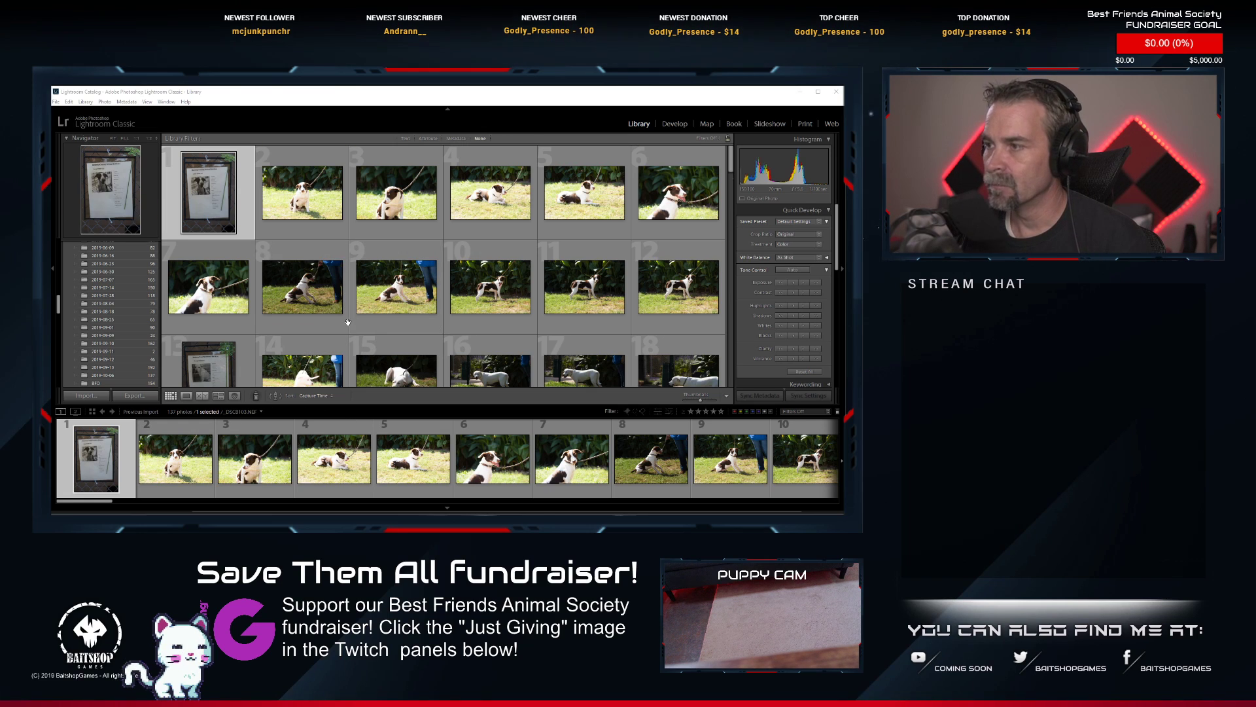
# Look through the imported dog photos in the grid to see where each information-sheet shot starts a new dog's series.
pyautogui.scroll(-3, 347, 322)
pyautogui.scroll(3, 347, 325)
pyautogui.scroll(-3, 347, 324)
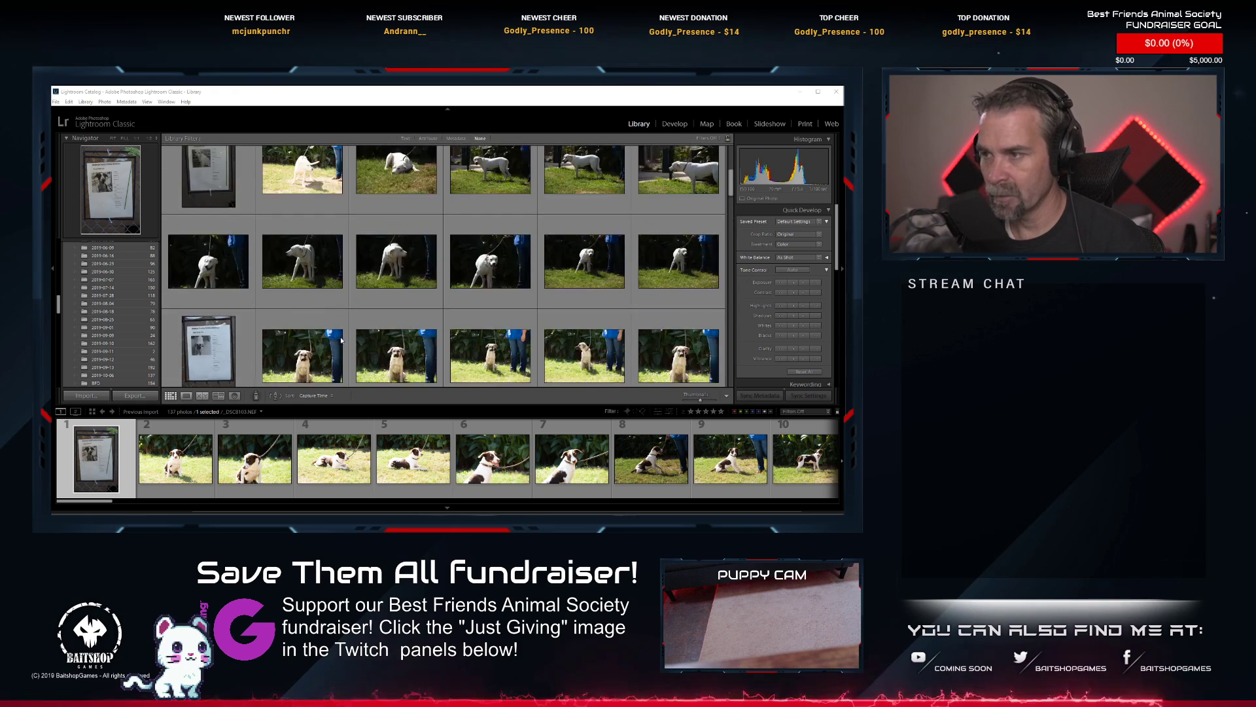
pyautogui.scroll(-2, 340, 342)
pyautogui.scroll(-2, 330, 350)
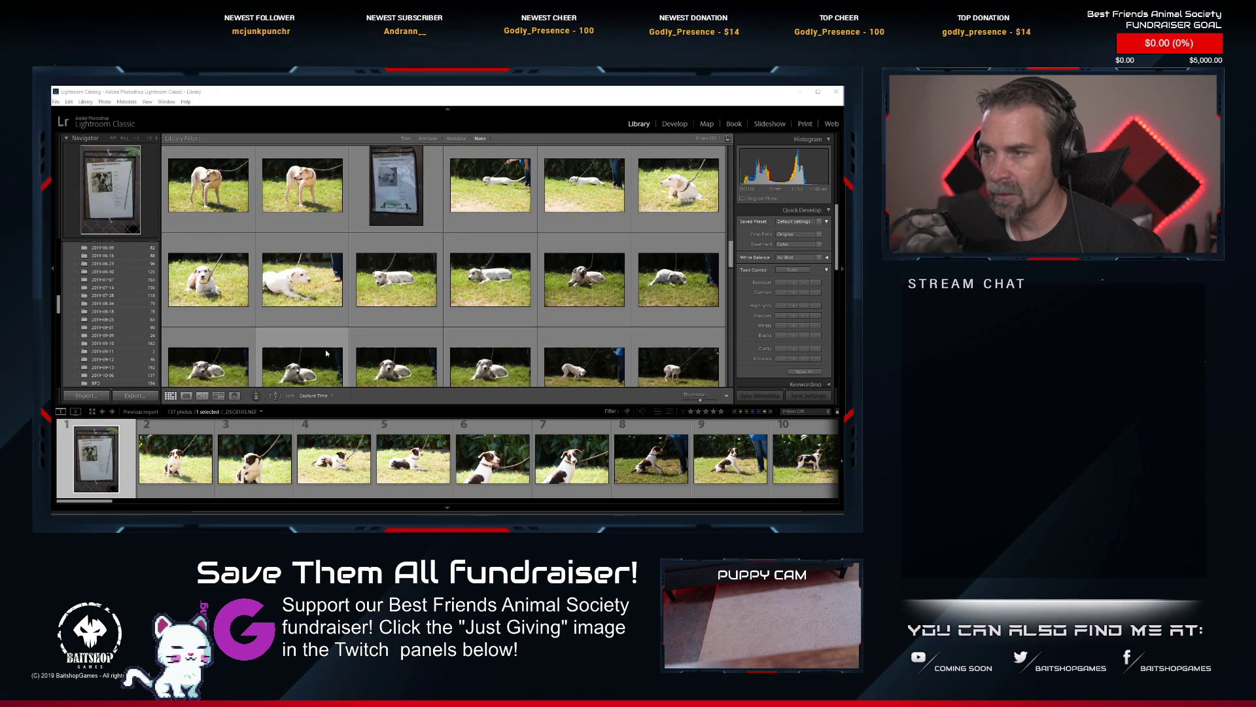
pyautogui.scroll(-5, 326, 353)
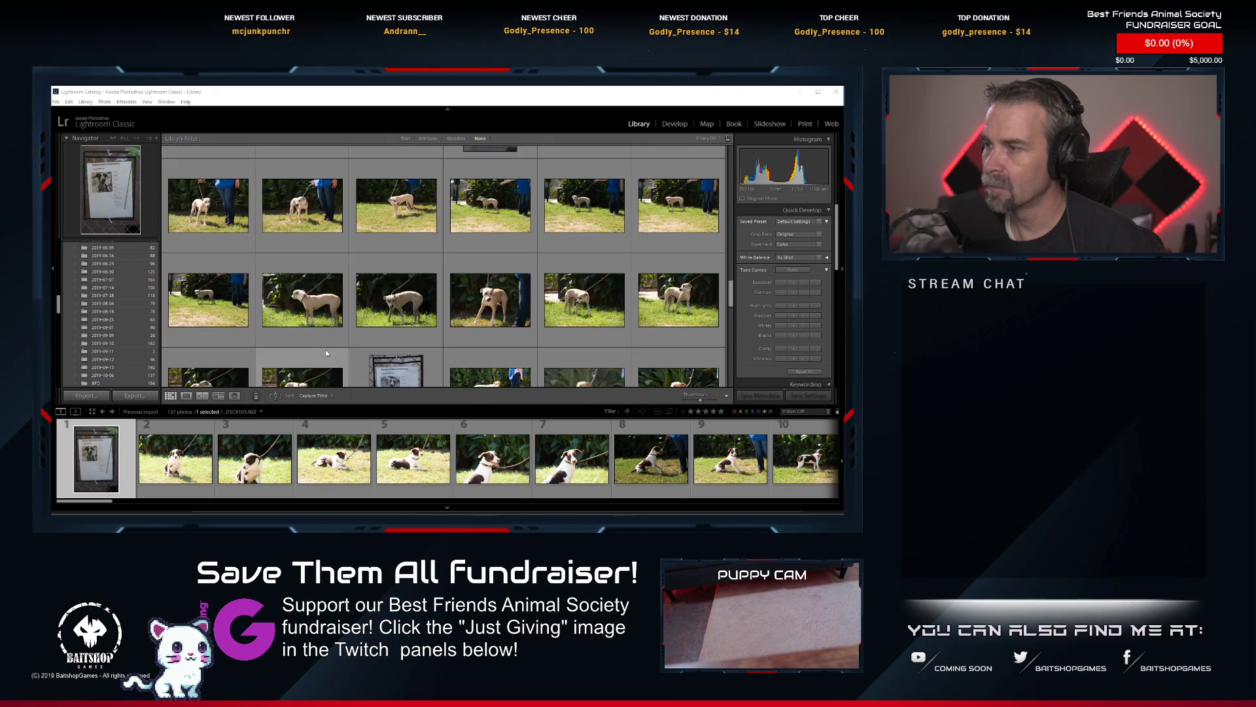
pyautogui.scroll(6, 326, 353)
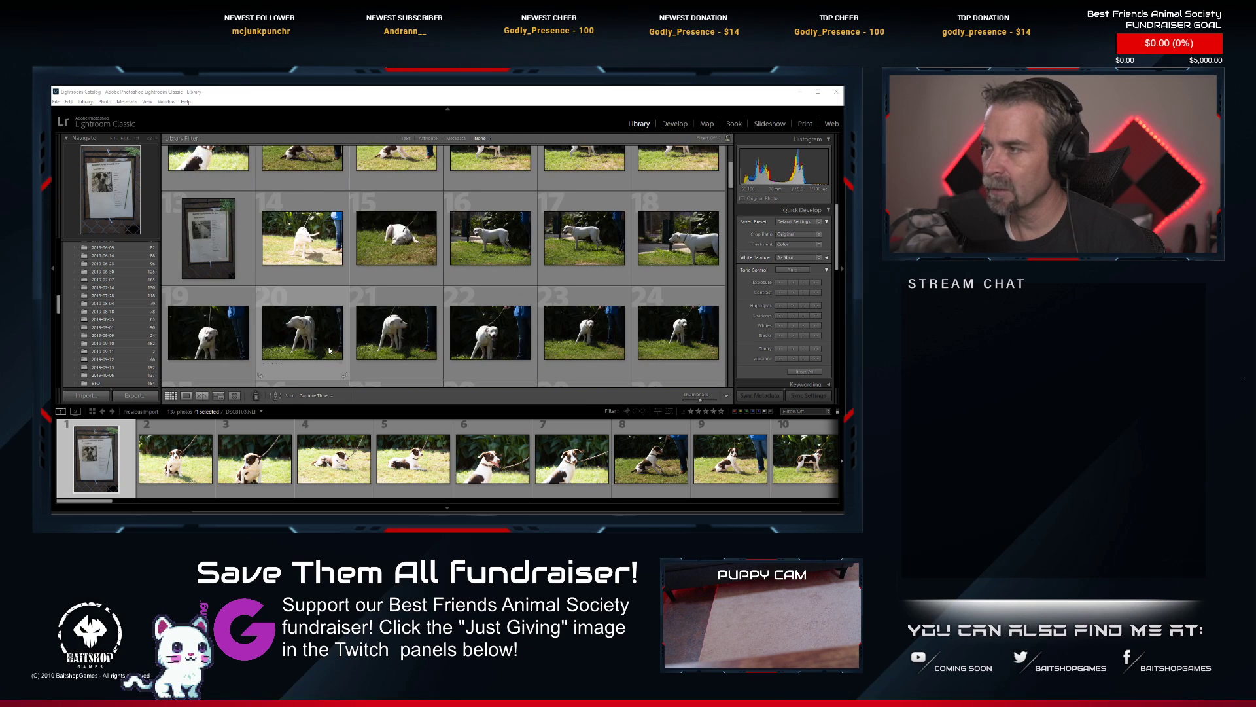
pyautogui.scroll(3, 330, 350)
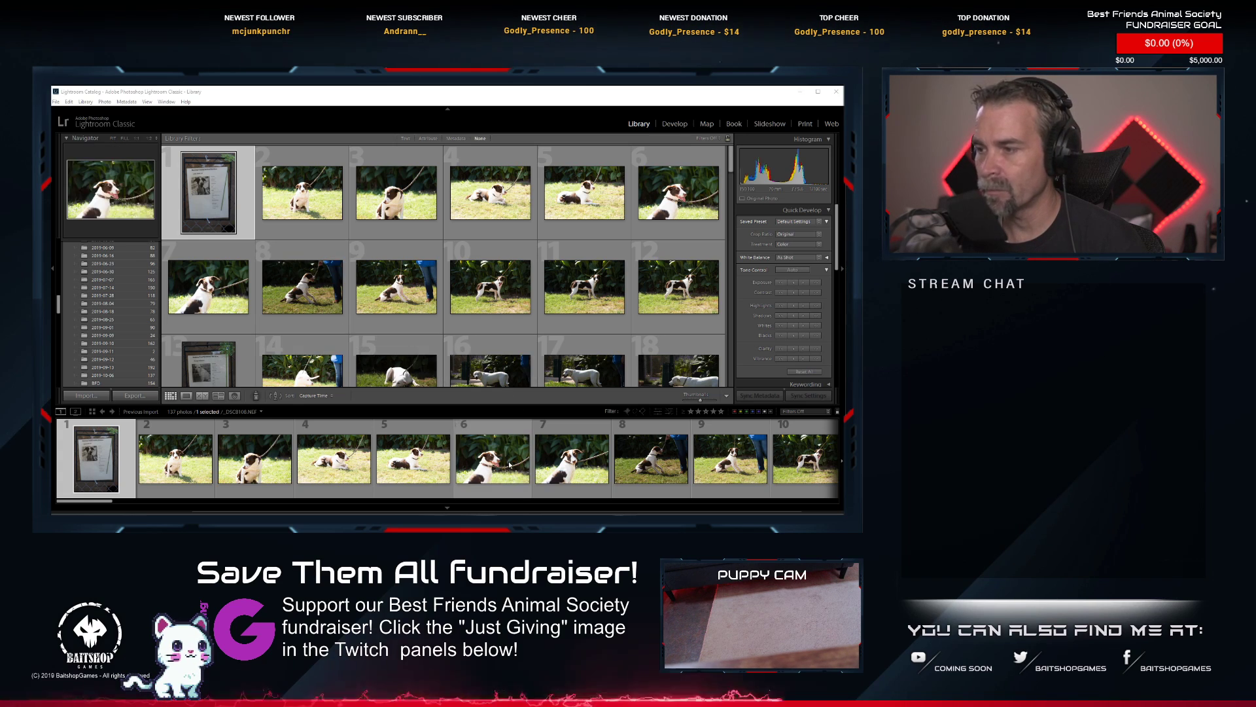
pyautogui.scroll(-5, 510, 464)
pyautogui.scroll(5, 510, 465)
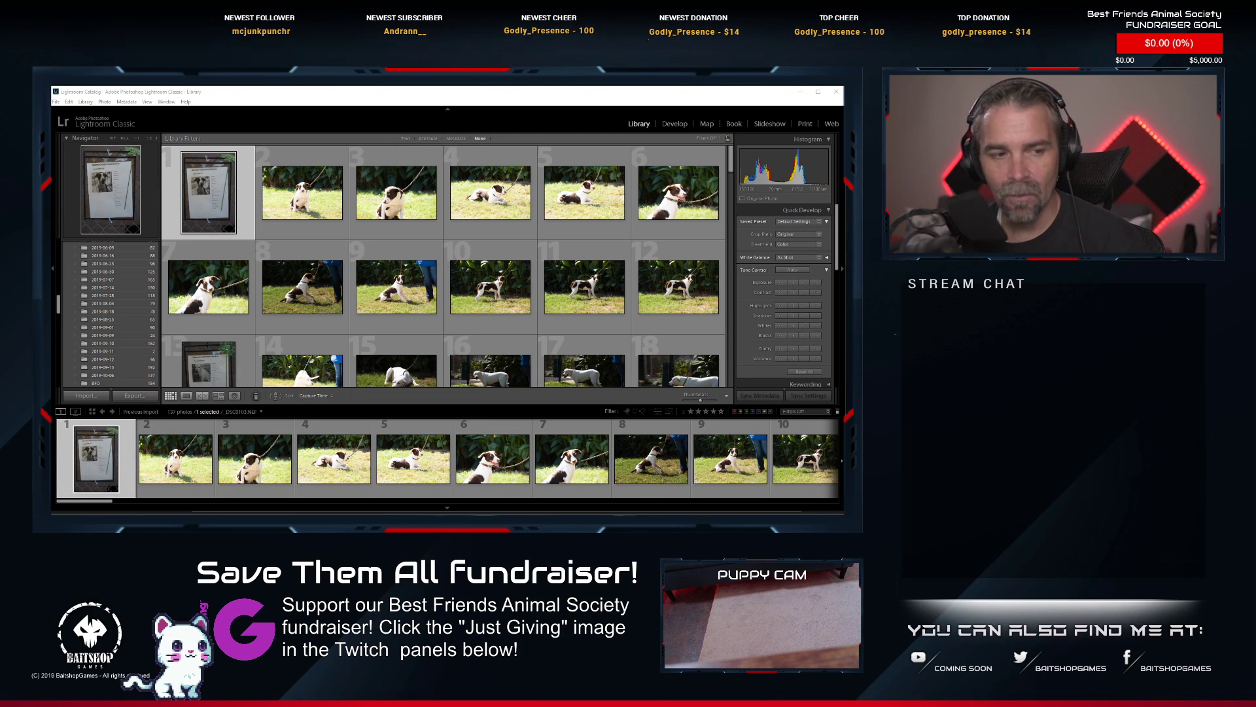
# Select photos 1 through 12, from the first information sheet to the brown-and-white dog's last shot, and group them into a stack.
pyautogui.click(104, 469)
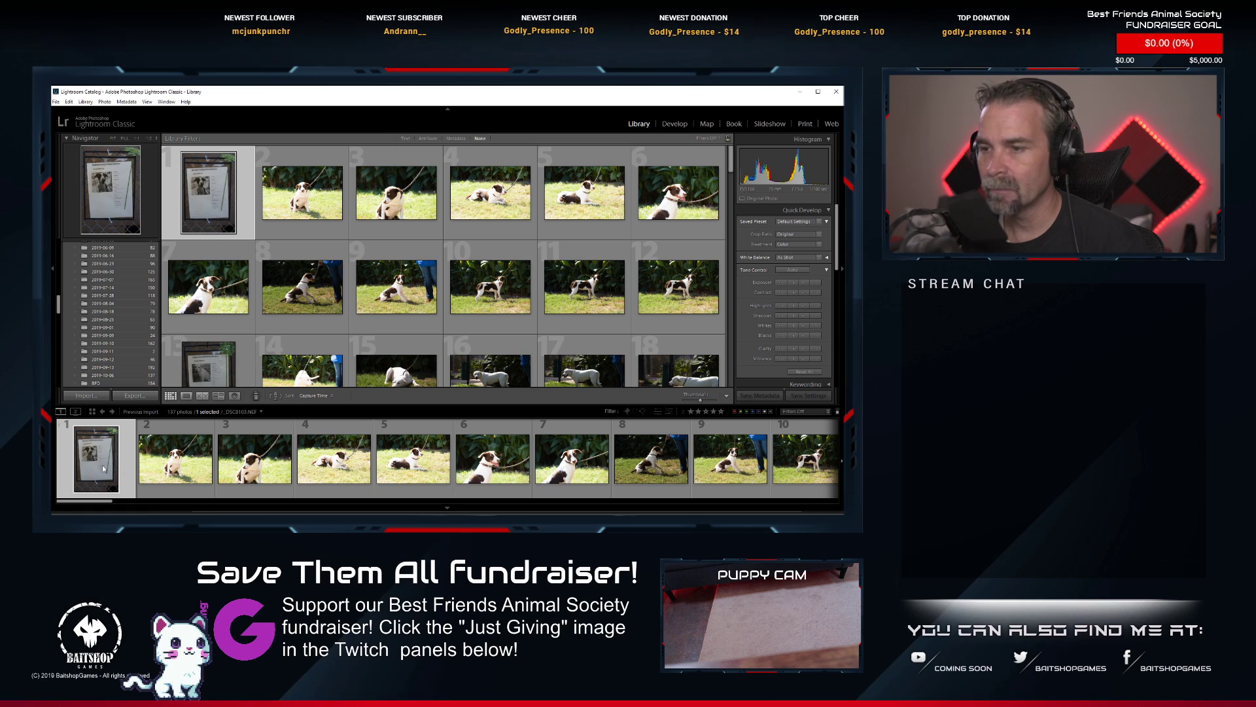
pyautogui.scroll(-2, 512, 469)
pyautogui.keyDown('shift'); pyautogui.click(511, 463); pyautogui.keyUp('shift')
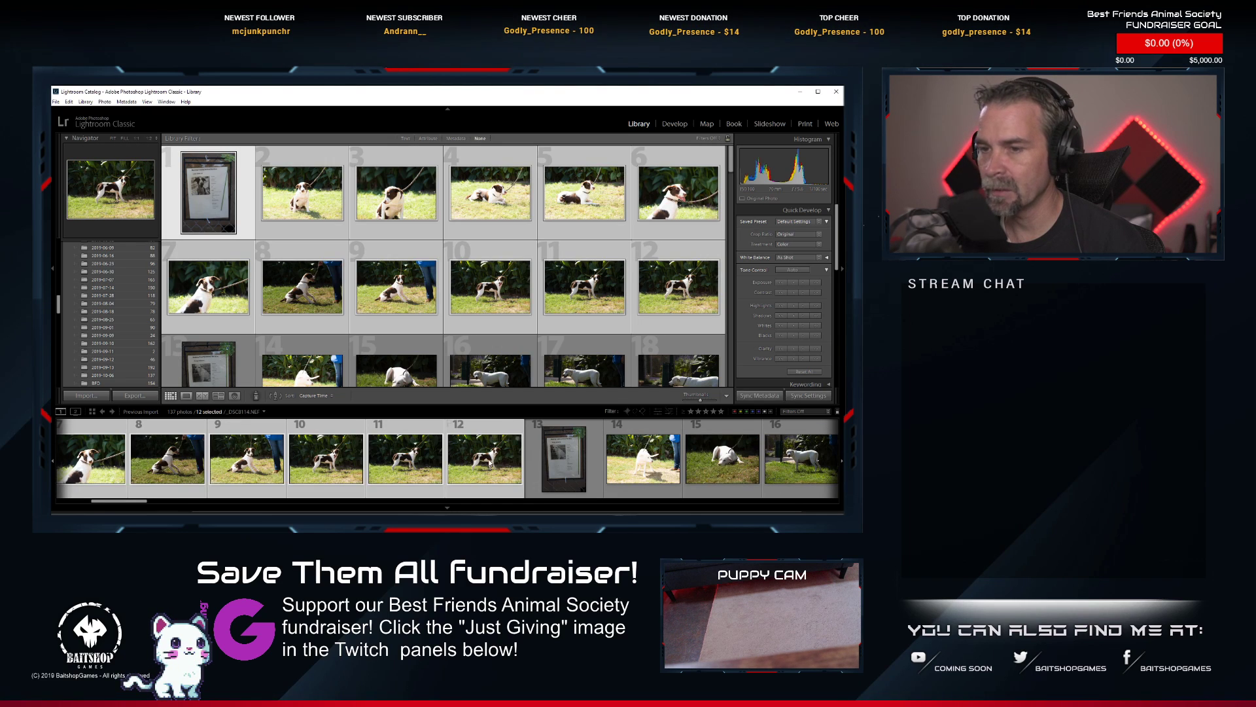
pyautogui.scroll(1, 497, 466)
pyautogui.rightClick(523, 477)
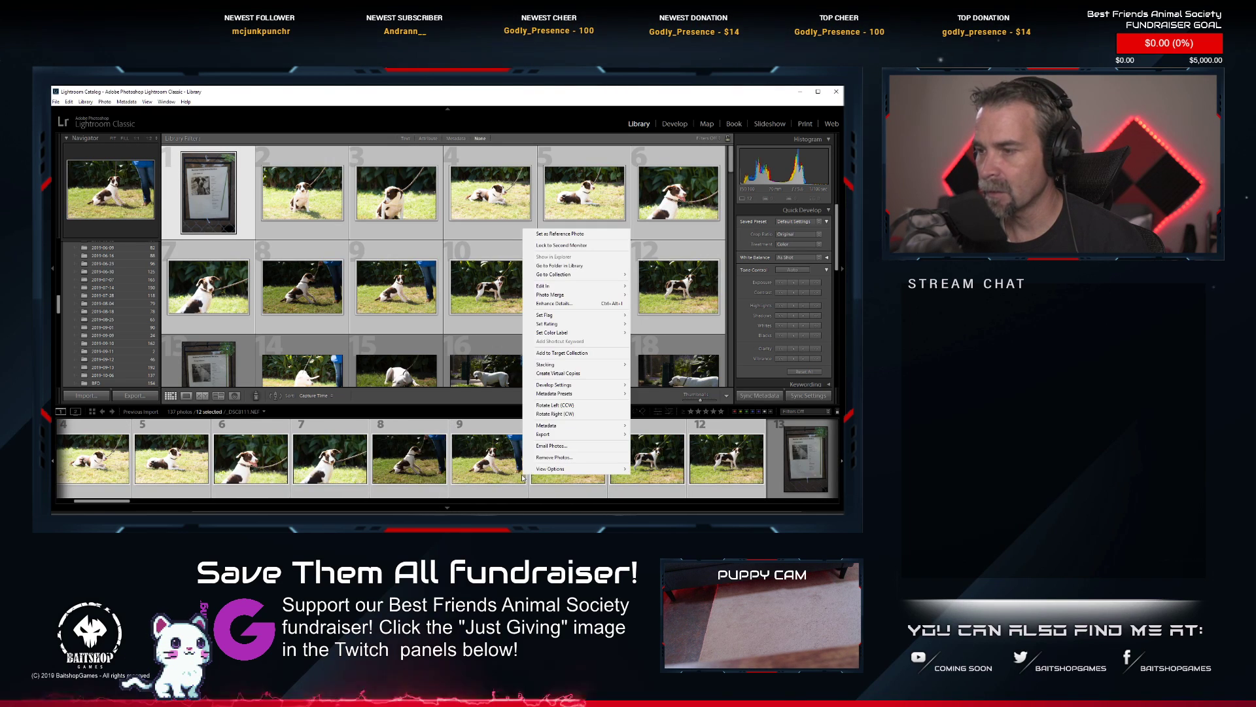
pyautogui.moveTo(592, 365)
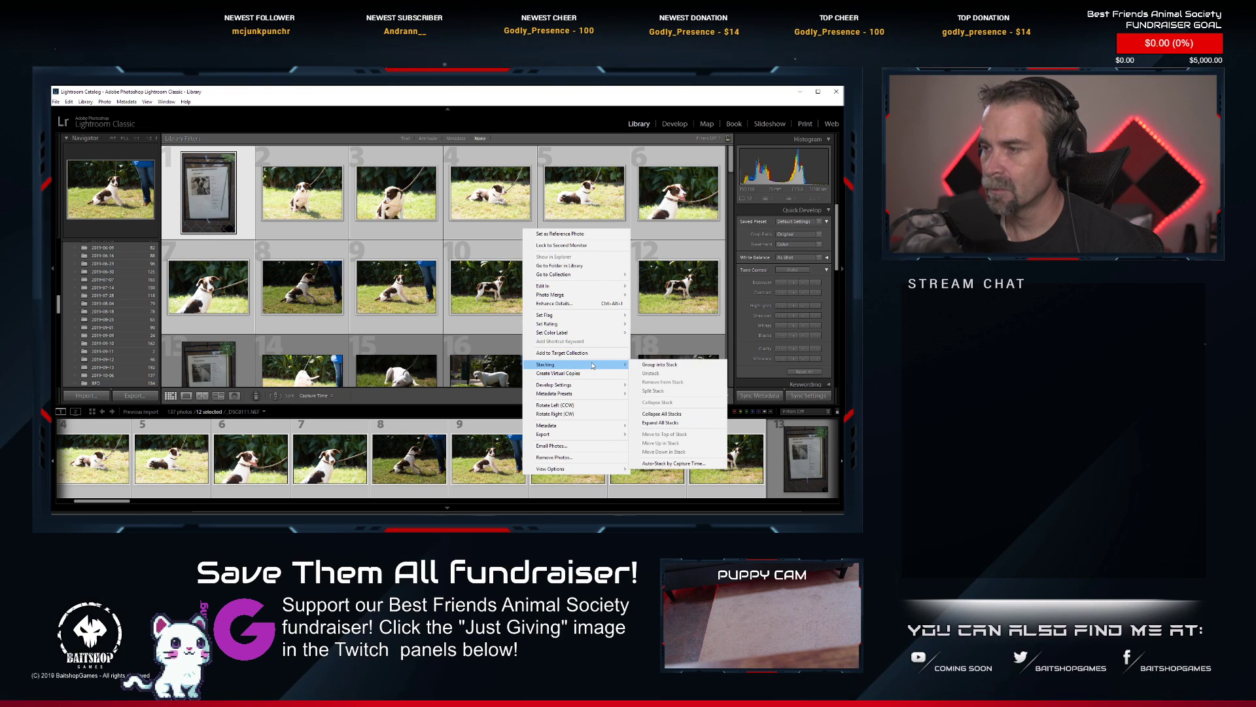
pyautogui.click(657, 365)
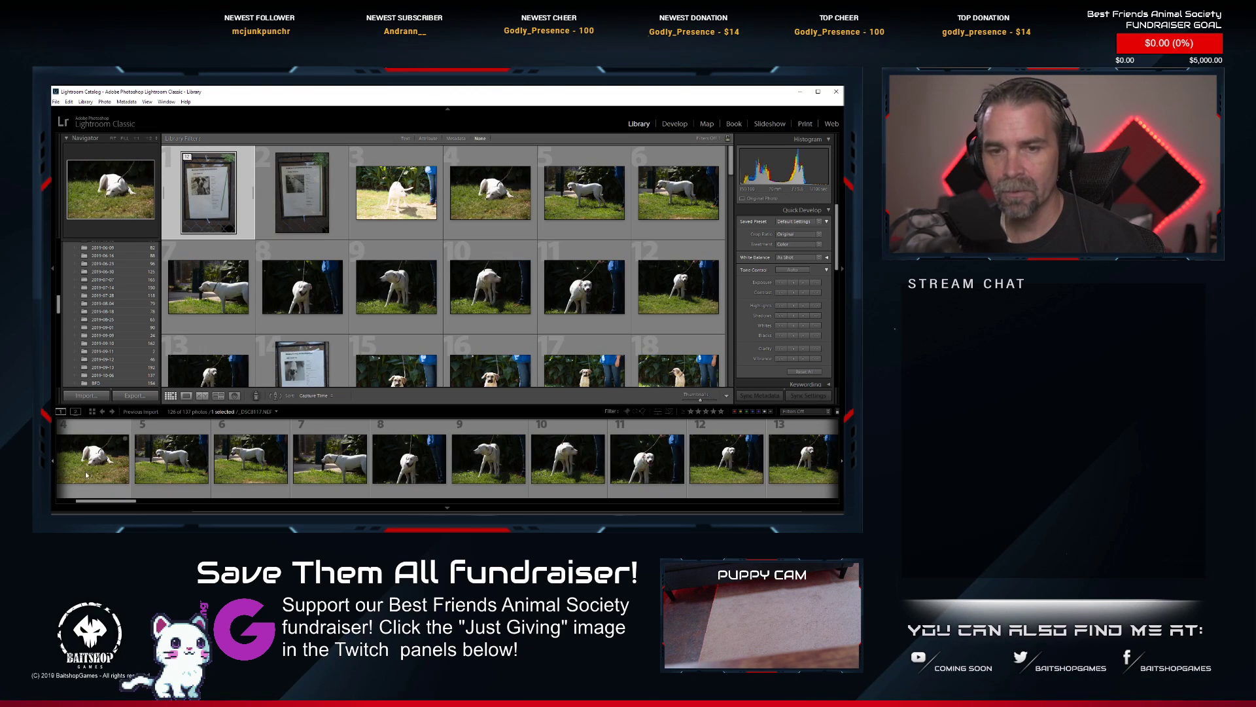
# Group the white dog's series into a stack, from the information sheet at photo 2 through photo 13.
pyautogui.scroll(3, 176, 468)
pyautogui.click(186, 469)
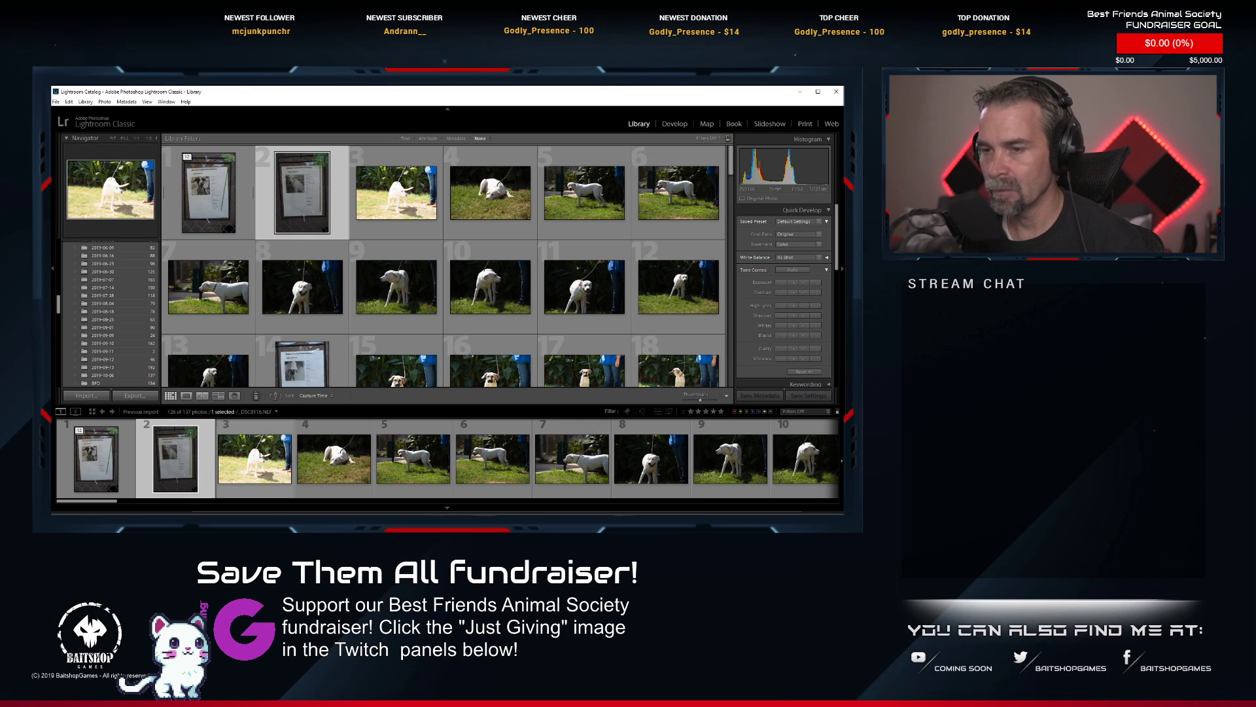
pyautogui.scroll(-3, 311, 462)
pyautogui.scroll(2, 311, 462)
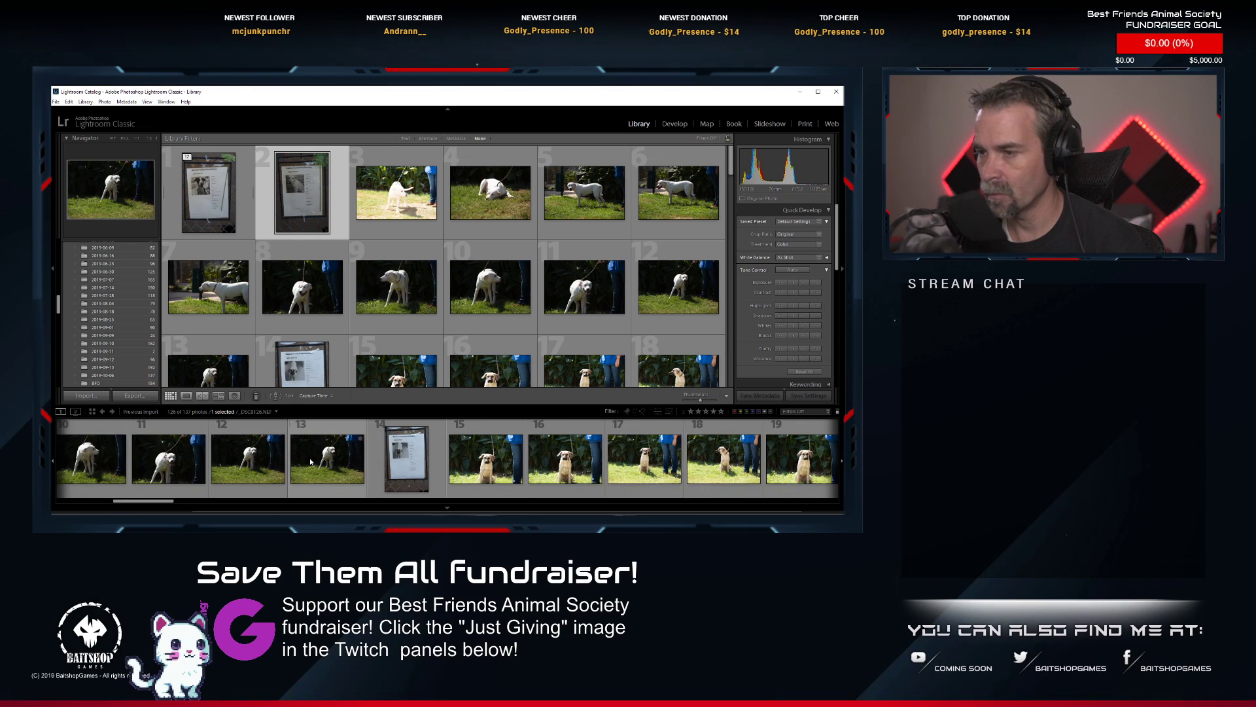
pyautogui.scroll(-1, 311, 461)
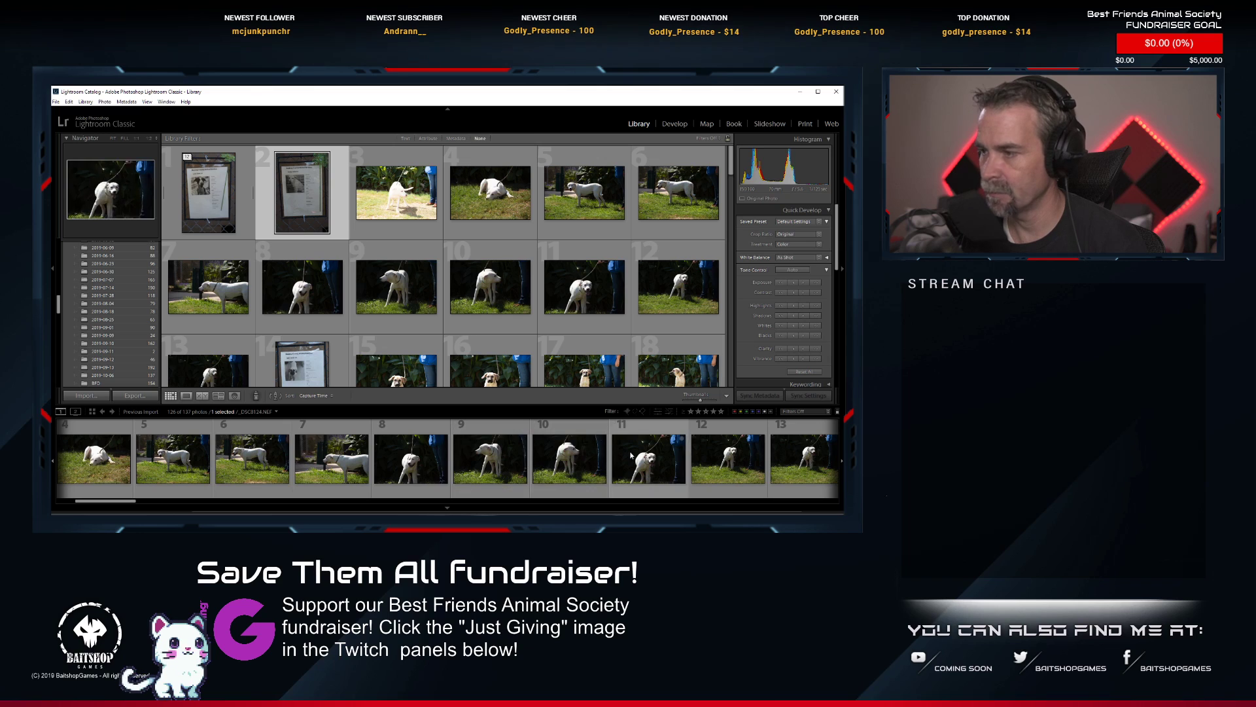
pyautogui.scroll(1, 463, 471)
pyautogui.scroll(-1, 463, 472)
pyautogui.scroll(-1, 463, 472)
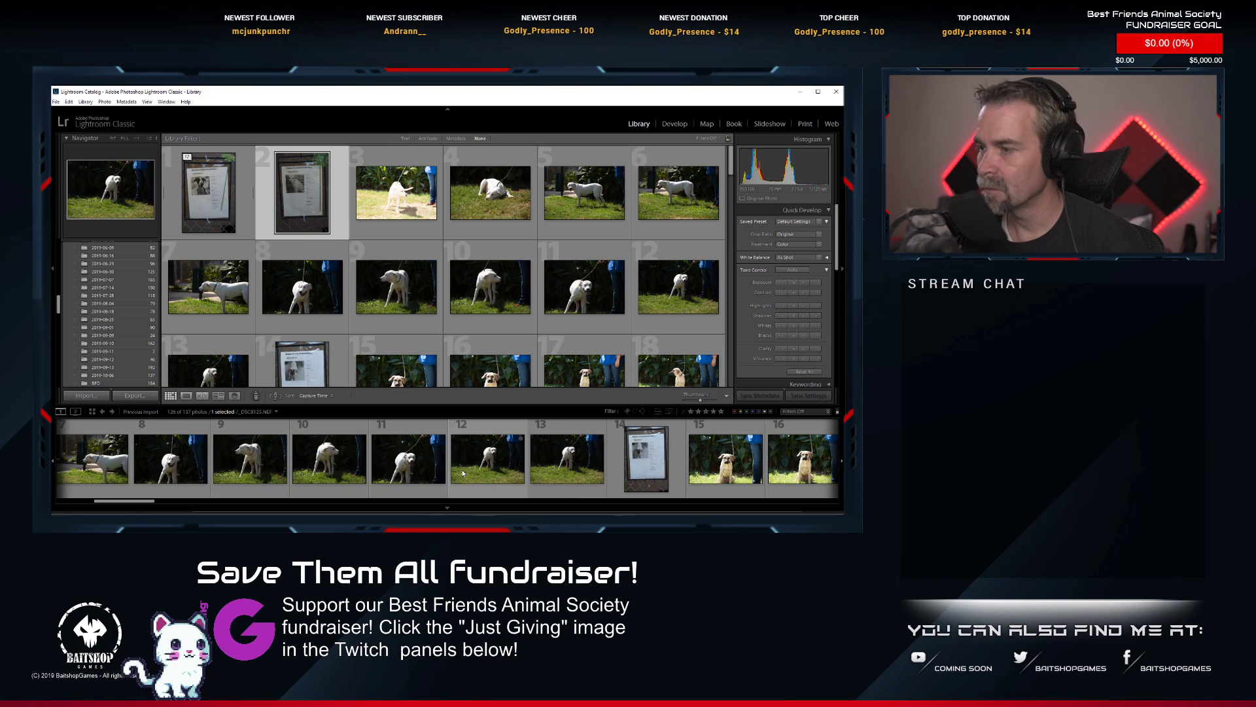
pyautogui.keyDown('shift'); pyautogui.click(576, 452); pyautogui.keyUp('shift')
pyautogui.rightClick(587, 442)
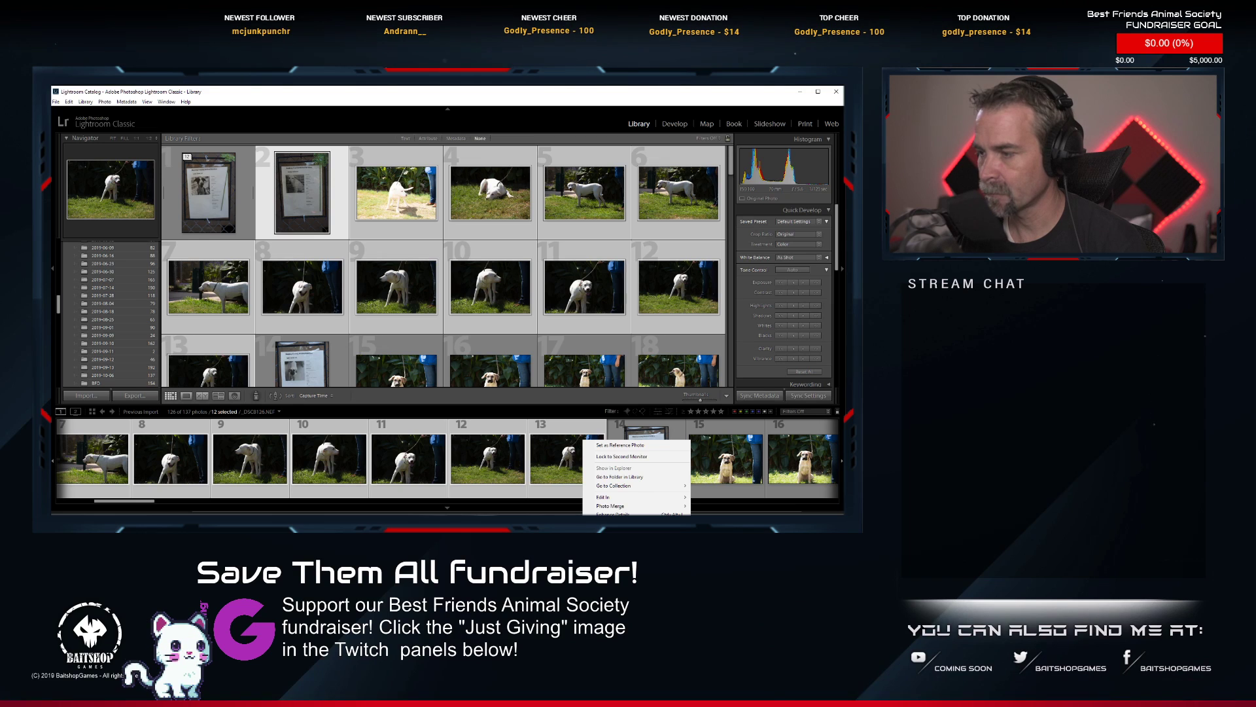
pyautogui.hotkey('ctrl', 'g')
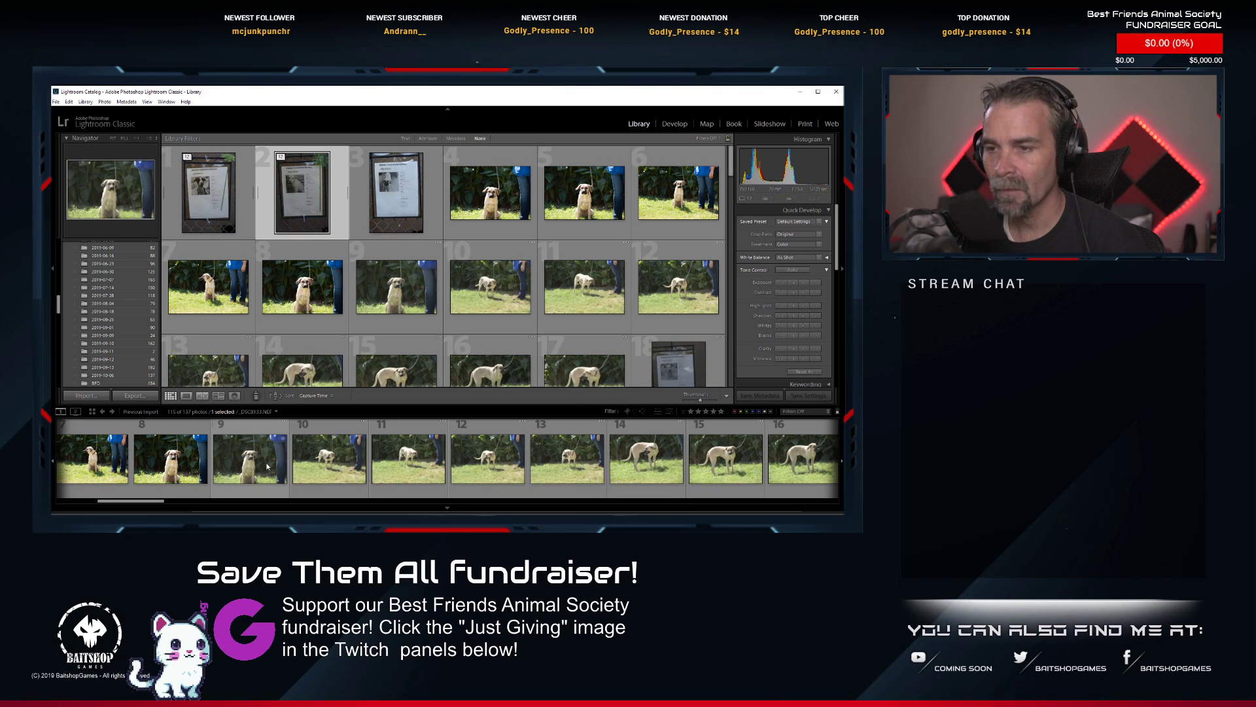
# Group the next dog's series into a stack, from the information sheet at photo 3 through photo 17.
pyautogui.scroll(2, 205, 444)
pyautogui.click(244, 458)
pyautogui.scroll(-3, 314, 458)
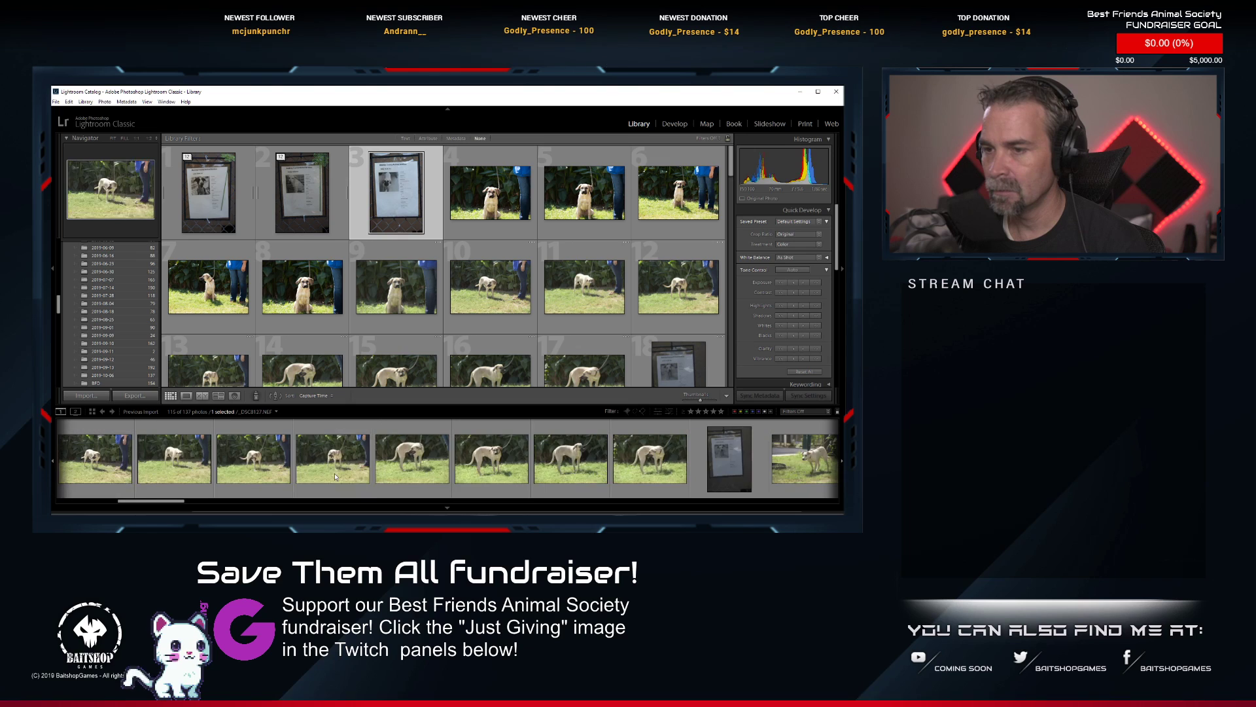
pyautogui.keyDown('shift'); pyautogui.click(668, 463); pyautogui.keyUp('shift')
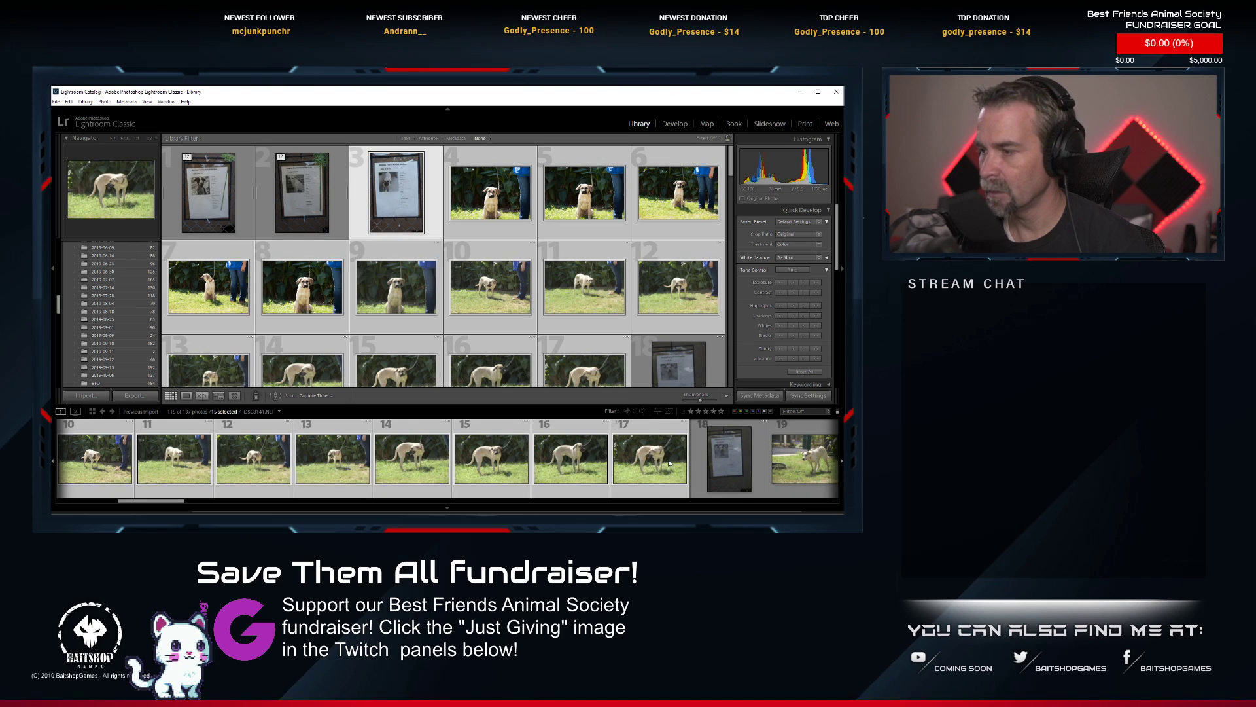
pyautogui.rightClick(668, 462)
pyautogui.moveTo(719, 349)
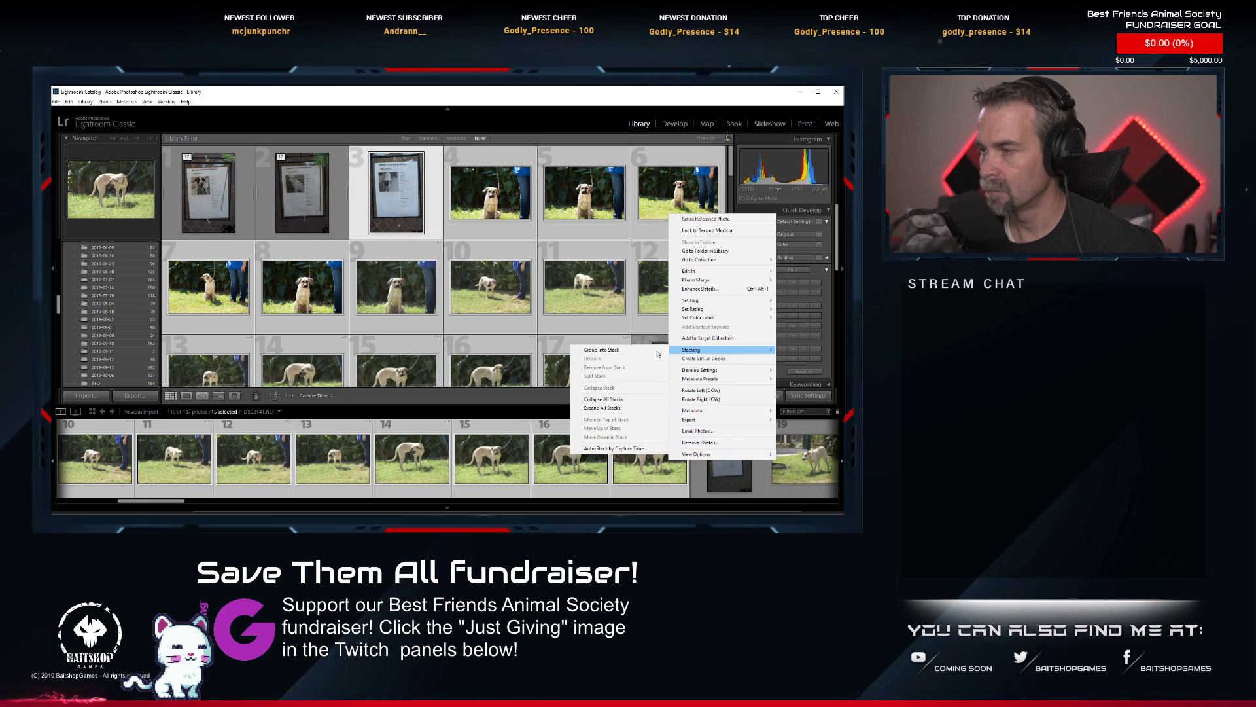
pyautogui.click(656, 351)
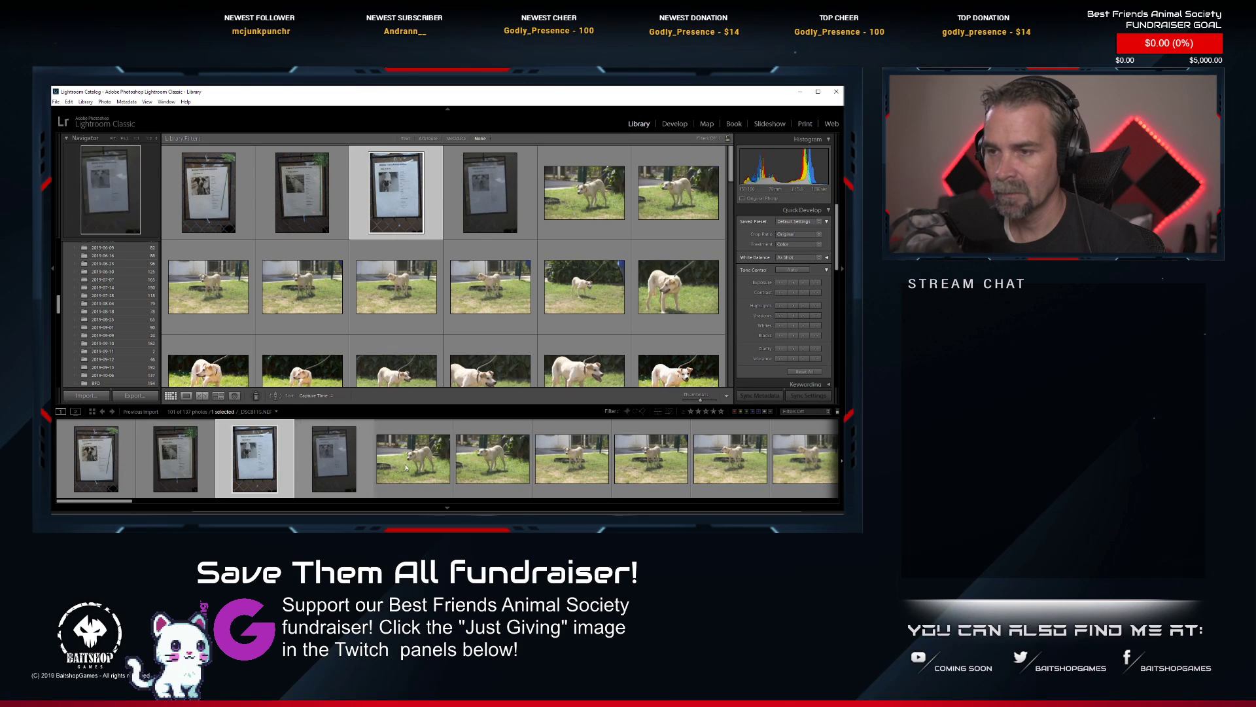
# Stack the series from the information sheet at photo 4 through the last dog shot before the next sheet.
pyautogui.click(334, 457)
pyautogui.scroll(-5, 445, 460)
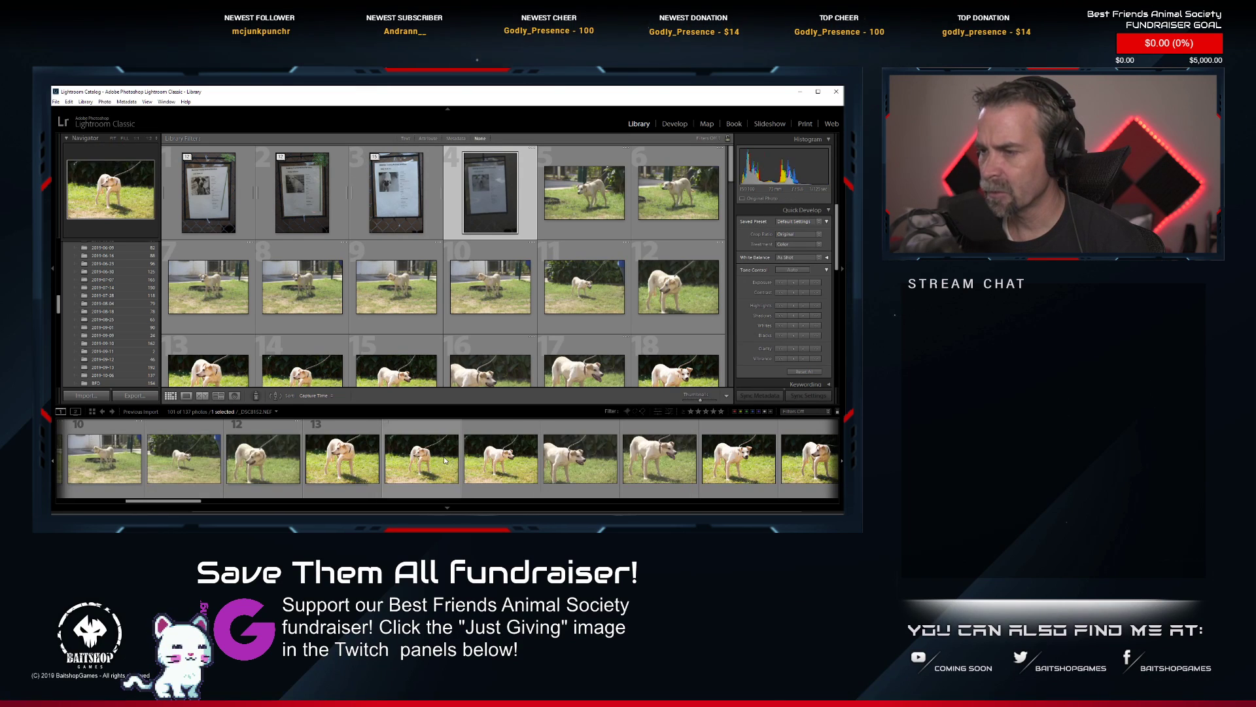
pyautogui.scroll(-4, 576, 460)
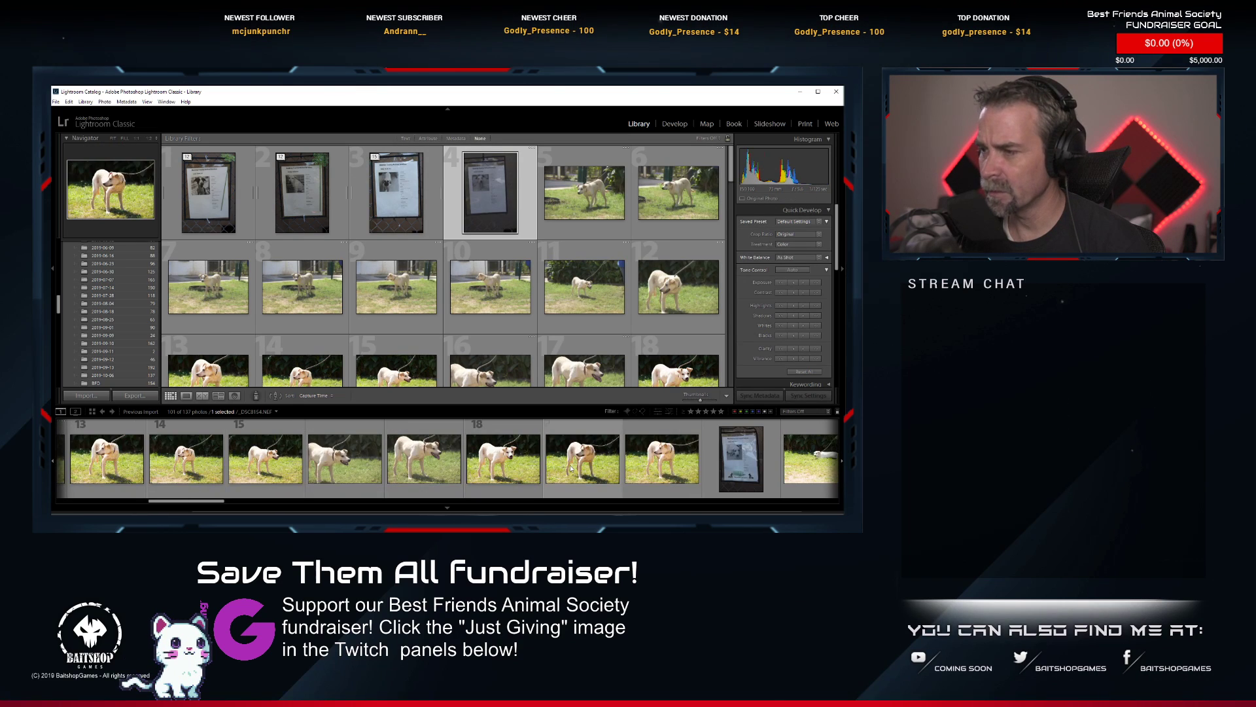
pyautogui.hotkey('ctrl', 'a')
pyautogui.rightClick(653, 458)
pyautogui.moveTo(713, 513)
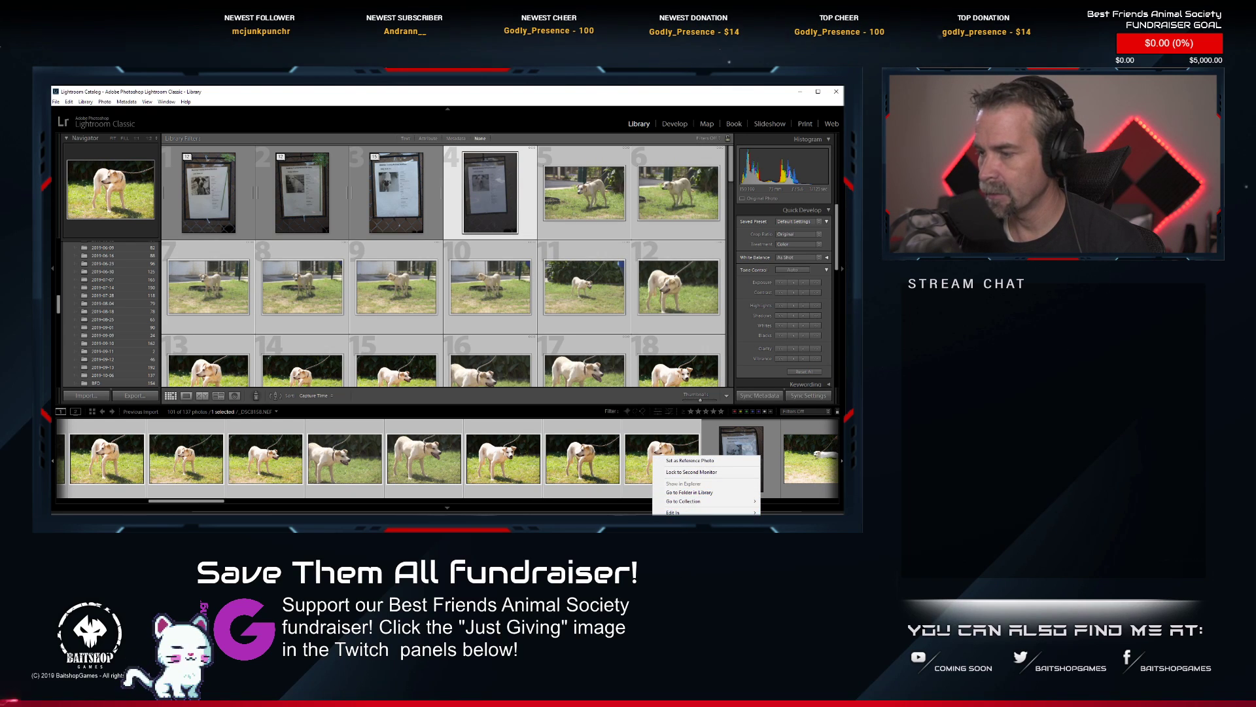
pyautogui.click(795, 574)
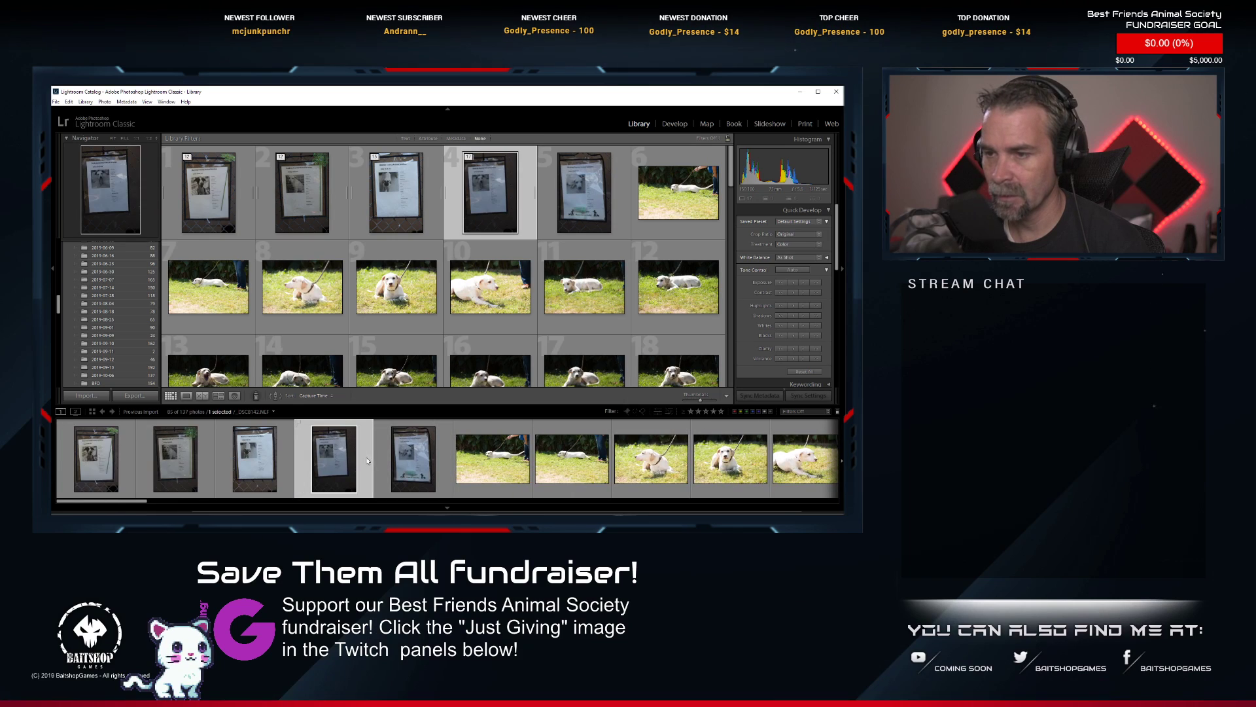
# Select the series from the information sheet at photo 5 through photo 23 and group it into a stack.
pyautogui.click(413, 458)
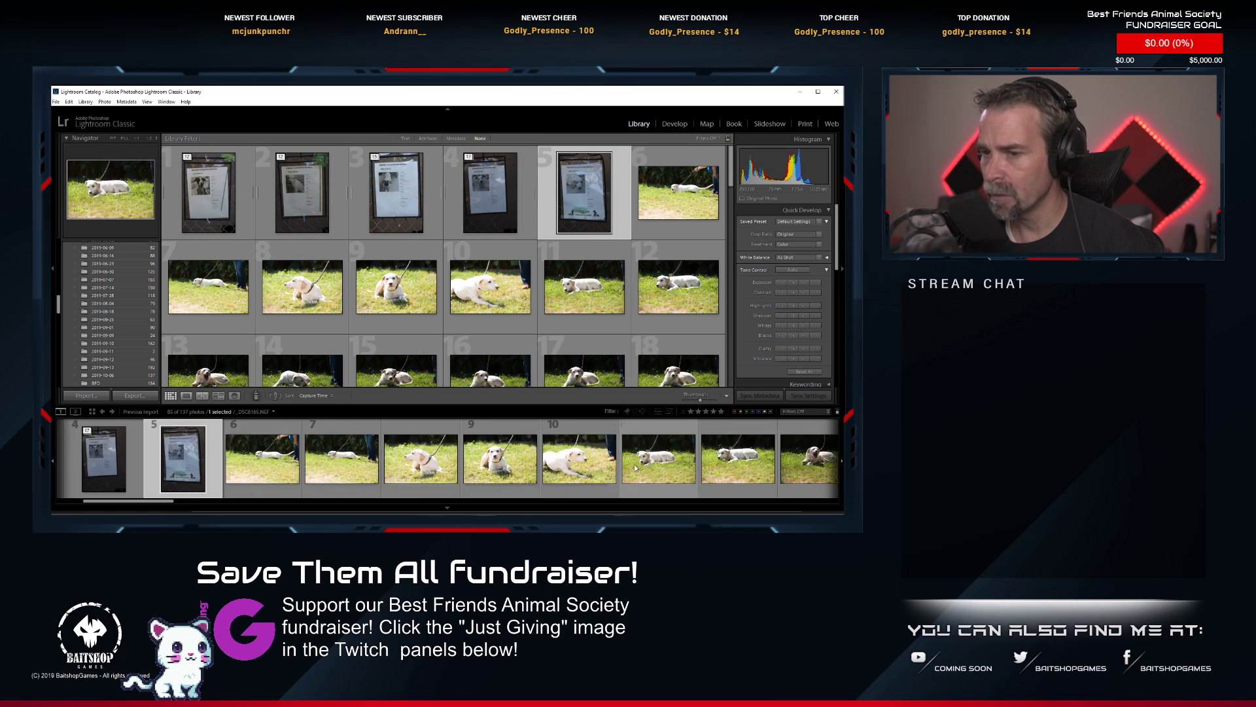
pyautogui.scroll(-3, 634, 467)
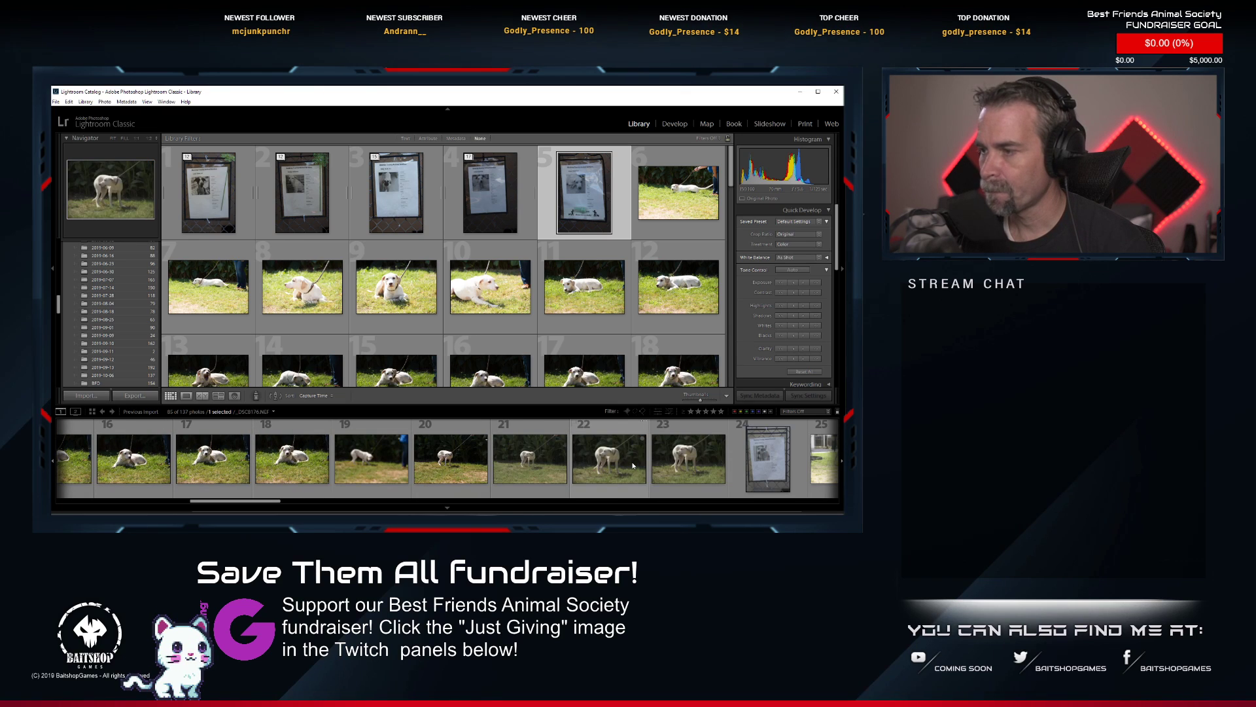
pyautogui.keyDown('shift'); pyautogui.click(690, 466); pyautogui.keyUp('shift')
pyautogui.rightClick(694, 466)
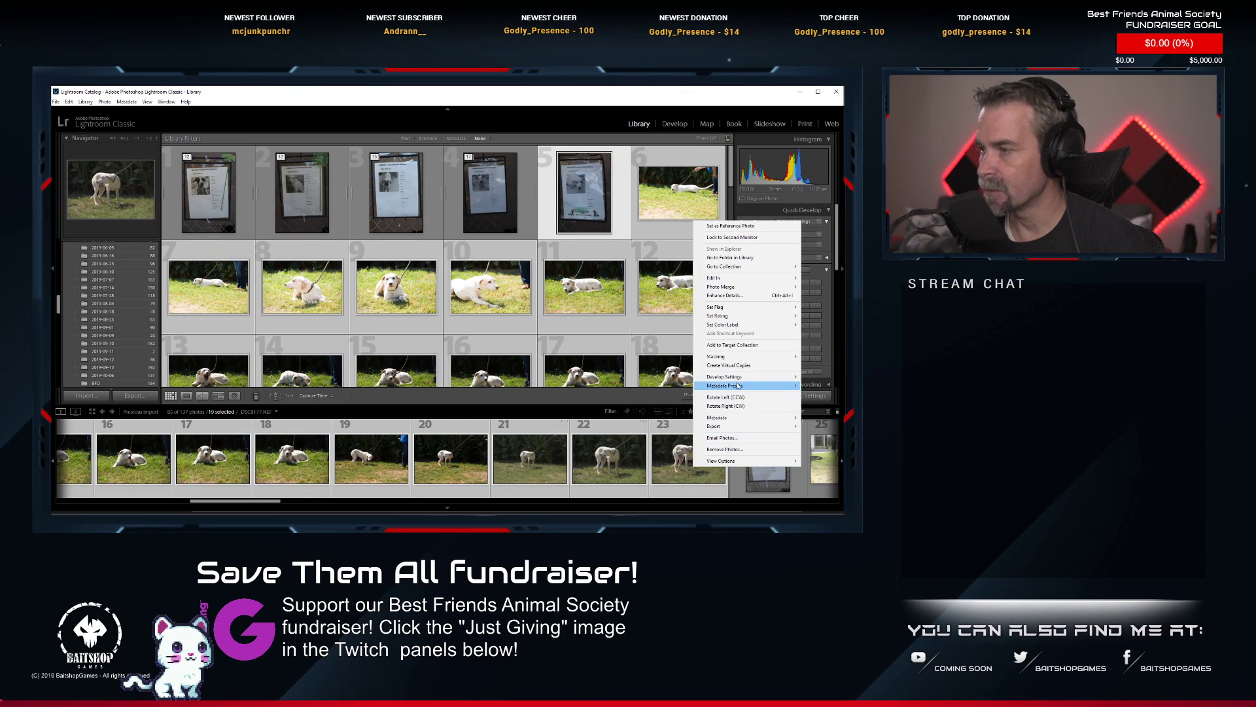
pyautogui.moveTo(726, 378)
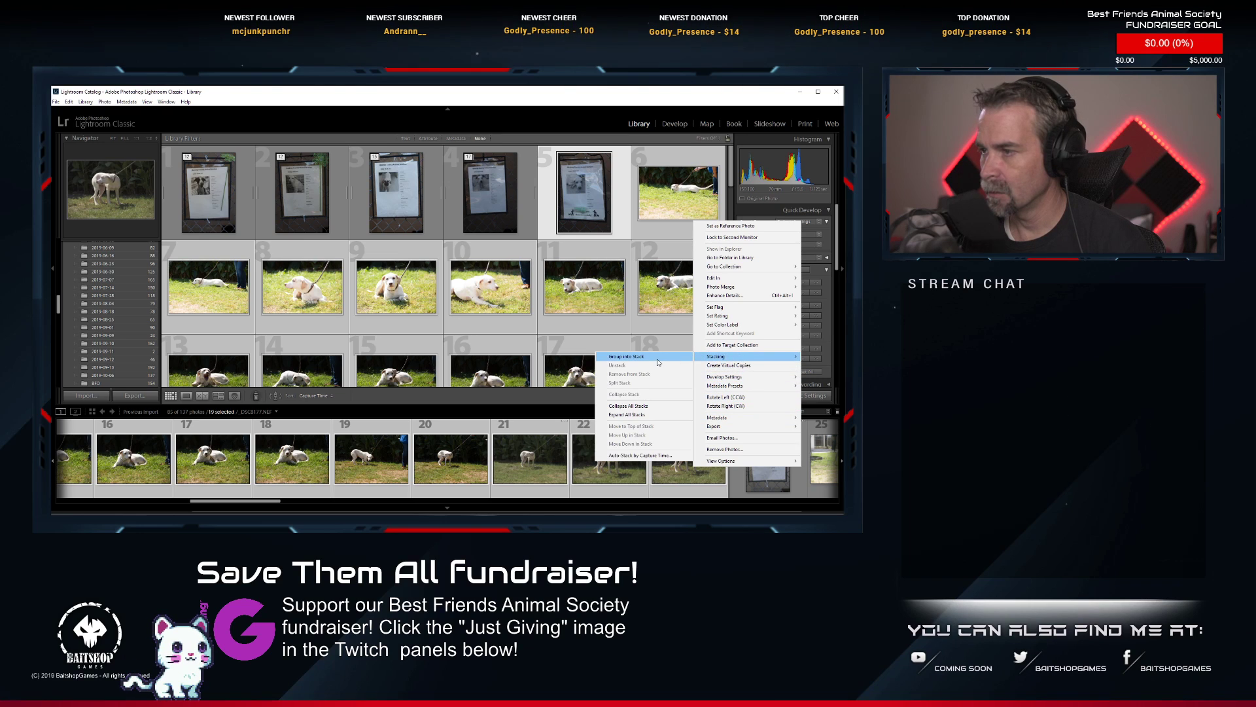
pyautogui.click(657, 359)
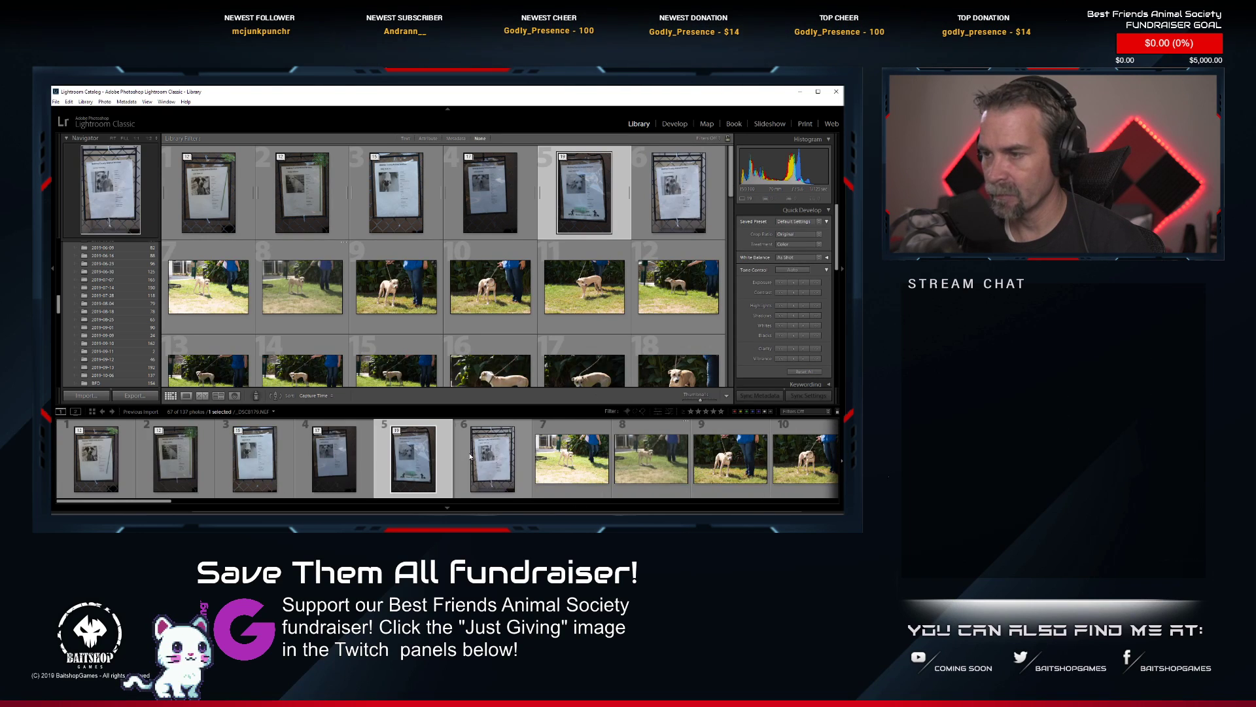
# Select the series from the information sheet at photo 6 through photo 22 and group it into a stack.
pyautogui.click(471, 456)
pyautogui.scroll(-5, 509, 490)
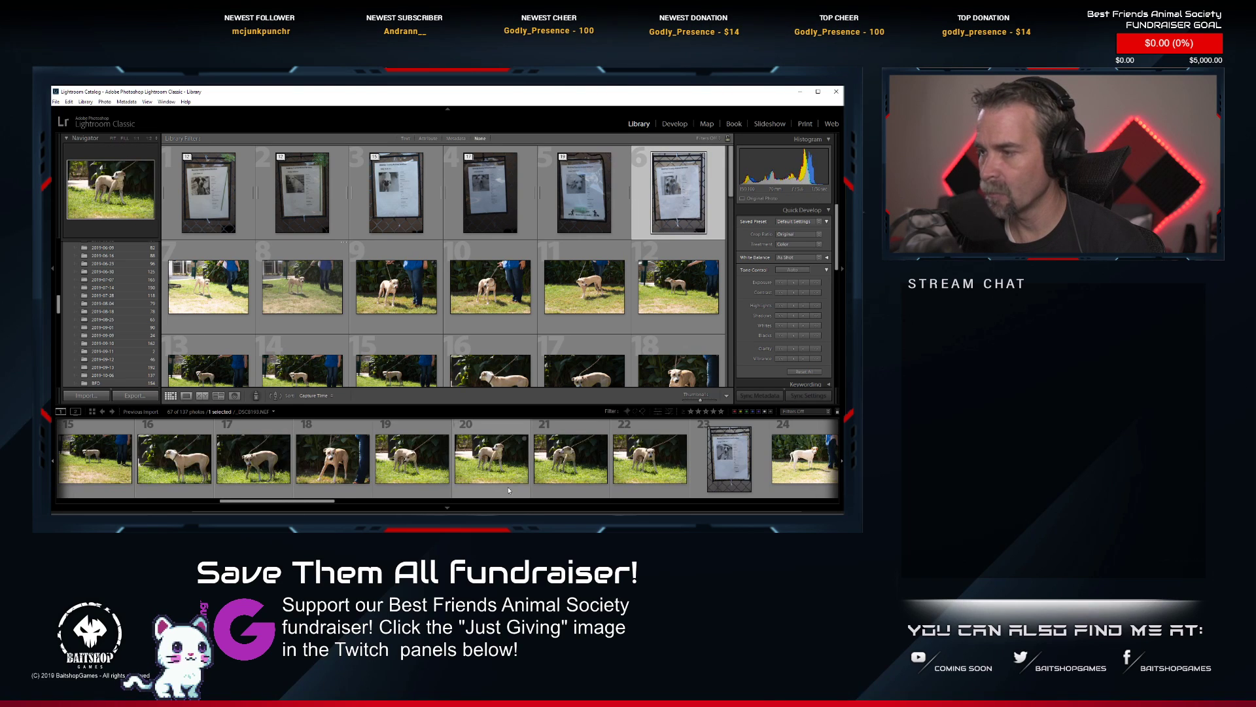
pyautogui.keyDown('shift'); pyautogui.click(651, 458); pyautogui.keyUp('shift')
pyautogui.rightClick(657, 456)
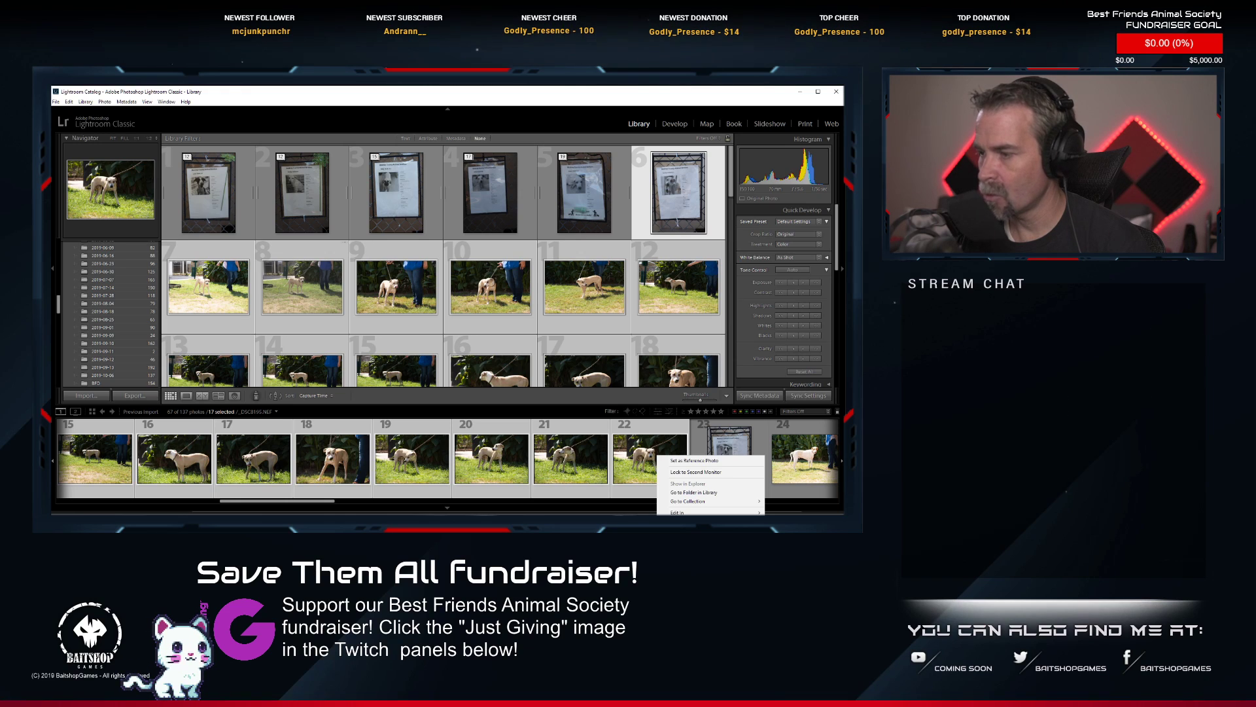
pyautogui.click(794, 582)
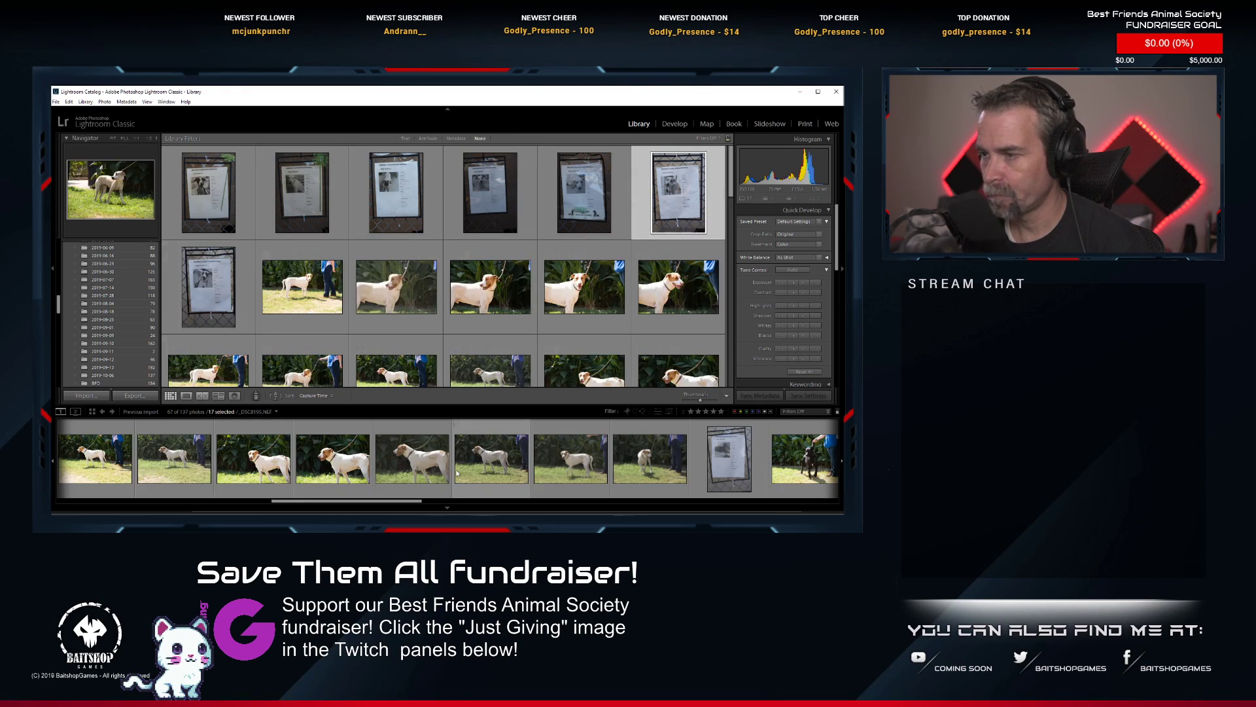
# Select the series from the information sheet at photo 7 through photo 22 and group it into a stack.
pyautogui.scroll(3, 447, 468)
pyautogui.scroll(3, 448, 467)
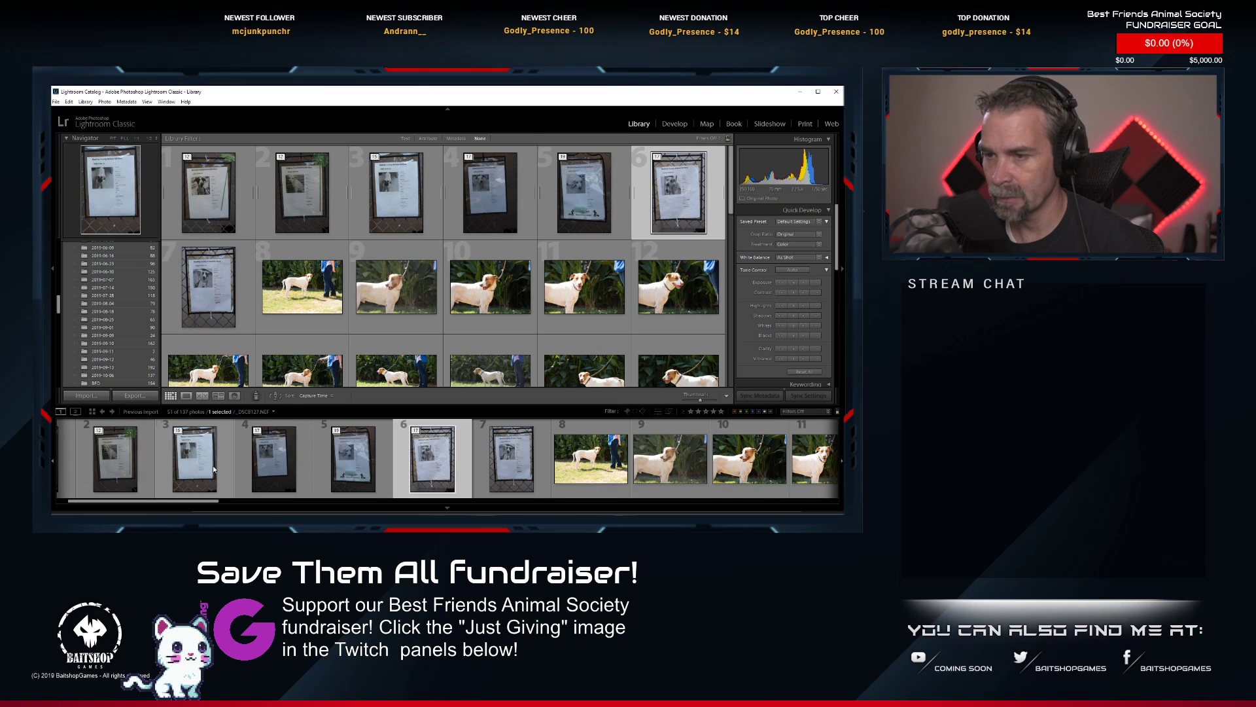
pyautogui.click(524, 470)
pyautogui.scroll(-5, 528, 470)
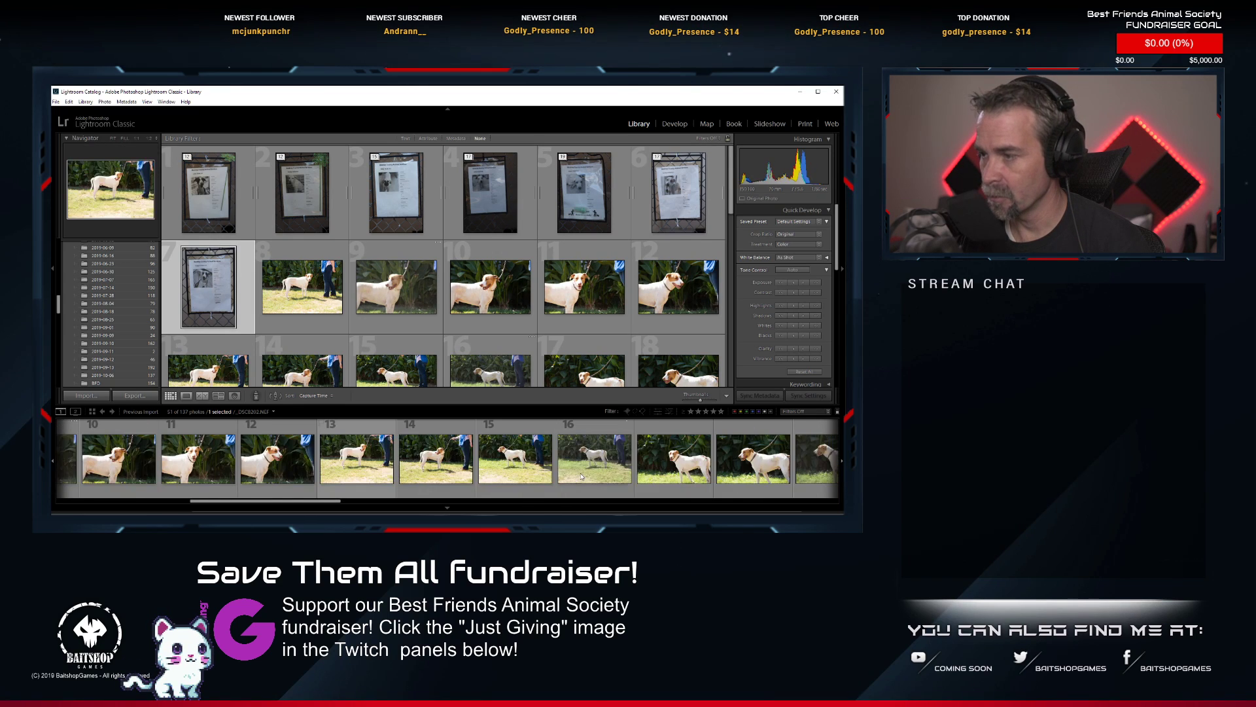
pyautogui.keyDown('shift'); pyautogui.click(440, 460); pyautogui.keyUp('shift')
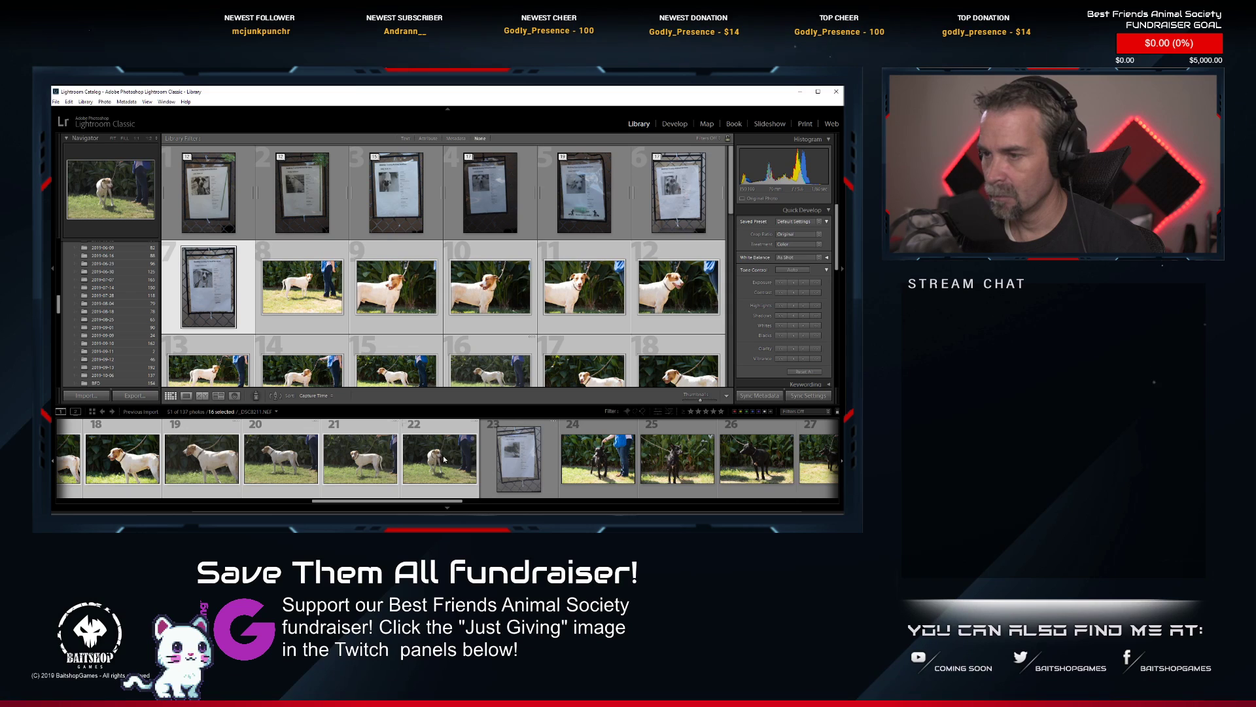
pyautogui.rightClick(444, 459)
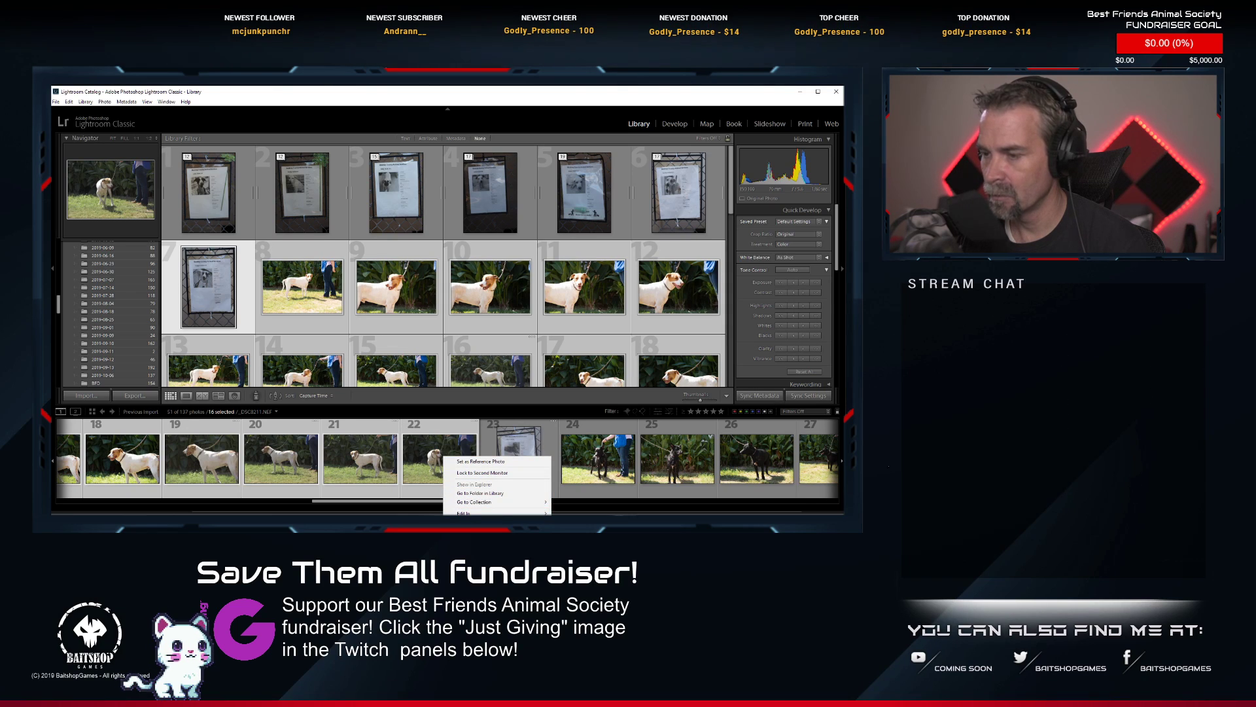
pyautogui.click(579, 582)
# Select the black dog's series from the information sheet at photo 8 through photo 23 and group it into a stack.
pyautogui.scroll(5, 471, 464)
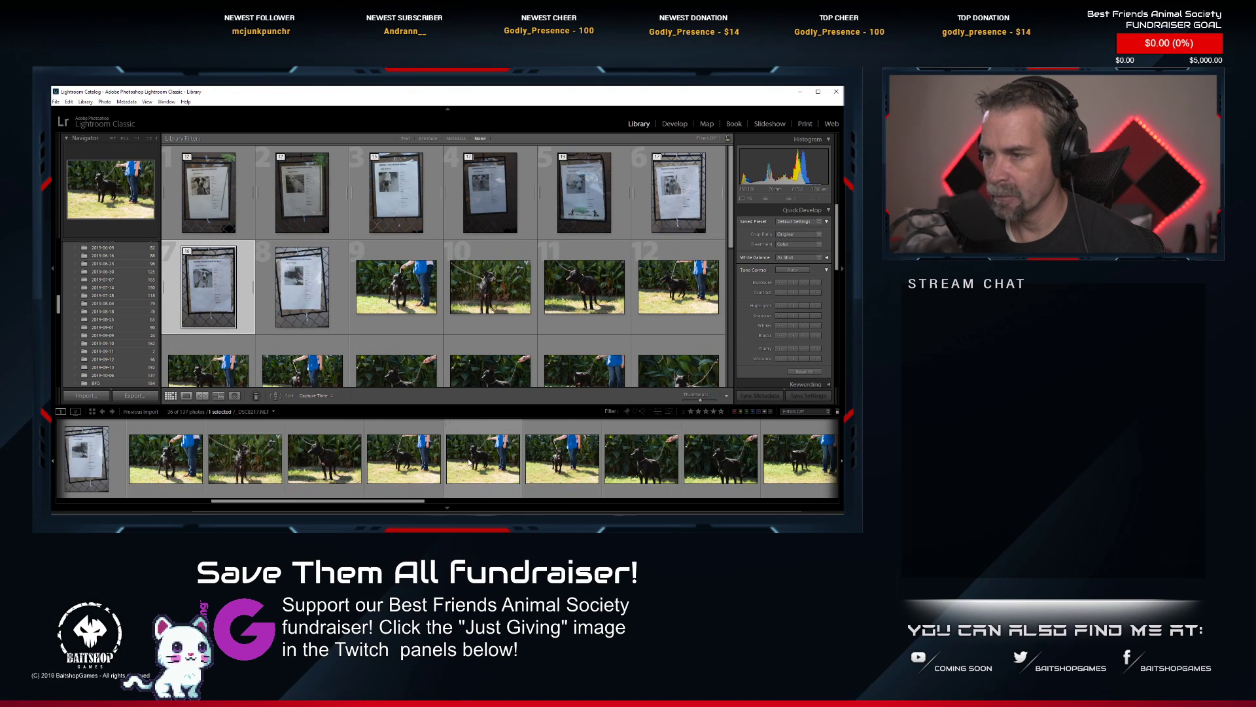
pyautogui.click(622, 477)
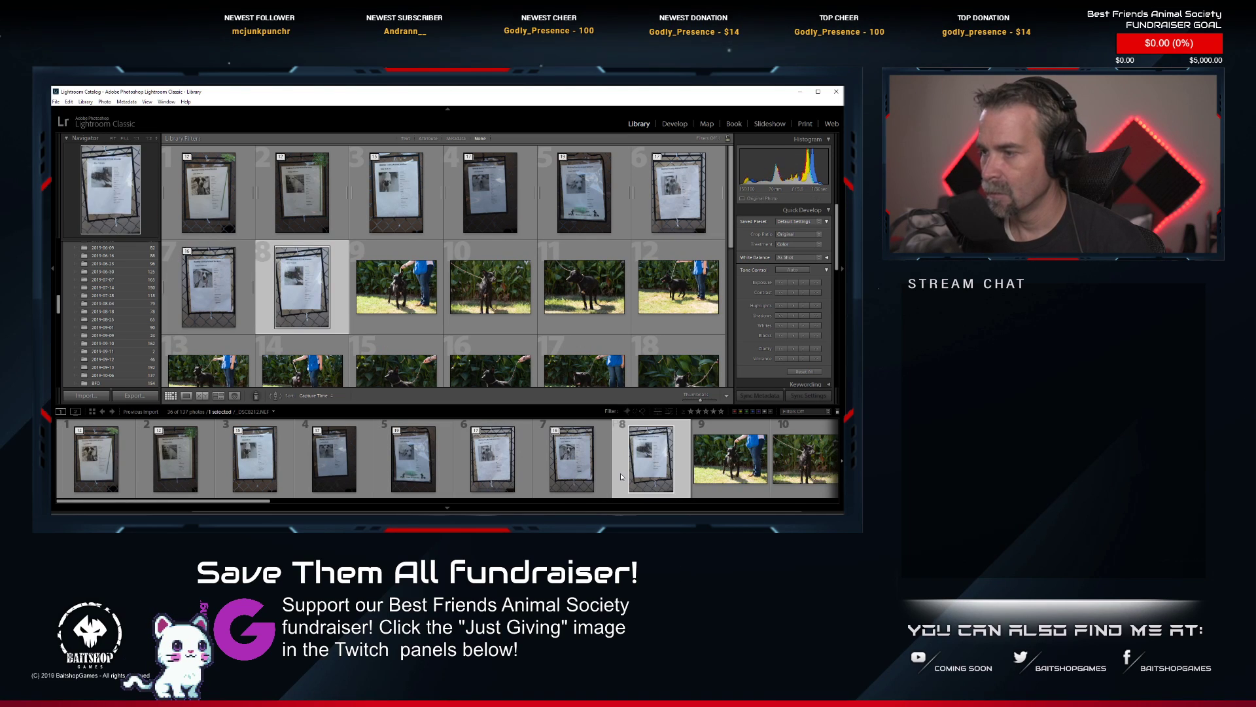
pyautogui.scroll(-10, 621, 476)
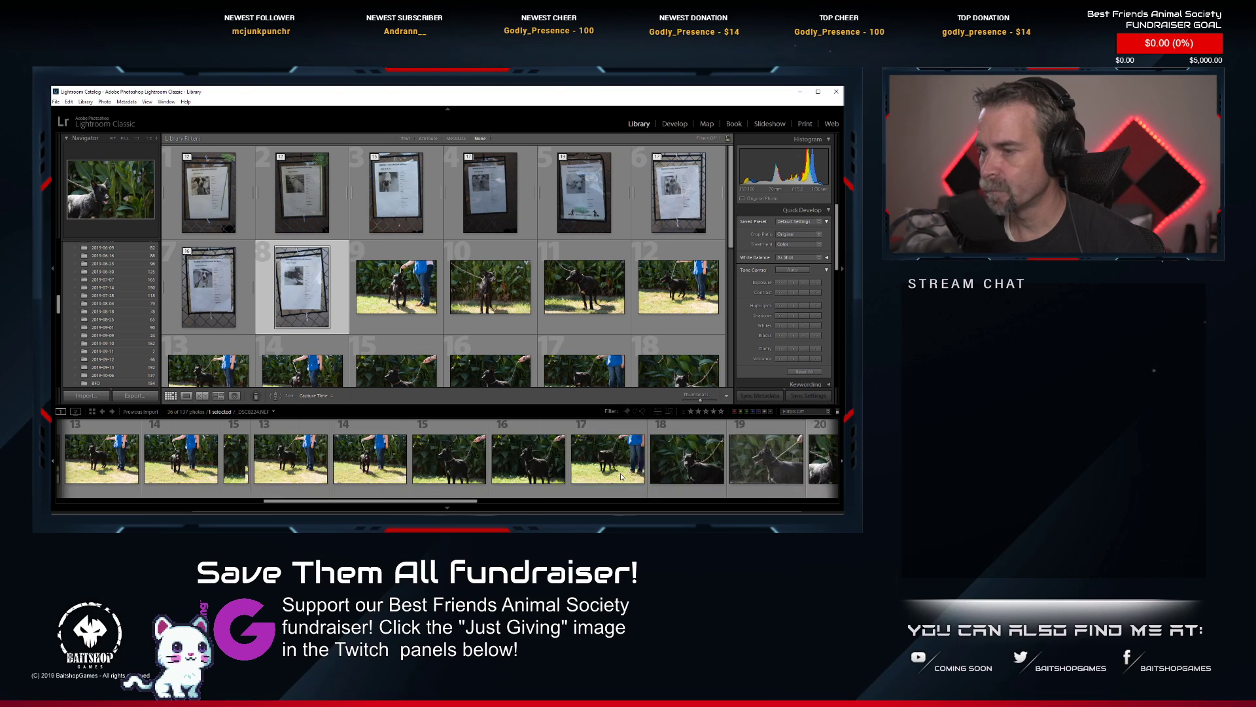
pyautogui.scroll(-2, 622, 478)
pyautogui.keyDown('shift'); pyautogui.click(514, 473); pyautogui.keyUp('shift')
pyautogui.rightClick(514, 474)
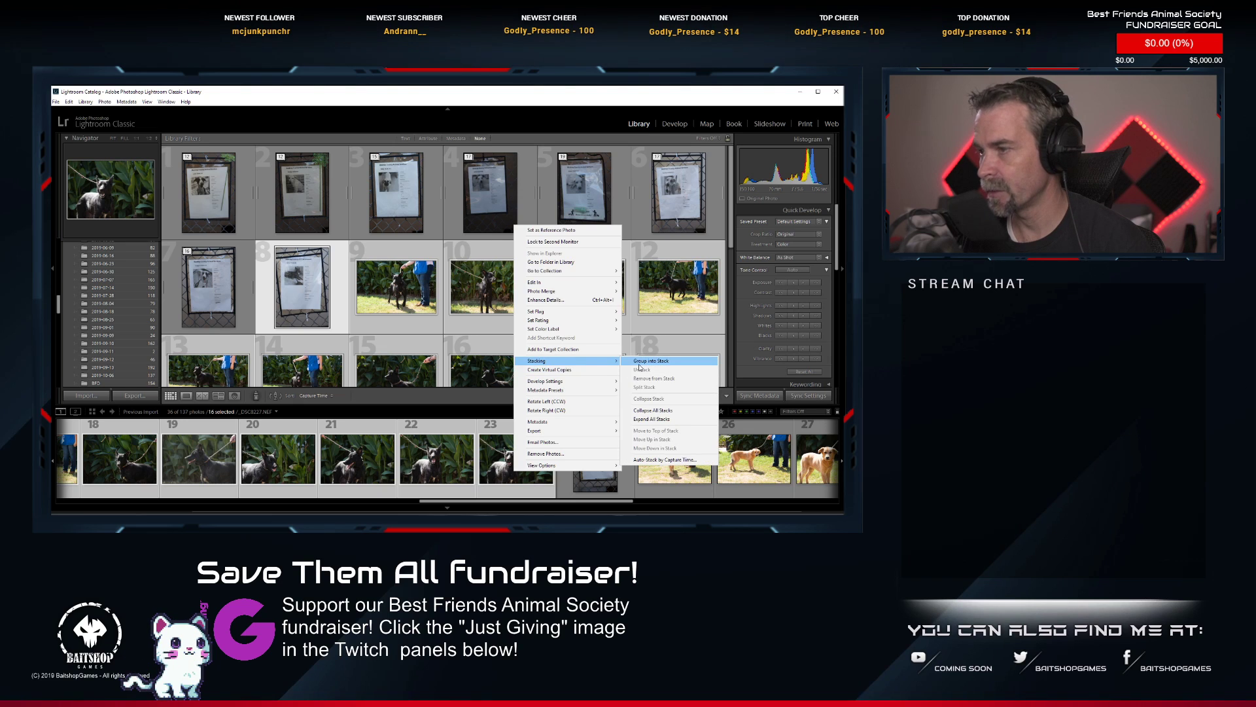
pyautogui.click(640, 369)
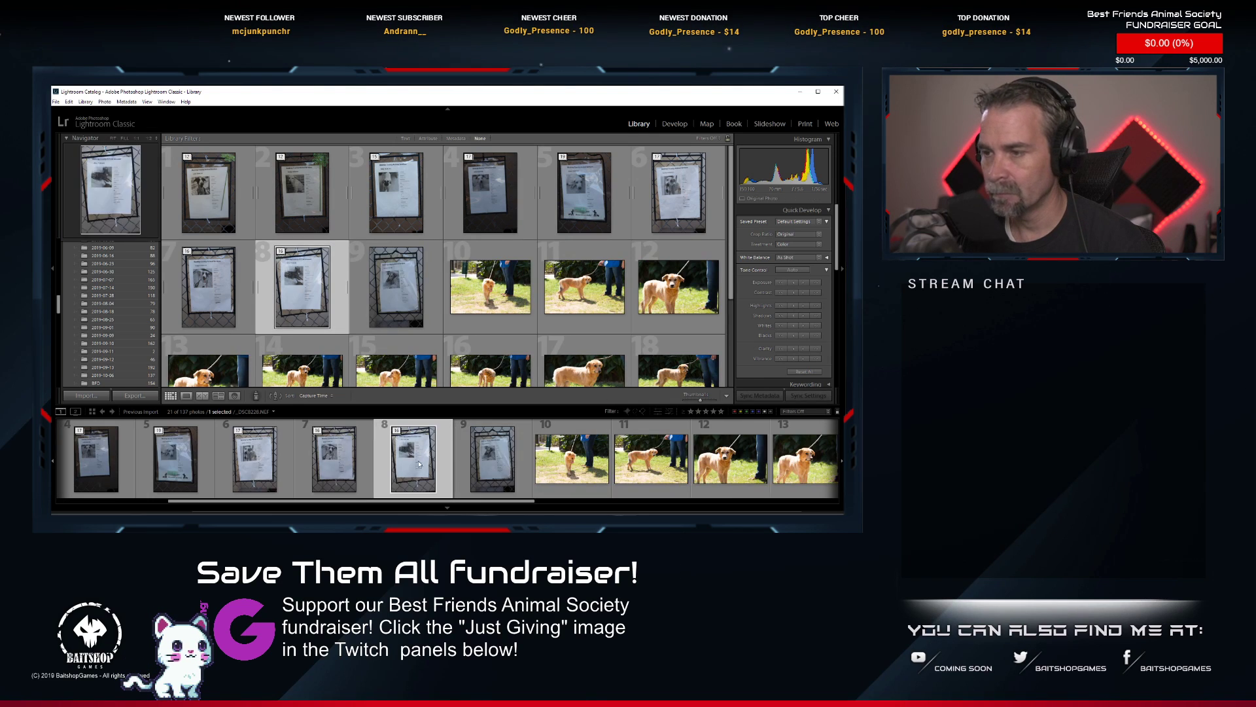
# Group the final series into a stack, from the information sheet at photo 9 through photo 21.
pyautogui.scroll(-3, 592, 471)
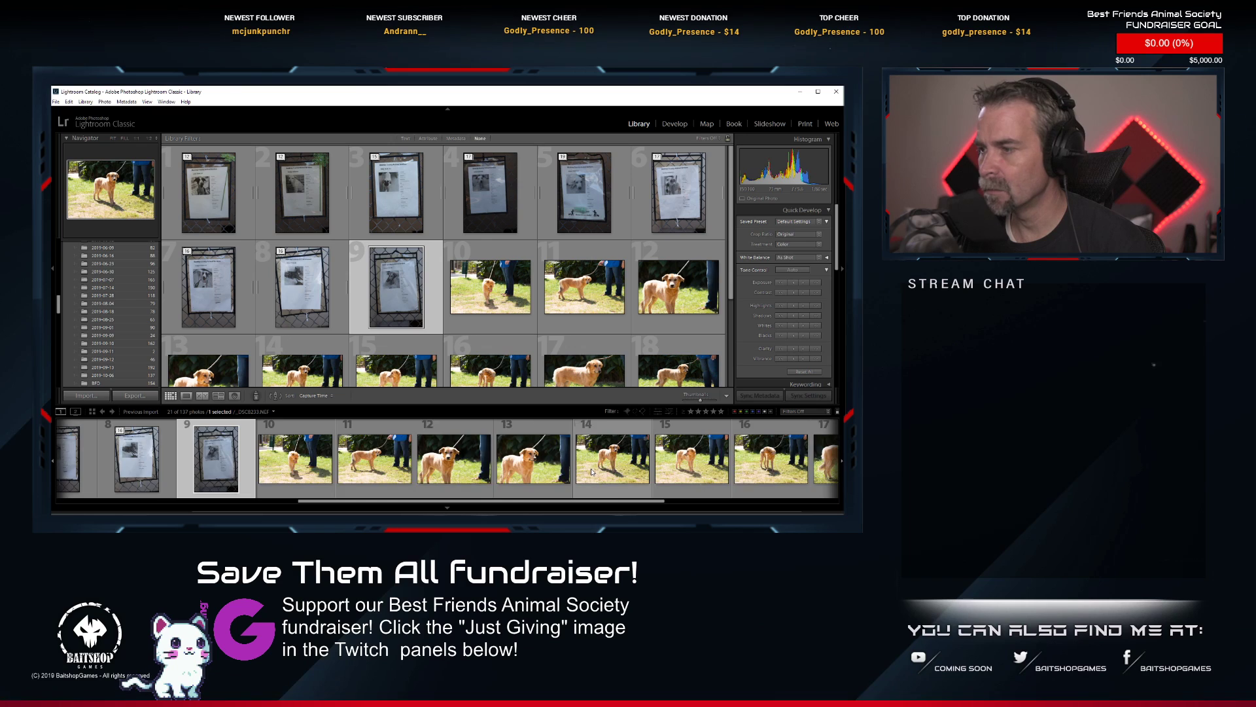
pyautogui.keyDown('shift'); pyautogui.click(796, 489); pyautogui.keyUp('shift')
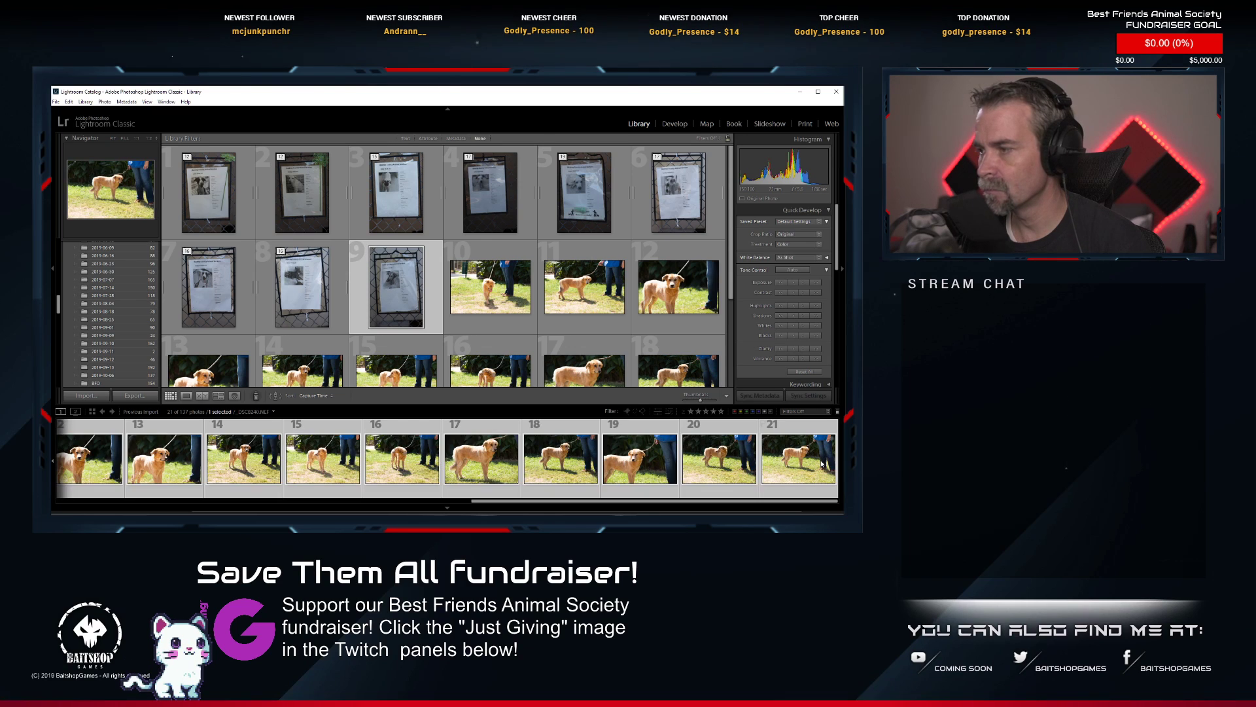
pyautogui.rightClick(739, 460)
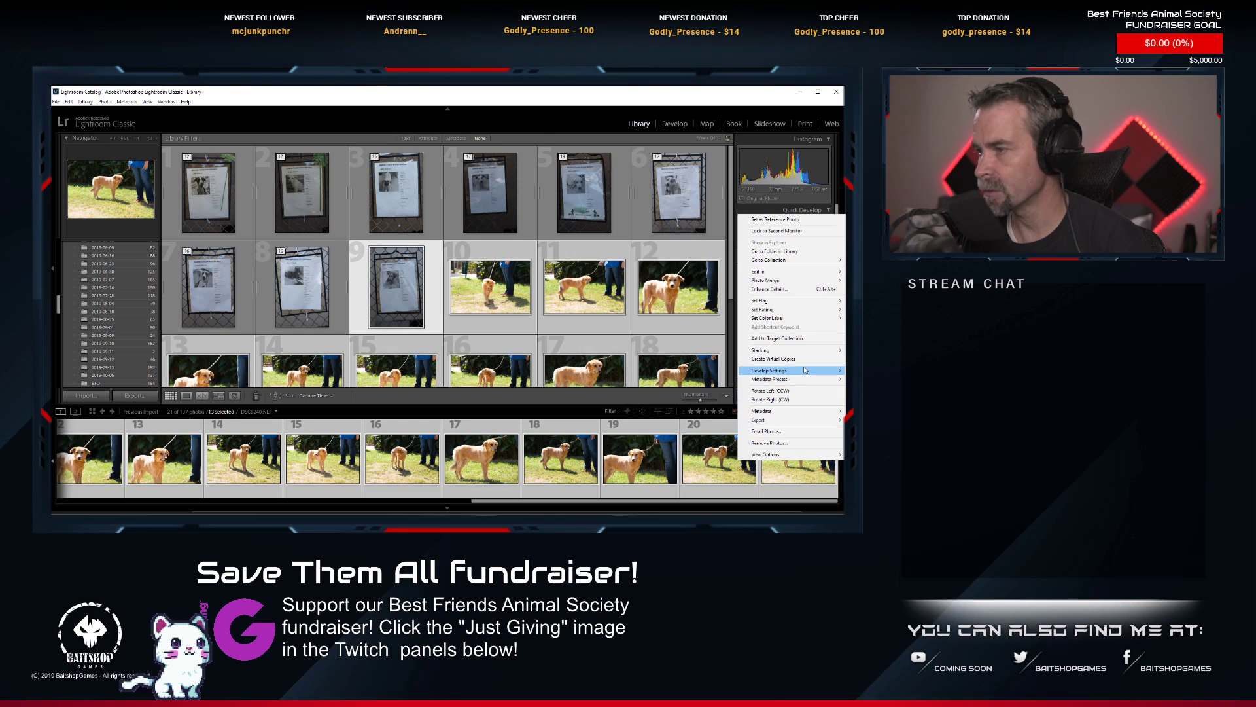
pyautogui.moveTo(805, 370)
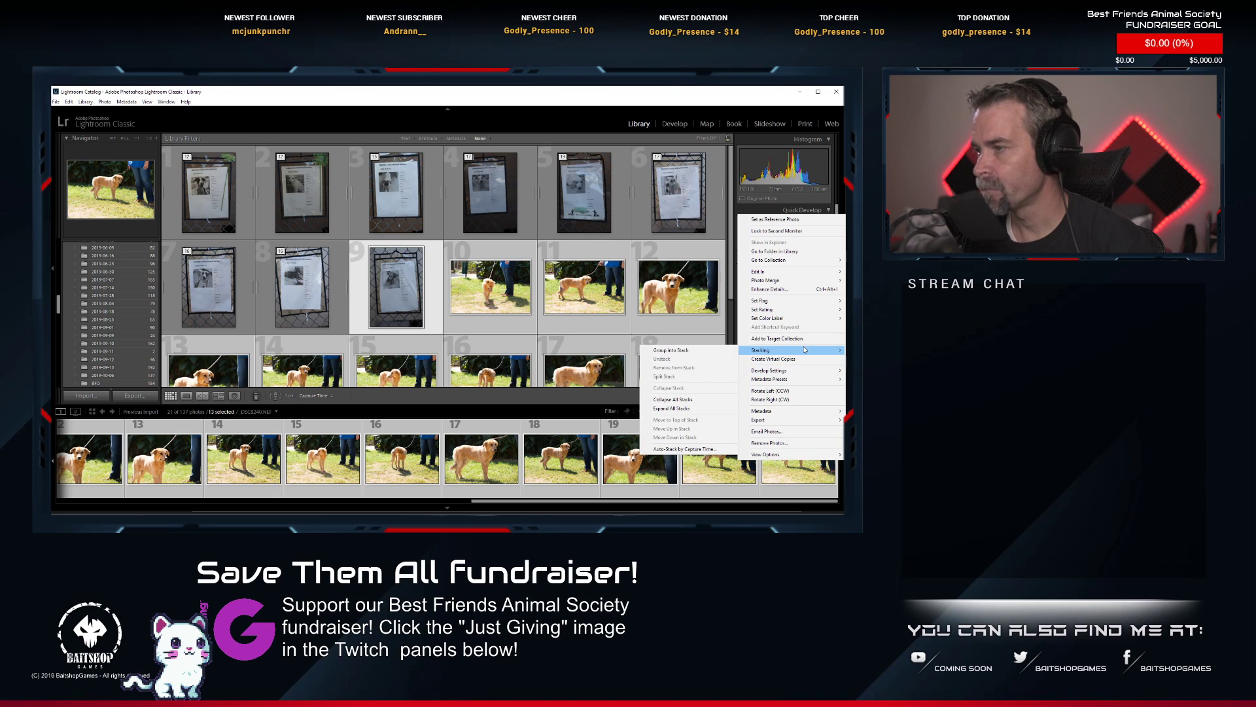
pyautogui.click(713, 352)
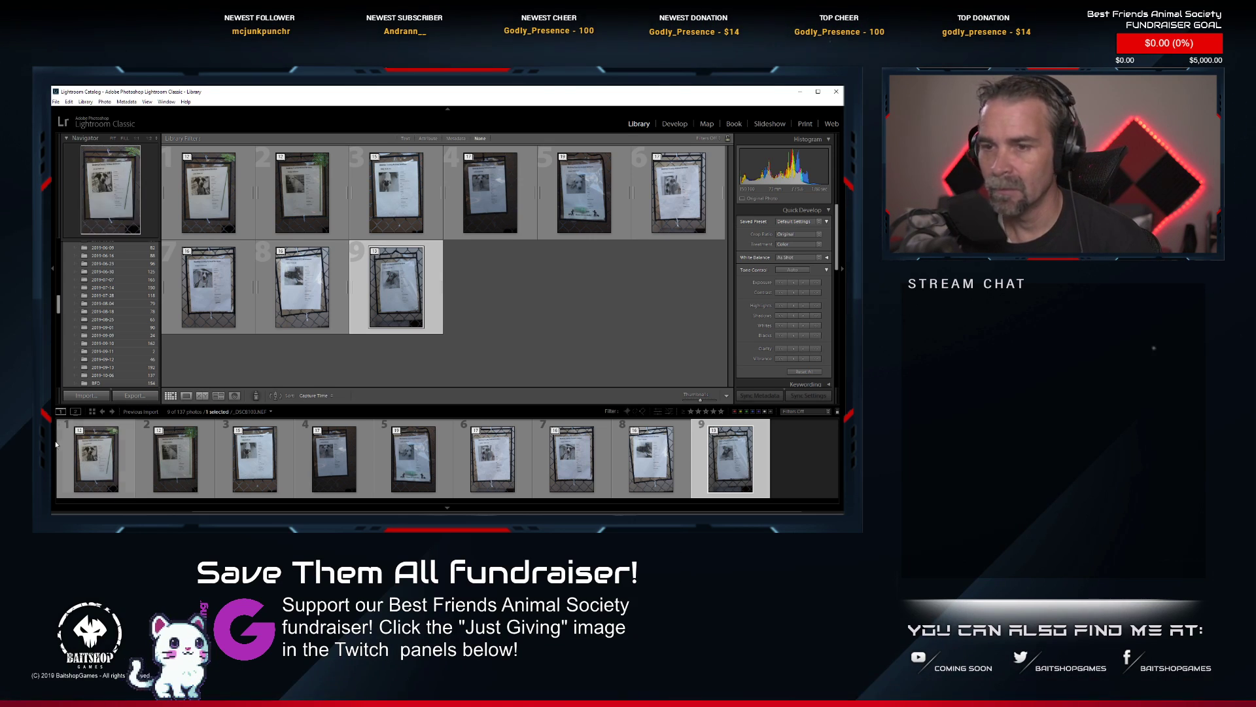
# Expand the first dog's stack and open its information sheet in the Develop module.
pyautogui.click(80, 430)
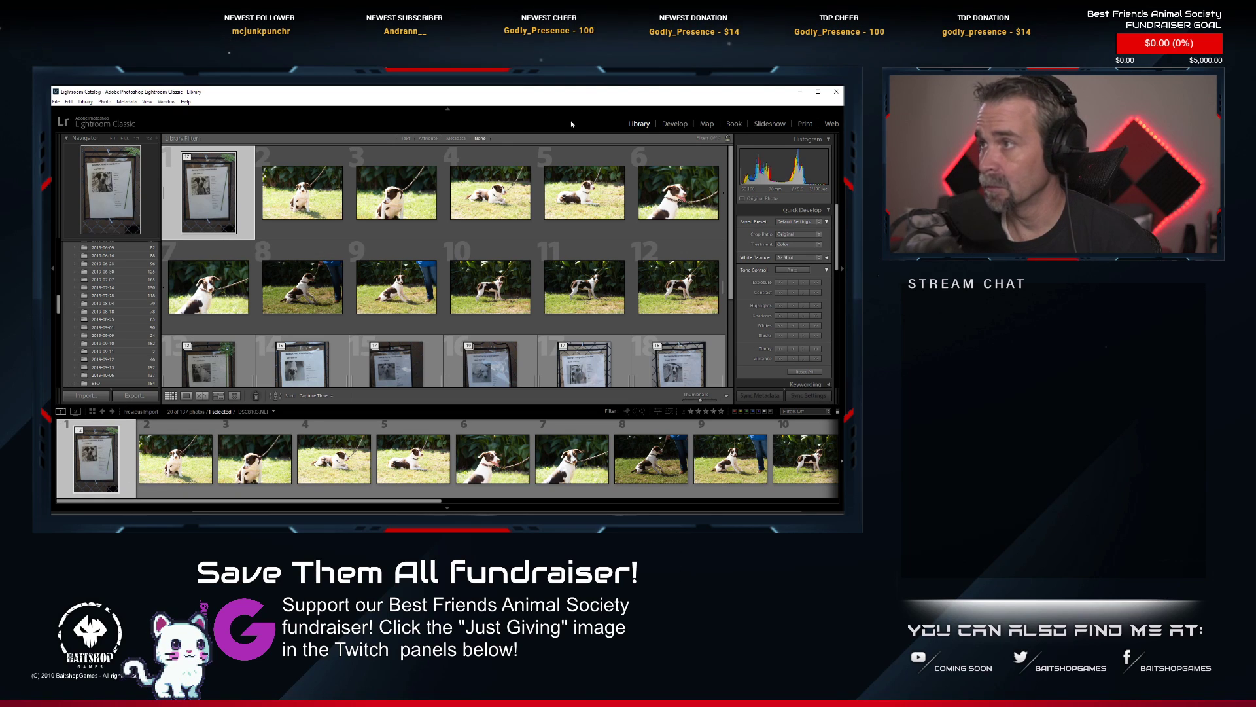
pyautogui.click(671, 125)
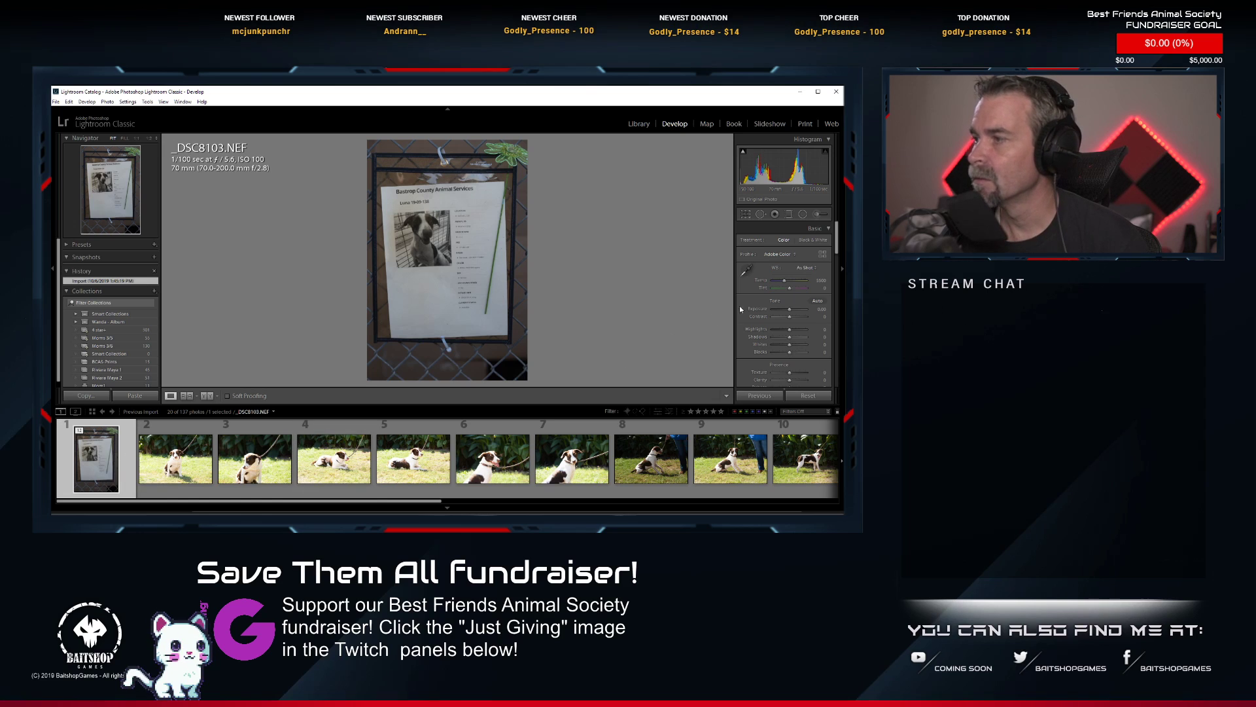
# Enable lens profile corrections on the information sheet photo and set the lens profile make to Tamron.
pyautogui.scroll(-10, 800, 318)
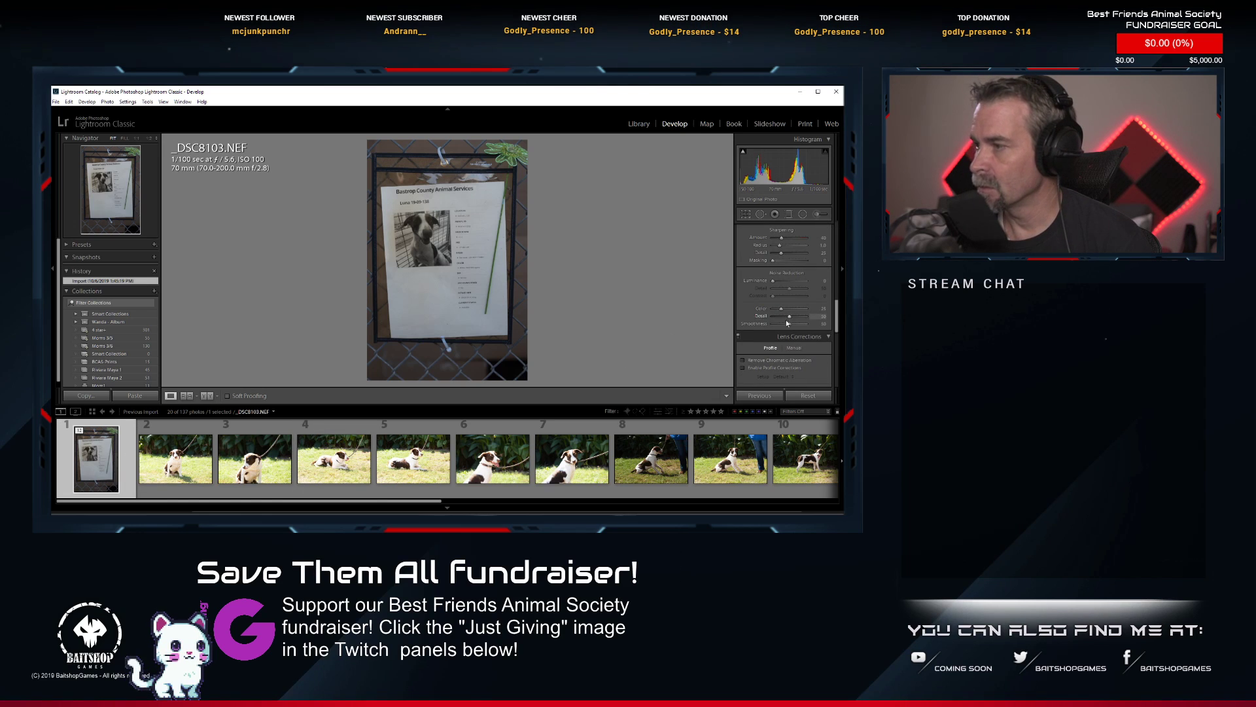
pyautogui.click(744, 368)
pyautogui.scroll(-1, 796, 368)
pyautogui.scroll(-1, 796, 364)
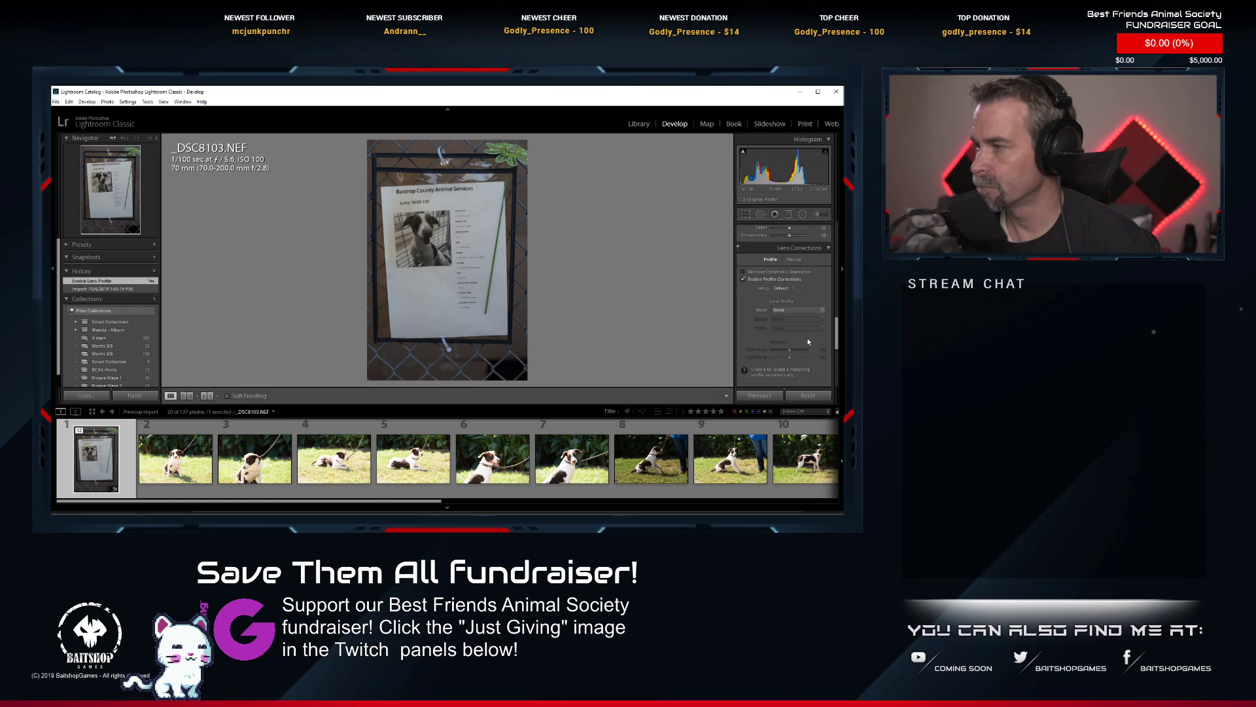
pyautogui.click(797, 309)
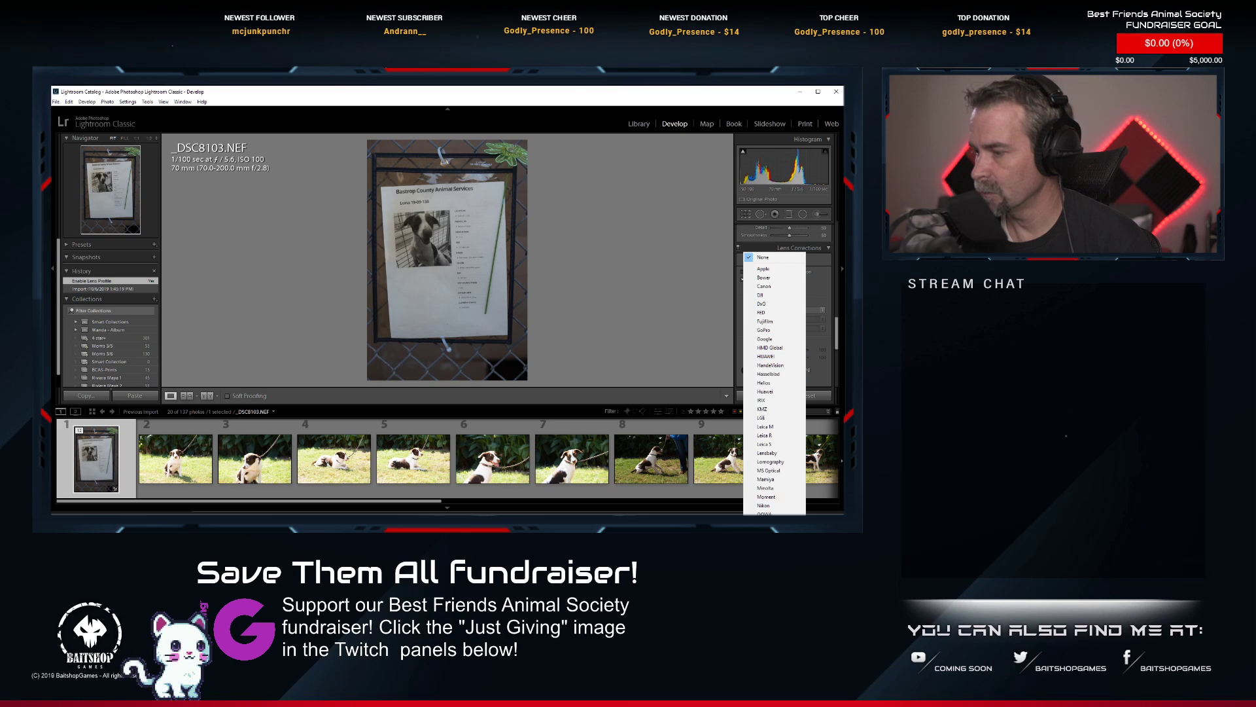
pyautogui.click(766, 628)
pyautogui.scroll(-1, 803, 332)
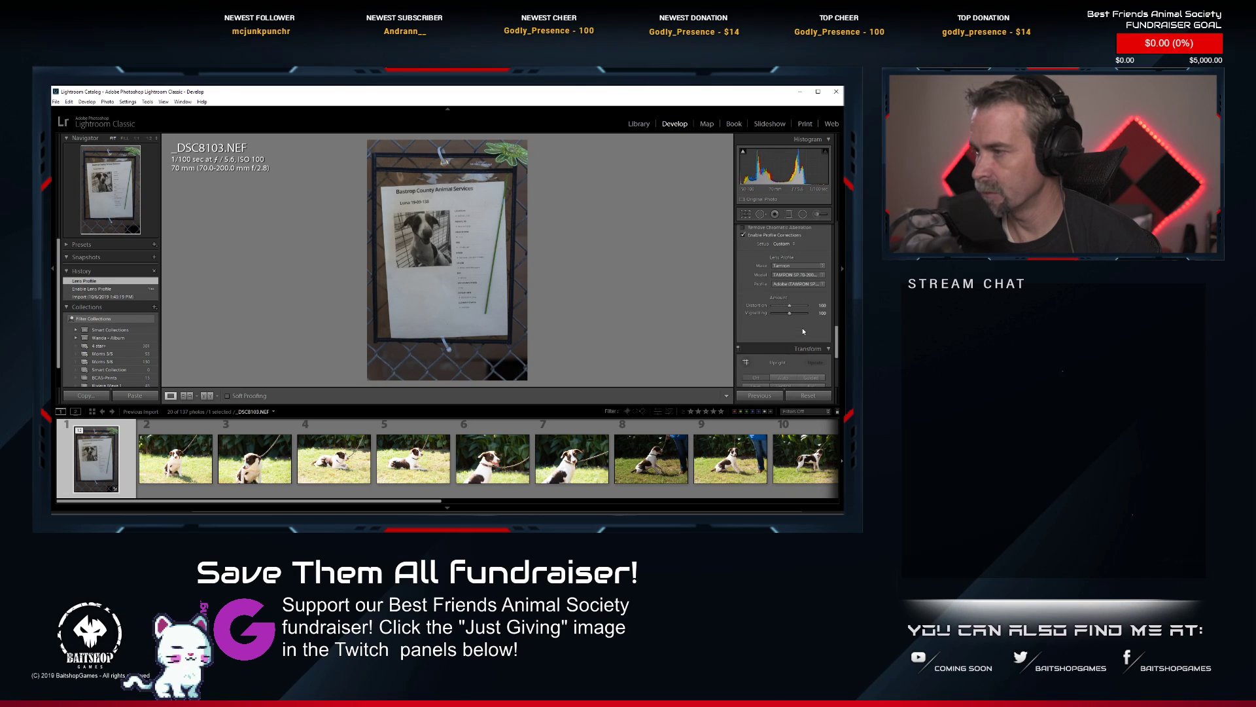
pyautogui.scroll(6, 802, 327)
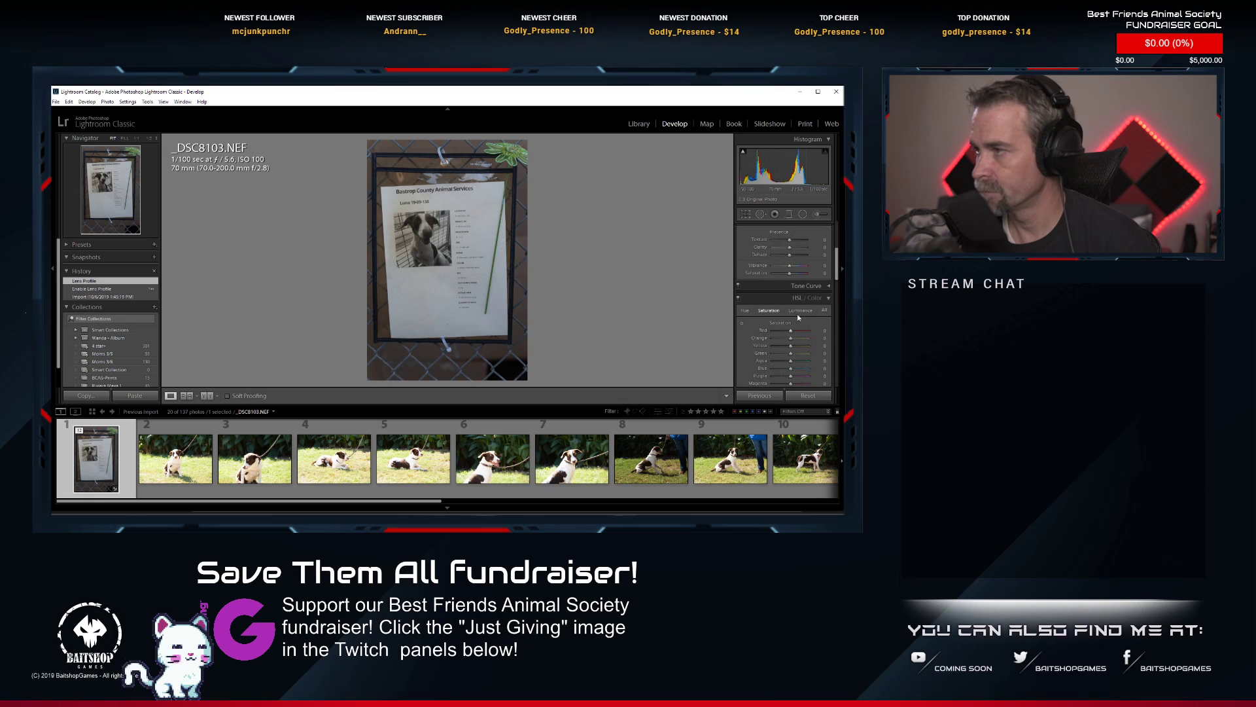
# Crop the information sheet photo at a 1 x 1 aspect, rotating it upright and tightening the frame around the dog's picture and details.
pyautogui.click(746, 214)
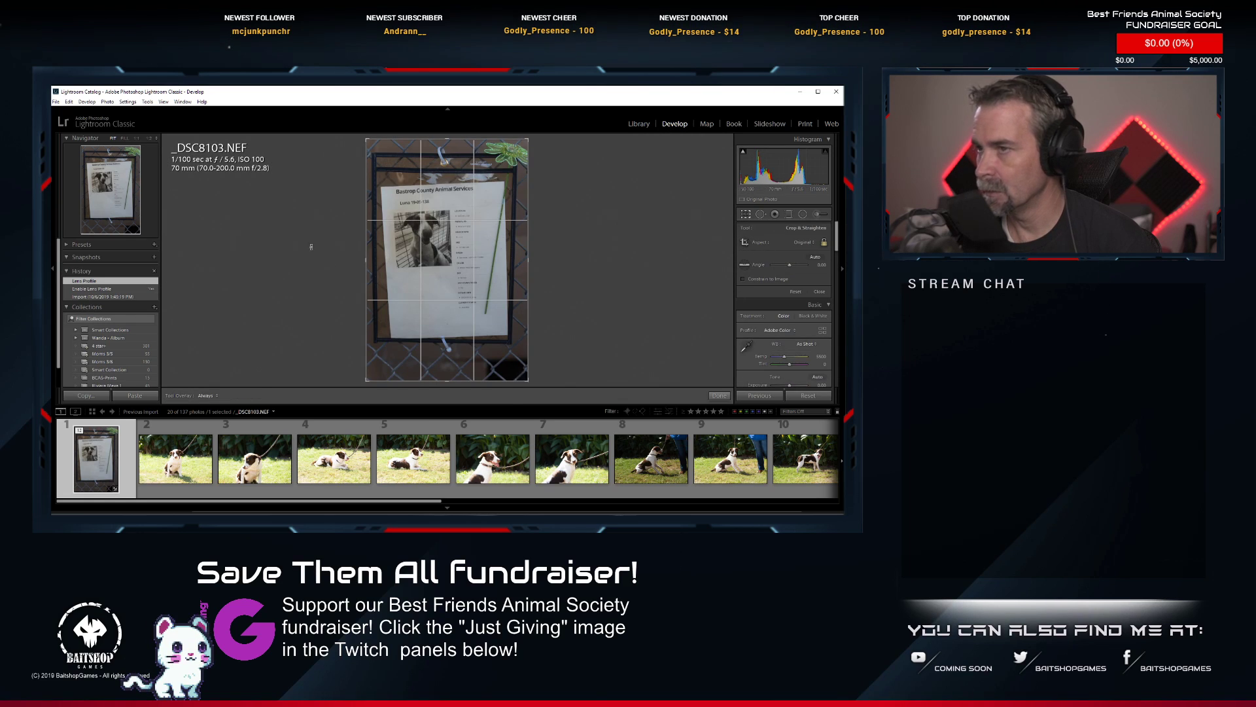
pyautogui.click(803, 242)
pyautogui.click(770, 281)
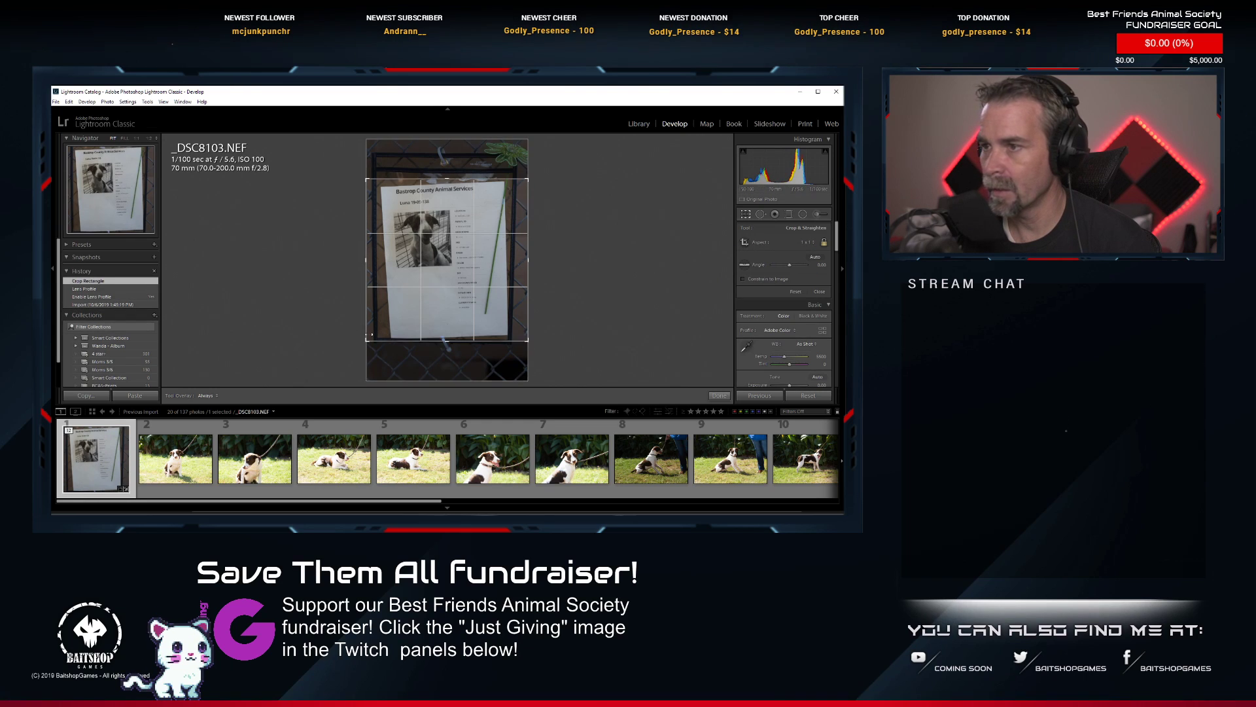
pyautogui.moveTo(569, 258); pyautogui.dragTo(559, 333)
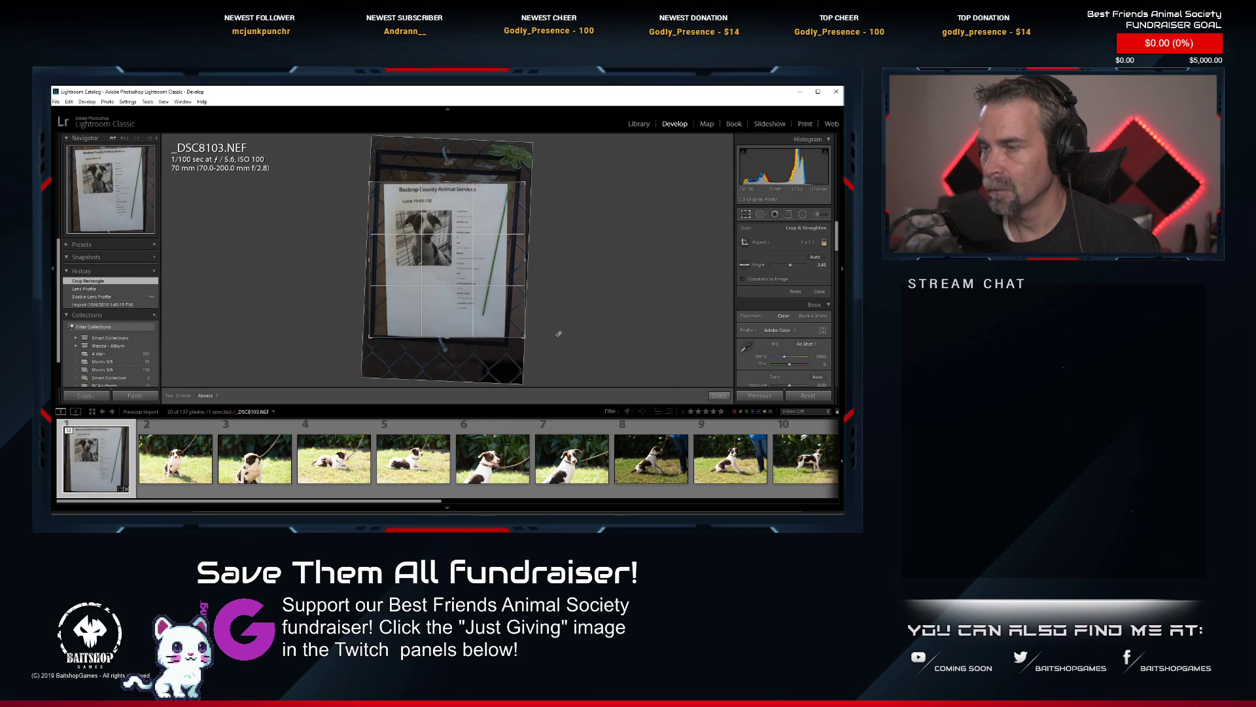
pyautogui.moveTo(371, 341); pyautogui.dragTo(380, 335)
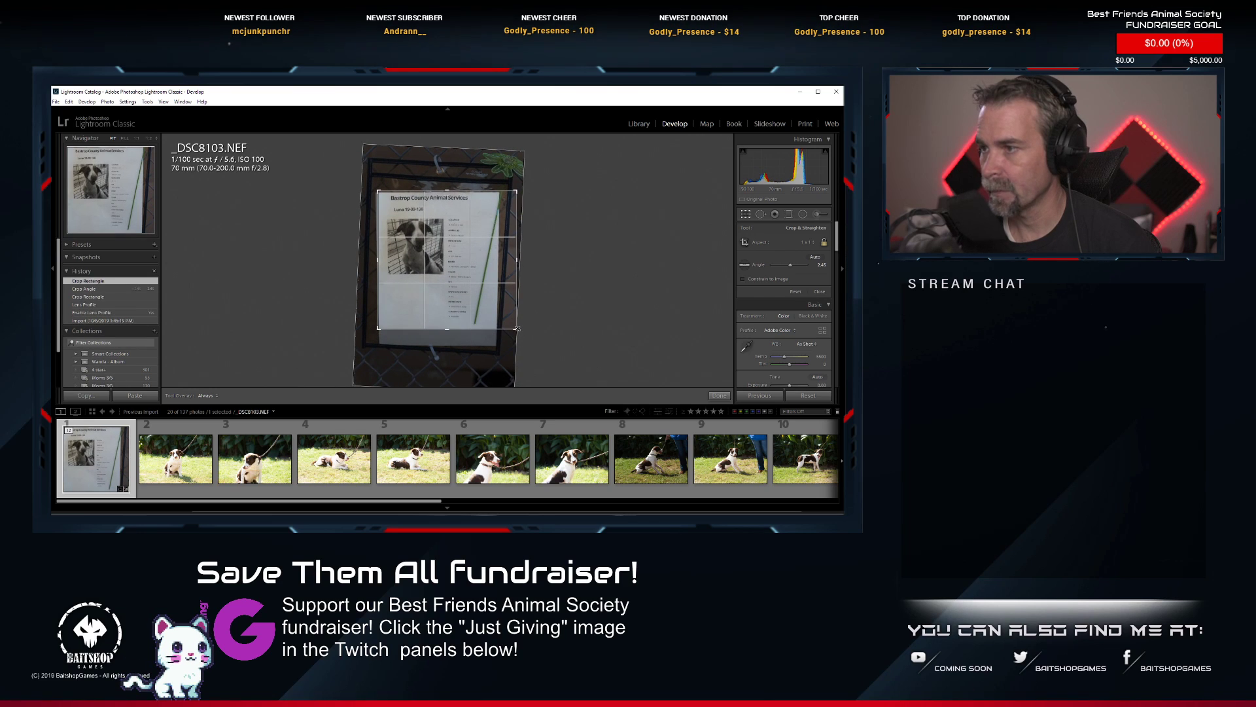
pyautogui.moveTo(516, 329); pyautogui.dragTo(467, 299)
pyautogui.press('Return')
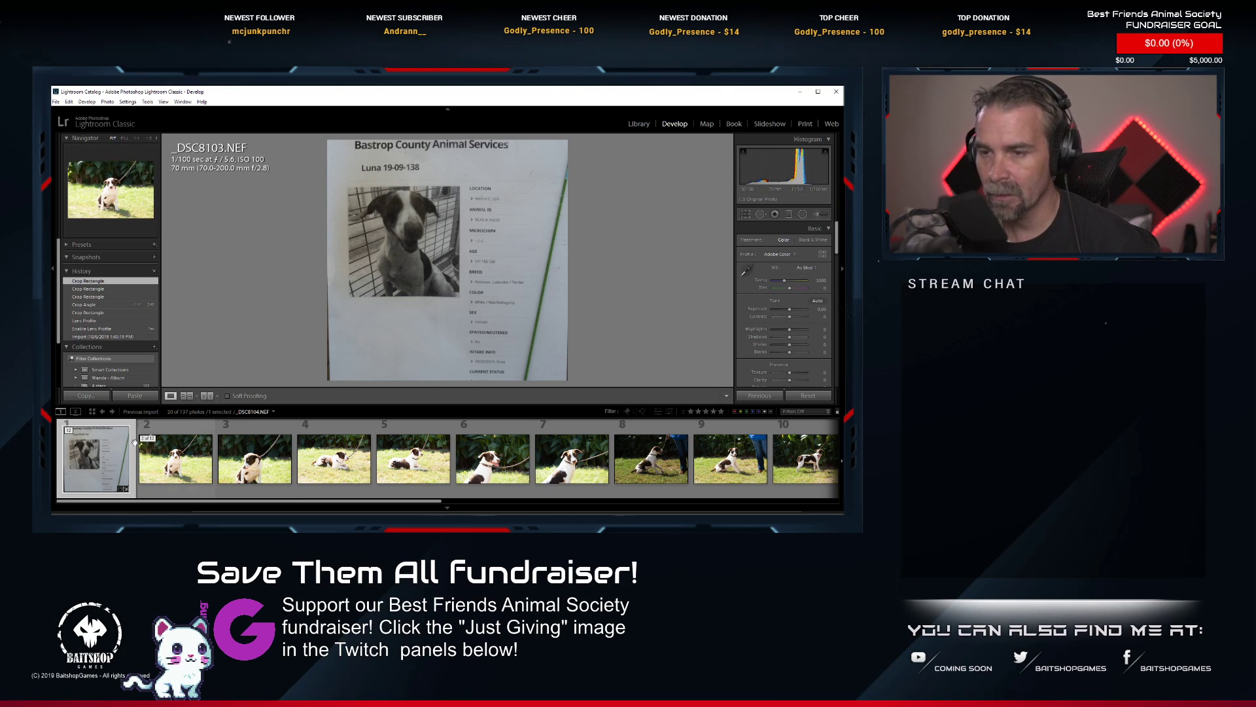
# Copy the information sheet photo's develop settings, including Treatment & Profile, Lens Corrections, Process Version and Calibration.
pyautogui.rightClick(94, 468)
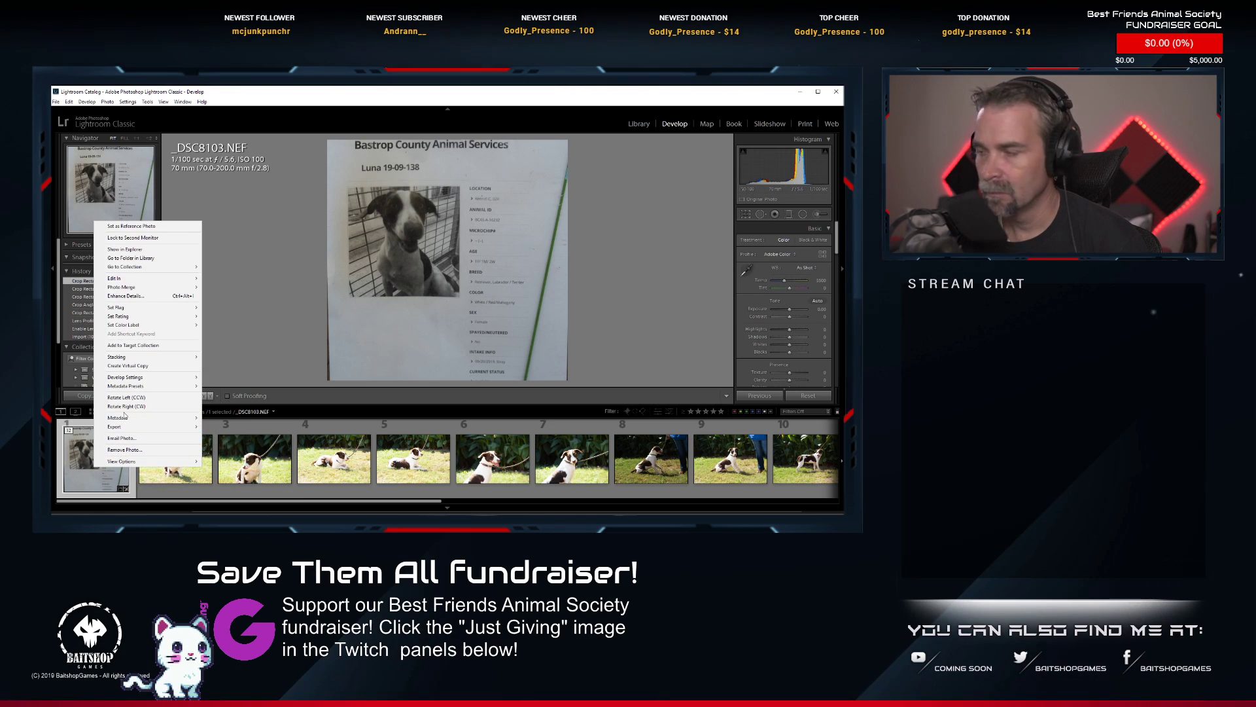
pyautogui.moveTo(151, 378)
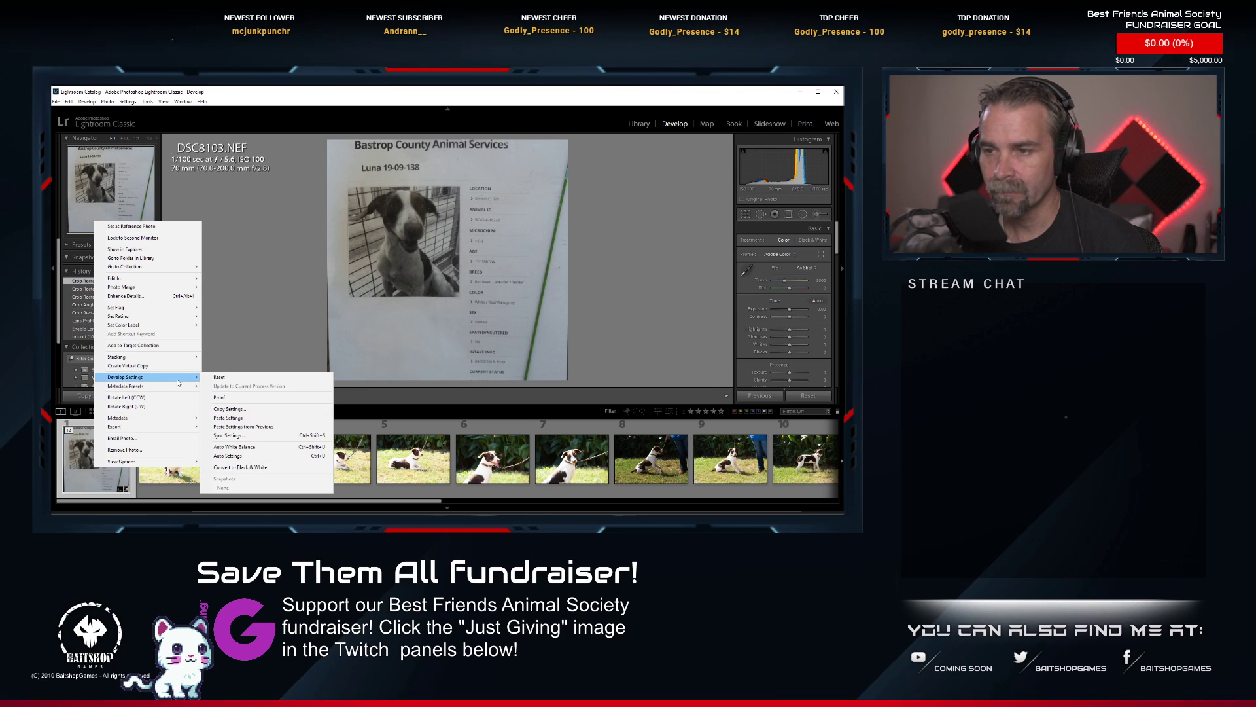
pyautogui.click(264, 411)
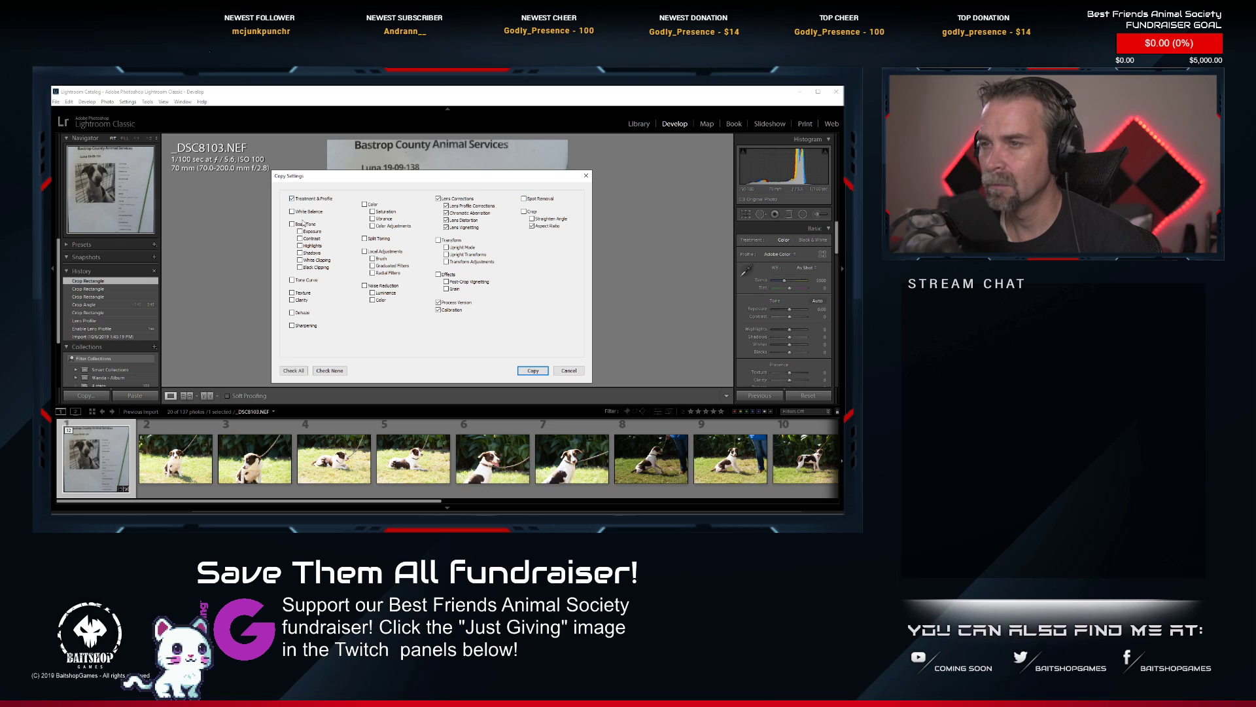
pyautogui.click(521, 371)
# Select the first dog's photos for the copied settings, starting with photo 2, _DSC8104.NEF.
pyautogui.click(176, 460)
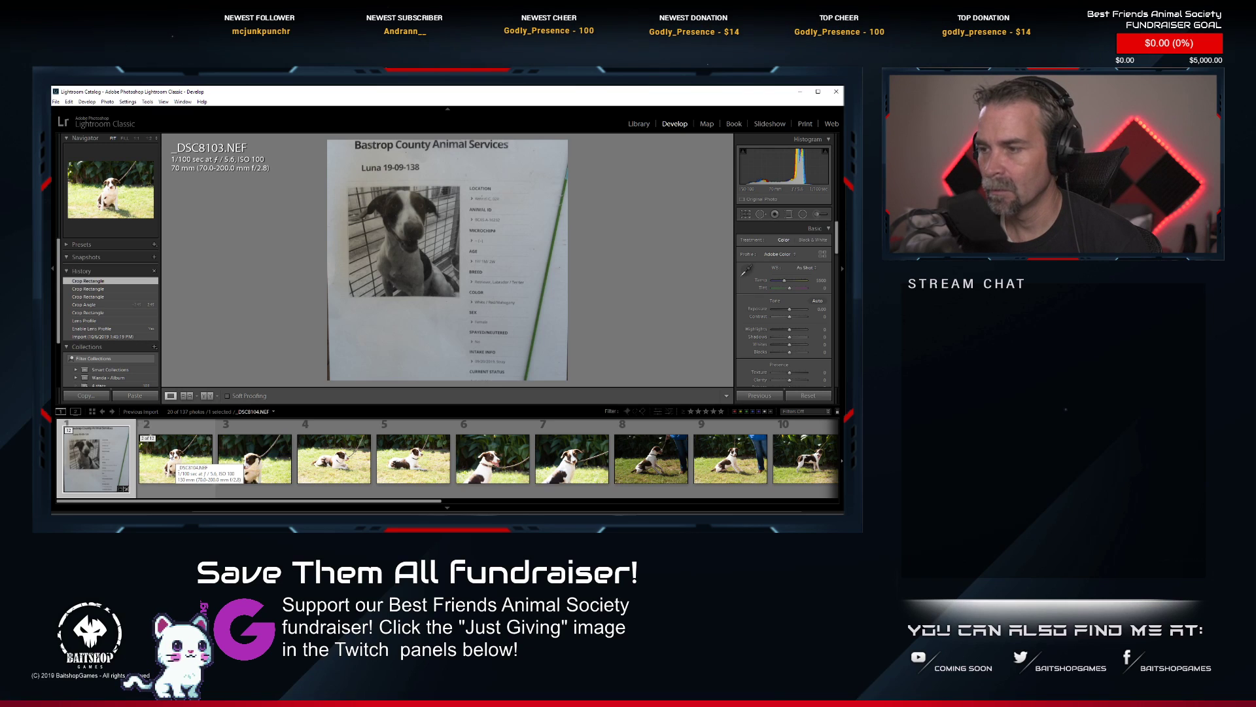
pyautogui.click(173, 471)
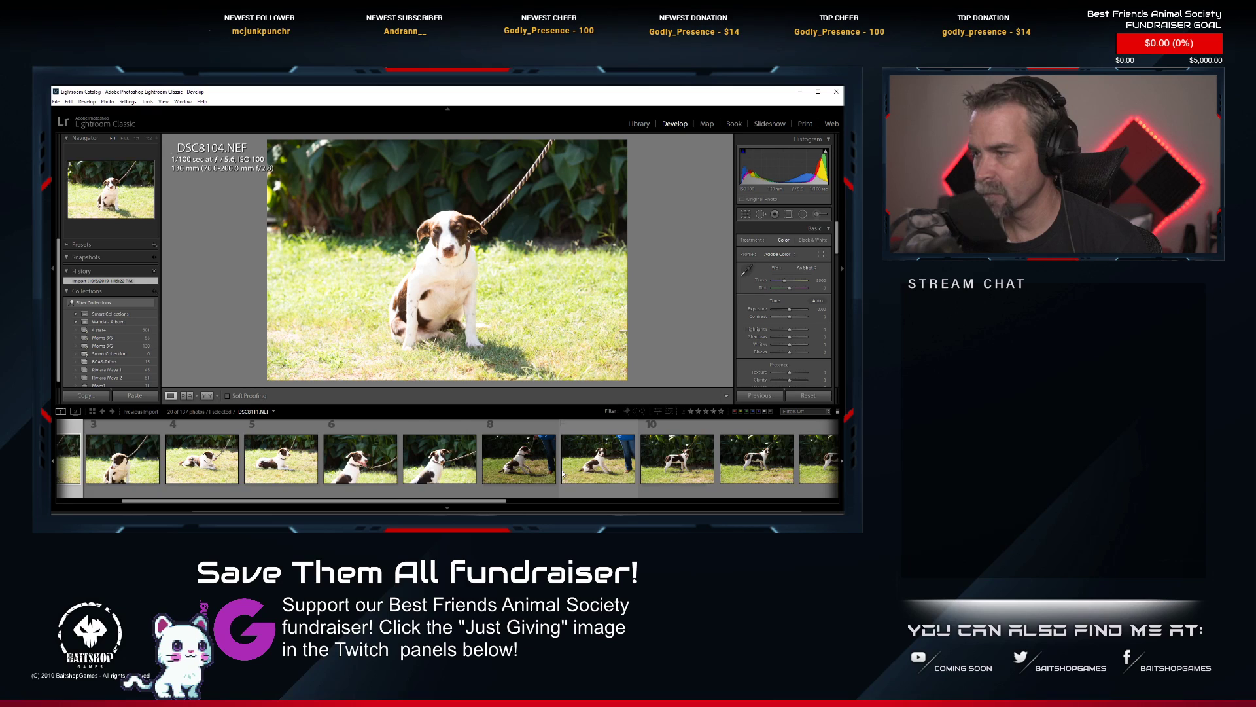
pyautogui.scroll(-2, 563, 473)
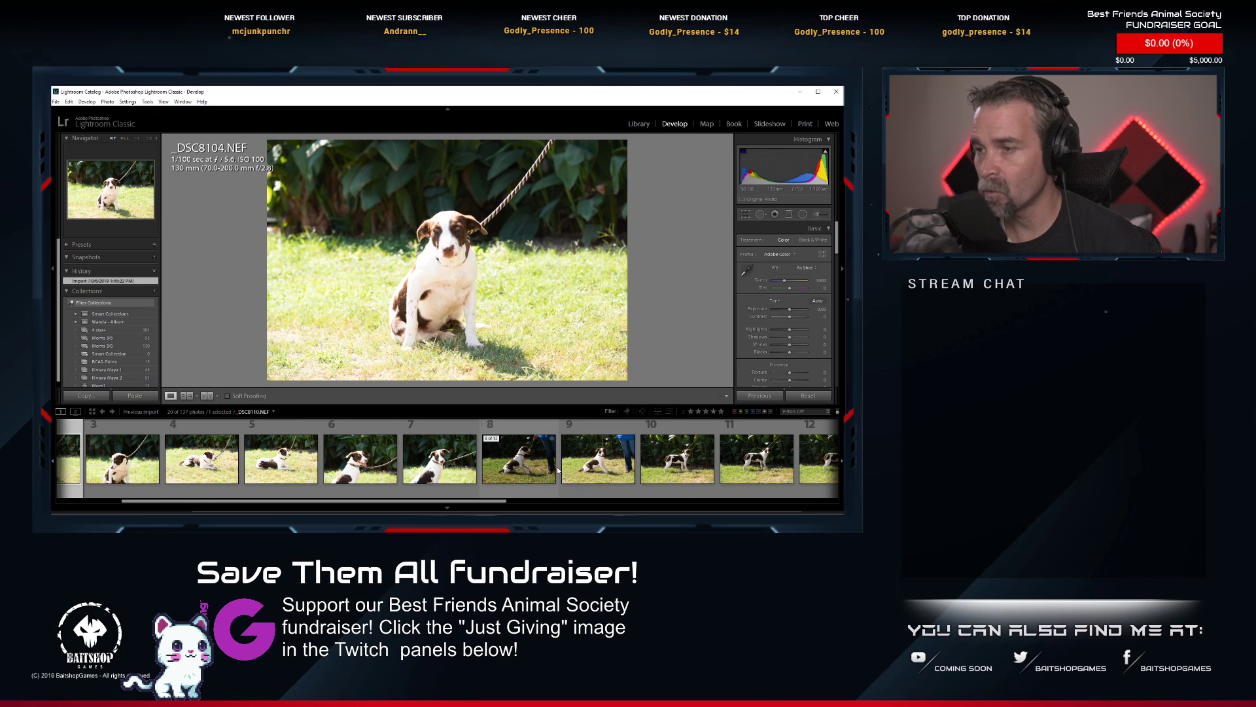
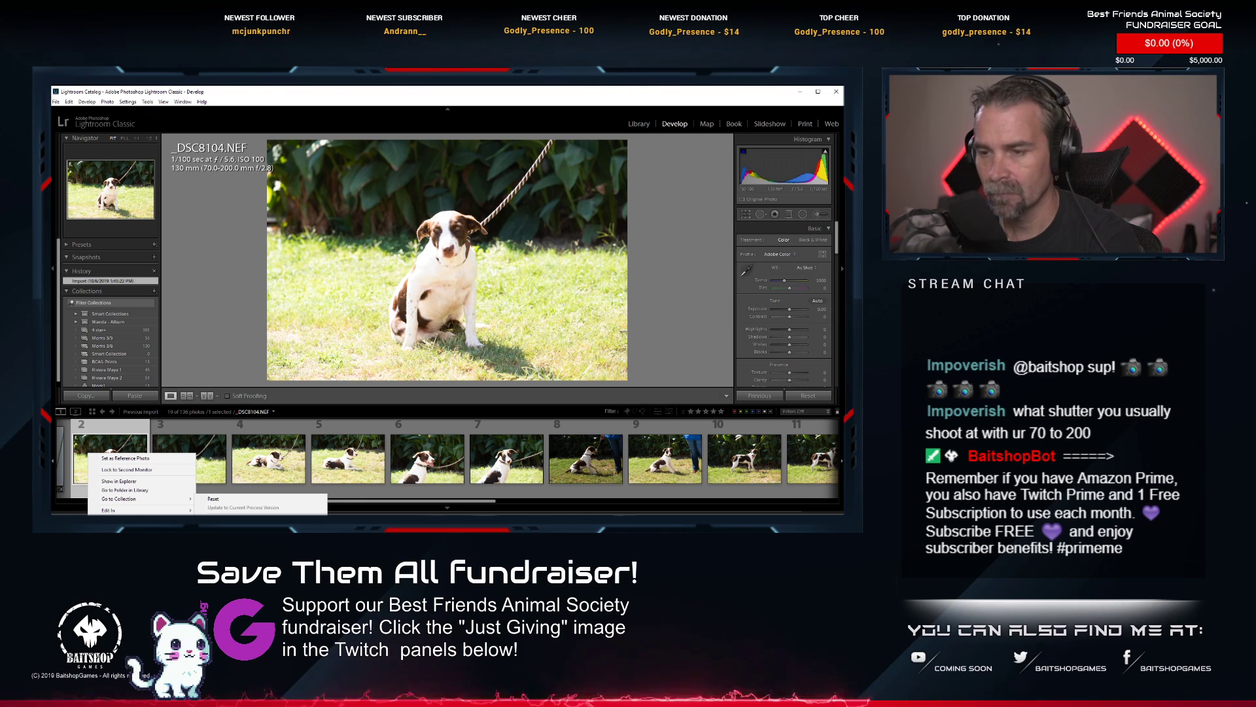
# Paste the copied develop settings onto photo 2, _DSC8104.NEF, and apply Auto tone to it.
pyautogui.click(225, 527)
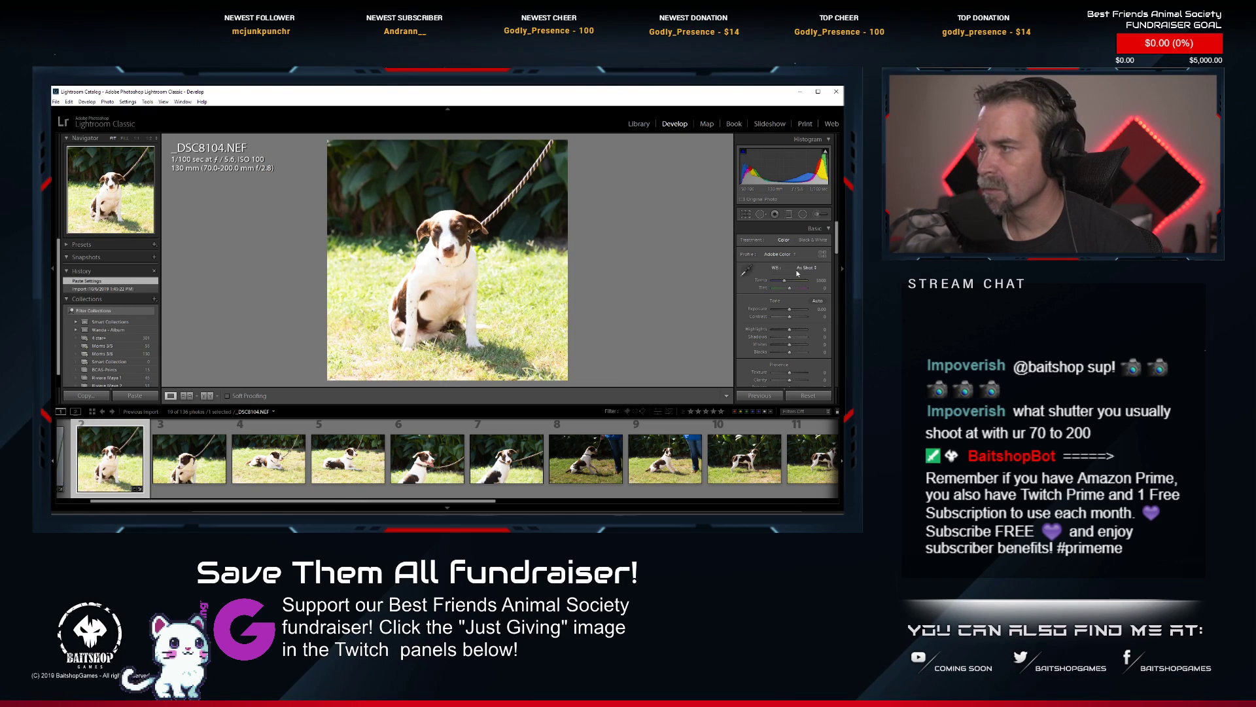
pyautogui.click(818, 300)
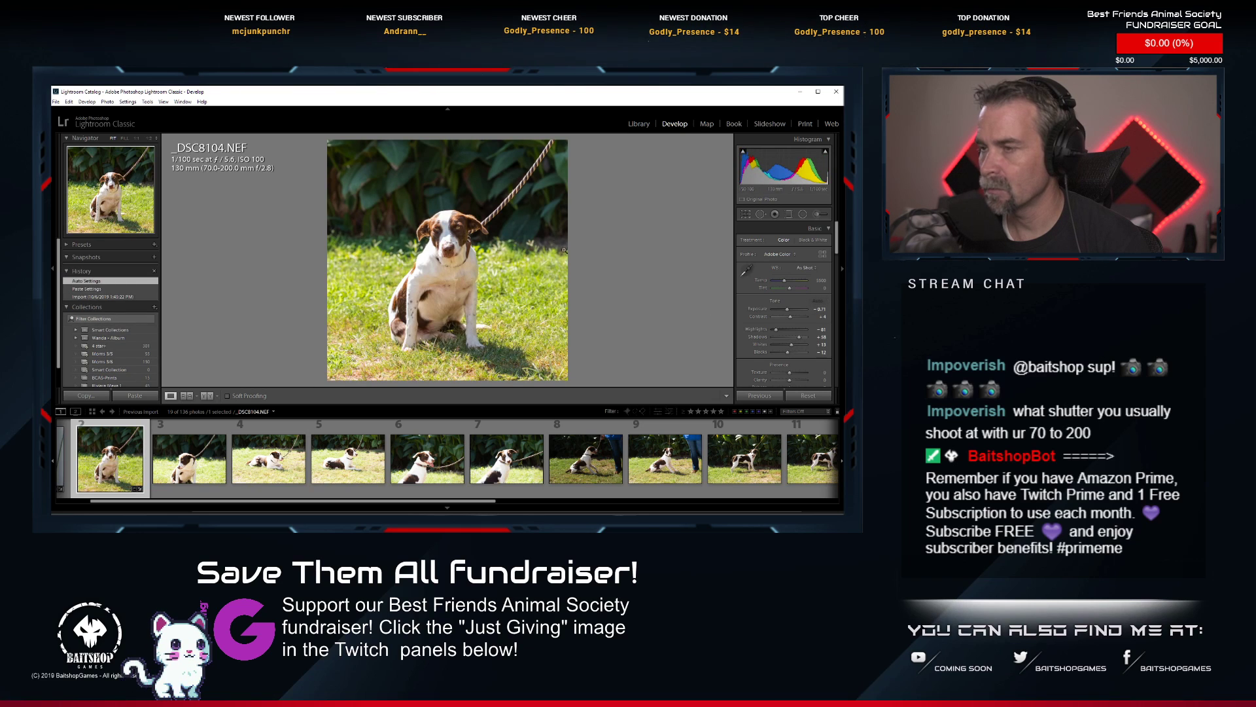
pyautogui.click(442, 231)
pyautogui.click(463, 245)
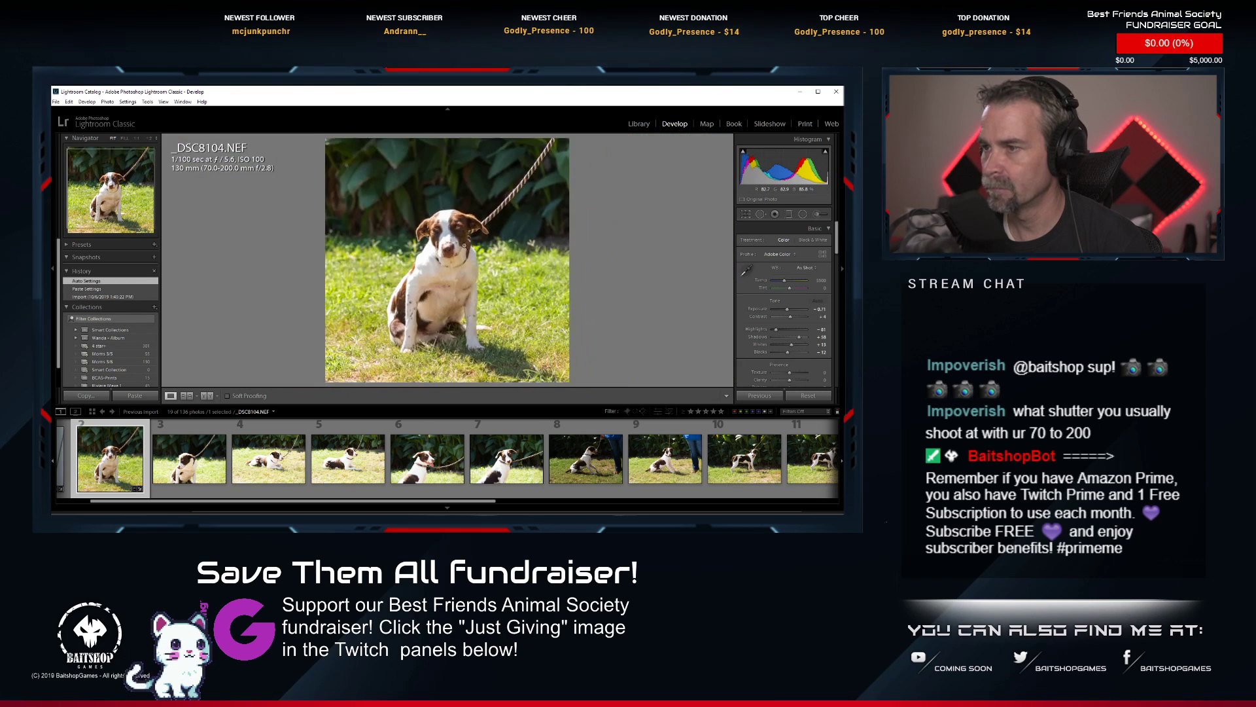
# Crop _DSC8104.NEF to a tight 1 x 1 frame around the dog's head and chest.
pyautogui.click(745, 214)
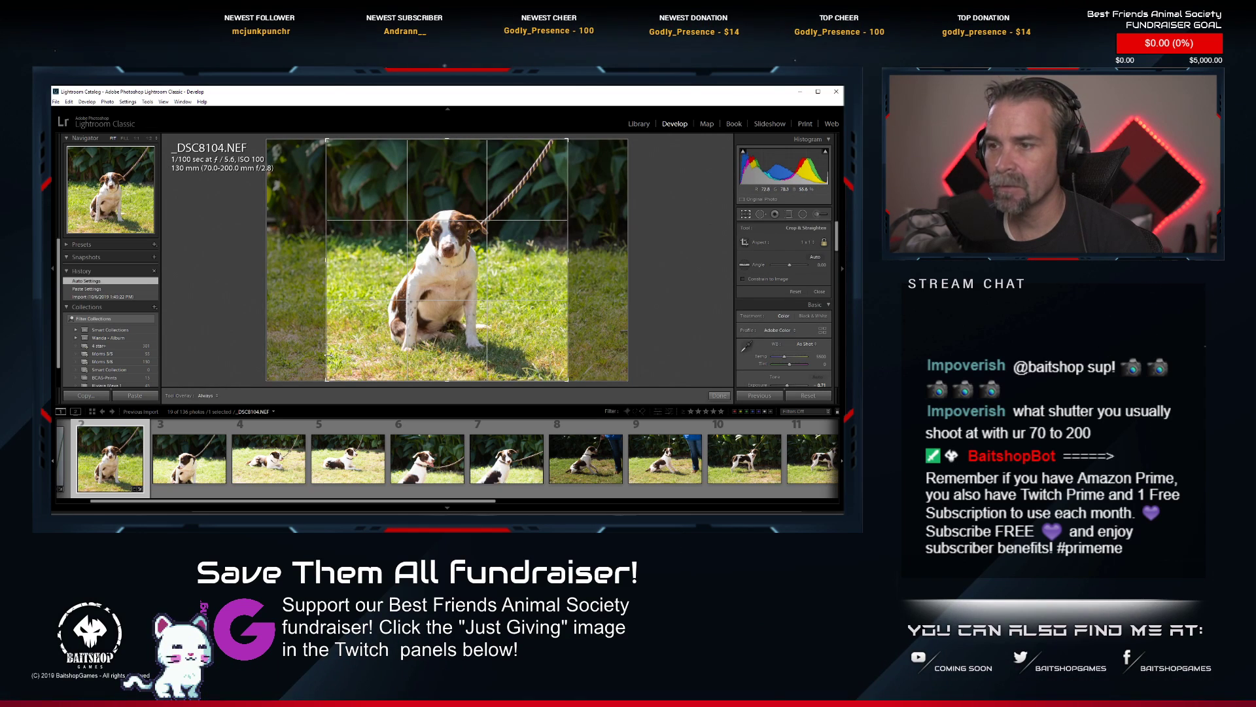
pyautogui.moveTo(327, 380); pyautogui.dragTo(371, 321)
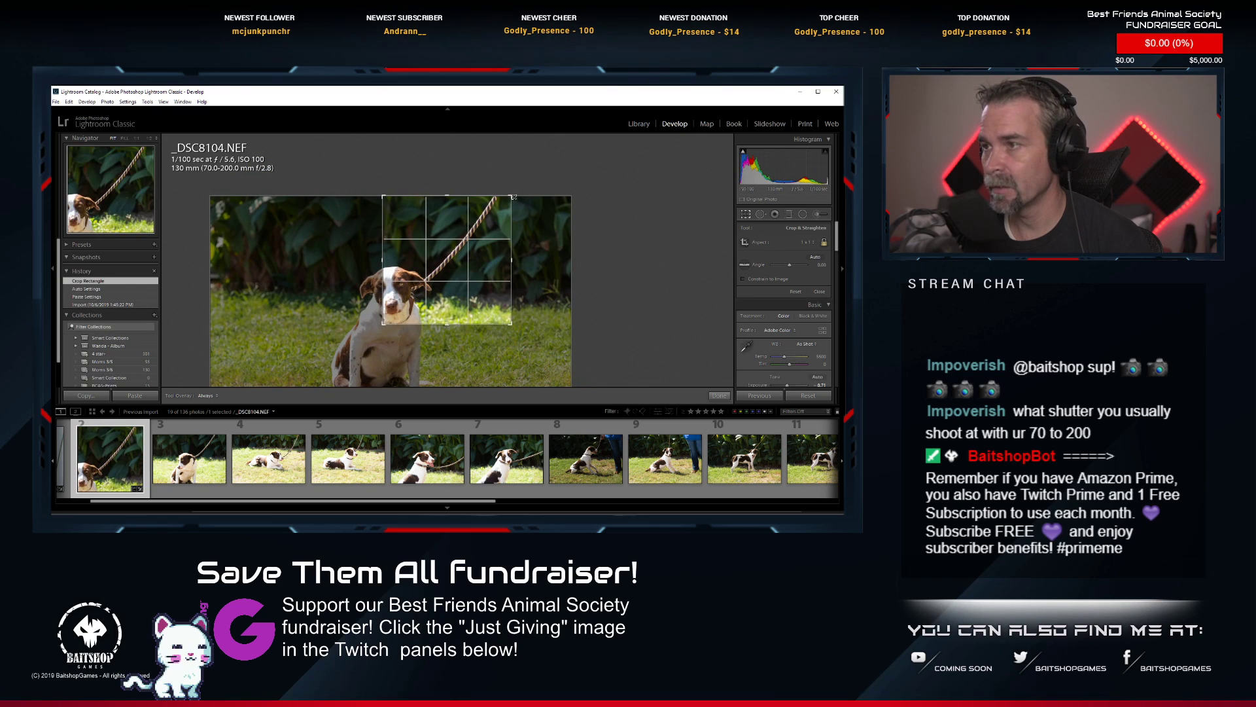
pyautogui.moveTo(512, 196); pyautogui.dragTo(484, 222)
pyautogui.moveTo(459, 268)
pyautogui.mouseDown()
pyautogui.moveTo(481, 269)
pyautogui.moveTo(494, 305)
pyautogui.moveTo(473, 277)
pyautogui.mouseUp()
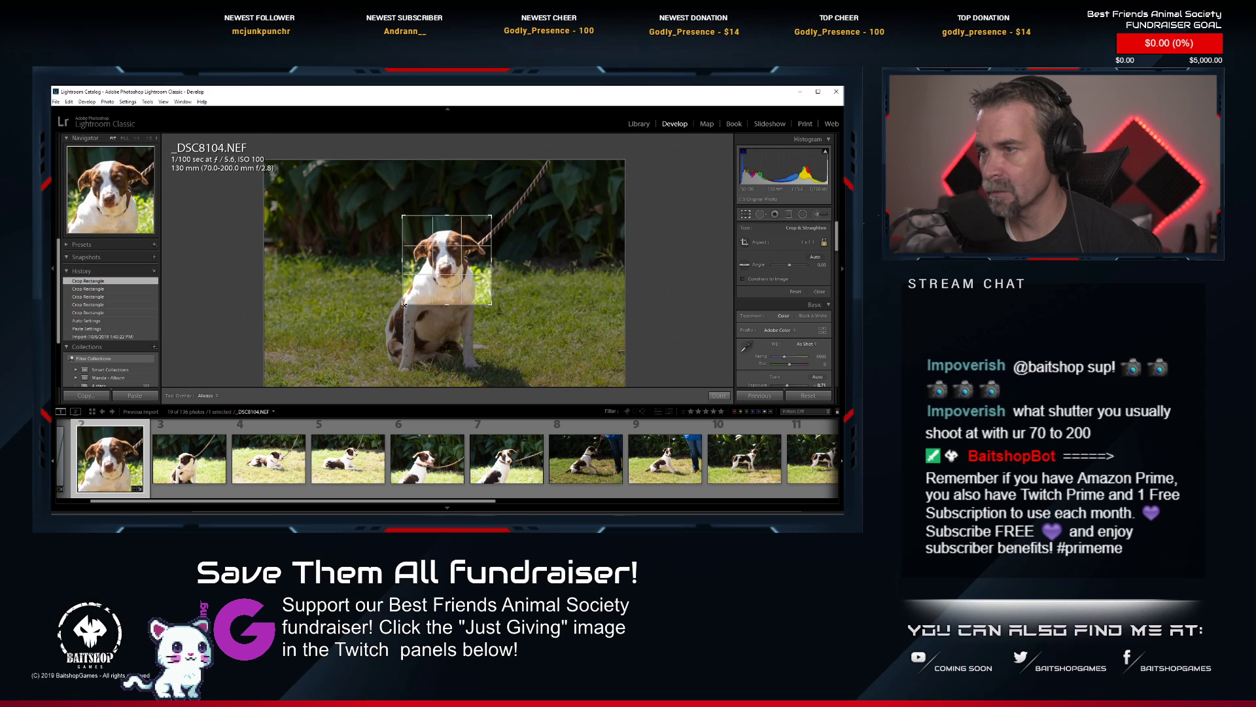
pyautogui.moveTo(404, 305); pyautogui.dragTo(406, 303)
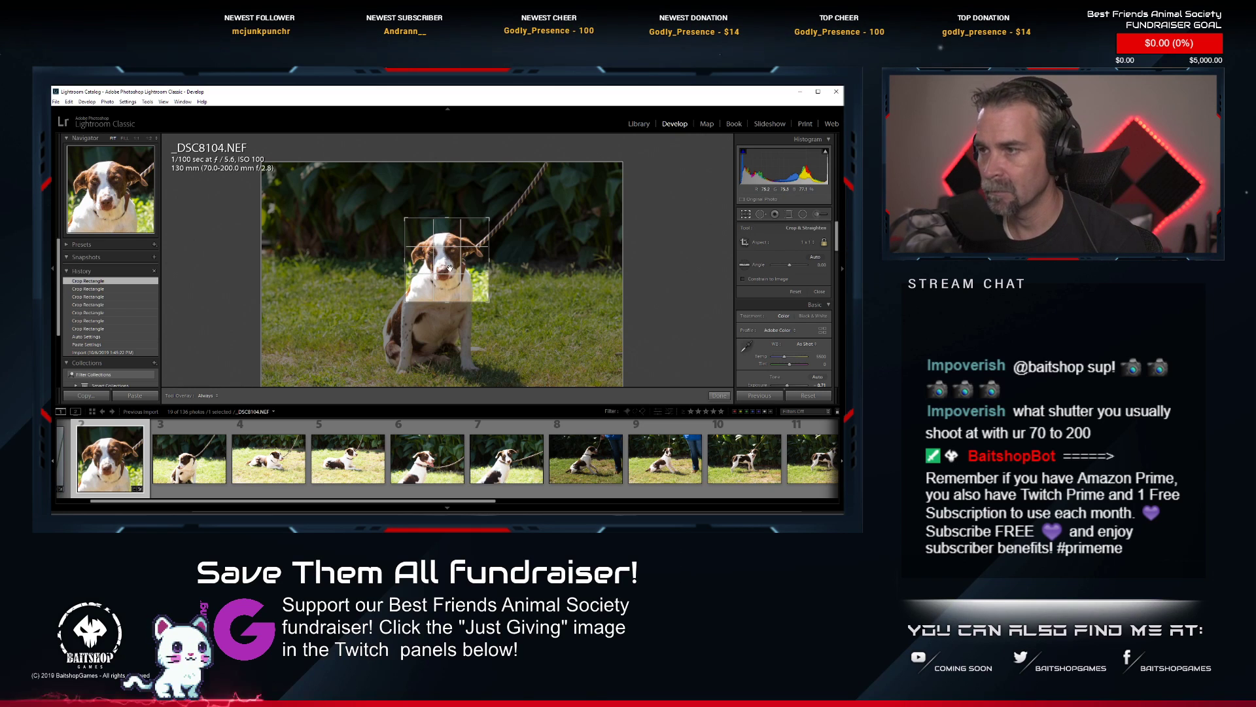
pyautogui.moveTo(430, 257); pyautogui.dragTo(456, 264)
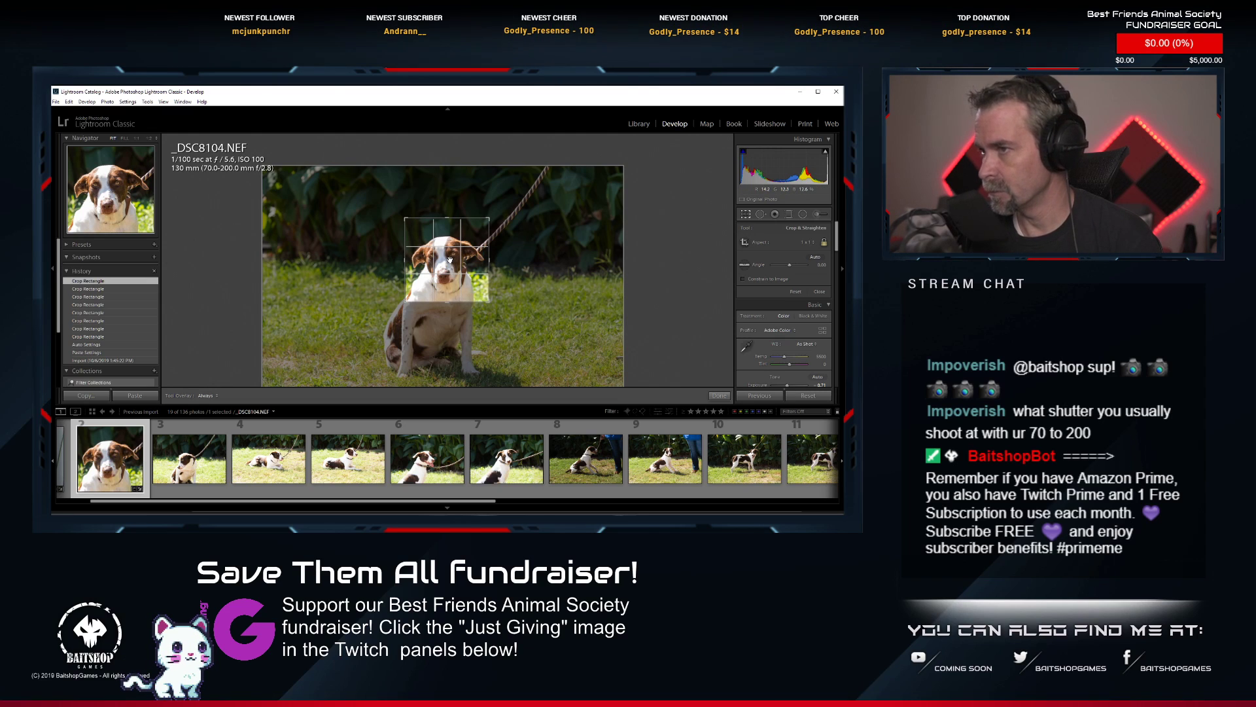
pyautogui.press('Return')
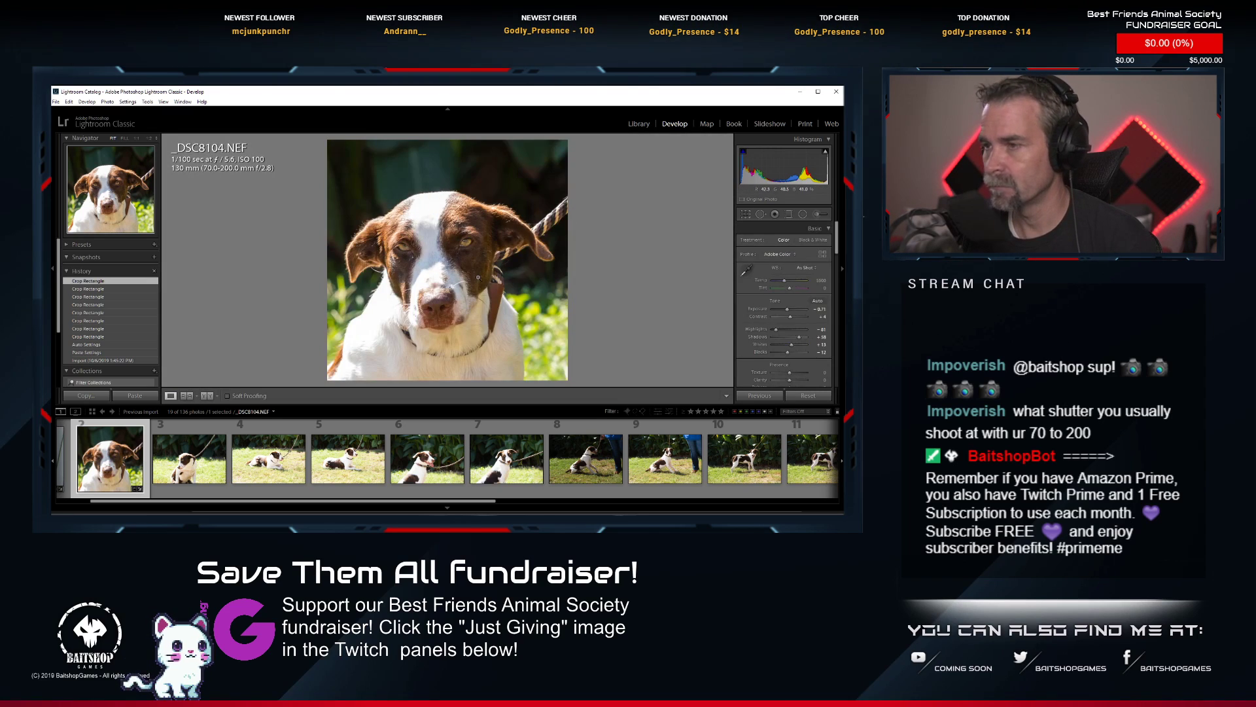
# Reapply Auto tone to the cropped _DSC8104.NEF, fine-tune its highlights and exposure, and rate it 1 star.
pyautogui.click(817, 302)
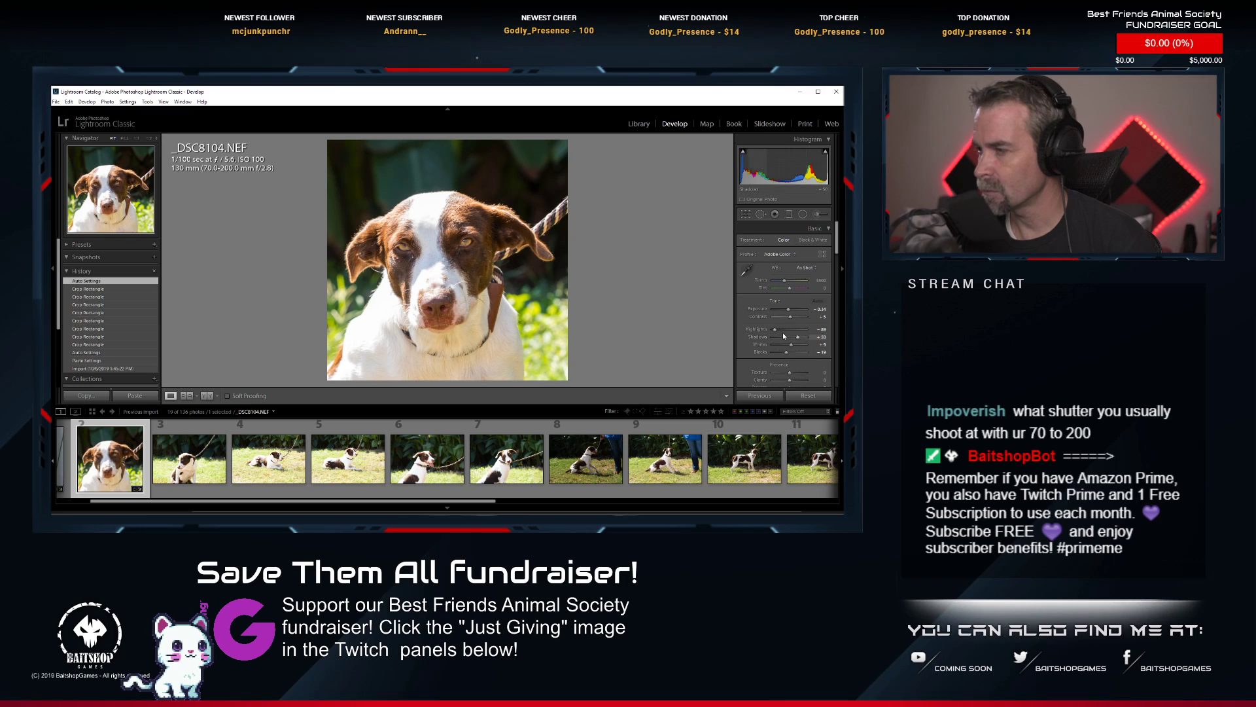
pyautogui.moveTo(777, 331); pyautogui.dragTo(789, 314)
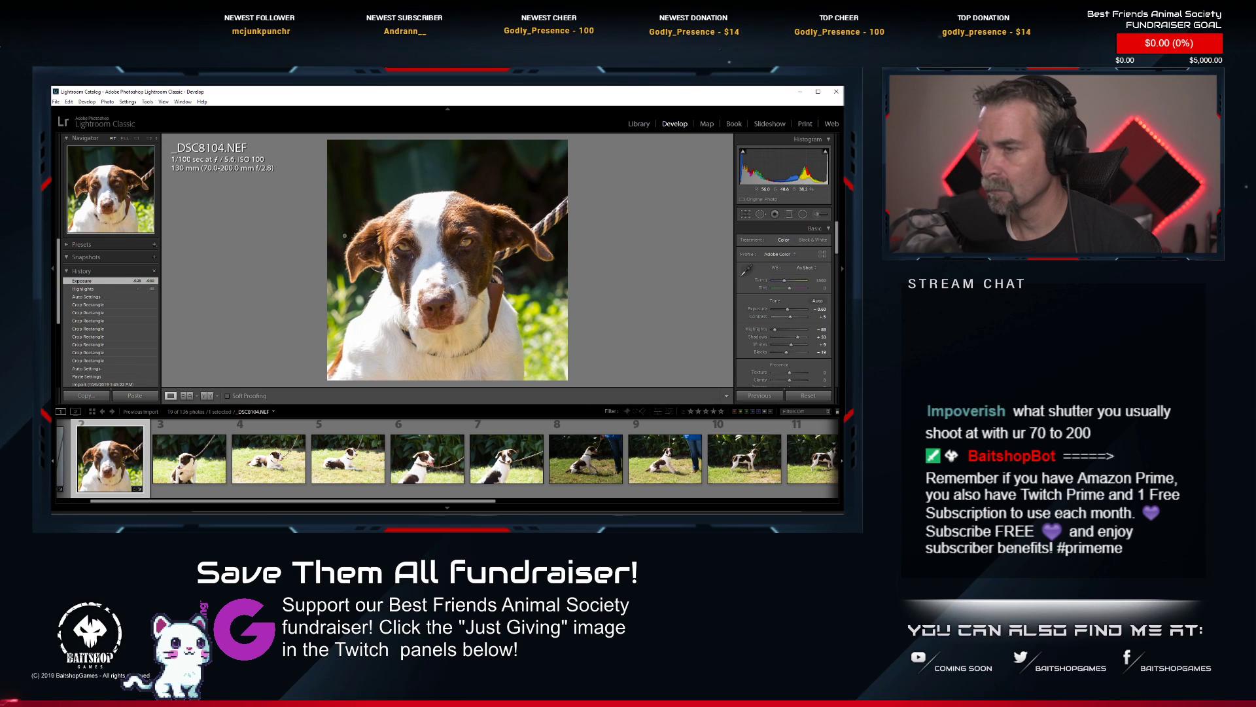
pyautogui.press('1')
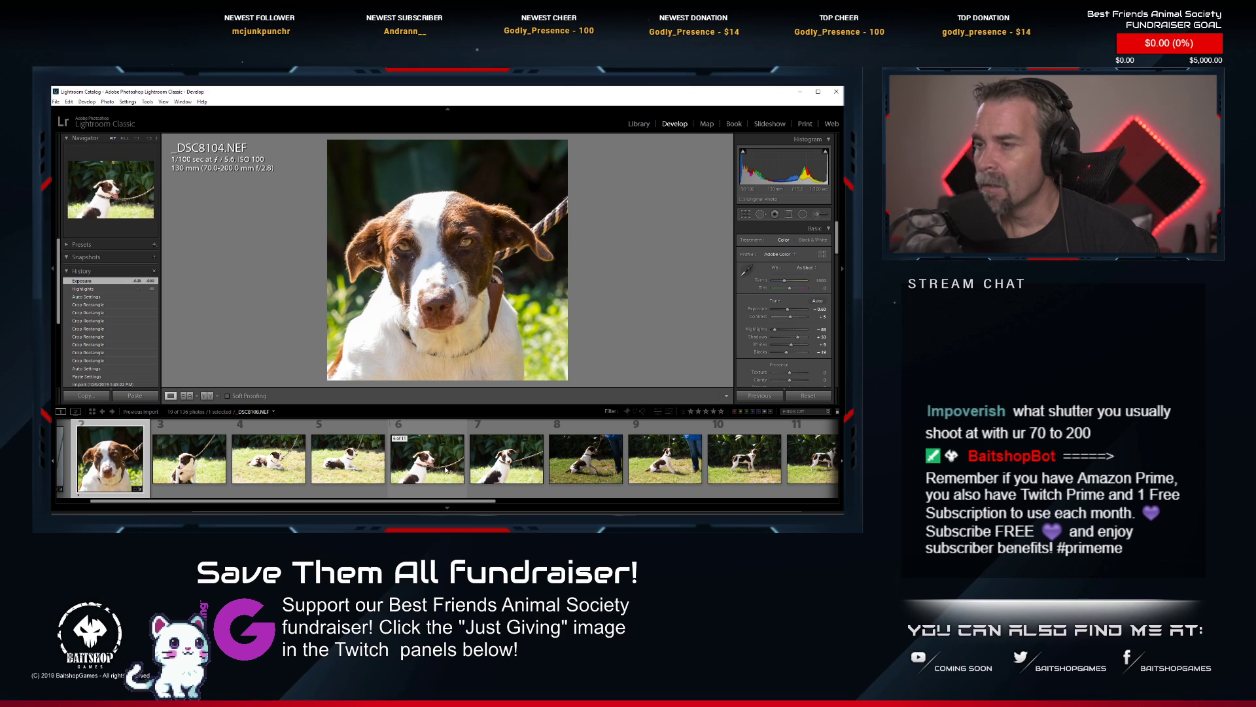
# Paste the copied develop settings onto photo 11, _DSC8114.NEF, and apply Auto tone to it.
pyautogui.scroll(-2, 446, 469)
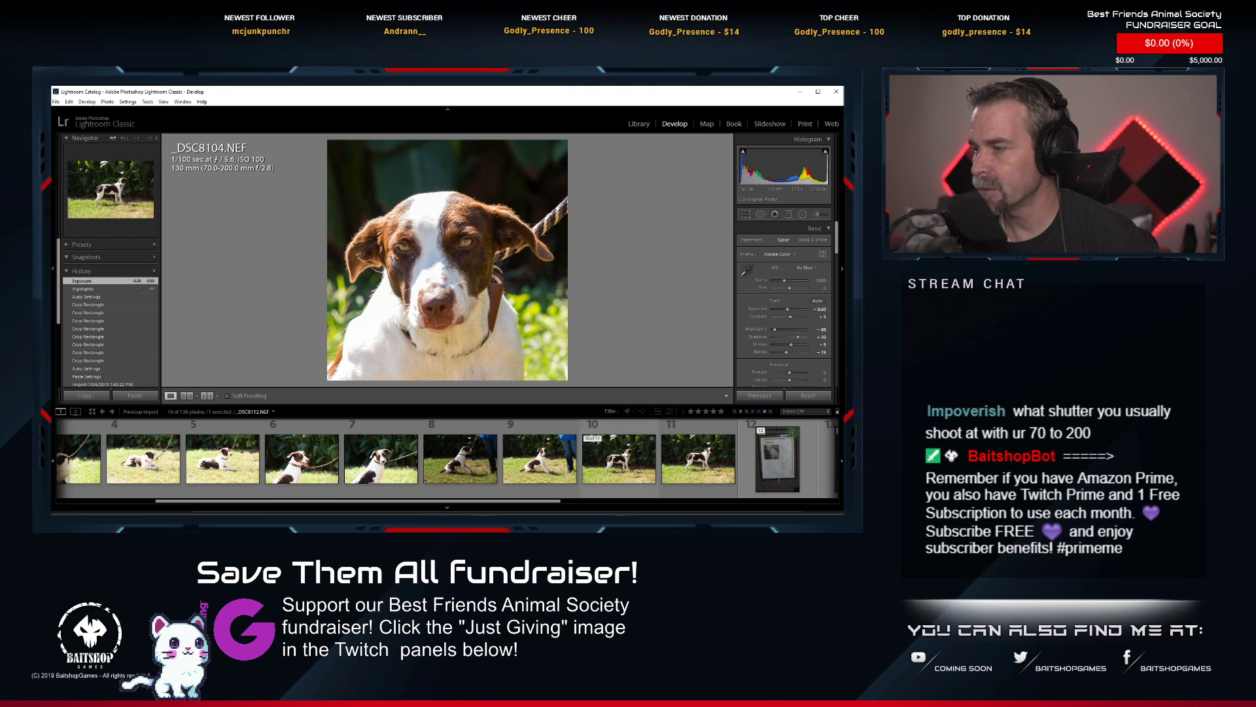
pyautogui.click(690, 462)
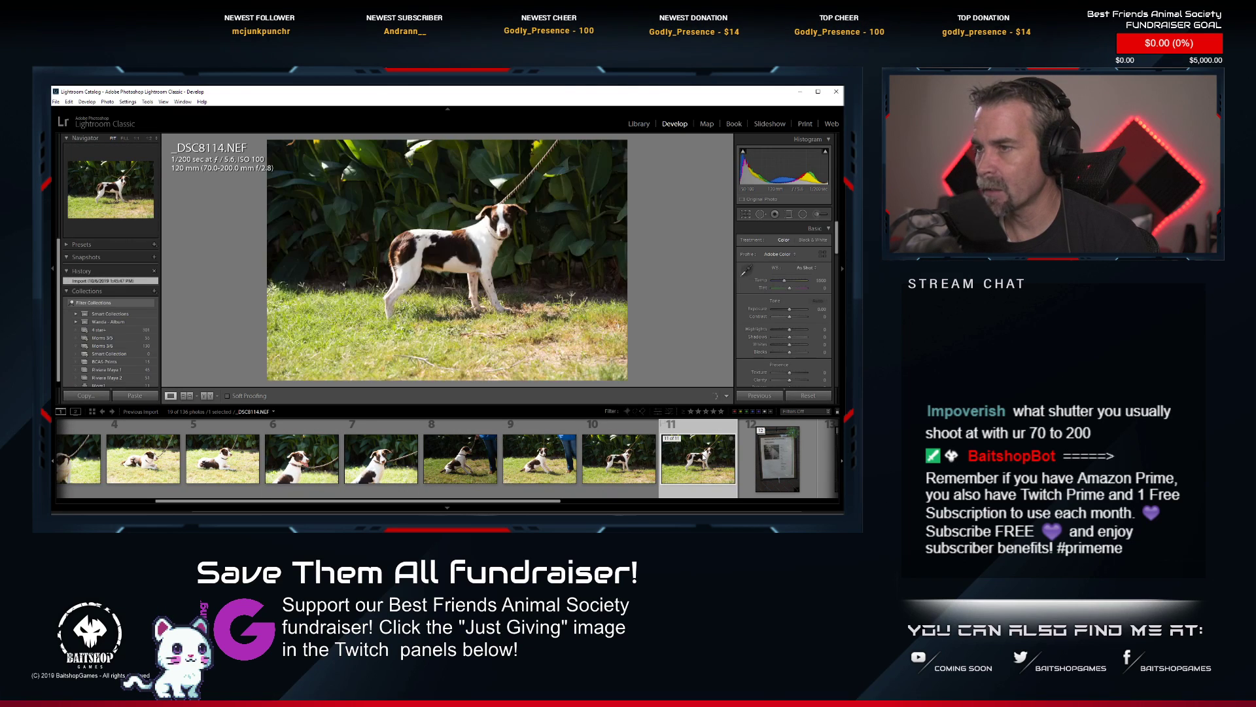
pyautogui.rightClick(681, 459)
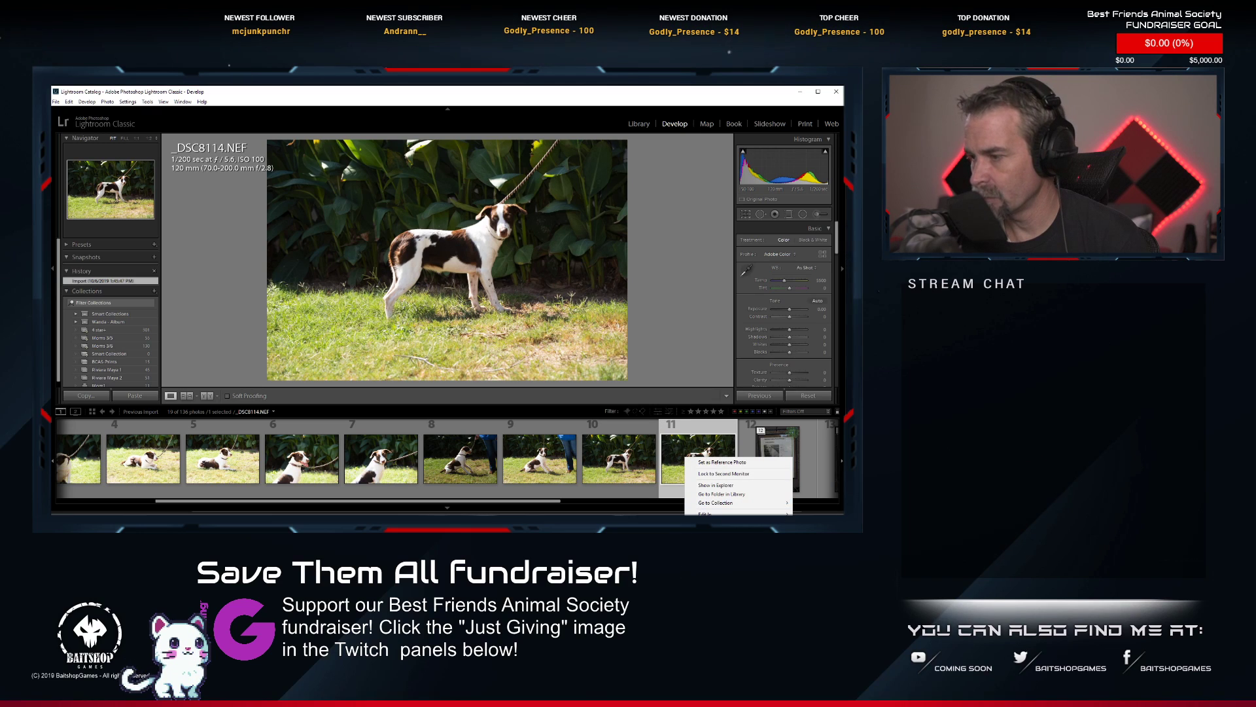
pyautogui.moveTo(715, 515)
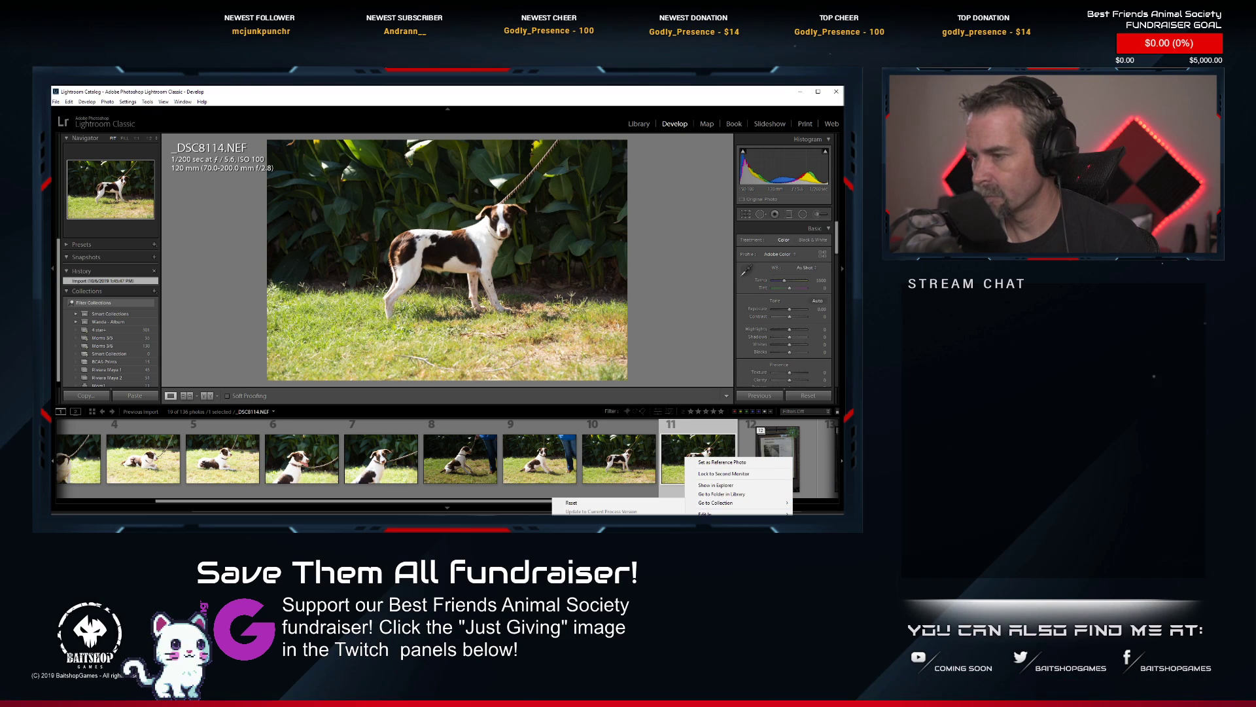
pyautogui.click(582, 532)
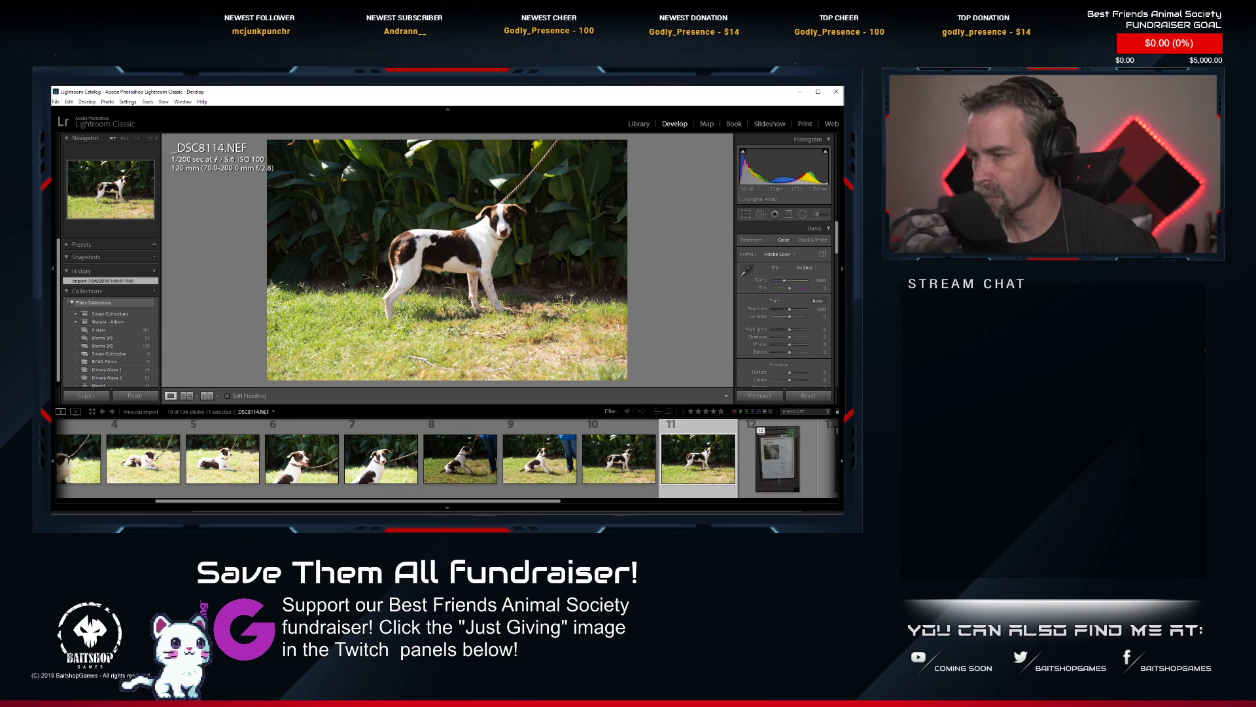
pyautogui.click(818, 302)
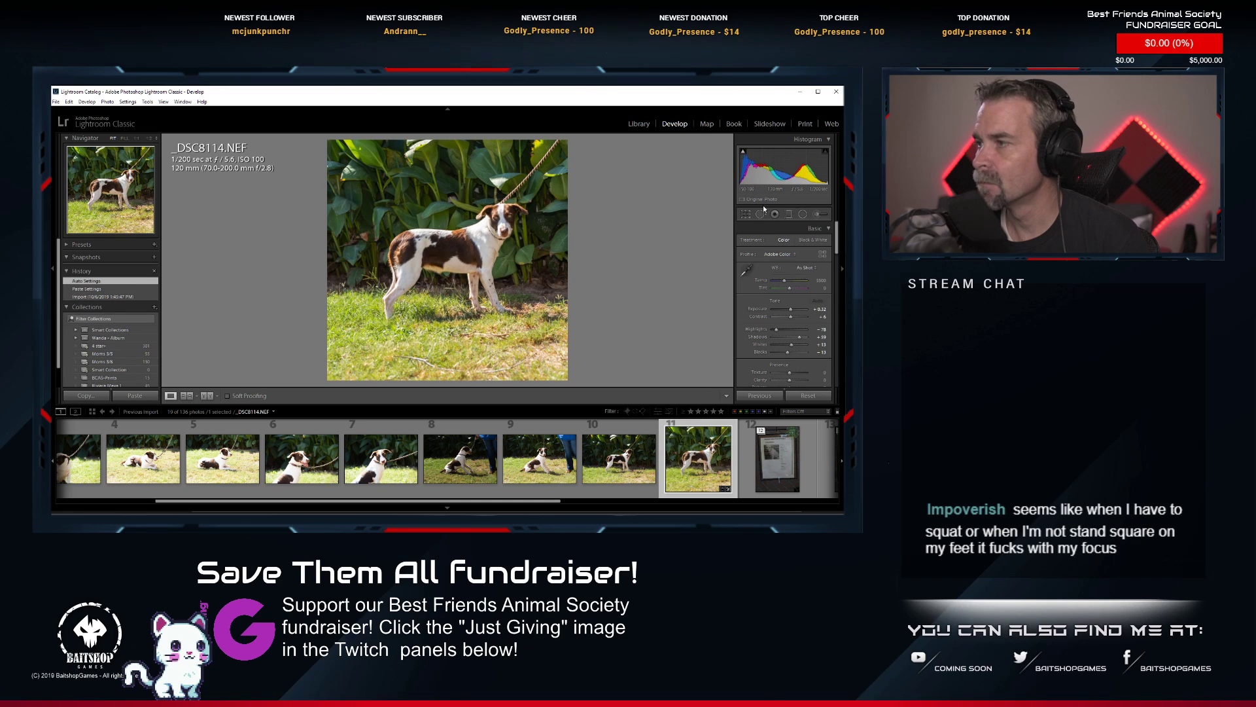
# Crop _DSC8114.NEF to a tighter 1 x 1 frame around the standing dog, rotating the image slightly counterclockwise and centring the dog.
pyautogui.press('r')
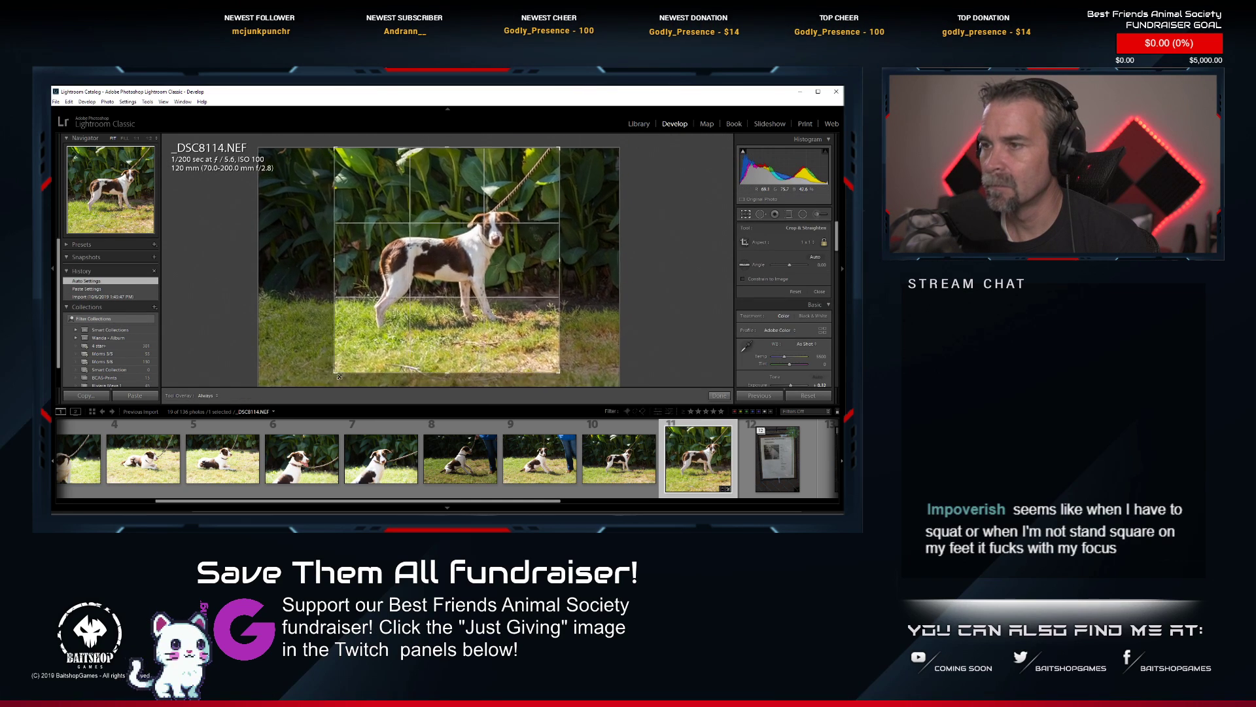
pyautogui.moveTo(339, 376); pyautogui.dragTo(357, 358)
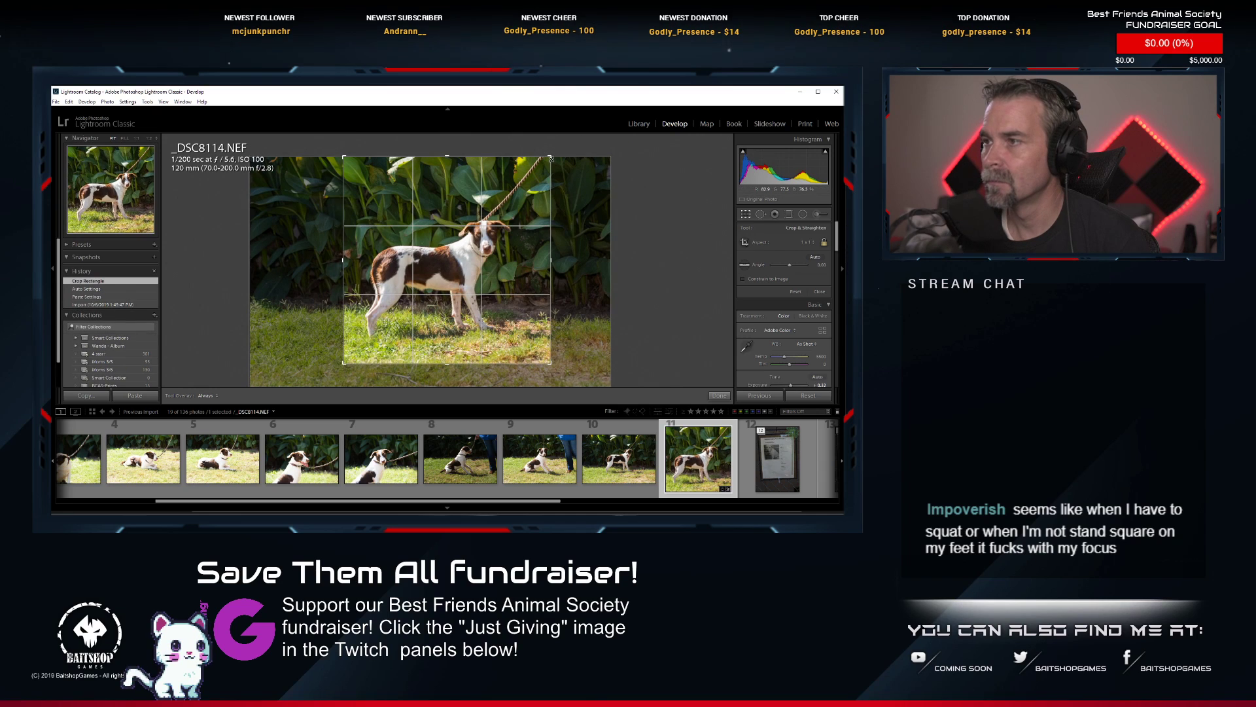
pyautogui.moveTo(550, 158); pyautogui.dragTo(538, 174)
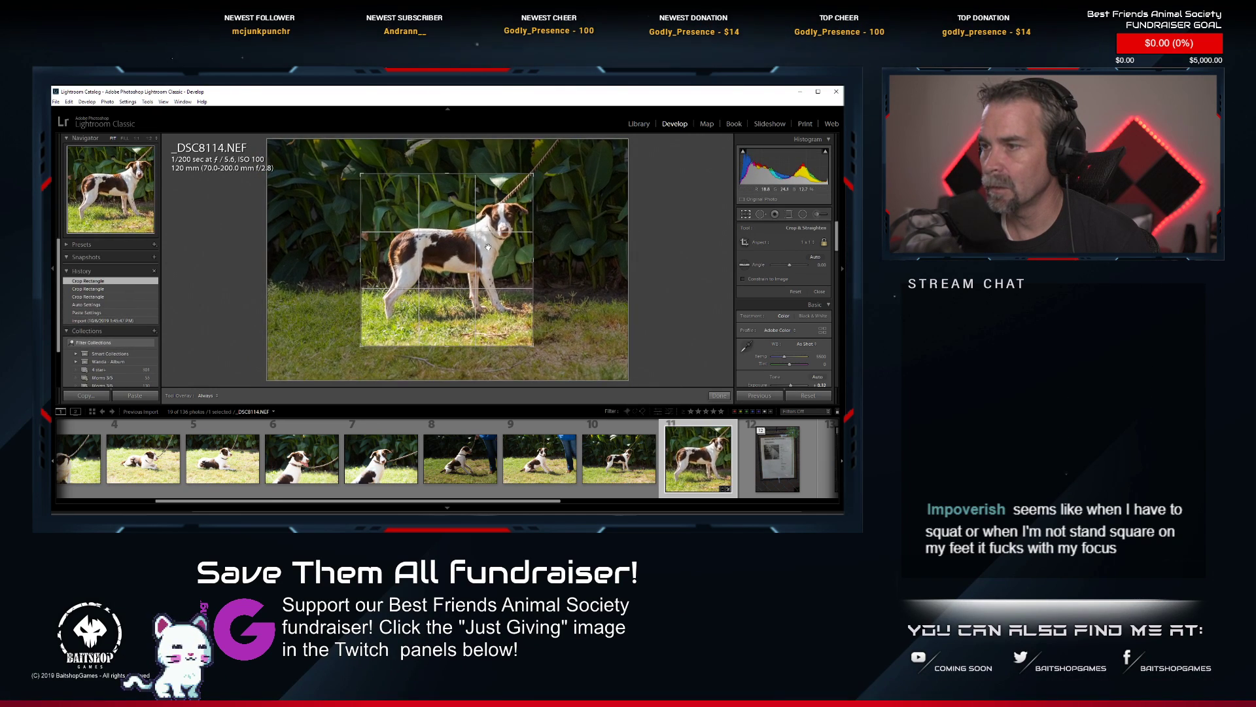
pyautogui.moveTo(469, 140); pyautogui.dragTo(468, 119)
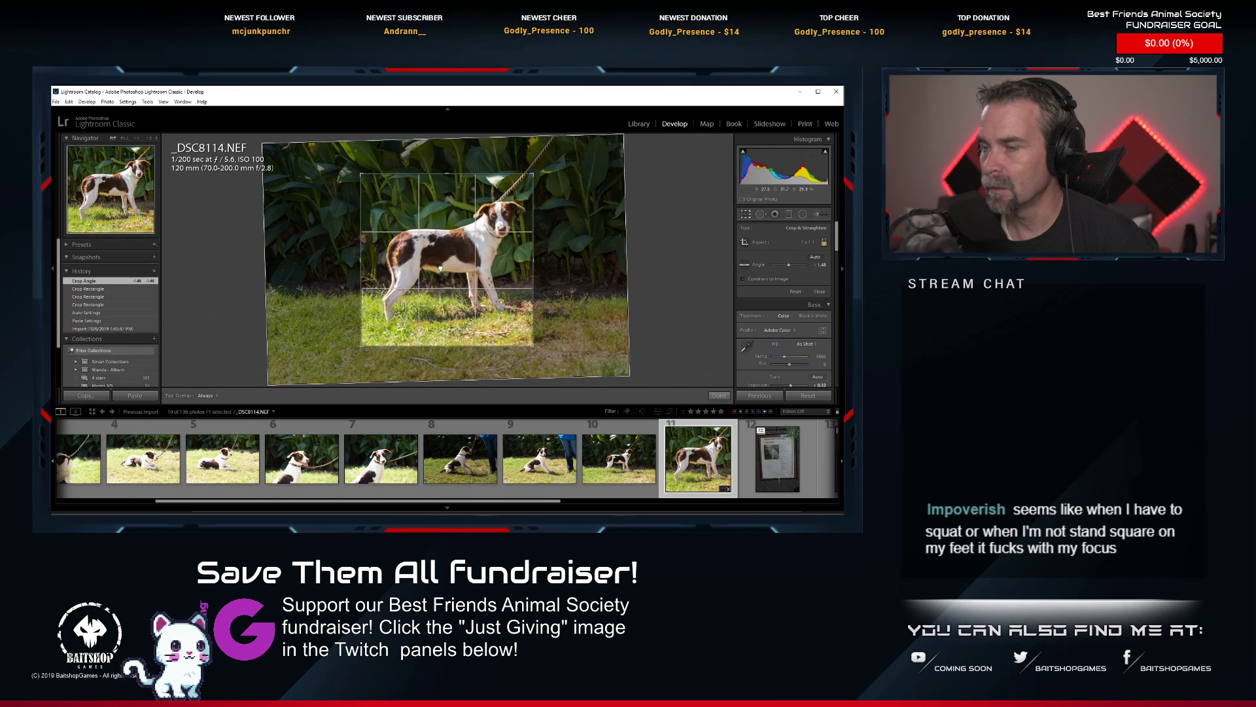
pyautogui.moveTo(439, 269); pyautogui.dragTo(435, 270)
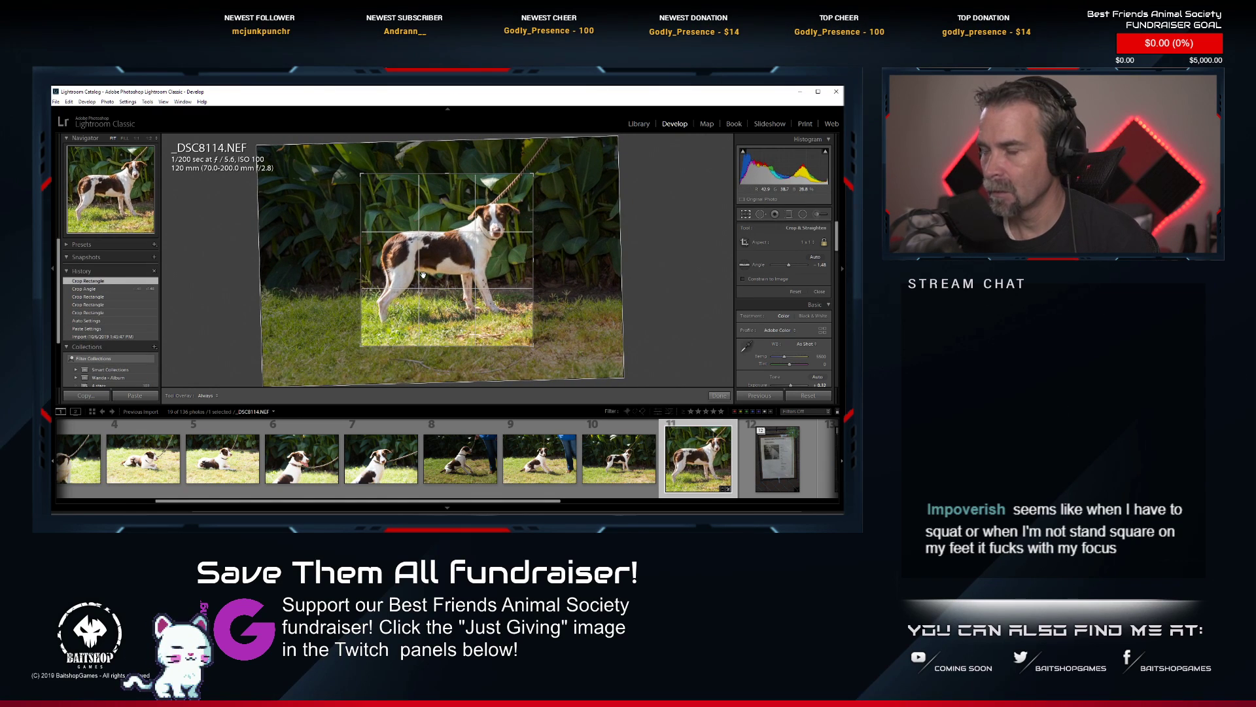
pyautogui.press('Return')
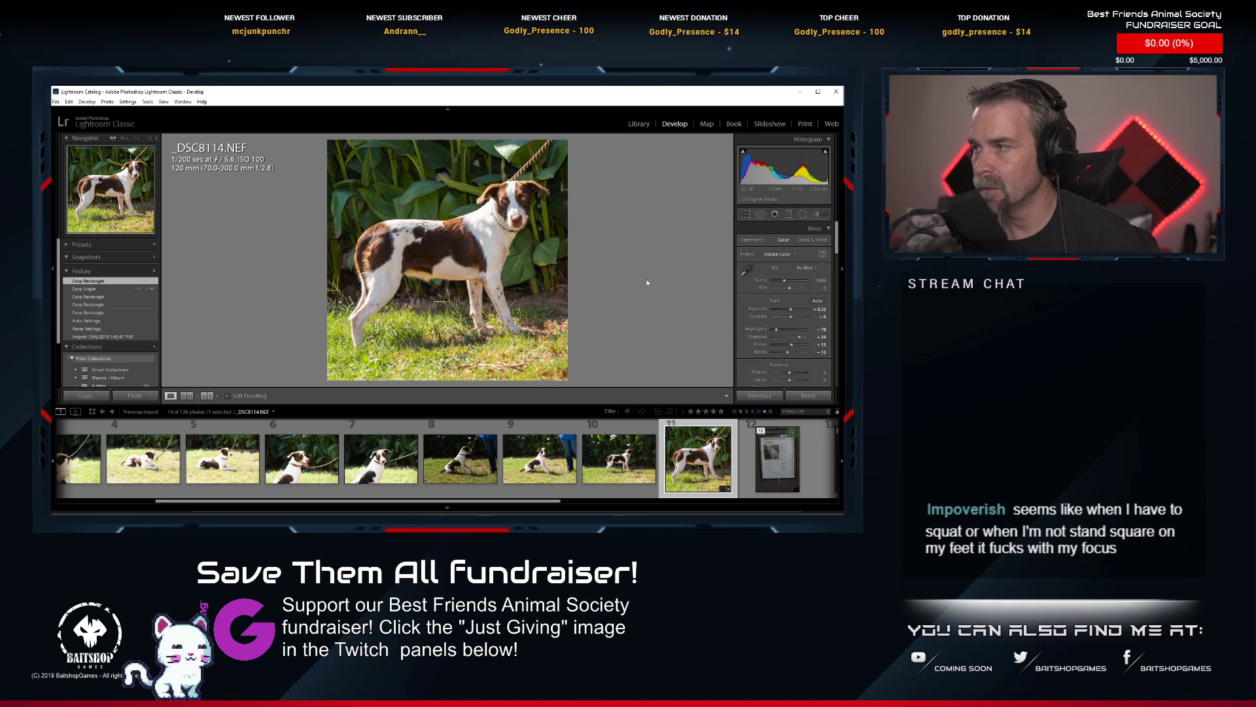
# Reapply Auto tone to the cropped _DSC8114.NEF, inspect the dog's face up close, and rate the photo 1 star.
pyautogui.click(821, 302)
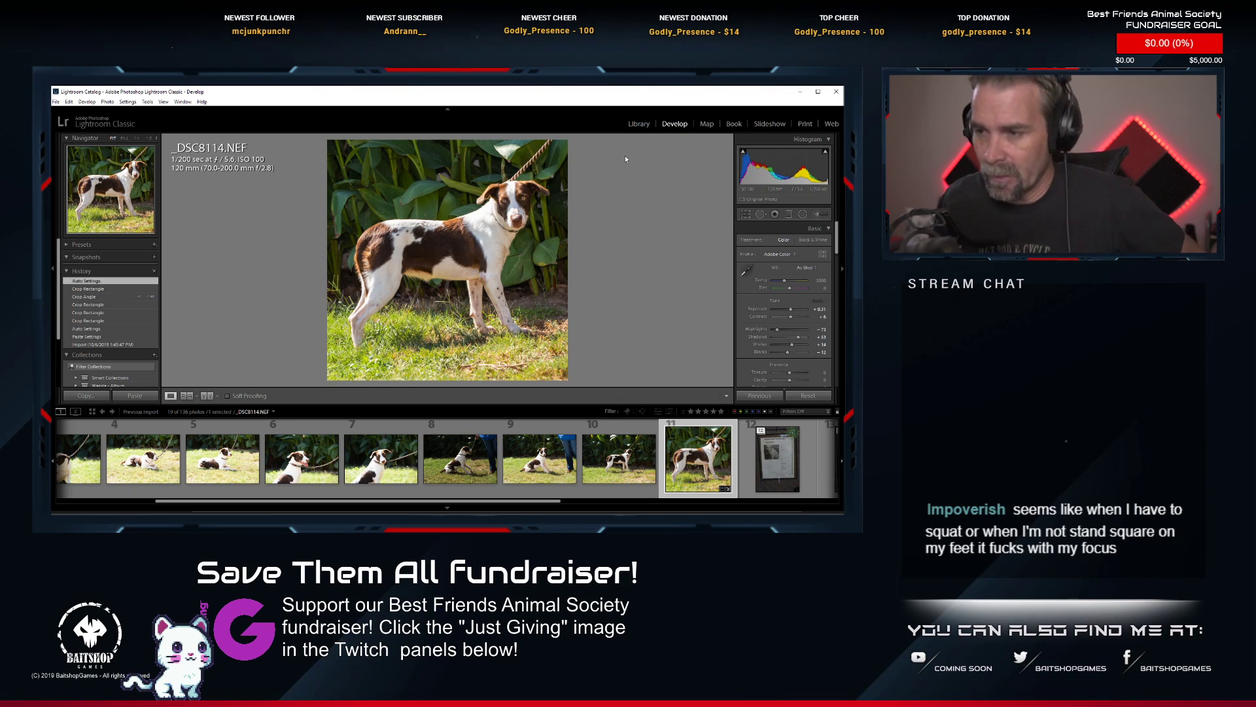
pyautogui.click(521, 172)
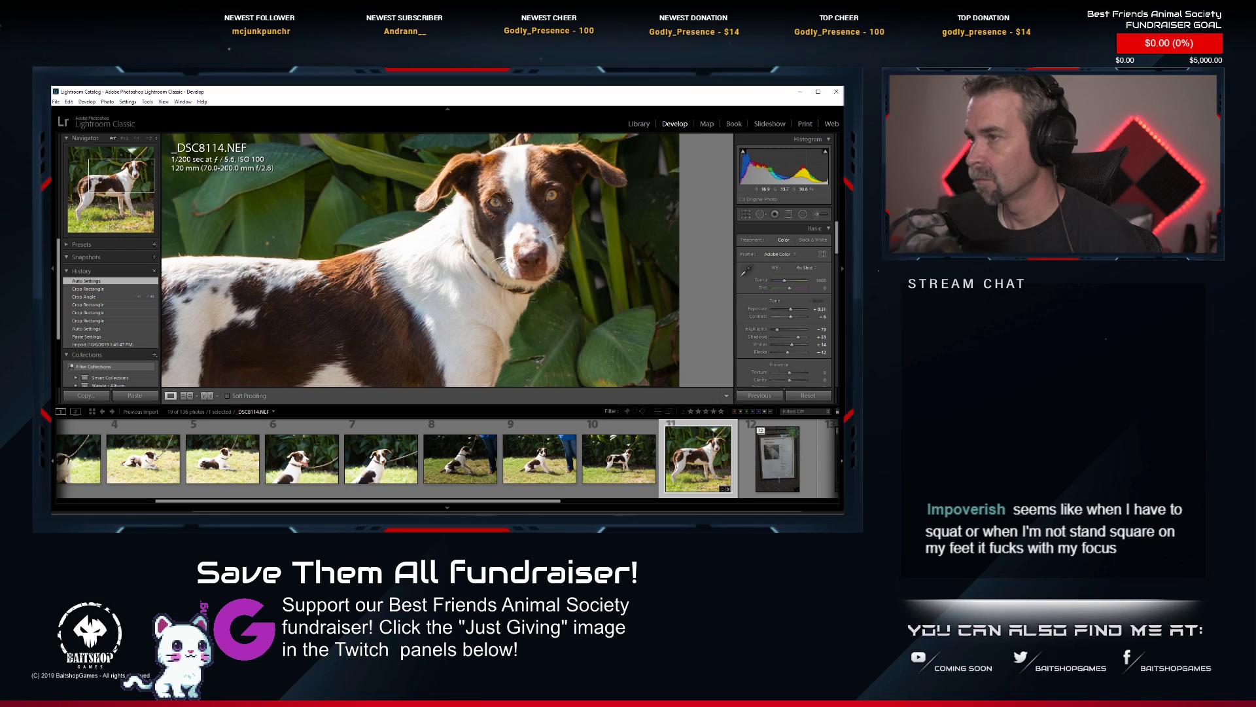
pyautogui.click(509, 200)
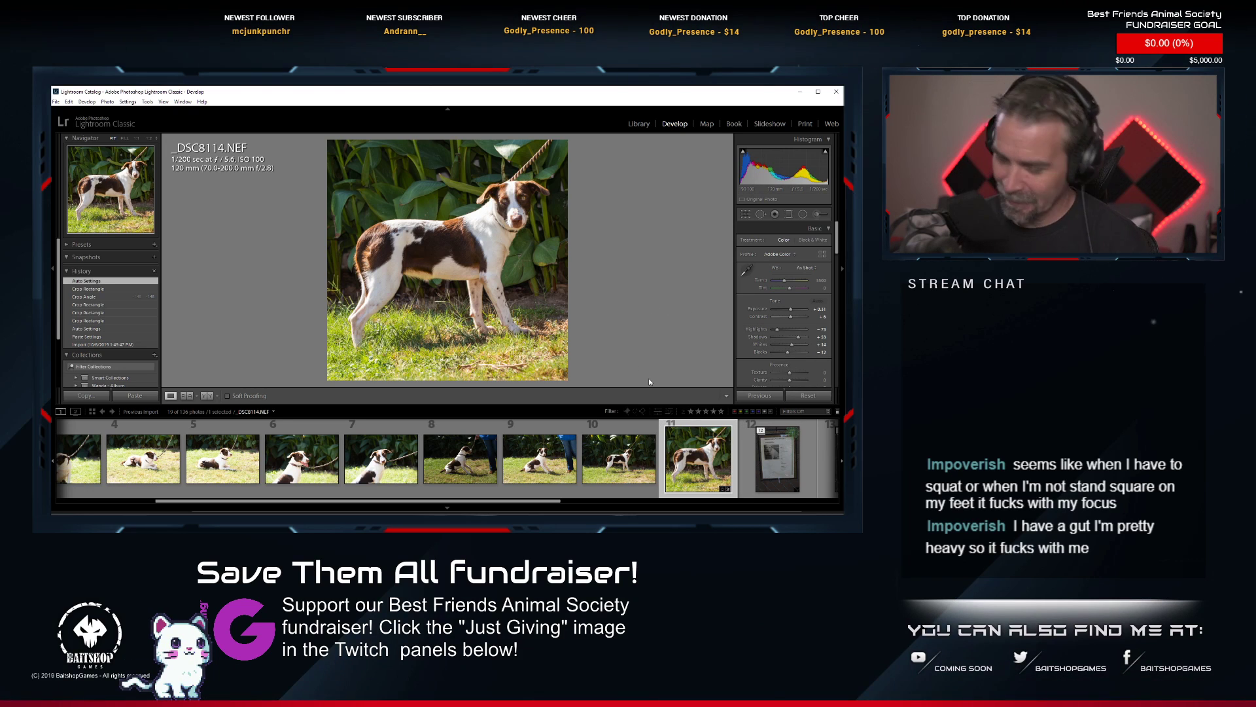
pyautogui.press('1')
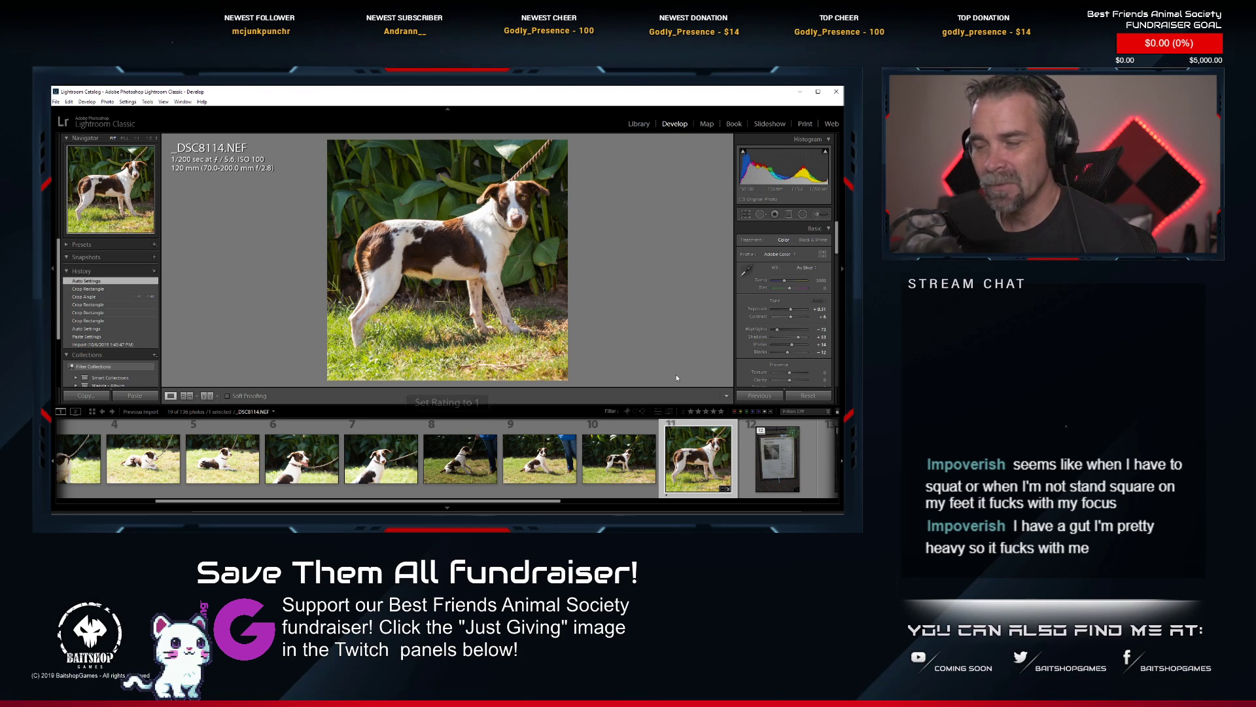
pyautogui.scroll(2, 632, 461)
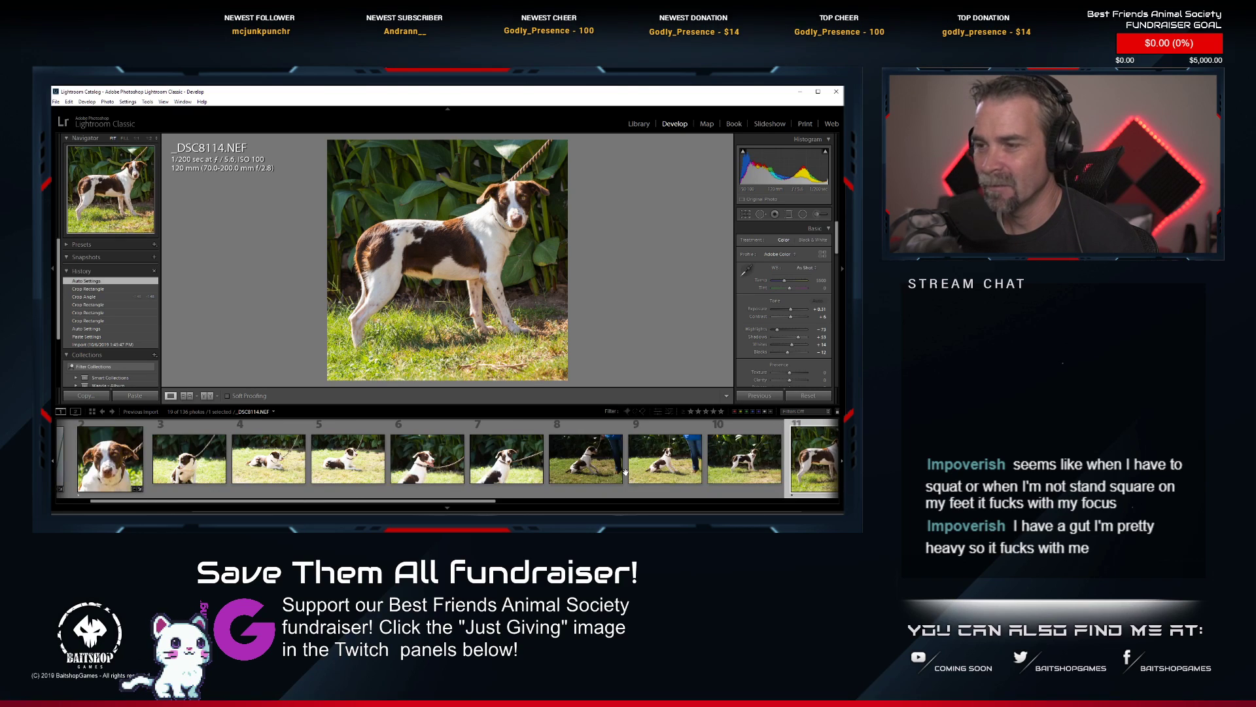
pyautogui.scroll(-2, 631, 461)
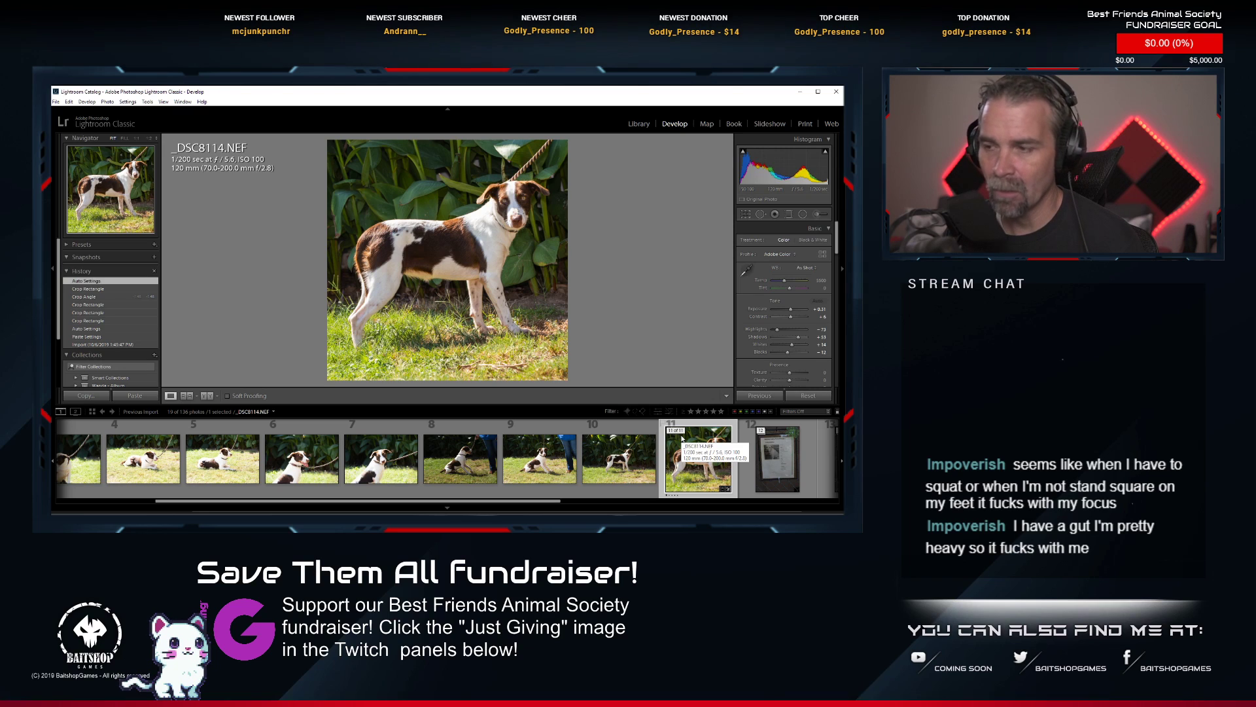
pyautogui.scroll(2, 672, 443)
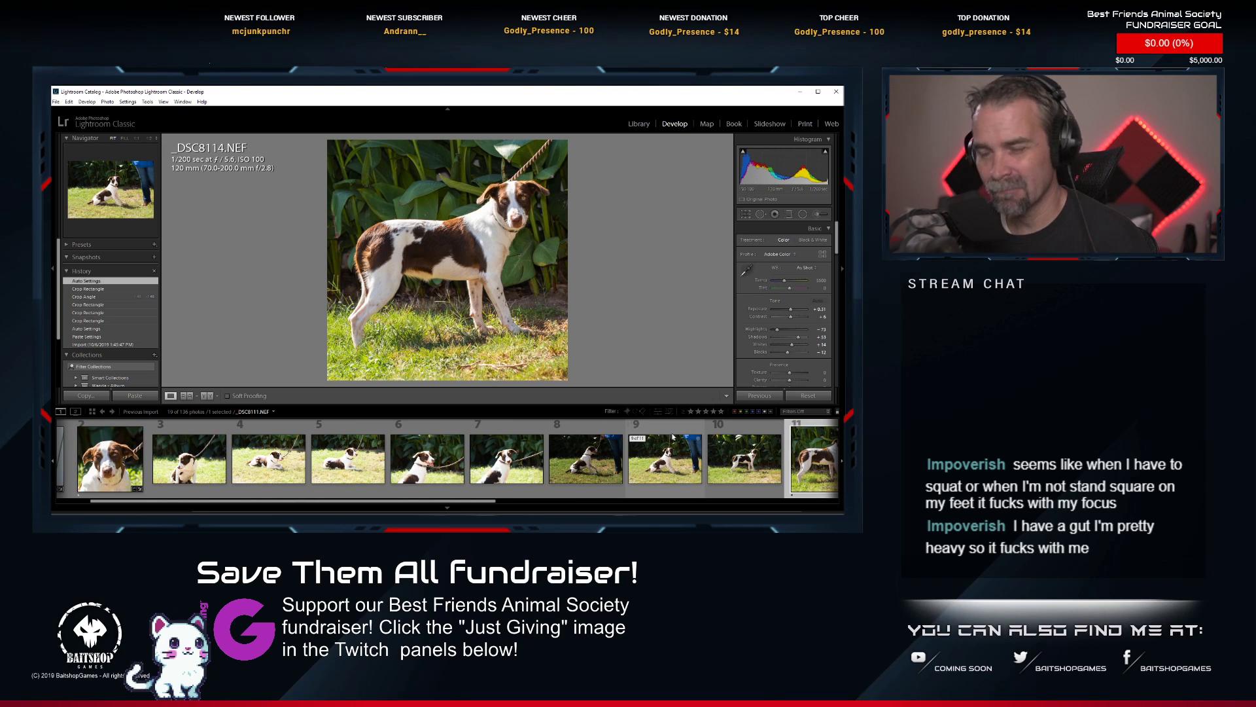
pyautogui.scroll(1, 666, 445)
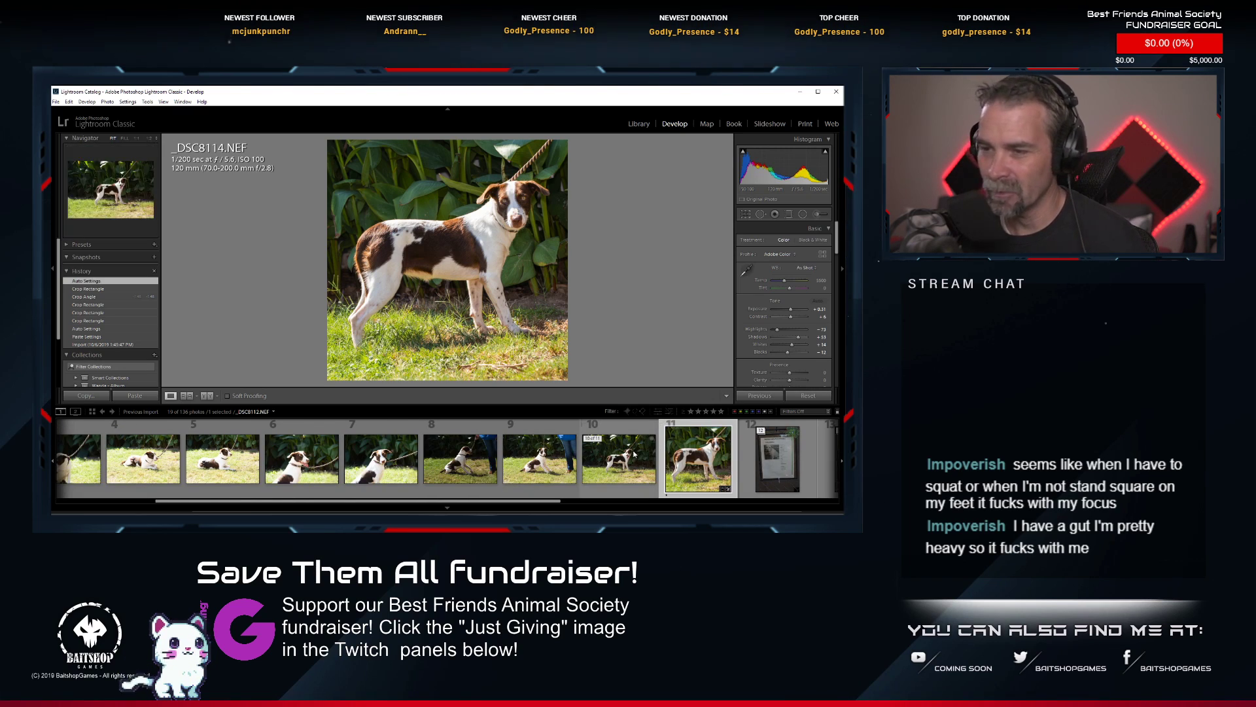
pyautogui.scroll(1, 633, 453)
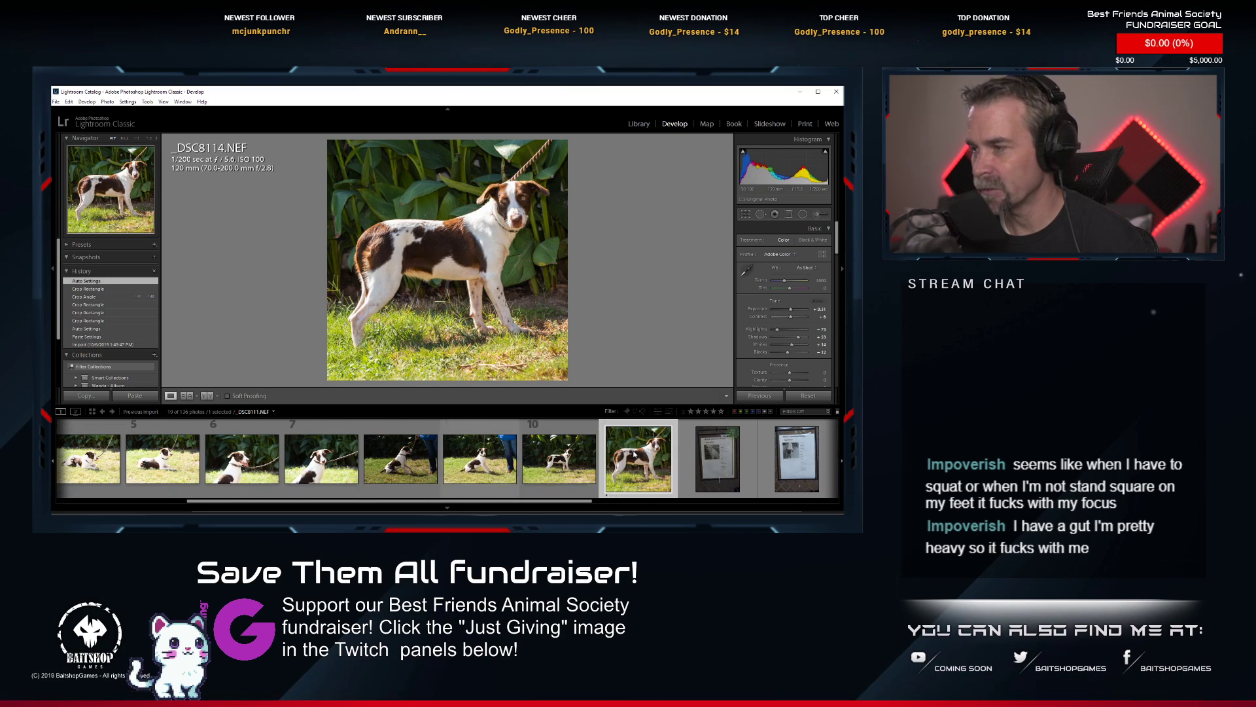
pyautogui.scroll(-3, 634, 453)
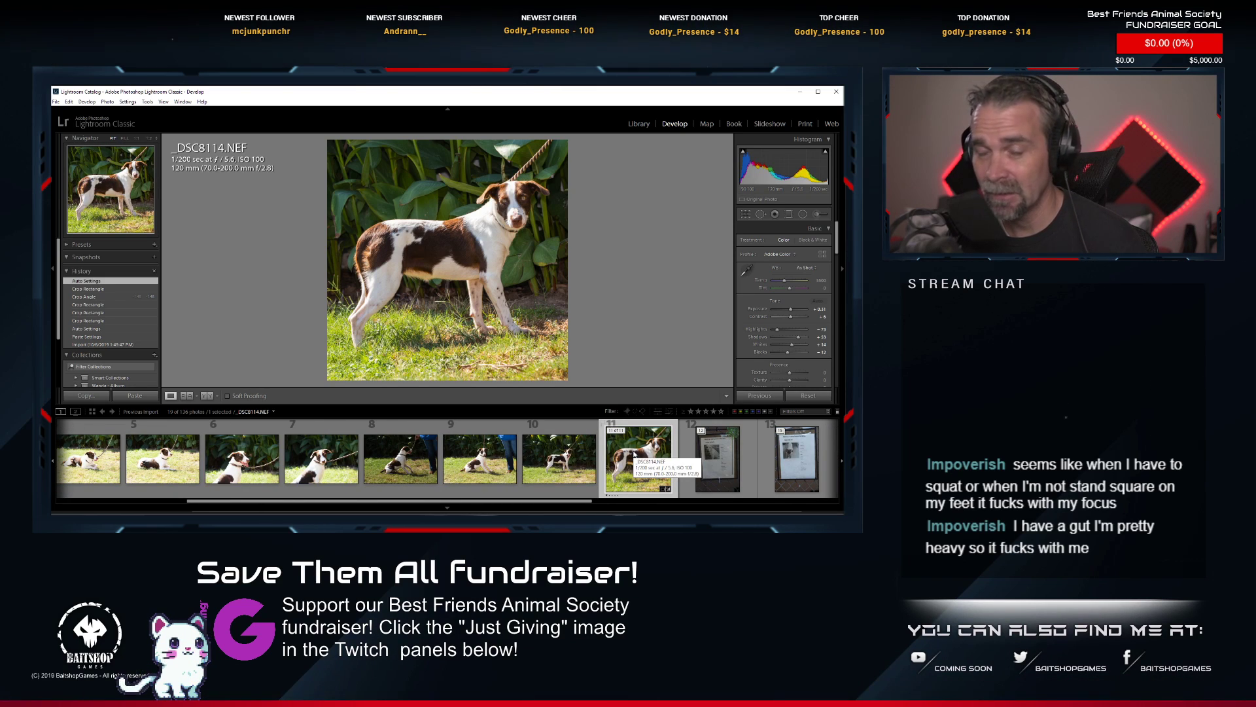
pyautogui.scroll(3, 634, 453)
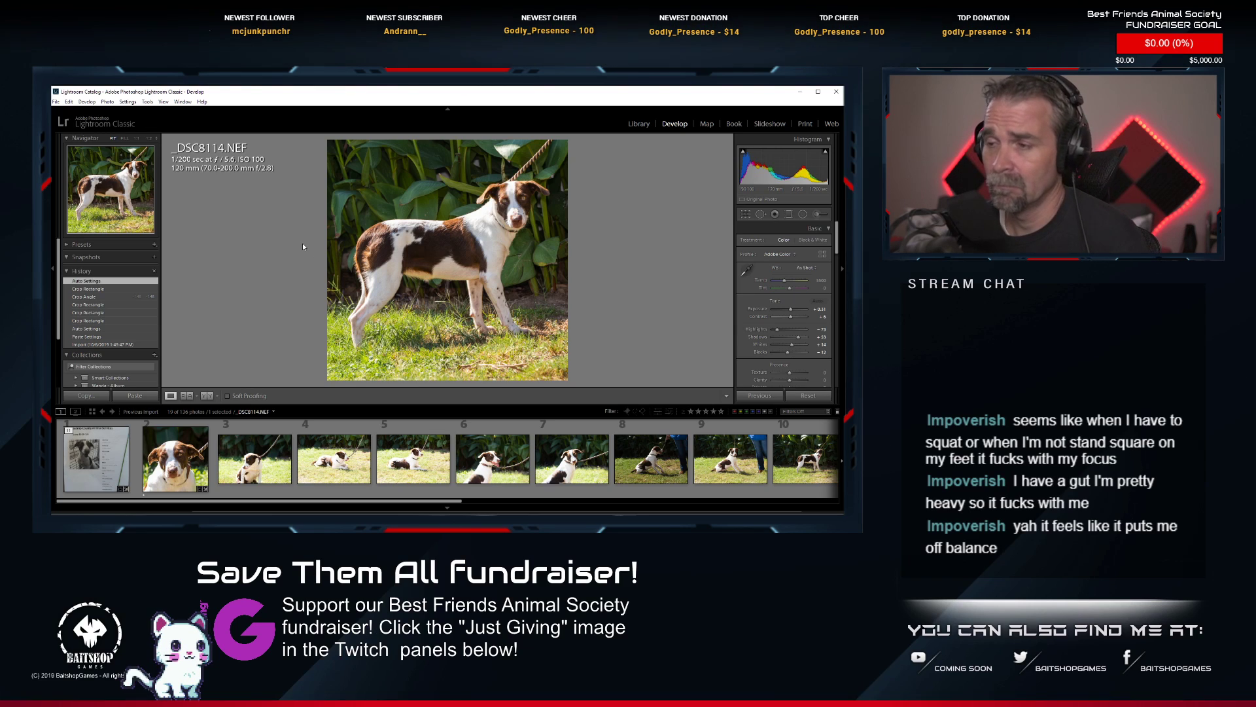
# Review the unedited shots of the brown-and-white dog, comparing photos 5, 7, 8 and 9 to judge which deserve editing.
pyautogui.scroll(-2, 482, 485)
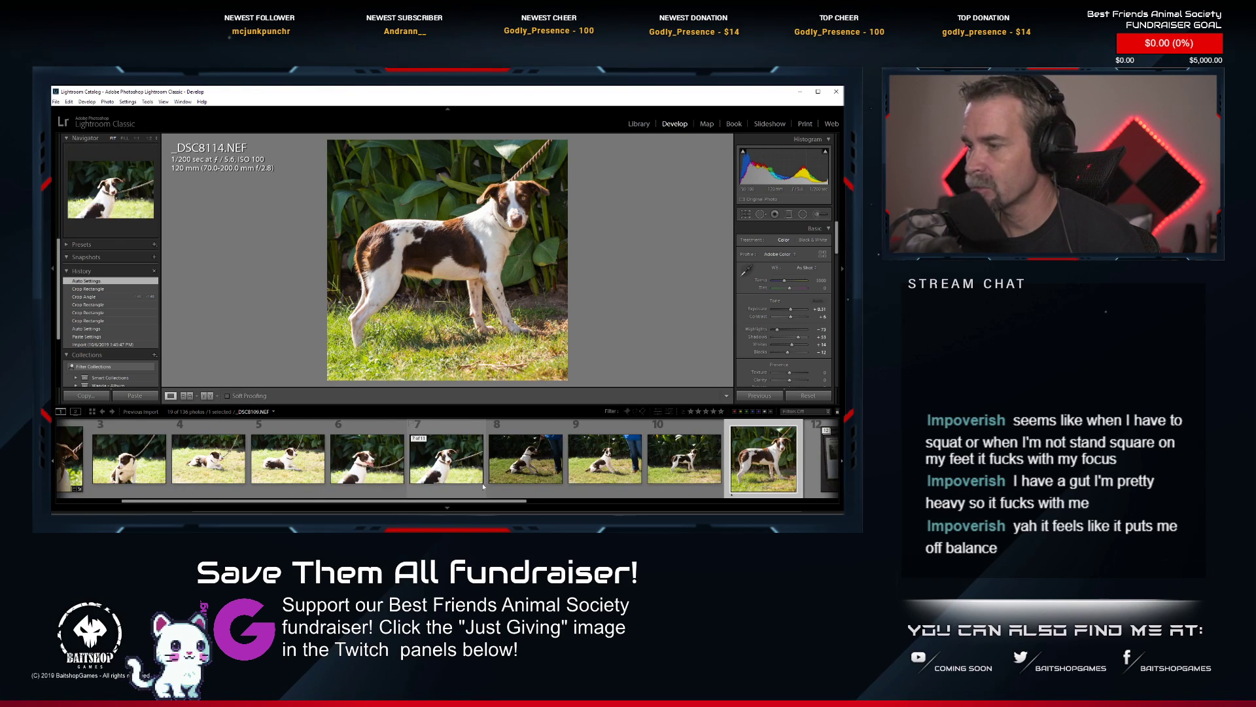
pyautogui.scroll(-2, 483, 486)
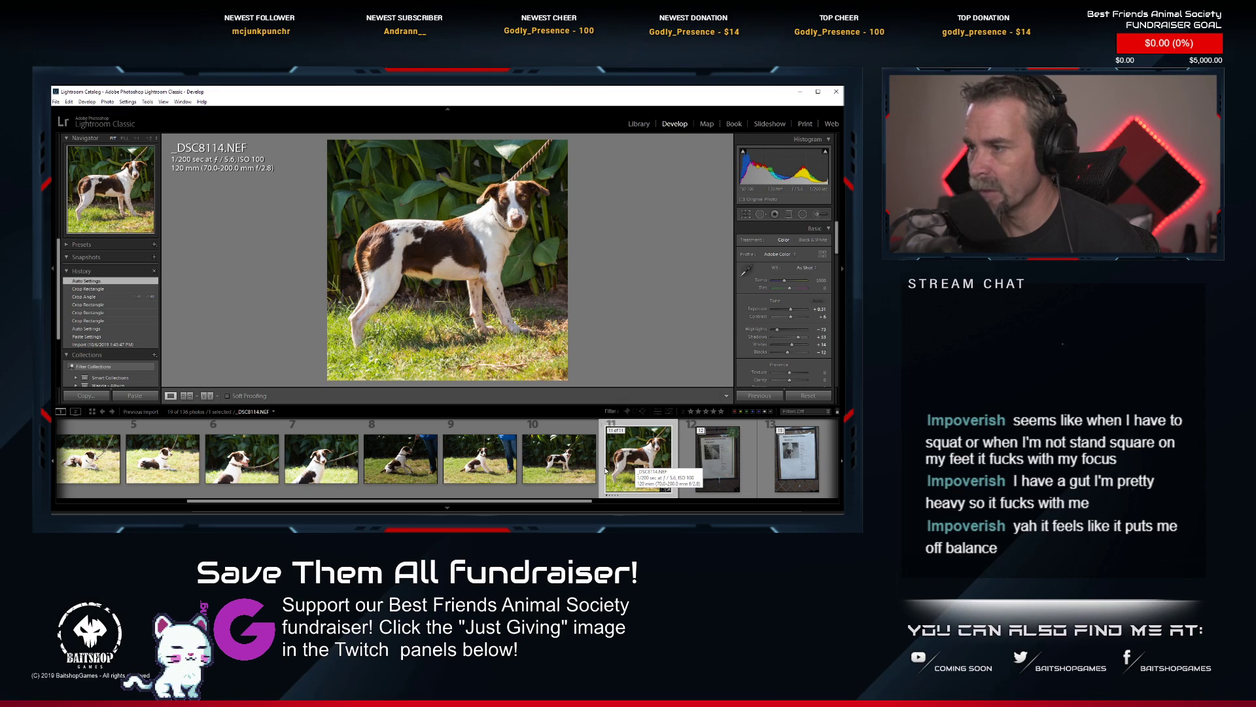
pyautogui.scroll(5, 589, 461)
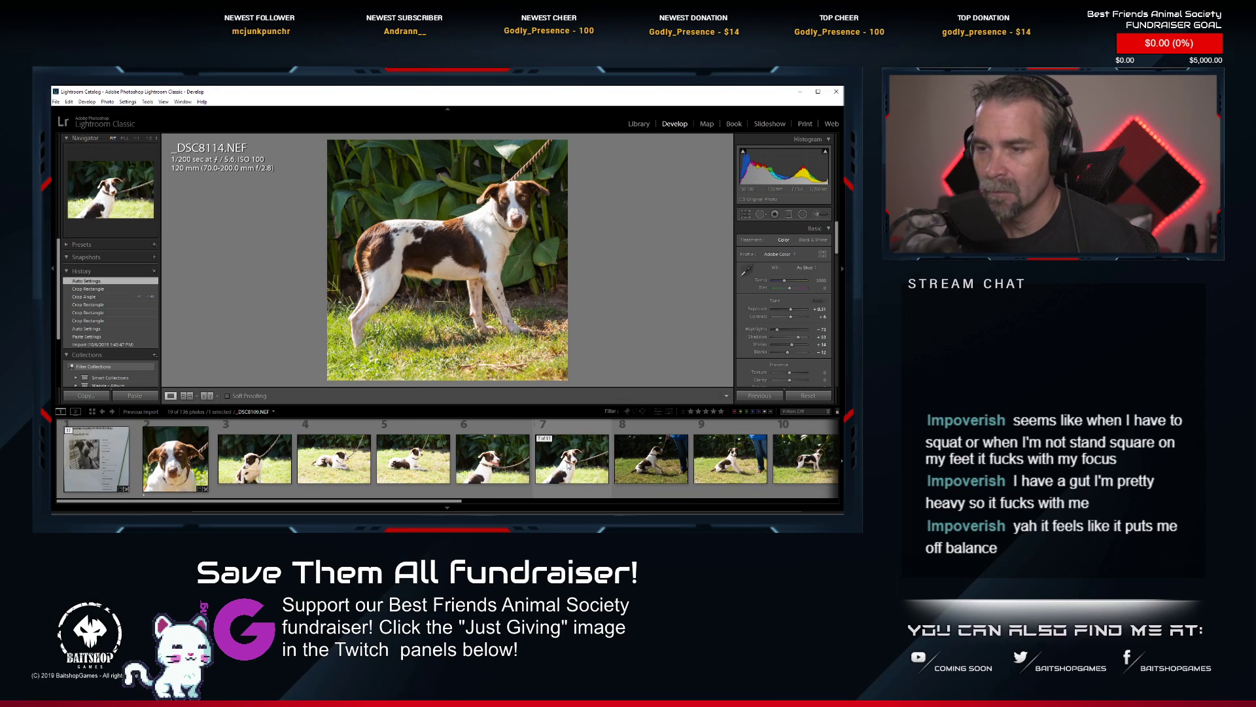
pyautogui.scroll(-2, 566, 462)
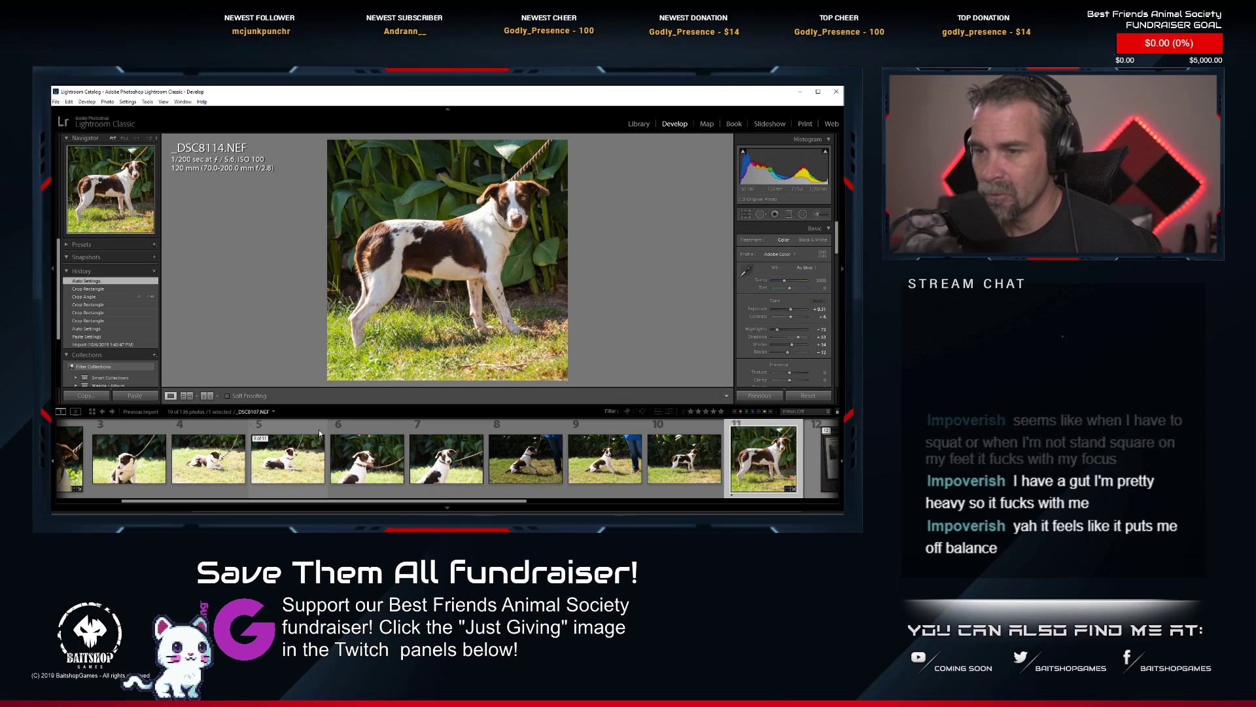
pyautogui.click(302, 462)
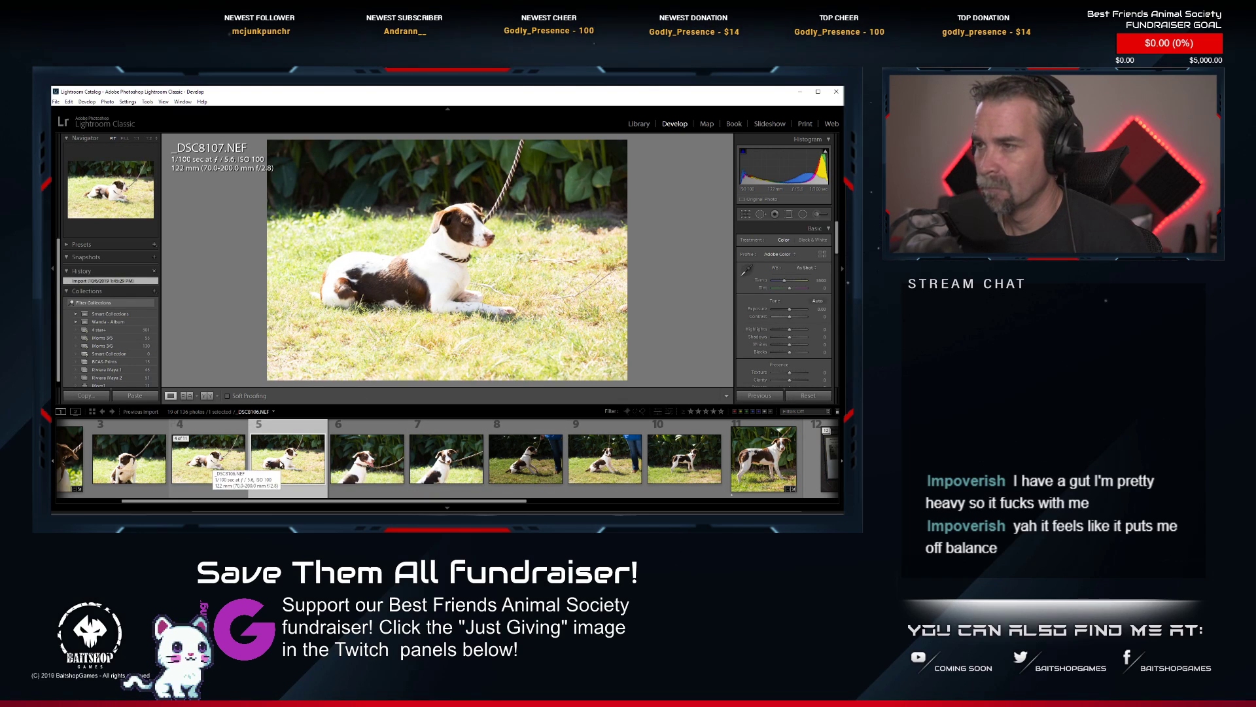
pyautogui.click(598, 463)
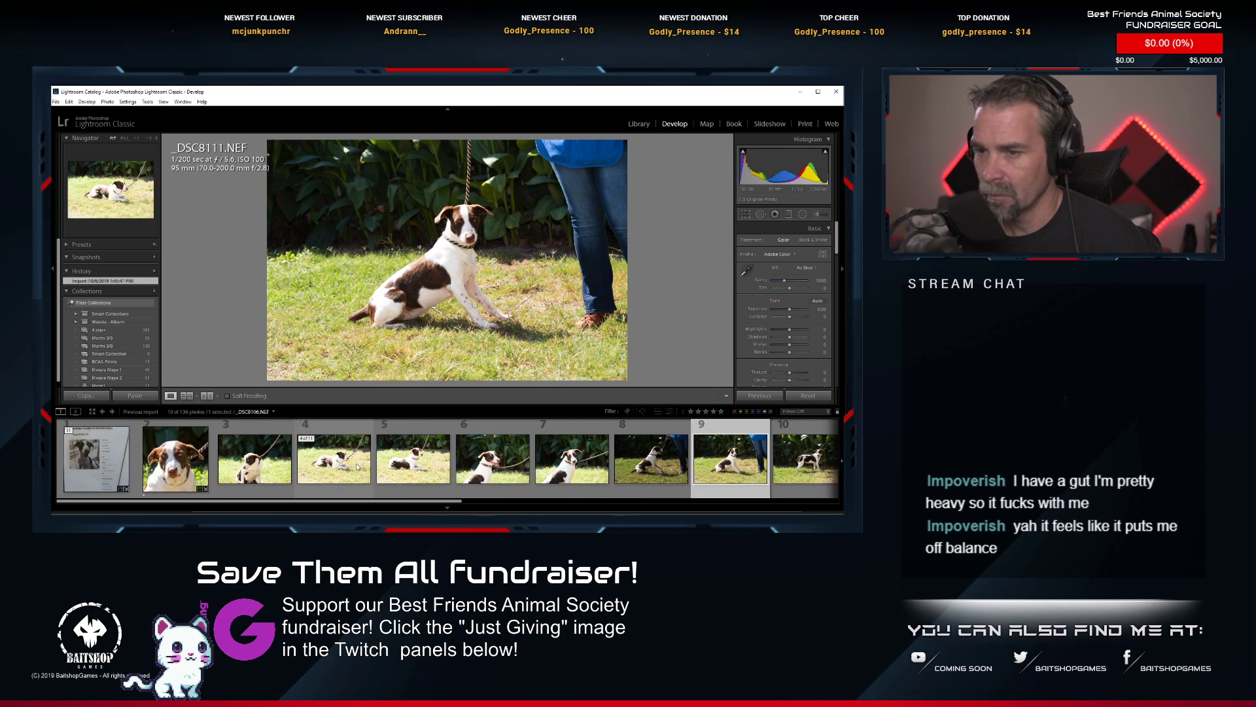
pyautogui.click(453, 475)
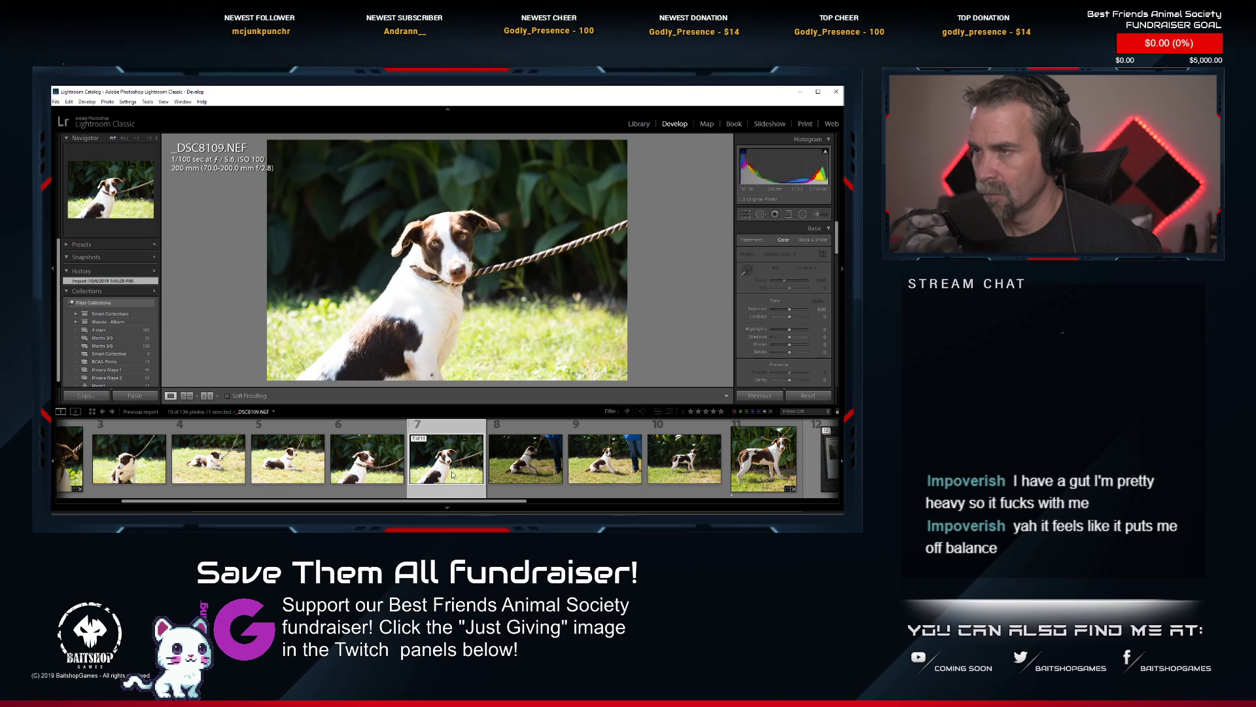
pyautogui.click(600, 461)
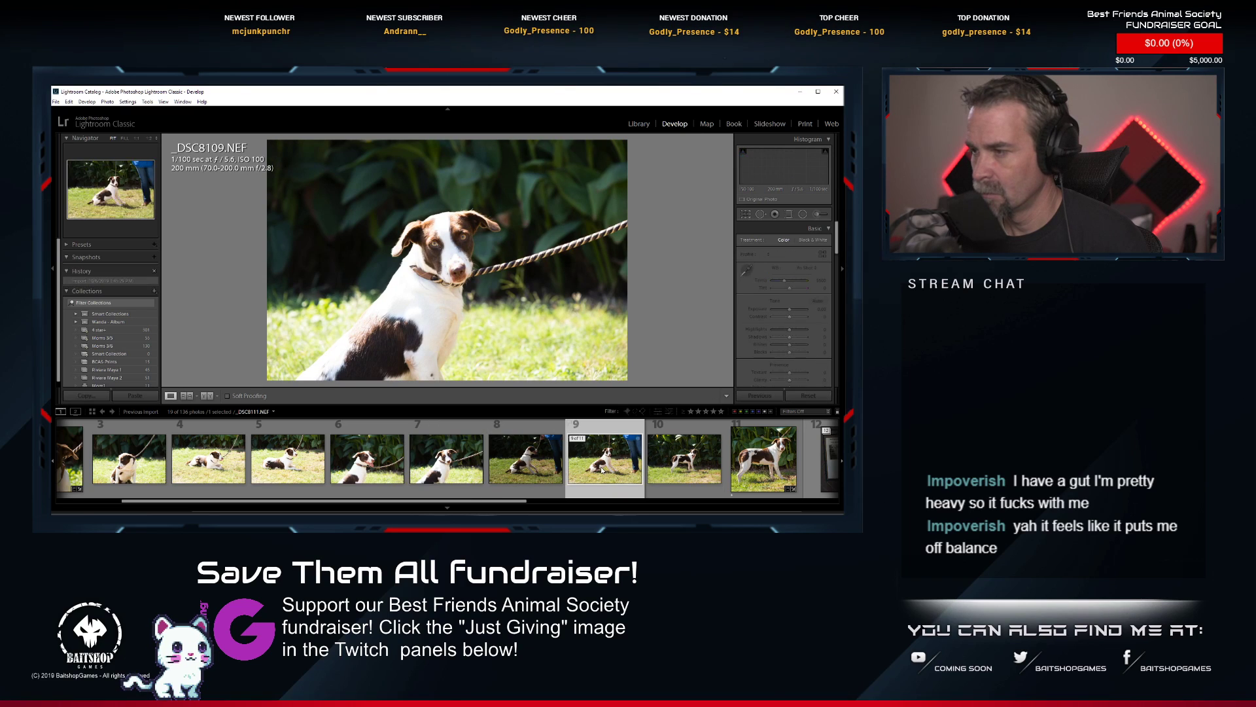
pyautogui.click(528, 463)
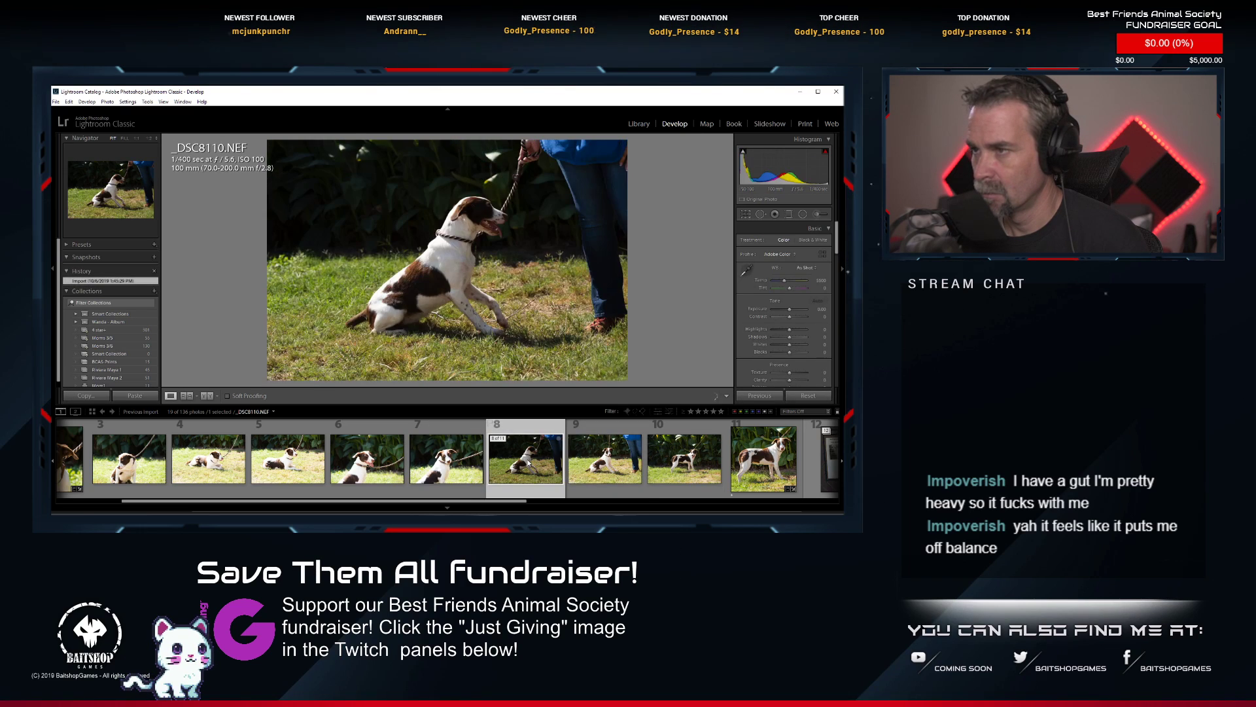
pyautogui.click(286, 465)
pyautogui.rightClick(286, 464)
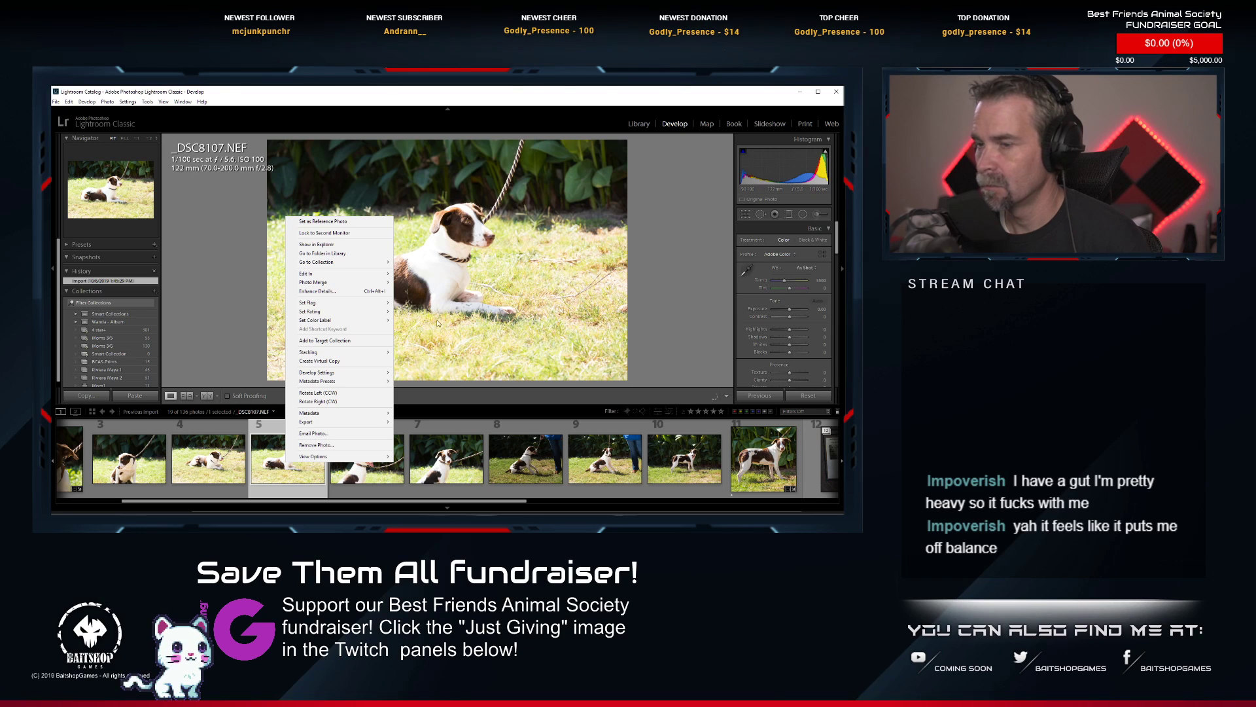
pyautogui.click(570, 87)
pyautogui.moveTo(825, 154)
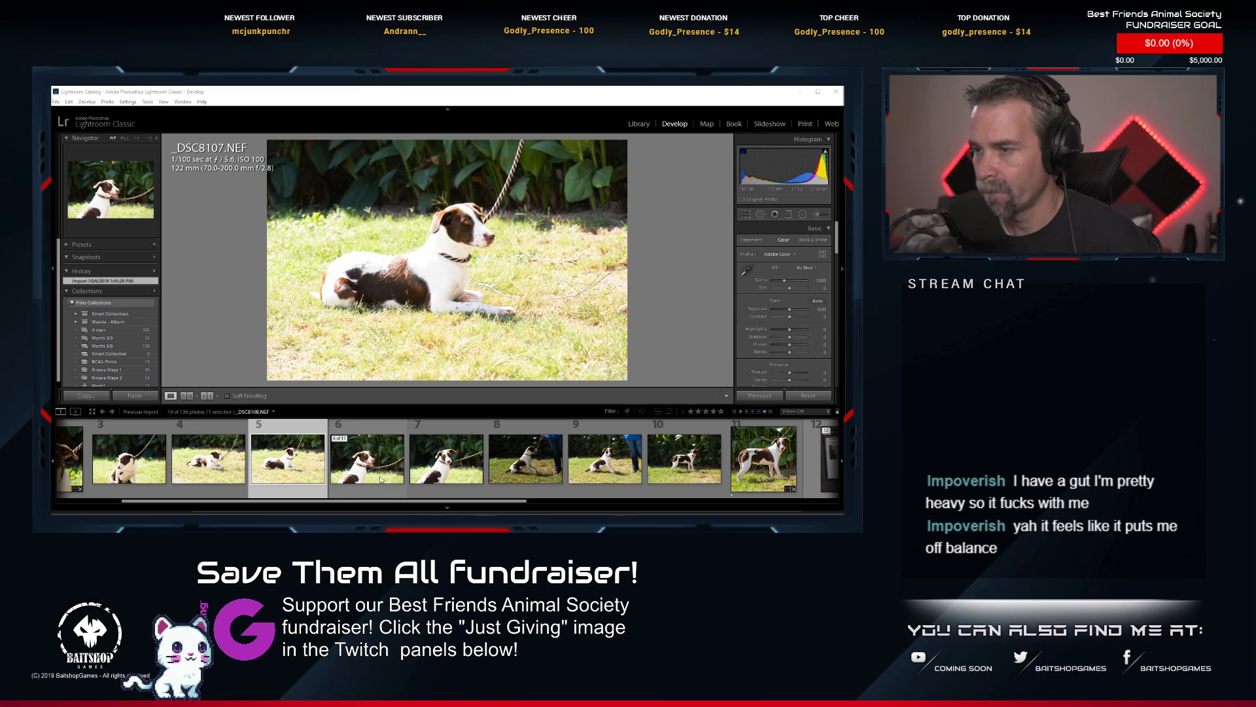
# Paste the copied develop settings onto photo 10, _DSC8112.NEF.
pyautogui.click(683, 460)
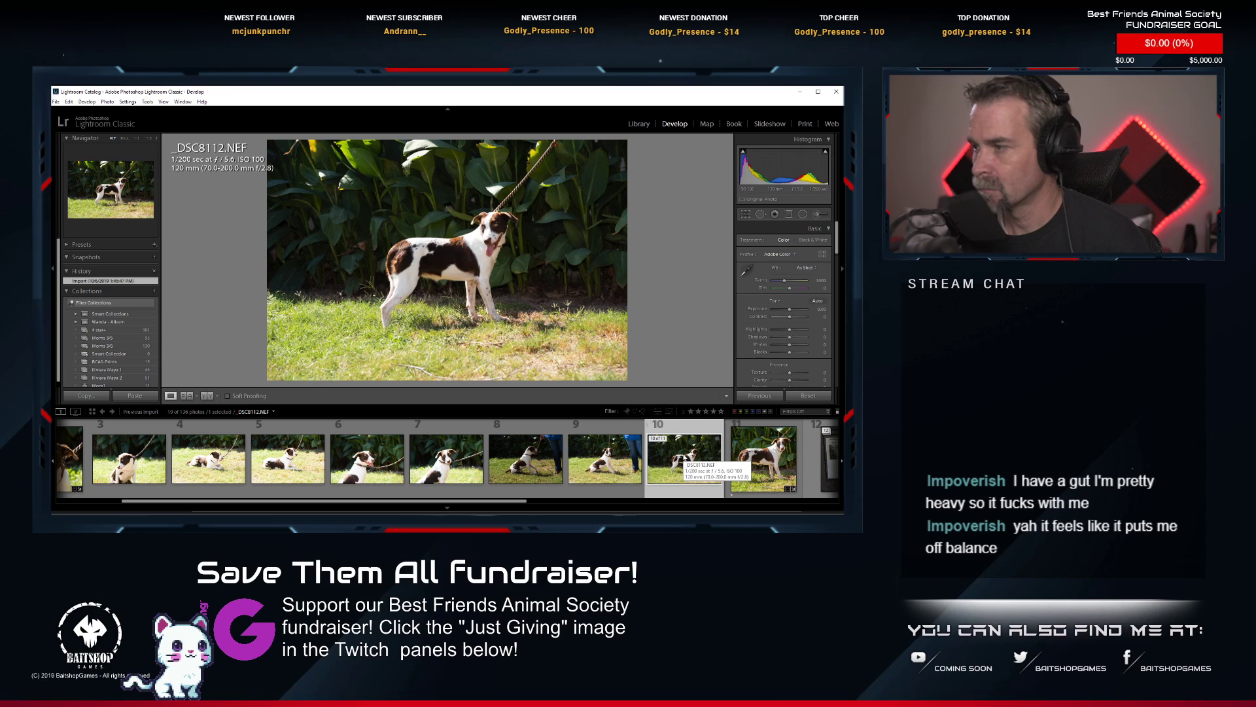
pyautogui.rightClick(685, 458)
pyautogui.moveTo(715, 556)
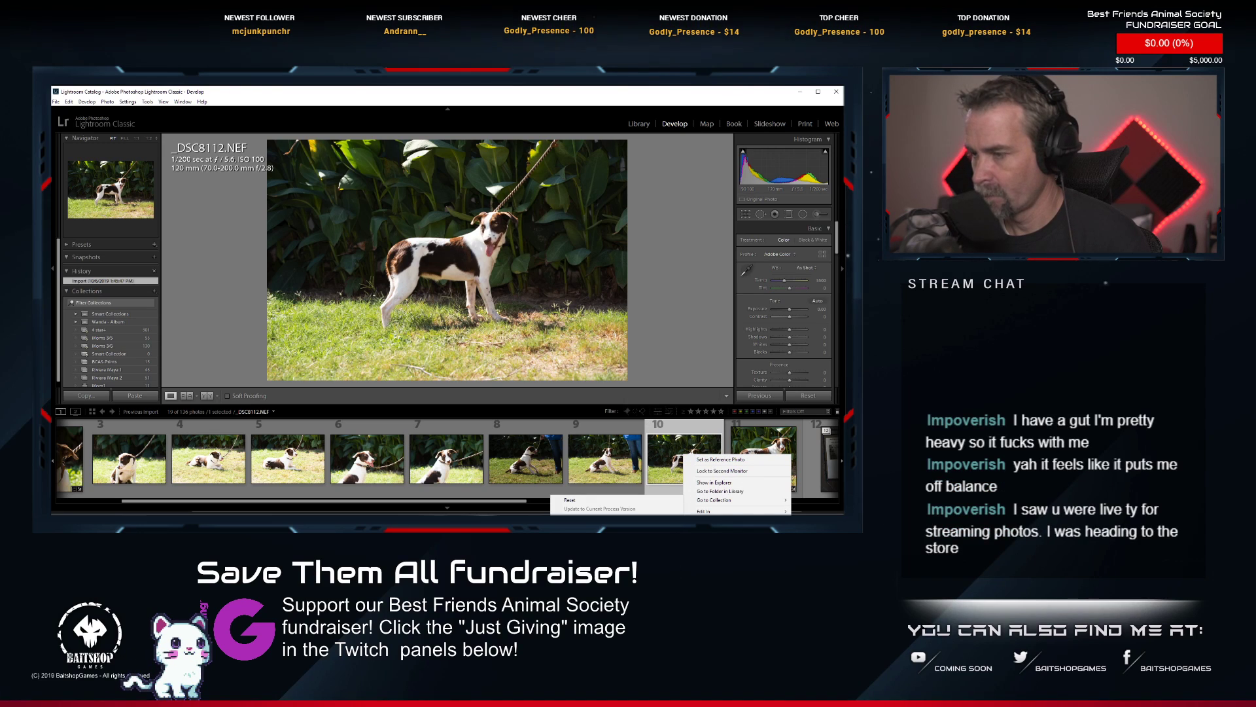
pyautogui.click(581, 529)
# Crop _DSC8112.NEF to a tighter 1 x 1 frame around the standing dog, repositioning the image to centre the dog.
pyautogui.click(744, 215)
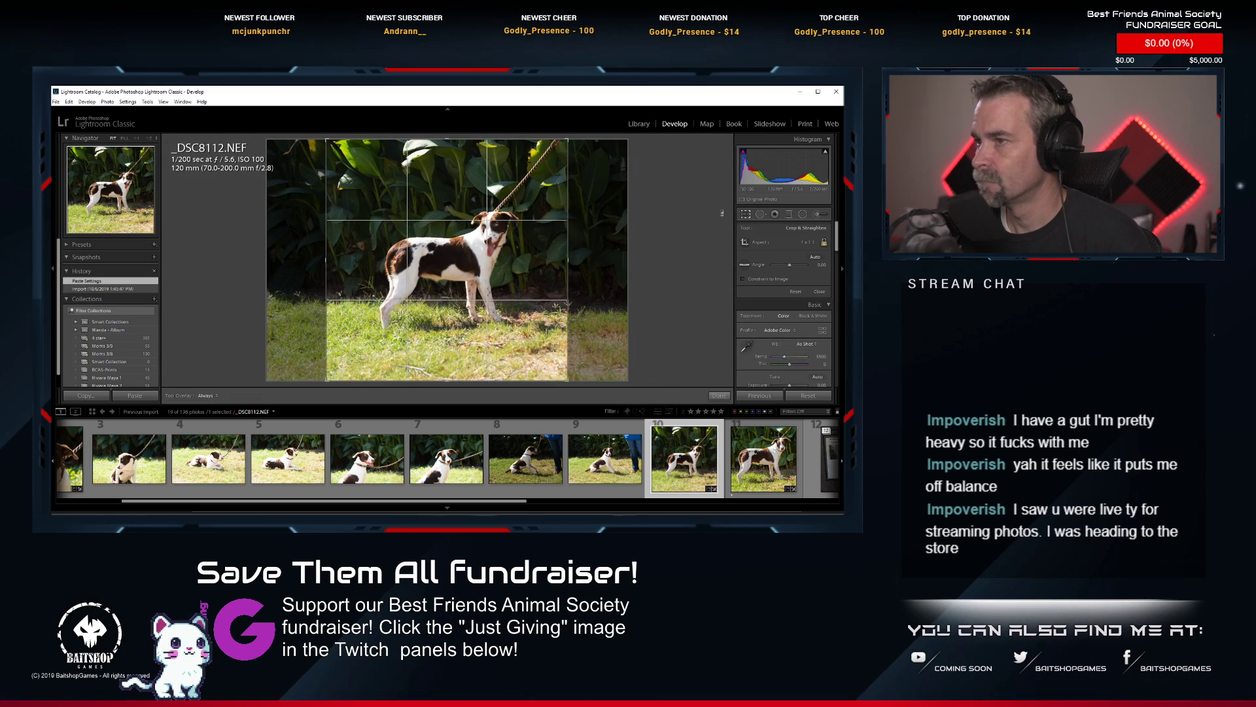
pyautogui.moveTo(568, 138); pyautogui.dragTo(561, 146)
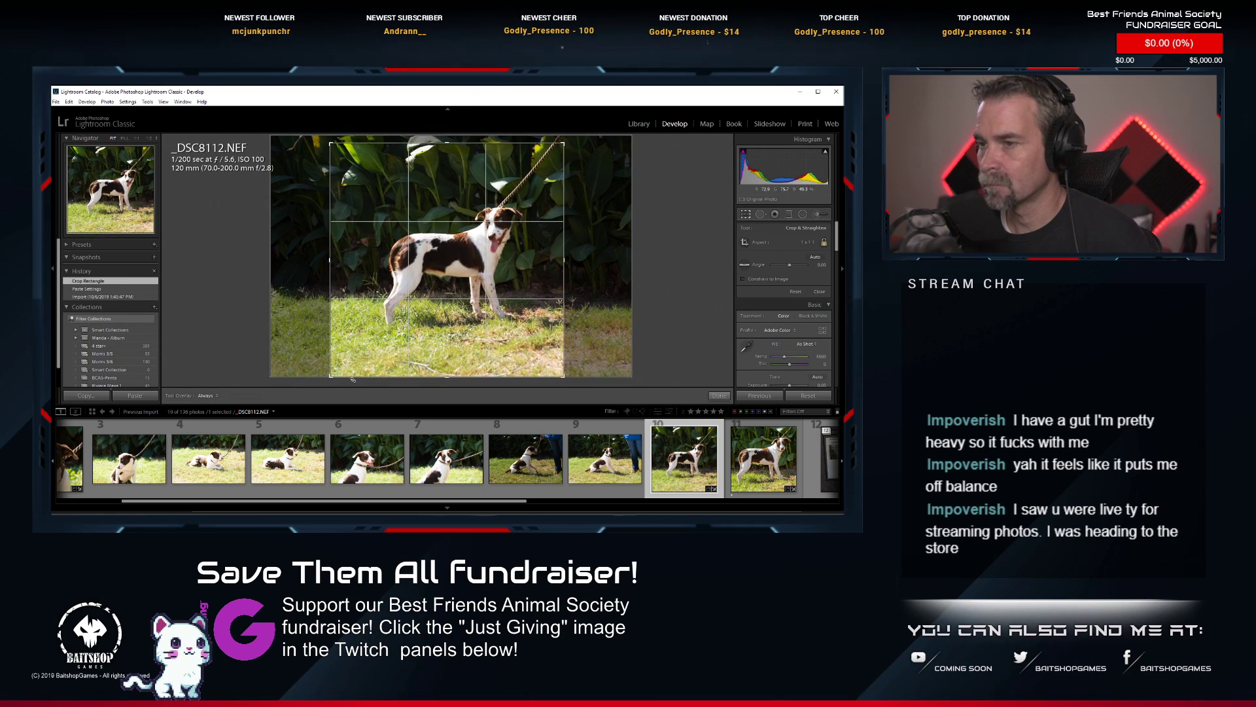
pyautogui.moveTo(331, 374); pyautogui.dragTo(348, 357)
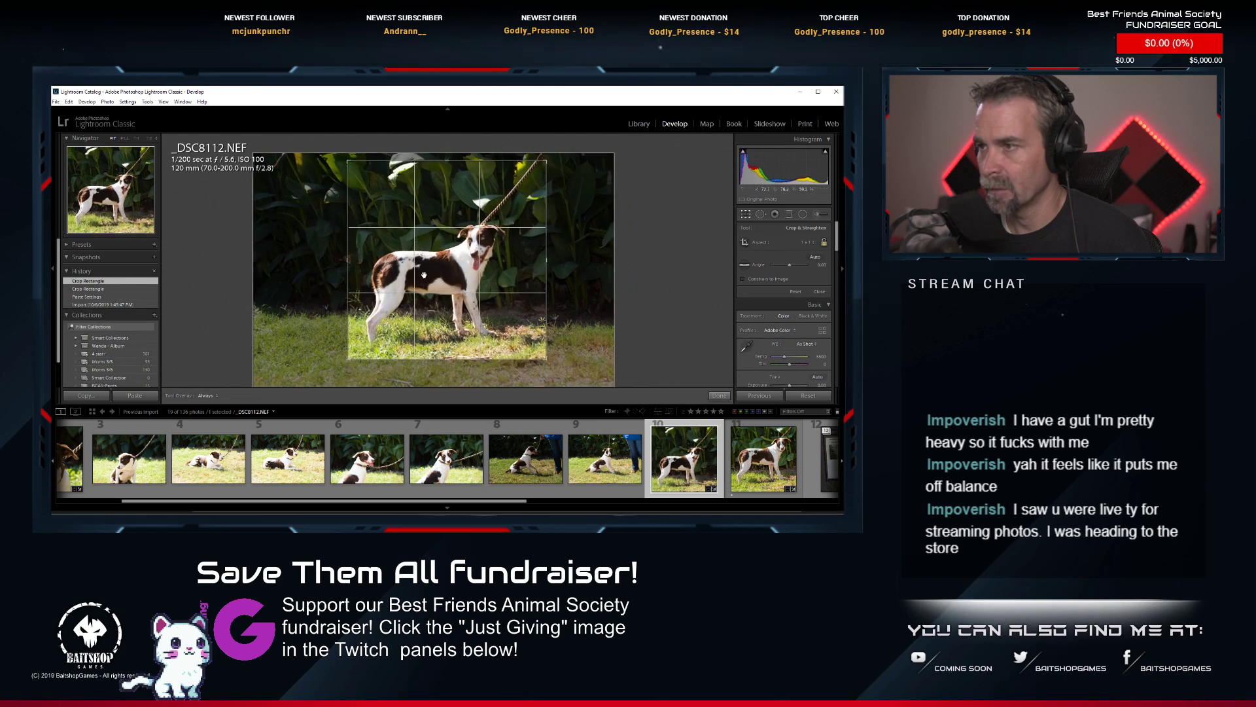
pyautogui.moveTo(424, 276)
pyautogui.mouseDown()
pyautogui.moveTo(408, 271)
pyautogui.moveTo(422, 249)
pyautogui.moveTo(434, 258)
pyautogui.mouseUp()
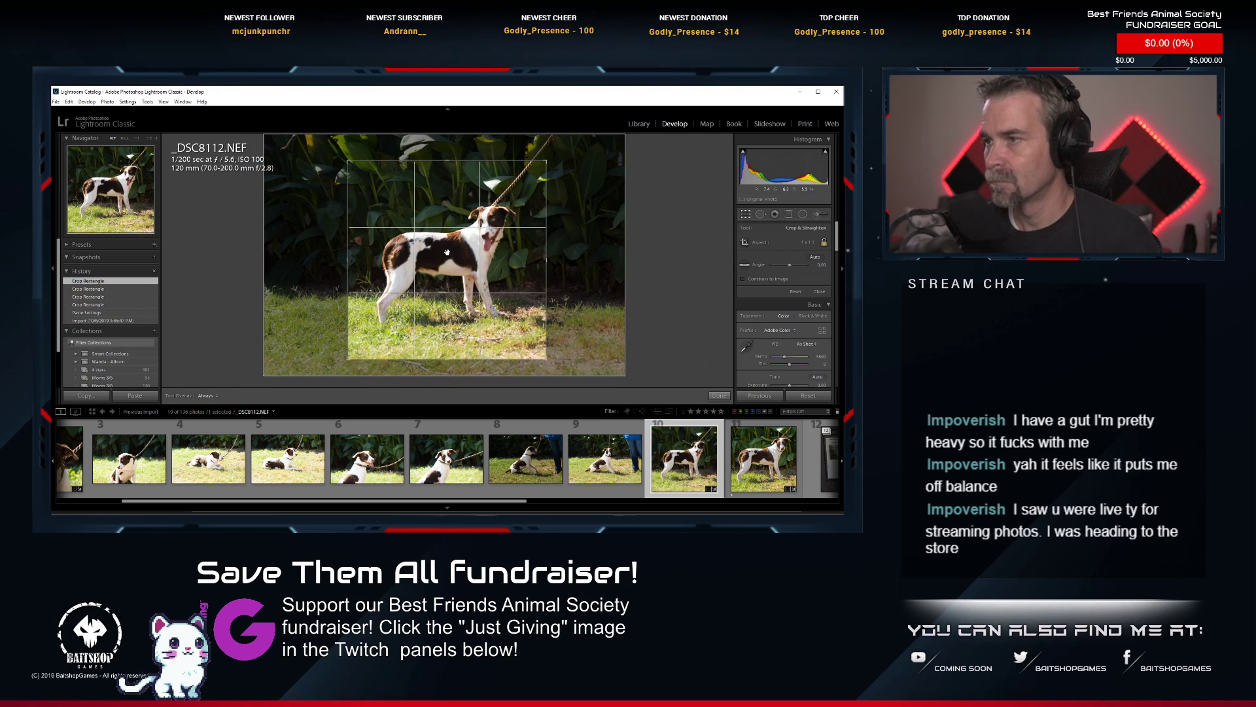
pyautogui.press('Return')
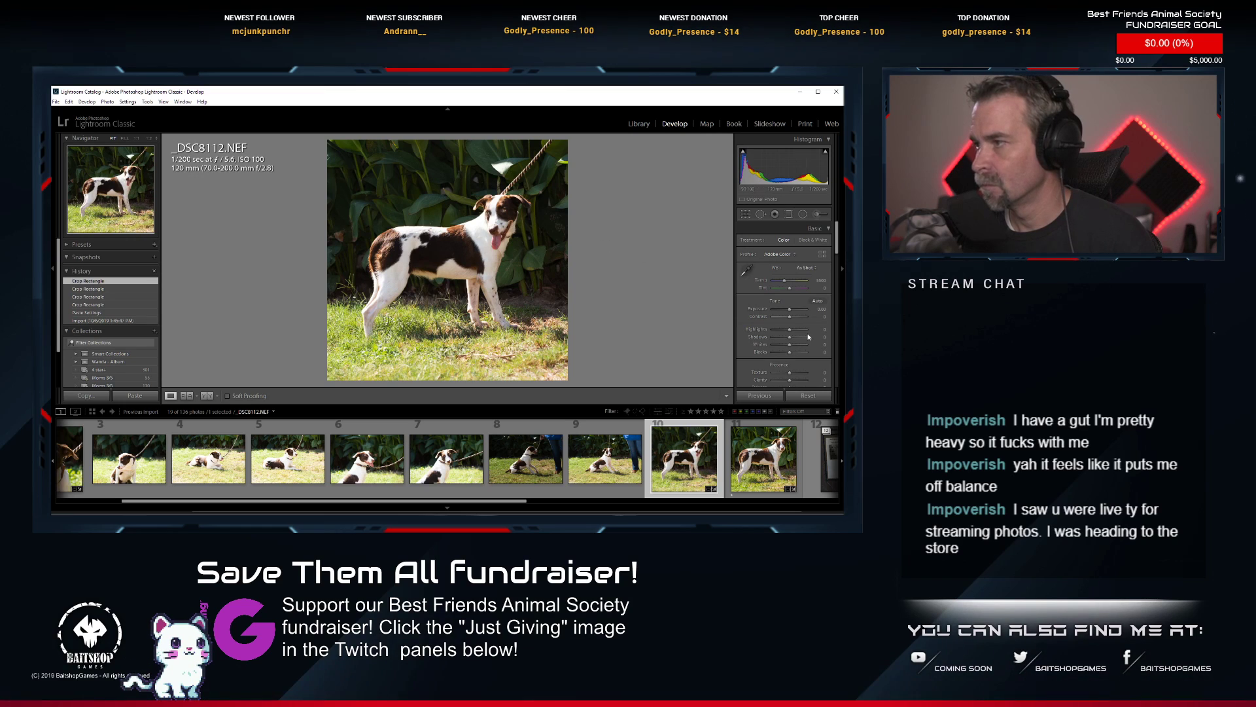
# Apply Auto tone to the cropped _DSC8112.NEF, inspect the dog up close, and rate the photo 1 star.
pyautogui.click(826, 302)
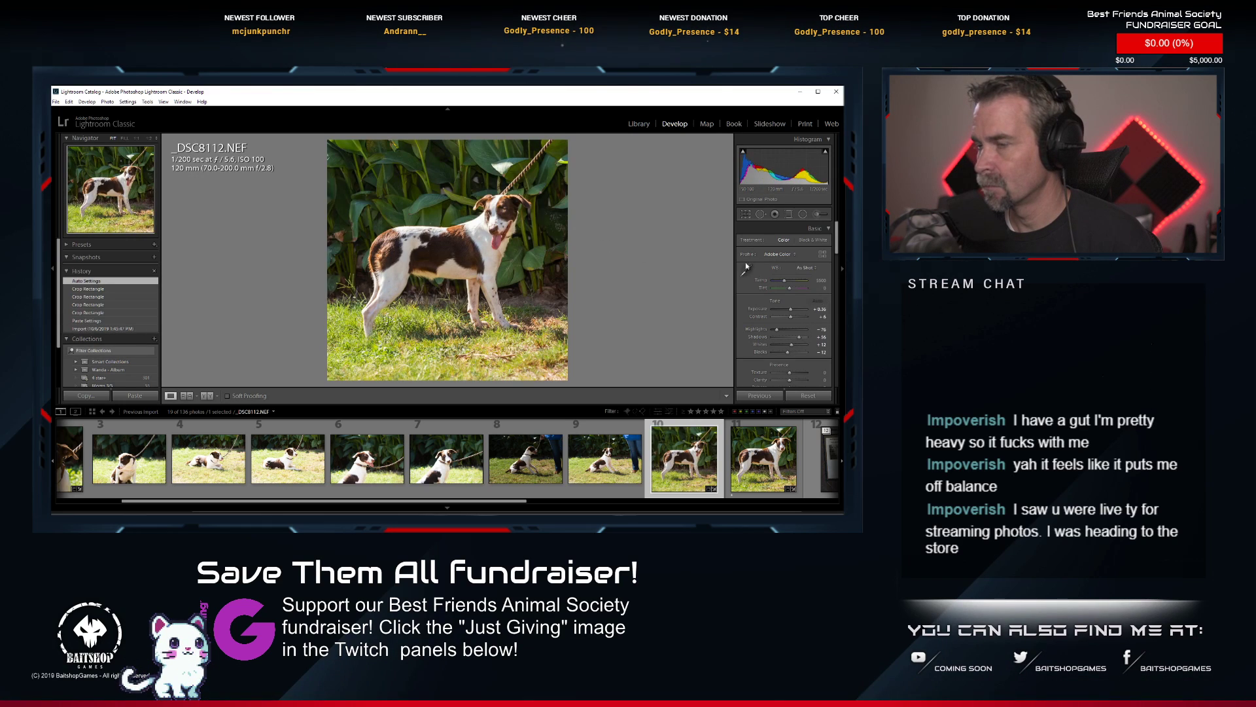
pyautogui.click(520, 182)
pyautogui.click(530, 263)
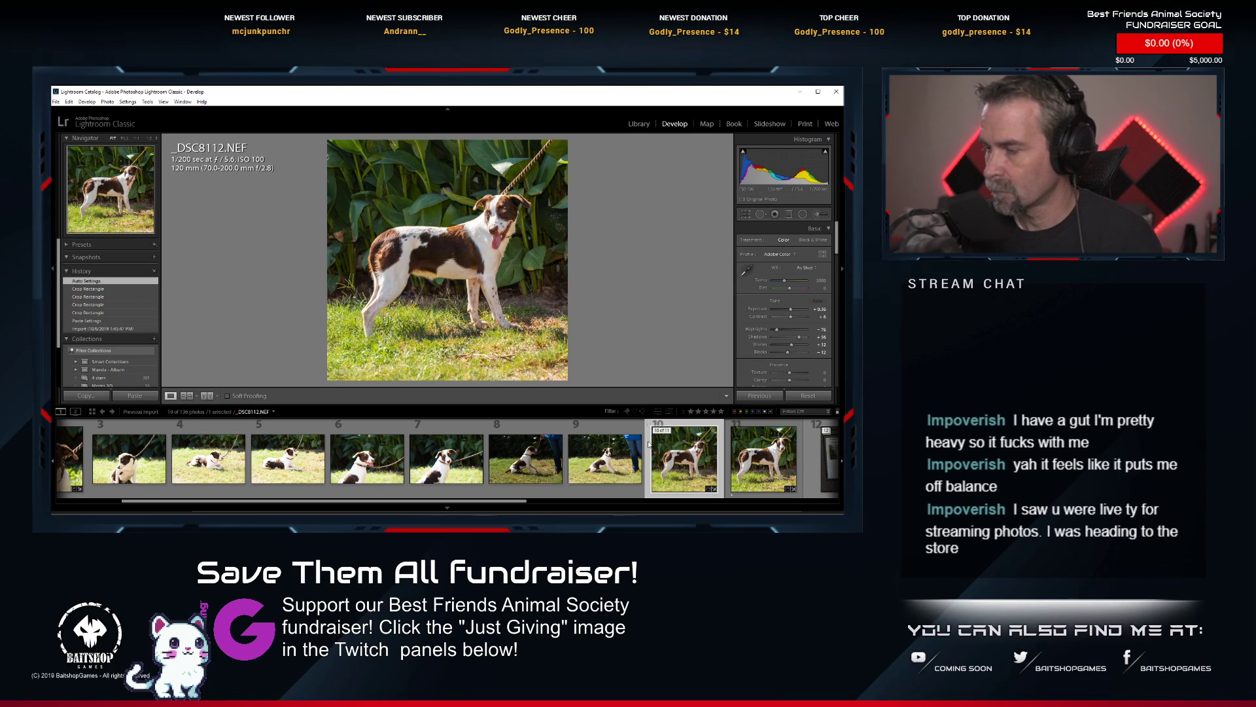
pyautogui.press('1')
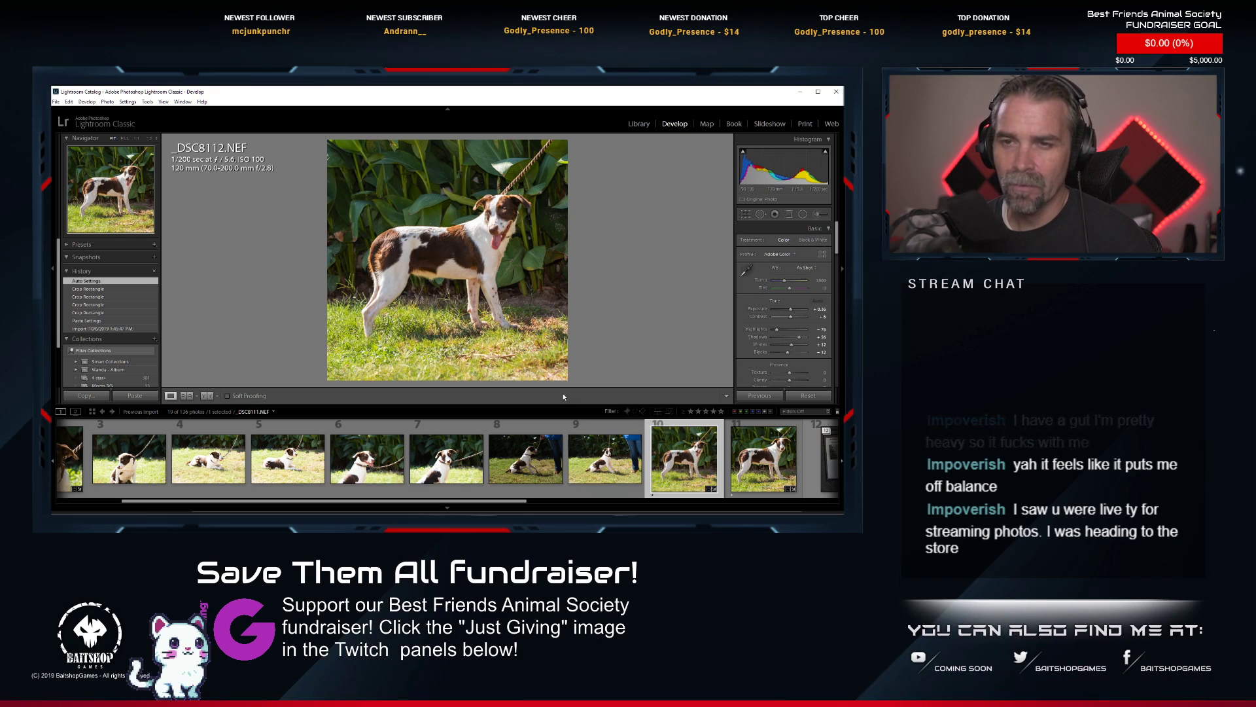
# Collapse the finished dog's photo stack and expand the next one, headed by the info sheet photo _DSC8115.NEF.
pyautogui.scroll(3, 280, 497)
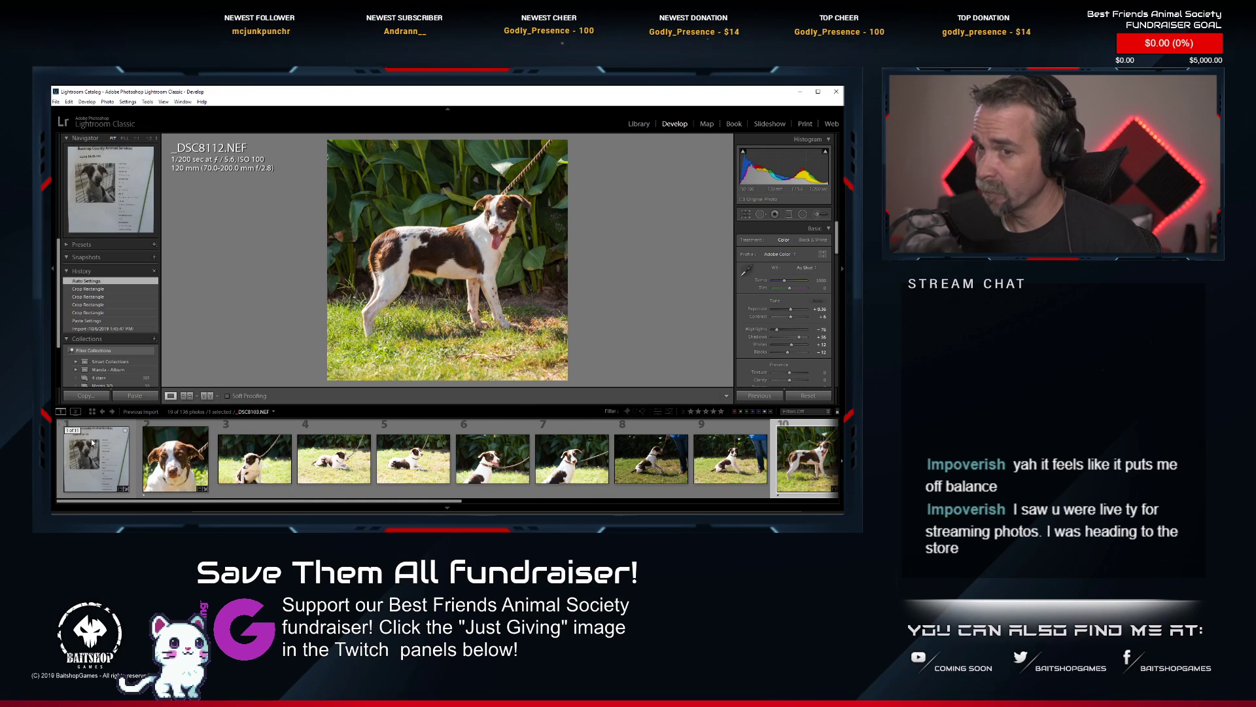
pyautogui.click(72, 431)
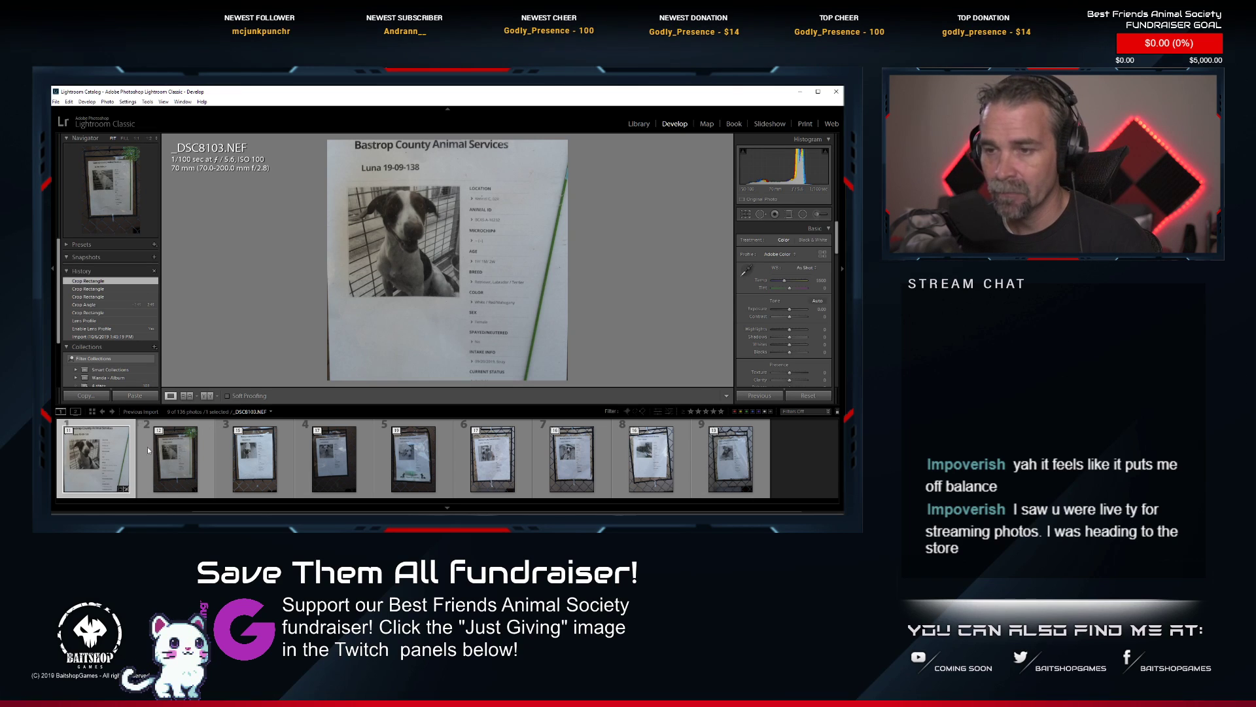
pyautogui.click(159, 445)
pyautogui.click(165, 434)
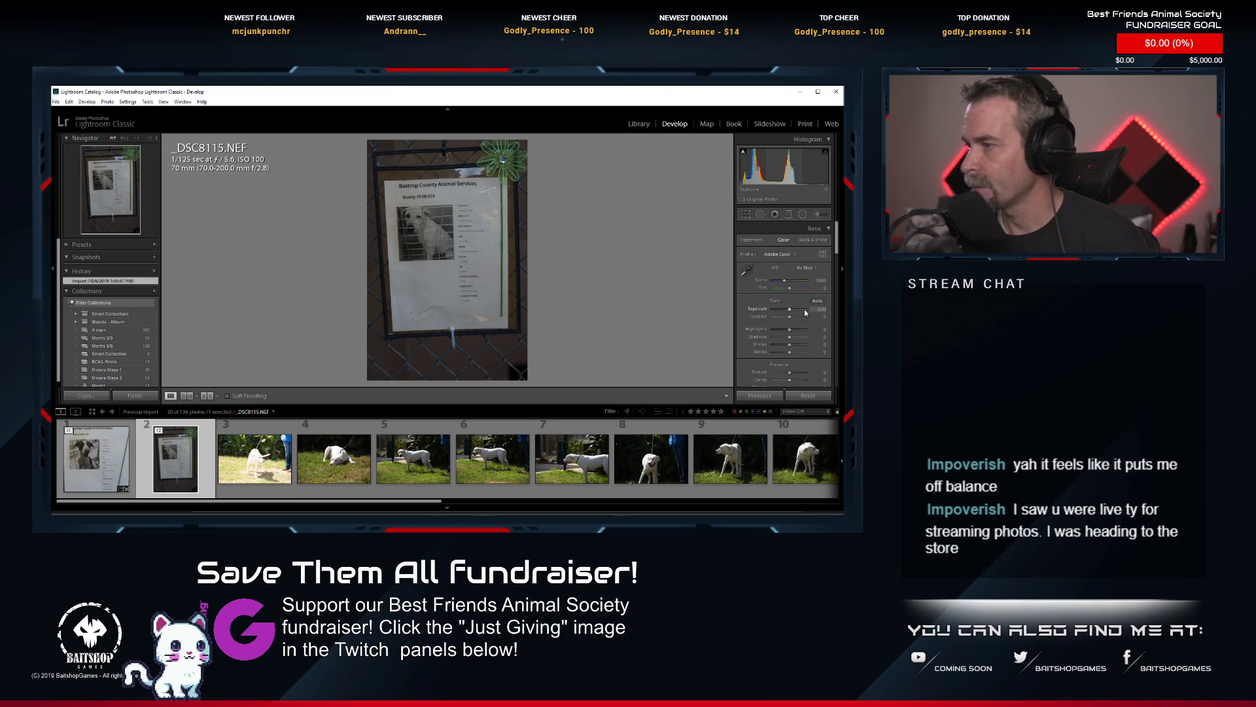
pyautogui.click(162, 432)
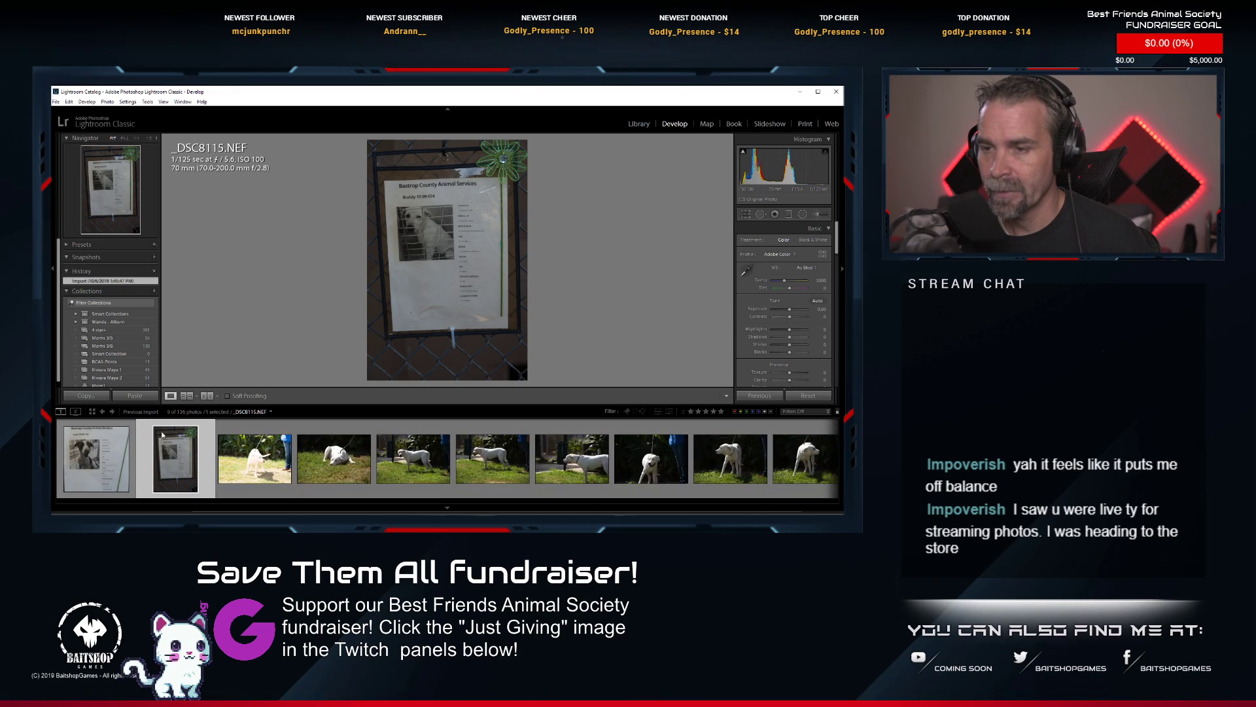
# Paste the copied develop settings onto the info sheet photo _DSC8115.NEF.
pyautogui.rightClick(186, 456)
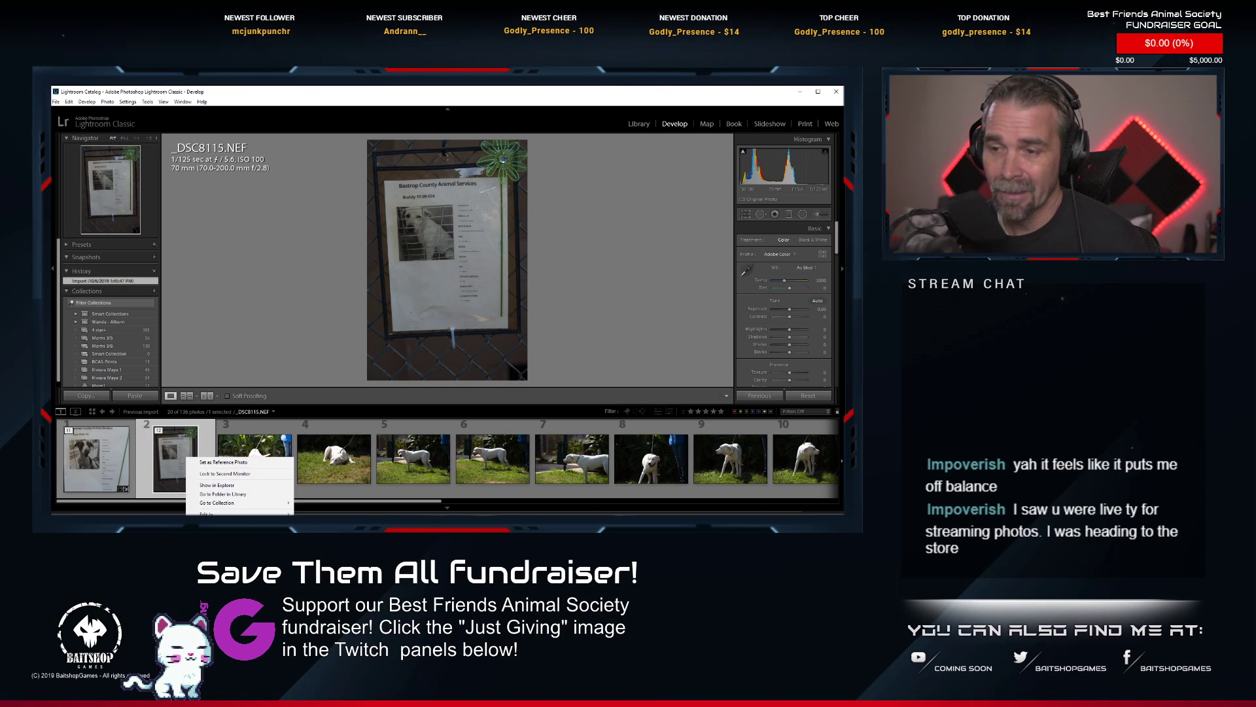
pyautogui.moveTo(226, 579)
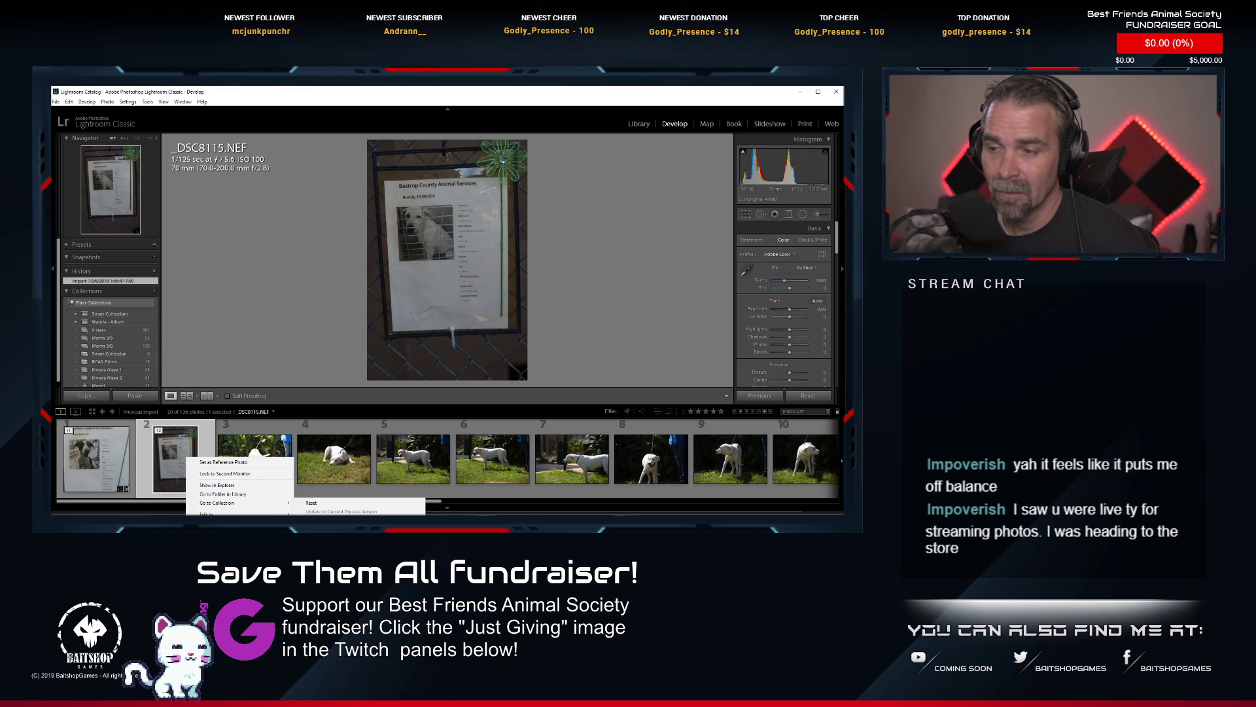
pyautogui.click(322, 531)
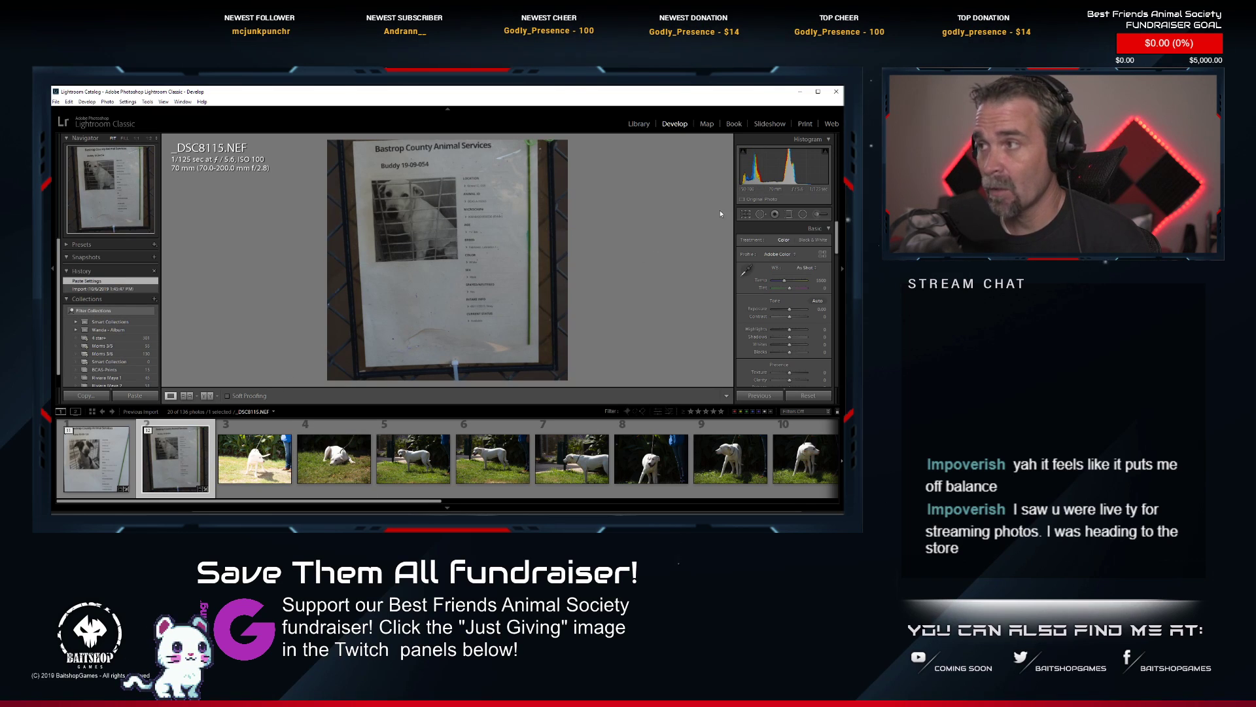
# Crop _DSC8115.NEF to a tighter 1 x 1 frame around the info sheet, rotating the image slightly clockwise to straighten it.
pyautogui.click(745, 214)
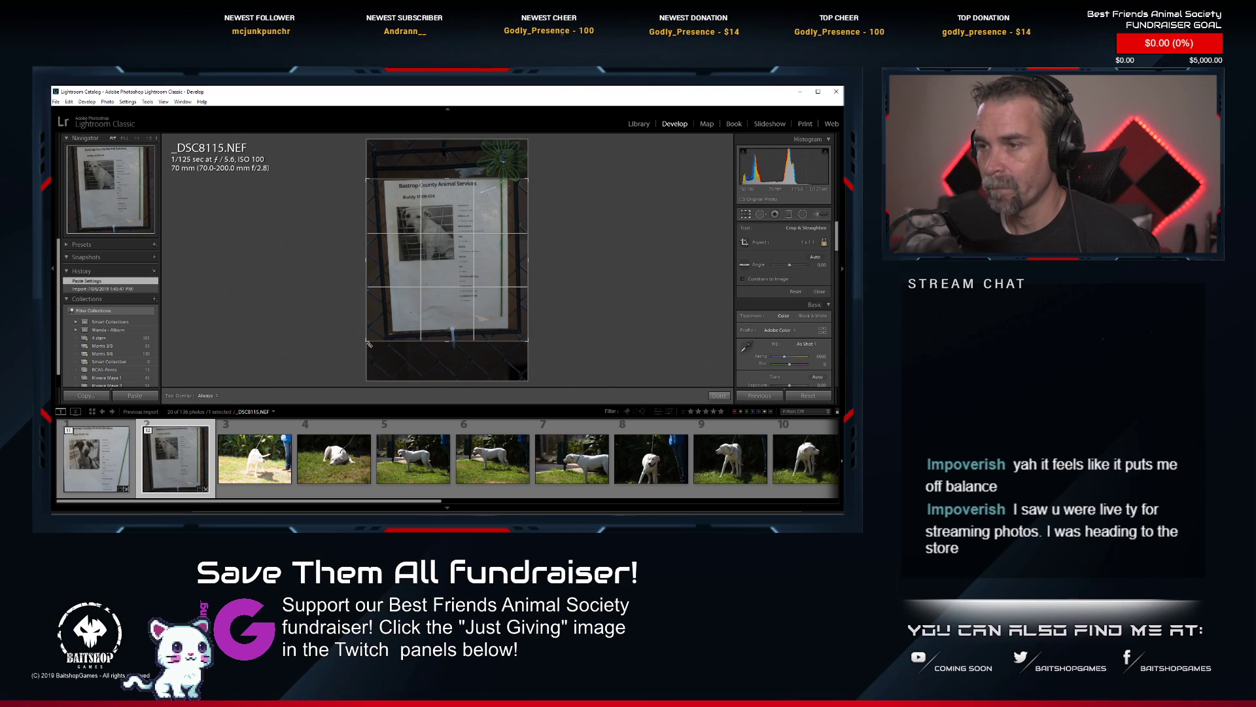
pyautogui.moveTo(368, 343); pyautogui.dragTo(385, 322)
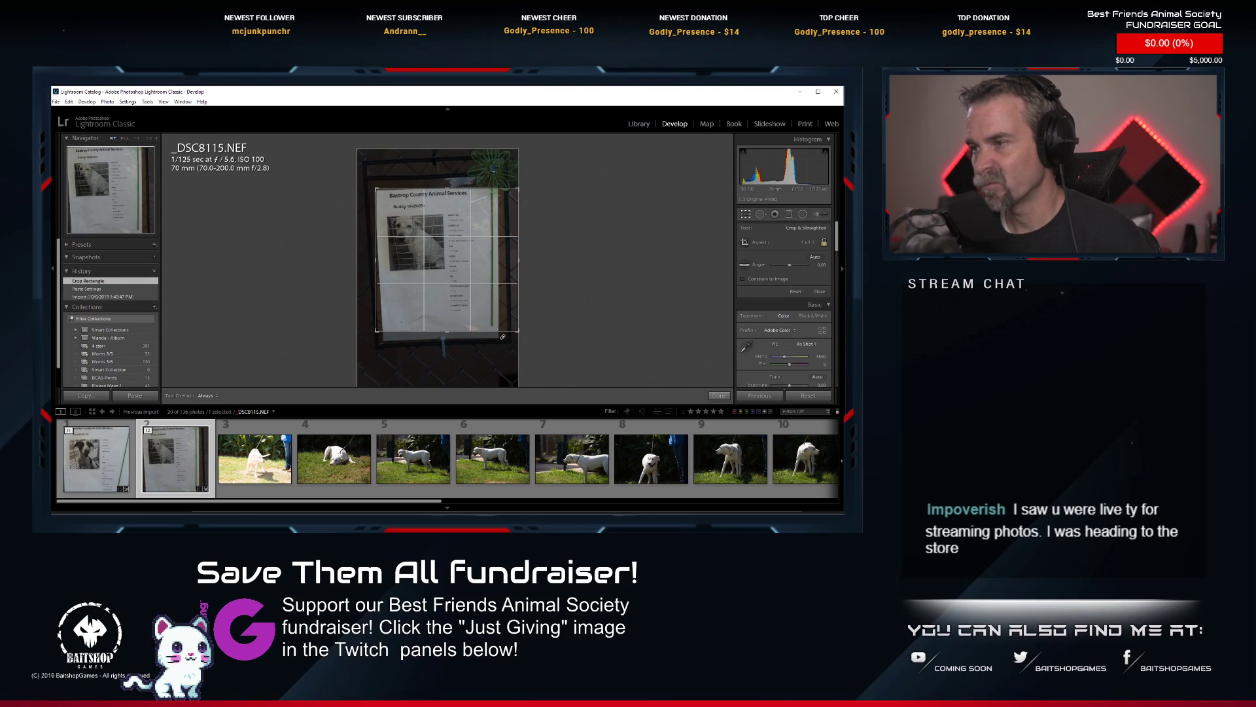
pyautogui.moveTo(514, 328); pyautogui.dragTo(497, 310)
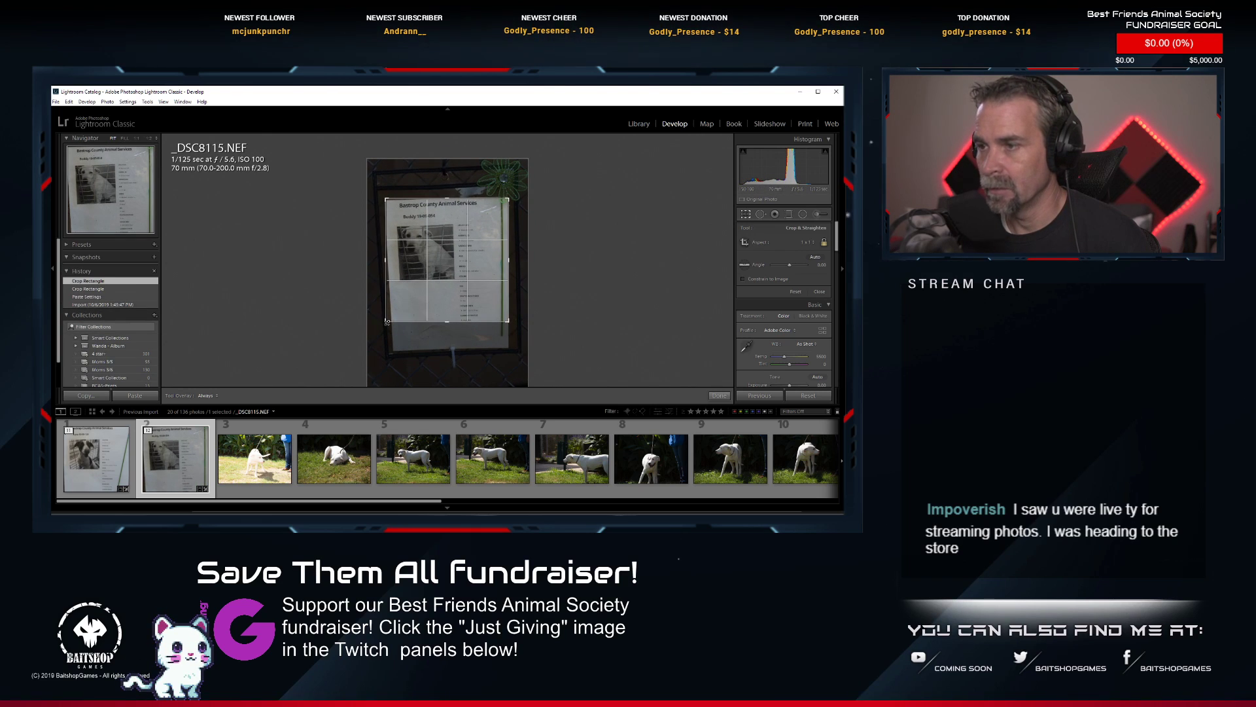
pyautogui.moveTo(384, 321); pyautogui.dragTo(388, 318)
pyautogui.moveTo(602, 328); pyautogui.dragTo(597, 331)
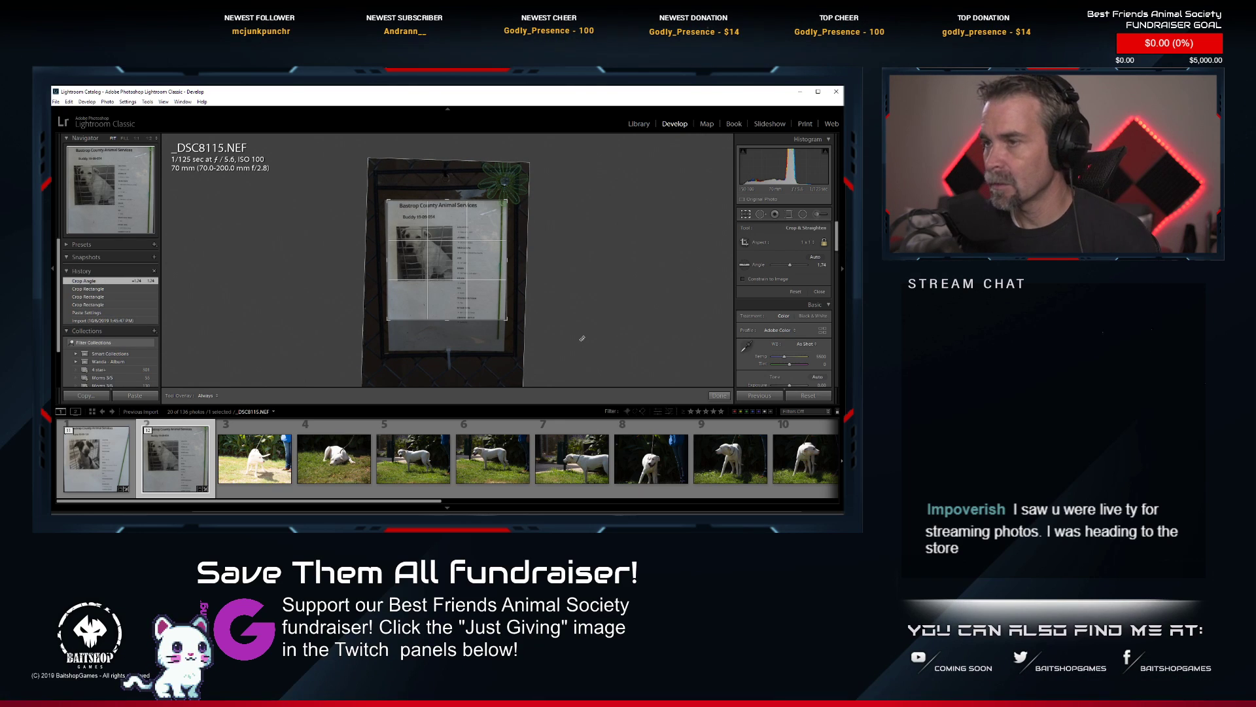
pyautogui.press('Return')
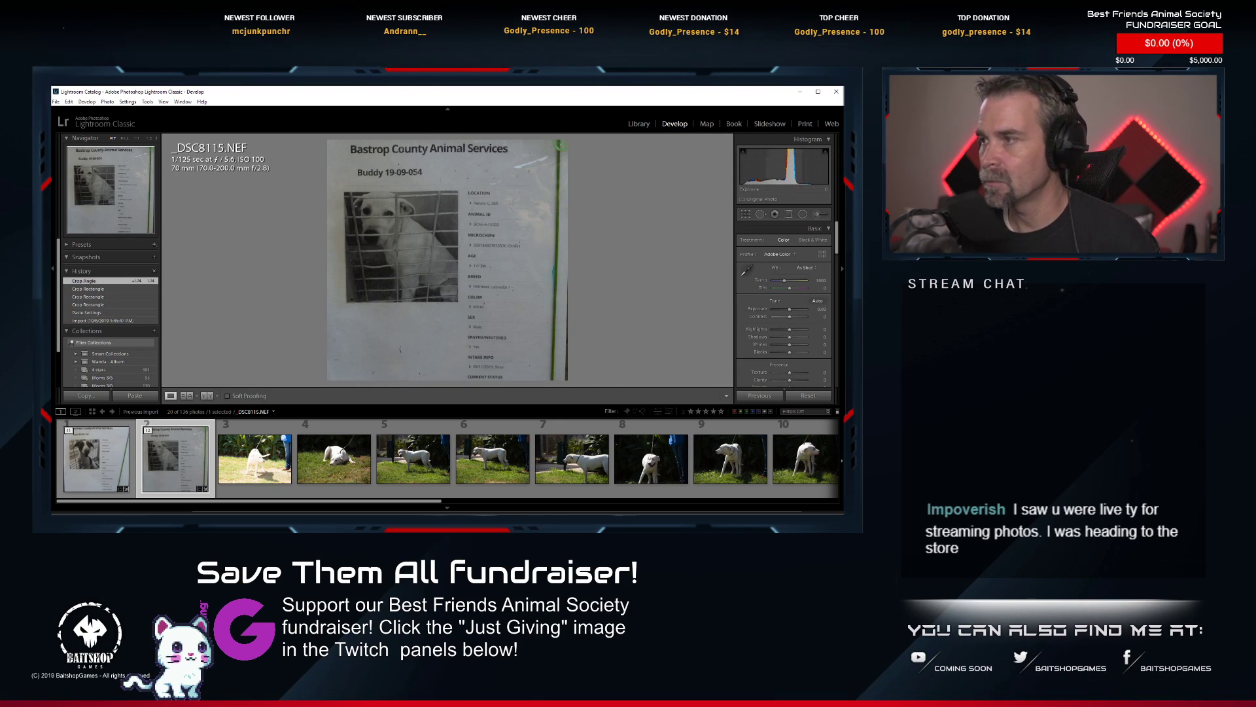
# Apply Auto tone to the cropped _DSC8115.NEF and open photo 3, _DSC8116.NEF, of the white dog.
pyautogui.click(822, 303)
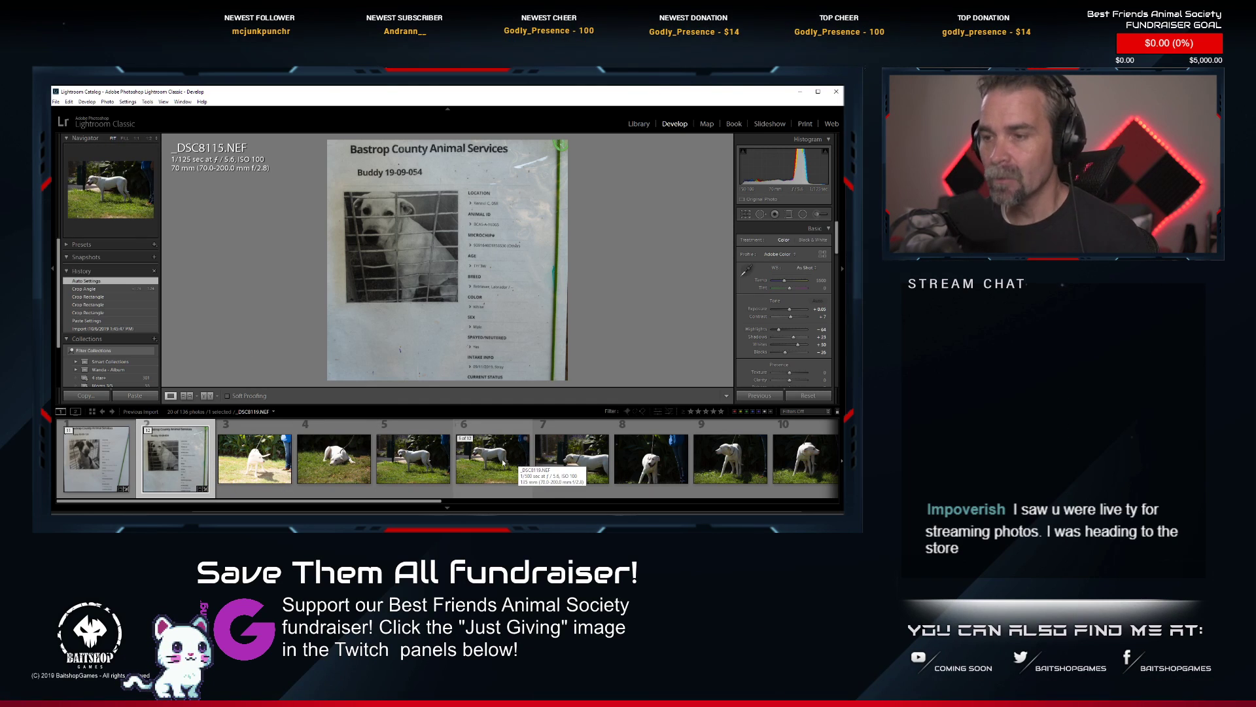
pyautogui.click(254, 458)
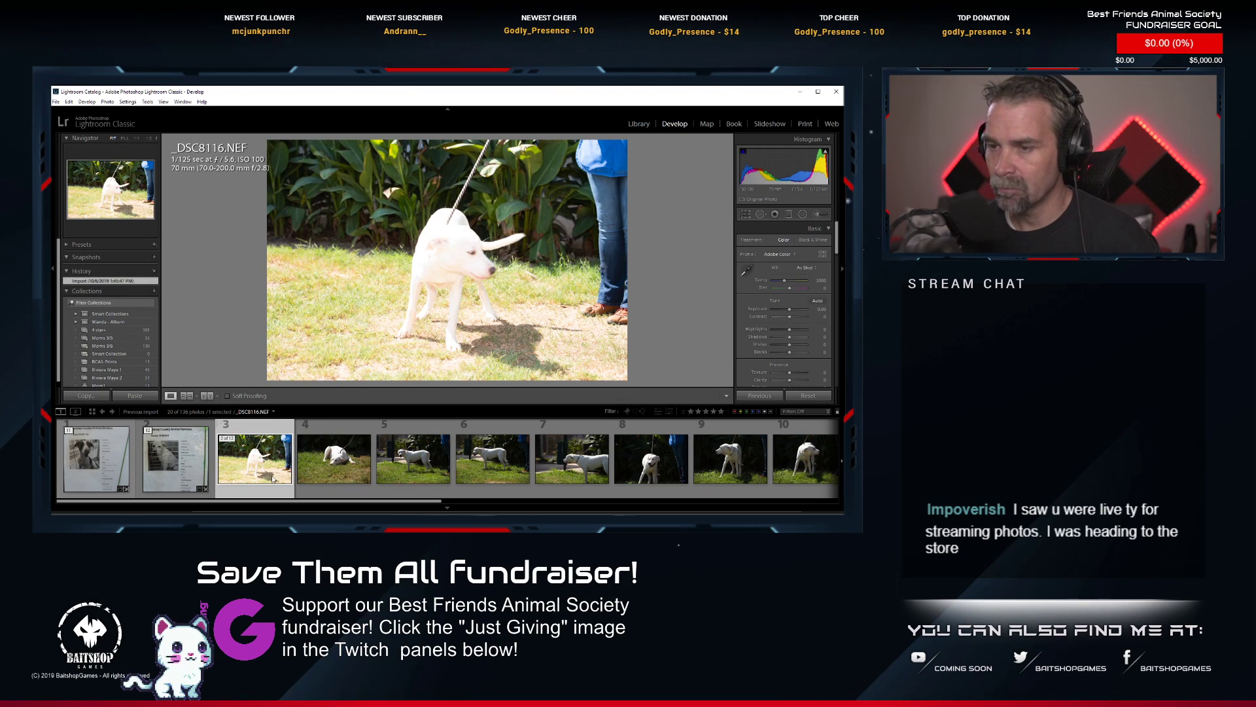
# Delete the white dog's overexposed photo _DSC8116.NEF from disk.
pyautogui.press('Delete')
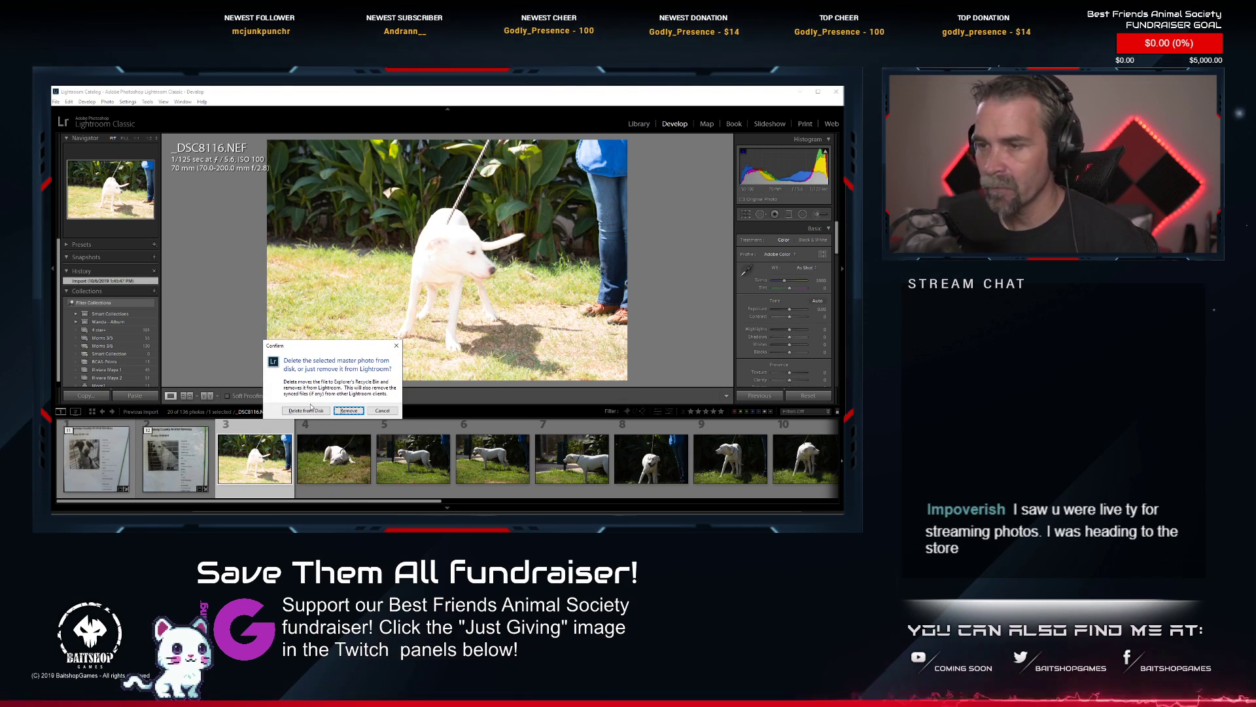
pyautogui.click(307, 410)
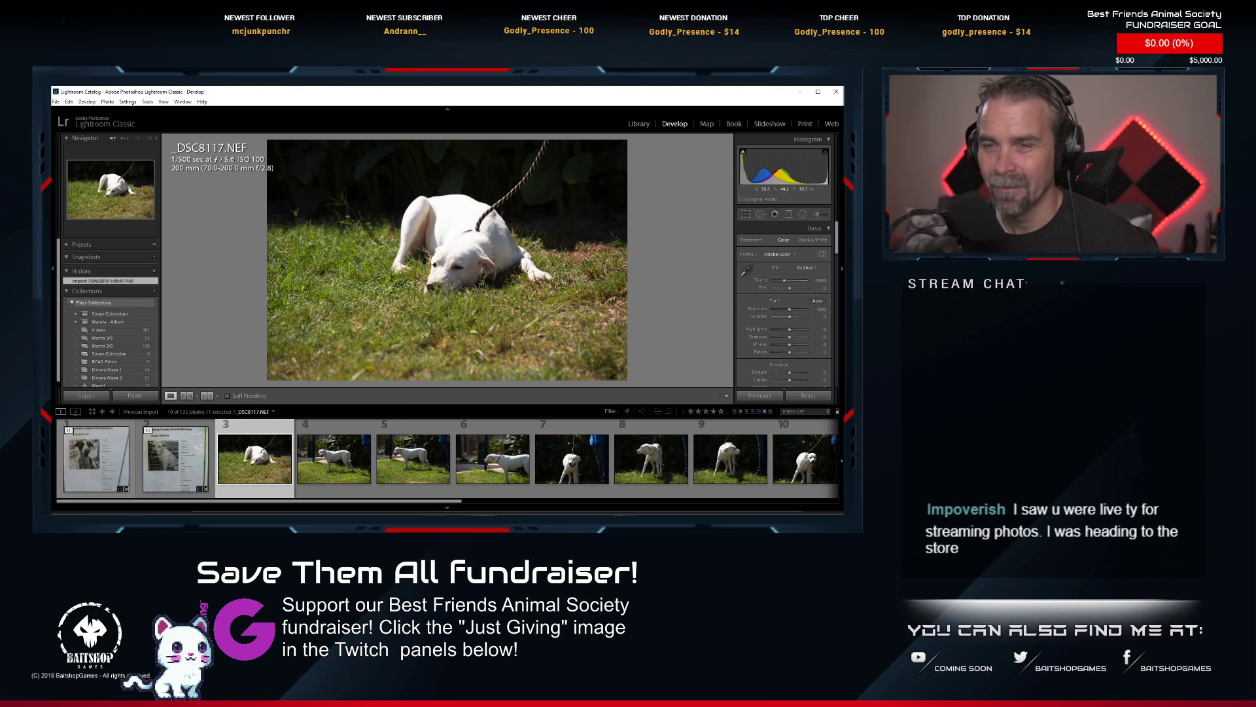
# Examine the white dog's face close up in _DSC8118.NEF, _DSC8124.NEF and _DSC8125.NEF to judge sharpness and expression.
pyautogui.click(336, 454)
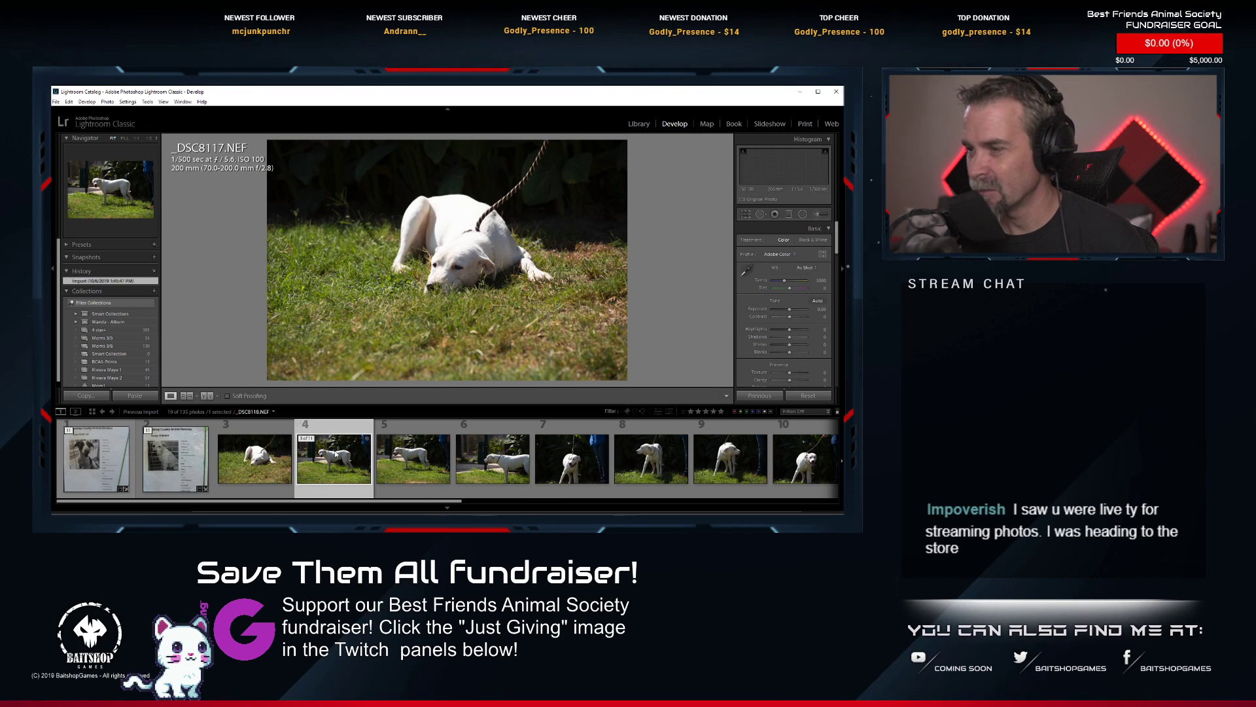
pyautogui.click(383, 228)
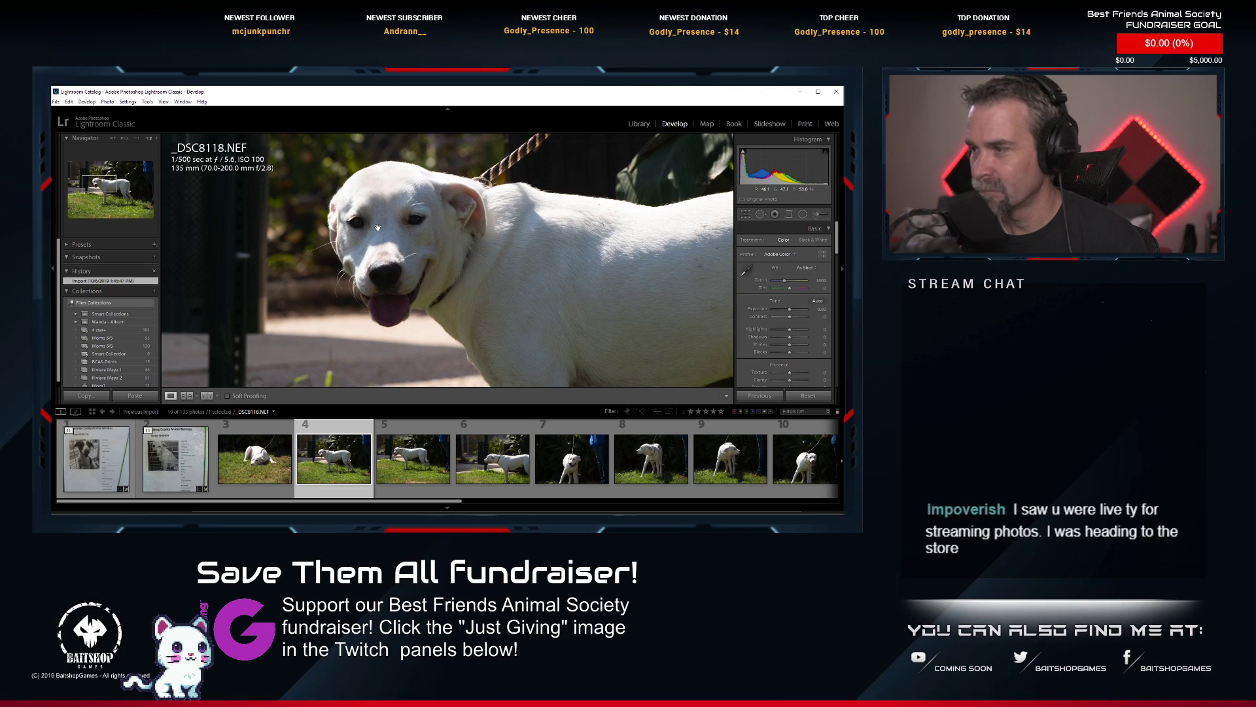
pyautogui.scroll(-2, 605, 466)
pyautogui.scroll(-2, 608, 465)
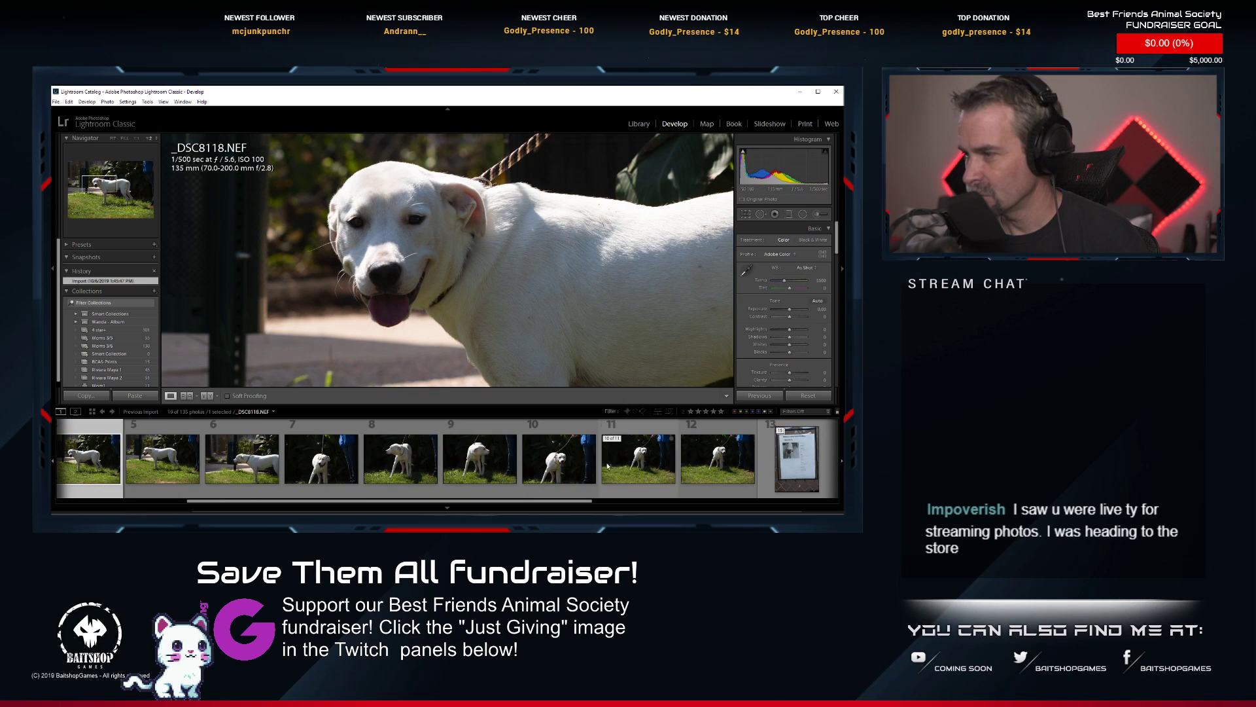
pyautogui.click(577, 466)
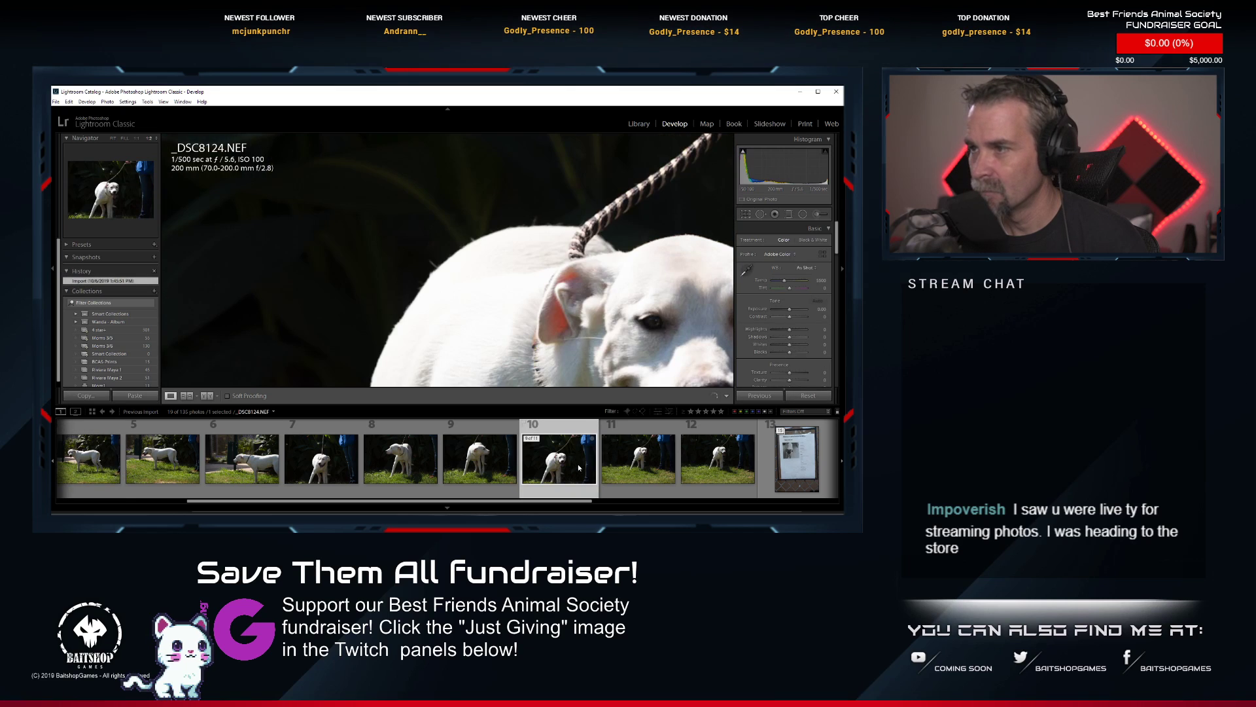
pyautogui.moveTo(581, 293); pyautogui.dragTo(319, 214)
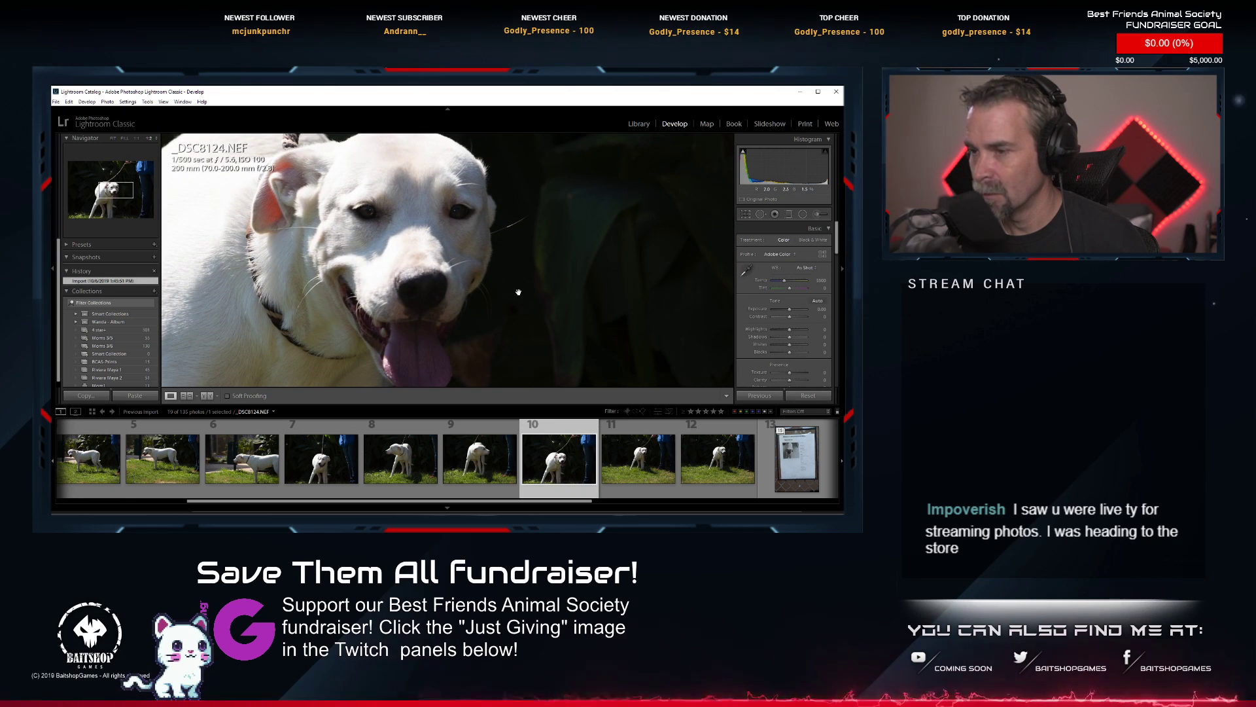
pyautogui.click(641, 470)
pyautogui.moveTo(435, 351); pyautogui.dragTo(418, 450)
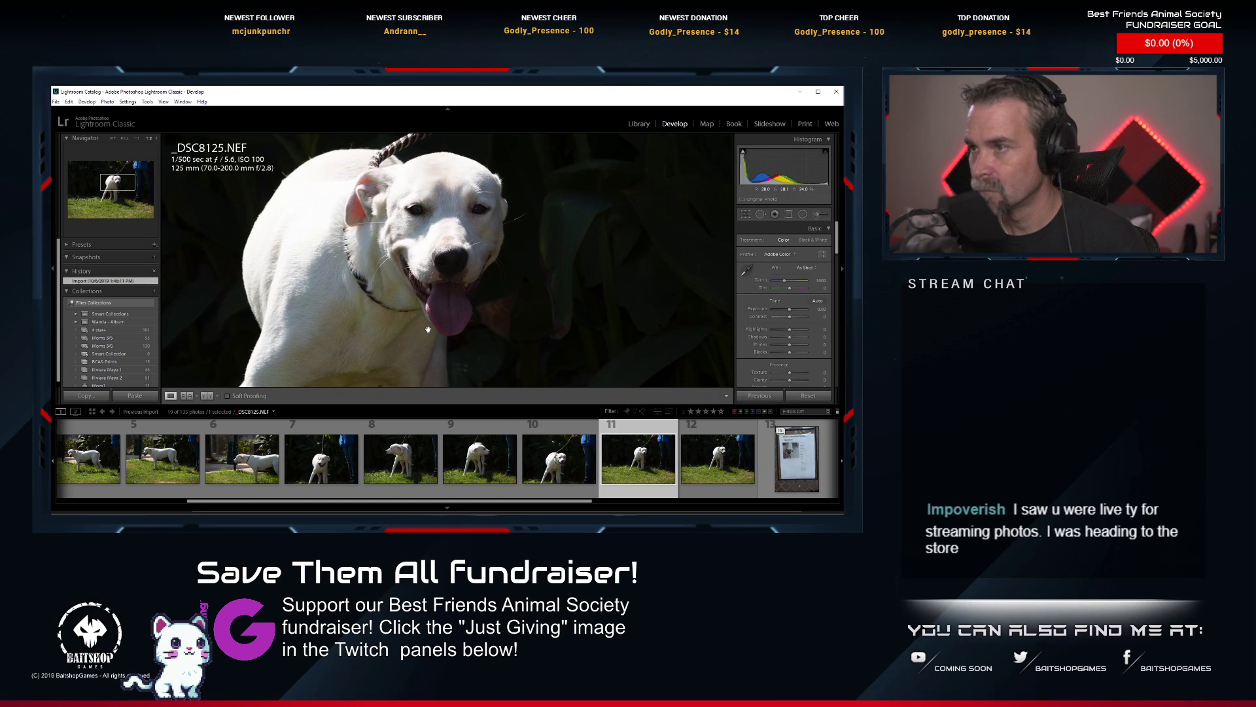
pyautogui.moveTo(446, 222); pyautogui.dragTo(442, 234)
pyautogui.hotkey('ctrl', '=')
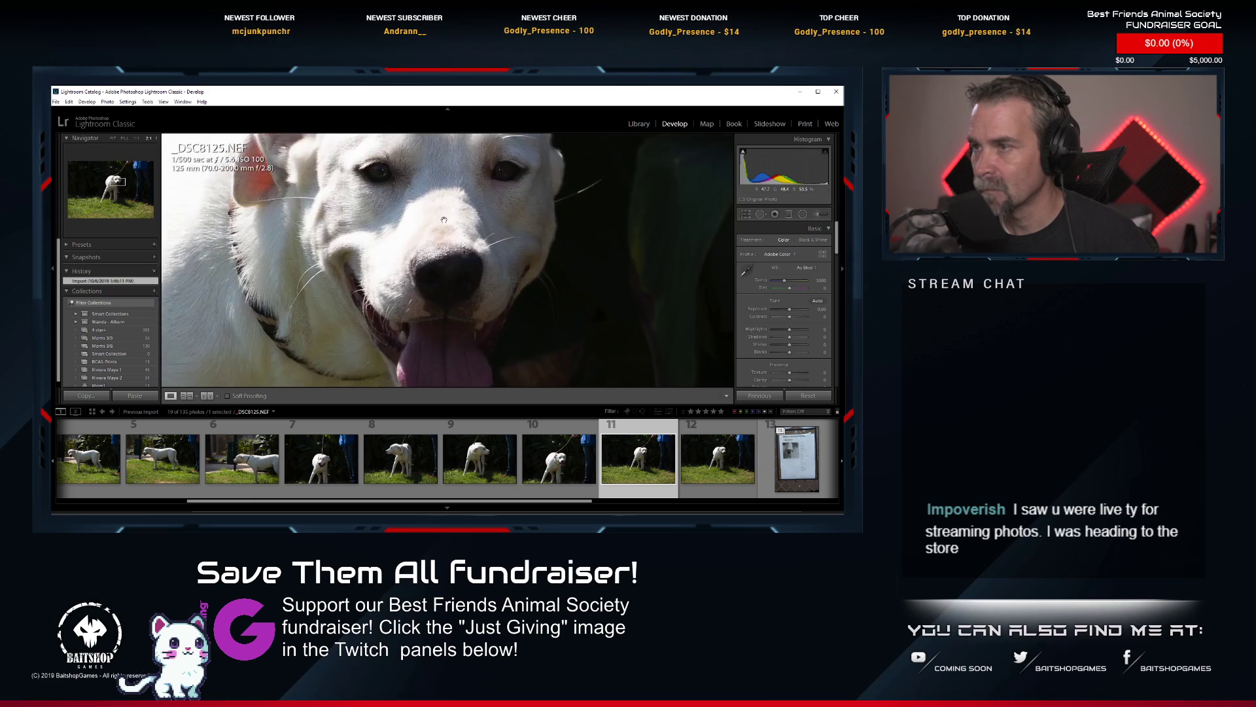
pyautogui.moveTo(444, 219); pyautogui.dragTo(420, 247)
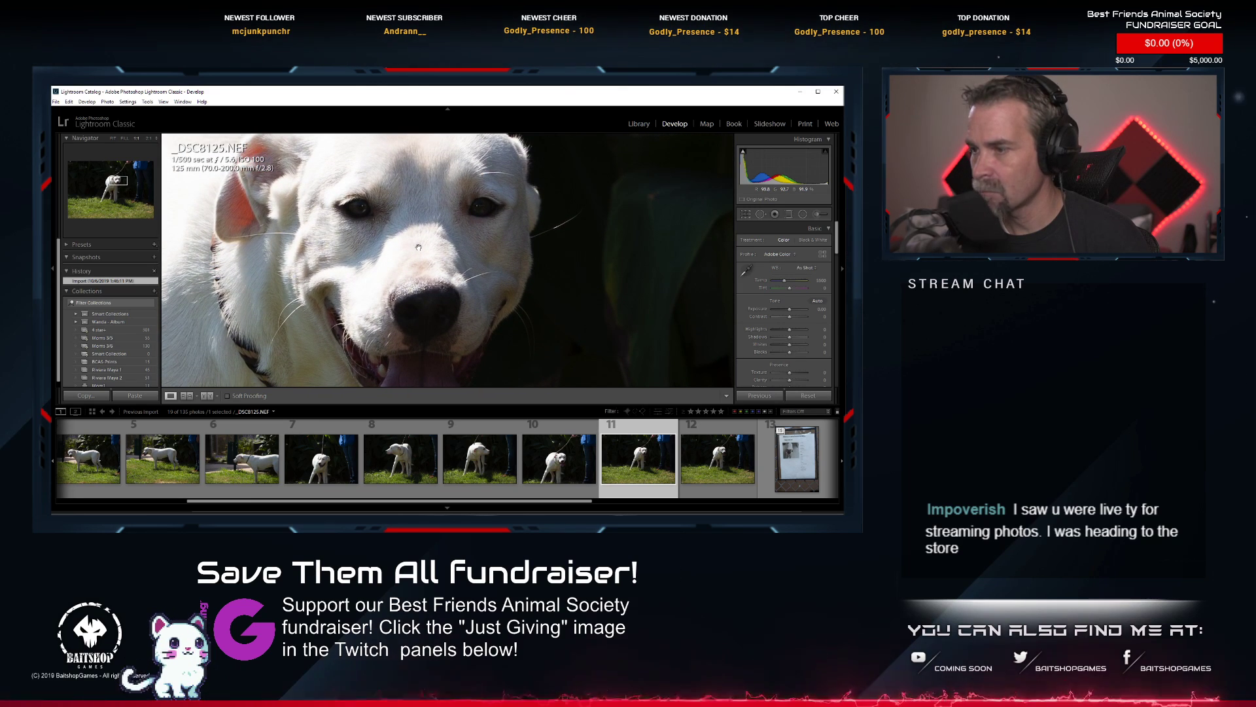
pyautogui.scroll(2, 373, 466)
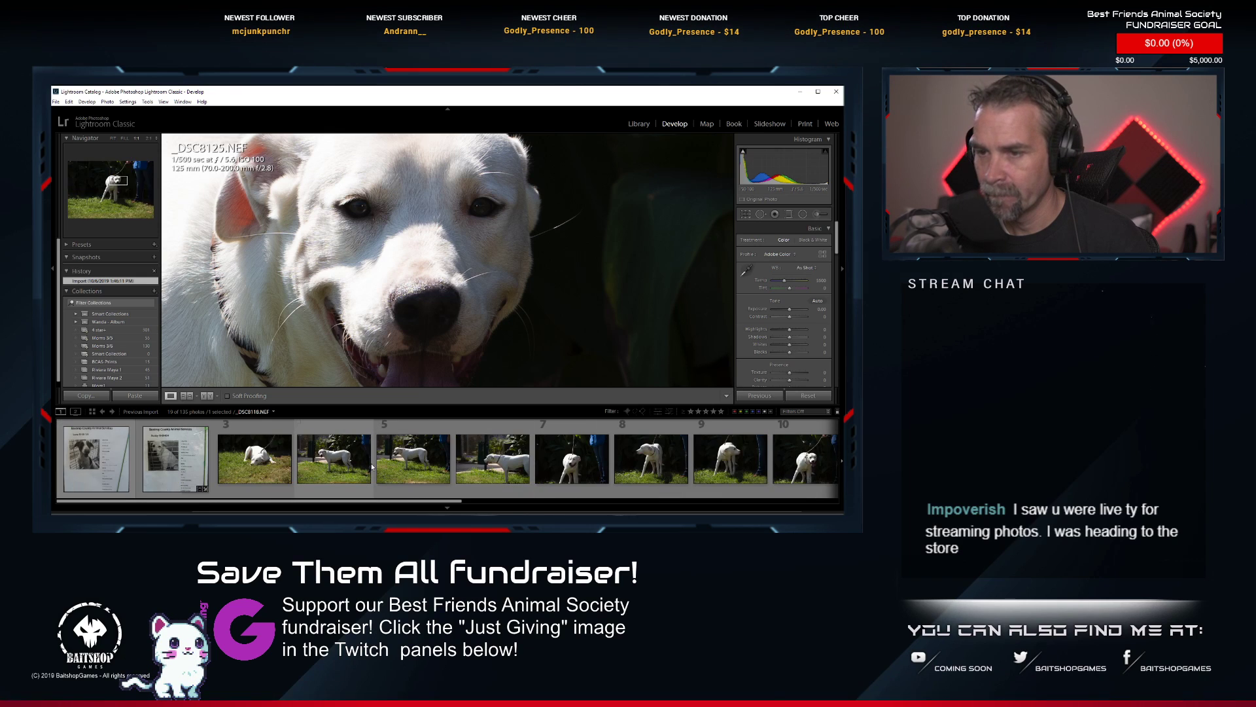
# Paste the copied develop settings onto photo 11, _DSC8125.NEF, and view the whole frame.
pyautogui.scroll(-2, 372, 466)
pyautogui.rightClick(625, 462)
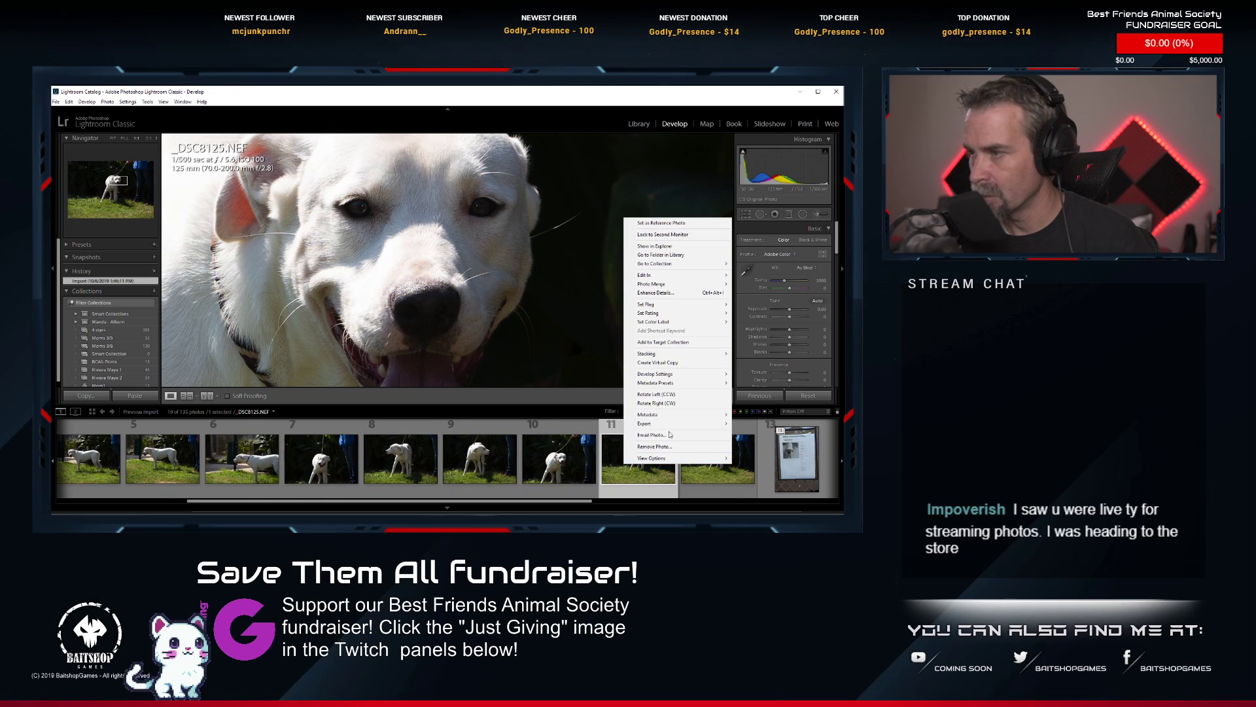
pyautogui.moveTo(670, 375)
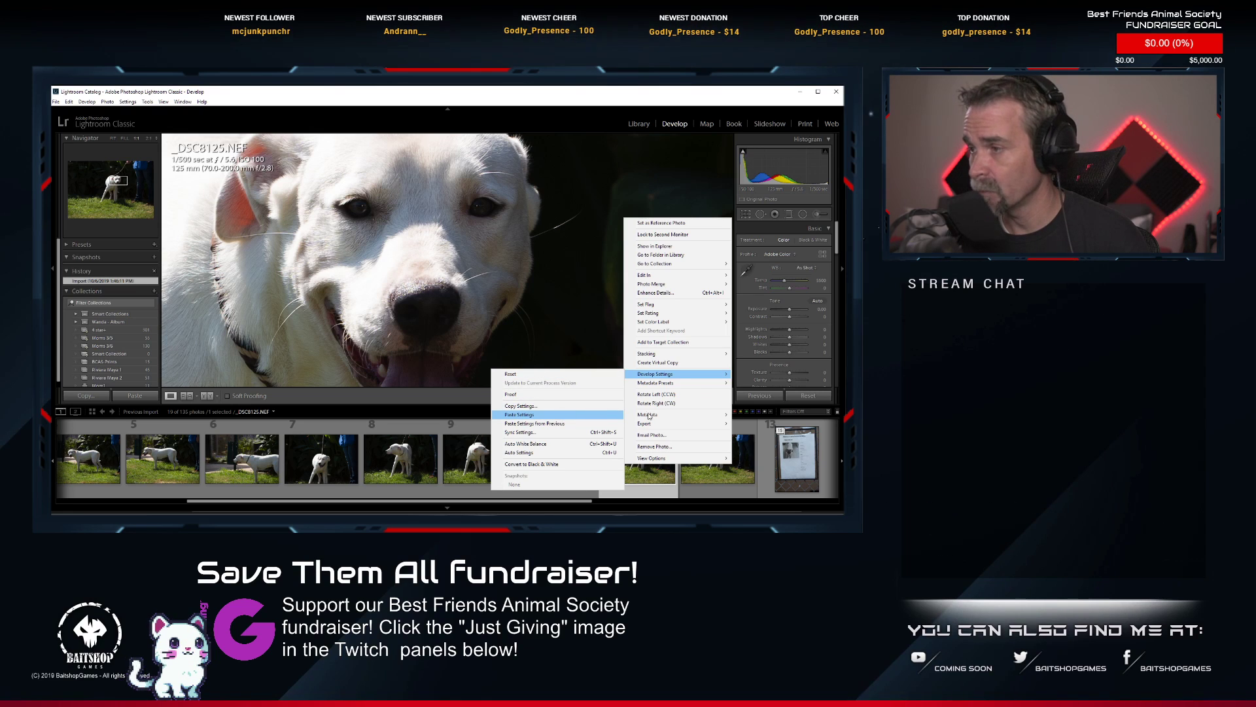
pyautogui.click(556, 414)
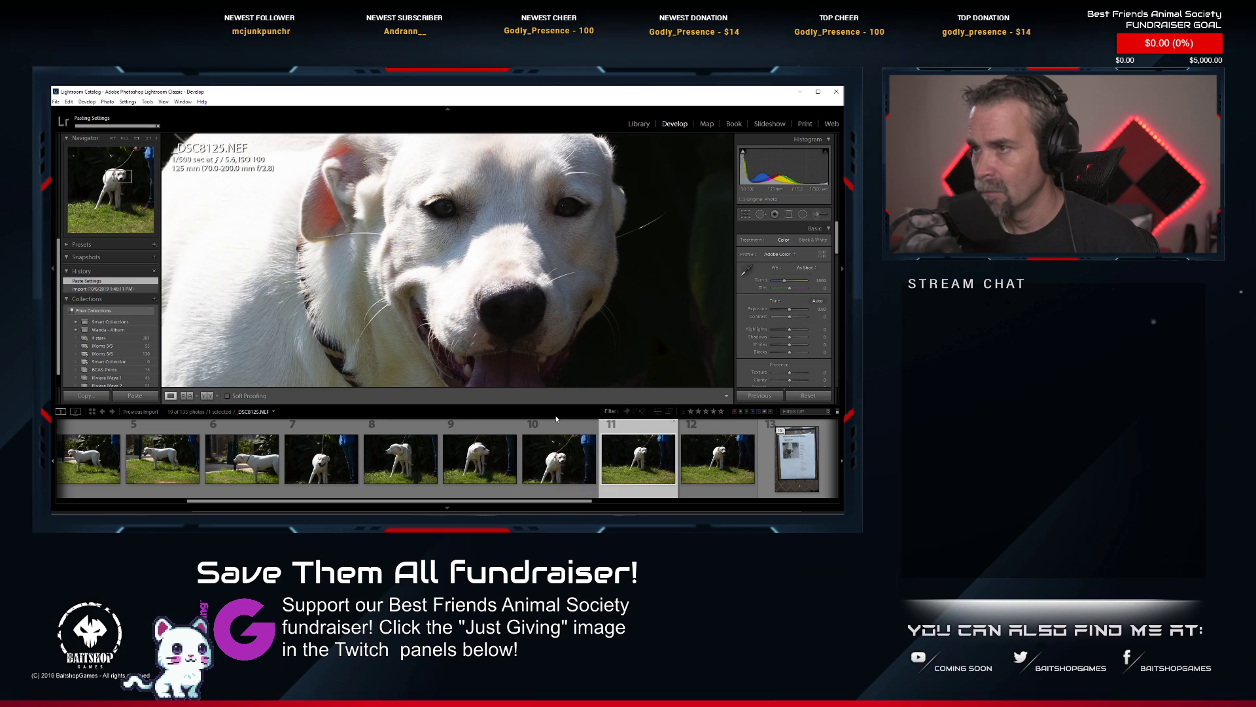
pyautogui.click(575, 333)
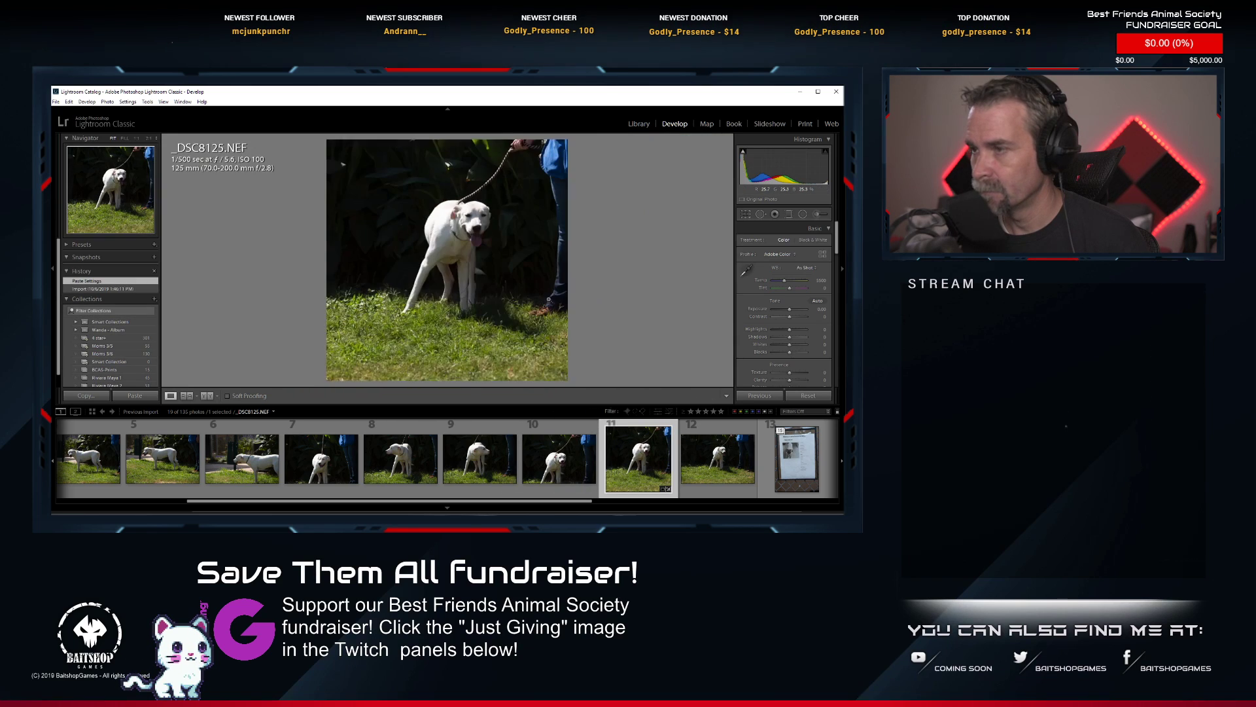
# Crop _DSC8125.NEF to a tight 1 x 1 head portrait of the white dog, rotating the image slightly.
pyautogui.click(745, 215)
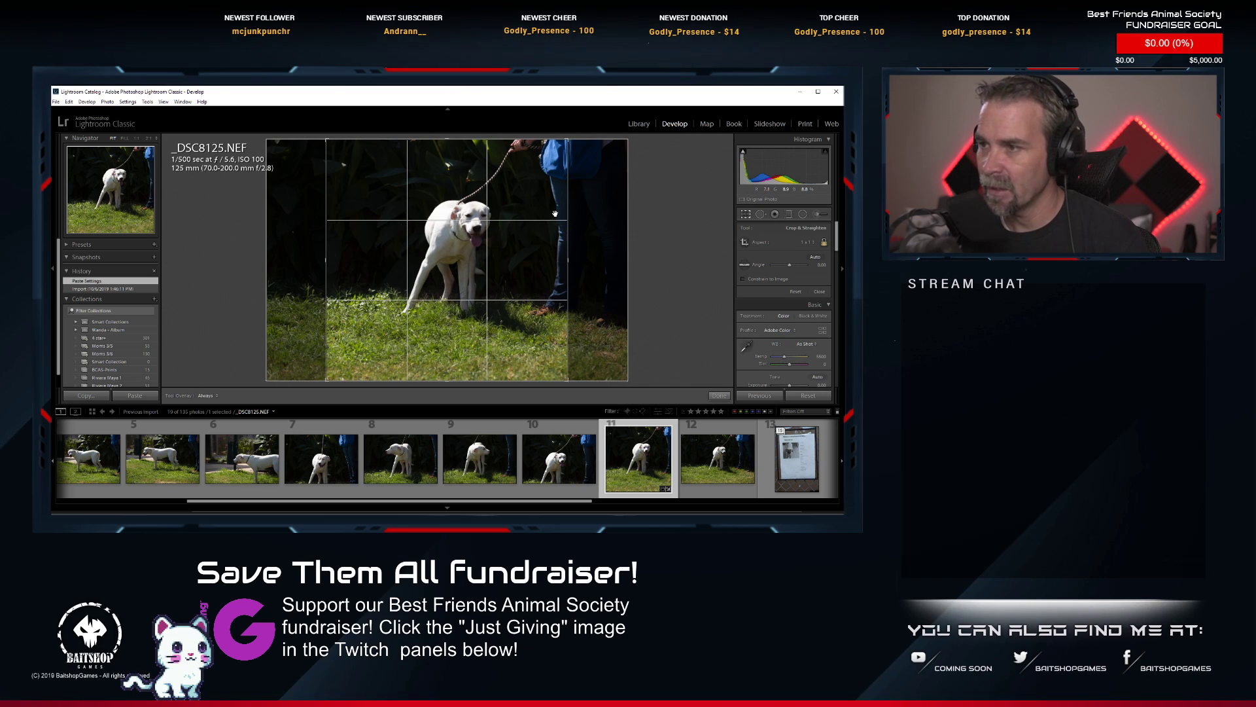
pyautogui.moveTo(327, 384); pyautogui.dragTo(380, 345)
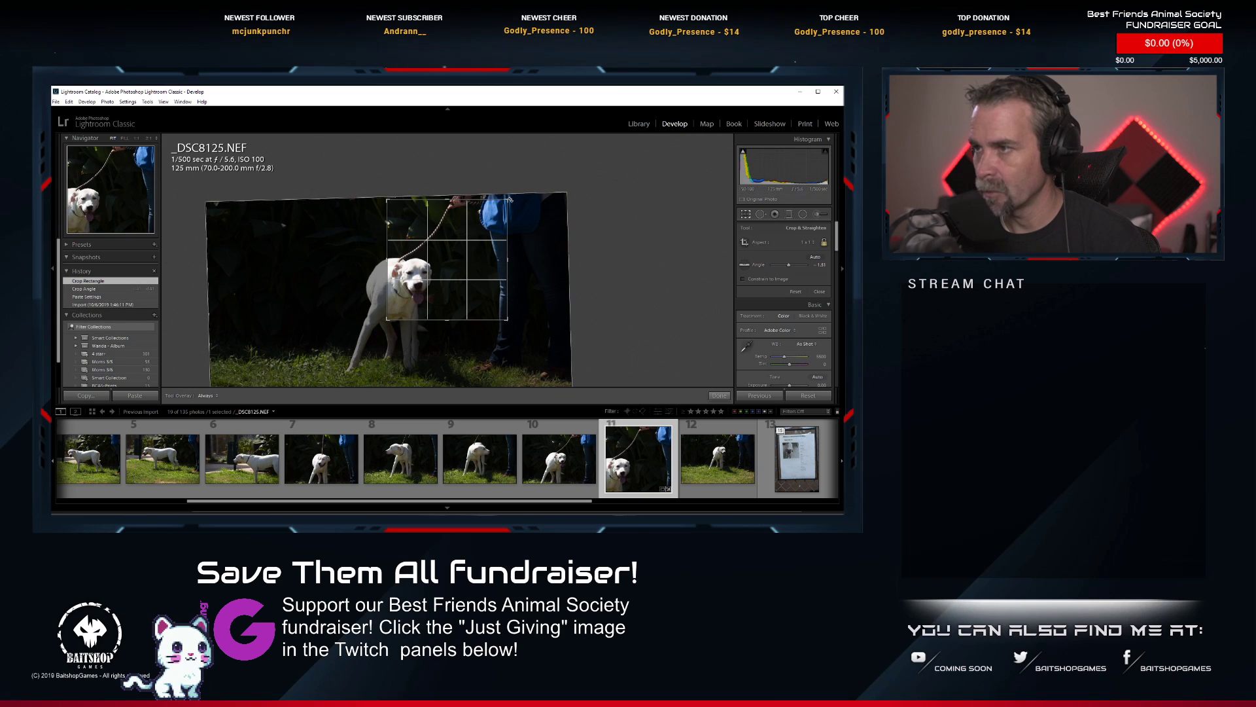
pyautogui.moveTo(507, 199); pyautogui.dragTo(454, 260)
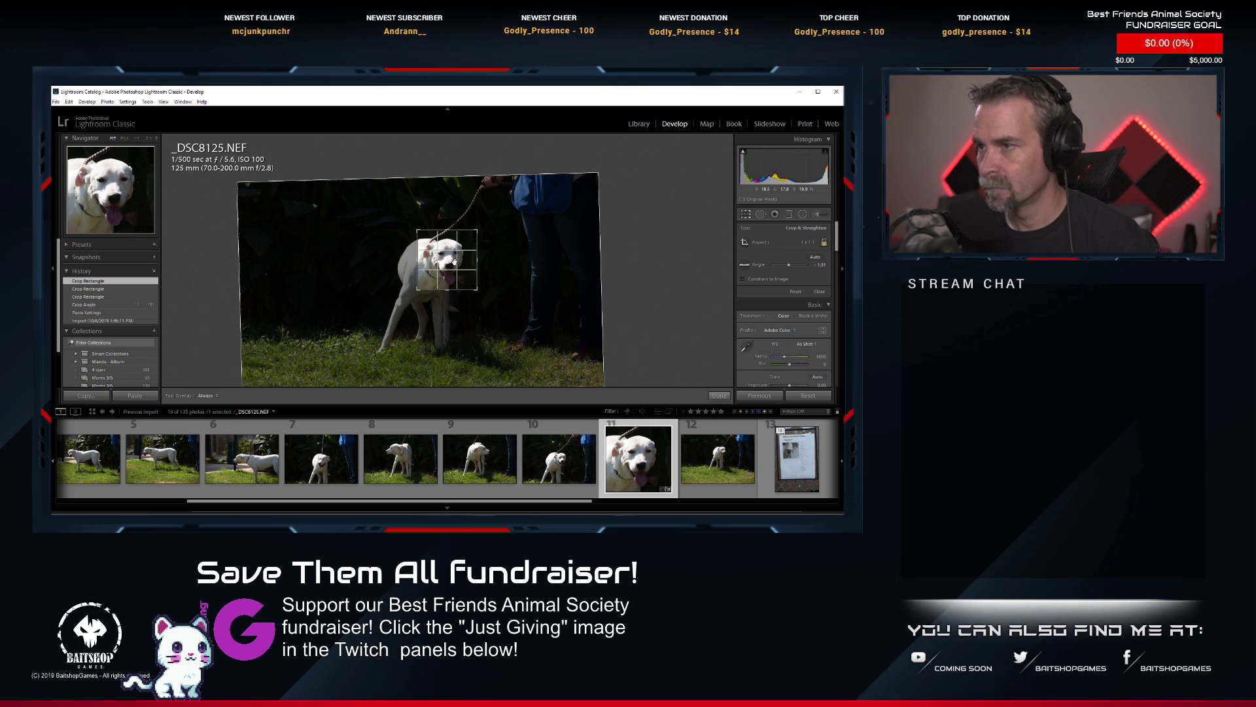
pyautogui.moveTo(454, 260); pyautogui.dragTo(454, 261)
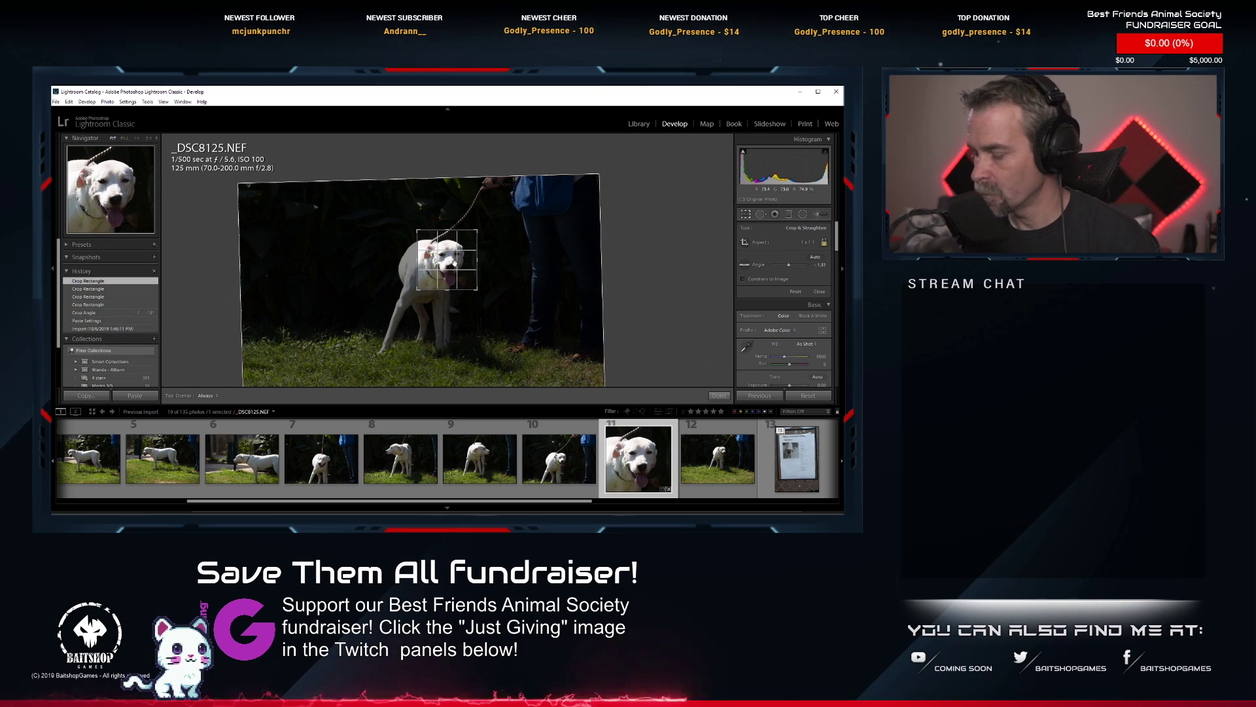
pyautogui.press('Return')
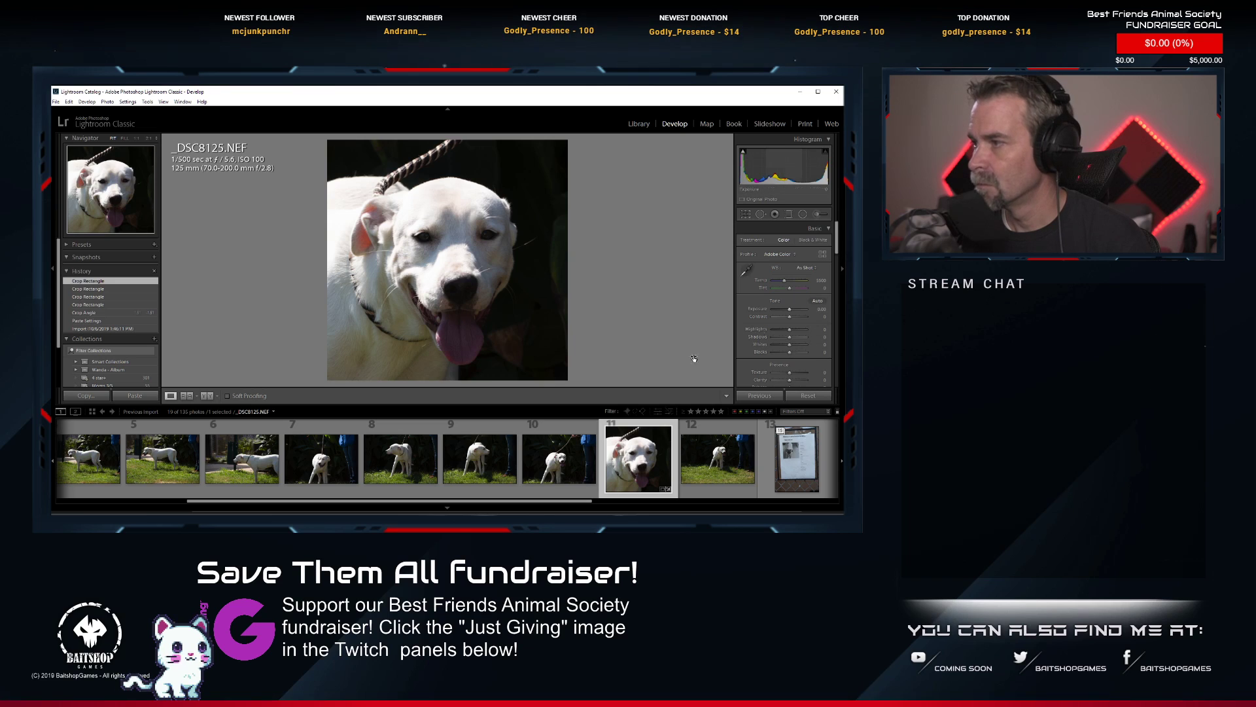
# Apply Auto tone to _DSC8125.NEF with fine-tuned exposure, highlights and lowered contrast, and rate the photo 1 star.
pyautogui.click(817, 301)
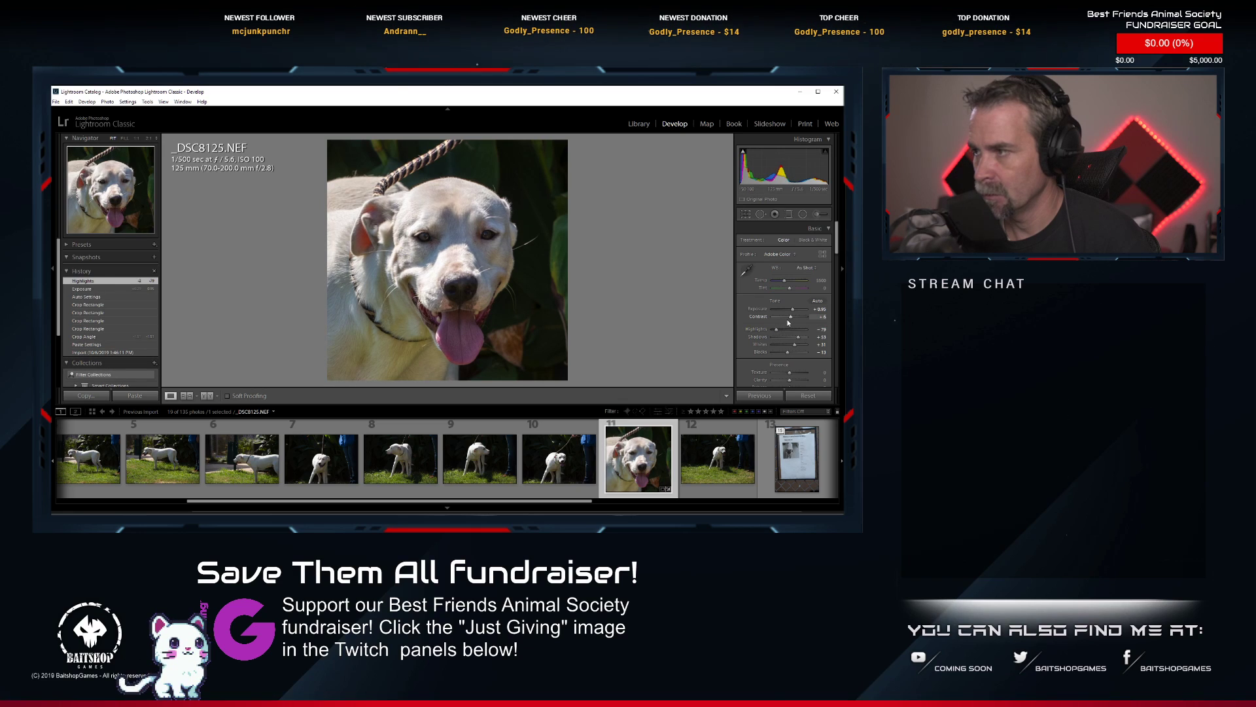
pyautogui.moveTo(791, 318); pyautogui.dragTo(785, 321)
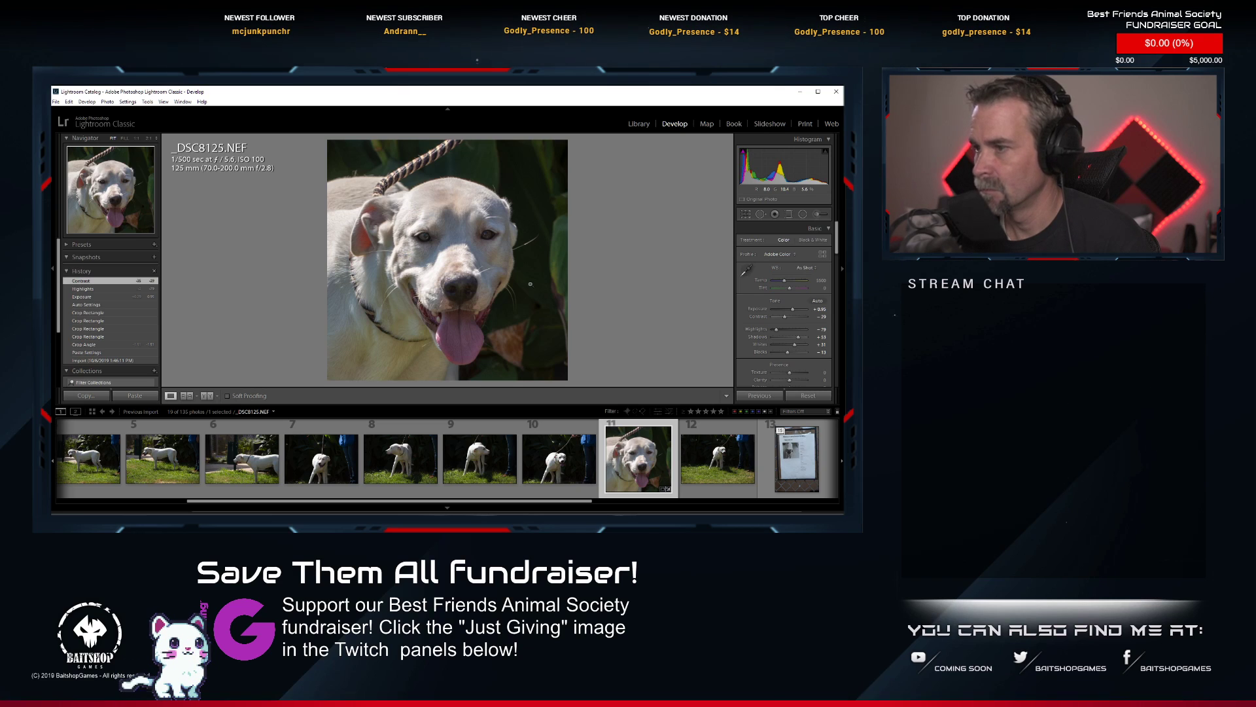
pyautogui.press('1')
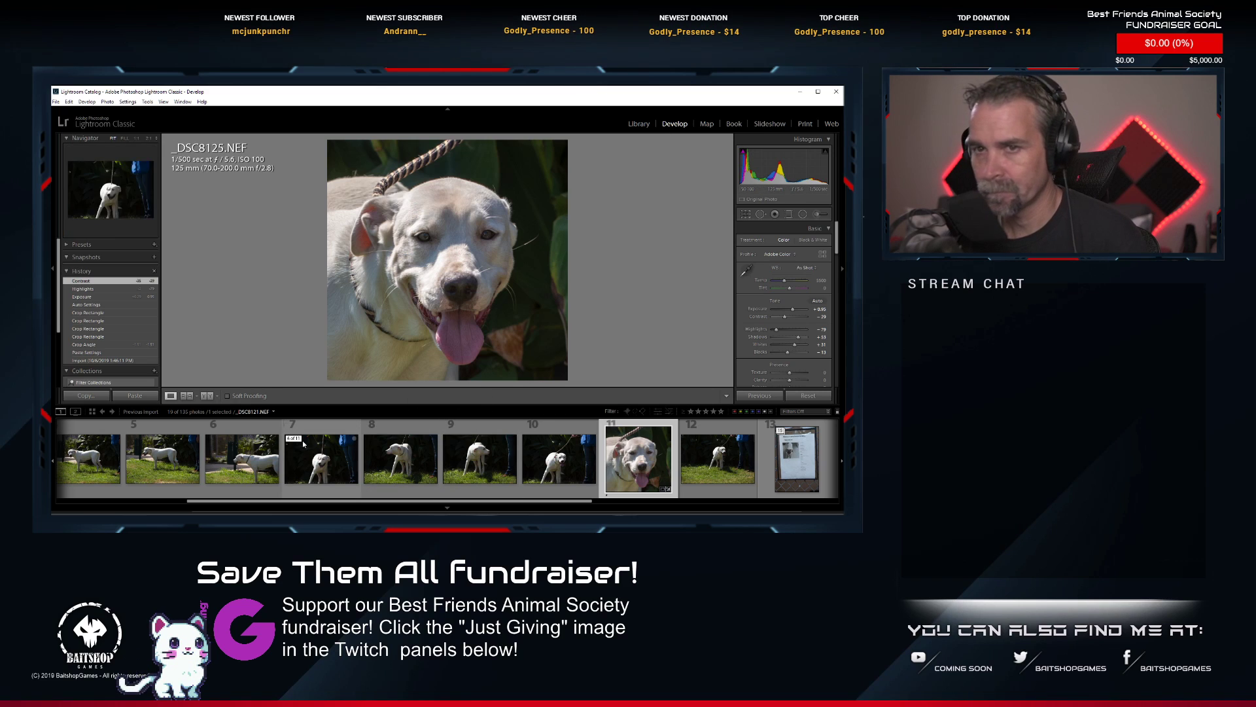
# Open photo 4, _DSC8118.NEF, of the standing white dog and paste the copied develop settings onto it.
pyautogui.scroll(2, 576, 462)
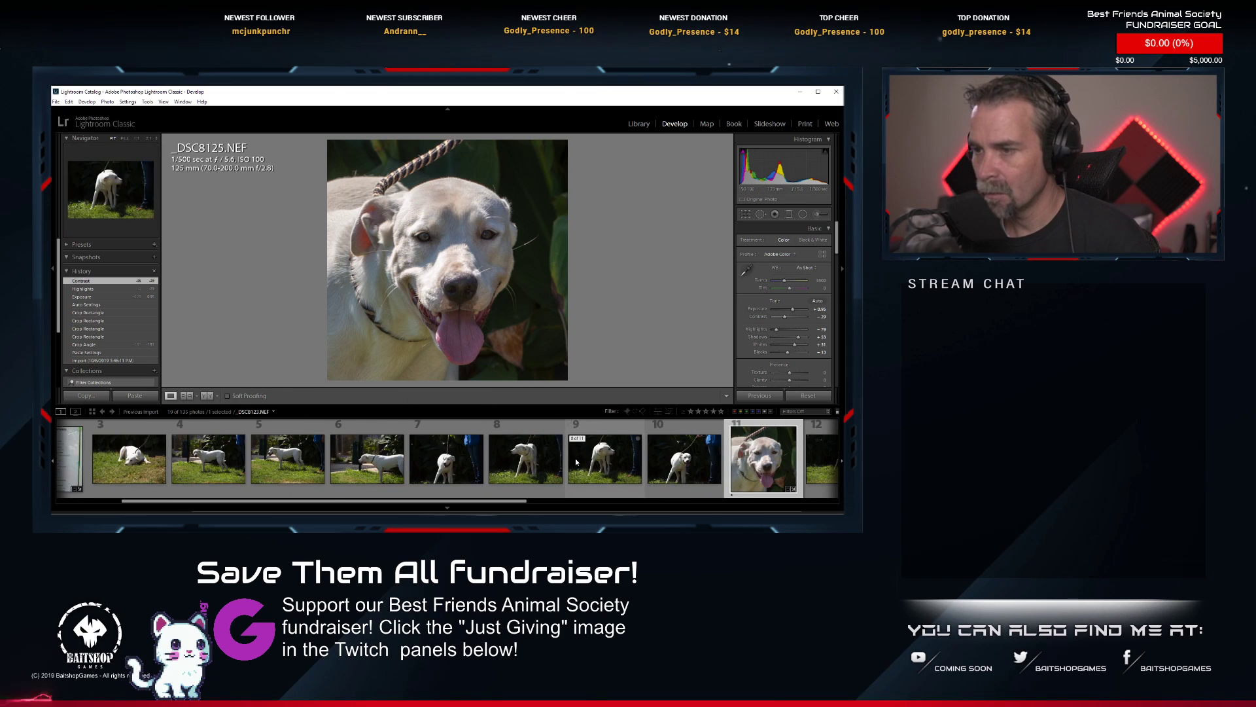
pyautogui.scroll(2, 576, 462)
pyautogui.scroll(-2, 577, 462)
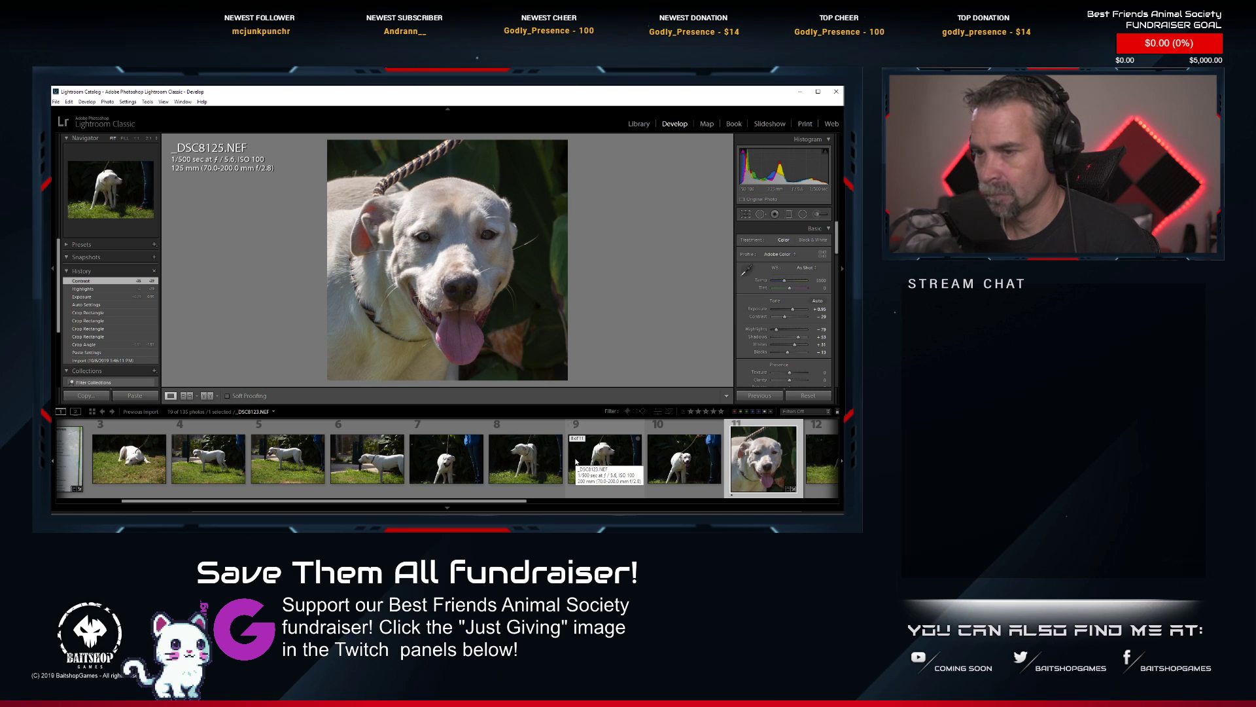
pyautogui.click(198, 469)
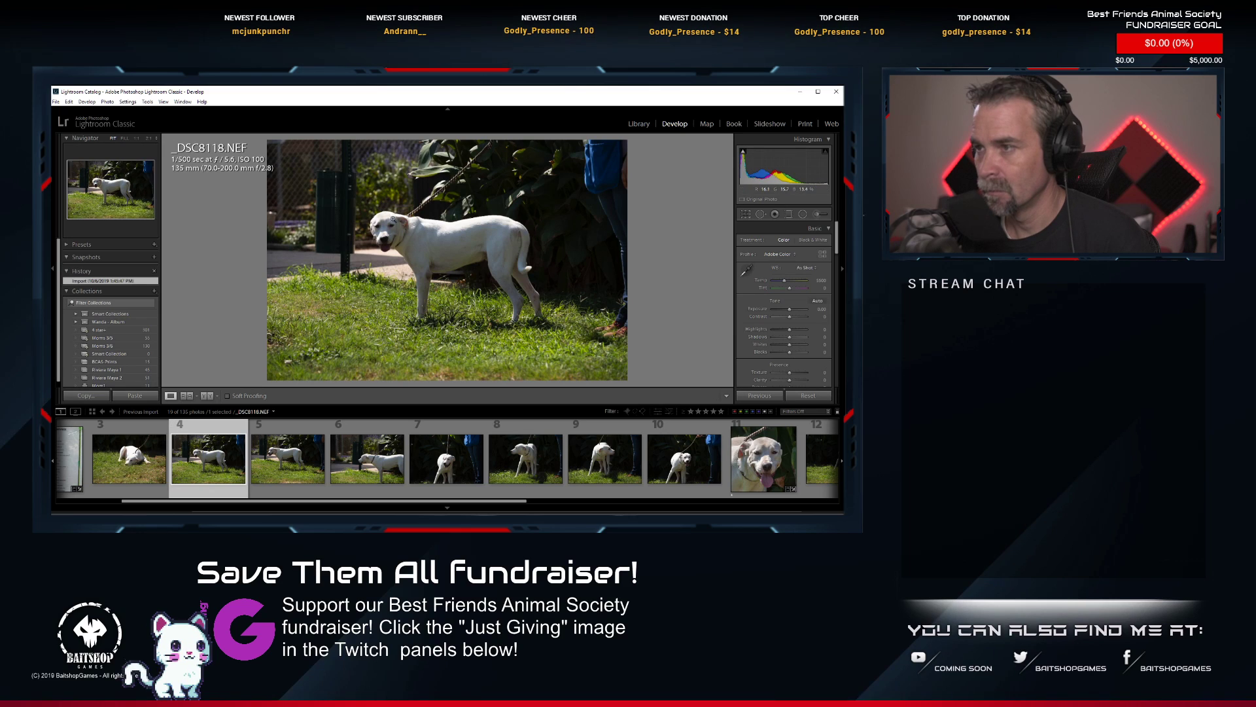
pyautogui.click(392, 218)
pyautogui.click(389, 263)
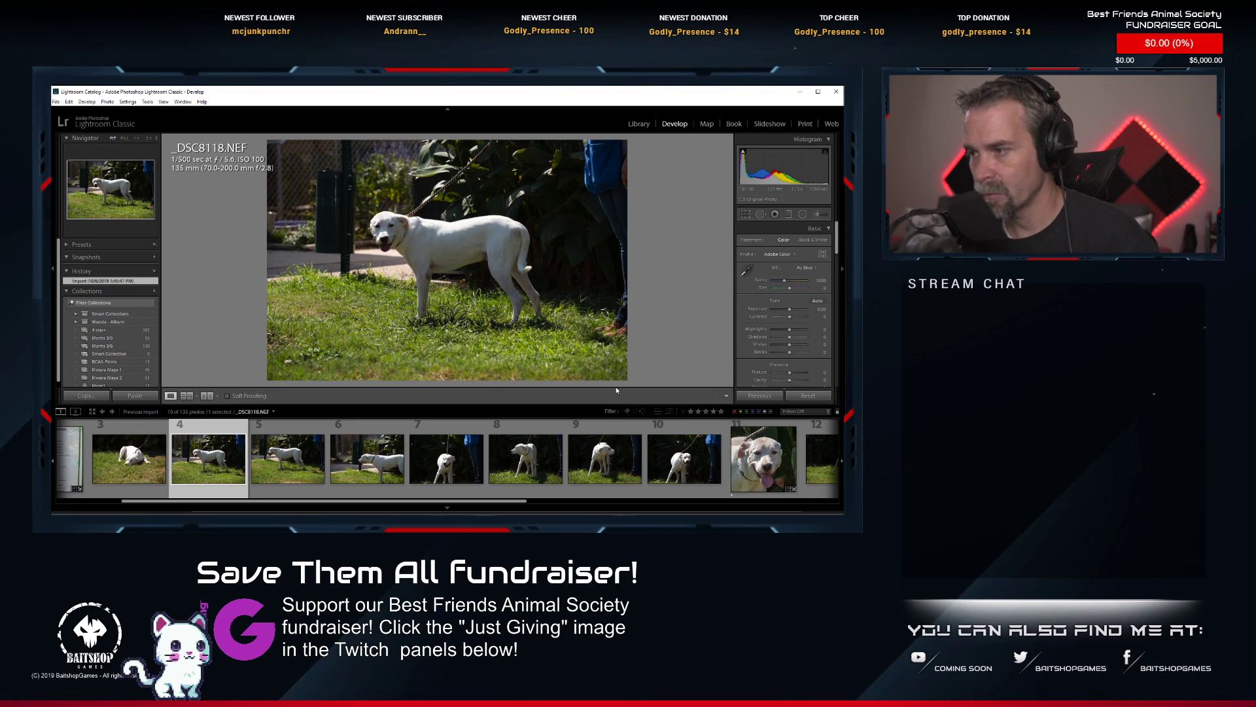
pyautogui.rightClick(201, 469)
pyautogui.moveTo(278, 382)
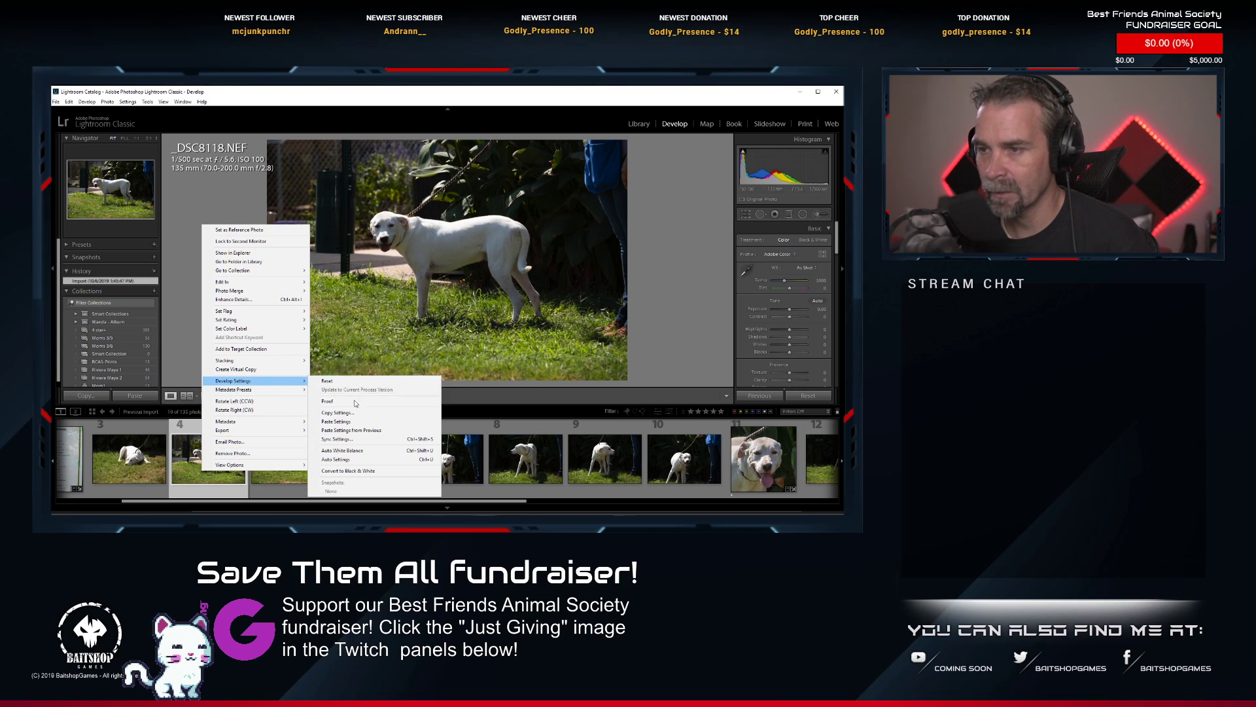
pyautogui.click(358, 421)
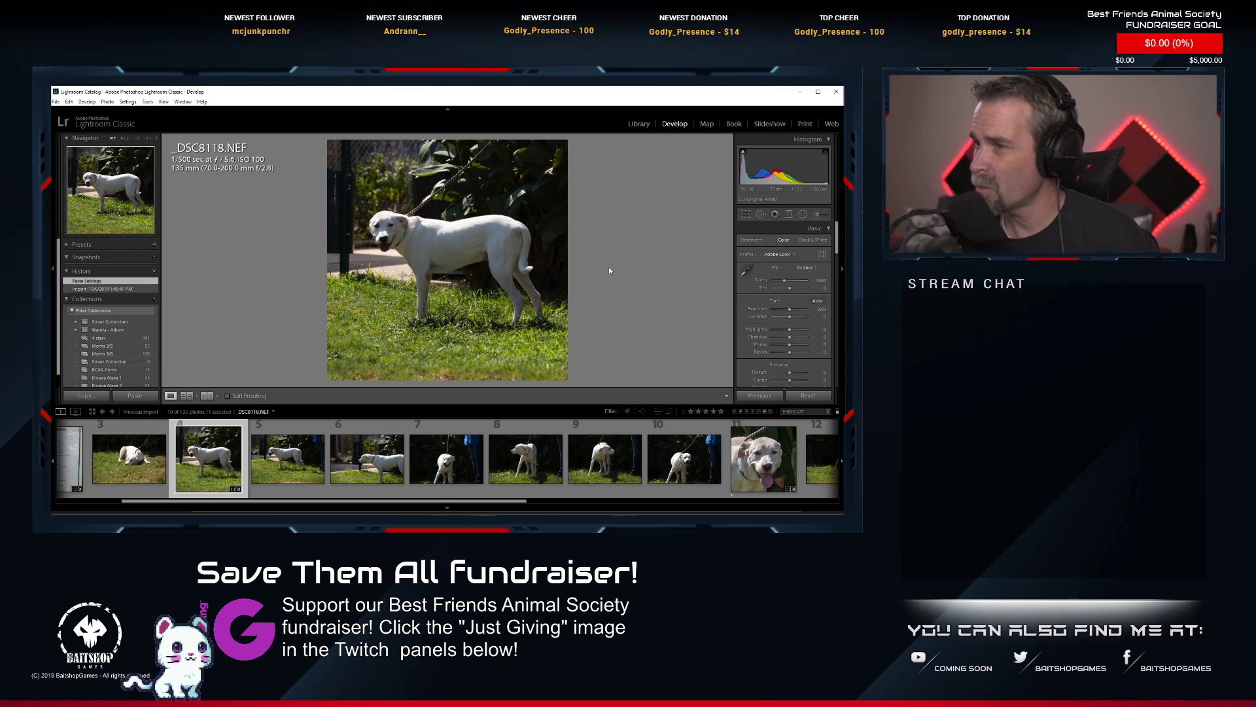
# Crop _DSC8118.NEF to a slightly tighter 1 x 1 frame around the dog's full body.
pyautogui.click(746, 214)
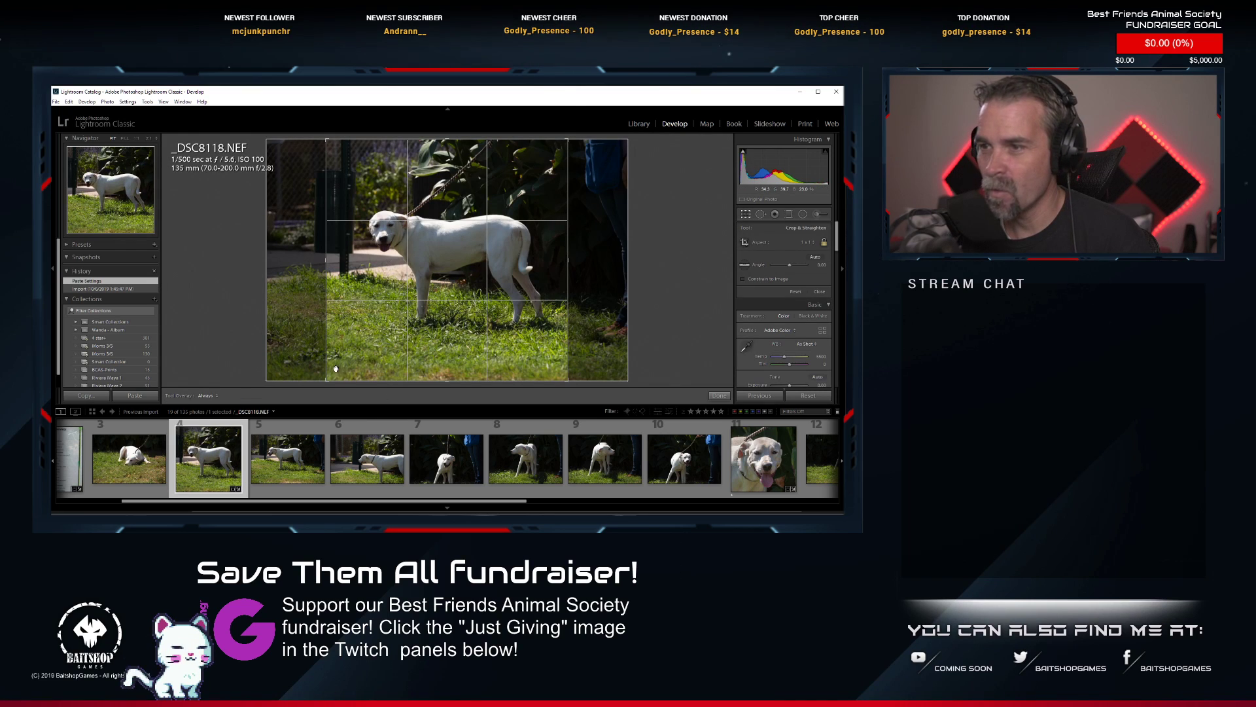
pyautogui.moveTo(327, 379); pyautogui.dragTo(341, 371)
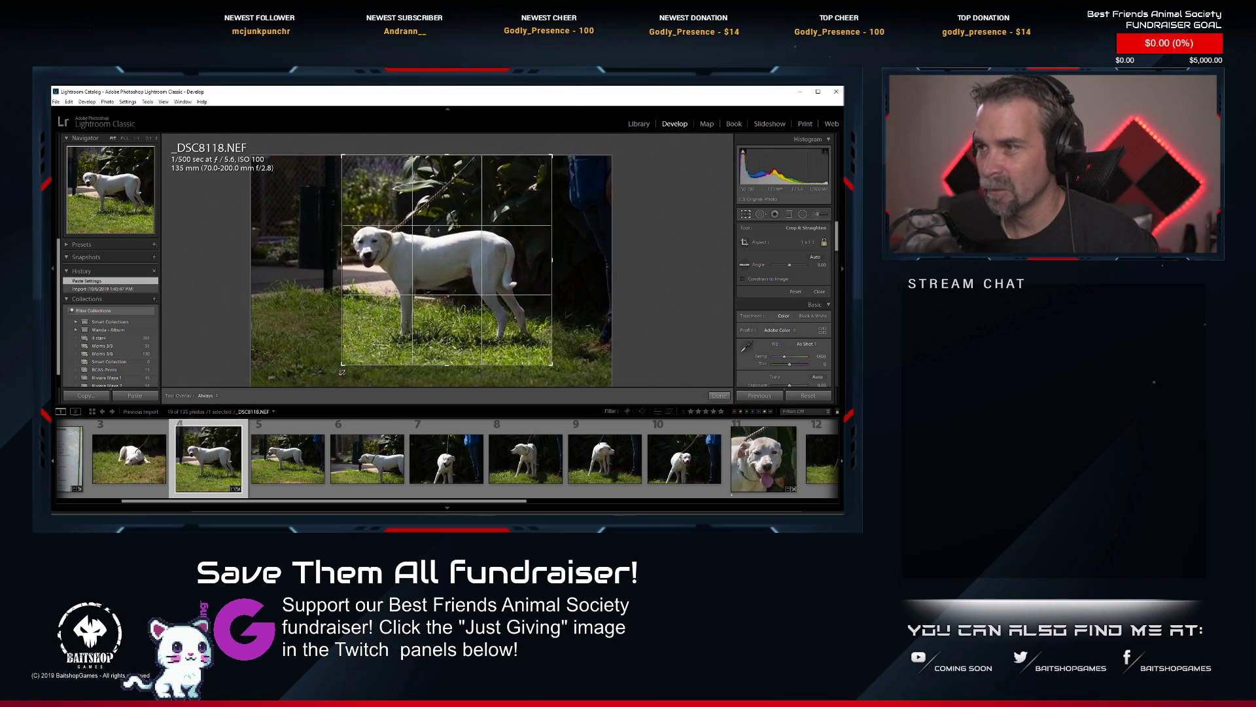
pyautogui.moveTo(410, 271); pyautogui.dragTo(404, 256)
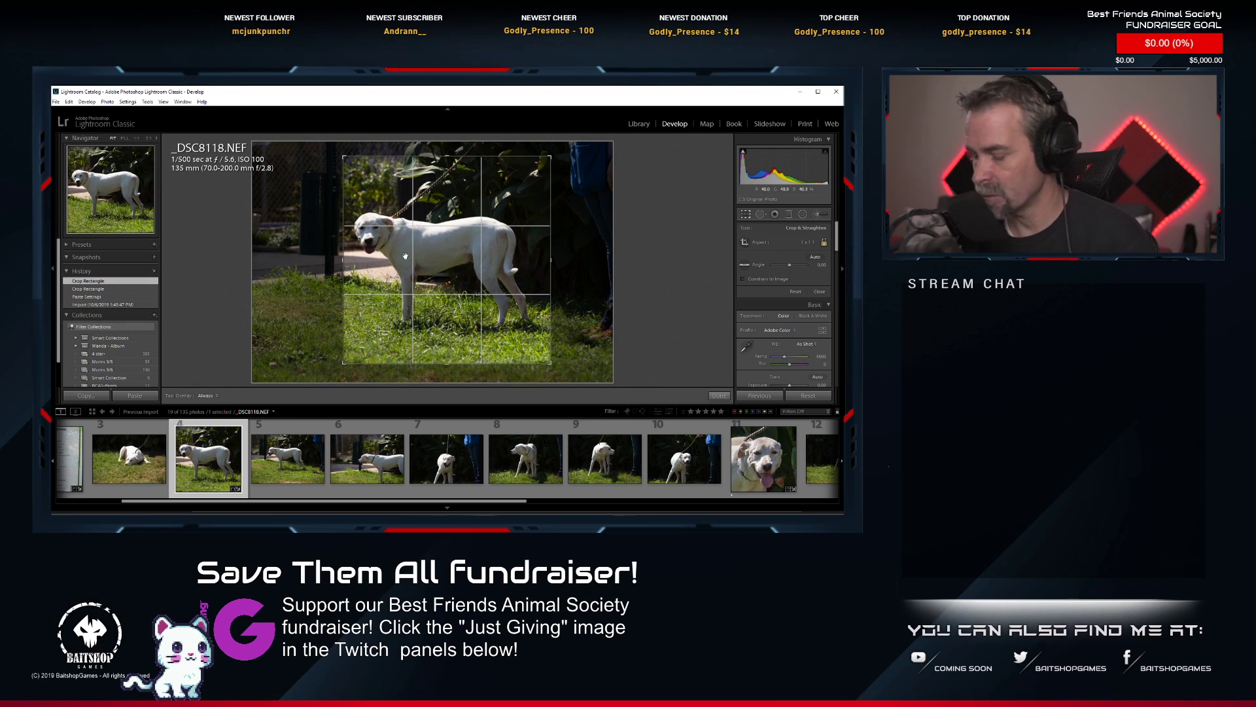
pyautogui.press('Return')
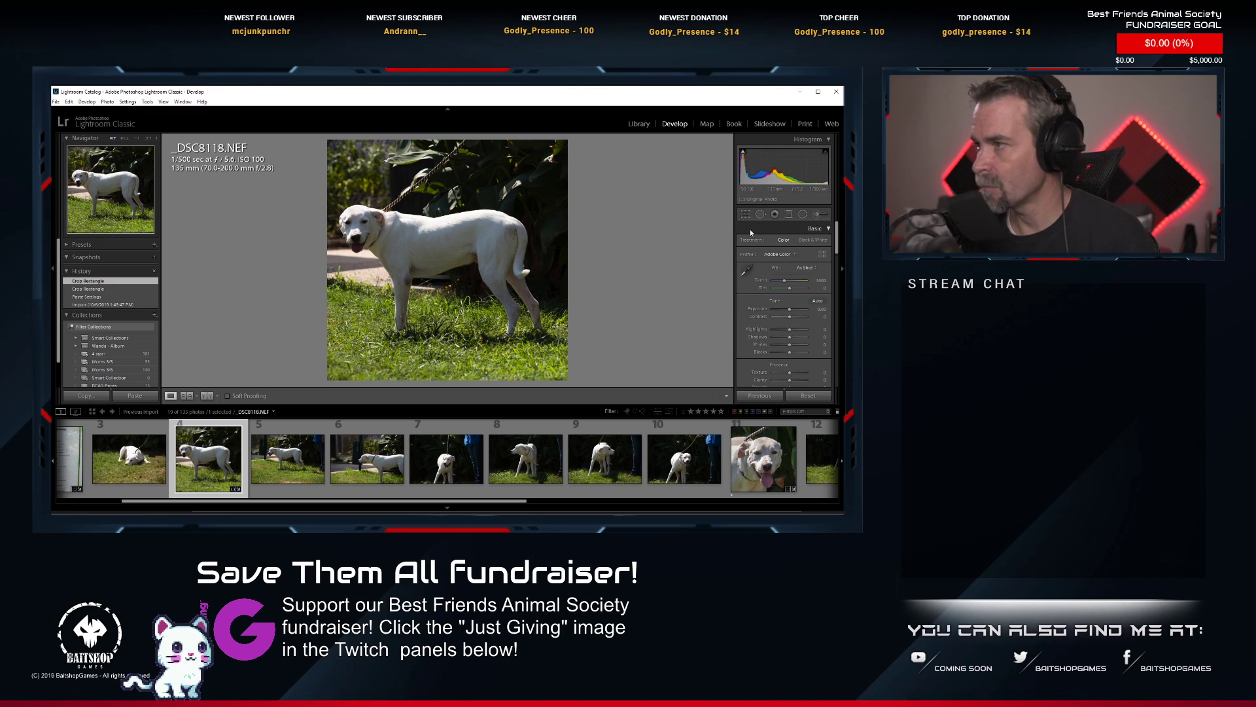
# Apply Auto tone to the cropped _DSC8118.NEF and rate it 1 star.
pyautogui.click(817, 302)
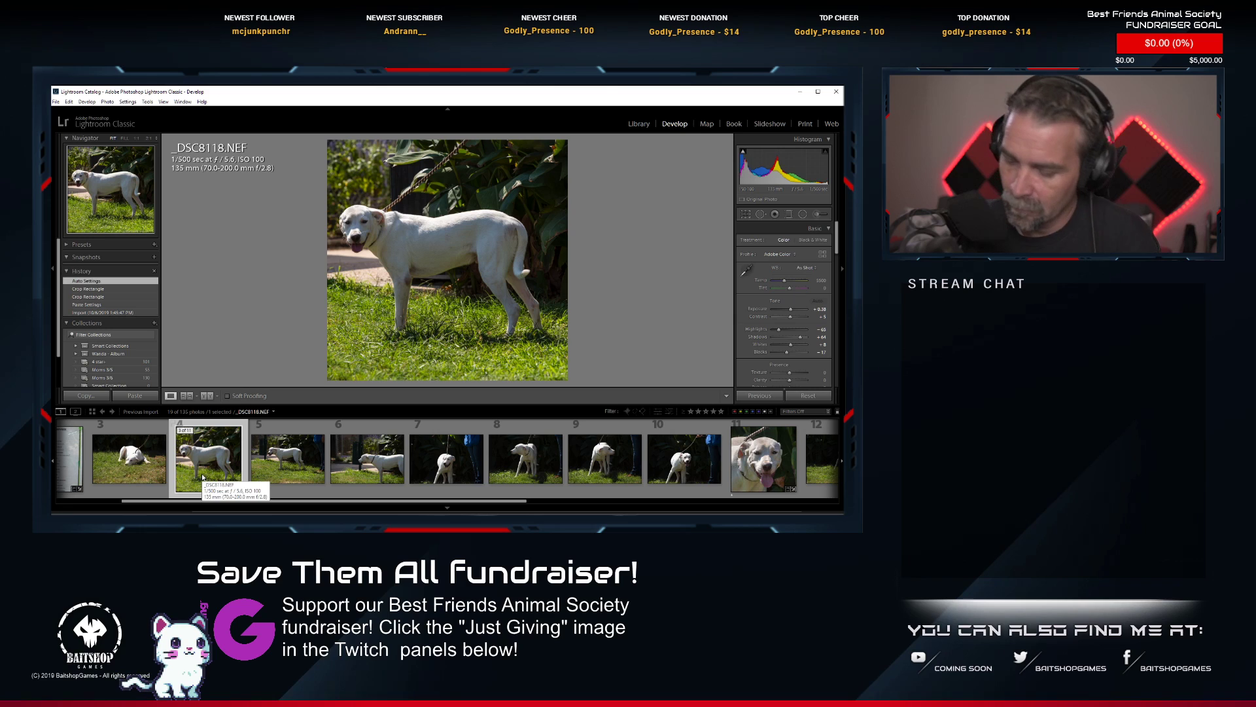
pyautogui.press('1')
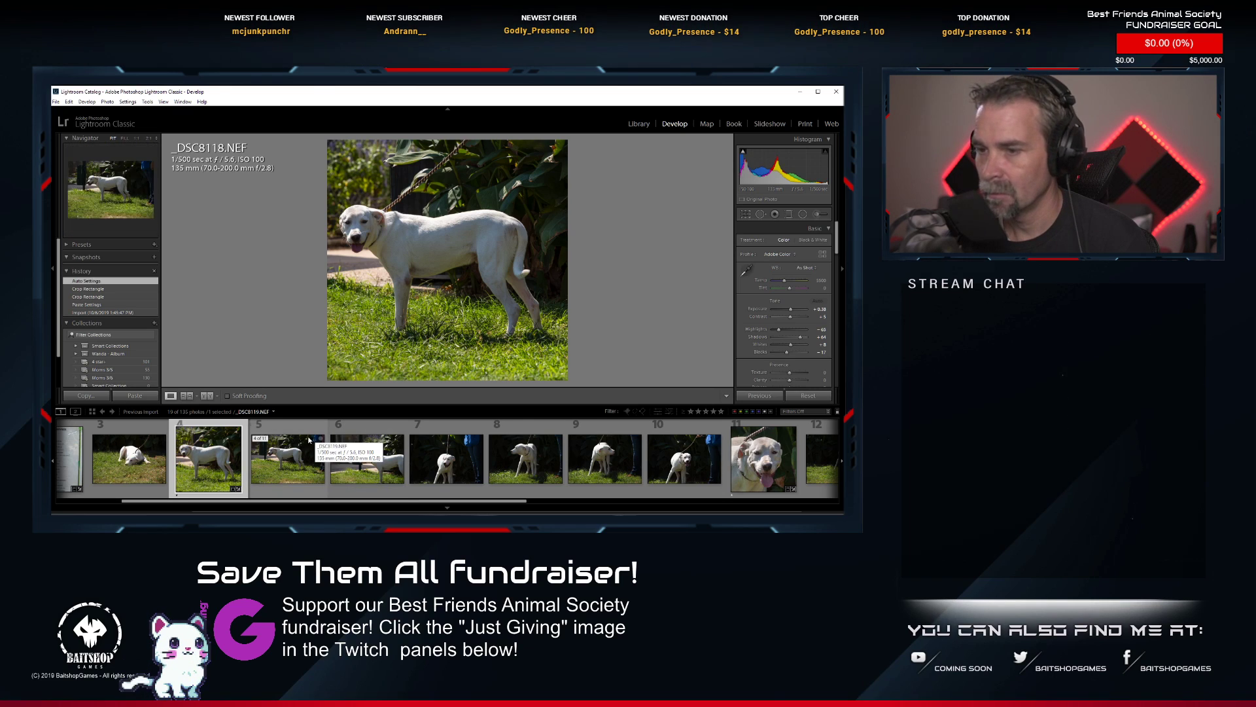
# Open photo 3, _DSC8117.NEF, of the white dog lying down and paste the copied develop settings onto it.
pyautogui.scroll(2, 284, 473)
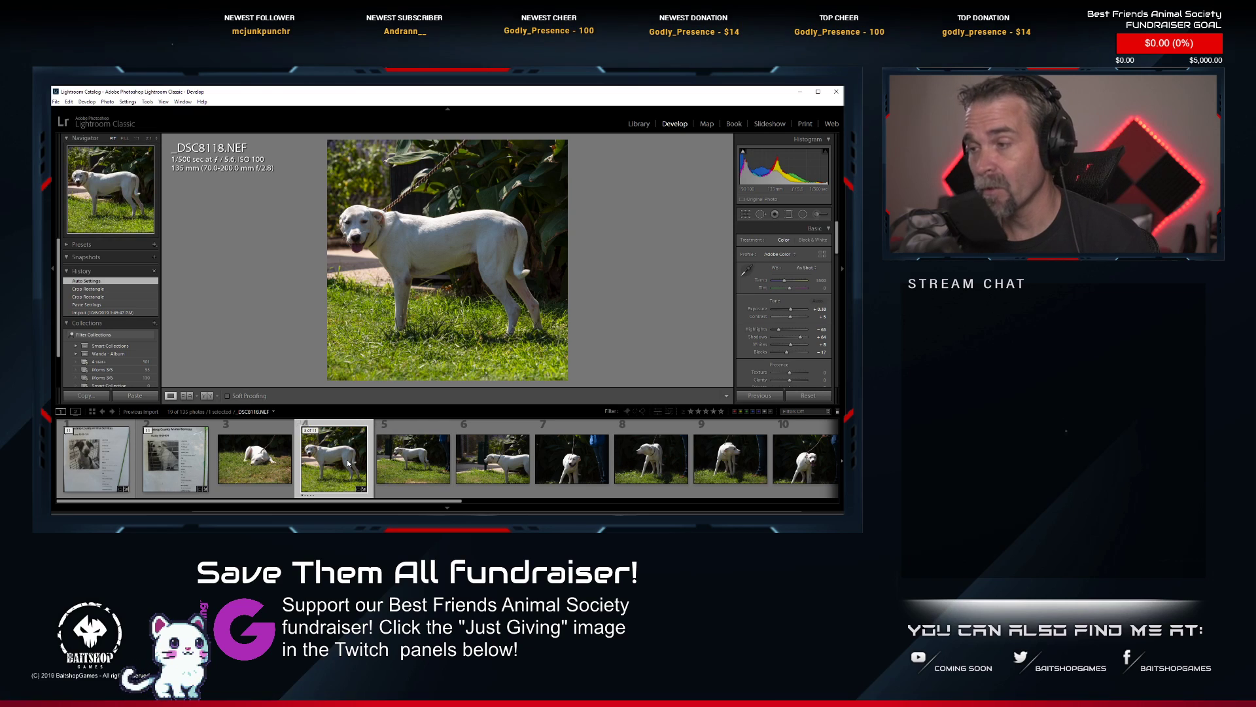
pyautogui.scroll(-2, 348, 463)
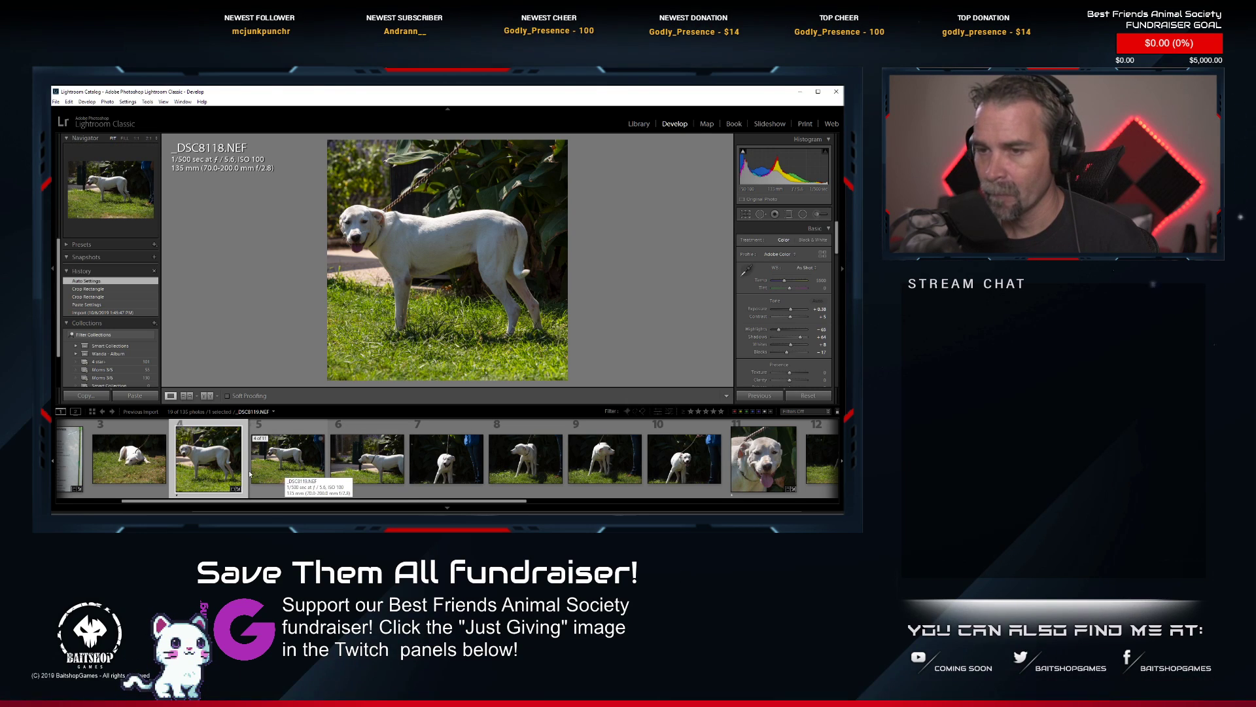
pyautogui.click(127, 463)
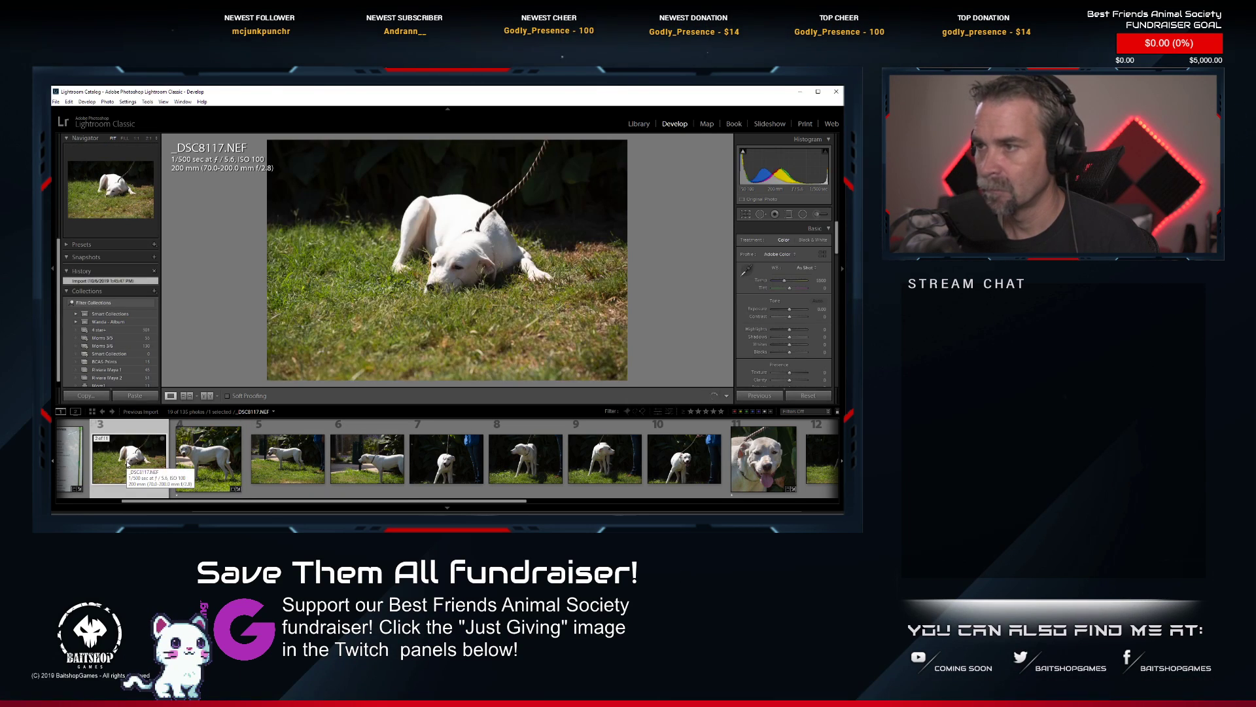
pyautogui.rightClick(127, 463)
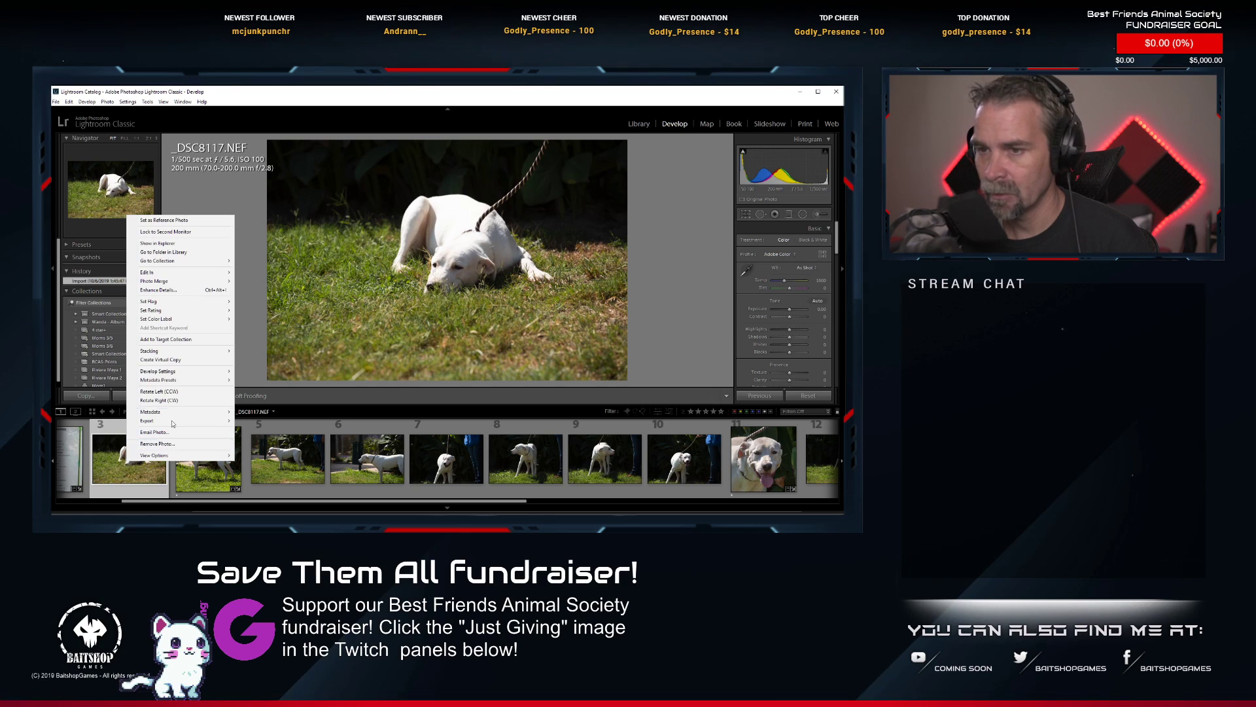
pyautogui.moveTo(180, 371)
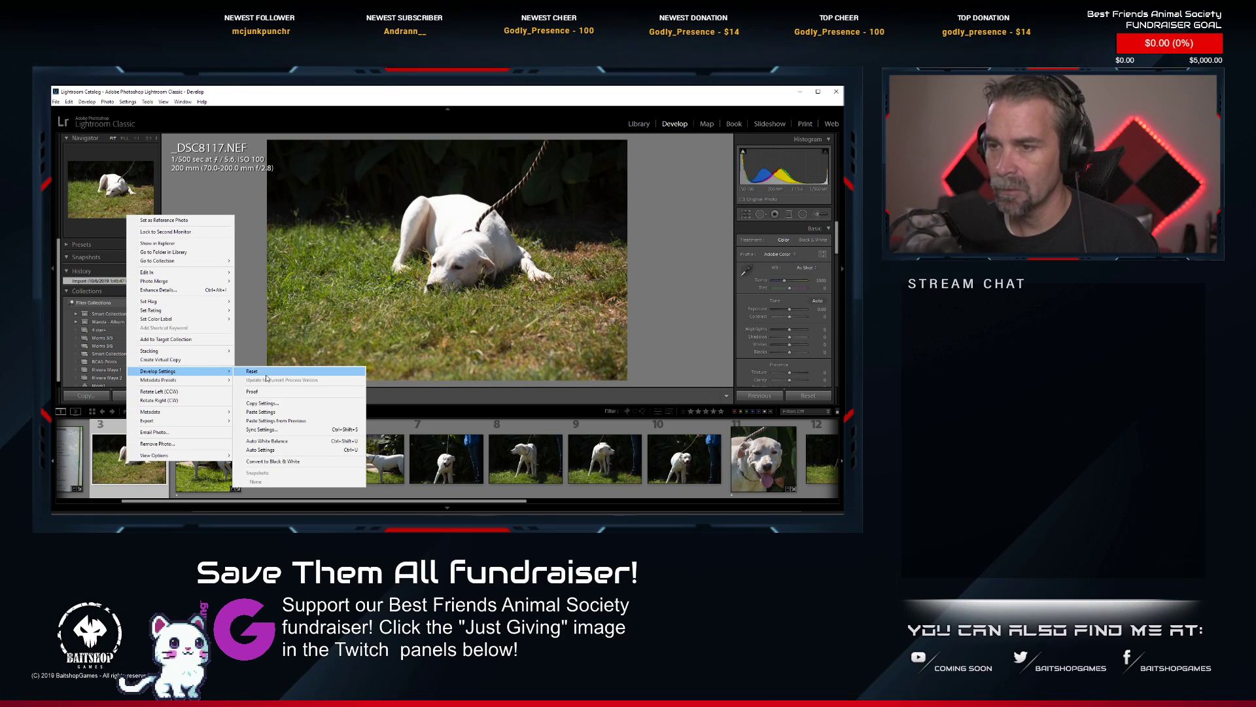
pyautogui.click(283, 411)
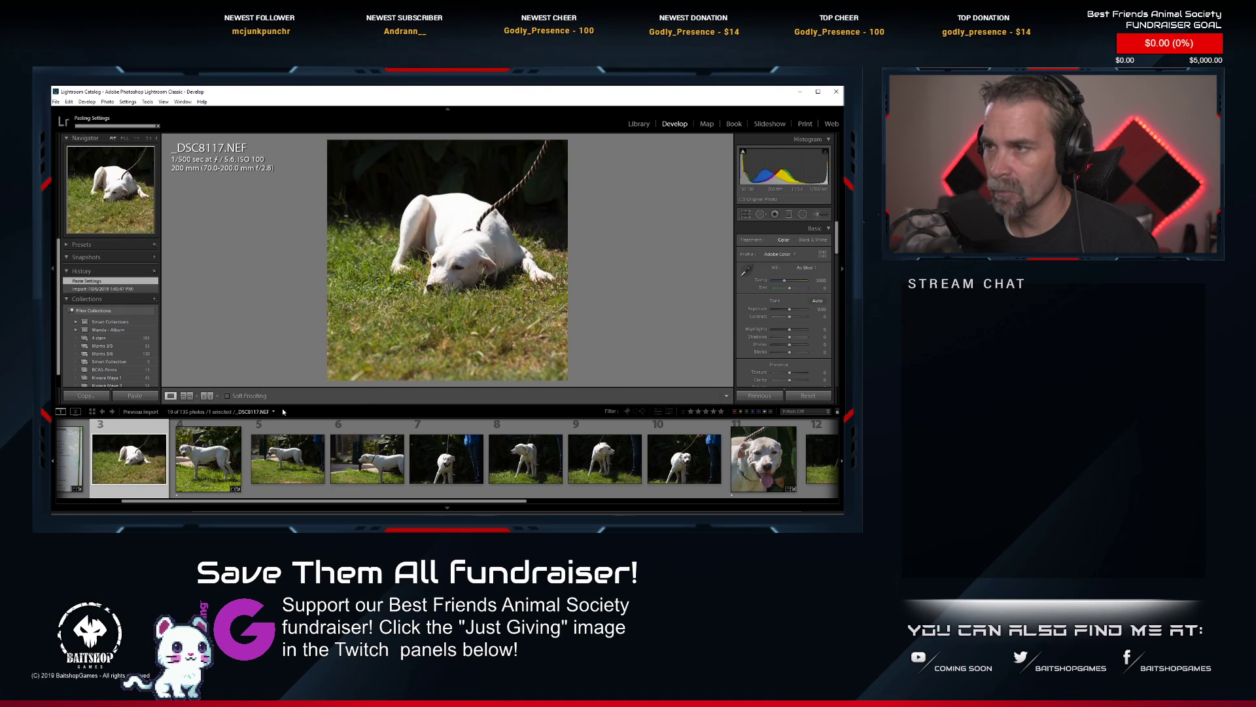
# Crop _DSC8117.NEF to a slightly tighter 1 x 1 frame around the lying dog.
pyautogui.click(745, 215)
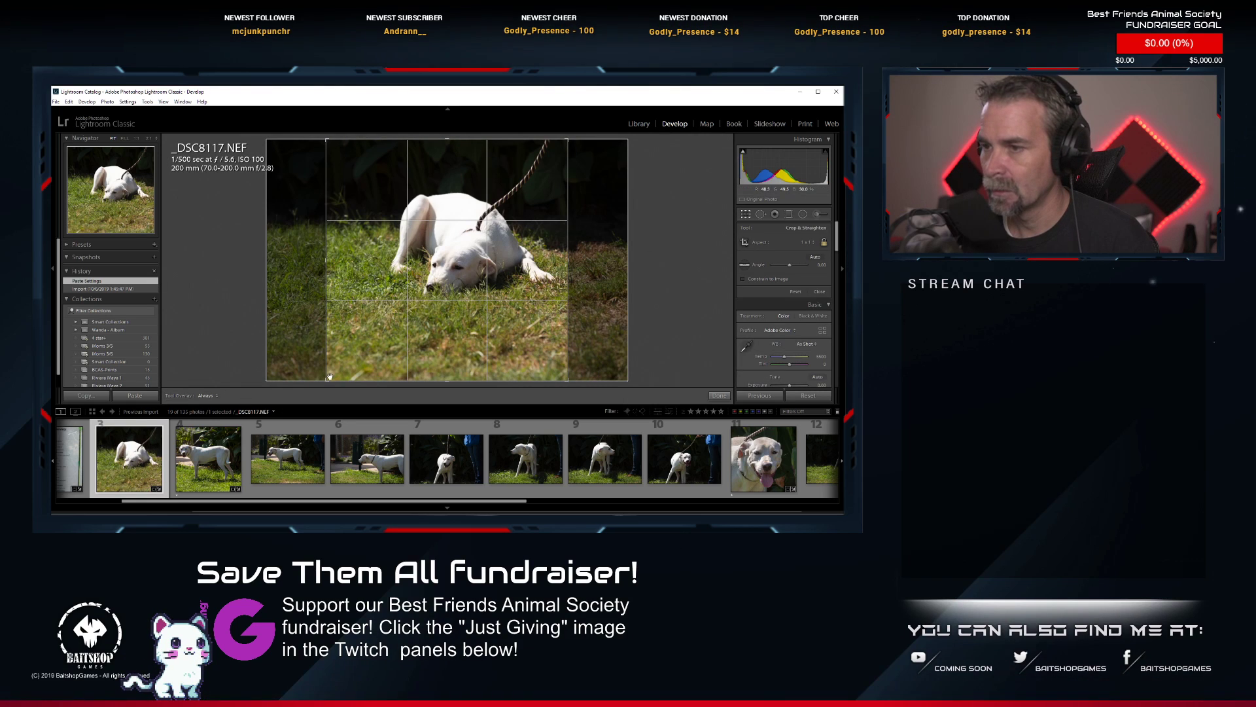
pyautogui.moveTo(326, 380); pyautogui.dragTo(340, 370)
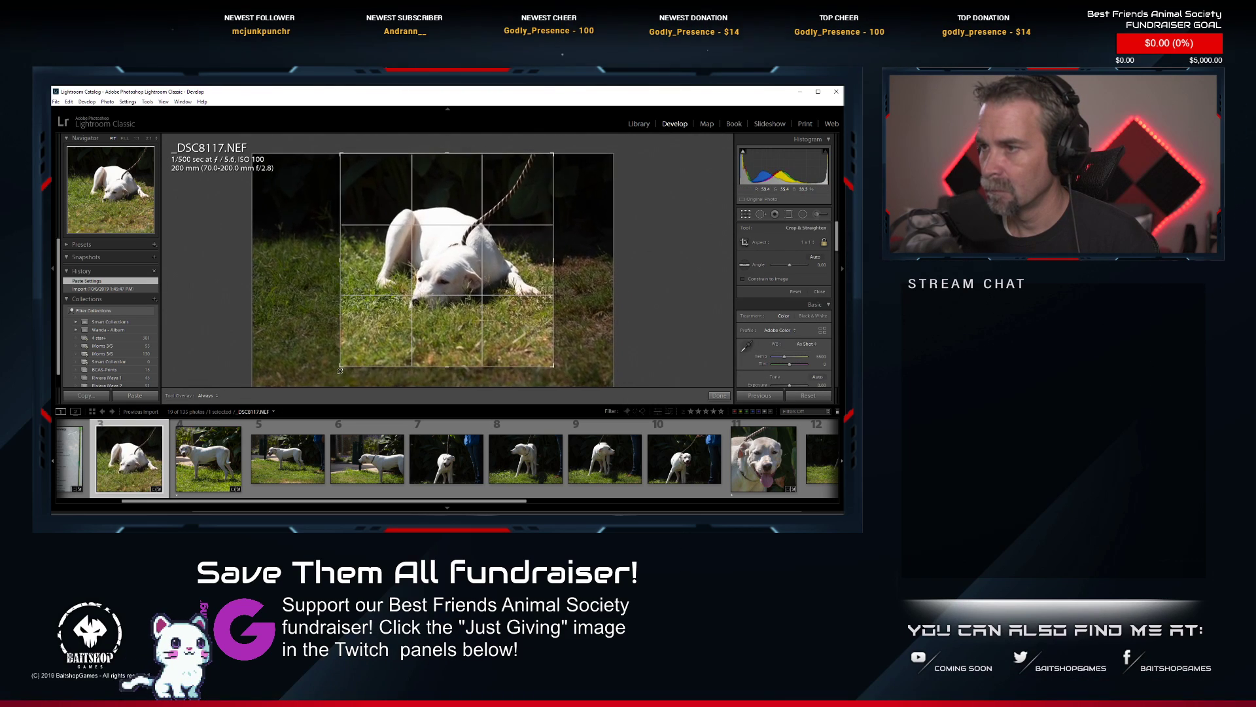
pyautogui.moveTo(414, 317); pyautogui.dragTo(412, 317)
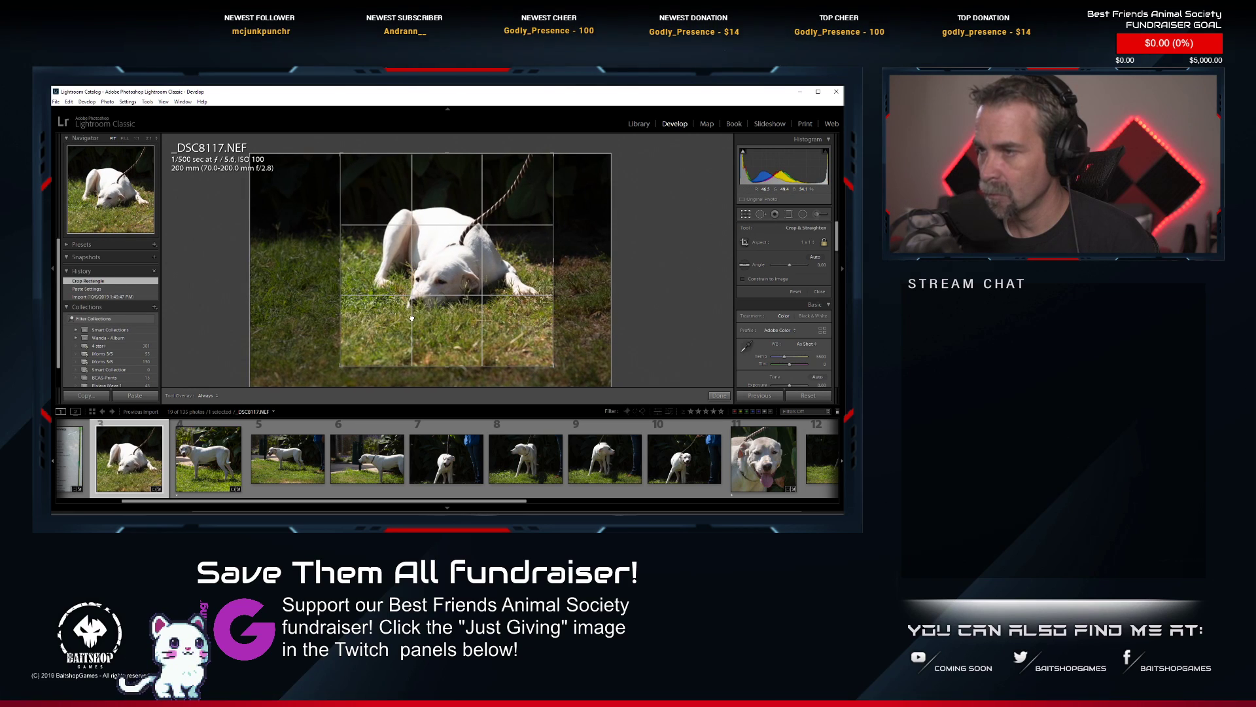
pyautogui.press('Return')
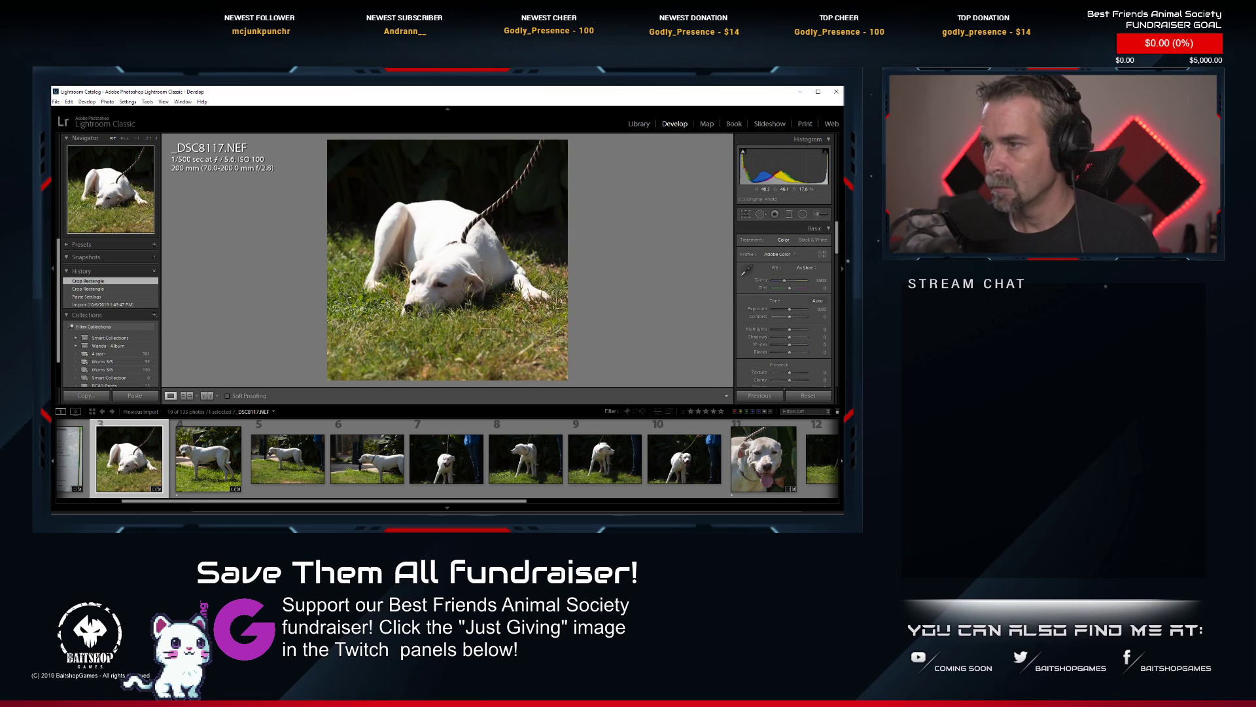
# Apply Auto tone to the cropped _DSC8117.NEF and rate it 1 star.
pyautogui.click(818, 301)
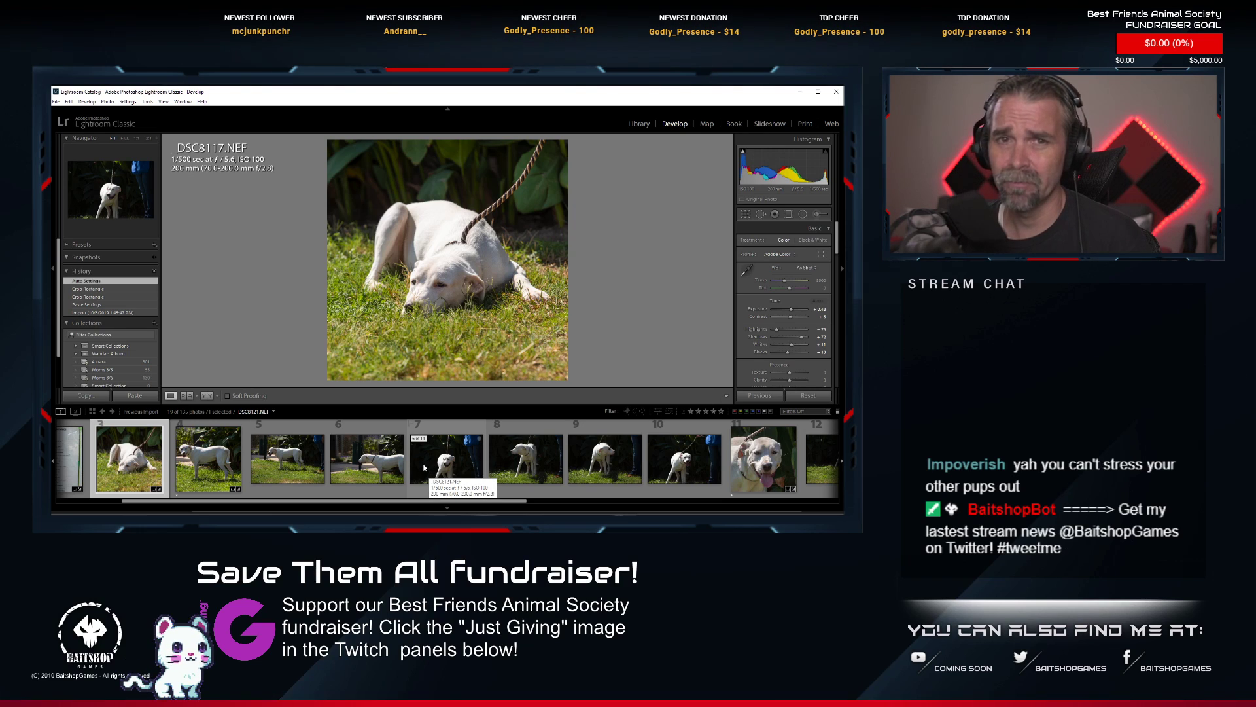
pyautogui.scroll(2, 406, 458)
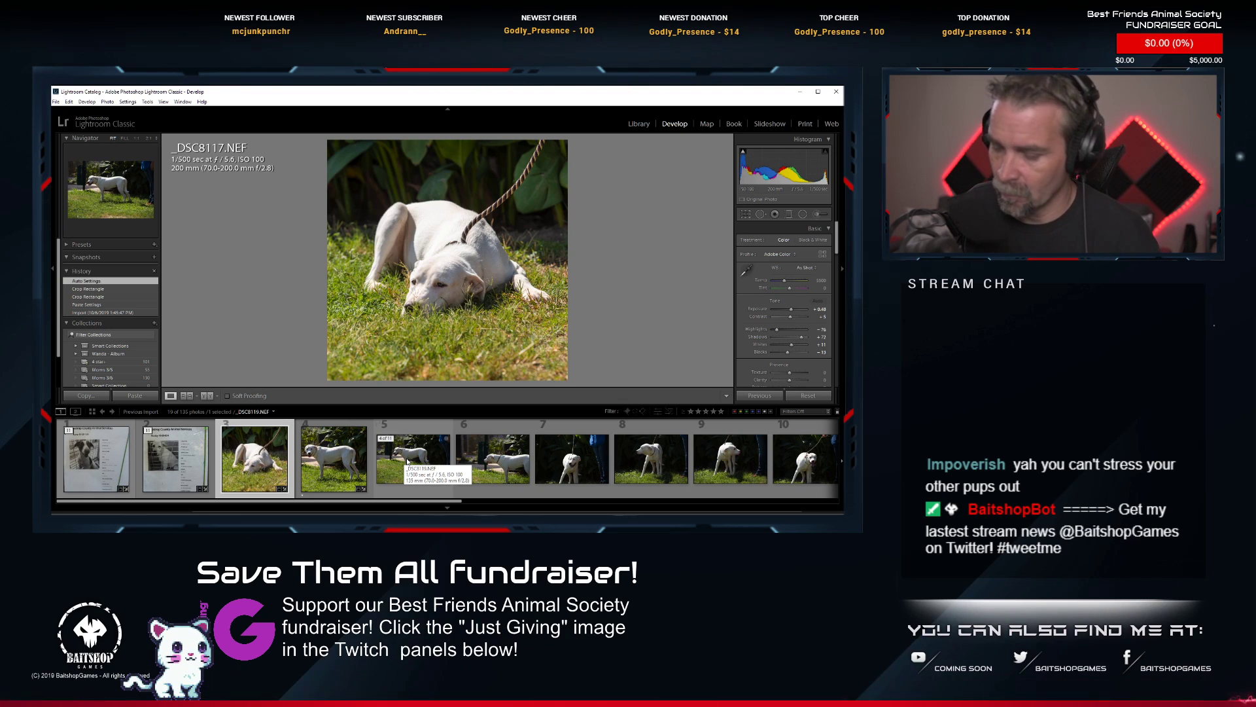
pyautogui.press('1')
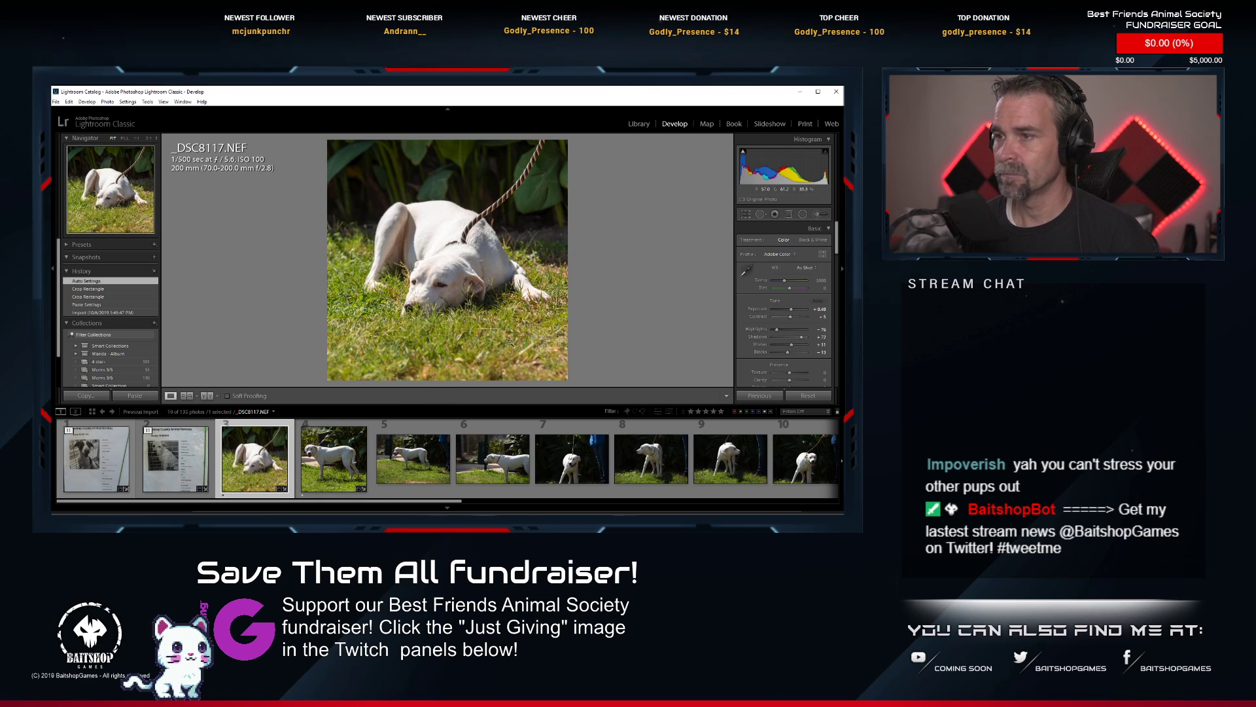
# Look through the Lens Corrections, Transform and Calibration settings of _DSC8117.NEF for colour controls.
pyautogui.scroll(-10, 806, 293)
pyautogui.scroll(-8, 806, 292)
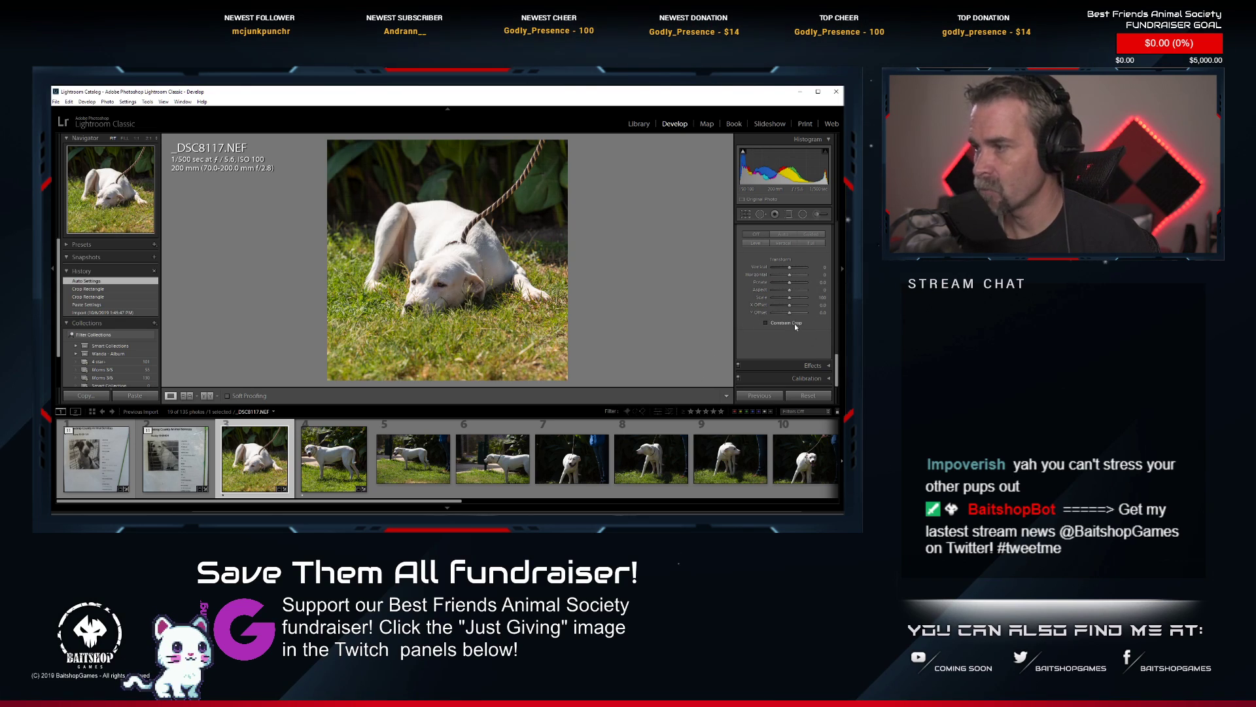
pyautogui.scroll(3, 790, 351)
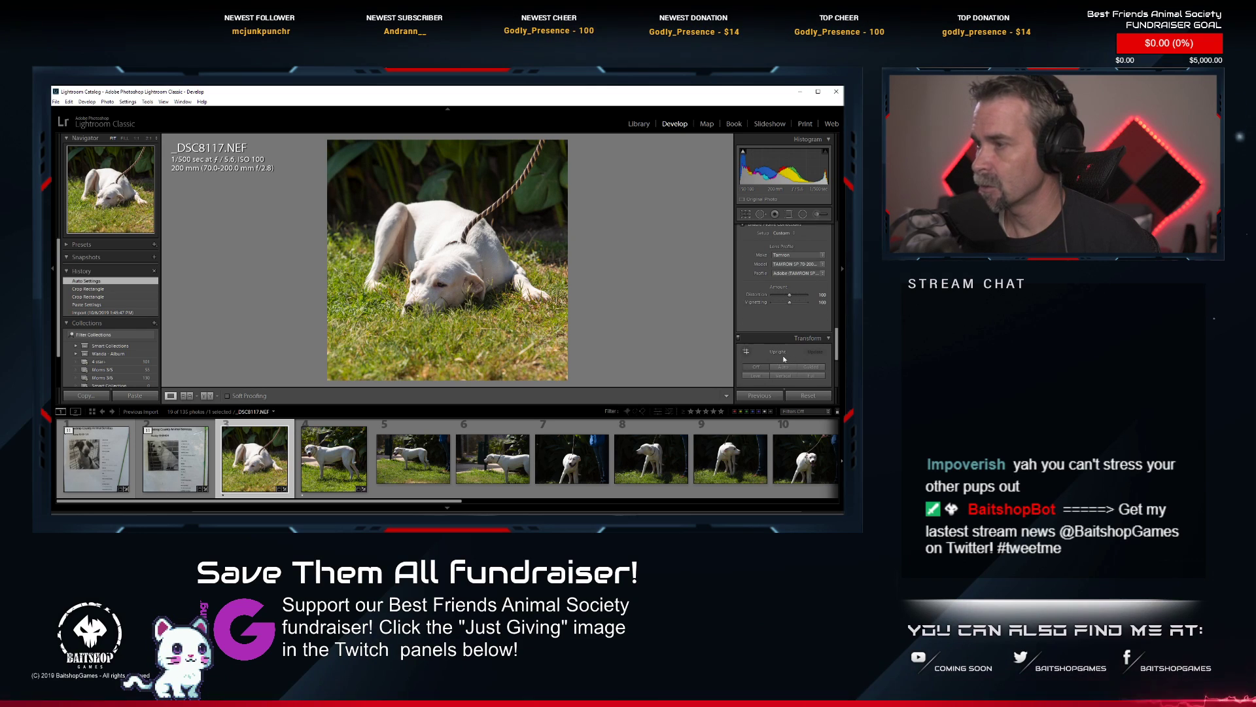
pyautogui.scroll(-3, 796, 326)
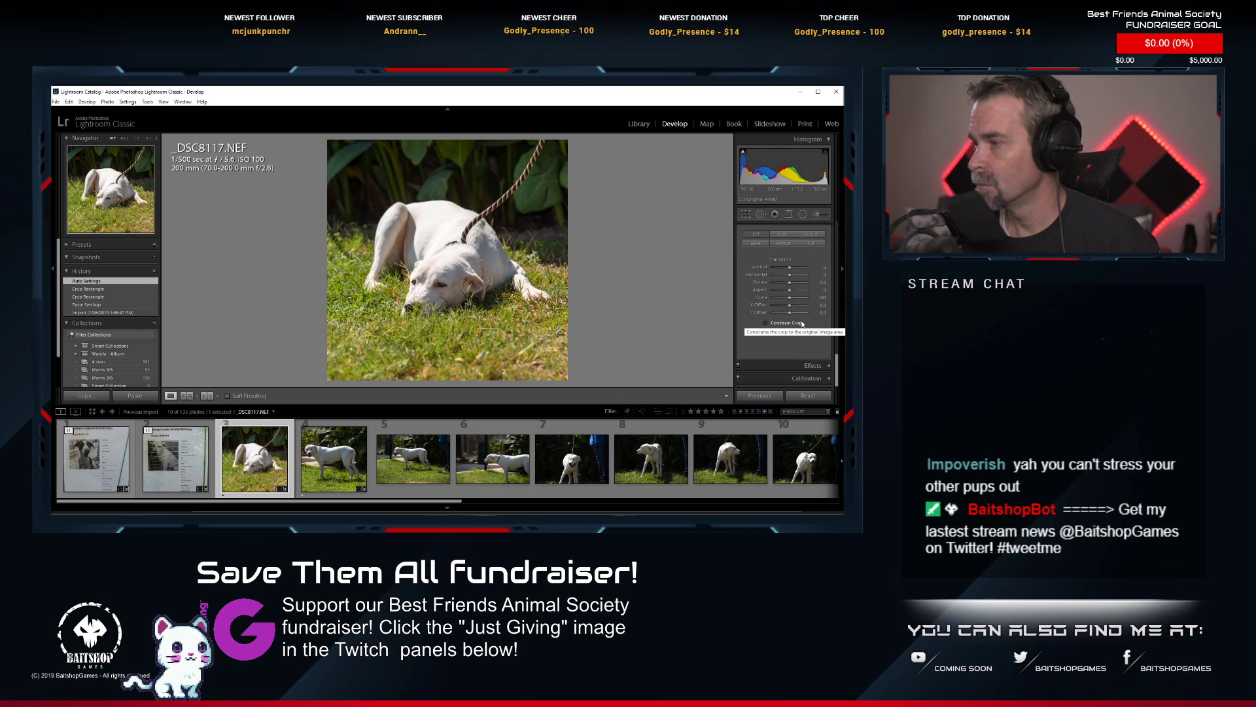
pyautogui.click(813, 378)
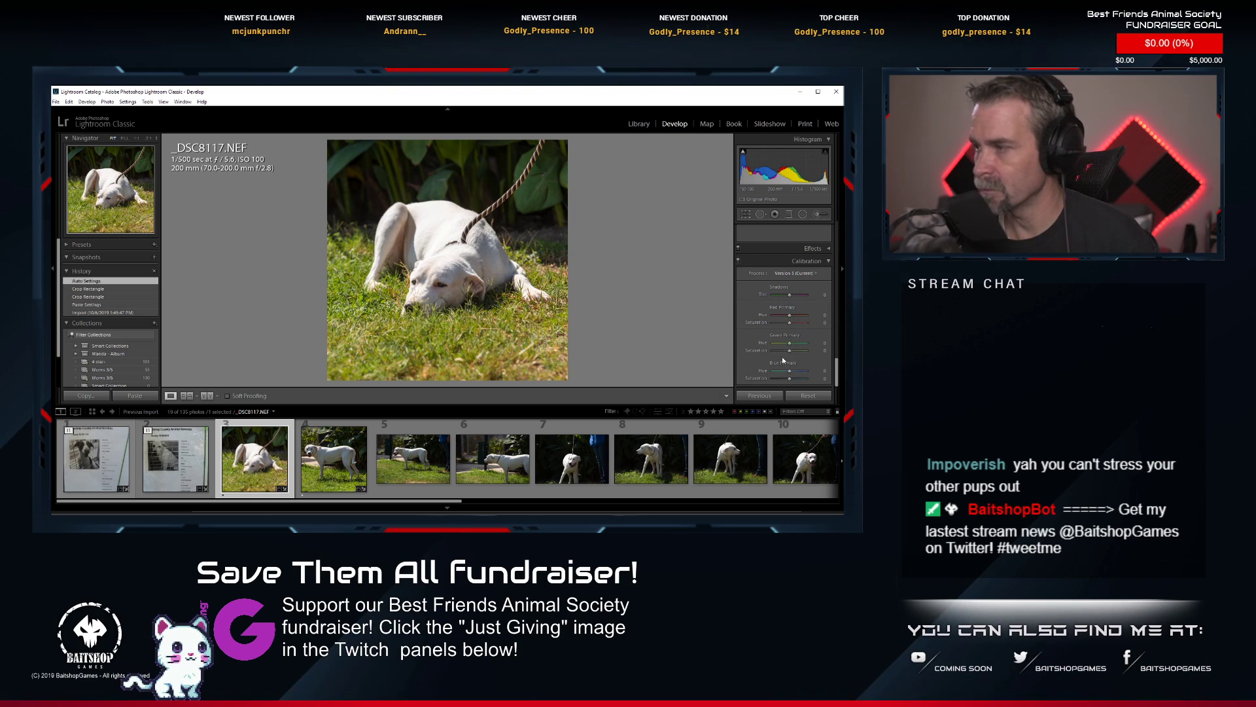
pyautogui.scroll(5, 801, 269)
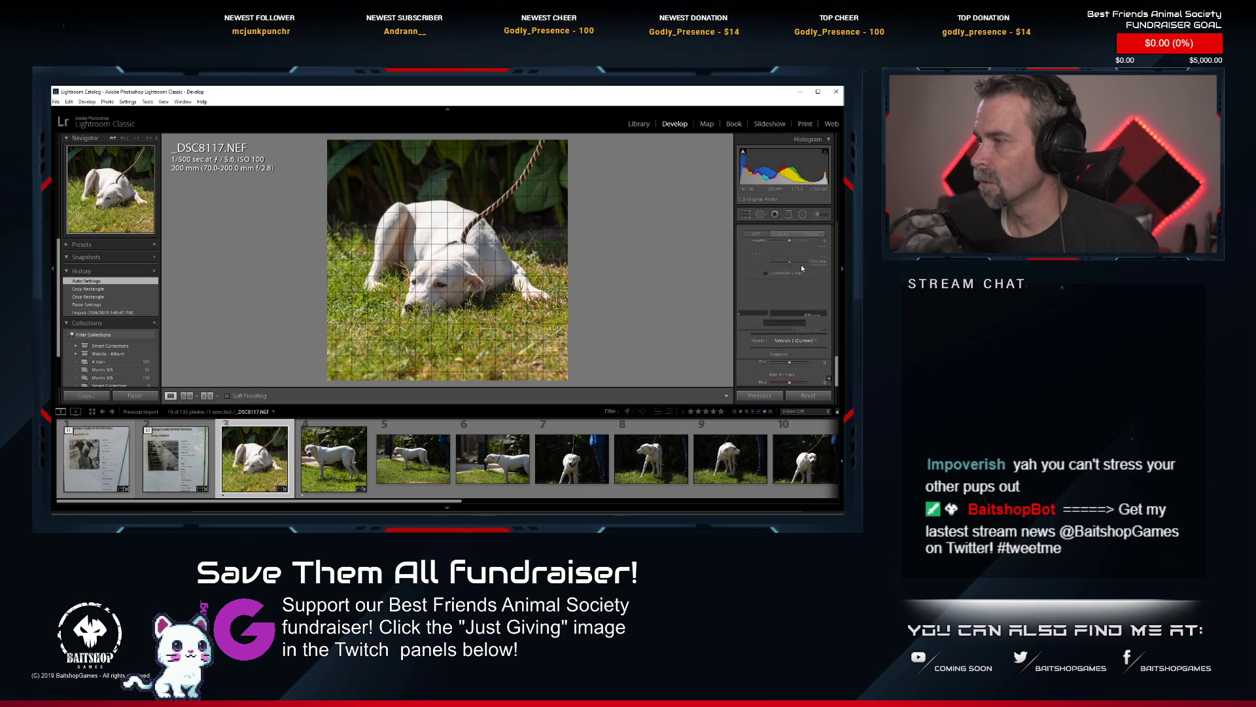
pyautogui.scroll(-2, 812, 304)
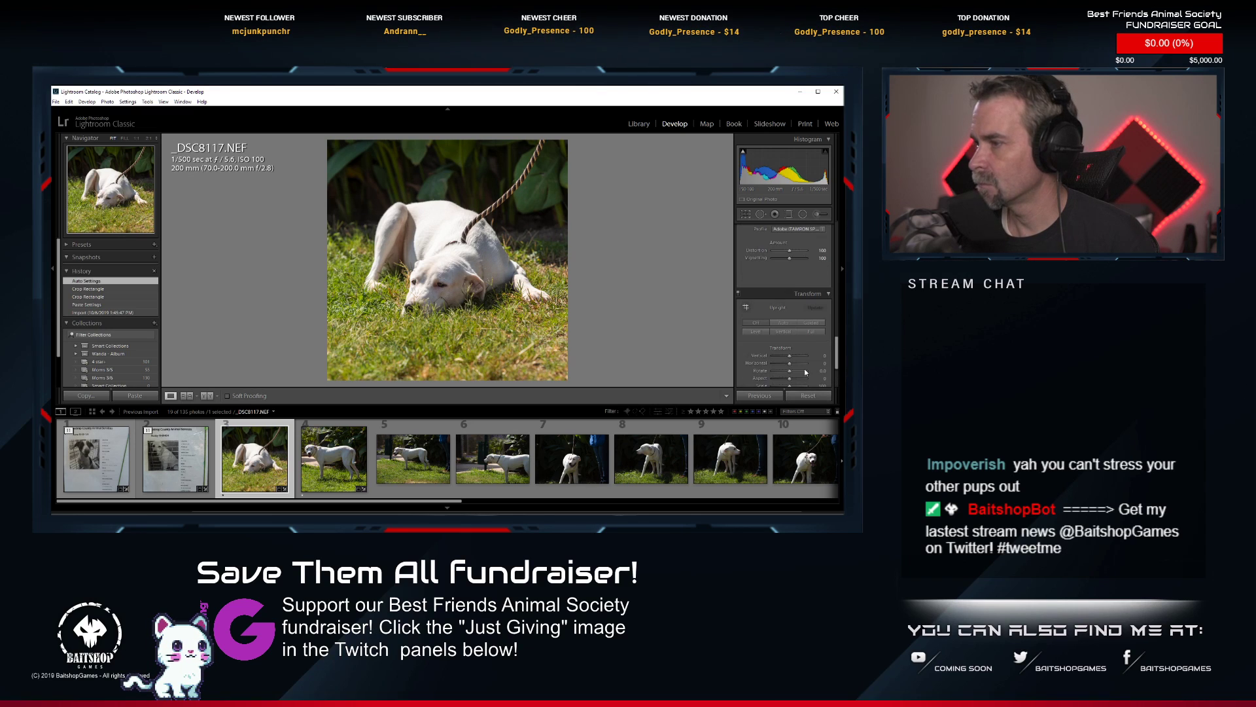
pyautogui.click(812, 293)
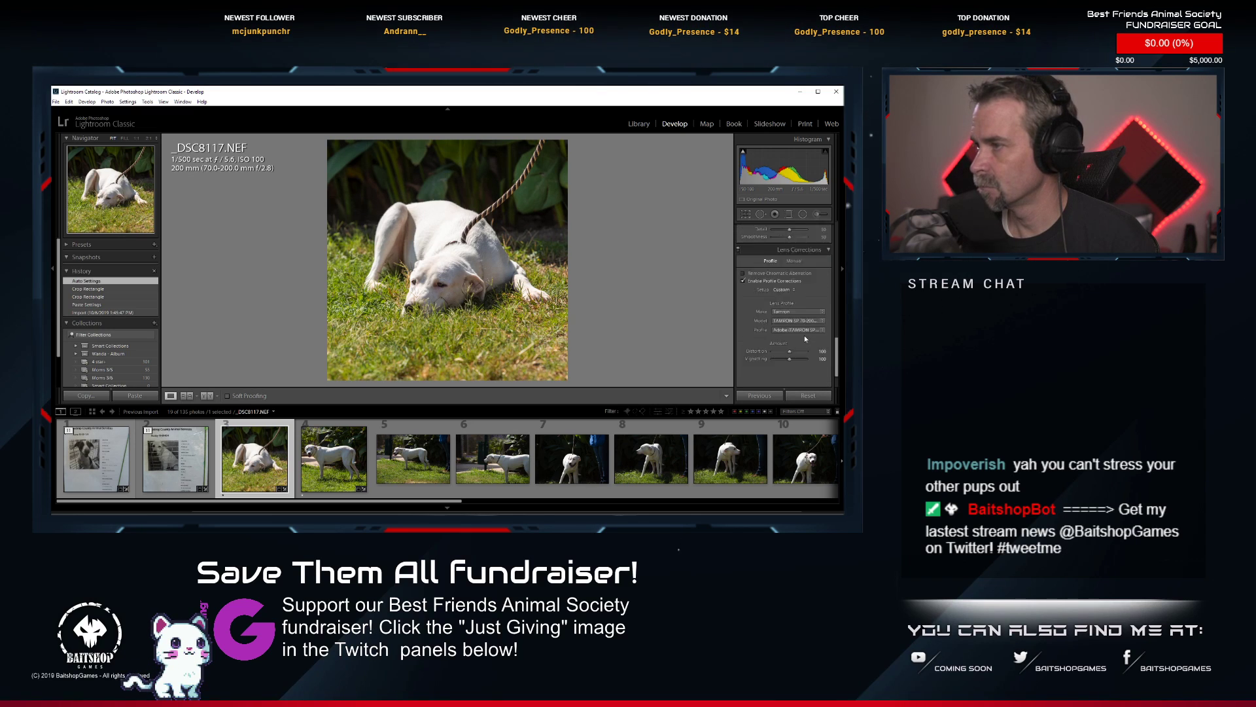
# Raise the green saturation and lower the yellow saturation of _DSC8117.NEF in the HSL adjustments, and reapply its 1-star rating.
pyautogui.scroll(4, 810, 347)
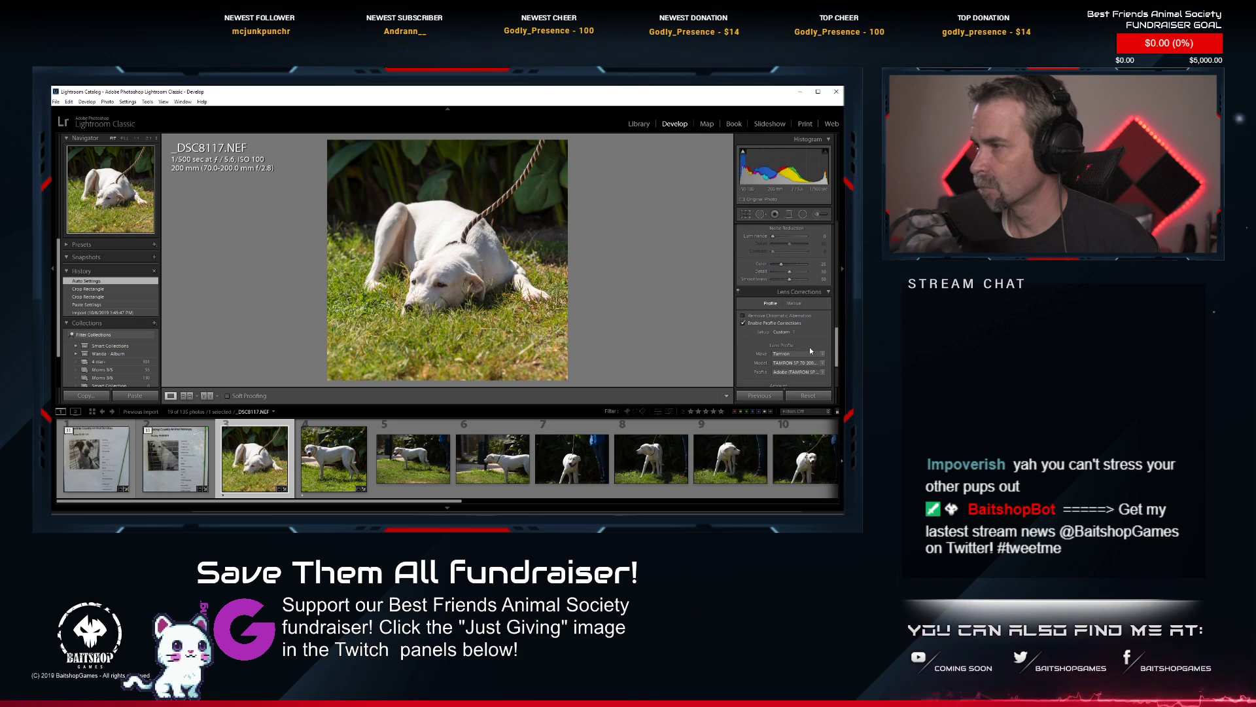
pyautogui.scroll(3, 810, 351)
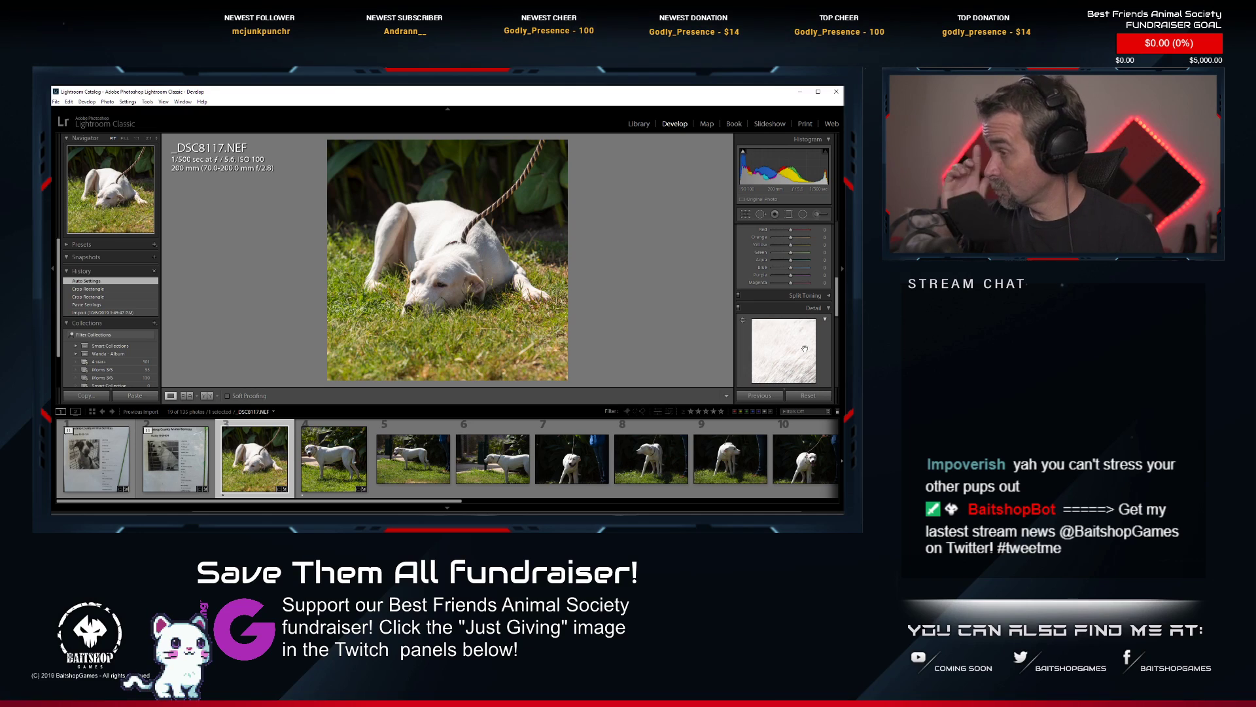
pyautogui.scroll(3, 804, 330)
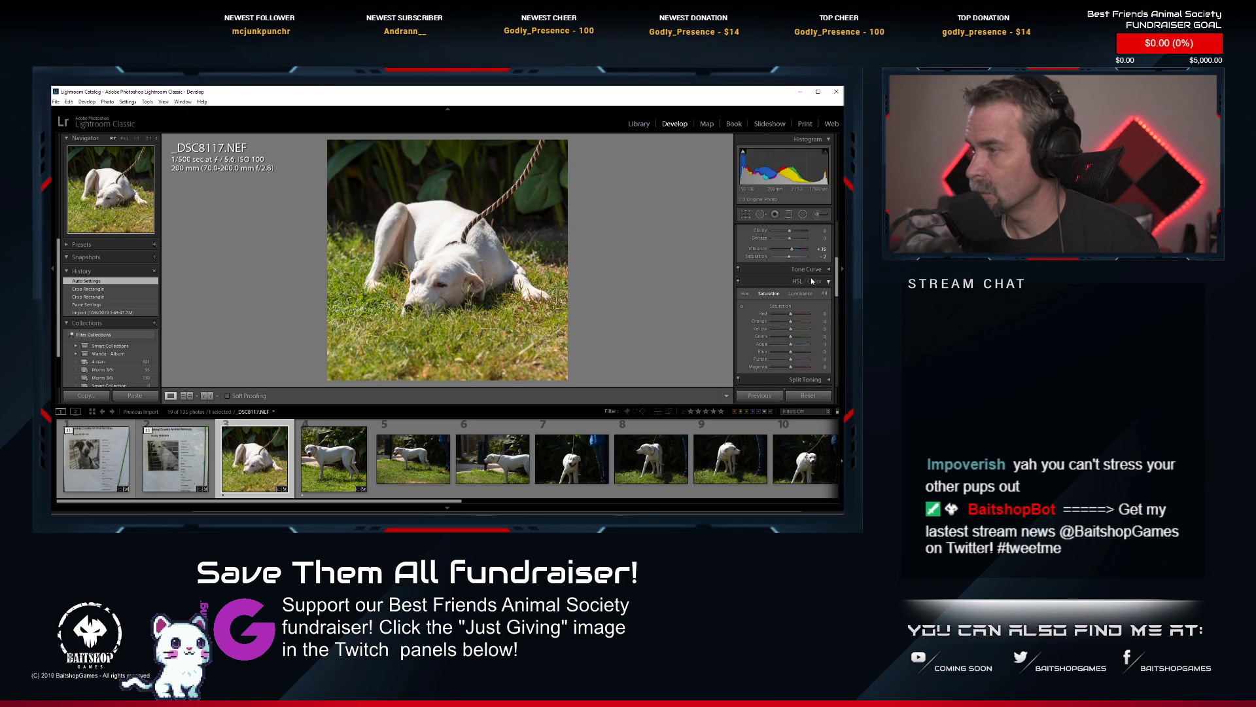
pyautogui.moveTo(791, 337); pyautogui.dragTo(786, 327)
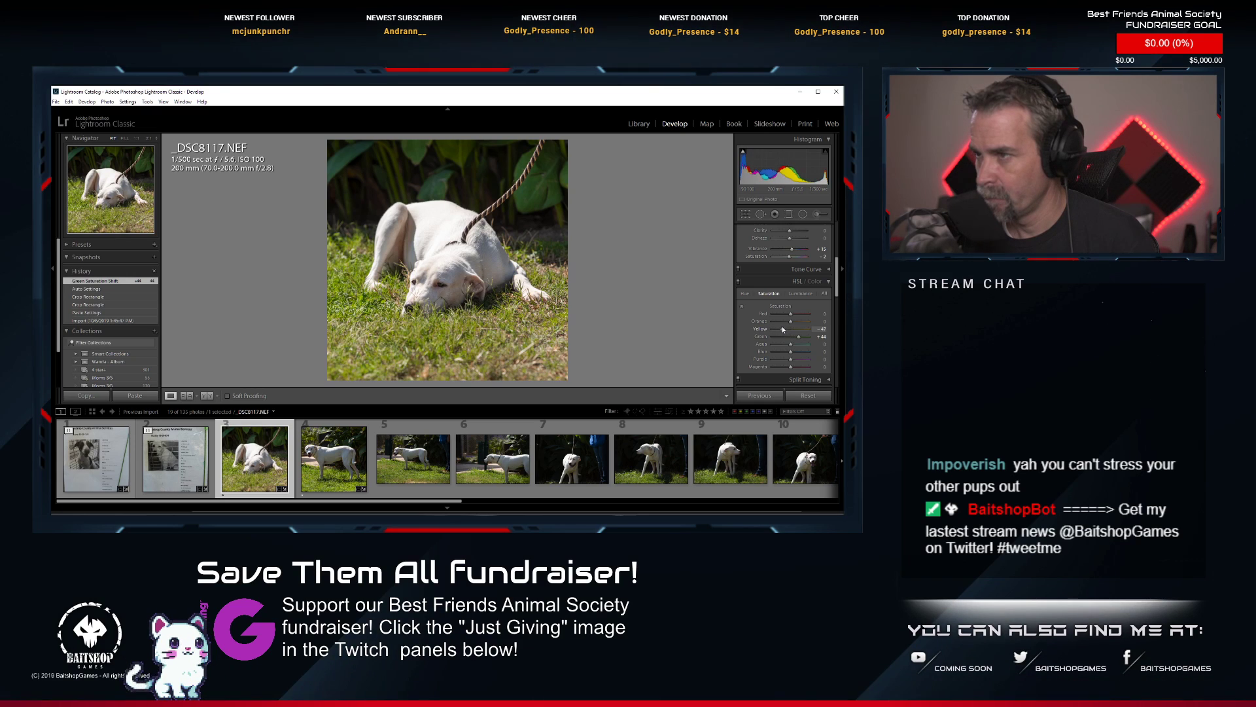
pyautogui.moveTo(782, 328); pyautogui.dragTo(778, 325)
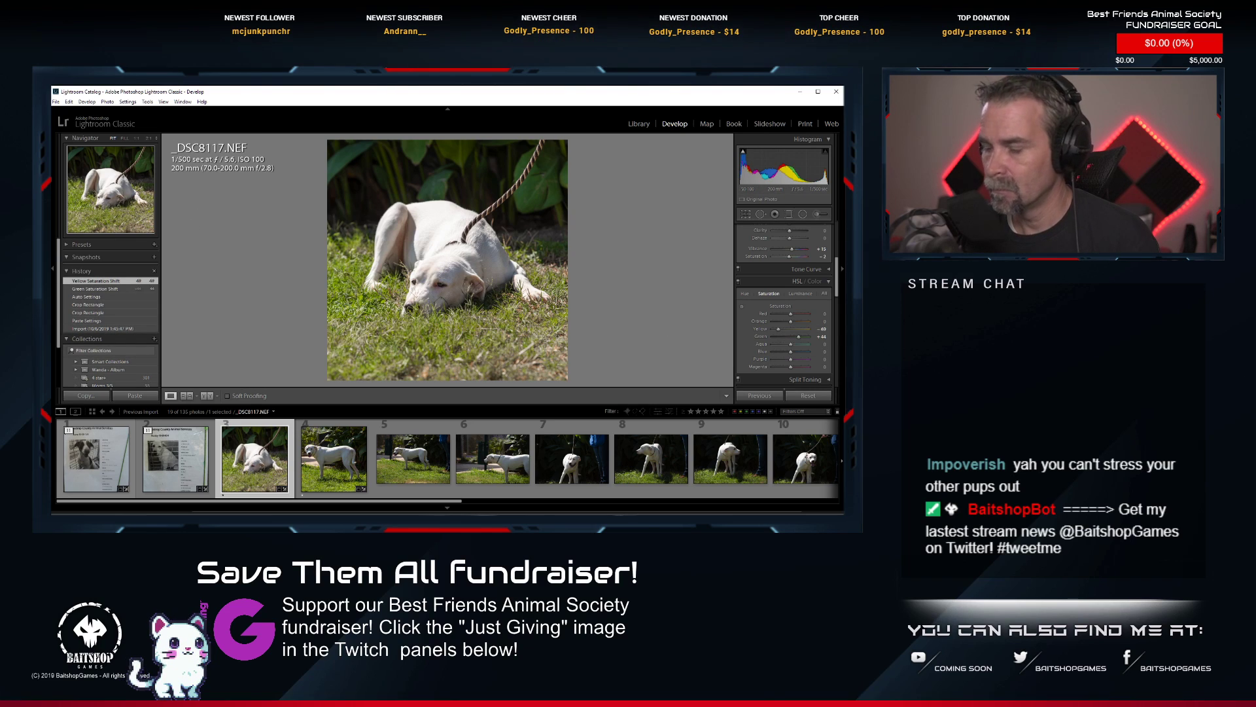
pyautogui.press('1')
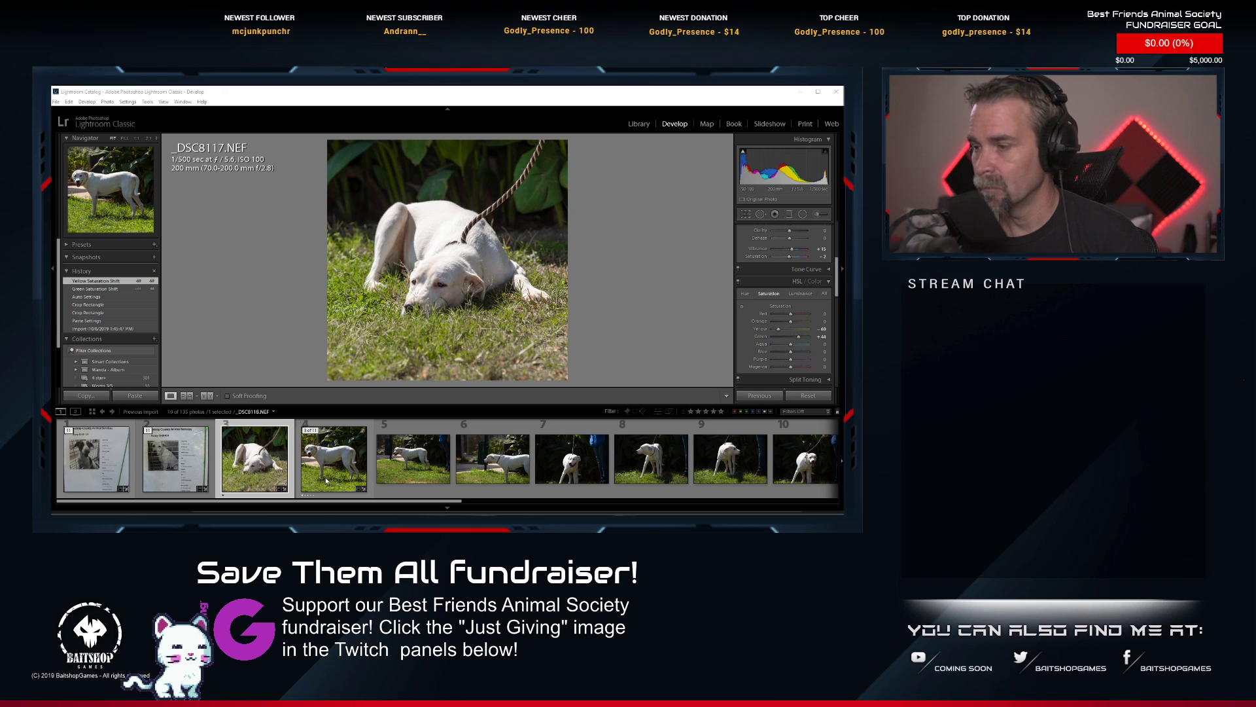
# Collapse the finished white dog stack at _DSC8115.NEF and paste the copied develop settings onto the next dog's information sheet, _DSC8127.NEF.
pyautogui.scroll(-2, 327, 480)
pyautogui.scroll(2, 333, 476)
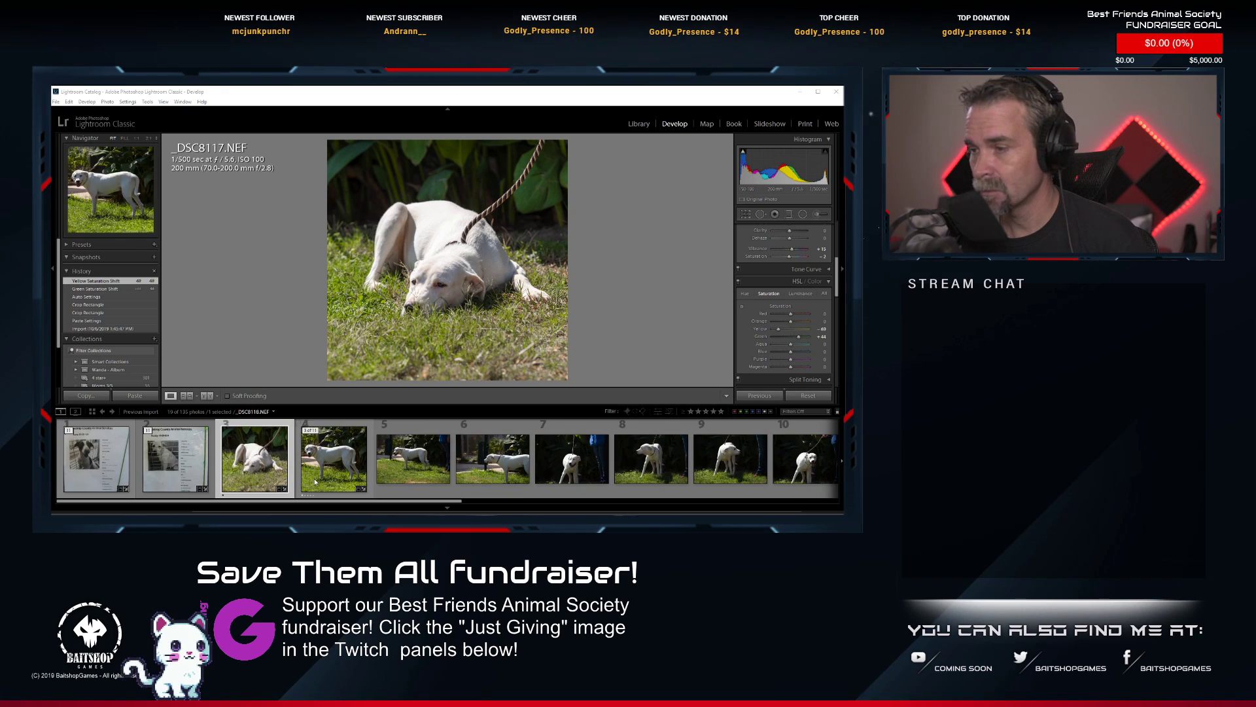
pyautogui.click(158, 432)
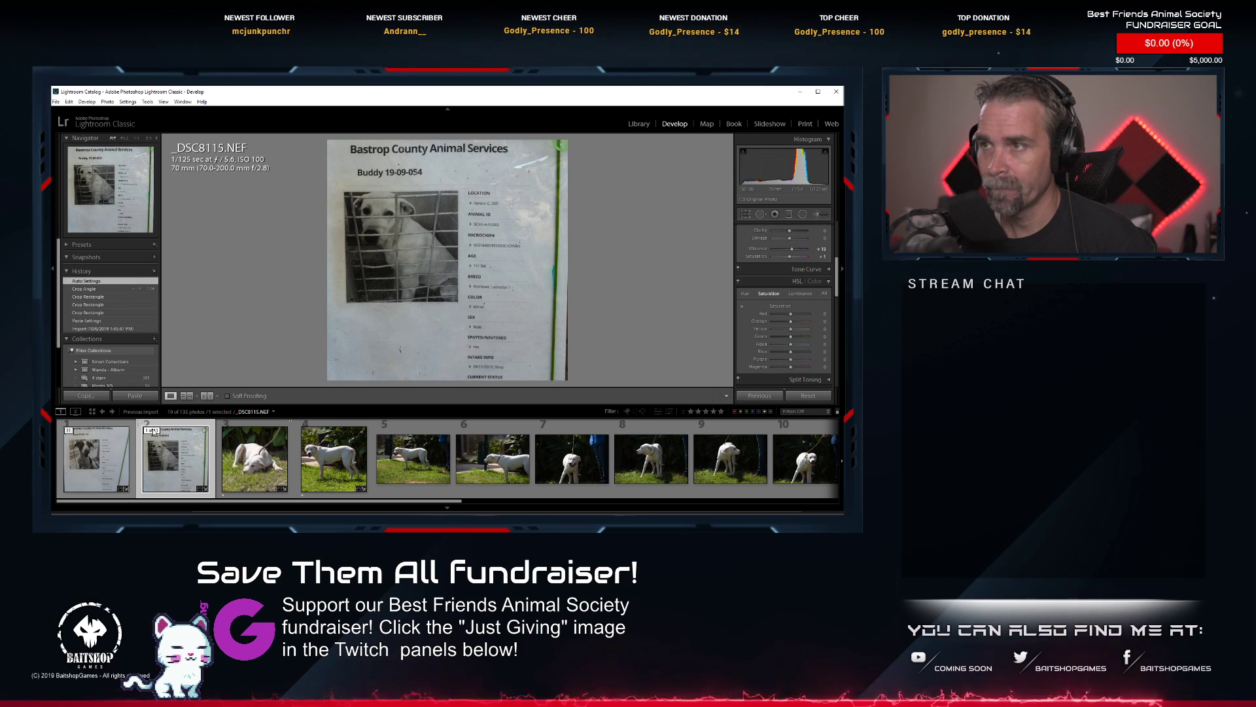
pyautogui.click(259, 453)
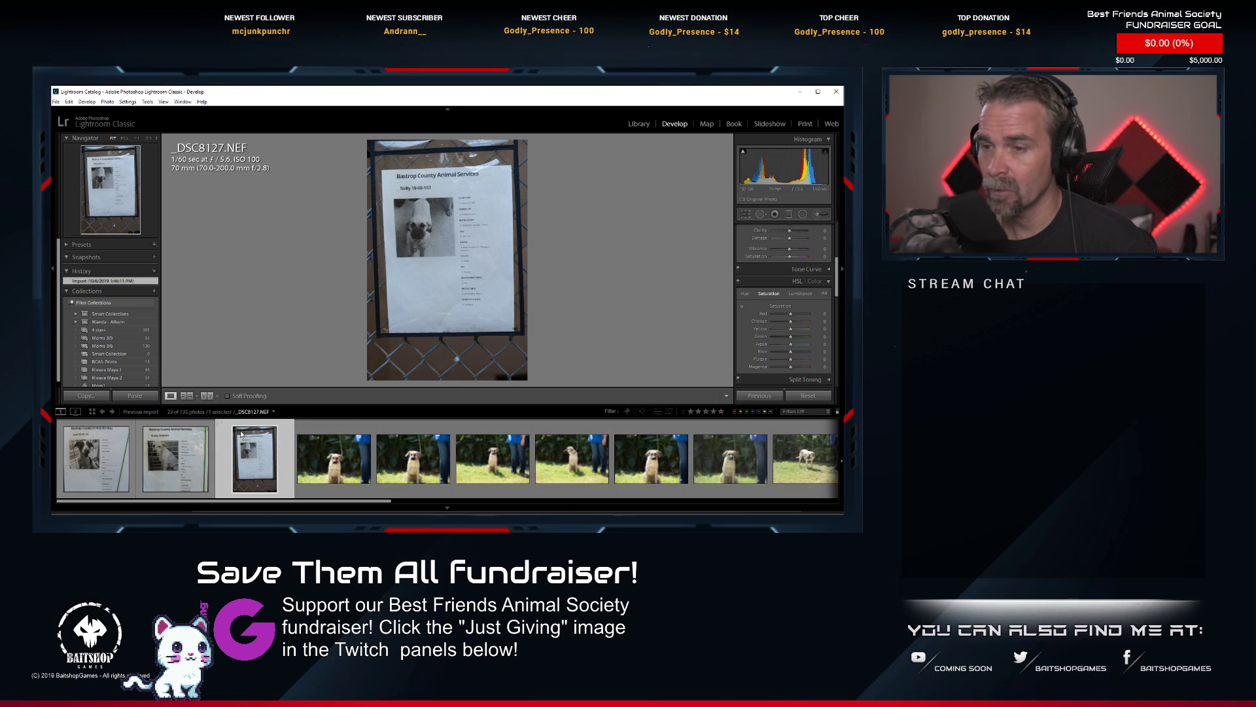
pyautogui.rightClick(260, 447)
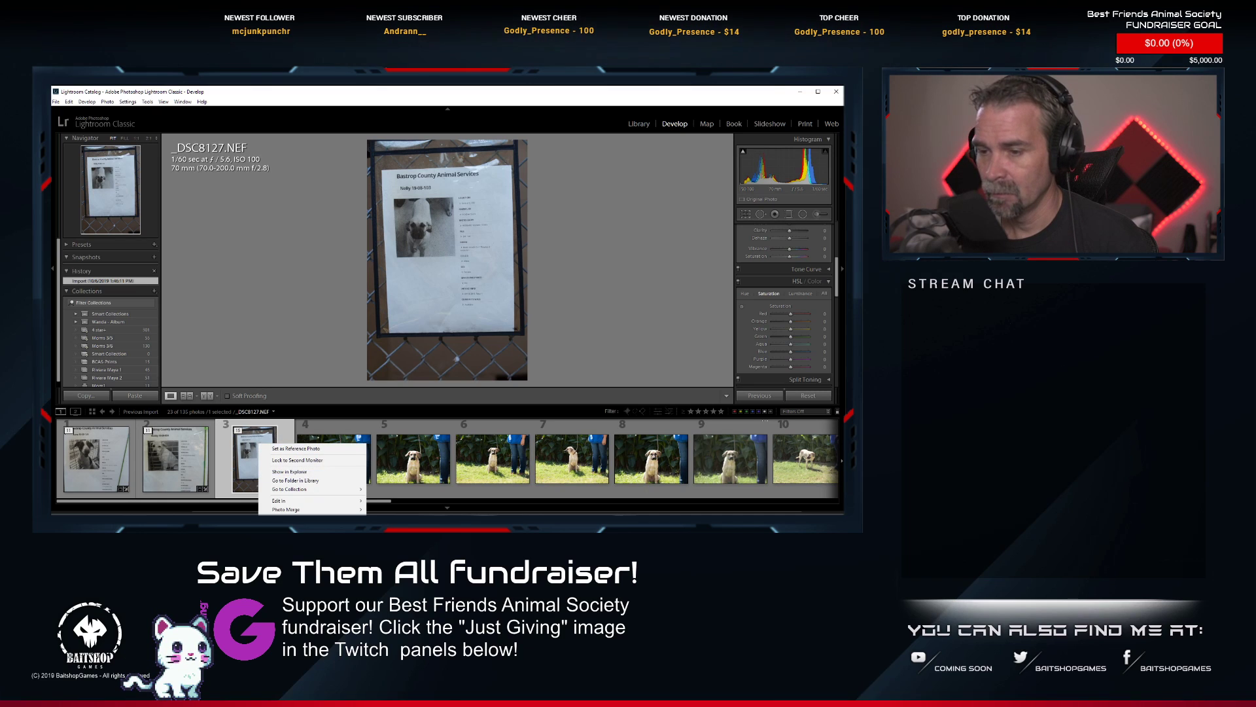
pyautogui.click(399, 582)
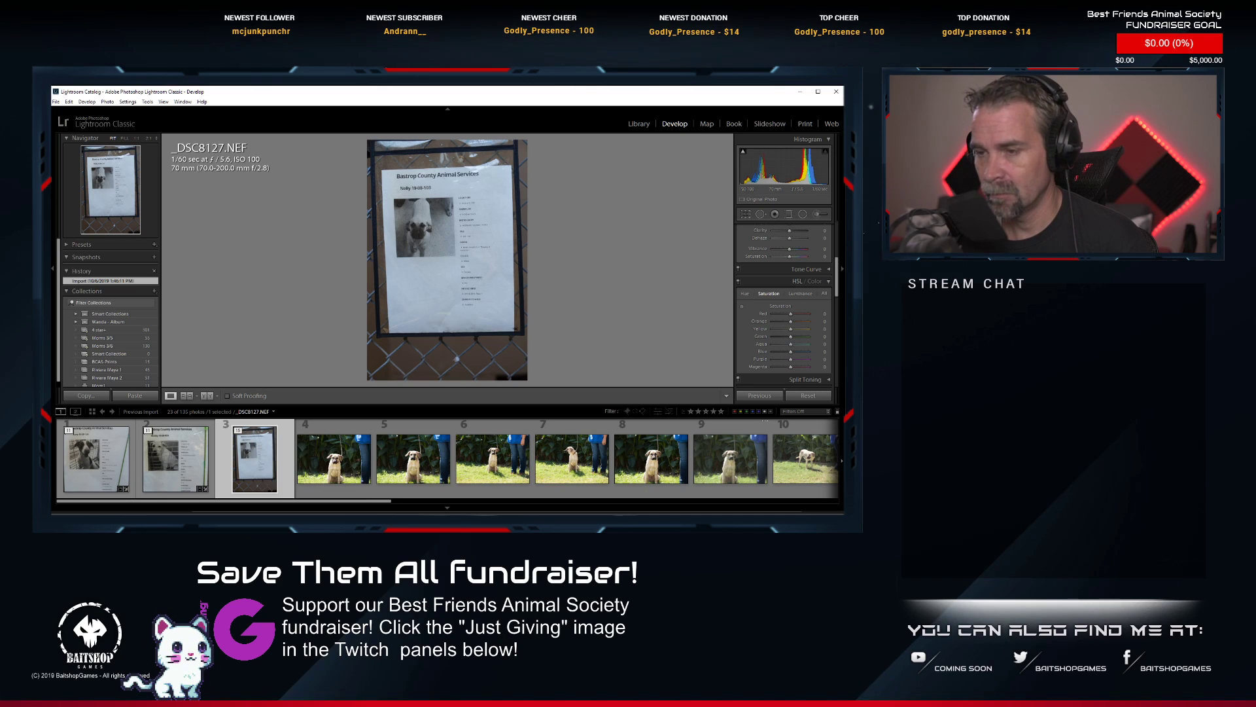
# Tighten the square crop of _DSC8127.NEF to the white information sheet, straighten the sheet slightly, and apply the crop.
pyautogui.click(746, 214)
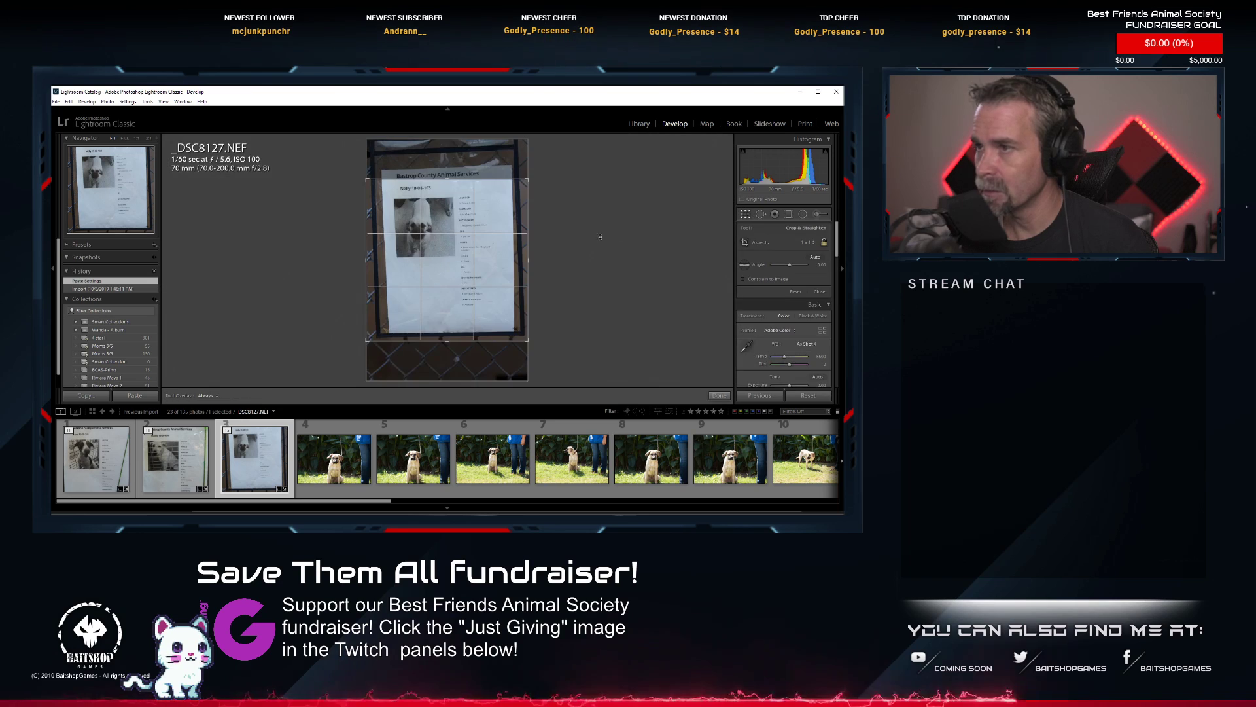
pyautogui.moveTo(368, 340); pyautogui.dragTo(386, 320)
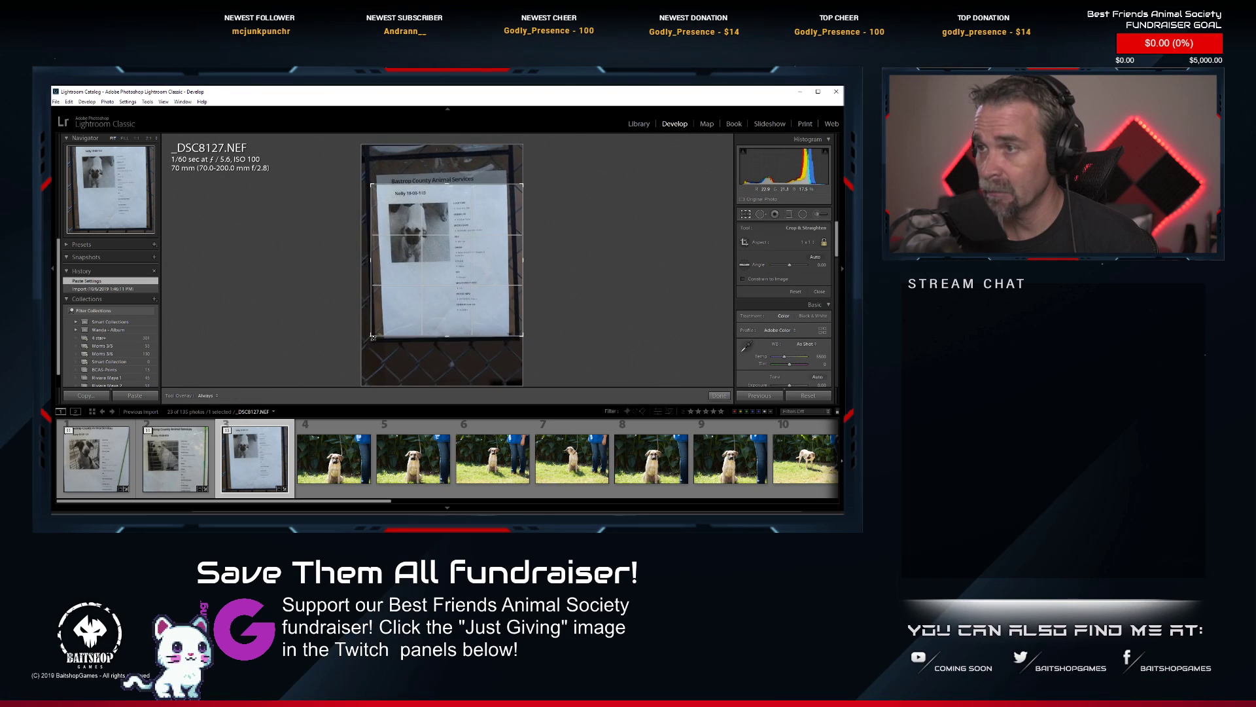
pyautogui.moveTo(518, 331); pyautogui.dragTo(462, 301)
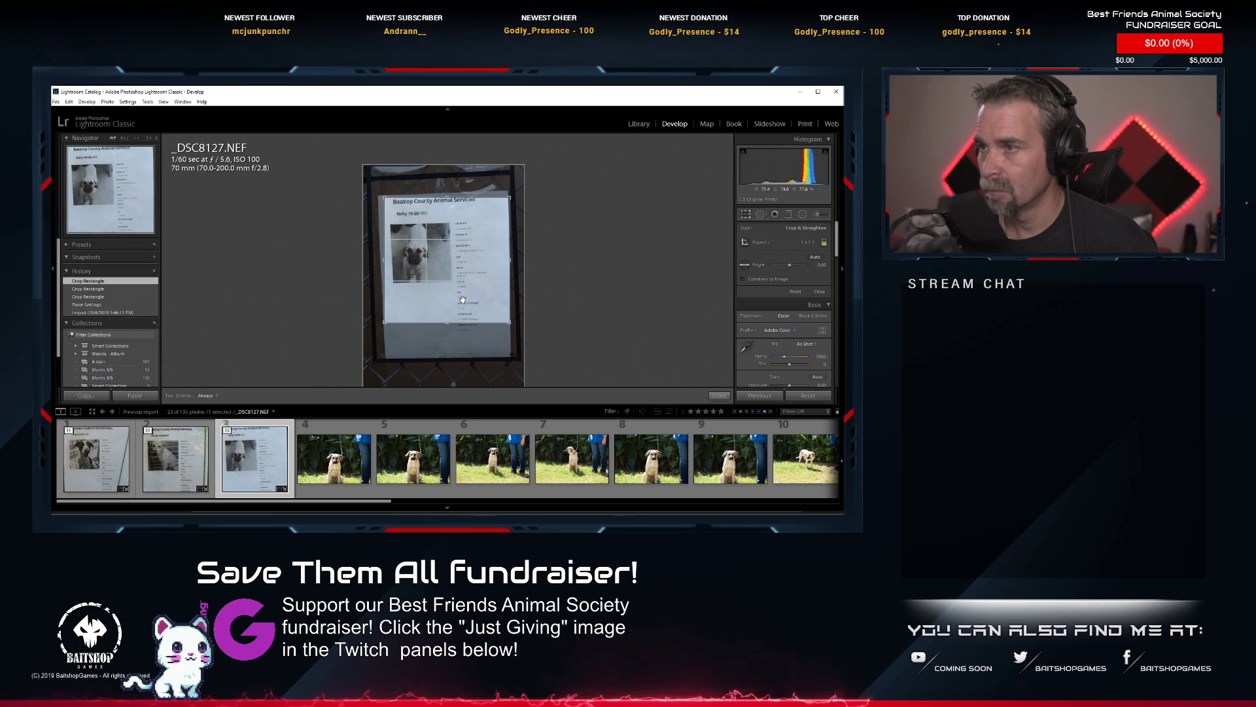
pyautogui.moveTo(560, 261); pyautogui.dragTo(559, 267)
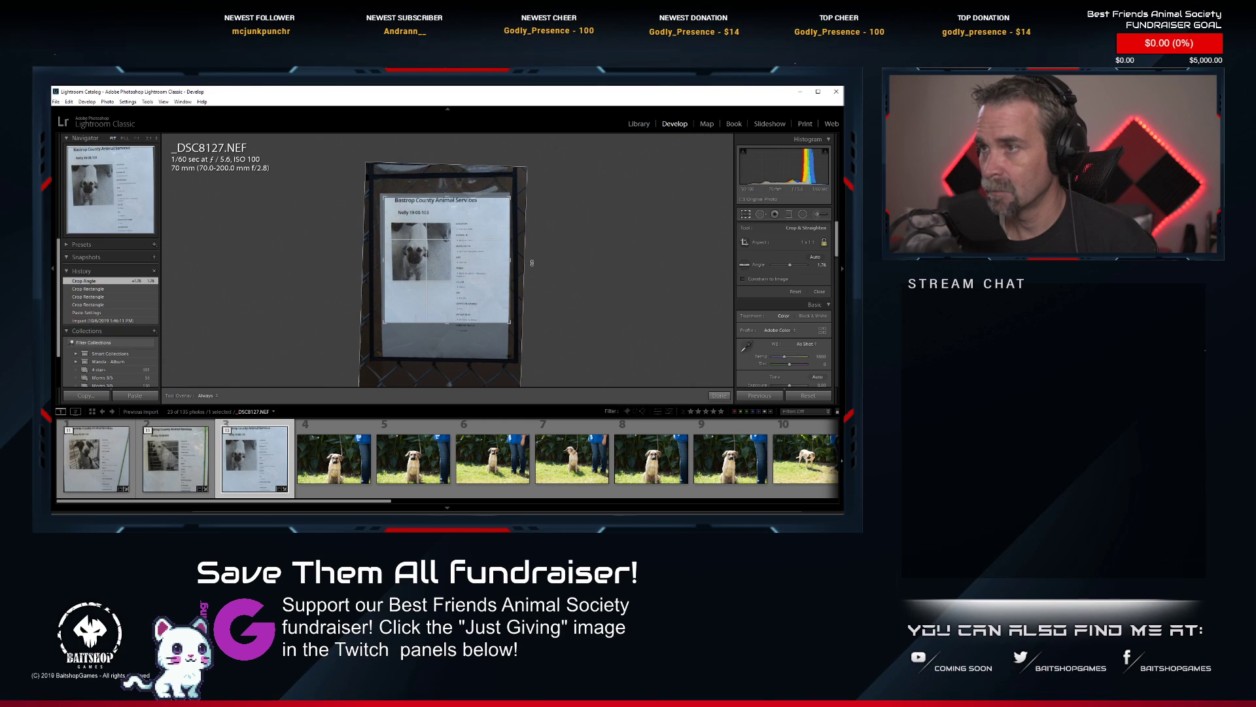
pyautogui.moveTo(462, 257); pyautogui.dragTo(465, 265)
pyautogui.press('Return')
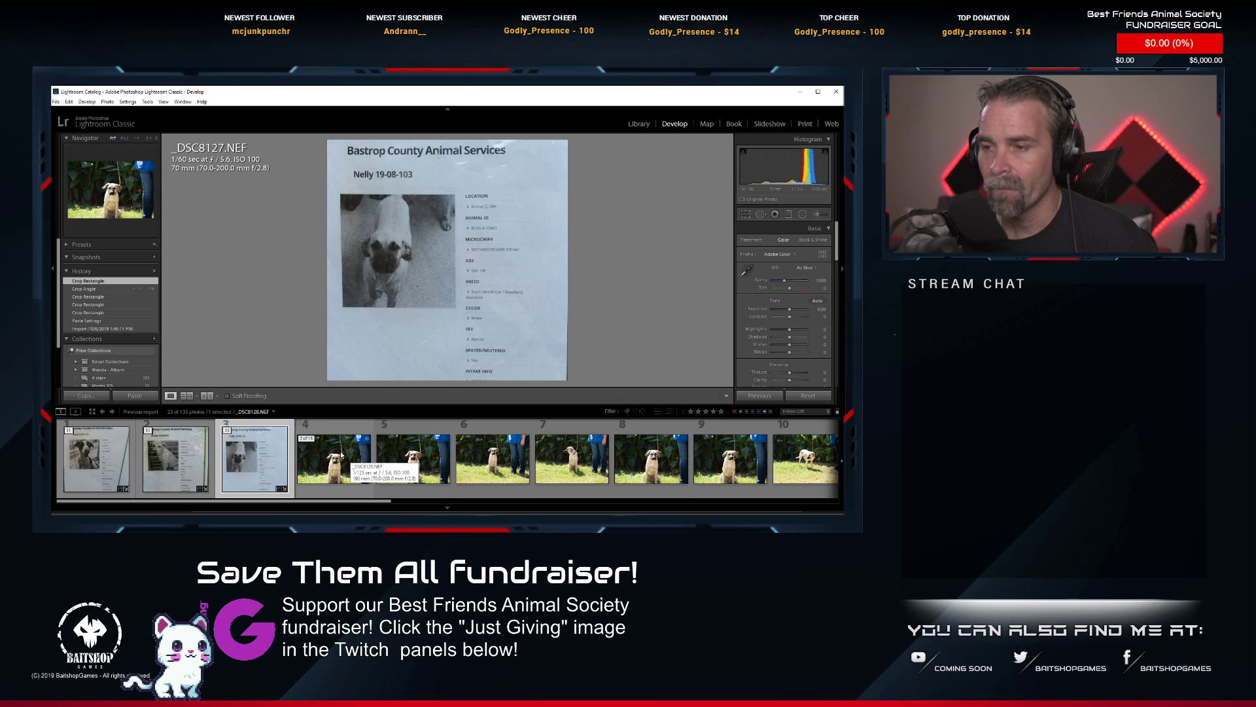
# Examine the tan dog's face up close for sharpness and expression in the sitting shots from _DSC8128.NEF onward.
pyautogui.click(337, 458)
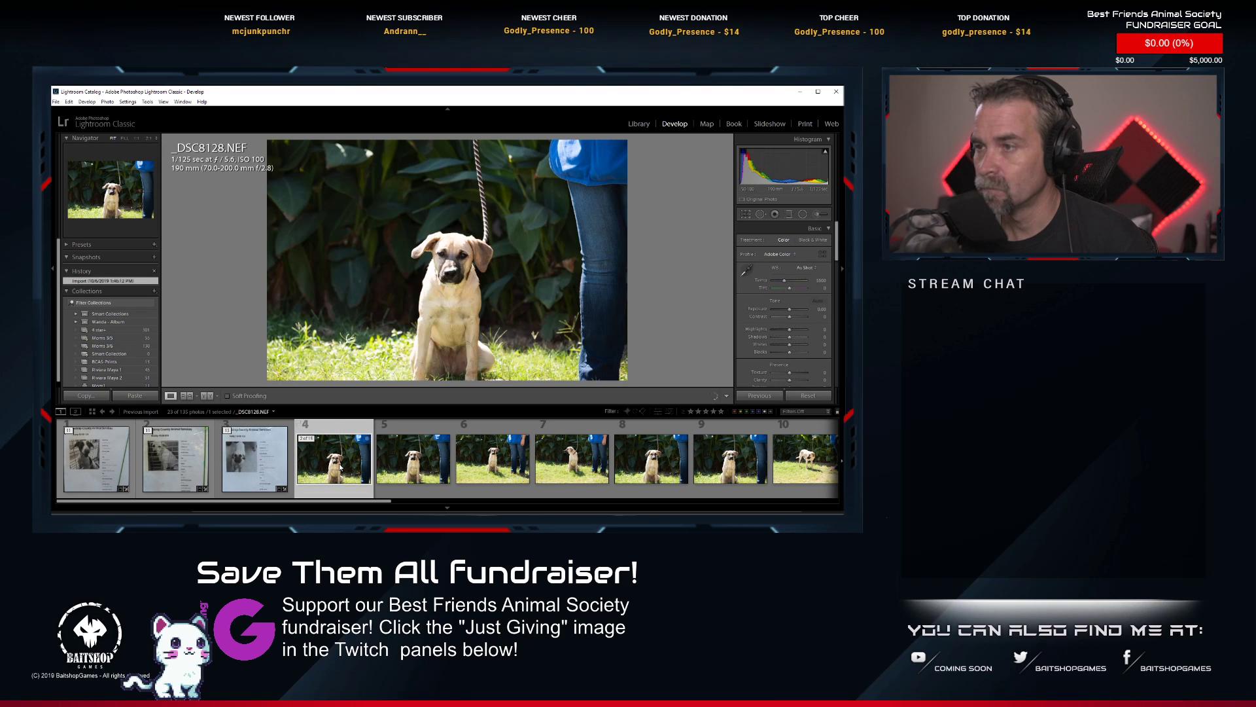
pyautogui.click(467, 265)
pyautogui.moveTo(406, 229); pyautogui.dragTo(435, 253)
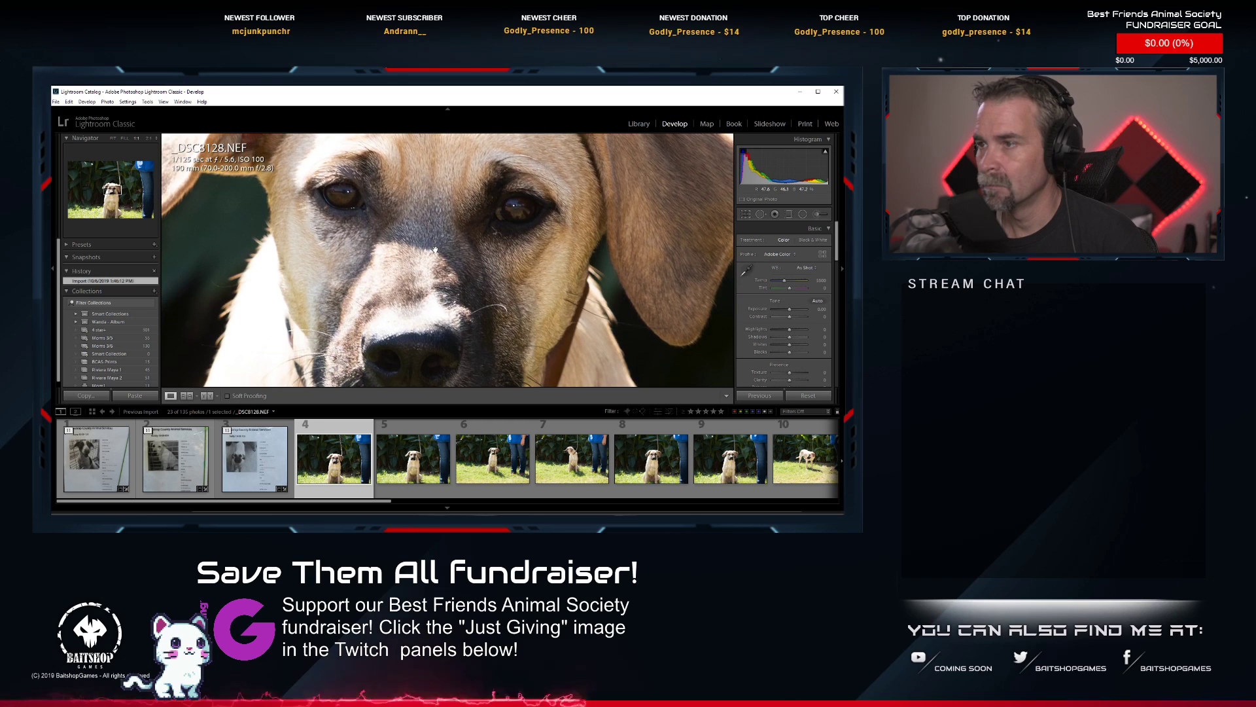
pyautogui.hotkey('ctrl', 'alt', '-')
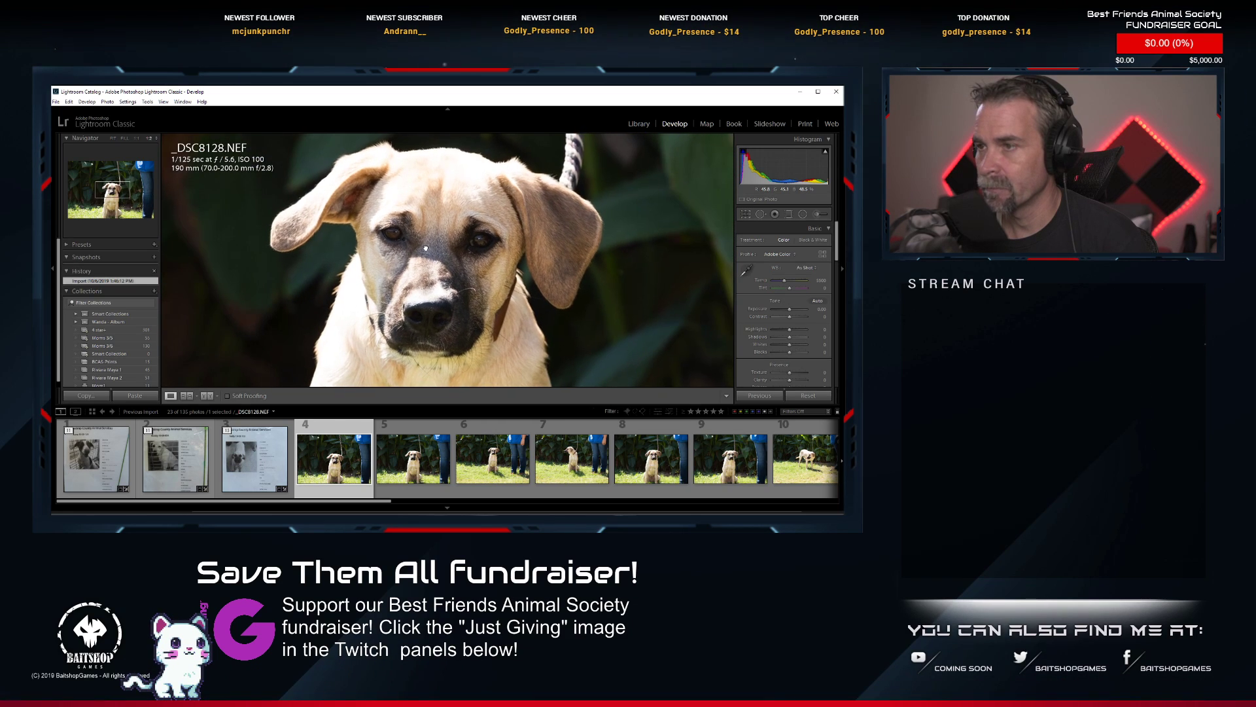
pyautogui.click(408, 470)
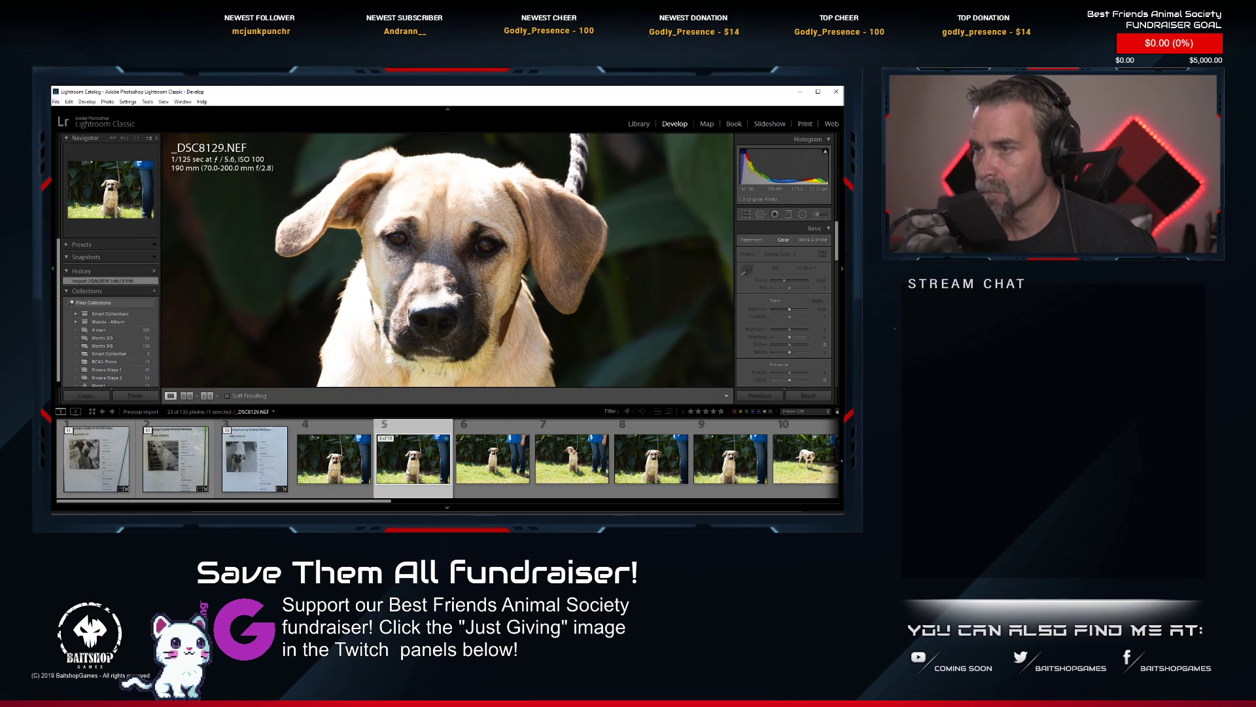
pyautogui.click(513, 468)
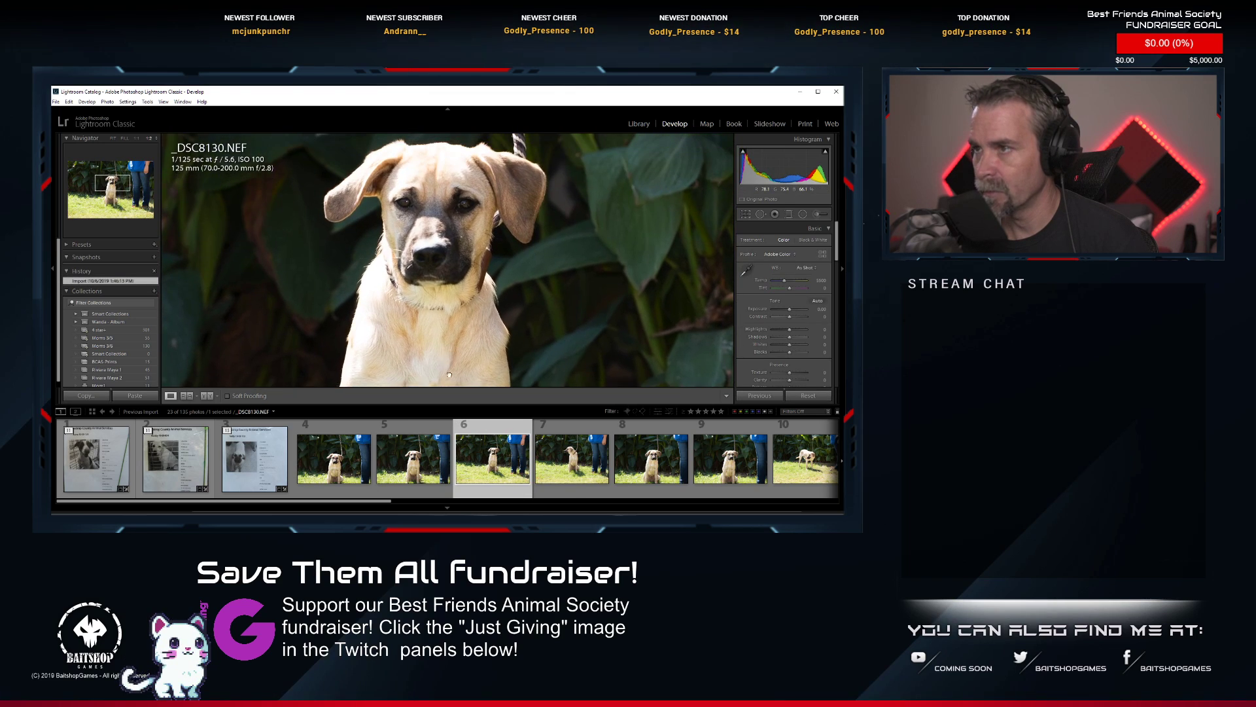
pyautogui.click(653, 468)
pyautogui.click(709, 472)
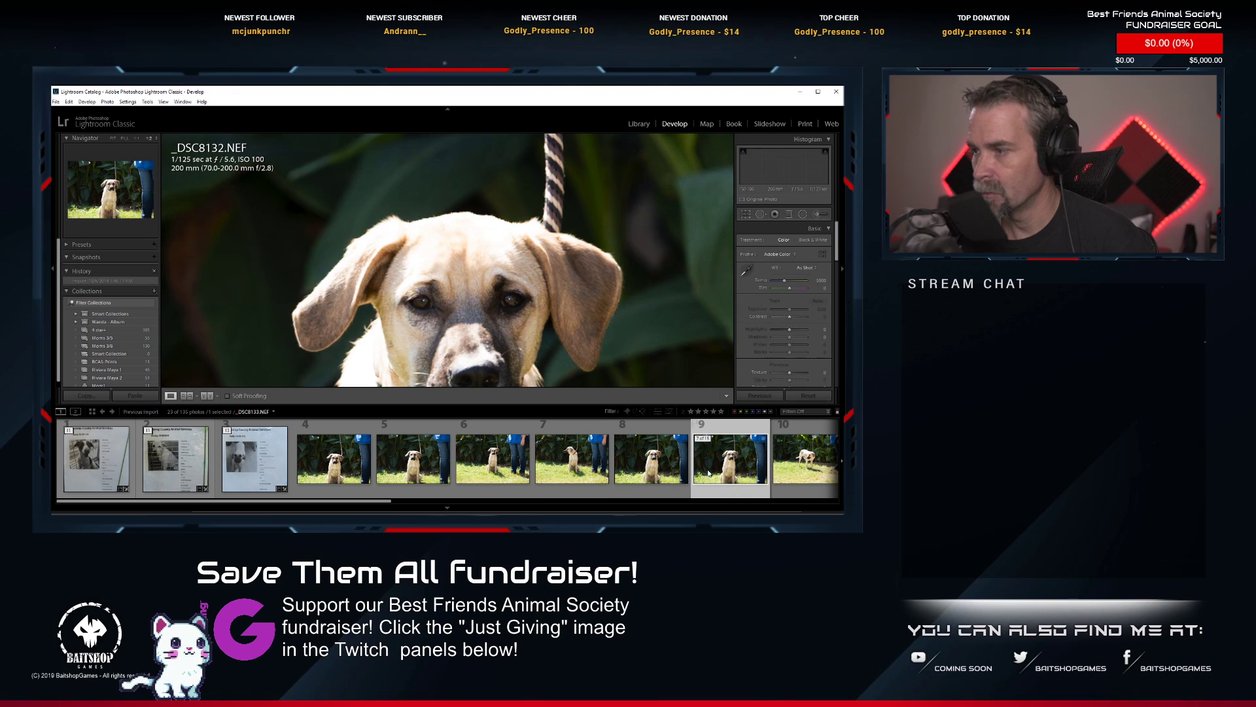
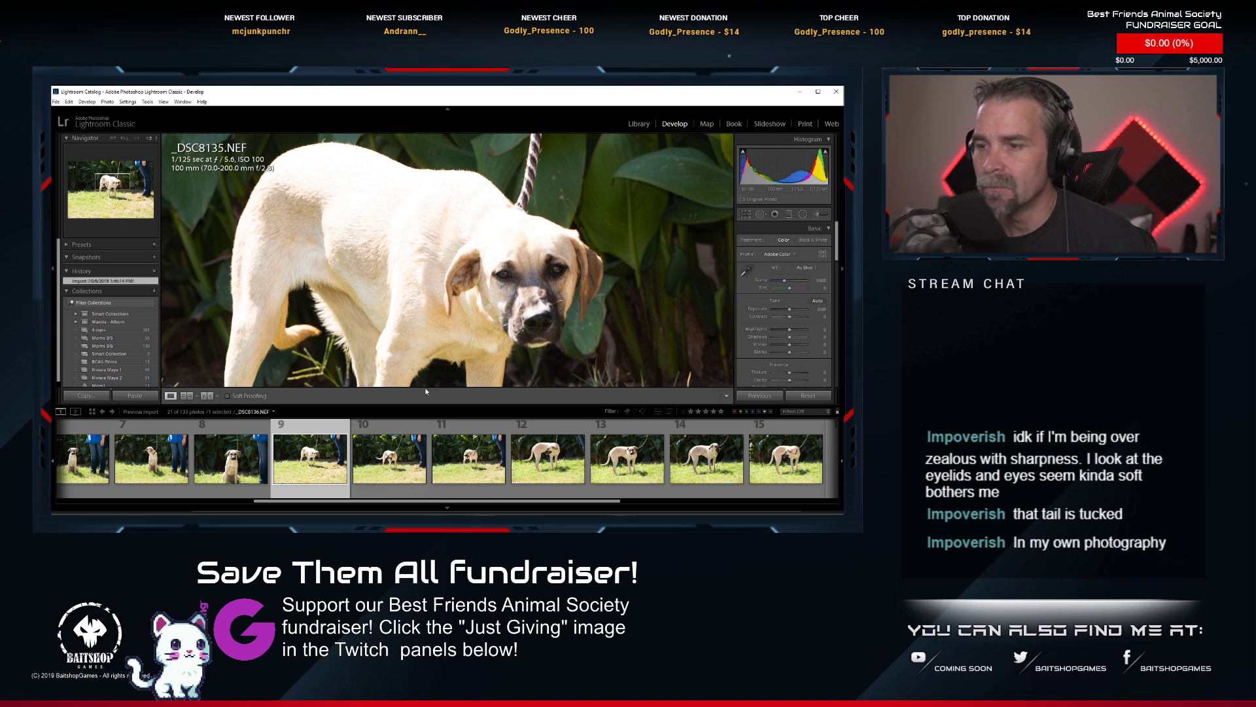
# Look through the tan dog's series and examine the face in the standing shot _DSC8135.NEF up close.
pyautogui.scroll(5, 285, 450)
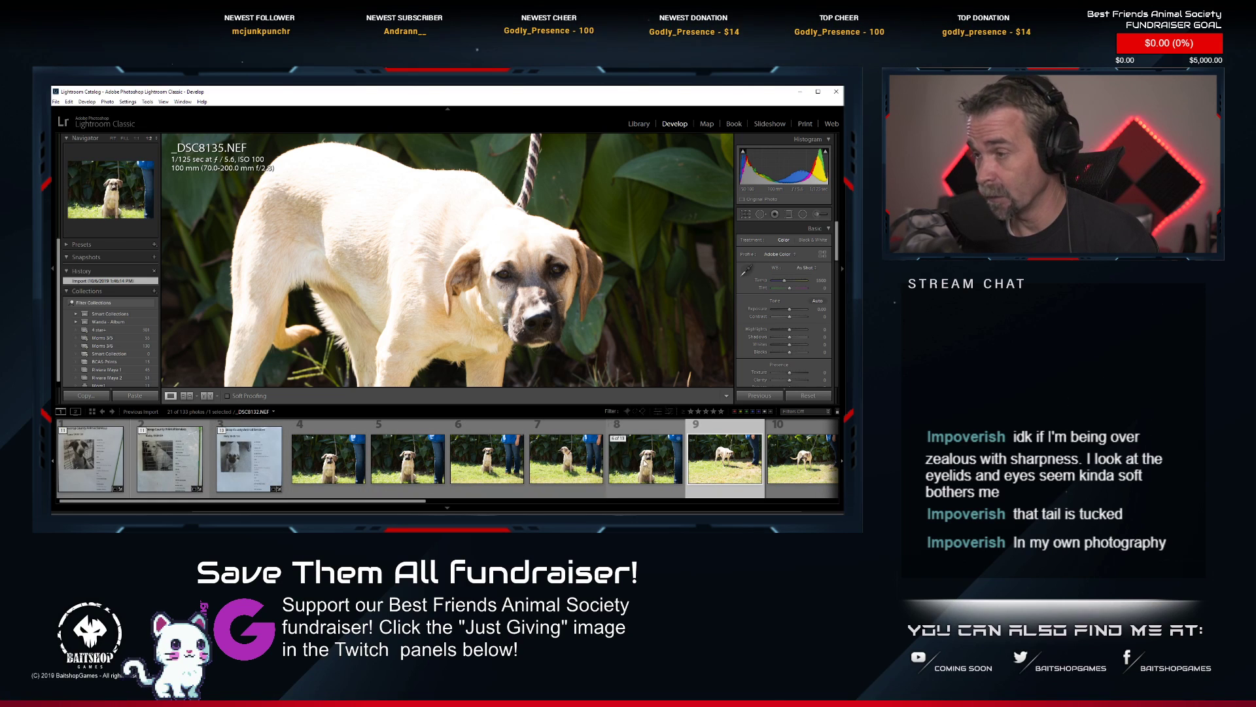
pyautogui.scroll(-2, 666, 465)
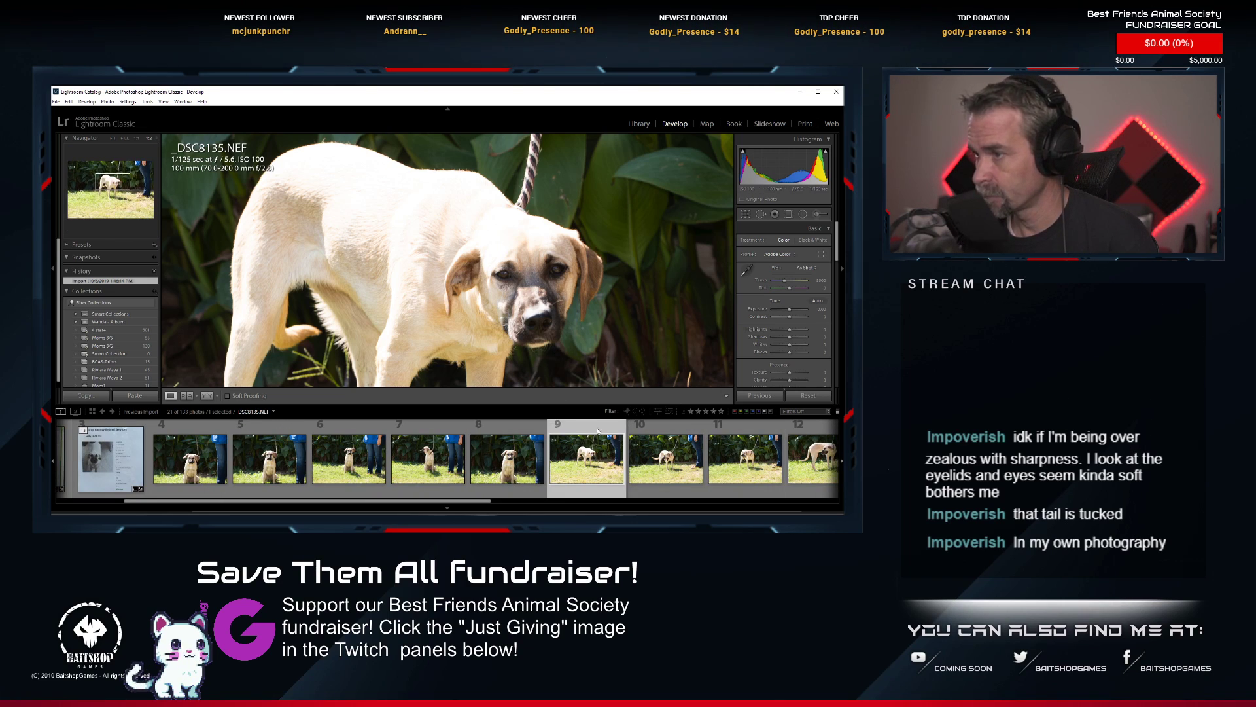
pyautogui.scroll(-2, 588, 458)
pyautogui.scroll(4, 494, 450)
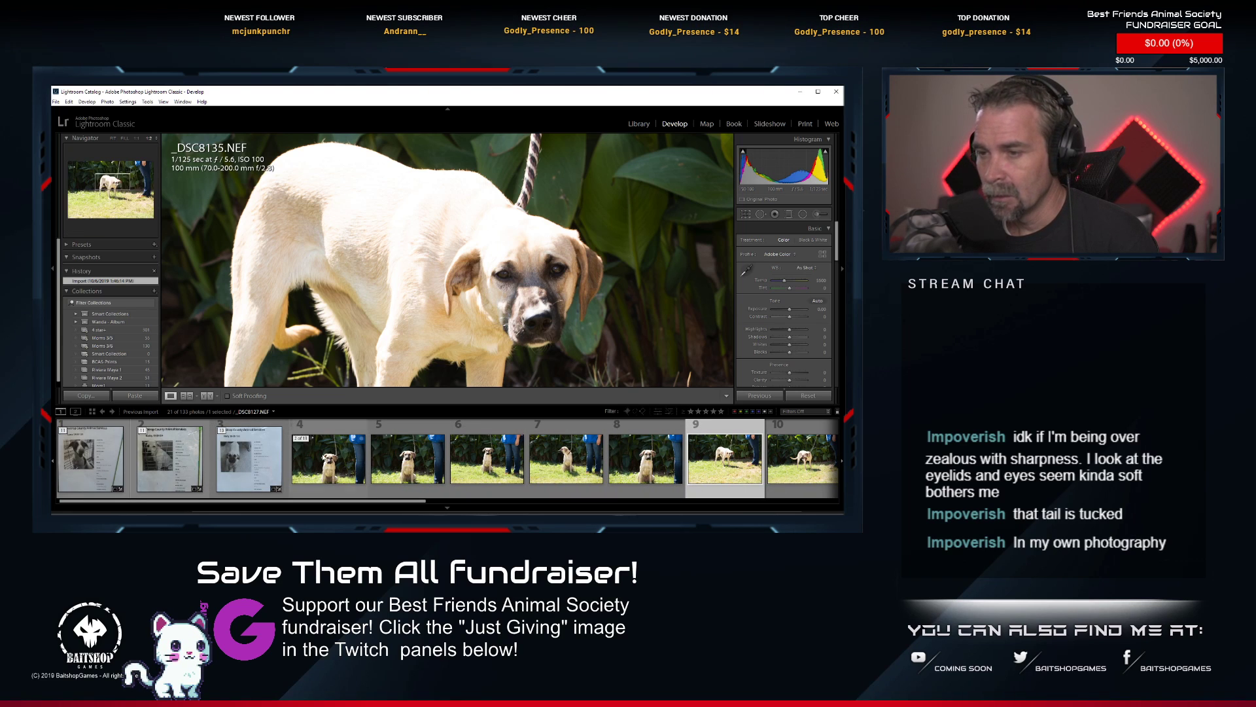
pyautogui.scroll(-2, 589, 464)
pyautogui.scroll(-2, 613, 471)
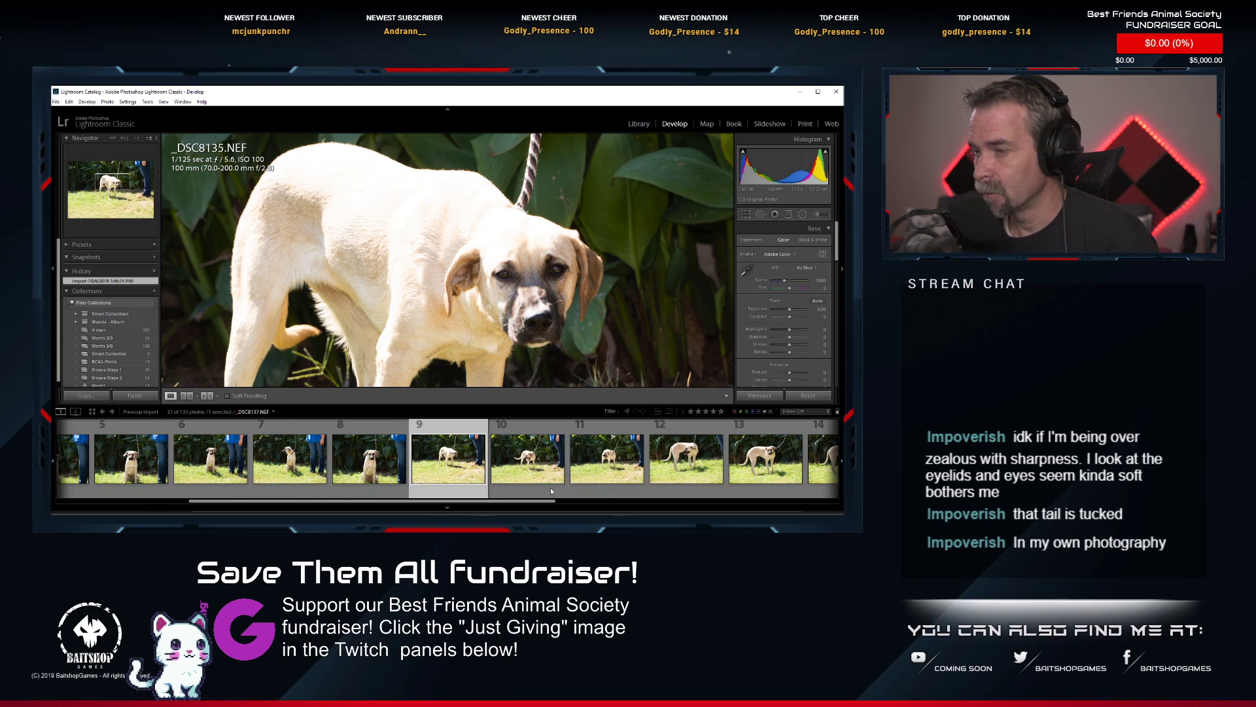
pyautogui.click(593, 302)
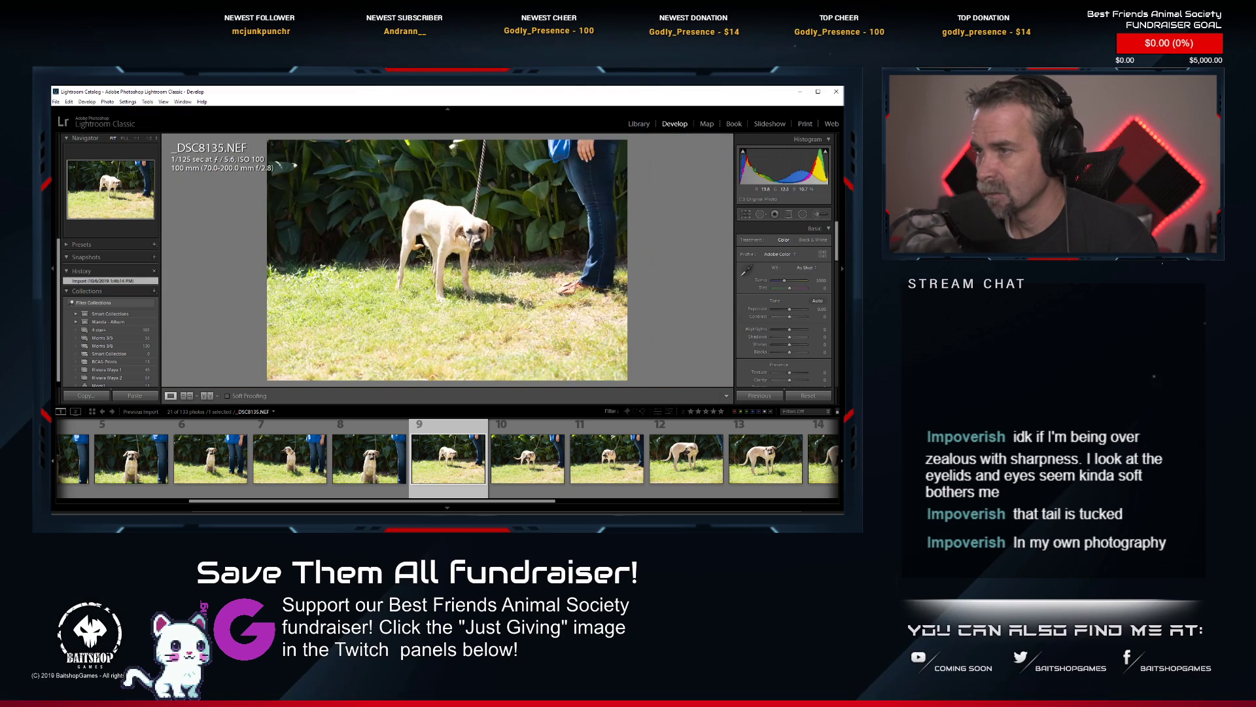
pyautogui.click(520, 258)
pyautogui.hotkey('ctrl', '=')
pyautogui.moveTo(588, 244); pyautogui.dragTo(407, 283)
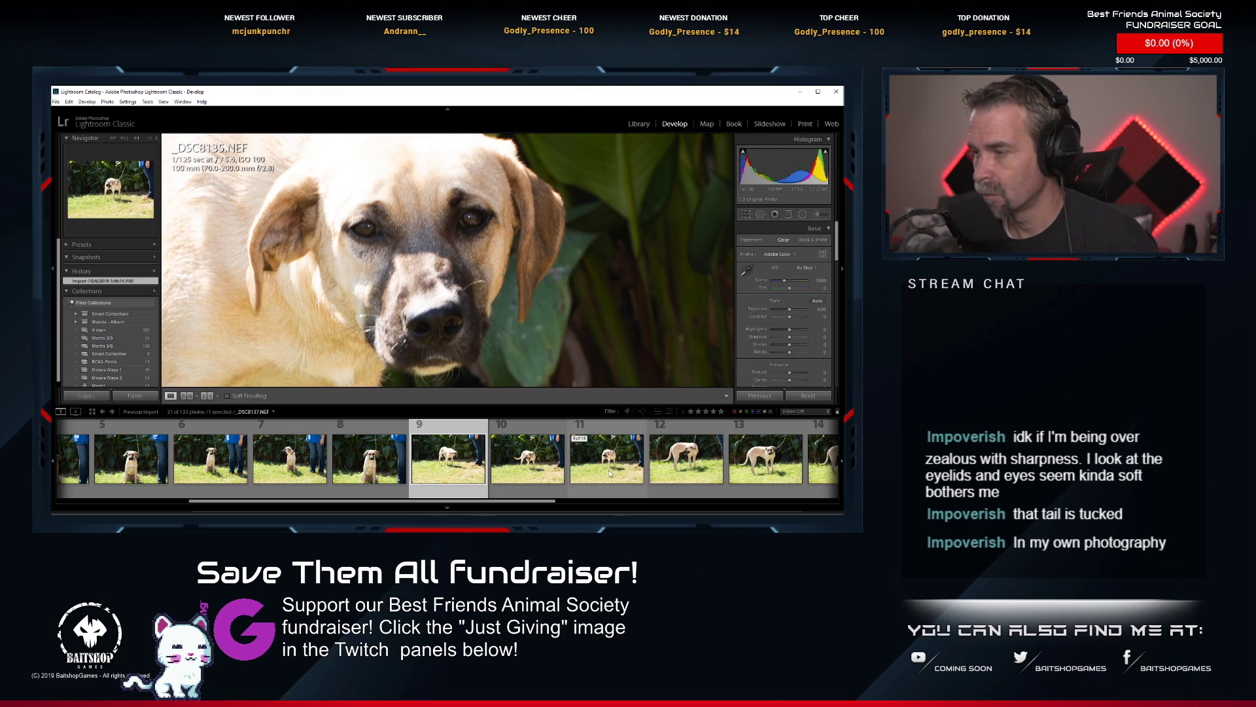
# Compare the tan dog's face and expression in the sitting shots _DSC8129.NEF, _DSC8128.NEF, _DSC8130.NEF and _DSC8132.NEF at close zoom.
pyautogui.scroll(2, 498, 456)
pyautogui.click(269, 458)
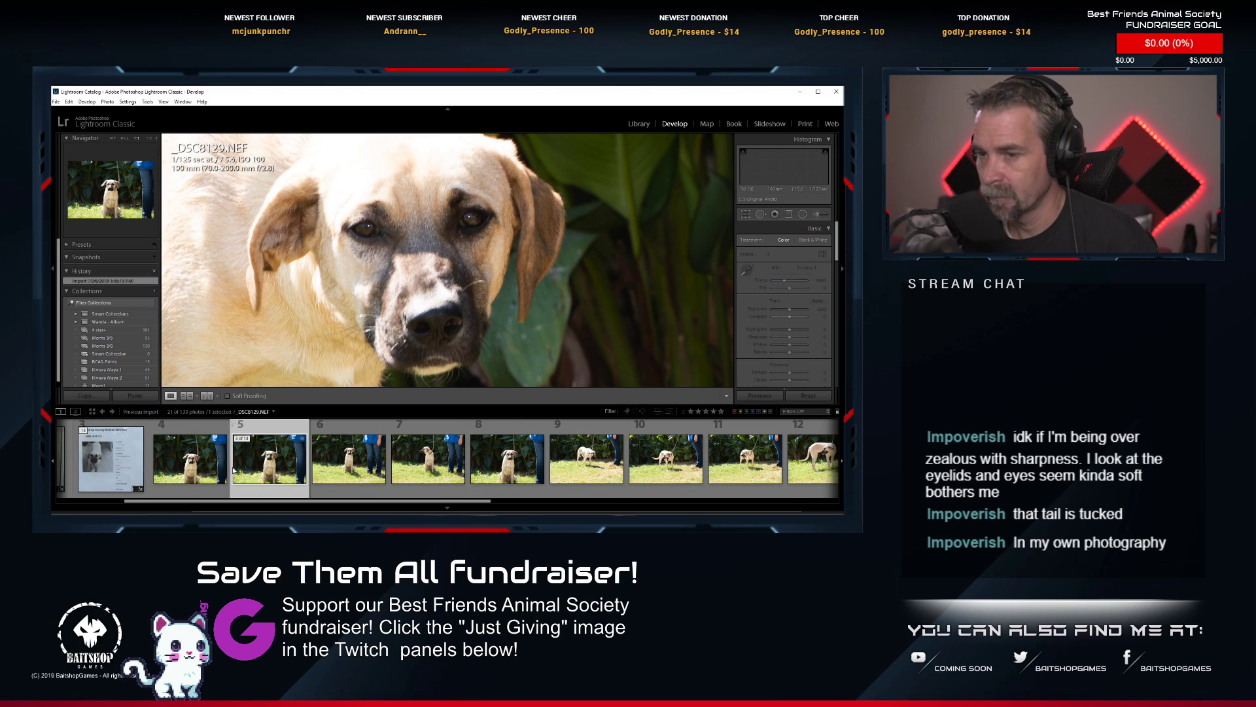
pyautogui.moveTo(280, 318); pyautogui.dragTo(457, 264)
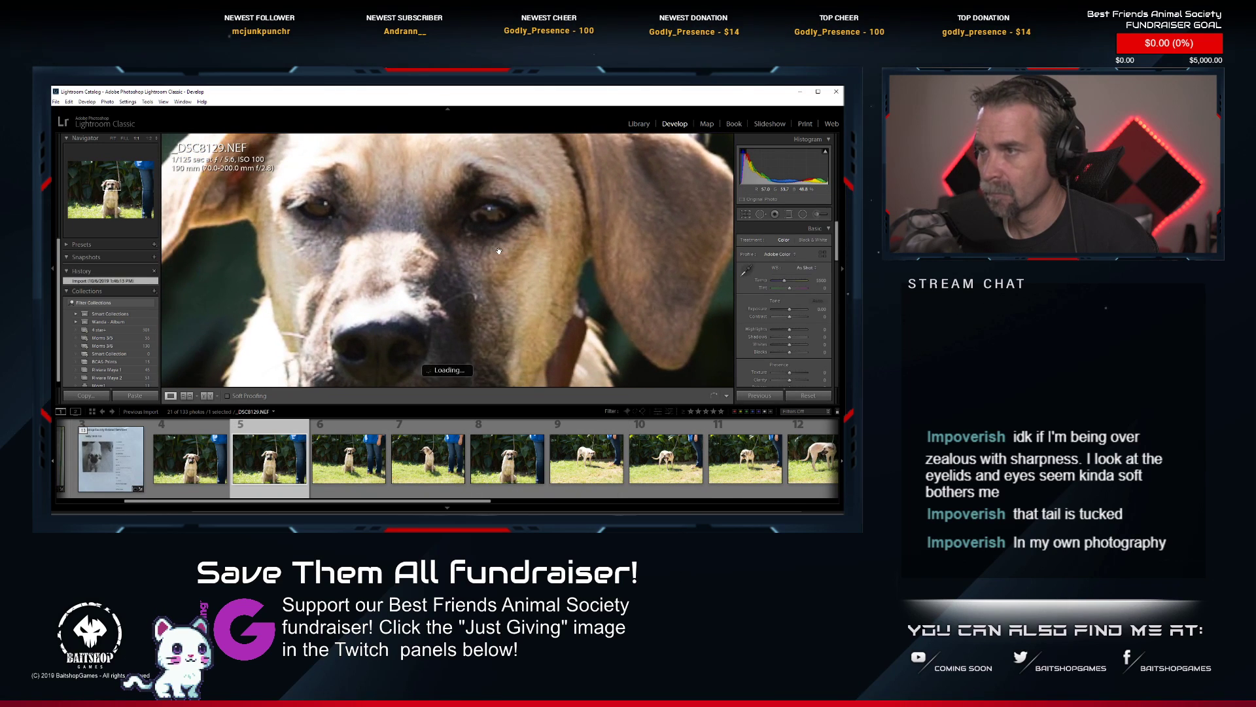
pyautogui.click(456, 265)
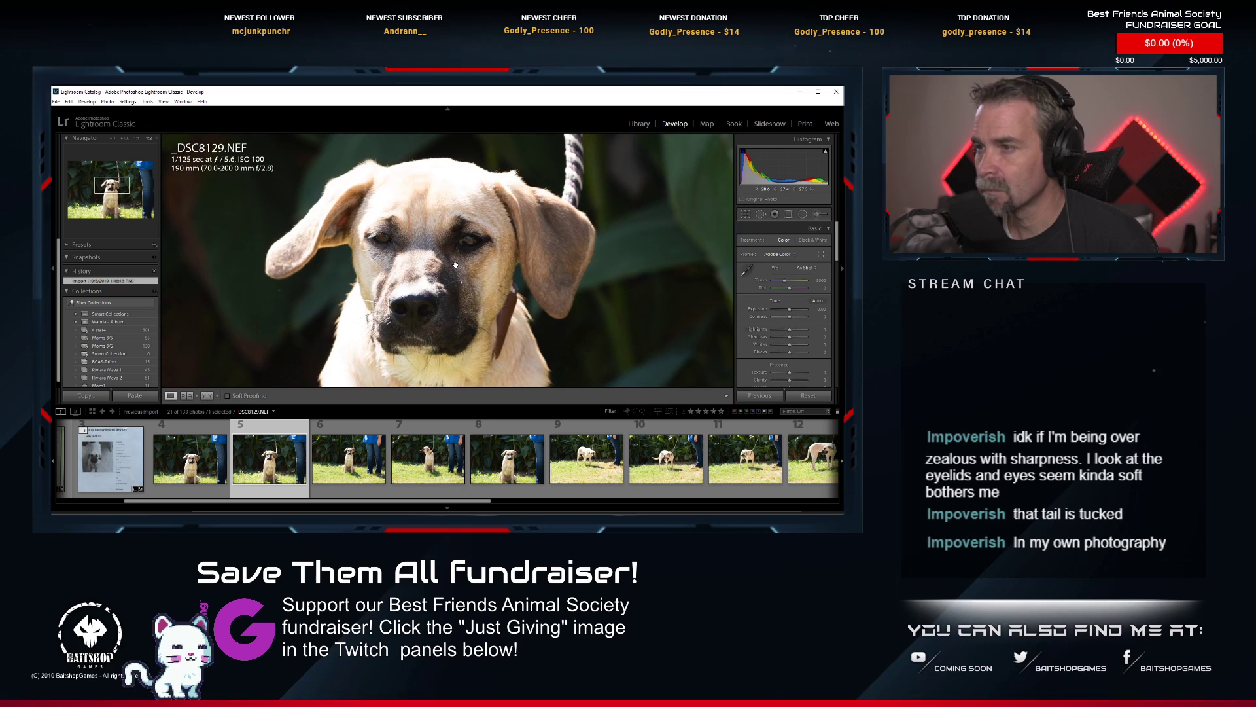
pyautogui.click(189, 458)
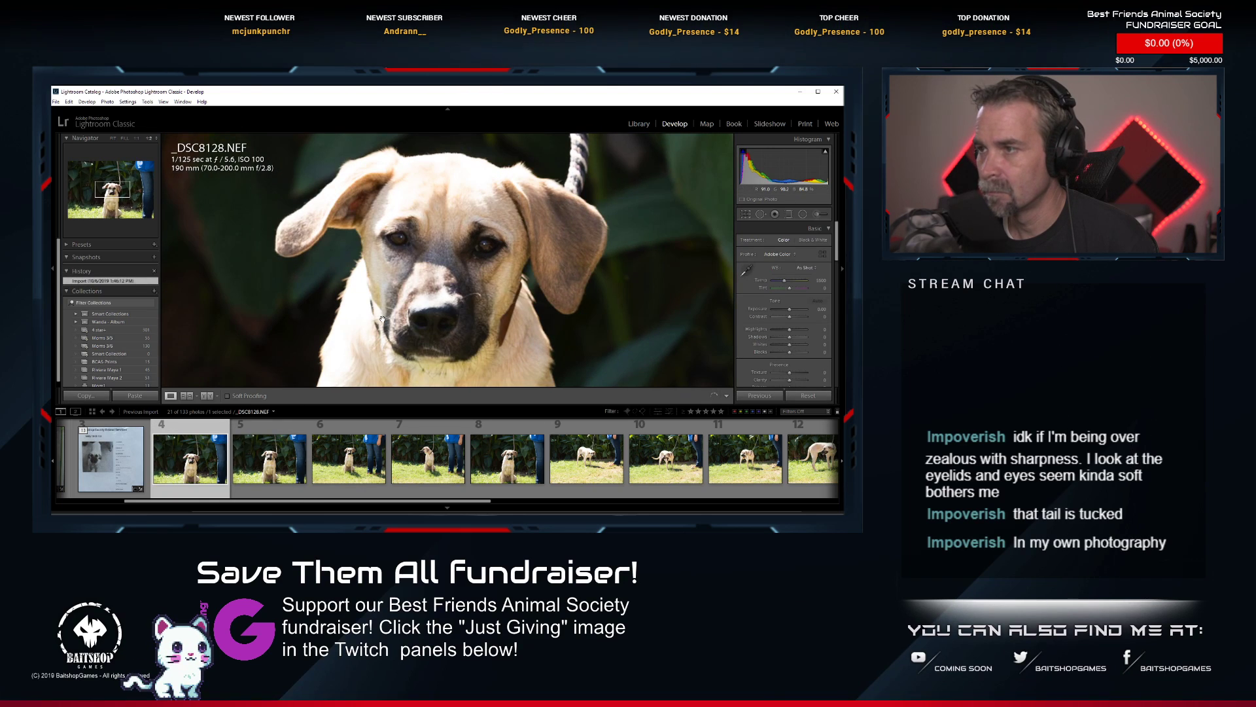
pyautogui.click(354, 469)
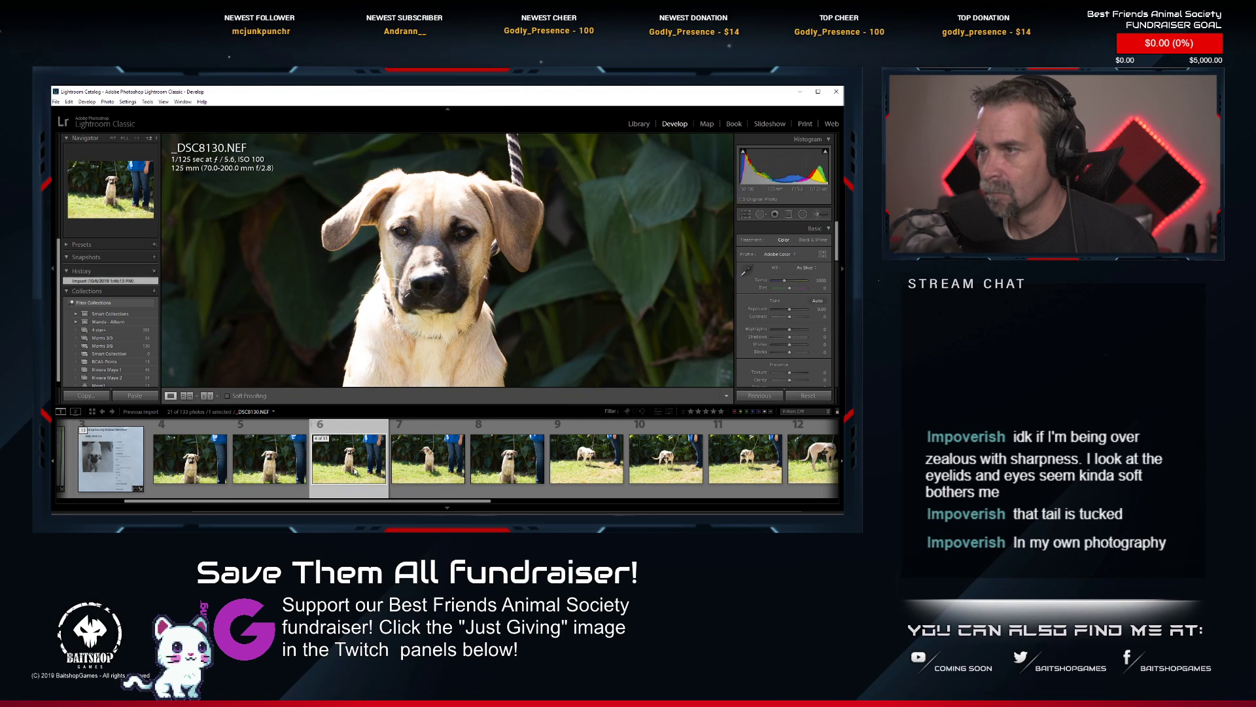
pyautogui.click(488, 478)
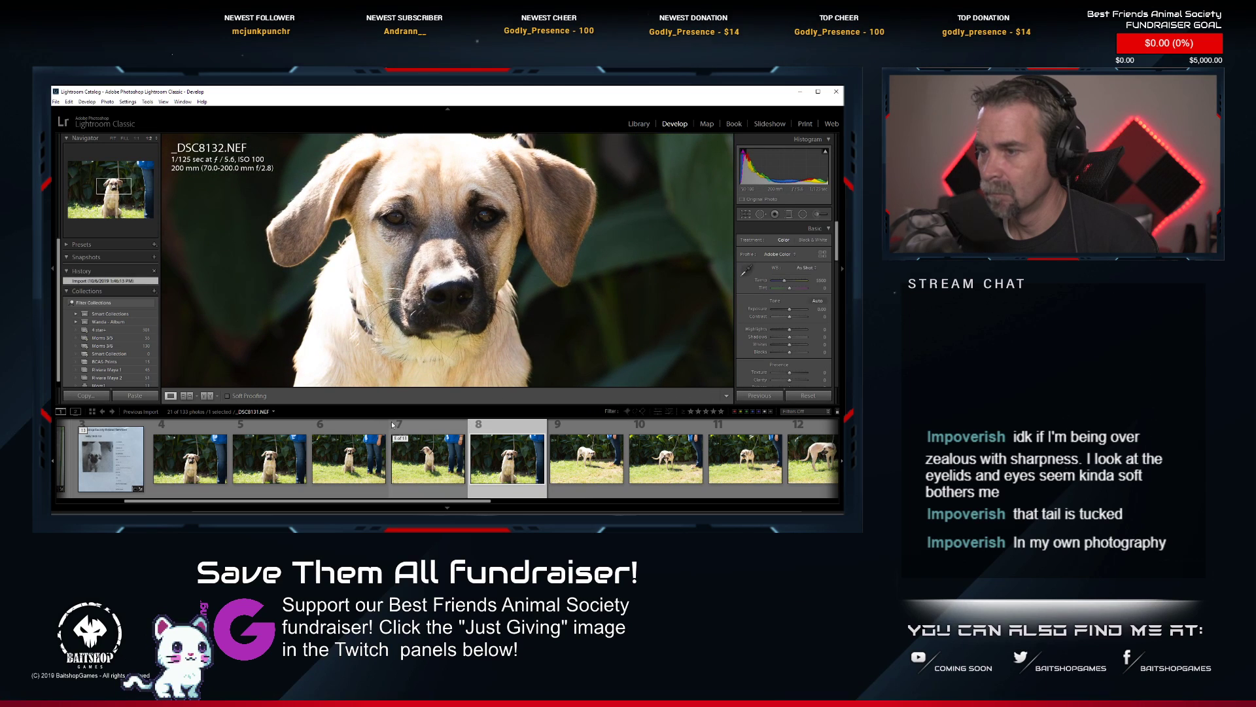
pyautogui.click(268, 472)
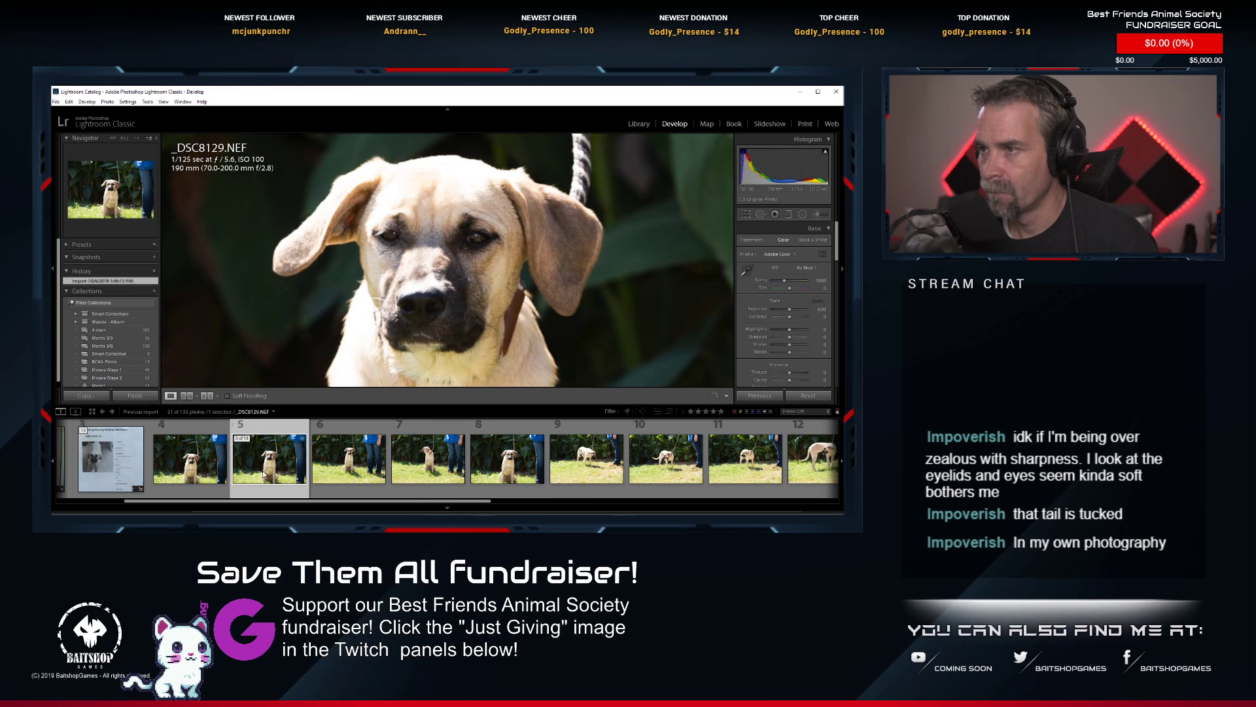
# Paste the copied develop settings onto the sitting shot _DSC8130.NEF.
pyautogui.click(347, 473)
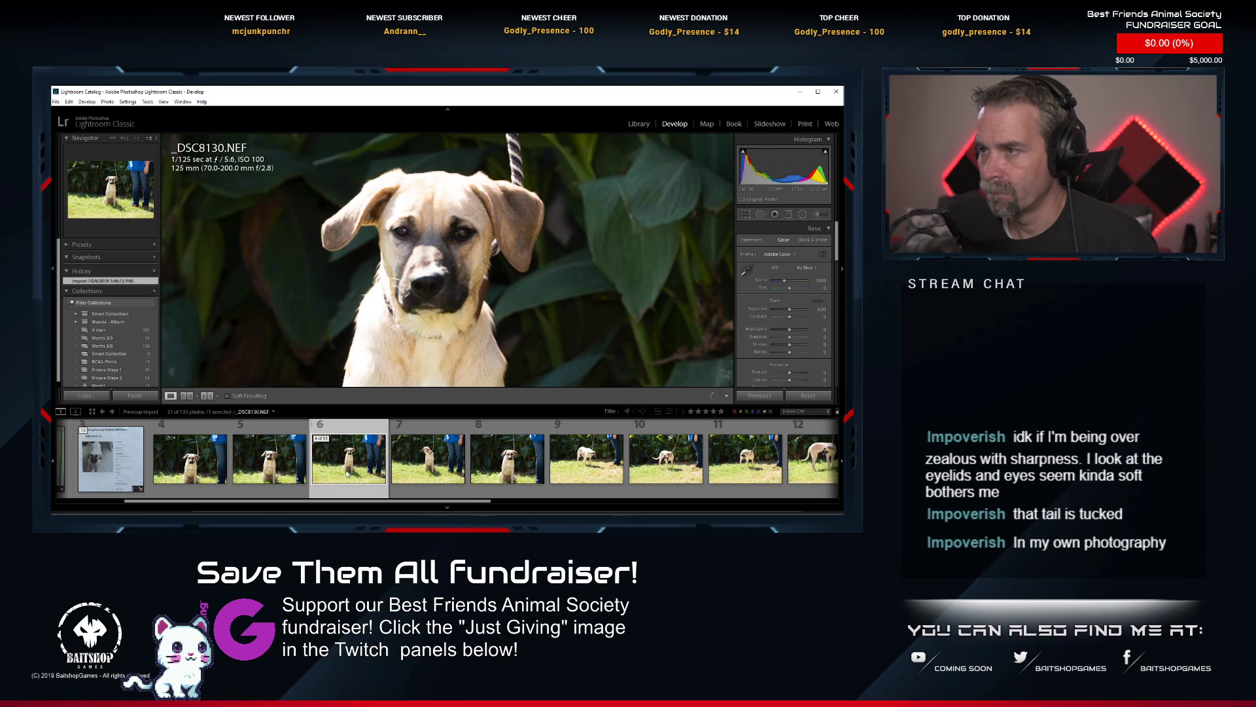
pyautogui.rightClick(341, 473)
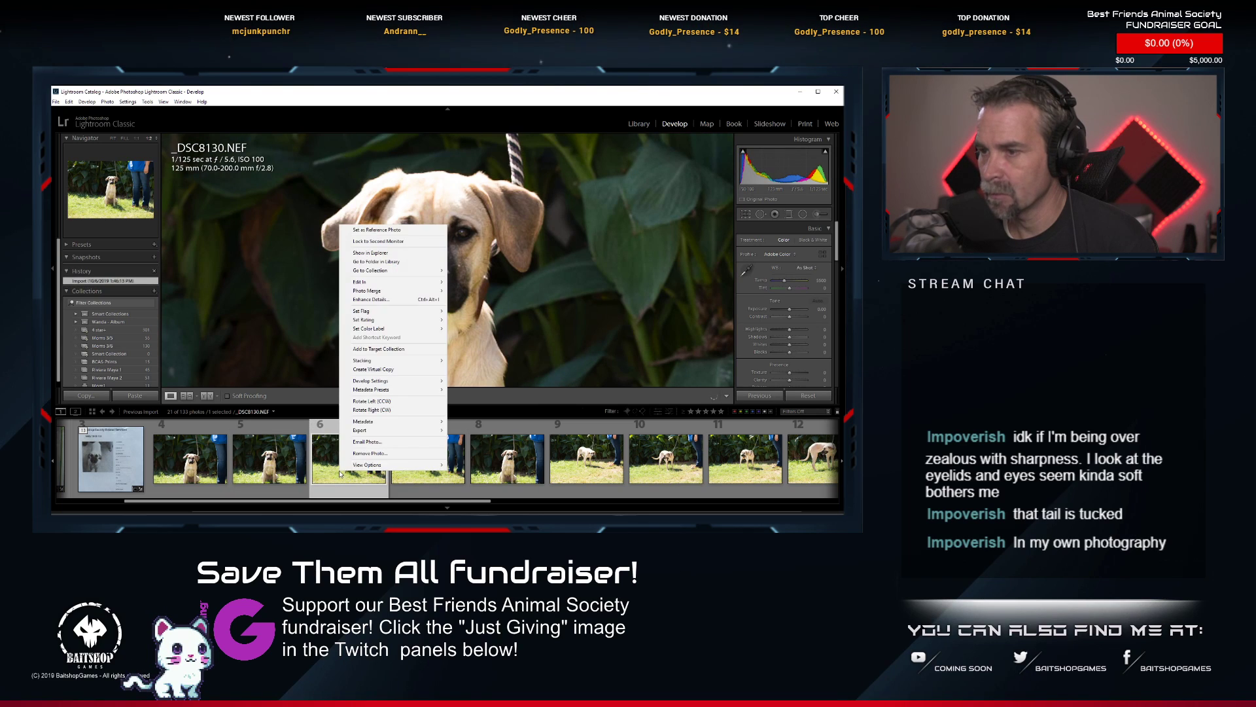
pyautogui.moveTo(392, 381)
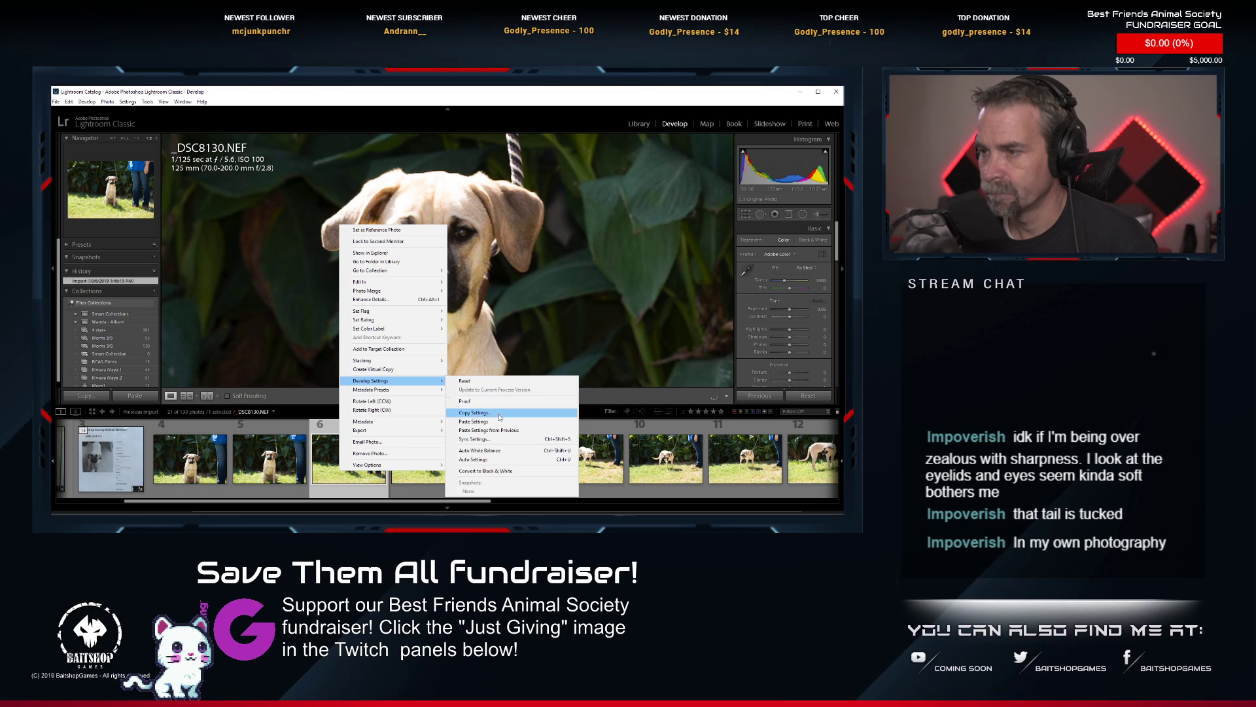
pyautogui.click(487, 417)
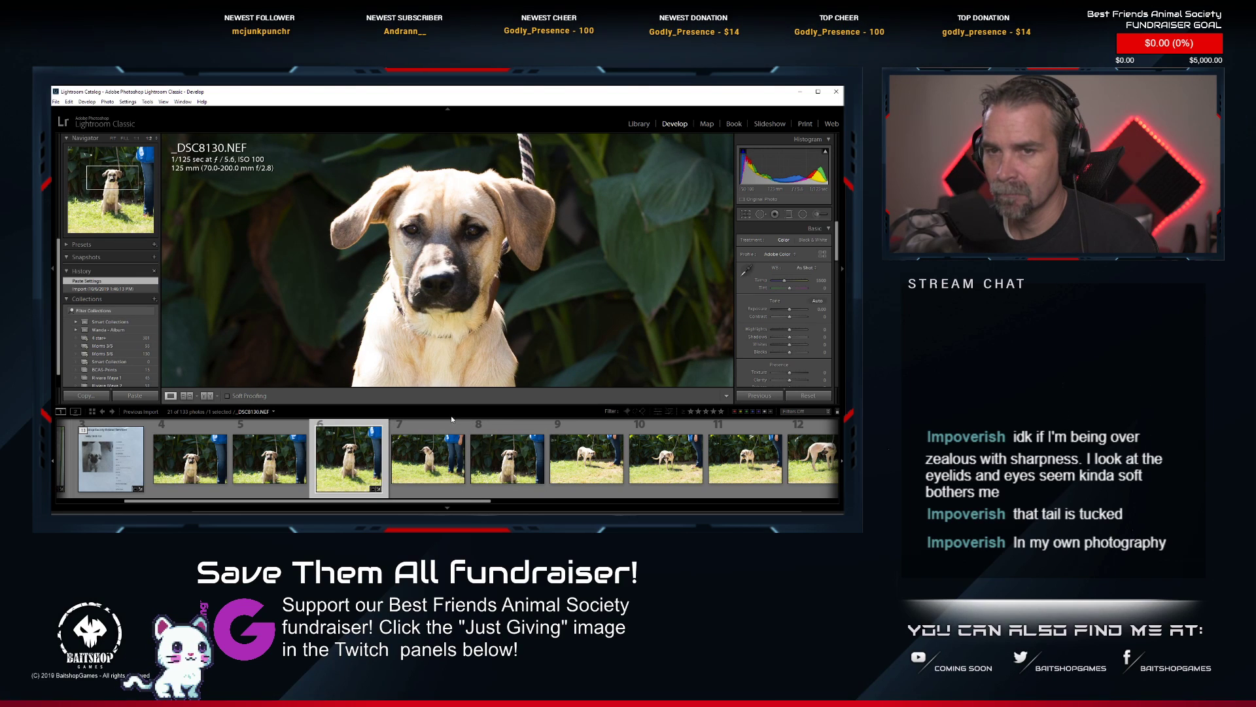
# Inspect the sharpness of the dog's eyes, muzzle and forehead in _DSC8130.NEF at high magnification.
pyautogui.click(448, 212)
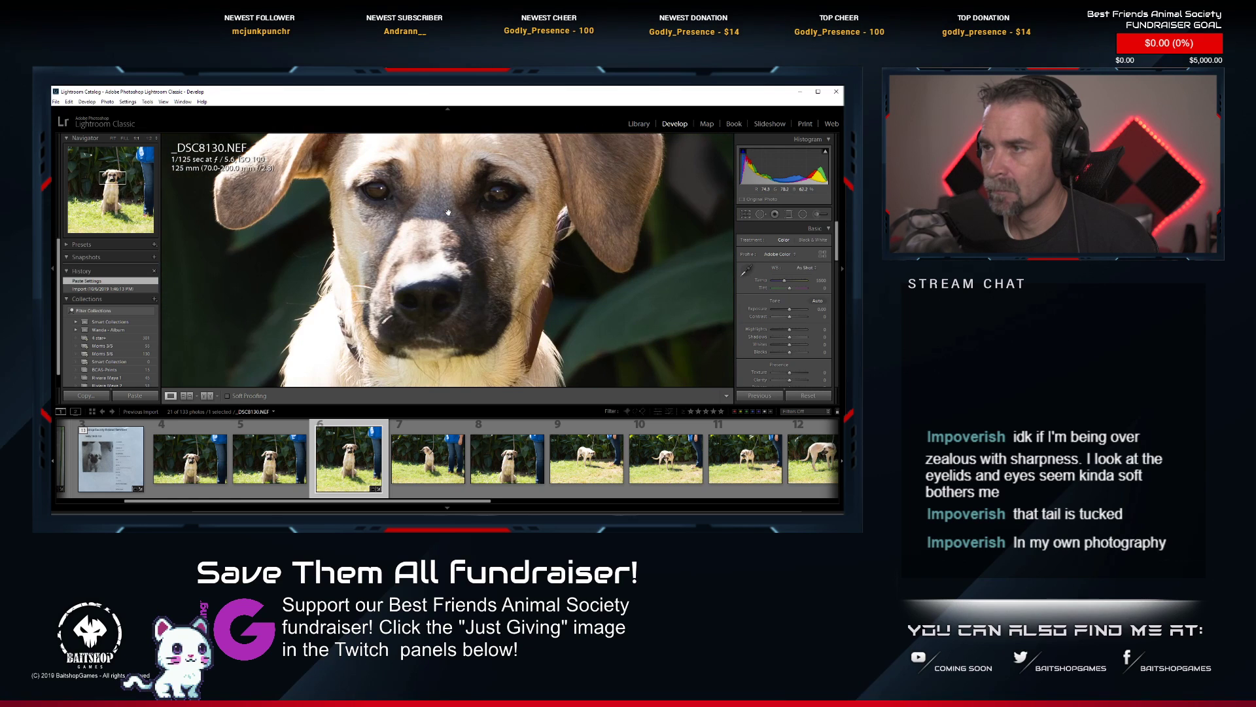
pyautogui.moveTo(448, 213); pyautogui.dragTo(431, 261)
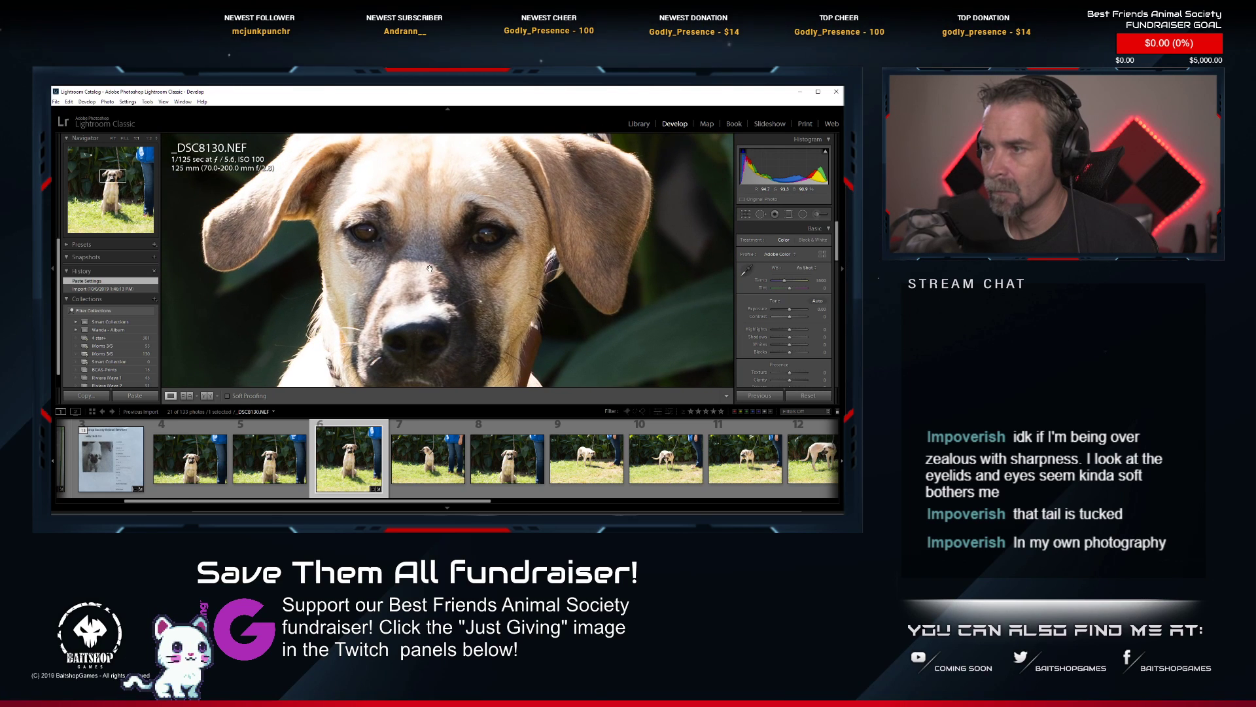
pyautogui.hotkey('ctrl', '=')
pyautogui.moveTo(398, 224); pyautogui.dragTo(395, 291)
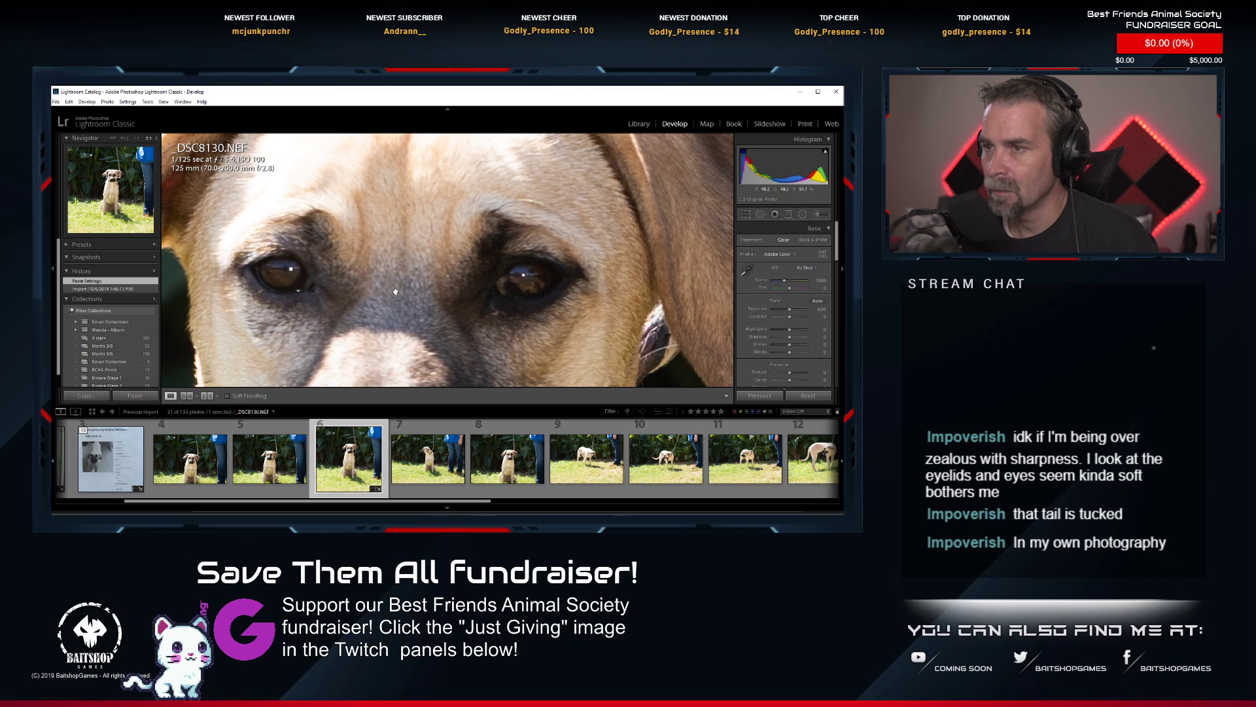
pyautogui.click(395, 291)
pyautogui.click(457, 212)
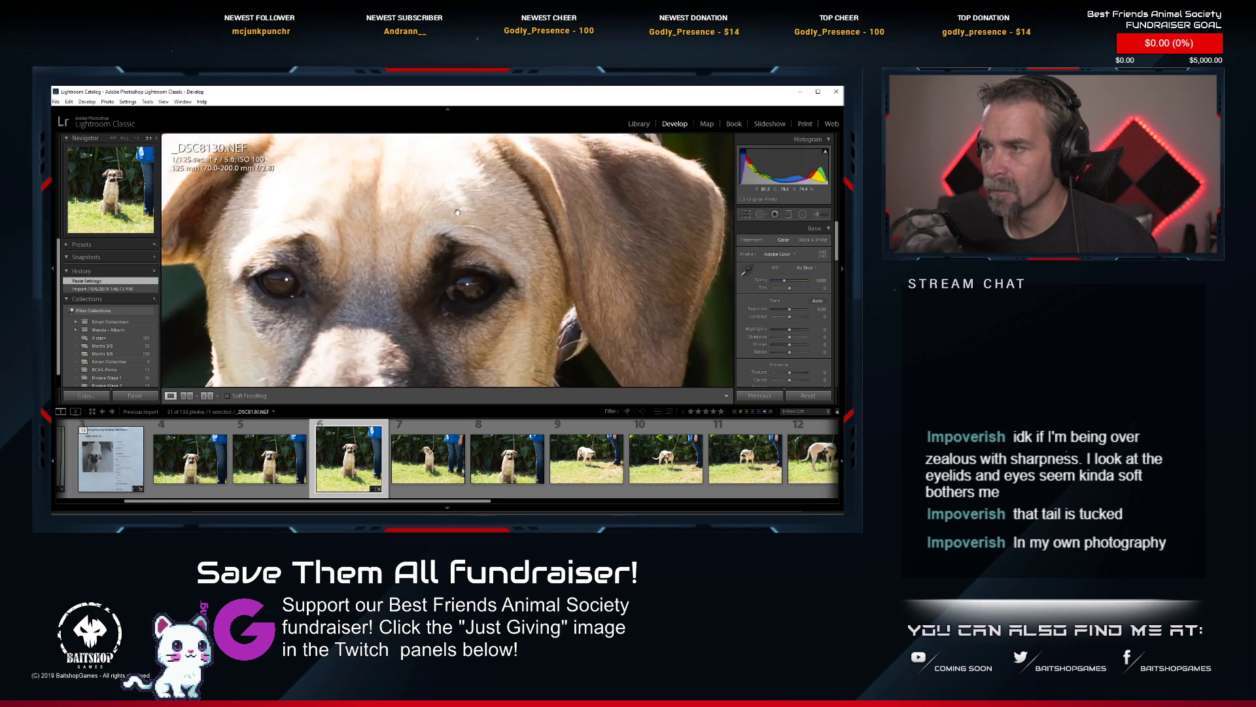
pyautogui.moveTo(457, 212); pyautogui.dragTo(401, 291)
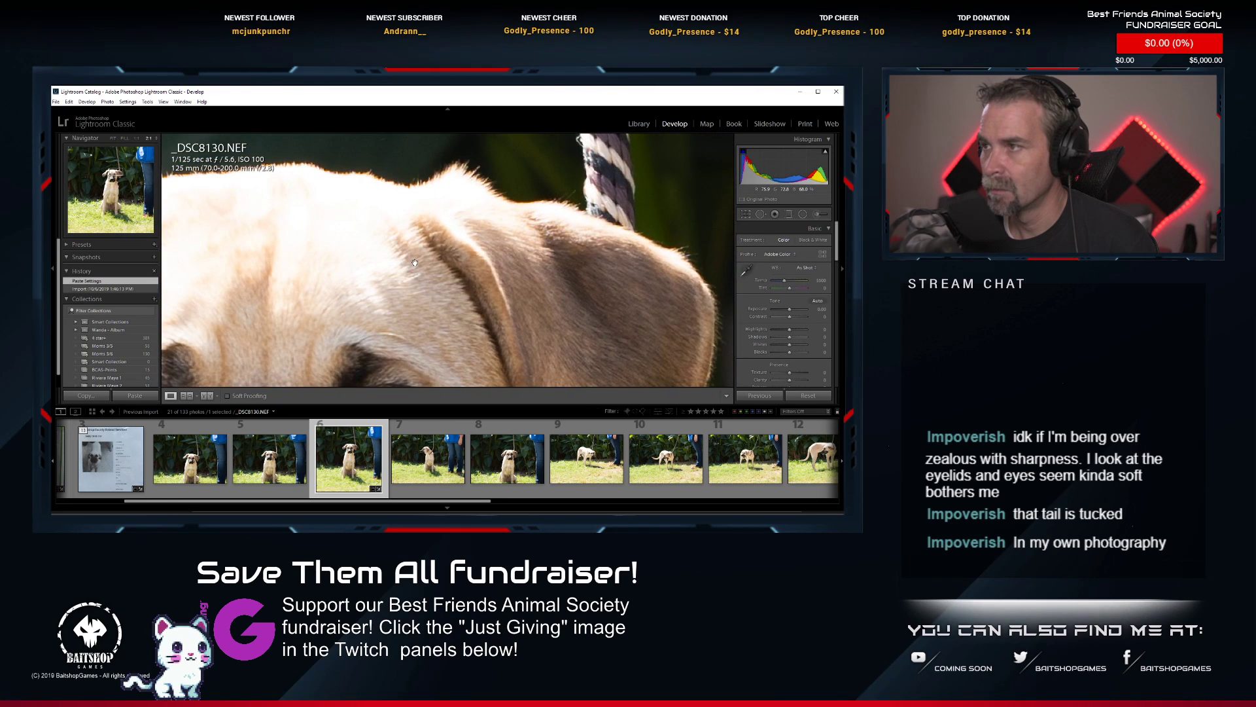
pyautogui.moveTo(527, 138); pyautogui.dragTo(620, 148)
pyautogui.moveTo(422, 376); pyautogui.dragTo(473, 183)
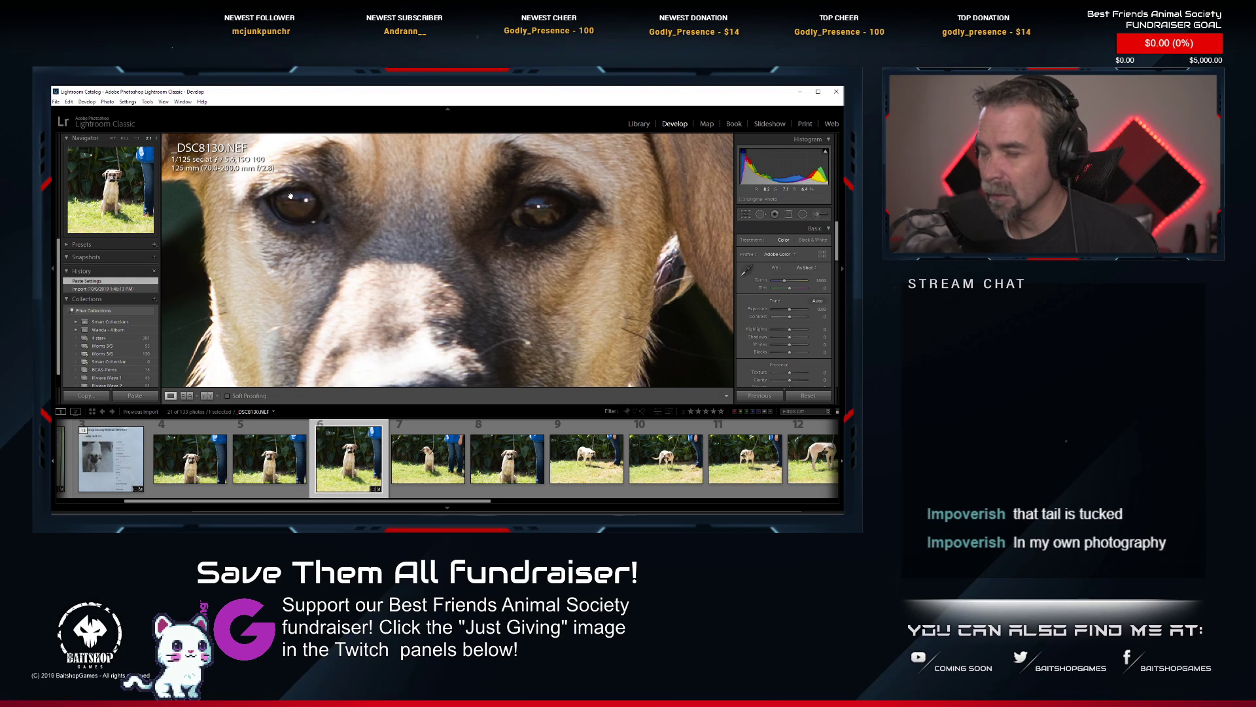
pyautogui.moveTo(319, 268); pyautogui.dragTo(409, 231)
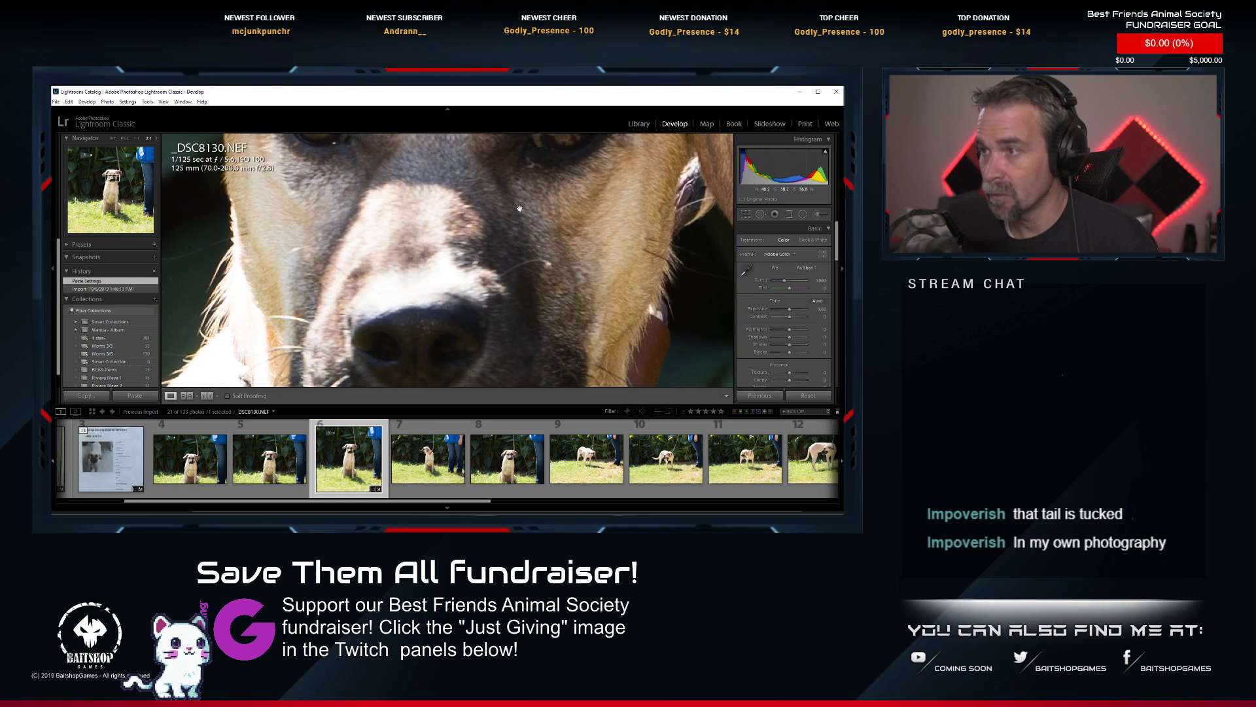
pyautogui.moveTo(520, 208); pyautogui.dragTo(465, 324)
pyautogui.moveTo(529, 169); pyautogui.dragTo(503, 289)
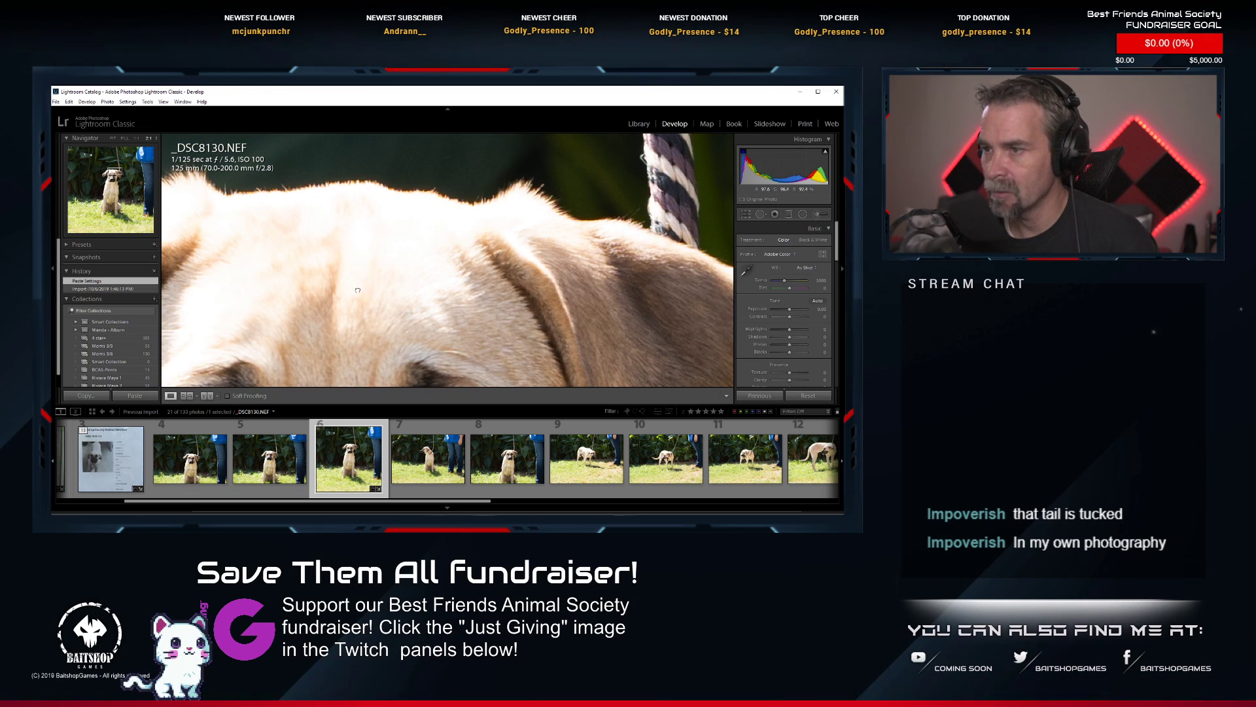
pyautogui.moveTo(357, 335); pyautogui.dragTo(428, 183)
pyautogui.moveTo(318, 378); pyautogui.dragTo(378, 313)
pyautogui.click(379, 313)
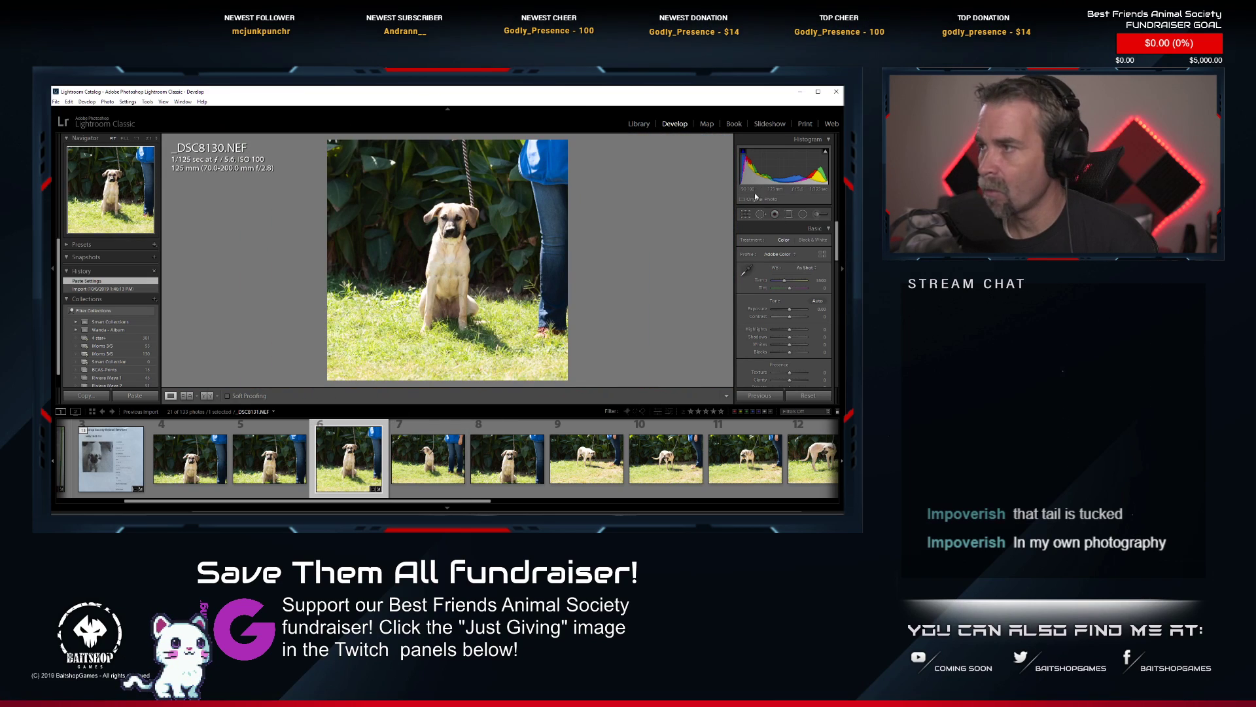
# Tighten the square crop of _DSC8130.NEF to a head-and-chest portrait of the tan dog and apply it.
pyautogui.press('r')
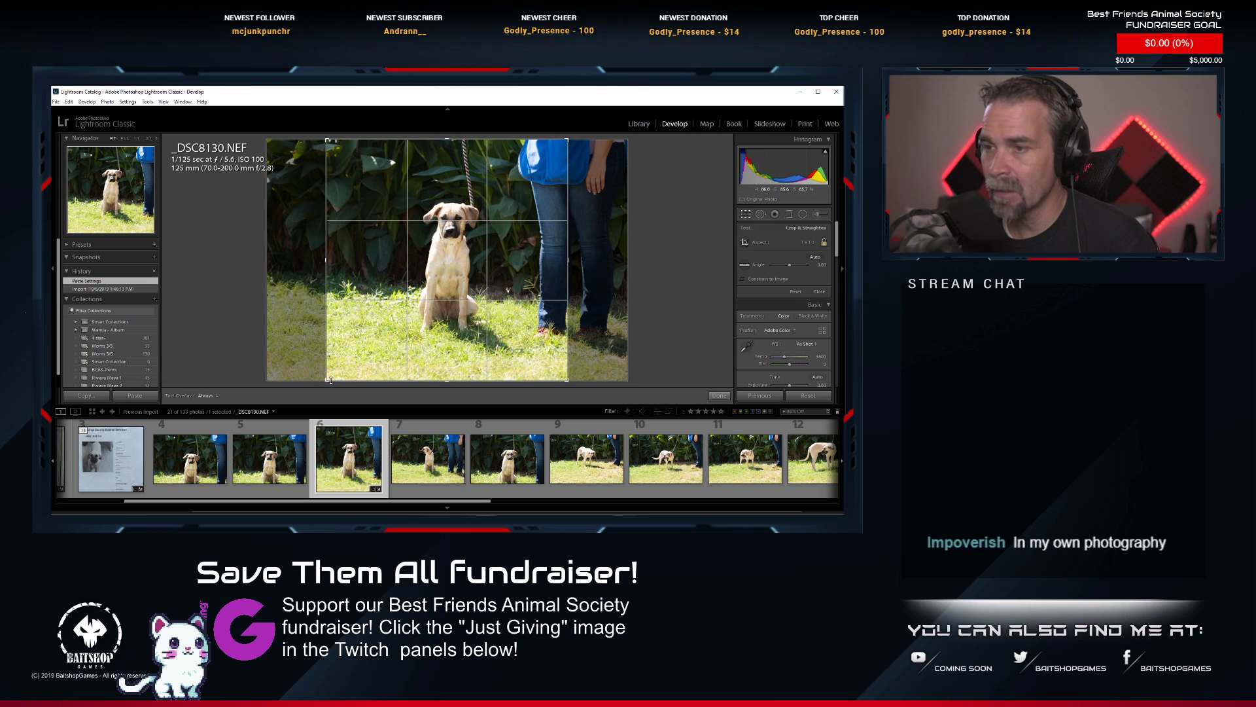
pyautogui.moveTo(329, 380); pyautogui.dragTo(366, 313)
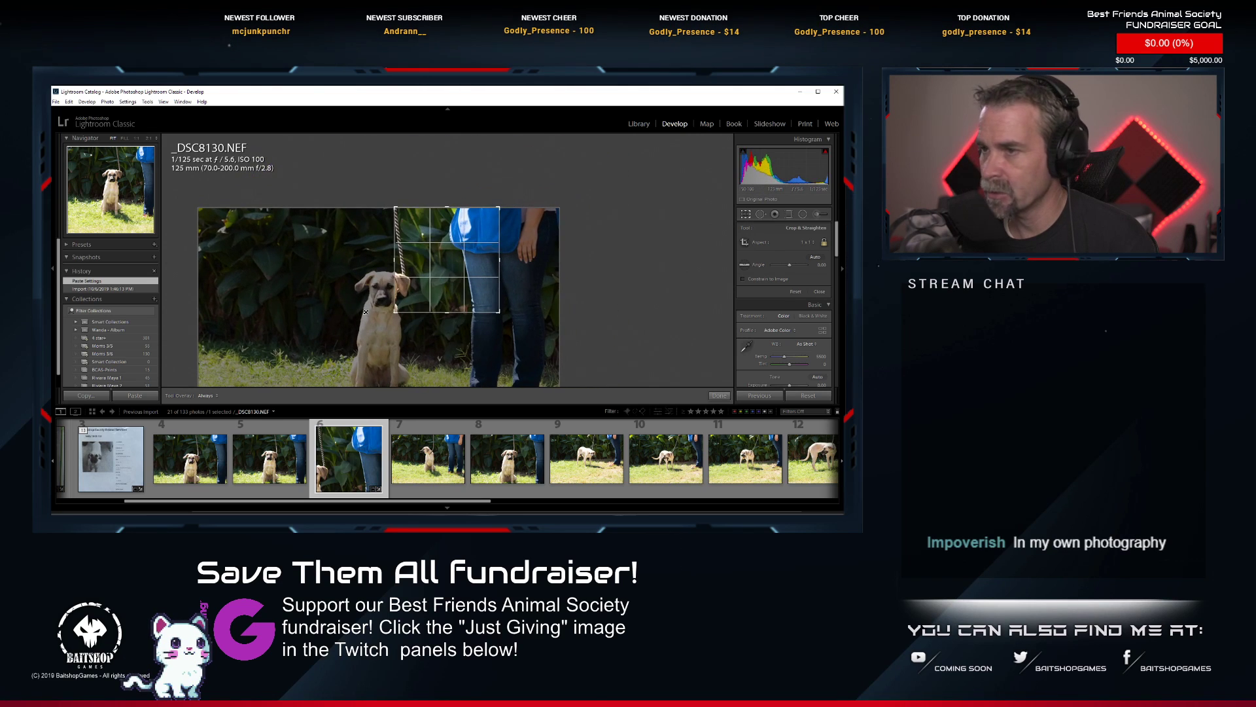
pyautogui.moveTo(454, 277); pyautogui.dragTo(498, 273)
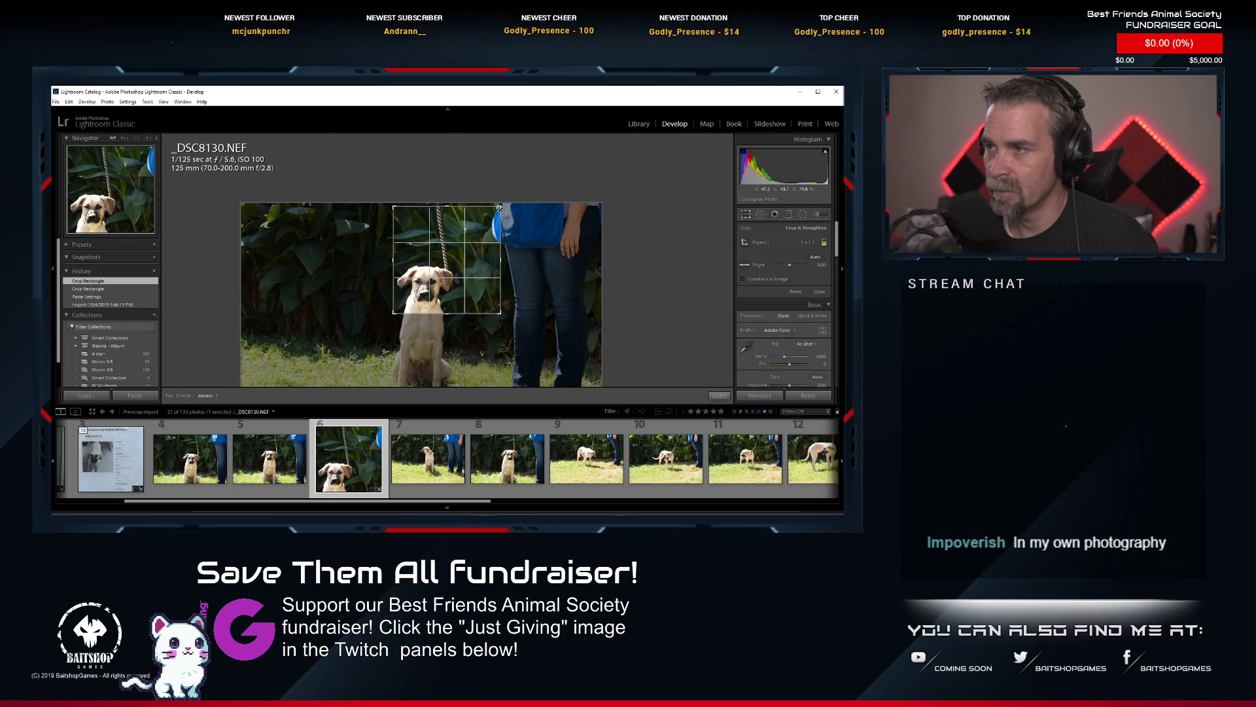
pyautogui.moveTo(500, 208); pyautogui.dragTo(443, 260)
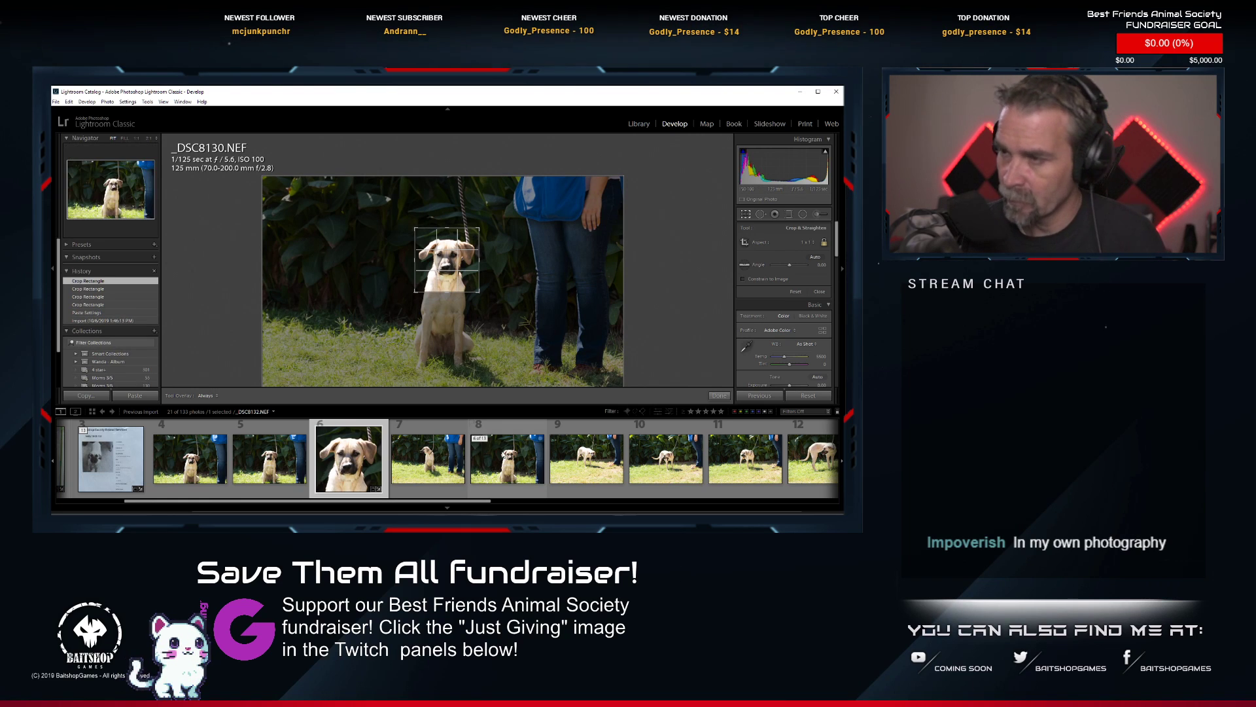
pyautogui.press('Return')
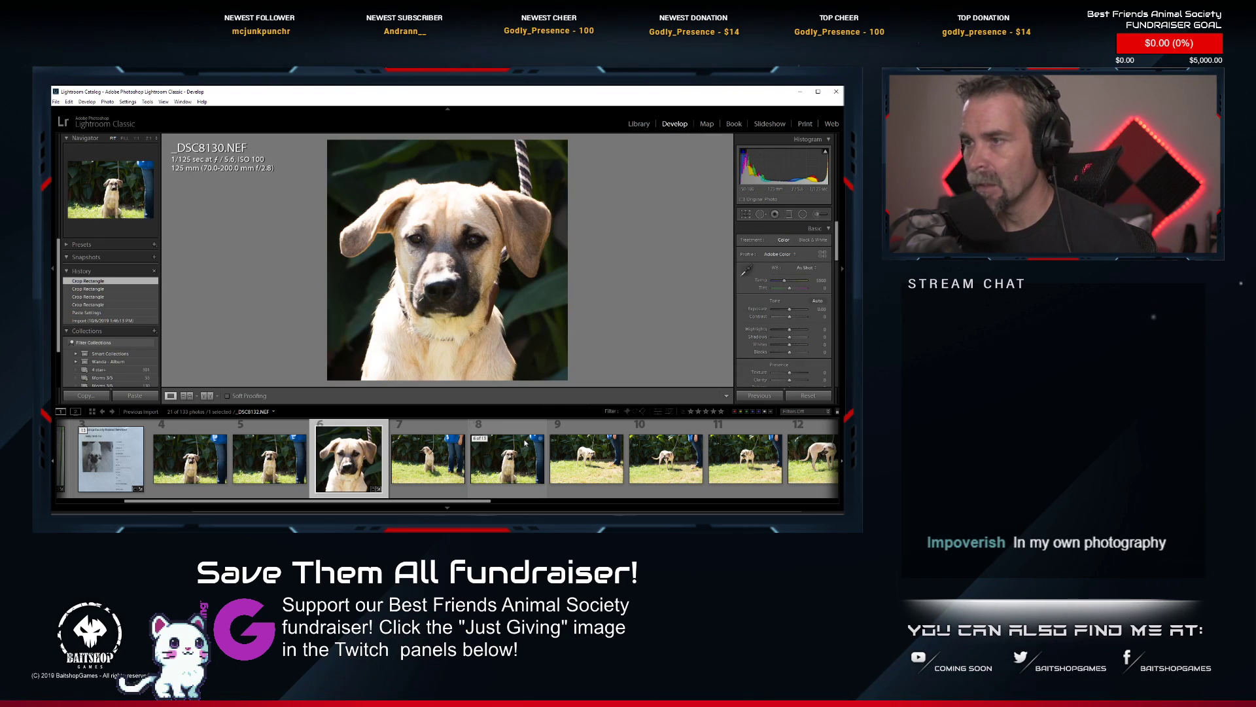
# Rotate _DSC8130.NEF slightly counterclockwise within the crop, reposition the dog in the square frame, and apply the crop.
pyautogui.click(750, 218)
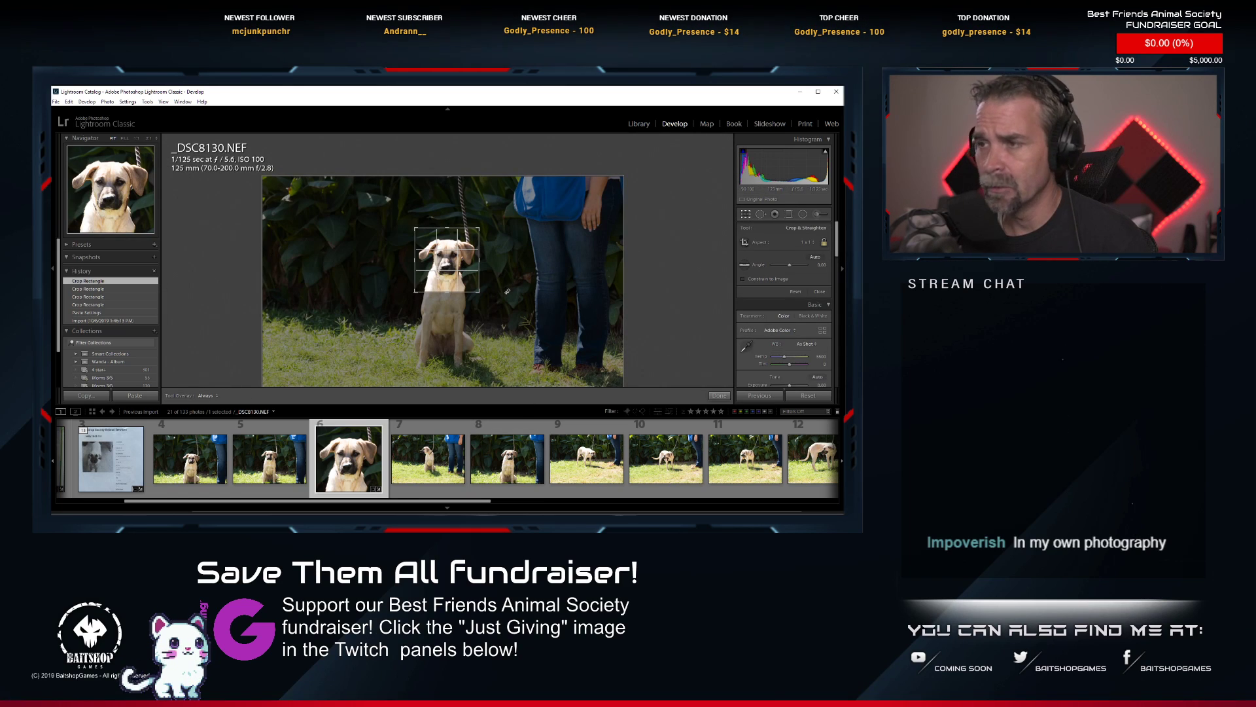
pyautogui.moveTo(507, 291); pyautogui.dragTo(506, 292)
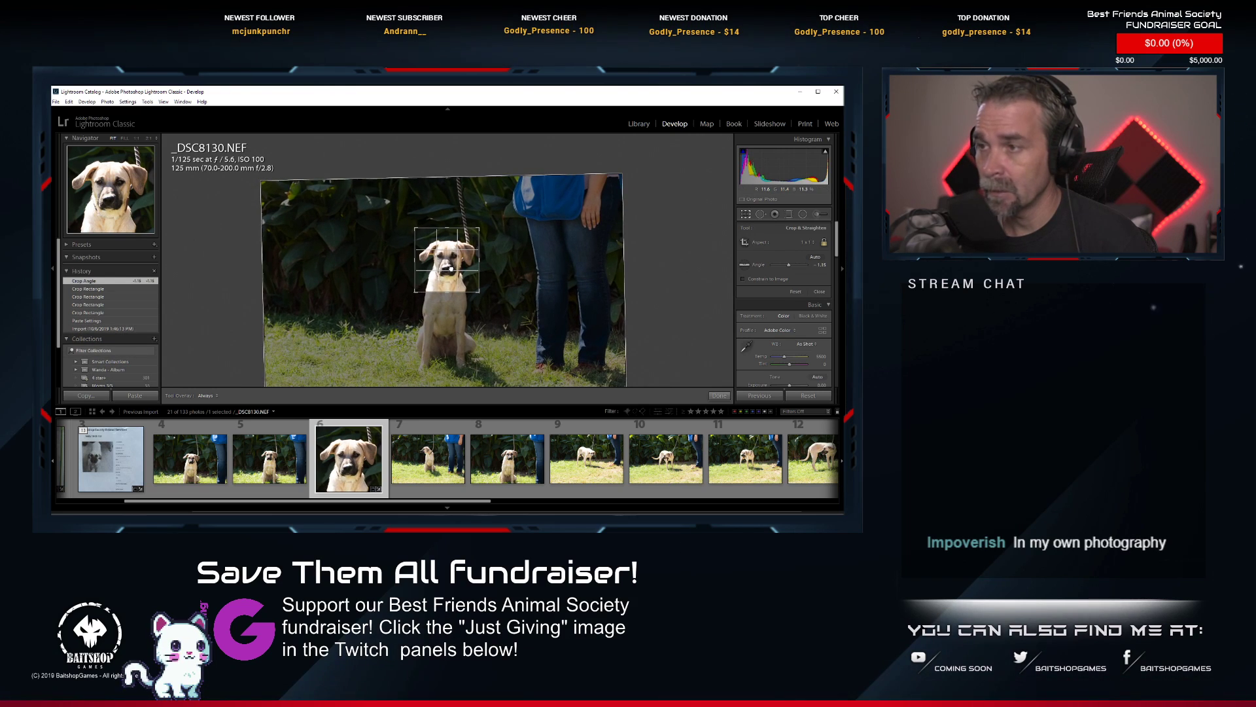
pyautogui.moveTo(450, 268); pyautogui.dragTo(462, 244)
pyautogui.press('Return')
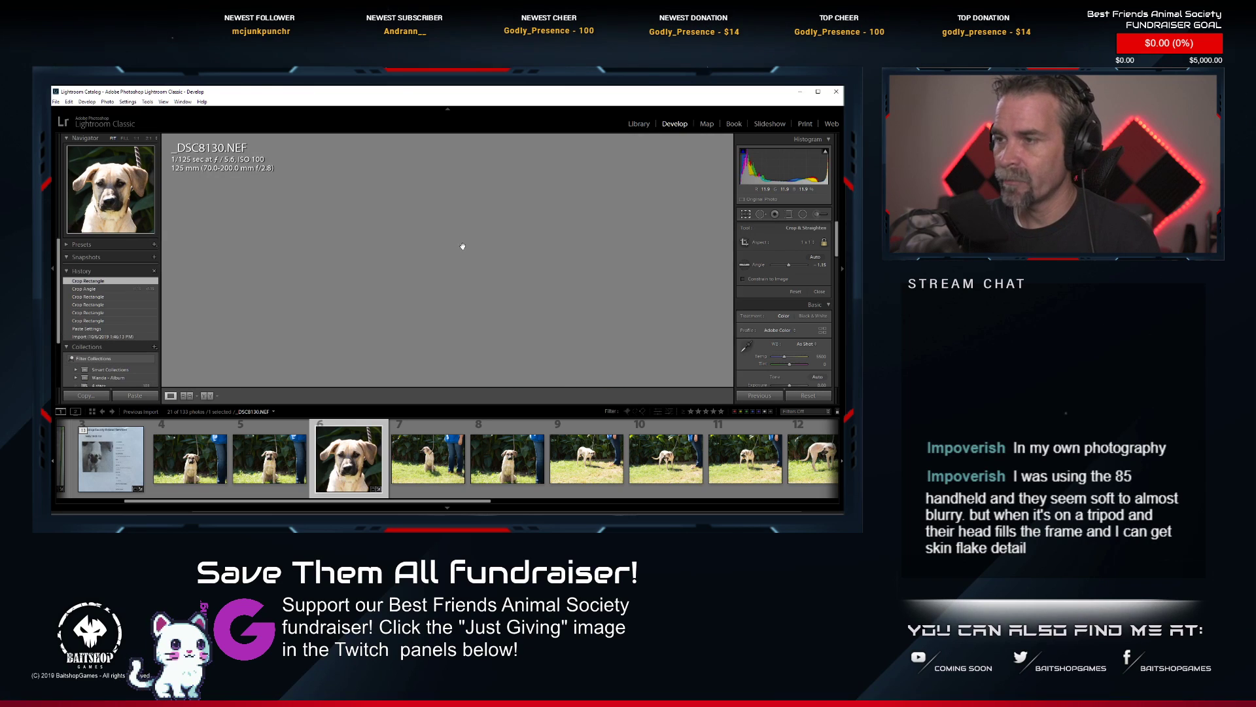
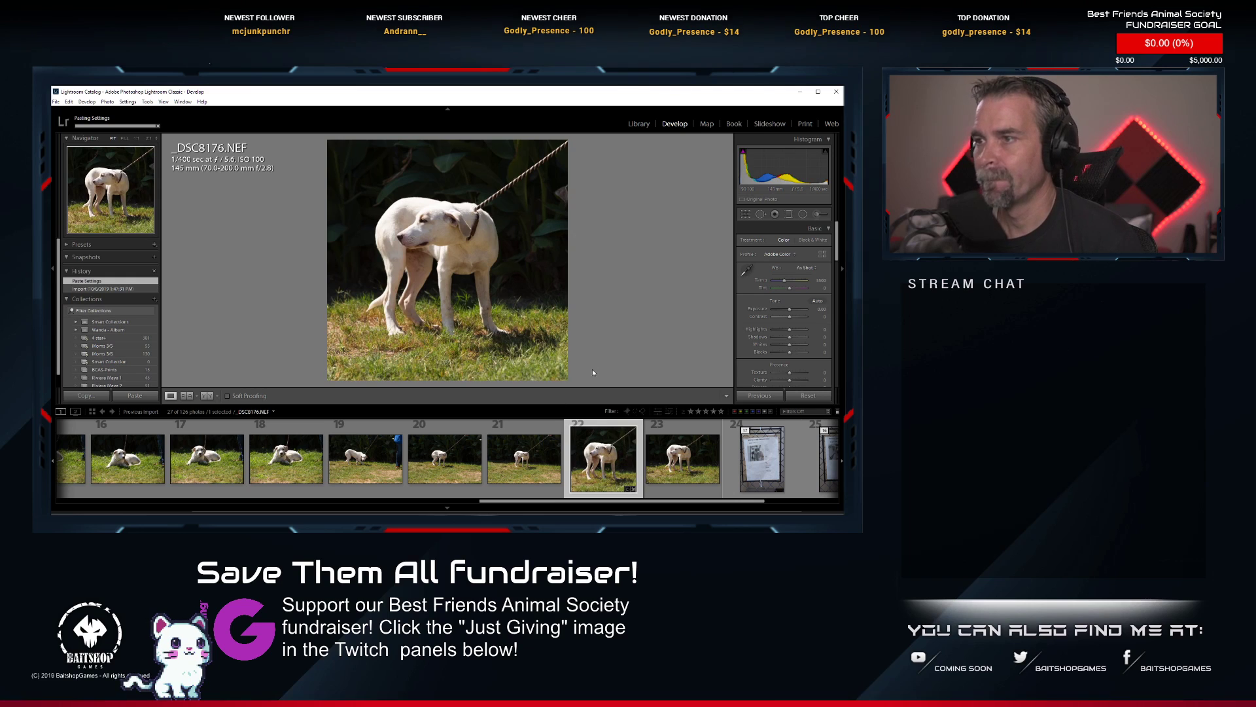
# Tighten the square crop of _DSC8176.NEF around the standing white dog, rotate the frame slightly, and apply the crop.
pyautogui.click(740, 213)
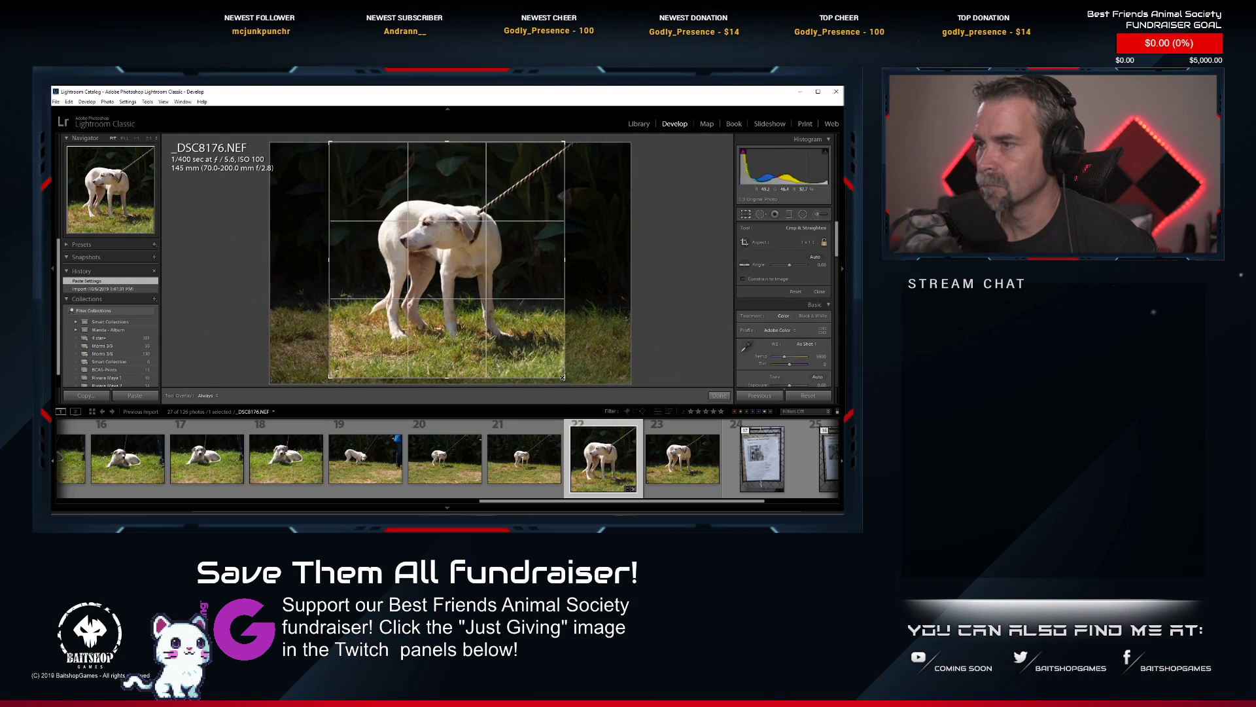
pyautogui.moveTo(562, 378); pyautogui.dragTo(556, 369)
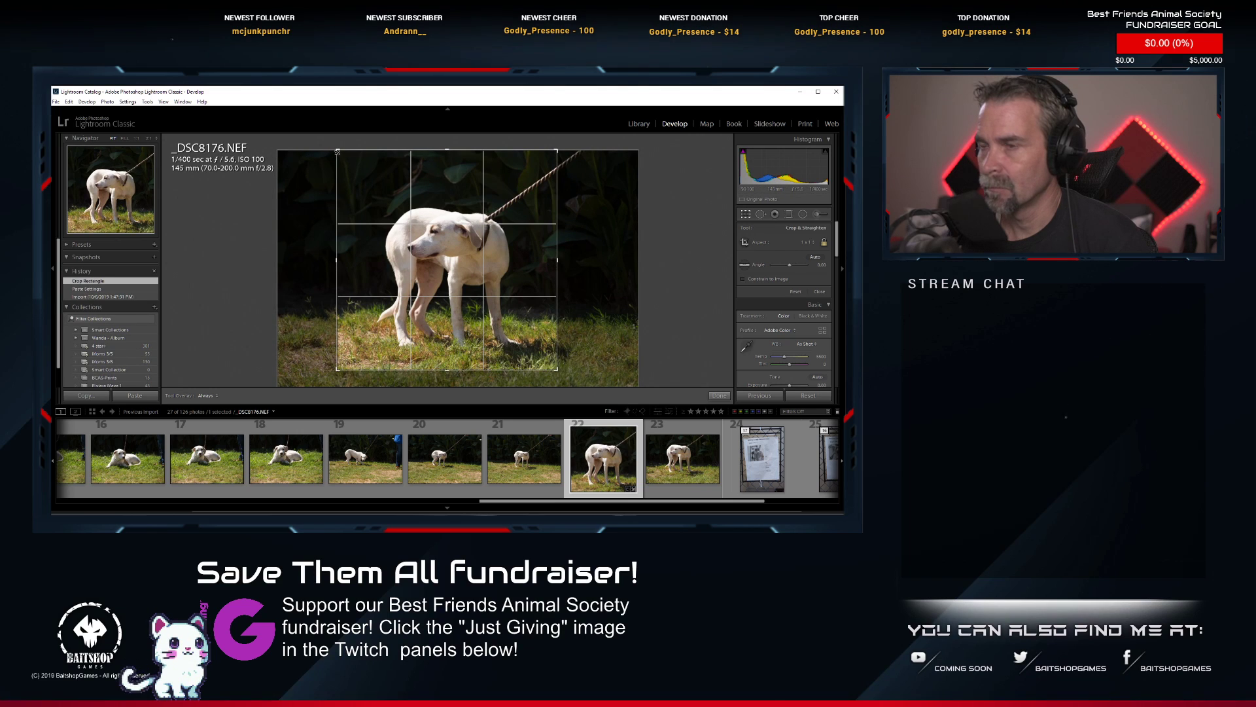
pyautogui.moveTo(333, 155); pyautogui.dragTo(363, 183)
pyautogui.moveTo(403, 223); pyautogui.dragTo(418, 224)
pyautogui.moveTo(595, 312); pyautogui.dragTo(595, 306)
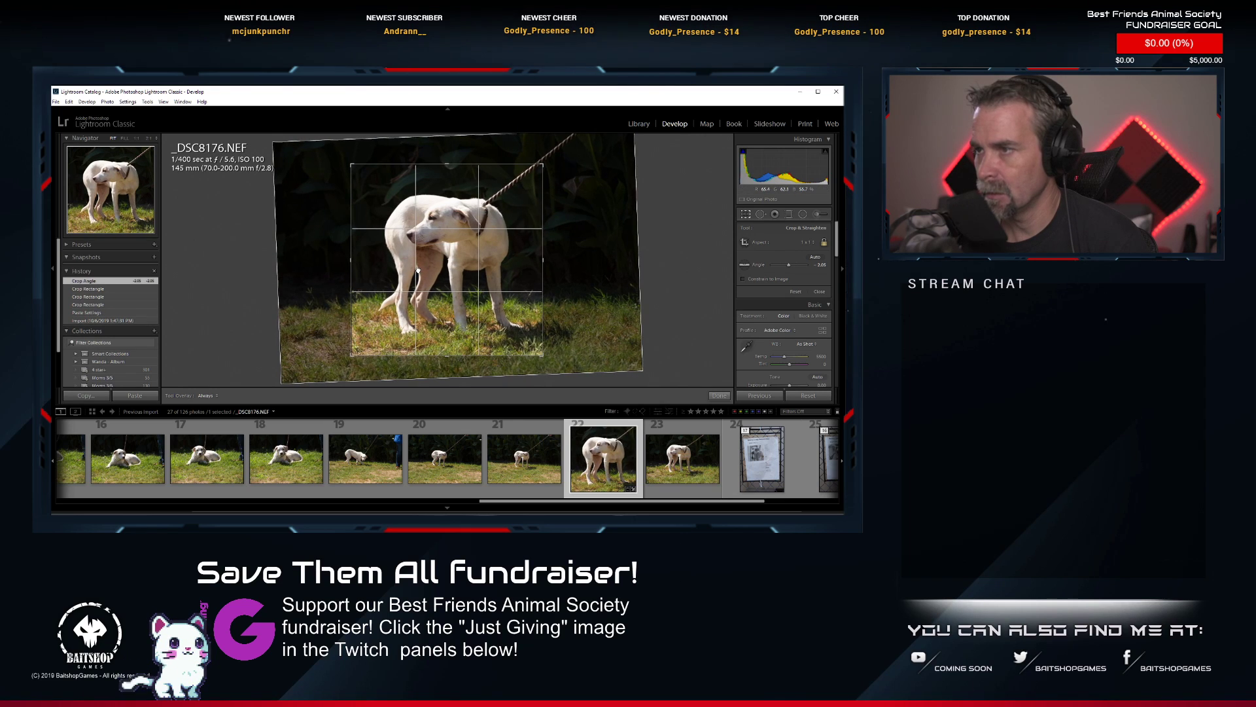
pyautogui.moveTo(418, 269); pyautogui.dragTo(419, 271)
pyautogui.press('Return')
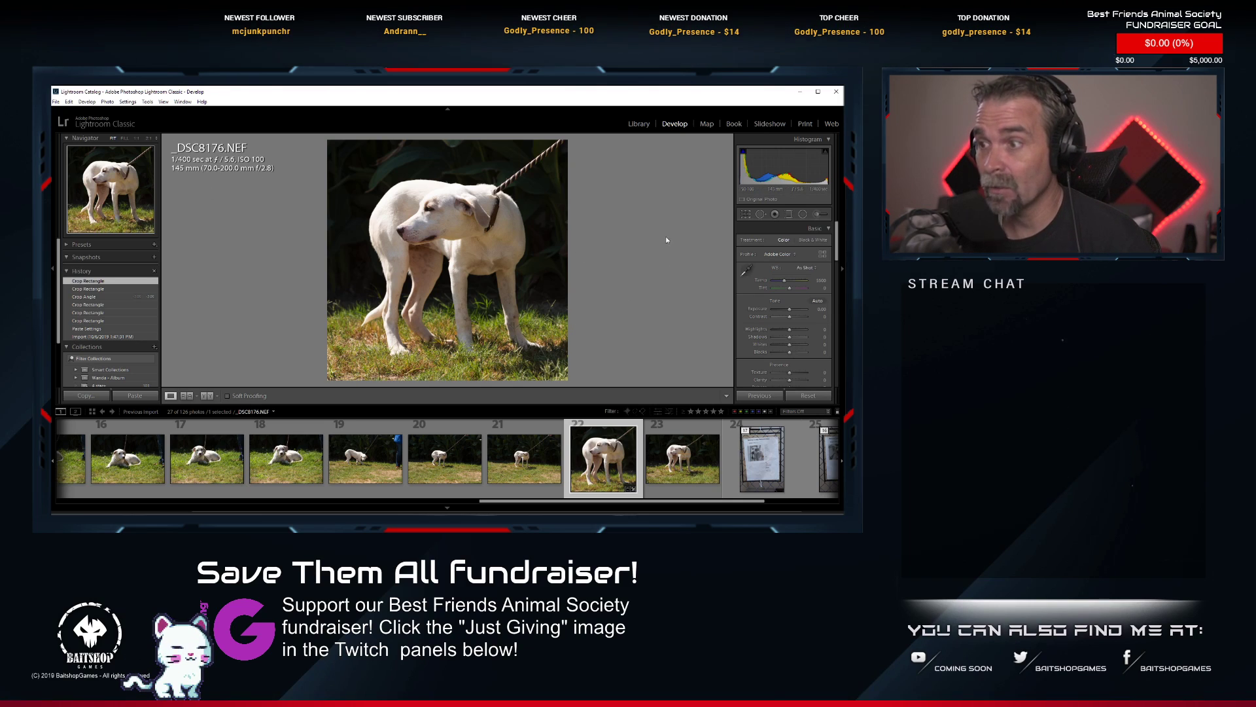
# Apply Auto tone to _DSC8176.NEF and lower its yellow saturation.
pyautogui.click(822, 304)
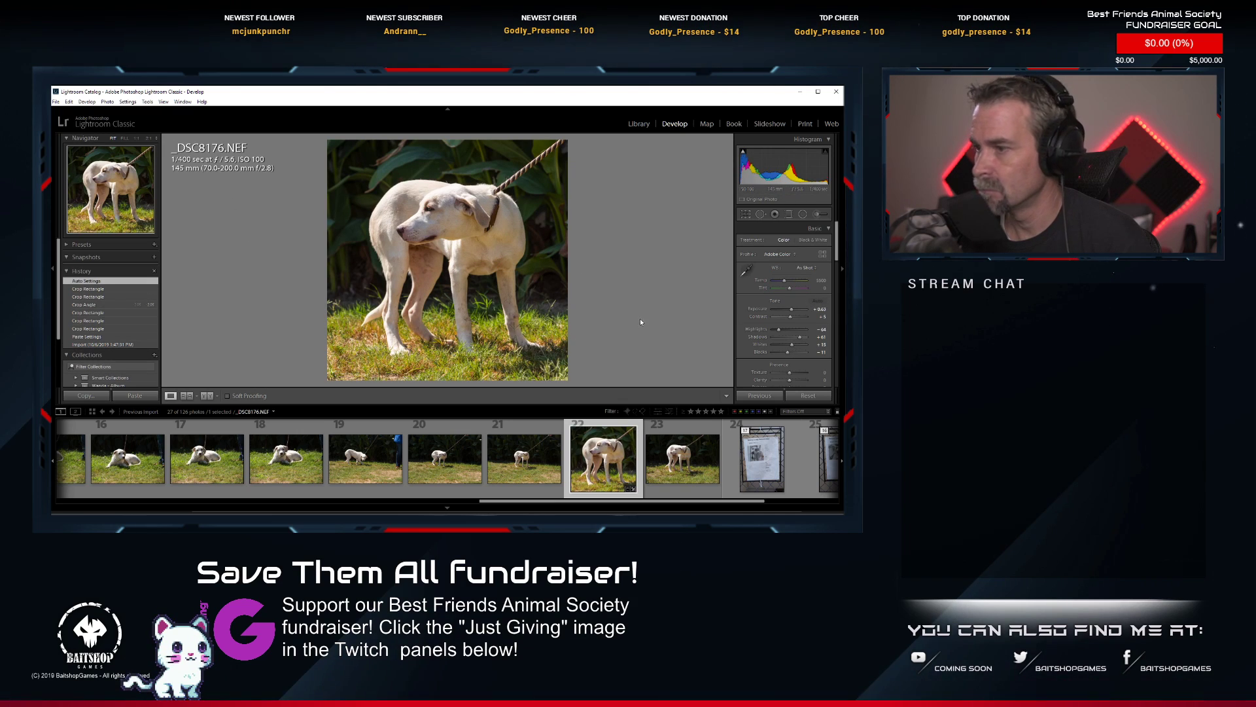
pyautogui.scroll(-6, 791, 316)
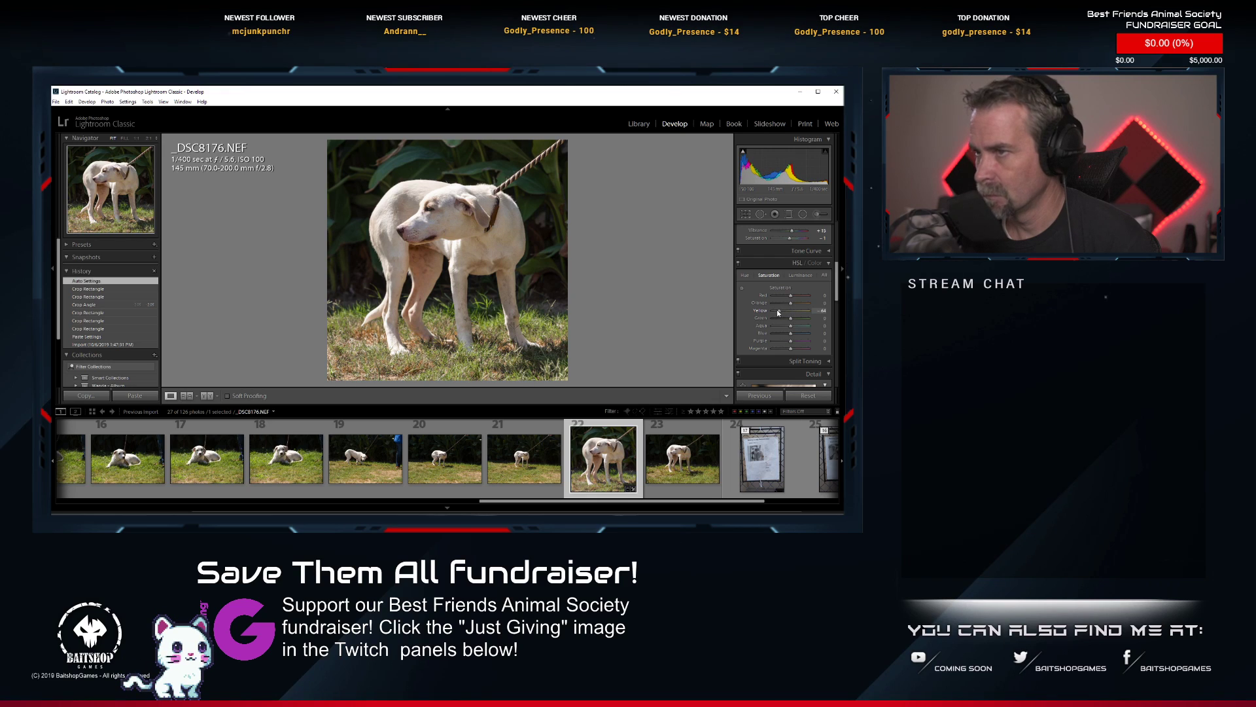
pyautogui.moveTo(777, 312); pyautogui.dragTo(783, 313)
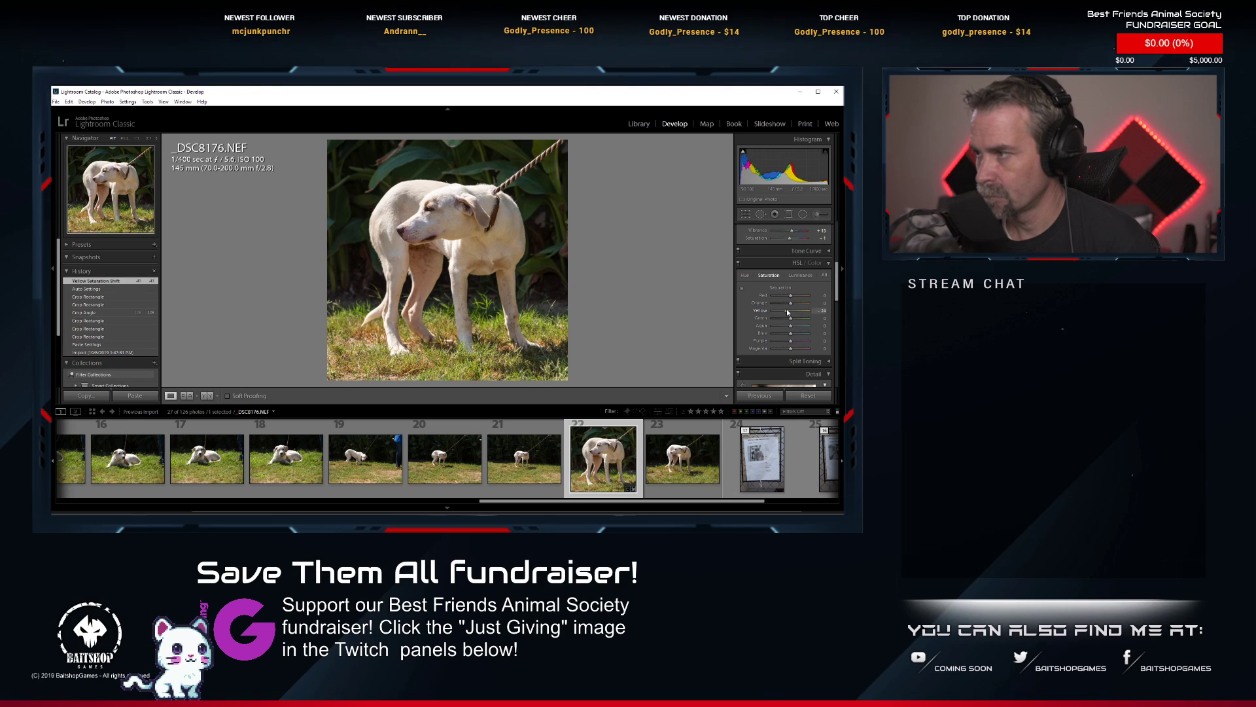
# Lower the yellow and green saturation of _DSC8162.NEF, and lower the green saturation of the close-up portrait _DSC8163.NEF.
pyautogui.scroll(6, 477, 456)
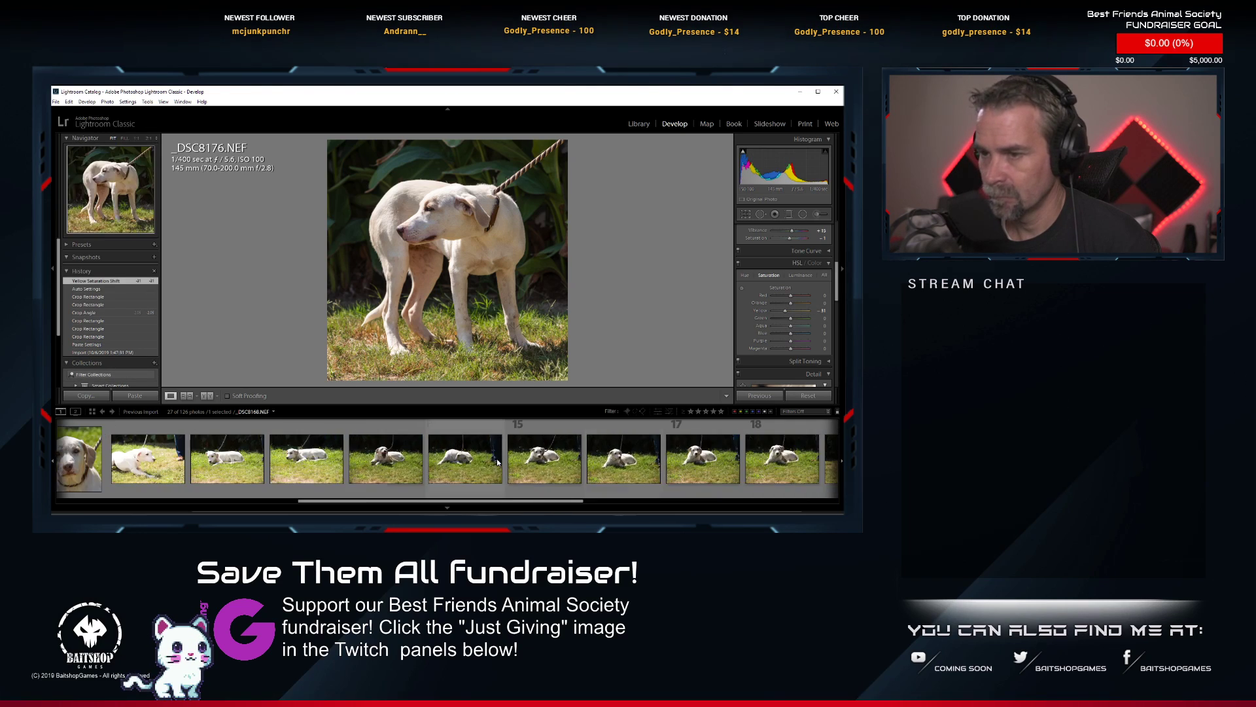
pyautogui.click(477, 456)
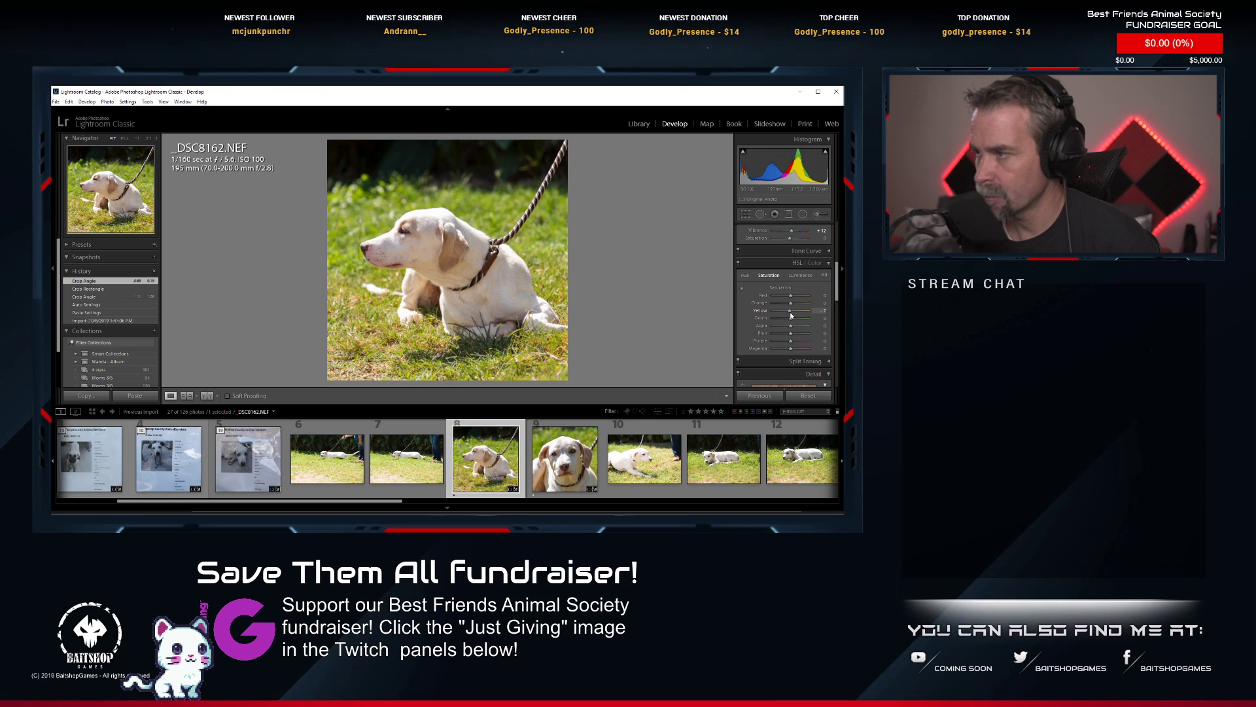
pyautogui.moveTo(791, 315); pyautogui.dragTo(789, 315)
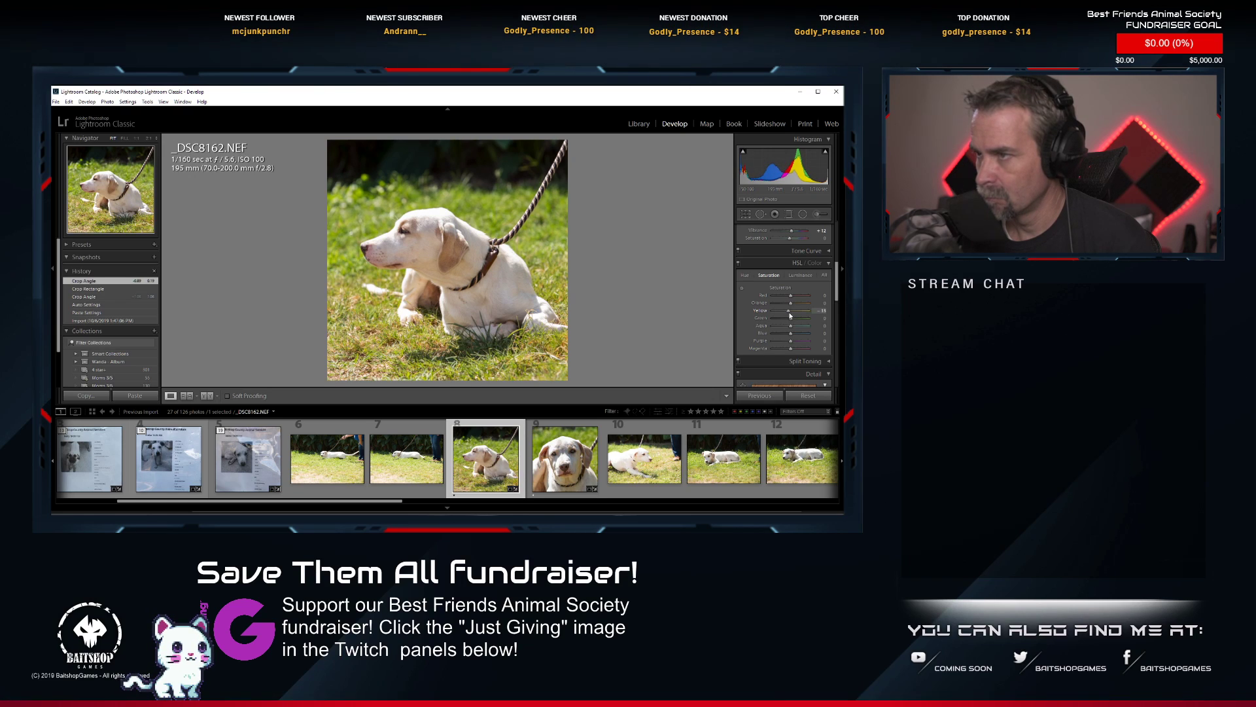
pyautogui.moveTo(789, 317)
pyautogui.mouseDown()
pyautogui.moveTo(771, 319)
pyautogui.moveTo(785, 318)
pyautogui.mouseUp()
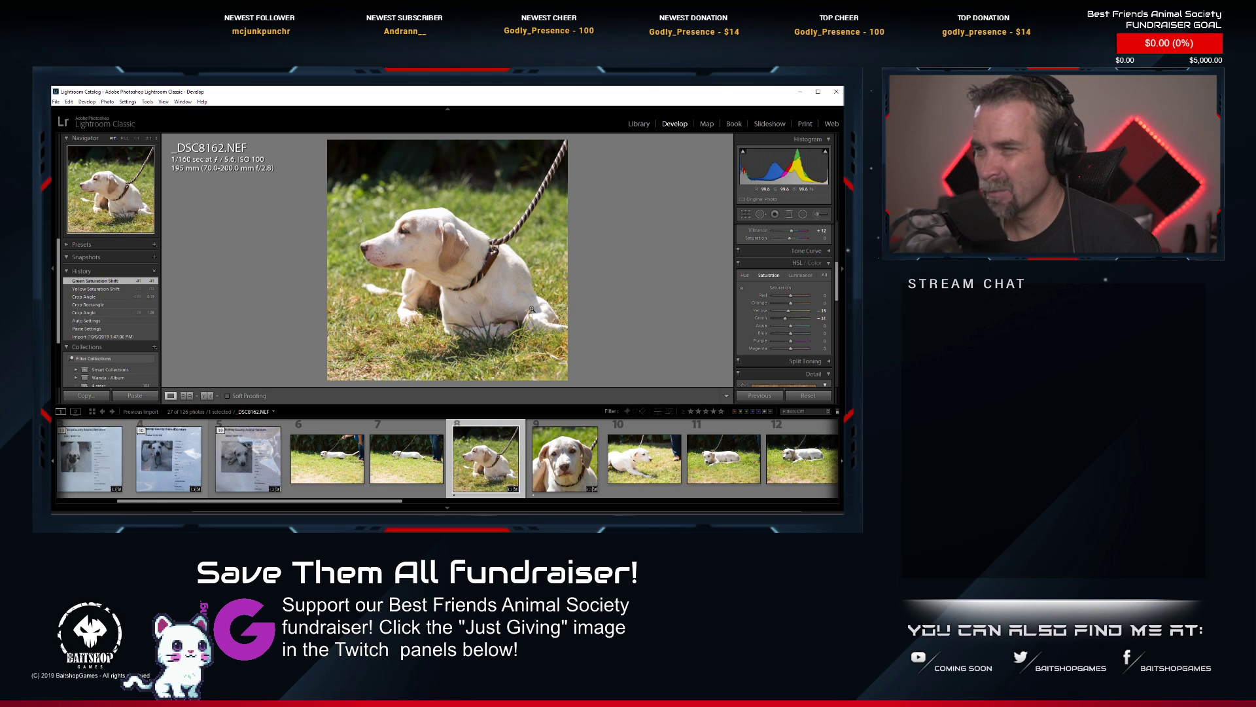
pyautogui.click(545, 461)
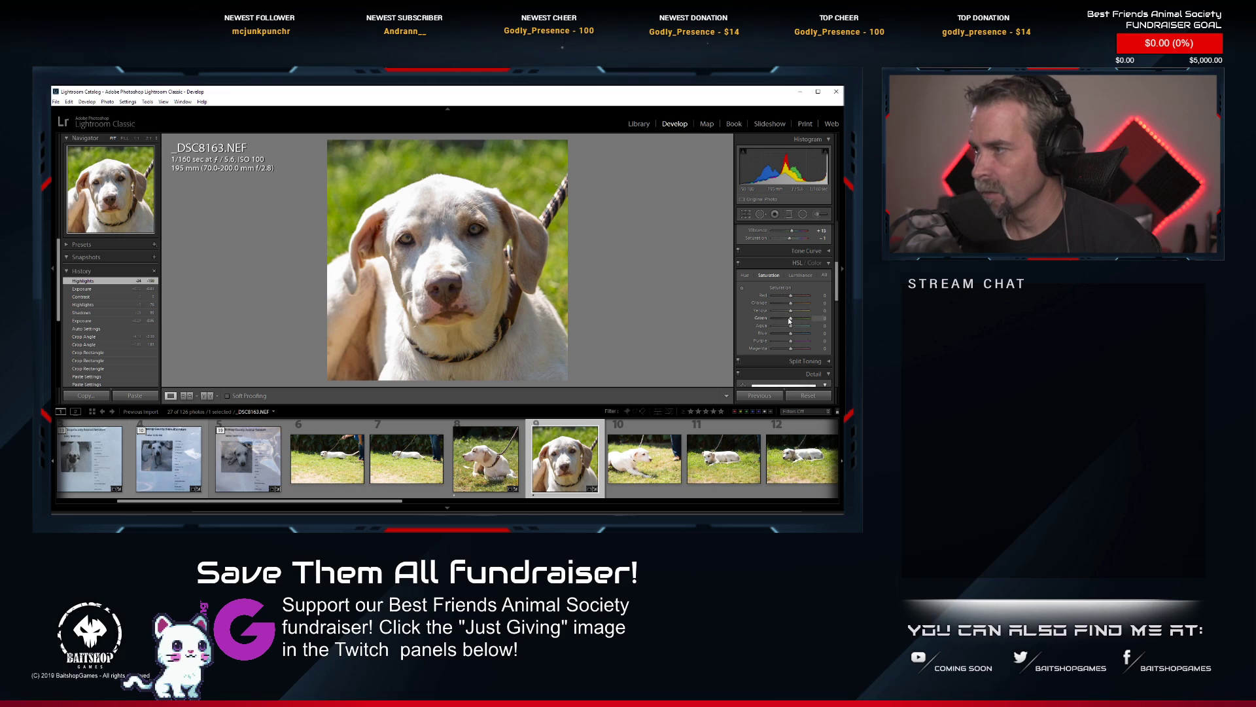
pyautogui.moveTo(790, 320); pyautogui.dragTo(787, 322)
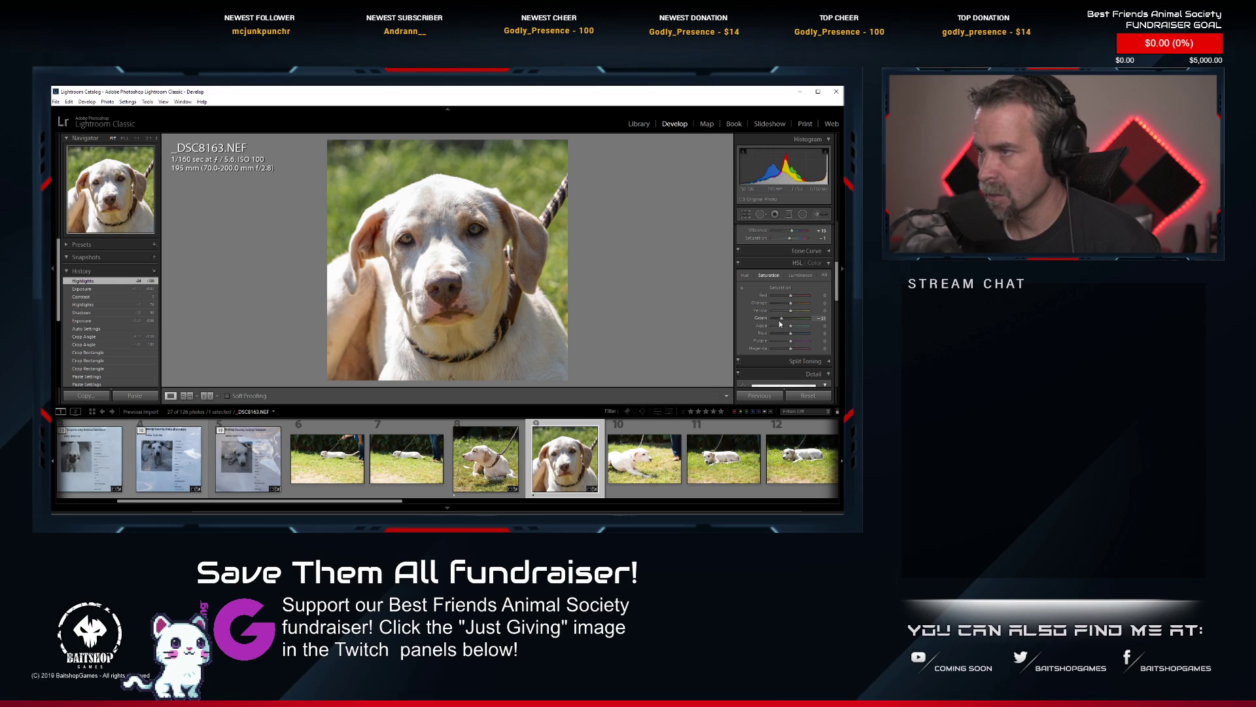
# Return to the edited standing shot _DSC8176.NEF and rate it 1 star.
pyautogui.click(486, 472)
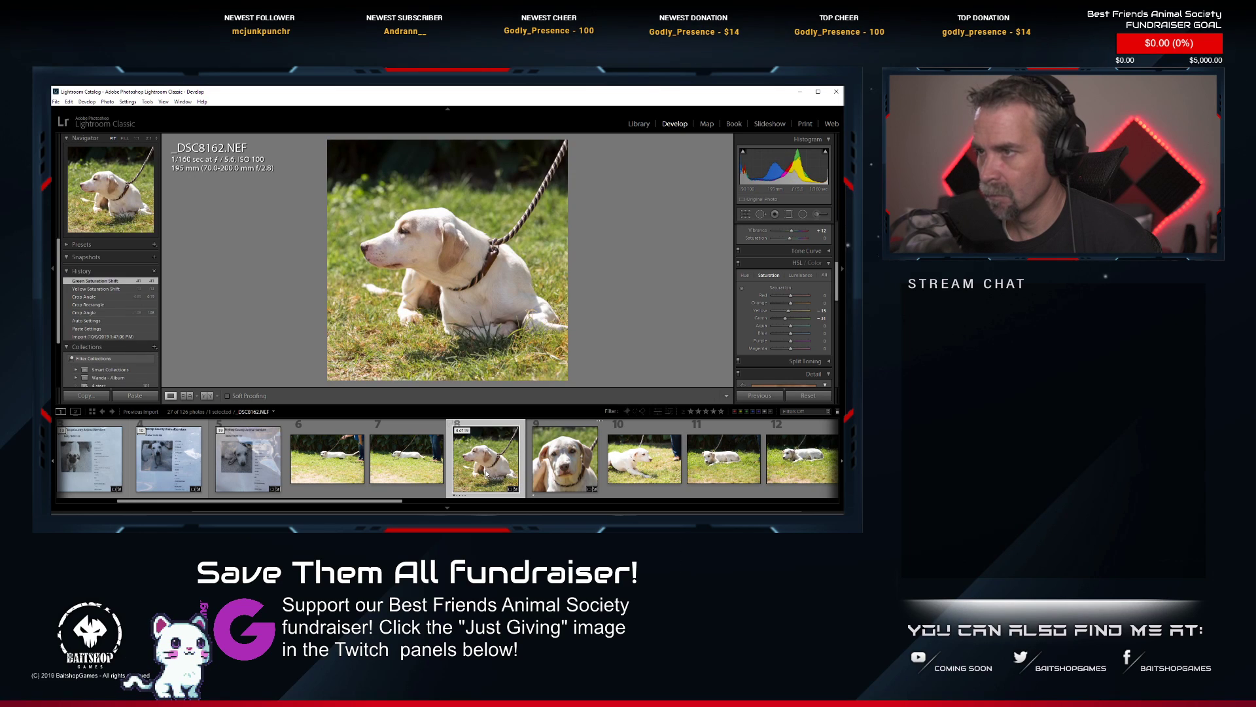
pyautogui.press('Right')
pyautogui.press('Right')
pyautogui.press('Right')
pyautogui.press('Right')
pyautogui.press('Right')
pyautogui.press('Right')
pyautogui.press('Right')
pyautogui.press('Right')
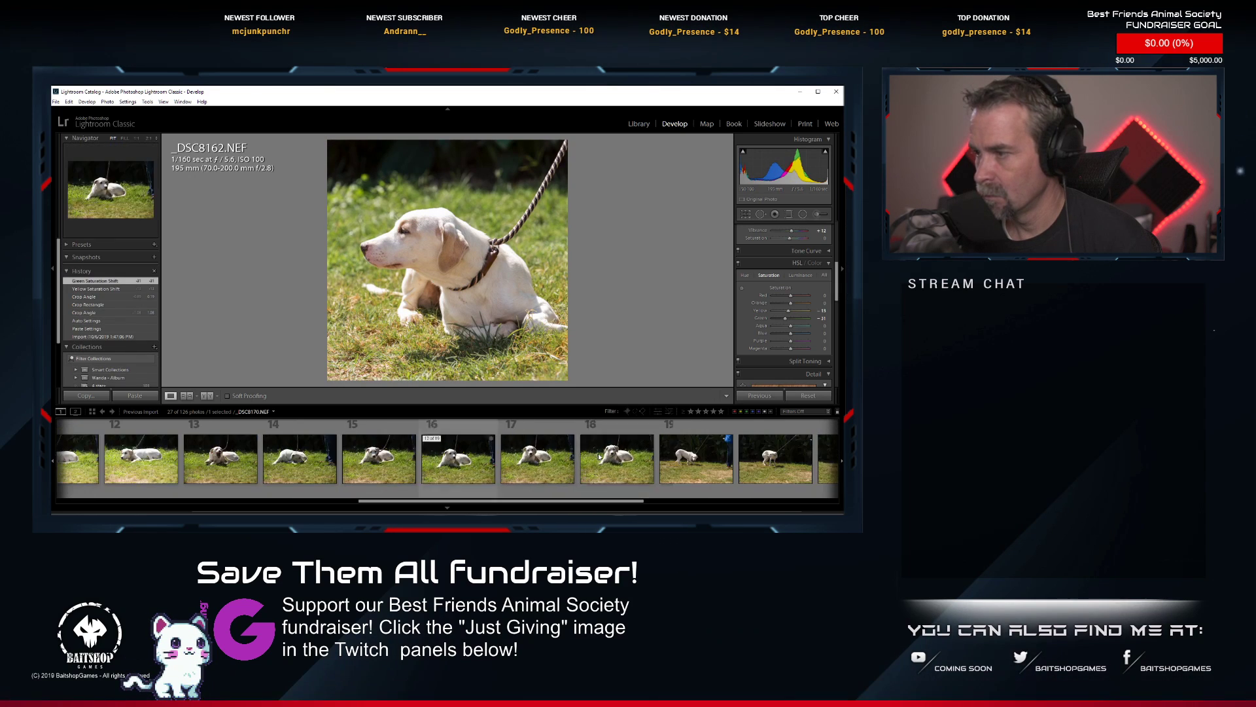
pyautogui.press('Right')
pyautogui.press('Right')
pyautogui.press('Right')
pyautogui.press('Right')
pyautogui.press('Right')
pyautogui.press('Right')
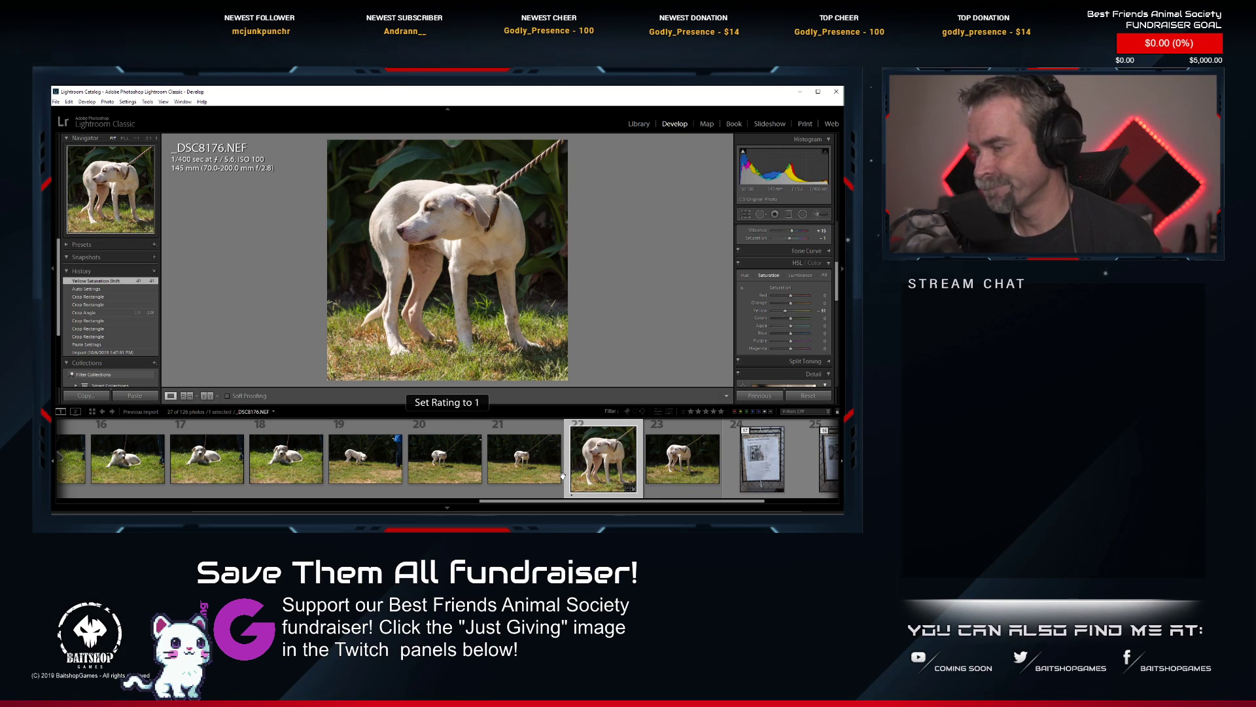
# Delete the yawning shot _DSC8167.NEF from disk.
pyautogui.scroll(5, 523, 478)
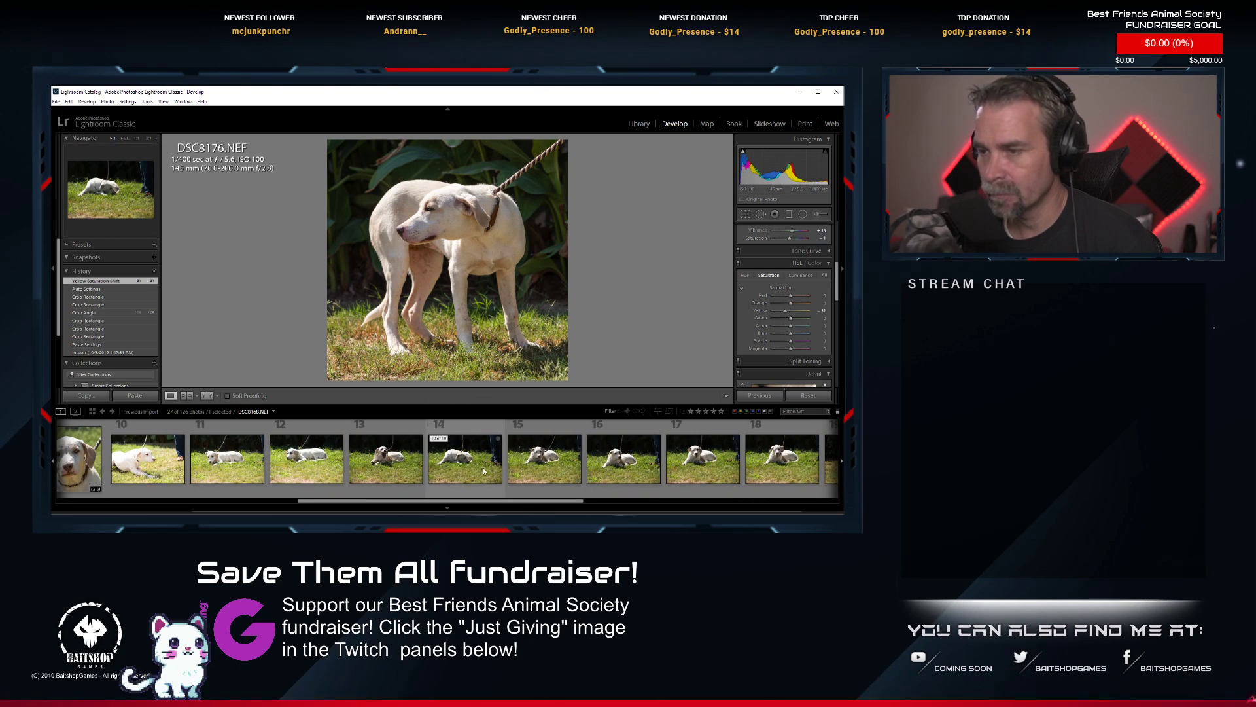
pyautogui.click(390, 465)
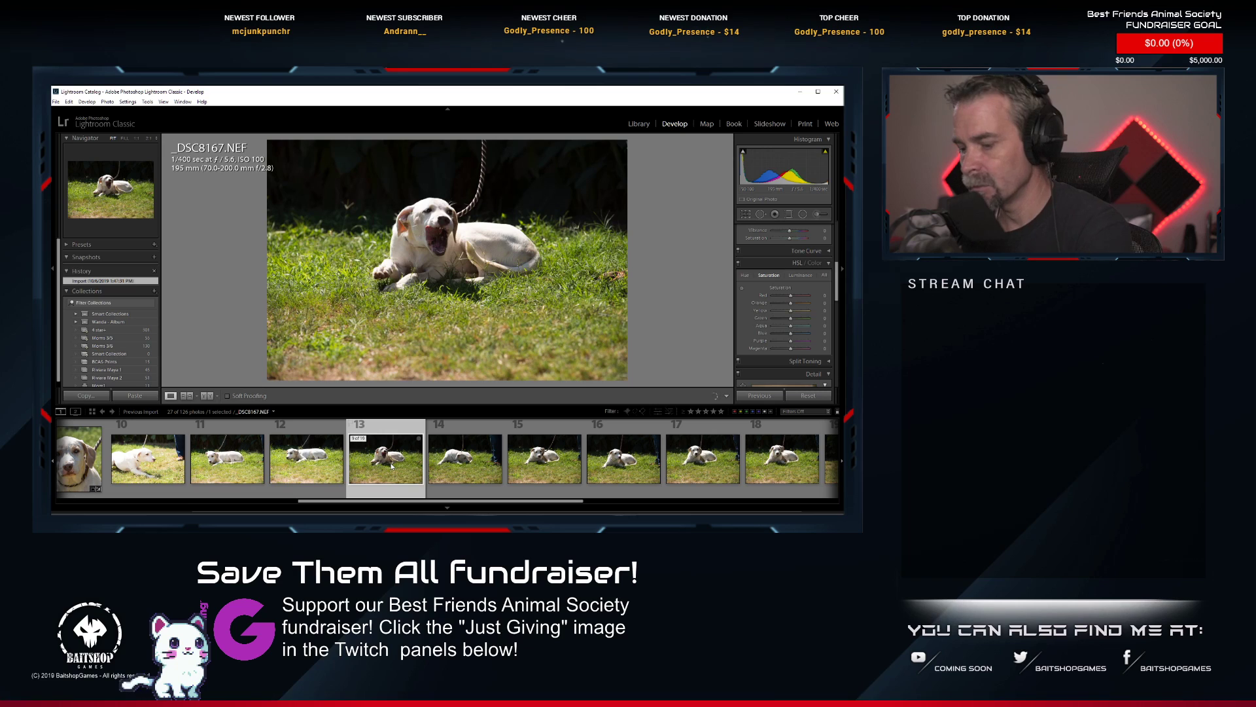
pyautogui.press('Delete')
pyautogui.click(294, 413)
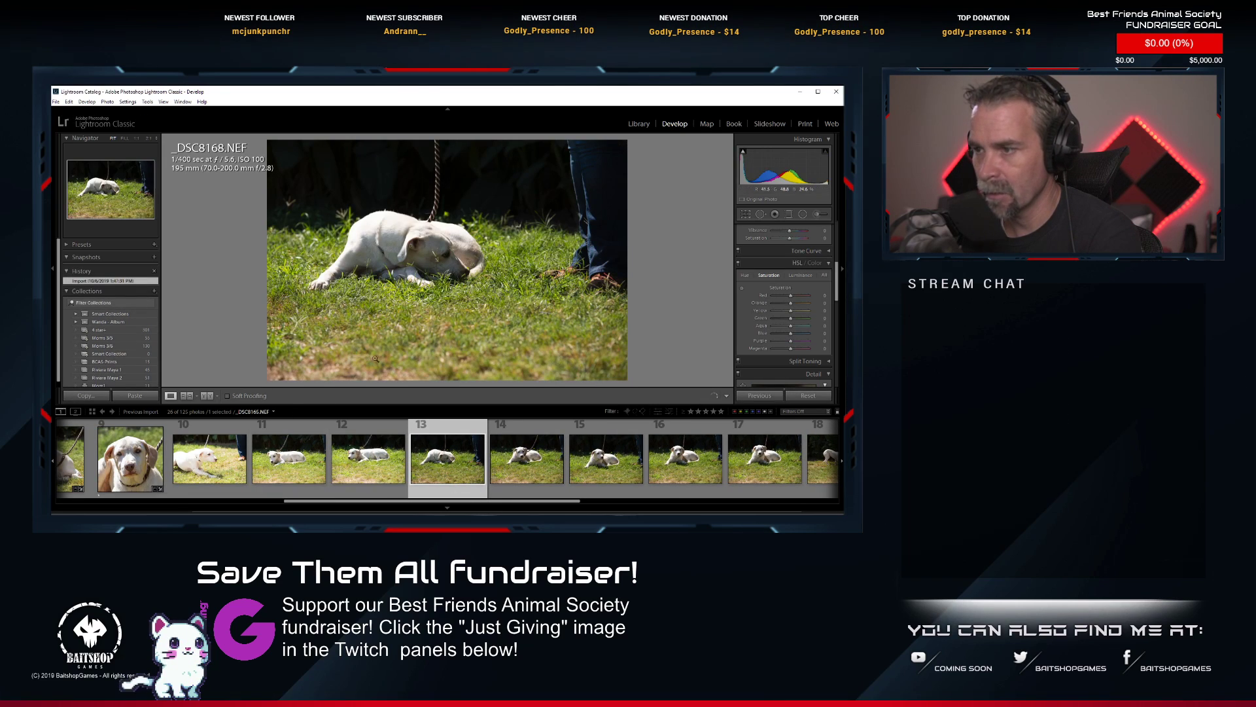
# Compare the lying-down shots _DSC8169.NEF to _DSC8171.NEF, and delete the head-down shot _DSC8168.NEF from disk.
pyautogui.click(537, 467)
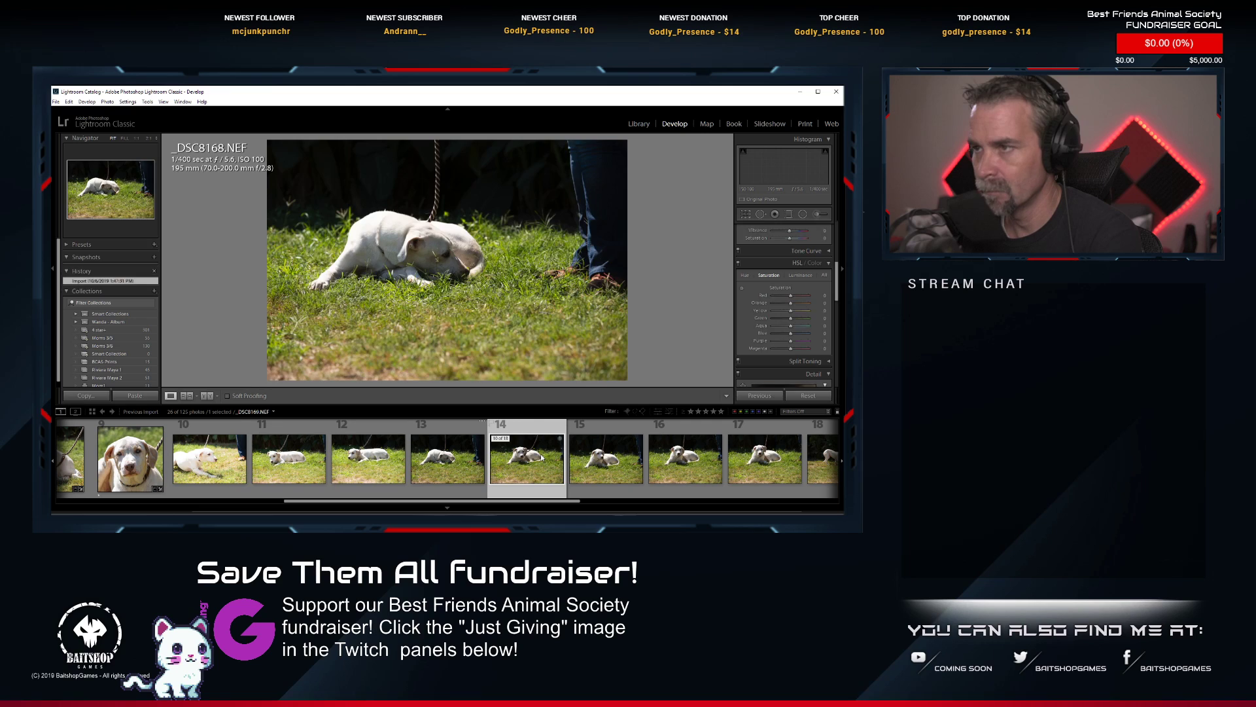
pyautogui.click(616, 470)
pyautogui.click(662, 468)
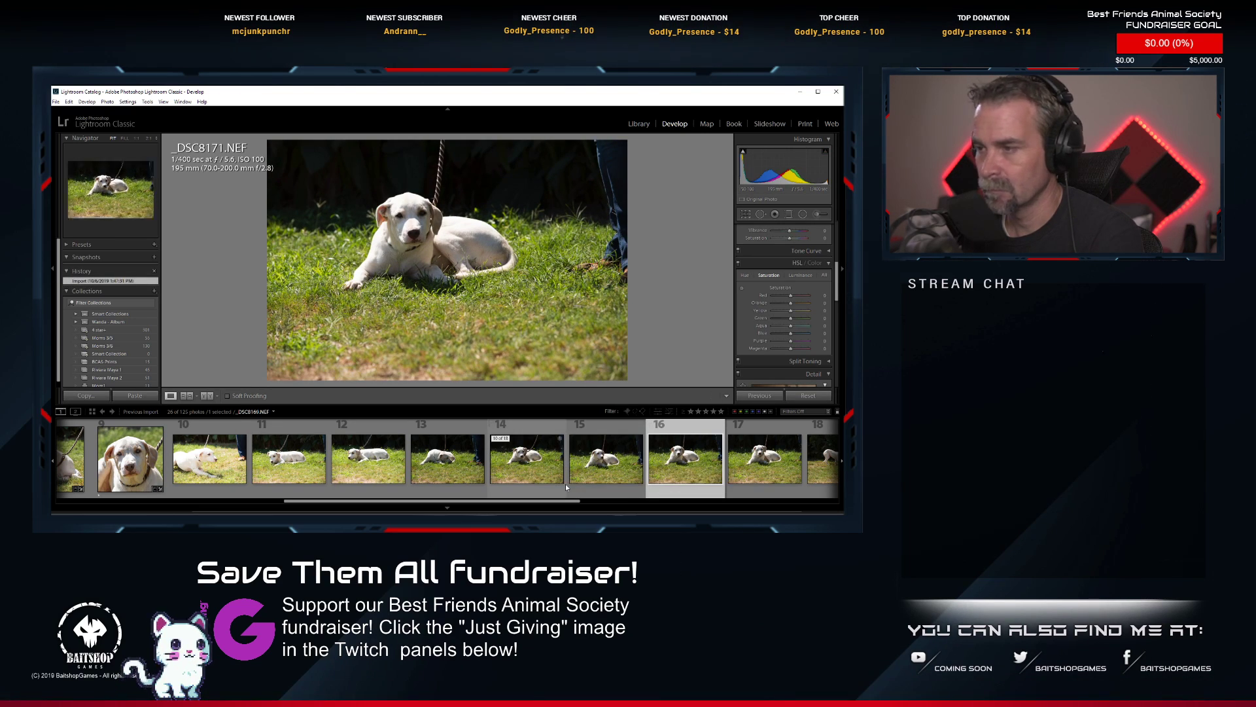
pyautogui.scroll(-2, 565, 484)
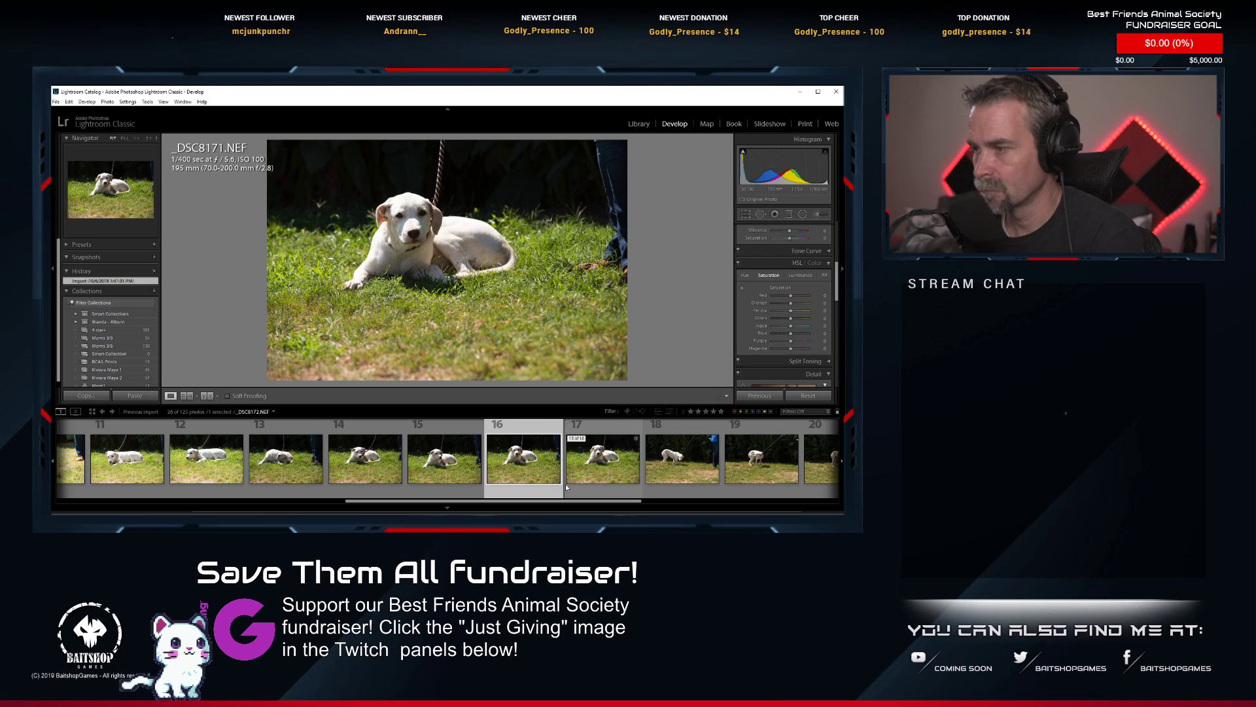
pyautogui.click(363, 466)
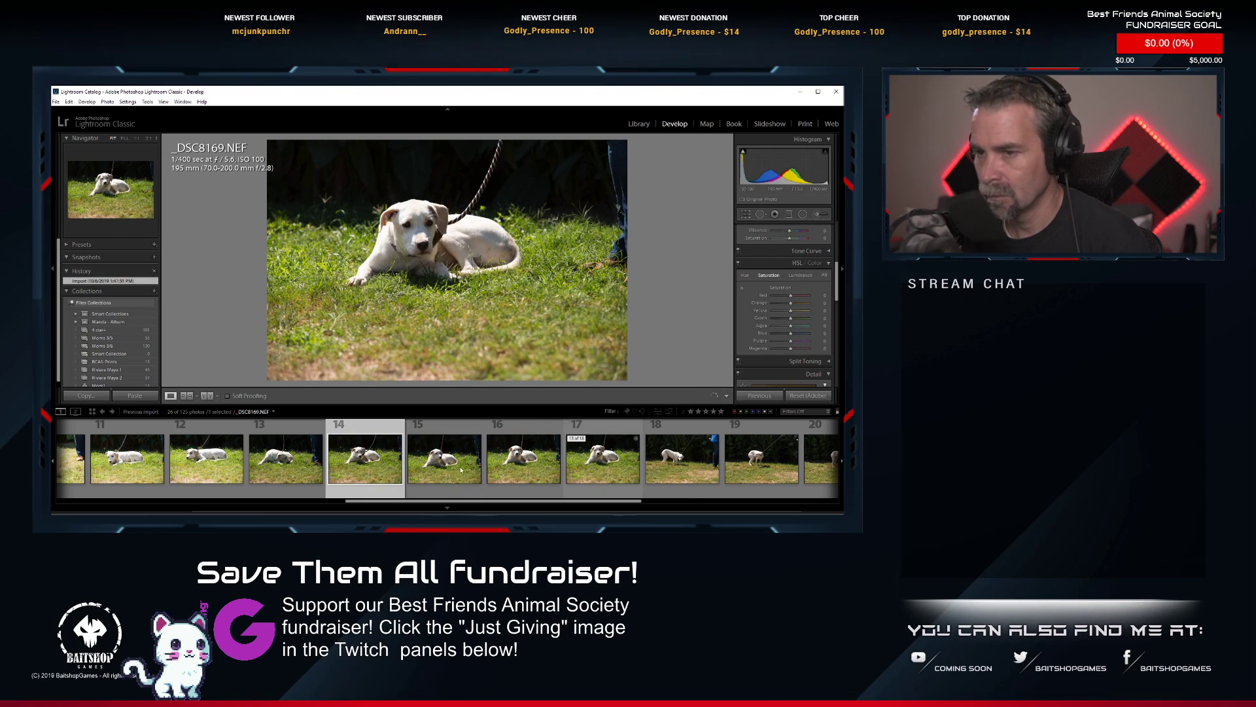
pyautogui.click(278, 458)
pyautogui.press('Delete')
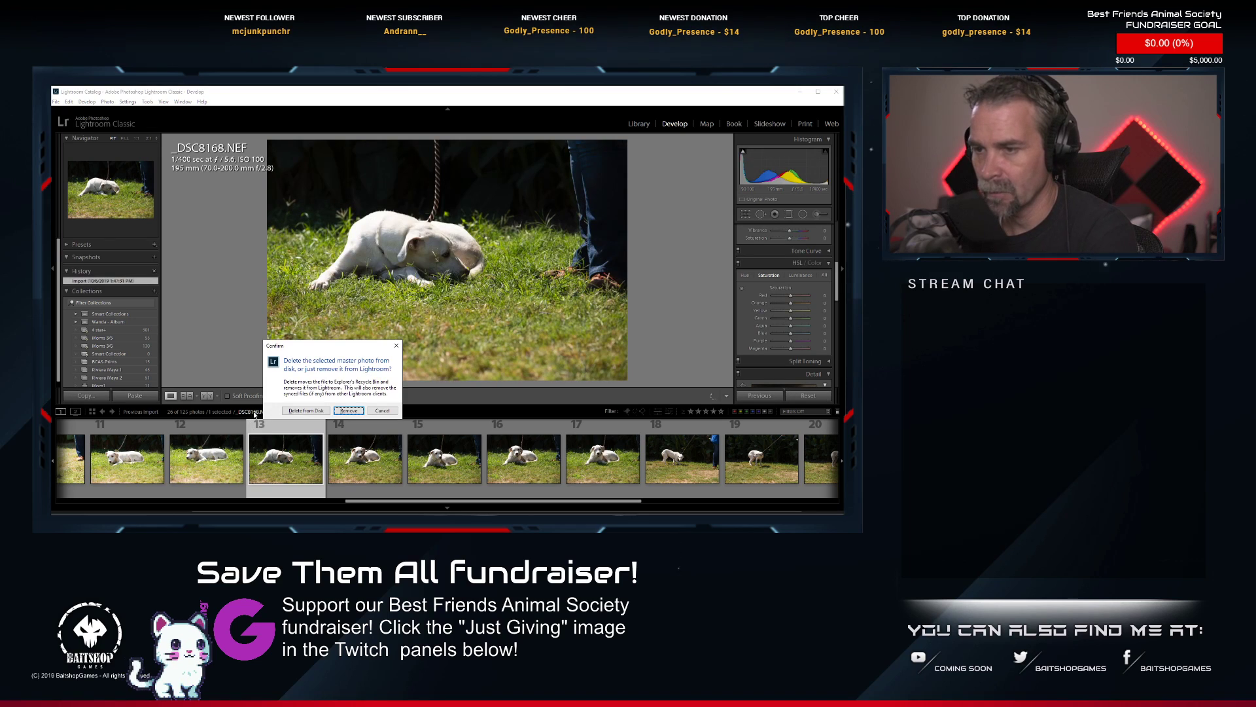
pyautogui.click(288, 411)
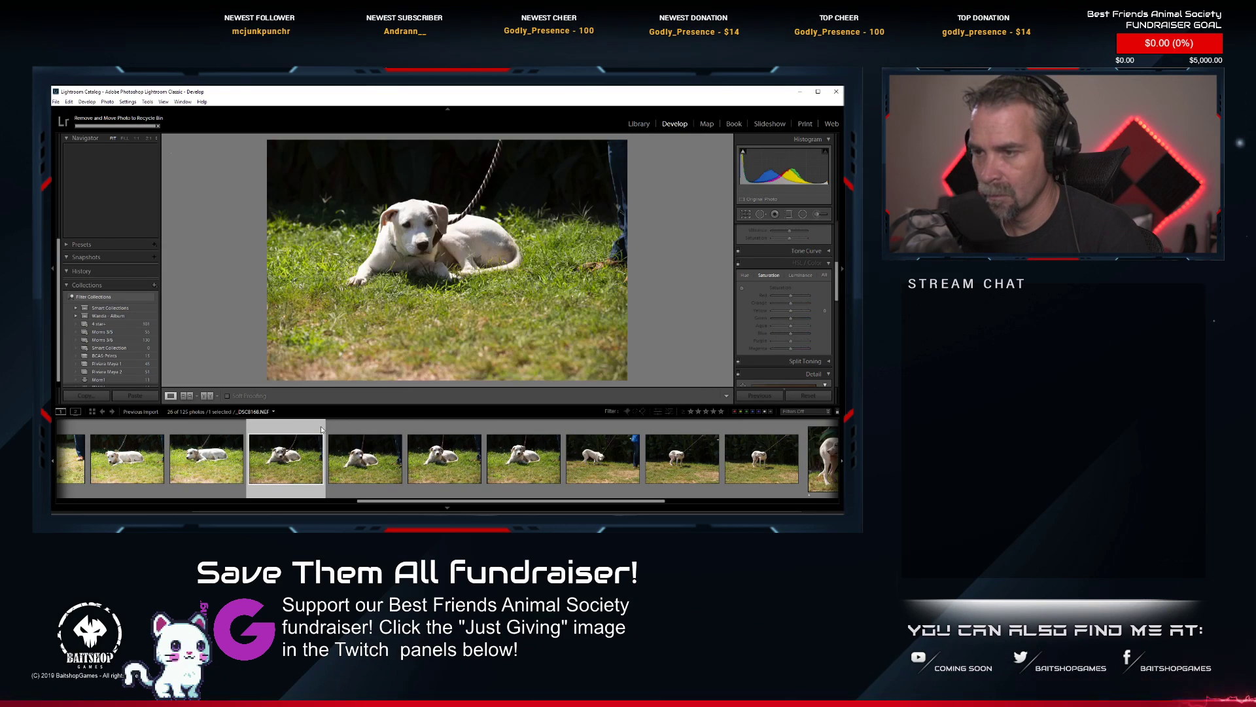
pyautogui.click(352, 462)
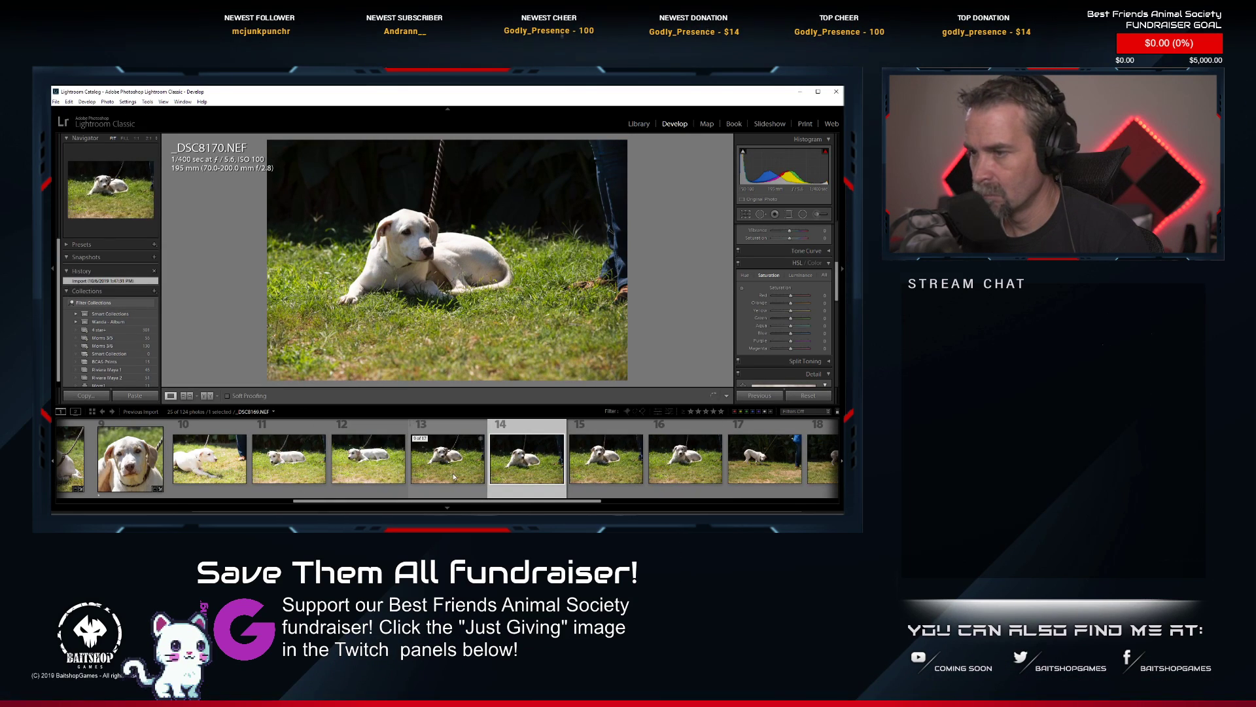
pyautogui.press('Delete')
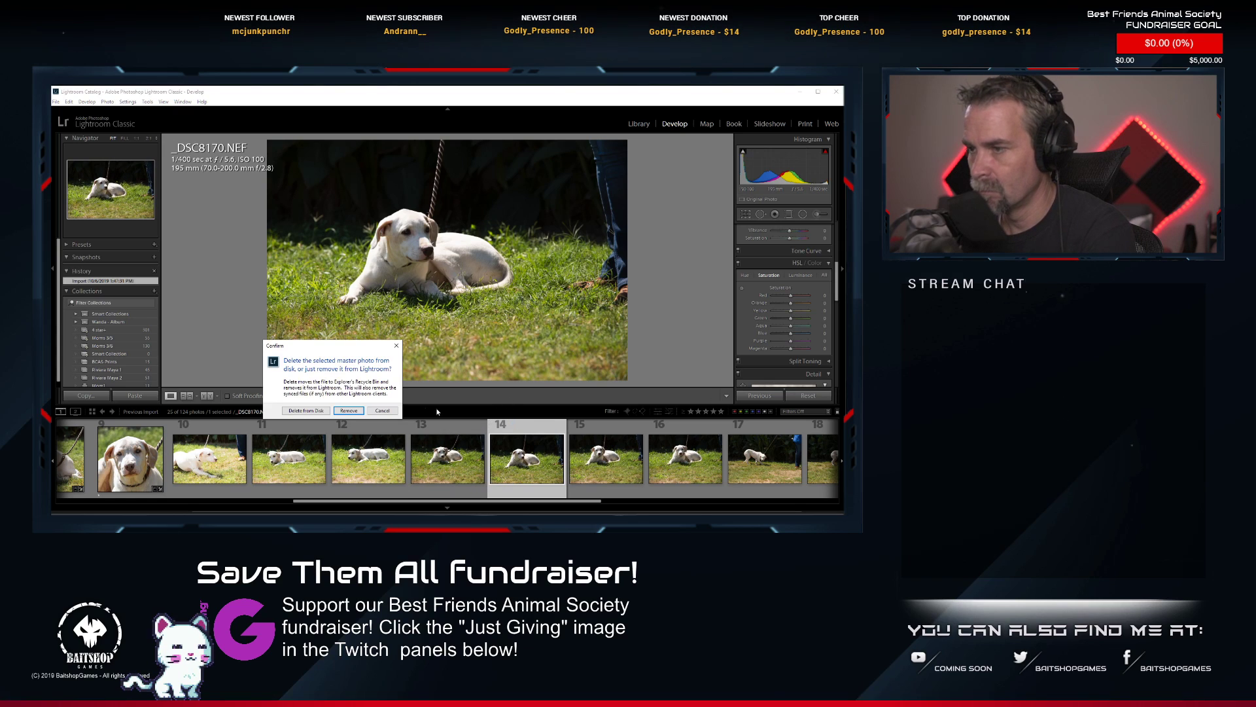
pyautogui.click(385, 411)
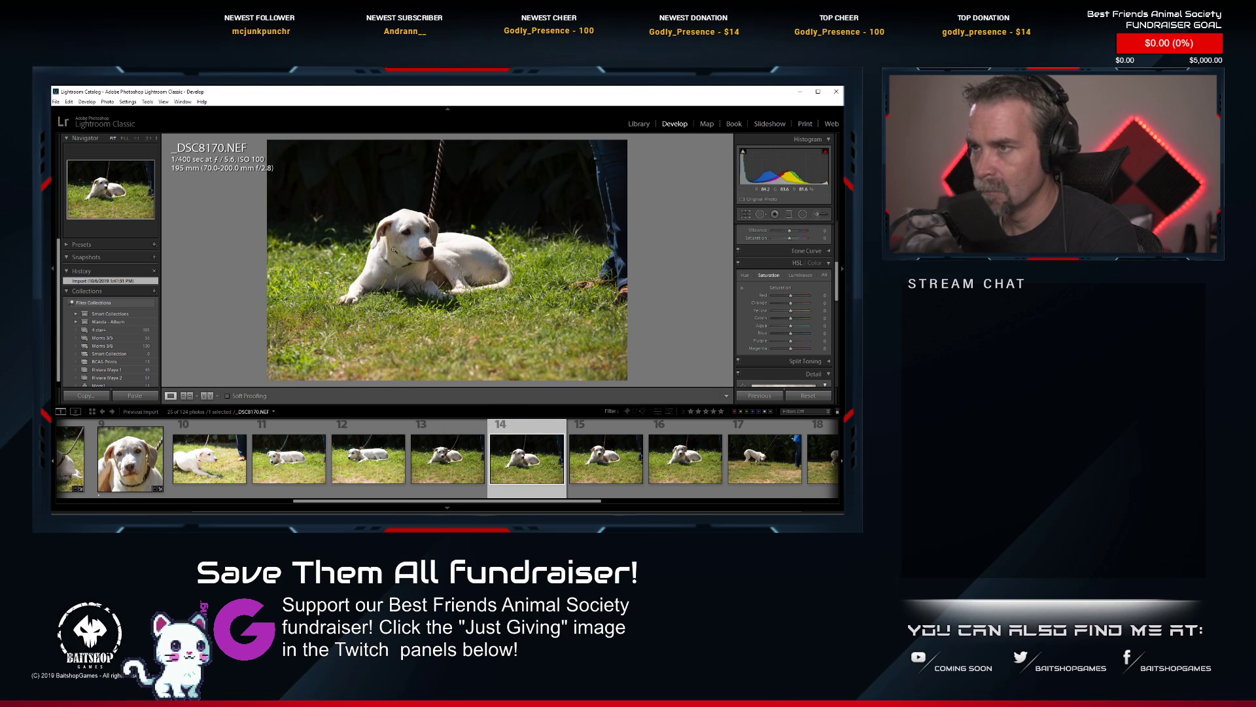
# Inspect the sharpness of the lying dog's head in _DSC8170.NEF at high magnification.
pyautogui.click(413, 226)
pyautogui.click(472, 264)
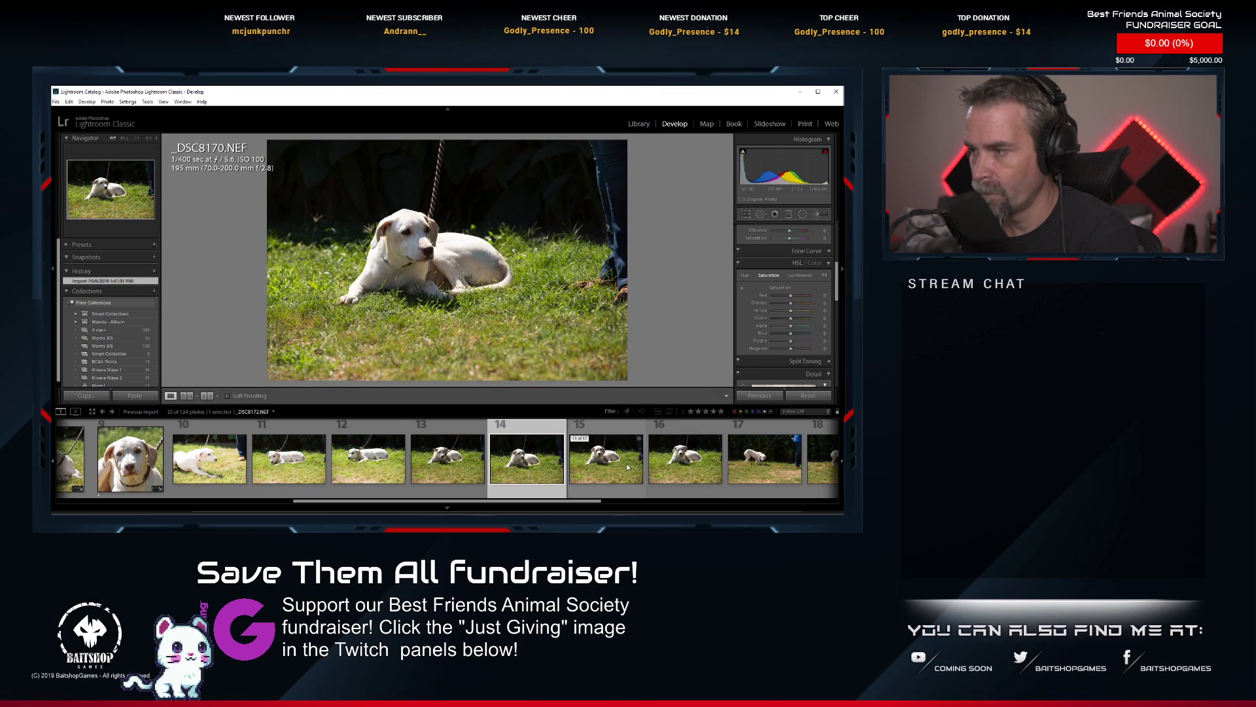
# Delete _DSC8173.NEF, the walking shot with the handler at the edge of the frame, from disk.
pyautogui.scroll(-2, 618, 462)
pyautogui.scroll(-2, 634, 467)
pyautogui.click(447, 479)
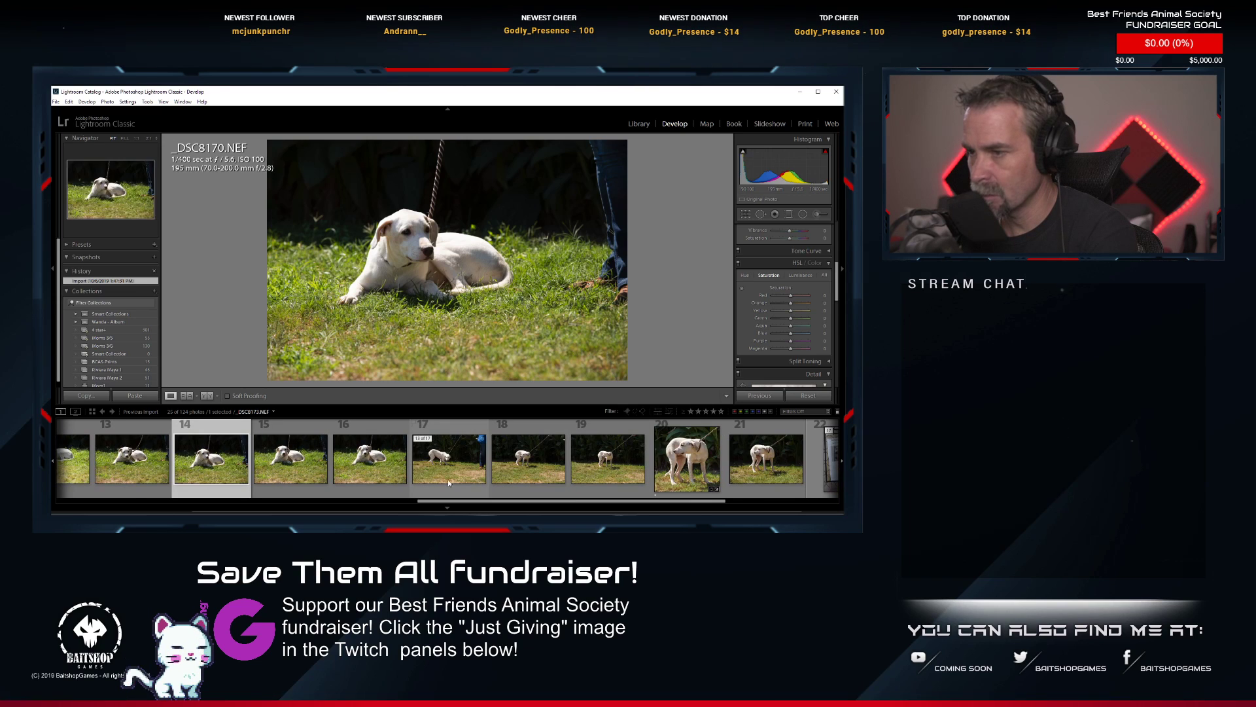
pyautogui.press('Delete')
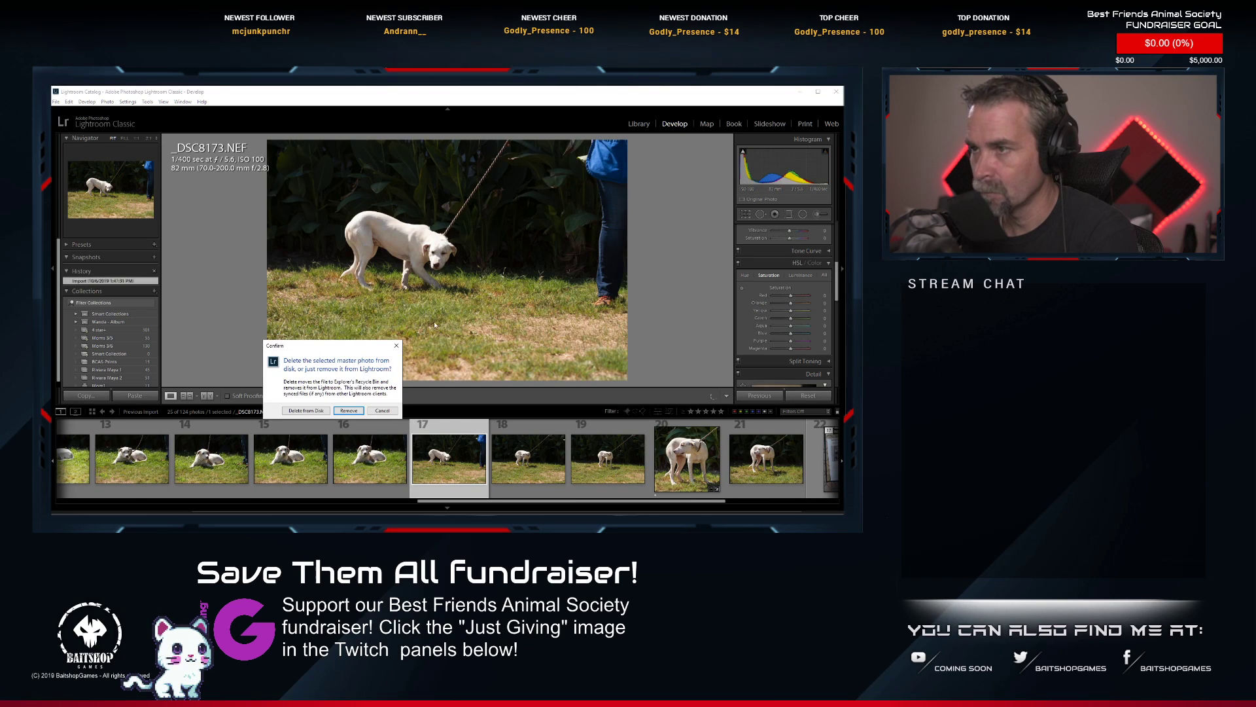
pyautogui.click(296, 410)
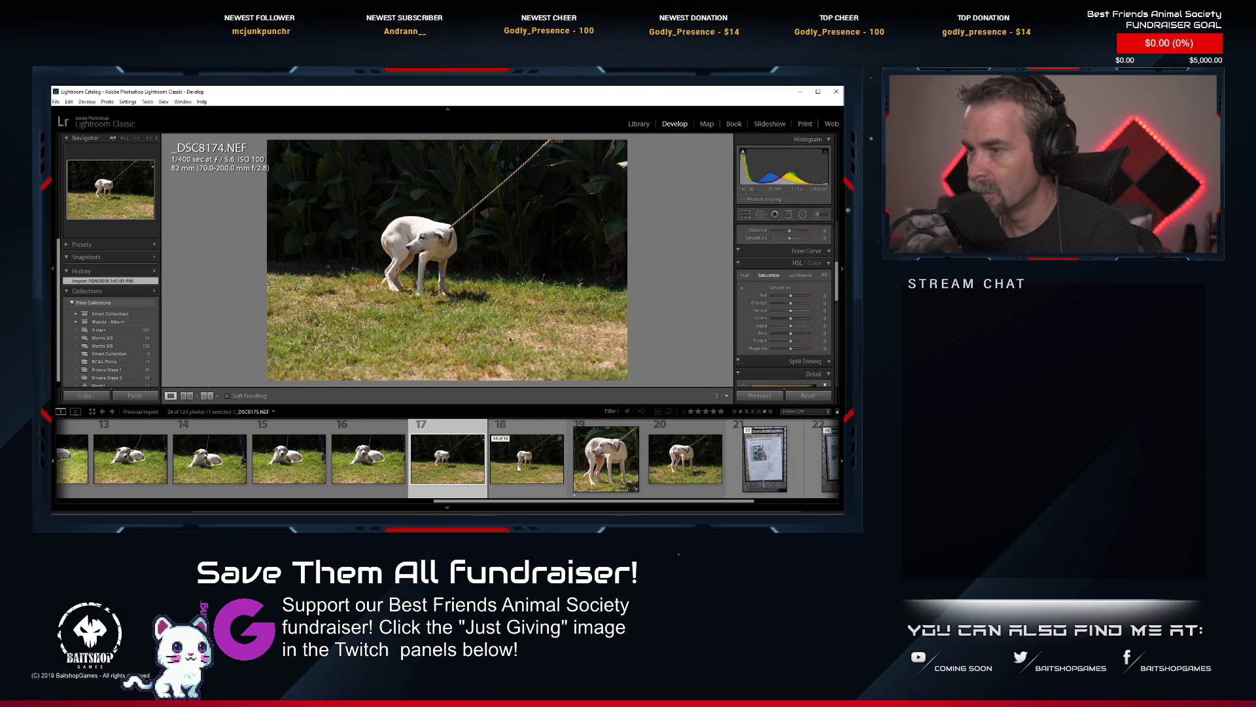
pyautogui.scroll(-2, 517, 467)
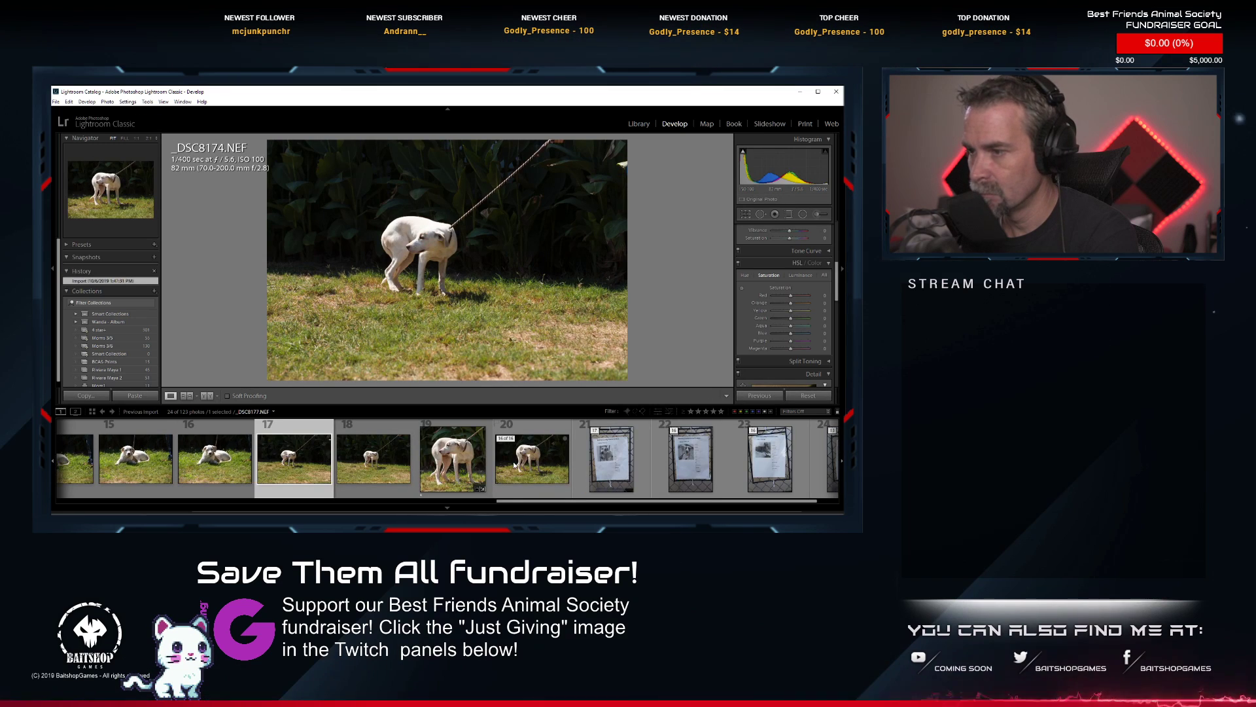
pyautogui.scroll(10, 515, 465)
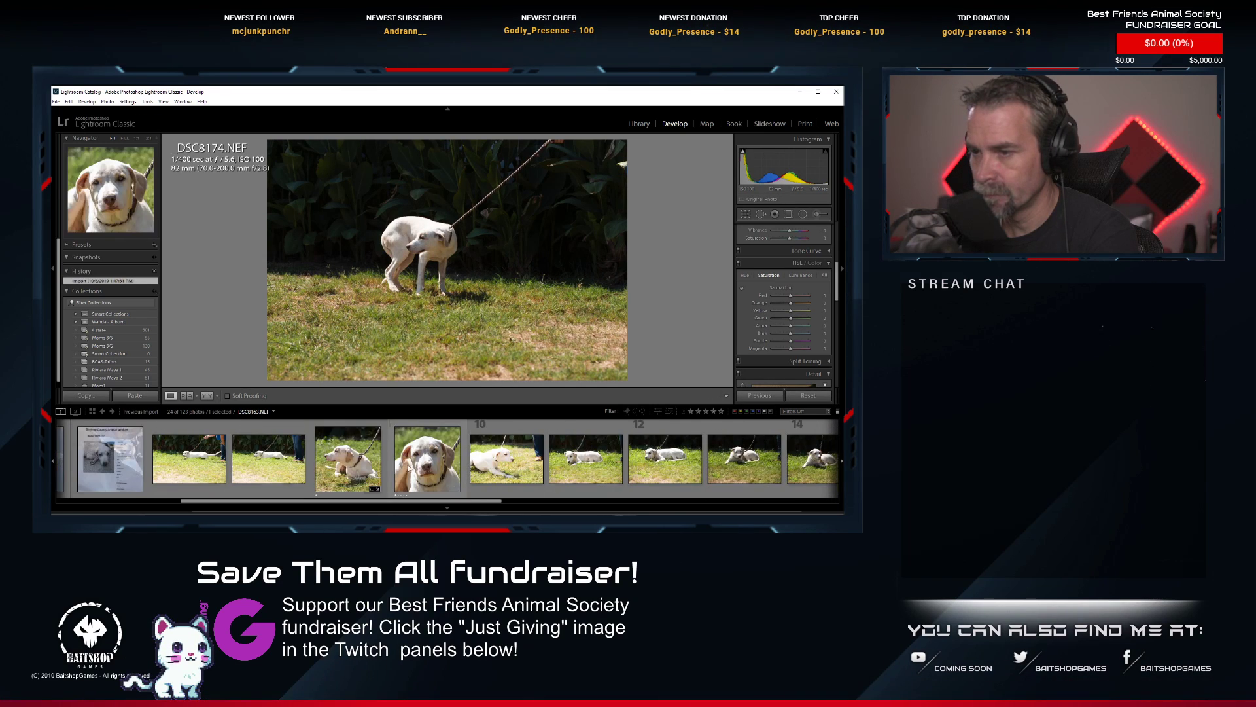
pyautogui.scroll(-6, 416, 465)
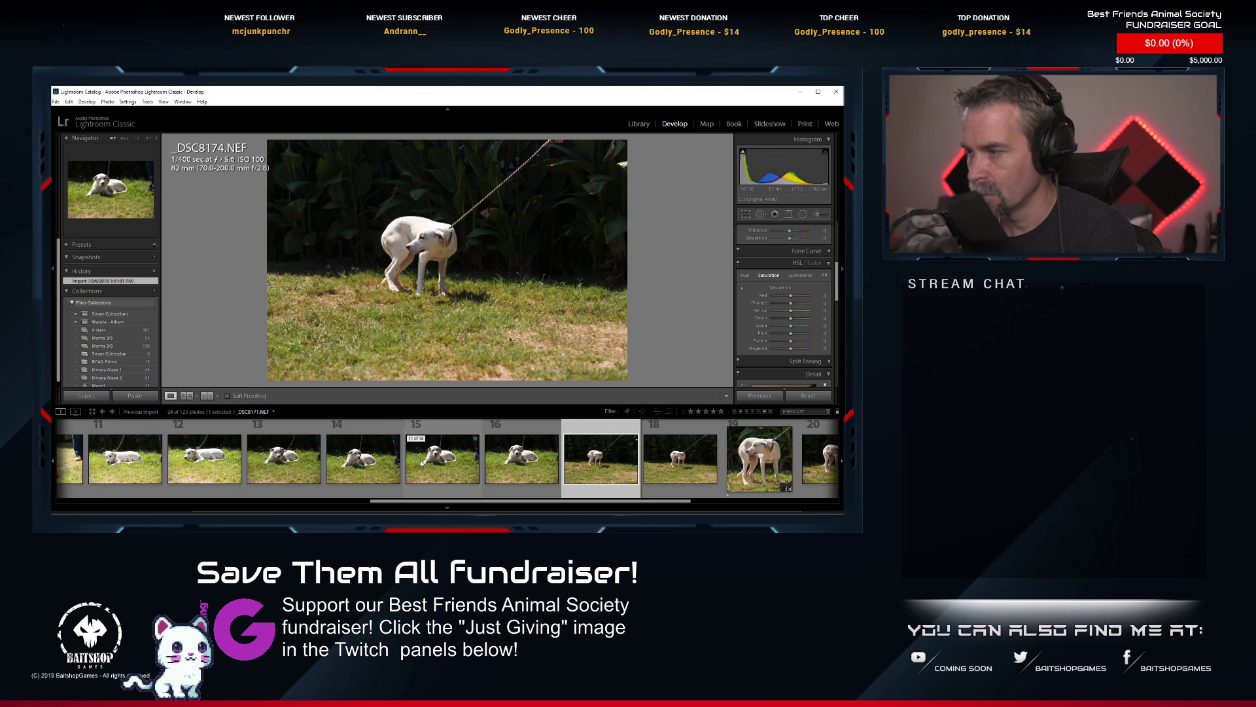
# Collapse the current dog's stack and paste the copied develop settings onto the next info-sheet photo, _DSC8179.NEF.
pyautogui.scroll(10, 422, 463)
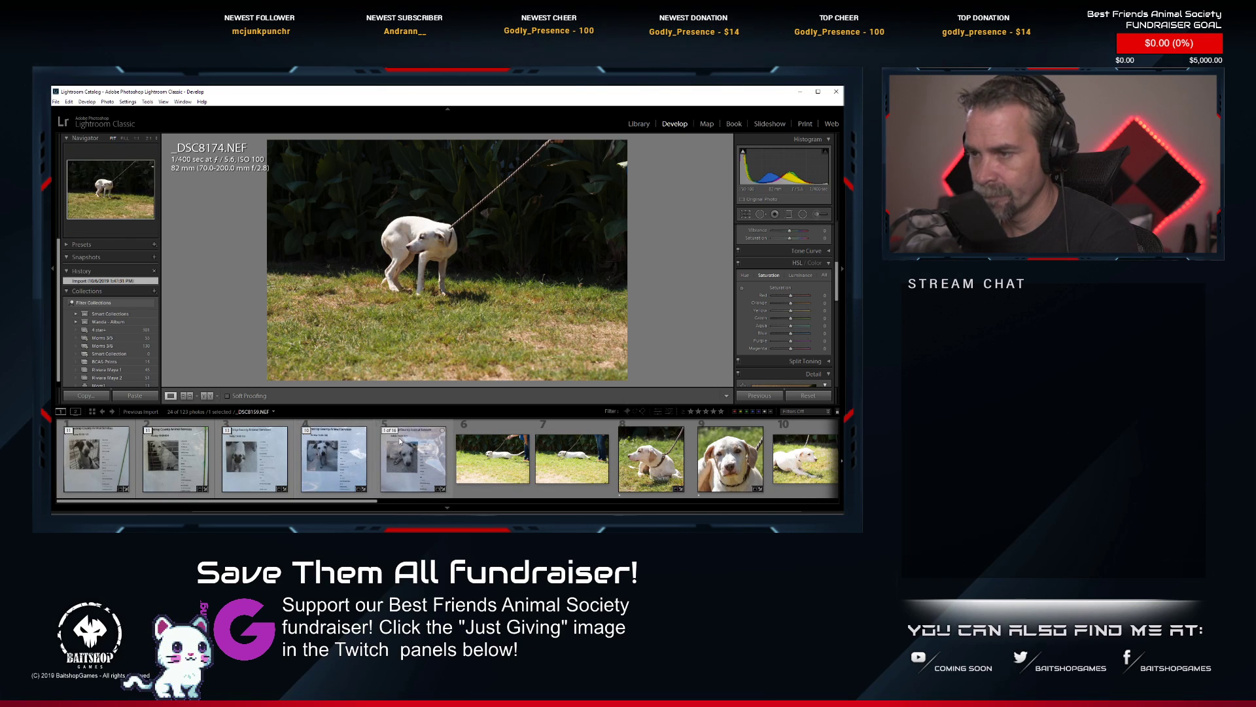
pyautogui.click(390, 430)
pyautogui.click(472, 460)
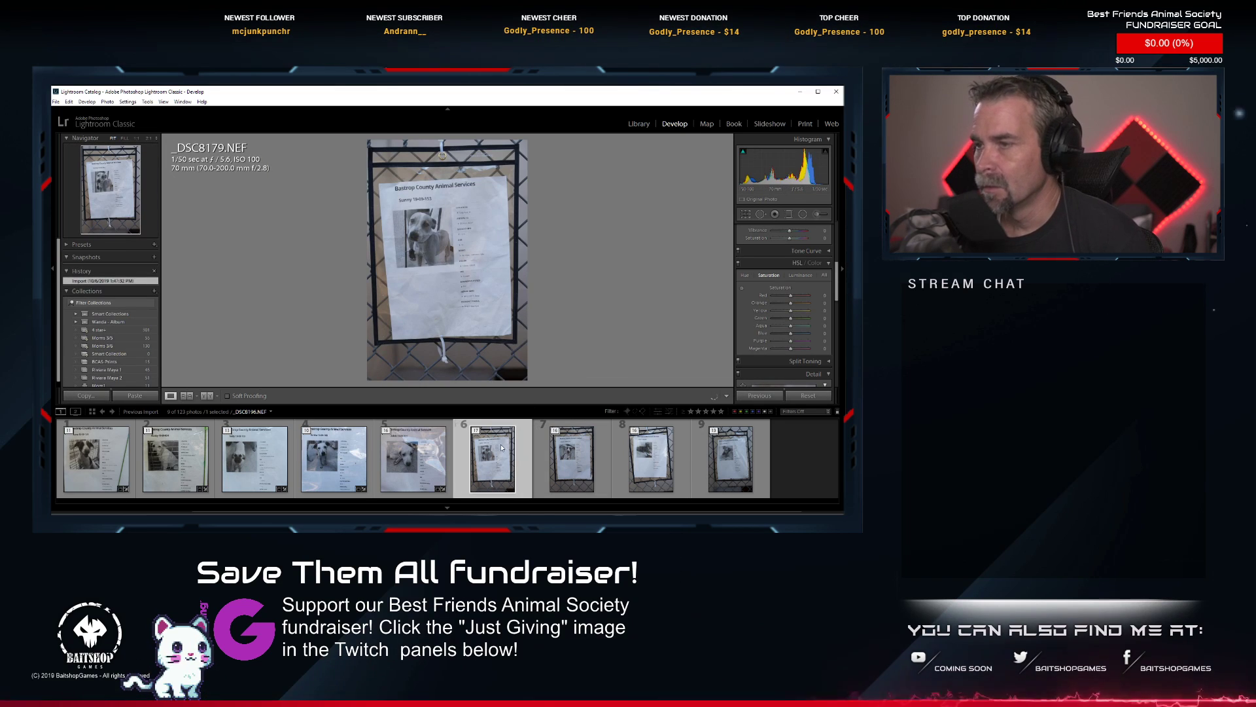
pyautogui.rightClick(496, 441)
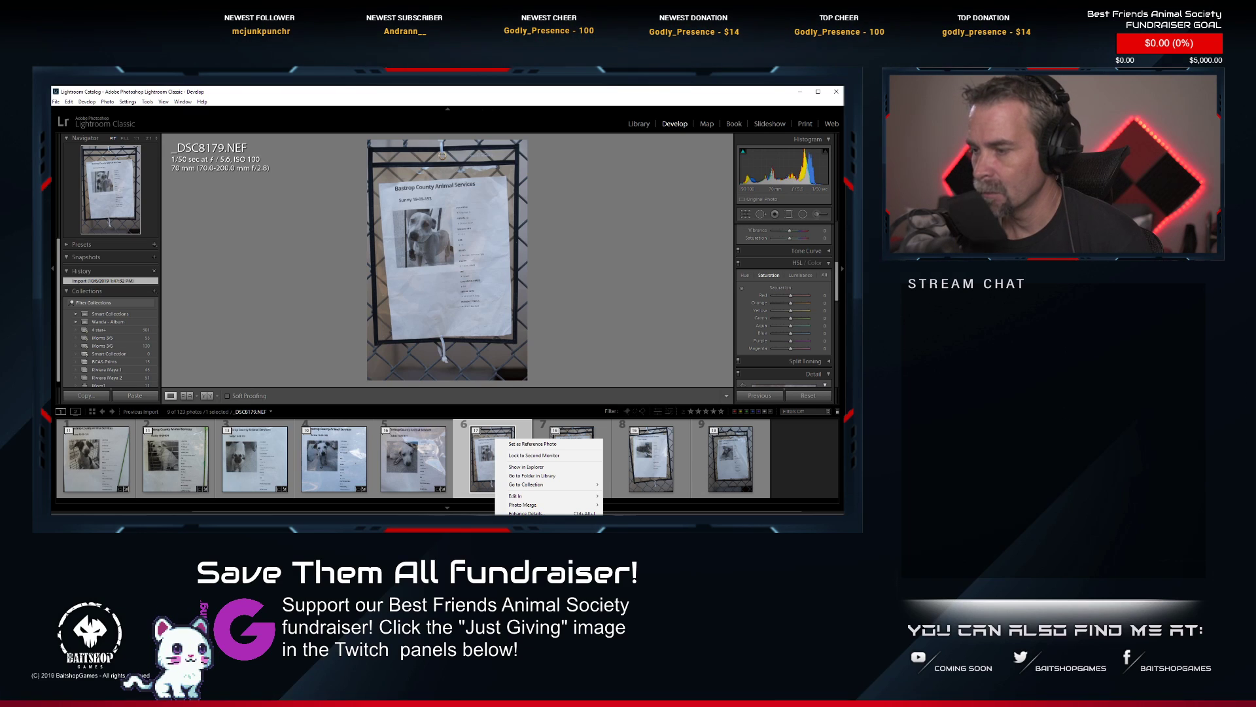
pyautogui.hotkey('ctrl', 'shift', 'v')
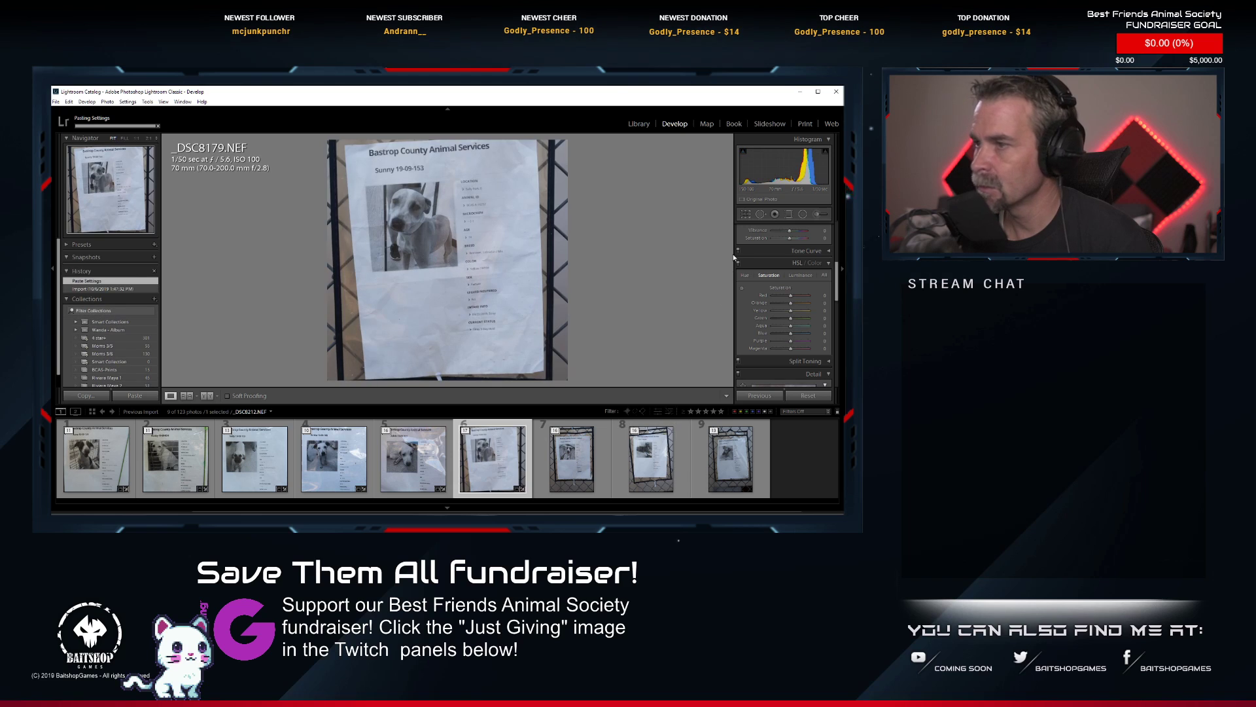
# Straighten the info sheet in _DSC8179.NEF and tighten the square crop around its heading, dog picture and details.
pyautogui.click(746, 215)
pyautogui.moveTo(556, 288)
pyautogui.mouseDown()
pyautogui.moveTo(559, 329)
pyautogui.moveTo(560, 308)
pyautogui.mouseUp()
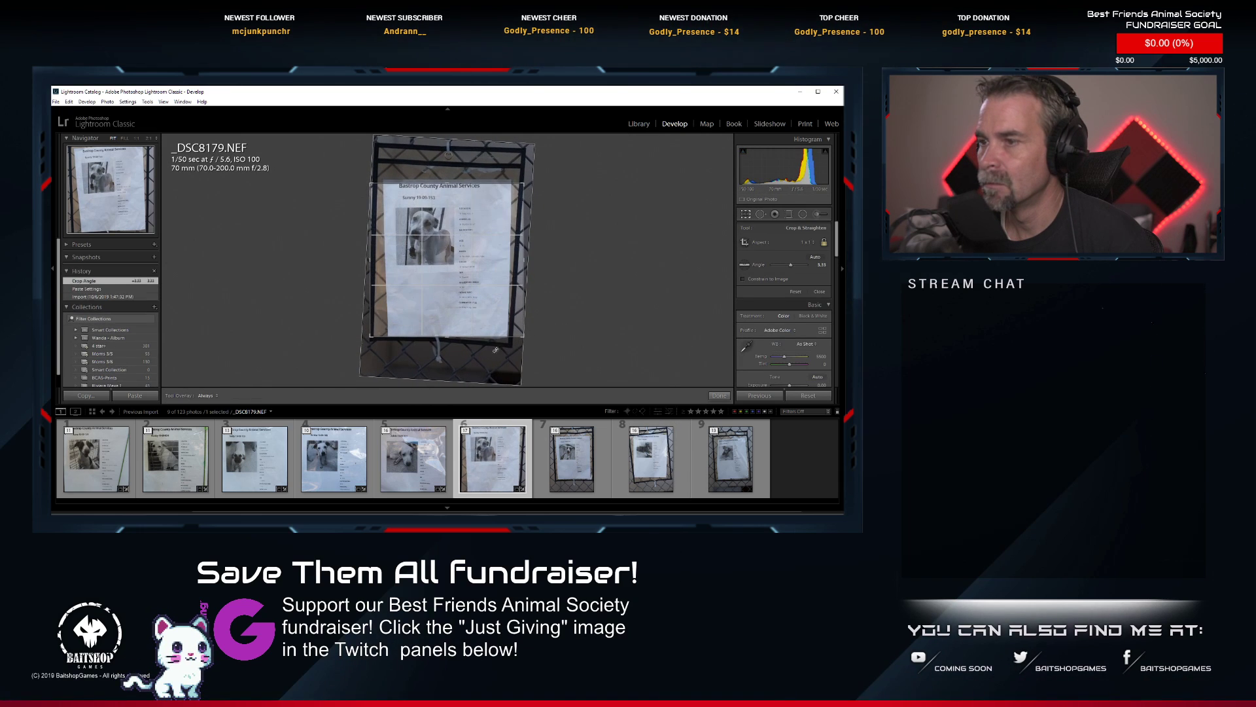
pyautogui.moveTo(371, 336); pyautogui.dragTo(383, 338)
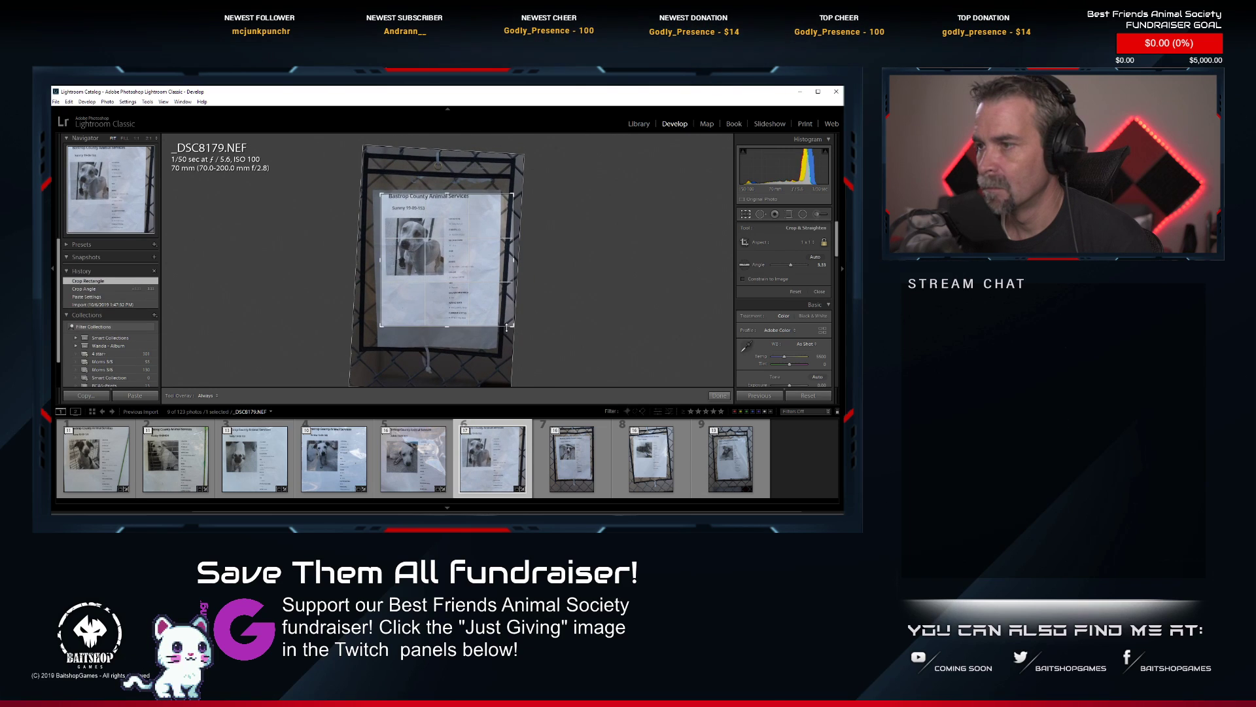
pyautogui.moveTo(511, 325); pyautogui.dragTo(467, 291)
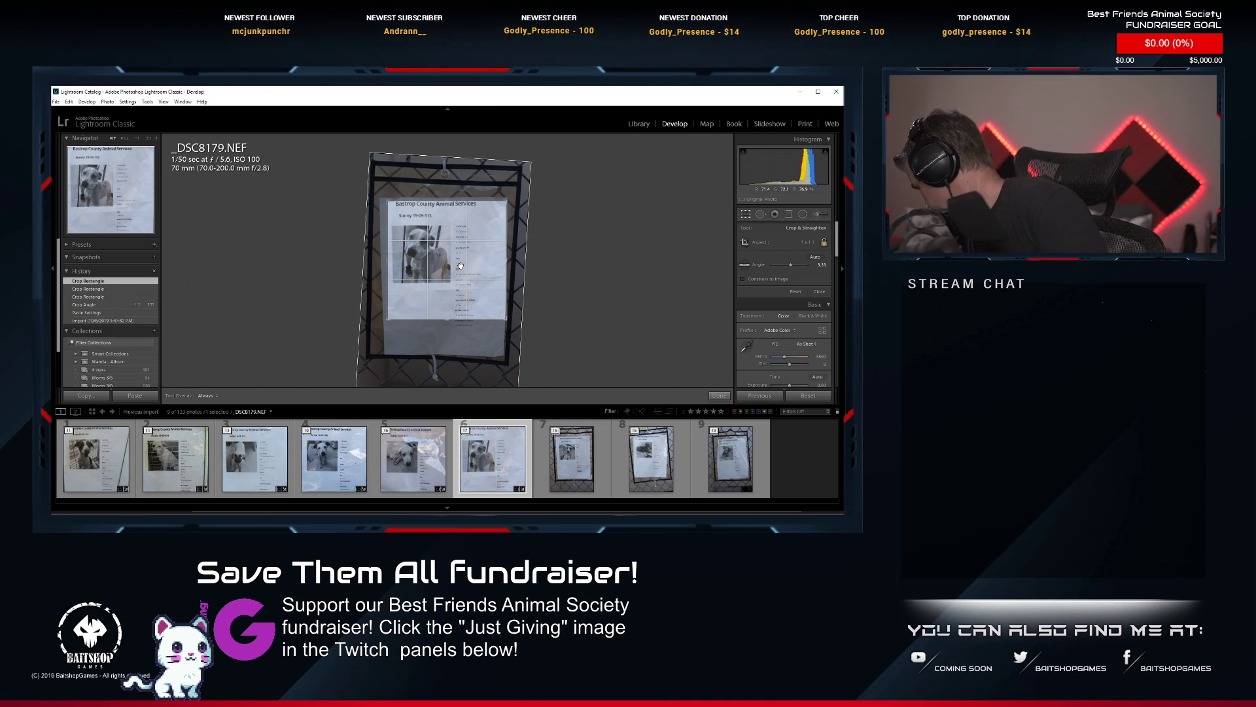
pyautogui.press('Return')
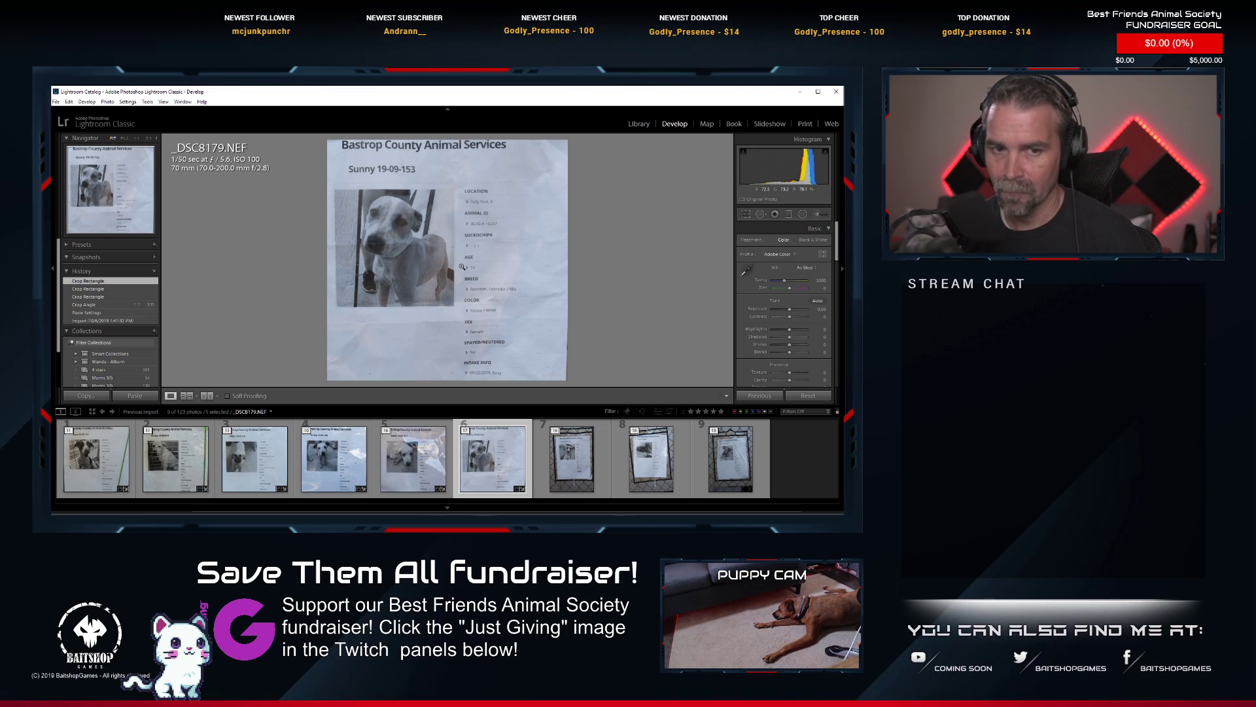
# Expand the next dog's stack and paste the copied develop settings onto its info-sheet photo, _DSC8196.NEF.
pyautogui.click(591, 466)
pyautogui.click(557, 431)
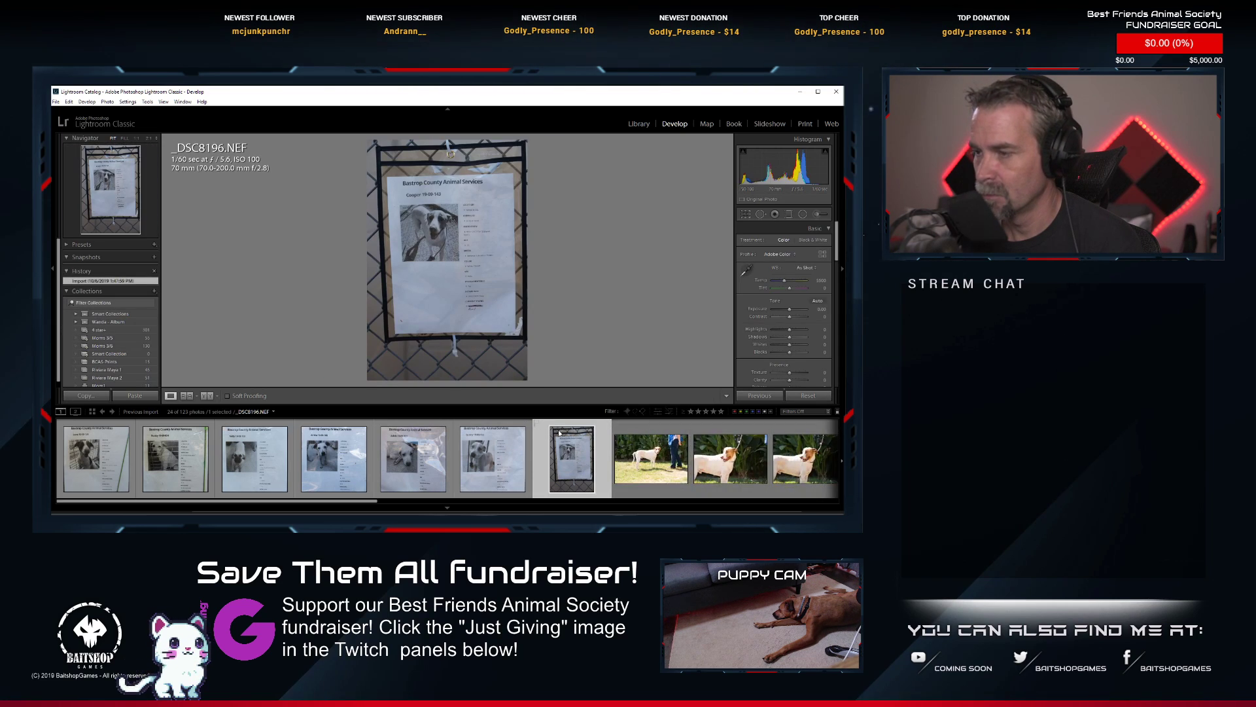
pyautogui.scroll(-2, 571, 469)
pyautogui.scroll(1, 570, 469)
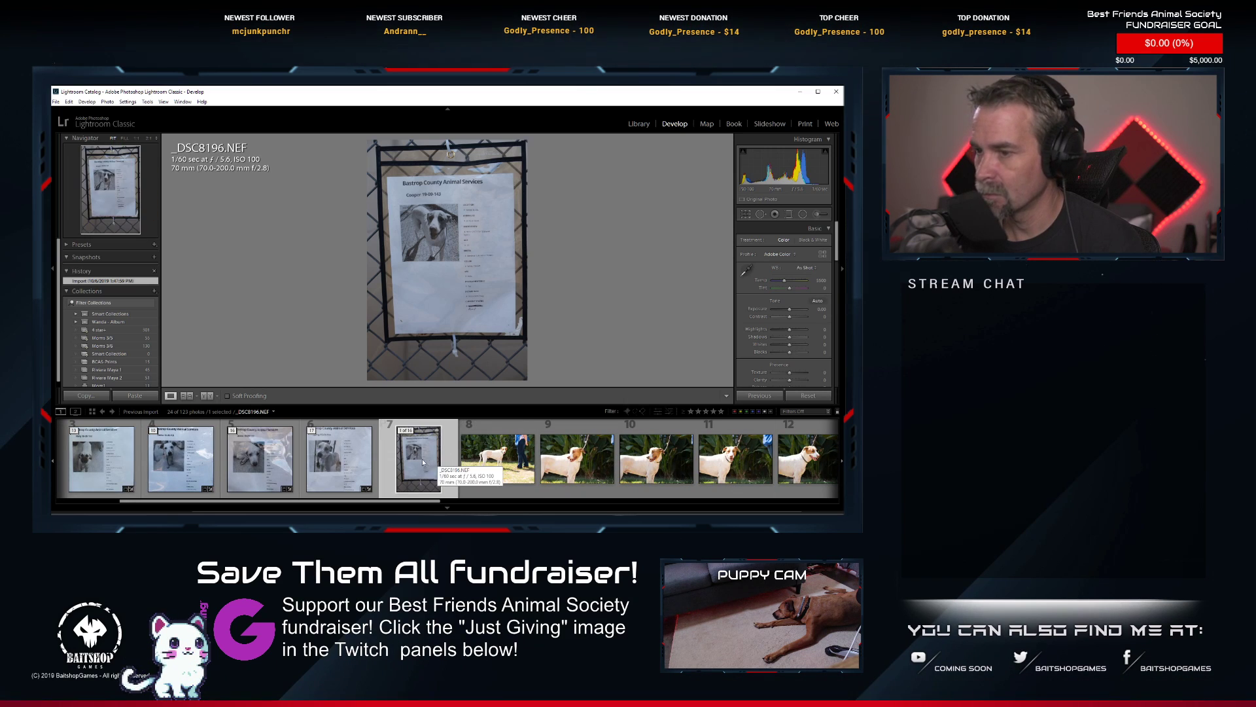
pyautogui.rightClick(419, 463)
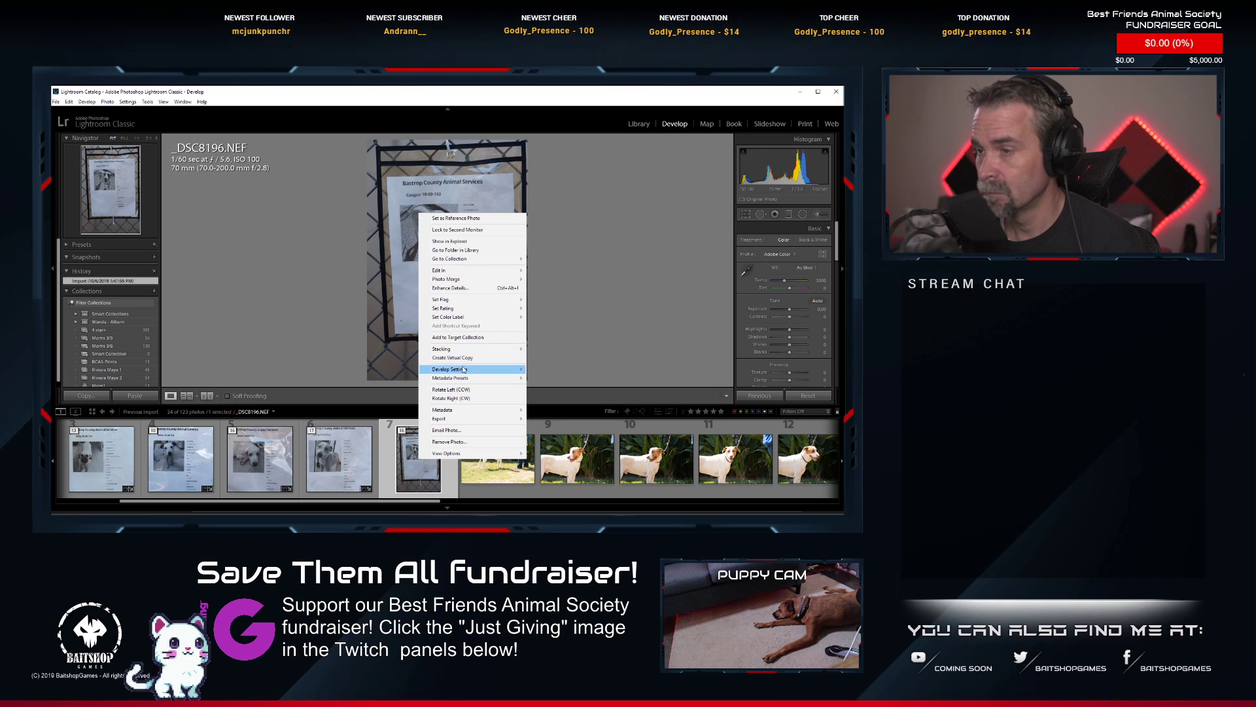
pyautogui.moveTo(498, 369)
pyautogui.click(584, 410)
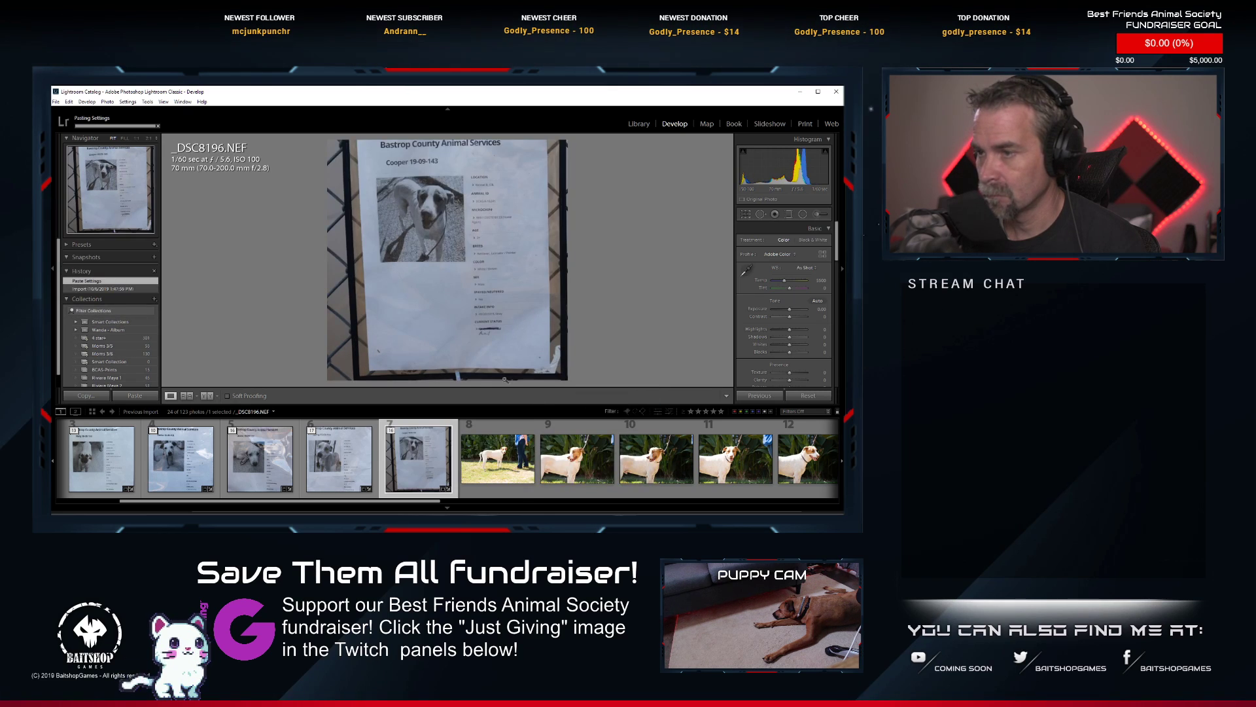
# Straighten _DSC8196.NEF and tighten its square crop around the sheet's heading, dog picture and details.
pyautogui.click(744, 215)
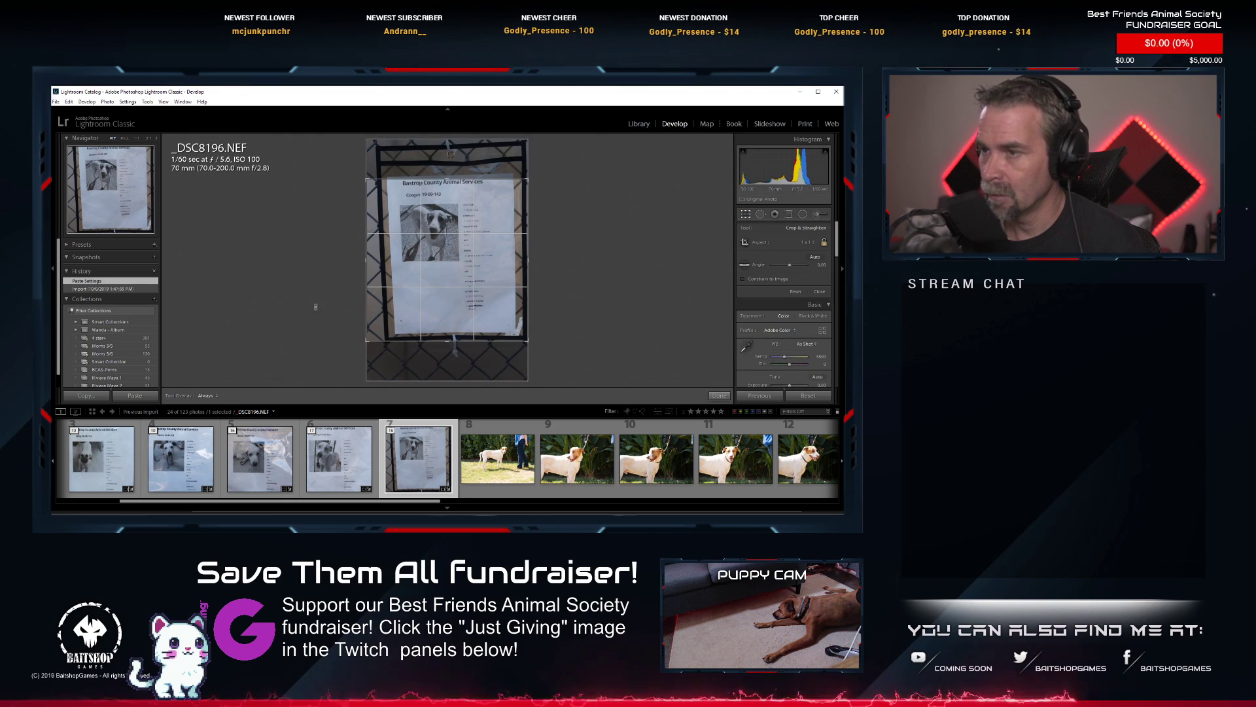
pyautogui.moveTo(368, 339); pyautogui.dragTo(382, 332)
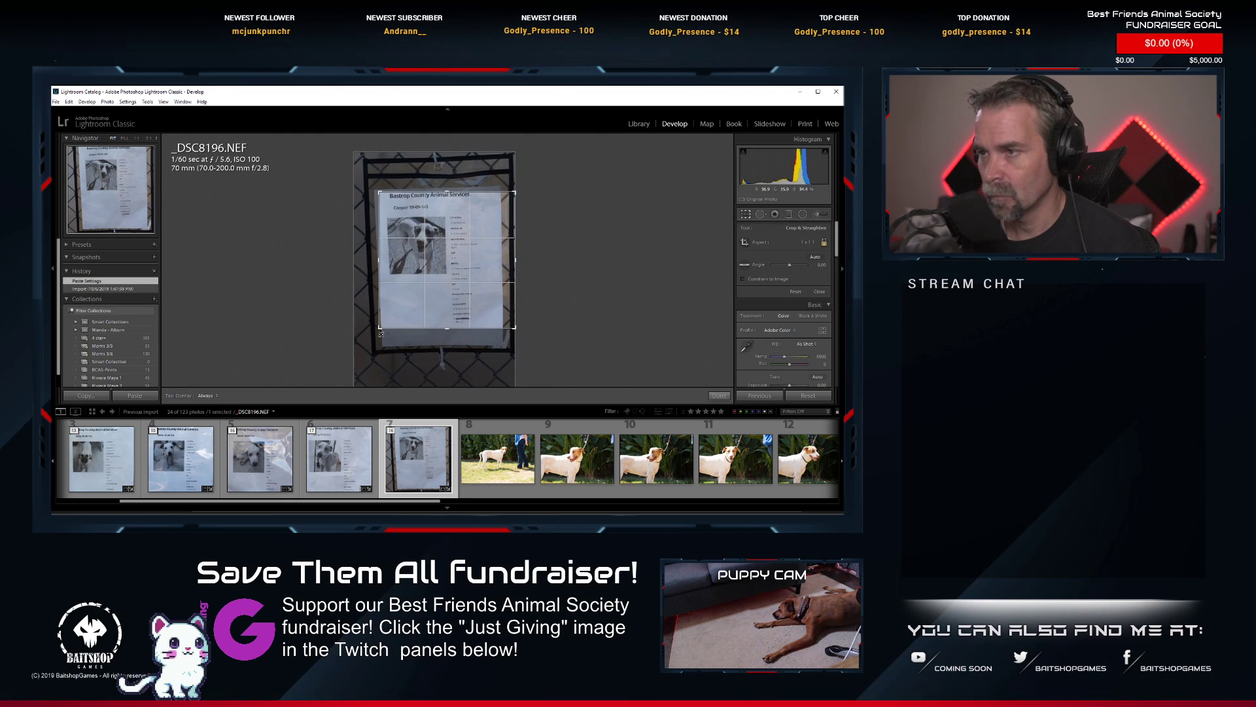
pyautogui.moveTo(568, 345); pyautogui.dragTo(509, 328)
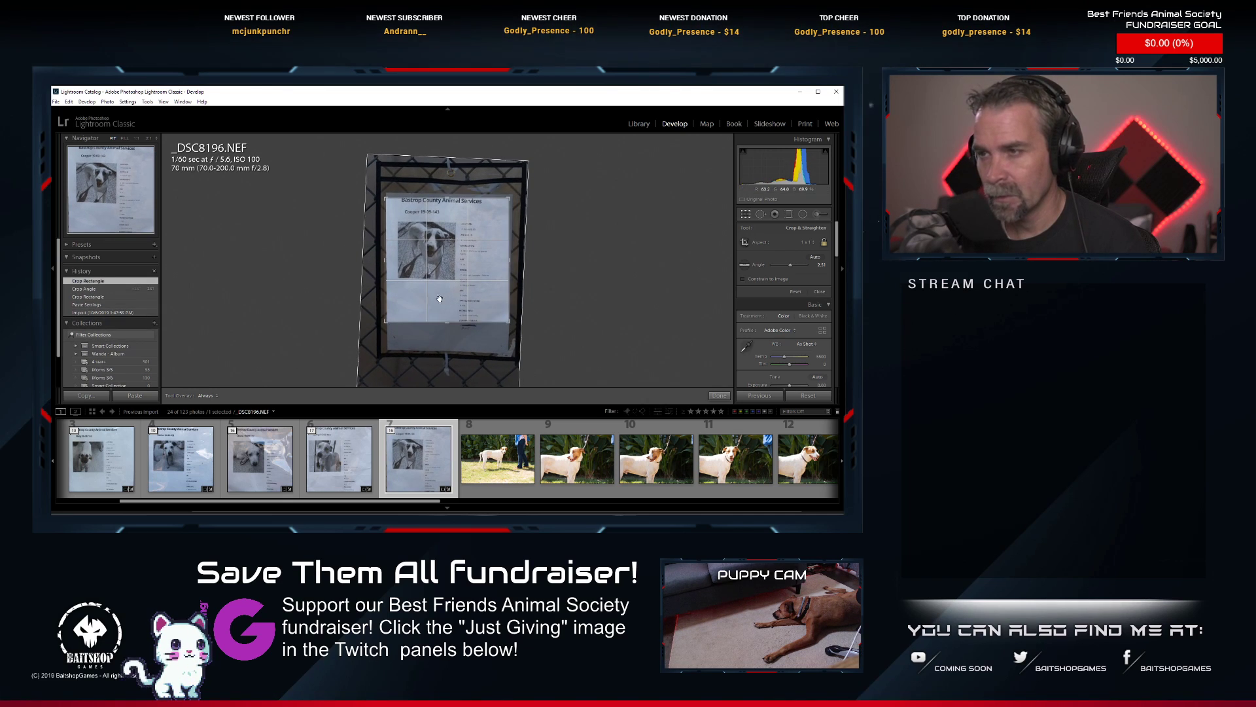
pyautogui.moveTo(386, 323); pyautogui.dragTo(388, 320)
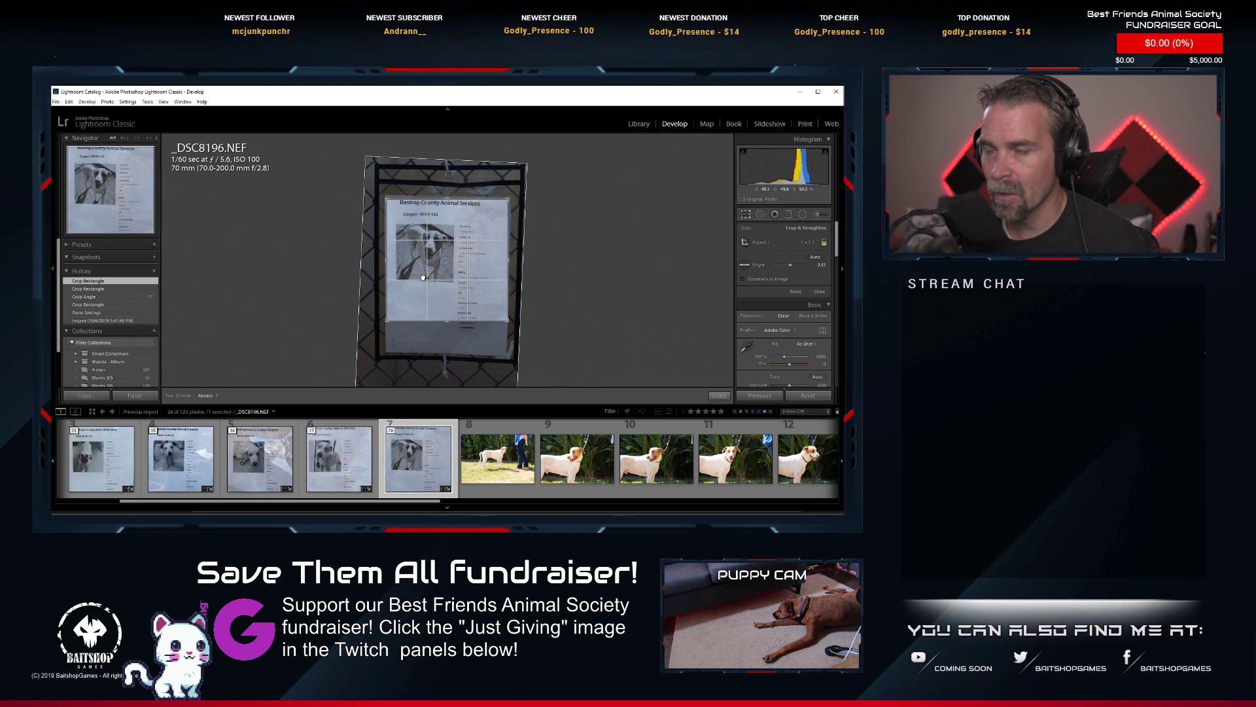
pyautogui.moveTo(424, 277); pyautogui.dragTo(472, 272)
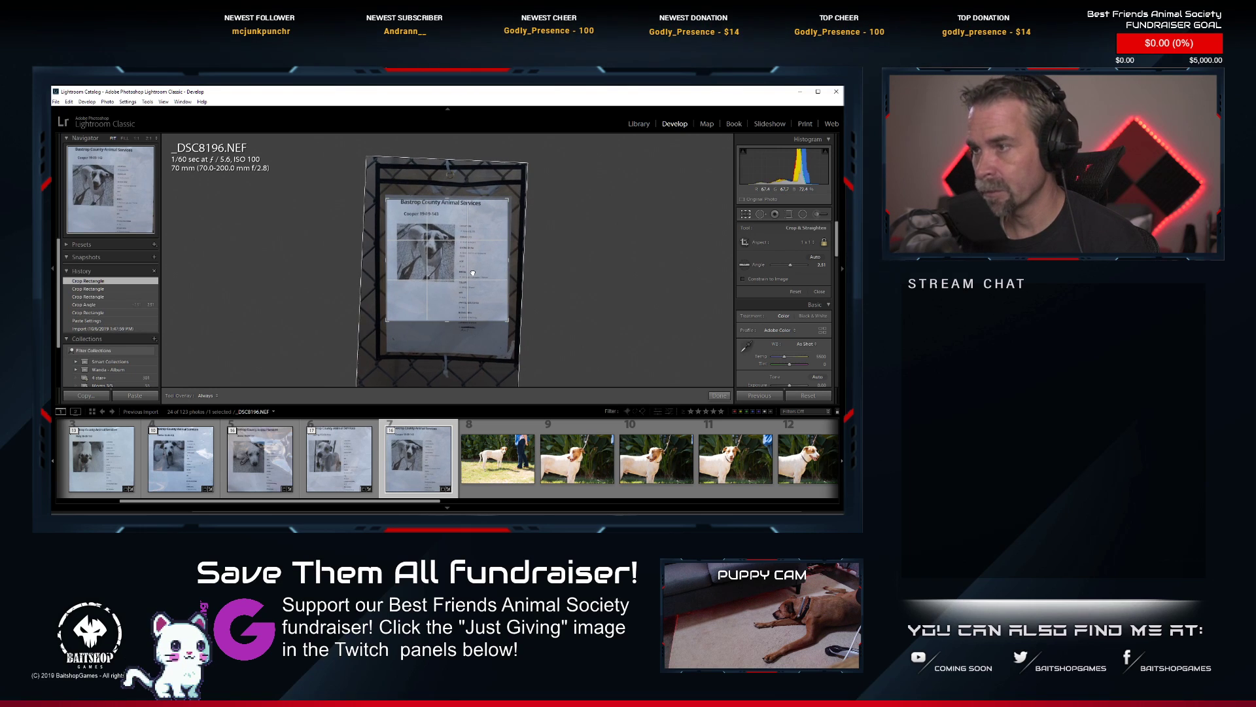
pyautogui.press('Return')
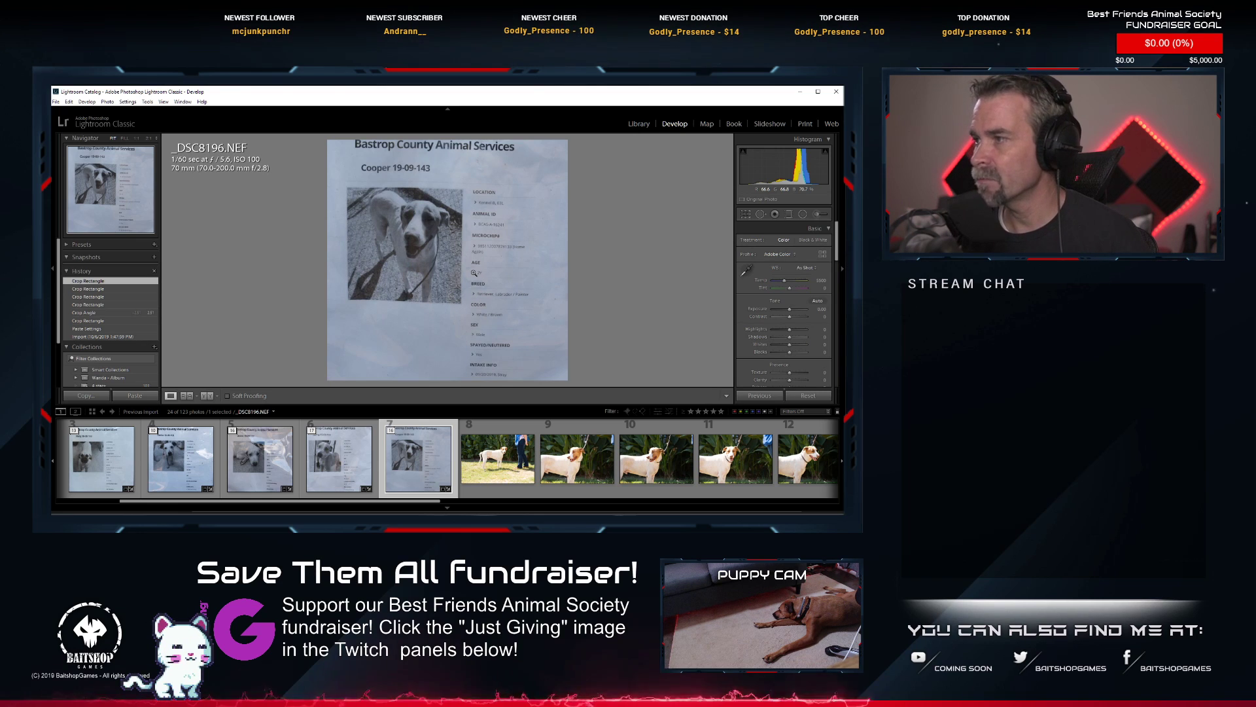
# Fine-tune the crop angle of _DSC8196.NEF and reposition the sheet inside the square crop.
pyautogui.click(746, 214)
pyautogui.moveTo(605, 236); pyautogui.dragTo(605, 236)
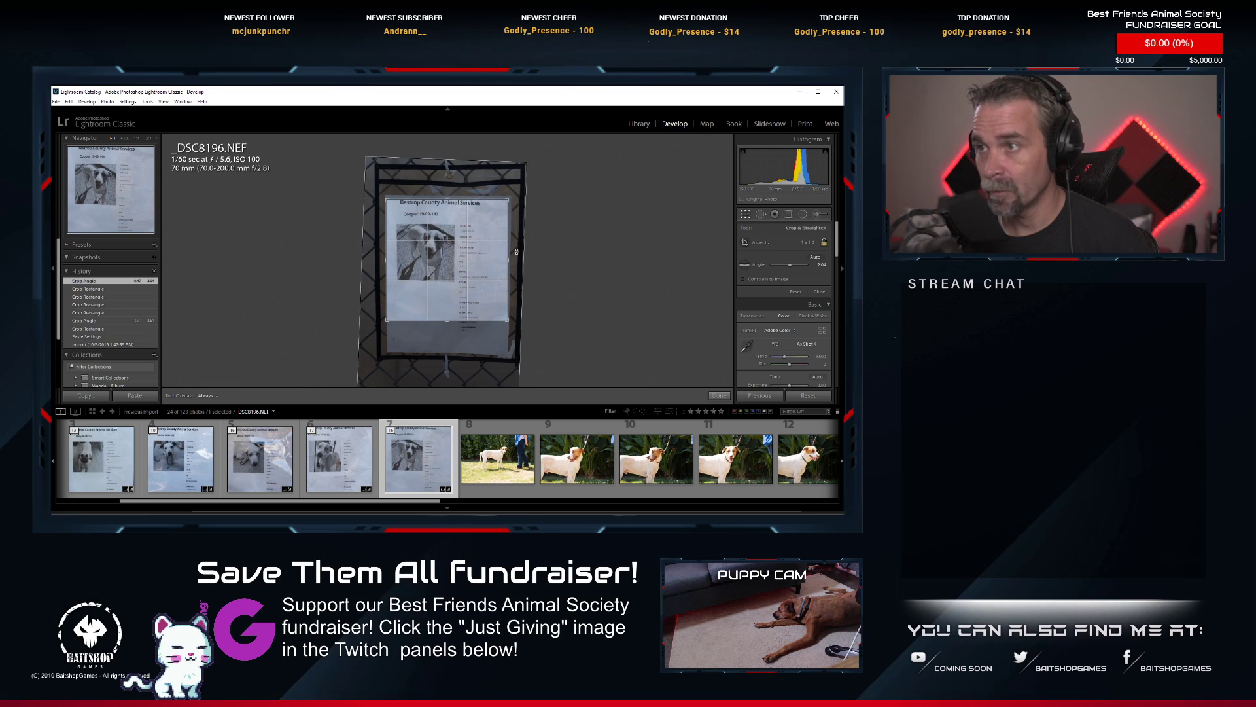
pyautogui.moveTo(445, 258); pyautogui.dragTo(443, 259)
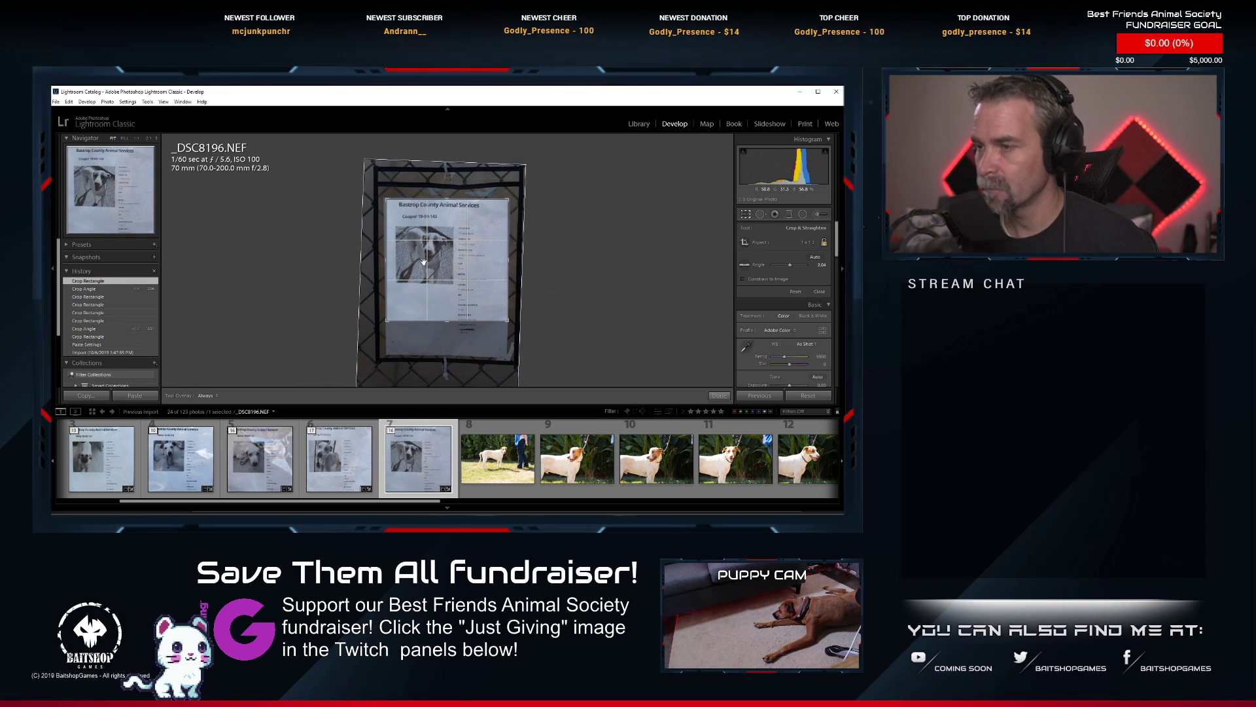
pyautogui.press('Return')
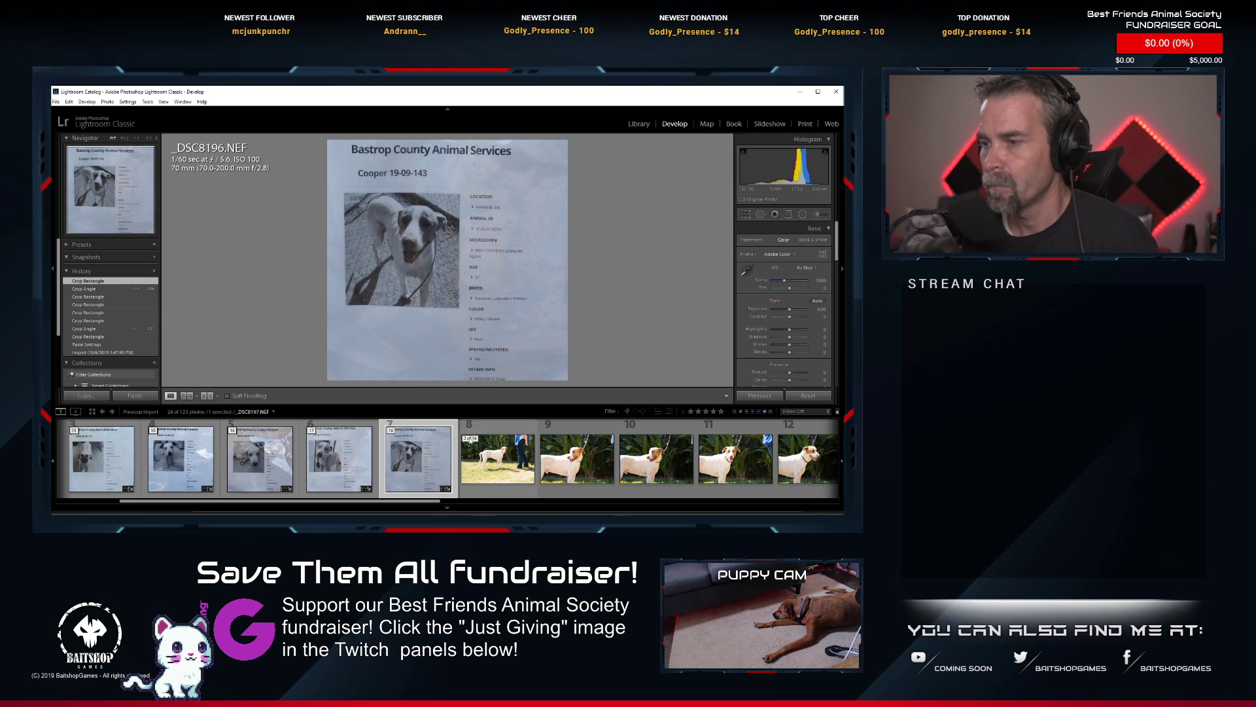
# View the close-up _DSC8200.NEF, and inspect the dog's tail and hindquarters in _DSC8197.NEF at high magnification.
pyautogui.scroll(-2, 441, 448)
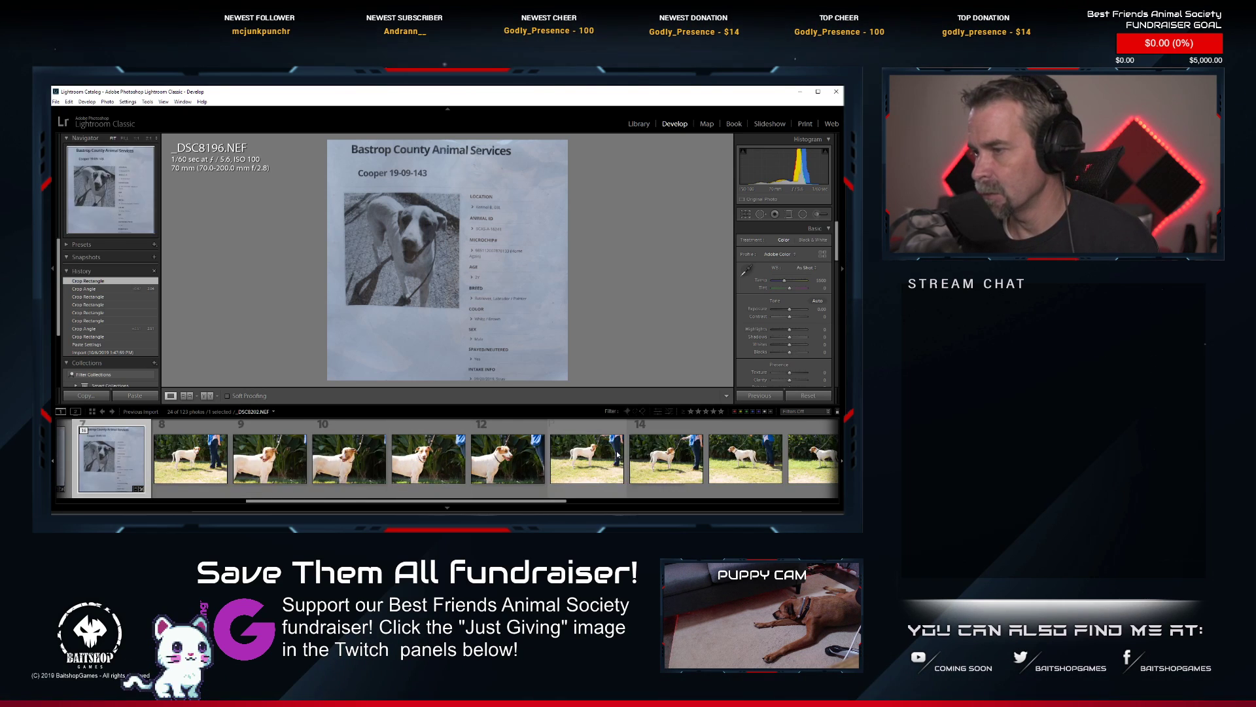
pyautogui.click(598, 460)
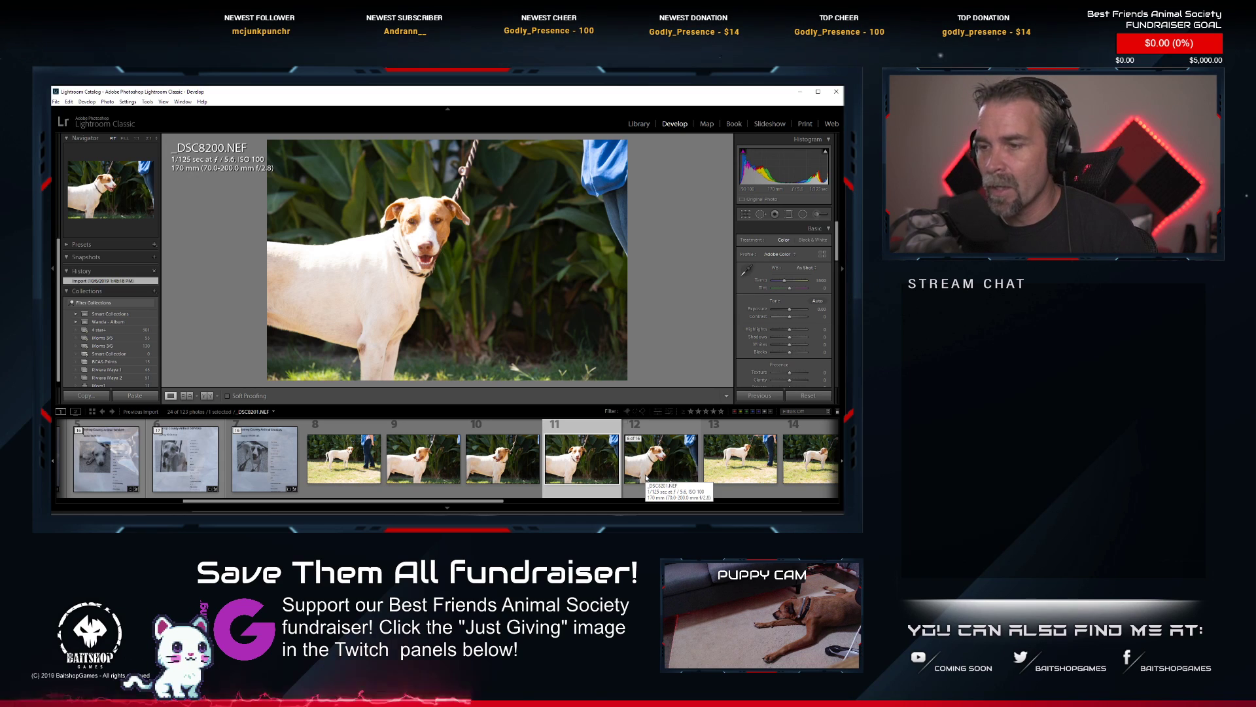
pyautogui.moveTo(265, 458); pyautogui.dragTo(353, 455)
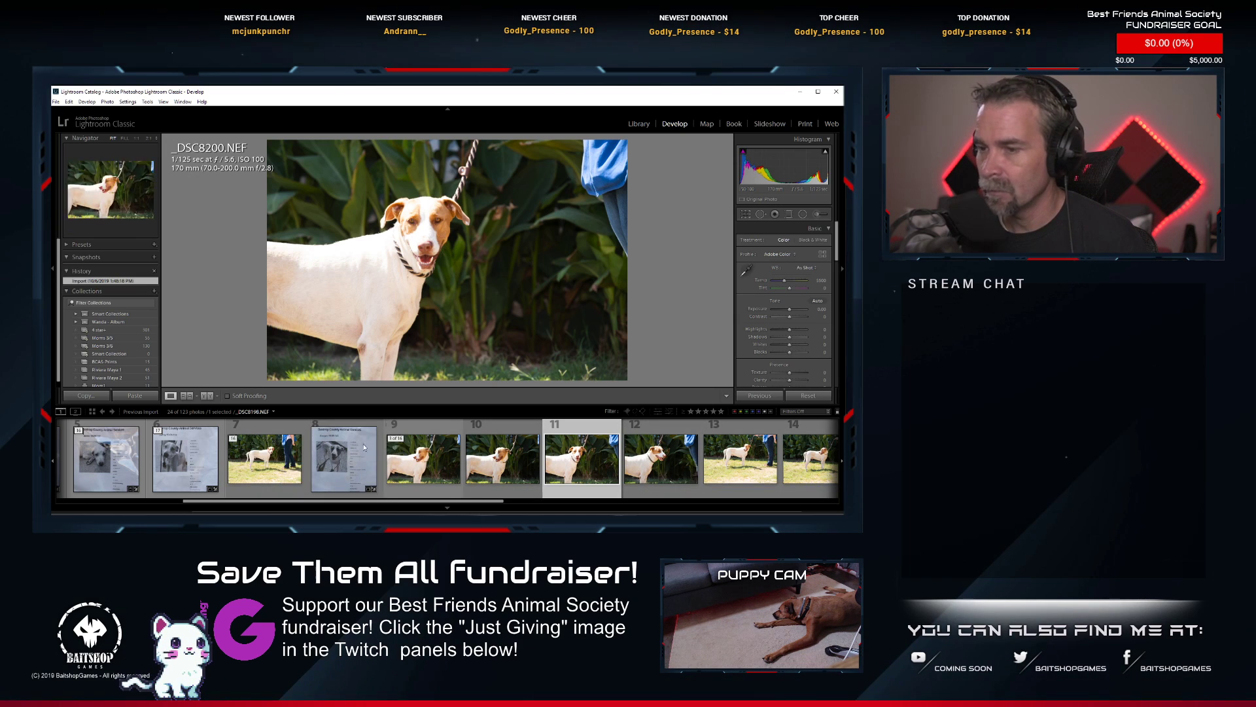
pyautogui.click(324, 445)
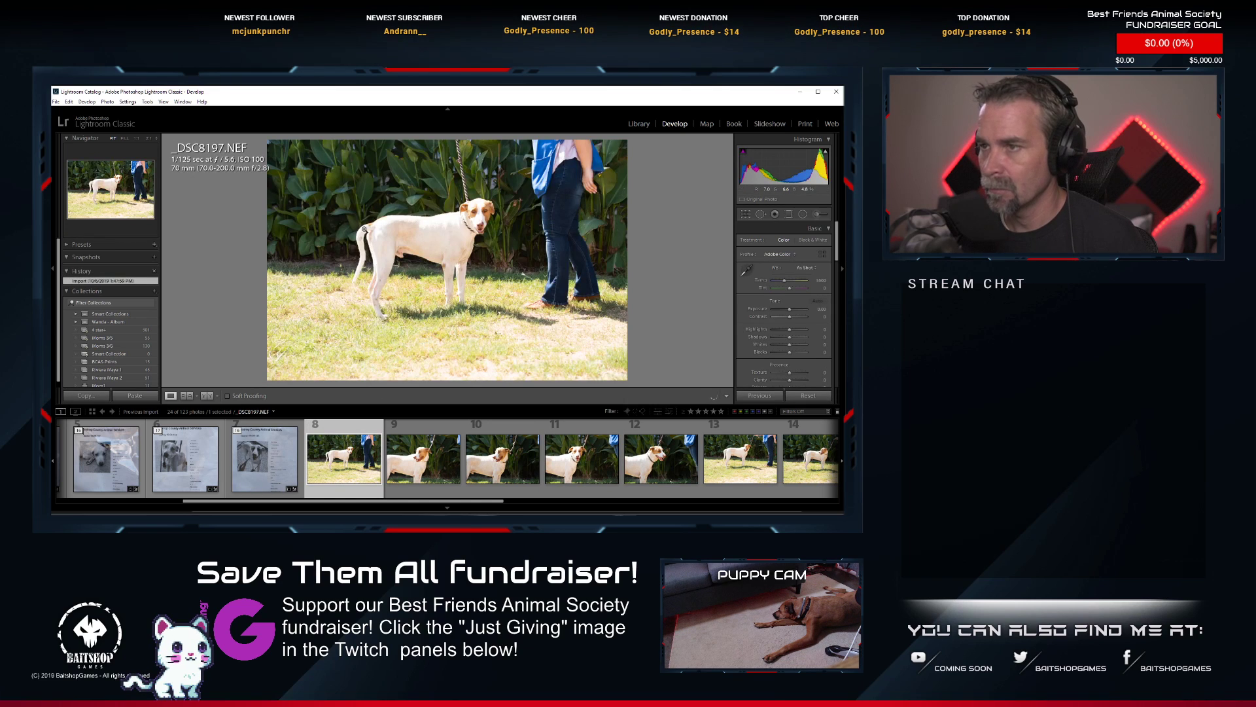
pyautogui.click(364, 229)
pyautogui.moveTo(359, 286); pyautogui.dragTo(395, 240)
pyautogui.scroll(-2, 379, 246)
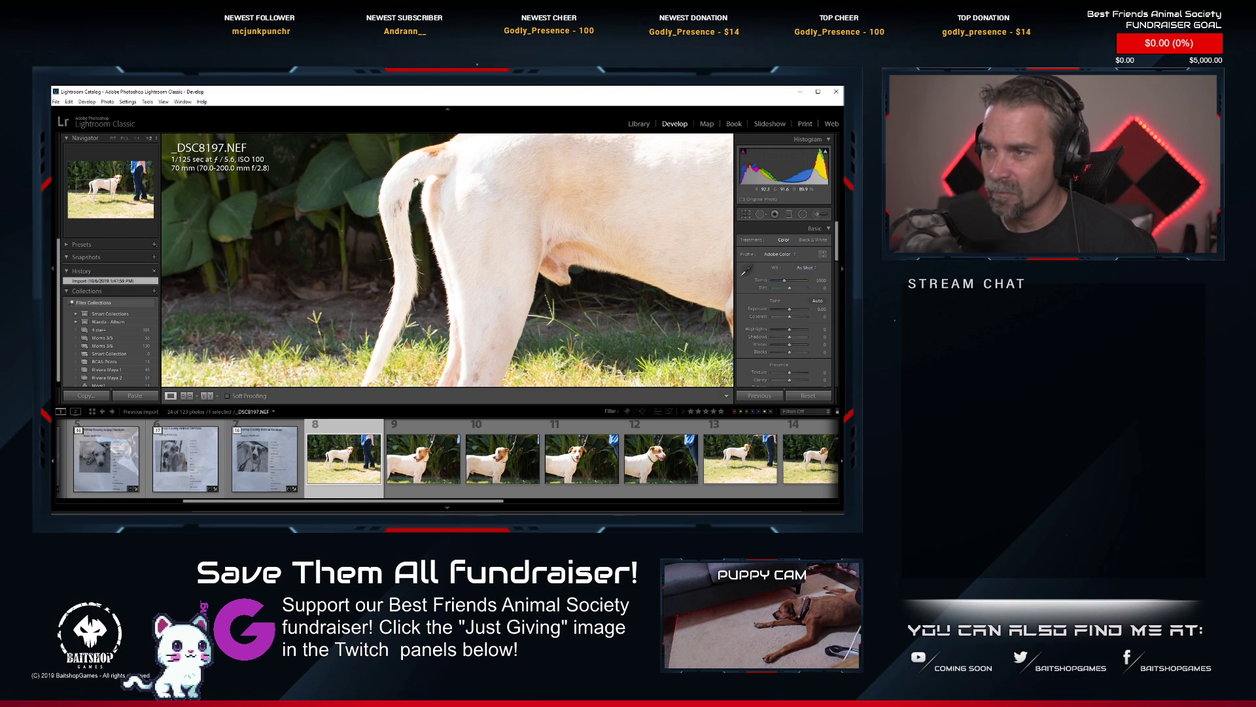
pyautogui.click(402, 257)
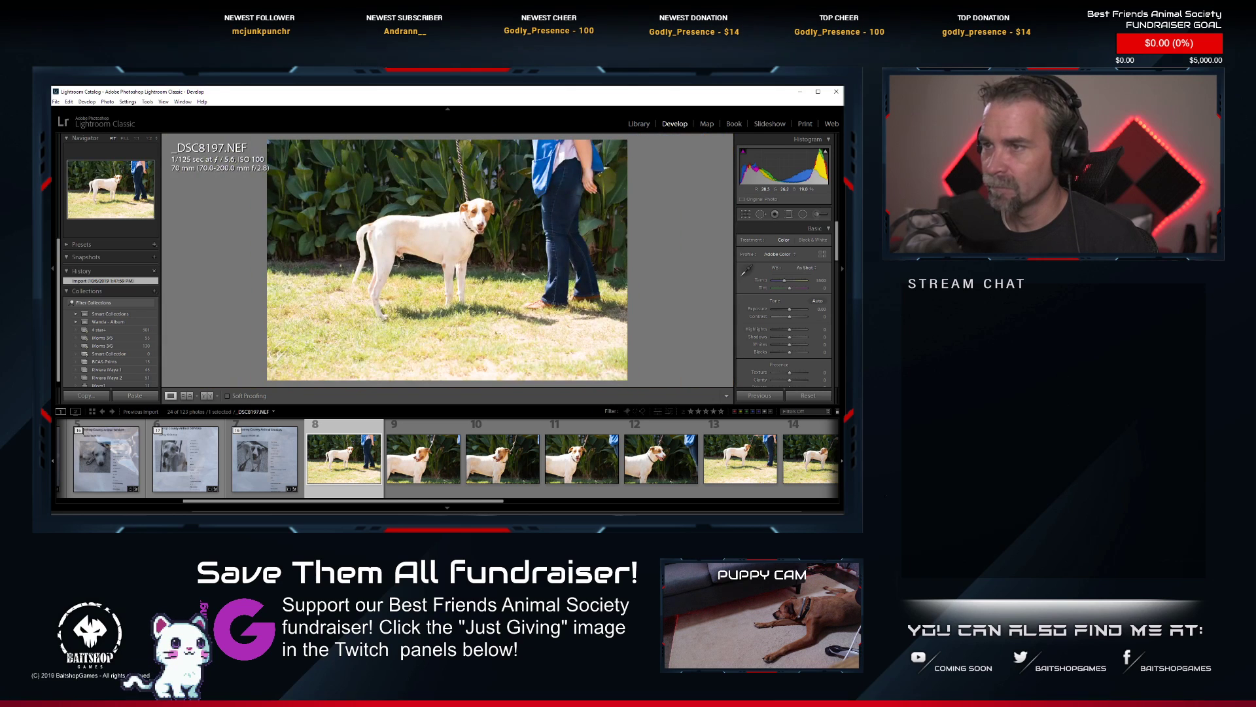
pyautogui.click(370, 231)
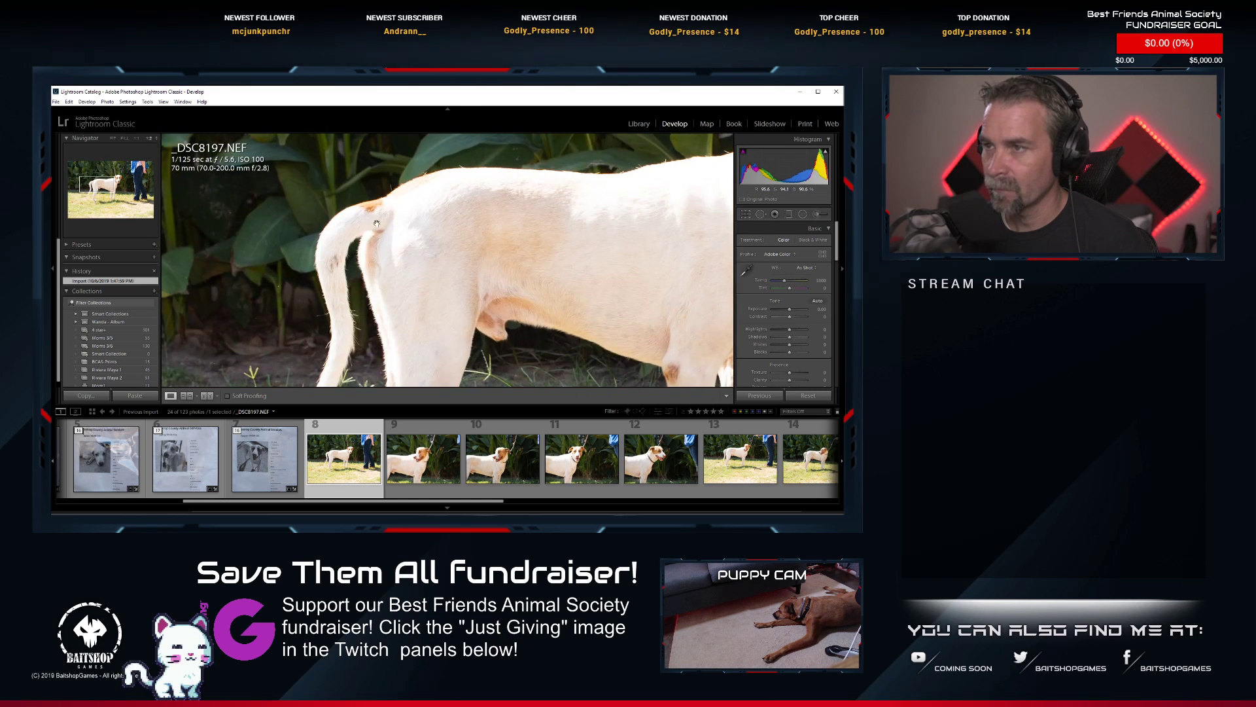
pyautogui.click(347, 316)
# Look through the rest of this dog's series, viewing the side-on shot _DSC8206.NEF and the close-up _DSC8200.NEF.
pyautogui.scroll(-2, 583, 482)
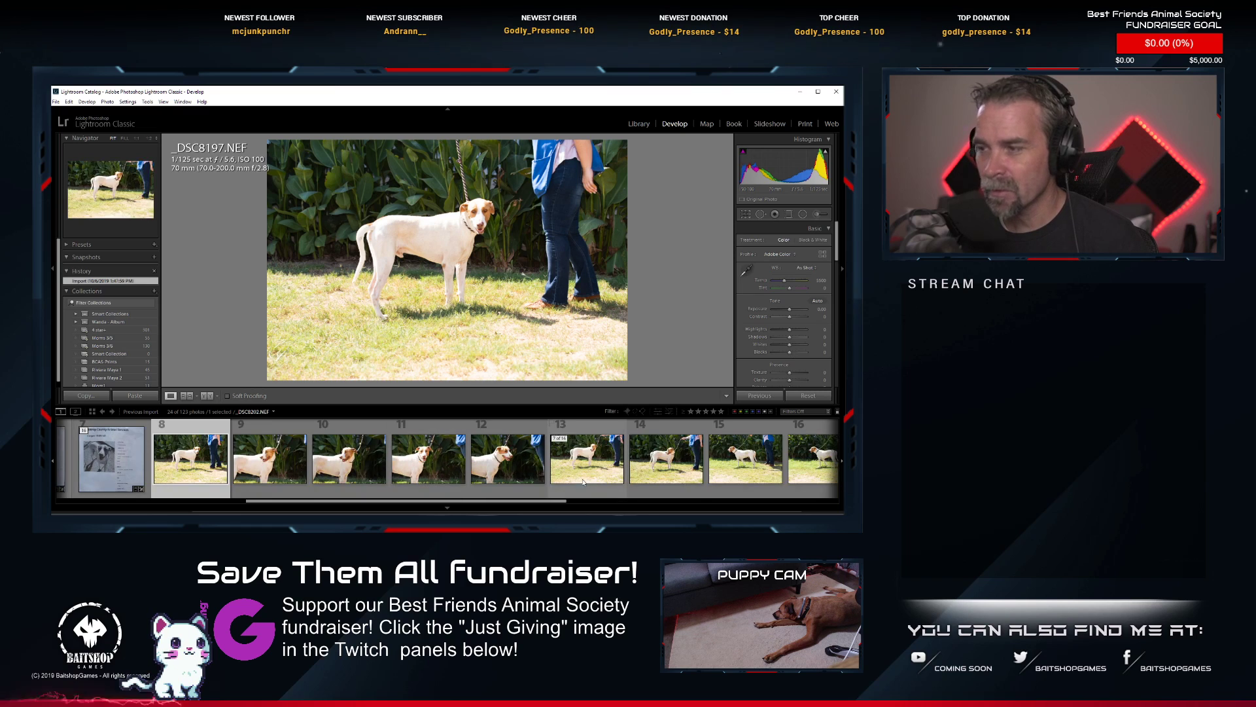
pyautogui.scroll(-2, 583, 482)
pyautogui.scroll(-2, 590, 476)
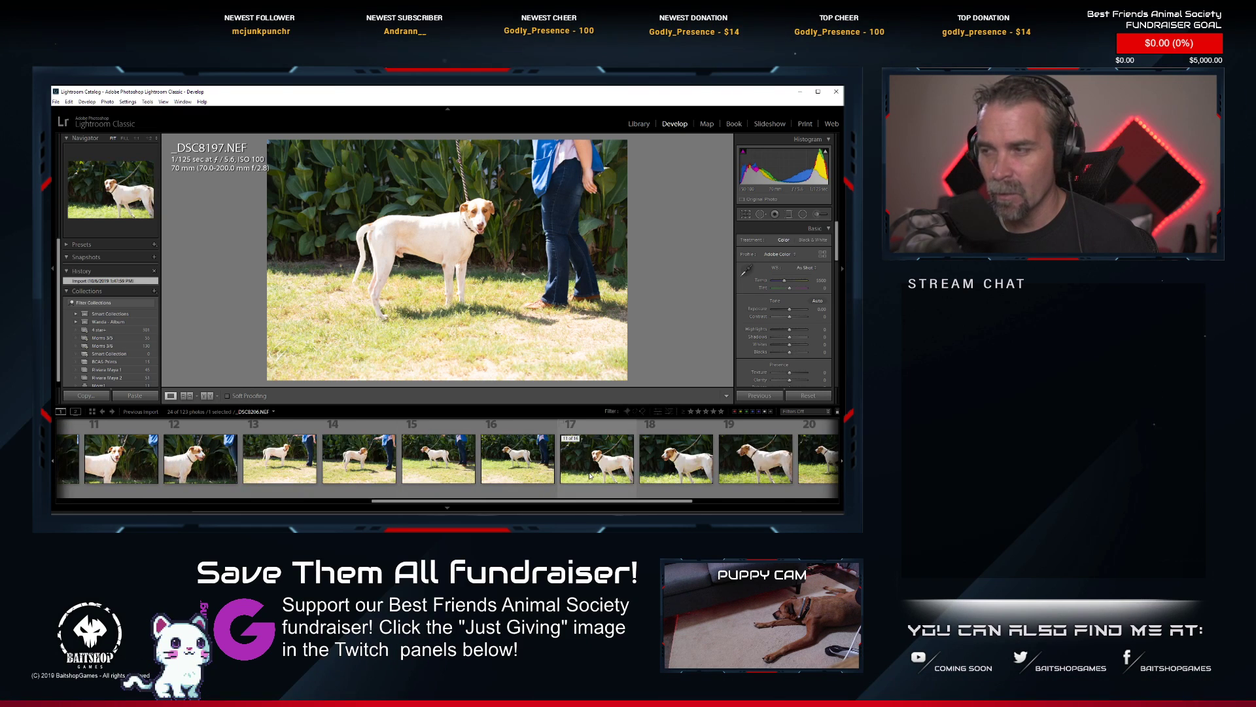
pyautogui.scroll(-2, 590, 475)
pyautogui.click(435, 477)
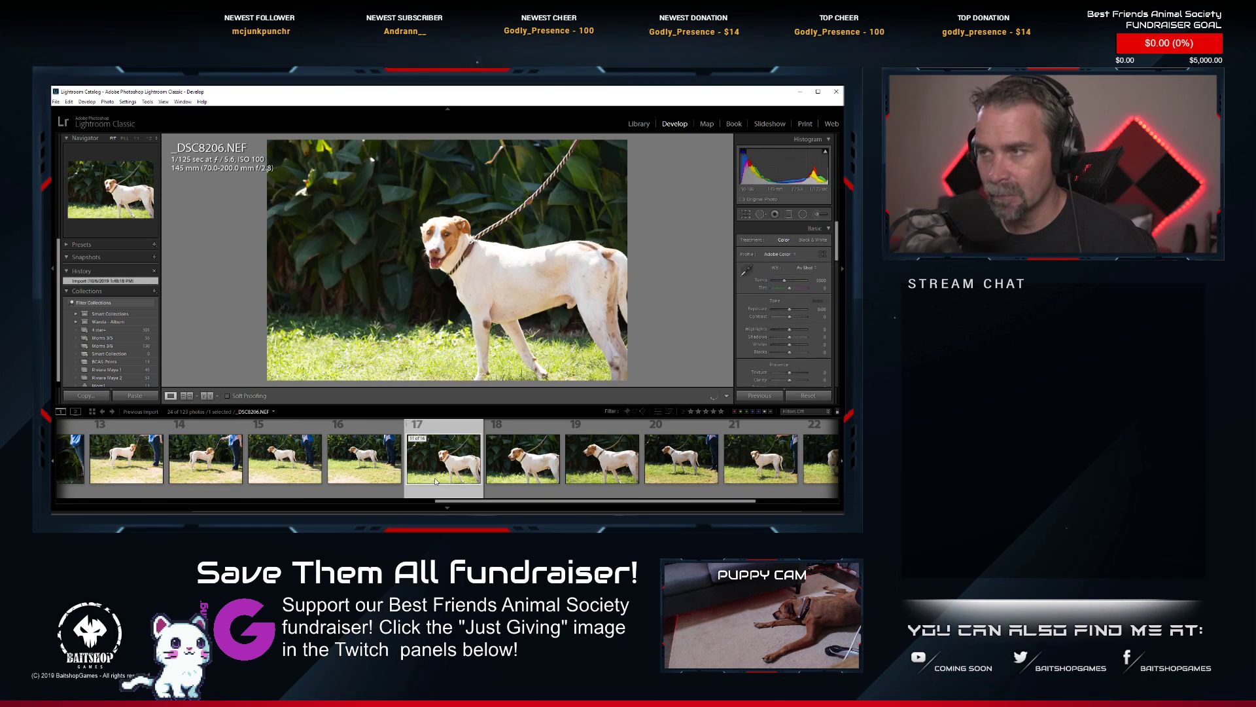
pyautogui.scroll(-2, 443, 470)
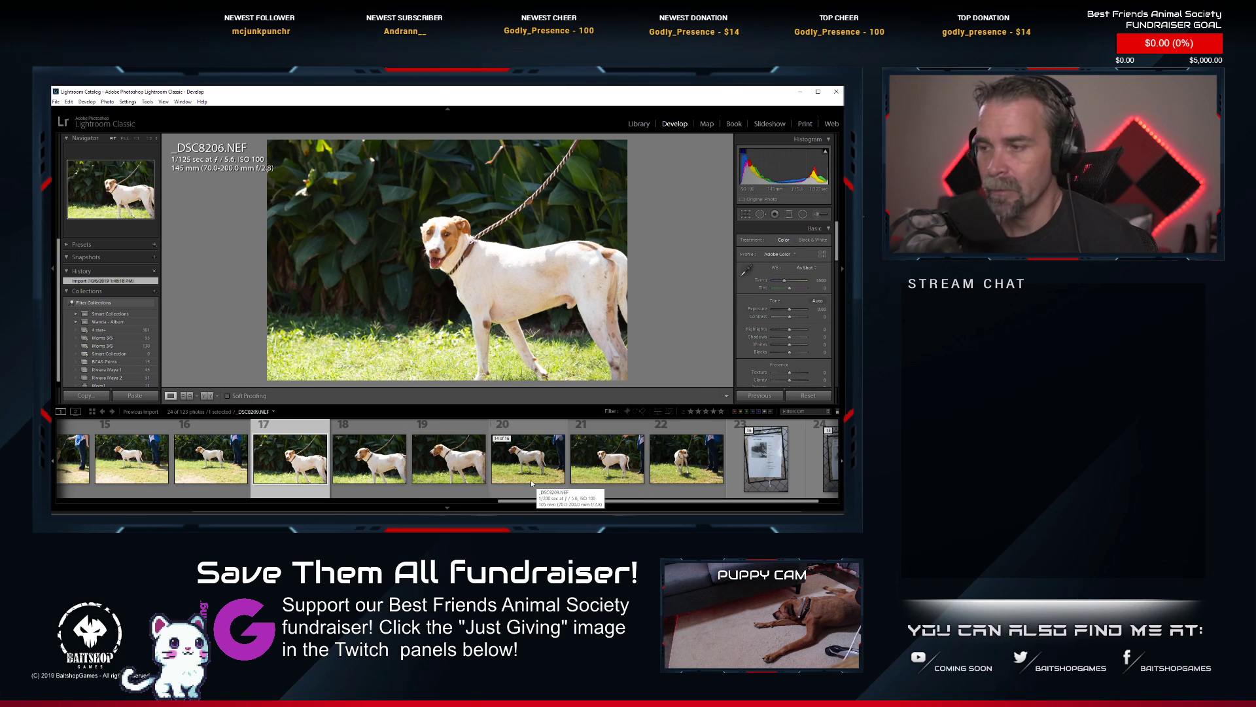
pyautogui.scroll(2, 531, 480)
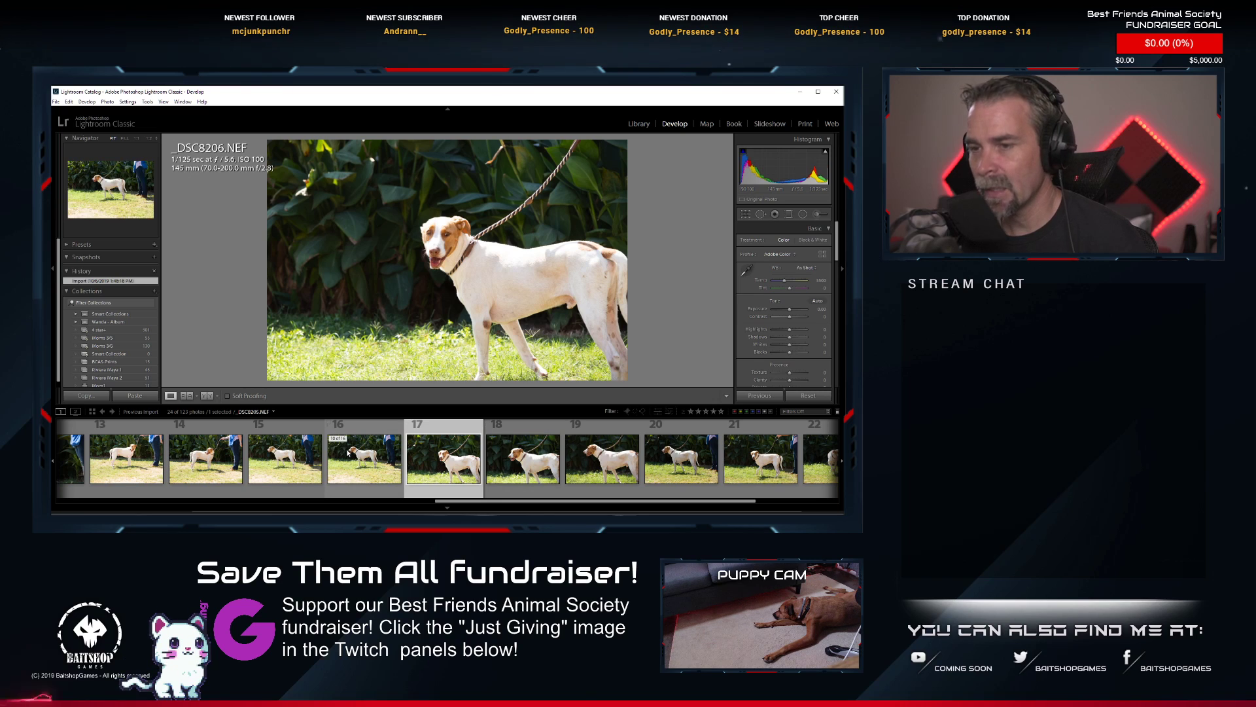
pyautogui.scroll(6, 349, 452)
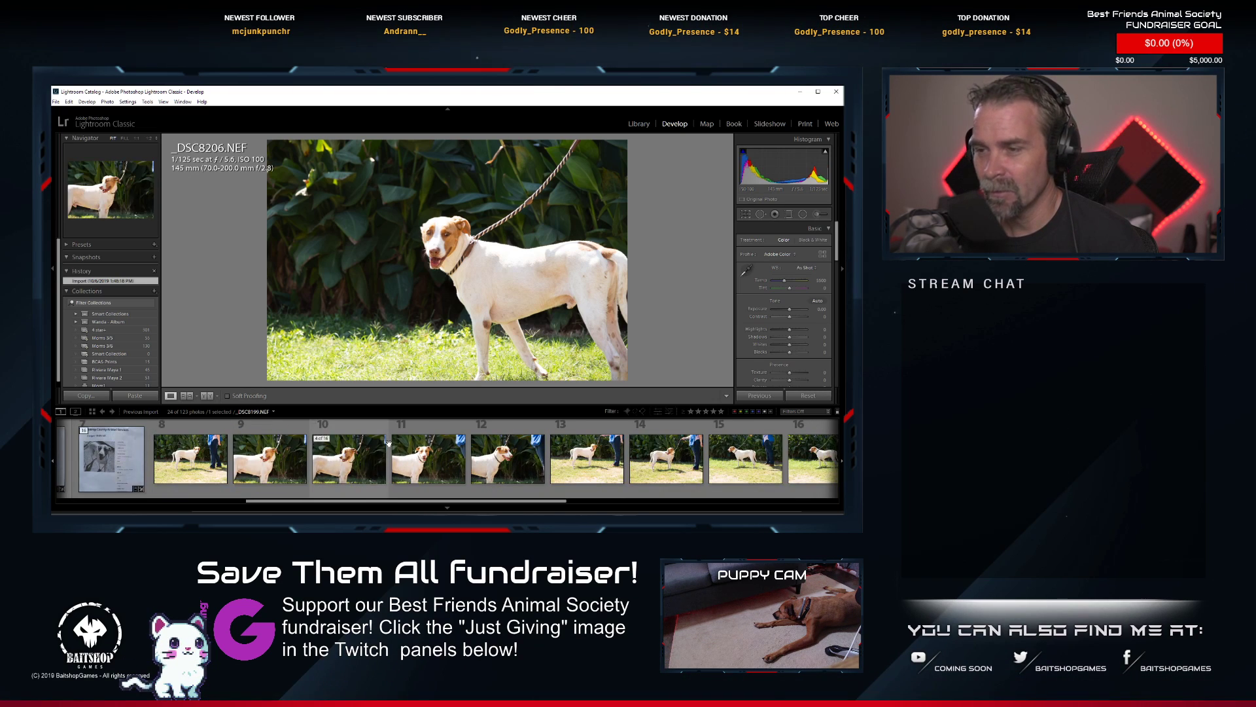
pyautogui.click(430, 466)
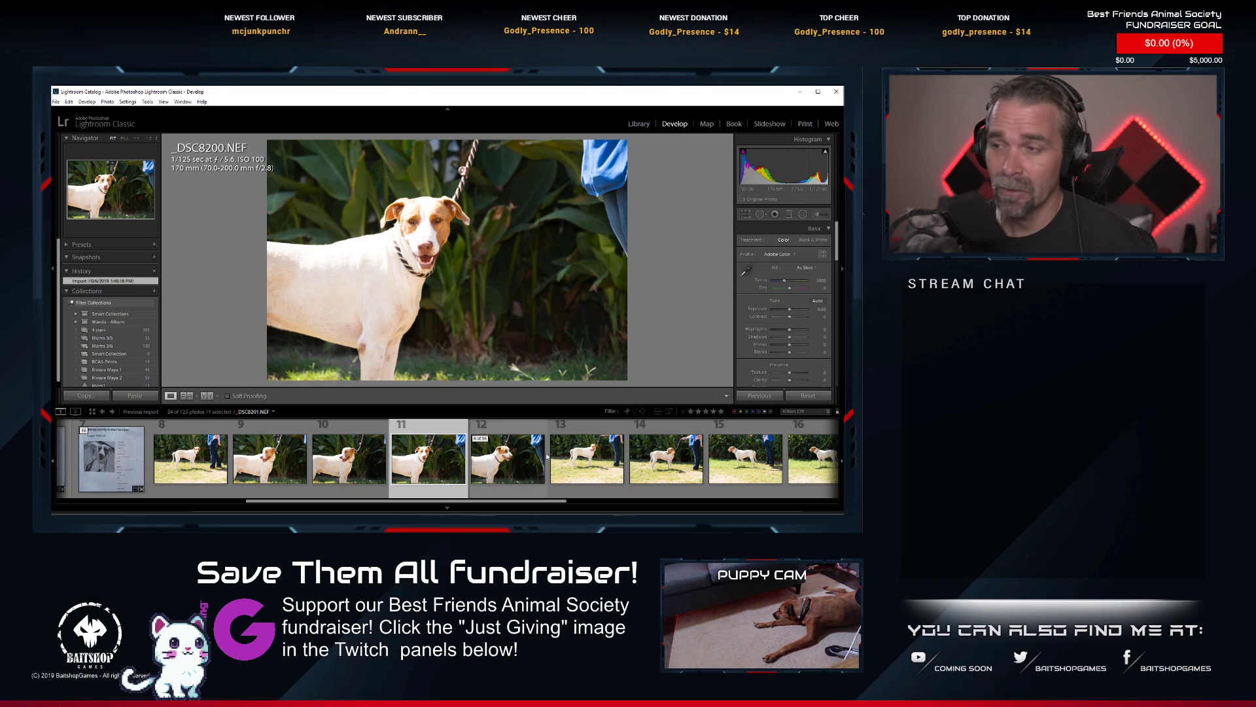
# View the standing side-on shot _DSC8210.NEF and inspect the dog's face at high magnification.
pyautogui.scroll(-5, 563, 477)
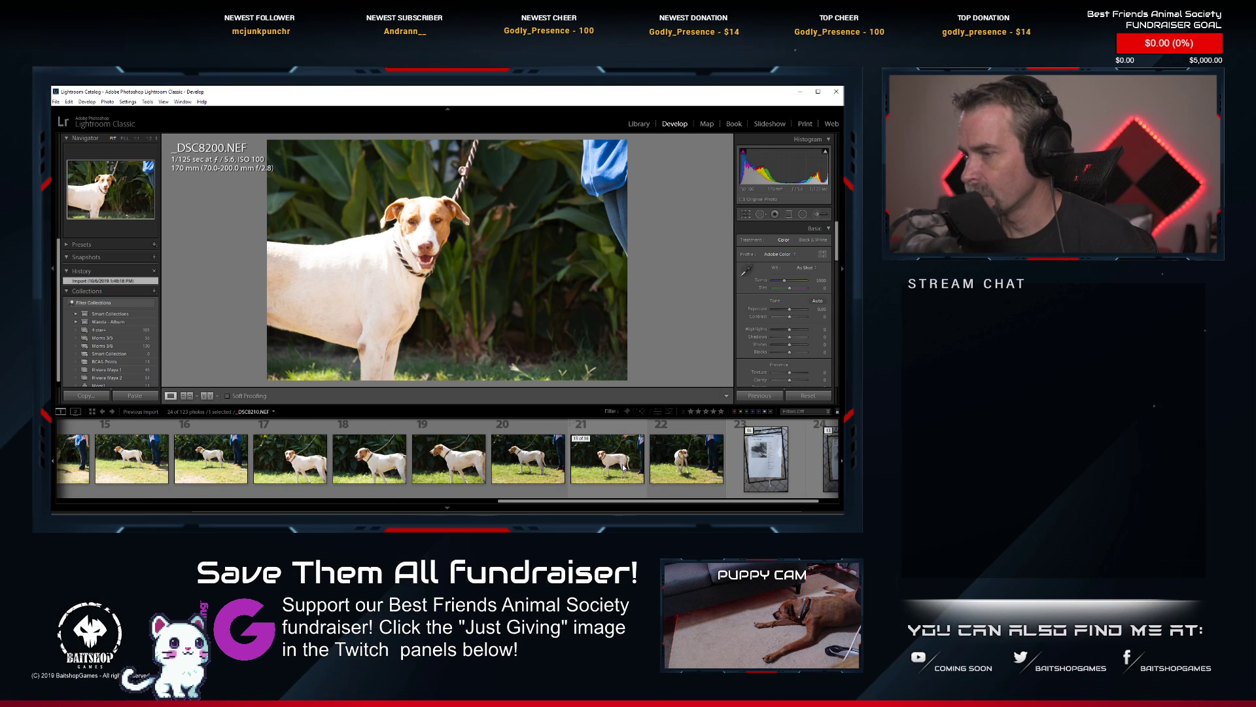
pyautogui.click(624, 468)
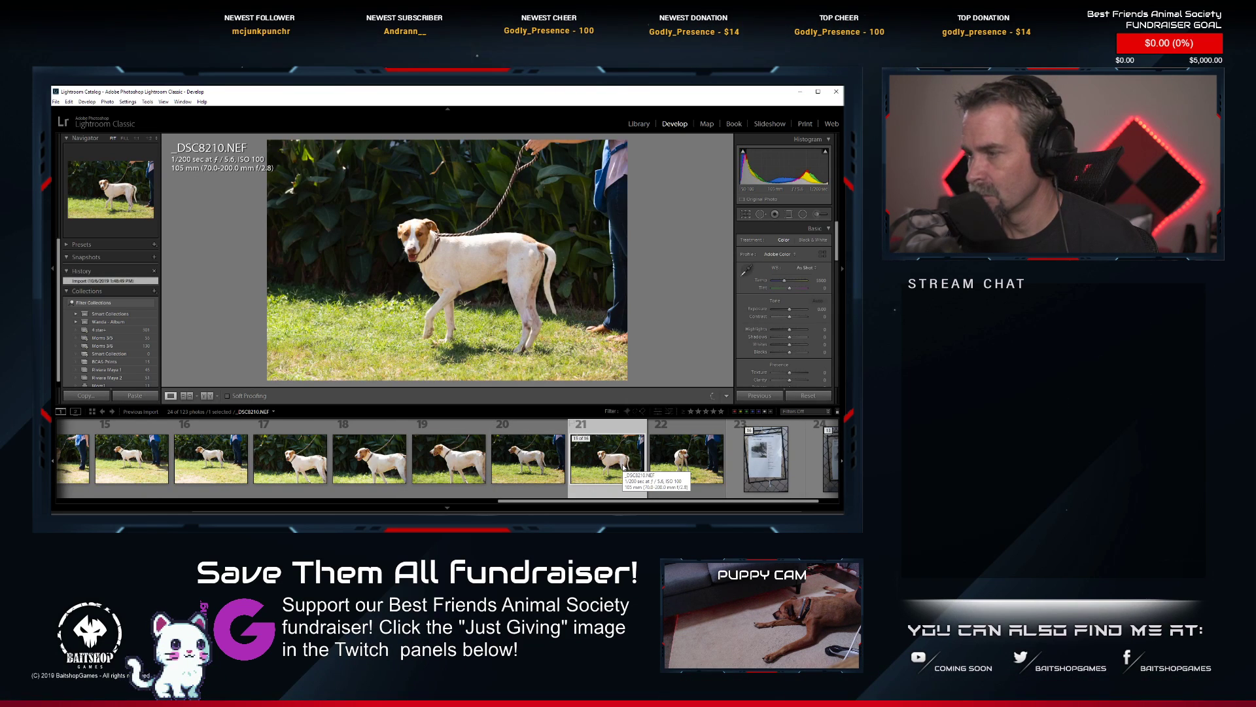
pyautogui.click(406, 236)
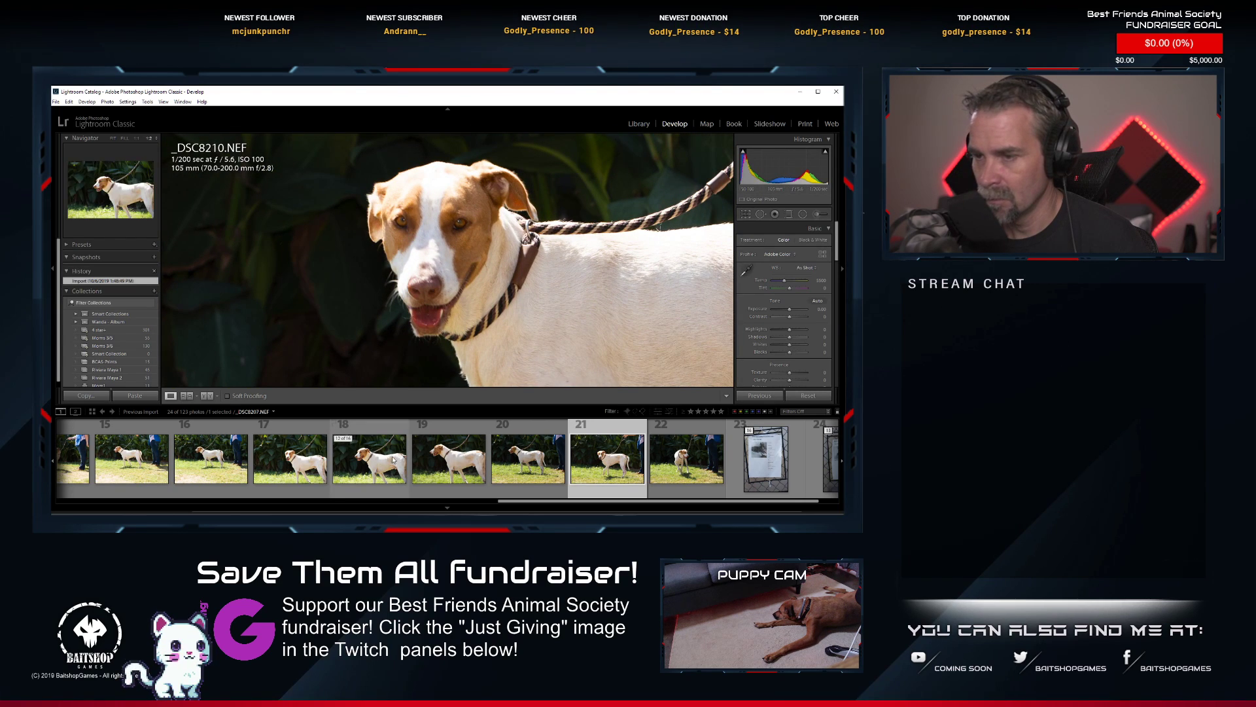
# Check the sharpness of the dog's face and eyes in _DSC8206.NEF at increasing magnification, and return to the full-photo view.
pyautogui.click(301, 460)
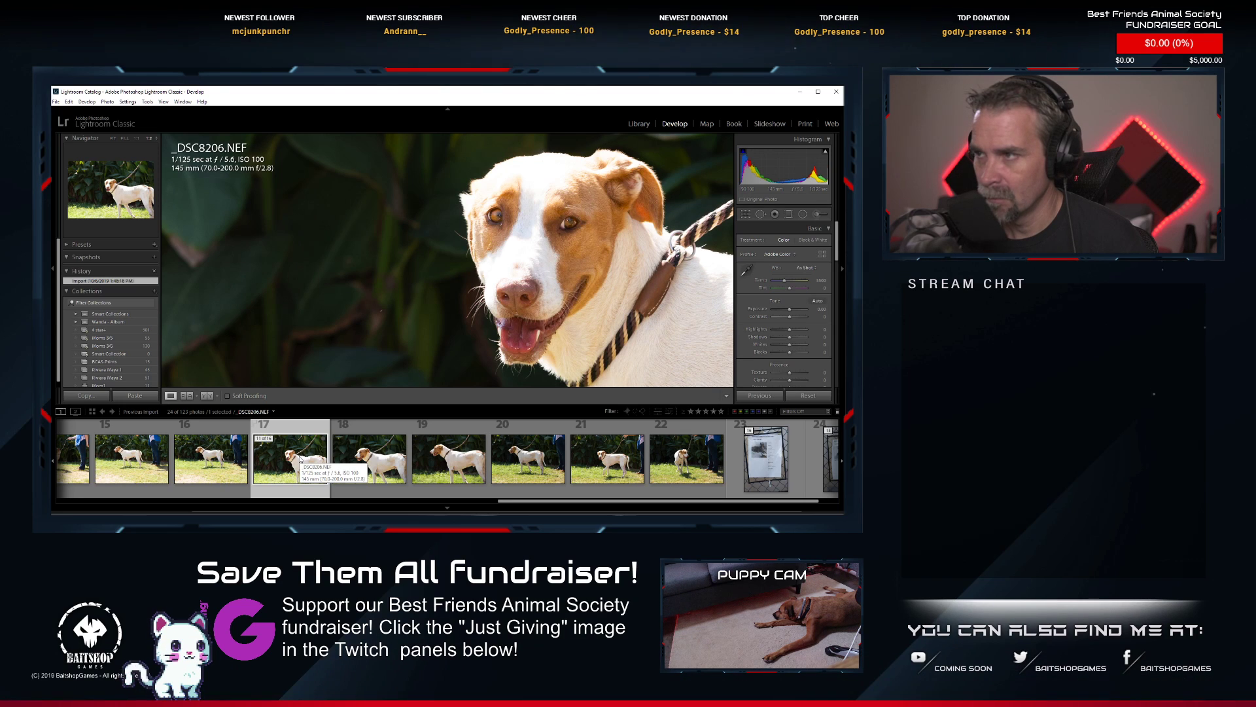
pyautogui.click(493, 219)
pyautogui.click(409, 252)
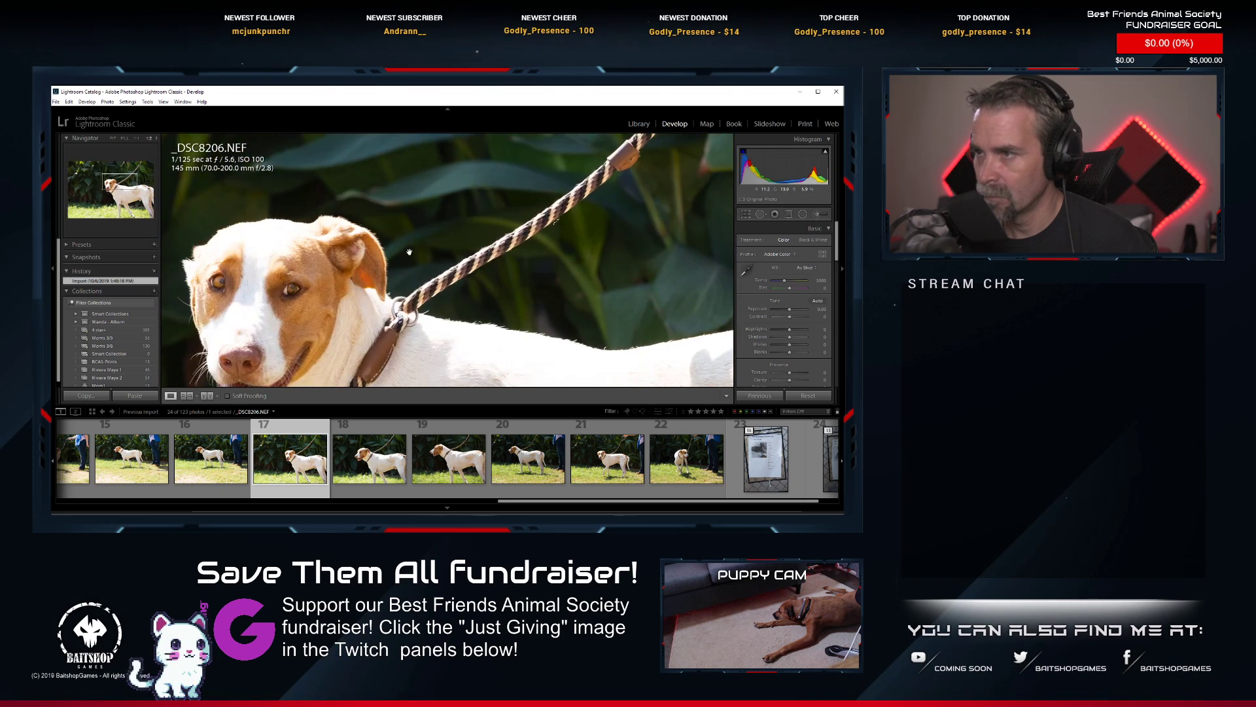
pyautogui.hotkey('ctrl', '=')
pyautogui.moveTo(244, 295); pyautogui.dragTo(467, 217)
pyautogui.moveTo(303, 315); pyautogui.dragTo(486, 297)
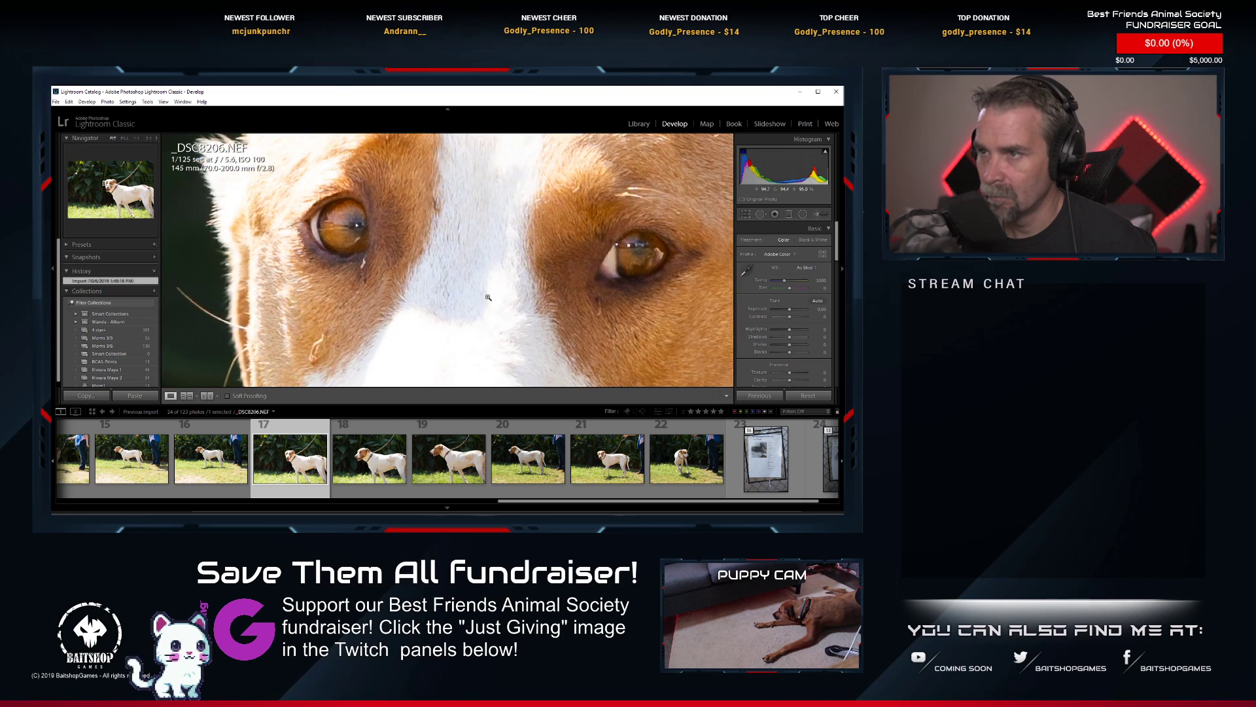
pyautogui.click(488, 297)
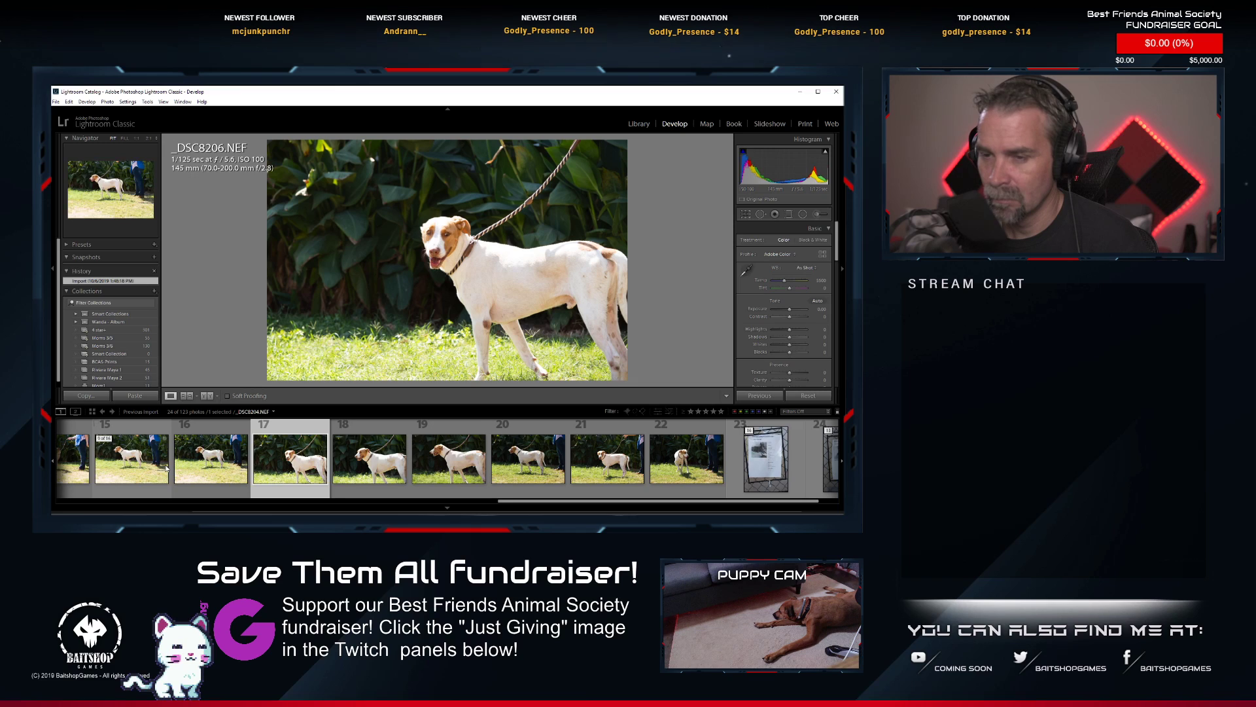
pyautogui.scroll(2, 166, 467)
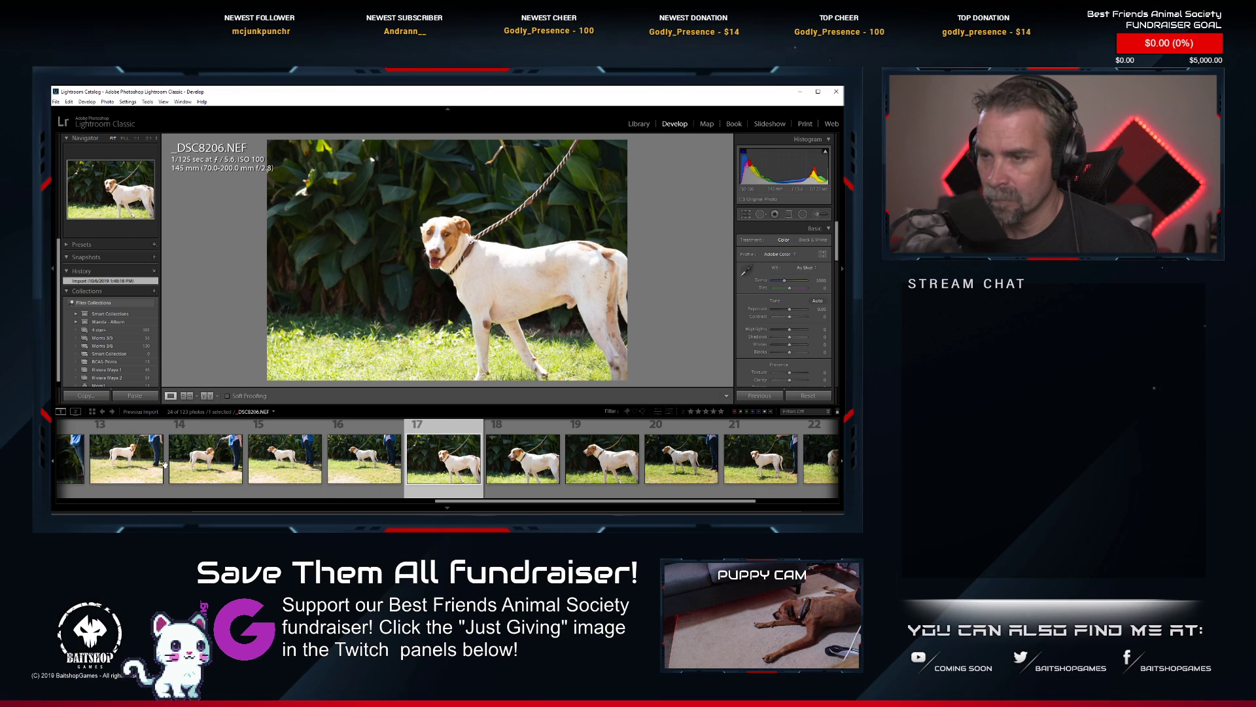
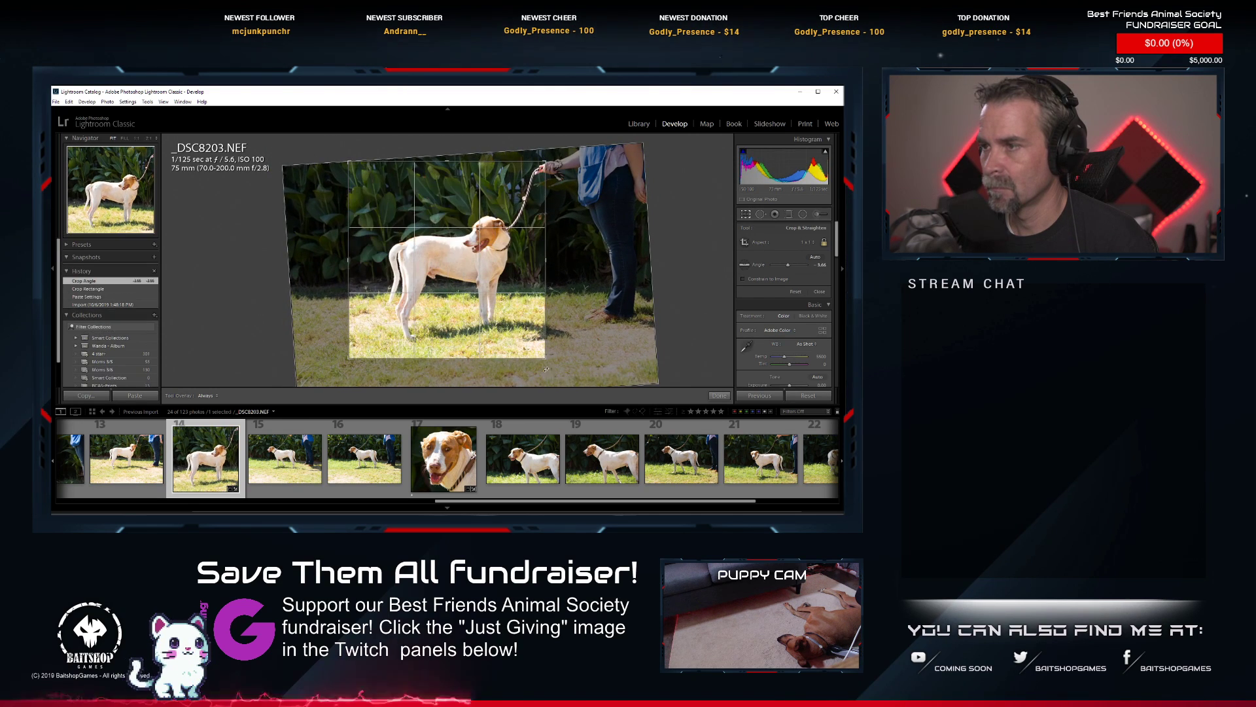
# Tighten the square crop around the standing dog in _DSC8203.NEF, reposition the photo within it, fine-tune the rotation, and apply the crop.
pyautogui.moveTo(350, 162); pyautogui.dragTo(352, 164)
pyautogui.moveTo(430, 245); pyautogui.dragTo(426, 236)
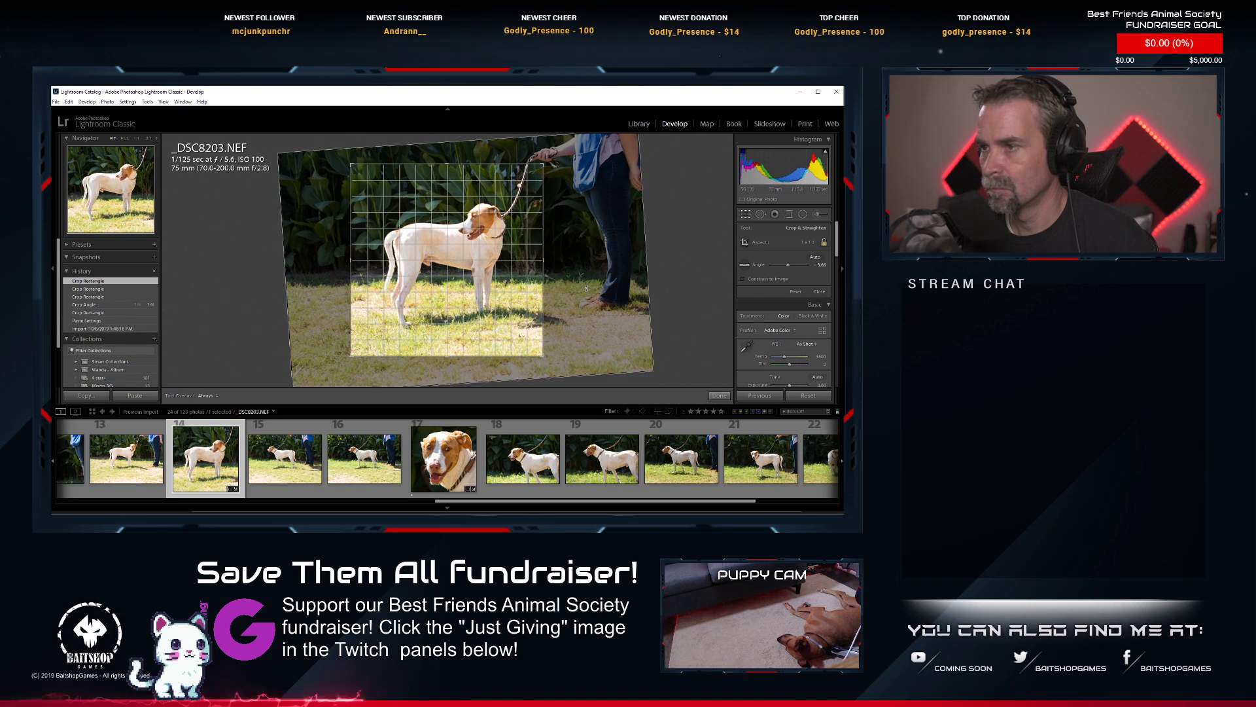
pyautogui.moveTo(586, 288); pyautogui.dragTo(582, 290)
pyautogui.press('Return')
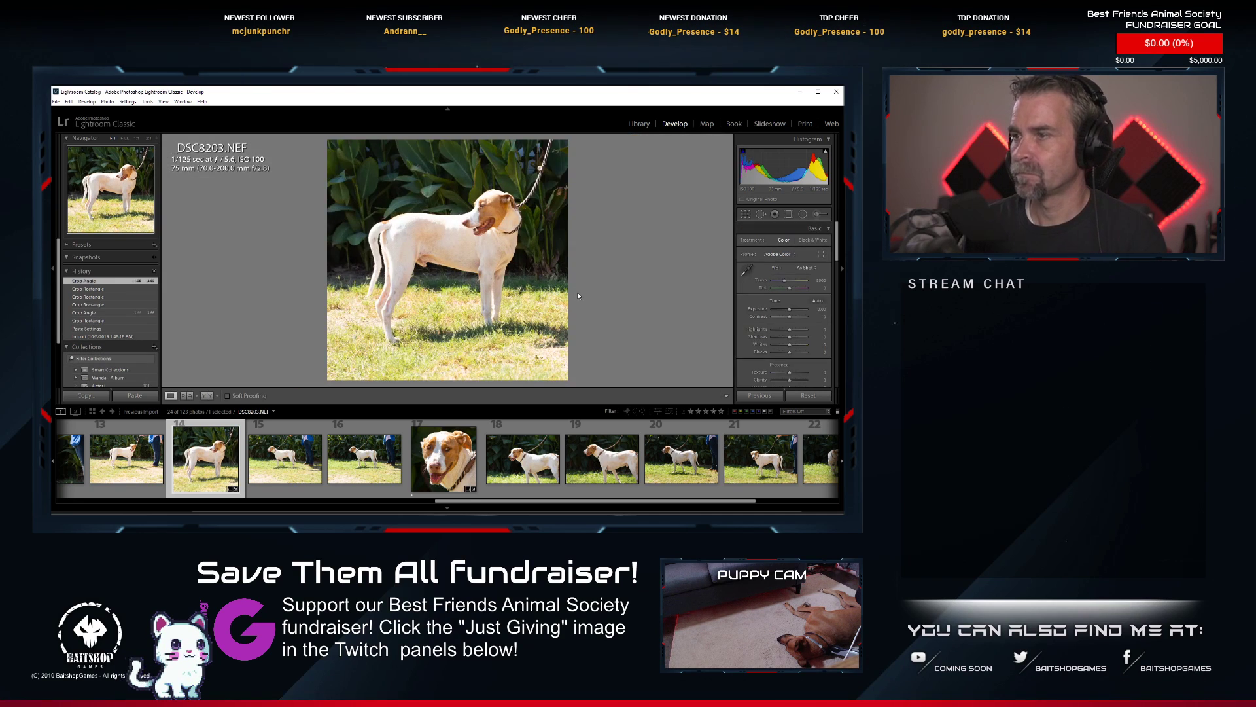
# Apply Auto tone to _DSC8203.NEF, reduce Shadows and Contrast, raise Whites, and fine-tune Exposure.
pyautogui.hotkey('ctrl', 'u')
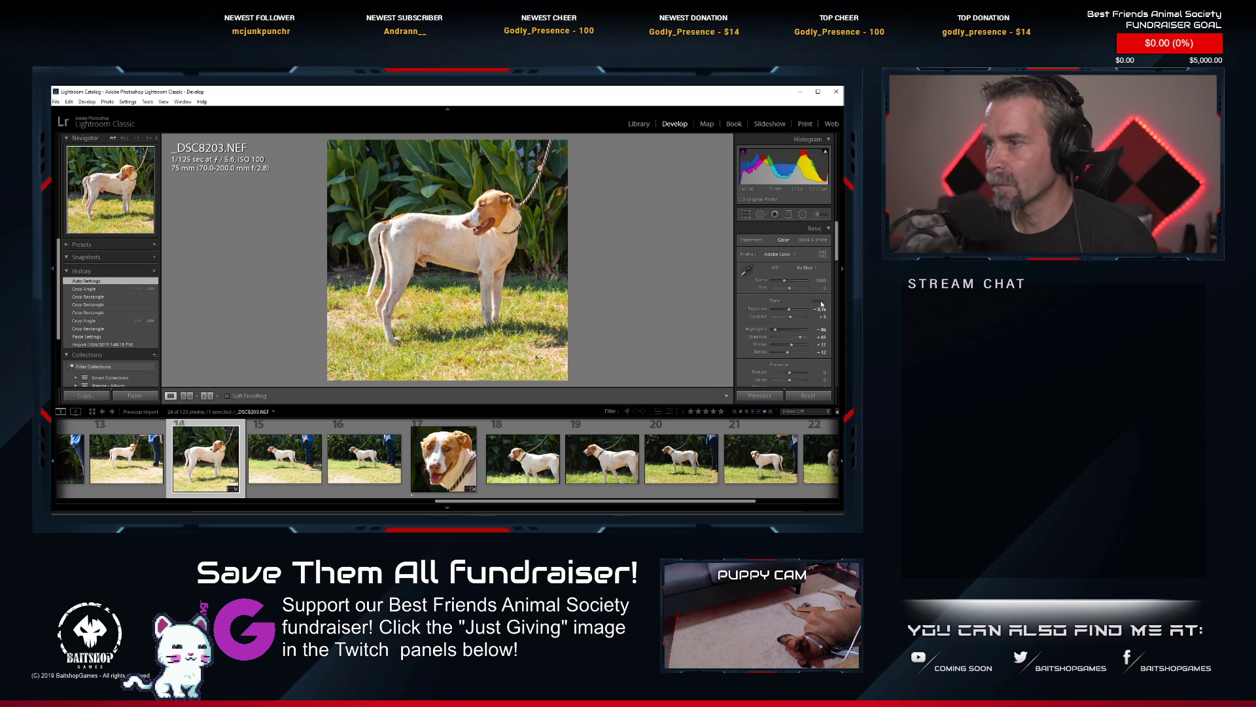
pyautogui.click(796, 337)
pyautogui.moveTo(795, 339); pyautogui.dragTo(797, 337)
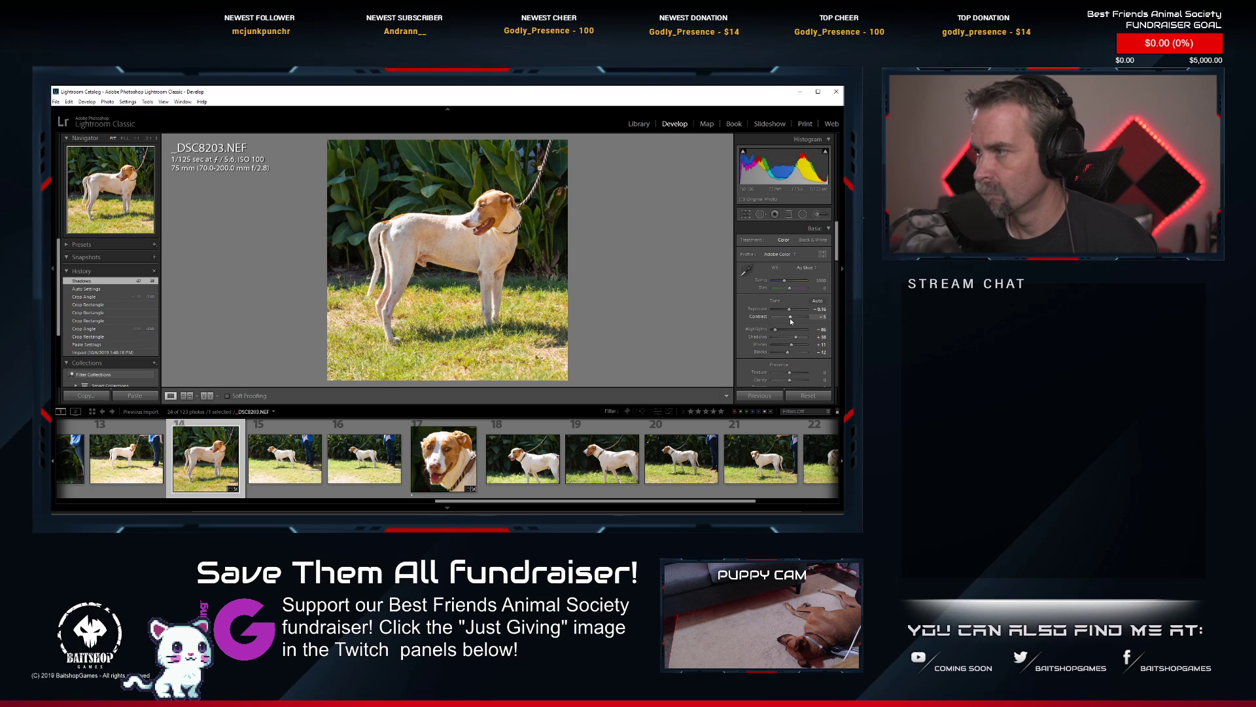
pyautogui.moveTo(789, 319); pyautogui.dragTo(791, 319)
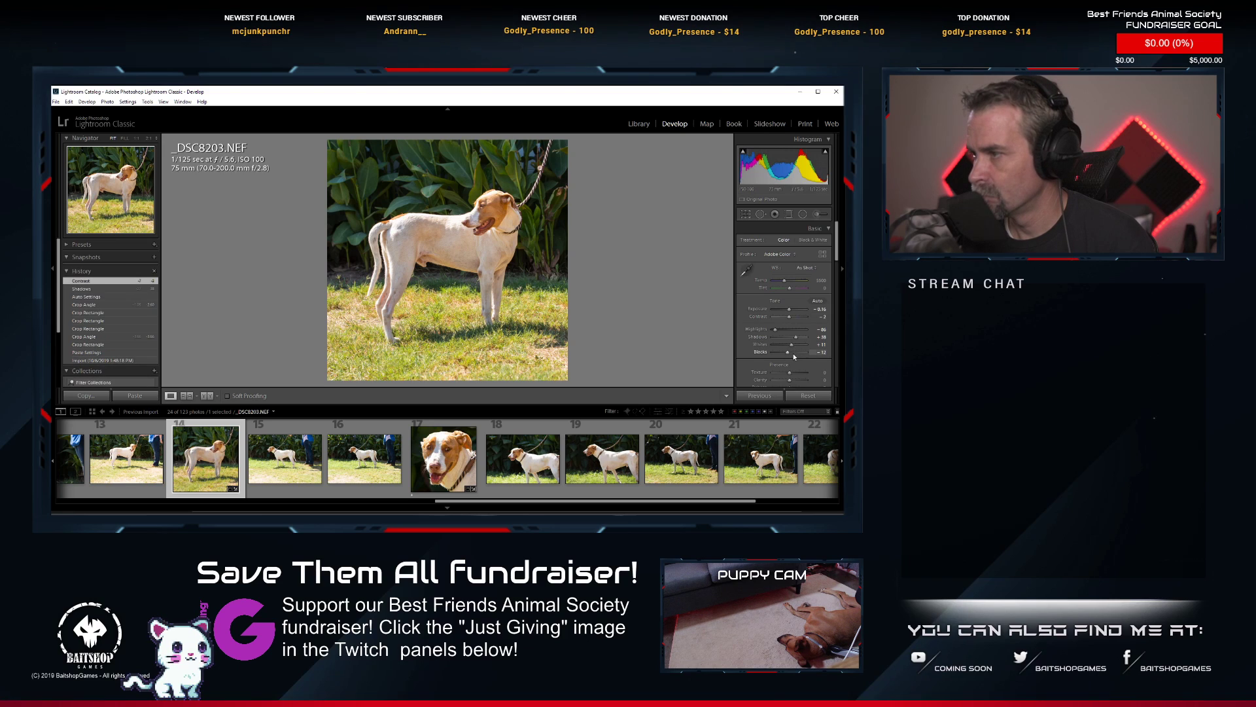
pyautogui.moveTo(792, 345); pyautogui.dragTo(796, 346)
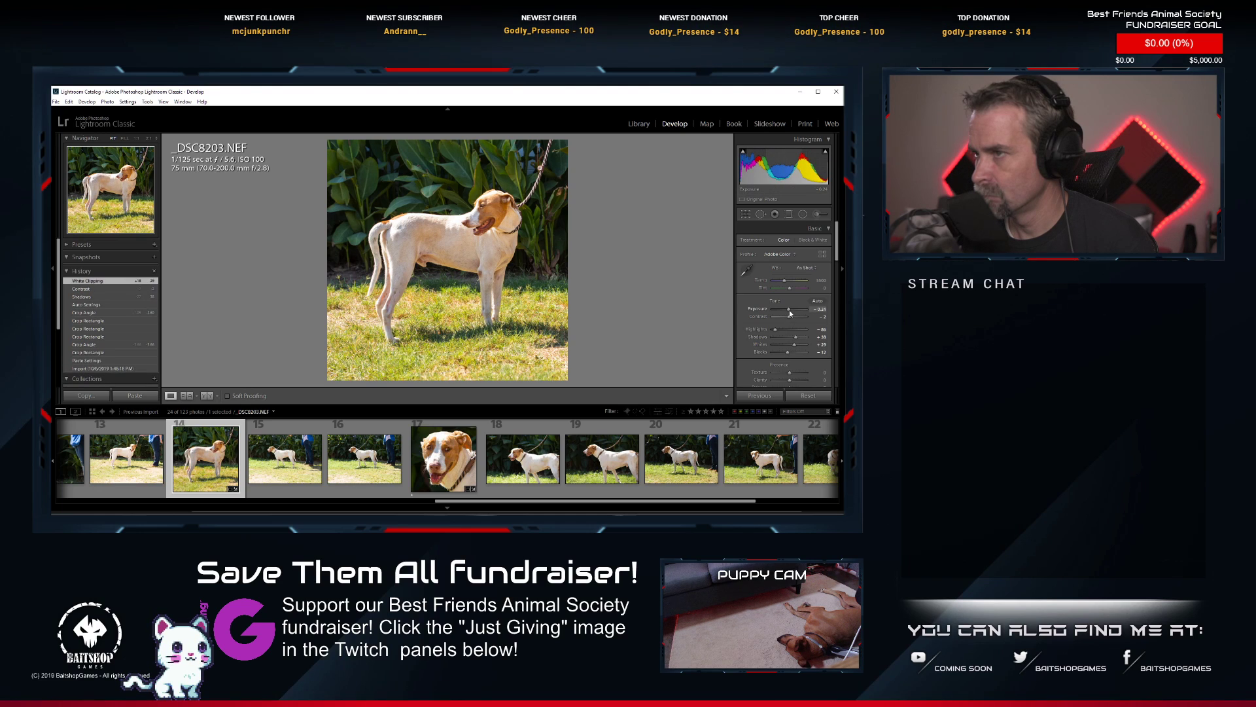
pyautogui.moveTo(790, 313); pyautogui.dragTo(790, 314)
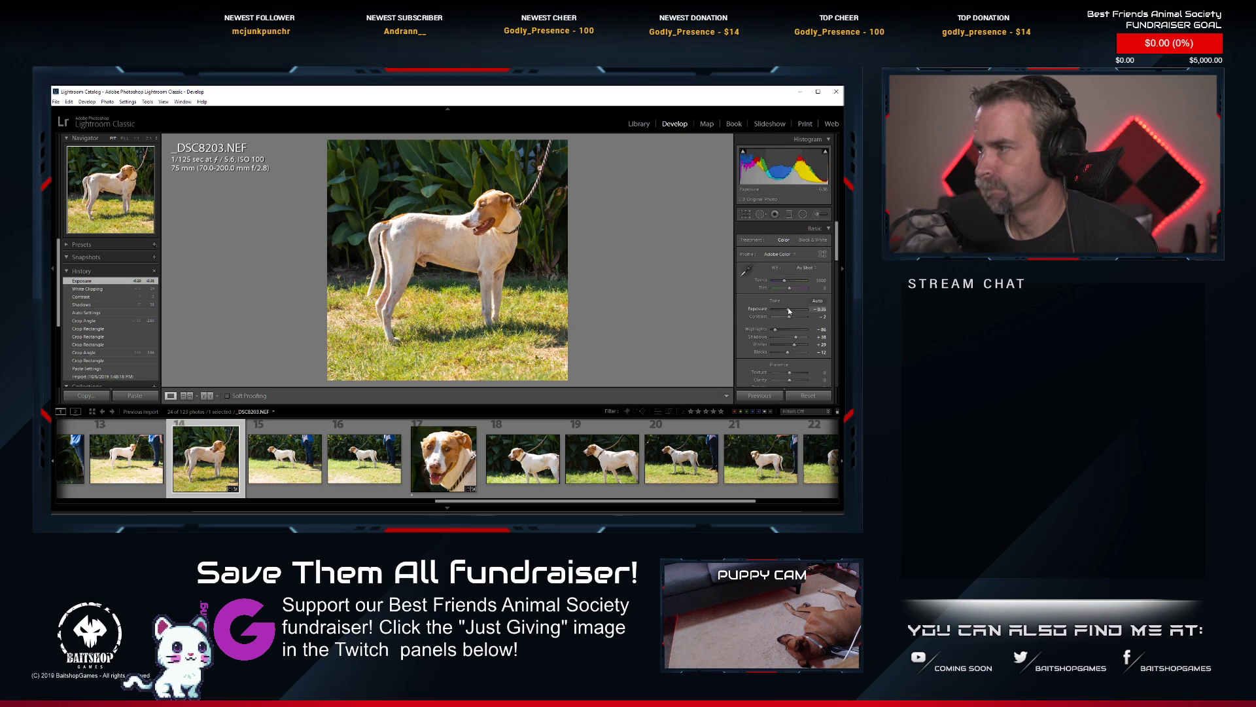
# Reduce the Yellow saturation of _DSC8203.NEF in the HSL adjustments.
pyautogui.scroll(-5, 781, 314)
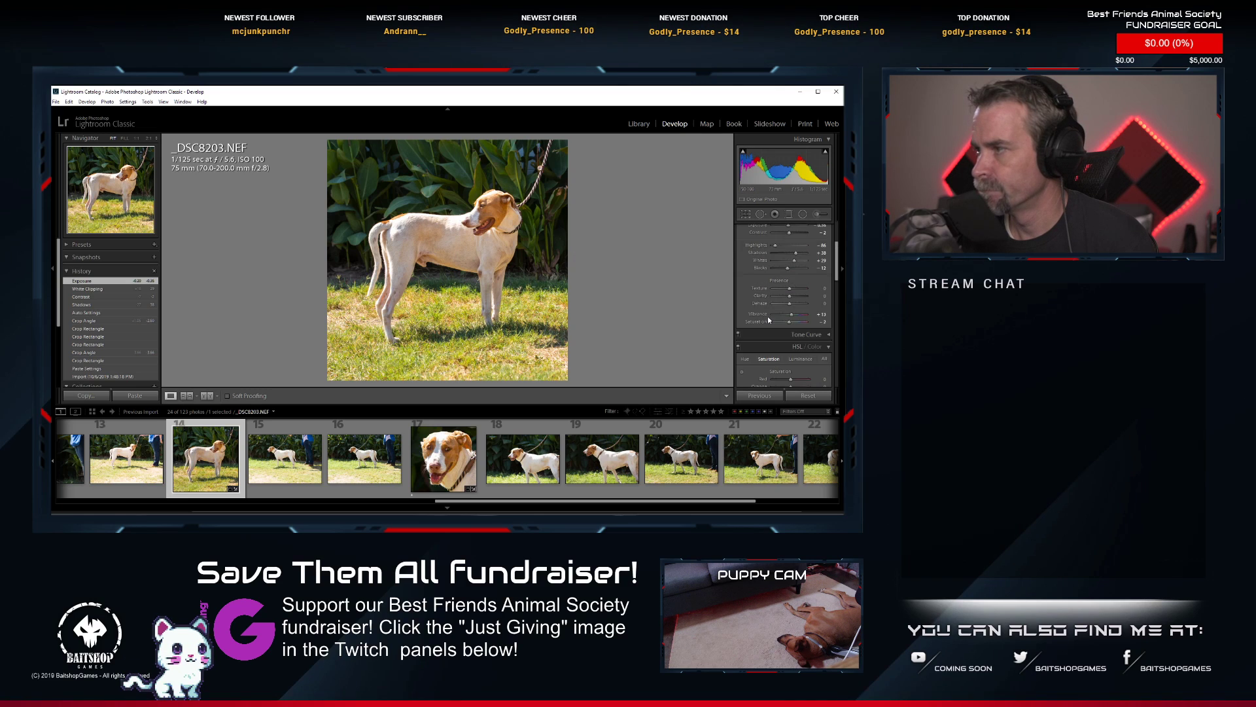
pyautogui.moveTo(792, 311); pyautogui.dragTo(787, 315)
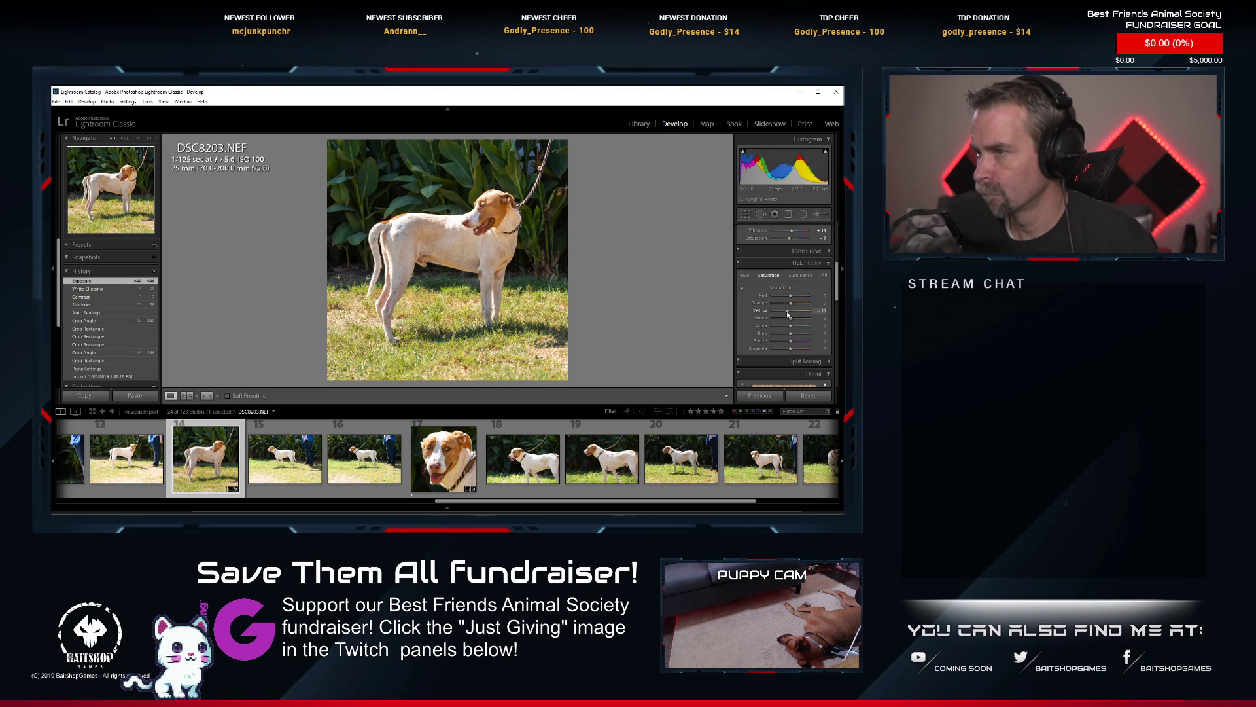
pyautogui.moveTo(788, 314); pyautogui.dragTo(788, 315)
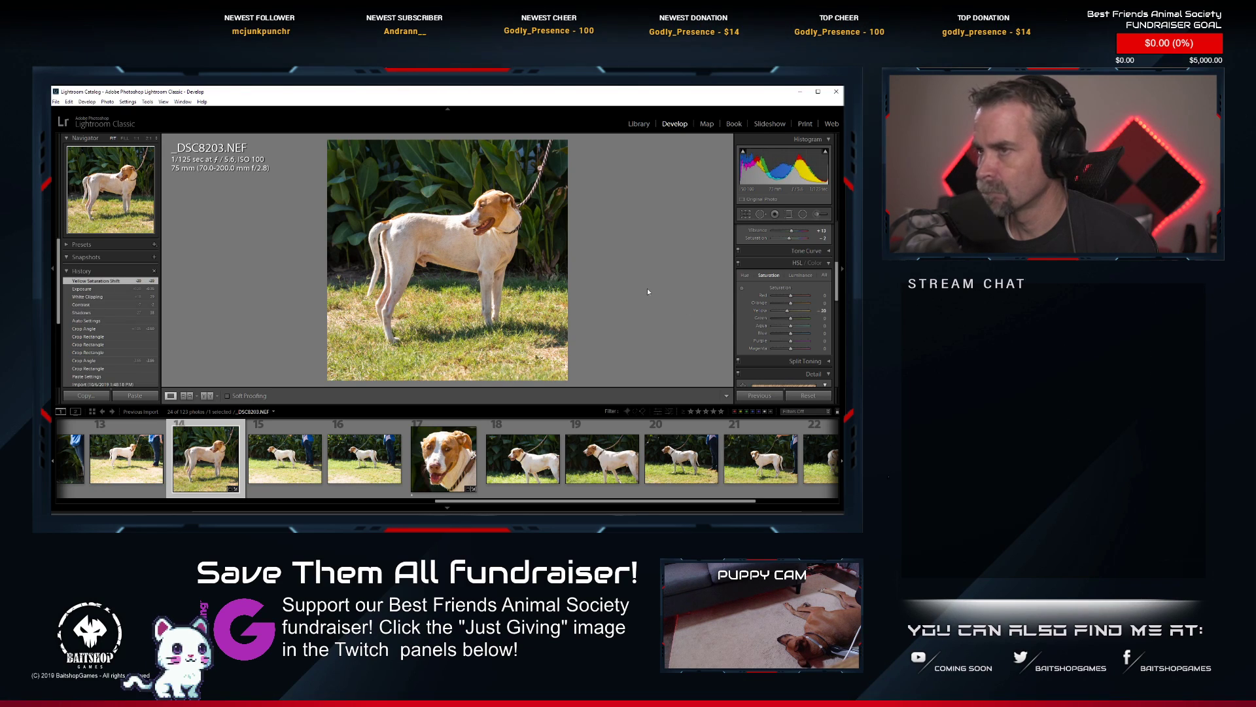
# Compare _DSC8203.NEF with the edited close-up _DSC8206.NEF and rate _DSC8203.NEF 1 star.
pyautogui.click(470, 471)
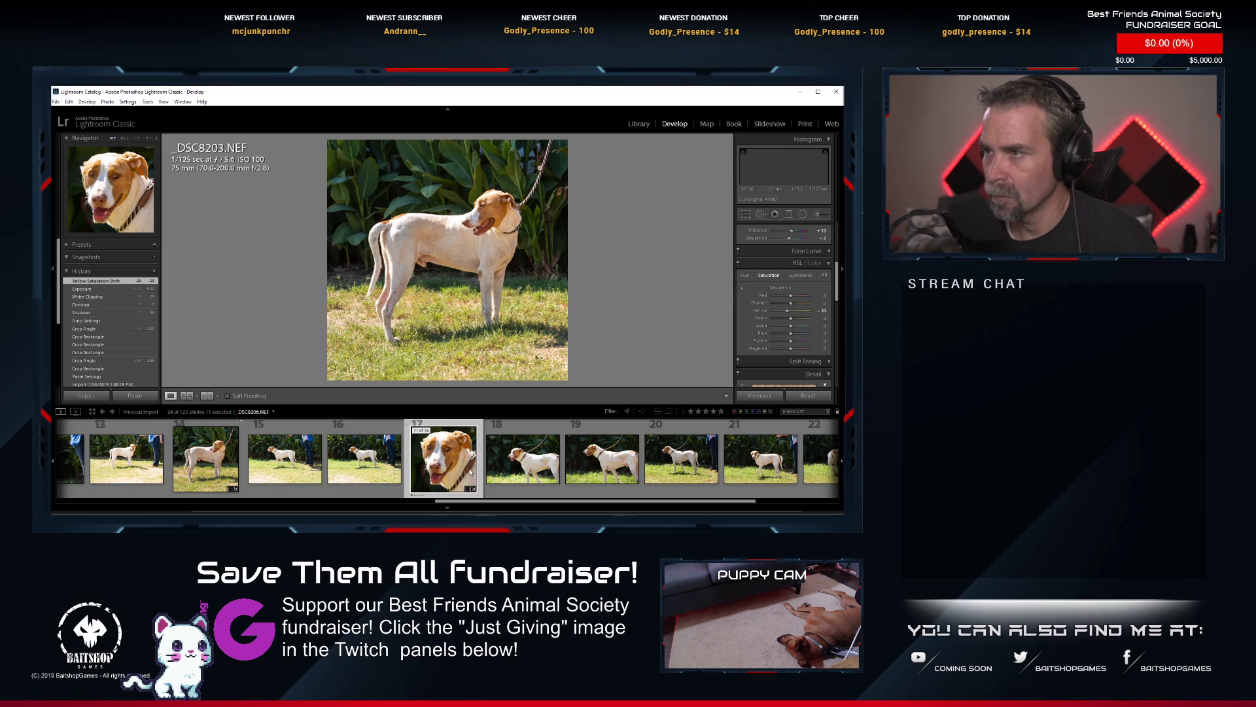
pyautogui.click(203, 475)
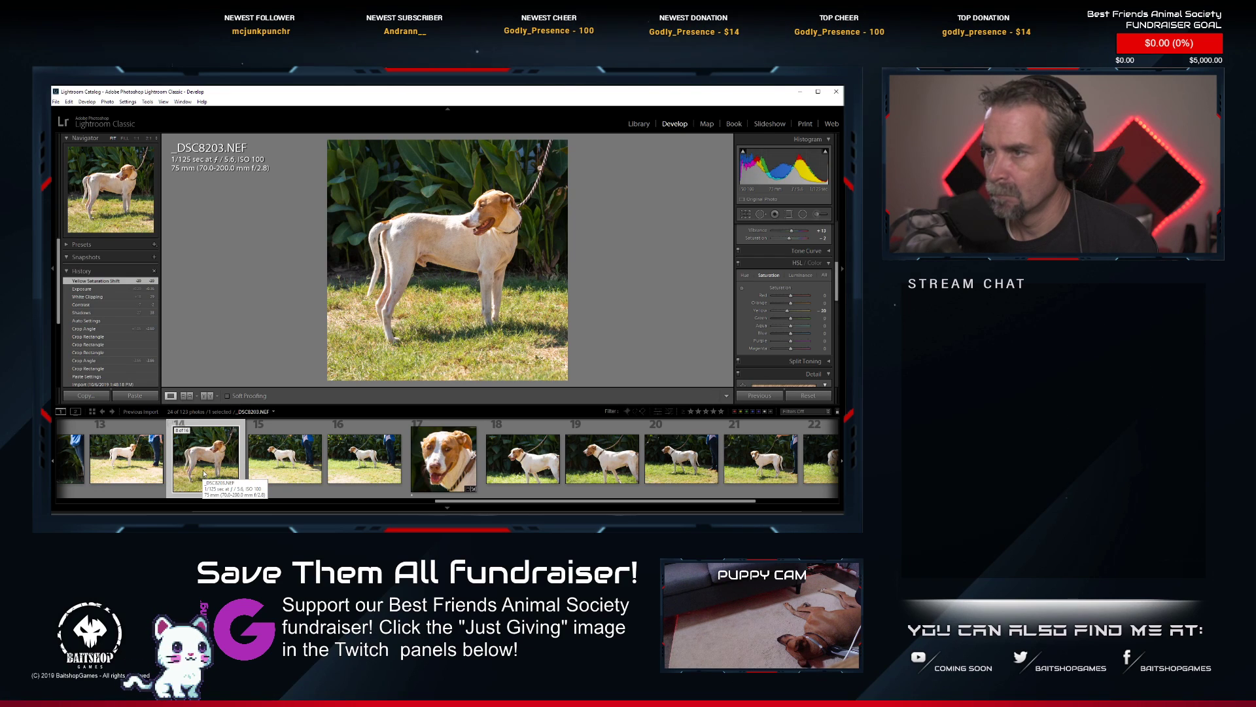
pyautogui.press('1')
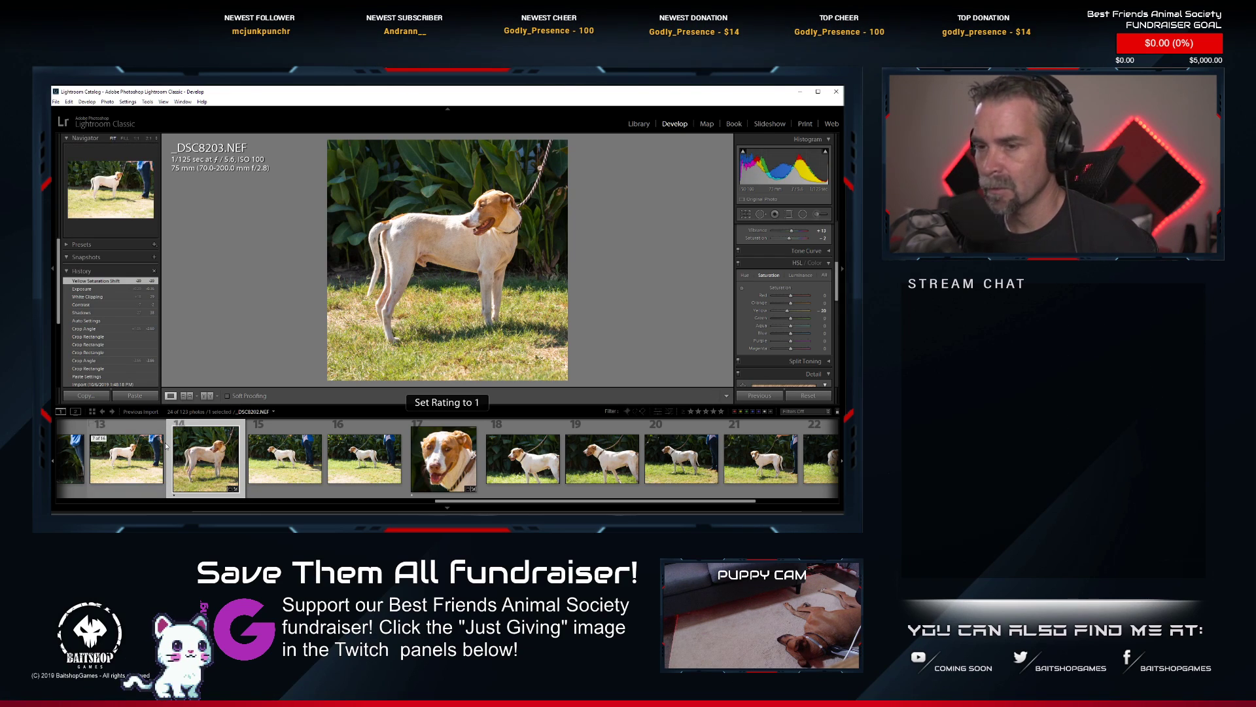
# Inspect the dog's fur and body in _DSC8203.NEF at high magnification and return to the full-photo view.
pyautogui.click(454, 251)
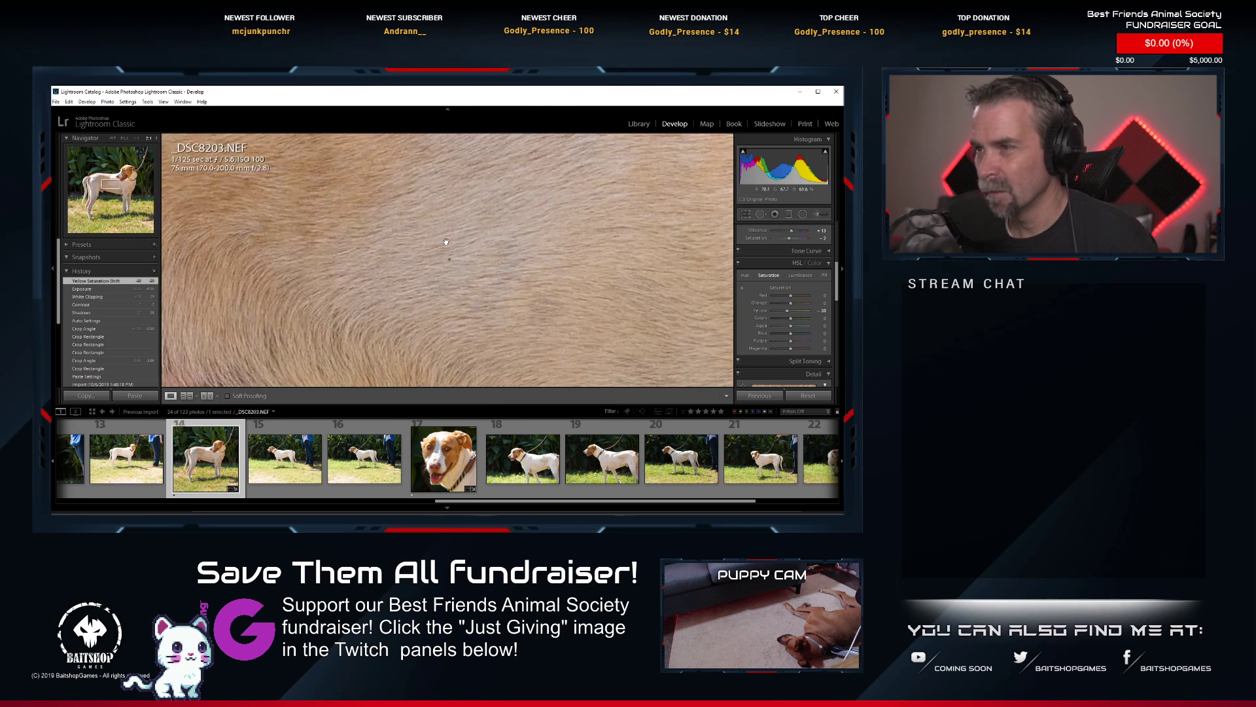
pyautogui.moveTo(246, 247); pyautogui.dragTo(527, 360)
pyautogui.moveTo(367, 277); pyautogui.dragTo(502, 261)
pyautogui.click(502, 261)
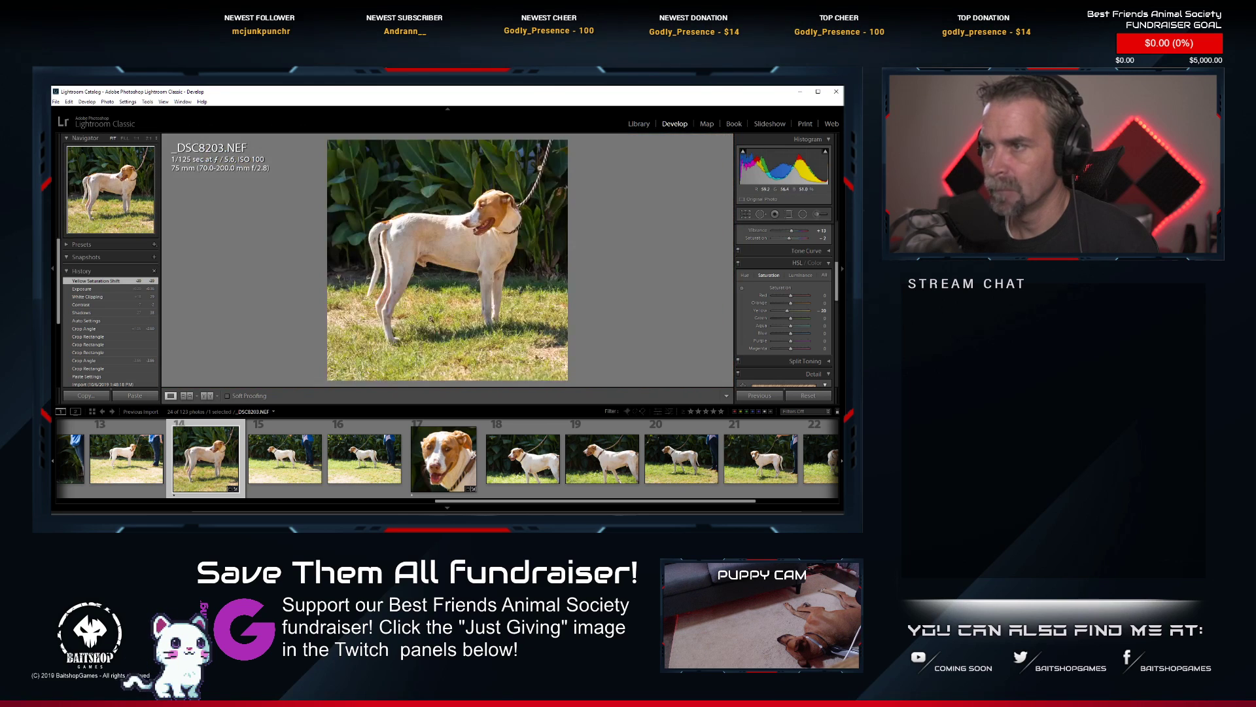
# Look through the rest of this dog's series, comparing the side-on shots _DSC8199.NEF, _DSC8200.NEF and _DSC8201.NEF.
pyautogui.scroll(-2, 347, 474)
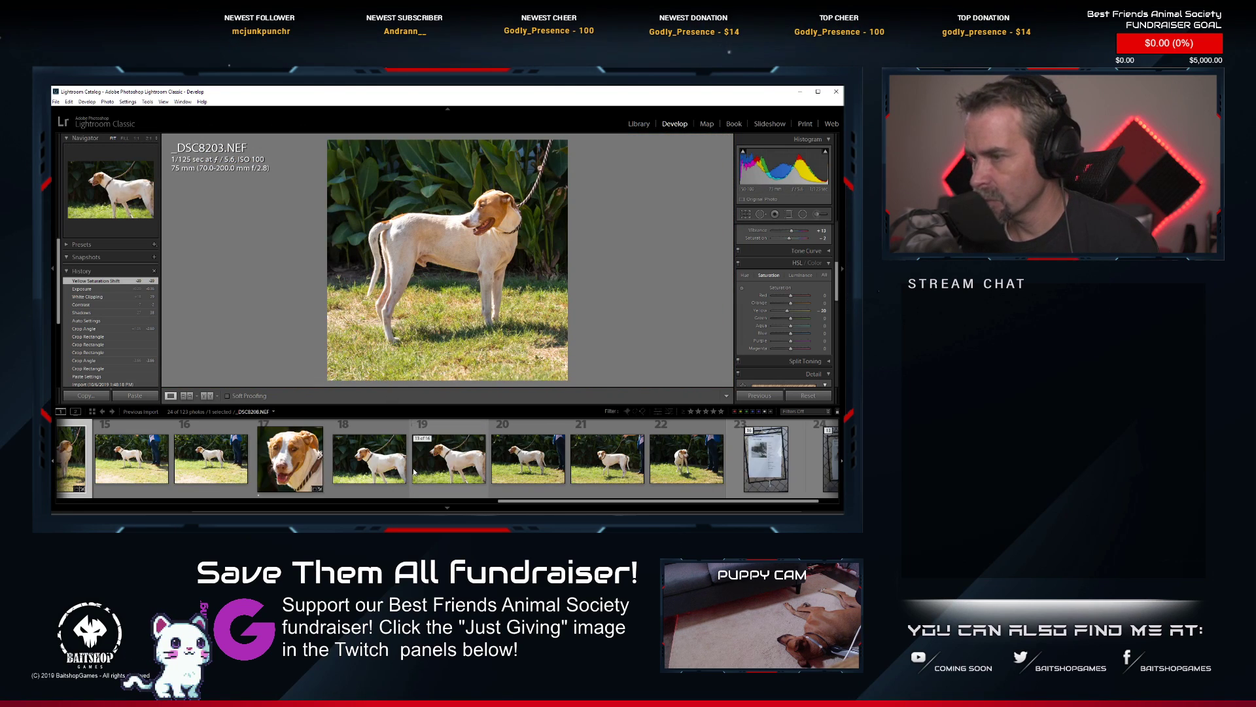
pyautogui.scroll(5, 414, 471)
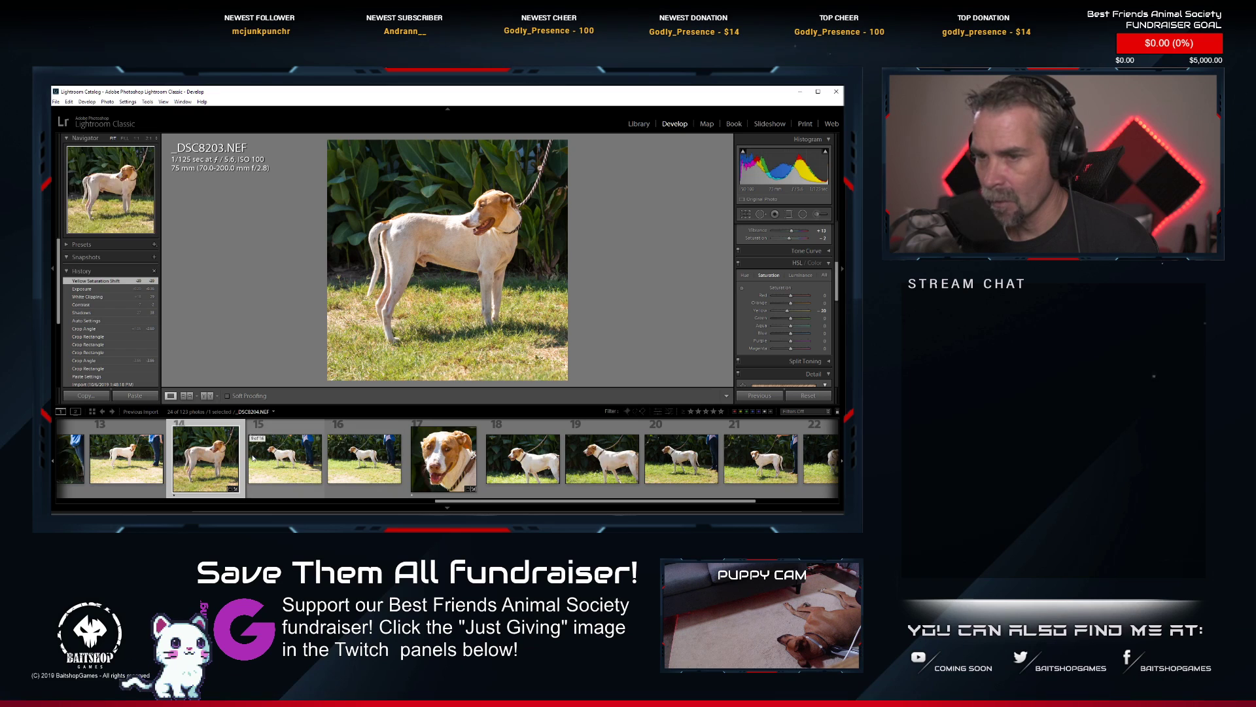
pyautogui.click(186, 461)
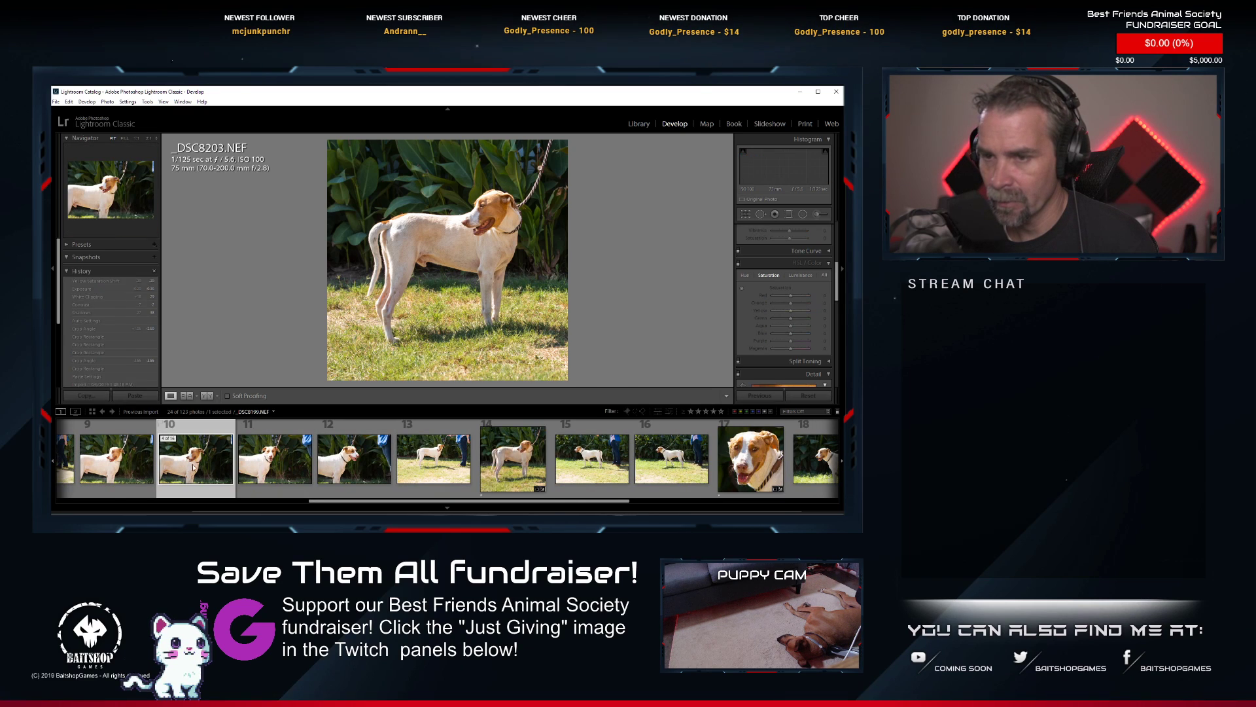
pyautogui.scroll(2, 178, 469)
pyautogui.scroll(-2, 178, 468)
pyautogui.scroll(2, 177, 469)
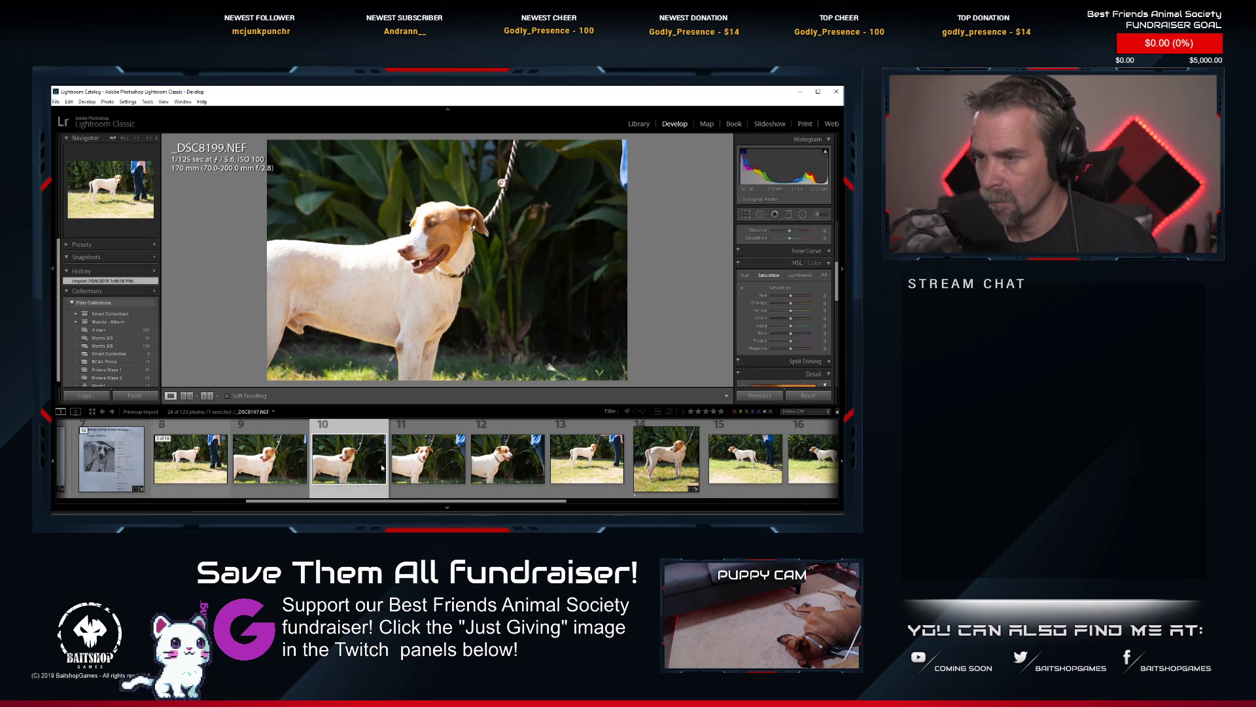
pyautogui.click(429, 469)
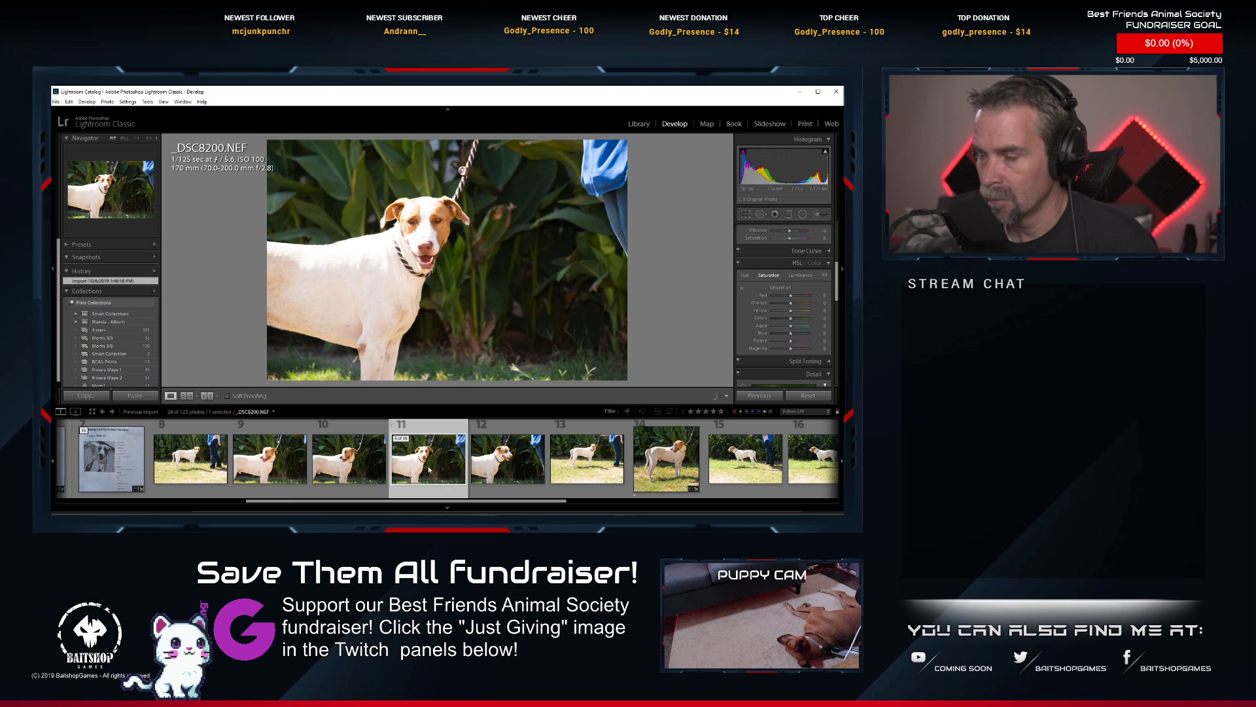
pyautogui.click(492, 470)
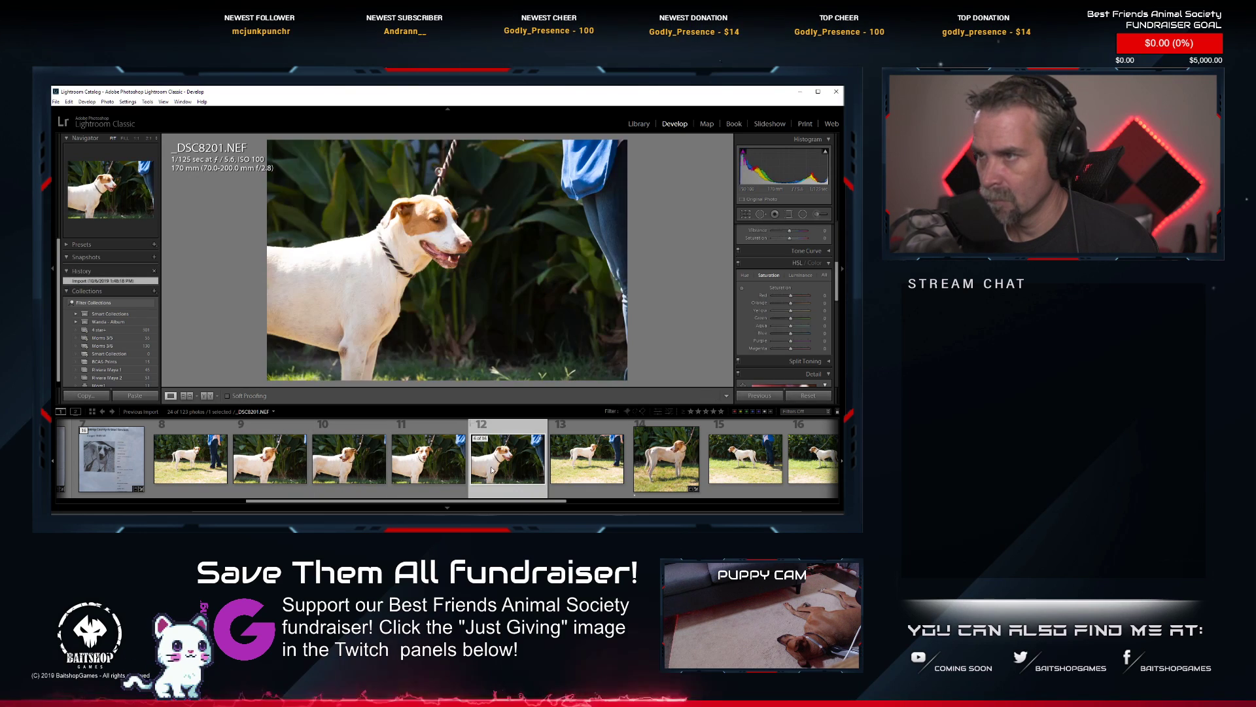
# Paste the copied develop settings onto _DSC8200.NEF, then tighten and reposition its square crop around the dog's head and chest.
pyautogui.rightClick(426, 466)
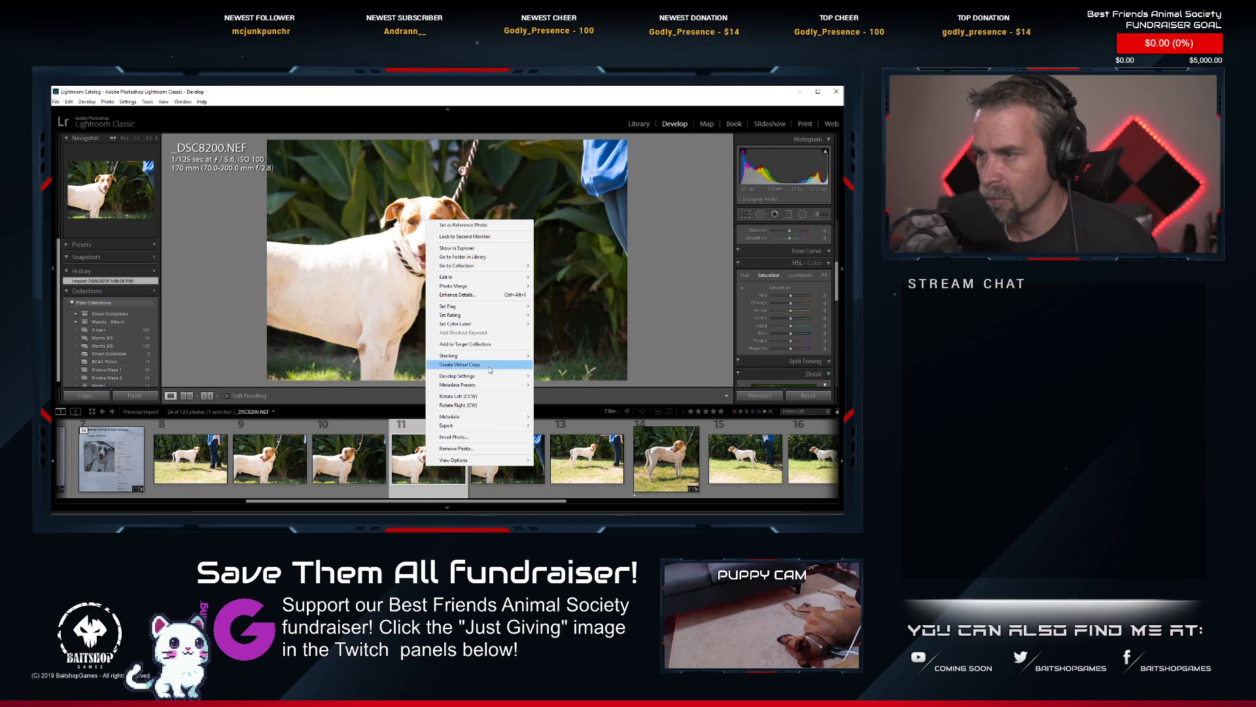
pyautogui.moveTo(491, 376)
pyautogui.click(573, 414)
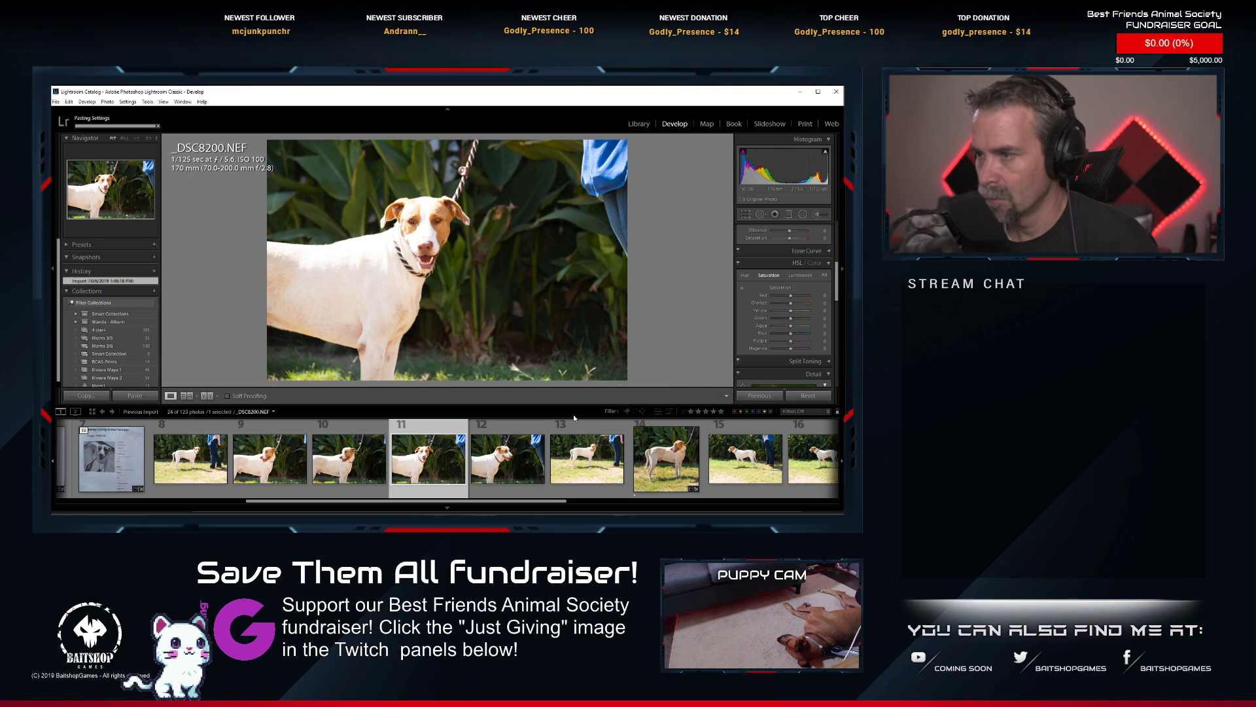
pyautogui.click(746, 215)
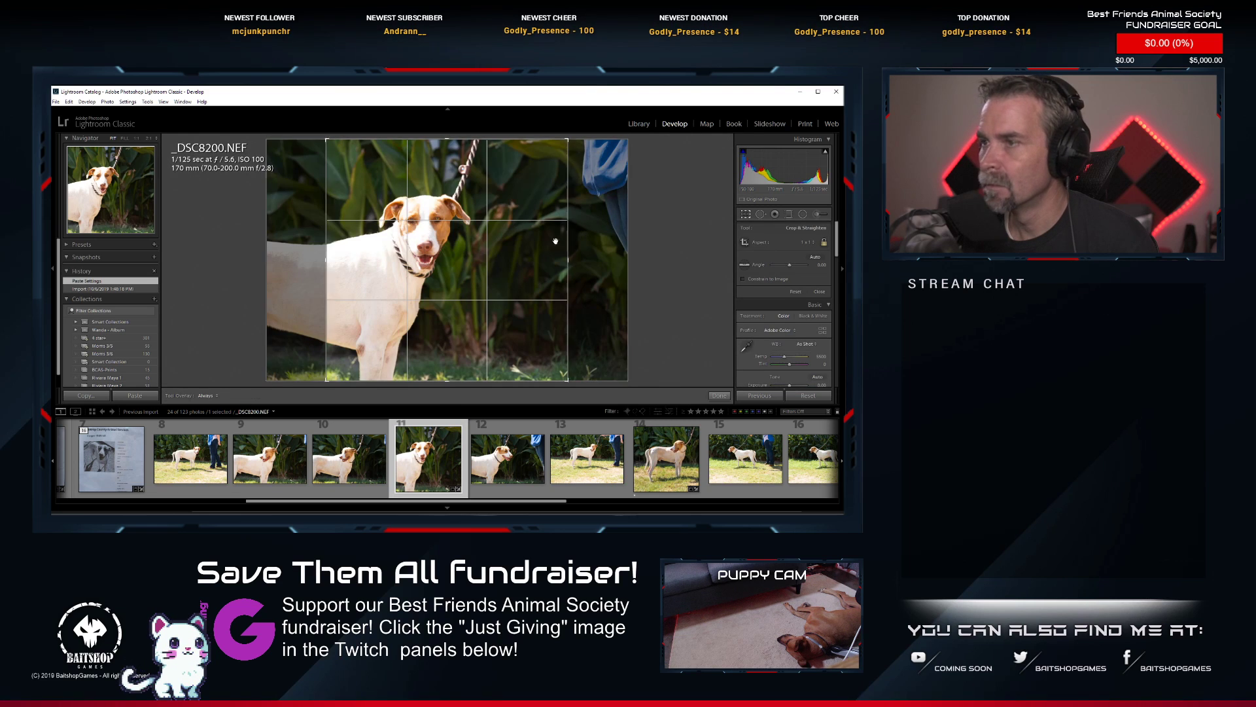
pyautogui.moveTo(456, 265); pyautogui.dragTo(491, 267)
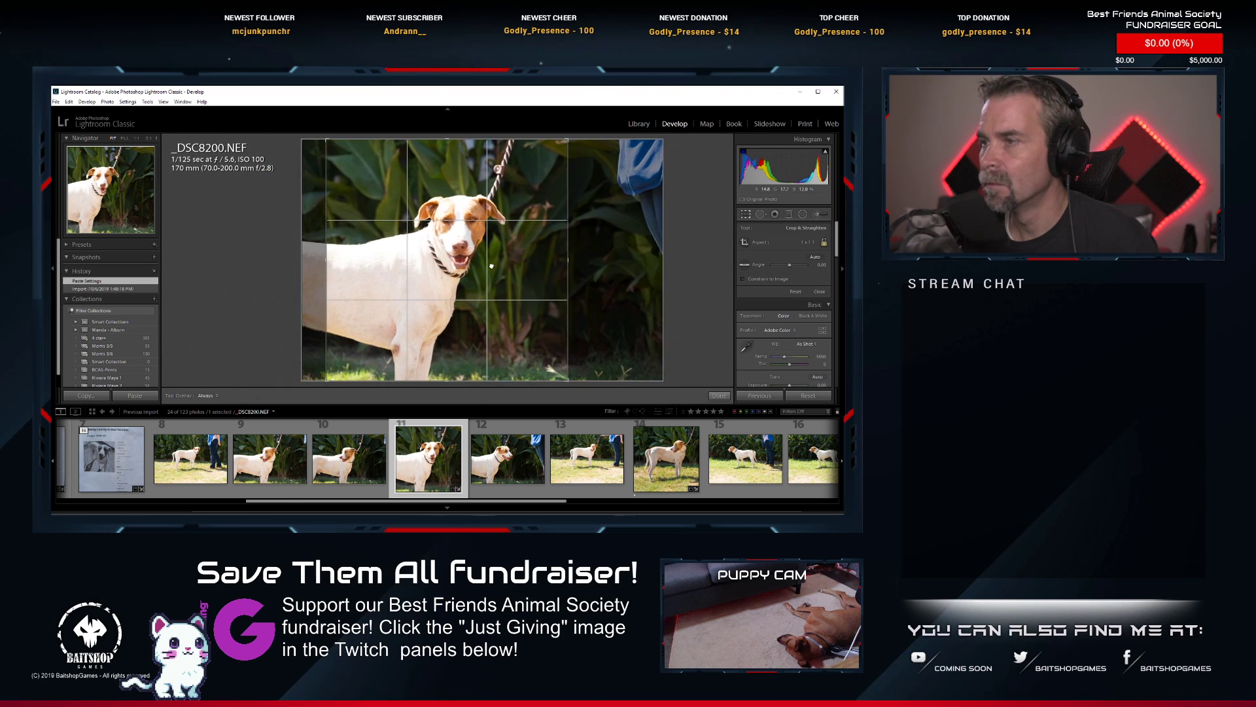
pyautogui.moveTo(568, 380); pyautogui.dragTo(547, 377)
pyautogui.moveTo(510, 334); pyautogui.dragTo(516, 321)
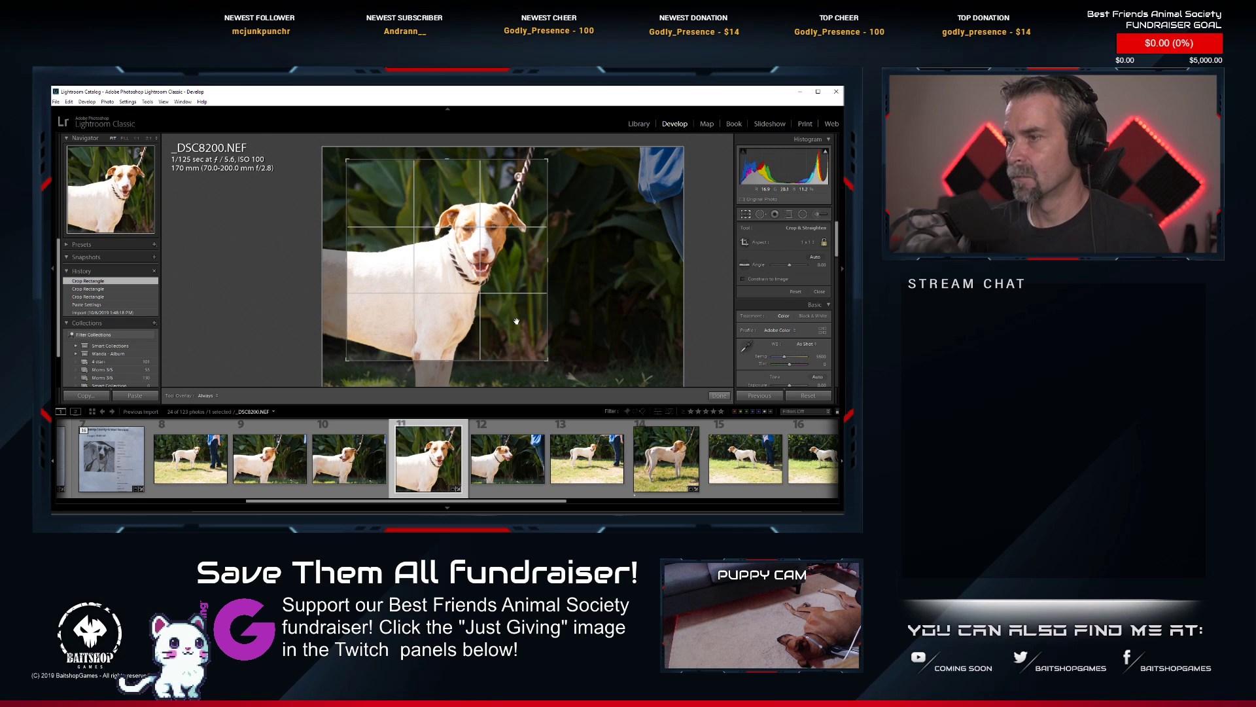
pyautogui.press('Return')
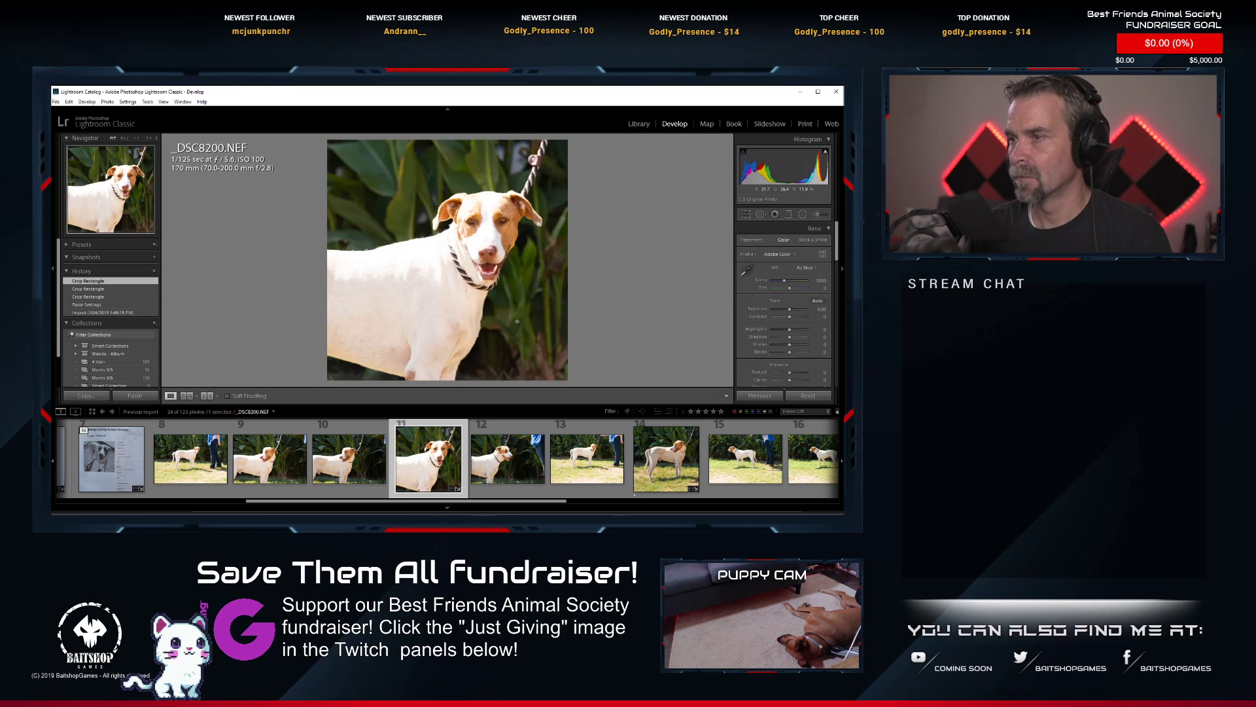
# Apply Auto tone to _DSC8200.NEF, check the dog's eyes at high magnification, and lower Contrast and Shadows.
pyautogui.click(818, 301)
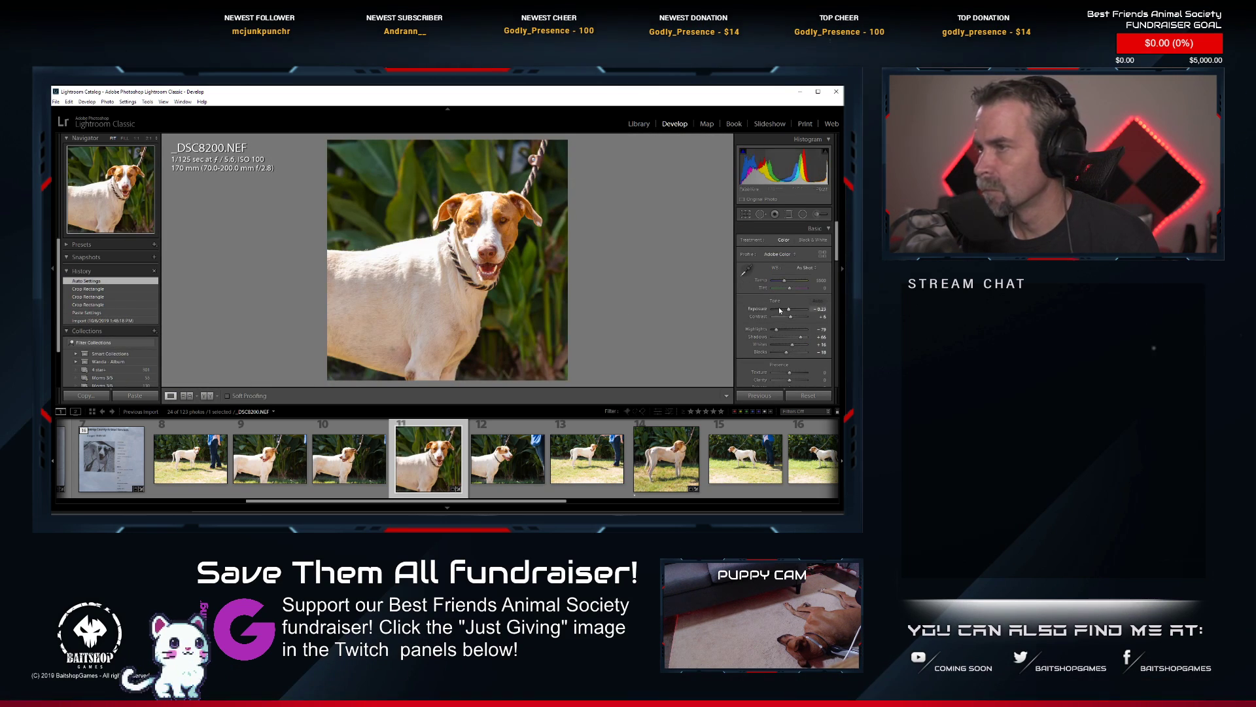
pyautogui.click(505, 230)
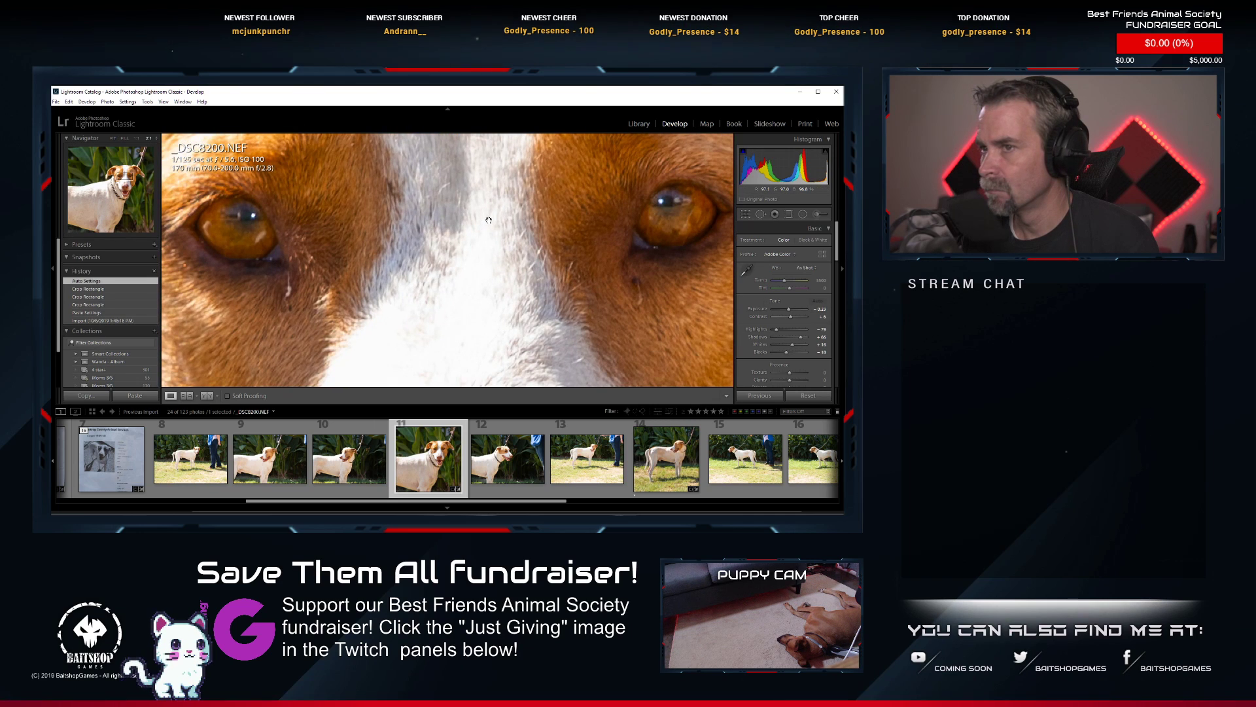
pyautogui.click(488, 220)
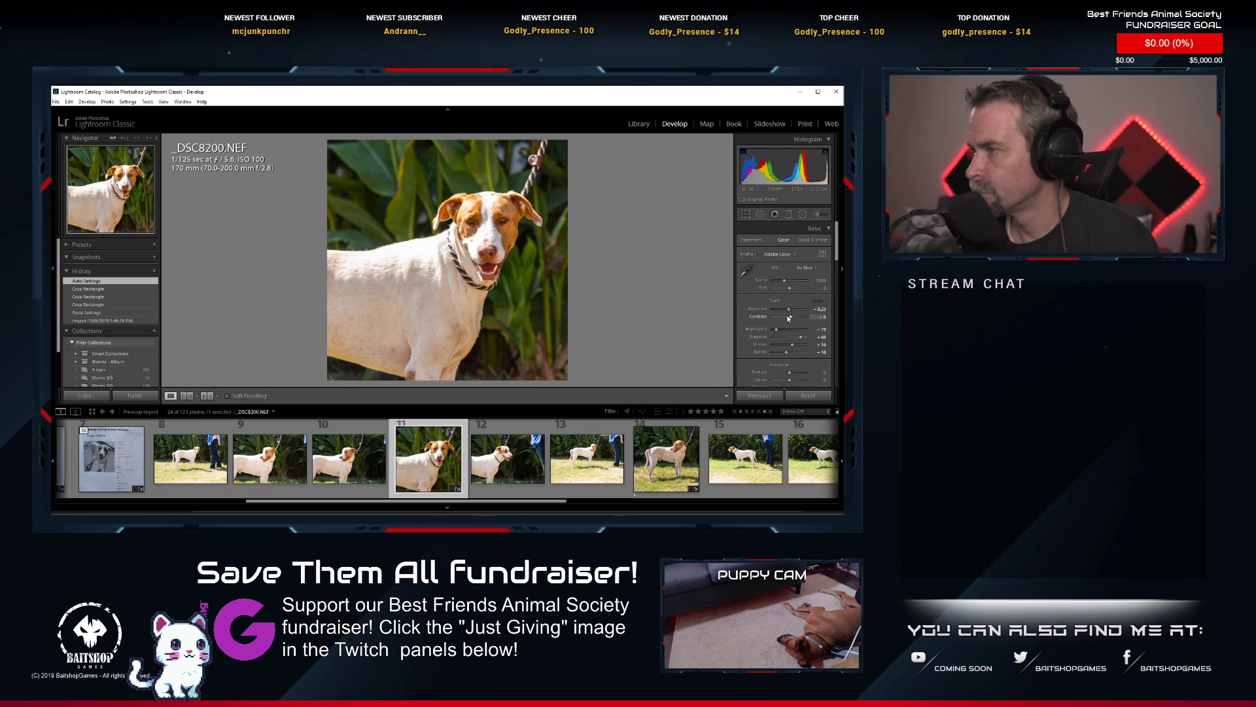
pyautogui.moveTo(790, 319); pyautogui.dragTo(798, 340)
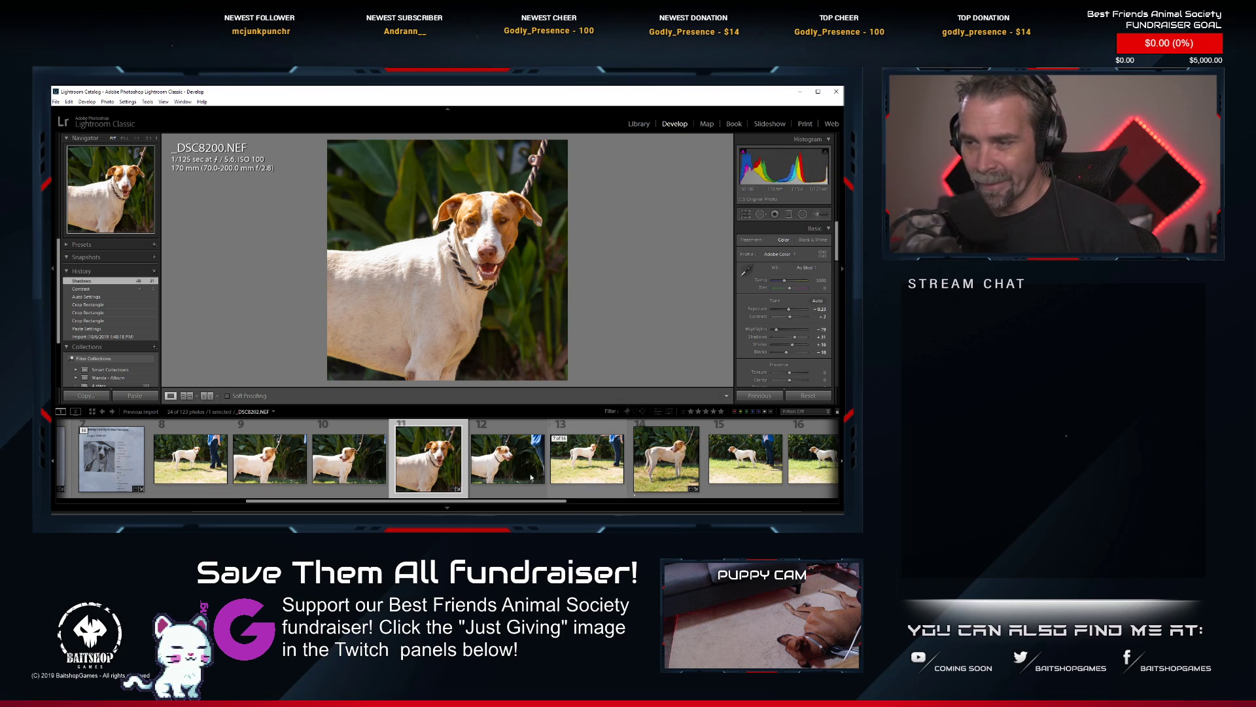
# Rate _DSC8200.NEF 1 star and collapse this dog's photo stack in the filmstrip.
pyautogui.press('1')
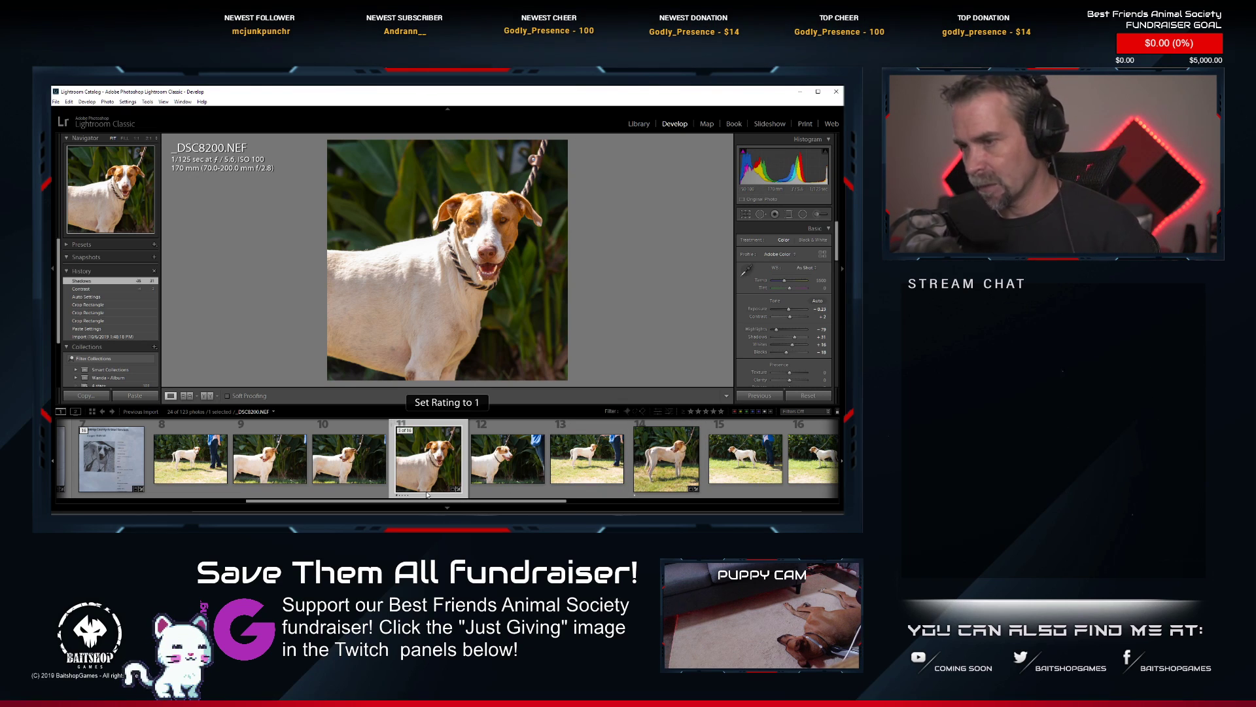
pyautogui.scroll(-2, 436, 461)
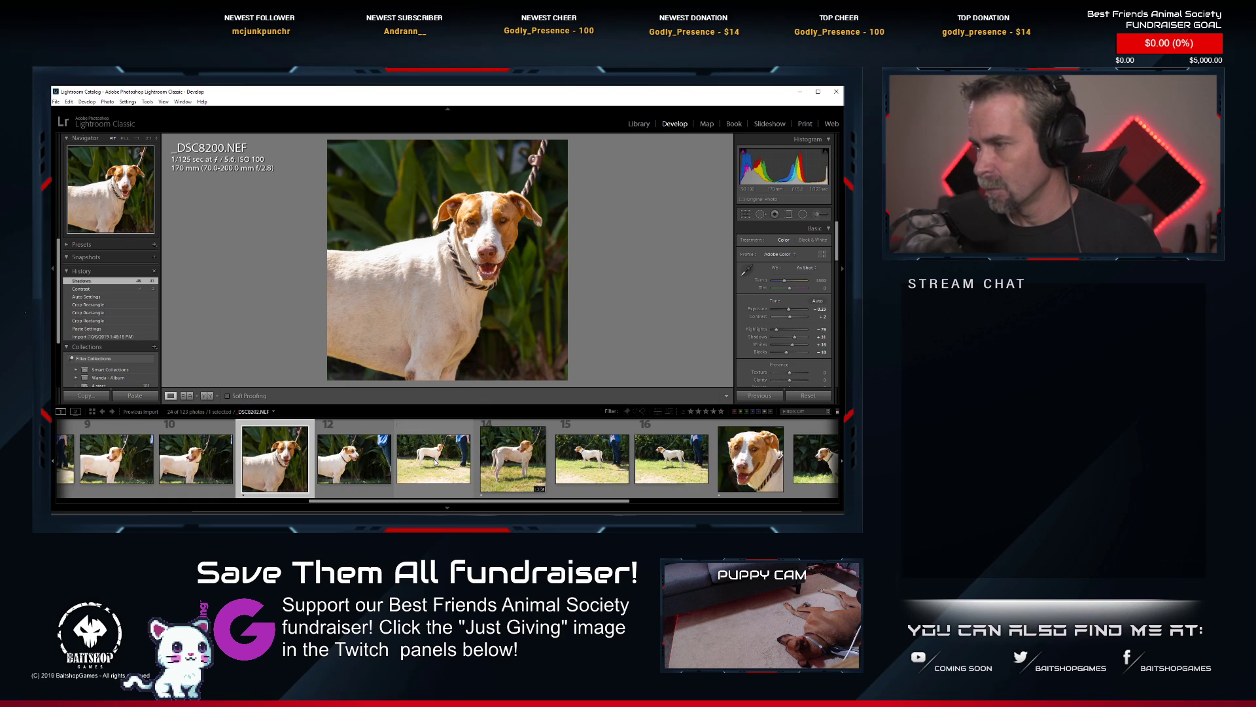
pyautogui.scroll(2, 76, 466)
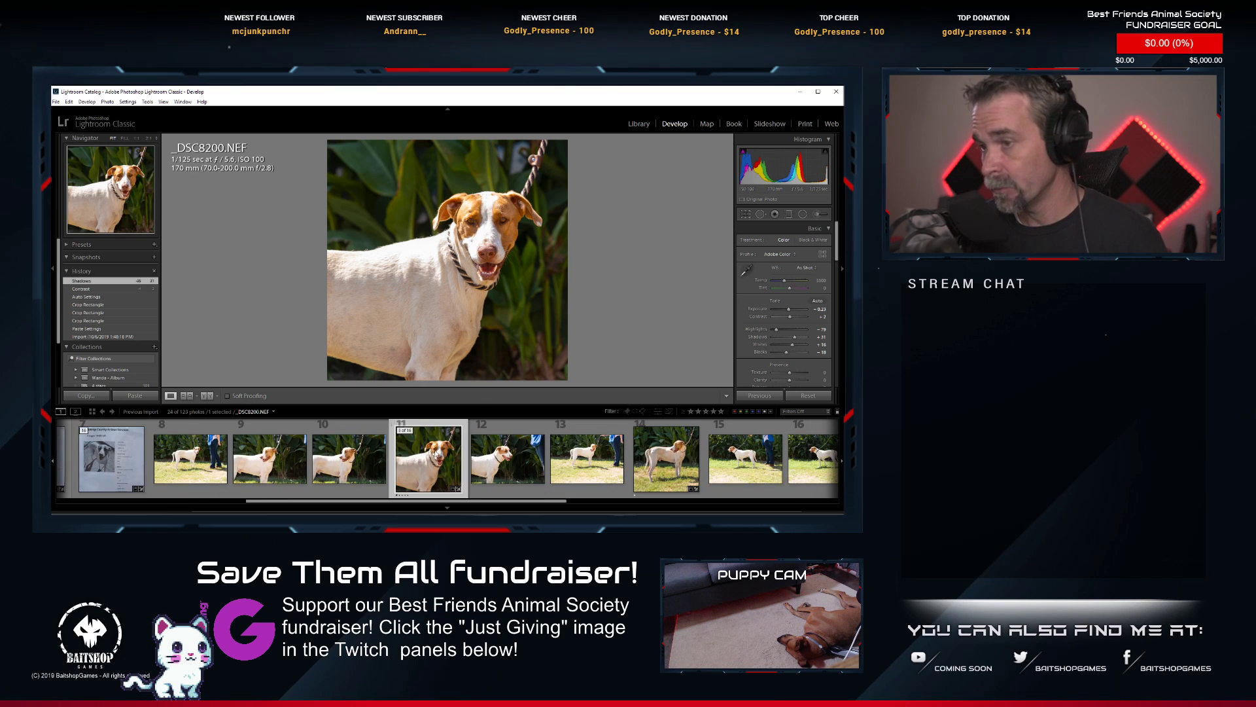
pyautogui.click(87, 429)
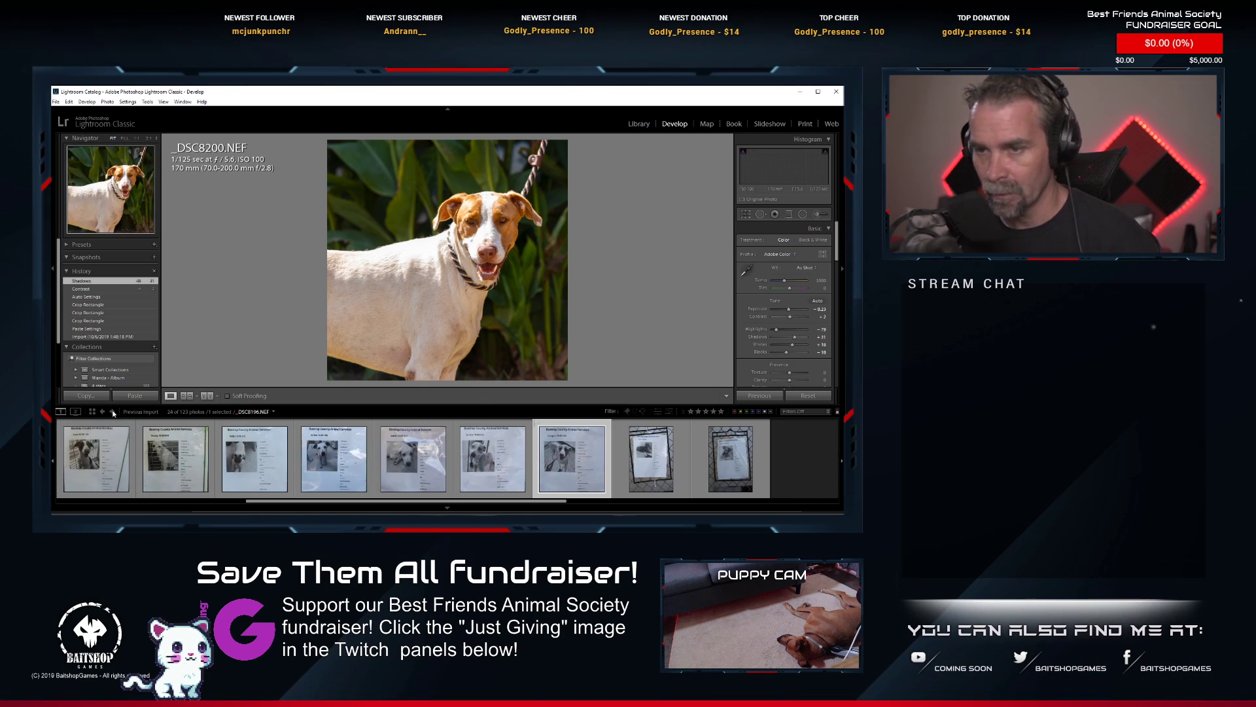
# Expand the _DSC8212.NEF stack in the filmstrip and paste the copied develop settings onto its kennel information sheet photo.
pyautogui.click(673, 455)
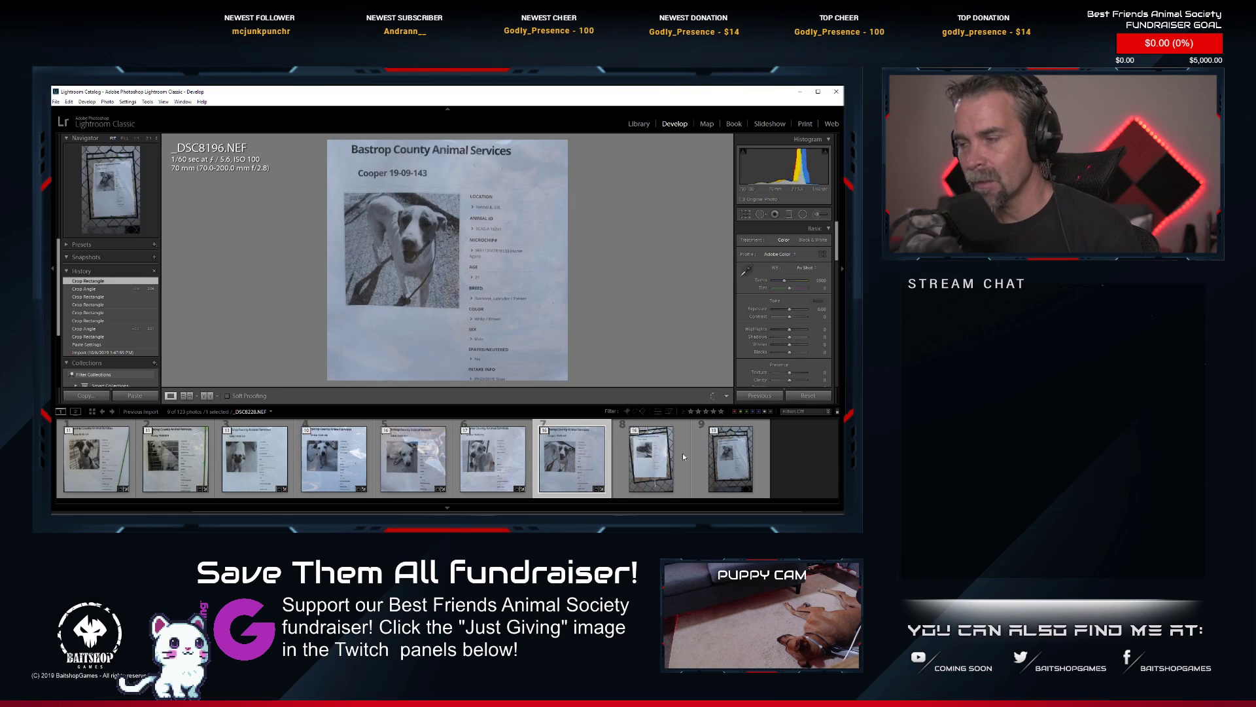
pyautogui.click(634, 430)
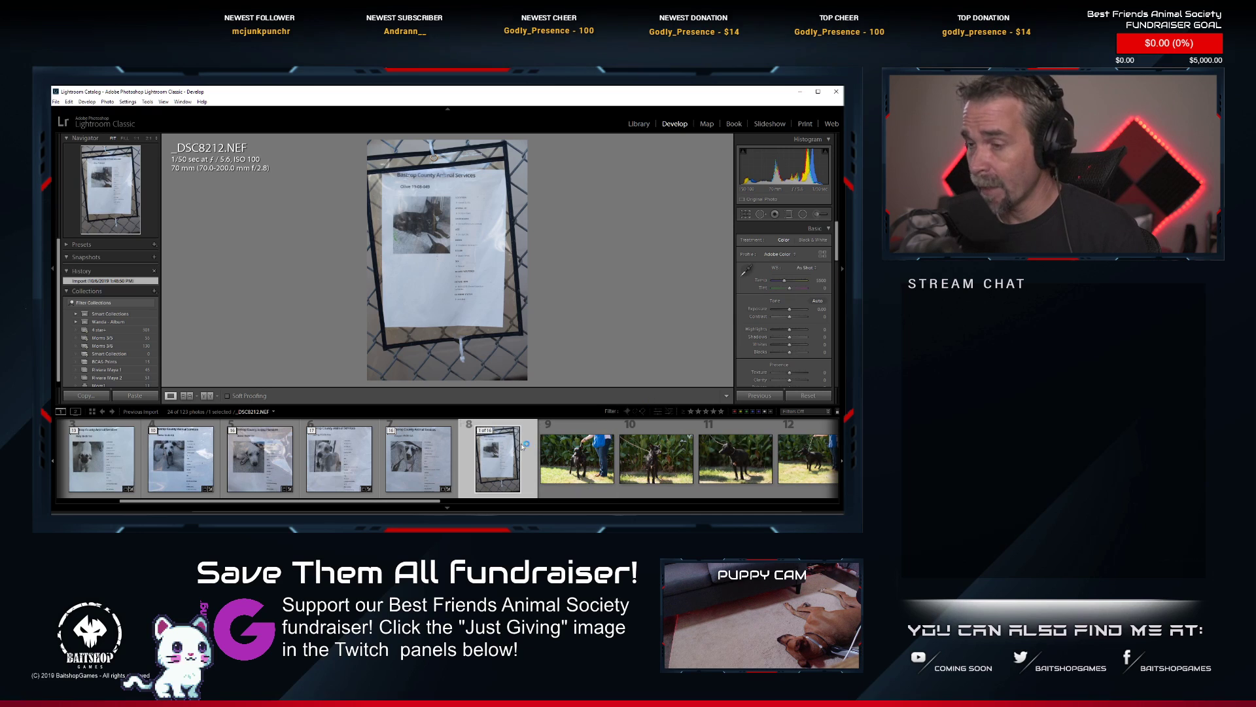
pyautogui.rightClick(476, 463)
pyautogui.moveTo(536, 371)
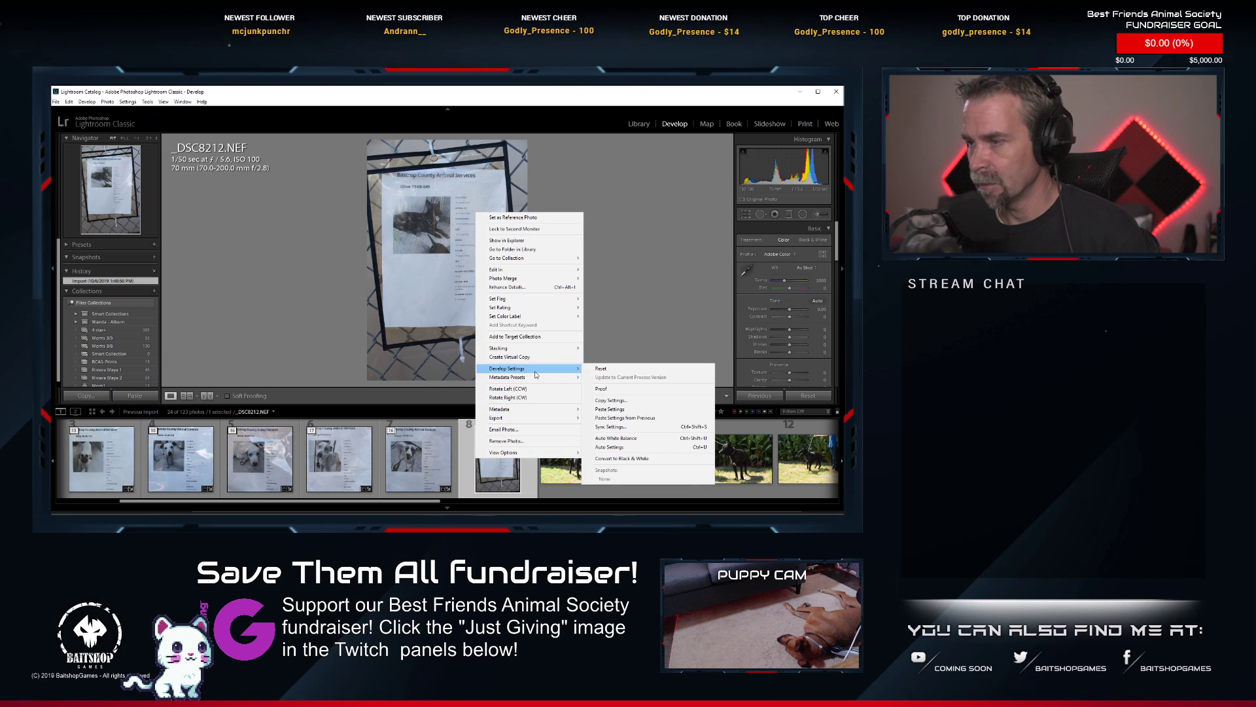
pyautogui.click(610, 409)
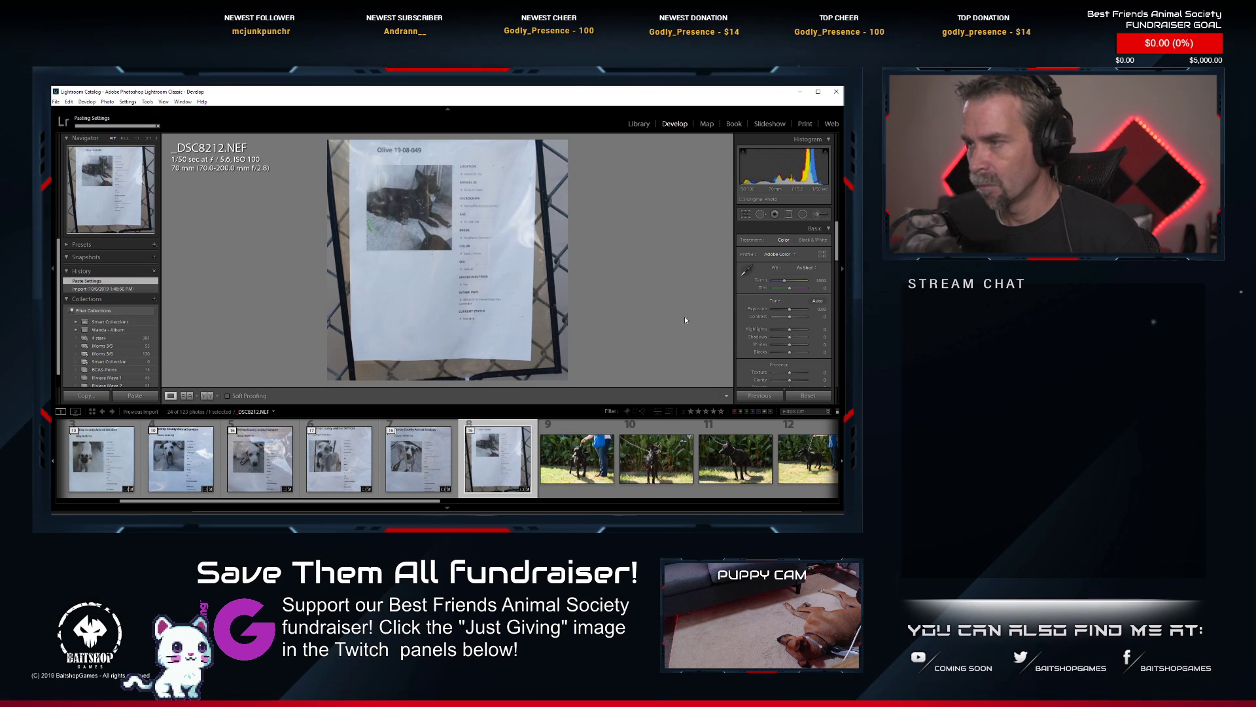
# Tighten the square crop of _DSC8212.NEF around the information sheet's heading, dog photo and details, then apply it.
pyautogui.press('r')
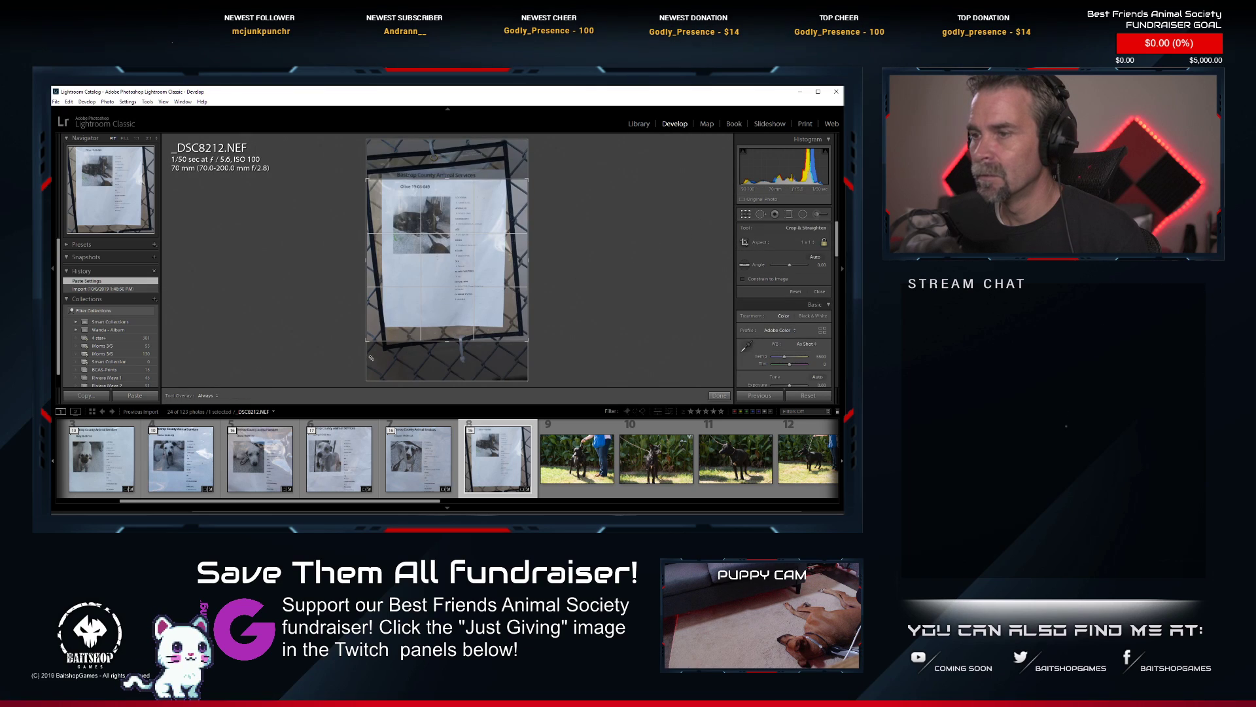
pyautogui.moveTo(366, 342); pyautogui.dragTo(366, 334)
pyautogui.moveTo(521, 332); pyautogui.dragTo(466, 315)
pyautogui.press('Return')
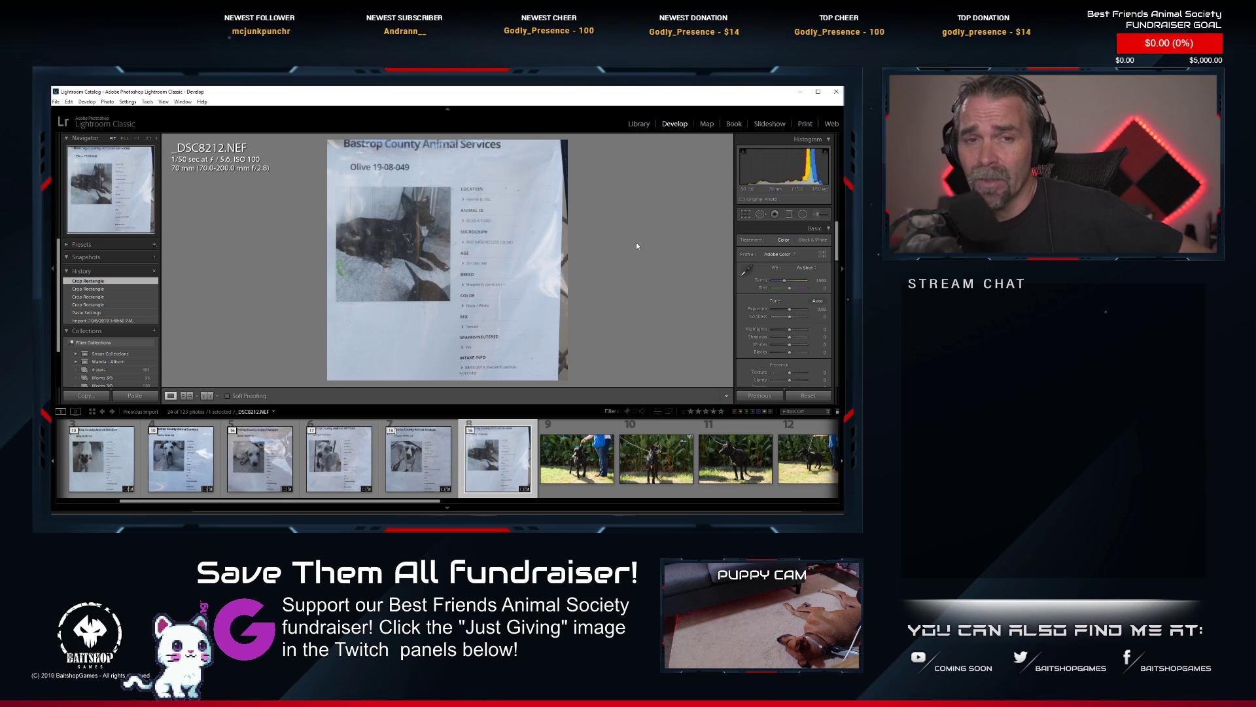
# Delete _DSC8213.NEF, the black dog's first shot with the handler, from disk.
pyautogui.scroll(-2, 521, 469)
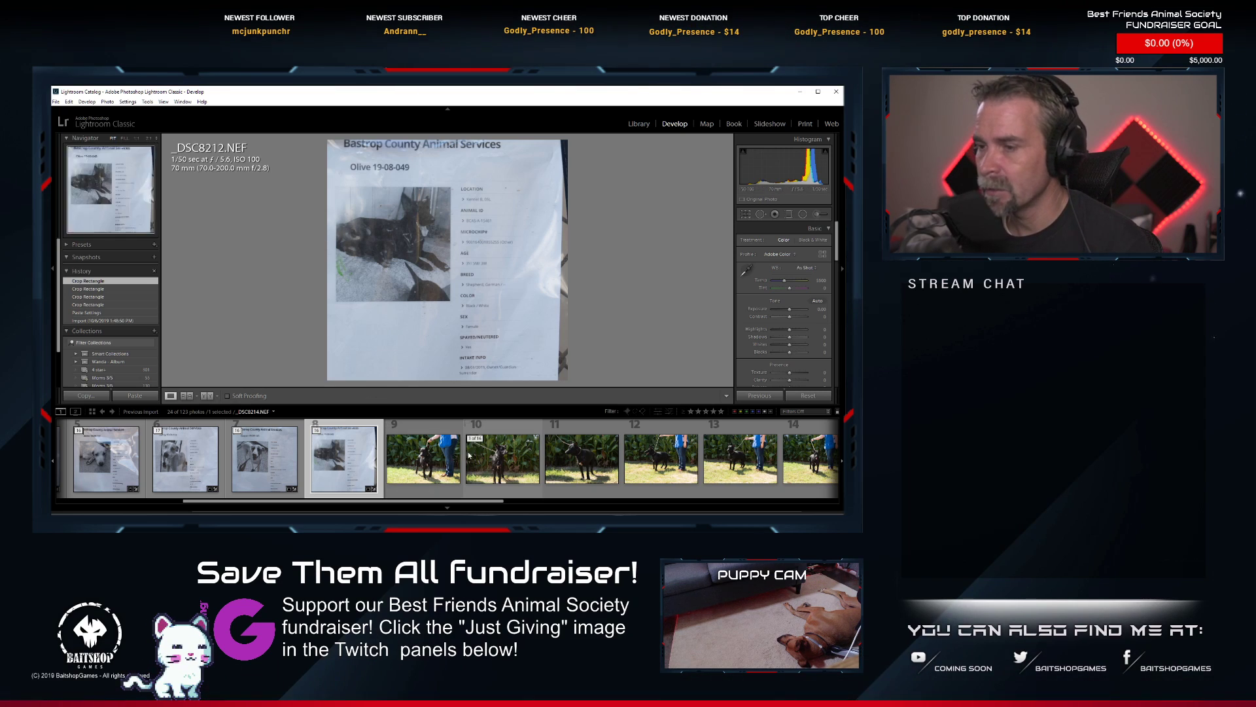
pyautogui.click(430, 462)
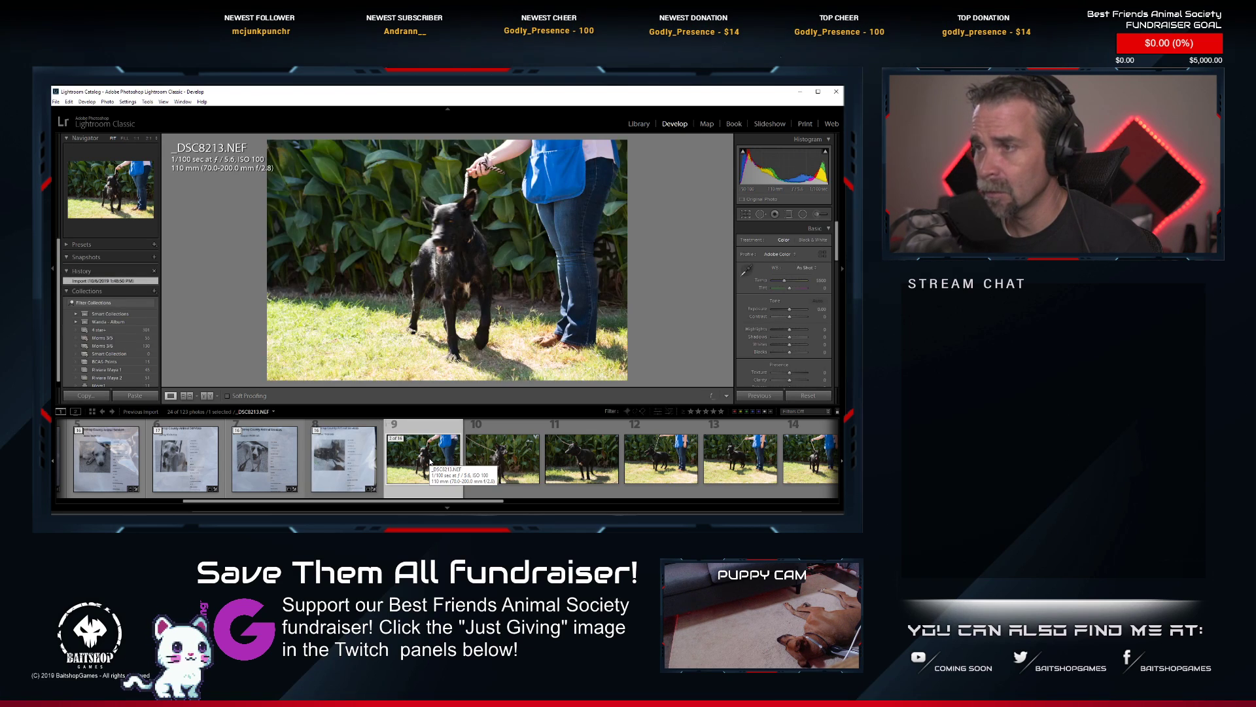
pyautogui.press('Delete')
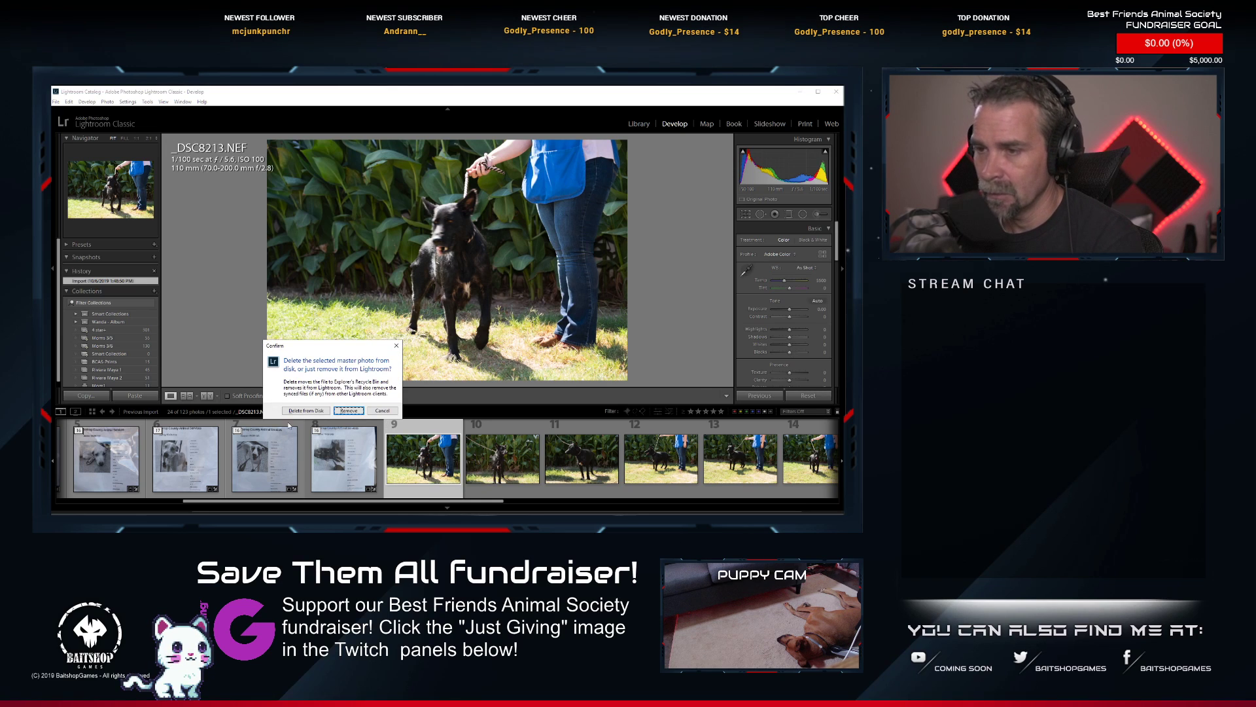
pyautogui.click(306, 410)
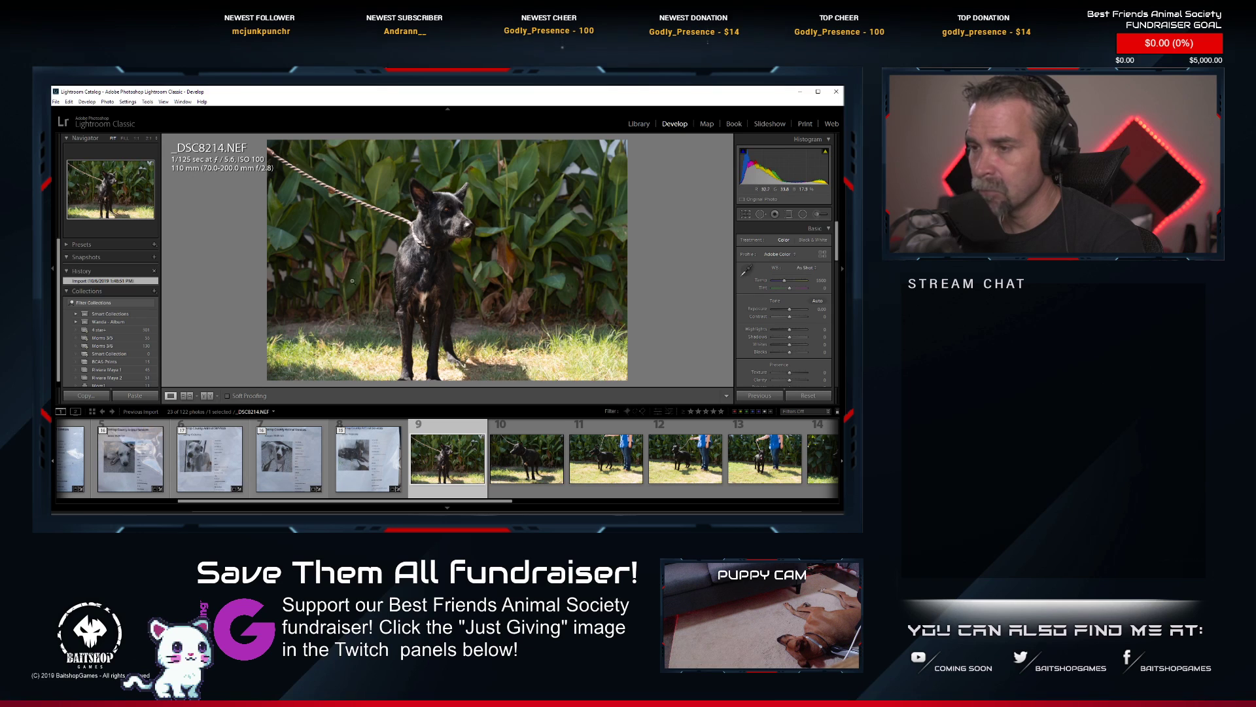
# Compare the black dog's shots _DSC8214.NEF through _DSC8218.NEF, checking the sharpness of the eyes and face at high magnification.
pyautogui.press('Right')
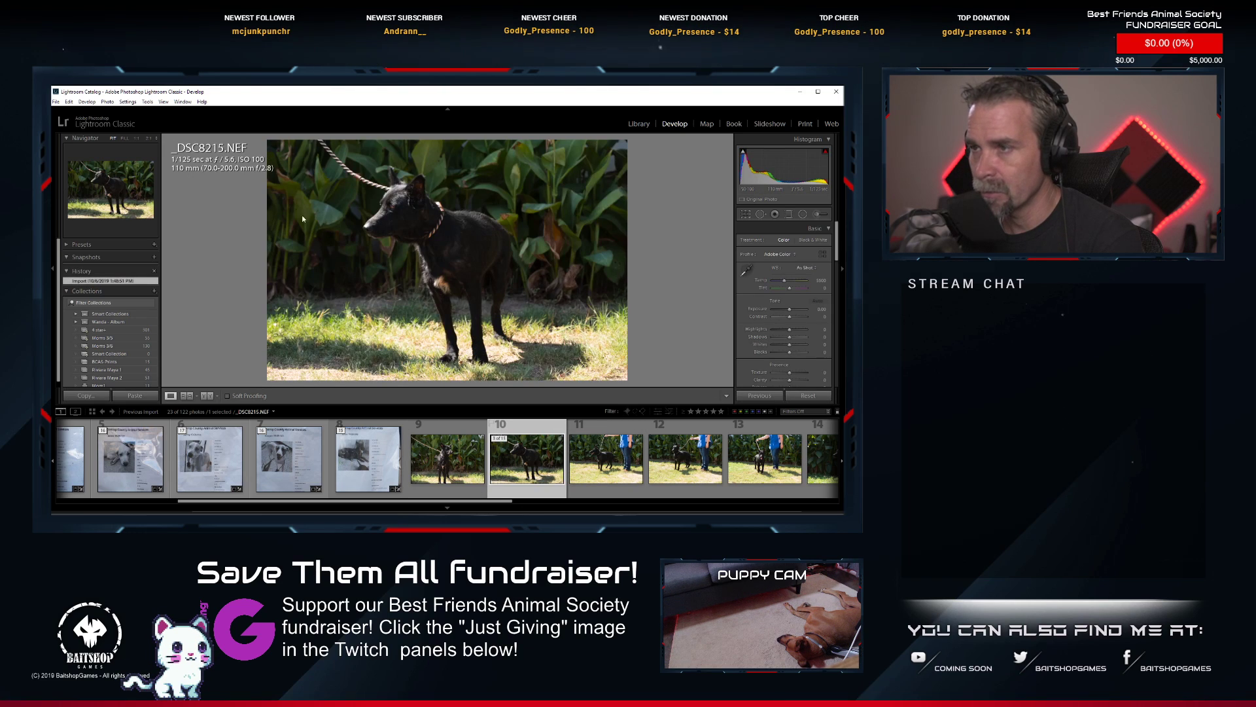
pyautogui.click(416, 211)
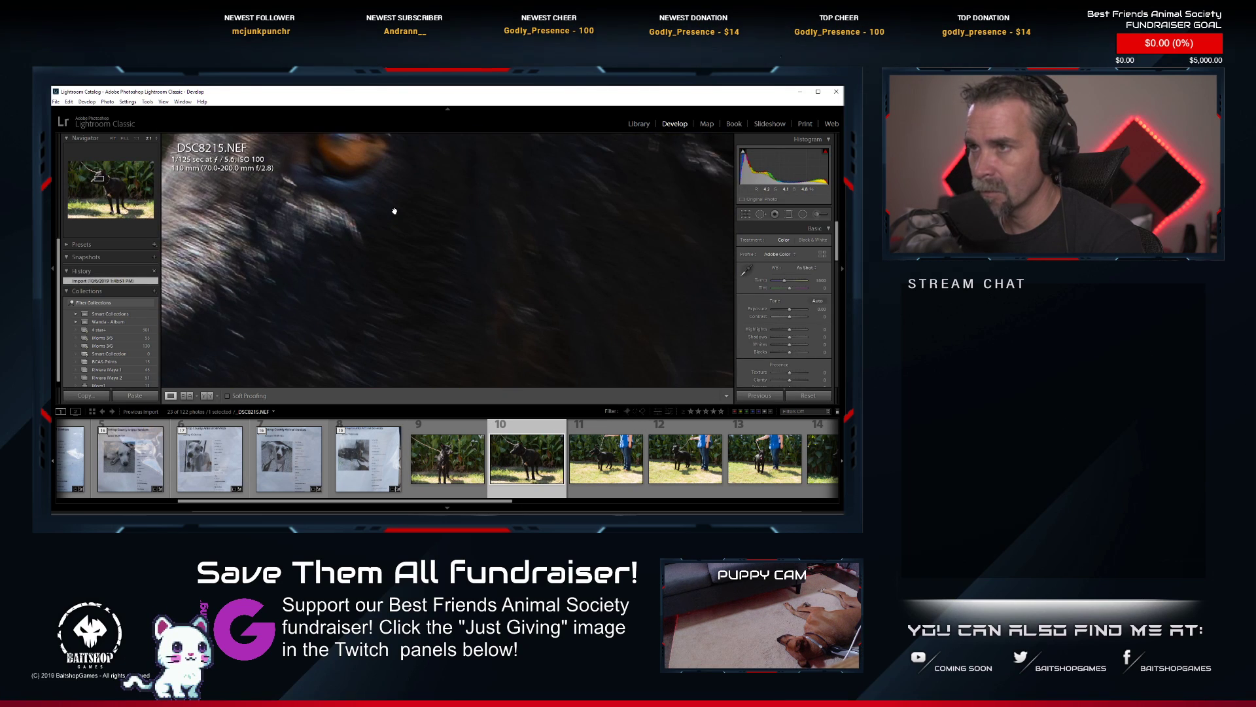
pyautogui.moveTo(381, 197); pyautogui.dragTo(420, 293)
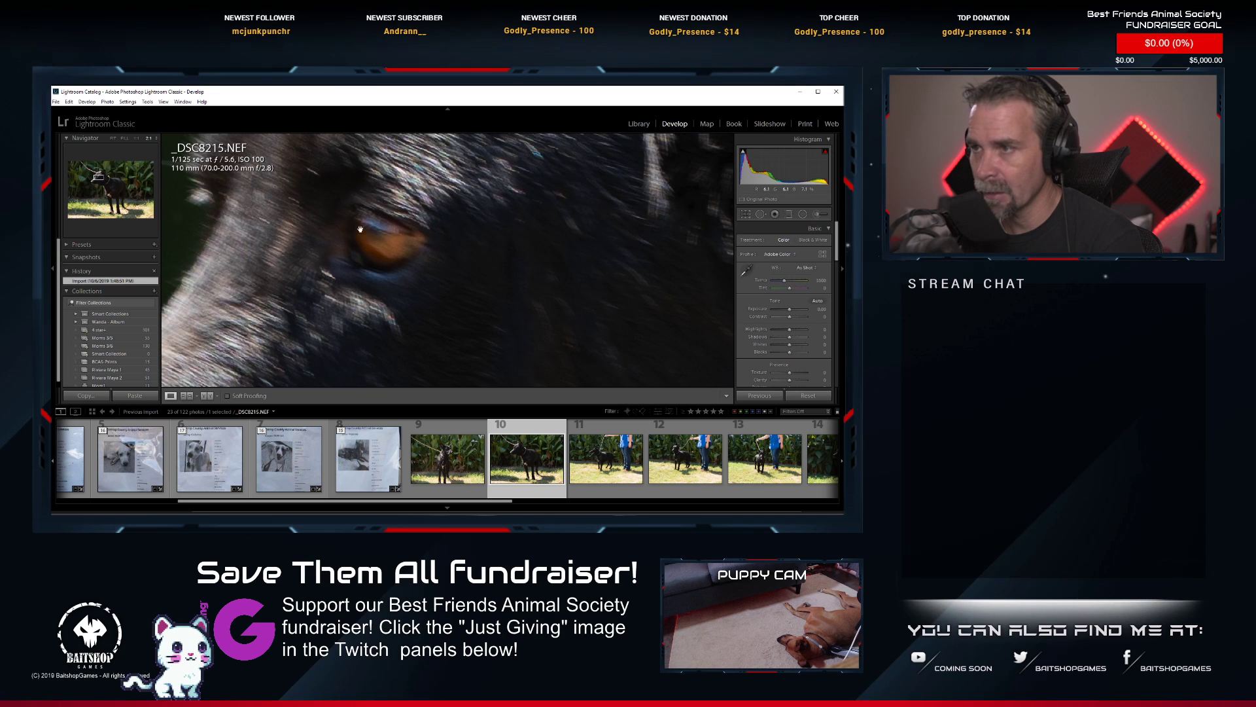
pyautogui.click(603, 478)
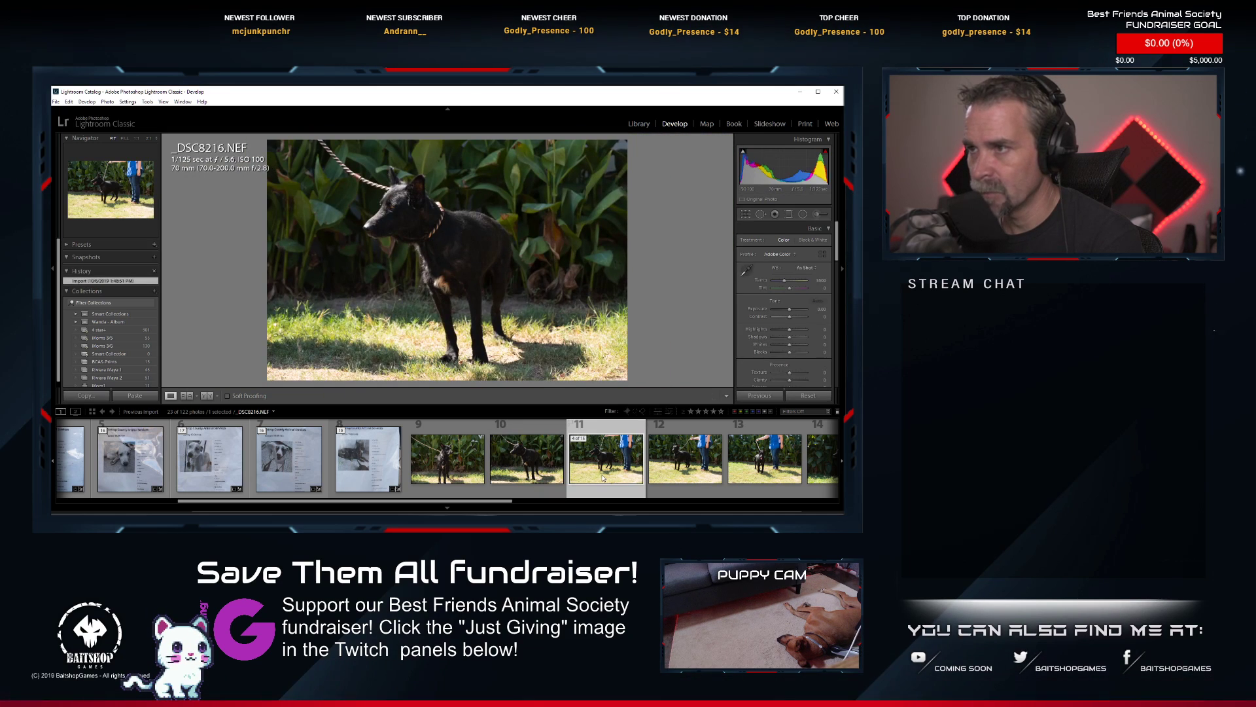
pyautogui.click(372, 219)
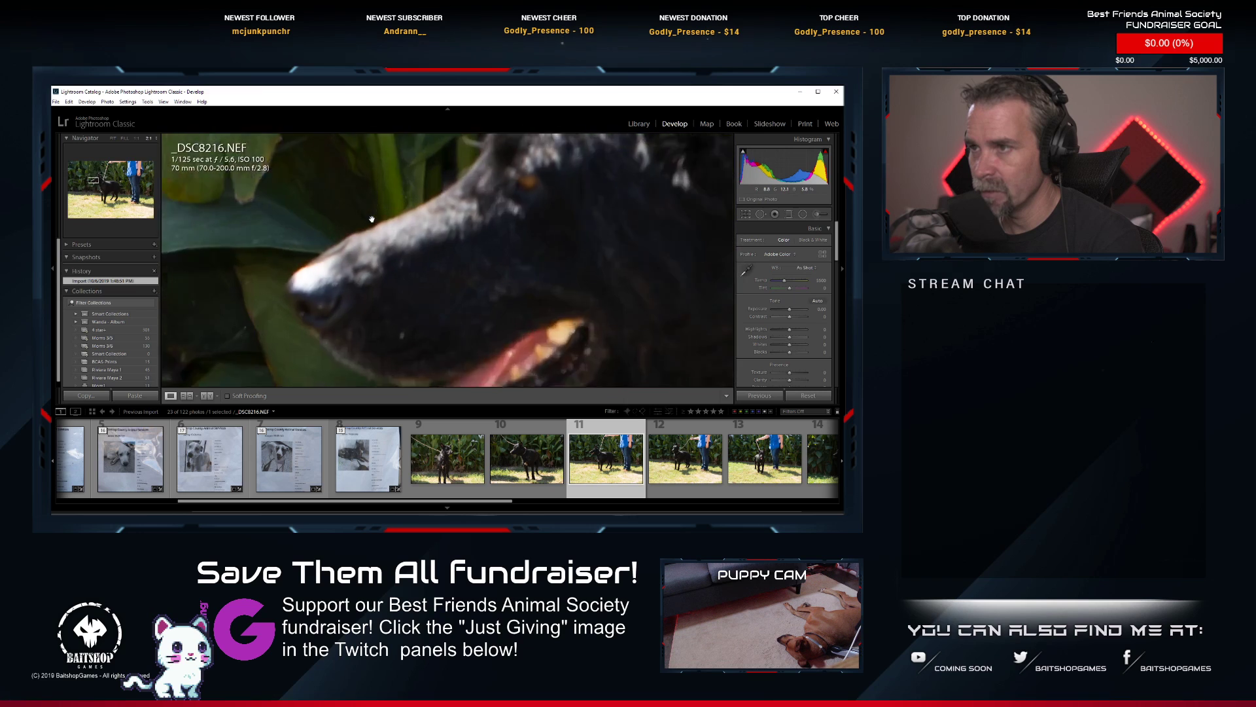
pyautogui.click(462, 261)
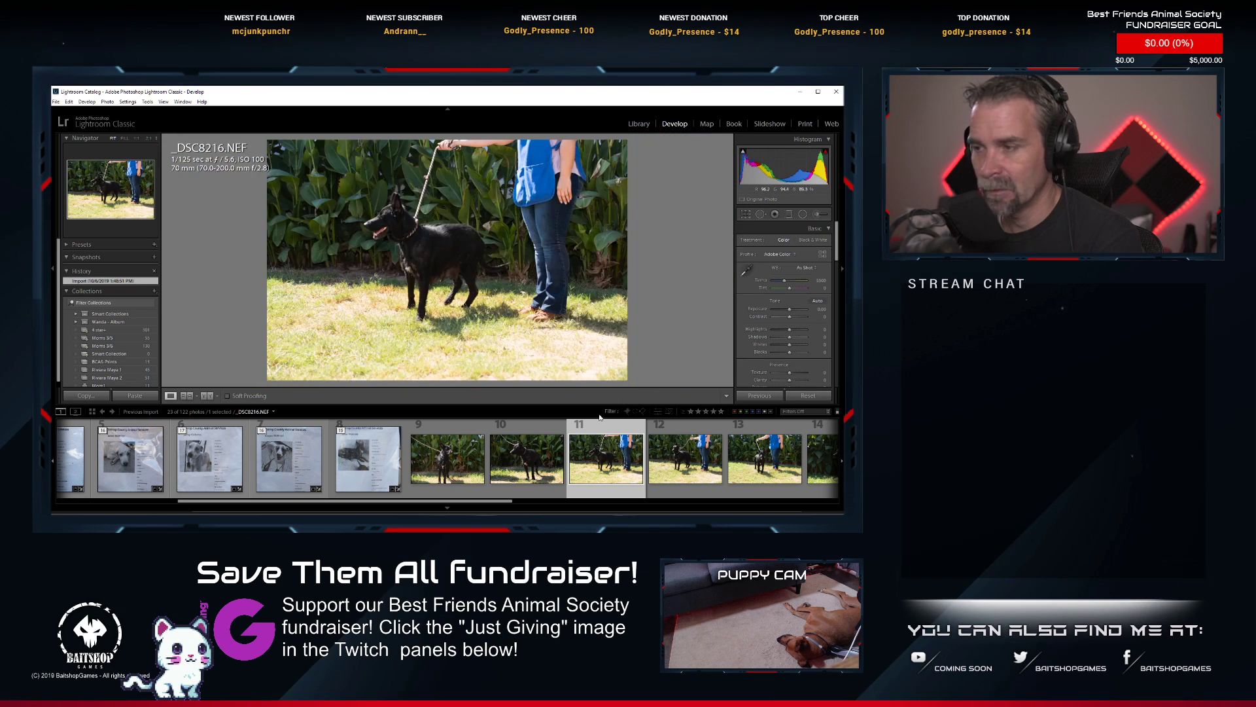
pyautogui.click(458, 465)
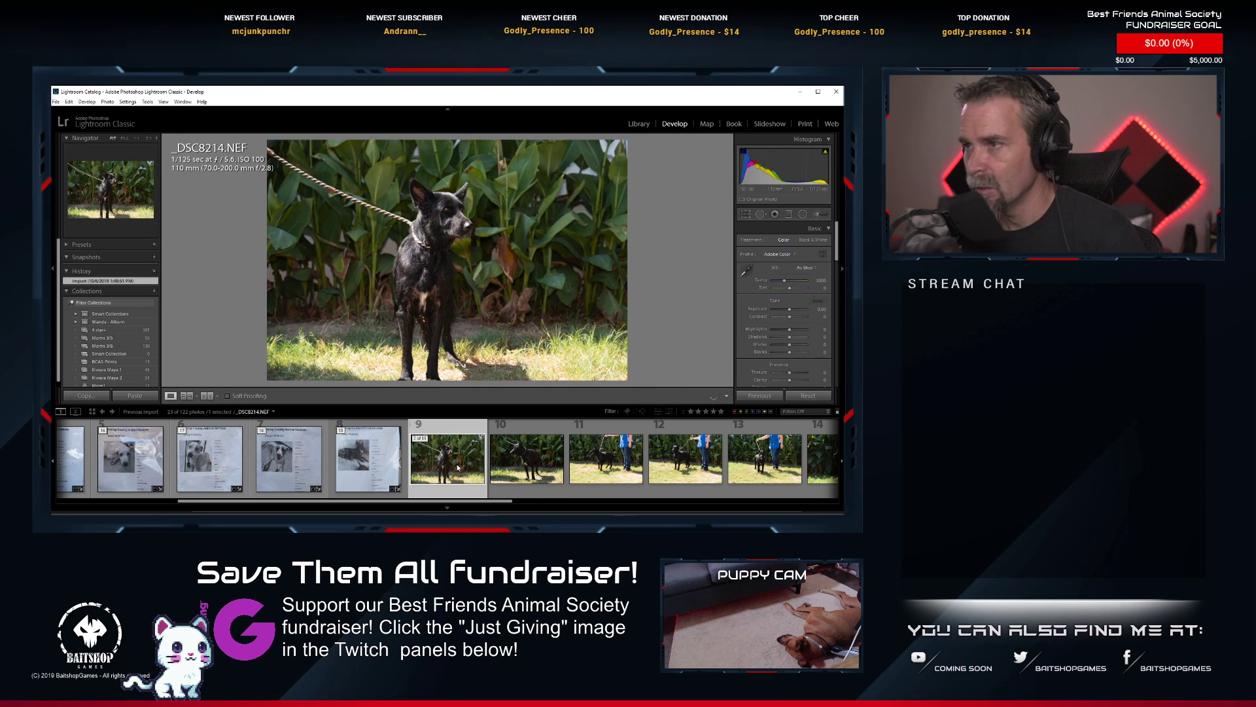
pyautogui.click(612, 467)
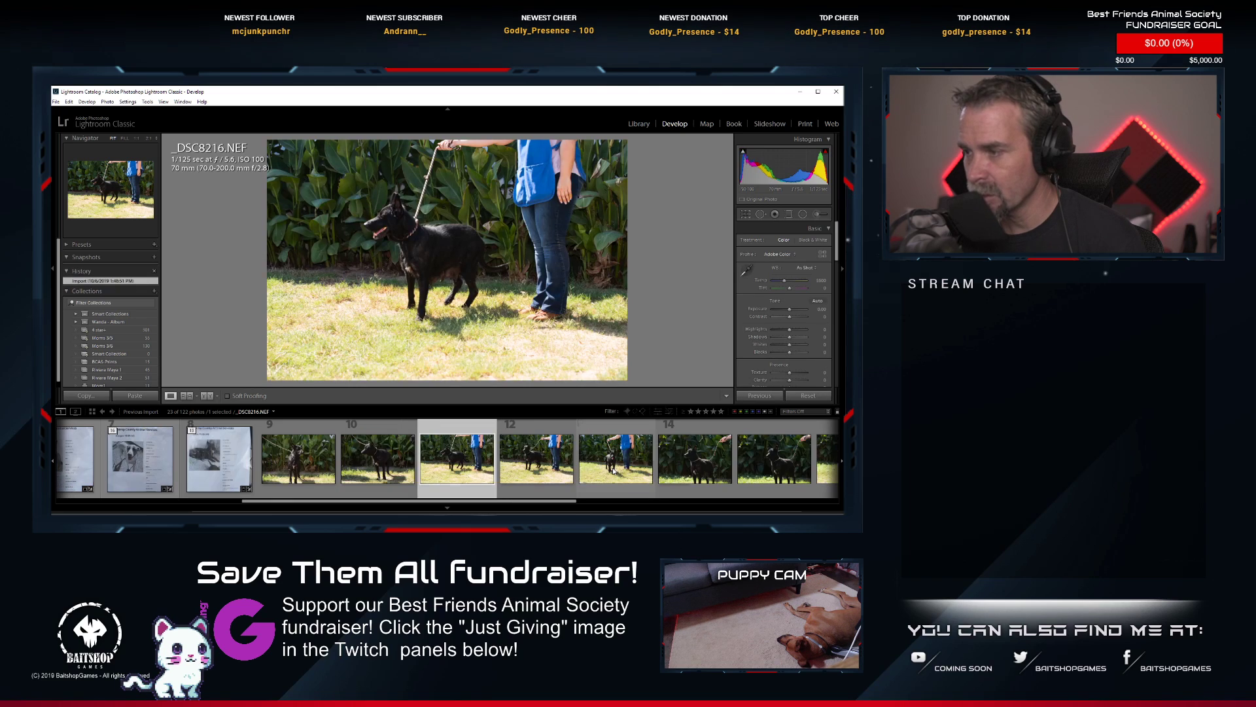
pyautogui.click(547, 469)
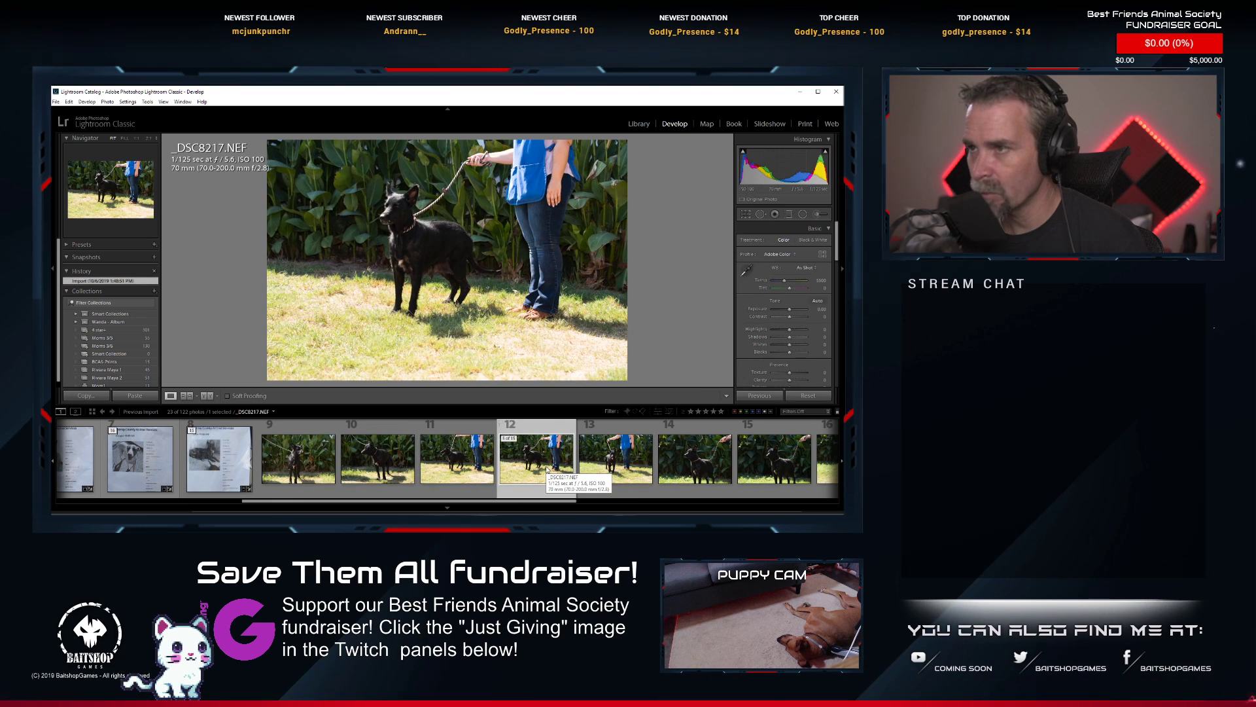
pyautogui.click(600, 460)
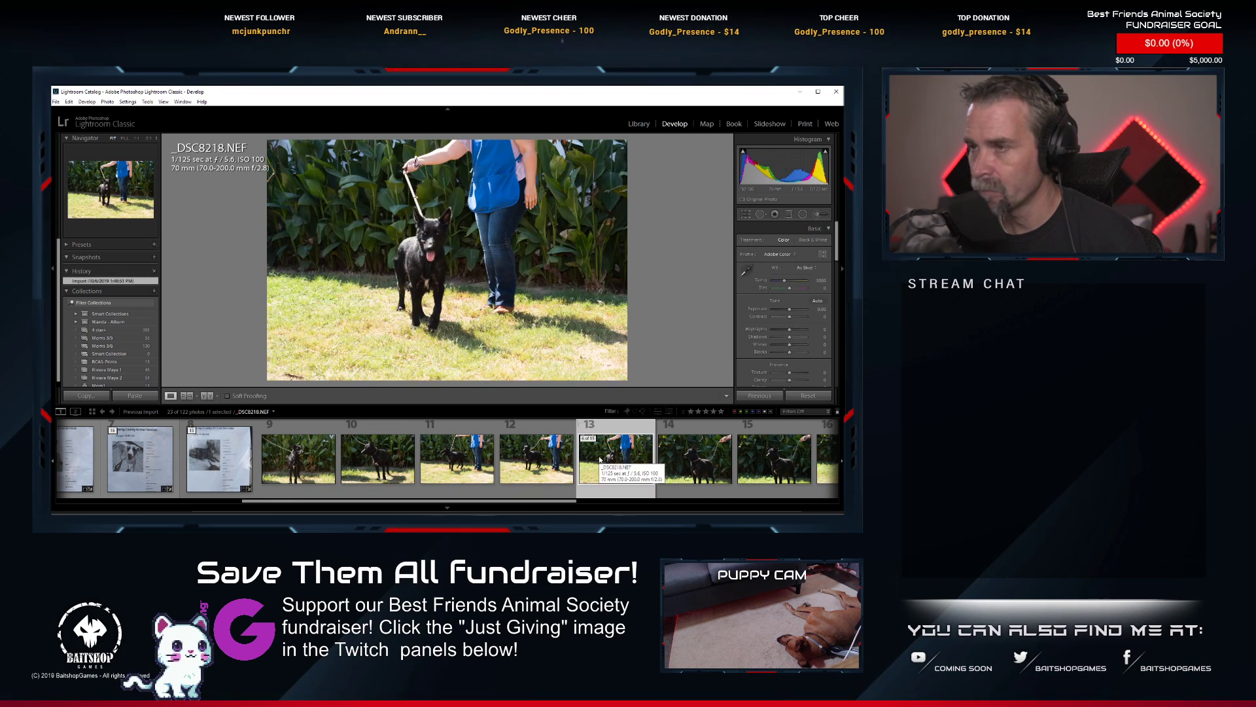
pyautogui.click(425, 234)
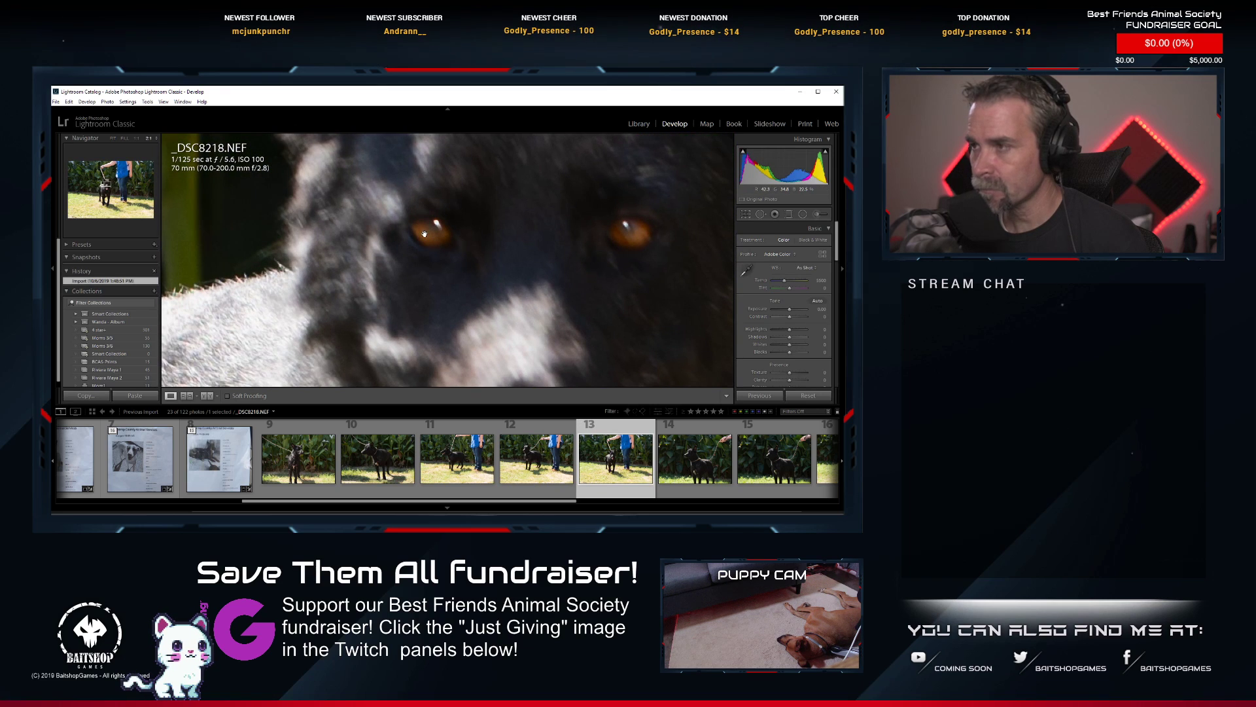
pyautogui.click(425, 234)
# Check the eye focus in _DSC8219.NEF and _DSC8220.NEF at high magnification and compare the two poses at full view.
pyautogui.click(709, 454)
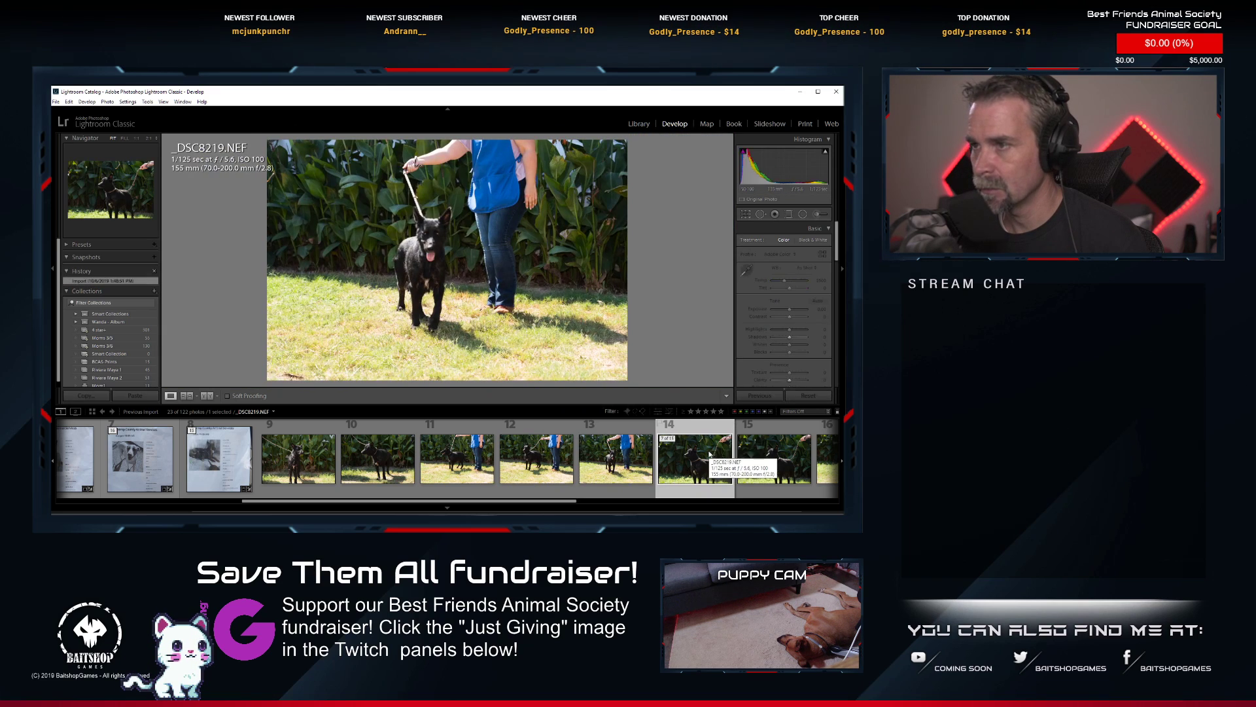
pyautogui.click(416, 224)
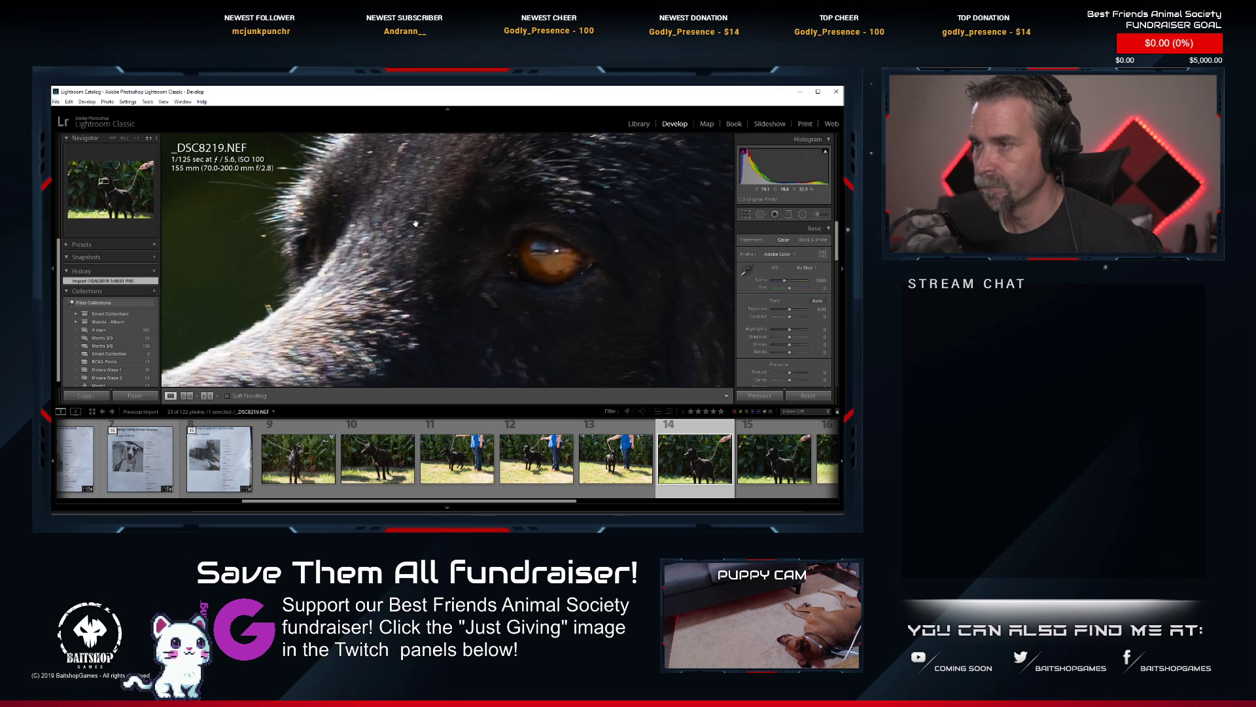
pyautogui.click(568, 265)
pyautogui.press('Right')
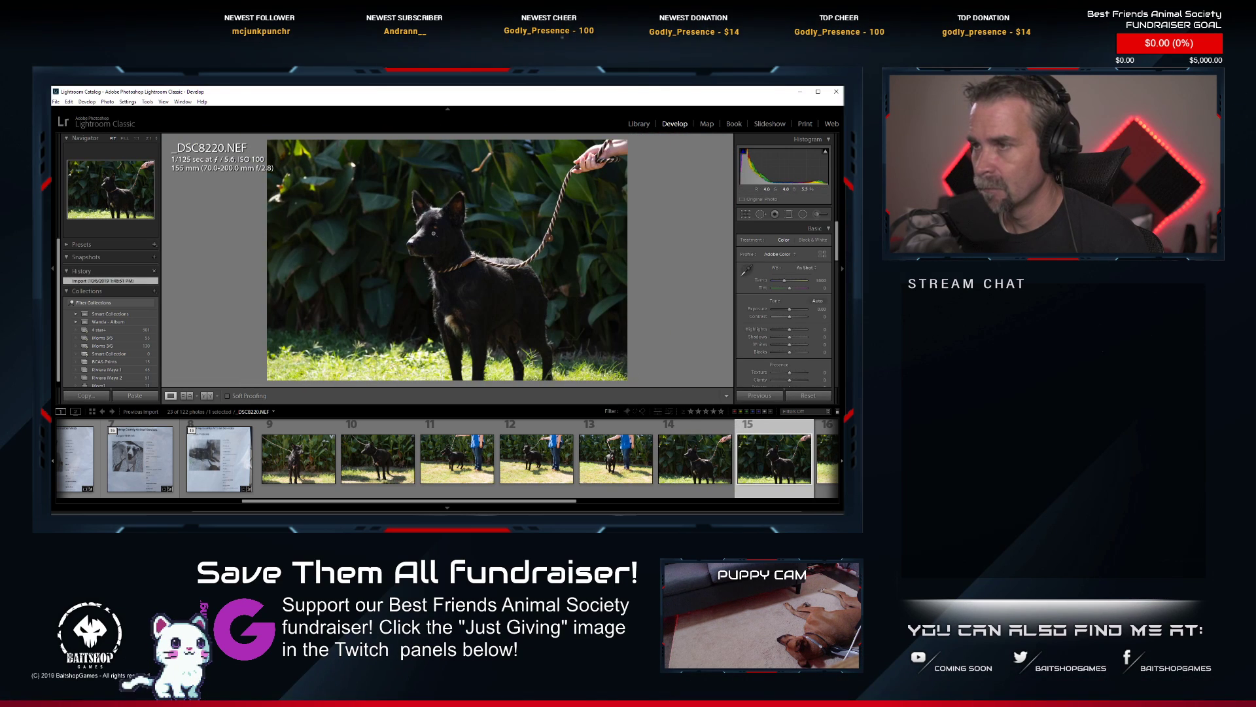
pyautogui.click(433, 233)
pyautogui.moveTo(430, 230); pyautogui.dragTo(468, 338)
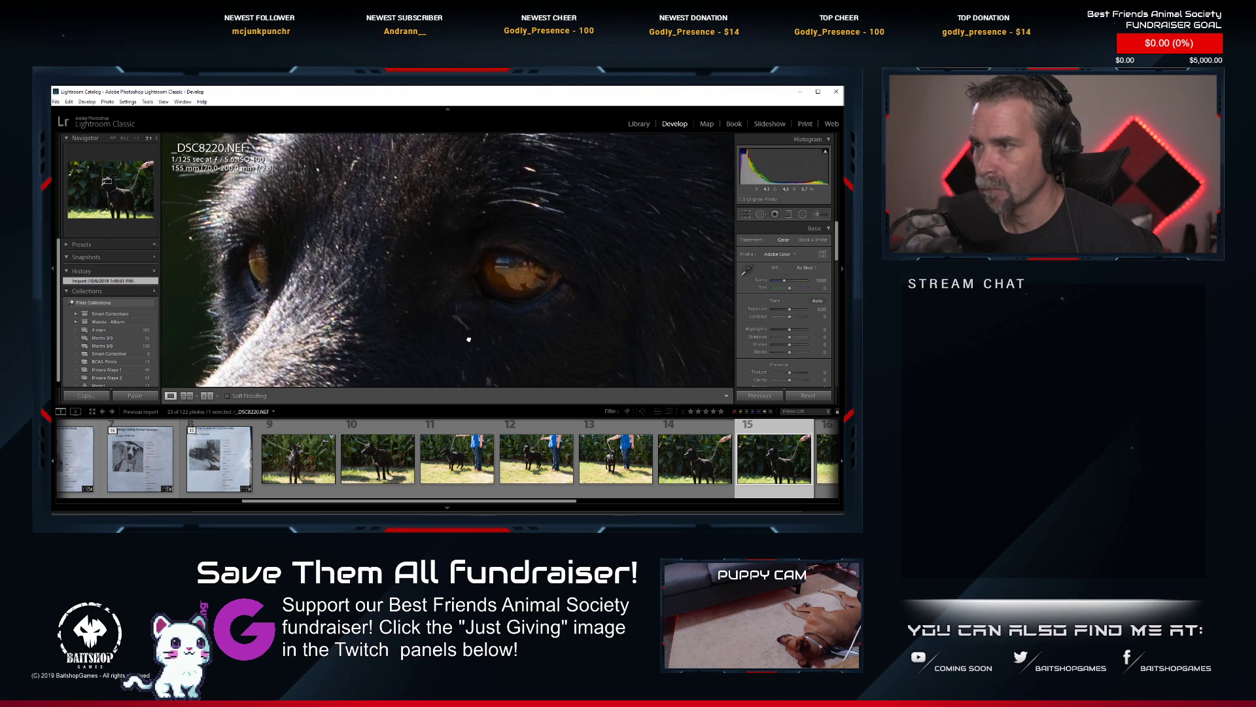
pyautogui.click(469, 338)
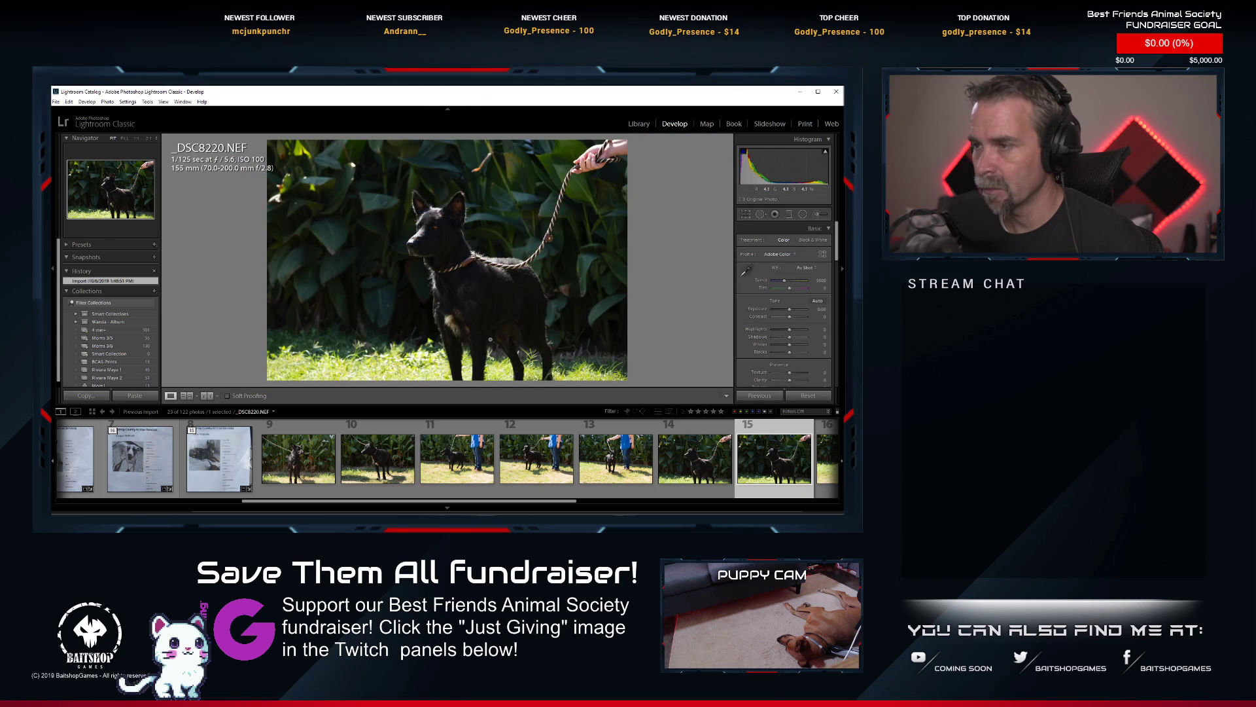
pyautogui.click(694, 458)
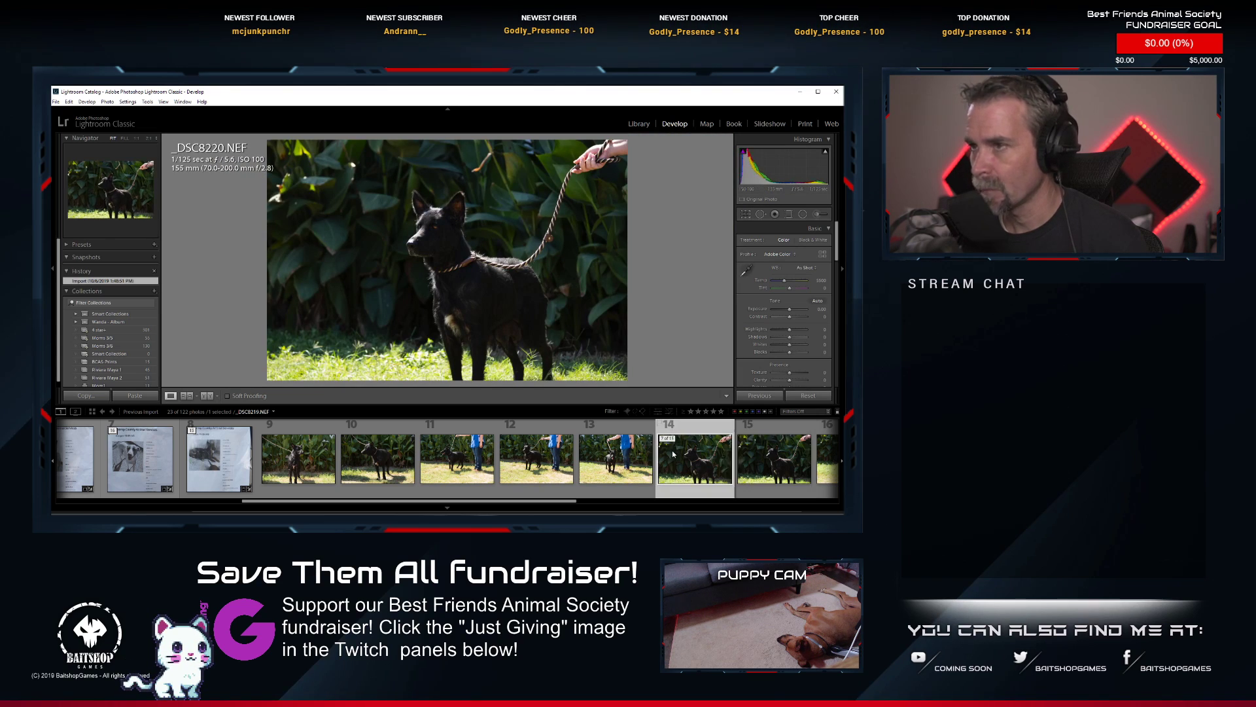
pyautogui.click(785, 458)
# Examine the dog's face and eyes for sharpness in the closer shots _DSC8222.NEF and _DSC8223.NEF.
pyautogui.scroll(-3, 655, 458)
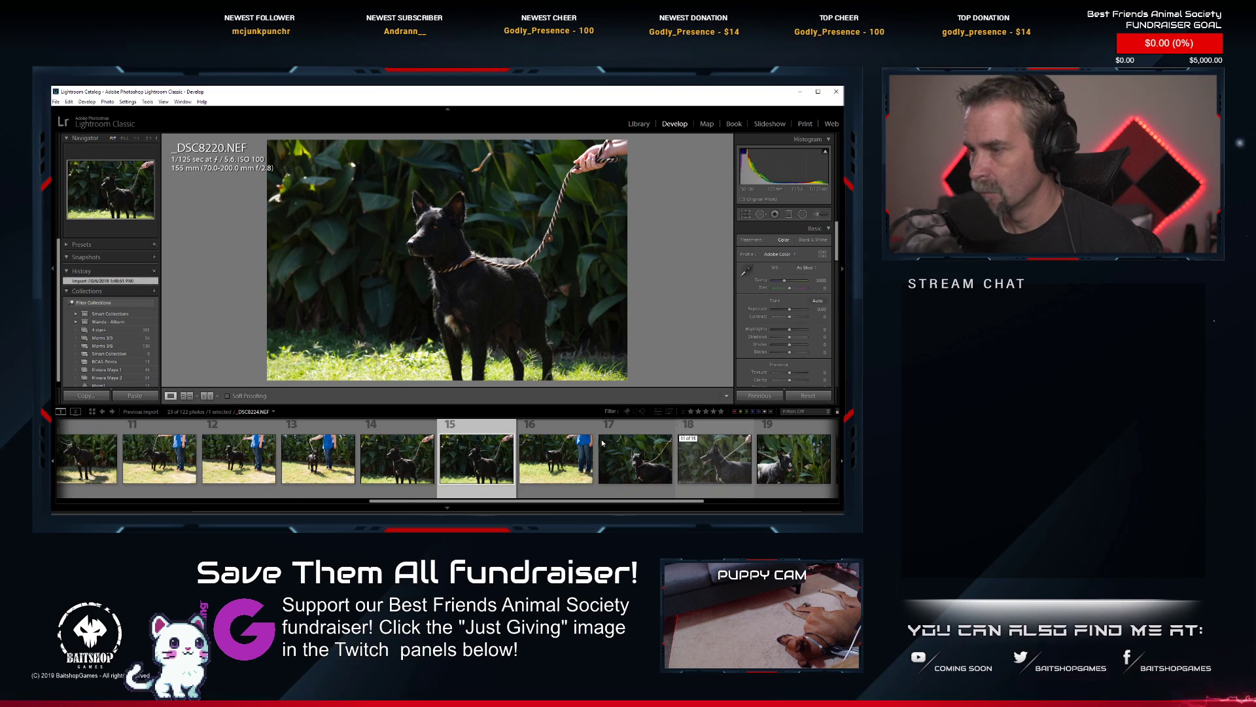
pyautogui.click(637, 471)
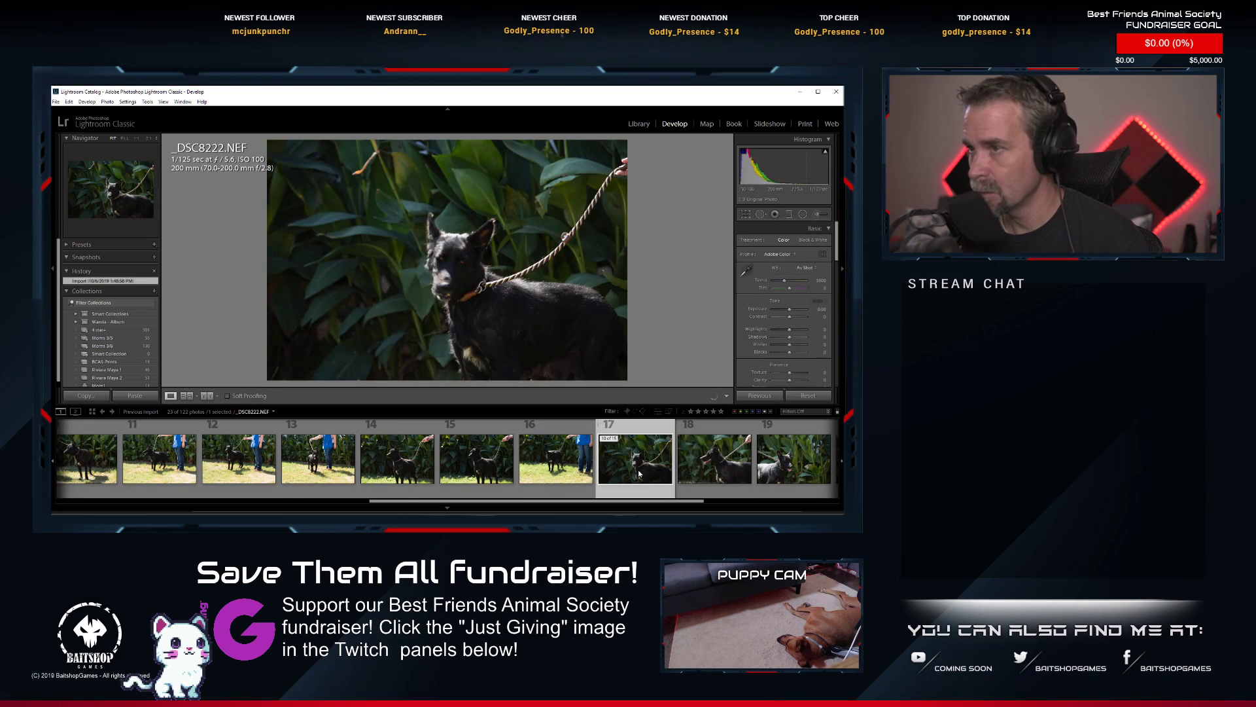
pyautogui.click(449, 271)
pyautogui.moveTo(460, 233); pyautogui.dragTo(411, 331)
pyautogui.click(433, 302)
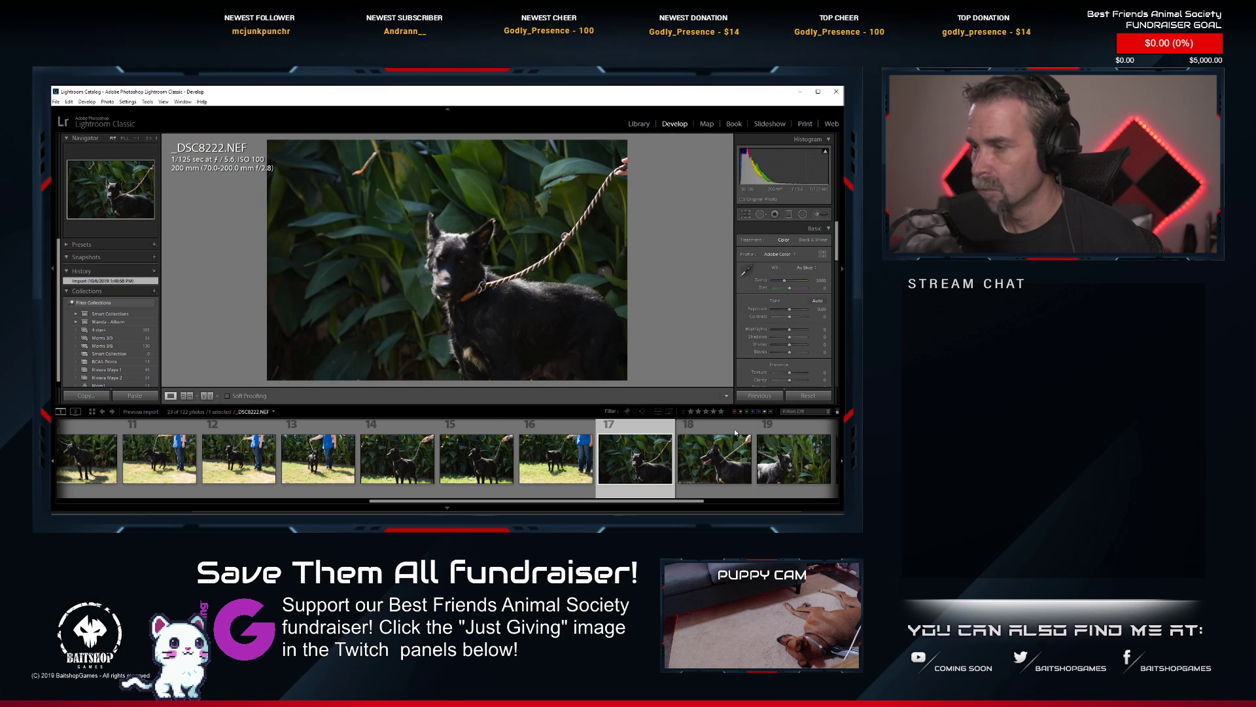
pyautogui.click(718, 472)
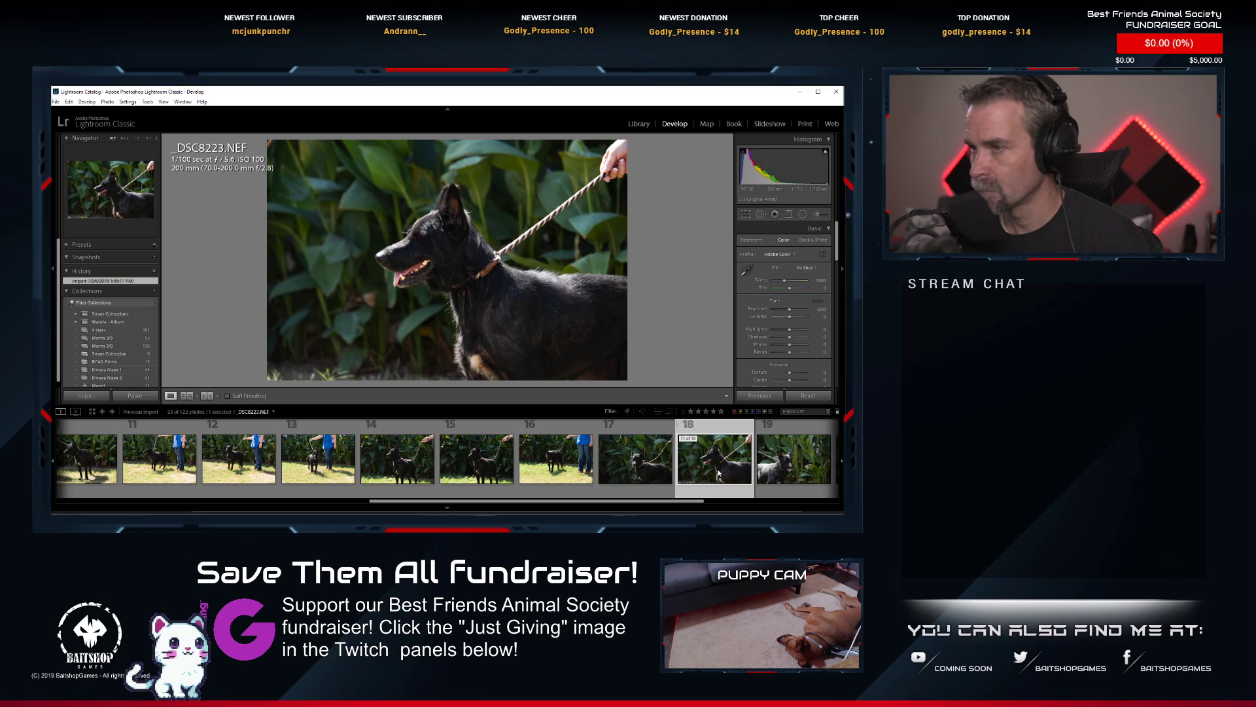
pyautogui.click(408, 225)
pyautogui.moveTo(408, 225); pyautogui.dragTo(361, 134)
pyautogui.moveTo(452, 341); pyautogui.dragTo(442, 226)
pyautogui.click(443, 241)
# Look through the last shots from _DSC8224.NEF, checking the eyes up close in _DSC8226.NEF and _DSC8227.NEF.
pyautogui.click(769, 462)
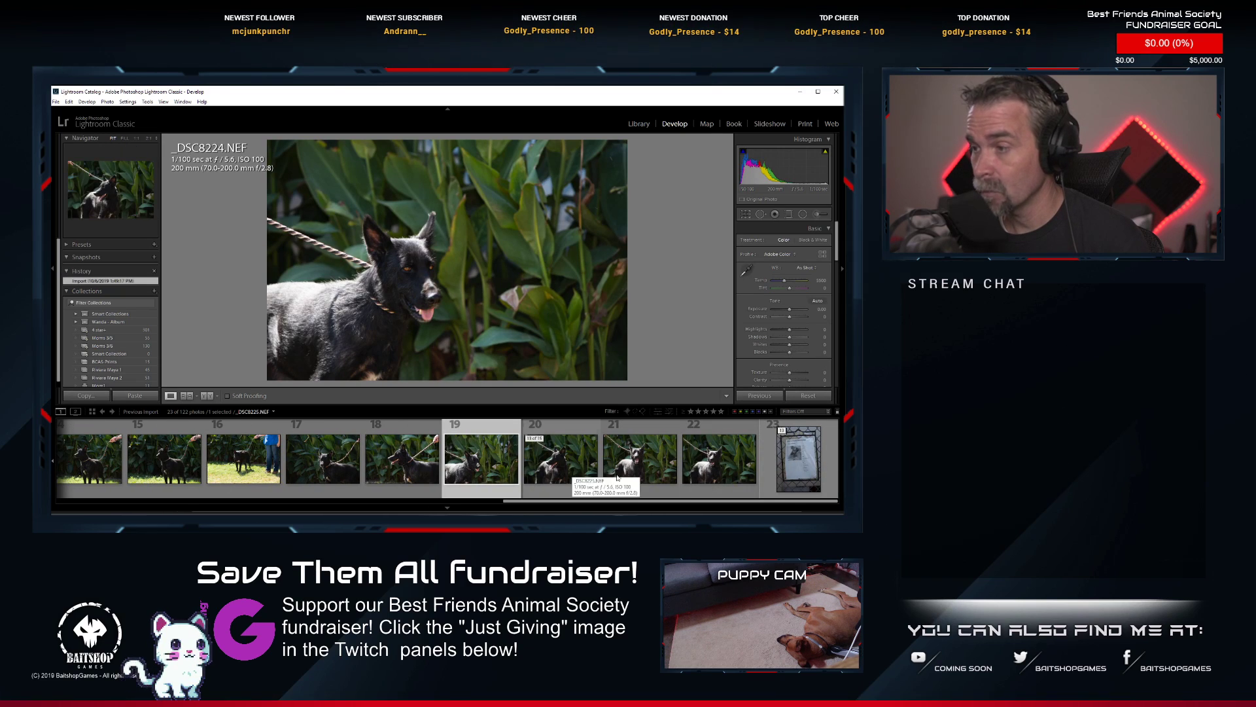
pyautogui.click(617, 453)
pyautogui.click(444, 224)
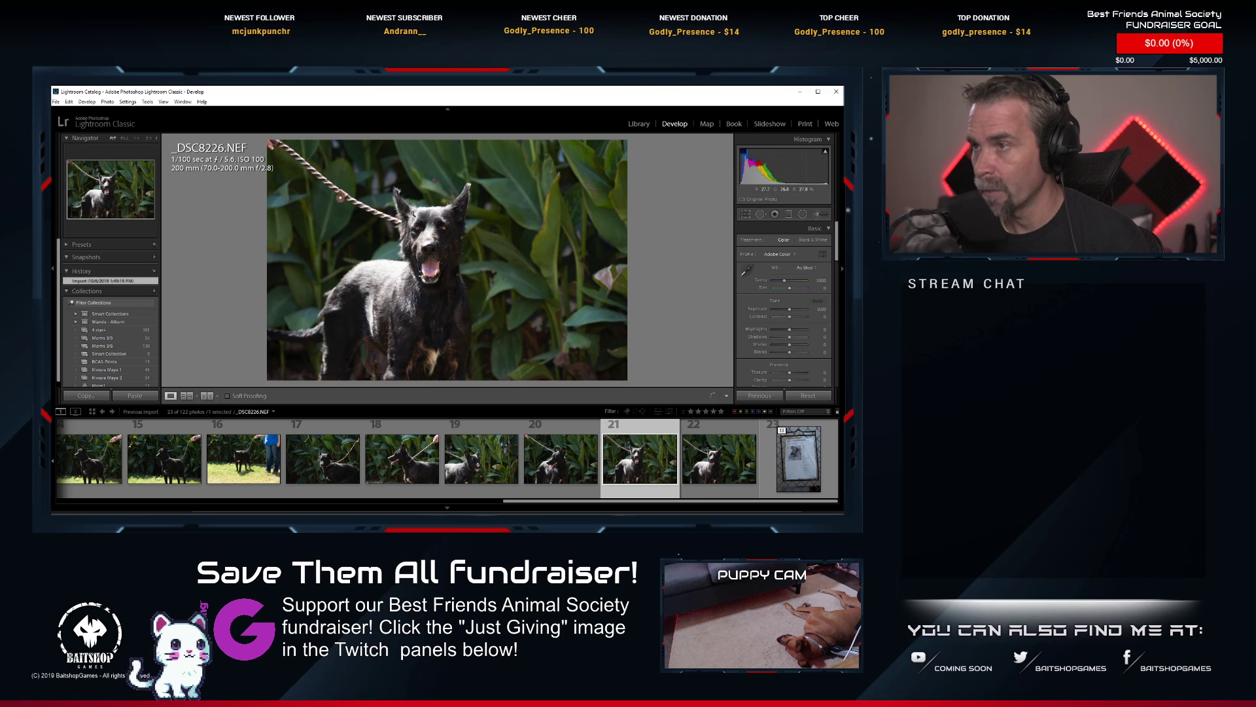
pyautogui.click(457, 207)
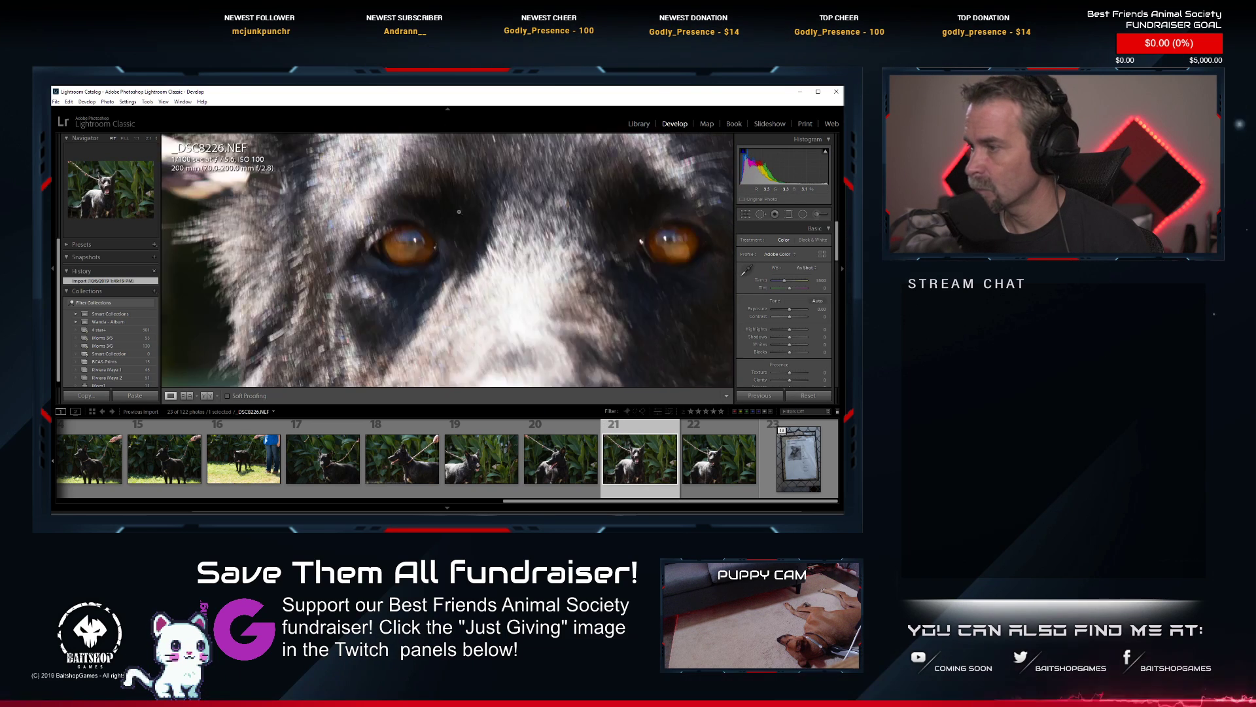
pyautogui.press('Right')
pyautogui.click(415, 245)
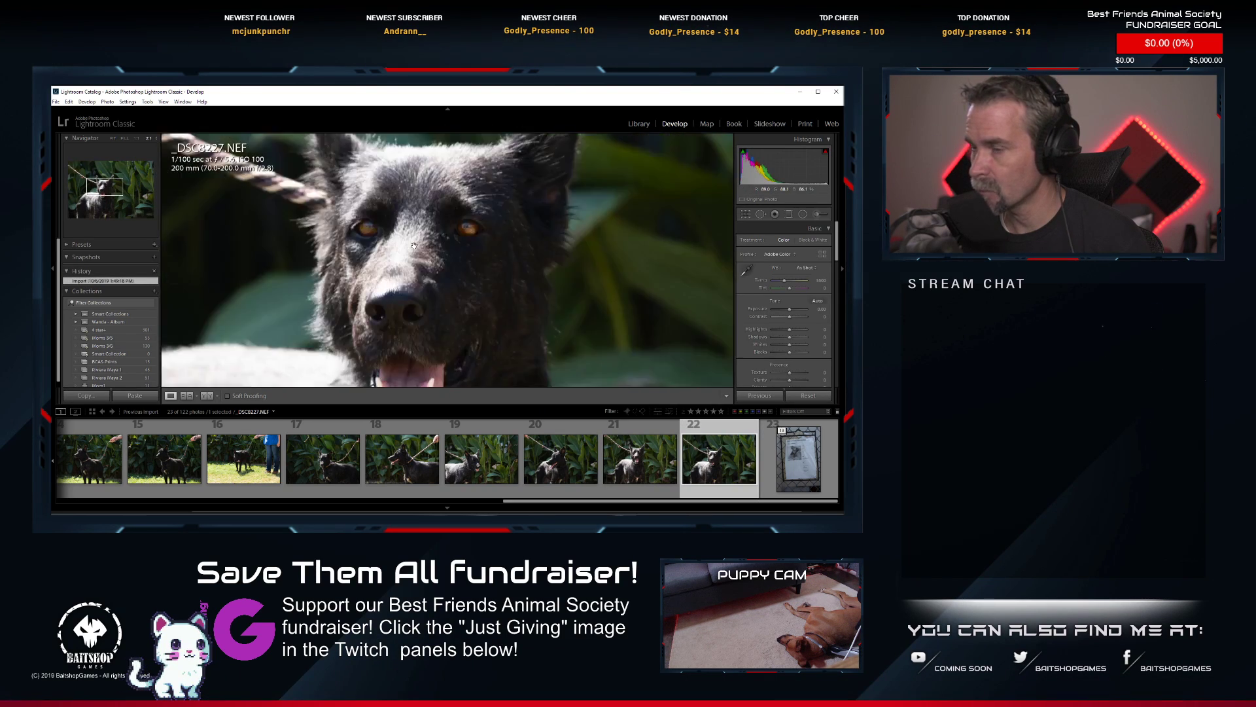
# Paste the copied develop settings with the square crop onto _DSC8226.NEF, the open-mouthed shot of the black dog.
pyautogui.moveTo(414, 246); pyautogui.dragTo(432, 312)
pyautogui.click(433, 313)
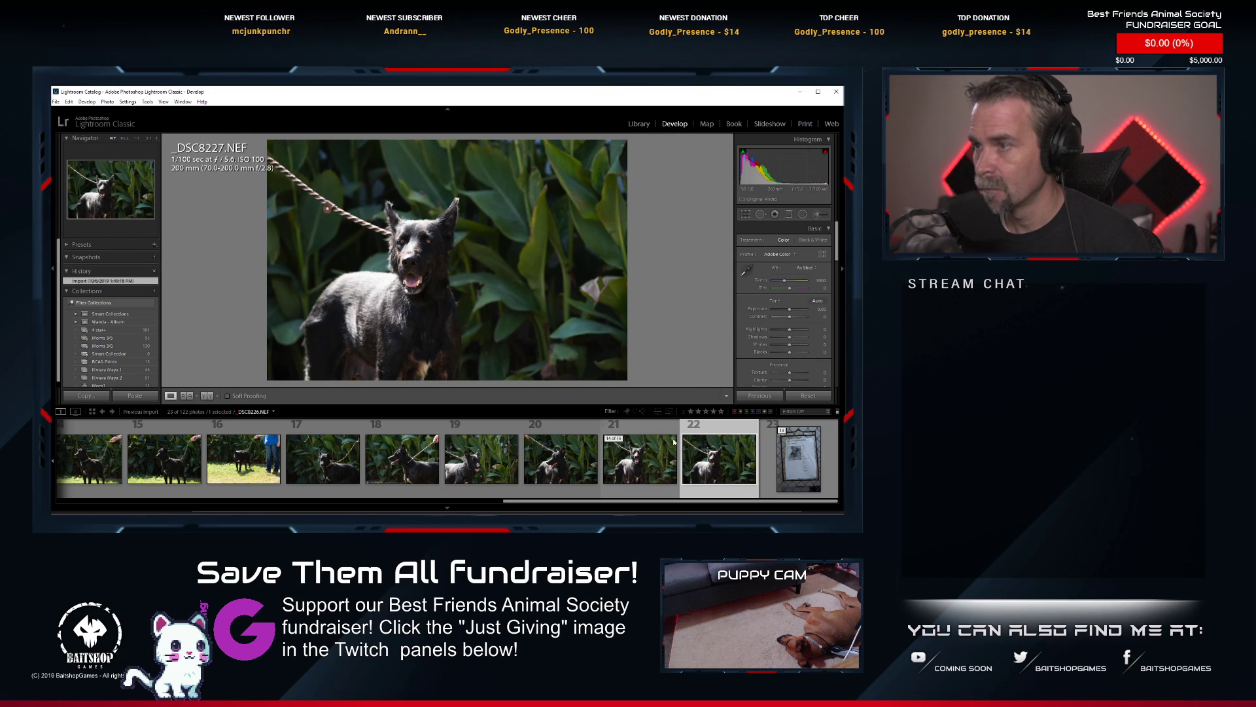
pyautogui.click(651, 463)
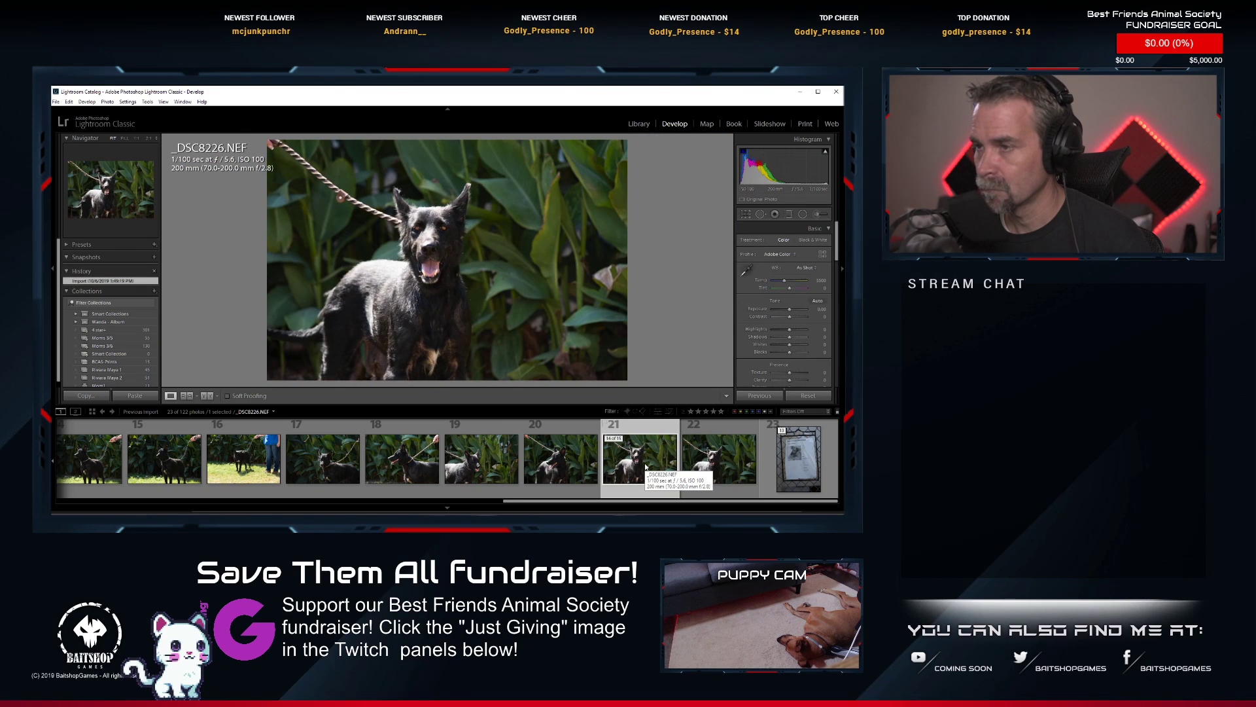
pyautogui.rightClick(655, 465)
pyautogui.moveTo(758, 373)
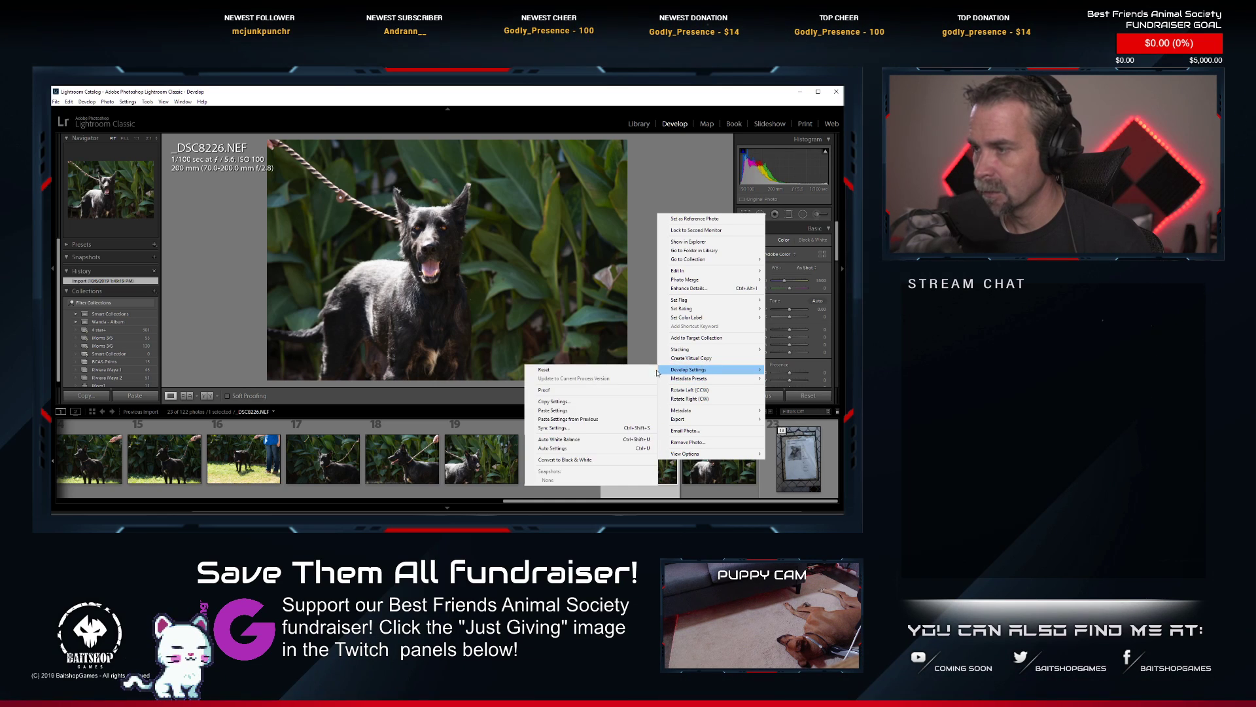
pyautogui.click(581, 413)
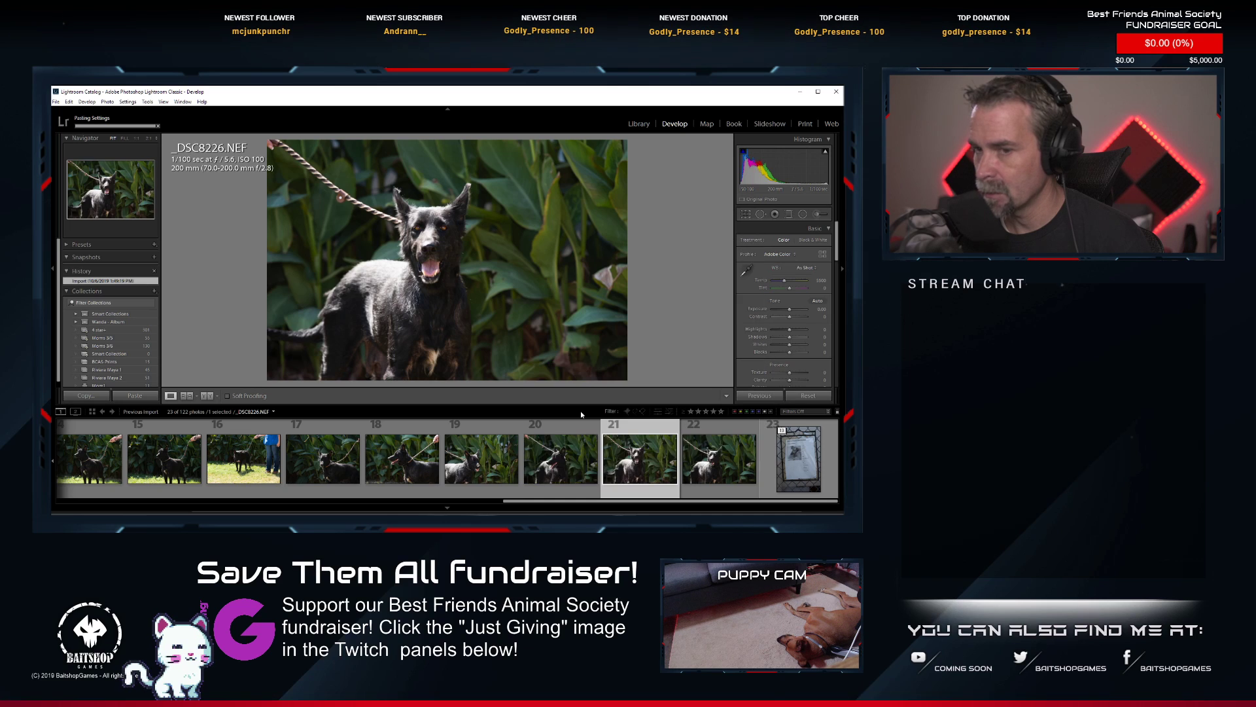
# Tighten the square crop of _DSC8226.NEF around the dog's head and shoulders, rotate it slightly and apply it.
pyautogui.click(742, 219)
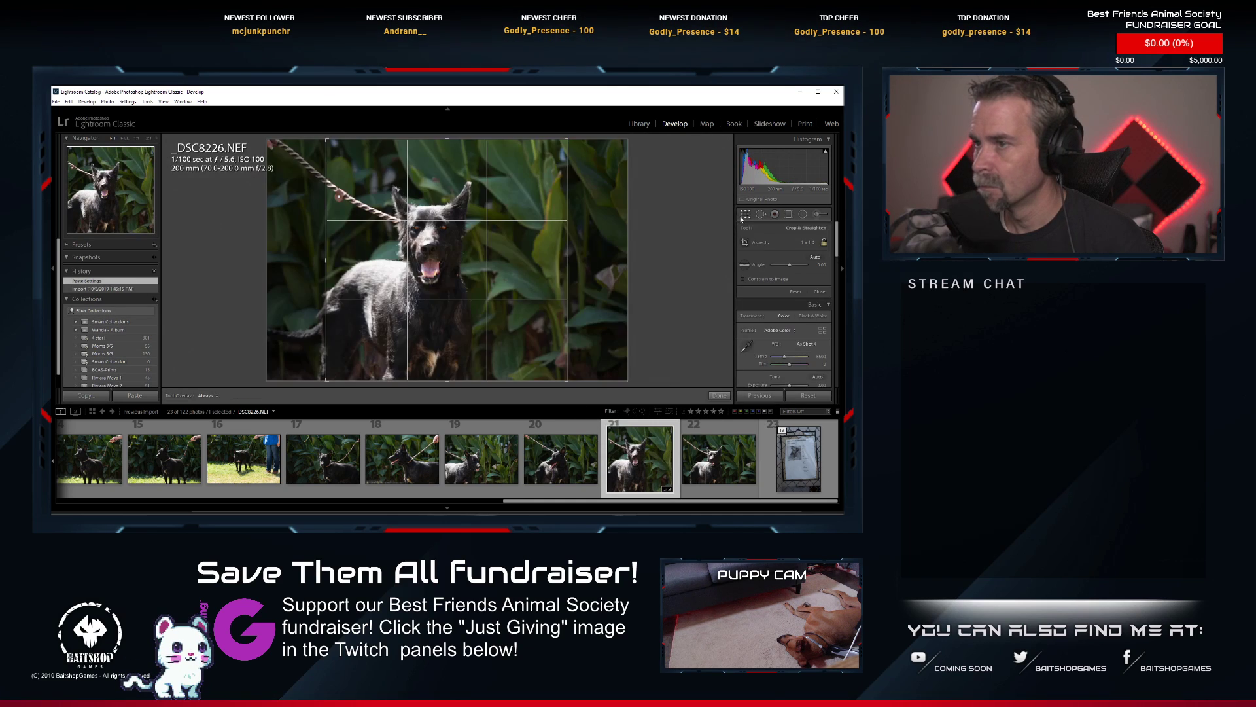
pyautogui.moveTo(567, 380); pyautogui.dragTo(526, 356)
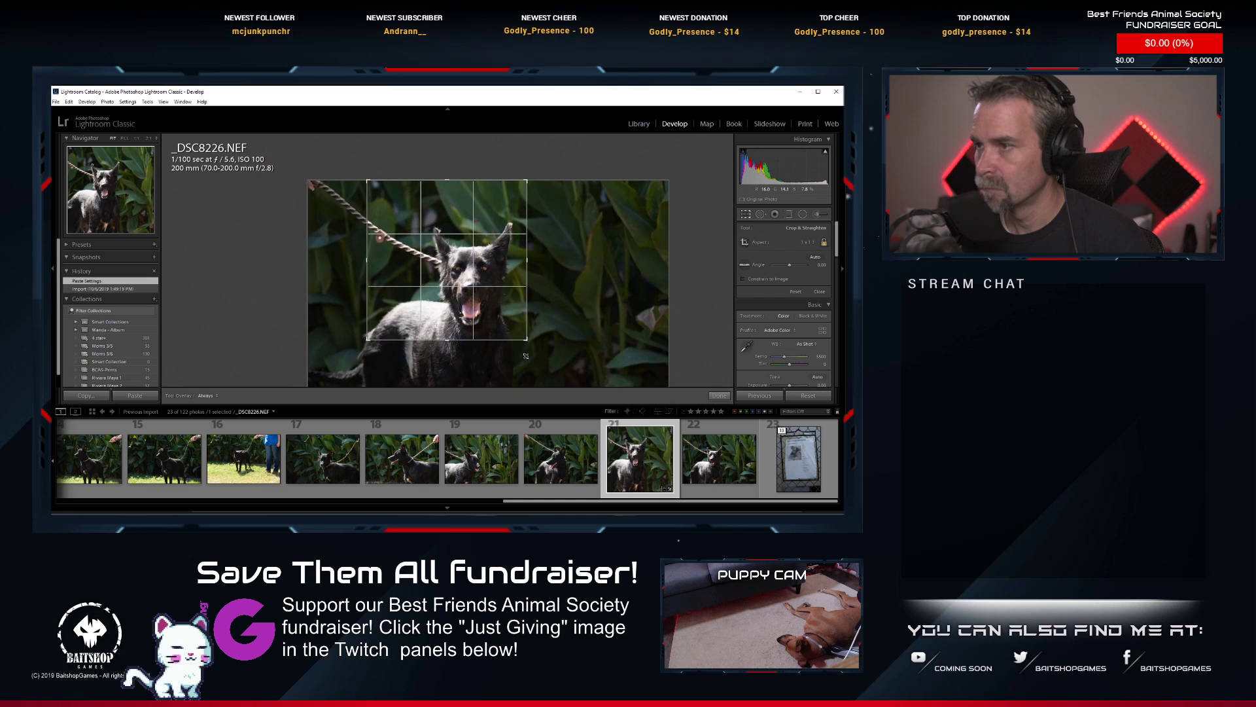
pyautogui.moveTo(366, 180); pyautogui.dragTo(385, 194)
pyautogui.moveTo(458, 252); pyautogui.dragTo(446, 252)
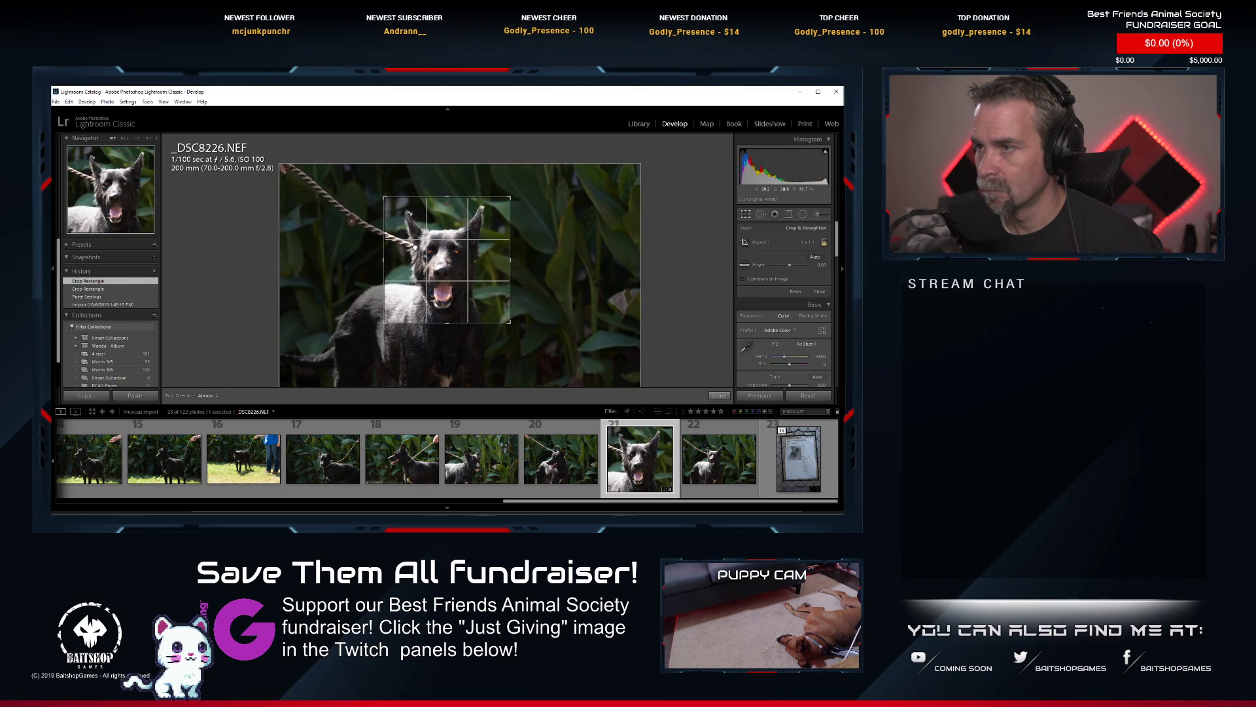
pyautogui.moveTo(540, 267); pyautogui.dragTo(474, 280)
pyautogui.press('Return')
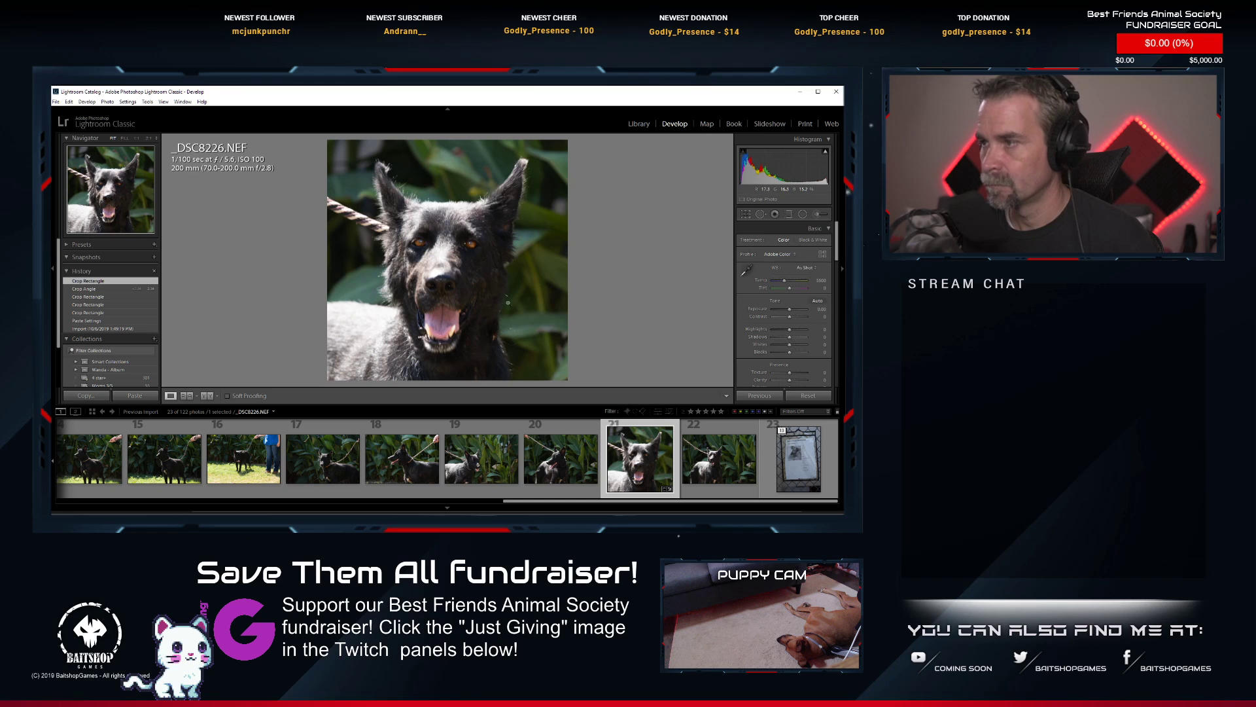
# Apply Auto tone to _DSC8226.NEF and rate it 1 star.
pyautogui.click(824, 302)
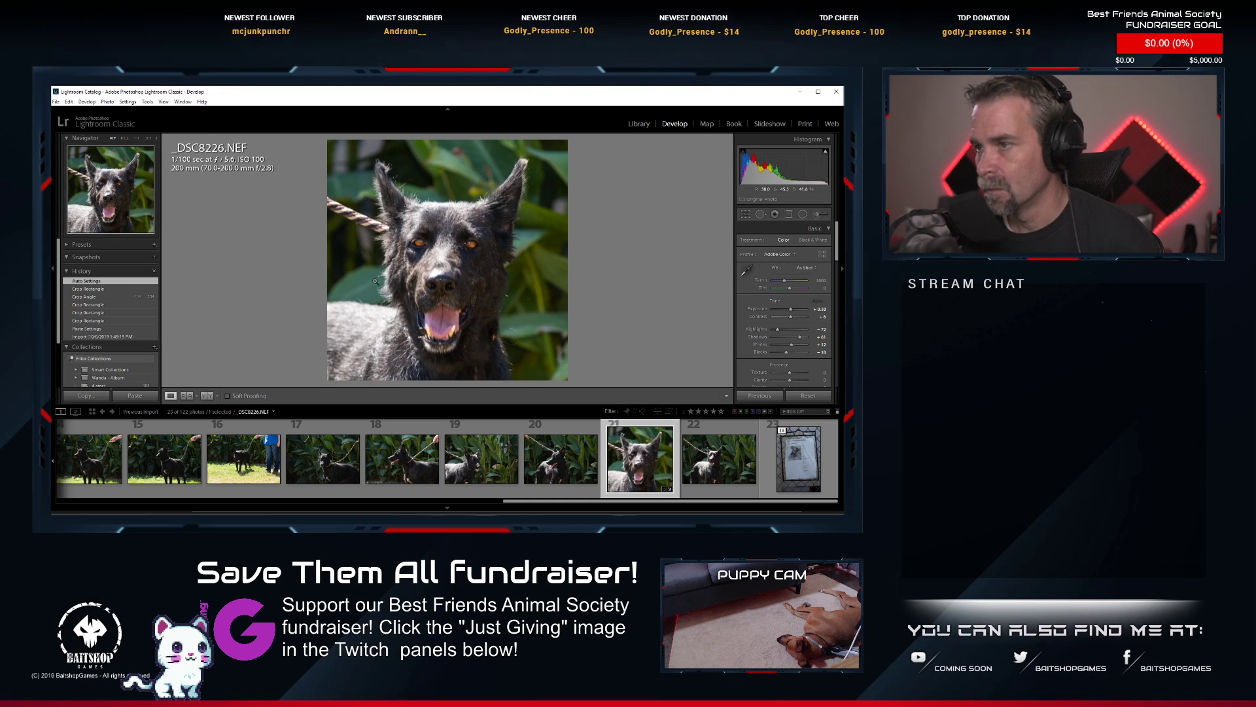
pyautogui.press('1')
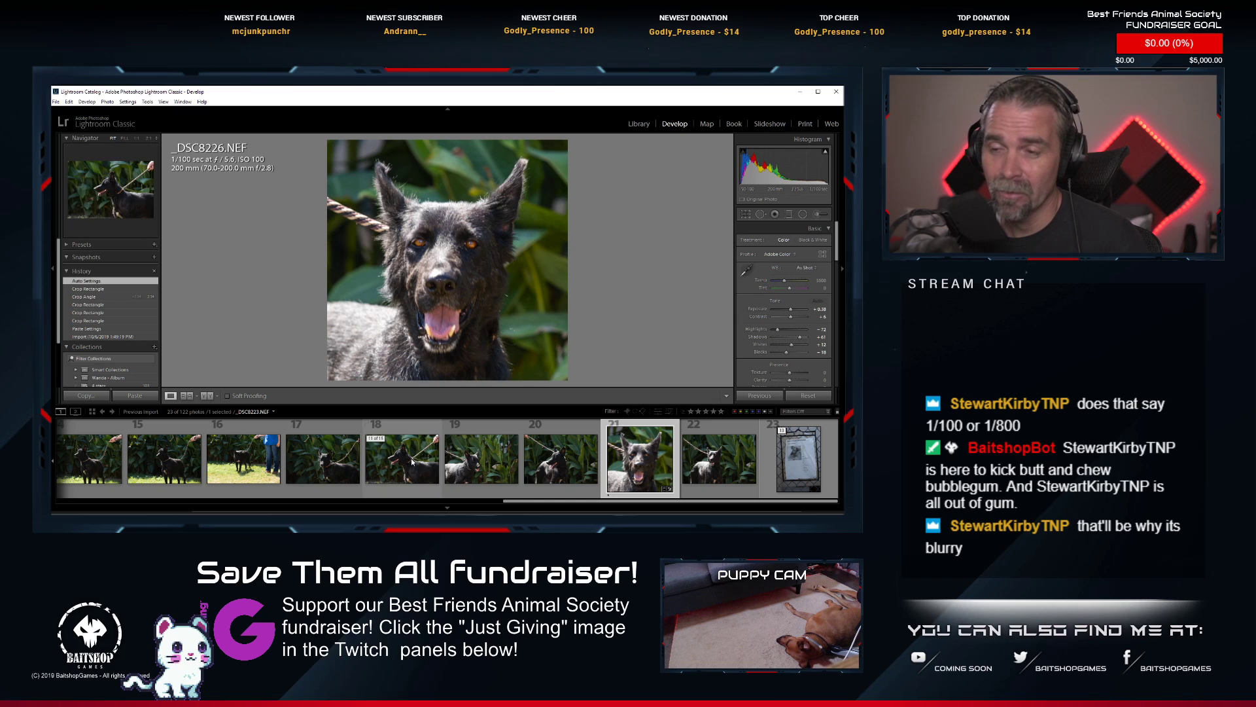
# Look back through the black dog's series for a full-body shot, viewing _DSC8214.NEF, _DSC8217.NEF and _DSC8216.NEF.
pyautogui.scroll(2, 412, 462)
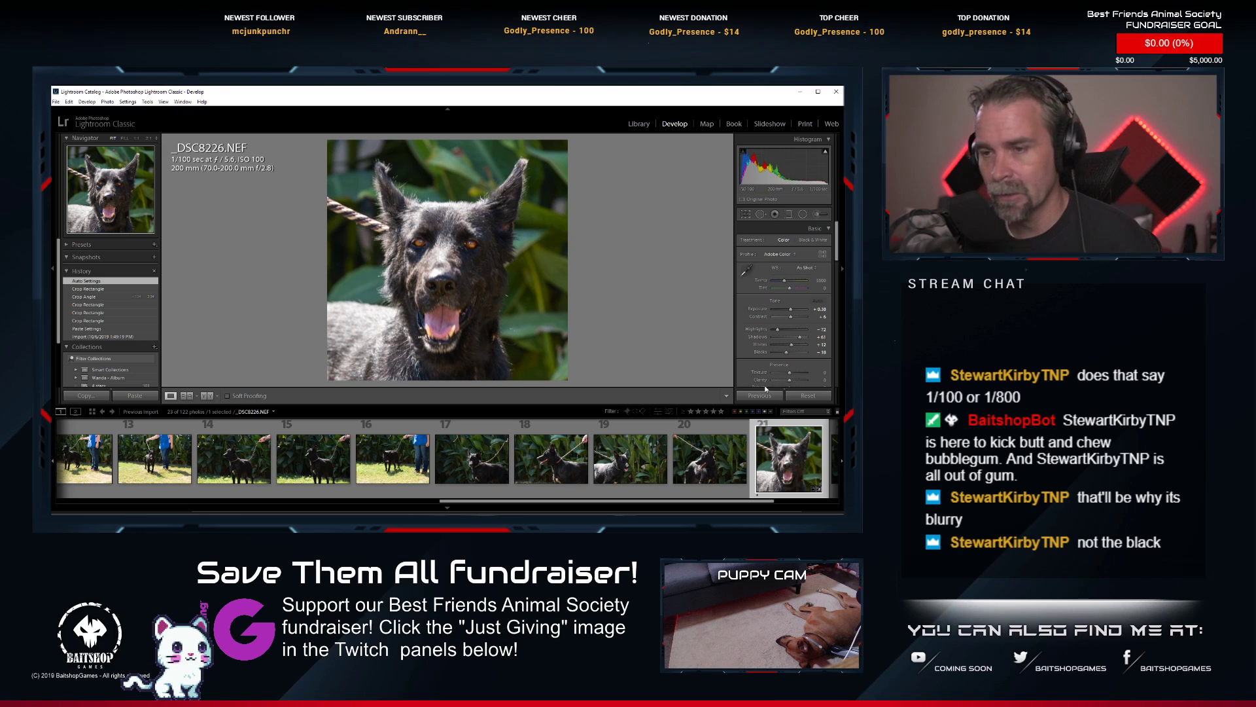
pyautogui.scroll(2, 484, 451)
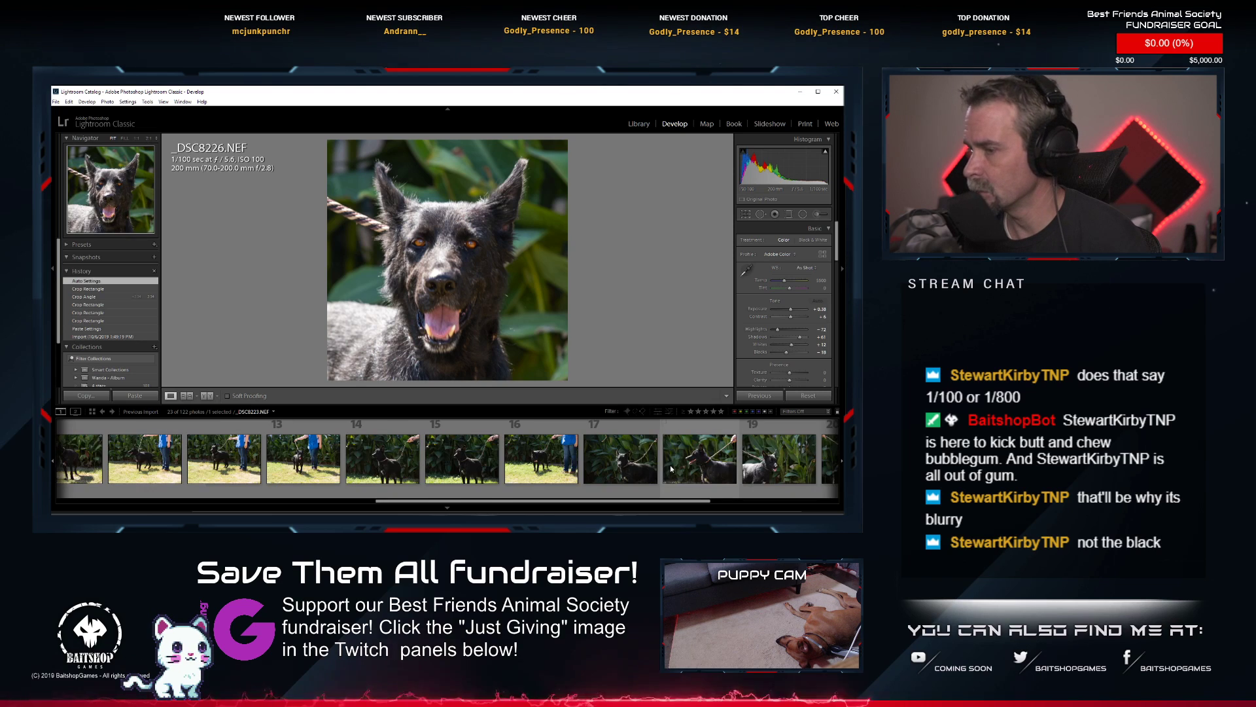
pyautogui.scroll(2, 510, 446)
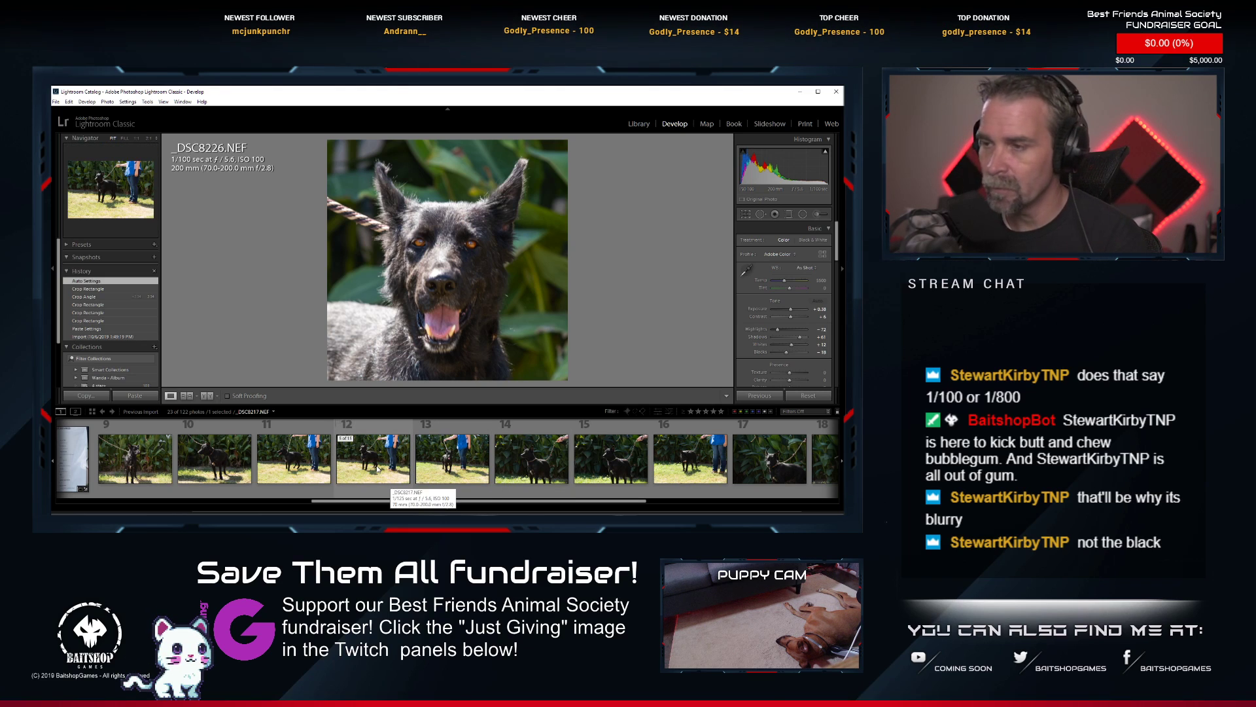
pyautogui.scroll(2, 282, 458)
pyautogui.click(282, 458)
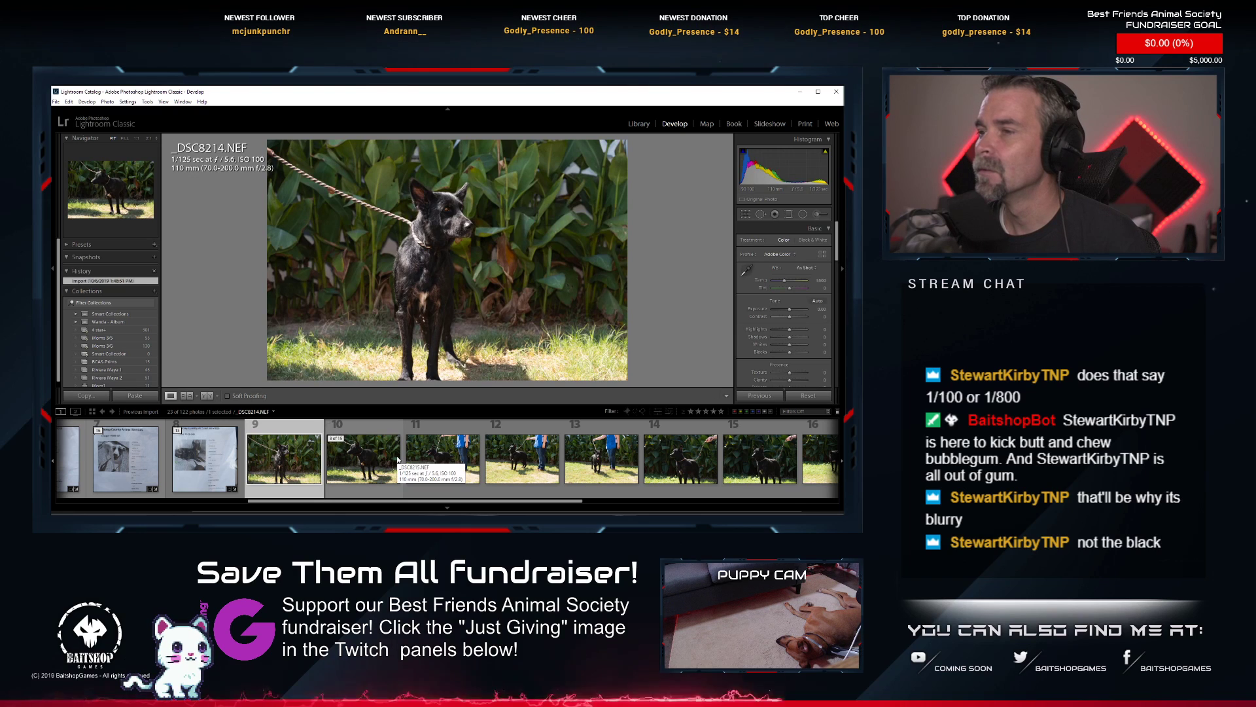
pyautogui.scroll(-5, 397, 459)
pyautogui.scroll(-2, 493, 462)
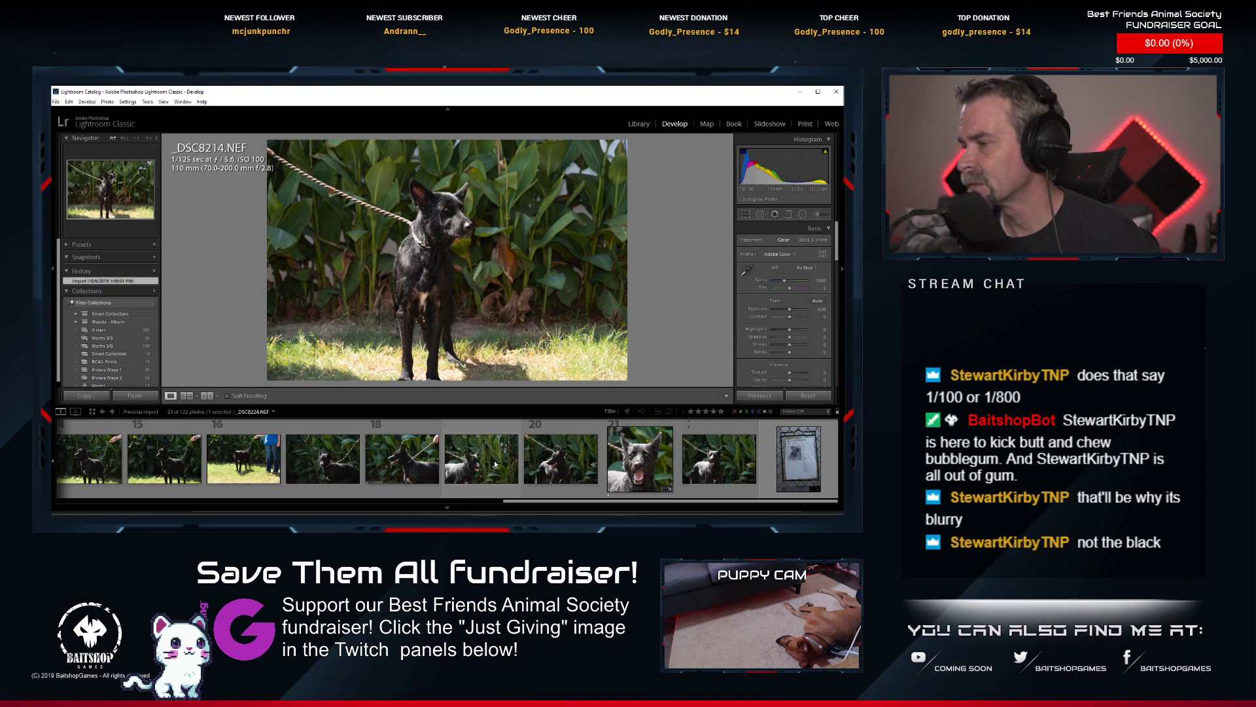
pyautogui.scroll(4, 564, 480)
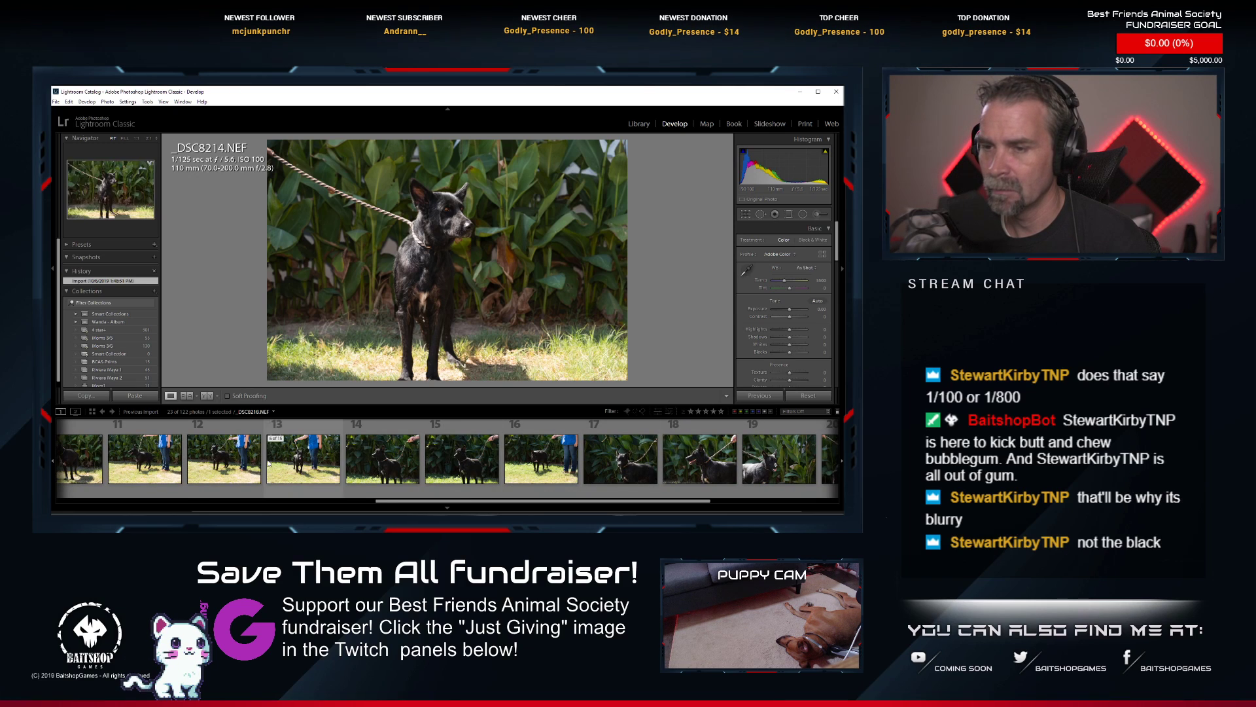
pyautogui.click(247, 476)
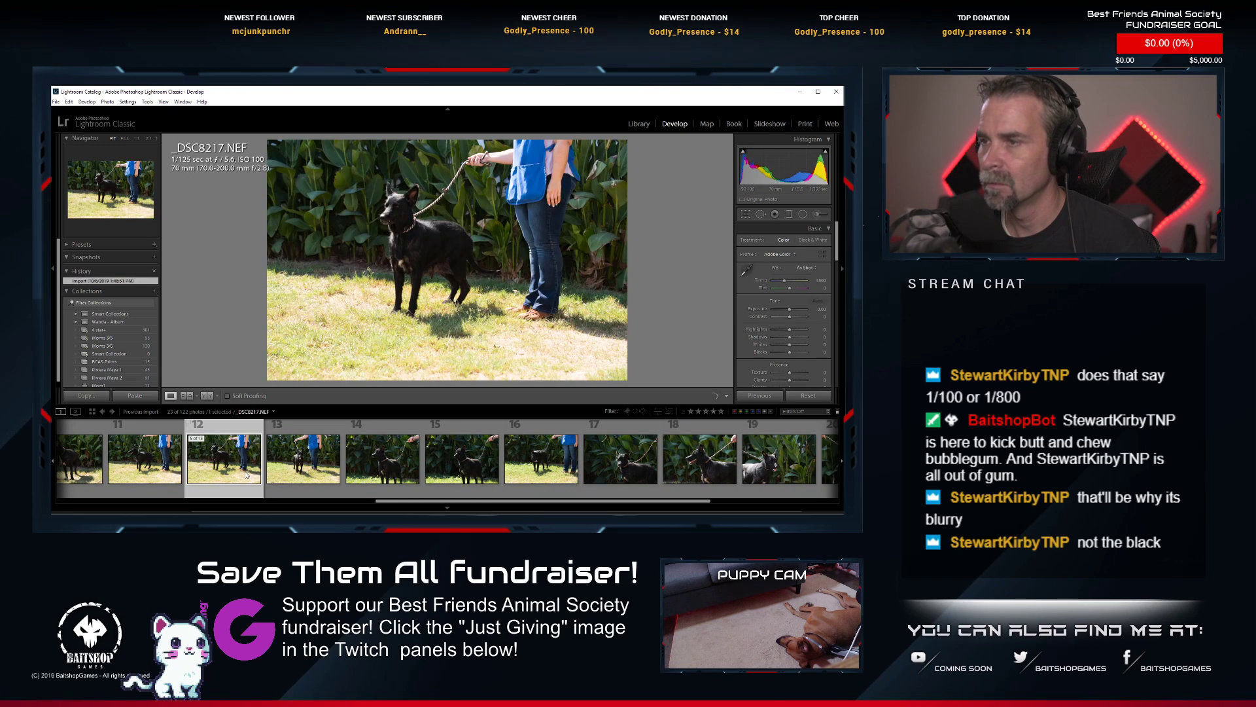
pyautogui.click(145, 461)
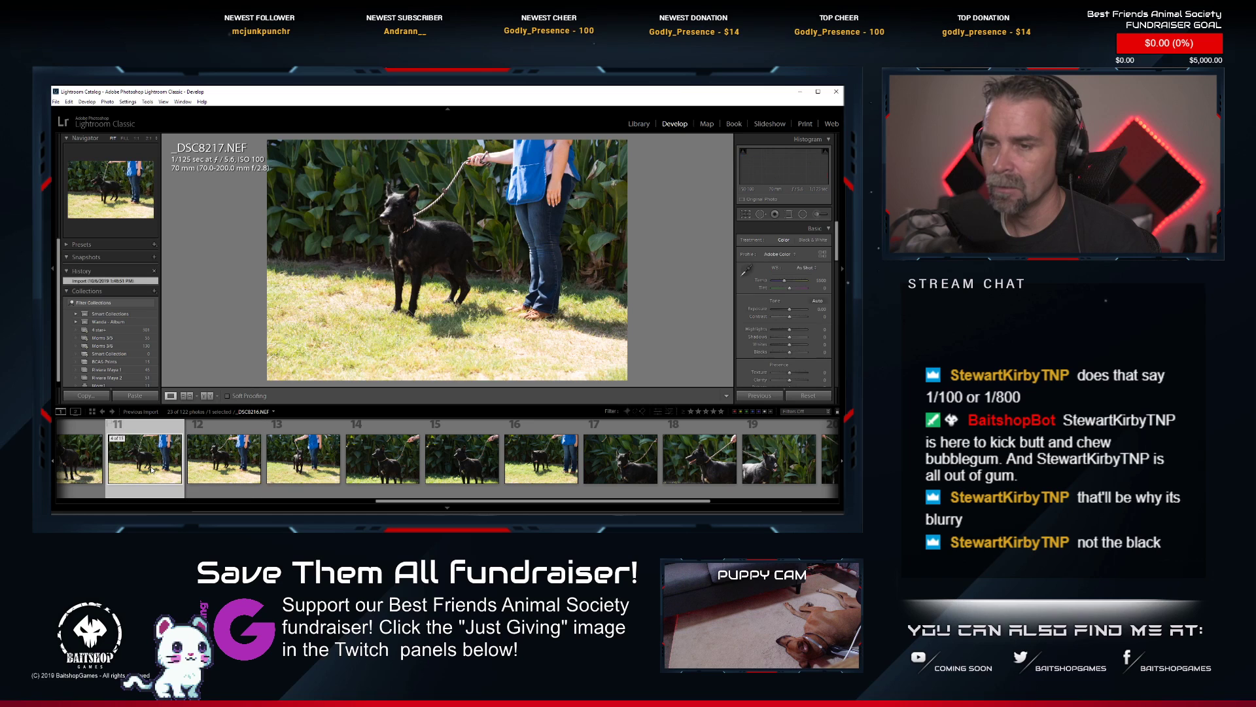
# Examine the sharpness of the dog's face and body in _DSC8216.NEF at several magnifications.
pyautogui.click(413, 221)
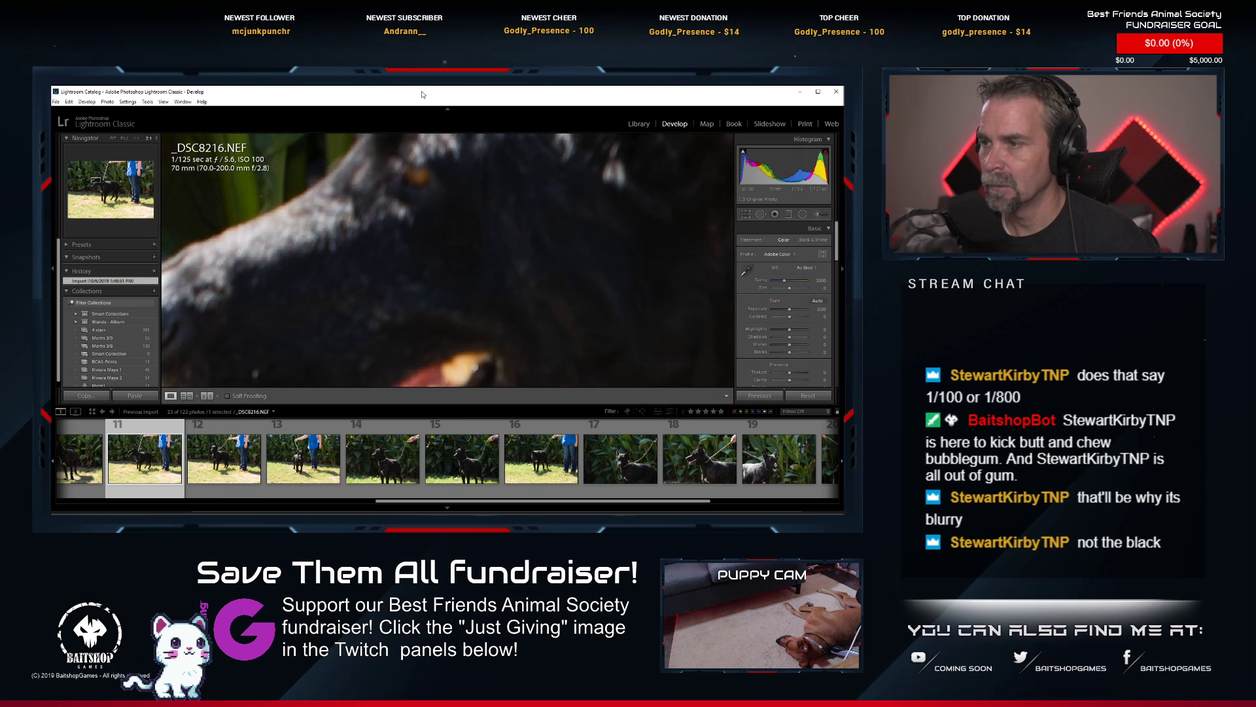
pyautogui.click(441, 248)
pyautogui.click(463, 242)
pyautogui.moveTo(491, 266); pyautogui.dragTo(422, 195)
pyautogui.hotkey('ctrl', 'alt', '-')
pyautogui.hotkey('ctrl', 'alt', '-')
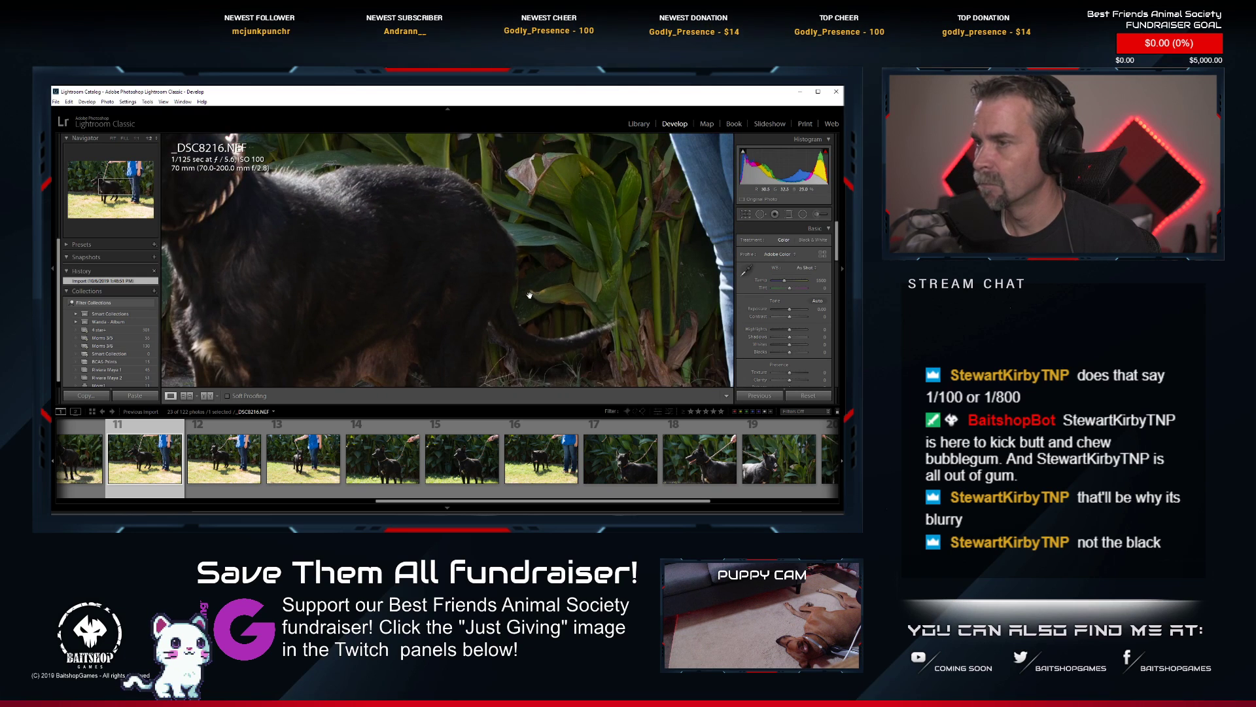
pyautogui.hotkey('ctrl', 'alt', '-')
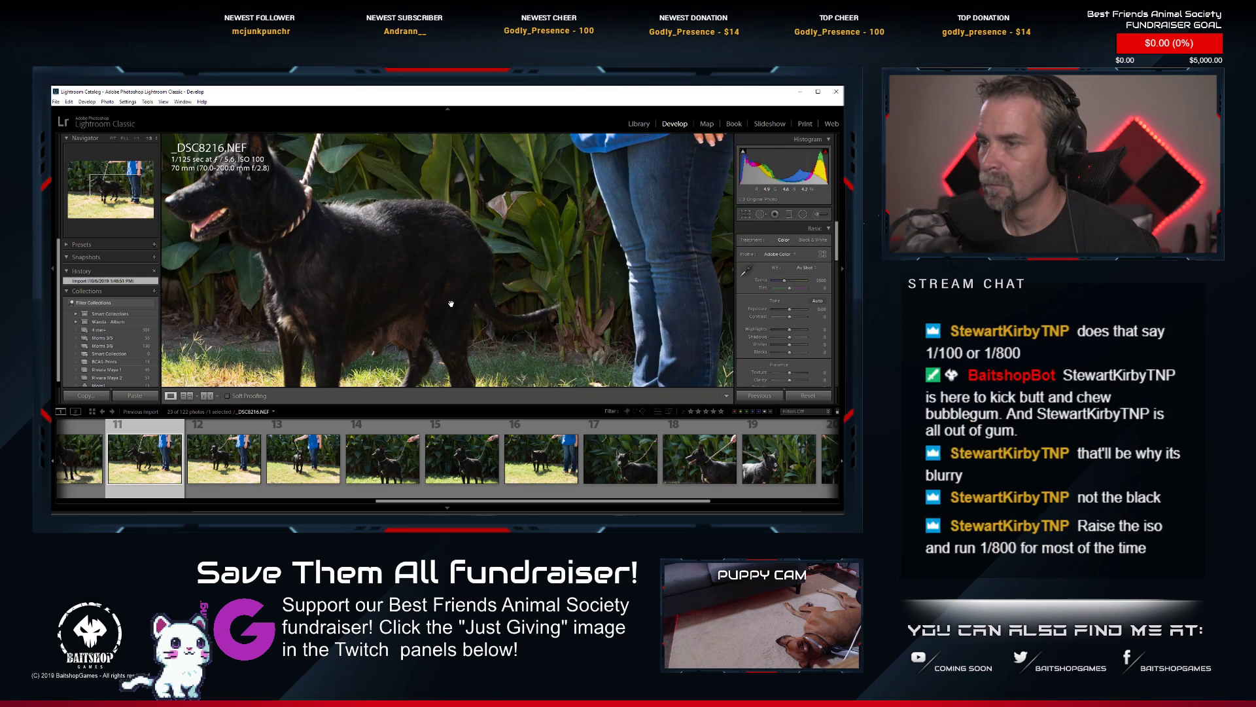
pyautogui.moveTo(448, 303); pyautogui.dragTo(482, 257)
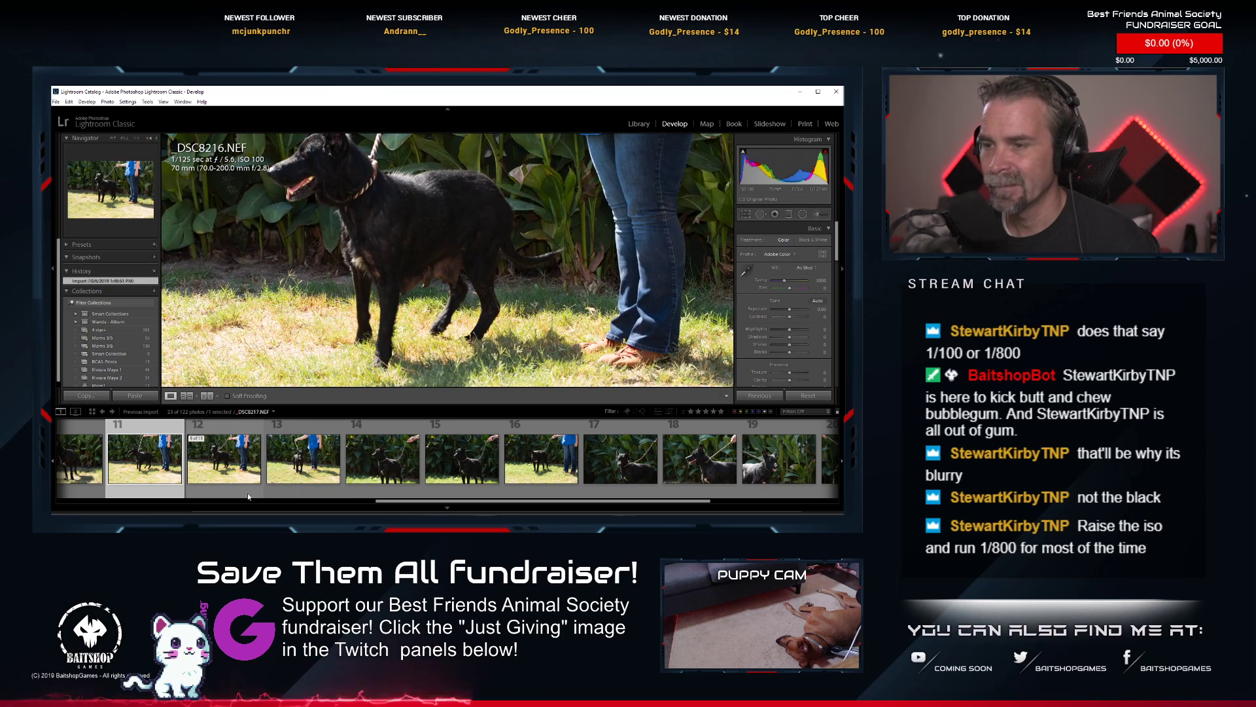
# Compare the remaining full-body shots in the series and inspect the side pose in _DSC8219.NEF up close and at full view.
pyautogui.scroll(2, 312, 464)
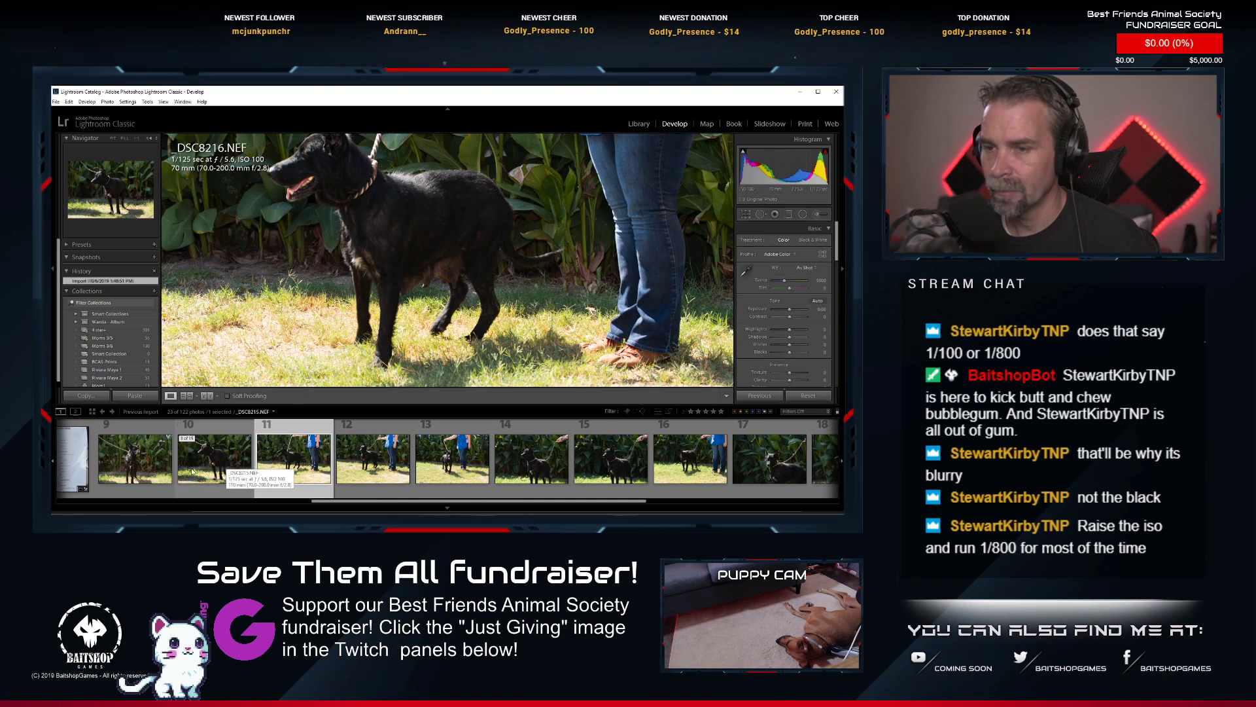
pyautogui.scroll(-3, 615, 471)
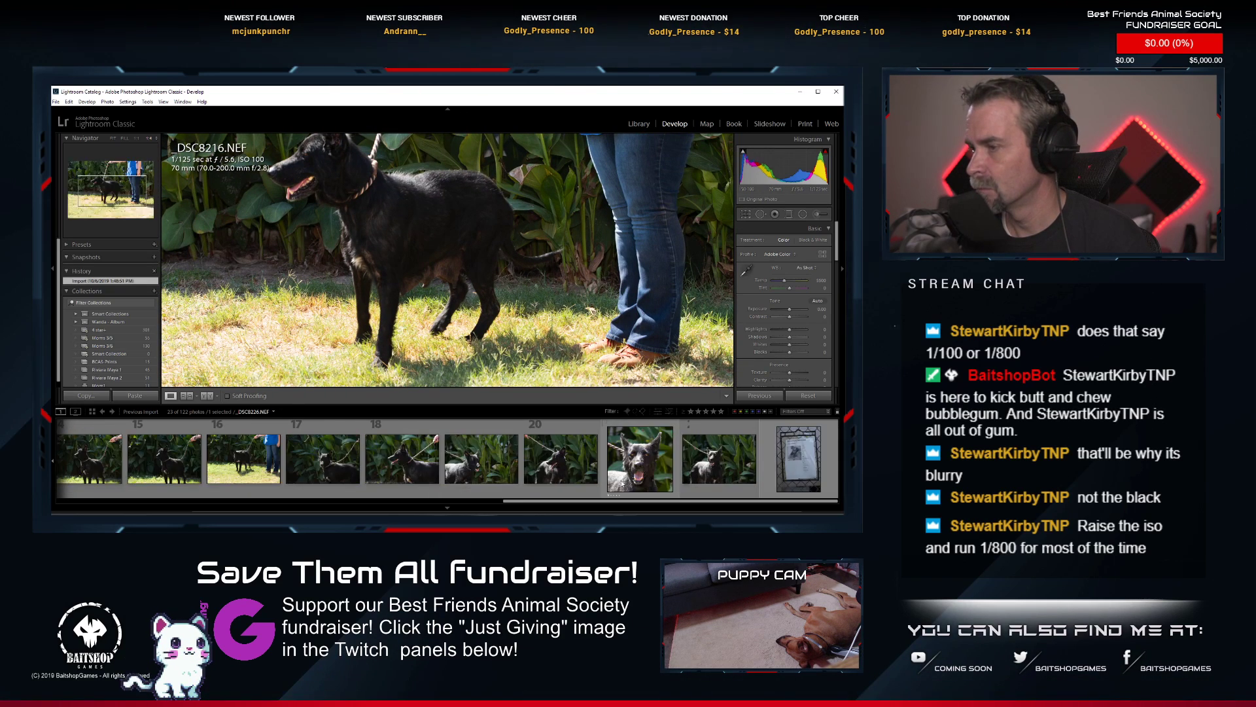
pyautogui.scroll(2, 621, 483)
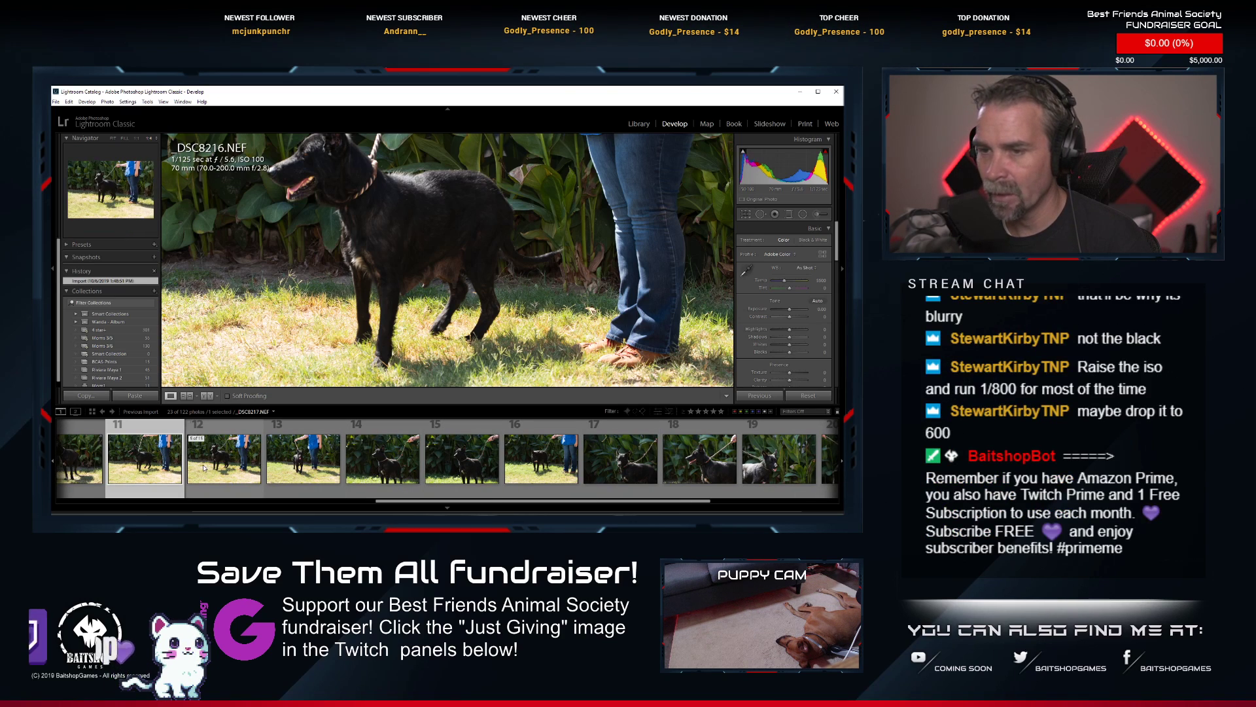
pyautogui.scroll(1, 204, 467)
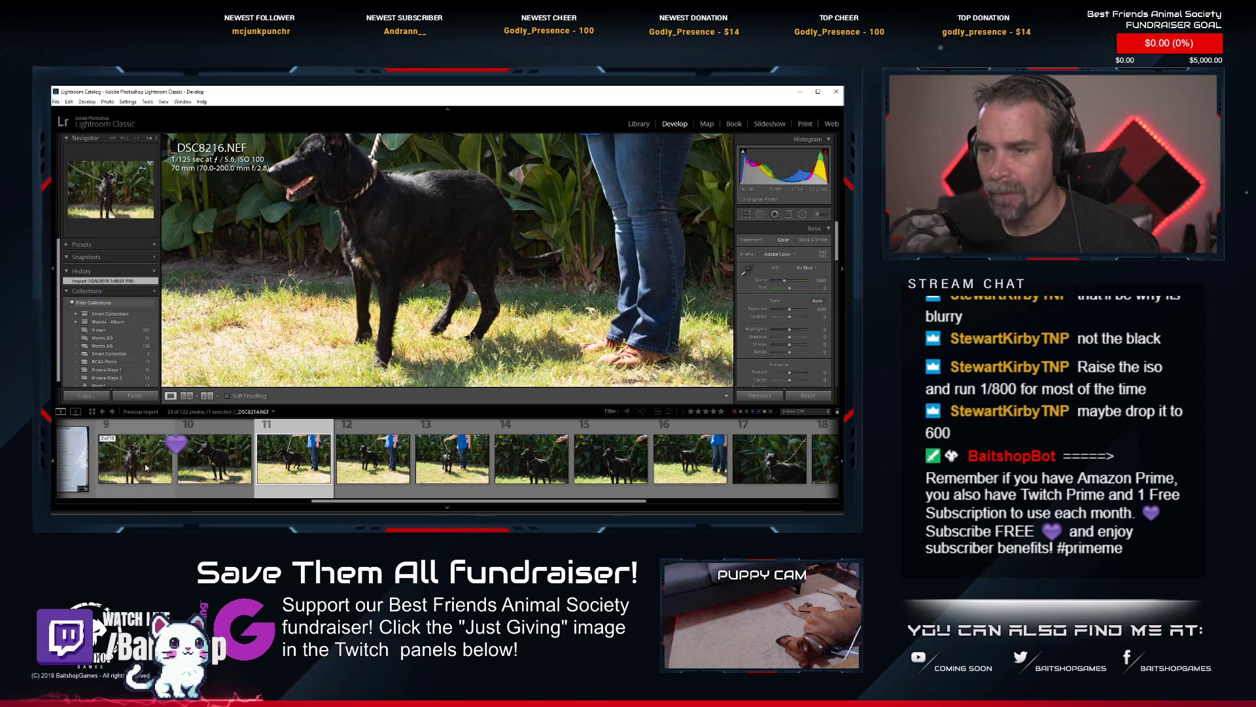
pyautogui.click(545, 469)
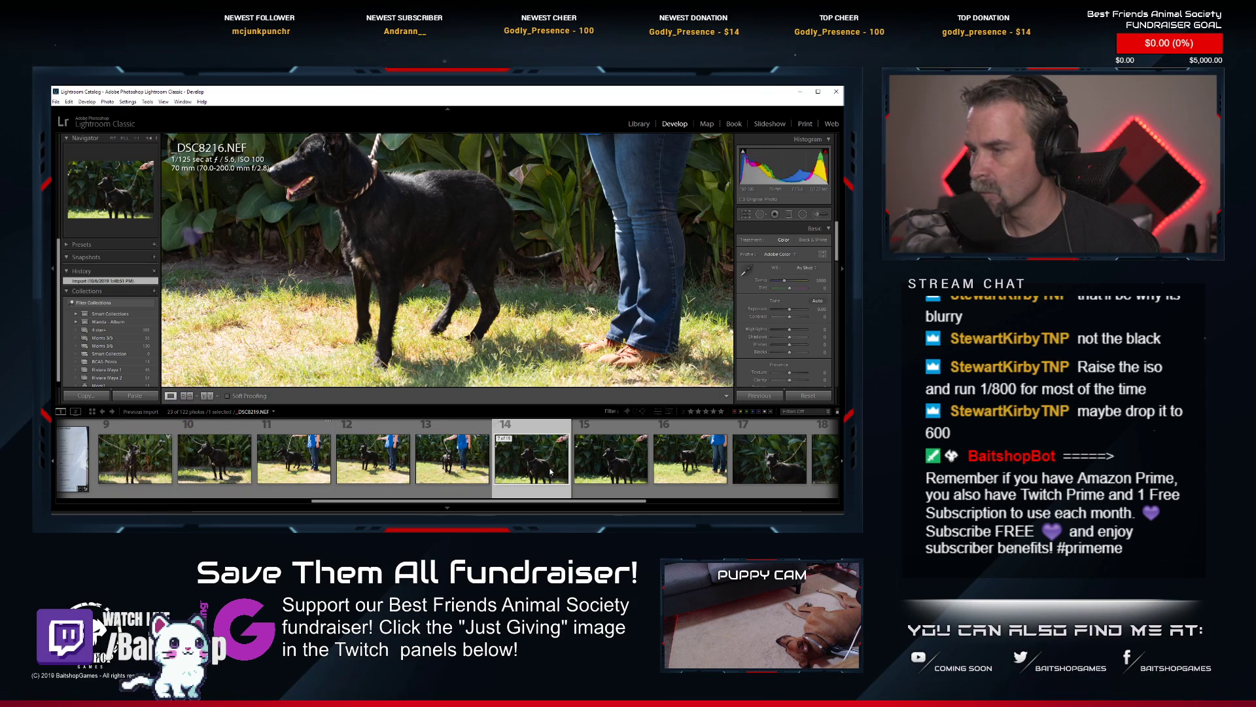
pyautogui.moveTo(537, 339); pyautogui.dragTo(441, 241)
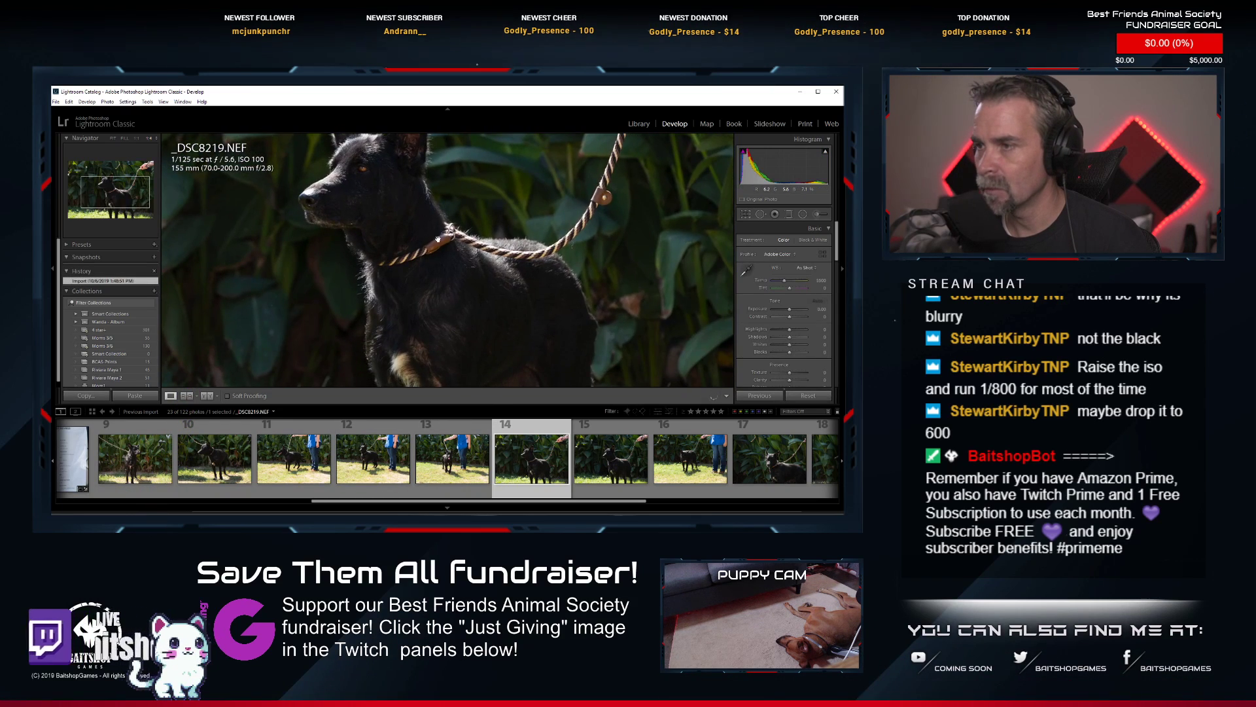
pyautogui.click(441, 243)
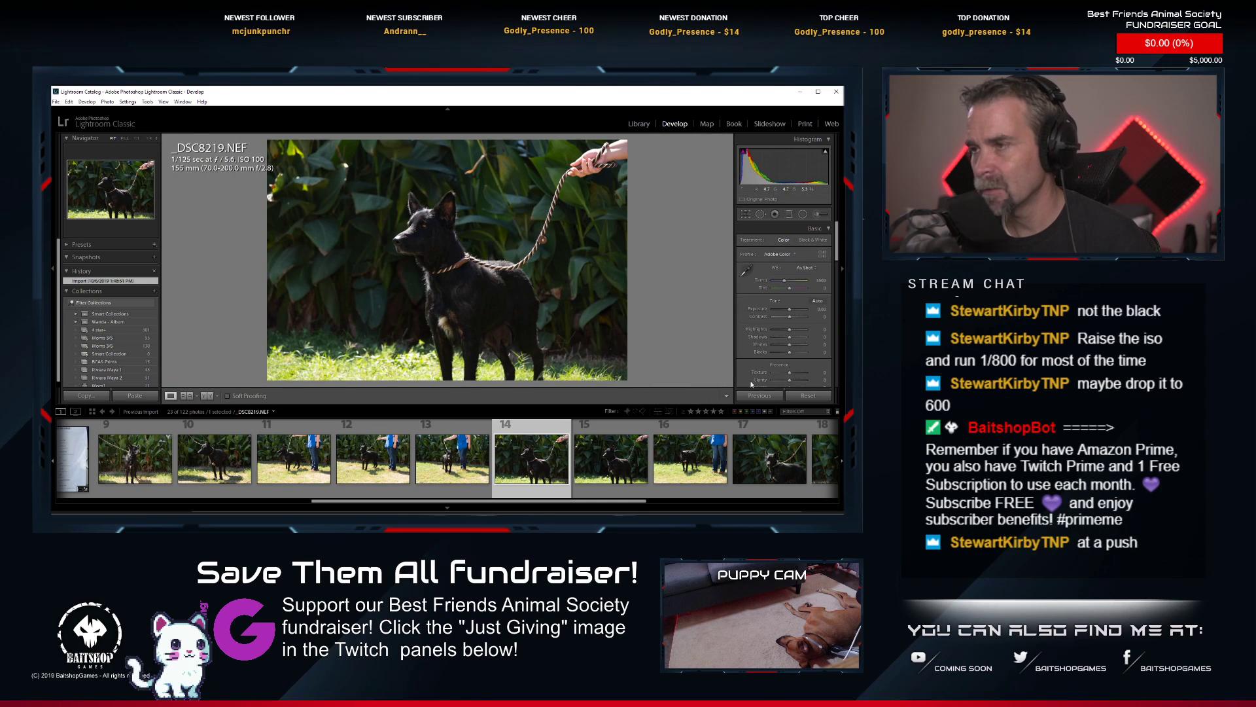
# Paste the copied develop settings with the square crop onto _DSC8219.NEF.
pyautogui.rightClick(544, 458)
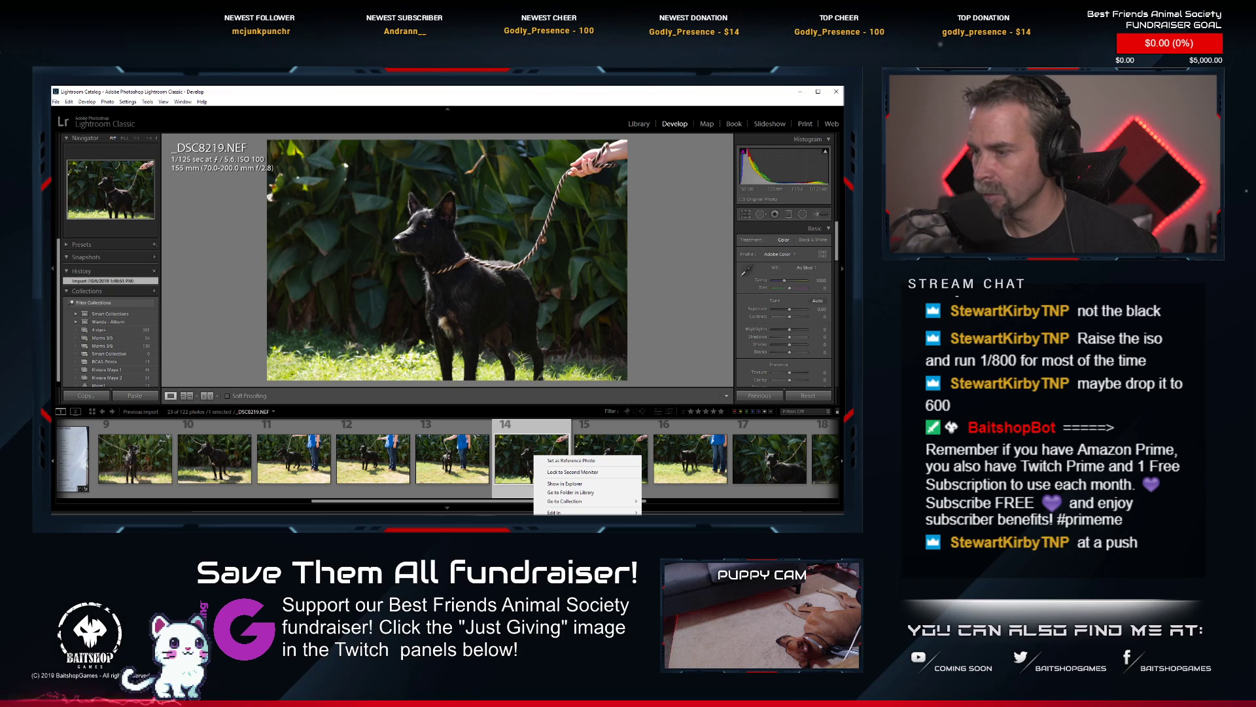
pyautogui.moveTo(570, 566)
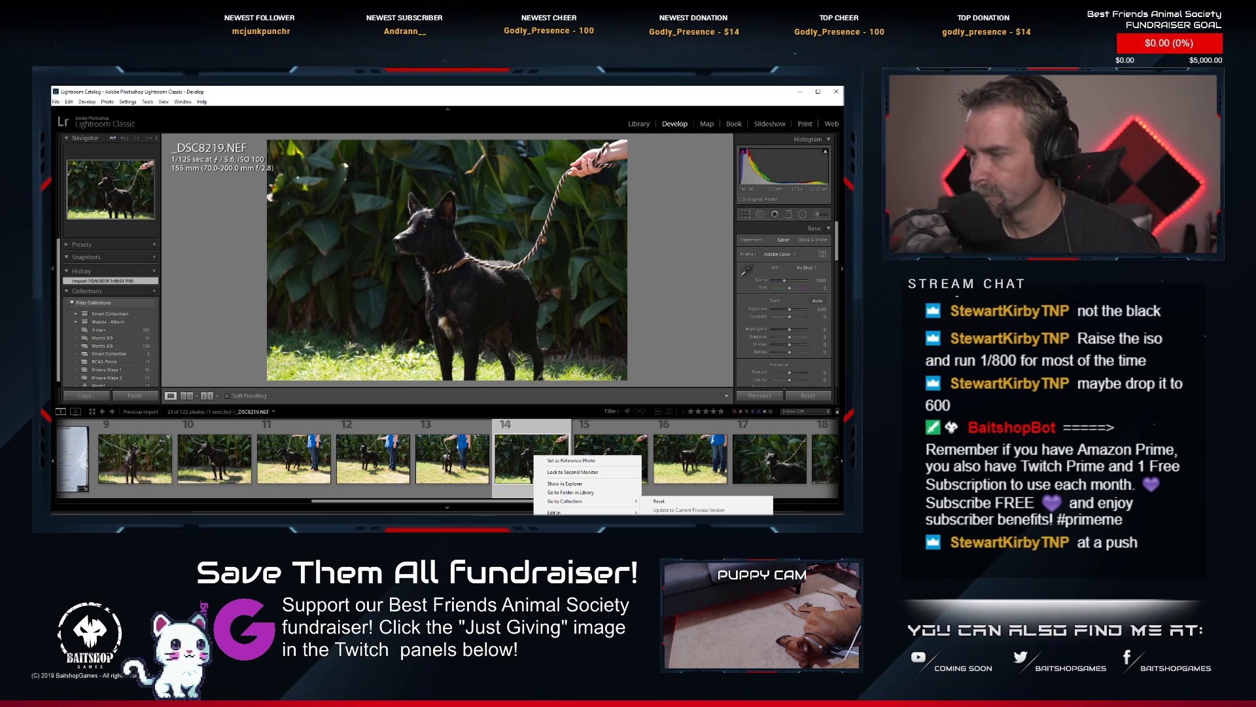
pyautogui.click(667, 530)
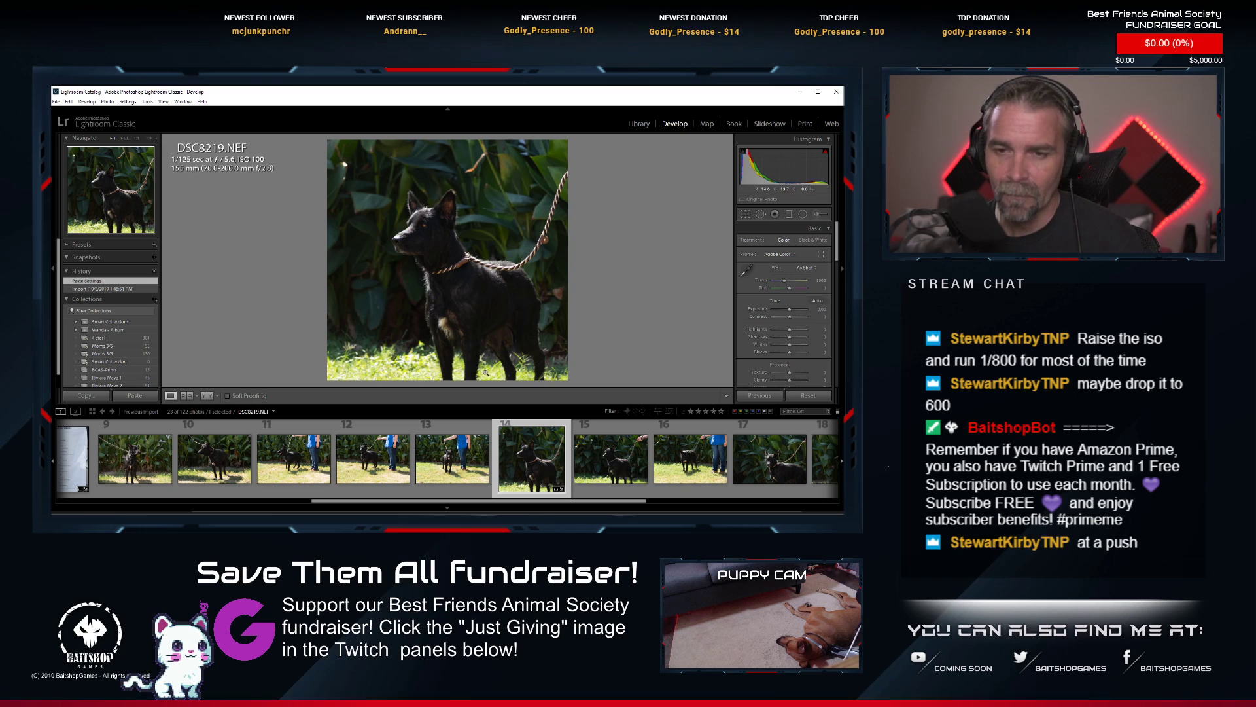
pyautogui.click(358, 222)
pyautogui.click(407, 262)
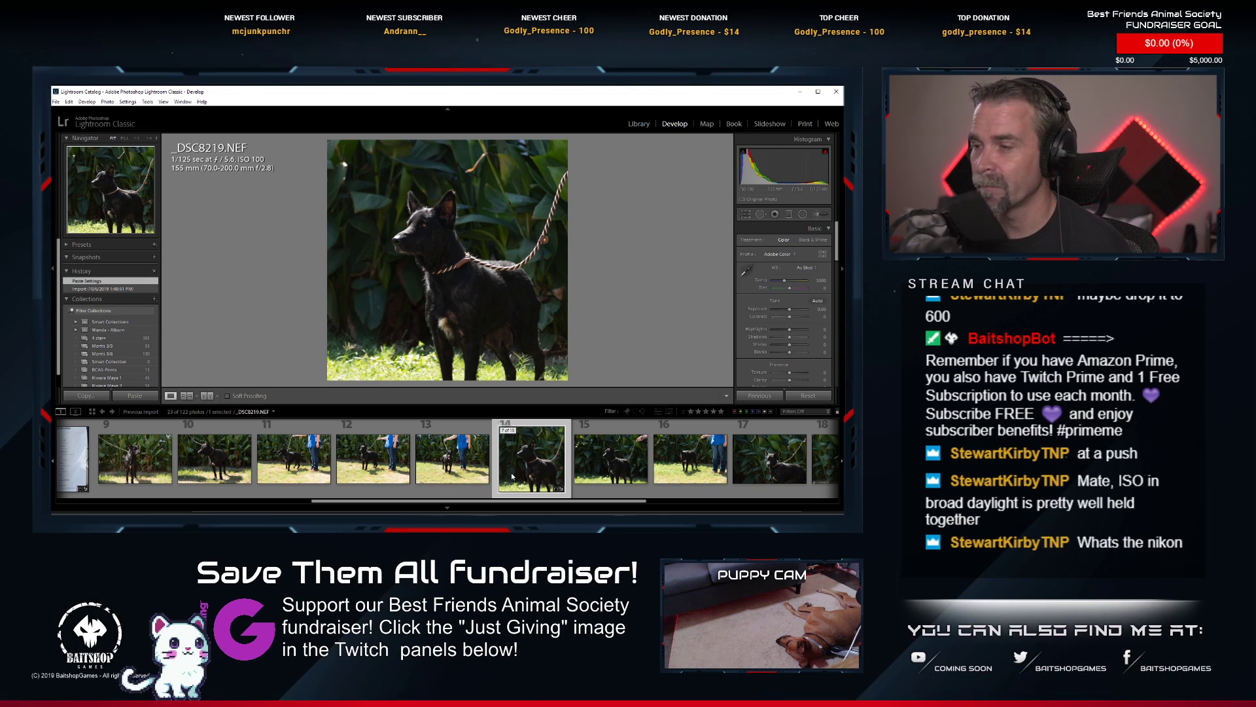
# Compare the black dog's shots _DSC8218.NEF, _DSC8217.NEF and _DSC8220.NEF and look over the rest of the series.
pyautogui.click(452, 461)
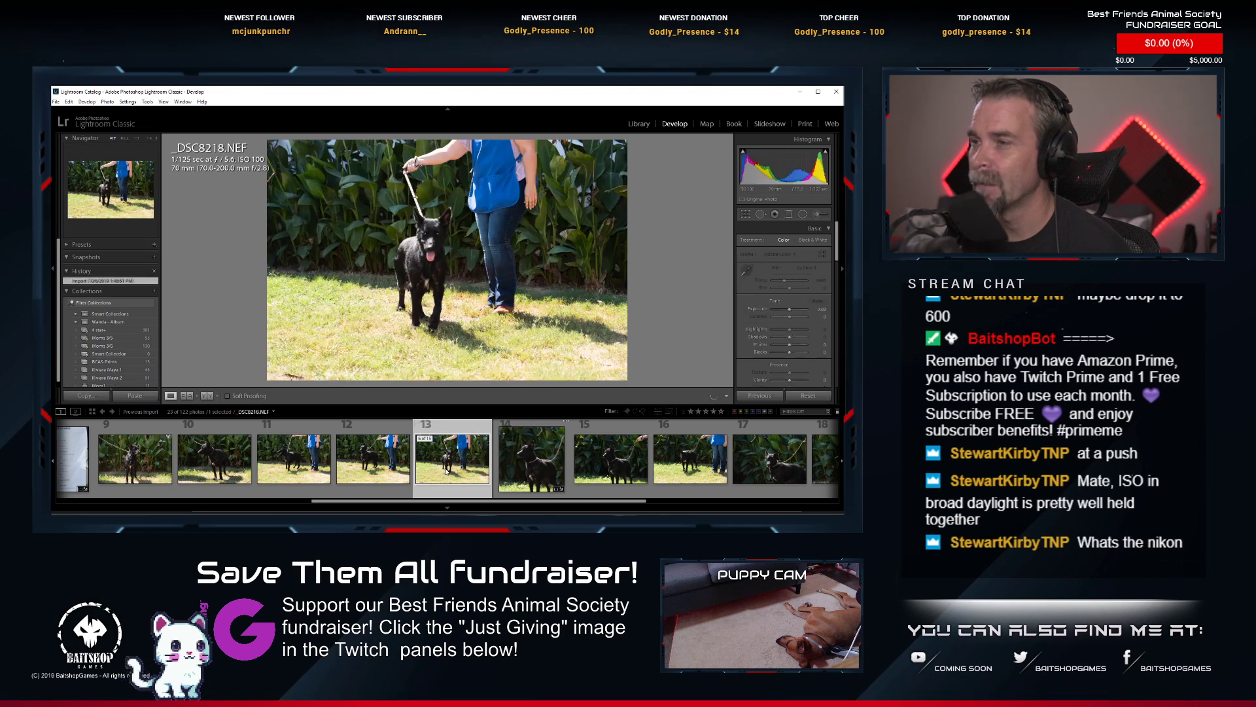
pyautogui.click(359, 463)
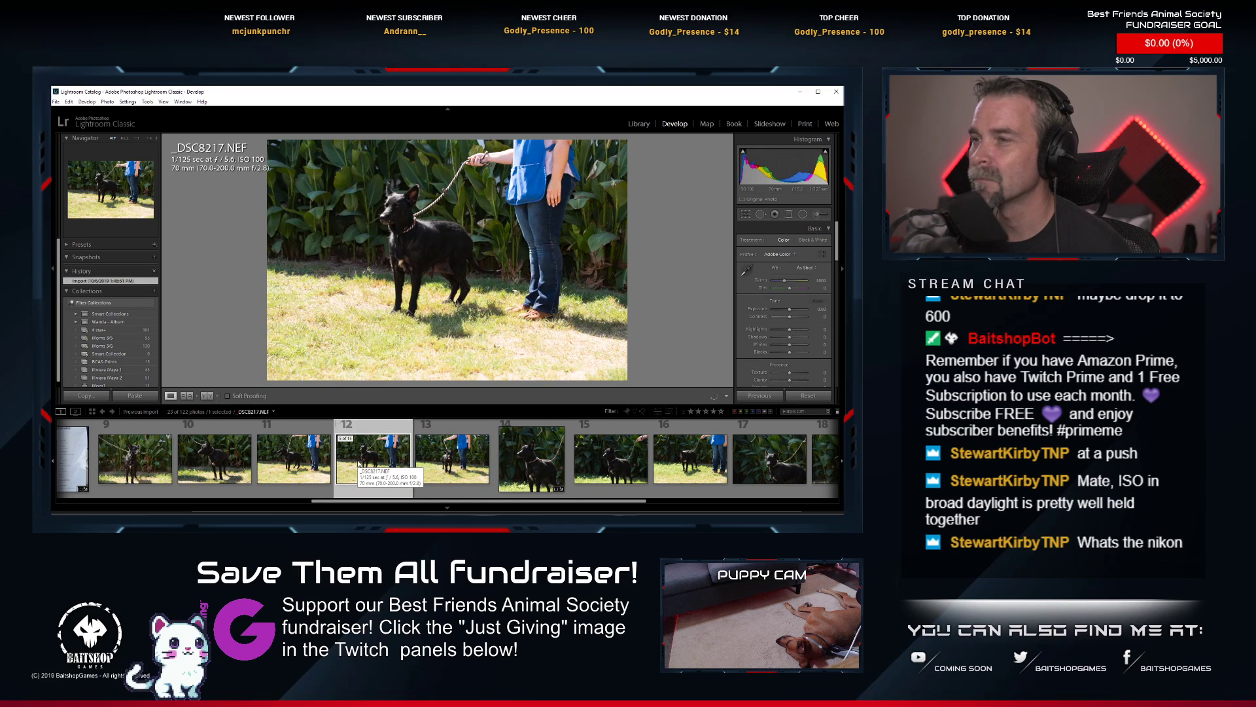
pyautogui.click(644, 477)
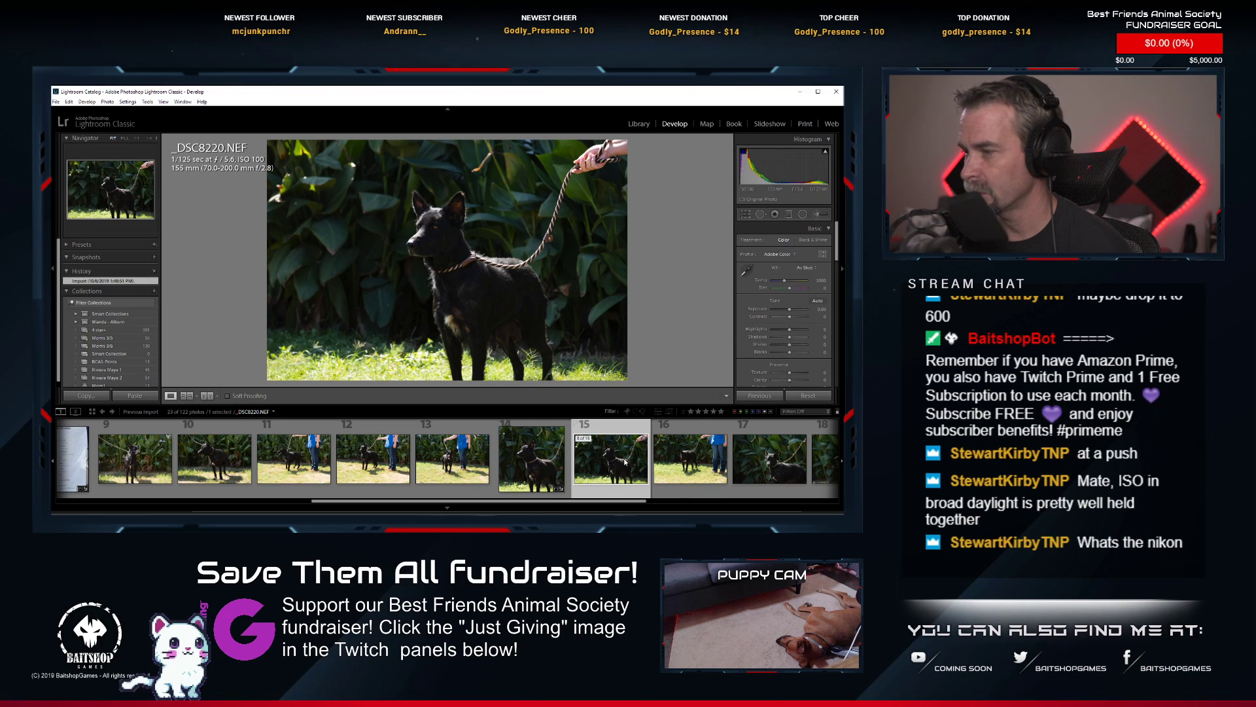
pyautogui.scroll(-2, 625, 462)
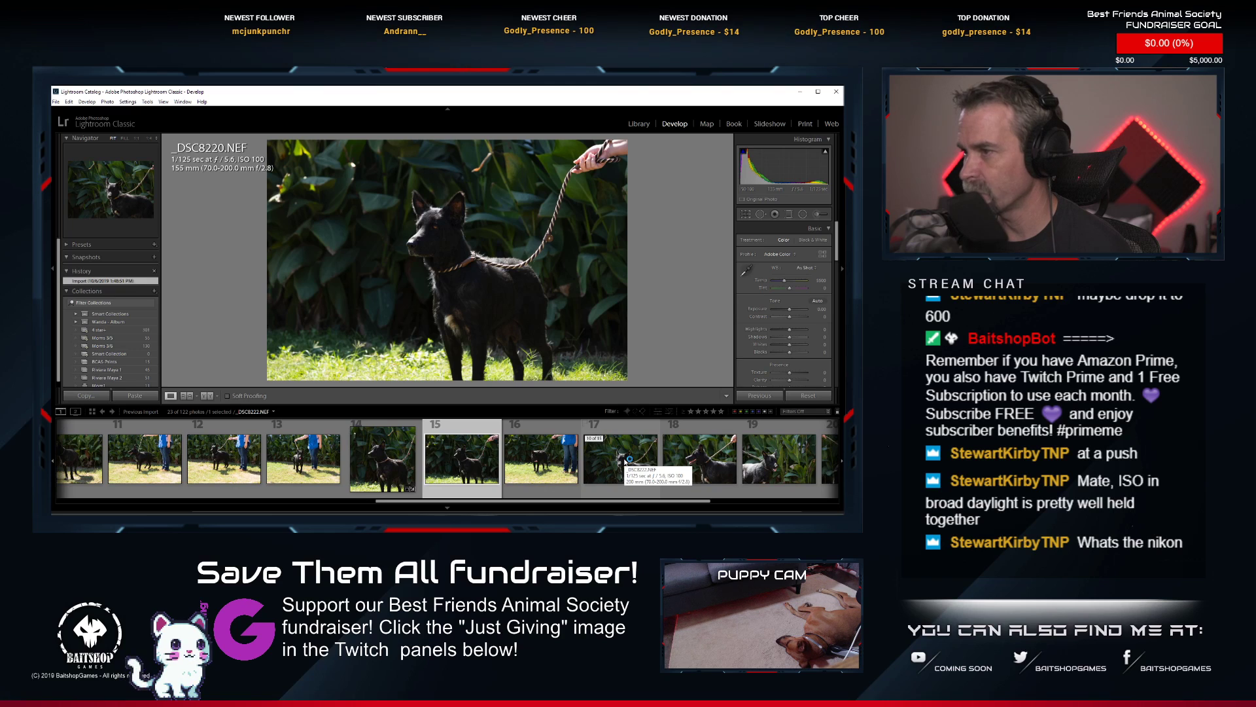
pyautogui.scroll(-2, 625, 462)
pyautogui.scroll(-2, 625, 462)
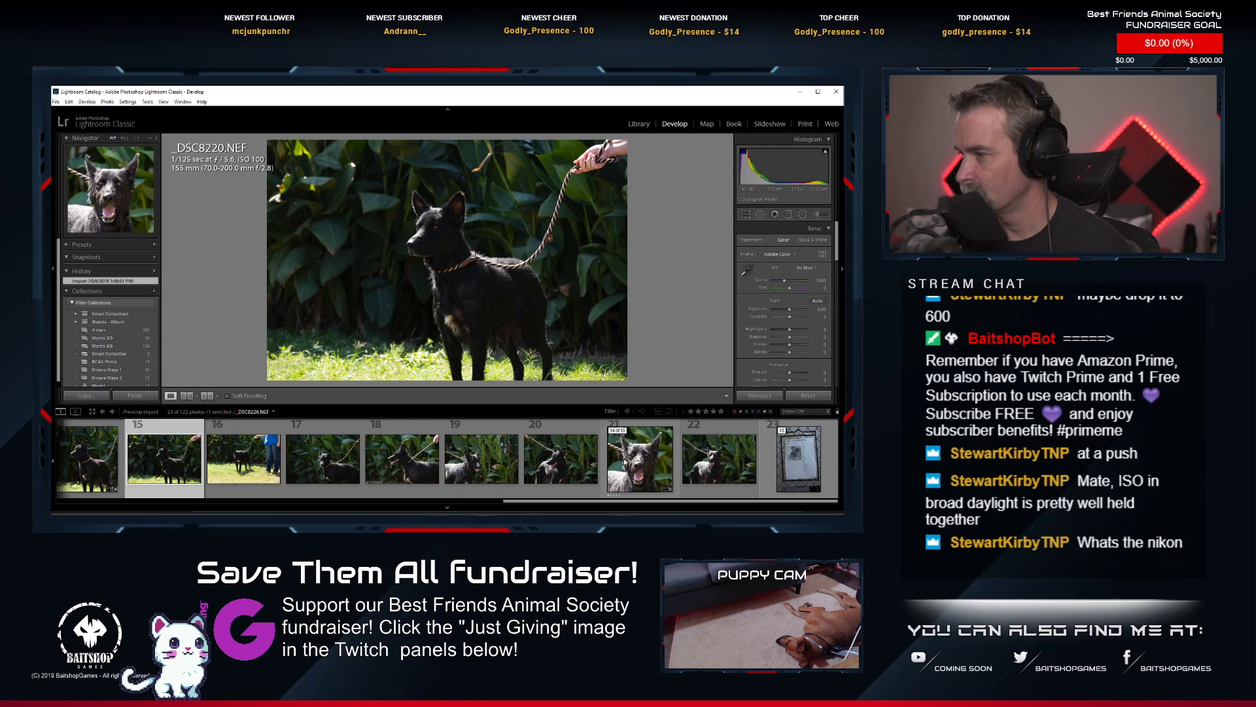
pyautogui.scroll(4, 625, 462)
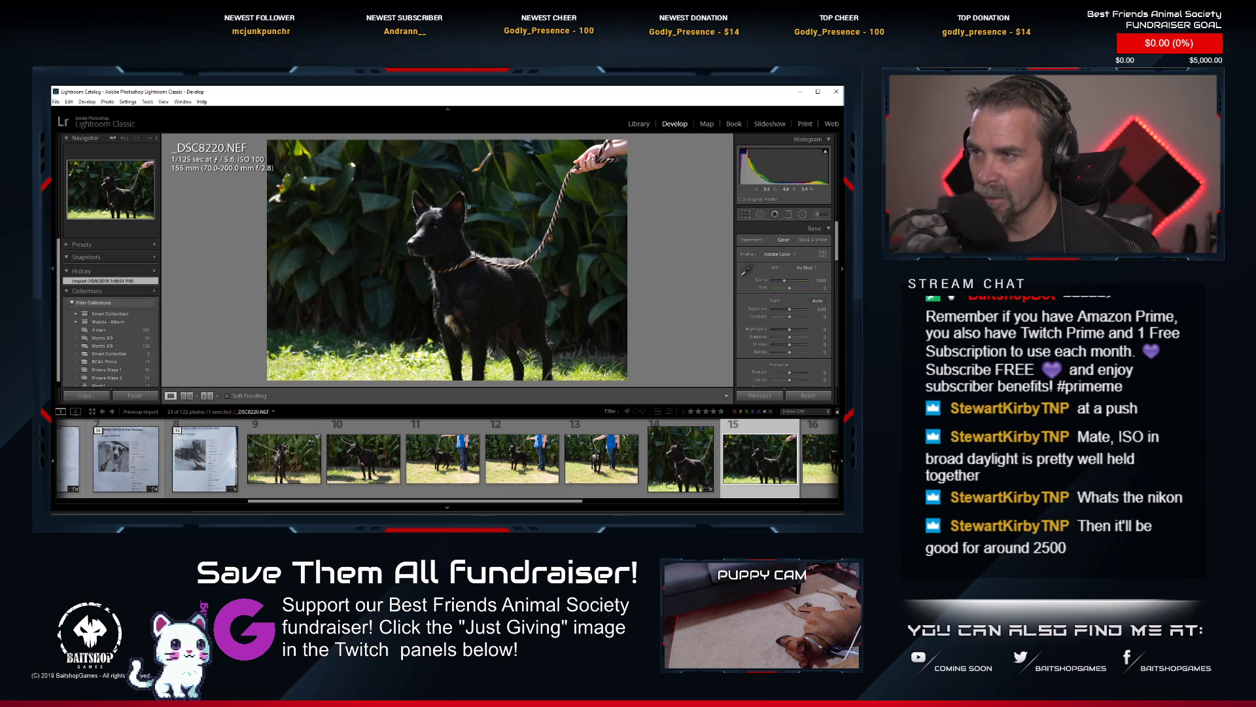
# Examine the sharpness of the dog's face, eyes and body in _DSC8220.NEF up close and at full view.
pyautogui.click(429, 231)
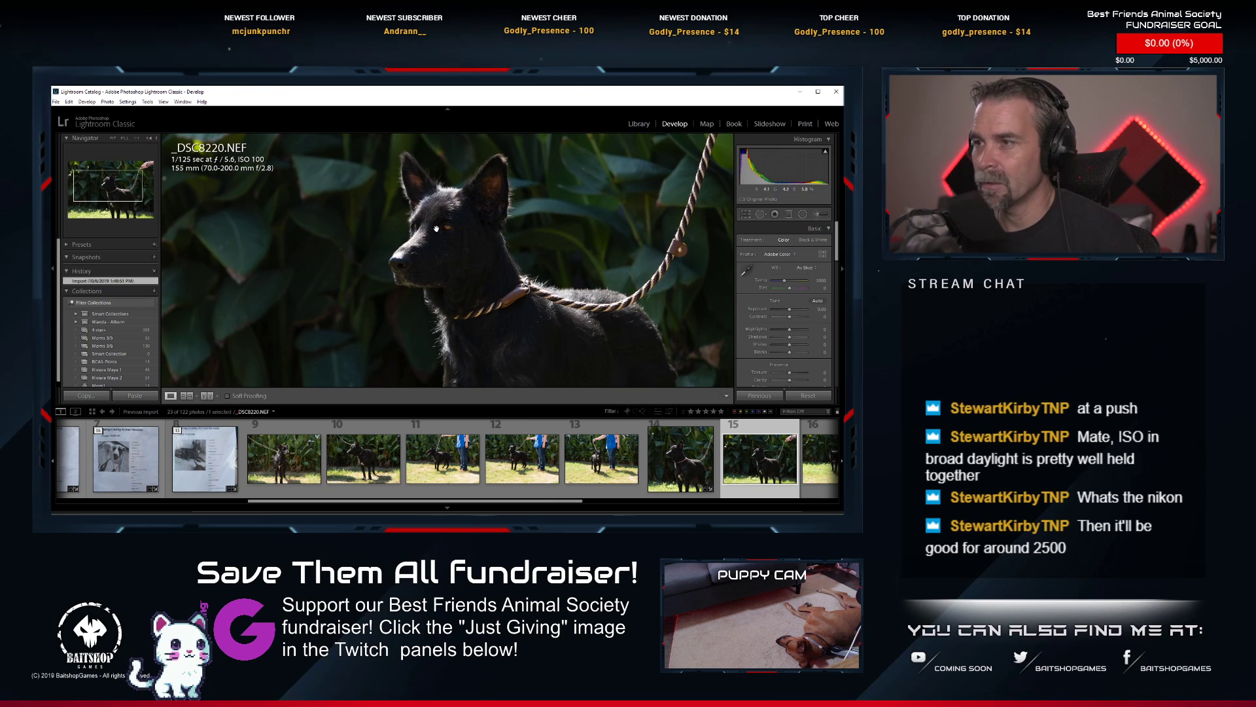
pyautogui.scroll(5, 407, 220)
pyautogui.moveTo(407, 220); pyautogui.dragTo(463, 233)
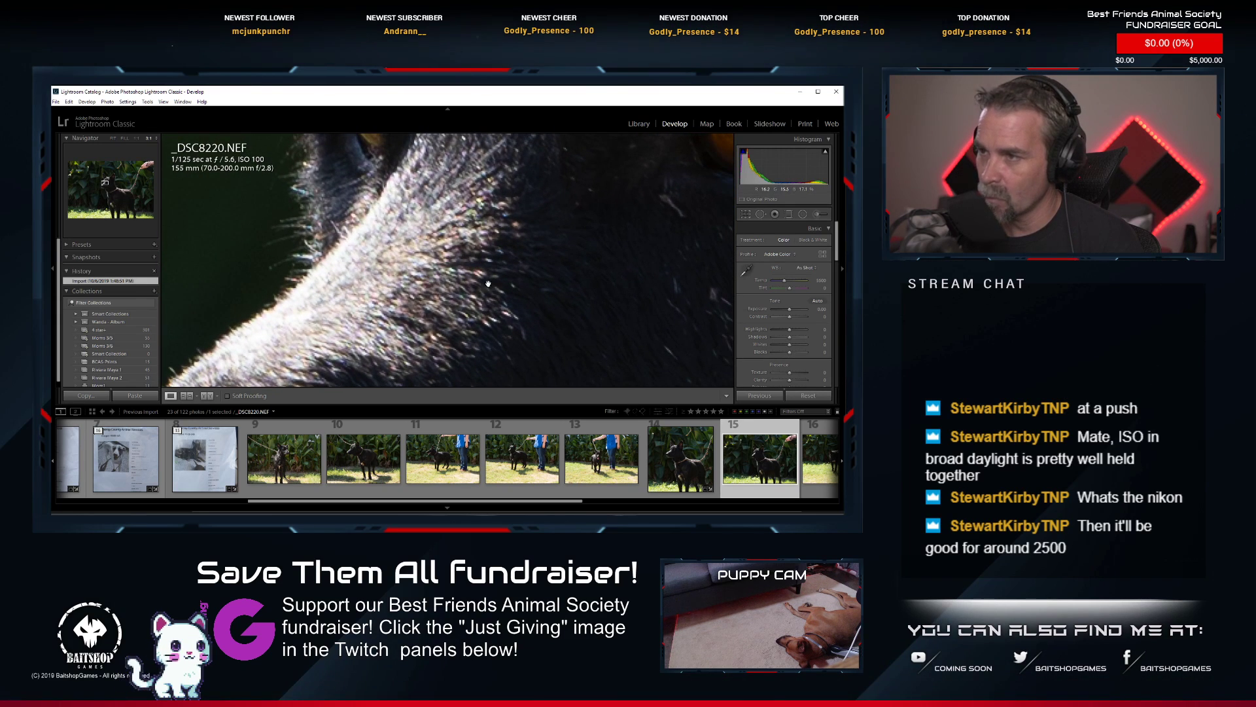
pyautogui.moveTo(561, 267); pyautogui.dragTo(522, 345)
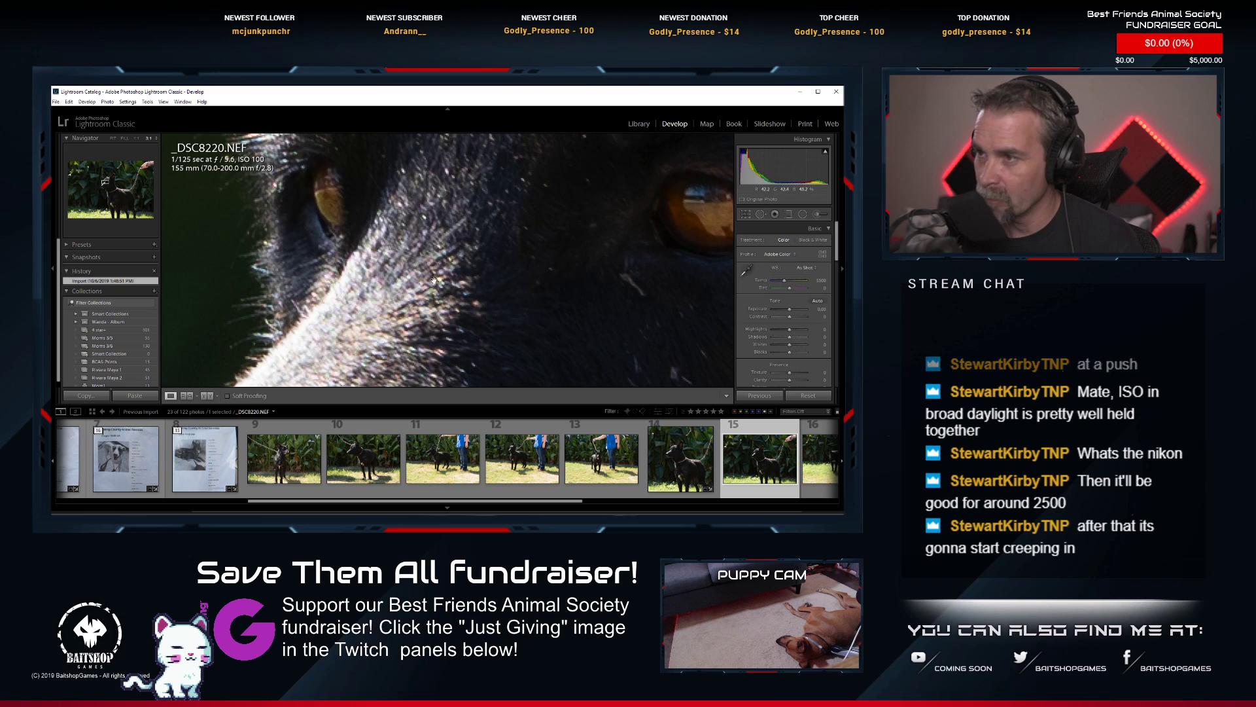
pyautogui.moveTo(497, 265); pyautogui.dragTo(475, 253)
pyautogui.moveTo(575, 259); pyautogui.dragTo(504, 272)
pyautogui.click(472, 233)
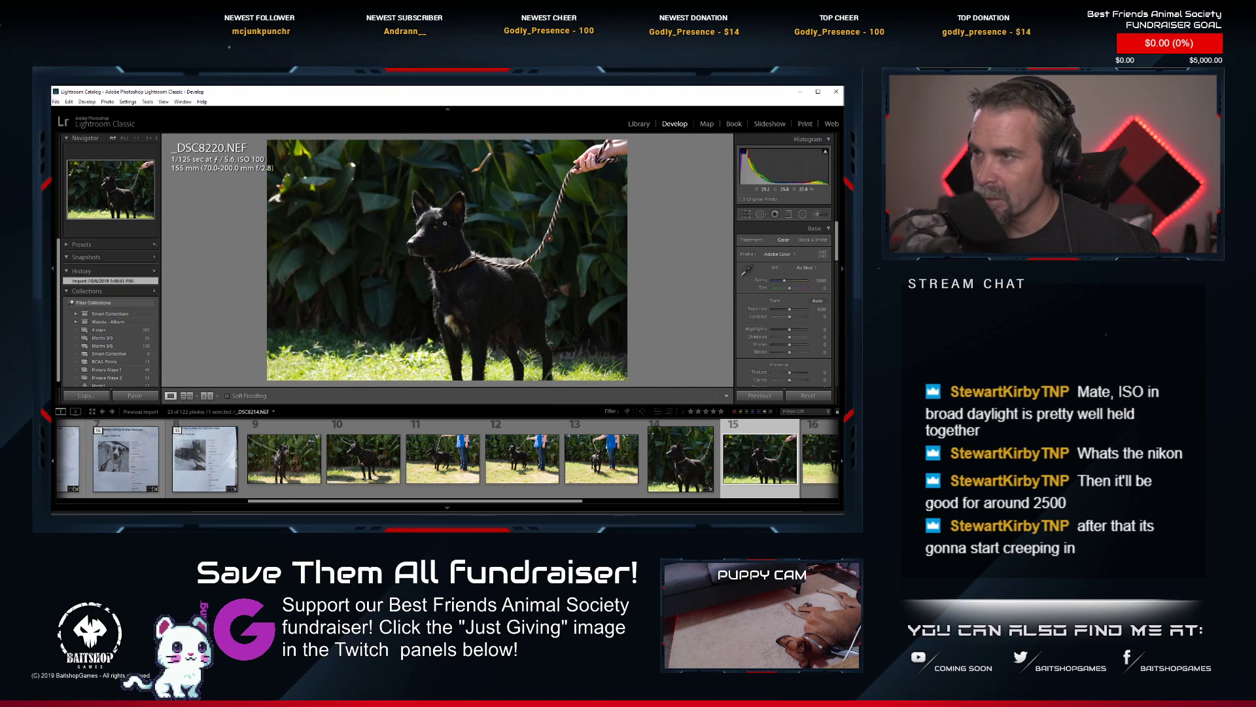
pyautogui.click(432, 221)
pyautogui.moveTo(508, 303); pyautogui.dragTo(456, 239)
pyautogui.click(457, 239)
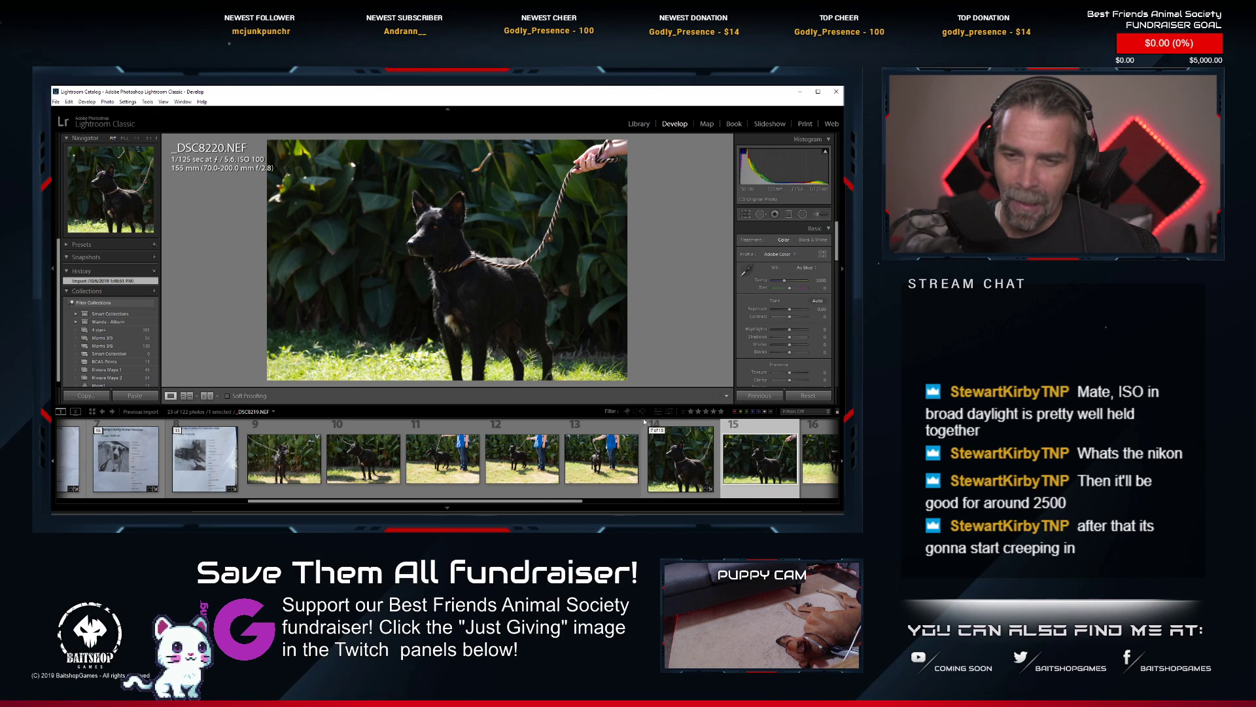
pyautogui.rightClick(750, 466)
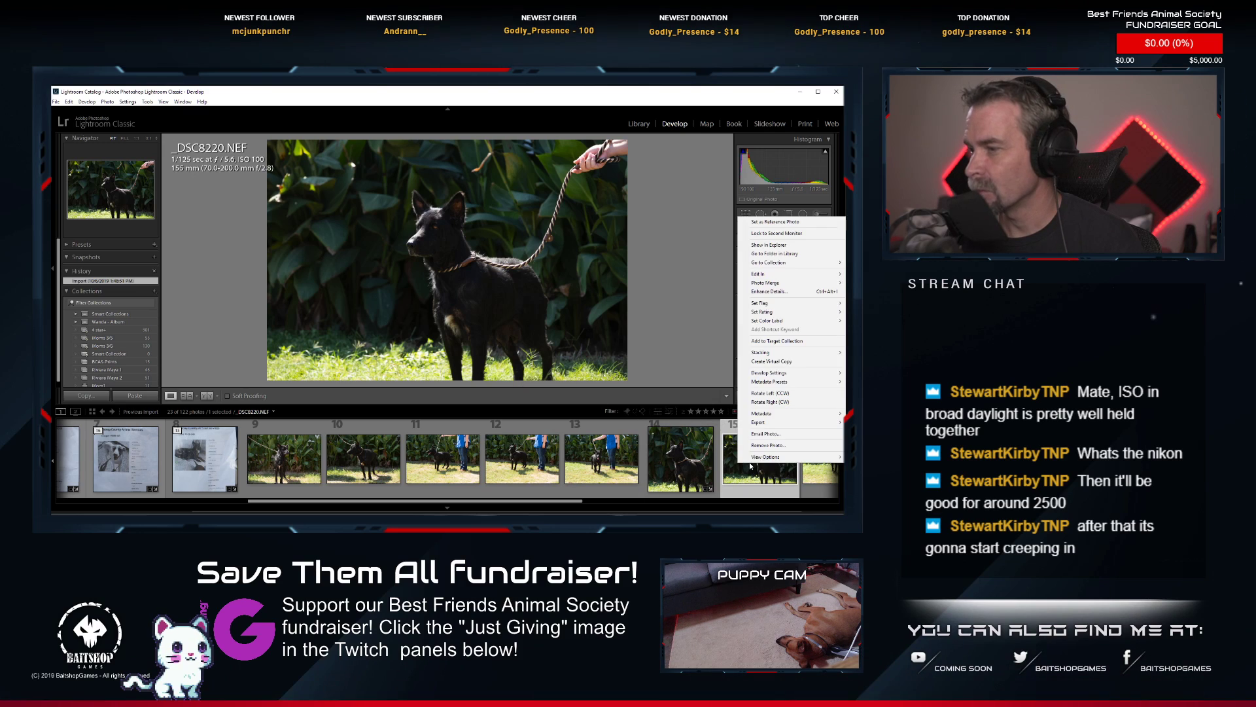
# Tighten the square crop of _DSC8219.NEF around the dog and reposition the dog within the frame.
pyautogui.click(693, 488)
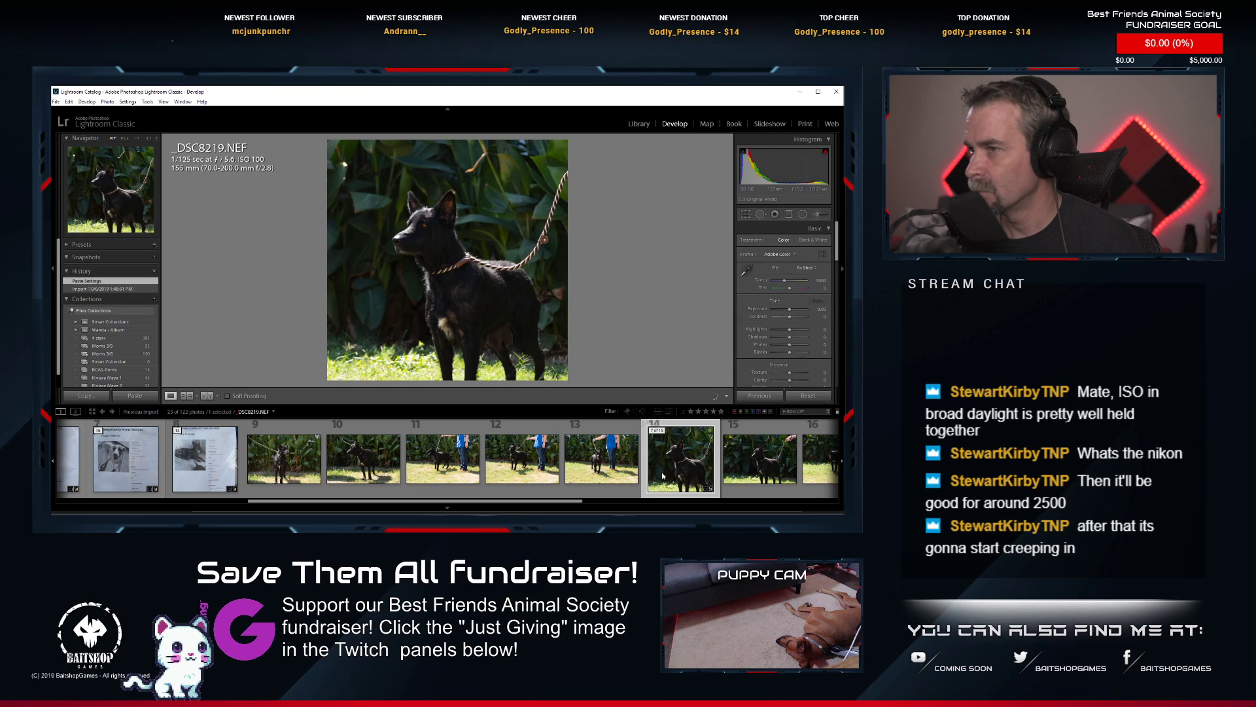
pyautogui.click(746, 214)
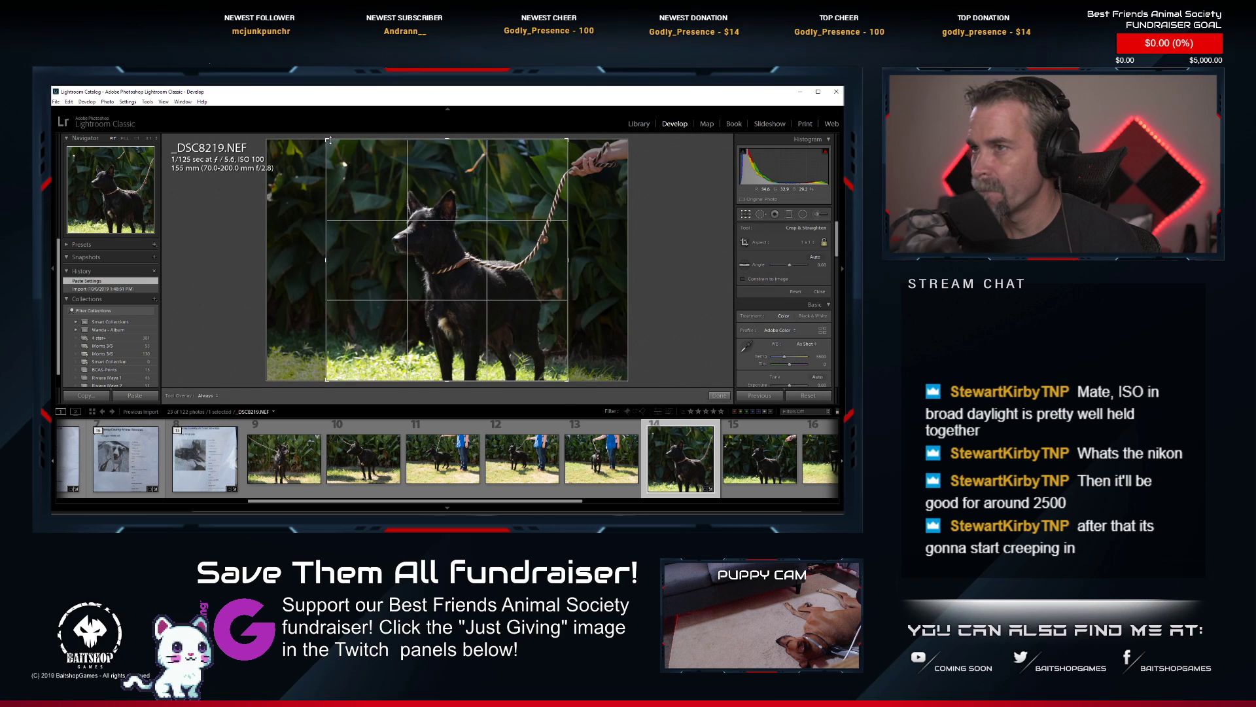
pyautogui.moveTo(335, 150); pyautogui.dragTo(337, 161)
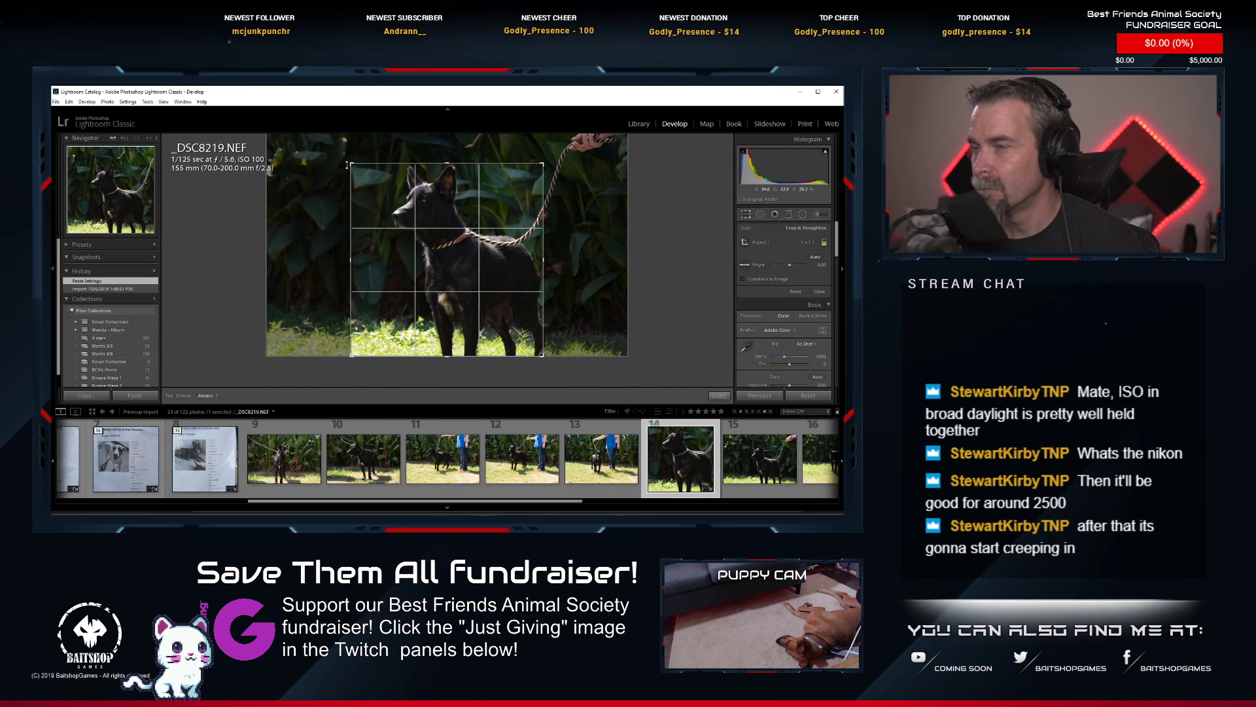
pyautogui.moveTo(417, 191); pyautogui.dragTo(407, 192)
pyautogui.press('Return')
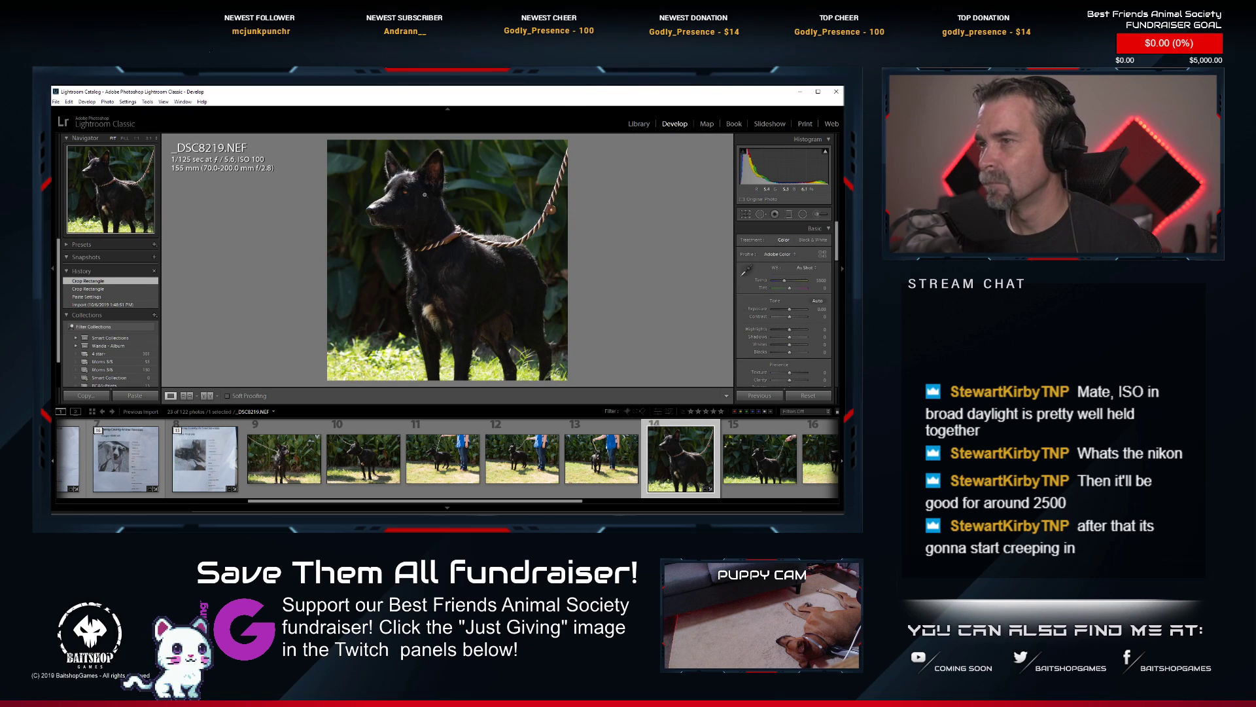
# Apply Auto tone to _DSC8219.NEF and lower its exposure slightly.
pyautogui.click(818, 301)
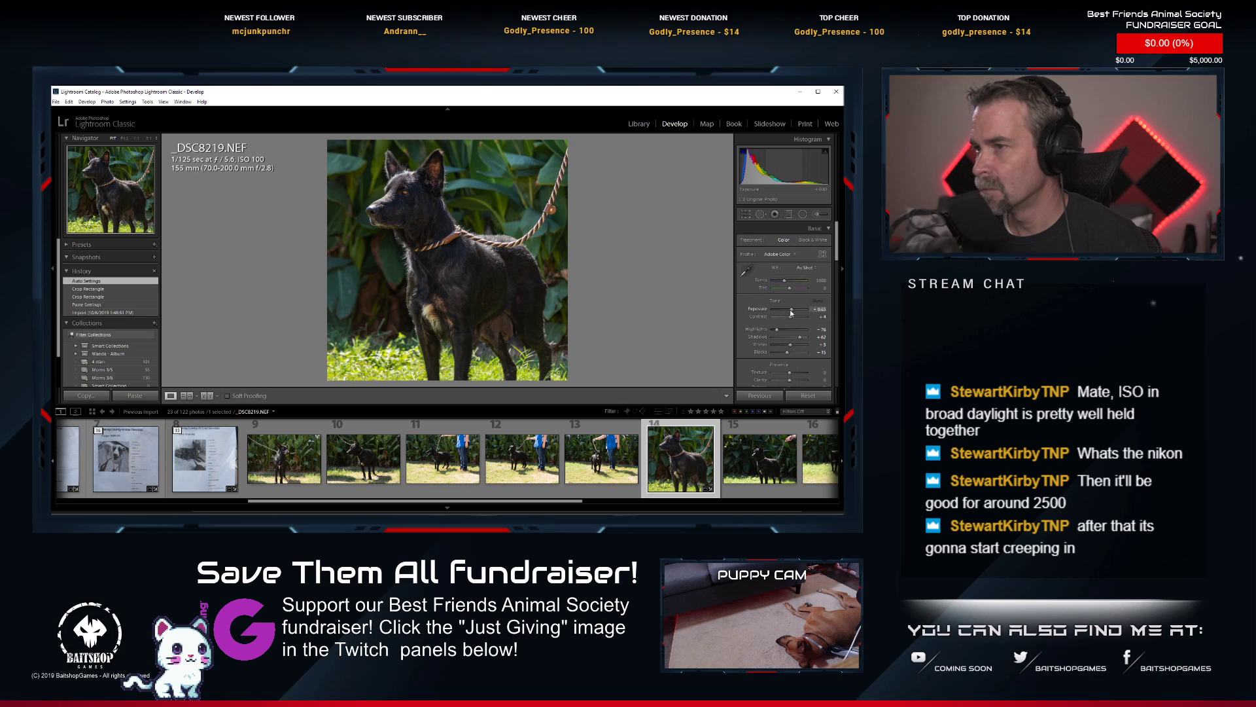
pyautogui.moveTo(790, 309); pyautogui.dragTo(790, 309)
# Inspect the dog's coat, belly and hind legs in _DSC8219.NEF at close magnification and at full view.
pyautogui.click(450, 284)
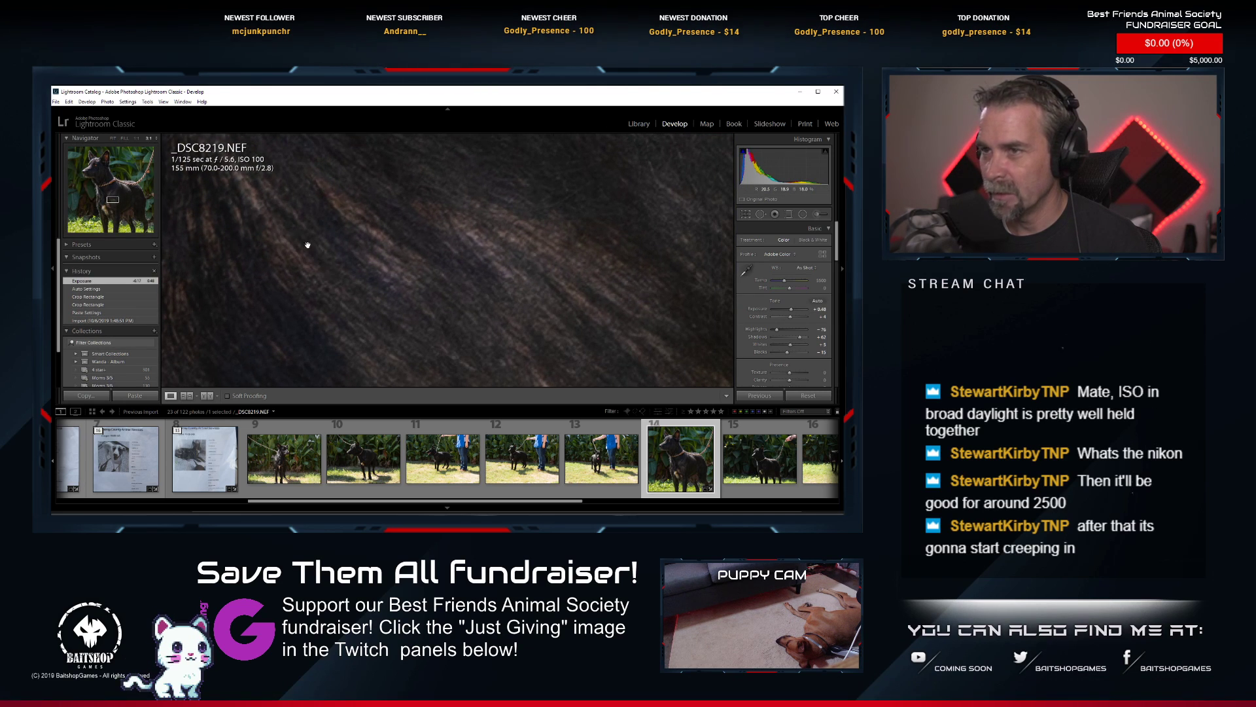
pyautogui.moveTo(305, 244); pyautogui.dragTo(365, 294)
pyautogui.click(365, 295)
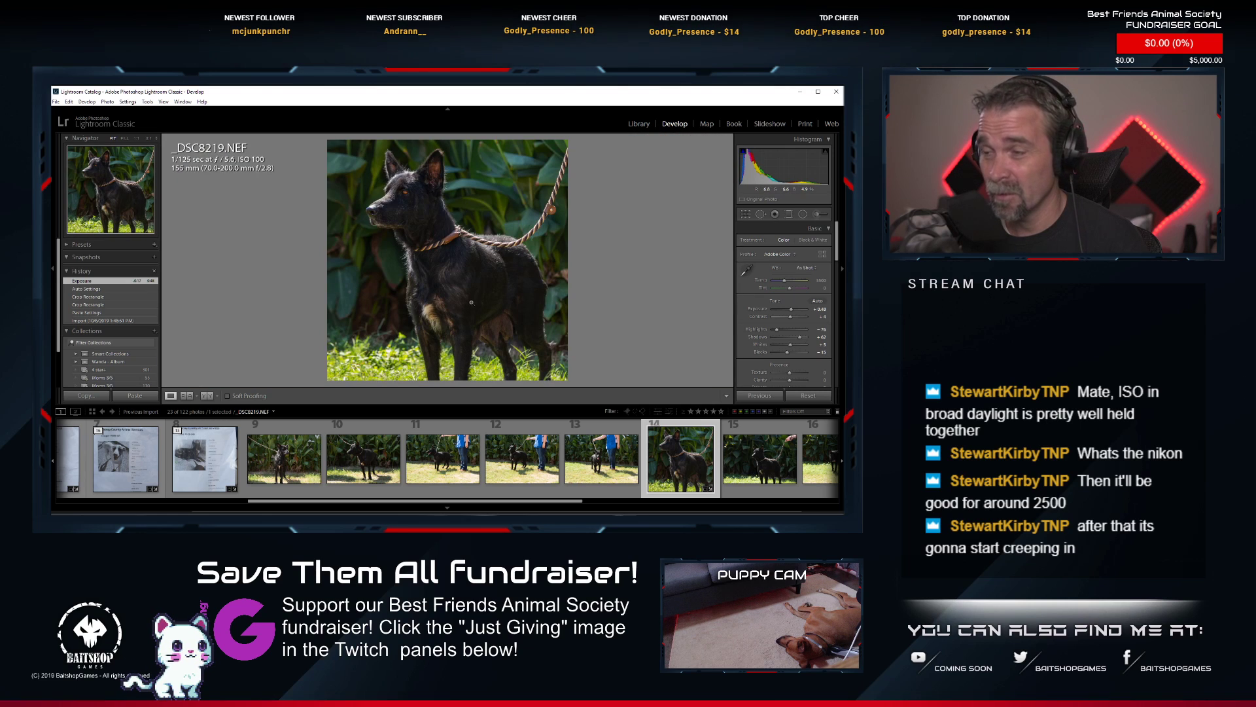
pyautogui.click(513, 346)
pyautogui.moveTo(392, 304); pyautogui.dragTo(485, 275)
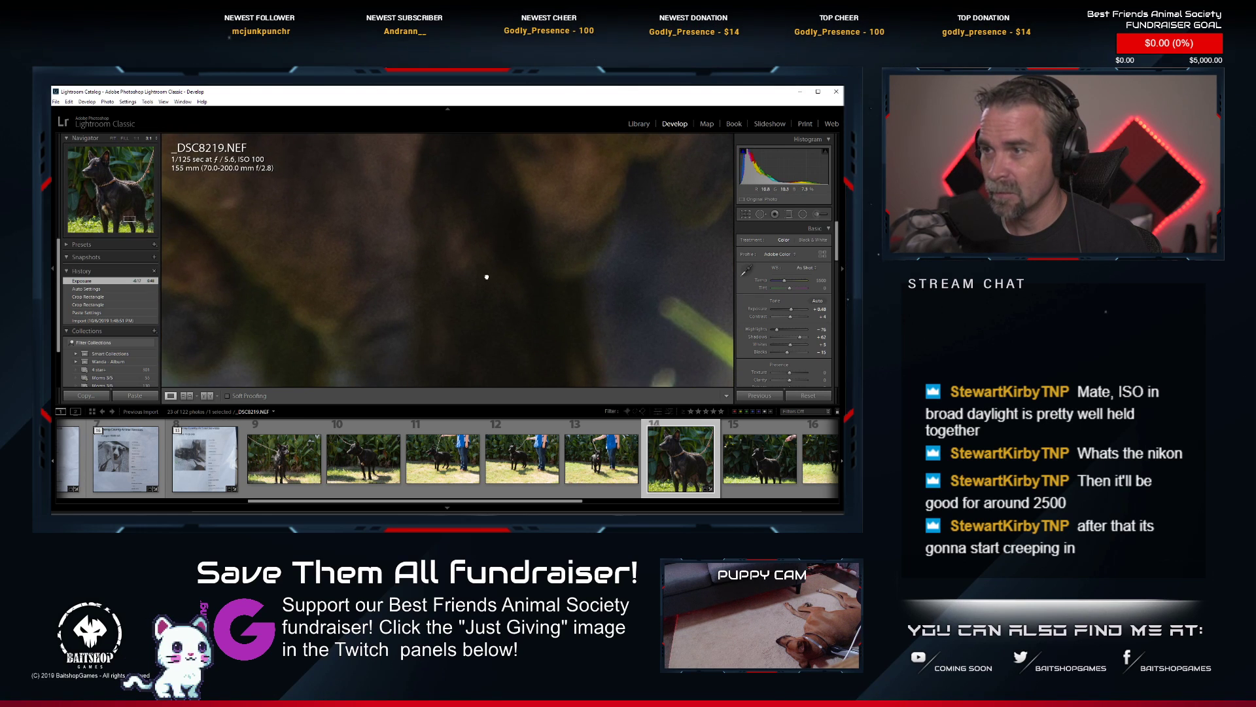
pyautogui.click(473, 295)
pyautogui.click(474, 301)
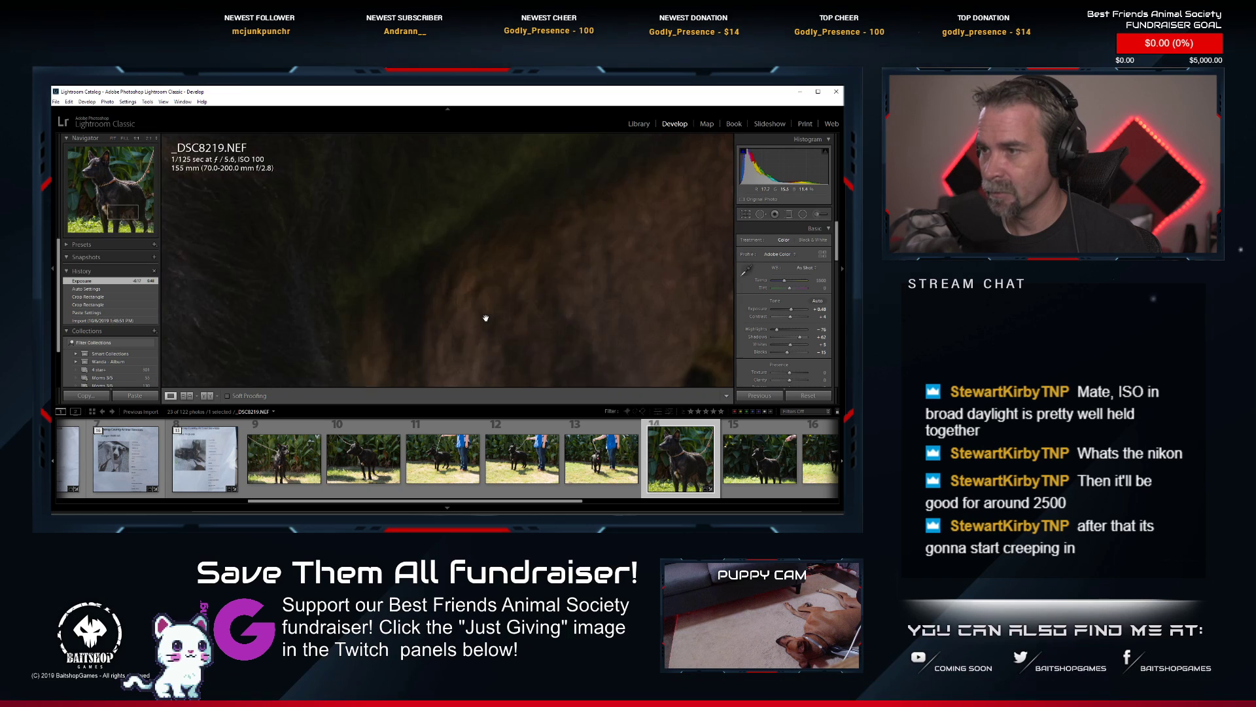
pyautogui.moveTo(486, 318); pyautogui.dragTo(602, 240)
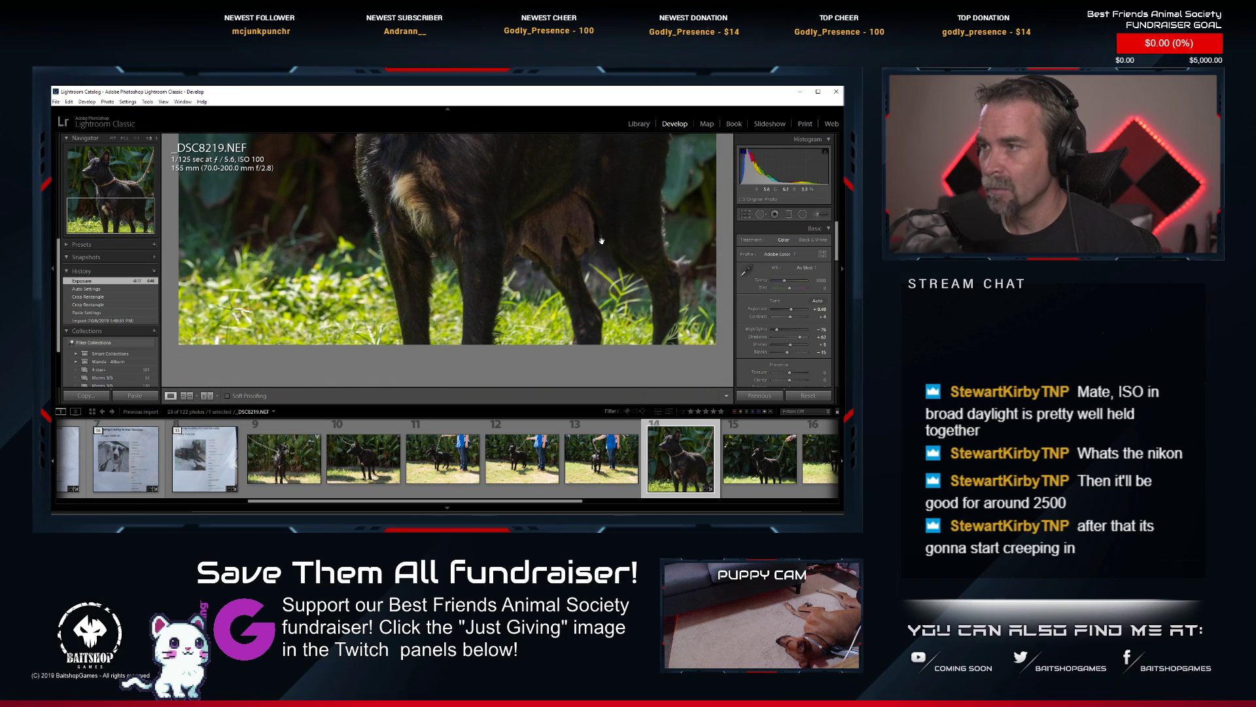
pyautogui.click(542, 249)
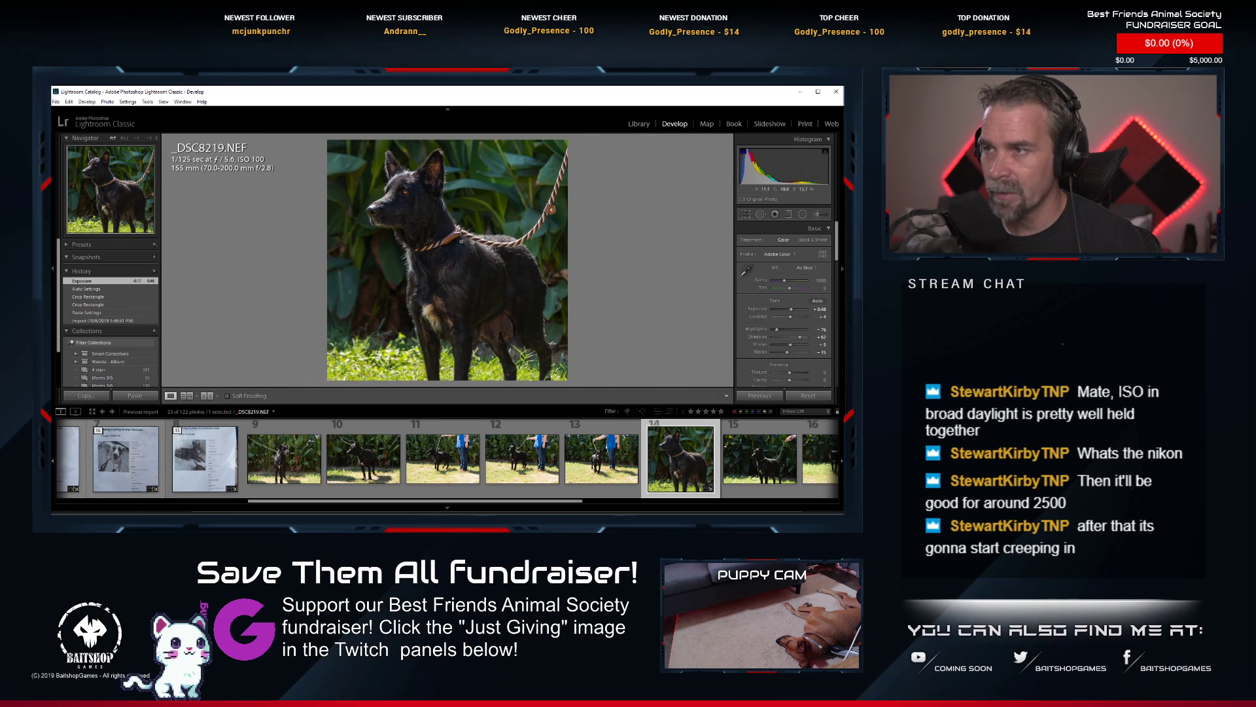
pyautogui.click(462, 241)
pyautogui.click(464, 255)
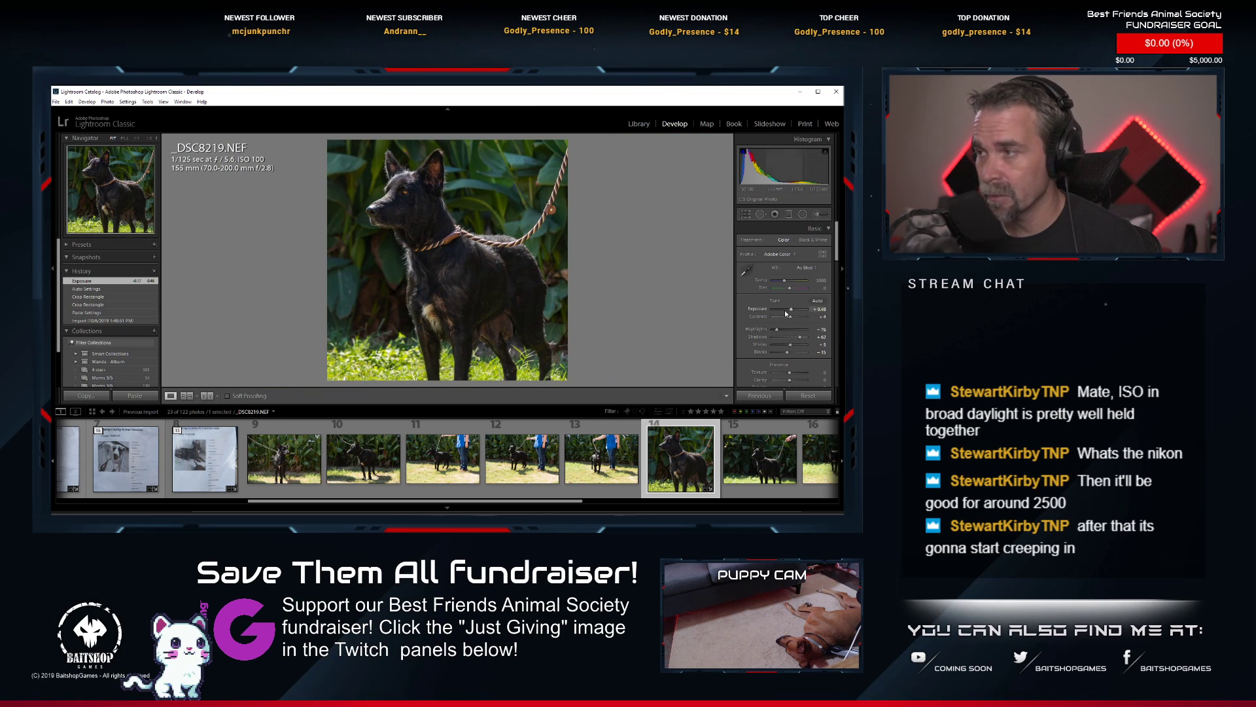
# Fine-tune the tone of _DSC8219.NEF by raising Exposure slightly, setting Shadows to +67 and lowering Whites a little.
pyautogui.moveTo(791, 310); pyautogui.dragTo(792, 311)
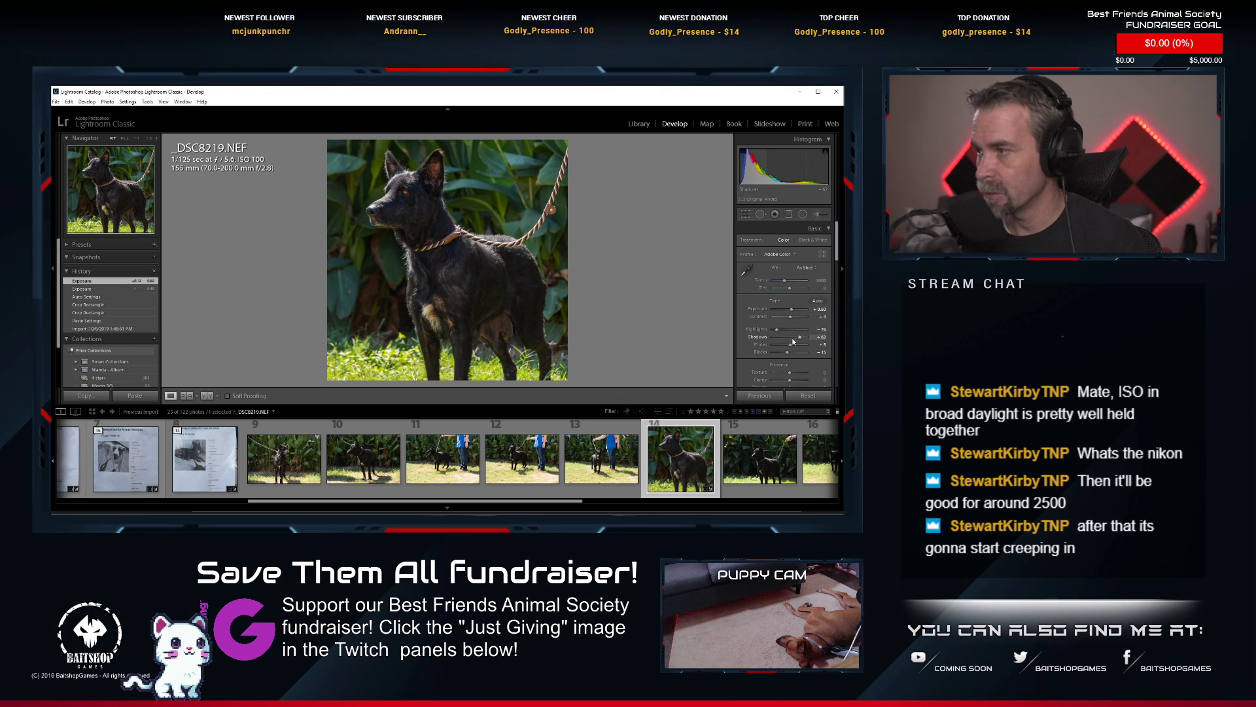
pyautogui.moveTo(799, 339); pyautogui.dragTo(798, 341)
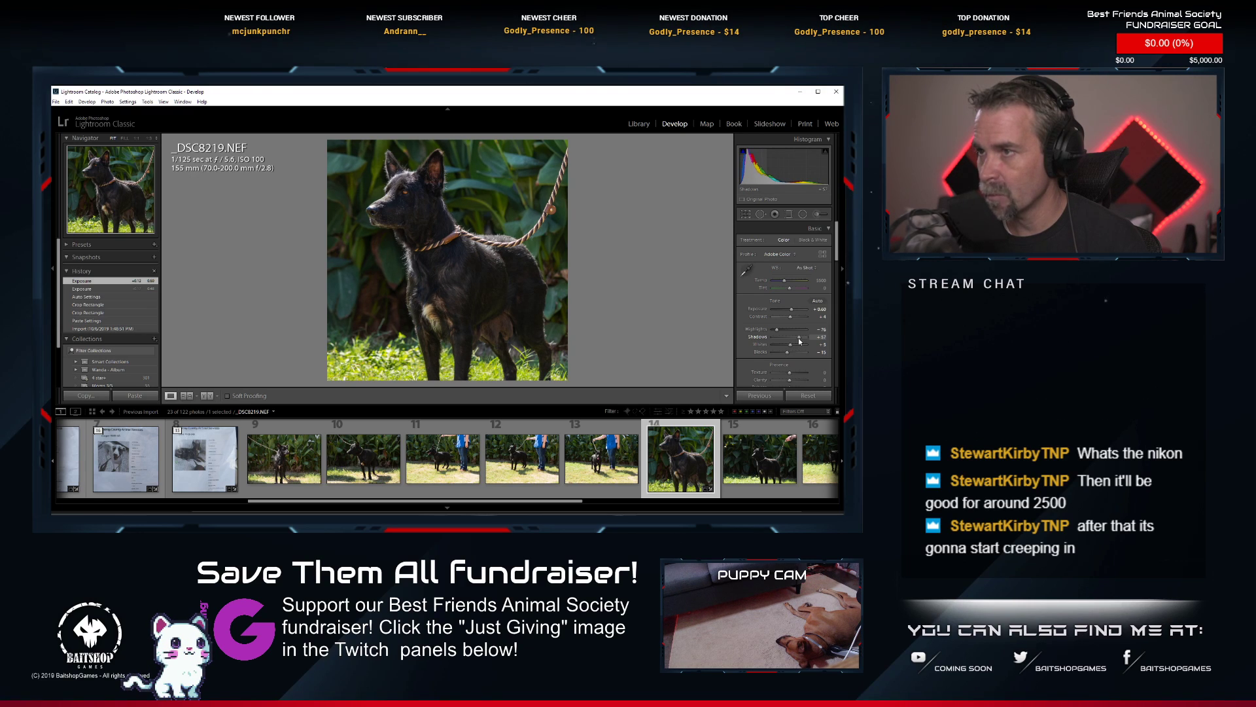
pyautogui.moveTo(800, 341); pyautogui.dragTo(801, 341)
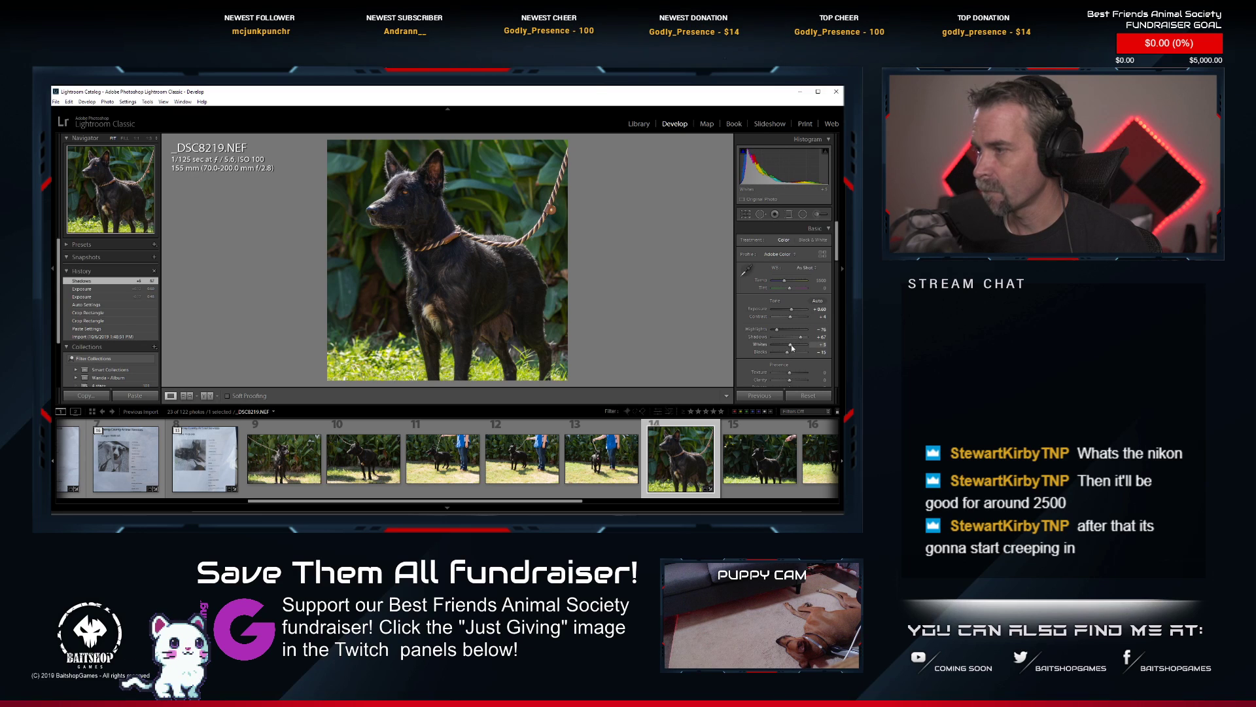
pyautogui.moveTo(792, 348); pyautogui.dragTo(790, 348)
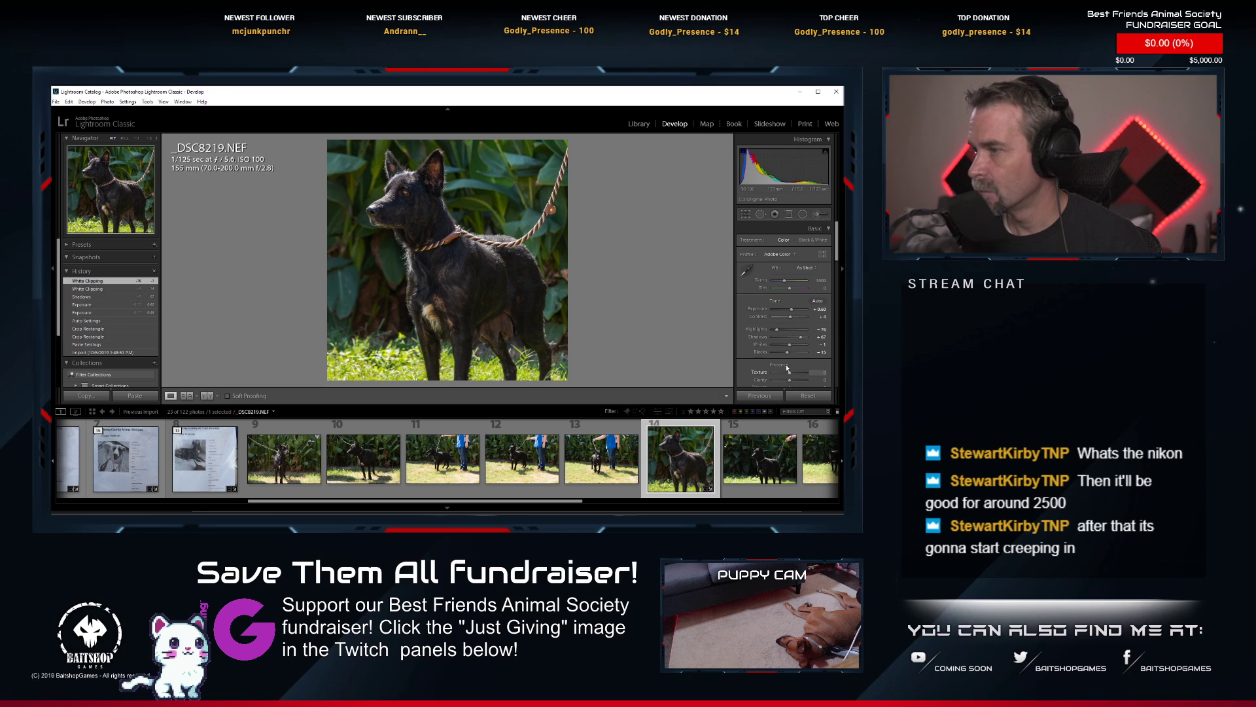
# Reduce the yellow saturation of _DSC8219.NEF slightly and rate the photo 1 star.
pyautogui.scroll(-5, 762, 370)
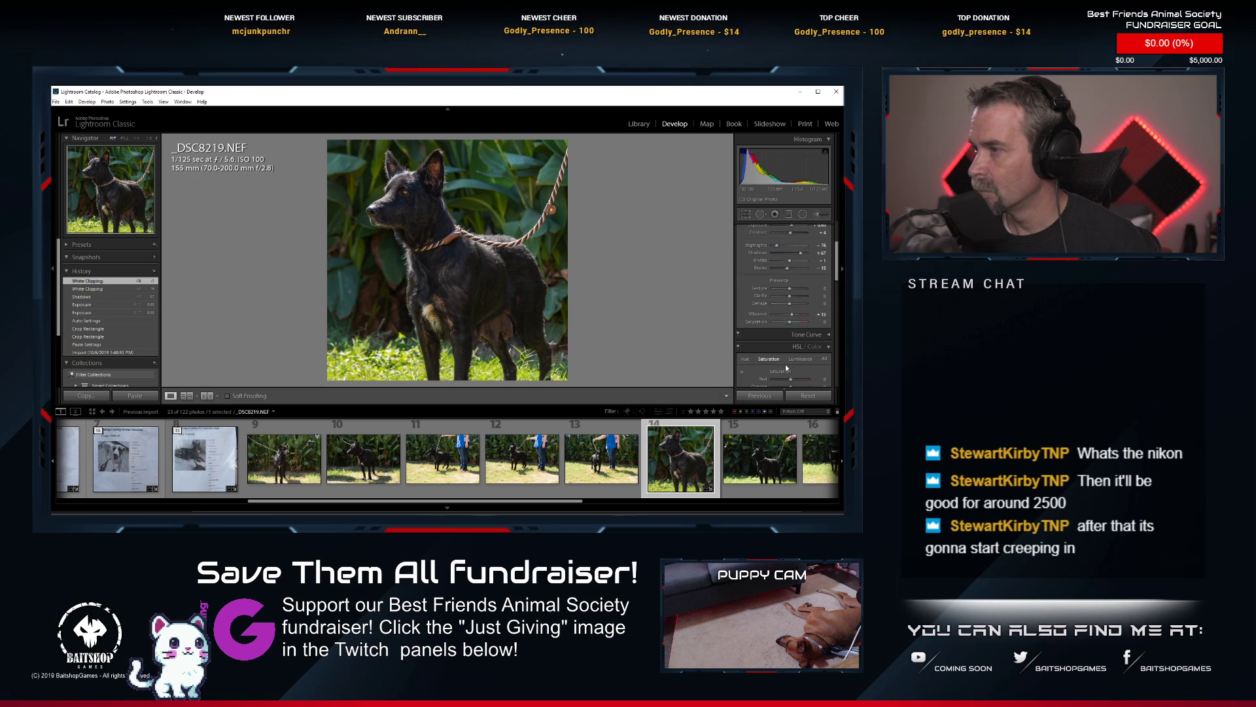
pyautogui.scroll(-2, 787, 368)
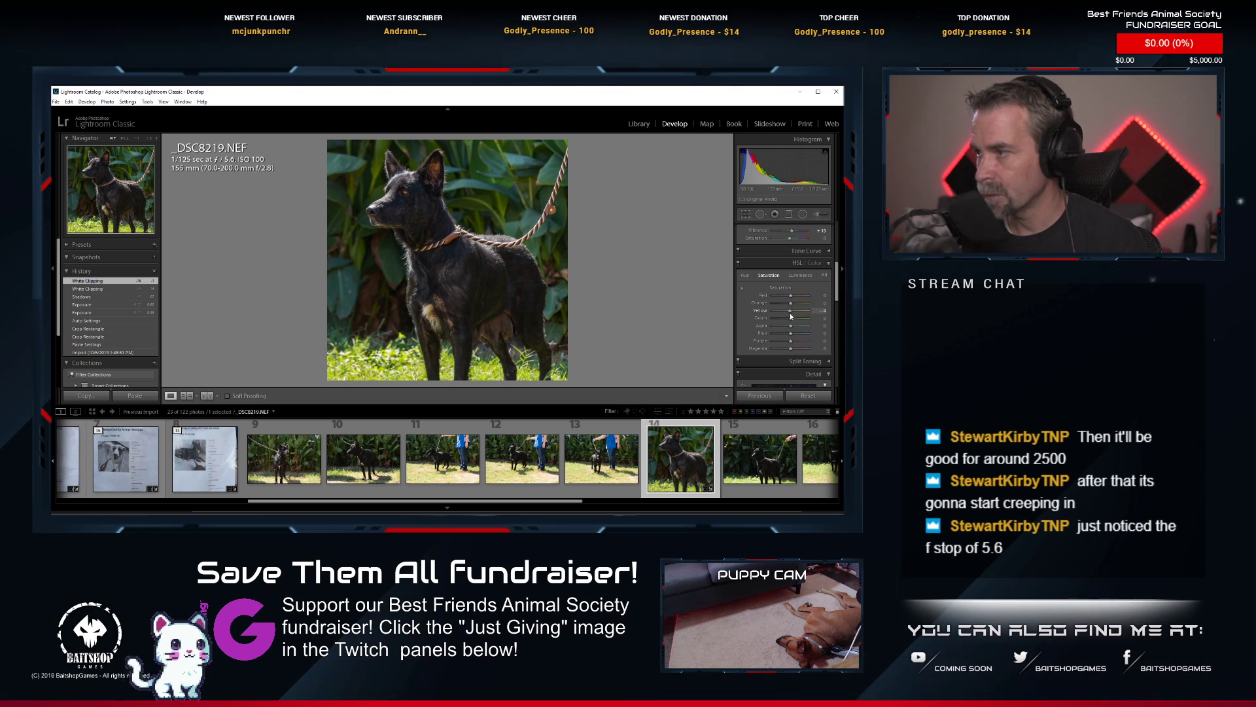
pyautogui.moveTo(788, 314); pyautogui.dragTo(788, 314)
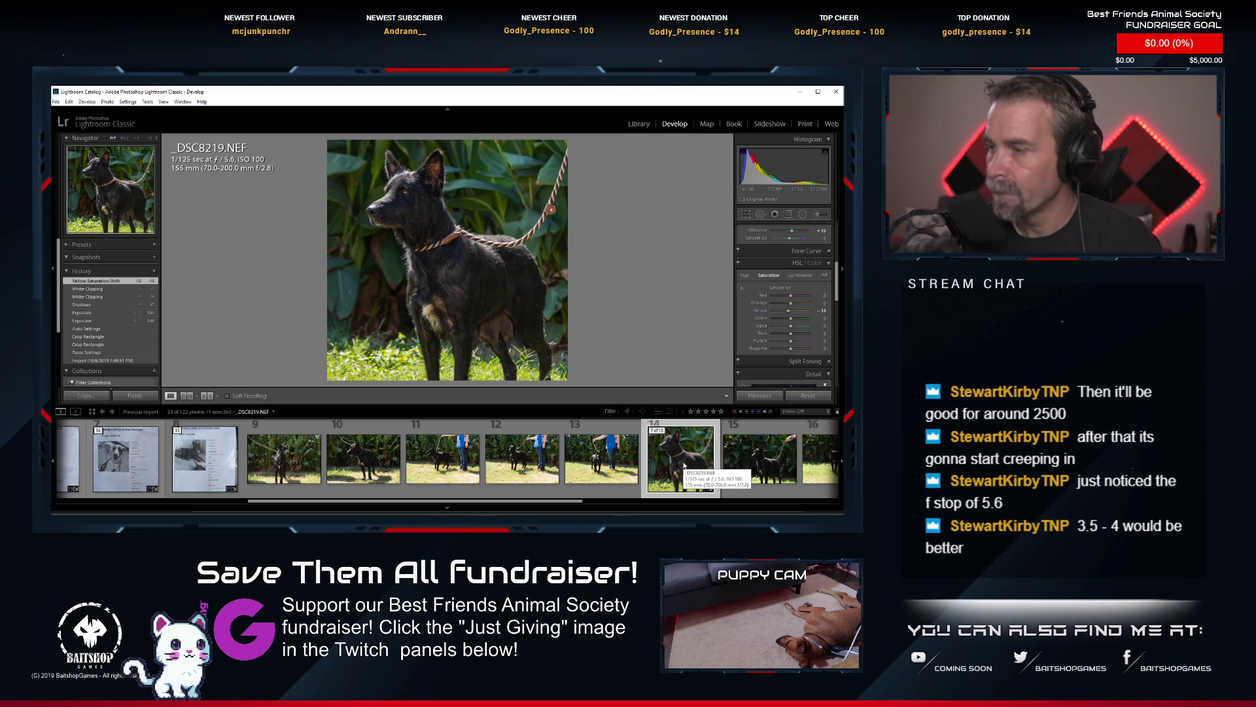
pyautogui.press('1')
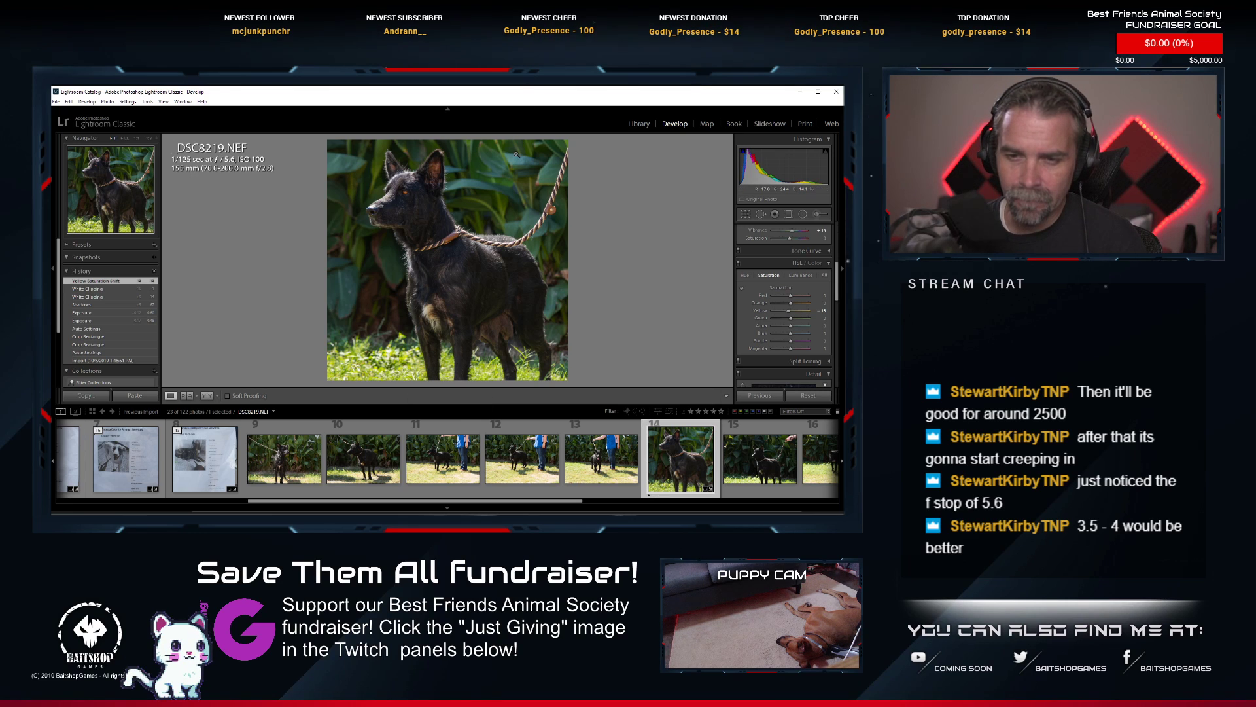
# Check the edited _DSC8219.NEF up close and look through the remaining photos of the black dog.
pyautogui.click(393, 235)
pyautogui.click(393, 234)
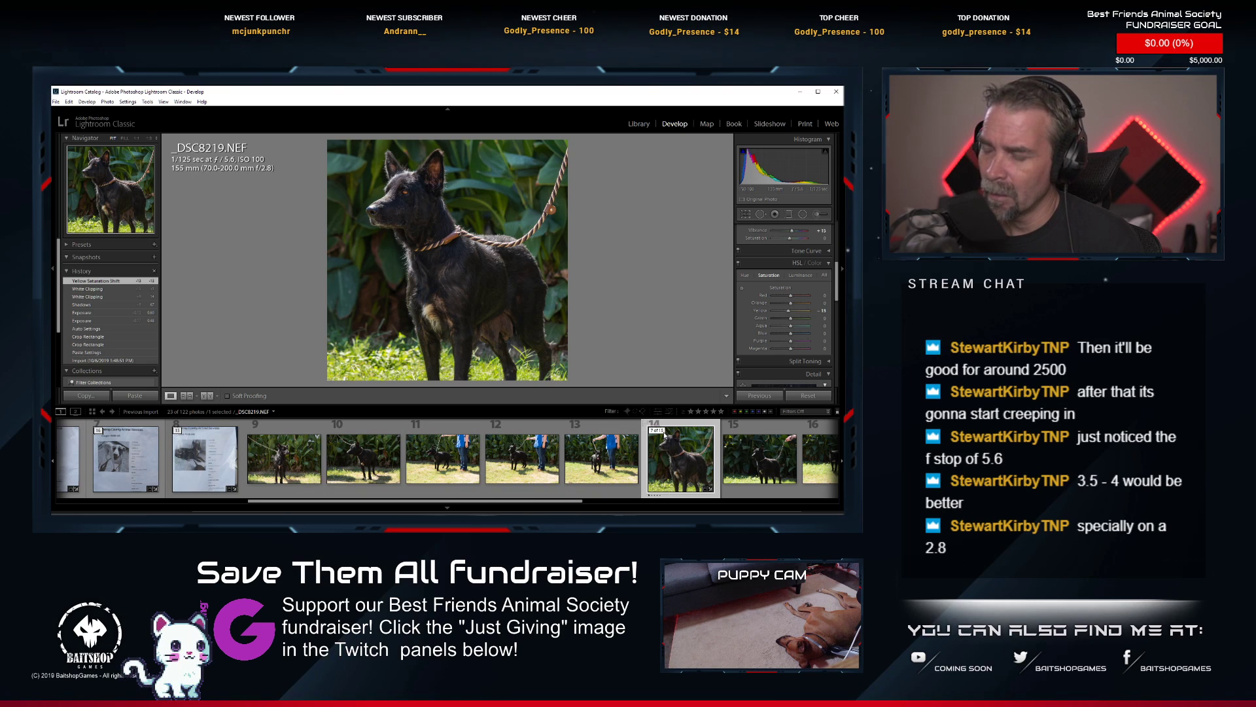
pyautogui.scroll(-4, 664, 450)
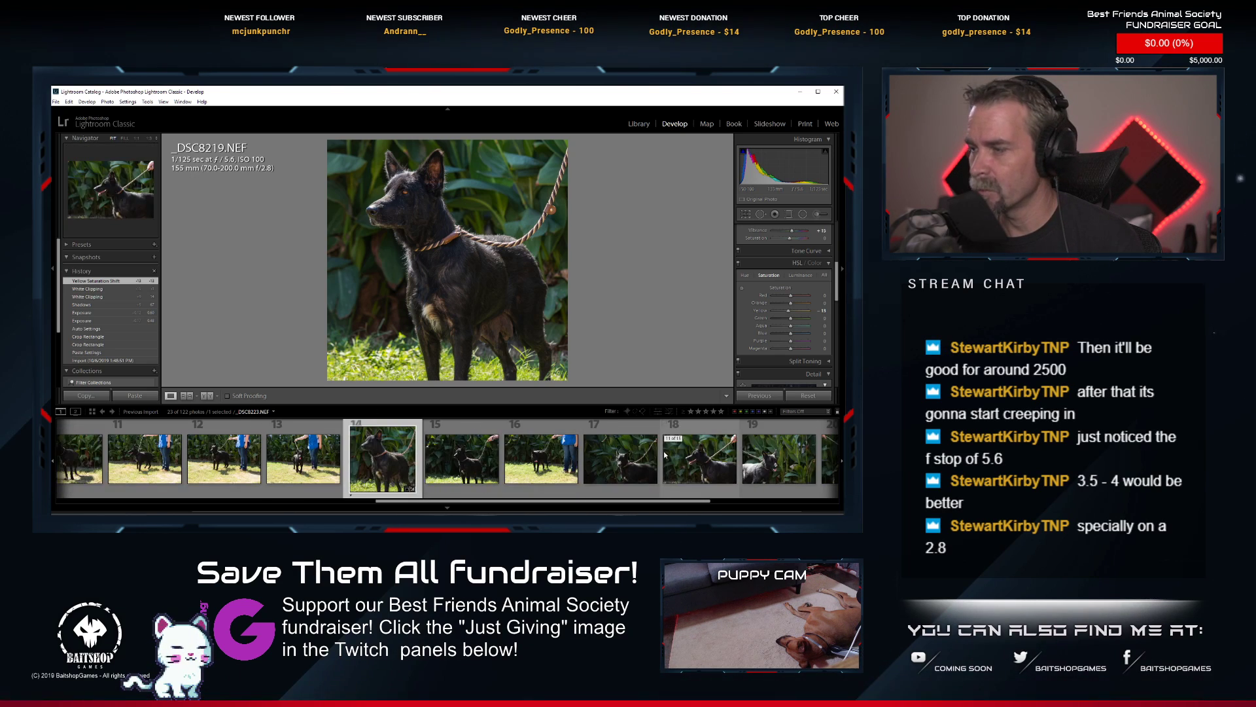
pyautogui.scroll(-2, 630, 463)
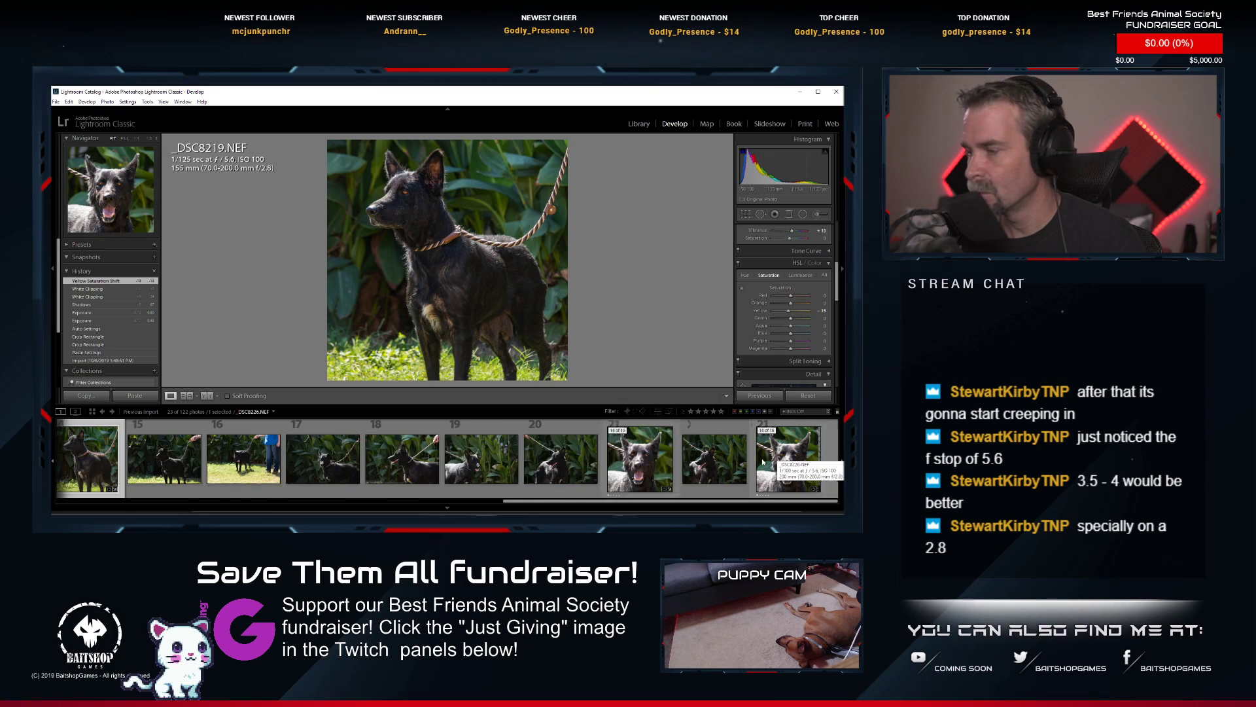
# Look through the black dog's photos and check the head and face in _DSC8225.NEF at close magnification.
pyautogui.scroll(2, 763, 462)
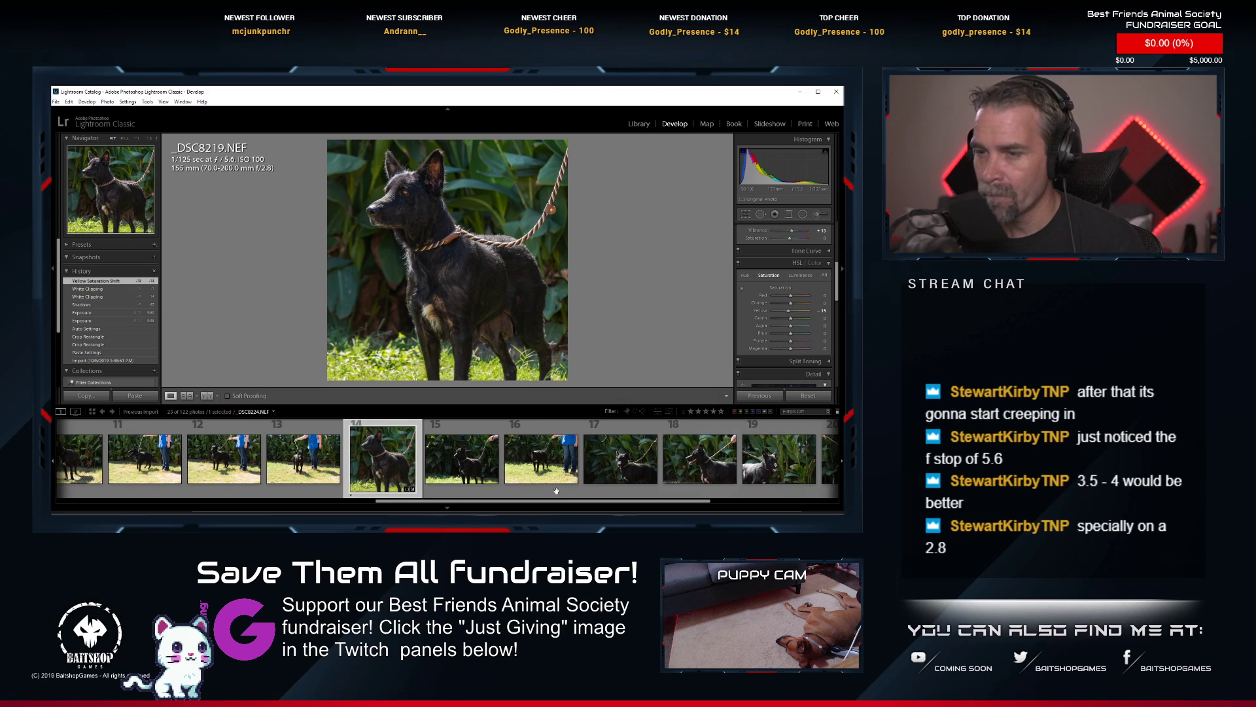
pyautogui.scroll(2, 527, 482)
pyautogui.scroll(-4, 527, 481)
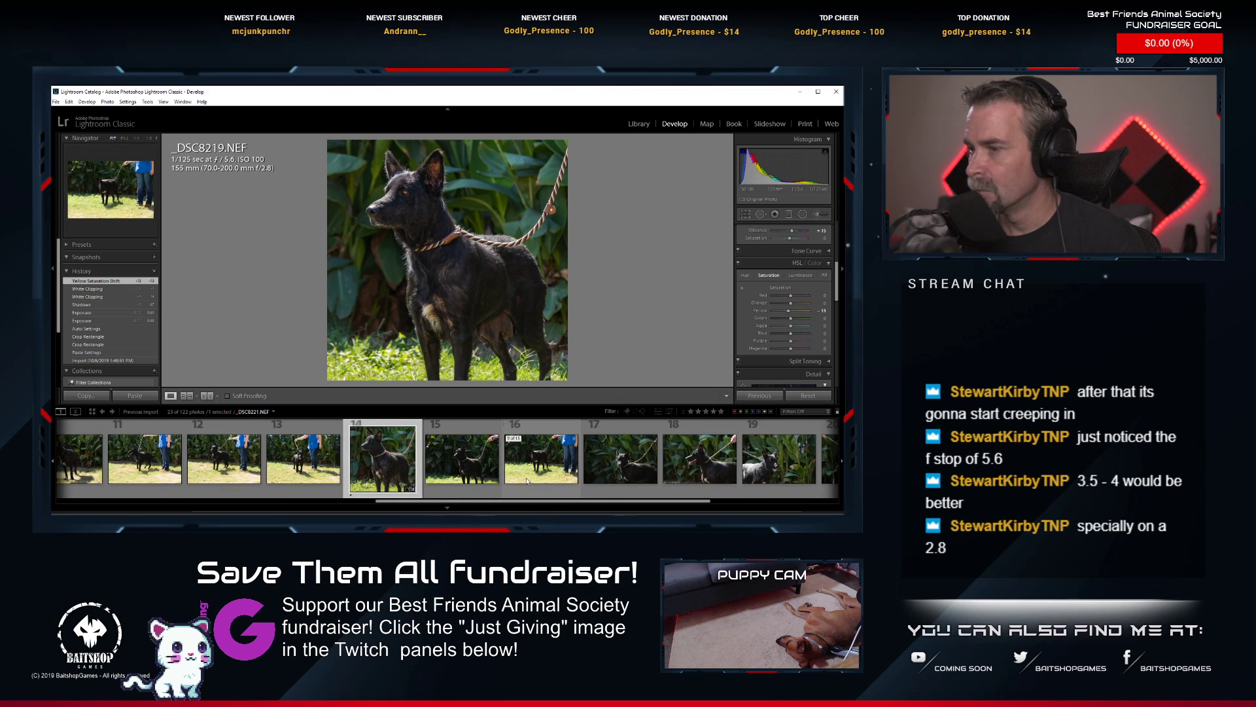
pyautogui.scroll(4, 527, 482)
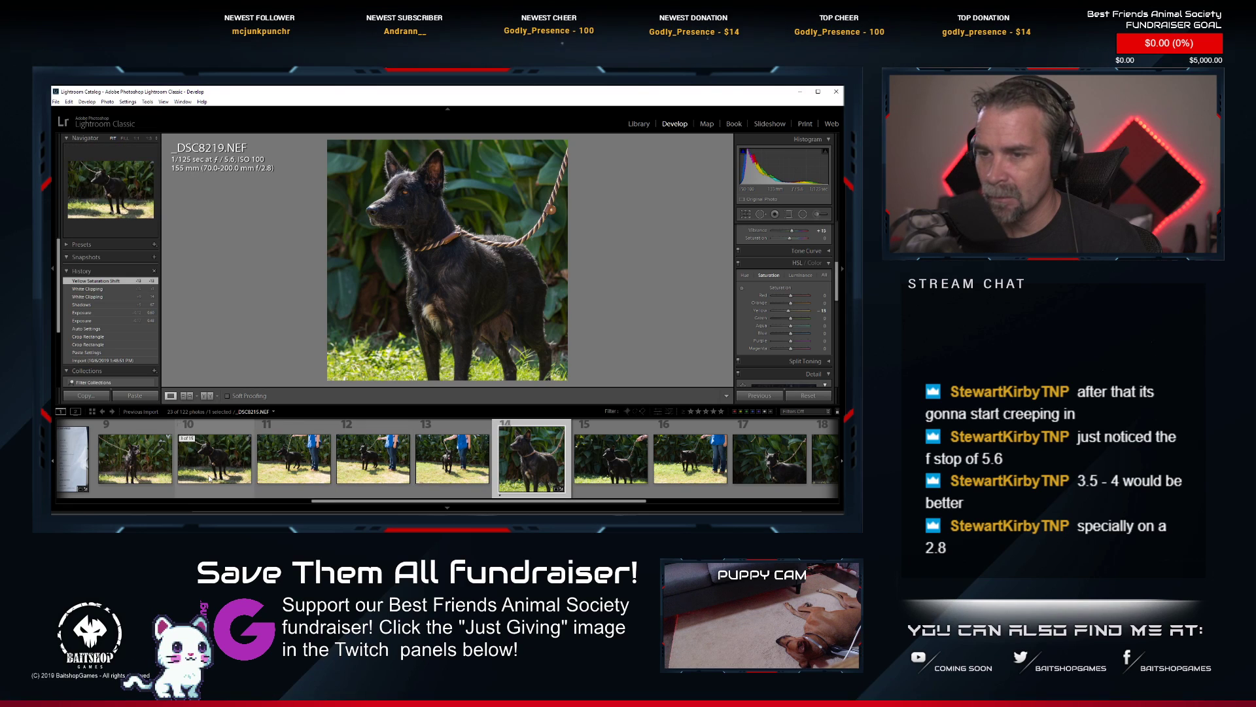
pyautogui.scroll(-2, 209, 479)
pyautogui.scroll(-2, 316, 471)
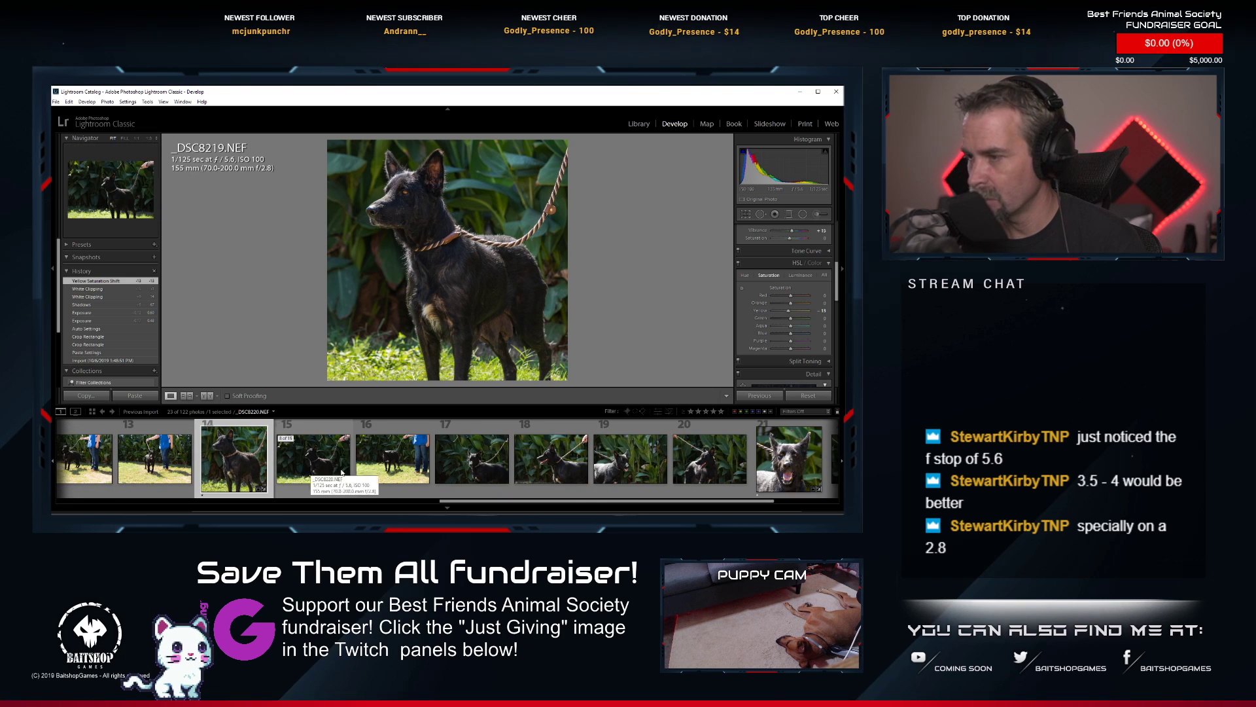
pyautogui.click(692, 464)
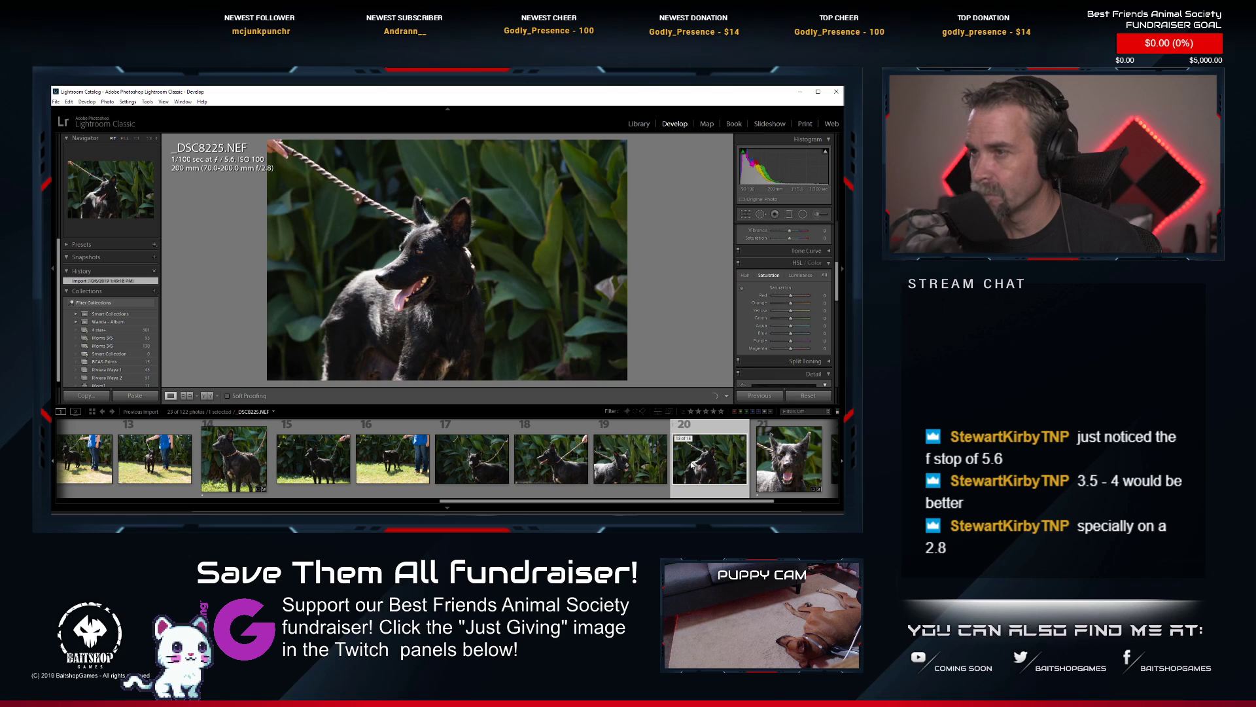
pyautogui.click(415, 251)
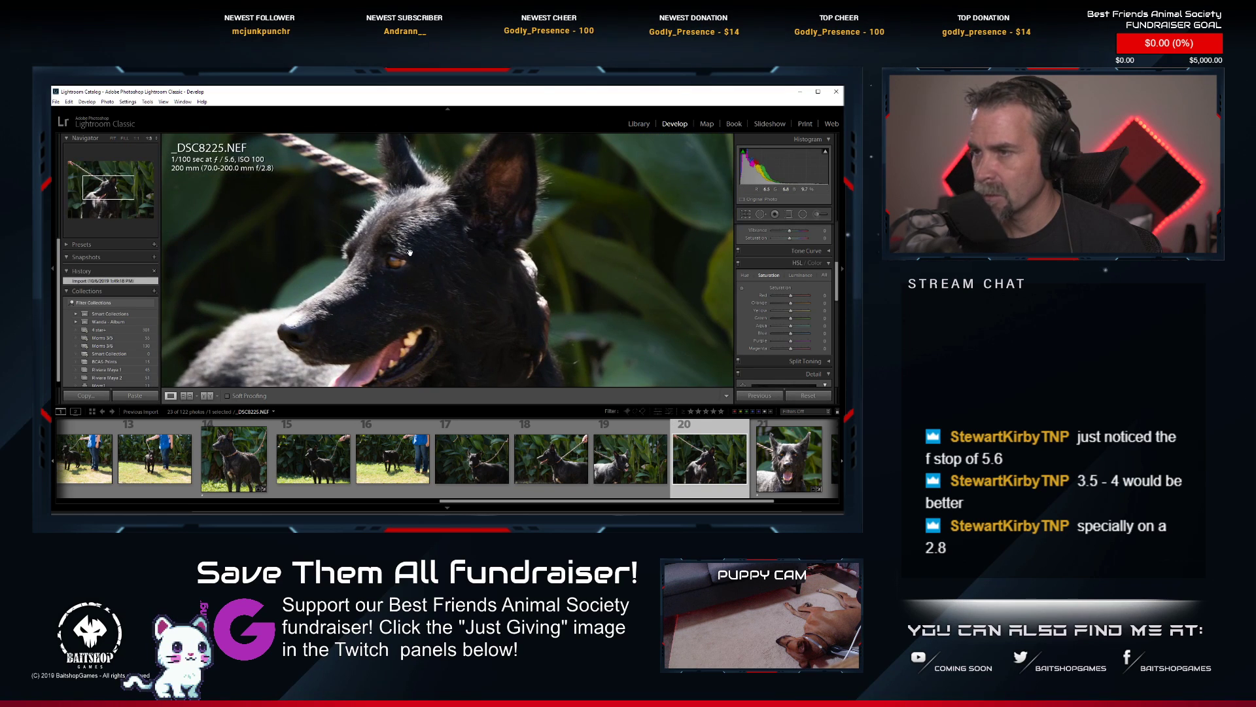
pyautogui.moveTo(384, 261); pyautogui.dragTo(465, 237)
pyautogui.click(494, 260)
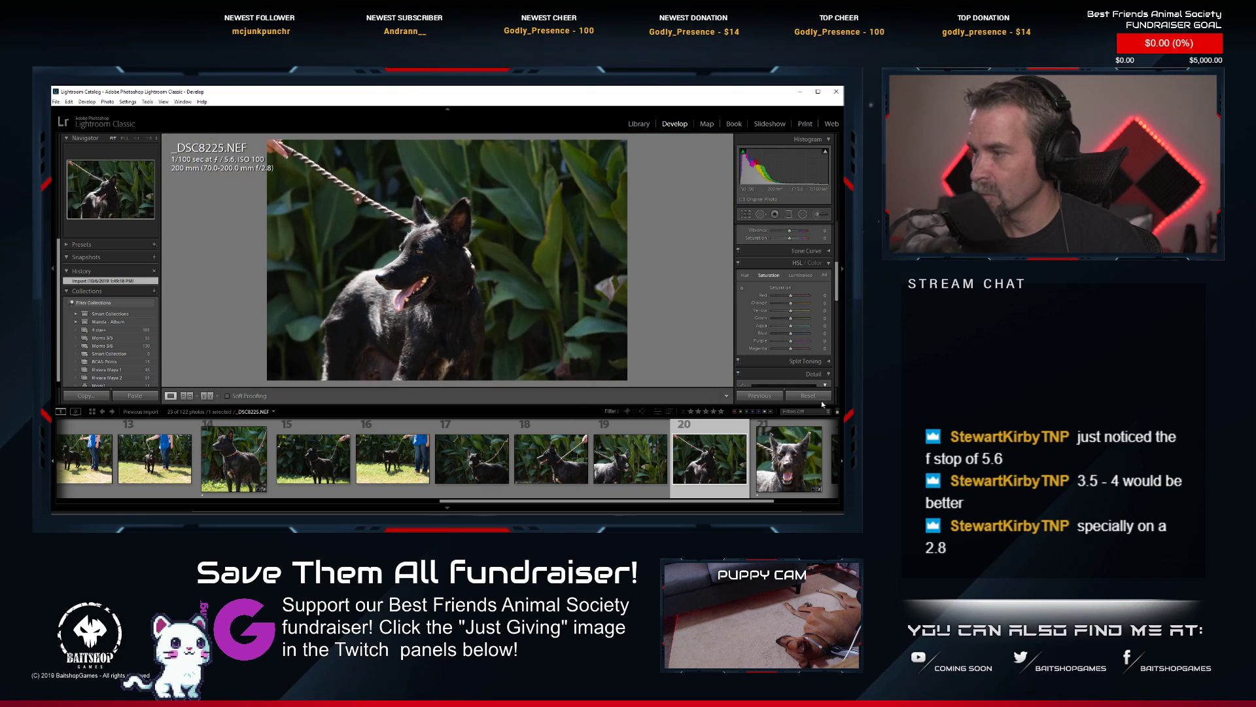
# Paste the copied develop settings onto _DSC8225.NEF and tighten the square crop around the dog's head and upper body.
pyautogui.rightClick(738, 457)
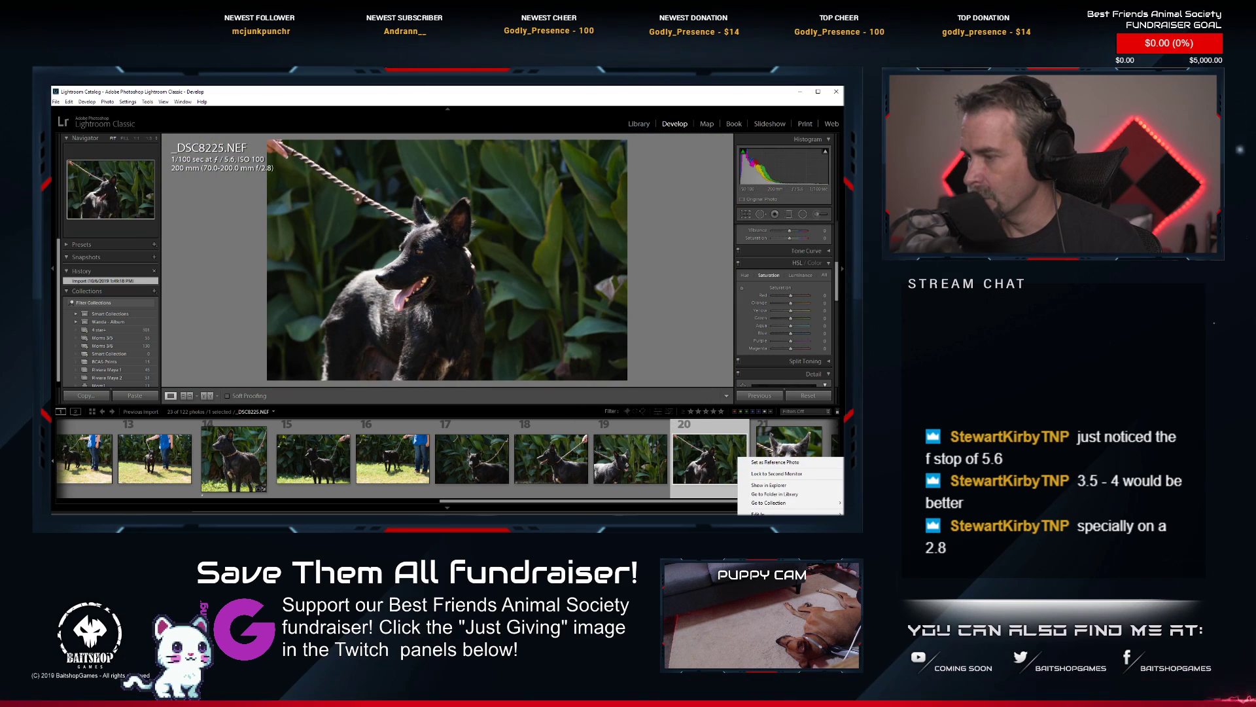
pyautogui.moveTo(772, 569)
pyautogui.click(645, 533)
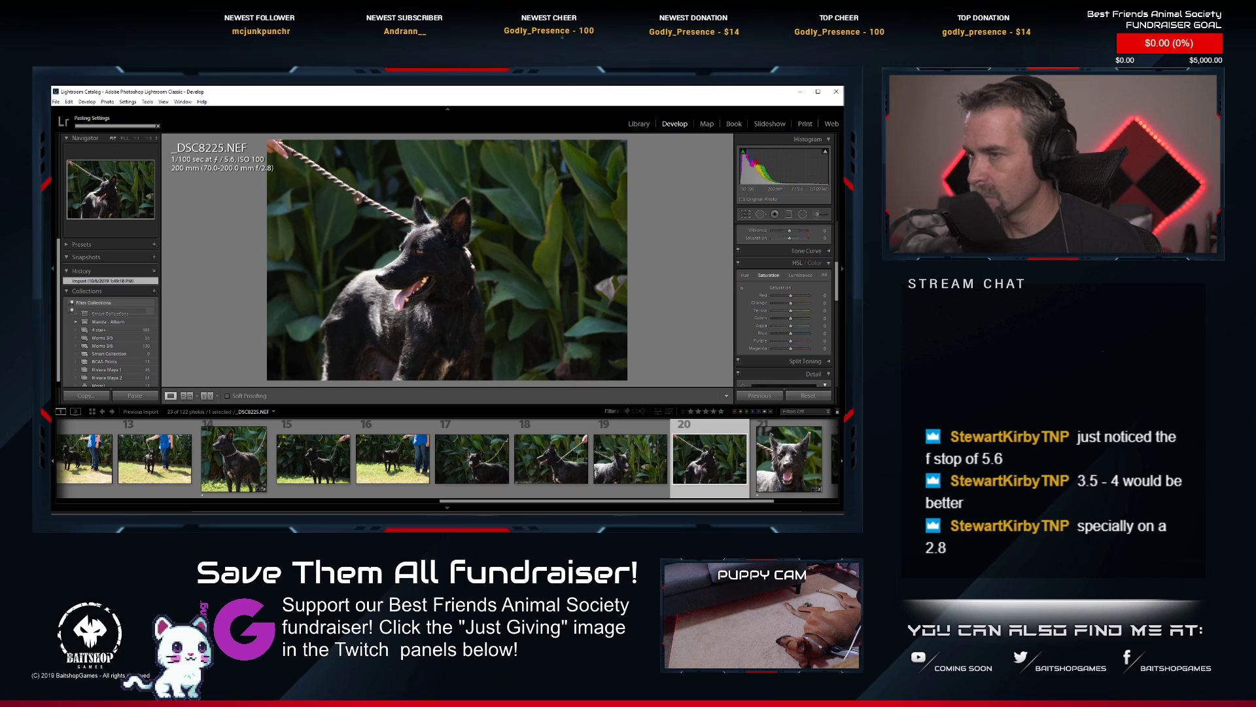
pyautogui.click(746, 214)
pyautogui.moveTo(467, 257); pyautogui.dragTo(503, 256)
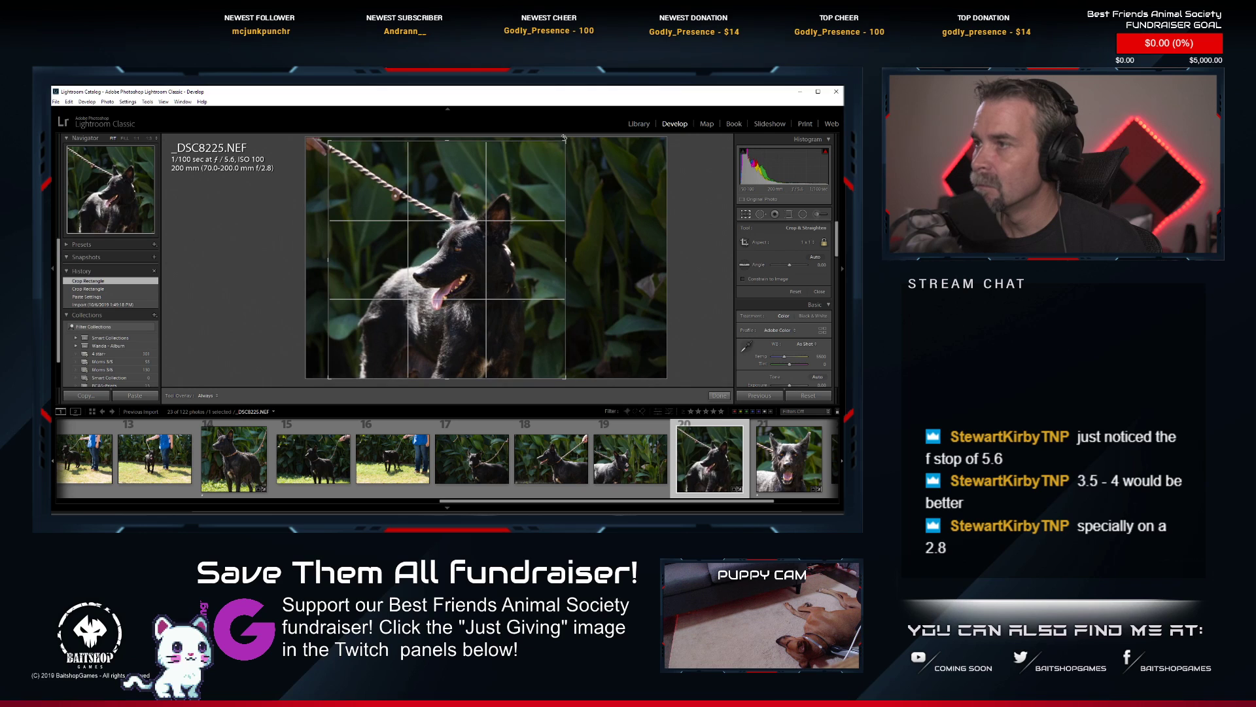
pyautogui.moveTo(567, 139); pyautogui.dragTo(544, 164)
pyautogui.moveTo(469, 231); pyautogui.dragTo(458, 228)
pyautogui.press('Return')
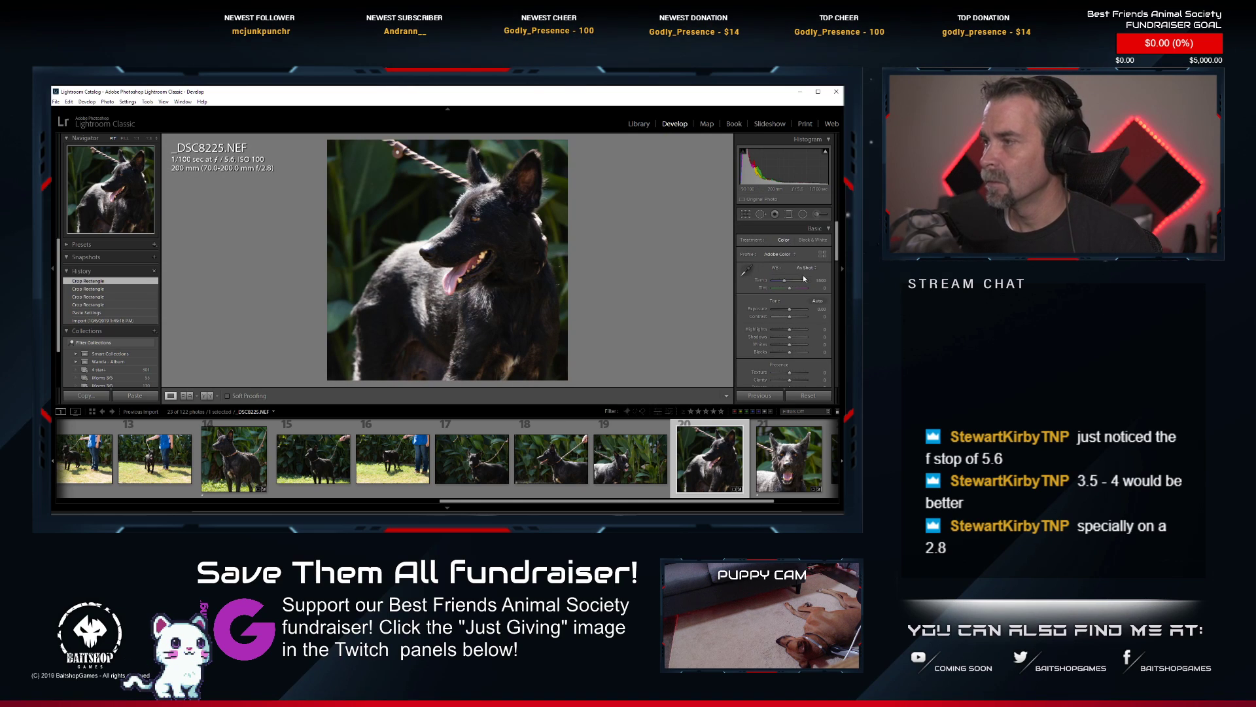
# Apply Auto tone to _DSC8225.NEF and slightly lower its Exposure and yellow saturation.
pyautogui.click(817, 300)
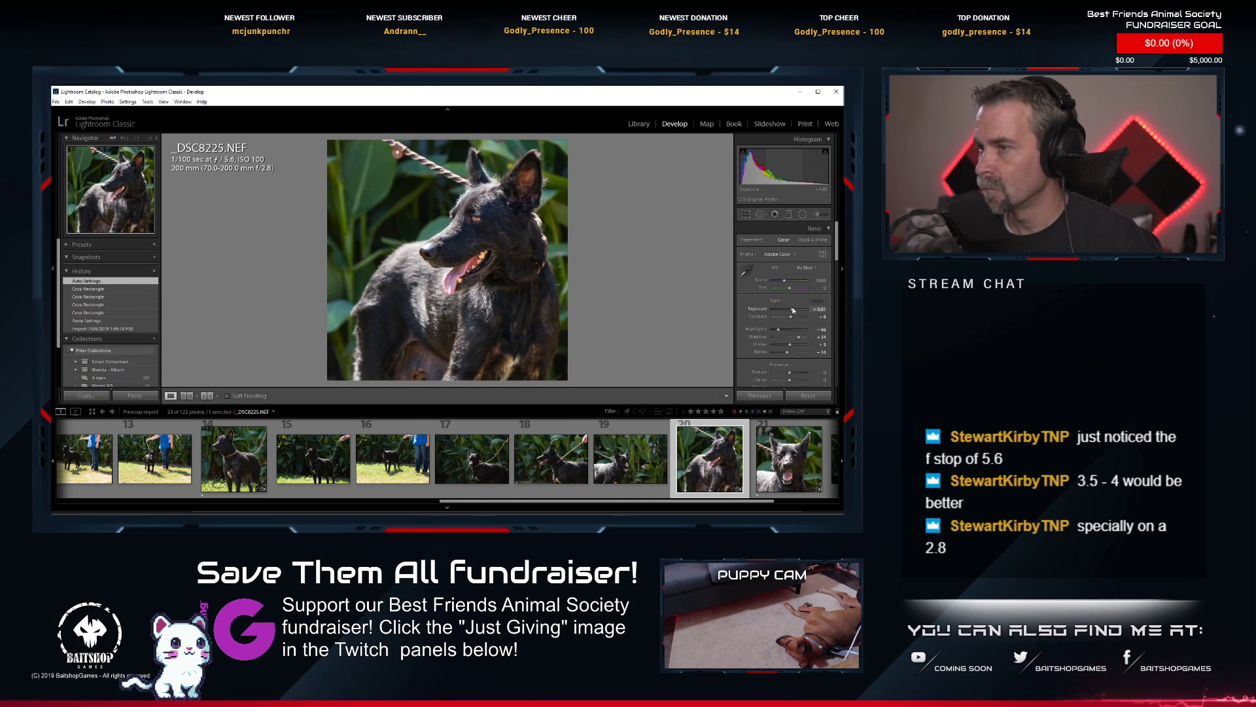
pyautogui.moveTo(792, 309); pyautogui.dragTo(791, 311)
pyautogui.scroll(-5, 785, 333)
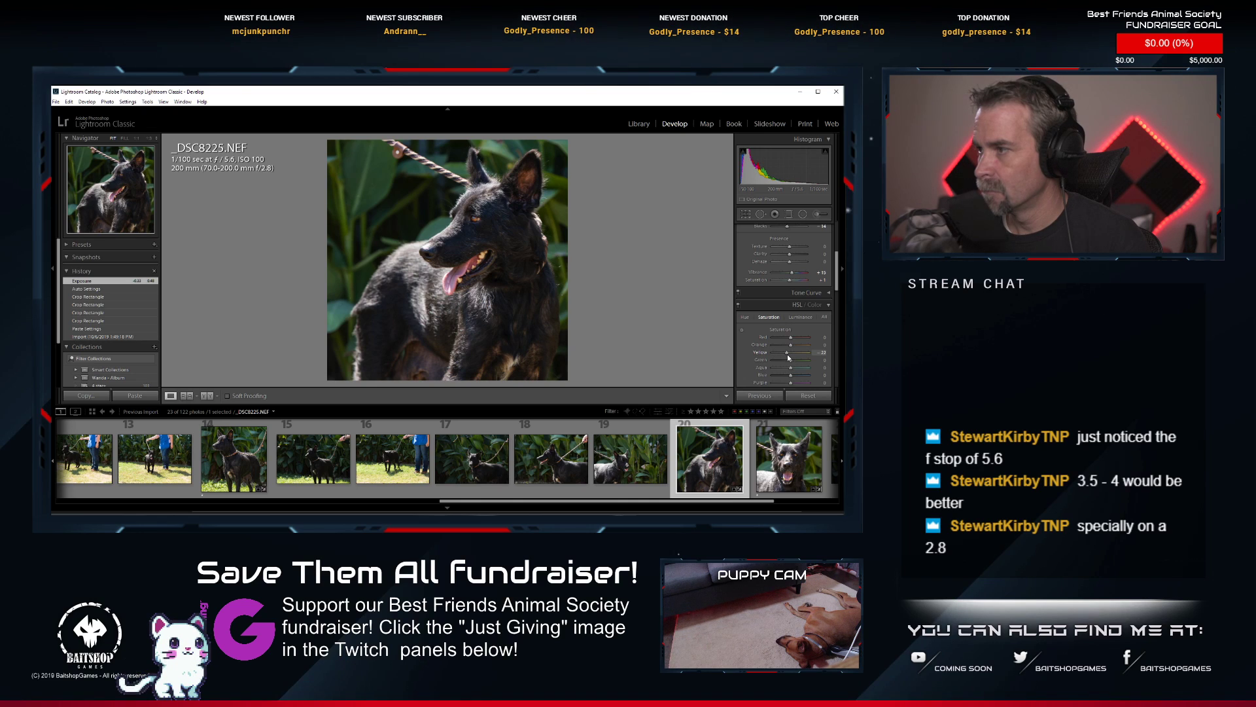
pyautogui.moveTo(788, 358); pyautogui.dragTo(787, 357)
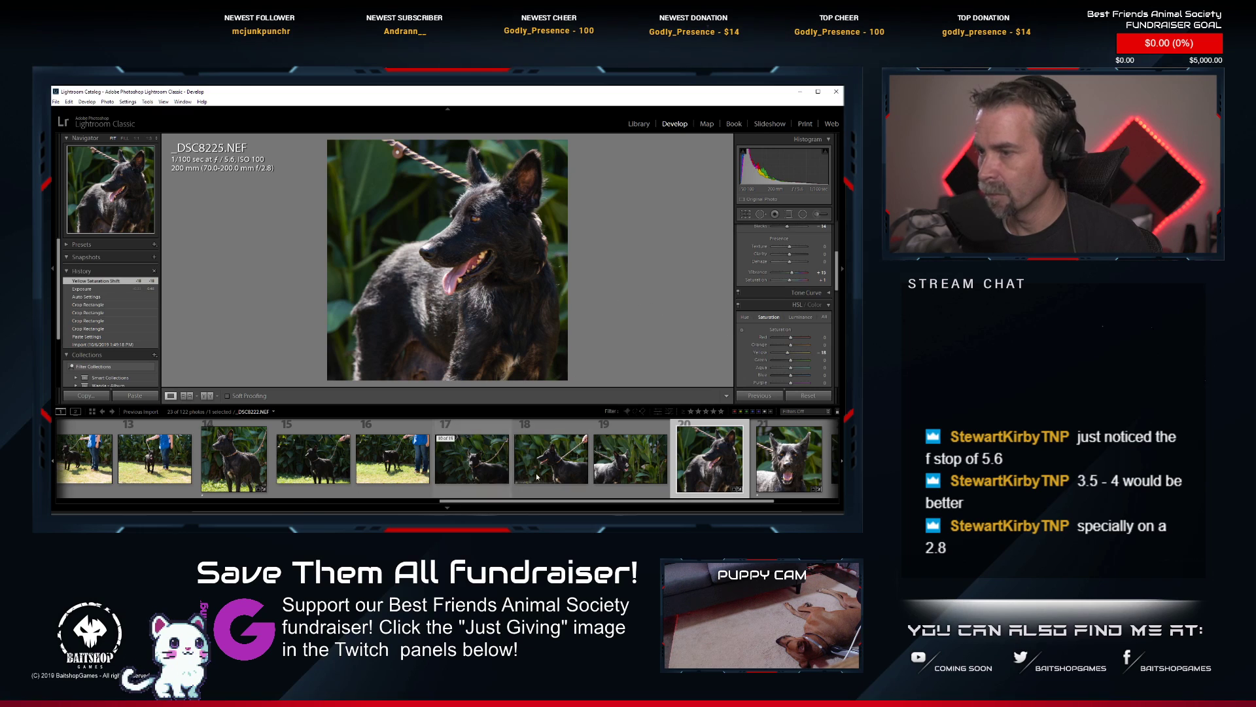
# Rate _DSC8225.NEF 1 star and collapse the black dog's photo stack under its information sheet.
pyautogui.press('1')
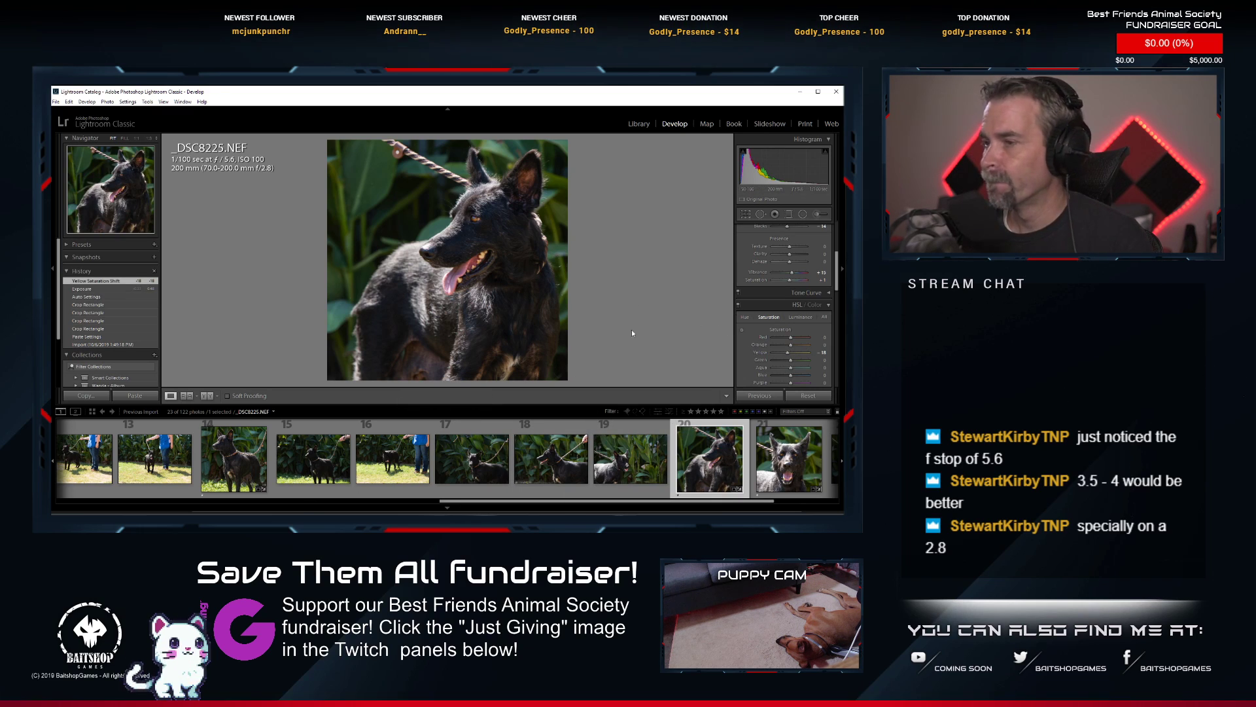
pyautogui.press('Right')
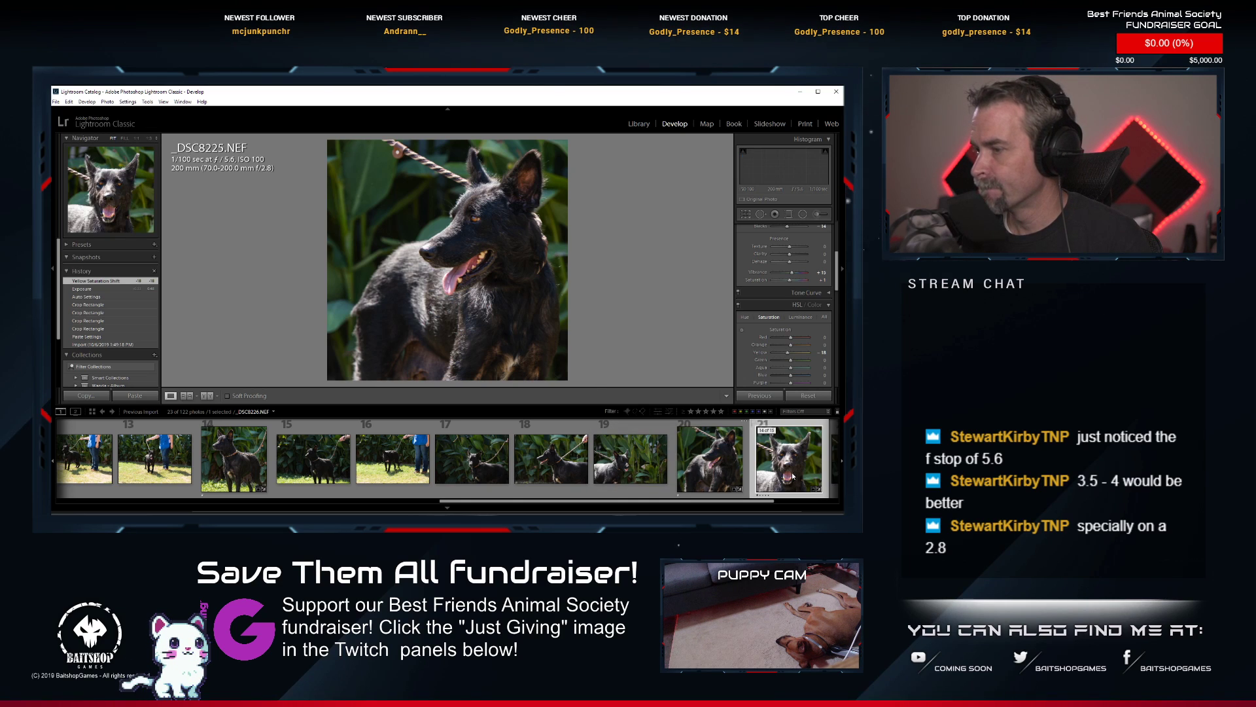
pyautogui.scroll(6, 723, 486)
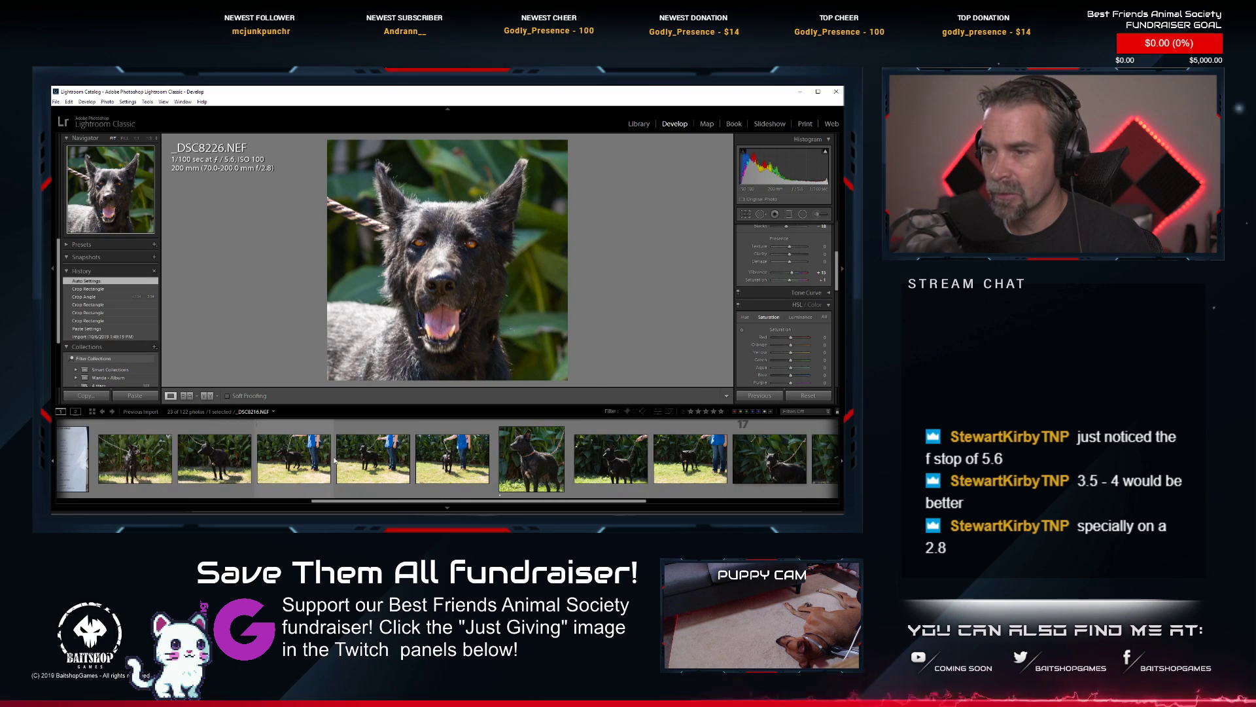
pyautogui.click(280, 456)
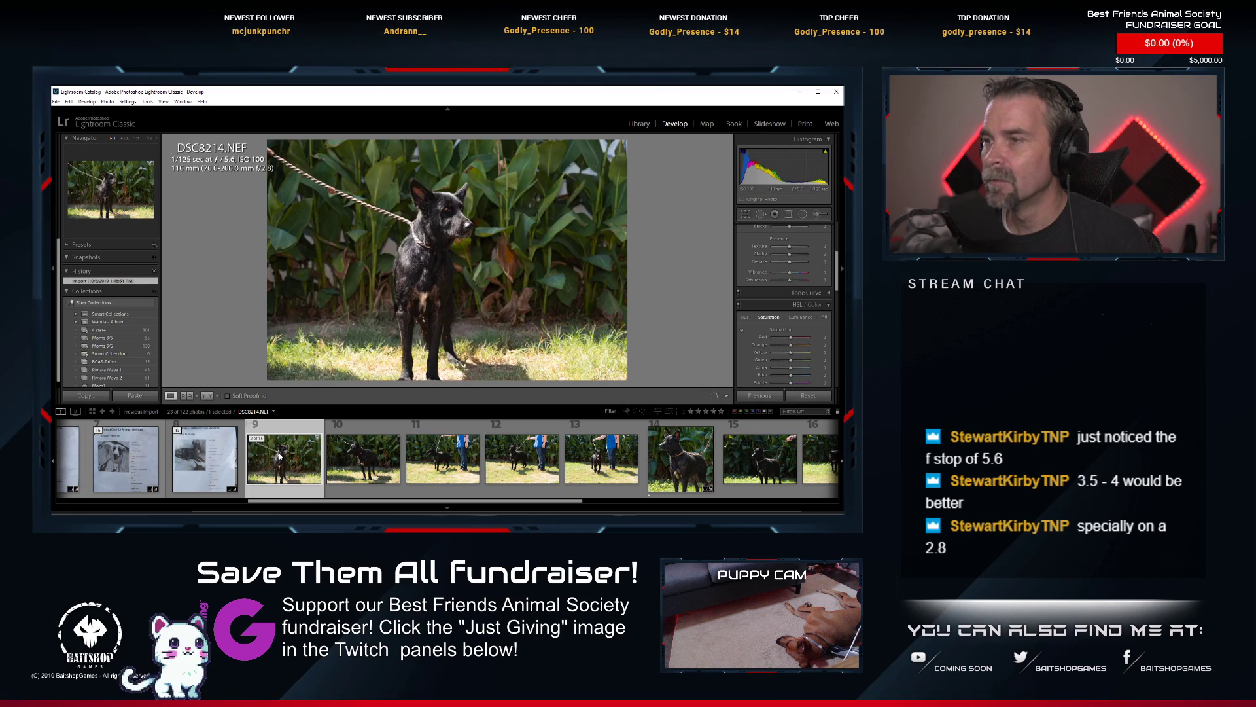
pyautogui.click(183, 431)
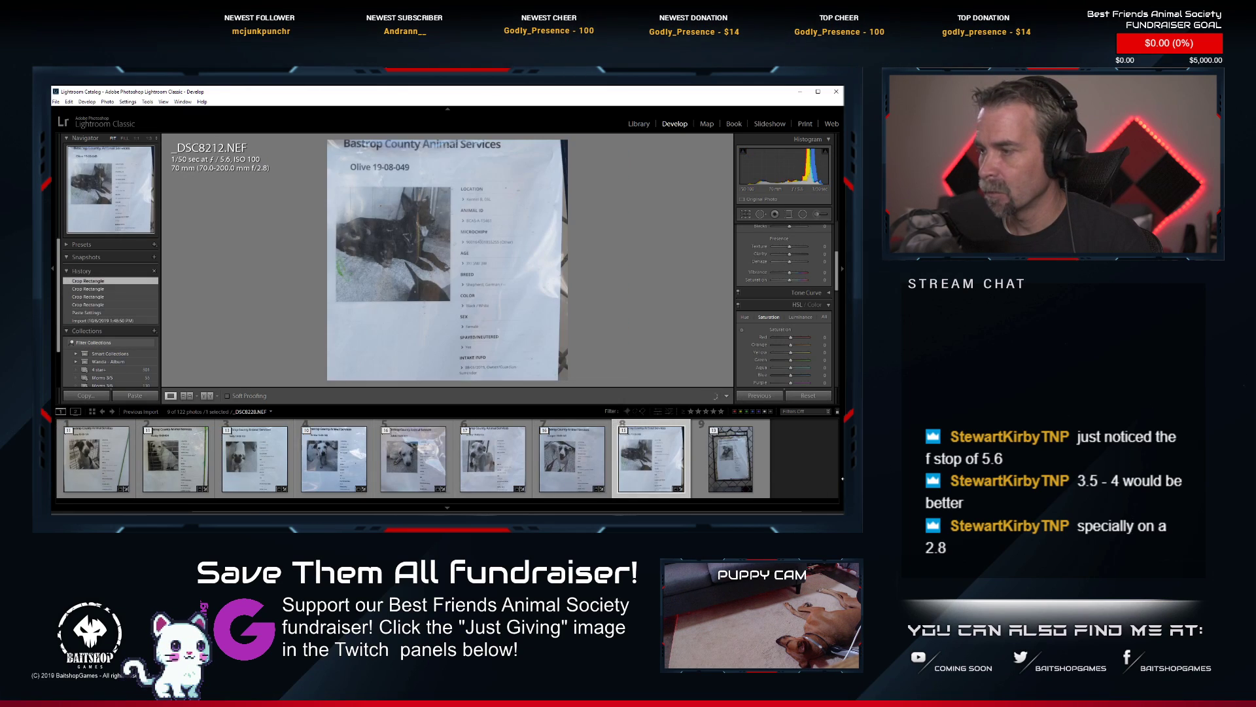
# Expand the photo stack headed by _DSC8228.NEF and look over the golden puppy's photos.
pyautogui.click(723, 457)
pyautogui.click(713, 431)
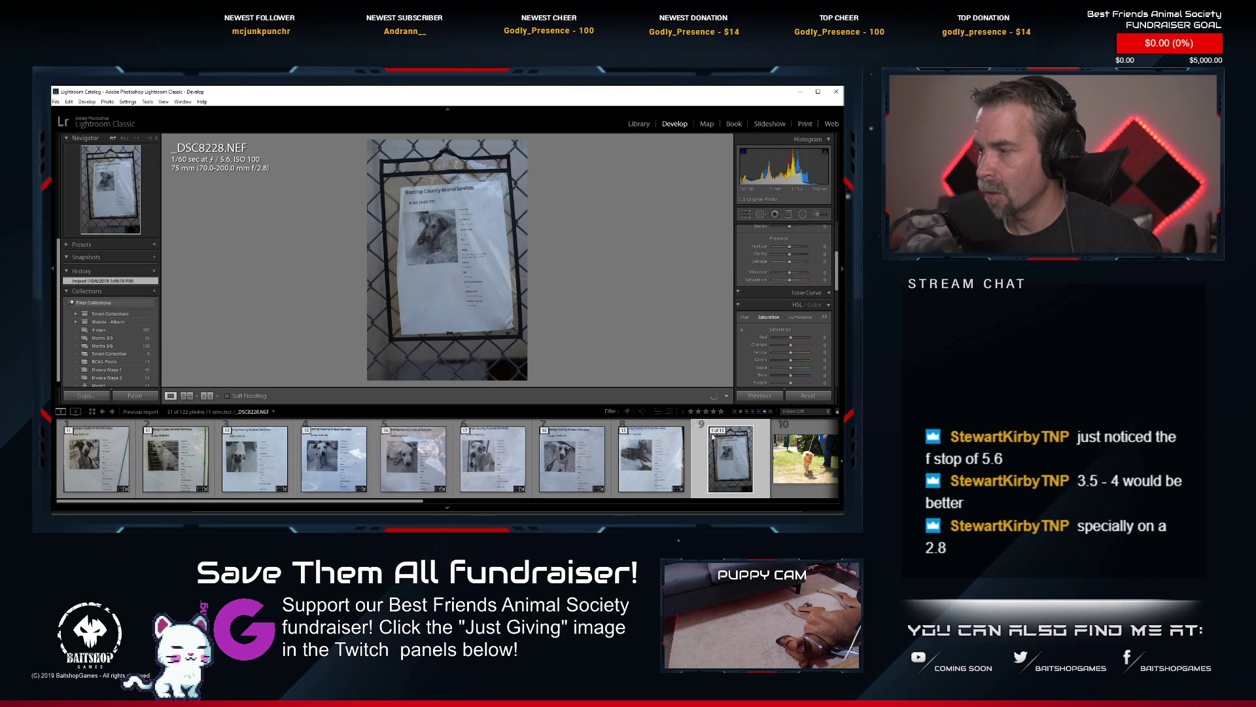
pyautogui.scroll(-2, 711, 452)
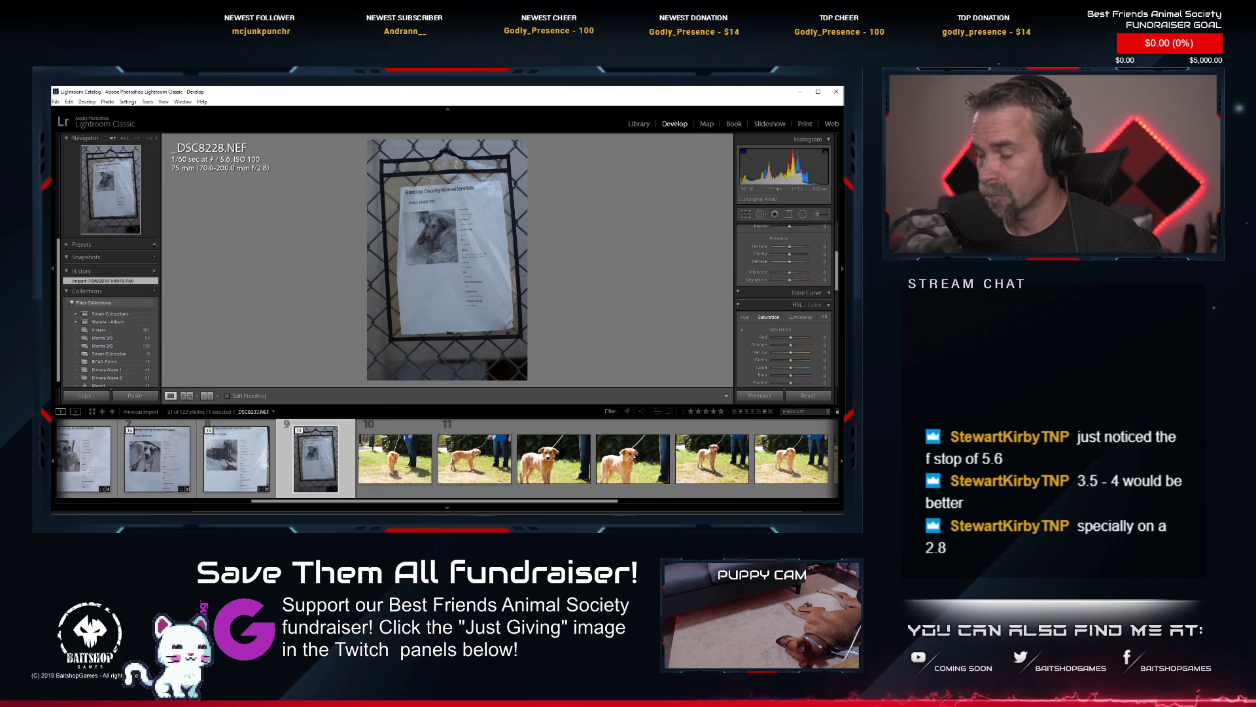
pyautogui.scroll(-2, 488, 498)
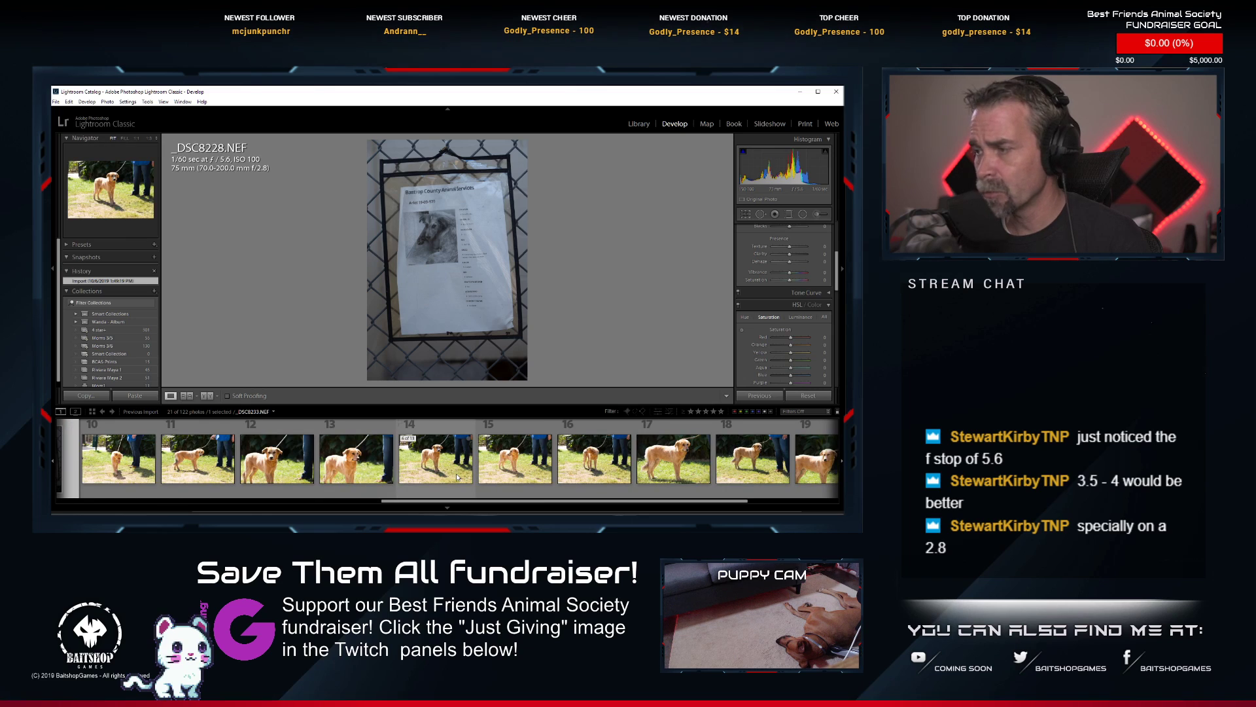
pyautogui.scroll(1, 457, 477)
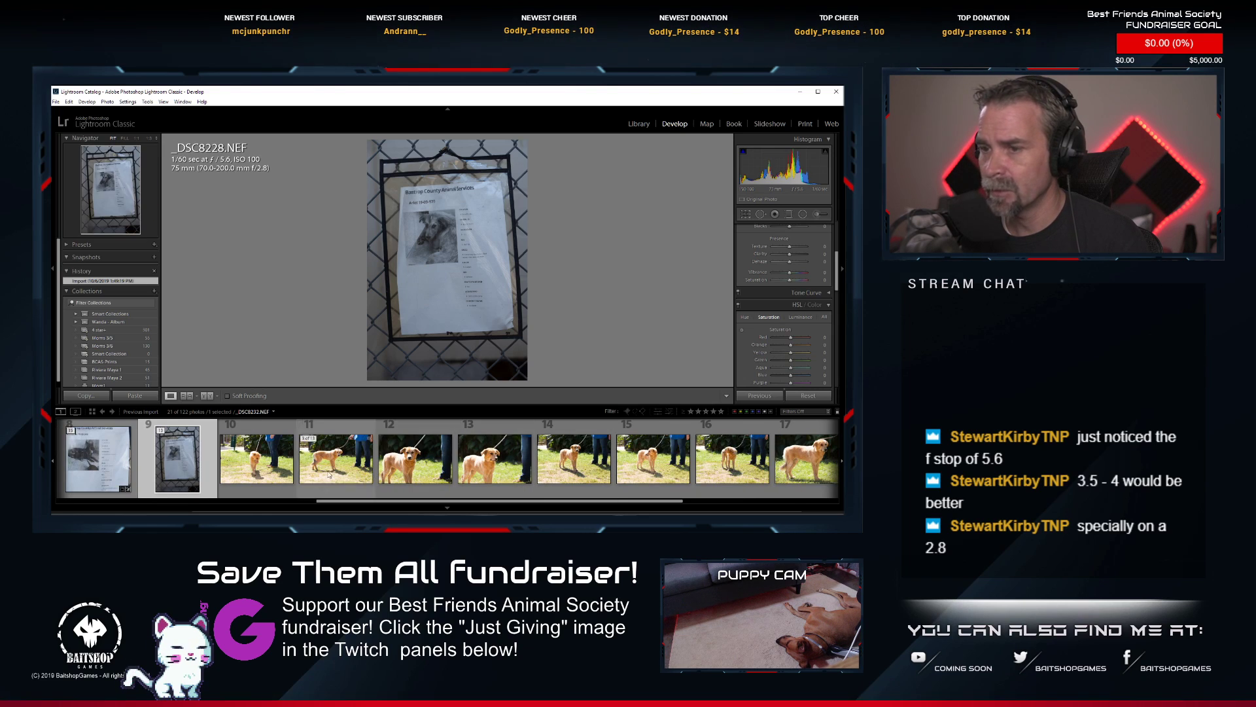
# Paste the copied develop settings onto _DSC8228.NEF, straightening and tightening the square crop around the information sheet.
pyautogui.rightClick(168, 462)
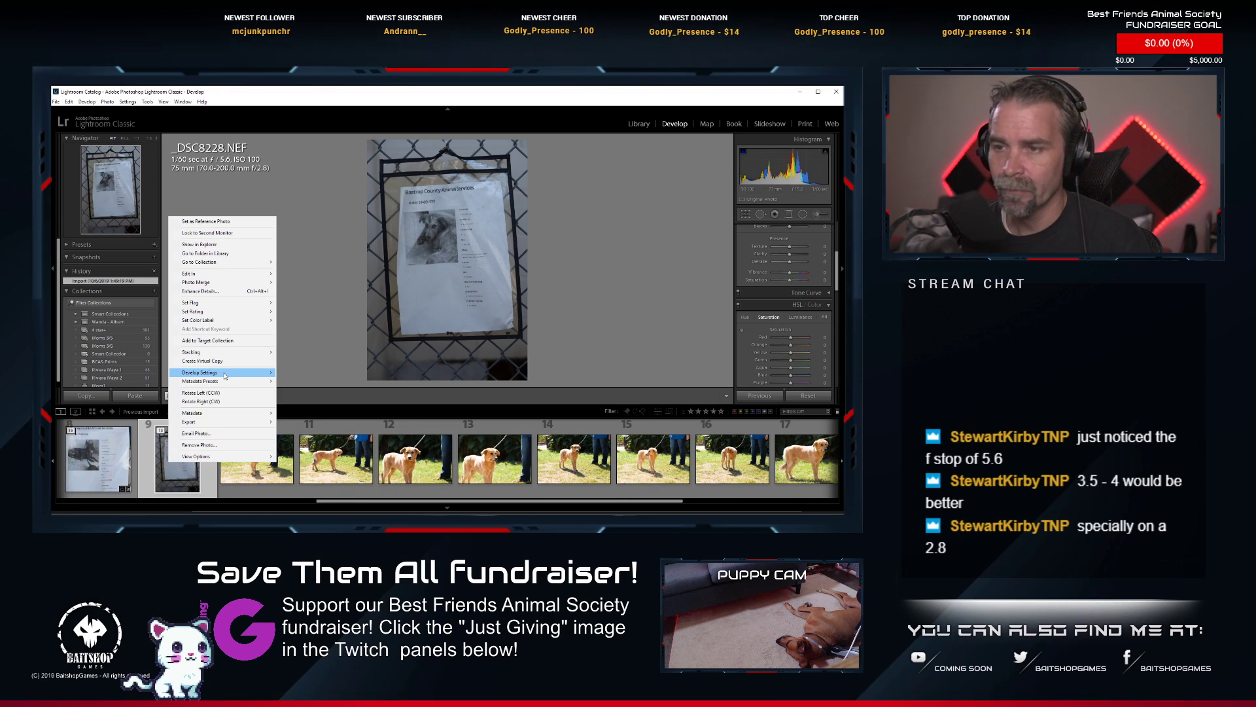
pyautogui.moveTo(226, 372)
pyautogui.click(342, 413)
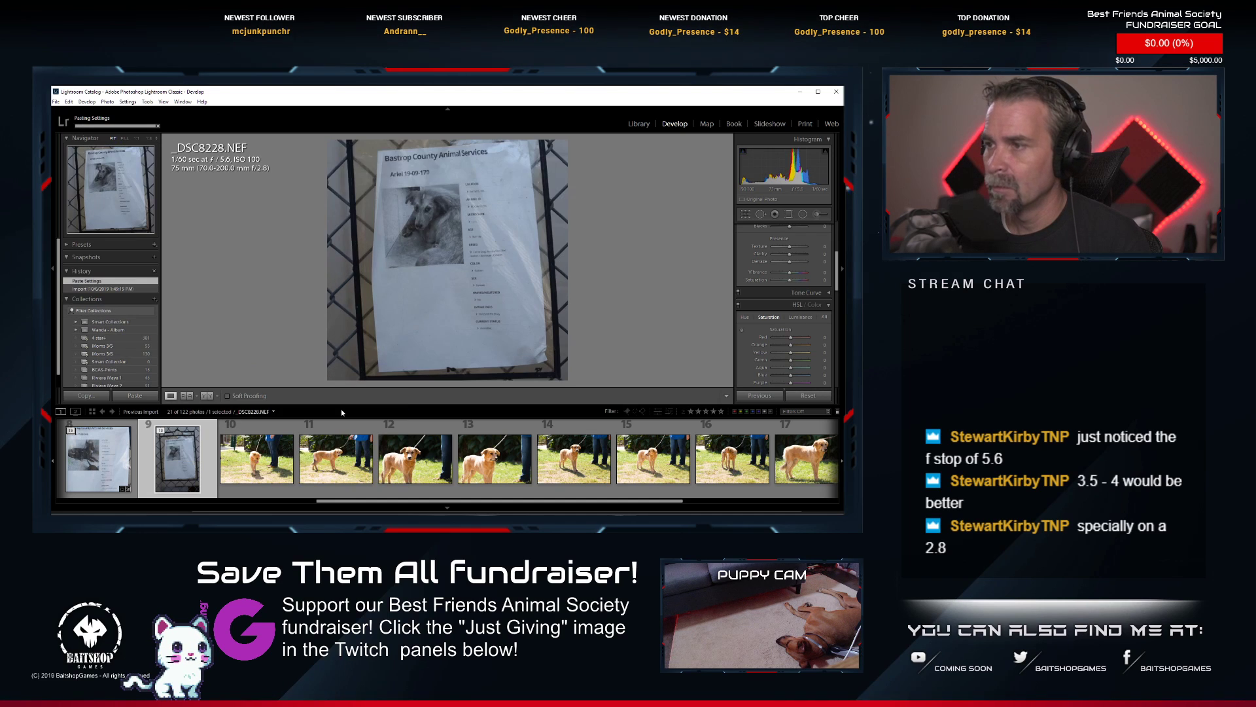
pyautogui.press('r')
pyautogui.moveTo(666, 238); pyautogui.dragTo(651, 248)
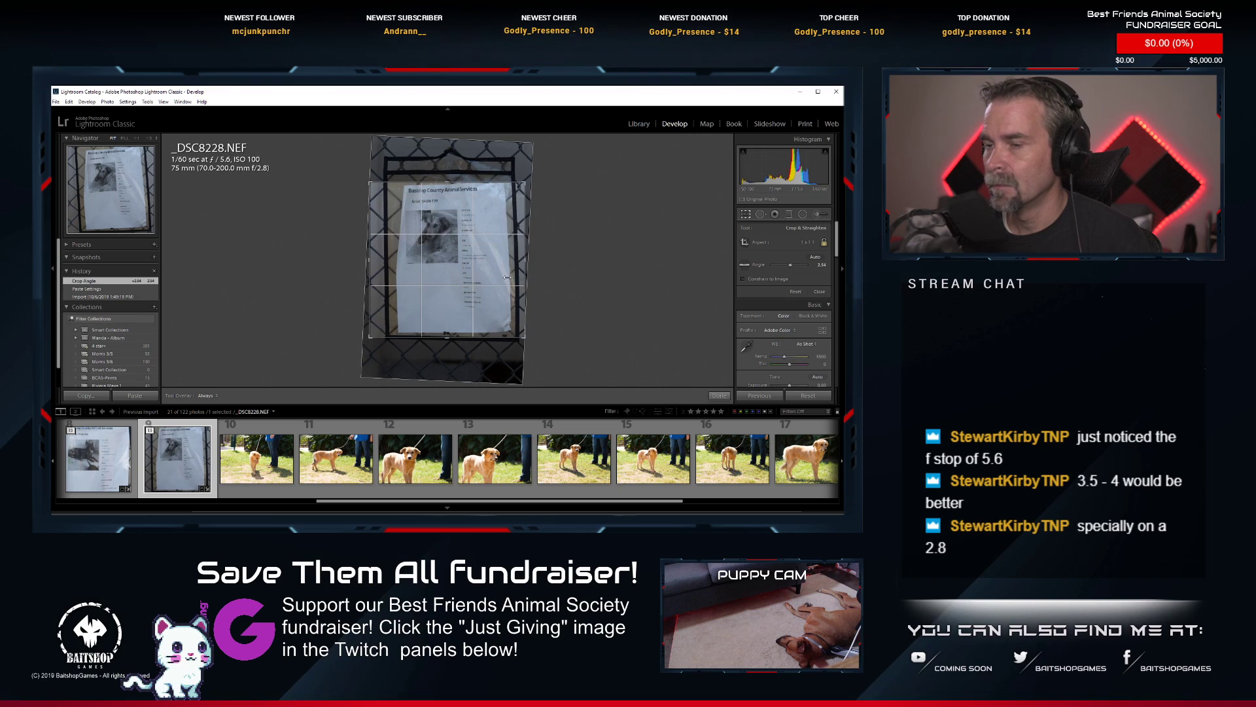
pyautogui.moveTo(371, 337); pyautogui.dragTo(387, 330)
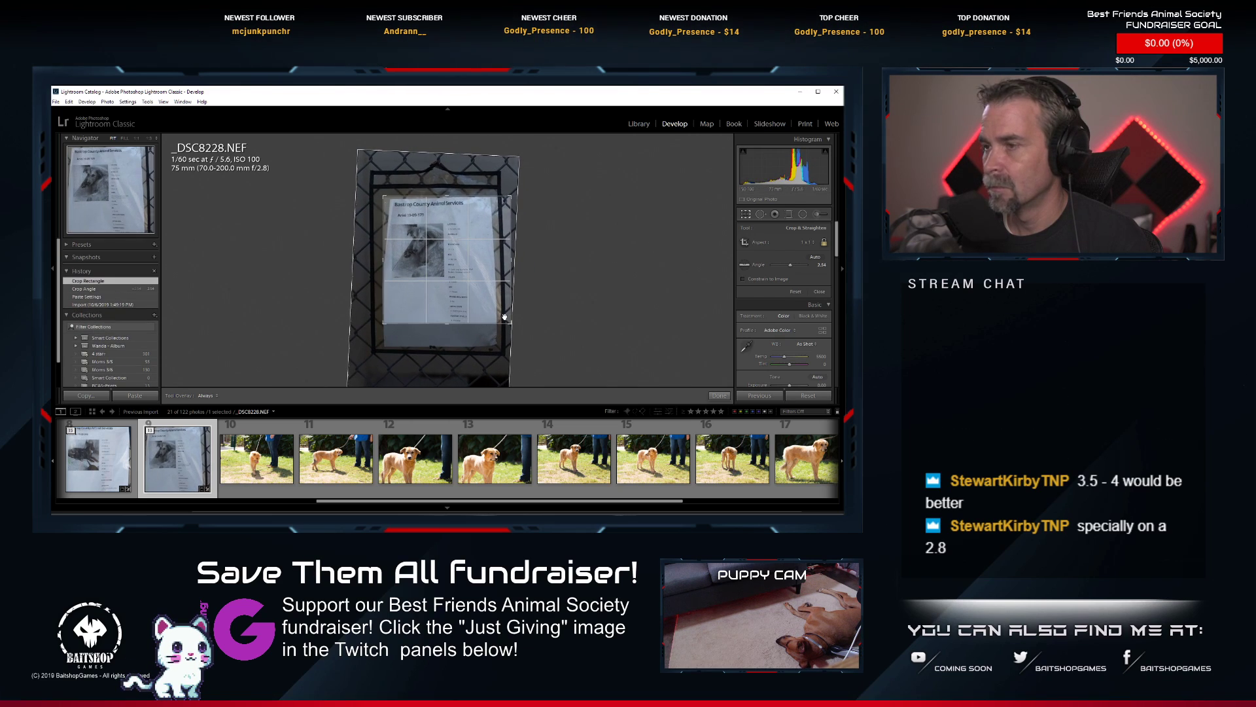
pyautogui.moveTo(508, 321); pyautogui.dragTo(500, 319)
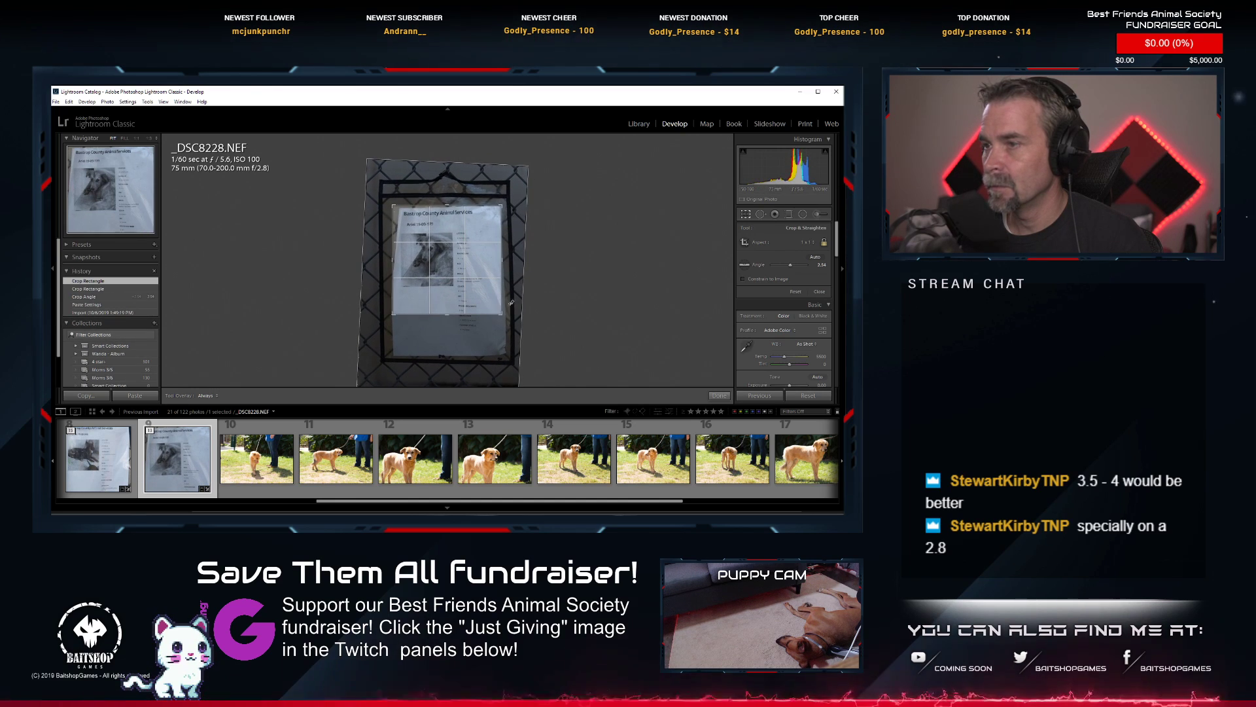
pyautogui.press('Return')
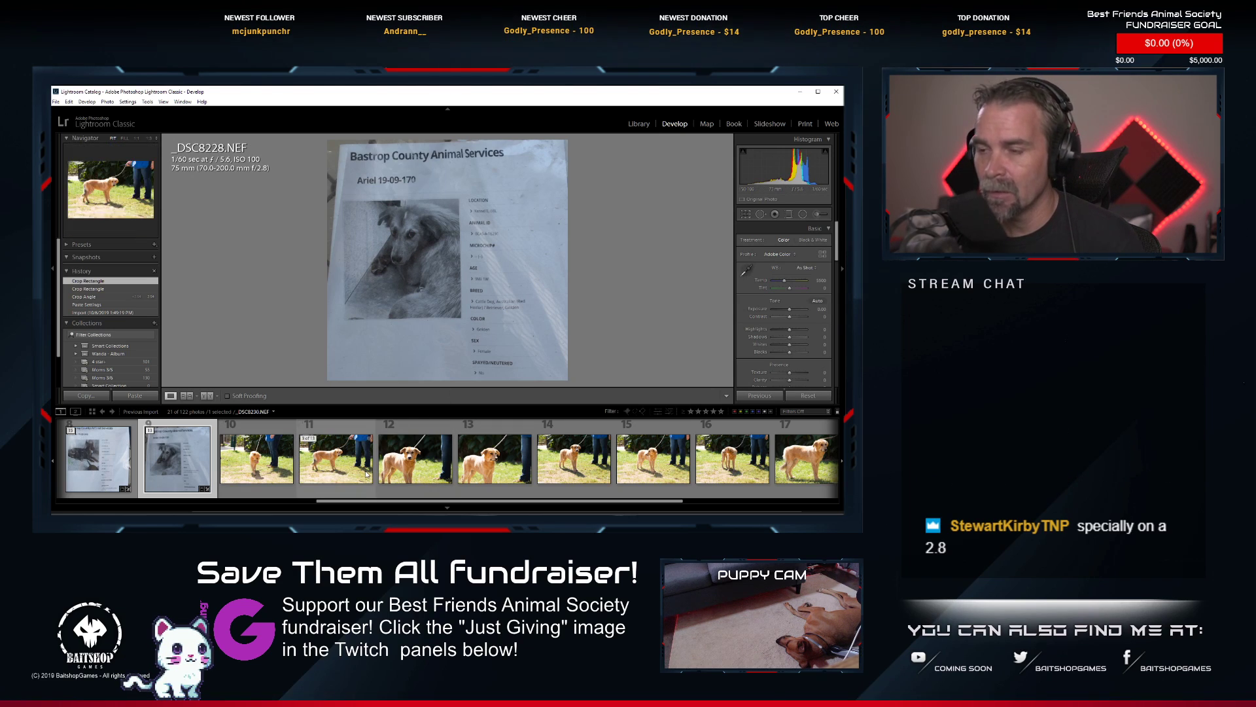
pyautogui.click(485, 264)
pyautogui.click(525, 270)
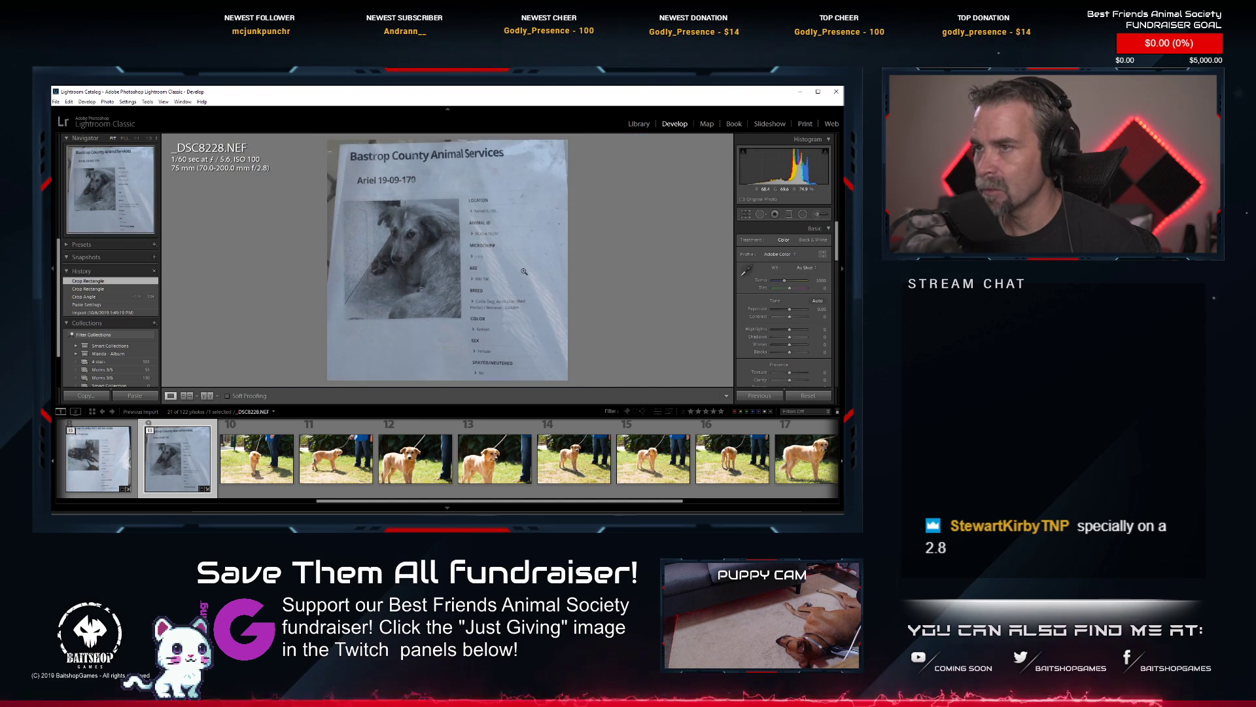
# Look through the golden puppy's photos and check the face in _DSC8231.NEF at close magnification.
pyautogui.scroll(-5, 524, 466)
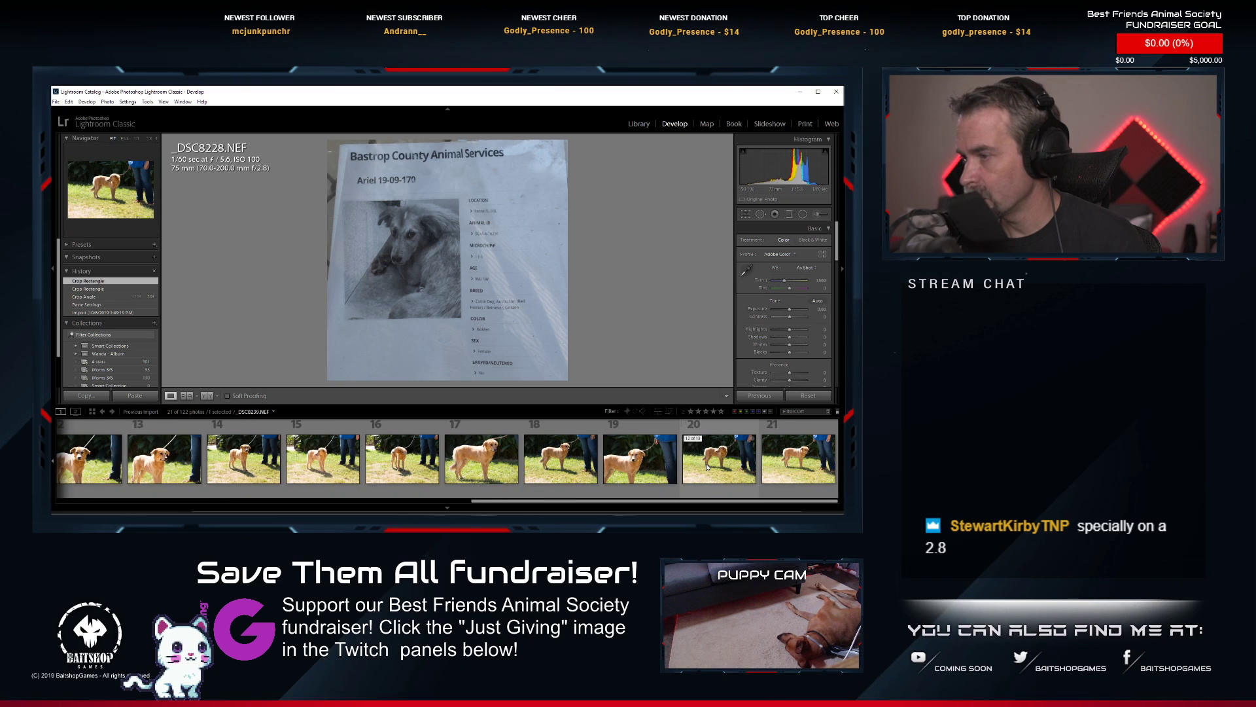
pyautogui.scroll(4, 706, 466)
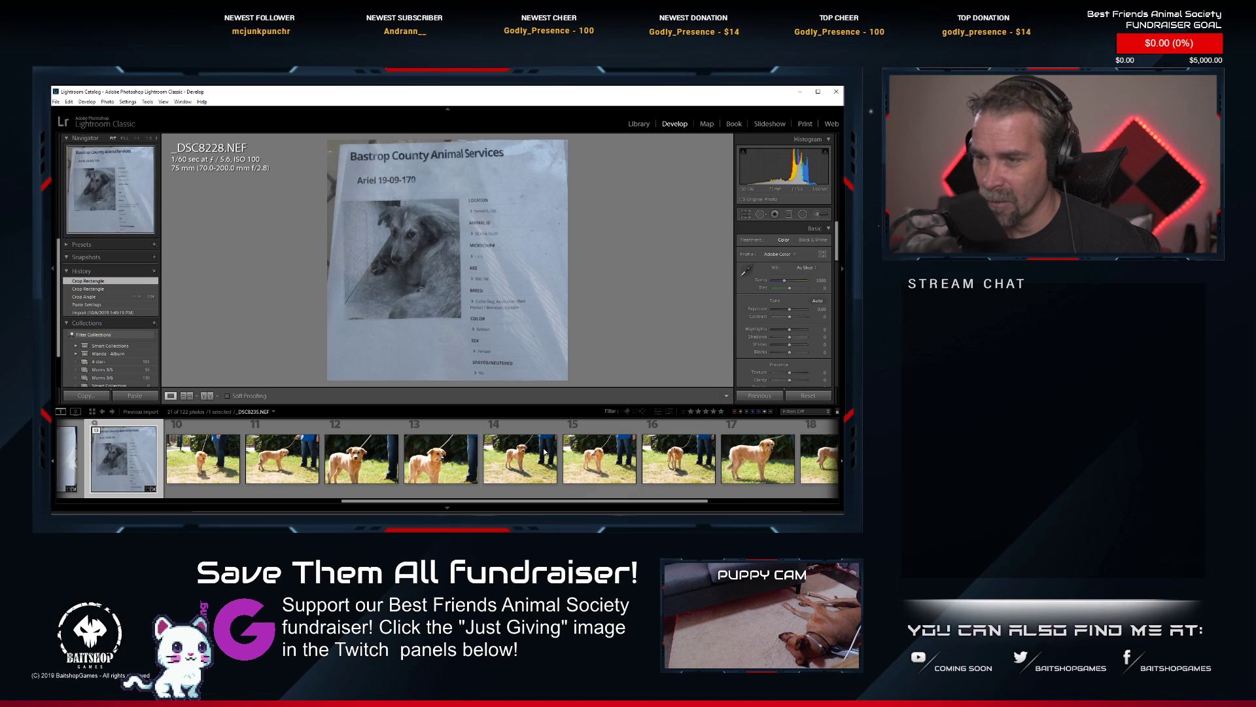
pyautogui.scroll(-2, 458, 466)
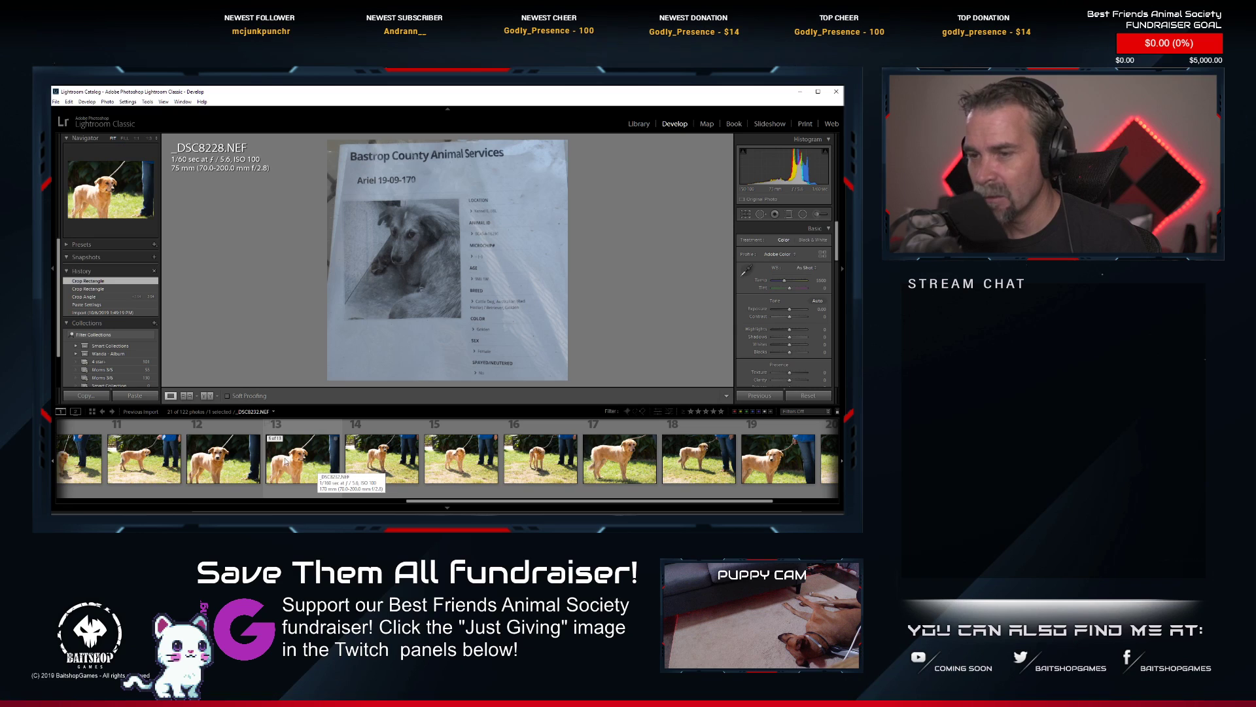
pyautogui.scroll(2, 308, 466)
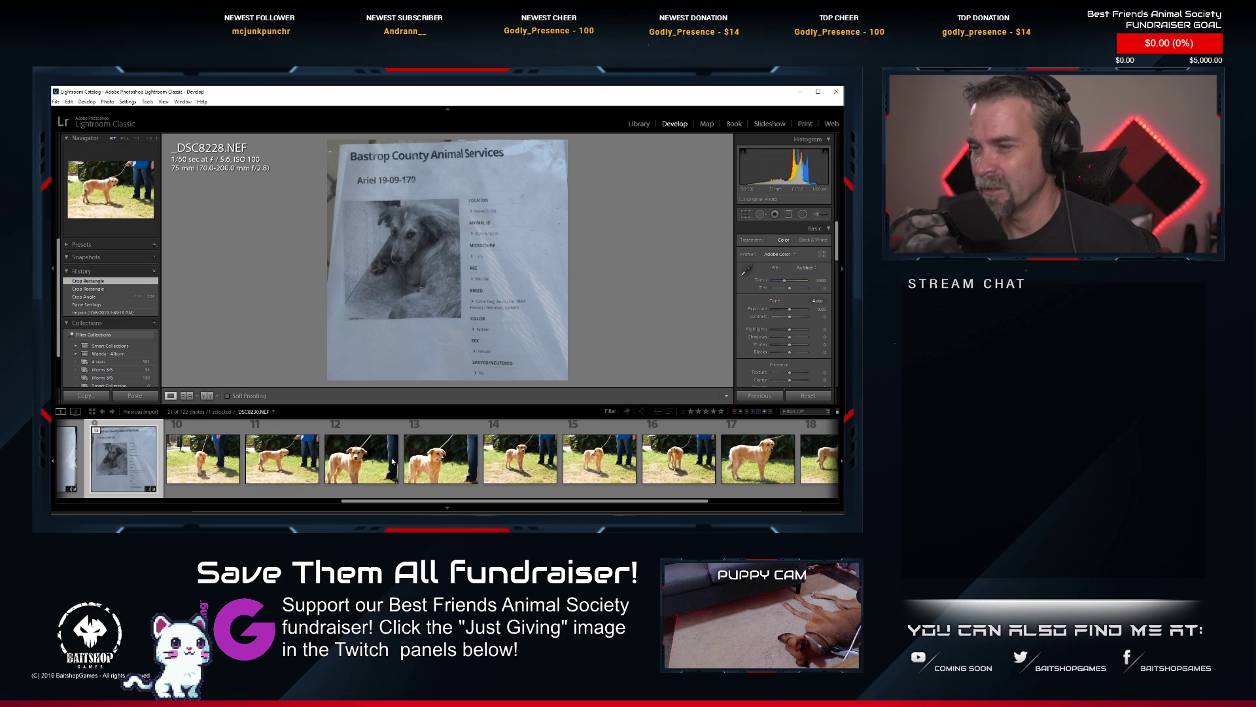
pyautogui.click(359, 455)
pyautogui.moveTo(407, 240); pyautogui.dragTo(373, 291)
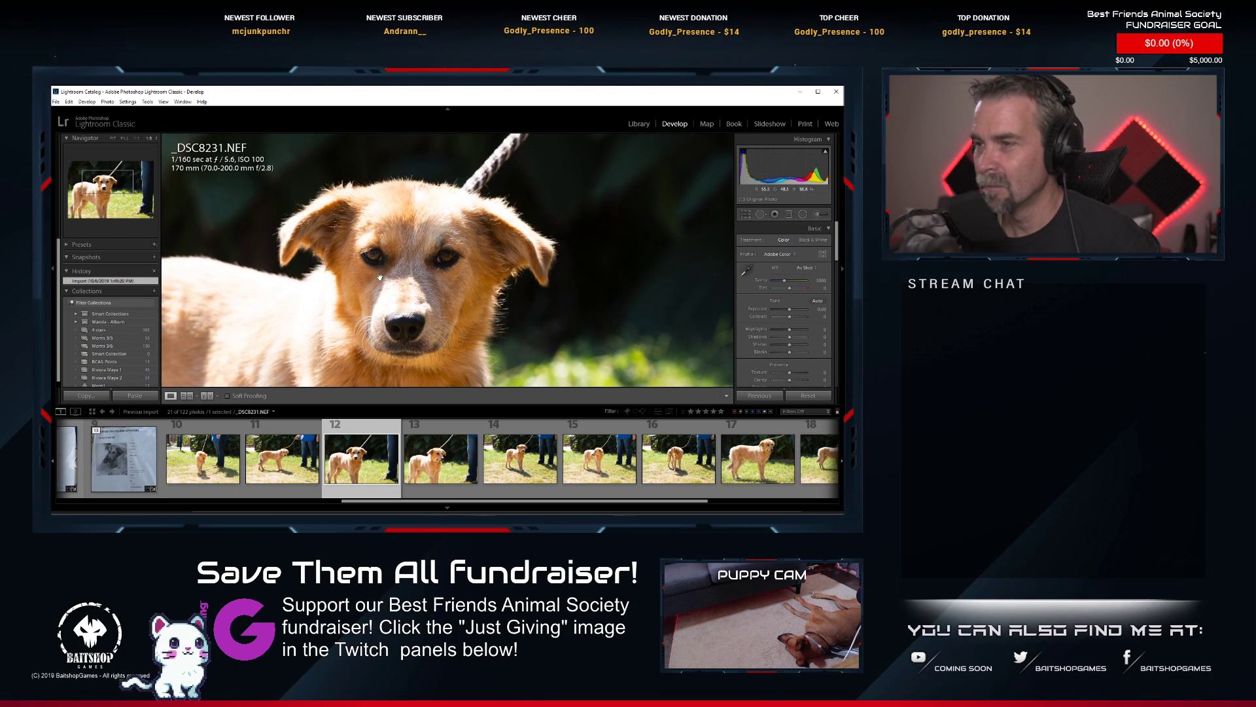
# Inspect the golden puppy's eyes in _DSC8231.NEF at higher magnification and return to a view of its head and body.
pyautogui.hotkey('ctrl', '=')
pyautogui.hotkey('ctrl', '=')
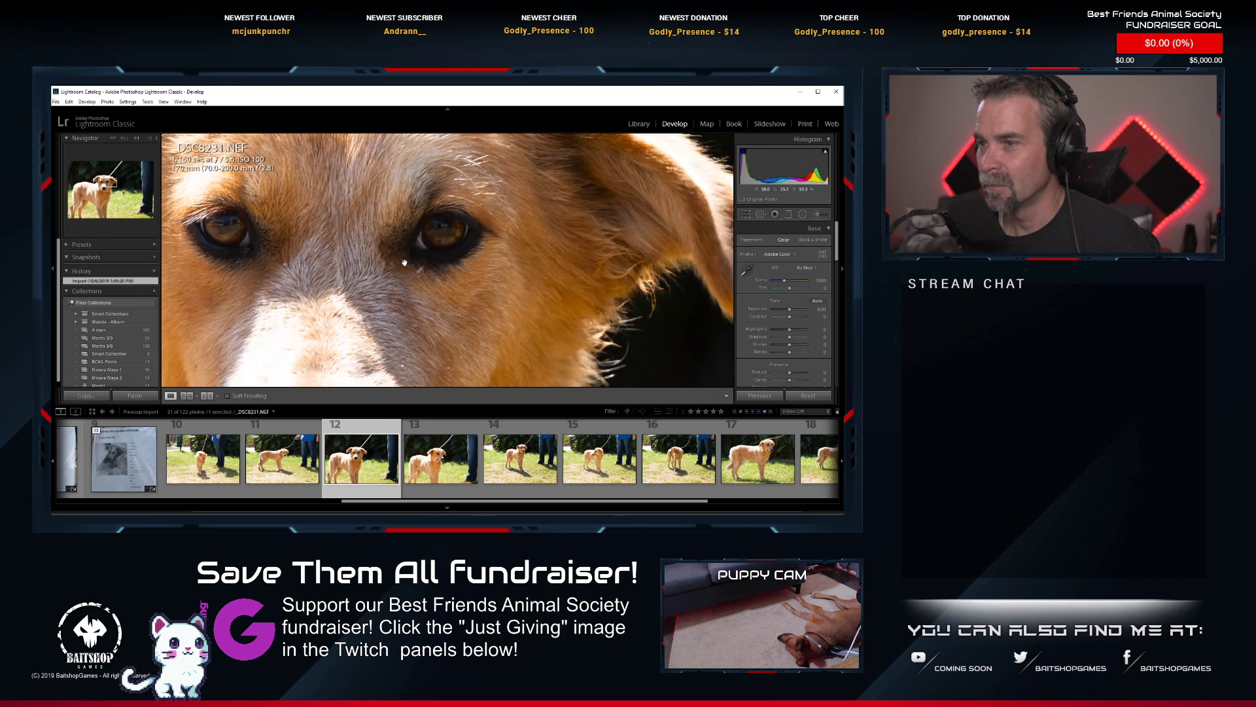
pyautogui.moveTo(311, 284); pyautogui.dragTo(458, 309)
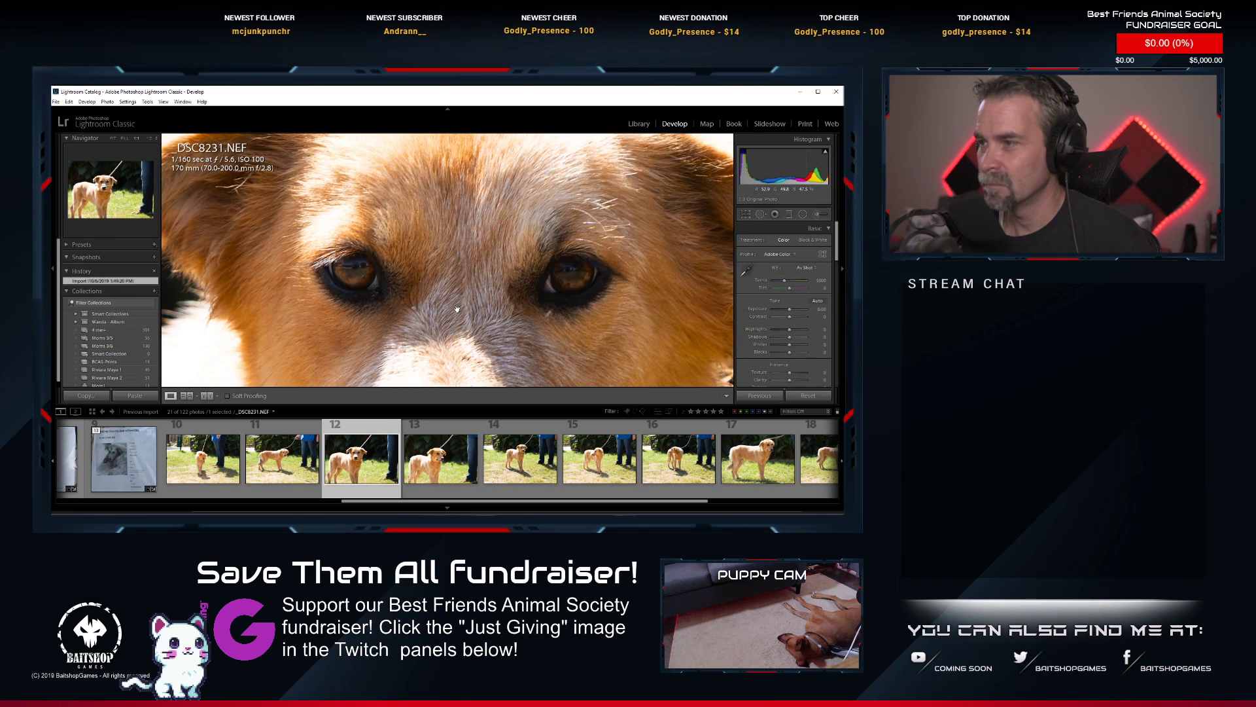
pyautogui.hotkey('ctrl', '-')
pyautogui.moveTo(456, 307); pyautogui.dragTo(422, 275)
pyautogui.hotkey('ctrl', '-')
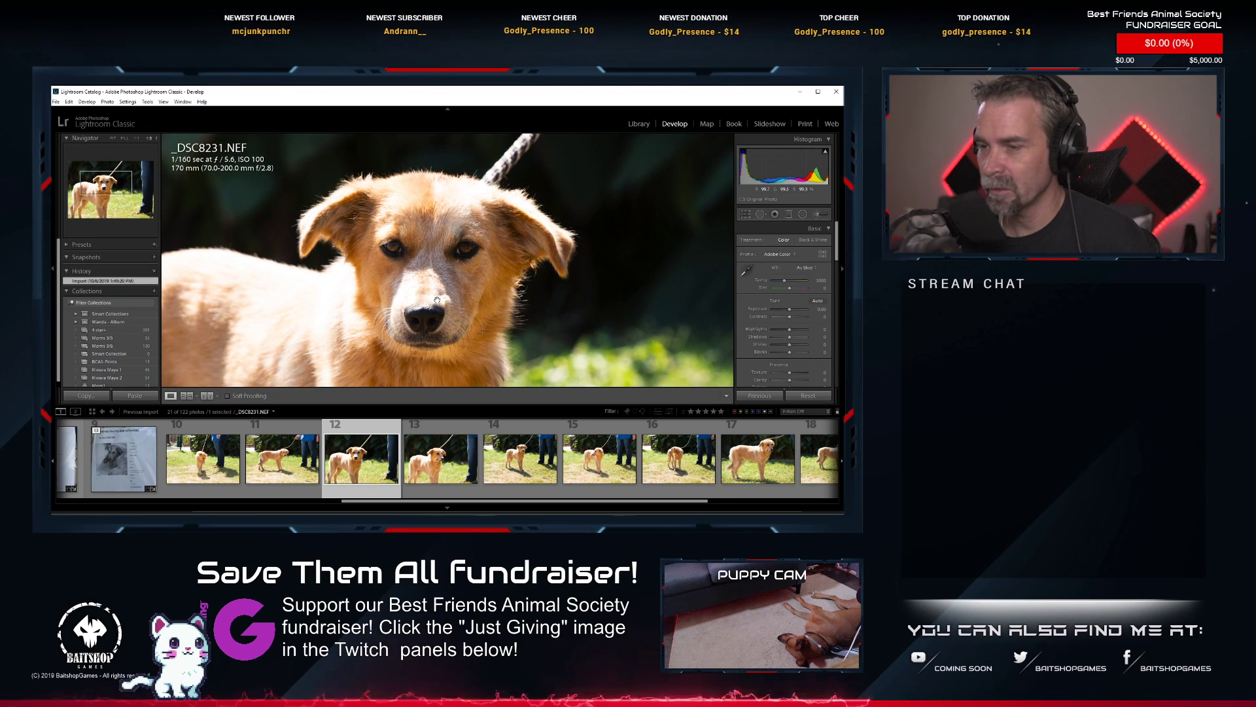
pyautogui.hotkey('ctrl', '-')
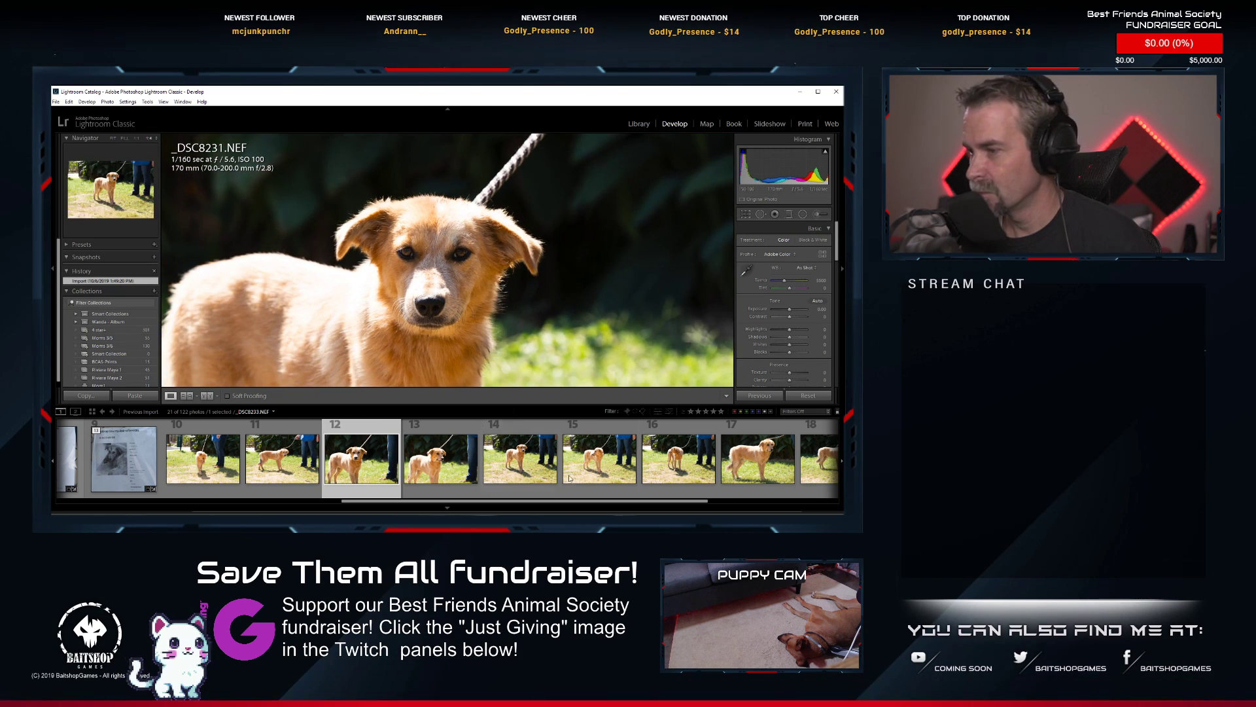
# Delete _DSC8238.NEF, the golden puppy's shot with closed eyes, from disk.
pyautogui.scroll(-2, 582, 476)
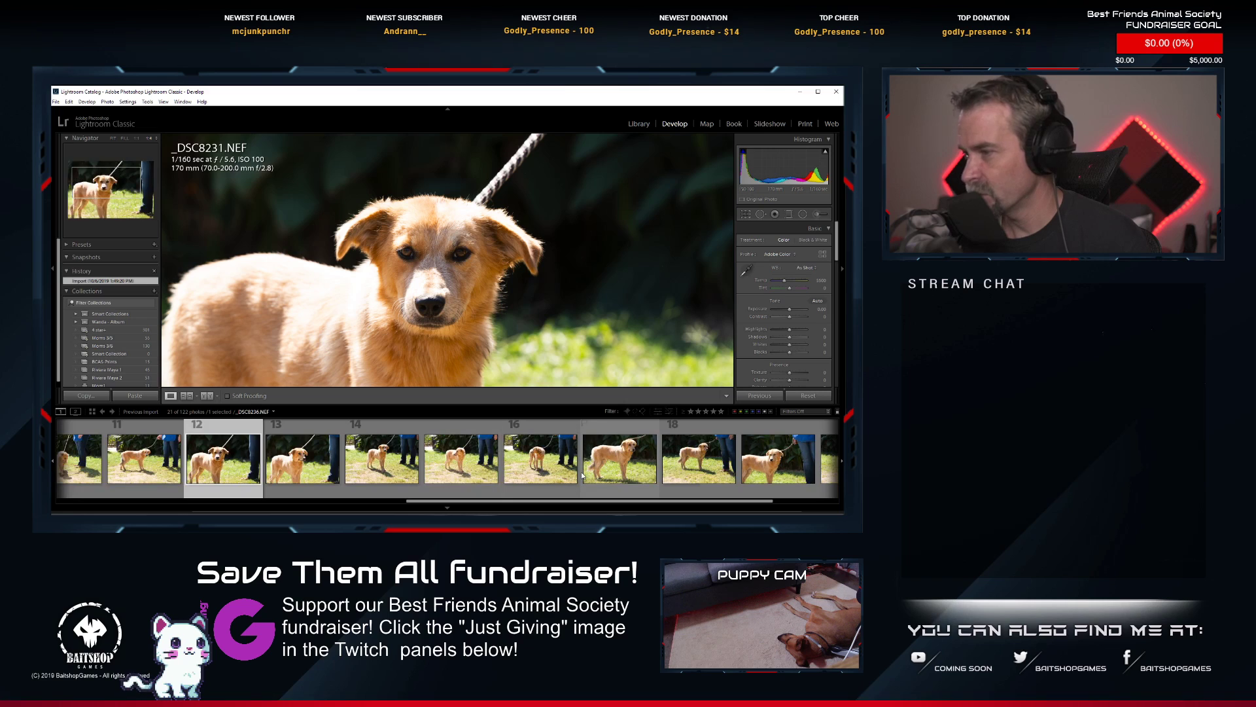
pyautogui.click(769, 475)
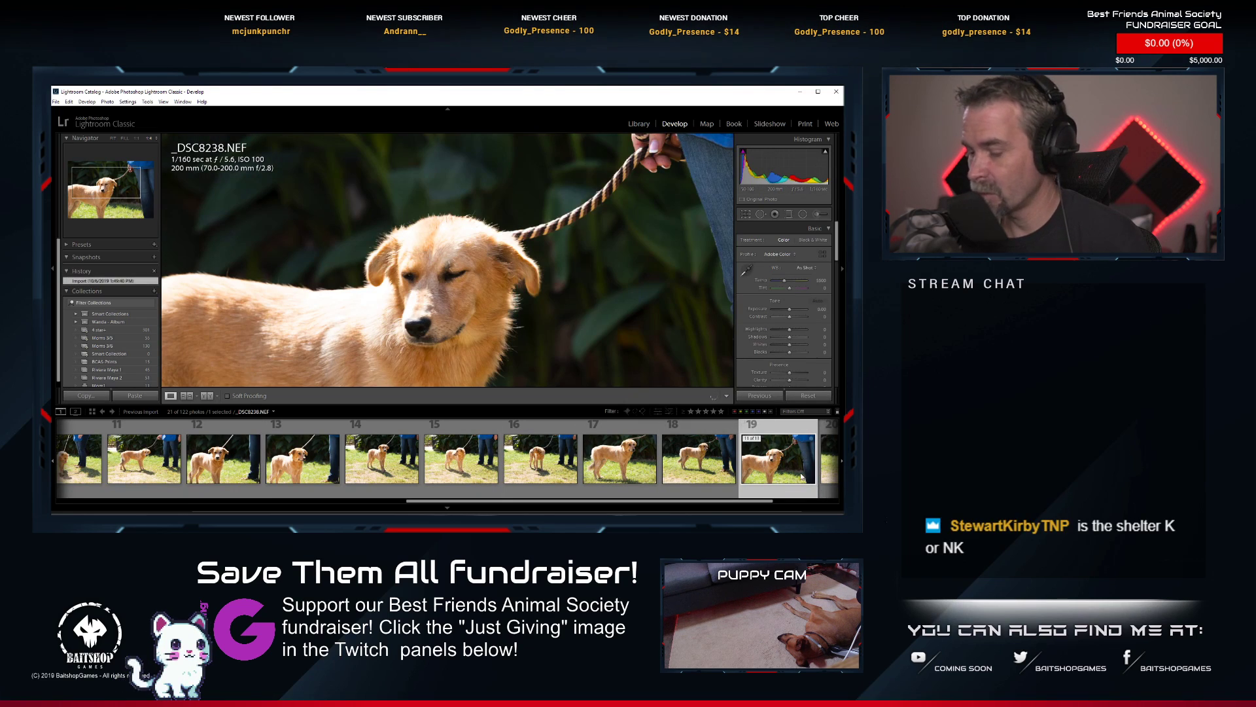
pyautogui.press('Delete')
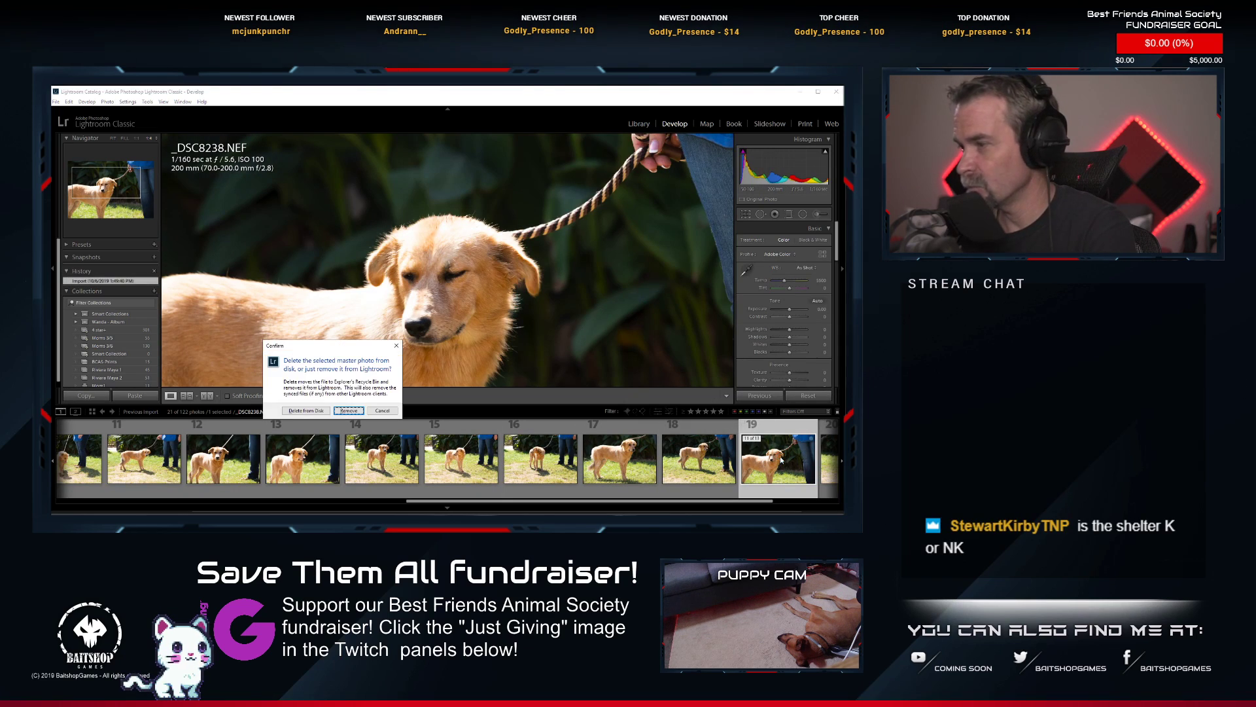
pyautogui.click(305, 410)
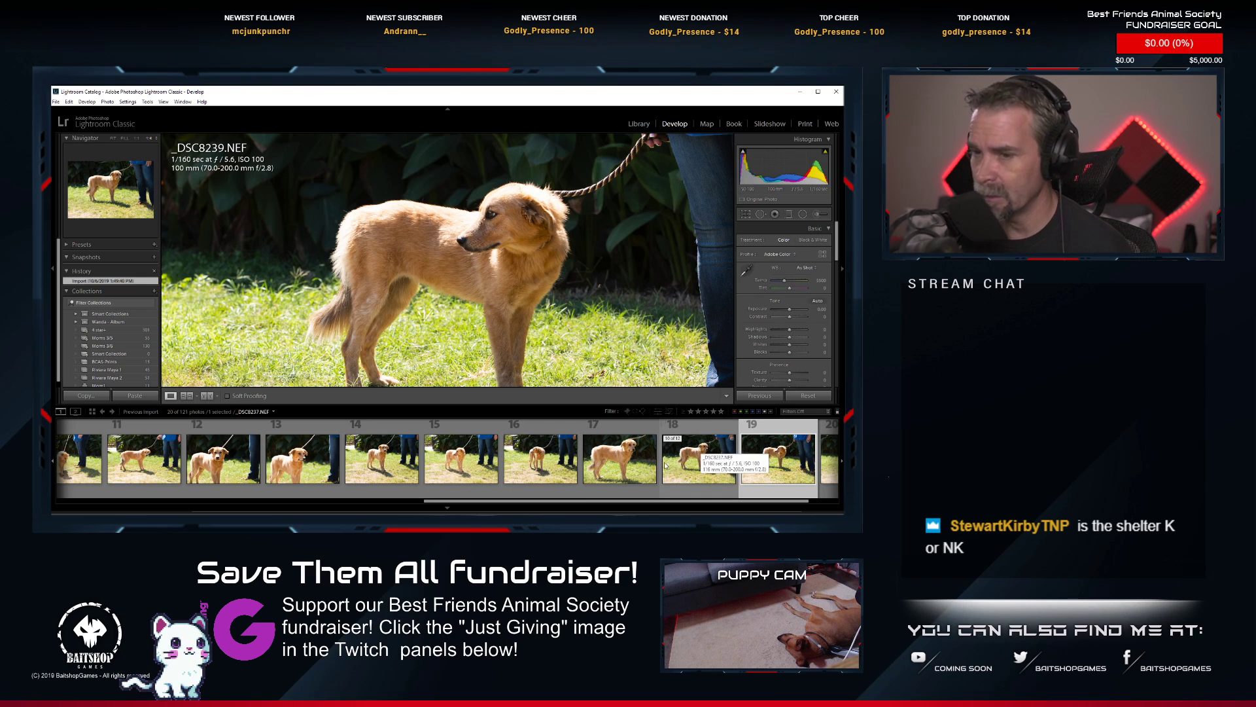
# Review the golden puppy's remaining photos, viewing _DSC8233.NEF and comparing _DSC8232.NEF with _DSC8231.NEF.
pyautogui.scroll(2, 622, 461)
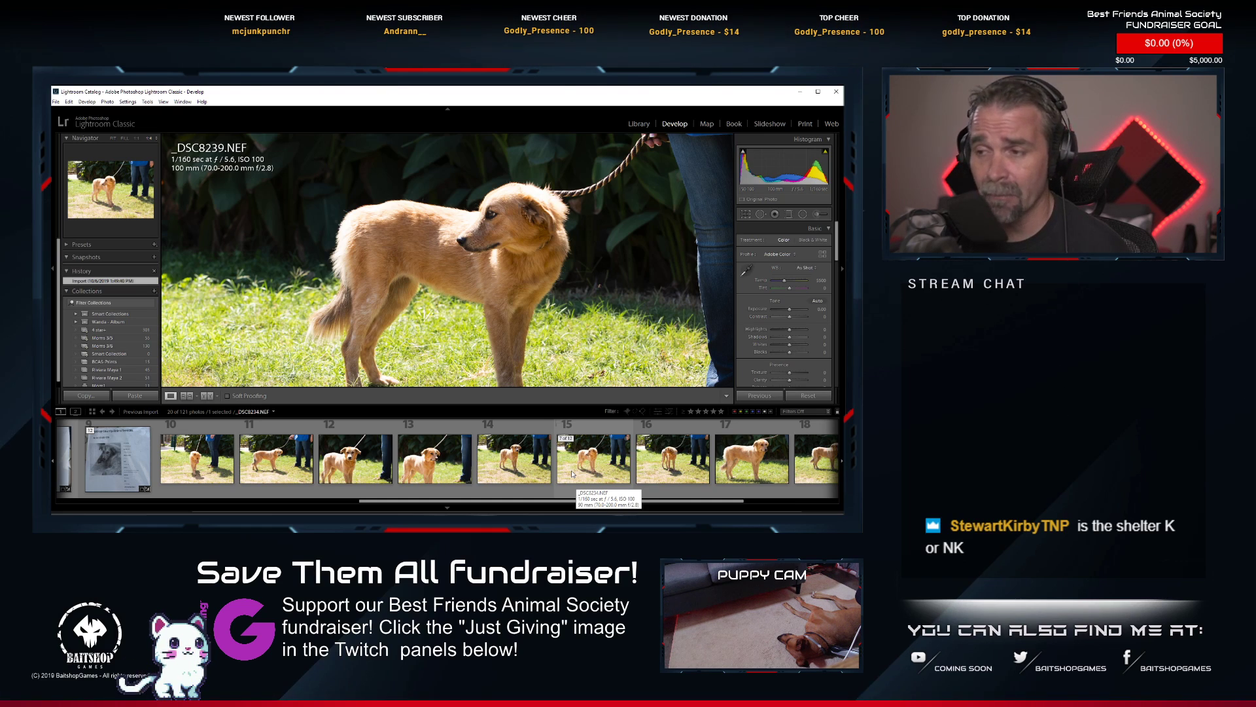
pyautogui.scroll(-2, 572, 473)
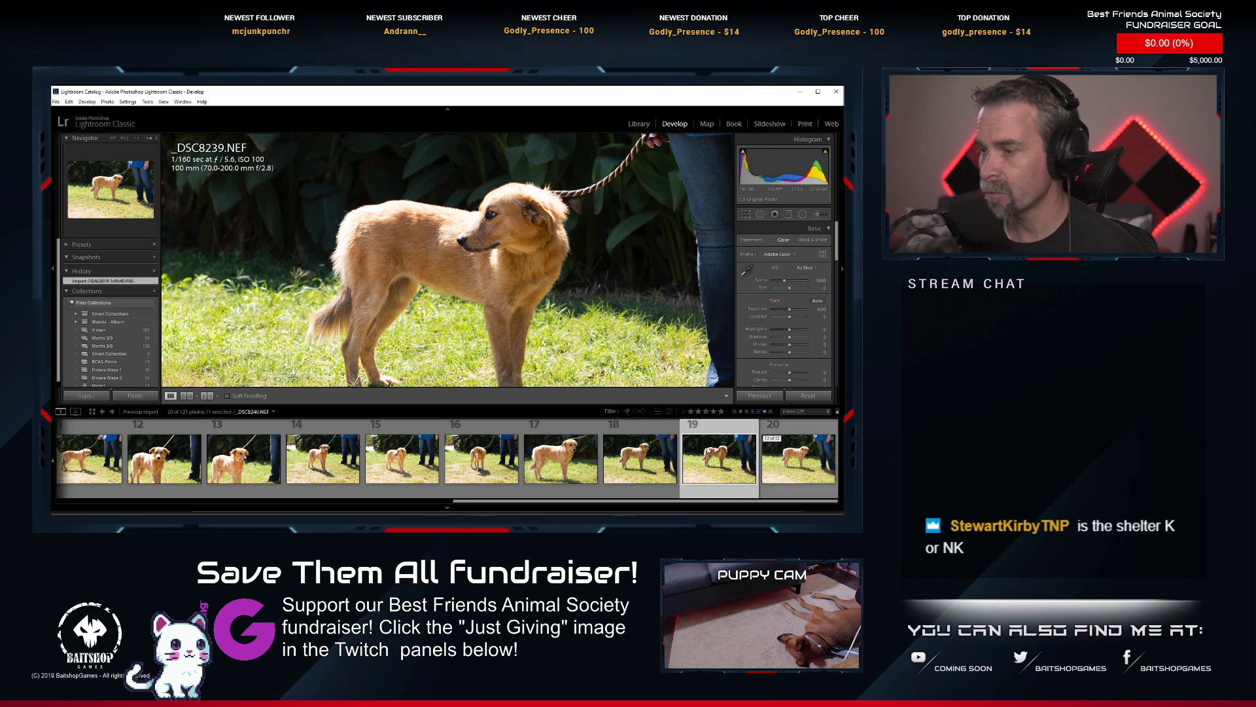
pyautogui.click(320, 473)
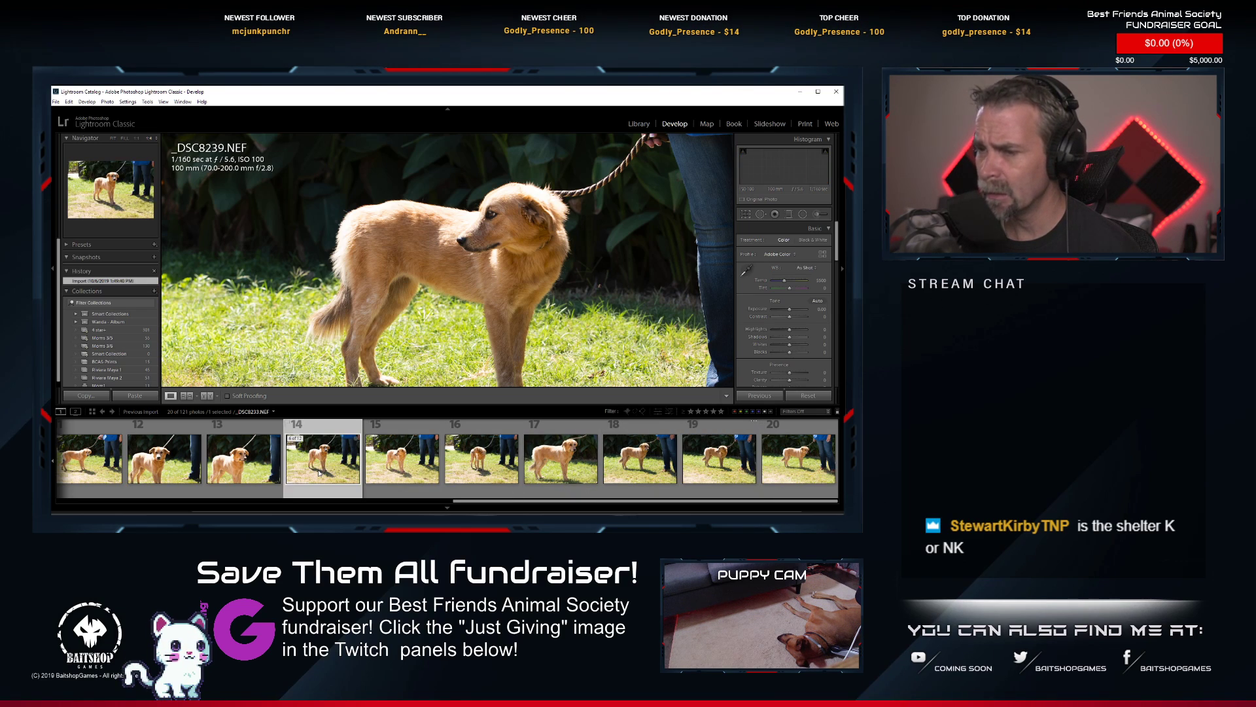
pyautogui.click(229, 460)
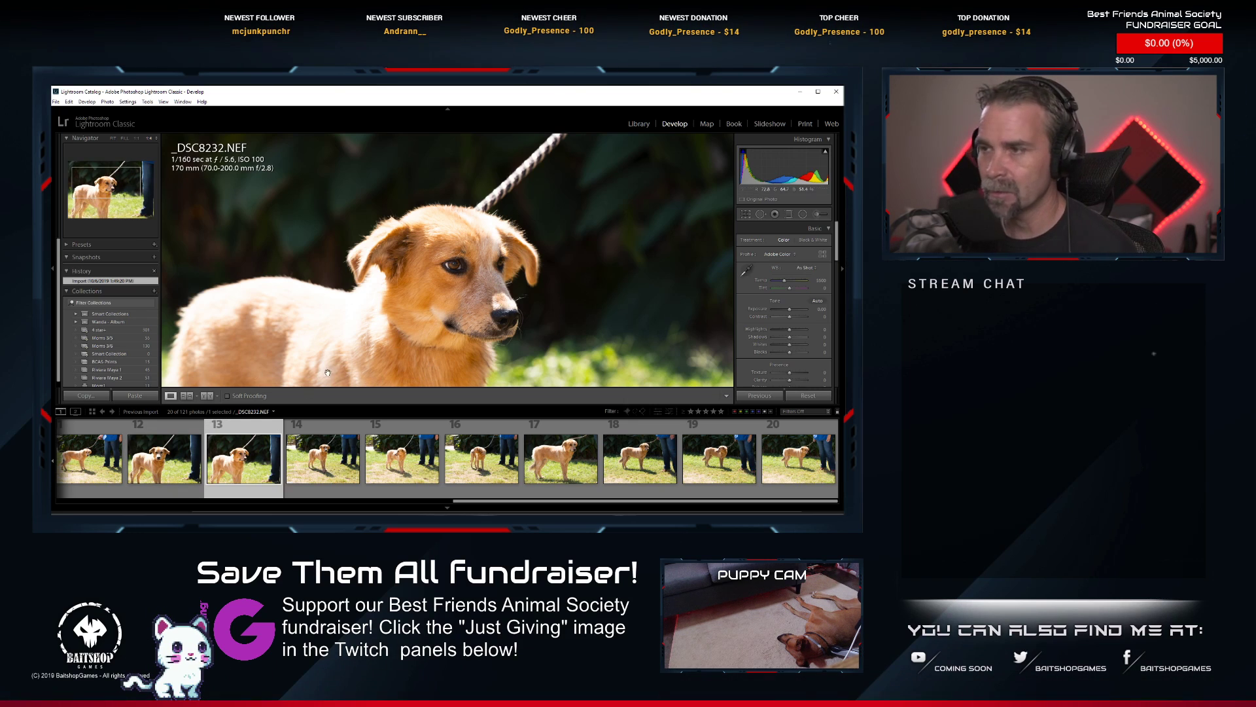
pyautogui.click(190, 477)
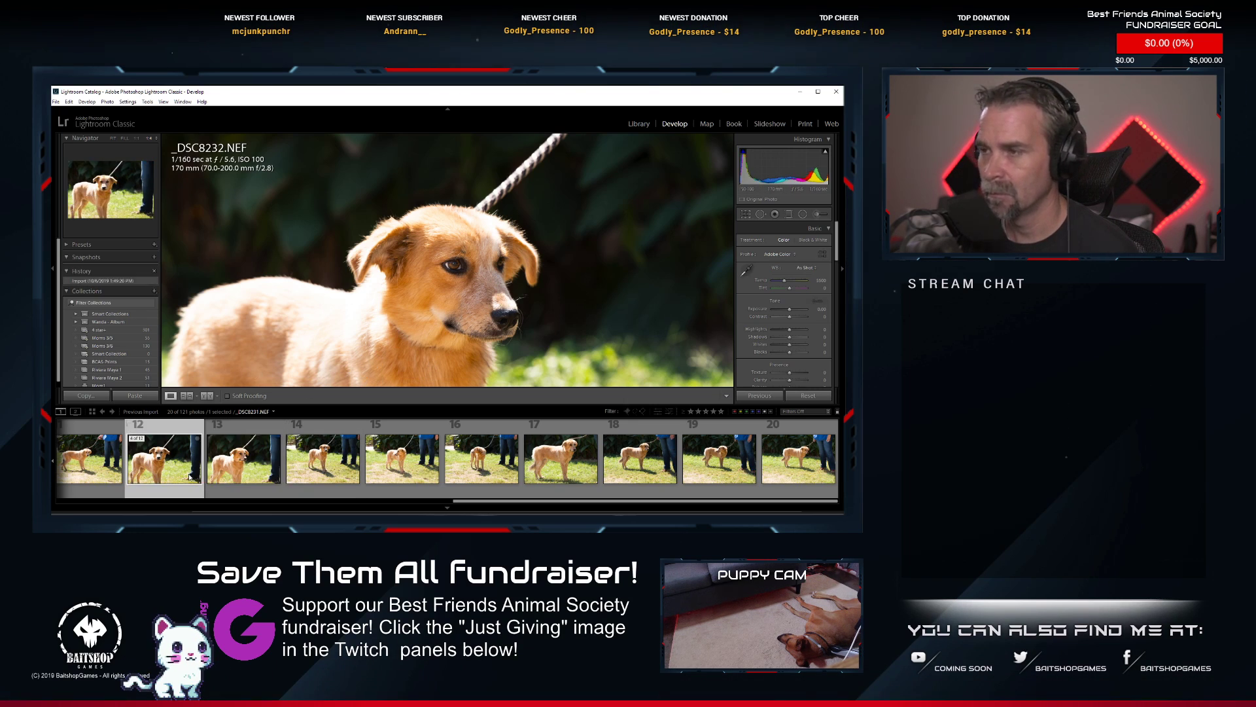
pyautogui.click(248, 461)
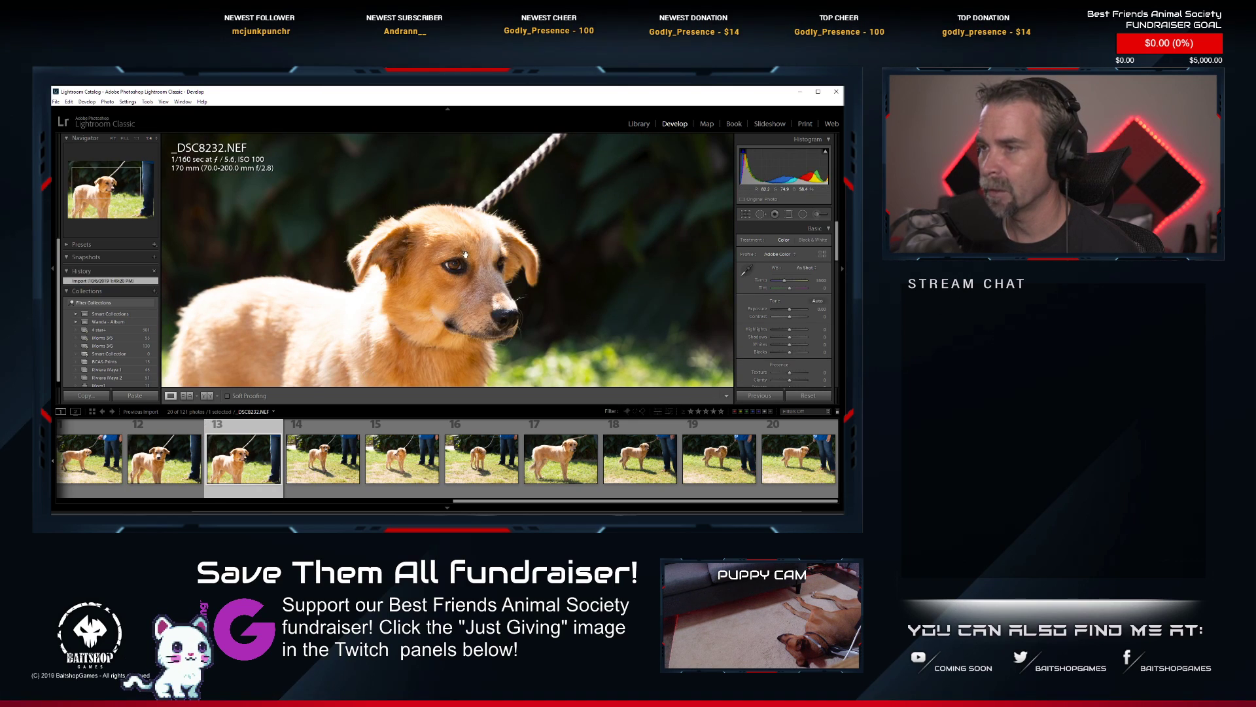
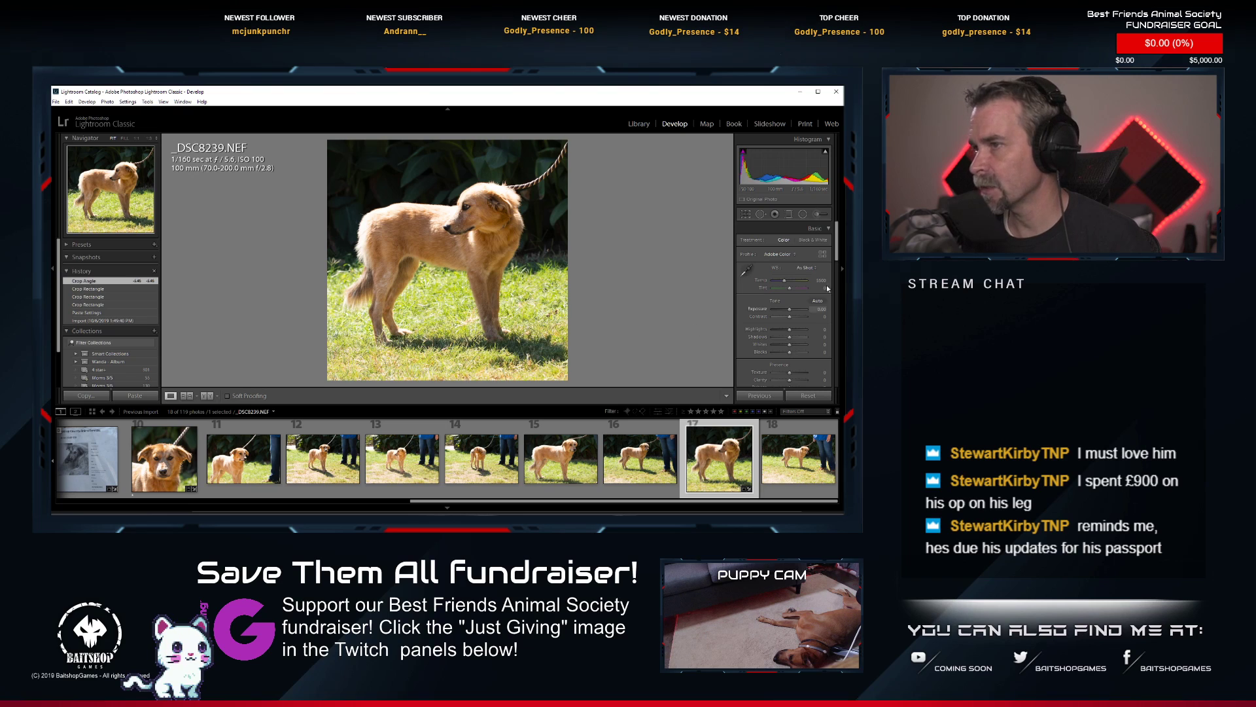
# Shift the square crop on _DSC8239.NEF slightly and apply Auto tone to the photo.
pyautogui.press('r')
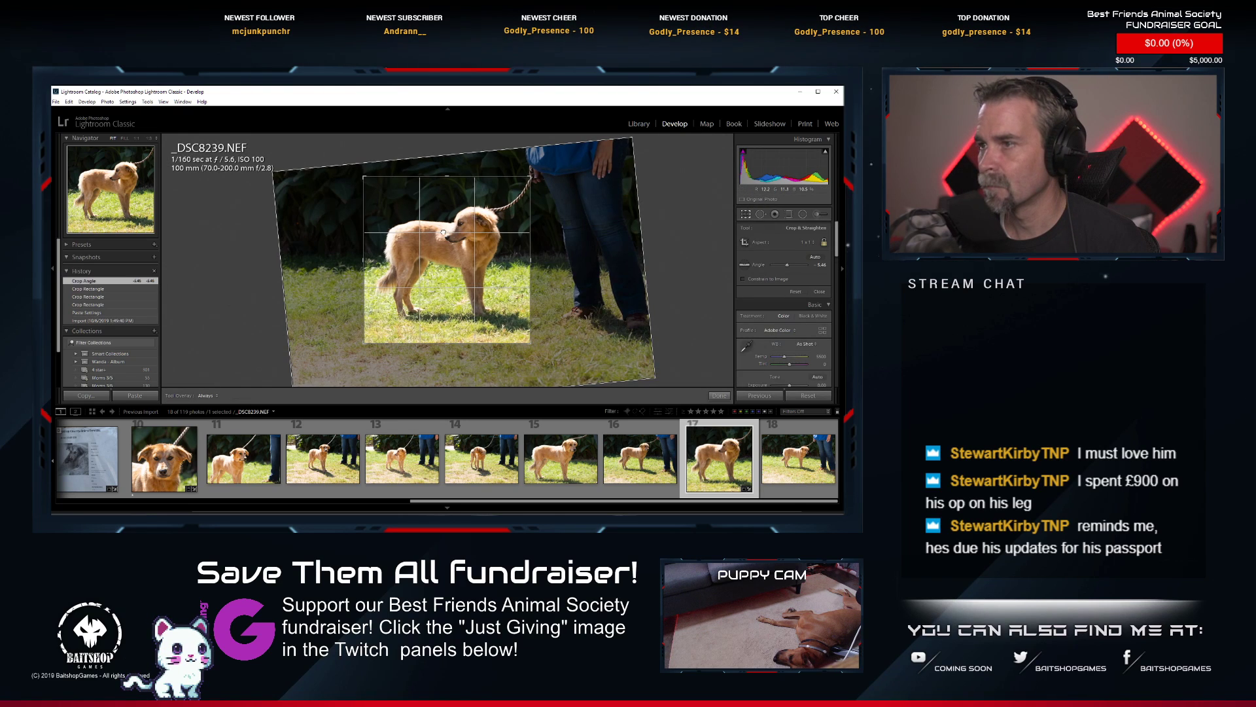
pyautogui.moveTo(443, 232); pyautogui.dragTo(441, 234)
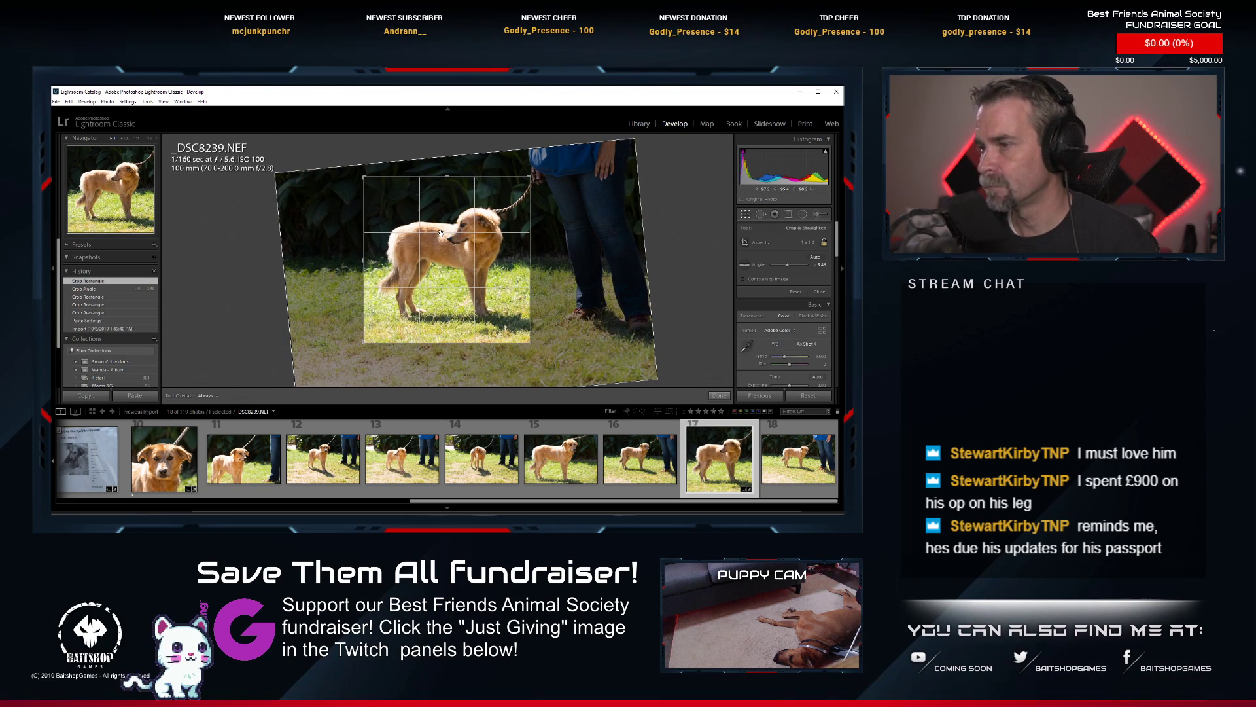
pyautogui.press('Return')
pyautogui.click(813, 299)
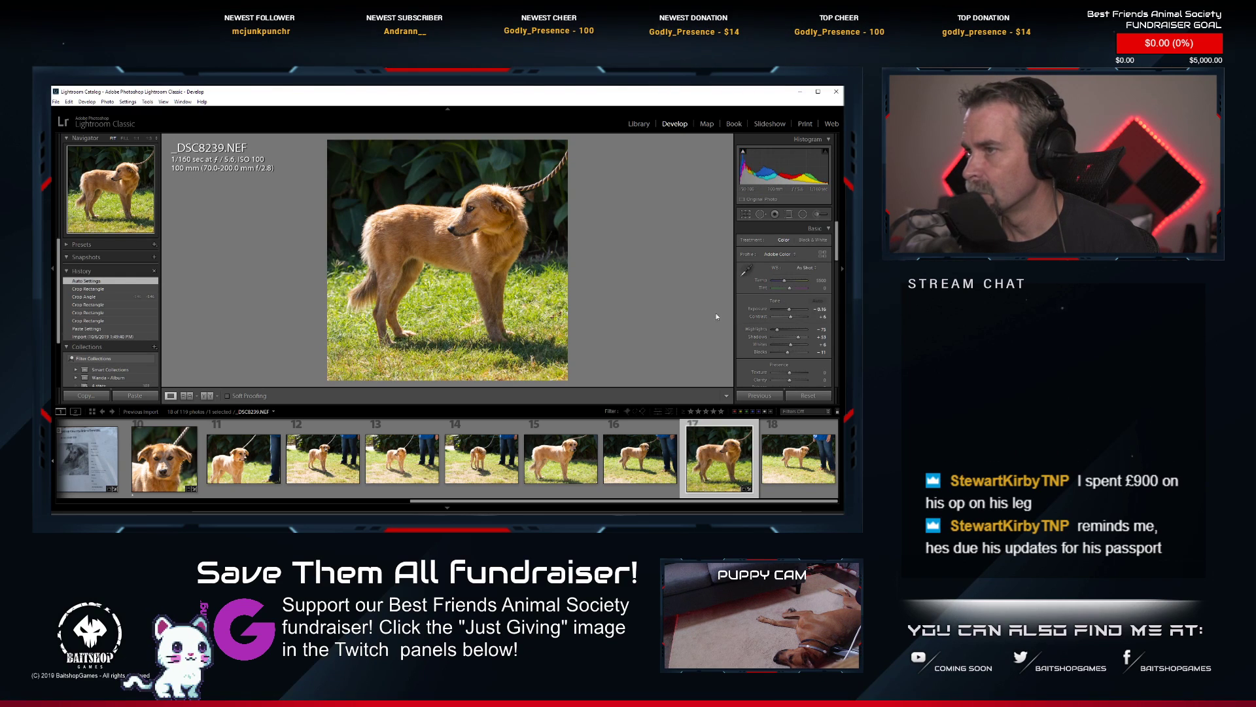
# Lower the green and yellow saturation of _DSC8239.NEF, check the dog up close and rate the photo 1 star.
pyautogui.scroll(-5, 797, 350)
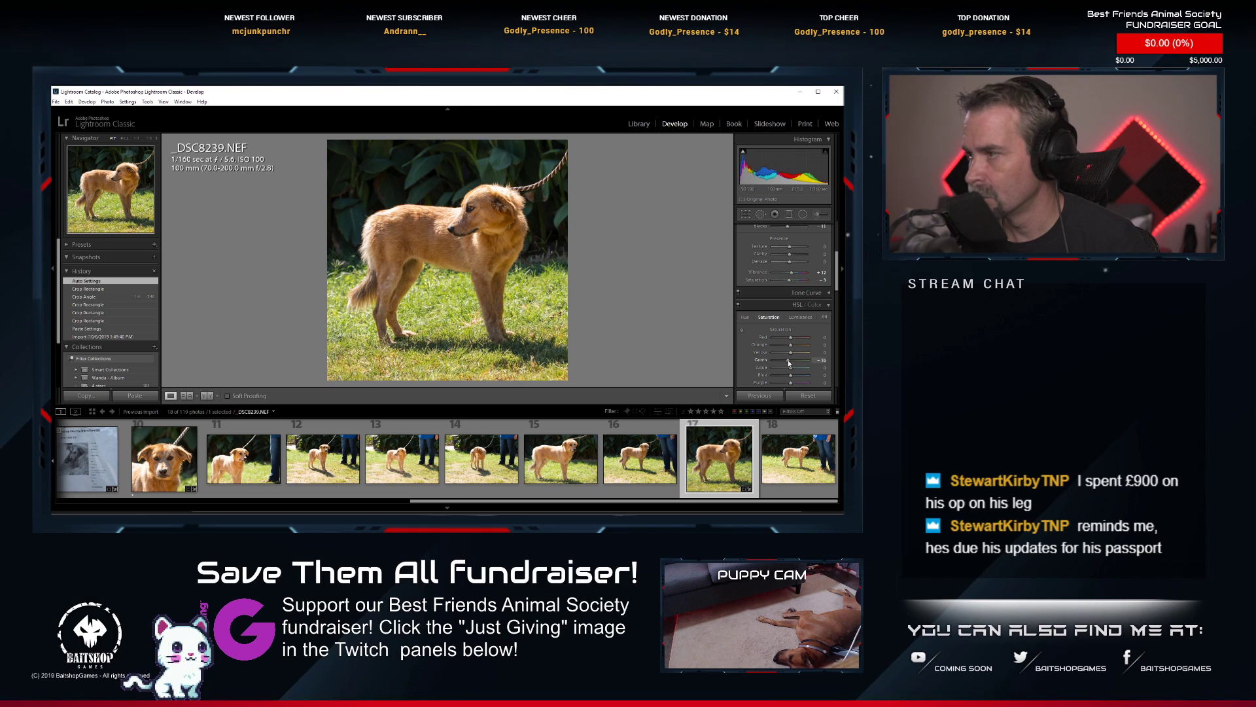
pyautogui.moveTo(788, 363); pyautogui.dragTo(789, 356)
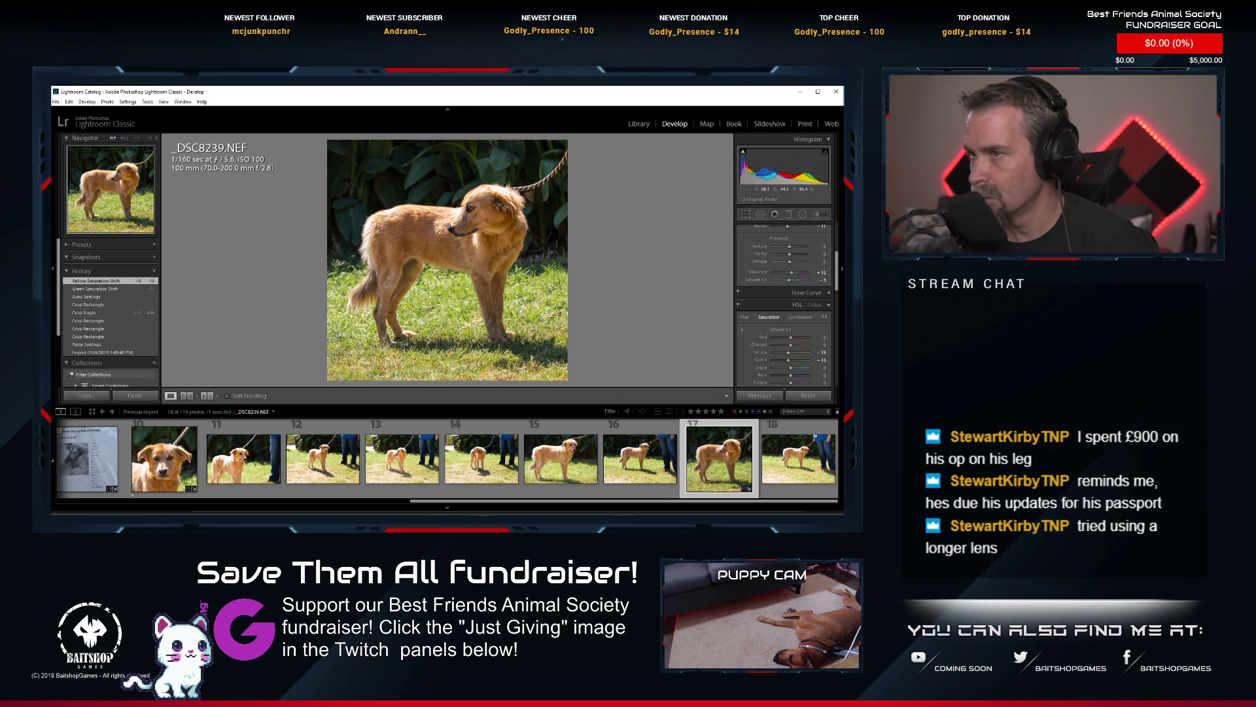
pyautogui.click(448, 227)
pyautogui.moveTo(449, 316); pyautogui.dragTo(445, 253)
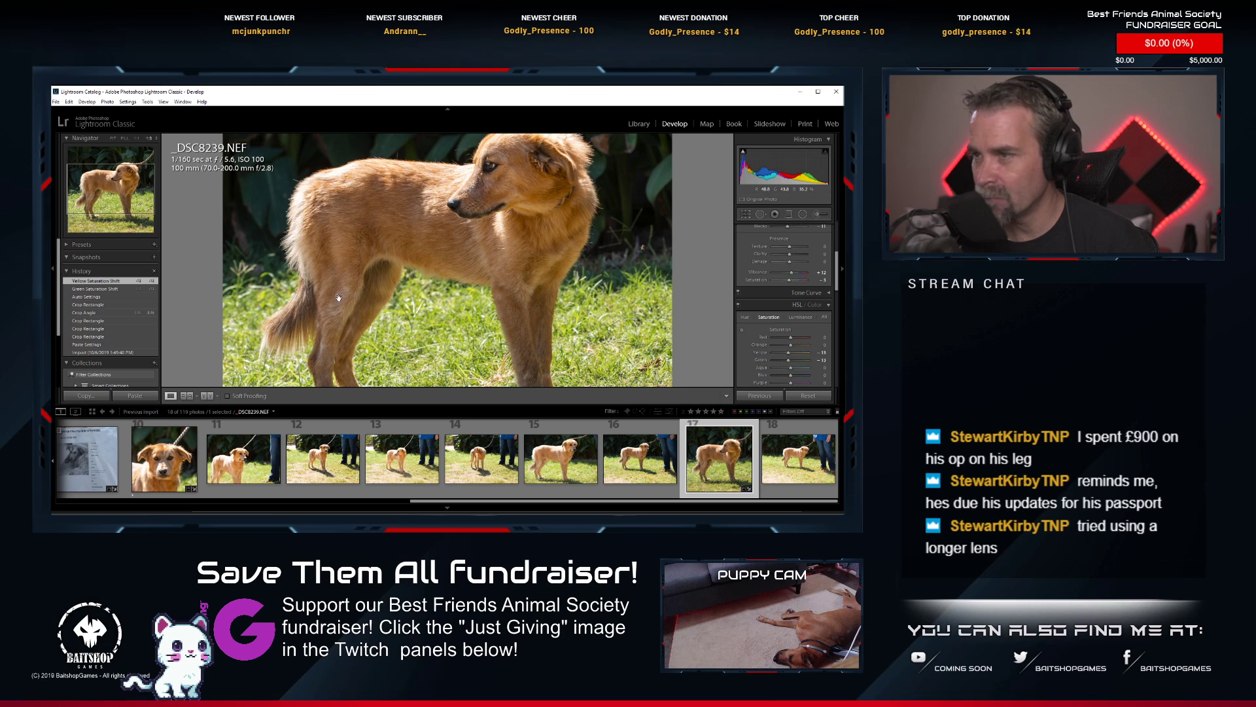
pyautogui.click(416, 252)
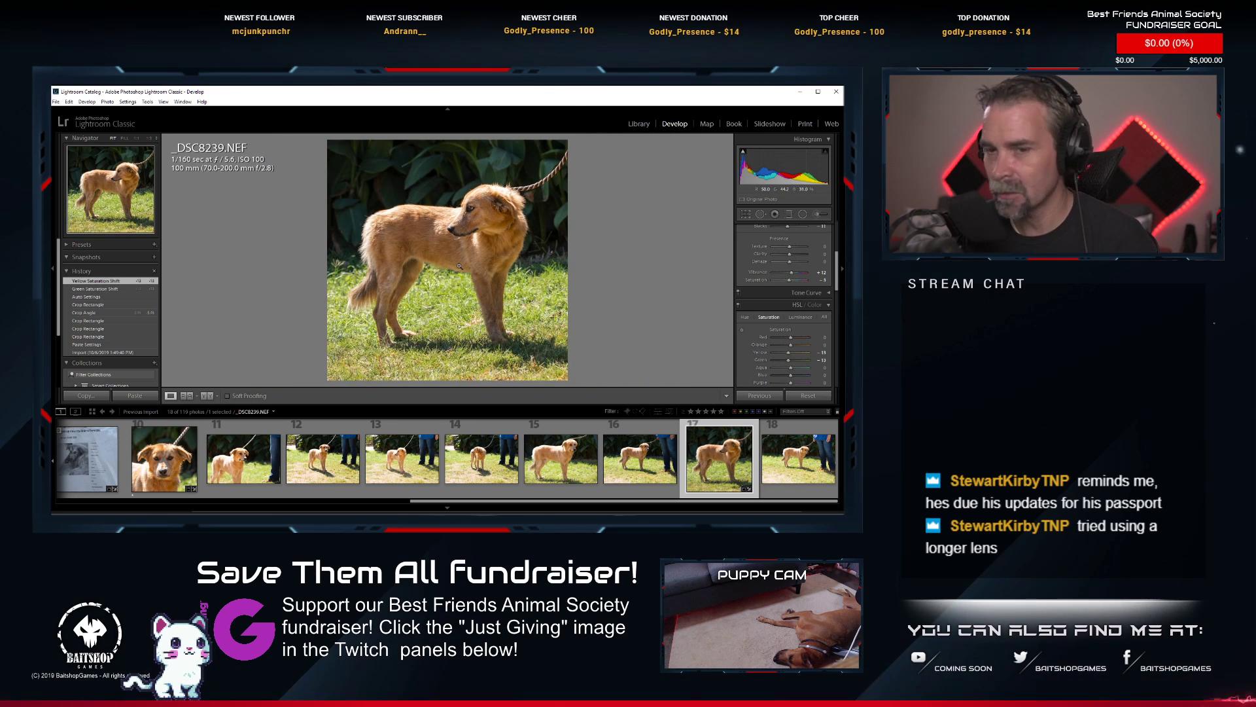
pyautogui.press('1')
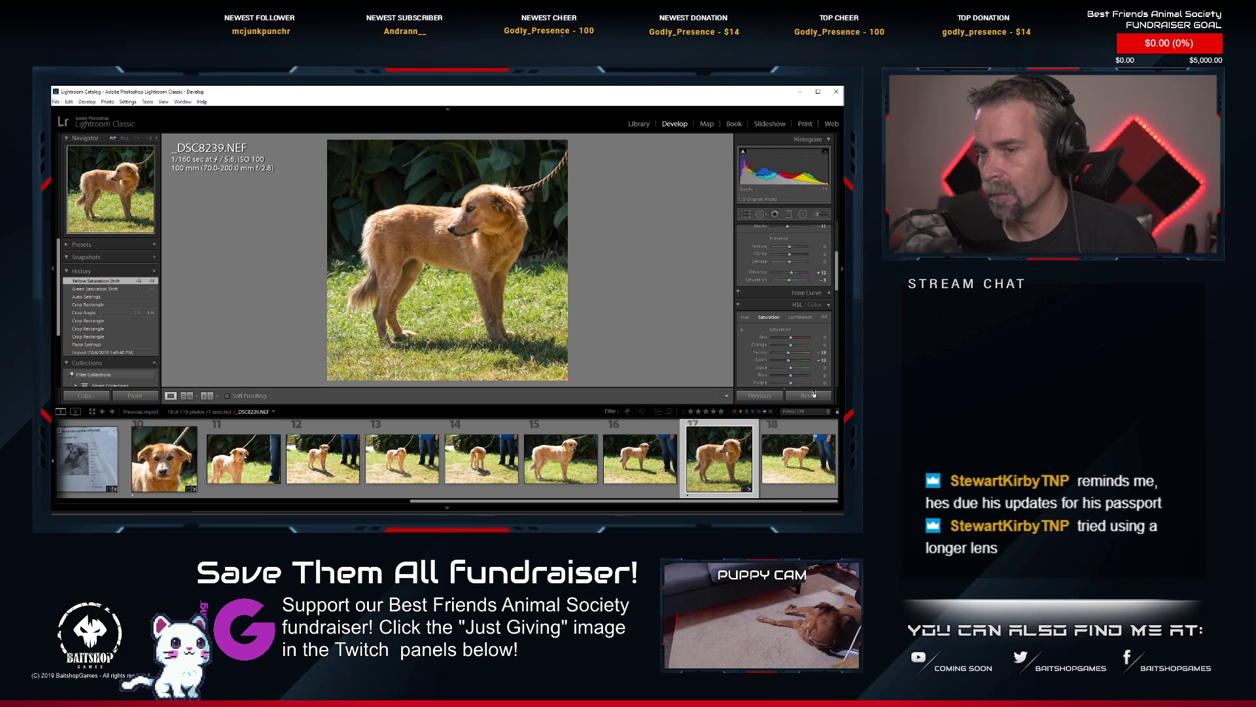
# Compare the golden puppy's shots from _DSC8232.NEF to _DSC8235.NEF and delete _DSC8235.NEF from disk.
pyautogui.scroll(2, 711, 464)
pyautogui.scroll(-2, 711, 465)
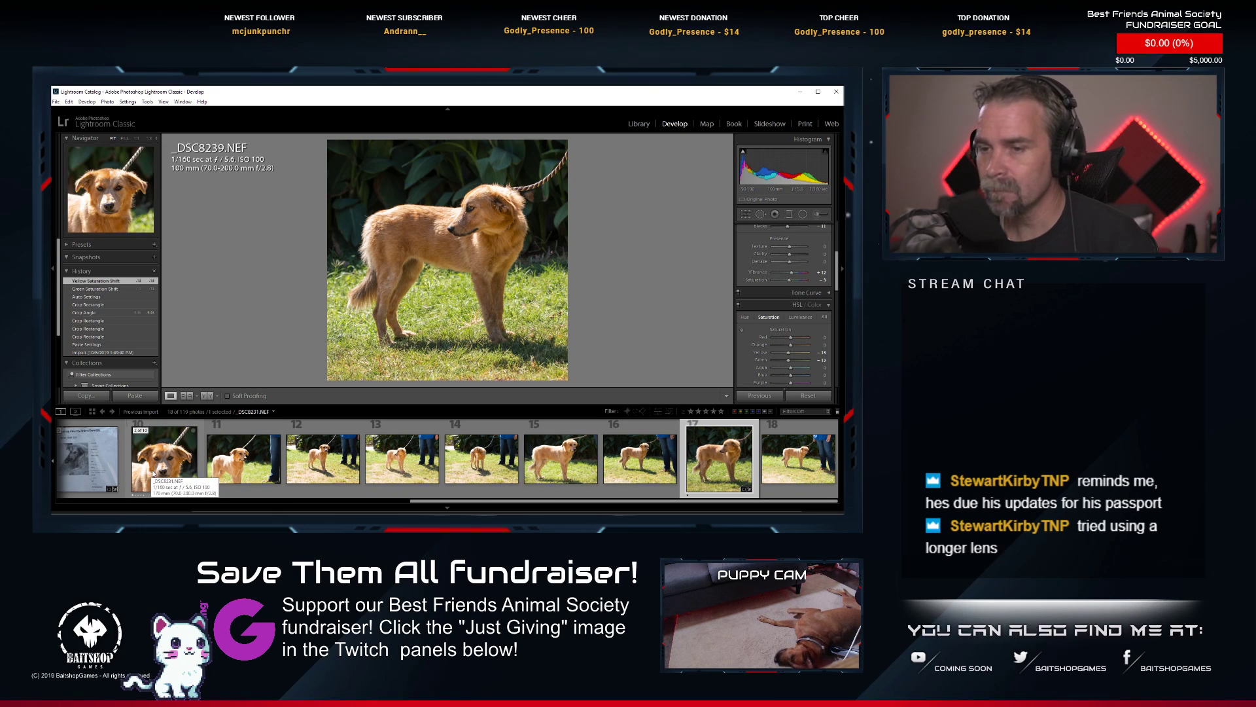
pyautogui.click(246, 472)
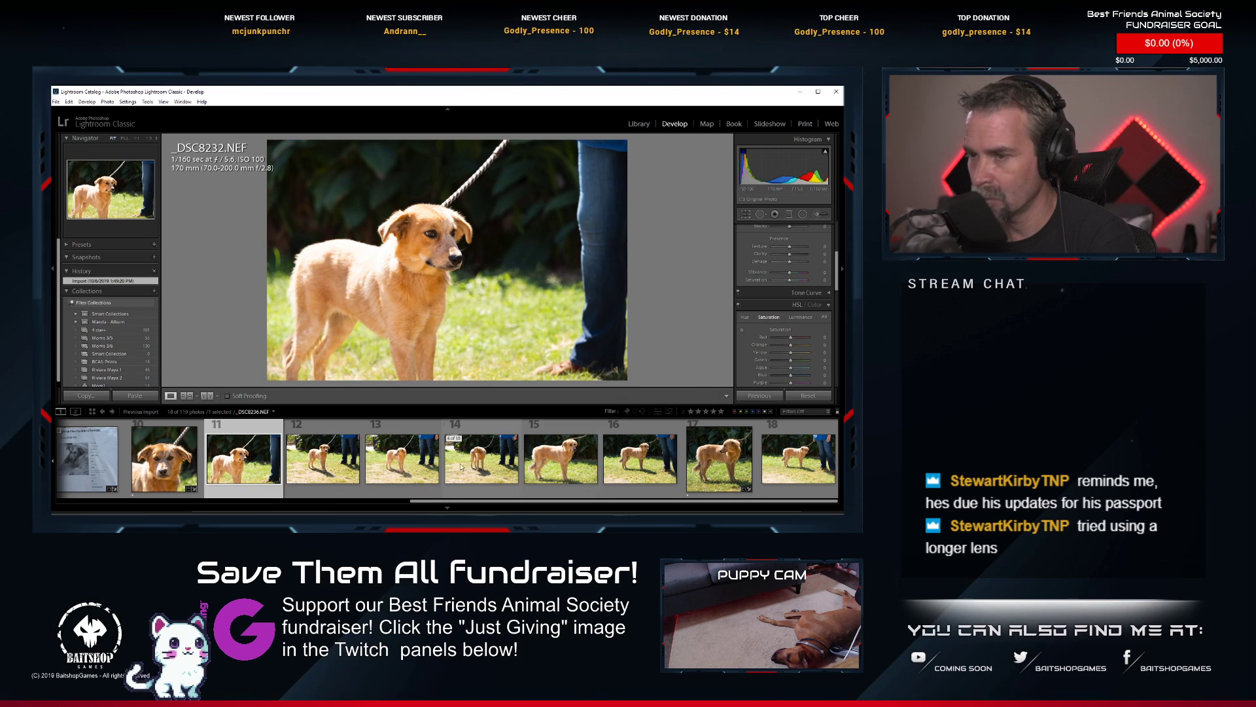
pyautogui.click(307, 466)
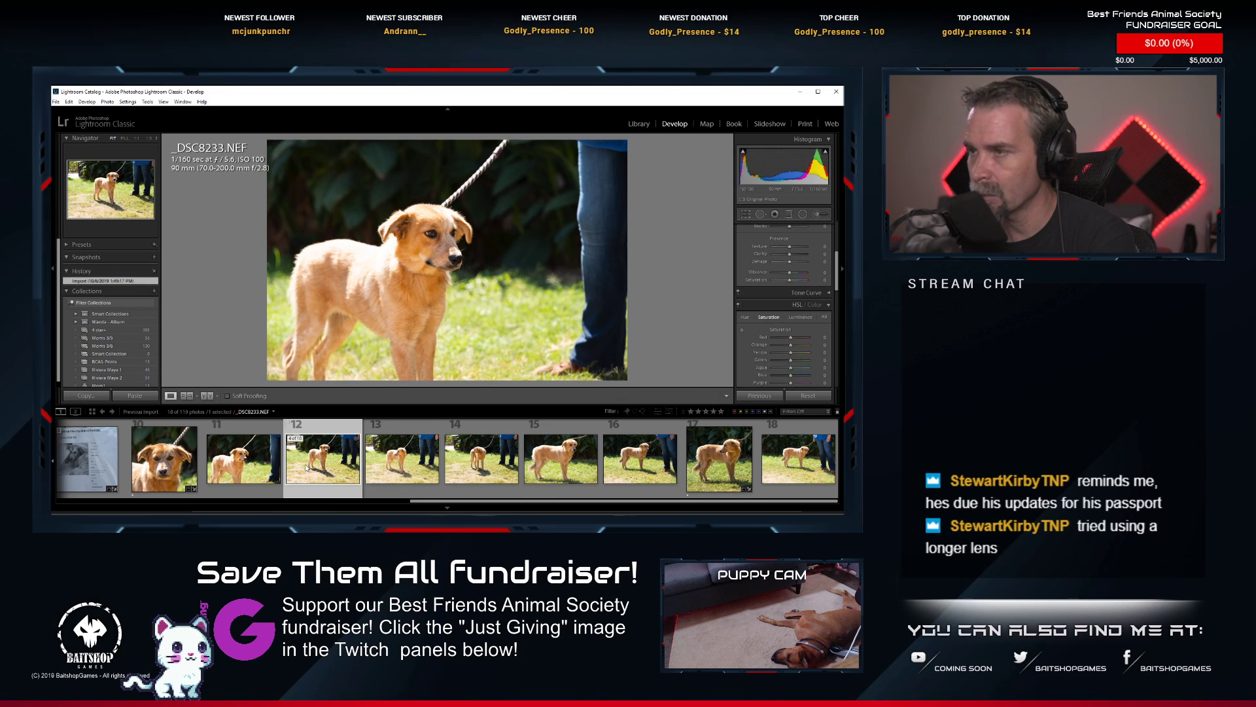
pyautogui.click(385, 460)
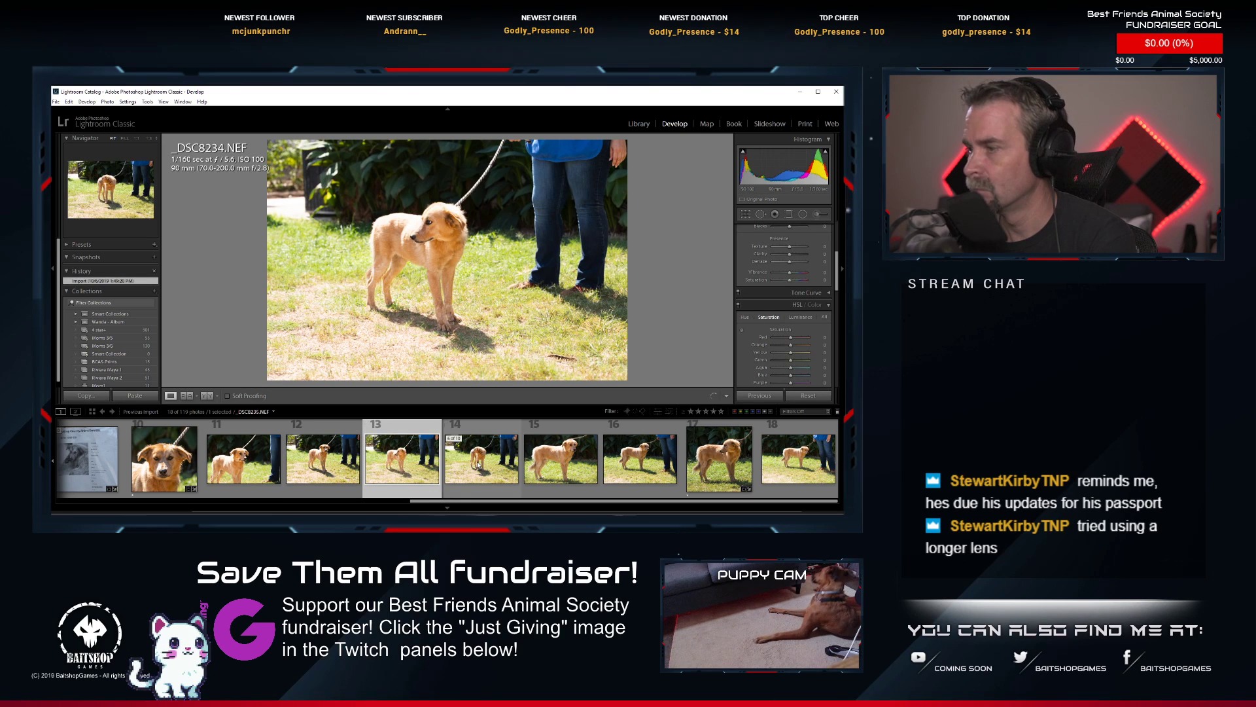
pyautogui.click(515, 463)
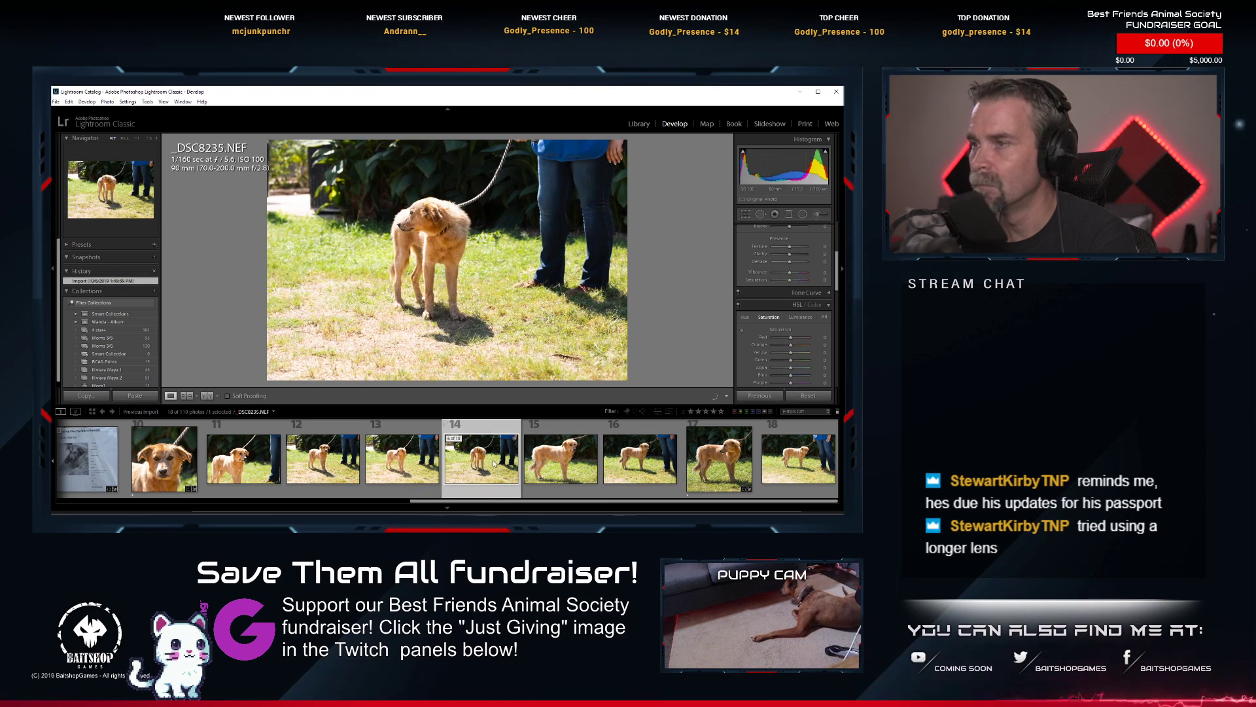
pyautogui.press('Delete')
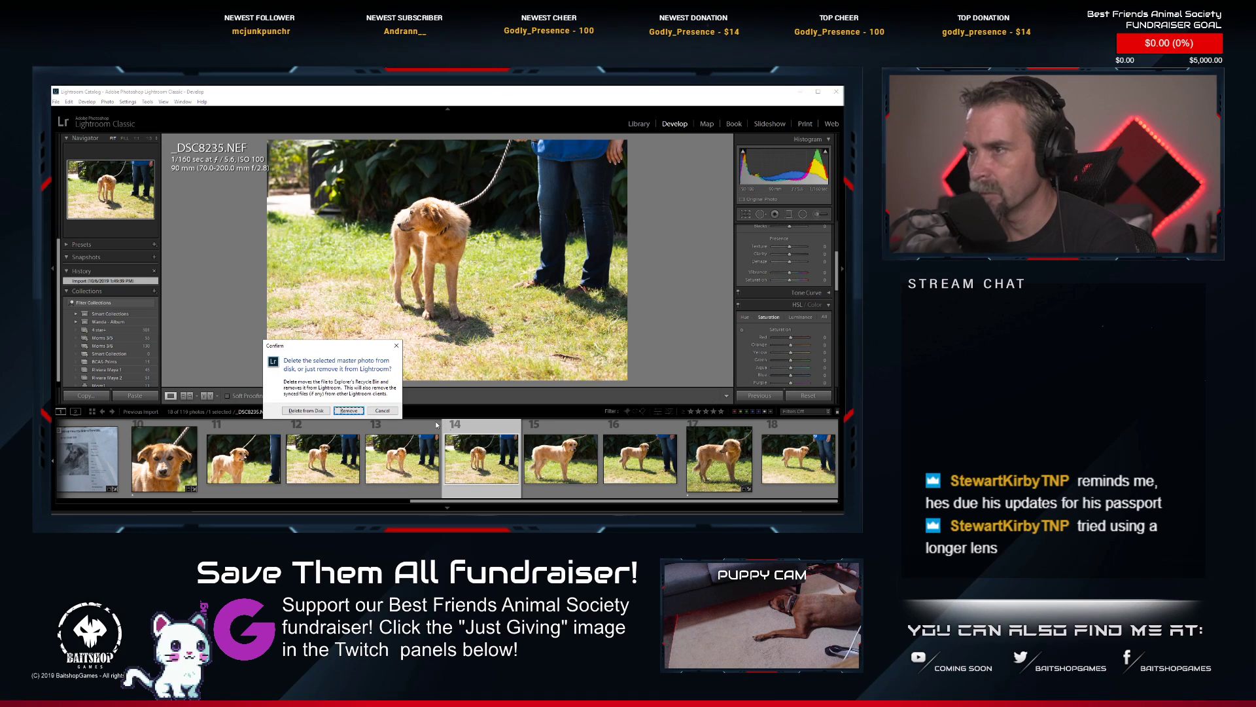
pyautogui.click(317, 410)
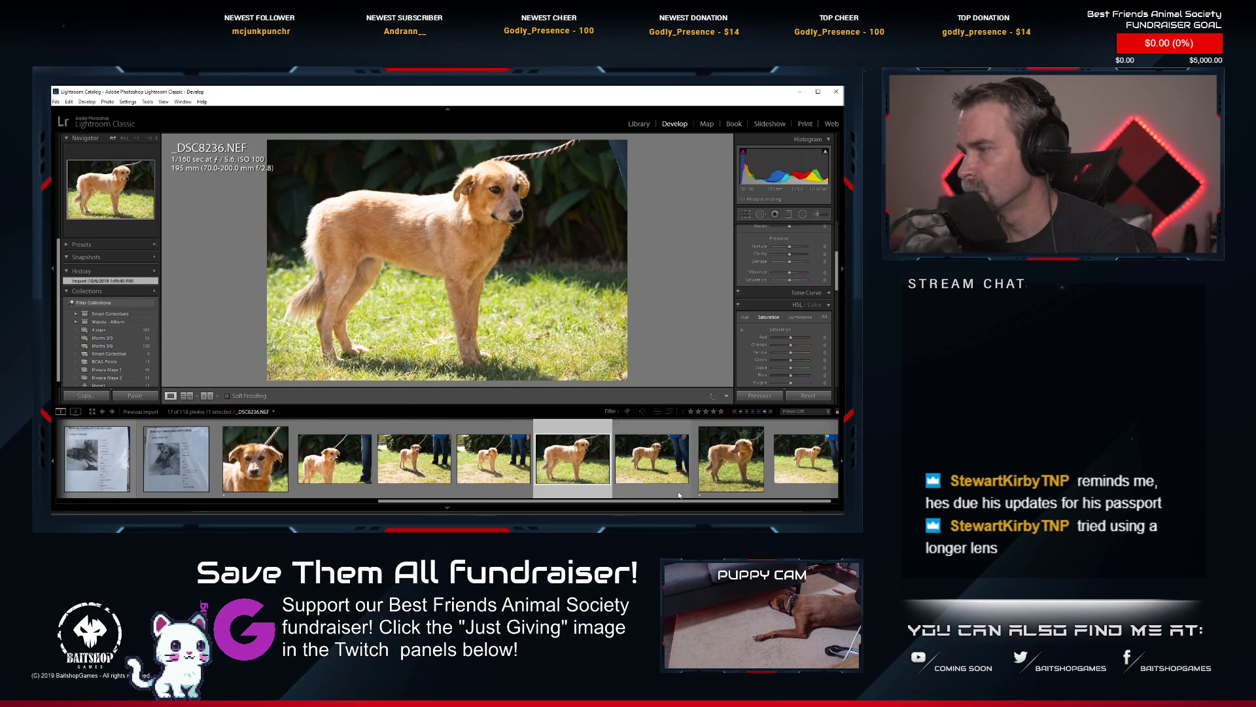
# Review _DSC8237.NEF, _DSC8239.NEF and _DSC8240.NEF, and check the puppy's face in _DSC8232.NEF at close magnification.
pyautogui.click(677, 491)
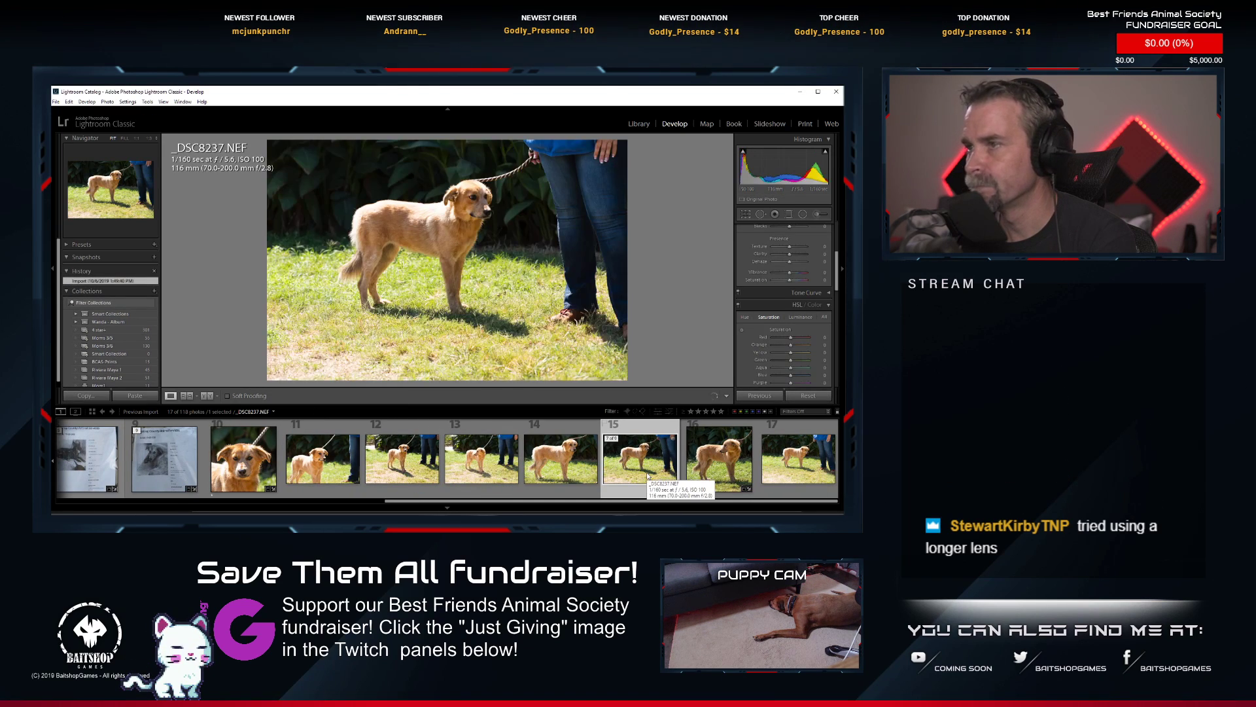
pyautogui.click(707, 467)
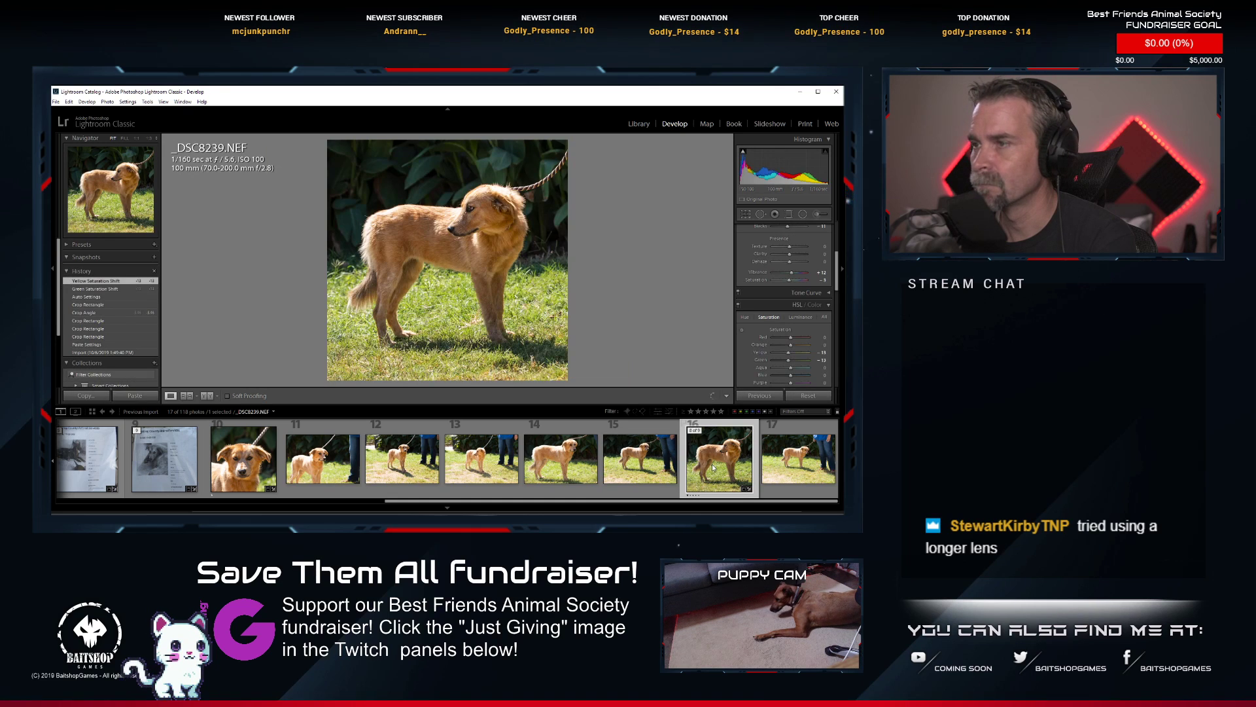
pyautogui.click(816, 459)
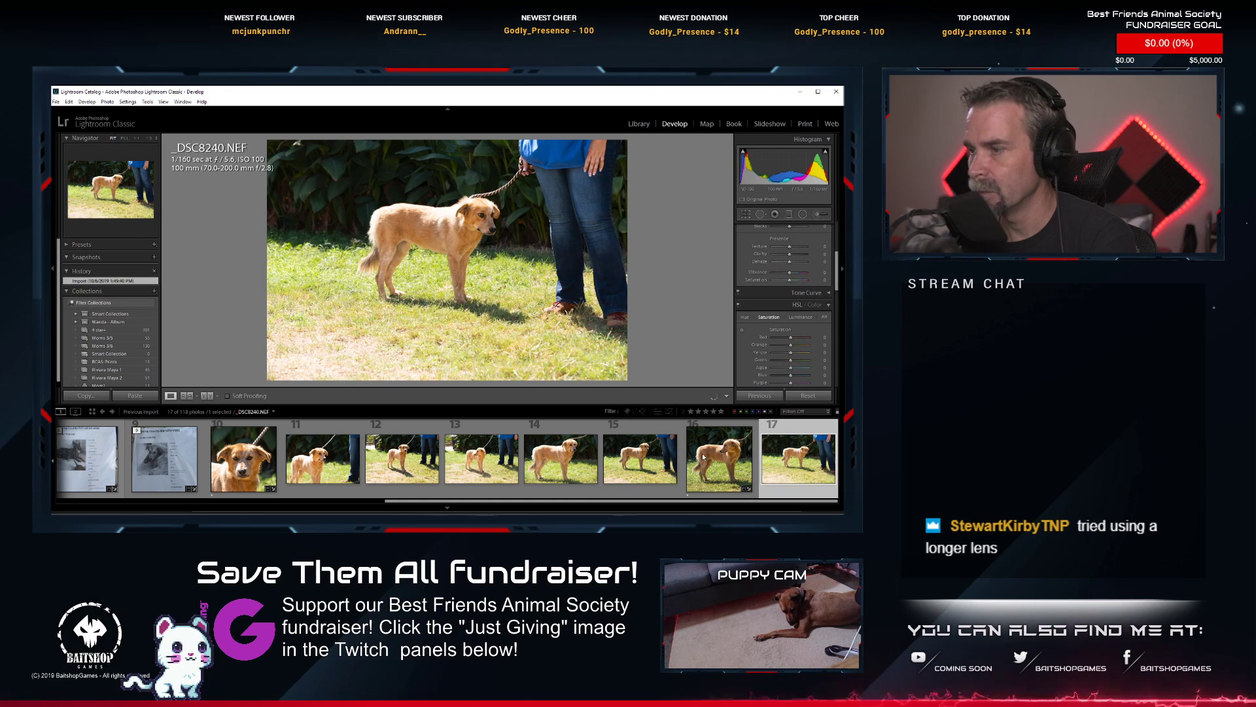
pyautogui.click(309, 468)
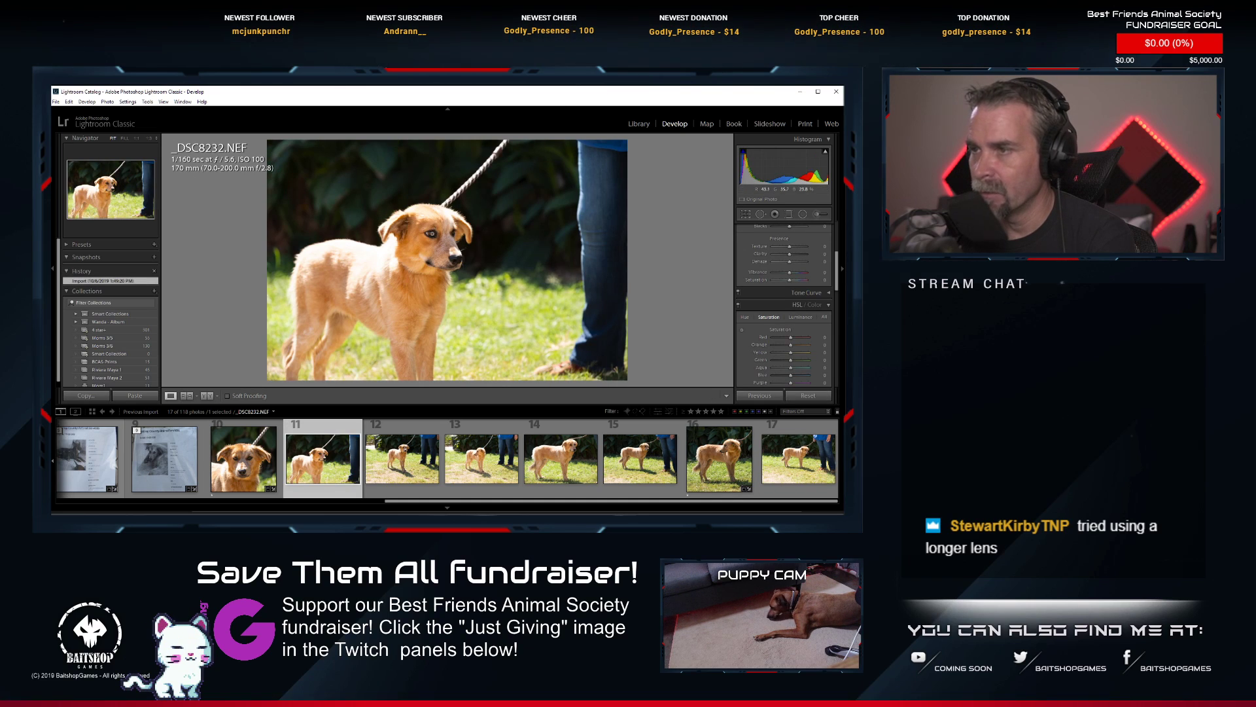
pyautogui.click(478, 241)
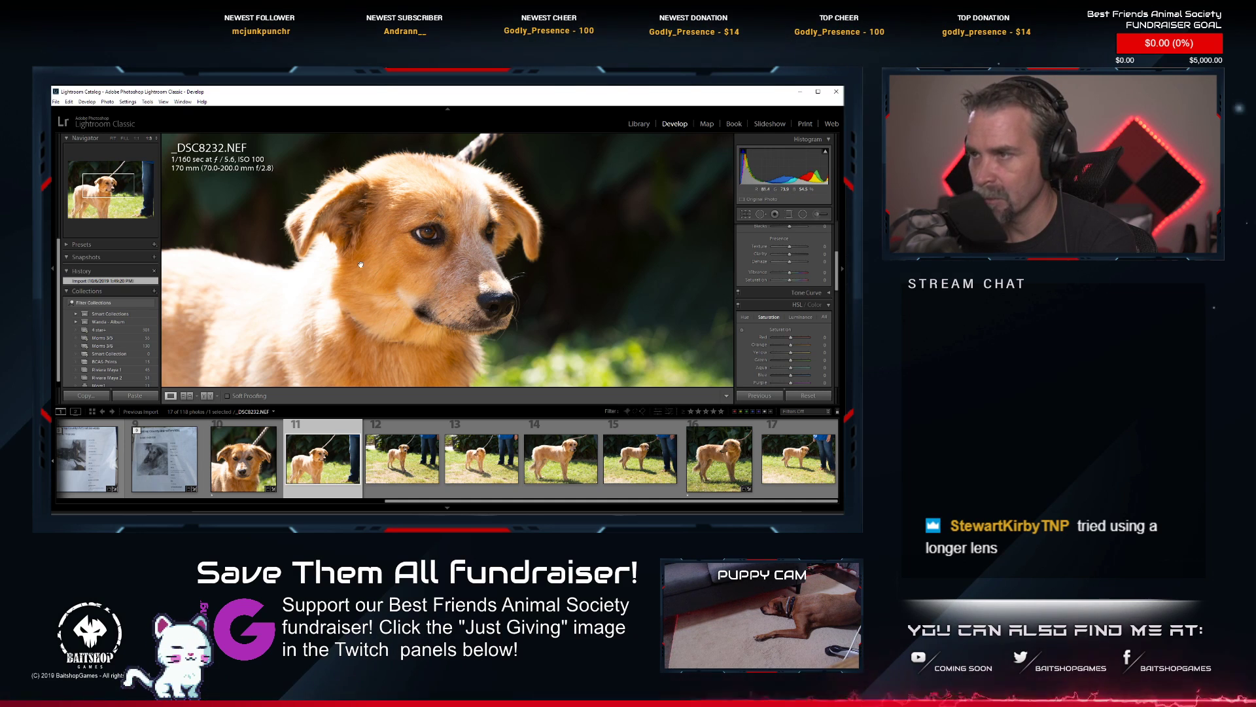
pyautogui.click(422, 296)
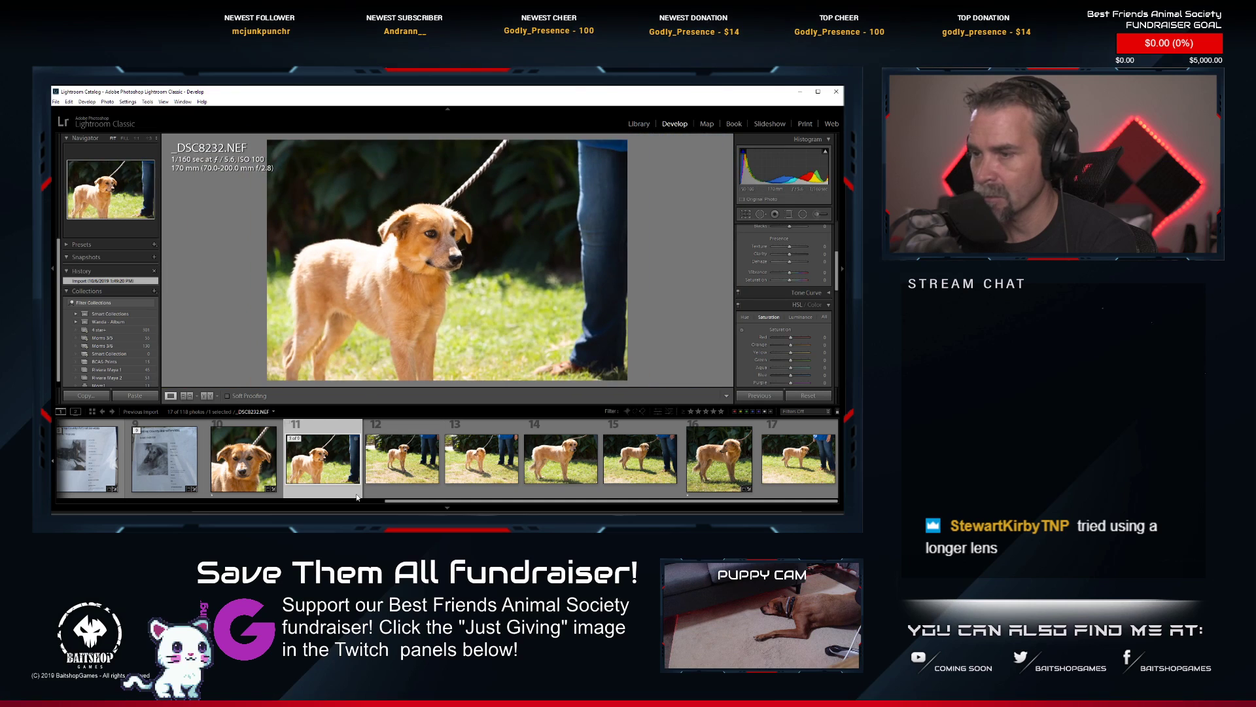
# Paste the copied develop settings onto _DSC8232.NEF and tighten and reposition its square crop around the puppy's head and body.
pyautogui.rightClick(349, 227)
pyautogui.moveTo(409, 386)
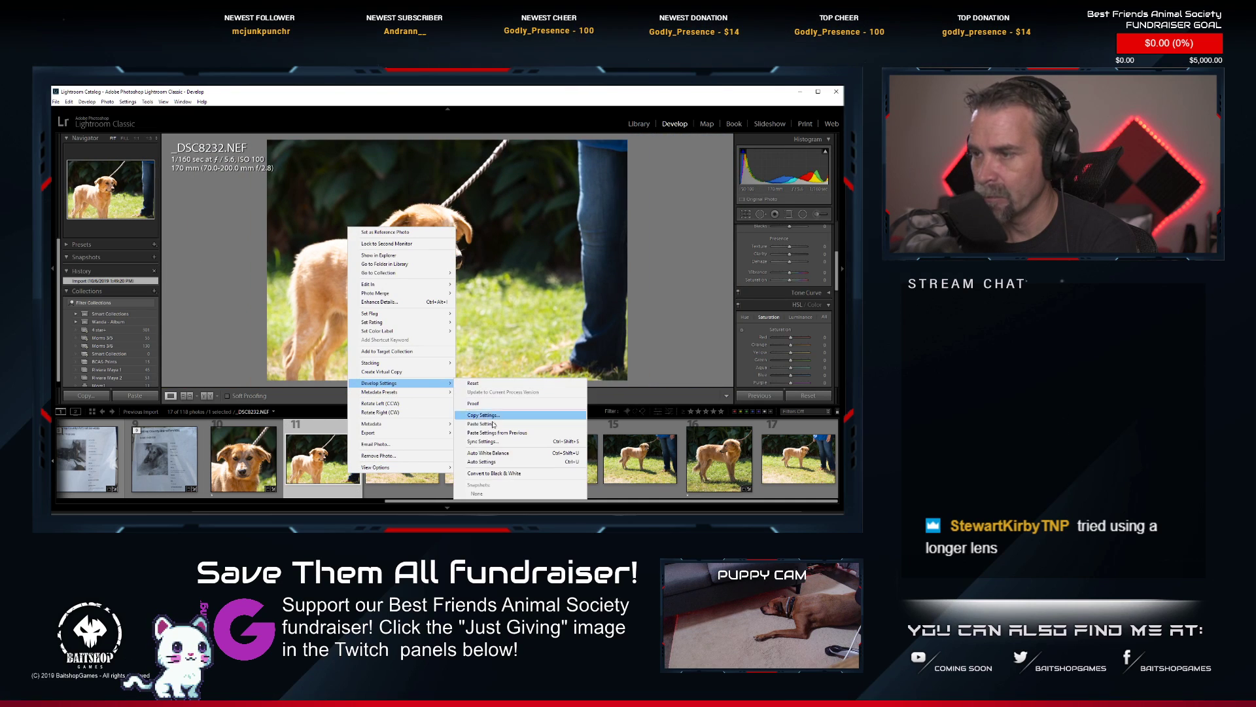
pyautogui.click(488, 426)
pyautogui.click(746, 214)
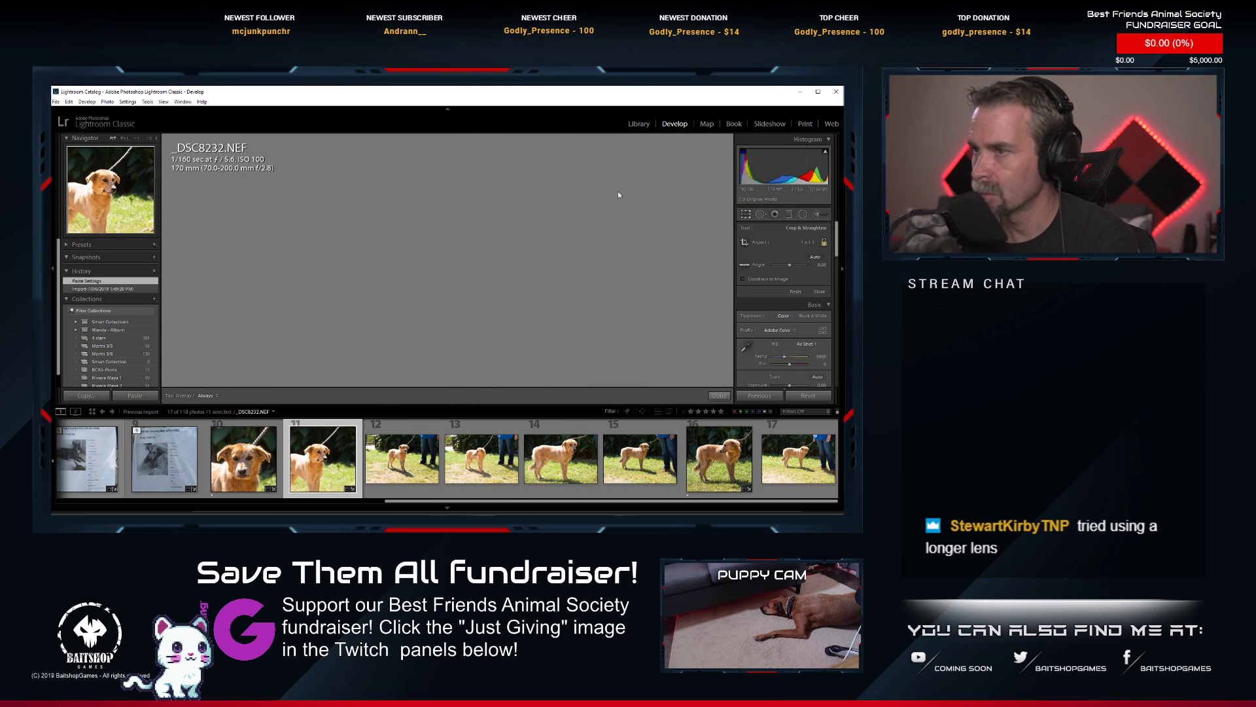
pyautogui.moveTo(569, 139); pyautogui.dragTo(549, 158)
pyautogui.moveTo(501, 197)
pyautogui.mouseDown()
pyautogui.moveTo(493, 207)
pyautogui.moveTo(505, 212)
pyautogui.mouseUp()
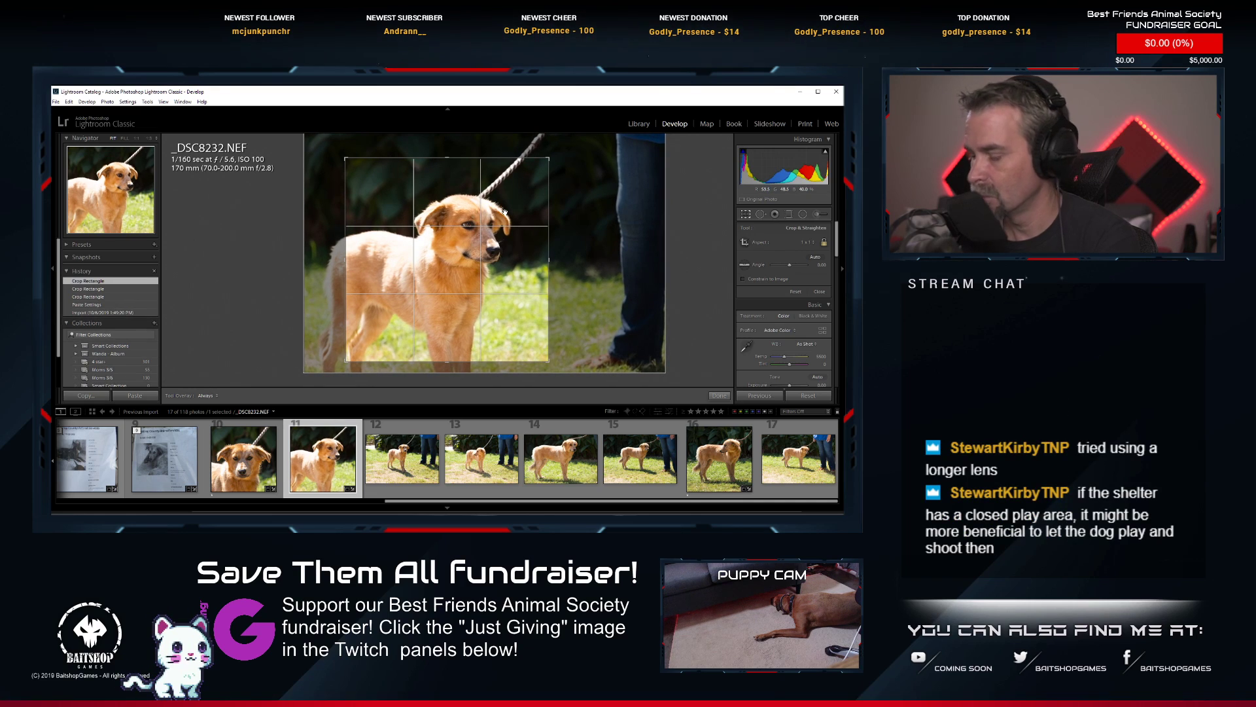
pyautogui.press('Return')
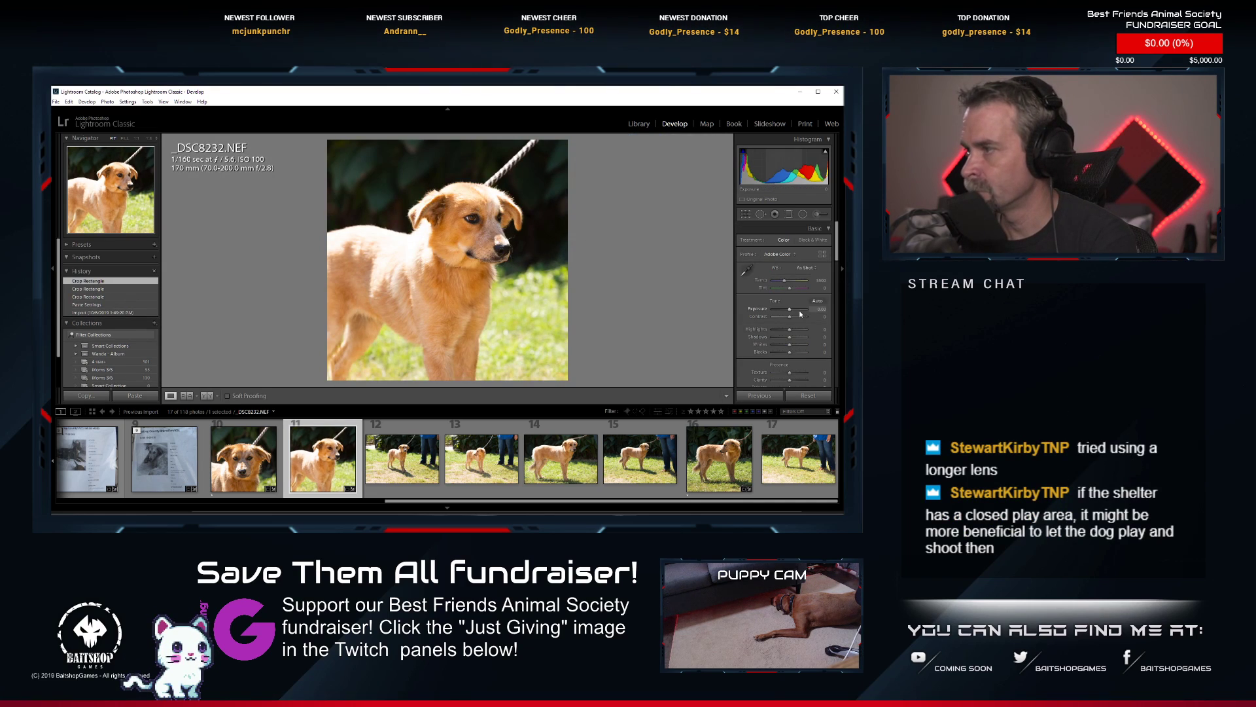
# Apply Auto tone to _DSC8232.NEF, raise its exposure slightly, and reduce its shadows and contrast.
pyautogui.click(817, 300)
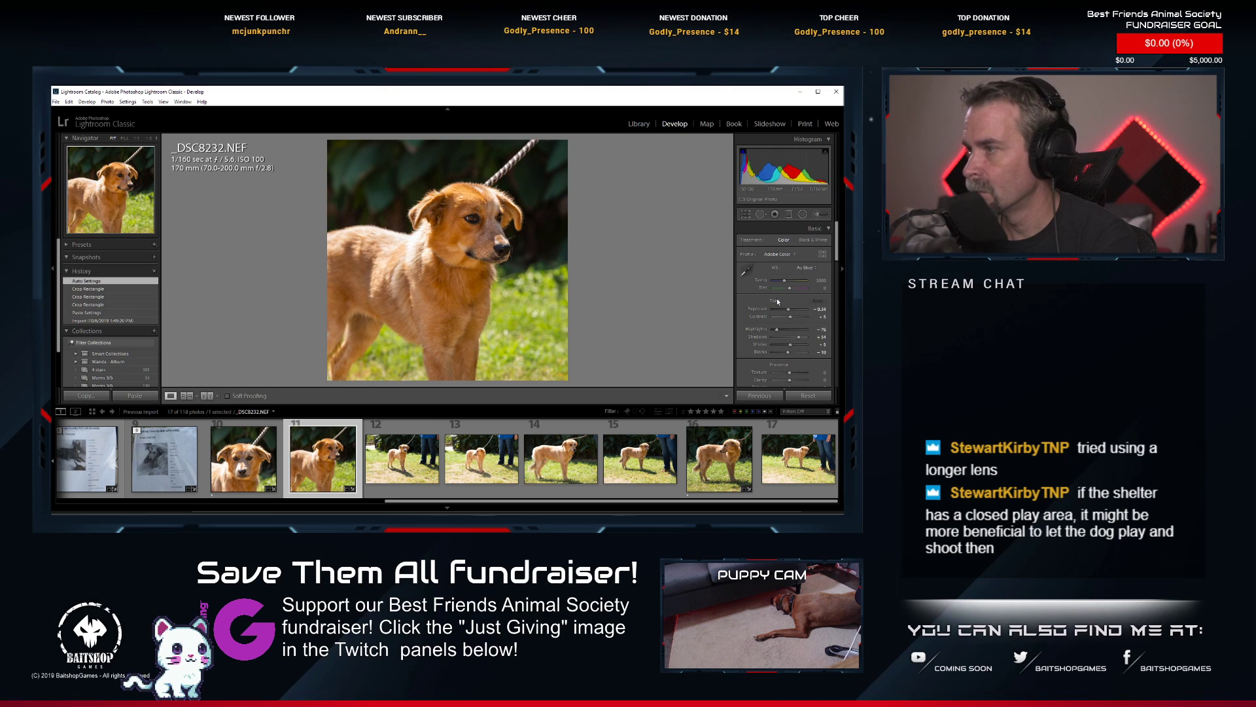
pyautogui.moveTo(787, 310); pyautogui.dragTo(789, 311)
pyautogui.scroll(-2, 790, 329)
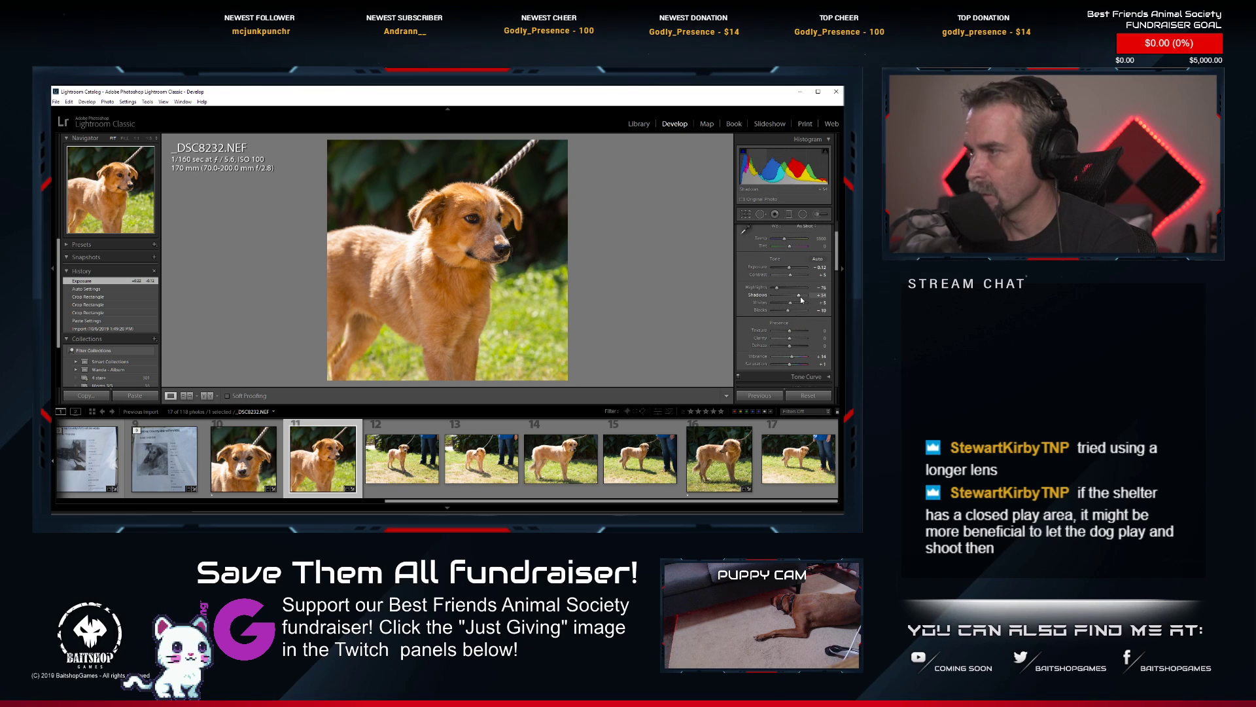
pyautogui.moveTo(799, 297); pyautogui.dragTo(798, 298)
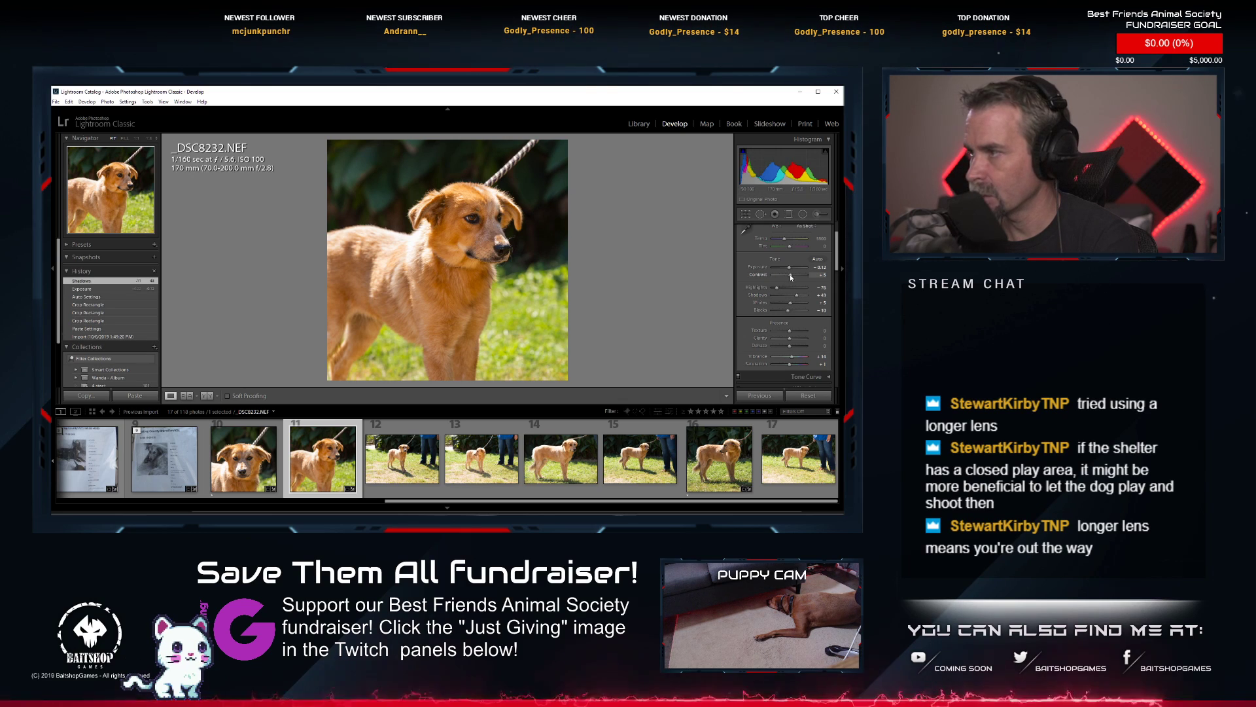
pyautogui.moveTo(791, 277); pyautogui.dragTo(789, 277)
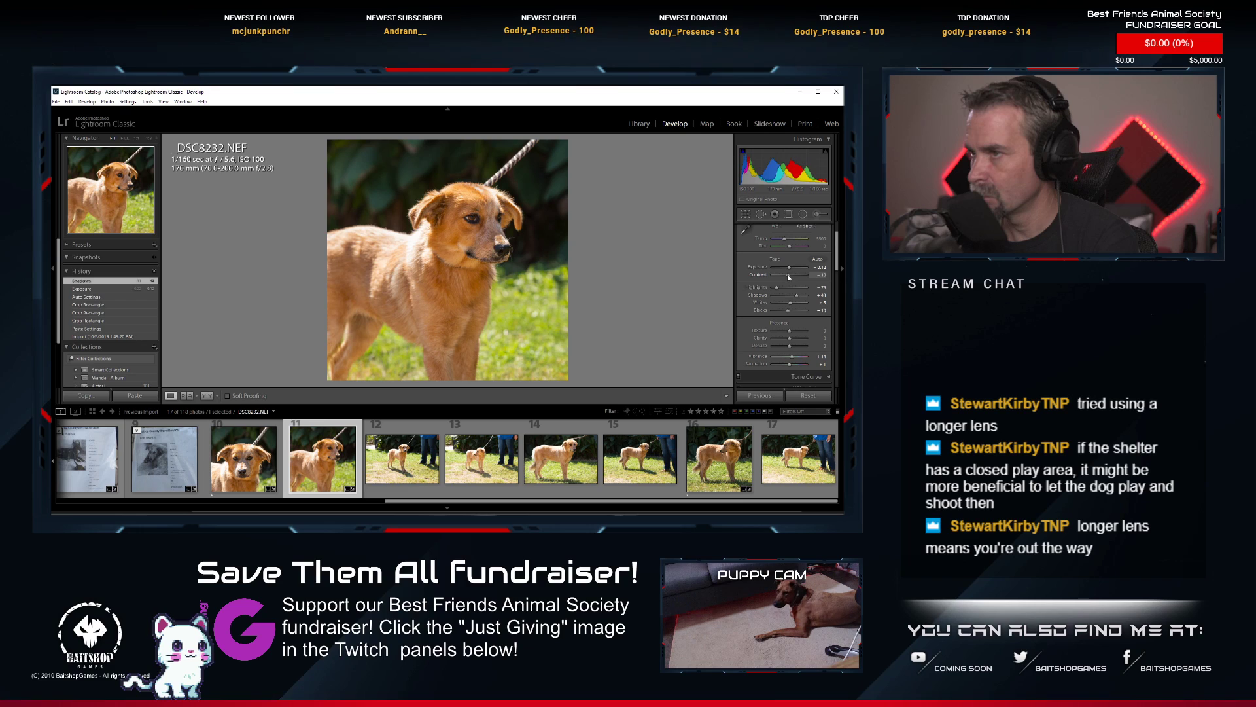
# Lower the yellow and green saturation of _DSC8232.NEF and rate the photo 1 star.
pyautogui.scroll(-3, 790, 307)
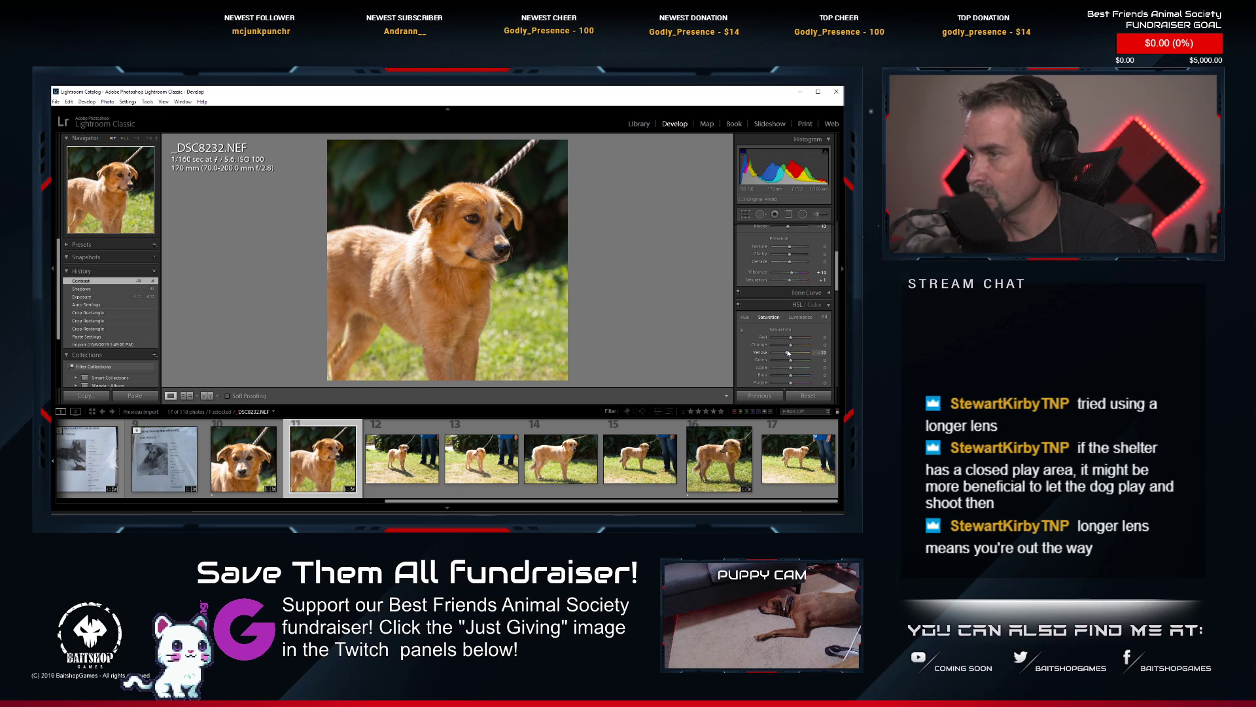
pyautogui.moveTo(791, 362); pyautogui.dragTo(785, 361)
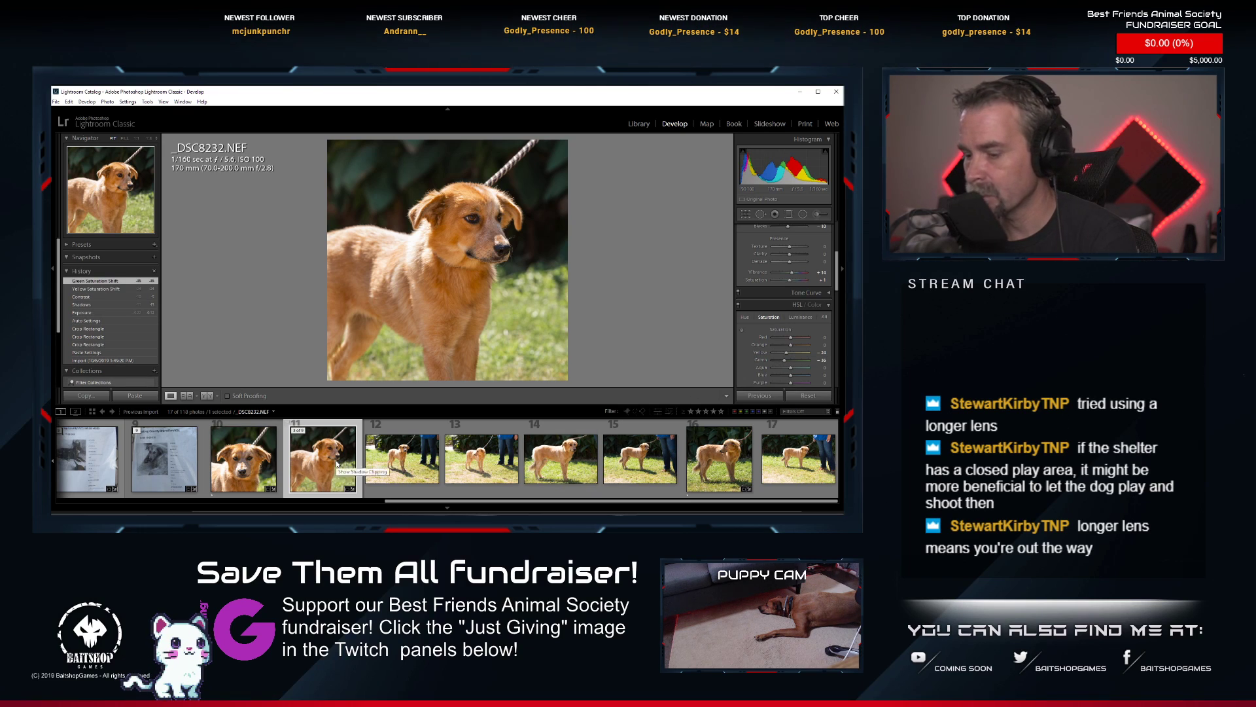
pyautogui.press('1')
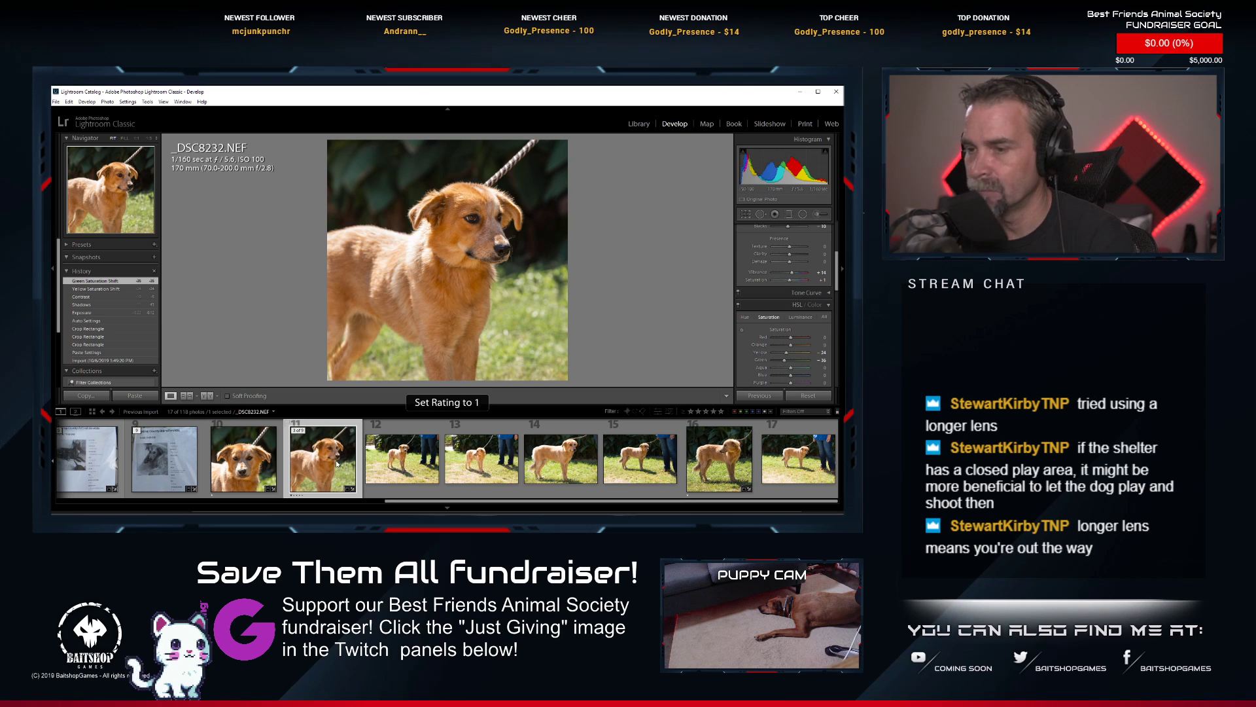
# Collapse the golden puppy's photo stack and expand the first stack to show the brown-and-white dog's photos.
pyautogui.click(139, 432)
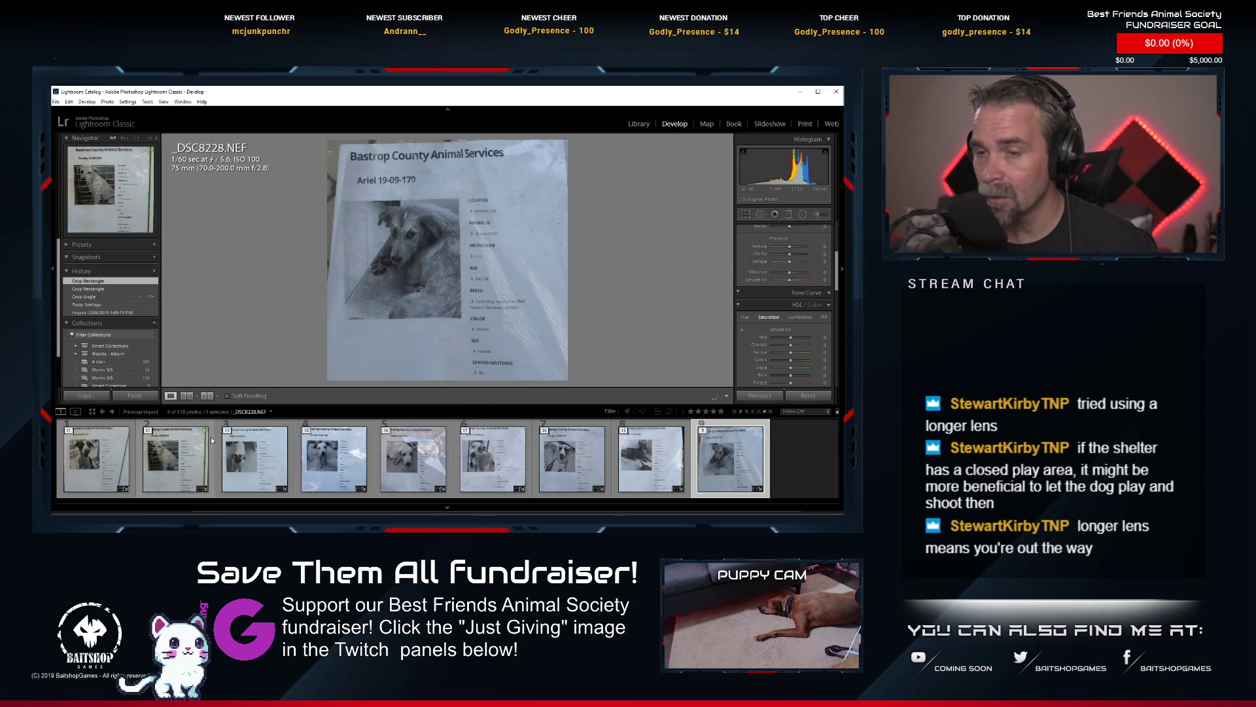
pyautogui.click(68, 432)
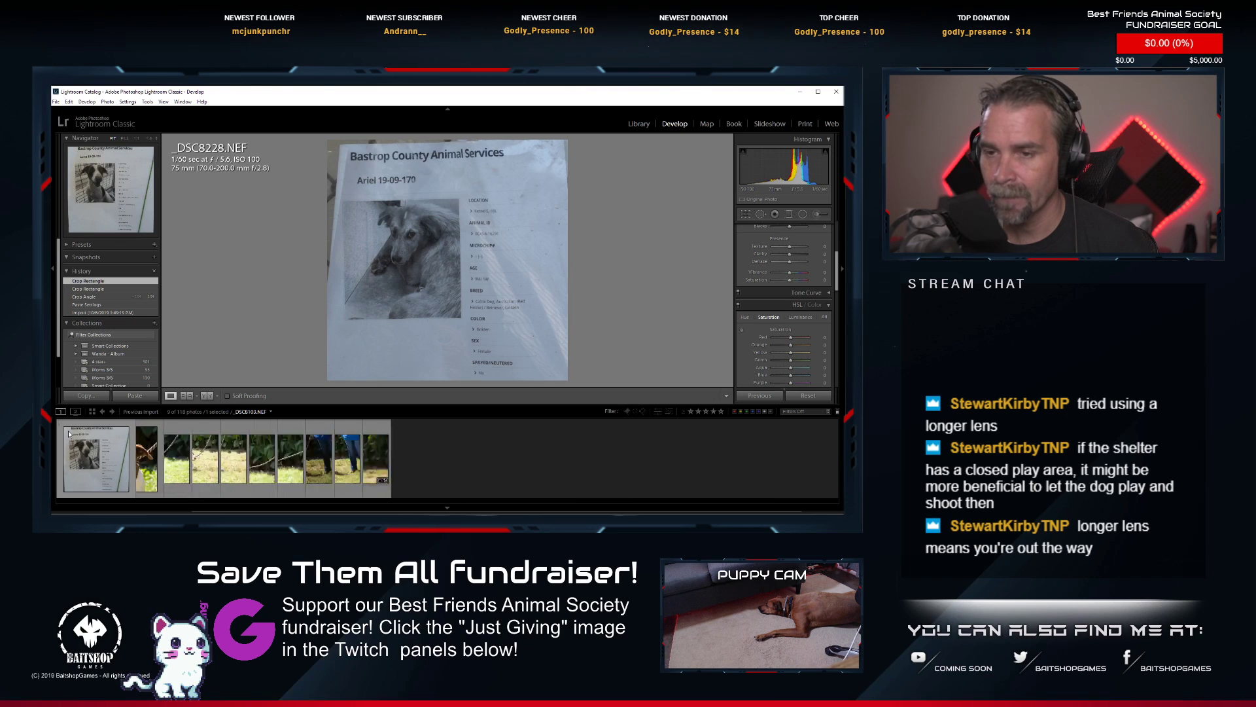
pyautogui.scroll(5, 268, 470)
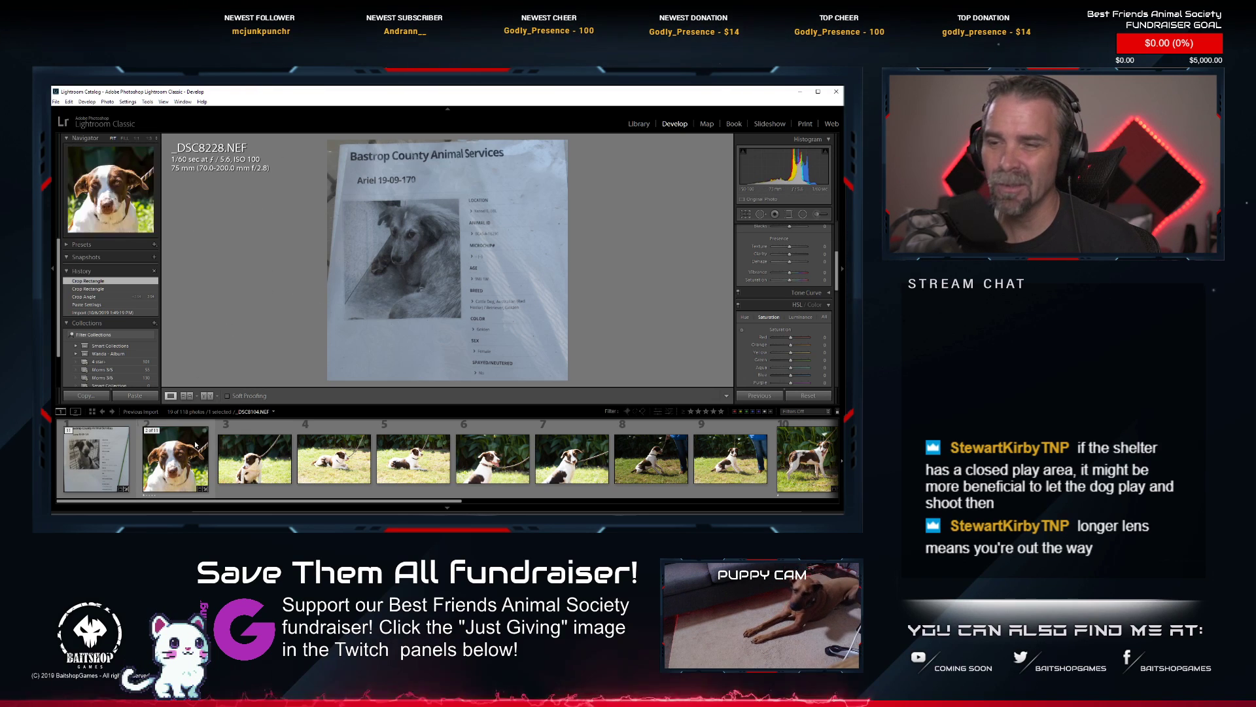
# Compare the brown-and-white dog's photos _DSC8104.NEF, _DSC8112.NEF and _DSC8114.NEF with the other shots in its stack.
pyautogui.click(188, 469)
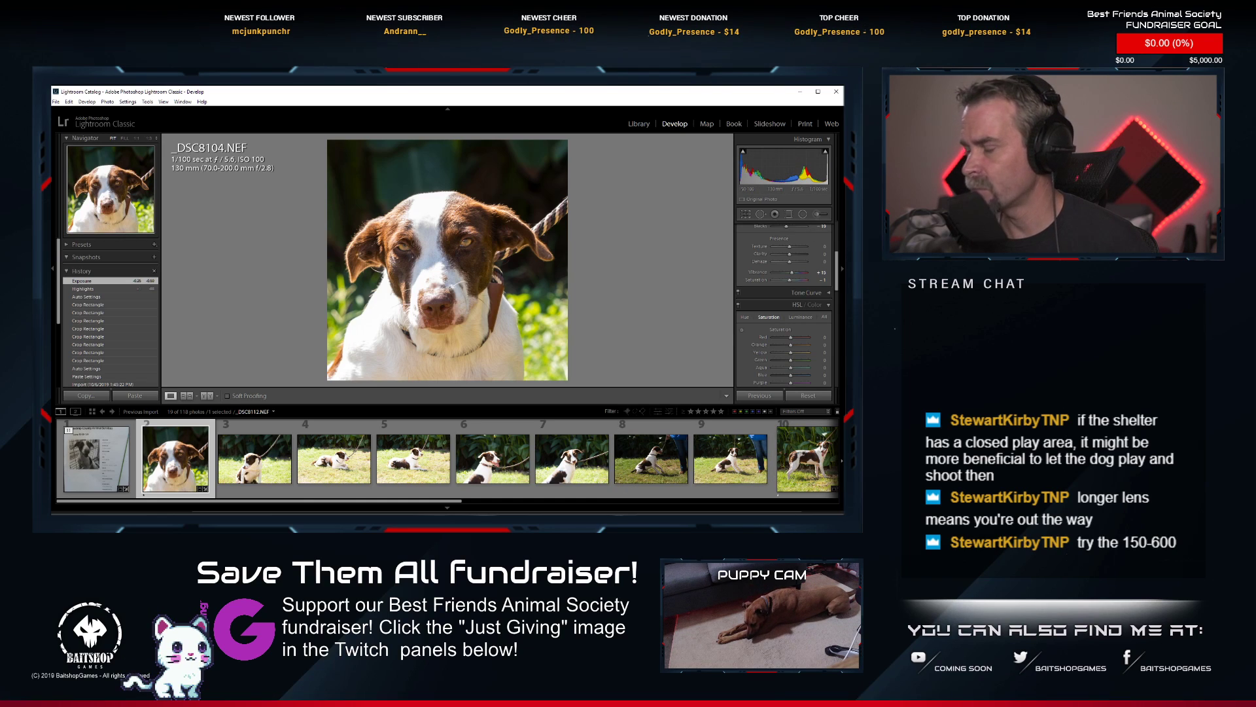
pyautogui.click(805, 486)
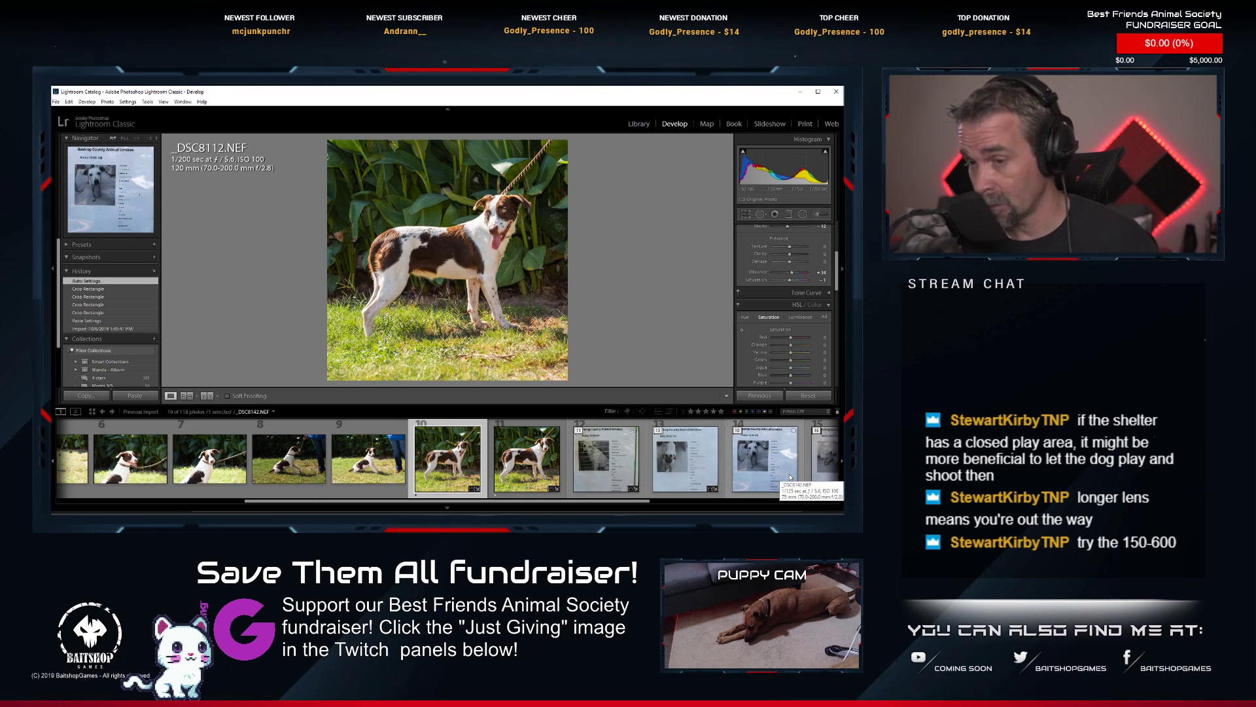
pyautogui.scroll(5, 366, 479)
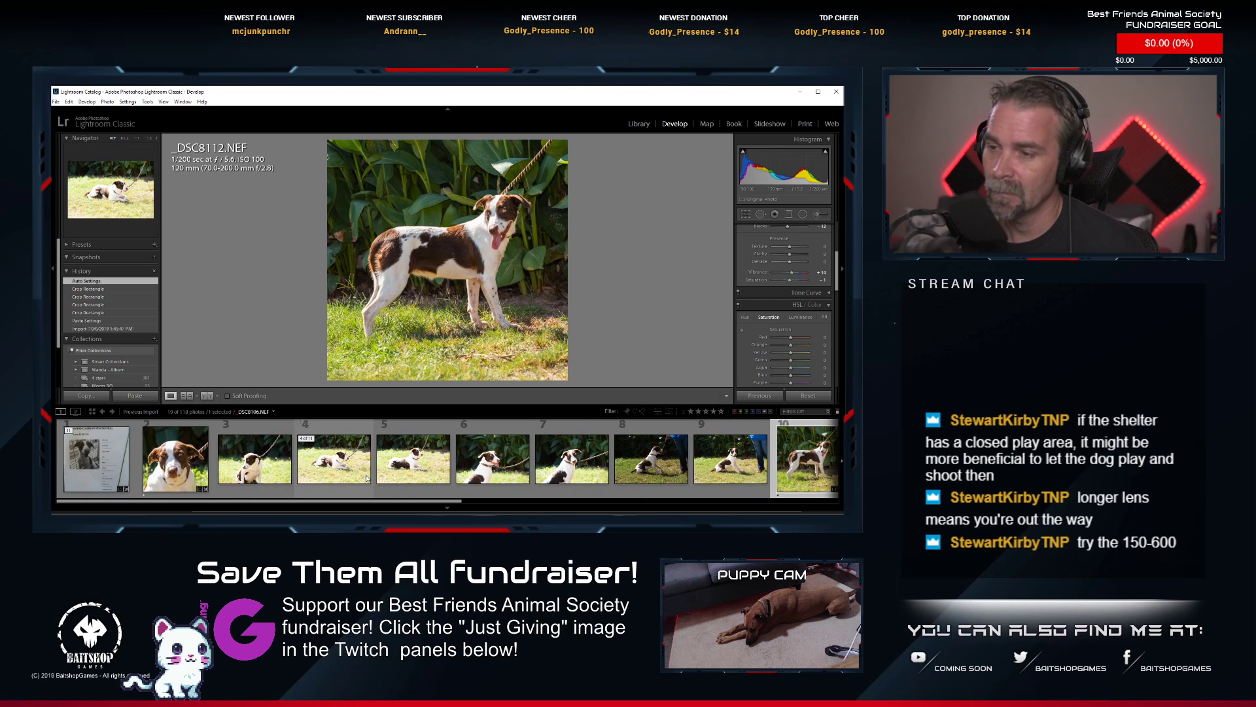
pyautogui.scroll(-2, 369, 476)
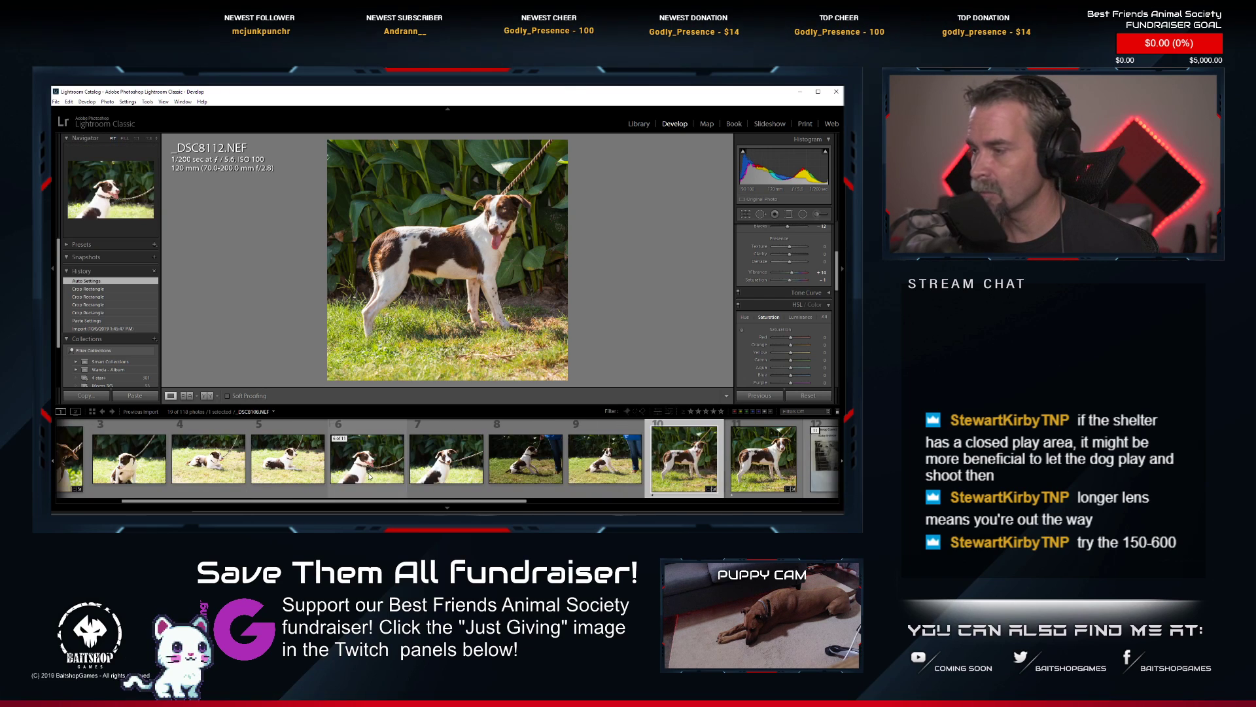
pyautogui.click(779, 476)
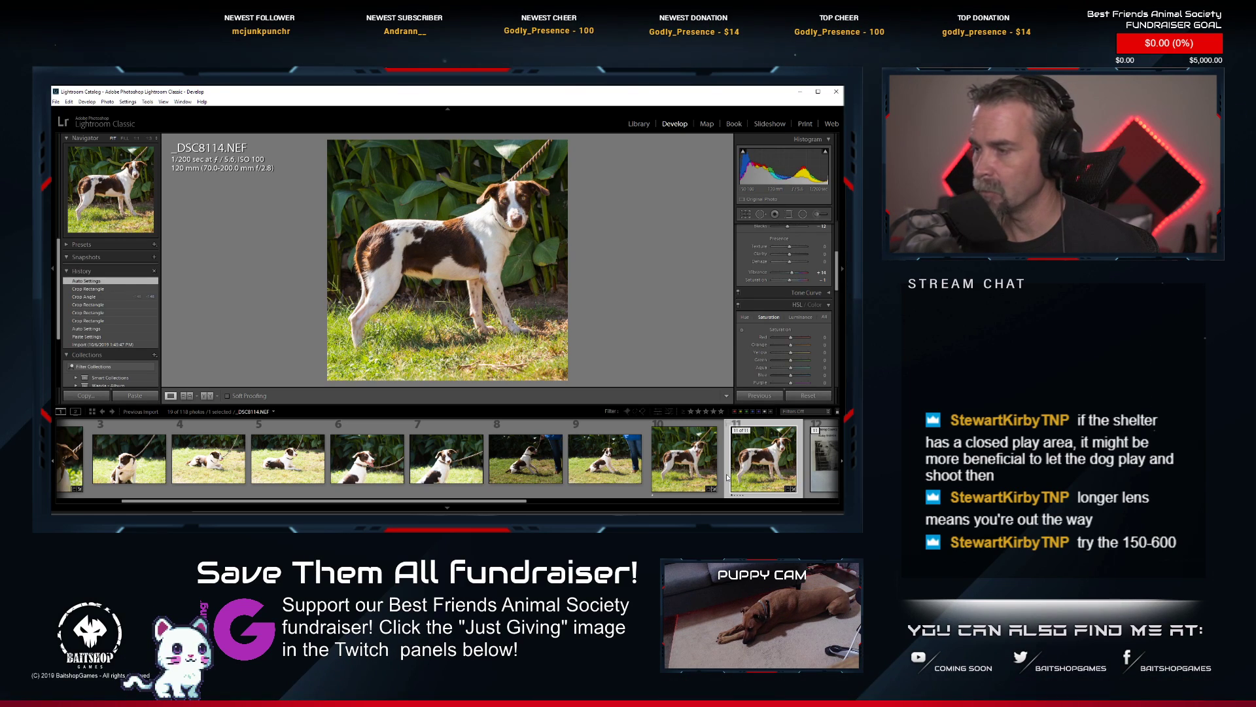
pyautogui.click(682, 469)
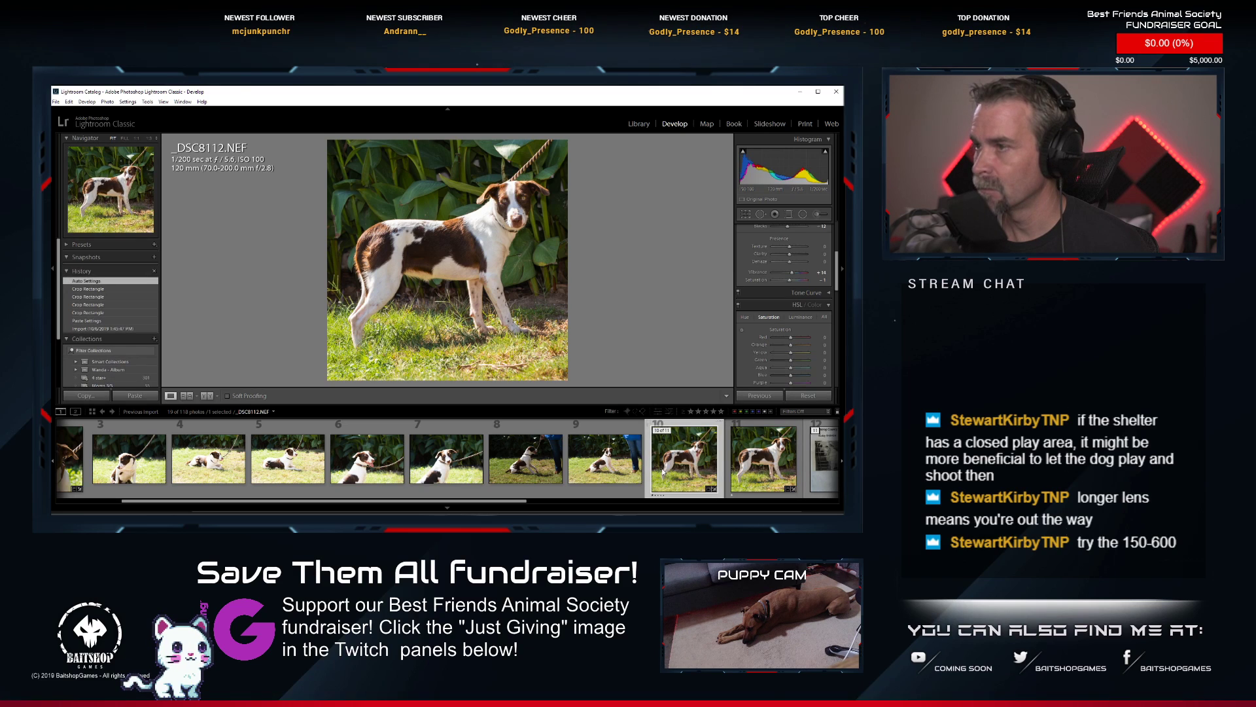
pyautogui.click(751, 472)
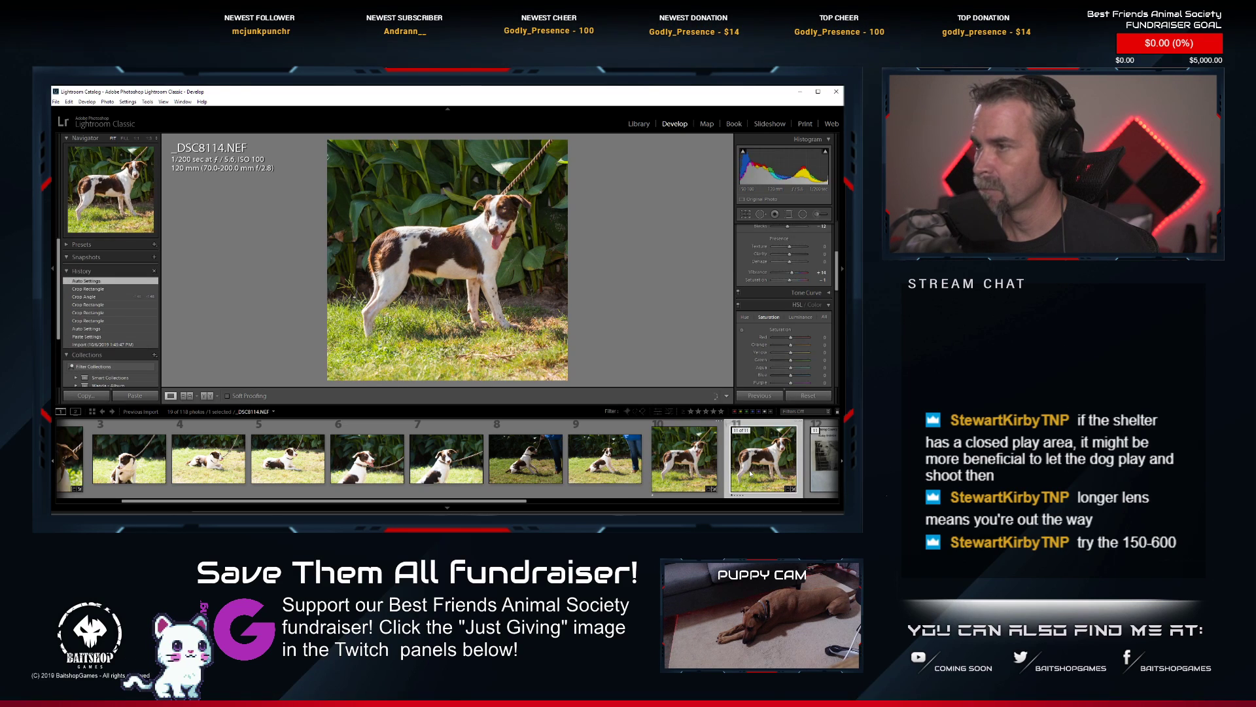
pyautogui.scroll(3, 449, 485)
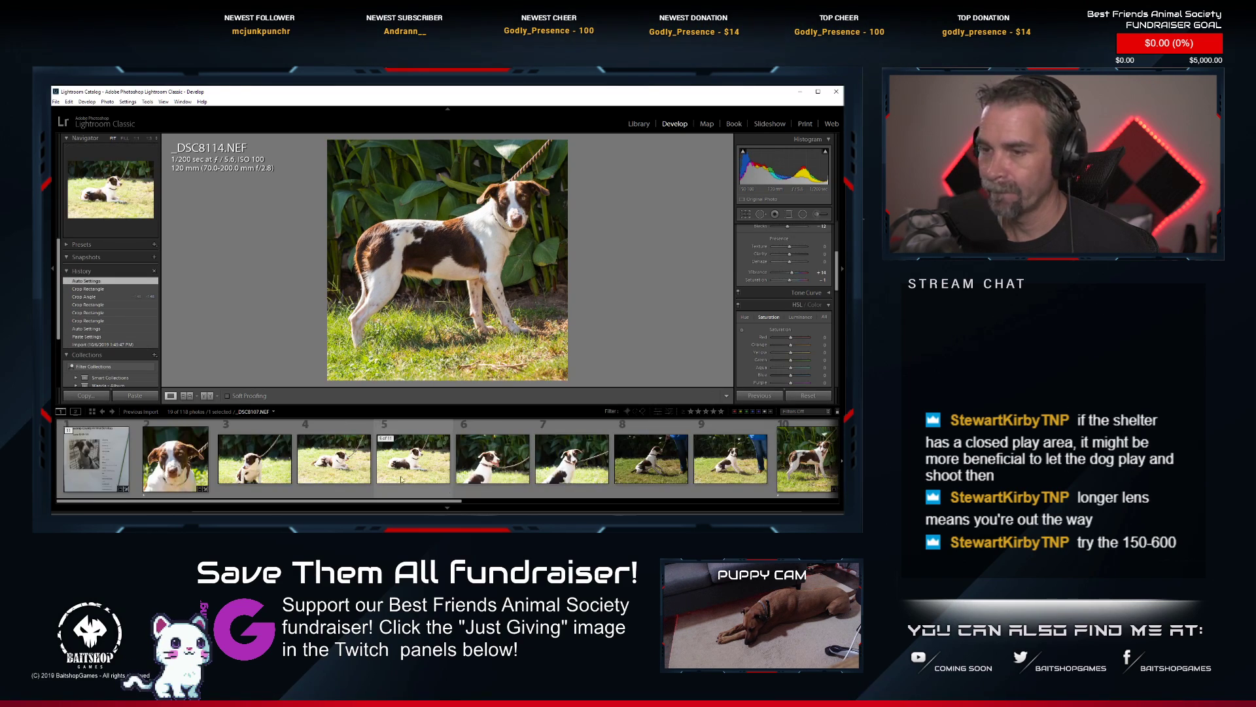
# Open the dog's head portrait _DSC8104.NEF from Lightroom in Adobe Photoshop for retouching.
pyautogui.click(151, 469)
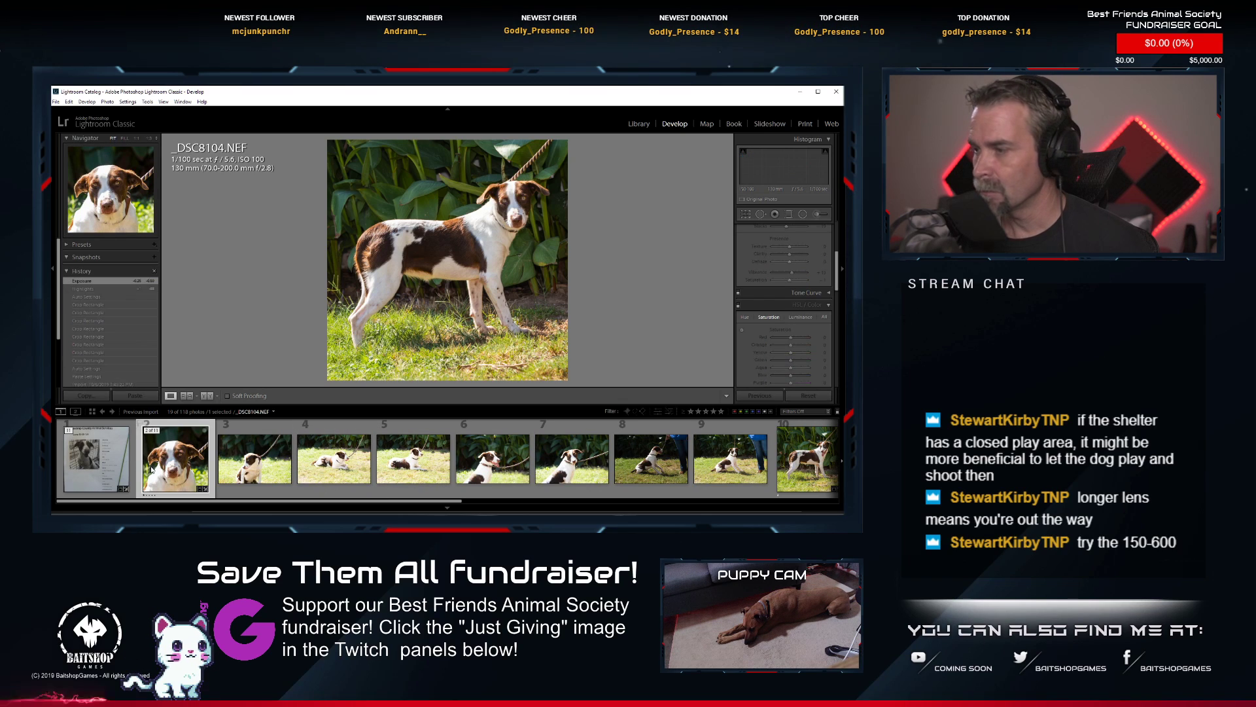
pyautogui.rightClick(151, 468)
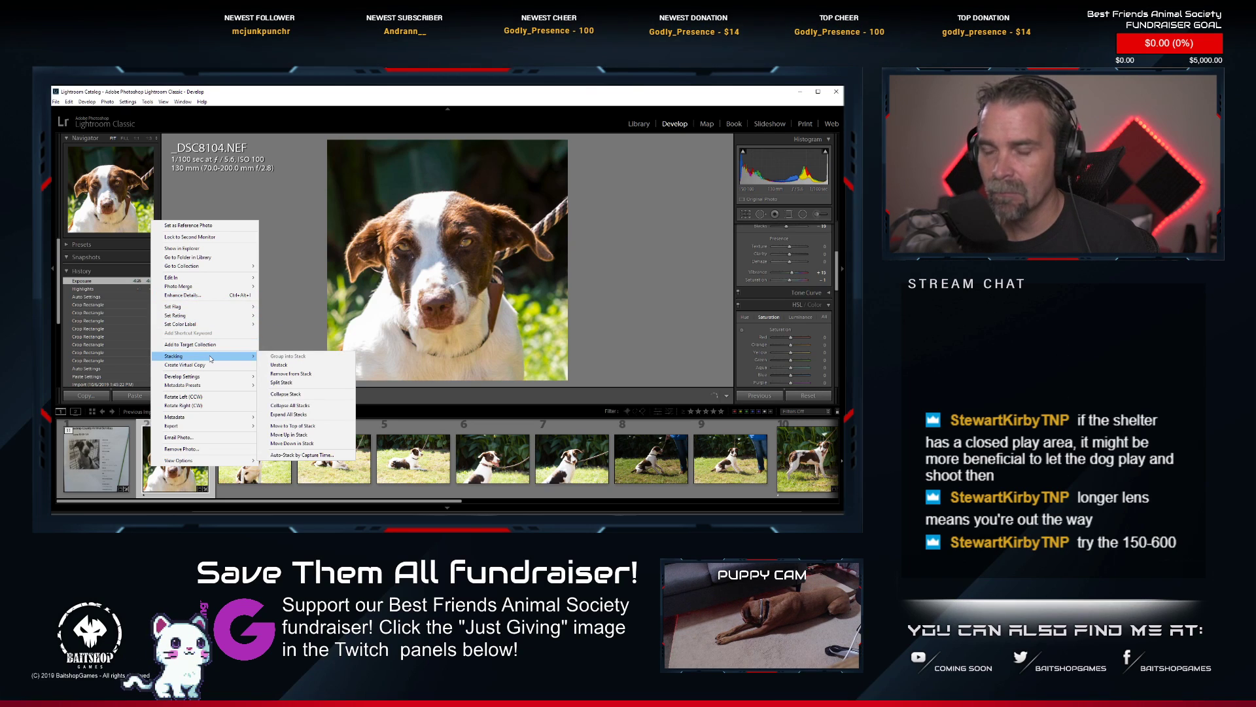
pyautogui.moveTo(236, 278)
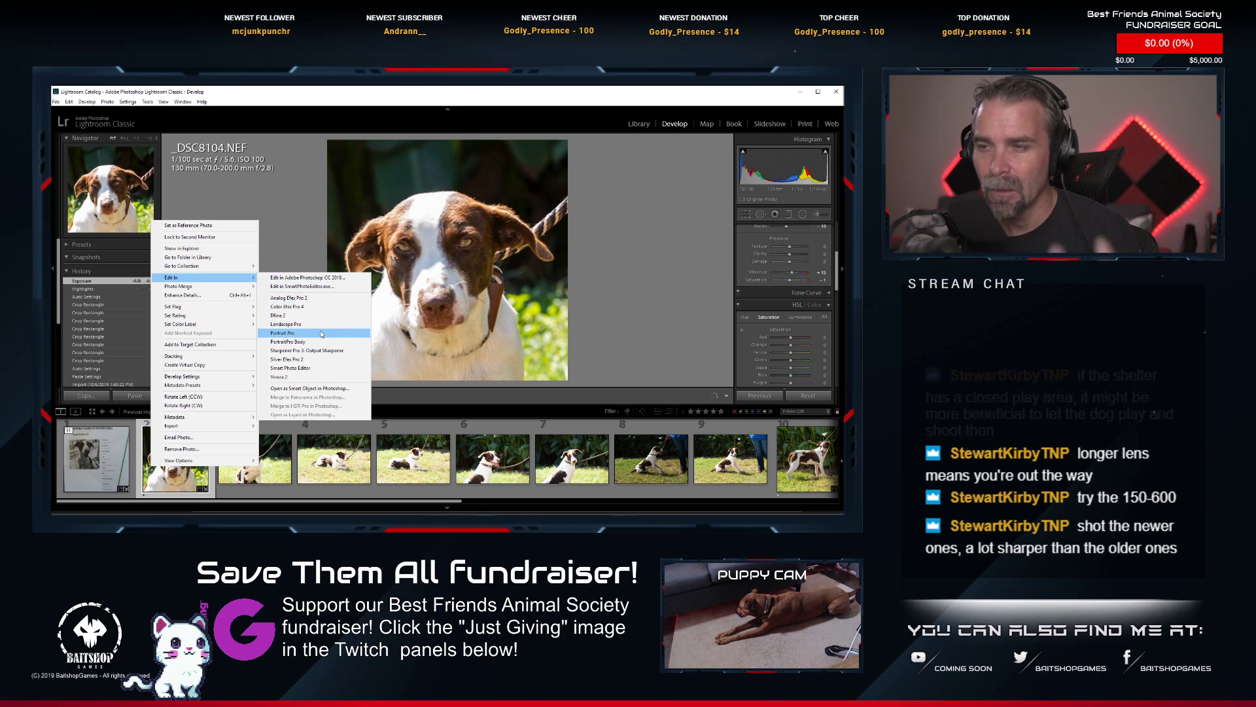
pyautogui.click(318, 286)
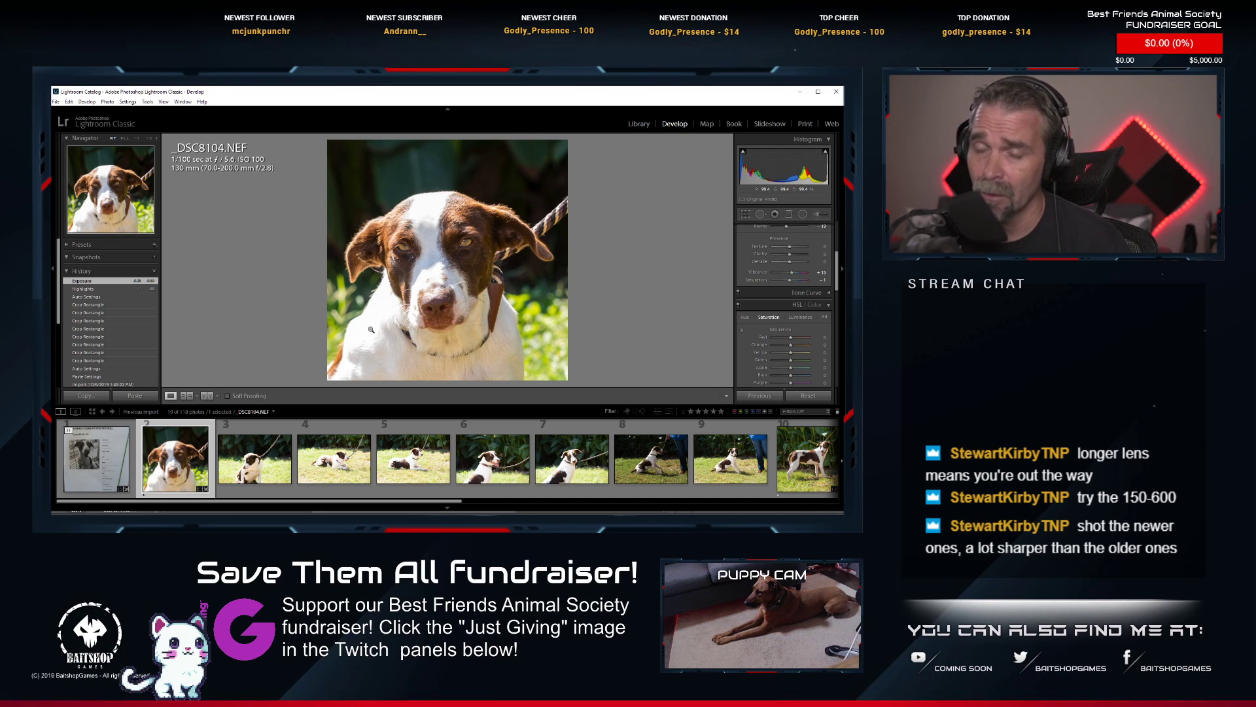
pyautogui.hotkey('alt', 'Tab')
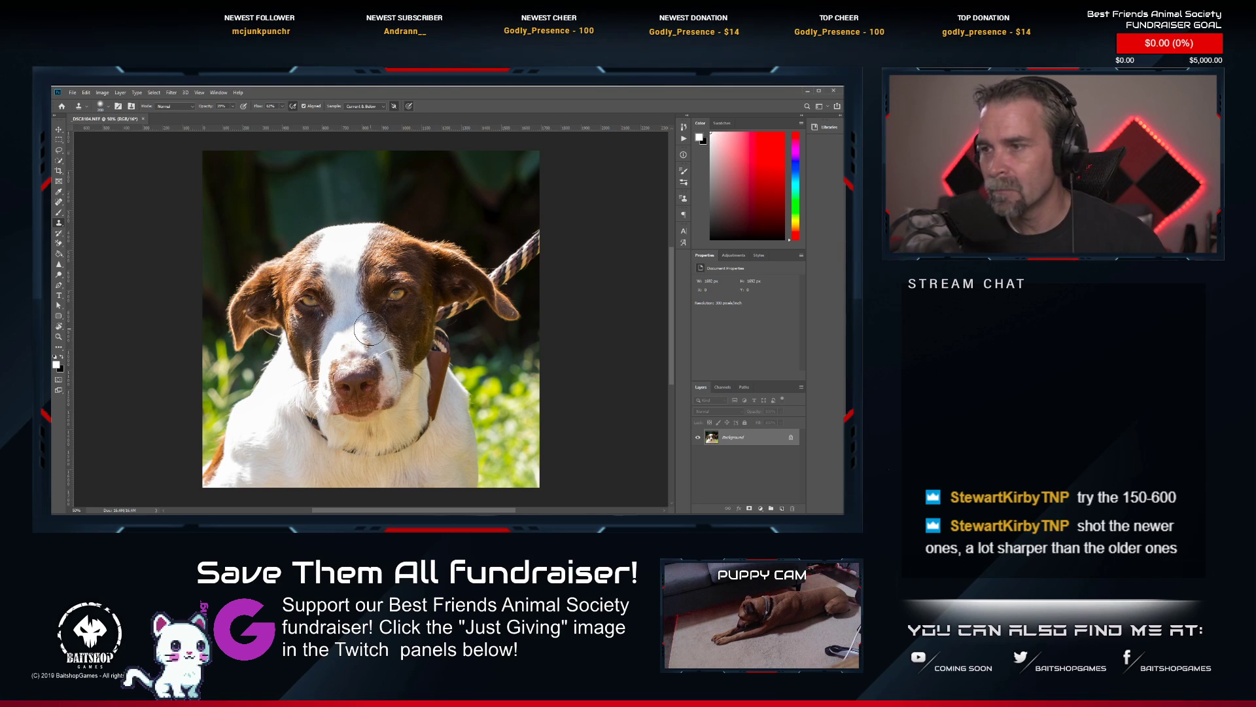
# Remove the leash between the photo's edge and the dog's ear with the Spot Healing Brush.
pyautogui.click(754, 154)
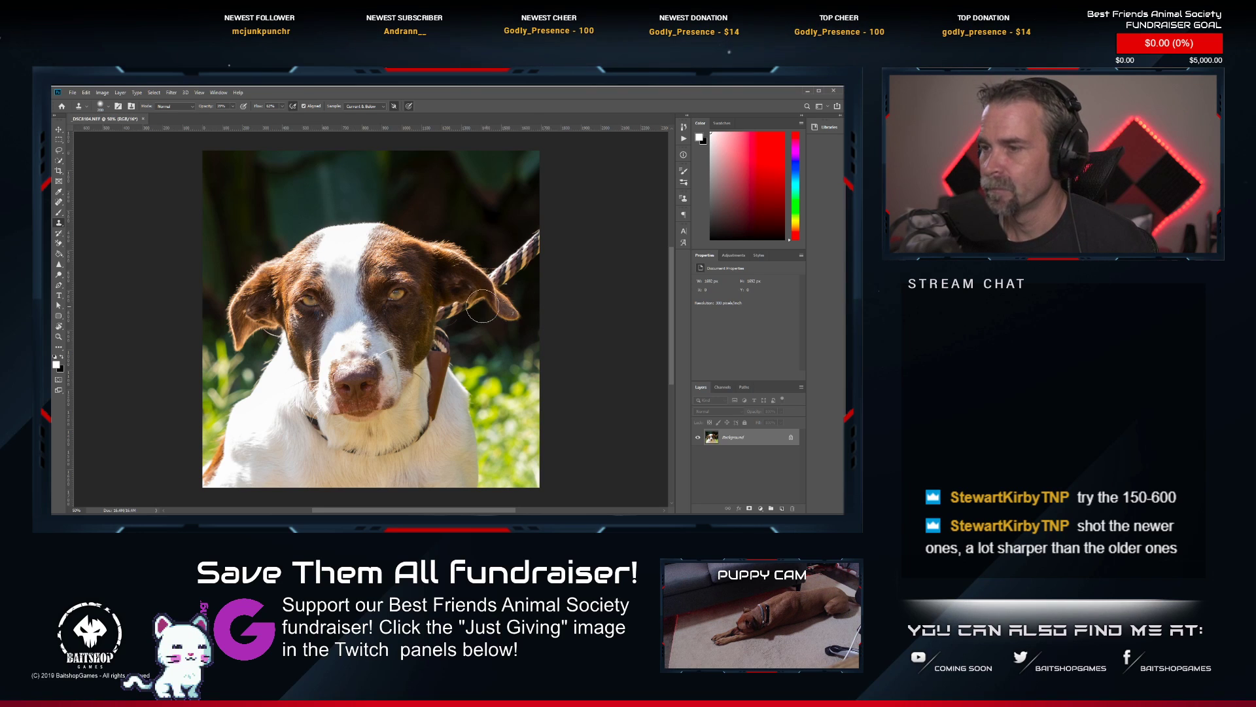
pyautogui.click(58, 202)
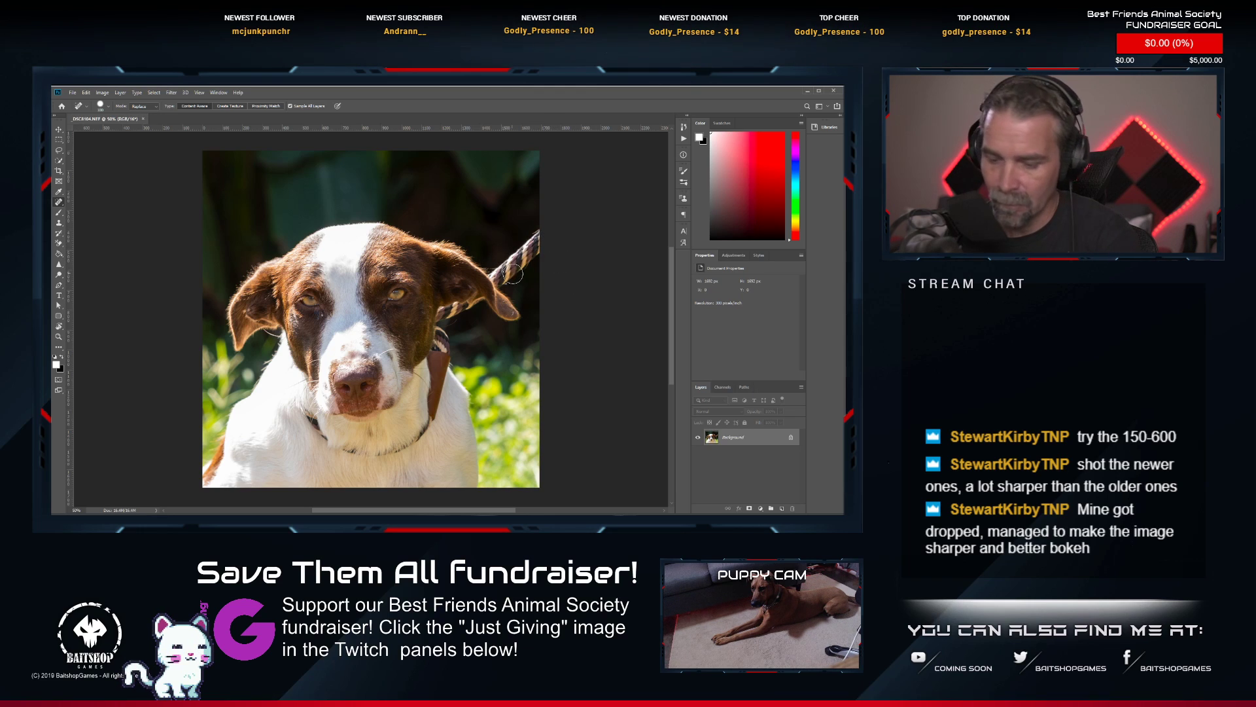
pyautogui.moveTo(540, 235)
pyautogui.mouseDown()
pyautogui.moveTo(503, 278)
pyautogui.moveTo(516, 272)
pyautogui.moveTo(501, 257)
pyautogui.mouseUp()
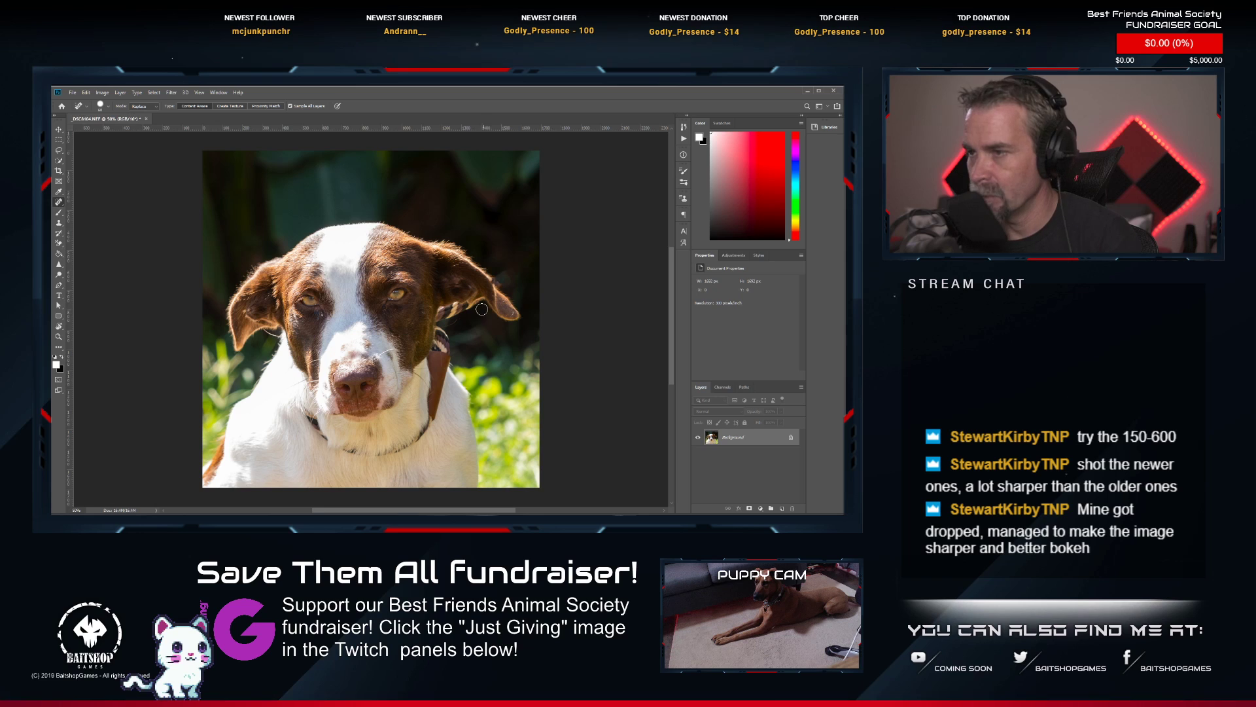
# Cover the remaining leash between the dog's ear and neck with dark background, using a smaller Clone Stamp at 100% opacity.
pyautogui.scroll(5, 482, 309)
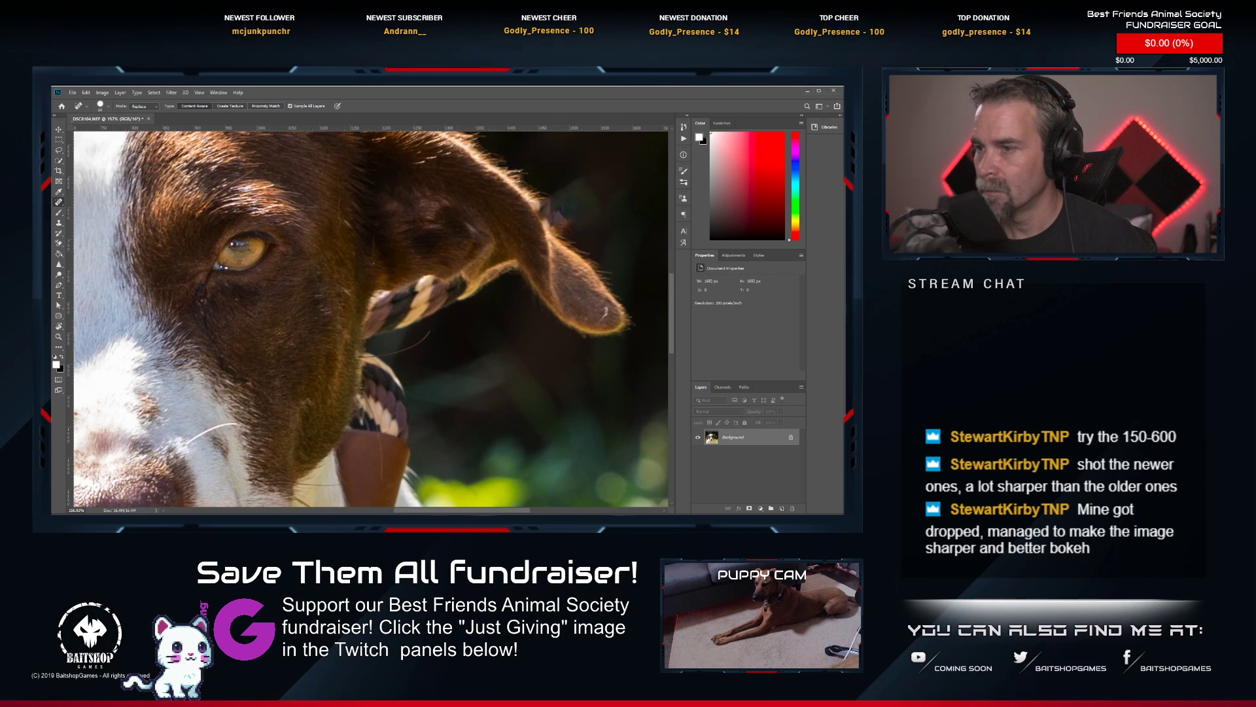
pyautogui.click(58, 223)
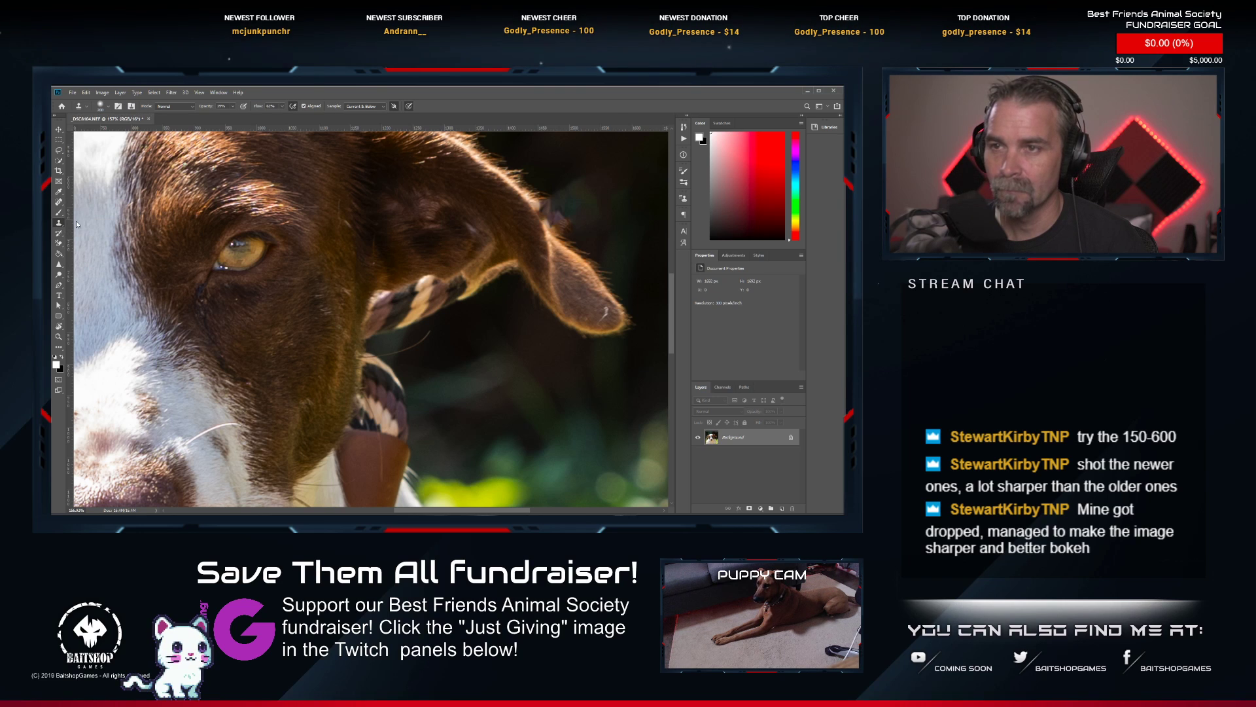
pyautogui.press('[')
pyautogui.press('[')
pyautogui.press('[')
pyautogui.press('[')
pyautogui.press('[')
pyautogui.press('[')
pyautogui.press('[')
pyautogui.press('[')
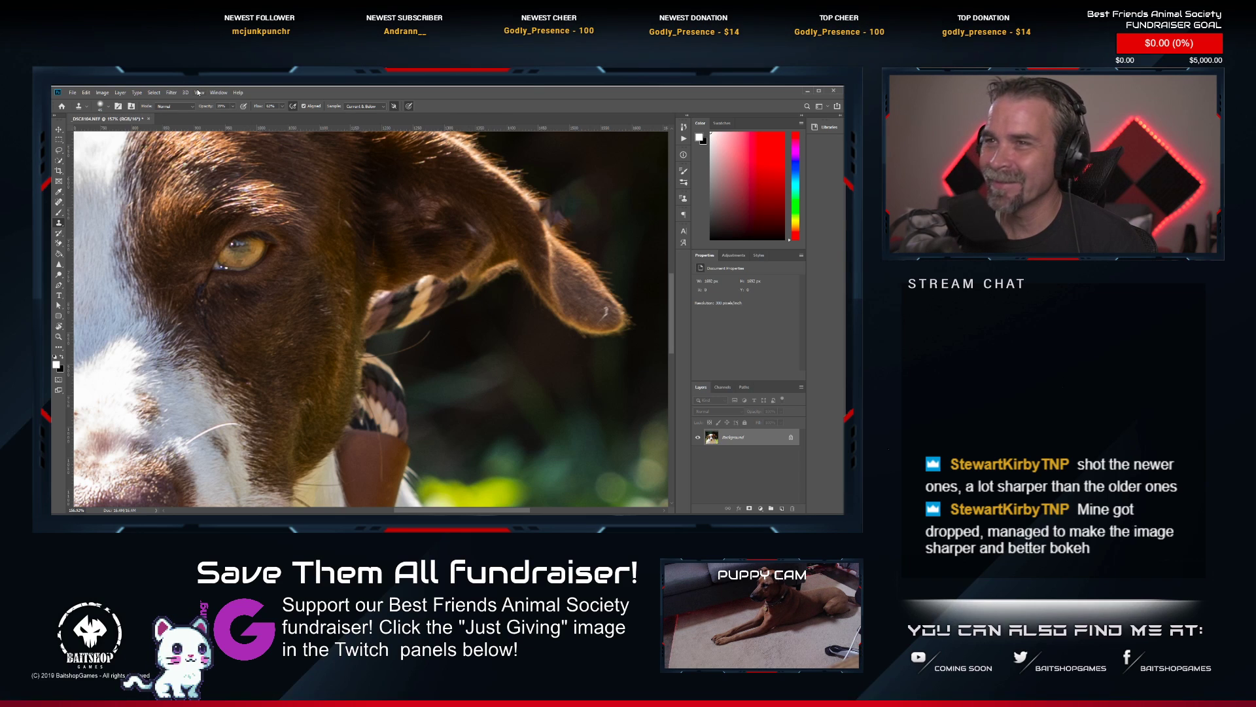
pyautogui.click(233, 108)
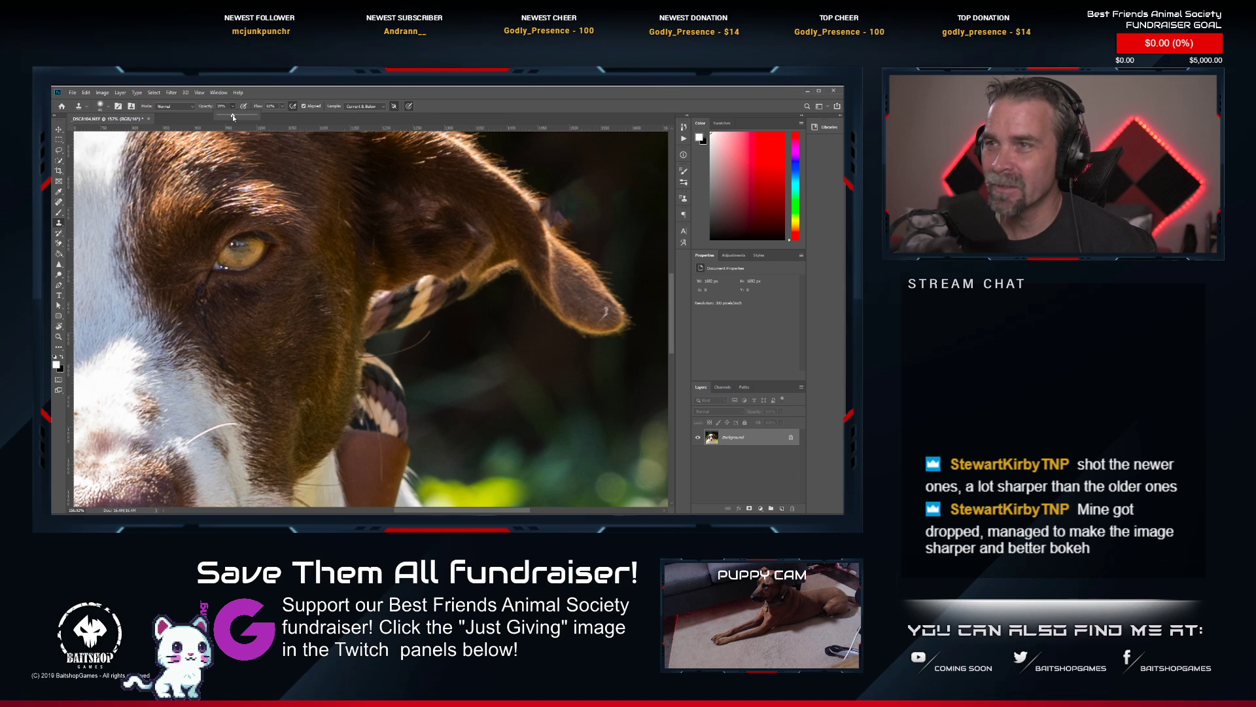
pyautogui.click(587, 106)
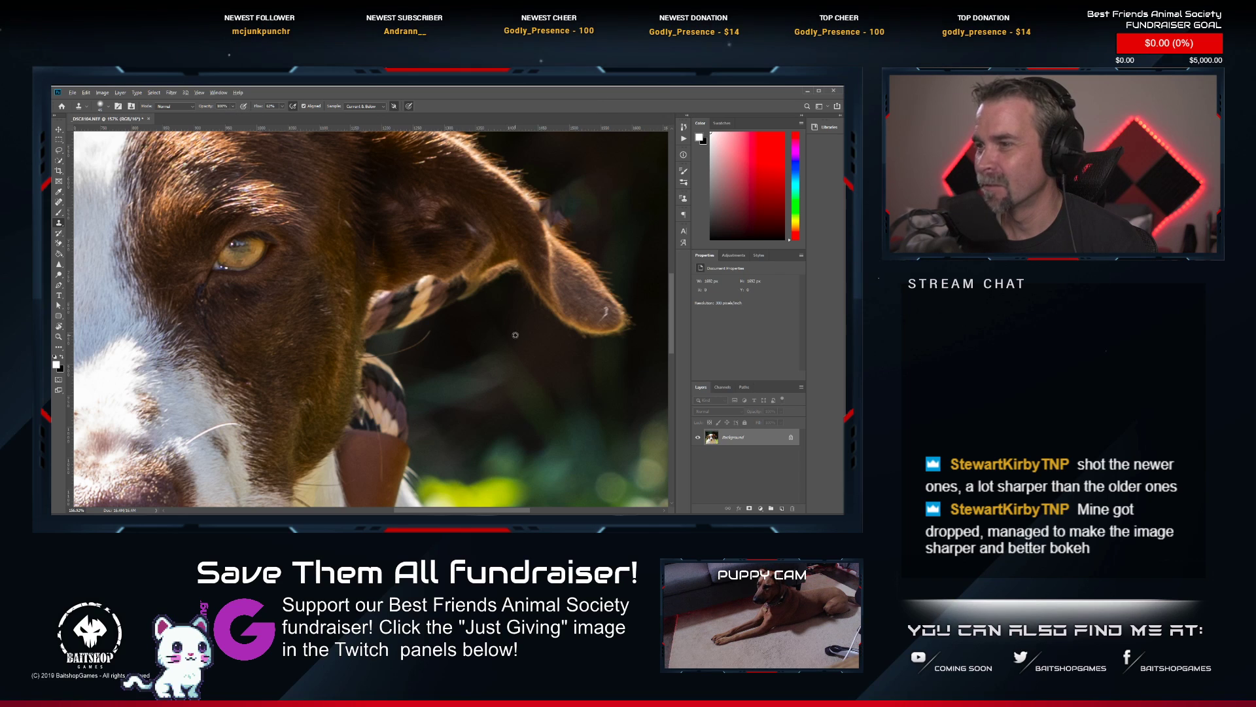
pyautogui.keyDown('alt'); pyautogui.click(513, 312); pyautogui.keyUp('alt')
pyautogui.keyDown('alt'); pyautogui.click(483, 315); pyautogui.keyUp('alt')
pyautogui.moveTo(486, 296)
pyautogui.mouseDown()
pyautogui.moveTo(419, 317)
pyautogui.moveTo(456, 318)
pyautogui.moveTo(439, 300)
pyautogui.moveTo(452, 330)
pyautogui.moveTo(419, 317)
pyautogui.moveTo(430, 289)
pyautogui.moveTo(453, 301)
pyautogui.moveTo(385, 334)
pyautogui.moveTo(406, 311)
pyautogui.moveTo(391, 307)
pyautogui.moveTo(443, 312)
pyautogui.moveTo(422, 299)
pyautogui.moveTo(378, 331)
pyautogui.mouseUp()
pyautogui.keyDown('alt'); pyautogui.click(475, 314); pyautogui.keyUp('alt')
pyautogui.keyDown('alt'); pyautogui.click(449, 329); pyautogui.keyUp('alt')
pyautogui.keyDown('alt'); pyautogui.click(437, 309); pyautogui.keyUp('alt')
pyautogui.keyDown('alt'); pyautogui.click(429, 310); pyautogui.keyUp('alt')
pyautogui.keyDown('alt'); pyautogui.click(424, 312); pyautogui.keyUp('alt')
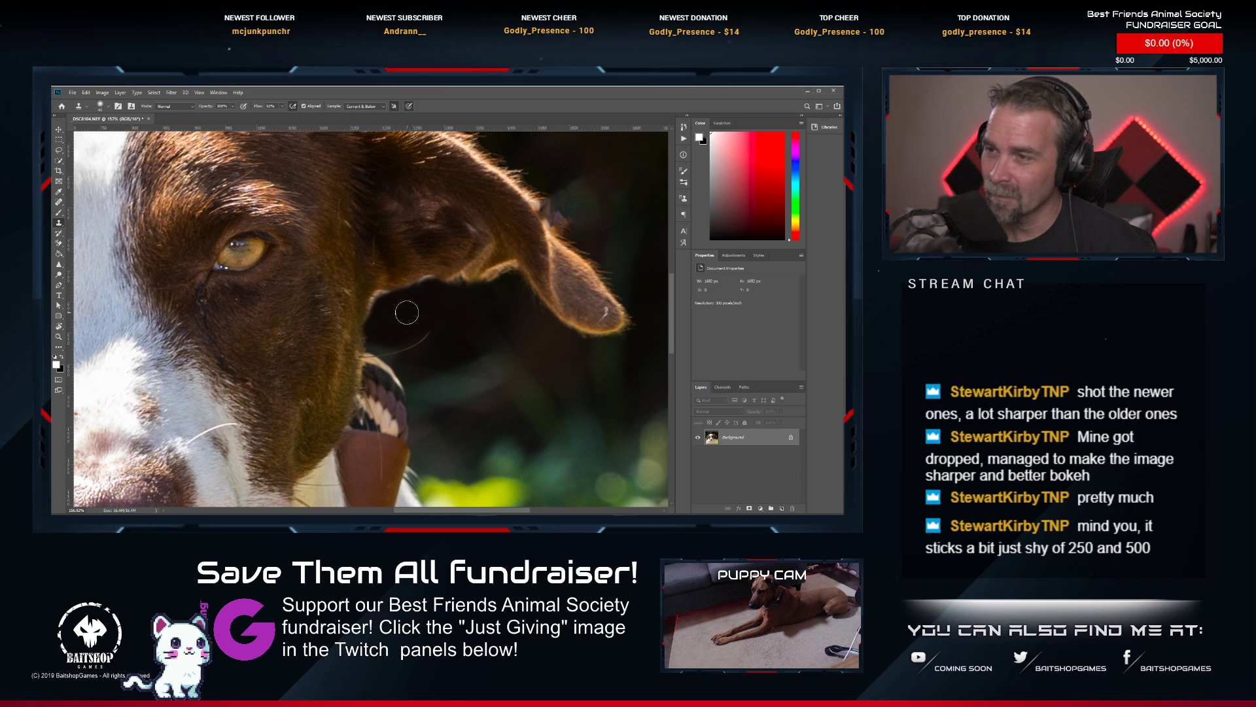
# Enlarge the Clone Stamp brush and paint white fur over the thin collar below the dog's chin.
pyautogui.hotkey('ctrl', '0')
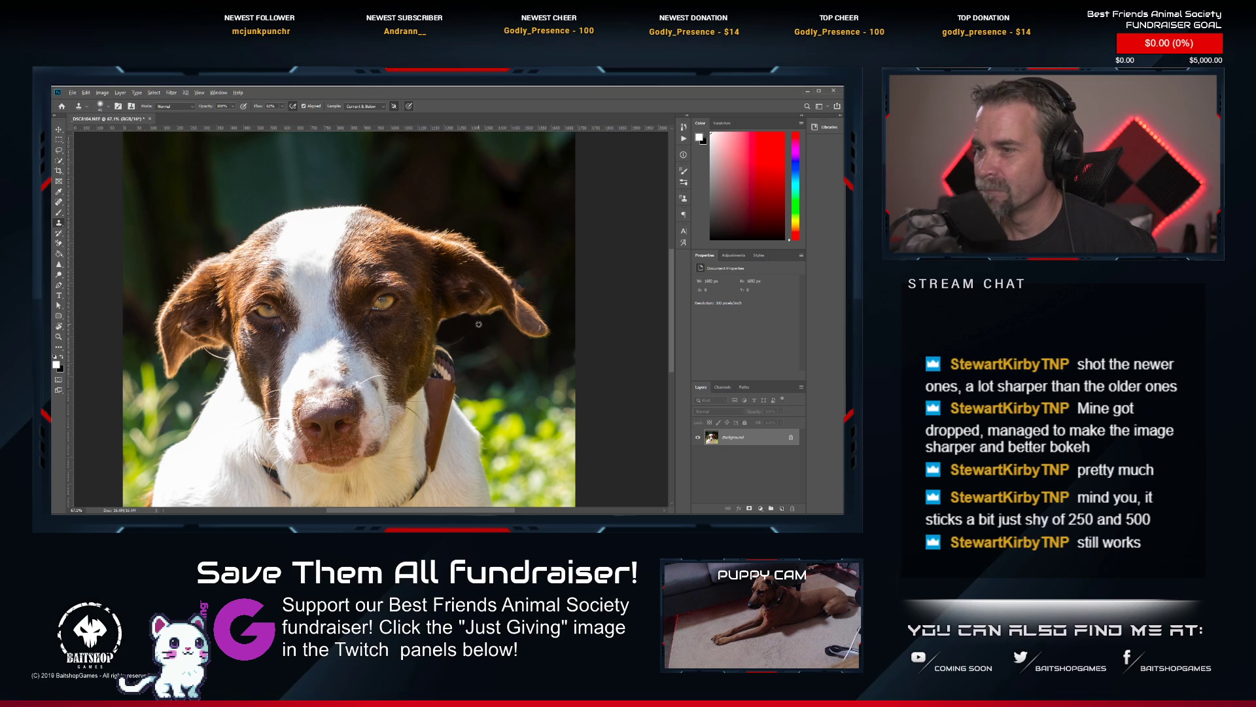
pyautogui.moveTo(436, 455); pyautogui.dragTo(452, 358)
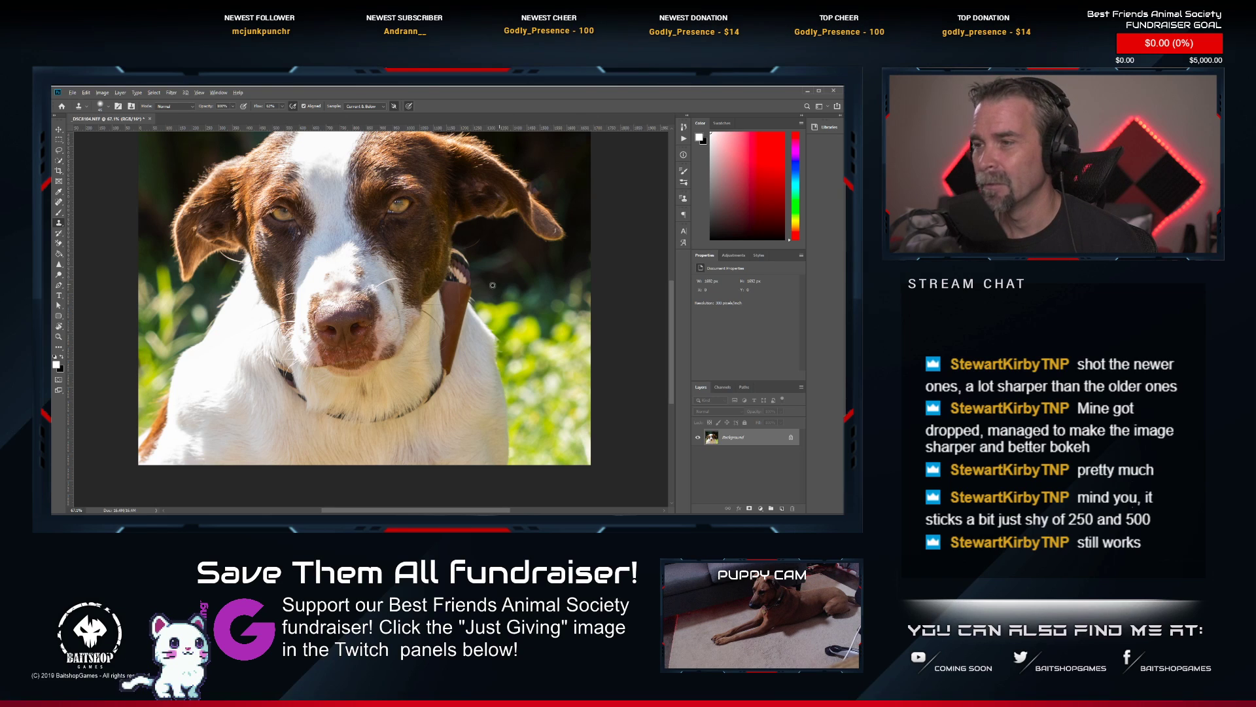
pyautogui.moveTo(381, 369); pyautogui.dragTo(376, 324)
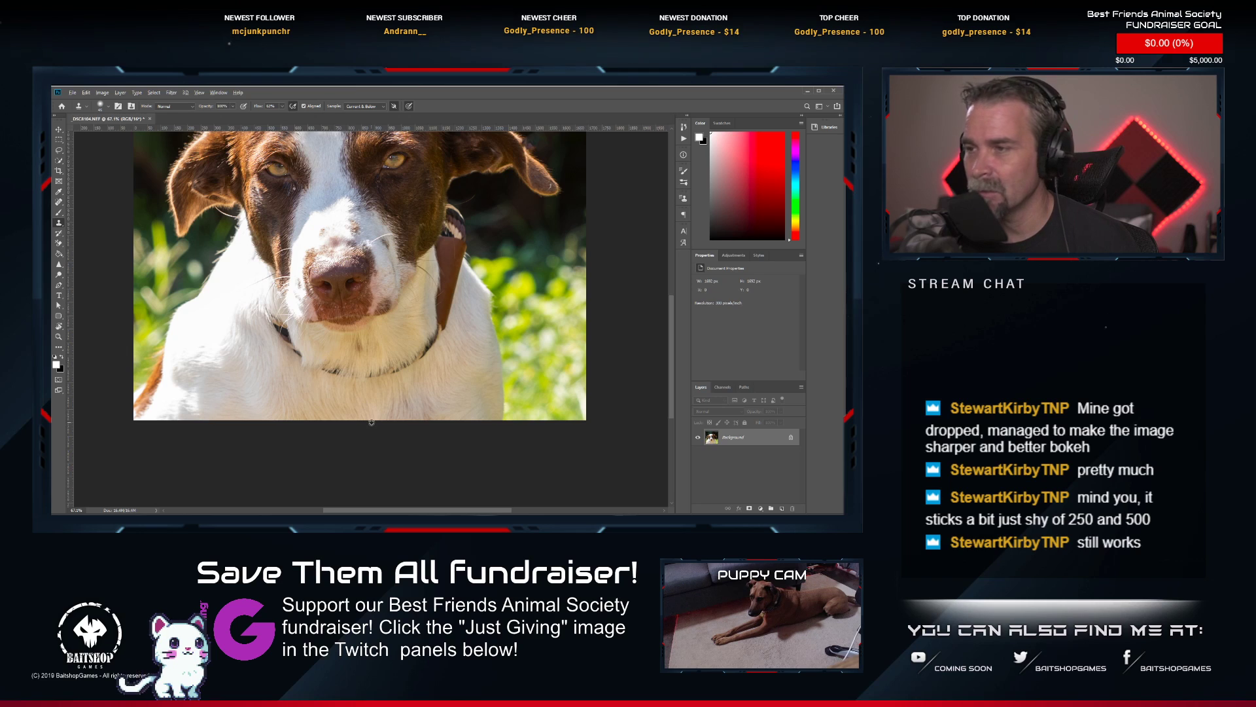
pyautogui.scroll(1, 371, 422)
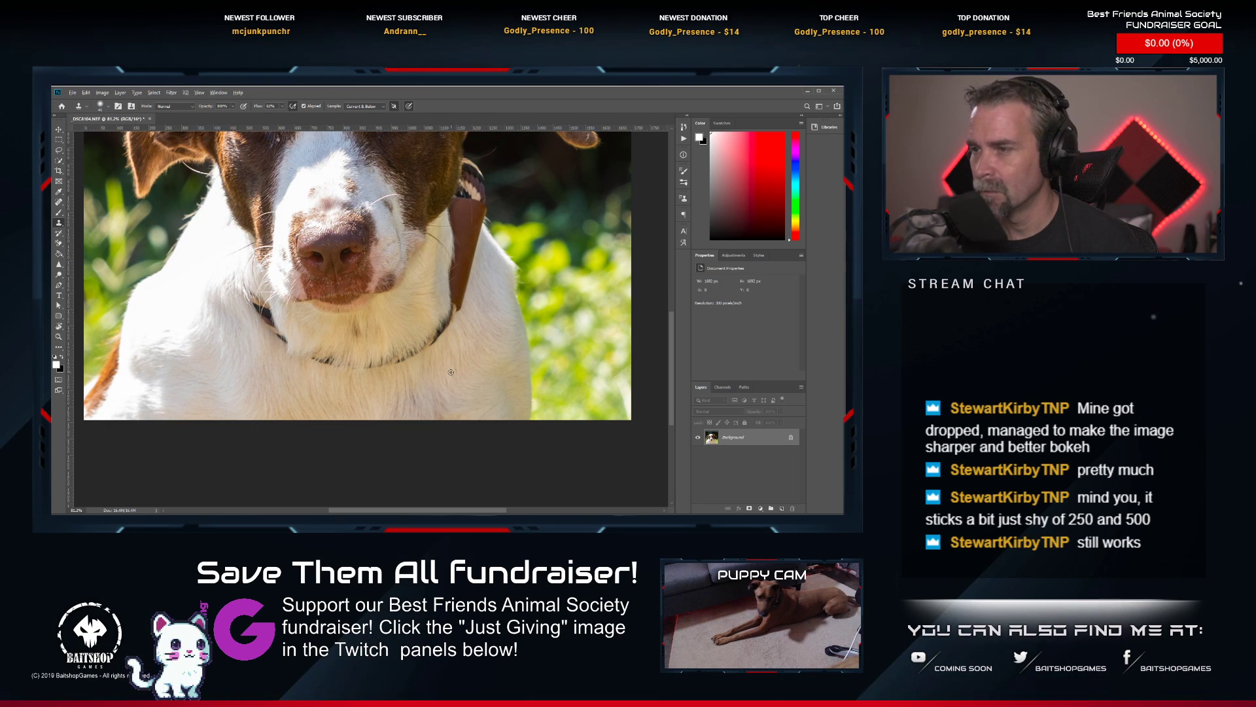
pyautogui.press(']')
pyautogui.press(']')
pyautogui.press(']')
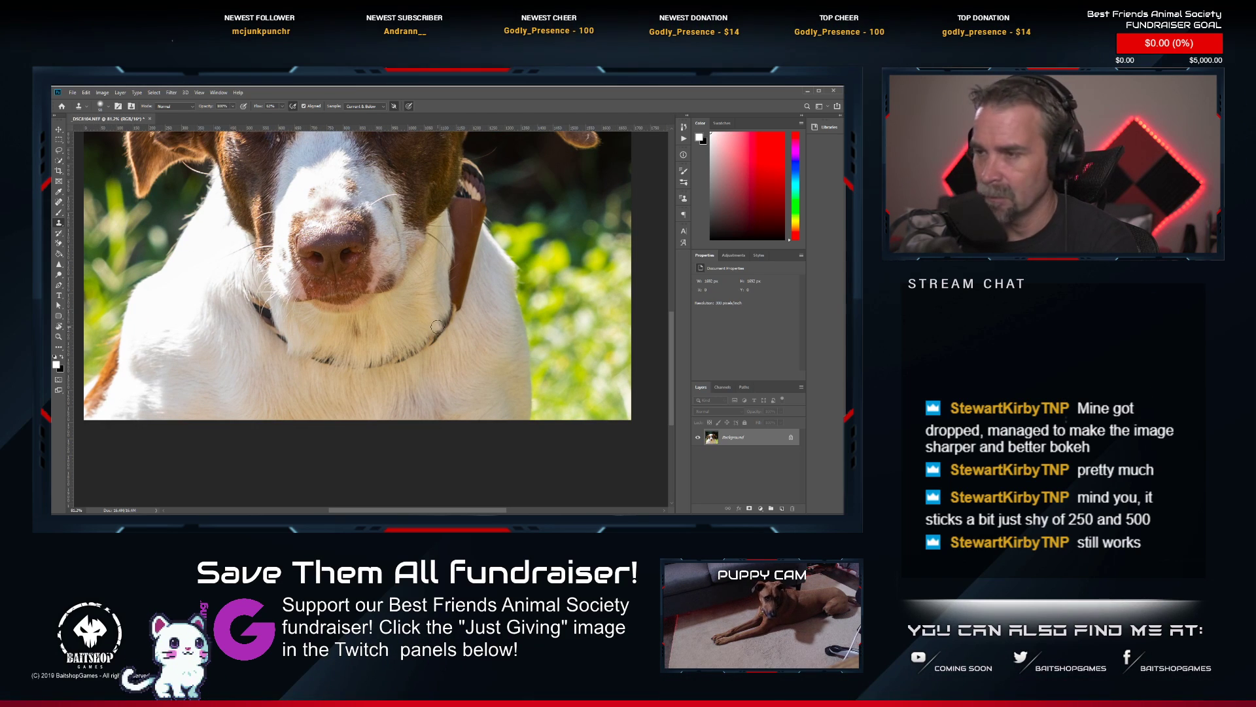
pyautogui.moveTo(438, 329)
pyautogui.mouseDown()
pyautogui.moveTo(448, 316)
pyautogui.moveTo(438, 336)
pyautogui.moveTo(404, 344)
pyautogui.mouseUp()
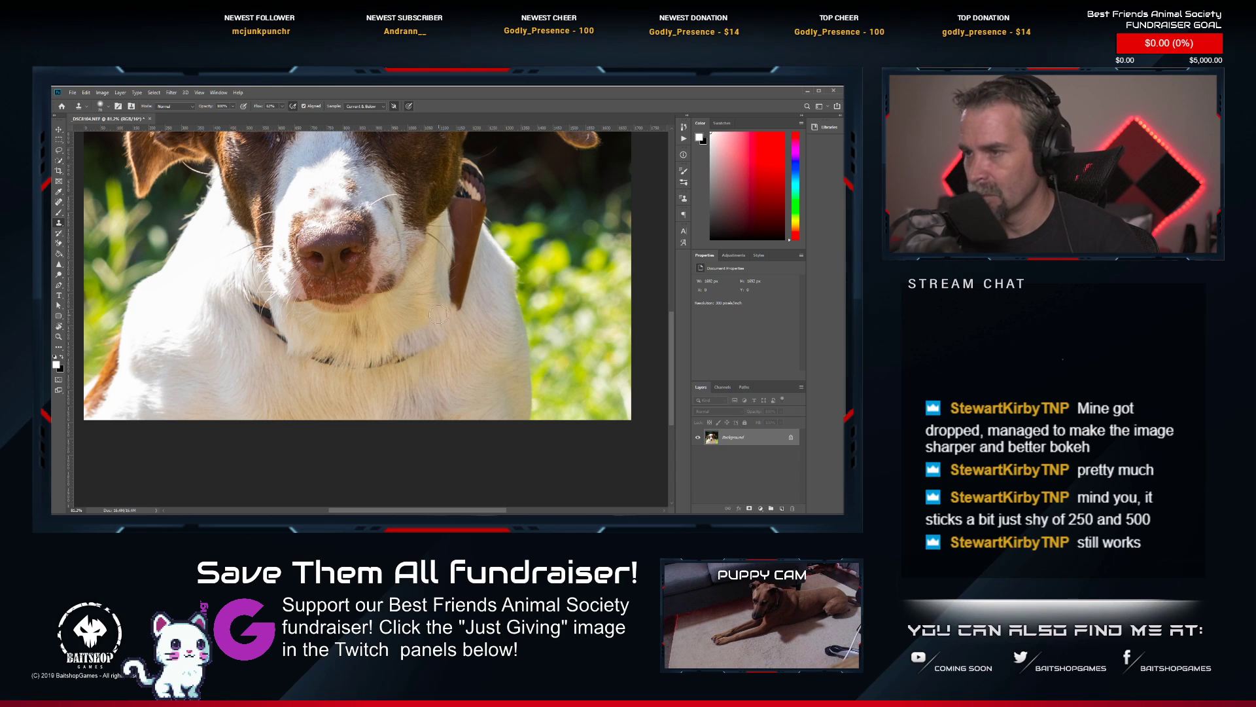
pyautogui.hotkey('ctrl', 'z')
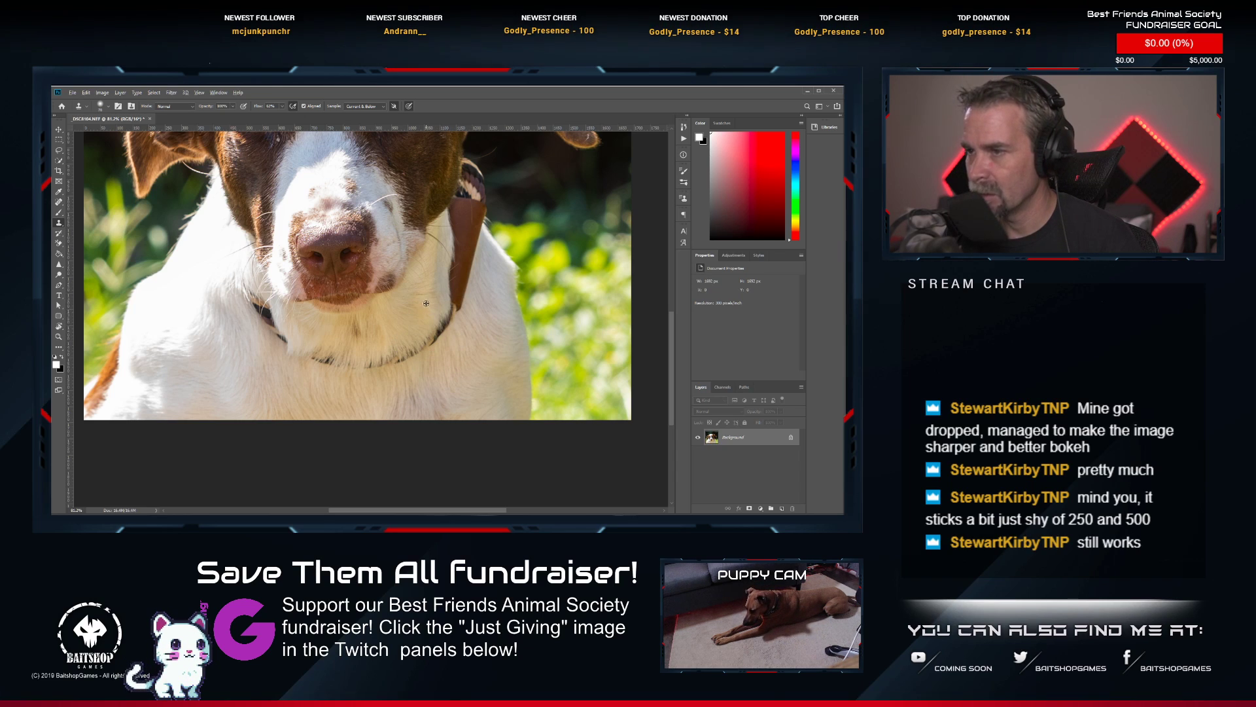
pyautogui.moveTo(451, 324); pyautogui.dragTo(433, 332)
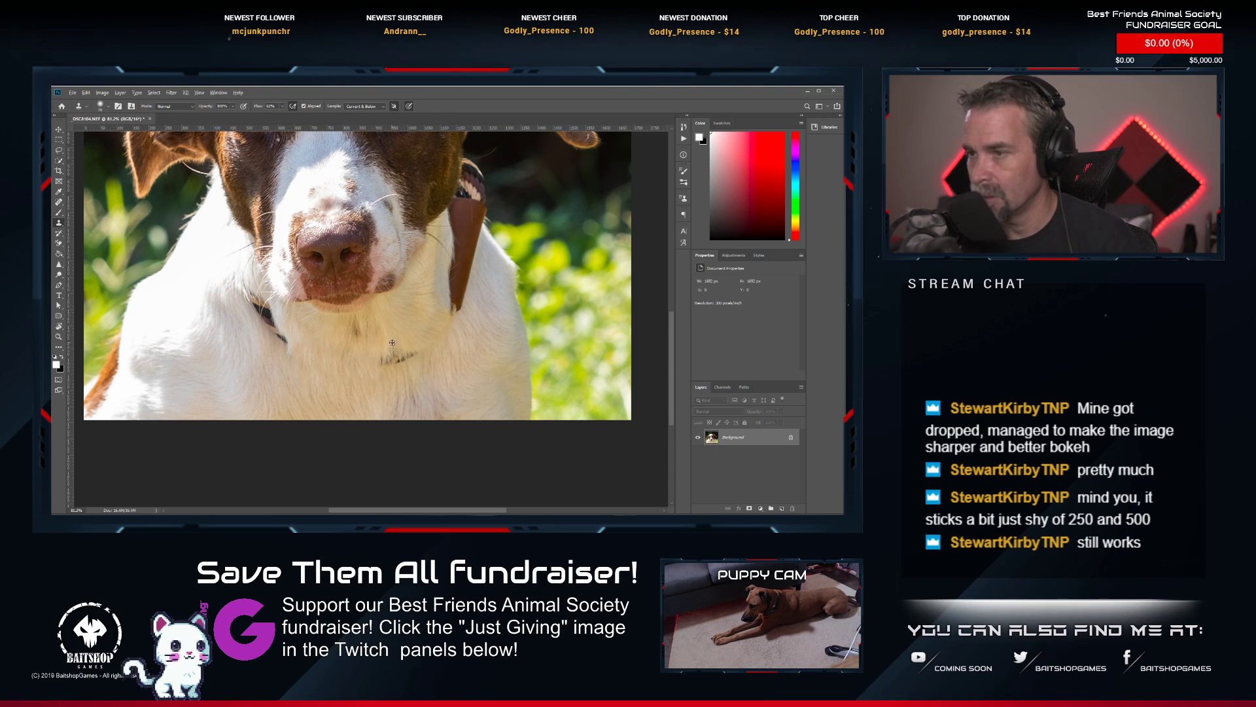
pyautogui.keyDown('alt'); pyautogui.click(411, 343); pyautogui.keyUp('alt')
pyautogui.moveTo(408, 351); pyautogui.dragTo(382, 356)
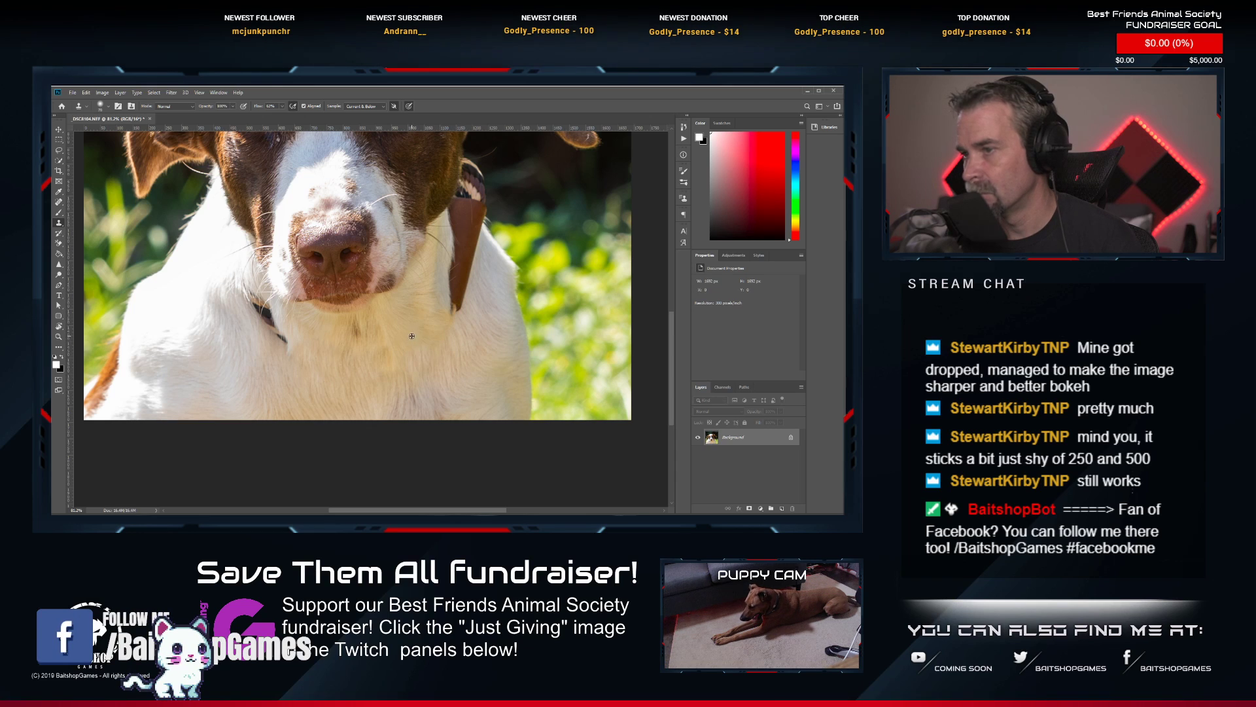
# Clone white fur over the leftover dark collar piece on the neck, on the side away from the brown strap.
pyautogui.moveTo(314, 382); pyautogui.dragTo(394, 379)
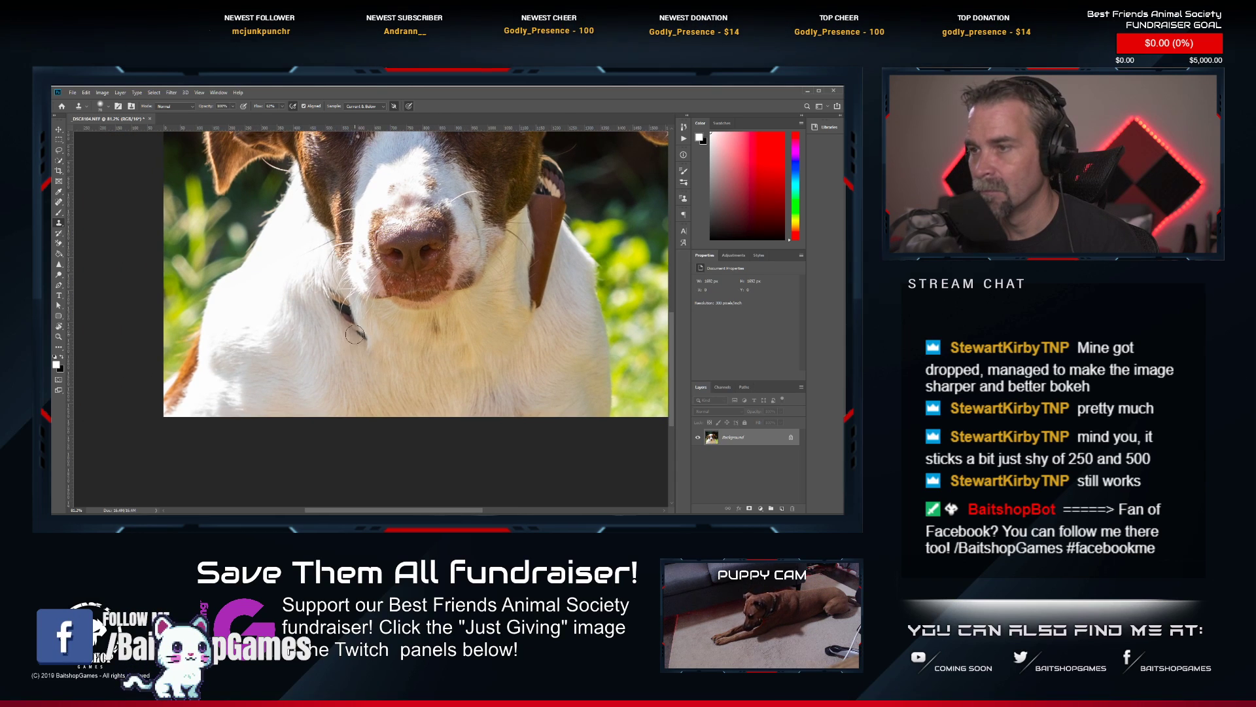
pyautogui.moveTo(361, 321)
pyautogui.mouseDown()
pyautogui.moveTo(328, 302)
pyautogui.moveTo(334, 328)
pyautogui.moveTo(335, 289)
pyautogui.mouseUp()
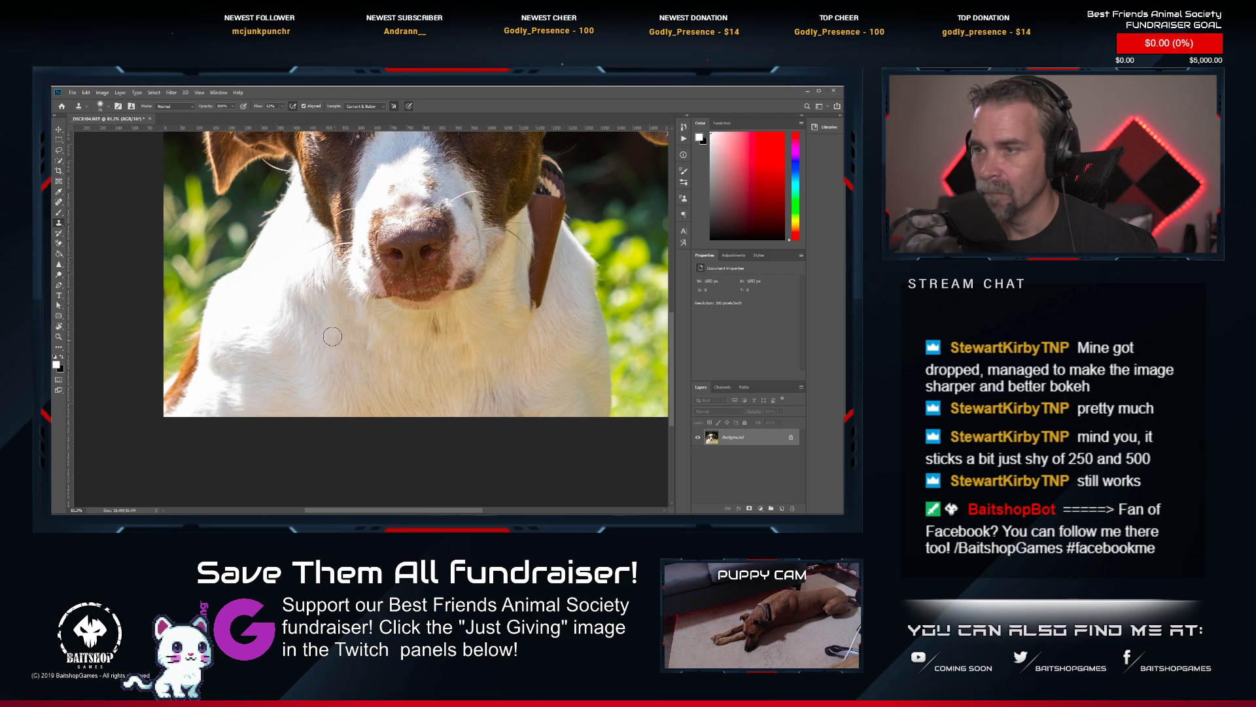
pyautogui.scroll(-2, 376, 326)
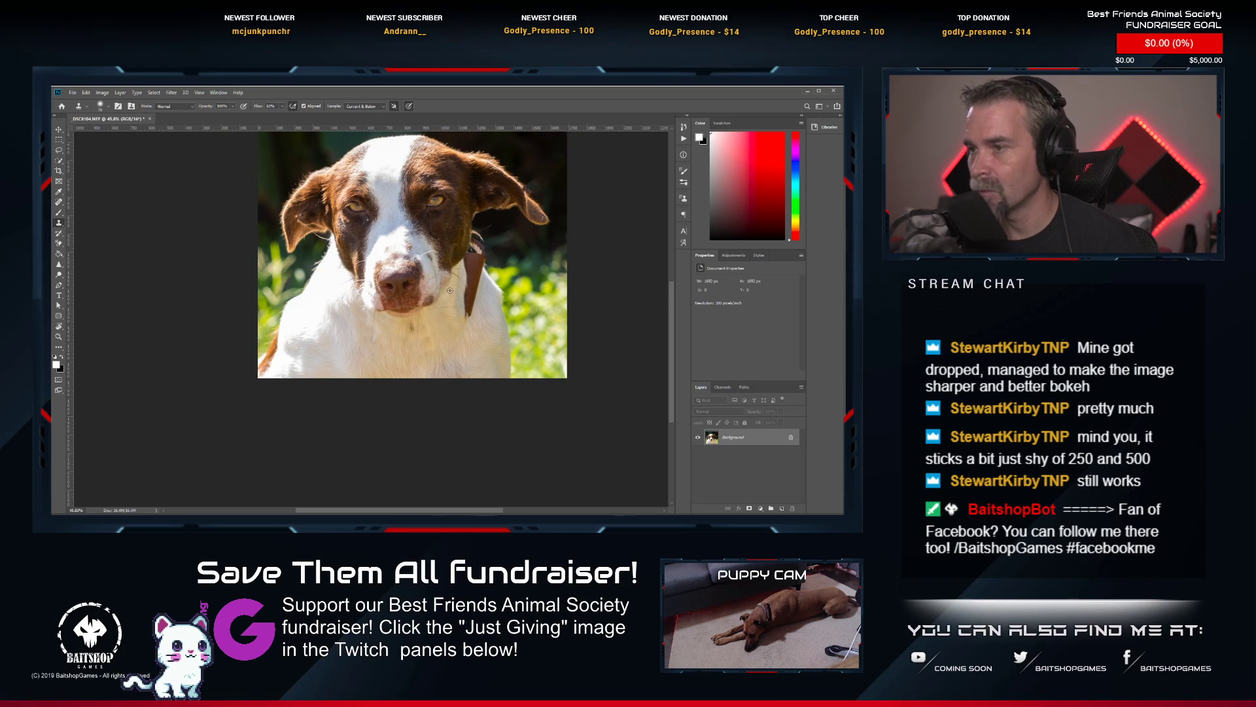
pyautogui.scroll(2, 450, 290)
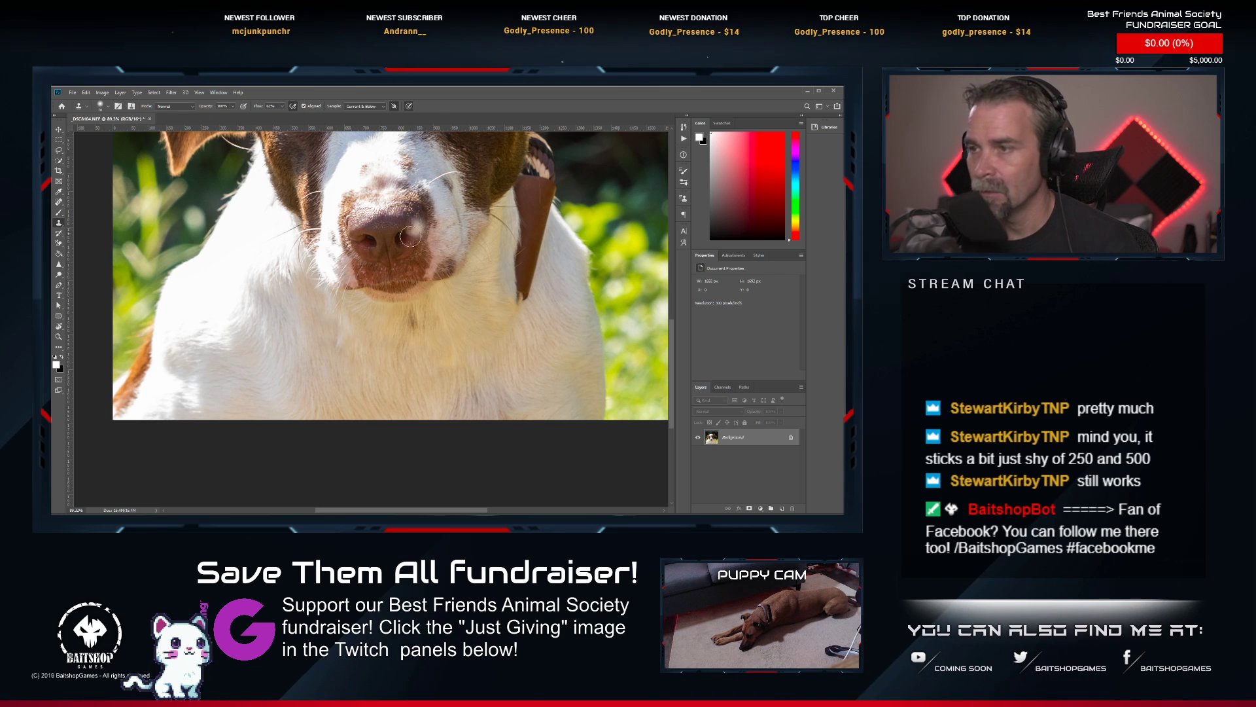
# Clone dark fur over the pale spot below the dog's eye with a smaller Clone Stamp brush.
pyautogui.moveTo(385, 222); pyautogui.dragTo(383, 350)
pyautogui.scroll(9, 346, 268)
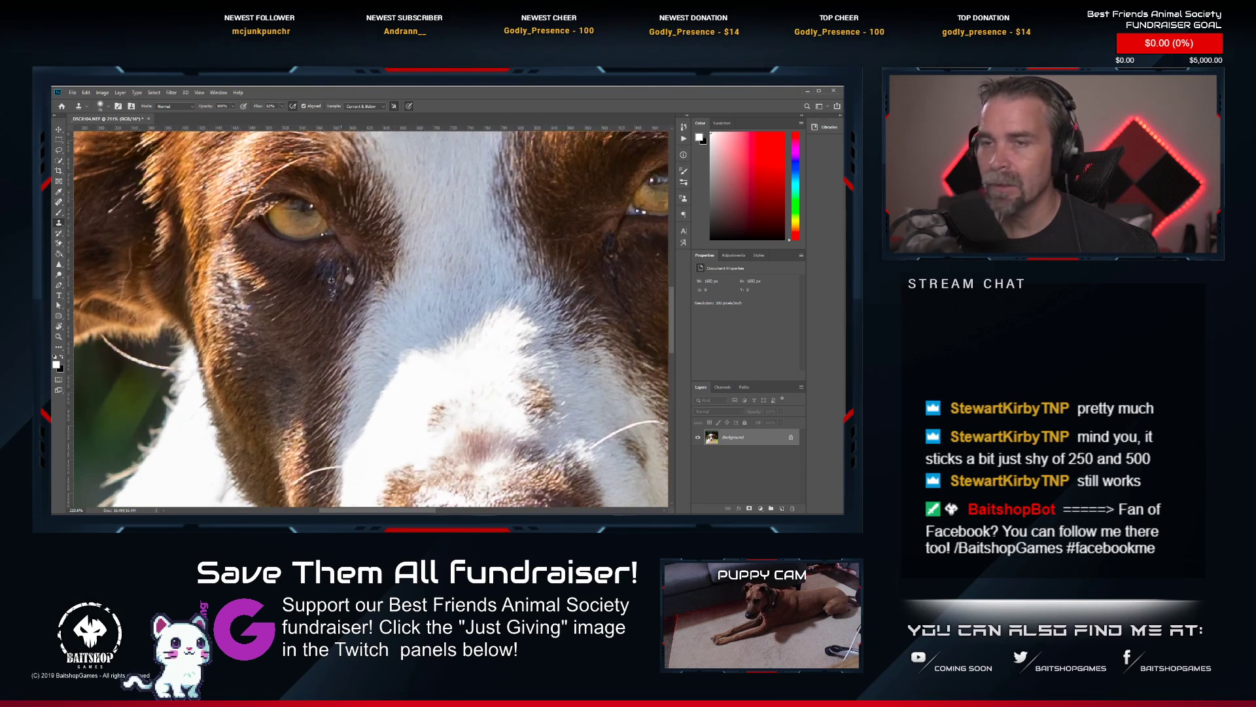
pyautogui.press('[')
pyautogui.press('[')
pyautogui.press('[')
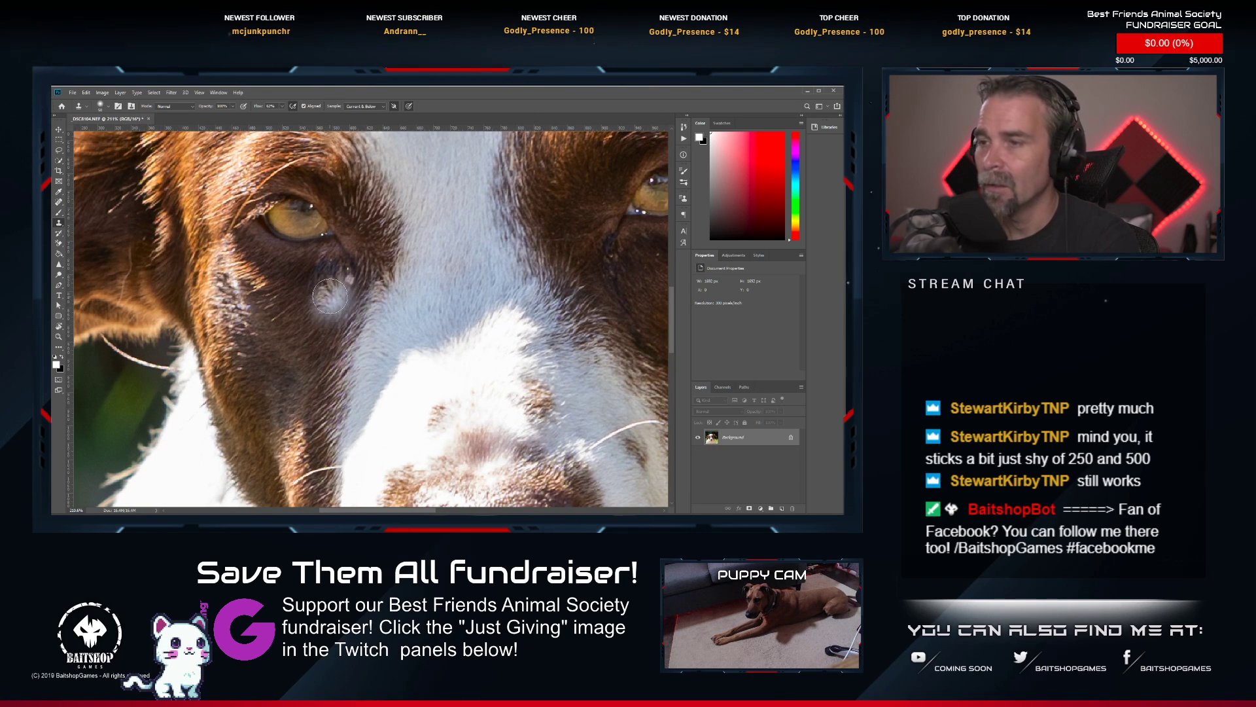
pyautogui.click(356, 290)
pyautogui.hotkey('ctrl', 'z')
pyautogui.keyDown('alt'); pyautogui.click(326, 297); pyautogui.keyUp('alt')
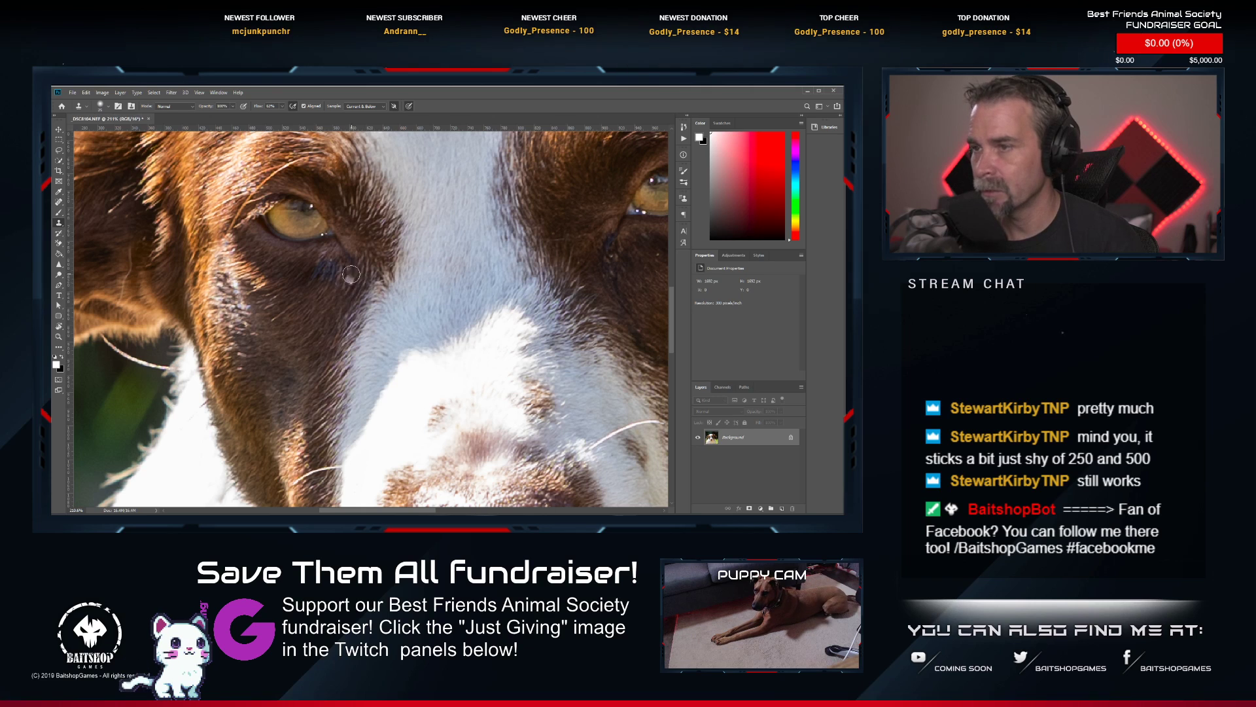
pyautogui.scroll(-3, 298, 329)
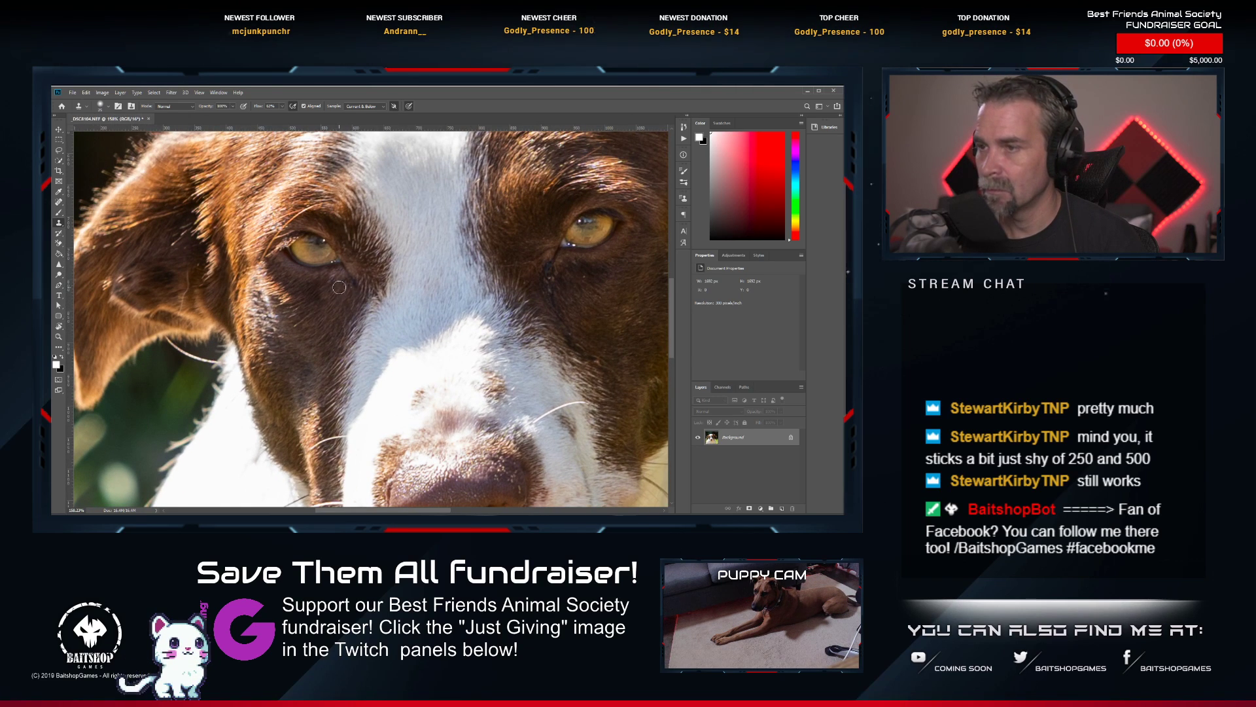
pyautogui.hscroll(2, 458, 324)
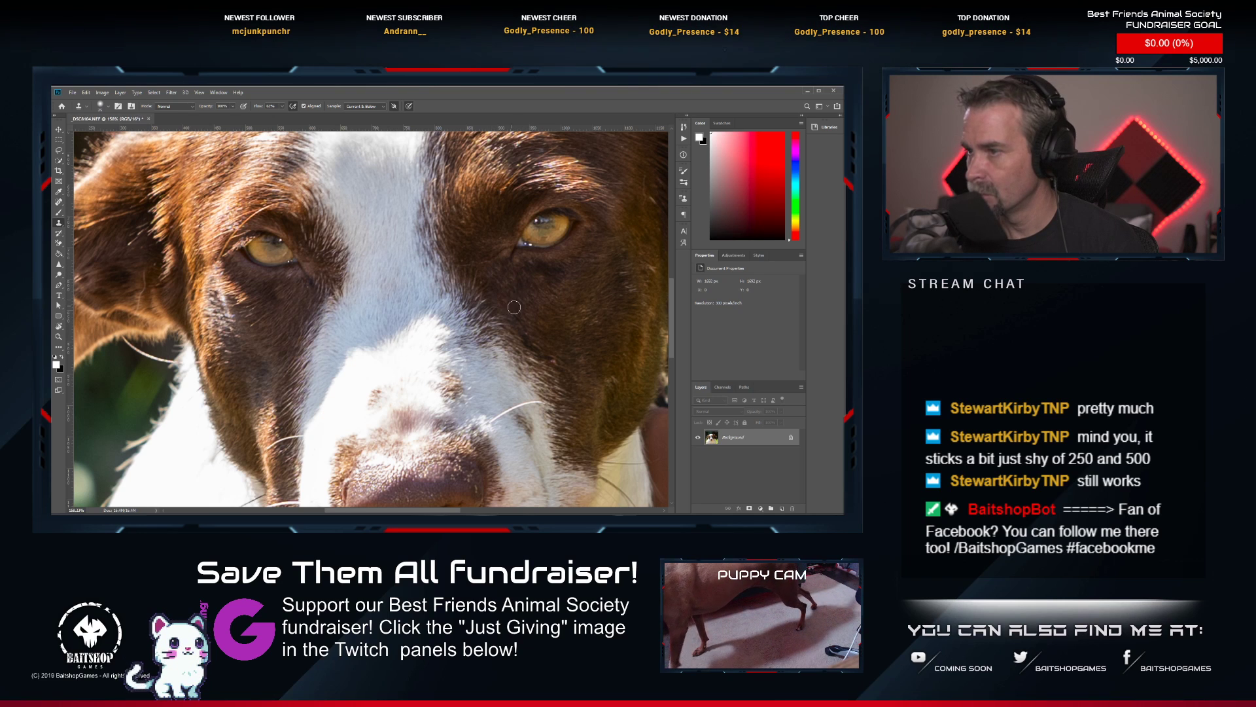
pyautogui.scroll(-4, 401, 308)
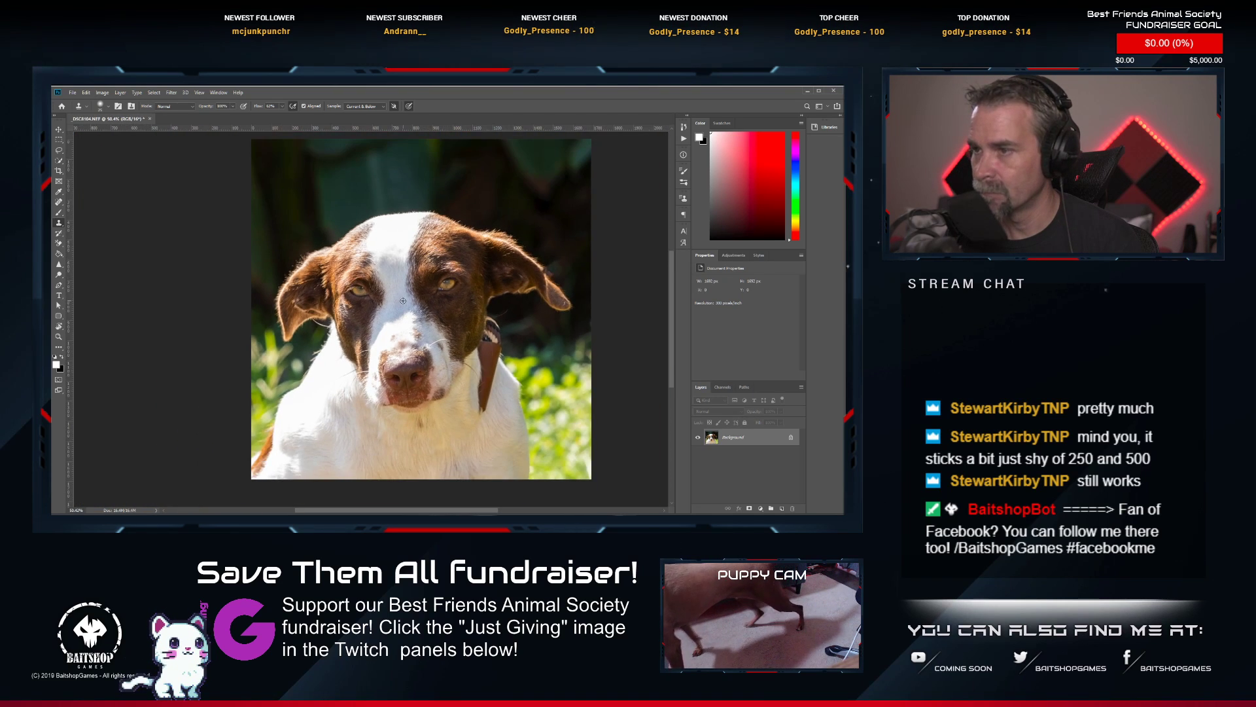
# Clone white fur over the lower part of the brown strap hanging beside the dog's neck.
pyautogui.scroll(3, 445, 360)
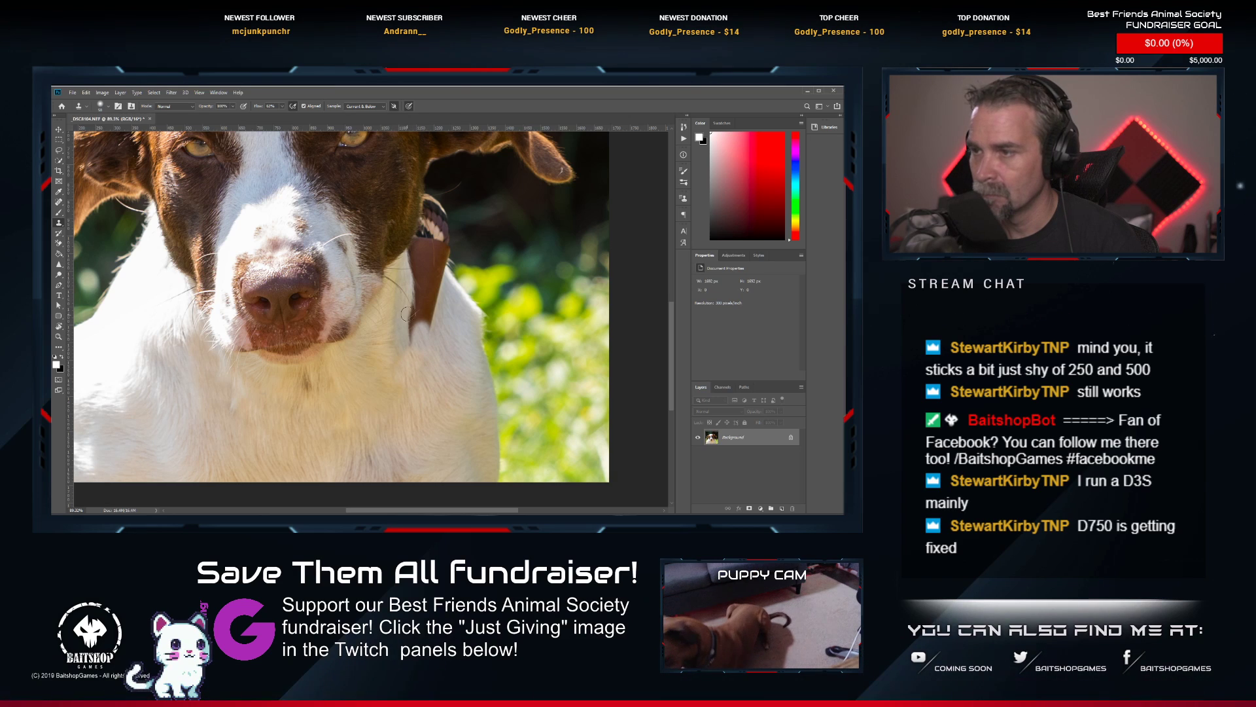
pyautogui.moveTo(408, 314); pyautogui.dragTo(411, 332)
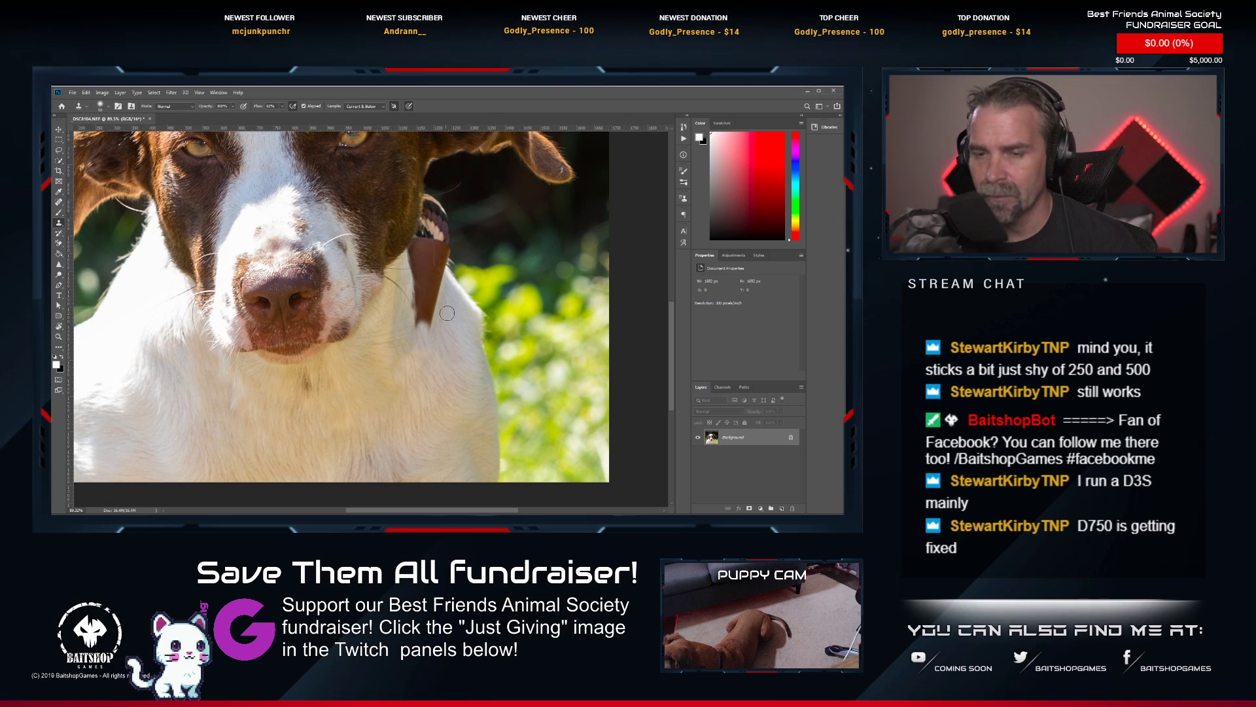
pyautogui.hscroll(2, 360, 265)
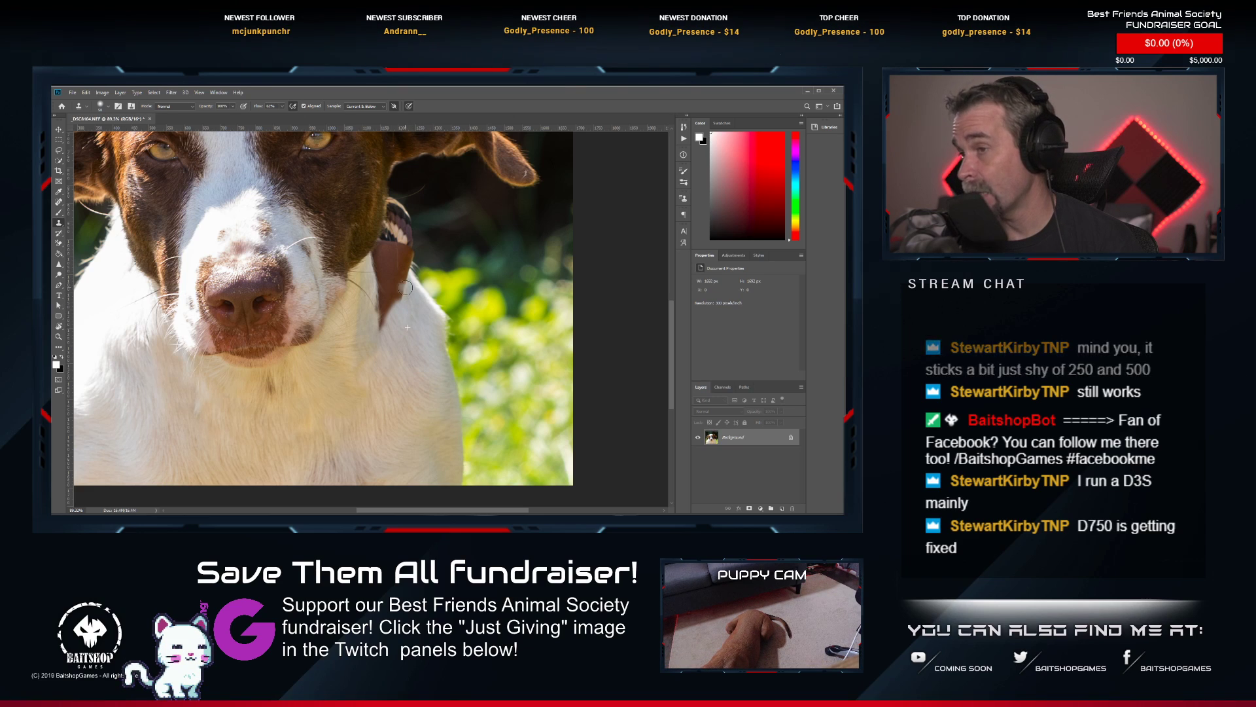
pyautogui.moveTo(397, 296)
pyautogui.mouseDown()
pyautogui.moveTo(388, 344)
pyautogui.moveTo(412, 335)
pyautogui.mouseUp()
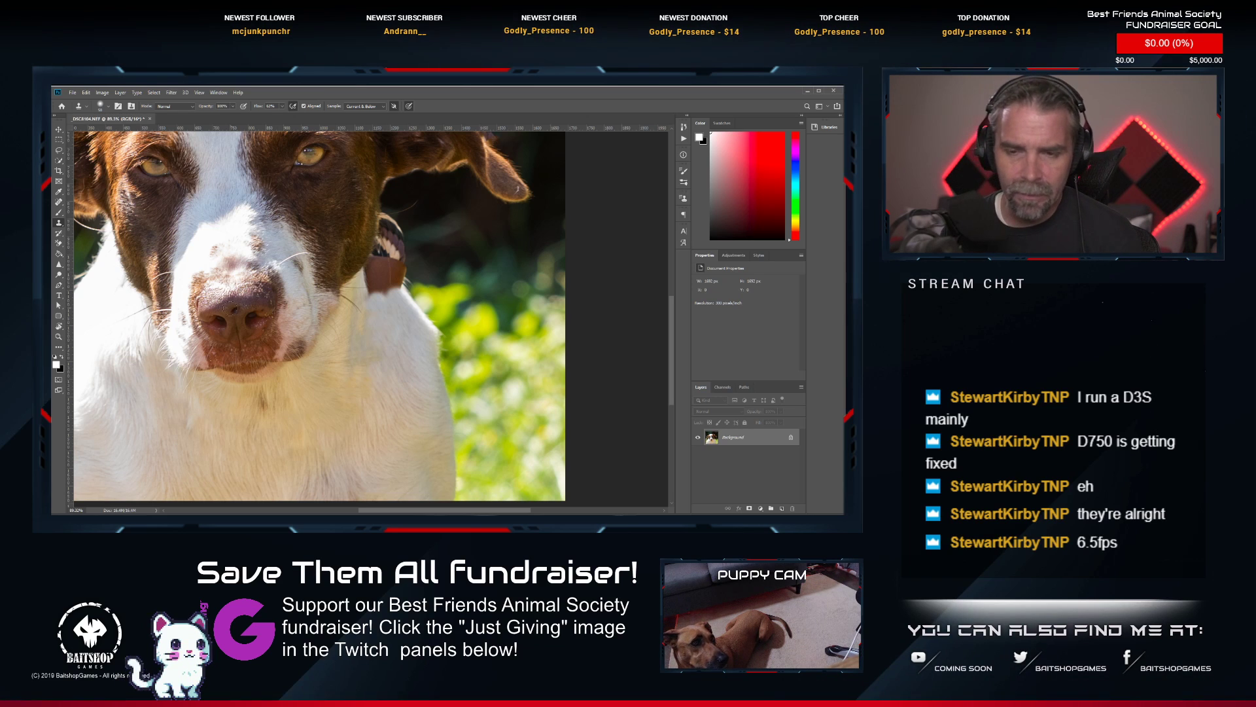
pyautogui.moveTo(389, 299); pyautogui.dragTo(398, 310)
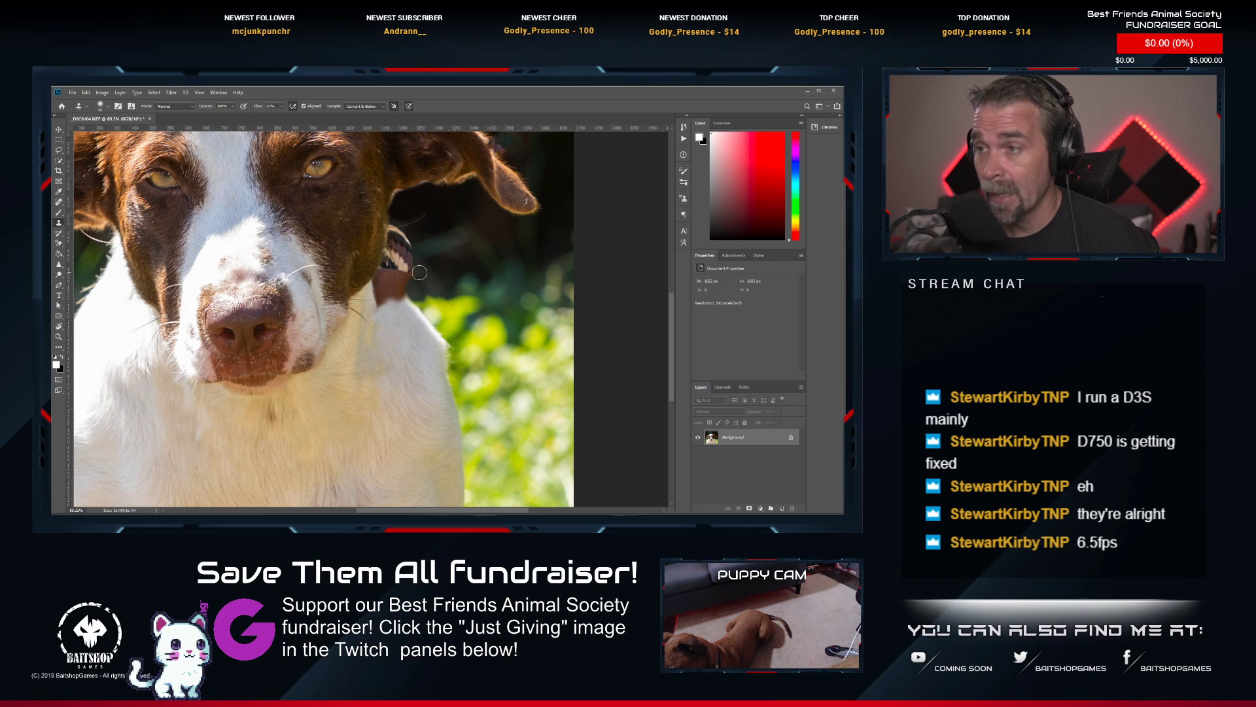
# Remove the remaining collar and brown strap beside the dog's jaw with the Spot Healing Brush.
pyautogui.moveTo(419, 272); pyautogui.dragTo(415, 271)
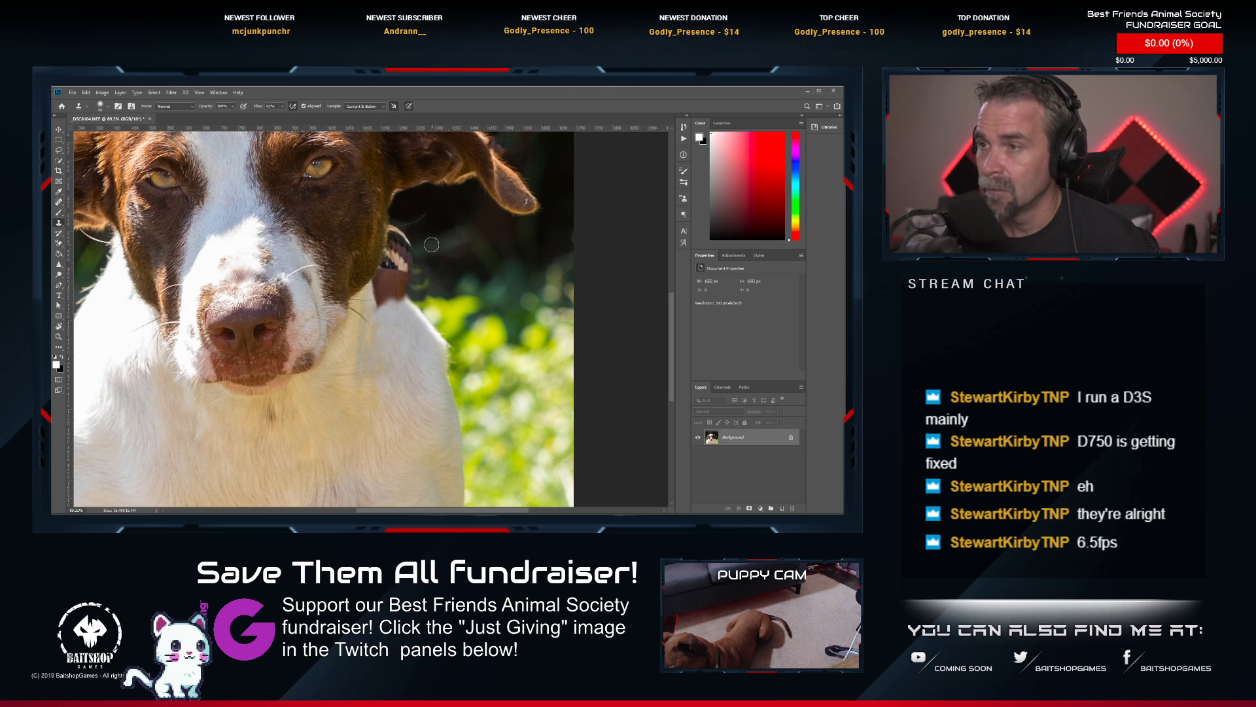
pyautogui.click(59, 202)
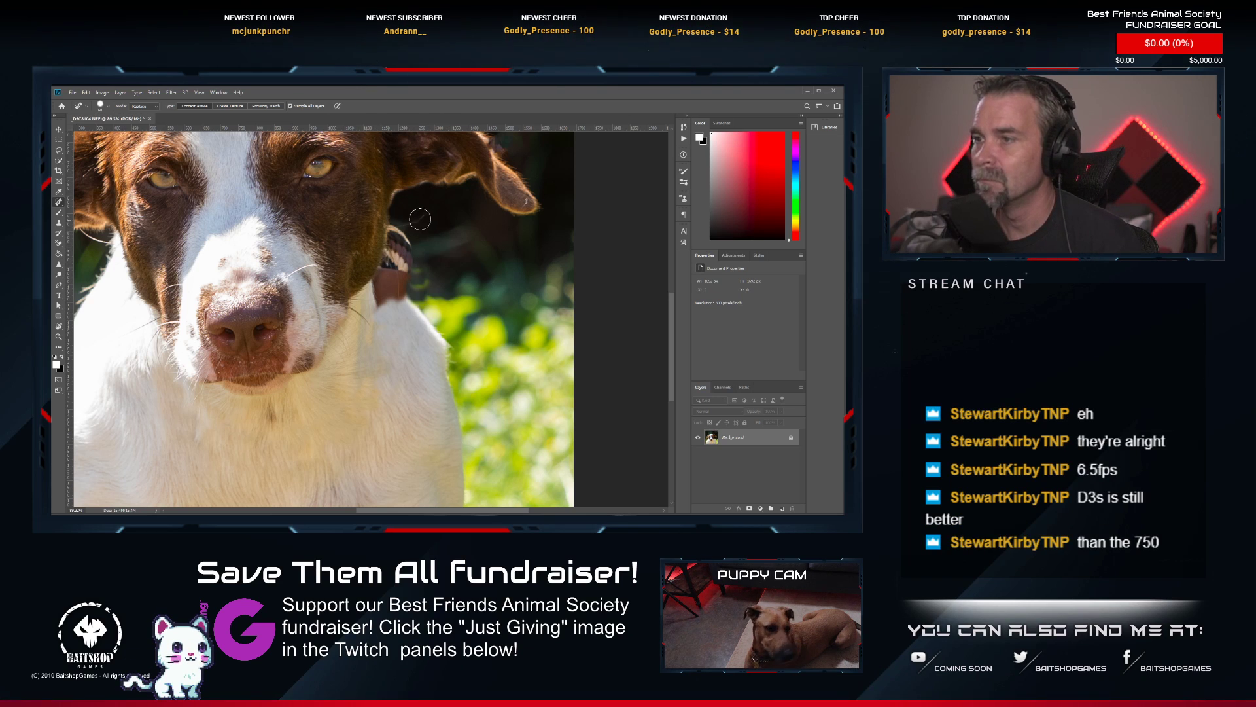
pyautogui.moveTo(420, 219)
pyautogui.mouseDown()
pyautogui.moveTo(400, 243)
pyautogui.moveTo(401, 289)
pyautogui.moveTo(384, 300)
pyautogui.moveTo(380, 284)
pyautogui.moveTo(396, 245)
pyautogui.moveTo(414, 269)
pyautogui.moveTo(396, 229)
pyautogui.moveTo(419, 294)
pyautogui.mouseUp()
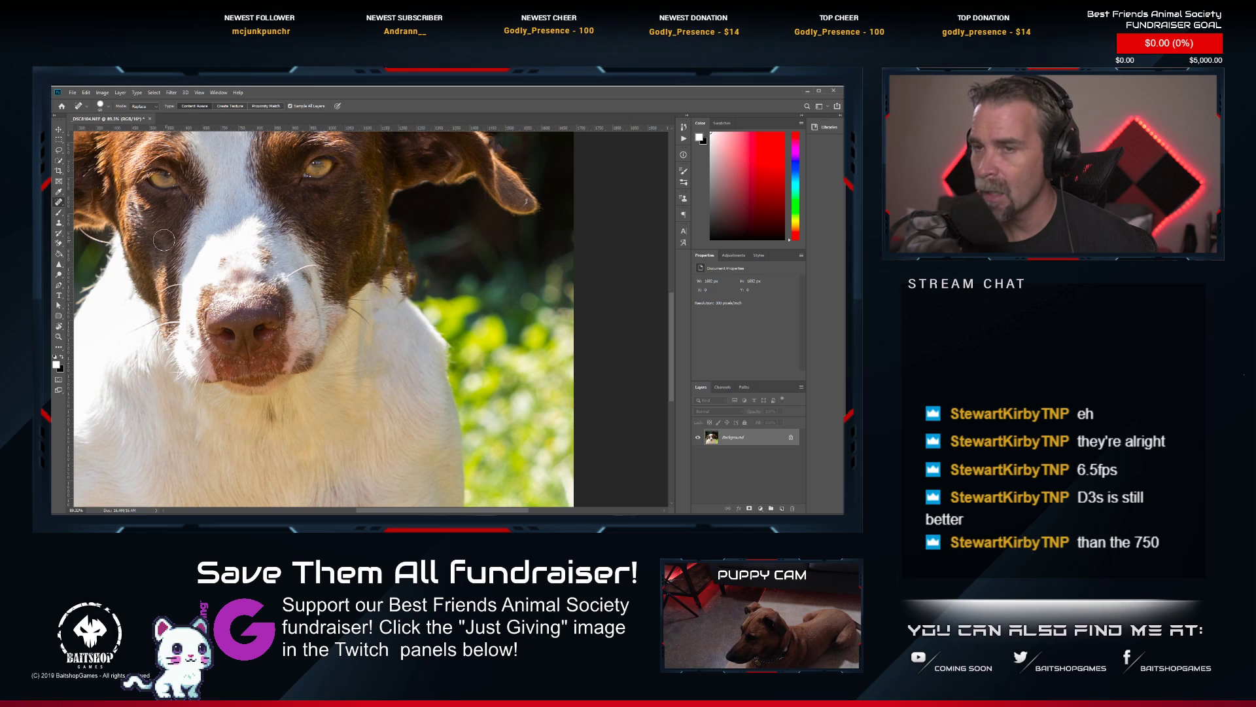
# Clean up the edge between the dog's jaw and the dark background below the ear using the Clone Stamp.
pyautogui.click(58, 223)
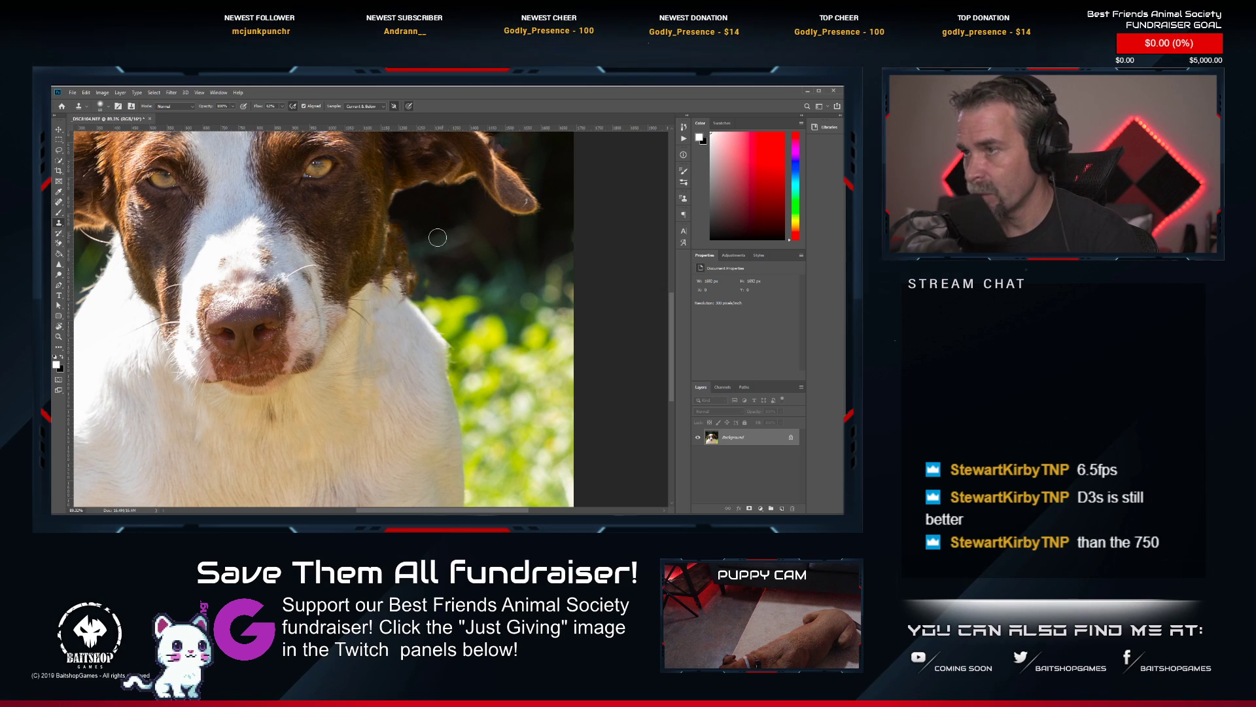
pyautogui.moveTo(401, 254)
pyautogui.mouseDown()
pyautogui.moveTo(428, 289)
pyautogui.moveTo(436, 278)
pyautogui.moveTo(404, 270)
pyautogui.moveTo(421, 287)
pyautogui.moveTo(427, 276)
pyautogui.moveTo(421, 290)
pyautogui.moveTo(448, 283)
pyautogui.moveTo(421, 283)
pyautogui.moveTo(422, 262)
pyautogui.moveTo(416, 291)
pyautogui.mouseUp()
pyautogui.keyDown('alt'); pyautogui.click(422, 262); pyautogui.keyUp('alt')
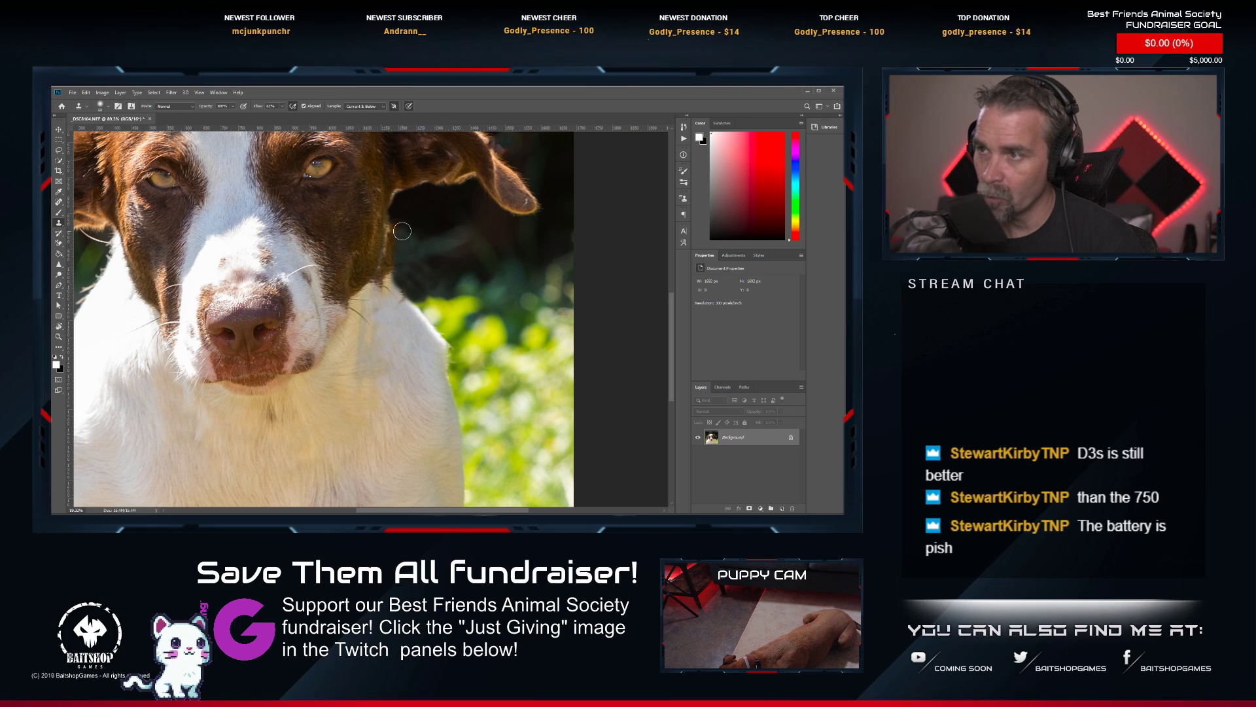
pyautogui.keyDown('alt'); pyautogui.click(438, 227); pyautogui.keyUp('alt')
pyautogui.moveTo(397, 225); pyautogui.dragTo(399, 232)
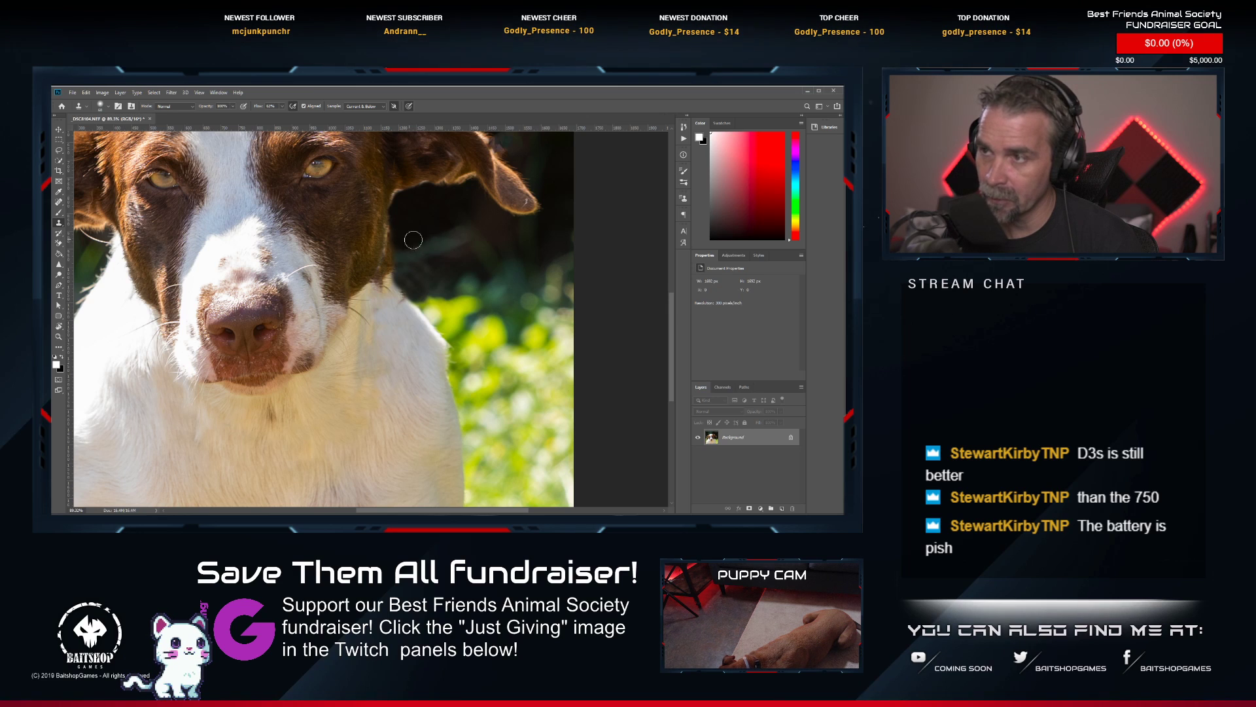
pyautogui.keyDown('alt'); pyautogui.click(413, 259); pyautogui.keyUp('alt')
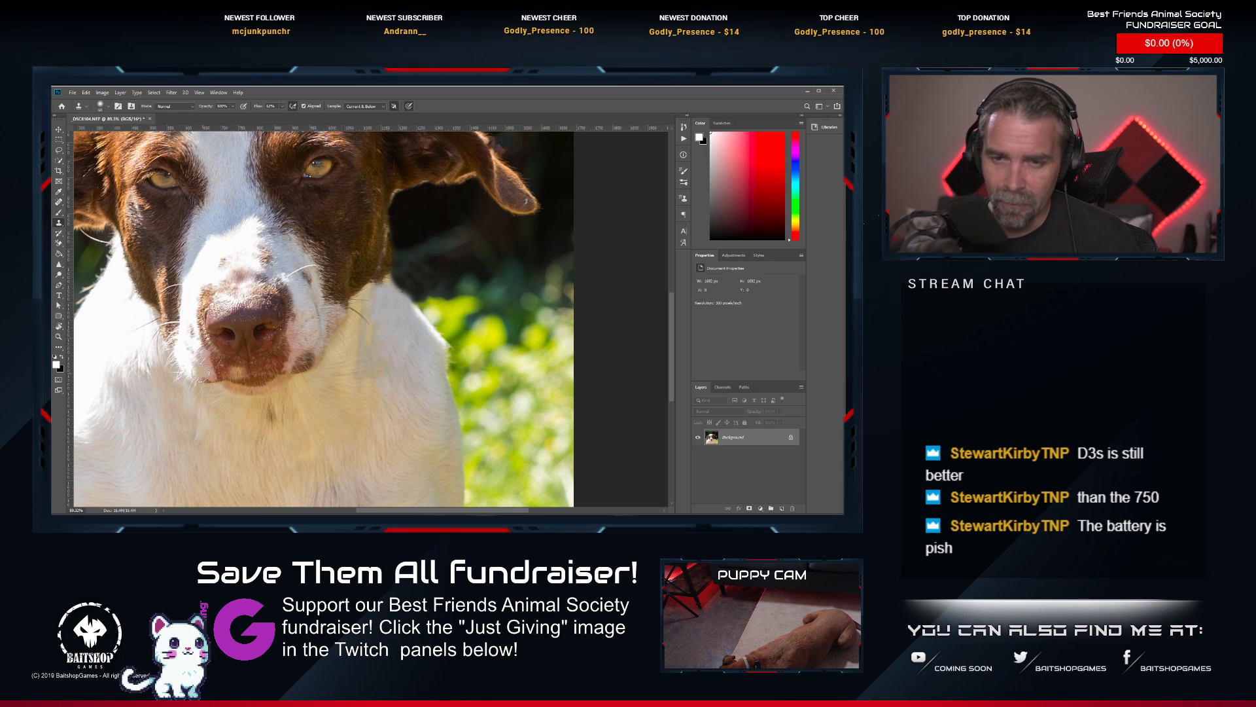
# Check the retouched neck and touch up the fur at the tip of the dog's ear with the Clone Stamp.
pyautogui.scroll(-3, 234, 306)
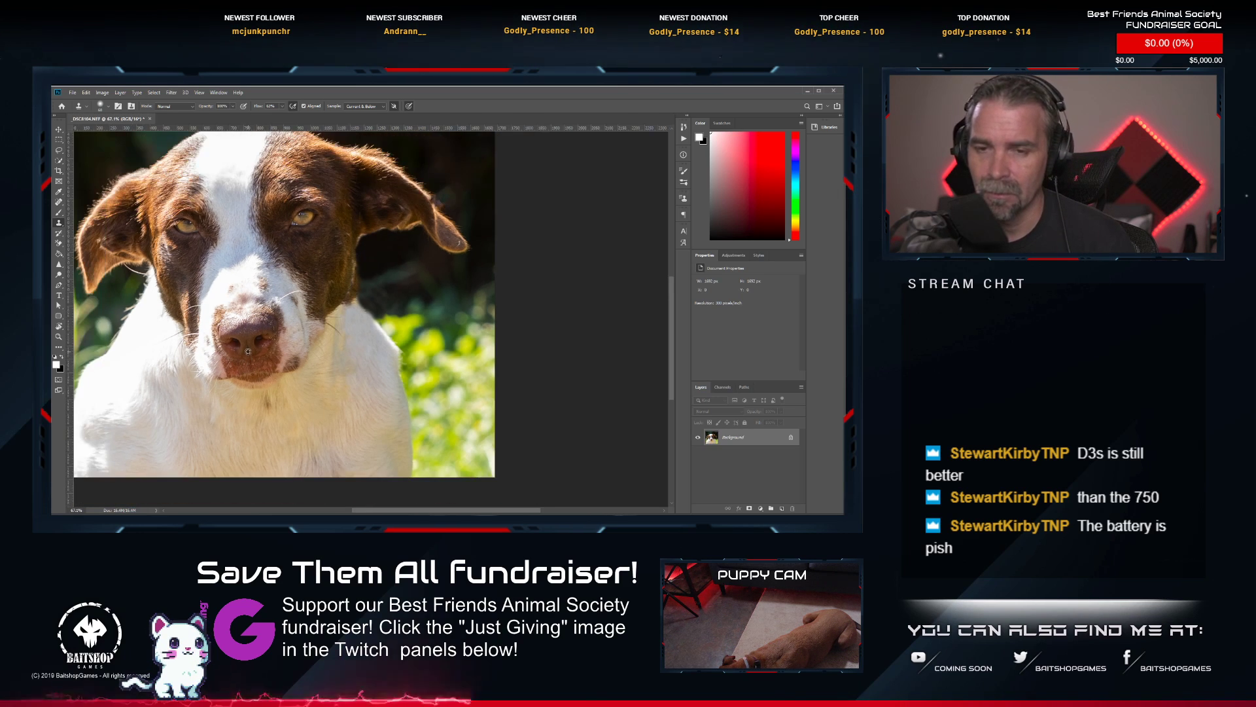
pyautogui.scroll(3, 175, 399)
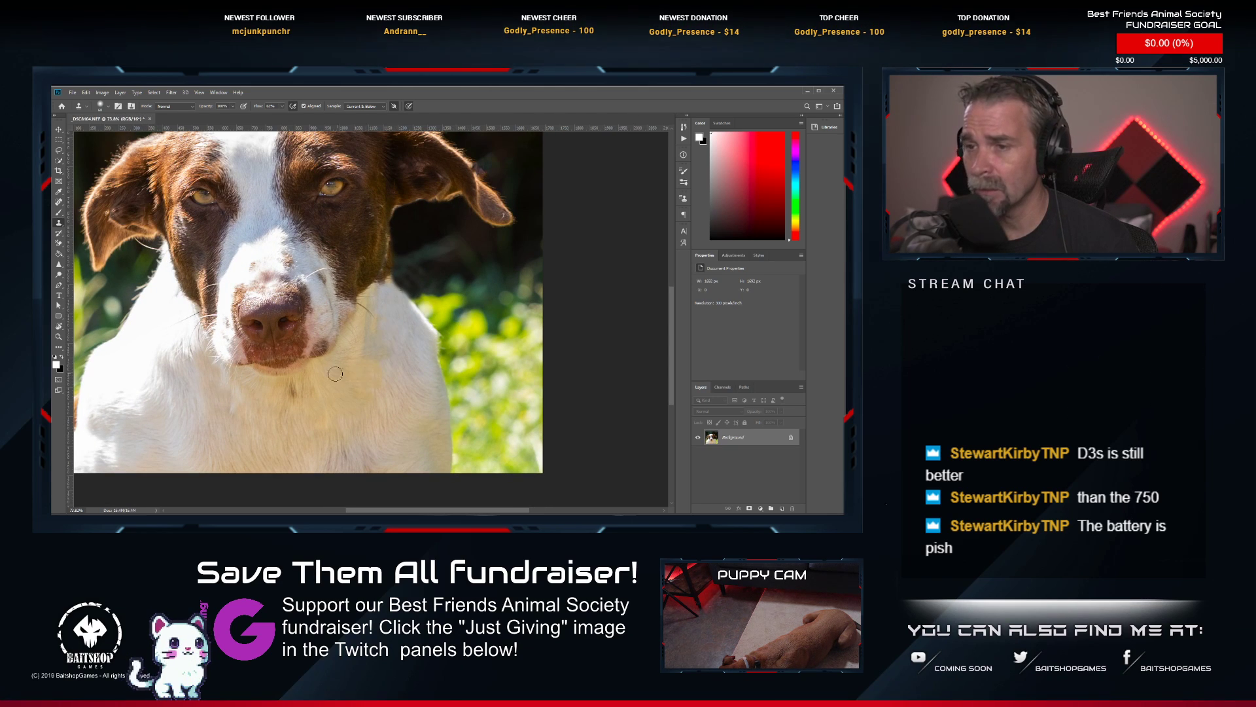
pyautogui.moveTo(253, 325)
pyautogui.mouseDown()
pyautogui.moveTo(259, 295)
pyautogui.moveTo(324, 321)
pyautogui.moveTo(347, 358)
pyautogui.mouseUp()
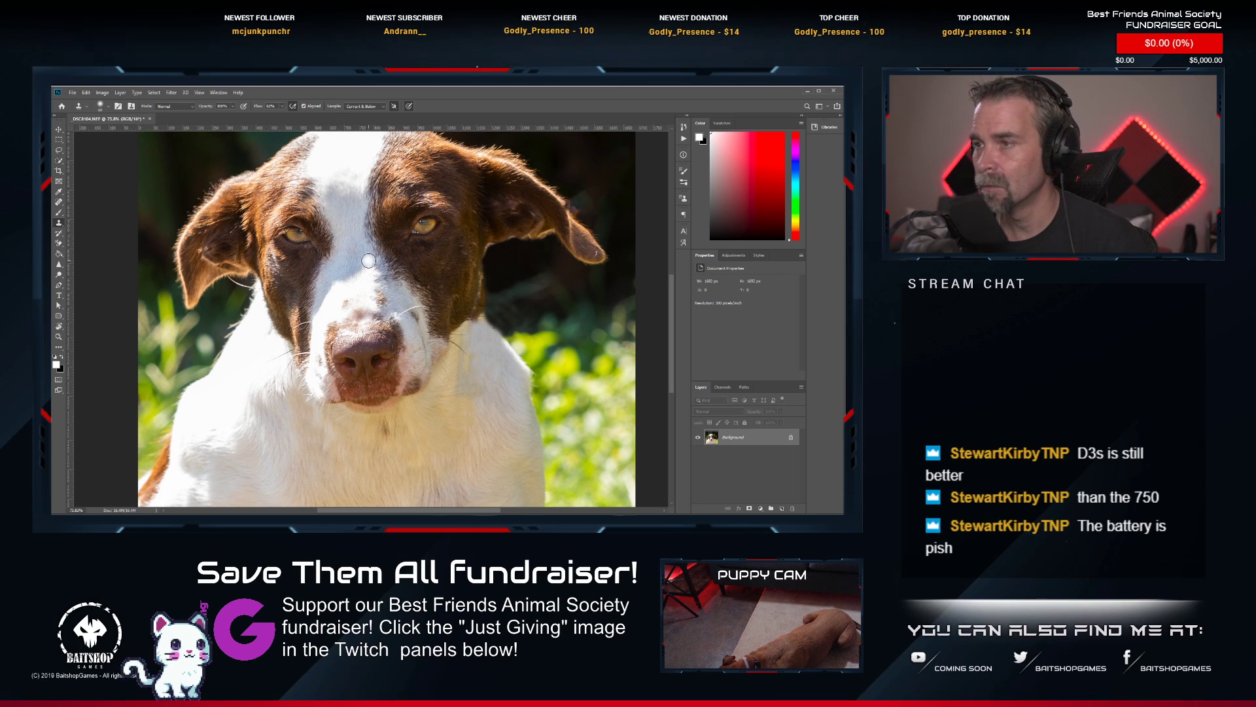
pyautogui.moveTo(369, 260); pyautogui.dragTo(389, 306)
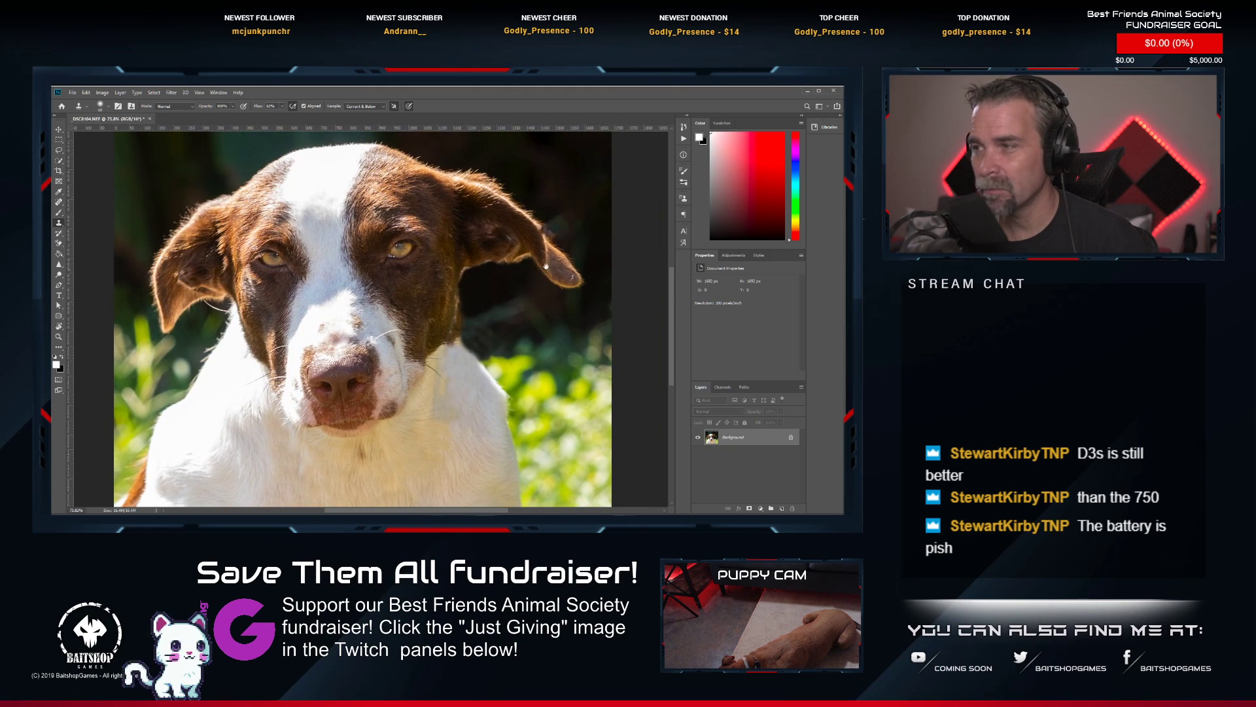
pyautogui.moveTo(546, 266); pyautogui.dragTo(525, 280)
pyautogui.scroll(3, 517, 285)
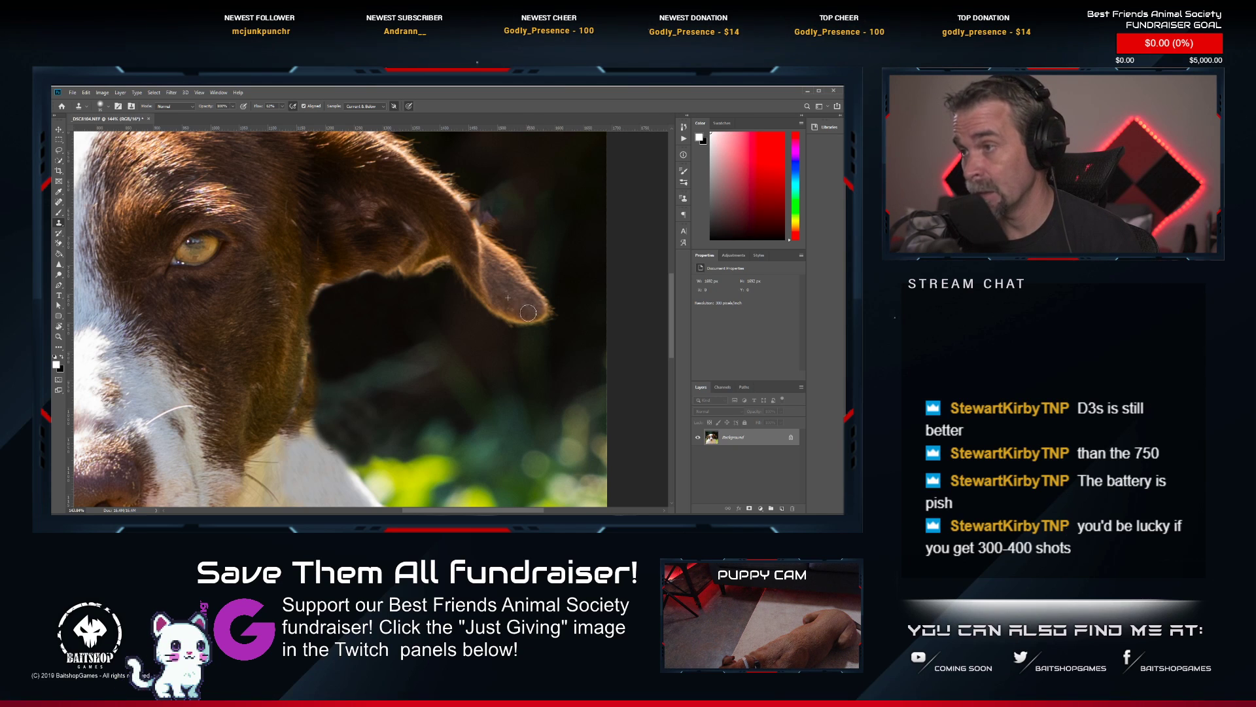
pyautogui.scroll(-3, 534, 304)
pyautogui.scroll(2, 409, 282)
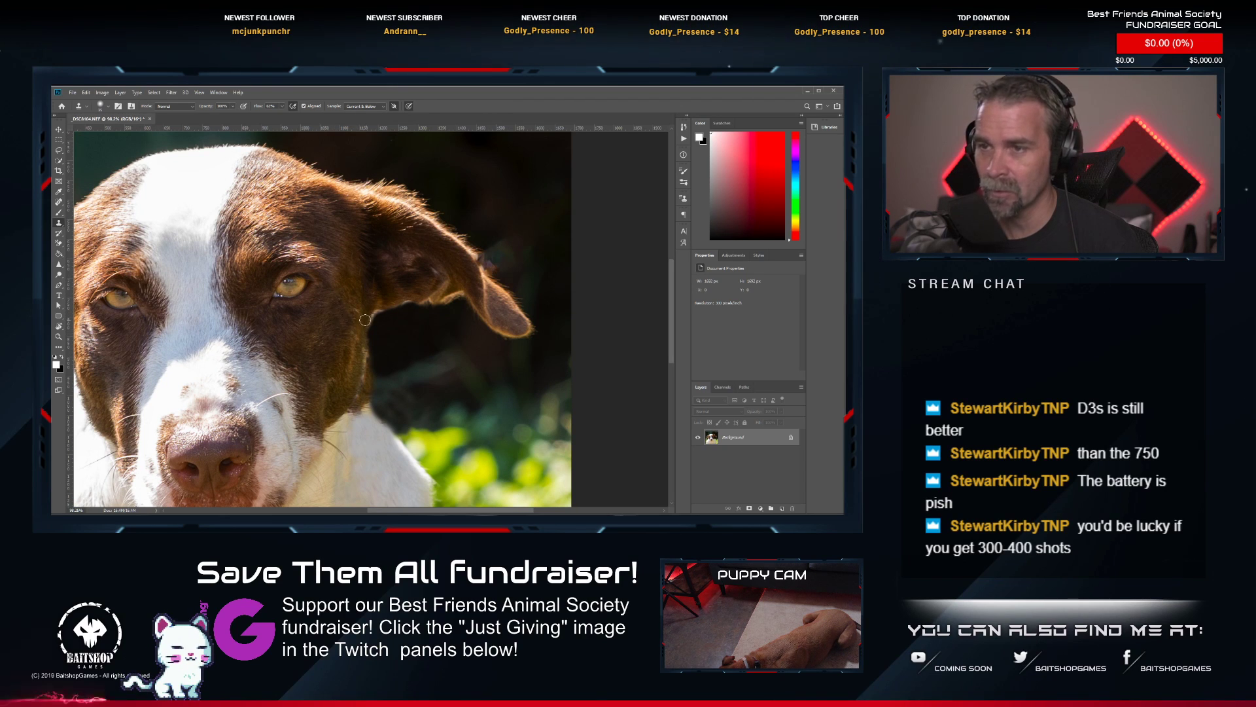
pyautogui.scroll(-2, 288, 269)
pyautogui.scroll(2, 254, 232)
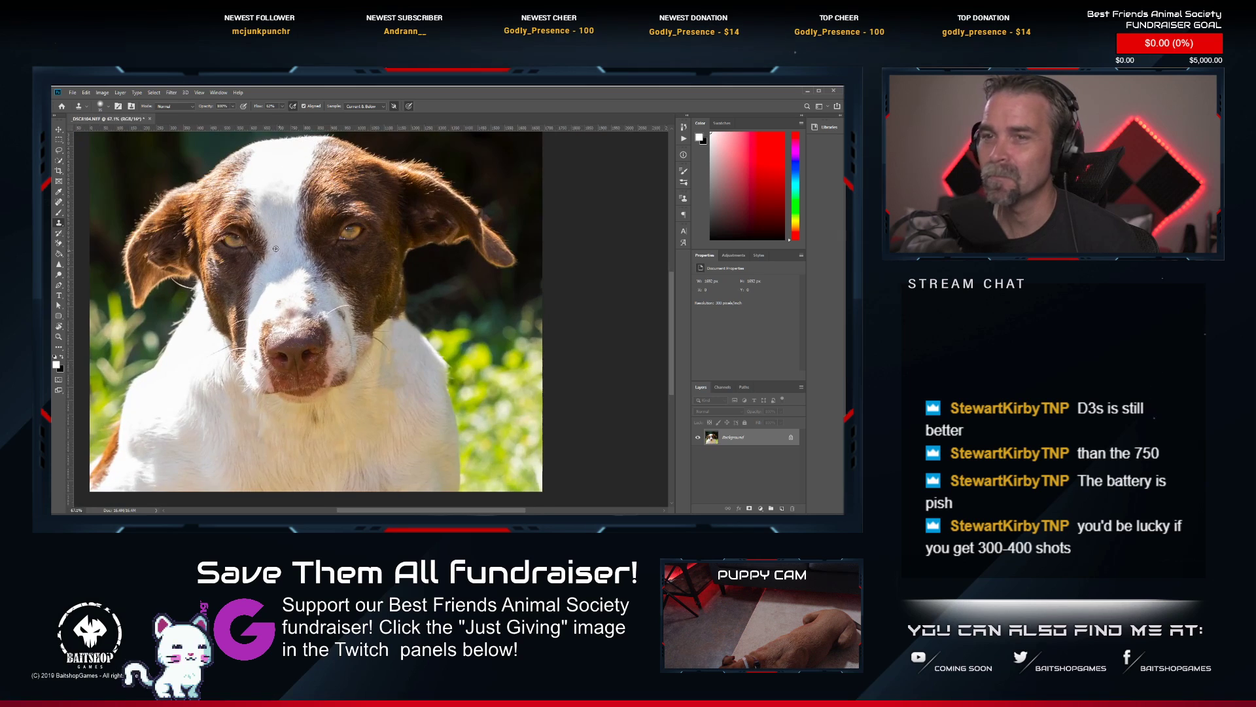
# Brighten both of the dog's eyes with the Dodge tool.
pyautogui.press('o')
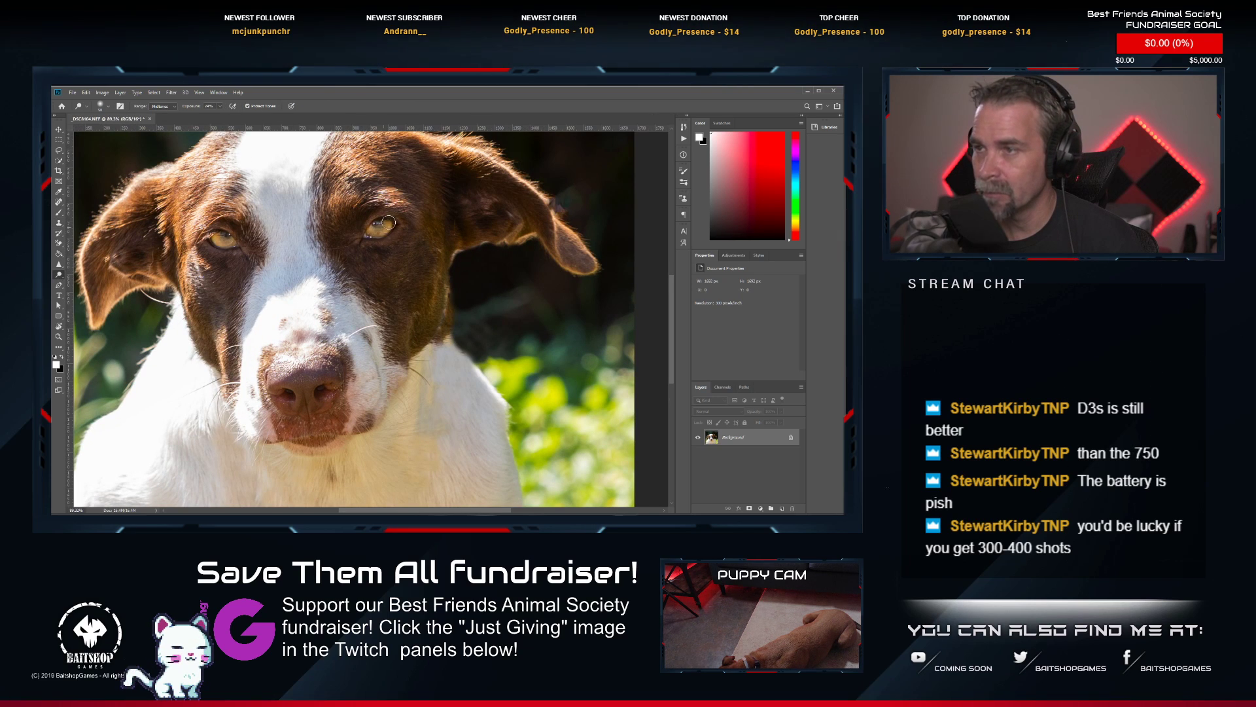
pyautogui.scroll(-3, 396, 317)
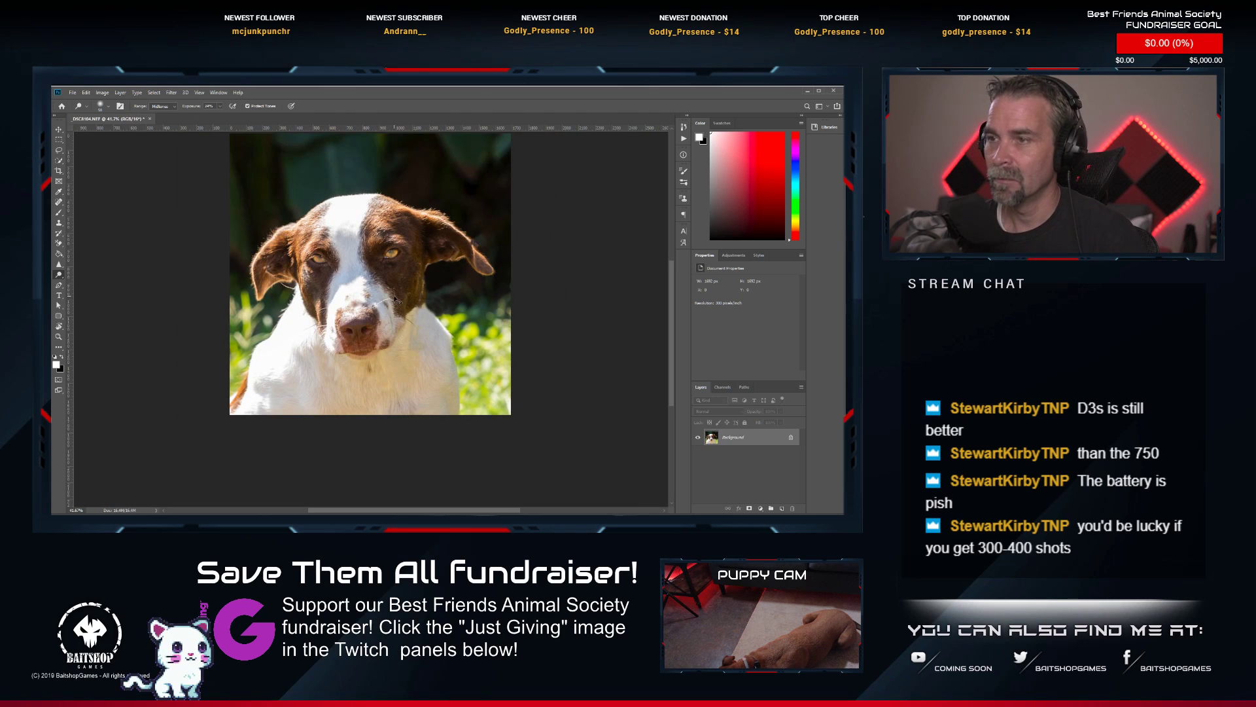
# Save and close the retouched portrait, and give the photo a rating of 2 in Lightroom.
pyautogui.click(163, 119)
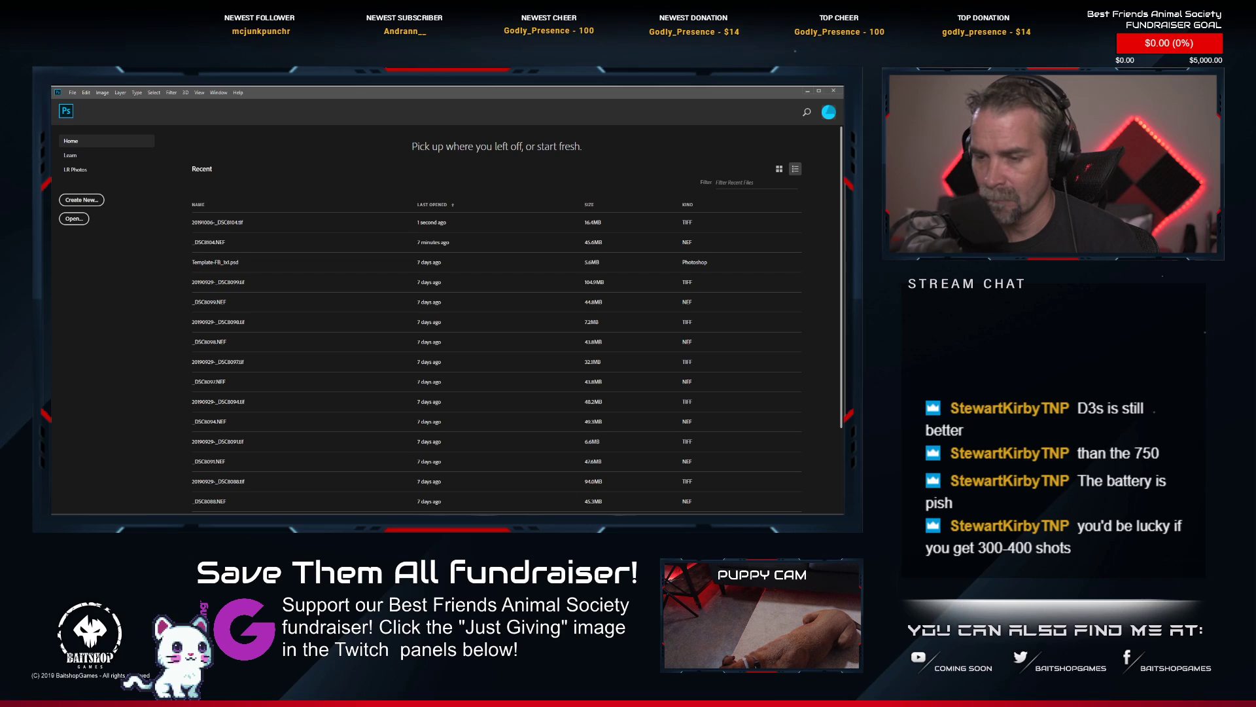
pyautogui.hotkey('alt', 'Tab')
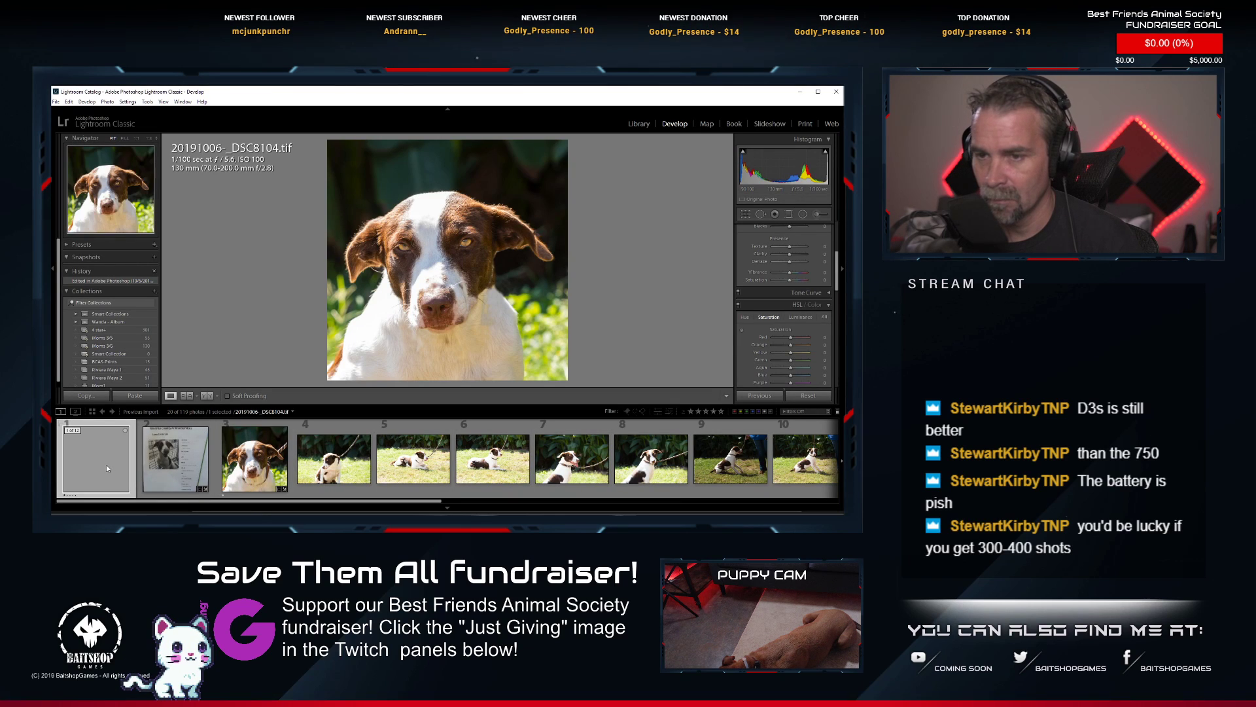
pyautogui.press('2')
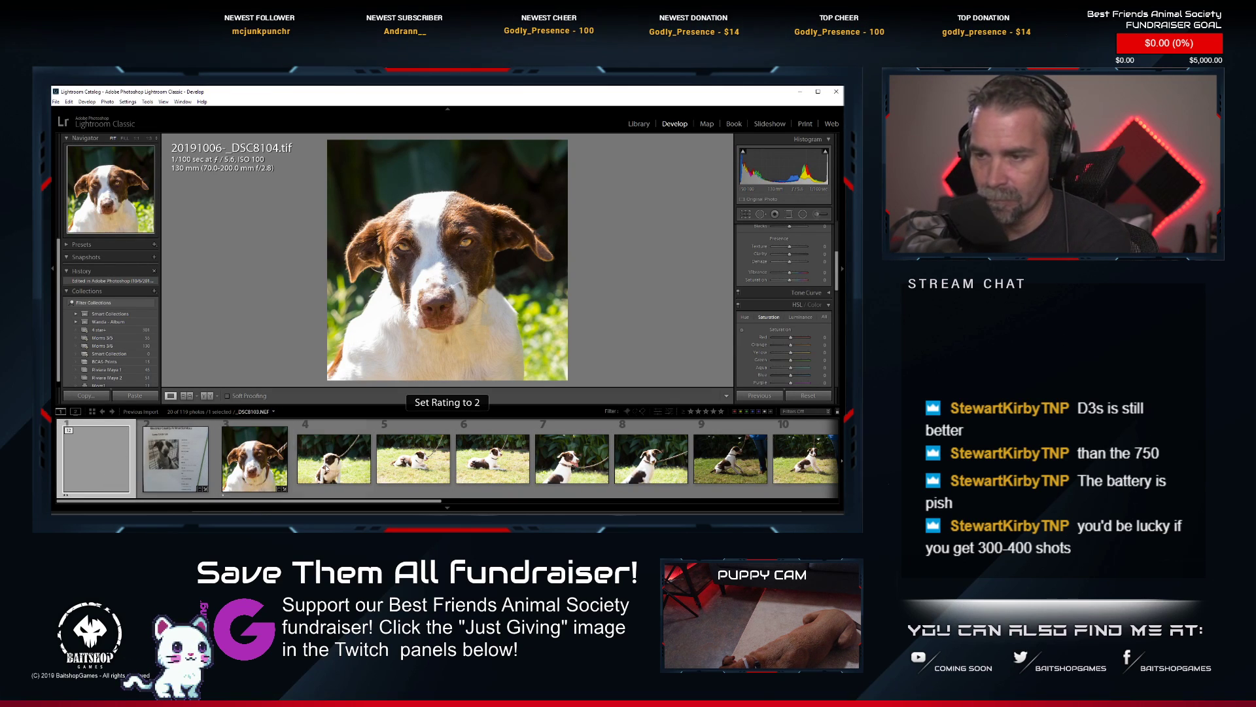
# Open _DSC8112.NEF, the photo of the standing dog on a rope leash, from Lightroom for editing in Photoshop.
pyautogui.scroll(-5, 589, 471)
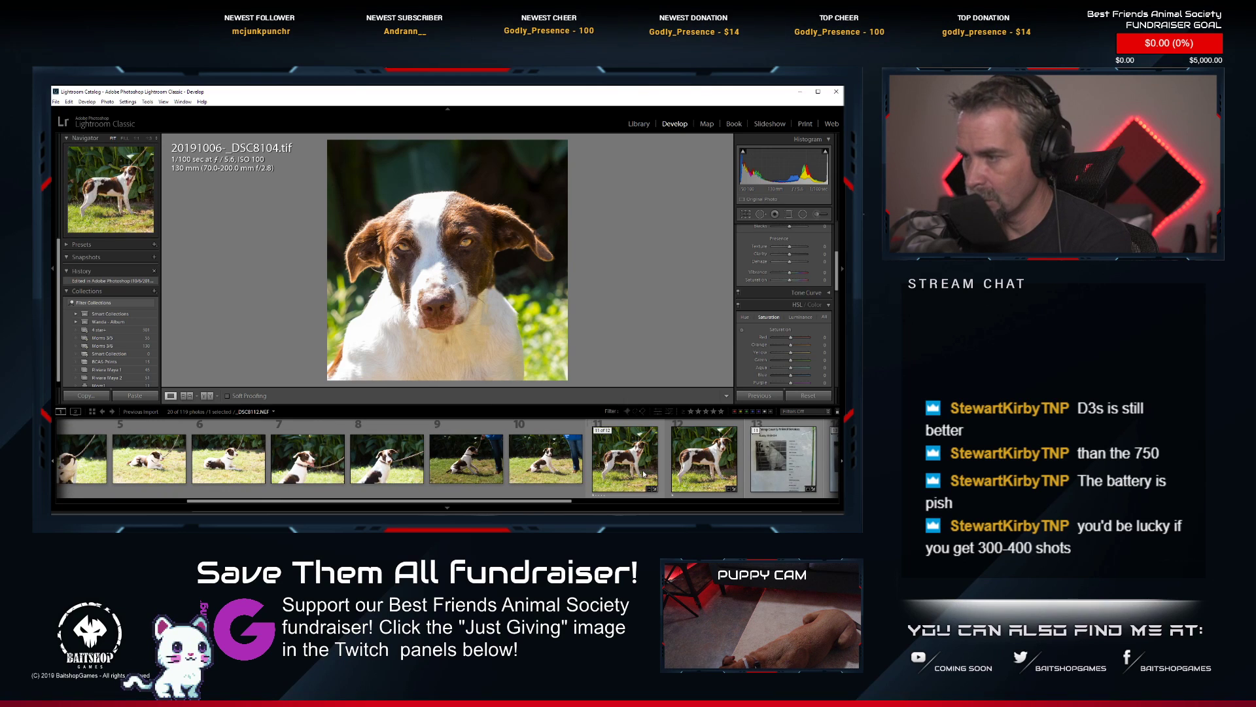
pyautogui.click(644, 474)
pyautogui.rightClick(645, 472)
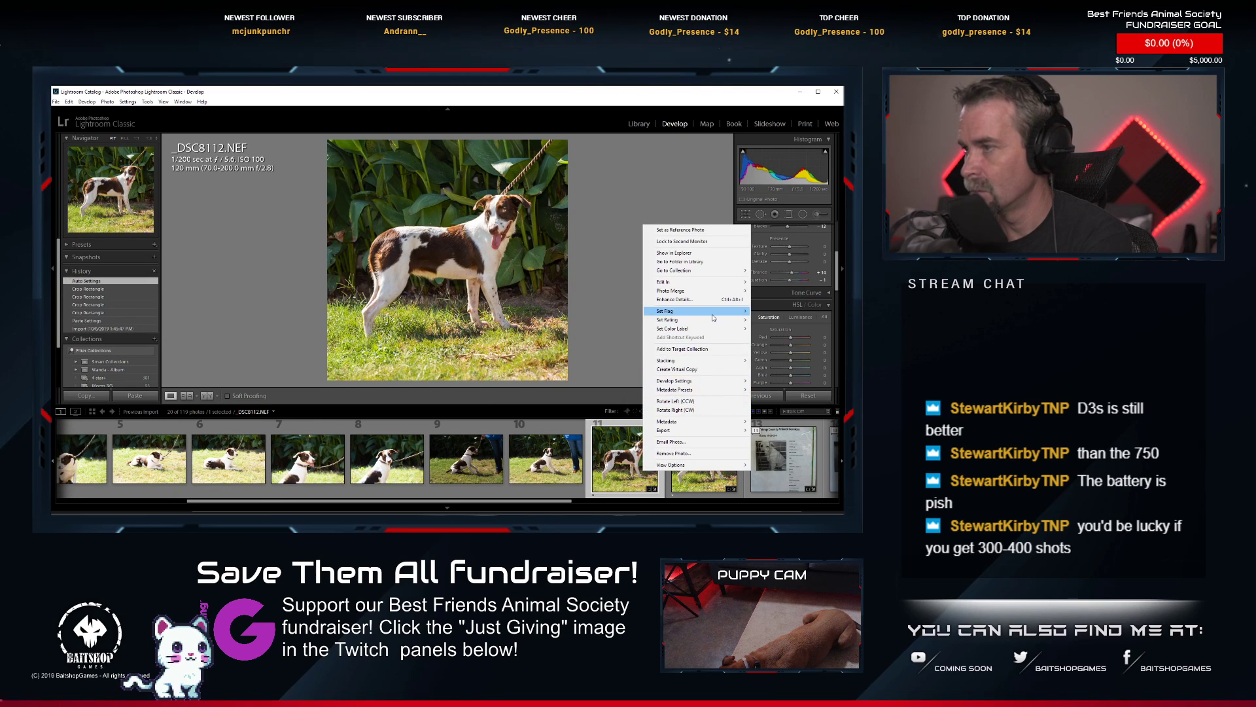
pyautogui.moveTo(694, 281)
pyautogui.click(609, 283)
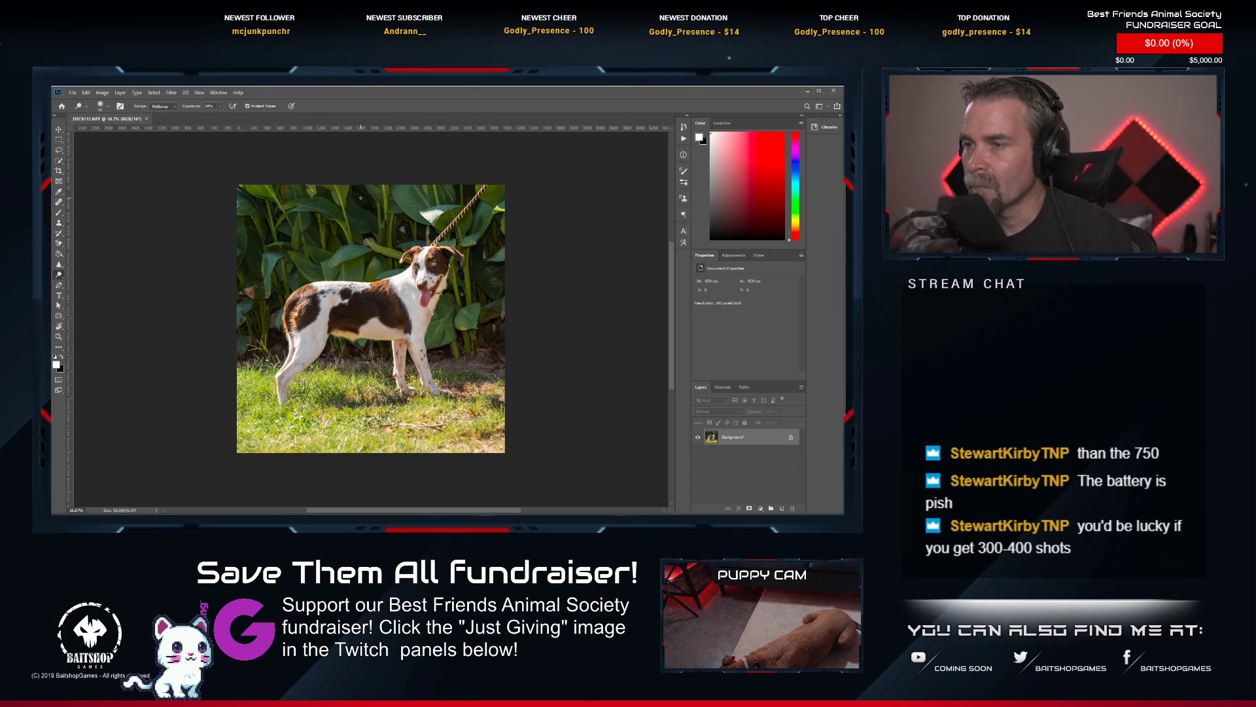
pyautogui.scroll(3, 451, 234)
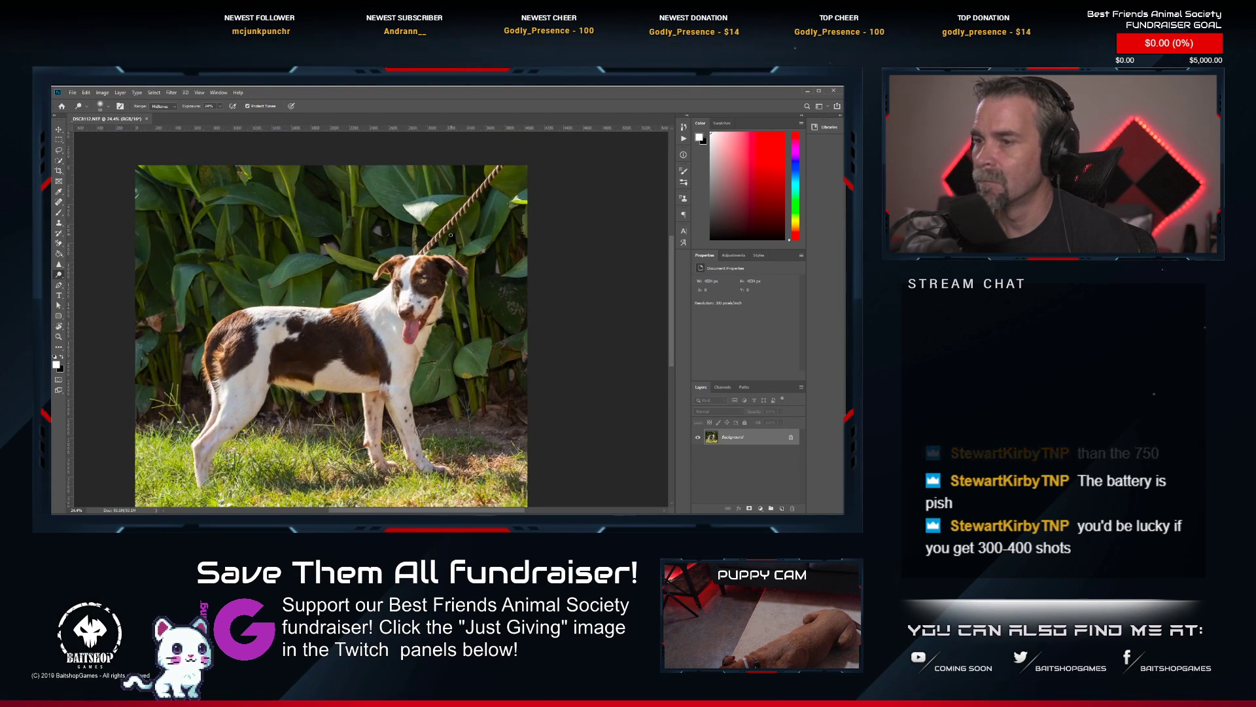
pyautogui.scroll(4, 451, 234)
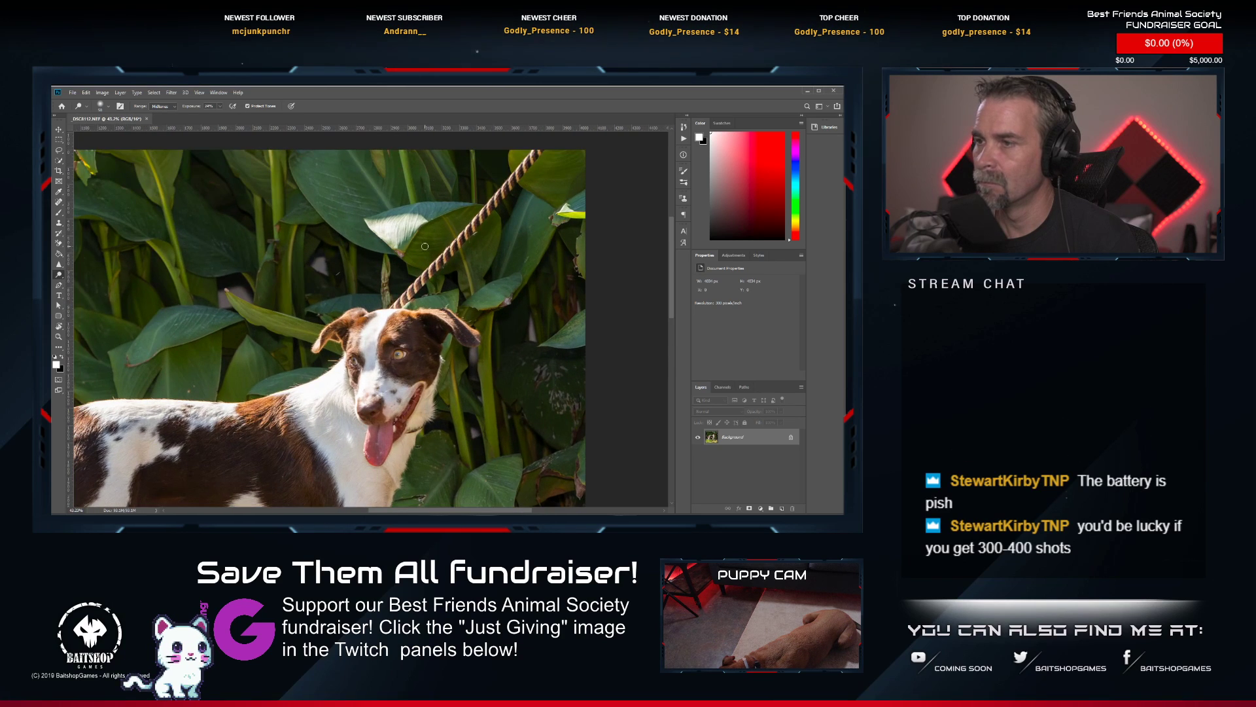
# Remove the rope leash above the dog's head by painting along its full length with the Spot Healing Brush.
pyautogui.moveTo(425, 246); pyautogui.dragTo(406, 266)
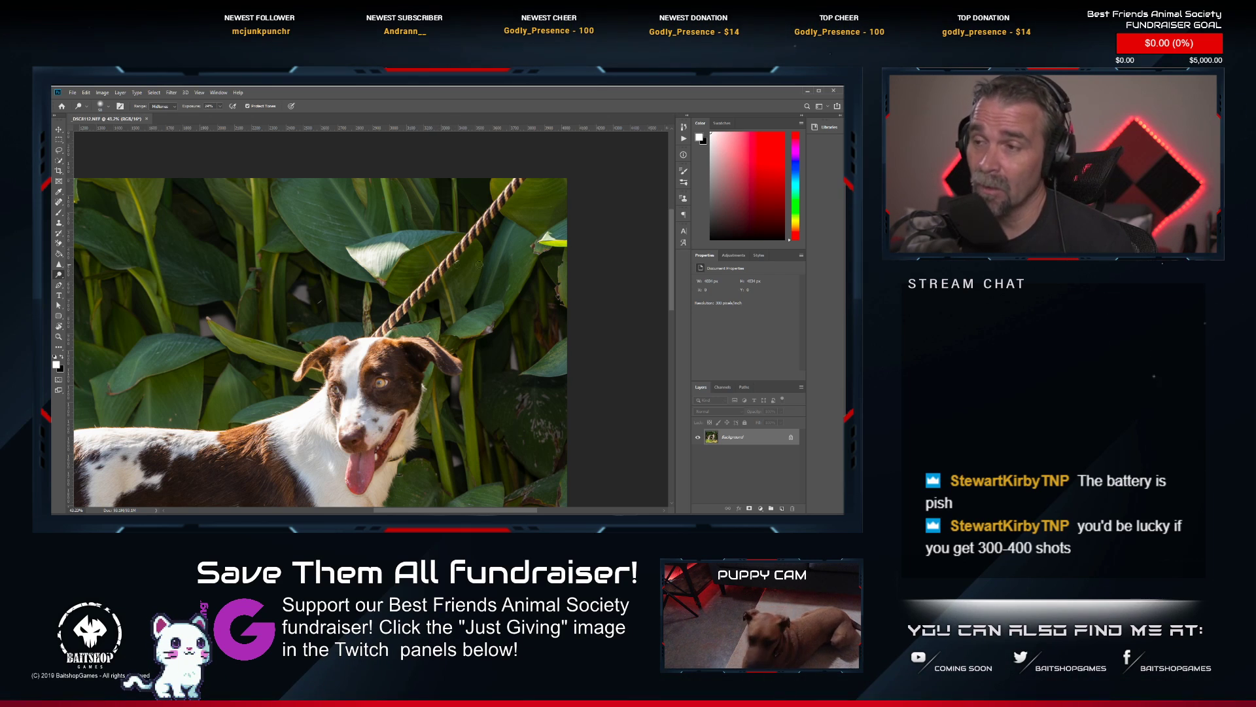
pyautogui.scroll(2, 486, 253)
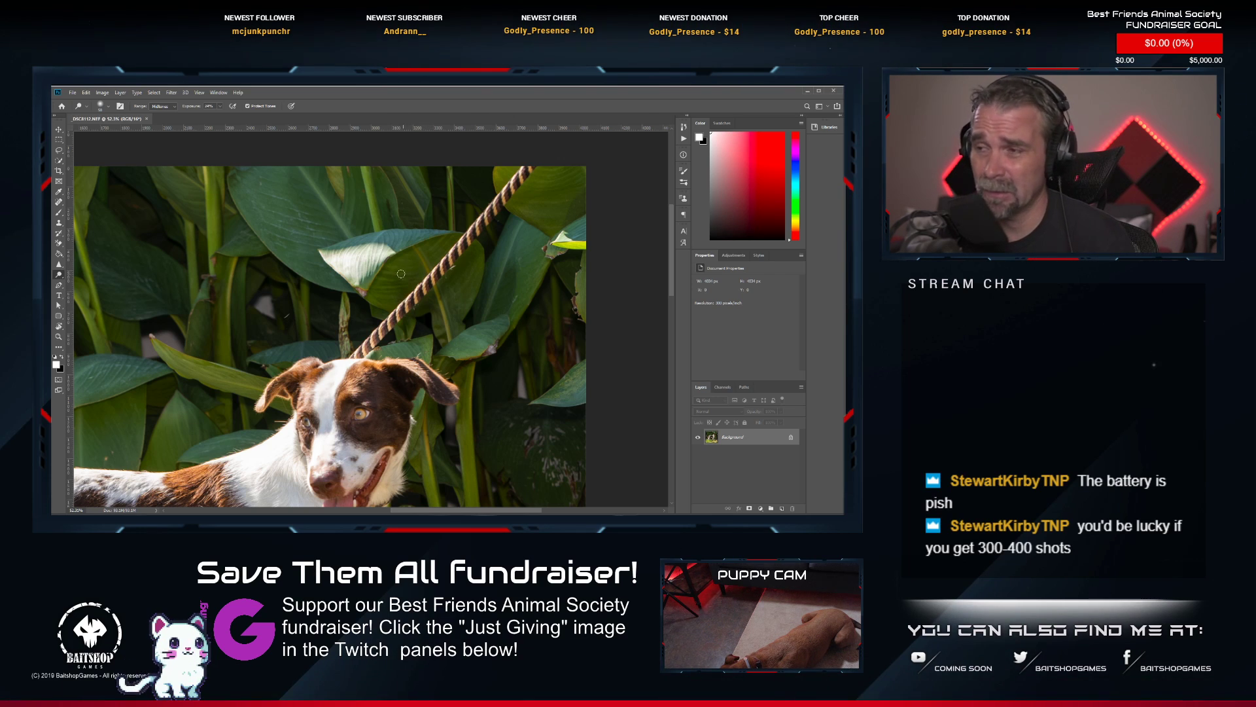
pyautogui.moveTo(399, 267); pyautogui.dragTo(404, 294)
pyautogui.scroll(1, 507, 199)
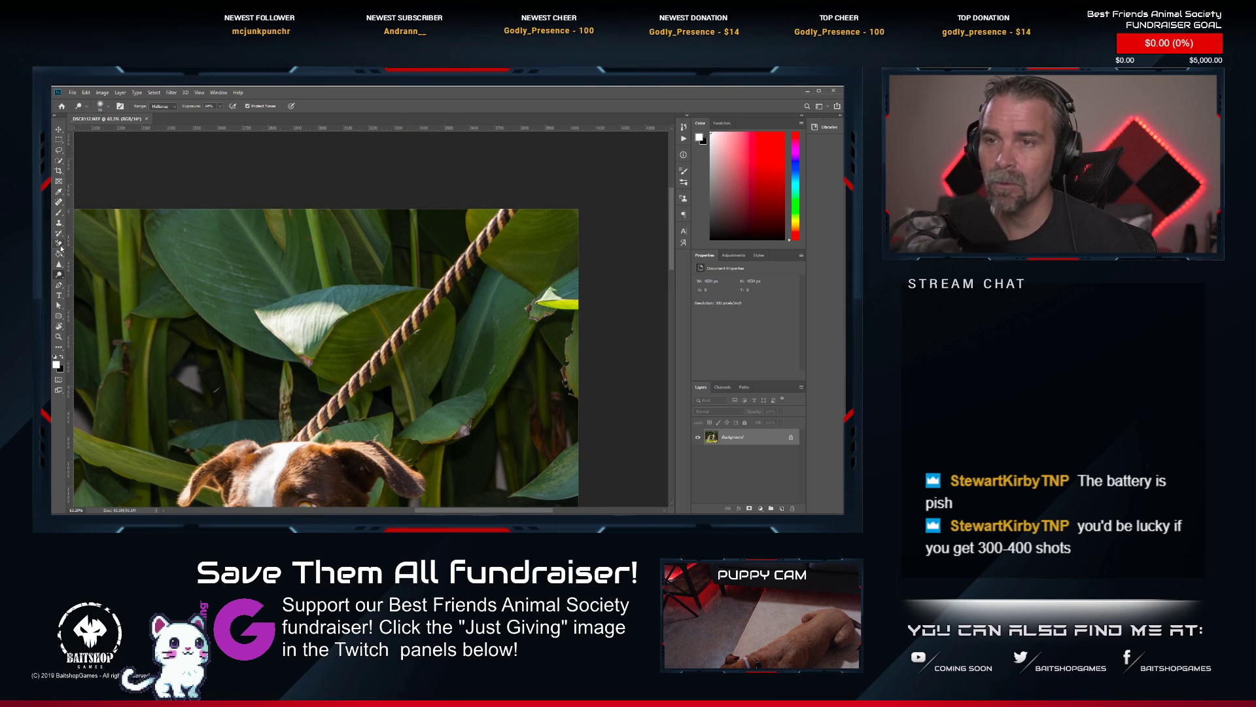
pyautogui.click(59, 202)
pyautogui.moveTo(488, 233)
pyautogui.mouseDown()
pyautogui.moveTo(523, 189)
pyautogui.moveTo(494, 240)
pyautogui.moveTo(500, 218)
pyautogui.moveTo(309, 428)
pyautogui.mouseUp()
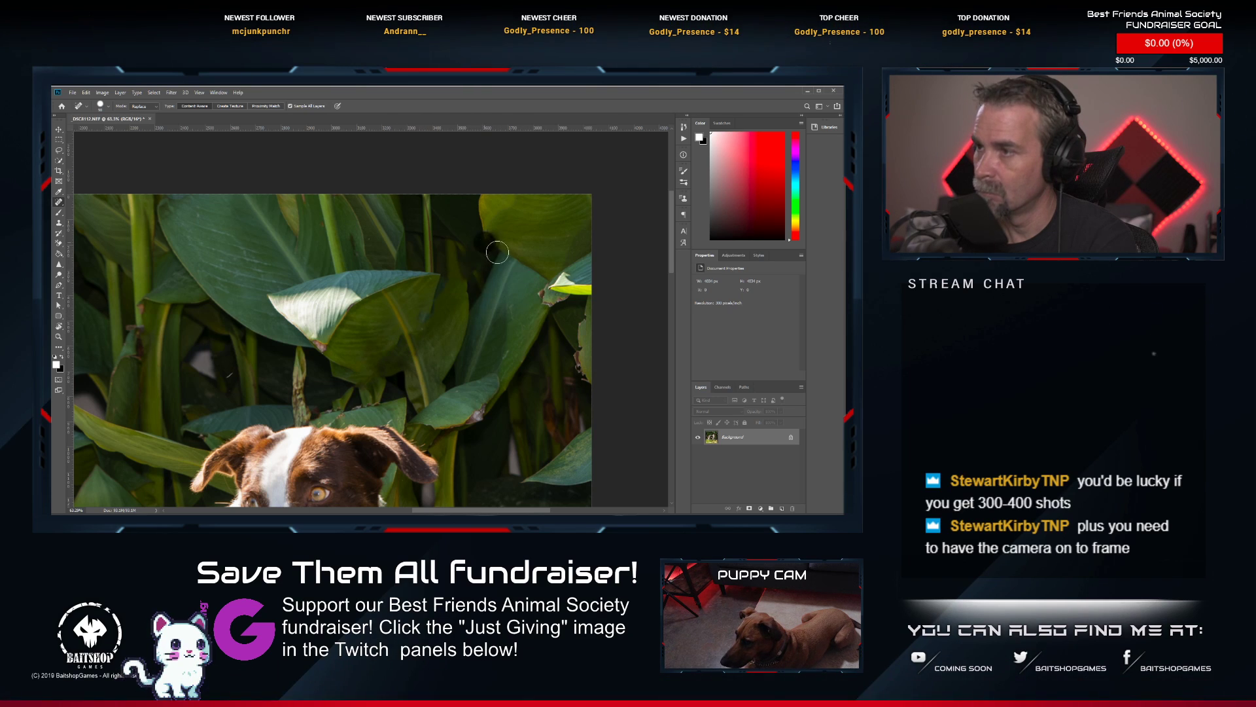
# Heal the dark smudge left at the edge of the upper leaf where the rope crossed it.
pyautogui.click(489, 233)
pyautogui.click(496, 247)
pyautogui.click(495, 250)
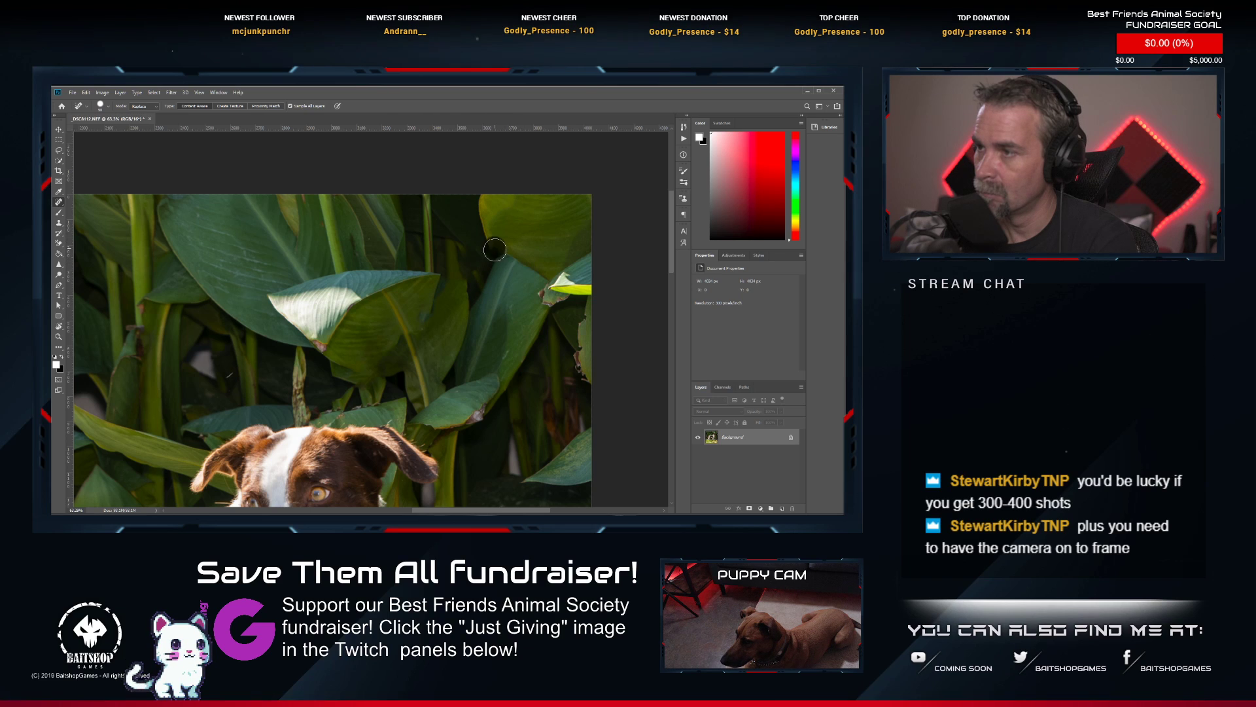
pyautogui.click(497, 256)
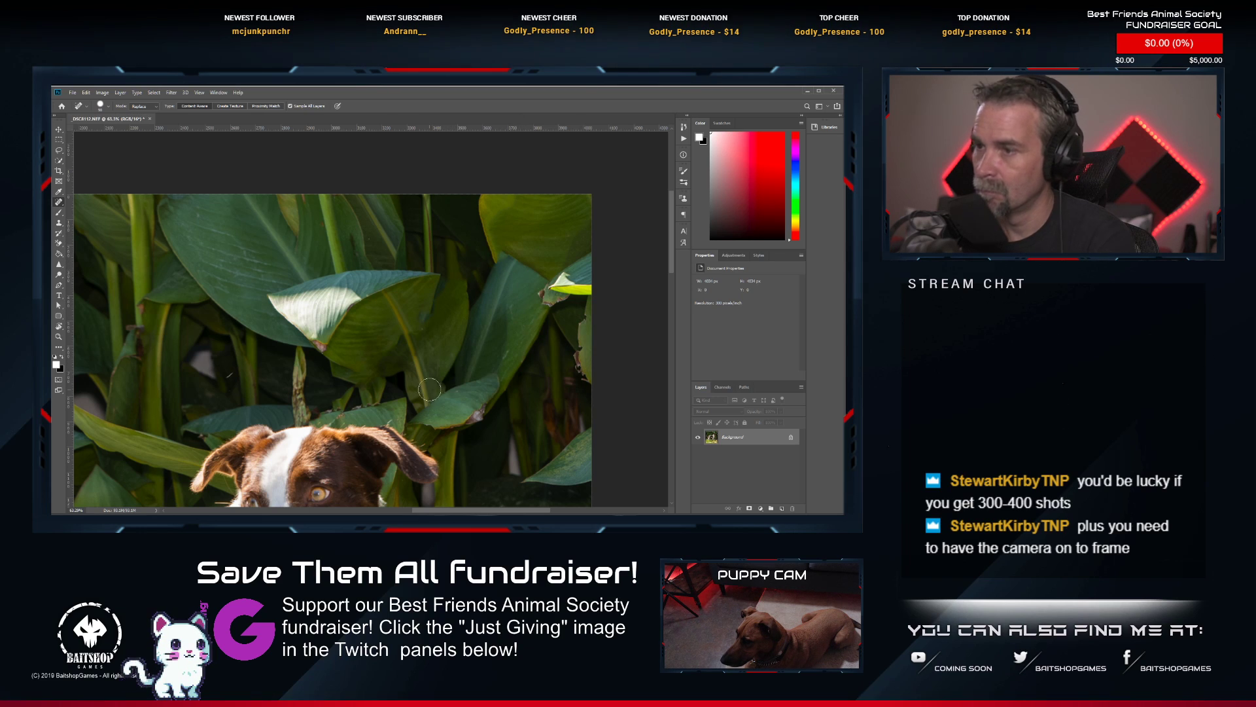
# Clone fur over the dark collar strap visible below the dog's jaw with the Clone Stamp.
pyautogui.moveTo(391, 371); pyautogui.dragTo(425, 297)
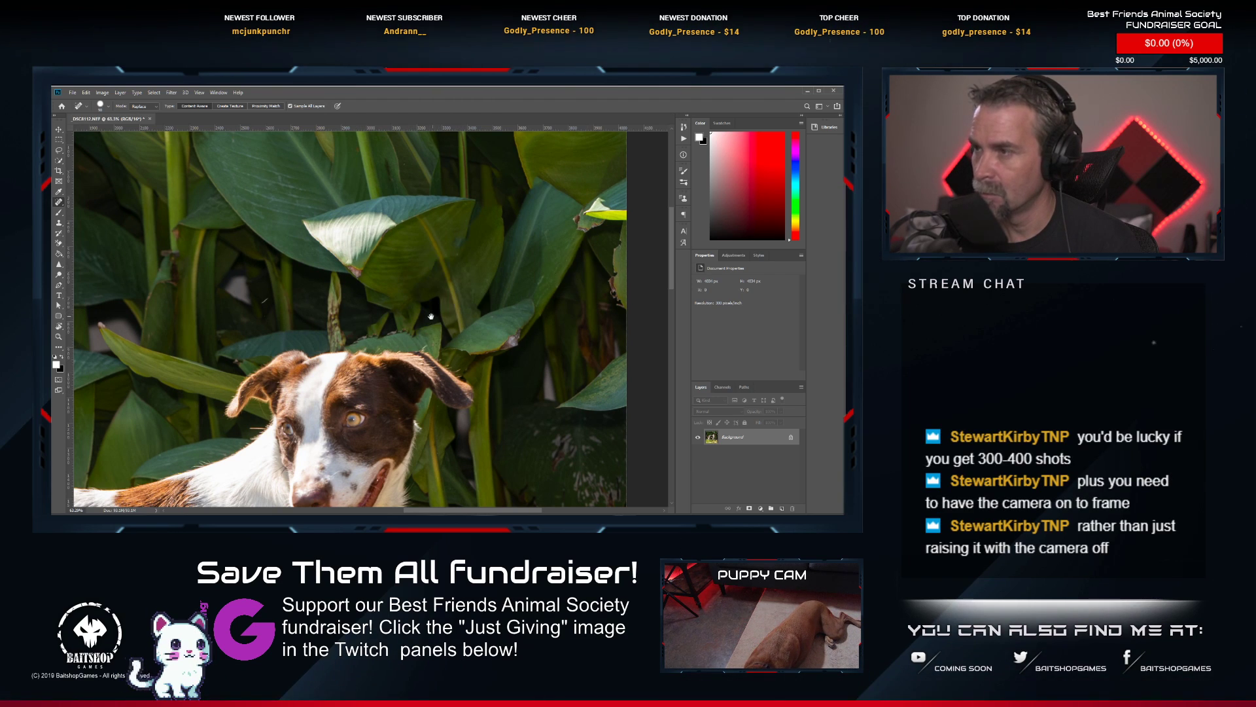
pyautogui.scroll(-5, 432, 316)
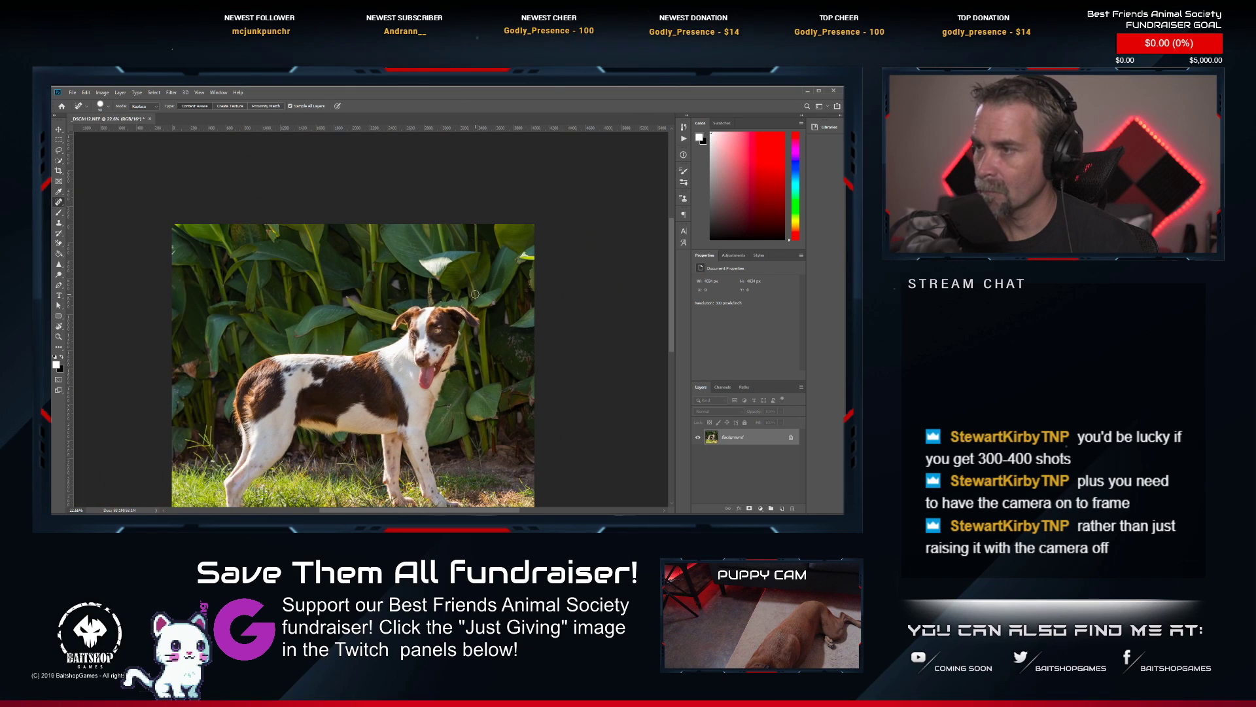
pyautogui.scroll(6, 473, 295)
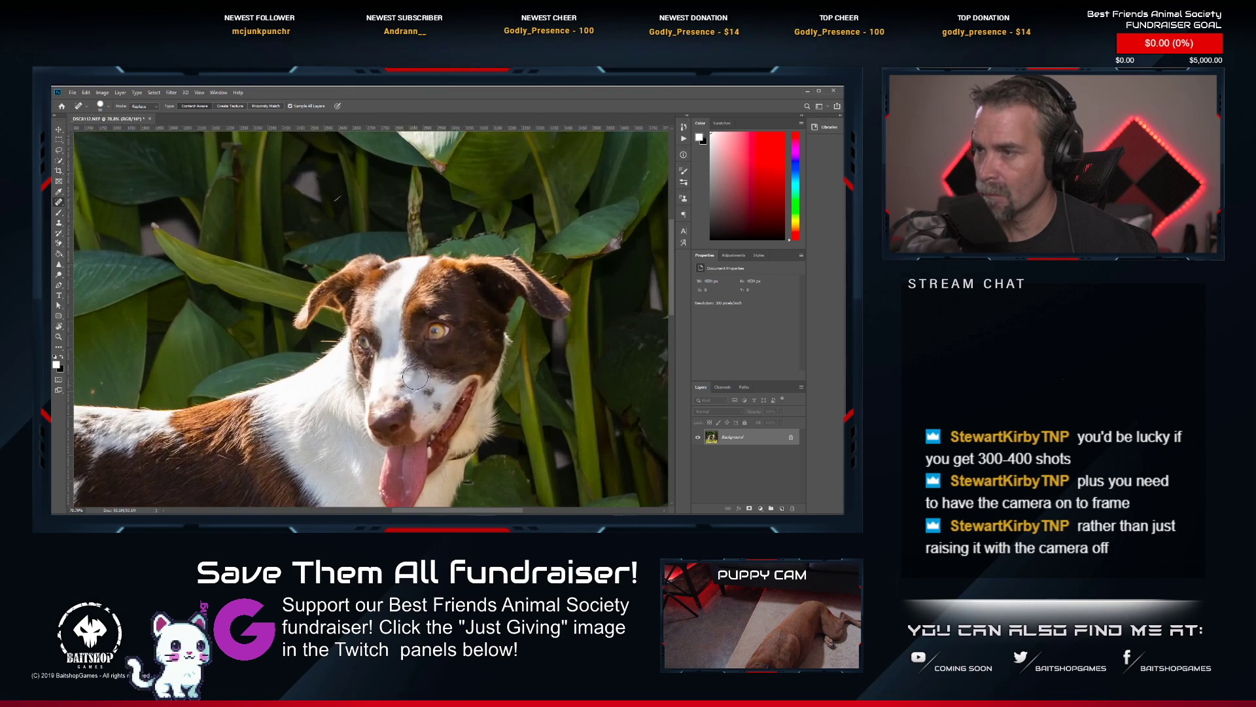
pyautogui.scroll(4, 426, 302)
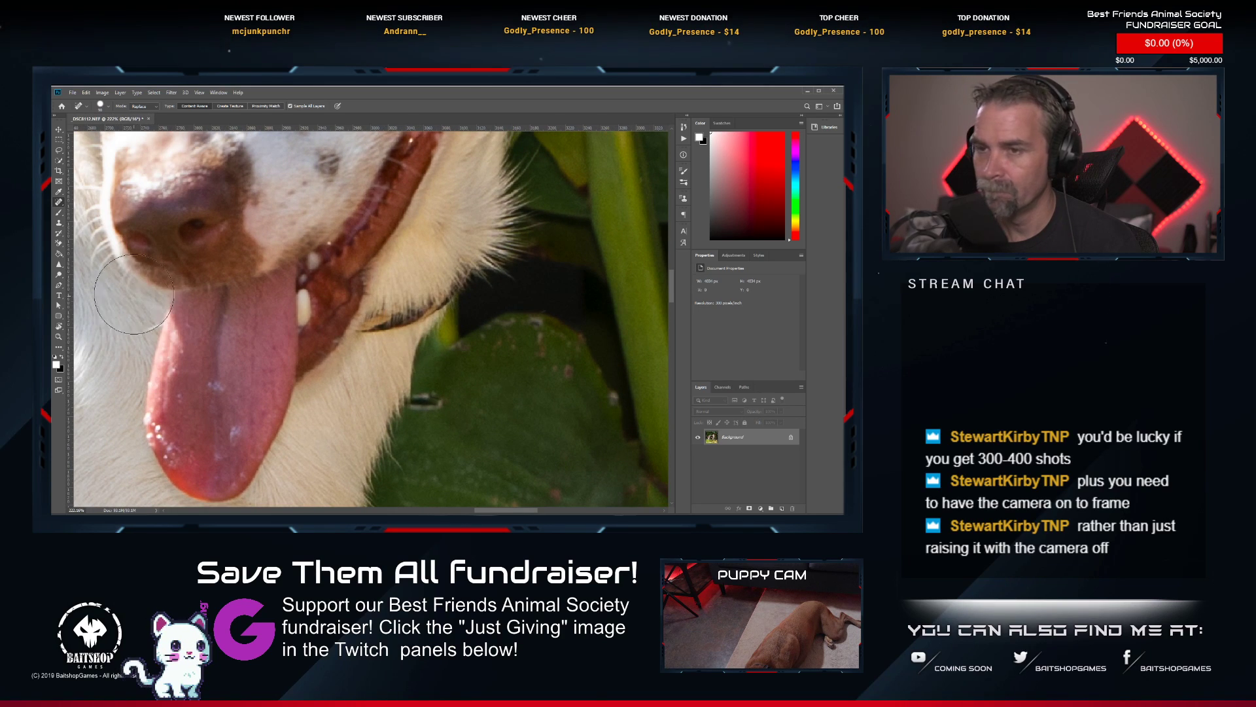
pyautogui.click(58, 223)
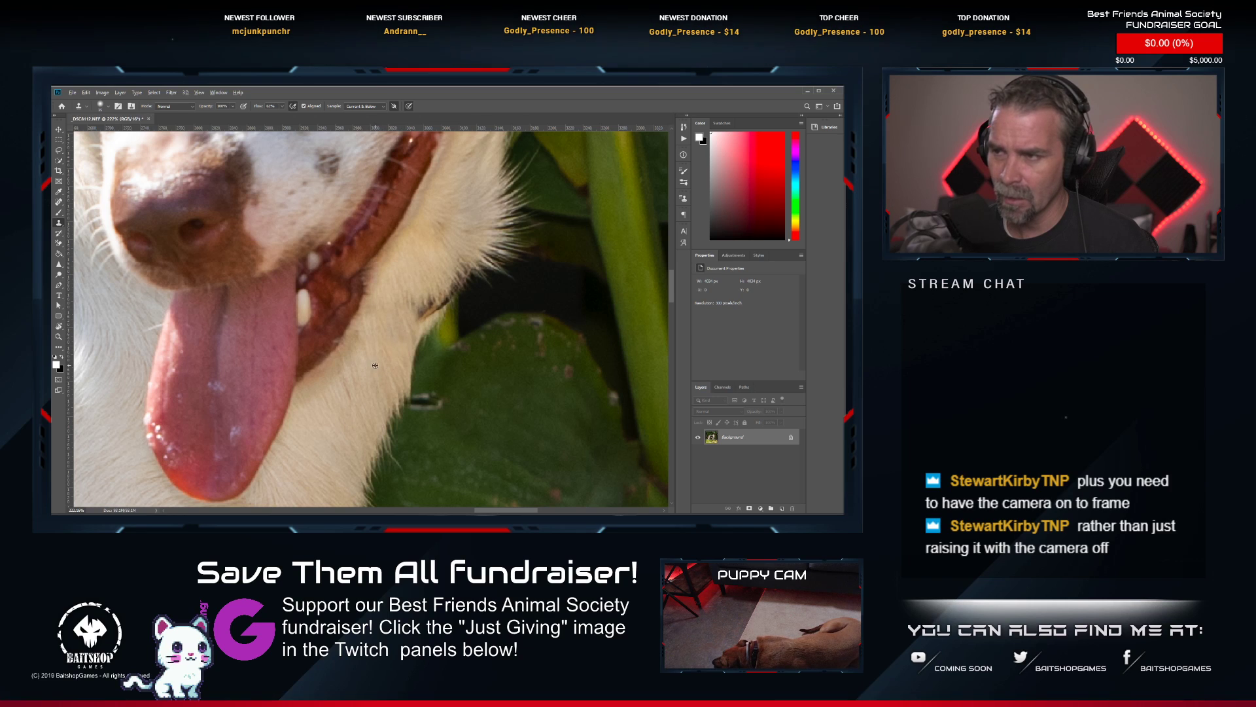
pyautogui.keyDown('alt'); pyautogui.click(414, 275); pyautogui.keyUp('alt')
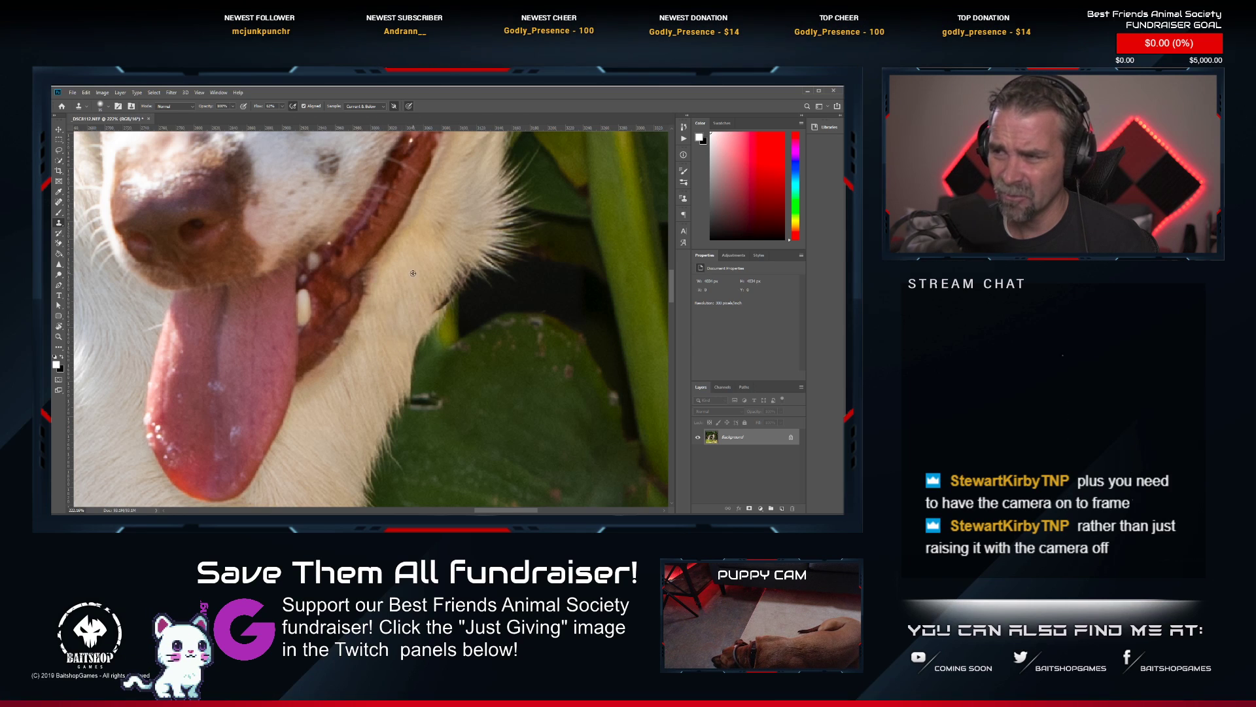
pyautogui.moveTo(430, 297); pyautogui.dragTo(430, 309)
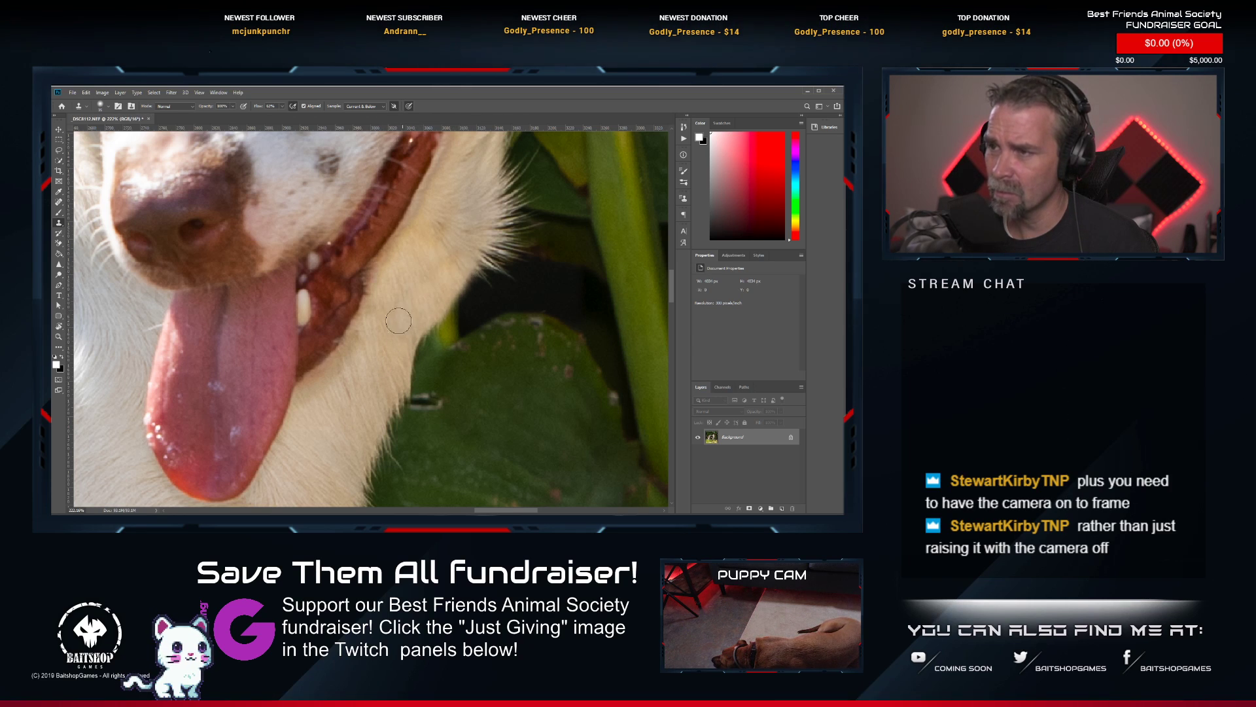
# Examine the retouched neck, the coat along the body and the dog's face for remaining flaws.
pyautogui.scroll(-2, 395, 329)
pyautogui.scroll(-1, 394, 328)
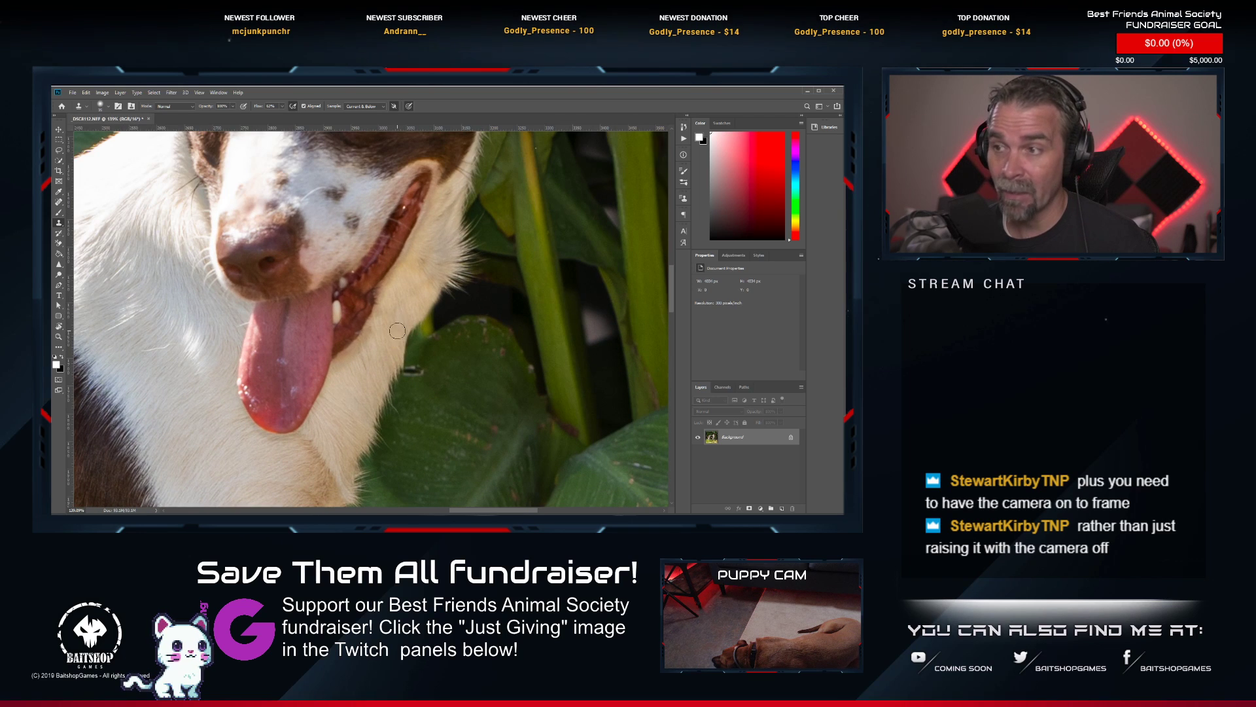
pyautogui.scroll(-4, 288, 268)
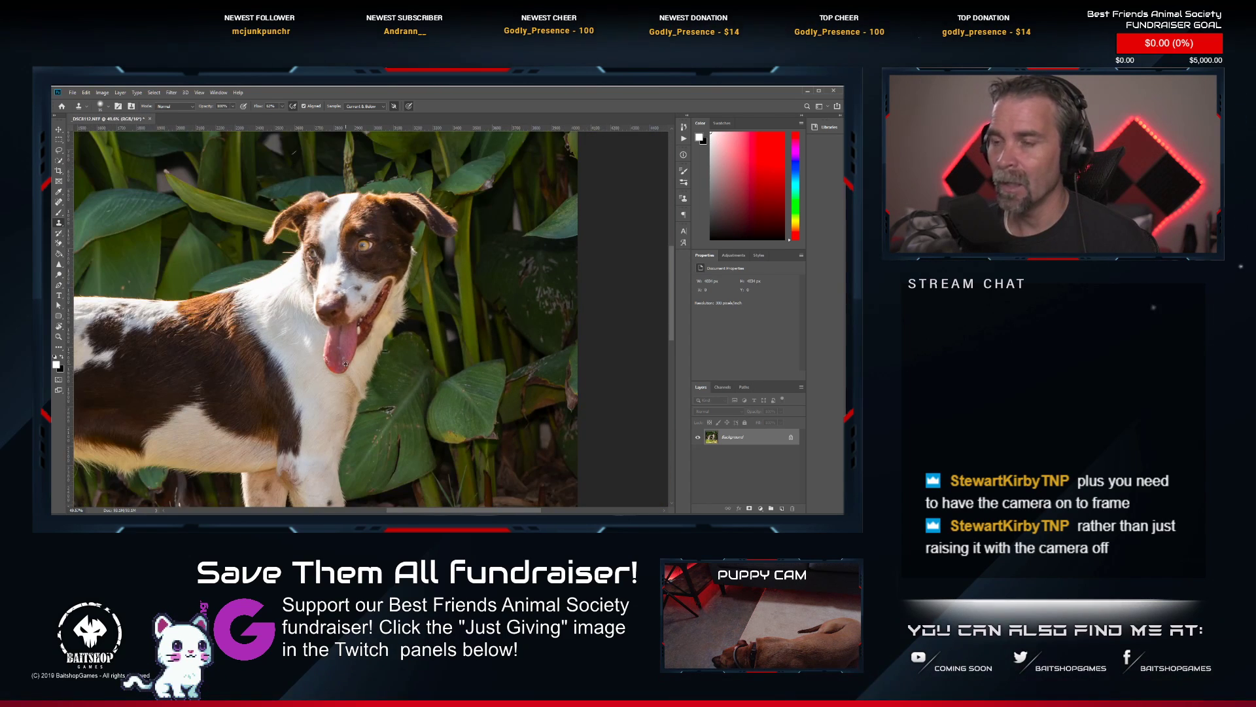
pyautogui.scroll(-3, 288, 269)
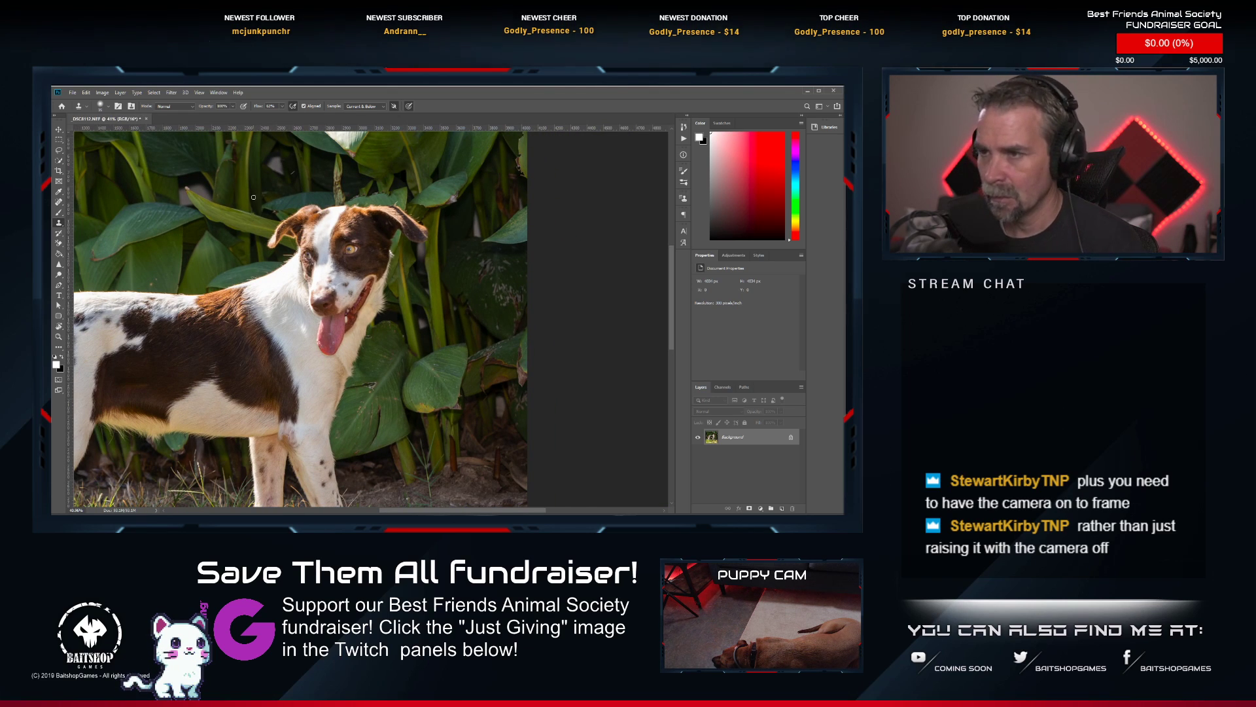
pyautogui.moveTo(252, 308); pyautogui.dragTo(368, 297)
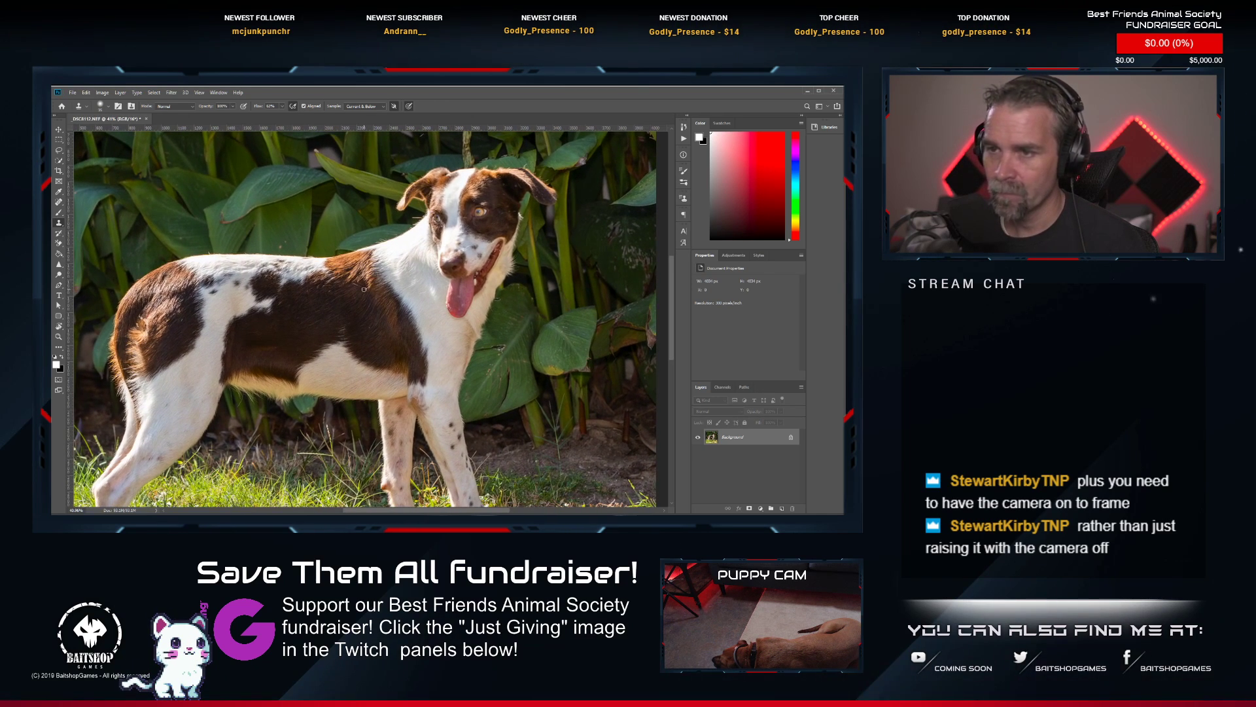
pyautogui.moveTo(295, 270); pyautogui.dragTo(401, 349)
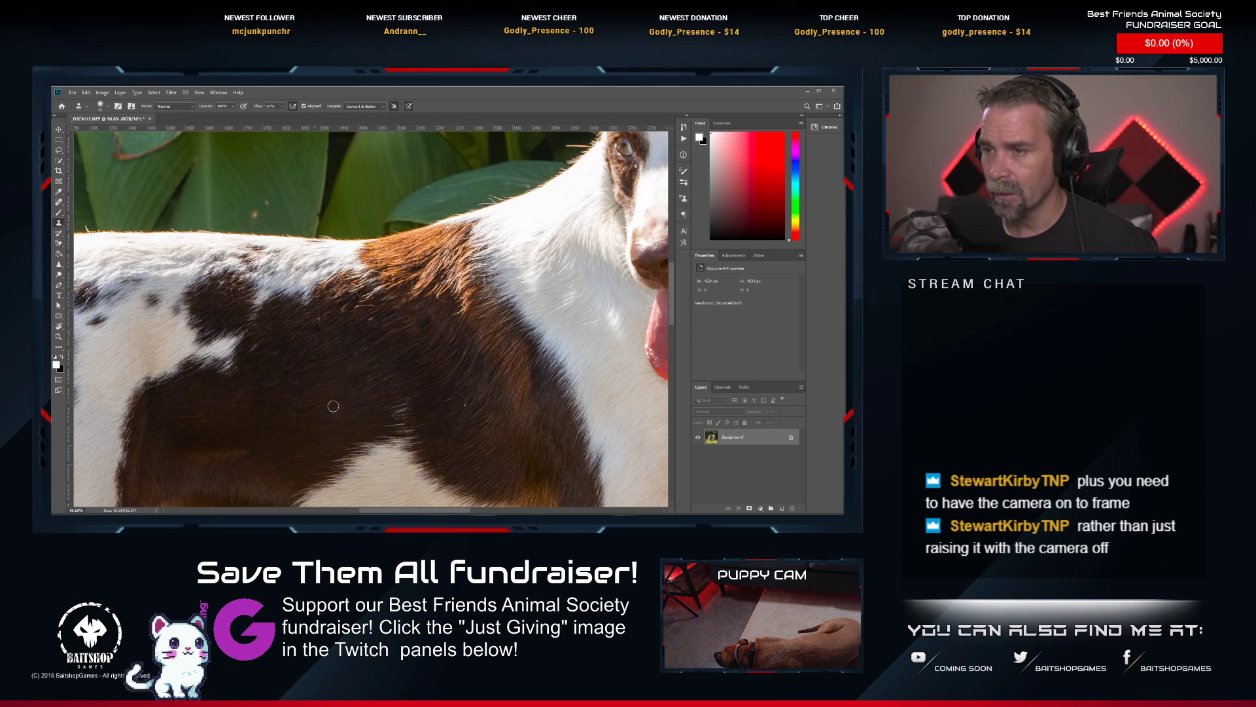
pyautogui.moveTo(388, 351); pyautogui.dragTo(261, 371)
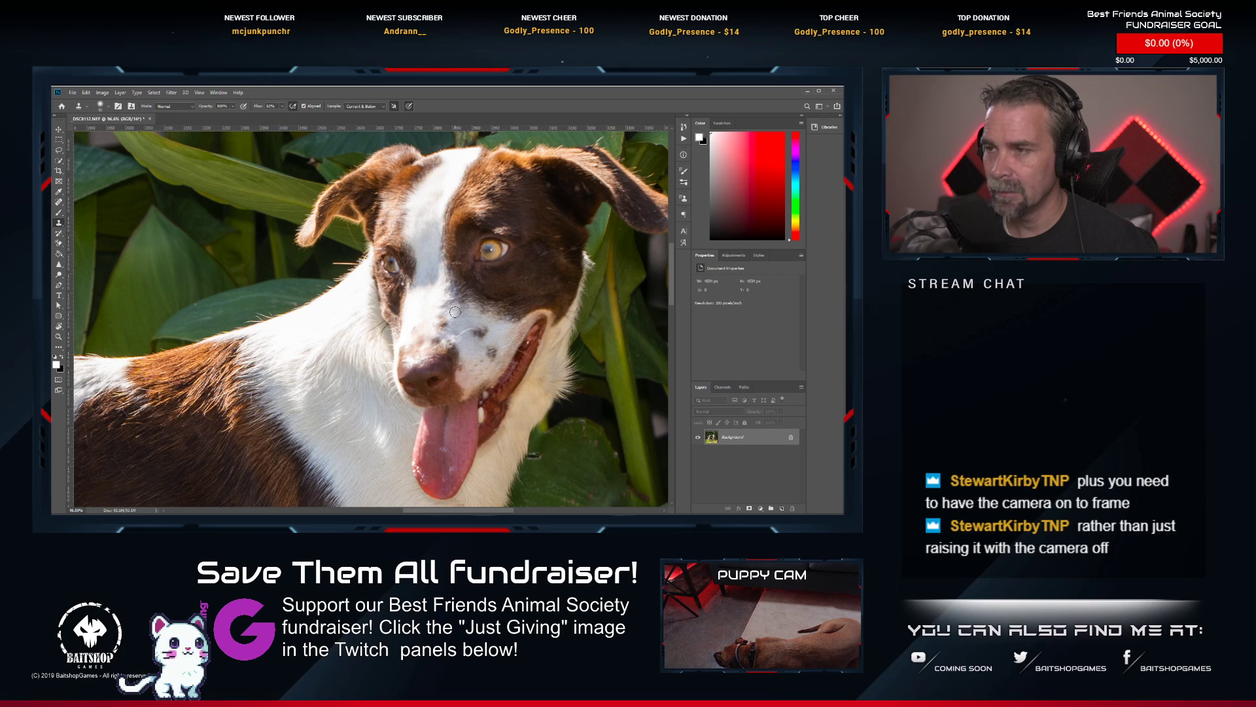
pyautogui.scroll(-6, 455, 312)
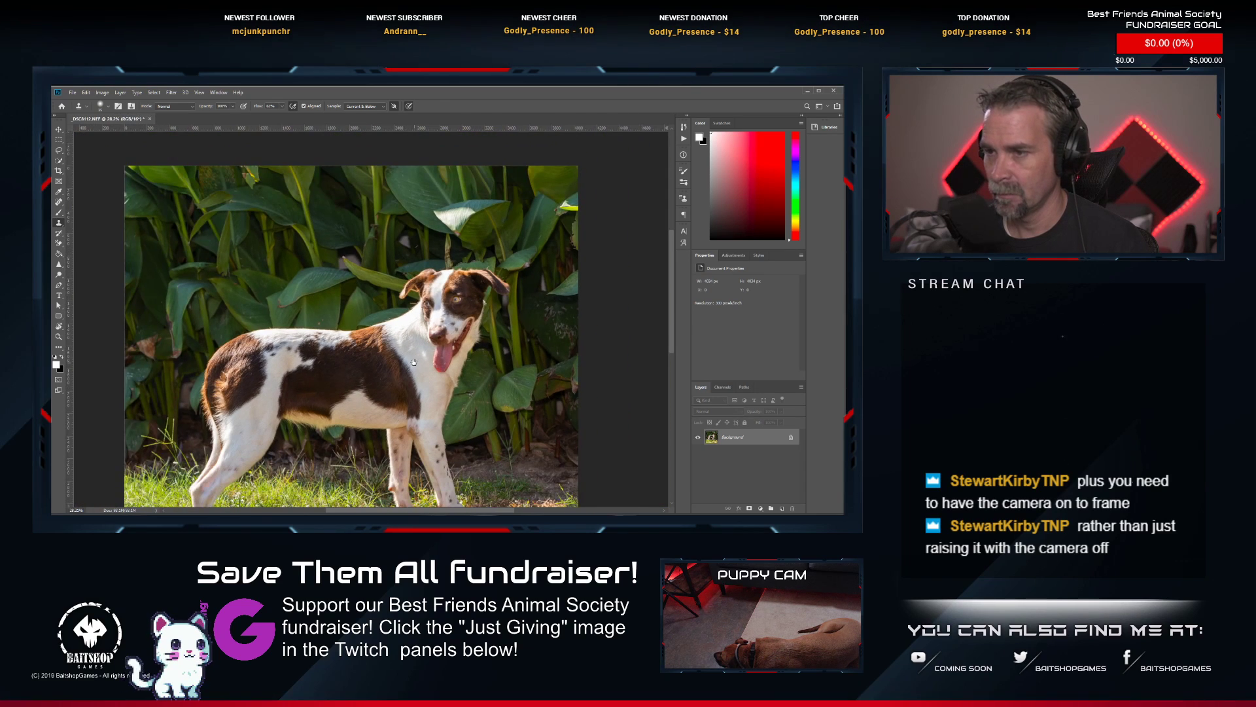
pyautogui.scroll(4, 414, 353)
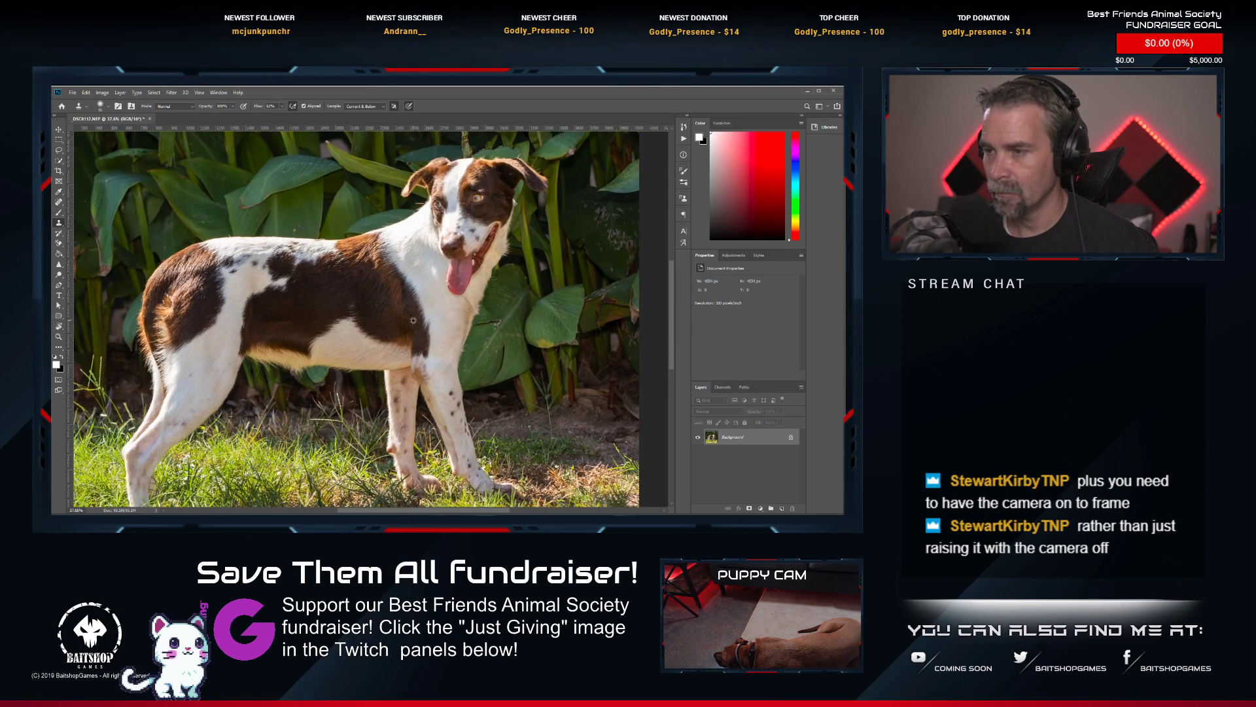
pyautogui.scroll(2, 413, 320)
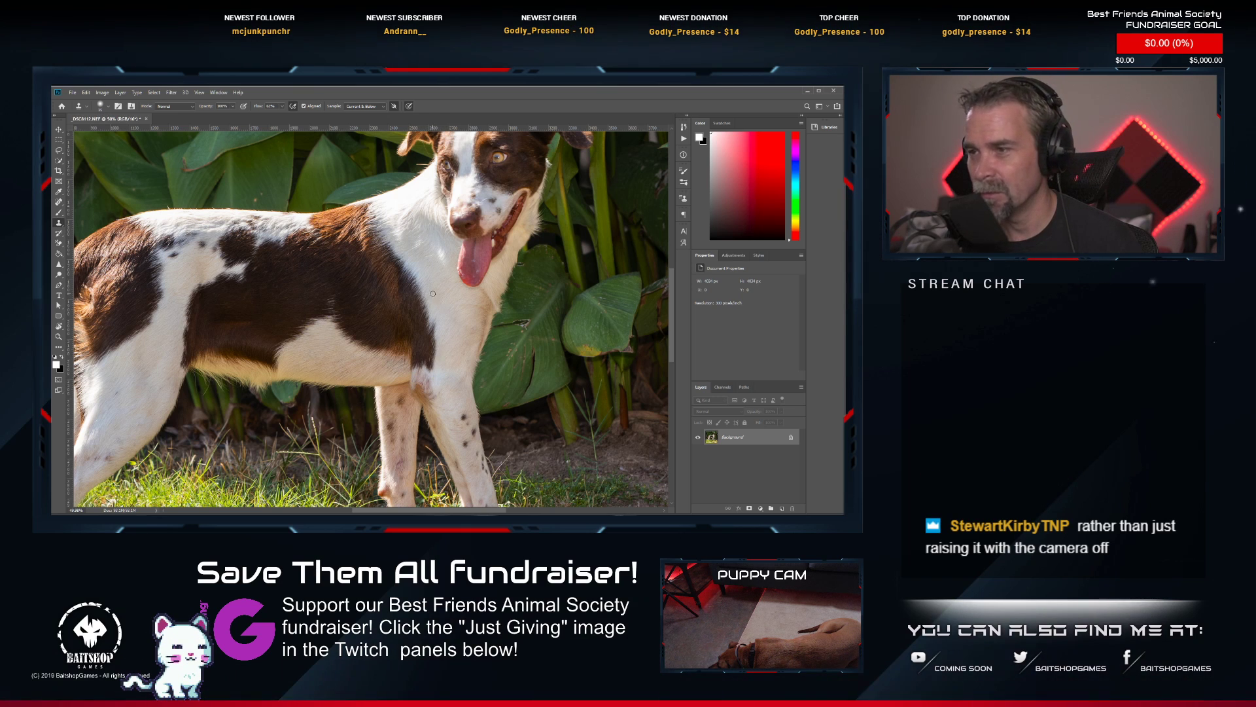
pyautogui.moveTo(345, 256); pyautogui.dragTo(318, 333)
pyautogui.scroll(5, 390, 307)
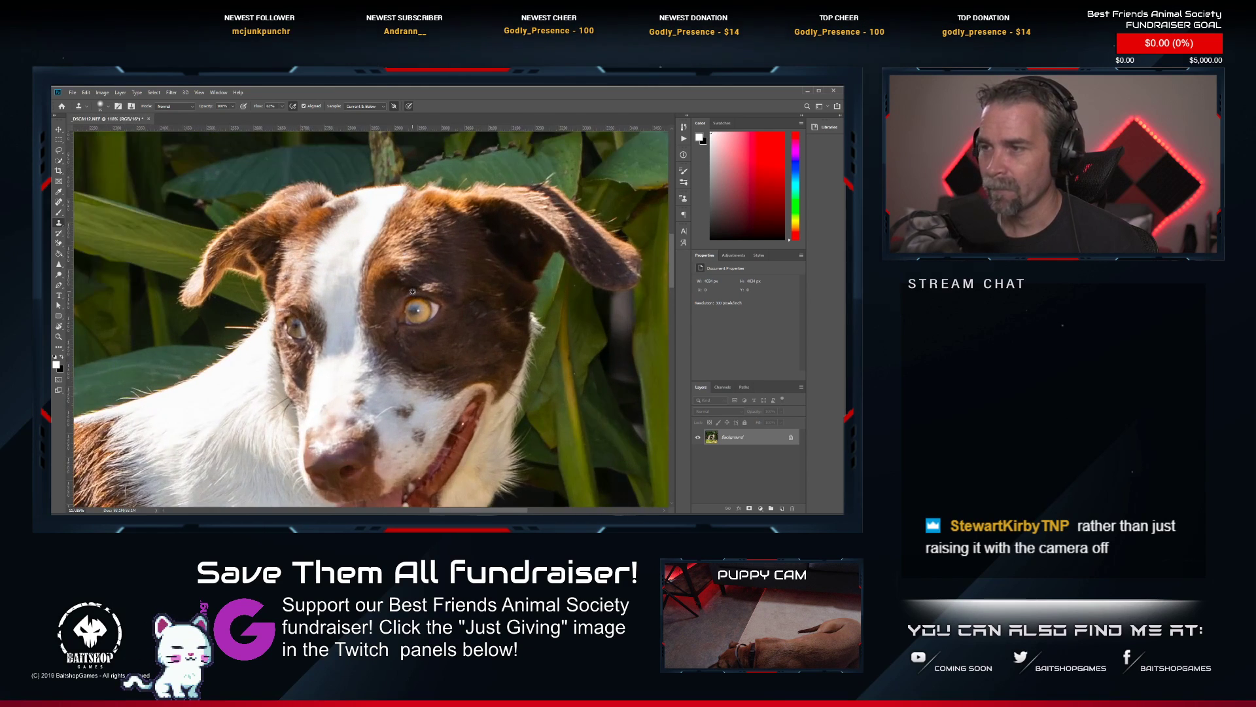
# Sharpen the dog's eyes using the Sharpen tool with a reduced brush size.
pyautogui.scroll(-2, 369, 334)
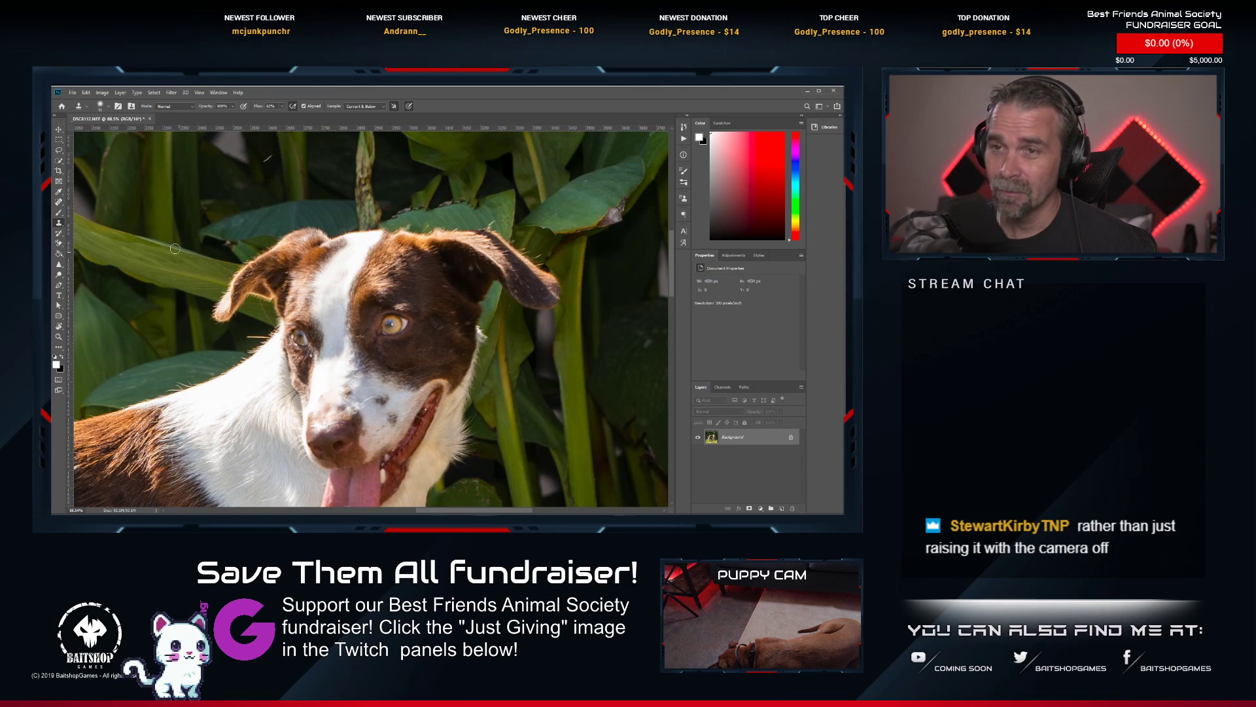
pyautogui.click(58, 265)
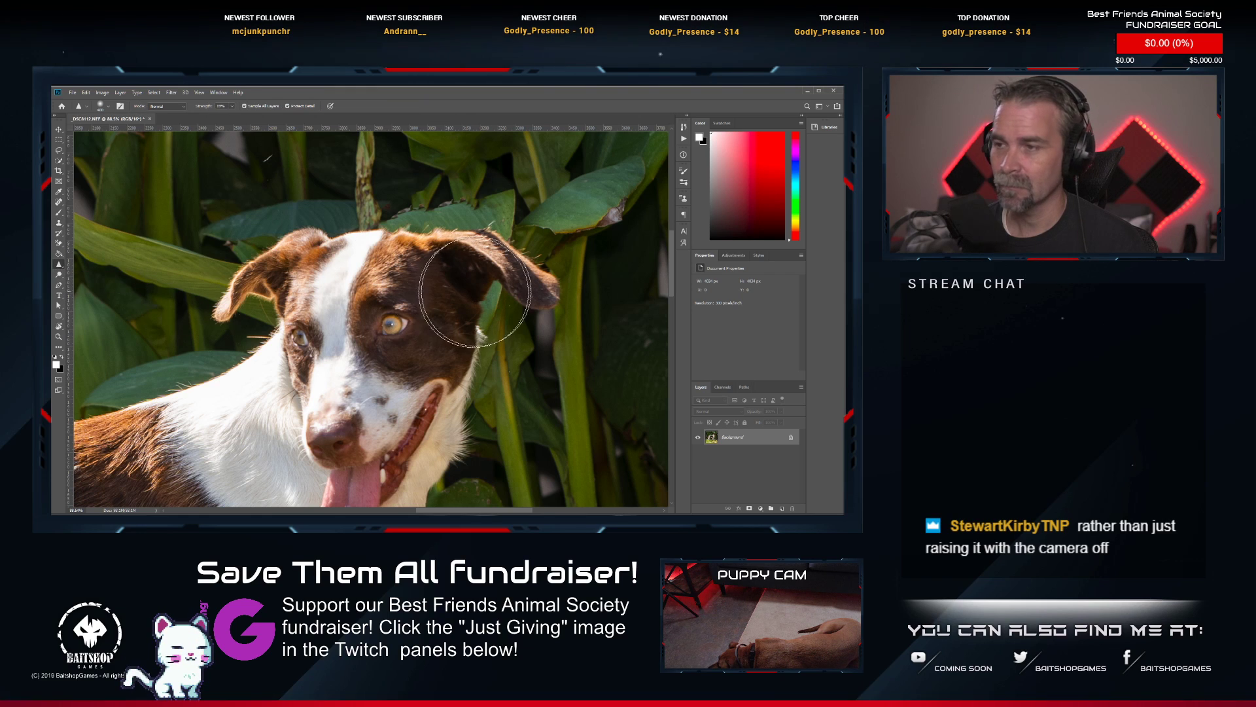
pyautogui.press('[')
pyautogui.press('[')
pyautogui.press('[')
pyautogui.press('[')
pyautogui.press('[')
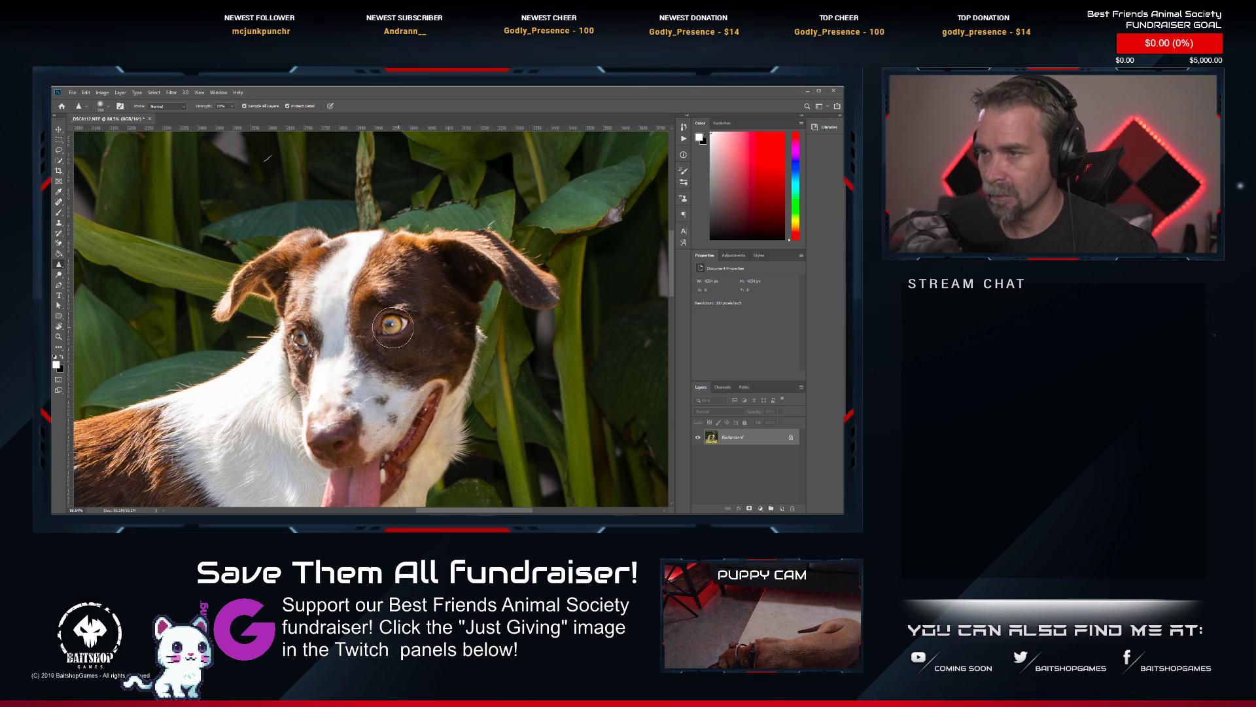
# Clone out the small light speck in the brown fur on the dog's haunch.
pyautogui.scroll(-6, 303, 357)
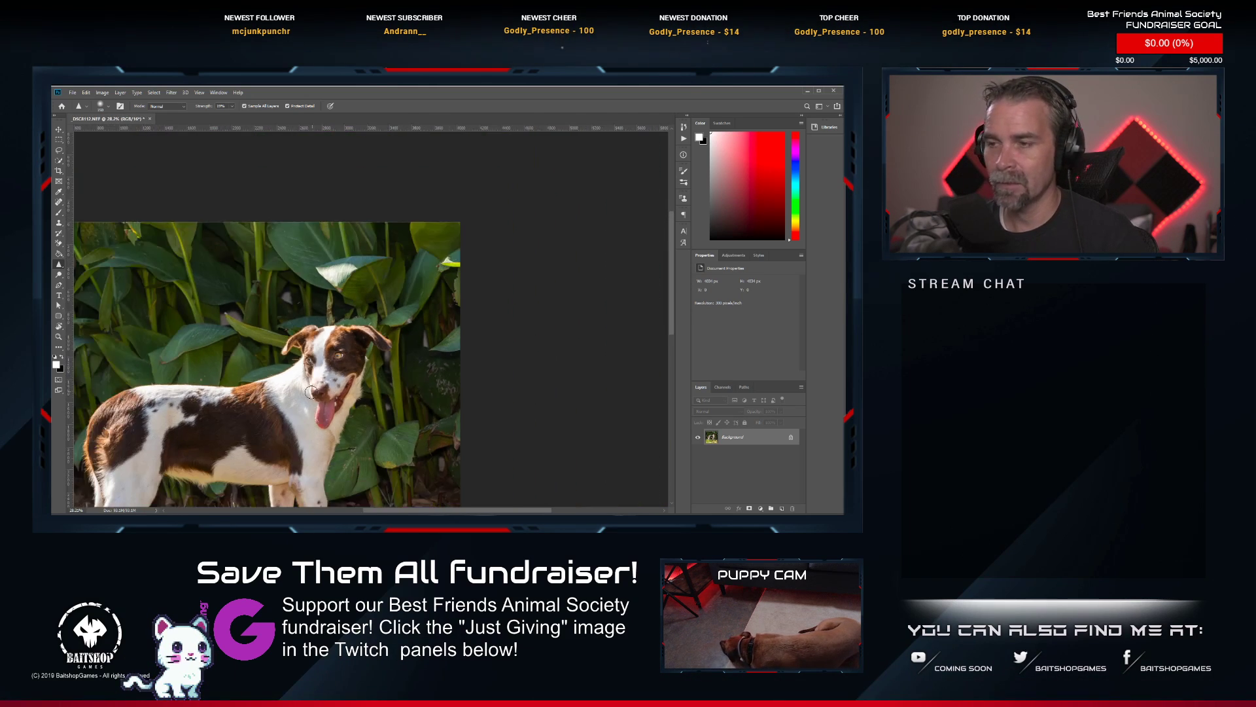
pyautogui.scroll(5, 403, 281)
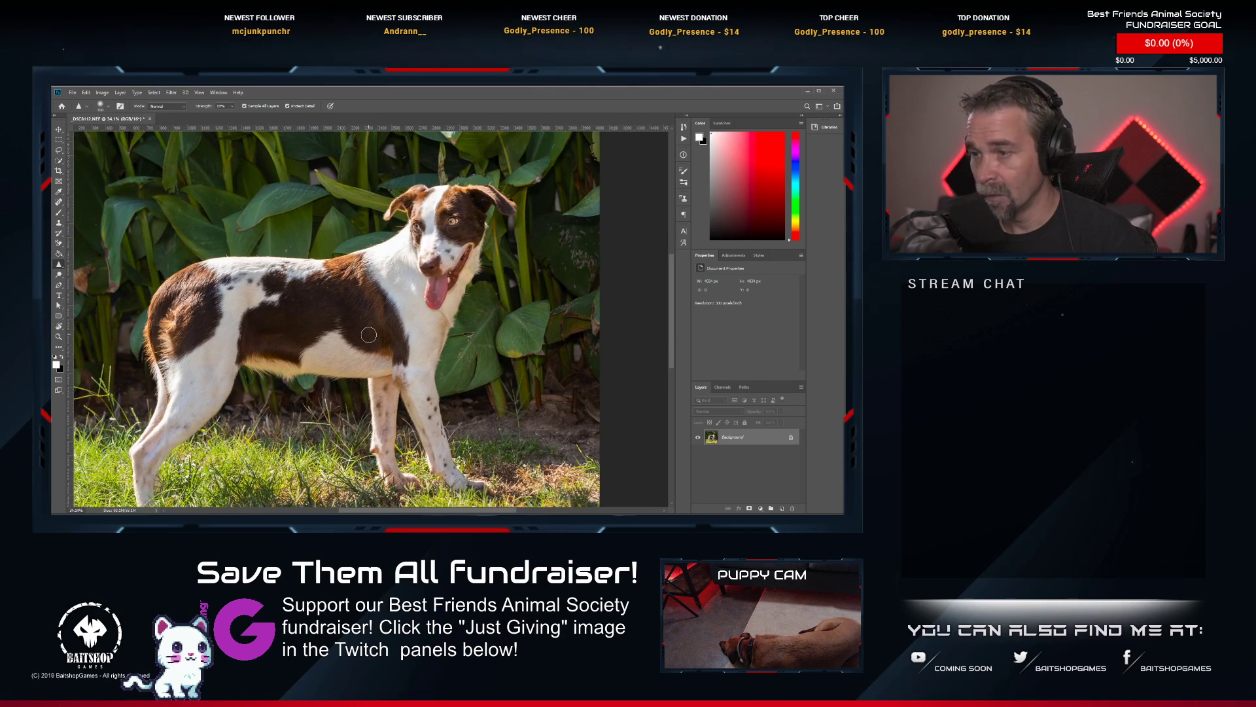
pyautogui.moveTo(355, 289); pyautogui.dragTo(402, 289)
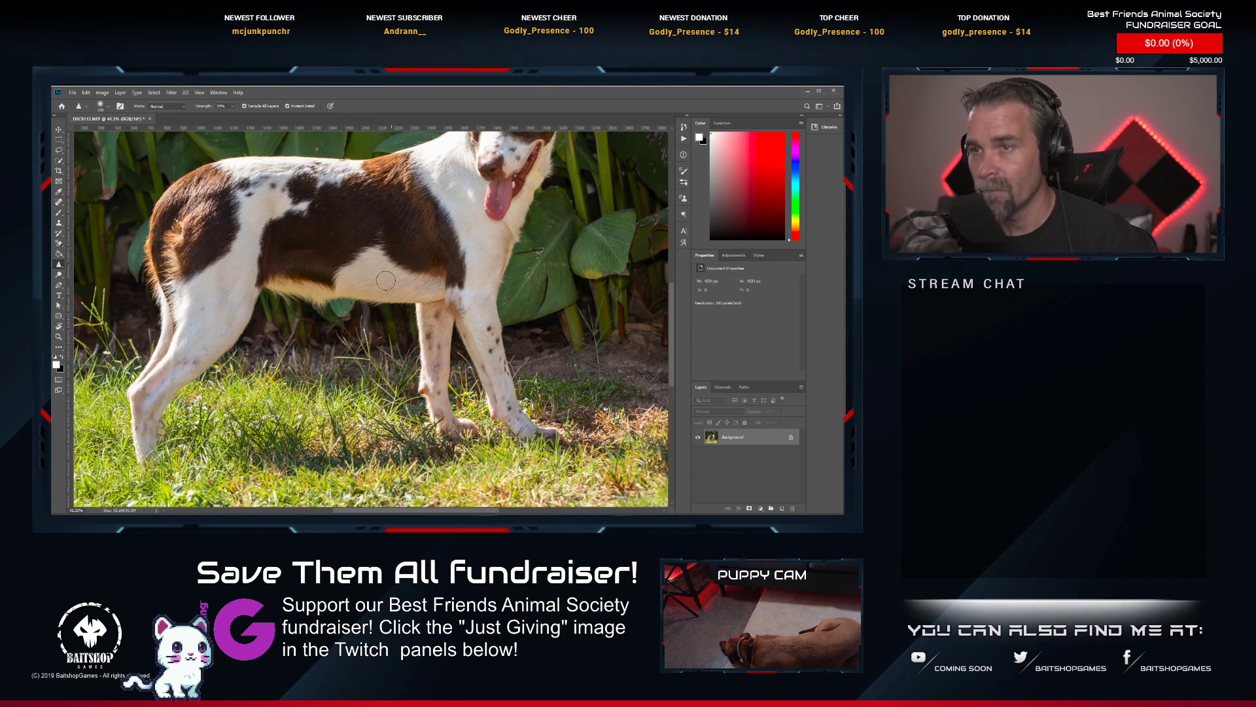
pyautogui.scroll(8, 211, 224)
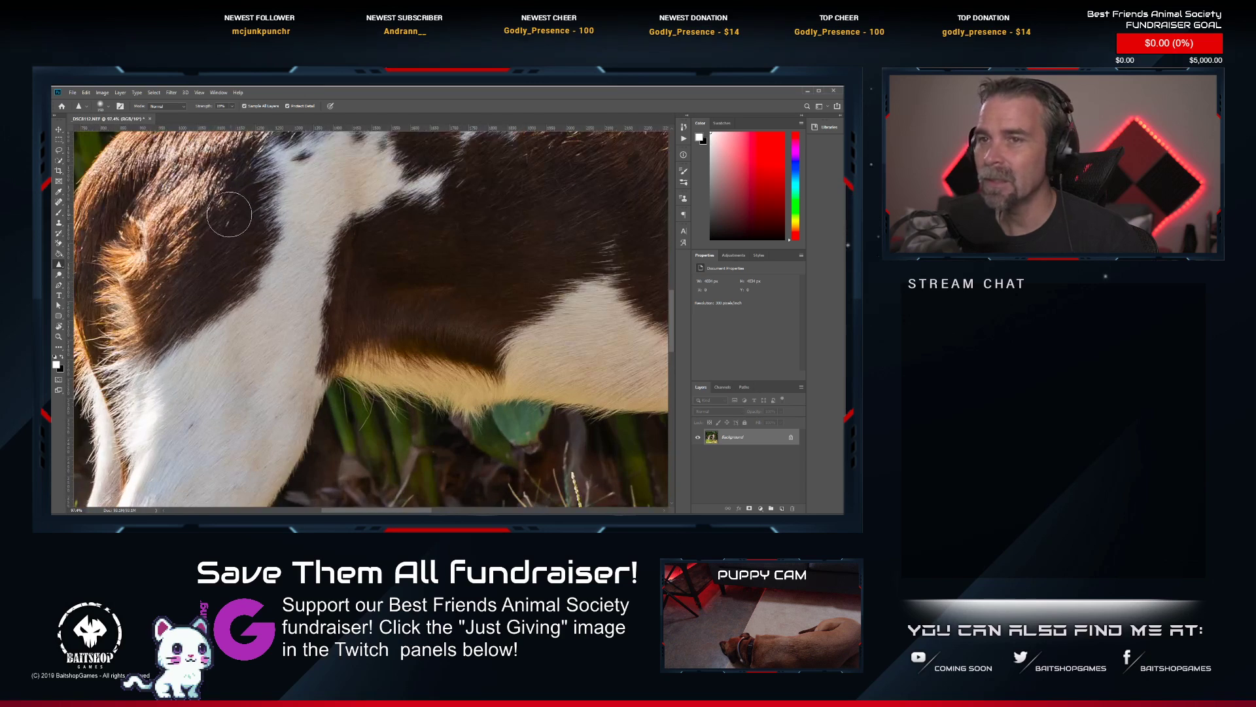
pyautogui.click(60, 223)
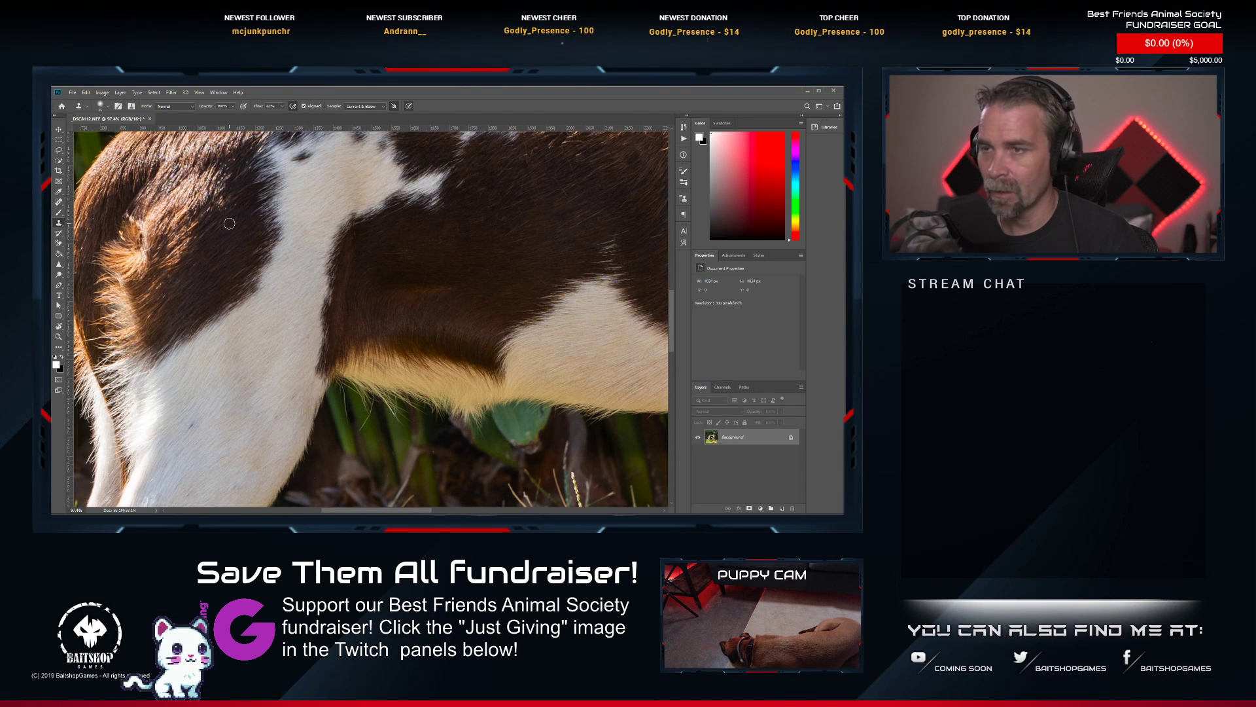
# Review the whole retouched photo, and check the dog's face and eyes up close.
pyautogui.scroll(-8, 229, 224)
pyautogui.scroll(-6, 353, 296)
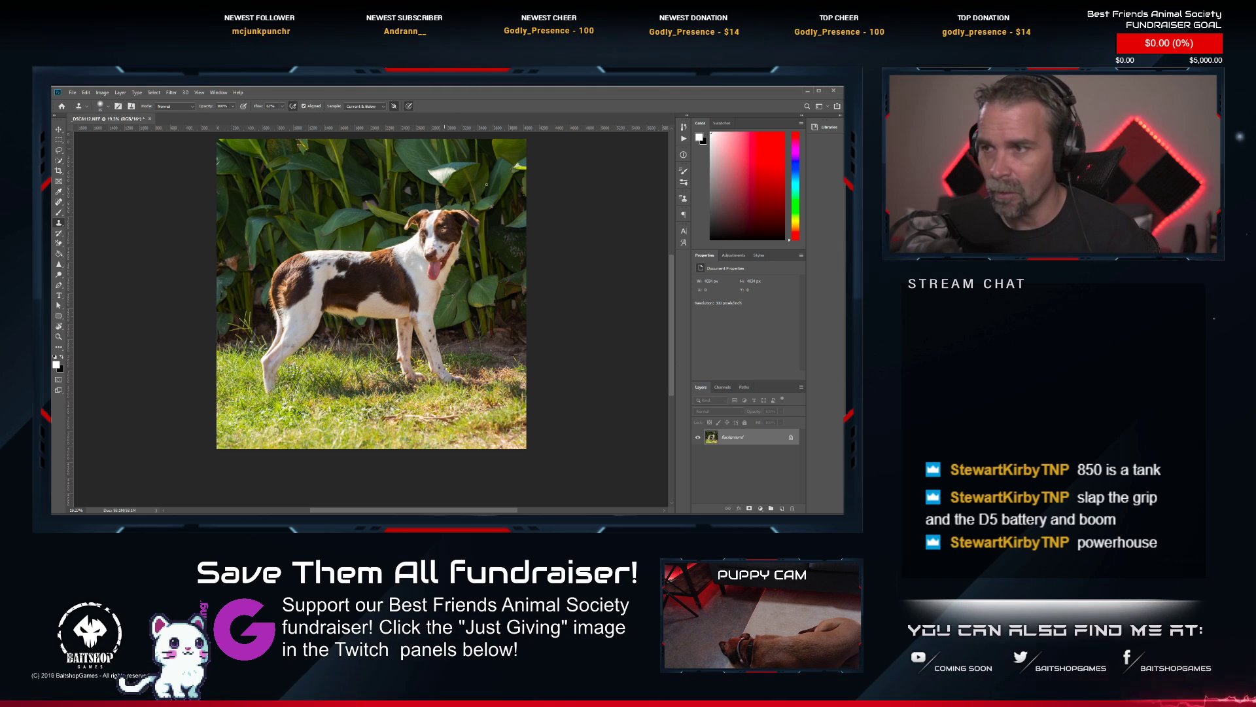
pyautogui.scroll(3, 435, 253)
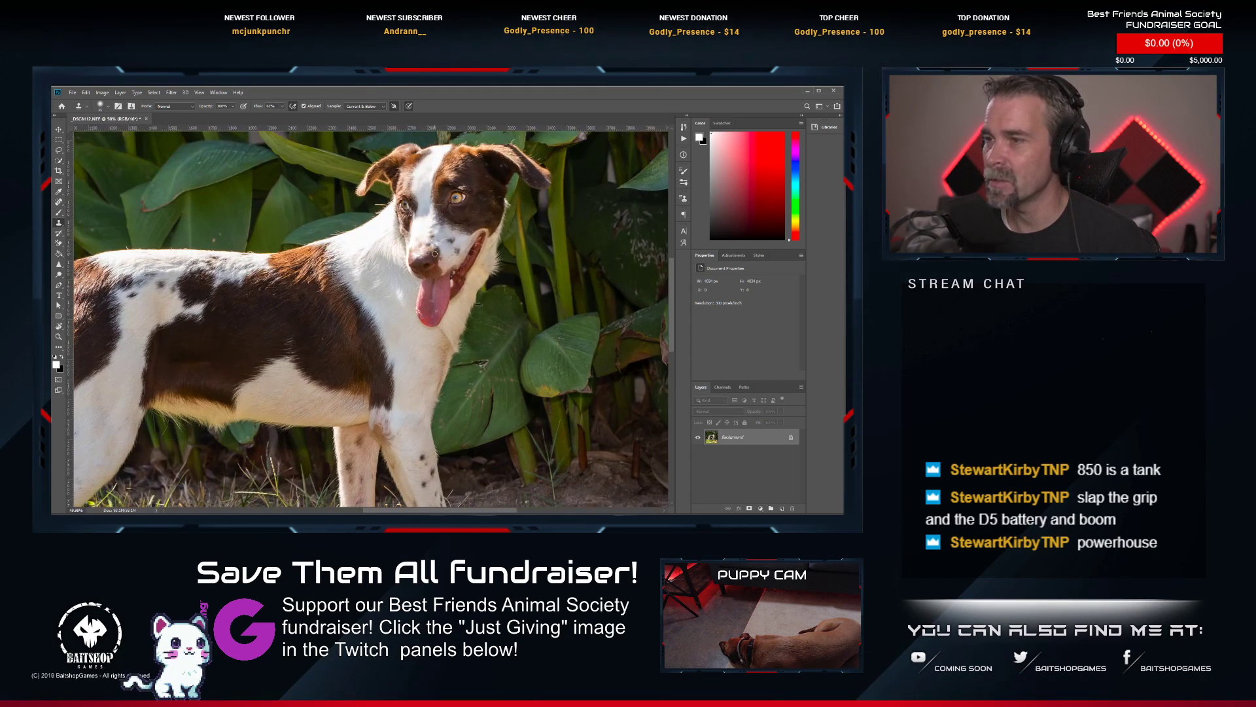
pyautogui.scroll(7, 443, 203)
pyautogui.scroll(-6, 444, 202)
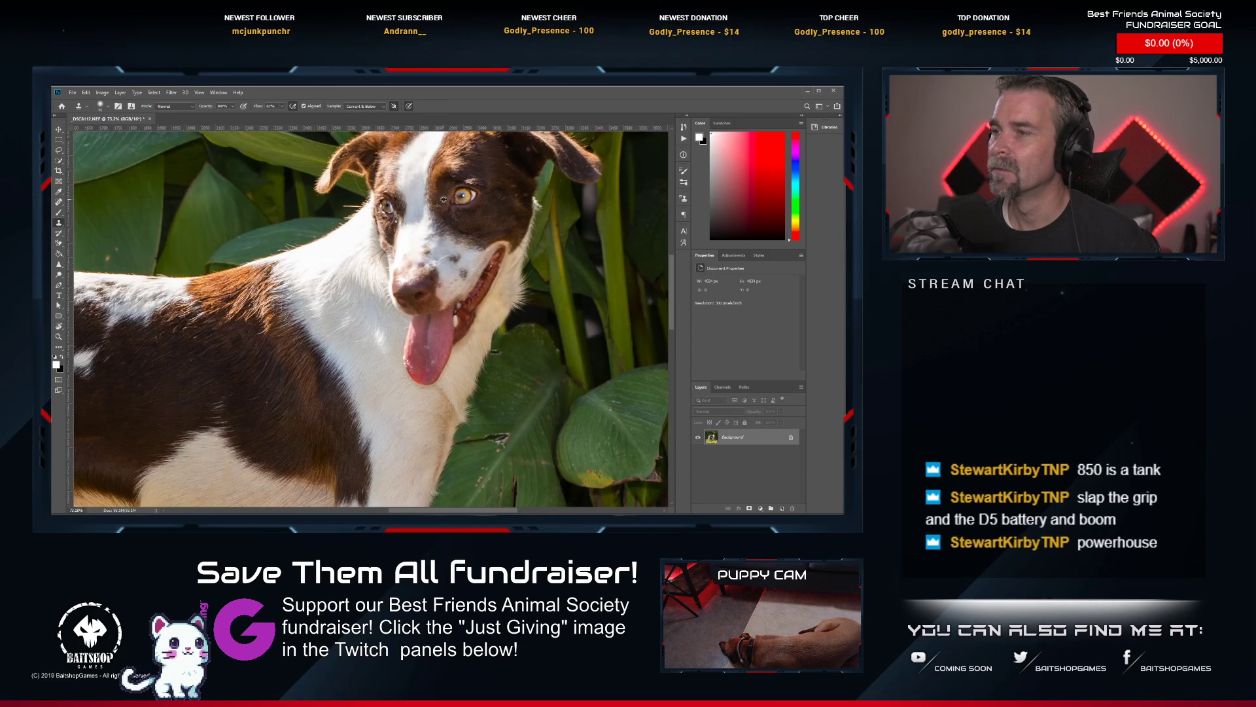
pyautogui.scroll(4, 482, 168)
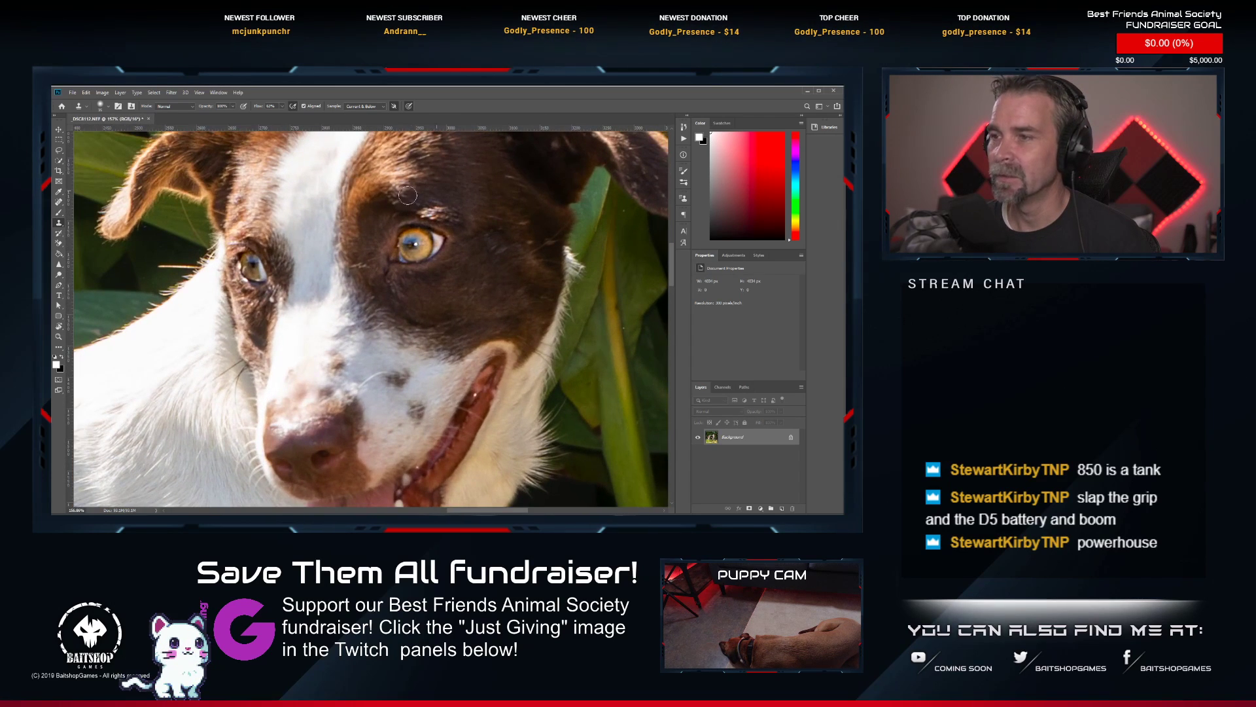
# Lighten both of the dog's eyes with the Dodge tool, and check the whole photo.
pyautogui.click(59, 273)
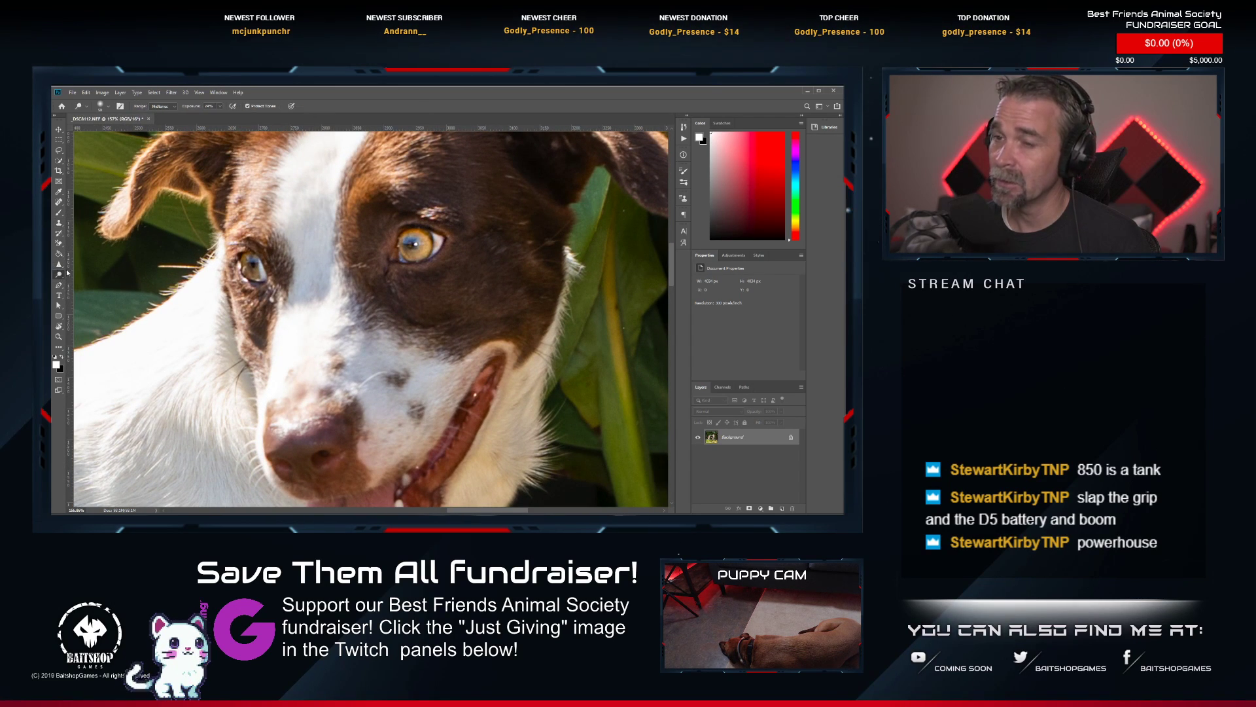
pyautogui.moveTo(244, 269); pyautogui.dragTo(251, 267)
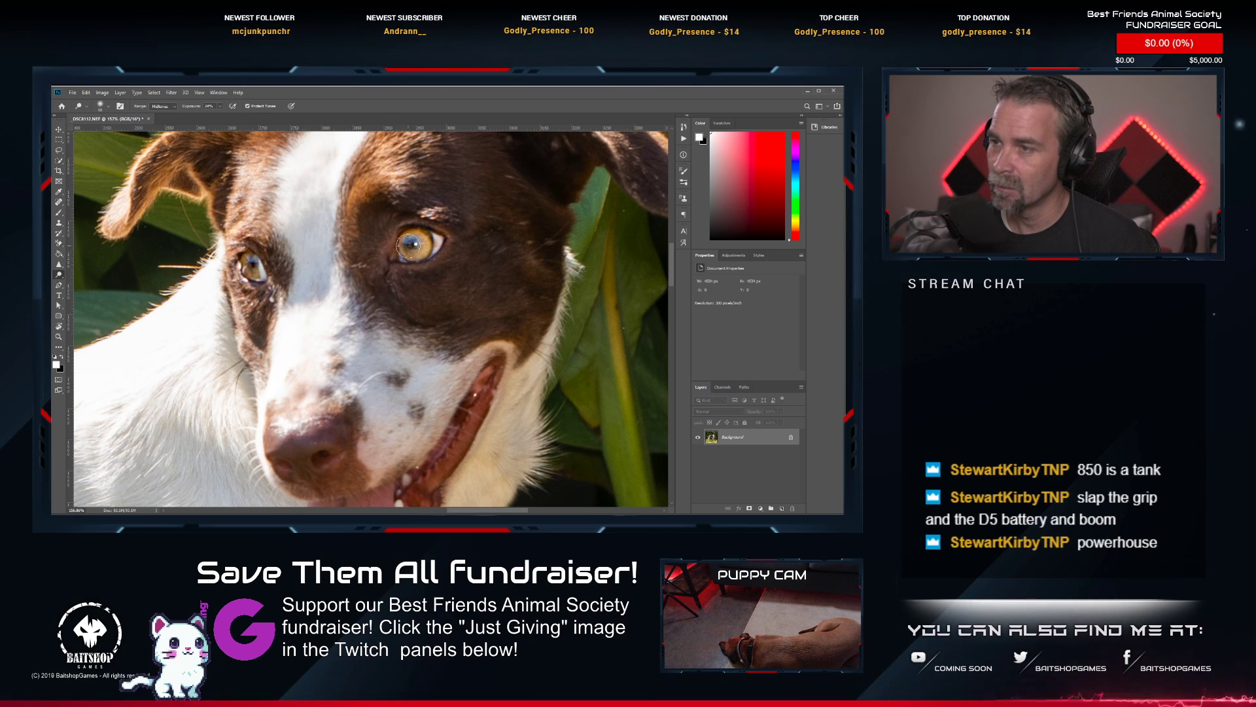
pyautogui.moveTo(429, 243); pyautogui.dragTo(419, 251)
pyautogui.moveTo(274, 257)
pyautogui.mouseDown()
pyautogui.moveTo(234, 263)
pyautogui.moveTo(260, 279)
pyautogui.moveTo(240, 264)
pyautogui.mouseUp()
pyautogui.hotkey('ctrl', '0')
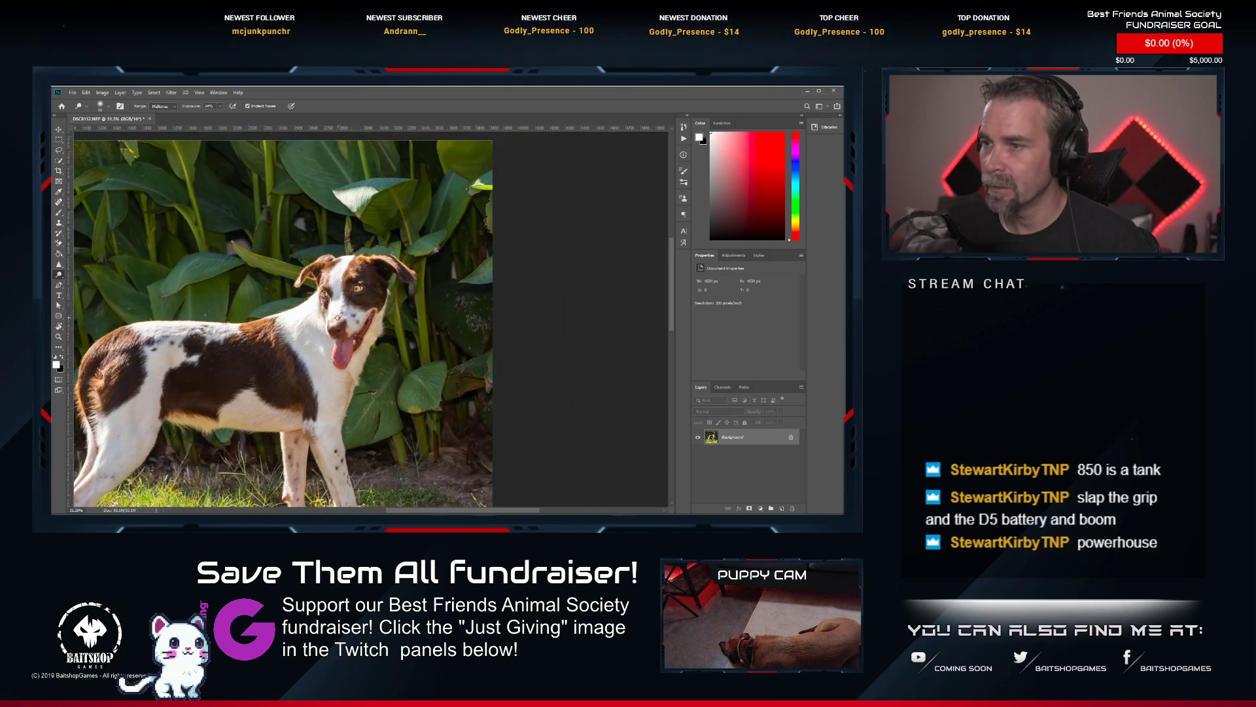
pyautogui.scroll(-6, 357, 309)
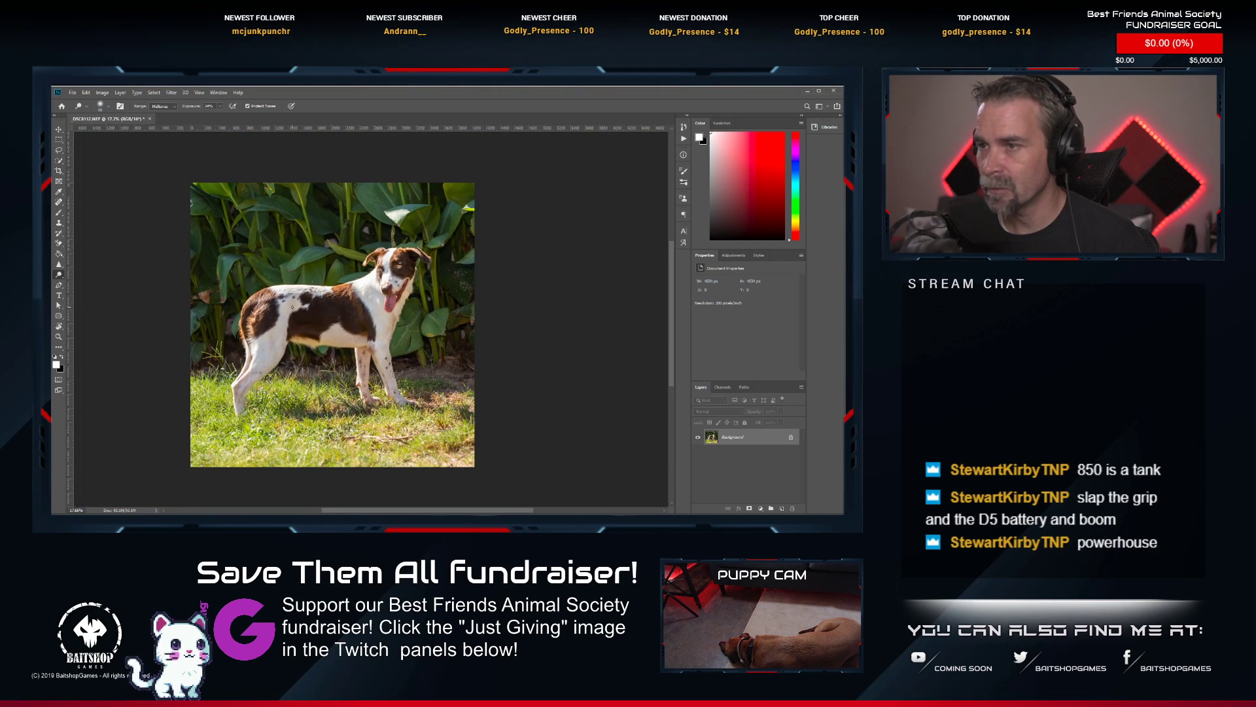
pyautogui.scroll(2, 292, 306)
pyautogui.scroll(-1, 314, 328)
pyautogui.moveTo(290, 329); pyautogui.dragTo(320, 312)
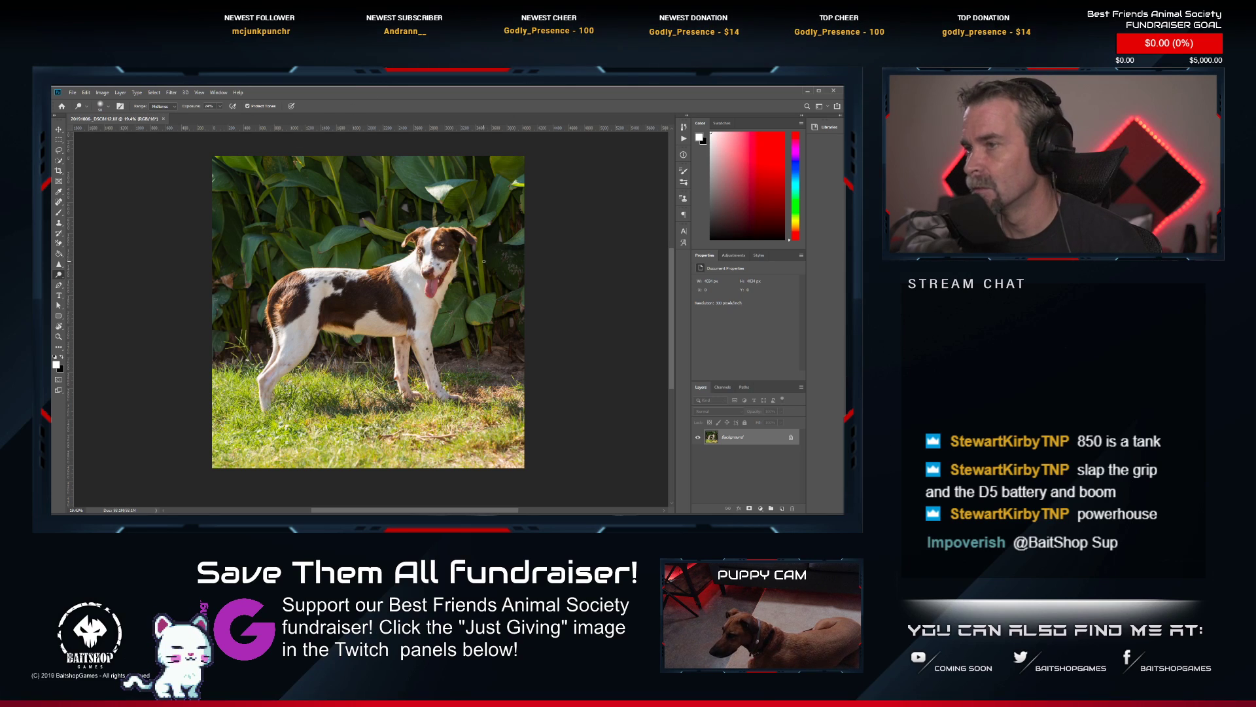
# Close the saved photo, switch to Lightroom and rate 20191006-_DSC8112.tif two stars.
pyautogui.click(164, 119)
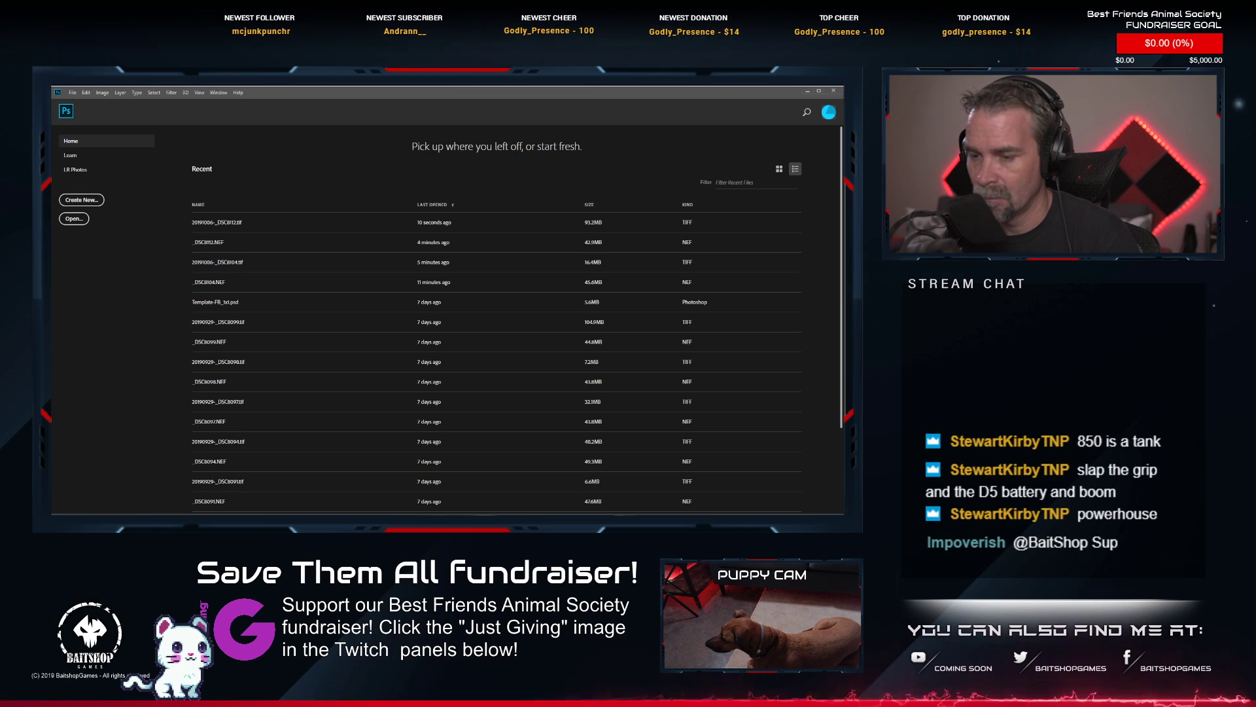
pyautogui.click(229, 520)
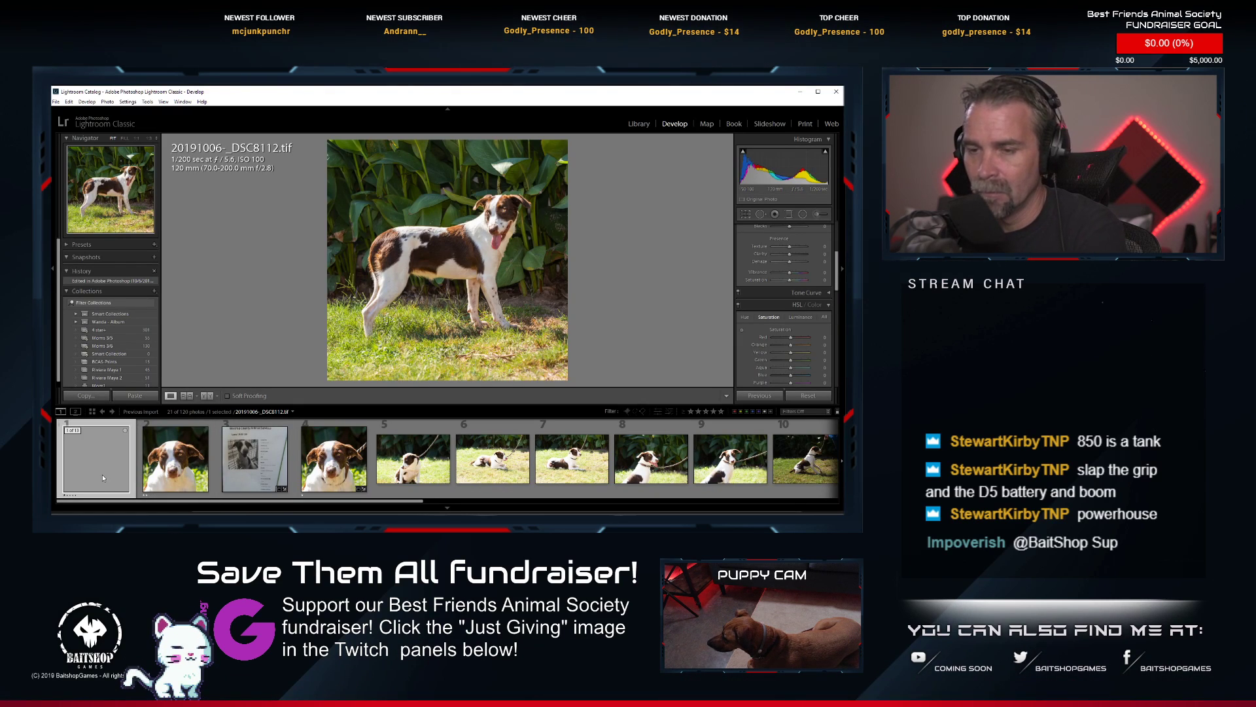
pyautogui.press('2')
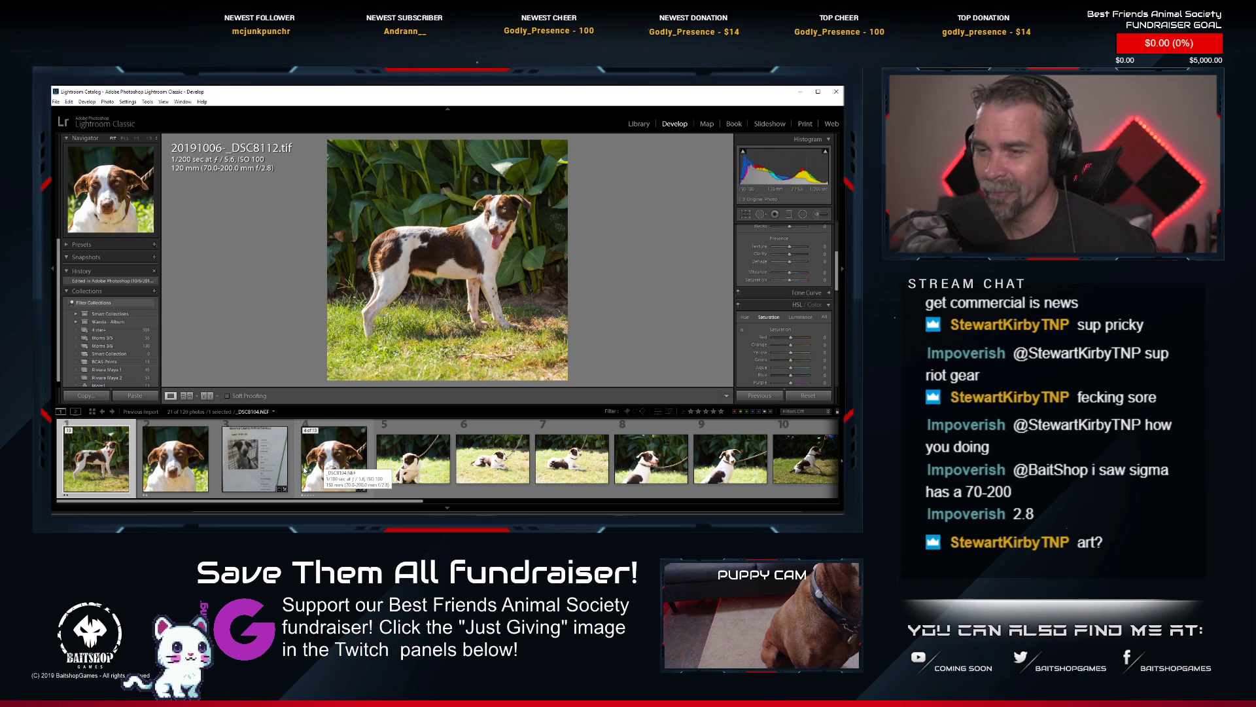
# View the brown-and-white dog's photos _DSC8104.NEF and _DSC8114.NEF, and select the photo of its information sheet near the start of the filmstrip.
pyautogui.click(312, 469)
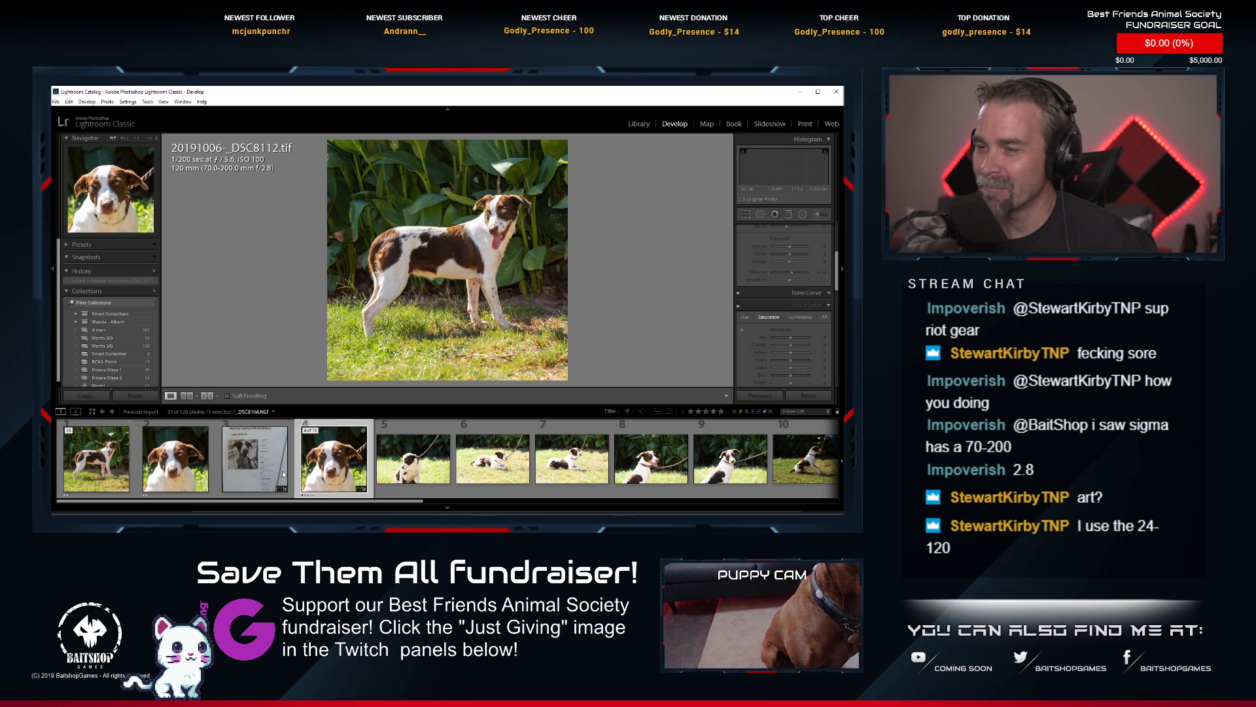
pyautogui.scroll(-5, 592, 492)
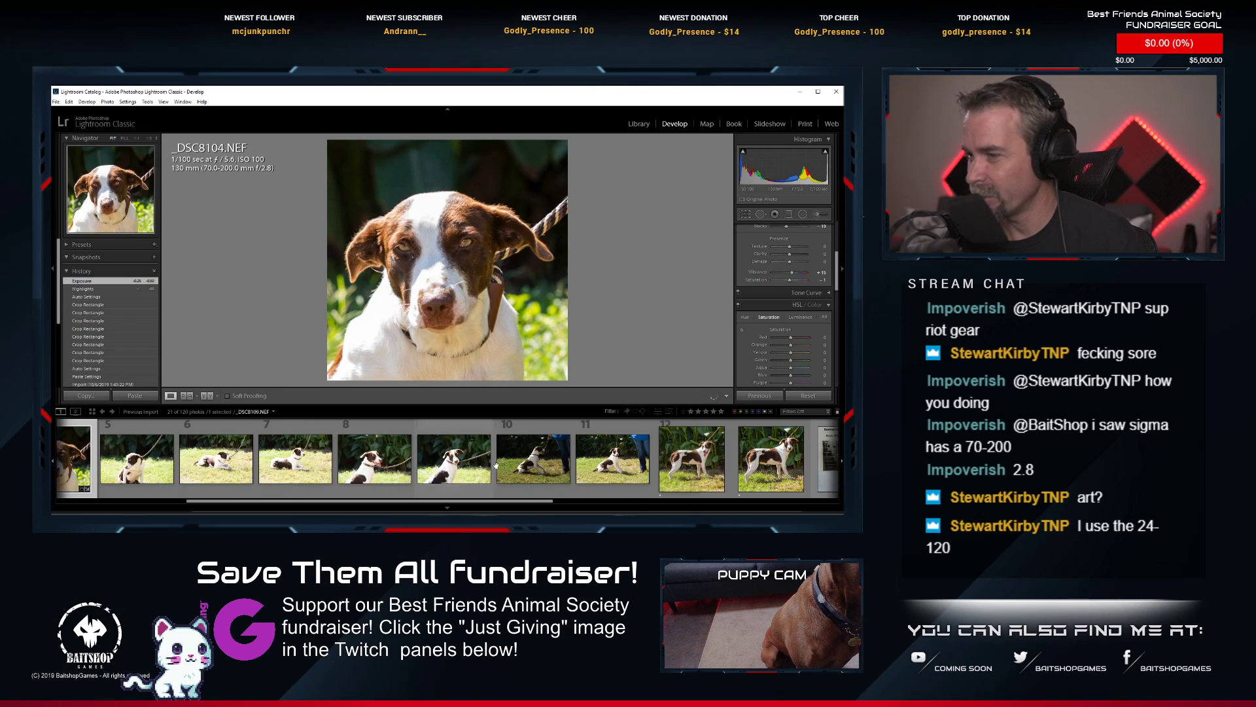
pyautogui.click(608, 482)
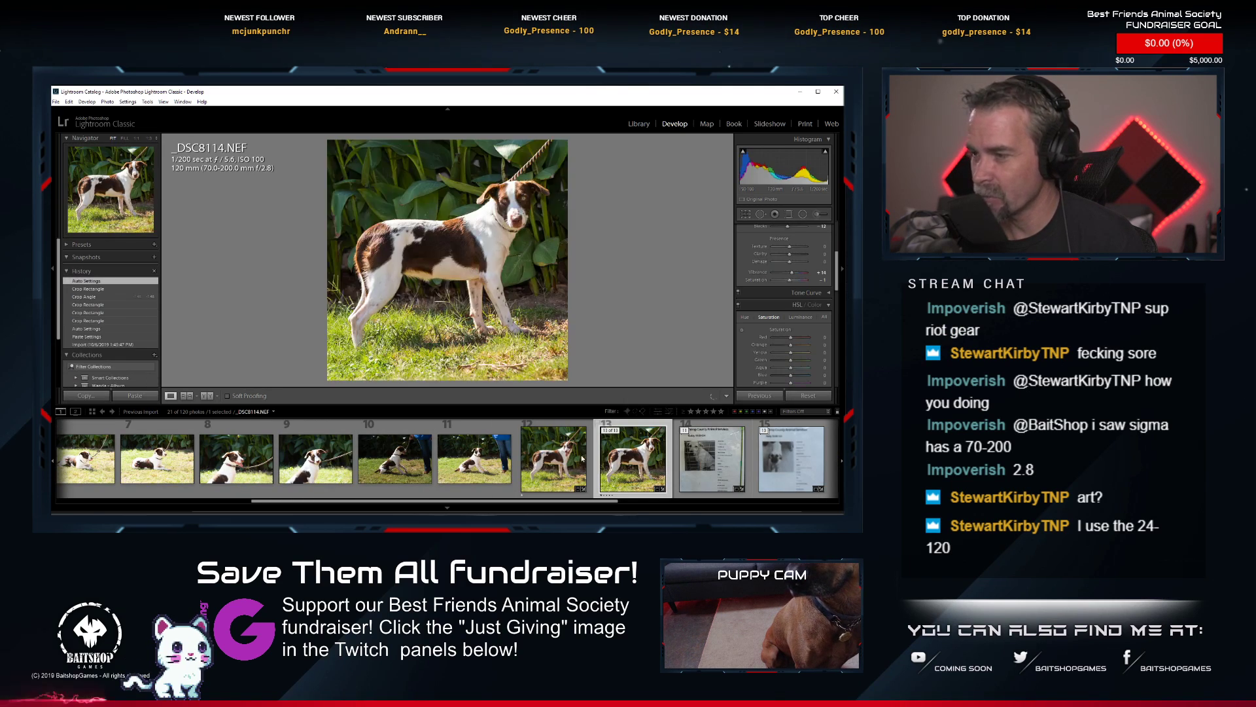
pyautogui.scroll(5, 211, 458)
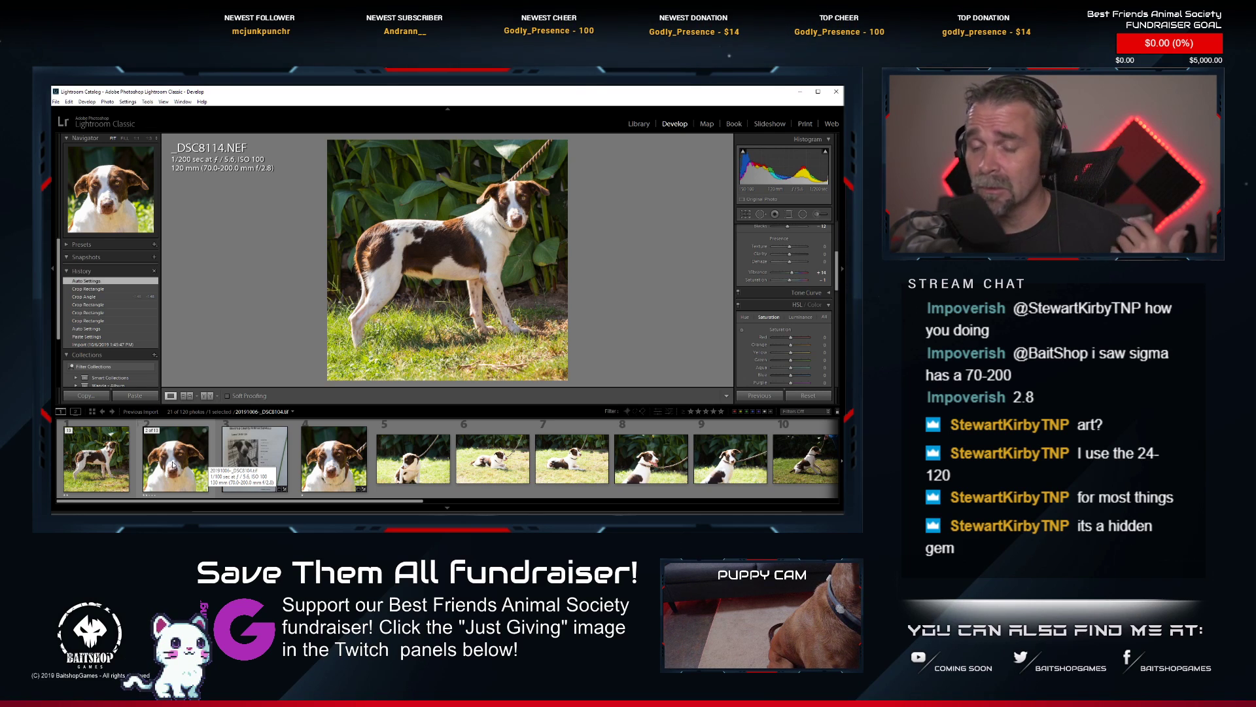
pyautogui.click(264, 433)
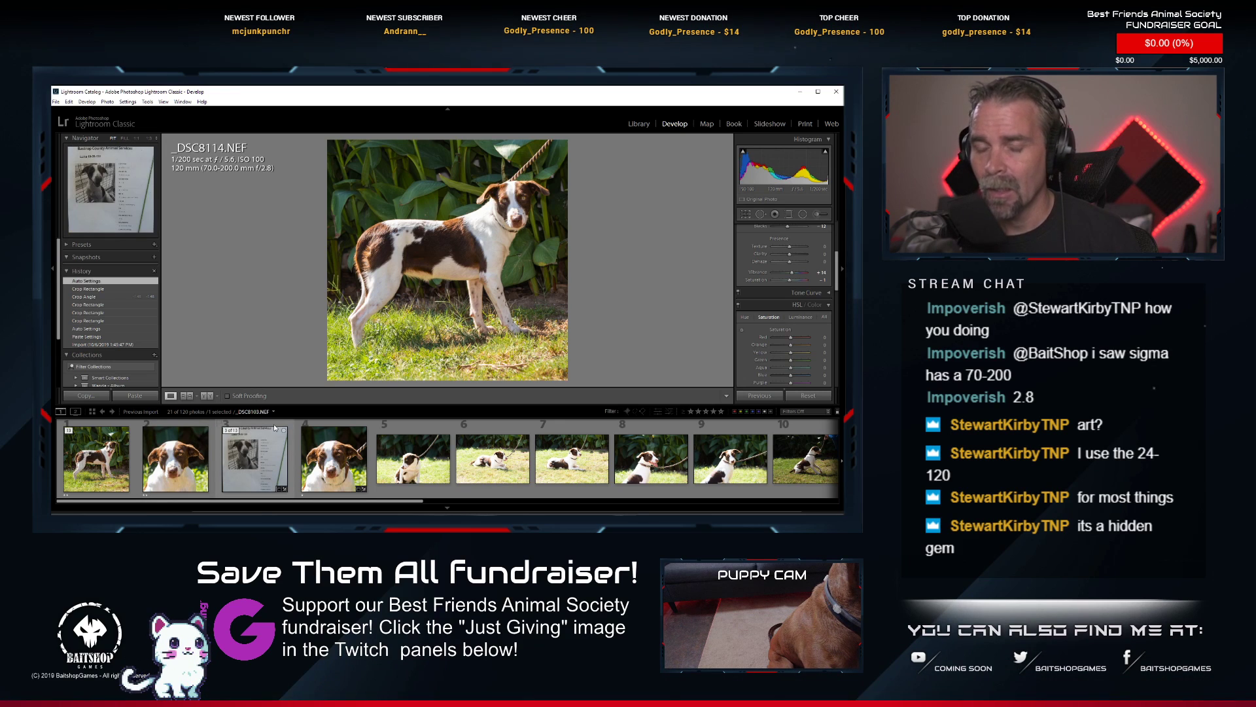
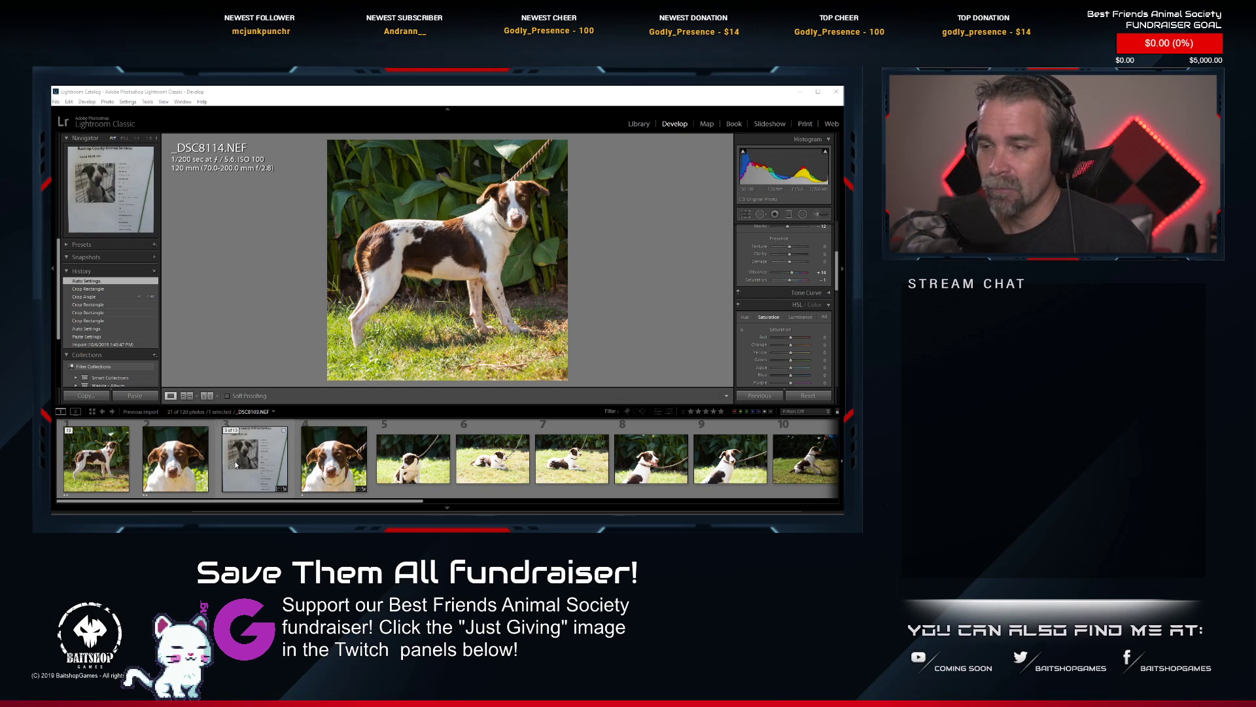
# Look through the brown-and-white dog's photos in the filmstrip, viewing 20191006-_DSC8112.tif and _DSC8114.NEF.
pyautogui.scroll(-4, 339, 482)
pyautogui.scroll(4, 340, 482)
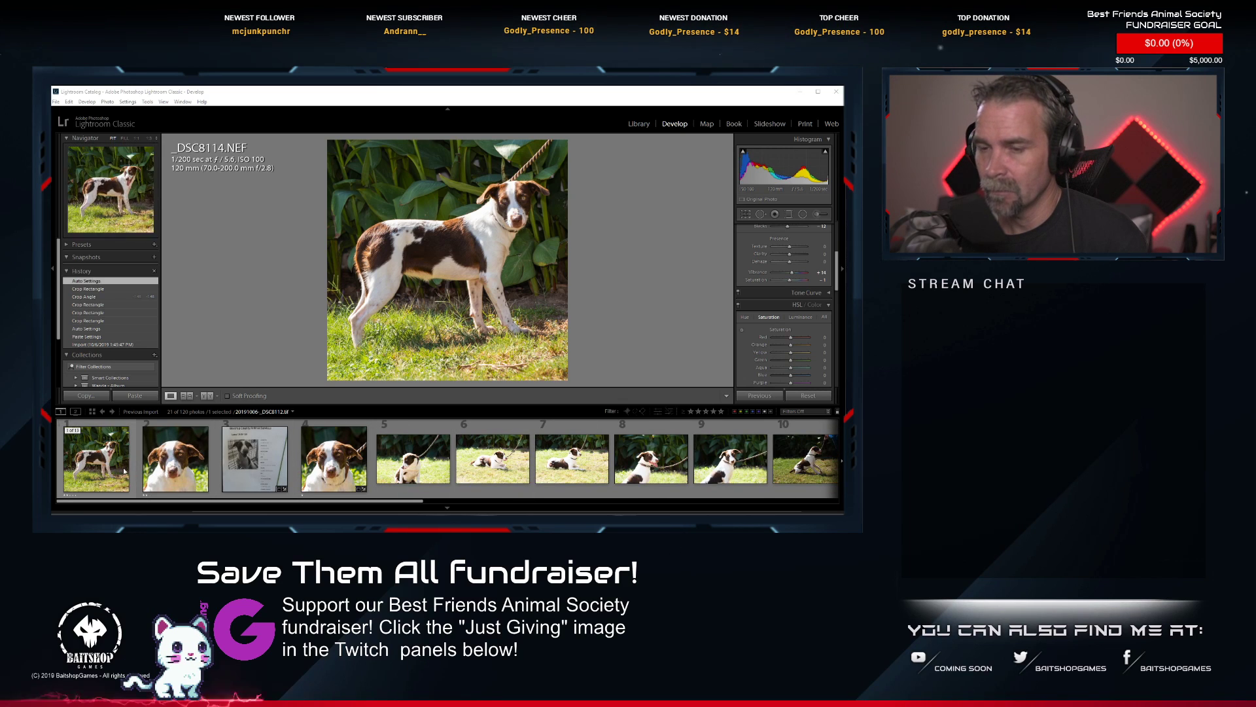
pyautogui.hotkey('alt', 'Tab')
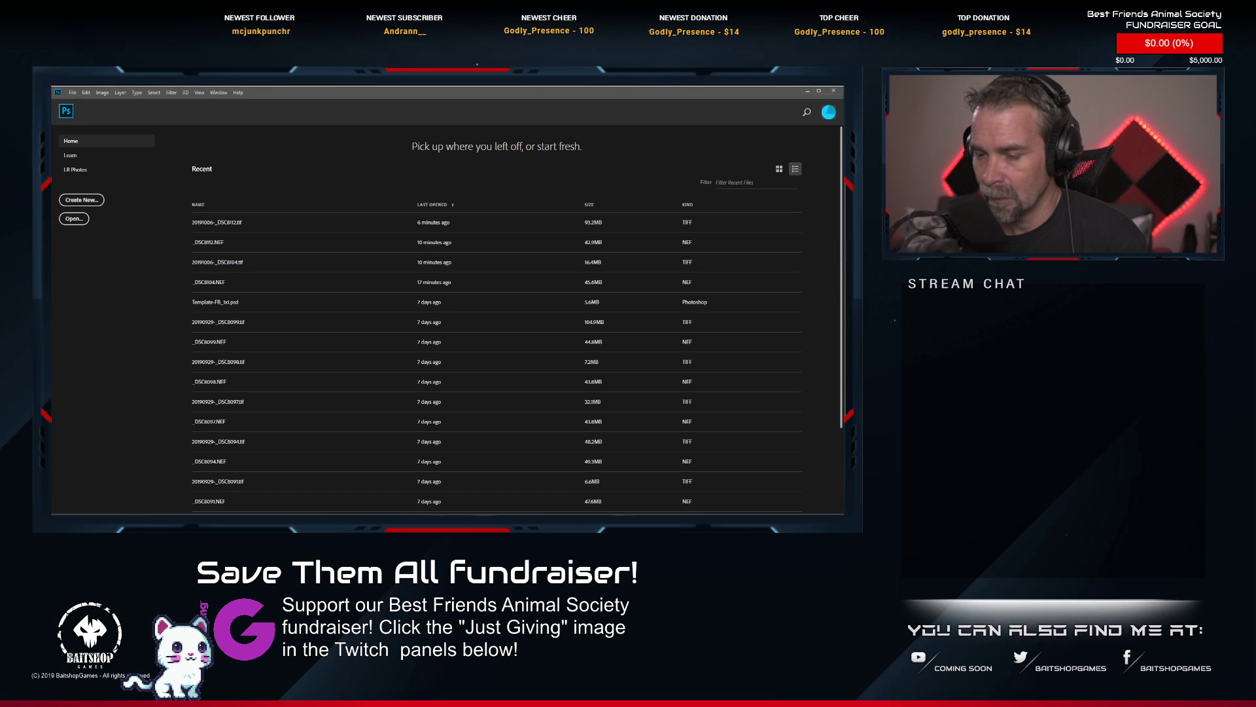
pyautogui.hotkey('alt', 'Tab')
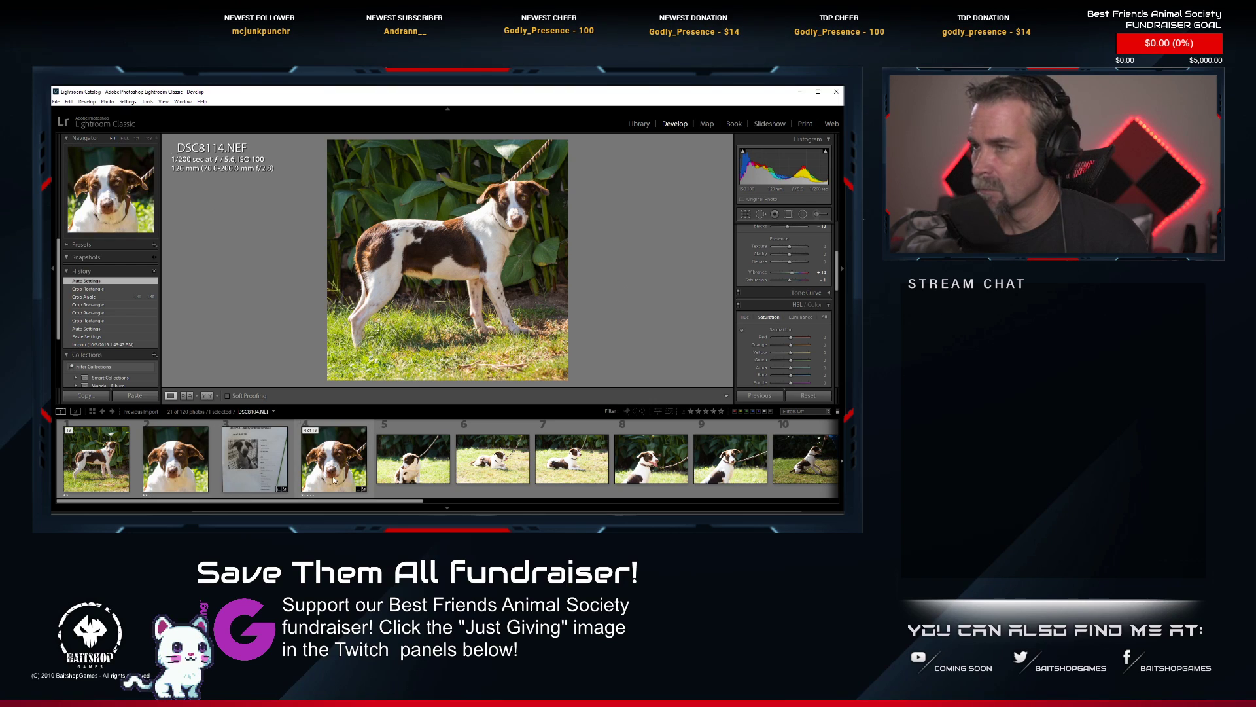
pyautogui.click(95, 461)
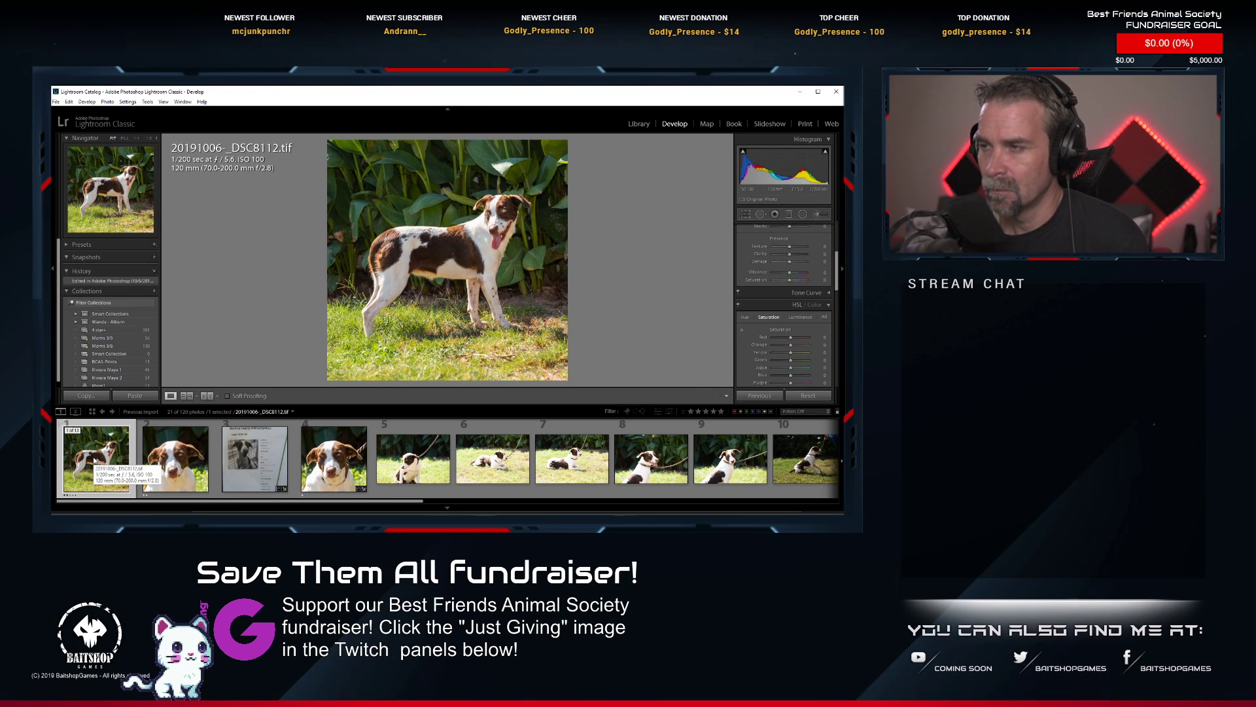
pyautogui.scroll(-4, 413, 475)
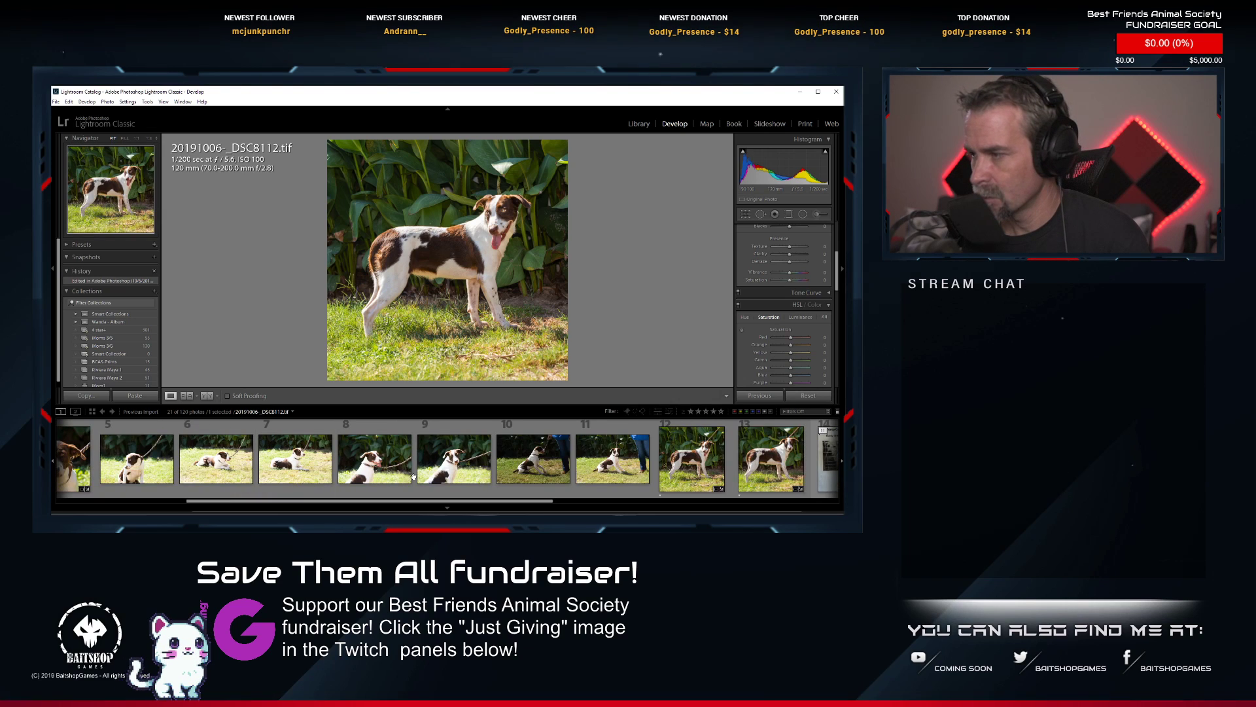
pyautogui.click(755, 461)
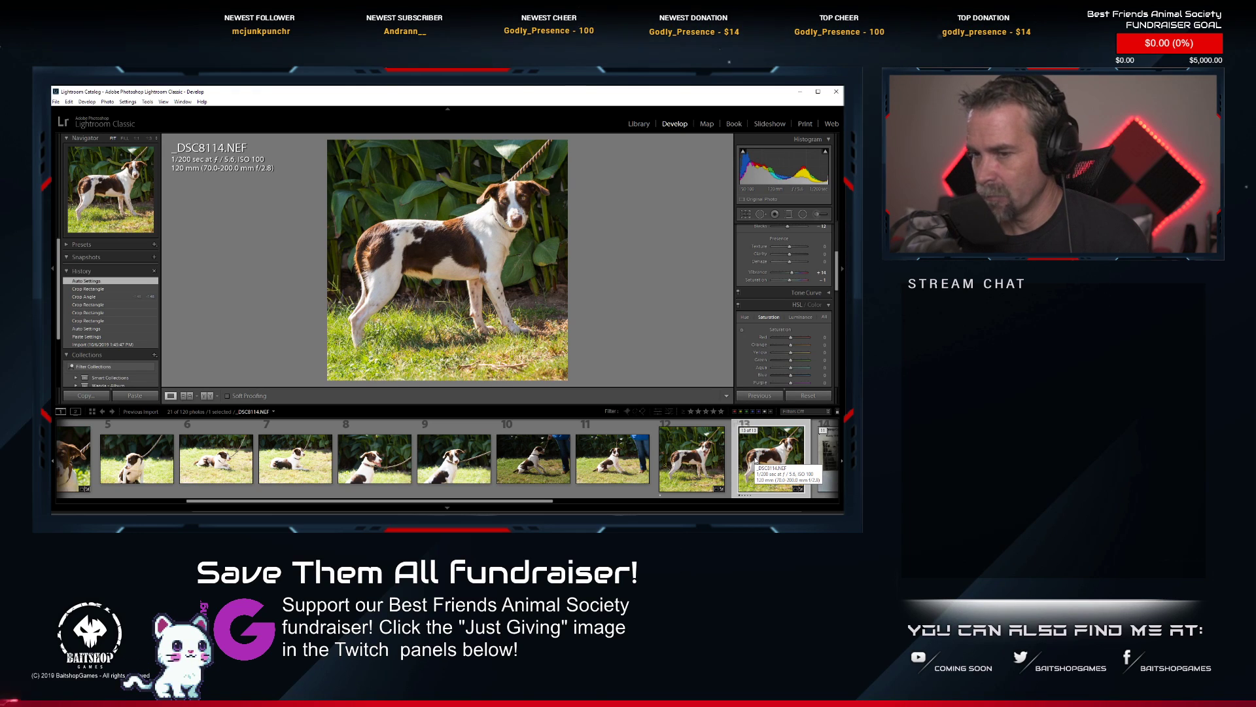
pyautogui.scroll(4, 605, 461)
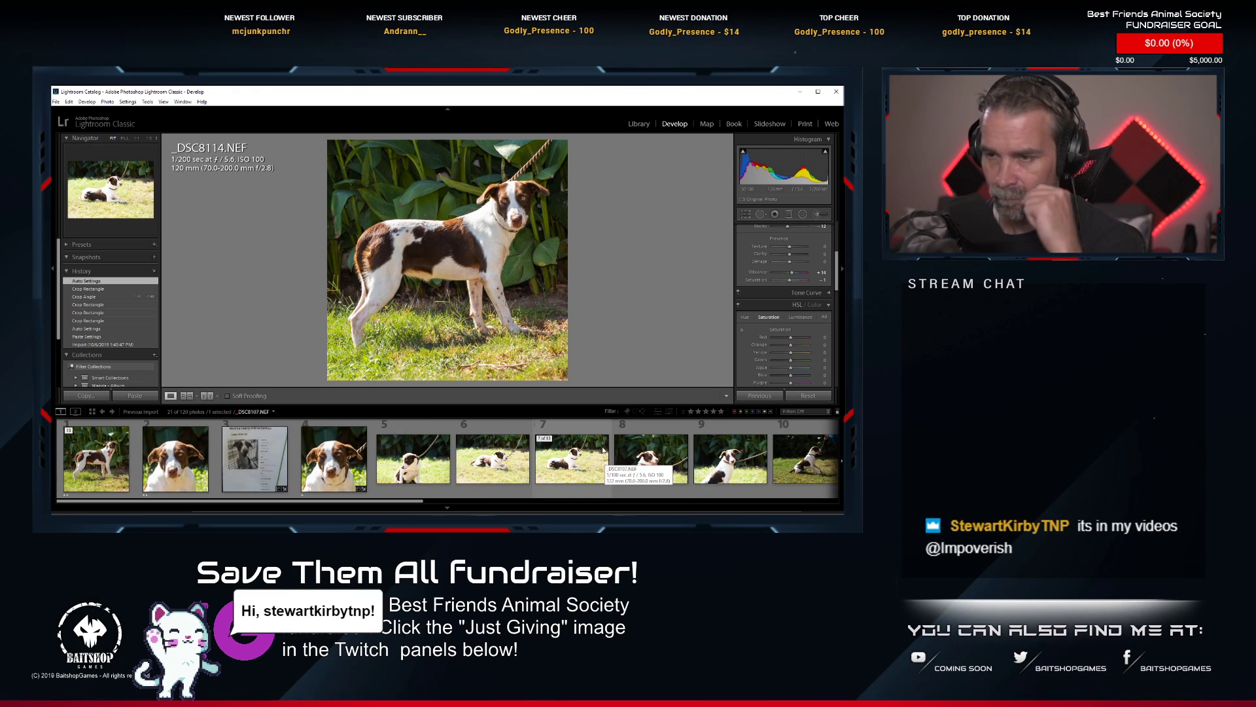
pyautogui.scroll(-2, 605, 462)
pyautogui.scroll(2, 604, 452)
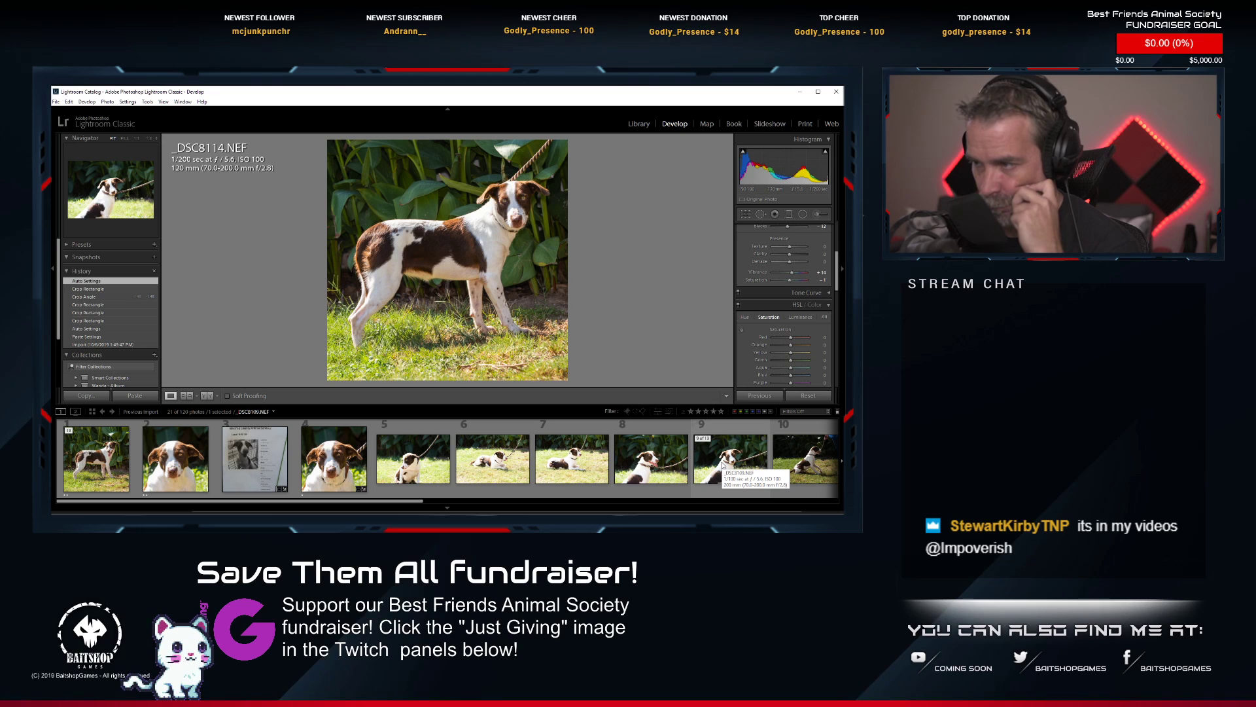
# Compare the sitting shots _DSC8108.NEF and _DSC8109.NEF with the standing shot _DSC8114.NEF.
pyautogui.click(647, 470)
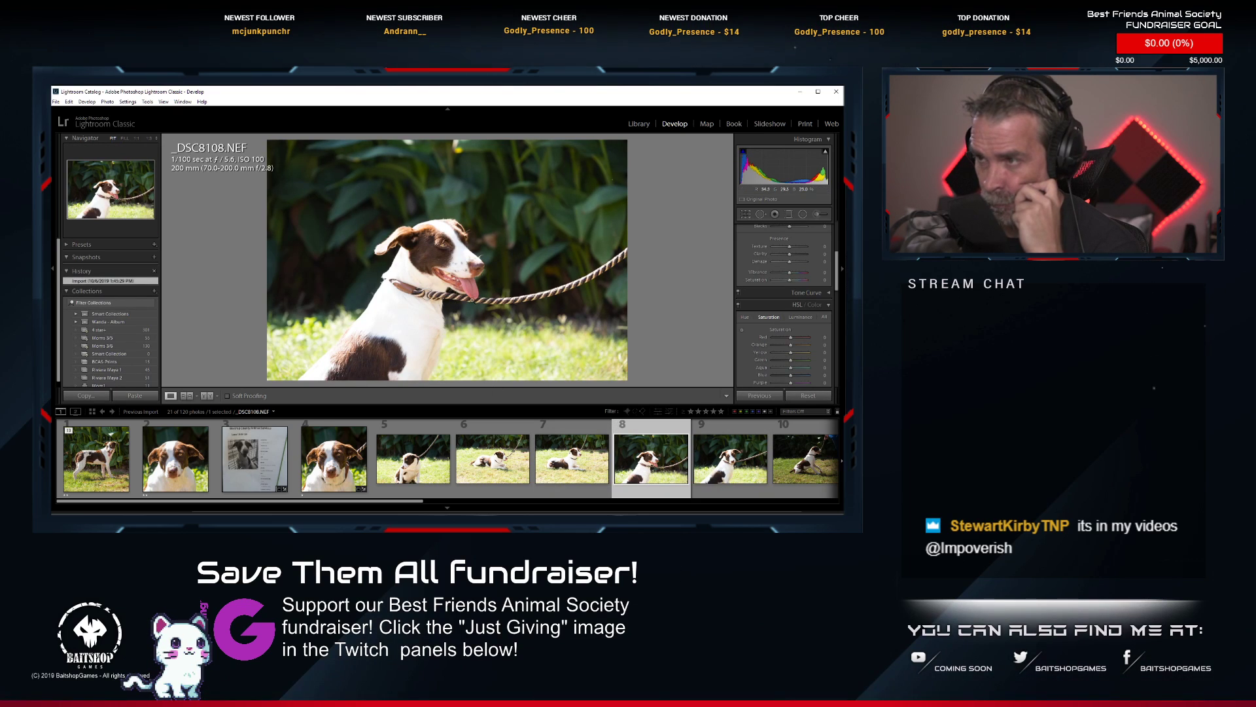
pyautogui.click(722, 476)
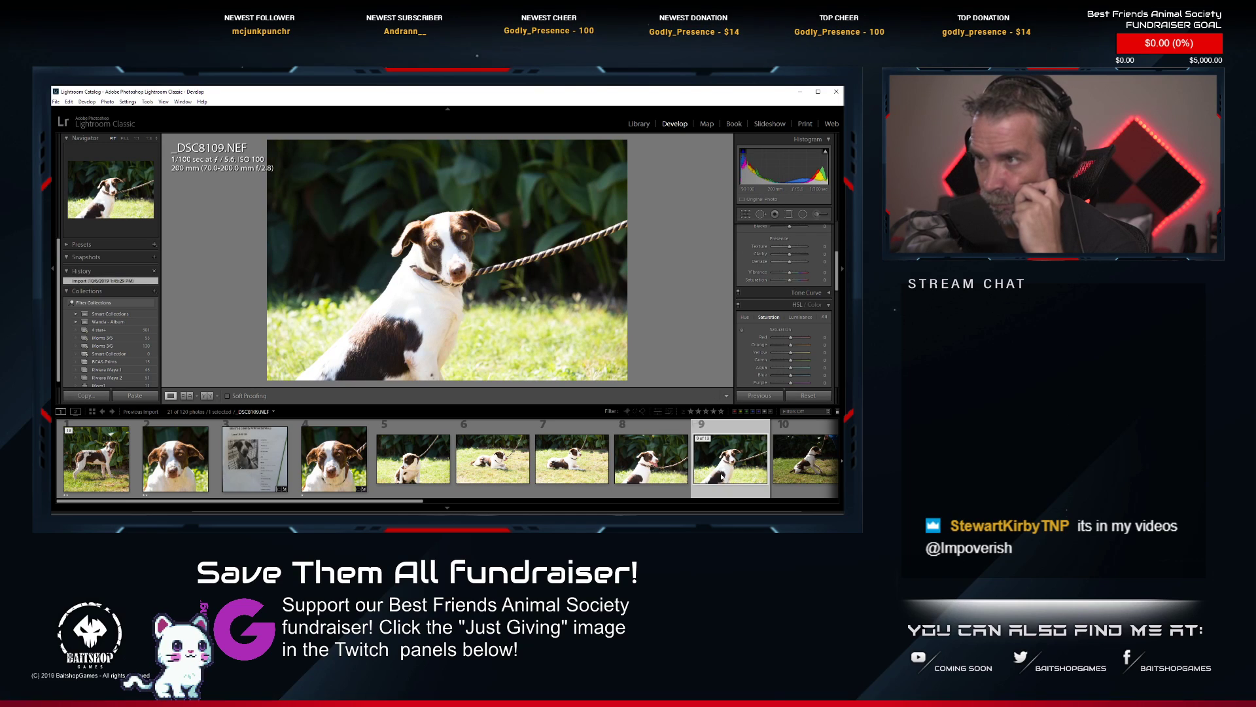
pyautogui.click(651, 475)
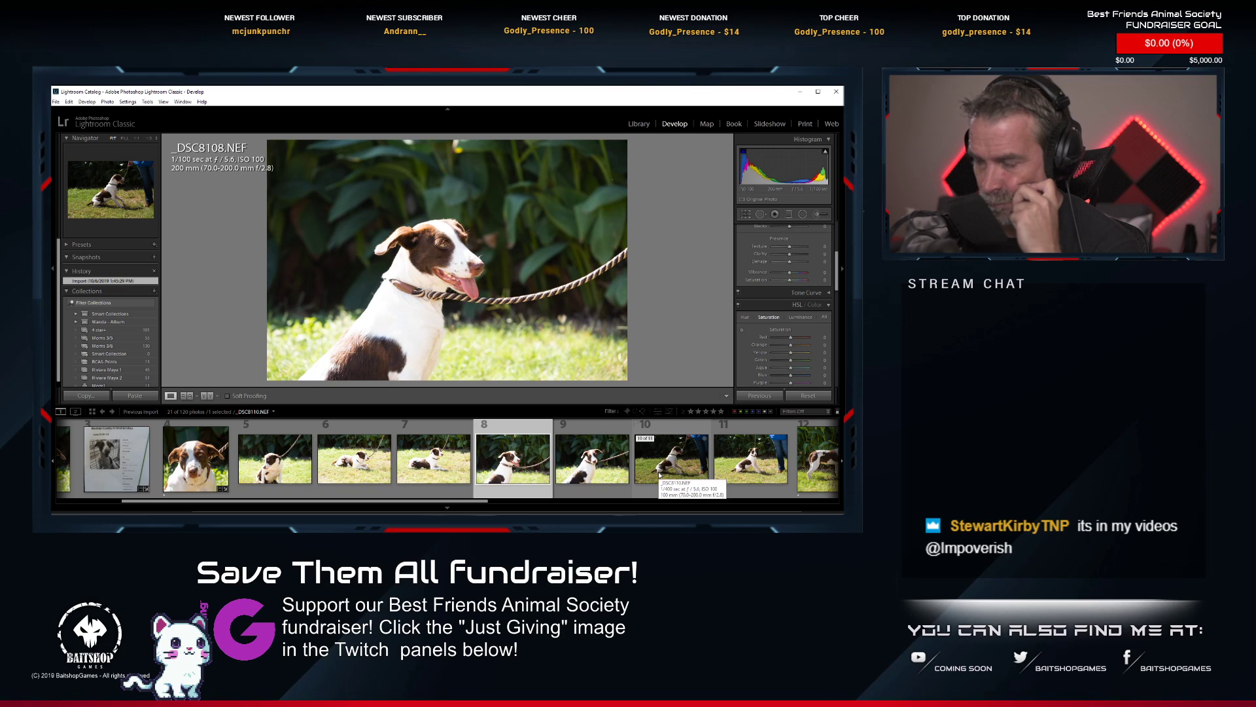
pyautogui.scroll(-2, 660, 475)
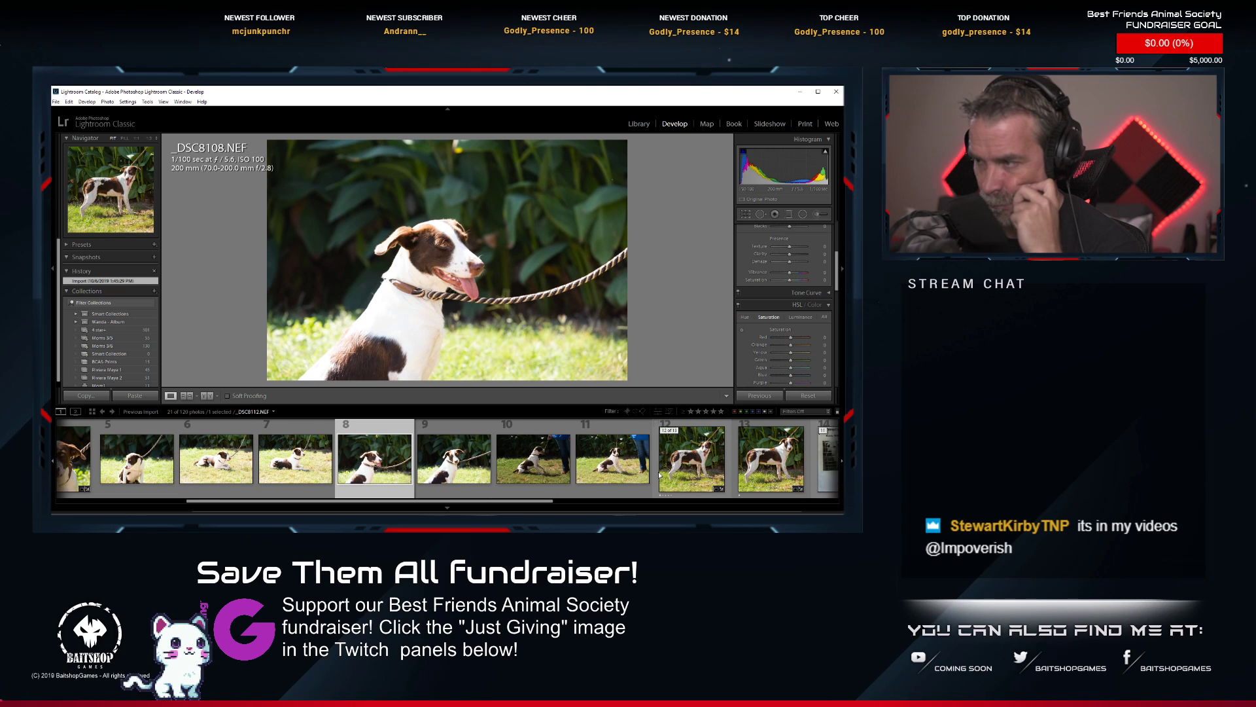
pyautogui.scroll(-2, 660, 475)
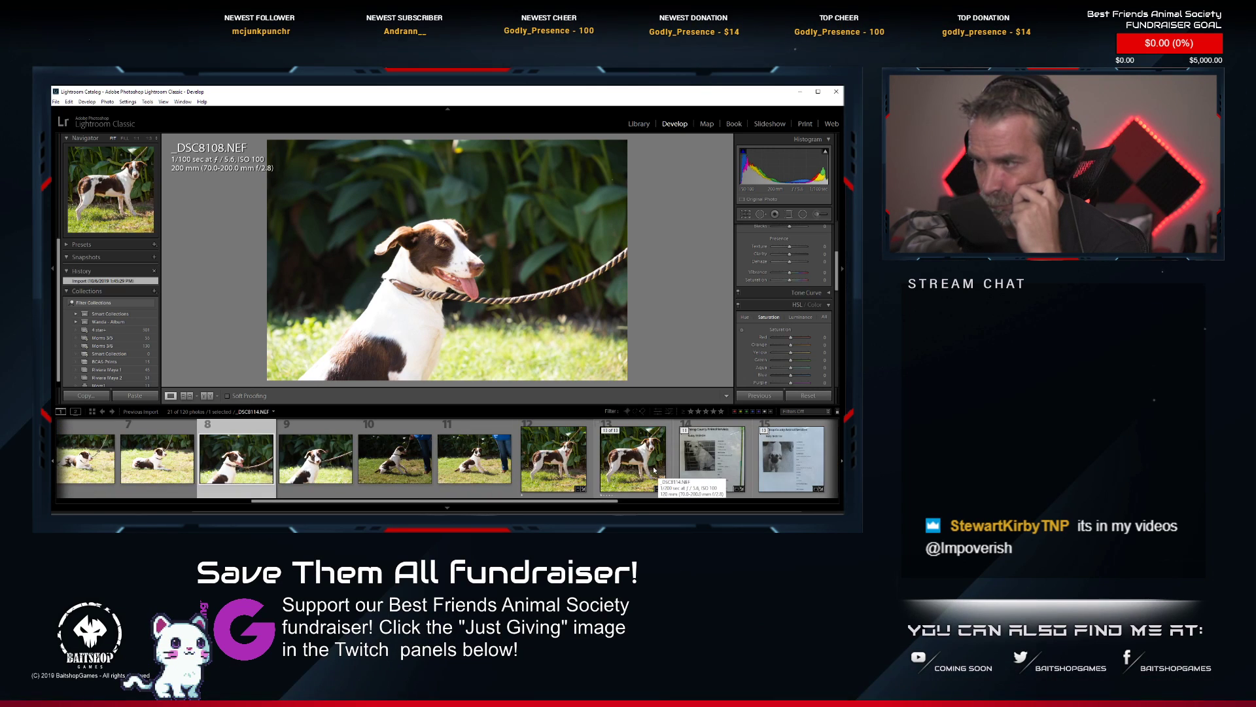
pyautogui.click(654, 469)
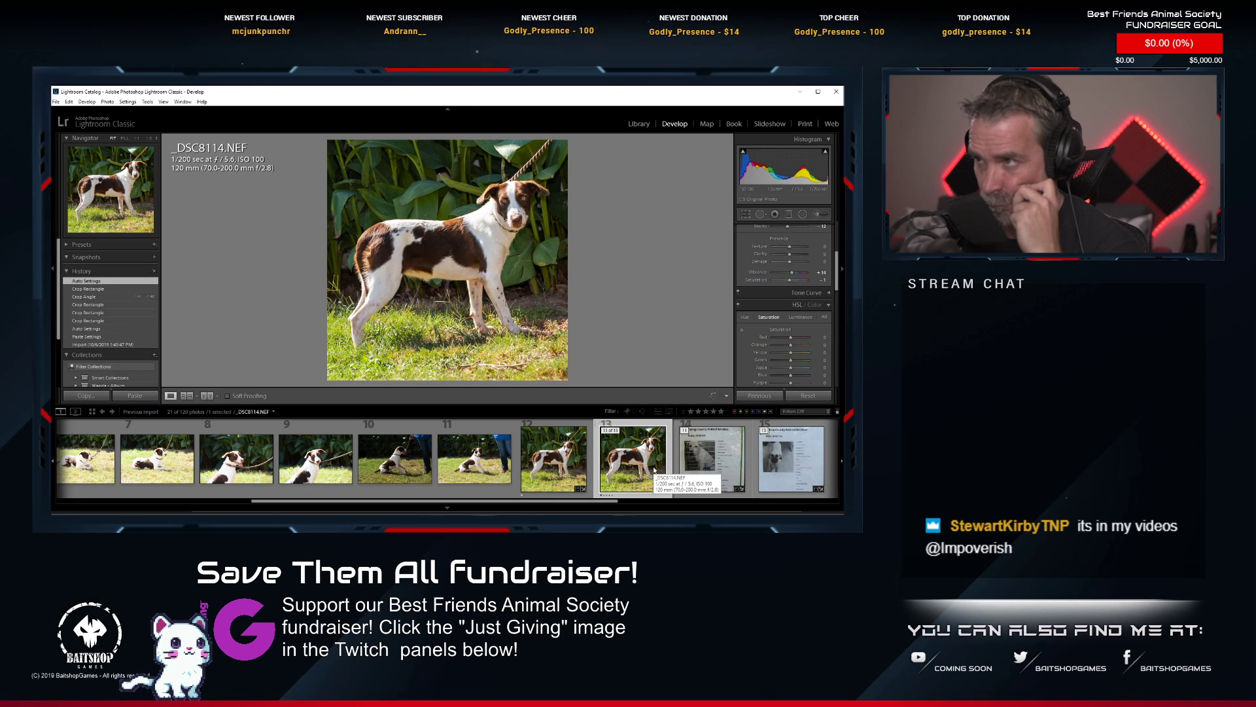
pyautogui.scroll(5, 654, 470)
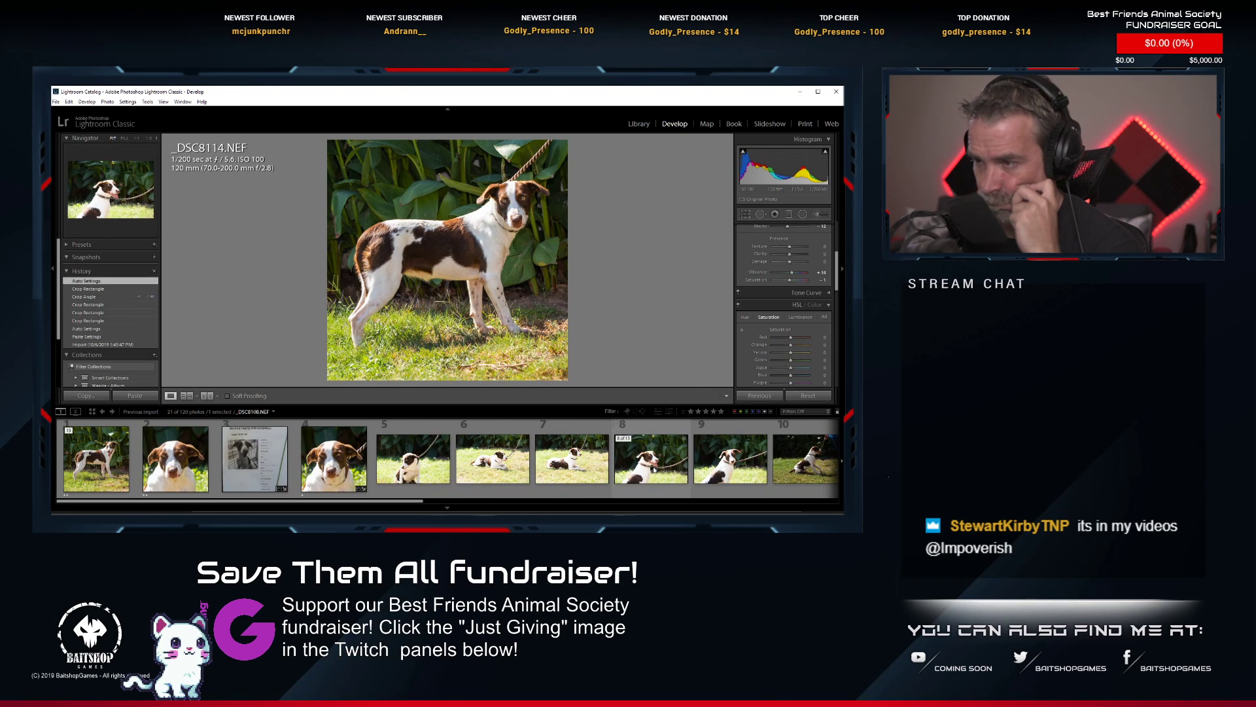
pyautogui.click(718, 465)
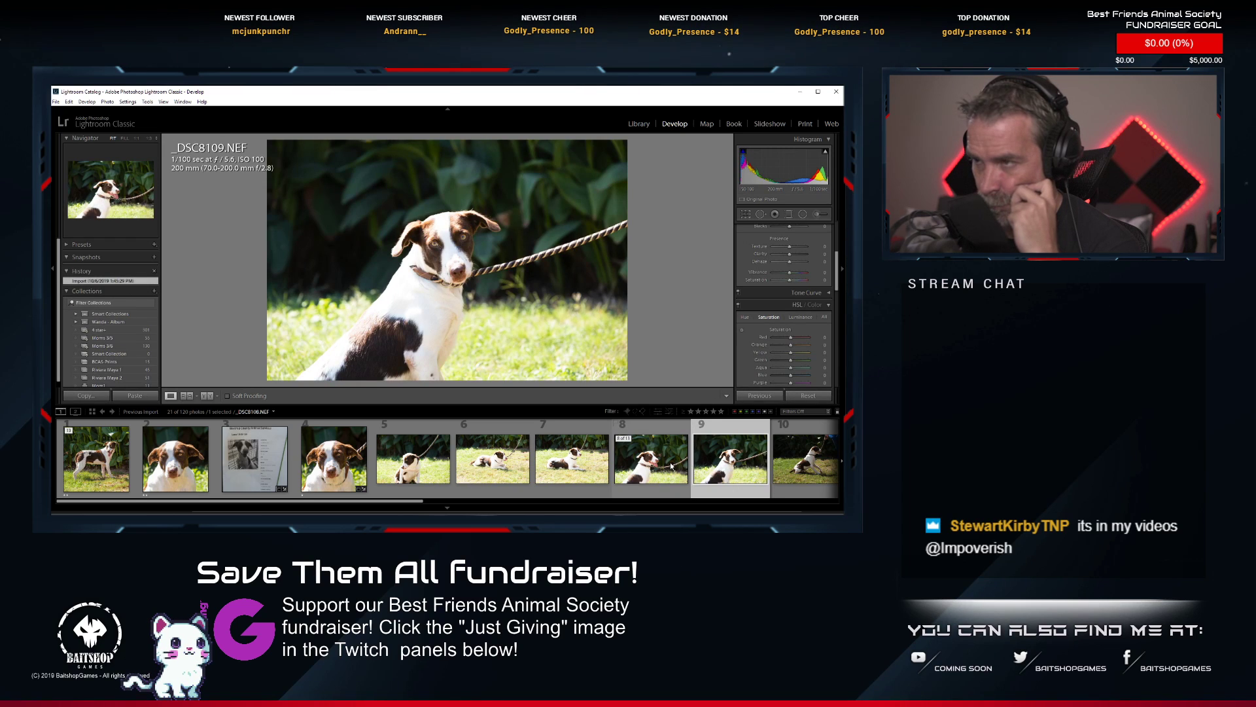
# Paste the copied develop settings onto the sitting shot _DSC8108.NEF.
pyautogui.click(651, 432)
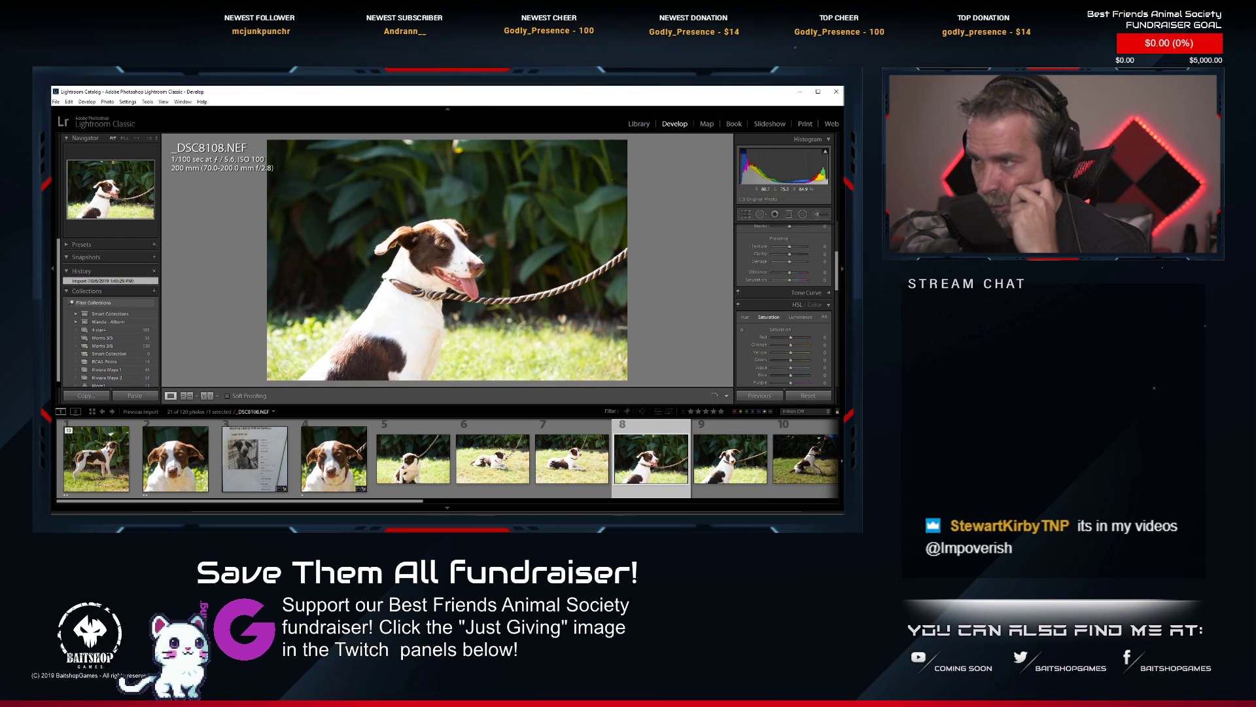
pyautogui.rightClick(650, 429)
pyautogui.rightClick(641, 456)
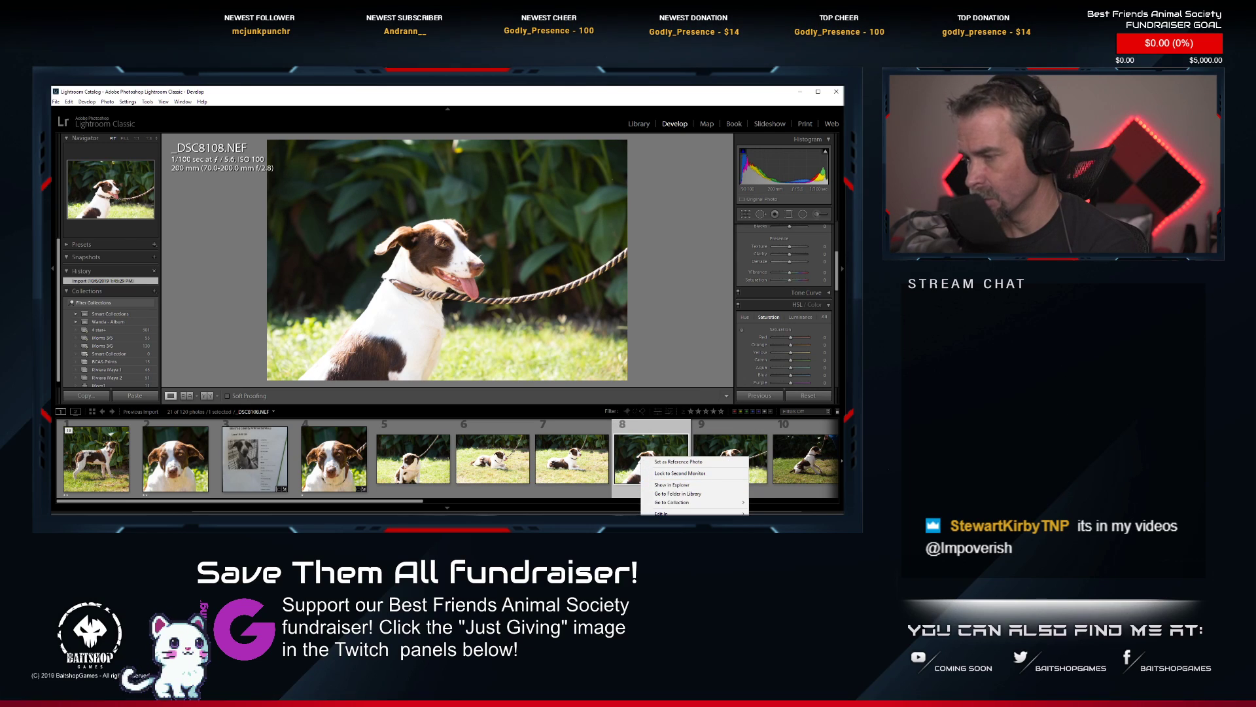
pyautogui.moveTo(680, 514)
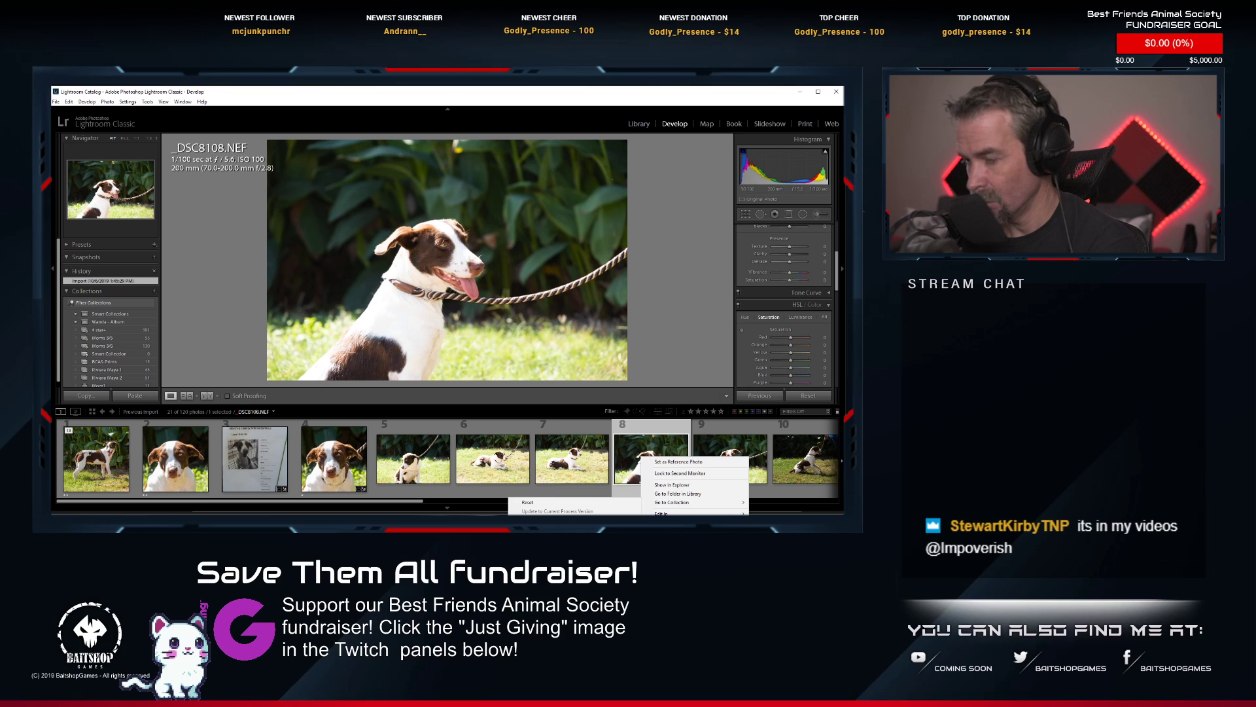
pyautogui.click(543, 532)
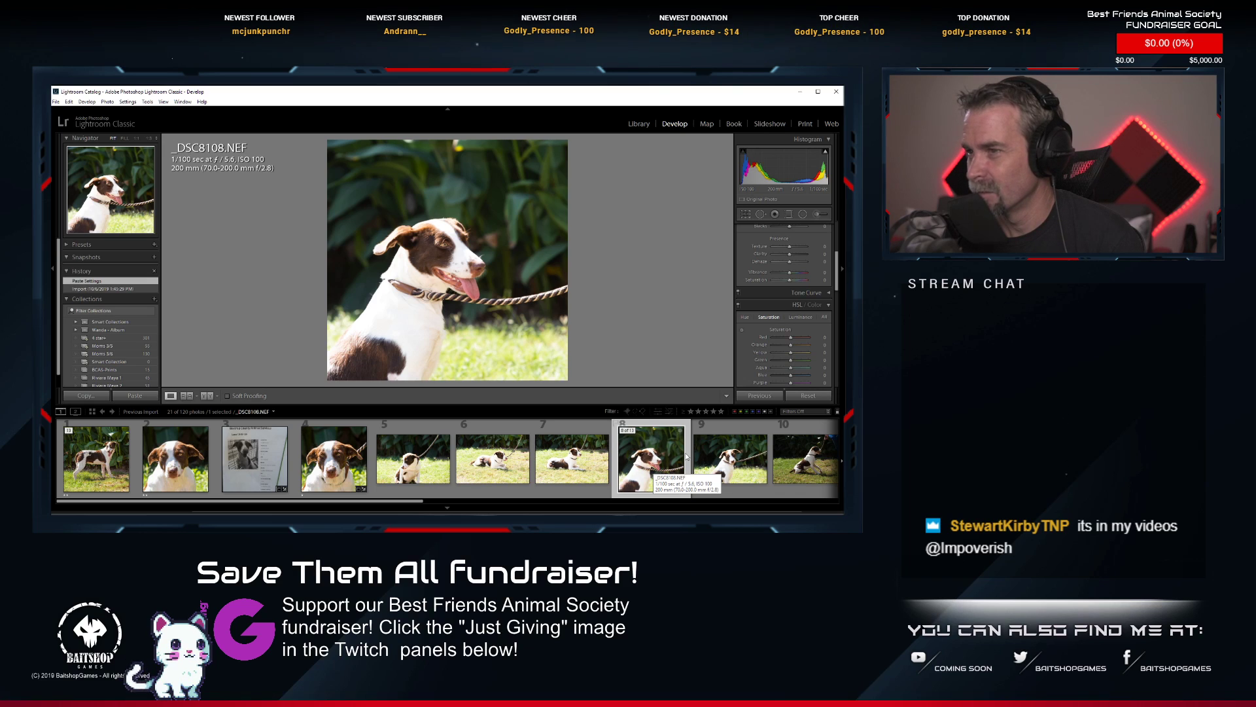
# Set the rating of the standing shot _DSC8114.NEF to 0.
pyautogui.scroll(-4, 687, 456)
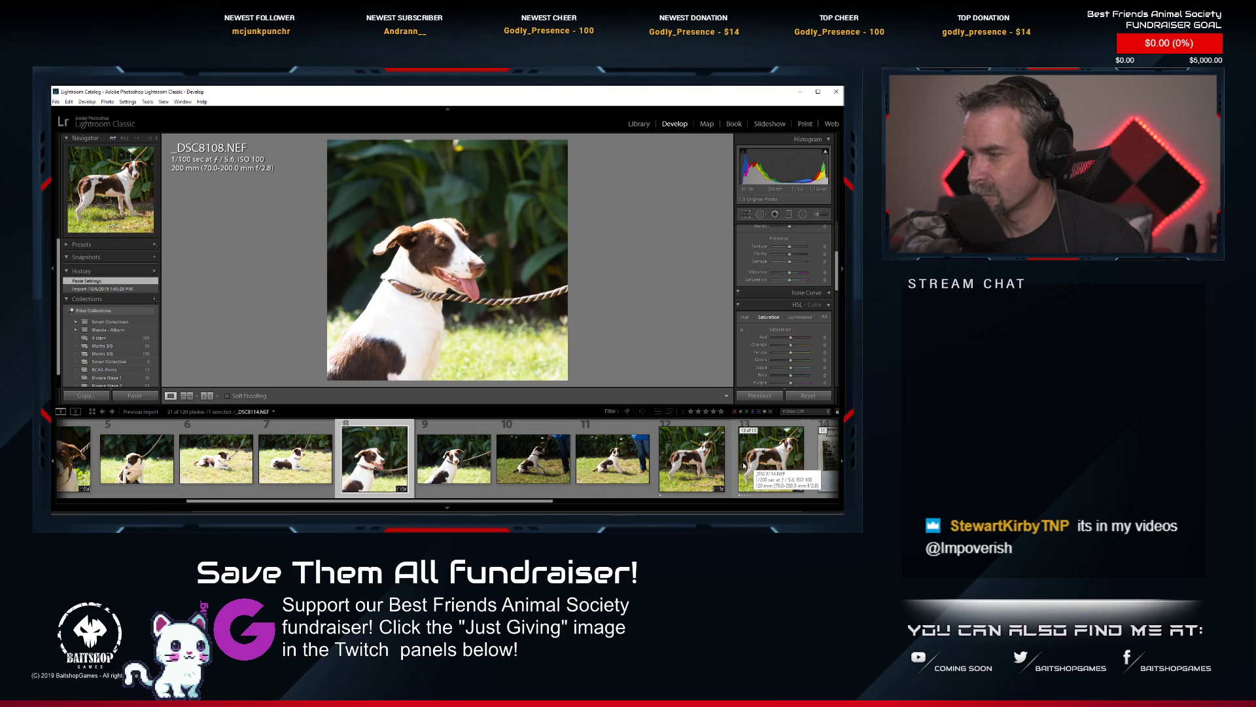
pyautogui.click(762, 466)
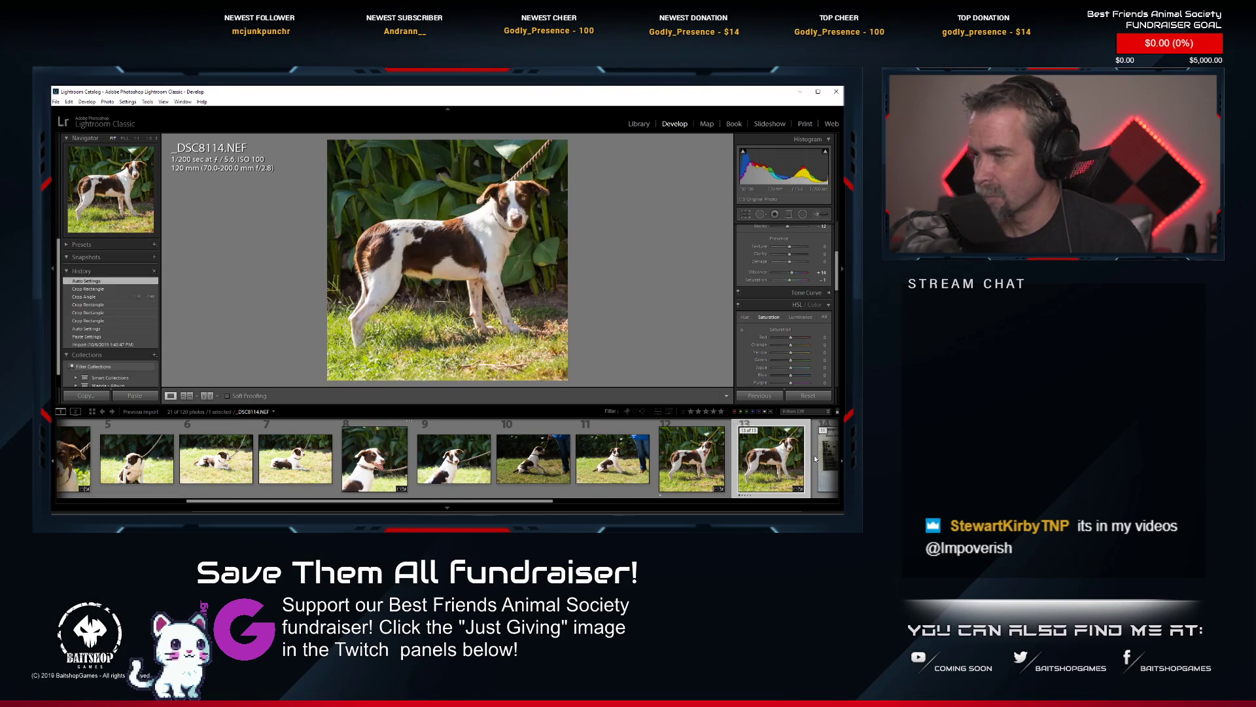
pyautogui.press('0')
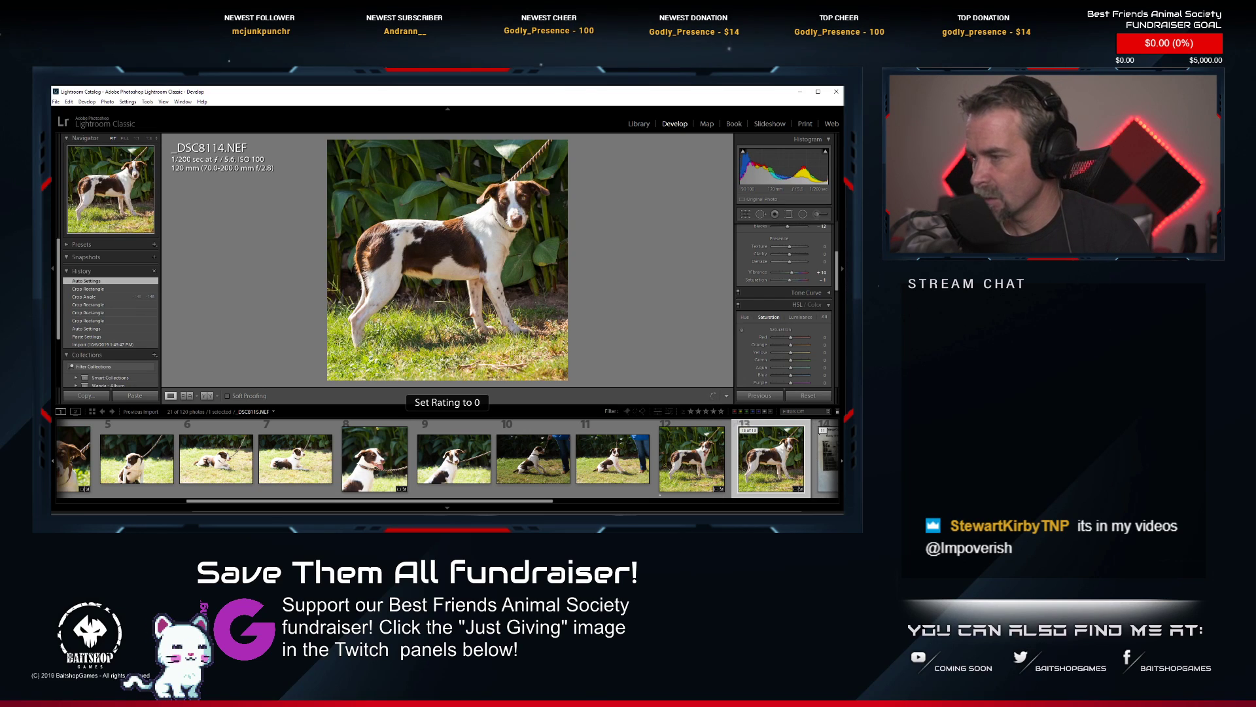
# Return to the sitting shot _DSC8108.NEF and apply automatic tone settings to it.
pyautogui.scroll(2, 554, 478)
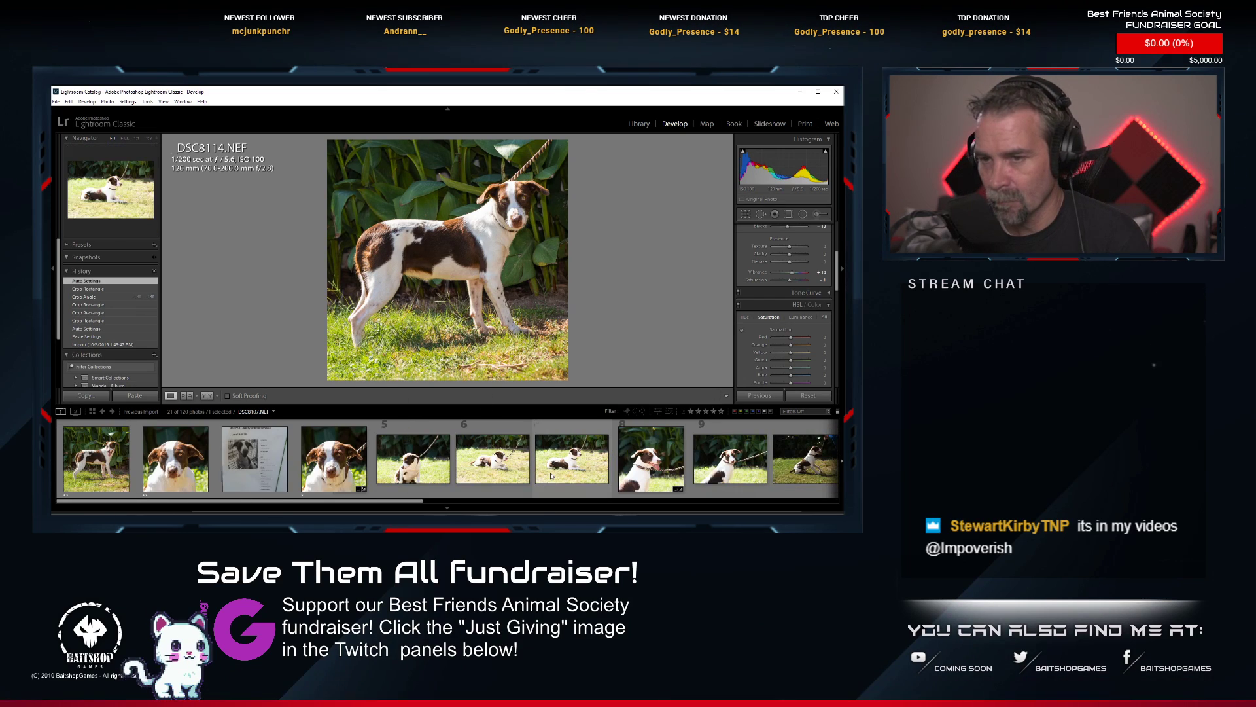
pyautogui.scroll(-2, 551, 476)
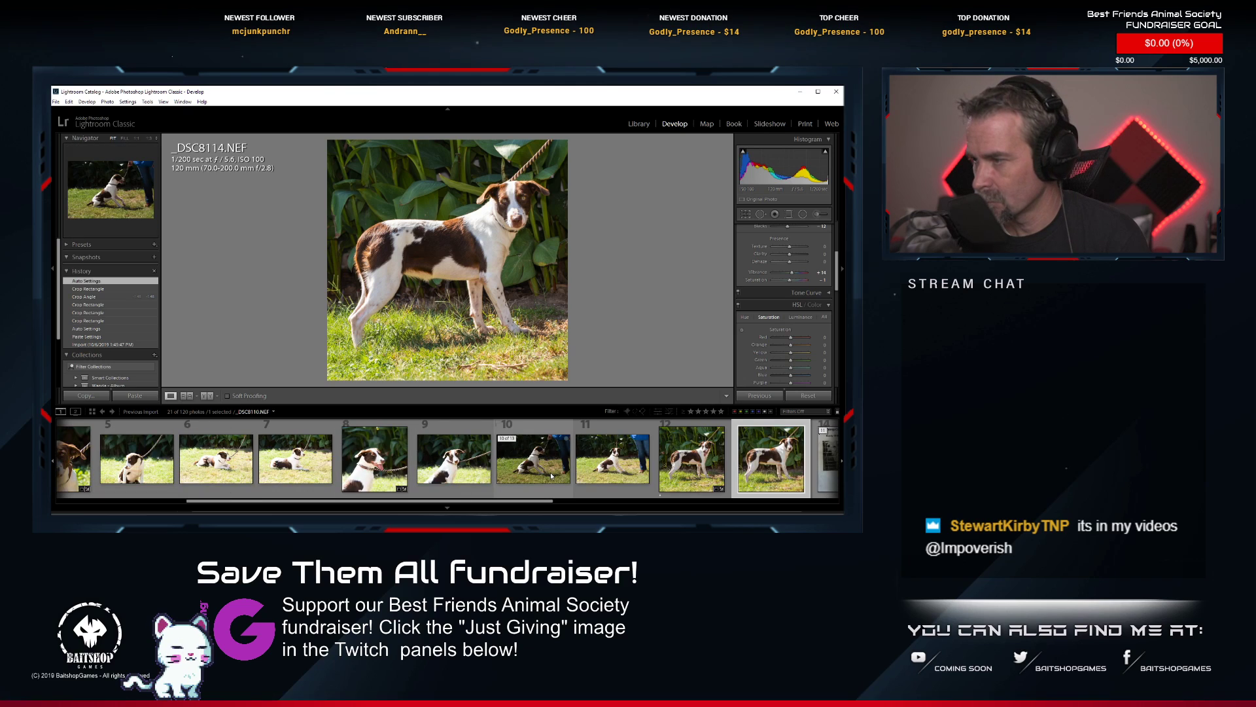
pyautogui.click(390, 465)
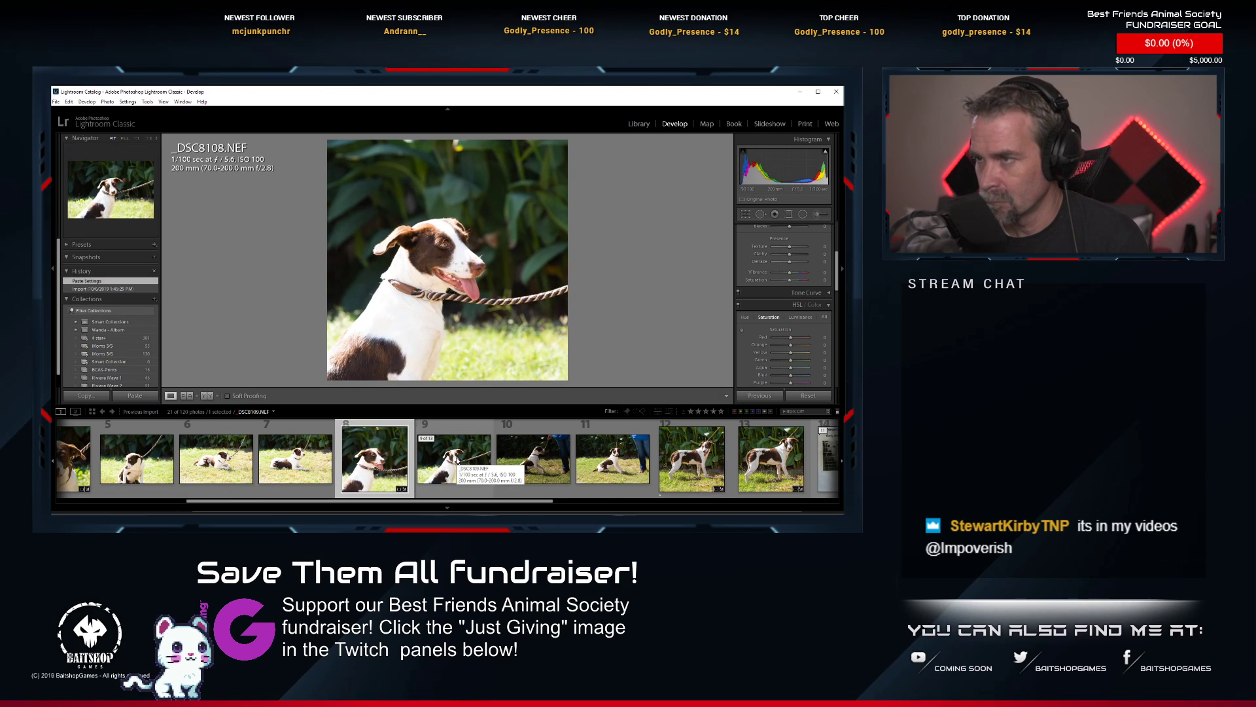
pyautogui.scroll(3, 820, 281)
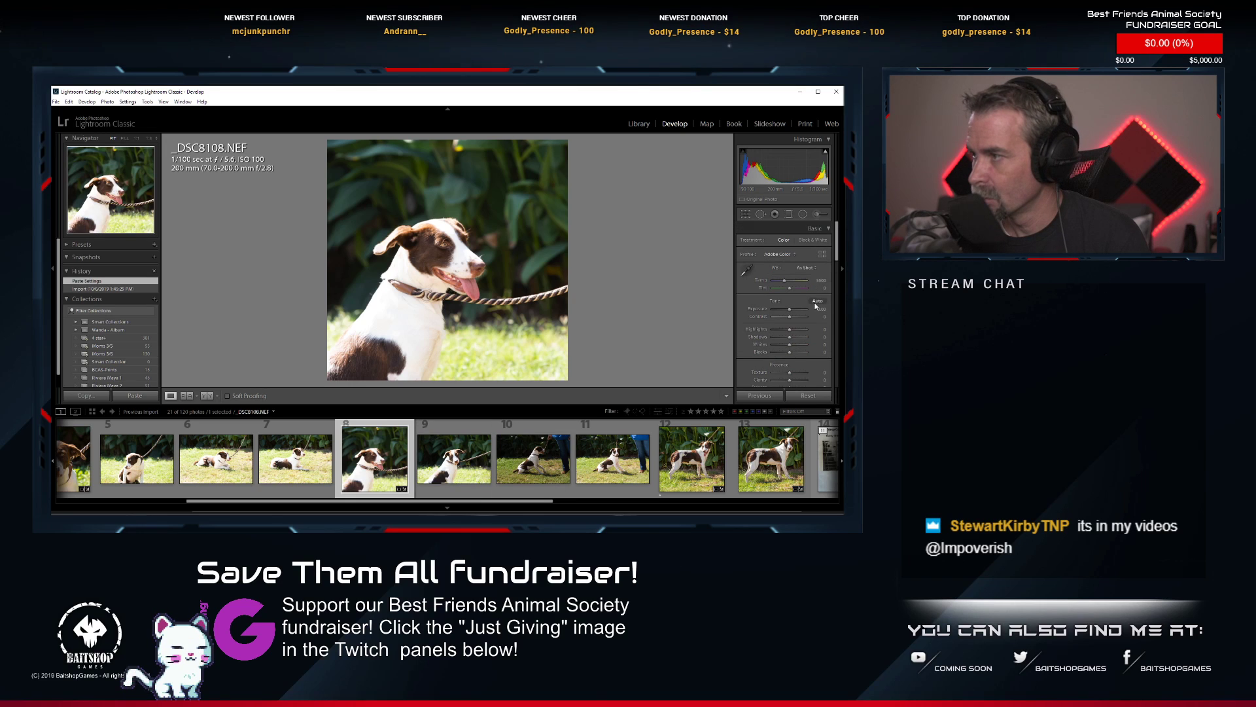
pyautogui.click(817, 303)
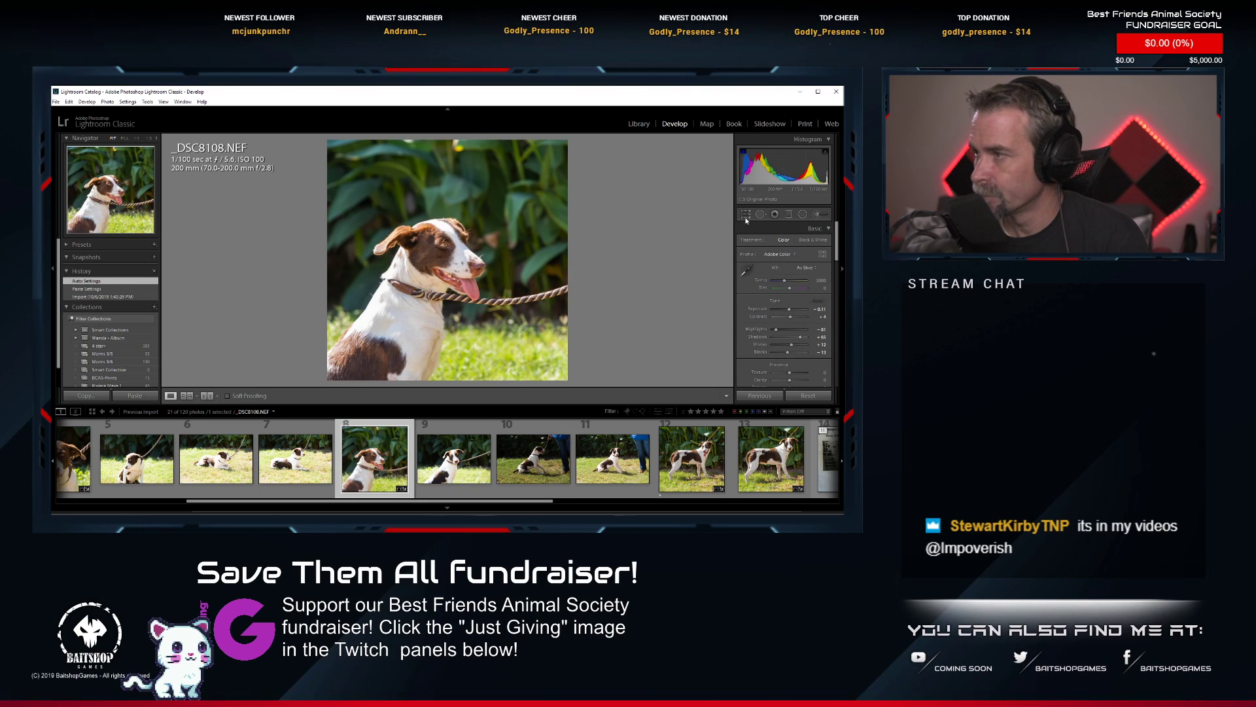
# Crop _DSC8108.NEF tighter around the sitting dog, reapply the automatic tone settings, and check the dog's face up close.
pyautogui.click(745, 219)
pyautogui.moveTo(571, 148)
pyautogui.mouseDown()
pyautogui.moveTo(544, 166)
pyautogui.moveTo(557, 167)
pyautogui.mouseUp()
pyautogui.press('Return')
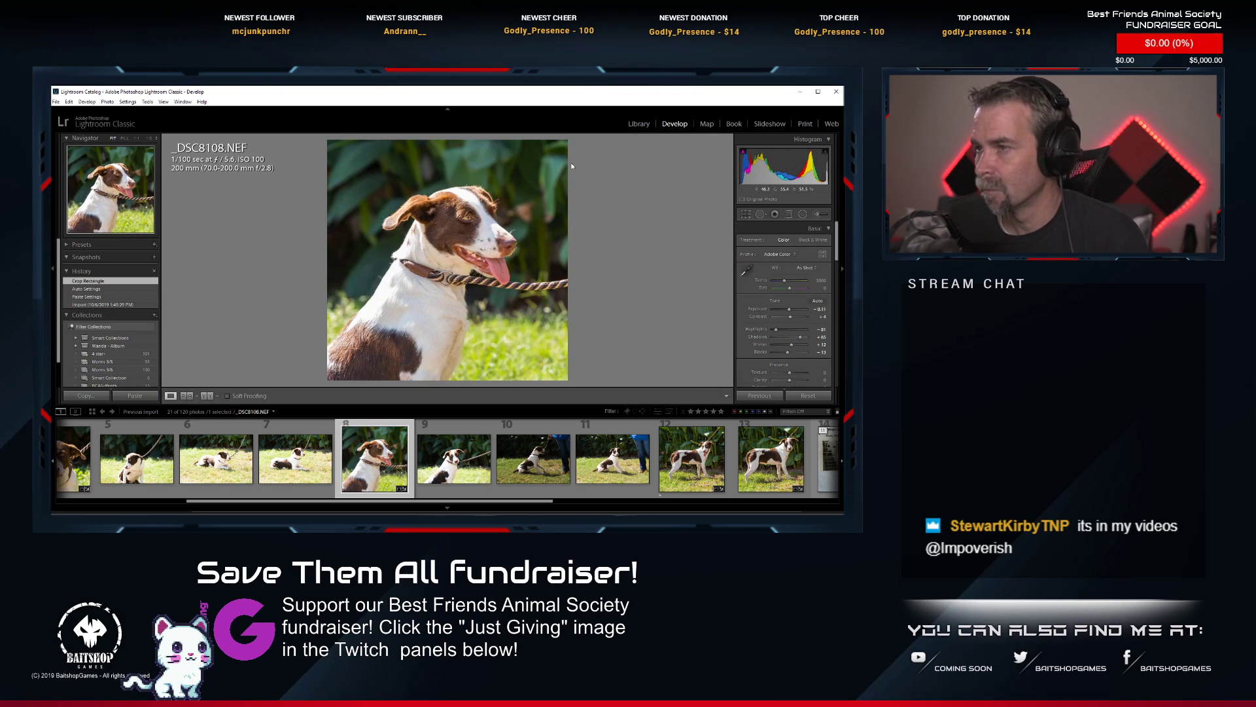
pyautogui.click(817, 300)
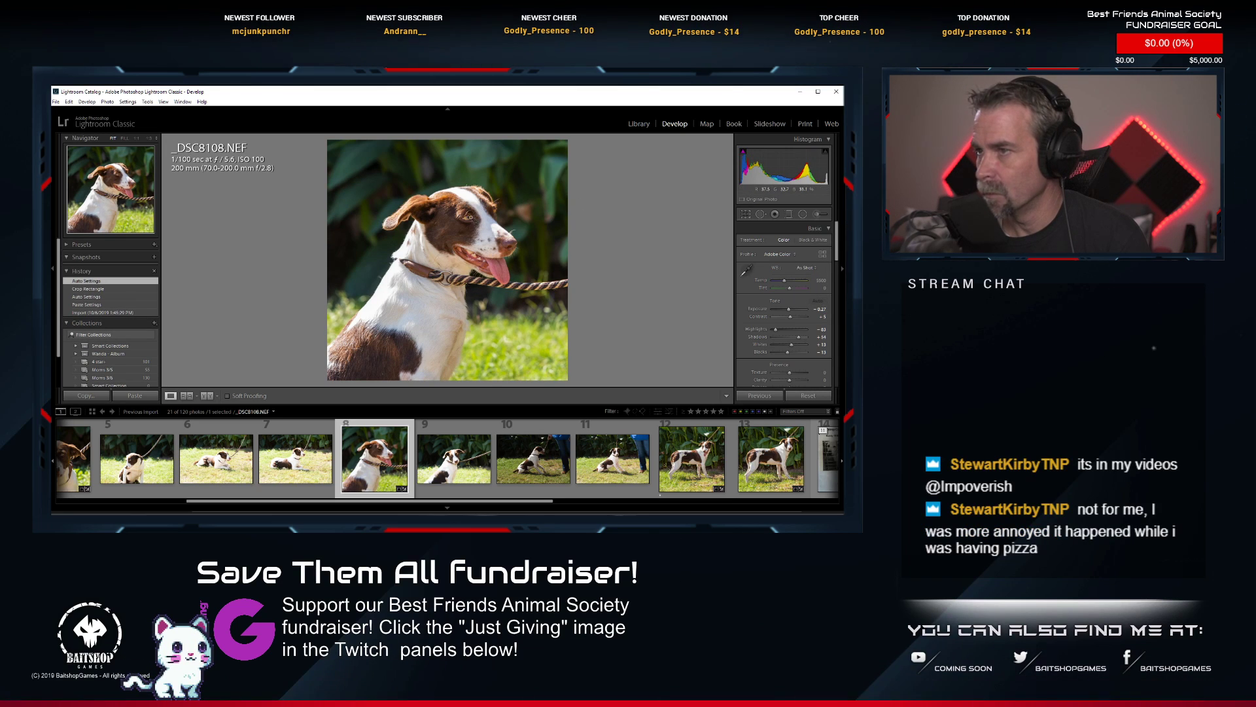
pyautogui.click(525, 213)
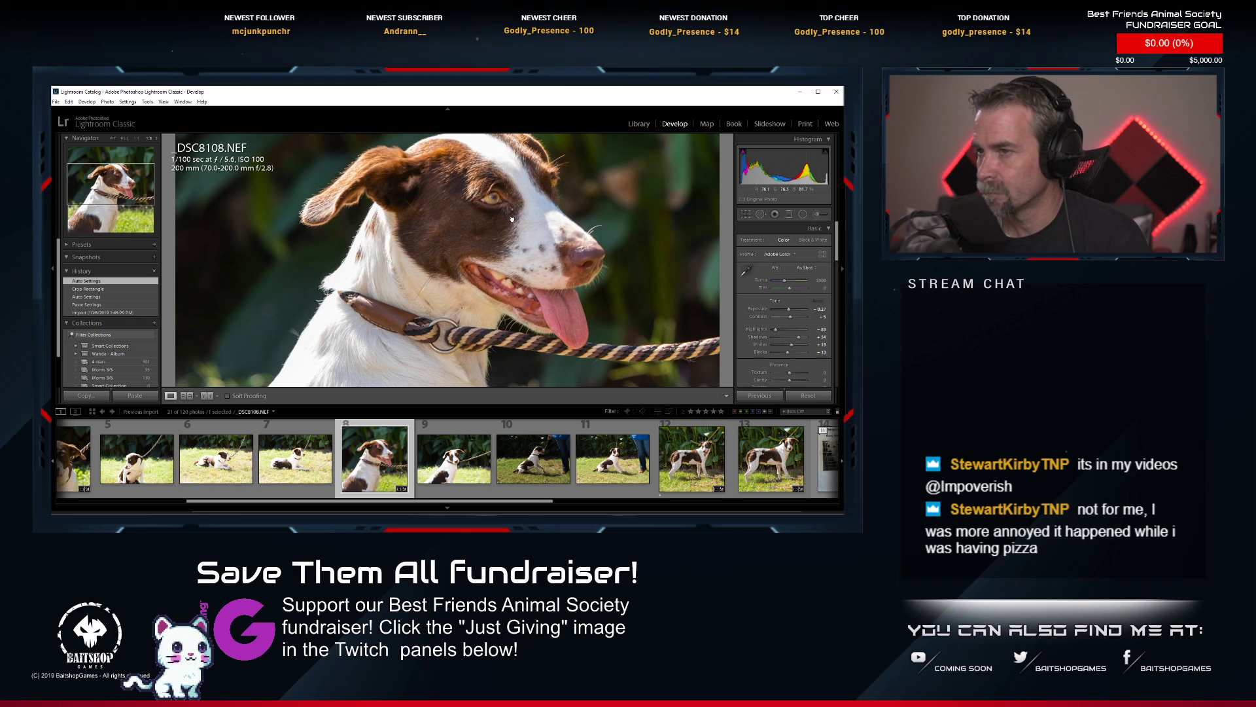
pyautogui.click(512, 218)
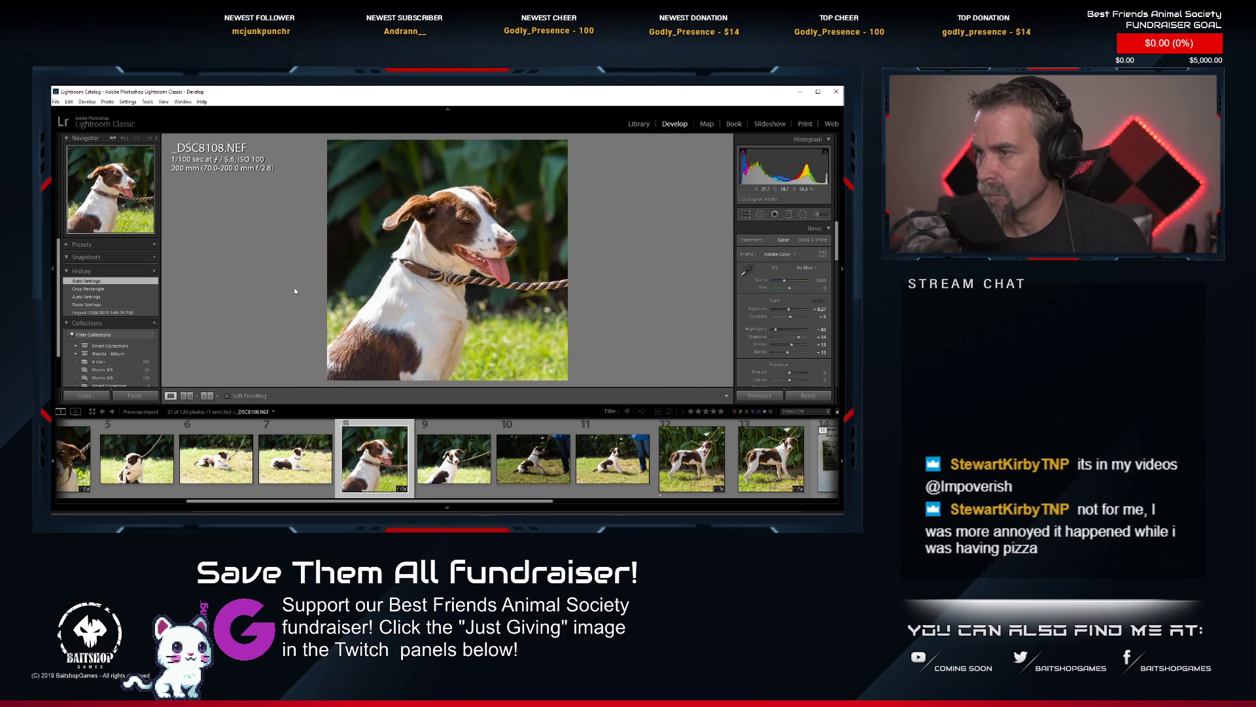
# Slightly lower the yellow and green saturation of _DSC8108.NEF.
pyautogui.scroll(-5, 802, 332)
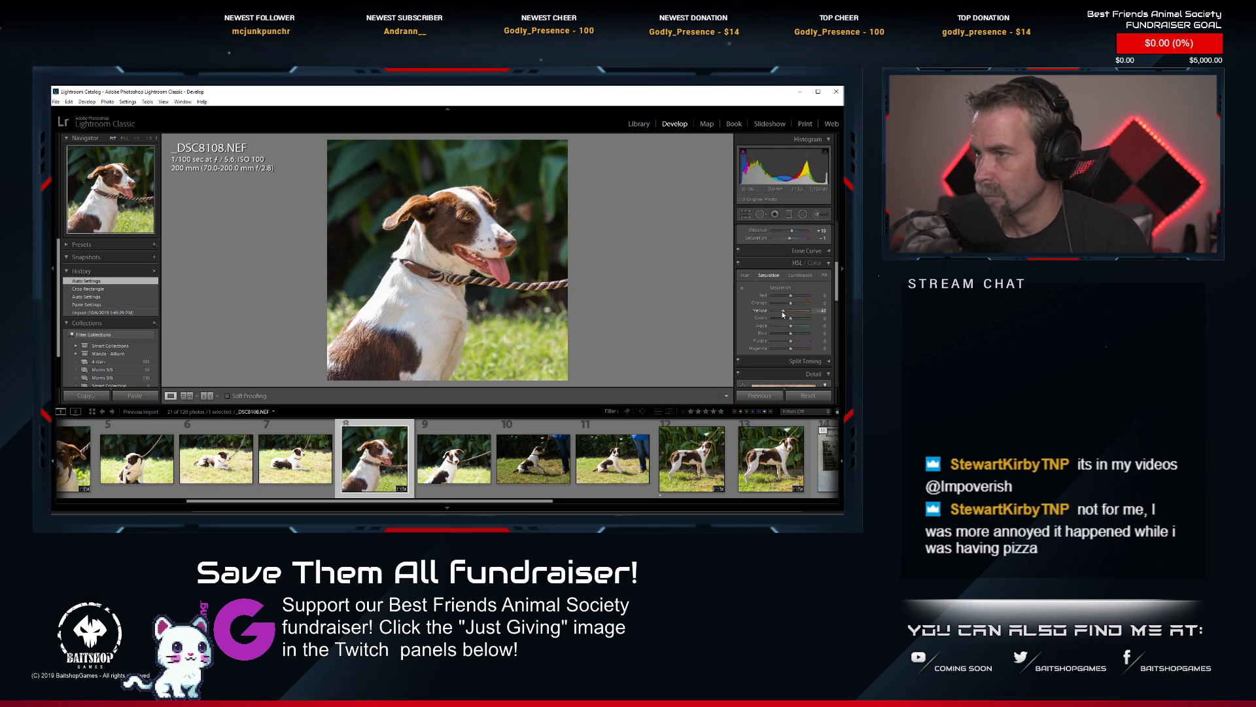
pyautogui.moveTo(790, 313); pyautogui.dragTo(788, 314)
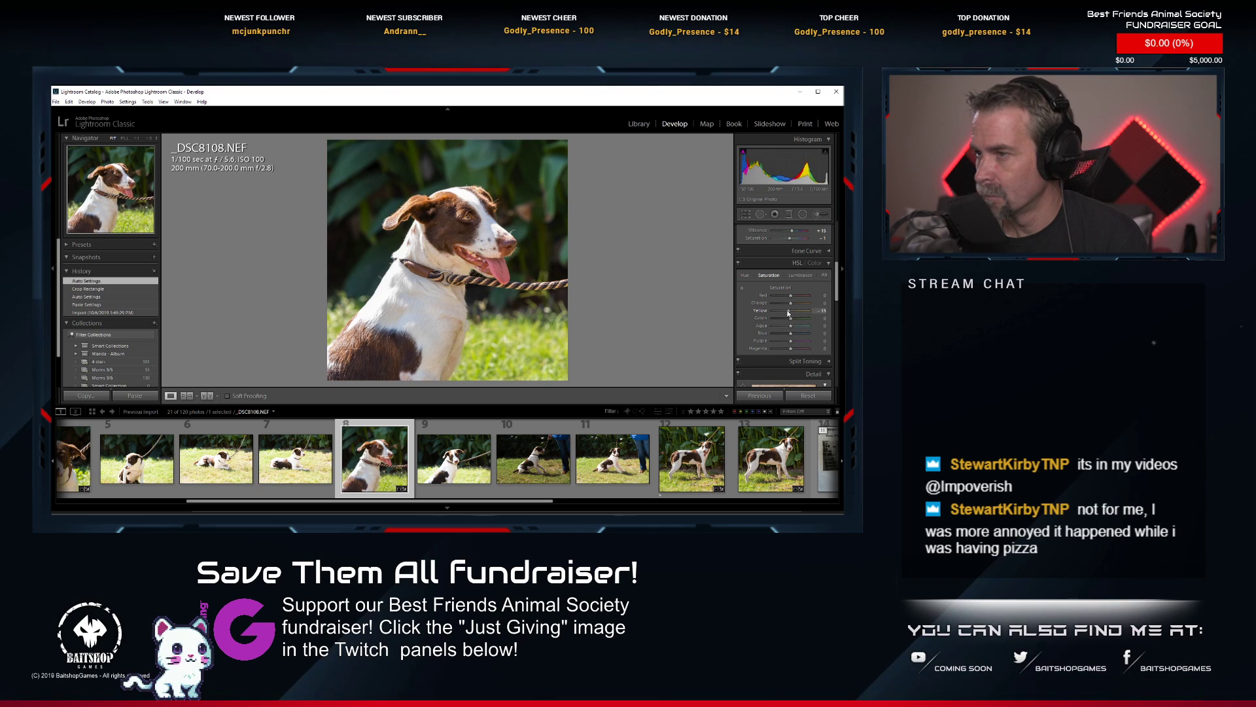
pyautogui.moveTo(787, 313); pyautogui.dragTo(790, 320)
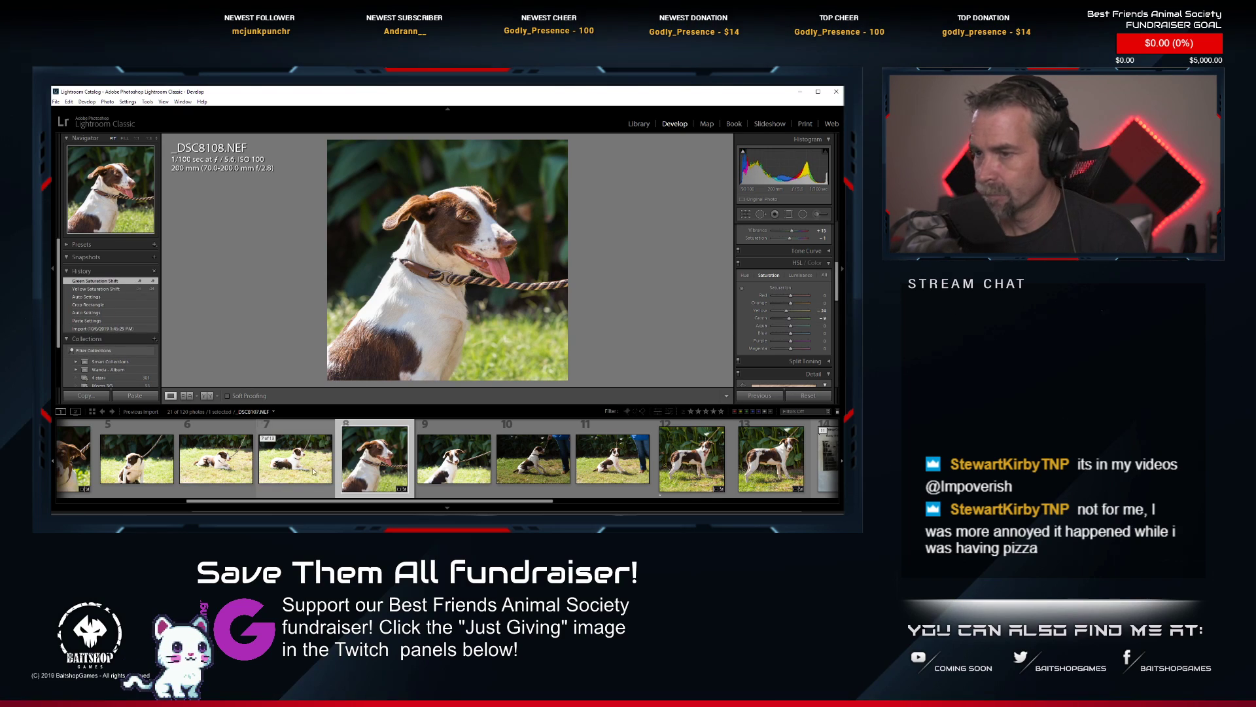
# Open the sitting shot _DSC8108.NEF from Lightroom in Adobe Photoshop CC 2019 for retouching.
pyautogui.rightClick(379, 488)
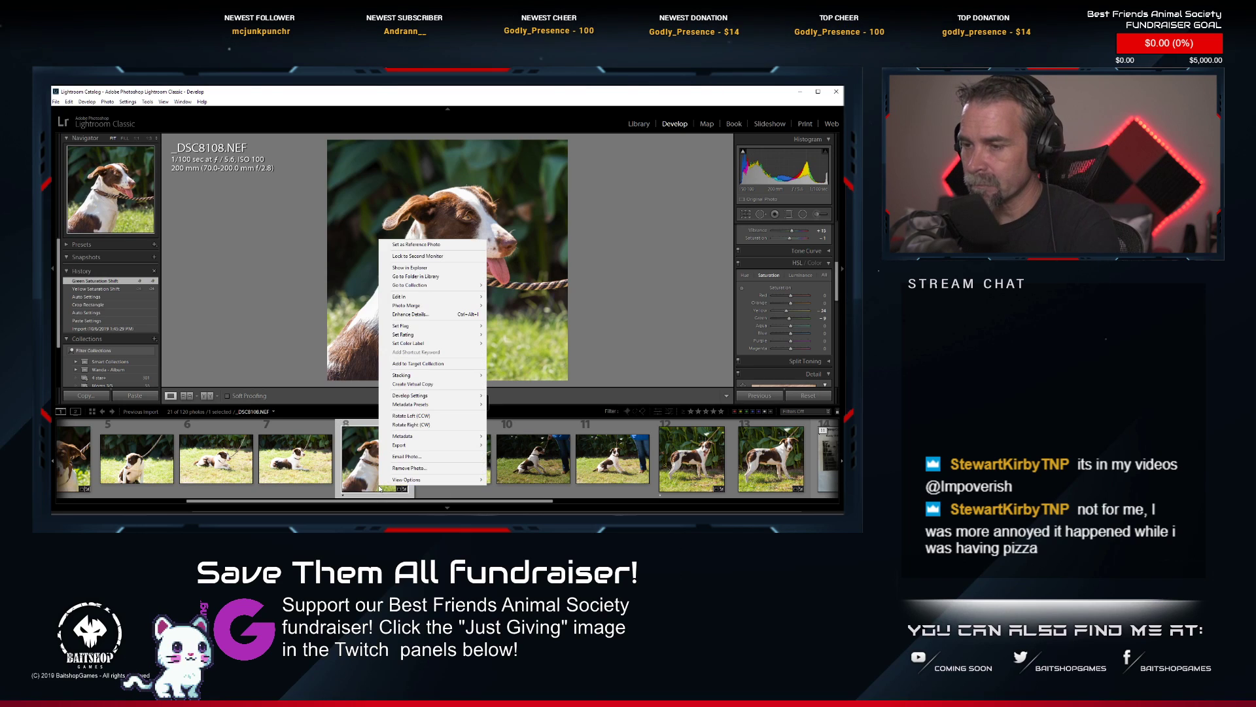
pyautogui.moveTo(458, 297)
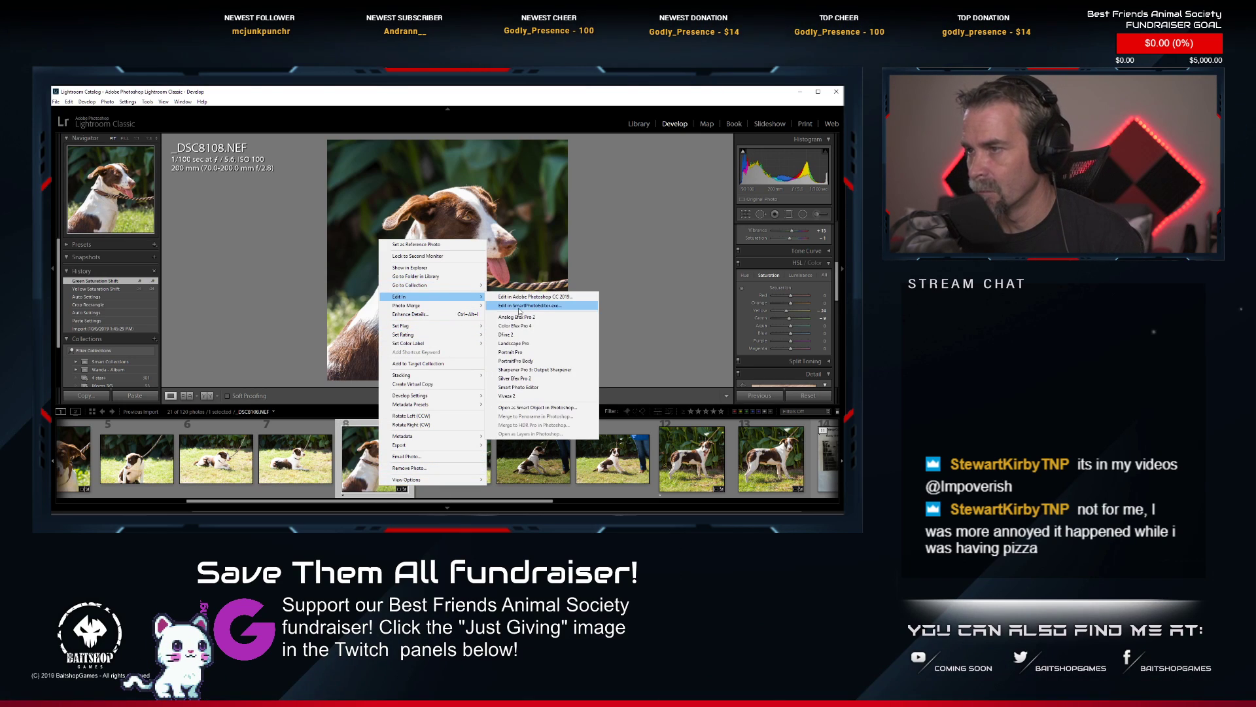
pyautogui.click(528, 295)
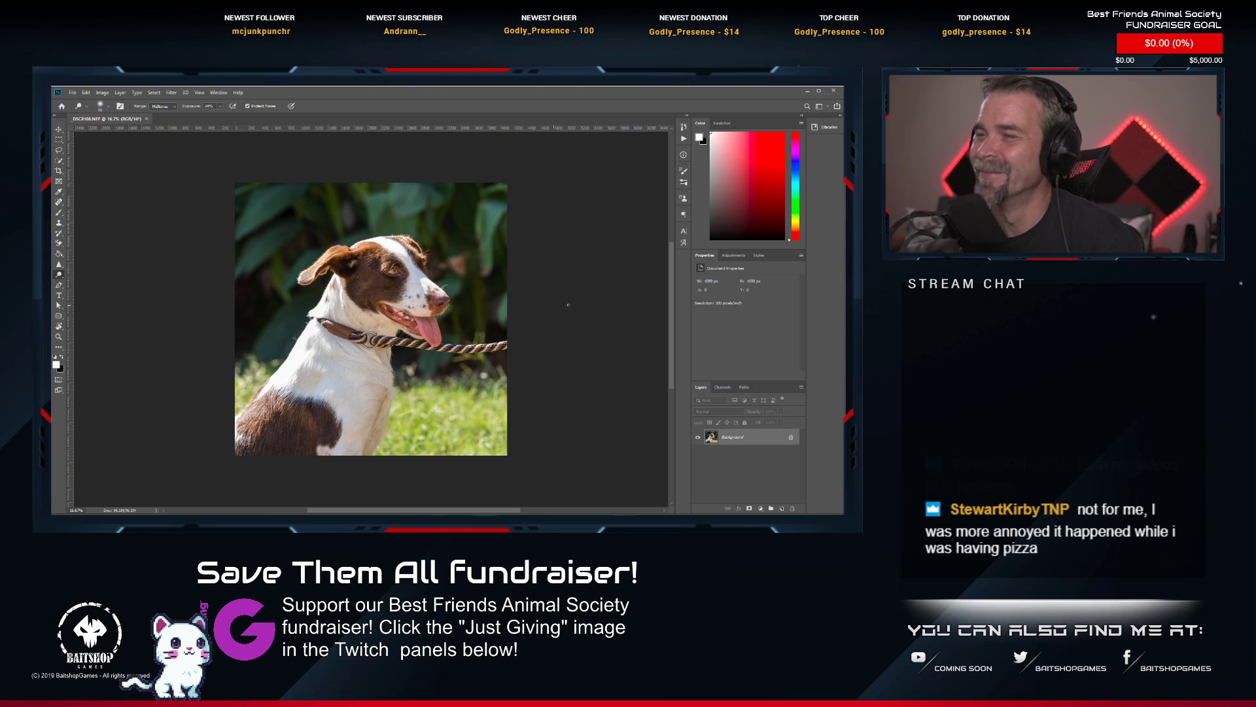
# Set up an enlarged Spot Healing Brush, slightly wider than the rope leash, for retouching around the dog's neck.
pyautogui.scroll(9, 405, 311)
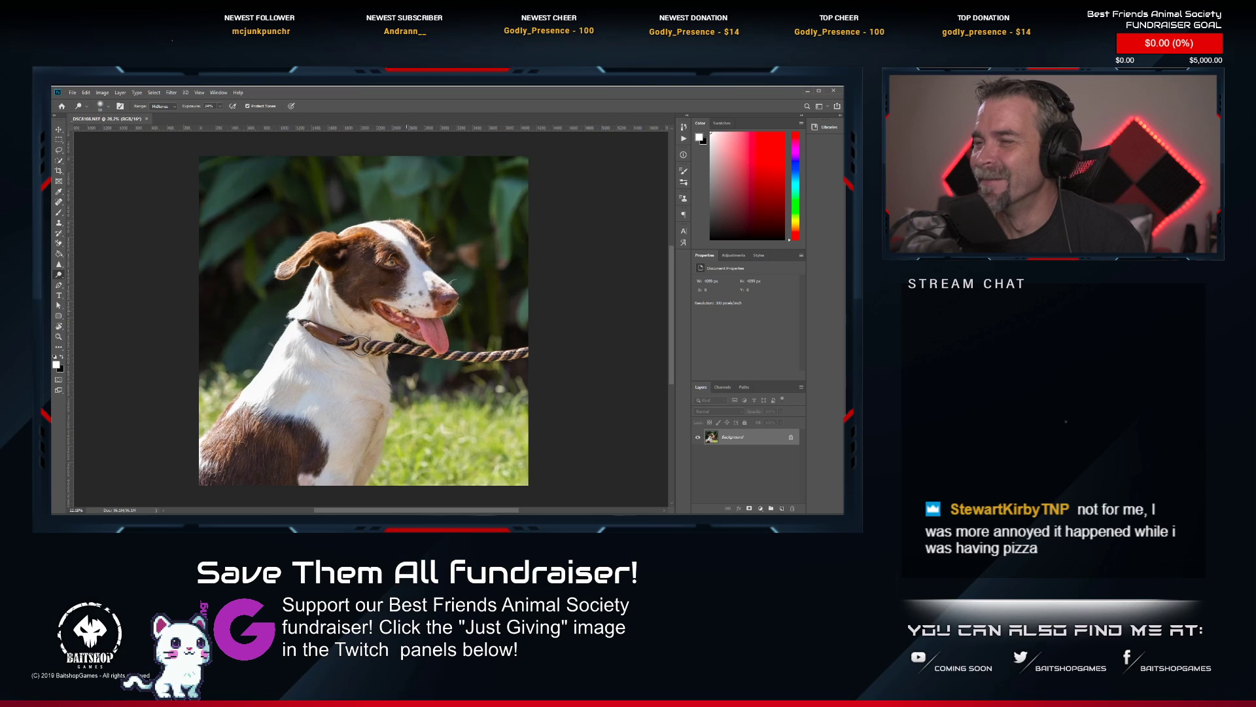
pyautogui.moveTo(371, 330); pyautogui.dragTo(305, 249)
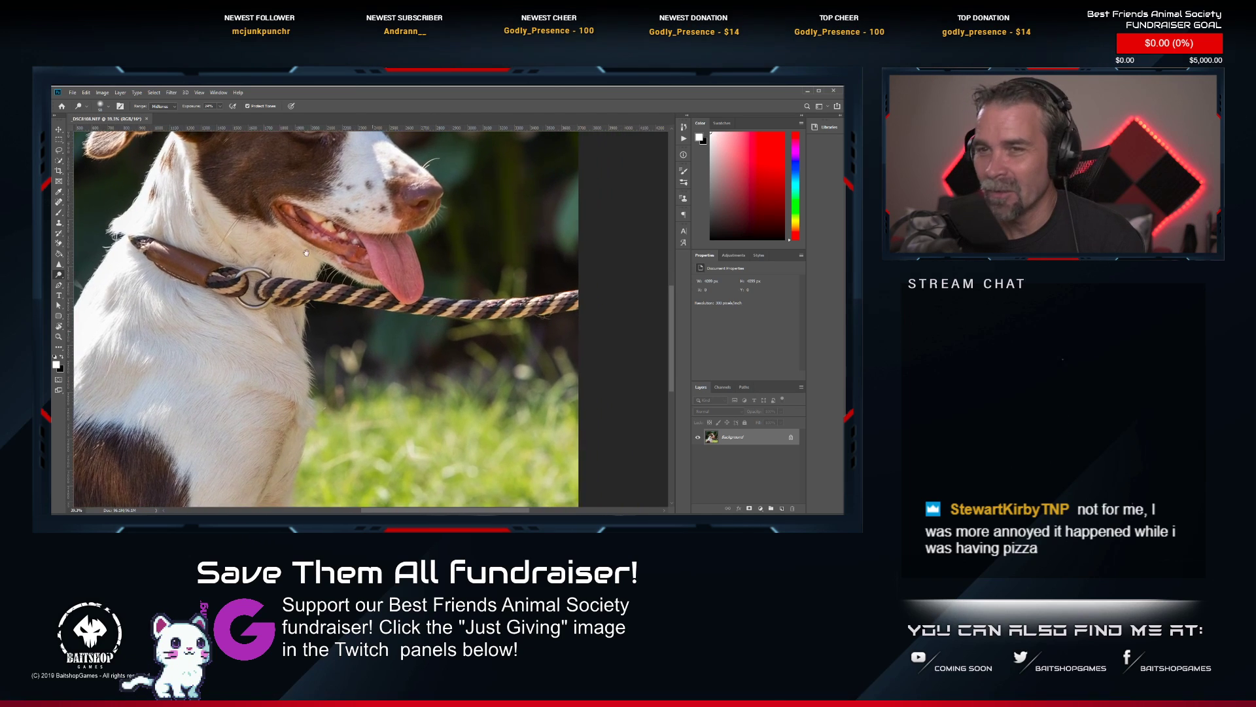
pyautogui.click(58, 202)
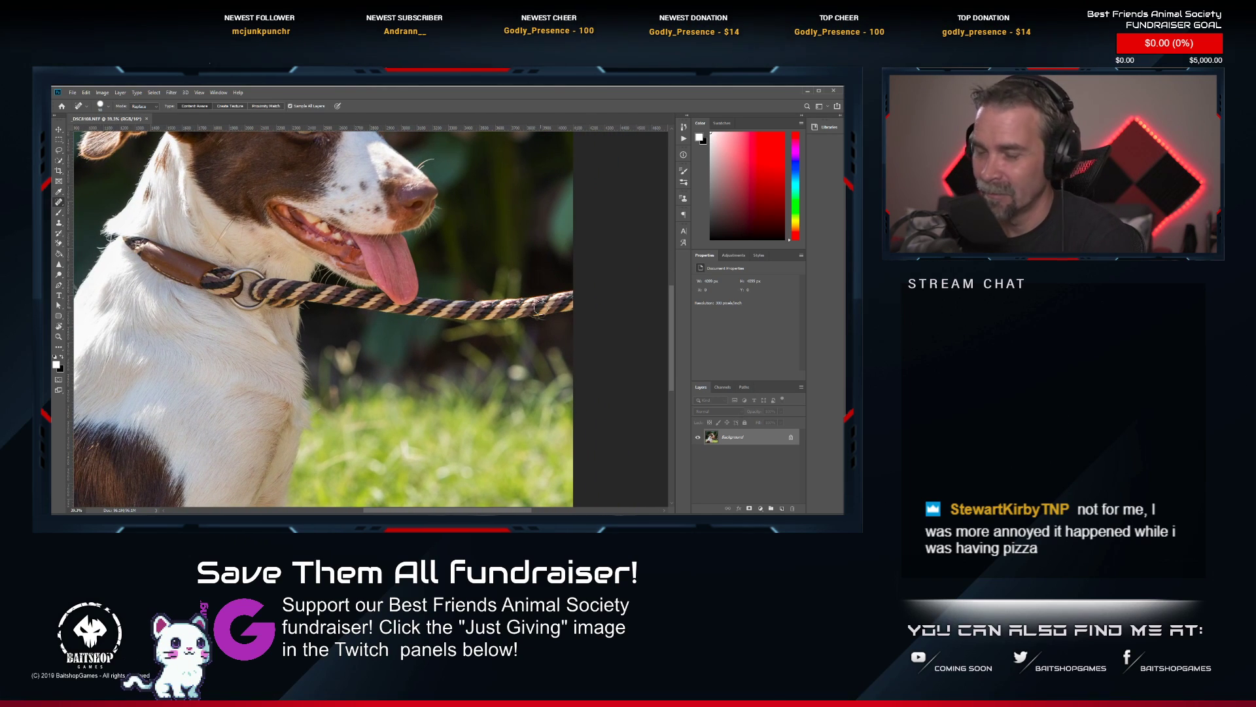
pyautogui.press(']')
pyautogui.press(']')
pyautogui.press(']')
pyautogui.press(']')
pyautogui.press(']')
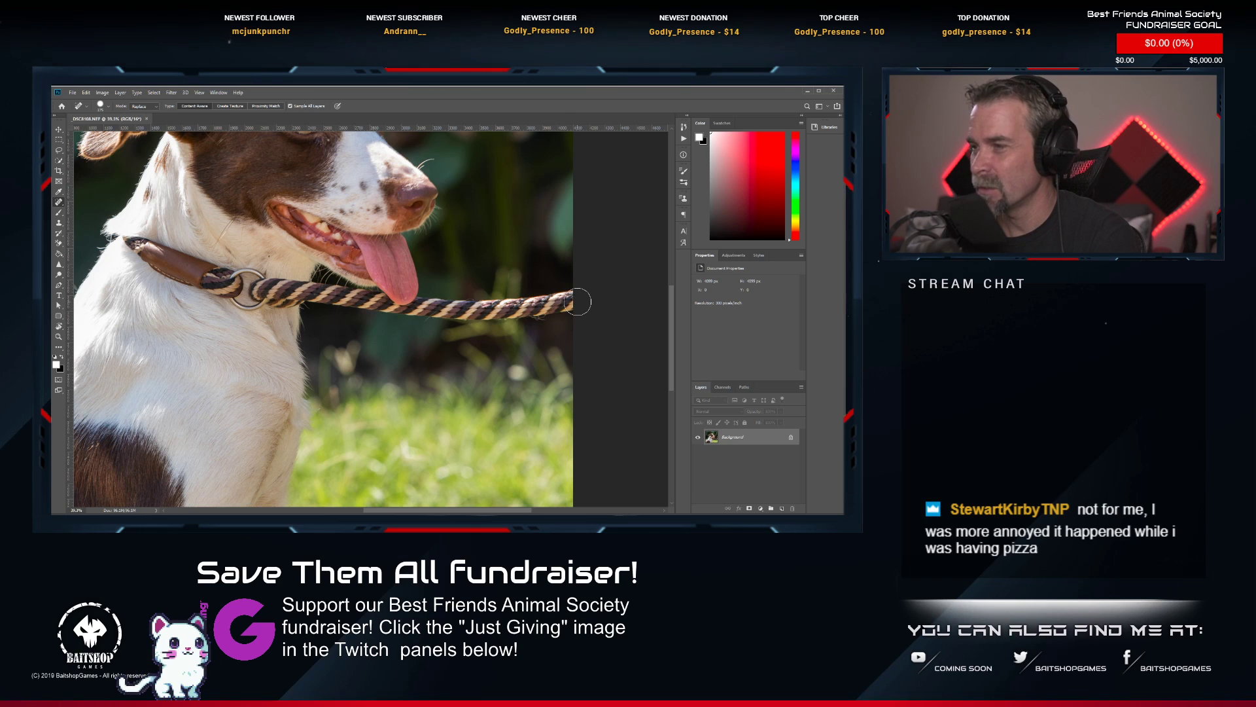
# Try to heal away the leash in long strokes from the photo's edge back toward the collar, then undo those strokes.
pyautogui.moveTo(577, 303)
pyautogui.mouseDown()
pyautogui.moveTo(438, 310)
pyautogui.moveTo(394, 325)
pyautogui.mouseUp()
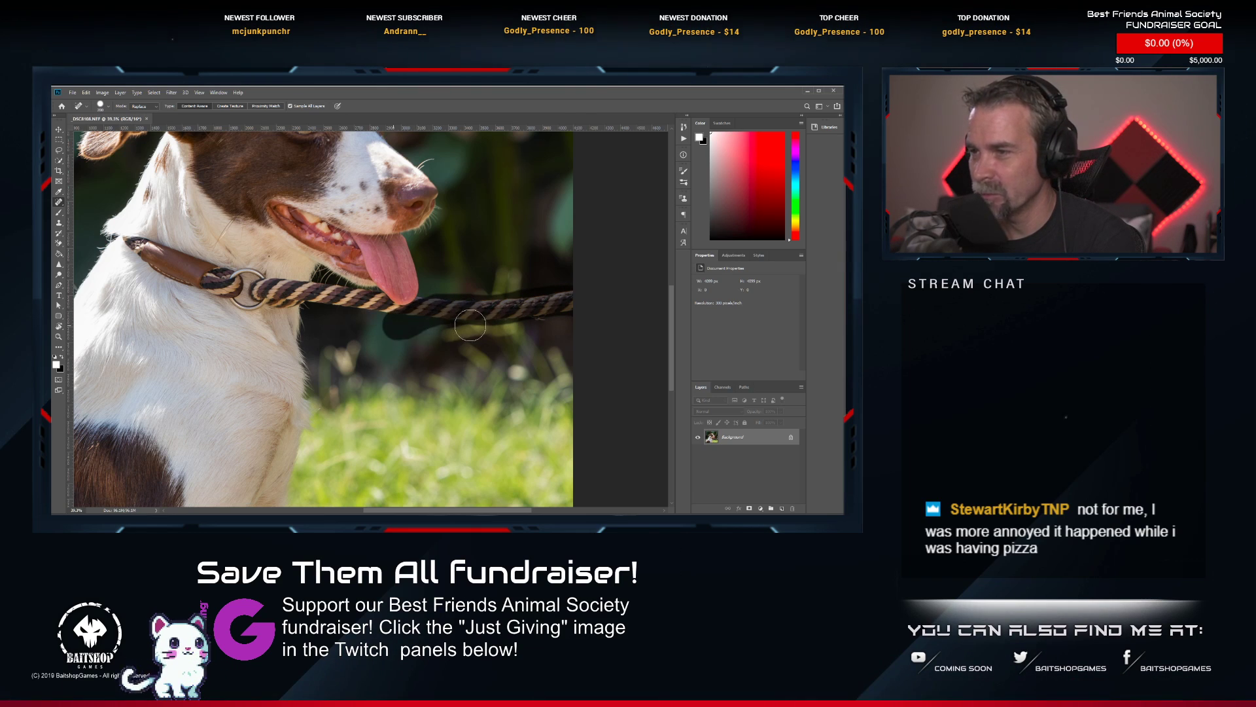
pyautogui.click(541, 317)
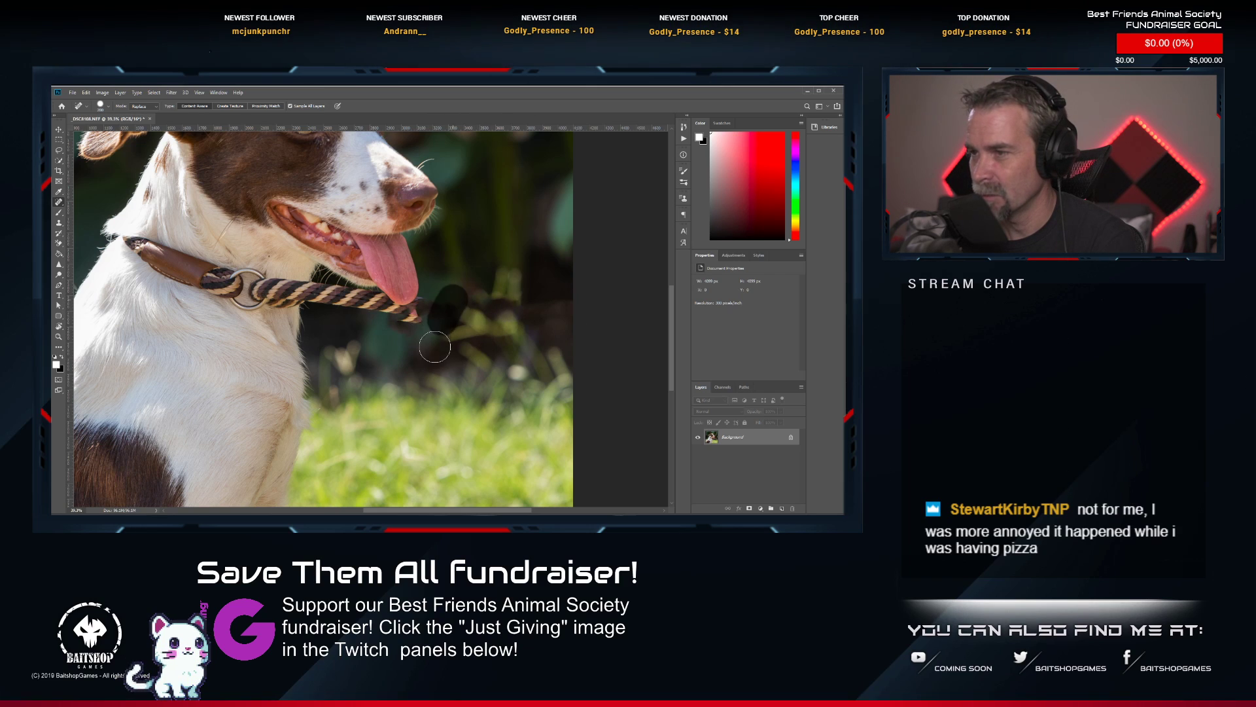
pyautogui.moveTo(447, 299); pyautogui.dragTo(584, 306)
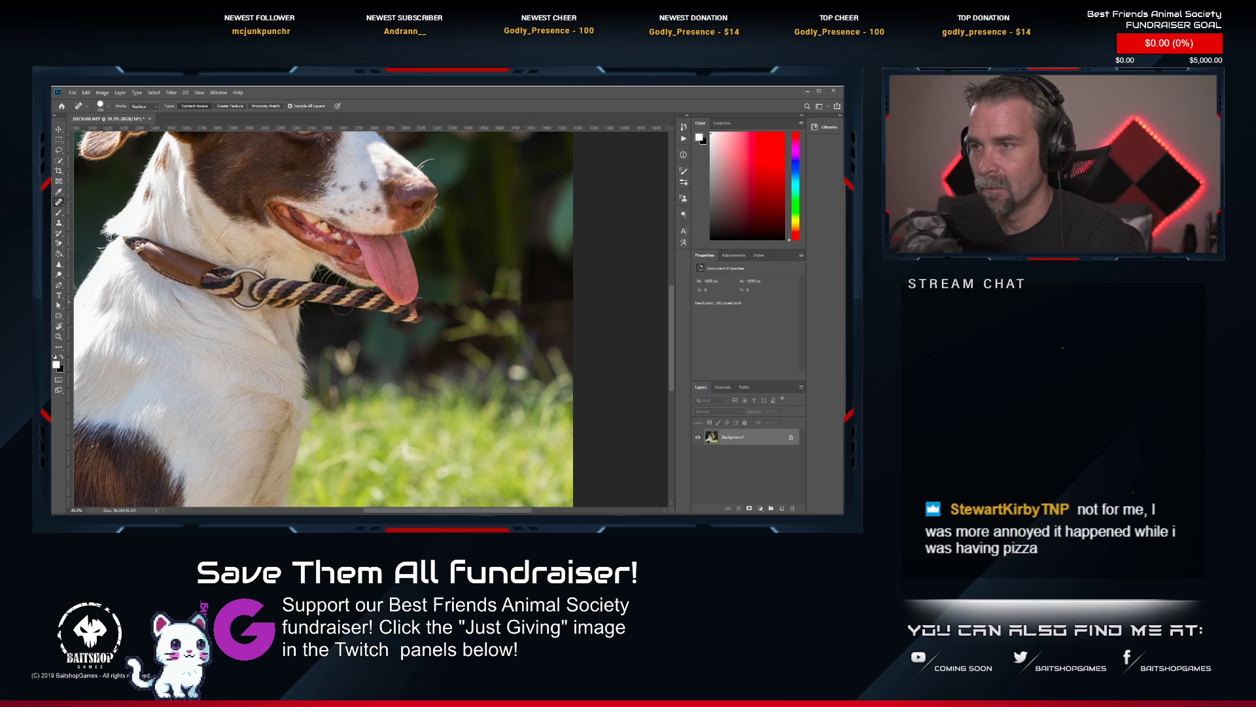
pyautogui.moveTo(428, 319)
pyautogui.mouseDown()
pyautogui.moveTo(385, 320)
pyautogui.moveTo(374, 299)
pyautogui.moveTo(314, 295)
pyautogui.moveTo(353, 309)
pyautogui.mouseUp()
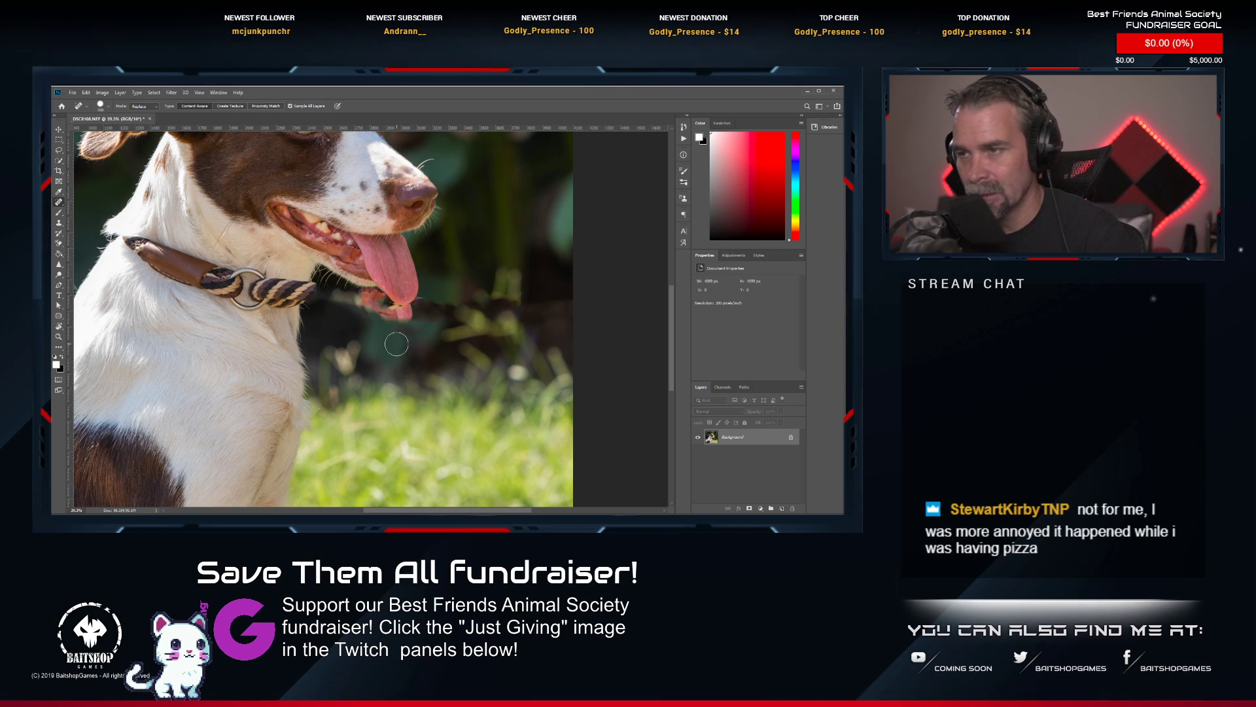
pyautogui.hotkey('ctrl', 'z')
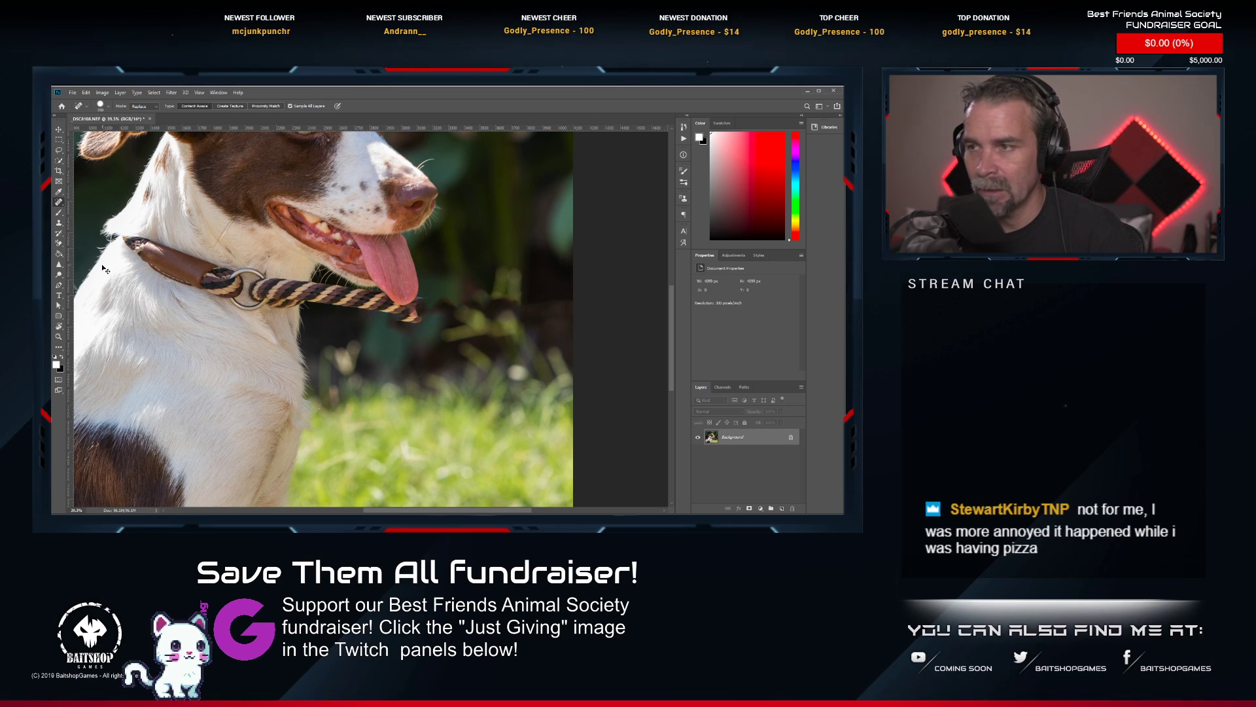
pyautogui.hotkey('ctrl', 'z')
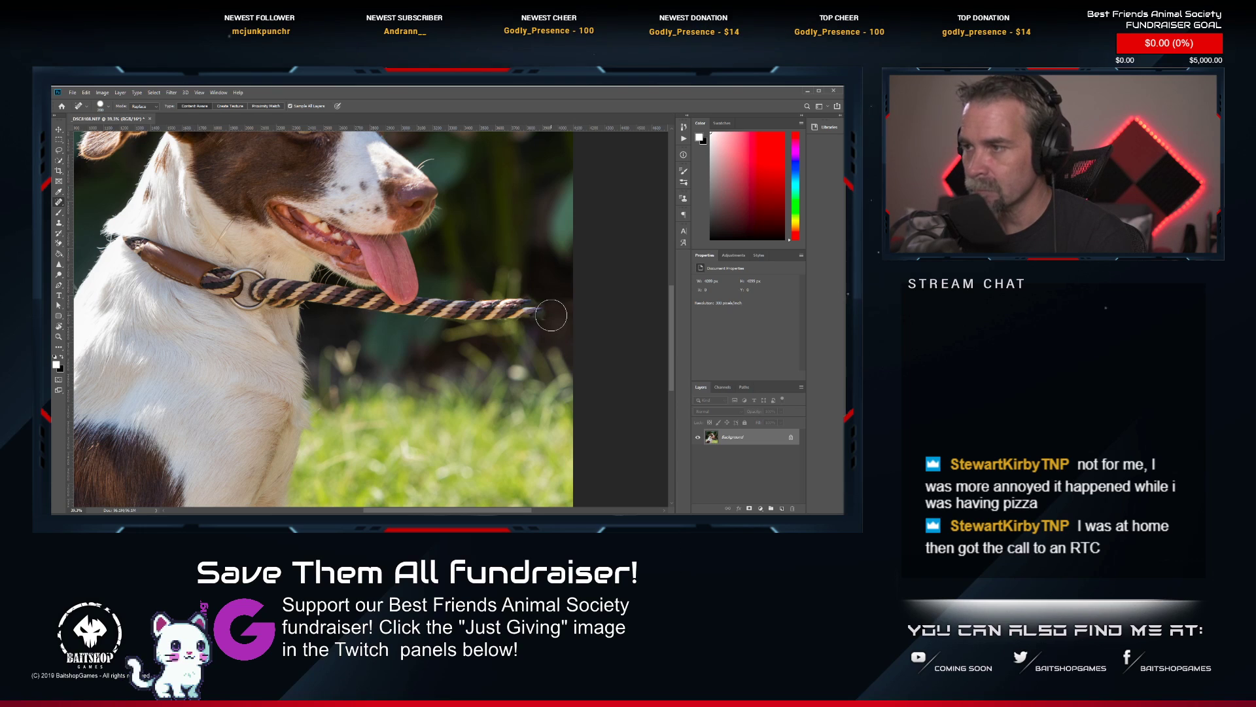
# Remove the leash up to the collar ring, healing its outer stretch and cloning dark background over the part below the tongue.
pyautogui.moveTo(553, 312); pyautogui.dragTo(437, 308)
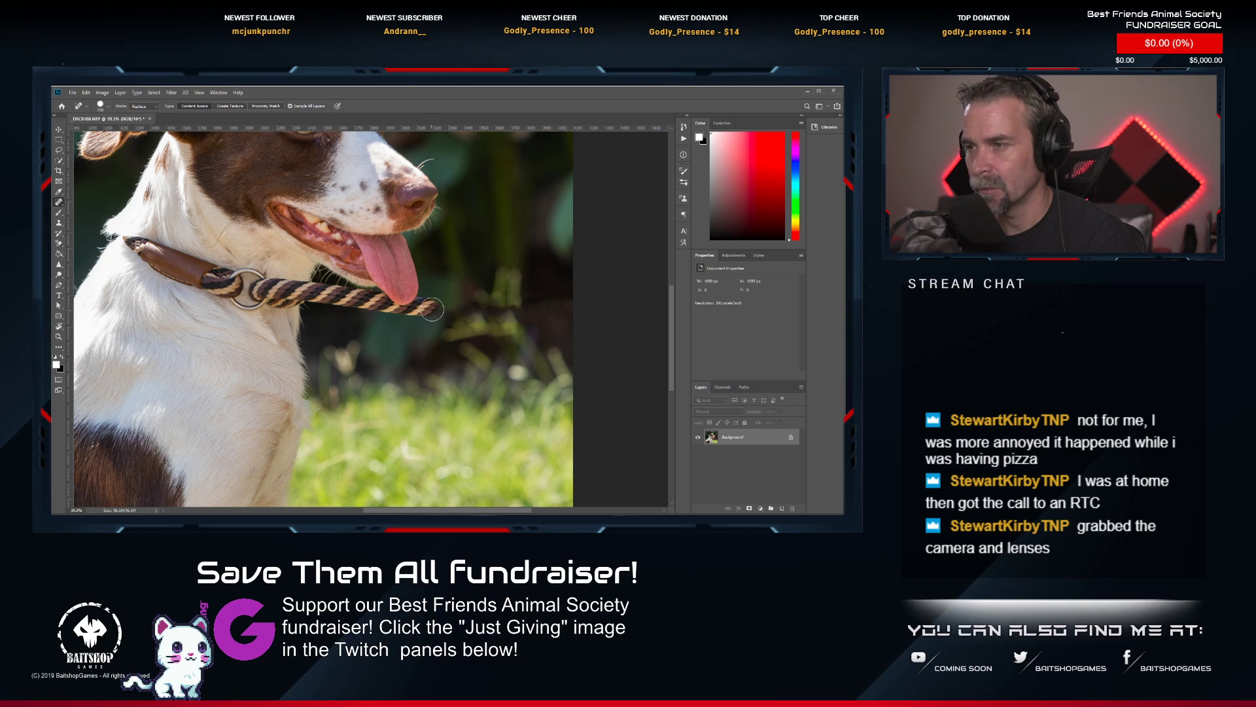
pyautogui.moveTo(438, 307)
pyautogui.mouseDown()
pyautogui.moveTo(395, 317)
pyautogui.moveTo(325, 292)
pyautogui.moveTo(369, 308)
pyautogui.mouseUp()
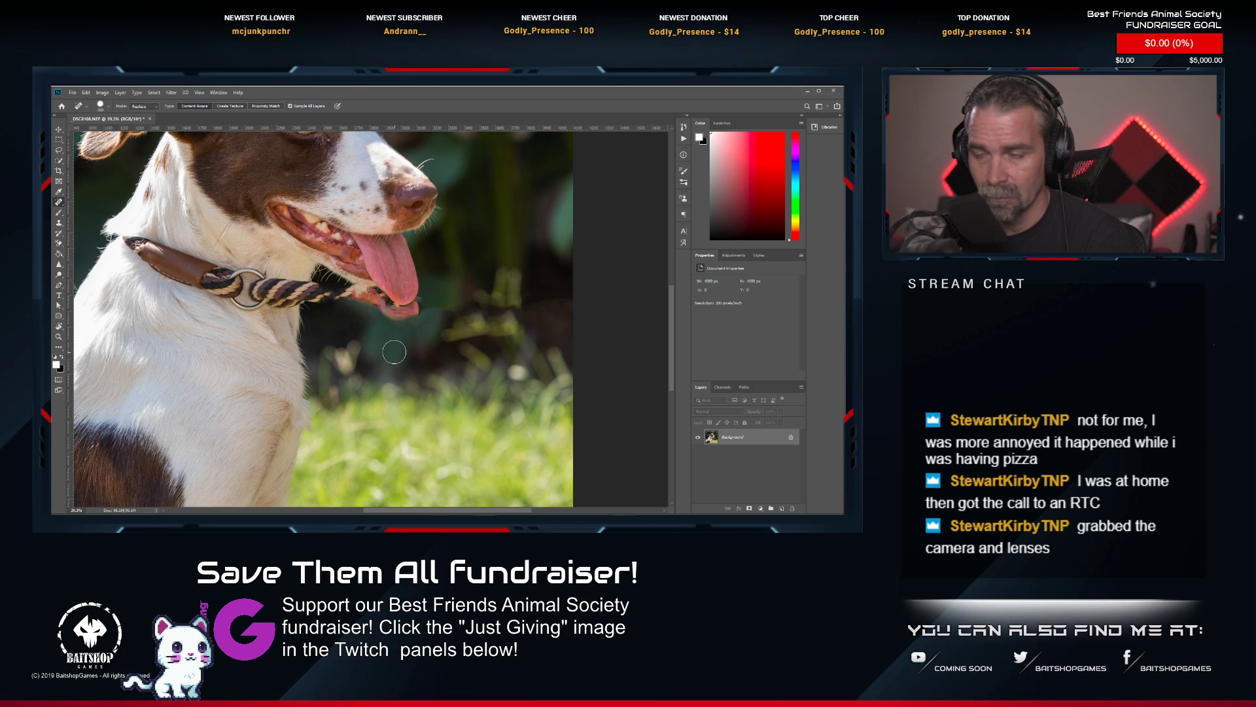
pyautogui.click(58, 223)
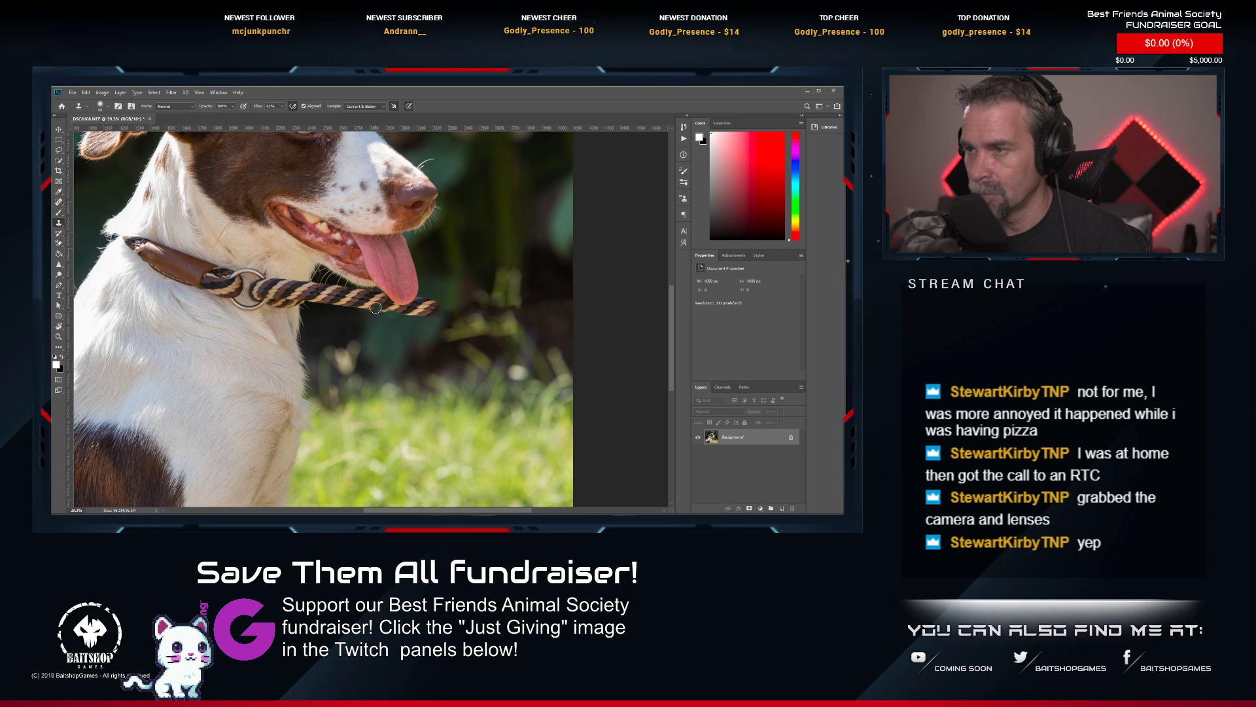
pyautogui.moveTo(375, 307); pyautogui.dragTo(405, 316)
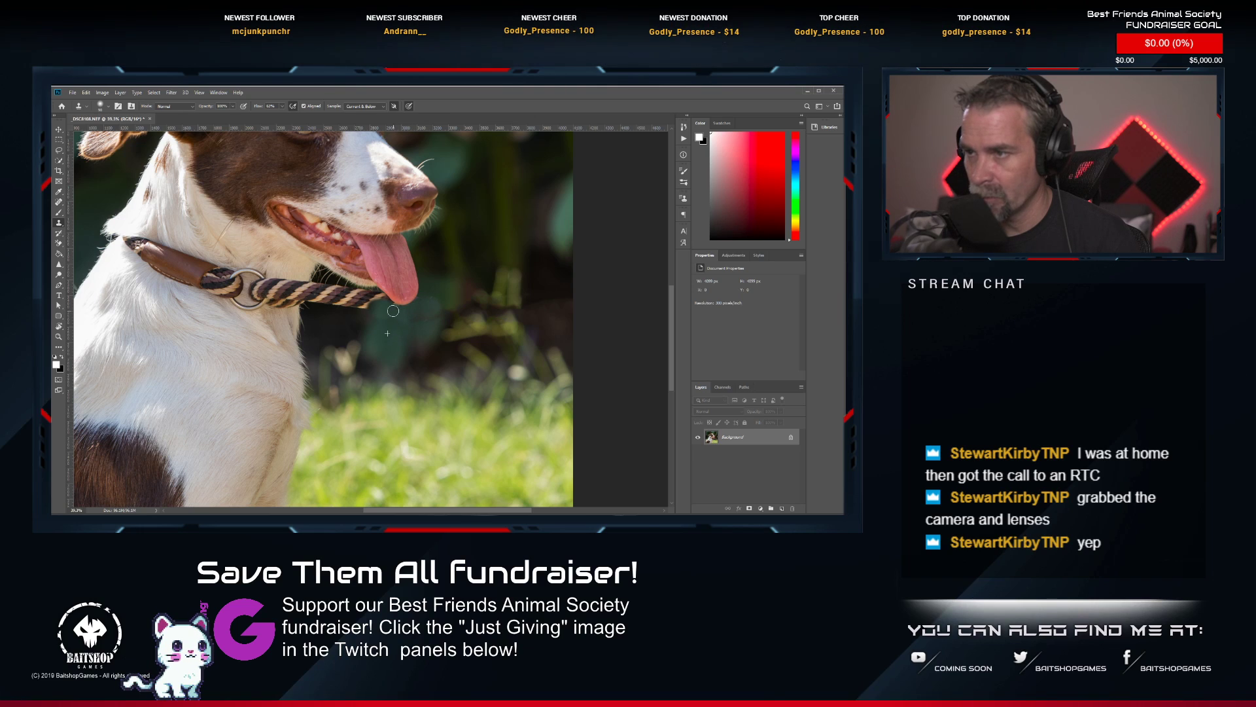
pyautogui.moveTo(382, 299)
pyautogui.mouseDown()
pyautogui.moveTo(321, 300)
pyautogui.moveTo(369, 296)
pyautogui.moveTo(312, 295)
pyautogui.mouseUp()
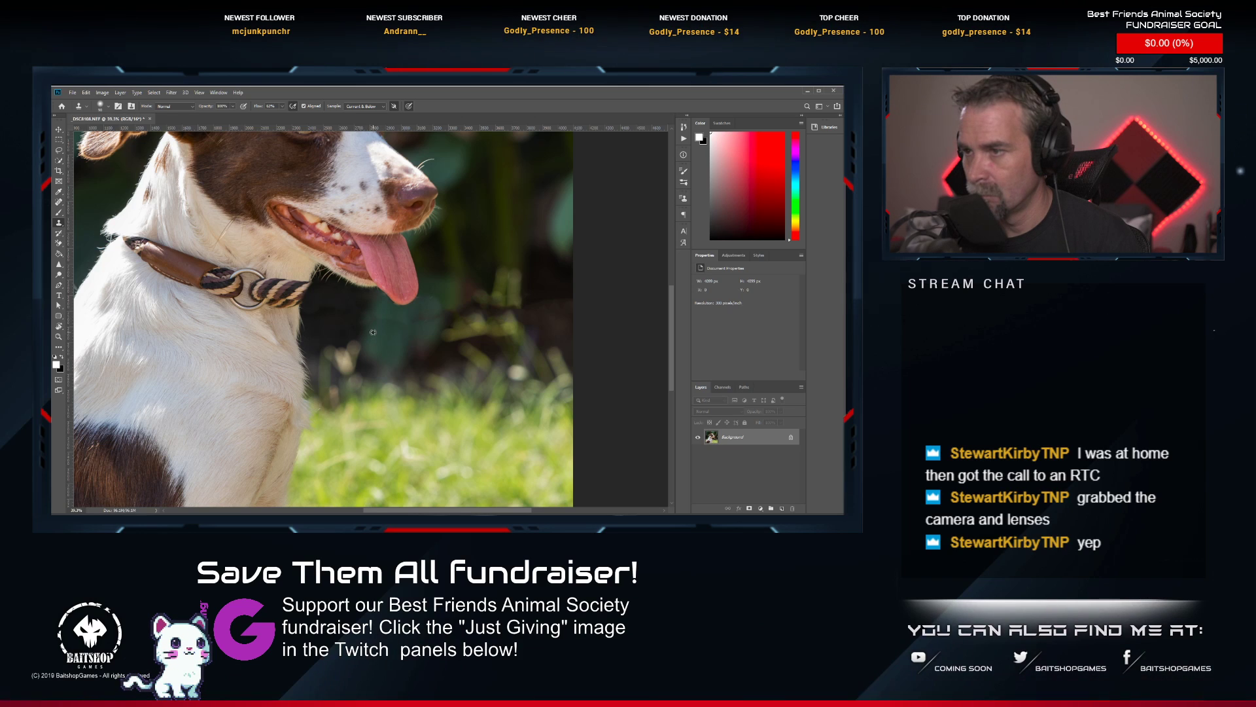
pyautogui.moveTo(373, 322); pyautogui.dragTo(381, 324)
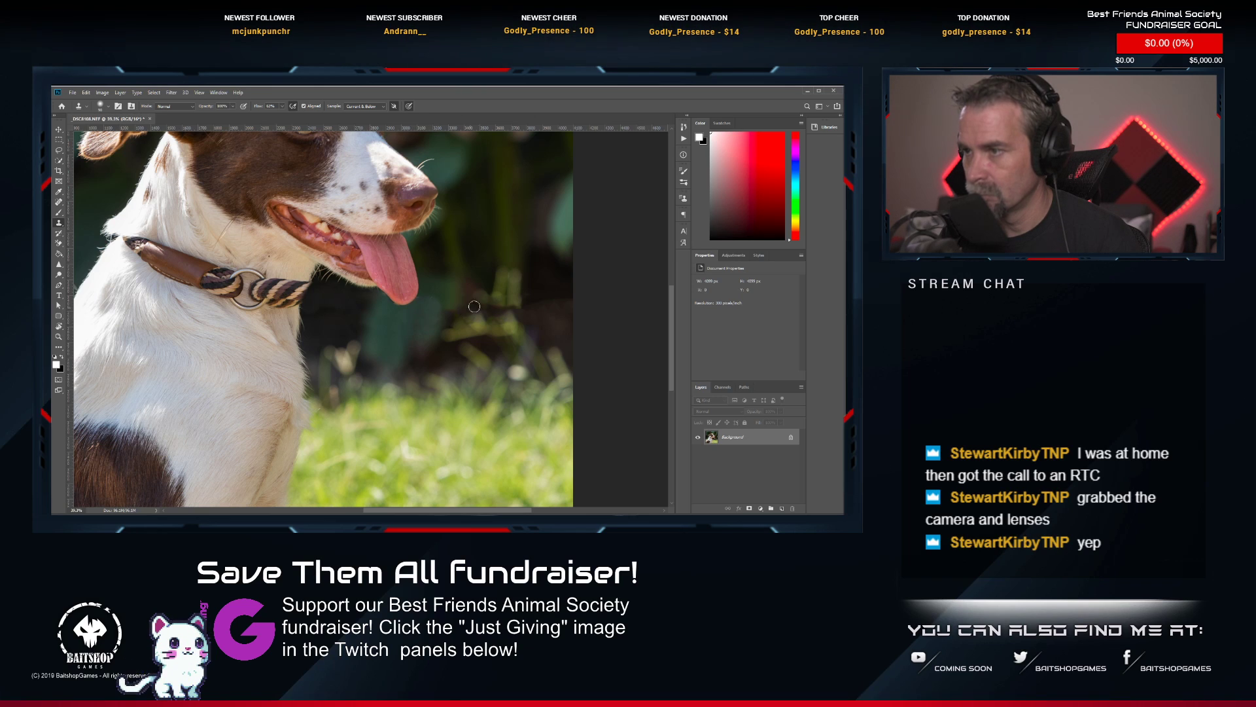
pyautogui.scroll(-3, 474, 306)
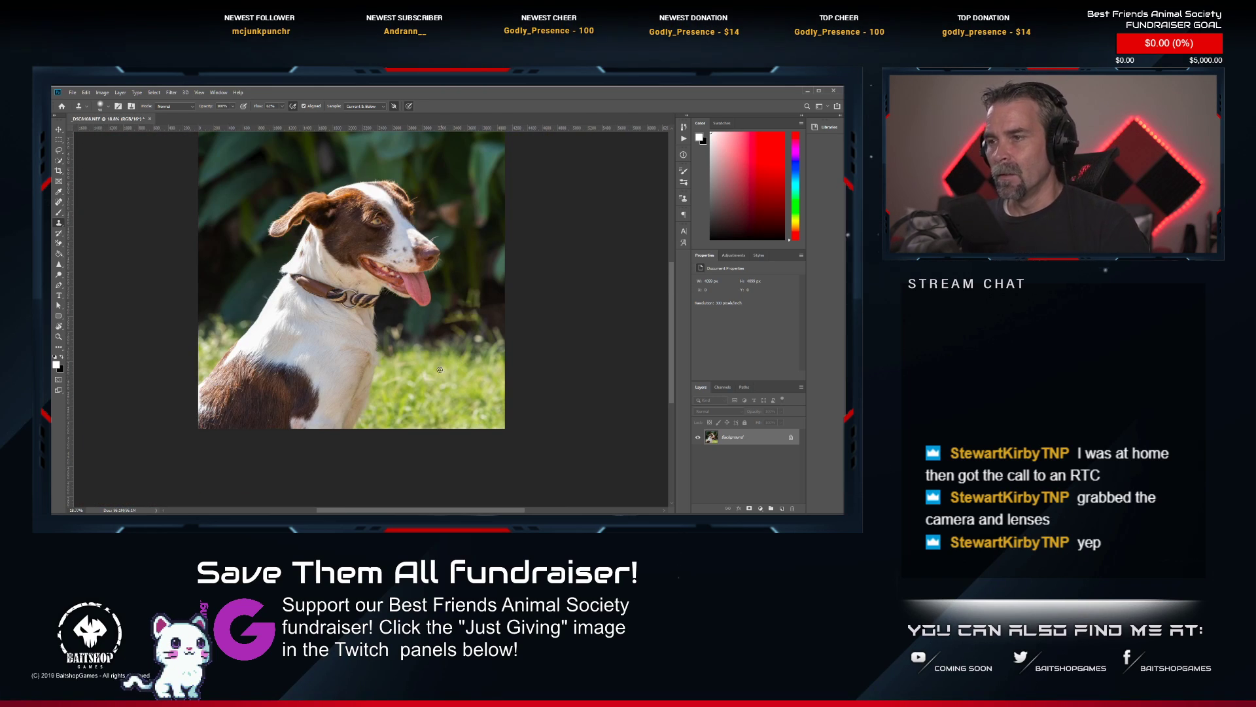
# Paint out the whole collar, its ring and the leash stub on the dog's neck with the Spot Healing Brush.
pyautogui.scroll(3, 386, 337)
pyautogui.click(59, 203)
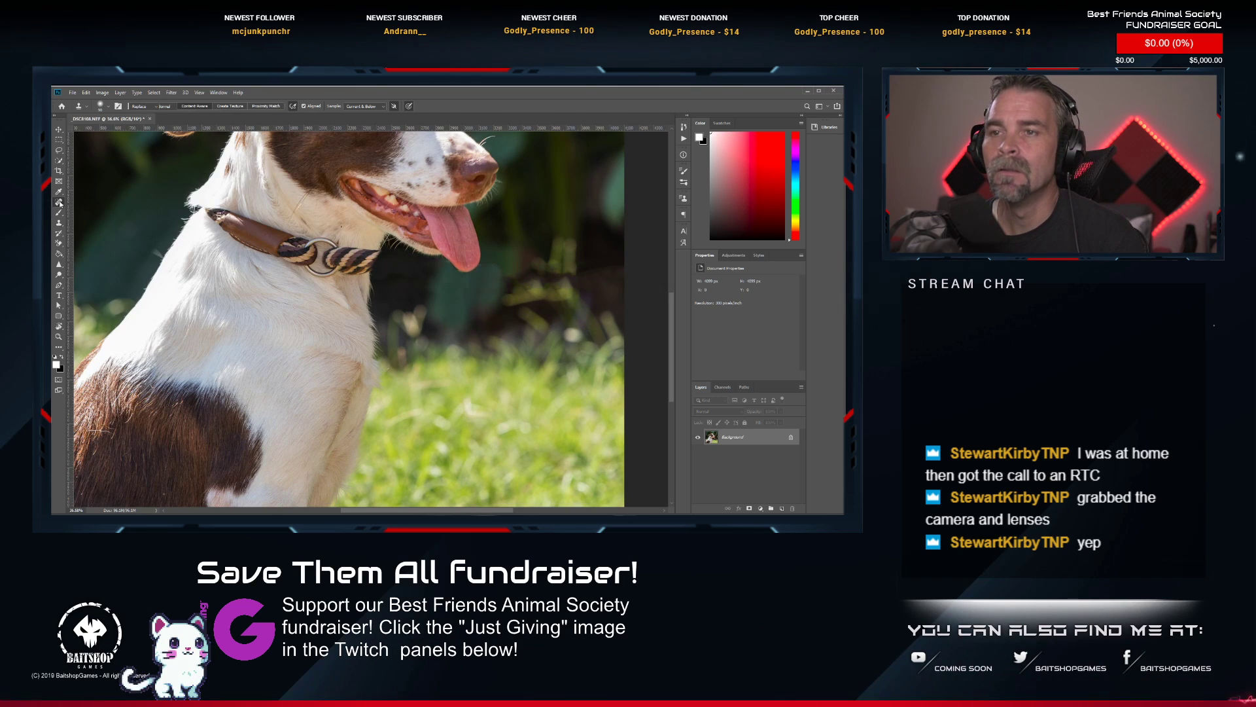
pyautogui.moveTo(209, 202)
pyautogui.mouseDown()
pyautogui.moveTo(311, 266)
pyautogui.moveTo(342, 272)
pyautogui.moveTo(369, 252)
pyautogui.moveTo(291, 242)
pyautogui.mouseUp()
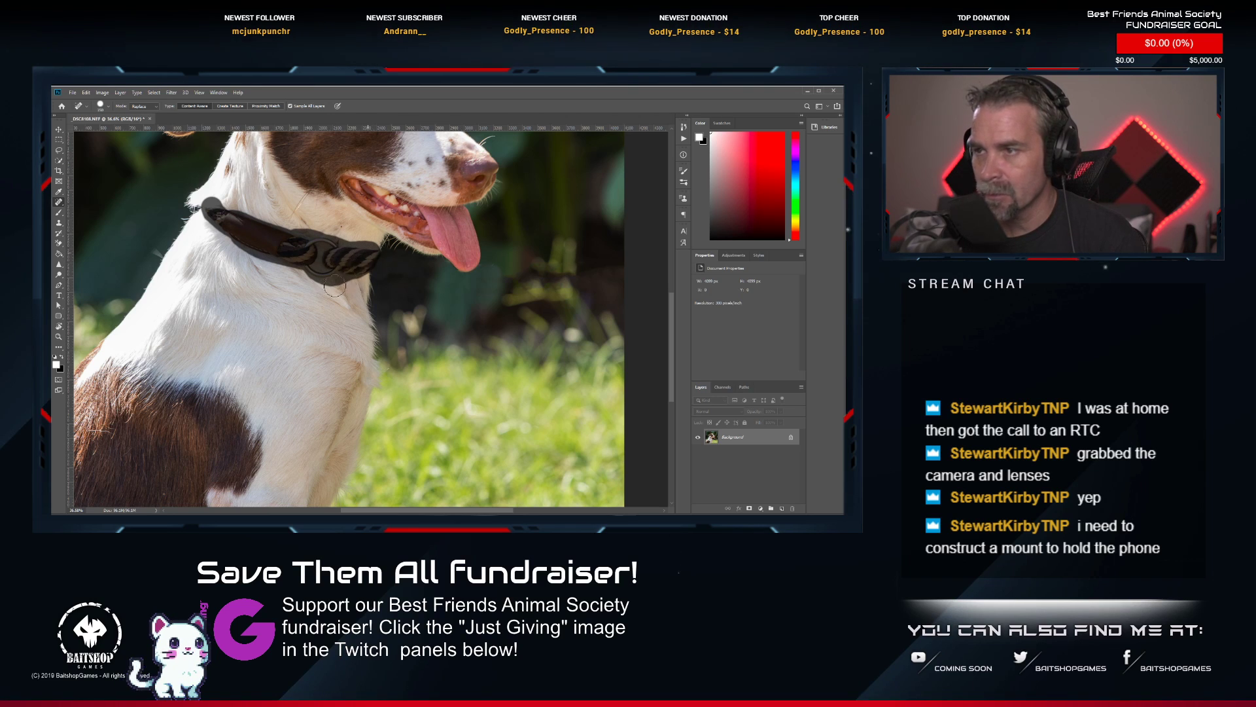
pyautogui.moveTo(334, 286)
pyautogui.mouseDown()
pyautogui.moveTo(284, 298)
pyautogui.moveTo(281, 288)
pyautogui.mouseUp()
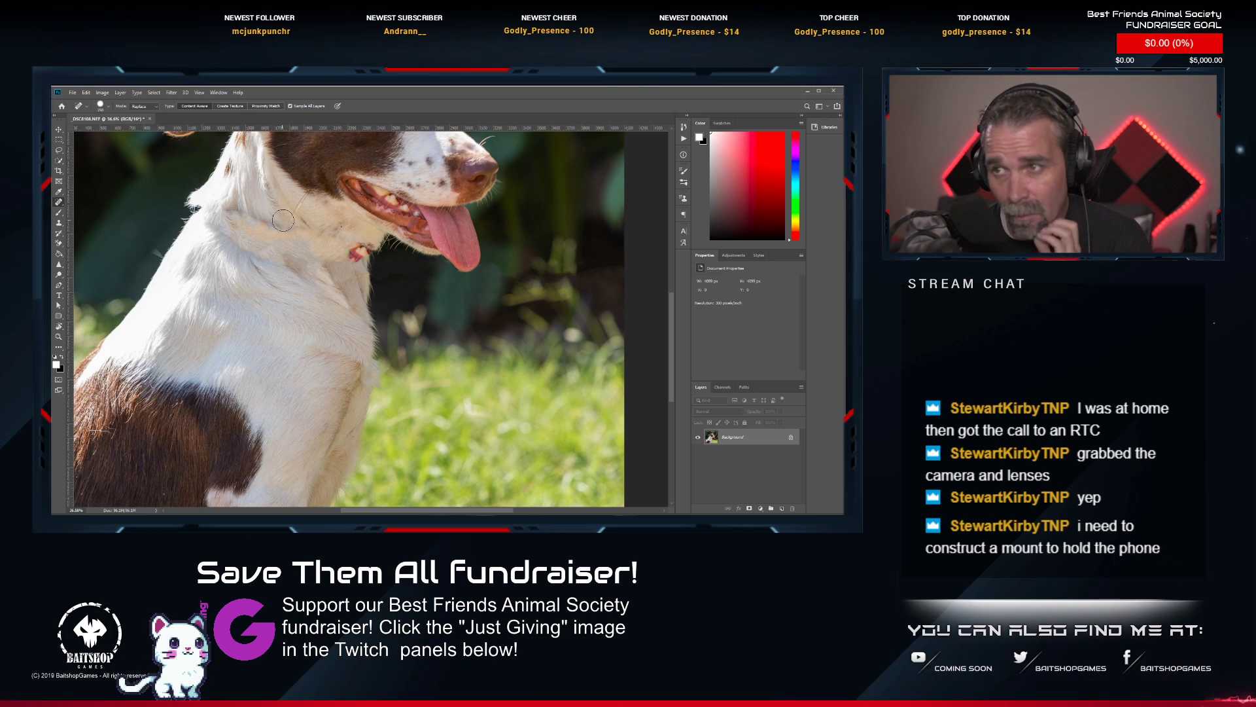
# Heal the red remnant at the throat and the leftover collar traces across the neck.
pyautogui.moveTo(283, 220)
pyautogui.mouseDown()
pyautogui.moveTo(201, 222)
pyautogui.moveTo(247, 256)
pyautogui.mouseUp()
pyautogui.moveTo(249, 254)
pyautogui.mouseDown()
pyautogui.moveTo(299, 279)
pyautogui.moveTo(363, 247)
pyautogui.moveTo(353, 252)
pyautogui.mouseUp()
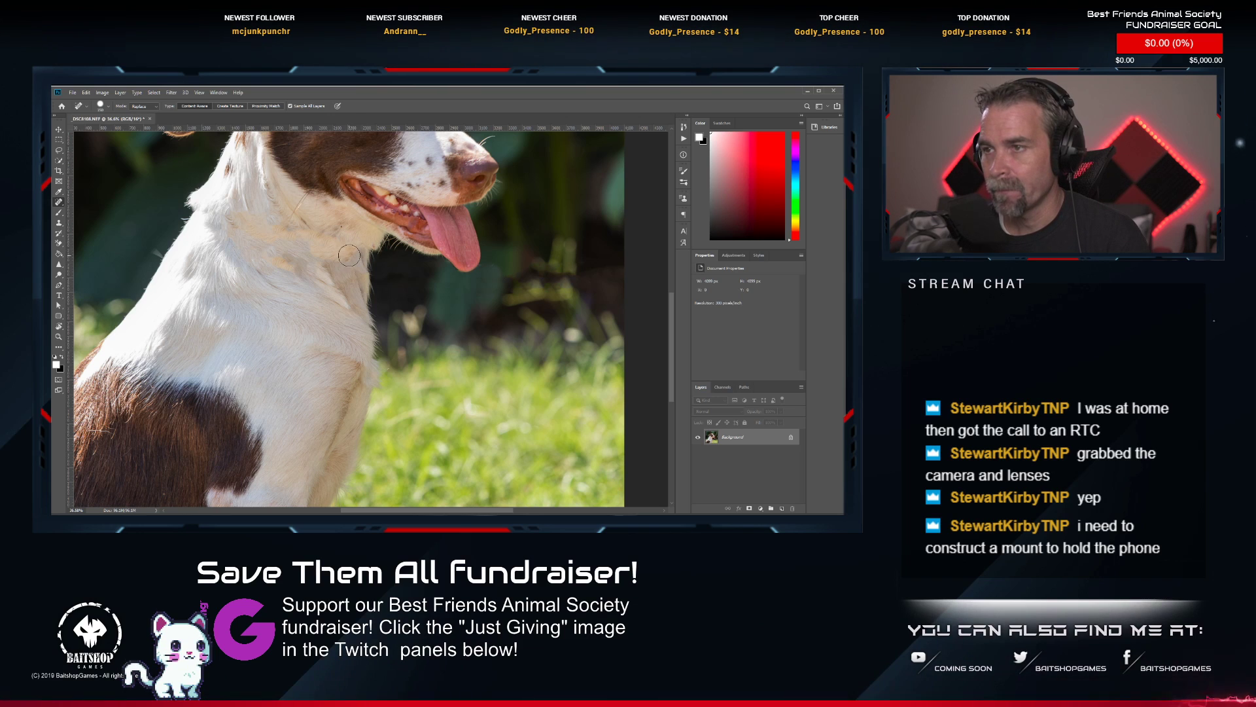
pyautogui.moveTo(295, 273)
pyautogui.mouseDown()
pyautogui.moveTo(269, 266)
pyautogui.moveTo(304, 269)
pyautogui.moveTo(287, 263)
pyautogui.moveTo(346, 301)
pyautogui.moveTo(301, 277)
pyautogui.mouseUp()
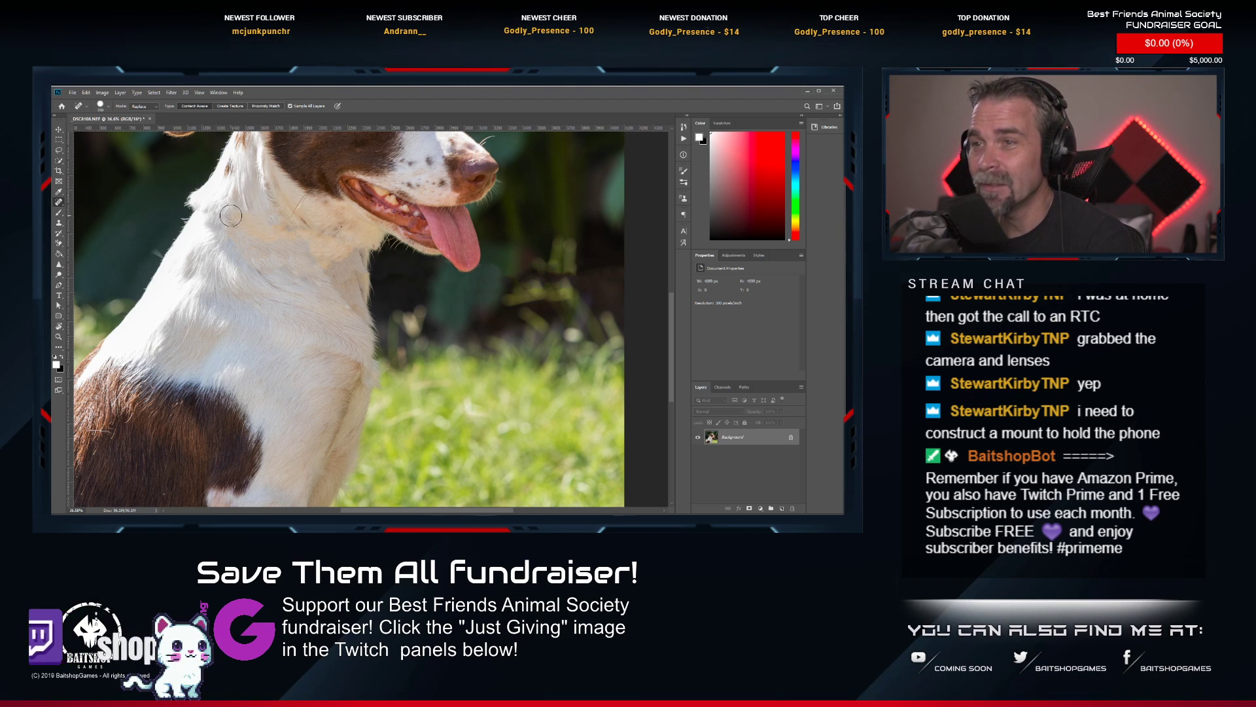
# Blend the repaired neck fur with short healing strokes and dabs along the former collar line and upper chest.
pyautogui.moveTo(230, 216)
pyautogui.mouseDown()
pyautogui.moveTo(260, 227)
pyautogui.moveTo(235, 226)
pyautogui.moveTo(235, 241)
pyautogui.moveTo(300, 243)
pyautogui.mouseUp()
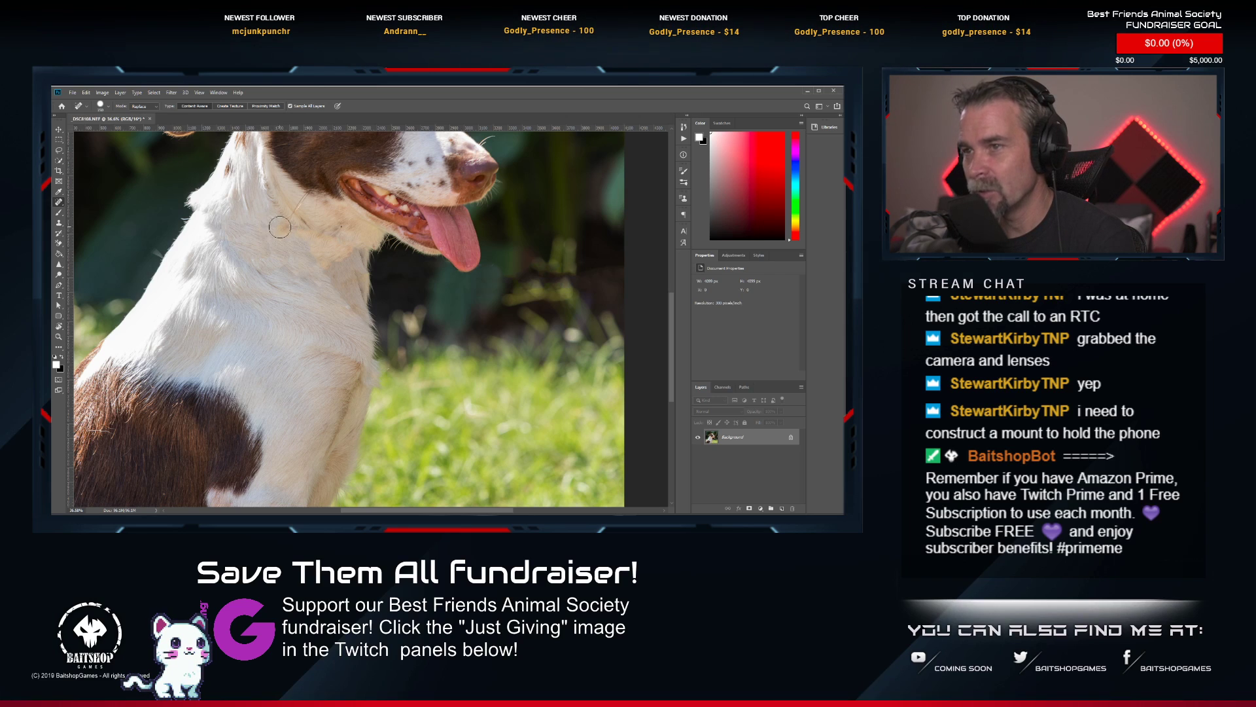
pyautogui.click(281, 227)
pyautogui.click(303, 235)
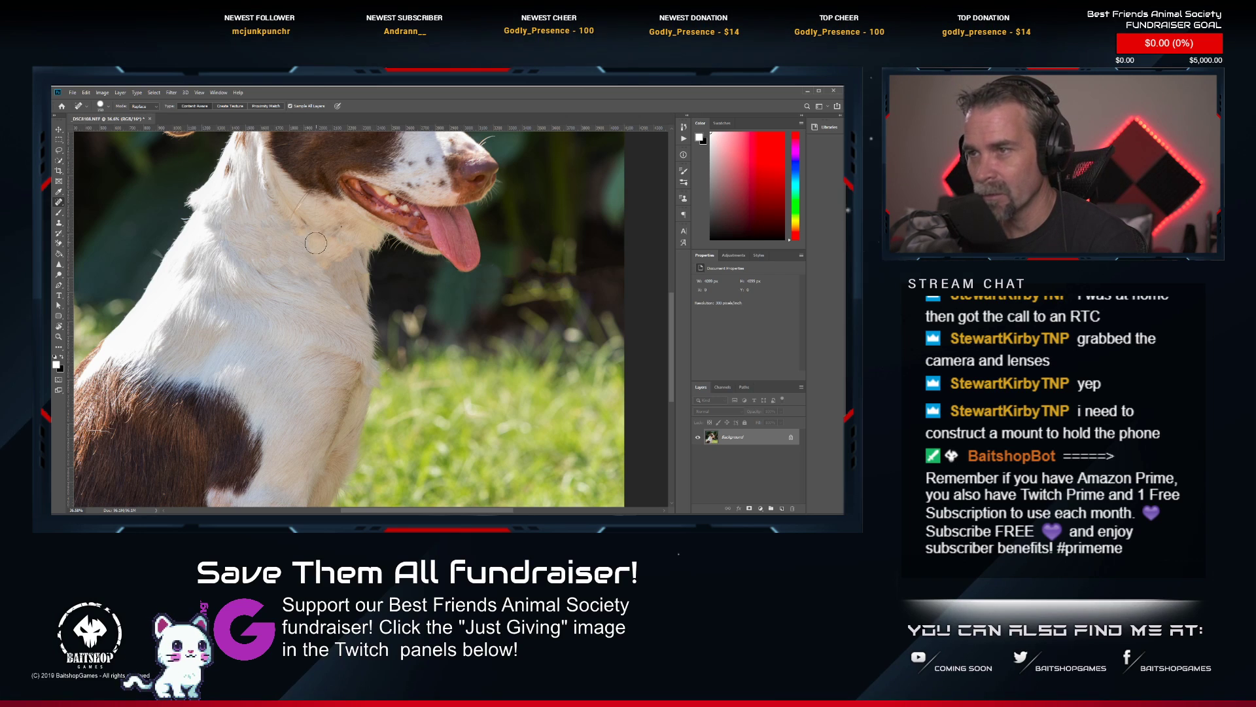
pyautogui.moveTo(315, 243)
pyautogui.mouseDown()
pyautogui.moveTo(350, 248)
pyautogui.moveTo(311, 253)
pyautogui.moveTo(329, 271)
pyautogui.mouseUp()
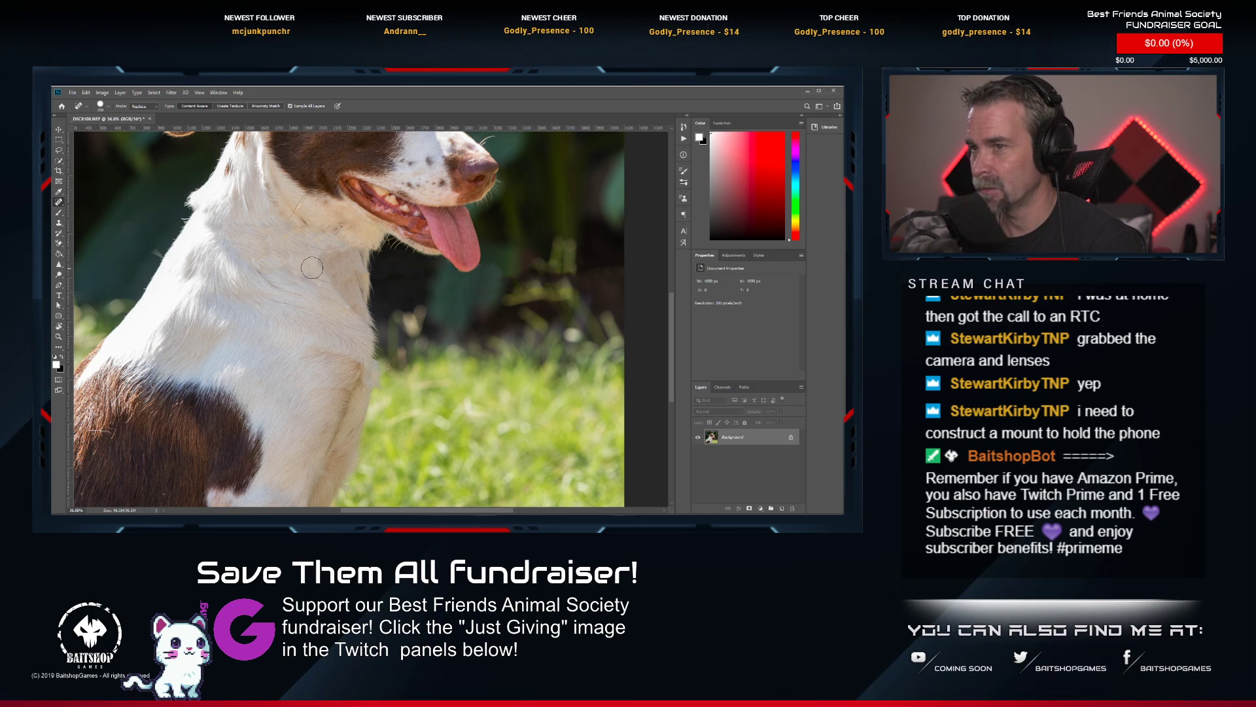
pyautogui.click(311, 266)
pyautogui.click(294, 267)
pyautogui.click(321, 284)
pyautogui.click(287, 236)
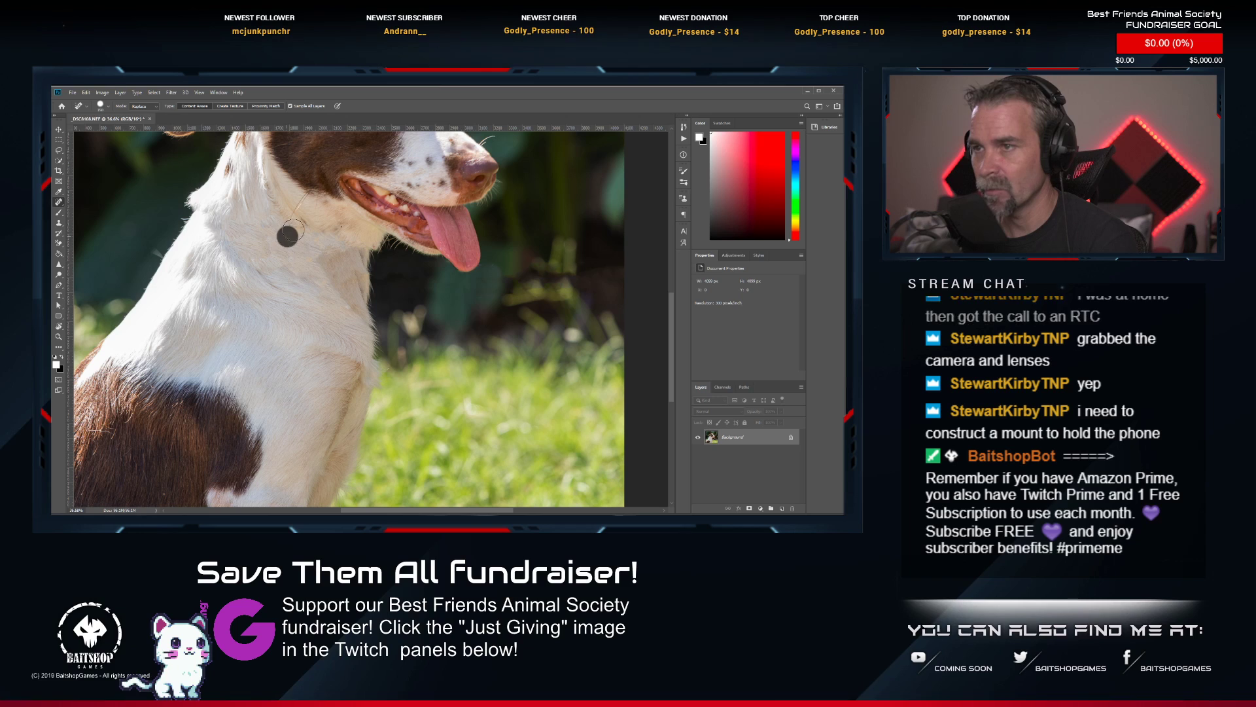
pyautogui.click(324, 246)
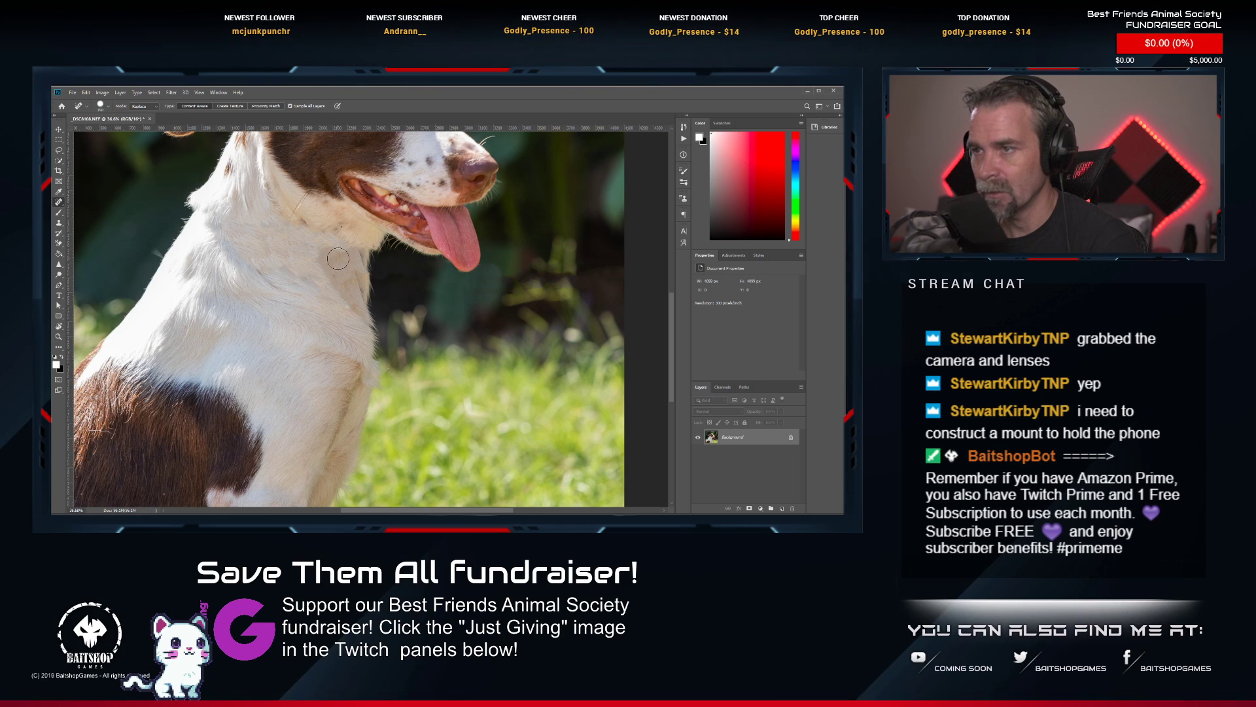
pyautogui.click(345, 253)
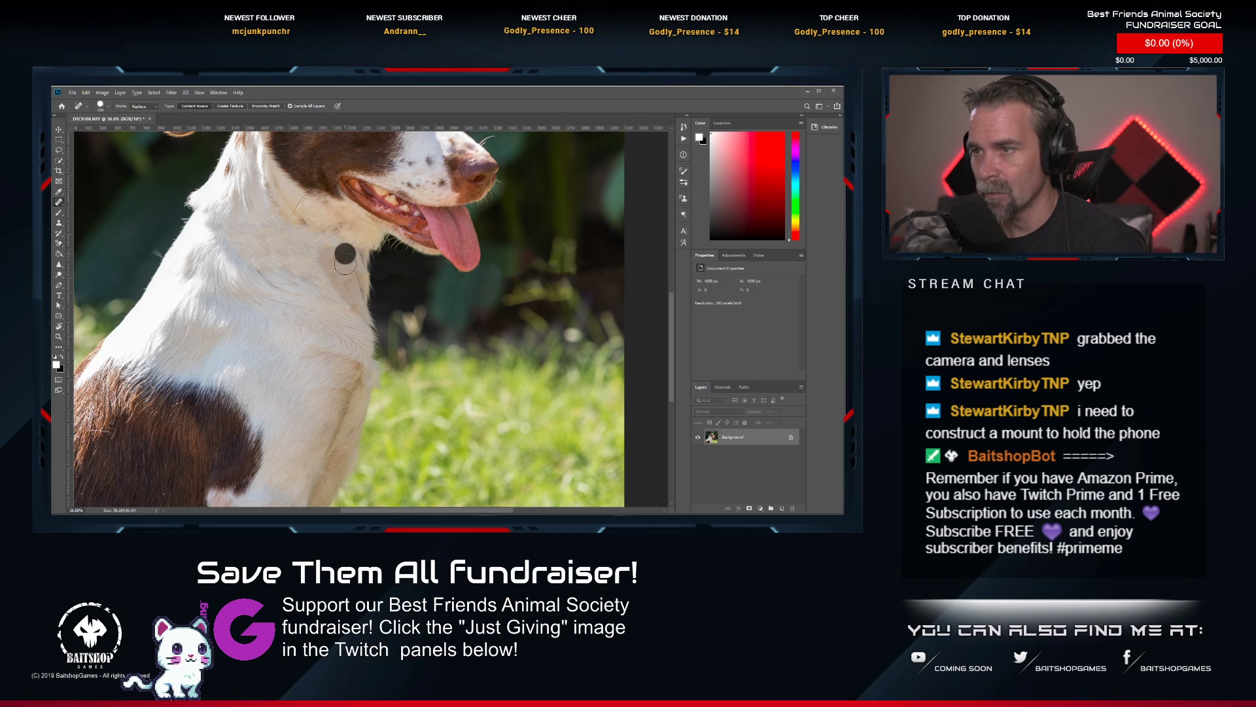
pyautogui.click(247, 231)
pyautogui.click(269, 226)
# Touch up the fur near the back of the dog's neck and check the retouched head and neck.
pyautogui.scroll(-2, 281, 292)
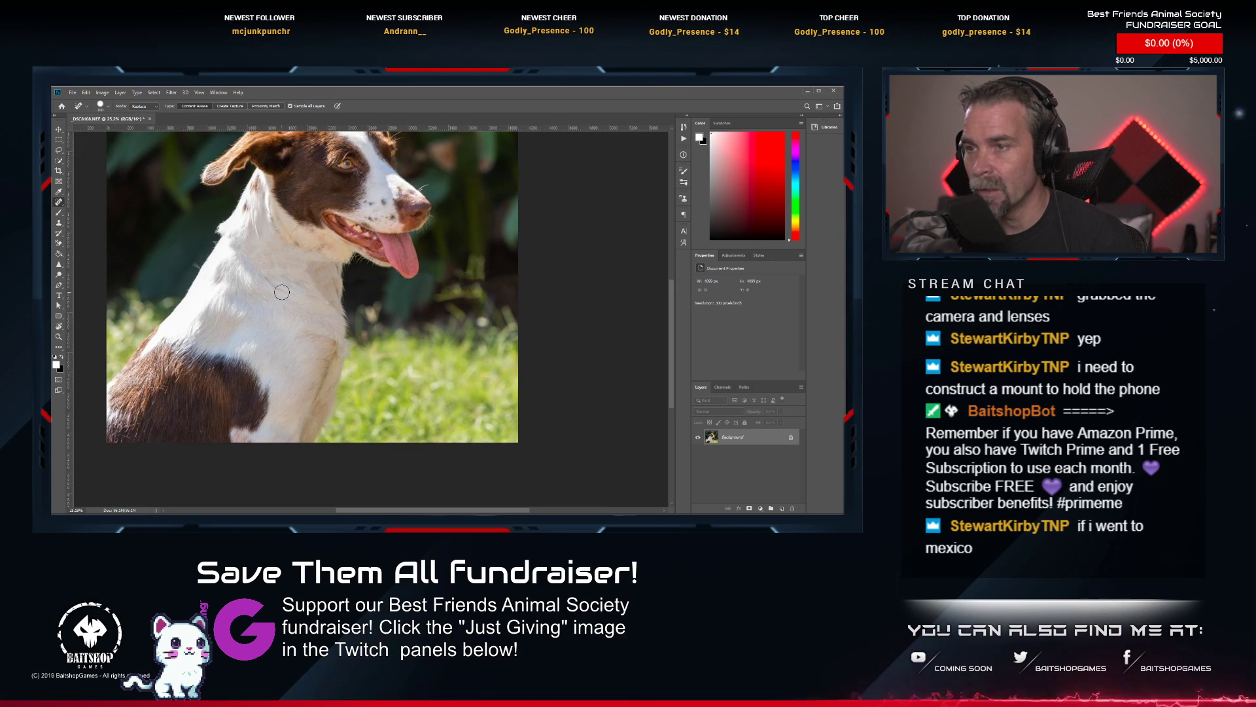
pyautogui.scroll(-1, 281, 292)
pyautogui.scroll(1, 240, 255)
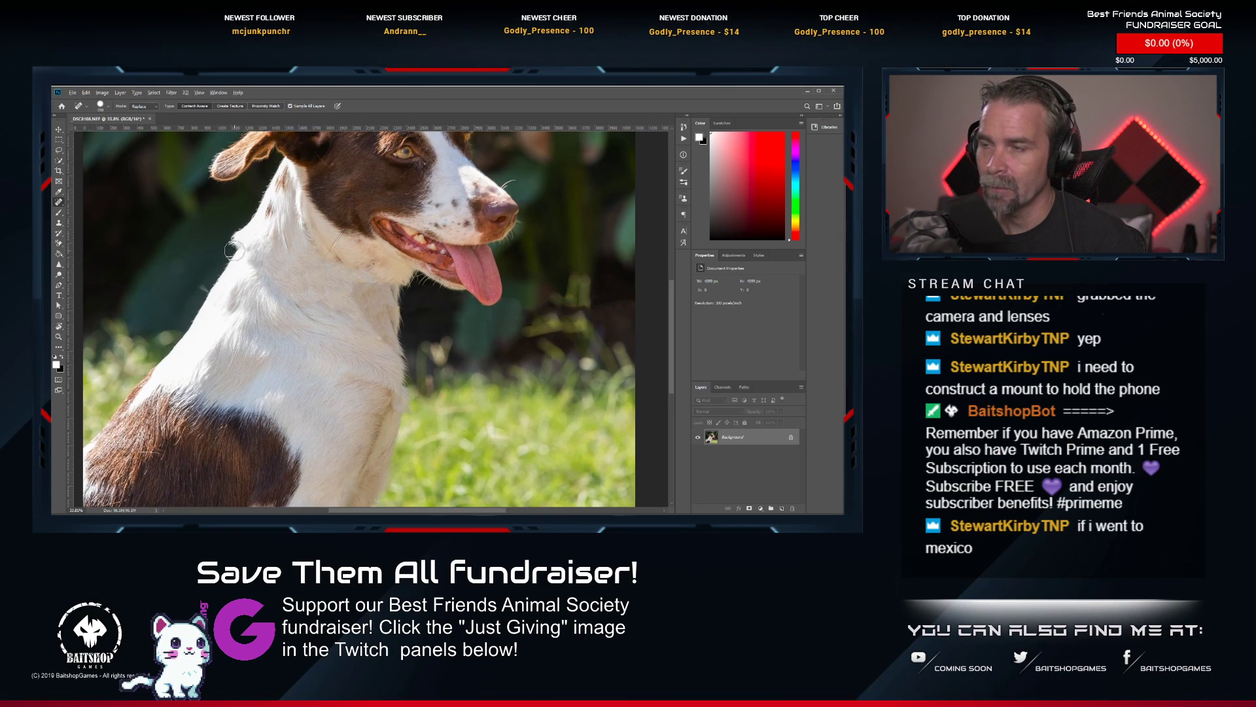
pyautogui.moveTo(258, 237); pyautogui.dragTo(273, 287)
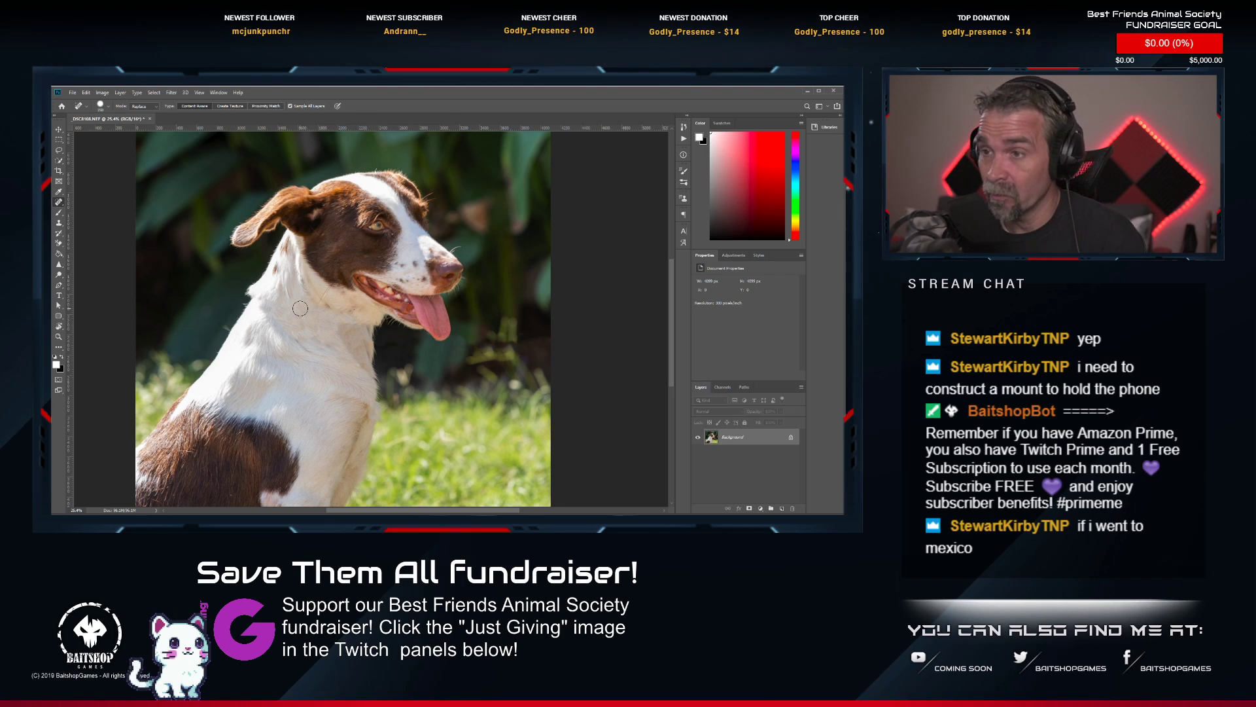
pyautogui.scroll(5, 407, 191)
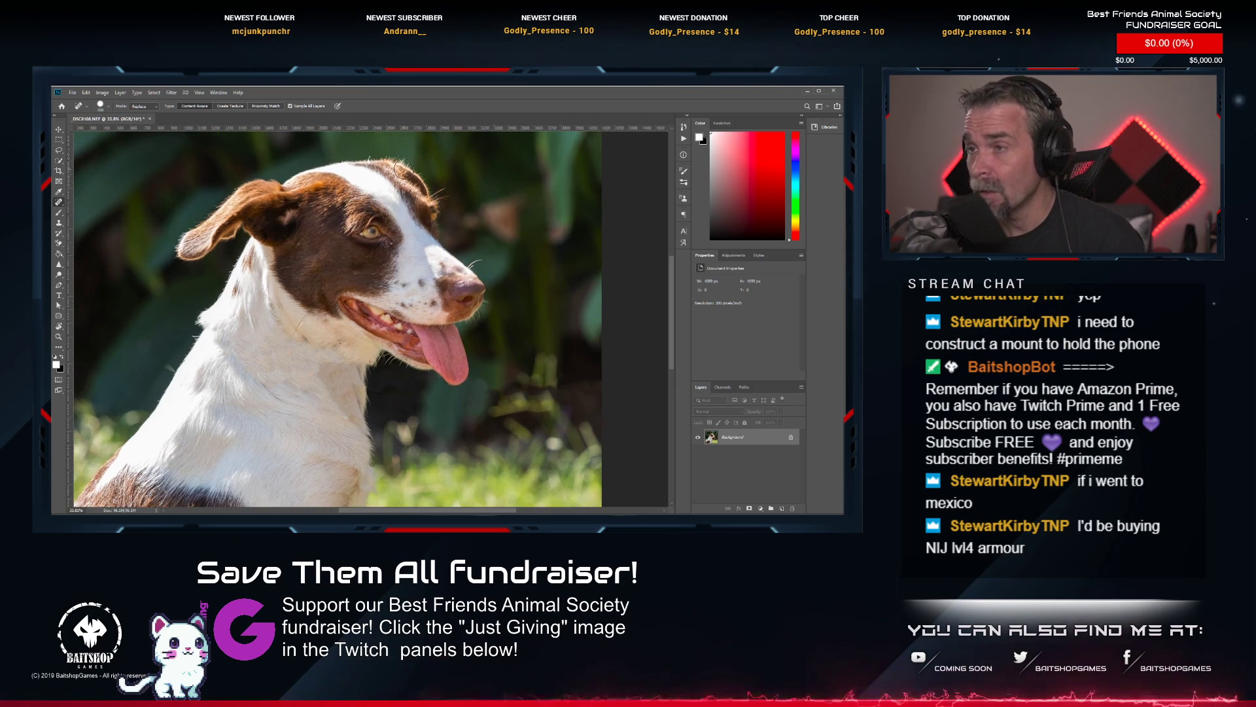
# Clean up the fur tuft jutting out at the back of the dog's neck with the Clone Stamp.
pyautogui.scroll(1, 406, 191)
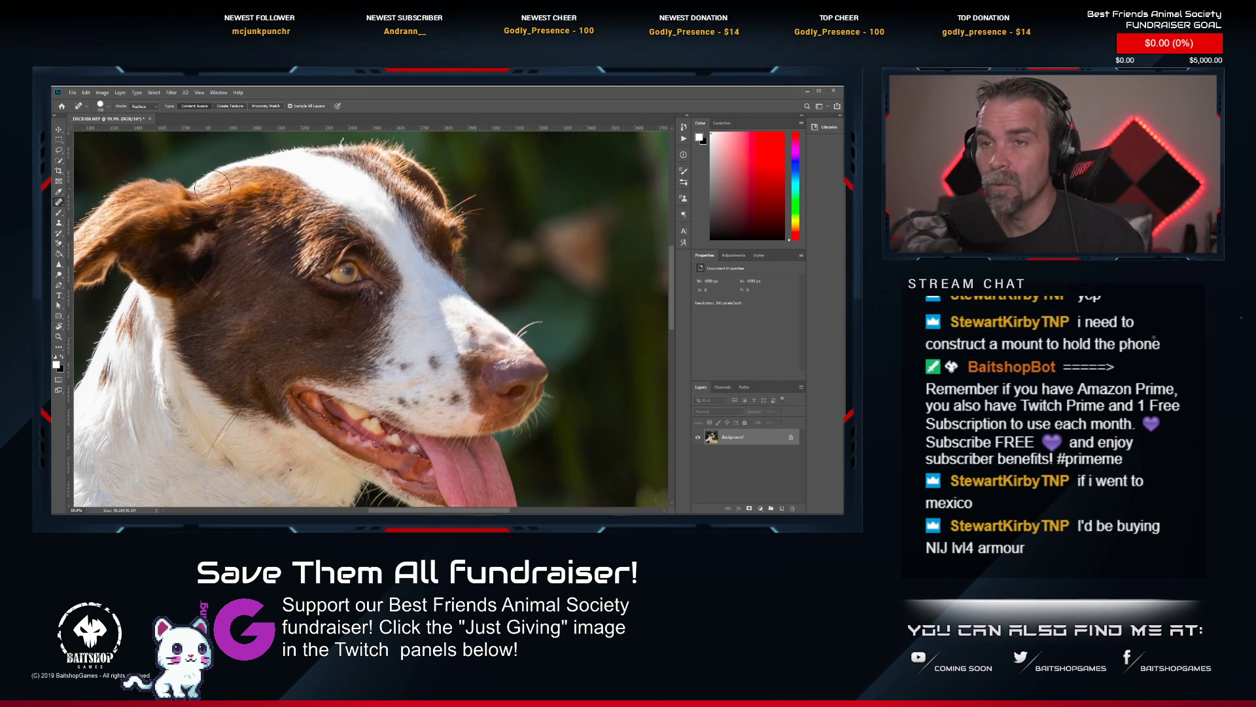
pyautogui.click(62, 225)
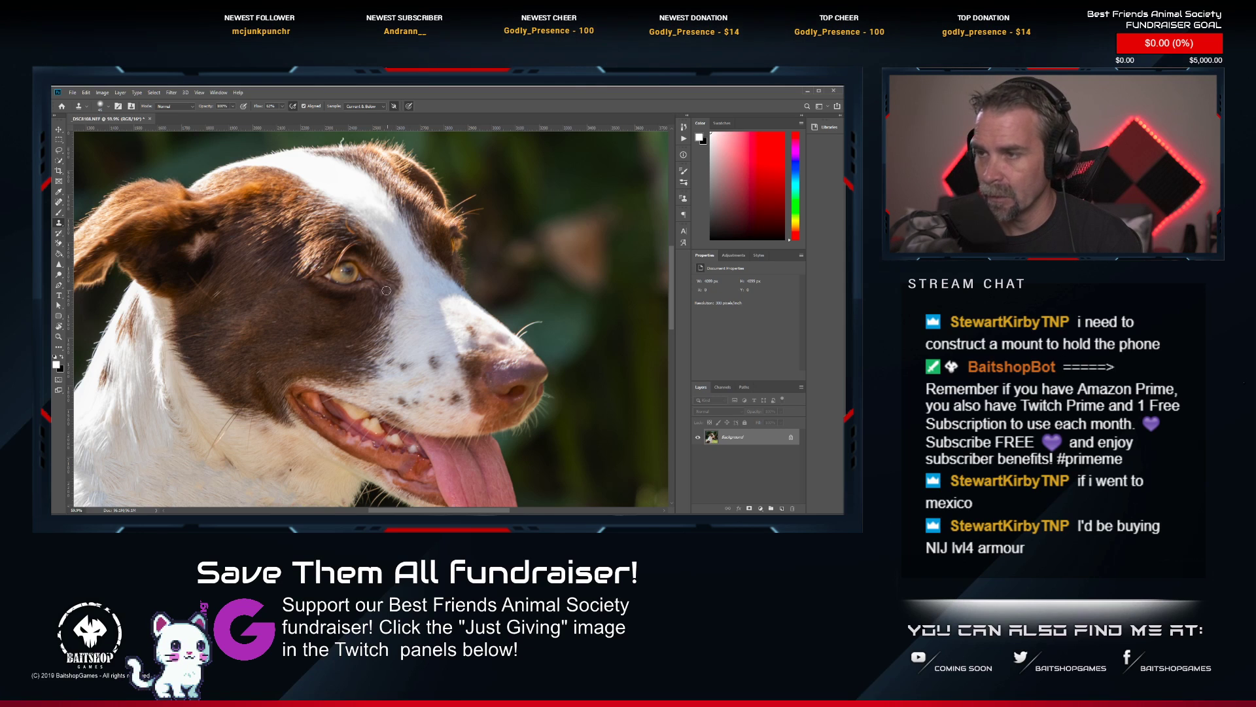
pyautogui.scroll(-5, 315, 337)
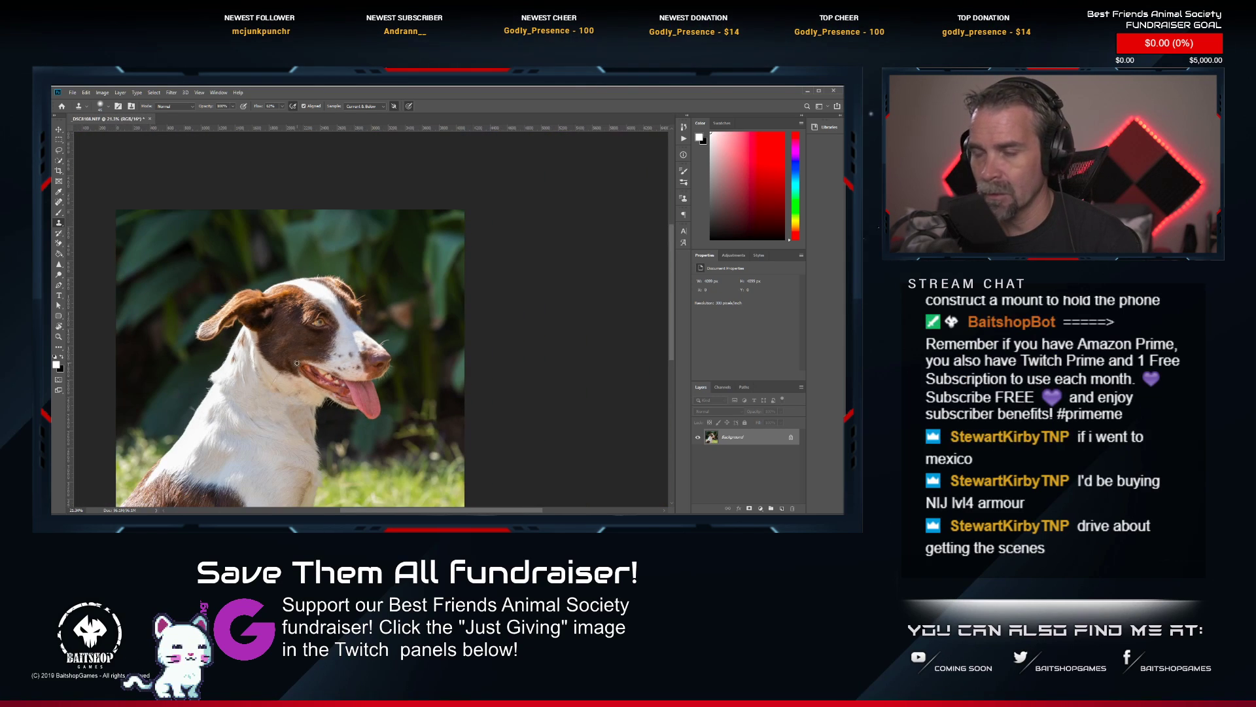
pyautogui.scroll(3, 287, 389)
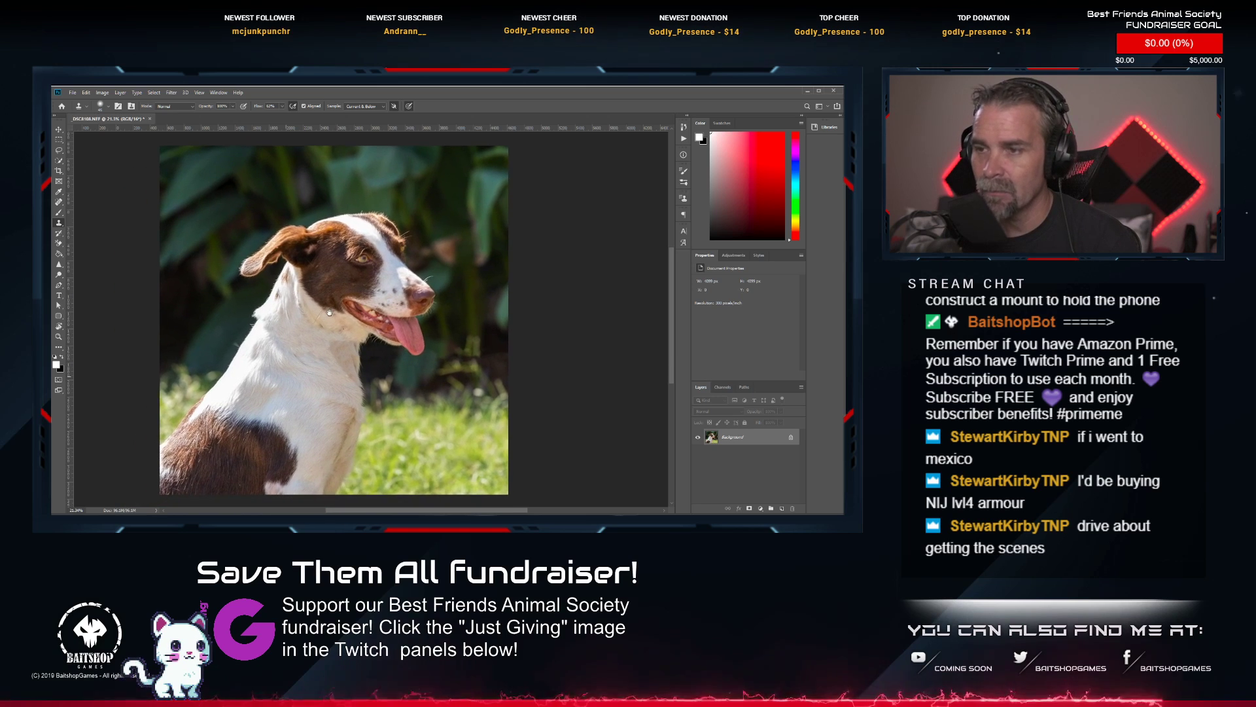
pyautogui.scroll(2, 247, 324)
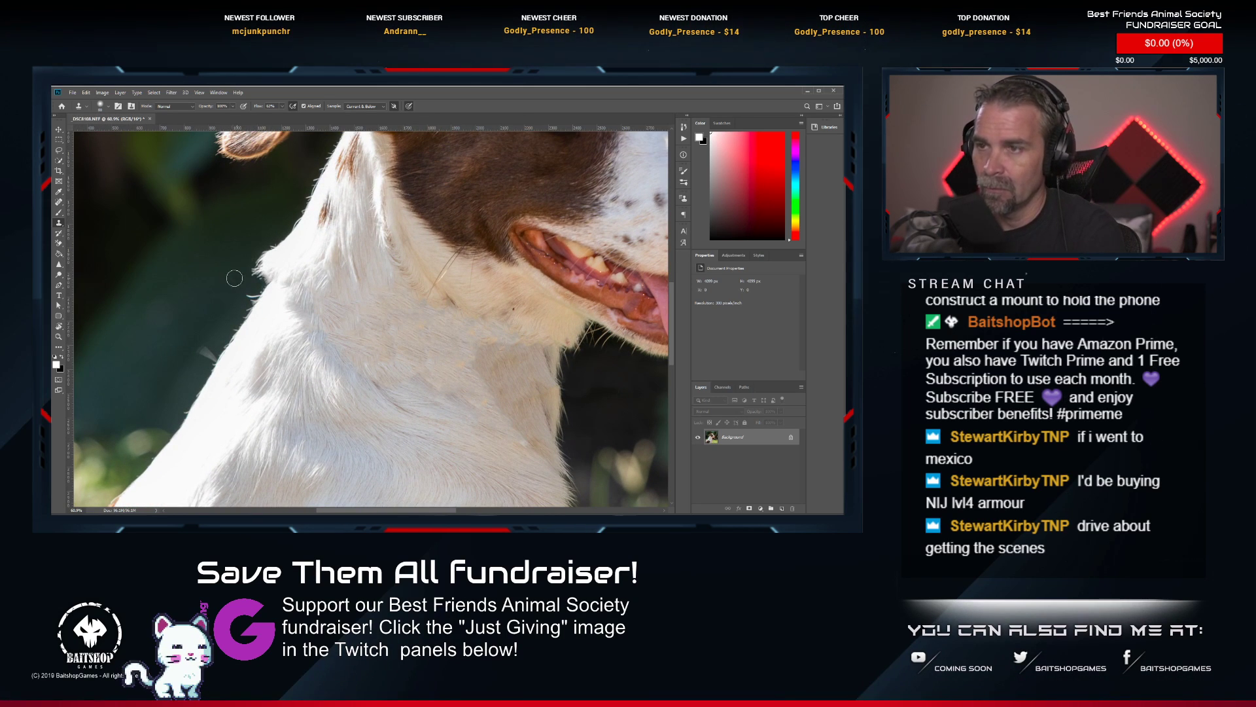
pyautogui.moveTo(247, 264)
pyautogui.mouseDown()
pyautogui.moveTo(276, 234)
pyautogui.moveTo(247, 275)
pyautogui.moveTo(272, 236)
pyautogui.moveTo(259, 270)
pyautogui.mouseUp()
pyautogui.scroll(-5, 256, 288)
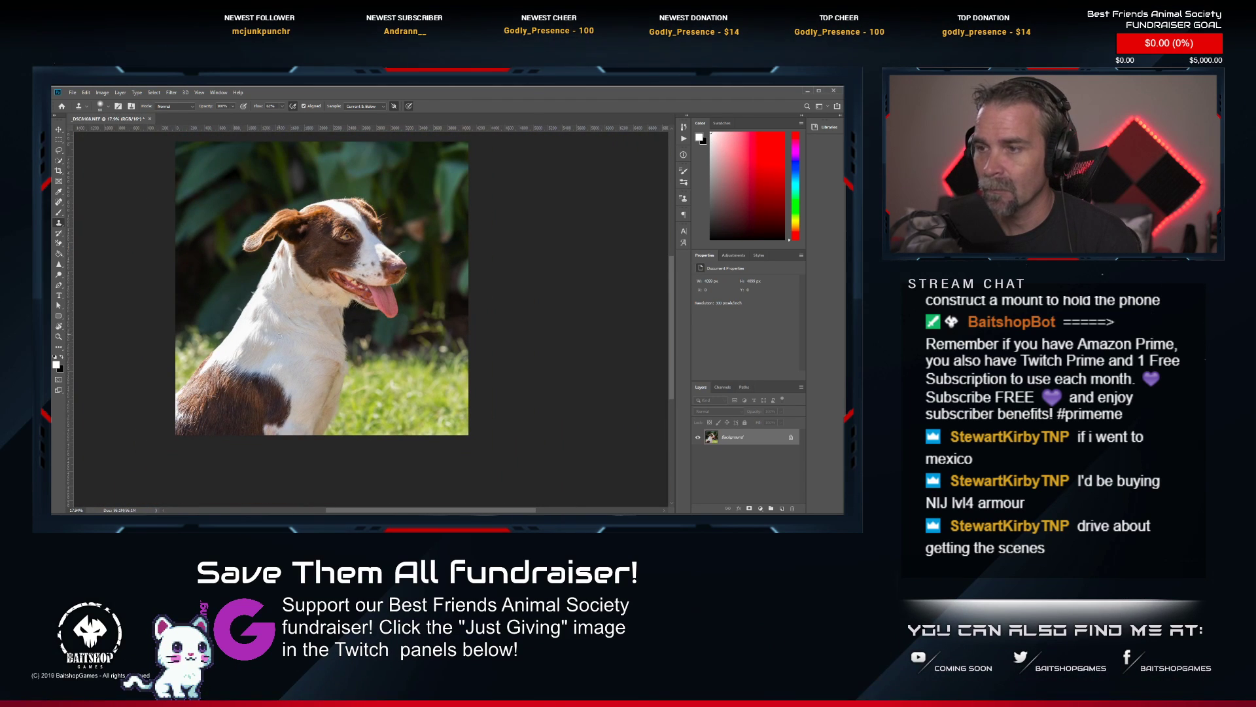
# Lighten the brown-and-white dog's visible eye with the Dodge tool.
pyautogui.scroll(2, 365, 241)
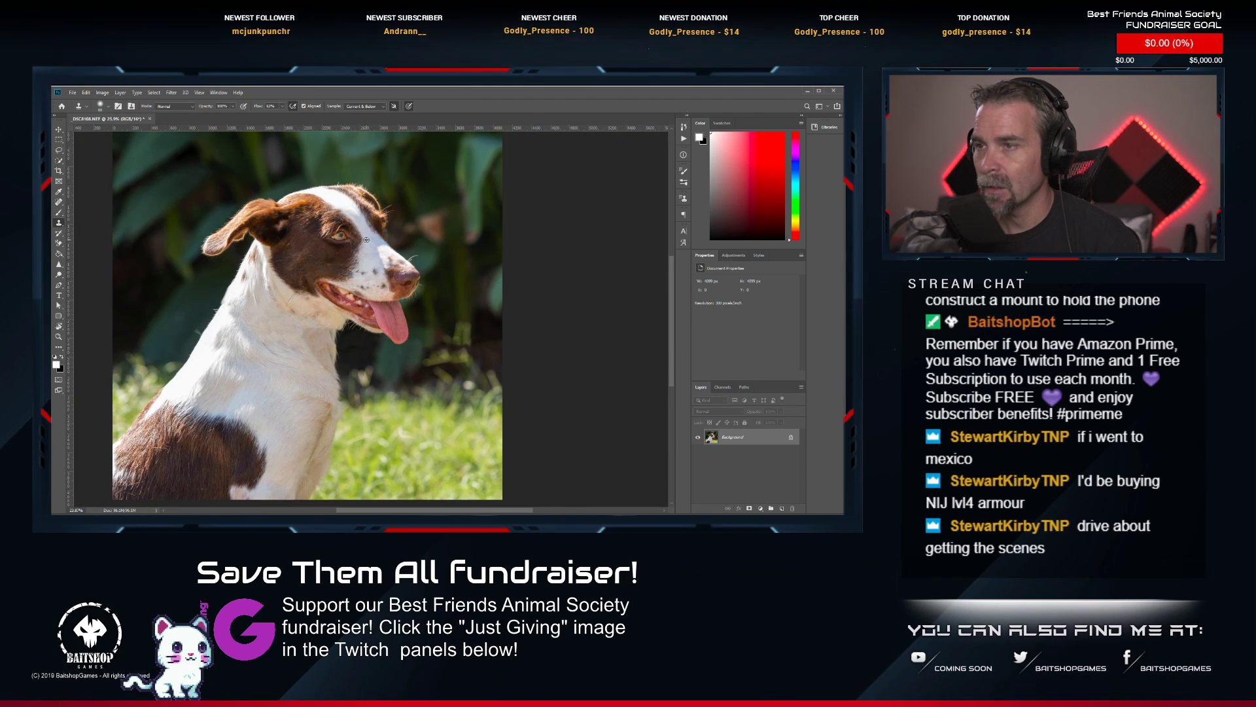
pyautogui.scroll(5, 367, 240)
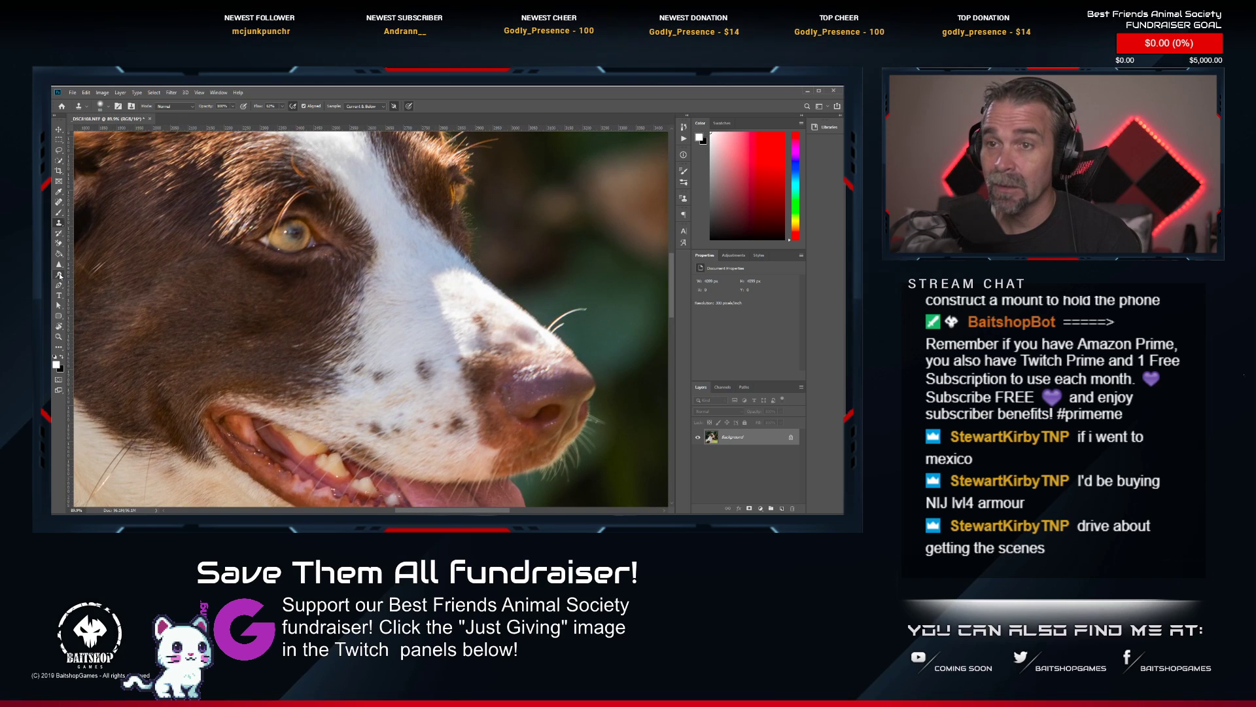
pyautogui.click(59, 276)
pyautogui.moveTo(283, 243); pyautogui.dragTo(295, 227)
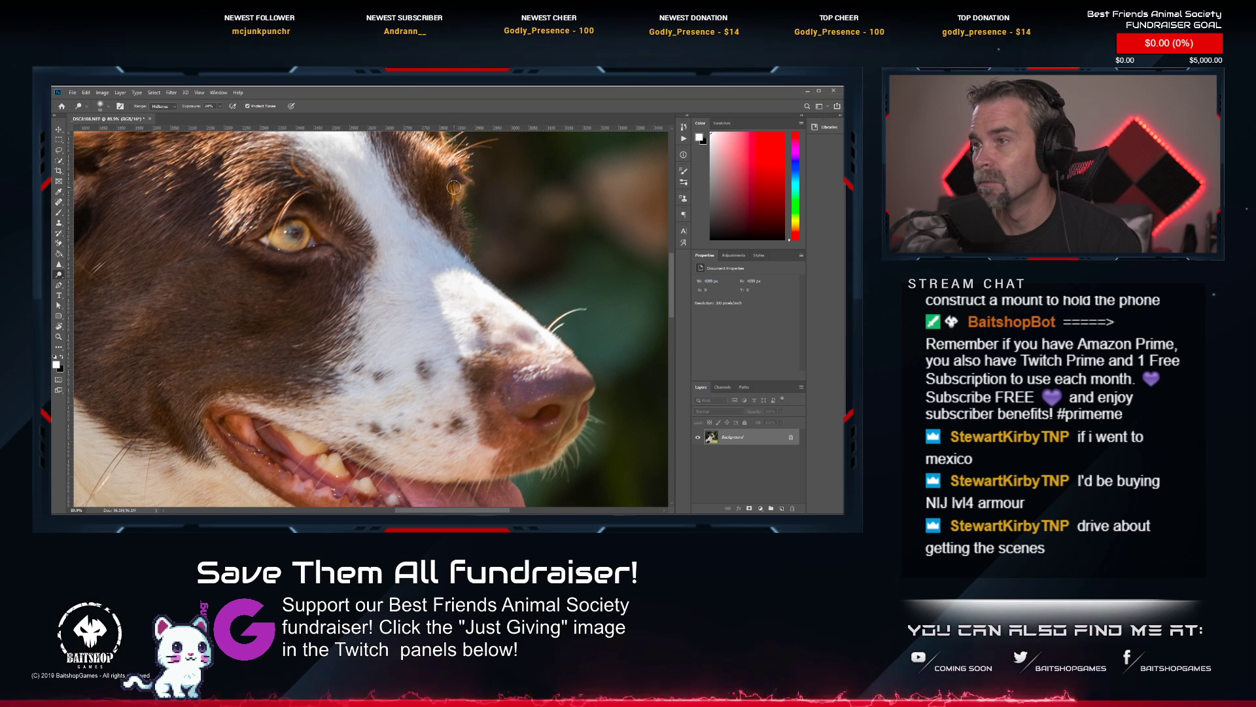
# Save the retouched _DSC8108 photo and close its document.
pyautogui.hotkey('ctrl', '0')
pyautogui.scroll(-3, 396, 288)
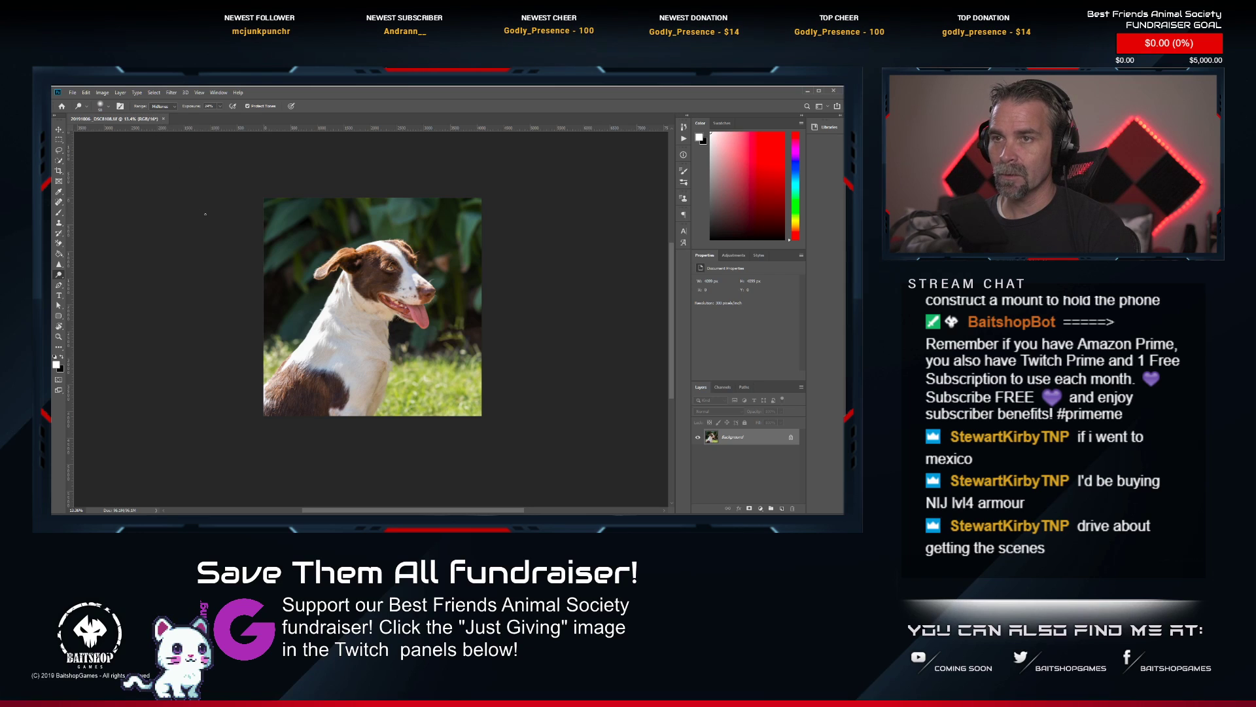
pyautogui.click(162, 120)
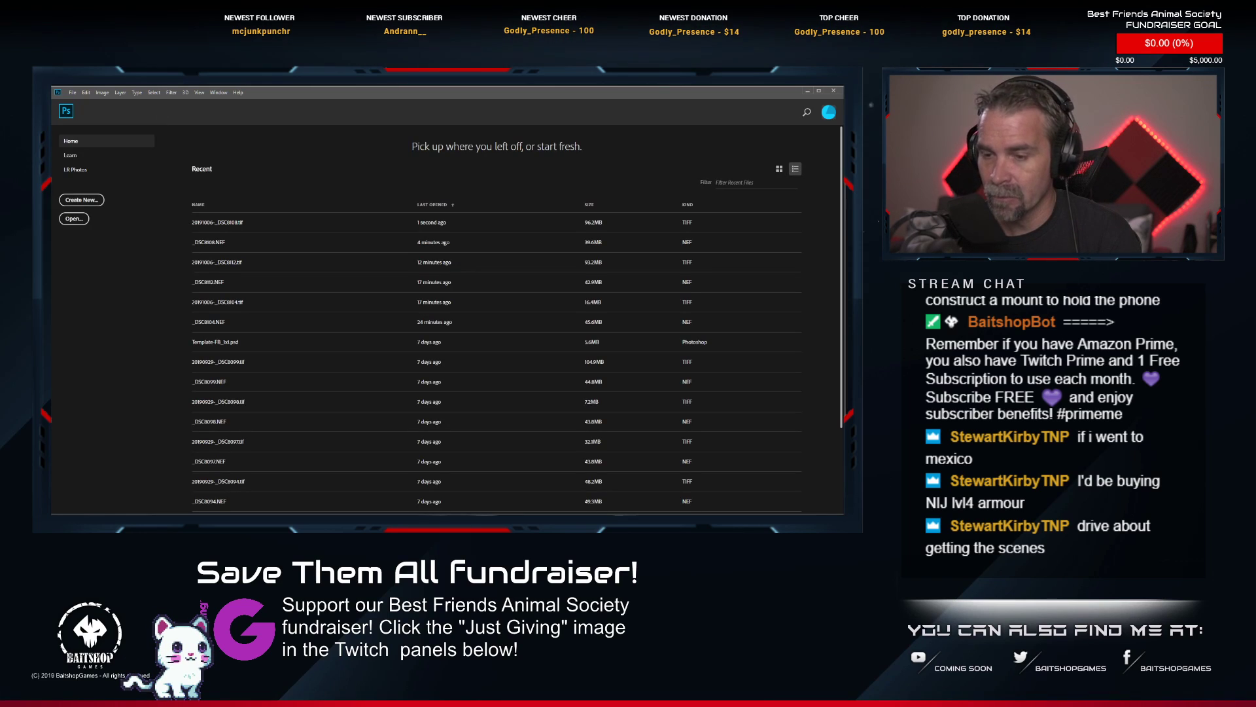
# Switch to Lightroom and rate the retouched 20191006-_DSC8108.tif two stars.
pyautogui.hotkey('alt', 'Tab')
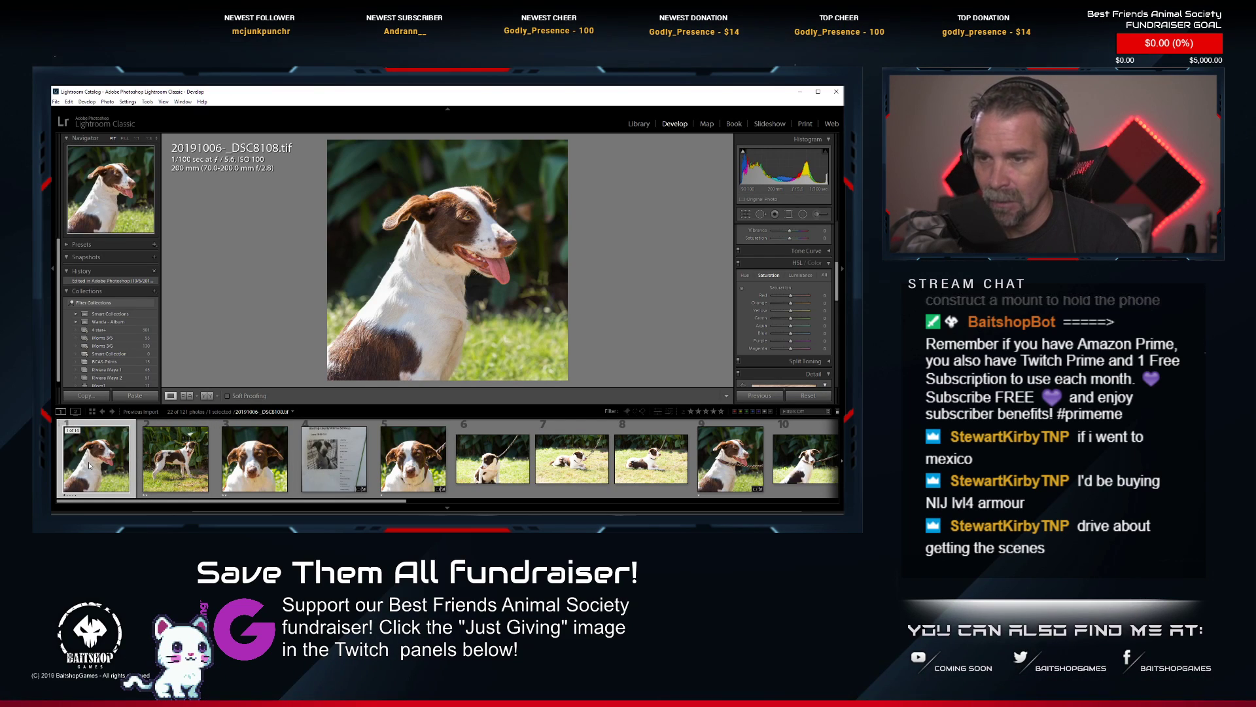
pyautogui.press('2')
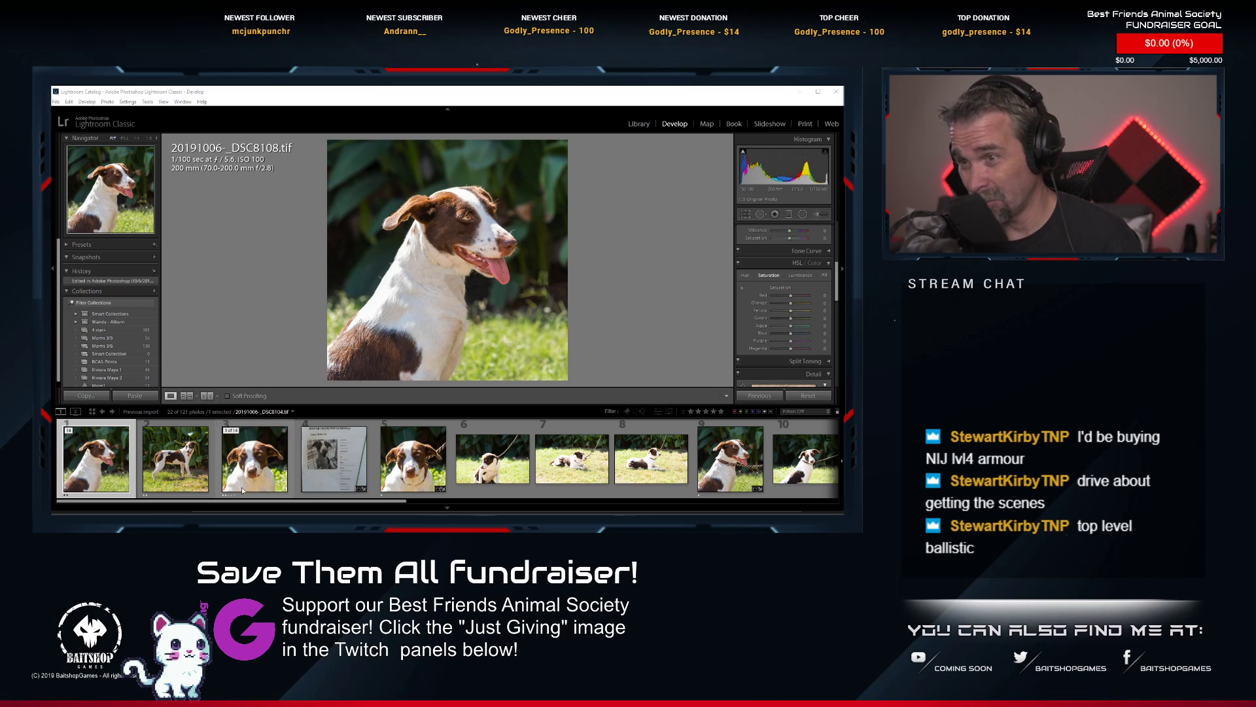
# Move the shelter info-sheet photo to the top of the brown-and-white dog's stack and collapse the stack.
pyautogui.click(165, 491)
pyautogui.click(267, 472)
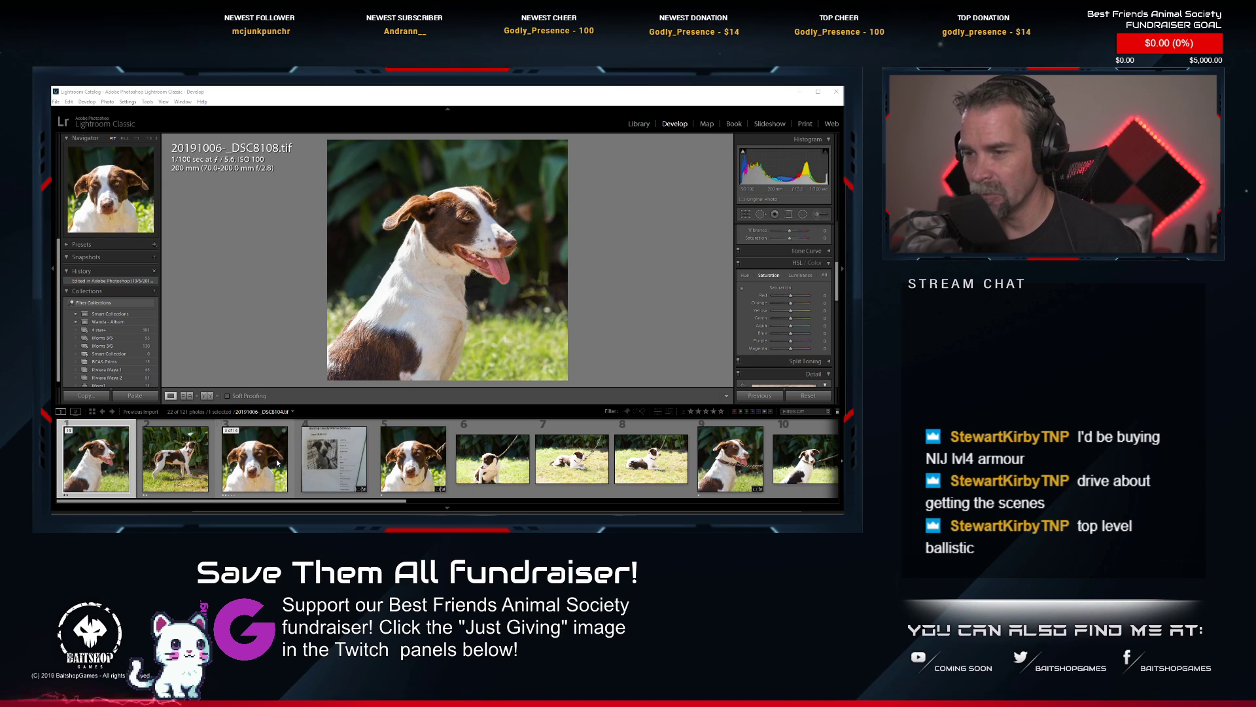
pyautogui.click(397, 466)
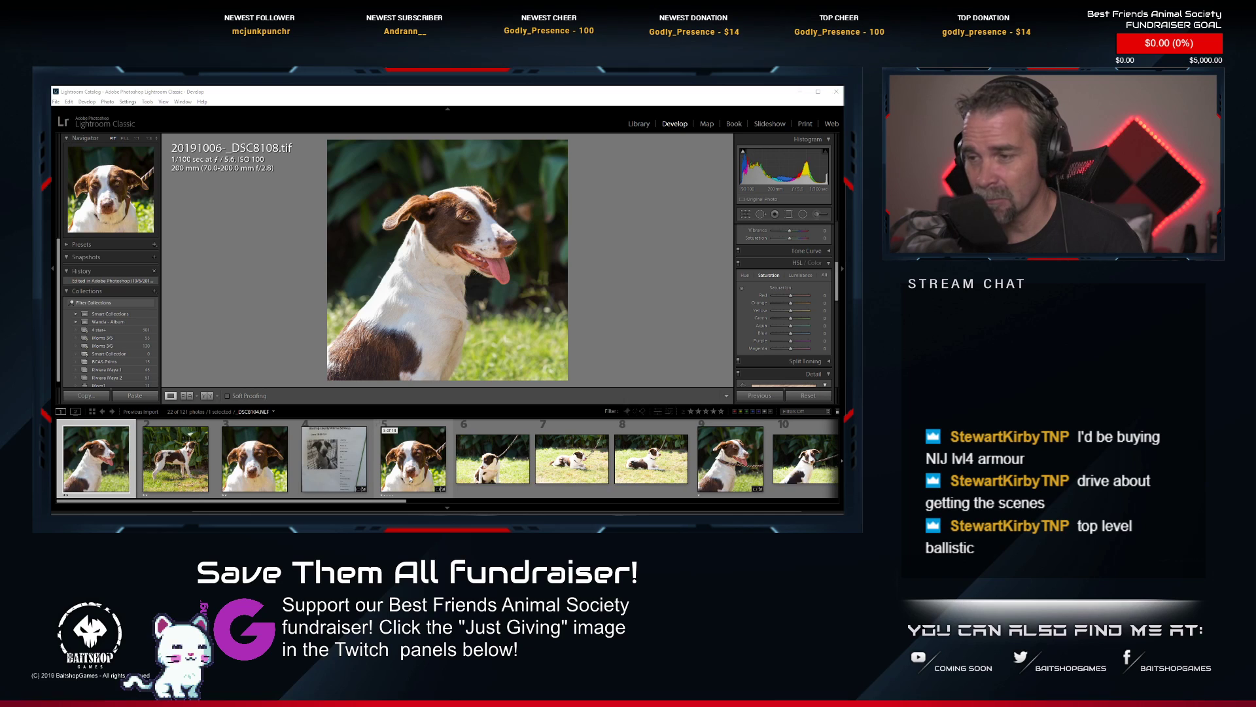
pyautogui.click(256, 470)
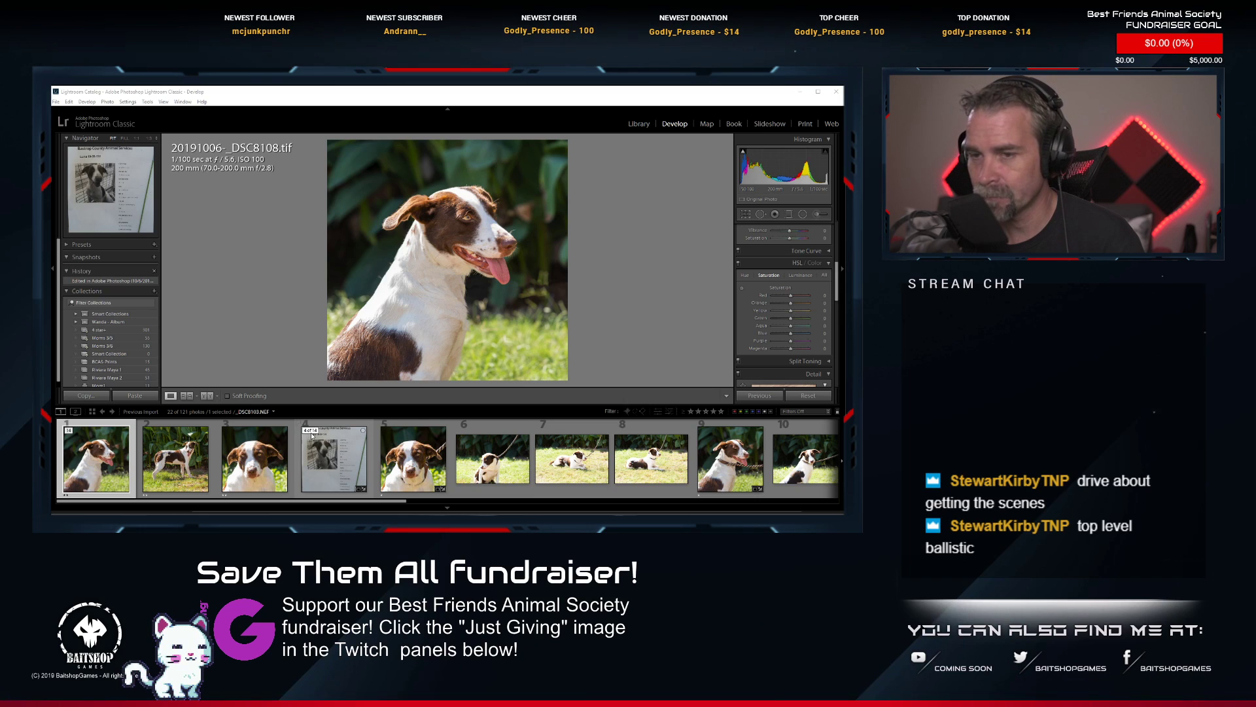
pyautogui.click(311, 432)
pyautogui.click(71, 432)
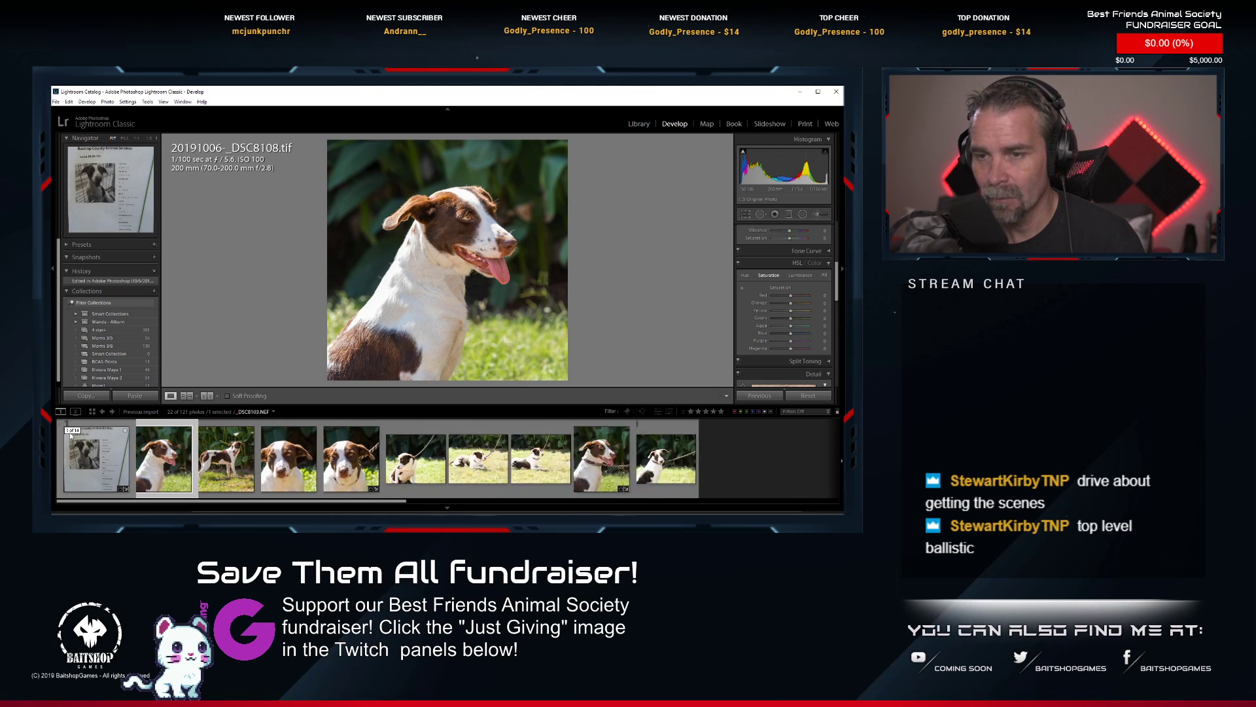
# Expand the stack headed by _DSC8115.NEF and open _DSC8117.NEF, the white dog lying down, in Photoshop.
pyautogui.click(164, 452)
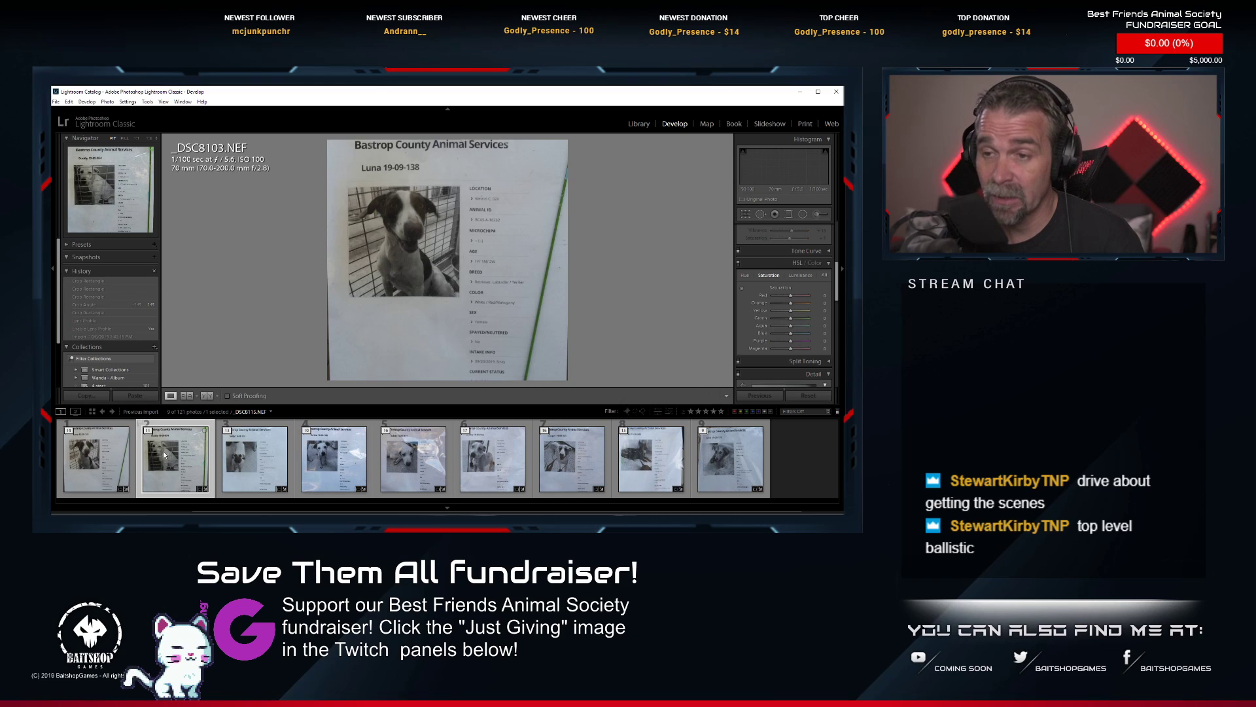
pyautogui.click(149, 431)
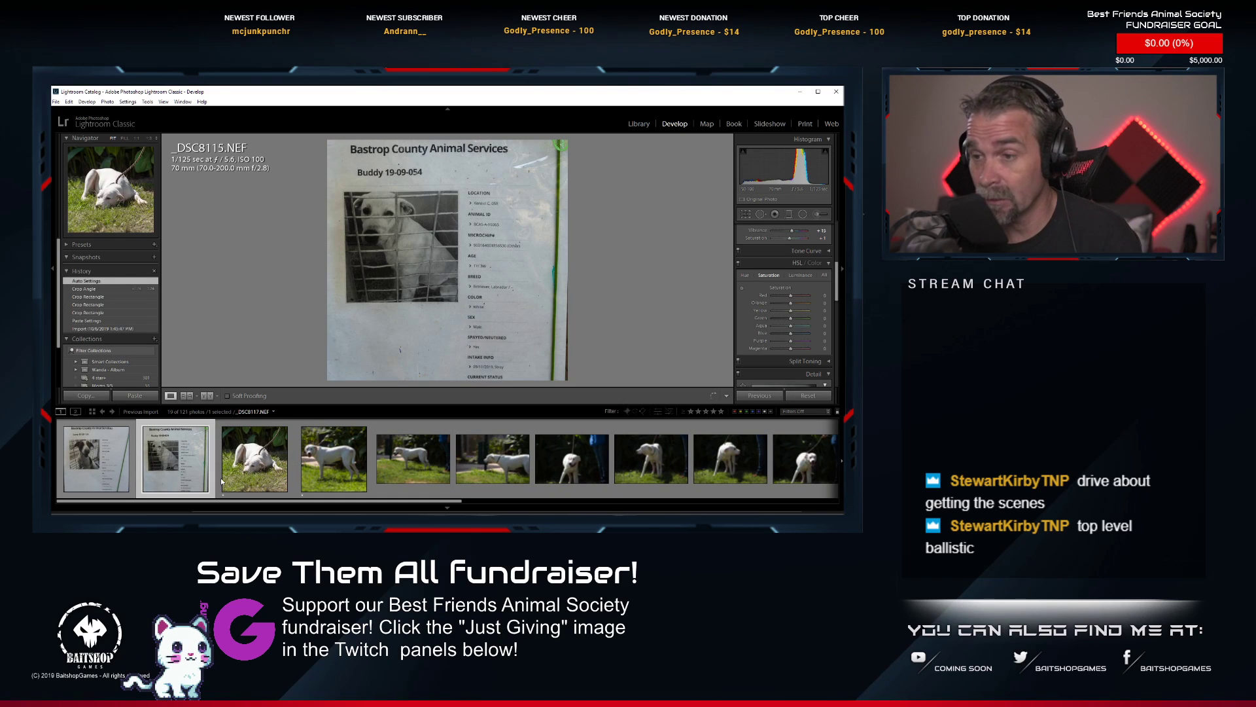
pyautogui.click(262, 471)
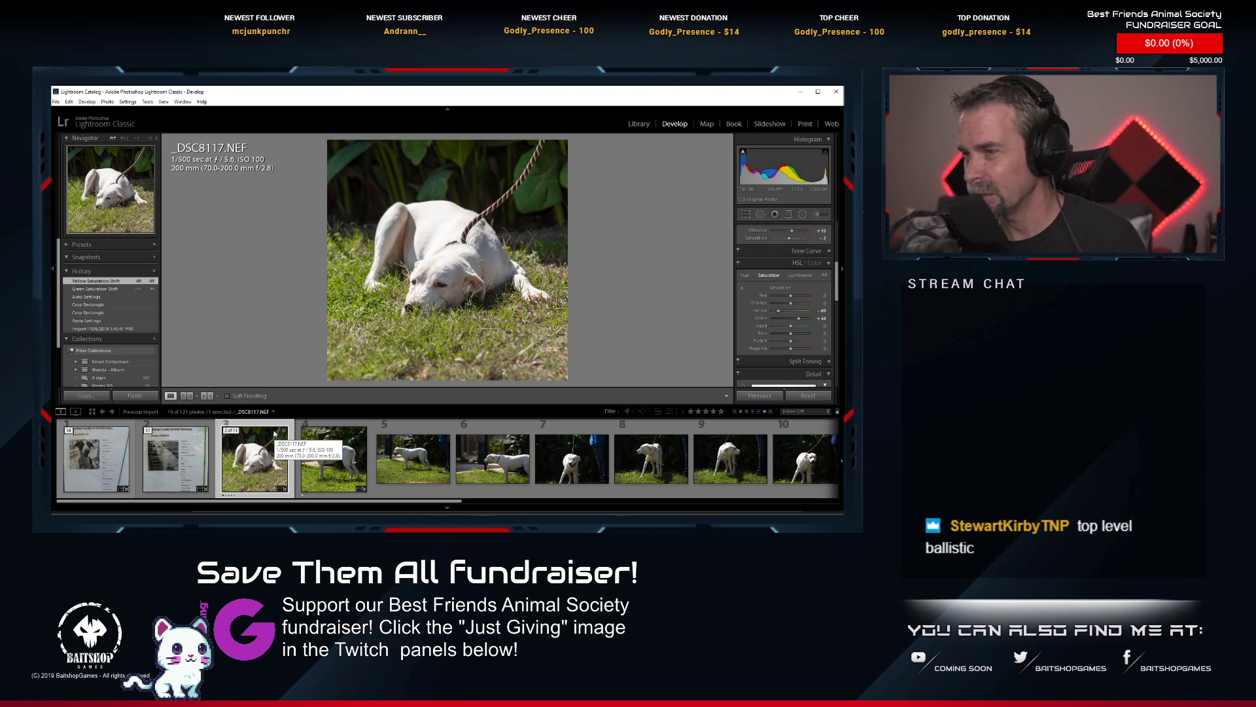
pyautogui.rightClick(246, 470)
pyautogui.moveTo(327, 357)
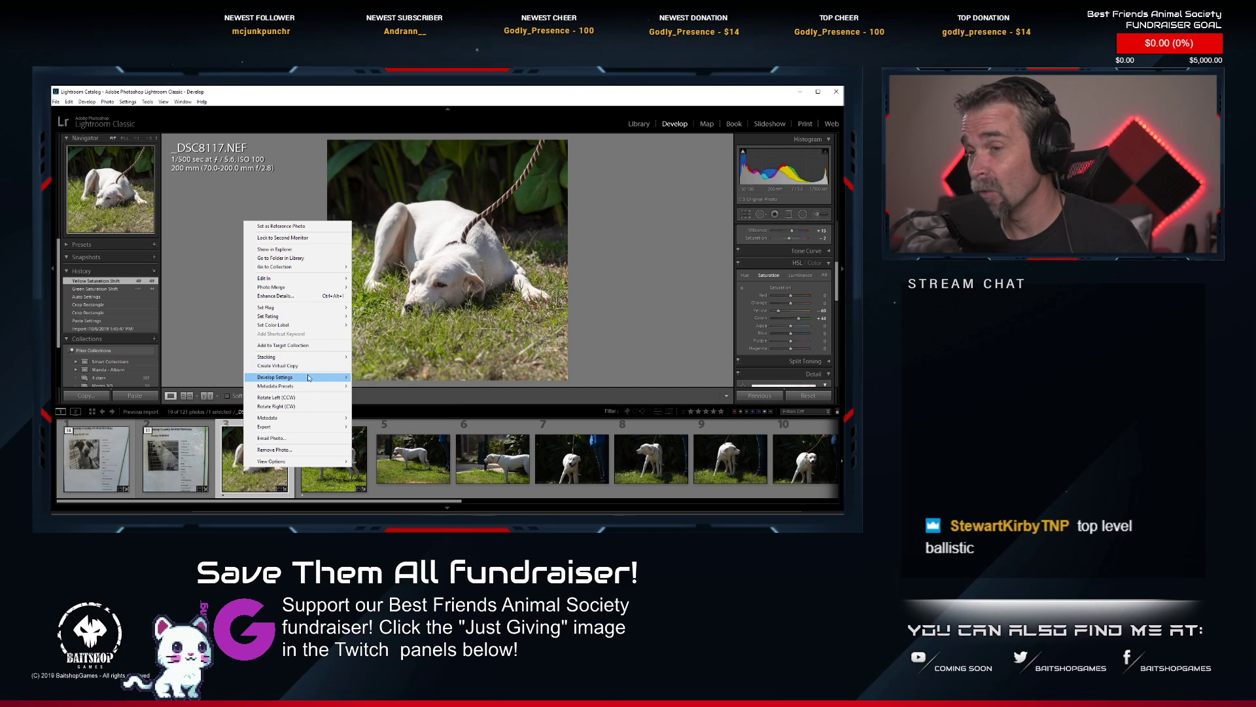
pyautogui.moveTo(309, 378)
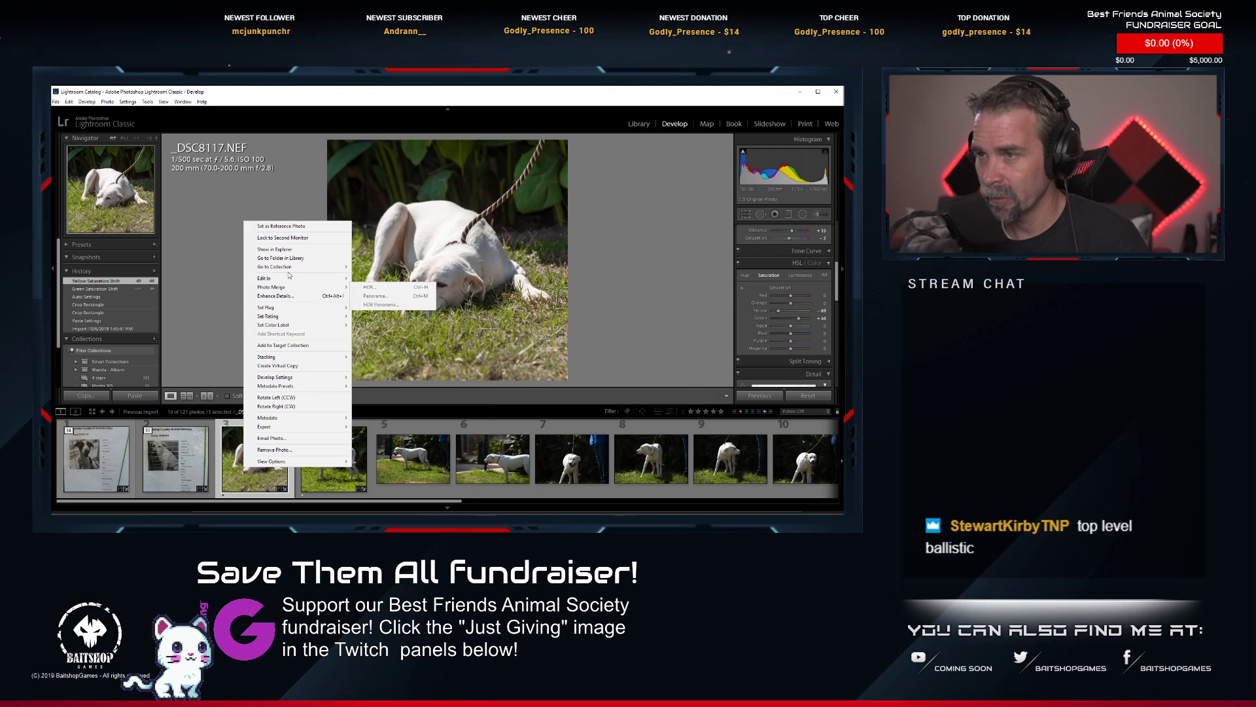
pyautogui.moveTo(292, 278)
pyautogui.click(375, 279)
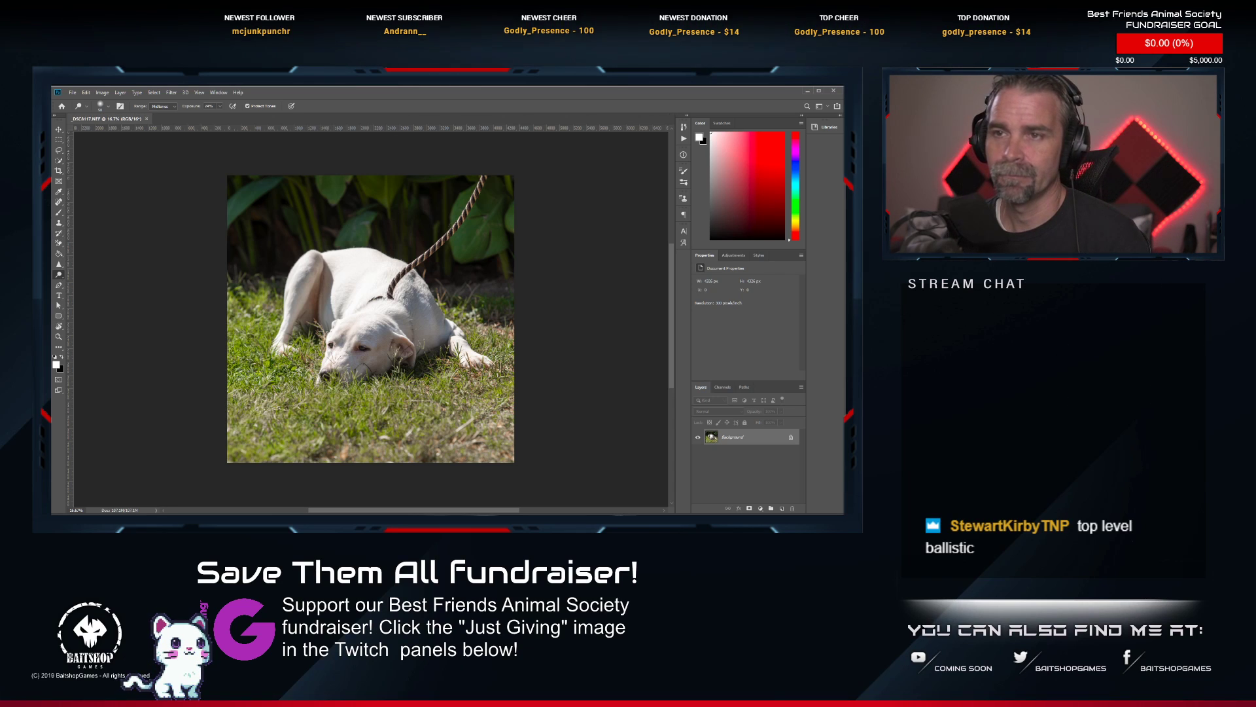
# Paint out the rope leash from the photo's upper edge down to the white dog's neck with the Spot Healing Brush.
pyautogui.click(63, 205)
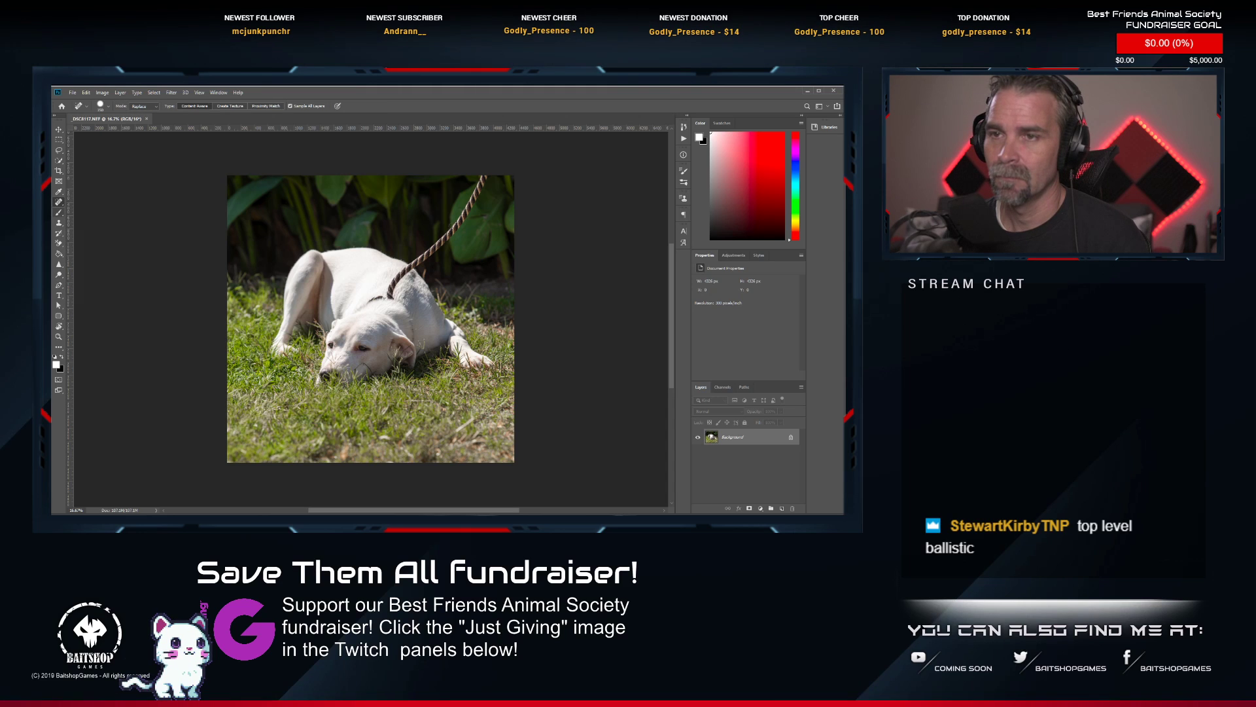
pyautogui.scroll(3, 480, 174)
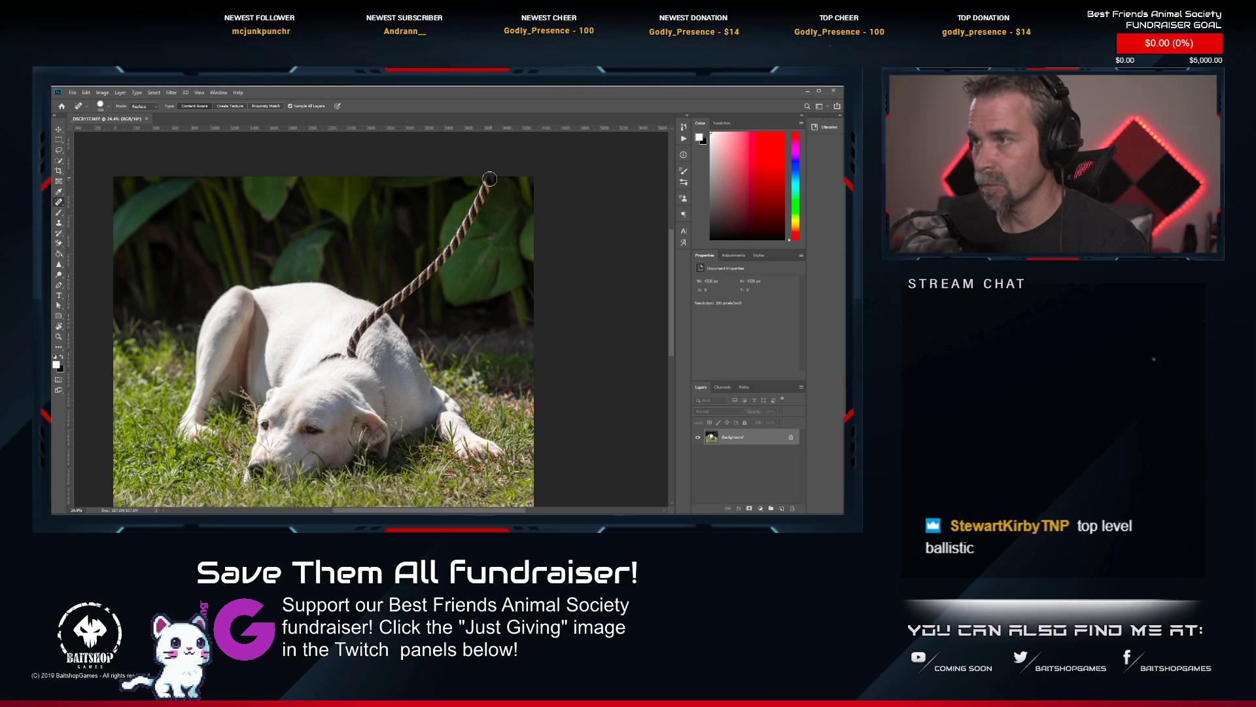
pyautogui.moveTo(483, 197)
pyautogui.mouseDown()
pyautogui.moveTo(448, 255)
pyautogui.moveTo(364, 327)
pyautogui.moveTo(353, 358)
pyautogui.mouseUp()
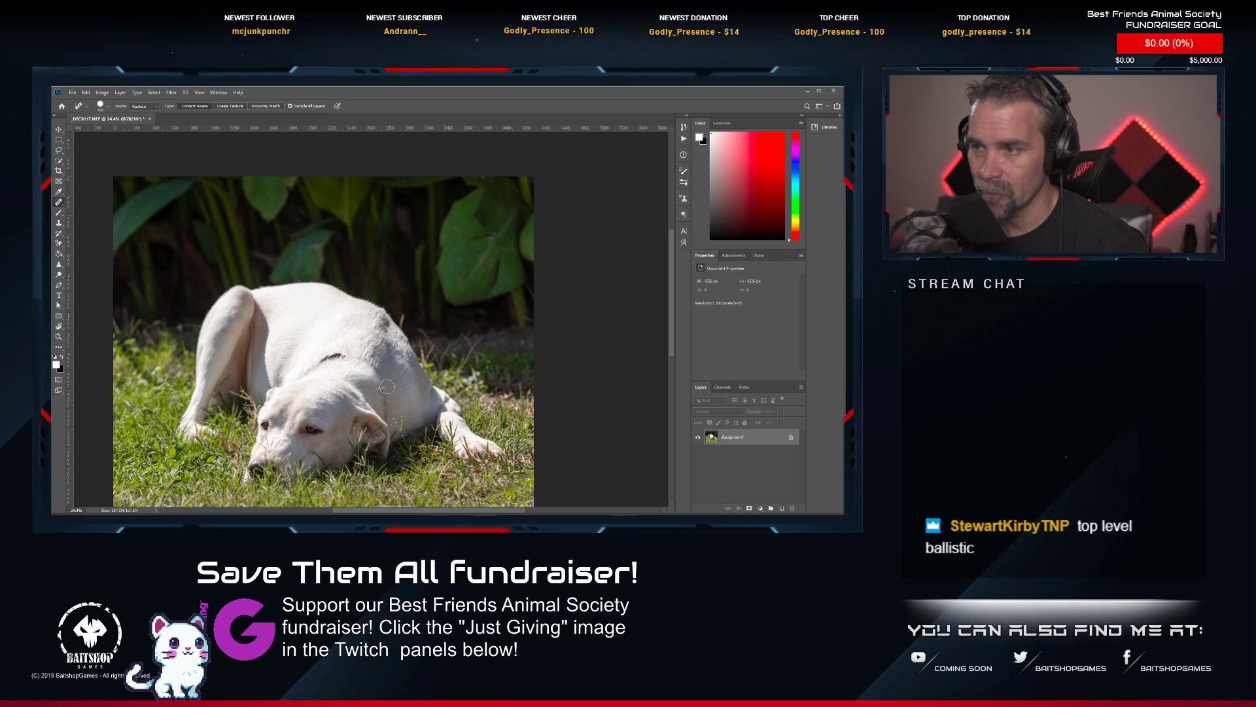
# Heal the remaining collar across the white dog's neck and blend the fur along its line down to the ear.
pyautogui.moveTo(347, 355)
pyautogui.mouseDown()
pyautogui.moveTo(311, 364)
pyautogui.moveTo(364, 364)
pyautogui.moveTo(384, 407)
pyautogui.mouseUp()
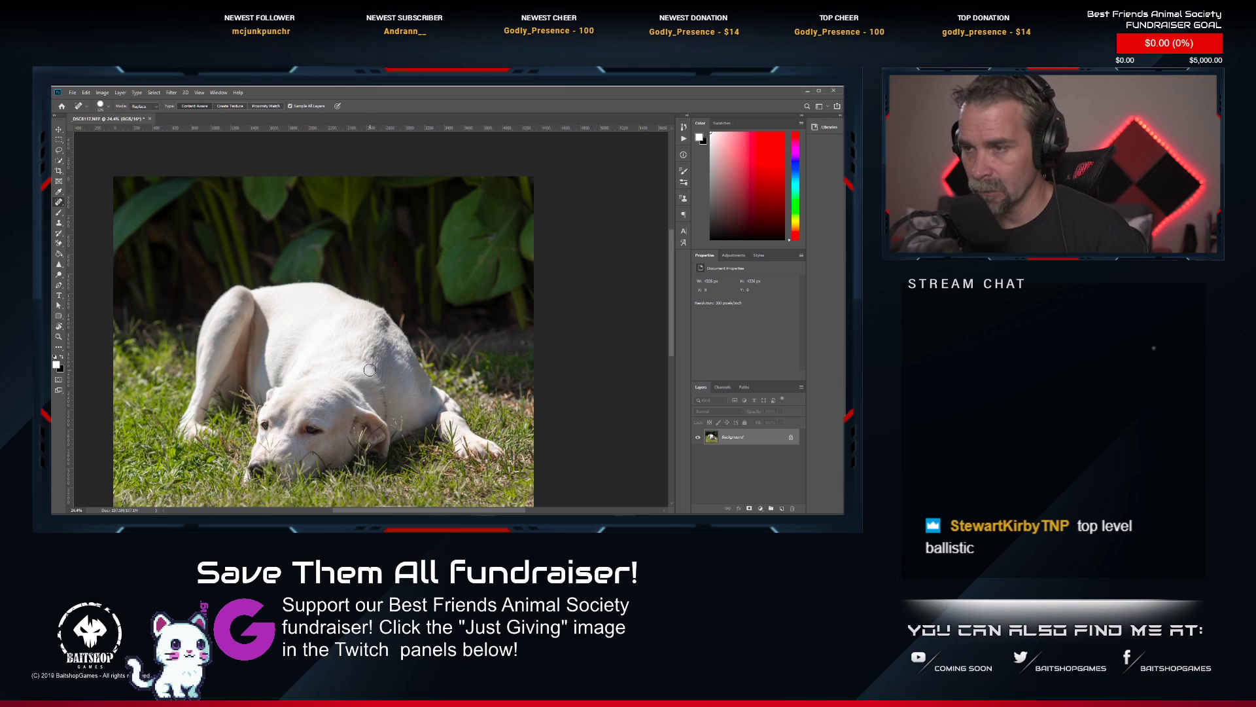
pyautogui.moveTo(342, 360)
pyautogui.mouseDown()
pyautogui.moveTo(363, 365)
pyautogui.moveTo(384, 414)
pyautogui.mouseUp()
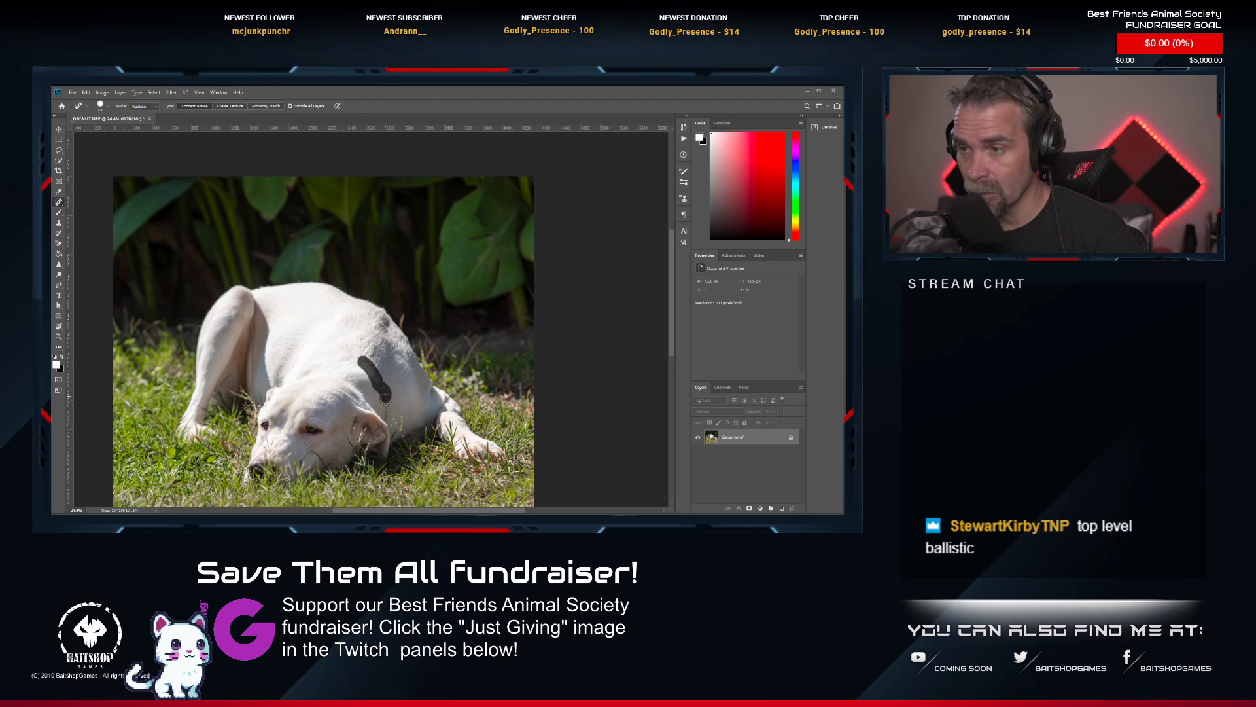
pyautogui.moveTo(385, 397); pyautogui.dragTo(389, 420)
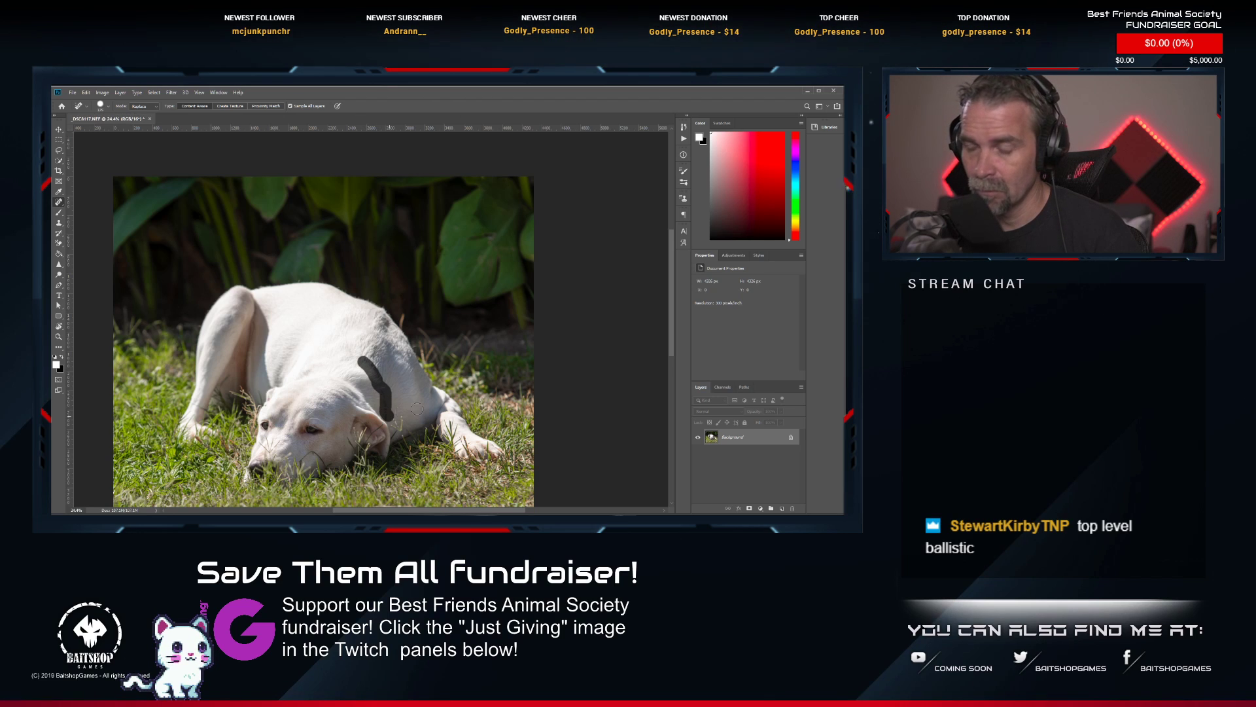
pyautogui.click(381, 377)
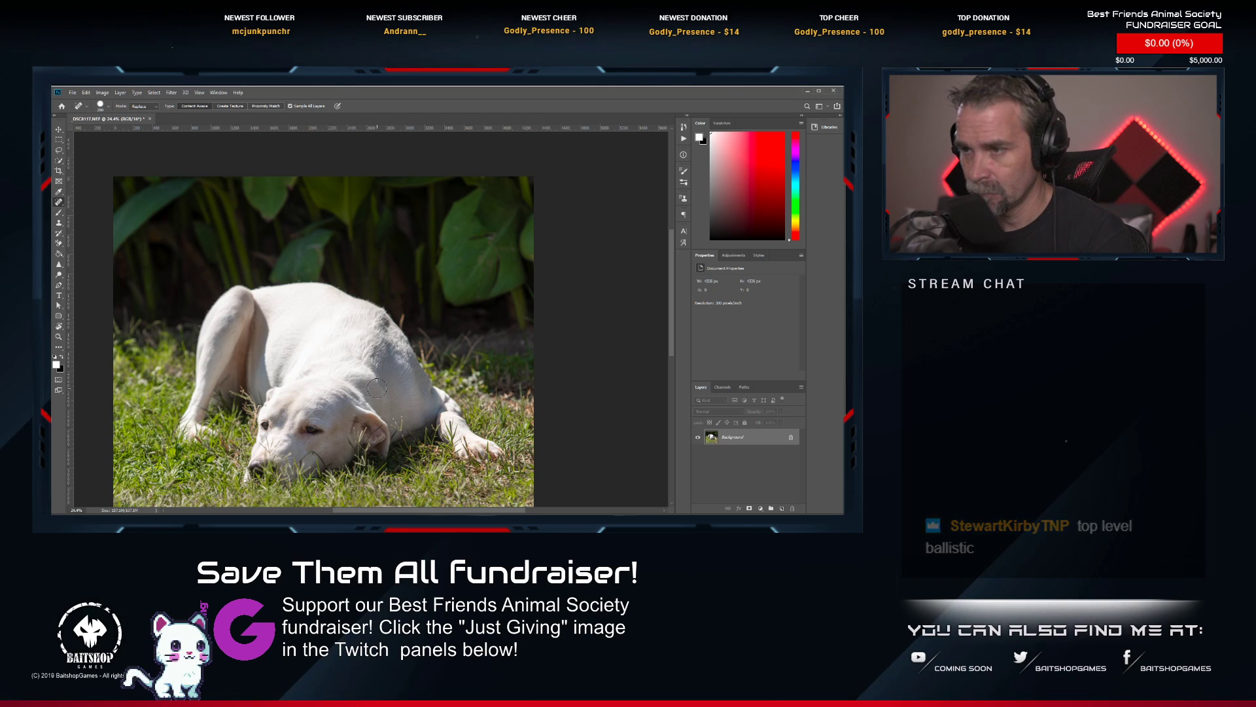
pyautogui.click(382, 378)
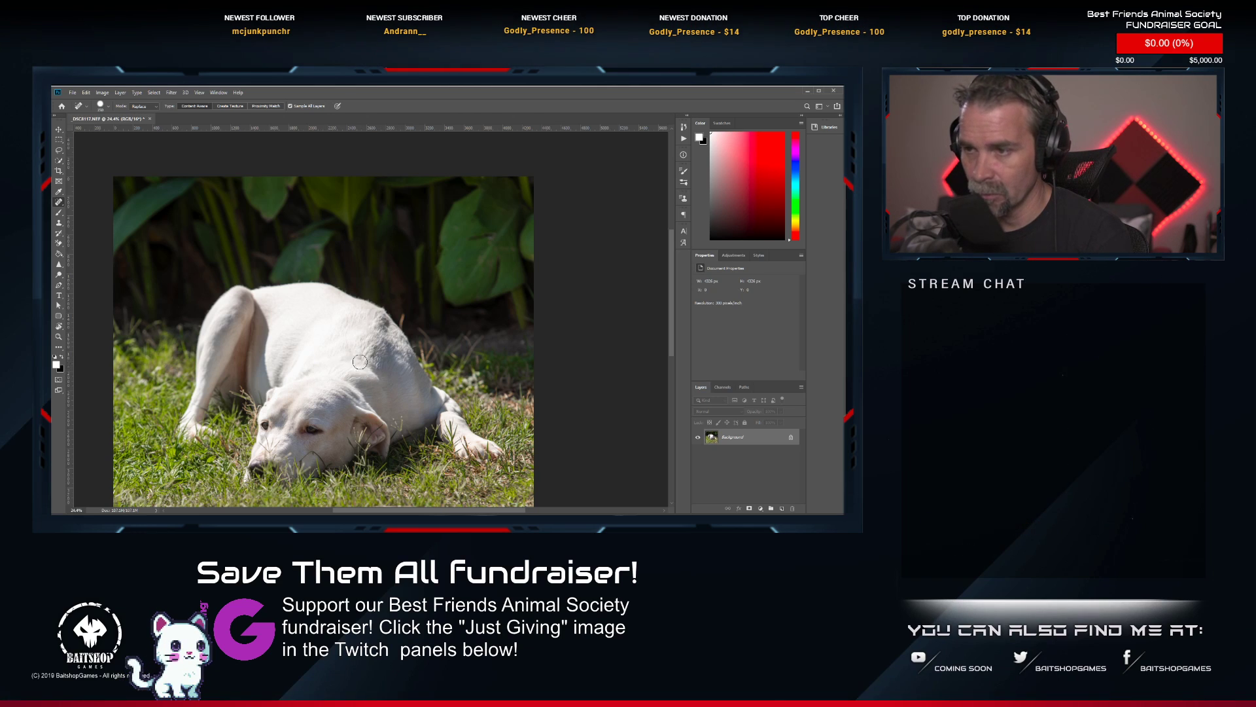
# Inspect the retouched photo of the lying white dog, examining the eyes and face up close and the whole frame.
pyautogui.scroll(-9, 401, 372)
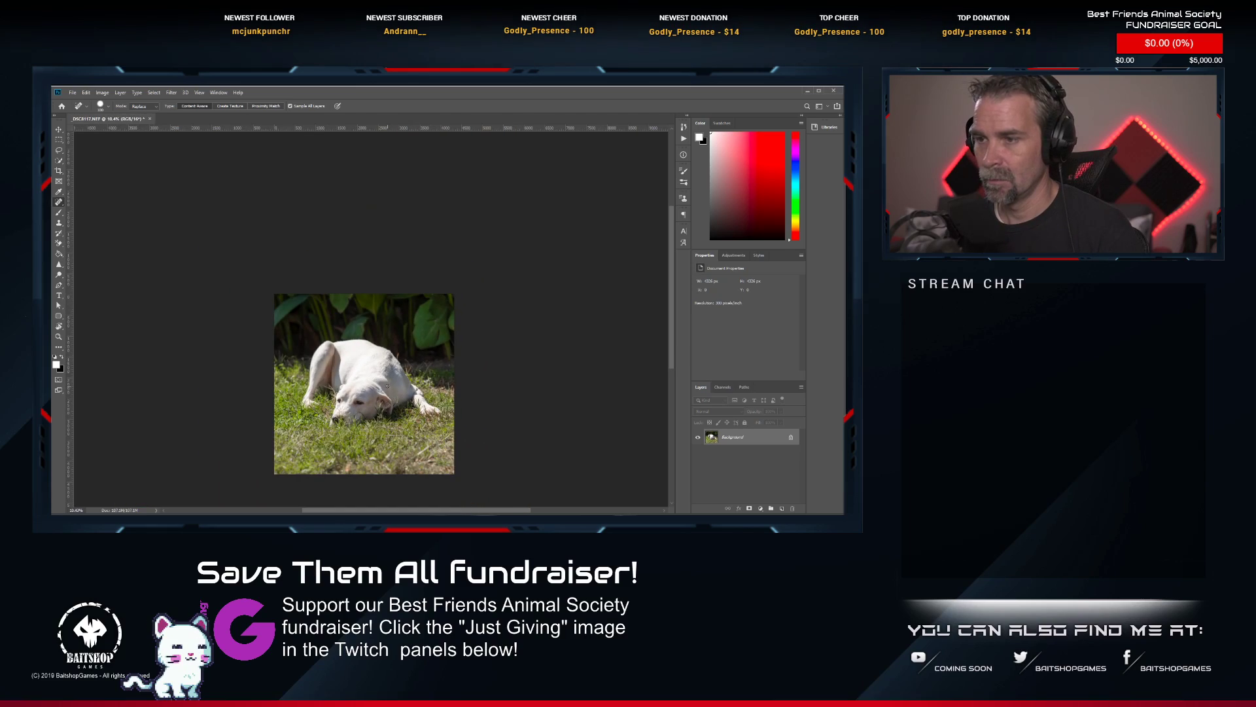
pyautogui.scroll(13, 366, 383)
pyautogui.scroll(11, 344, 408)
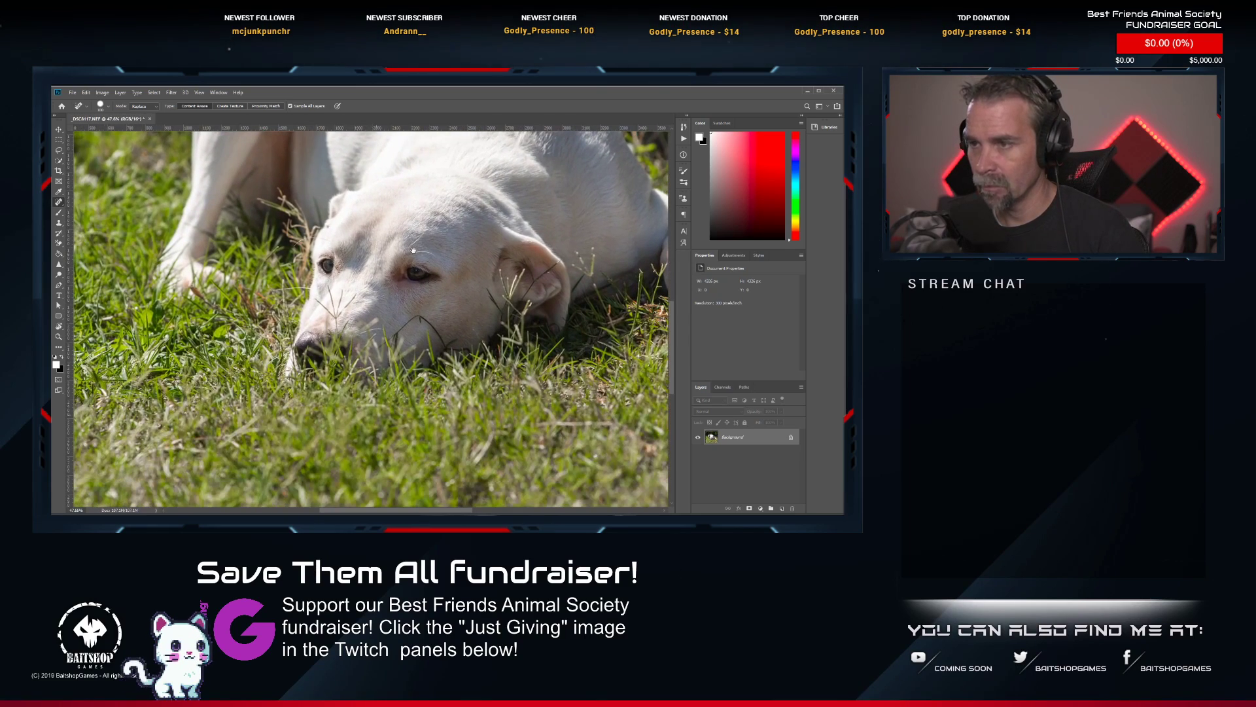
pyautogui.scroll(9, 413, 251)
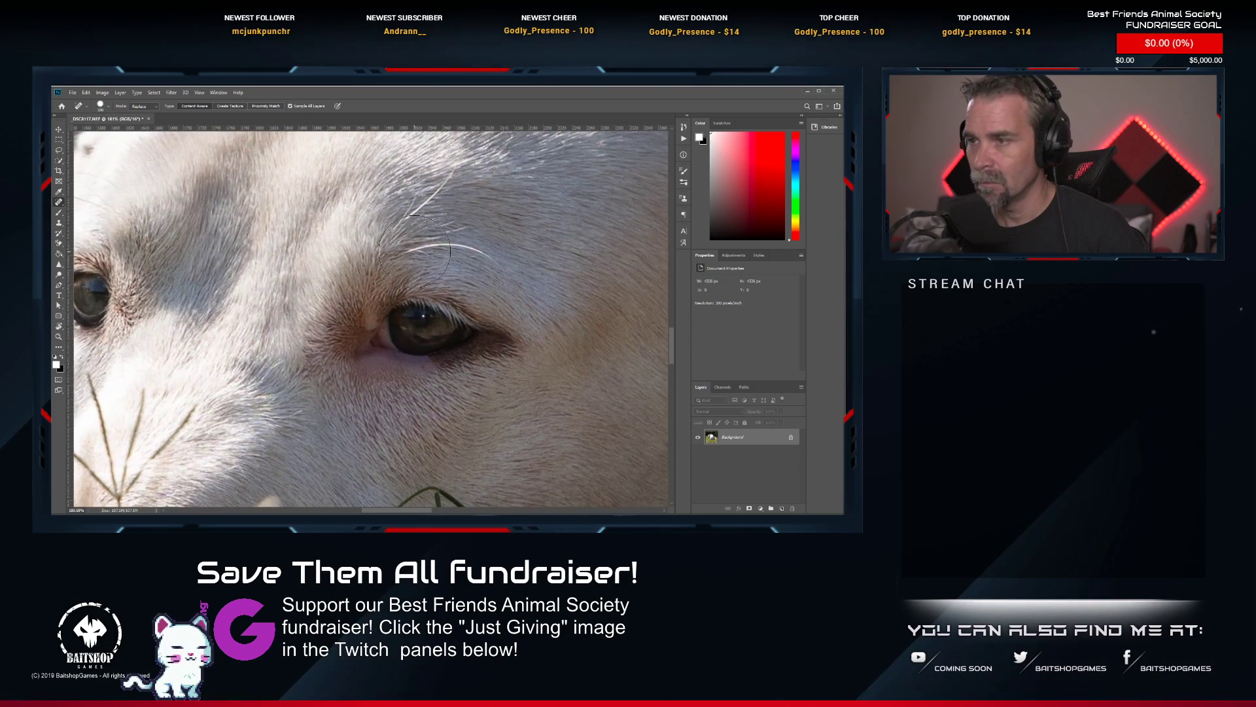
pyautogui.scroll(-15, 504, 316)
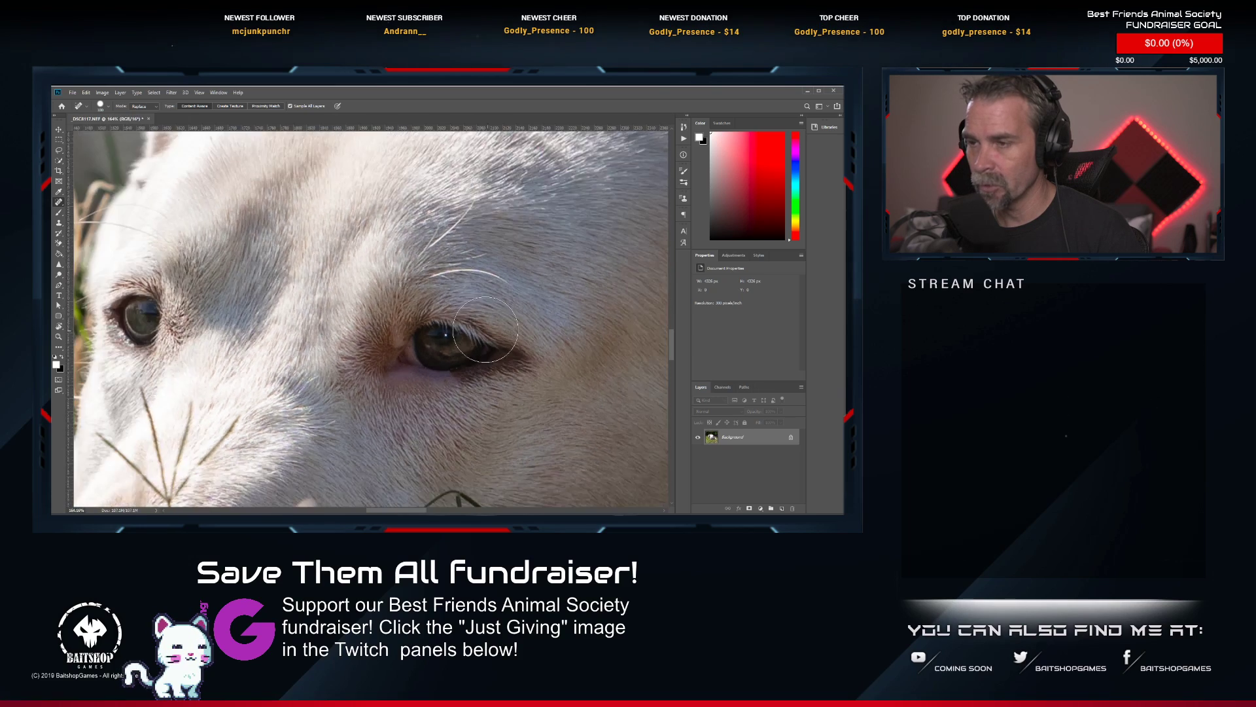
pyautogui.scroll(-4, 475, 324)
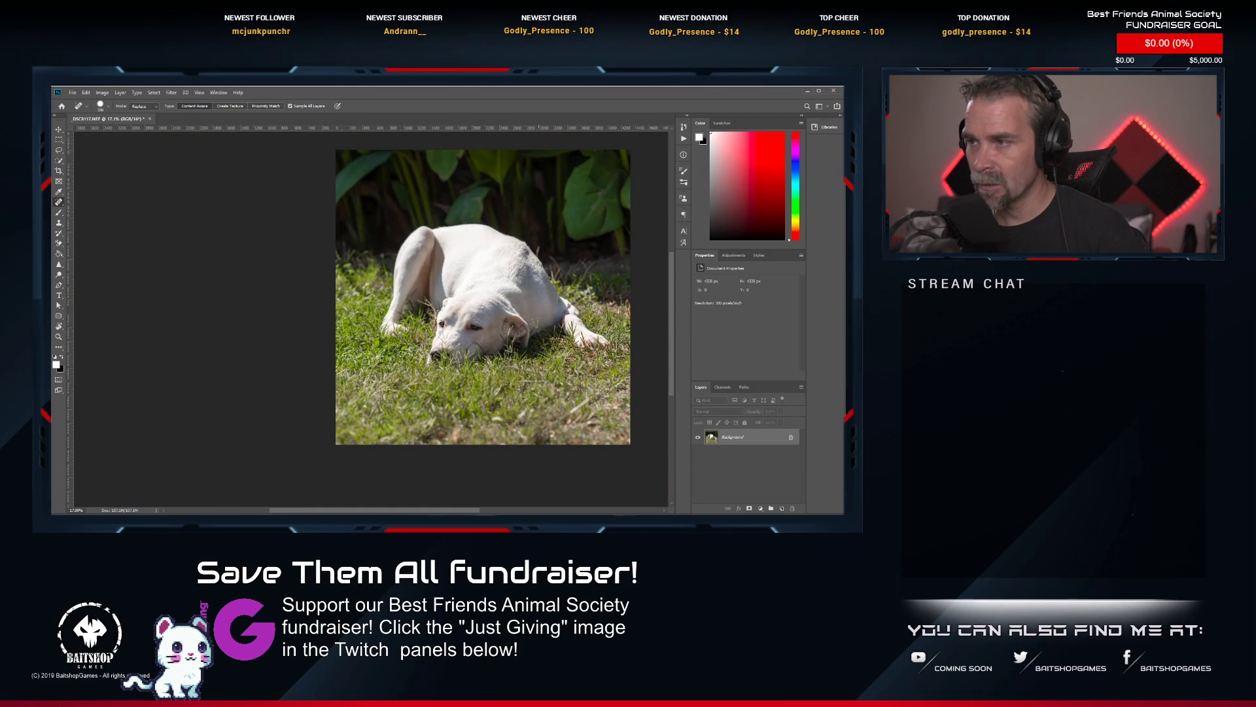
pyautogui.scroll(15, 492, 323)
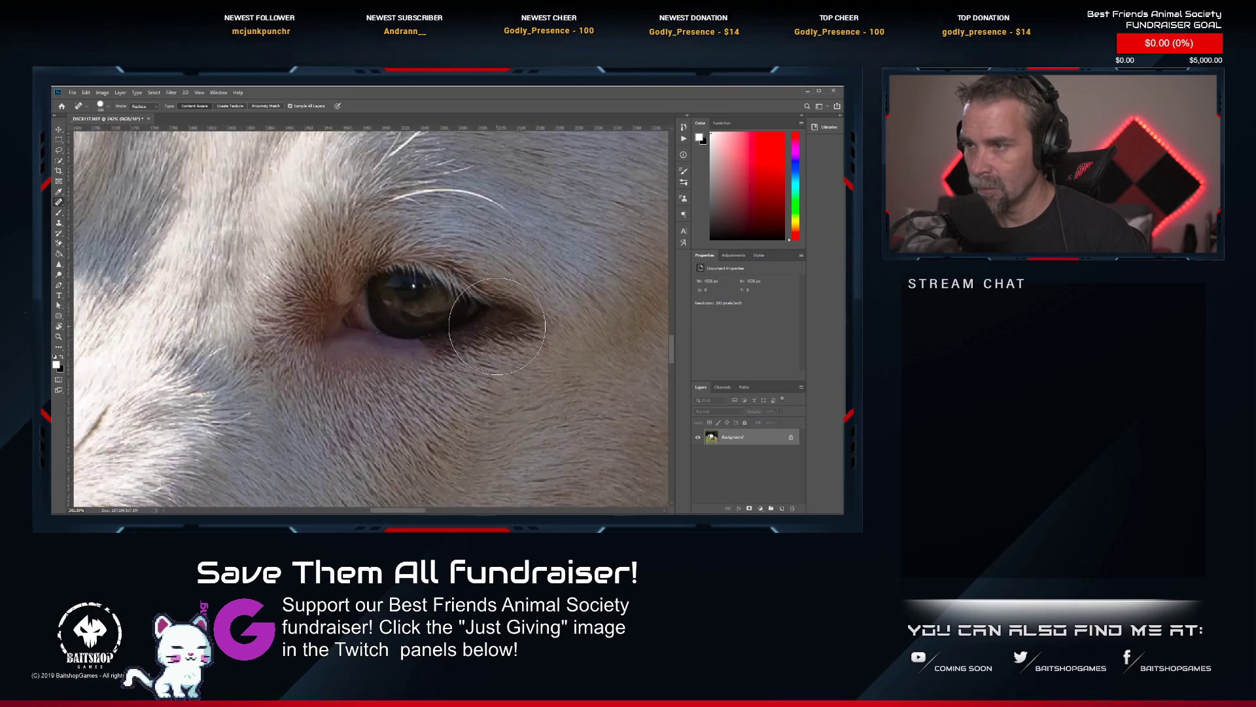
pyautogui.scroll(3, 487, 322)
pyautogui.scroll(-3, 487, 322)
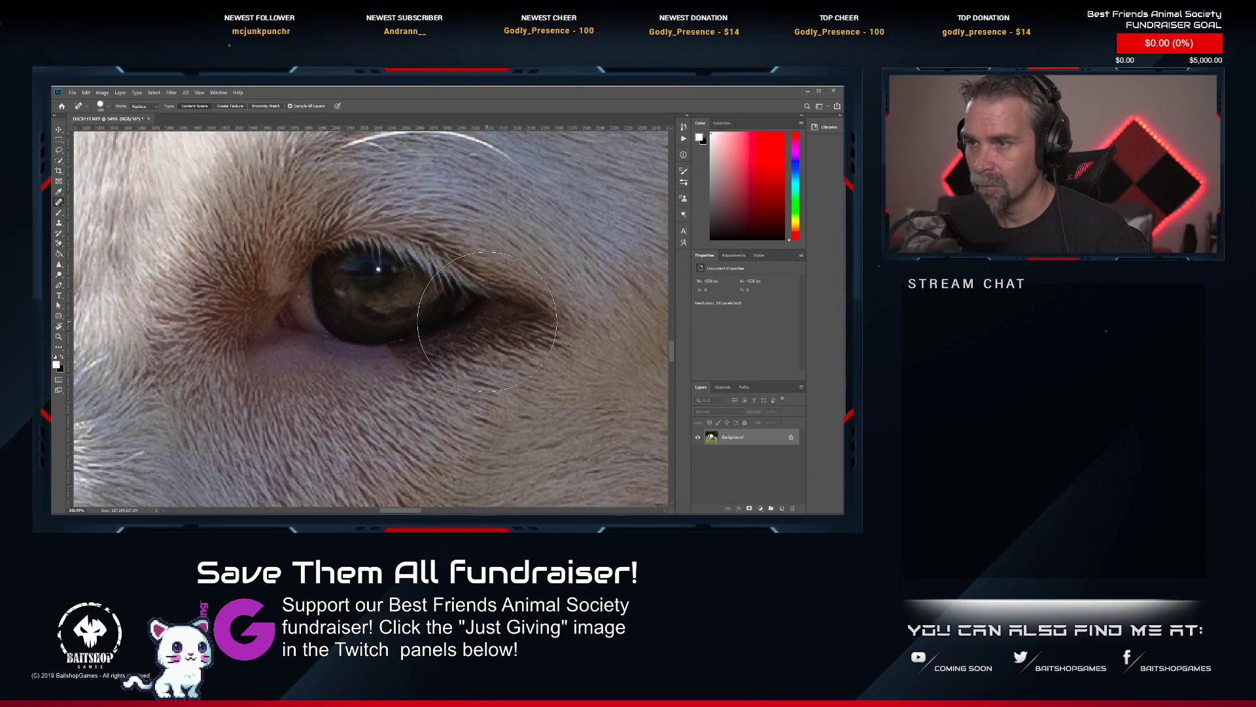
pyautogui.scroll(2, 486, 322)
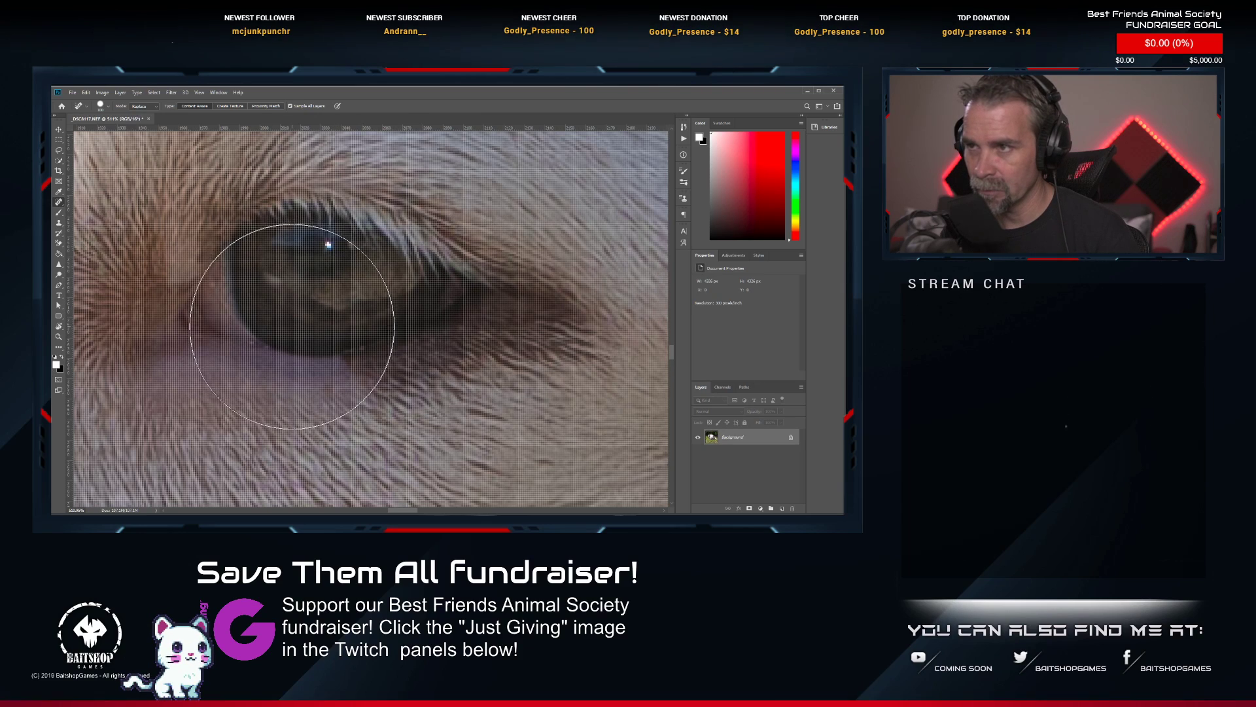
pyautogui.scroll(-1, 292, 326)
pyautogui.scroll(-4, 258, 383)
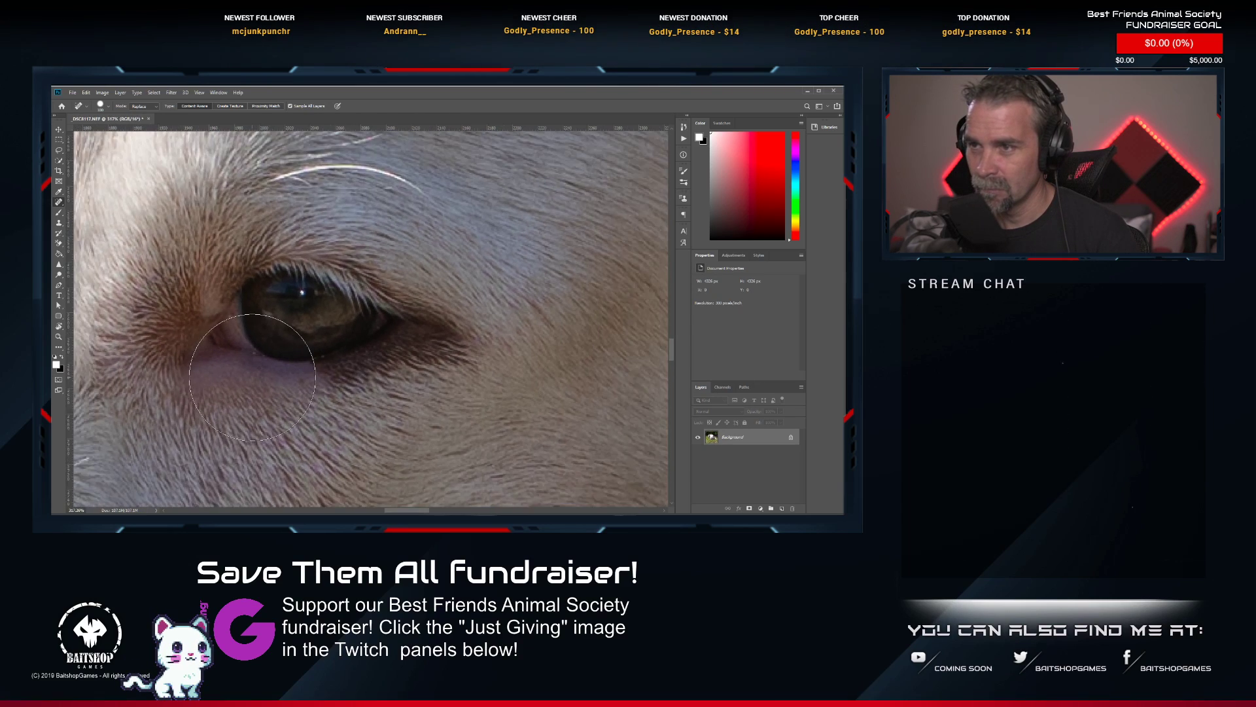
pyautogui.scroll(-8, 242, 361)
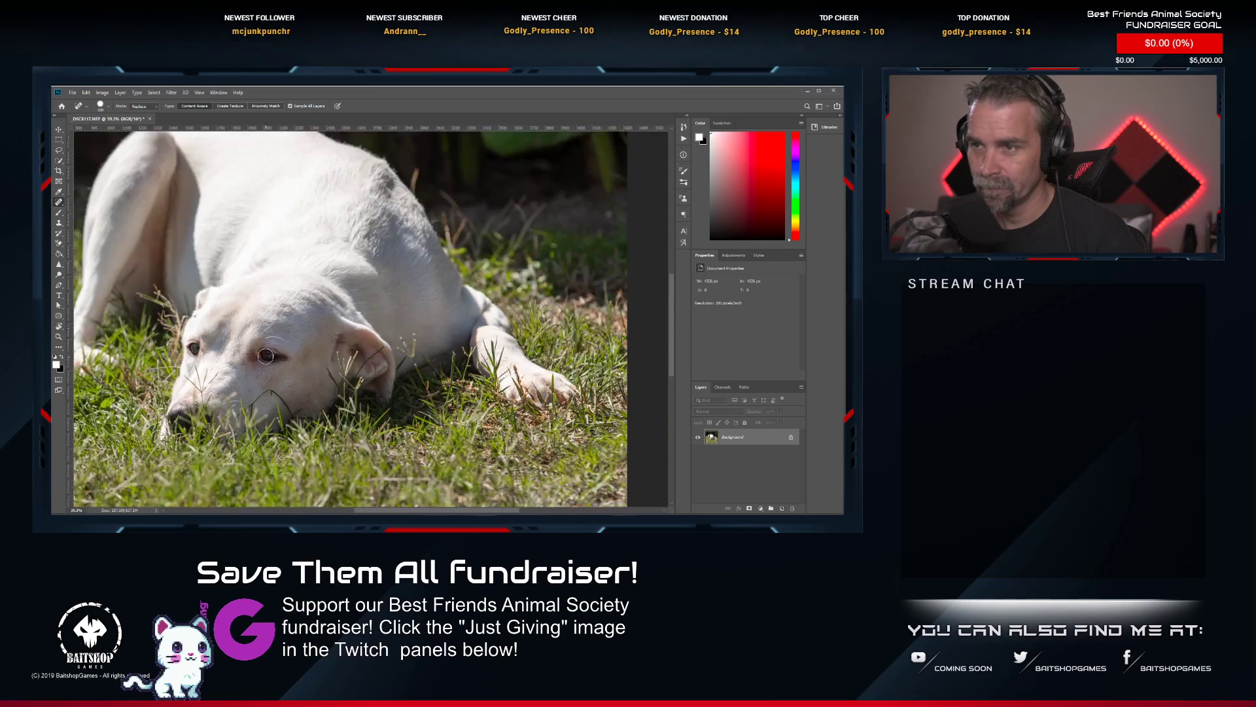
pyautogui.scroll(8, 331, 330)
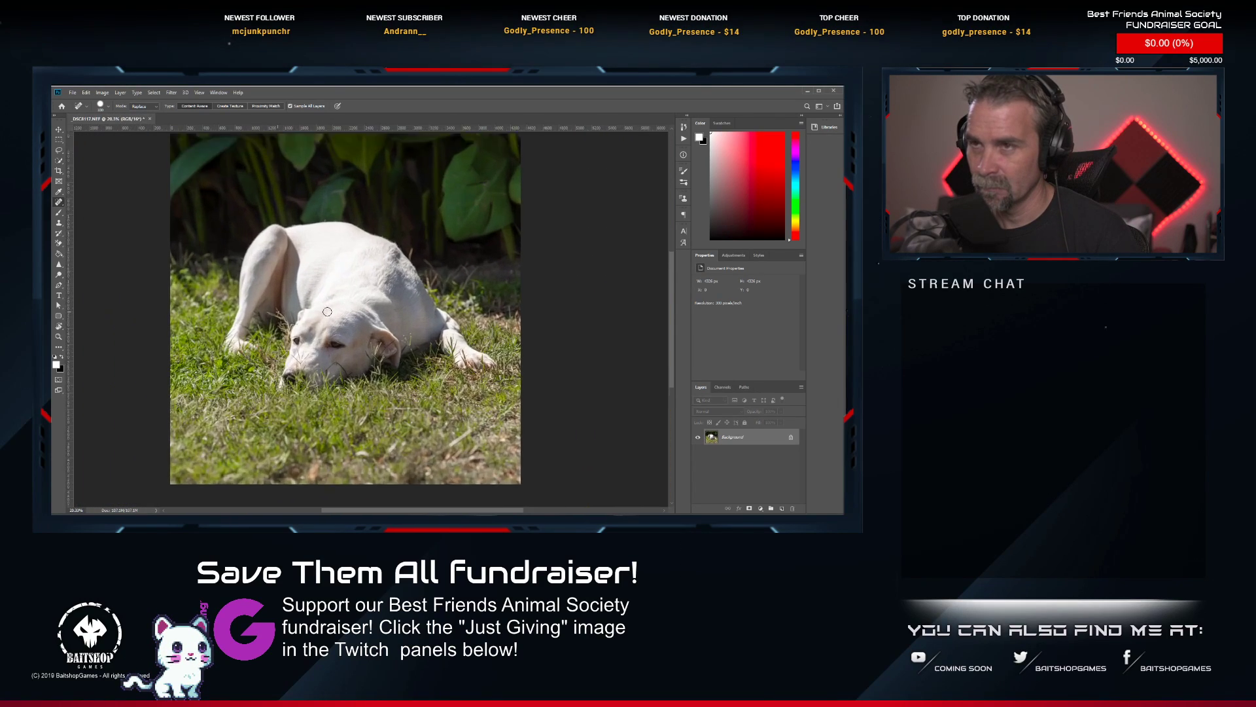
pyautogui.scroll(-4, 331, 331)
# Compare the retouched photo in Photoshop with the original _DSC8117.NEF in Lightroom.
pyautogui.hotkey('alt', 'Tab')
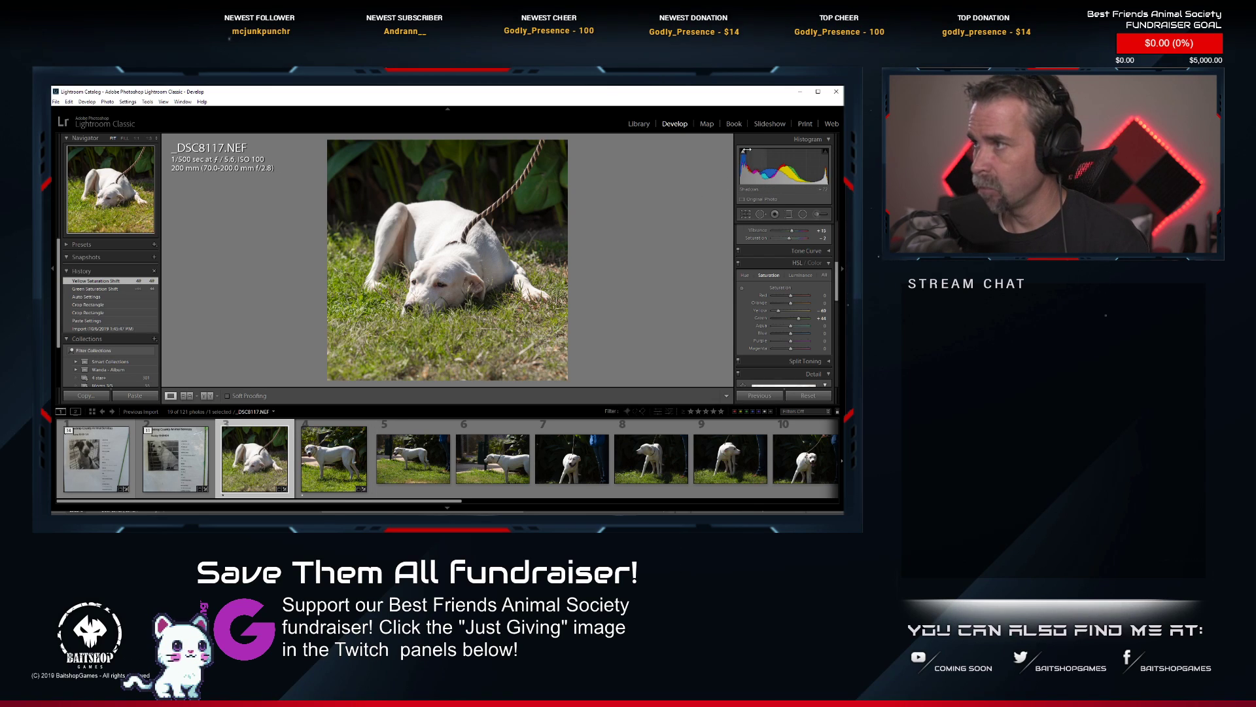
pyautogui.moveTo(744, 154)
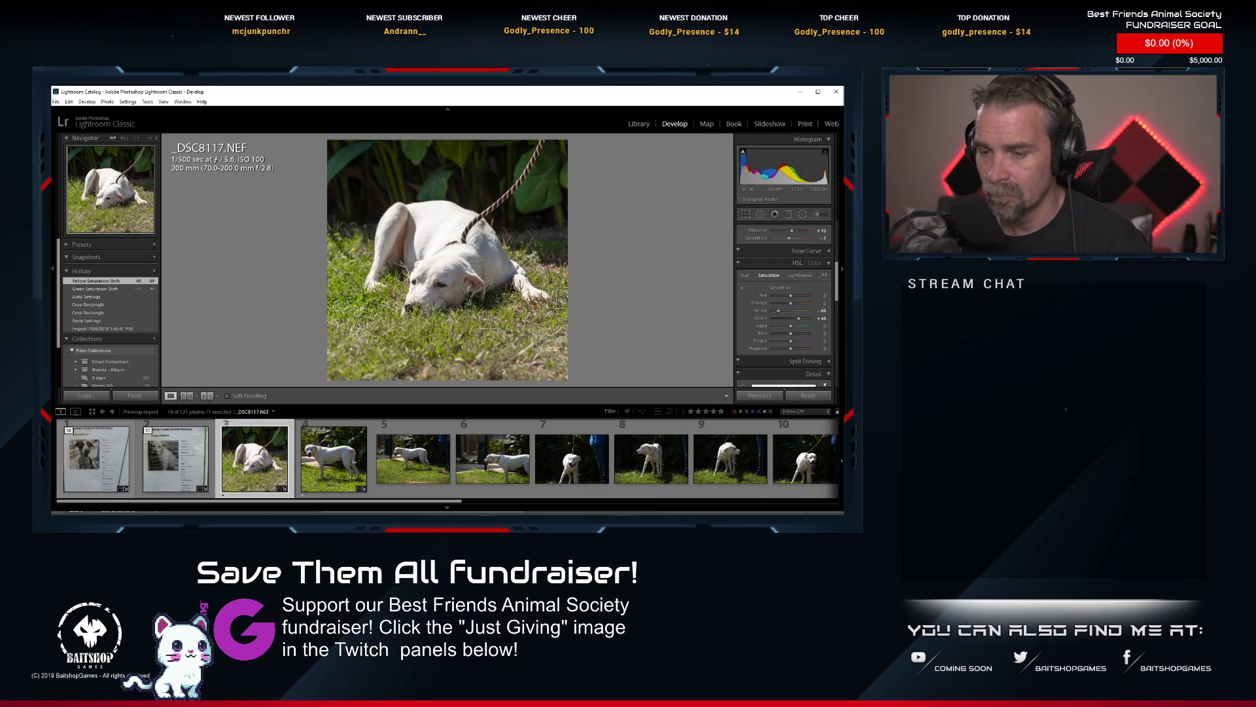
pyautogui.hotkey('alt', 'Tab')
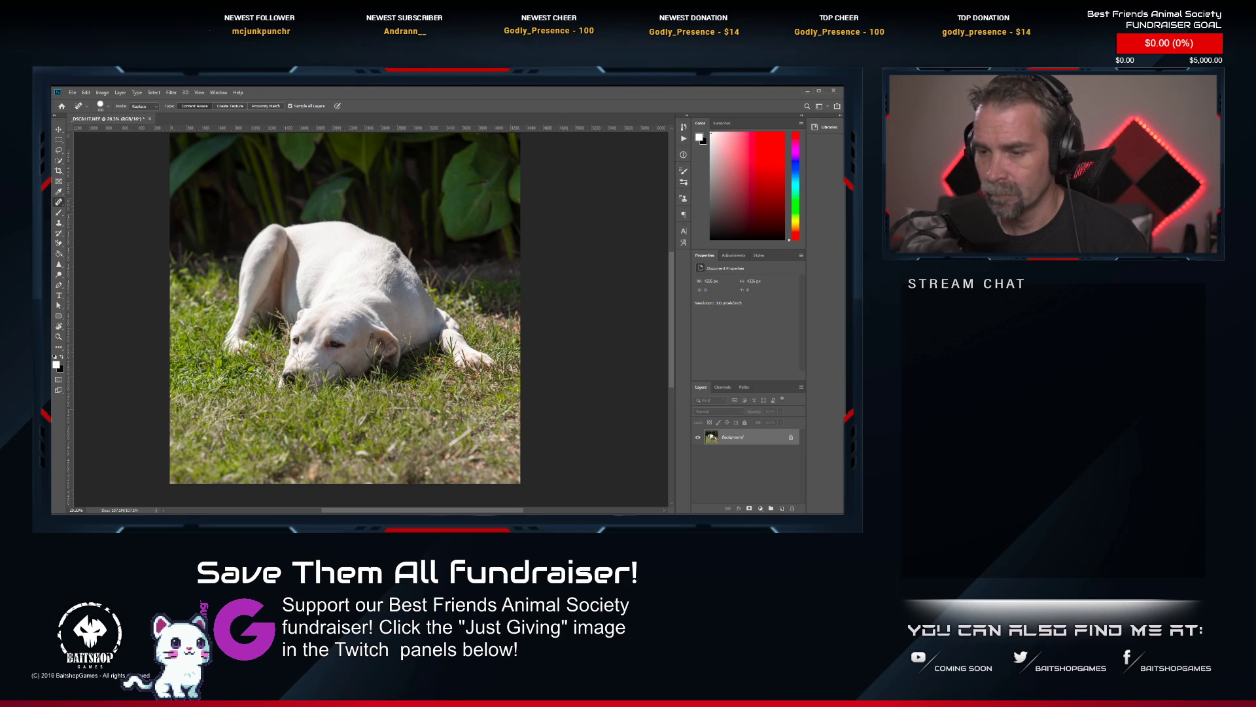
pyautogui.hotkey('alt', 'Tab')
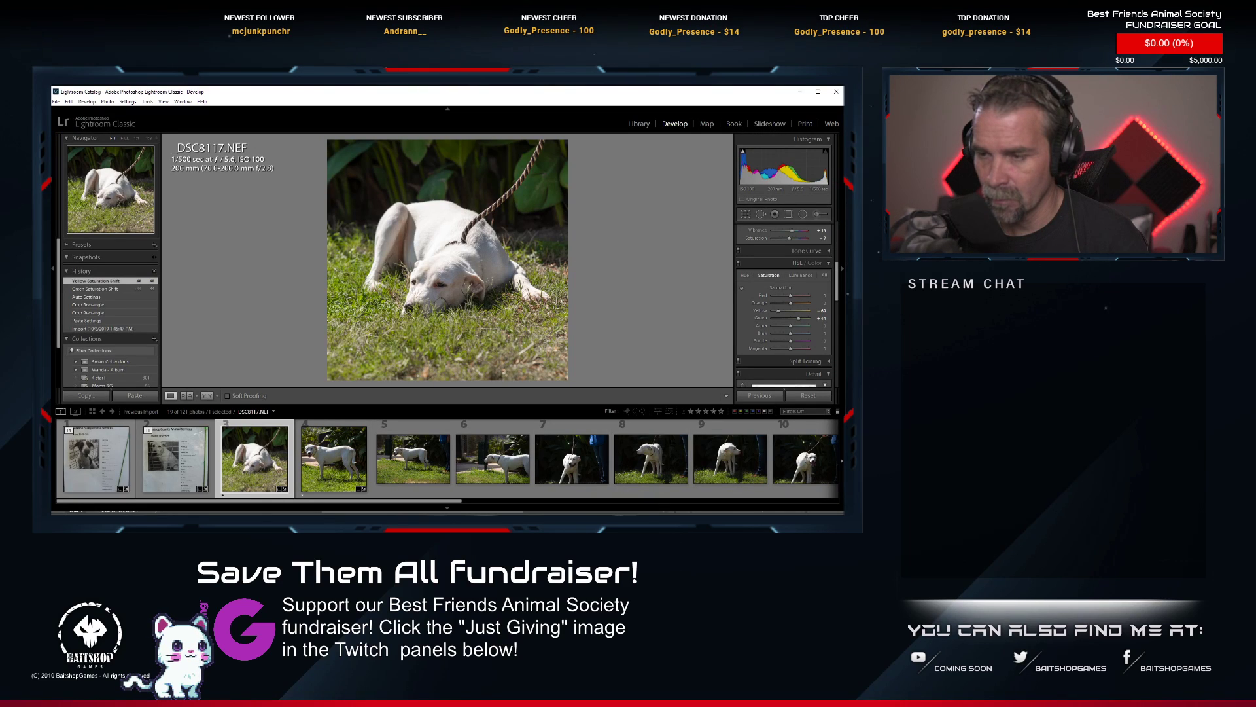
pyautogui.hotkey('alt', 'Tab')
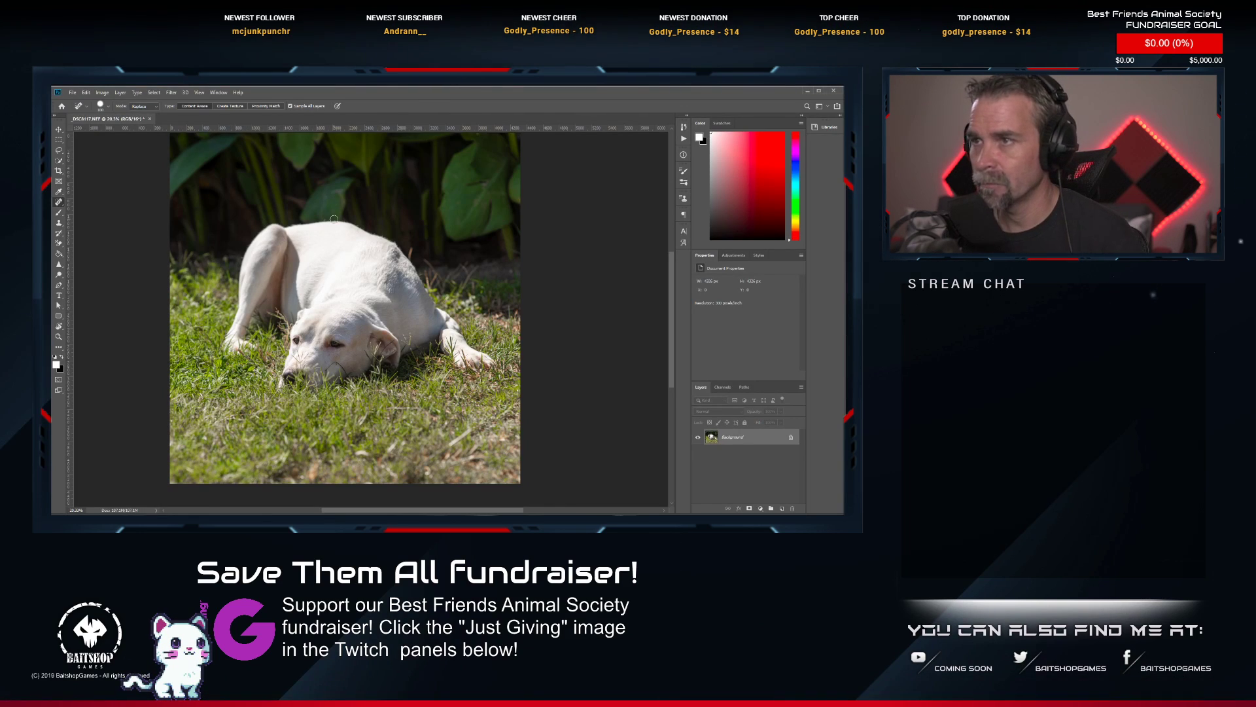
# Save and close the retouched photo of the lying white dog and switch back to Lightroom.
pyautogui.hotkey('ctrl', 's')
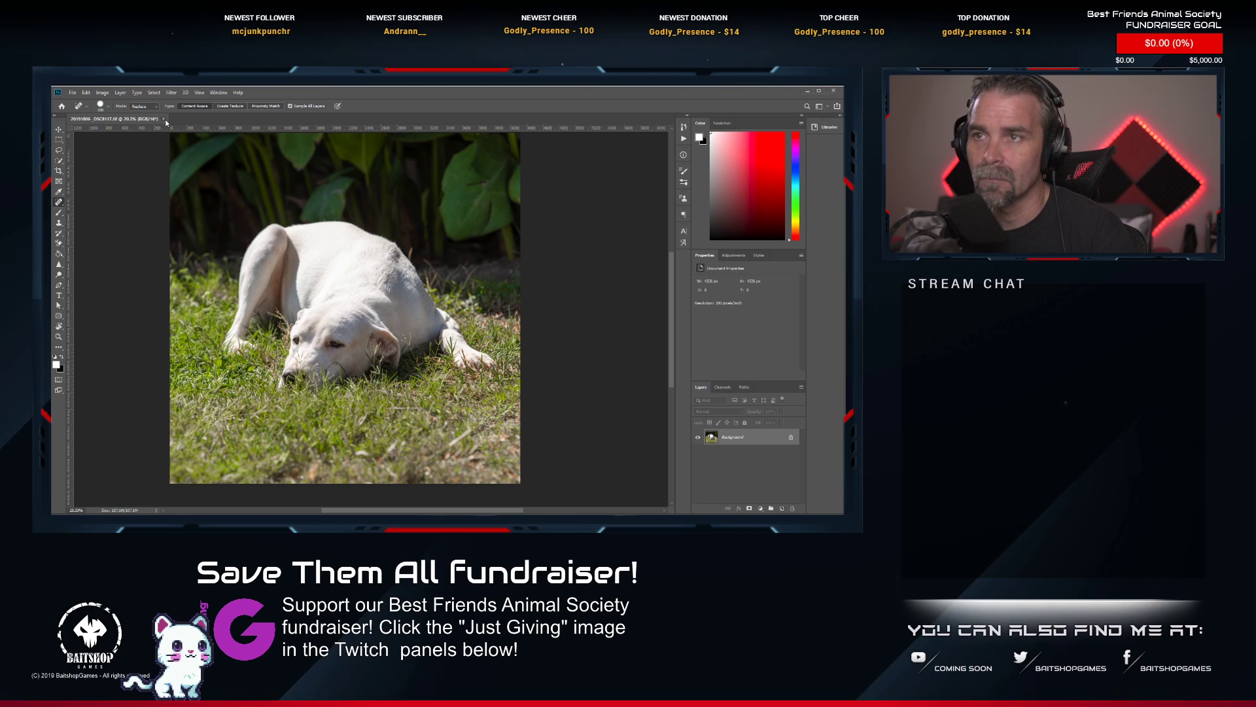
pyautogui.click(162, 118)
pyautogui.hotkey('alt', 'Tab')
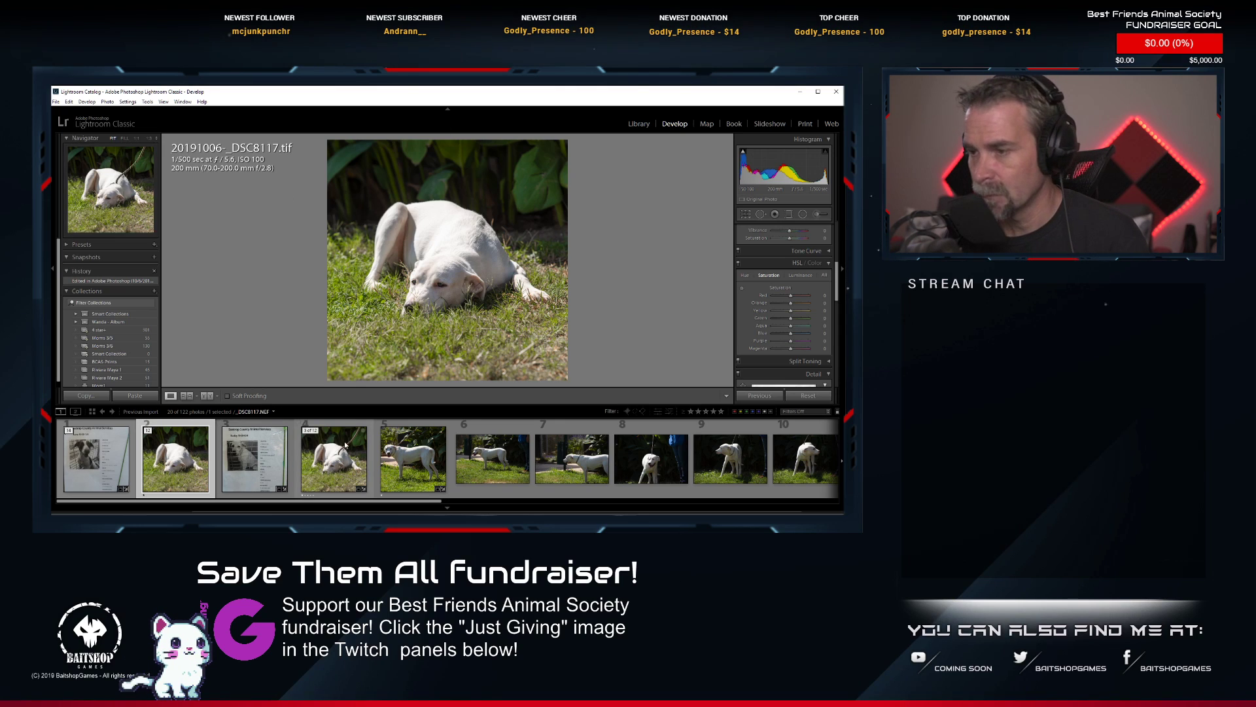
# Open _DSC8118.NEF, the white dog standing side-on on the grass, in Photoshop for editing.
pyautogui.click(397, 461)
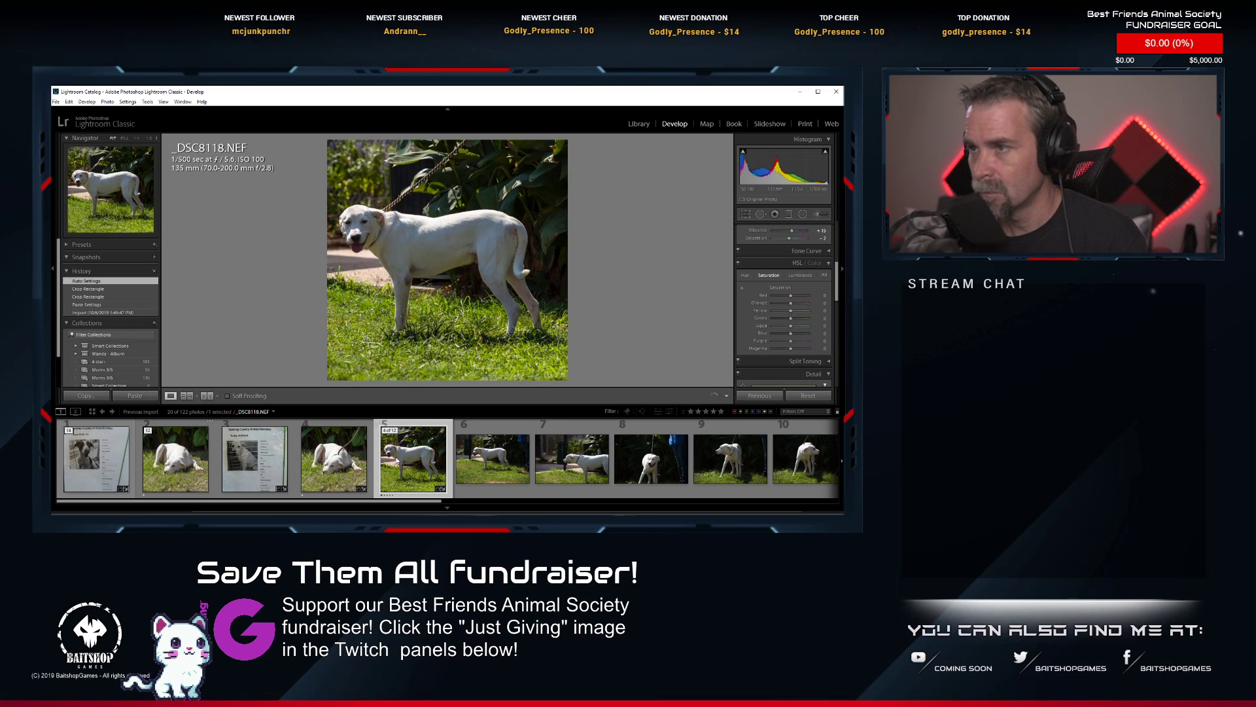
pyautogui.rightClick(397, 456)
pyautogui.moveTo(463, 513)
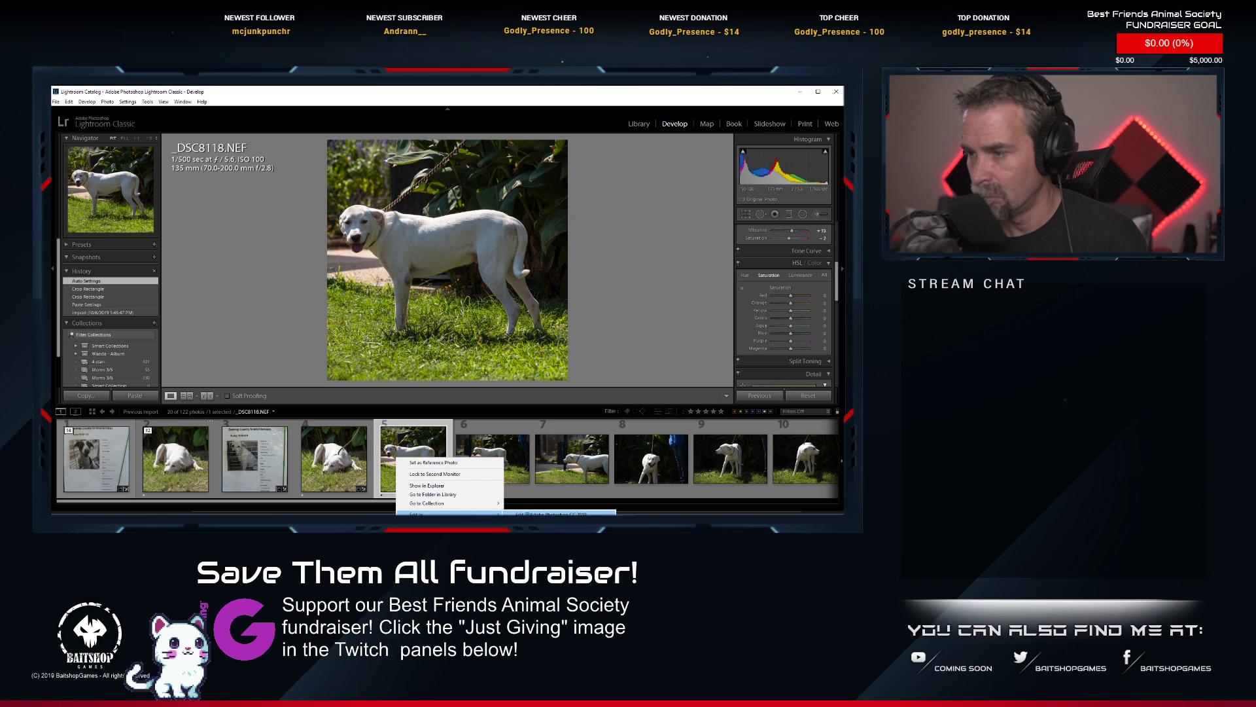
pyautogui.click(551, 514)
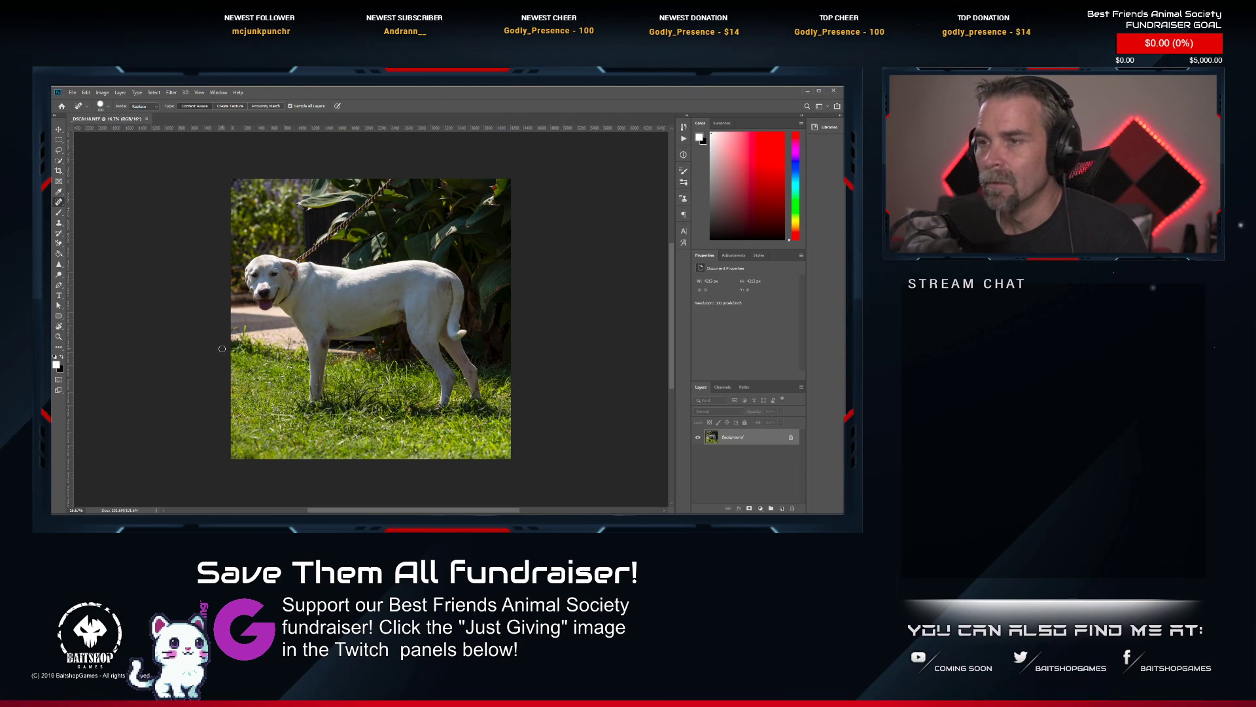
# Paint out the rope leash from the photo's upper edge down to the standing dog's neck with the Spot Healing Brush.
pyautogui.scroll(7, 314, 215)
pyautogui.moveTo(314, 215); pyautogui.dragTo(322, 242)
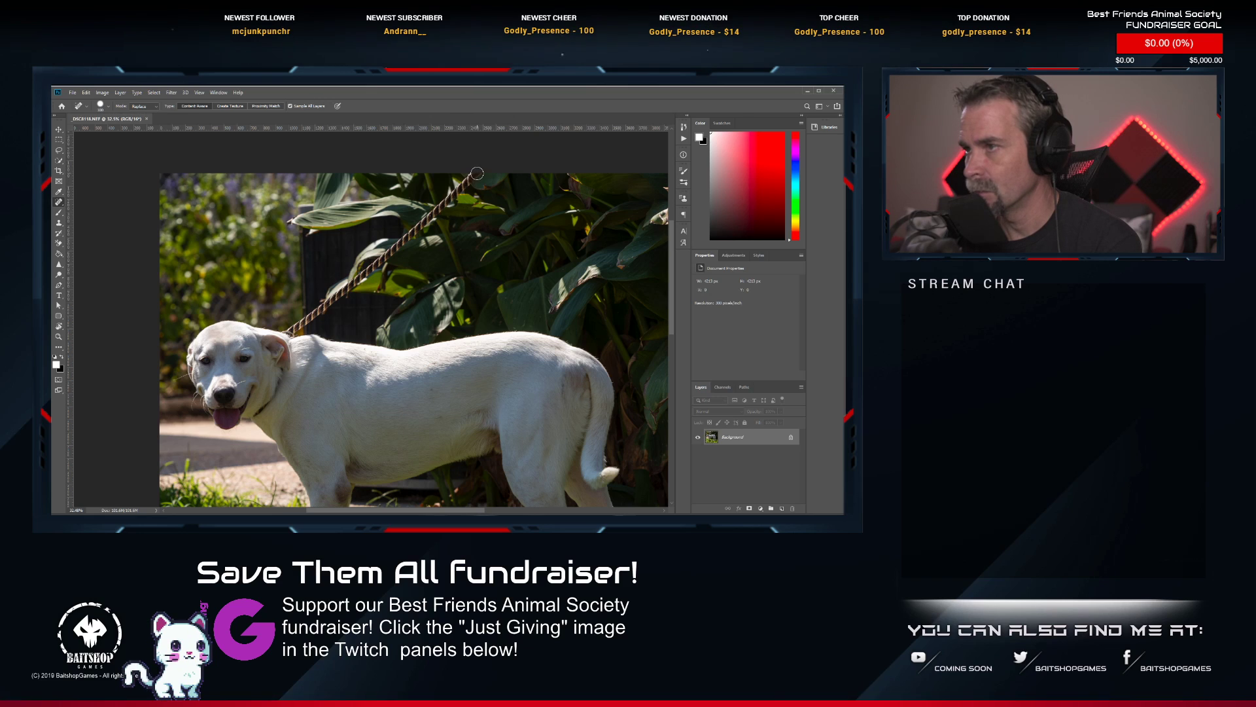
pyautogui.moveTo(476, 173); pyautogui.dragTo(291, 329)
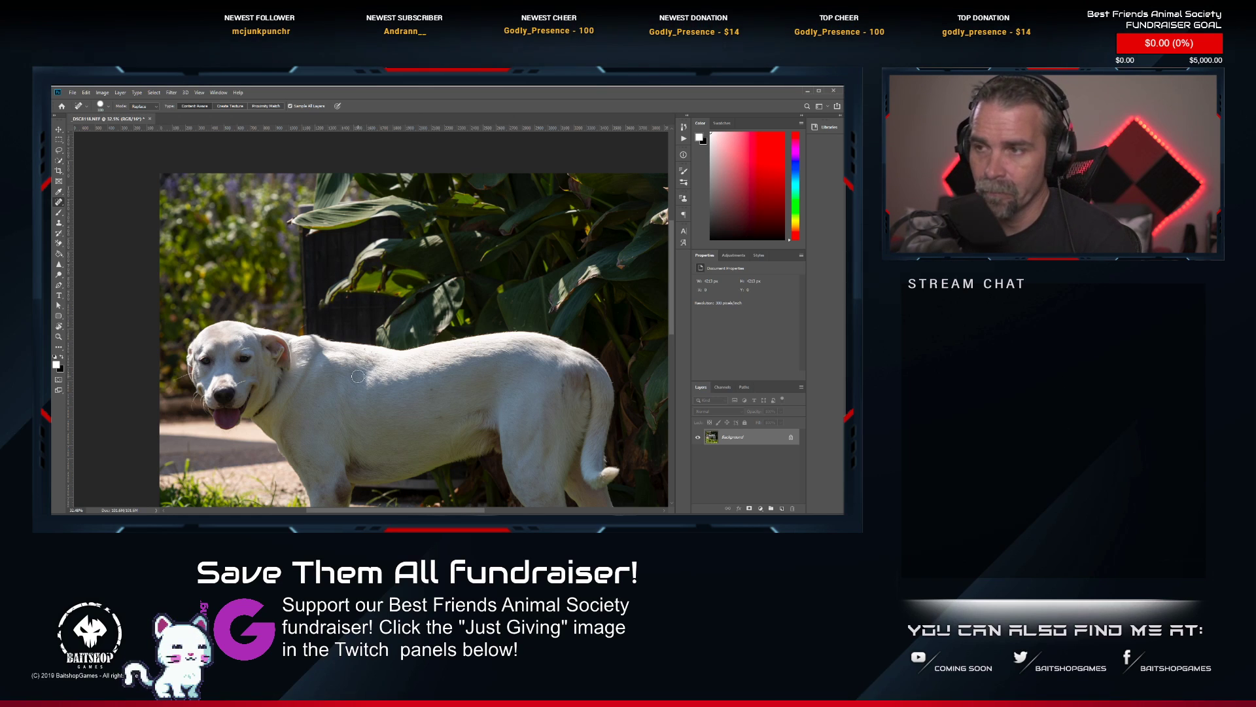
# Heal the dark collar from below the standing dog's ear down to its throat and check the retouched areas.
pyautogui.scroll(4, 378, 344)
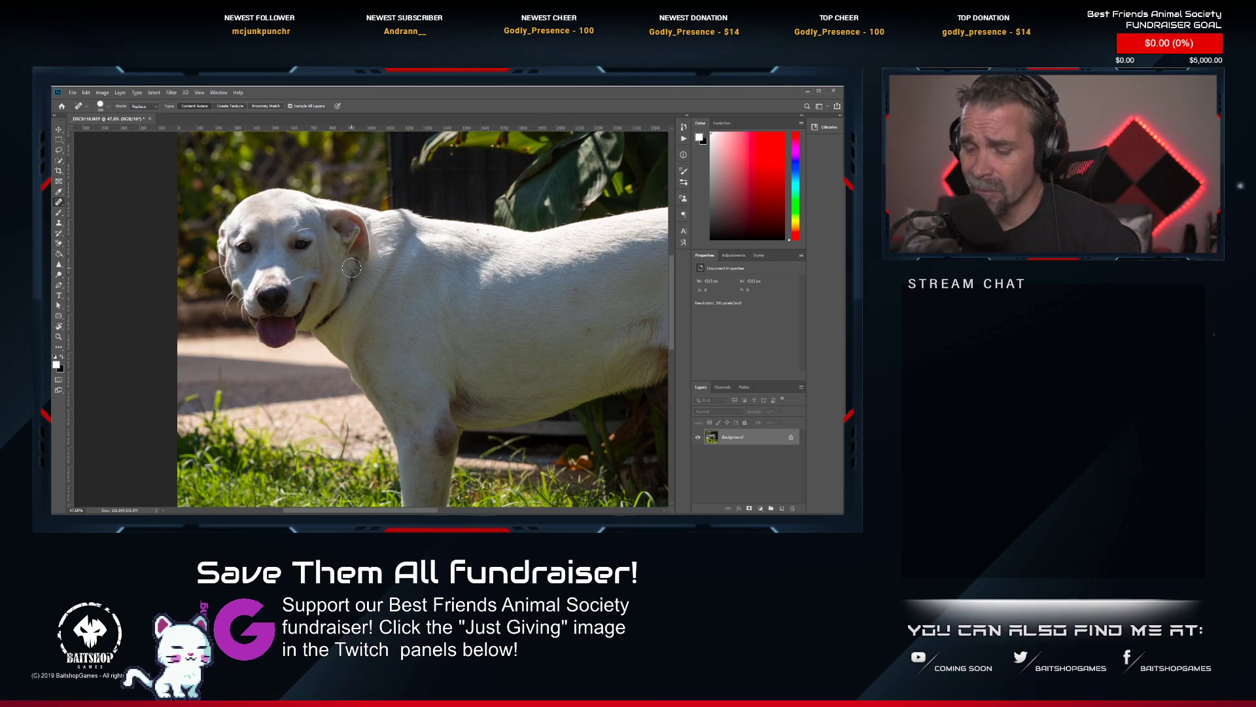
pyautogui.moveTo(353, 265); pyautogui.dragTo(325, 324)
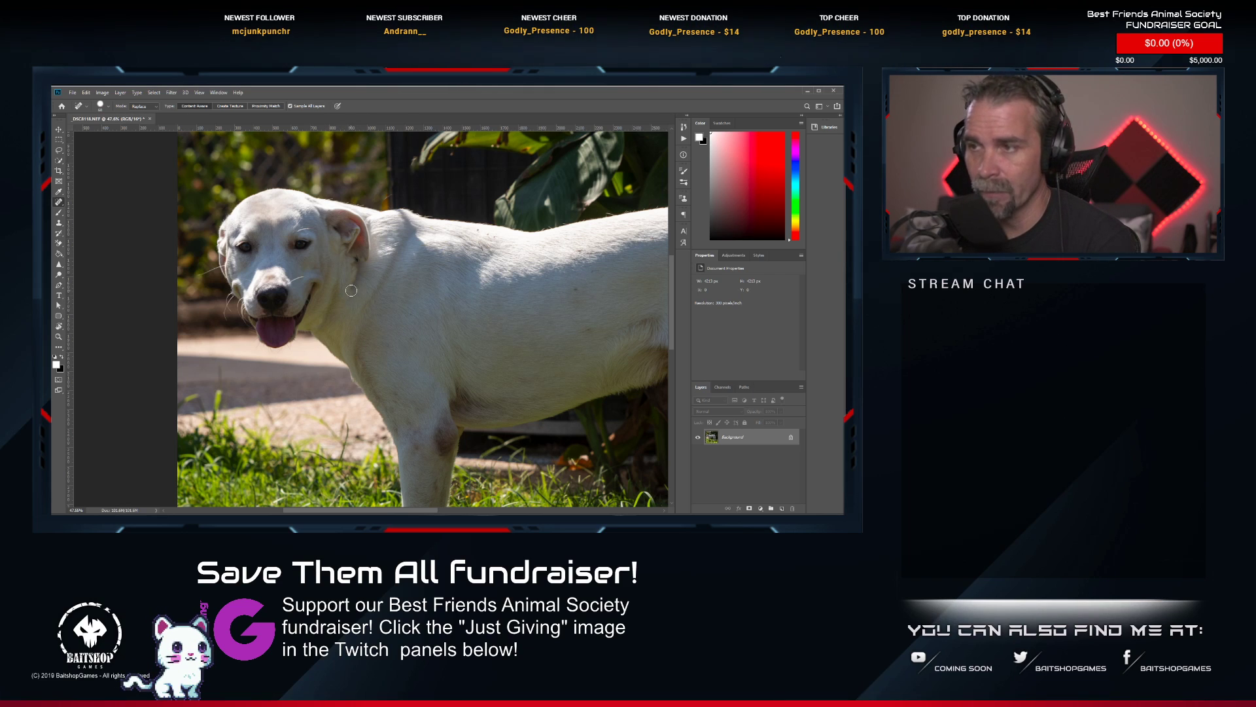
pyautogui.scroll(-5, 419, 295)
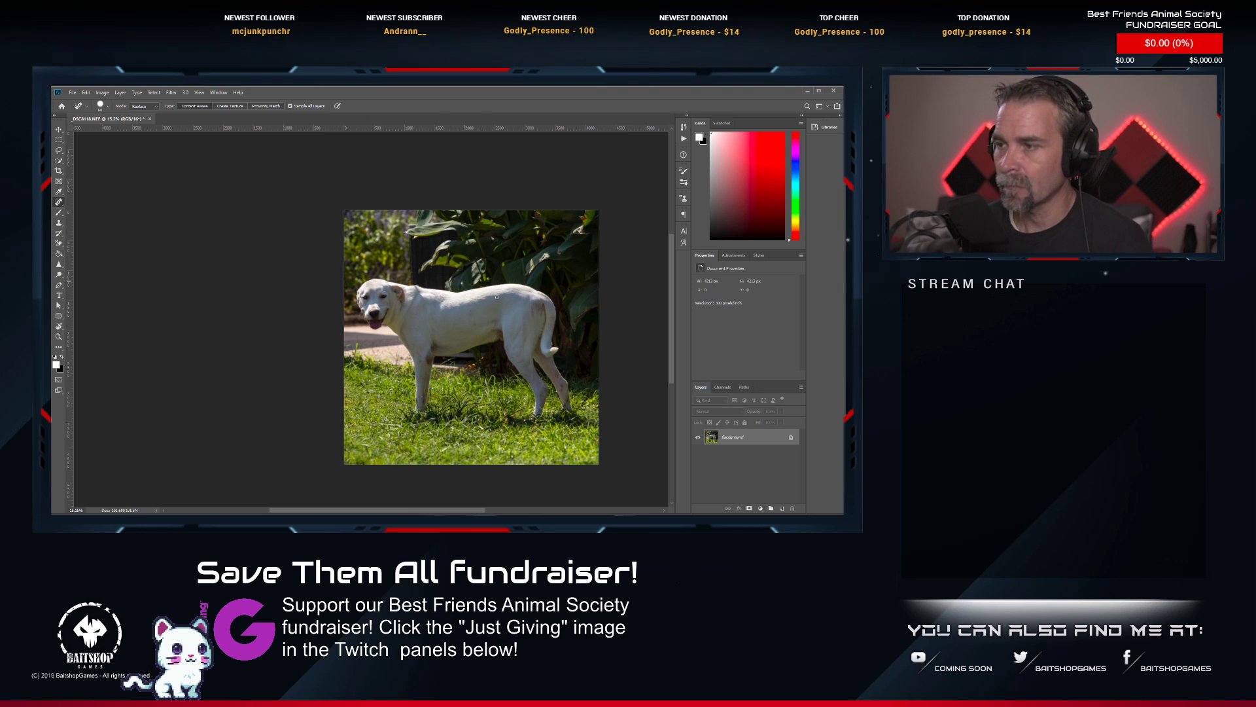
pyautogui.scroll(13, 425, 278)
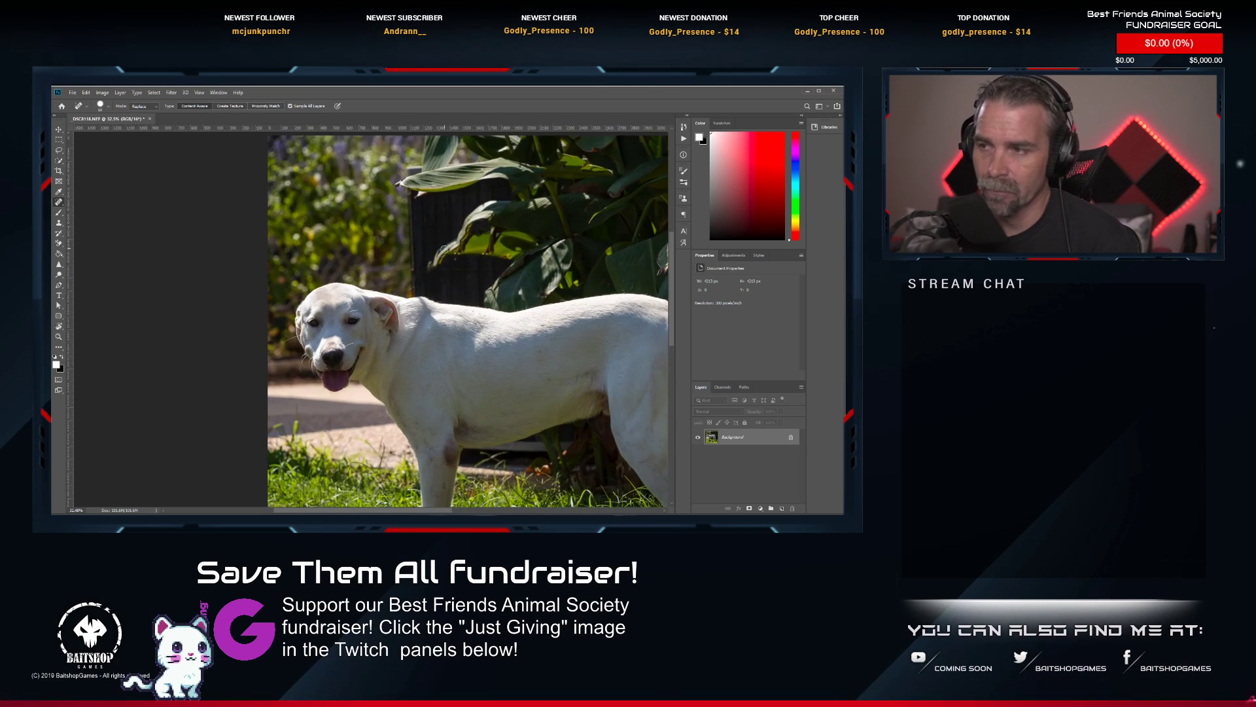
pyautogui.moveTo(419, 296); pyautogui.dragTo(365, 204)
pyautogui.scroll(-13, 373, 216)
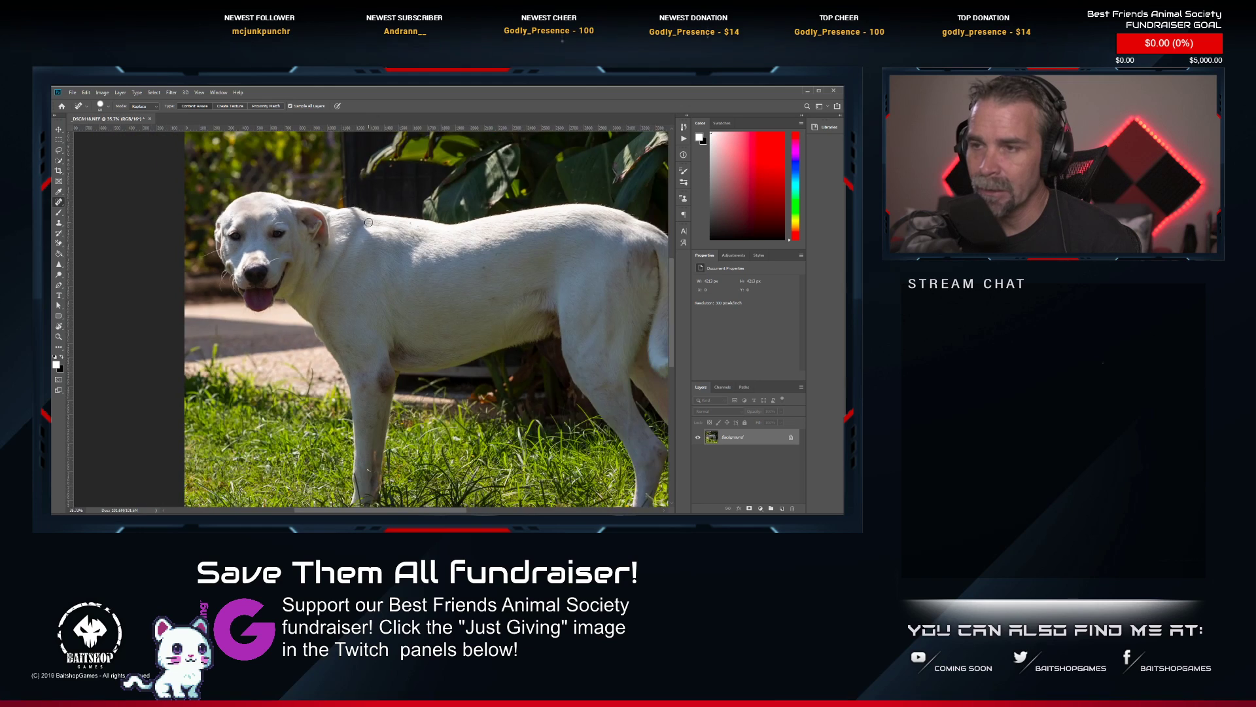
pyautogui.moveTo(389, 260); pyautogui.dragTo(384, 334)
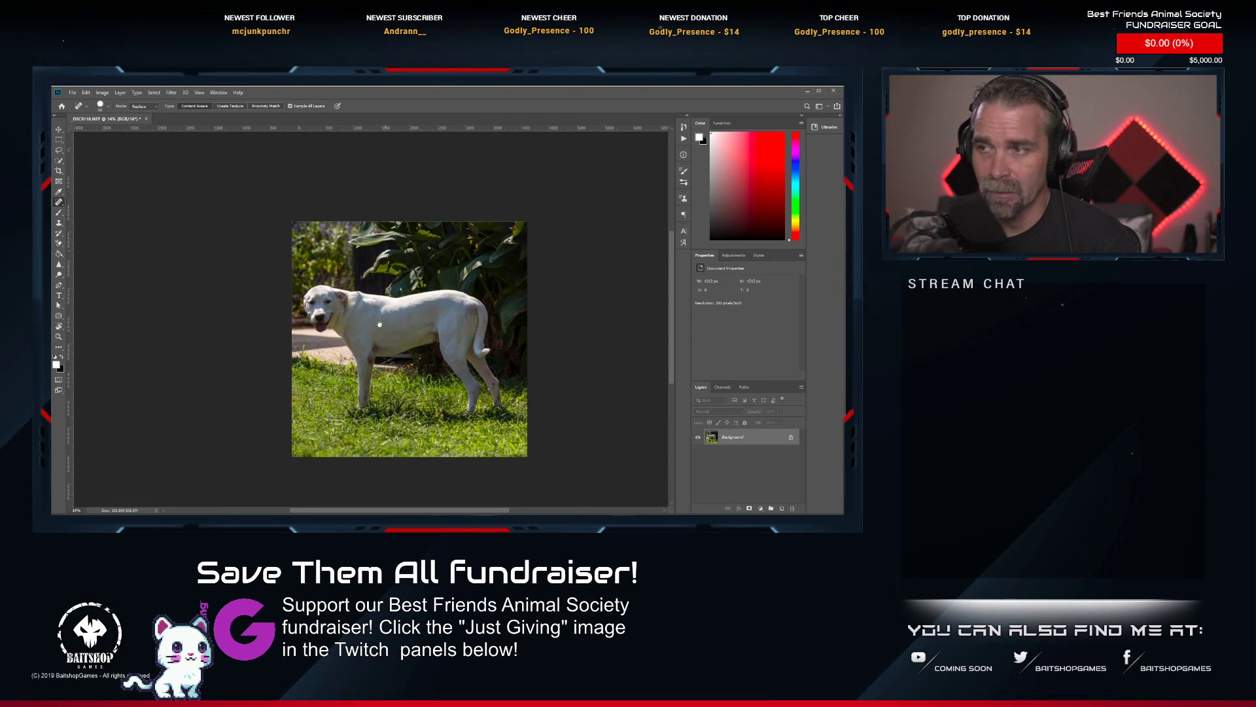
# Save and close the retouched photo of the standing white dog and return to Lightroom.
pyautogui.scroll(4, 382, 307)
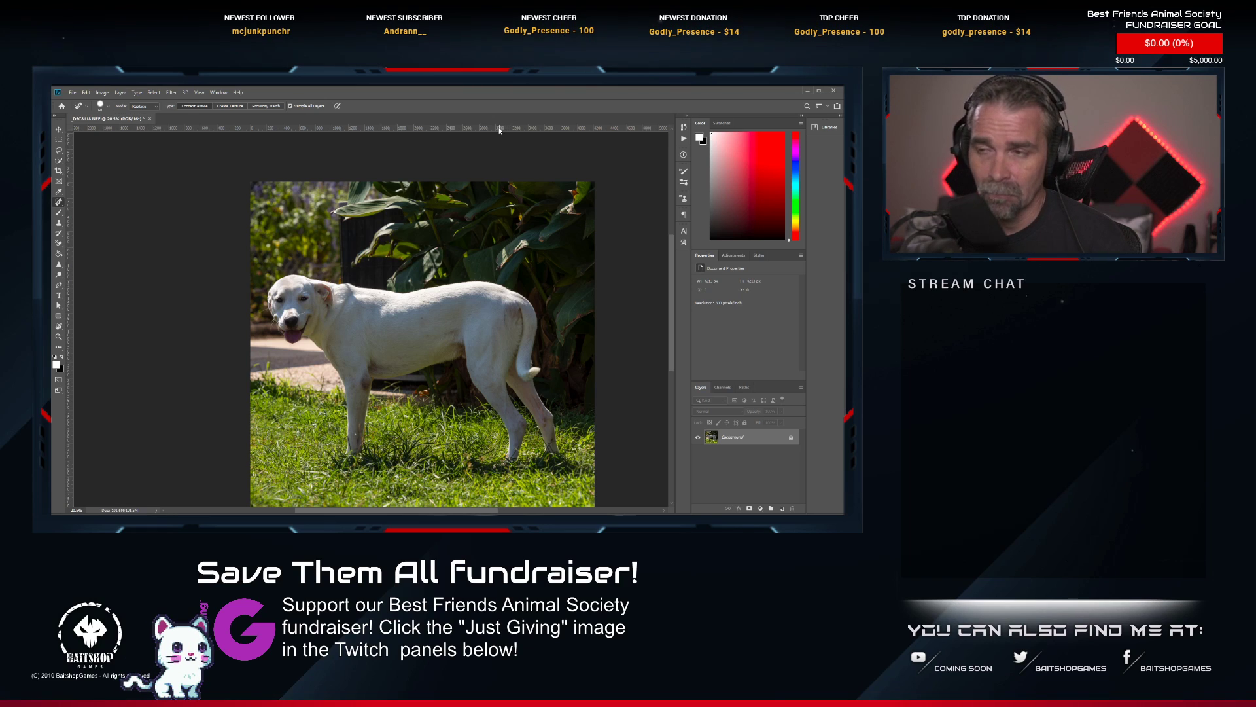
pyautogui.click(163, 119)
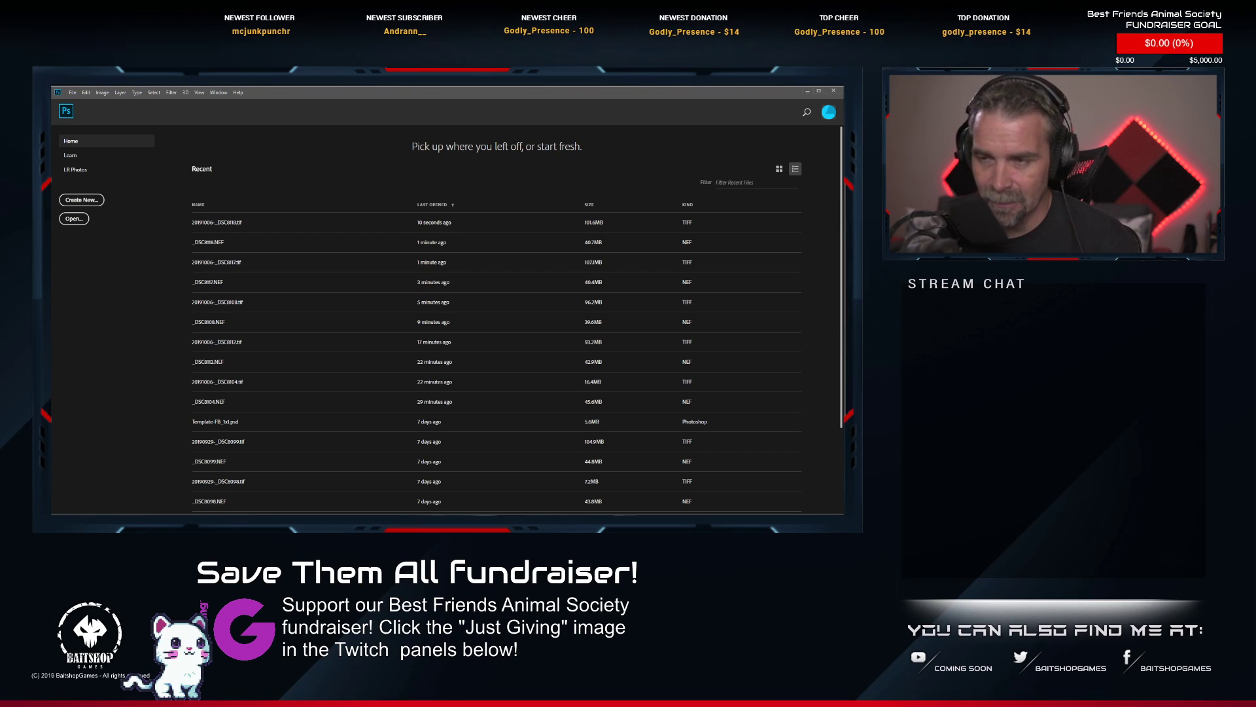
pyautogui.hotkey('alt', 'Tab')
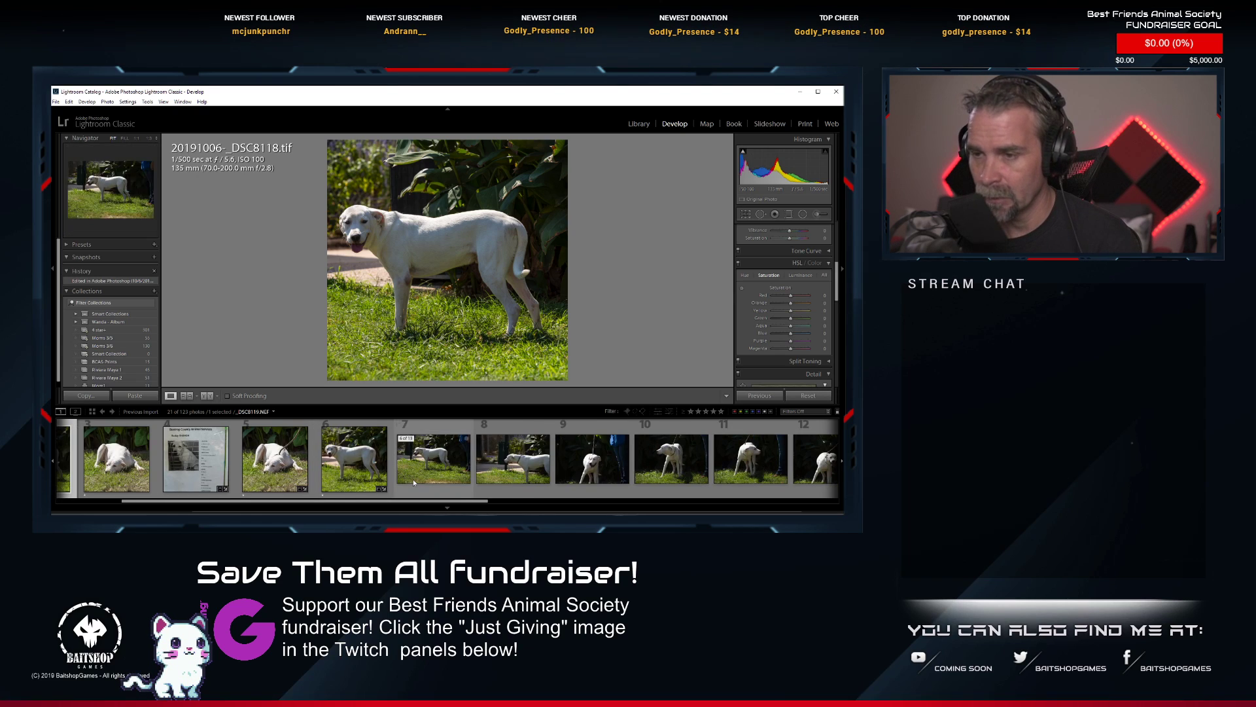
# Review the originals _DSC8118.NEF and _DSC8117.NEF in the filmstrip, and view the retouched 20191006-_DSC8117.tif.
pyautogui.click(476, 462)
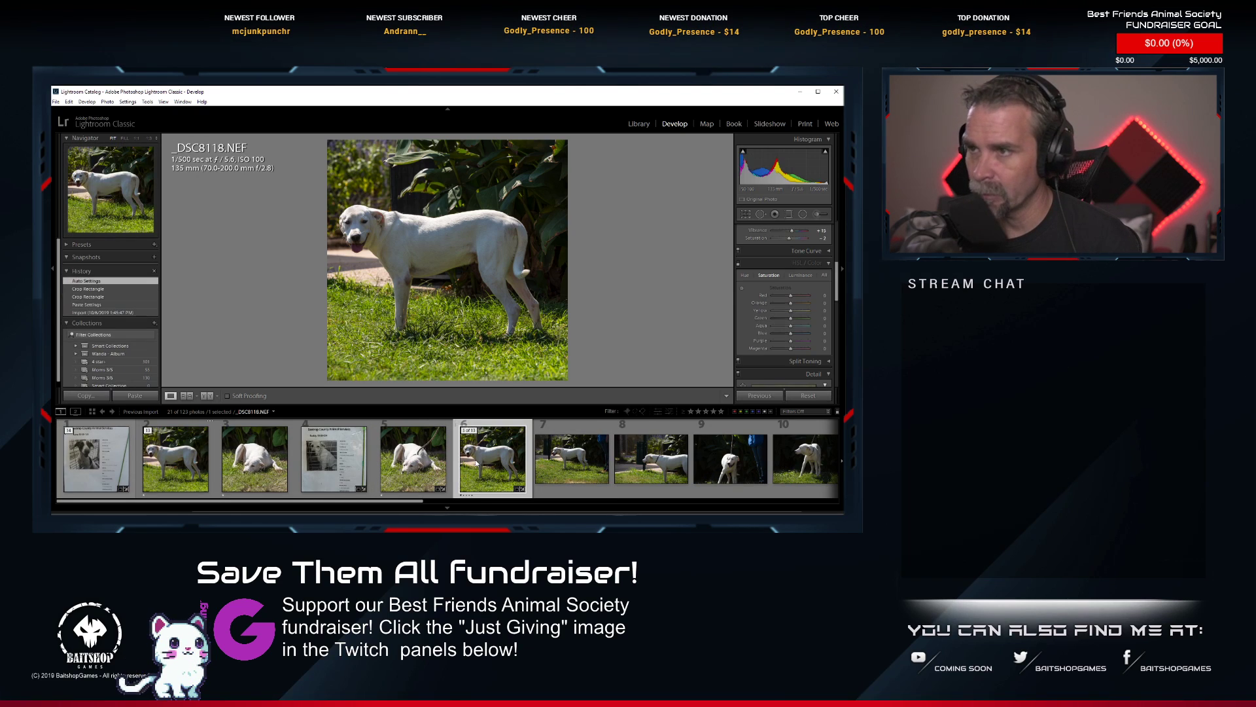
pyautogui.click(412, 461)
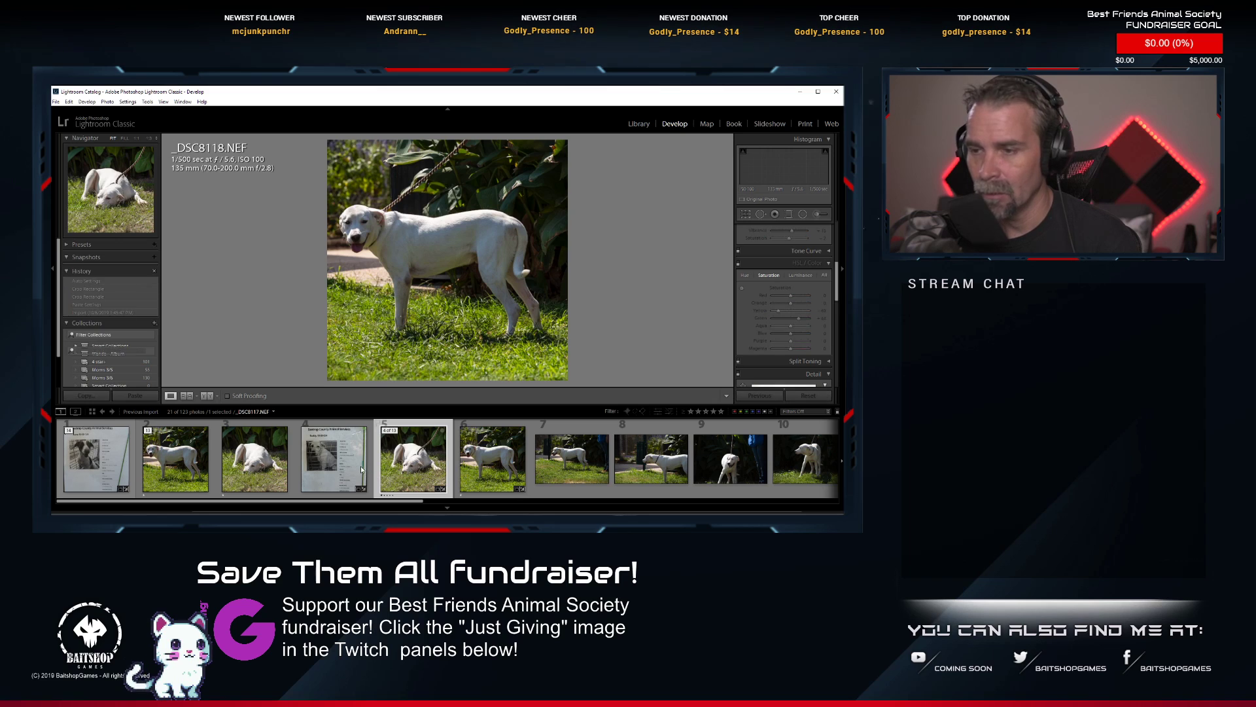
pyautogui.click(267, 471)
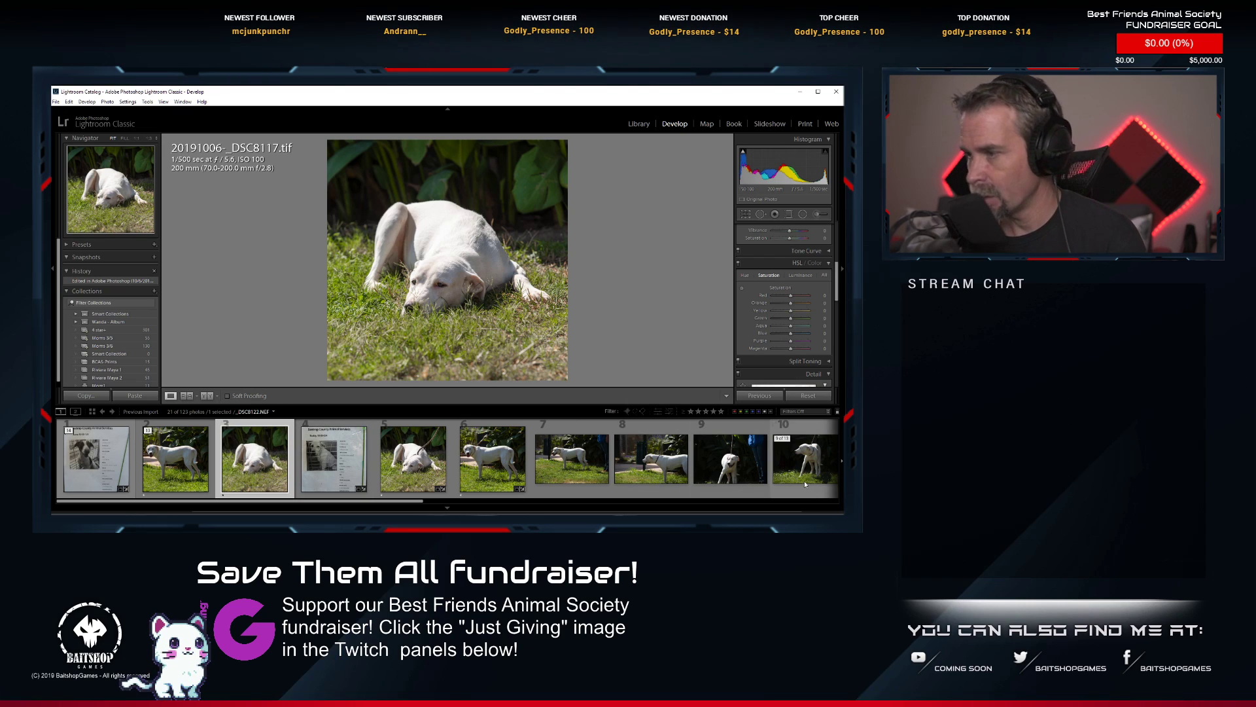
# Find the white dog's close-up _DSC8125.NEF in the filmstrip and open it for editing in Photoshop.
pyautogui.scroll(-2, 785, 477)
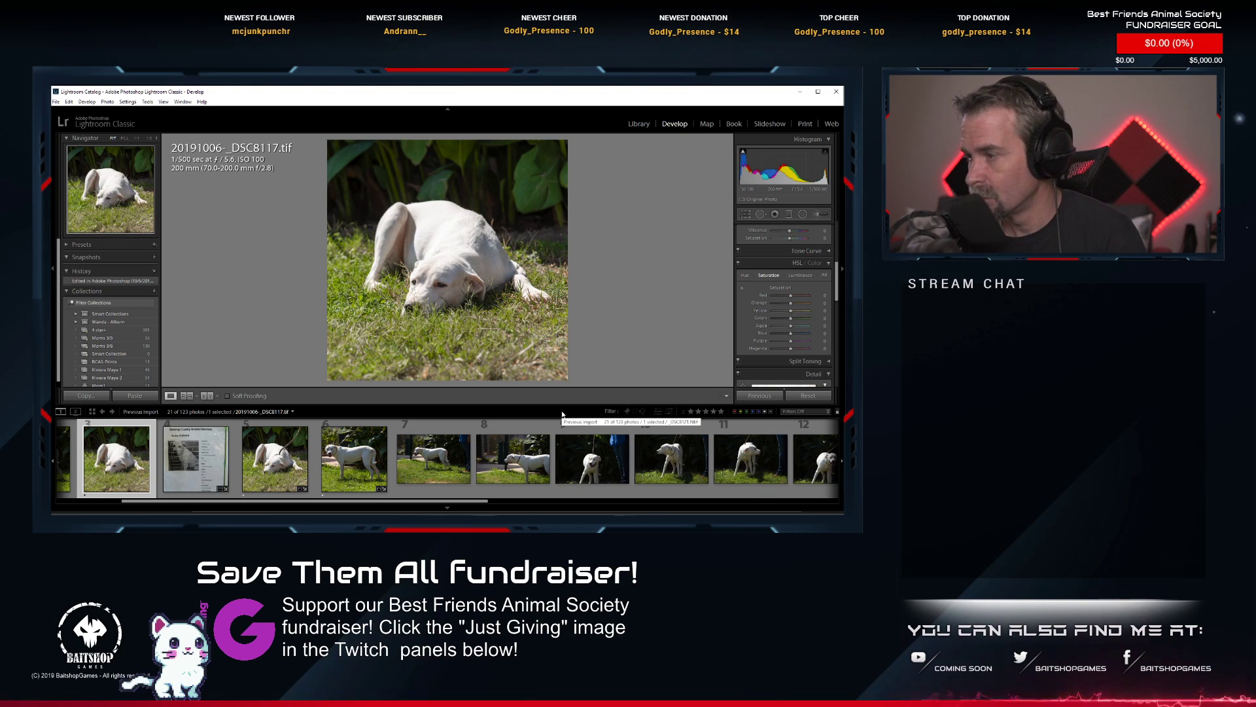
pyautogui.scroll(-3, 628, 458)
pyautogui.click(633, 467)
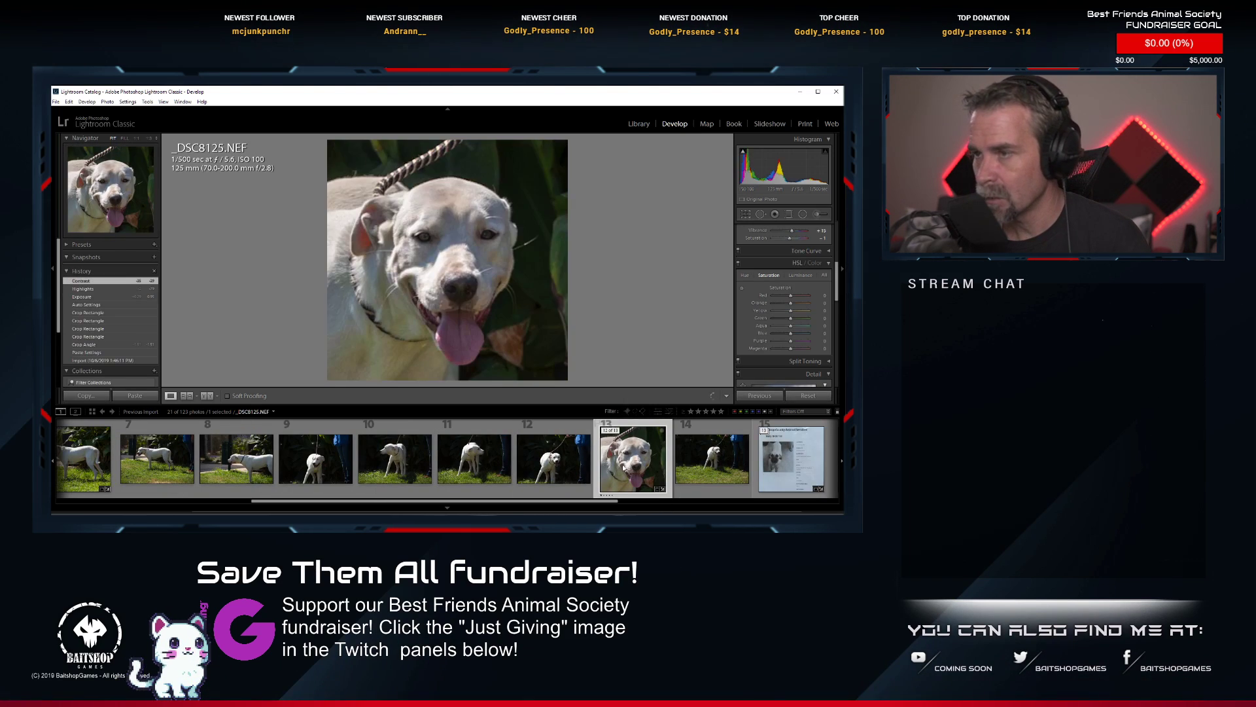
pyautogui.scroll(3, 469, 467)
pyautogui.scroll(-5, 469, 467)
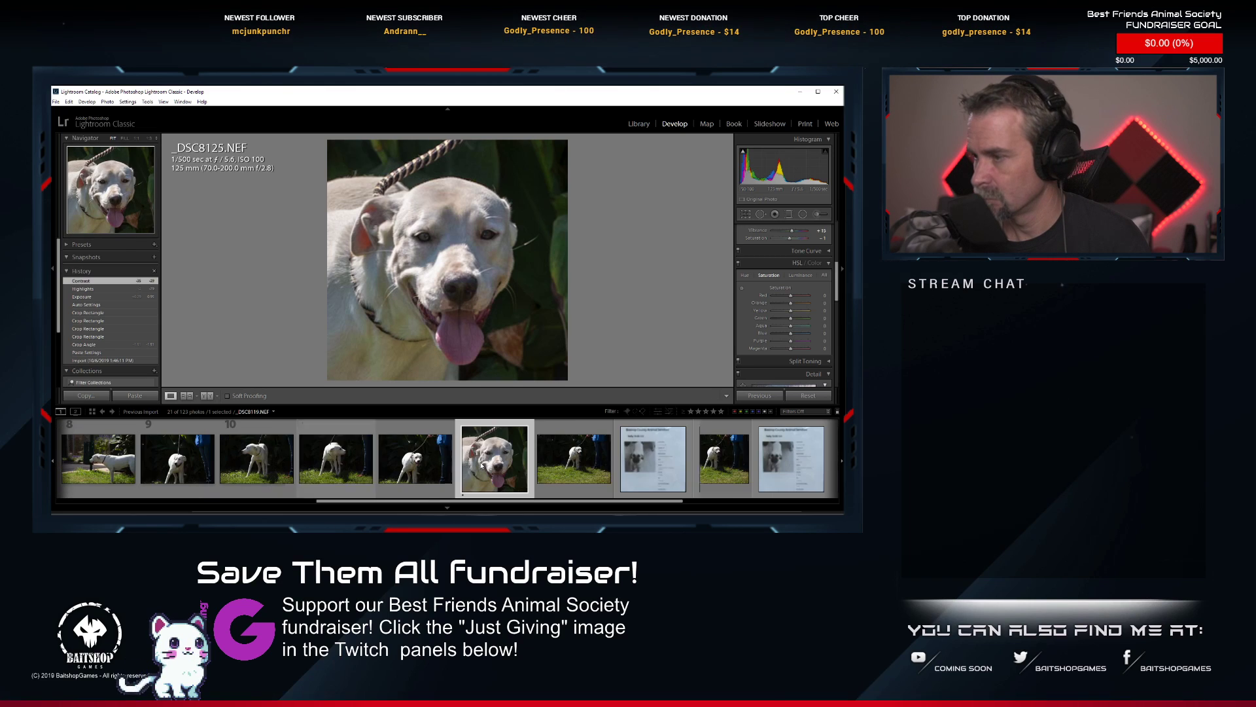
pyautogui.rightClick(508, 460)
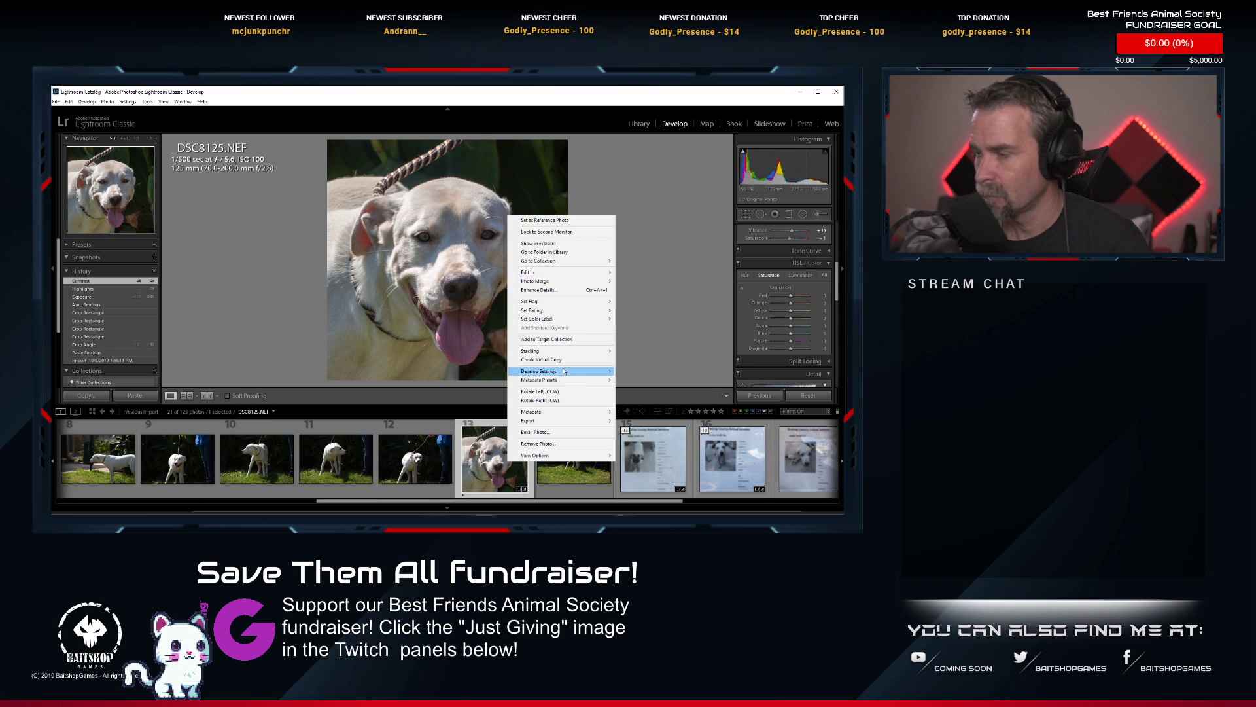
pyautogui.moveTo(564, 371)
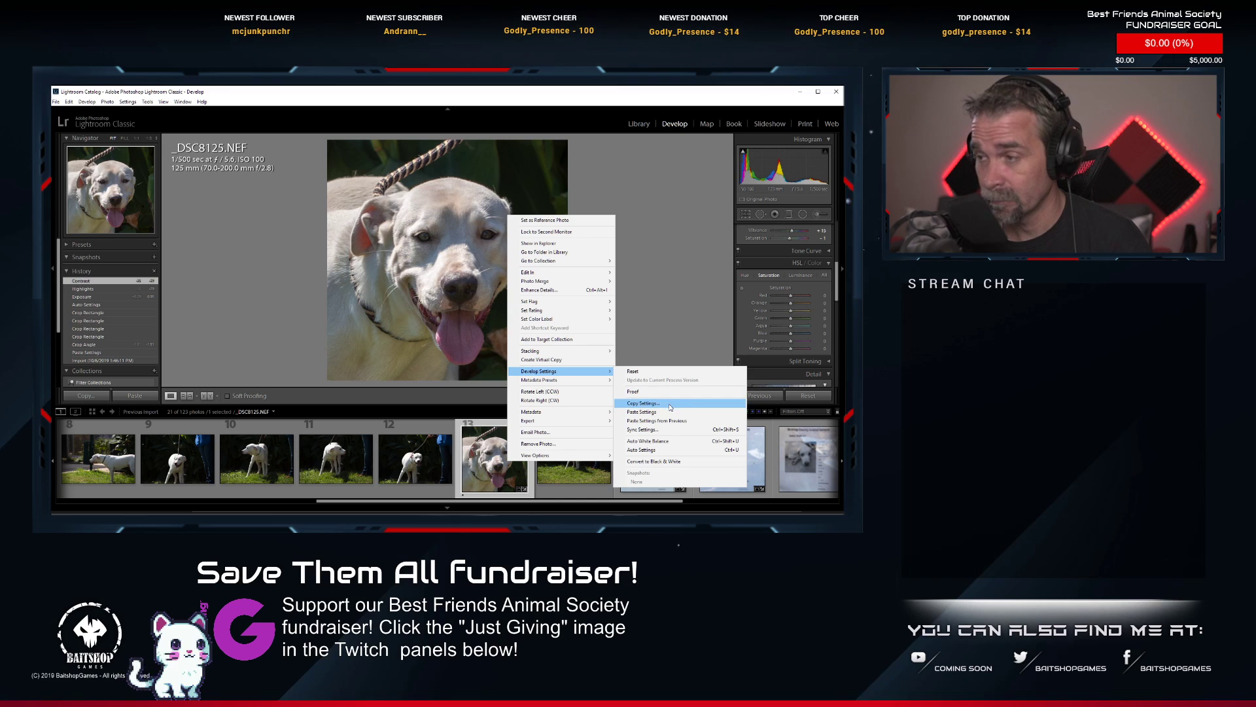
pyautogui.click(650, 412)
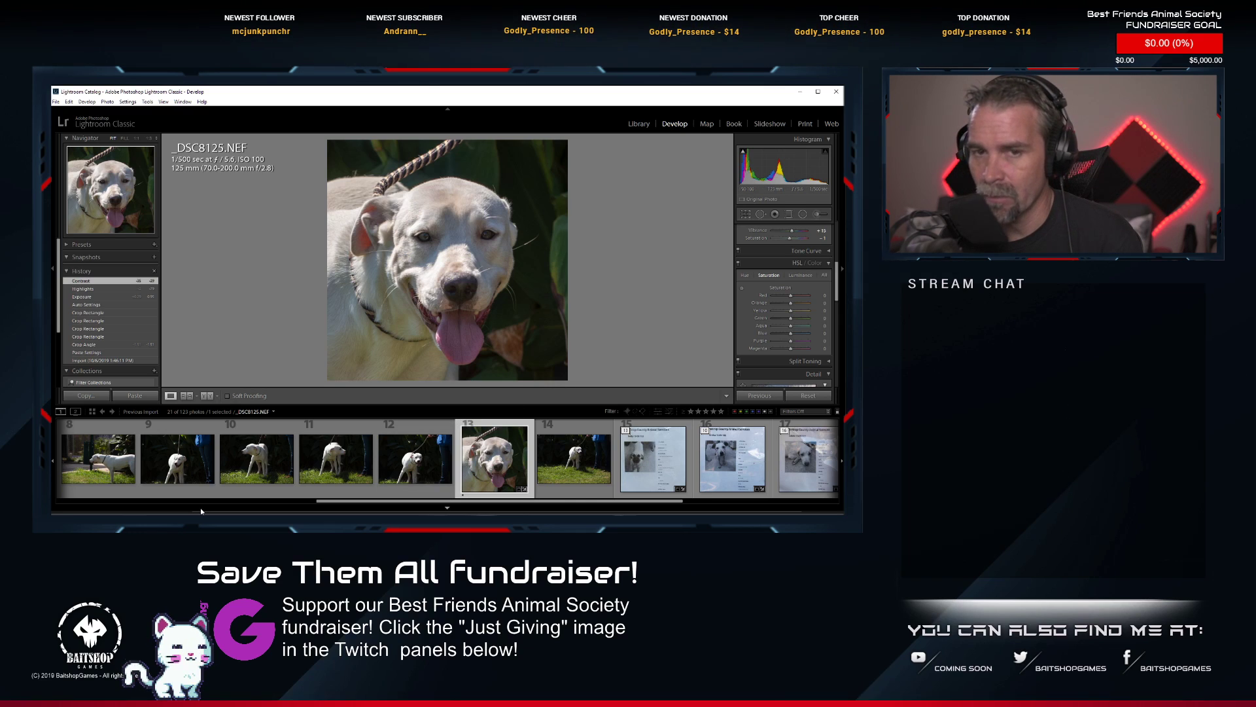
pyautogui.hotkey('ctrl', 'e')
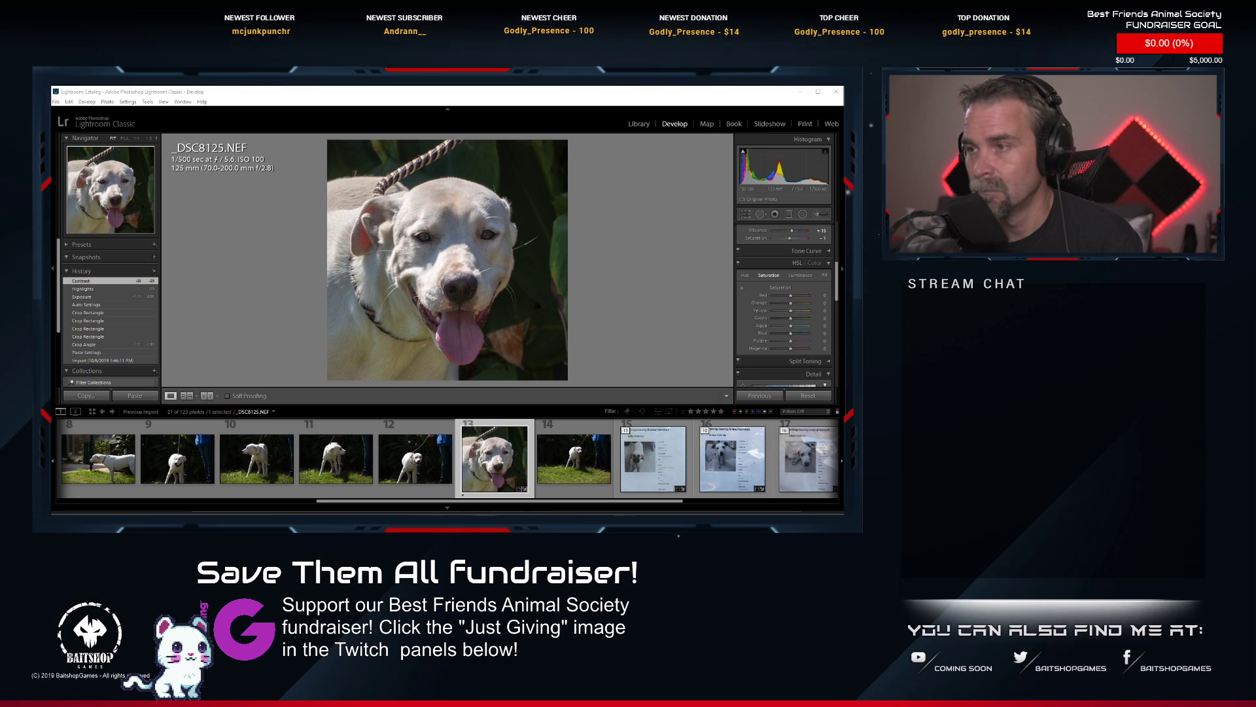
pyautogui.hotkey('alt', 'Tab')
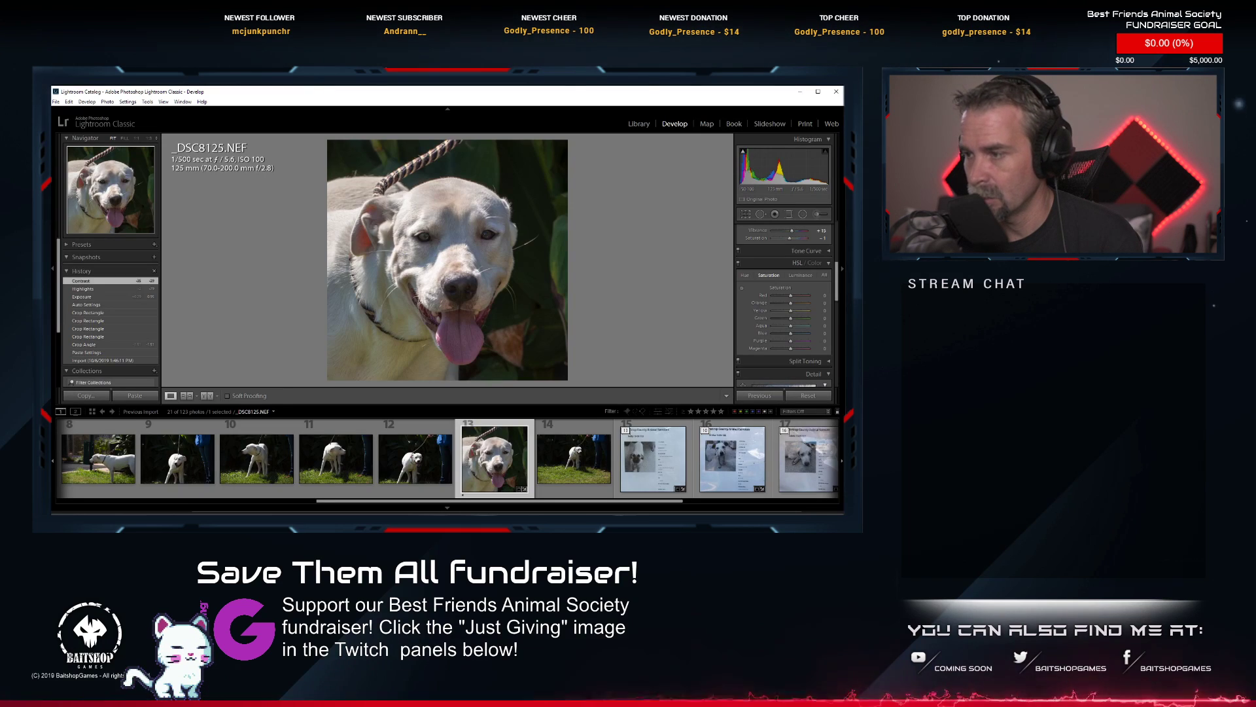
pyautogui.rightClick(488, 465)
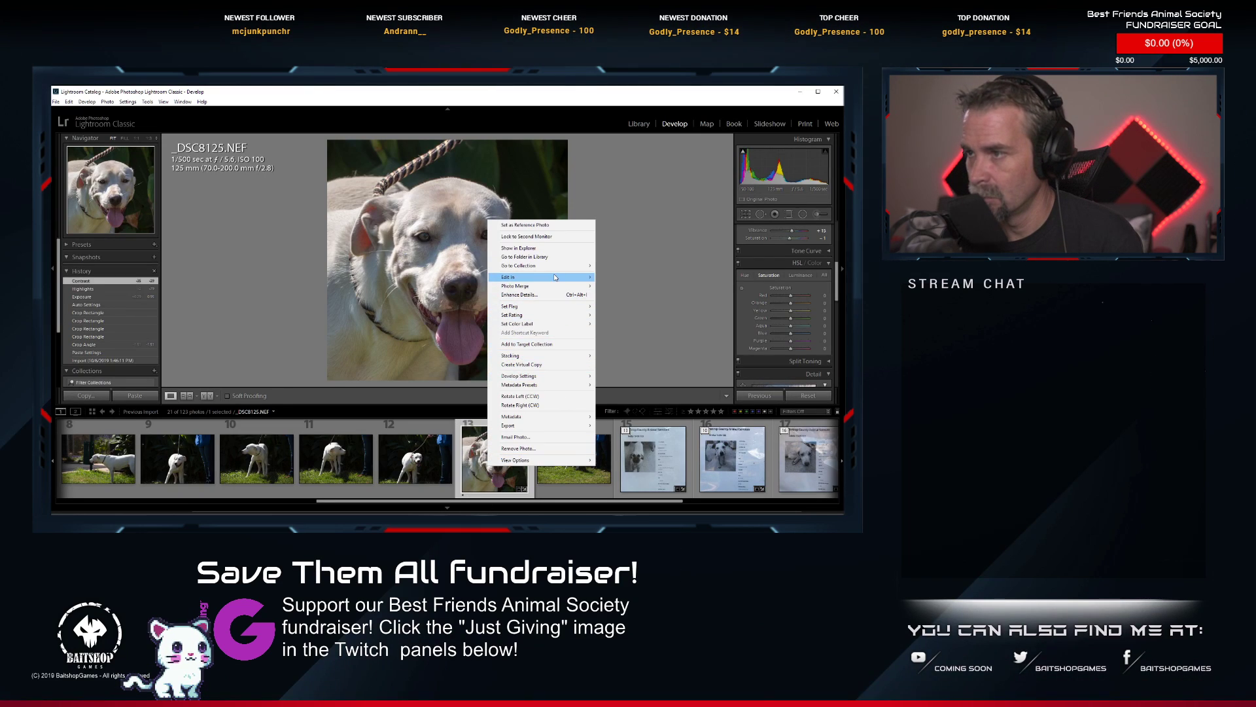
pyautogui.moveTo(558, 278)
pyautogui.click(623, 277)
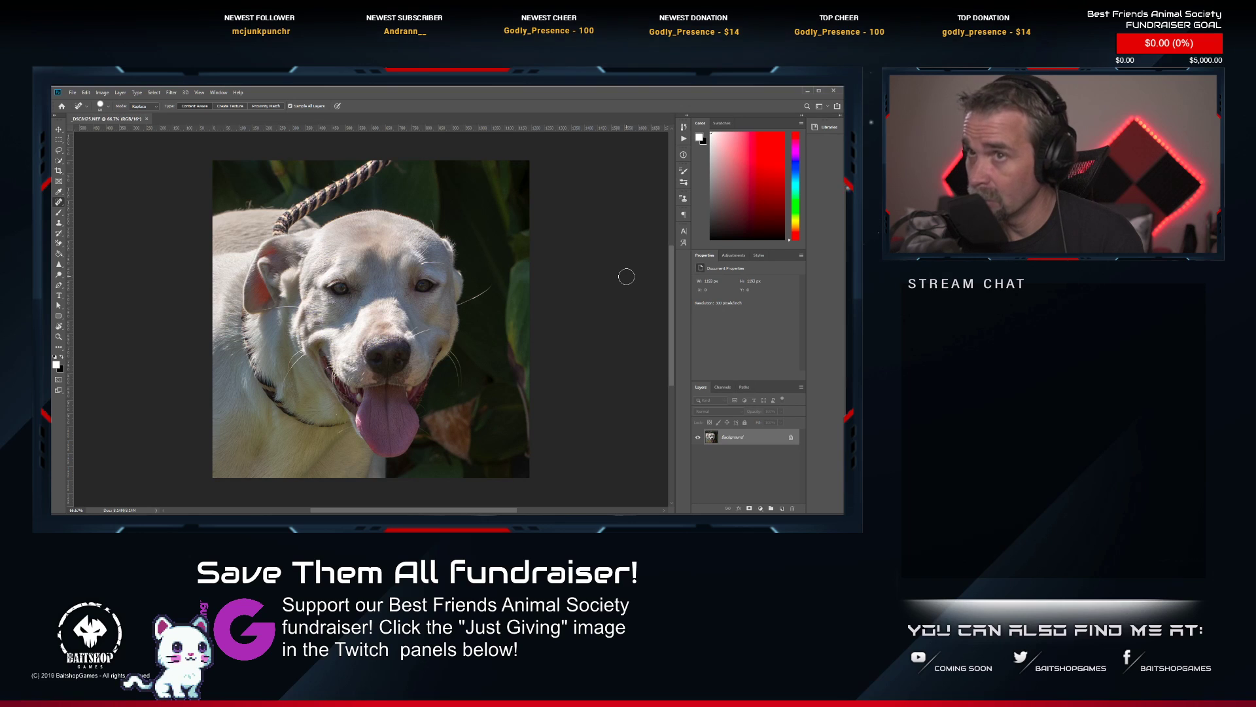
# Paint out the rope leash from the photo's upper edge down to the white dog's neck with the Spot Healing Brush.
pyautogui.scroll(3, 384, 187)
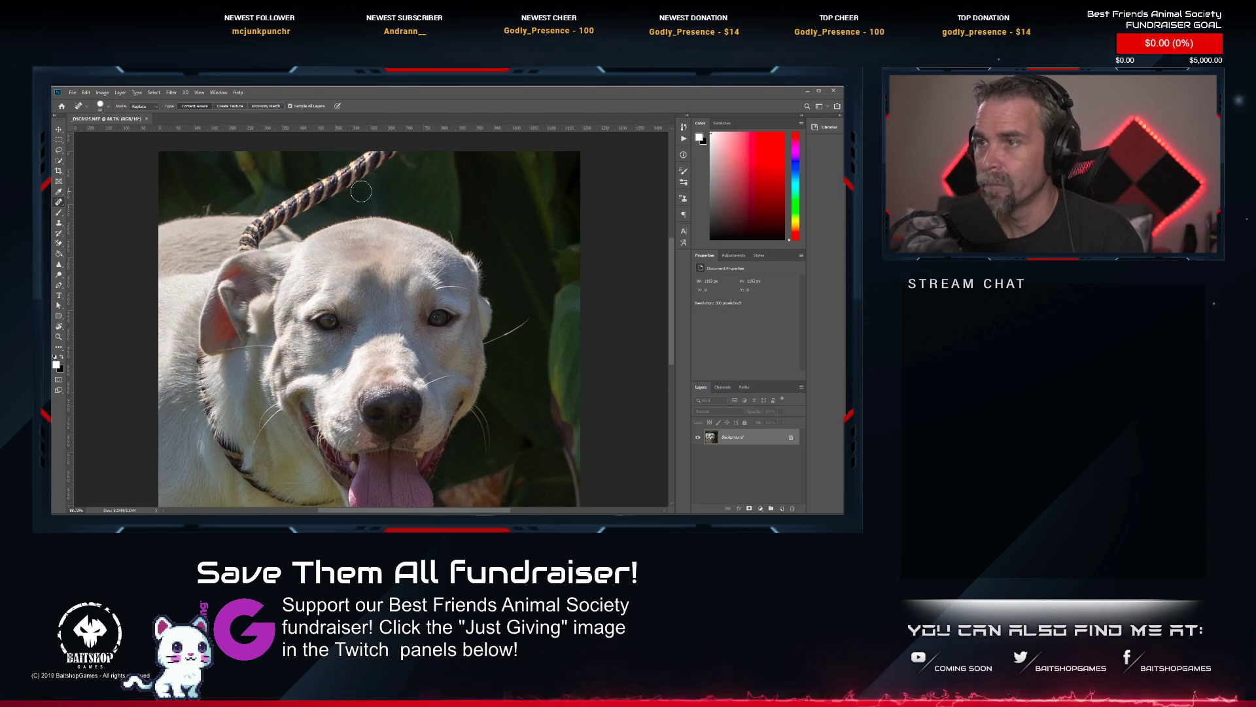
pyautogui.moveTo(356, 188); pyautogui.dragTo(363, 240)
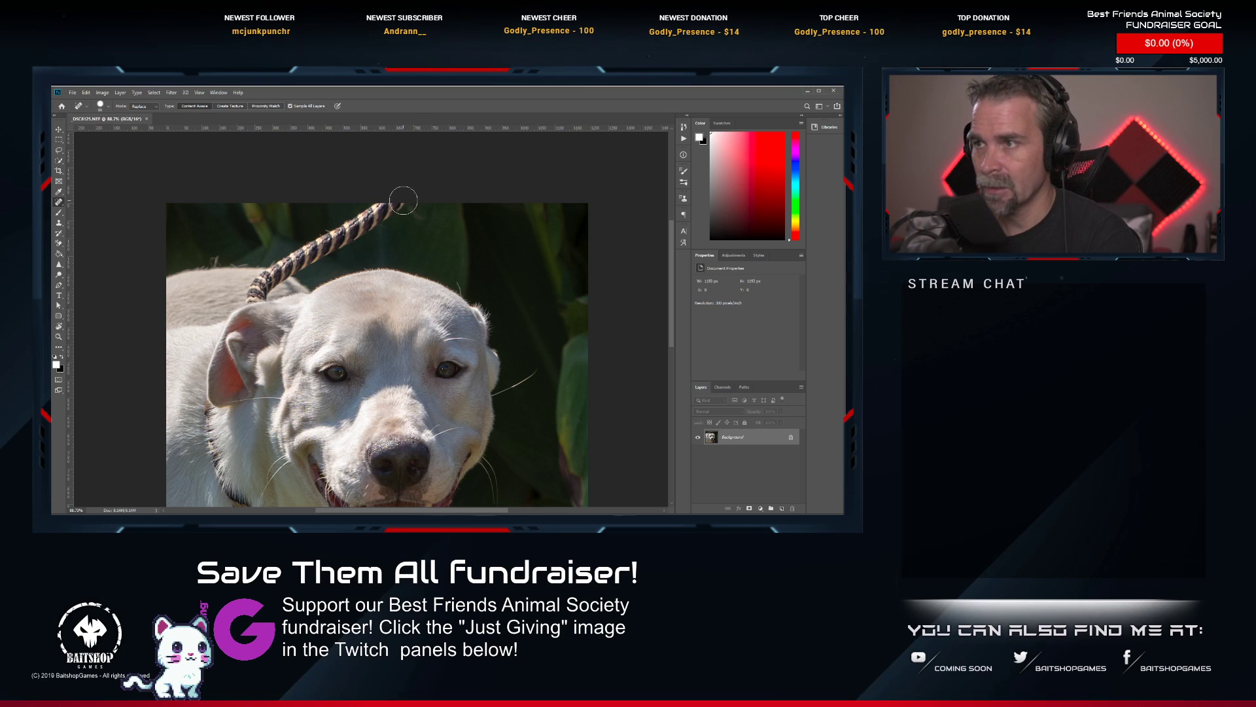
pyautogui.moveTo(401, 202)
pyautogui.mouseDown()
pyautogui.moveTo(297, 256)
pyautogui.moveTo(257, 296)
pyautogui.mouseUp()
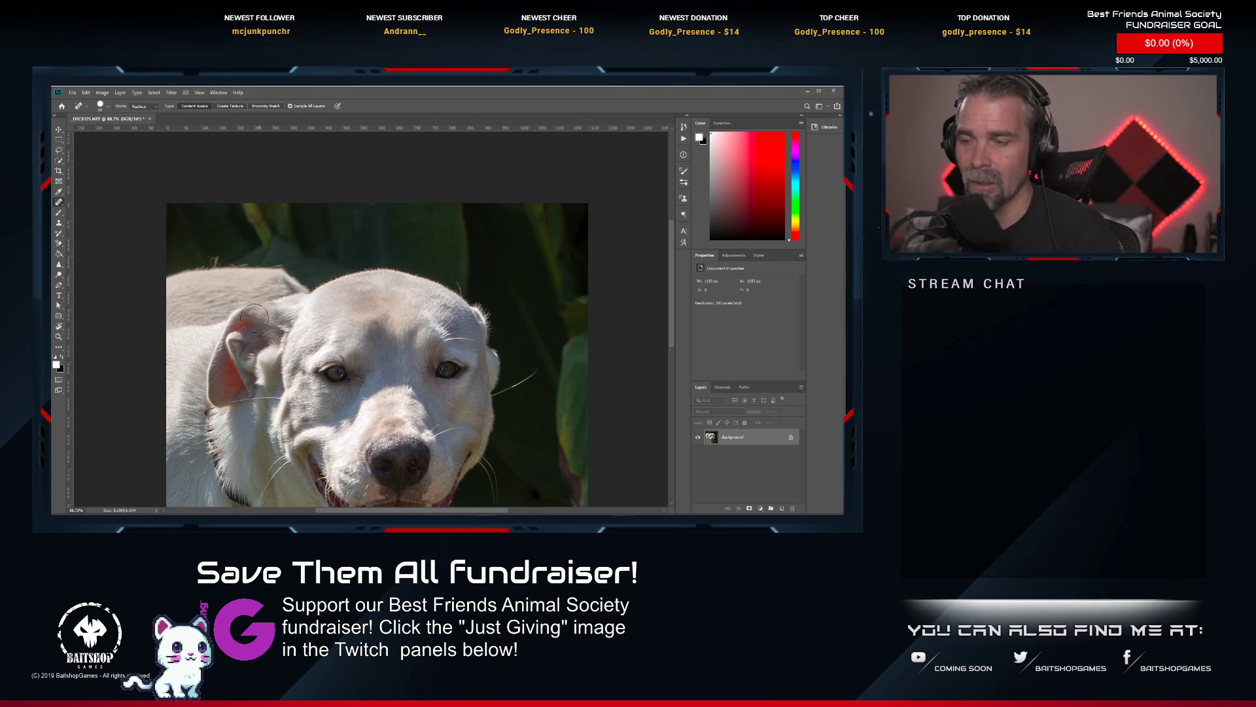
# Heal the dark collar from below the white dog's ear to its throat and check the whole photo.
pyautogui.moveTo(234, 399); pyautogui.dragTo(342, 224)
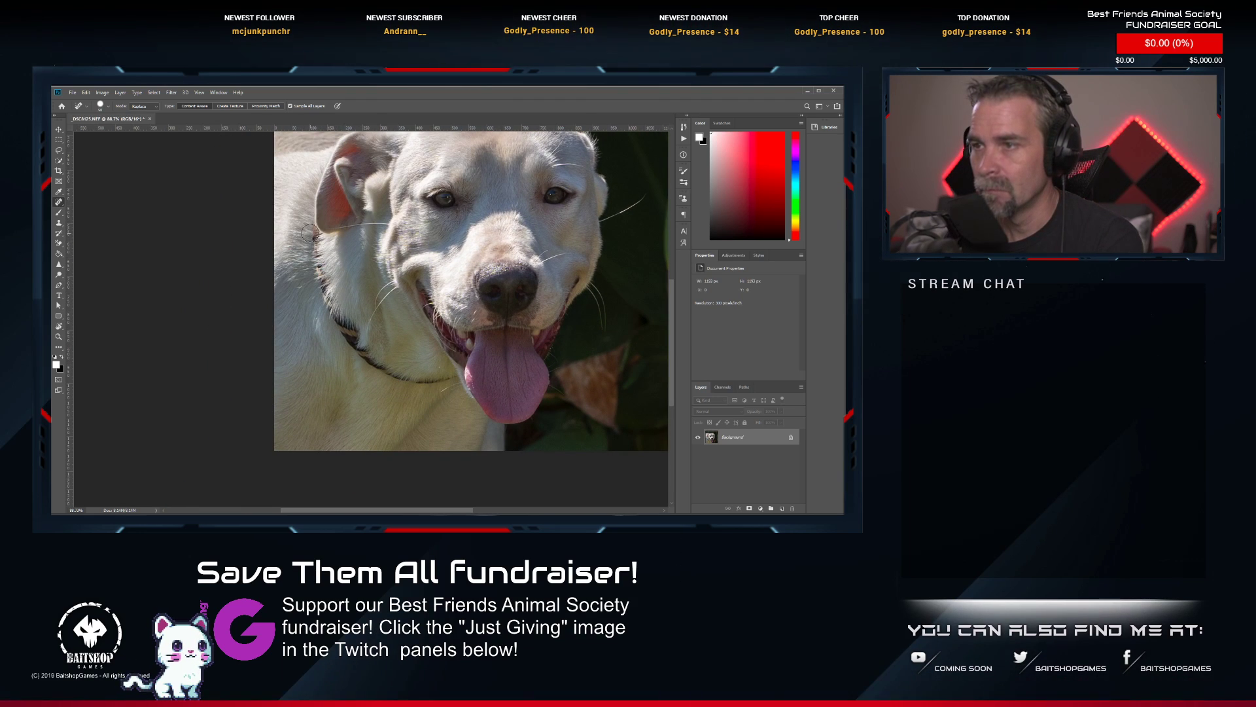
pyautogui.moveTo(310, 232)
pyautogui.mouseDown()
pyautogui.moveTo(337, 324)
pyautogui.moveTo(370, 359)
pyautogui.moveTo(435, 380)
pyautogui.mouseUp()
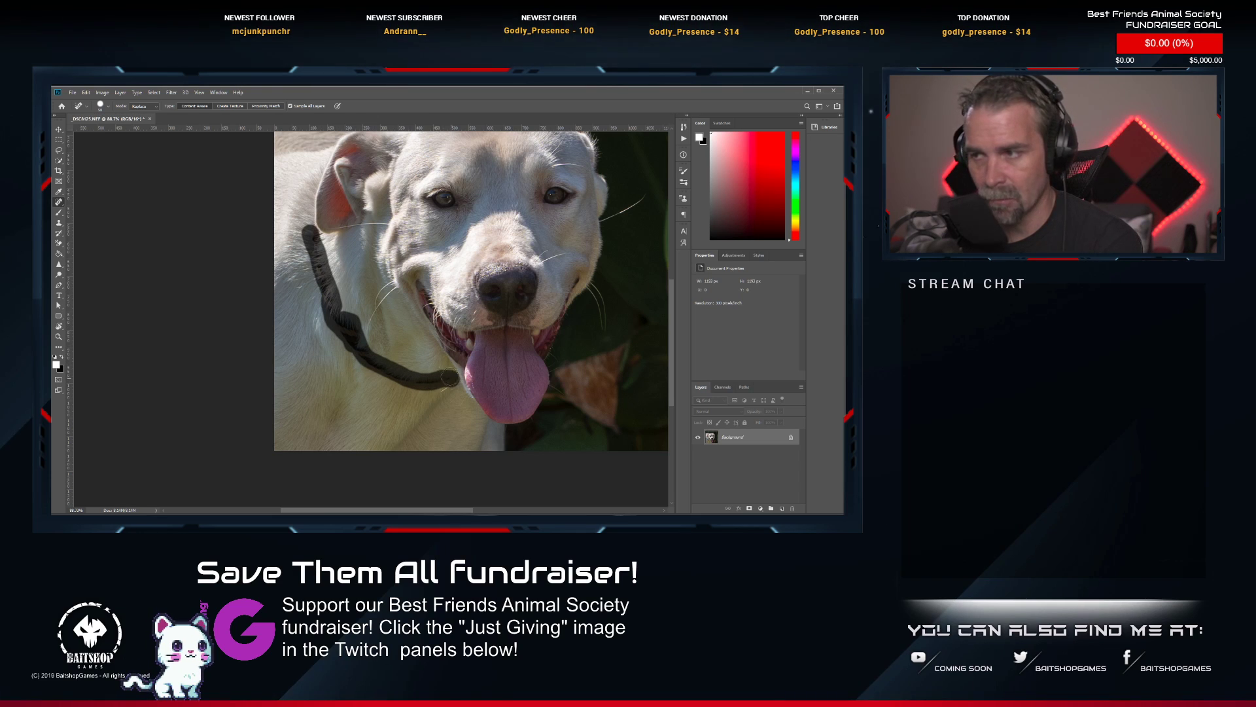
pyautogui.moveTo(335, 290)
pyautogui.mouseDown()
pyautogui.moveTo(347, 293)
pyautogui.moveTo(344, 330)
pyautogui.mouseUp()
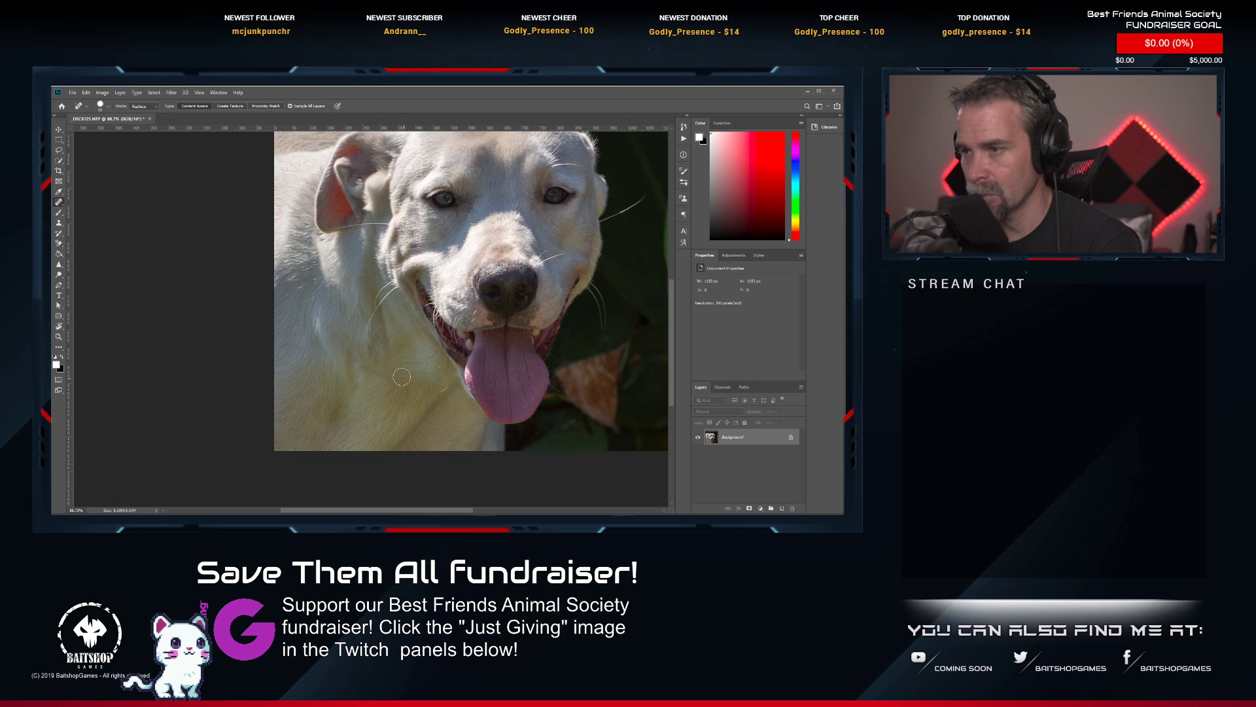
pyautogui.scroll(-3, 444, 351)
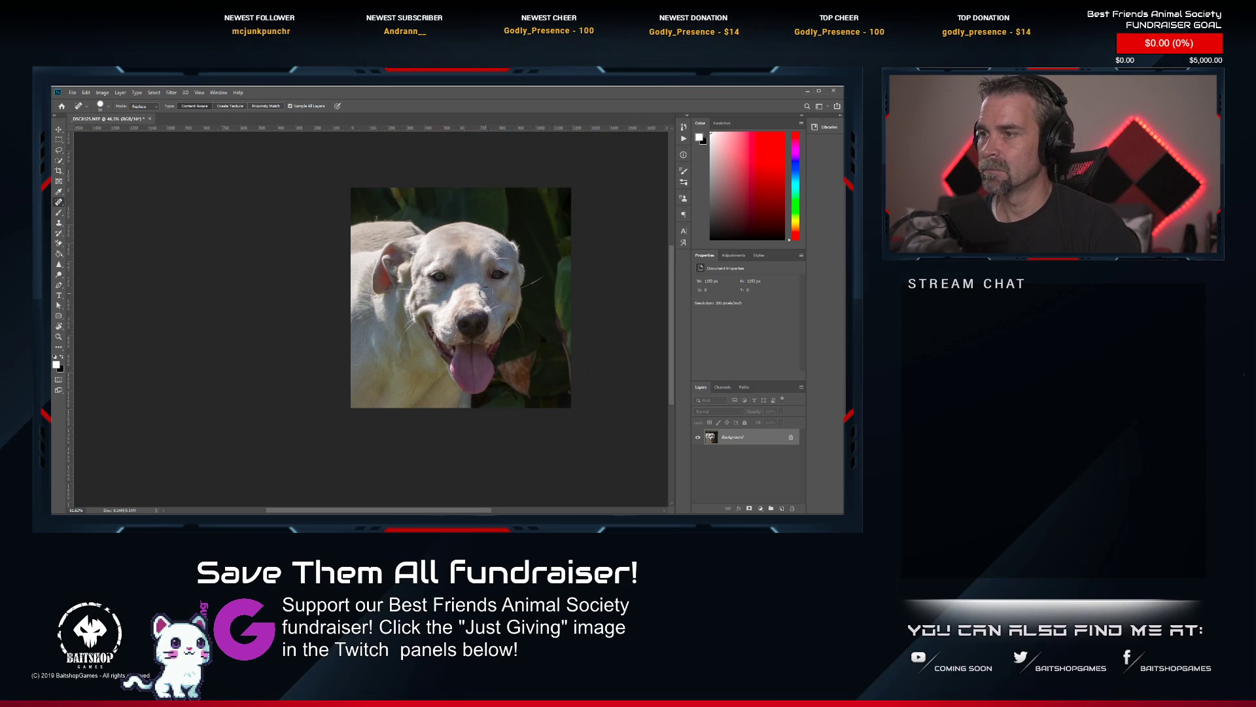
# Brighten both of the white dog's eyes with the Dodge tool.
pyautogui.scroll(4, 485, 292)
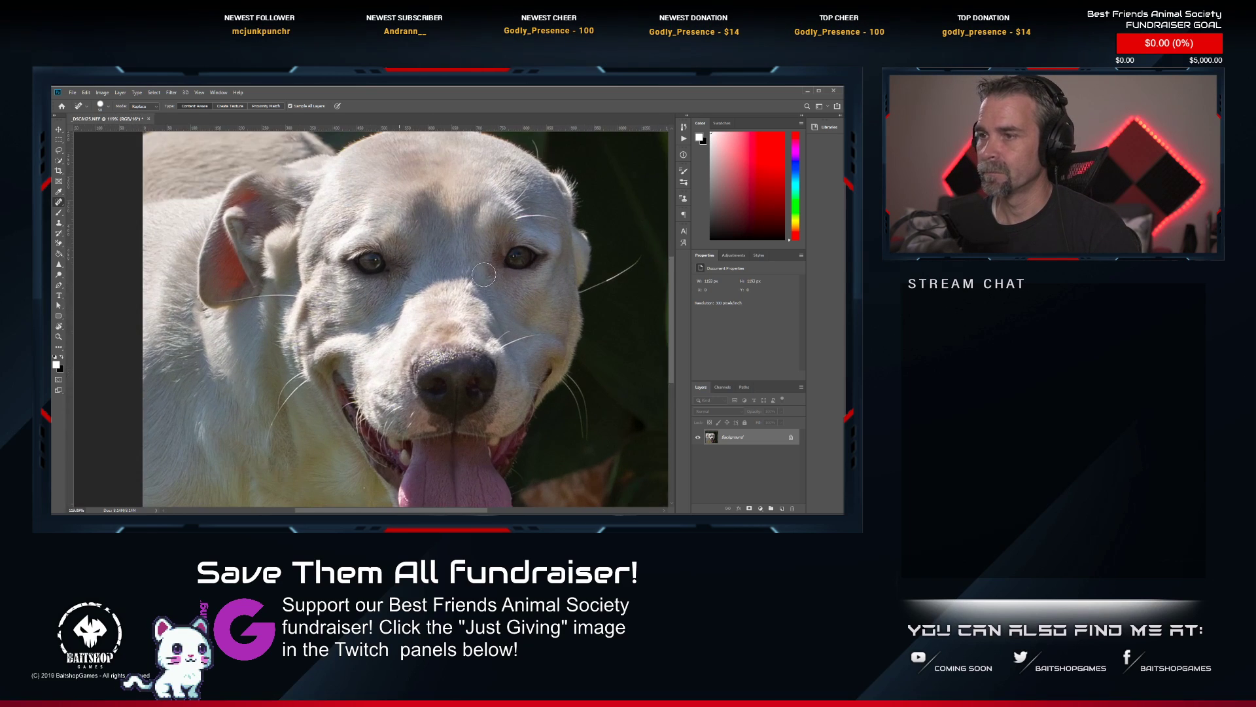
pyautogui.click(59, 275)
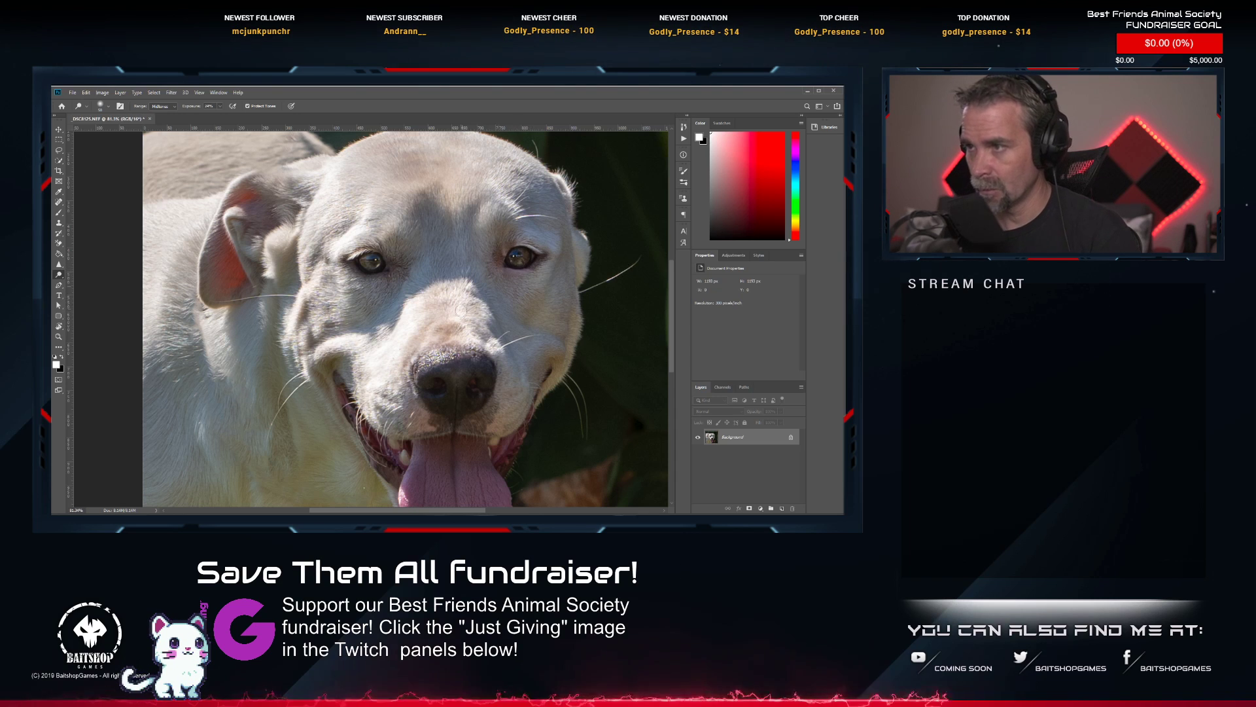
# Save and close the retouched close-up of the white dog and return to Lightroom.
pyautogui.scroll(-9, 468, 306)
pyautogui.hotkey('ctrl', 's')
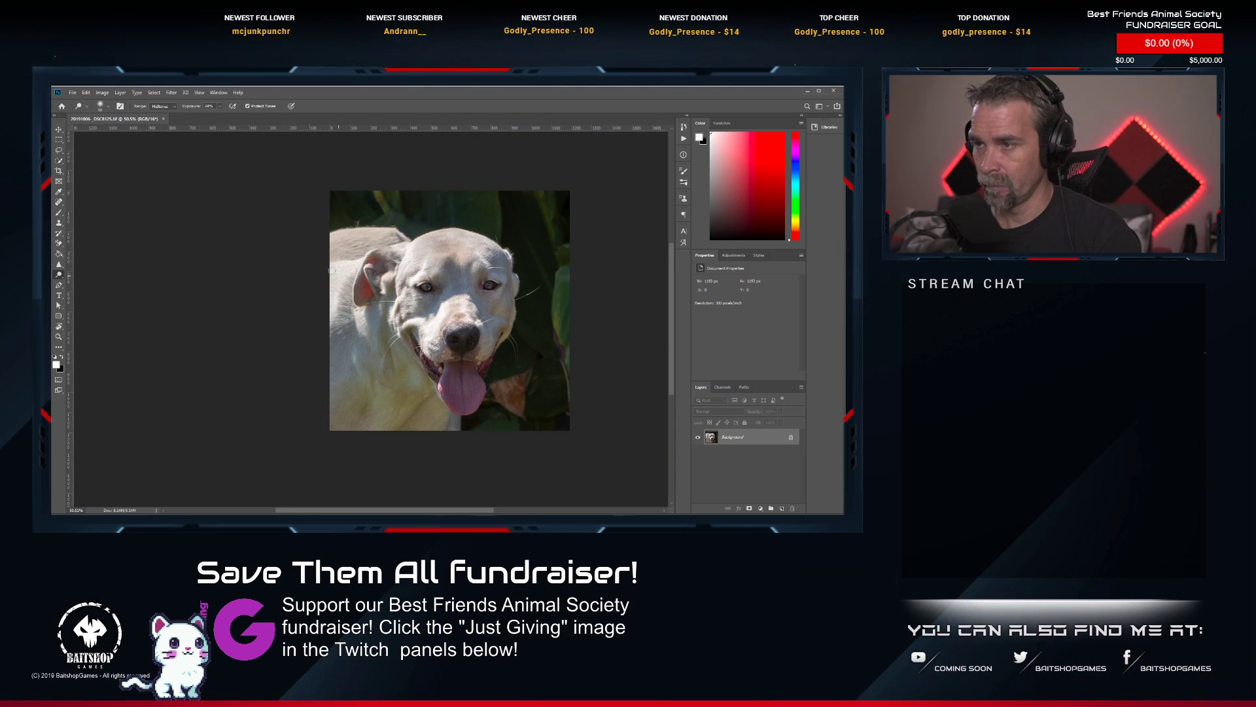
pyautogui.click(164, 119)
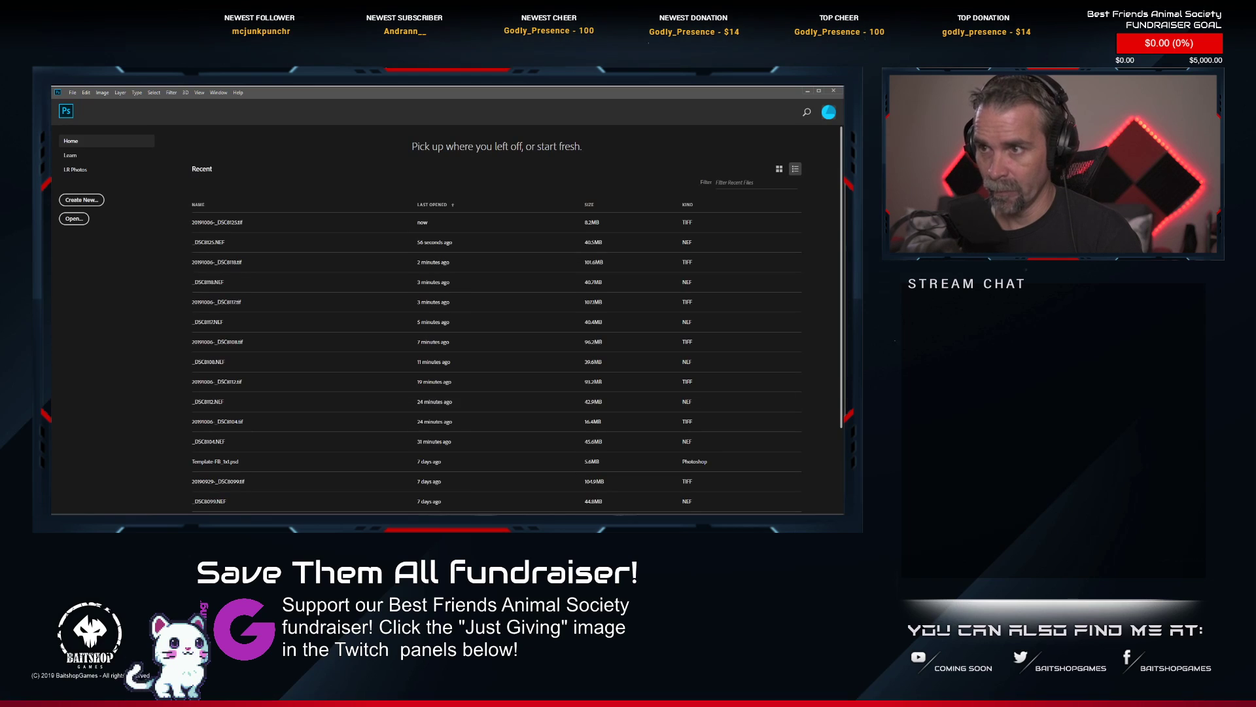
pyautogui.hotkey('alt', 'Tab')
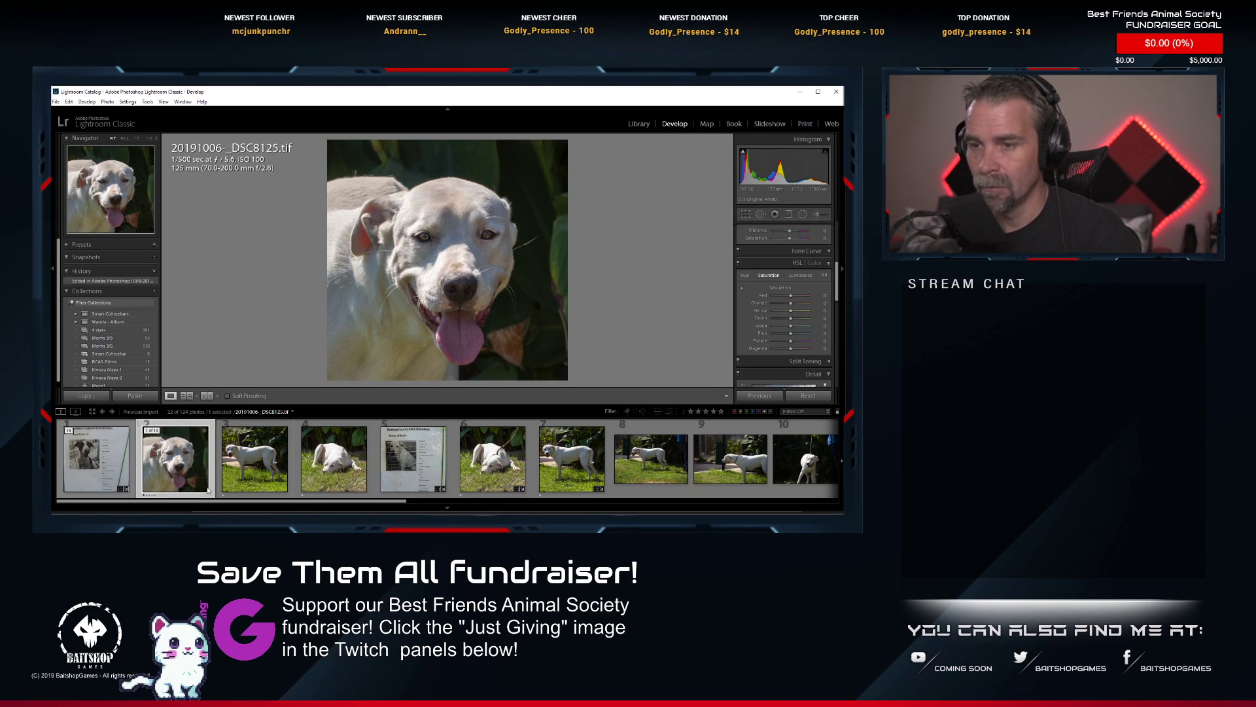
# Go through the white dog's retouched photos in the filmstrip and apply a 2-star rating.
pyautogui.press('Right')
pyautogui.press('Right')
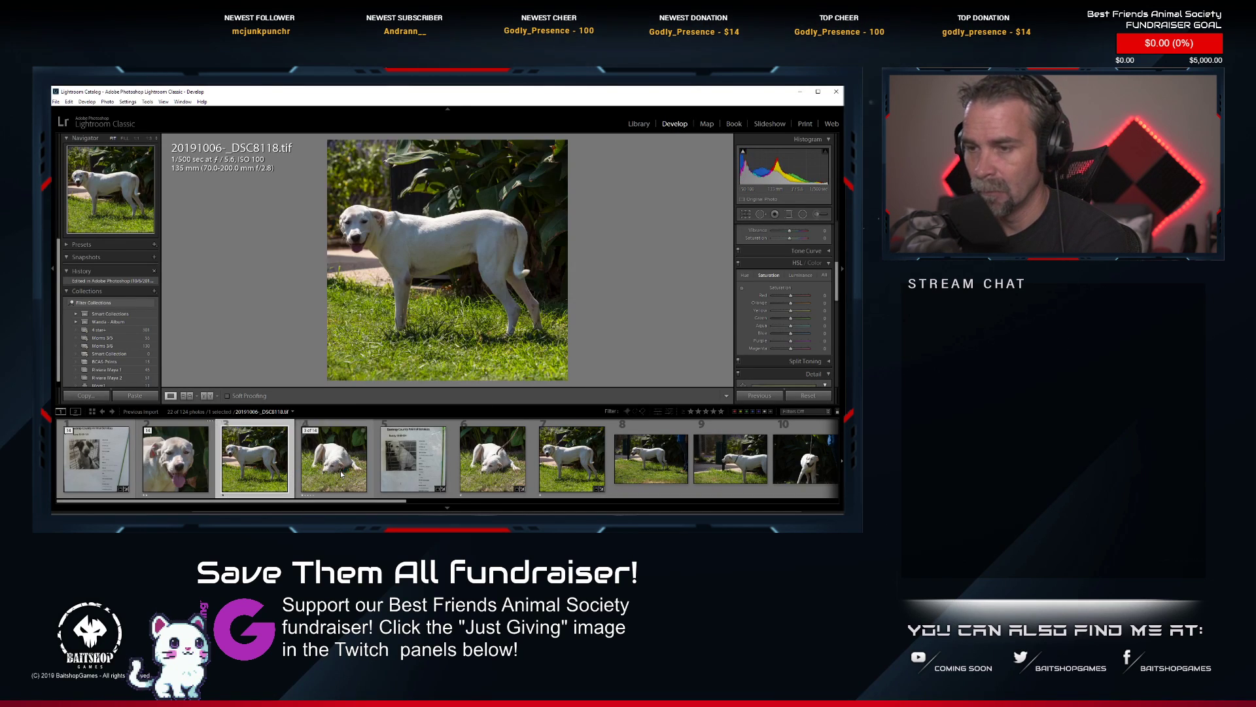
pyautogui.press('2')
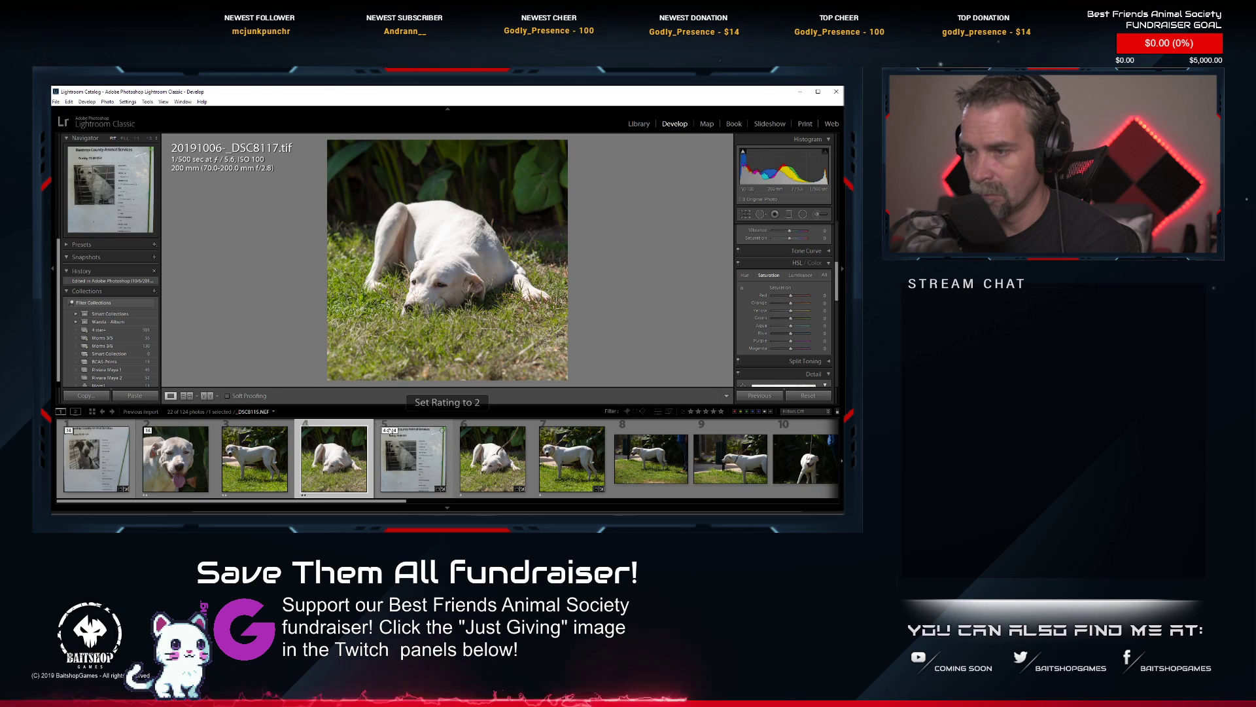
# Collapse the white dog's stack under _DSC8115.NEF, and expand and collapse the brown-and-white dog's stack.
pyautogui.moveTo(412, 458); pyautogui.dragTo(167, 437)
pyautogui.click(151, 431)
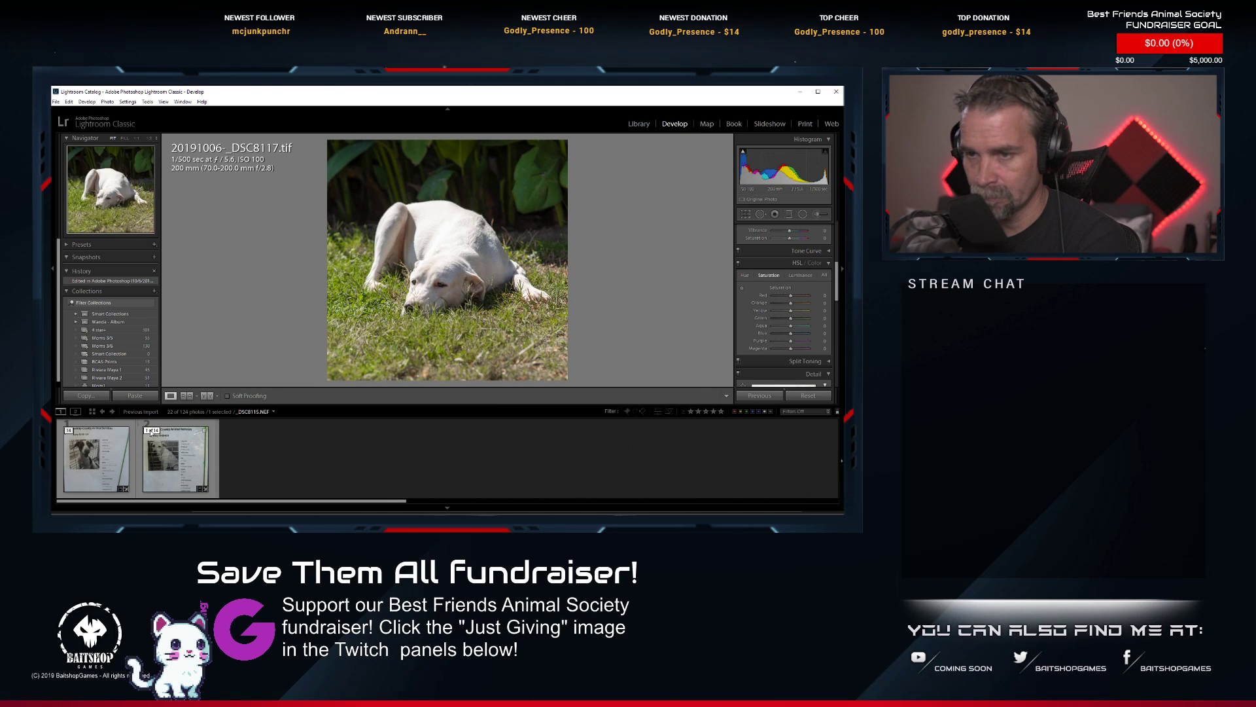
pyautogui.click(71, 428)
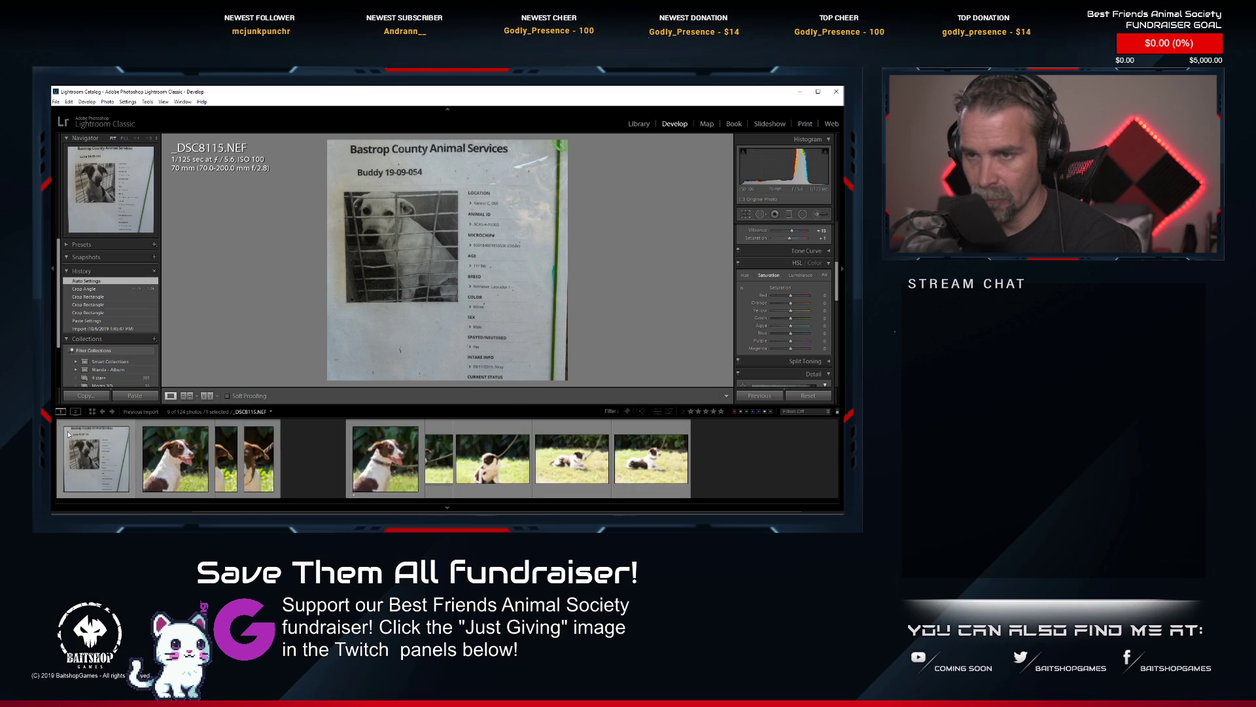
pyautogui.scroll(10, 182, 460)
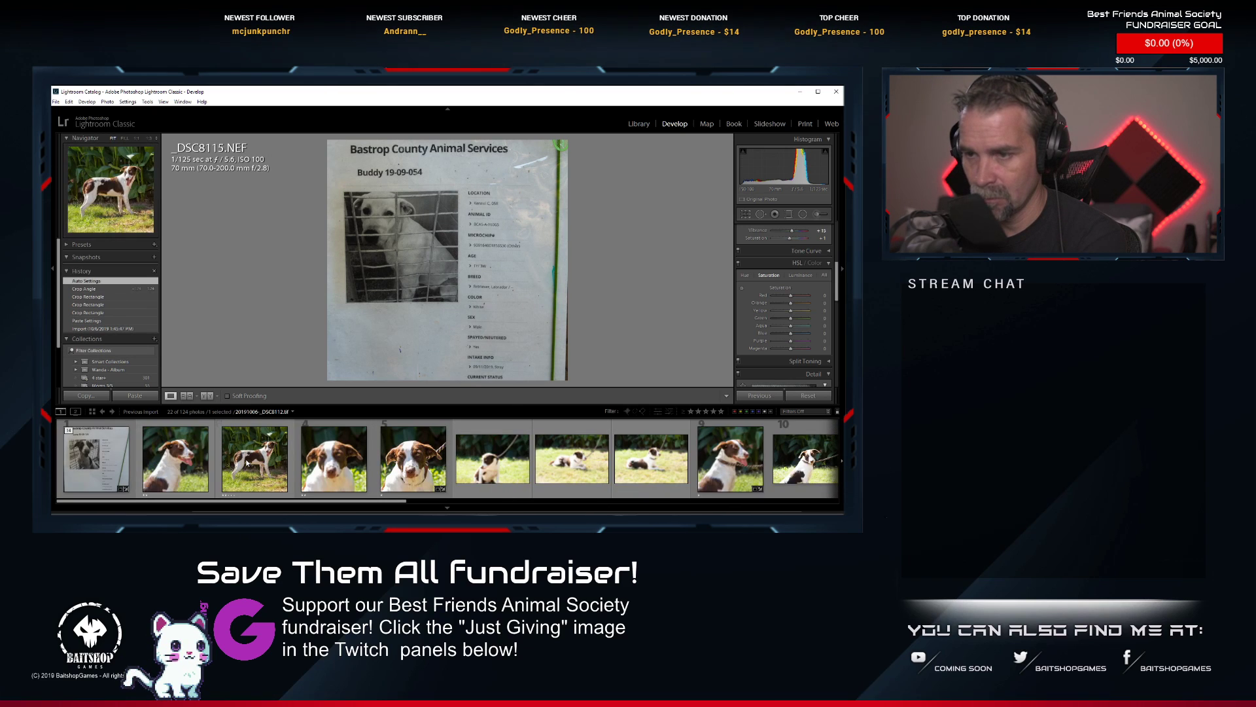
pyautogui.click(85, 433)
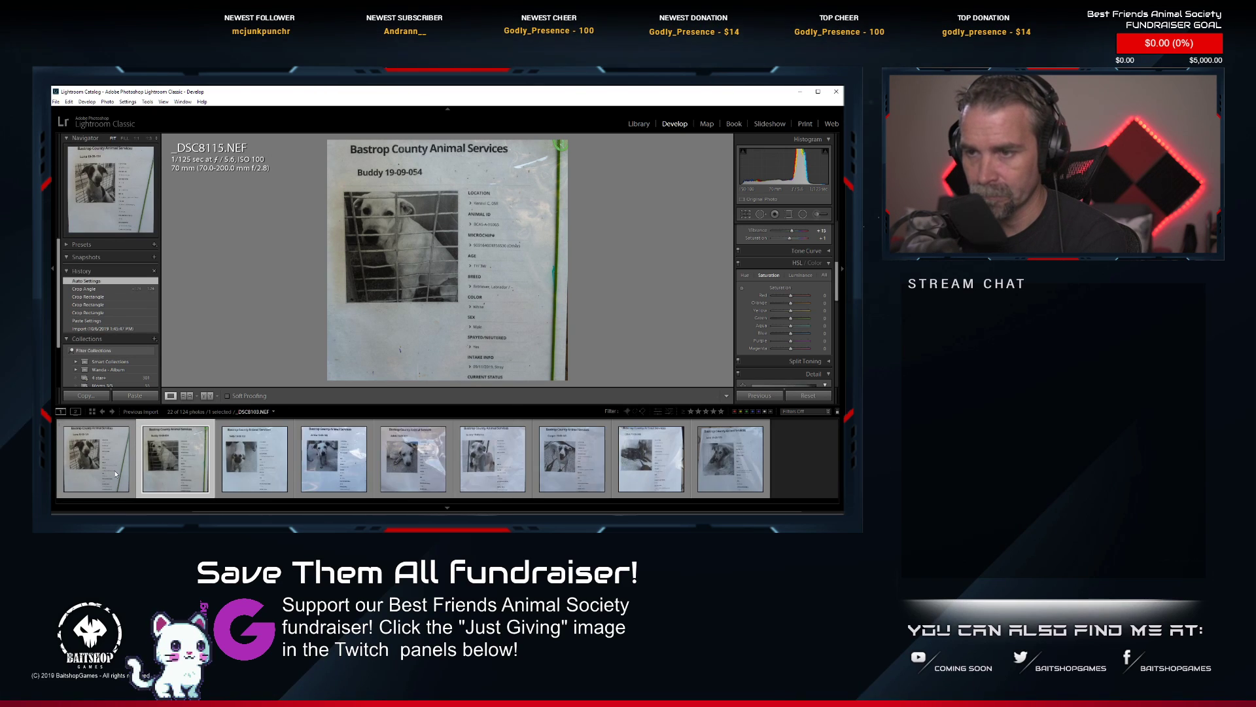
# Expand the tan puppy's stack under _DSC8127.NEF and view its first photo, _DSC8128.NEF.
pyautogui.click(224, 436)
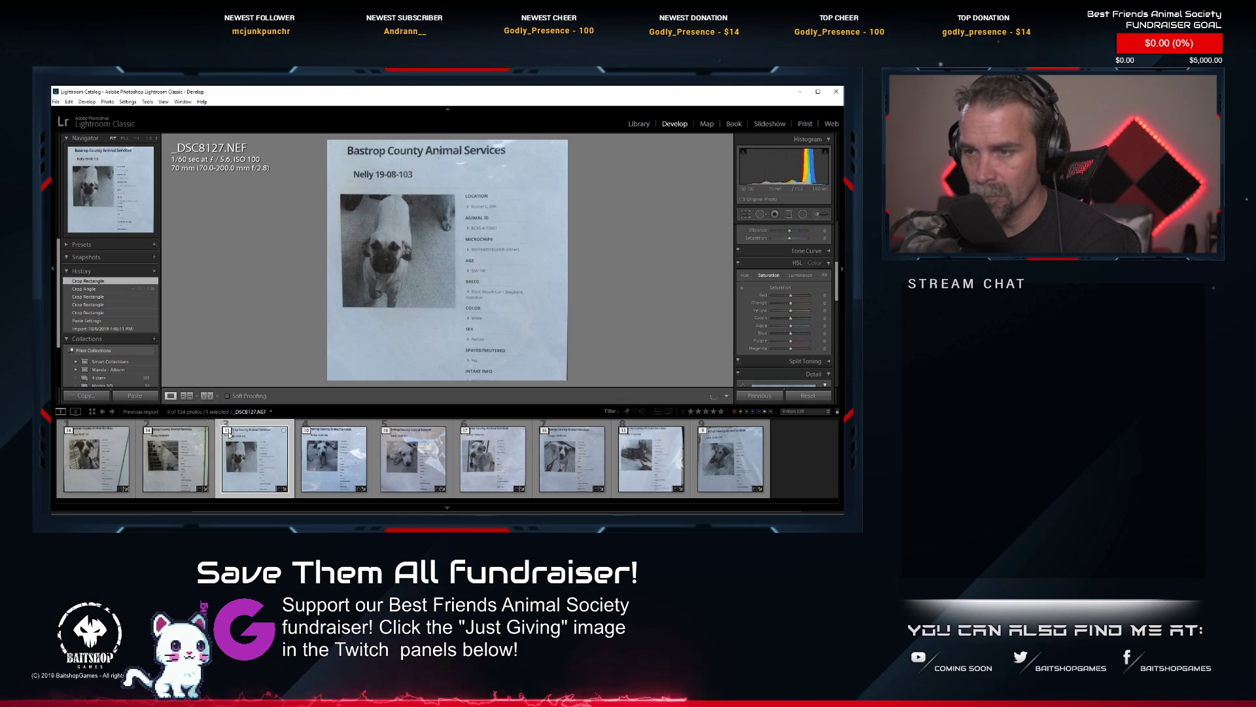
pyautogui.click(225, 431)
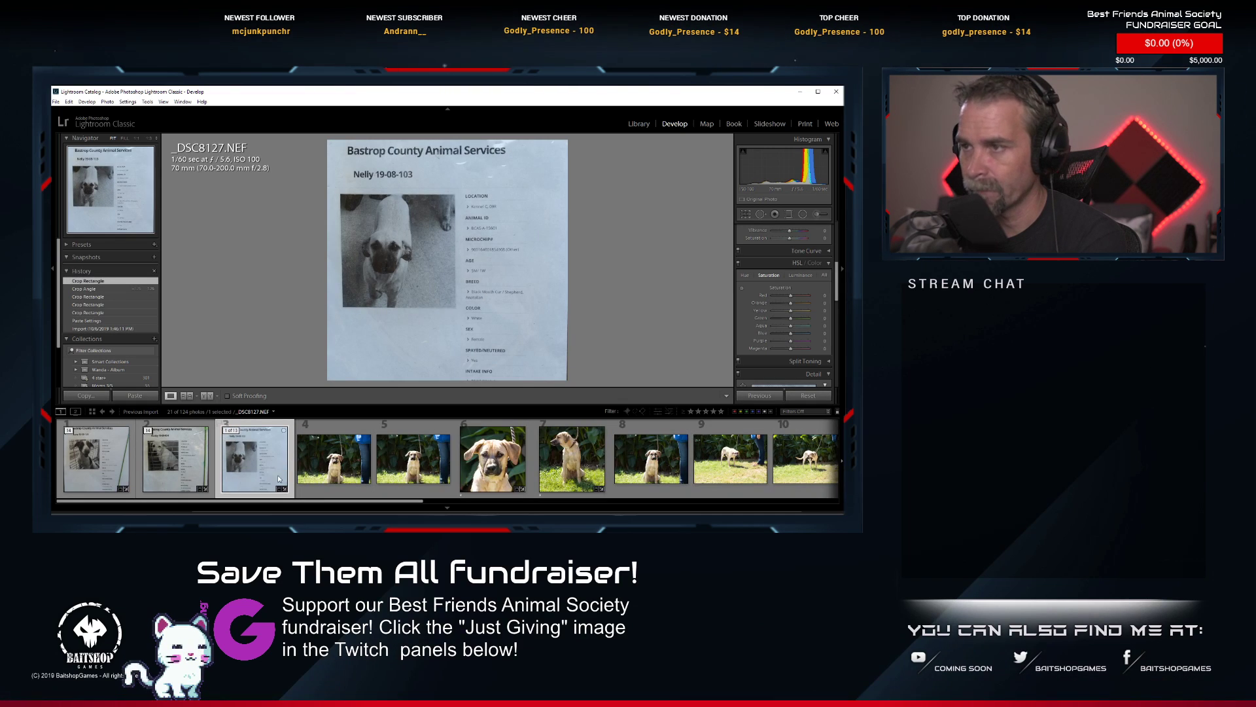
pyautogui.click(339, 469)
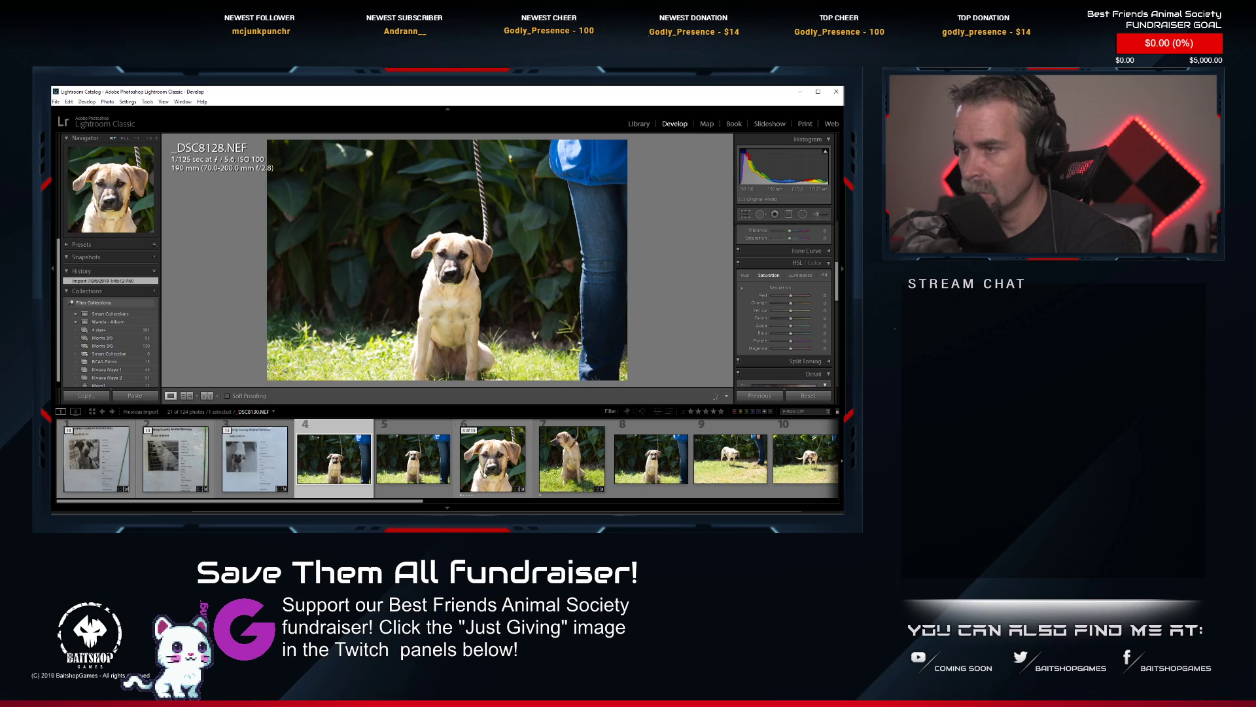
# Open the tan puppy's close-up _DSC8130.NEF in Photoshop and activate the Spot Healing Brush.
pyautogui.click(490, 470)
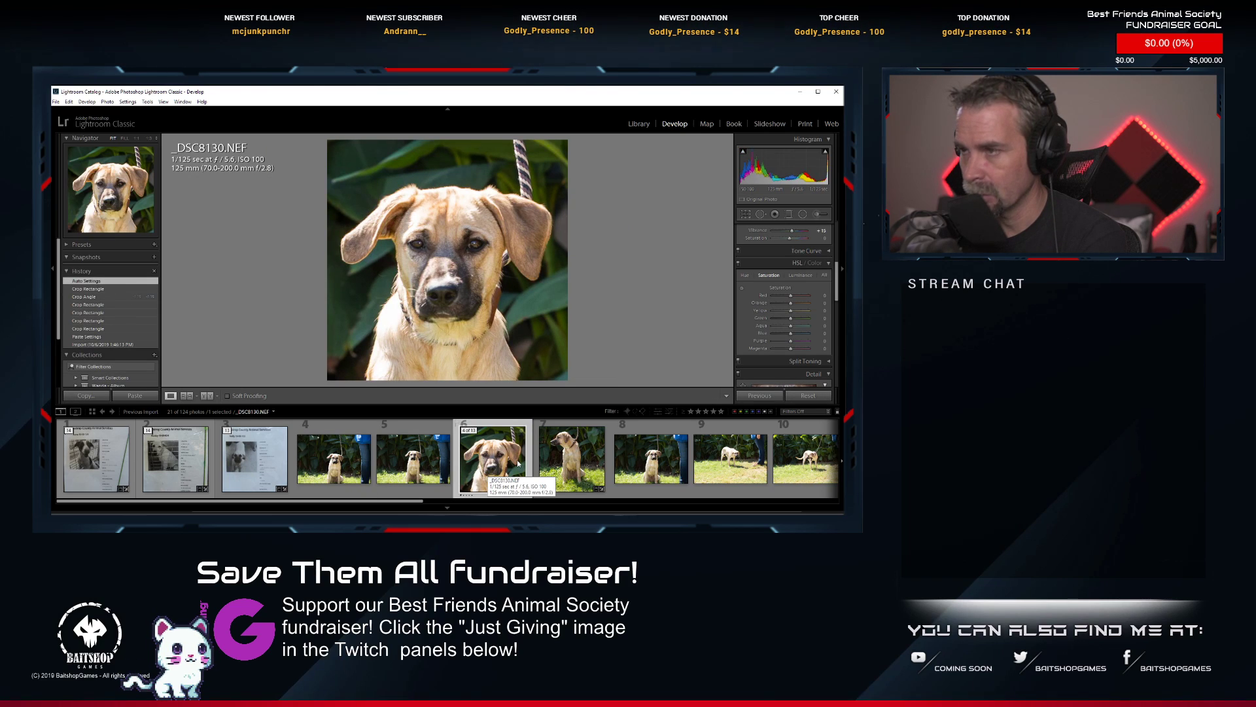
pyautogui.rightClick(518, 462)
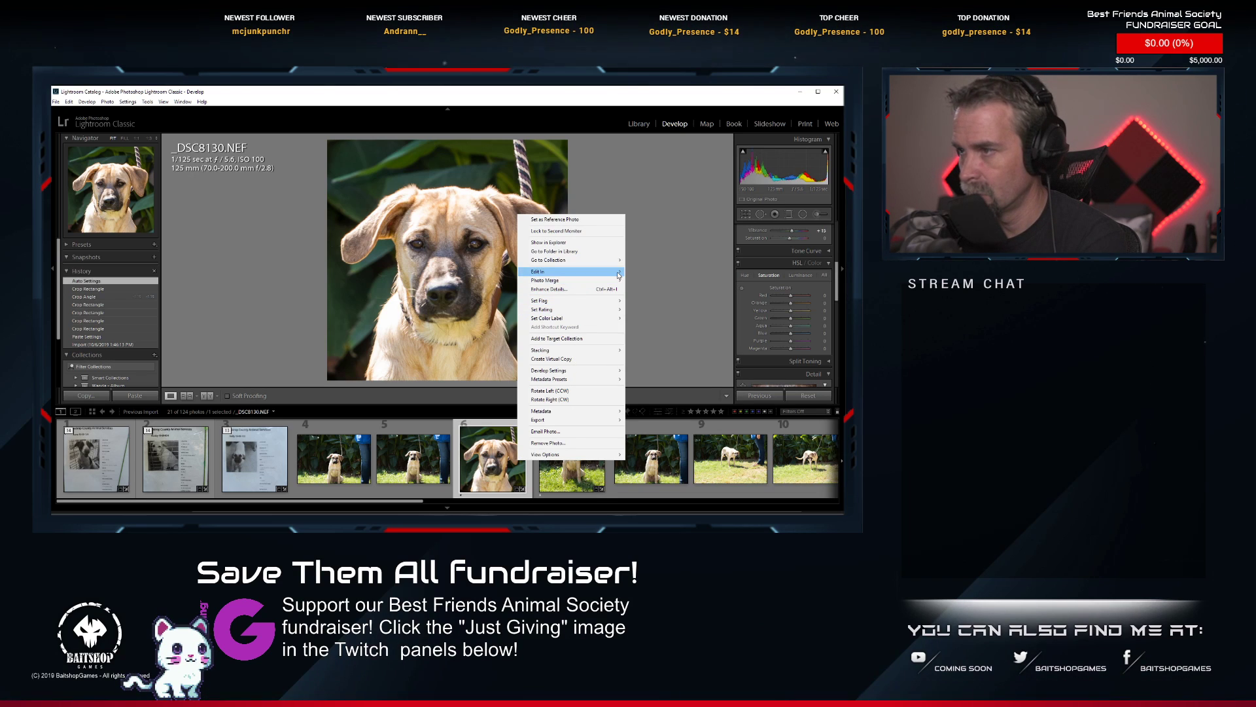
pyautogui.click(640, 274)
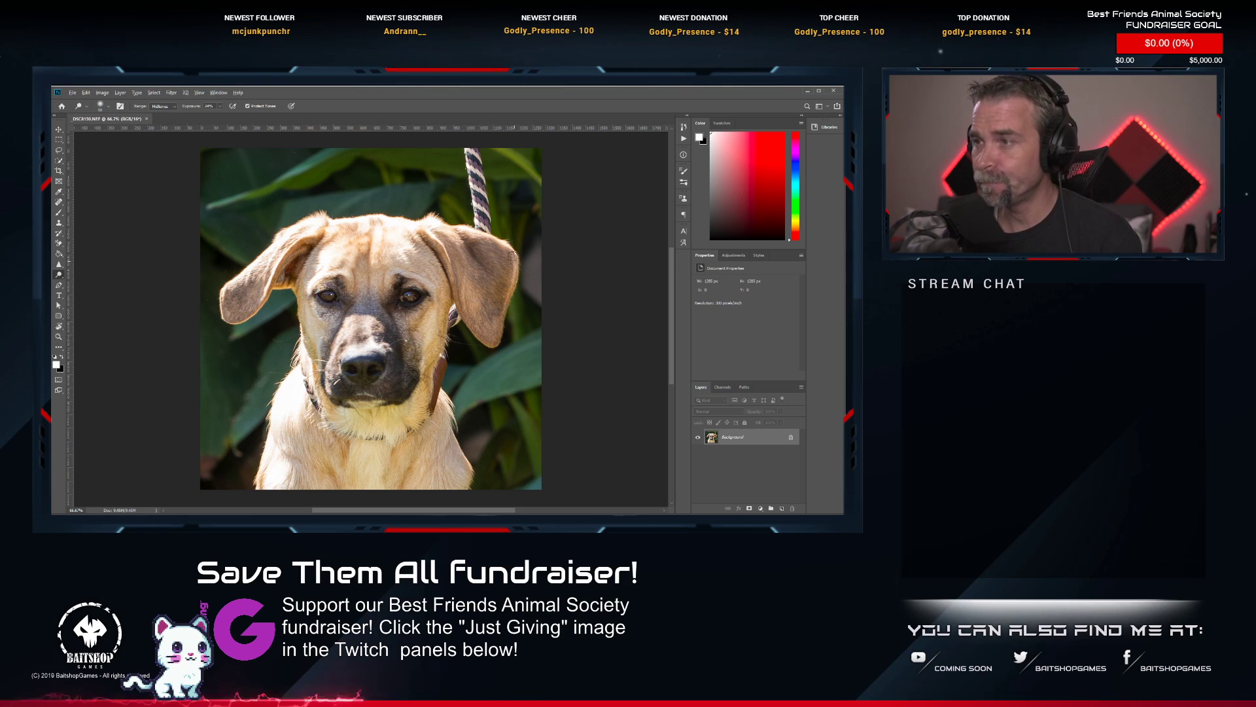
pyautogui.click(58, 202)
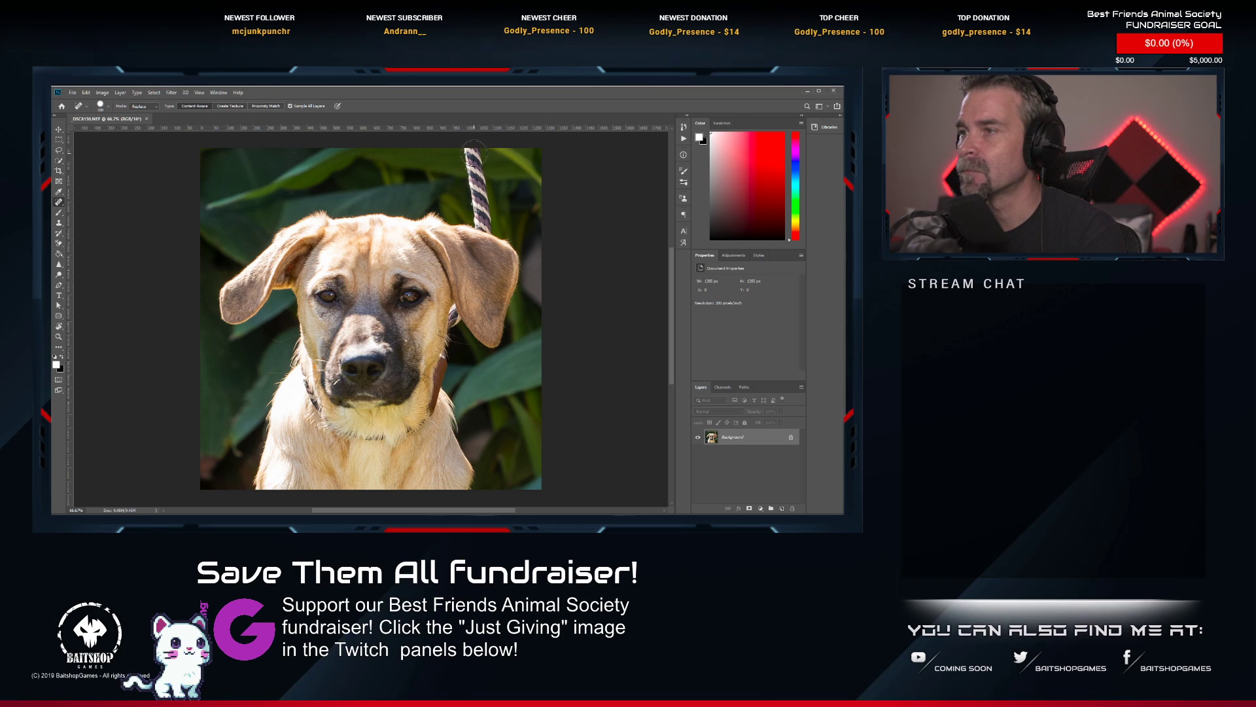
# Paint out the leash above the puppy's ear and the collar band across its throat with the Spot Healing Brush.
pyautogui.moveTo(471, 149); pyautogui.dragTo(486, 235)
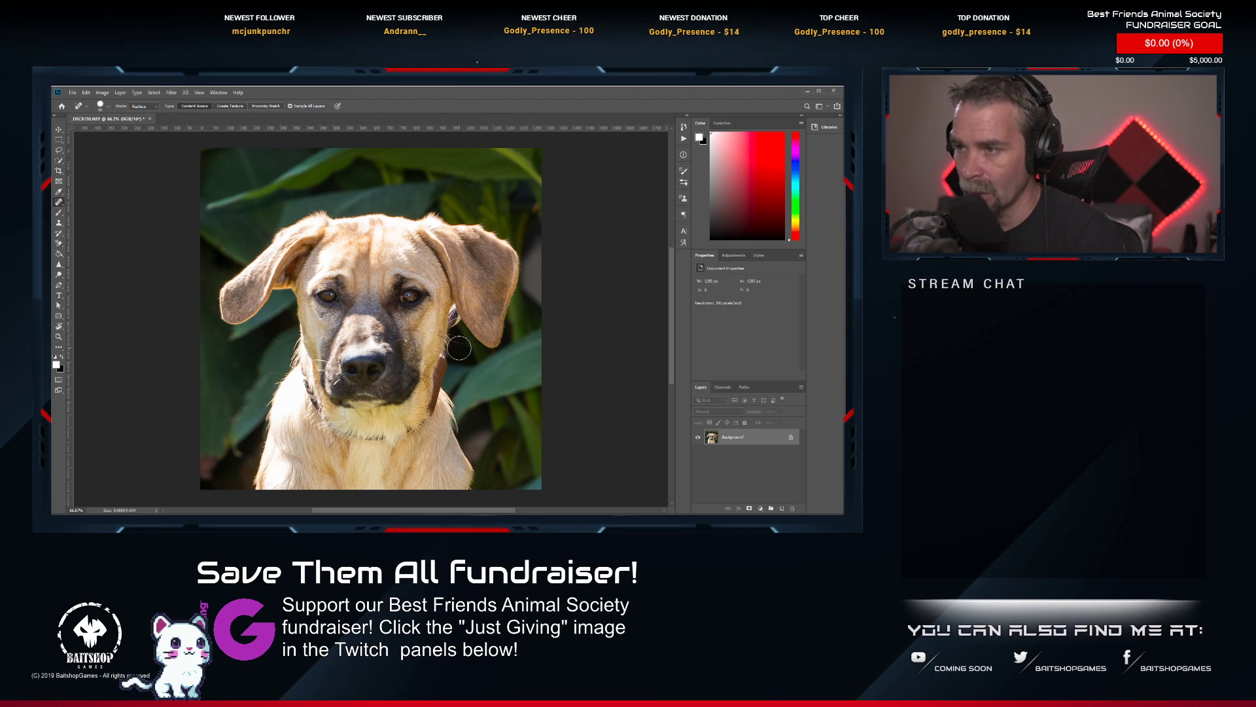
pyautogui.scroll(5, 465, 327)
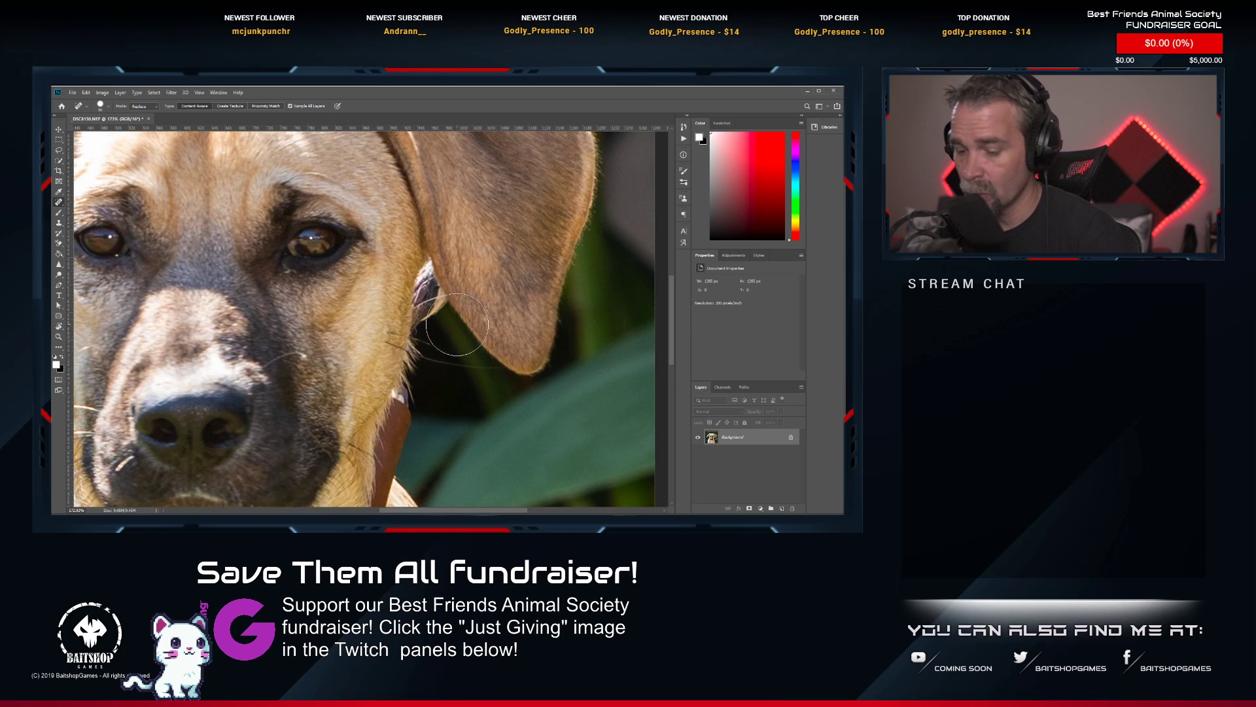
pyautogui.moveTo(440, 371); pyautogui.dragTo(536, 131)
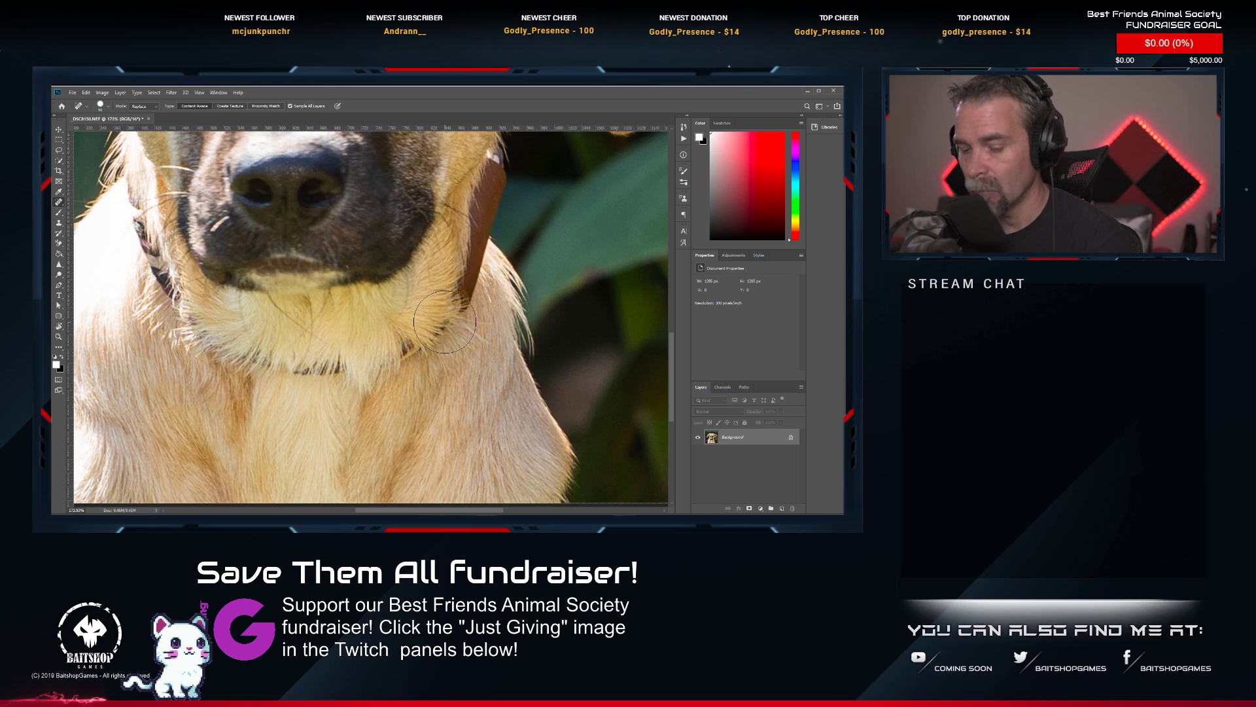
pyautogui.moveTo(450, 324)
pyautogui.mouseDown()
pyautogui.moveTo(352, 359)
pyautogui.moveTo(240, 356)
pyautogui.moveTo(177, 314)
pyautogui.moveTo(124, 196)
pyautogui.mouseUp()
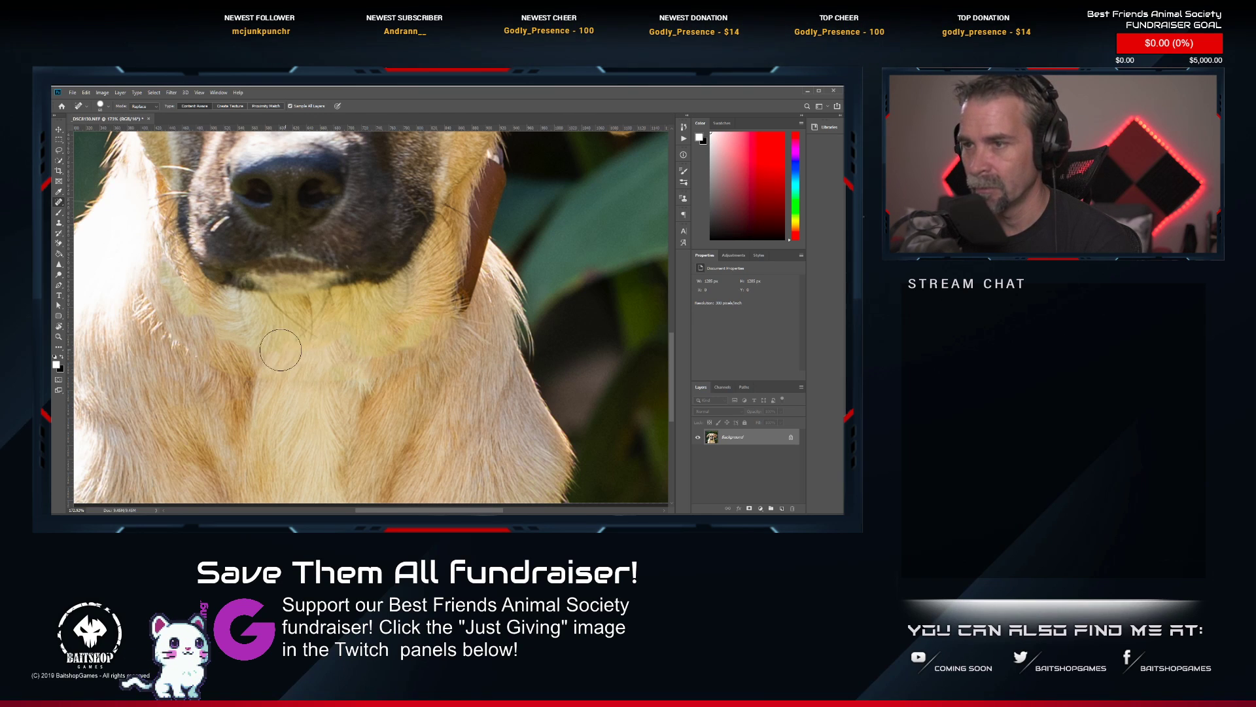
# Heal the leftover collar traces and uneven fur along the puppy's chest and the left side of its neck.
pyautogui.moveTo(376, 379); pyautogui.dragTo(198, 379)
pyautogui.click(194, 367)
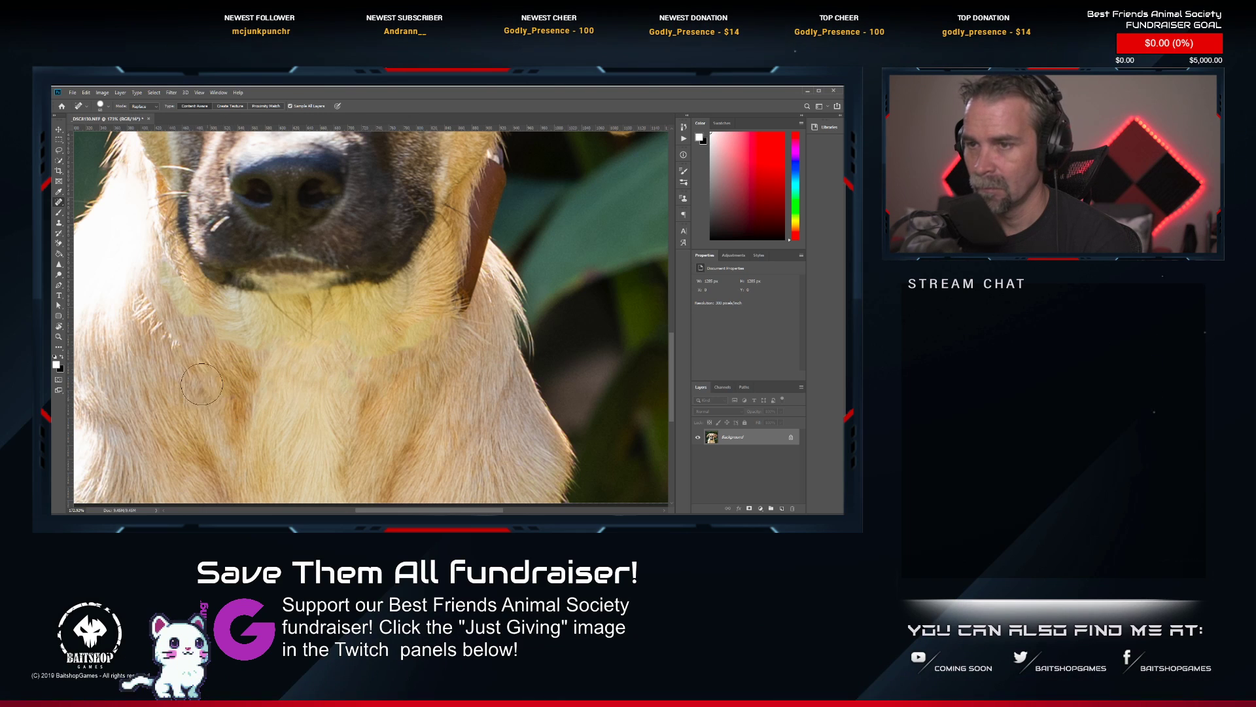
pyautogui.click(171, 342)
pyautogui.click(157, 328)
pyautogui.click(133, 308)
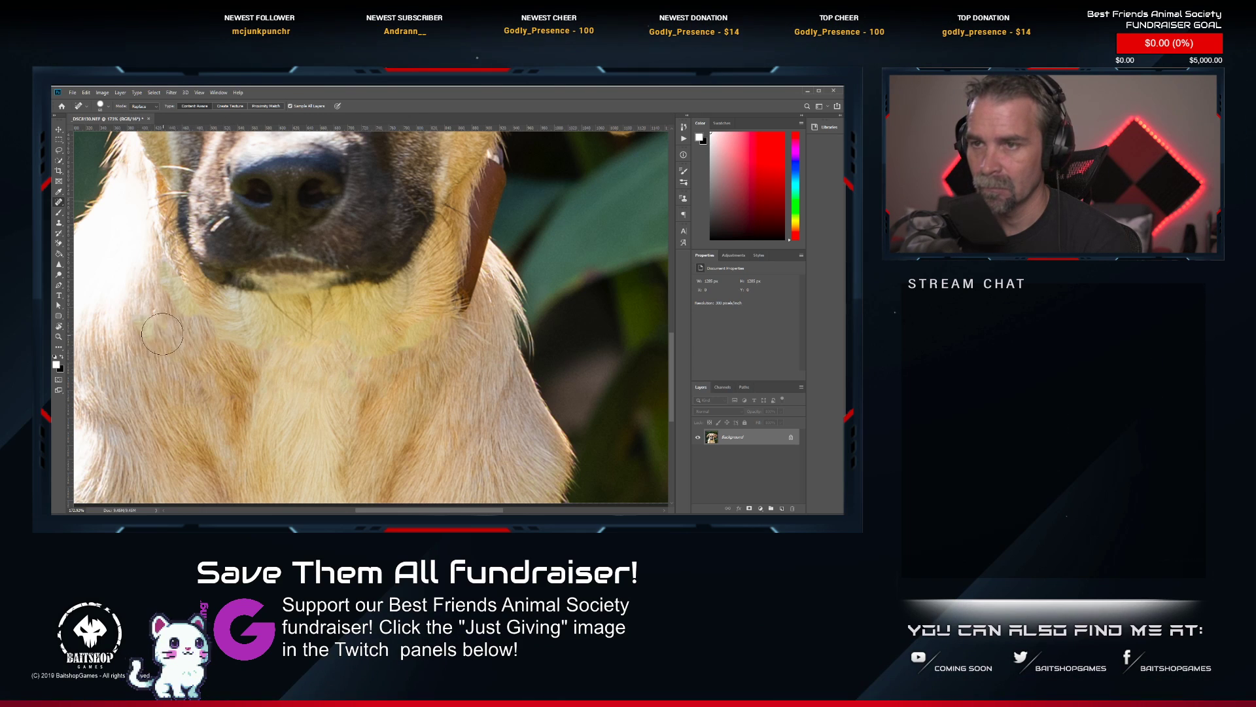
pyautogui.moveTo(137, 312); pyautogui.dragTo(150, 335)
pyautogui.click(150, 333)
# Heal the fur around the lower end of the brown collar on the right side of the puppy's neck.
pyautogui.click(435, 343)
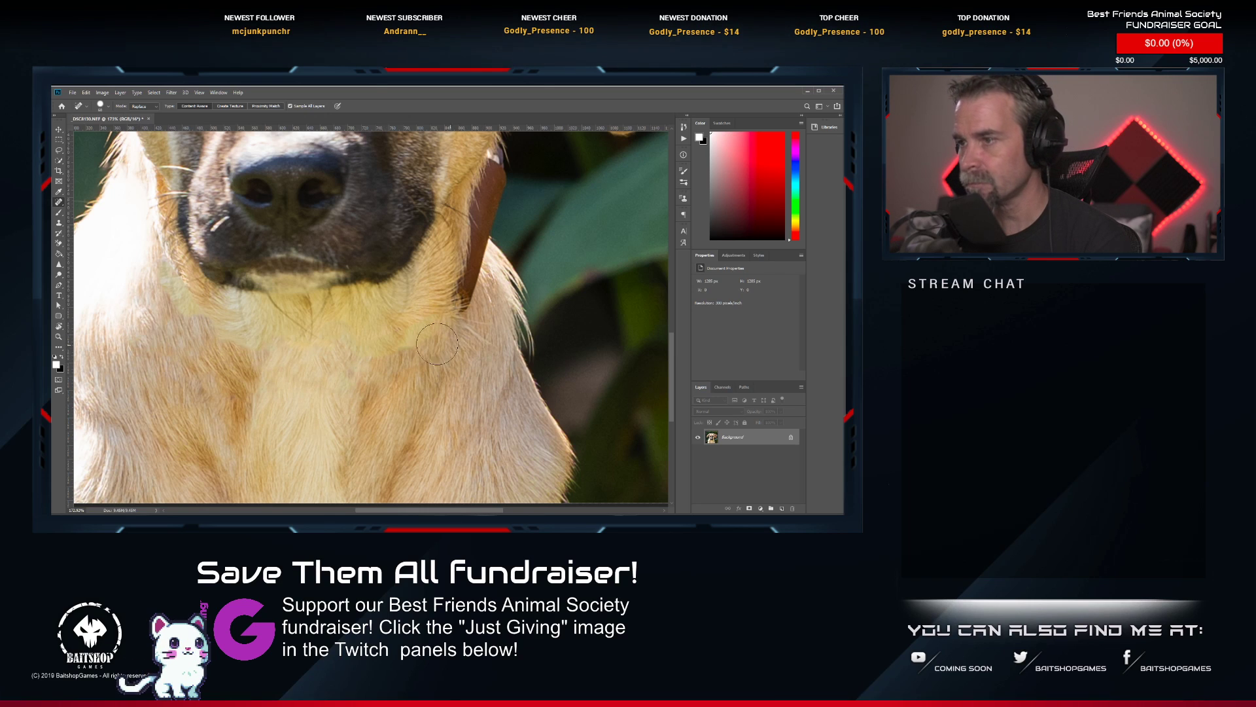
pyautogui.click(424, 342)
pyautogui.click(443, 339)
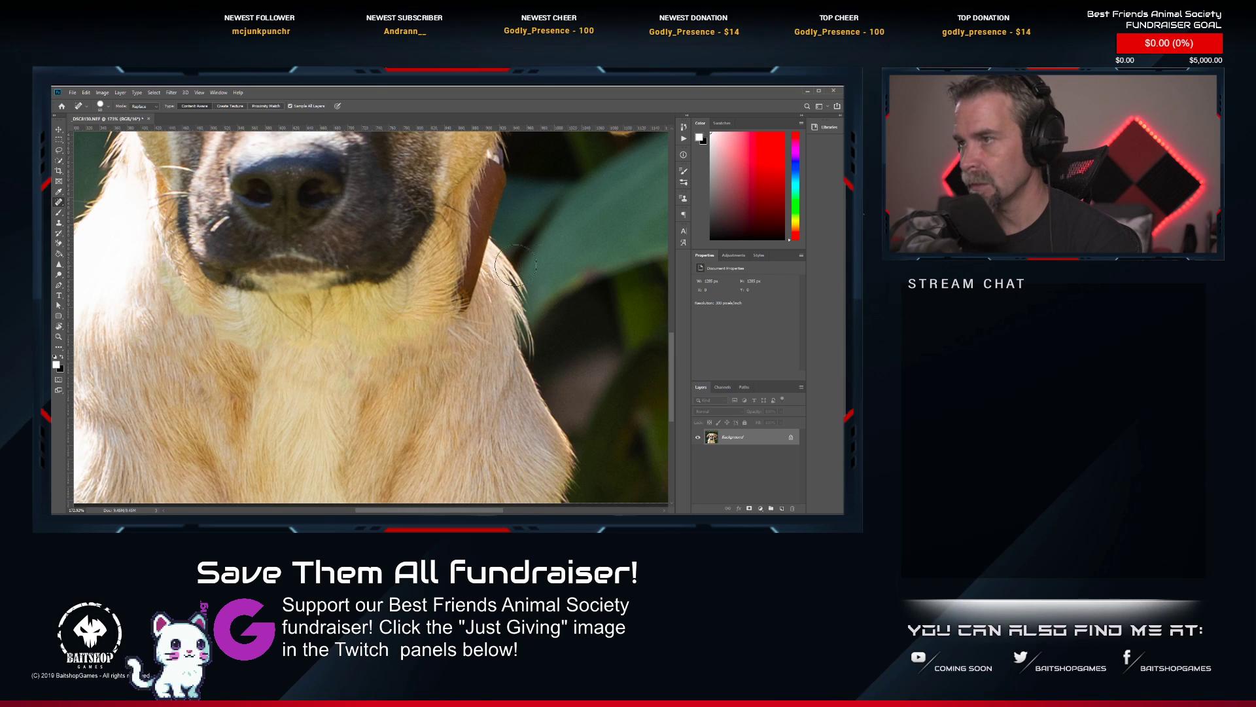
pyautogui.moveTo(558, 259); pyautogui.dragTo(536, 306)
pyautogui.moveTo(442, 356); pyautogui.dragTo(449, 270)
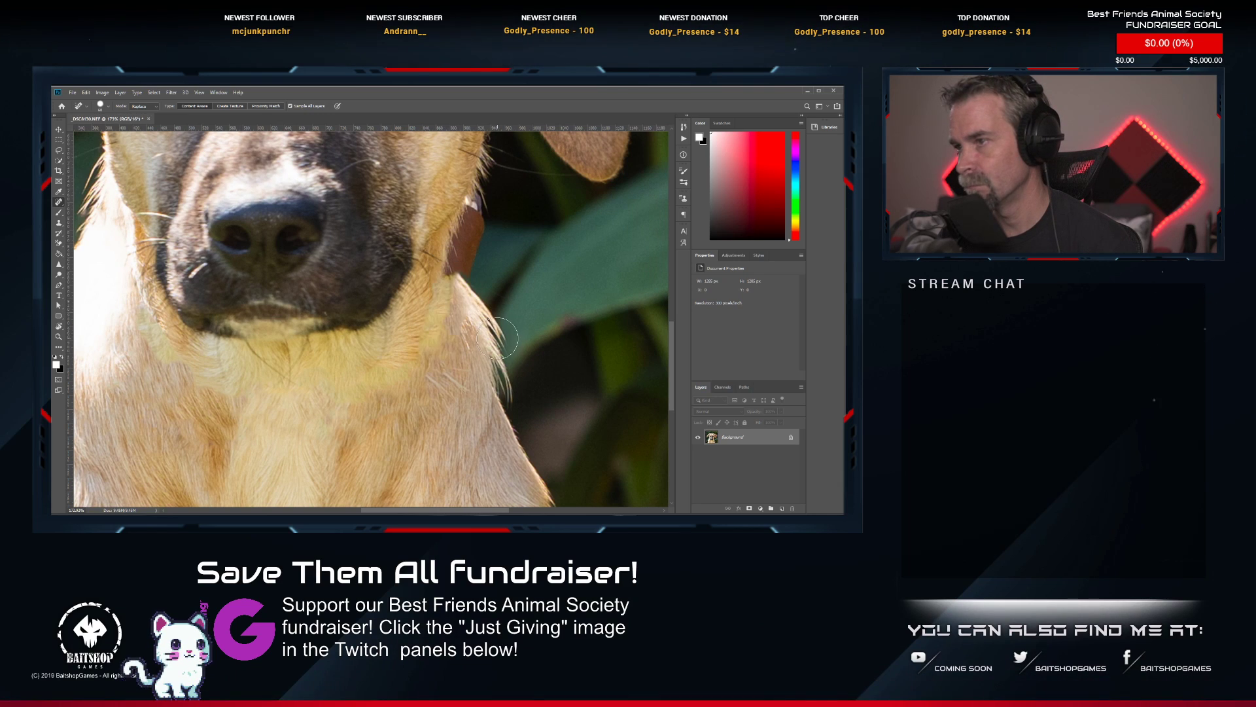
# Cover the remaining brown collar beside the puppy's neck with leaf background using a smaller Clone Stamp brush.
pyautogui.click(59, 223)
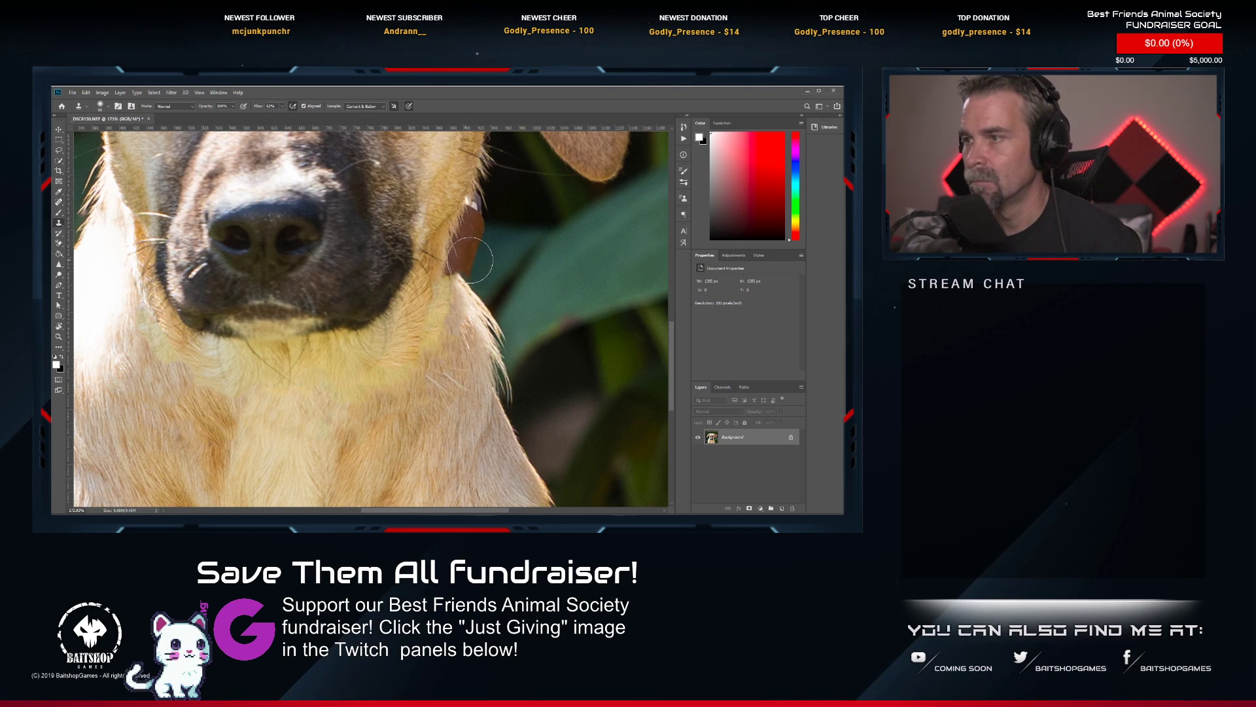
pyautogui.press('[')
pyautogui.press('[')
pyautogui.press('[')
pyautogui.press('[')
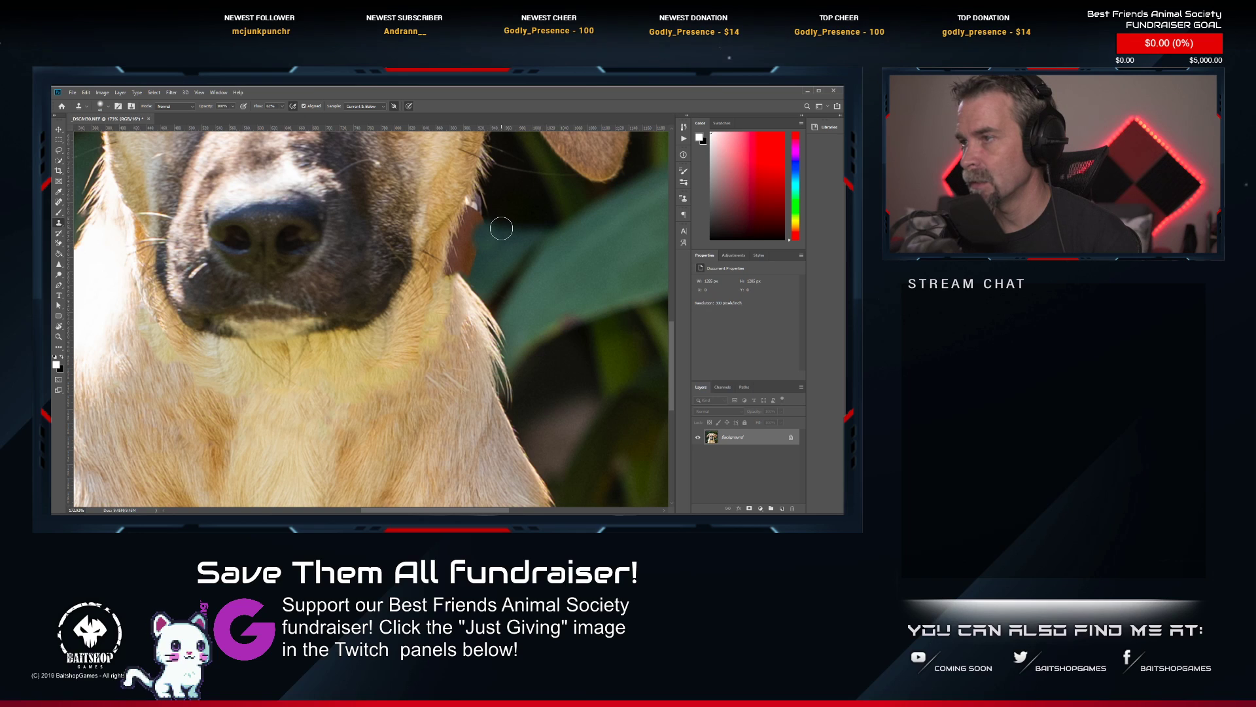
pyautogui.moveTo(492, 226)
pyautogui.mouseDown()
pyautogui.moveTo(479, 203)
pyautogui.moveTo(460, 259)
pyautogui.mouseUp()
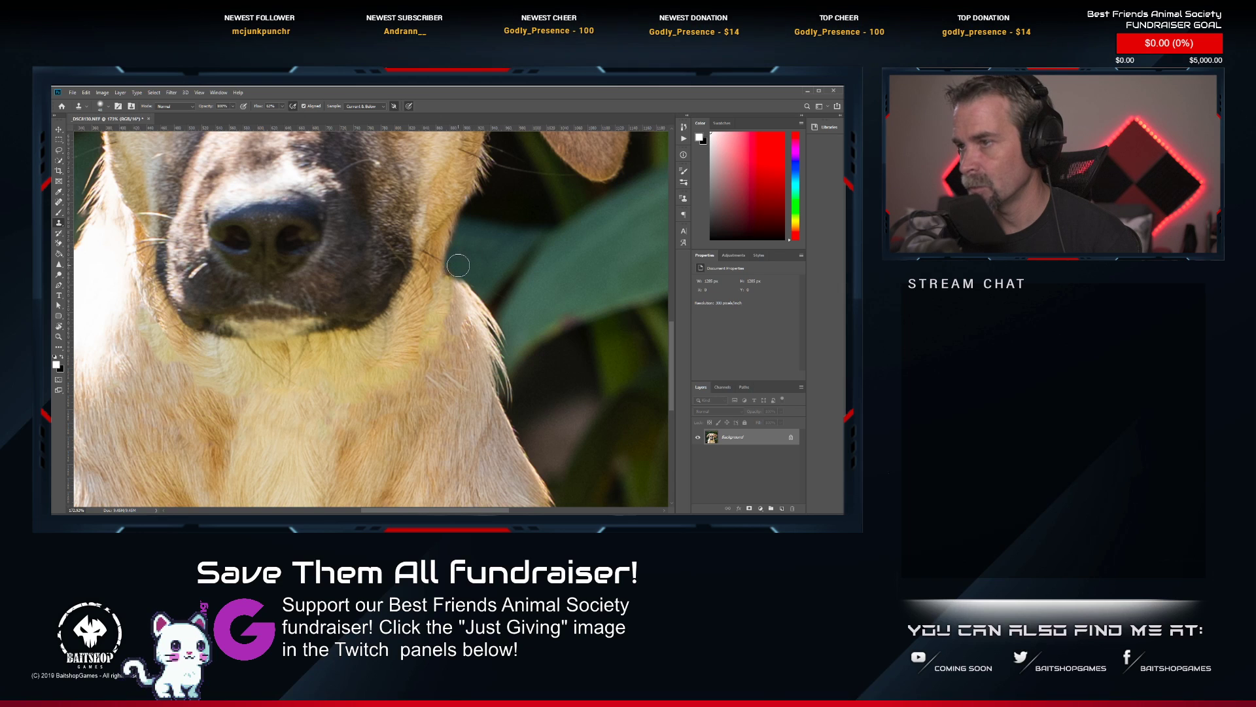
pyautogui.scroll(-6, 468, 265)
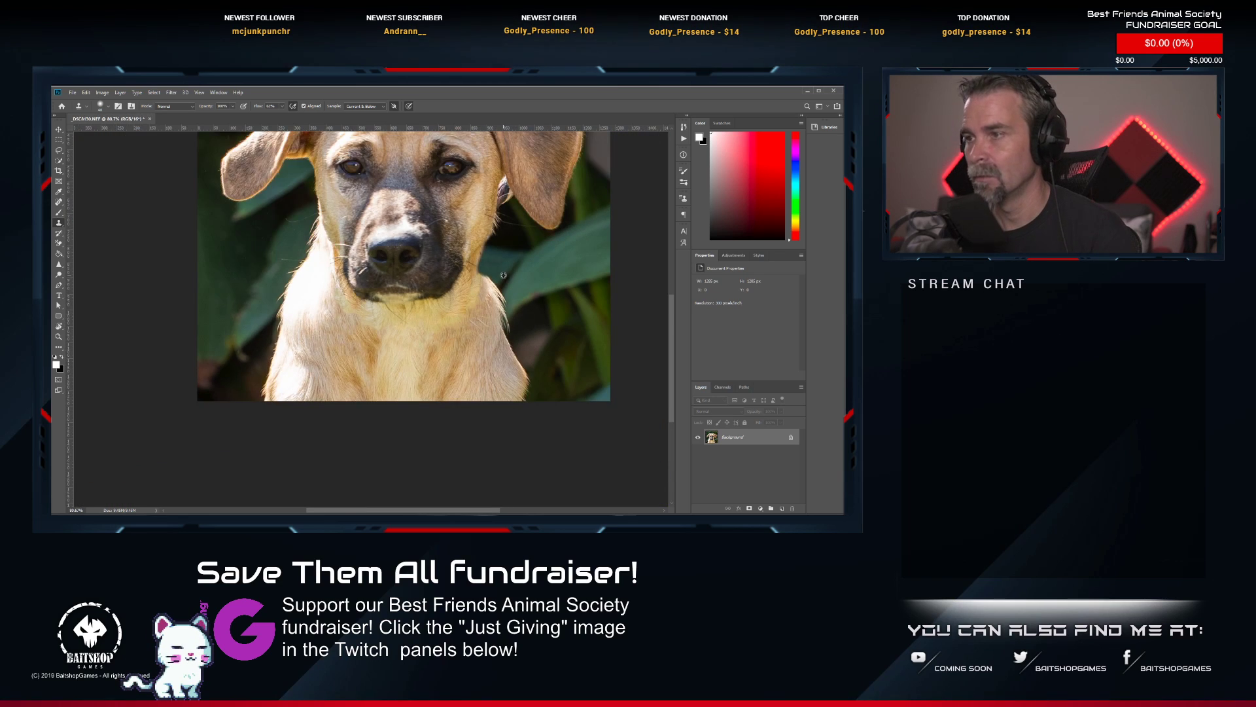
# Clone fur over the rough patches where the puppy's neck meets its right-hand shoulder.
pyautogui.scroll(5, 476, 257)
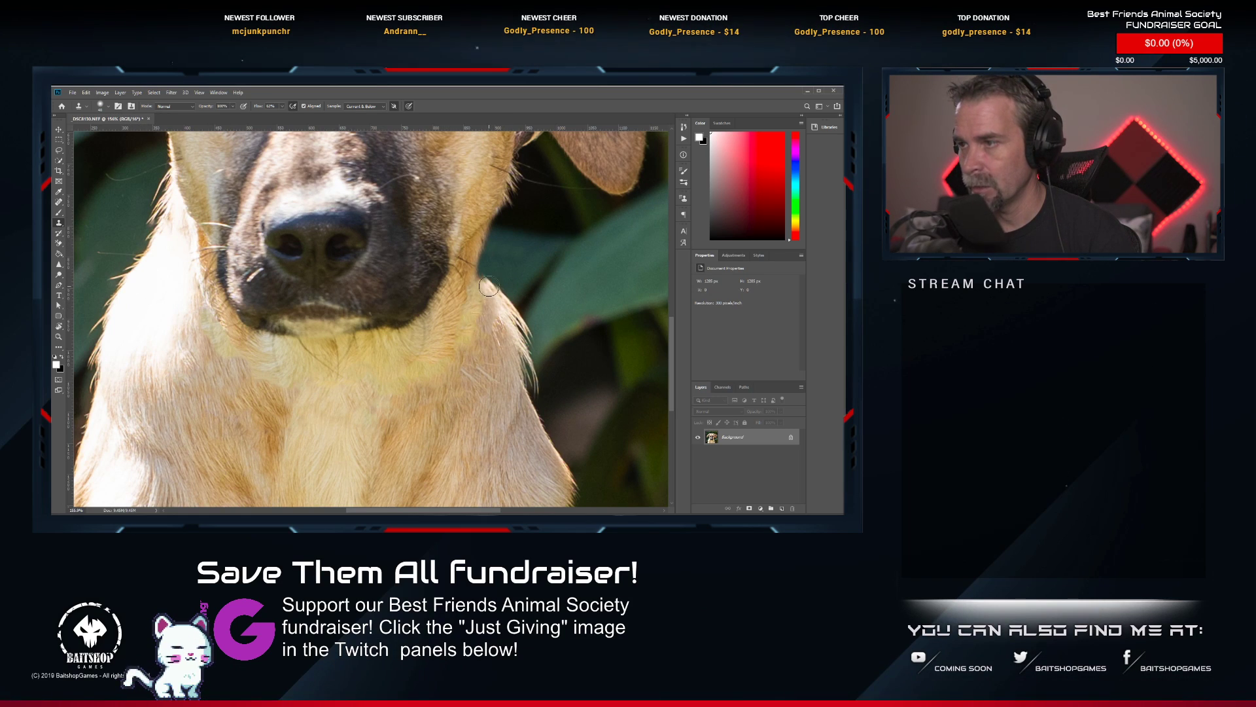
pyautogui.moveTo(478, 301)
pyautogui.mouseDown()
pyautogui.moveTo(469, 273)
pyautogui.moveTo(481, 275)
pyautogui.mouseUp()
pyautogui.scroll(-5, 485, 311)
pyautogui.scroll(-4, 485, 311)
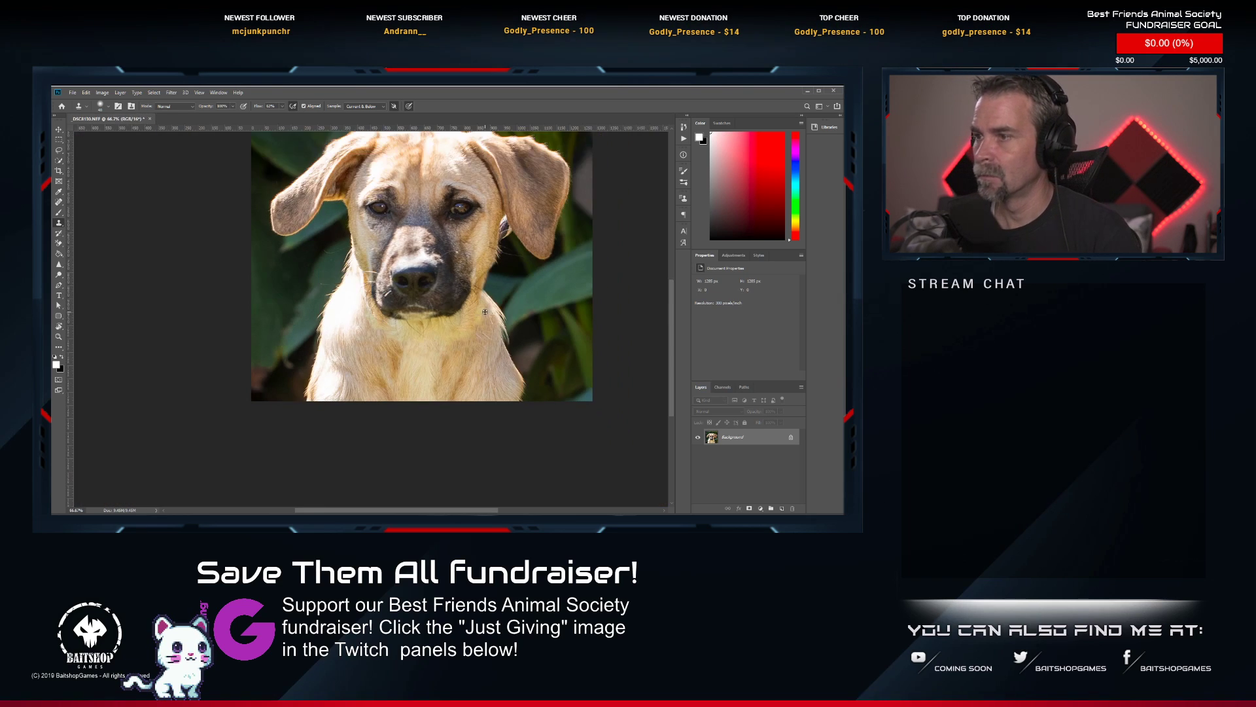
pyautogui.scroll(6, 491, 314)
pyautogui.scroll(-7, 503, 321)
pyautogui.scroll(7, 517, 326)
pyautogui.scroll(2, 517, 325)
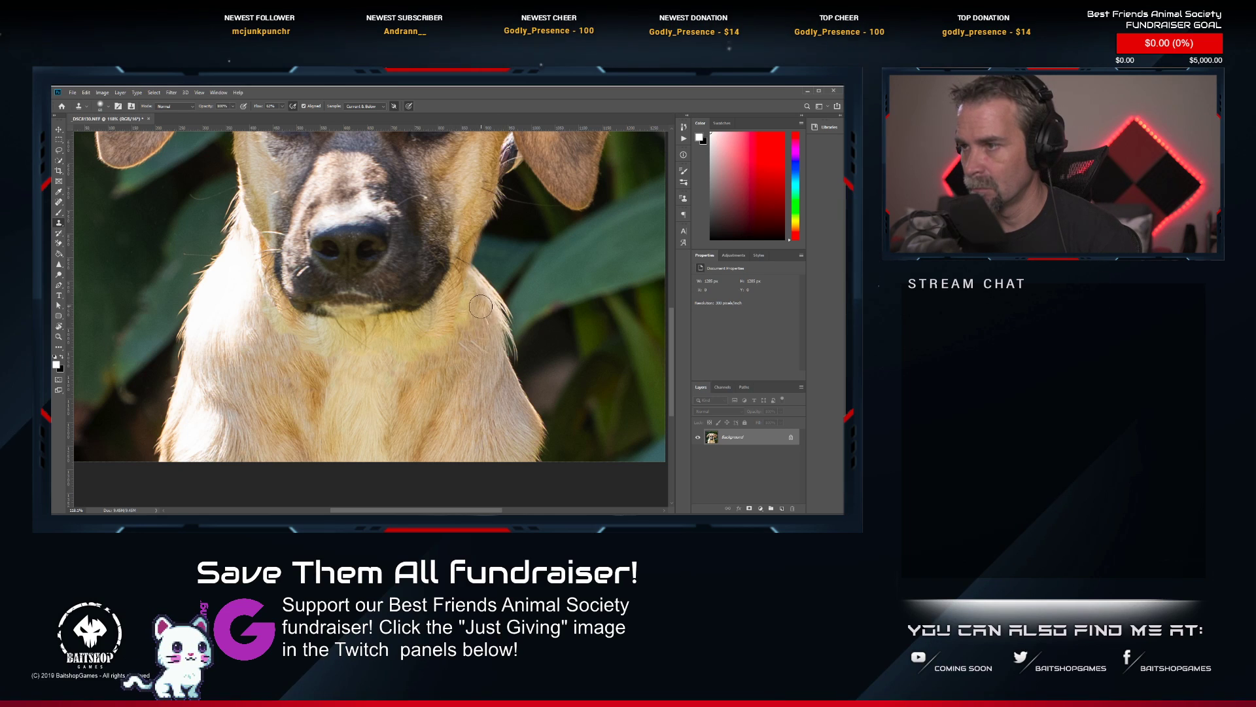
pyautogui.keyDown('alt'); pyautogui.click(490, 331); pyautogui.keyUp('alt')
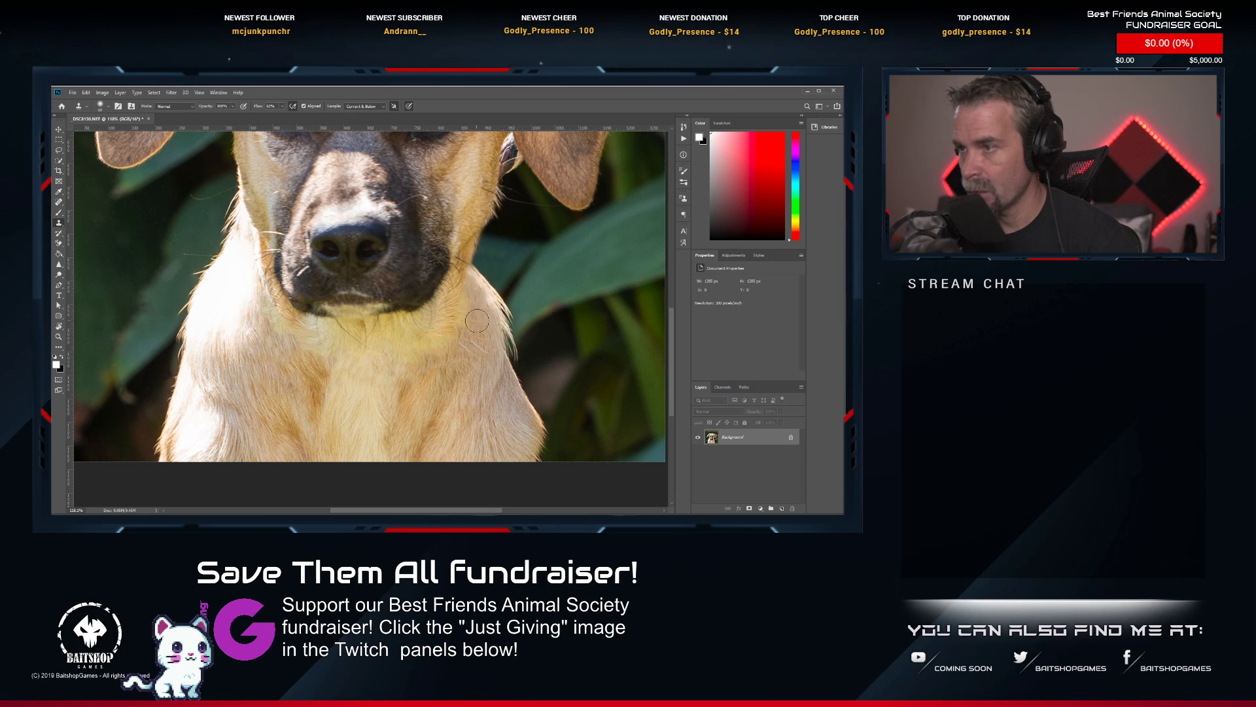
pyautogui.moveTo(465, 310); pyautogui.dragTo(468, 320)
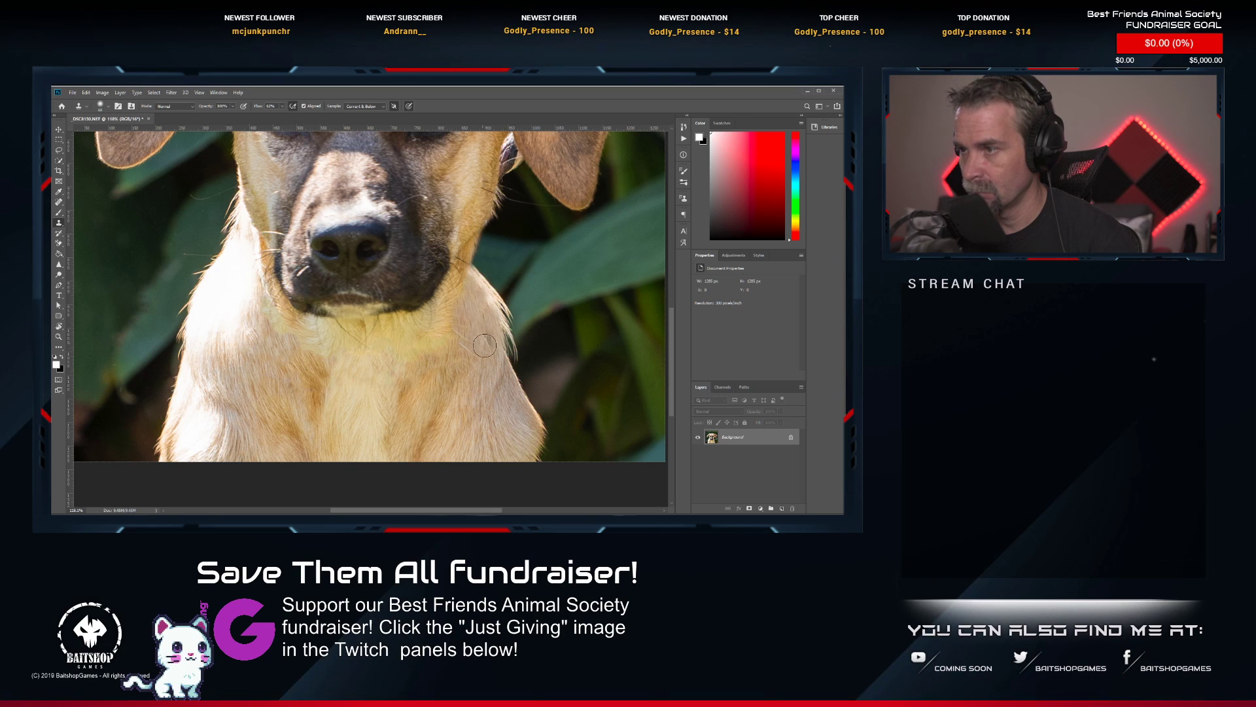
# Lower the Clone Stamp opacity and blend the fur on the right-hand side of the puppy's neck and chest.
pyautogui.click(233, 106)
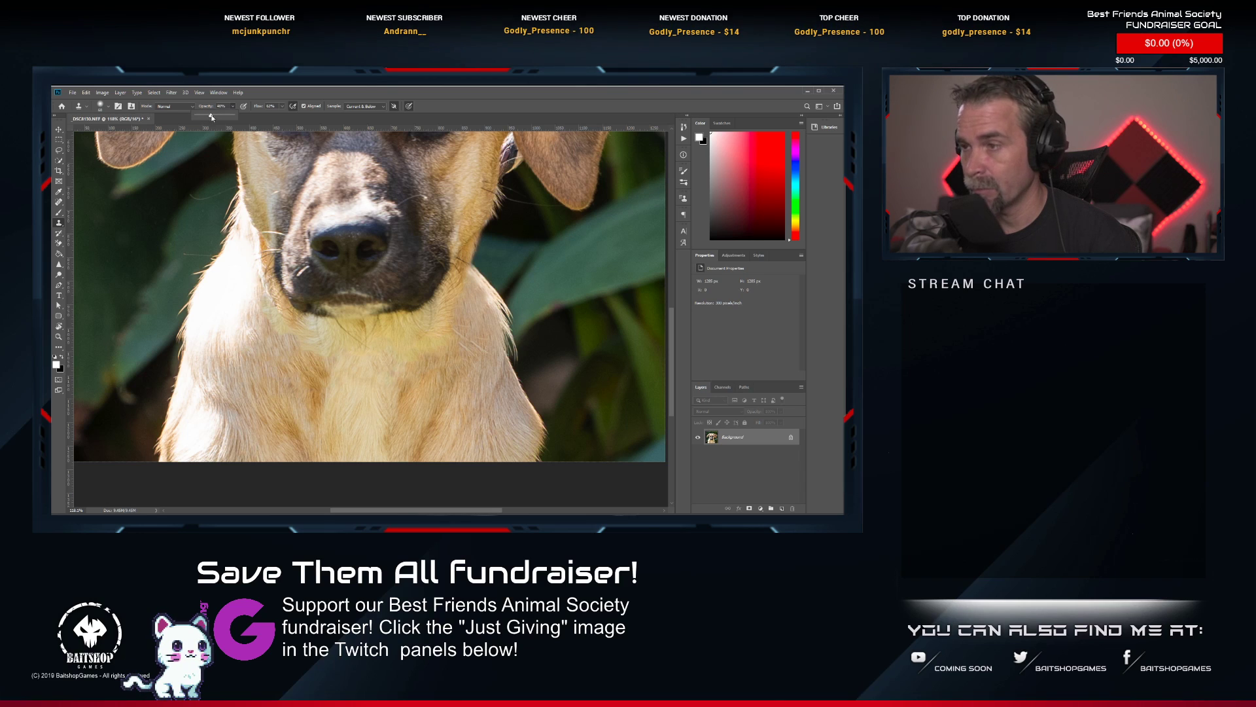
pyautogui.keyDown('alt'); pyautogui.click(489, 317); pyautogui.keyUp('alt')
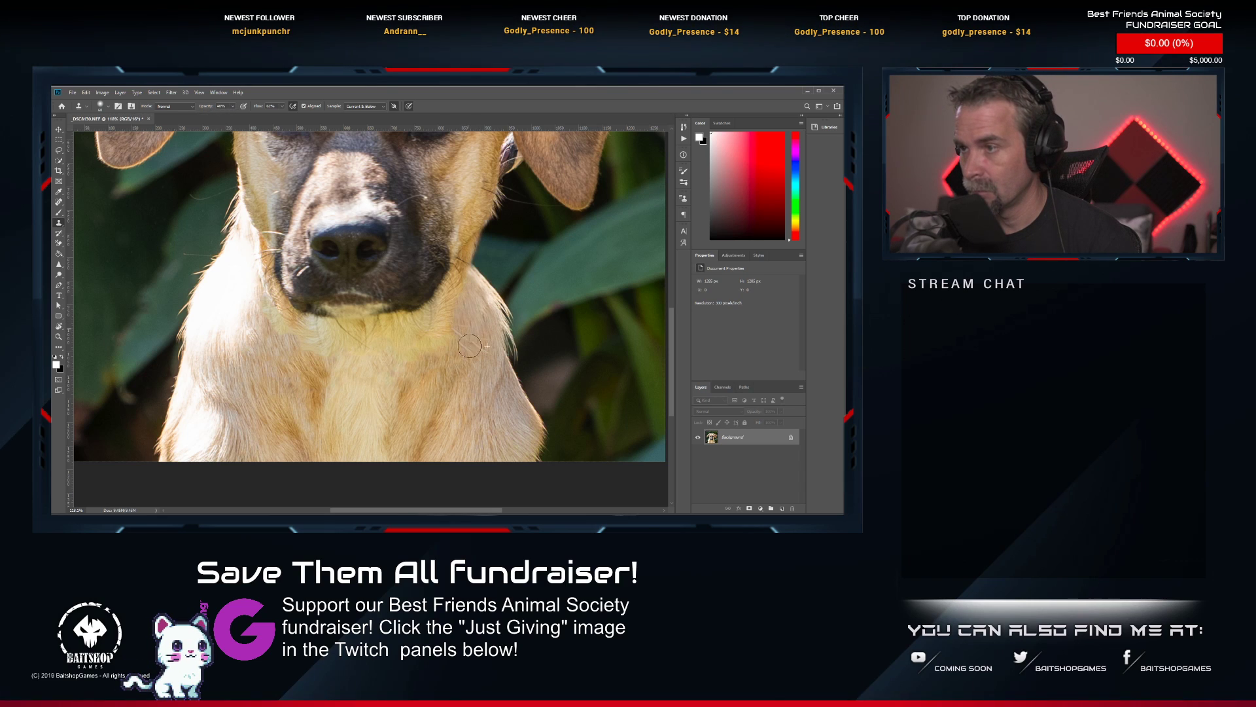
pyautogui.moveTo(476, 349)
pyautogui.mouseDown()
pyautogui.moveTo(481, 365)
pyautogui.moveTo(466, 342)
pyautogui.mouseUp()
pyautogui.keyDown('alt'); pyautogui.click(479, 325); pyautogui.keyUp('alt')
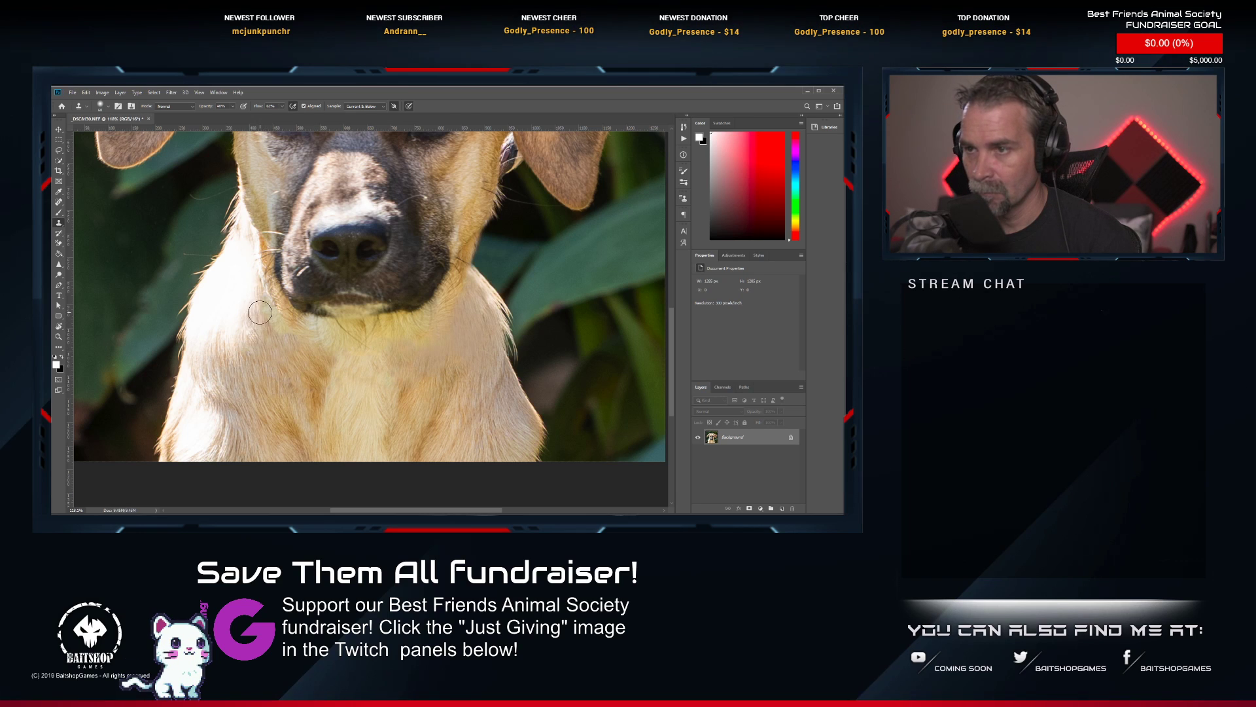
# Examine the retouched neck, chest and face of the puppy both close up and as a whole.
pyautogui.scroll(-4, 338, 350)
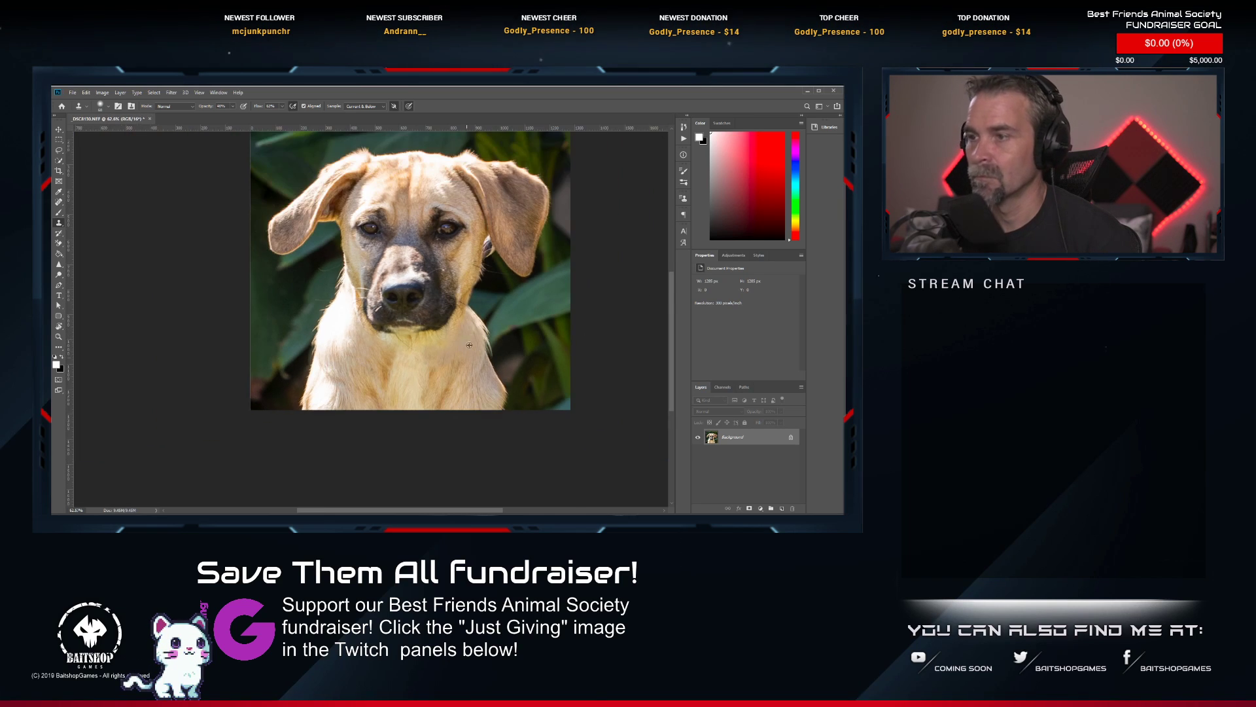
pyautogui.scroll(4, 469, 345)
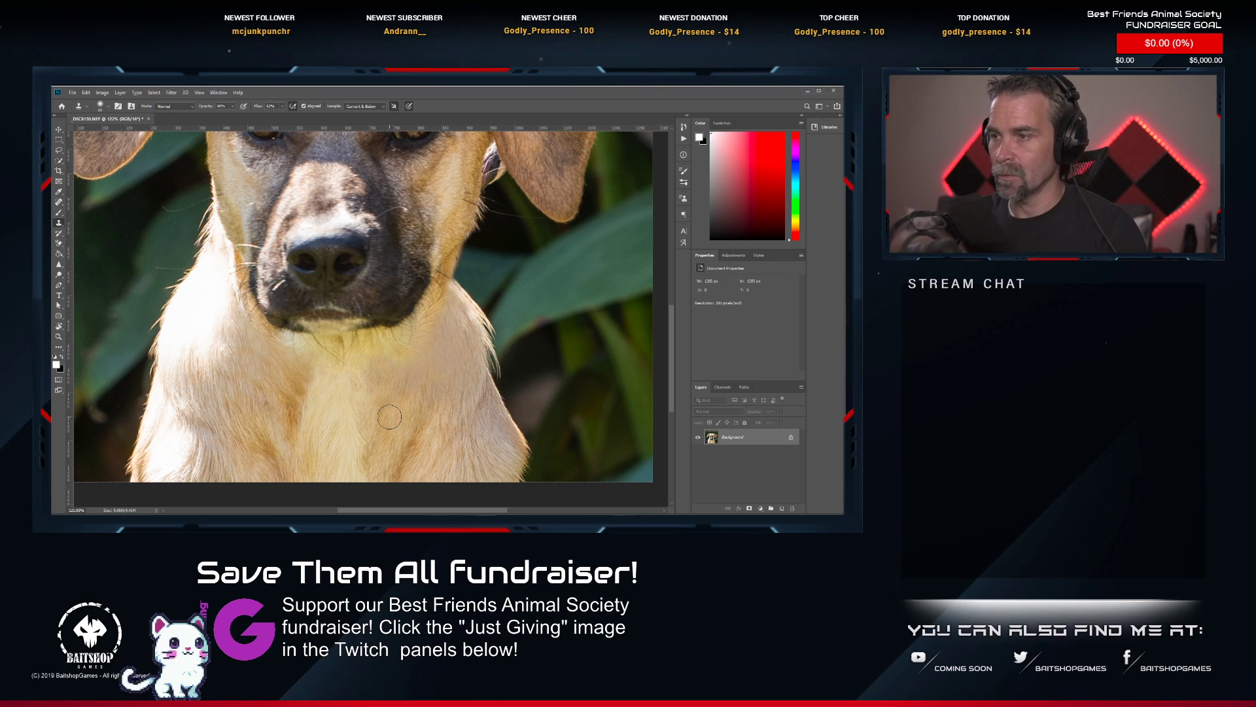
pyautogui.scroll(-5, 483, 344)
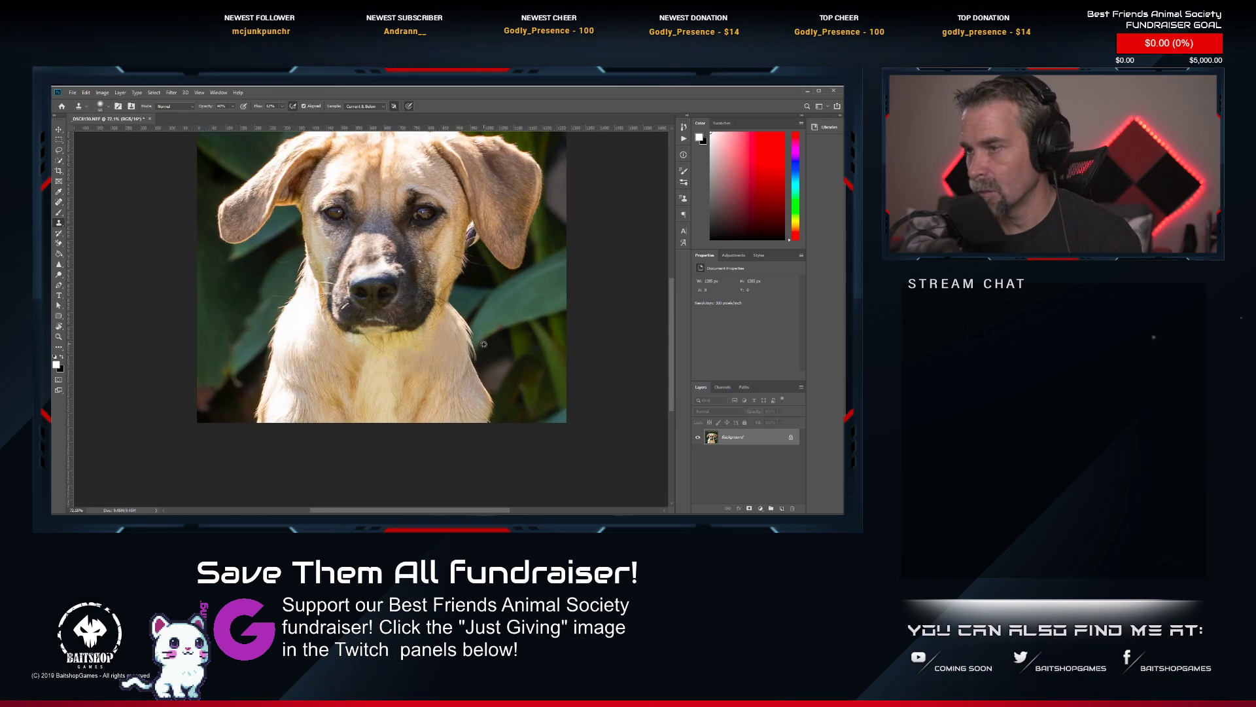
pyautogui.scroll(3, 484, 344)
pyautogui.scroll(-4, 413, 325)
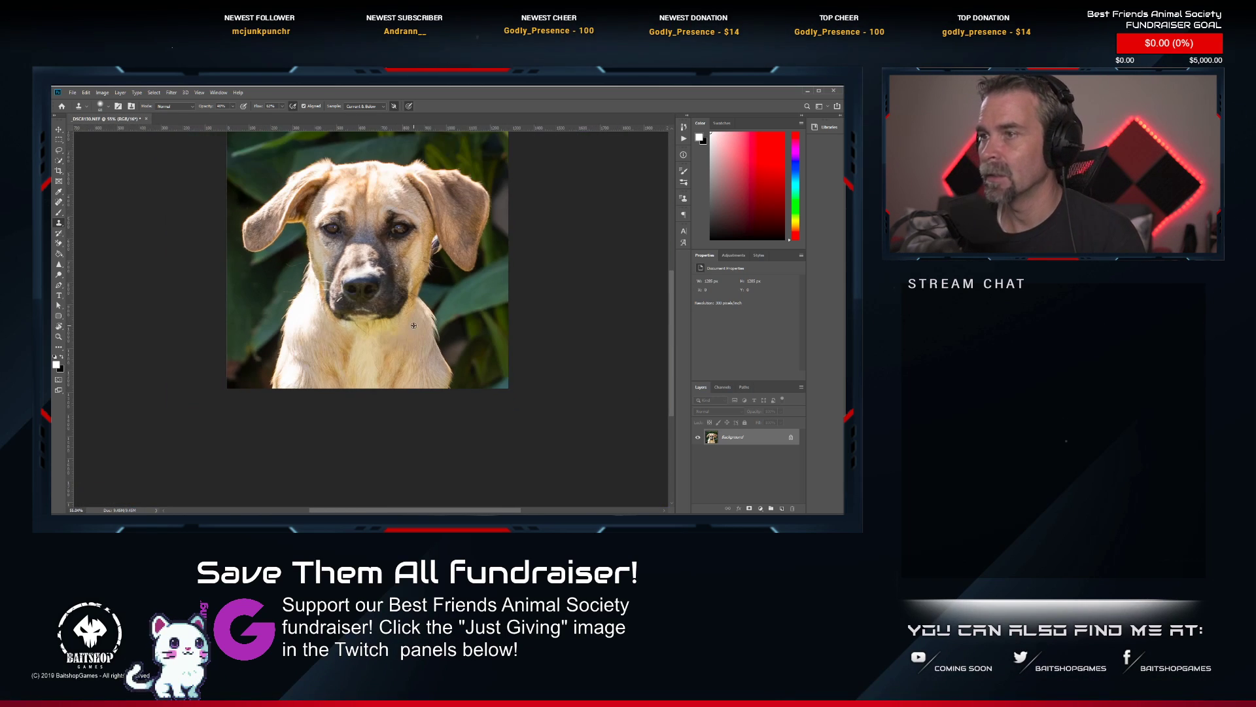
pyautogui.scroll(5, 376, 167)
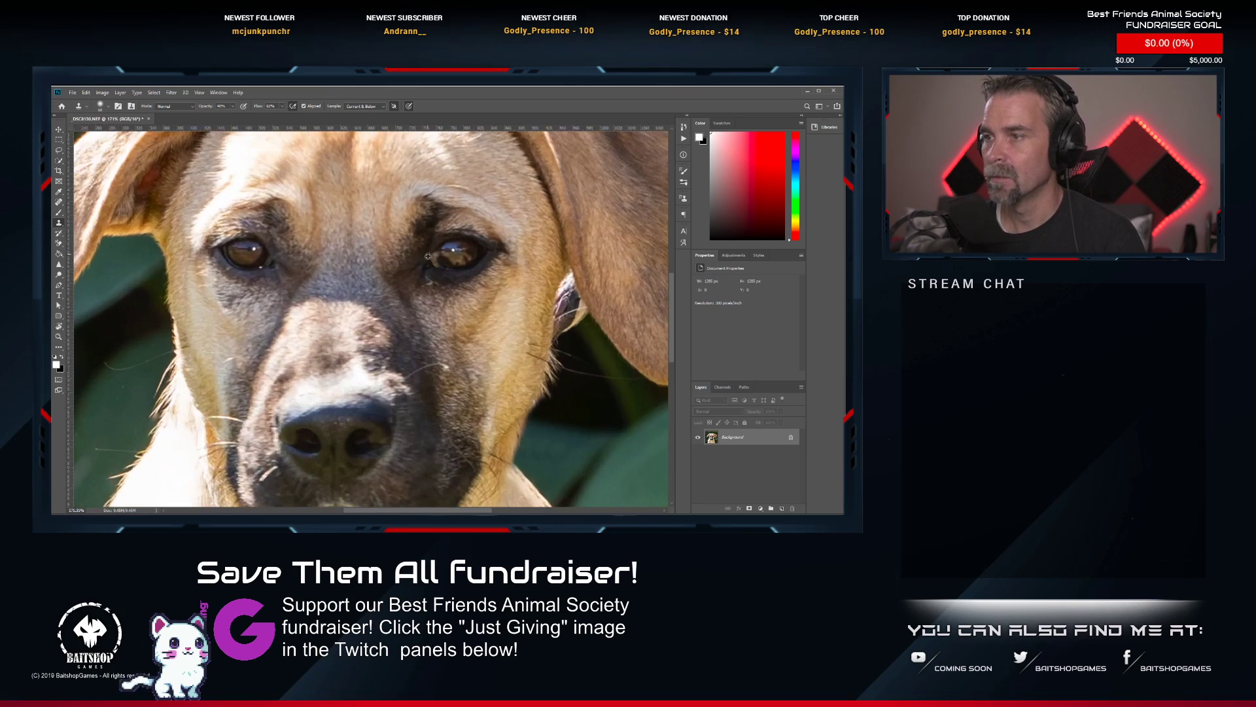
pyautogui.scroll(-2, 246, 225)
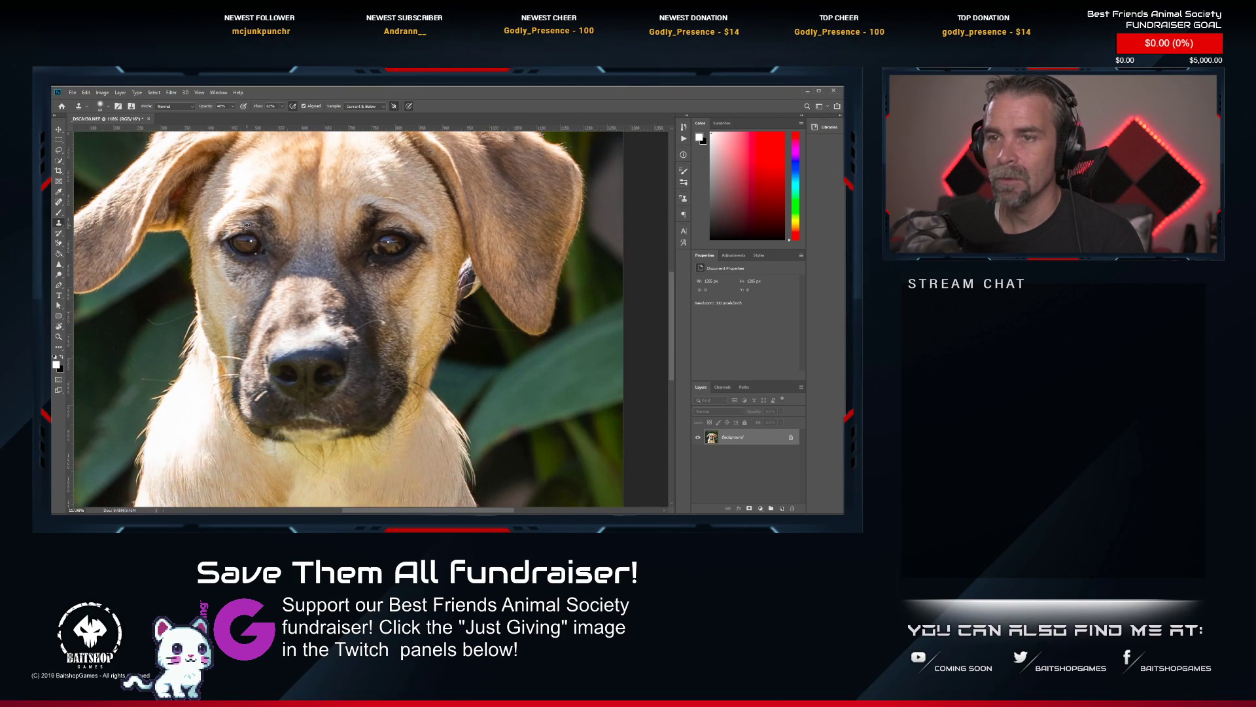
# Brighten both of the puppy's eyes with the Dodge tool.
pyautogui.click(60, 265)
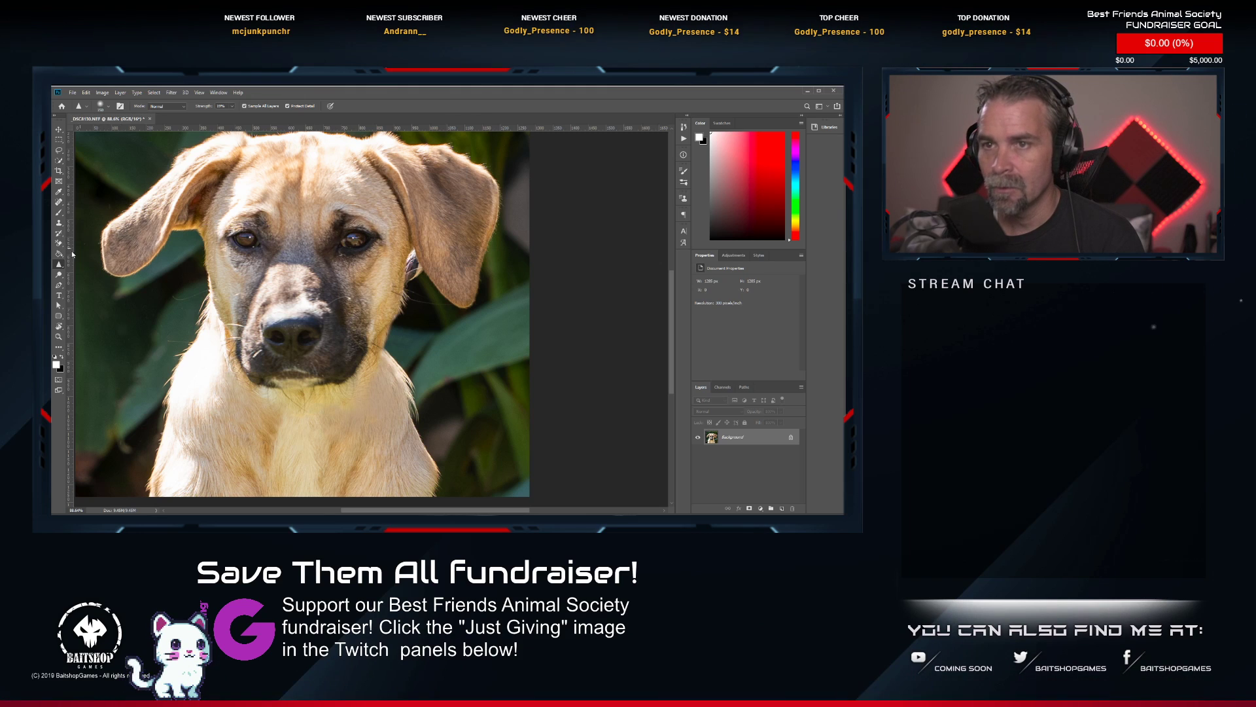
pyautogui.click(59, 275)
pyautogui.scroll(3, 228, 242)
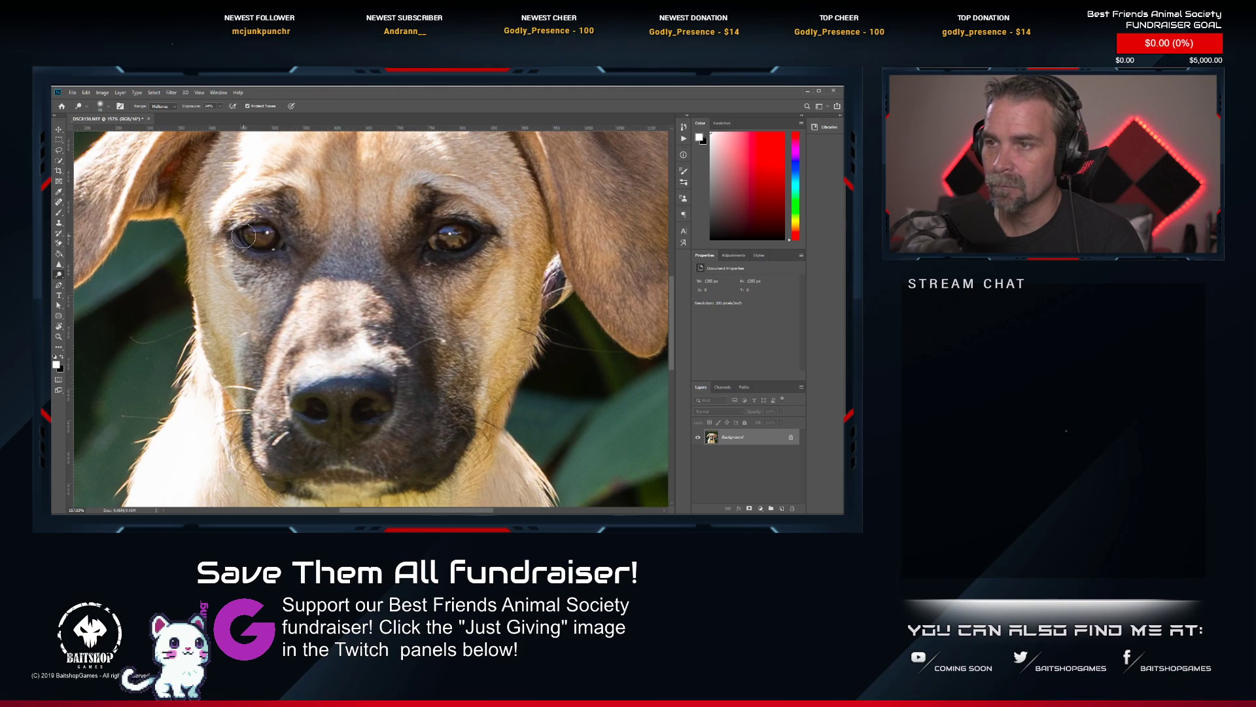
pyautogui.moveTo(253, 238); pyautogui.dragTo(272, 237)
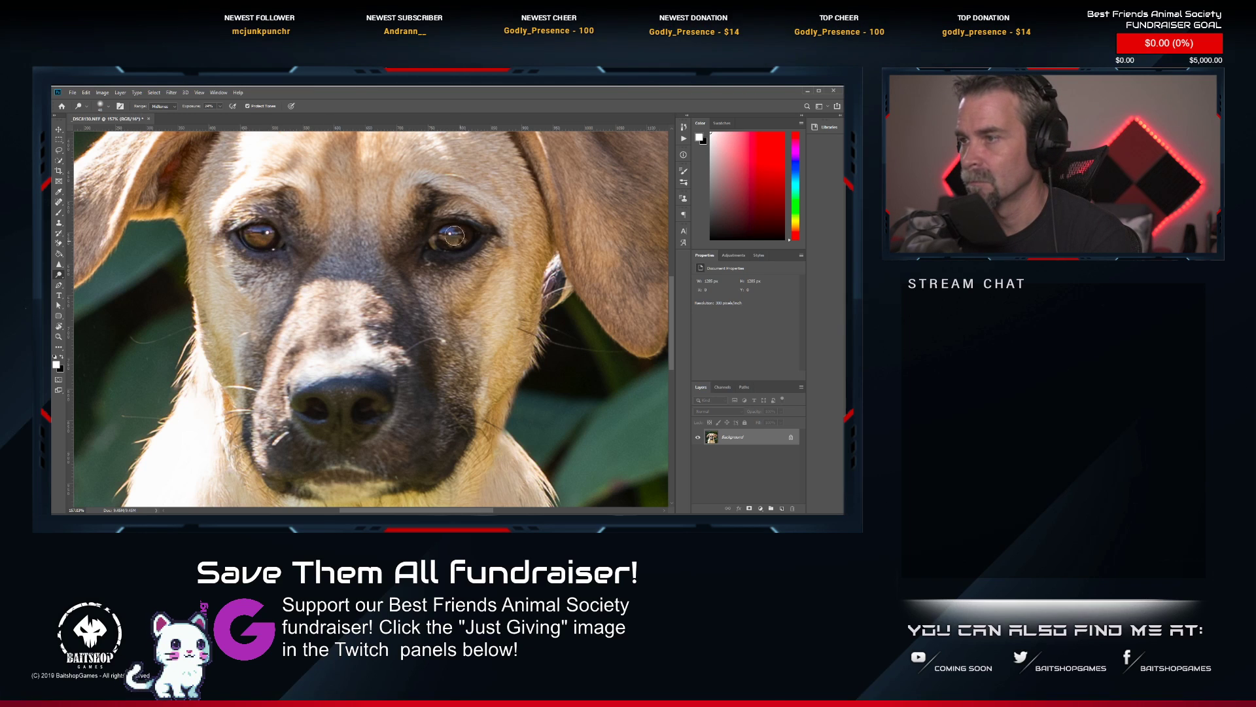
pyautogui.moveTo(449, 233); pyautogui.dragTo(448, 240)
pyautogui.scroll(-5, 458, 253)
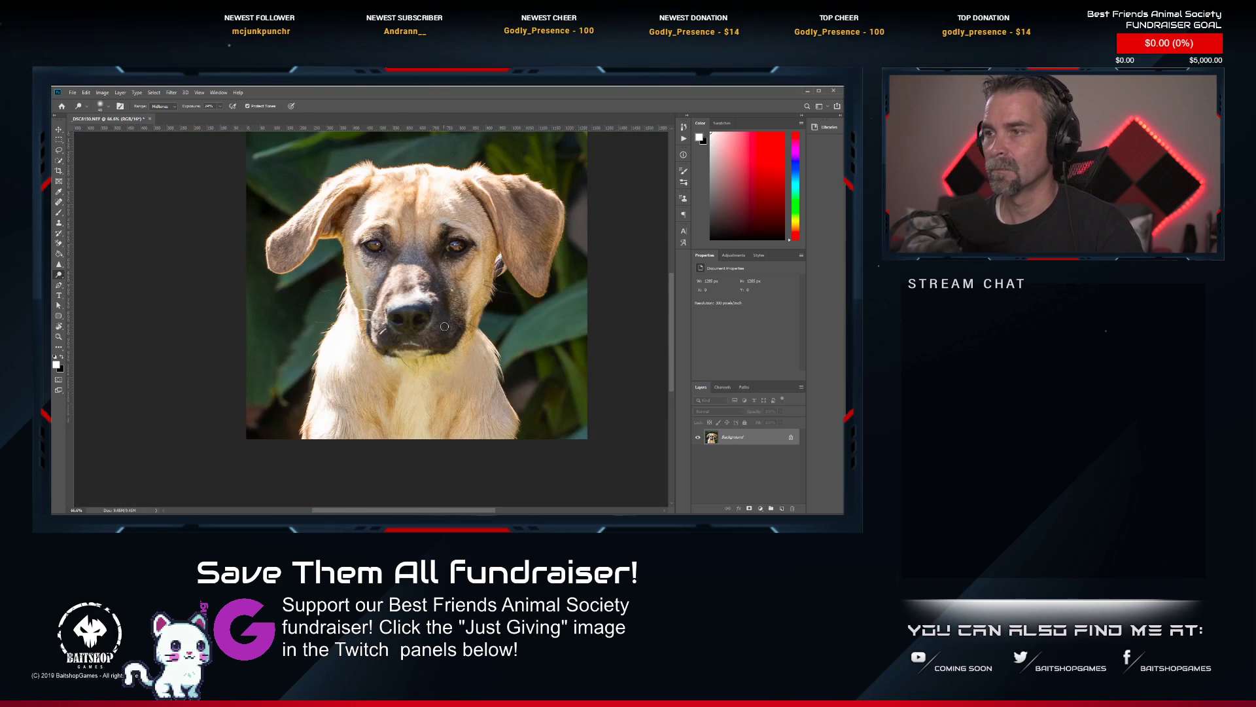
# Save and close the retouched puppy close-up, and switch back to Lightroom Classic.
pyautogui.hotkey('ctrl', 's')
pyautogui.scroll(-2, 412, 324)
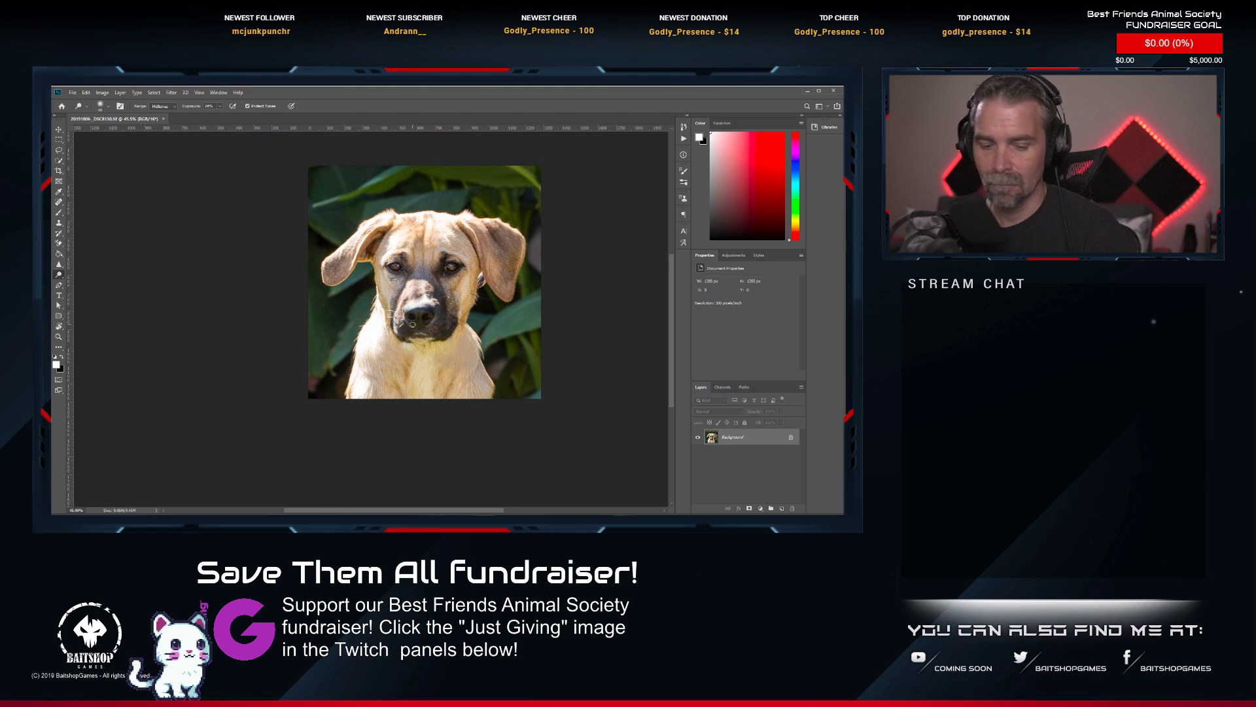
pyautogui.click(163, 118)
pyautogui.hotkey('alt', 'Tab')
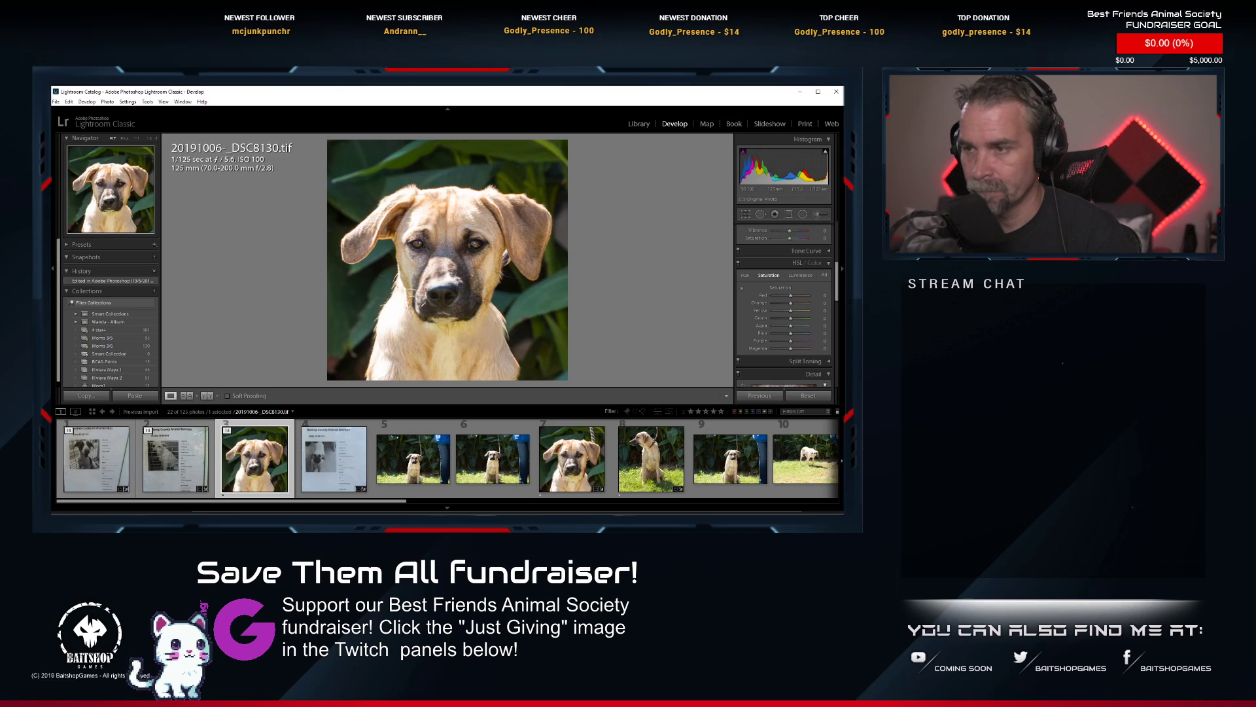
# Open the leashed sitting-puppy photo _DSC8131.NEF from Lightroom in Photoshop for editing.
pyautogui.scroll(-3, 656, 480)
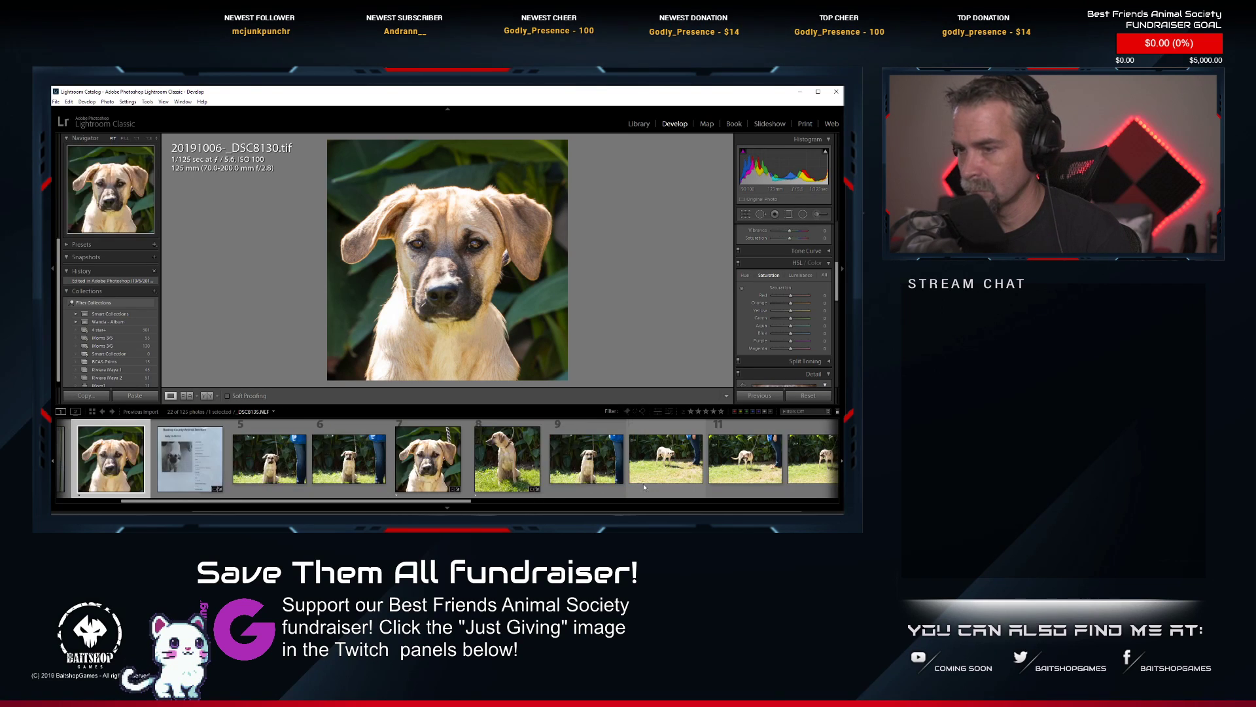
pyautogui.click(502, 471)
pyautogui.rightClick(502, 471)
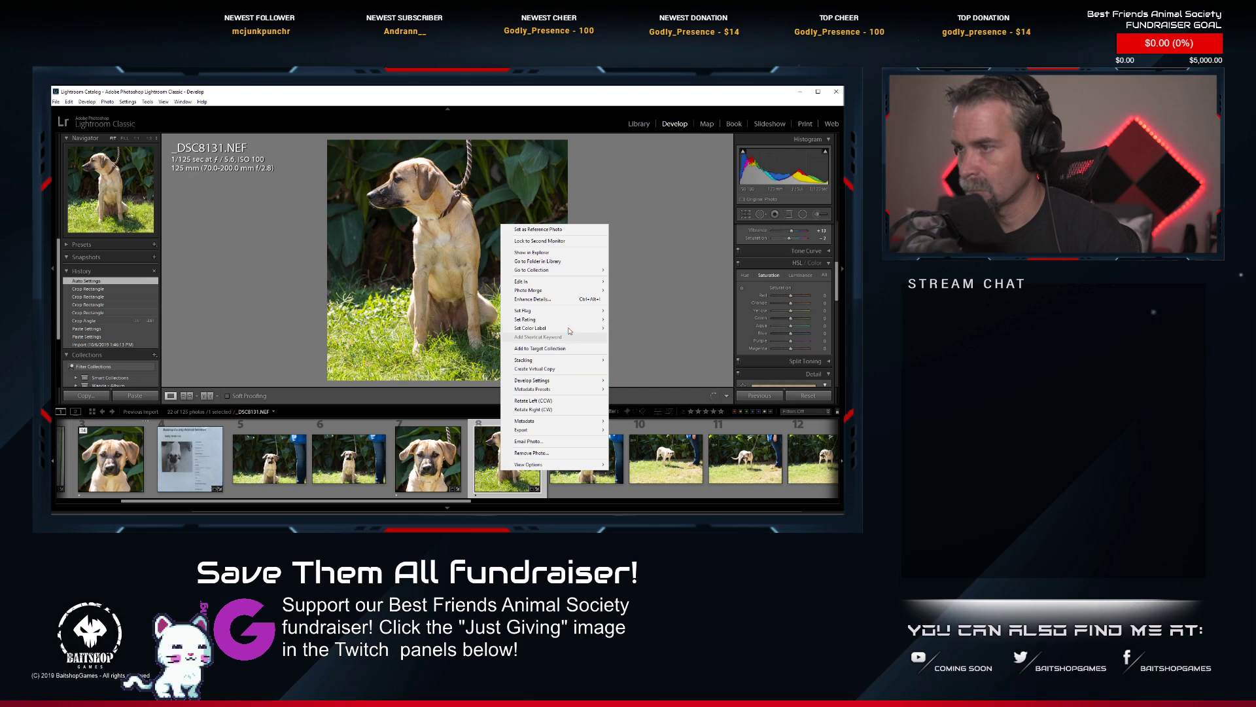
pyautogui.moveTo(576, 282)
pyautogui.click(668, 277)
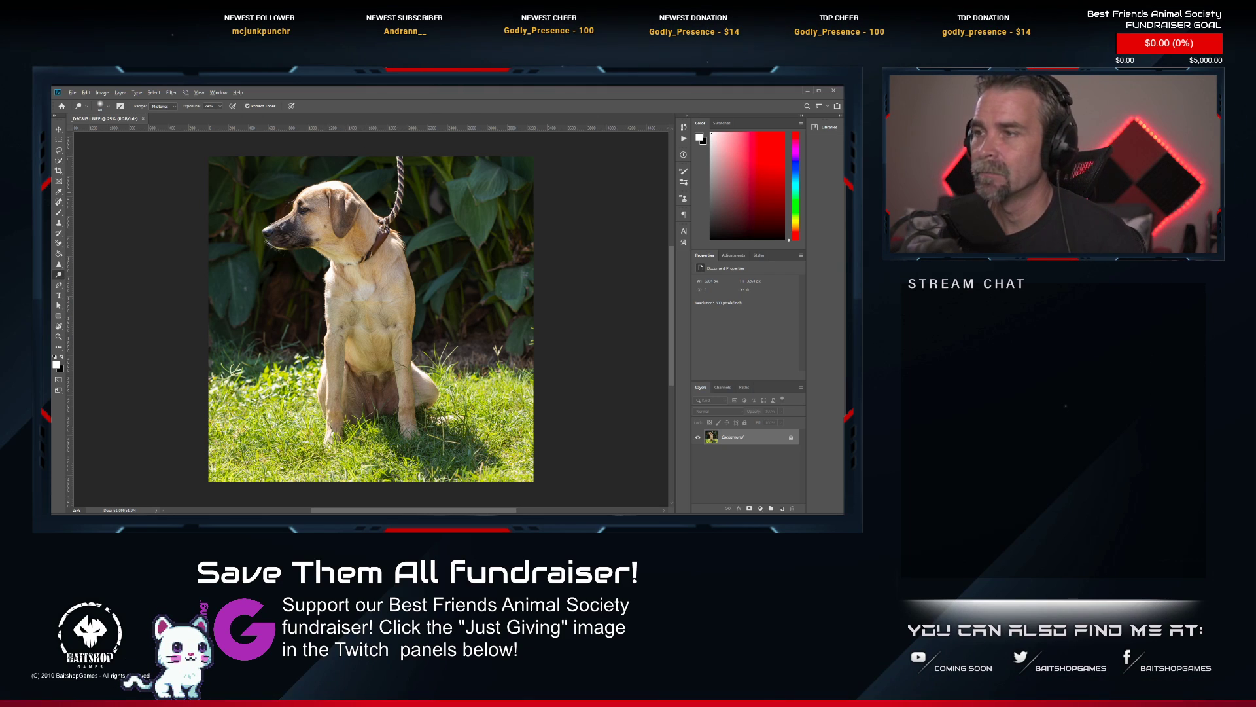
# Remove the rope leash above the sitting puppy's neck with the Spot Healing Brush.
pyautogui.scroll(3, 401, 146)
pyautogui.moveTo(383, 156); pyautogui.dragTo(361, 220)
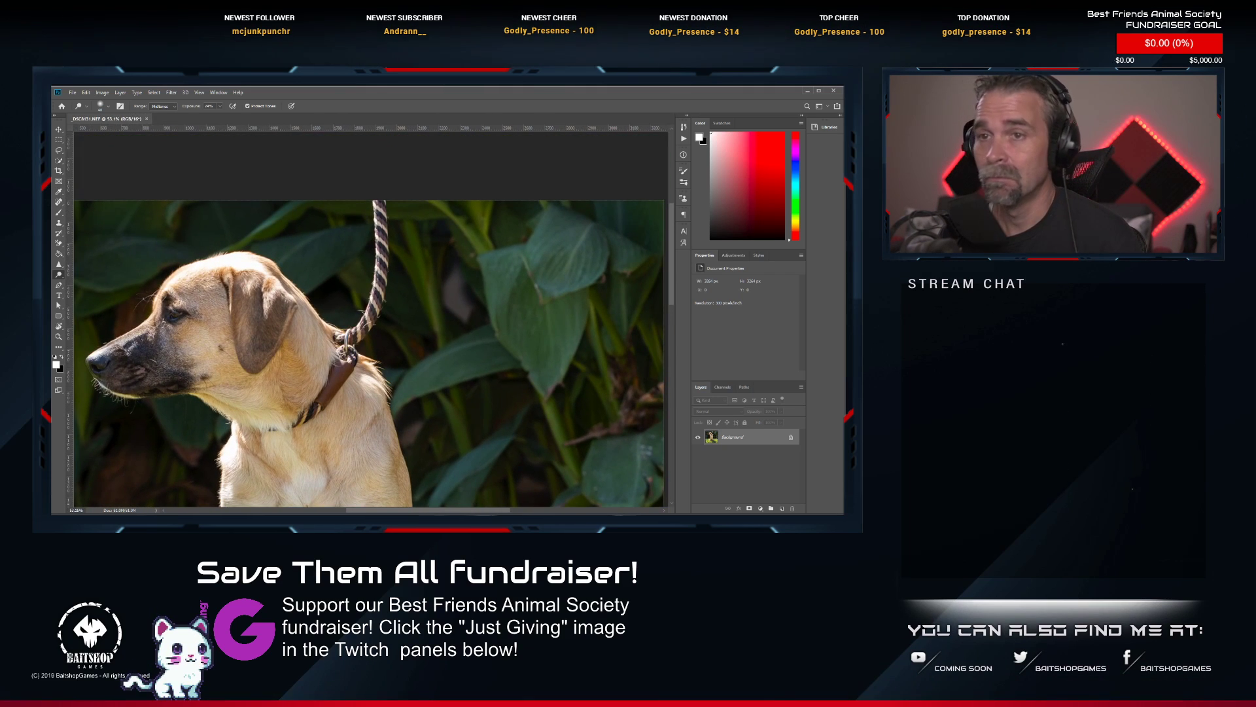
pyautogui.click(58, 202)
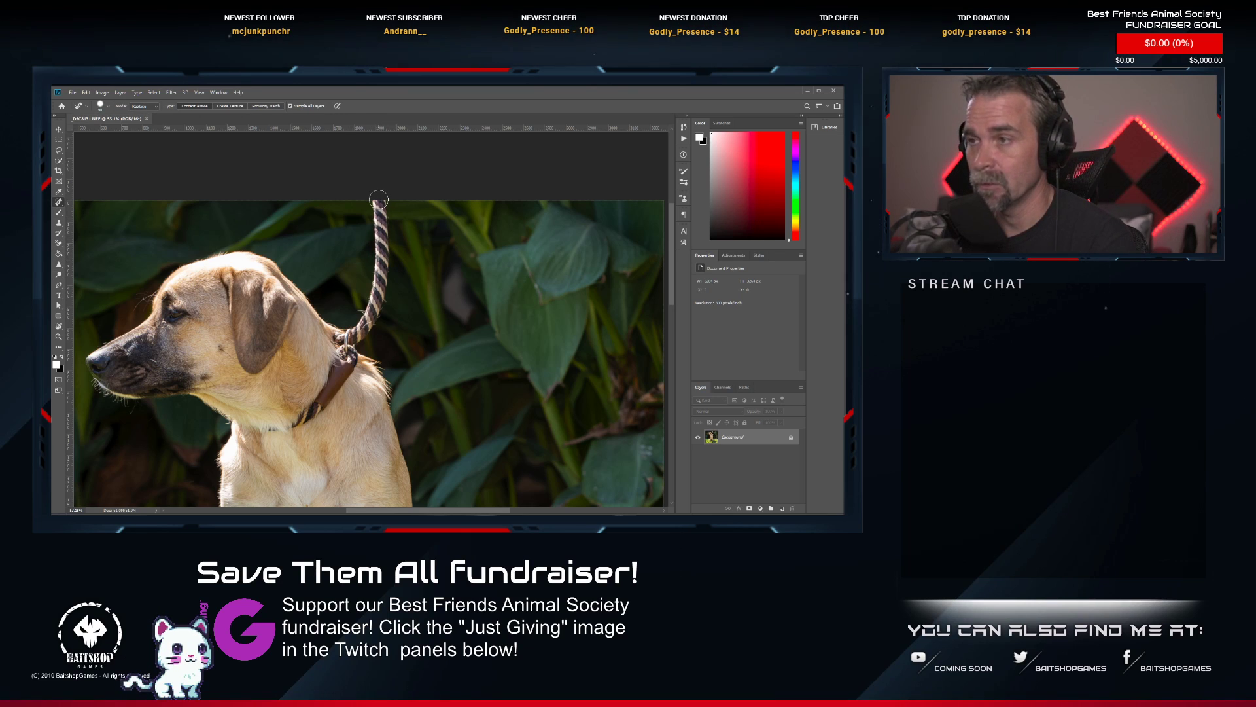
pyautogui.moveTo(378, 199)
pyautogui.mouseDown()
pyautogui.moveTo(377, 298)
pyautogui.moveTo(342, 343)
pyautogui.moveTo(353, 349)
pyautogui.mouseUp()
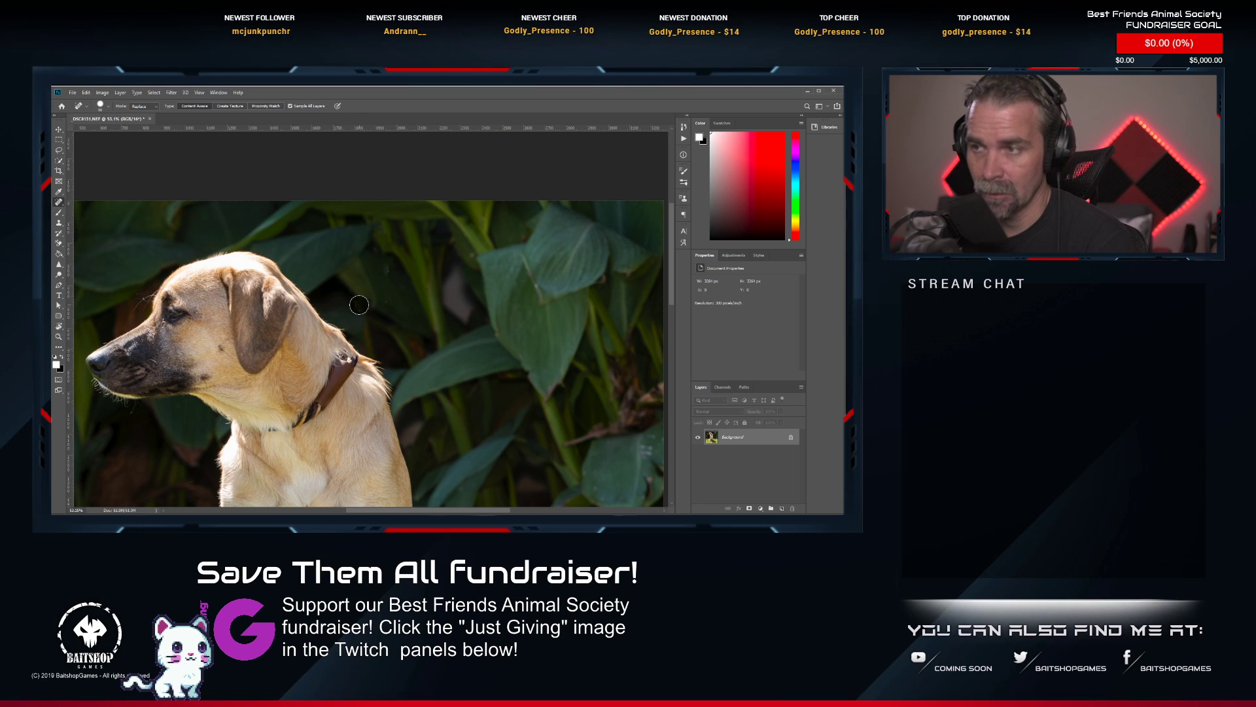
# Heal away the brown collar and clean up the leftover marks in the puppy's neck fur.
pyautogui.moveTo(355, 358)
pyautogui.mouseDown()
pyautogui.moveTo(315, 395)
pyautogui.moveTo(326, 370)
pyautogui.moveTo(346, 371)
pyautogui.moveTo(321, 406)
pyautogui.moveTo(253, 431)
pyautogui.moveTo(292, 435)
pyautogui.mouseUp()
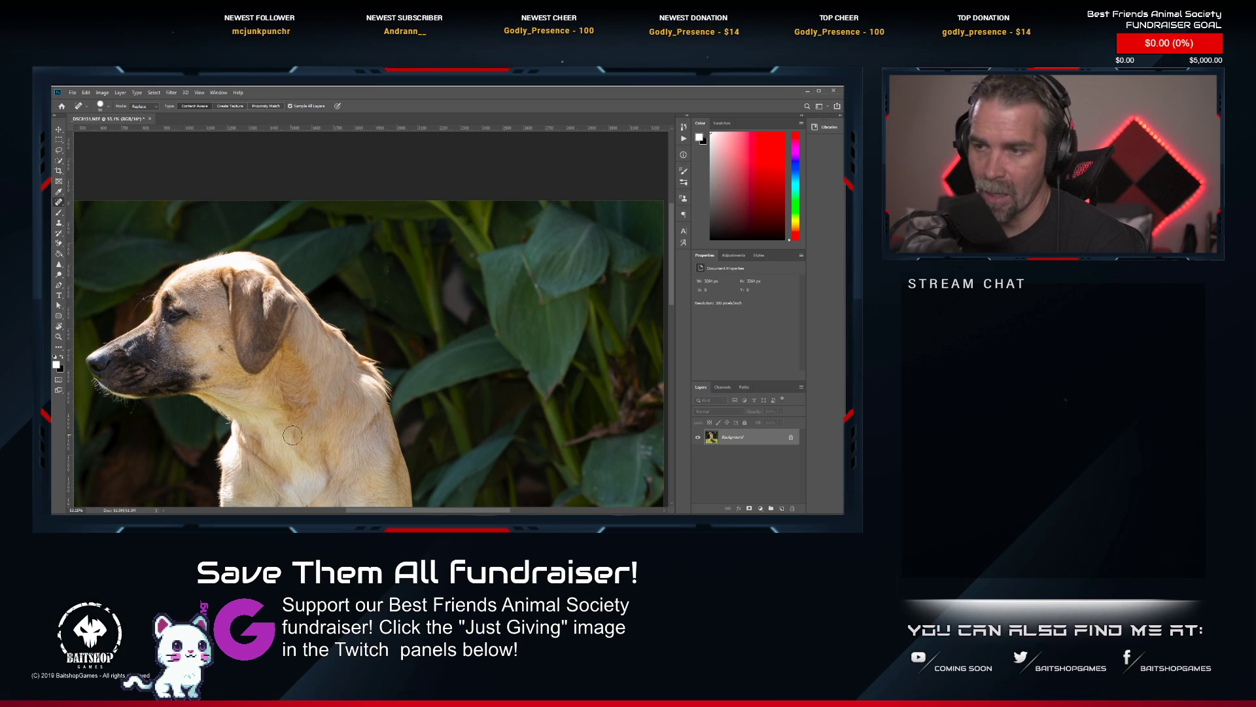
pyautogui.click(306, 407)
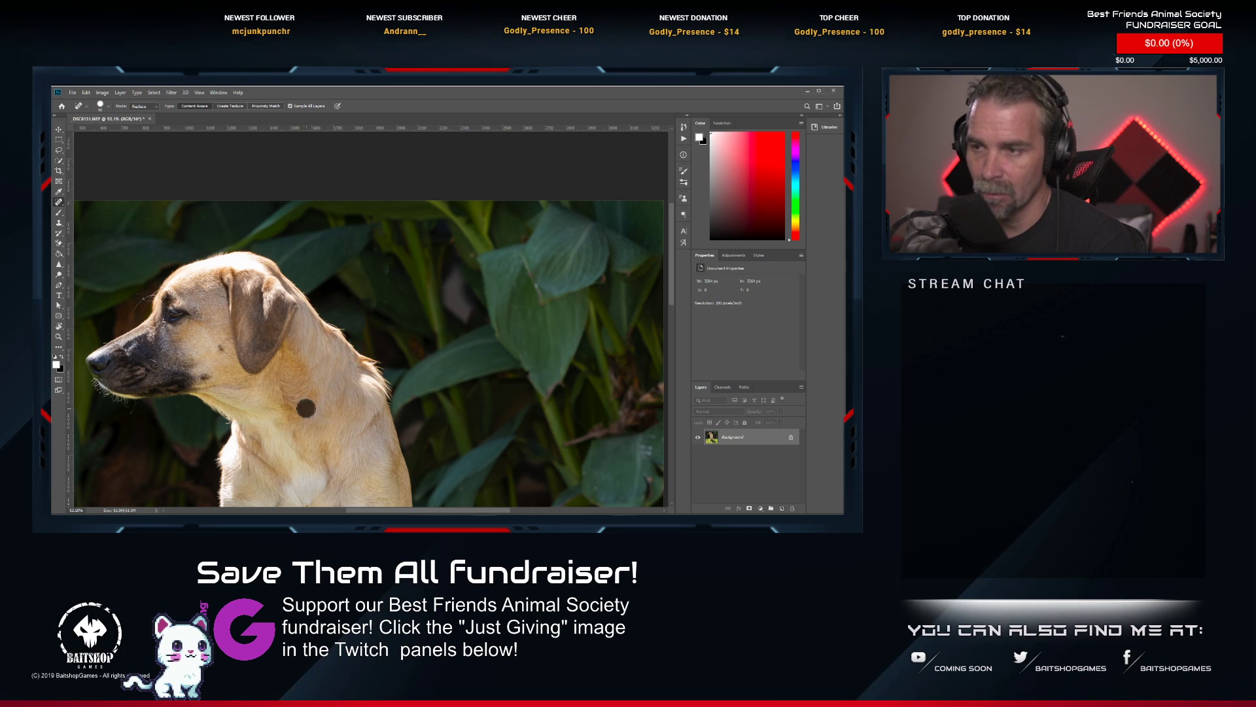
pyautogui.click(315, 402)
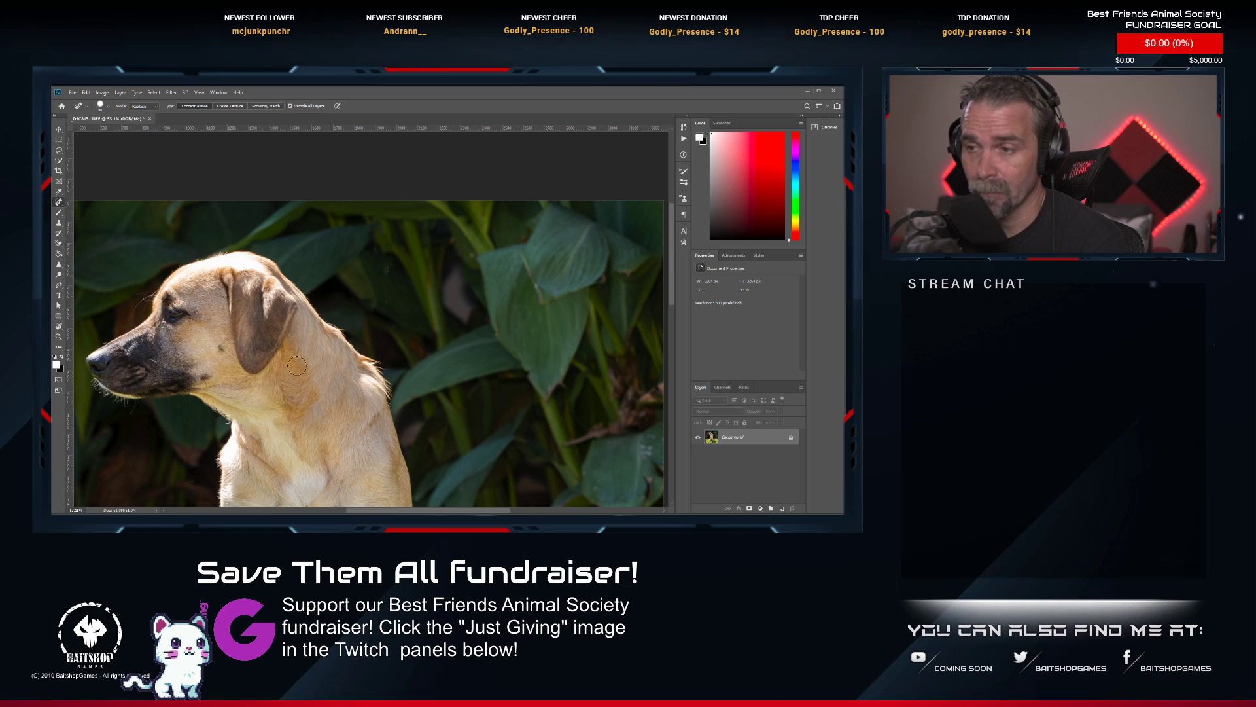
# Examine the retouched neck and background of the sitting puppy, both close up and across the whole photo.
pyautogui.scroll(-3, 386, 320)
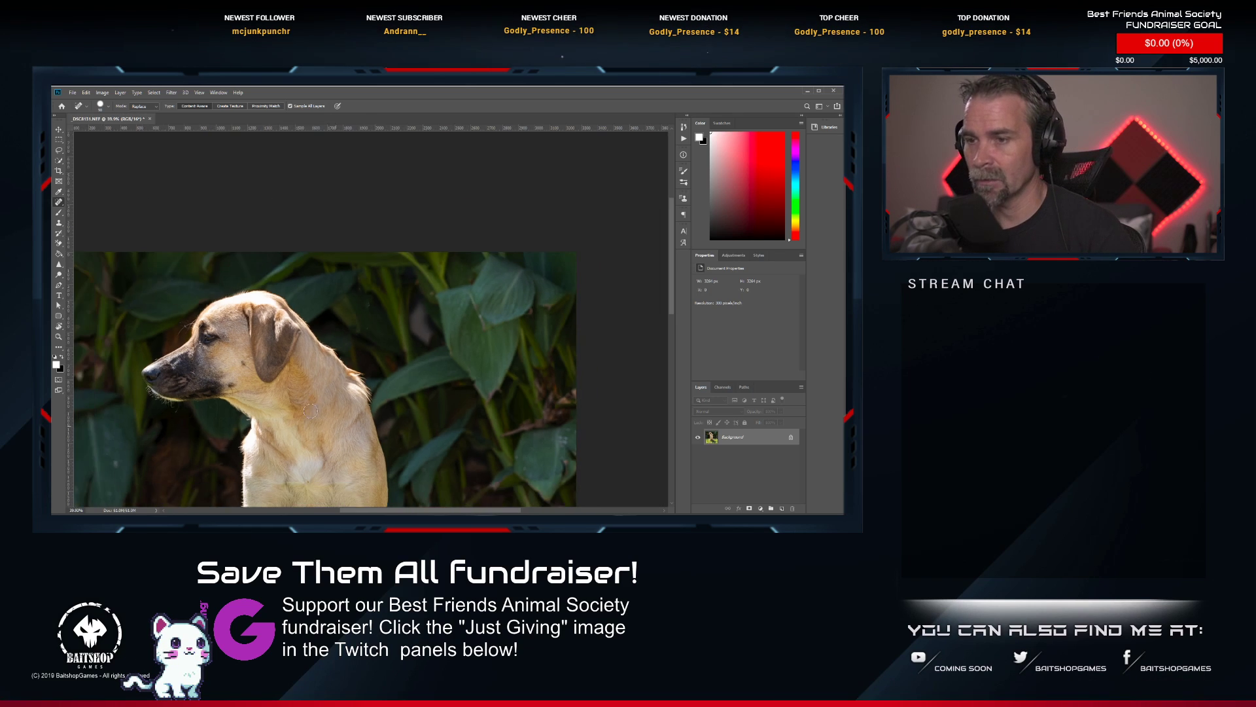
pyautogui.scroll(3, 245, 464)
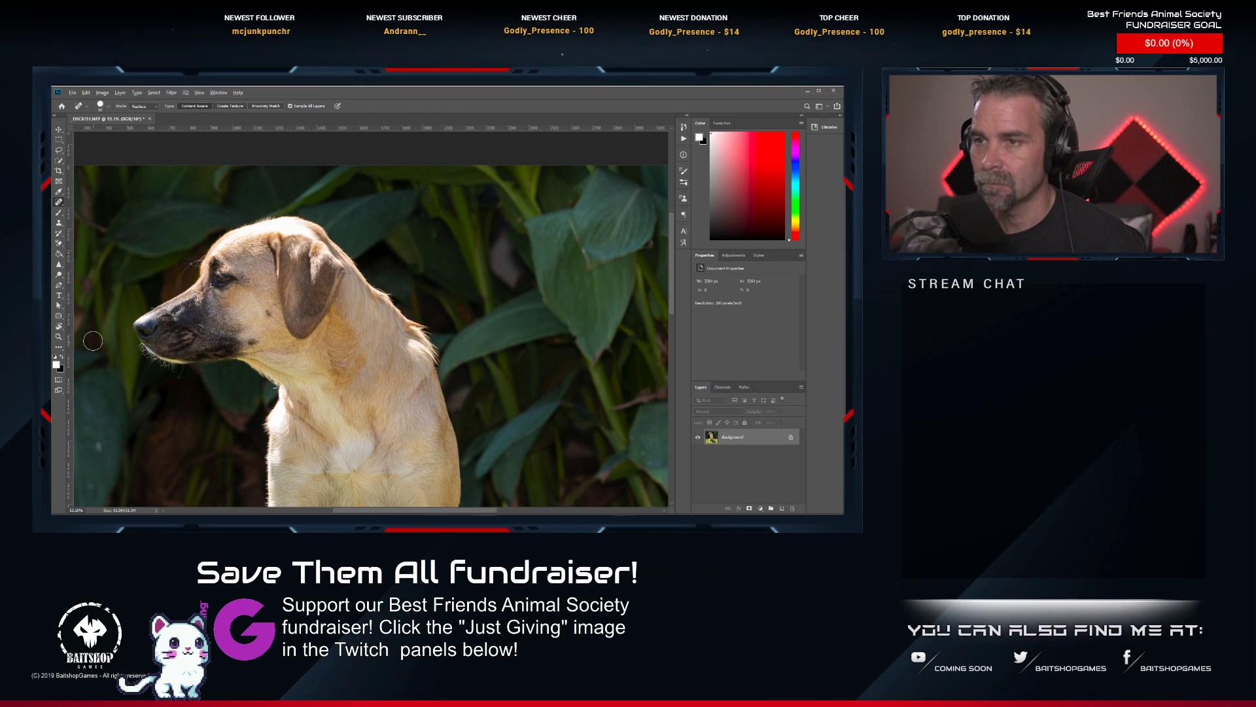
pyautogui.scroll(3, 144, 271)
pyautogui.scroll(-5, 205, 263)
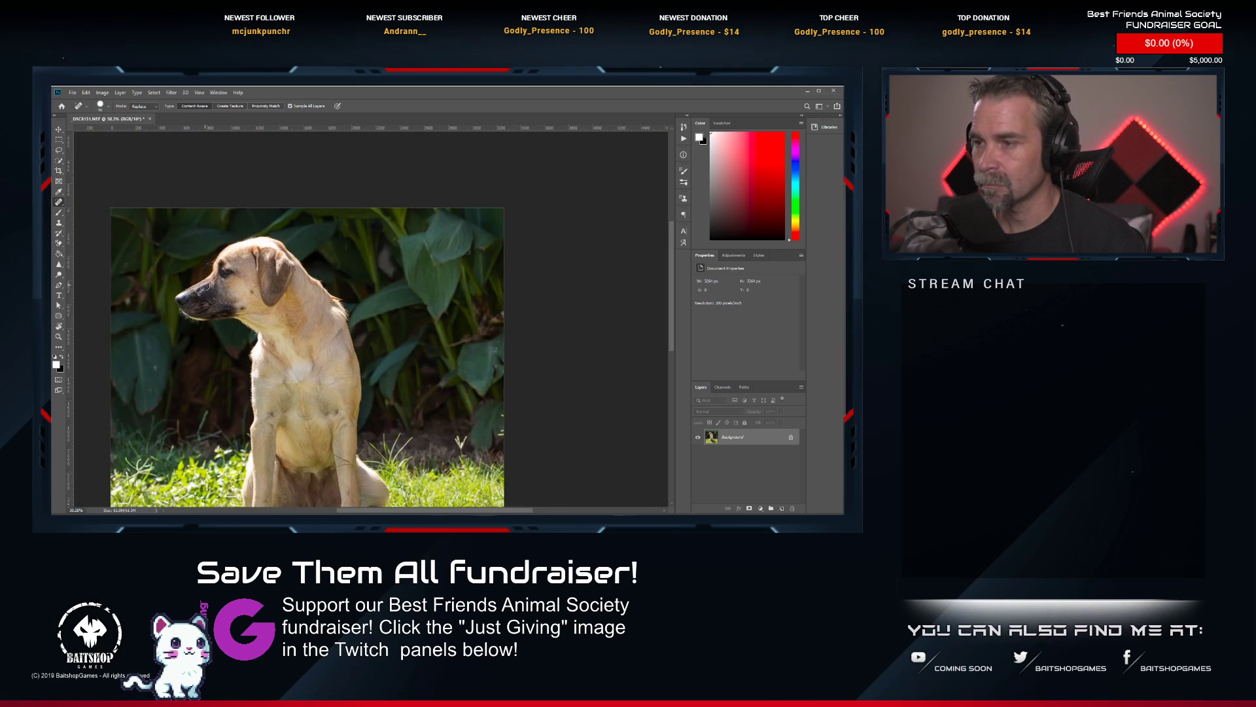
pyautogui.scroll(2, 219, 366)
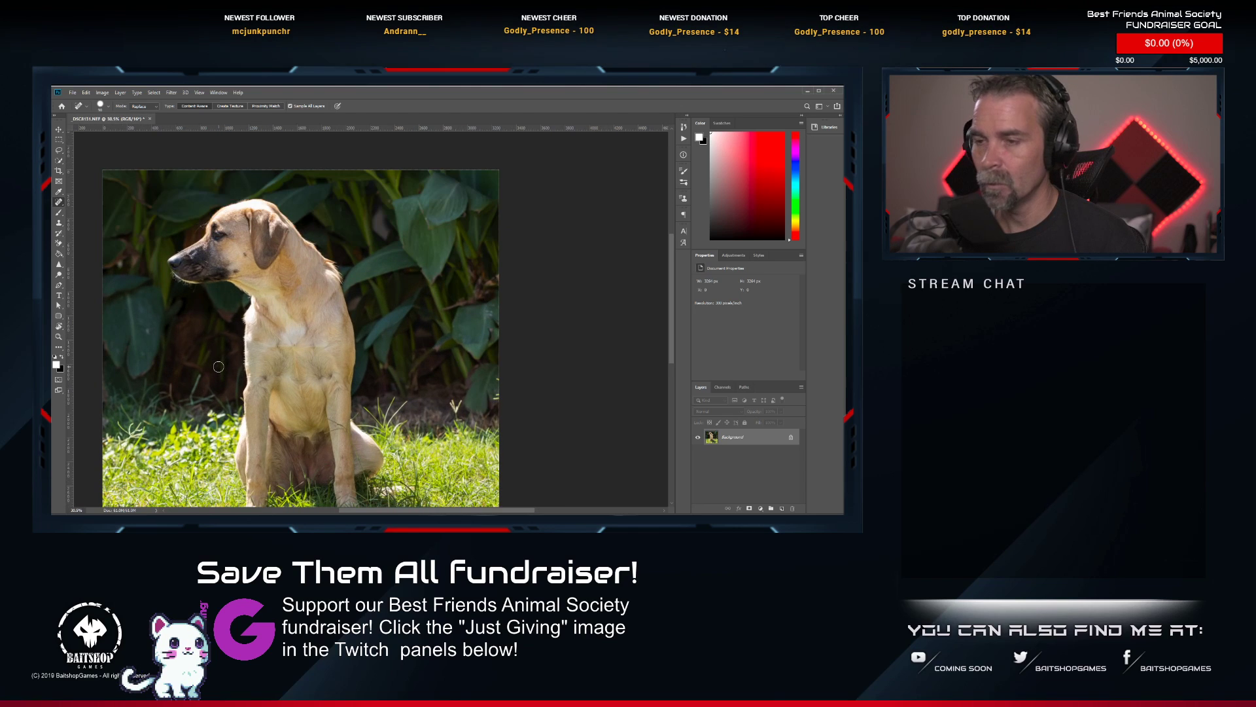
pyautogui.moveTo(230, 355); pyautogui.dragTo(288, 280)
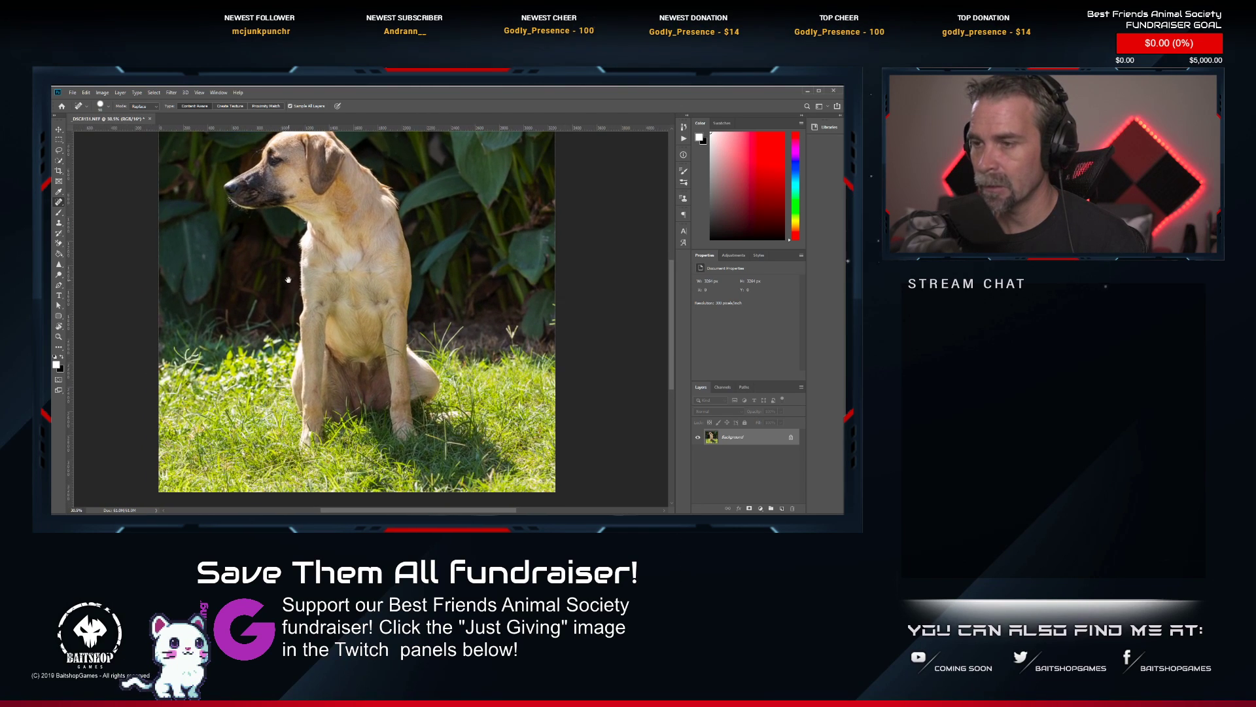
pyautogui.scroll(-2, 307, 308)
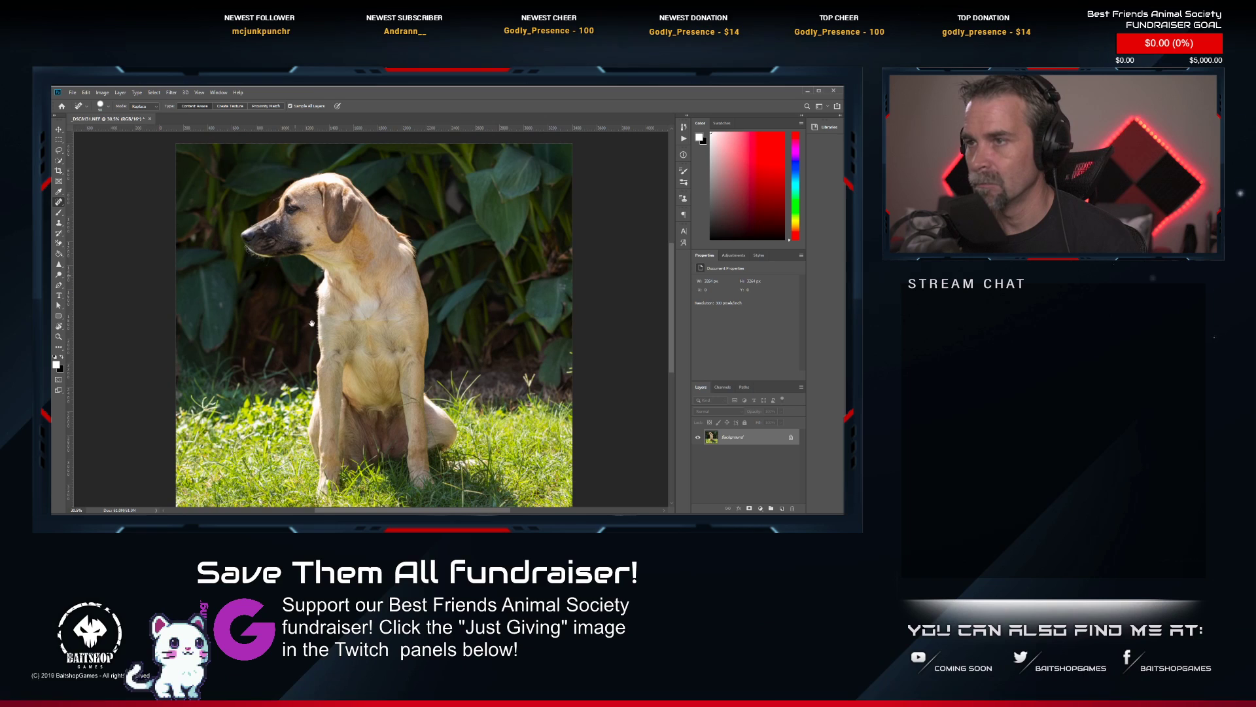
# Save and close the retouched sitting-puppy photo, and return to Lightroom Classic.
pyautogui.hotkey('ctrl', 's')
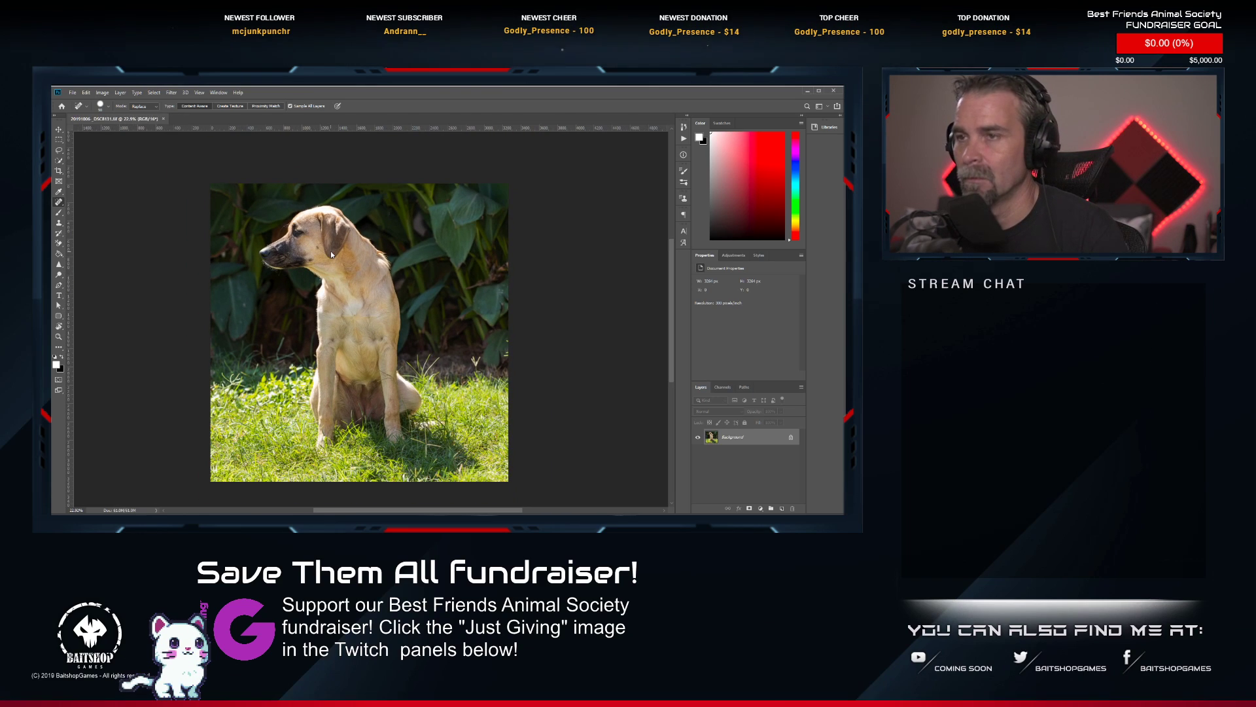
pyautogui.click(164, 119)
pyautogui.hotkey('alt', 'Tab')
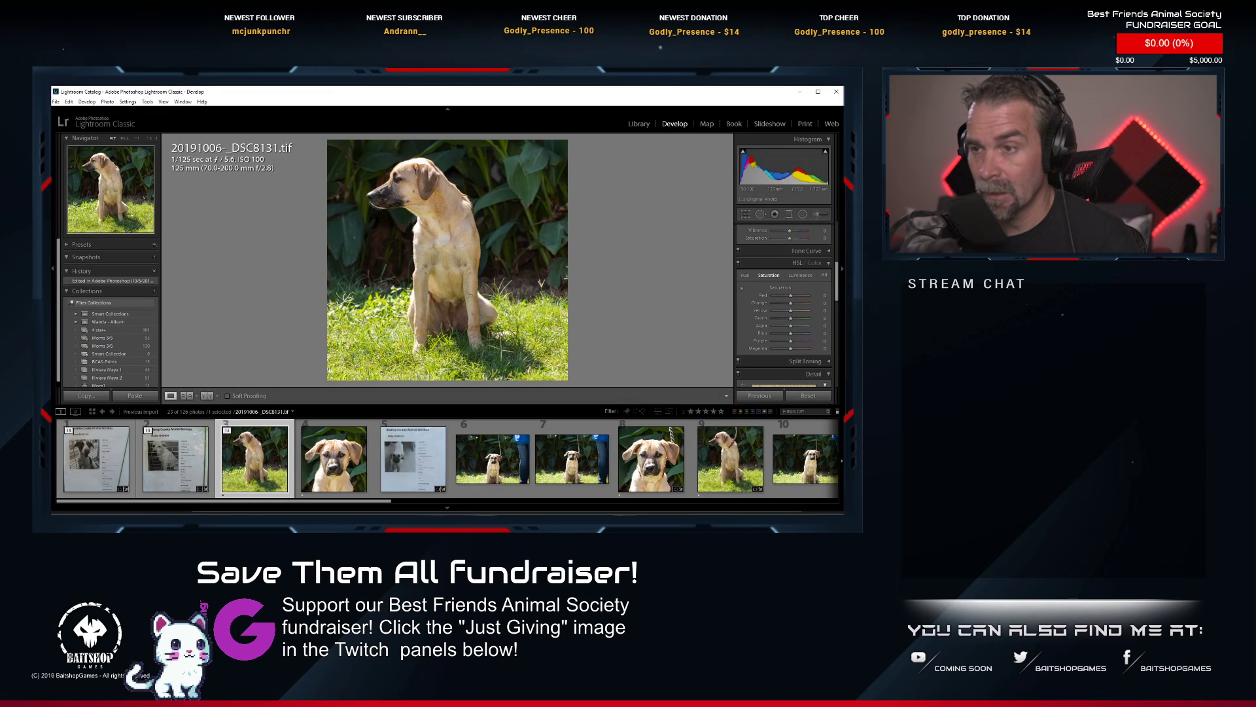
# Rate the retouched TIFF photos 20191006-_DSC8131 and 20191006-_DSC8130 two stars each.
pyautogui.press('2')
pyautogui.click(324, 465)
pyautogui.press('2')
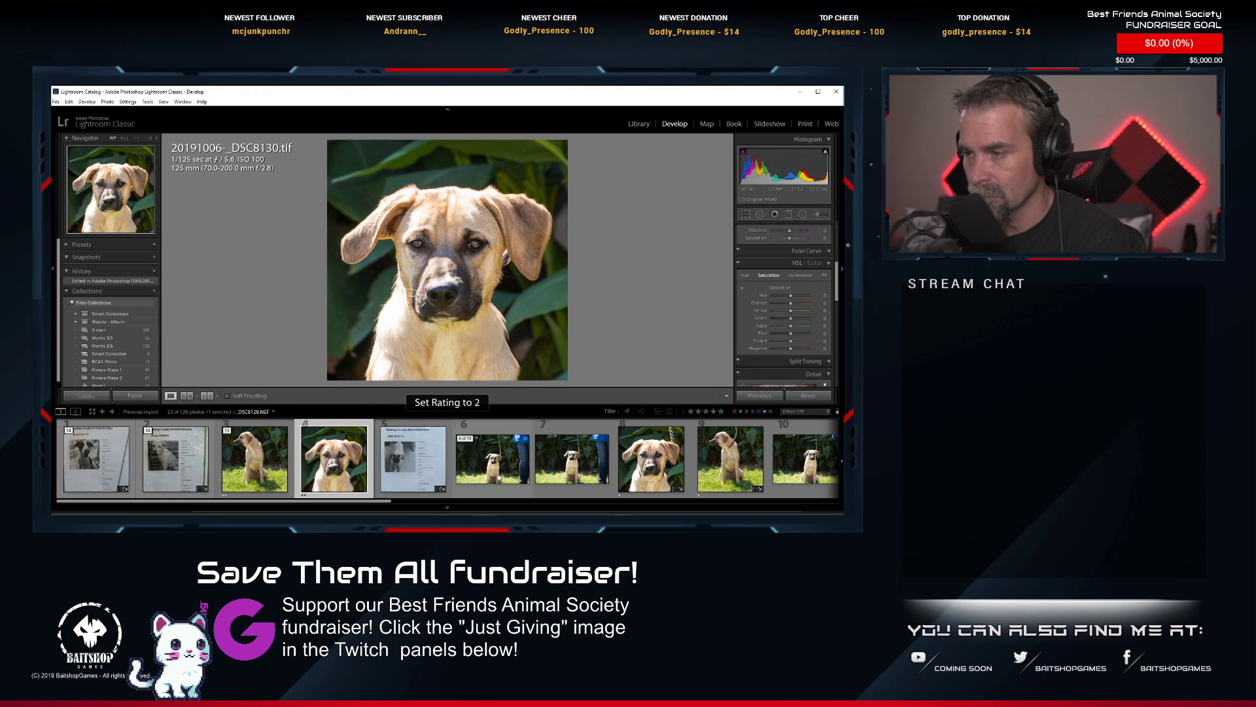
# Find the leashed standing-dog photo _DSC8141.NEF in the filmstrip and open it in Photoshop for editing.
pyautogui.scroll(-4, 642, 480)
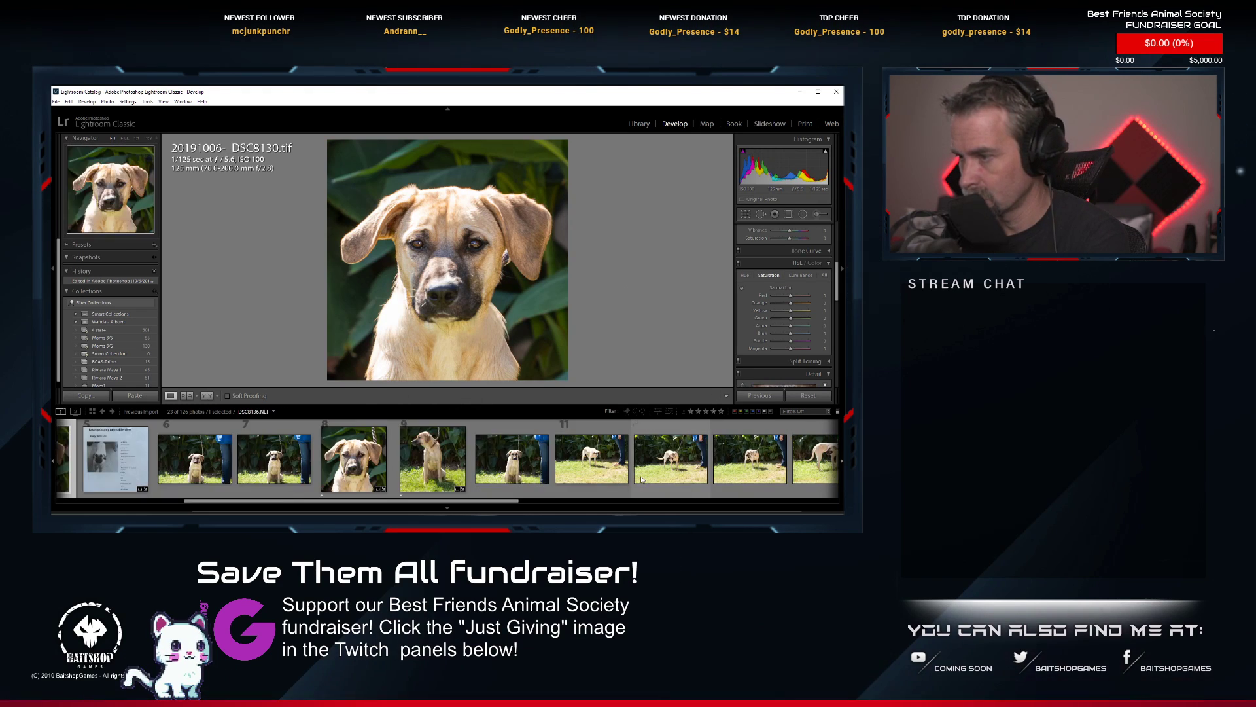
pyautogui.scroll(-4, 642, 480)
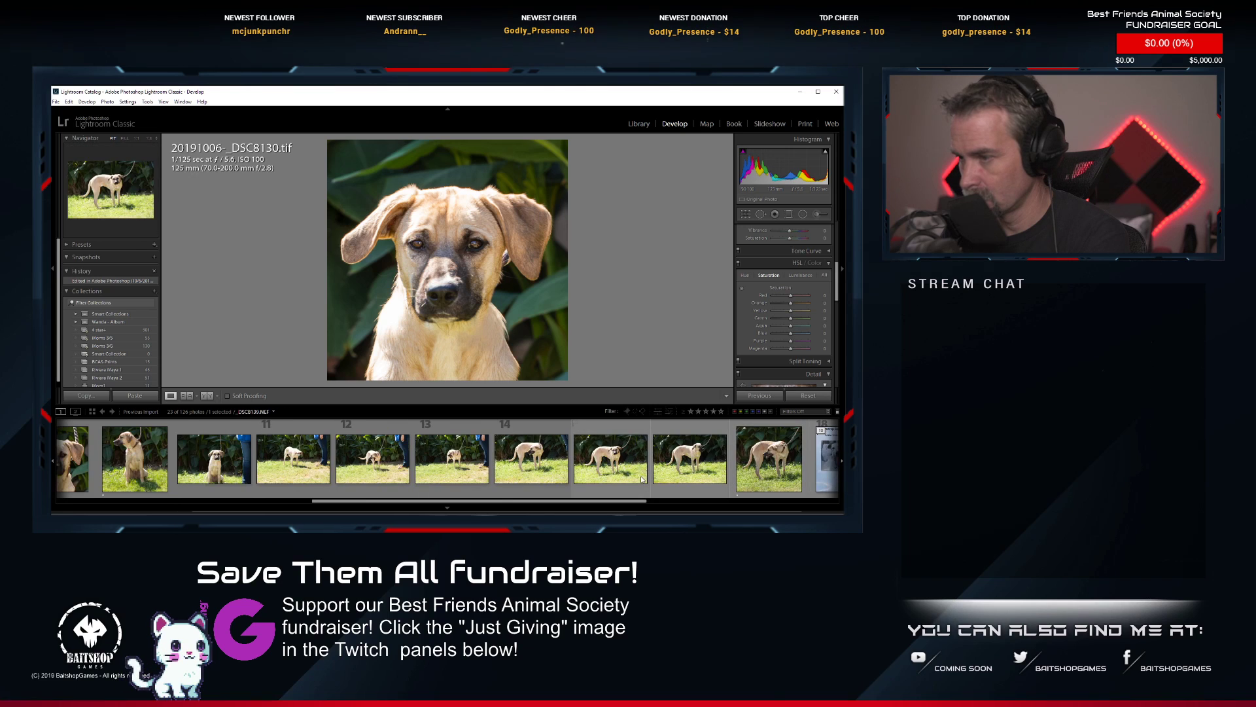
pyautogui.scroll(2, 367, 461)
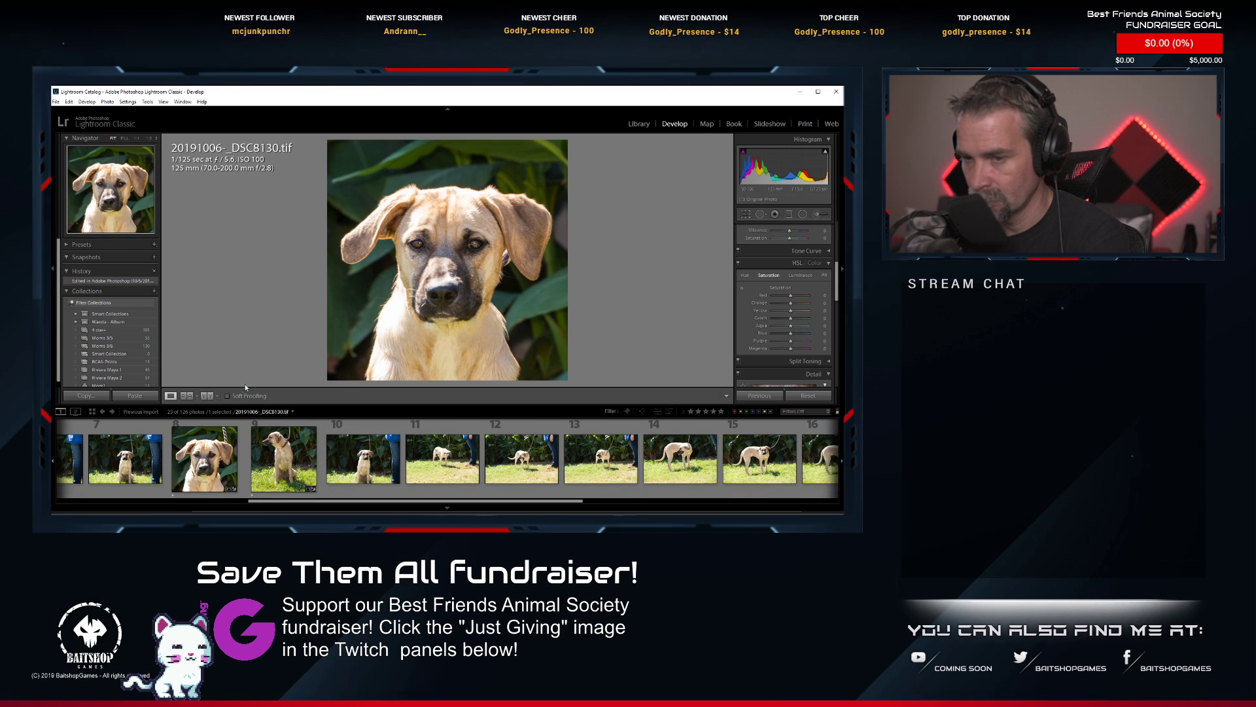
pyautogui.scroll(2, 208, 440)
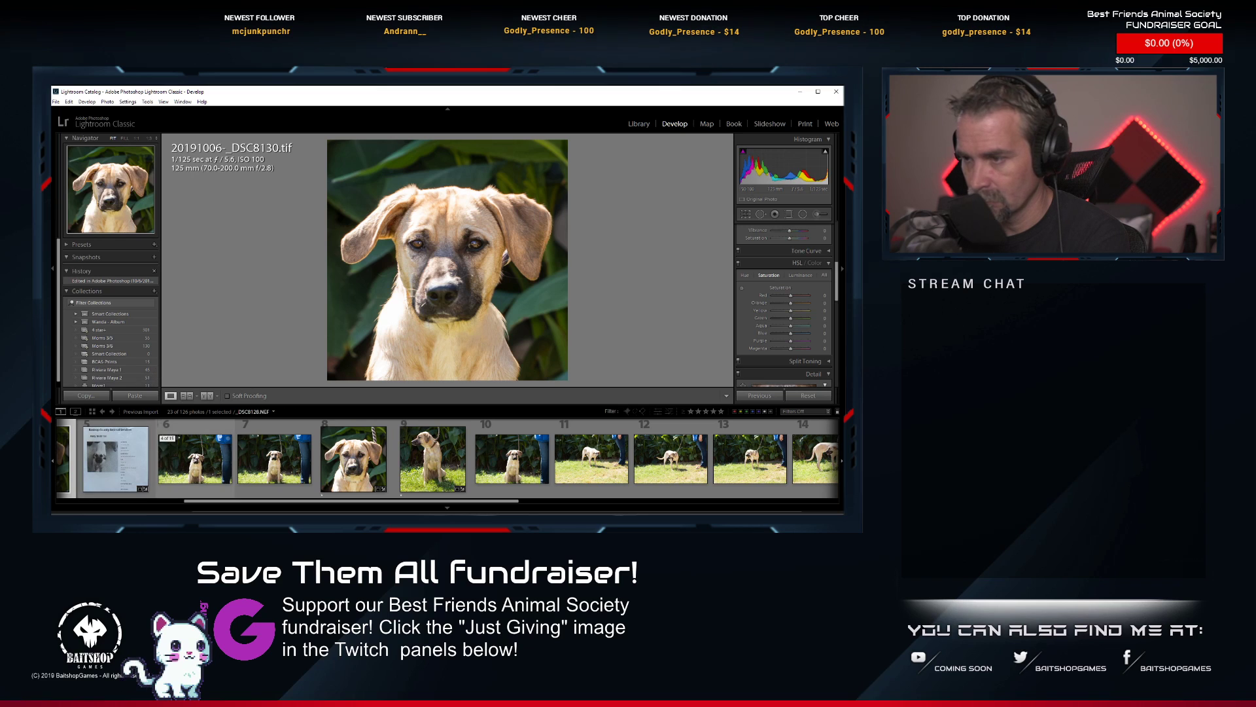
pyautogui.scroll(-6, 523, 451)
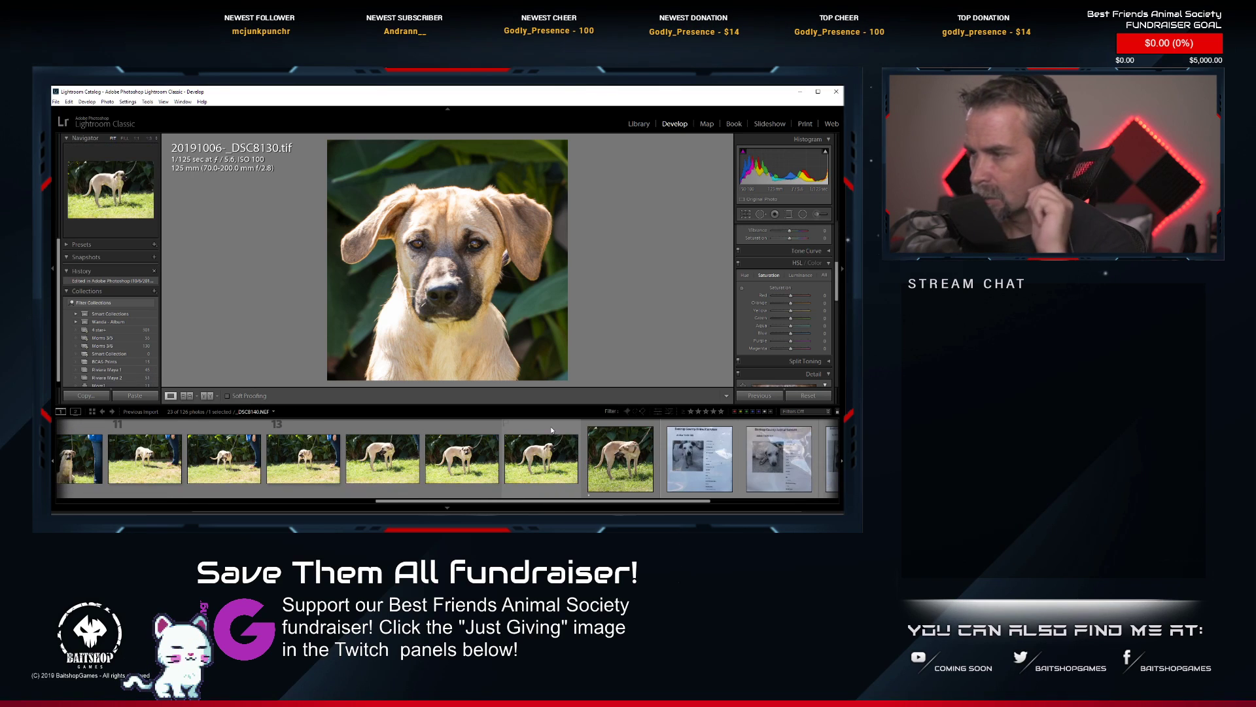
pyautogui.click(615, 458)
pyautogui.rightClick(610, 458)
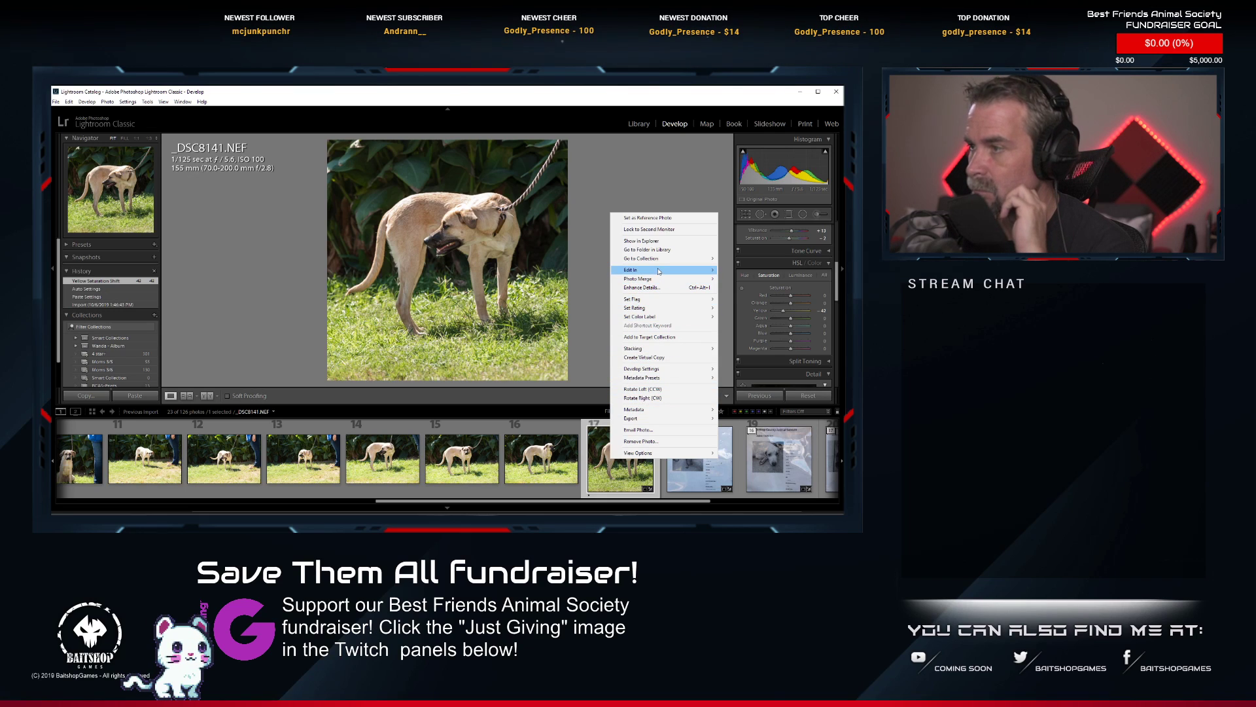
pyautogui.moveTo(644, 271)
pyautogui.click(748, 279)
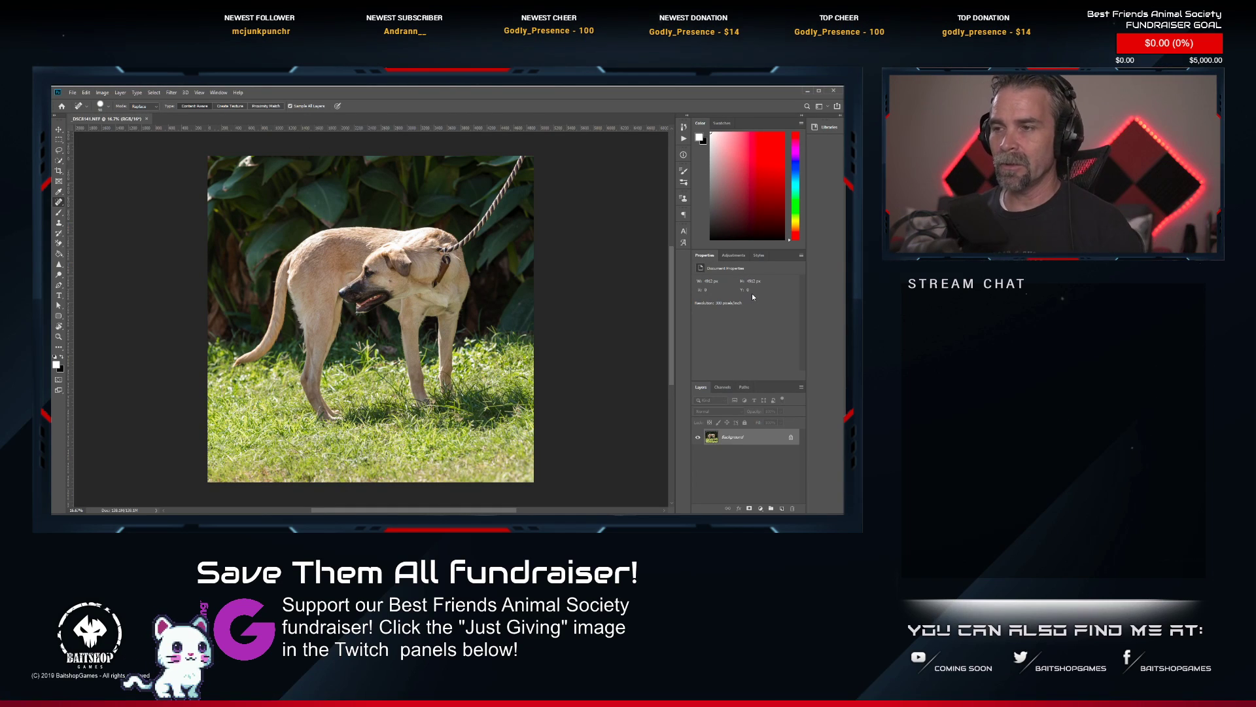
# Remove the rope leash running from the standing dog's neck to the photo's upper edge with the Spot Healing Brush.
pyautogui.scroll(10, 466, 185)
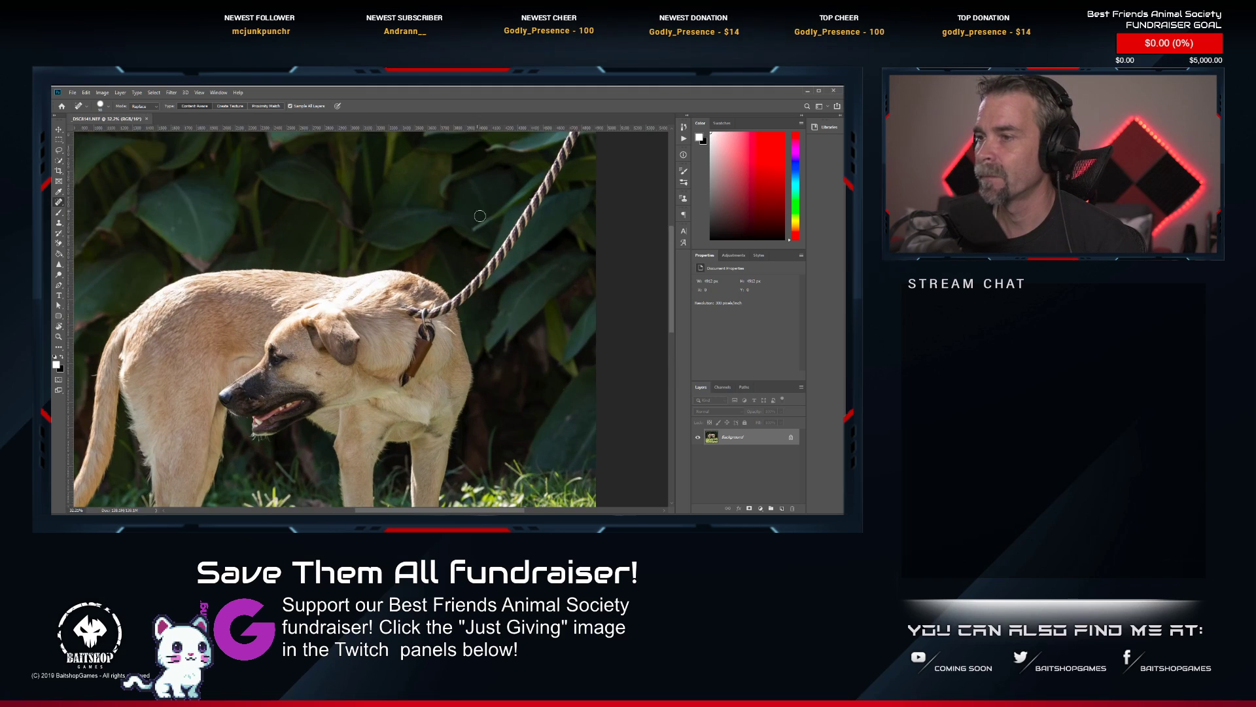
pyautogui.moveTo(488, 230); pyautogui.dragTo(451, 284)
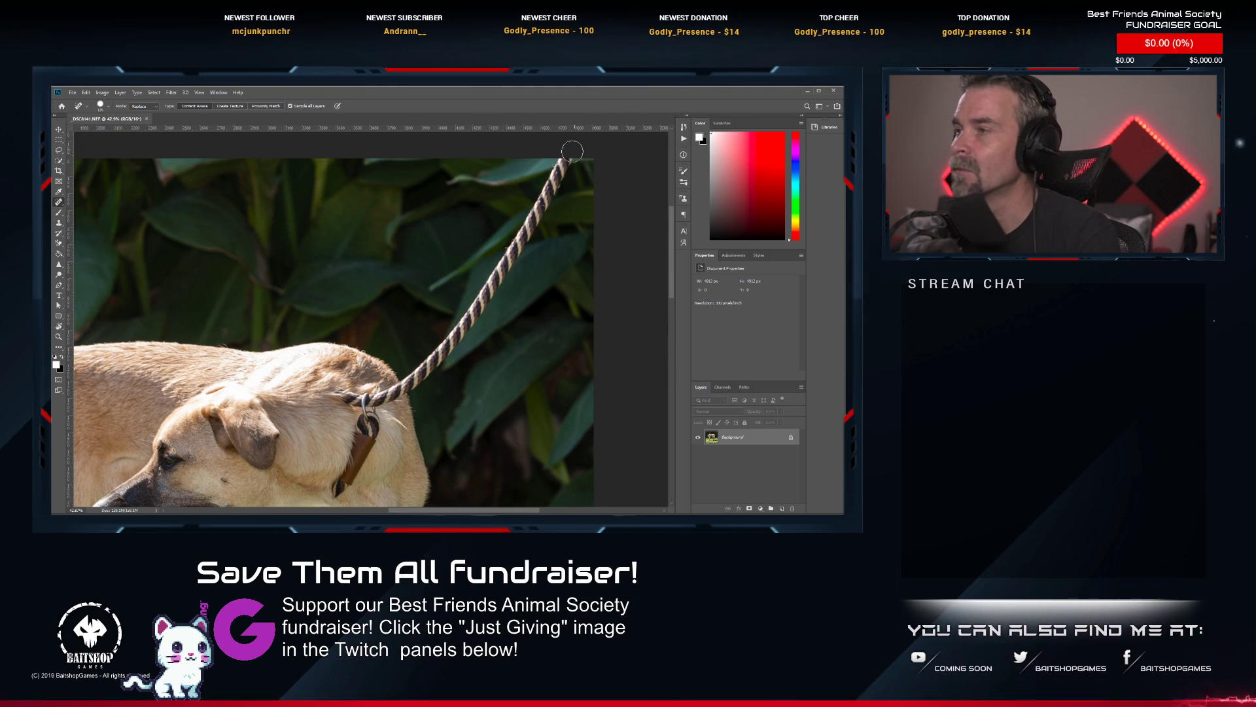
pyautogui.moveTo(564, 159)
pyautogui.mouseDown()
pyautogui.moveTo(464, 329)
pyautogui.moveTo(409, 386)
pyautogui.moveTo(347, 401)
pyautogui.mouseUp()
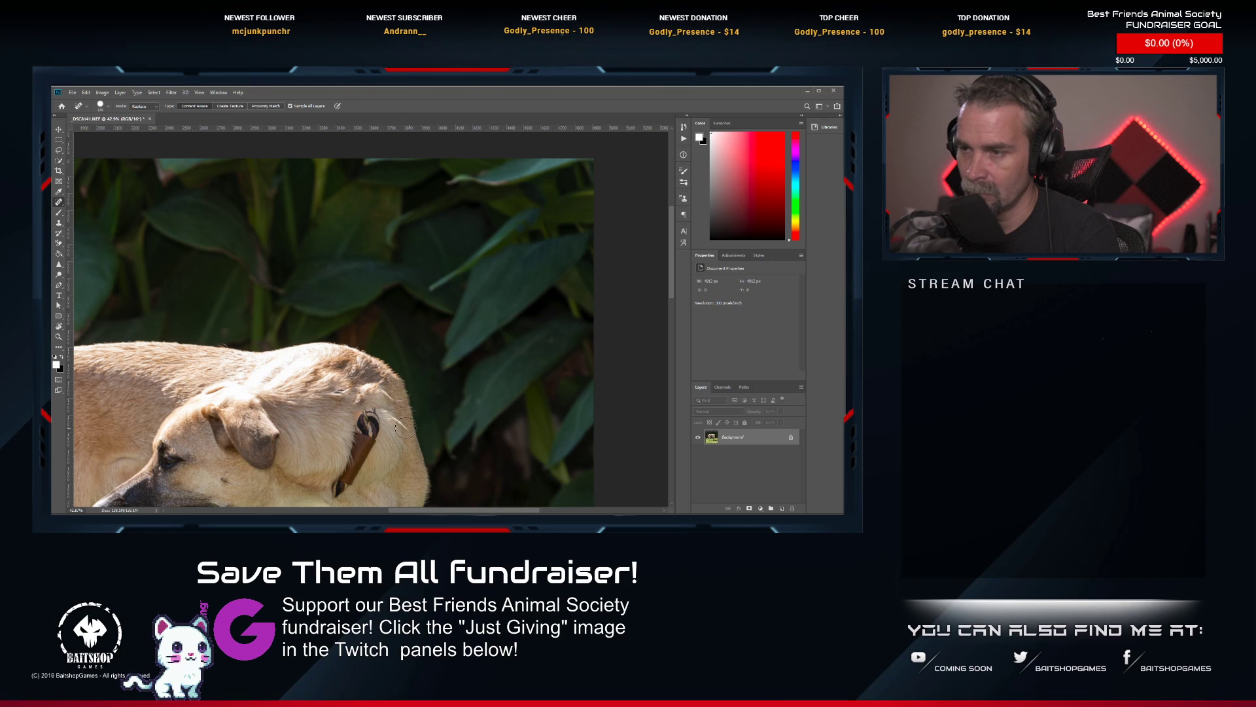
# Heal away the standing dog's collar and its metal ring, and touch up the surrounding neck fur.
pyautogui.moveTo(377, 357); pyautogui.dragTo(433, 126)
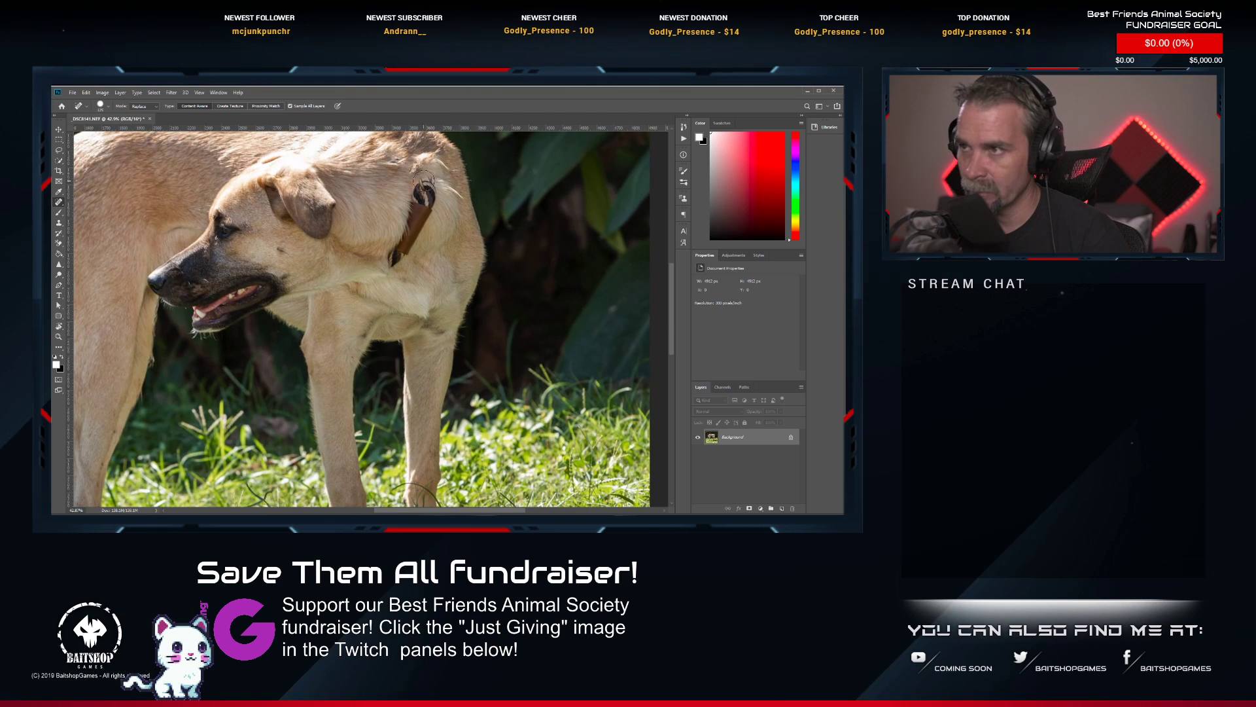
pyautogui.moveTo(424, 185)
pyautogui.mouseDown()
pyautogui.moveTo(387, 261)
pyautogui.moveTo(401, 256)
pyautogui.moveTo(424, 187)
pyautogui.mouseUp()
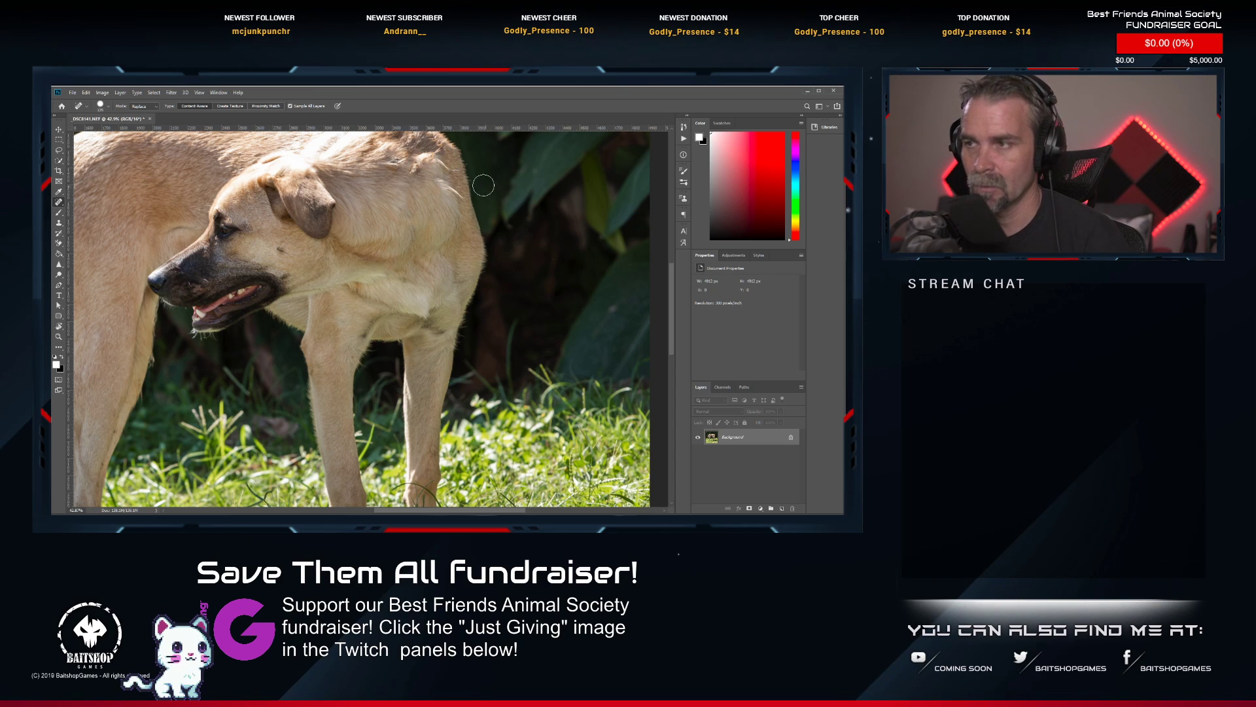
pyautogui.click(455, 193)
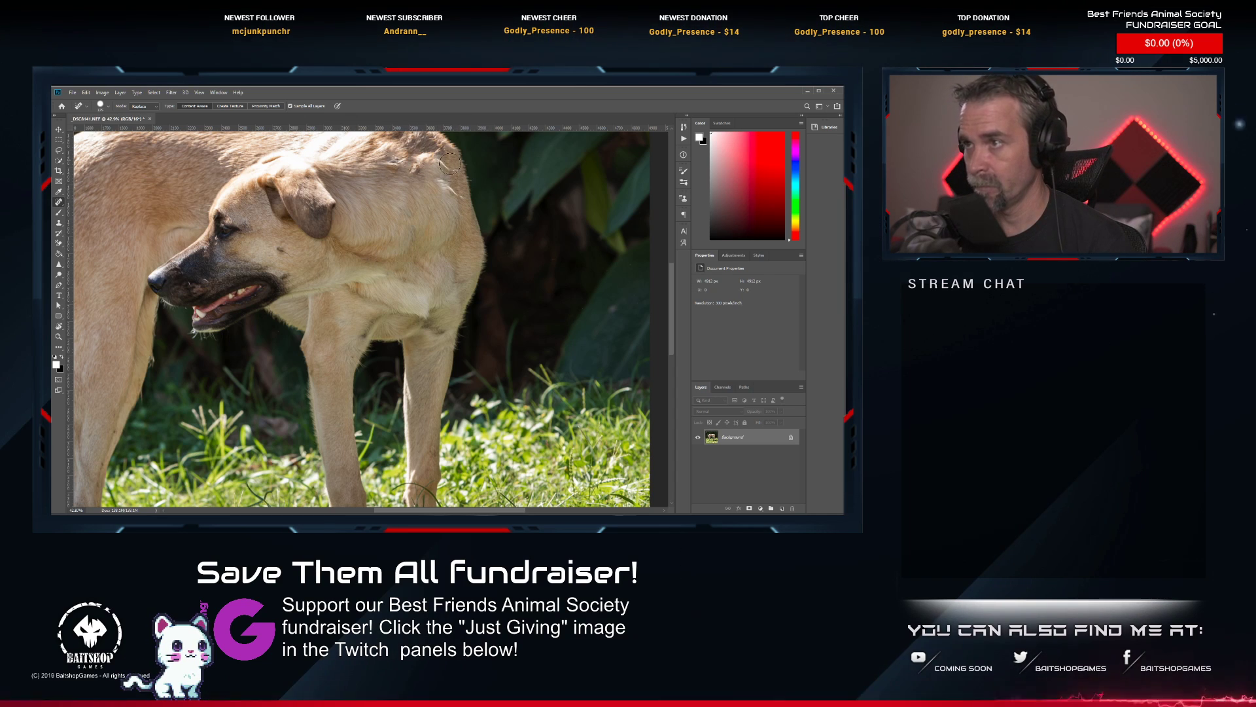
pyautogui.moveTo(425, 155)
pyautogui.mouseDown()
pyautogui.moveTo(407, 170)
pyautogui.moveTo(427, 189)
pyautogui.moveTo(400, 159)
pyautogui.mouseUp()
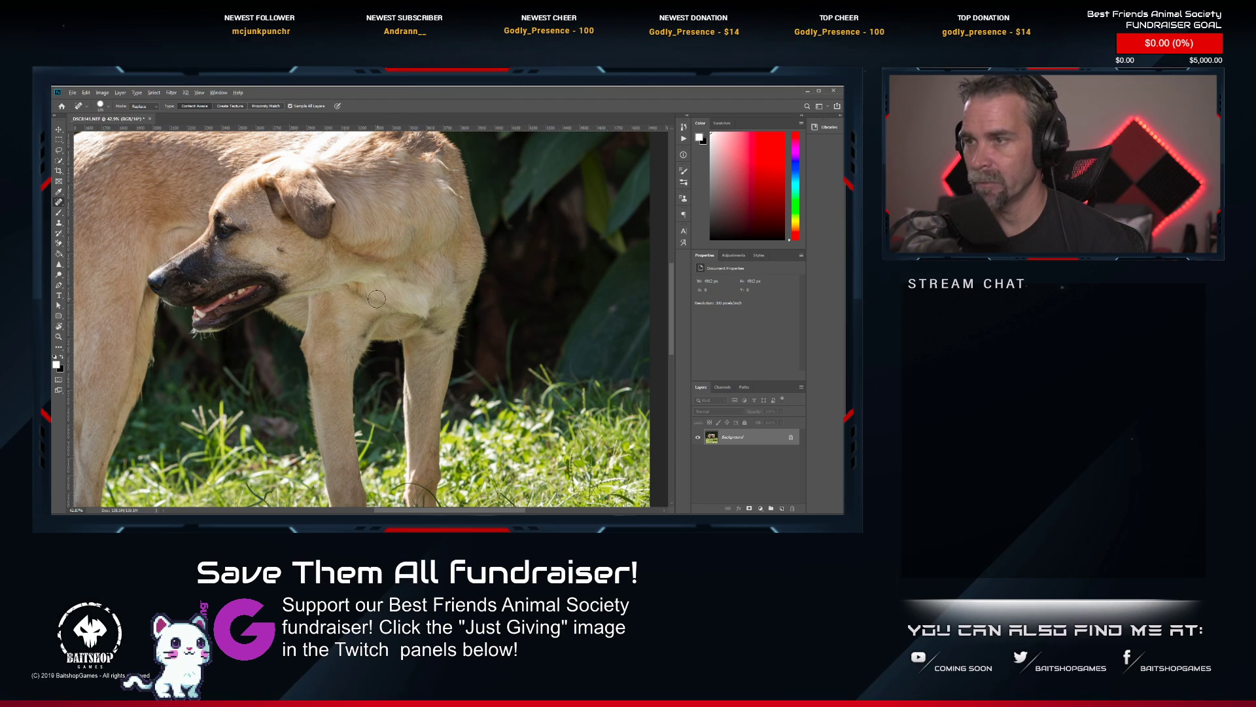
# Check the standing dog's retouched neck and heal the remaining uneven fur on the neck and shoulder.
pyautogui.scroll(-3, 372, 298)
pyautogui.scroll(4, 370, 250)
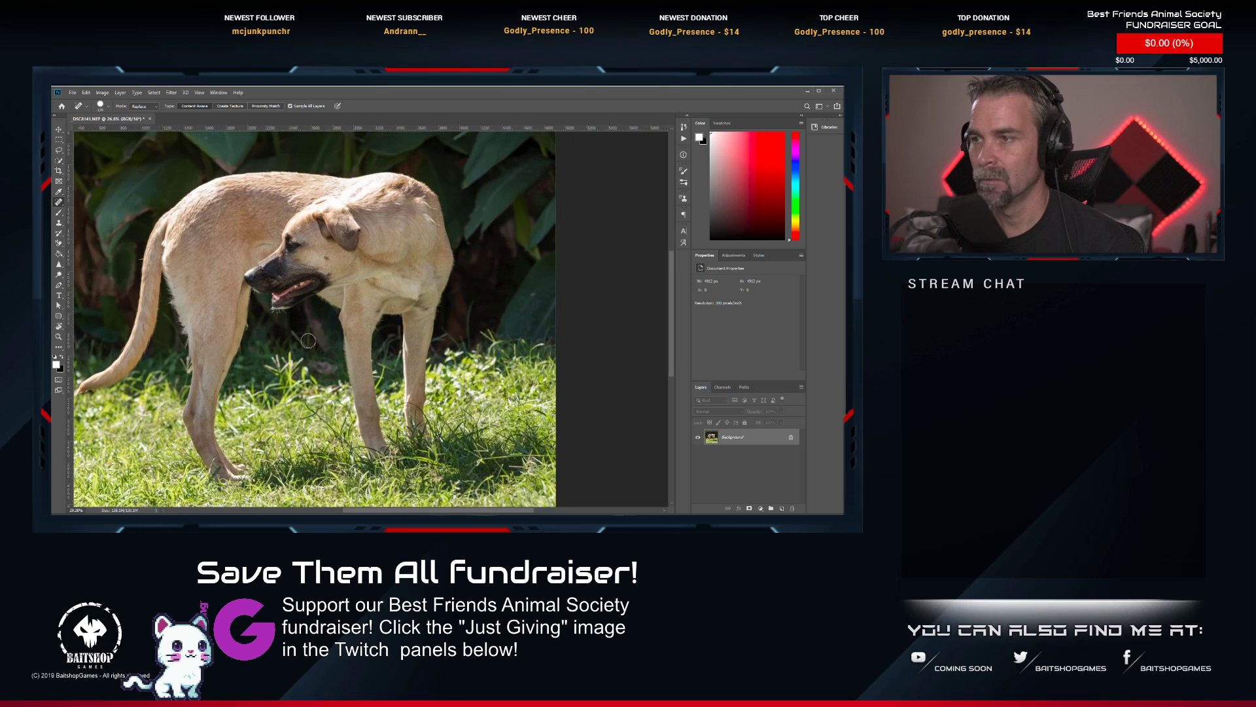
pyautogui.scroll(1, 430, 255)
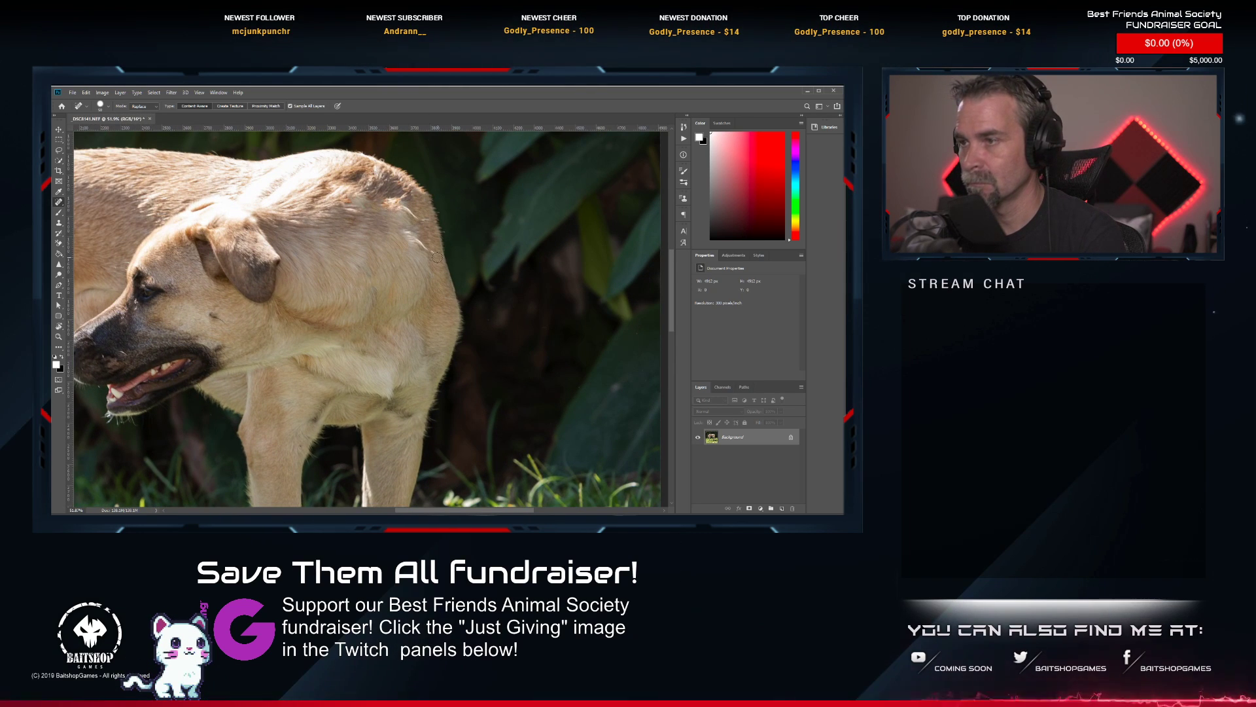
pyautogui.moveTo(429, 254)
pyautogui.mouseDown()
pyautogui.moveTo(413, 234)
pyautogui.moveTo(431, 253)
pyautogui.moveTo(405, 239)
pyautogui.moveTo(401, 206)
pyautogui.mouseUp()
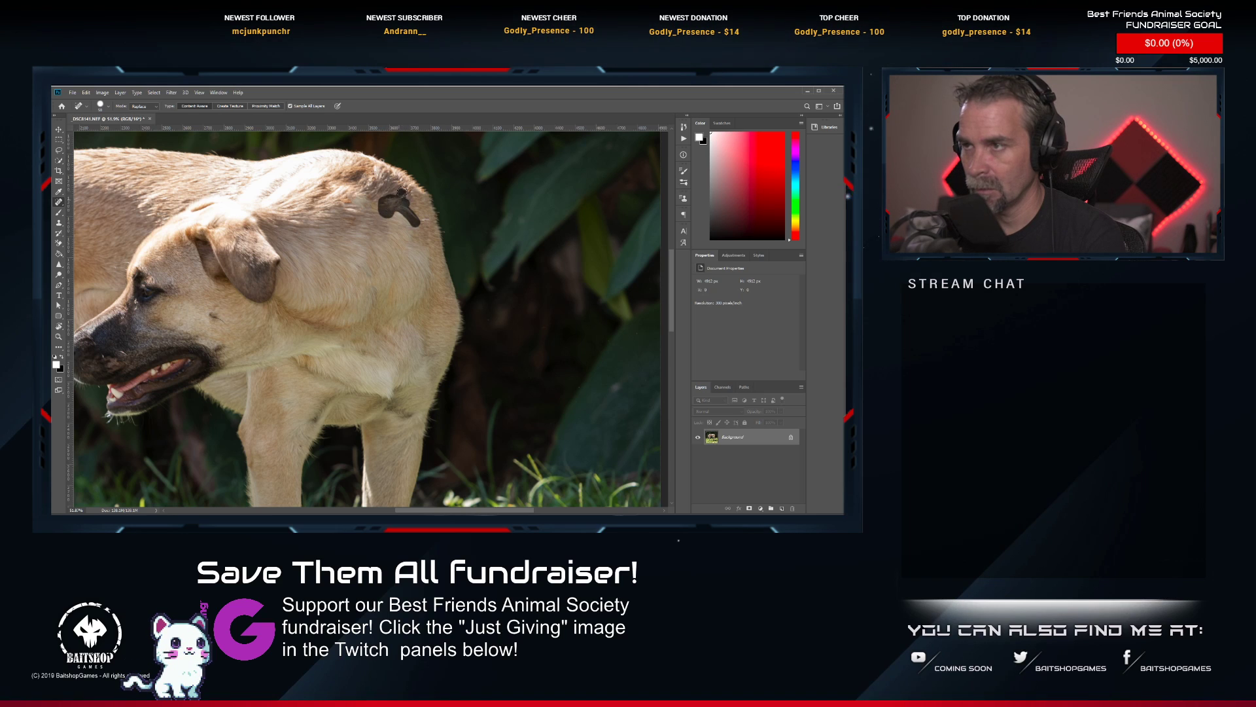
# Heal the remaining uneven fur on the standing dog's shoulder with the Spot Healing Brush.
pyautogui.click(356, 212)
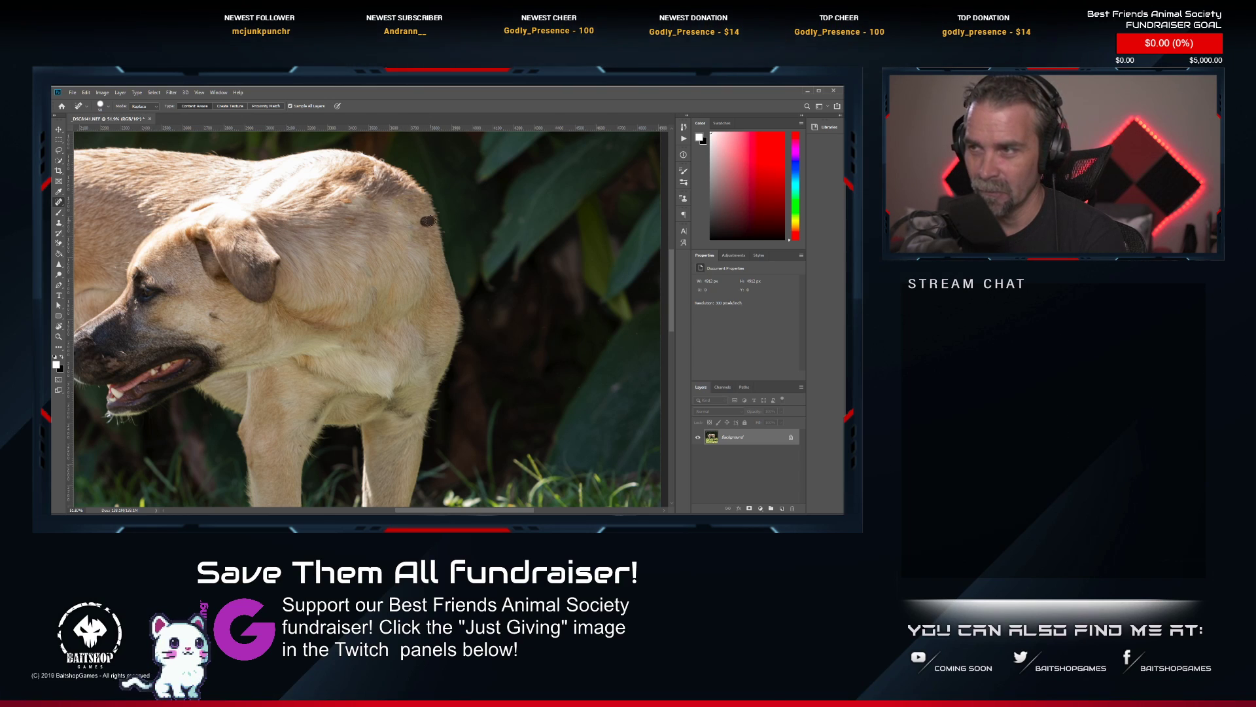
pyautogui.scroll(-5, 361, 282)
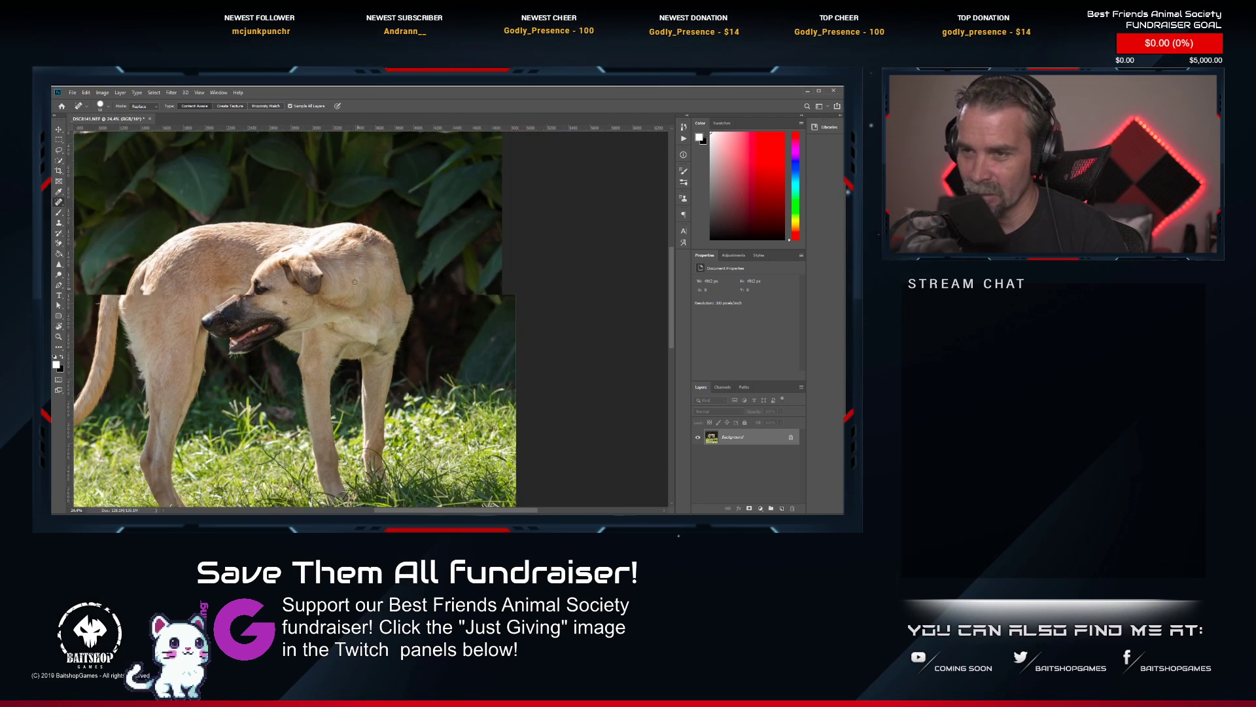
pyautogui.moveTo(382, 294); pyautogui.dragTo(440, 279)
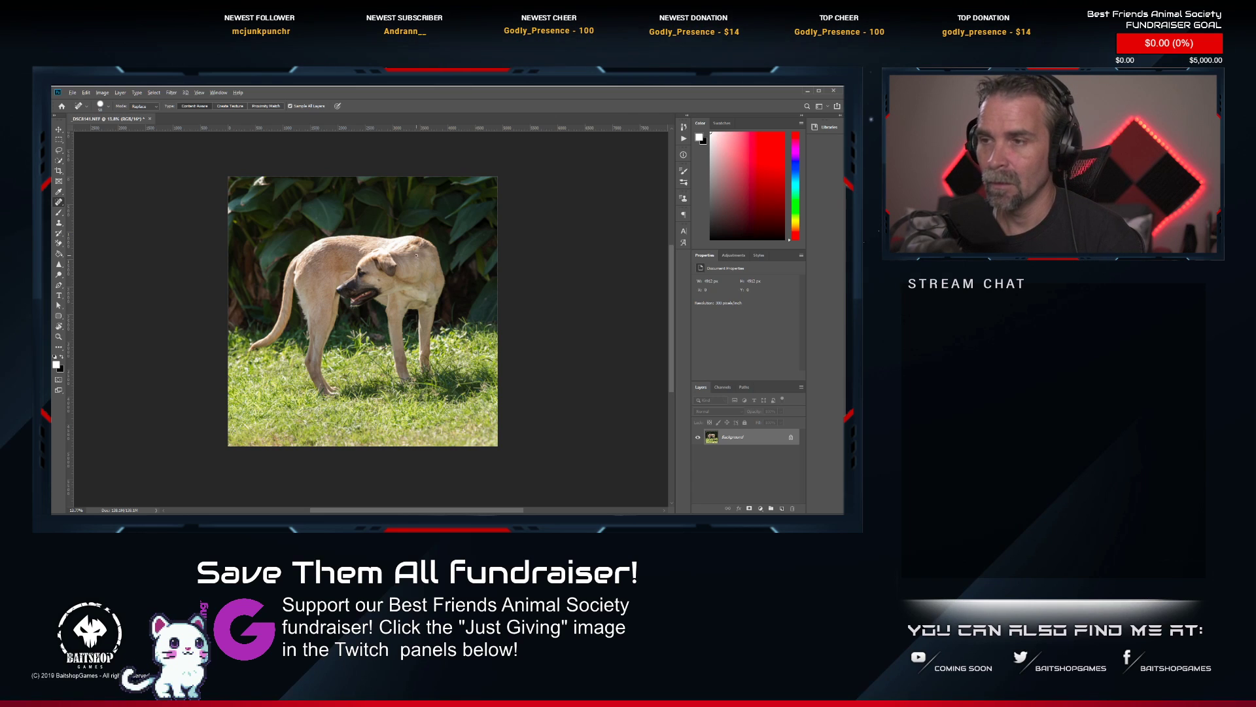
# Examine the standing dog's retouched neck, shoulder and leafy background both close up and in the full photo.
pyautogui.scroll(12, 387, 267)
pyautogui.scroll(-4, 316, 276)
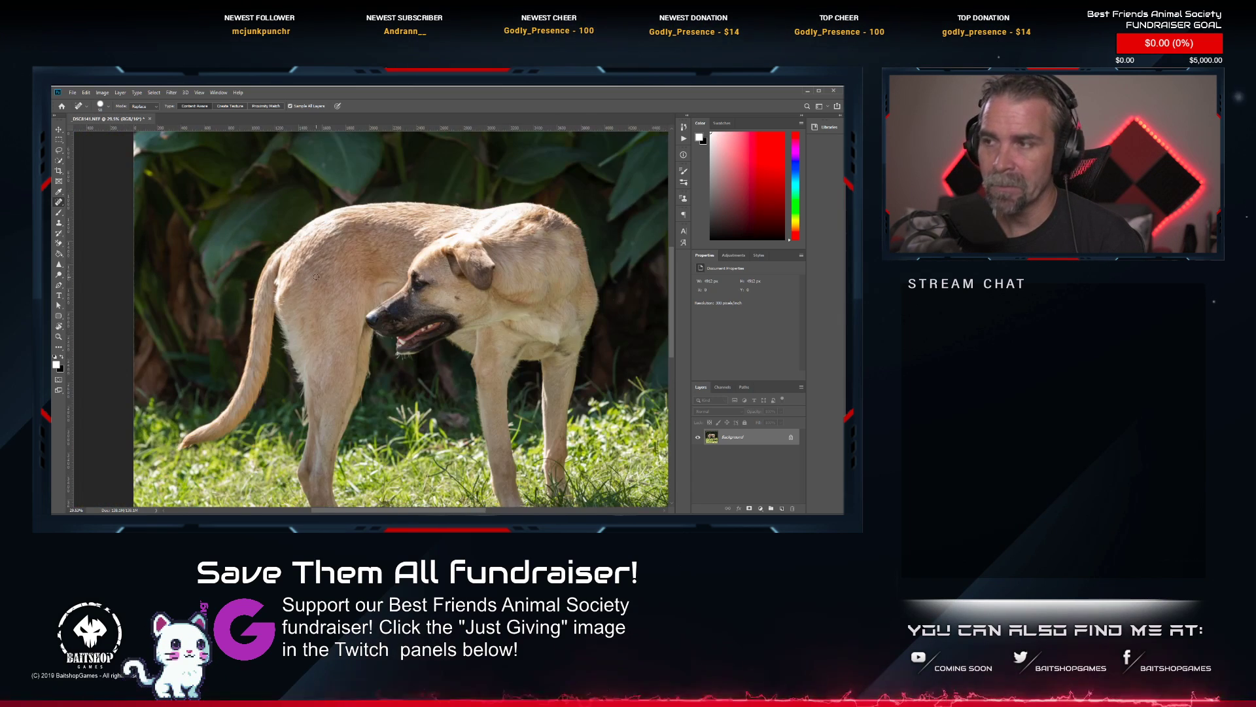
pyautogui.scroll(-4, 316, 276)
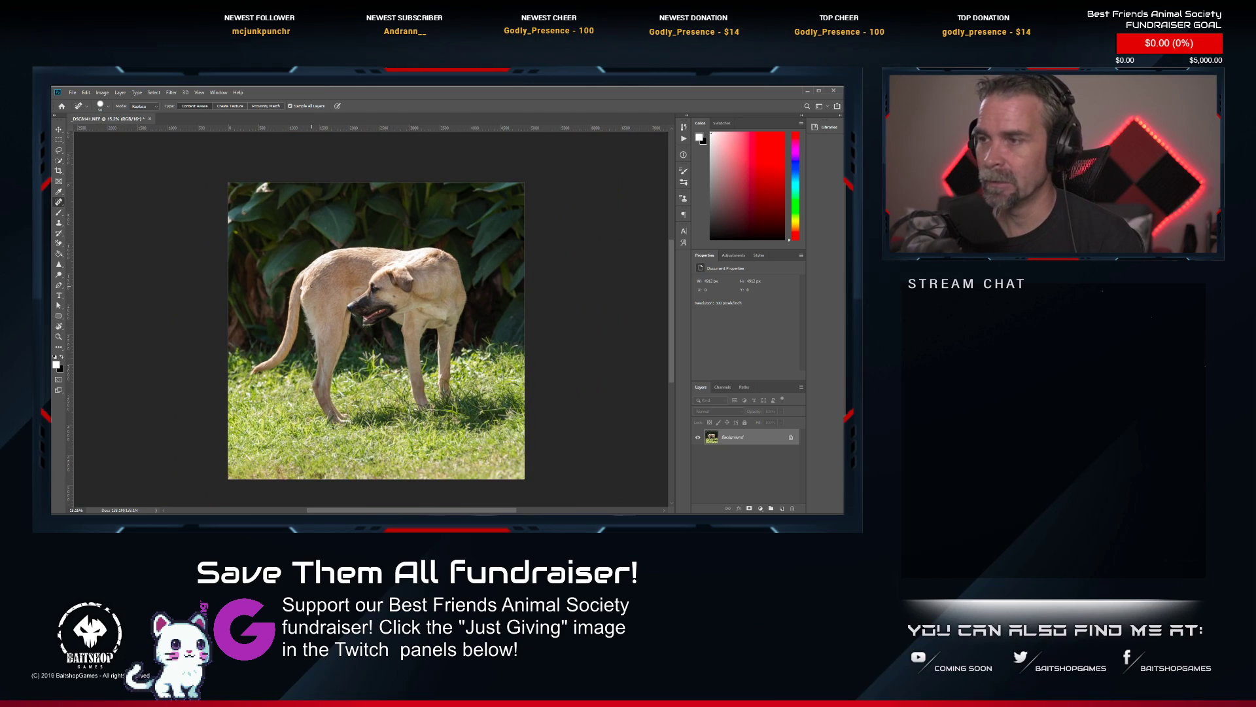
pyautogui.scroll(2, 301, 302)
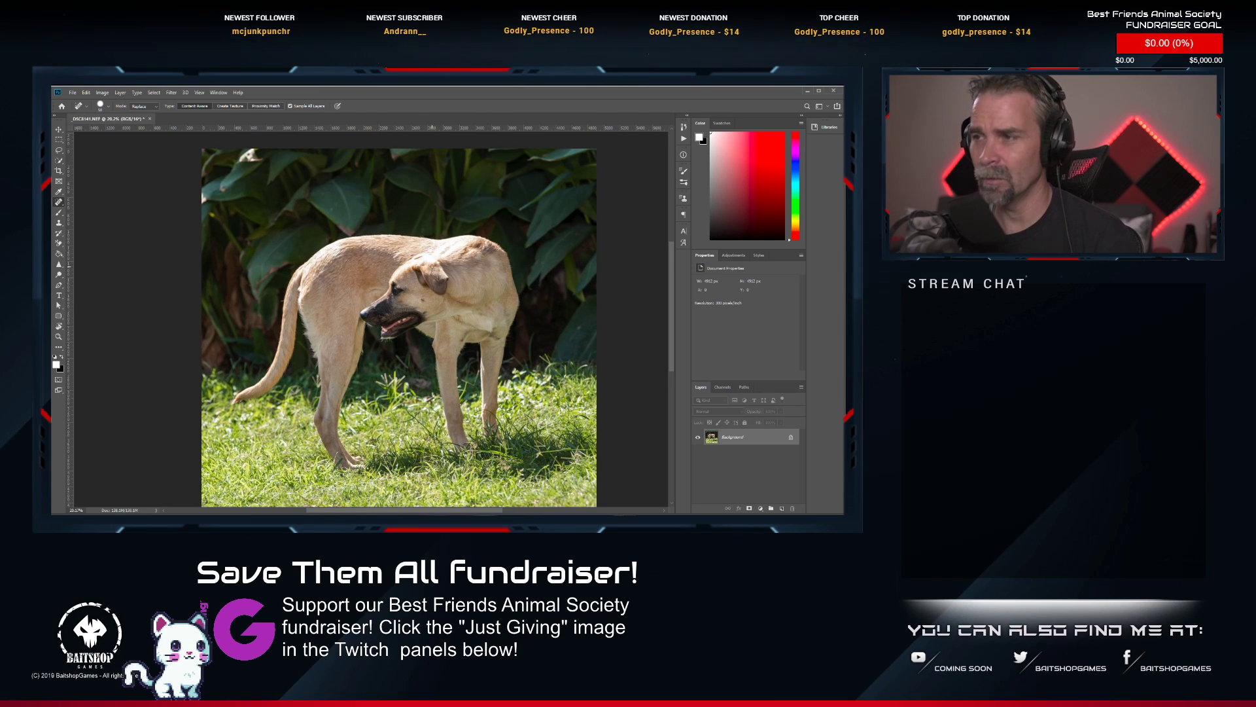
pyautogui.scroll(2, 493, 313)
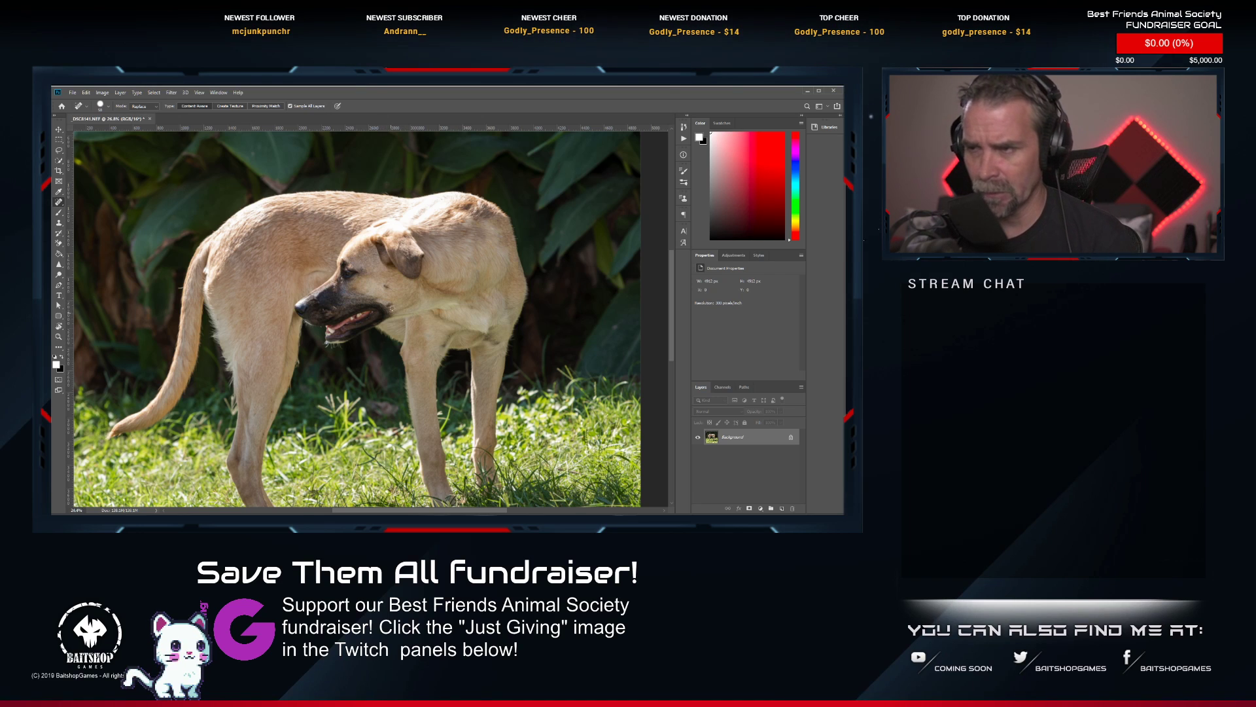
pyautogui.scroll(-2, 391, 308)
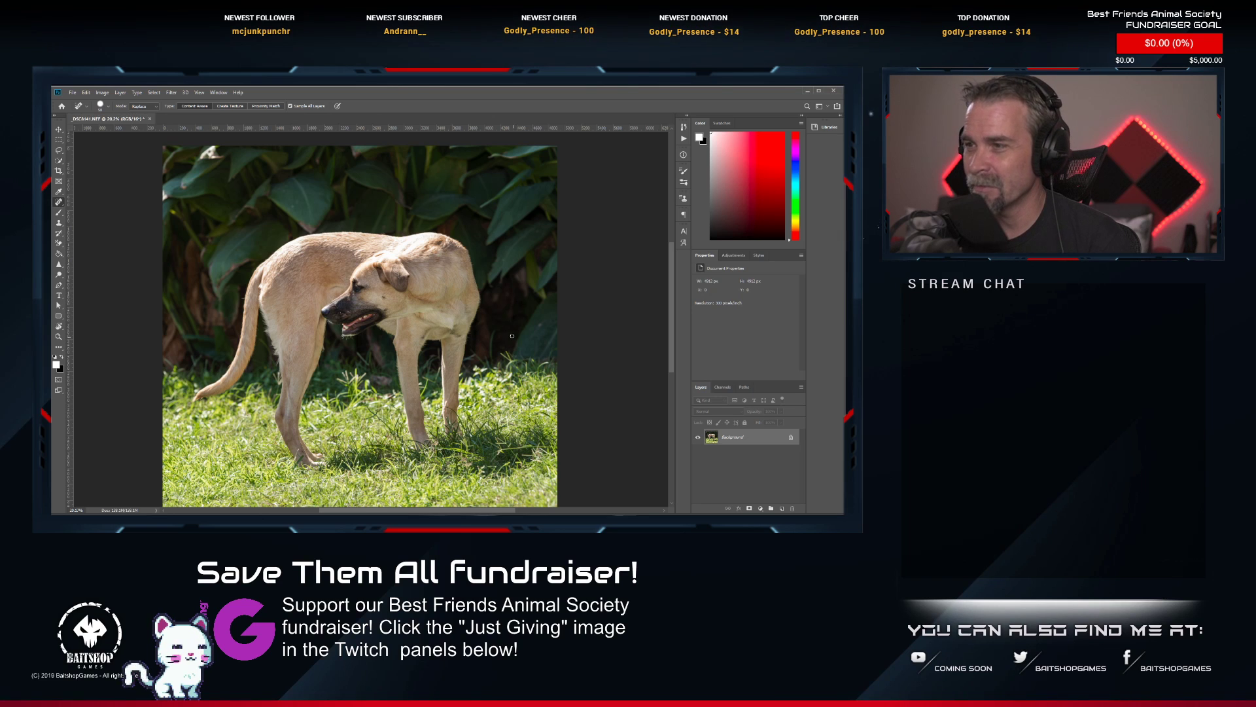
pyautogui.scroll(6, 430, 252)
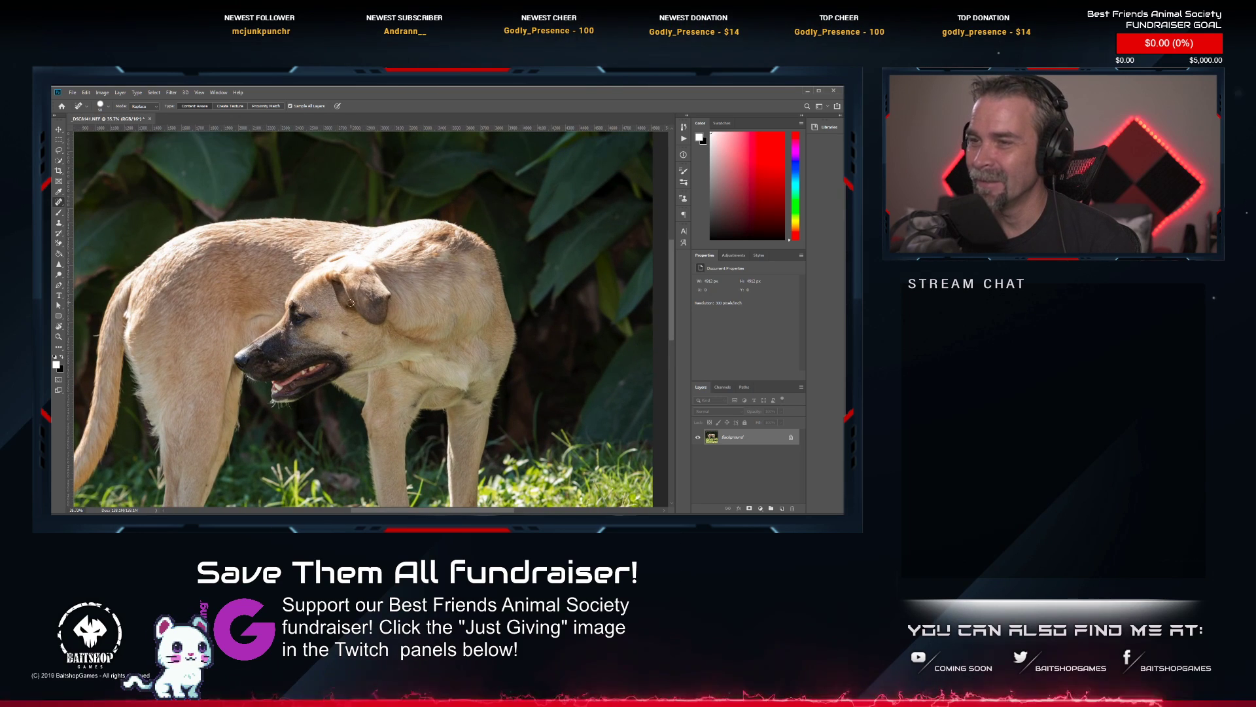
pyautogui.scroll(-3, 353, 307)
pyautogui.scroll(4, 357, 306)
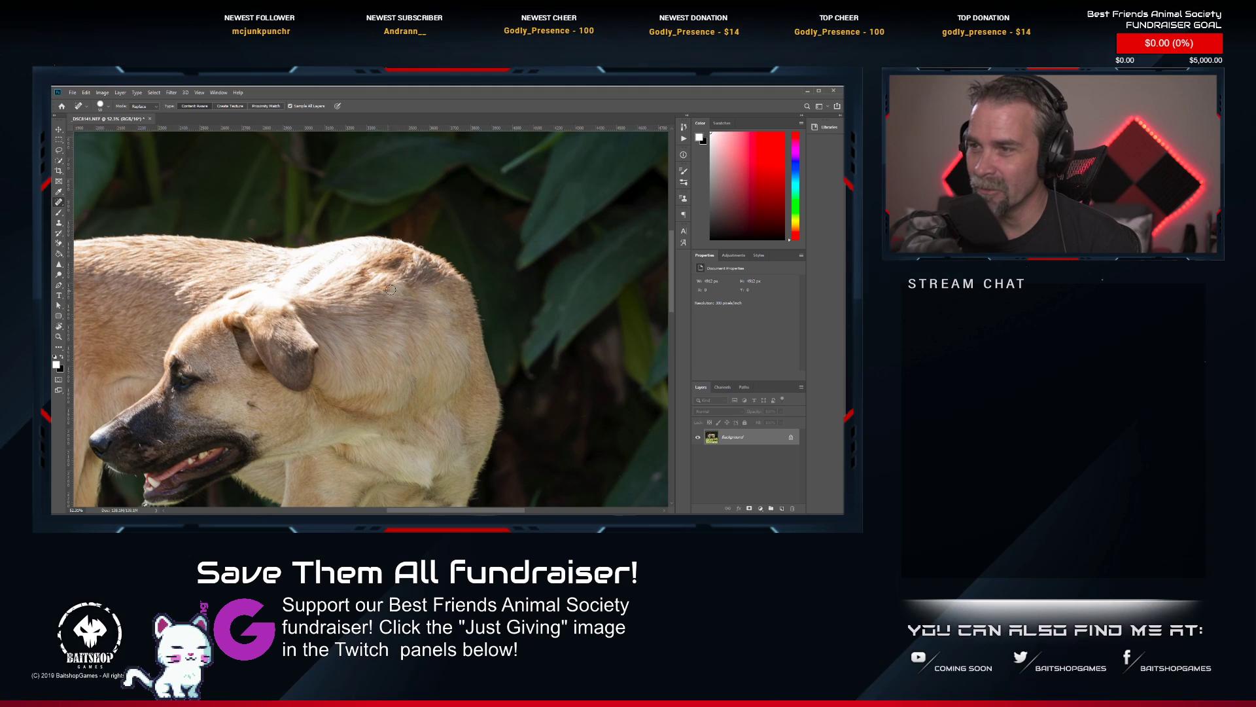
pyautogui.scroll(-4, 438, 304)
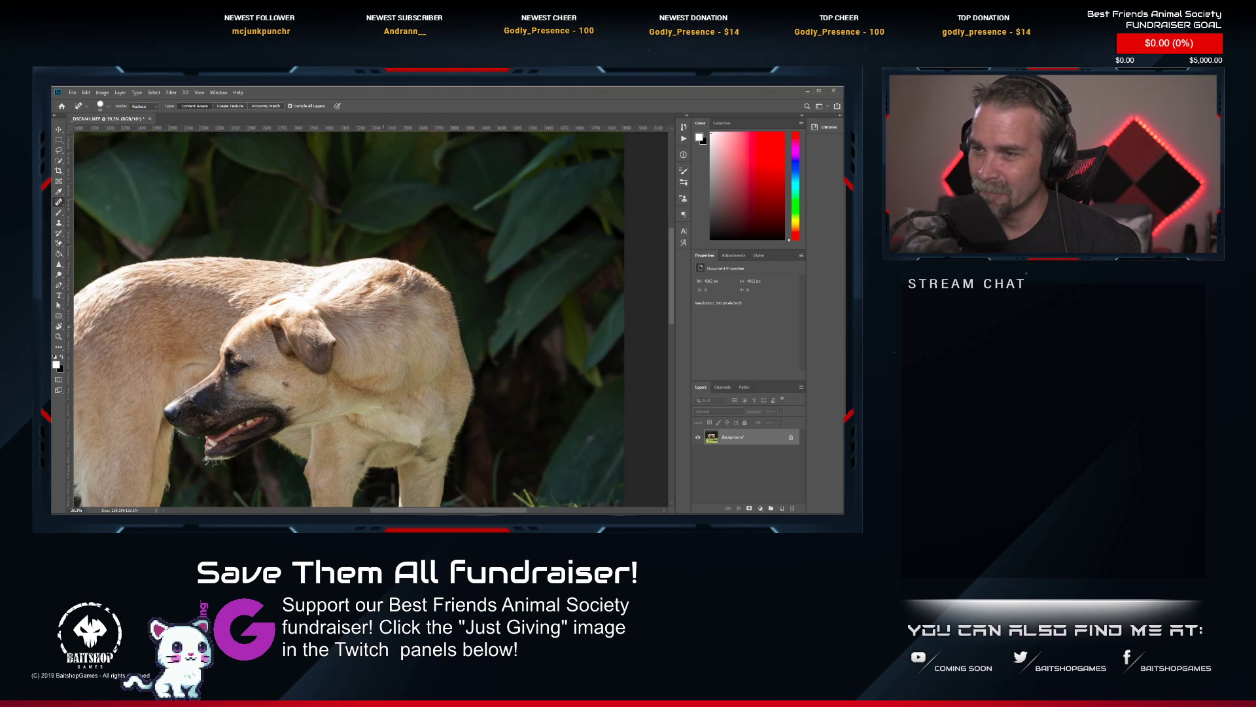
pyautogui.moveTo(370, 341); pyautogui.dragTo(428, 273)
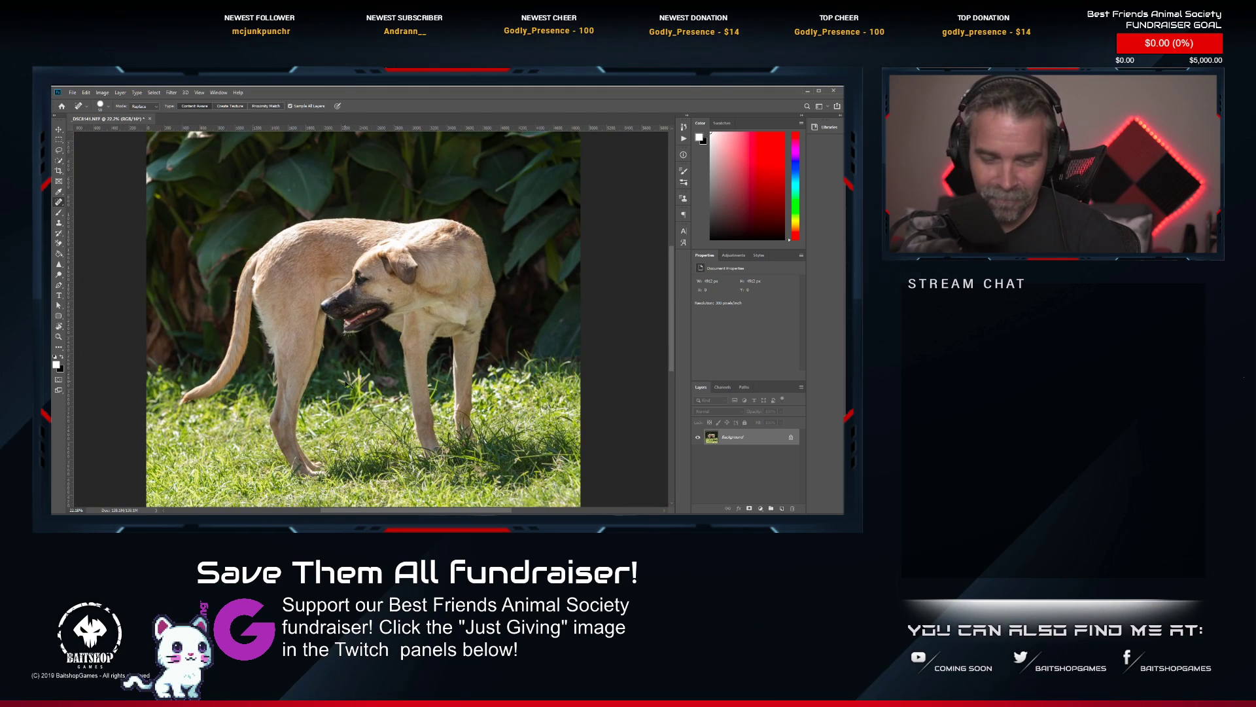
# Save and close the retouched standing-dog photo, and switch back to Lightroom.
pyautogui.hotkey('ctrl', 's')
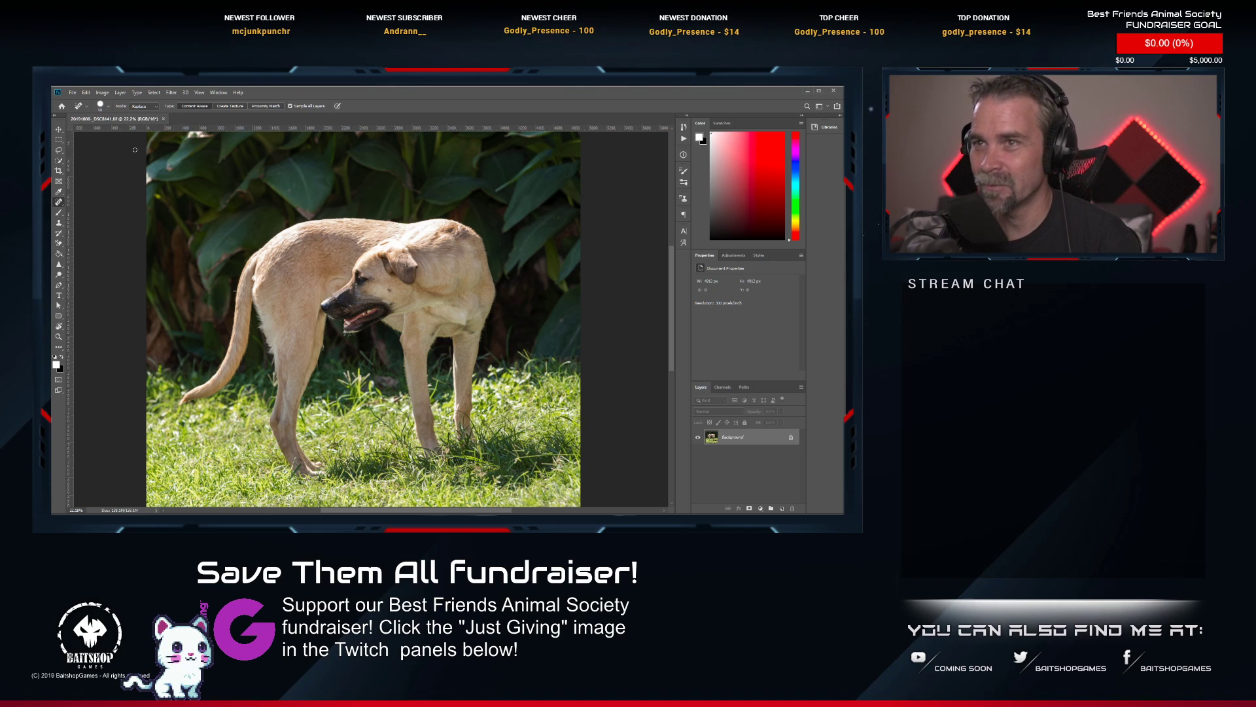
pyautogui.click(164, 119)
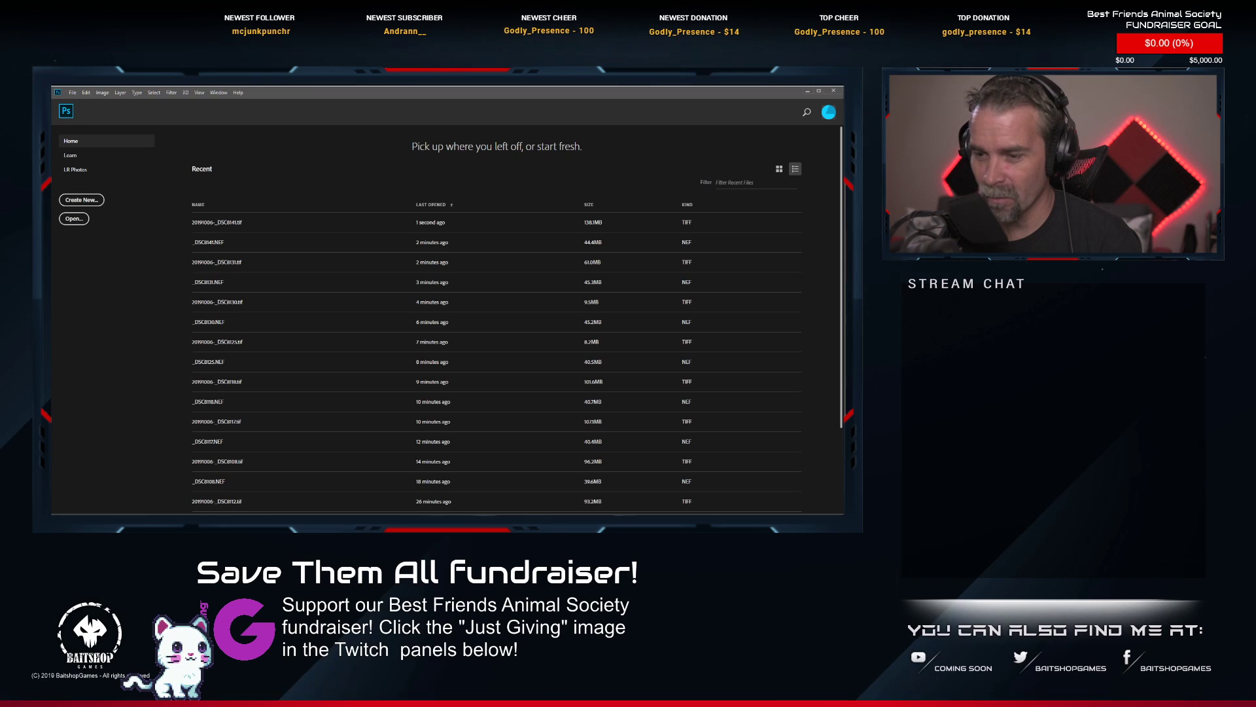
pyautogui.hotkey('alt', 'Tab')
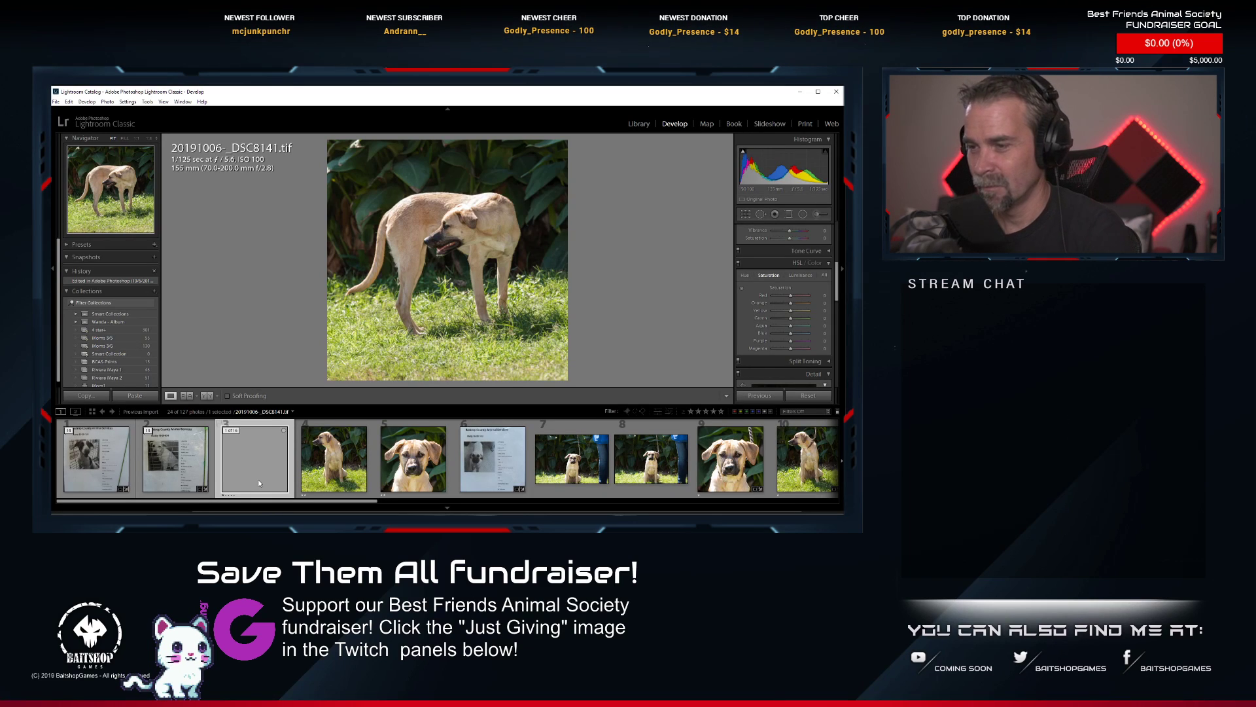
# Rate the retouched 20191006-_DSC8141.tif two stars, move info sheet _DSC8127.NEF to the front of its stack, and collapse the stack.
pyautogui.press('2')
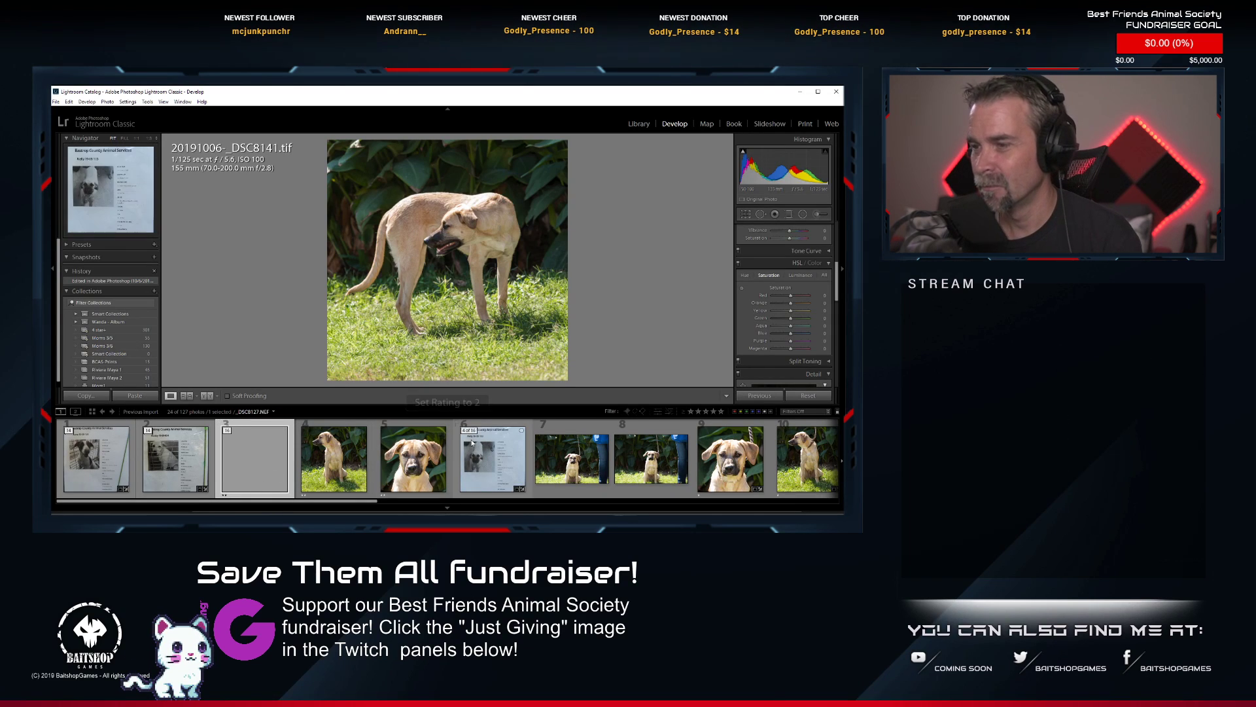
pyautogui.moveTo(472, 442); pyautogui.dragTo(260, 440)
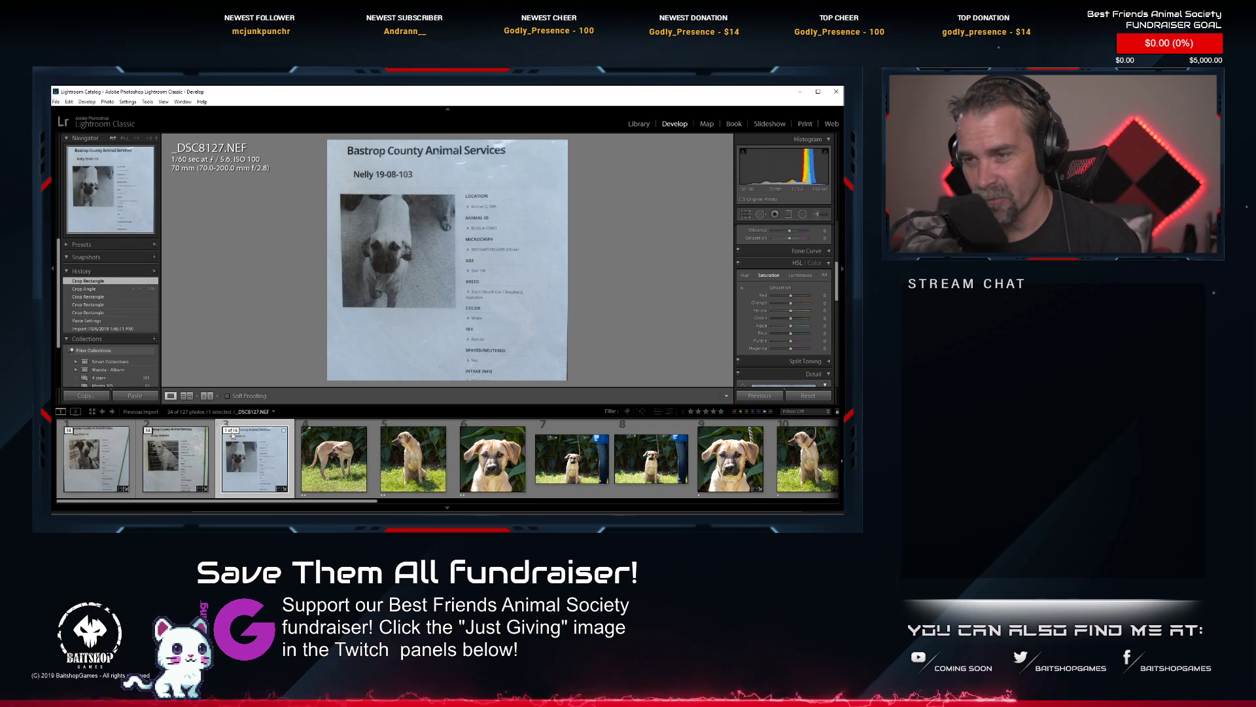
pyautogui.click(231, 431)
# Expand the next dog's stack and open its close-up photo _DSC8151.NEF in Photoshop for editing.
pyautogui.click(309, 431)
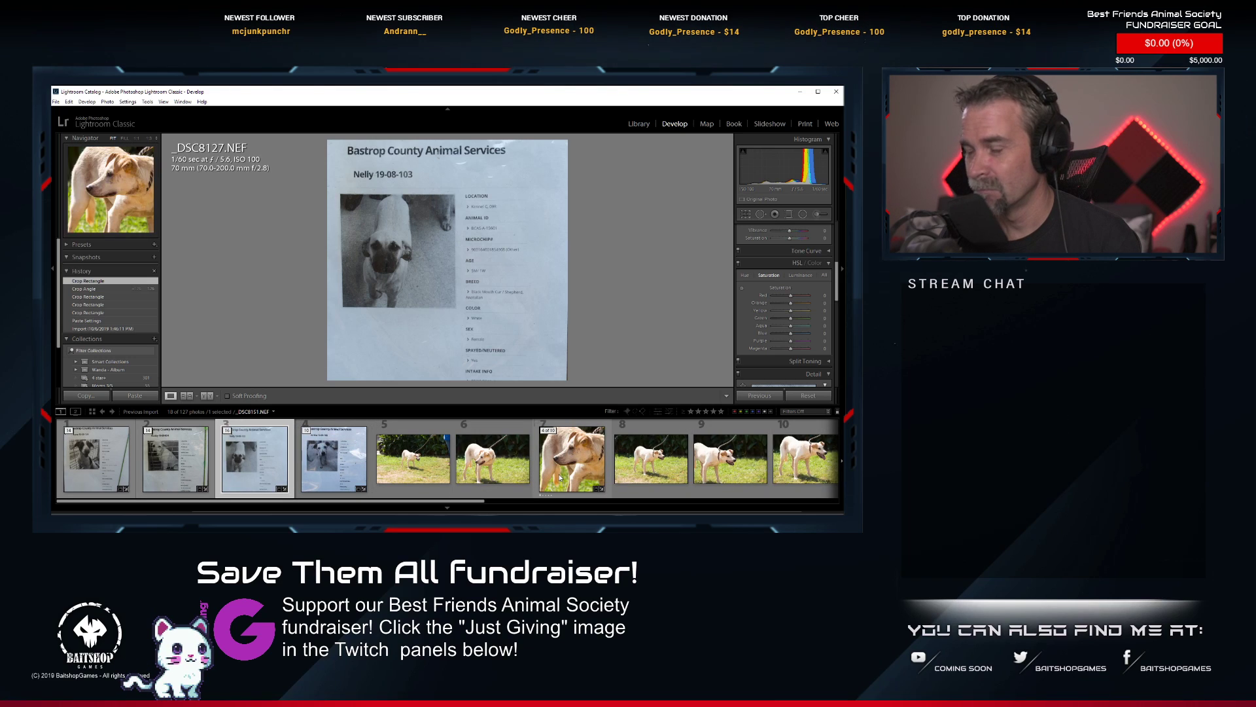
pyautogui.click(571, 458)
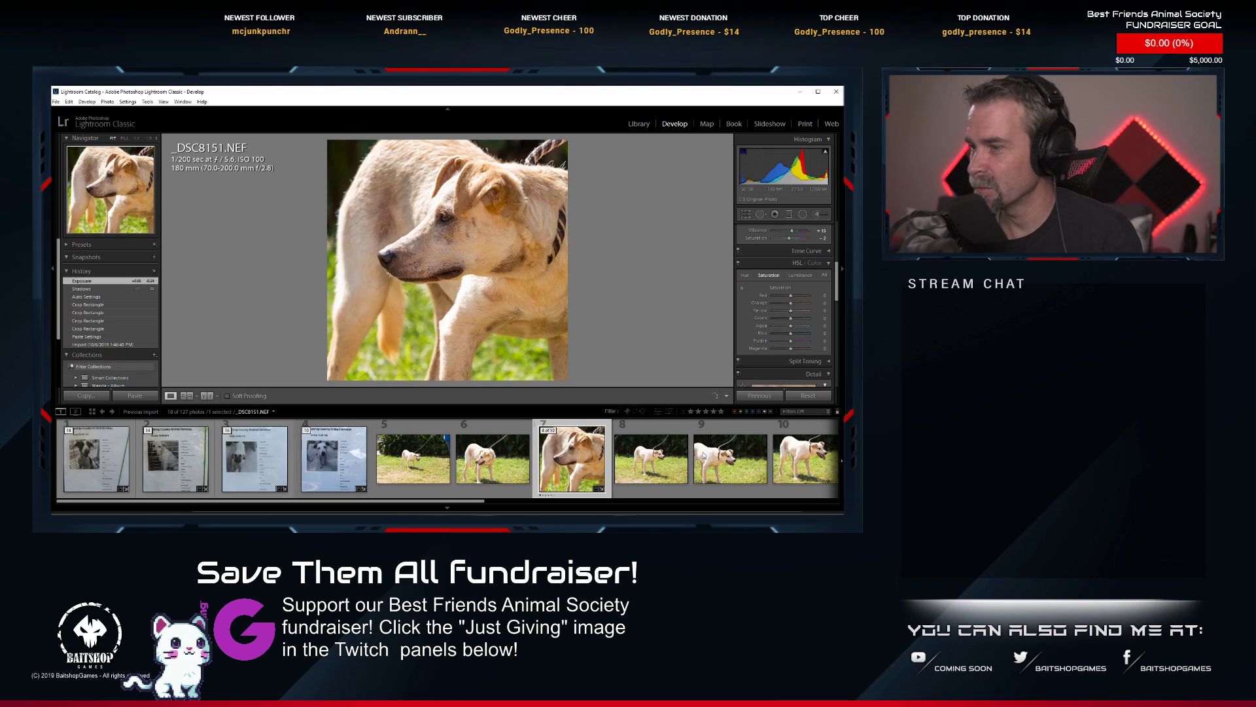
pyautogui.rightClick(585, 458)
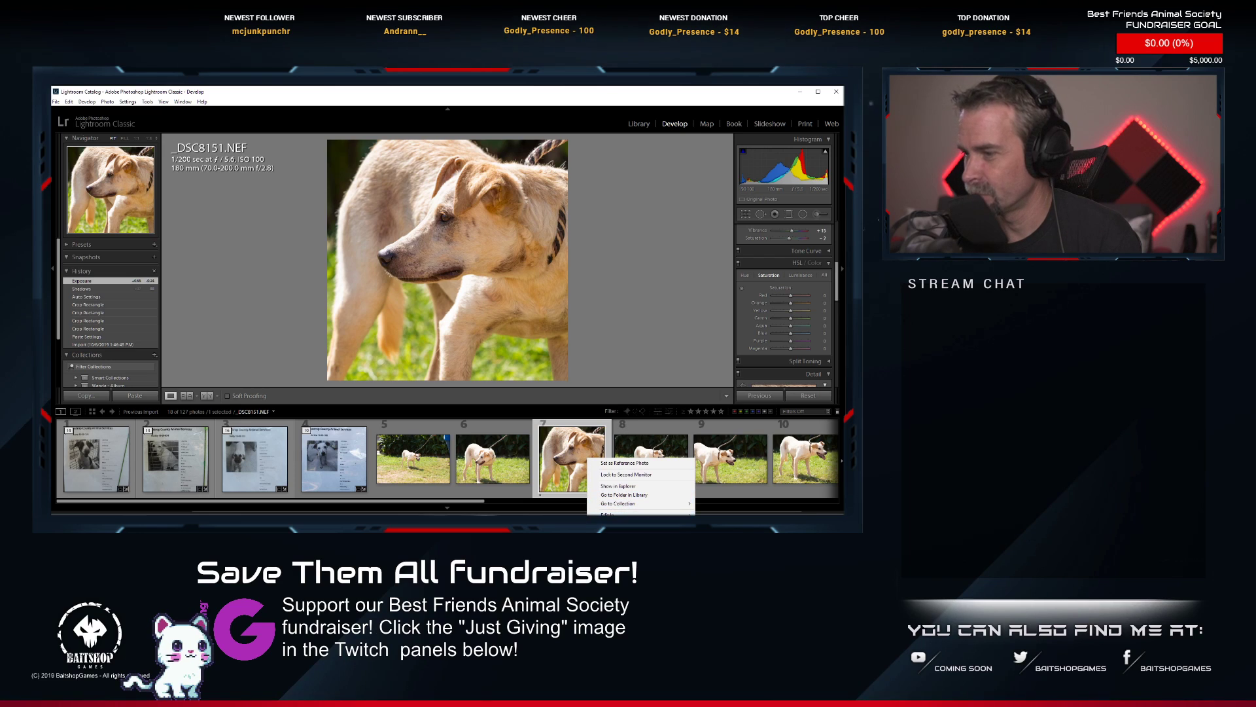
pyautogui.moveTo(637, 514)
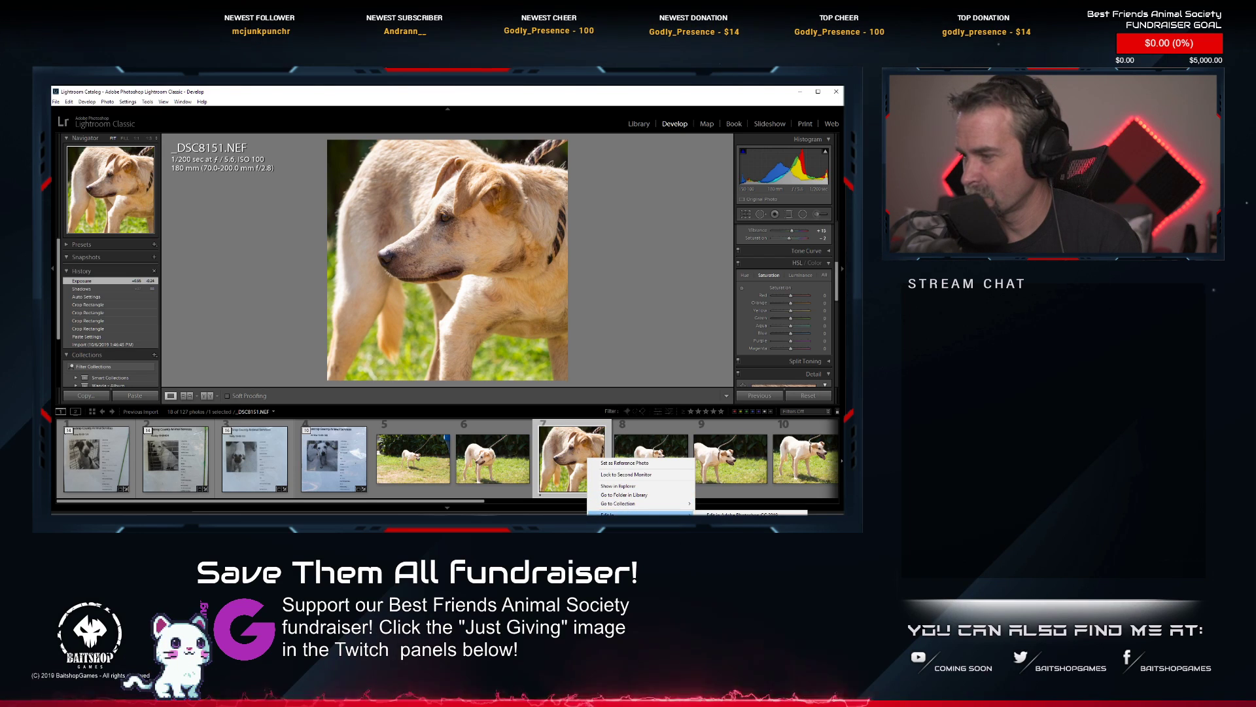
pyautogui.click(740, 515)
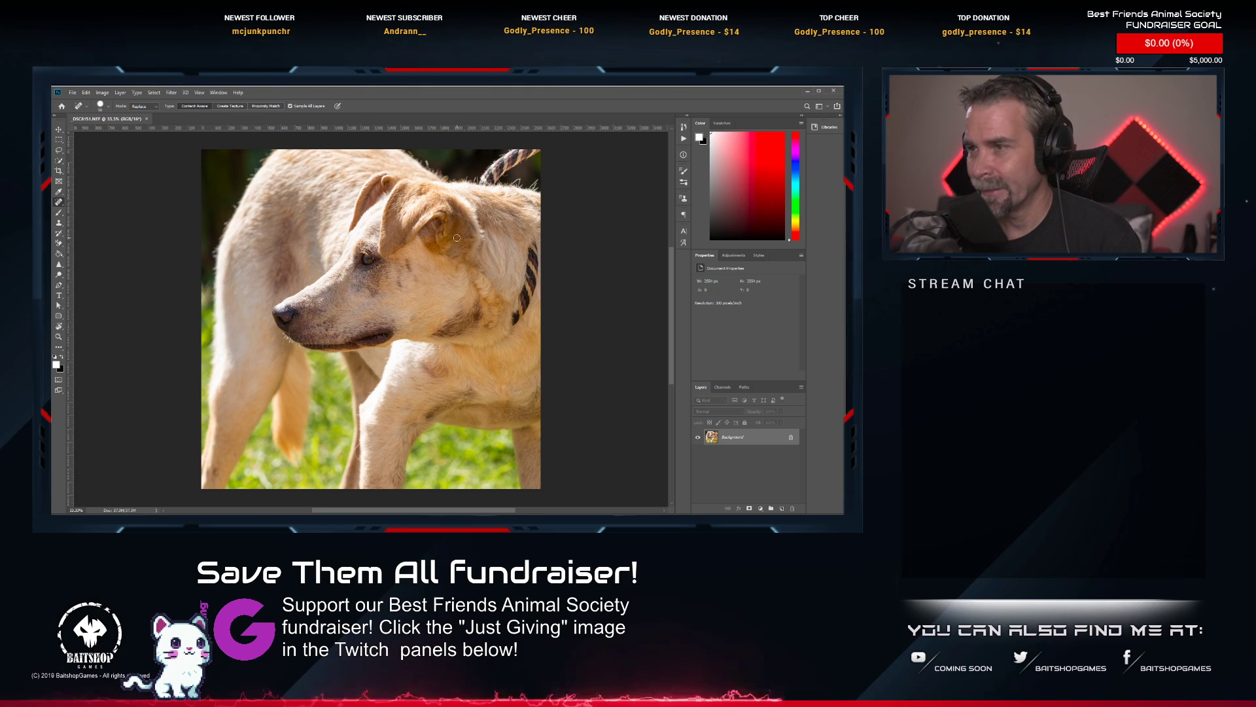
# Remove the striped collar from the light-coloured dog's neck with the Spot Healing Brush and smooth the fur beneath it.
pyautogui.scroll(1, 524, 266)
pyautogui.hscroll(-1, 536, 267)
pyautogui.scroll(6, 549, 263)
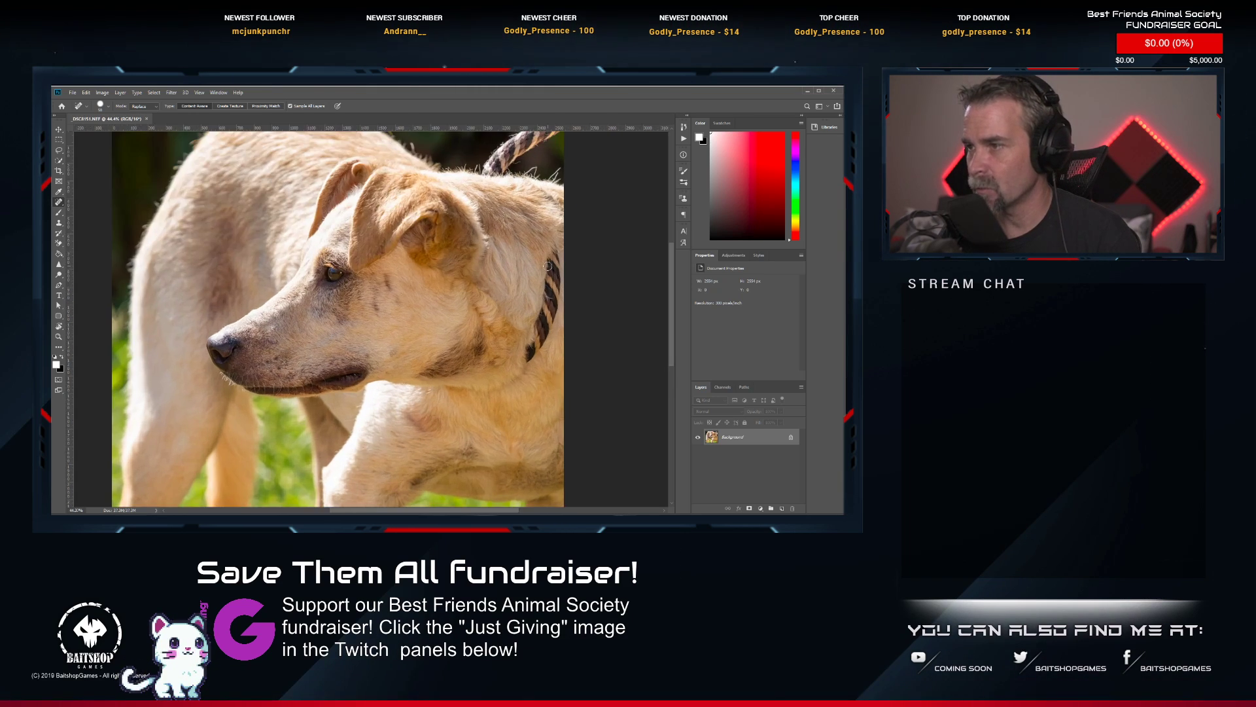
pyautogui.moveTo(548, 265); pyautogui.dragTo(466, 247)
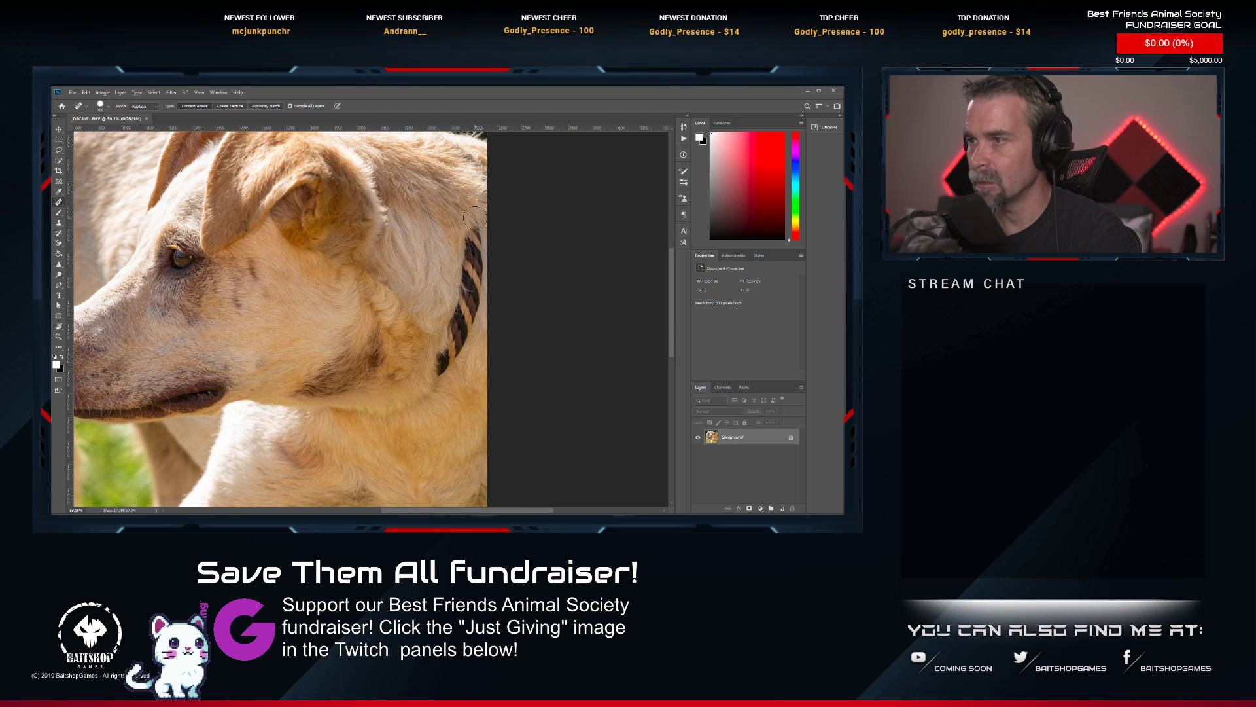
pyautogui.moveTo(475, 218)
pyautogui.mouseDown()
pyautogui.moveTo(474, 299)
pyautogui.moveTo(430, 374)
pyautogui.moveTo(478, 249)
pyautogui.mouseUp()
pyautogui.moveTo(466, 333); pyautogui.dragTo(465, 335)
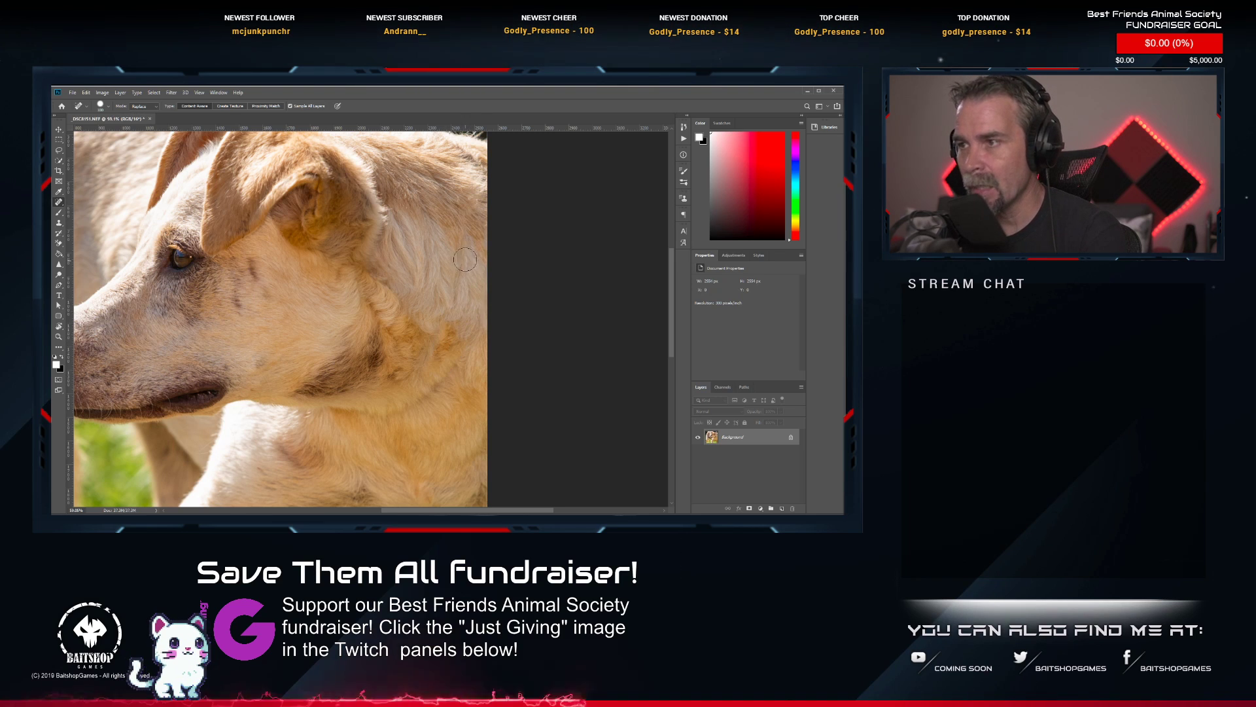
pyautogui.click(432, 355)
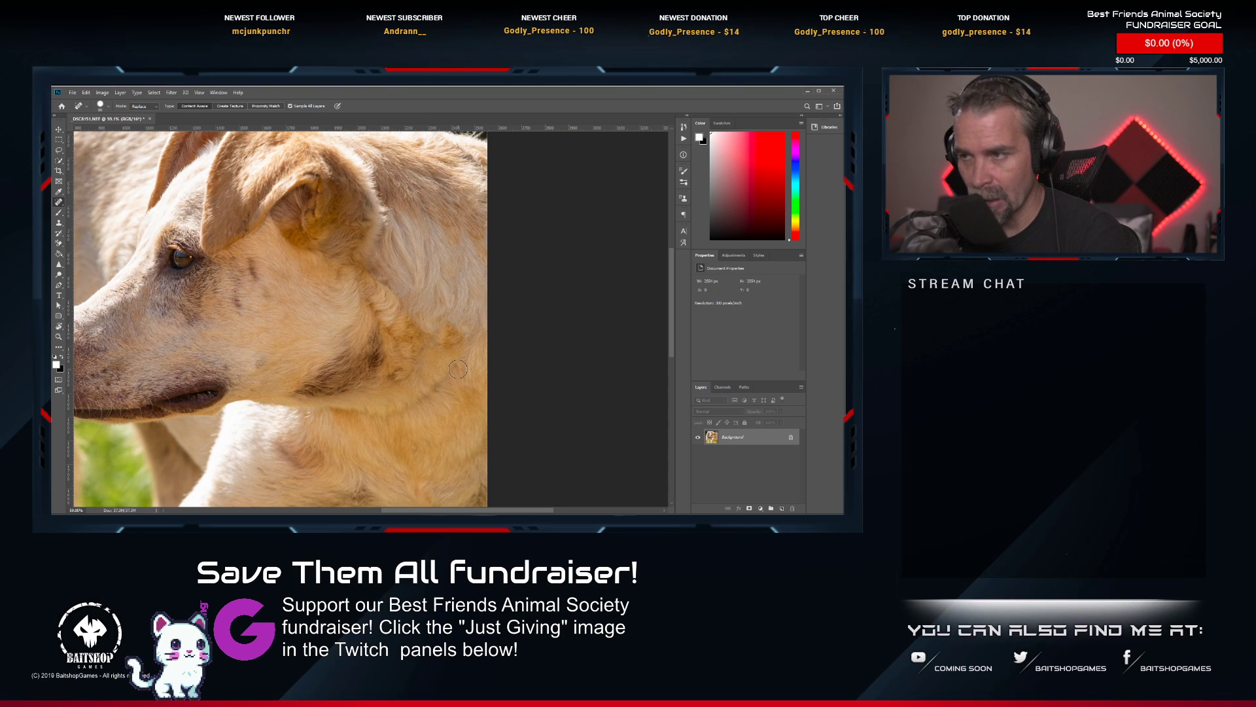
pyautogui.moveTo(460, 366); pyautogui.dragTo(419, 401)
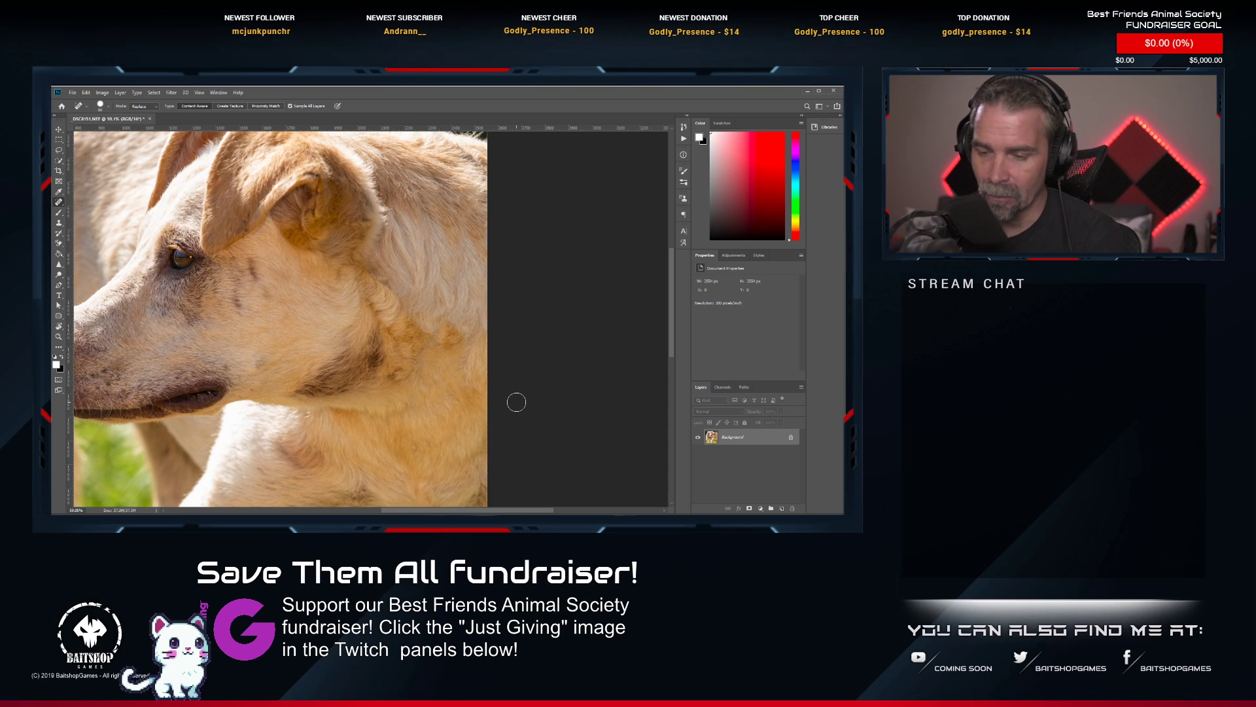
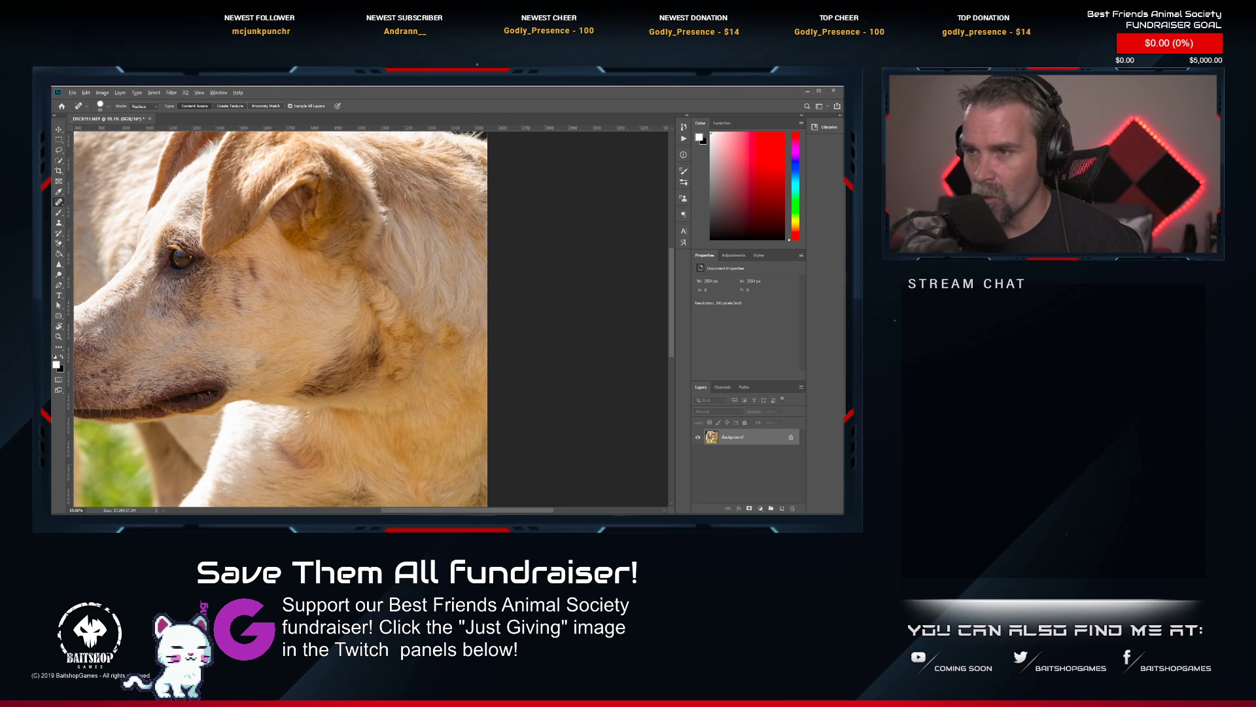
# Remove the rope leash behind the dog's neck with the Spot Healing Brush and clean up the leftover spots.
pyautogui.scroll(-10, 338, 312)
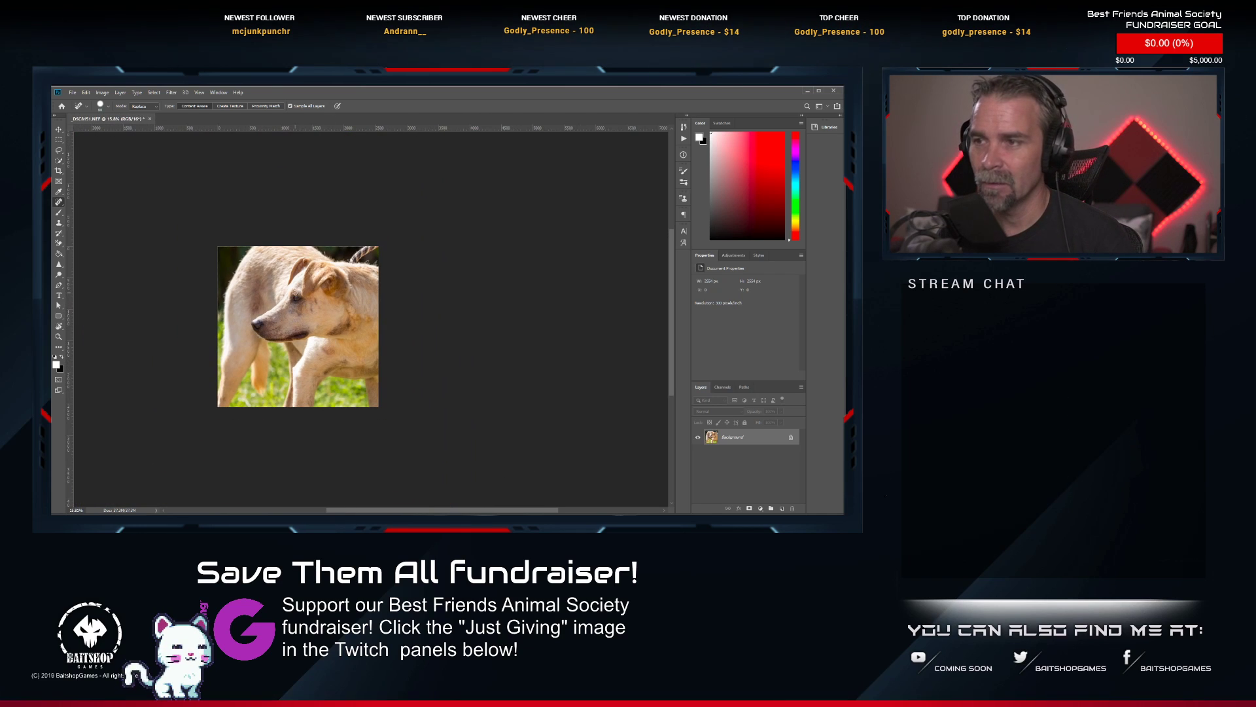
pyautogui.scroll(8, 329, 252)
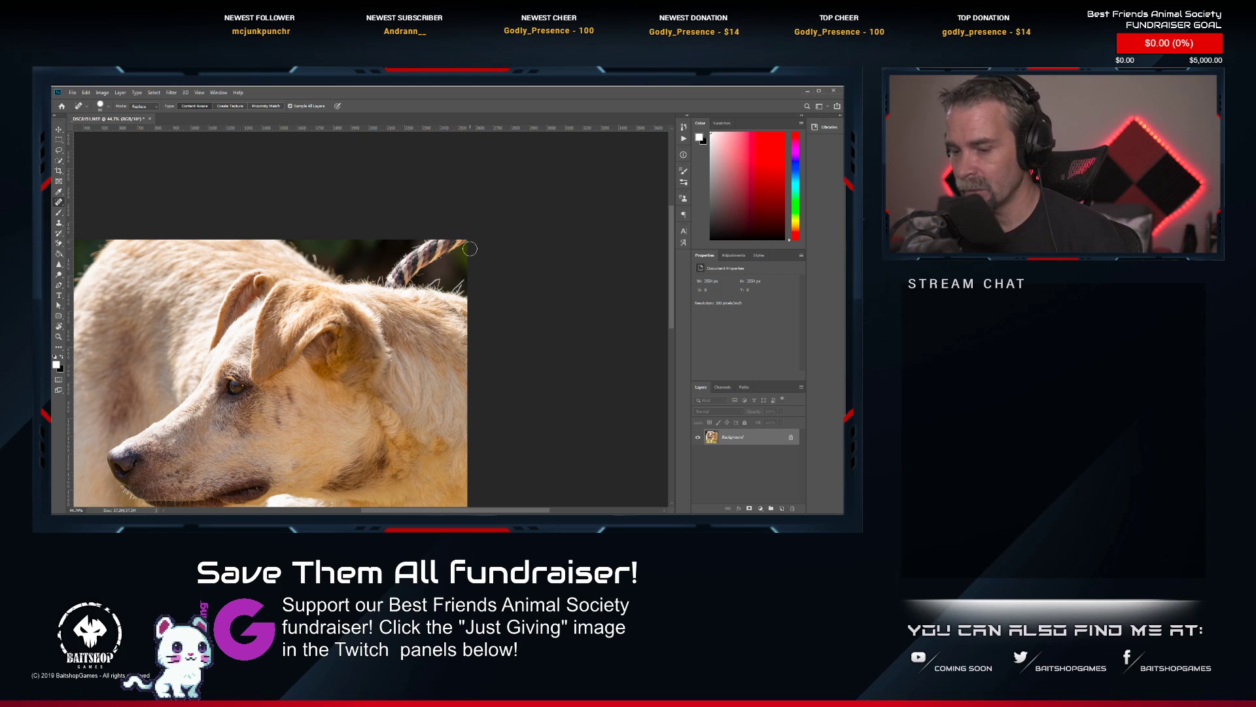
pyautogui.moveTo(465, 240)
pyautogui.mouseDown()
pyautogui.moveTo(406, 264)
pyautogui.moveTo(398, 283)
pyautogui.mouseUp()
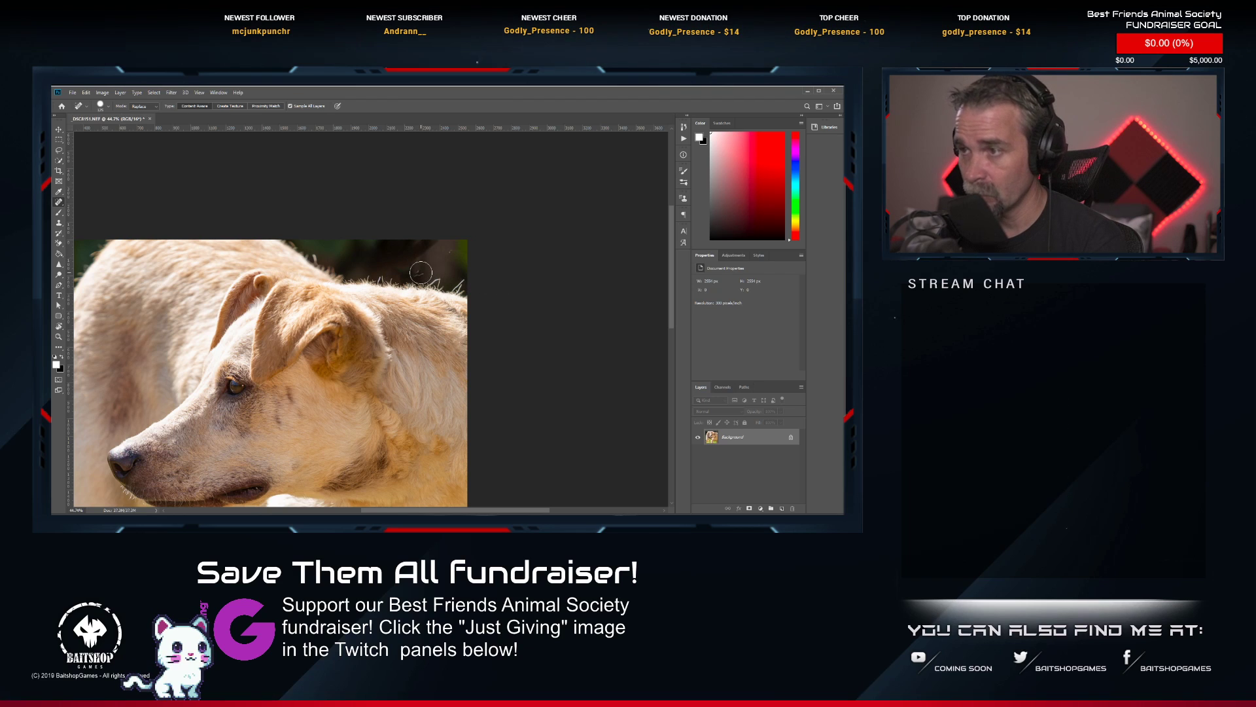
pyautogui.click(421, 272)
pyautogui.click(447, 256)
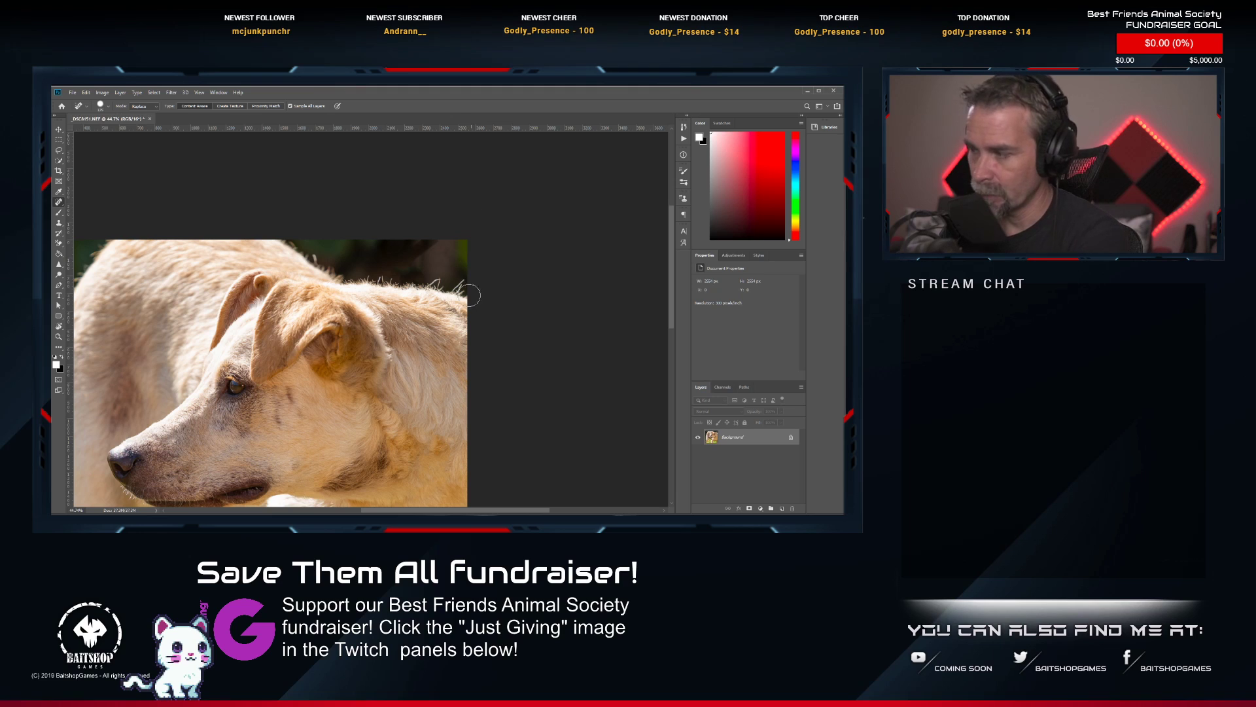
# Examine the whole dog photo and the healed dark background for remaining leash traces.
pyautogui.scroll(-3, 436, 245)
pyautogui.scroll(-2, 410, 355)
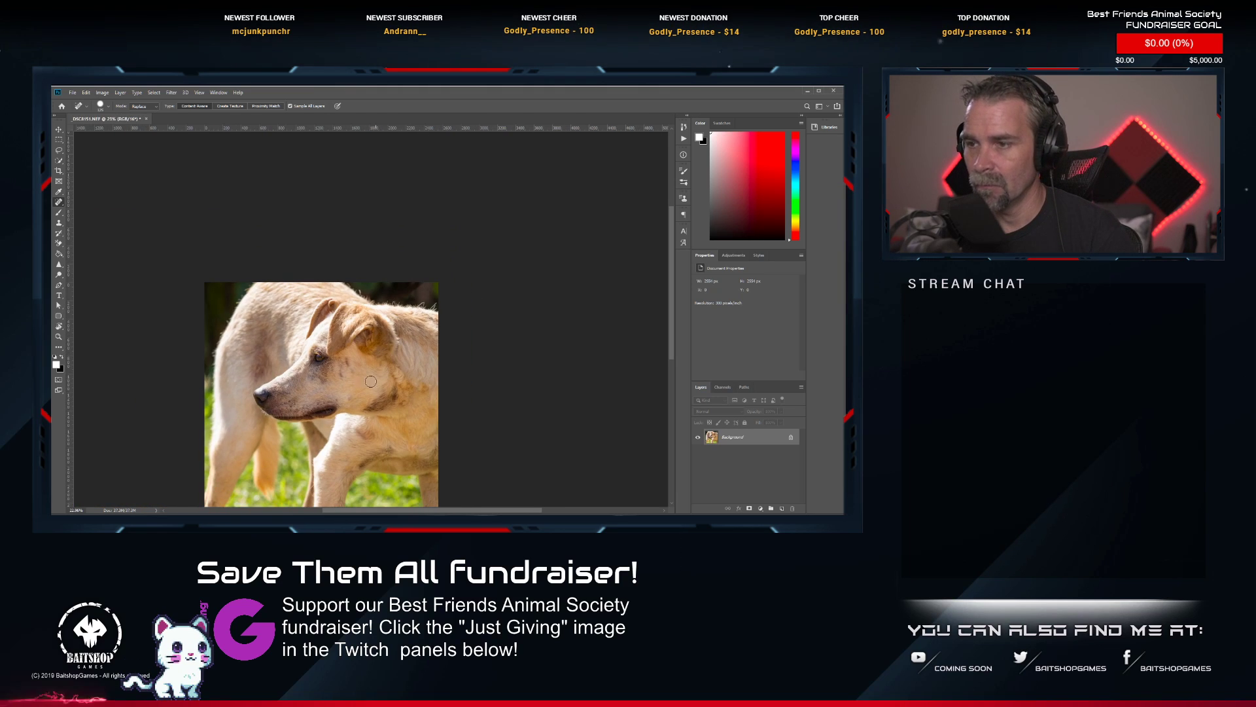
pyautogui.scroll(1, 350, 242)
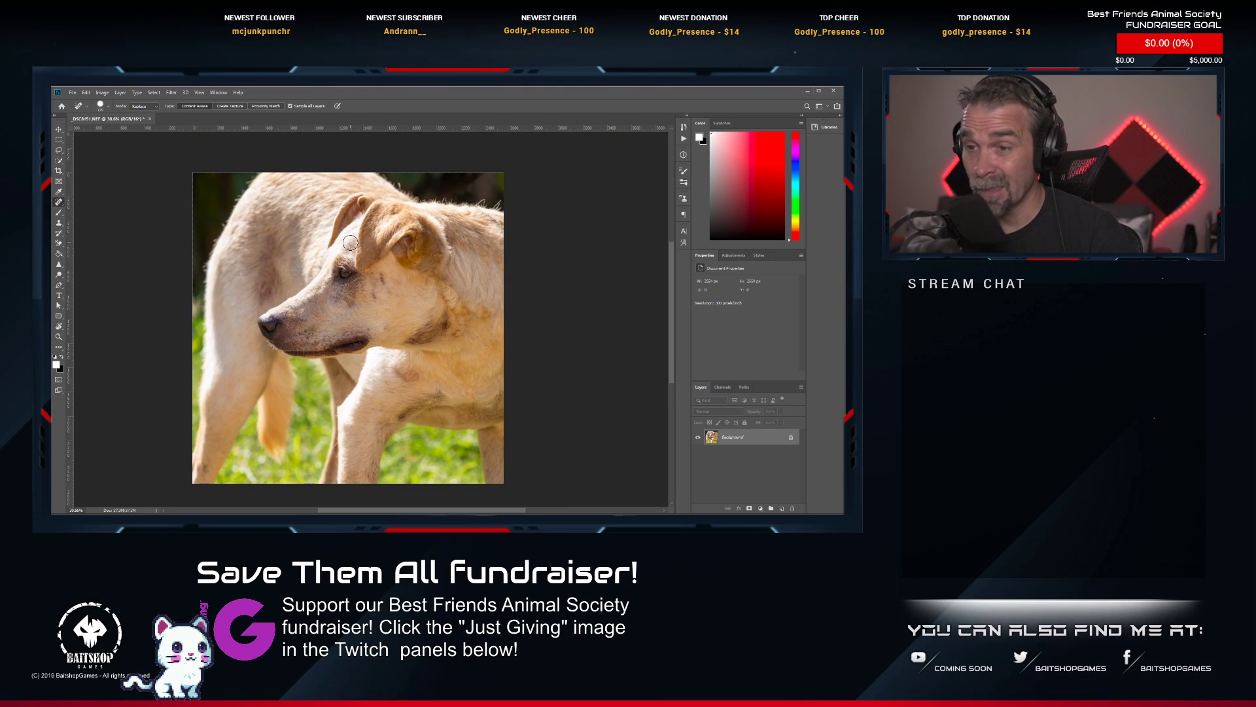
pyautogui.moveTo(399, 185); pyautogui.dragTo(388, 255)
pyautogui.scroll(3, 388, 255)
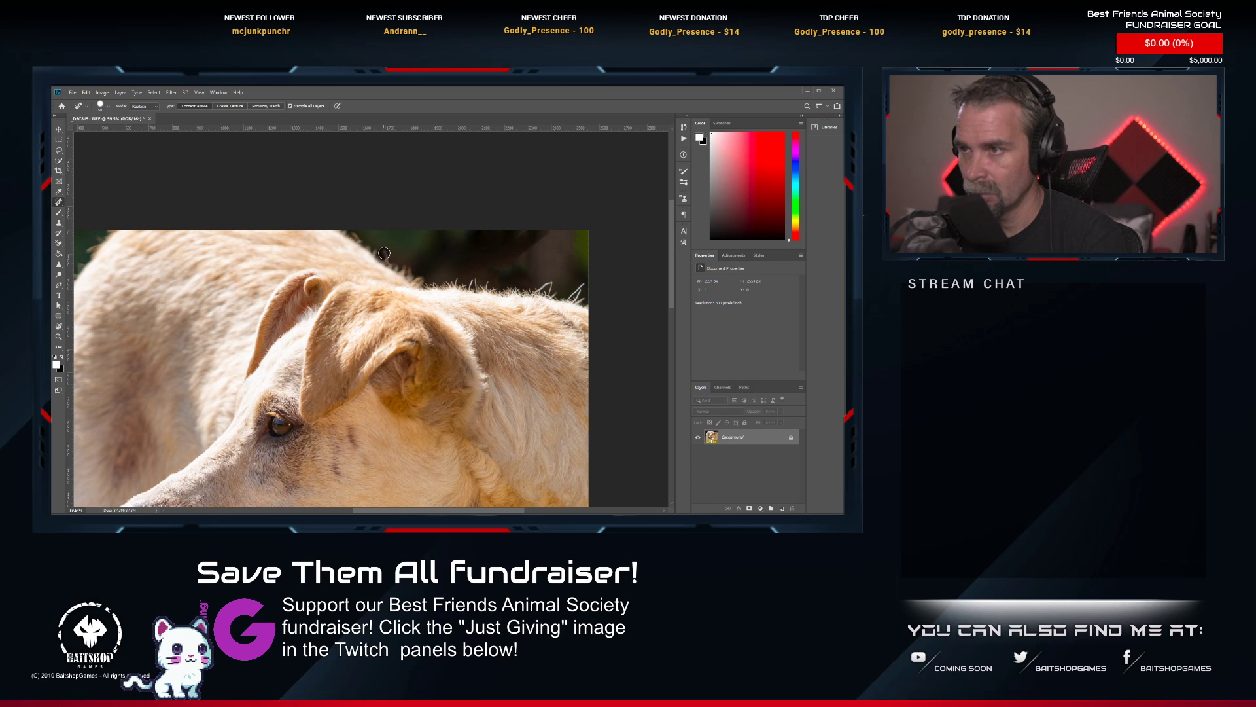
pyautogui.scroll(1, 380, 404)
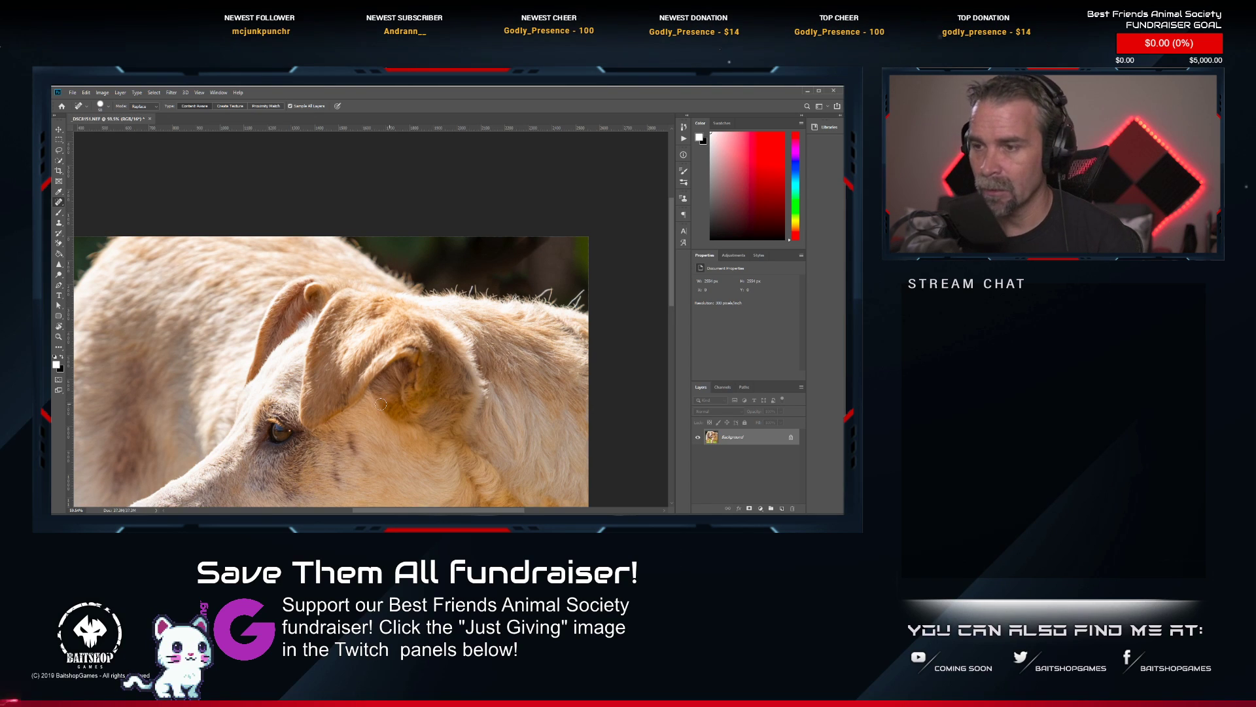
pyautogui.scroll(-3, 229, 386)
pyautogui.moveTo(105, 414); pyautogui.dragTo(231, 279)
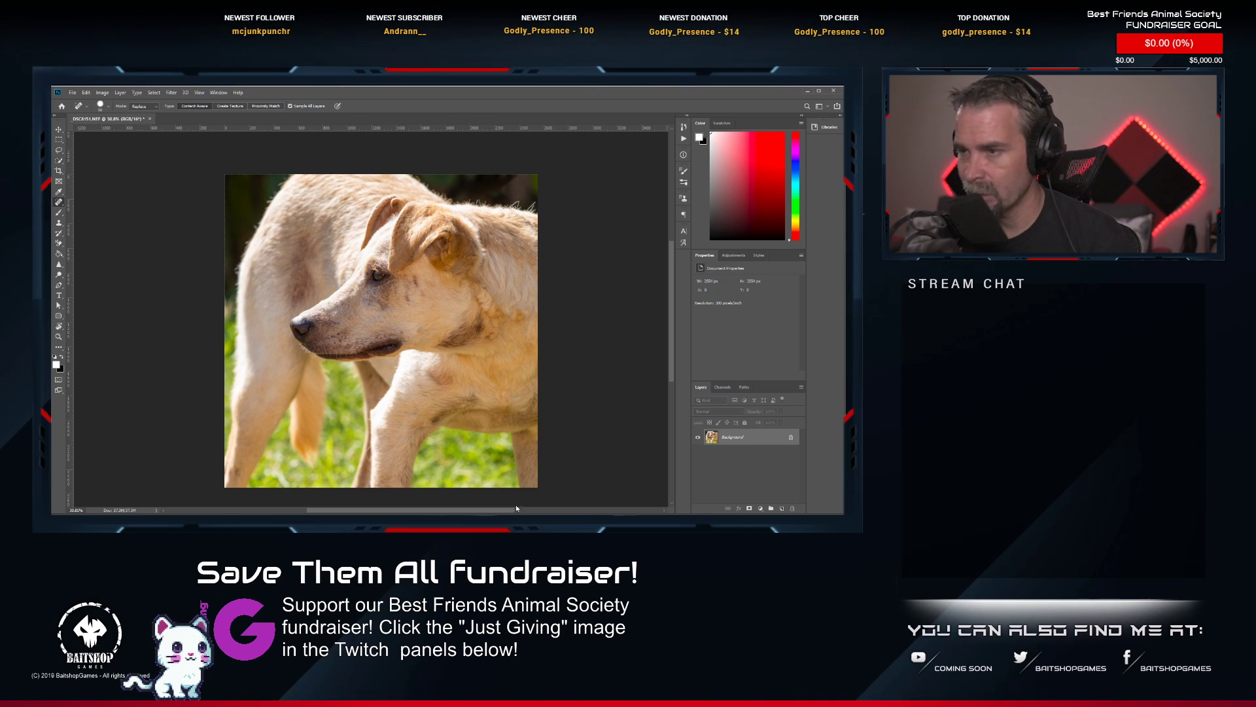
pyautogui.scroll(4, 403, 219)
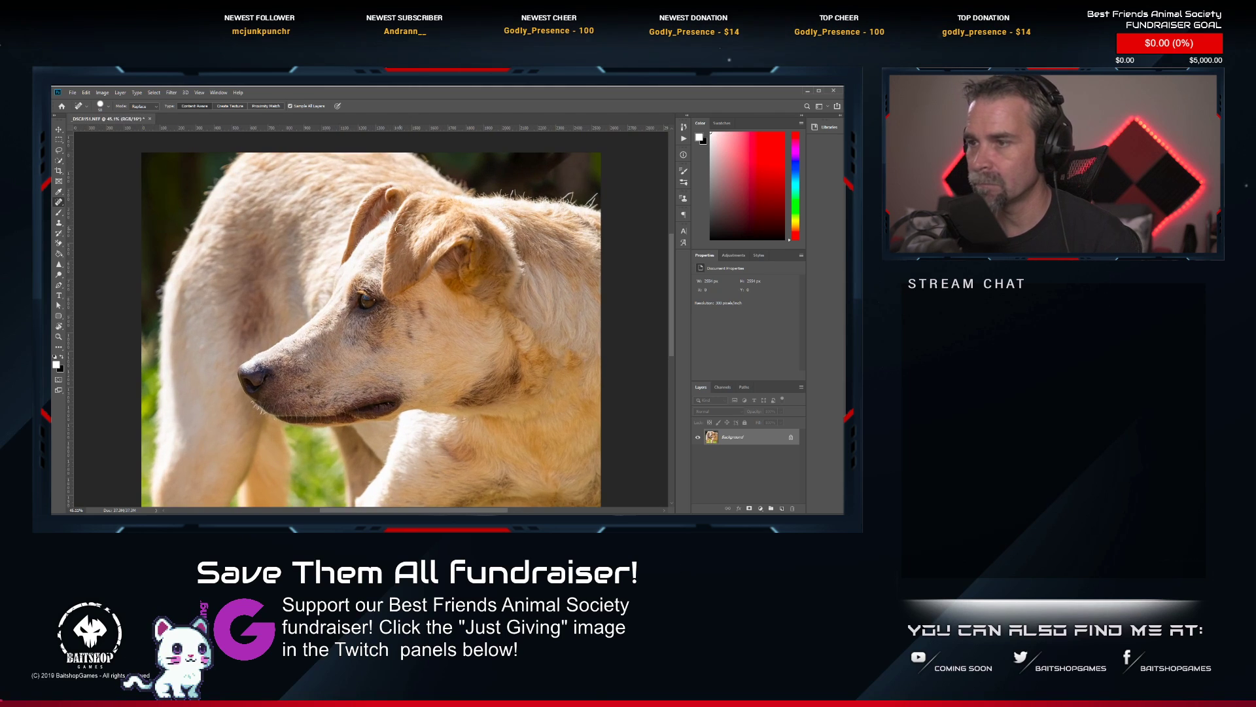
pyautogui.scroll(-7, 394, 232)
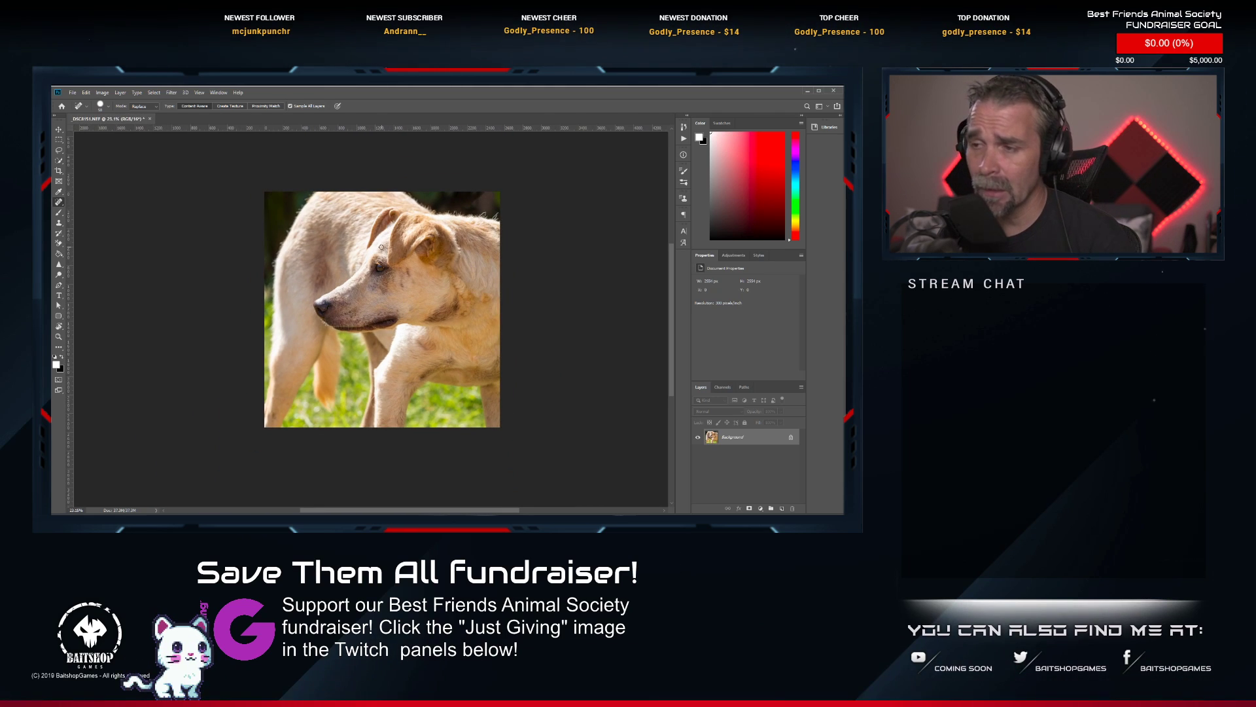
pyautogui.scroll(3, 384, 253)
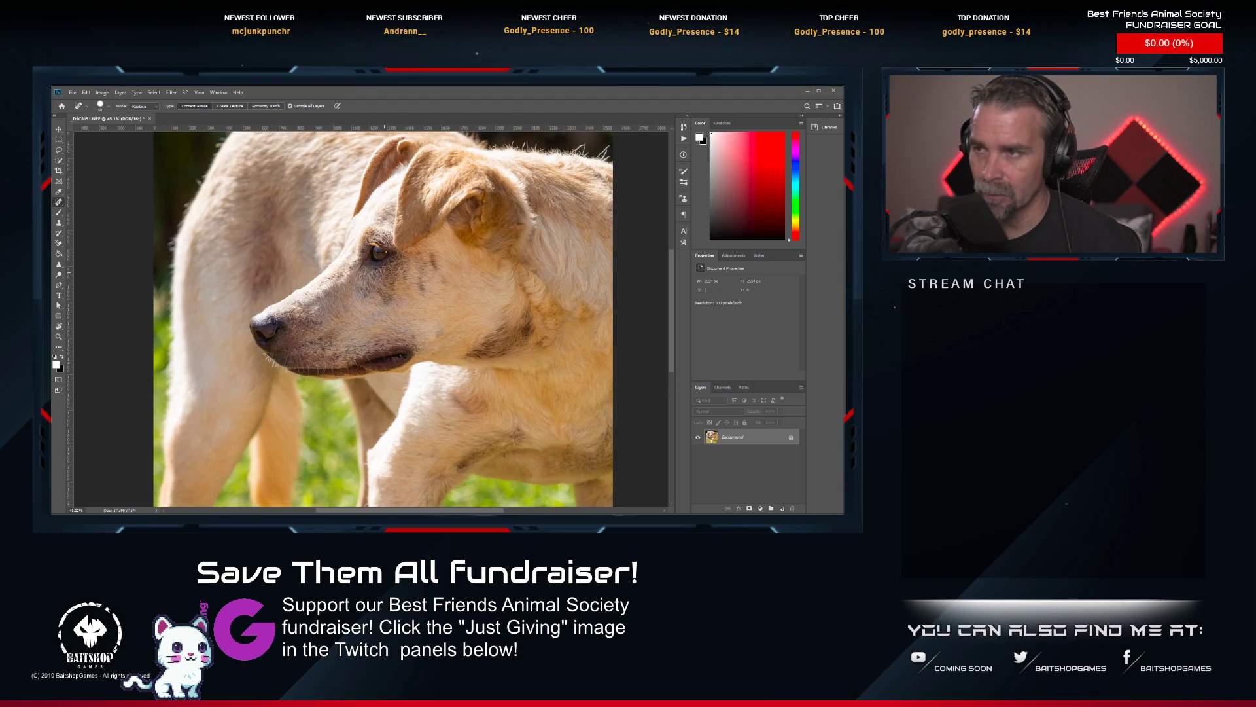
# Switch to the Dodge tool and examine the dog's face and eye up close.
pyautogui.click(58, 274)
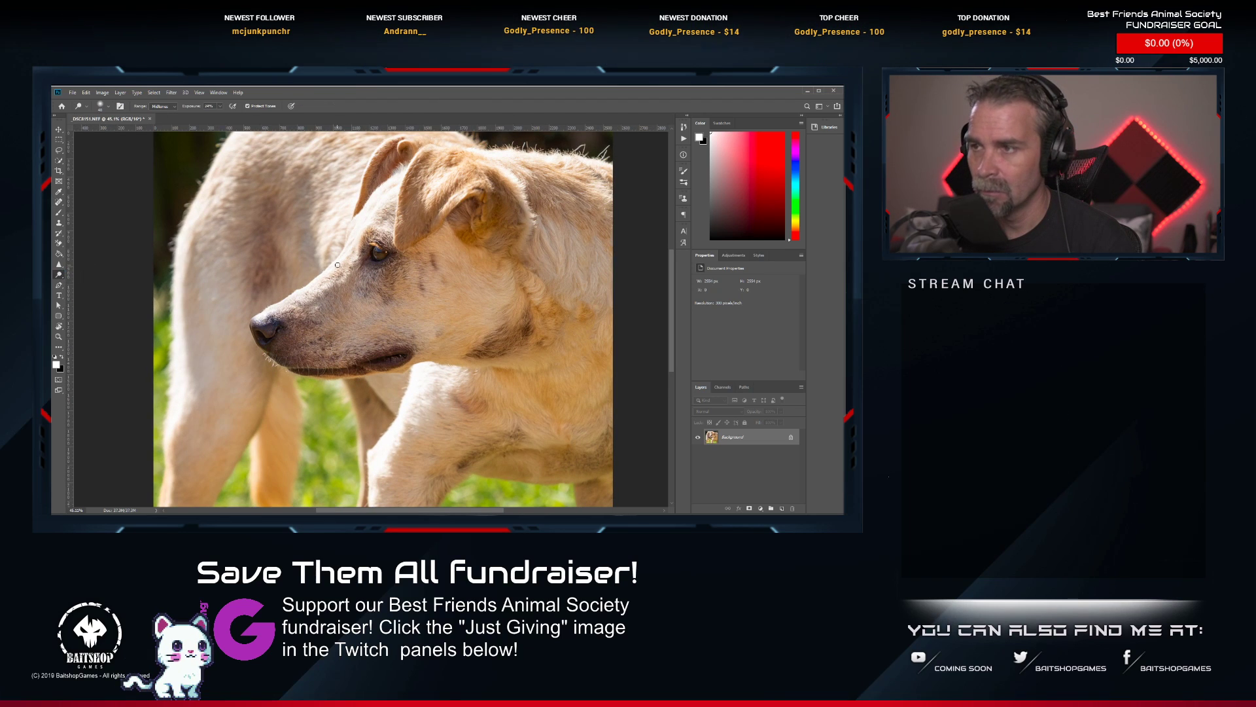
pyautogui.scroll(3, 371, 259)
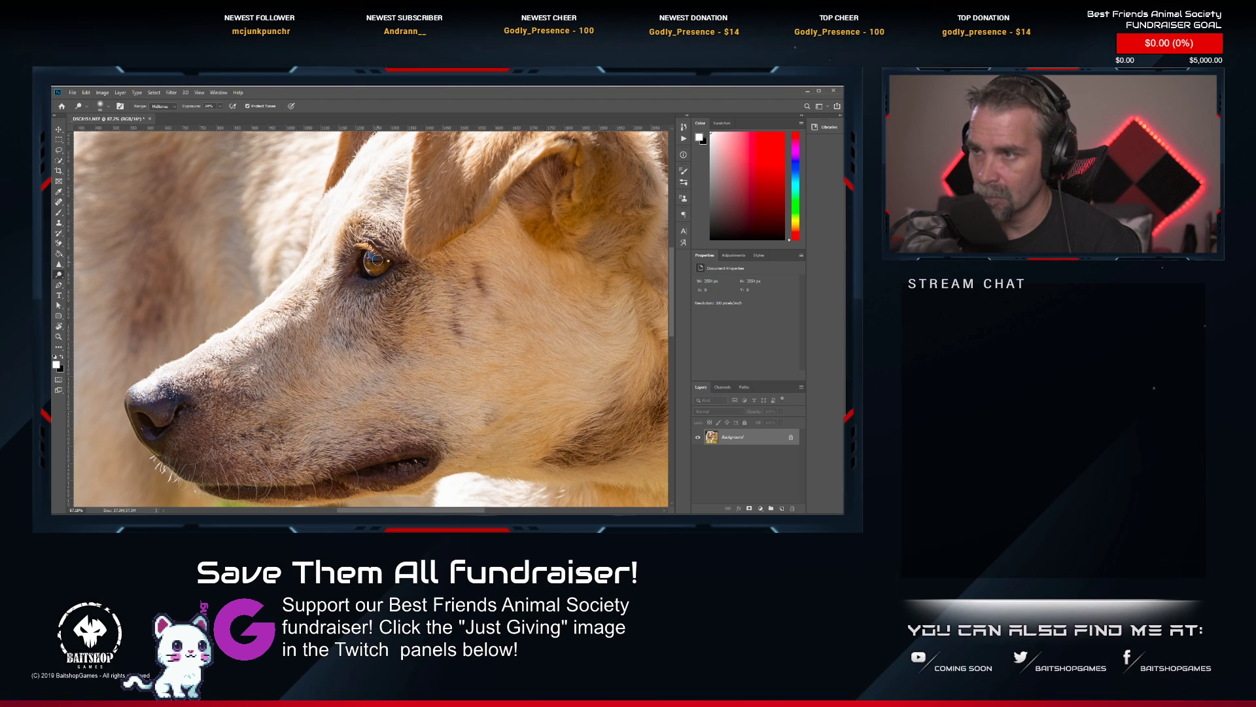
pyautogui.scroll(-4, 377, 259)
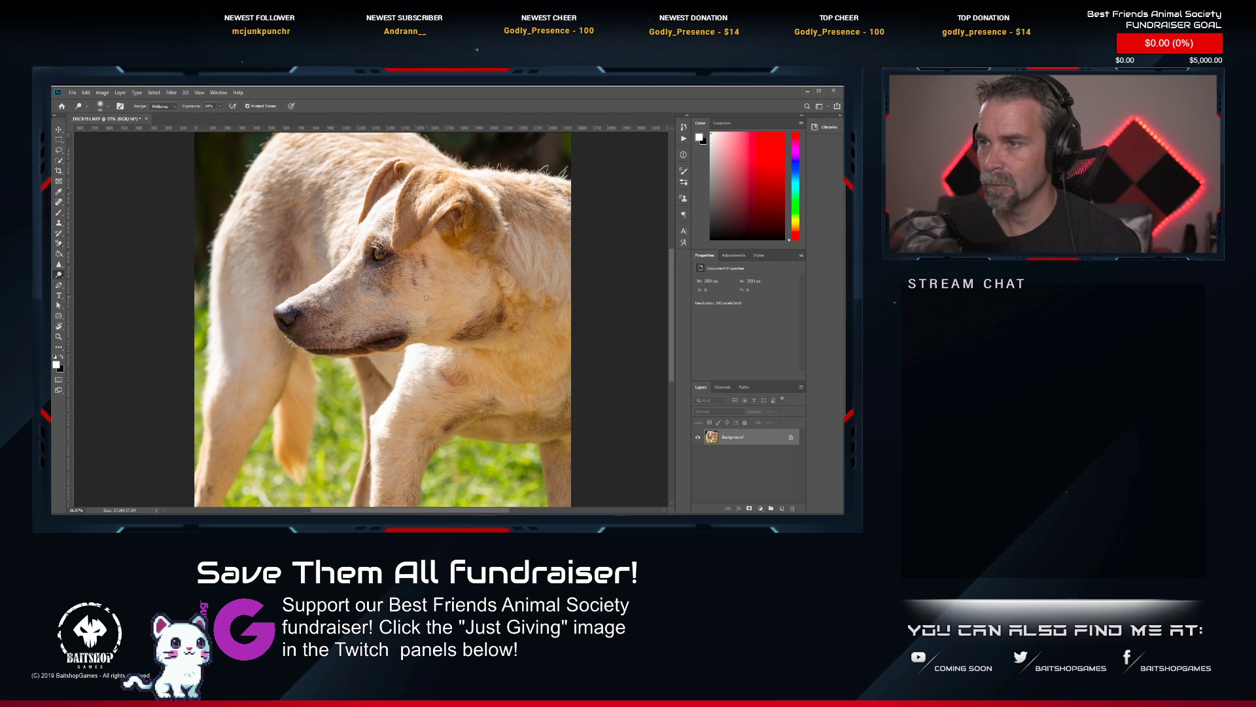
pyautogui.scroll(3, 403, 300)
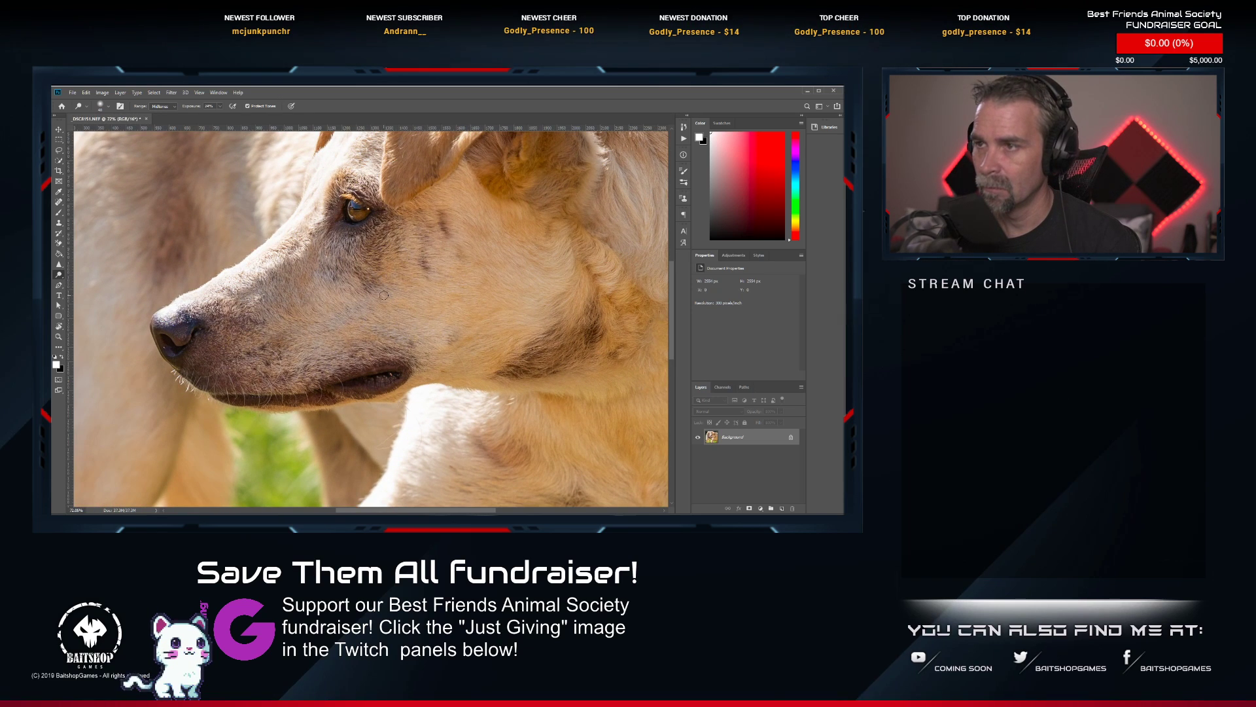
# Save and close the retouched dog photo and return to Lightroom Classic.
pyautogui.scroll(-5, 376, 294)
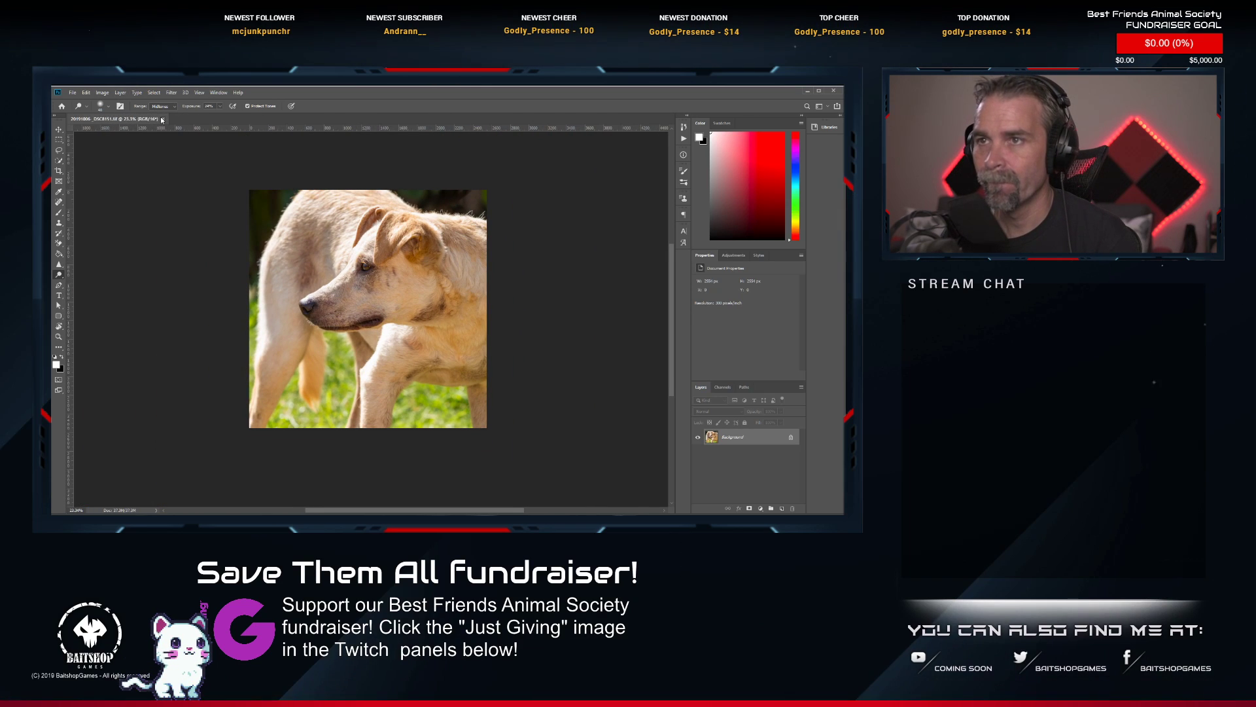
pyautogui.click(149, 119)
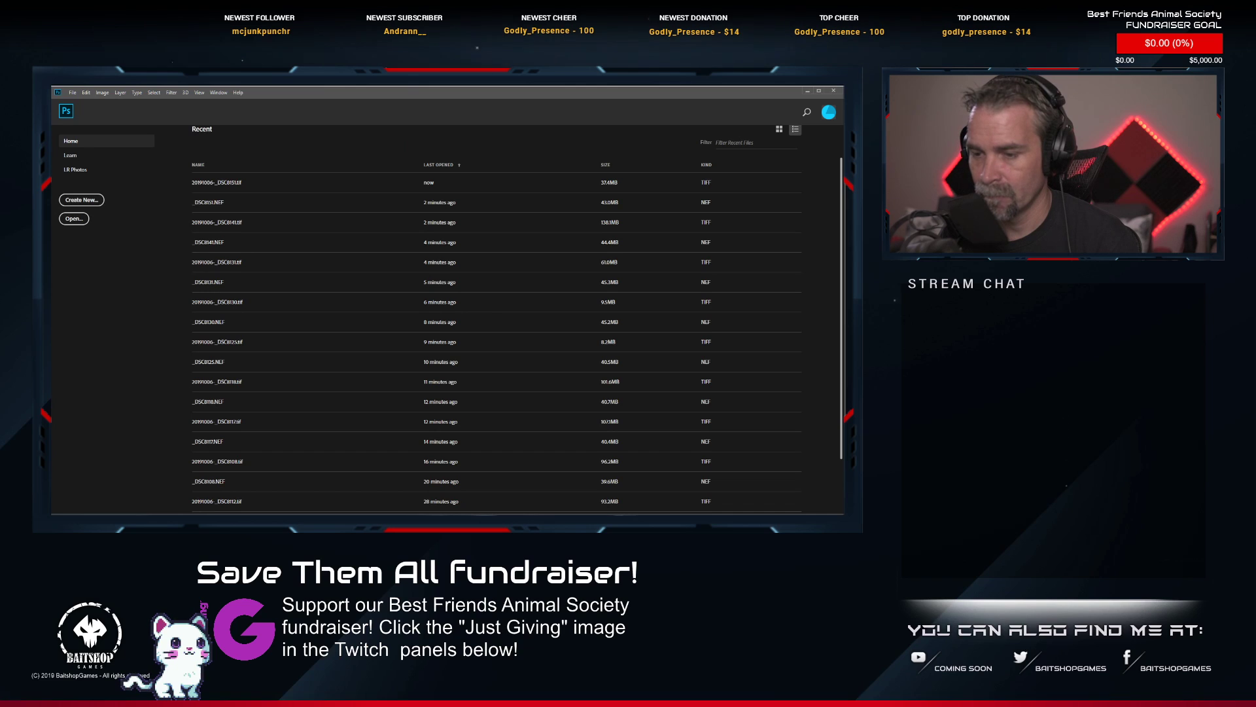
pyautogui.hotkey('alt', 'Tab')
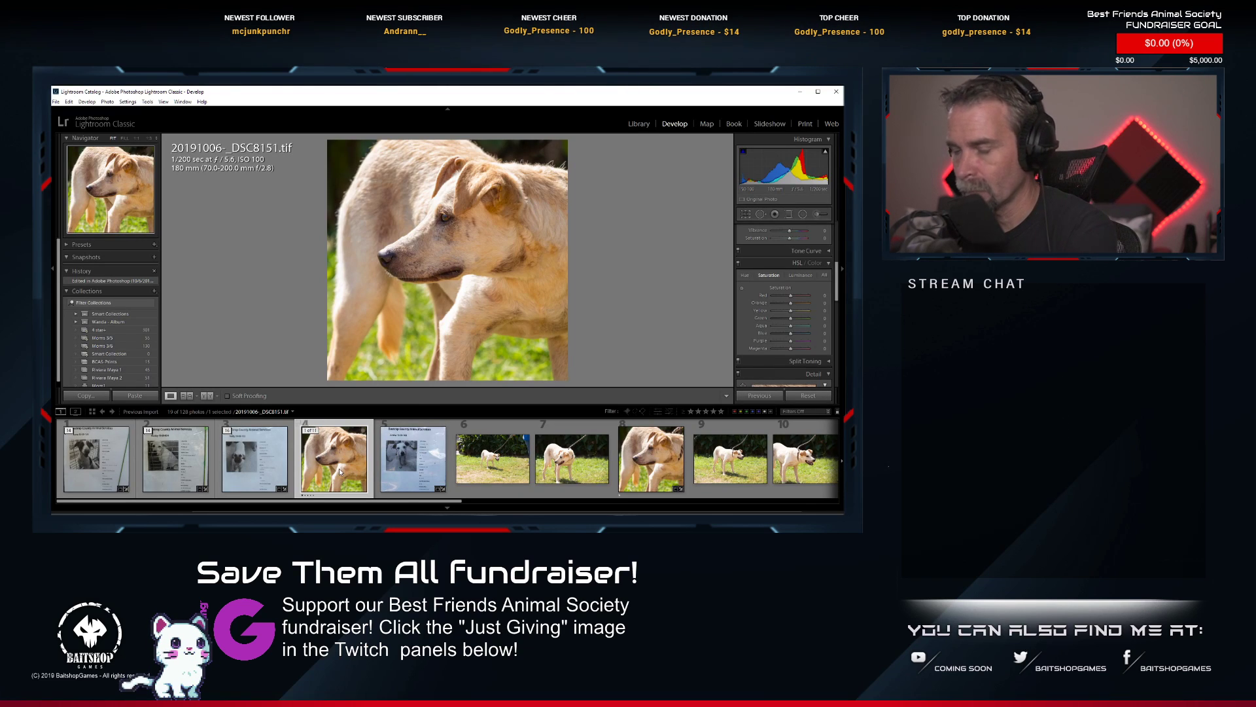
# Open the dog portrait _DSC8156.NEF from the filmstrip for editing in Photoshop.
pyautogui.scroll(-3, 628, 471)
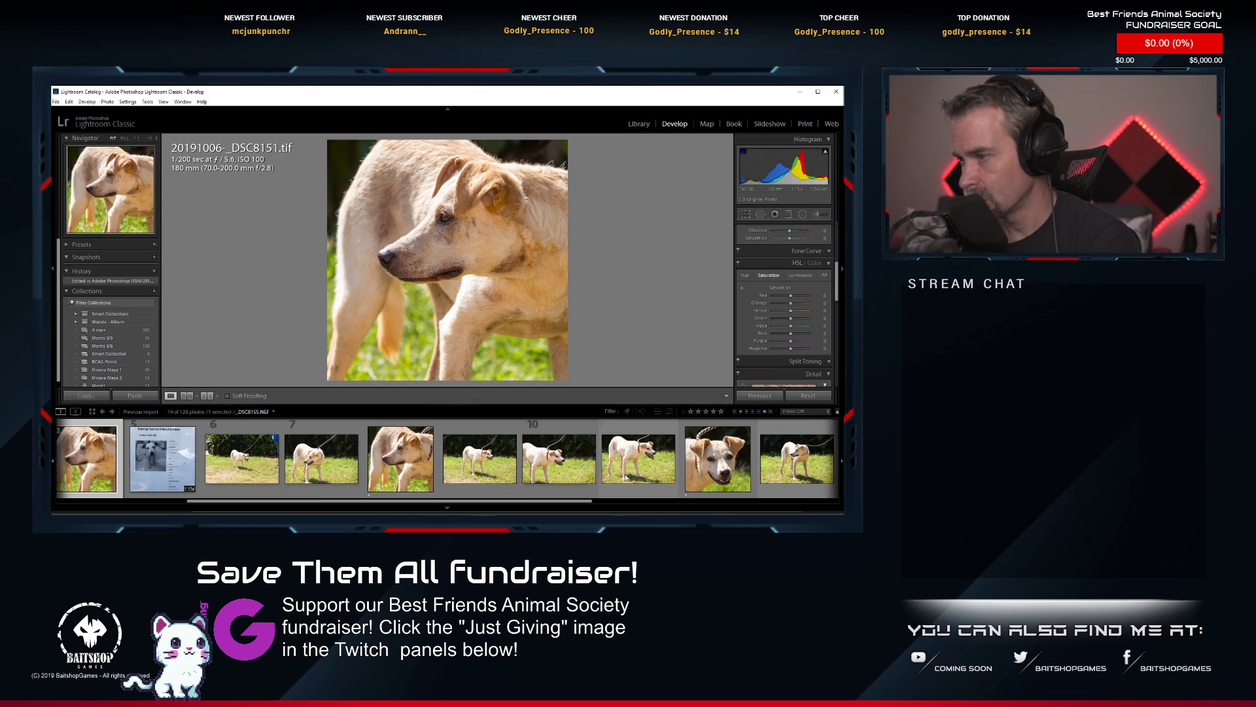
pyautogui.click(716, 467)
pyautogui.rightClick(735, 476)
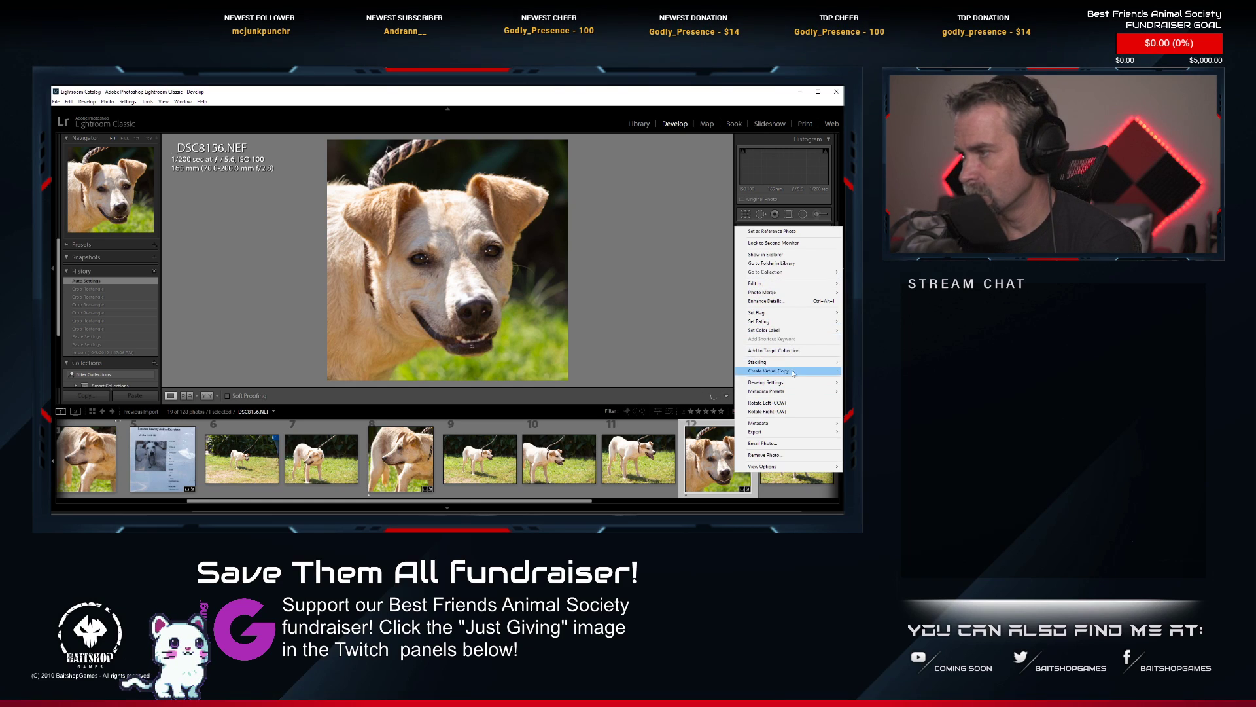
pyautogui.moveTo(795, 385)
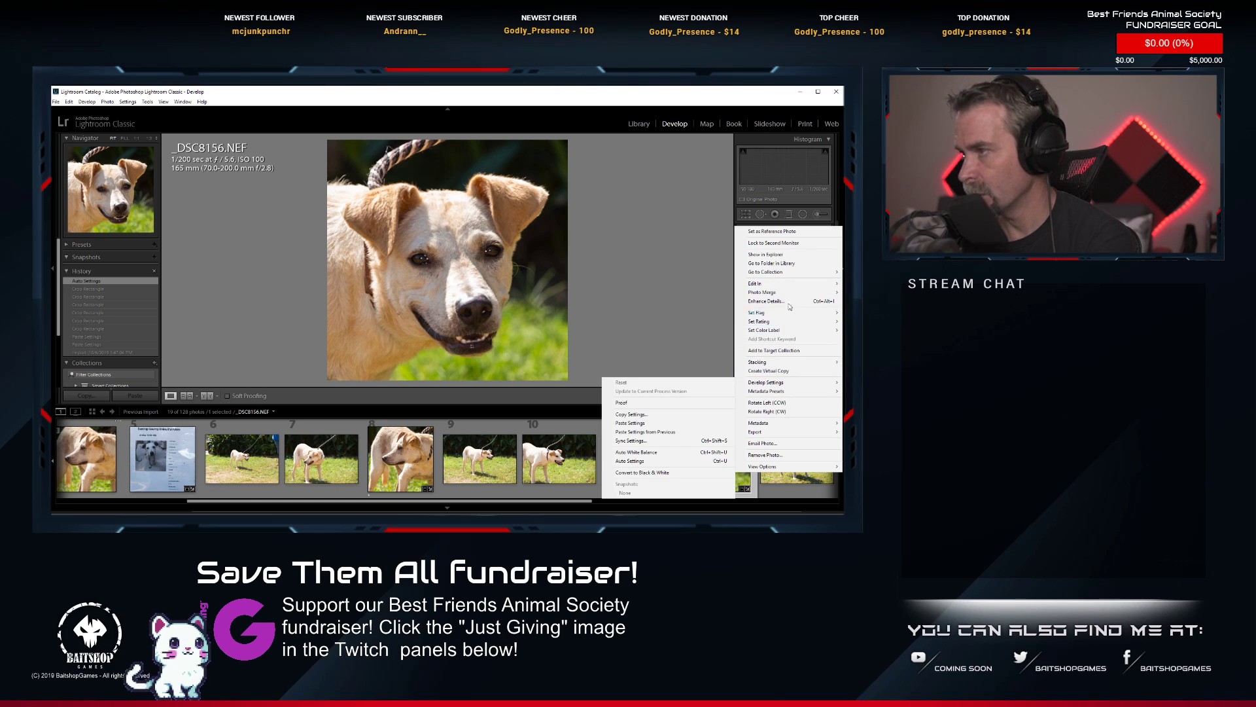
pyautogui.moveTo(779, 283)
pyautogui.click(704, 282)
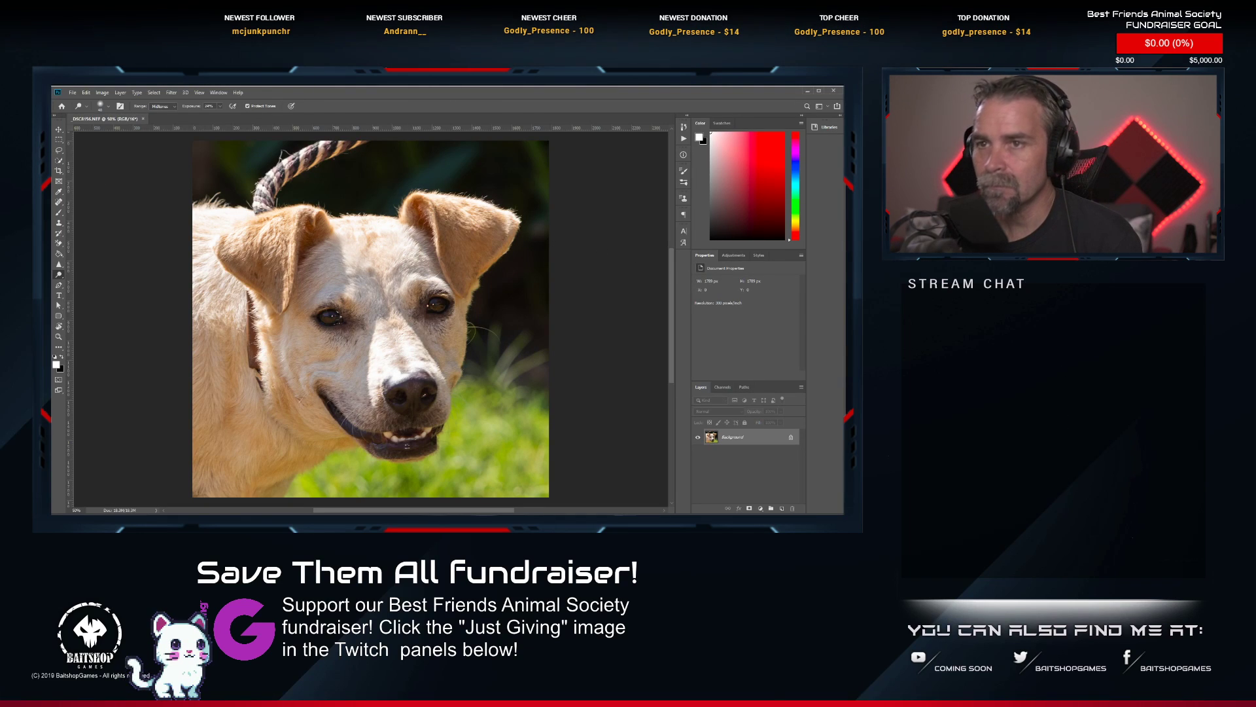
# Remove the rope leash above the dog's head with an enlarged Spot Healing Brush, including the leftover fragments.
pyautogui.press('j')
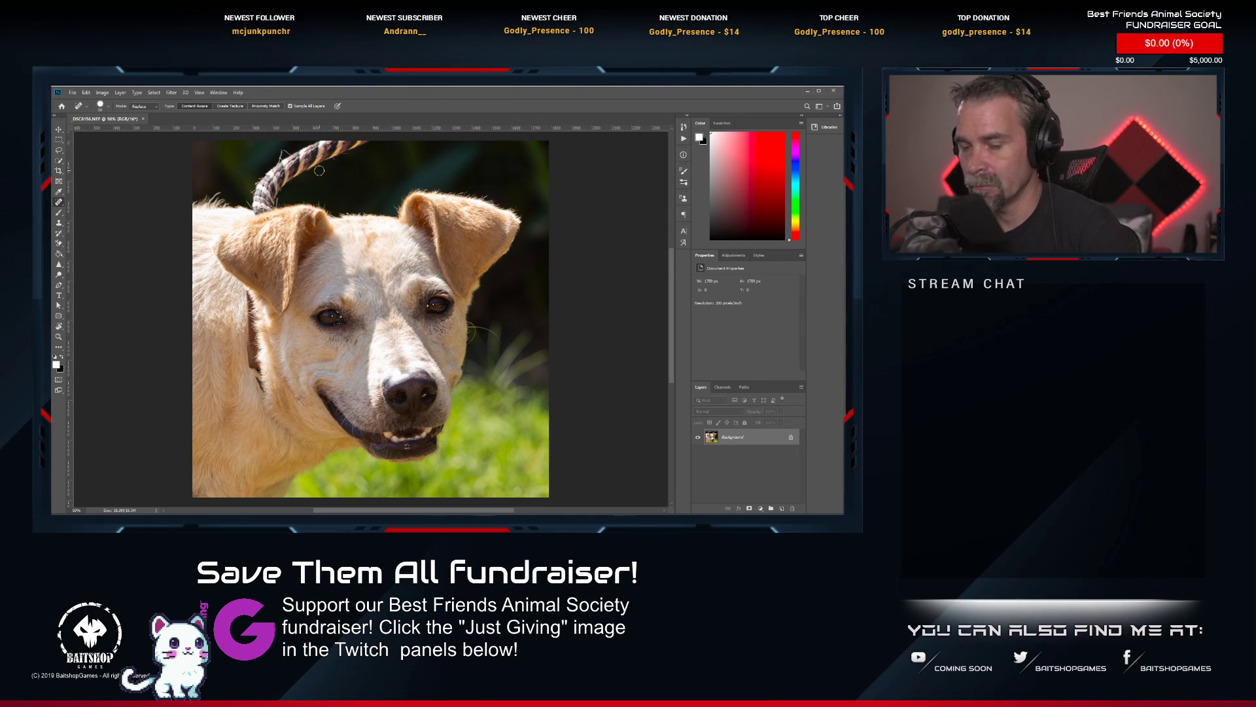
pyautogui.press(']')
pyautogui.press(']')
pyautogui.press(']')
pyautogui.press(']')
pyautogui.press(']')
pyautogui.press(']')
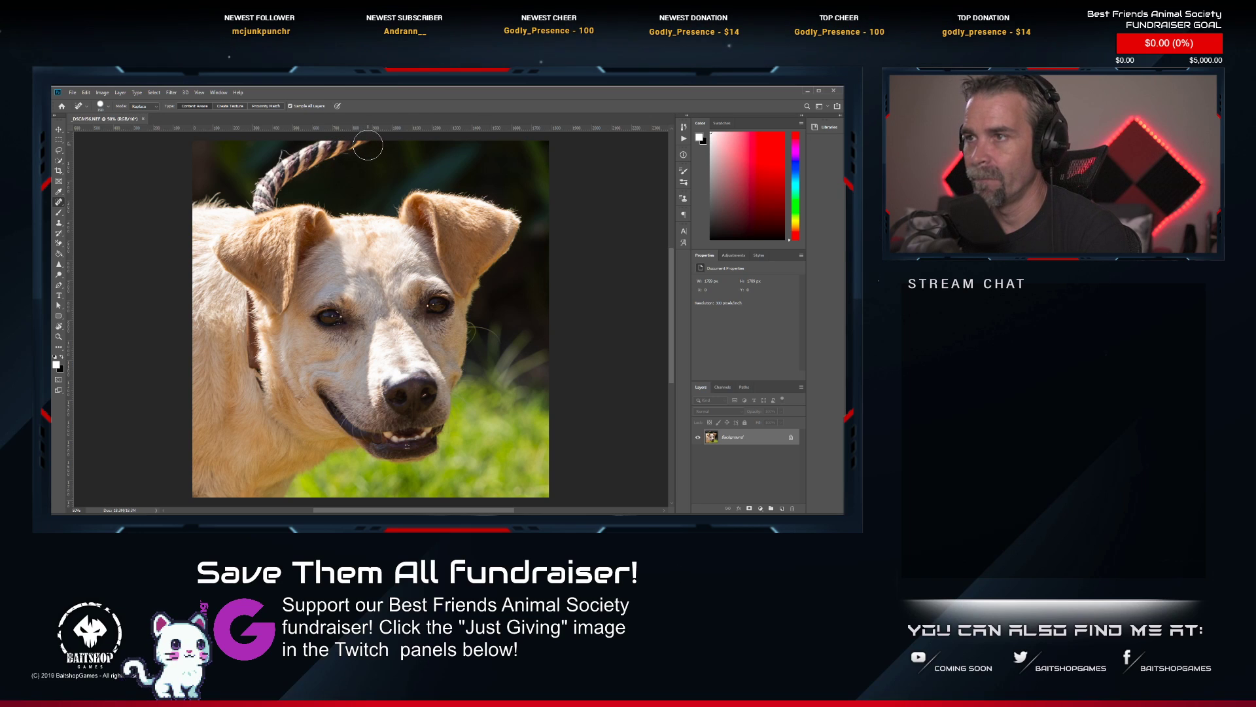
pyautogui.moveTo(367, 144)
pyautogui.mouseDown()
pyautogui.moveTo(290, 159)
pyautogui.moveTo(262, 200)
pyautogui.mouseUp()
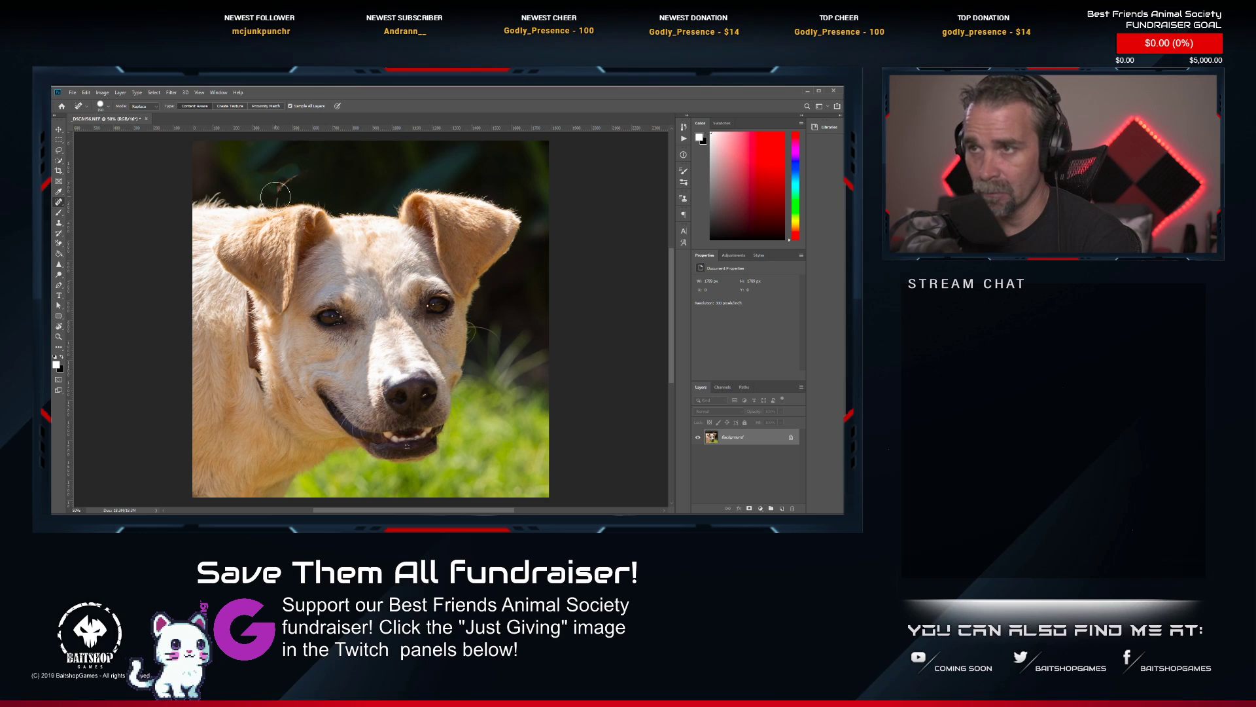
pyautogui.click(293, 181)
pyautogui.moveTo(284, 178); pyautogui.dragTo(279, 185)
pyautogui.click(278, 196)
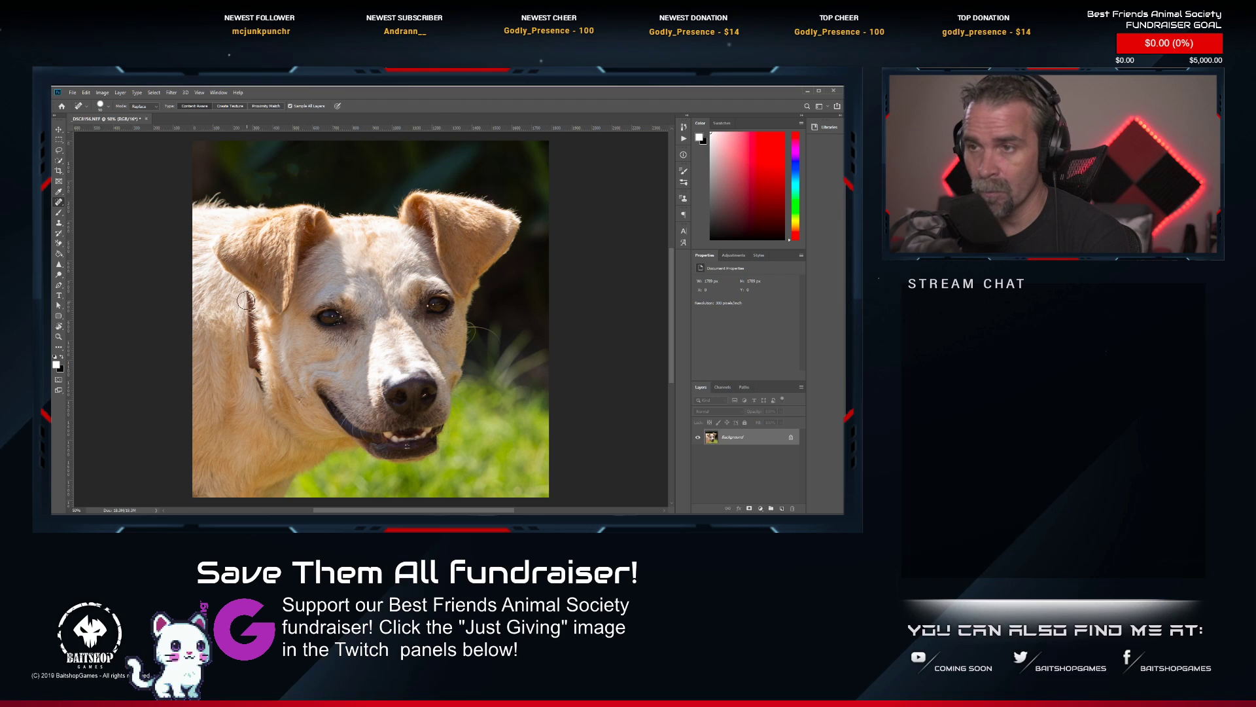
# Remove the dark collar from the dog's neck with the Spot Healing Brush and smooth the fur below it.
pyautogui.moveTo(246, 300)
pyautogui.mouseDown()
pyautogui.moveTo(247, 363)
pyautogui.moveTo(259, 393)
pyautogui.moveTo(259, 327)
pyautogui.mouseUp()
pyautogui.moveTo(260, 381)
pyautogui.mouseDown()
pyautogui.moveTo(269, 422)
pyautogui.moveTo(298, 448)
pyautogui.moveTo(312, 411)
pyautogui.mouseUp()
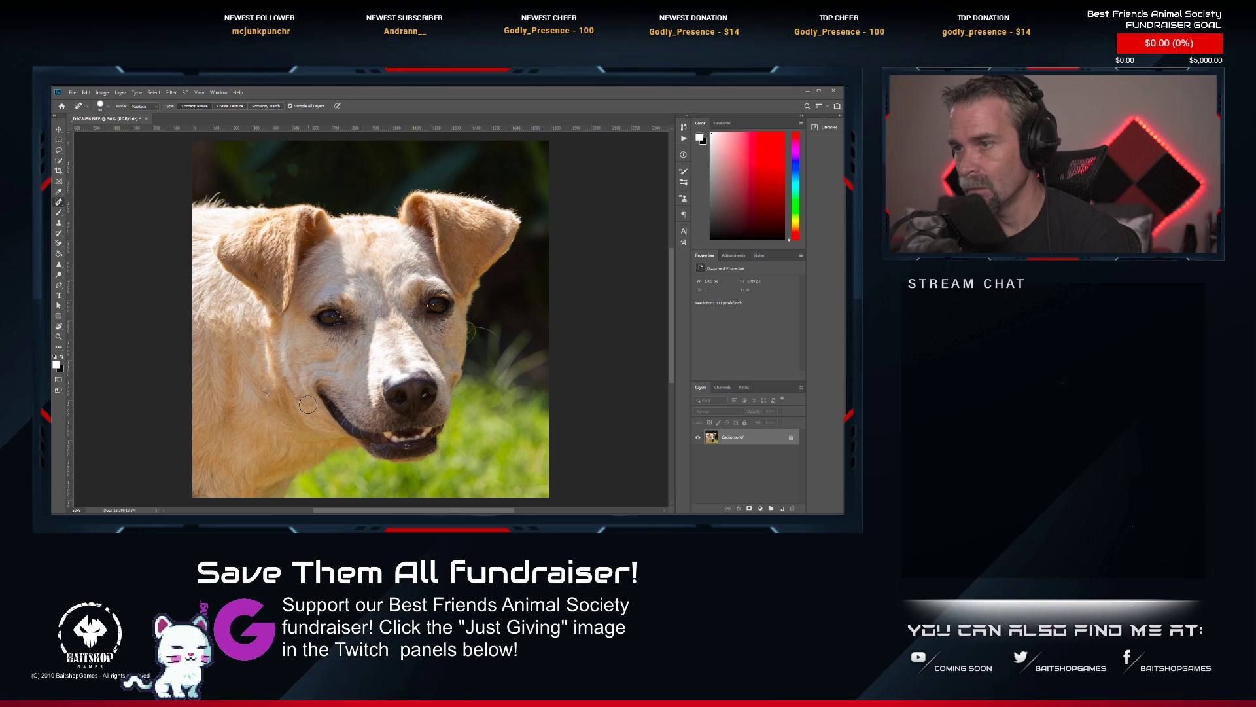
pyautogui.press(']')
pyautogui.press(']')
pyautogui.click(261, 387)
pyautogui.click(267, 398)
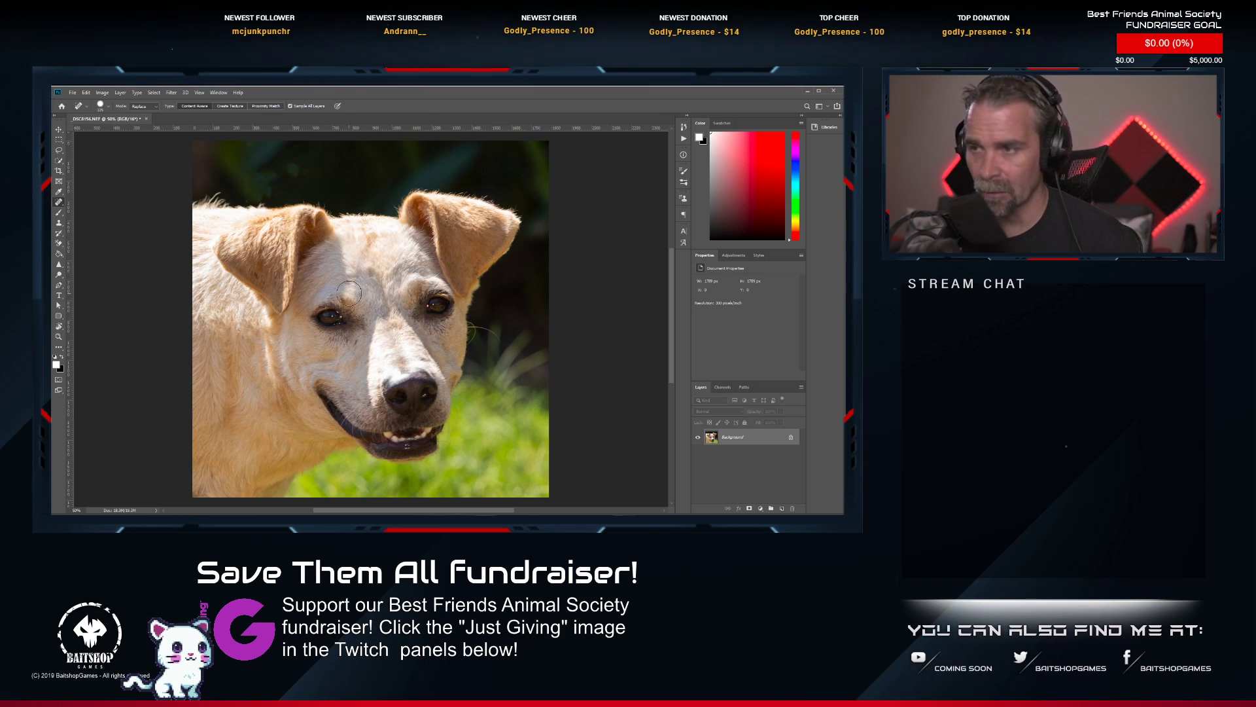
# Save and close the retouched dog portrait and return to Lightroom Classic.
pyautogui.scroll(-2, 349, 292)
pyautogui.scroll(1, 361, 269)
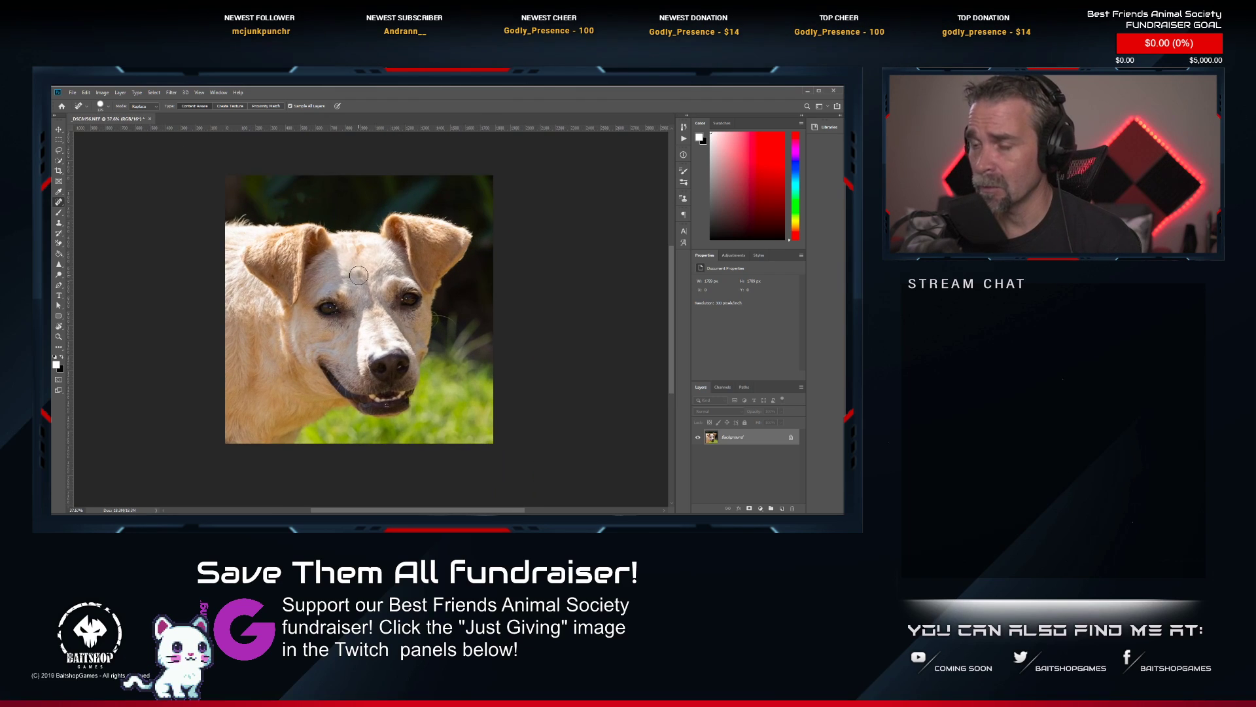
pyautogui.scroll(-1, 335, 369)
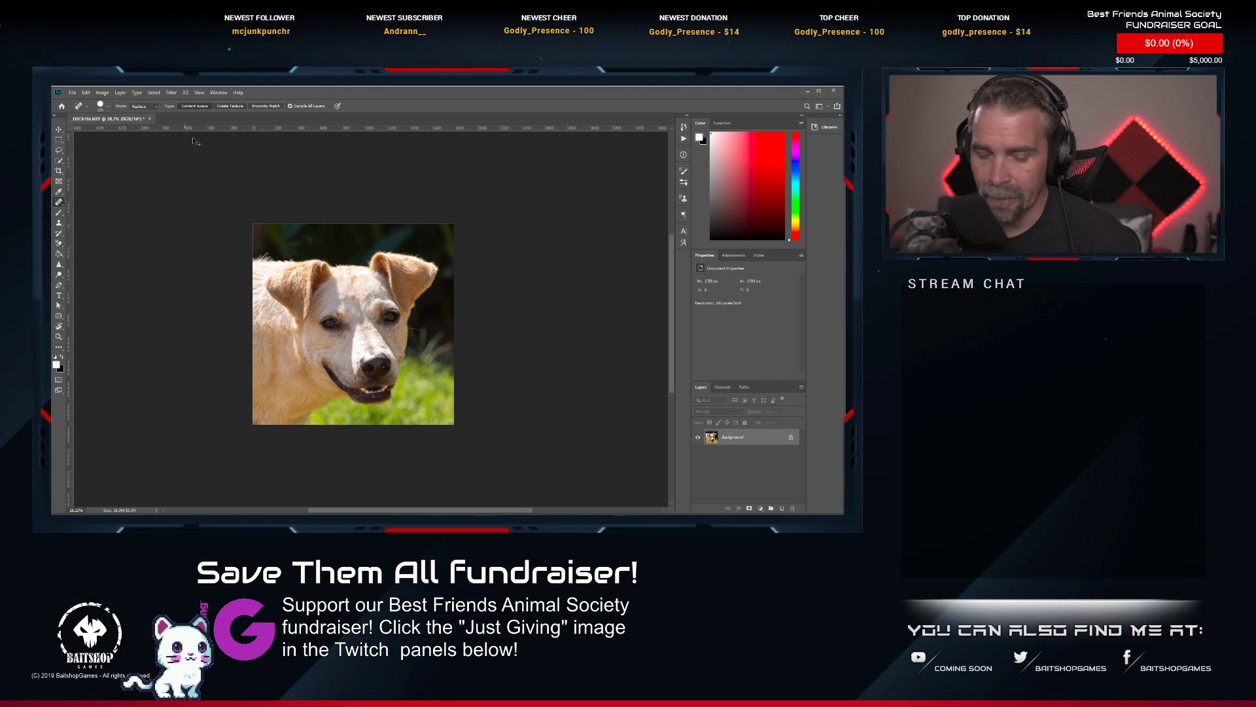
pyautogui.hotkey('ctrl', 's')
pyautogui.click(165, 120)
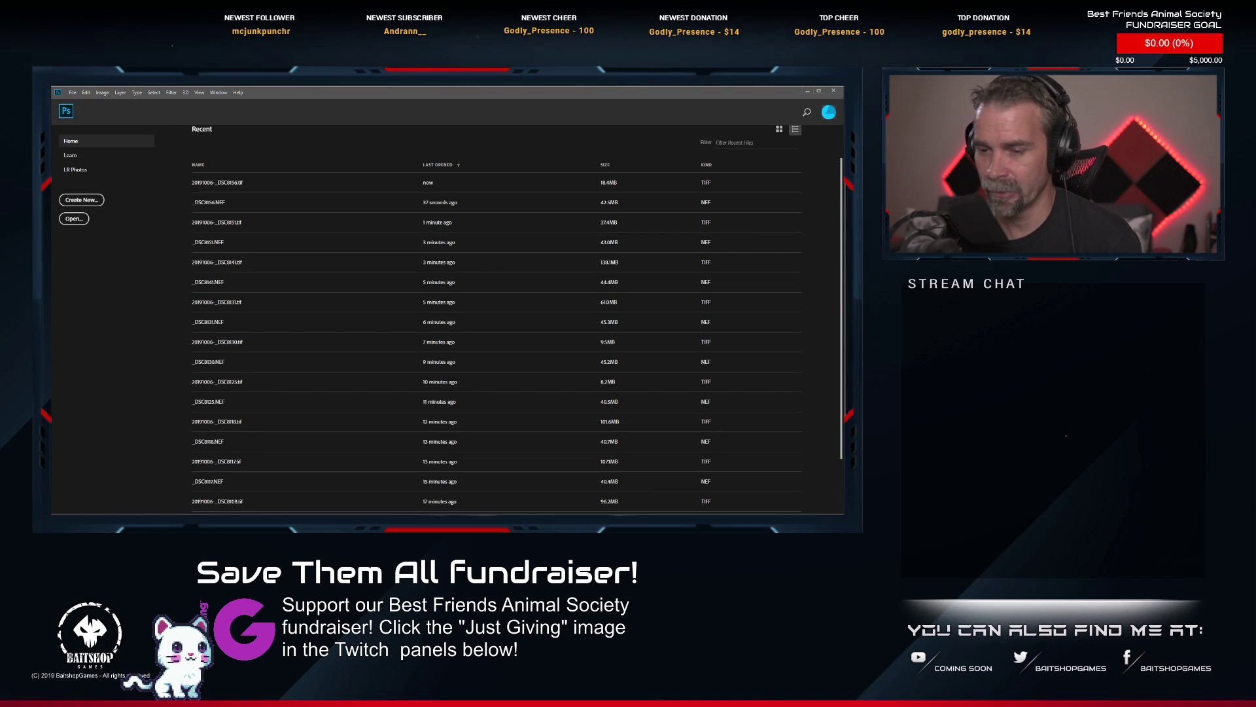
pyautogui.hotkey('alt', 'Tab')
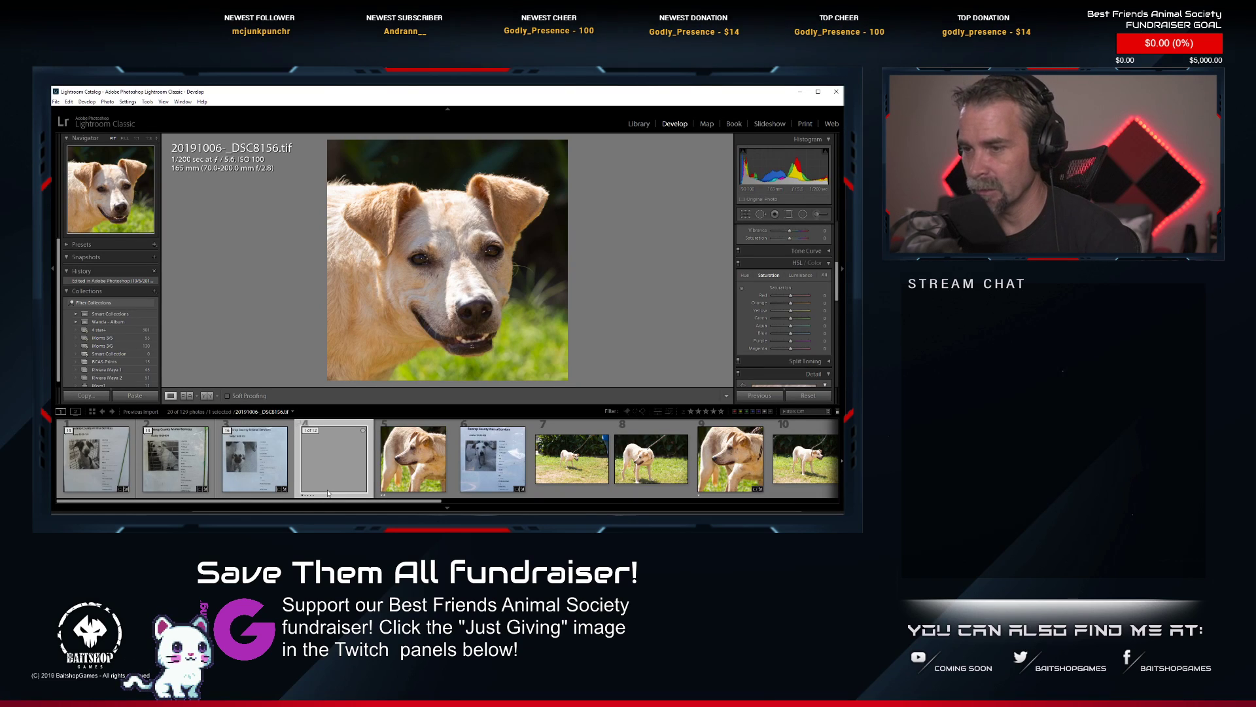
# Rate the retouched portrait two stars and open the standing dog photo _DSC8158.NEF for editing in Photoshop.
pyautogui.press('2')
pyautogui.scroll(-8, 347, 474)
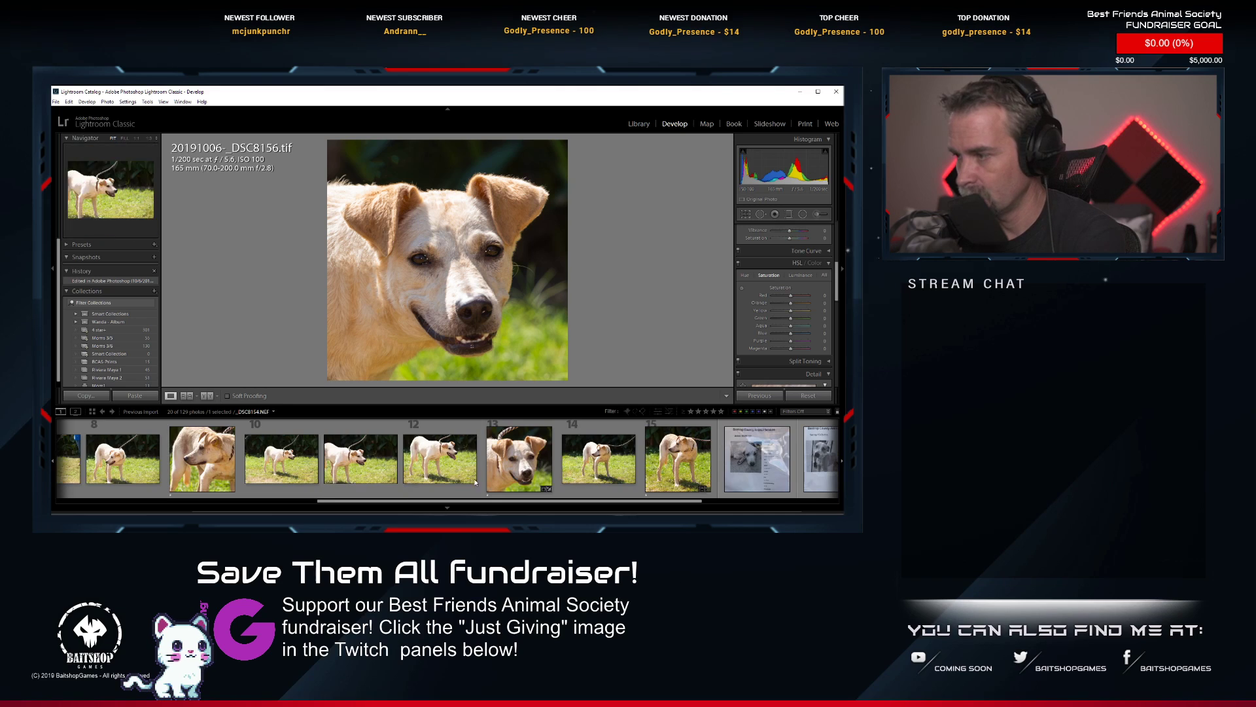
pyautogui.click(674, 461)
pyautogui.rightClick(671, 465)
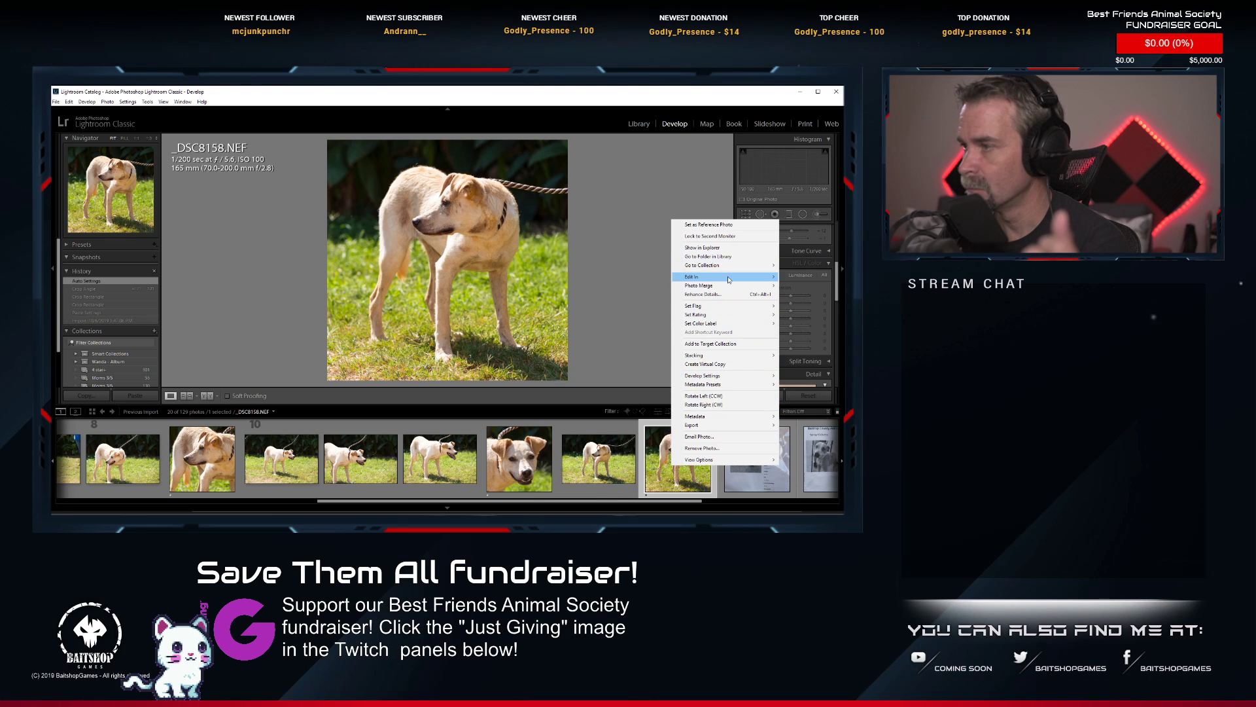
pyautogui.moveTo(705, 280)
pyautogui.click(634, 300)
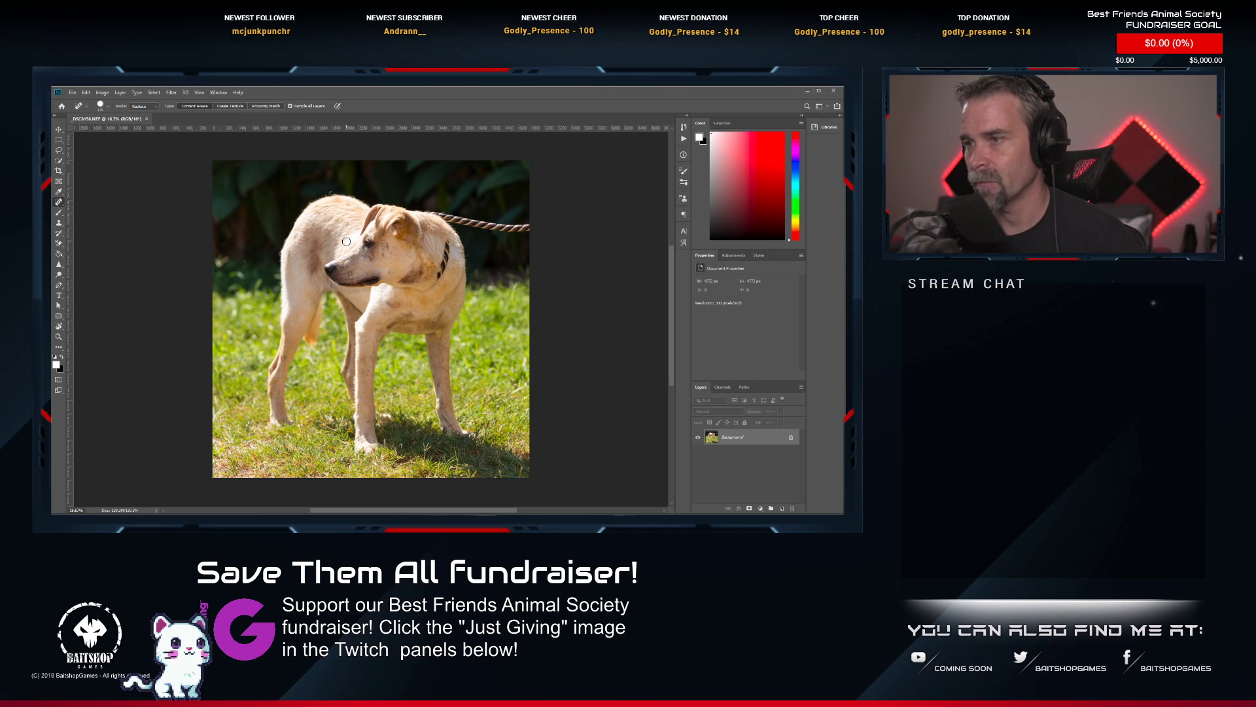
# Remove the rope leash behind the standing dog and the dark collar on its neck with the Spot Healing Brush.
pyautogui.scroll(5, 327, 258)
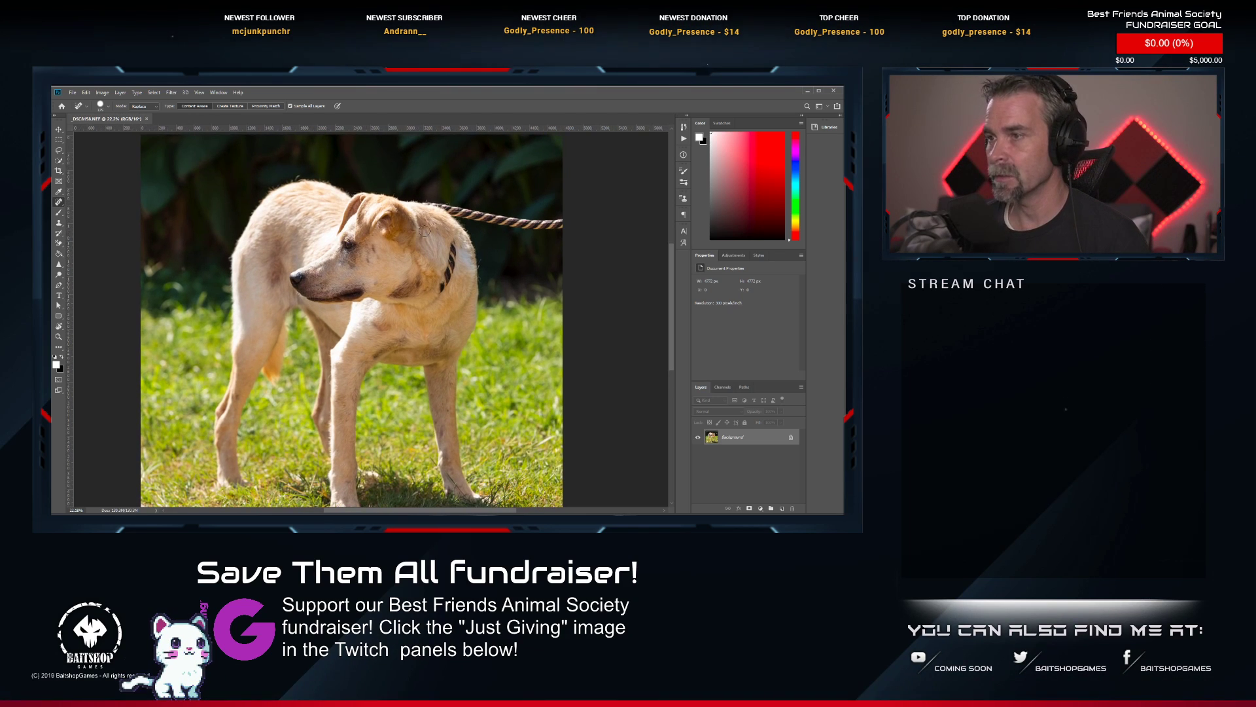
pyautogui.moveTo(460, 224); pyautogui.dragTo(436, 281)
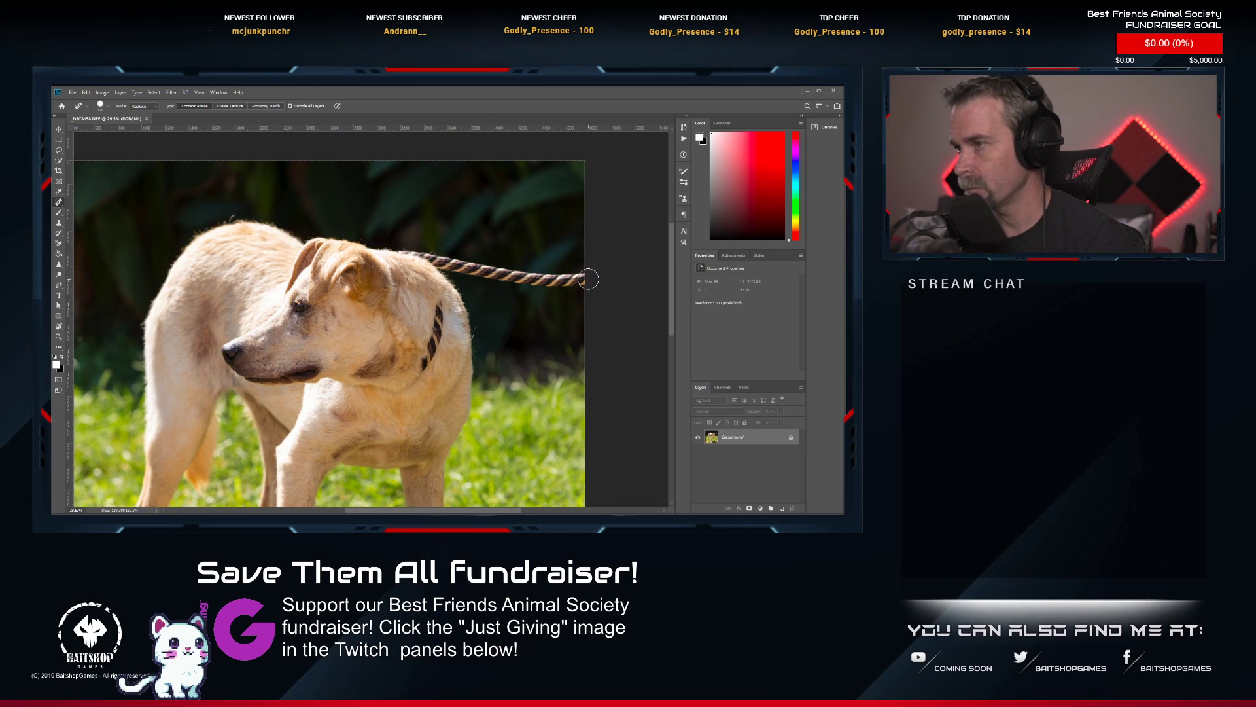
pyautogui.moveTo(588, 279); pyautogui.dragTo(404, 248)
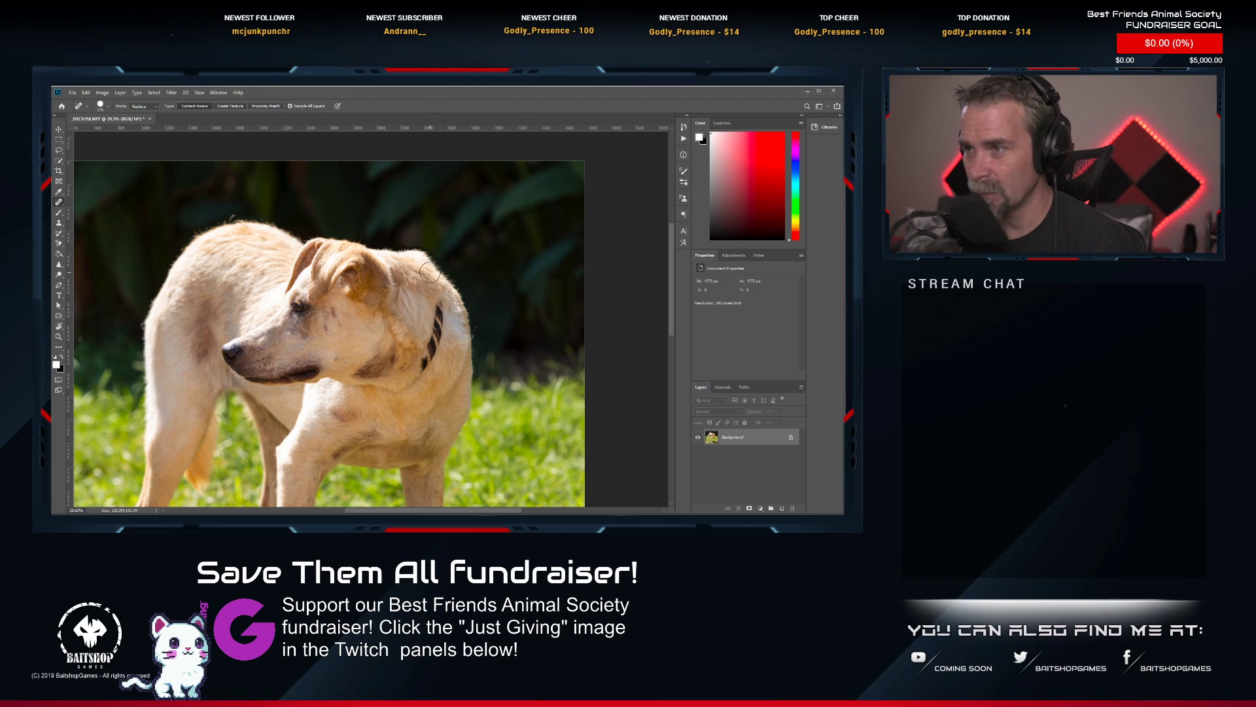
pyautogui.moveTo(429, 264)
pyautogui.mouseDown()
pyautogui.moveTo(397, 255)
pyautogui.moveTo(433, 271)
pyautogui.moveTo(437, 337)
pyautogui.moveTo(418, 374)
pyautogui.mouseUp()
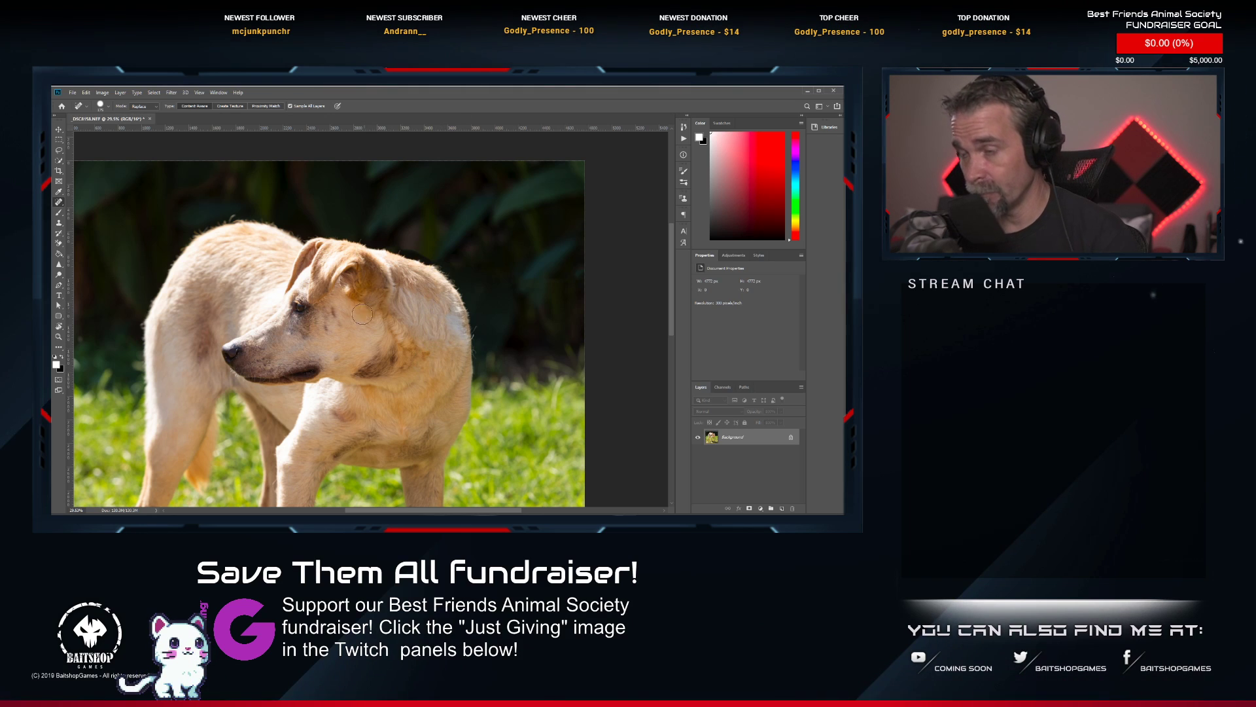
pyautogui.scroll(-2, 383, 306)
pyautogui.scroll(-1, 383, 305)
pyautogui.scroll(-1, 304, 367)
pyautogui.moveTo(304, 368); pyautogui.dragTo(343, 299)
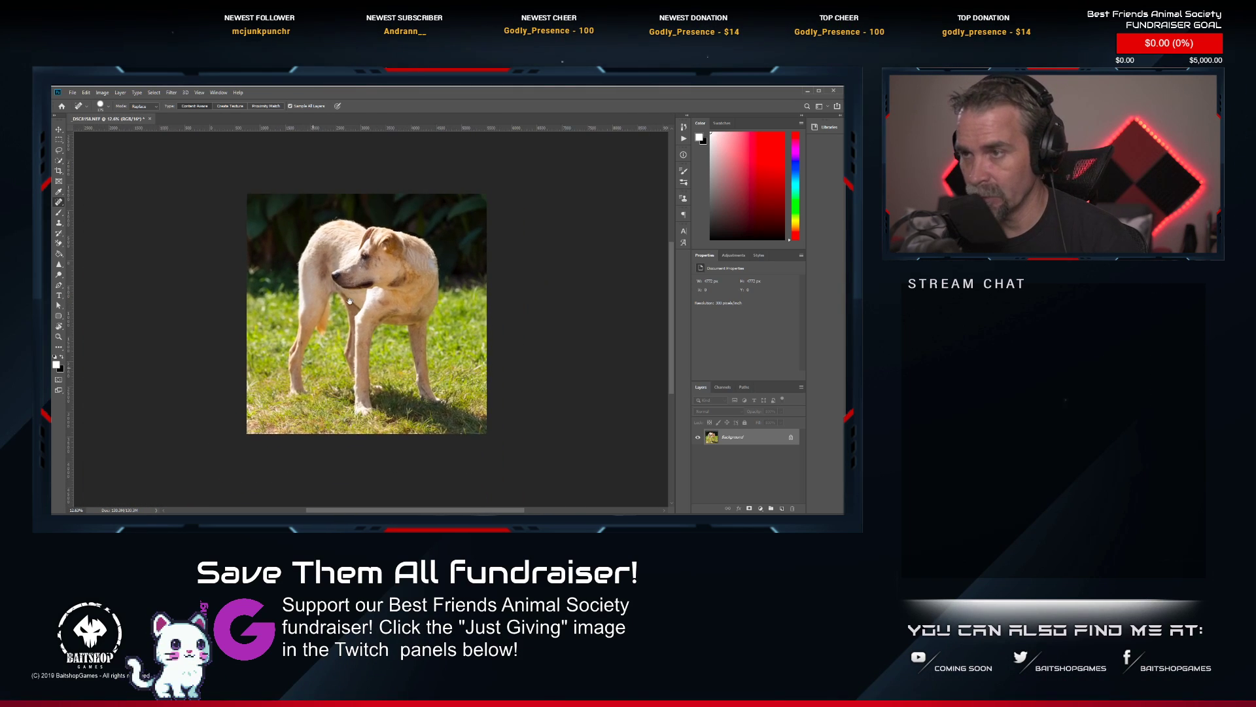
# Brighten the standing dog's eye with the Dodge tool.
pyautogui.scroll(1, 347, 298)
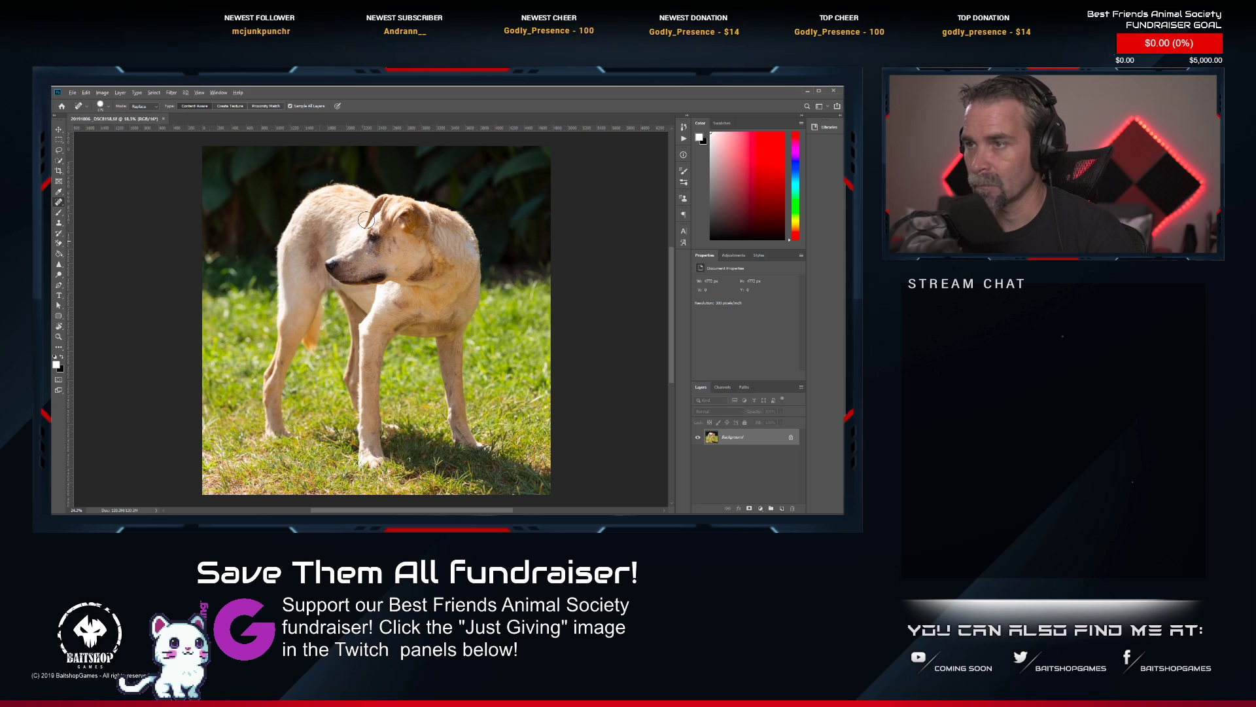
pyautogui.scroll(3, 366, 220)
pyautogui.scroll(5, 383, 213)
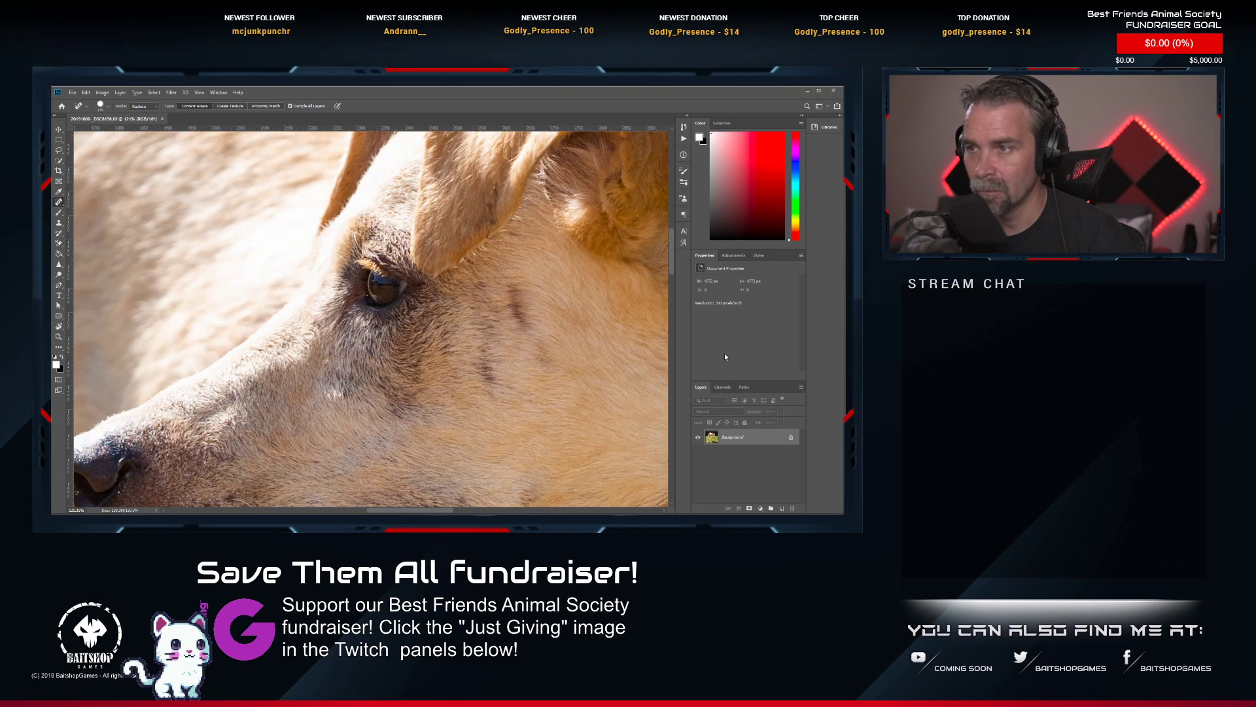
pyautogui.click(59, 274)
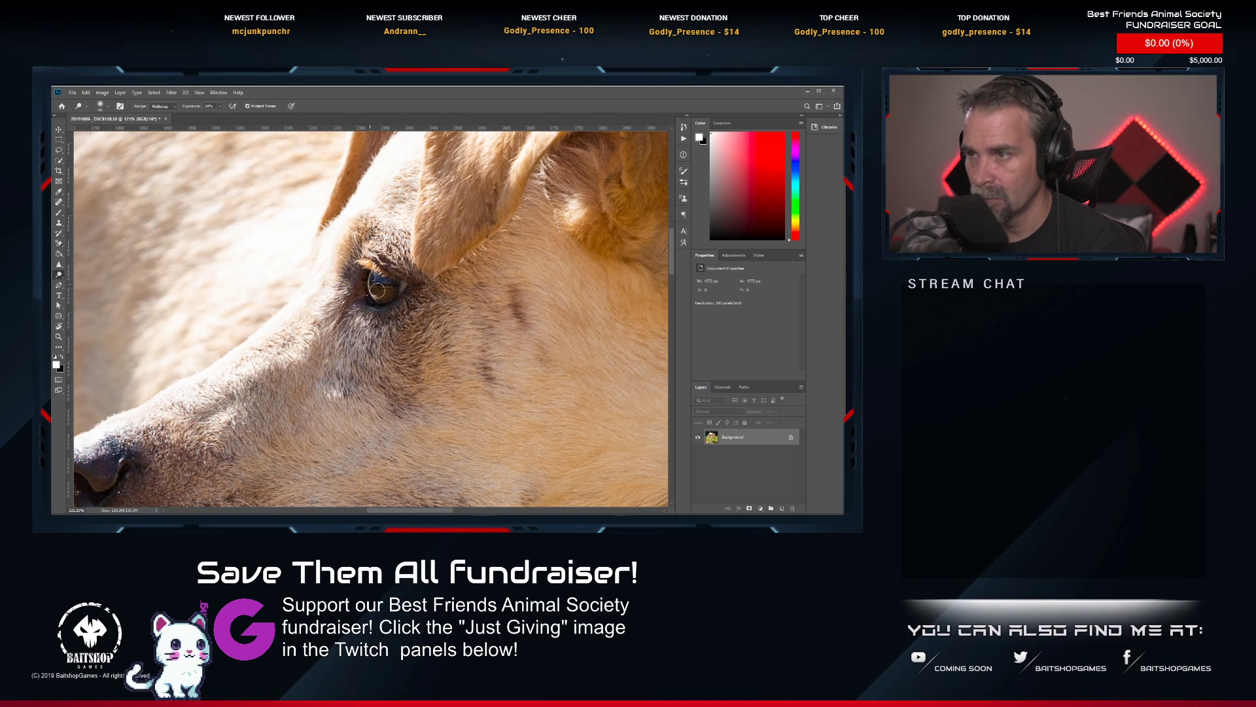
pyautogui.scroll(-5, 389, 342)
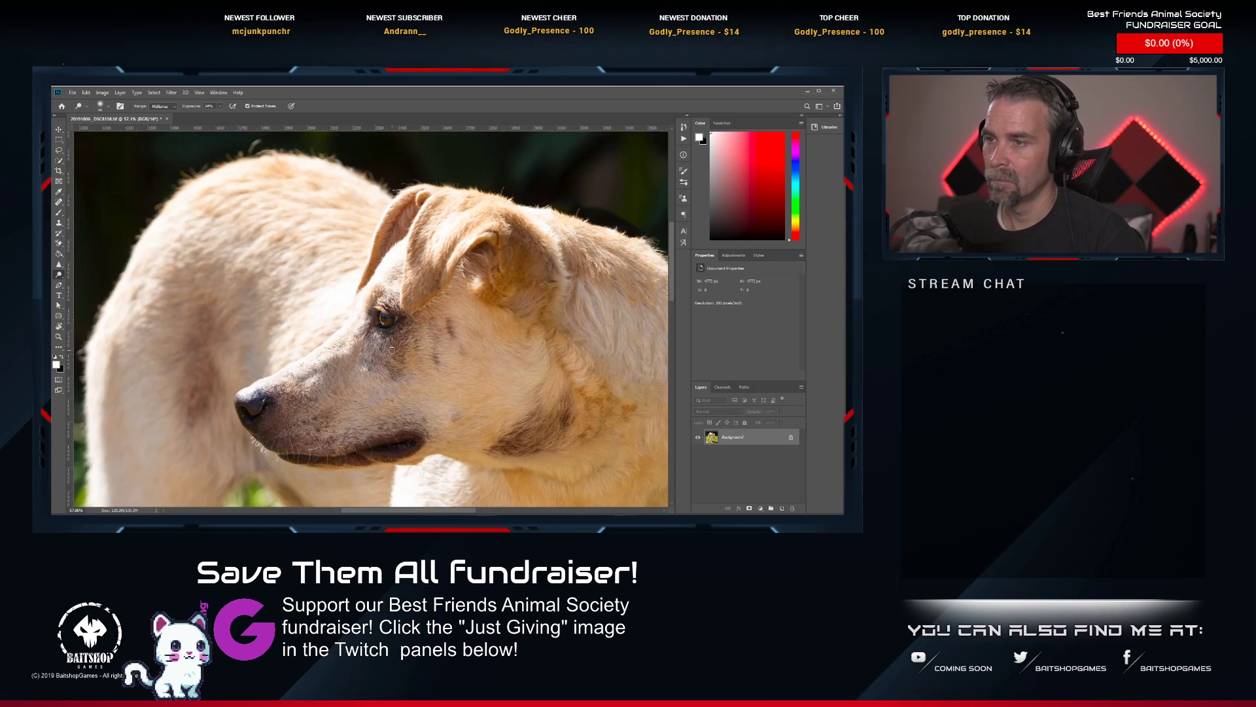
# Save and close the retouched standing dog photo and switch back to Lightroom Classic.
pyautogui.hotkey('ctrl', 's')
pyautogui.scroll(-4, 426, 279)
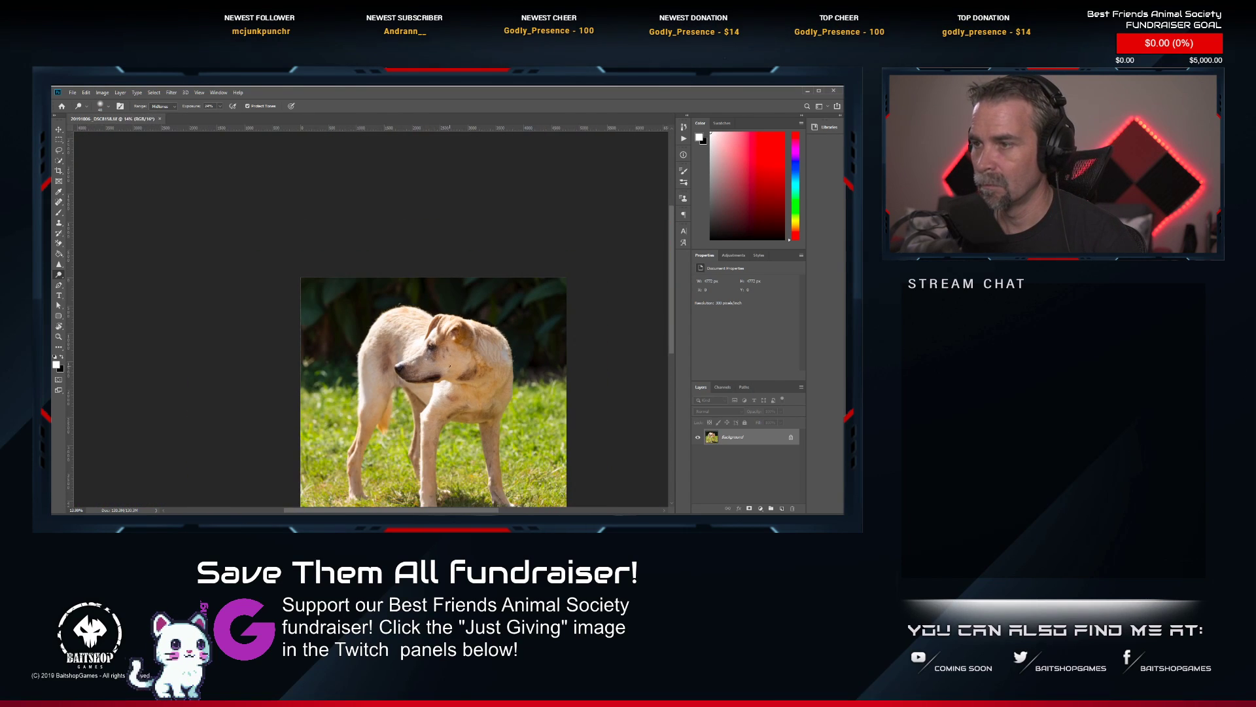
pyautogui.click(161, 119)
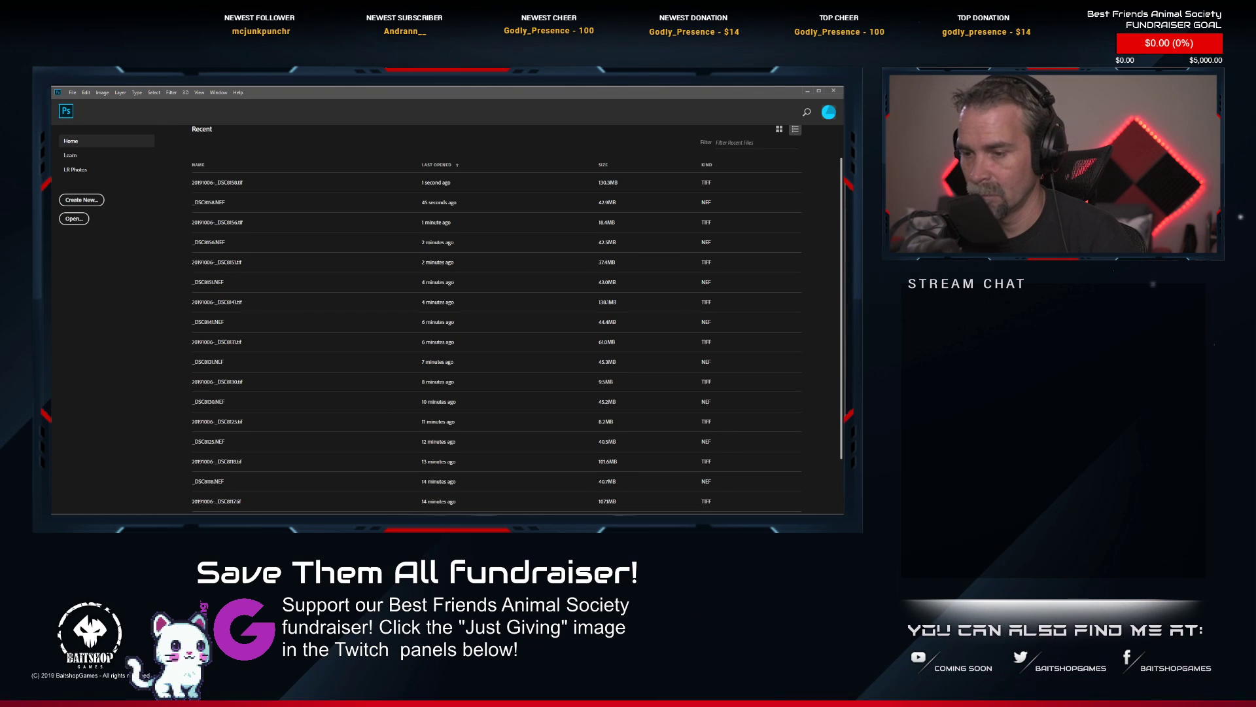
pyautogui.hotkey('alt', 'Tab')
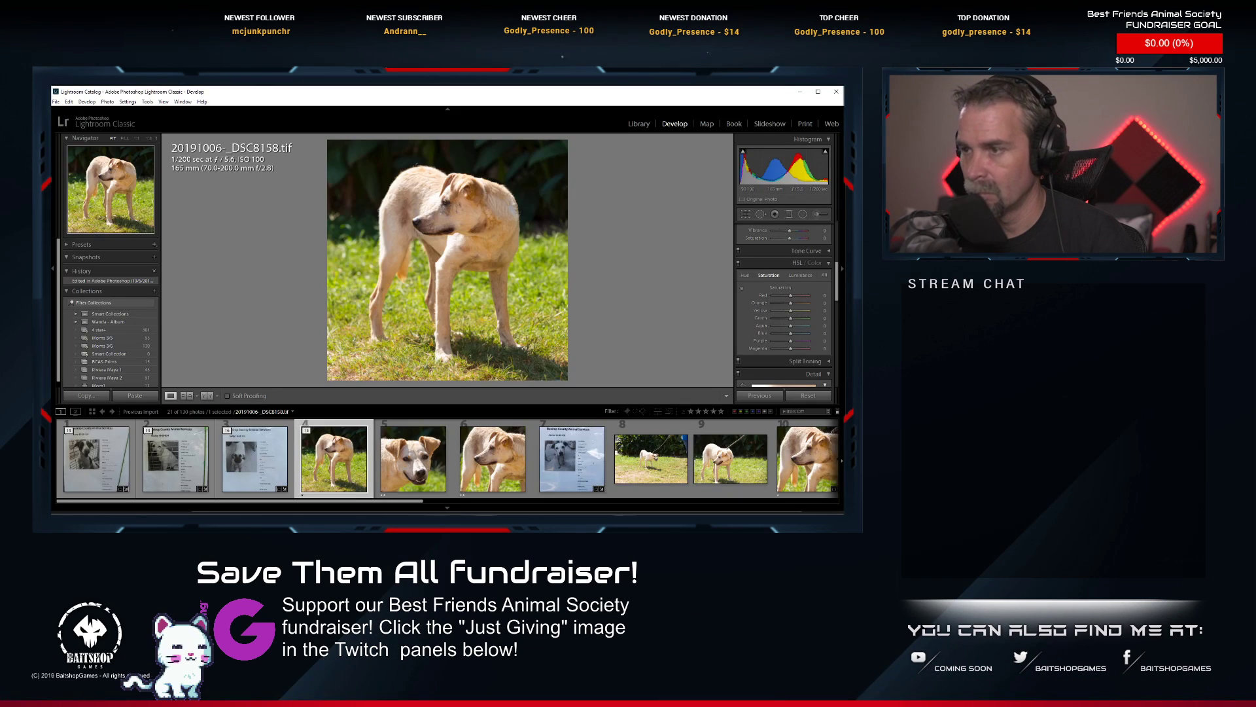
# Rate the edited standing dog photo two stars, collapse its stack and expand the stack of the next dog, _DSC8159.NEF.
pyautogui.press('2')
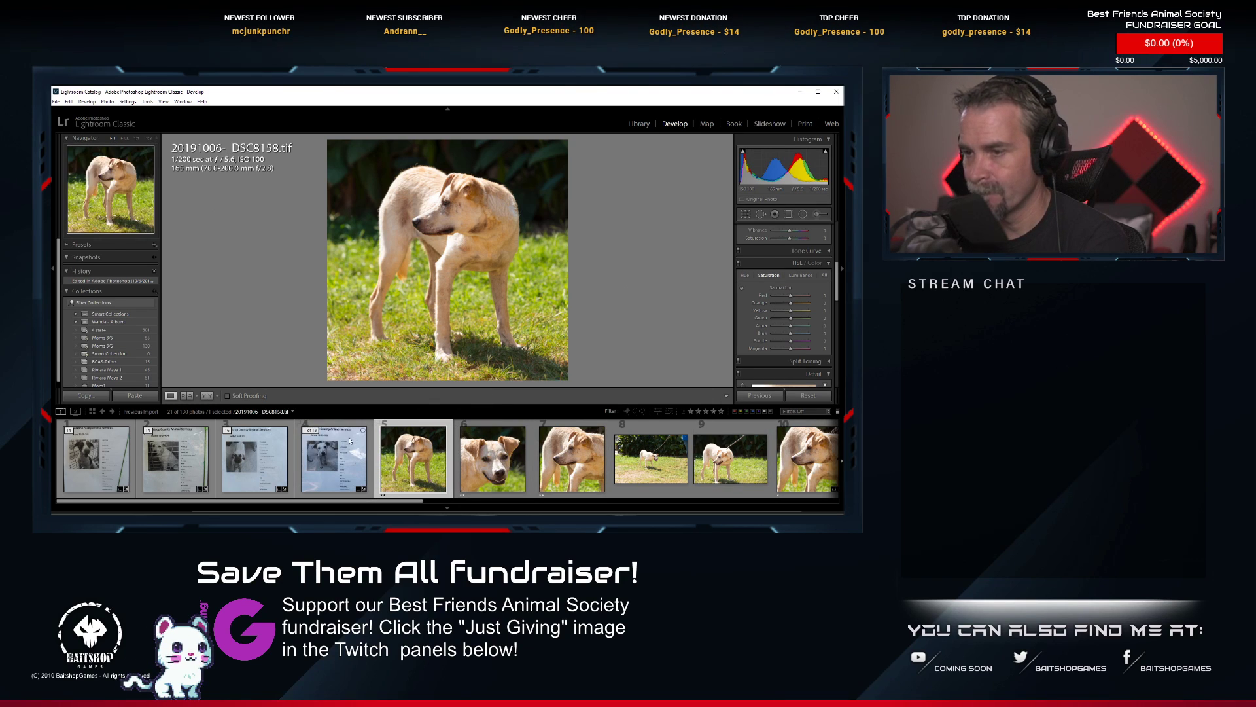
pyautogui.click(310, 431)
pyautogui.click(415, 464)
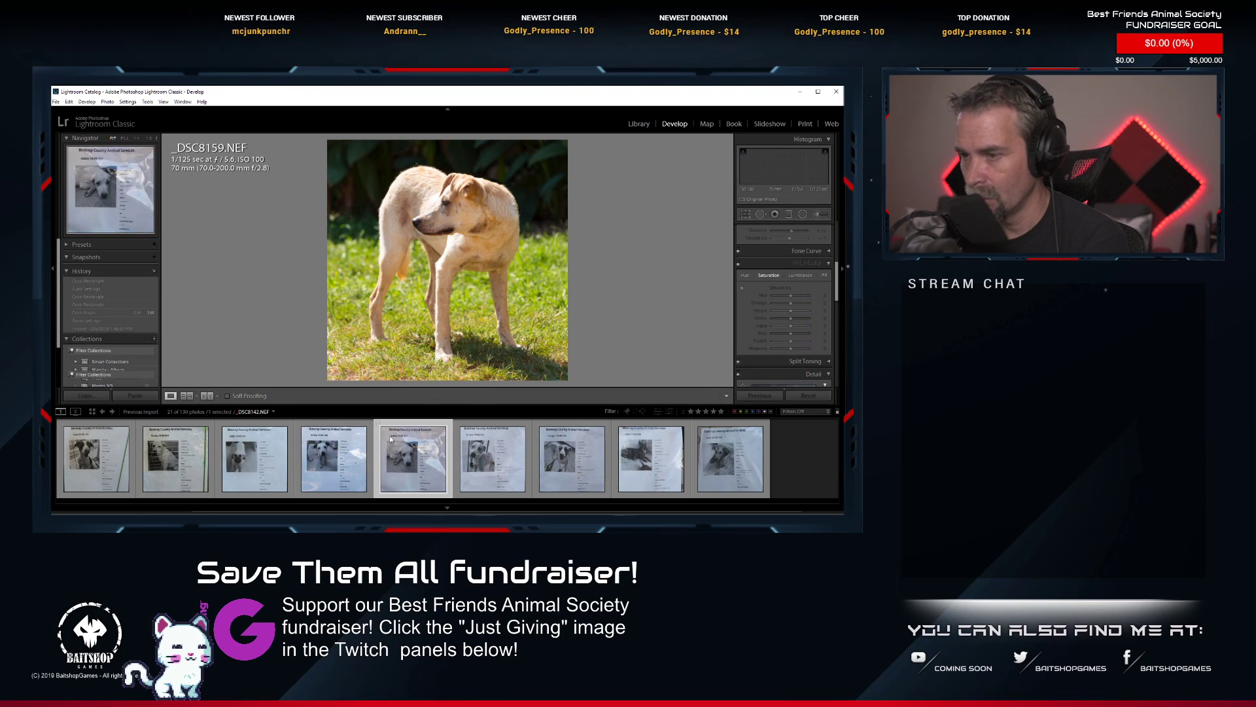
pyautogui.click(386, 431)
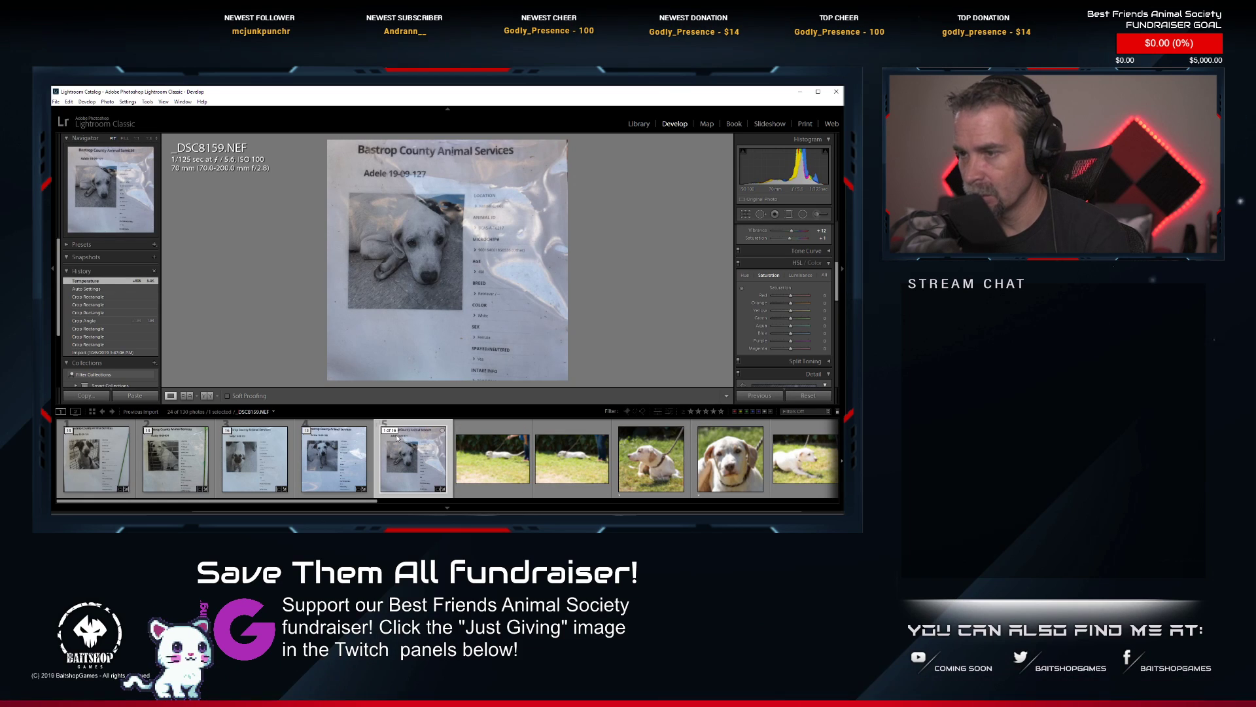
# Open _DSC8162.NEF, the white dog lying in the grass on a leash, for editing in Photoshop.
pyautogui.click(487, 472)
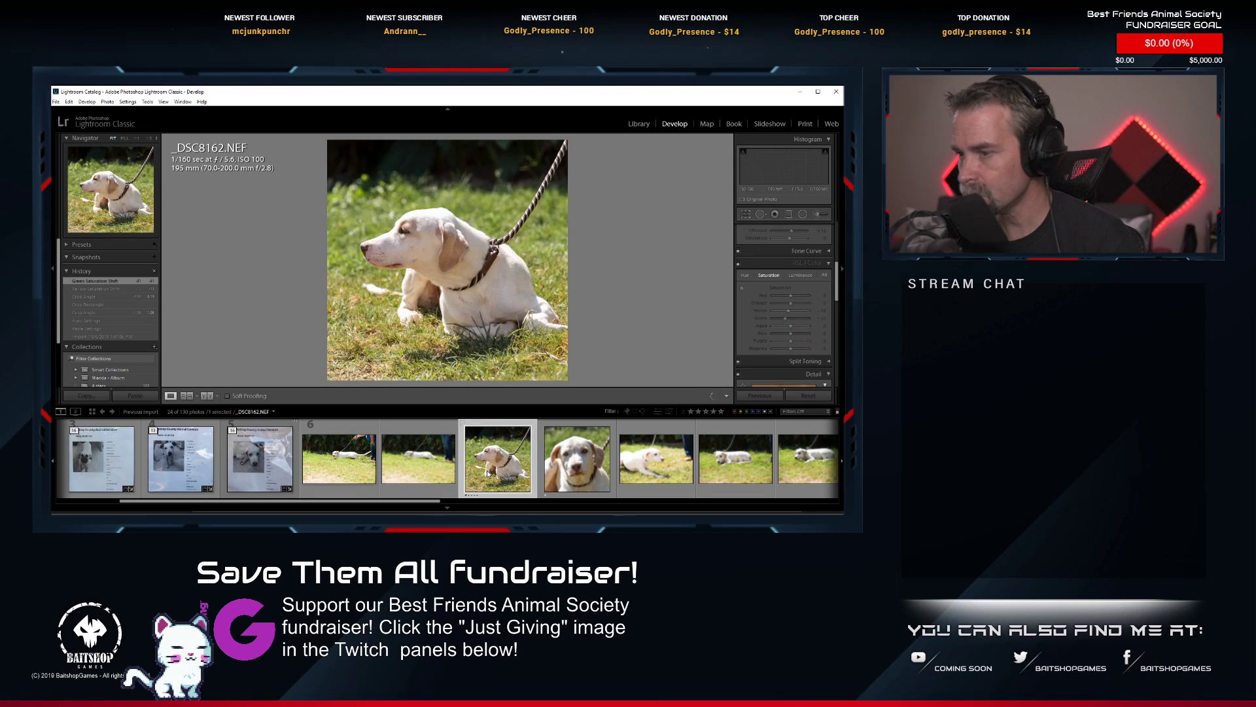
pyautogui.rightClick(511, 449)
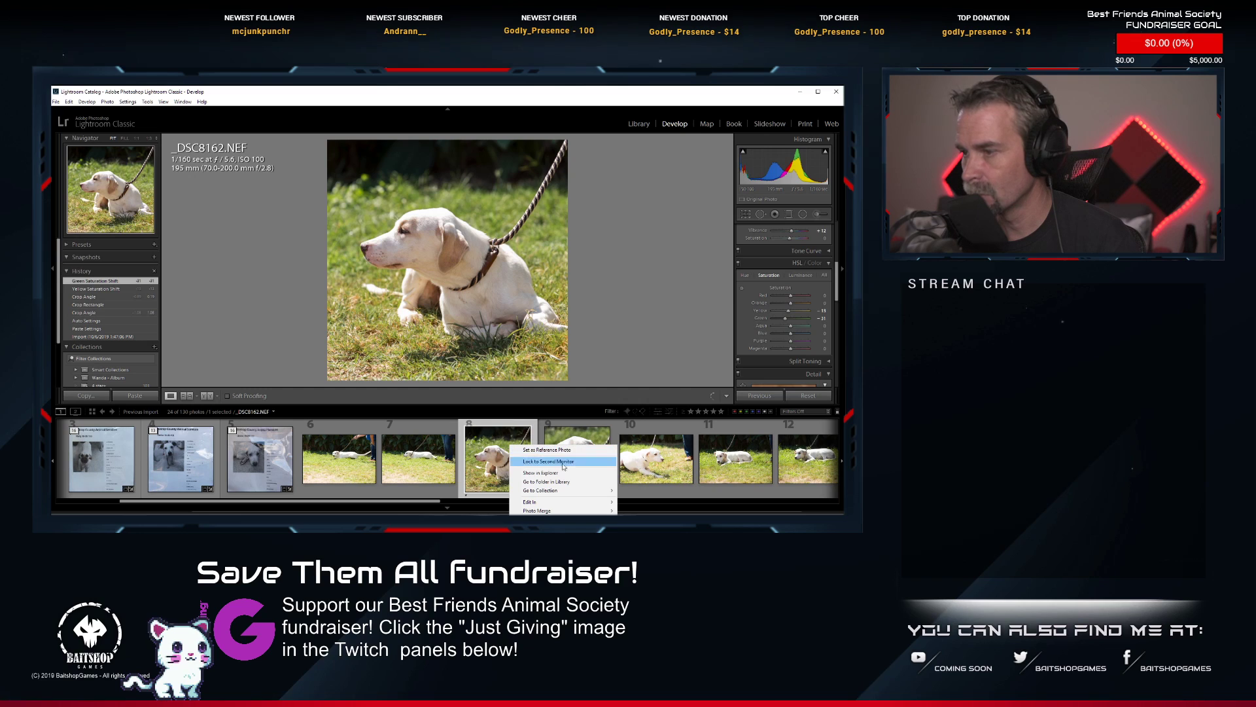
pyautogui.moveTo(556, 502)
pyautogui.click(630, 503)
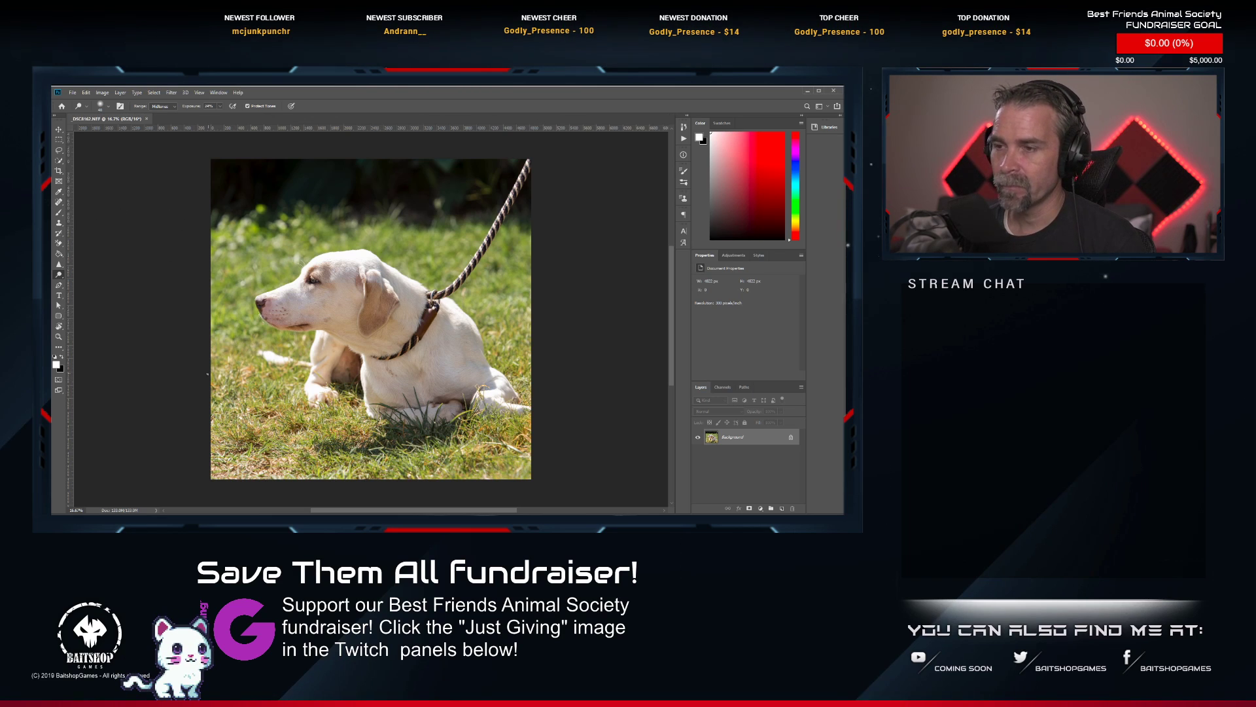
# Remove the dark marks on the white dog's chest below the collar with the Spot Healing Brush.
pyautogui.scroll(5, 298, 278)
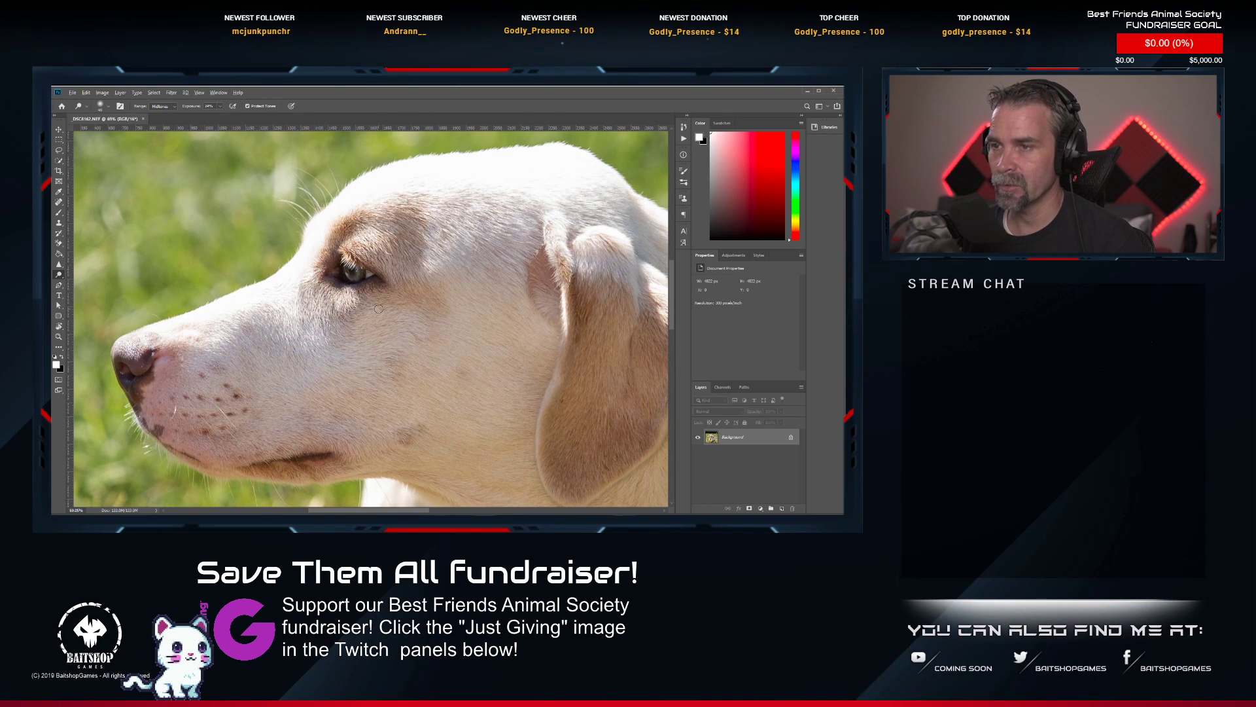
pyautogui.scroll(-3, 378, 308)
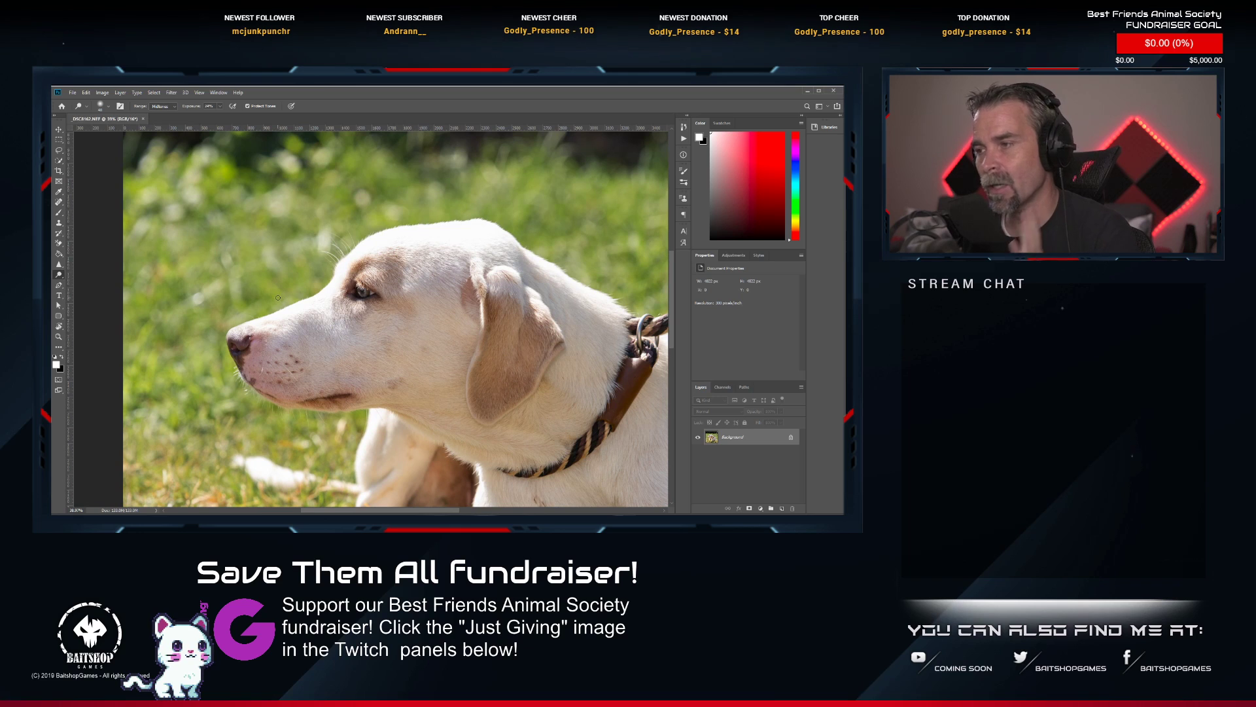
pyautogui.scroll(-2, 262, 243)
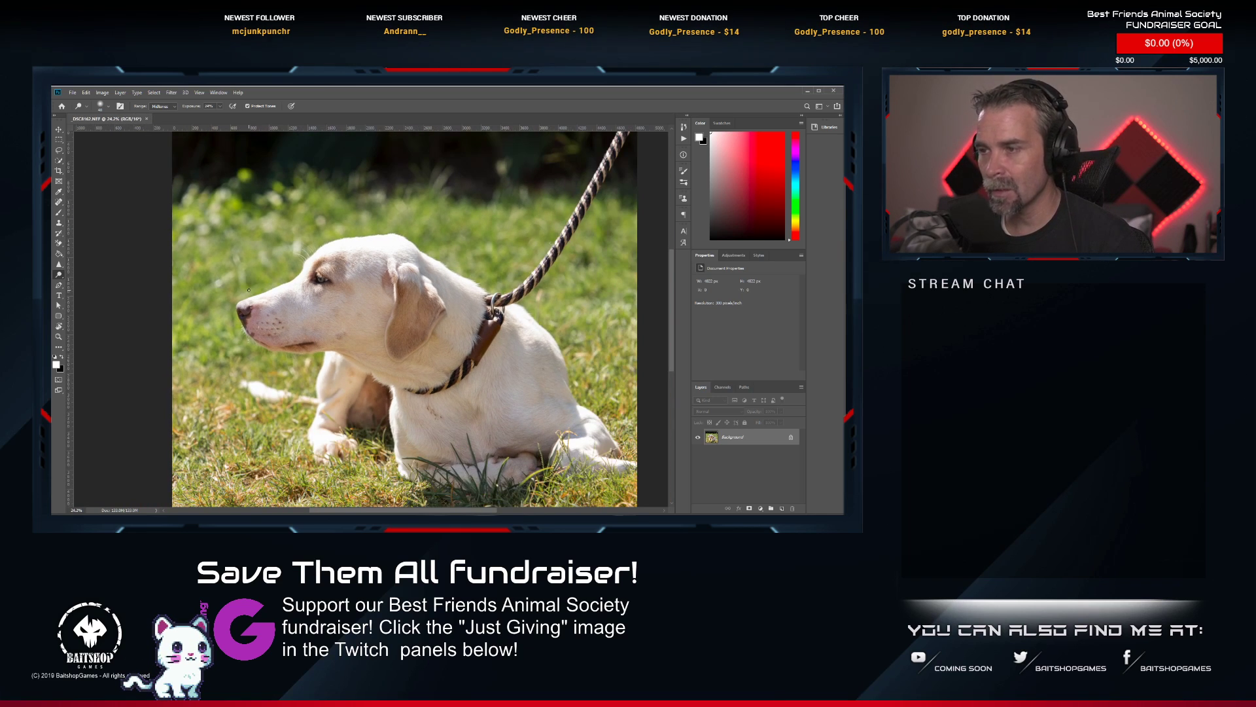
pyautogui.scroll(1, 264, 313)
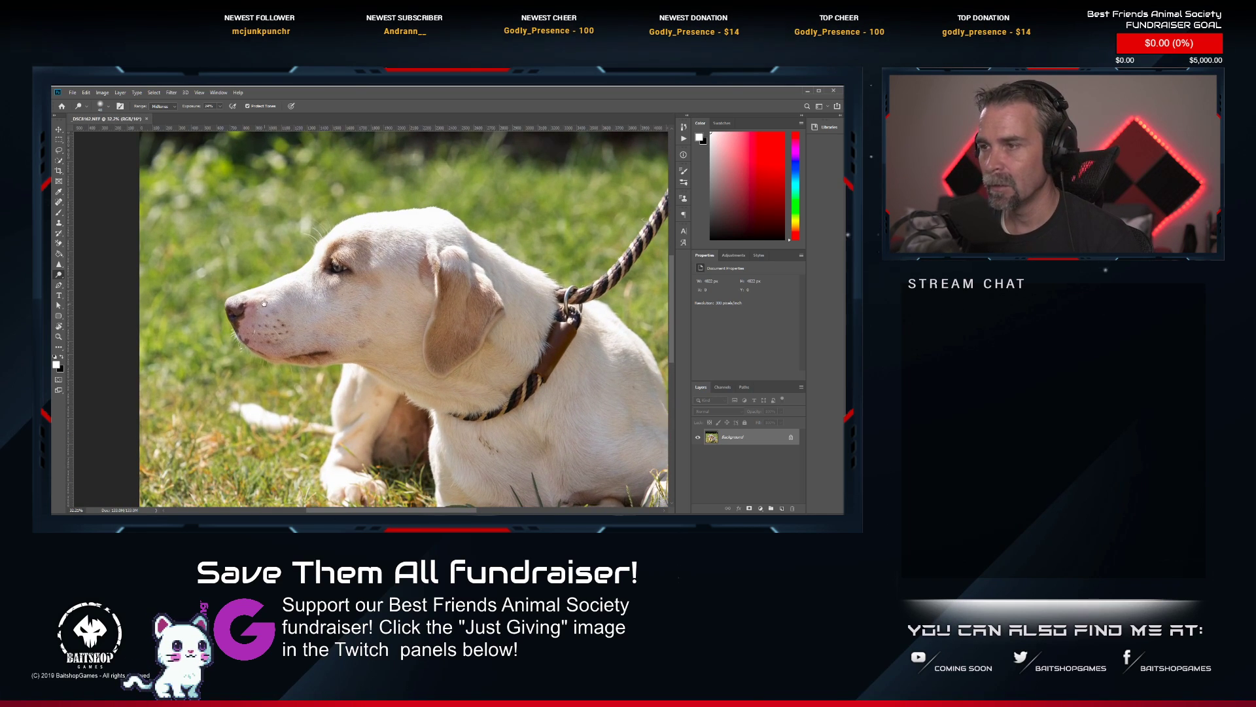
pyautogui.moveTo(264, 303); pyautogui.dragTo(201, 253)
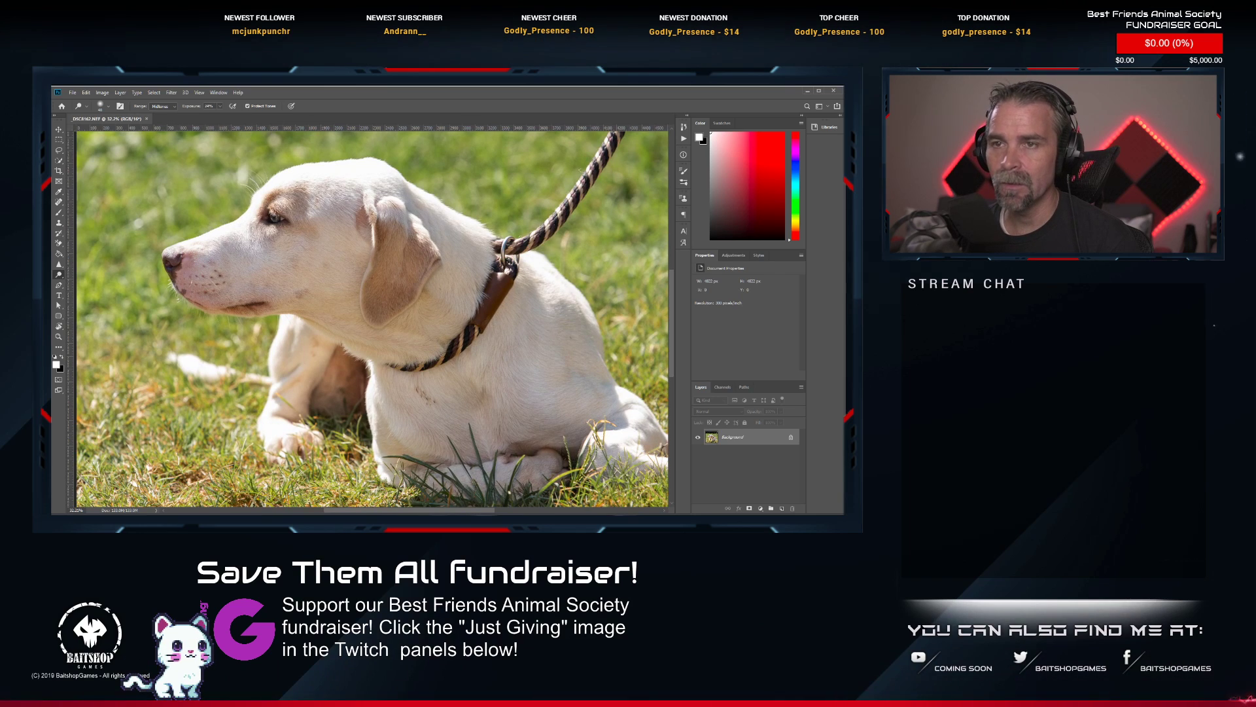
pyautogui.press('j')
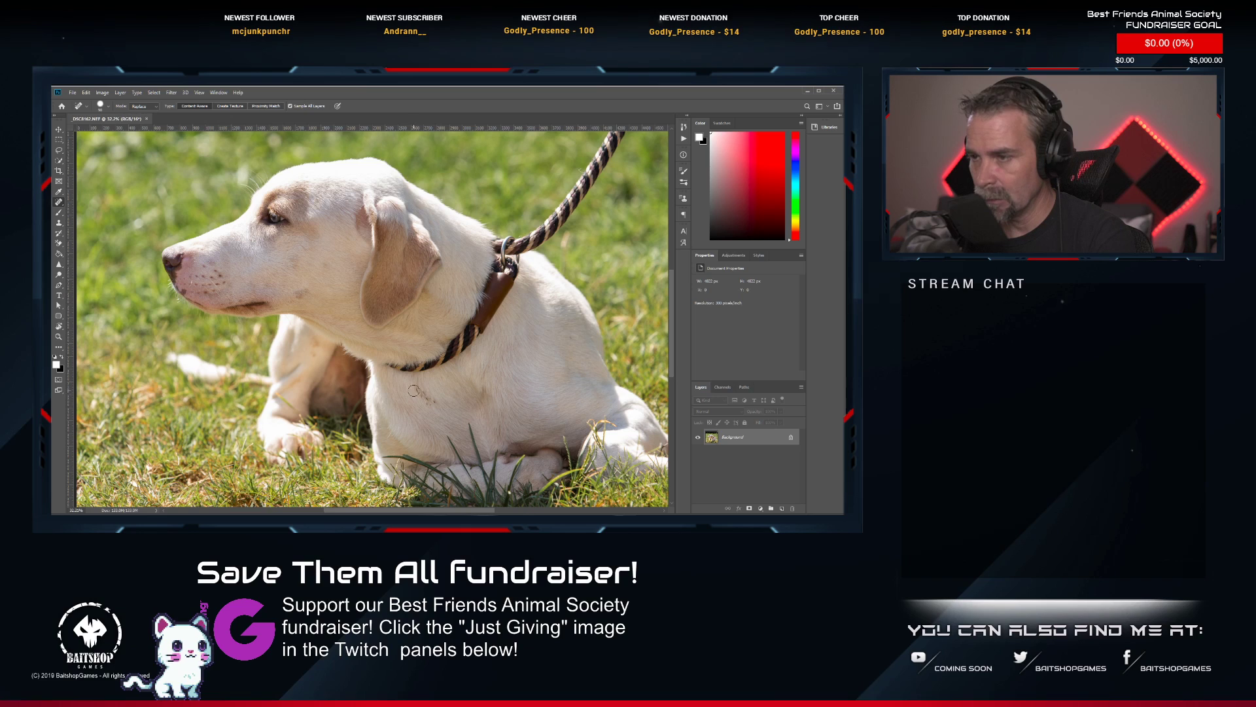
pyautogui.moveTo(414, 391); pyautogui.dragTo(426, 406)
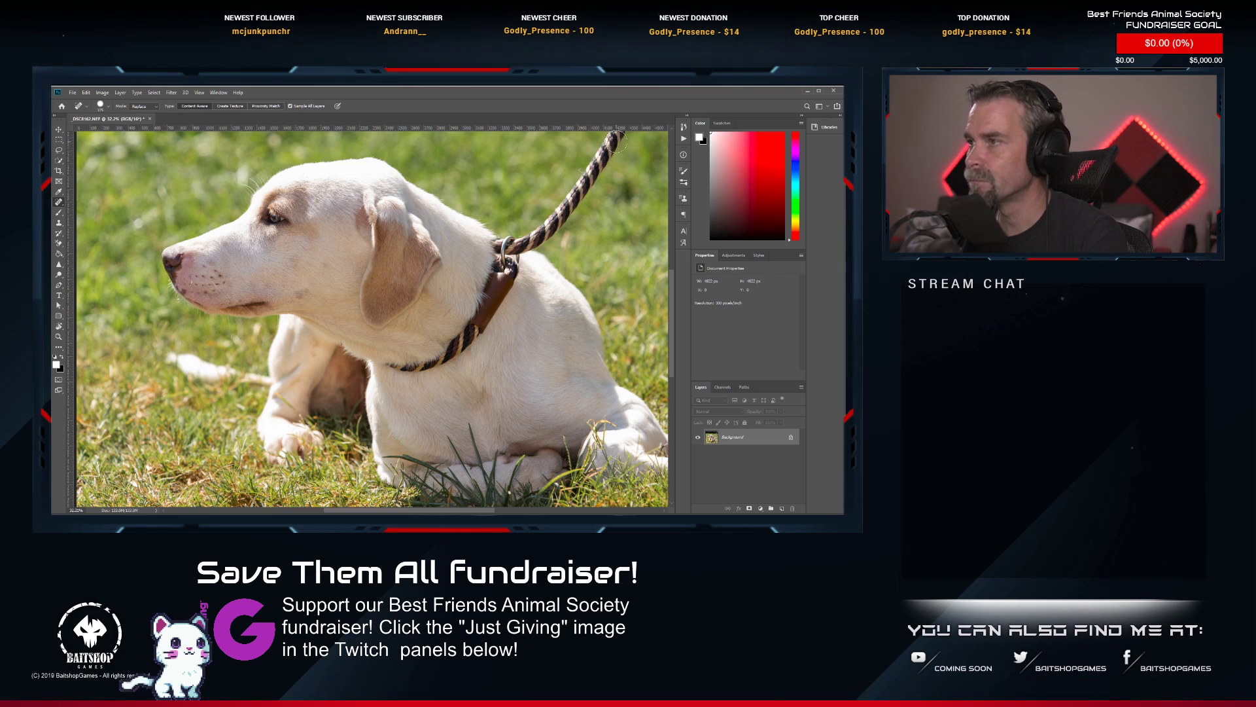
# Remove the rope leash and its metal ring above the white dog's back with an enlarged Spot Healing Brush.
pyautogui.moveTo(625, 163); pyautogui.dragTo(506, 318)
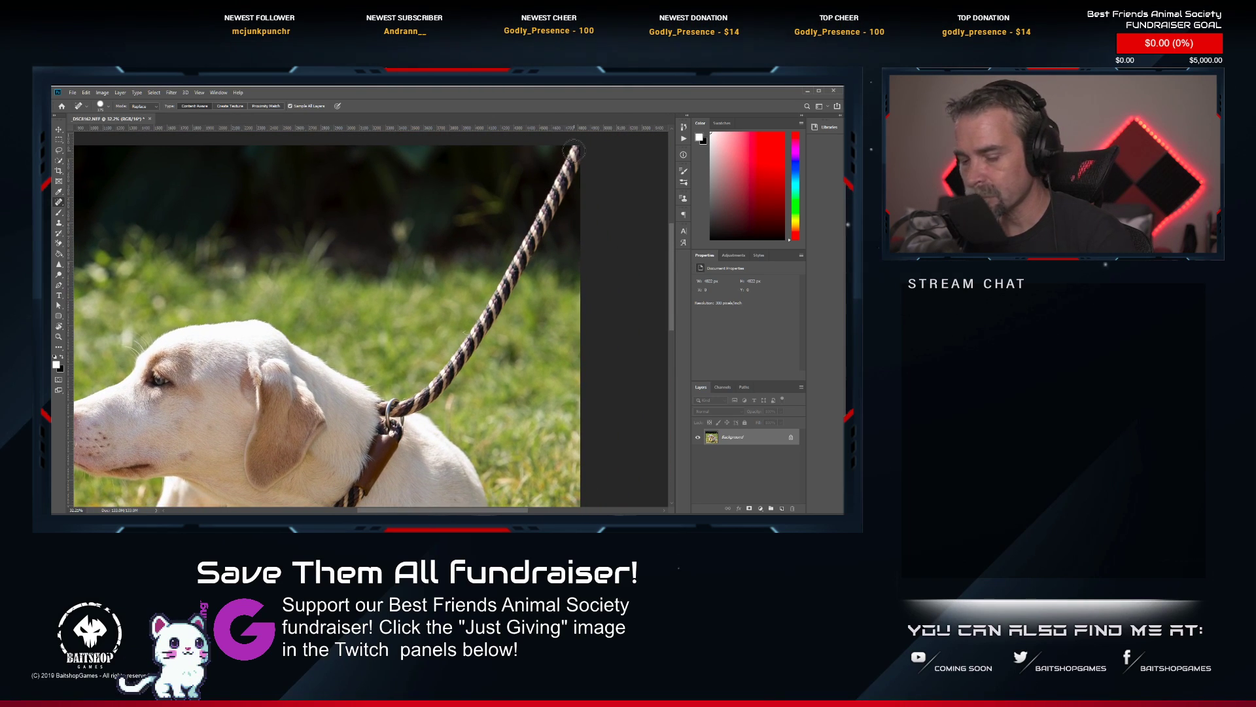
pyautogui.press(']')
pyautogui.moveTo(578, 152)
pyautogui.mouseDown()
pyautogui.moveTo(456, 369)
pyautogui.moveTo(422, 401)
pyautogui.moveTo(377, 411)
pyautogui.moveTo(398, 424)
pyautogui.moveTo(378, 444)
pyautogui.mouseUp()
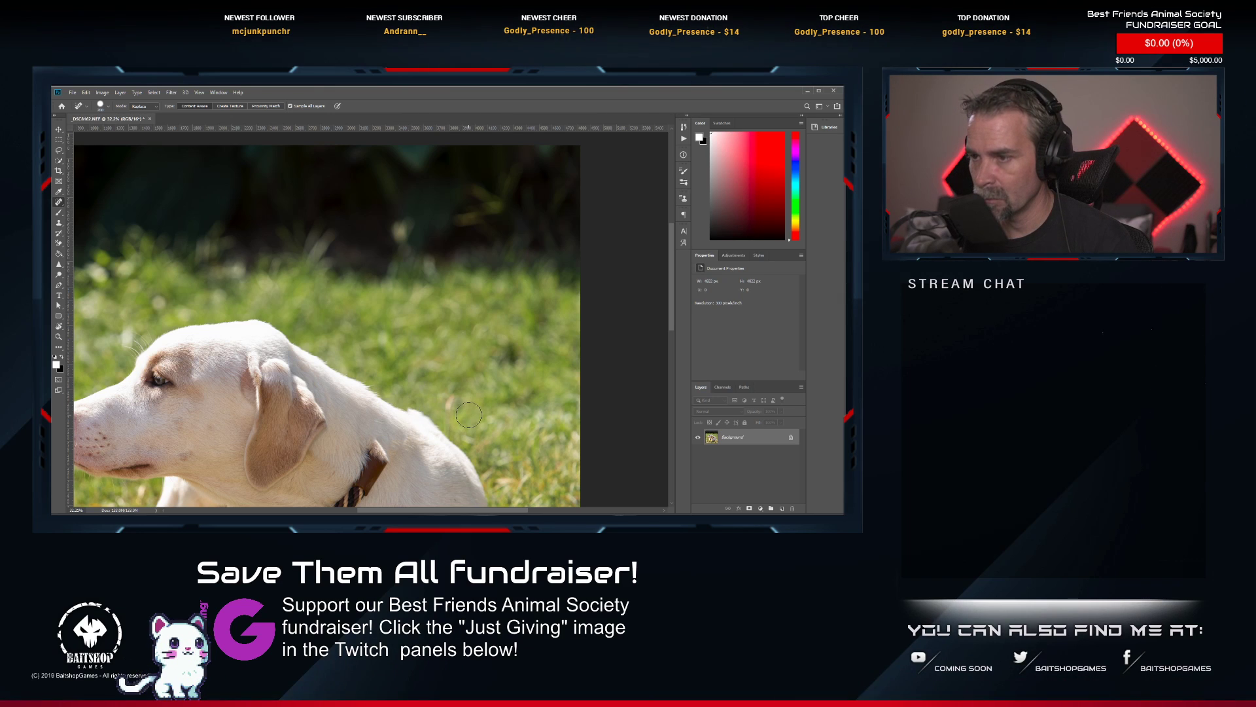
# Remove the brown collar across the white dog's neck with the Spot Healing Brush and blend the healed fur behind the ear.
pyautogui.moveTo(460, 408); pyautogui.dragTo(485, 323)
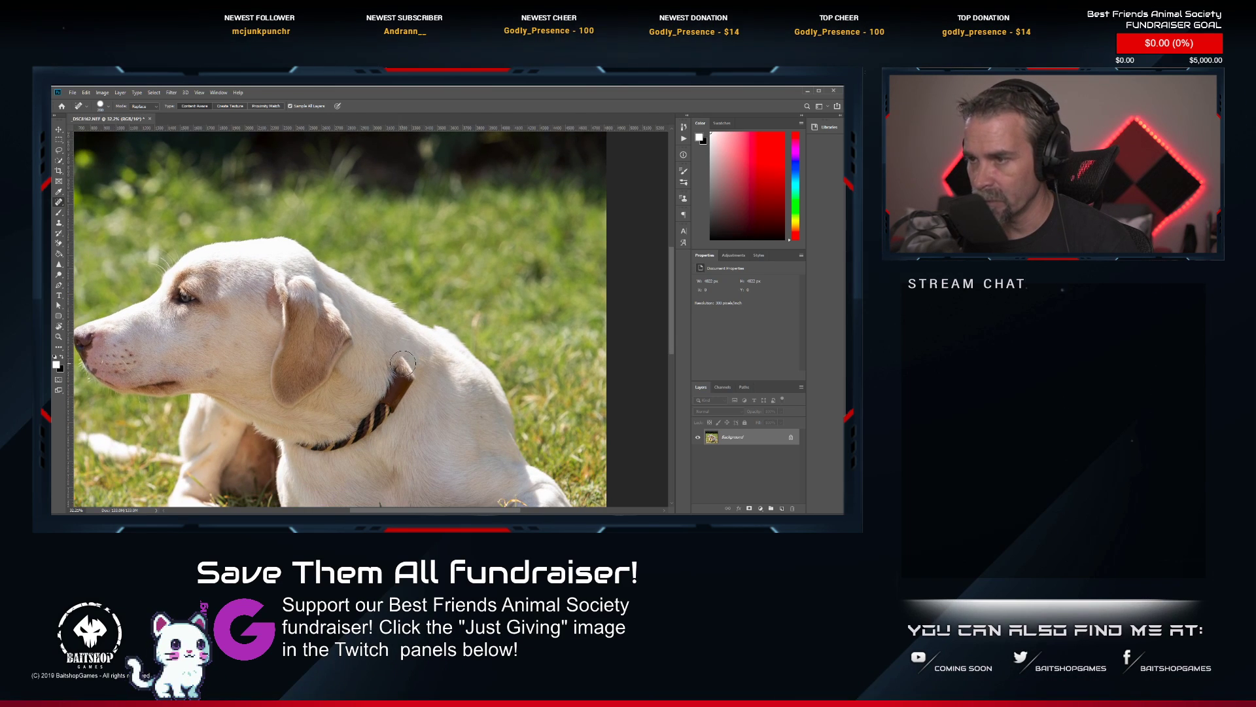
pyautogui.moveTo(403, 363)
pyautogui.mouseDown()
pyautogui.moveTo(401, 389)
pyautogui.moveTo(370, 423)
pyautogui.moveTo(296, 440)
pyautogui.mouseUp()
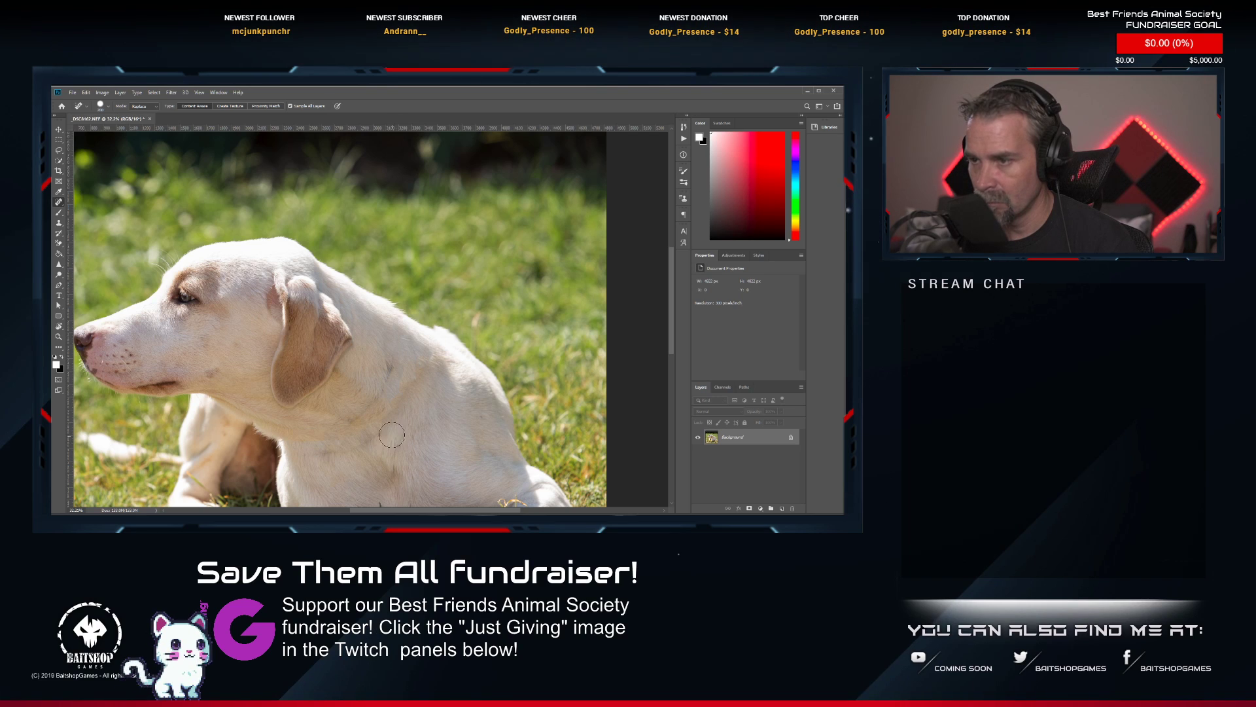
pyautogui.click(353, 412)
pyautogui.click(367, 401)
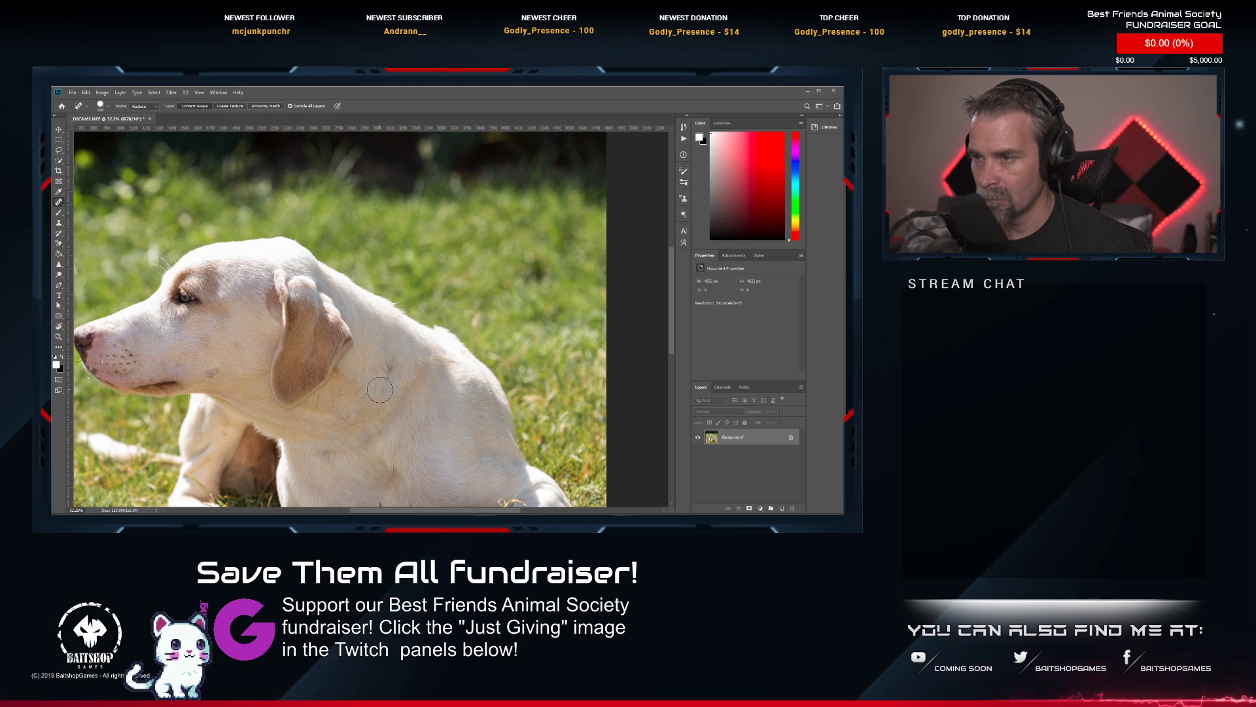
pyautogui.click(380, 390)
pyautogui.click(385, 368)
pyautogui.click(378, 389)
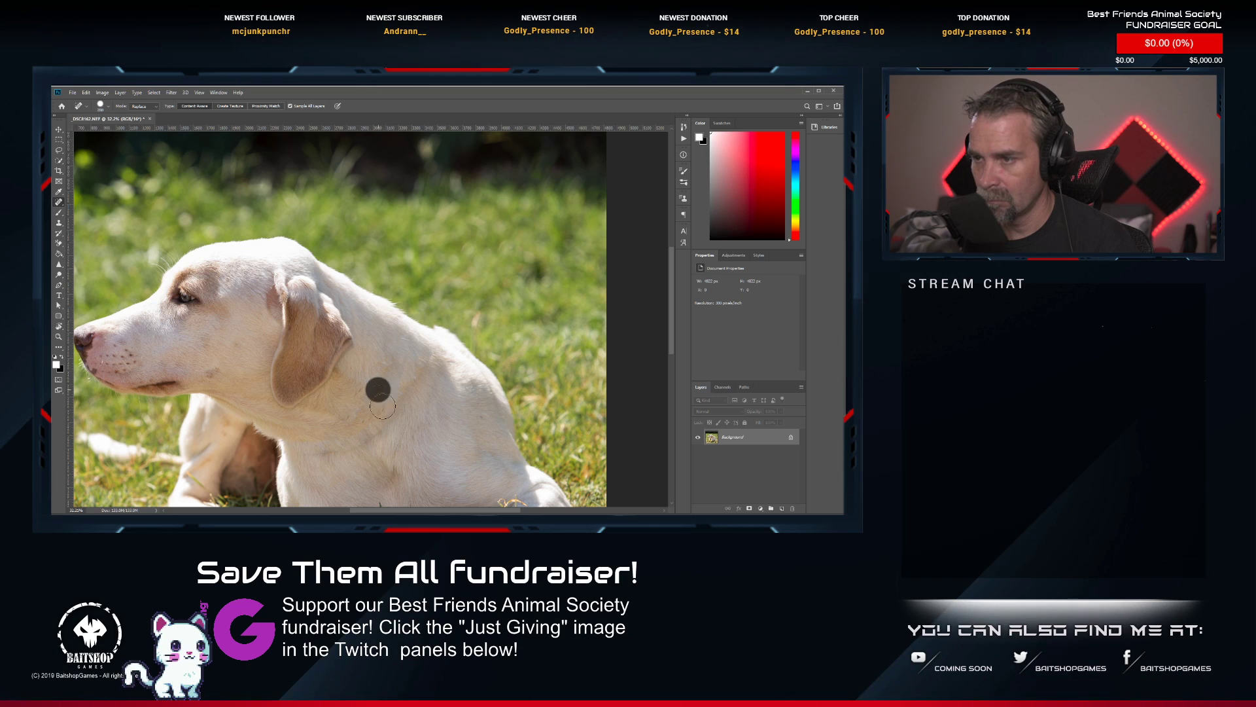
# Smooth the remaining collar traces on the dog's lower neck and upper chest with the Spot Healing Brush.
pyautogui.click(361, 401)
pyautogui.click(357, 414)
pyautogui.click(373, 436)
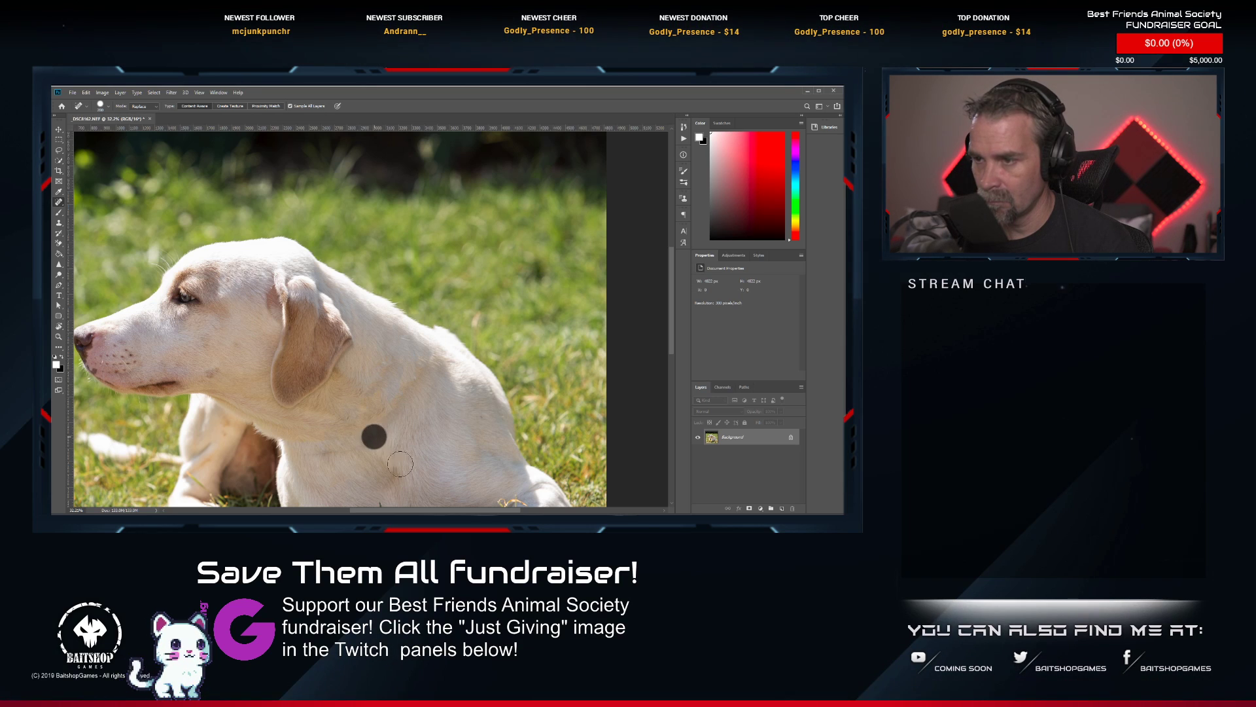
pyautogui.click(361, 450)
pyautogui.click(337, 453)
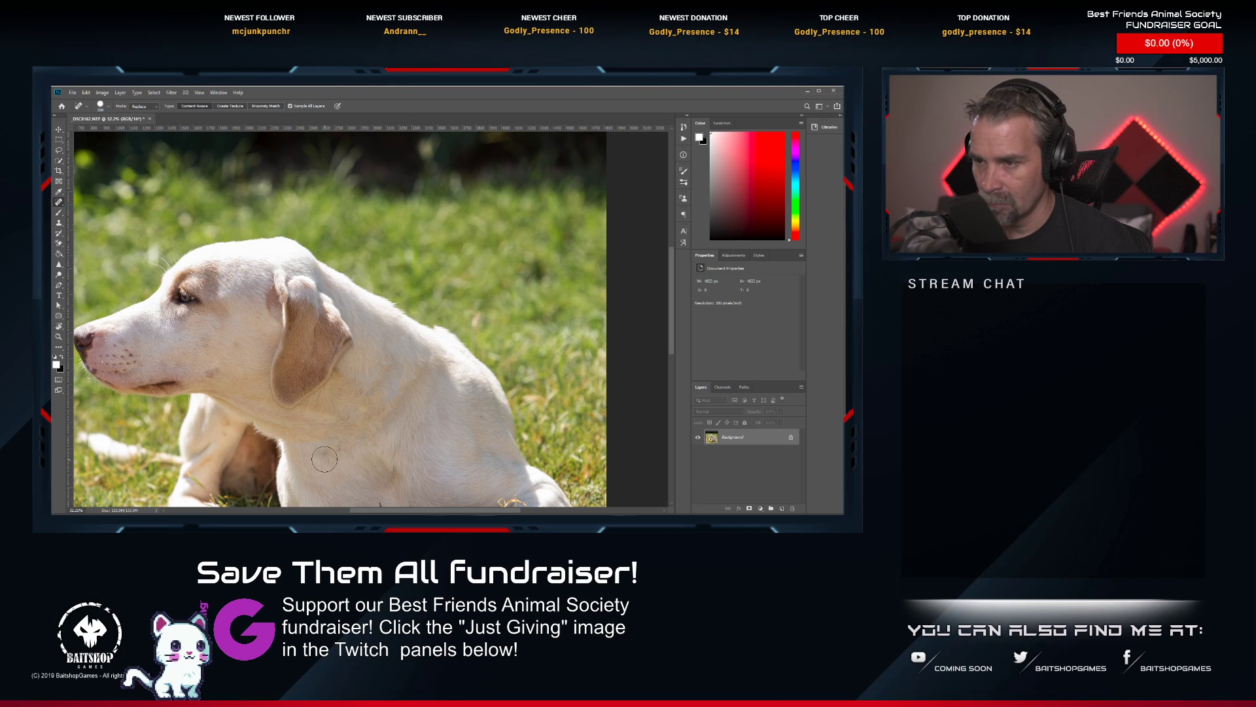
pyautogui.click(324, 458)
pyautogui.click(306, 459)
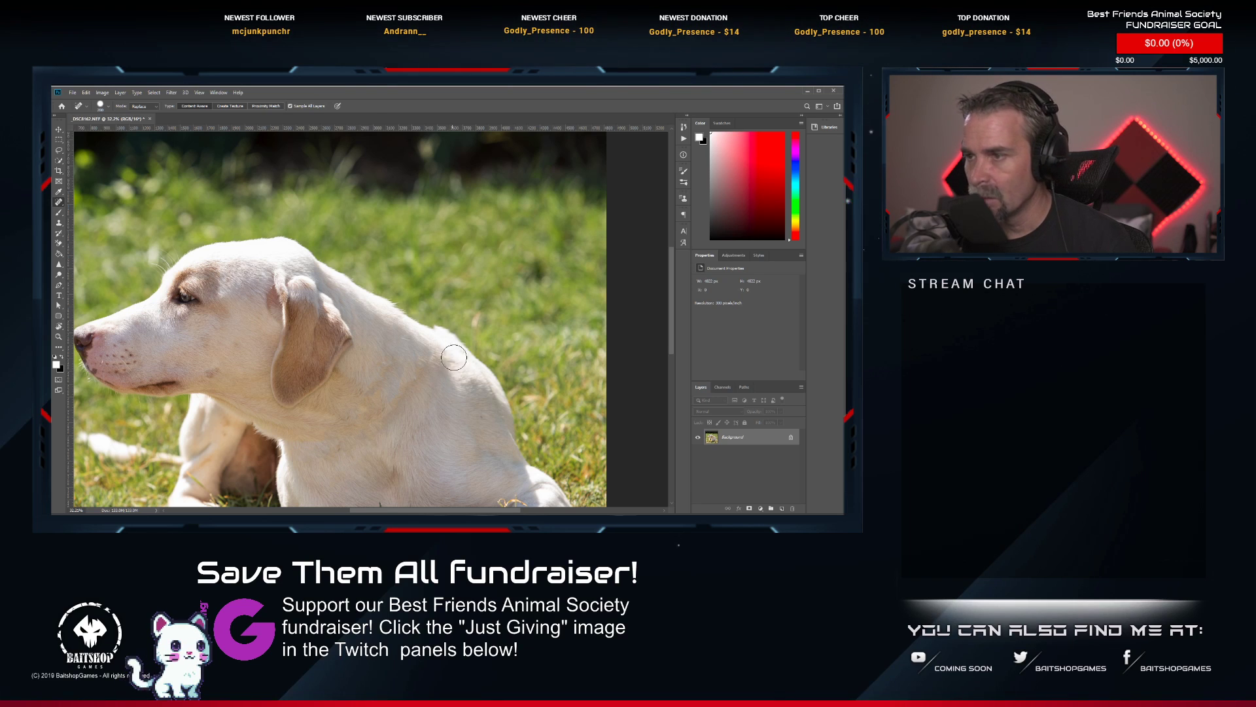
# Clean up the outline of the dog's upper back where the leash was attached, using a smaller Spot Healing Brush.
pyautogui.scroll(2, 454, 357)
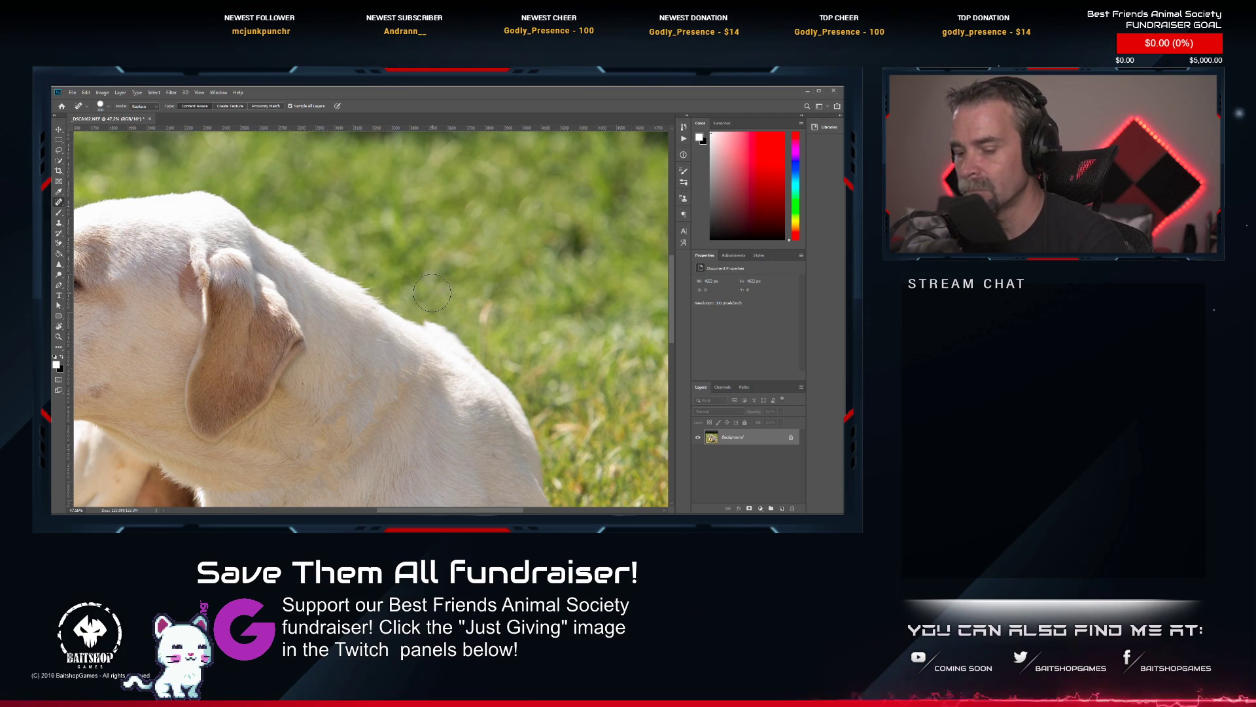
pyautogui.press('[')
pyautogui.press('[')
pyautogui.press('[')
pyautogui.press('[')
pyautogui.press('[')
pyautogui.press('[')
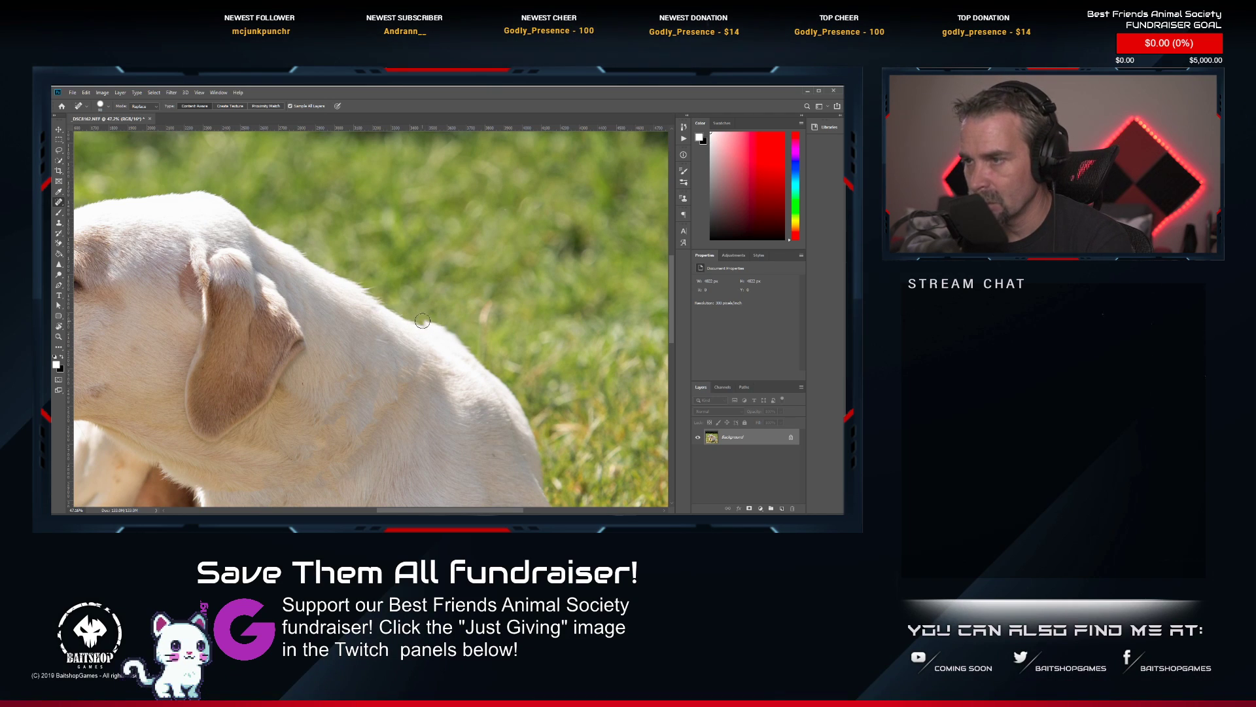
pyautogui.click(419, 322)
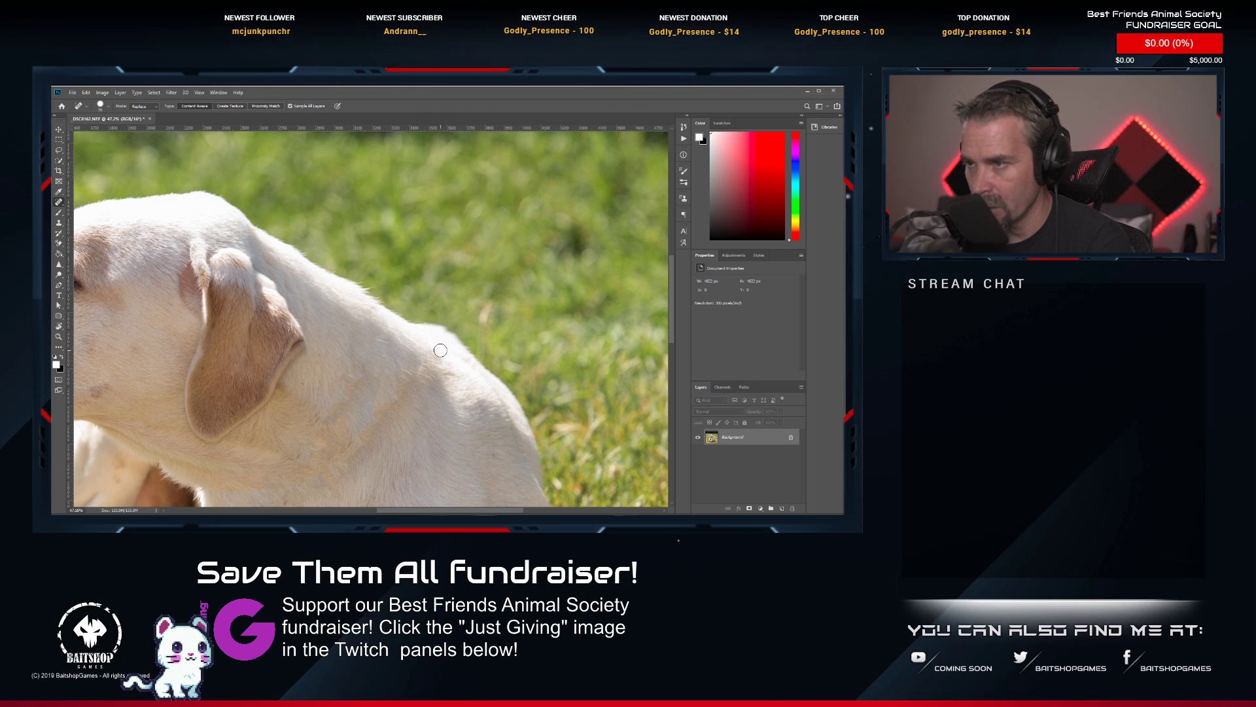
pyautogui.scroll(-5, 462, 362)
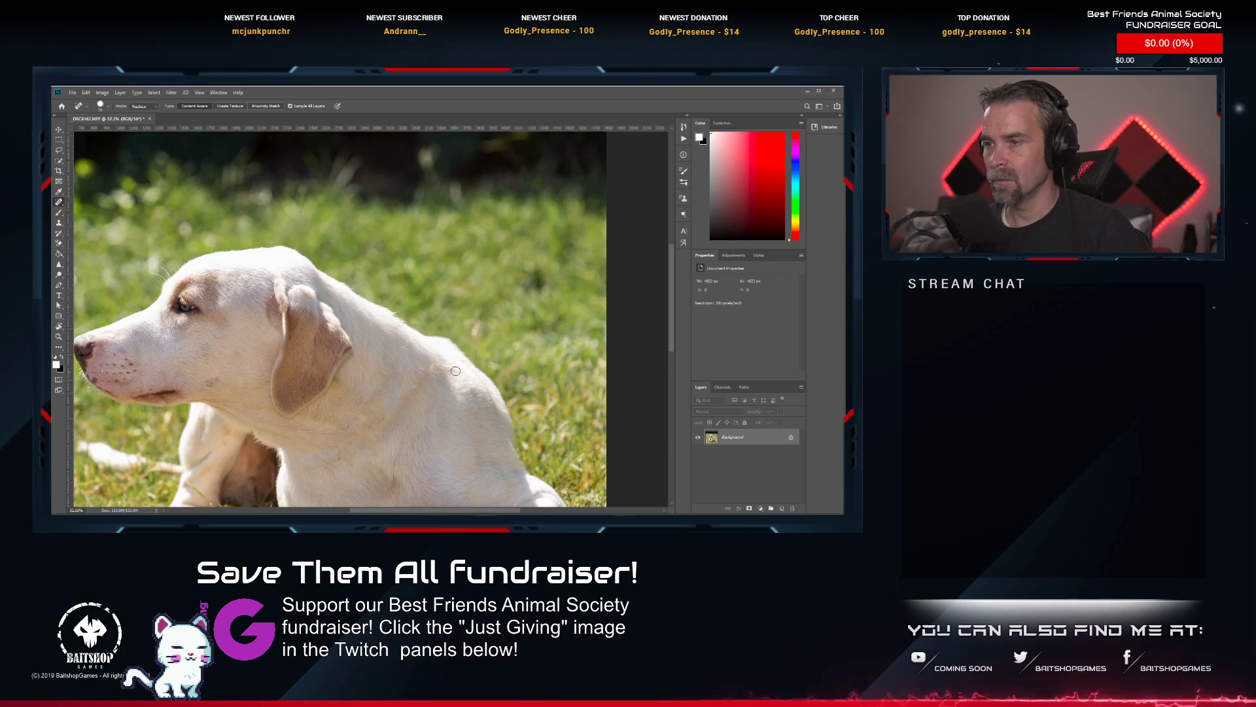
# Lighten the iris of the white dog's eye with the Dodge tool in the Midtones range.
pyautogui.scroll(5, 327, 343)
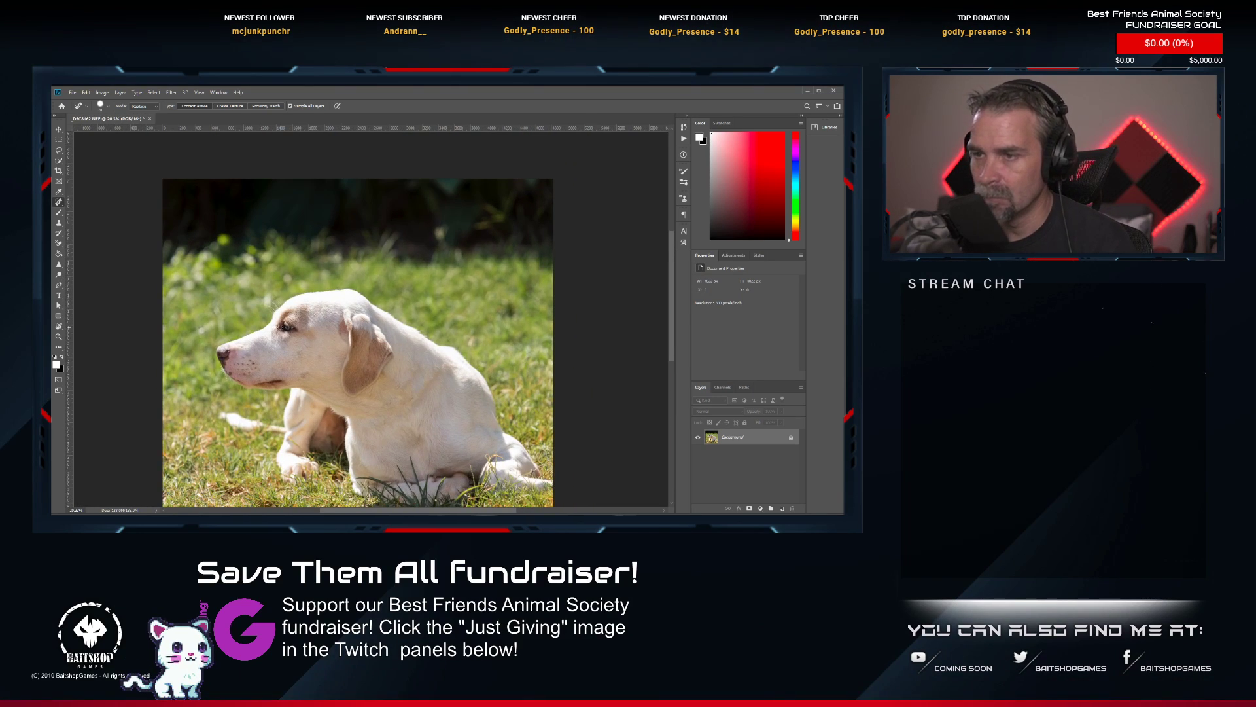
pyautogui.scroll(8, 336, 347)
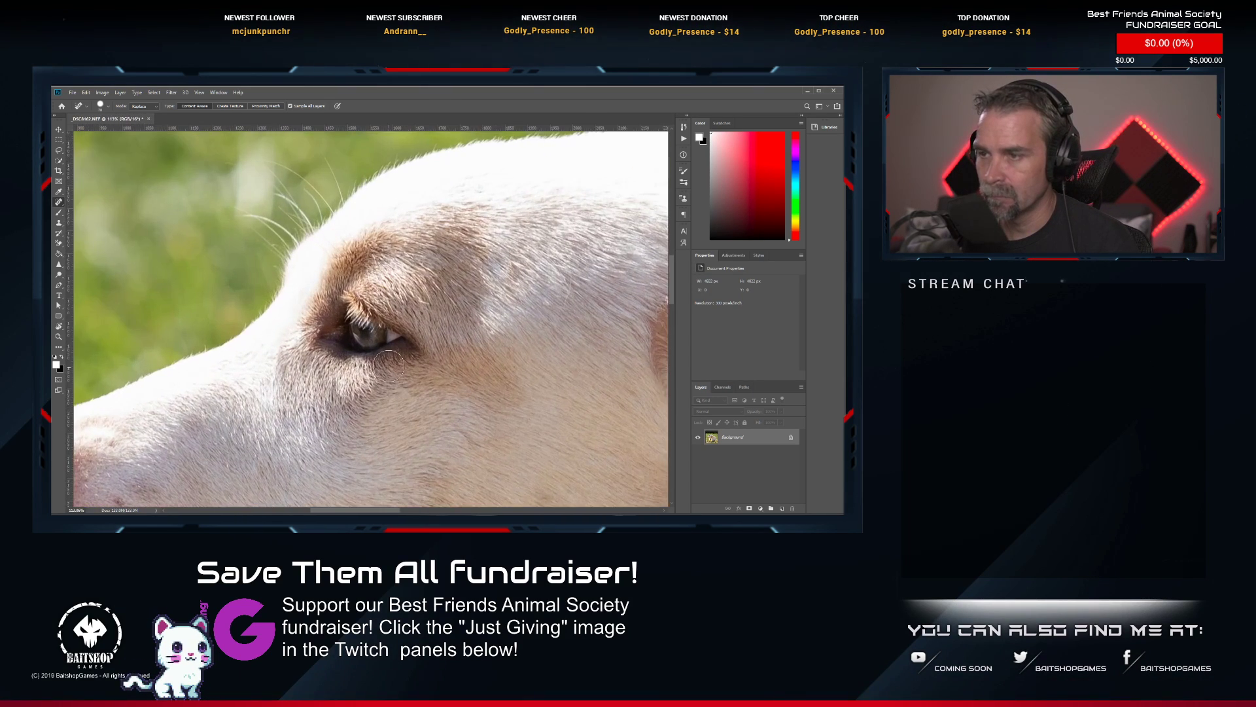
pyautogui.scroll(4, 391, 332)
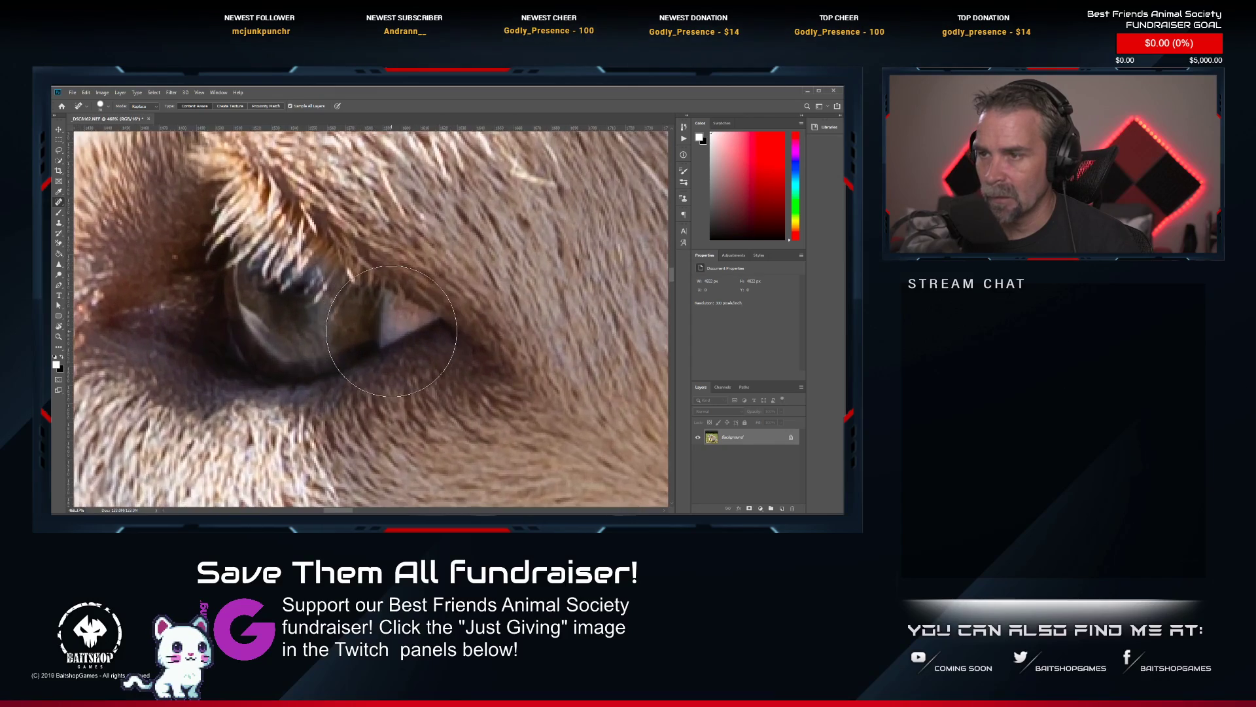
pyautogui.scroll(-3, 391, 331)
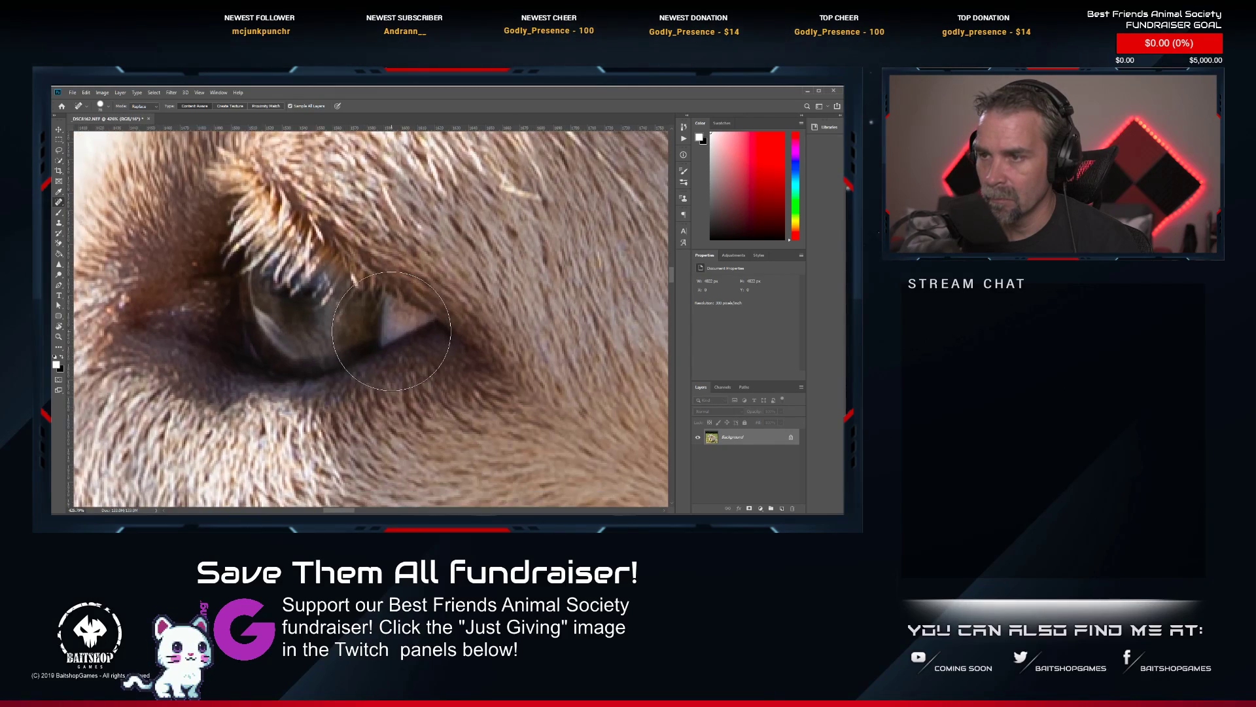
pyautogui.scroll(-3, 392, 331)
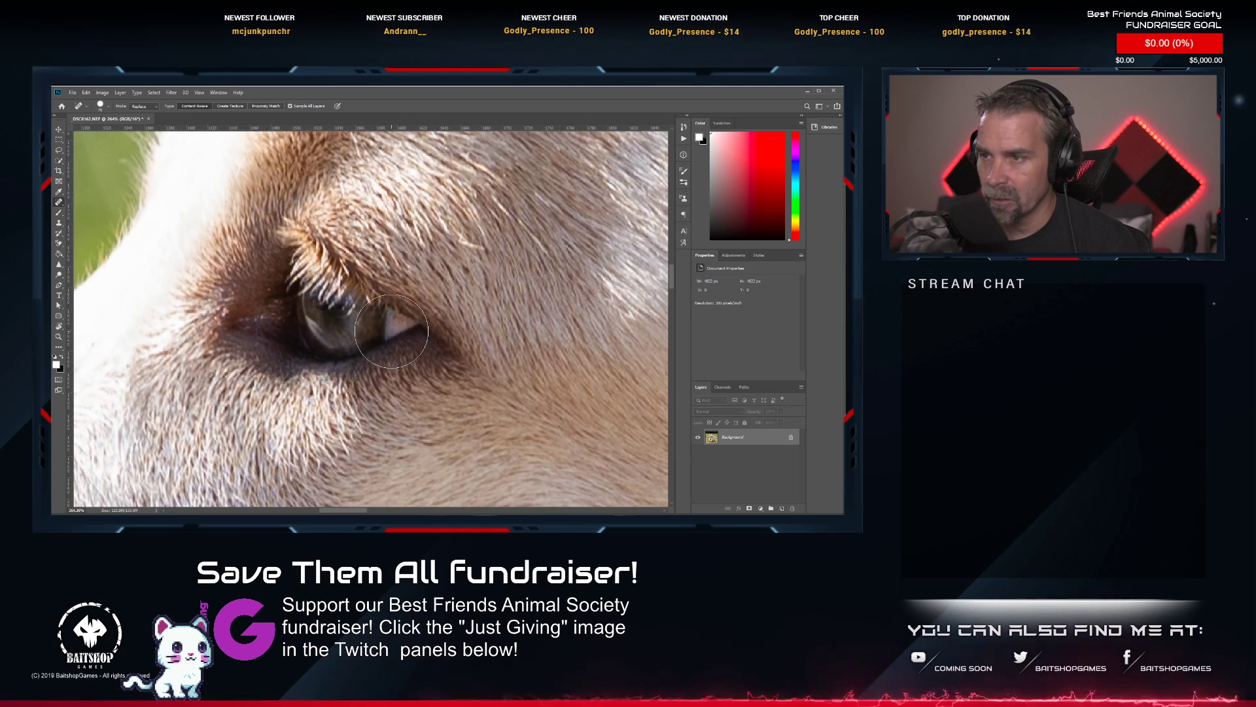
pyautogui.scroll(2, 347, 353)
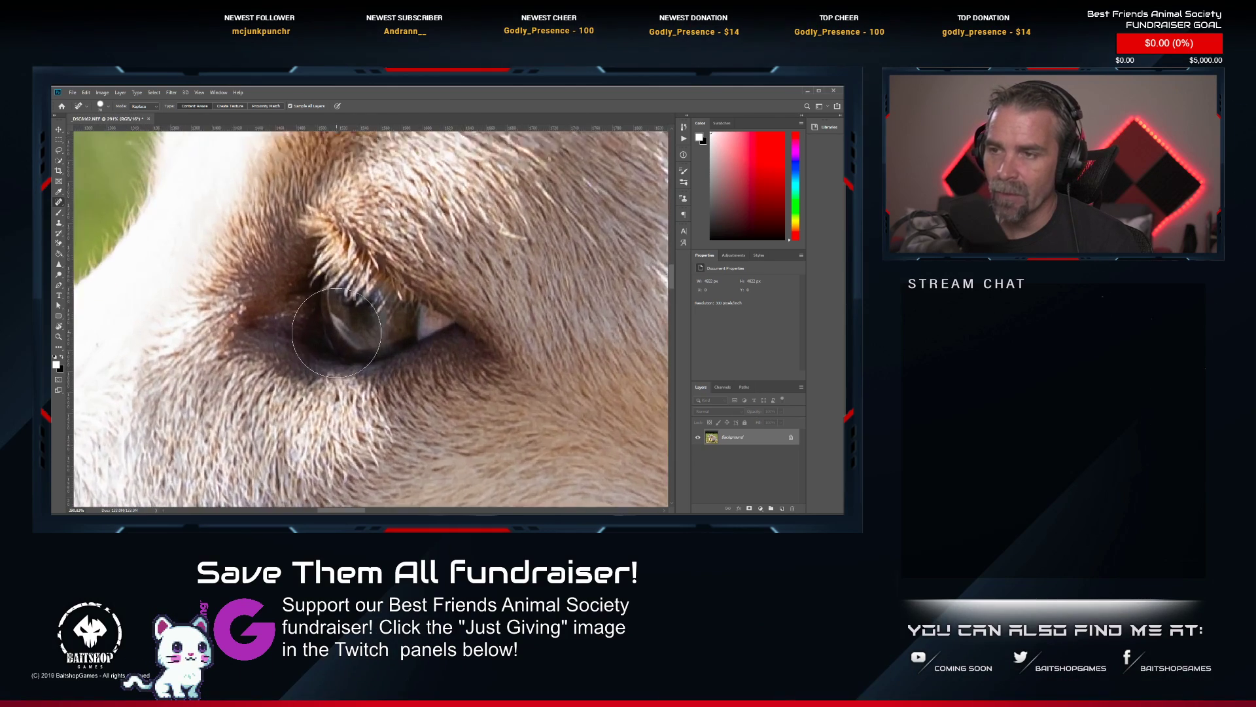
pyautogui.scroll(-2, 347, 354)
pyautogui.scroll(-3, 347, 354)
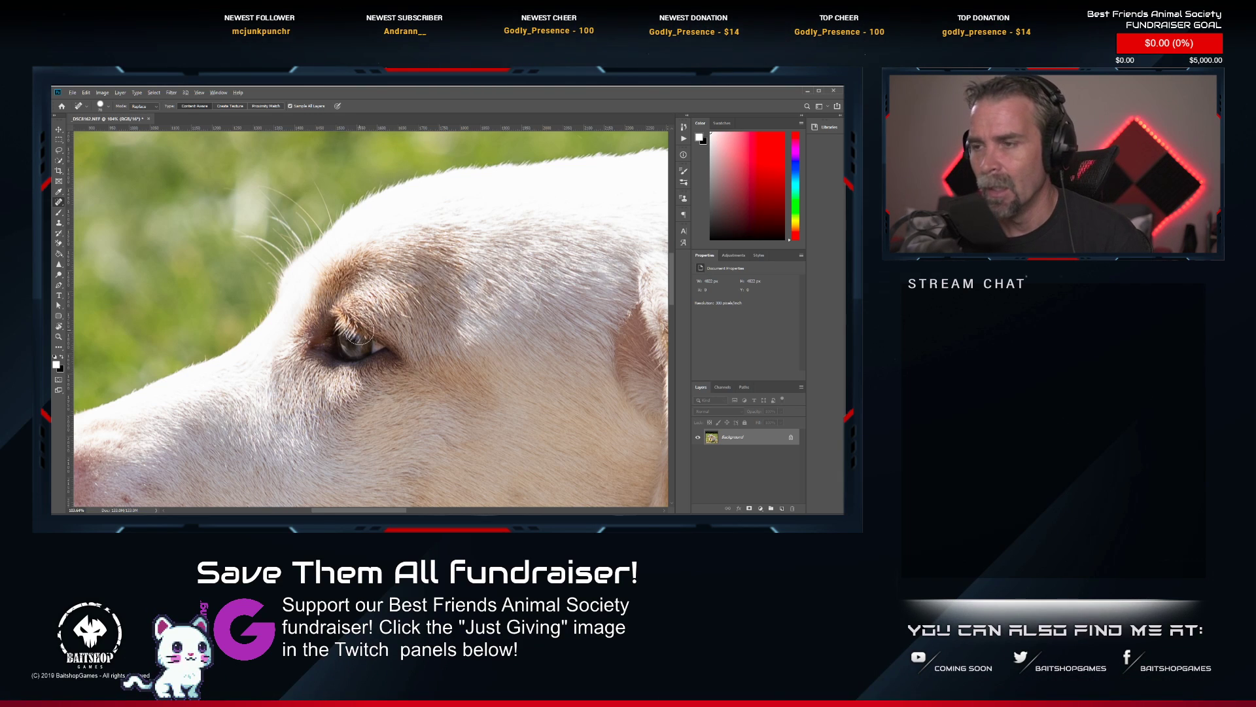
pyautogui.scroll(5, 358, 330)
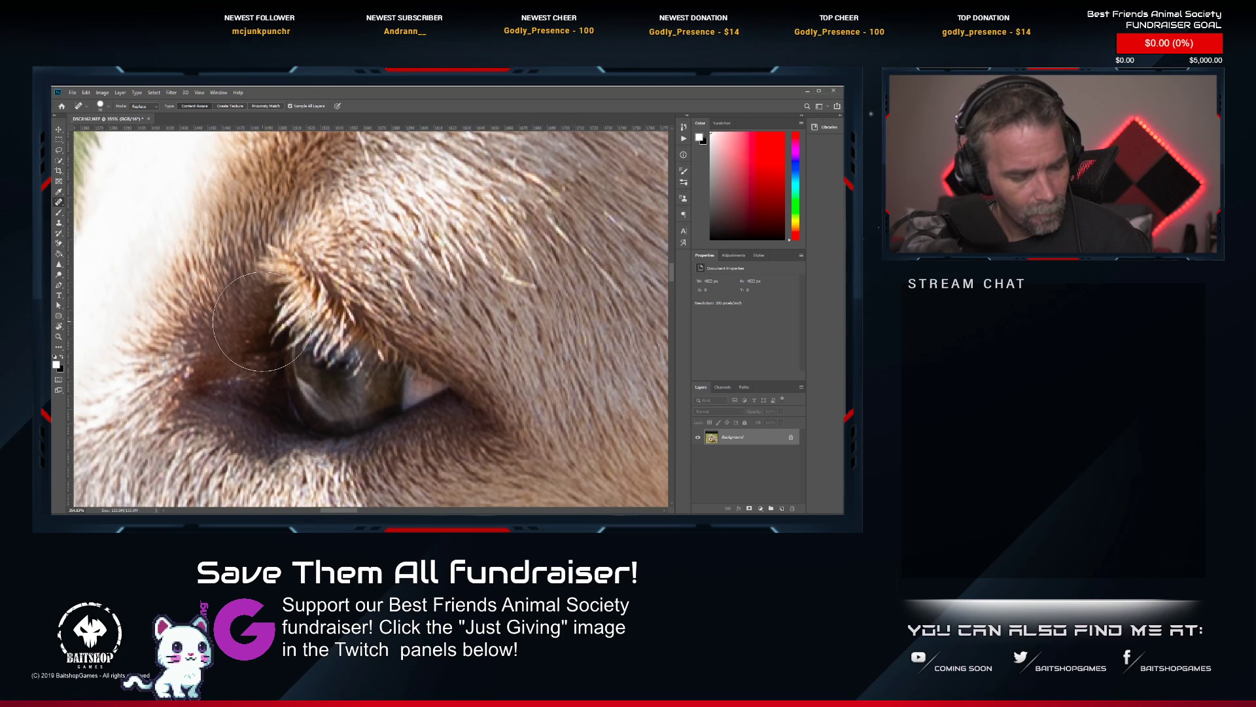
pyautogui.scroll(-4, 246, 318)
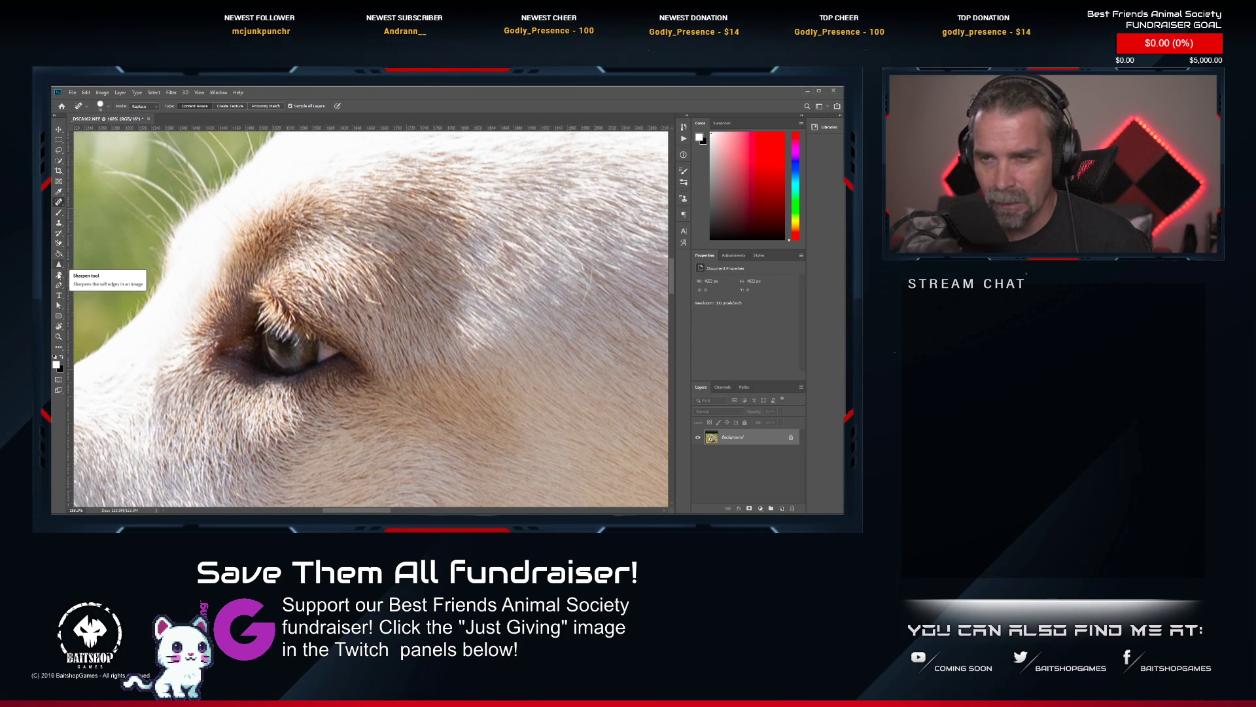
pyautogui.click(58, 276)
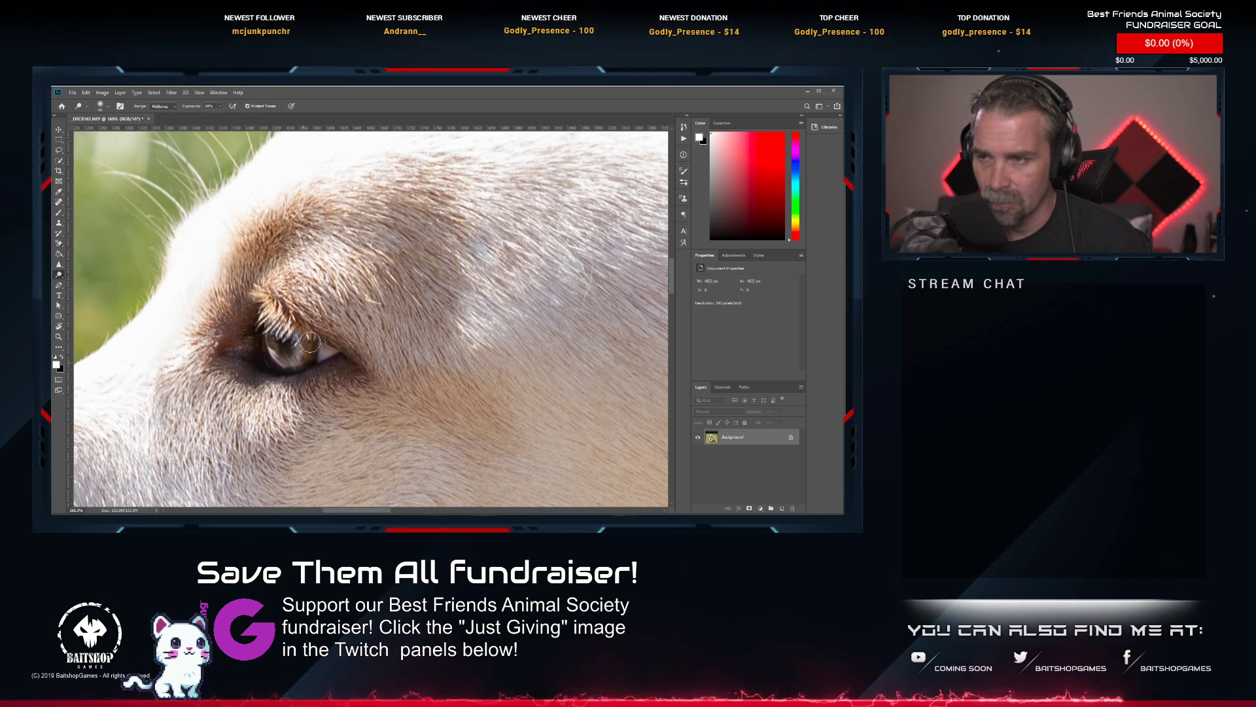
pyautogui.scroll(-10, 253, 338)
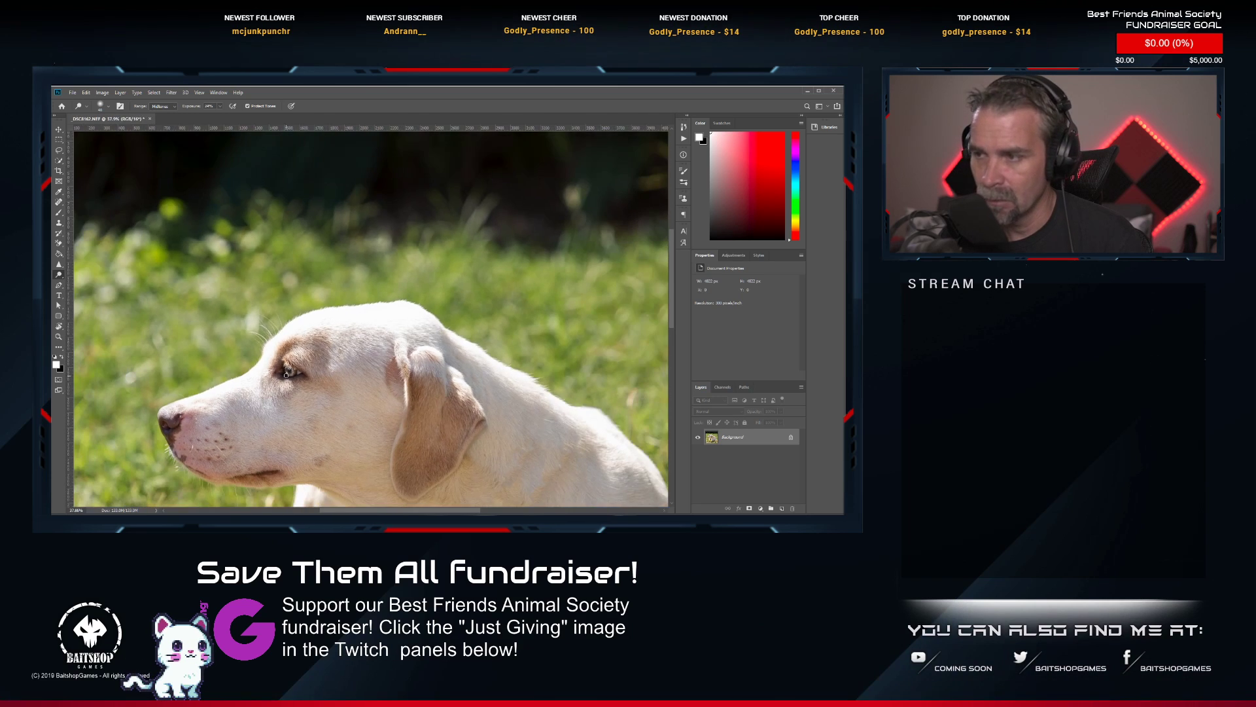
# Save and close the retouched lying dog photo, and rate 20191006-_DSC8162.tif two stars in Lightroom Classic.
pyautogui.scroll(-4, 287, 373)
pyautogui.moveTo(363, 383); pyautogui.dragTo(388, 280)
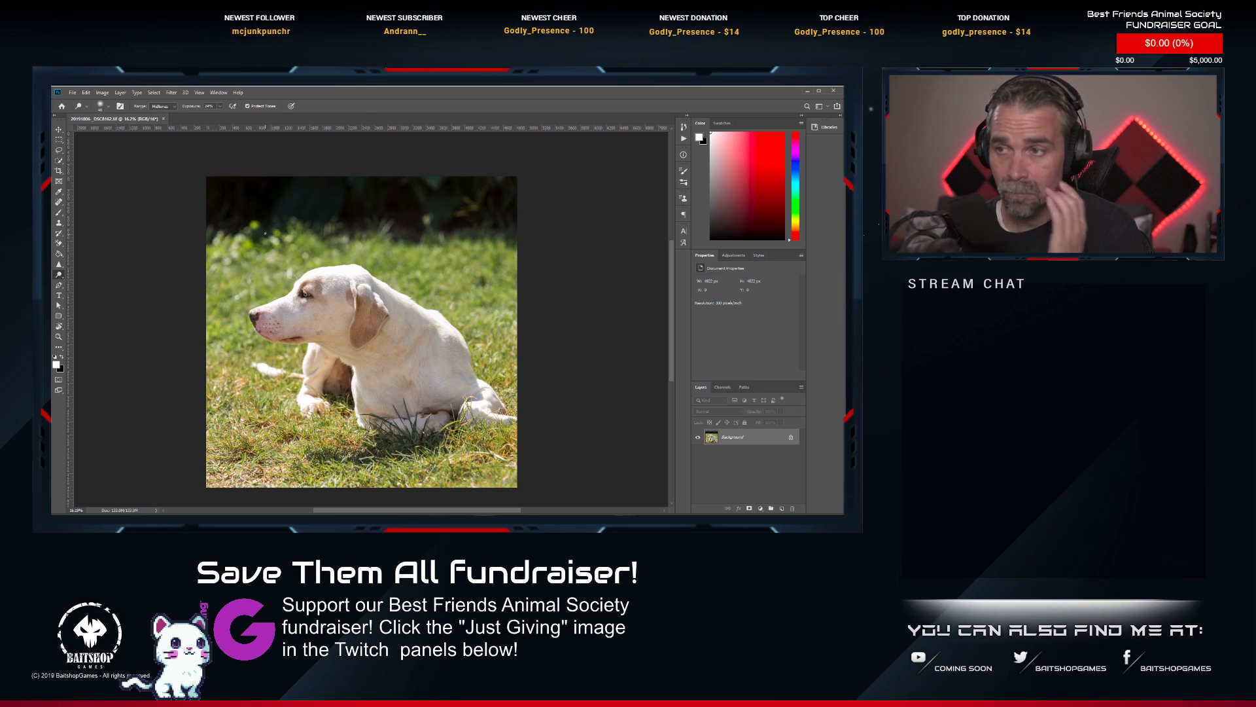
pyautogui.click(164, 118)
pyautogui.hotkey('alt', 'Tab')
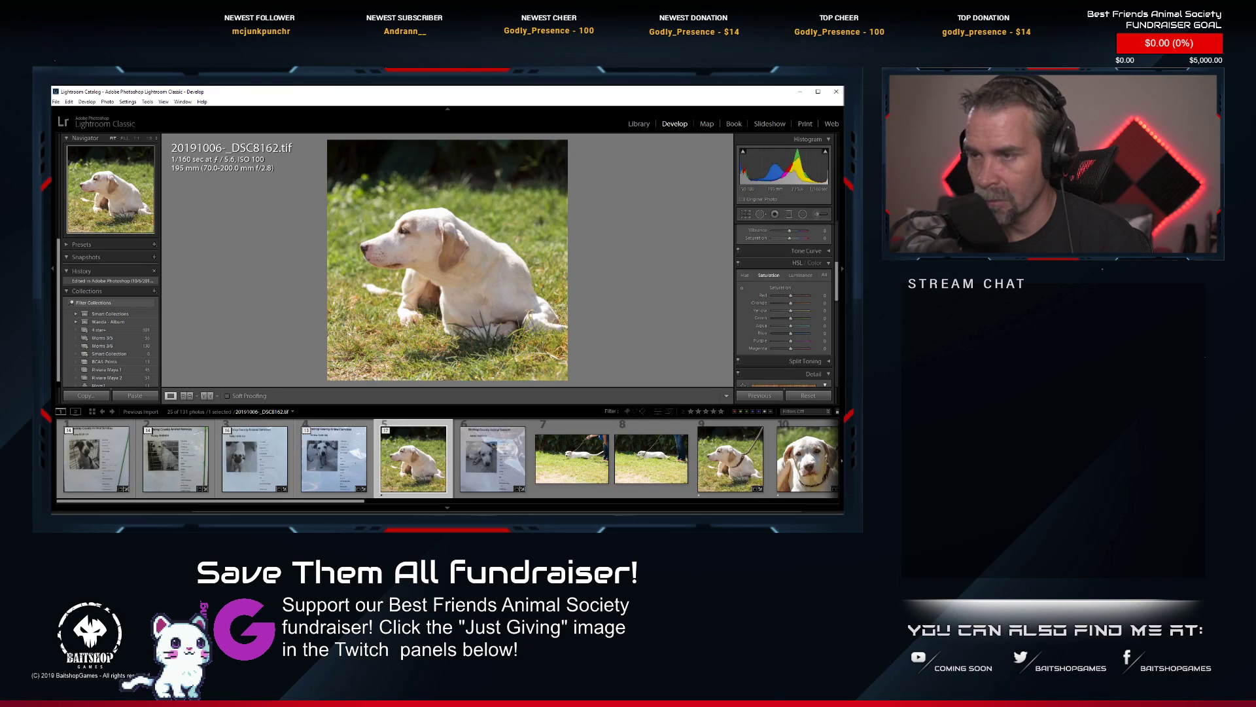
pyautogui.press('2')
# Open _DSC8163.NEF, the close-up of the white dog facing the camera, for editing in Photoshop.
pyautogui.scroll(-2, 414, 485)
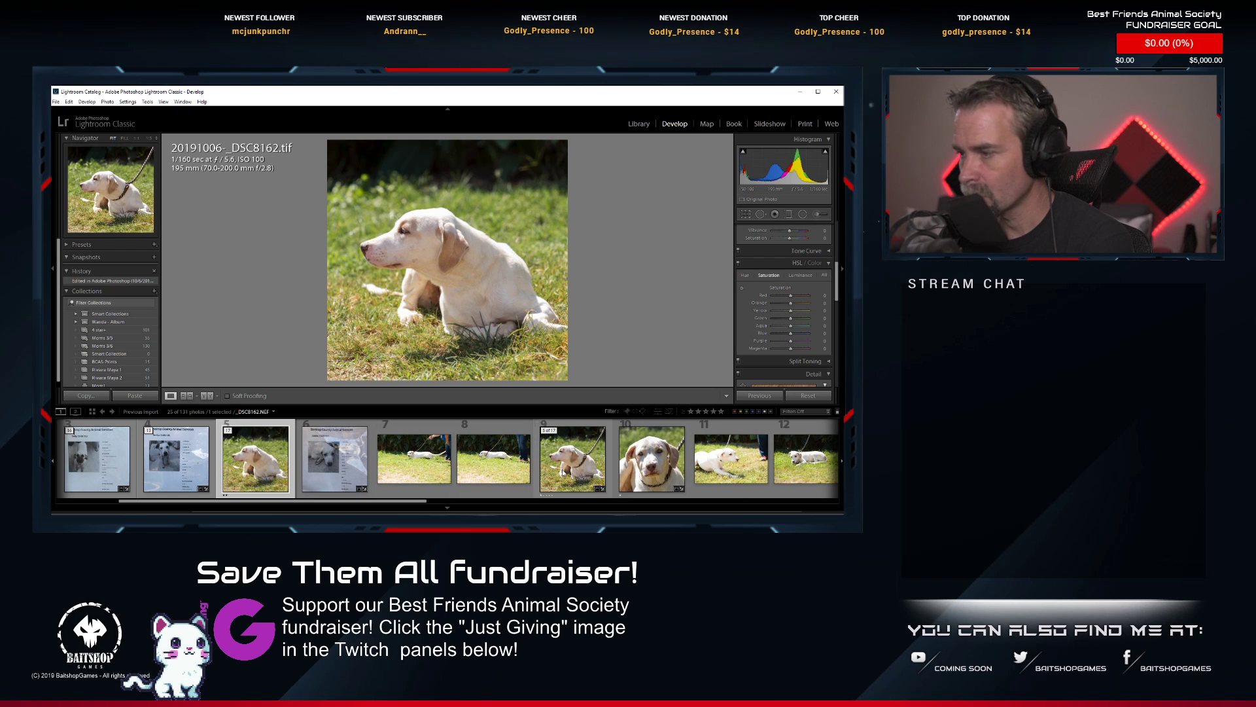
pyautogui.click(654, 470)
pyautogui.rightClick(657, 470)
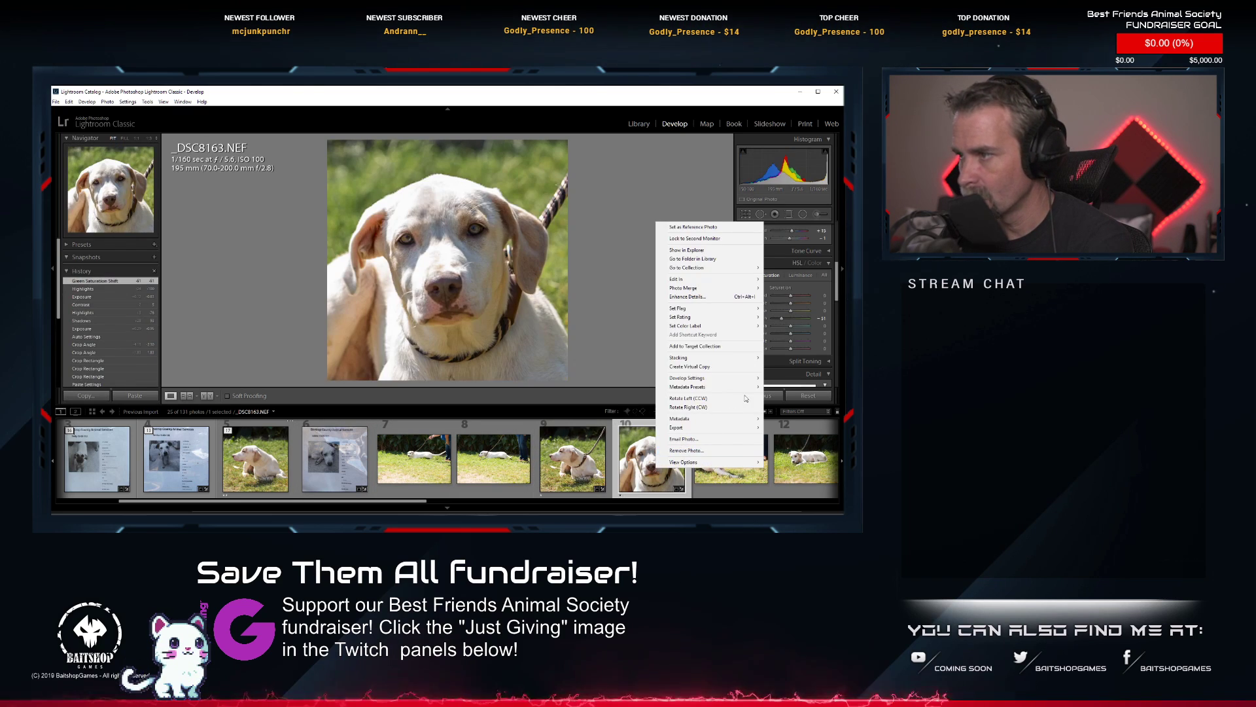
pyautogui.moveTo(695, 281)
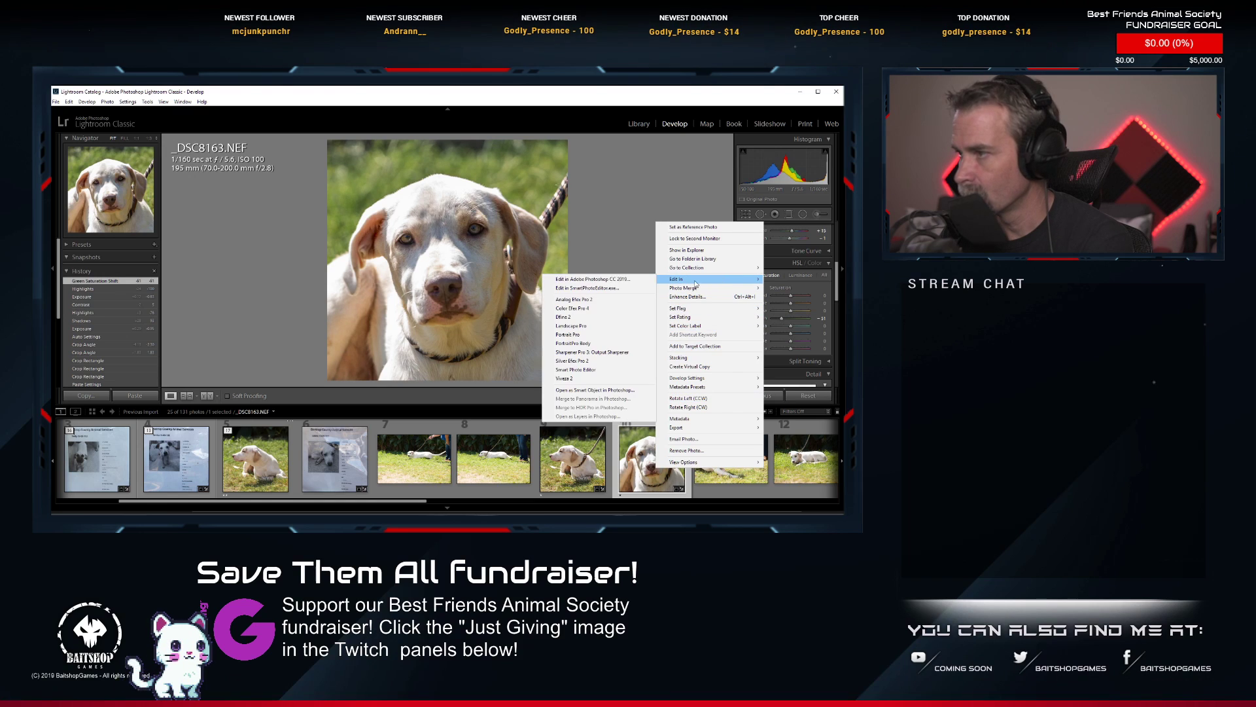
pyautogui.click(620, 280)
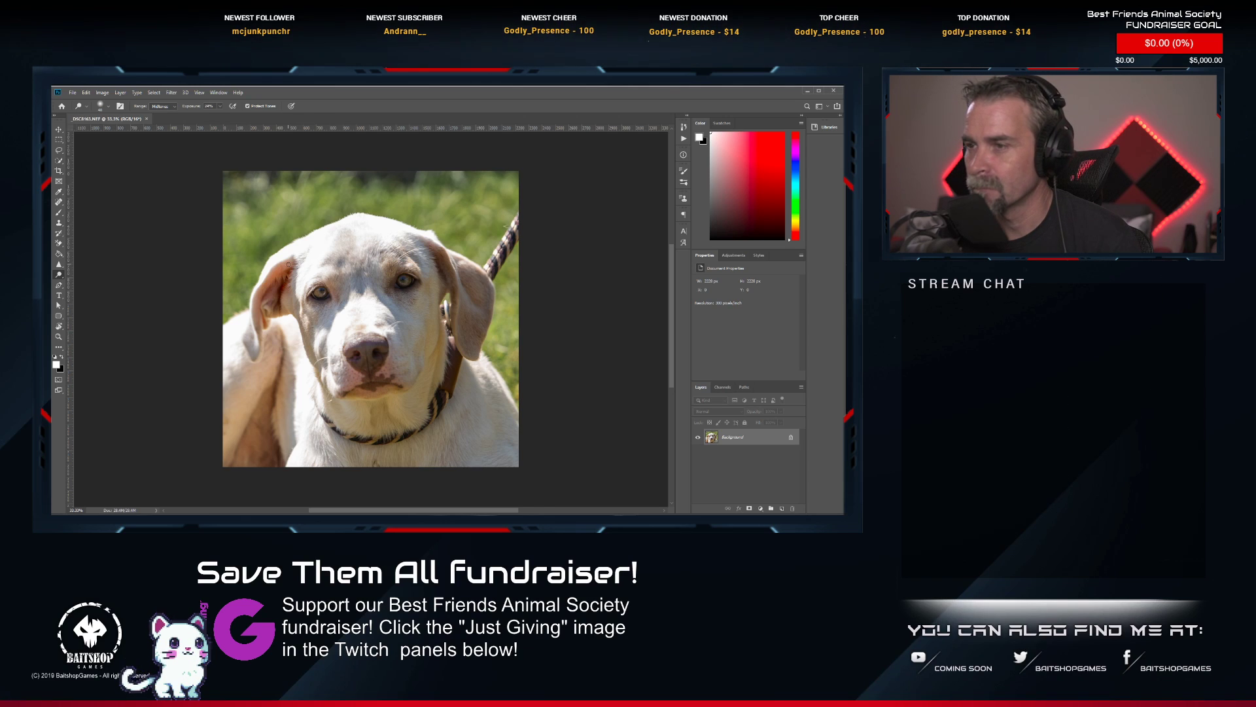
# Set the Dodge tool's range to Shadows and lighten the shaded ear beside the leash.
pyautogui.scroll(3, 448, 261)
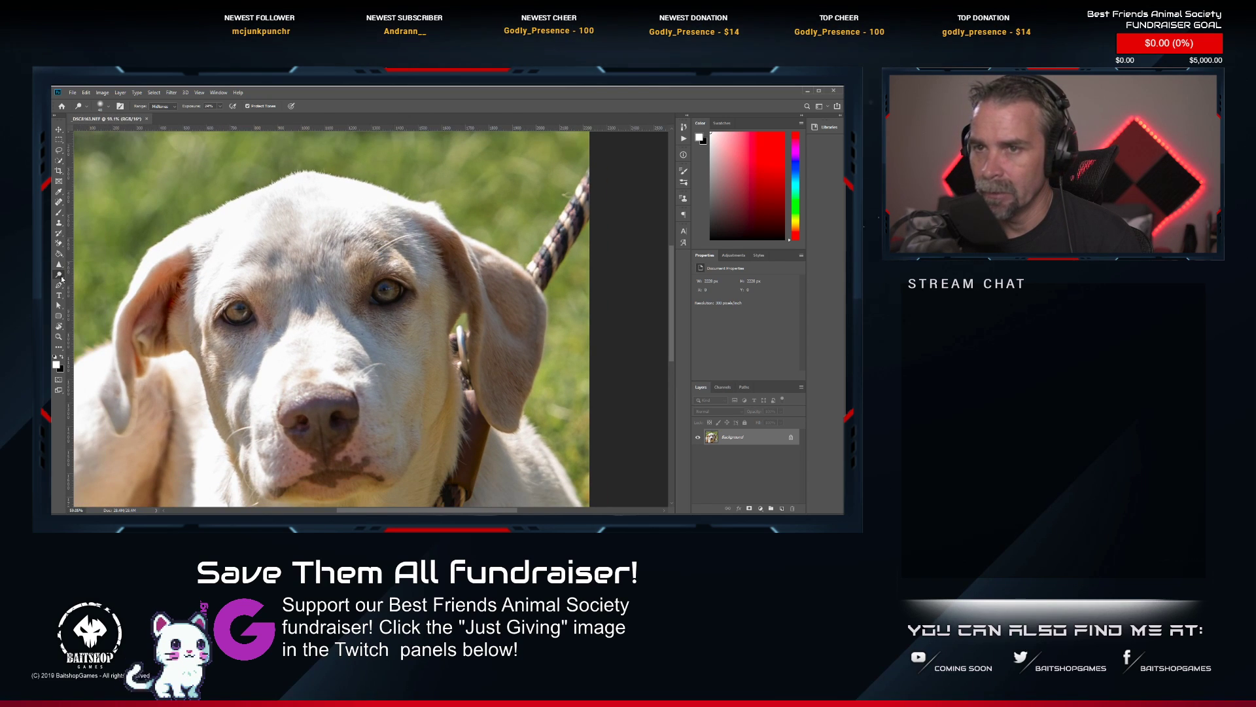
pyautogui.scroll(-3, 450, 324)
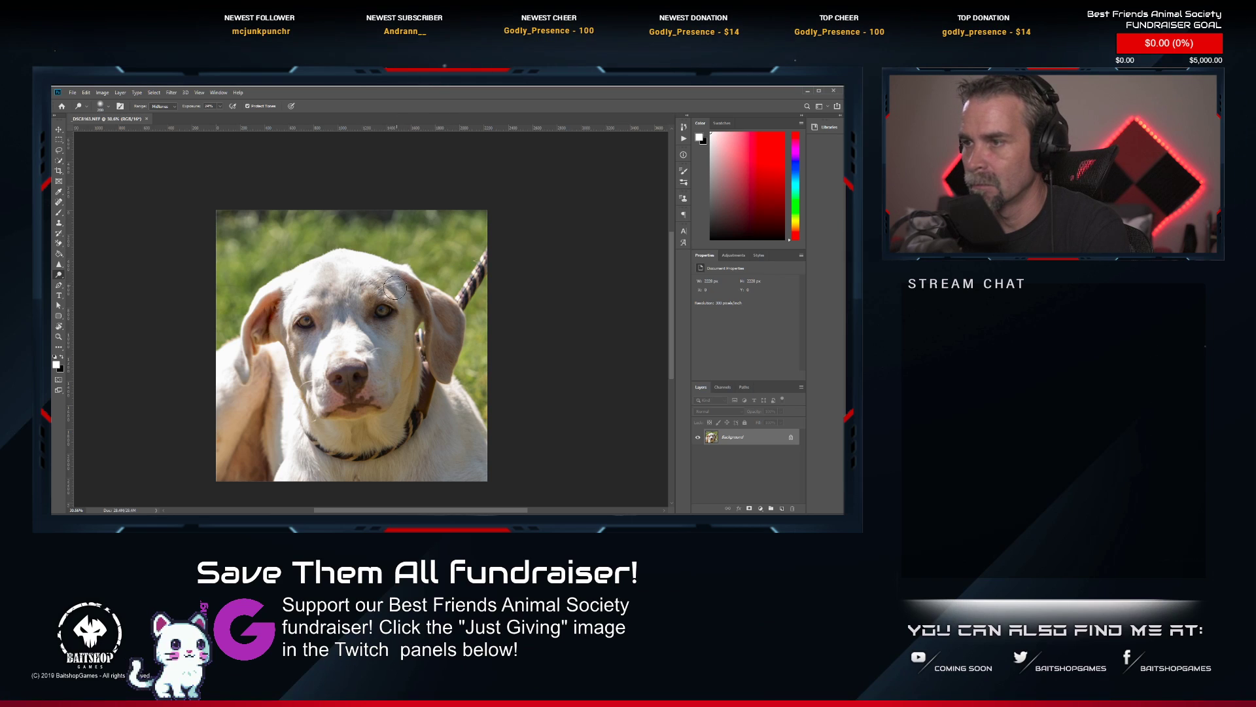
pyautogui.click(165, 107)
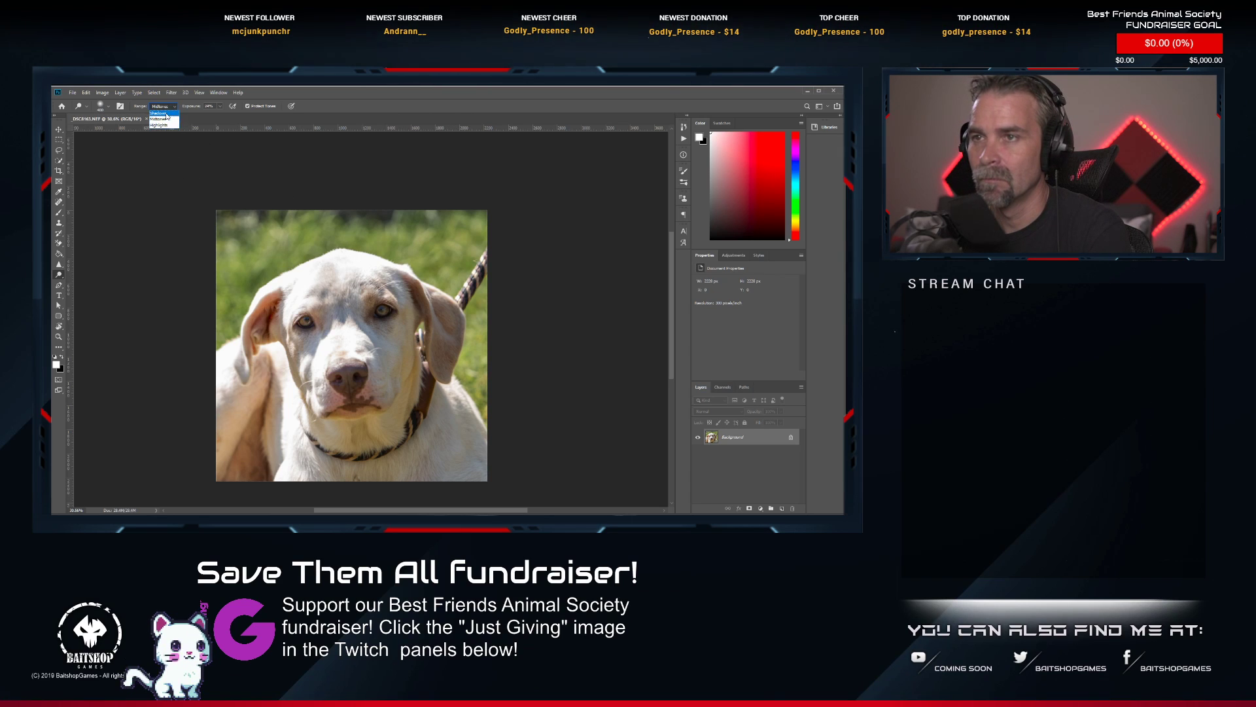
pyautogui.click(160, 114)
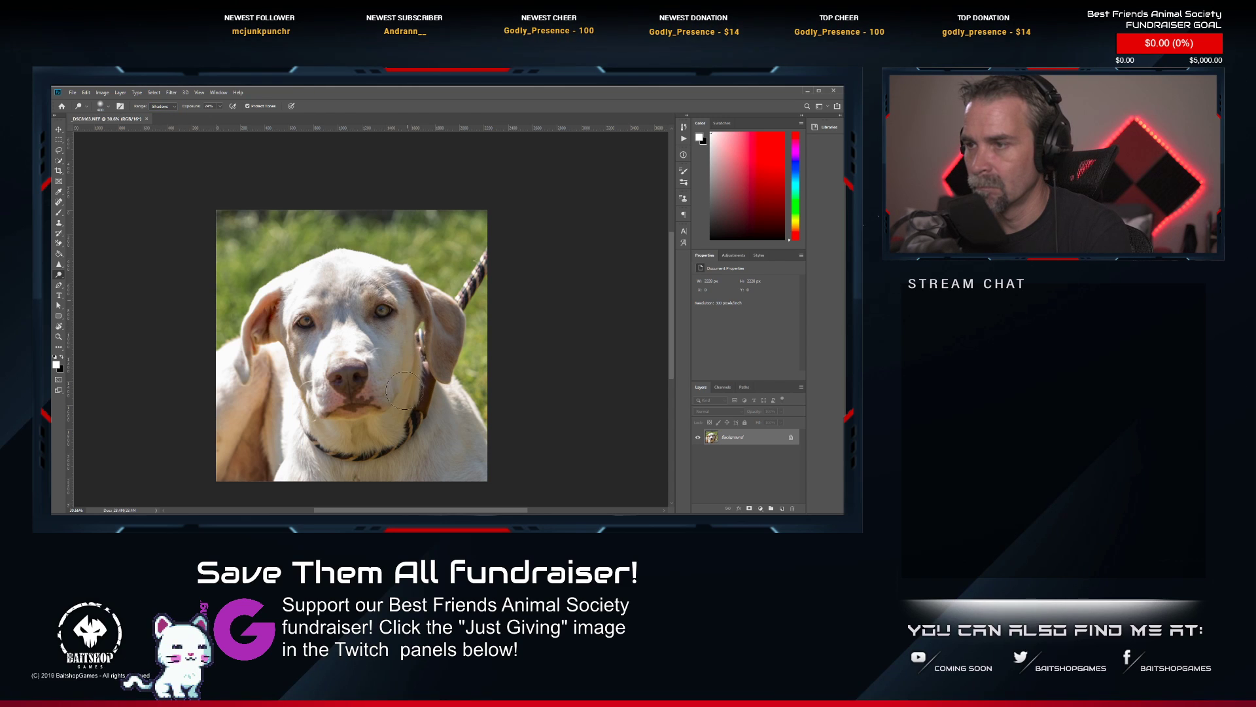
pyautogui.moveTo(458, 352)
pyautogui.mouseDown()
pyautogui.moveTo(443, 313)
pyautogui.moveTo(440, 344)
pyautogui.moveTo(424, 318)
pyautogui.mouseUp()
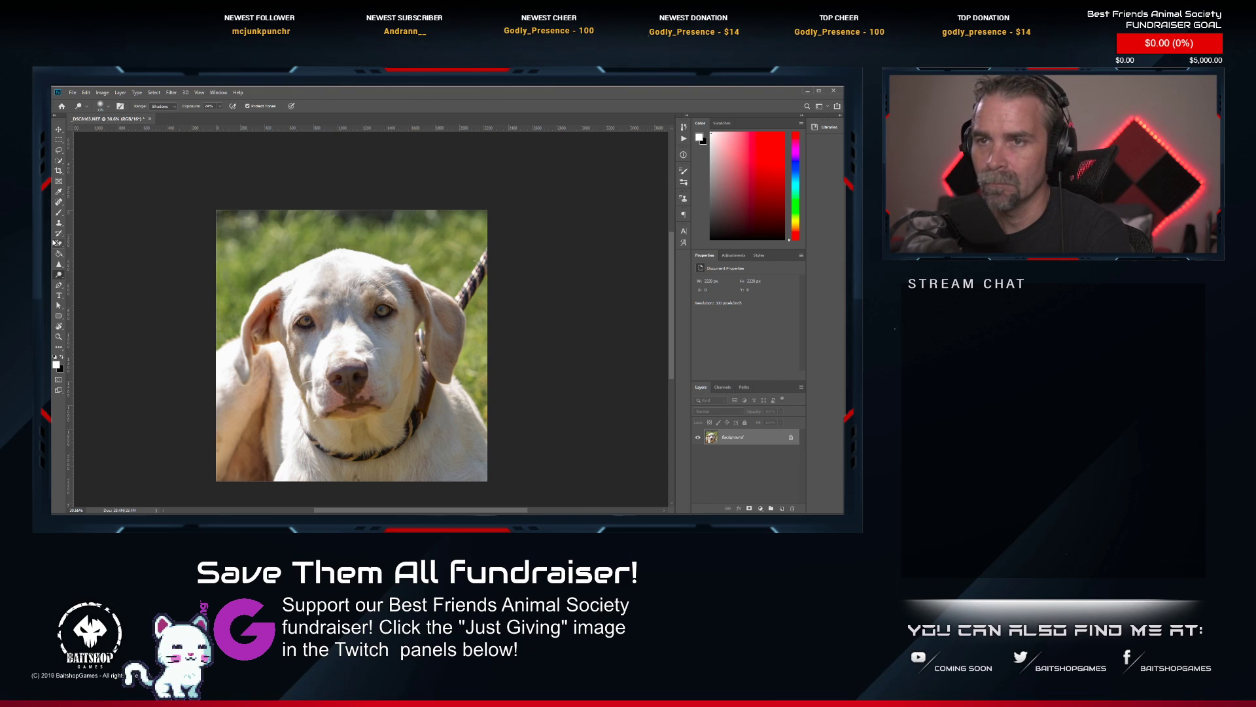
# Remove the leash from the grass beside the dog's ear with an enlarged Spot Healing Brush, including where it meets the ear.
pyautogui.click(57, 202)
pyautogui.scroll(3, 467, 255)
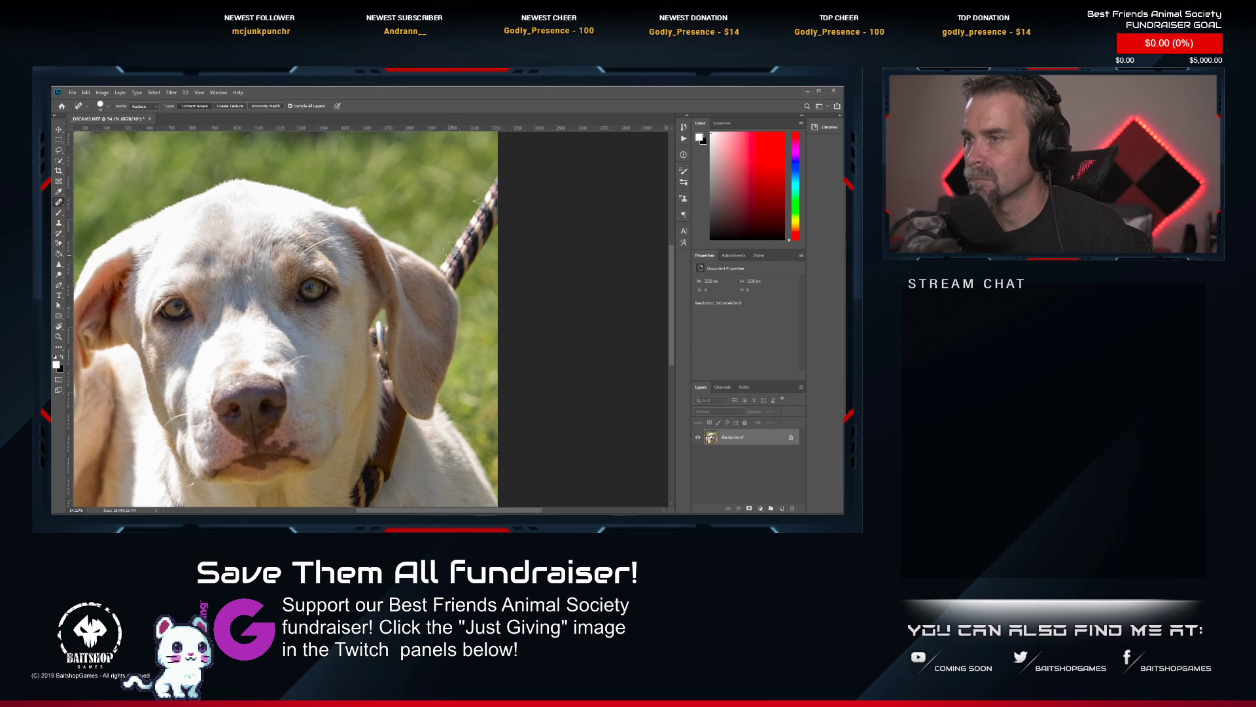
pyautogui.press(']')
pyautogui.press(']')
pyautogui.press(']')
pyautogui.press(']')
pyautogui.press(']')
pyautogui.press(']')
pyautogui.press(']')
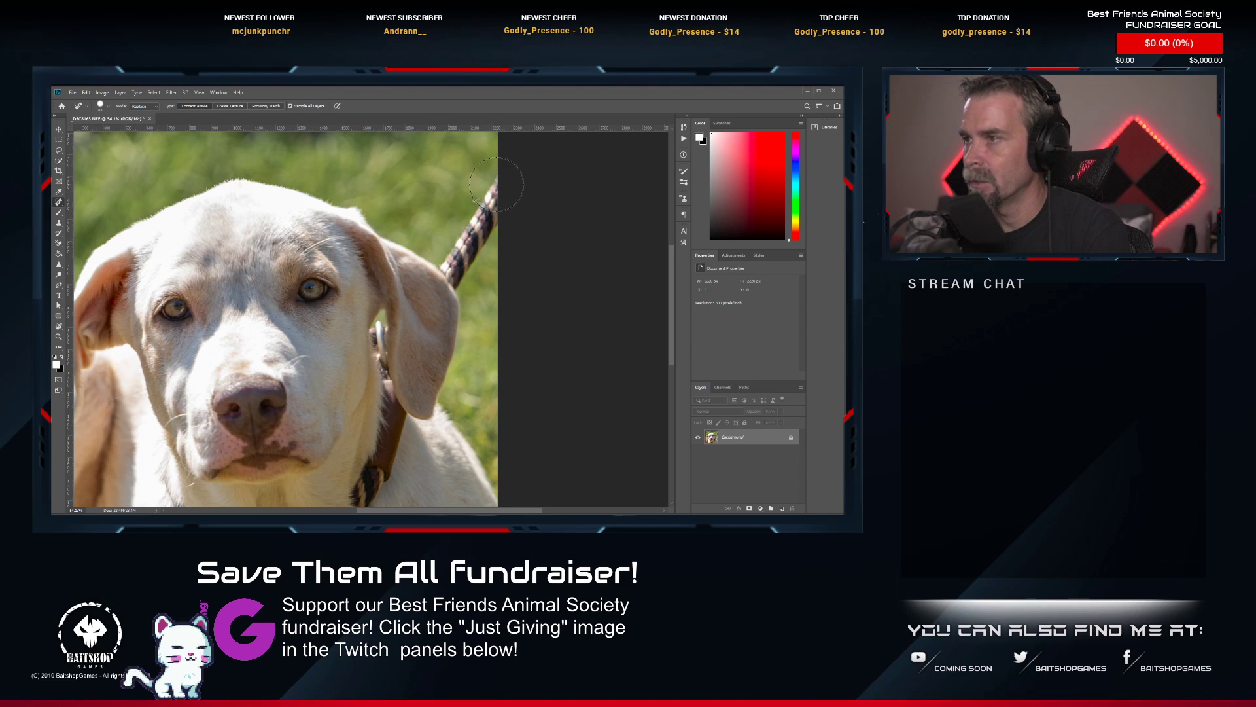
pyautogui.moveTo(501, 190); pyautogui.dragTo(457, 278)
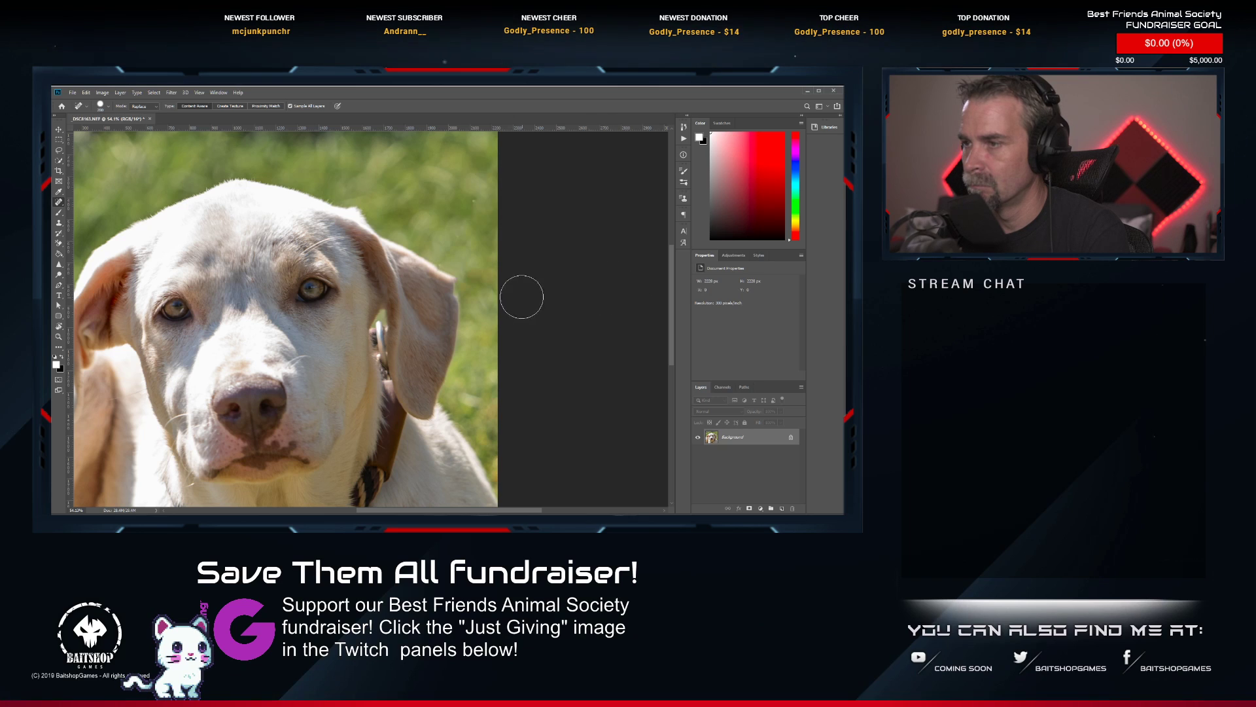
pyautogui.click(447, 285)
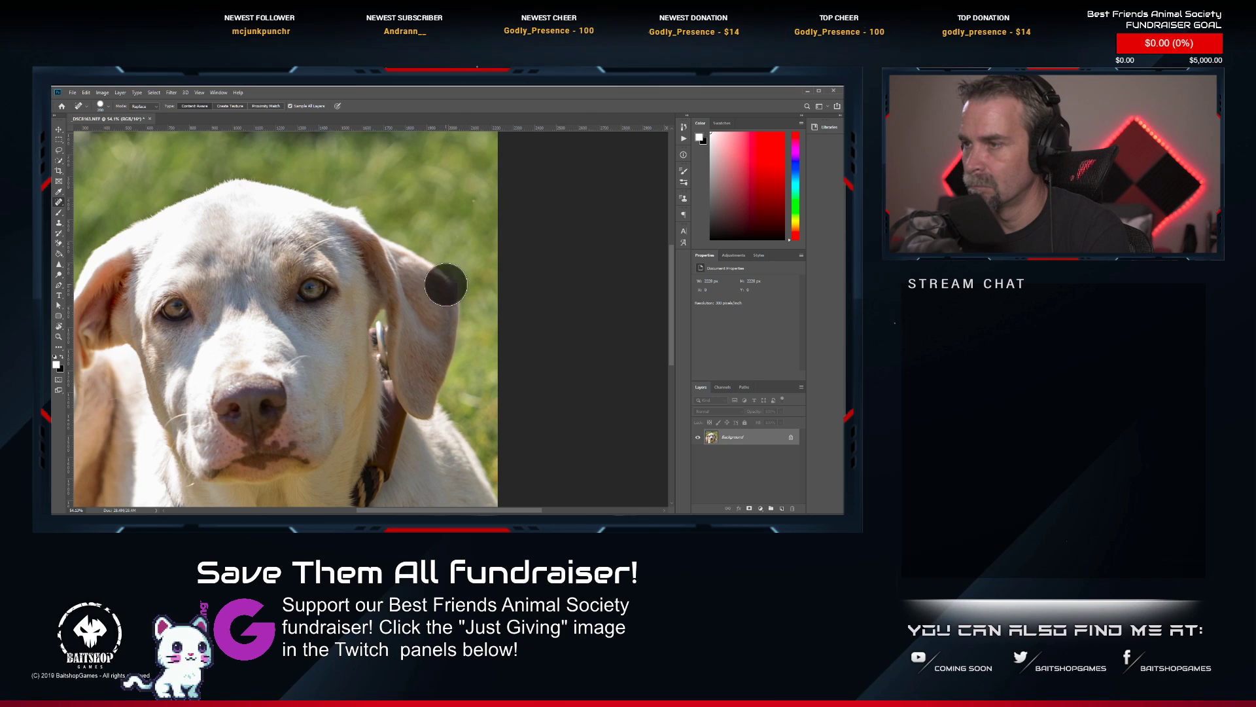
pyautogui.scroll(4, 456, 241)
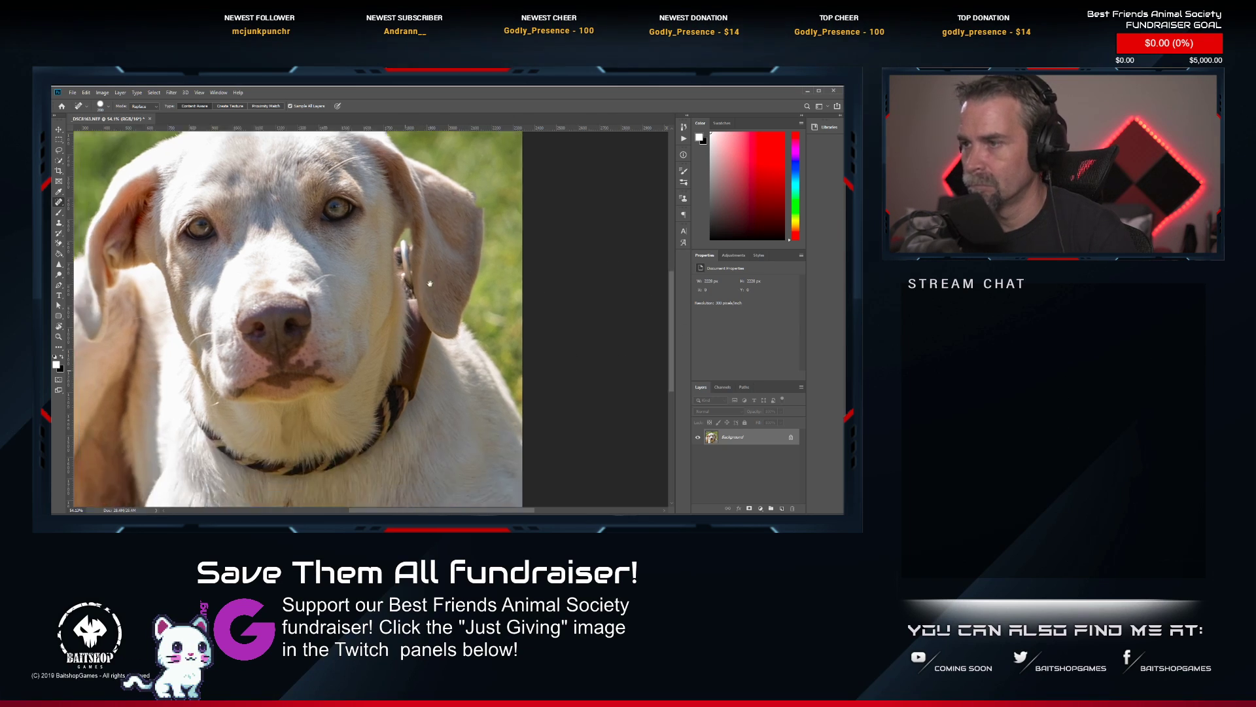
# Rebuild the broken outer edge of the ear where the leash crossed it, using the Clone Stamp tool.
pyautogui.scroll(2, 455, 241)
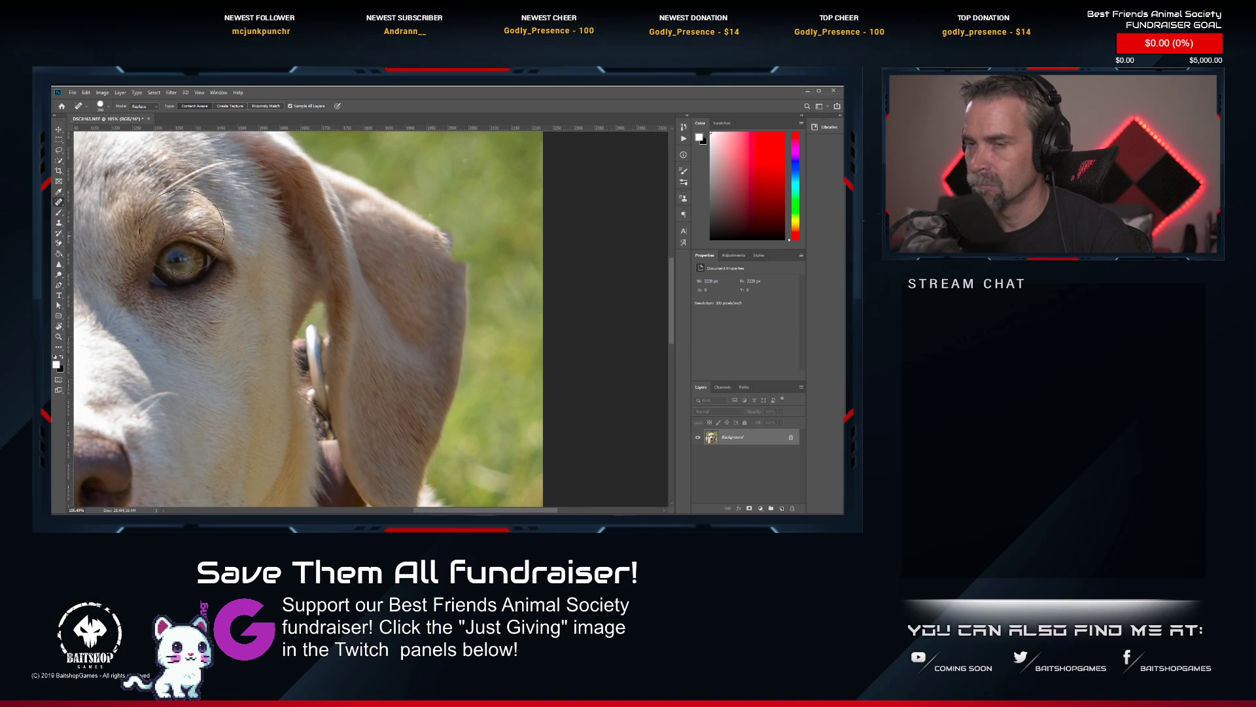
pyautogui.click(57, 224)
pyautogui.click(57, 223)
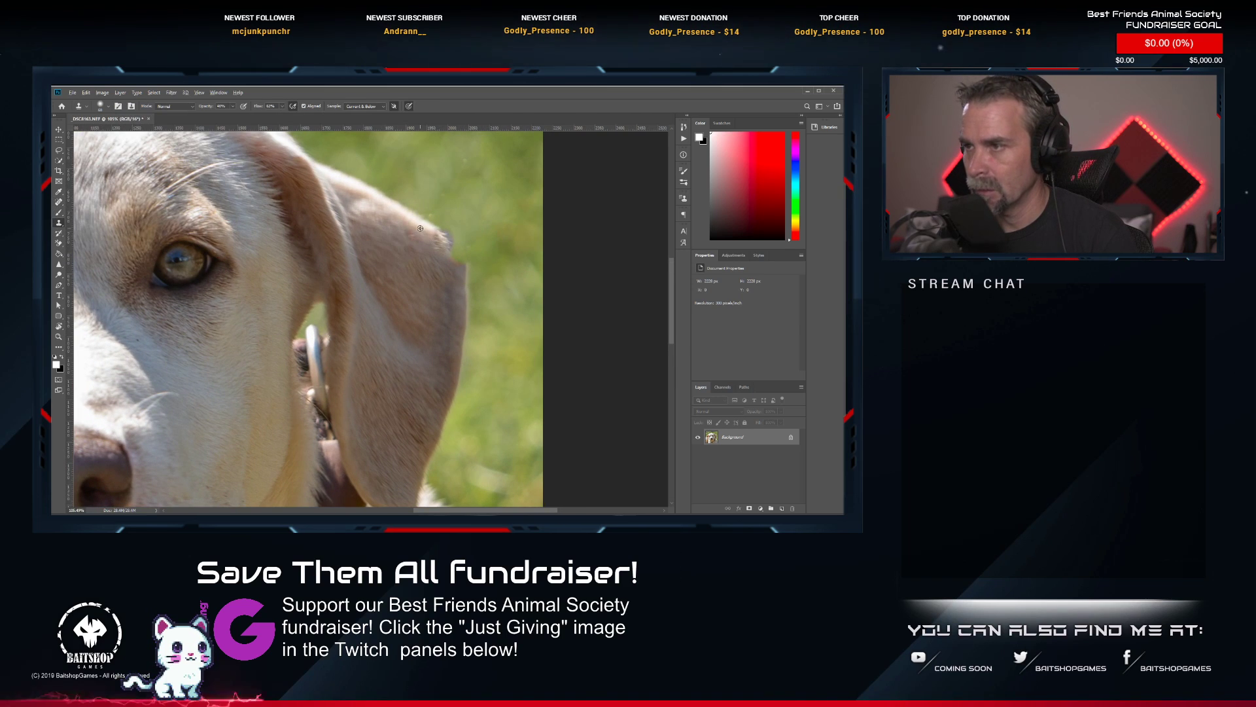
pyautogui.moveTo(431, 235); pyautogui.dragTo(446, 247)
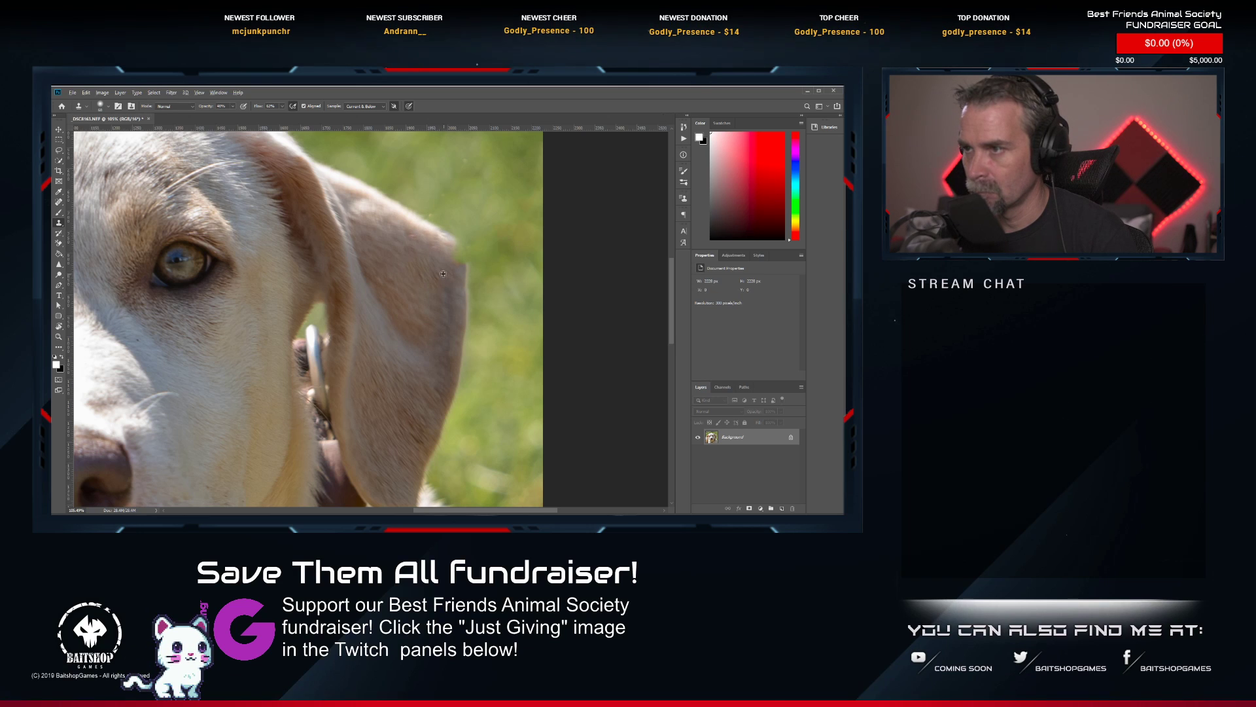
pyautogui.moveTo(460, 259); pyautogui.dragTo(462, 263)
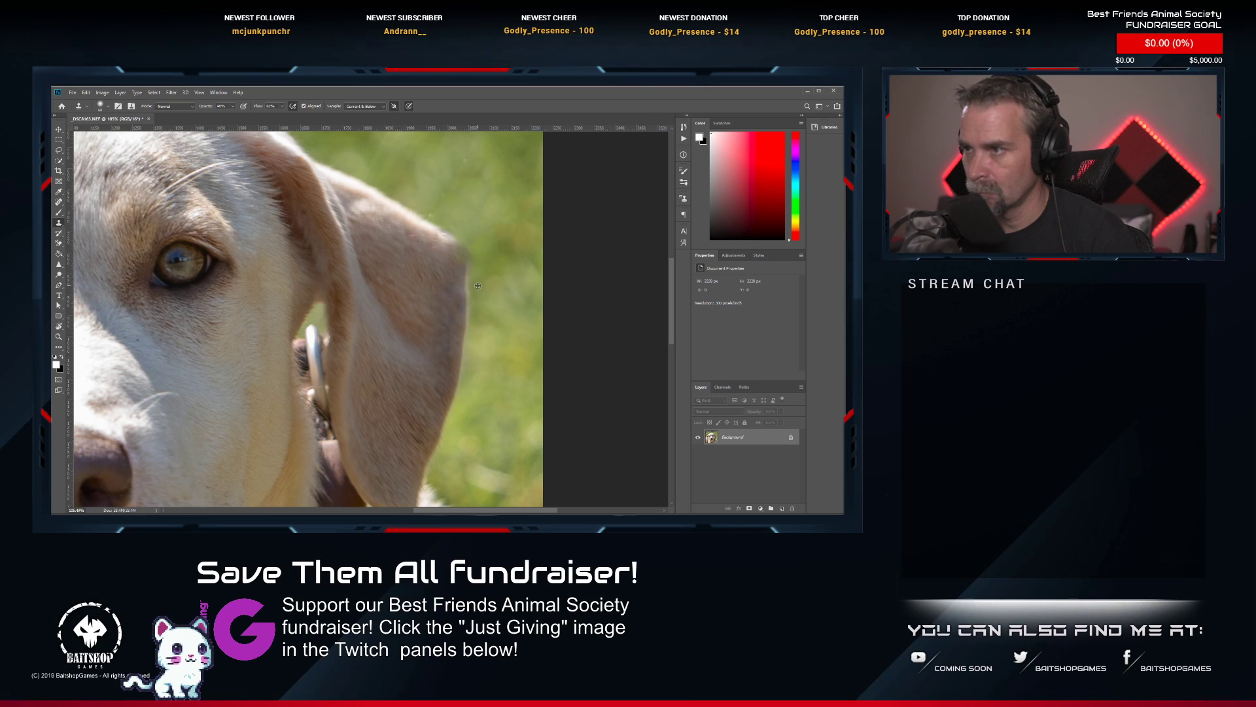
pyautogui.keyDown('alt'); pyautogui.click(466, 276); pyautogui.keyUp('alt')
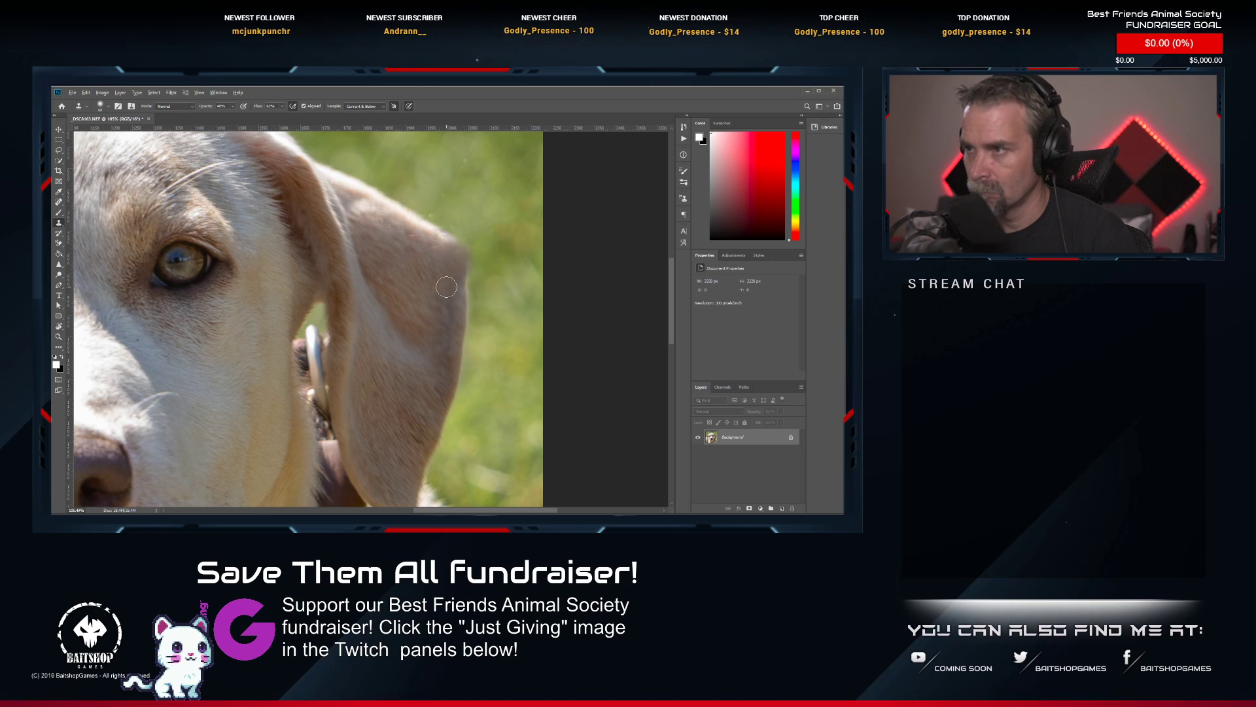
# Heal away the braided rope collar around the dog's neck with a reduced Spot Healing Brush.
pyautogui.scroll(-6, 446, 287)
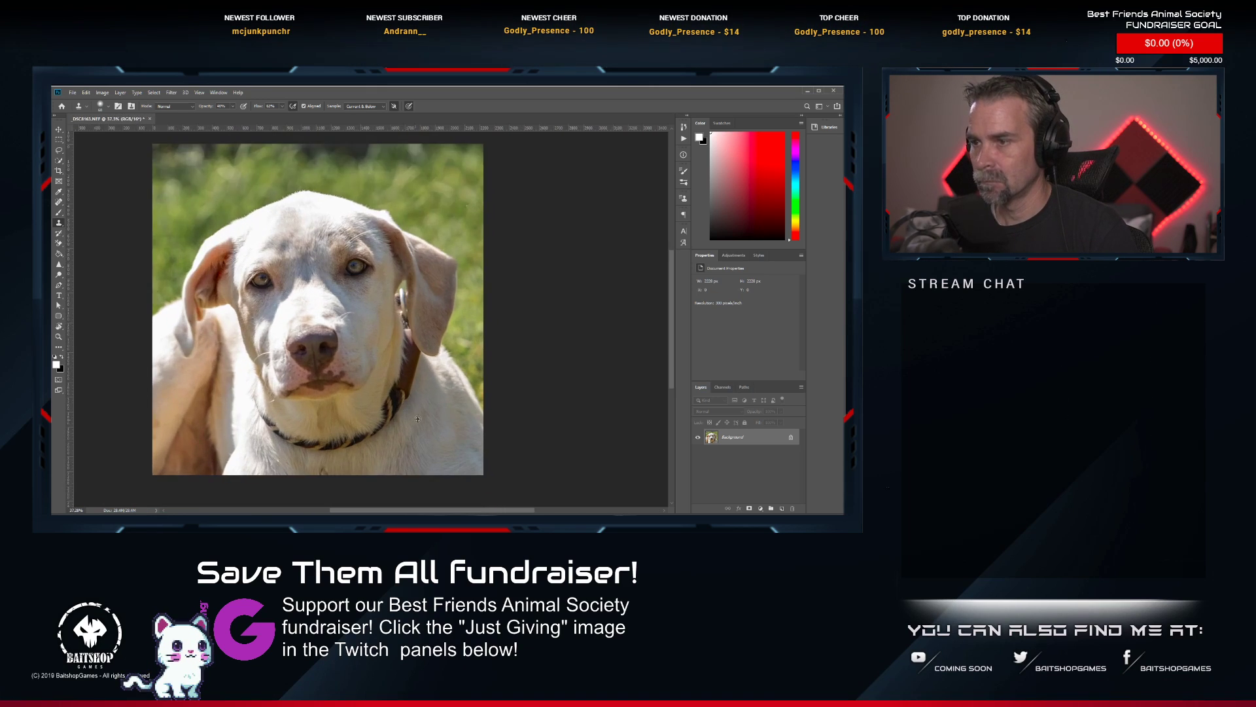
pyautogui.scroll(5, 418, 419)
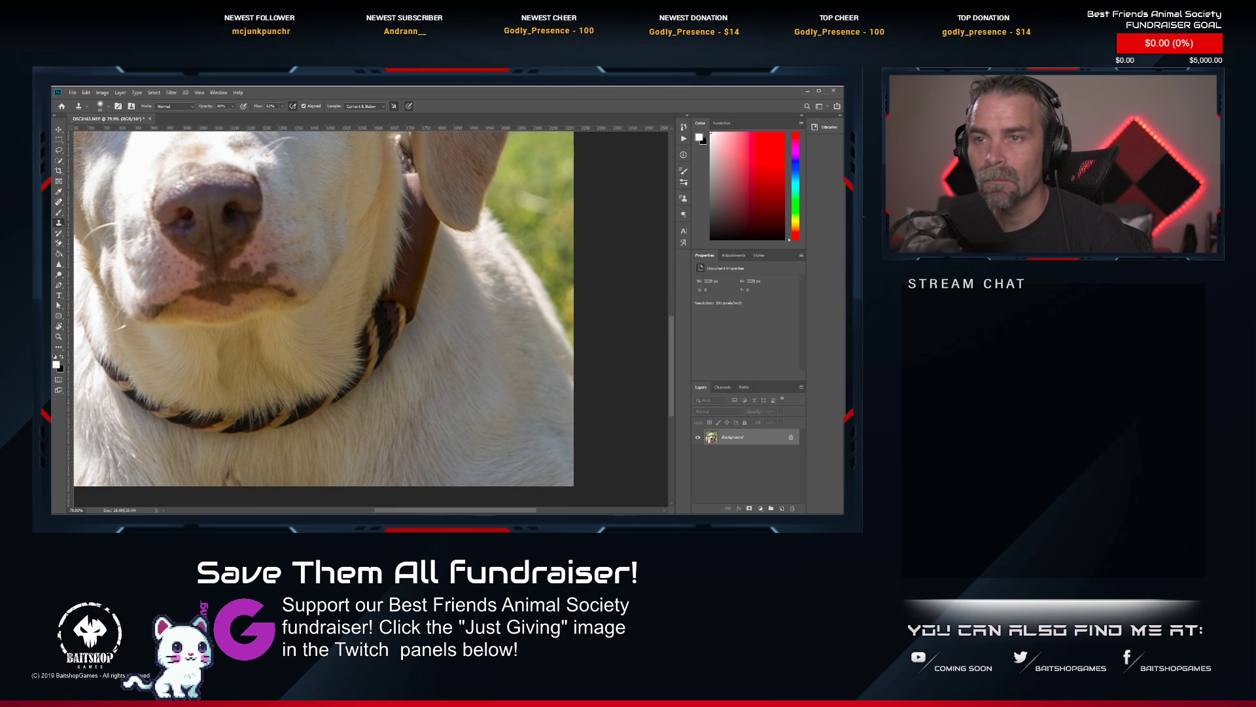
pyautogui.click(59, 203)
pyautogui.moveTo(191, 334); pyautogui.dragTo(294, 292)
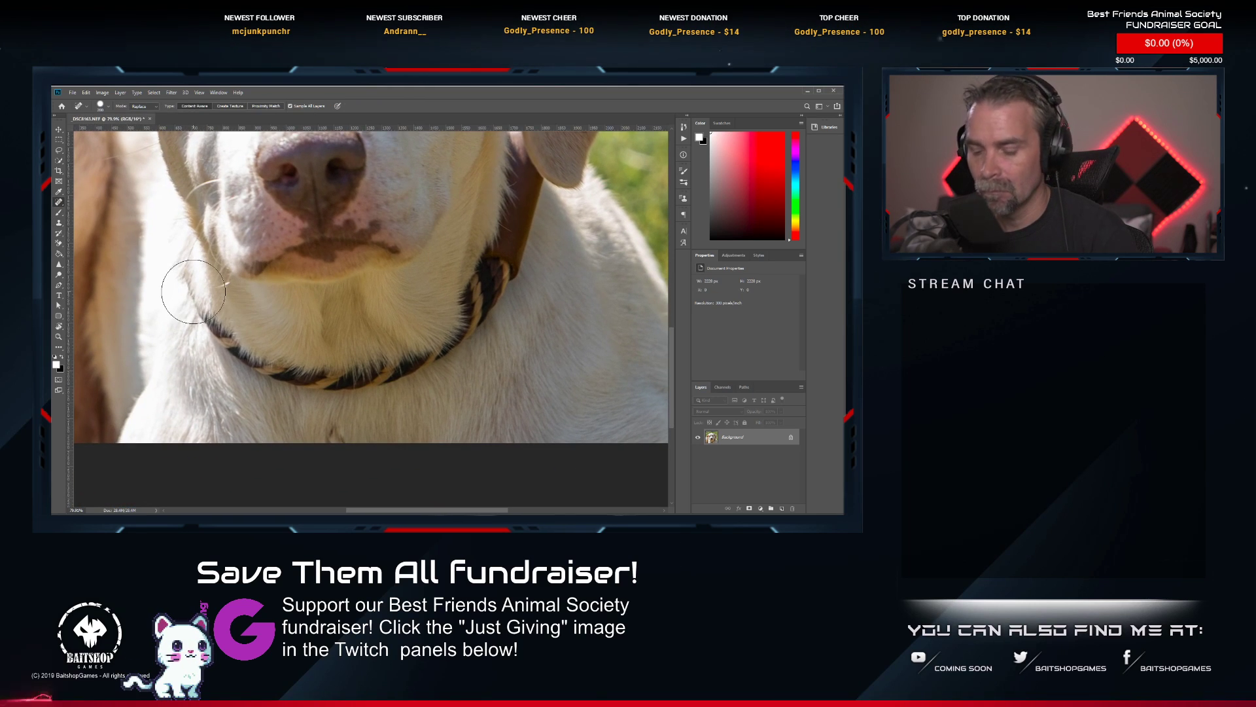
pyautogui.press('[')
pyautogui.press('[')
pyautogui.press('[')
pyautogui.moveTo(183, 280)
pyautogui.mouseDown()
pyautogui.moveTo(266, 368)
pyautogui.moveTo(223, 339)
pyautogui.moveTo(292, 376)
pyautogui.moveTo(362, 378)
pyautogui.moveTo(408, 363)
pyautogui.moveTo(272, 365)
pyautogui.moveTo(322, 375)
pyautogui.moveTo(432, 358)
pyautogui.moveTo(493, 296)
pyautogui.moveTo(489, 262)
pyautogui.moveTo(450, 330)
pyautogui.moveTo(419, 357)
pyautogui.moveTo(377, 355)
pyautogui.mouseUp()
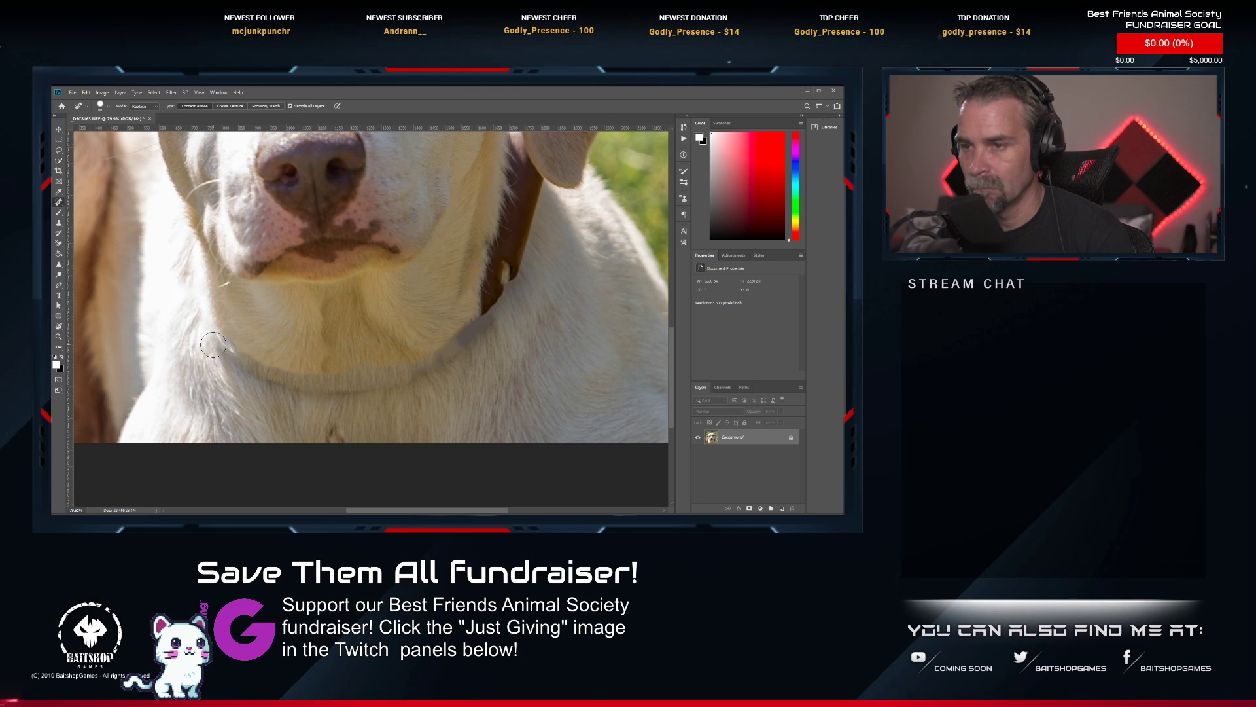
pyautogui.moveTo(211, 342)
pyautogui.mouseDown()
pyautogui.moveTo(314, 387)
pyautogui.moveTo(382, 390)
pyautogui.moveTo(413, 381)
pyautogui.mouseUp()
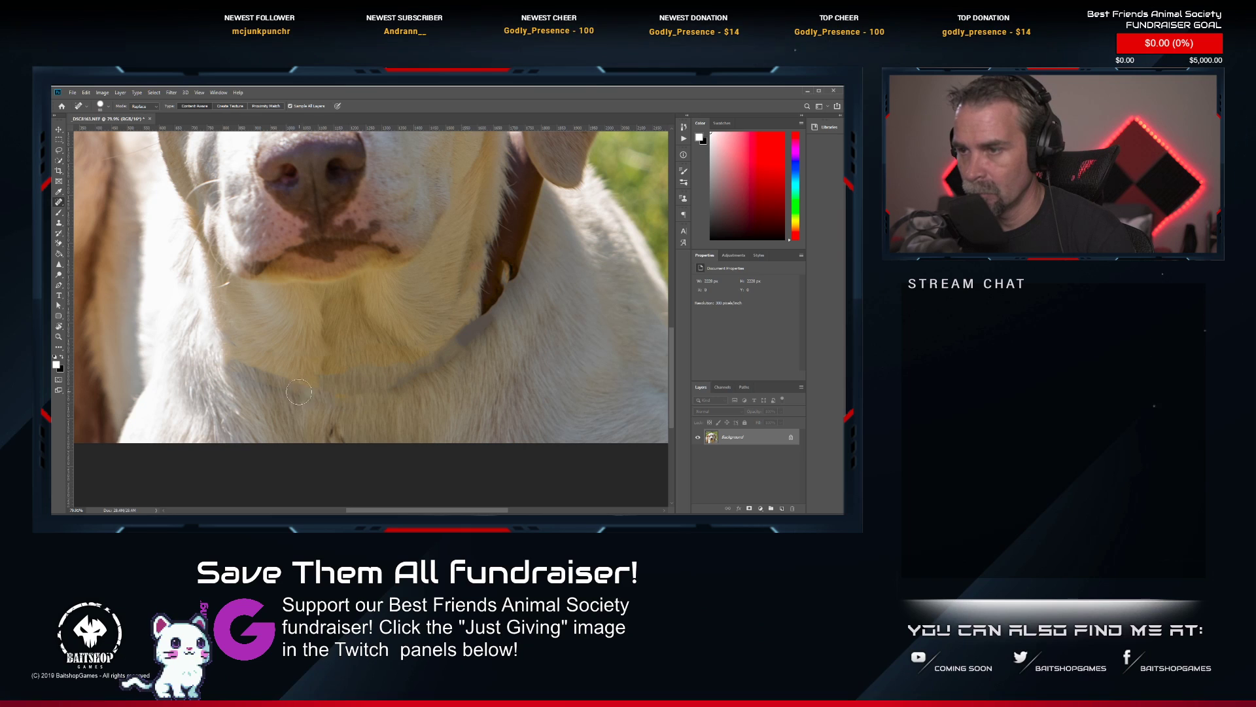
pyautogui.click(275, 383)
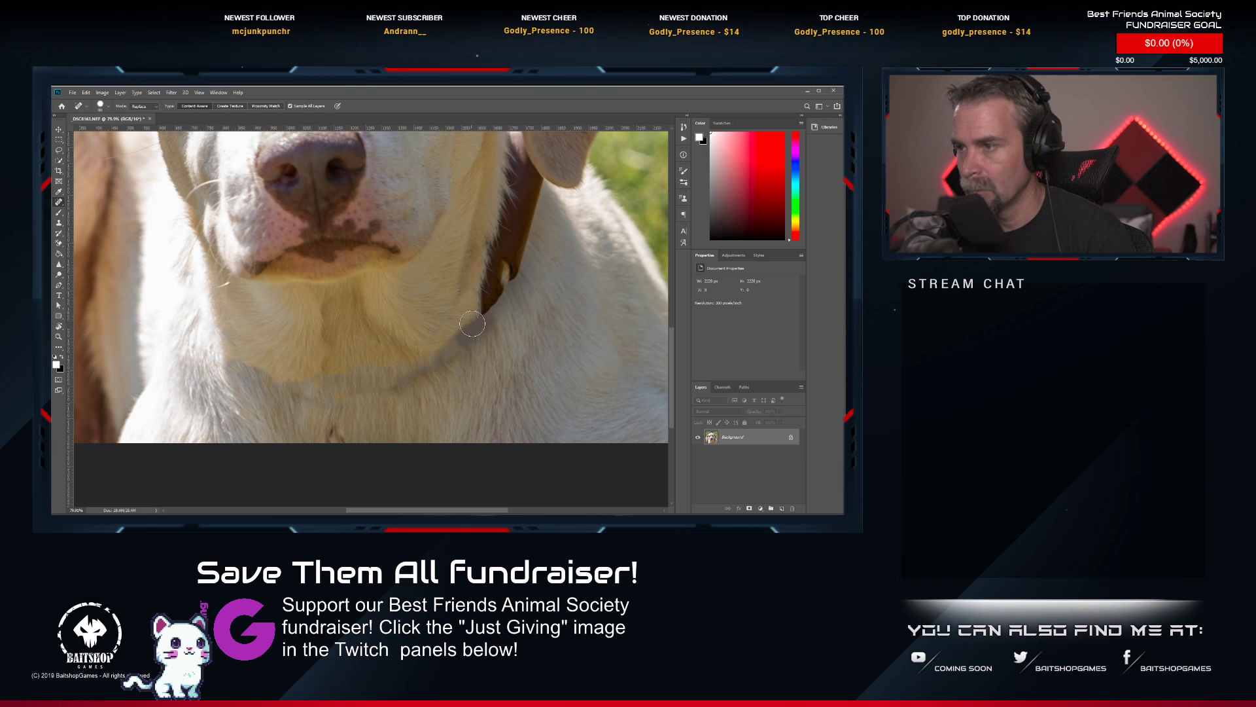
# Remove the brown leather strap below the dog's ear with the Spot Healing Brush.
pyautogui.moveTo(518, 259); pyautogui.dragTo(480, 286)
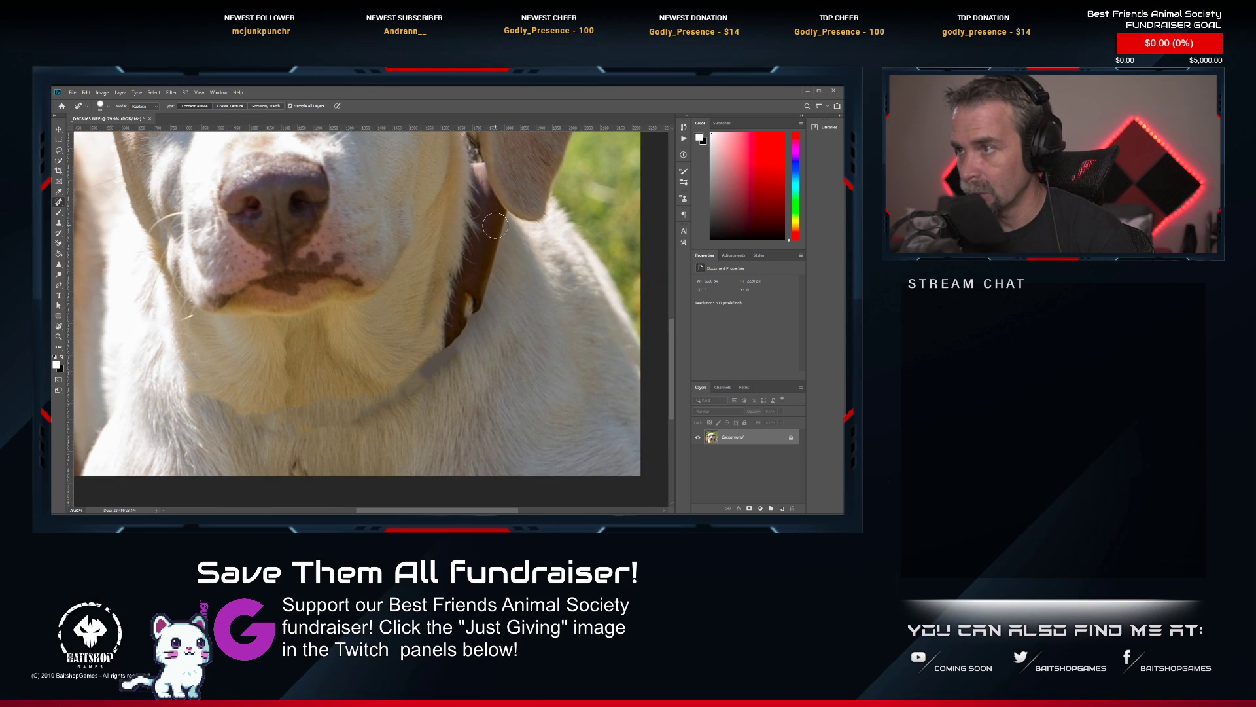
pyautogui.moveTo(501, 219)
pyautogui.mouseDown()
pyautogui.moveTo(450, 317)
pyautogui.moveTo(476, 168)
pyautogui.moveTo(503, 235)
pyautogui.mouseUp()
pyautogui.scroll(5, 476, 247)
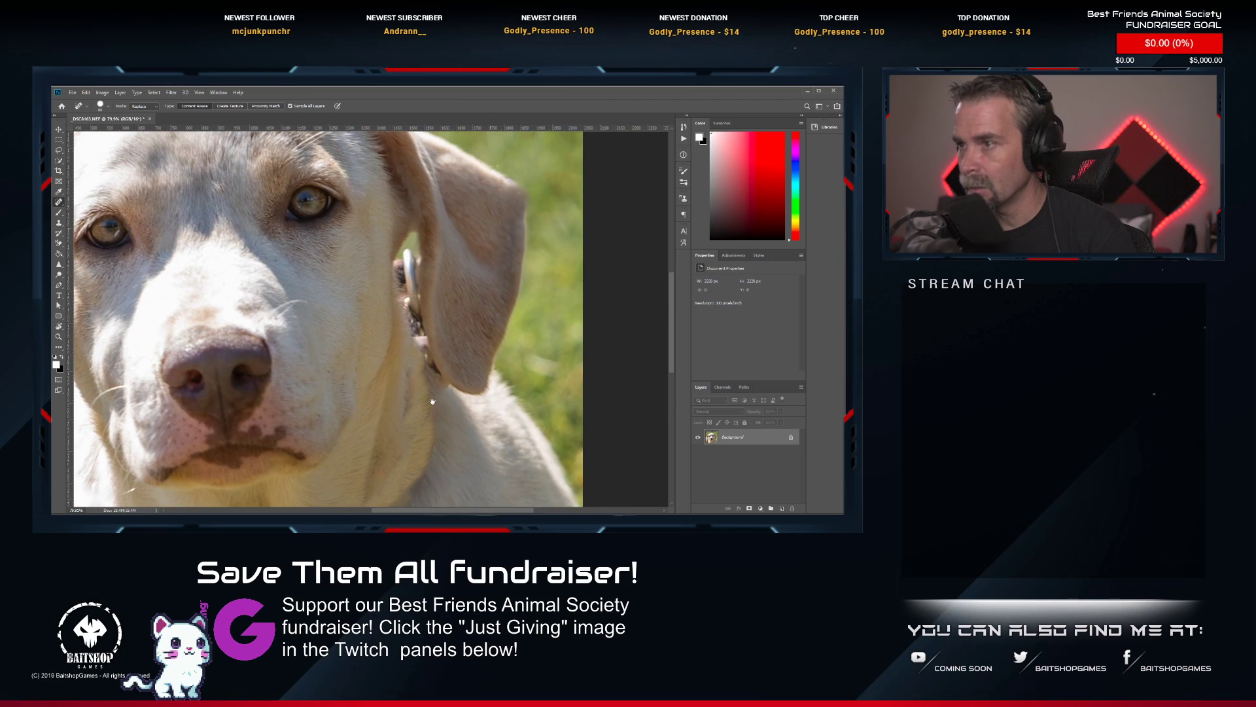
# Clone nearby fur over the dark collar seam on the side of the neck below the ear with the Clone Stamp tool.
pyautogui.click(59, 222)
pyautogui.scroll(-4, 327, 187)
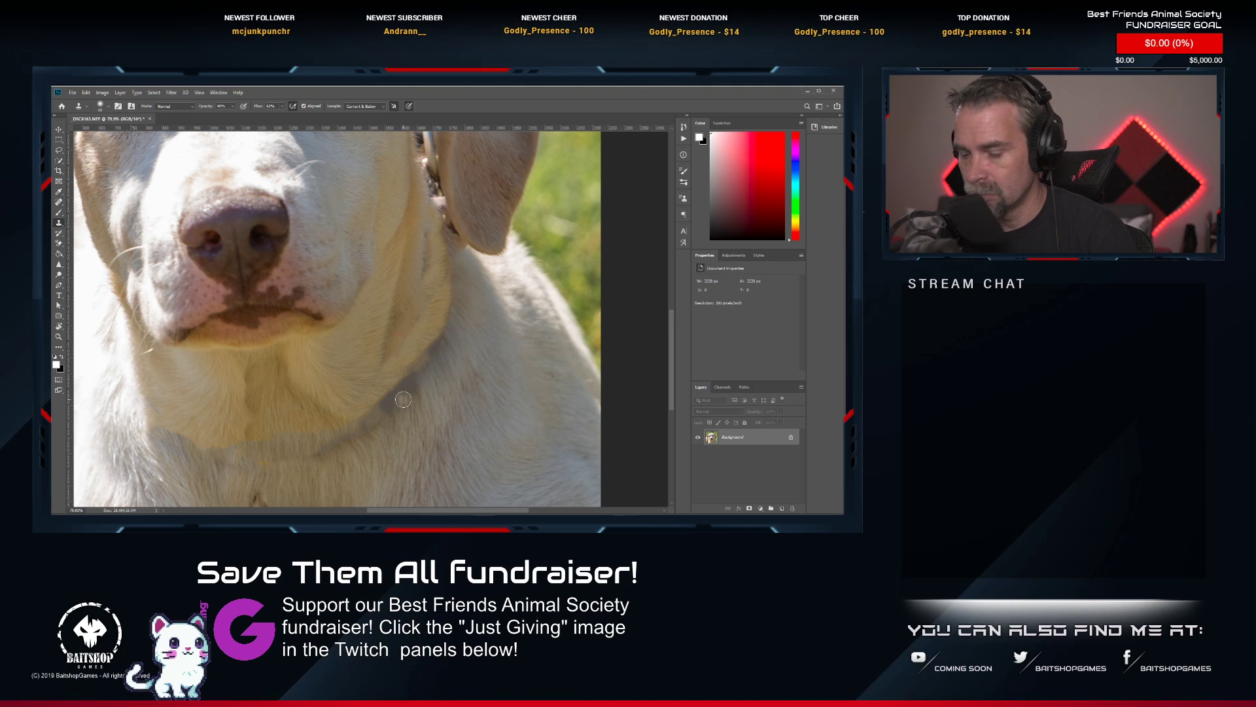
pyautogui.moveTo(416, 367)
pyautogui.mouseDown()
pyautogui.moveTo(452, 343)
pyautogui.moveTo(477, 387)
pyautogui.mouseUp()
pyautogui.keyDown('alt'); pyautogui.click(468, 372); pyautogui.keyUp('alt')
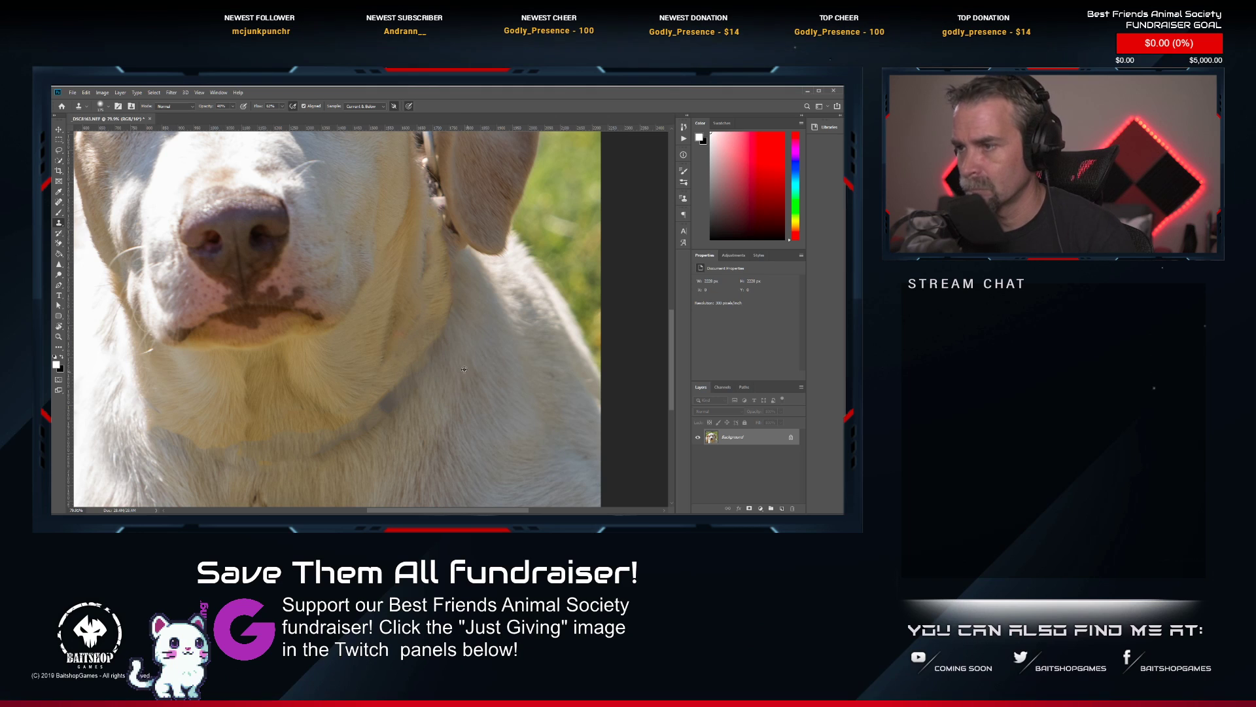
pyautogui.moveTo(451, 336); pyautogui.dragTo(469, 262)
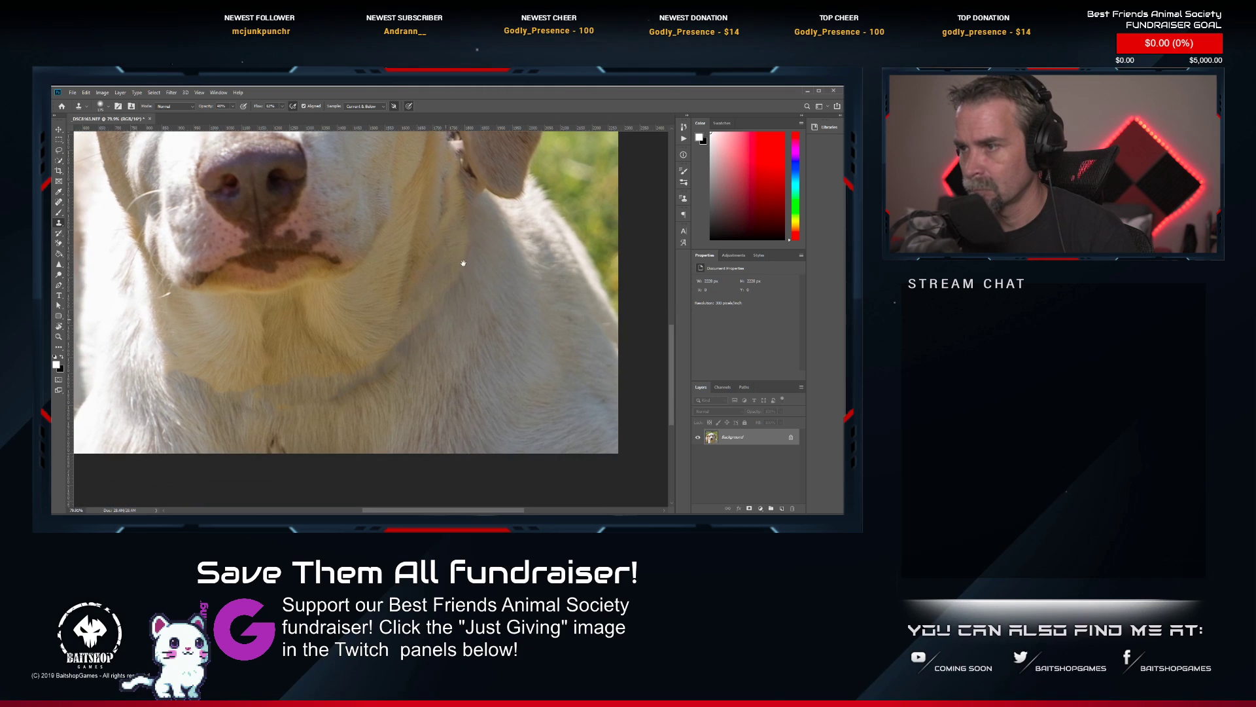
pyautogui.moveTo(422, 348); pyautogui.dragTo(496, 262)
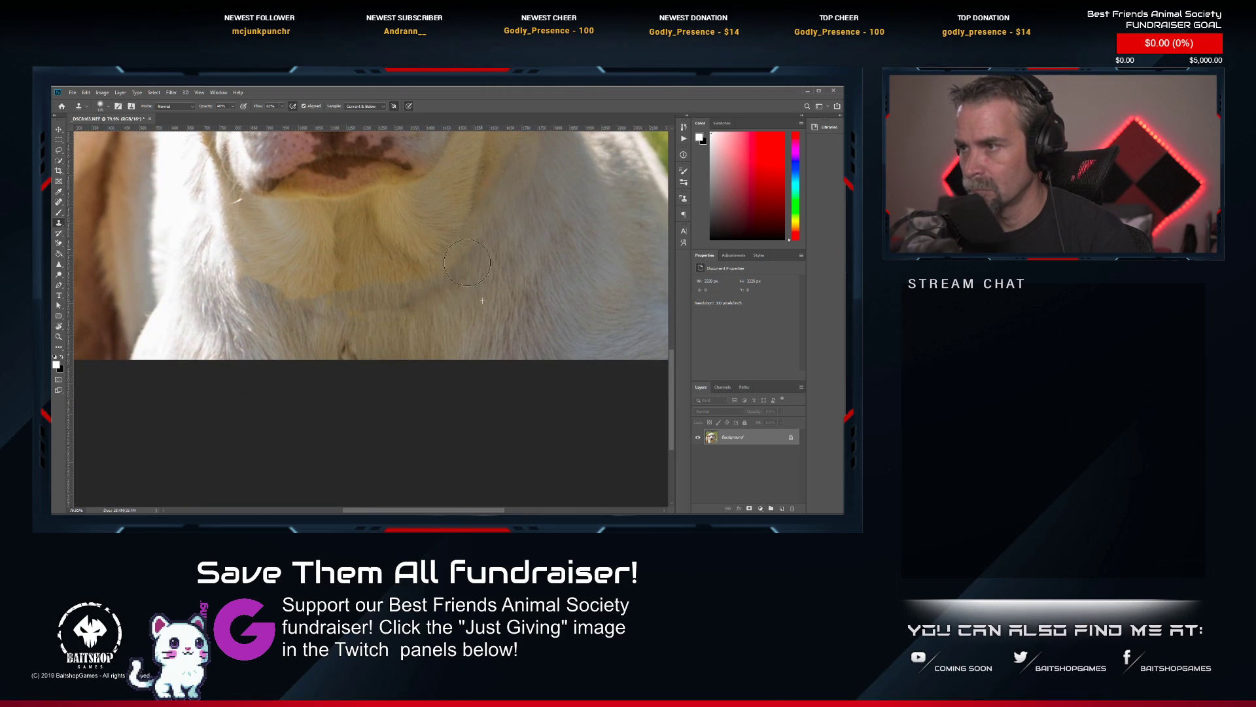
pyautogui.keyDown('alt'); pyautogui.click(449, 317); pyautogui.keyUp('alt')
pyautogui.moveTo(401, 316); pyautogui.dragTo(435, 292)
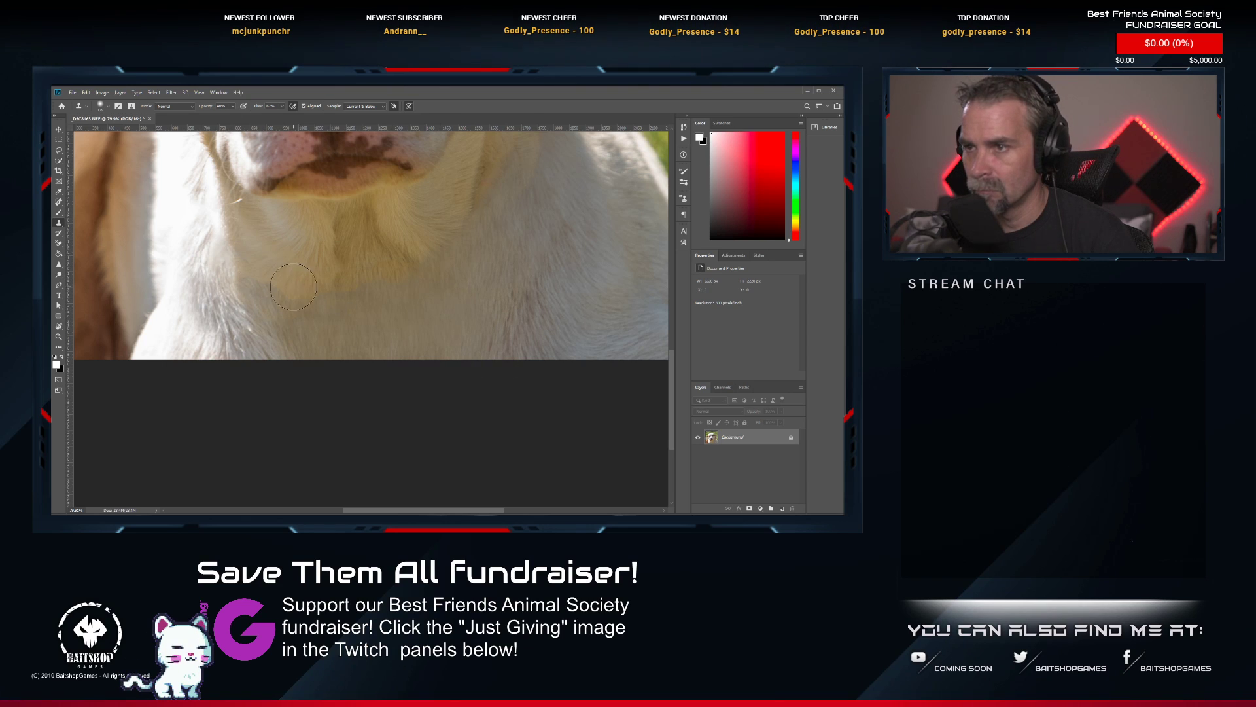
# Clone fur across the remaining collar seam under the chin to blend the throat into the chest.
pyautogui.moveTo(293, 287)
pyautogui.mouseDown()
pyautogui.moveTo(274, 270)
pyautogui.moveTo(317, 306)
pyautogui.moveTo(342, 293)
pyautogui.mouseUp()
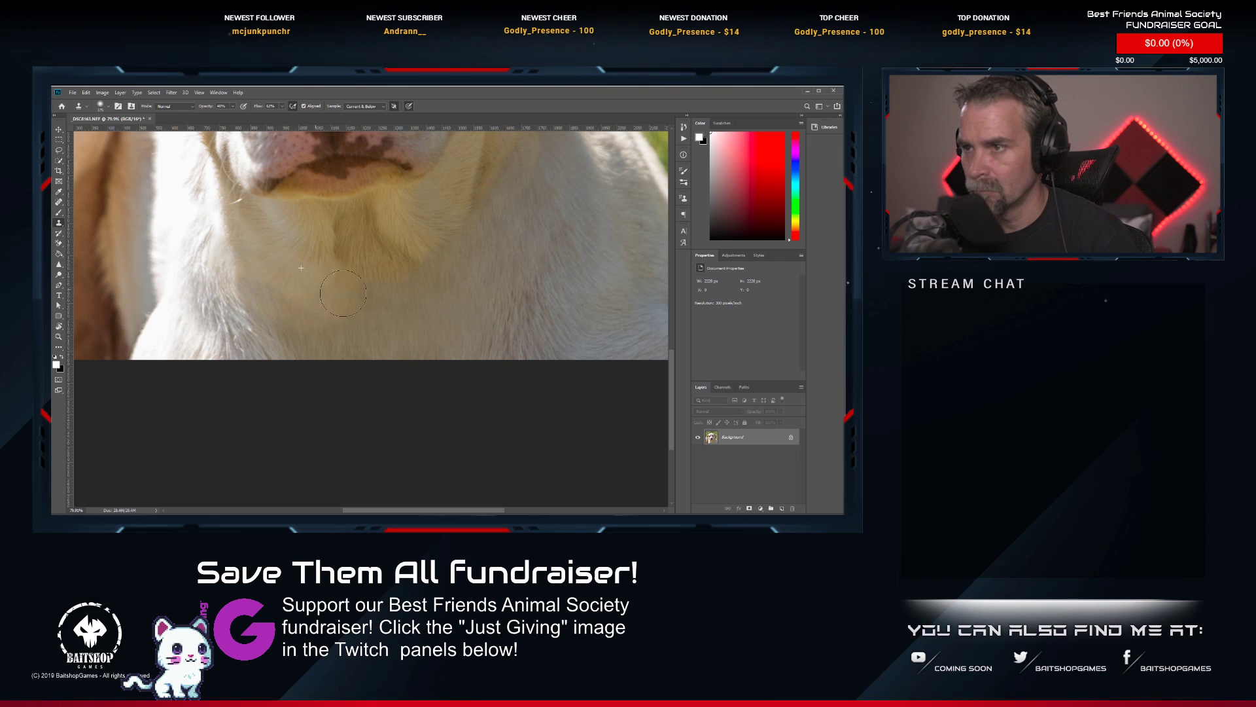
pyautogui.keyDown('alt'); pyautogui.click(449, 310); pyautogui.keyUp('alt')
pyautogui.moveTo(434, 282); pyautogui.dragTo(284, 294)
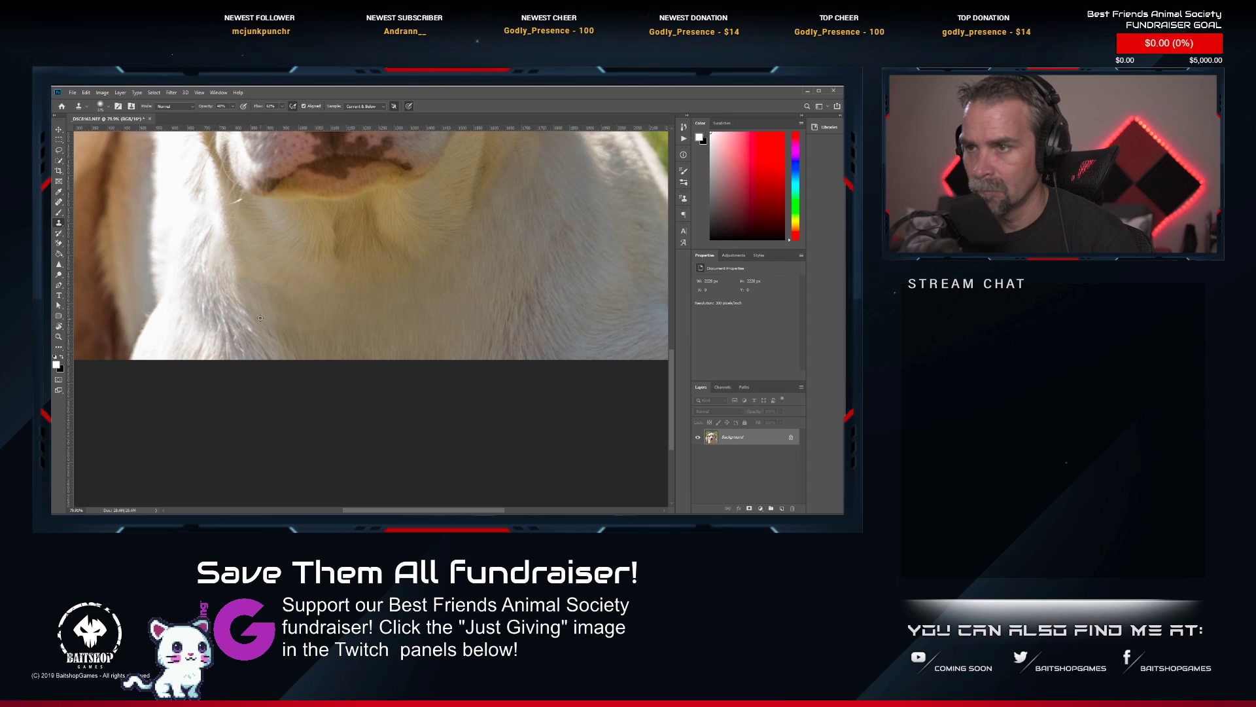
# Clone neck fur over the strap remnants just below the metal ring with a smaller Clone Stamp brush.
pyautogui.scroll(-2, 434, 278)
pyautogui.scroll(-2, 434, 278)
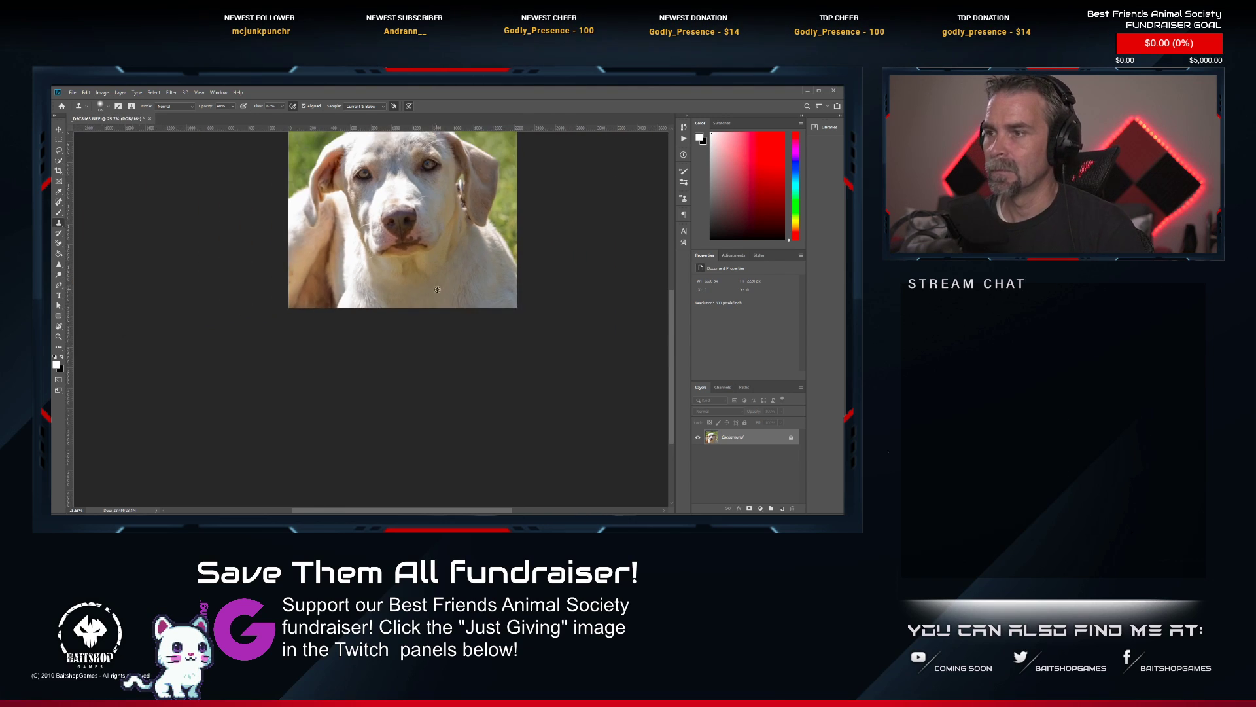
pyautogui.scroll(3, 447, 276)
pyautogui.scroll(1, 461, 336)
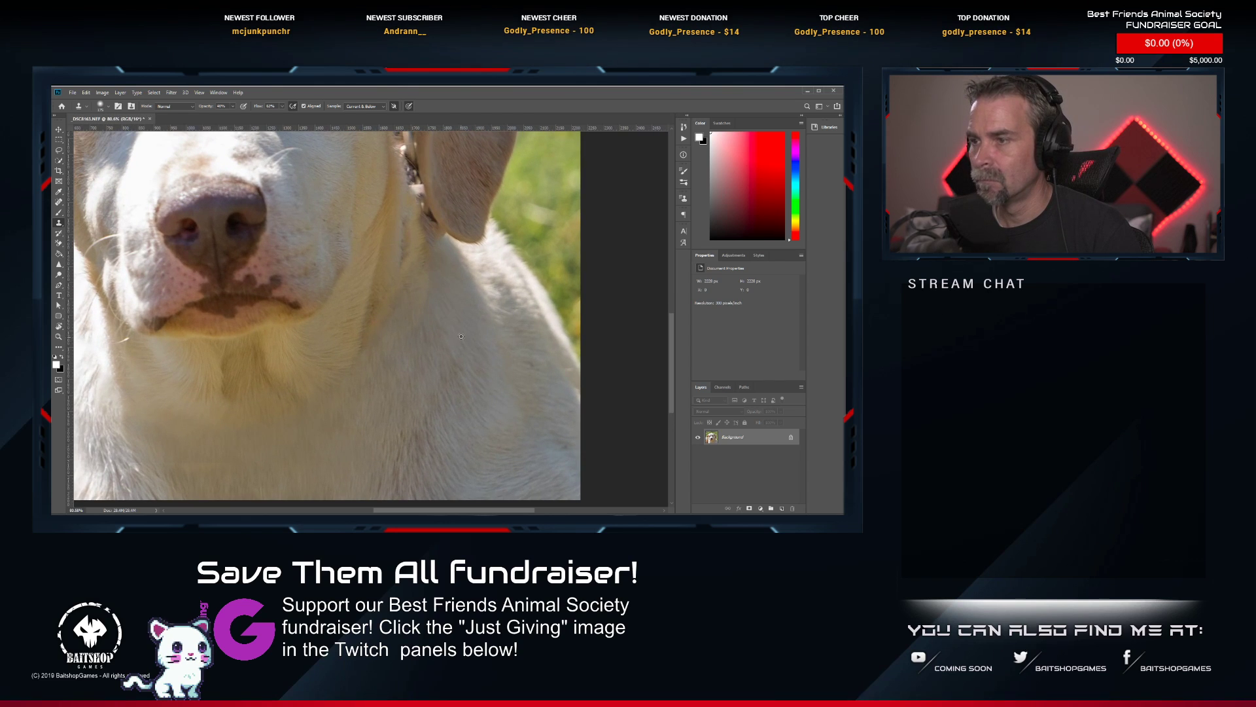
pyautogui.moveTo(410, 282)
pyautogui.mouseDown()
pyautogui.moveTo(447, 285)
pyautogui.moveTo(446, 337)
pyautogui.mouseUp()
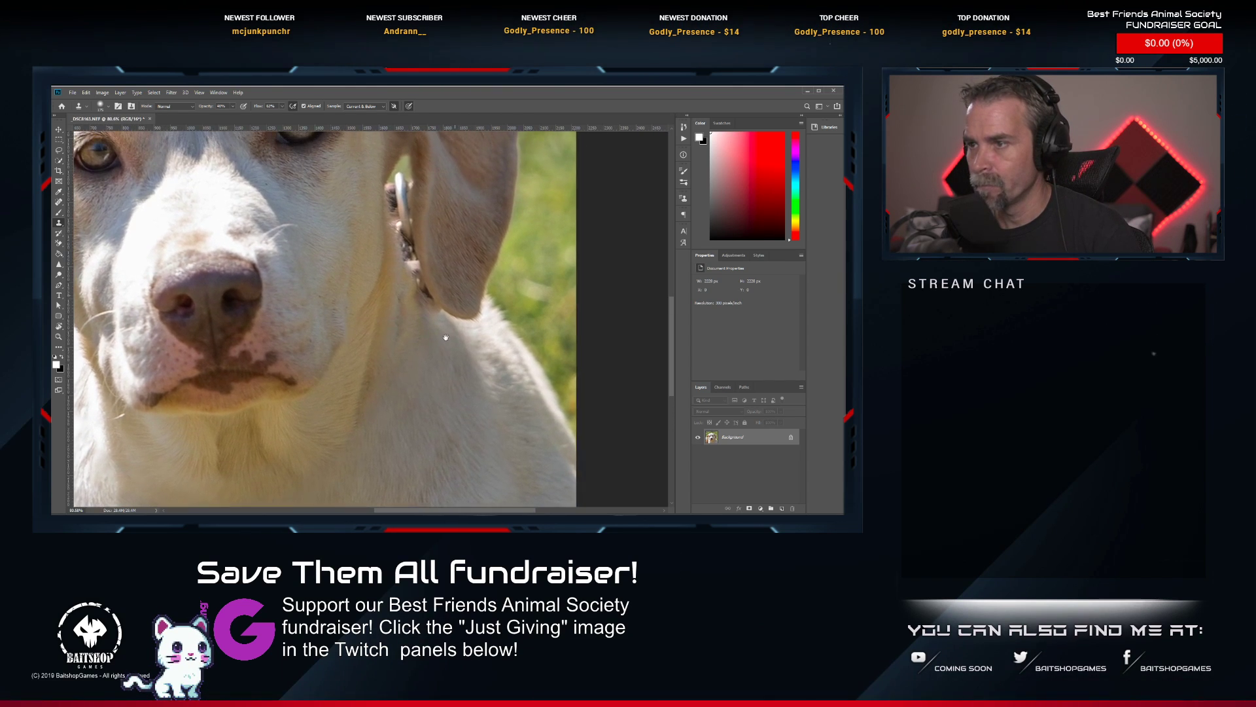
pyautogui.scroll(2, 445, 338)
pyautogui.press('[')
pyautogui.press('[')
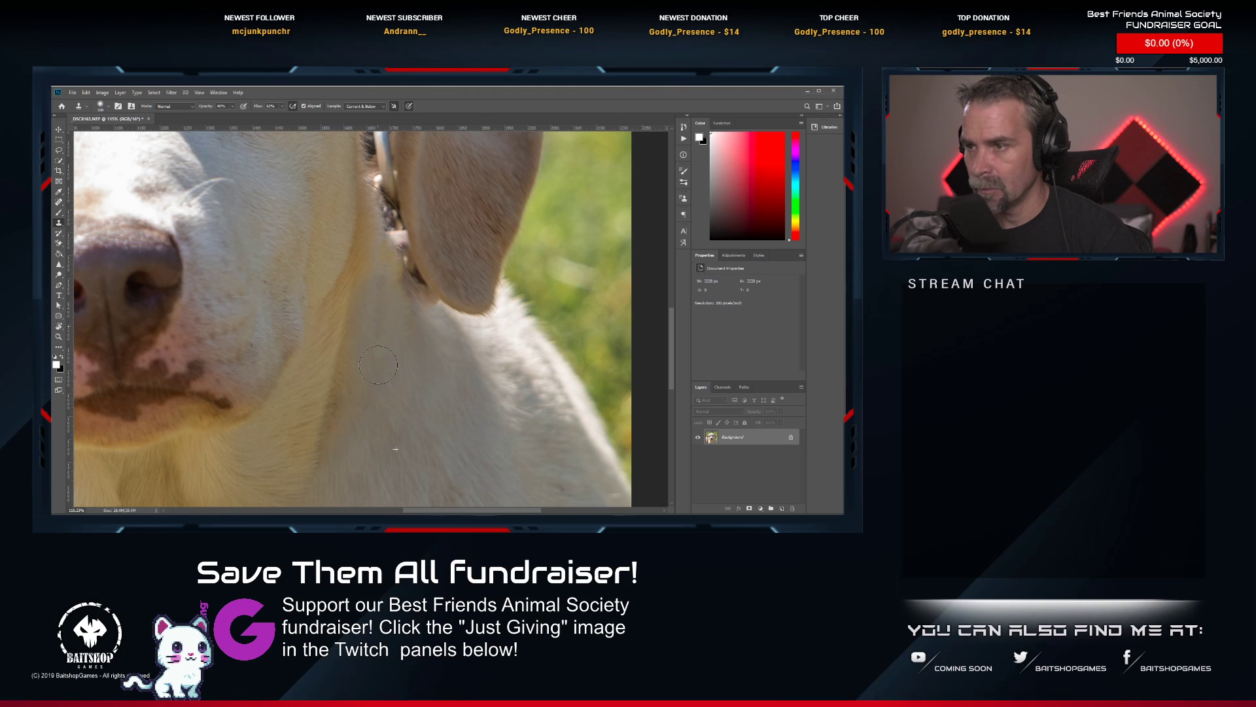
pyautogui.moveTo(378, 364)
pyautogui.mouseDown()
pyautogui.moveTo(375, 260)
pyautogui.moveTo(401, 319)
pyautogui.mouseUp()
pyautogui.click(409, 268)
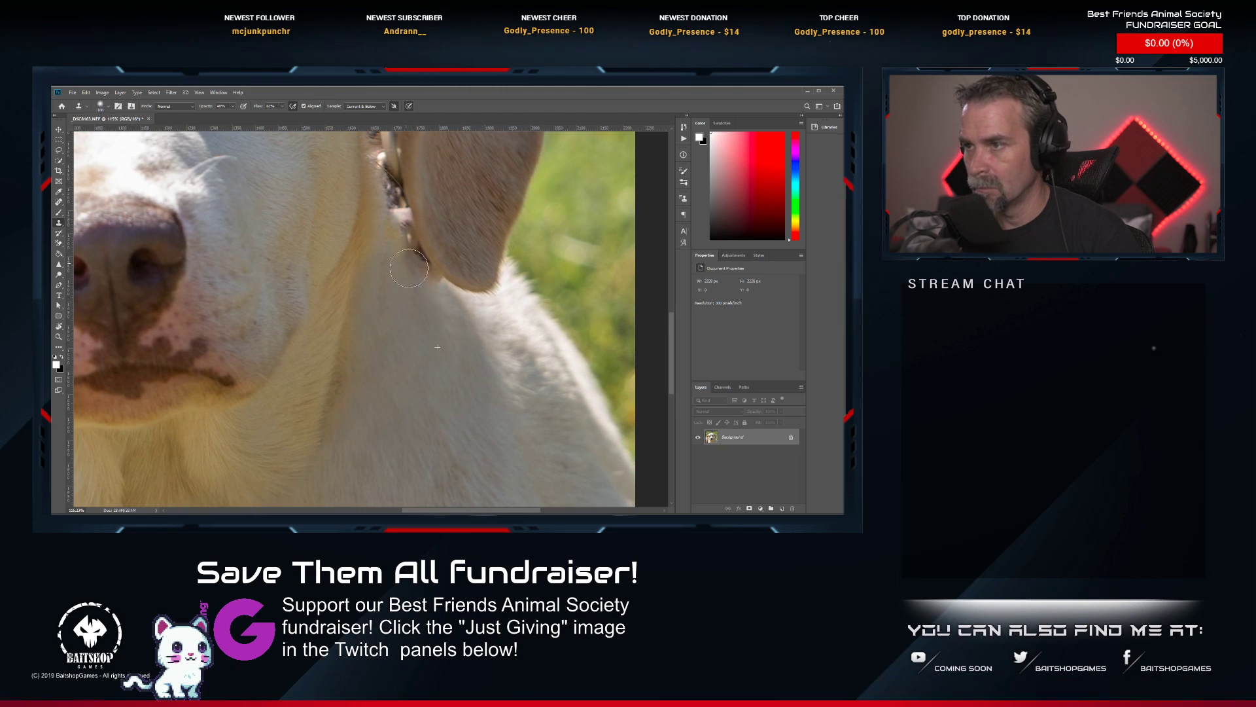
# Clone green background over the metal ring and collar hardware in the gap between the cheek and ear.
pyautogui.moveTo(474, 219); pyautogui.dragTo(480, 380)
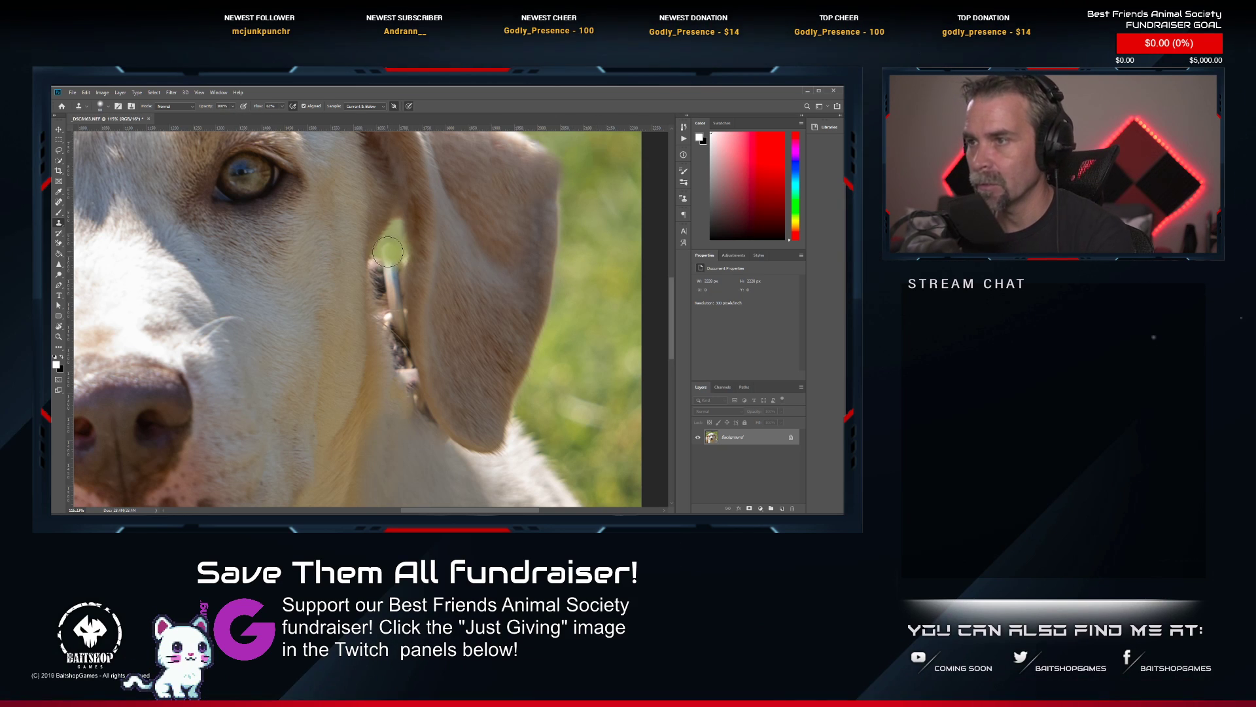
pyautogui.press('[')
pyautogui.press('[')
pyautogui.press('[')
pyautogui.press('[')
pyautogui.moveTo(390, 256)
pyautogui.mouseDown()
pyautogui.moveTo(398, 352)
pyautogui.moveTo(375, 261)
pyautogui.moveTo(381, 281)
pyautogui.mouseUp()
pyautogui.moveTo(402, 354); pyautogui.dragTo(410, 380)
# Clone green background over the remaining collar hardware at the lower end of the gap between cheek and ear, adjusting the Clone Stamp brush size.
pyautogui.press('[')
pyautogui.press('[')
pyautogui.press('[')
pyautogui.press('[')
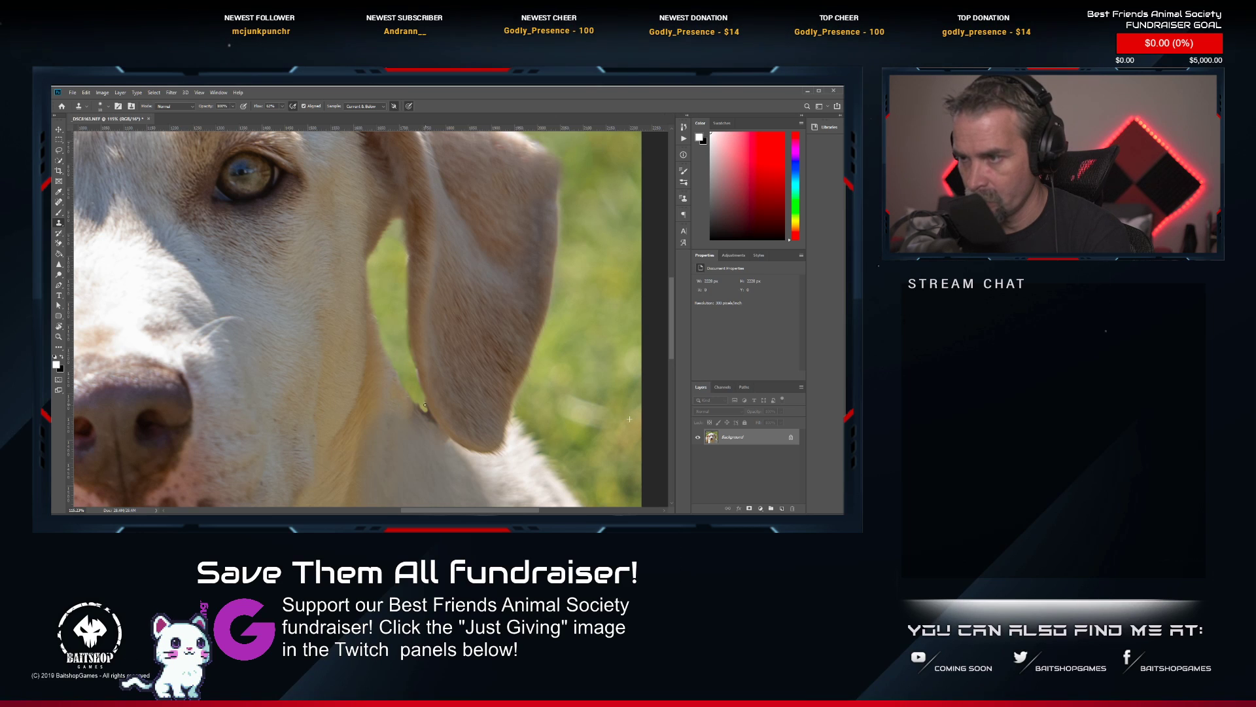
pyautogui.moveTo(425, 406); pyautogui.dragTo(424, 414)
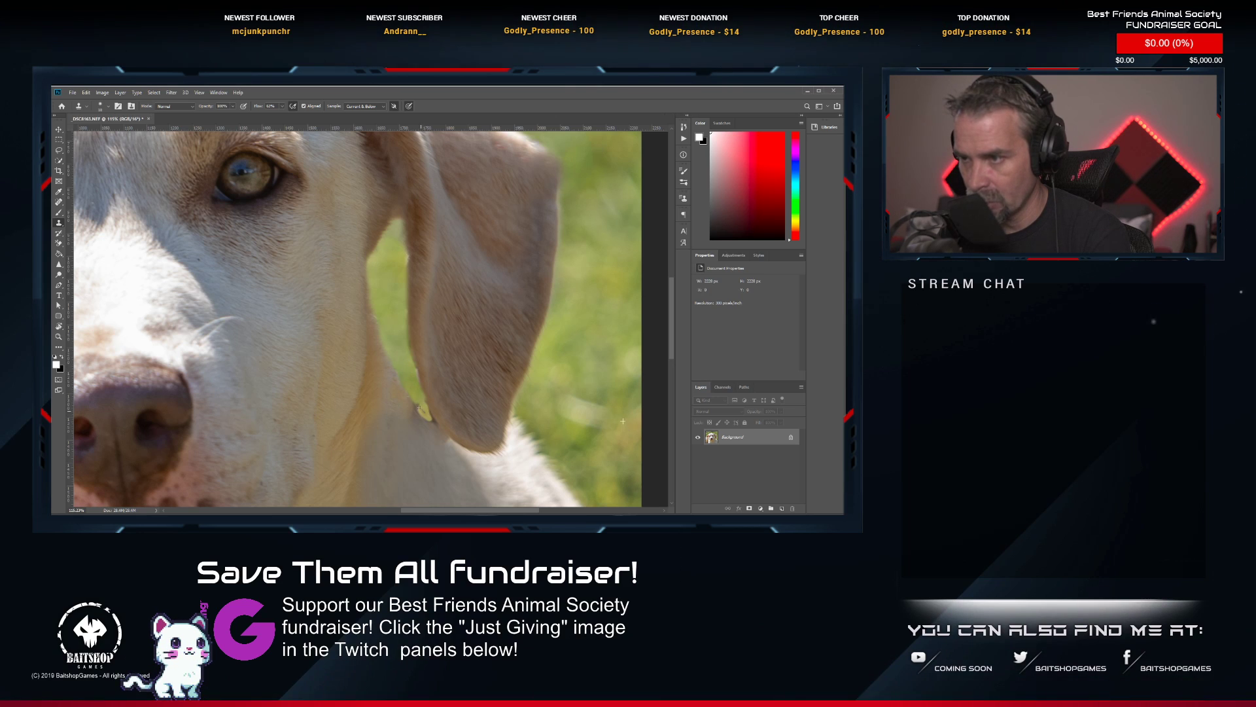
pyautogui.press(']')
pyautogui.press(']')
pyautogui.press(']')
pyautogui.press(']')
pyautogui.press(']')
pyautogui.moveTo(400, 357); pyautogui.dragTo(420, 399)
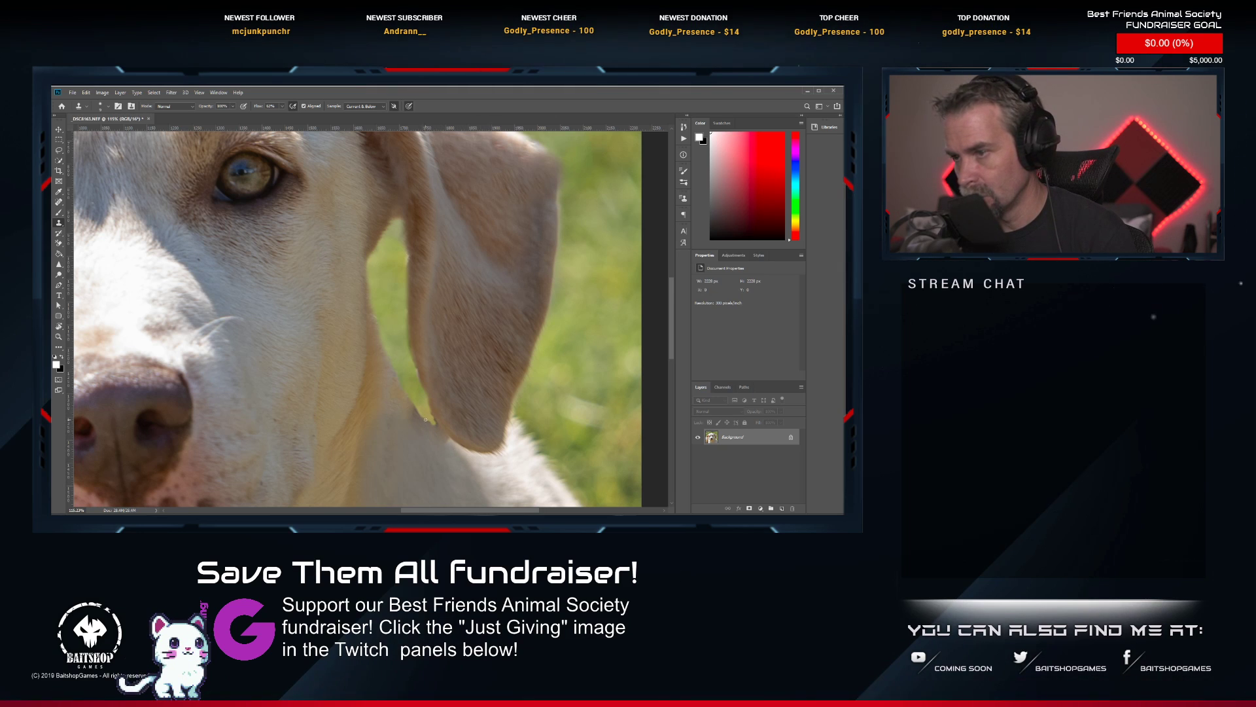
# Soften the cloned edges around the green gap between the cheek and ear with the Blur tool.
pyautogui.scroll(4, 437, 424)
pyautogui.scroll(2, 449, 423)
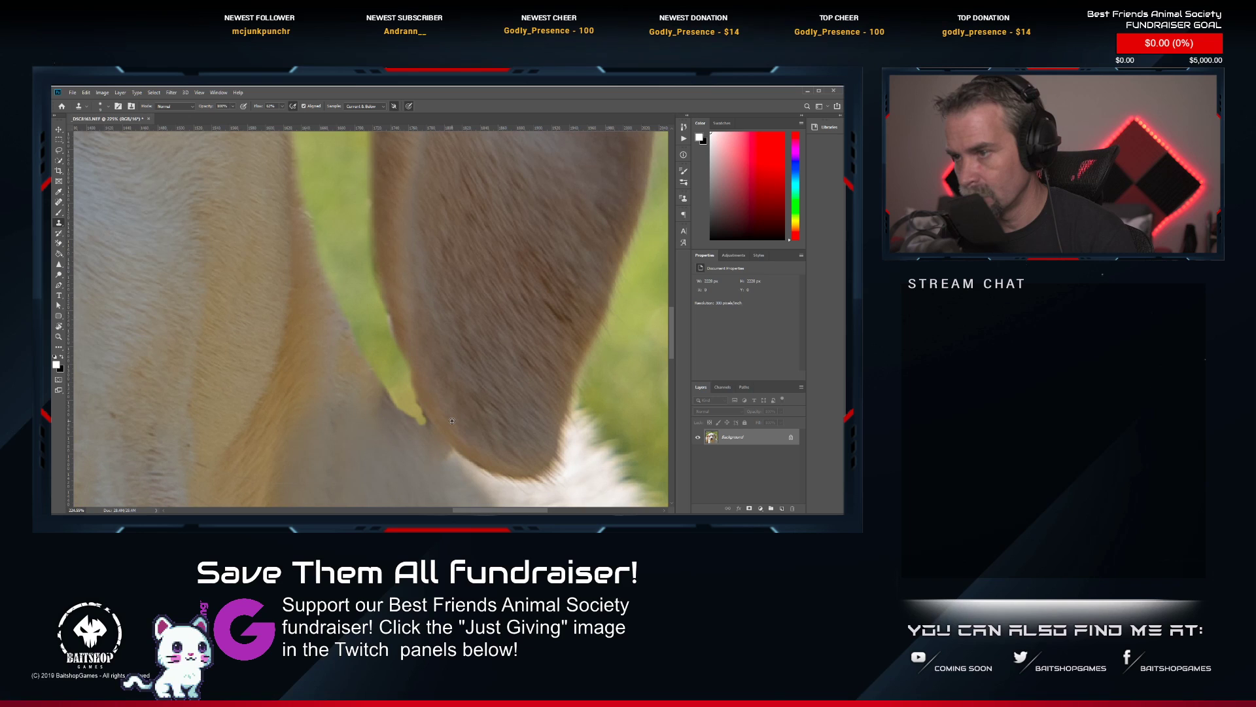
pyautogui.click(59, 276)
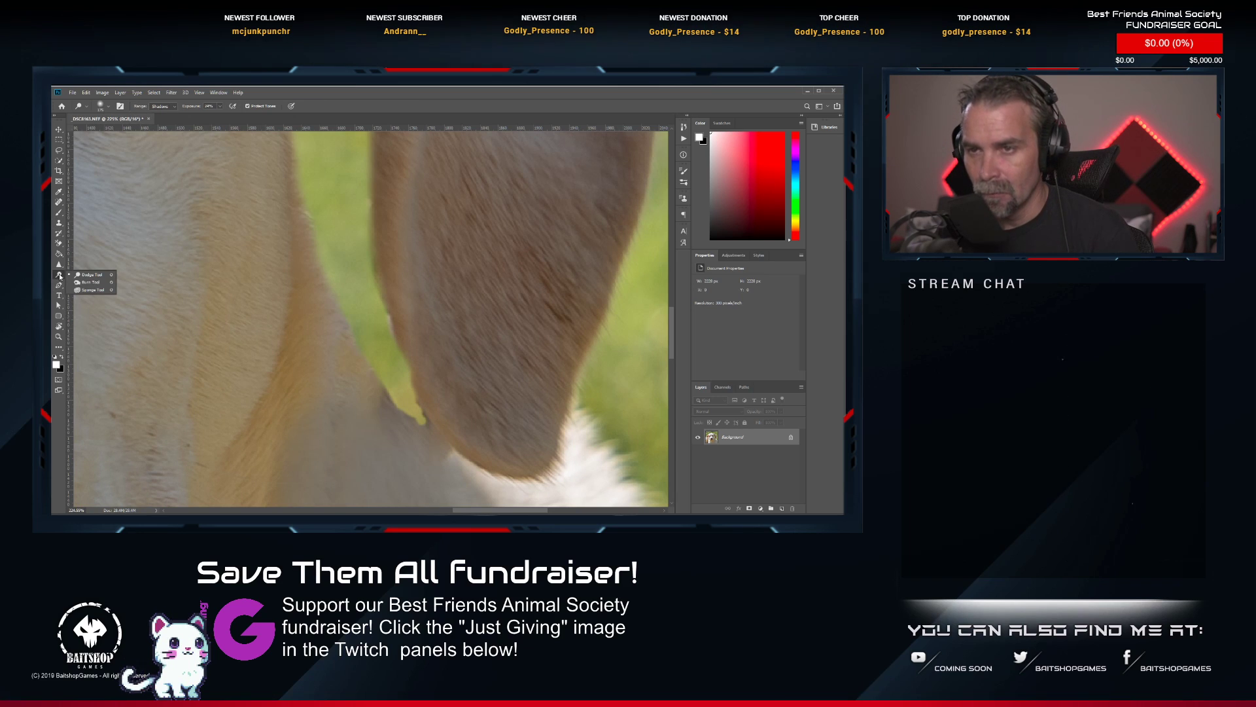
pyautogui.click(59, 264)
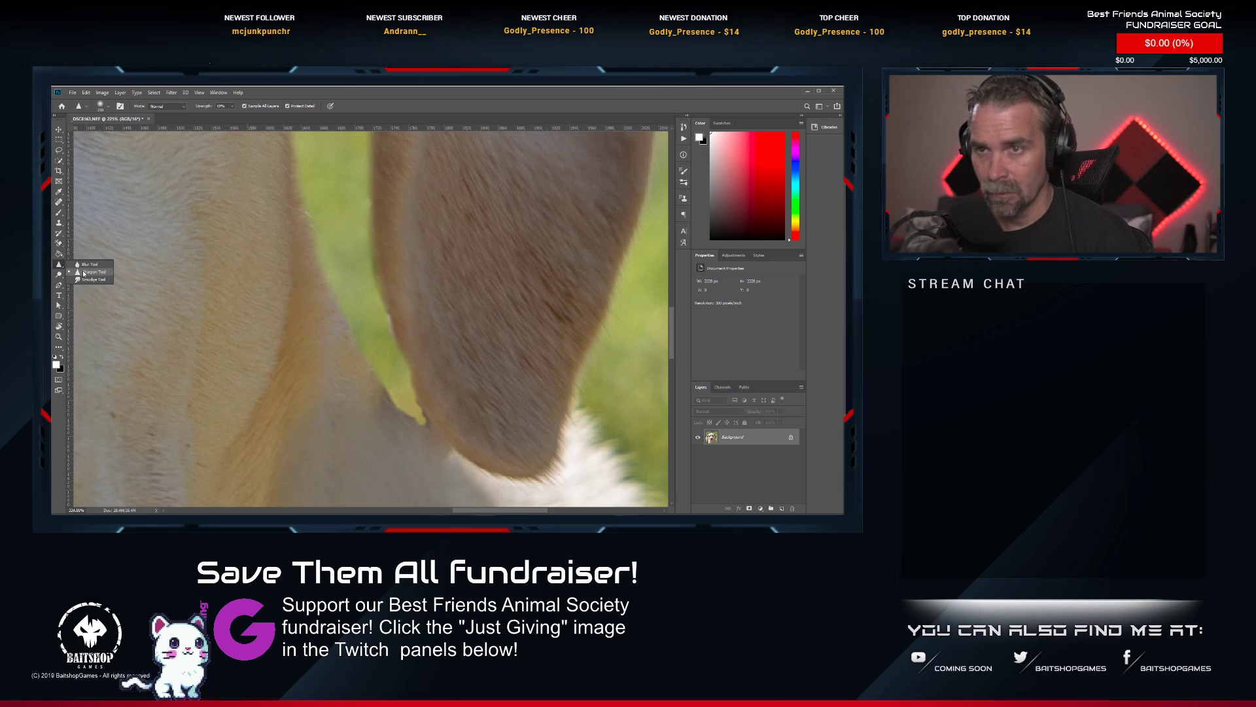
pyautogui.click(89, 264)
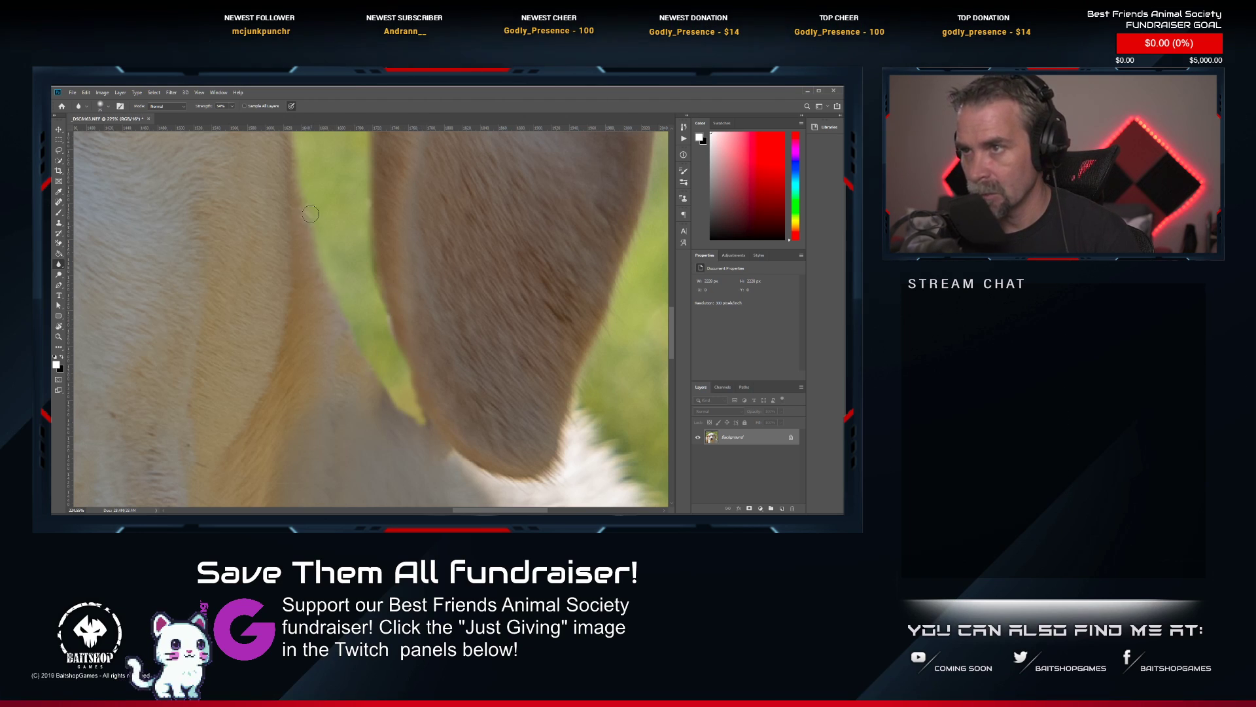
pyautogui.scroll(-6, 443, 332)
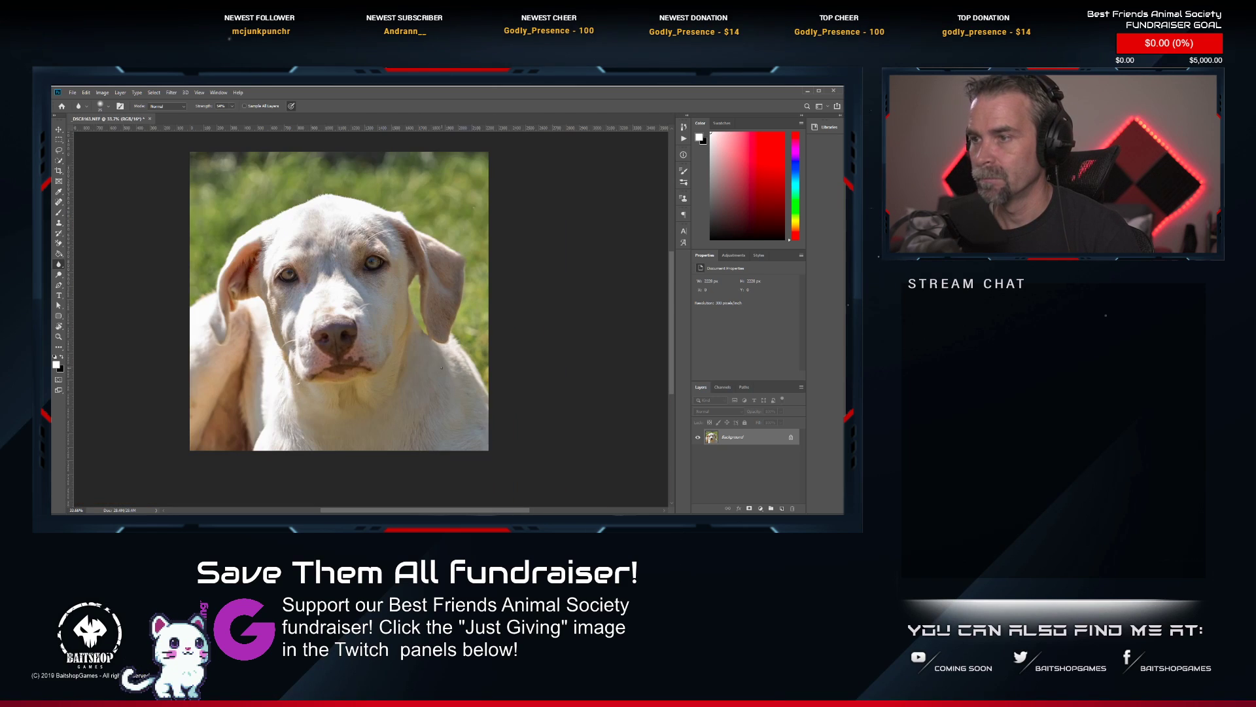
pyautogui.scroll(5, 443, 332)
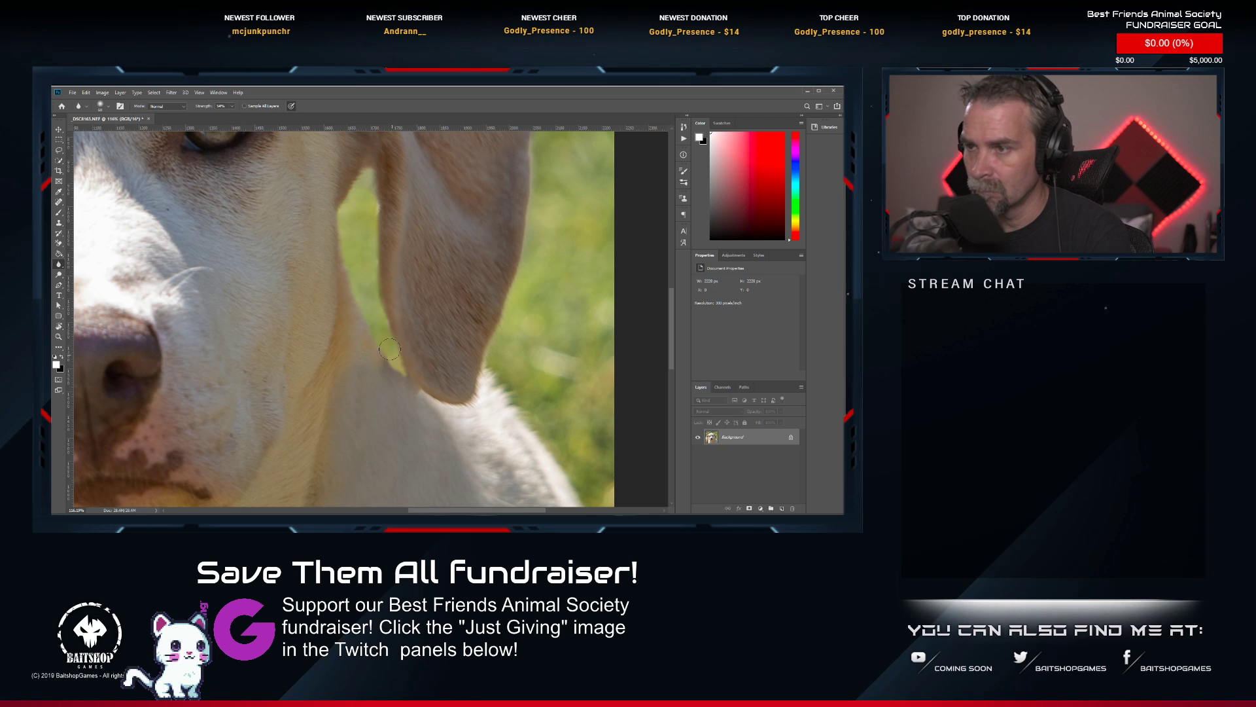
pyautogui.scroll(-10, 413, 356)
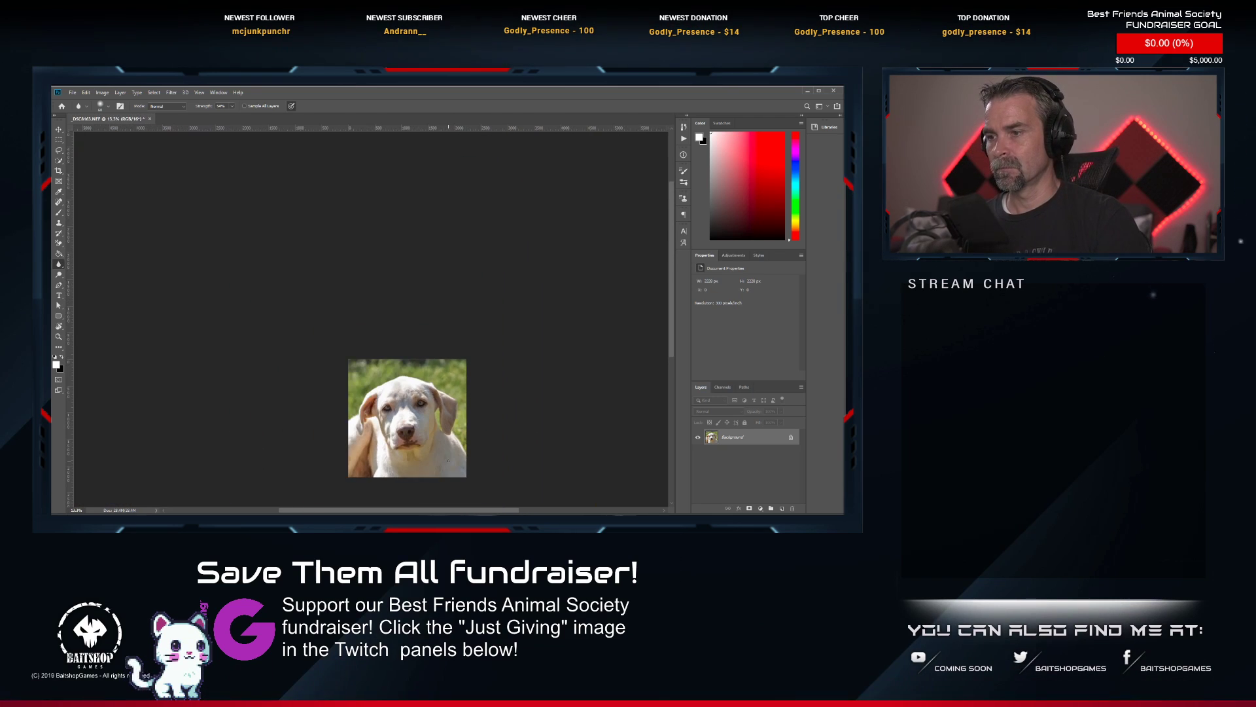
# Brighten the dog's eyes using the Dodge tool with a small brush and the range set to Midtones.
pyautogui.scroll(5, 403, 353)
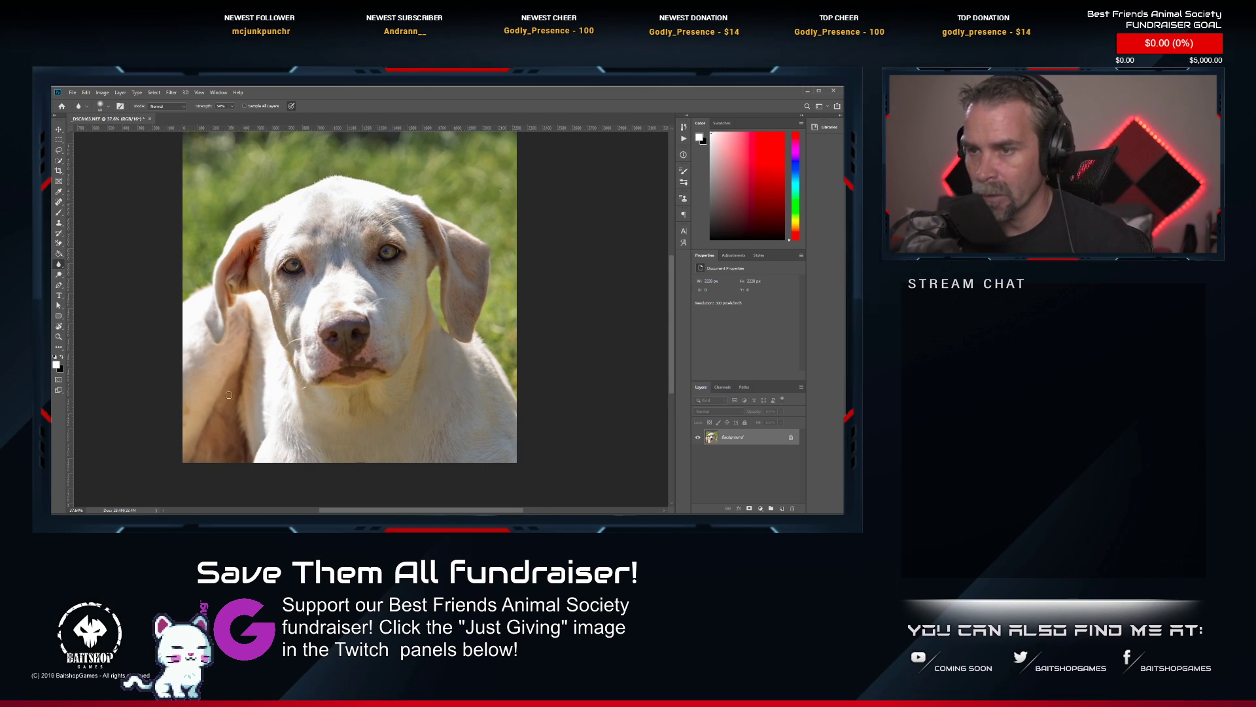
pyautogui.scroll(5, 353, 275)
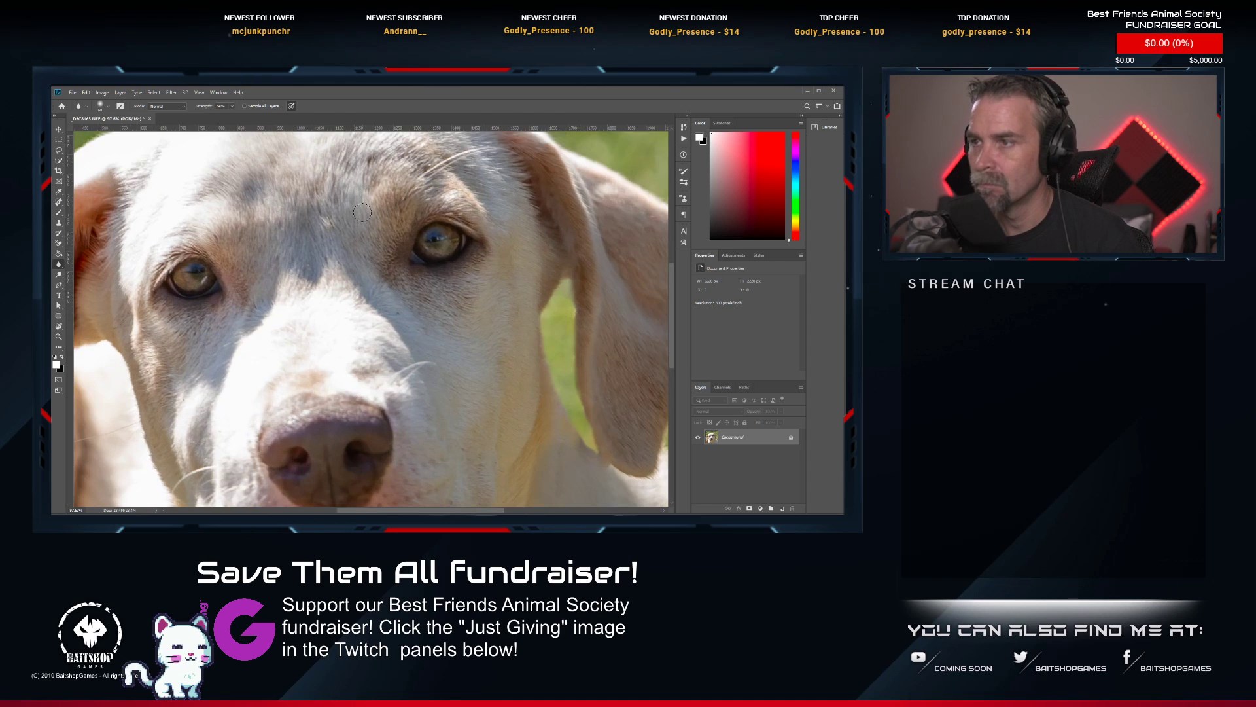
pyautogui.press('o')
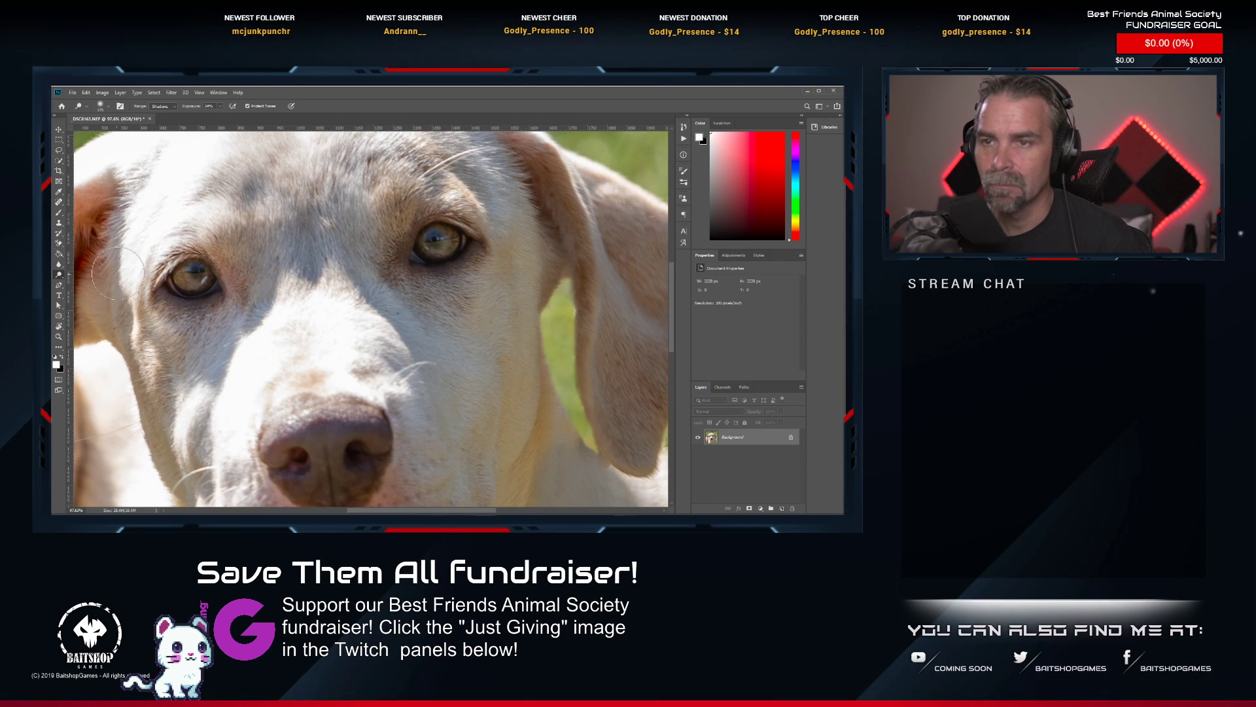
pyautogui.click(162, 106)
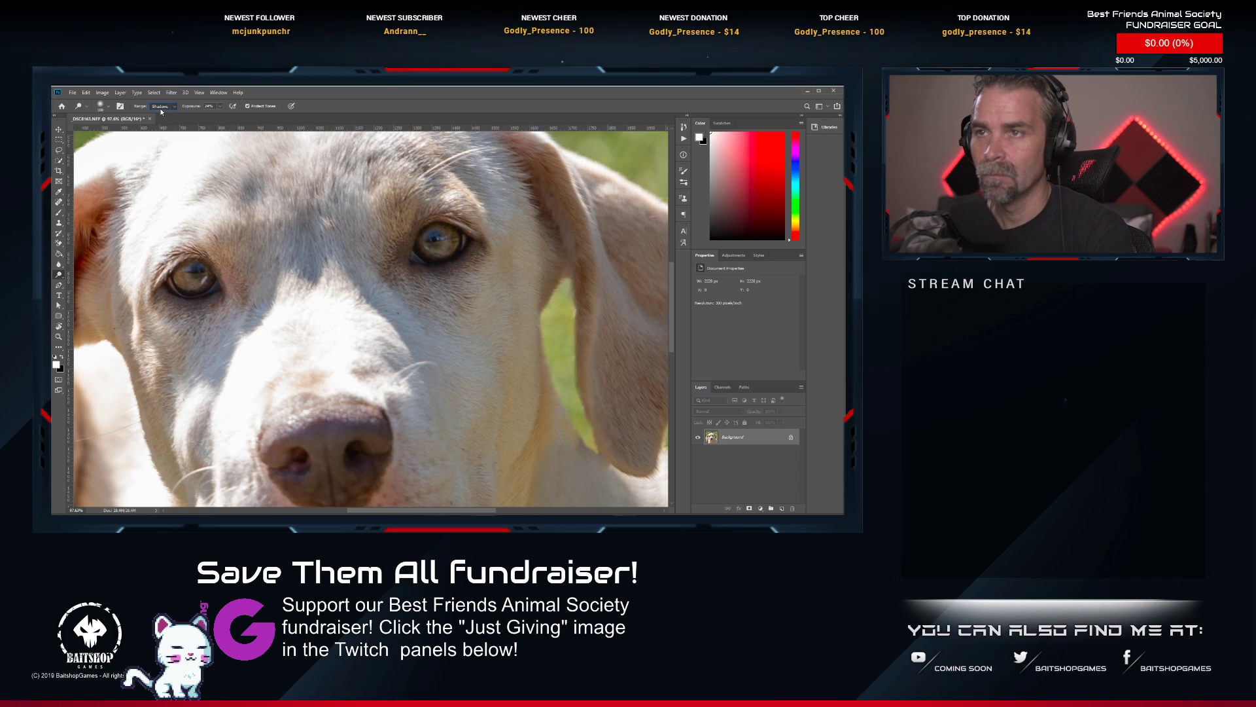
pyautogui.click(164, 119)
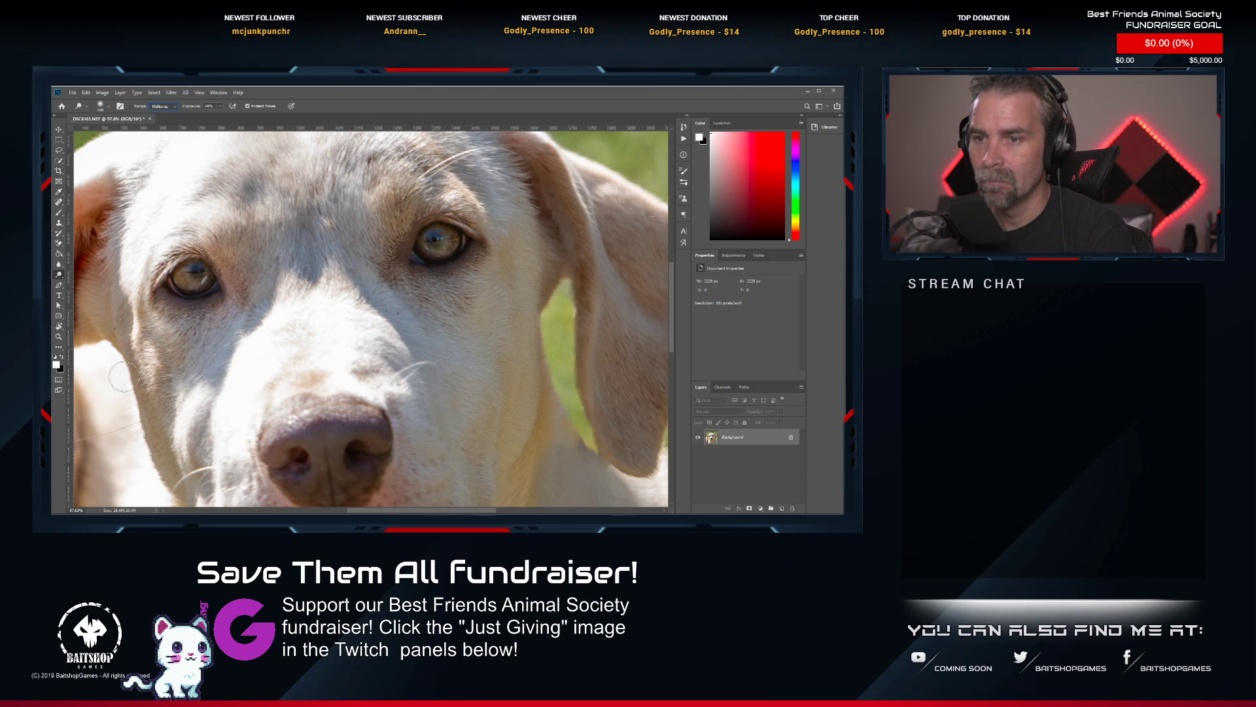
pyautogui.press('[')
pyautogui.press('[')
pyautogui.press('[')
pyautogui.press('[')
pyautogui.press('[')
pyautogui.press('[')
pyautogui.press('[')
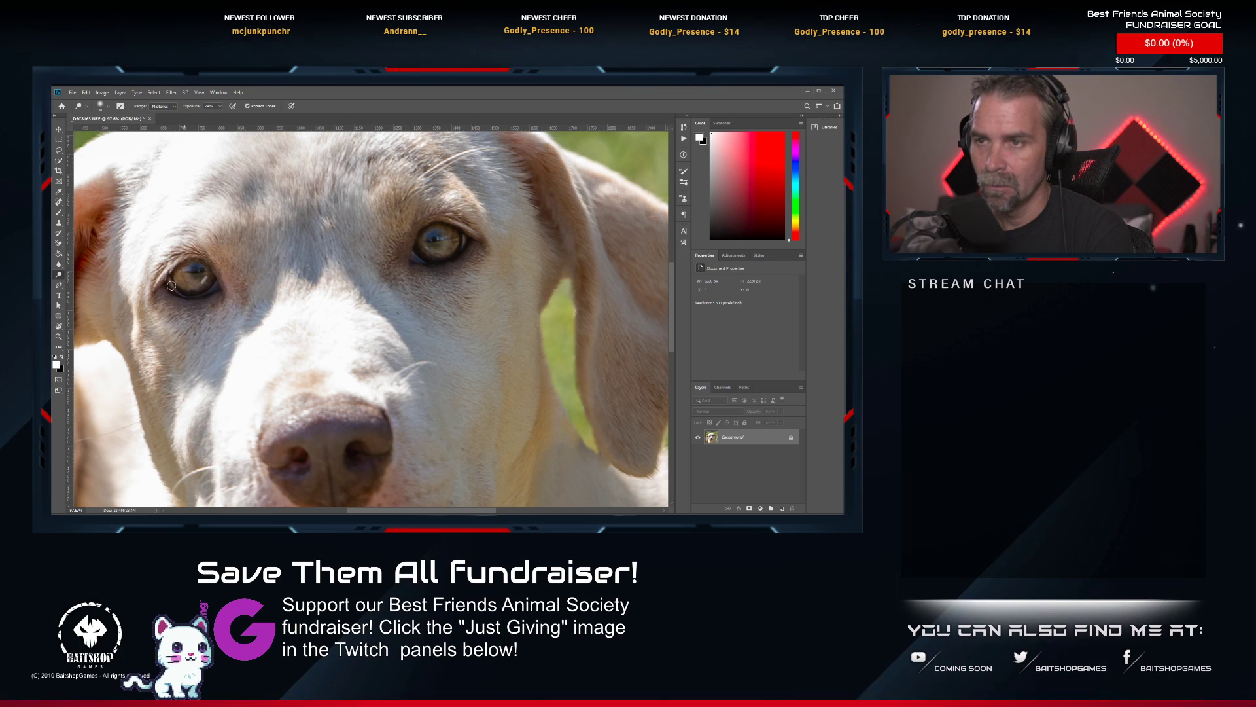
pyautogui.moveTo(176, 276); pyautogui.dragTo(212, 279)
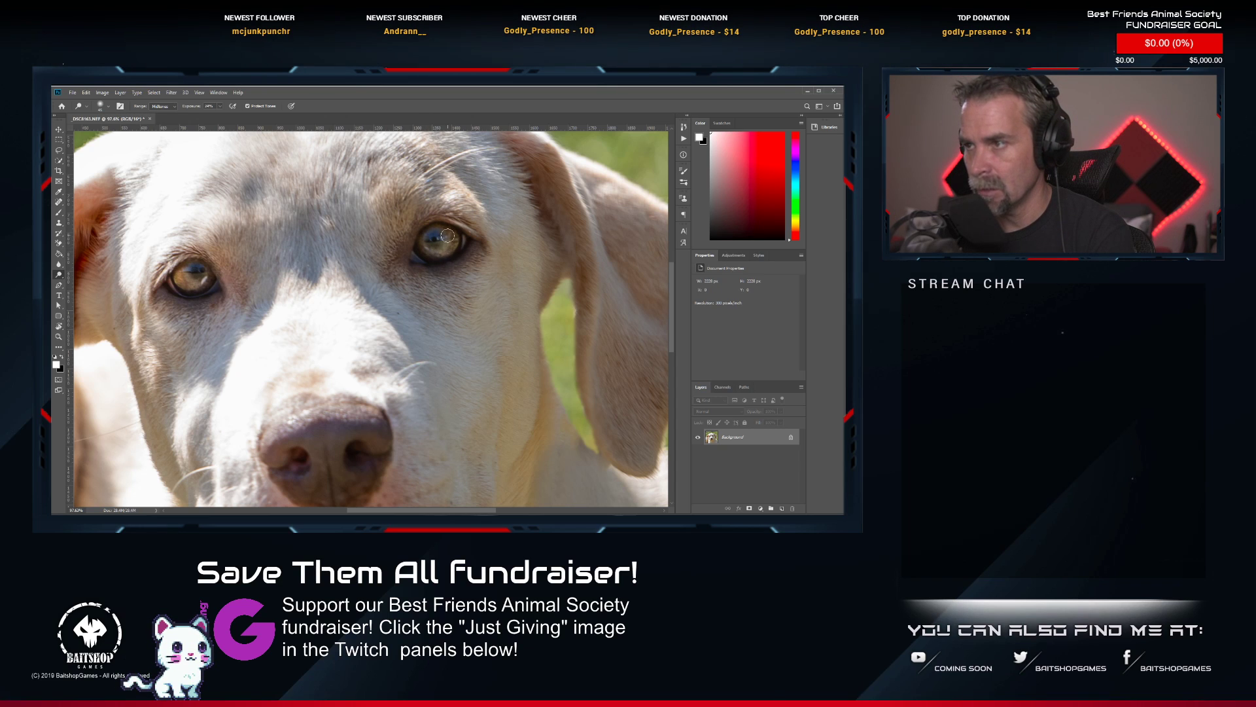
# Save the retouched close-up portrait and close its document.
pyautogui.scroll(-4, 444, 327)
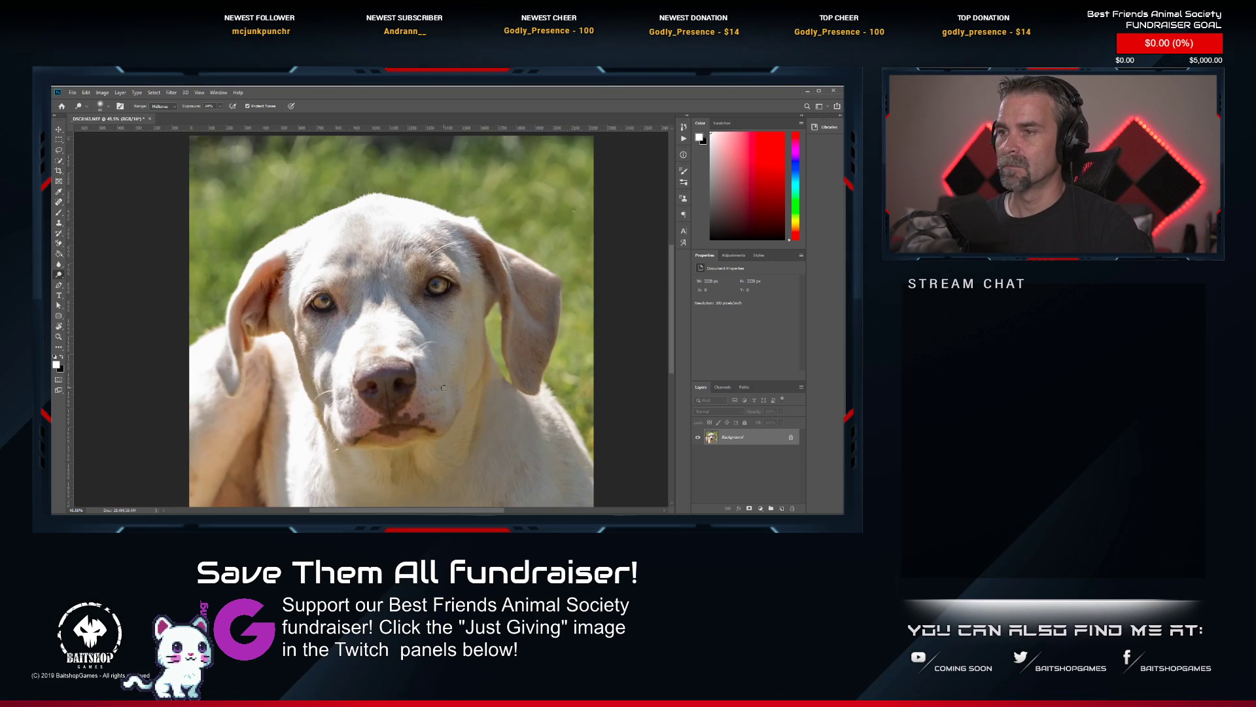
pyautogui.scroll(-5, 443, 388)
pyautogui.moveTo(438, 378); pyautogui.dragTo(392, 345)
pyautogui.hotkey('ctrl', 's')
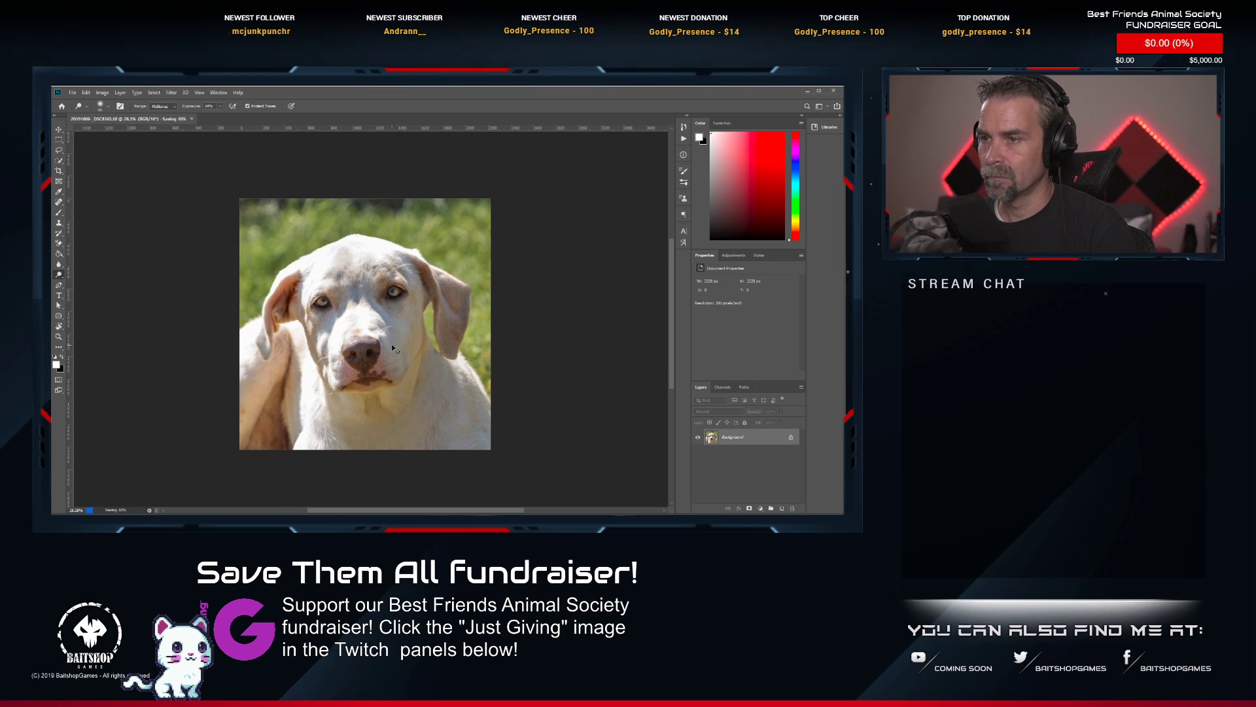
pyautogui.click(165, 119)
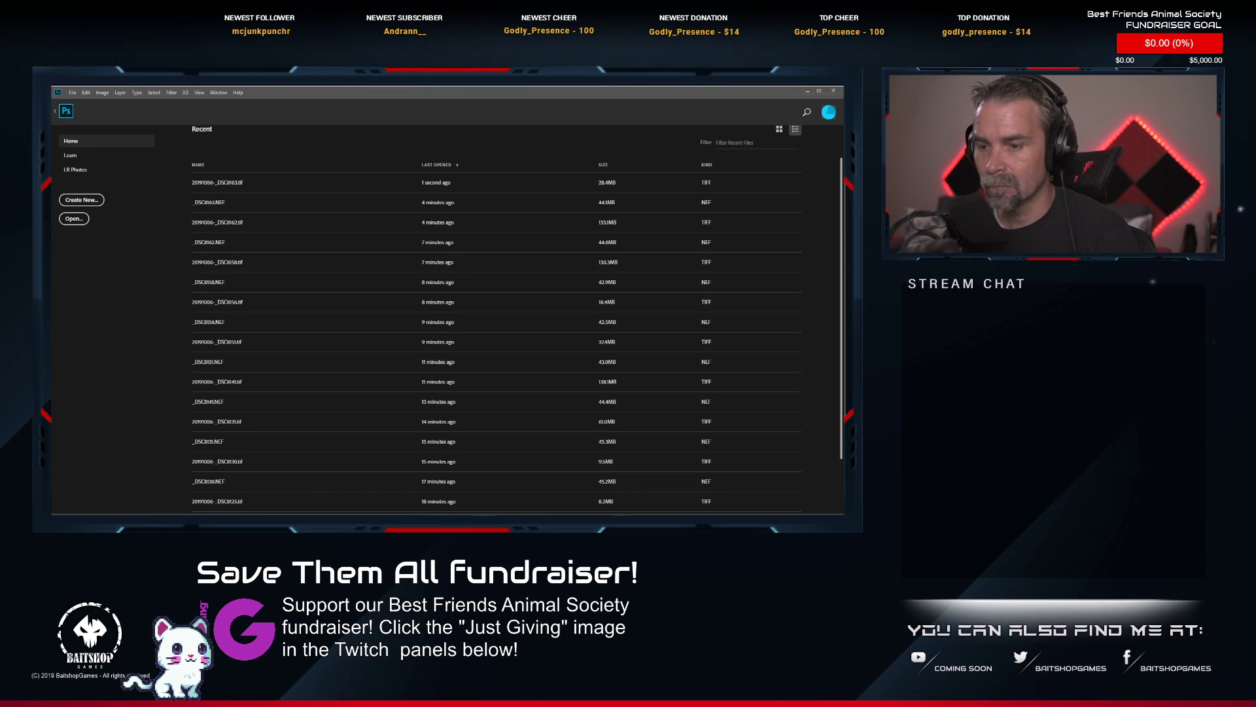
# Switch to Lightroom Classic and rate 20191006-_DSC8163.tif two stars.
pyautogui.hotkey('alt', 'Tab')
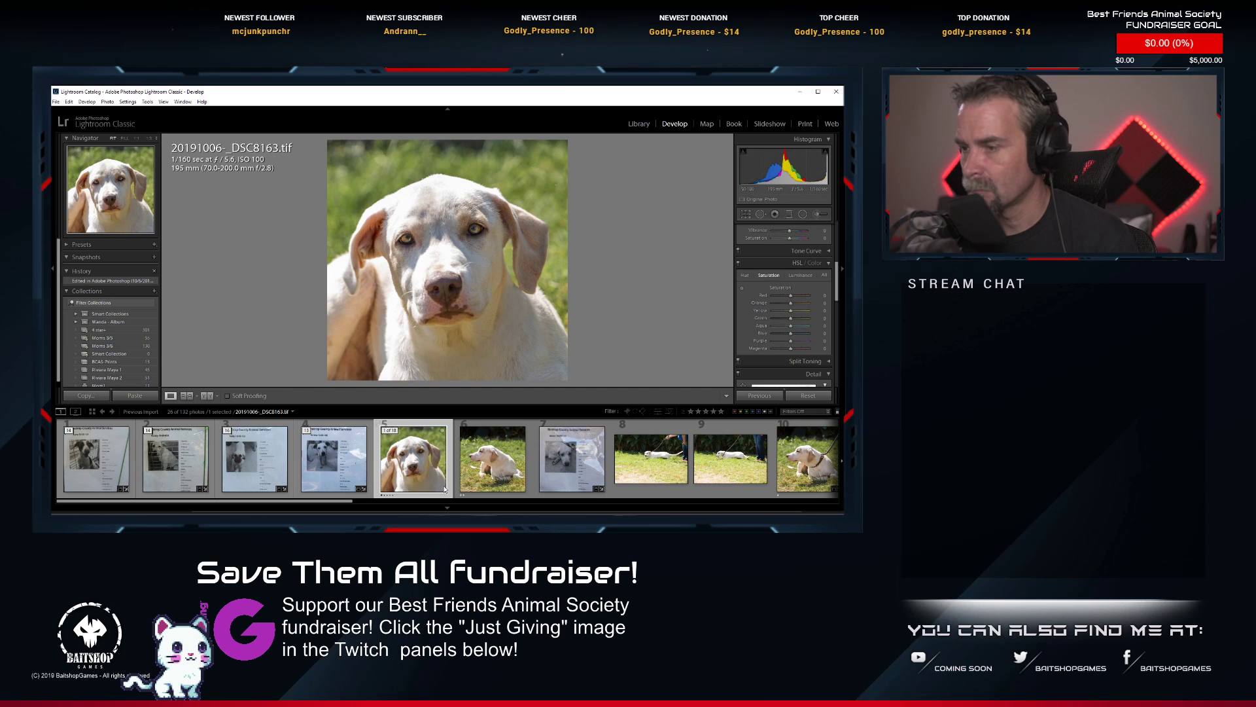
pyautogui.press('2')
# Open _DSC8176.NEF, the photo of the white dog standing on a leash, for editing in Adobe Photoshop.
pyautogui.scroll(-4, 612, 445)
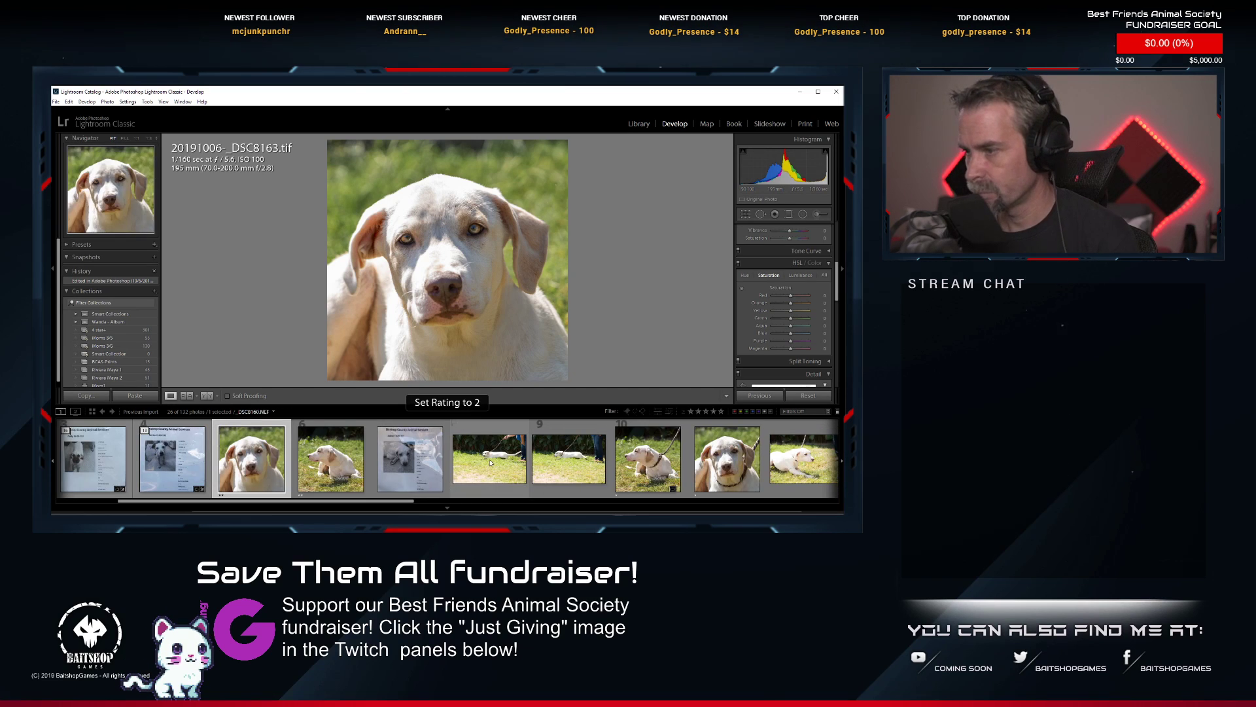
pyautogui.scroll(-10, 613, 445)
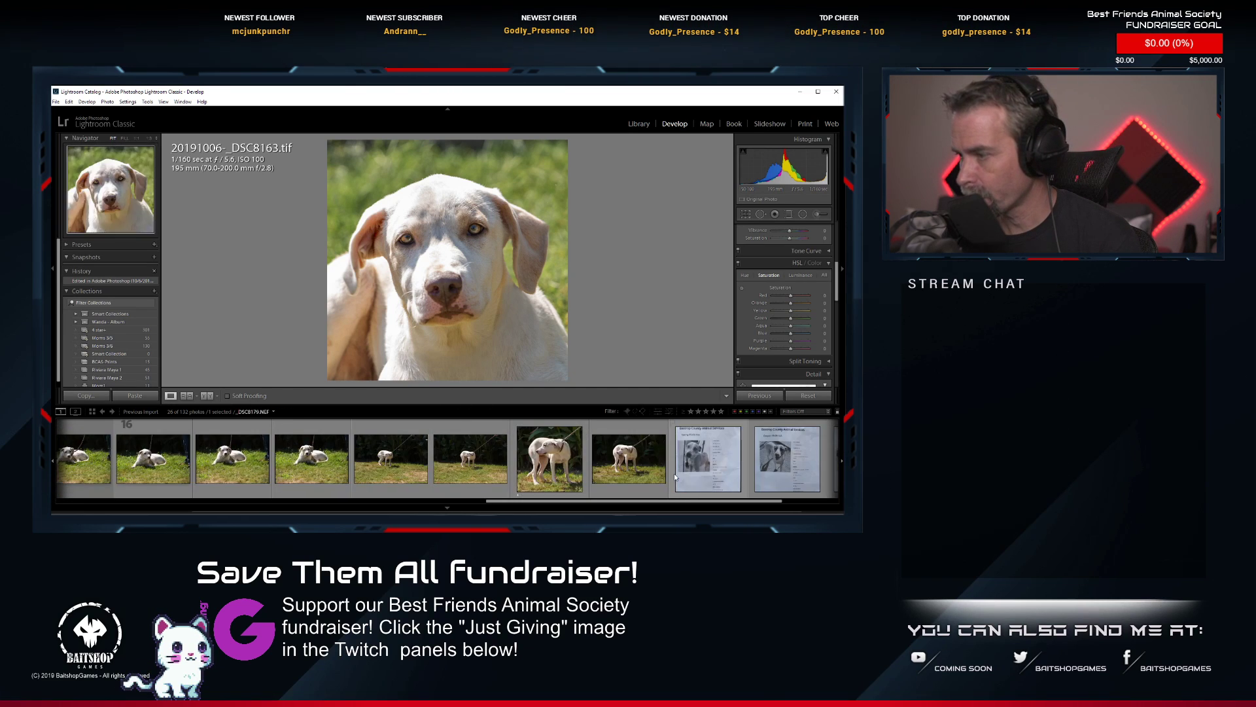
pyautogui.click(576, 491)
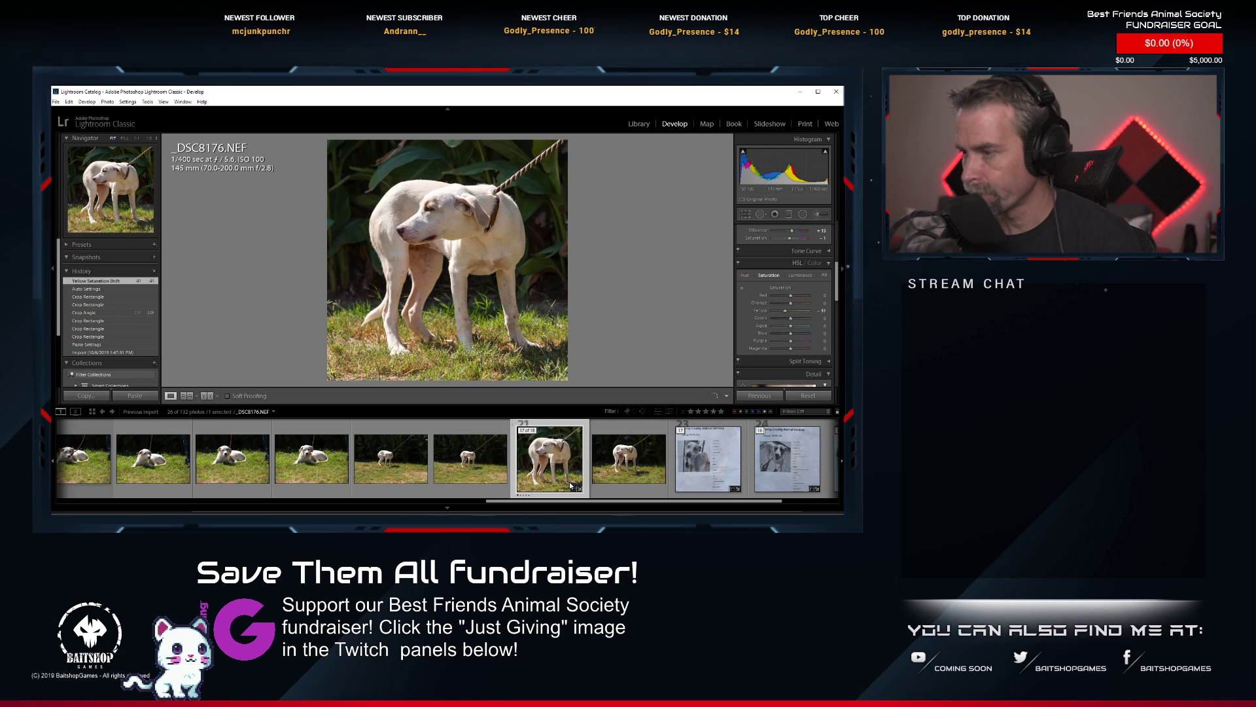
pyautogui.rightClick(571, 485)
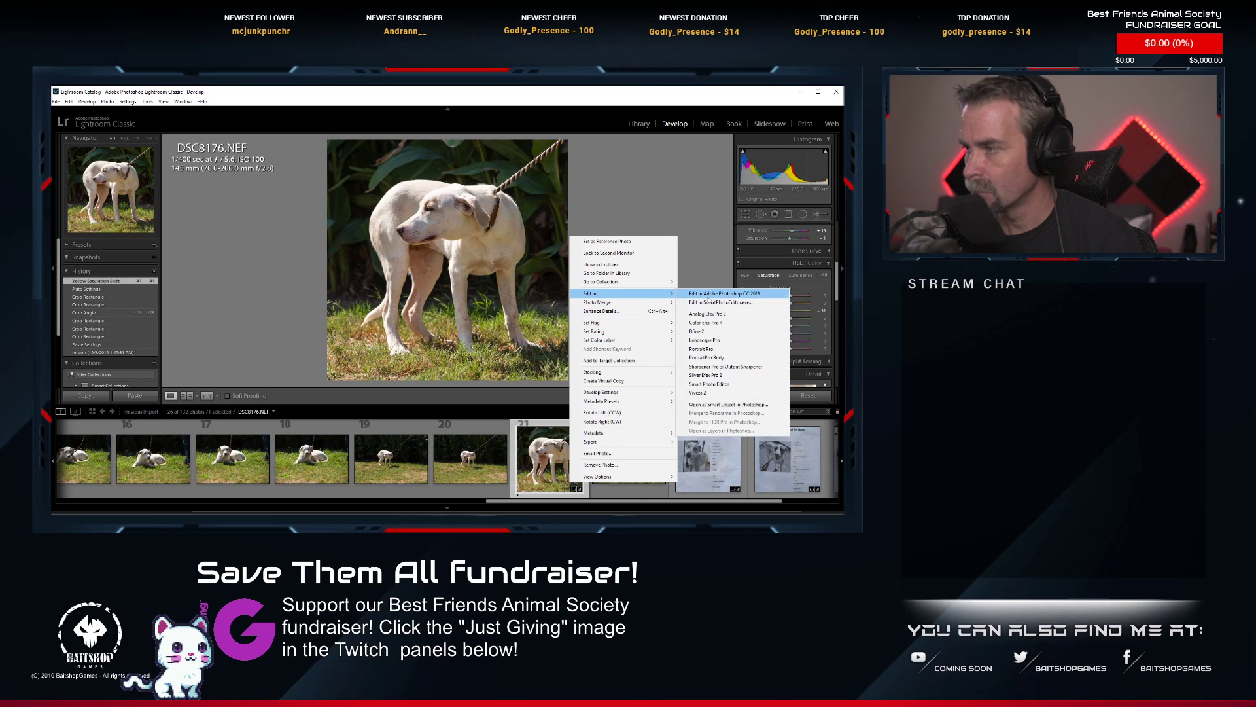
pyautogui.click(708, 301)
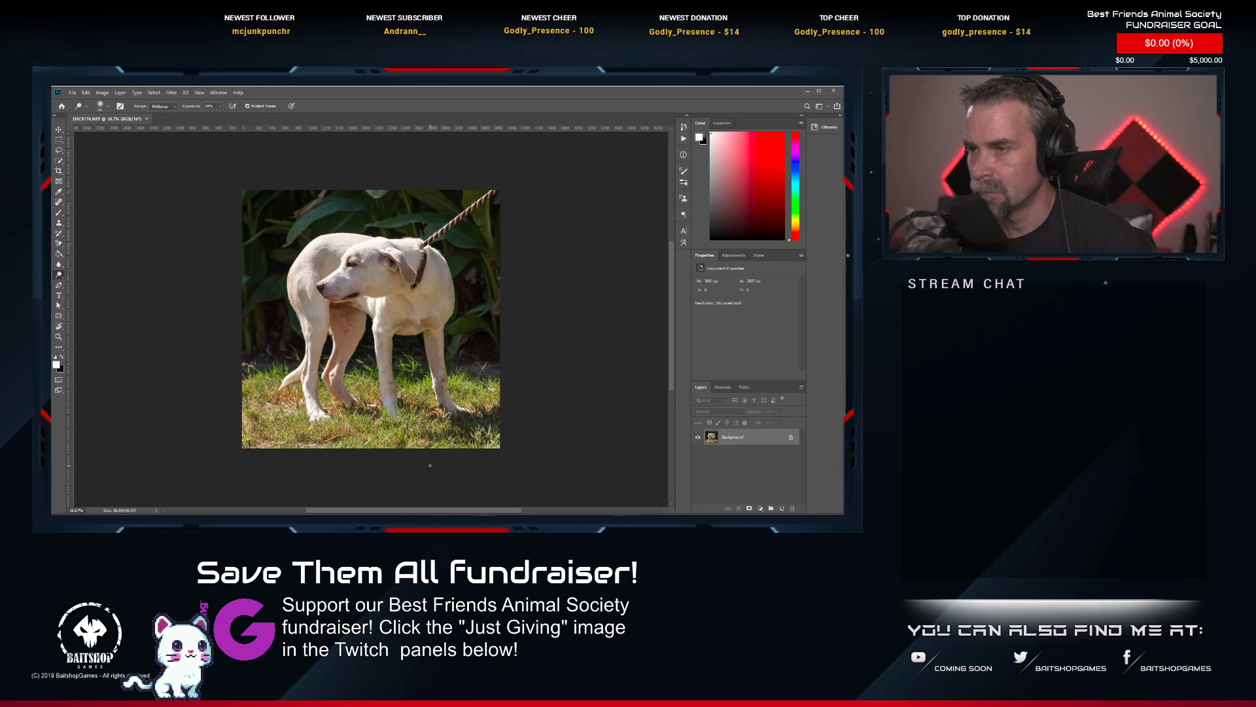
# Remove the striped leash from the image edge to the dog's neck using an enlarged content-aware Spot Healing Brush.
pyautogui.scroll(5, 429, 167)
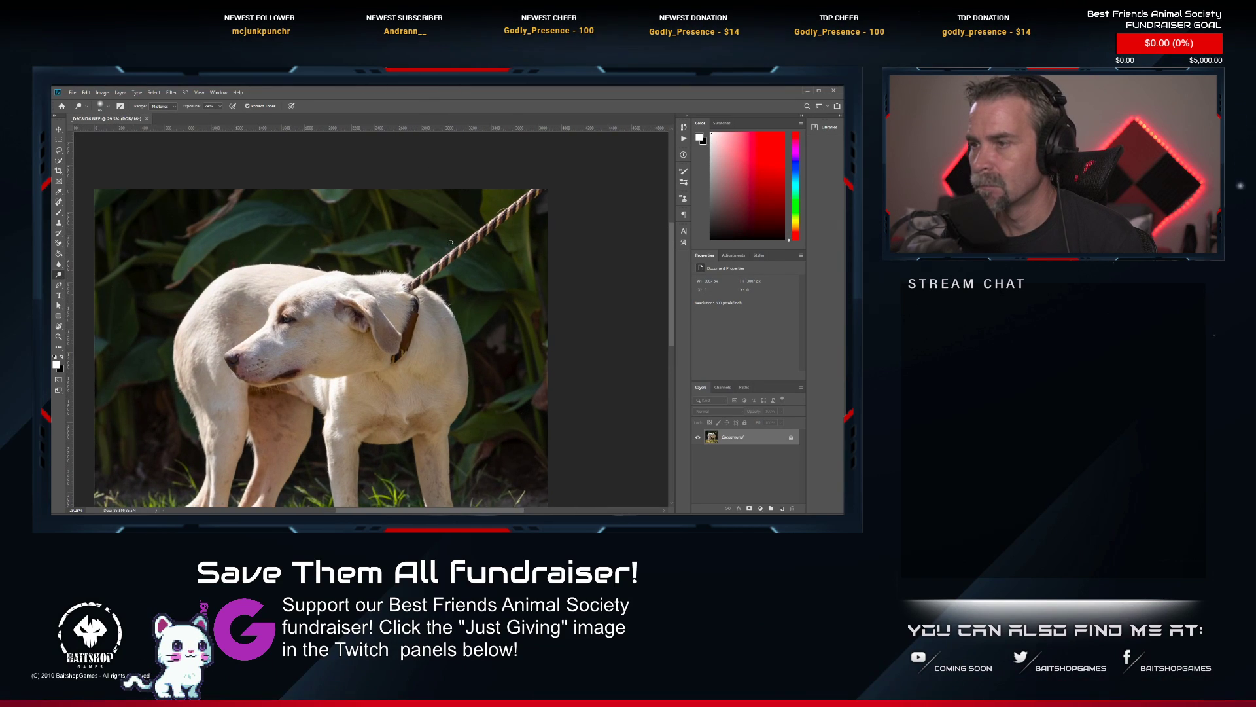
pyautogui.moveTo(452, 248); pyautogui.dragTo(443, 302)
pyautogui.moveTo(277, 264); pyautogui.dragTo(223, 252)
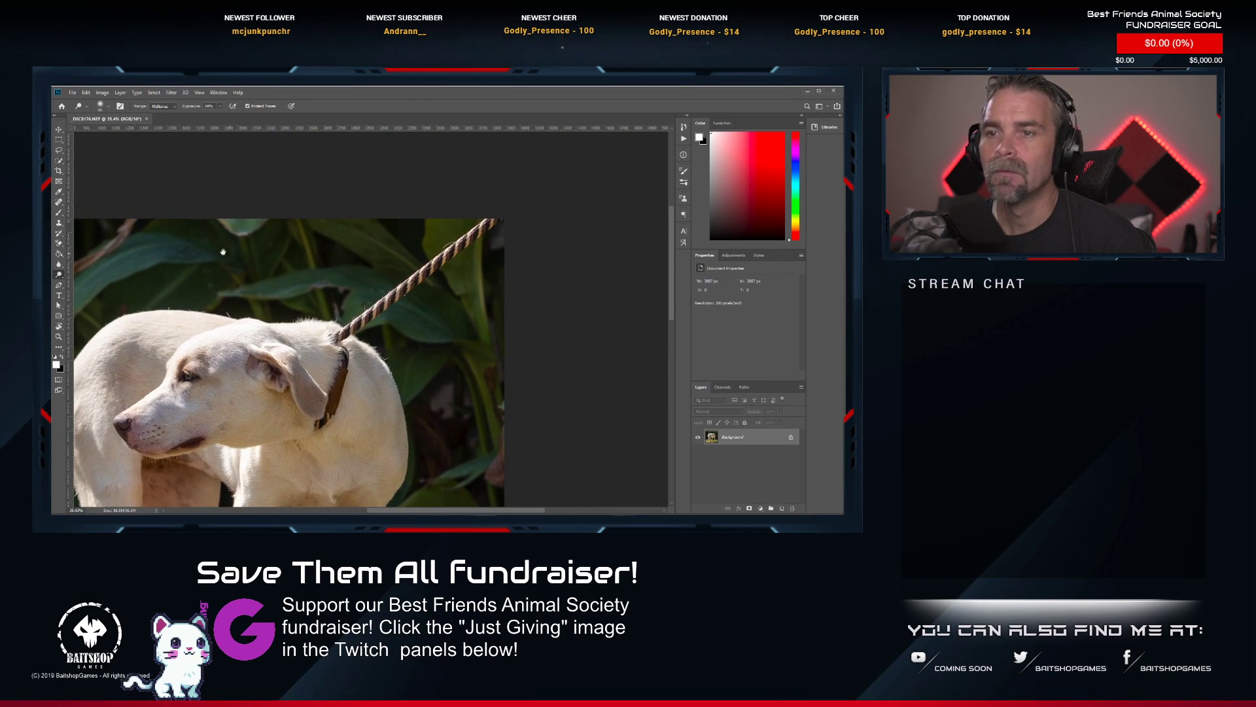
pyautogui.click(60, 159)
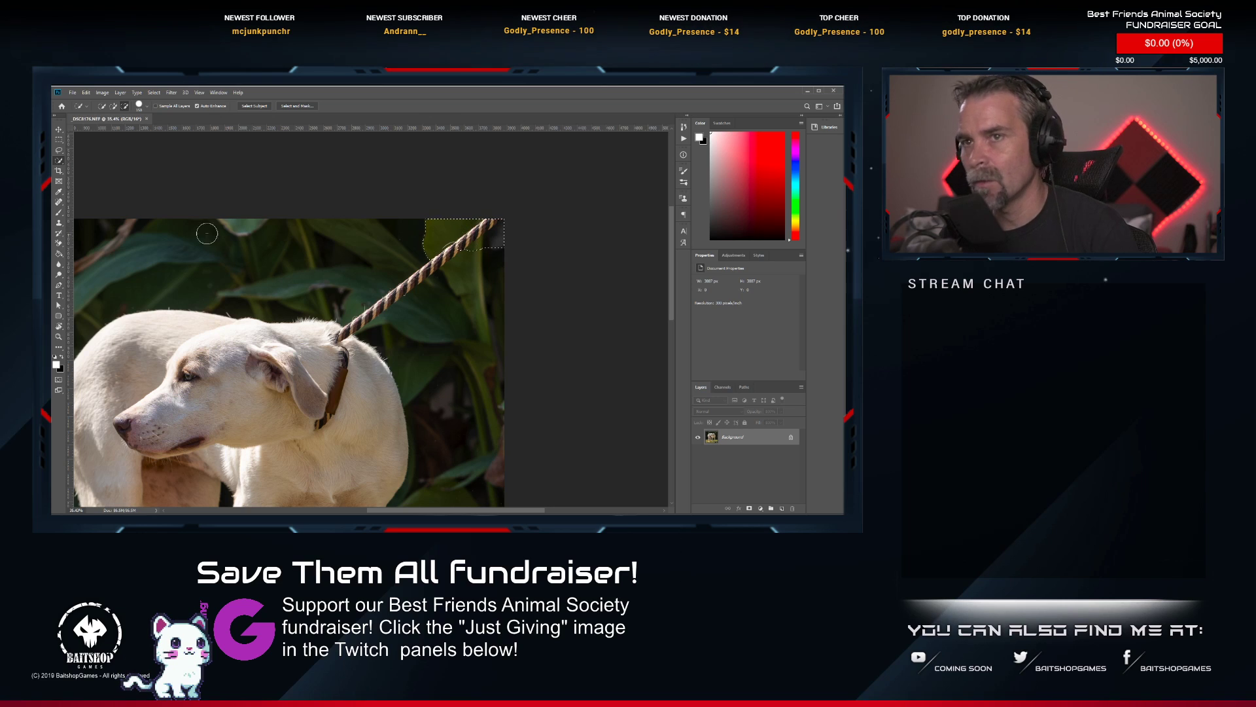
pyautogui.rightClick(62, 163)
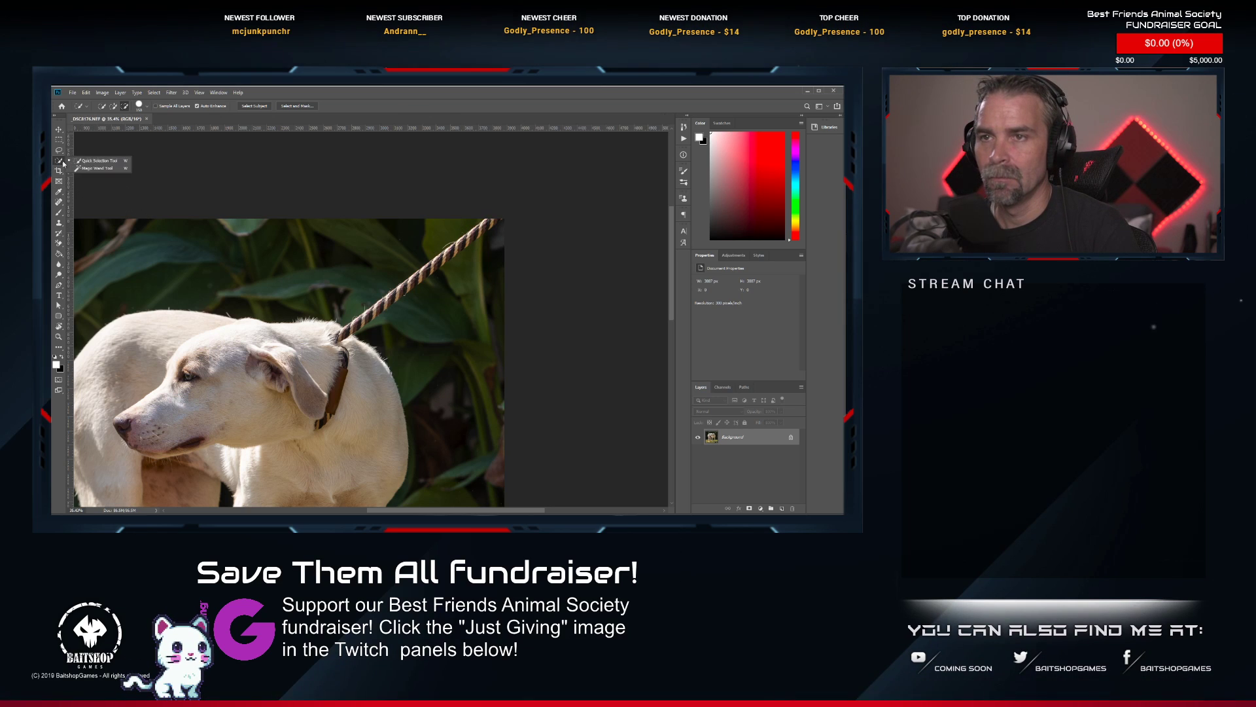
pyautogui.click(58, 201)
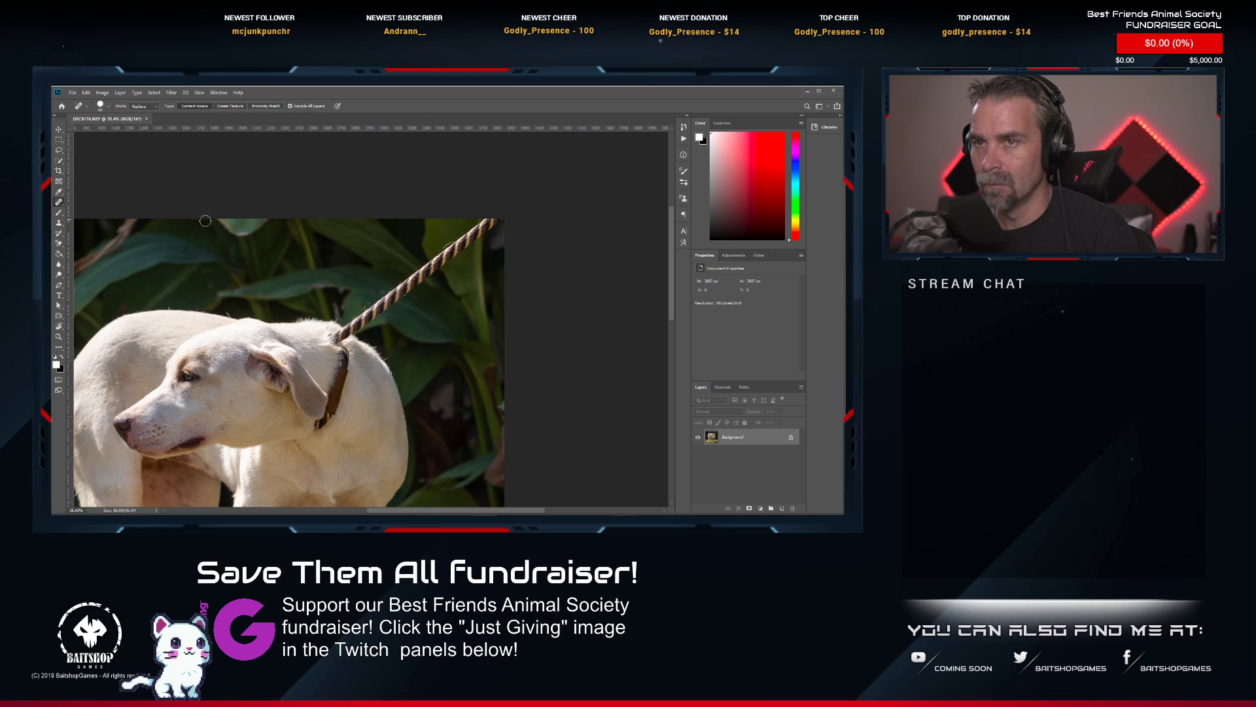
pyautogui.press(']')
pyautogui.press(']')
pyautogui.press(']')
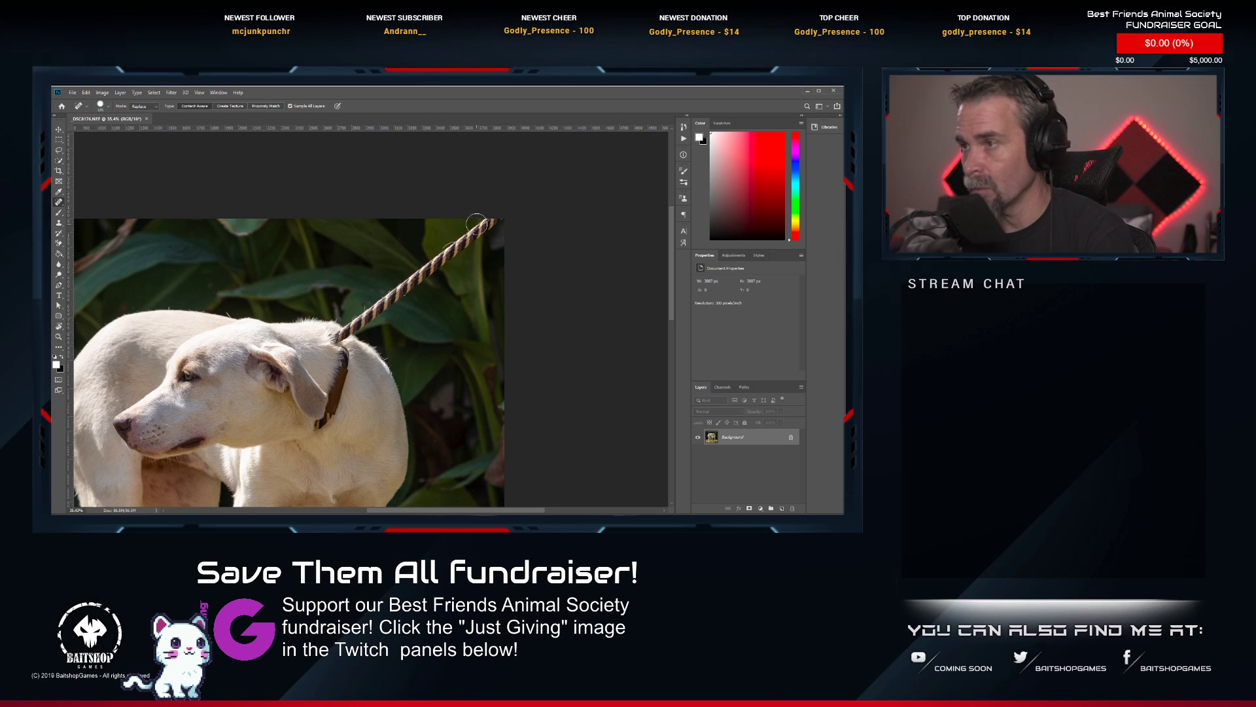
pyautogui.moveTo(499, 221); pyautogui.dragTo(330, 336)
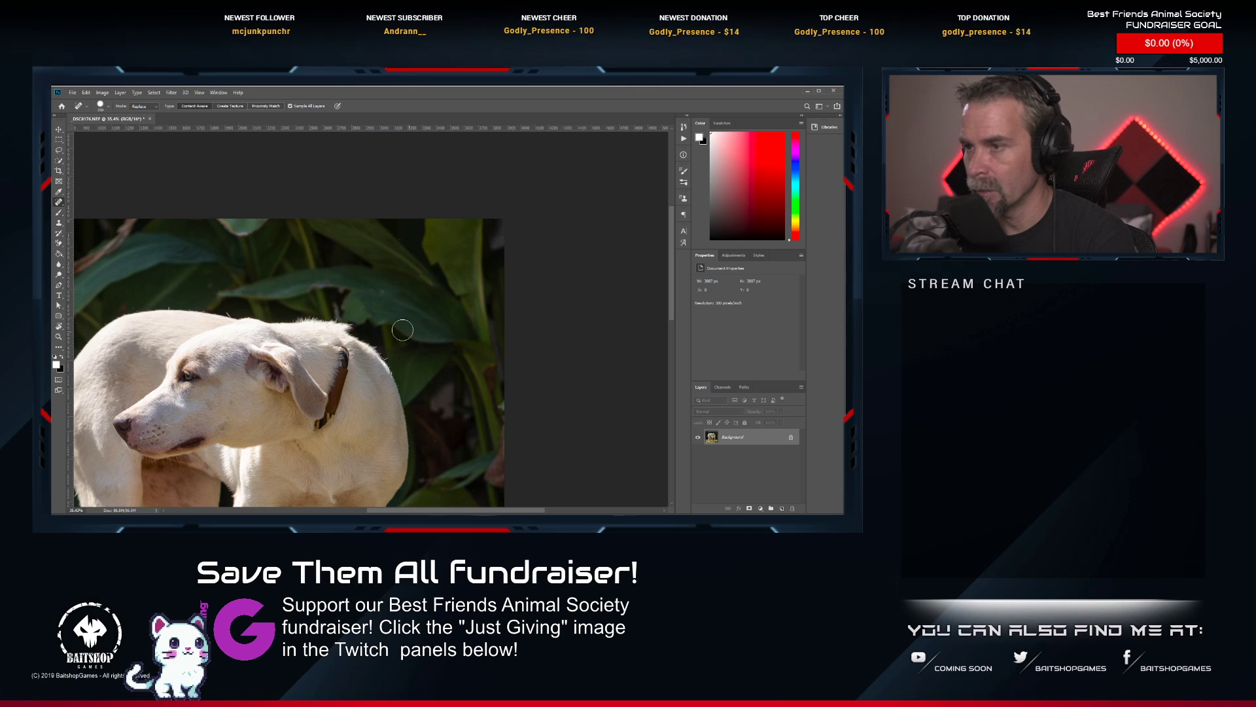
pyautogui.click(349, 326)
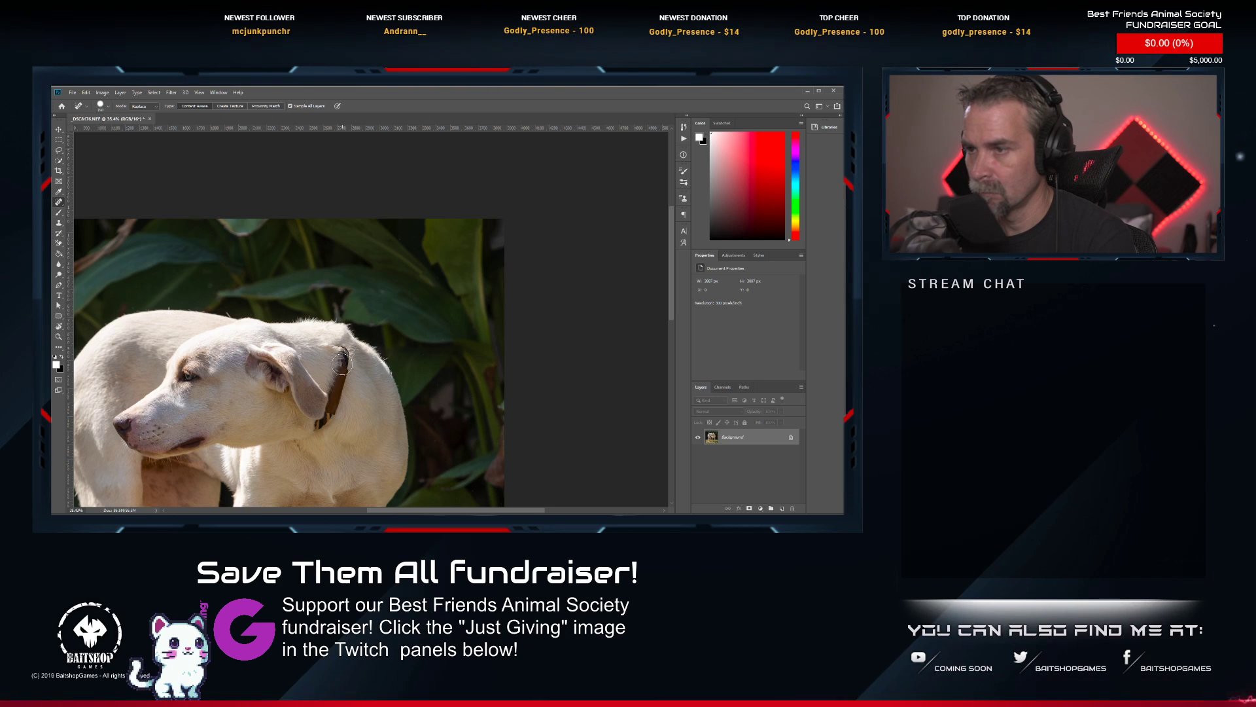
# Remove the brown collar from the white dog's neck with content-aware Spot Healing Brush strokes.
pyautogui.moveTo(344, 345); pyautogui.dragTo(339, 397)
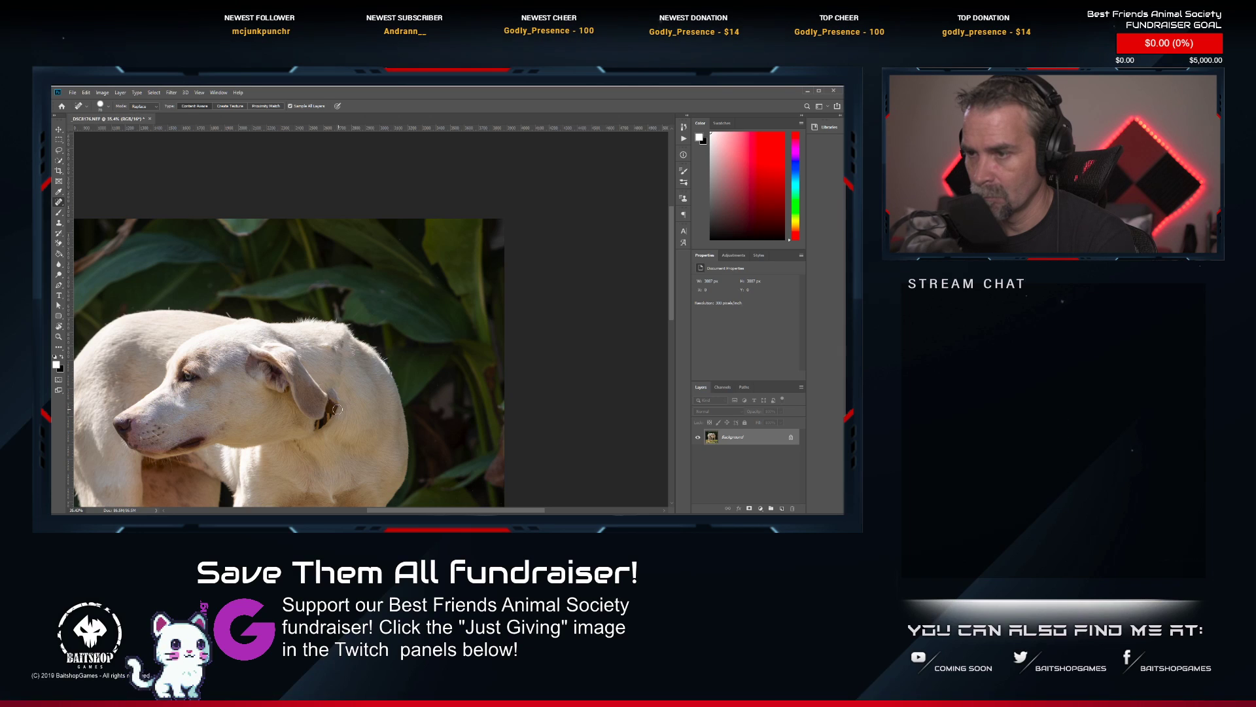
pyautogui.moveTo(318, 431); pyautogui.dragTo(333, 380)
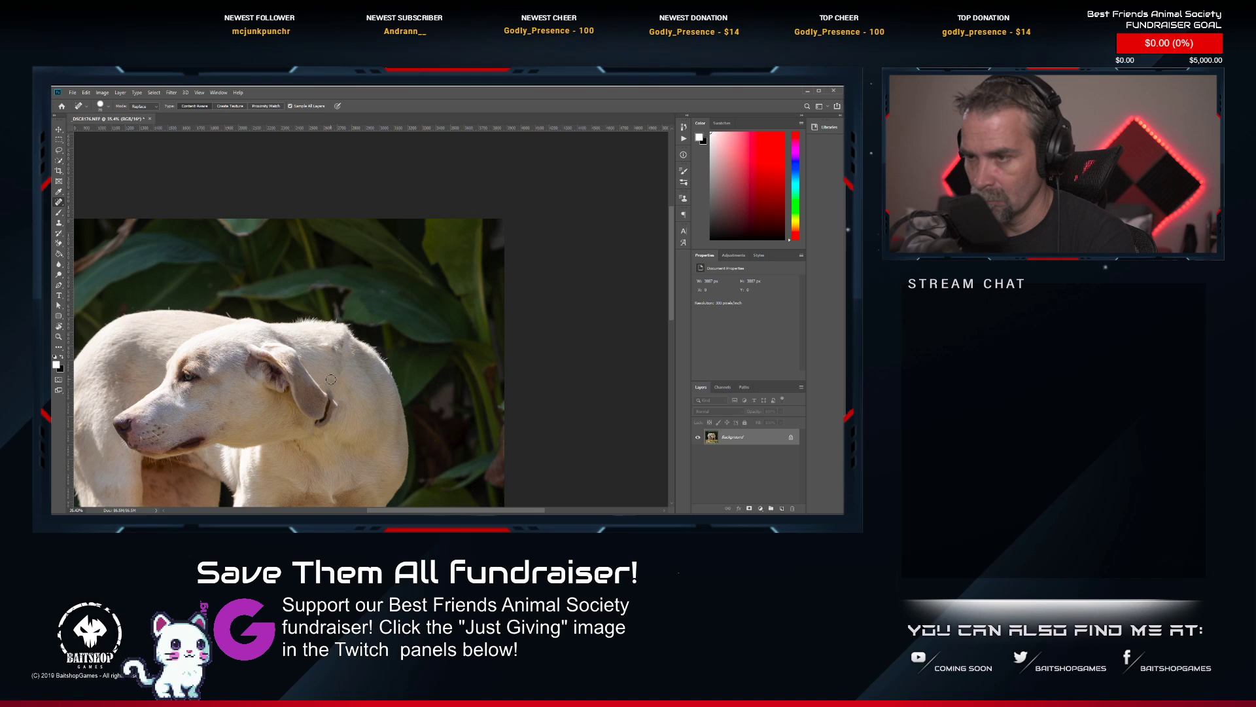
# Clone clean fur over the collar remnants on the upper neck behind the ear with an enlarged Clone Stamp brush.
pyautogui.scroll(3, 330, 380)
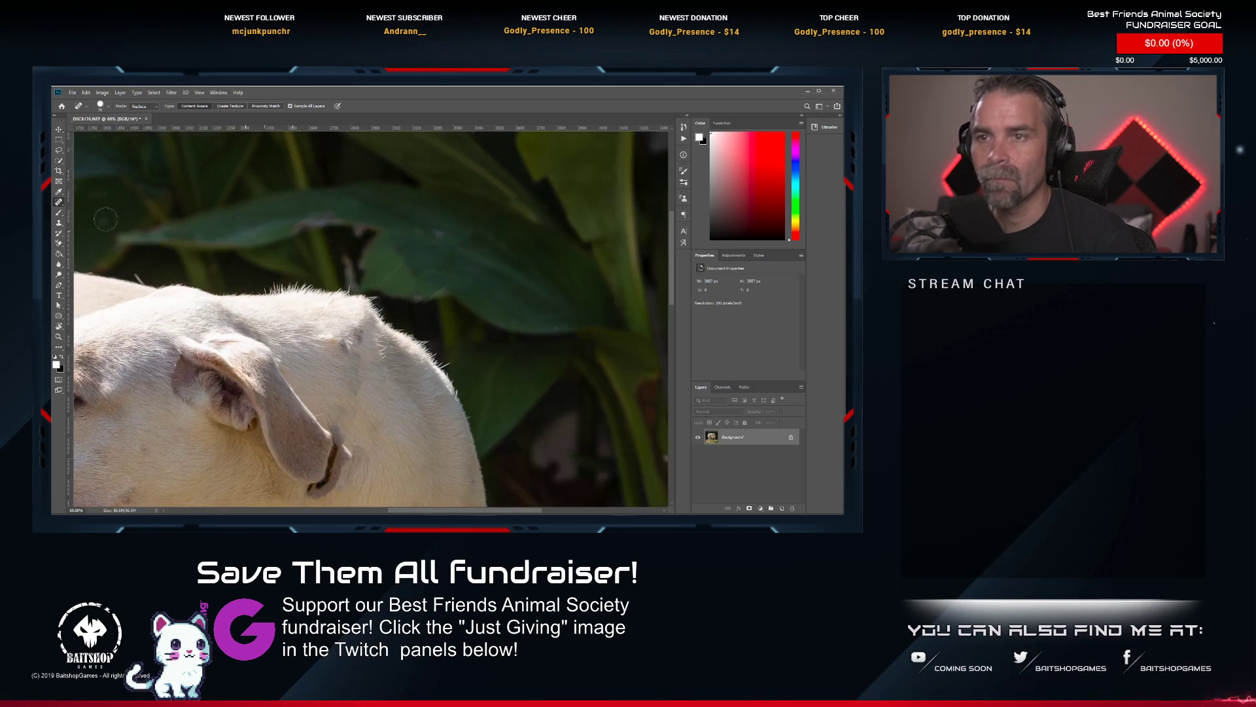
pyautogui.scroll(1, 106, 219)
pyautogui.press('s')
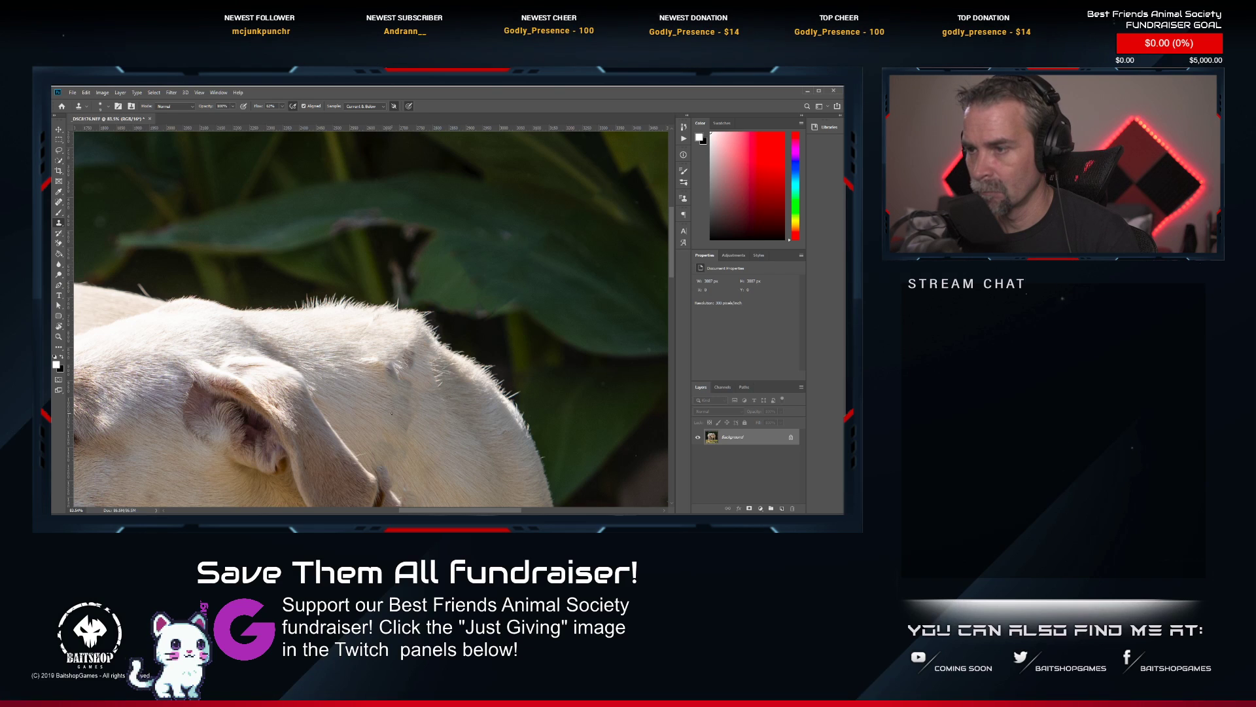
pyautogui.press(']')
pyautogui.press(']')
pyautogui.press(']')
pyautogui.press(']')
pyautogui.press(']')
pyautogui.press(']')
pyautogui.press(']')
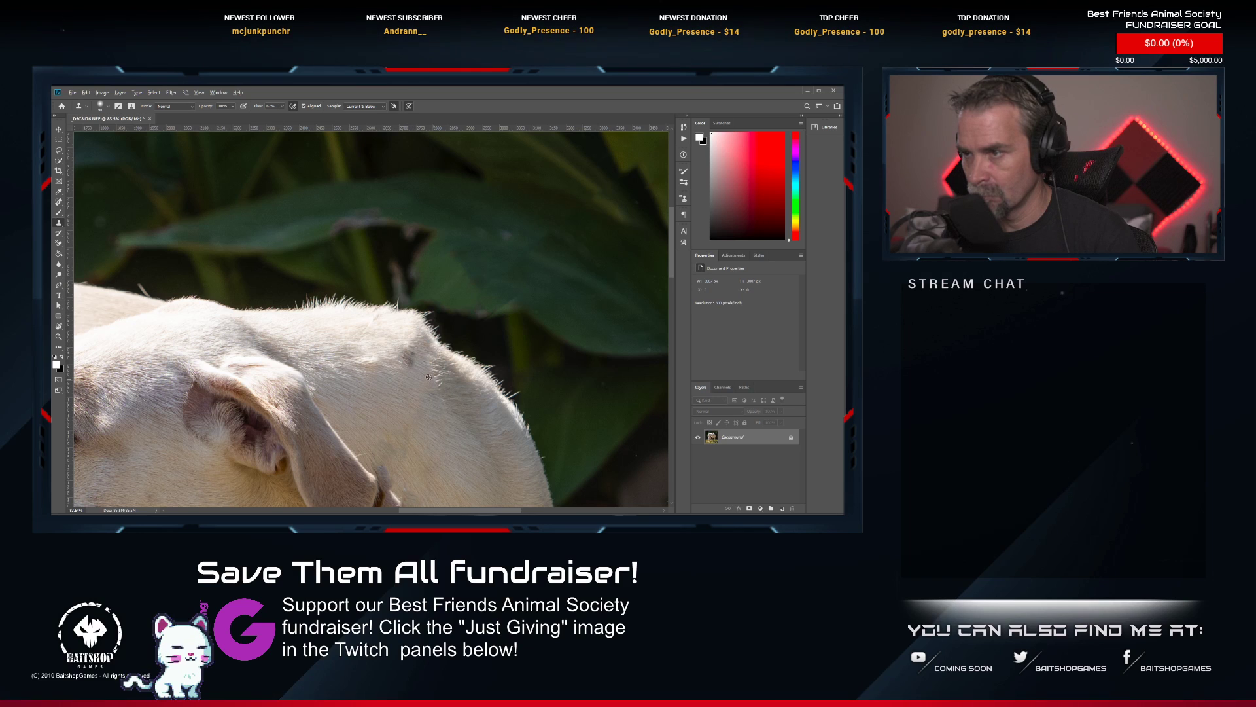
pyautogui.keyDown('alt'); pyautogui.click(403, 392); pyautogui.keyUp('alt')
pyautogui.moveTo(403, 365); pyautogui.dragTo(413, 358)
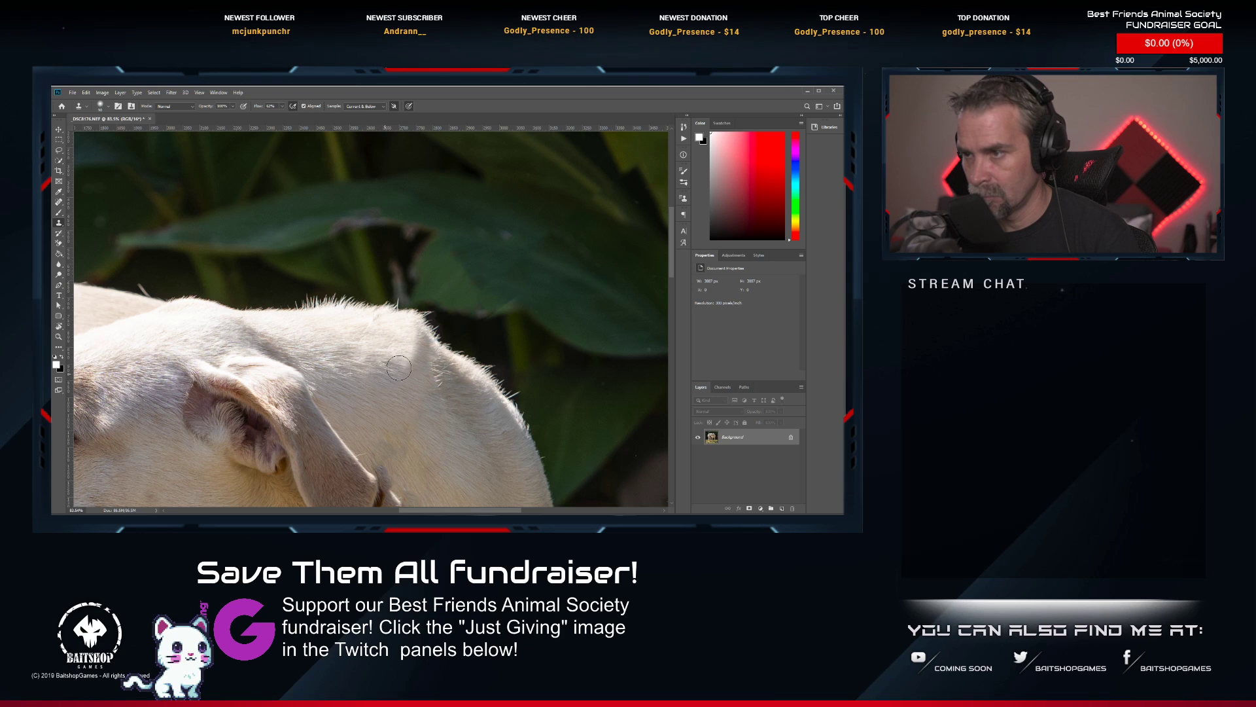
# Smooth the bump along the top outline of the dog's neck and clean the adjoining background with the Clone Stamp.
pyautogui.scroll(-5, 399, 396)
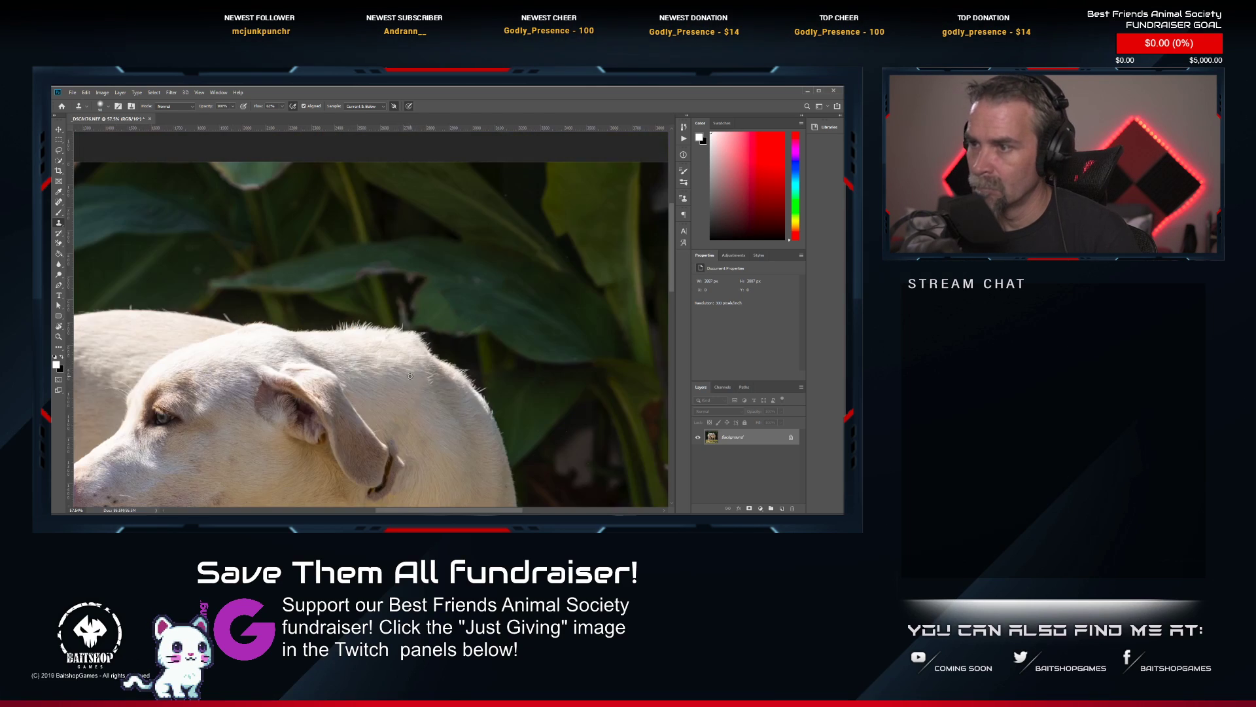
pyautogui.scroll(5, 403, 394)
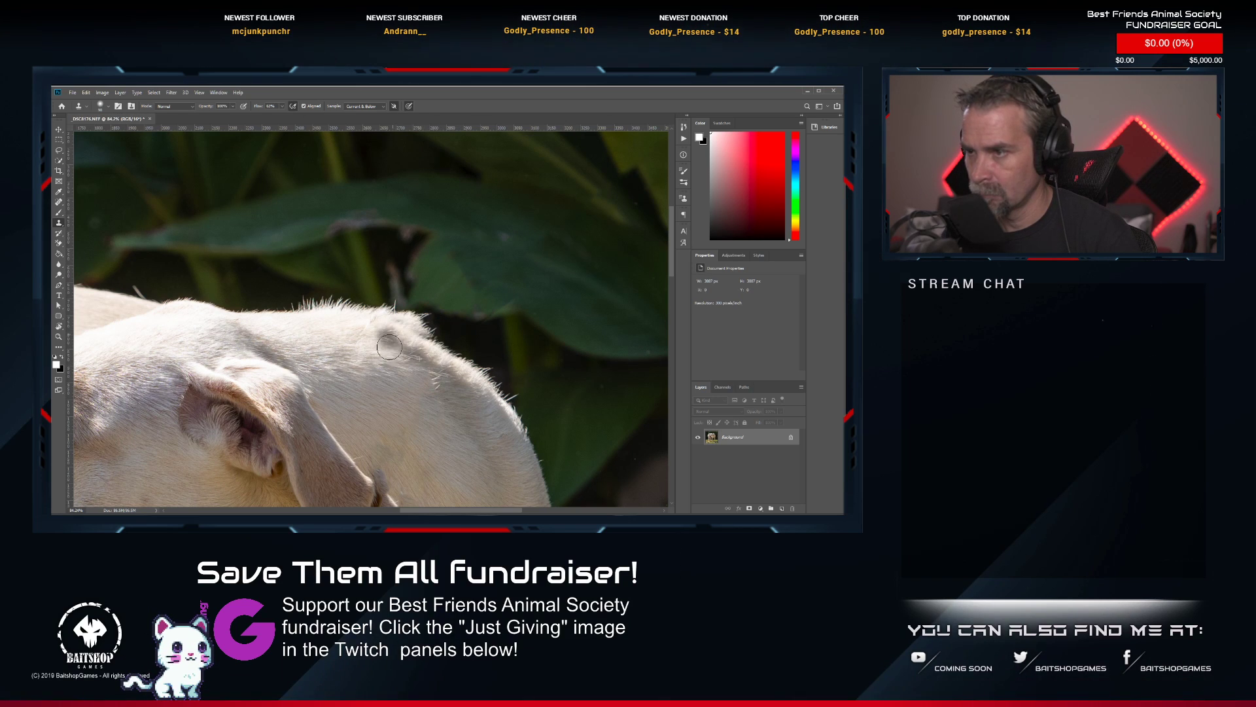
pyautogui.moveTo(377, 318)
pyautogui.mouseDown()
pyautogui.moveTo(426, 341)
pyautogui.moveTo(453, 332)
pyautogui.moveTo(391, 306)
pyautogui.moveTo(428, 335)
pyautogui.moveTo(368, 306)
pyautogui.moveTo(402, 313)
pyautogui.moveTo(371, 292)
pyautogui.mouseUp()
pyautogui.keyDown('alt'); pyautogui.click(452, 333); pyautogui.keyUp('alt')
pyautogui.keyDown('alt'); pyautogui.click(360, 270); pyautogui.keyUp('alt')
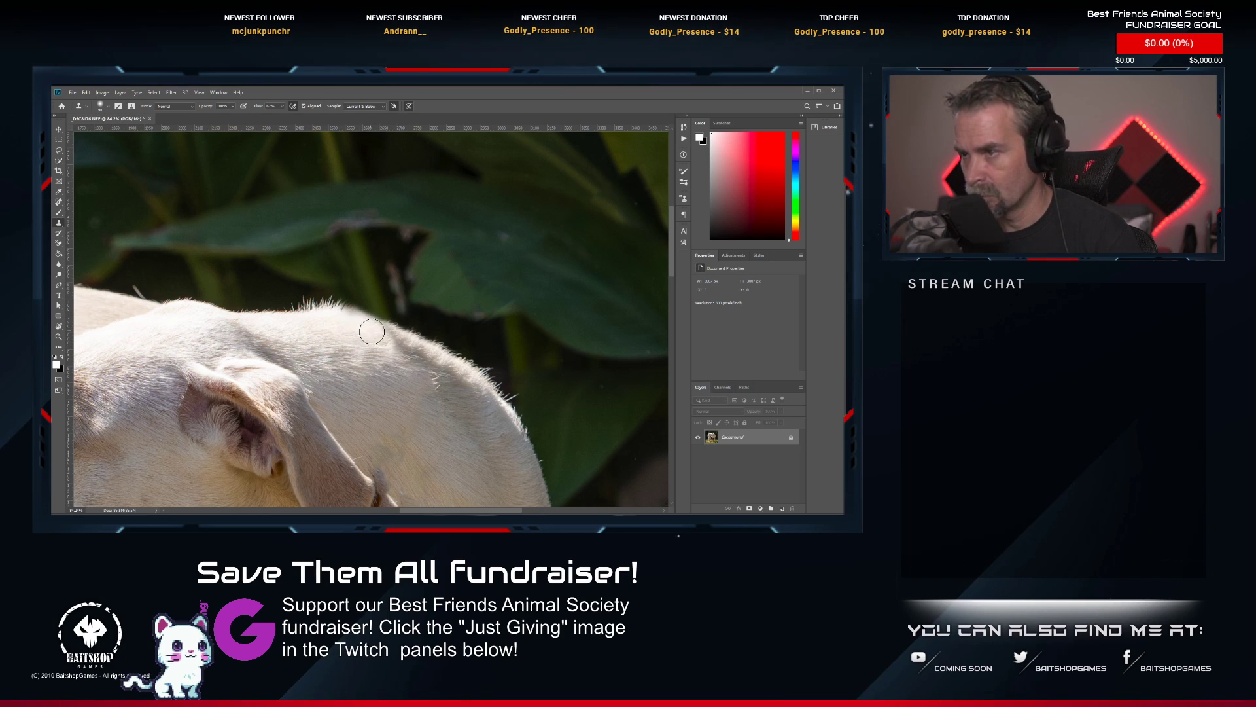
# Clone neck fur over the leftover collar piece and smudges around the tip of the dog's ear.
pyautogui.scroll(-5, 430, 371)
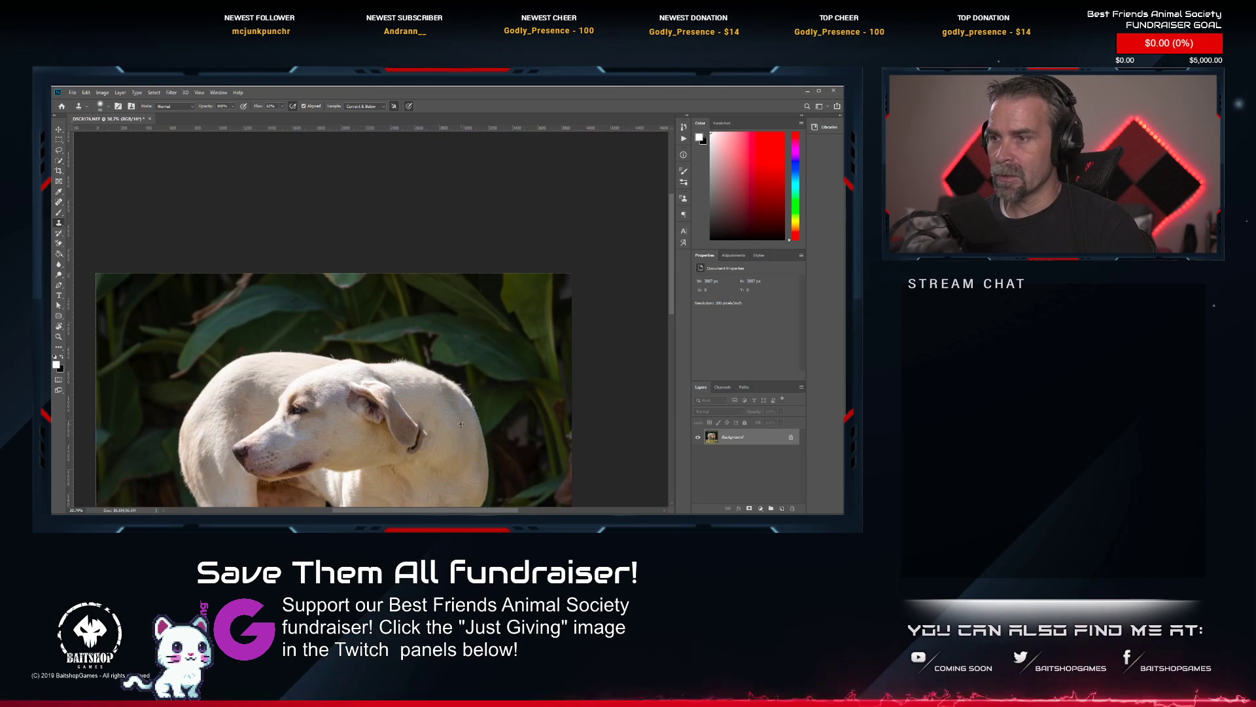
pyautogui.scroll(4, 399, 363)
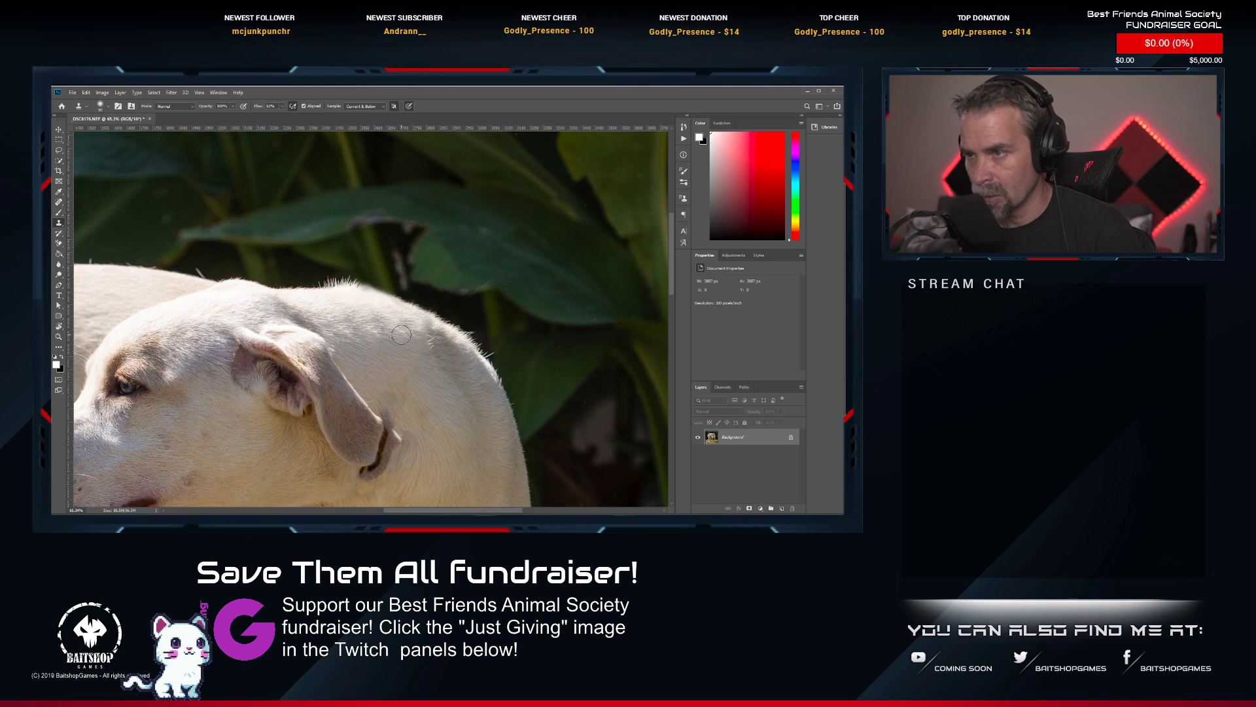
pyautogui.scroll(-3, 412, 329)
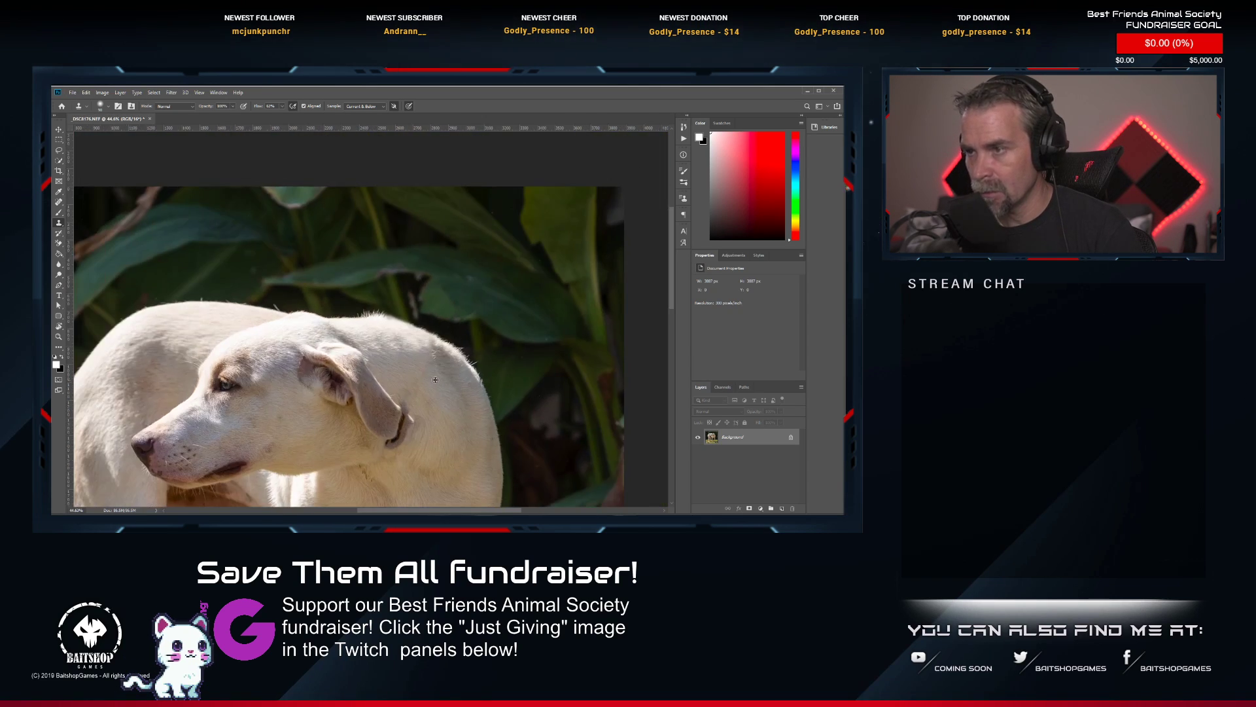
pyautogui.scroll(6, 410, 413)
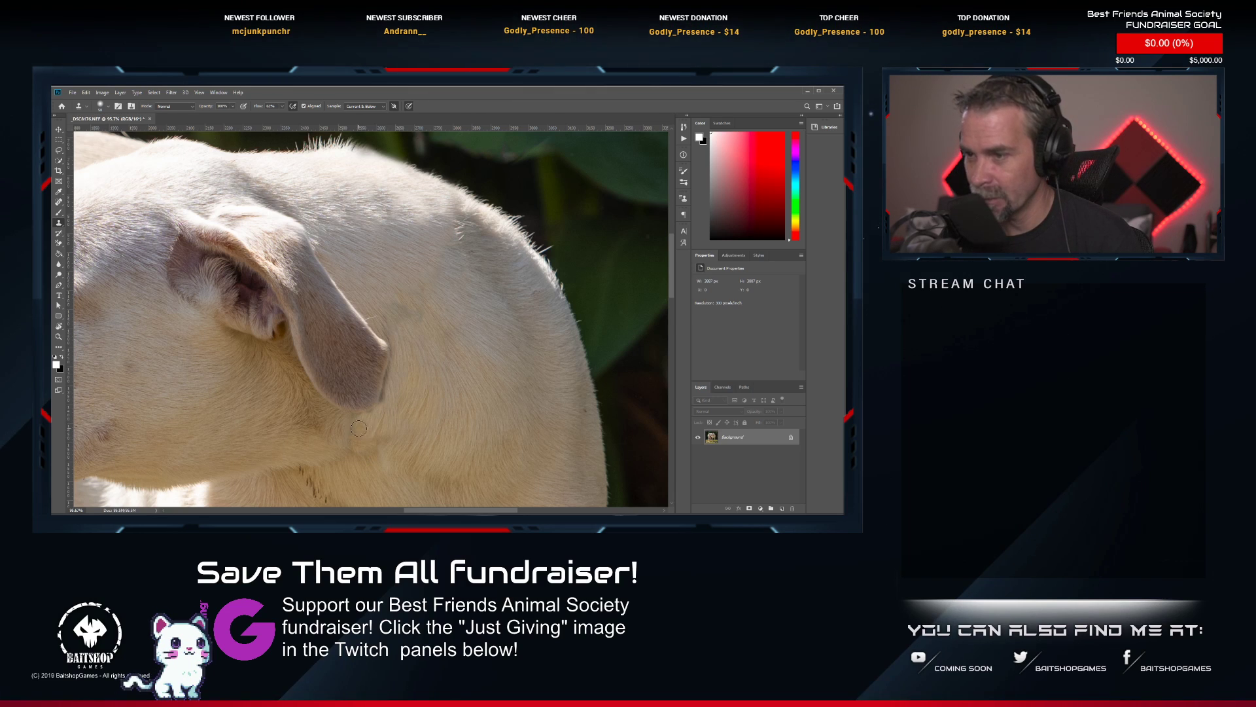
pyautogui.scroll(-10, 430, 446)
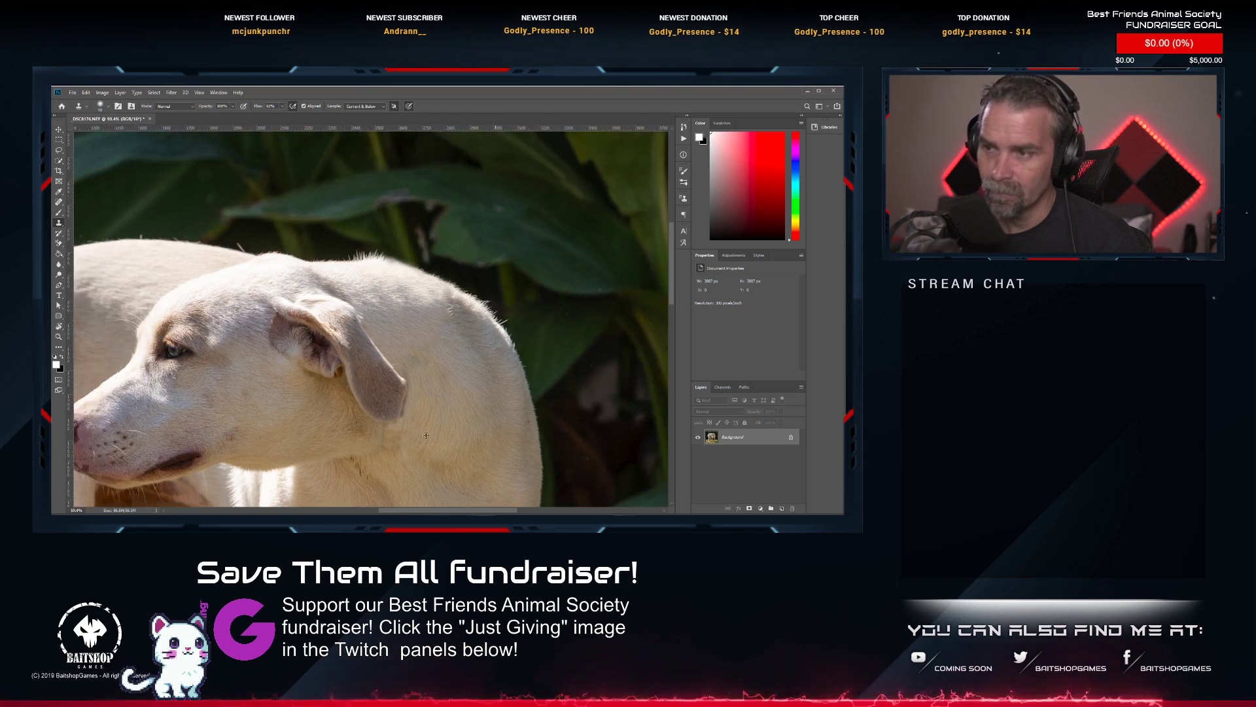
pyautogui.scroll(10, 414, 362)
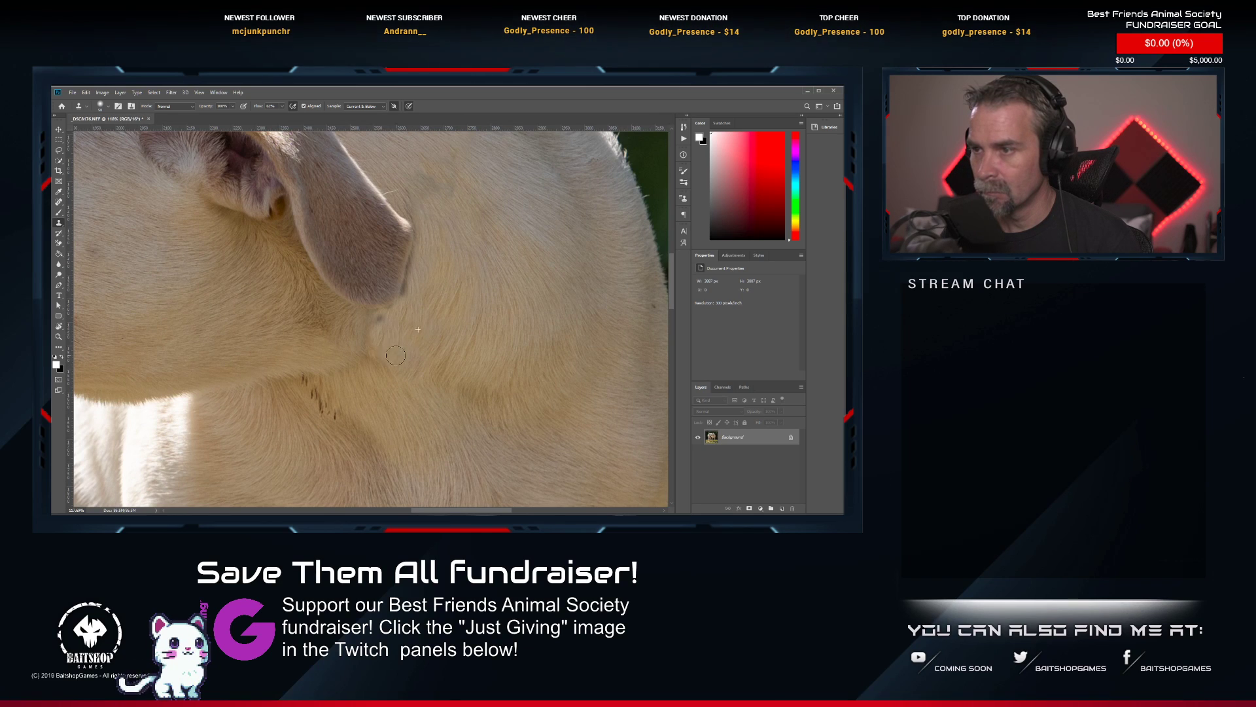
pyautogui.scroll(-3, 444, 368)
pyautogui.scroll(3, 442, 365)
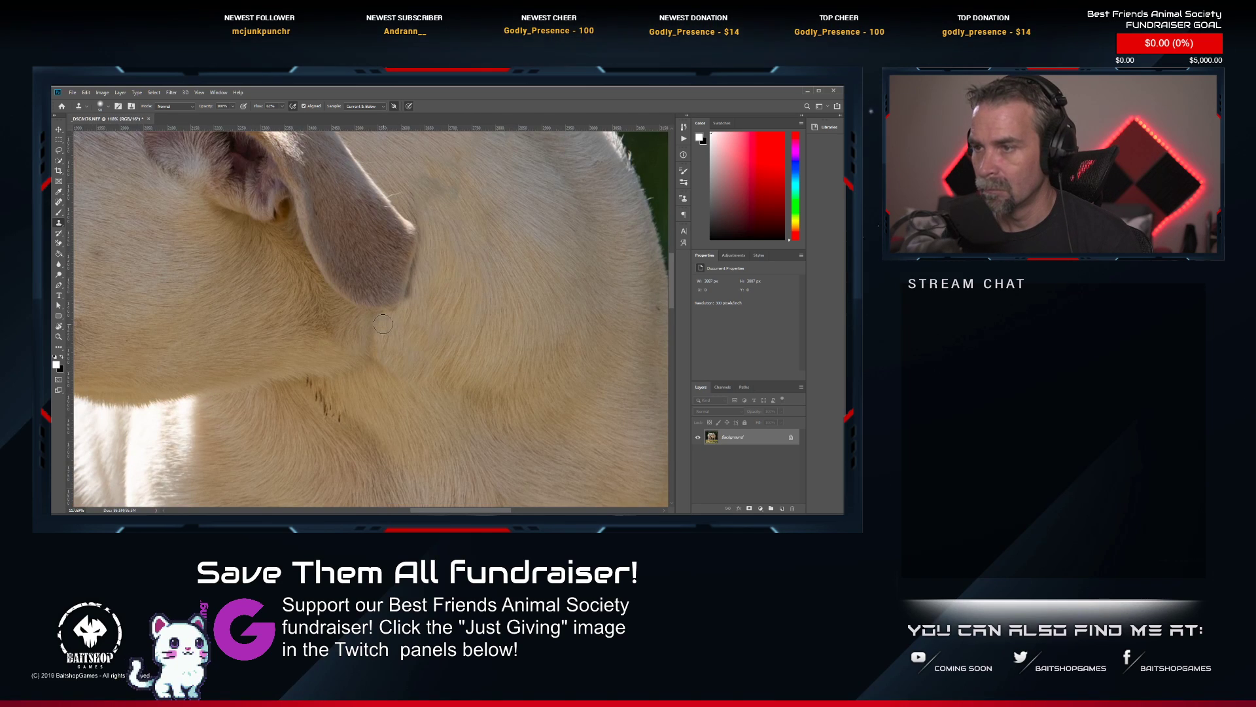
pyautogui.scroll(-8, 425, 343)
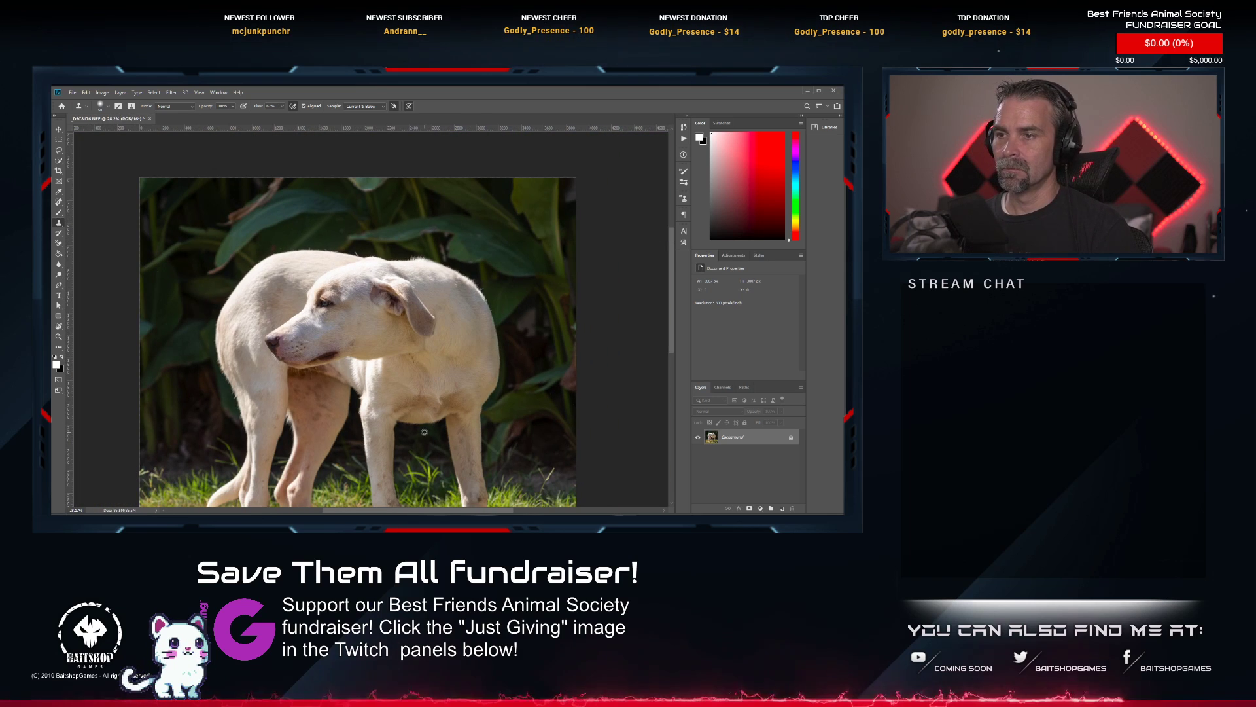
# Brighten the dog's eye with the Dodge tool.
pyautogui.scroll(8, 322, 344)
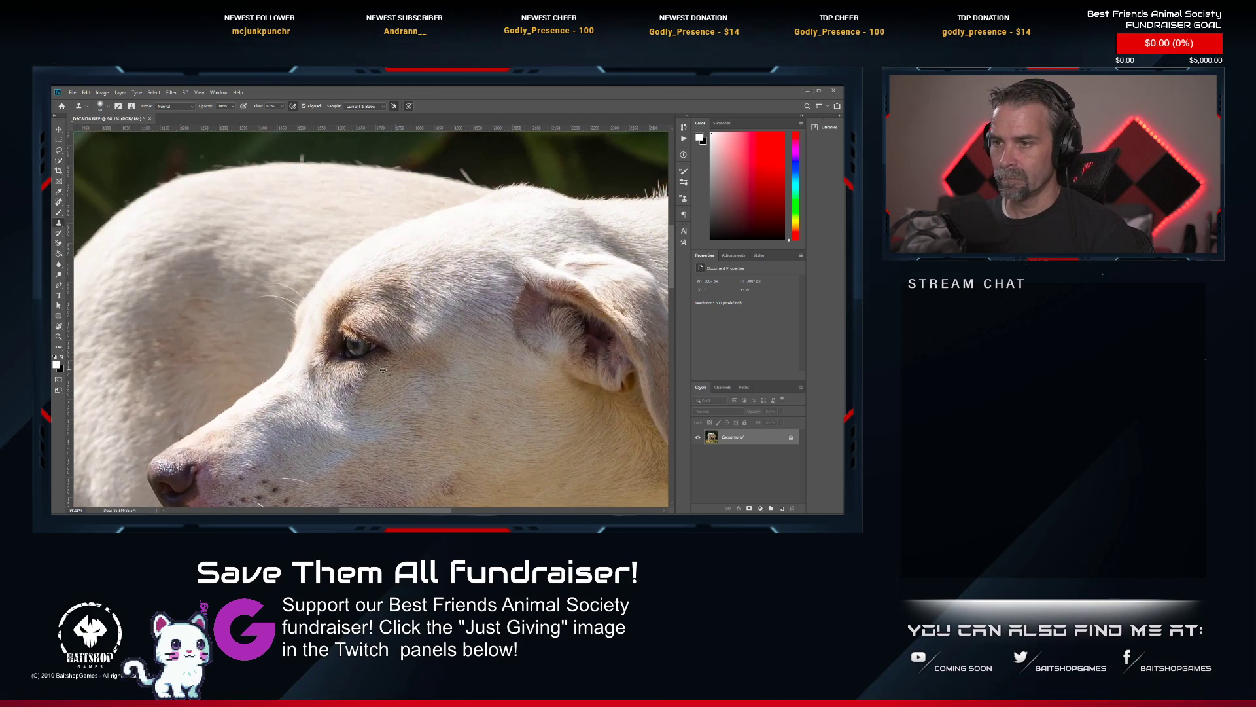
pyautogui.click(60, 278)
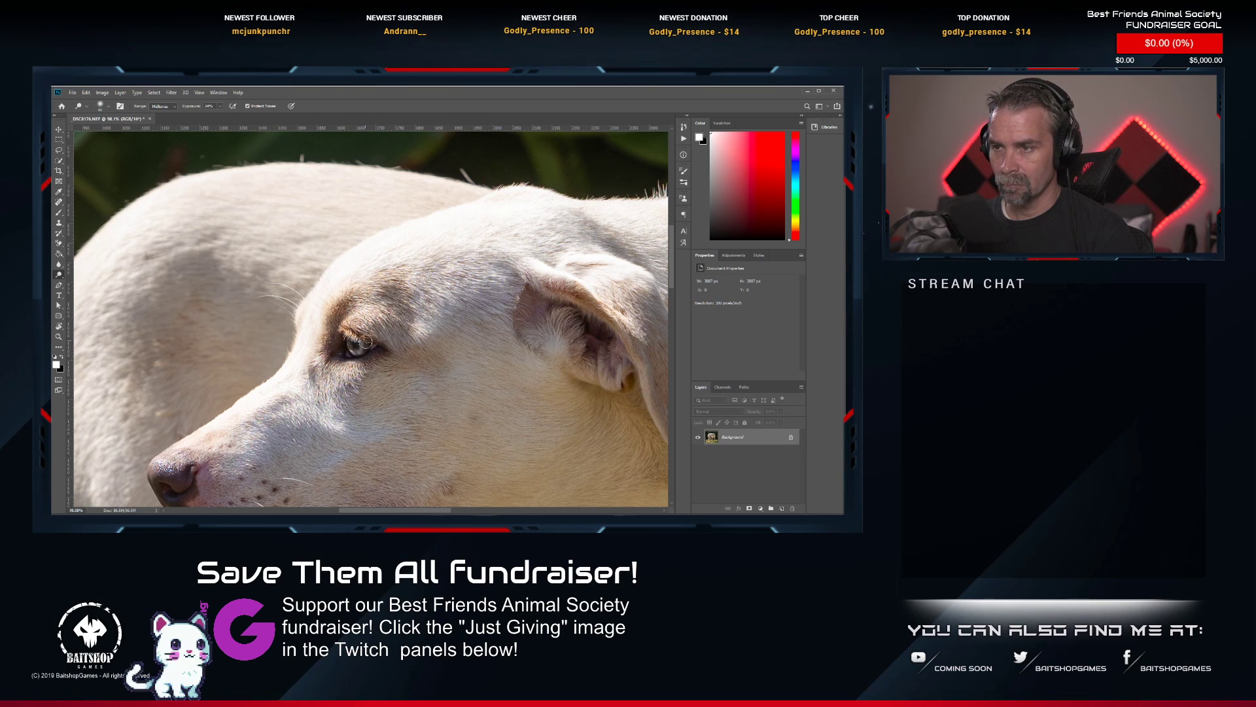
# Save the retouched photo of the standing white dog and close its document.
pyautogui.scroll(-8, 365, 341)
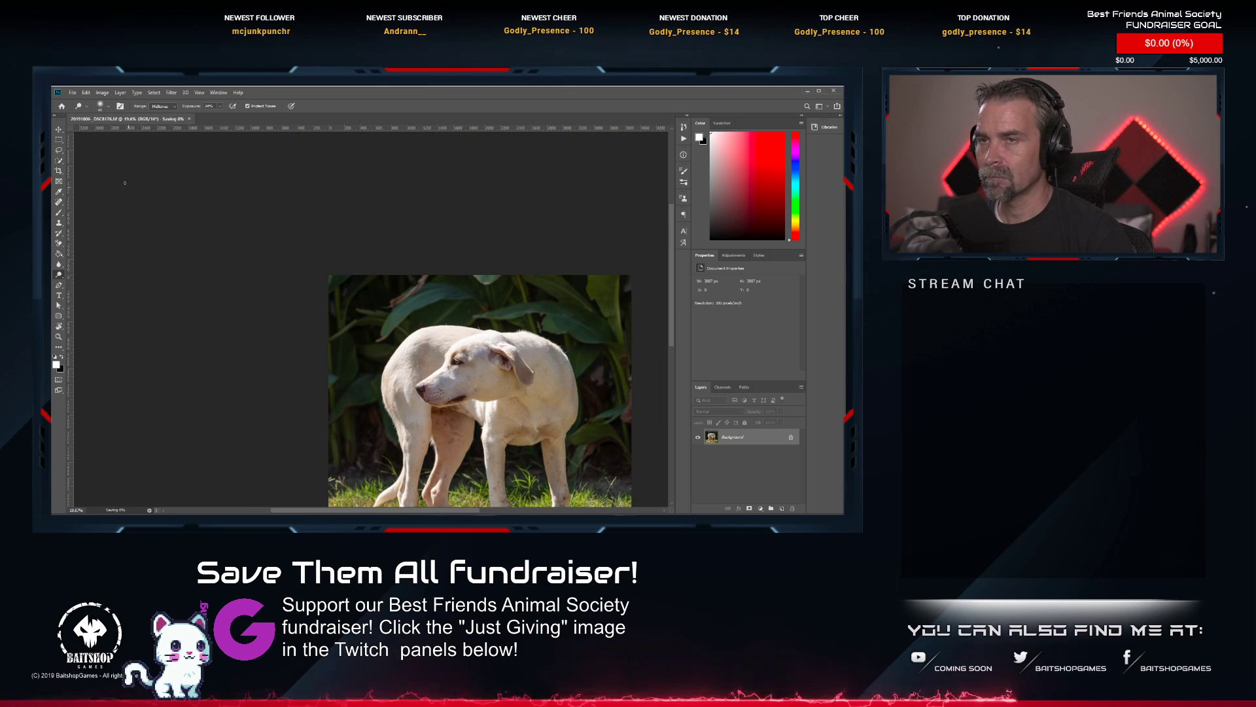
pyautogui.click(163, 118)
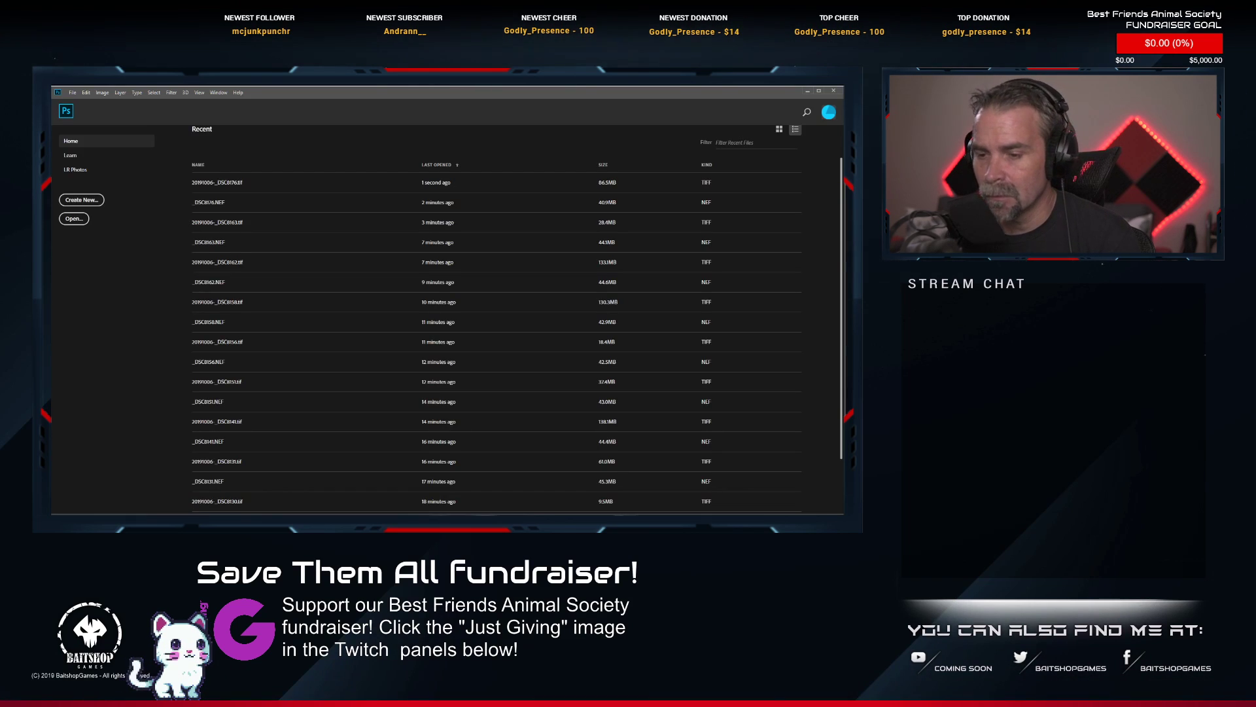
# Switch to Lightroom Classic and rate 20191006-_DSC8176.tif two stars.
pyautogui.hotkey('alt', 'Tab')
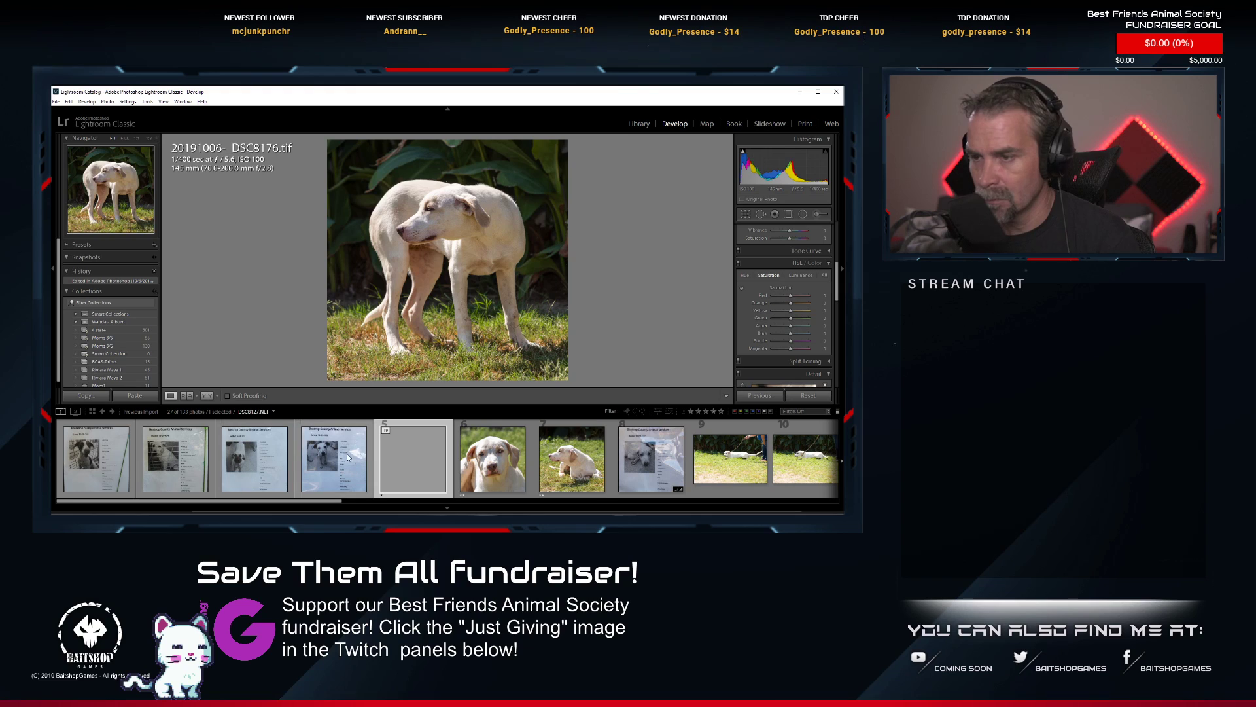
pyautogui.press('2')
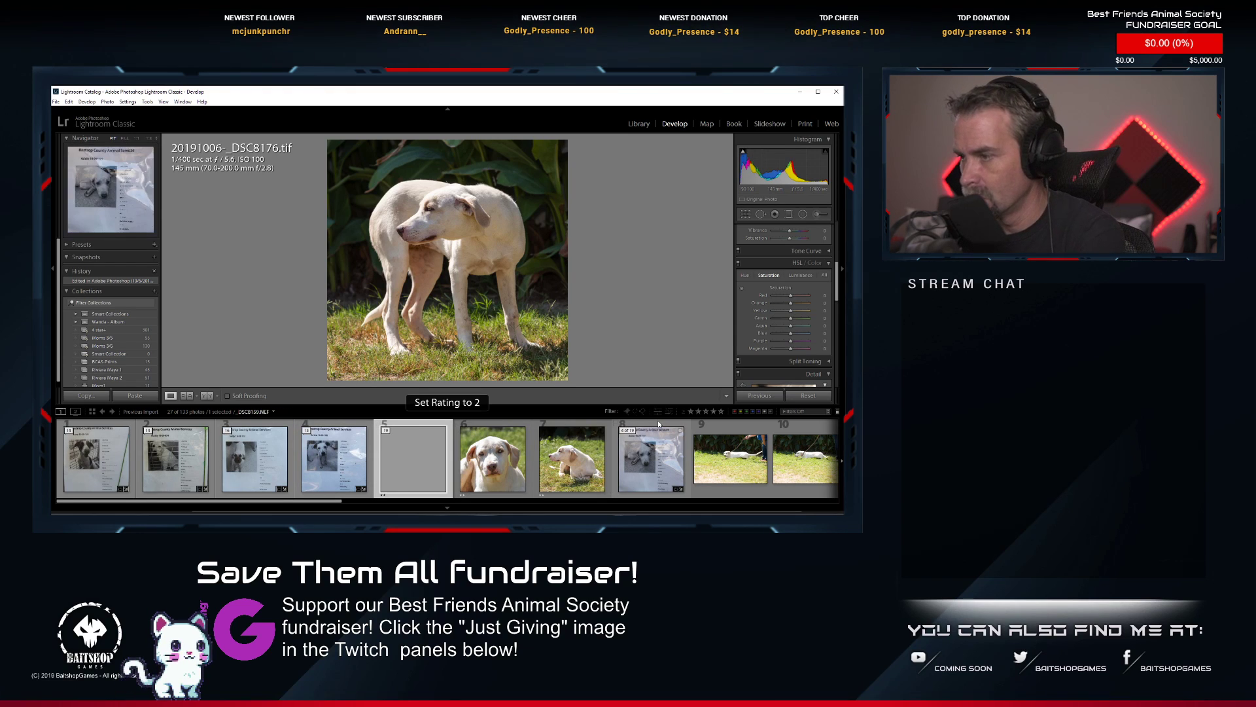
# Collapse the finished dog's photo stack and expand the next stack, headed by _DSC8179.NEF.
pyautogui.click(391, 432)
pyautogui.click(463, 429)
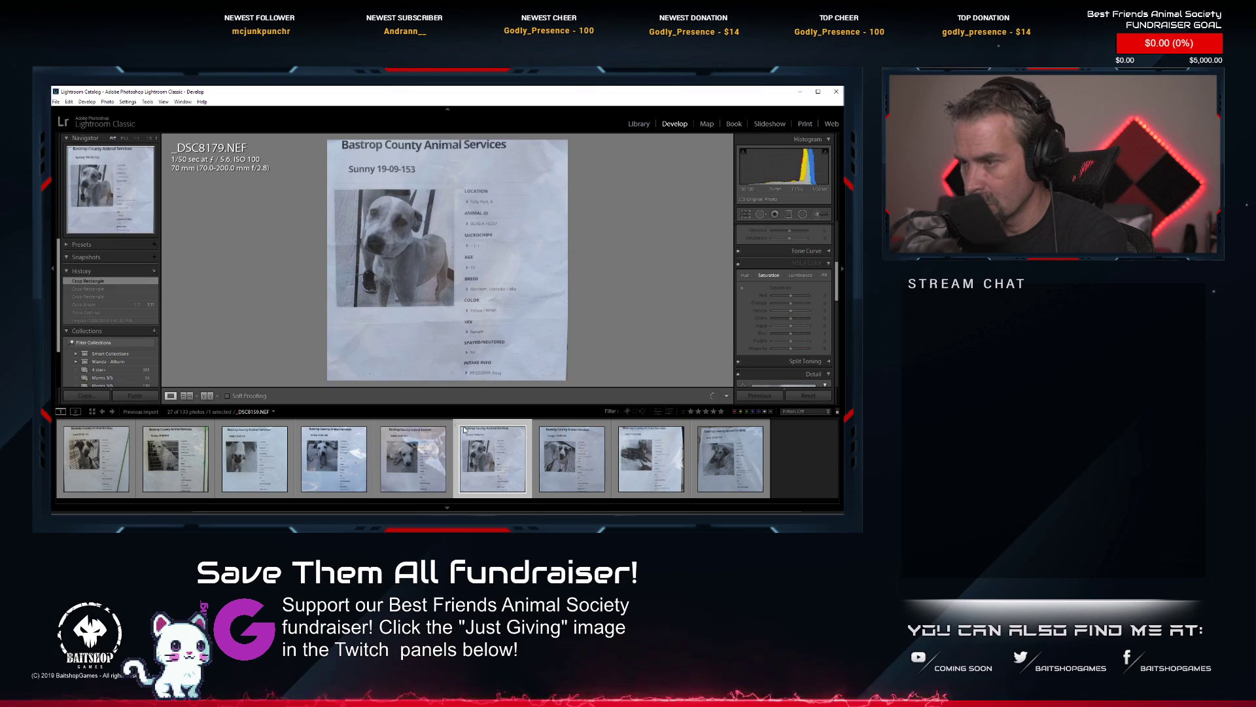
pyautogui.click(464, 429)
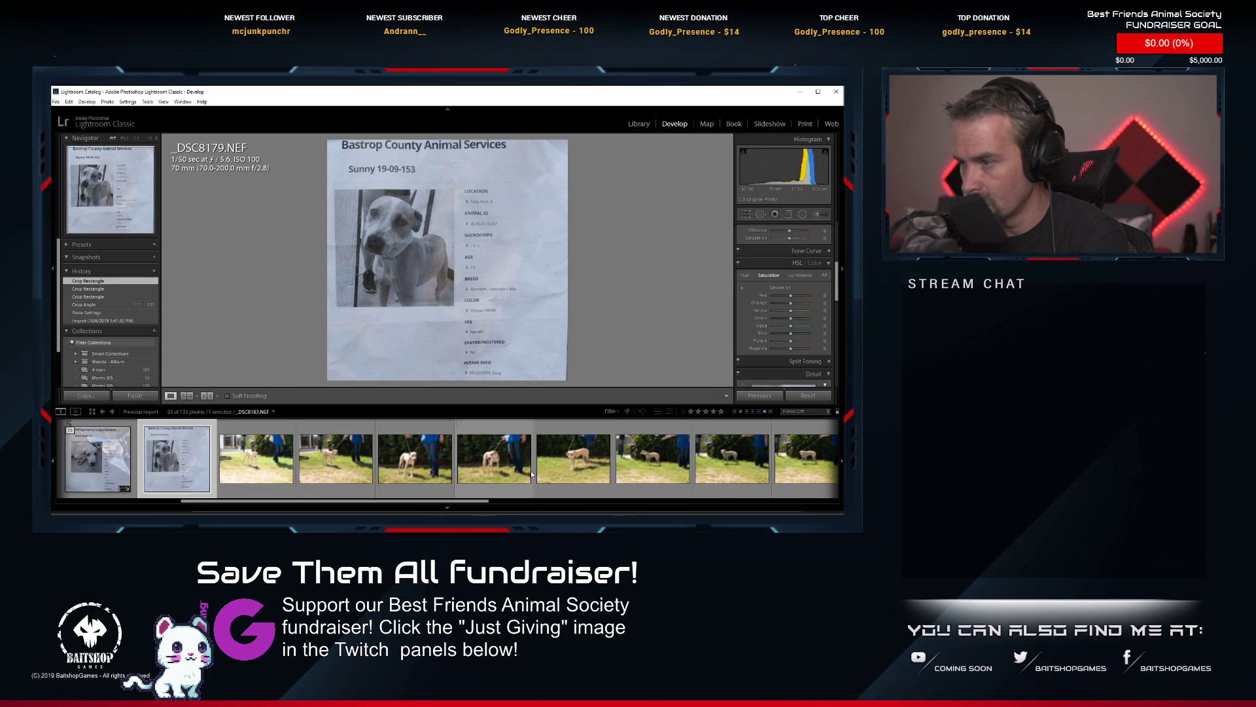
# Review the shots in the stack headed by _DSC8179.NEF, viewing _DSC8180, _DSC8181, _DSC8187, _DSC8188 and _DSC8195 to compare the dog's poses.
pyautogui.scroll(-6, 532, 474)
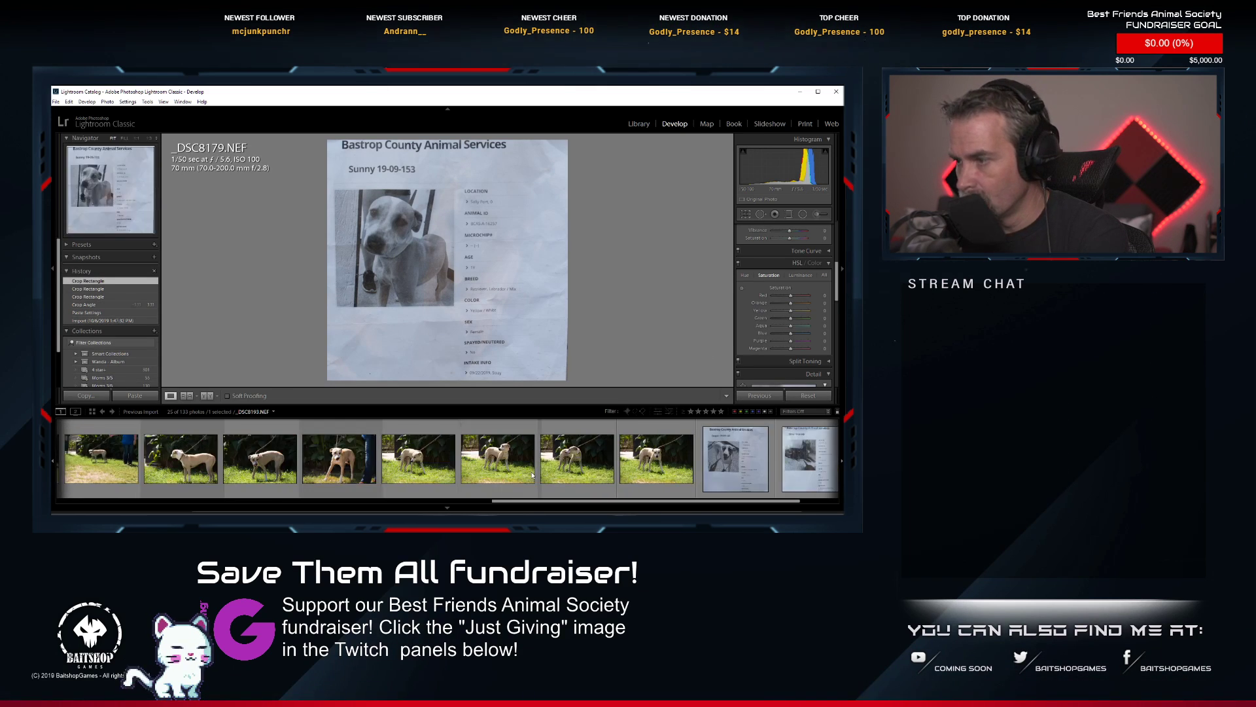
pyautogui.scroll(6, 532, 475)
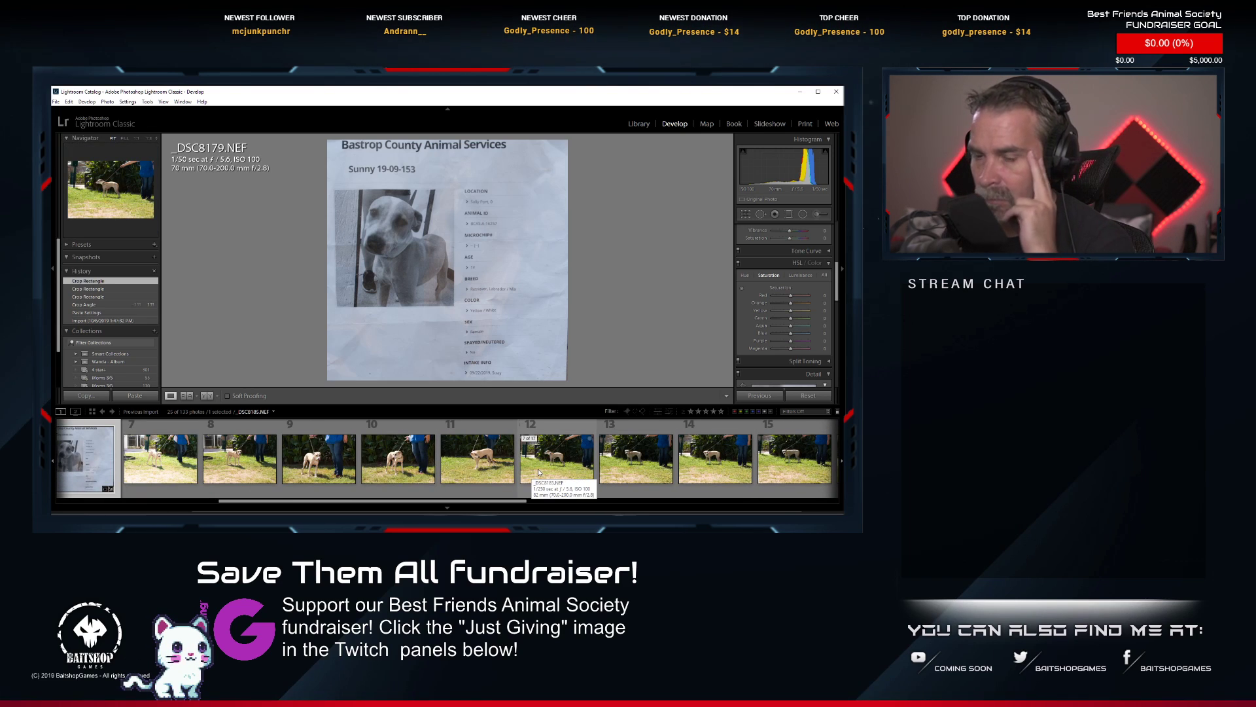
pyautogui.scroll(-3, 300, 479)
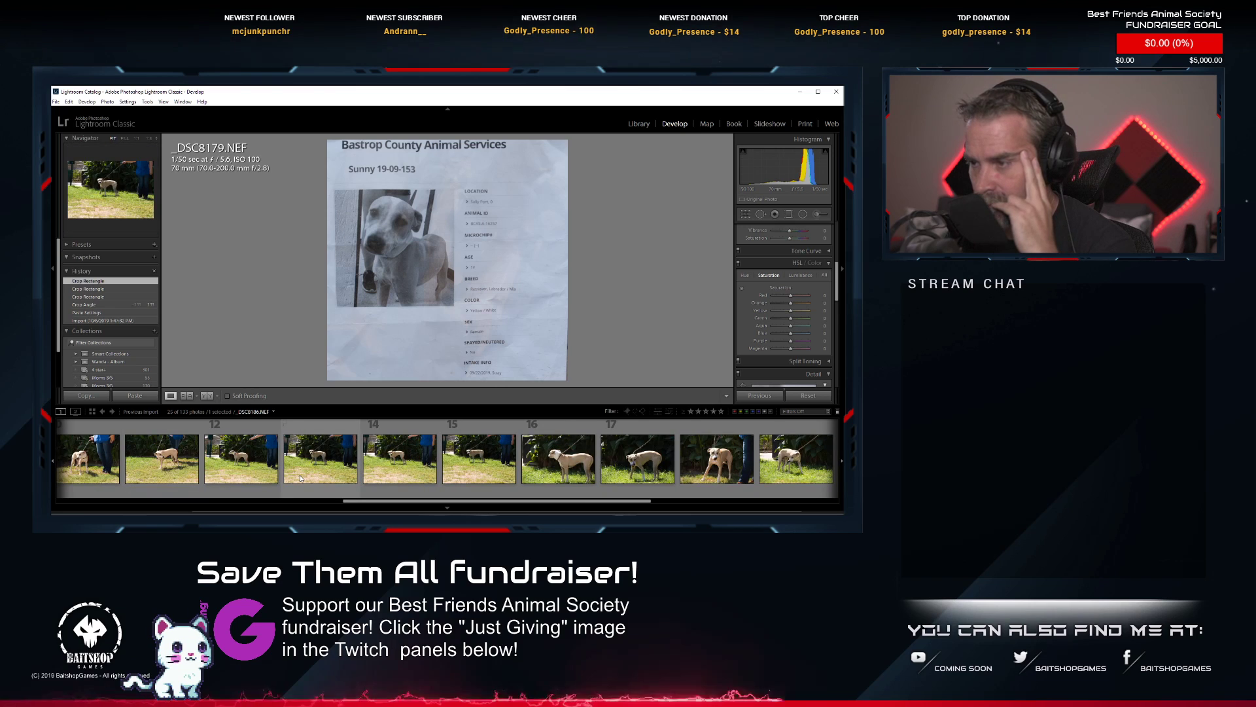
pyautogui.scroll(-3, 300, 478)
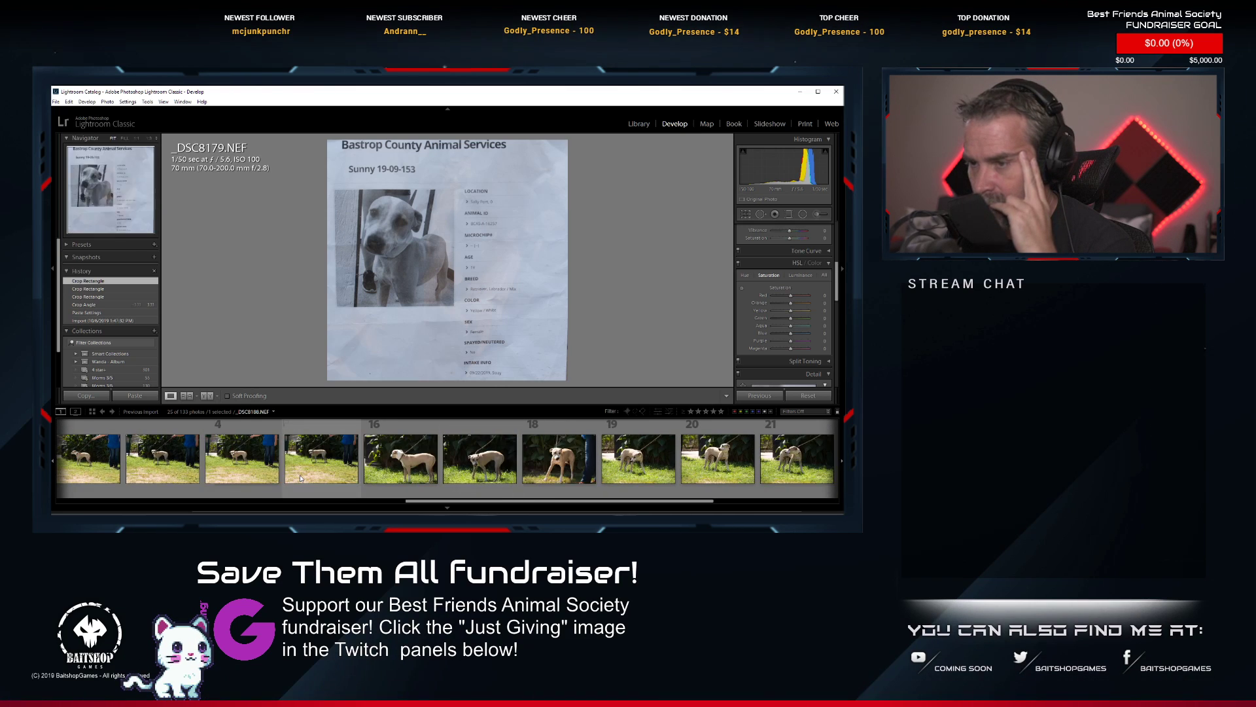
pyautogui.scroll(6, 300, 478)
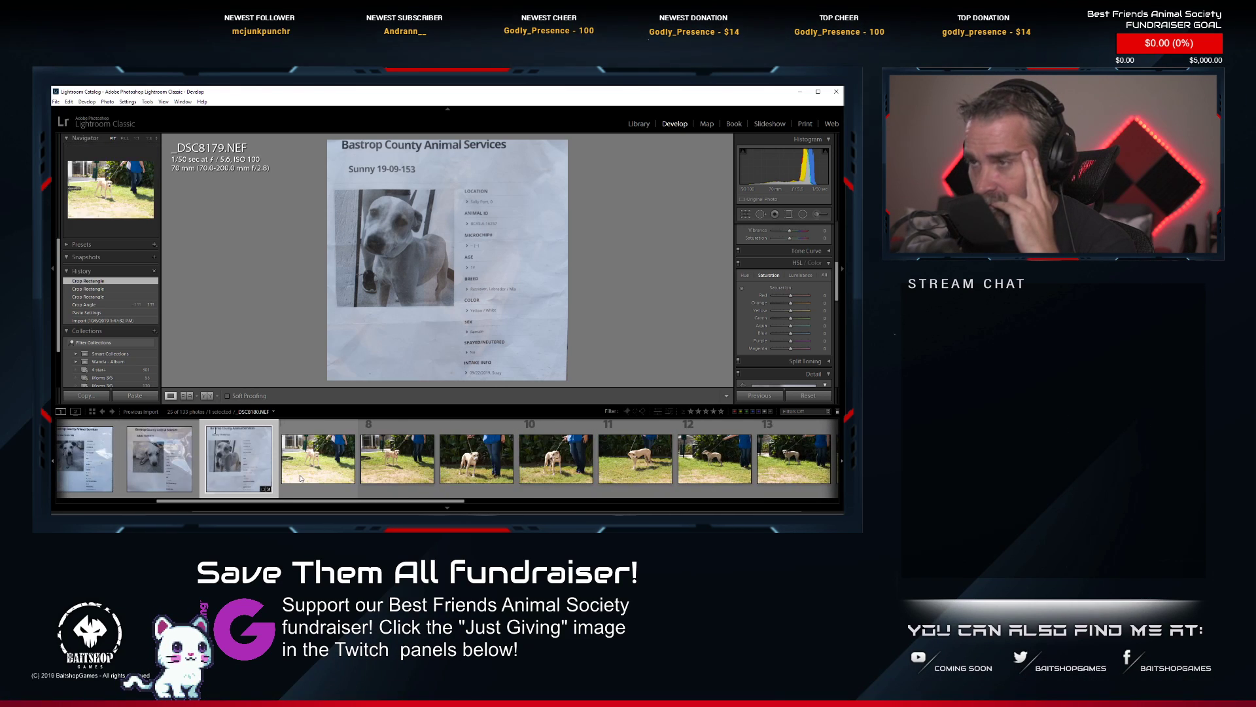
pyautogui.click(304, 479)
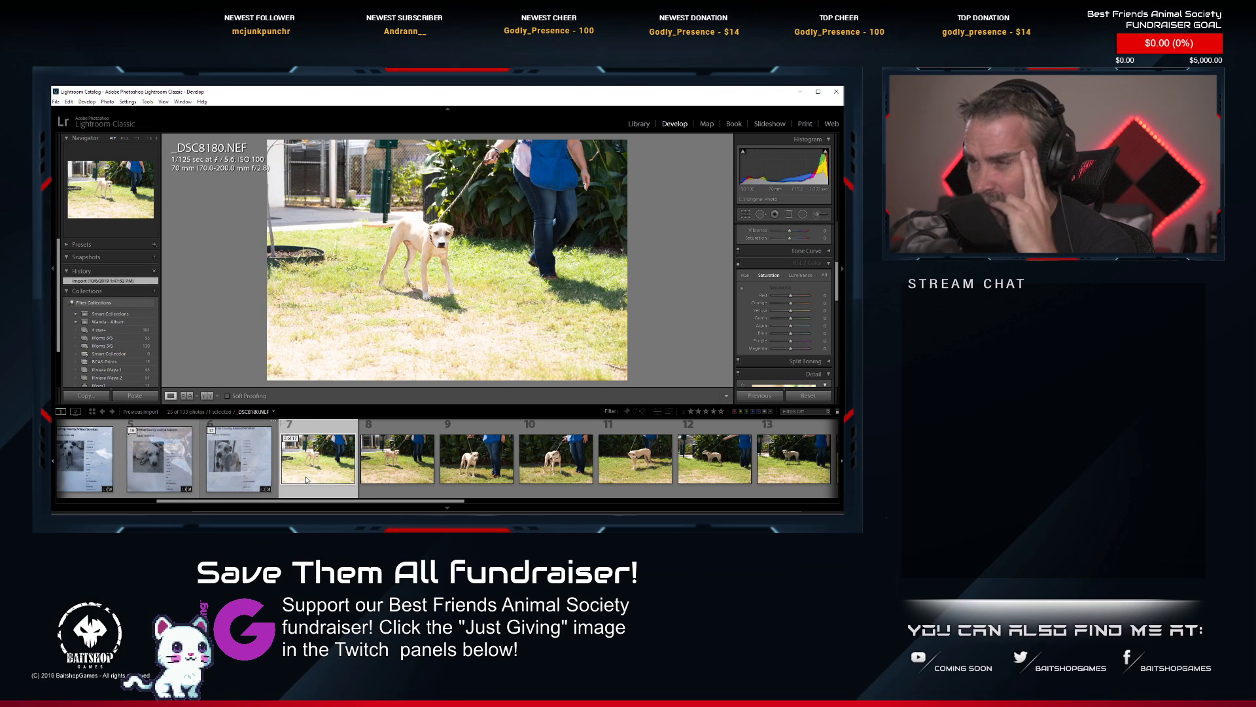
pyautogui.click(377, 477)
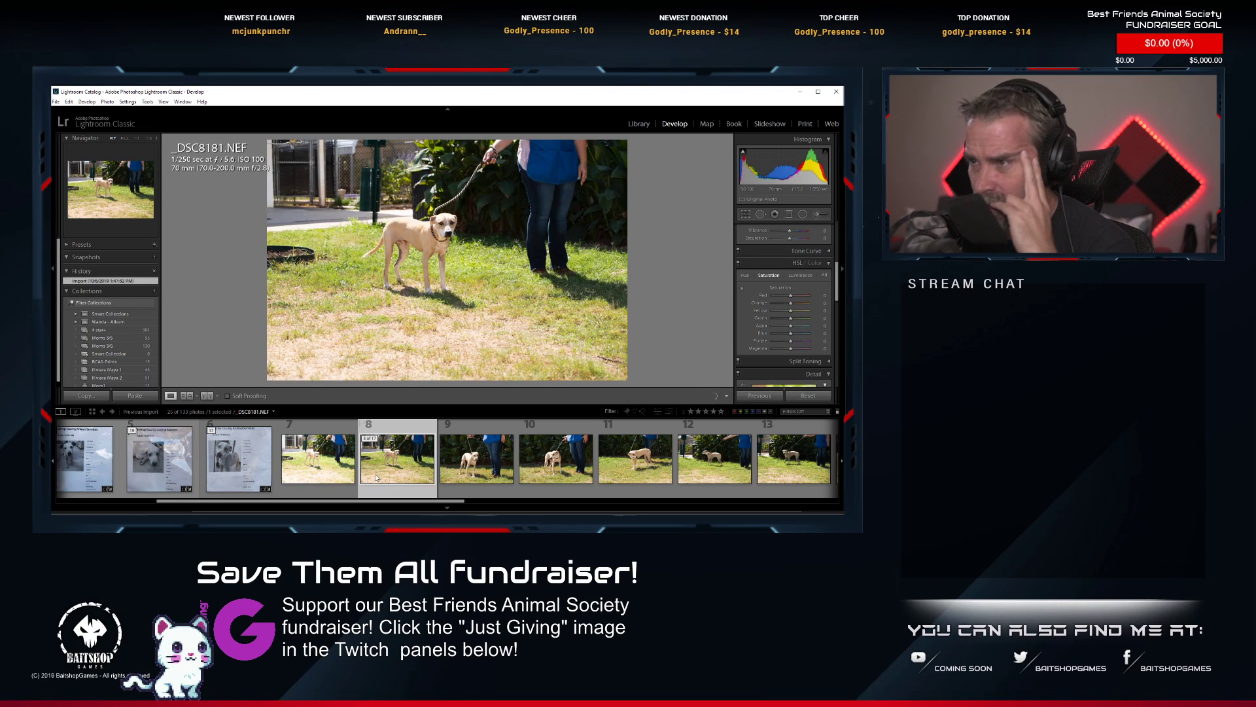
pyautogui.scroll(-1, 458, 468)
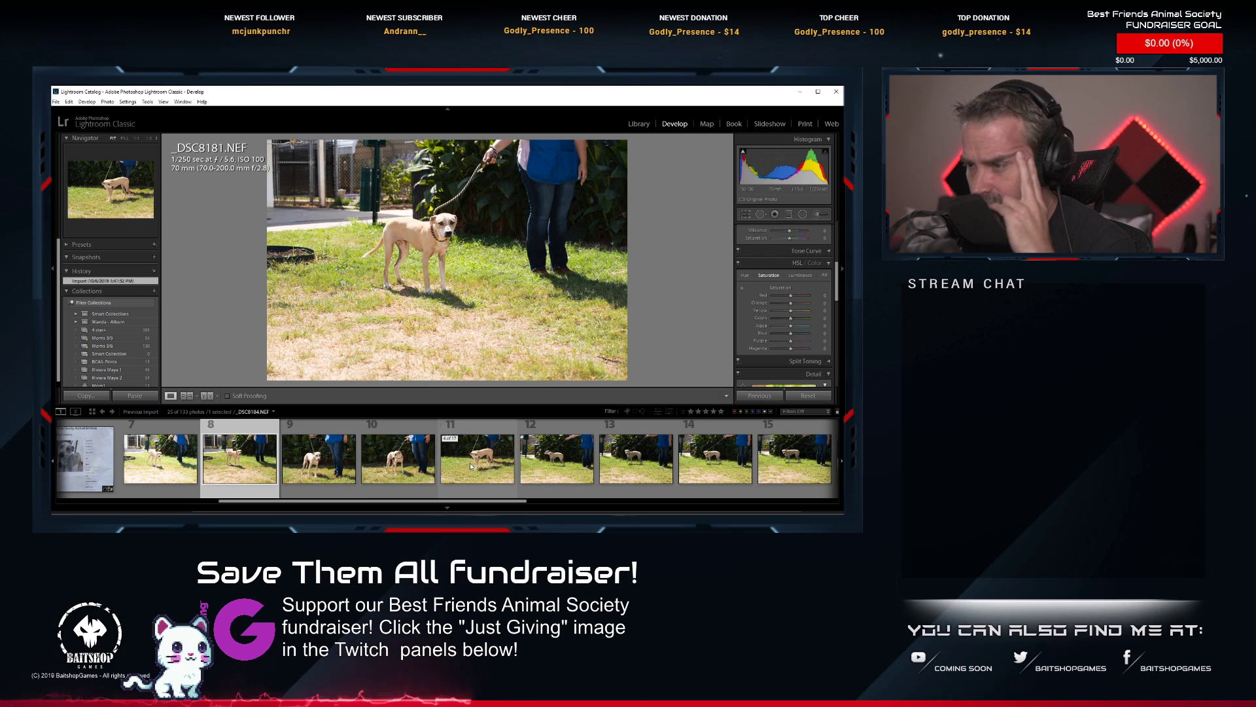
pyautogui.scroll(-1, 471, 466)
pyautogui.click(571, 460)
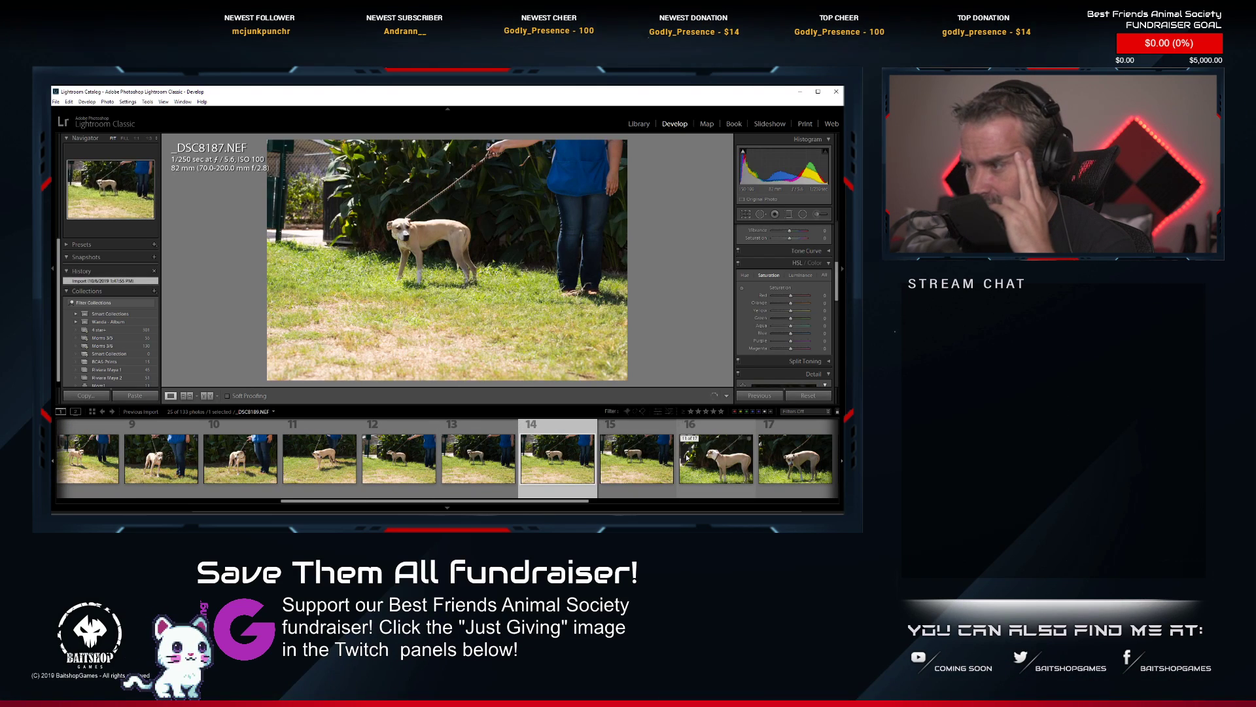
pyautogui.click(613, 458)
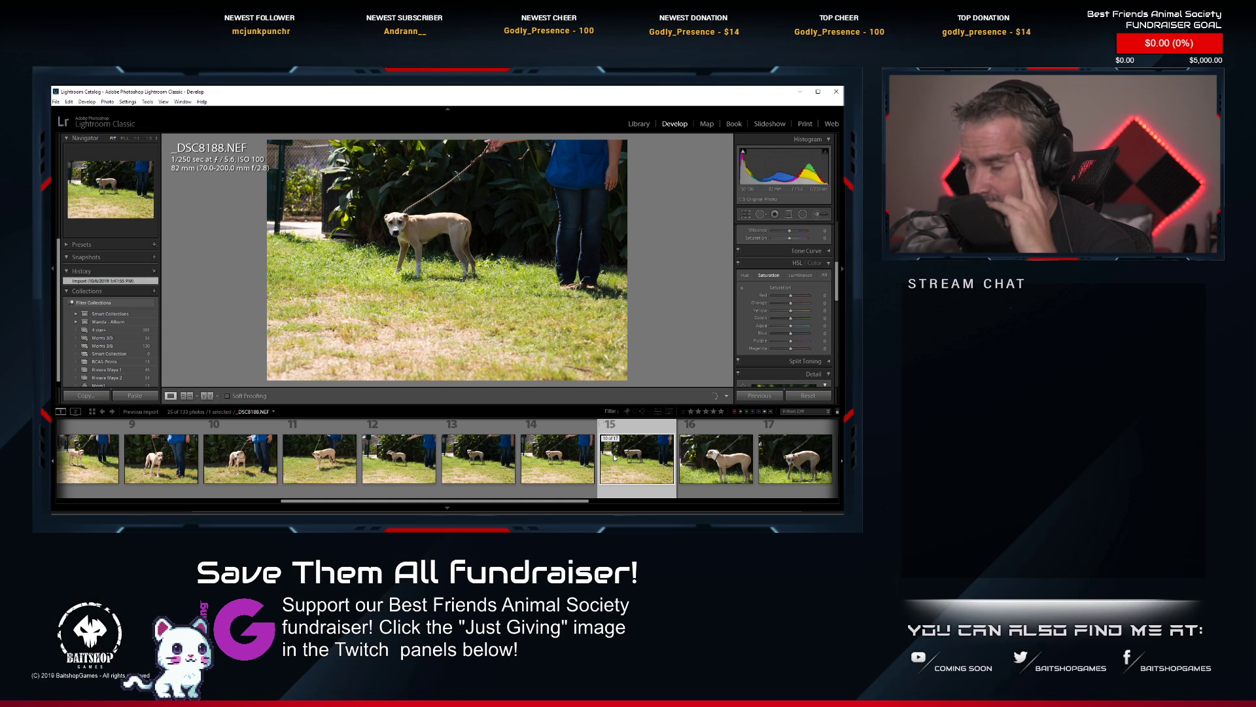
pyautogui.scroll(-1, 720, 458)
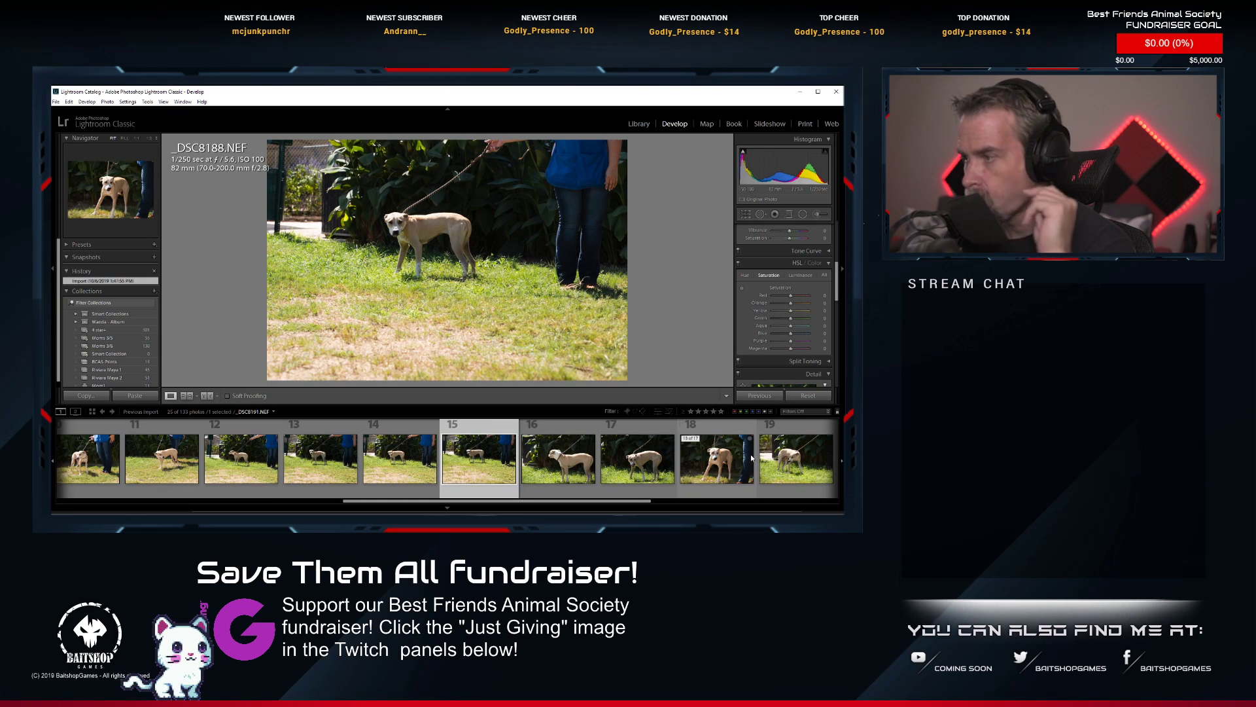
pyautogui.scroll(-2, 751, 458)
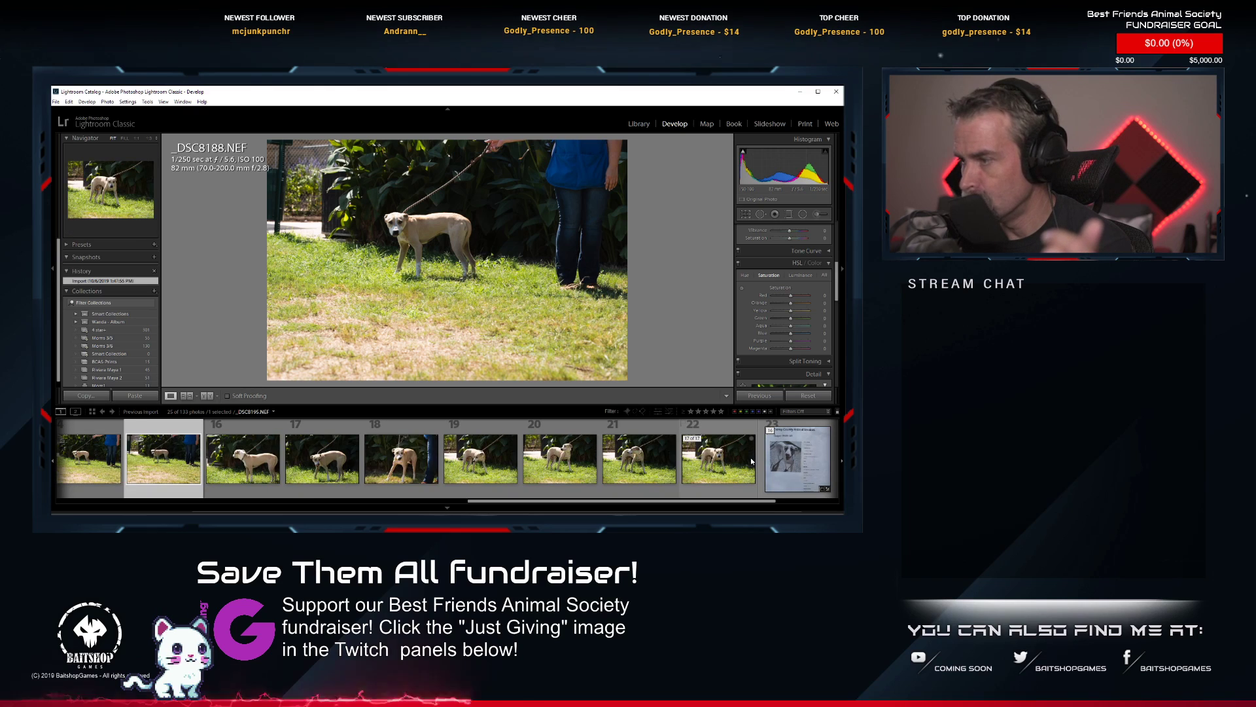
pyautogui.click(722, 461)
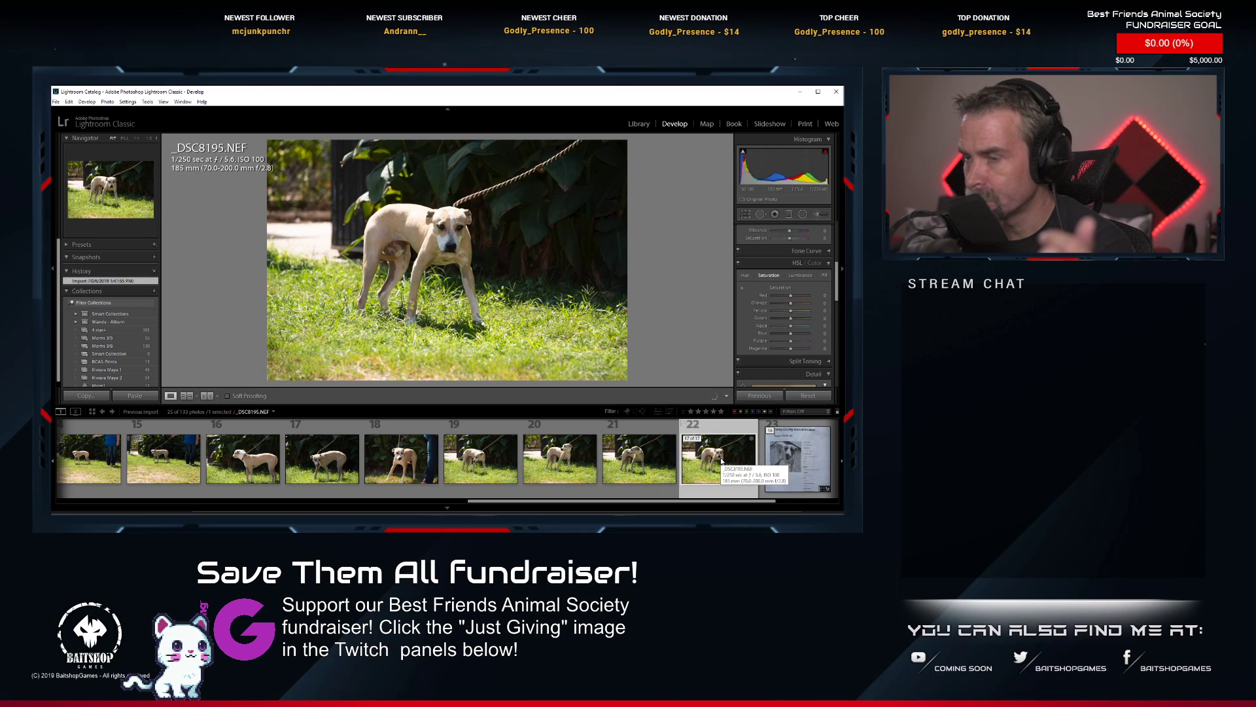
# Delete the photo _DSC8190.NEF from disk.
pyautogui.click(329, 467)
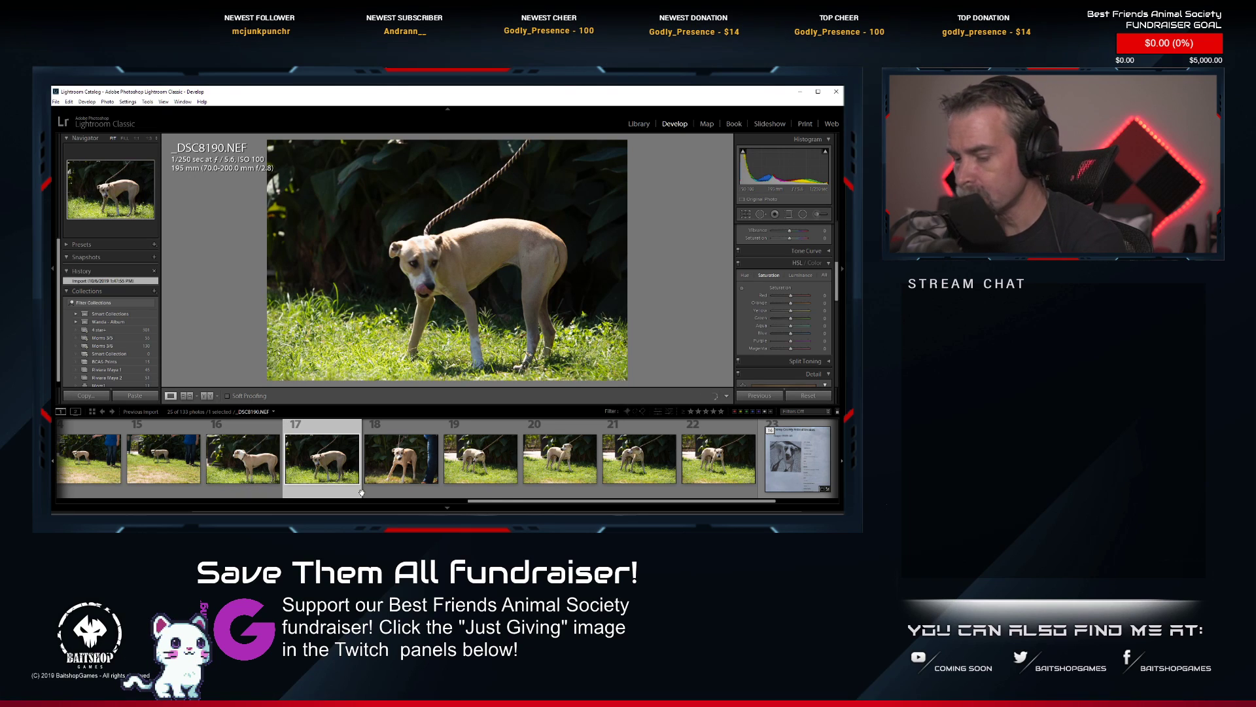
pyautogui.press('Delete')
pyautogui.click(301, 411)
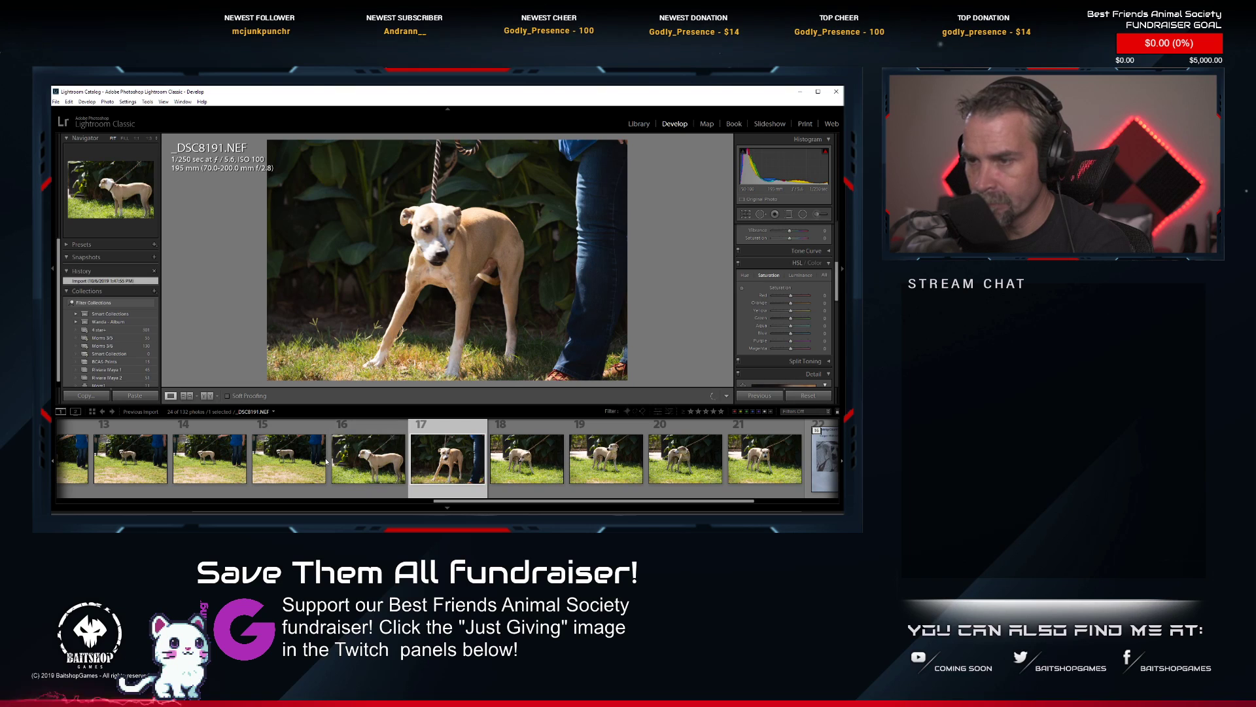
# Compare the wide shots _DSC8188, _DSC8187 and _DSC8186, check the dog's face up close in _DSC8186.NEF, and delete that photo from disk.
pyautogui.click(293, 462)
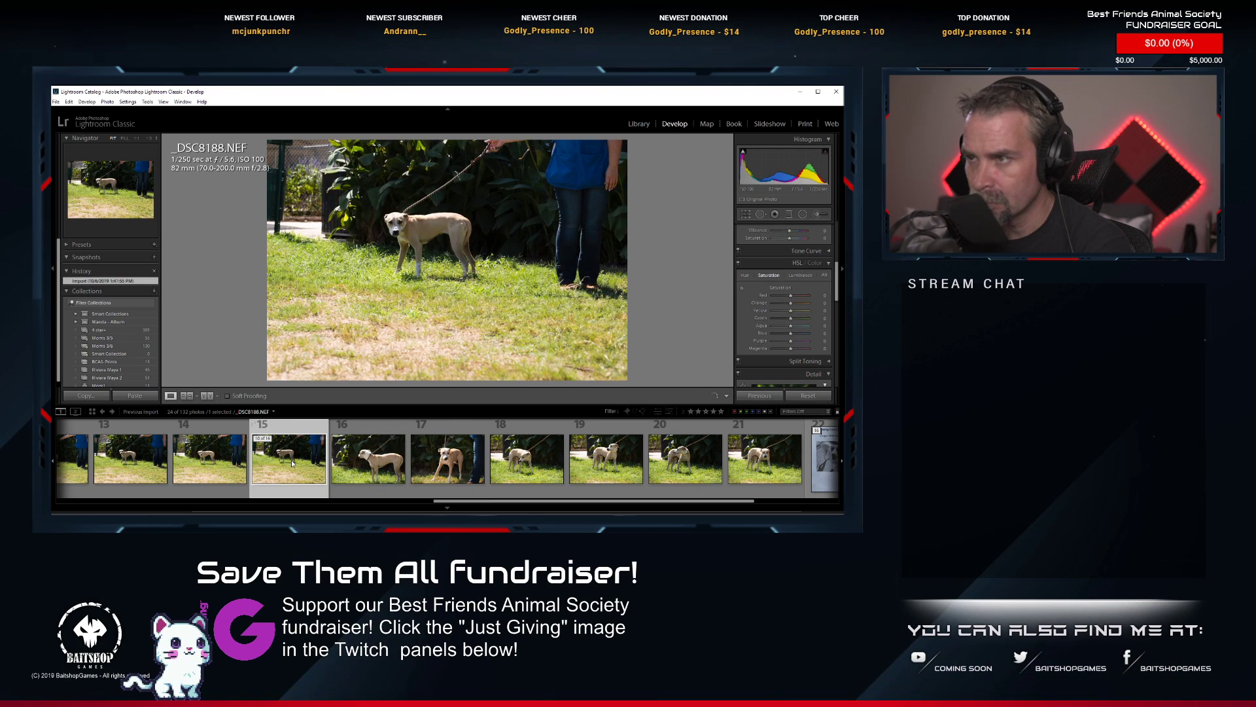
pyautogui.click(212, 458)
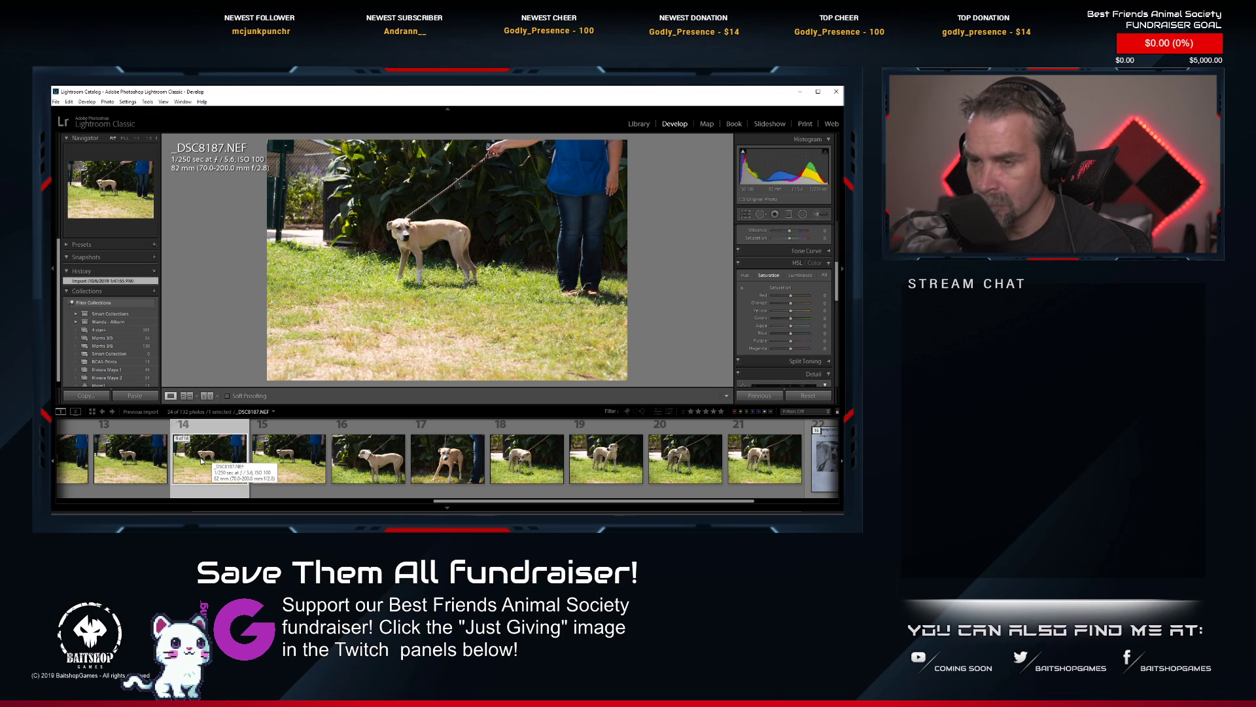
pyautogui.click(138, 464)
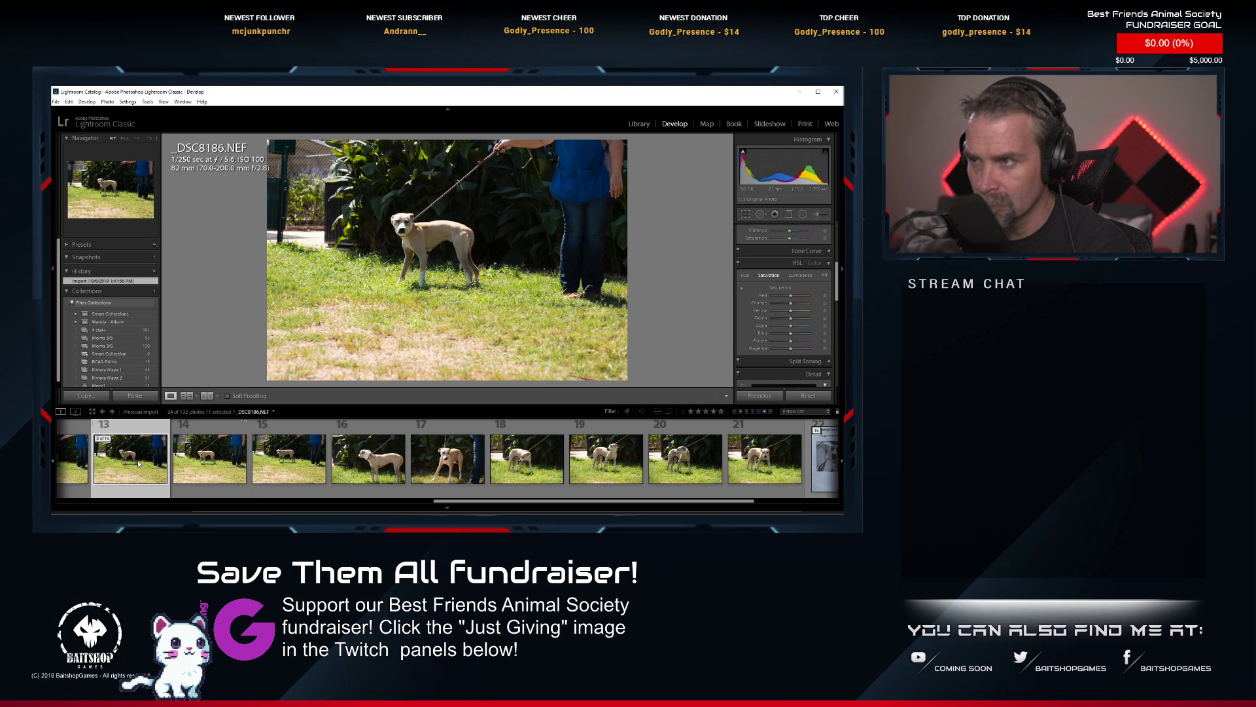
pyautogui.click(373, 213)
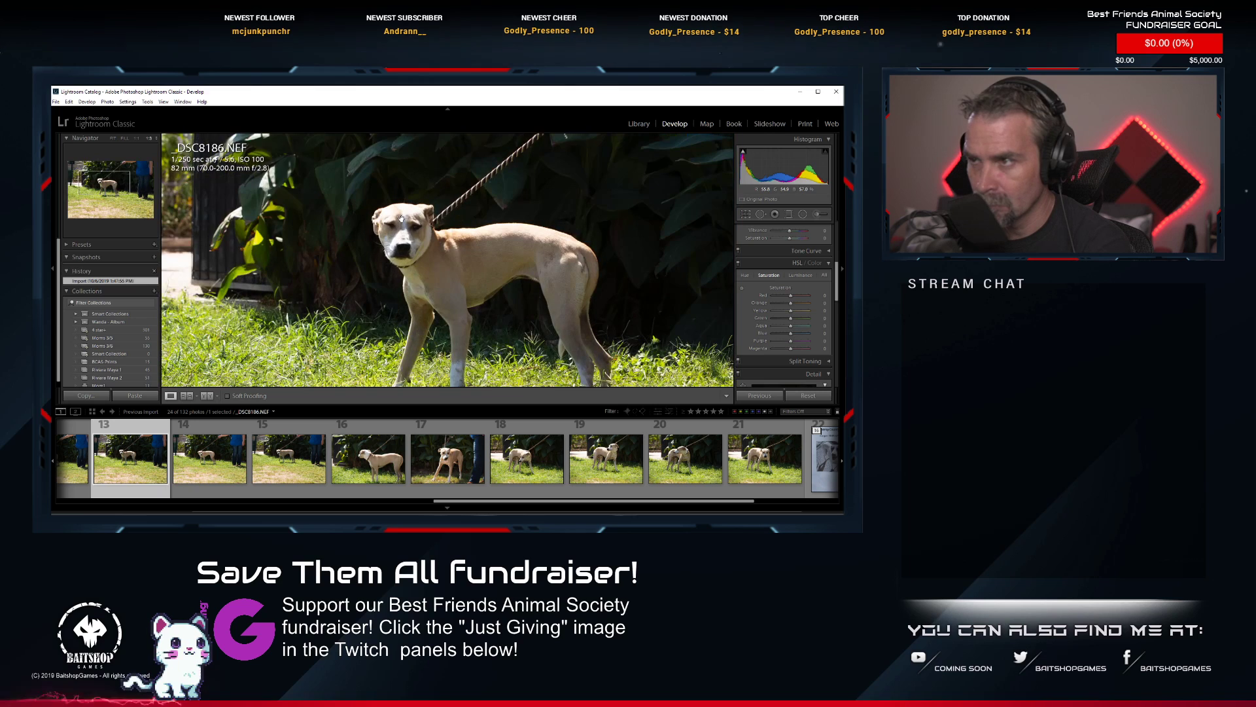
pyautogui.click(400, 225)
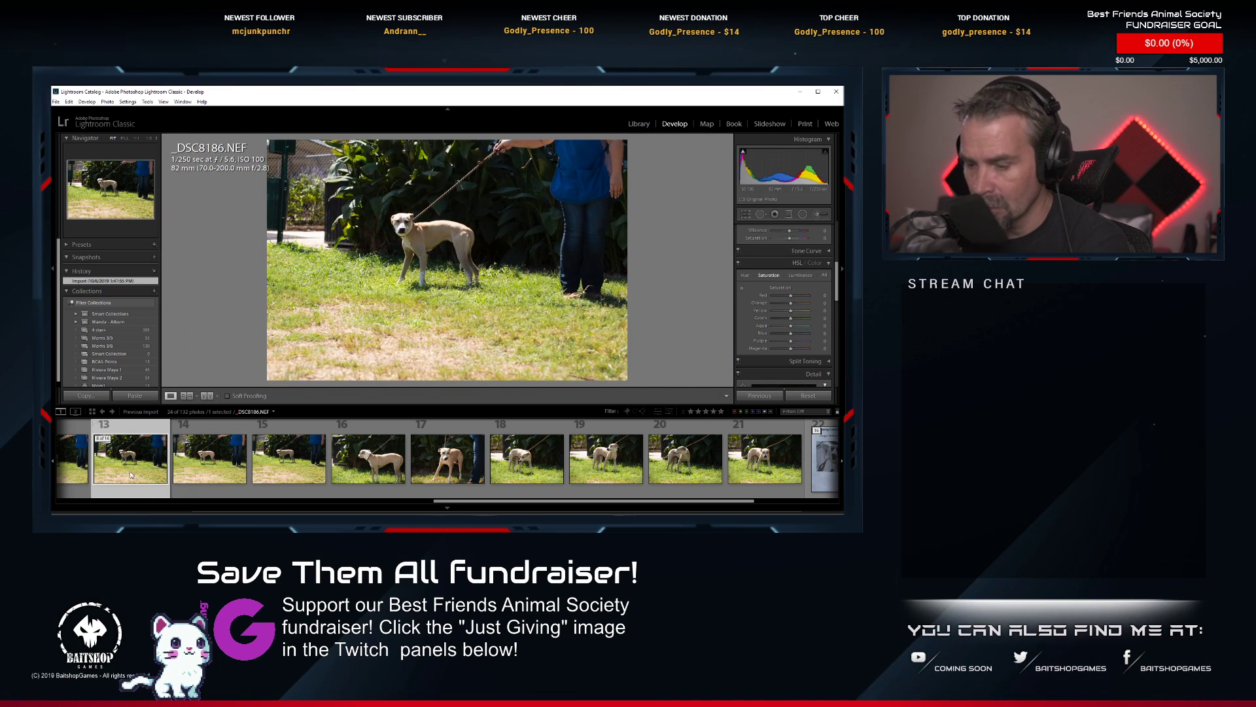
pyautogui.press('Delete')
pyautogui.click(298, 414)
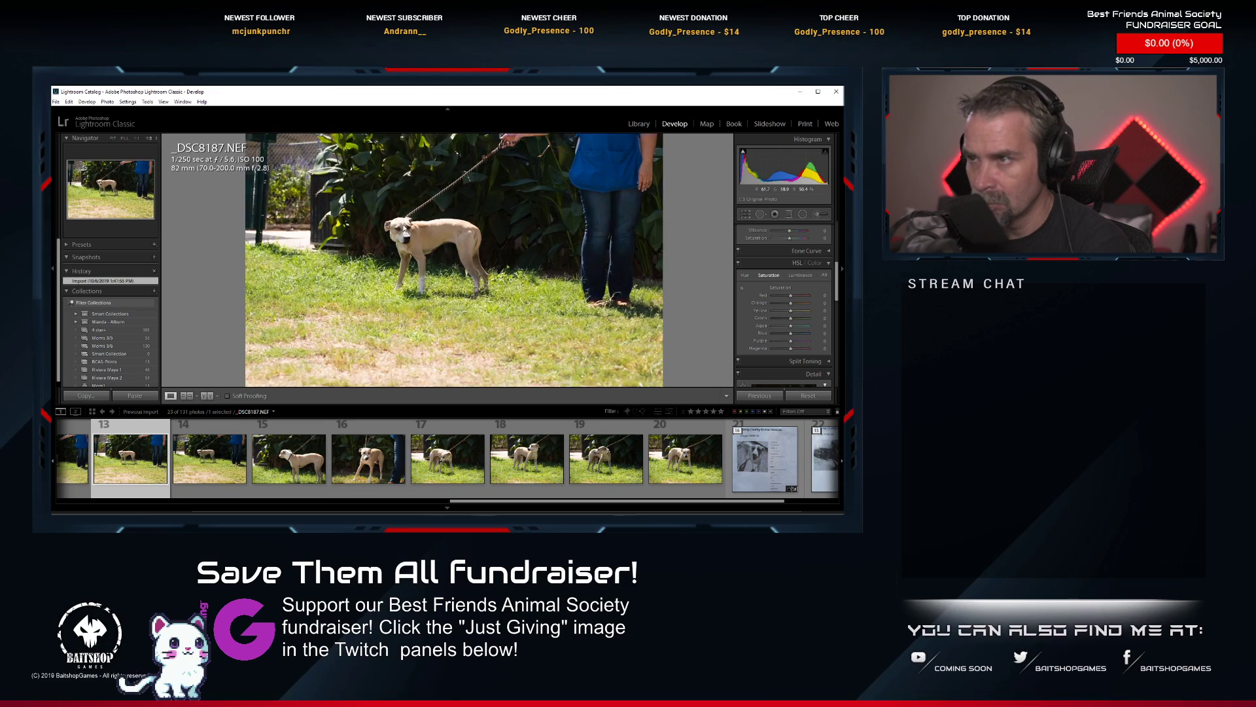
# Examine the dog's face up close in _DSC8187.NEF for sharpness and compare the shot with _DSC8185.NEF.
pyautogui.click(401, 228)
pyautogui.click(357, 223)
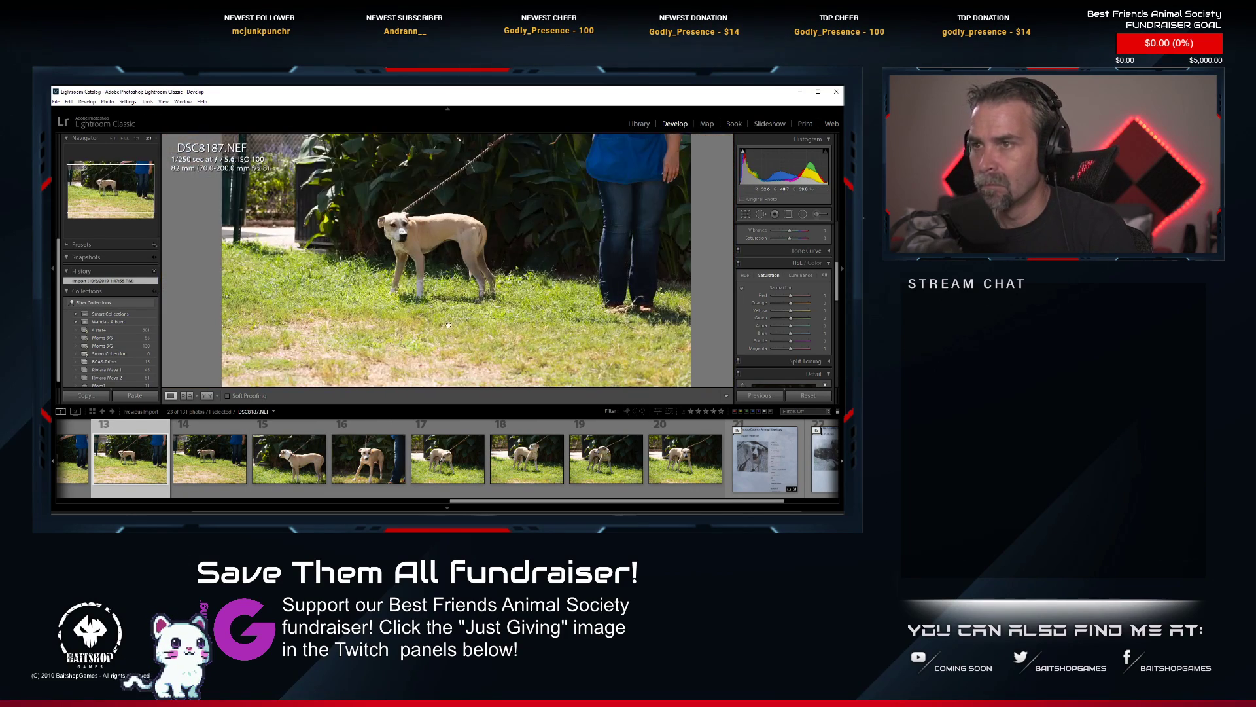
pyautogui.click(357, 223)
pyautogui.click(358, 223)
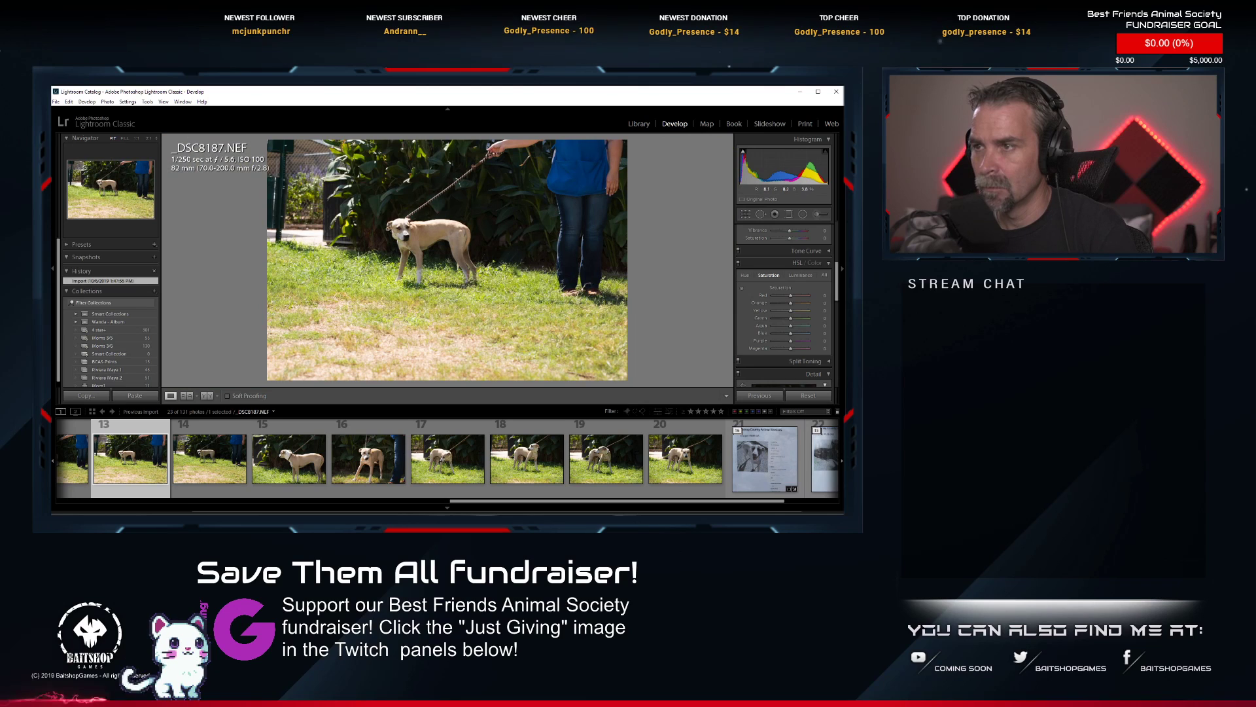
pyautogui.click(393, 228)
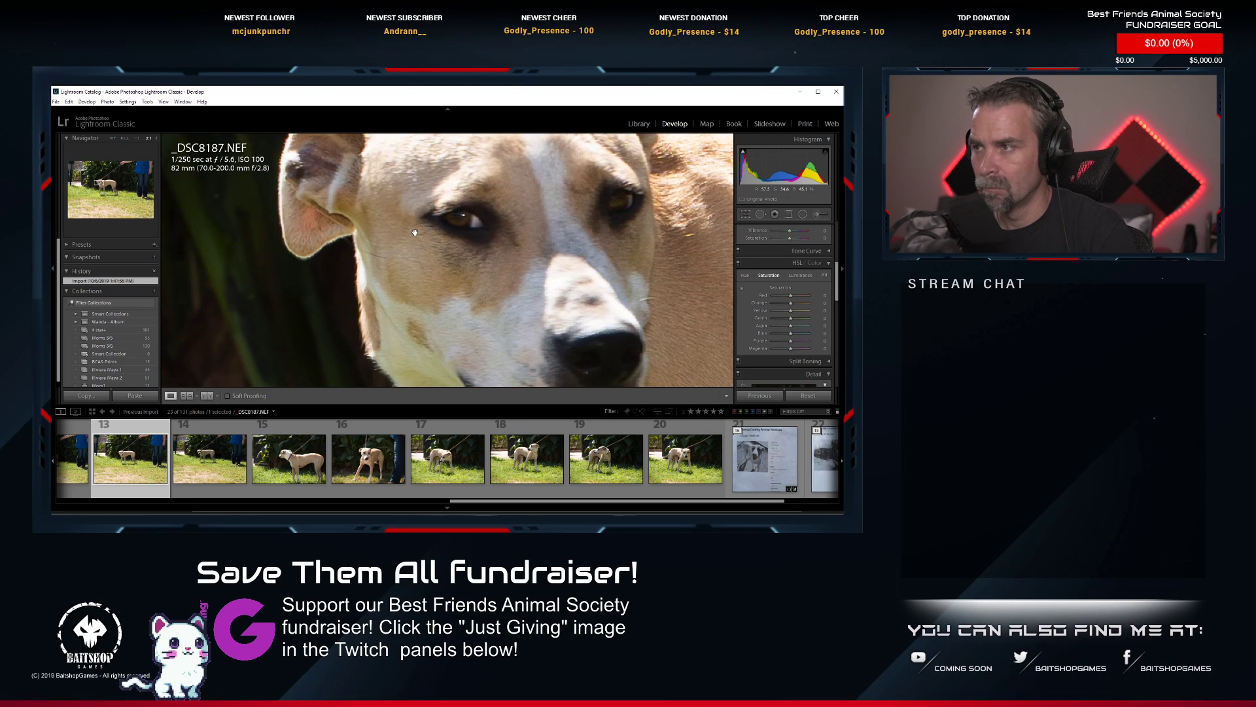
pyautogui.click(415, 232)
pyautogui.click(395, 275)
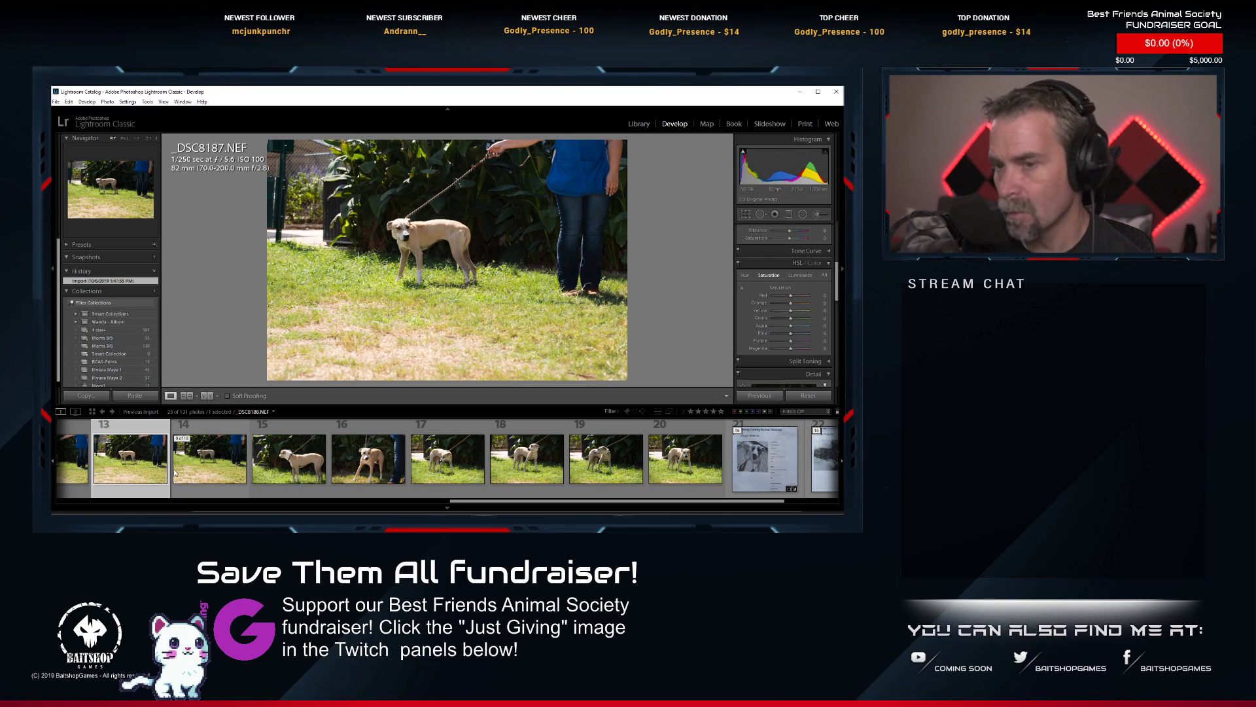
pyautogui.scroll(2, 175, 458)
pyautogui.click(208, 465)
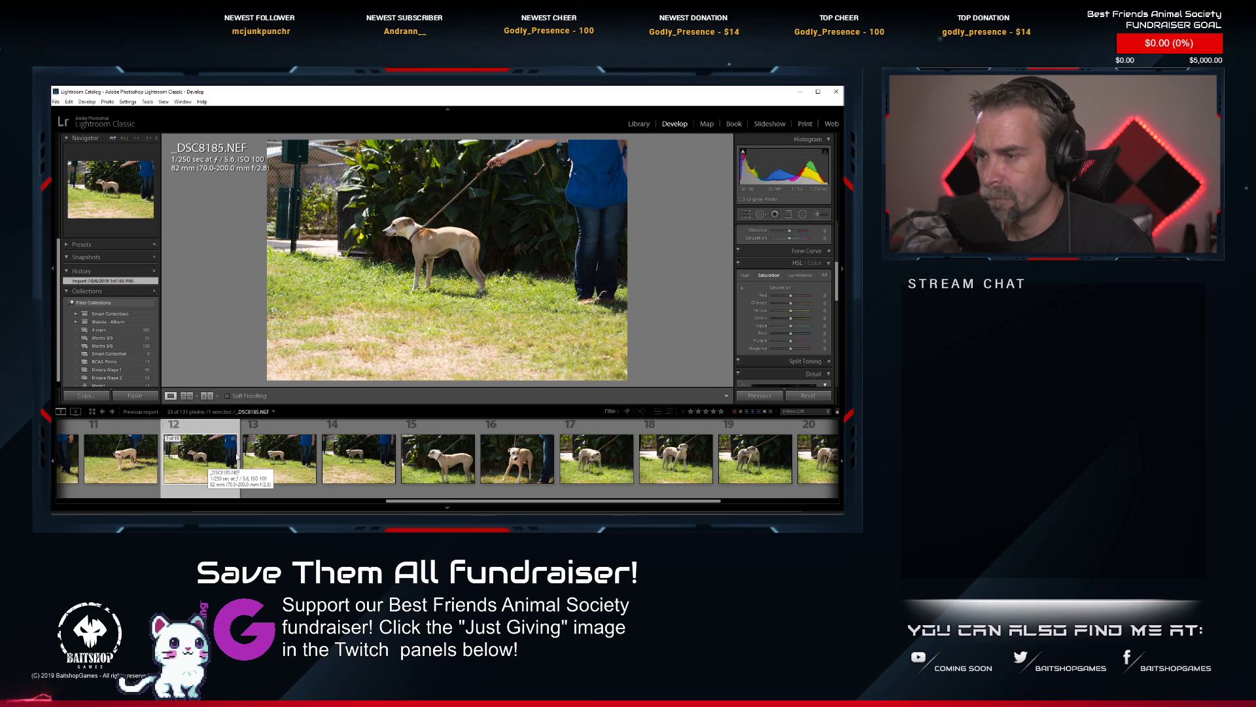
# Check the dog's face in _DSC8191.NEF and delete that photo from disk.
pyautogui.scroll(-2, 237, 456)
pyautogui.click(369, 457)
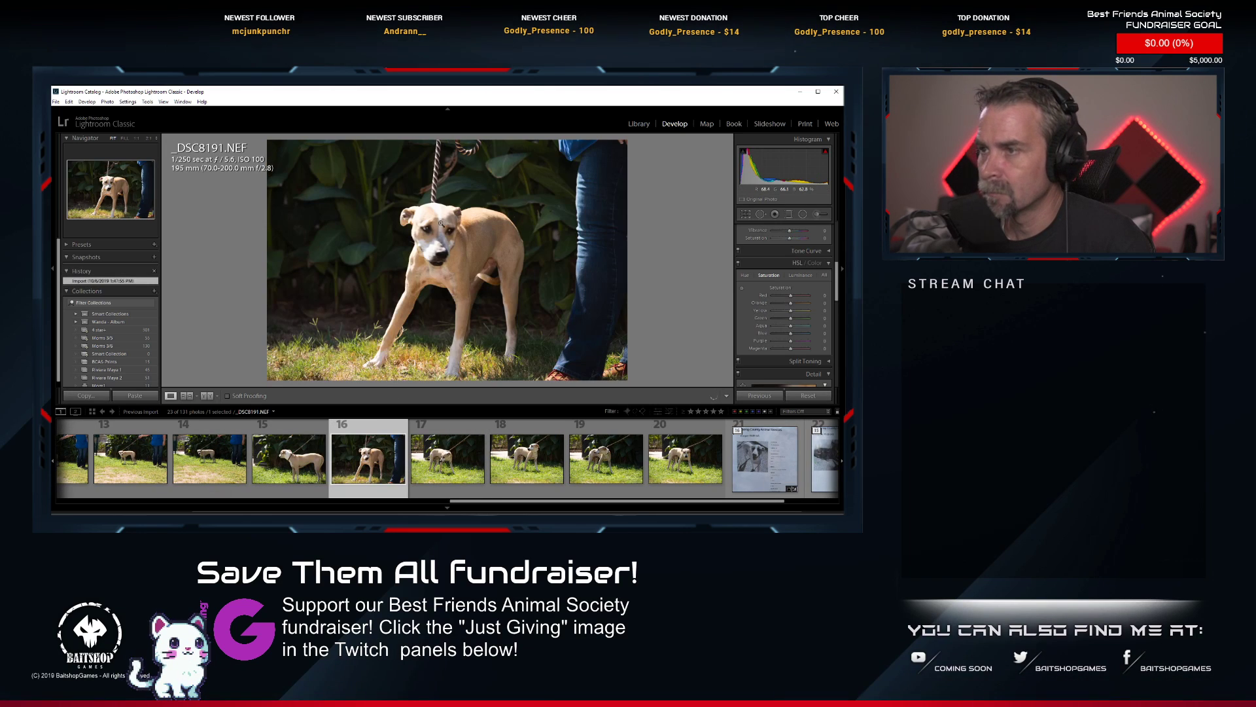
pyautogui.click(444, 226)
pyautogui.press('z')
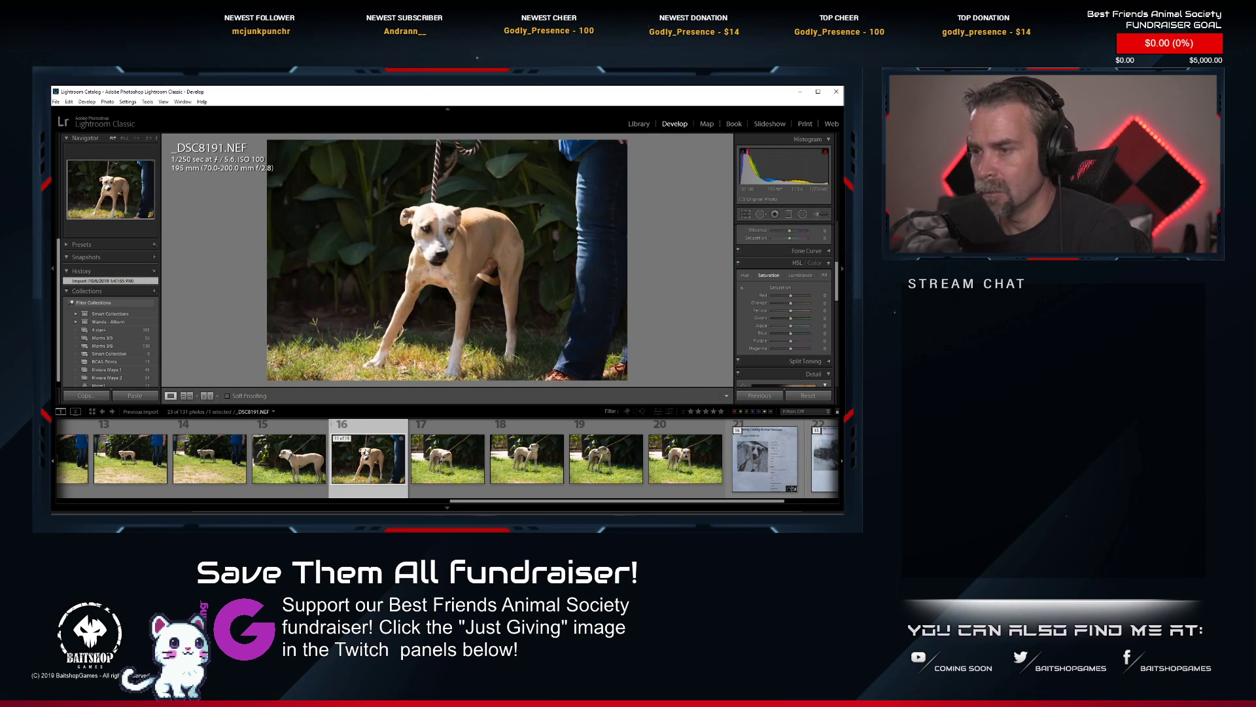
pyautogui.press('Delete')
pyautogui.click(317, 410)
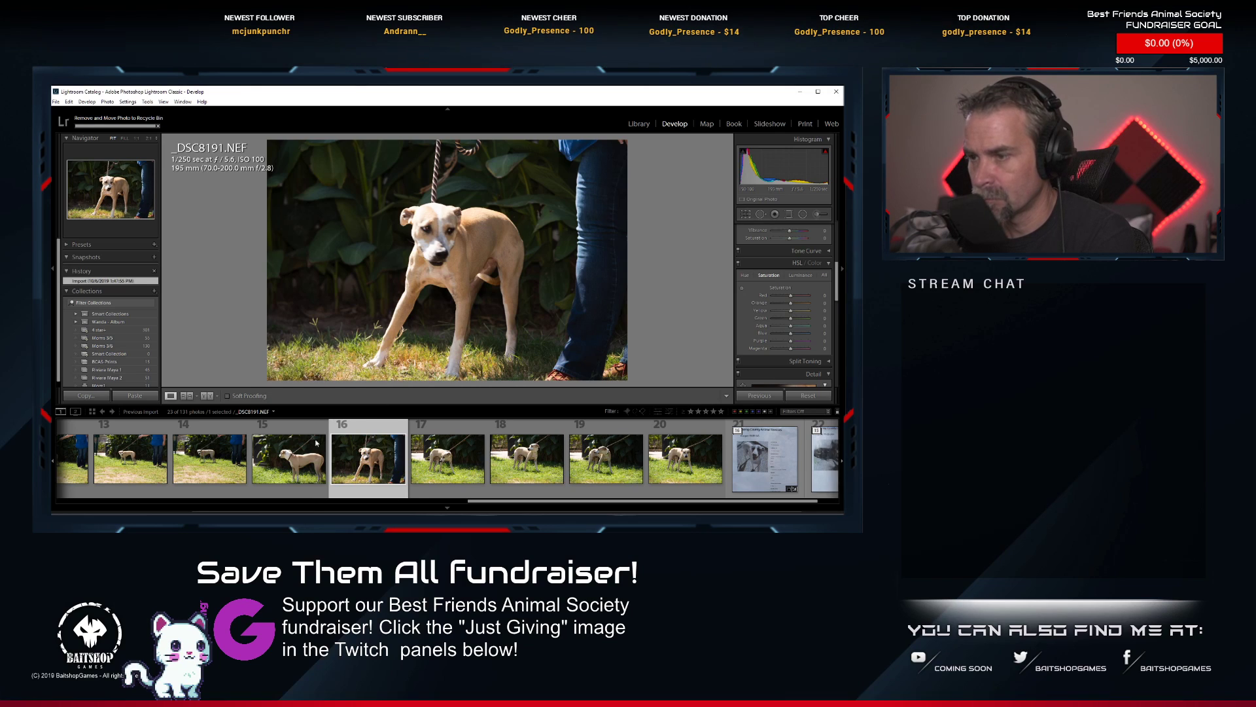
# Compare _DSC8193, _DSC8194, _DSC8195 and _DSC8188, examining the dog's face up close in the last two for sharpness.
pyautogui.click(441, 476)
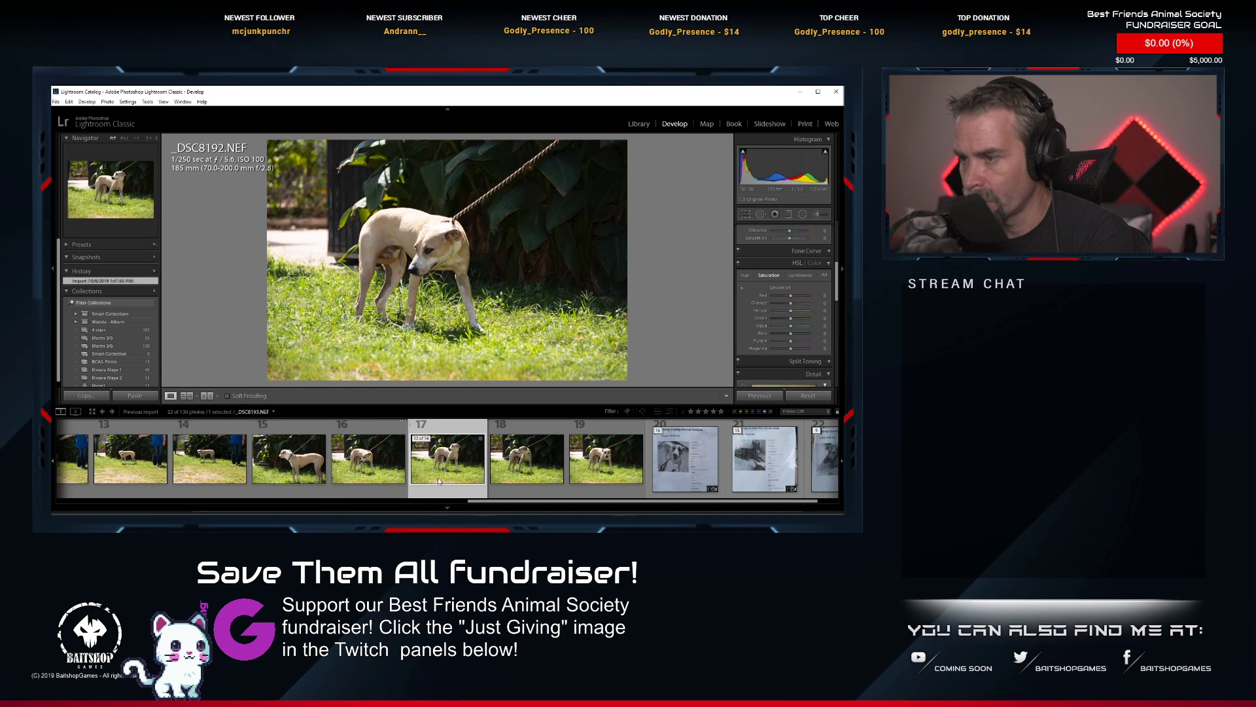
pyautogui.click(515, 467)
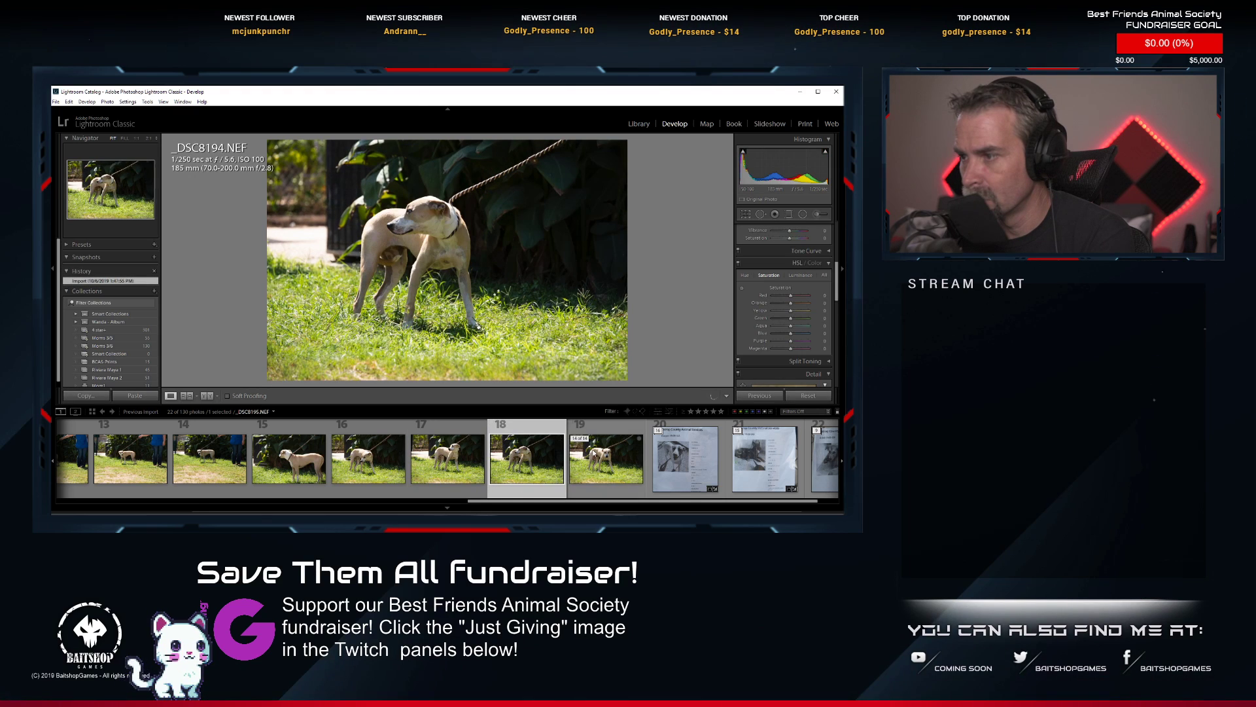
pyautogui.click(605, 461)
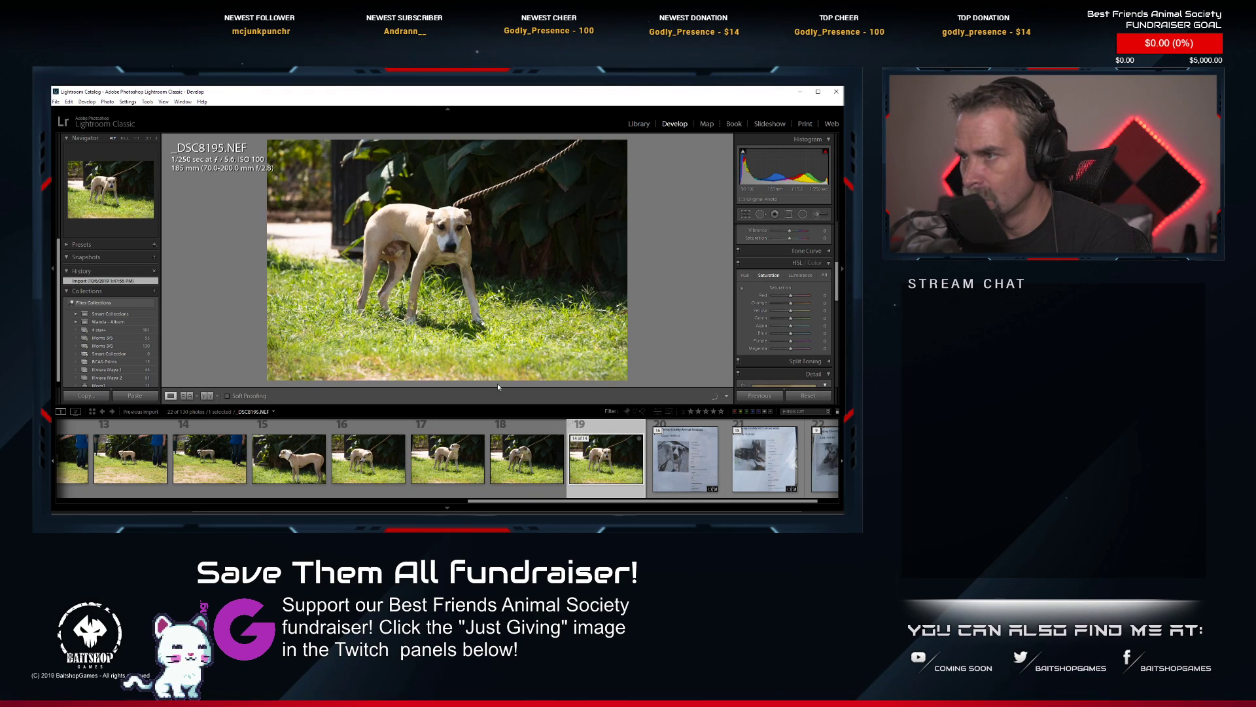
pyautogui.click(445, 233)
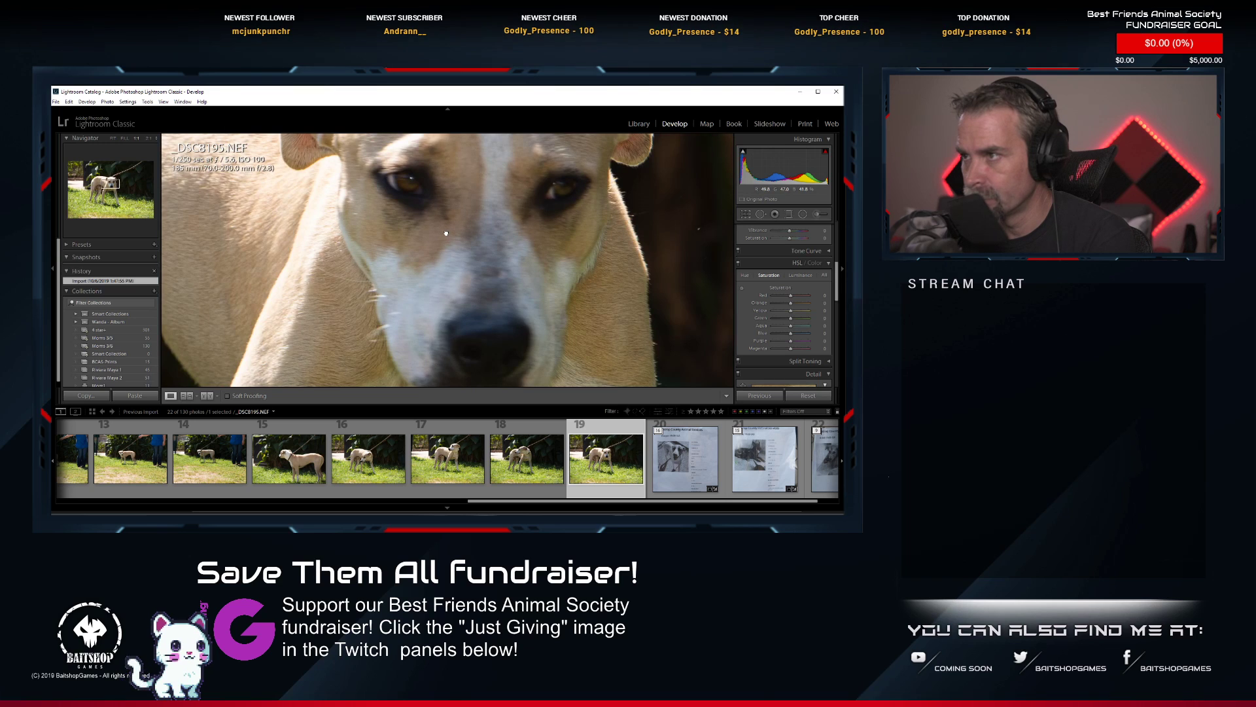
pyautogui.click(445, 233)
pyautogui.click(223, 458)
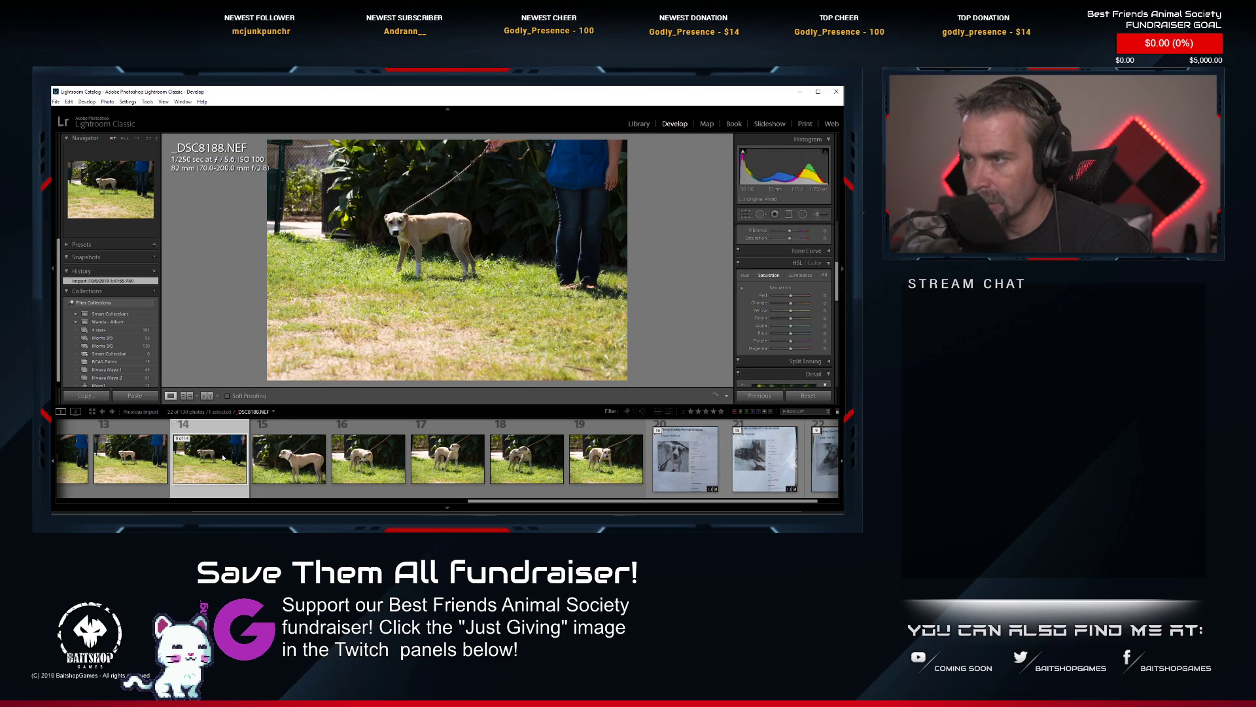
pyautogui.click(394, 227)
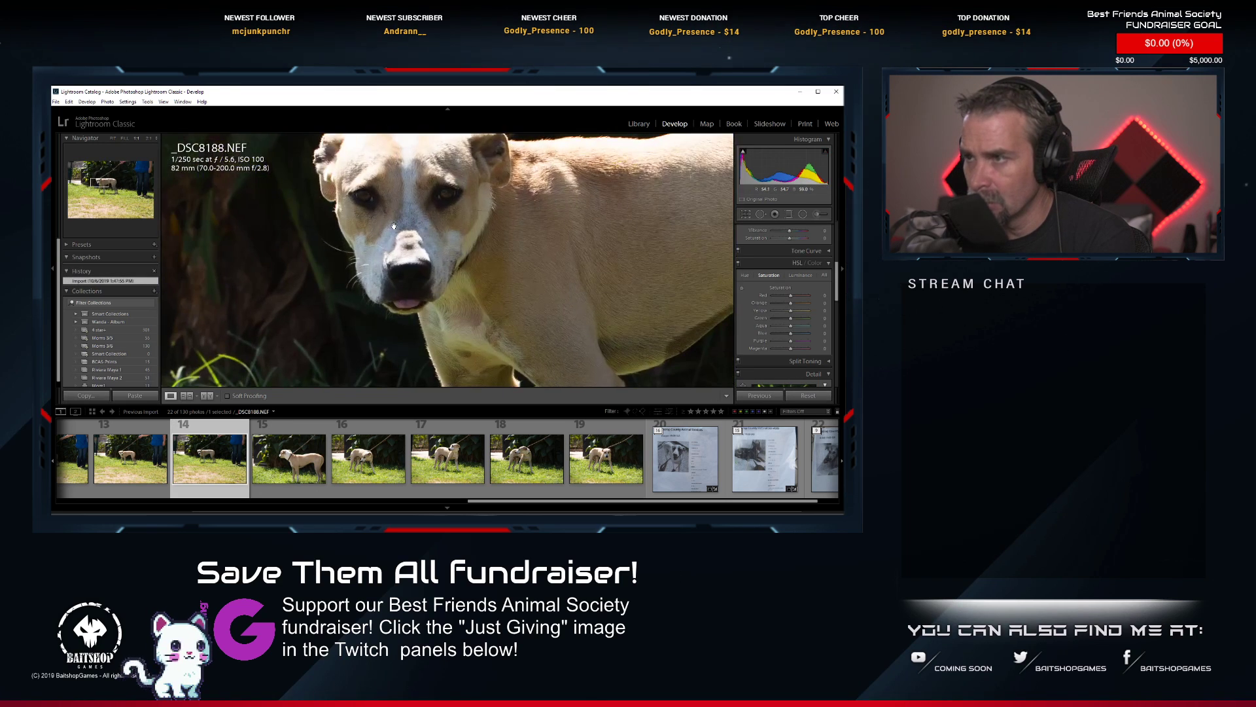
# Paste the copied develop settings onto _DSC8188.NEF and tighten its square crop around the dog's face.
pyautogui.click(393, 227)
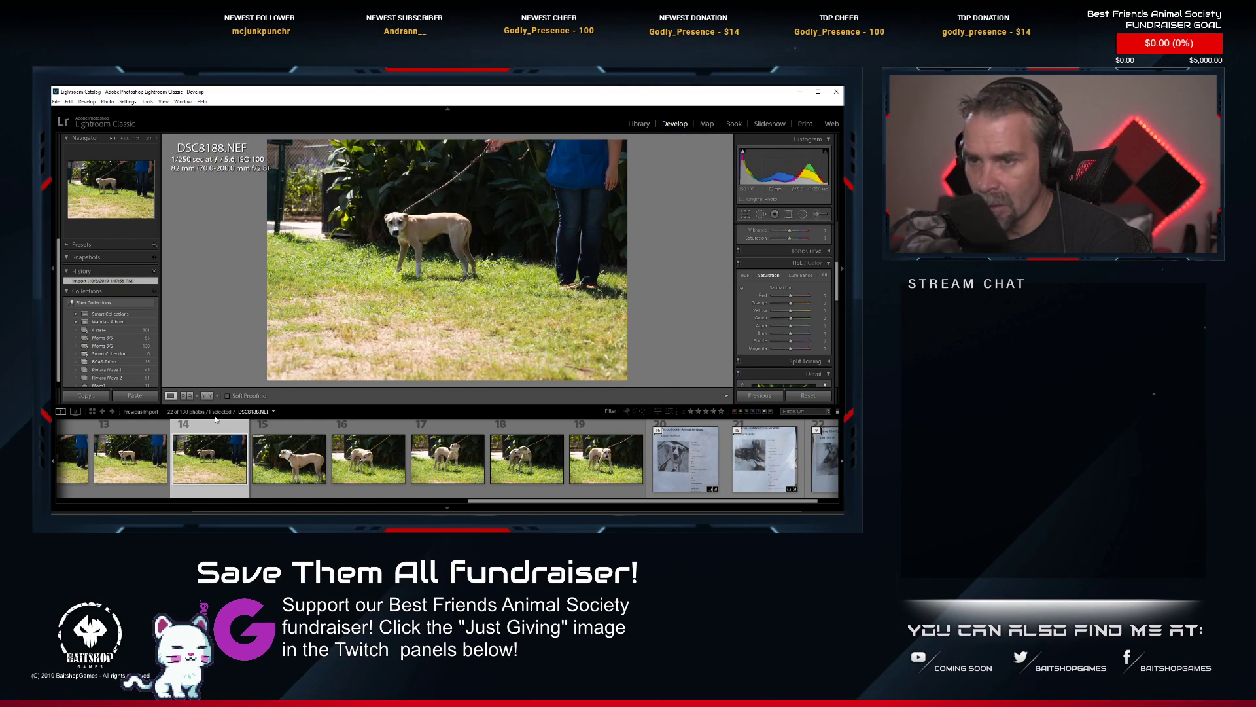
pyautogui.rightClick(202, 449)
pyautogui.moveTo(252, 570)
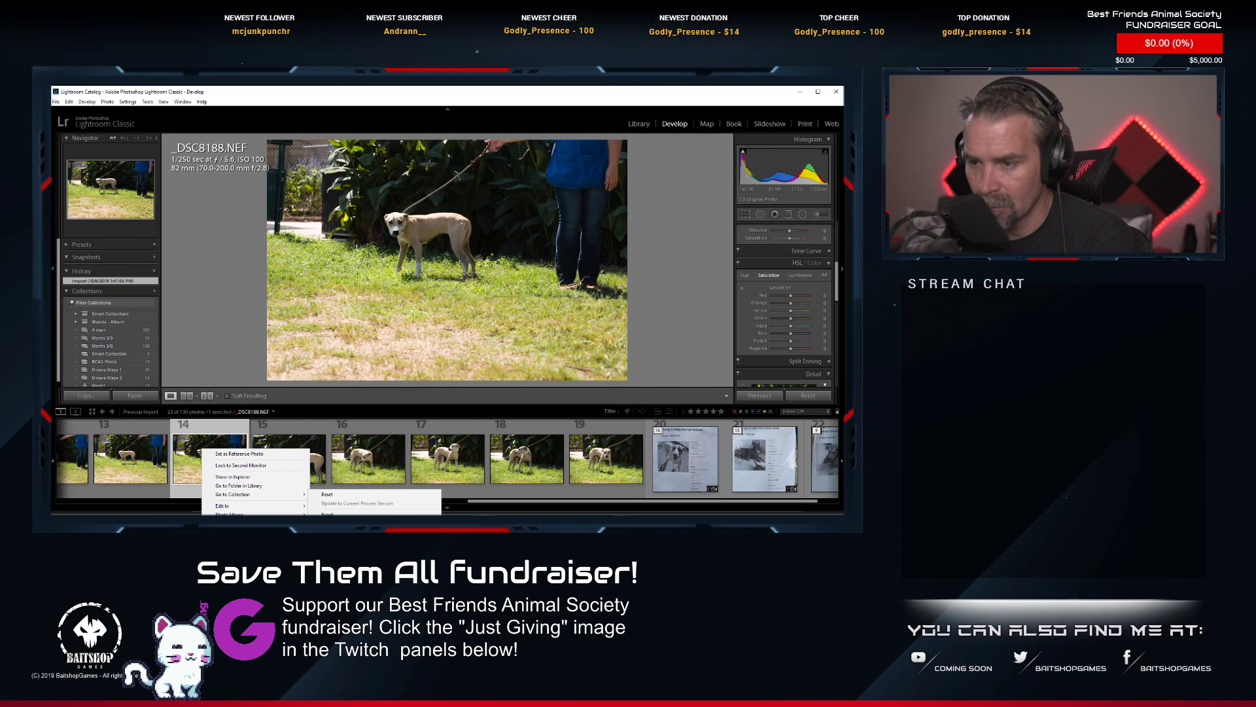
pyautogui.click(340, 549)
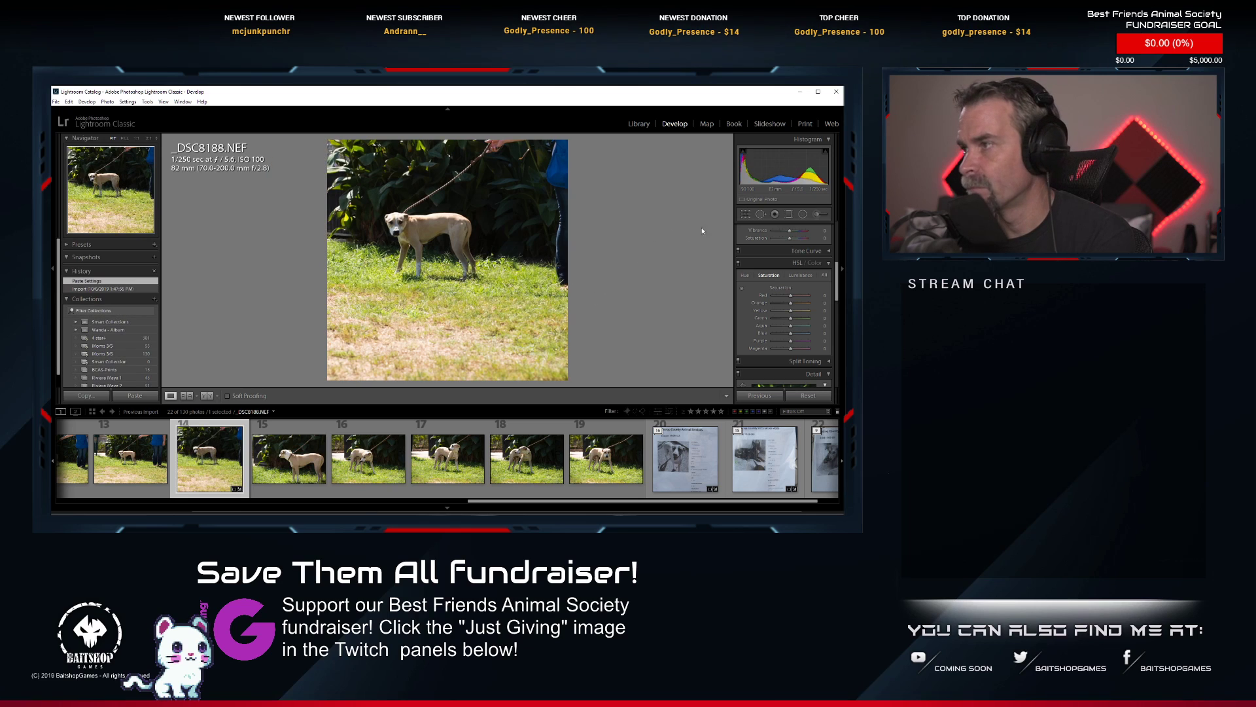
pyautogui.click(746, 215)
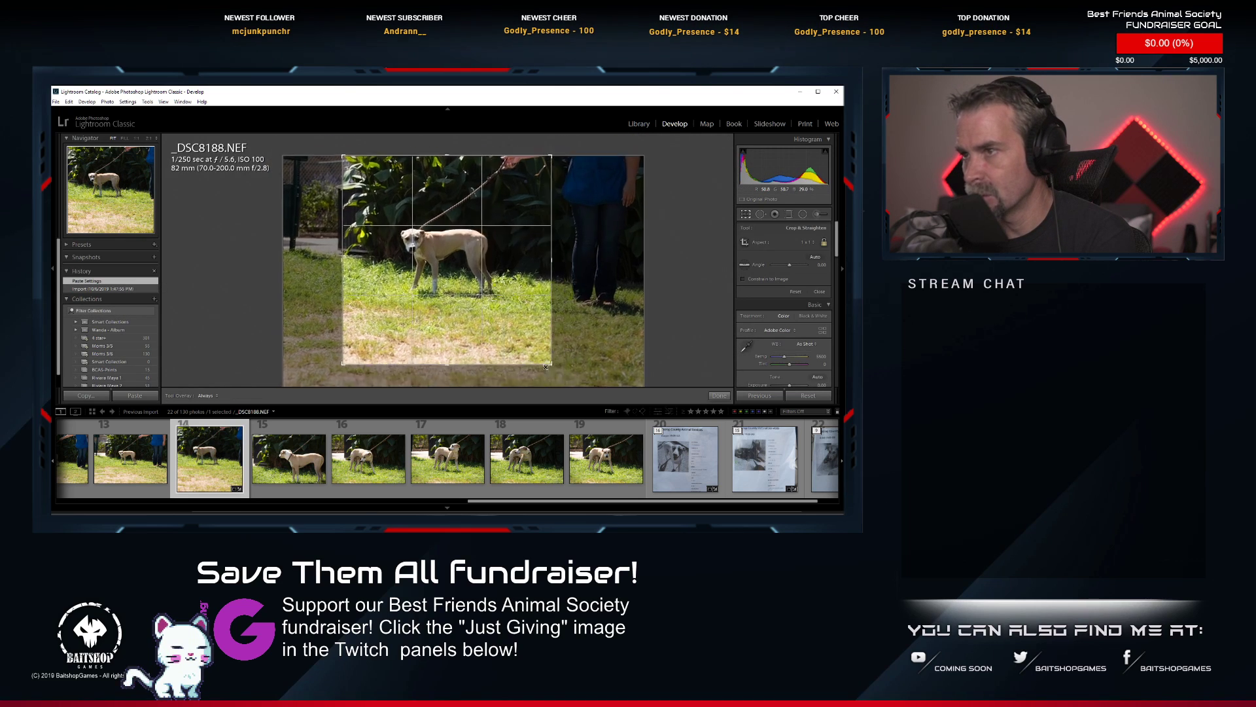
pyautogui.moveTo(509, 324); pyautogui.dragTo(500, 313)
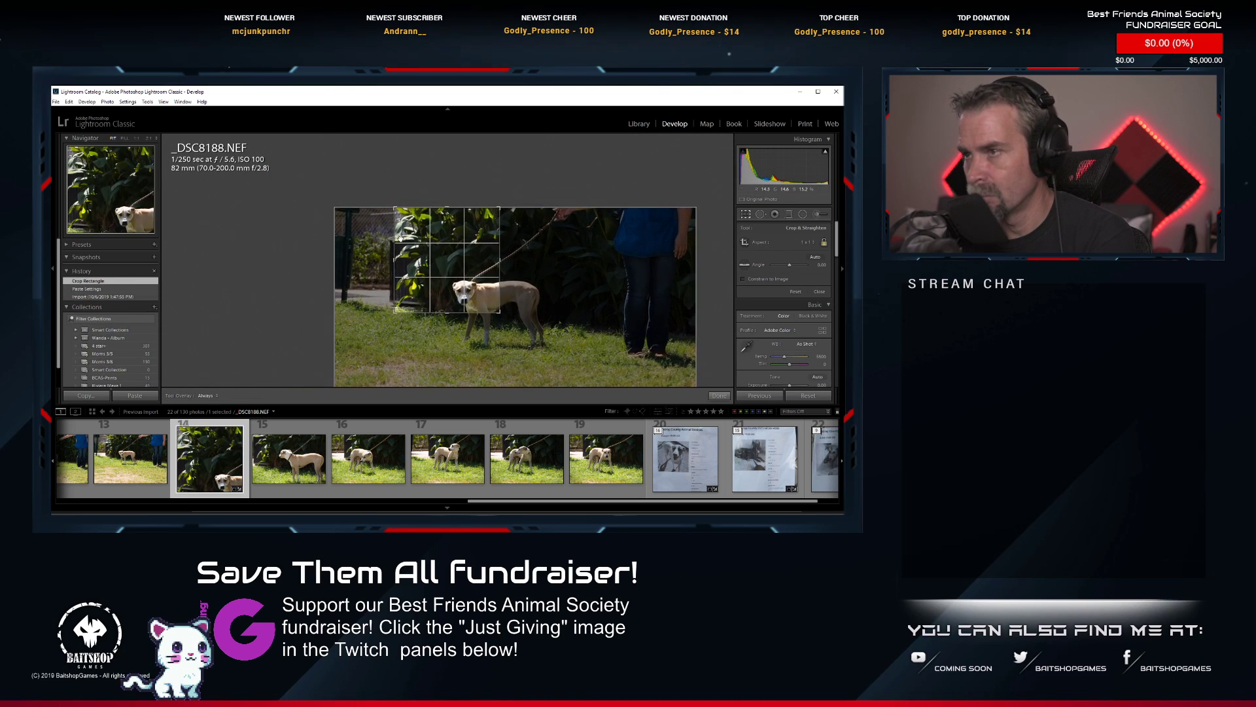
pyautogui.moveTo(391, 205); pyautogui.dragTo(469, 266)
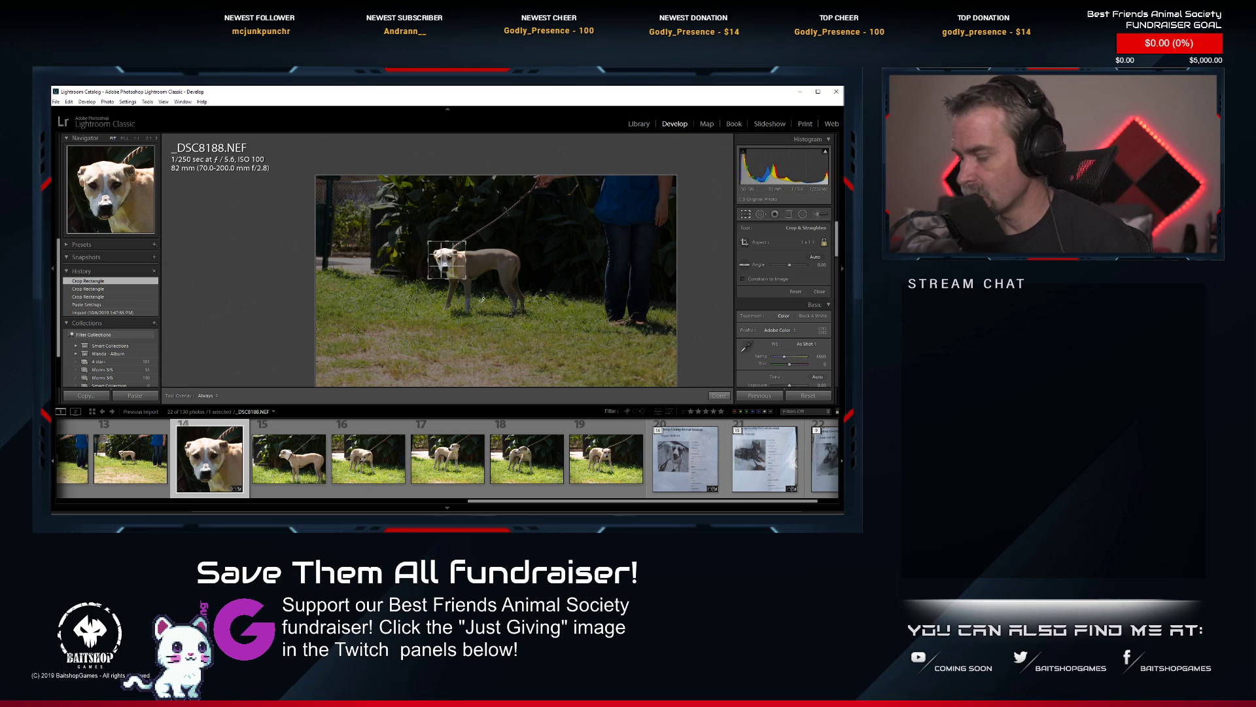
pyautogui.press('Return')
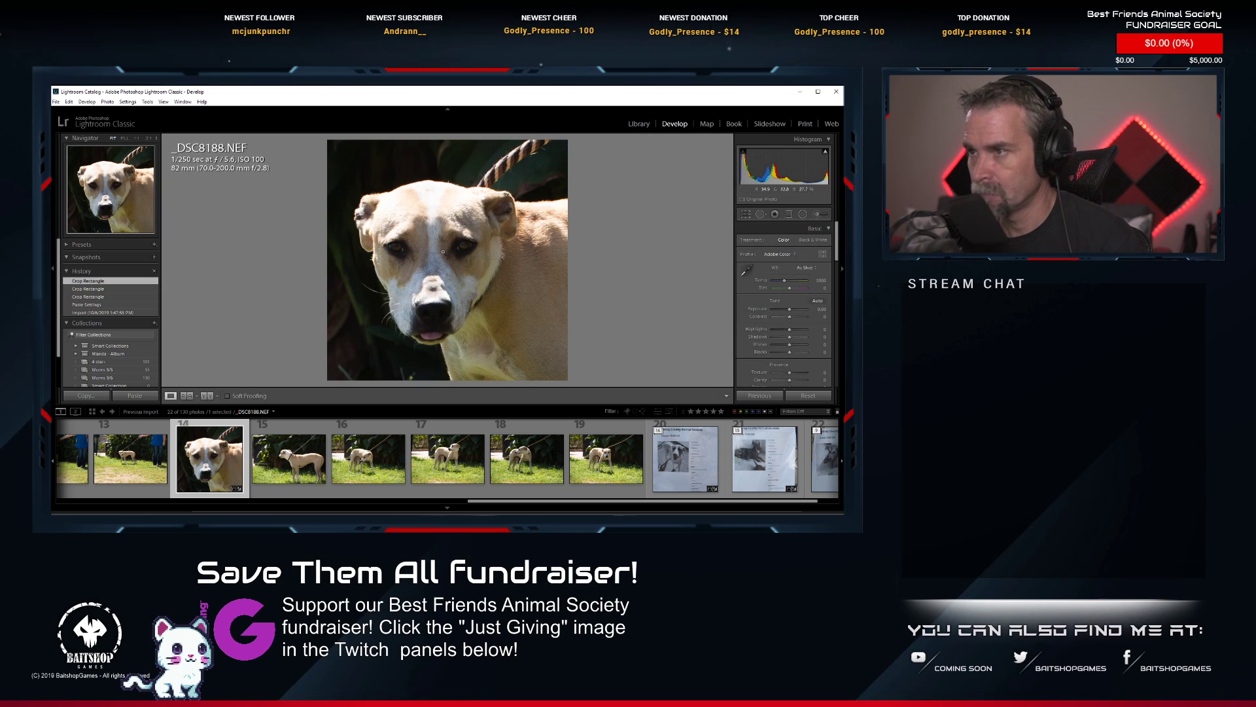
# Examine the dog's eyes and face up close in the cropped _DSC8188.NEF for sharpness.
pyautogui.click(443, 252)
pyautogui.click(443, 252)
pyautogui.click(427, 264)
pyautogui.hotkey('ctrl', '=')
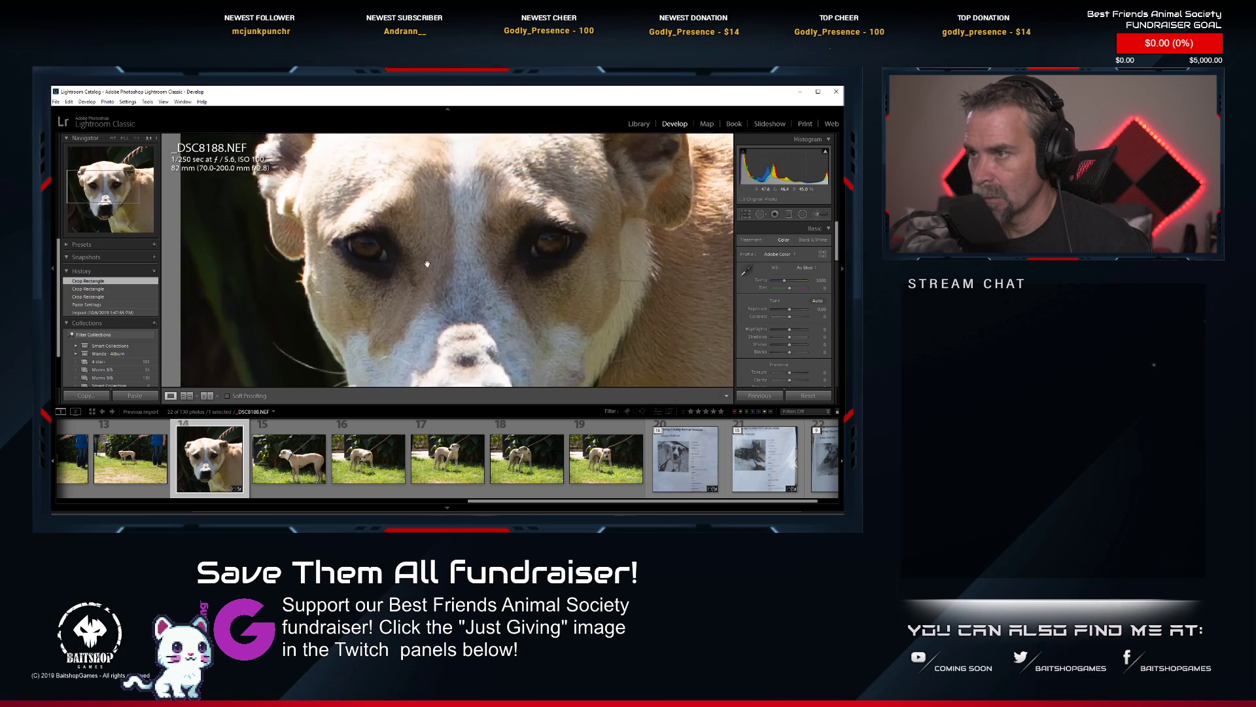
pyautogui.hotkey('ctrl', '=')
pyautogui.hotkey('ctrl', '-')
pyautogui.hotkey('ctrl', '-')
pyautogui.hotkey('ctrl', '-')
pyautogui.hotkey('ctrl', '-')
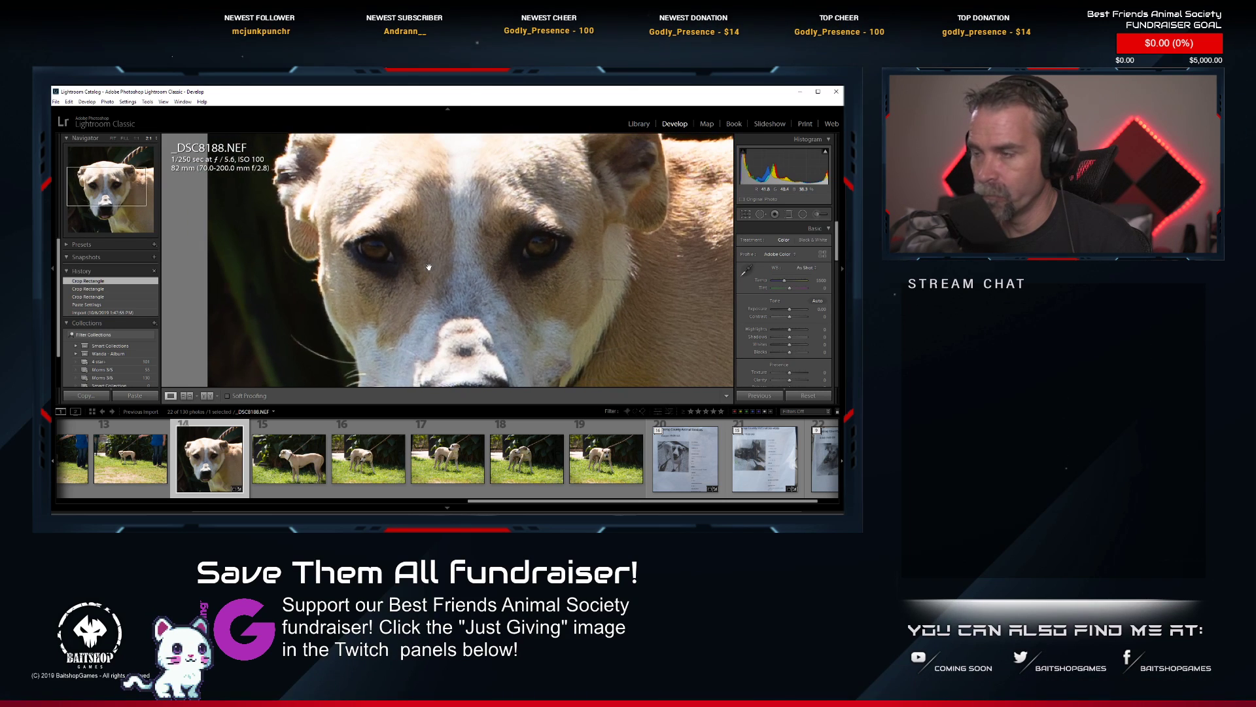
pyautogui.moveTo(433, 274); pyautogui.dragTo(404, 249)
pyautogui.click(419, 228)
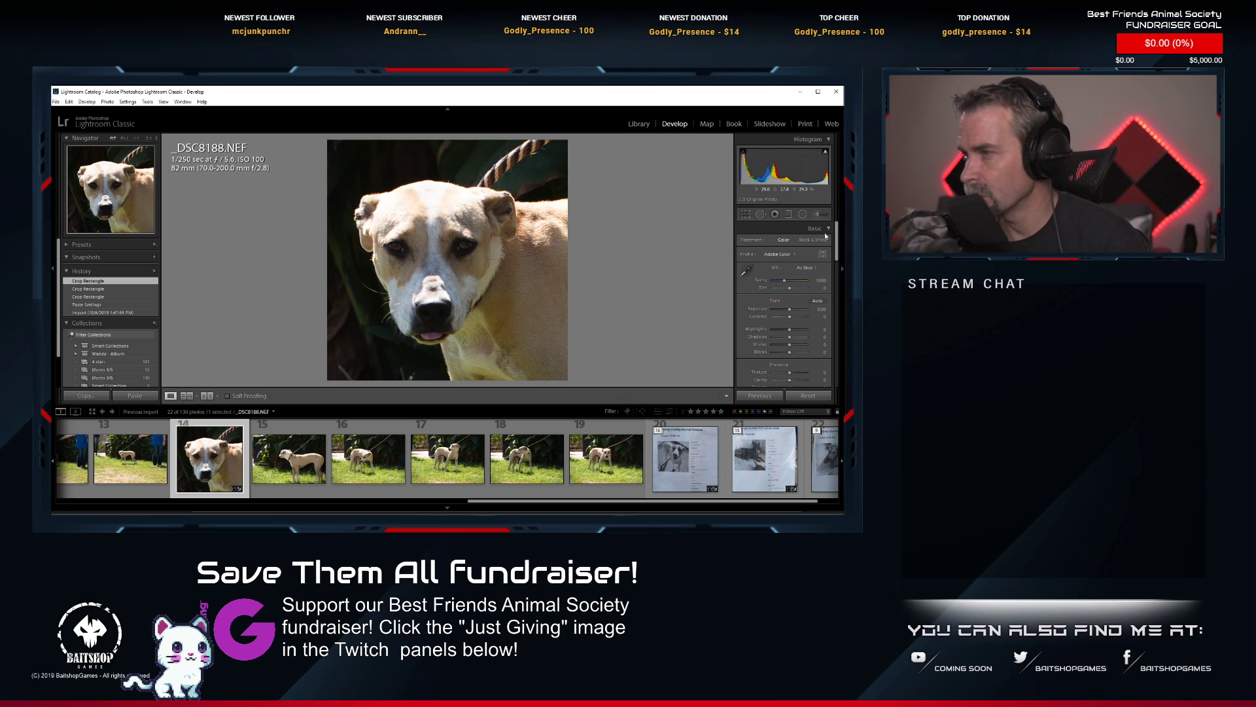
# Apply automatic tone to _DSC8188.NEF with slightly lowered exposure and rate the photo one star.
pyautogui.click(817, 301)
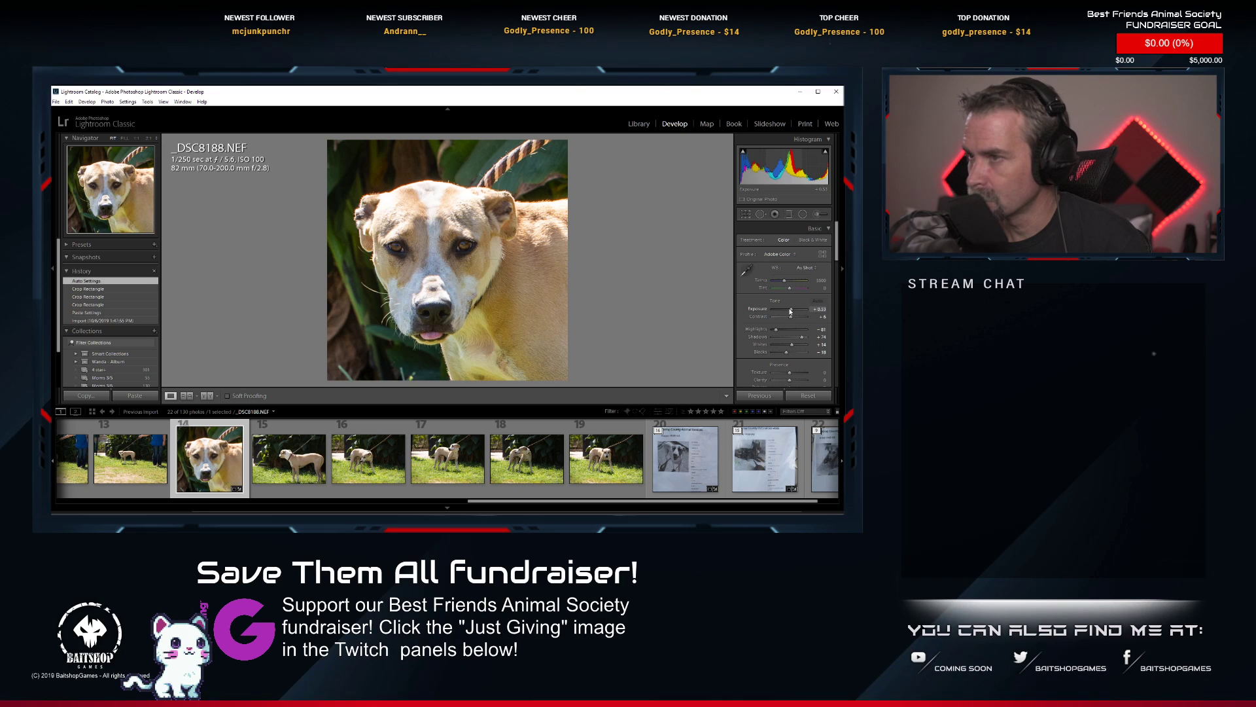
pyautogui.moveTo(789, 310); pyautogui.dragTo(788, 309)
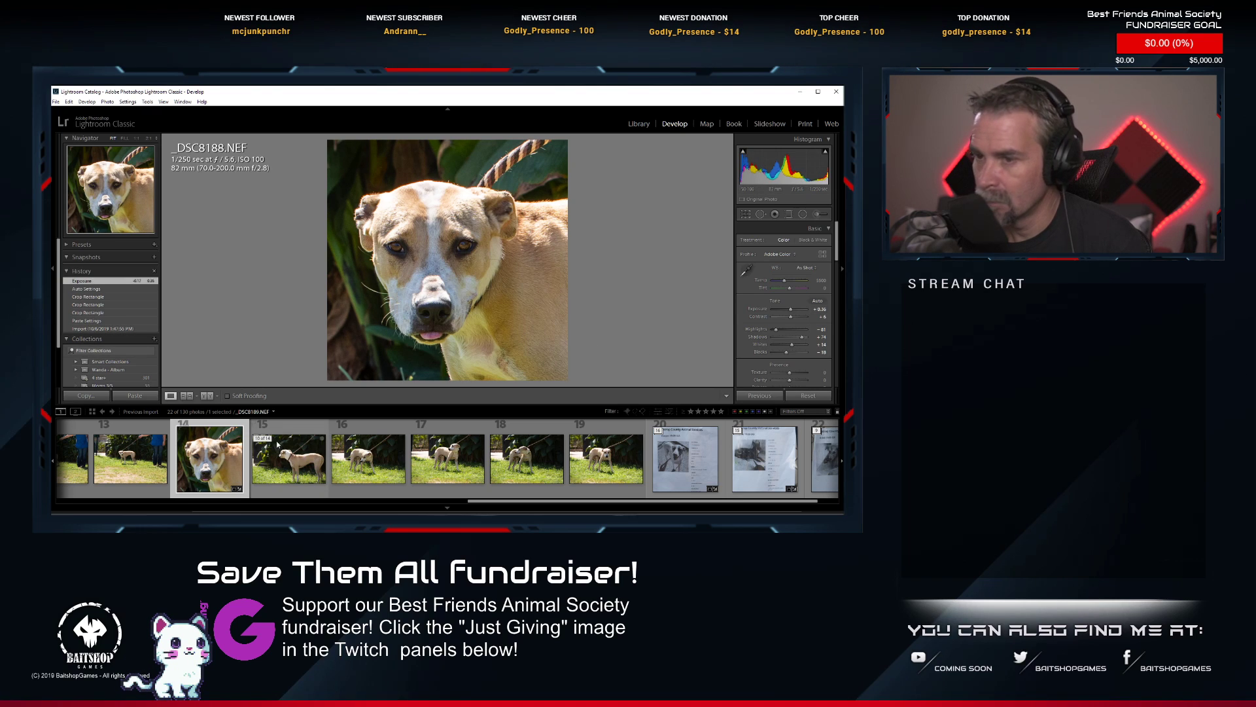
pyautogui.press('1')
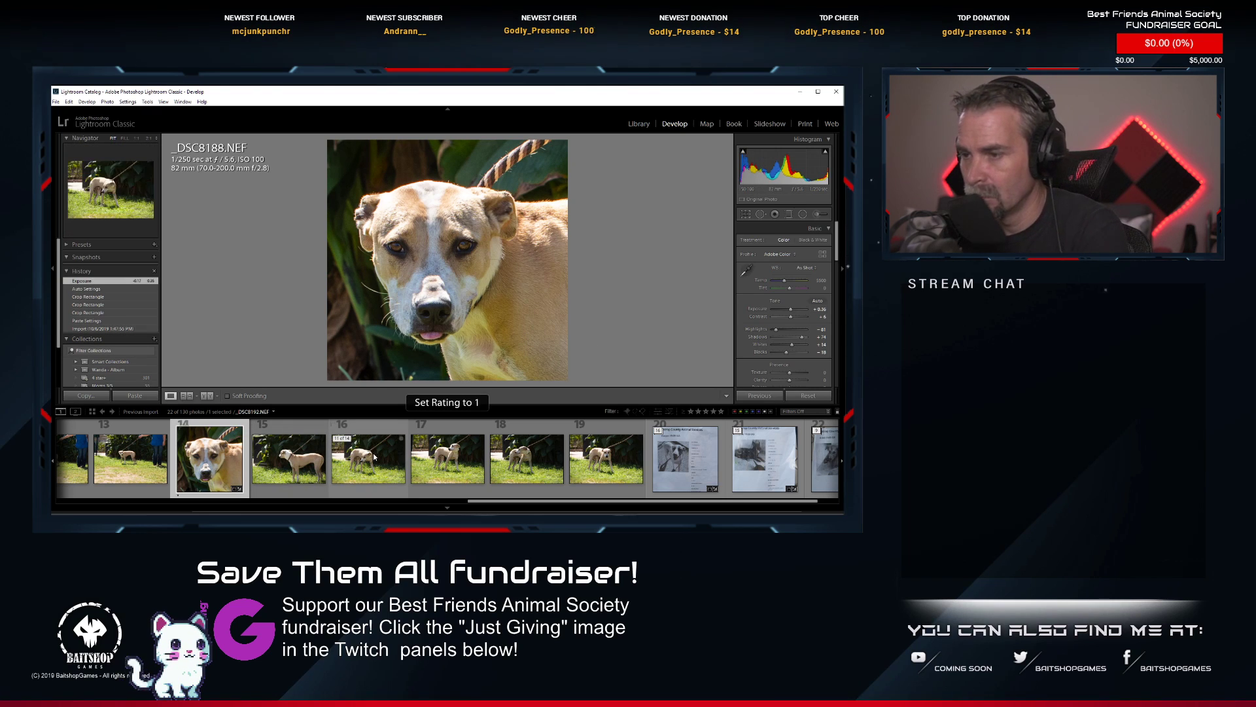
# Check the dog's face up close in _DSC8185.NEF and paste the copied develop settings onto that photo.
pyautogui.click(447, 470)
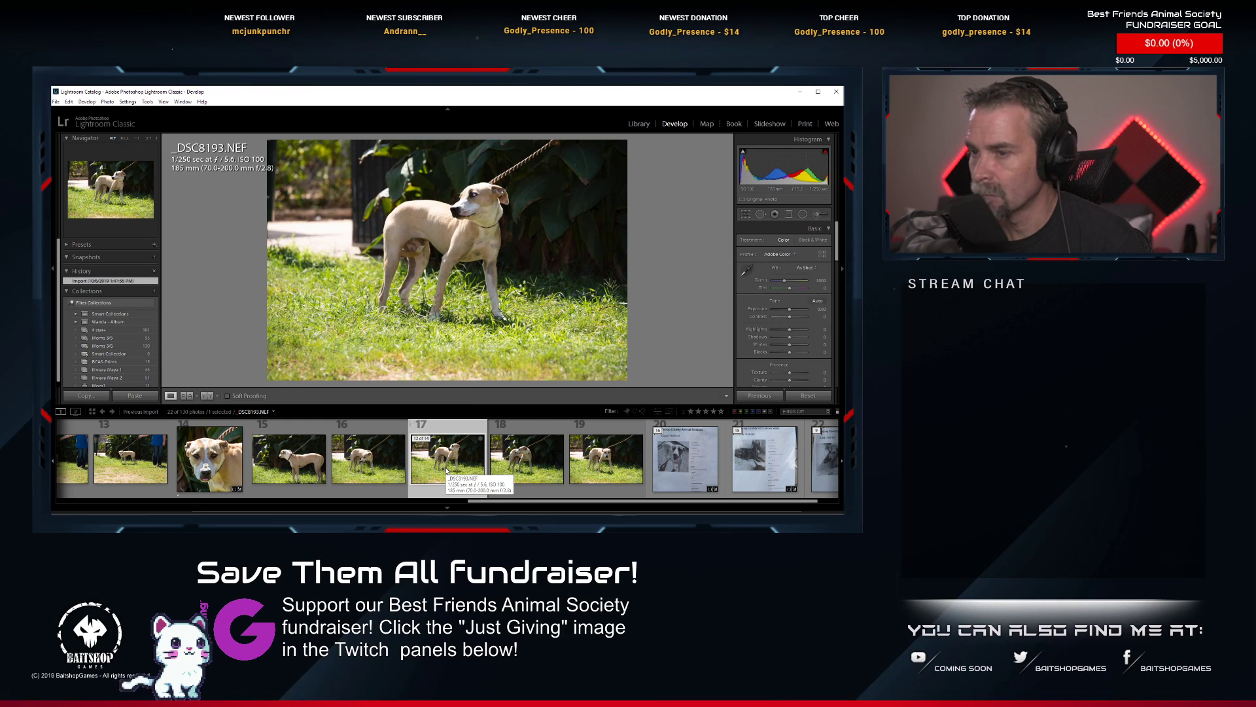
pyautogui.scroll(2, 341, 462)
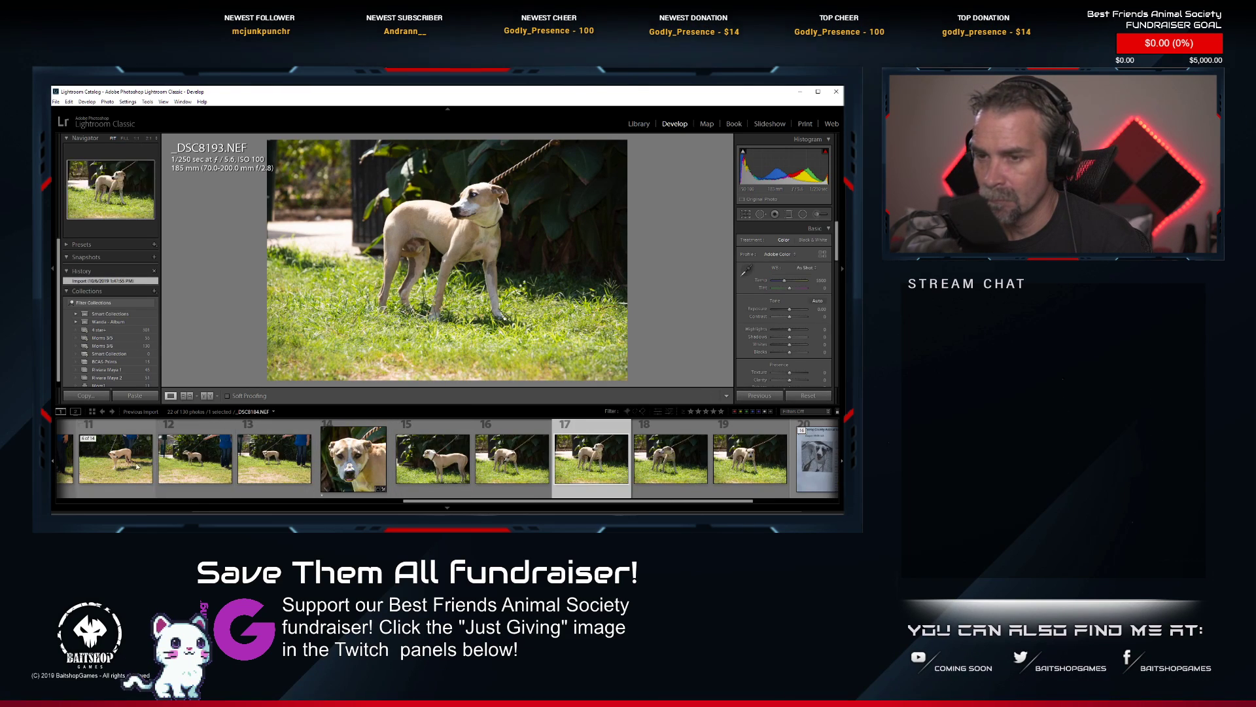
pyautogui.click(200, 472)
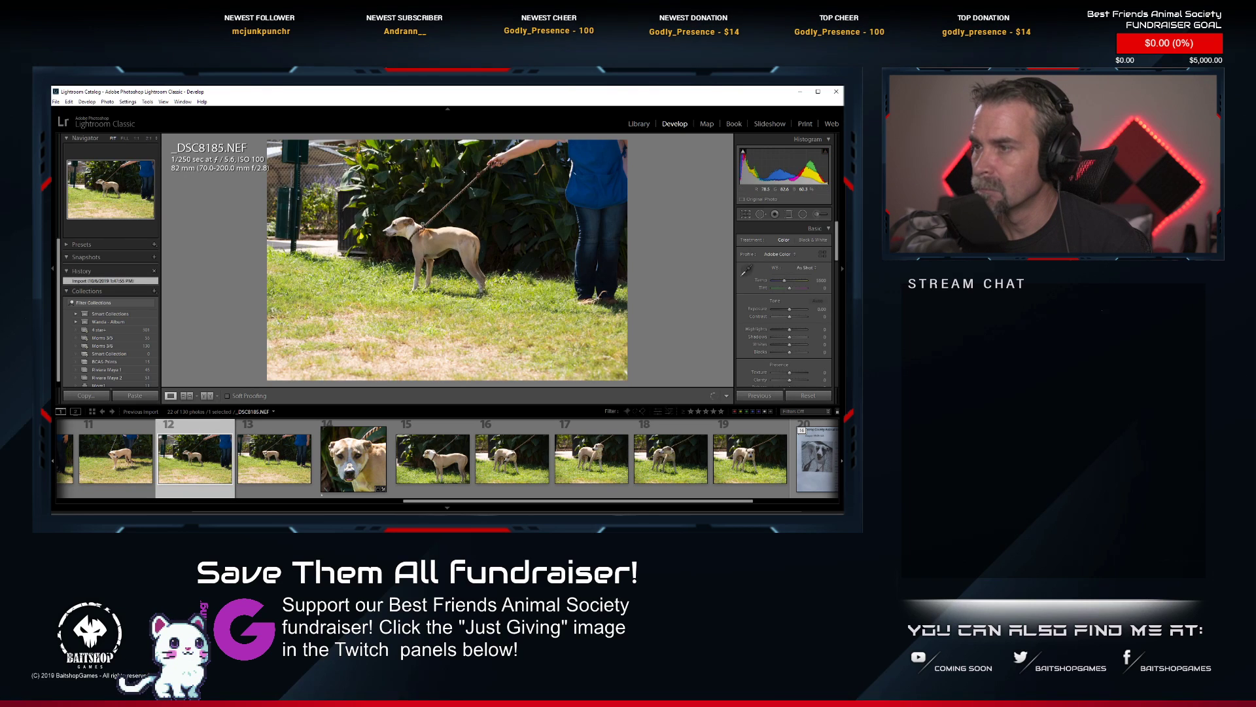
pyautogui.click(392, 222)
pyautogui.click(411, 257)
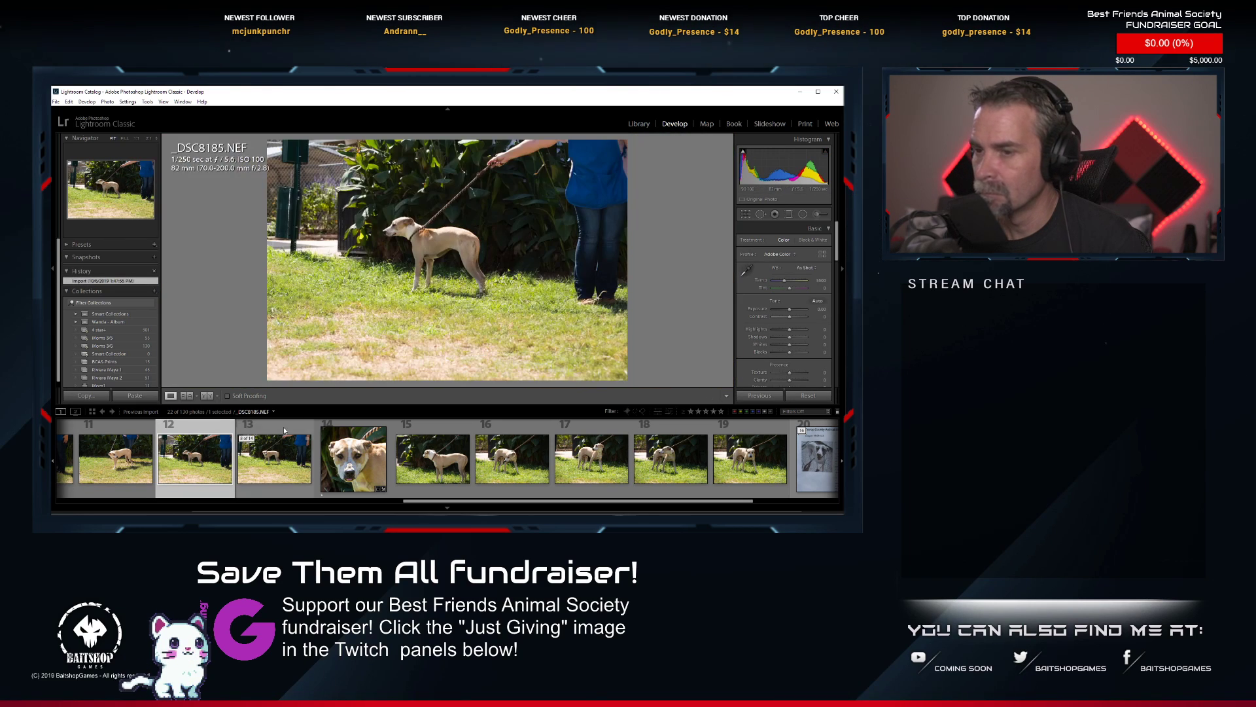
pyautogui.rightClick(205, 225)
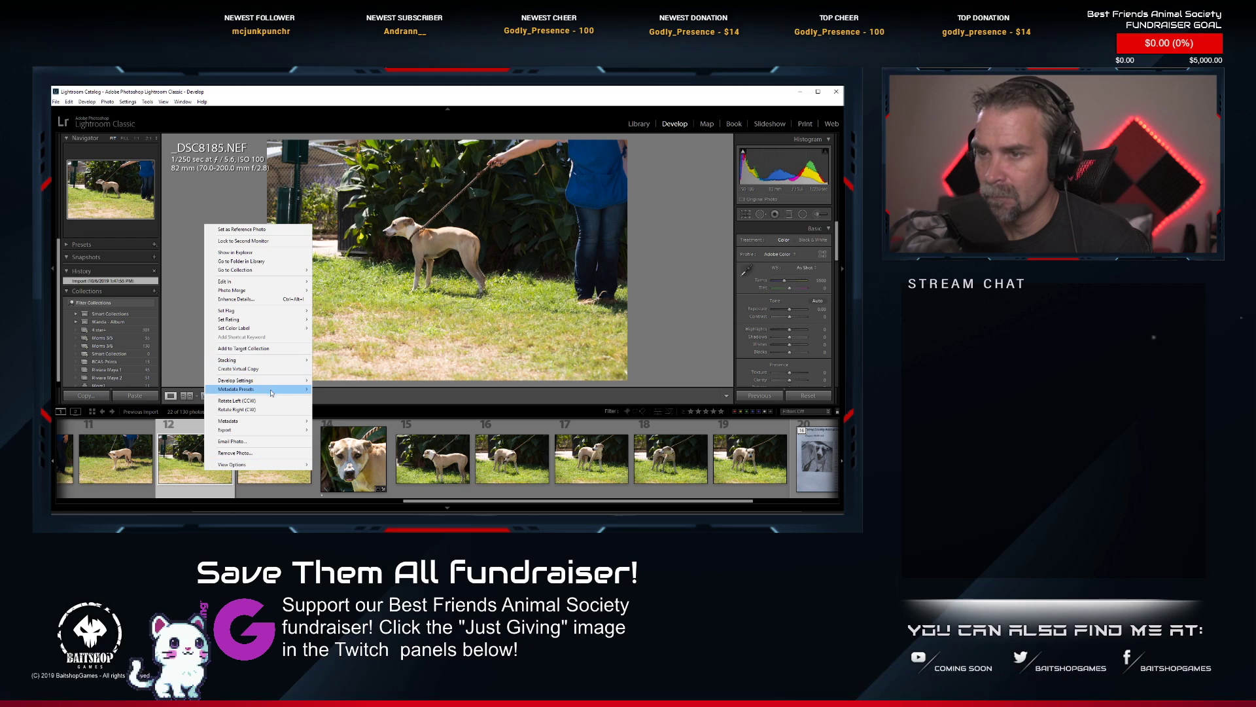
pyautogui.moveTo(262, 380)
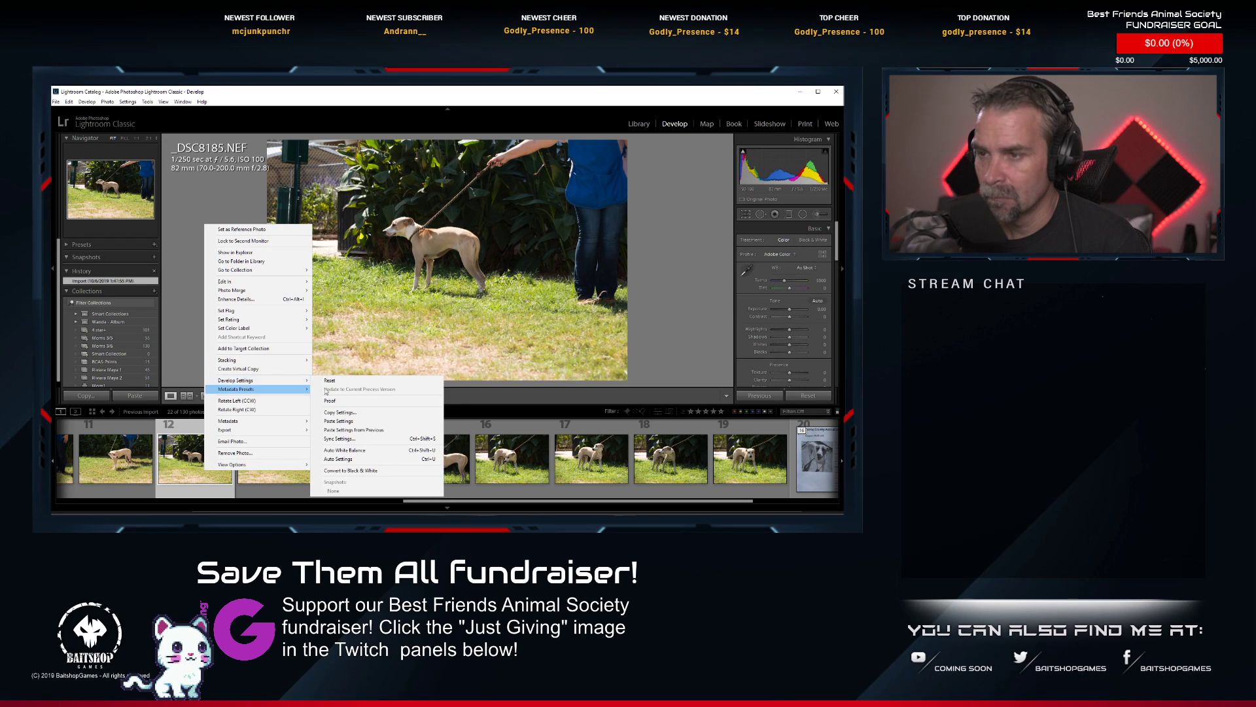
pyautogui.click(358, 420)
# Rotate _DSC8185.NEF slightly and tighten its square crop around the whole dog, leaving out the handler.
pyautogui.press('r')
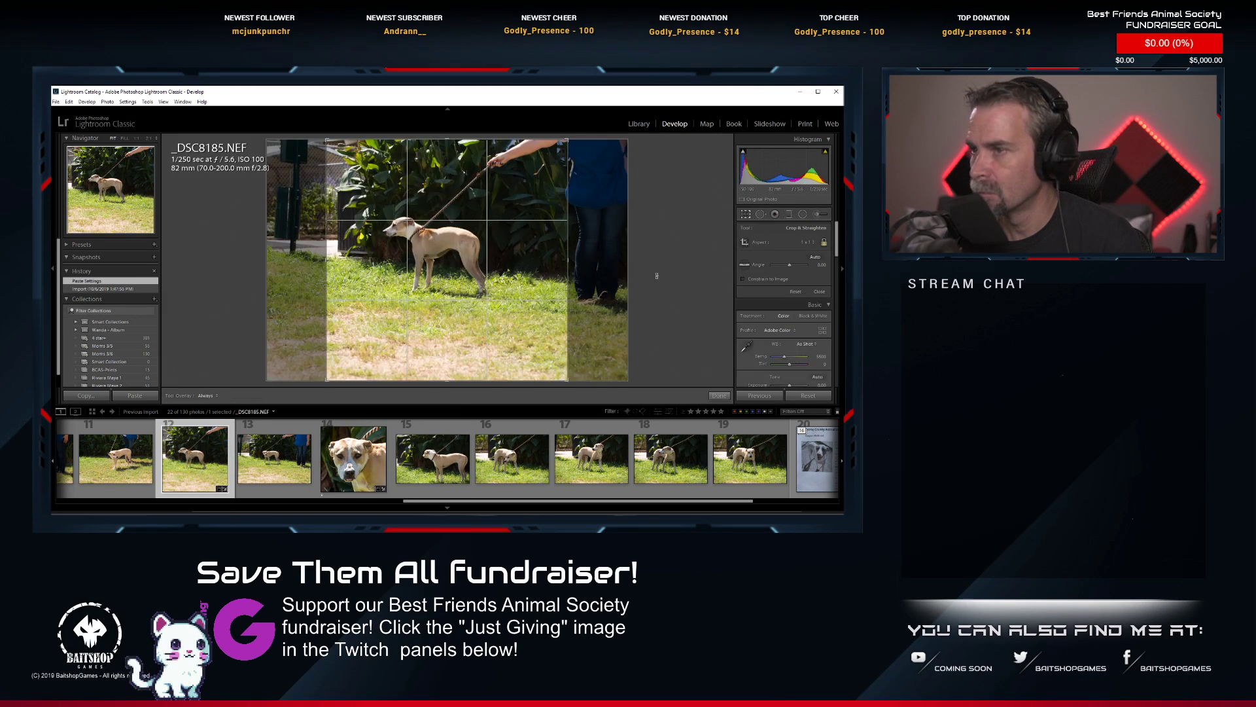
pyautogui.moveTo(656, 276); pyautogui.dragTo(681, 262)
pyautogui.moveTo(561, 374); pyautogui.dragTo(530, 351)
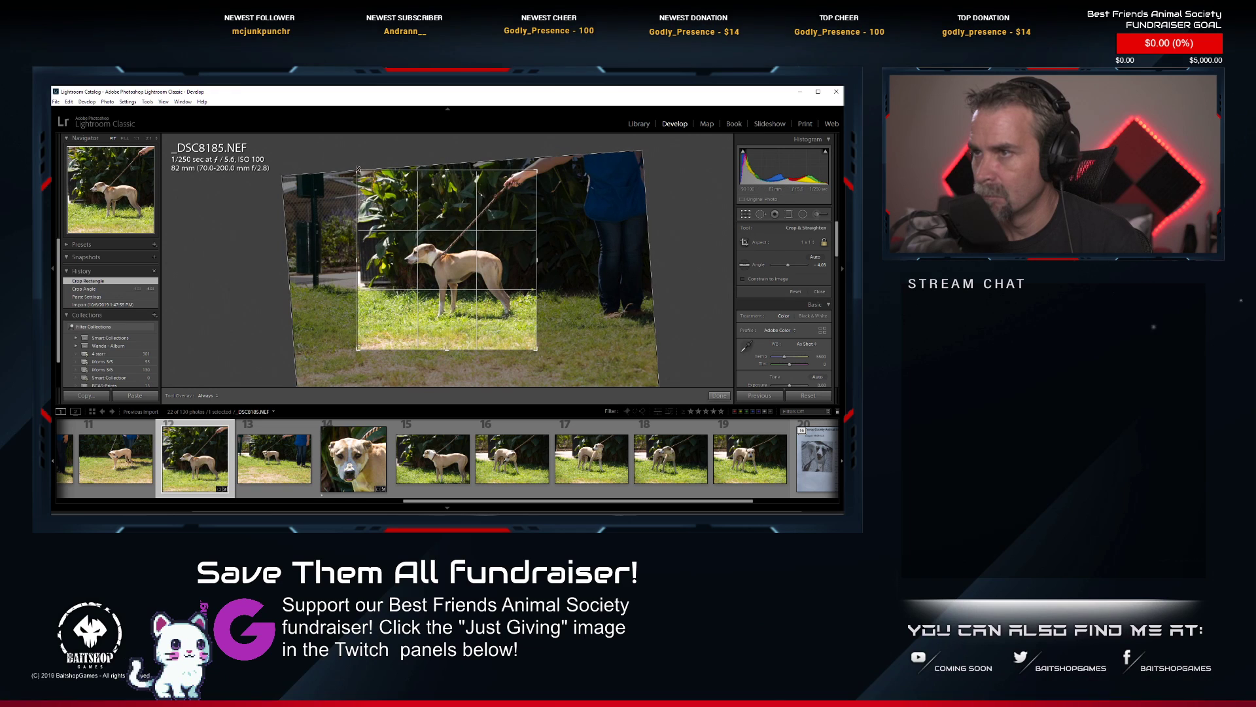
pyautogui.moveTo(359, 169); pyautogui.dragTo(384, 196)
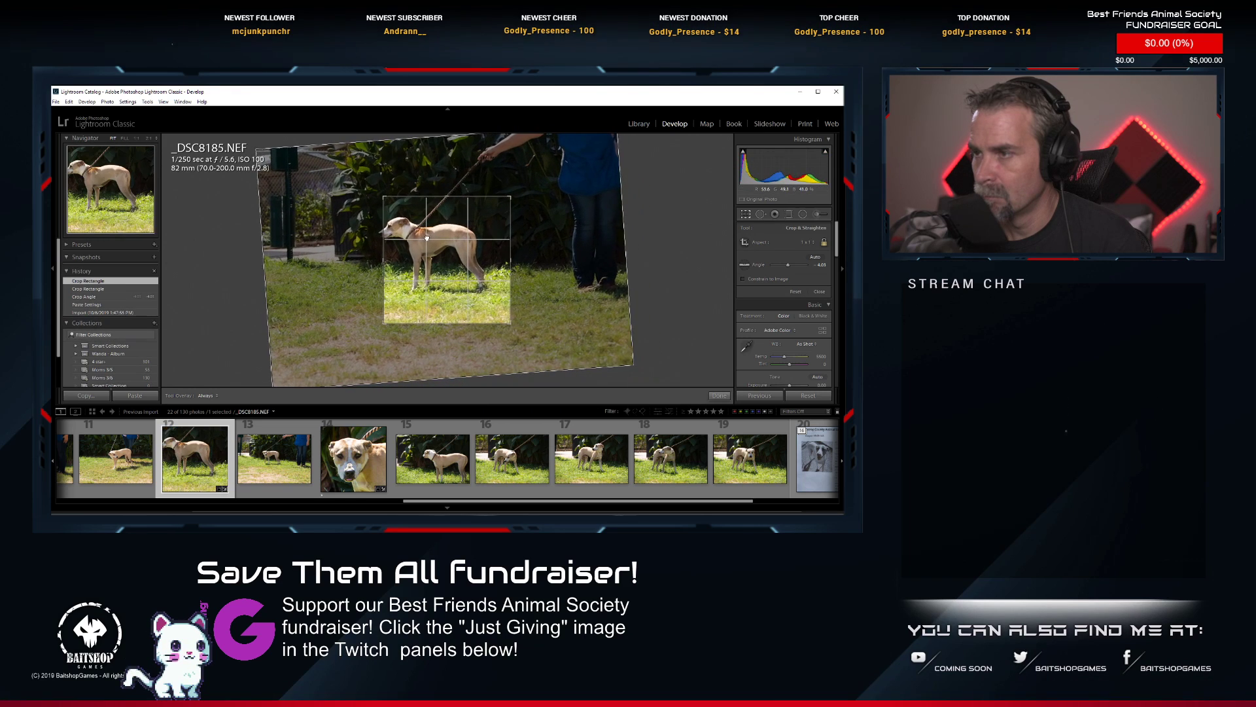
pyautogui.moveTo(427, 238); pyautogui.dragTo(442, 245)
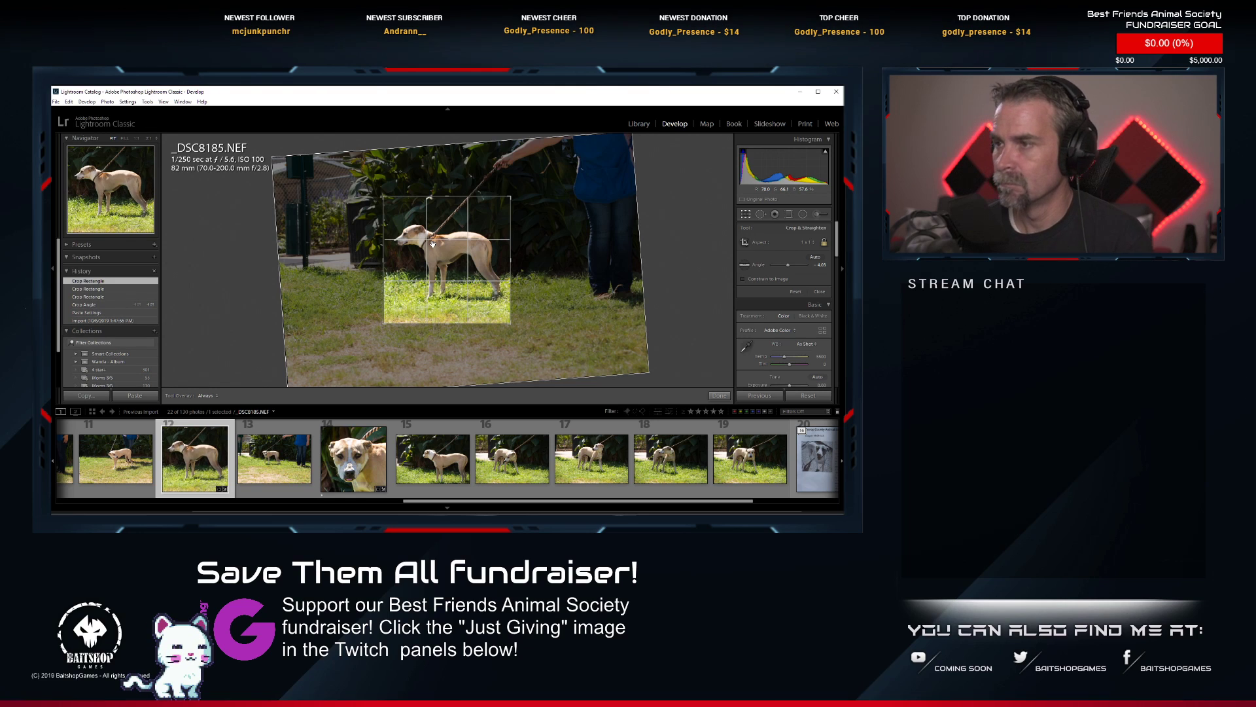
pyautogui.press('Return')
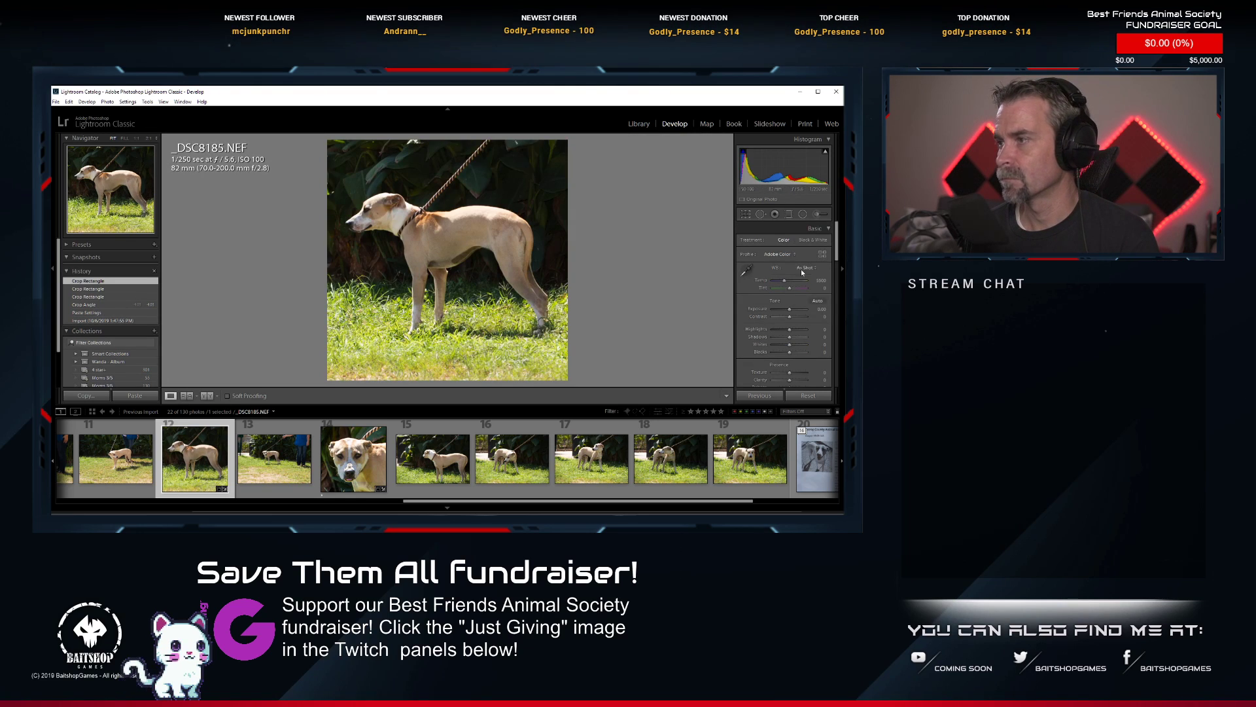
# Apply automatic tone to _DSC8185.NEF and check the dog's face up close.
pyautogui.click(817, 302)
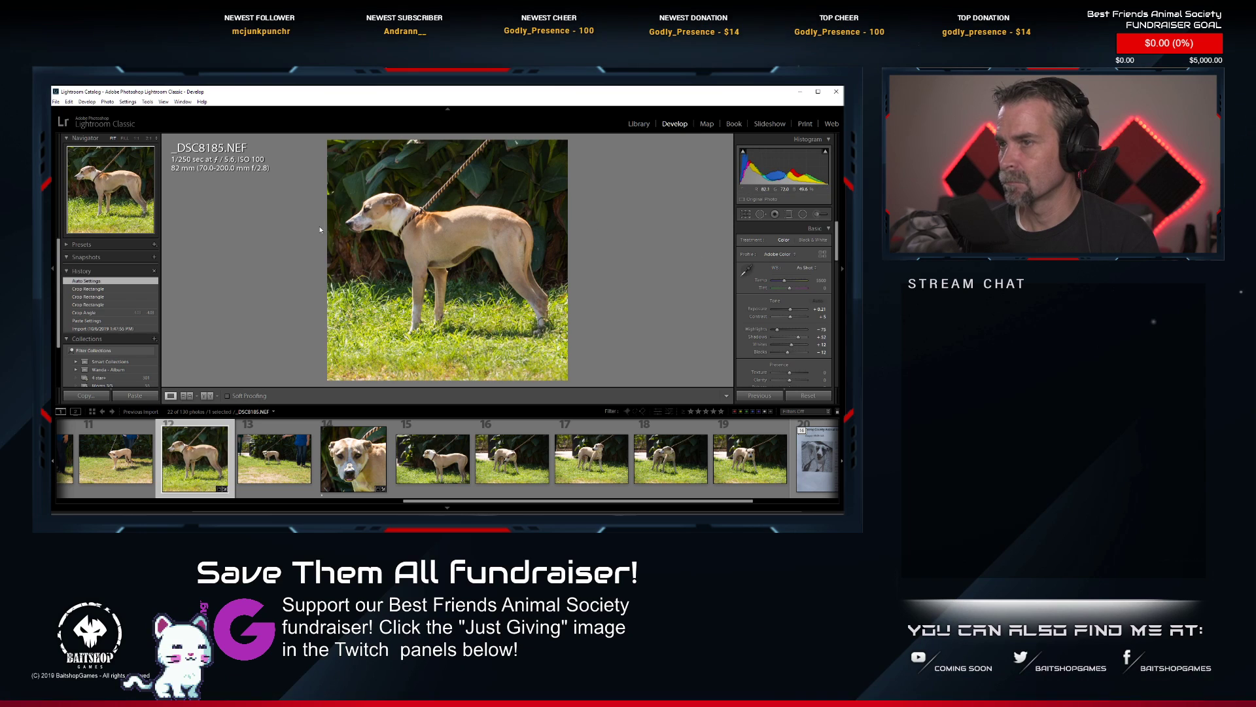
pyautogui.click(350, 210)
pyautogui.click(366, 210)
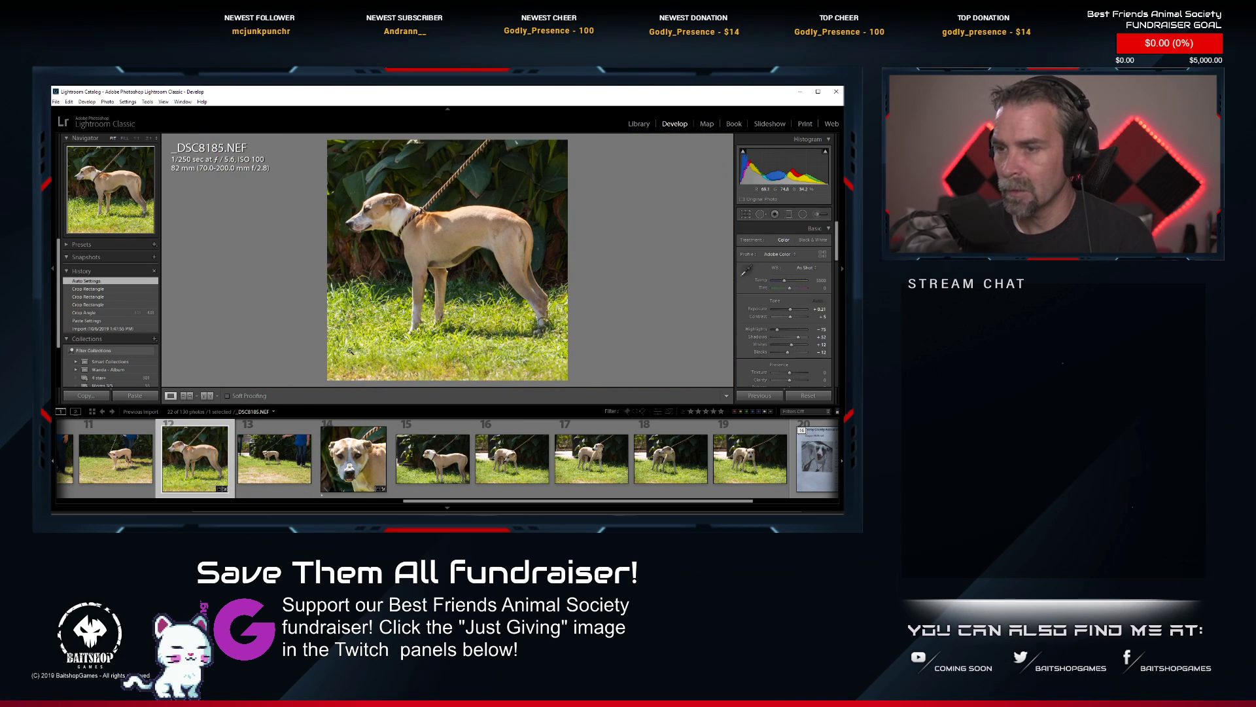
# Reduce the yellow saturation to about -44 and green to about -18 in _DSC8185.NEF, and rate it one star.
pyautogui.scroll(-5, 784, 344)
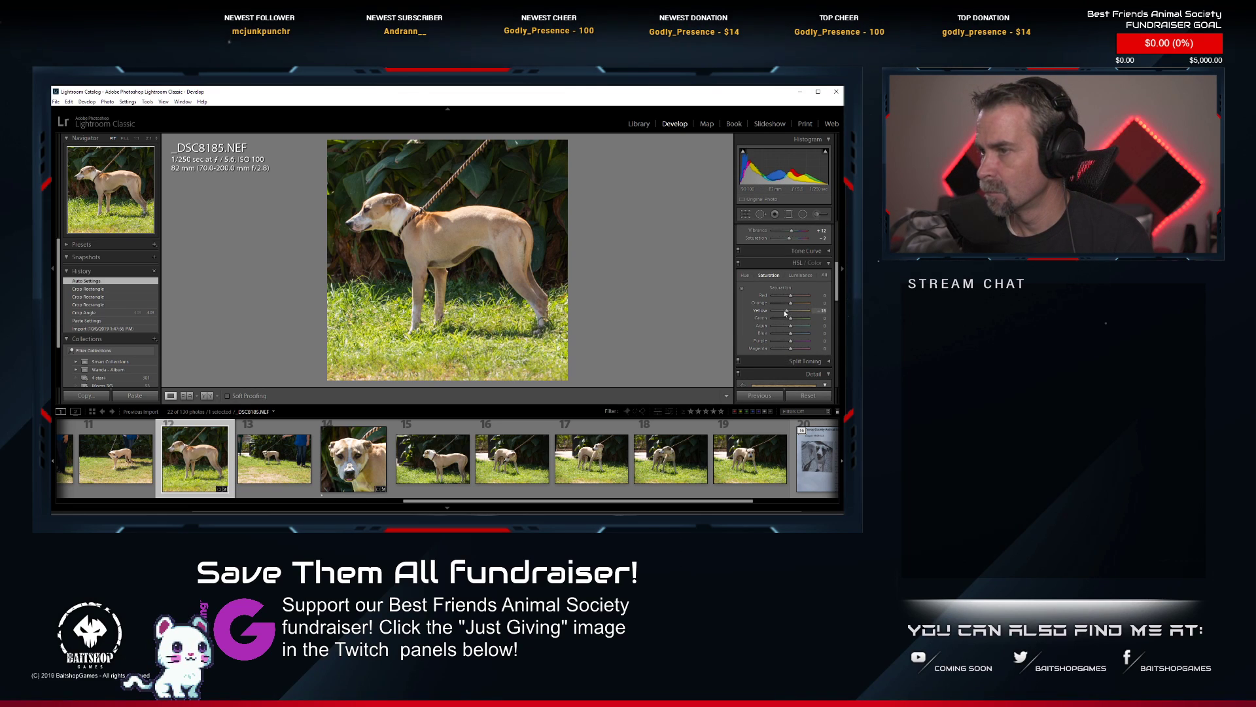
pyautogui.moveTo(784, 313); pyautogui.dragTo(781, 311)
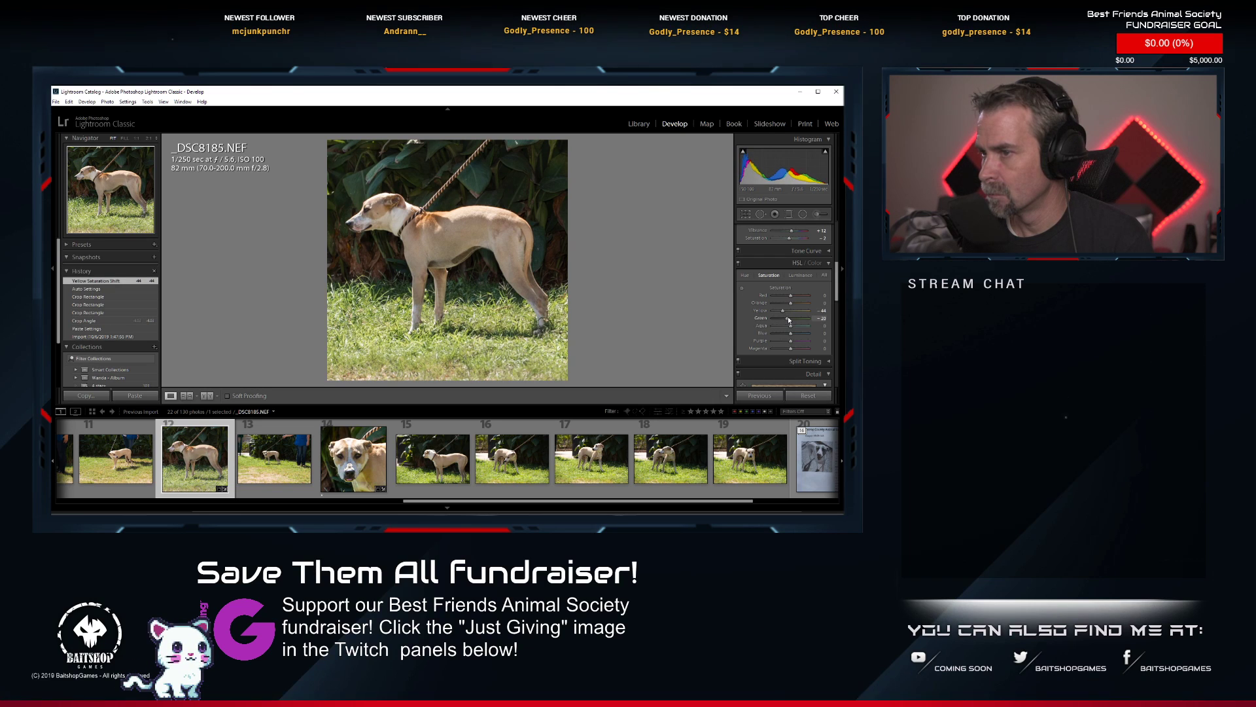
pyautogui.moveTo(789, 320); pyautogui.dragTo(789, 320)
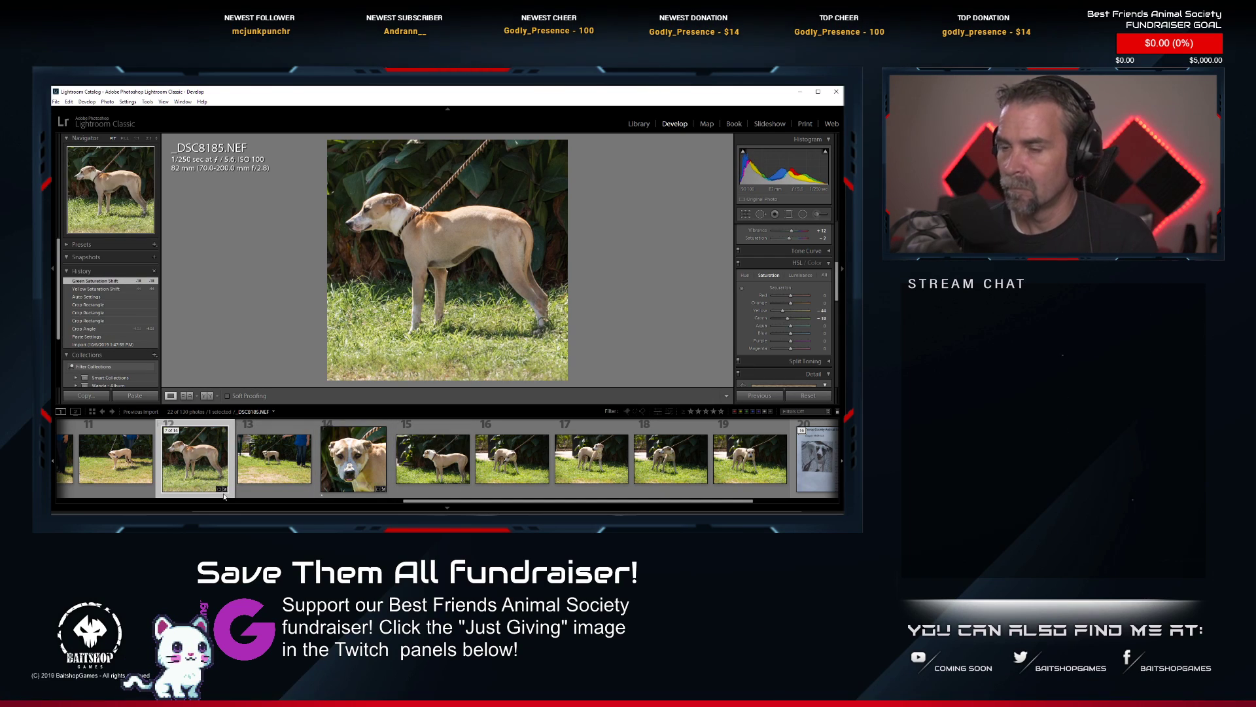
pyautogui.press('1')
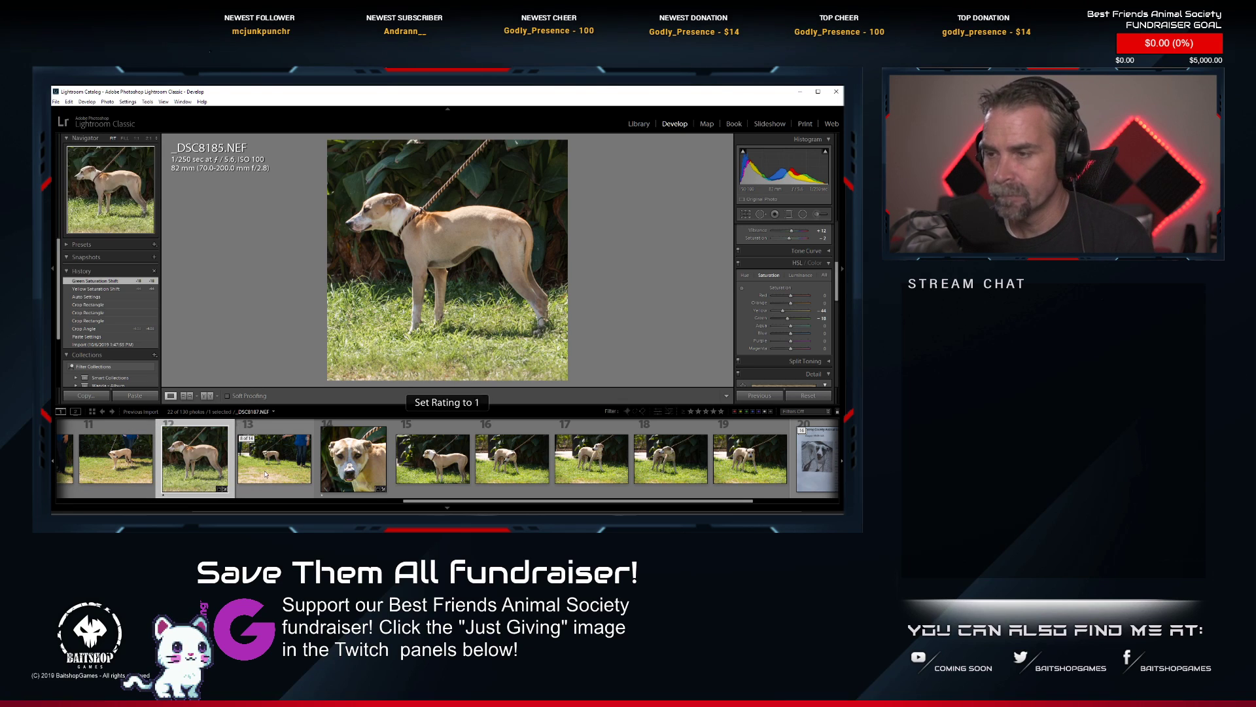
# Select _DSC8193.NEF and paste the copied develop settings onto that photo.
pyautogui.click(590, 465)
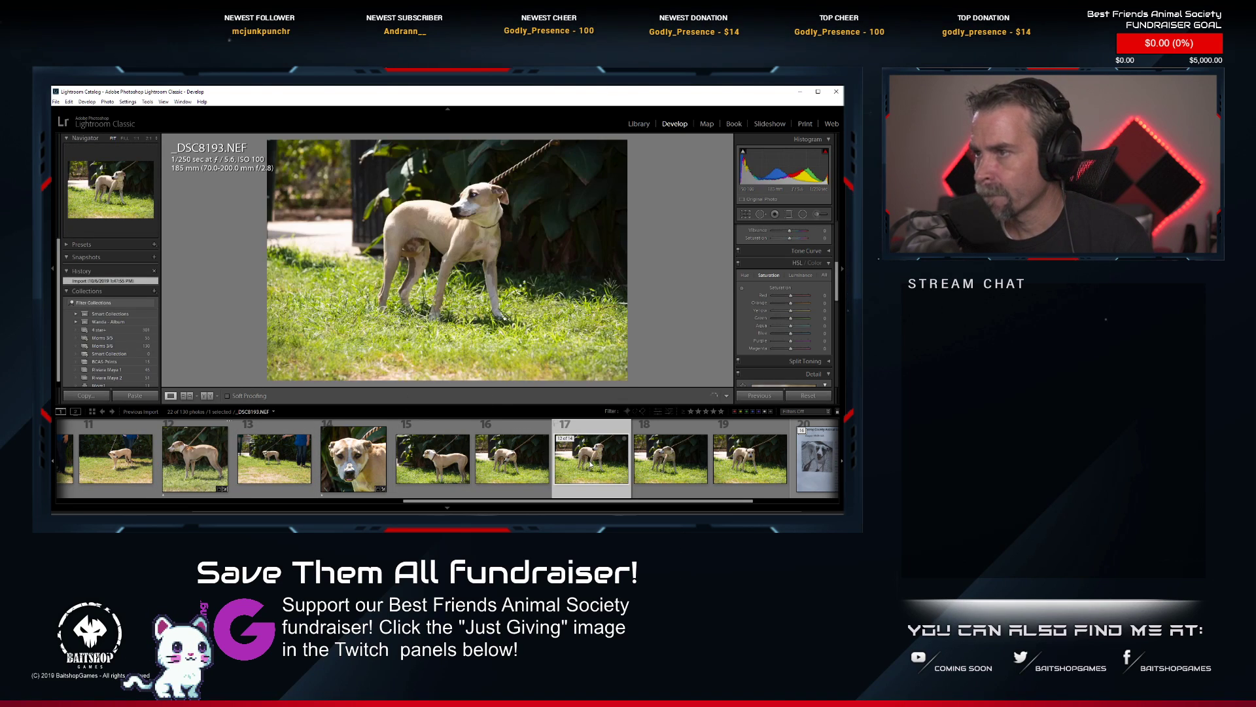
pyautogui.rightClick(572, 477)
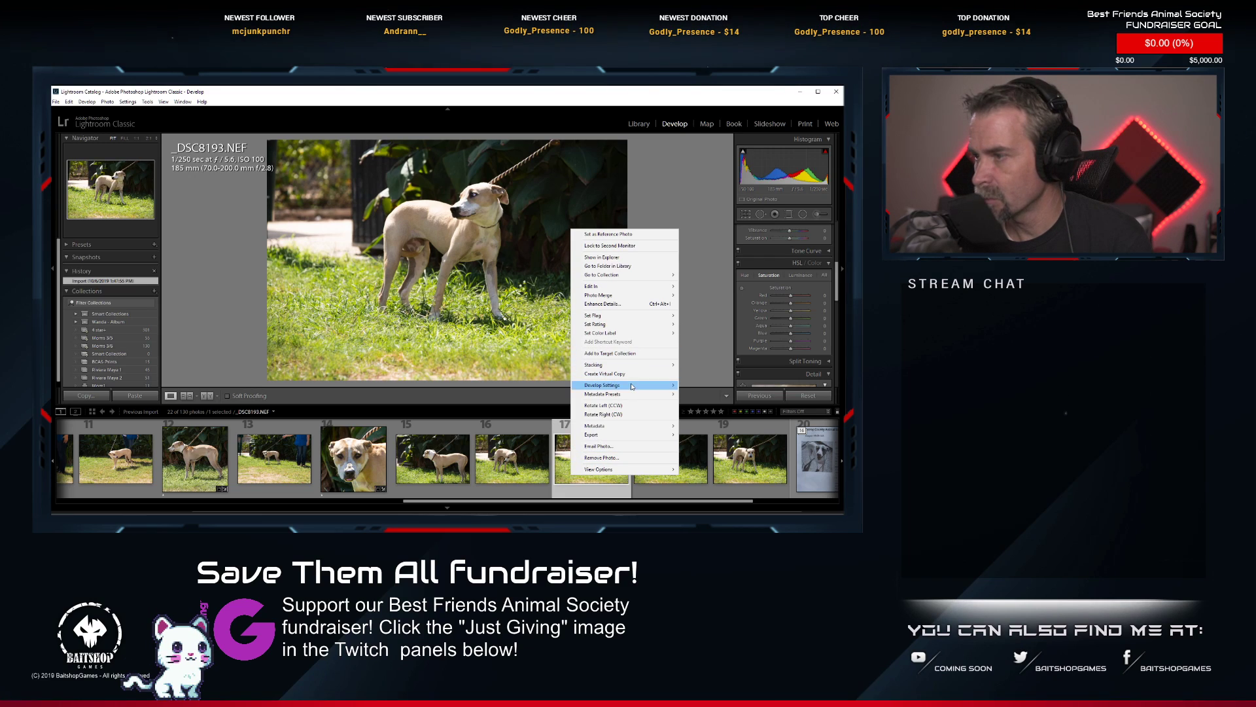
pyautogui.moveTo(611, 385)
pyautogui.click(747, 434)
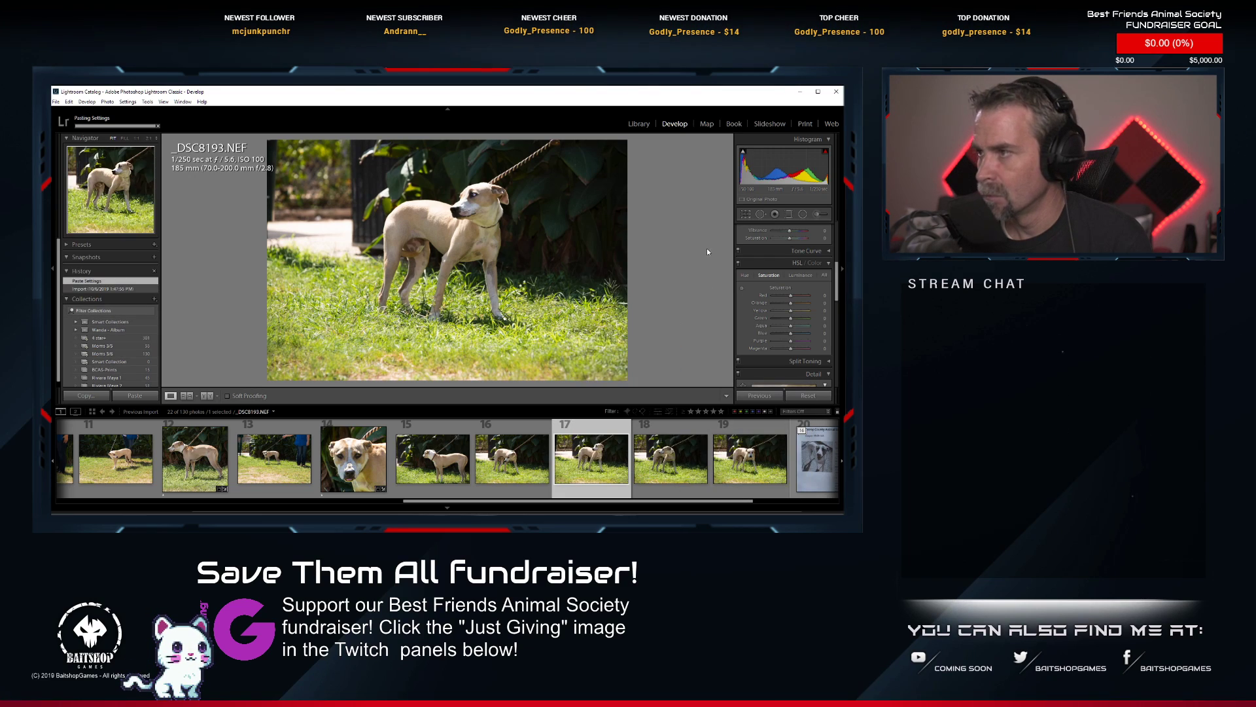
# Rotate _DSC8193.NEF slightly and tighten its square crop around the dog's head and chest.
pyautogui.click(745, 214)
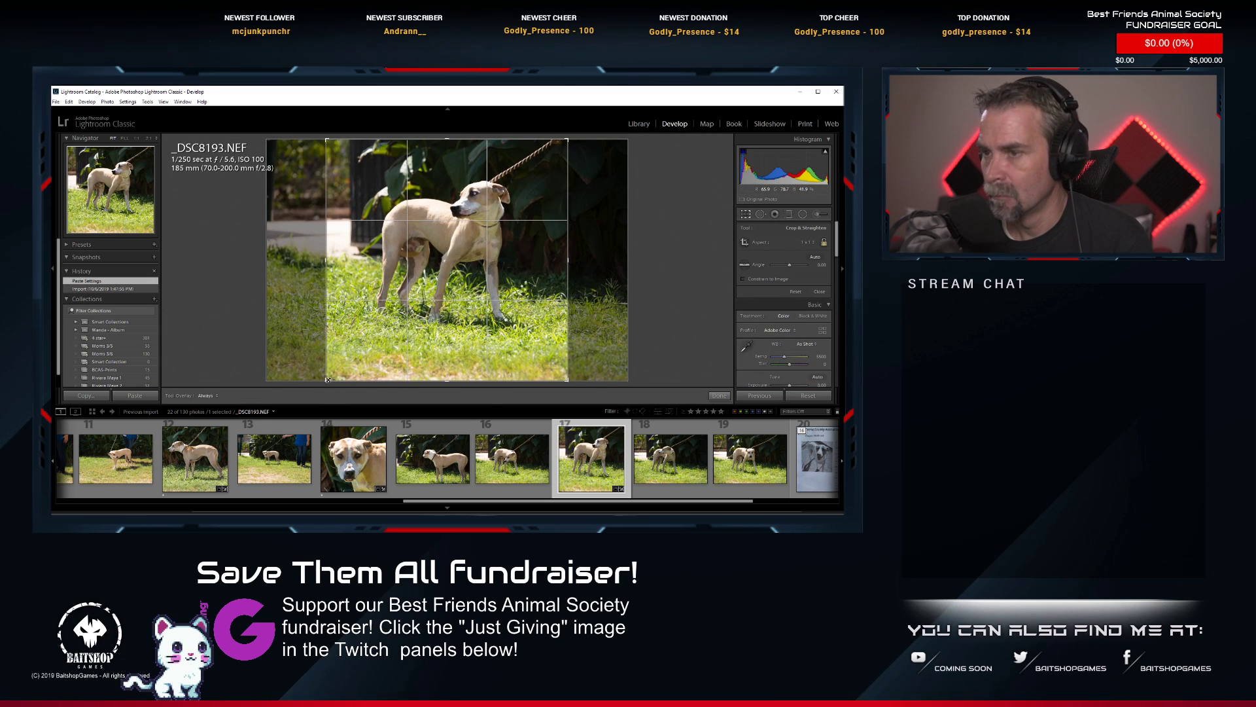
pyautogui.moveTo(377, 345); pyautogui.dragTo(383, 350)
pyautogui.moveTo(439, 317); pyautogui.dragTo(483, 308)
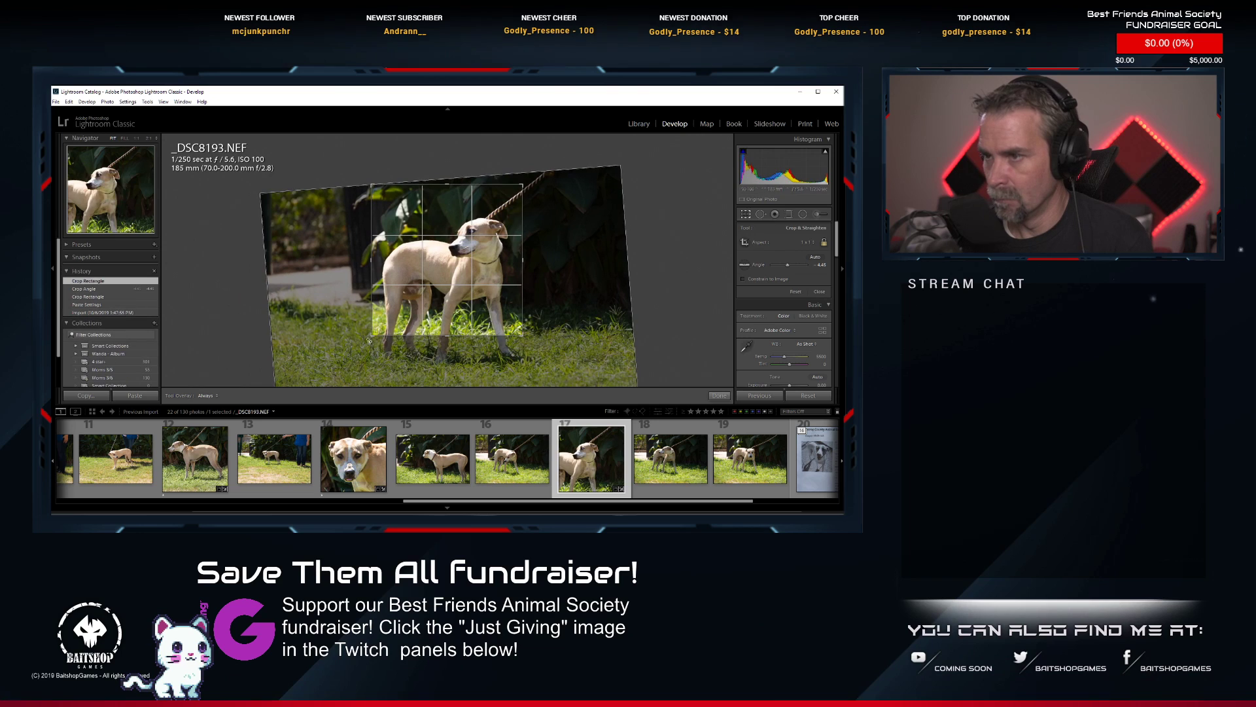
pyautogui.moveTo(374, 342); pyautogui.dragTo(434, 270)
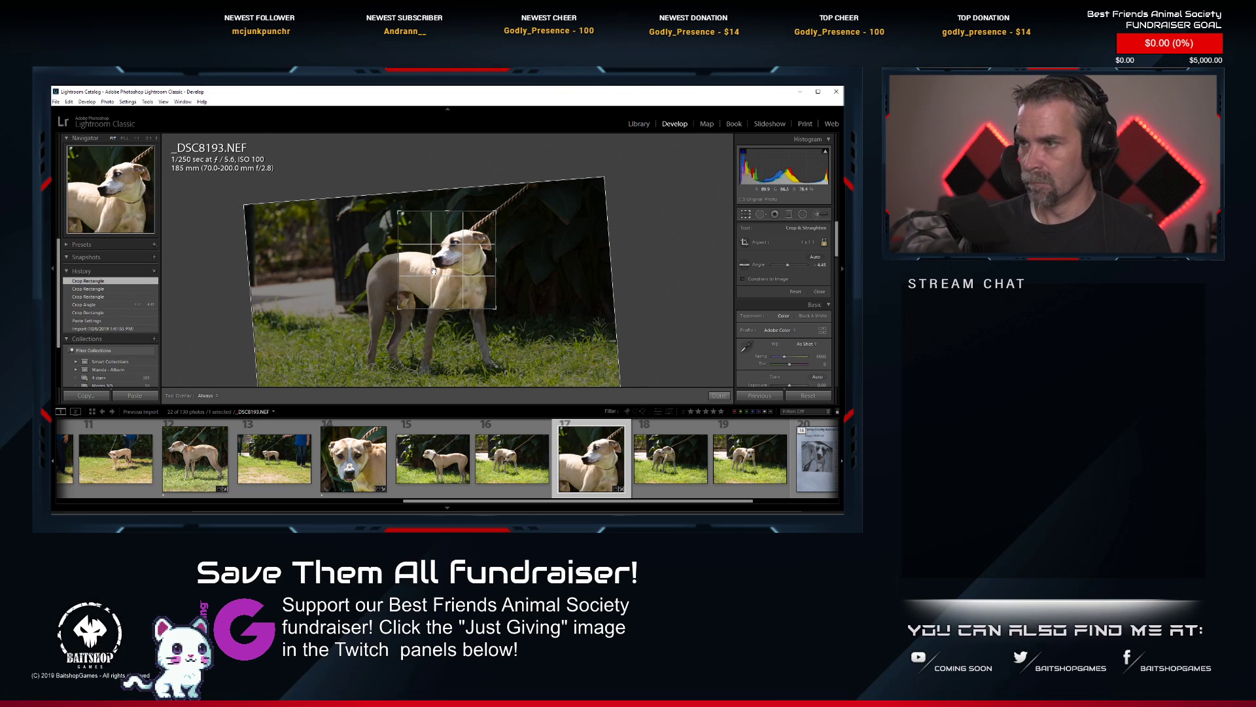
pyautogui.press('Return')
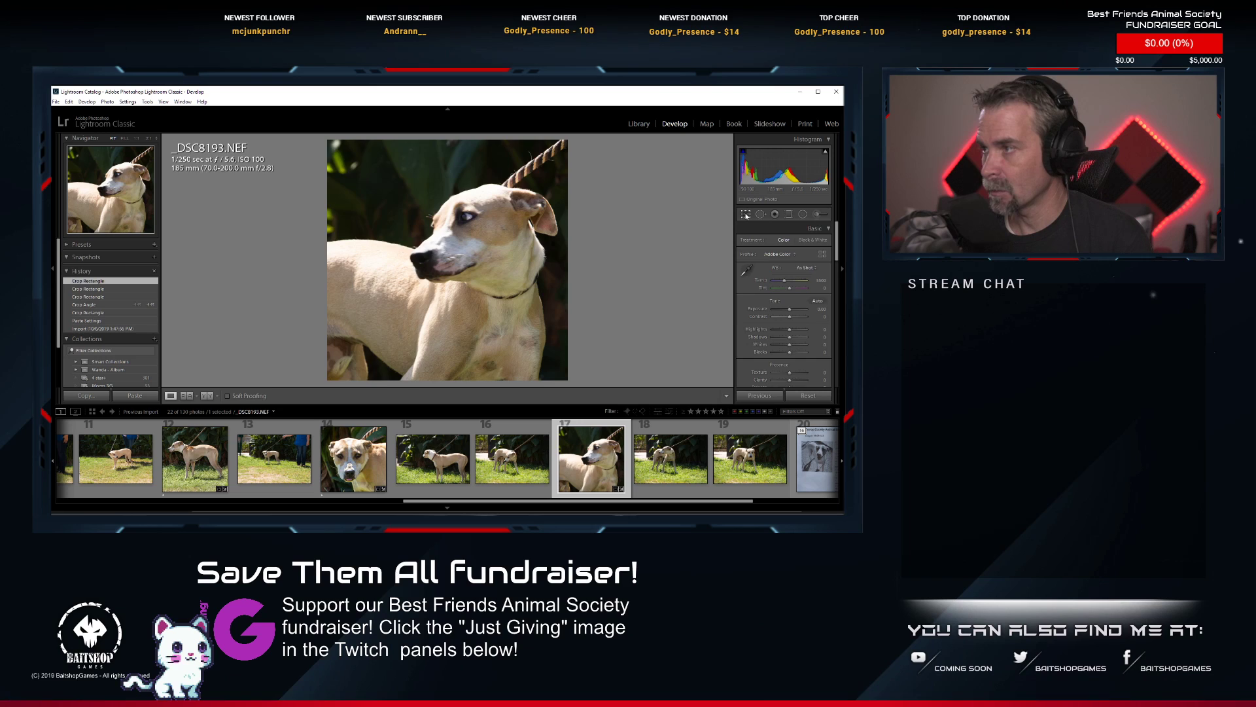
# Widen the square crop of _DSC8193.NEF to take in the whole dog and fine-tune the rotation angle.
pyautogui.press('r')
pyautogui.moveTo(399, 310)
pyautogui.mouseDown()
pyautogui.moveTo(349, 351)
pyautogui.moveTo(395, 313)
pyautogui.moveTo(383, 314)
pyautogui.mouseUp()
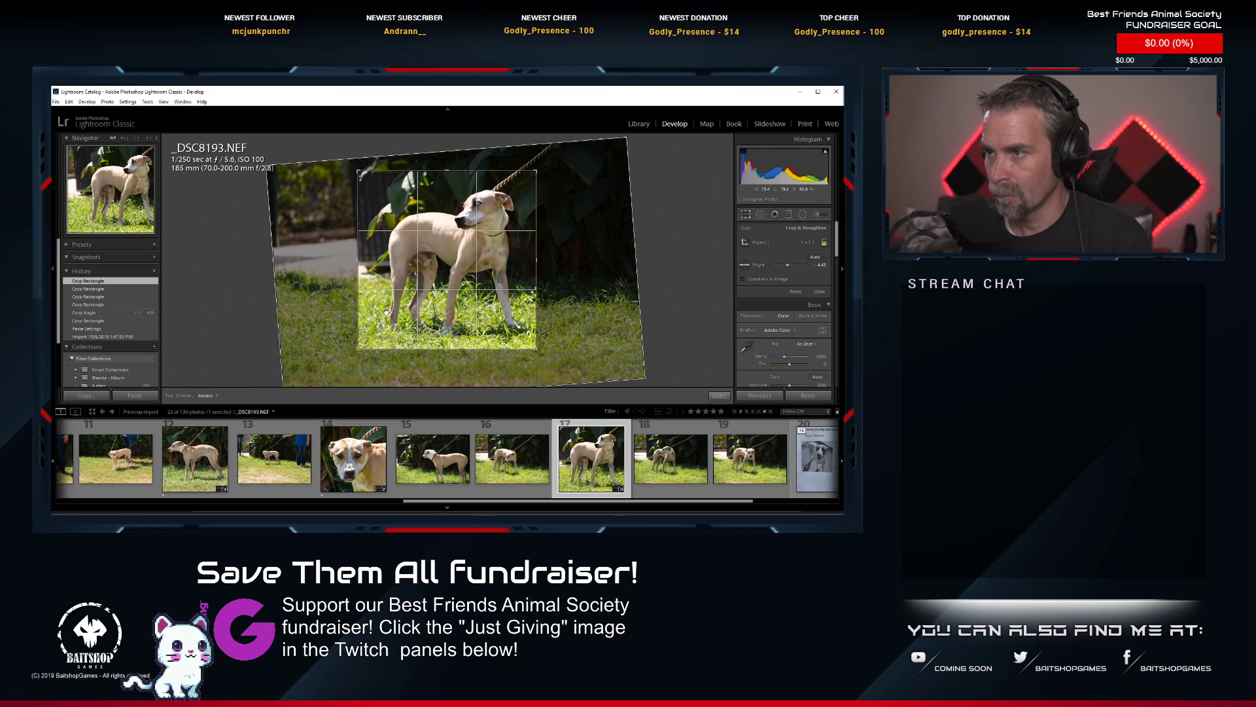
pyautogui.moveTo(568, 322); pyautogui.dragTo(569, 312)
pyautogui.click(458, 300)
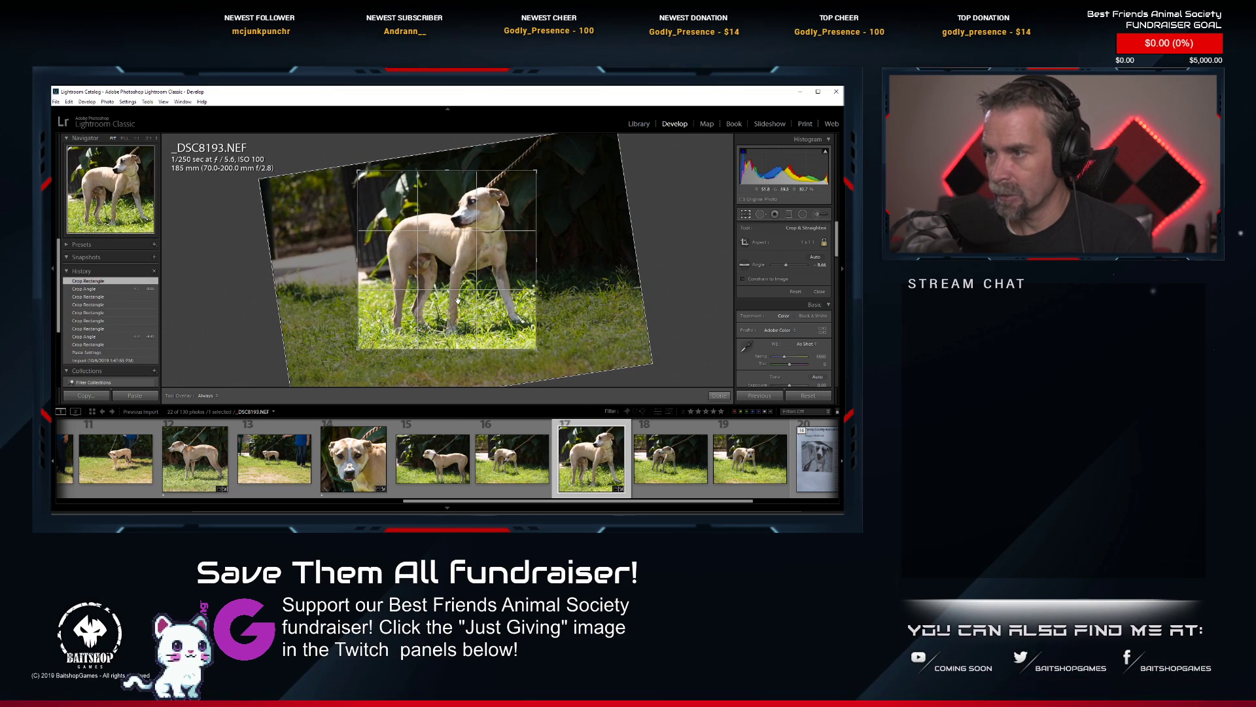
pyautogui.press('Return')
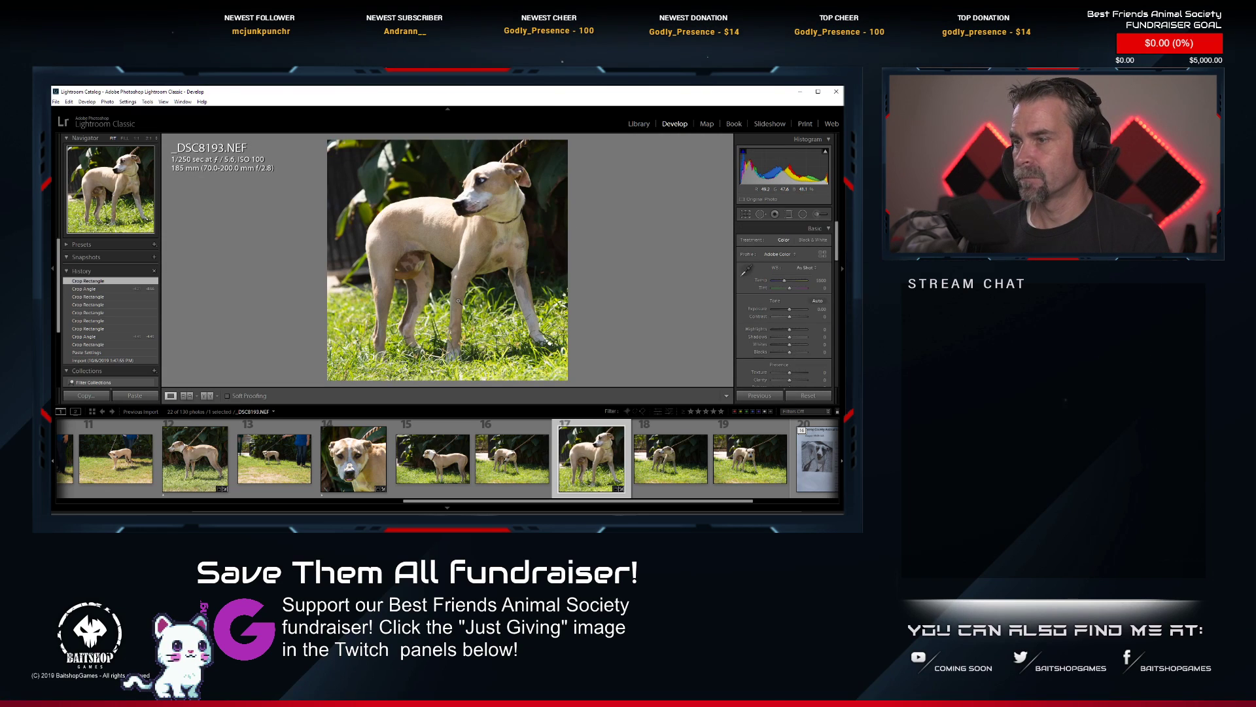
pyautogui.click(745, 214)
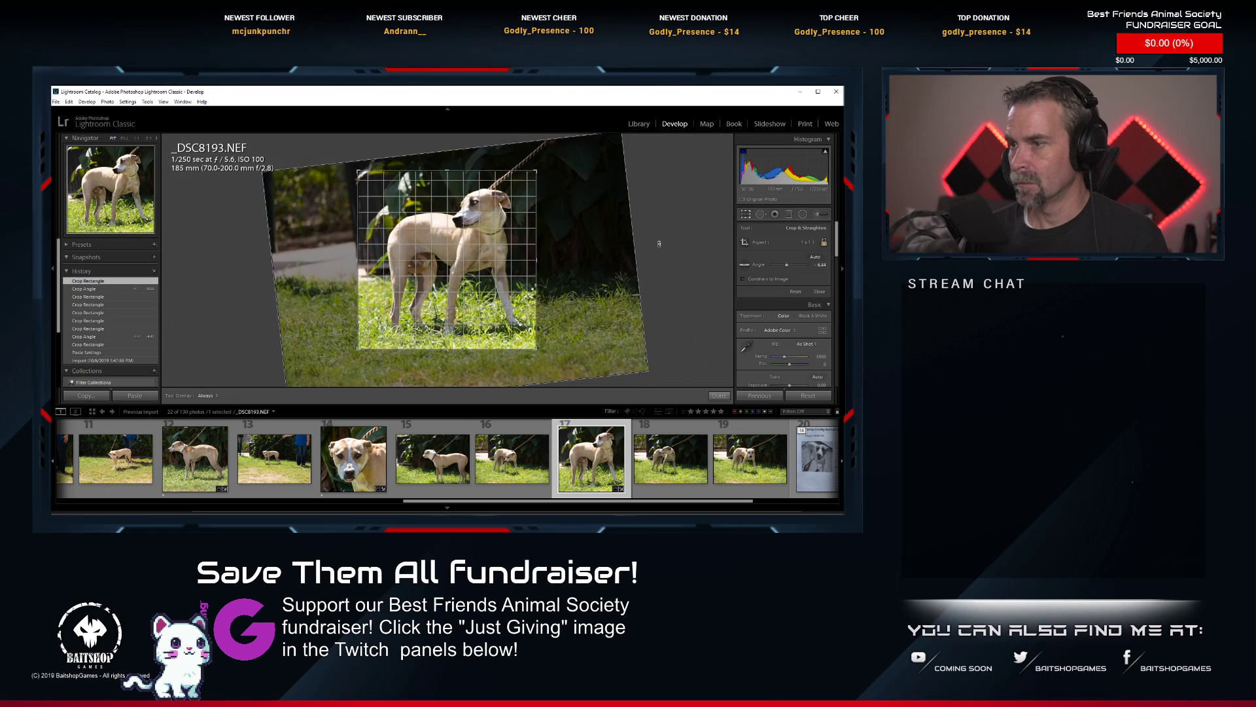
pyautogui.moveTo(655, 254); pyautogui.dragTo(661, 252)
pyautogui.press('Return')
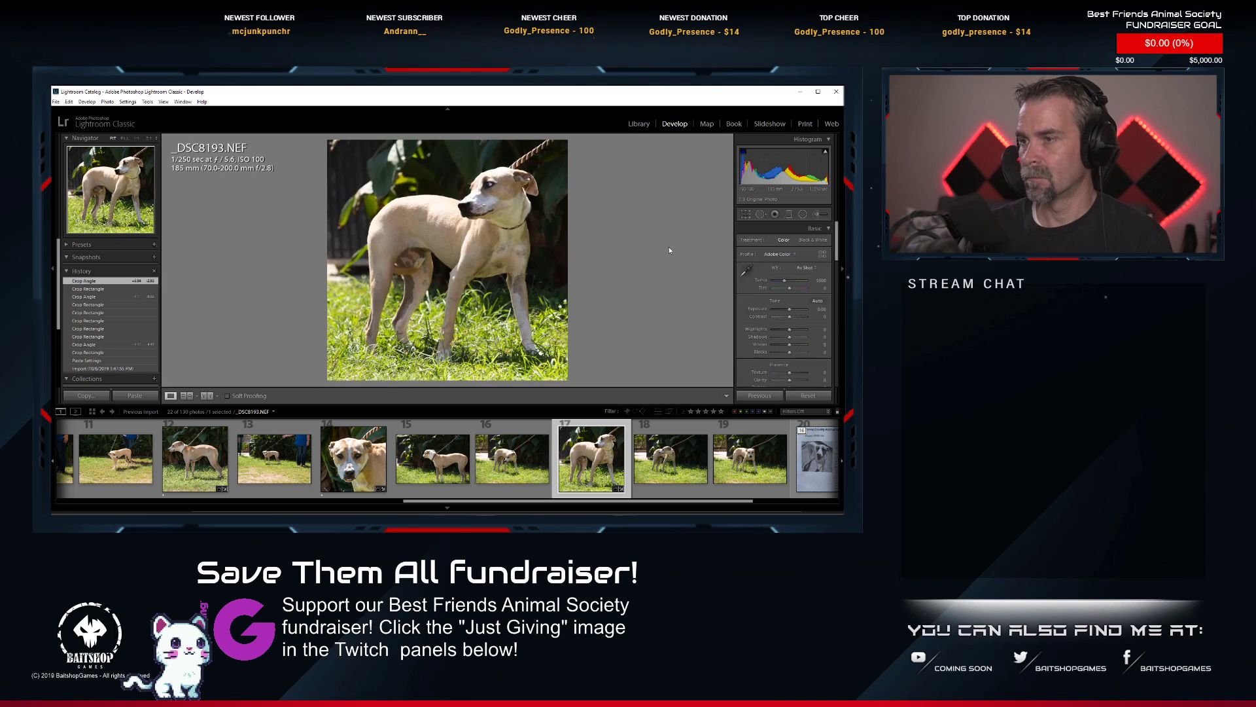
# Apply automatic tone to _DSC8193.NEF and check the dog's face up close.
pyautogui.click(815, 301)
pyautogui.click(499, 185)
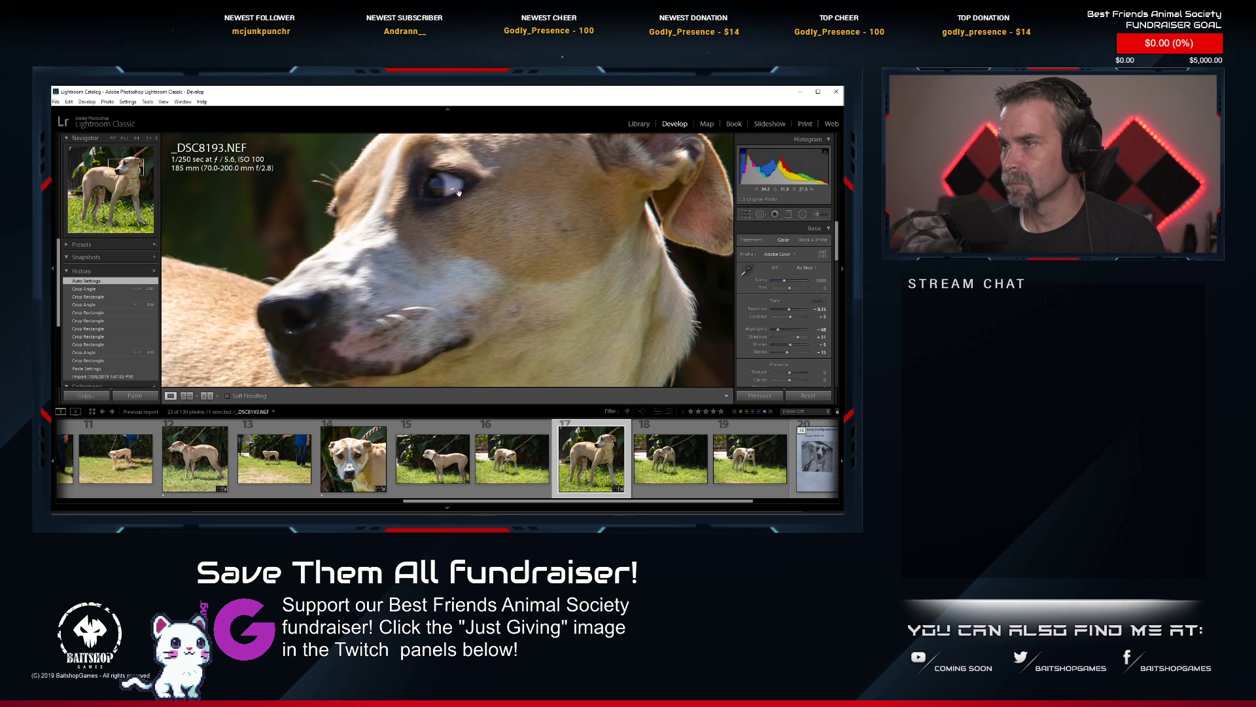
pyautogui.click(425, 190)
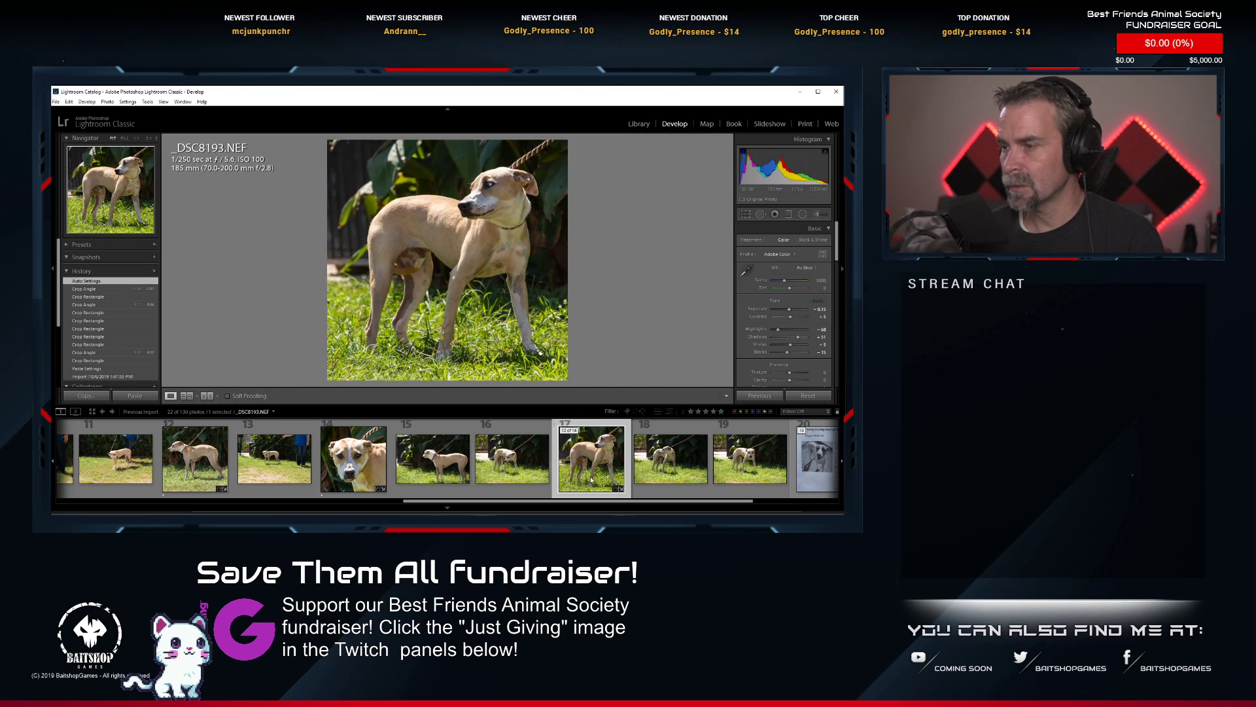
# Look over the neighbouring shots of the same dog and rate _DSC8193.NEF one star.
pyautogui.scroll(4, 403, 470)
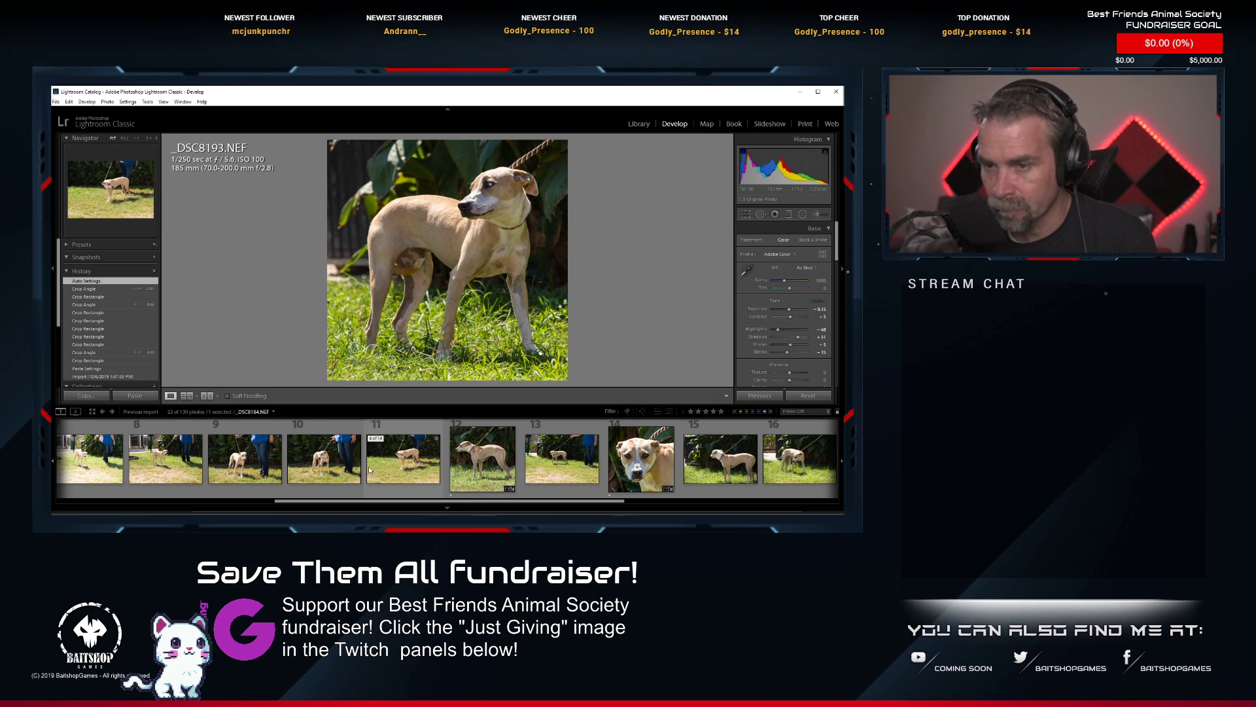
pyautogui.scroll(2, 358, 465)
pyautogui.scroll(-5, 357, 465)
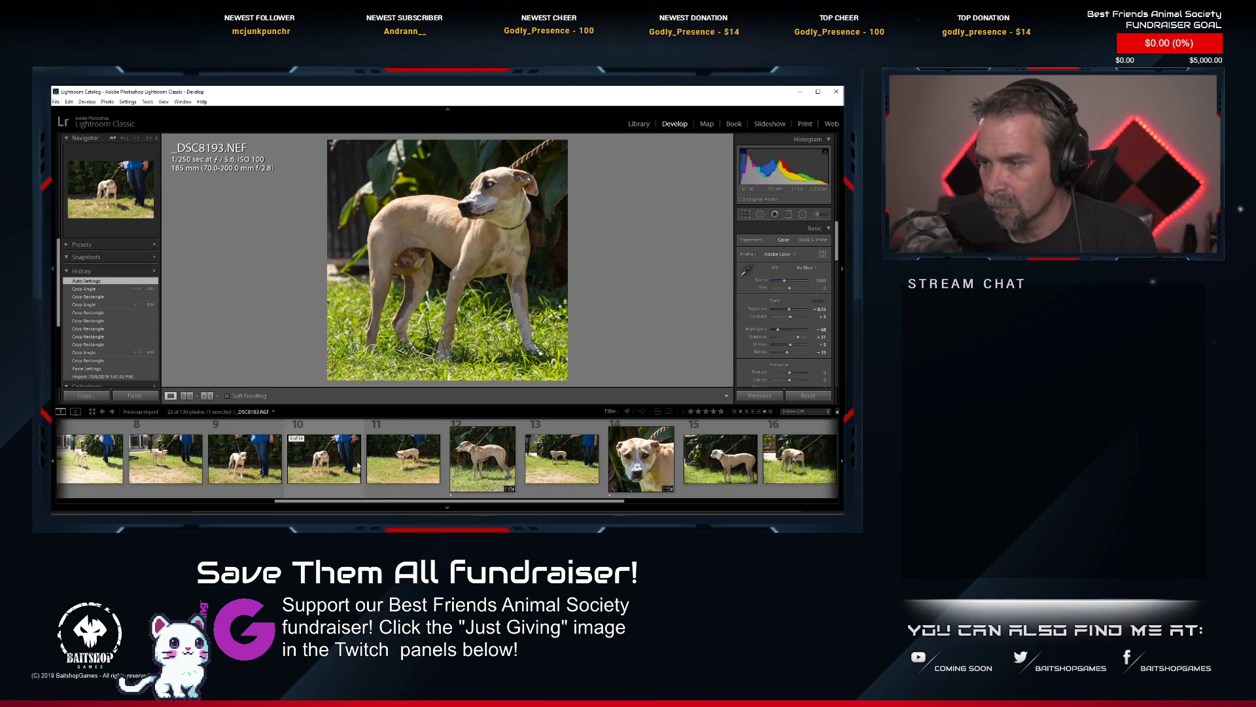
pyautogui.scroll(-2, 358, 466)
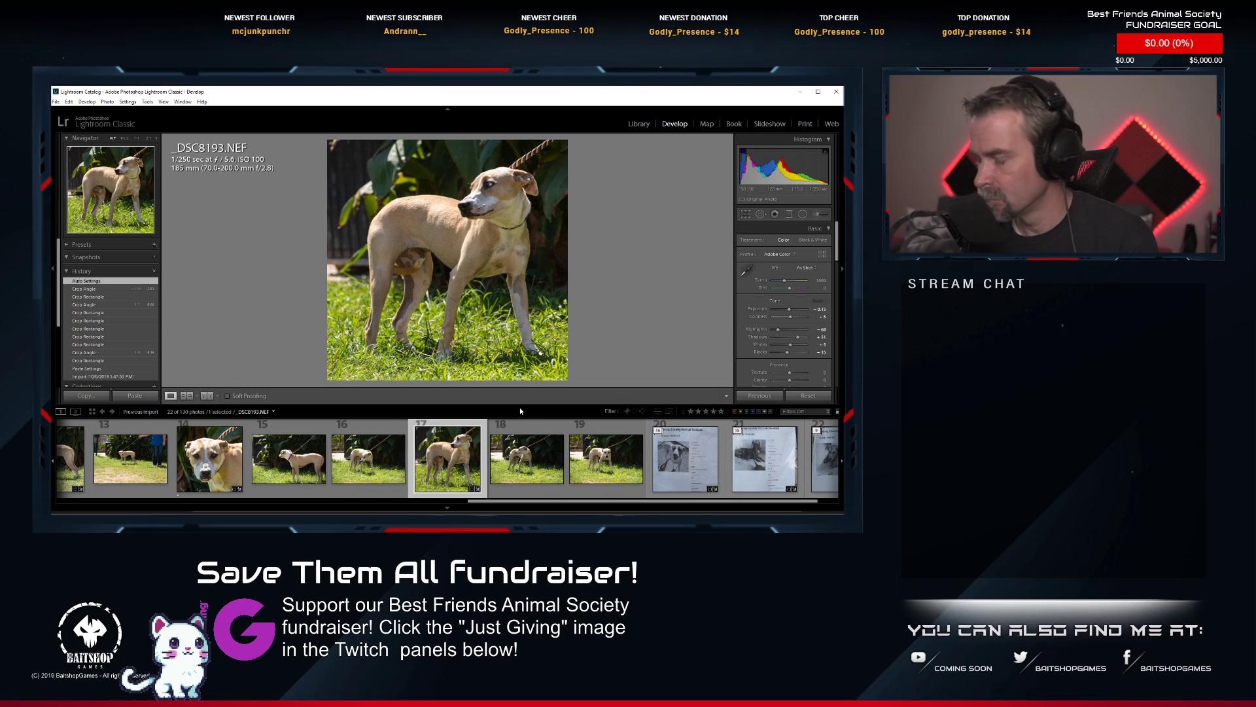
pyautogui.press('1')
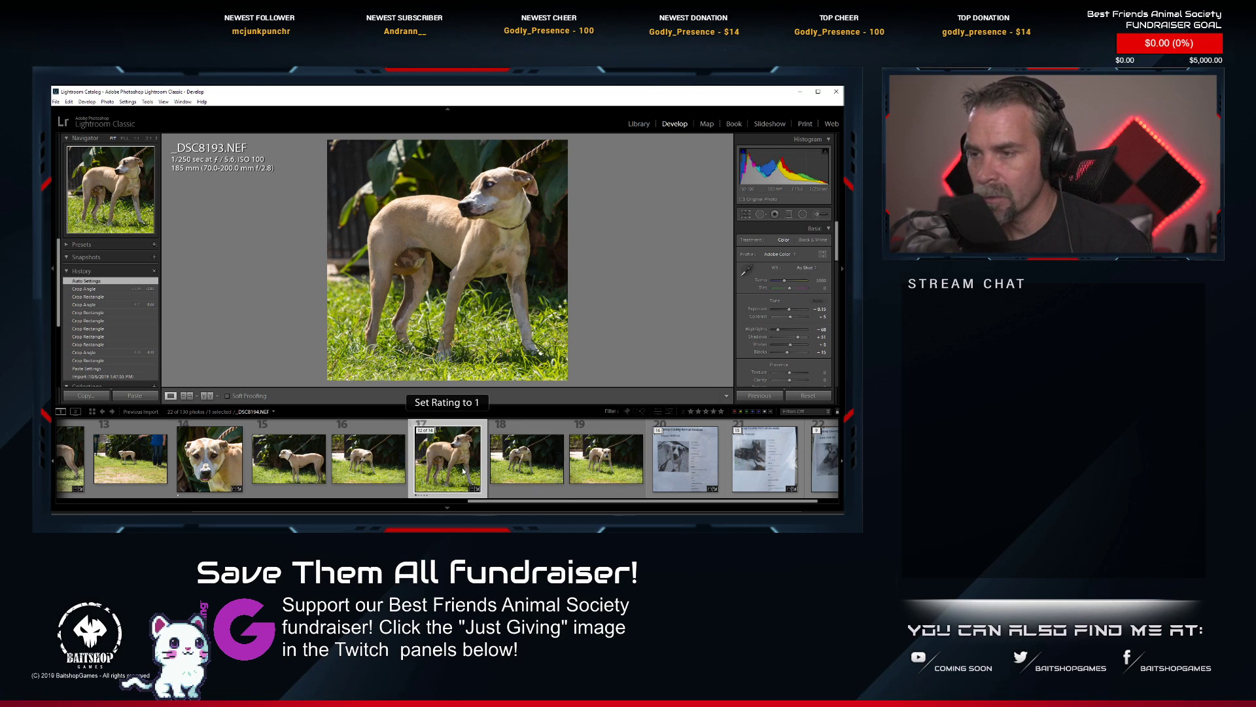
# View the dog's information sheet in _DSC8179.NEF and open the edited photo _DSC8185.NEF in Photoshop.
pyautogui.scroll(5, 452, 466)
pyautogui.scroll(5, 452, 466)
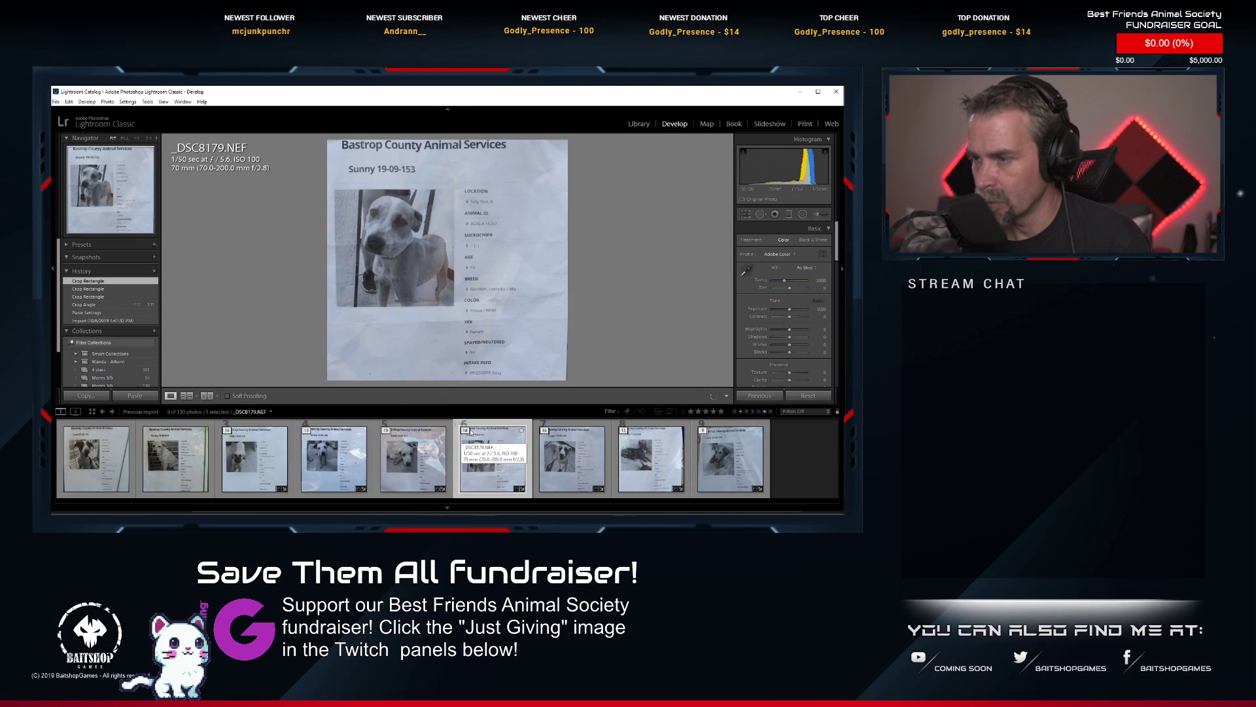
pyautogui.click(465, 433)
pyautogui.scroll(-5, 497, 458)
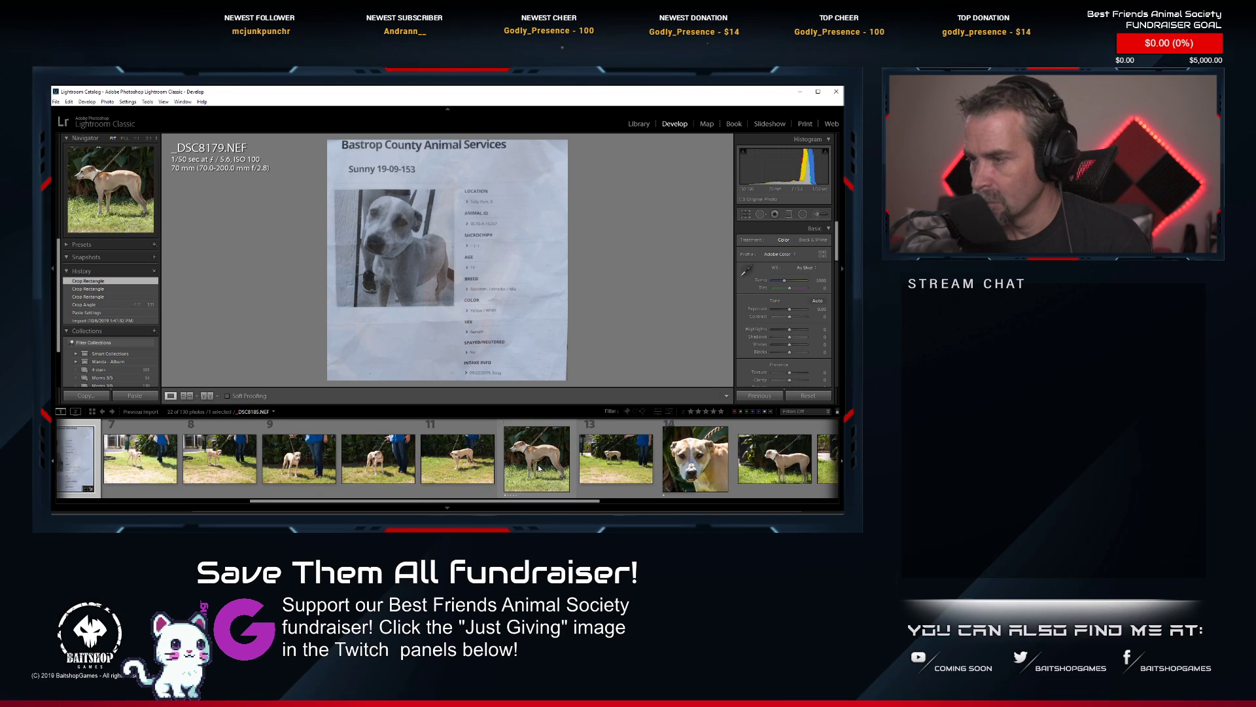
pyautogui.click(531, 467)
pyautogui.rightClick(532, 467)
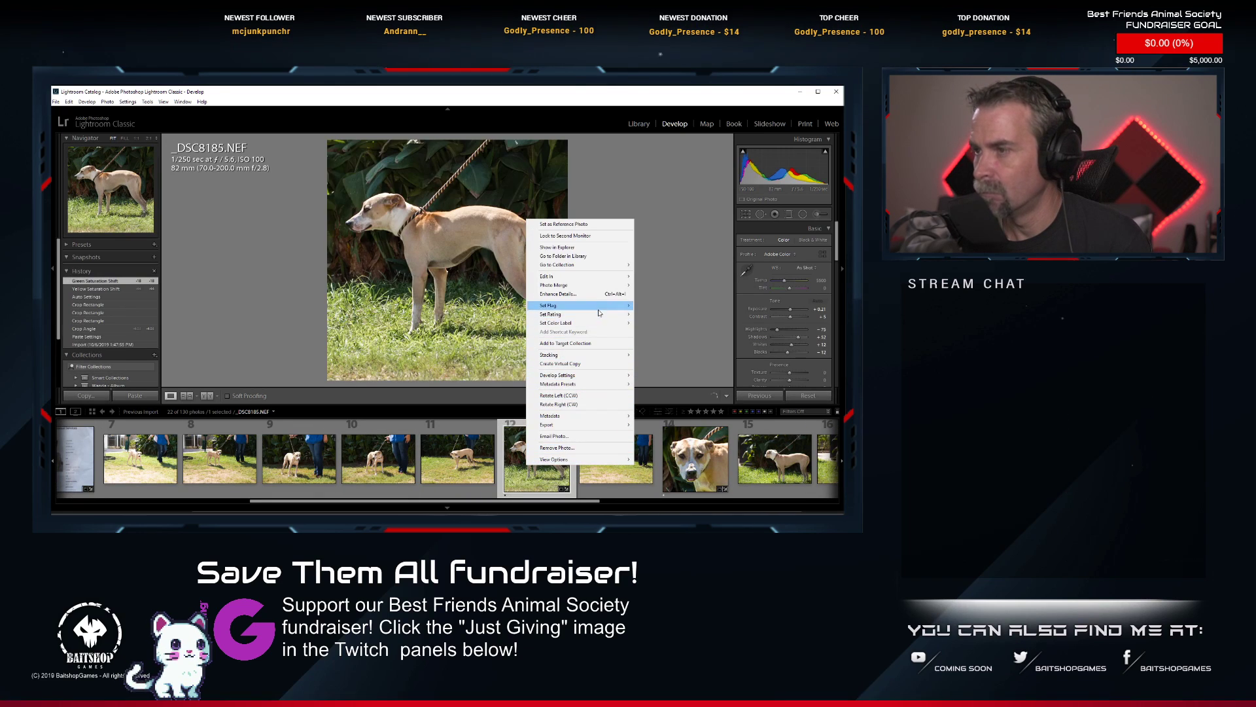
pyautogui.moveTo(609, 277)
pyautogui.click(657, 277)
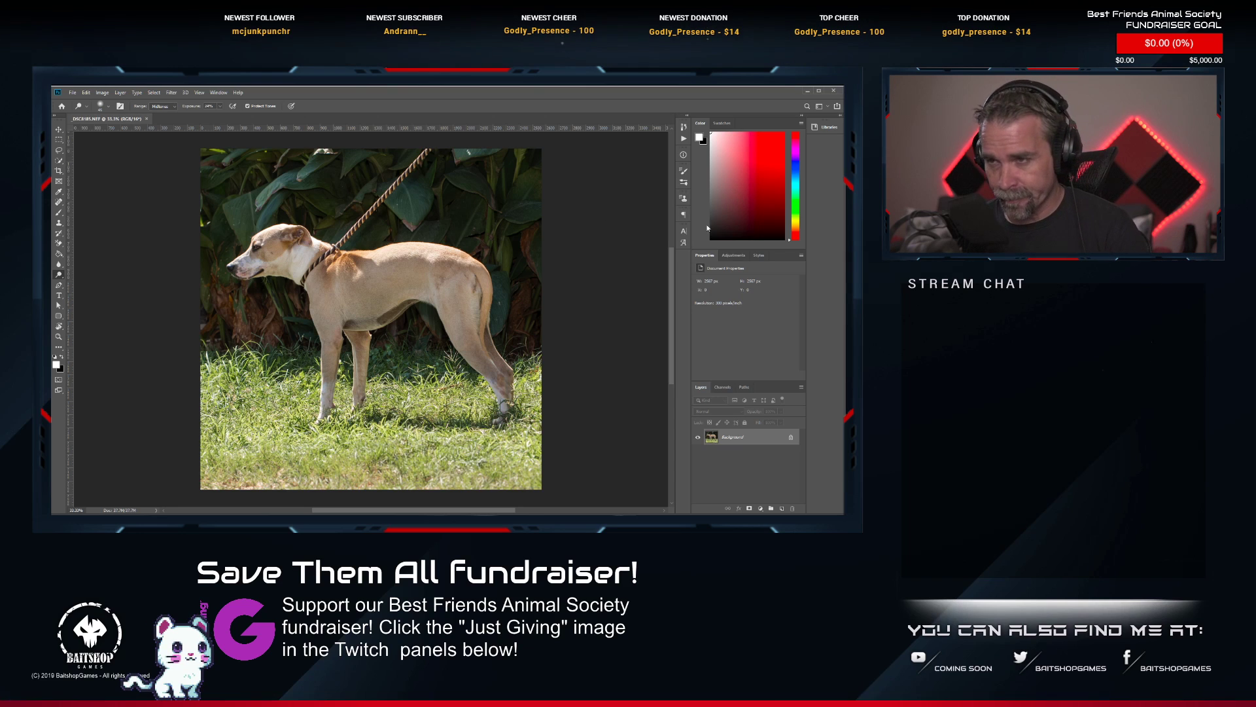
# Remove the leash across the leaves and the collar around the dog's neck with the content-aware Spot Healing Brush.
pyautogui.scroll(8, 394, 155)
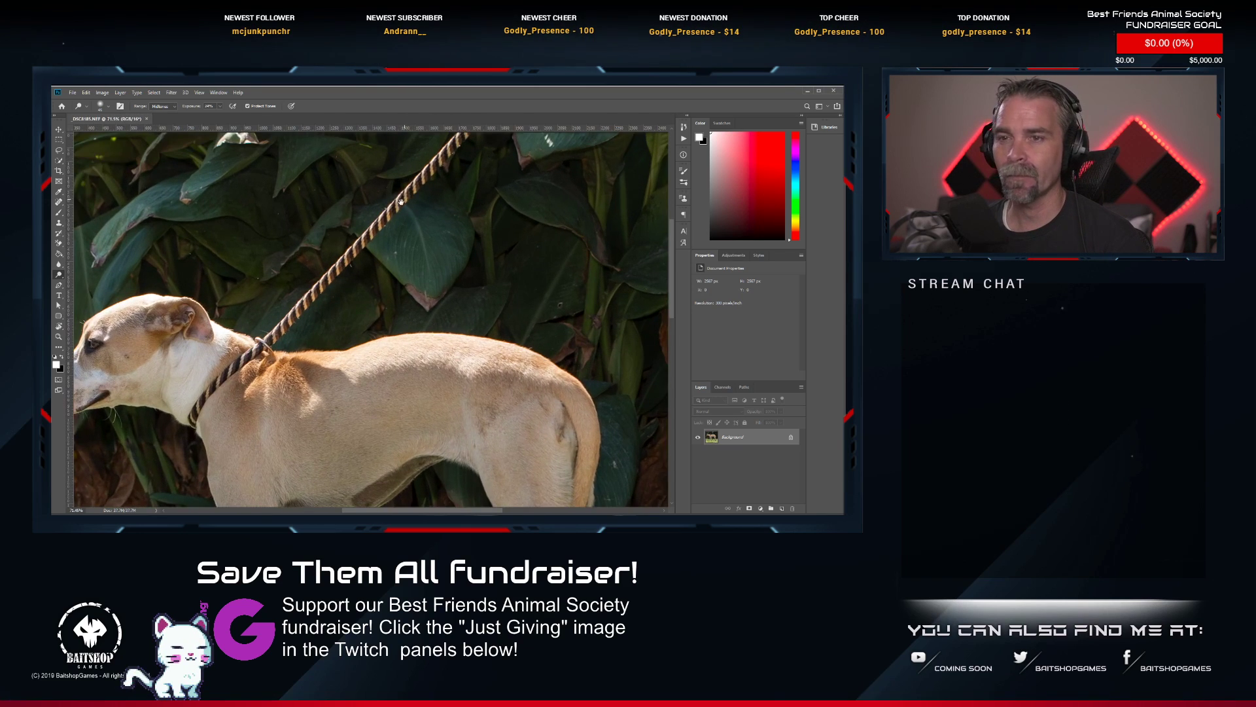
pyautogui.moveTo(393, 155); pyautogui.dragTo(354, 214)
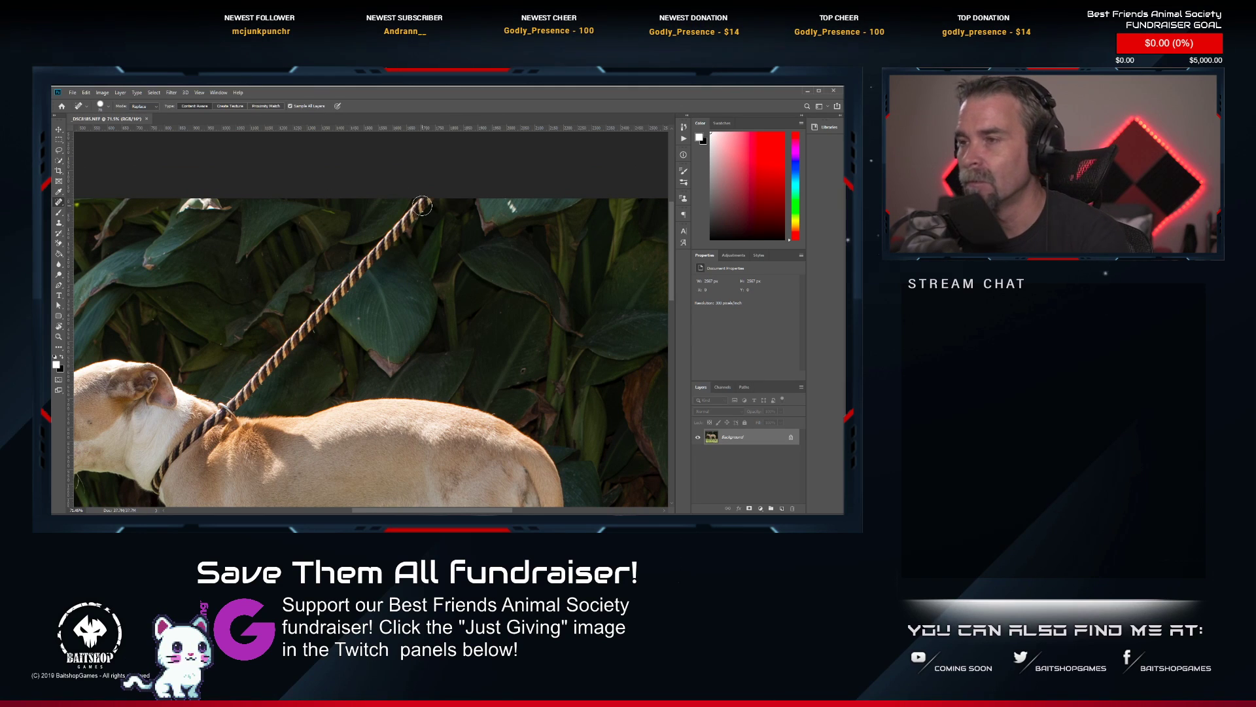
pyautogui.moveTo(428, 200)
pyautogui.mouseDown()
pyautogui.moveTo(232, 405)
pyautogui.moveTo(233, 422)
pyautogui.mouseUp()
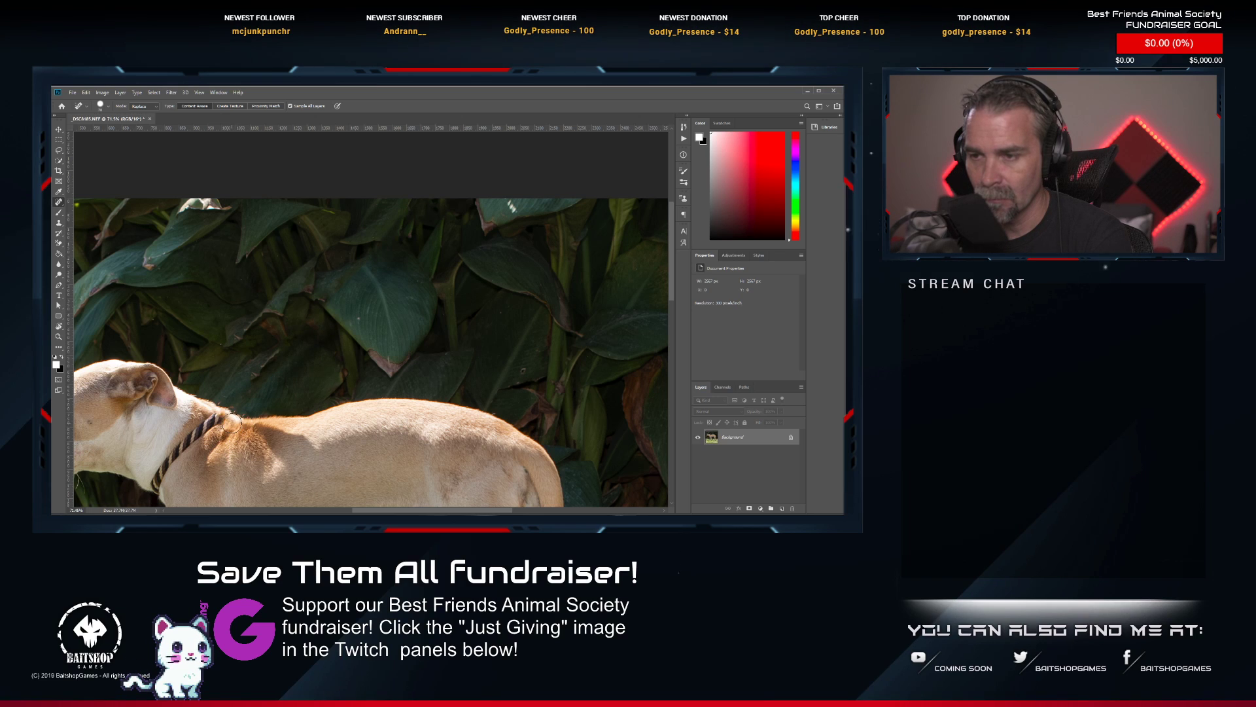
pyautogui.moveTo(208, 424)
pyautogui.mouseDown()
pyautogui.moveTo(160, 480)
pyautogui.moveTo(198, 425)
pyautogui.mouseUp()
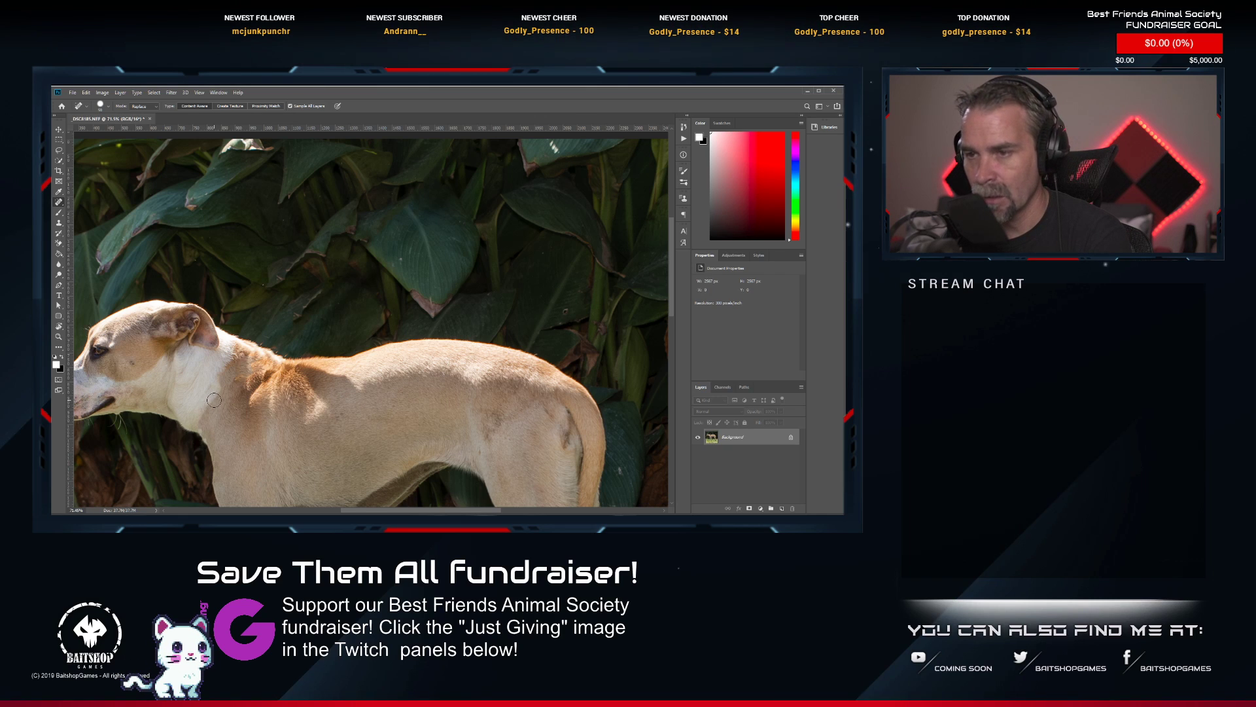
pyautogui.moveTo(221, 379); pyautogui.dragTo(214, 401)
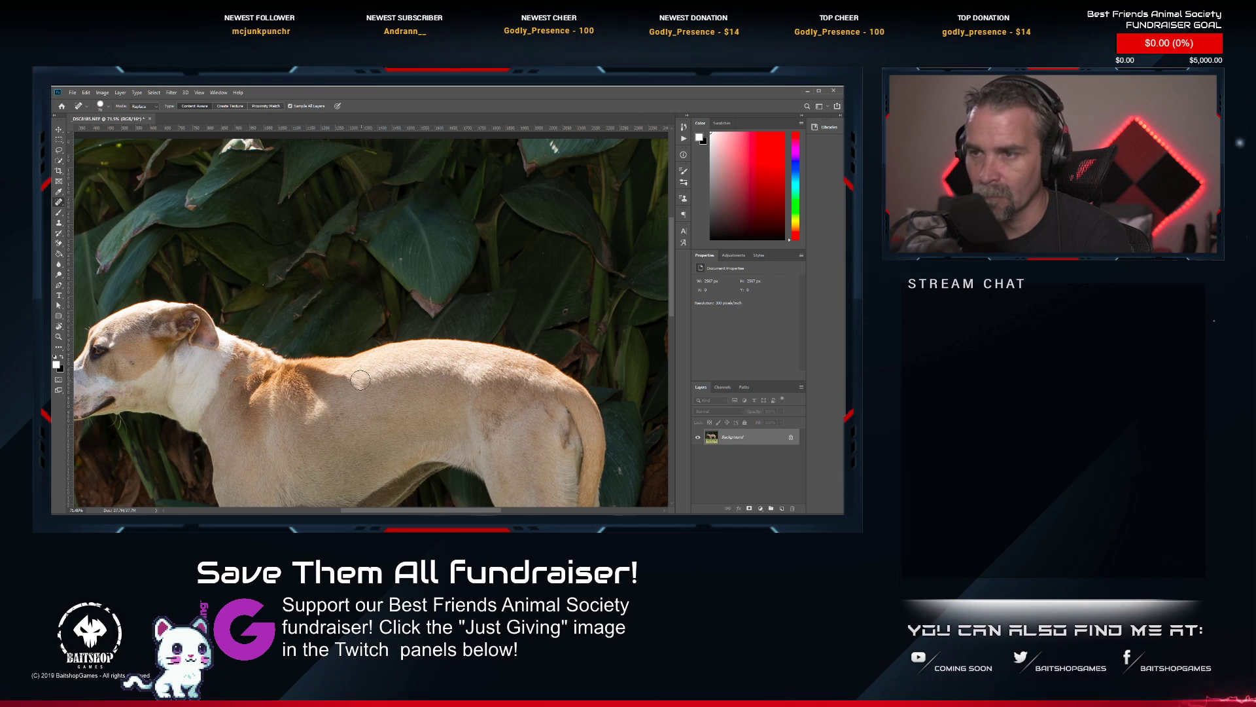
# Clone clean fur over the retouched area behind the dog's shoulders with the Clone Stamp tool, undoing the last stroke.
pyautogui.hscroll(3, 219, 373)
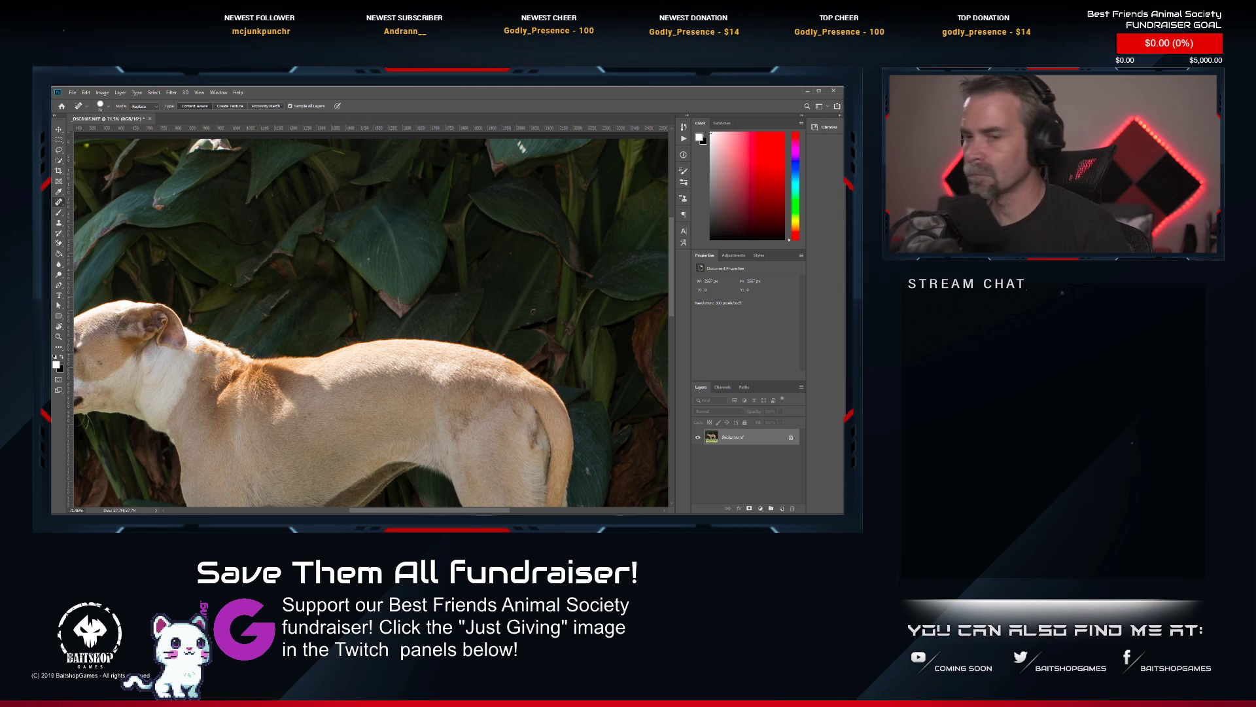
pyautogui.scroll(-3, 299, 326)
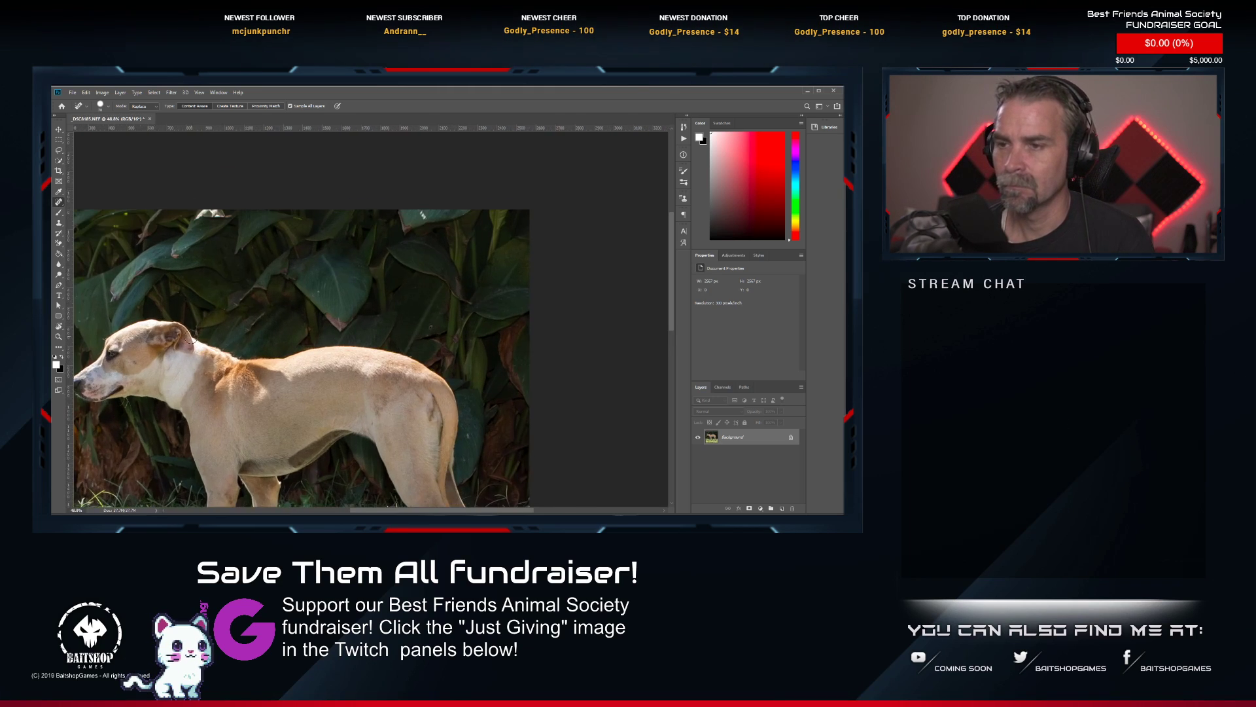
pyautogui.scroll(2, 299, 333)
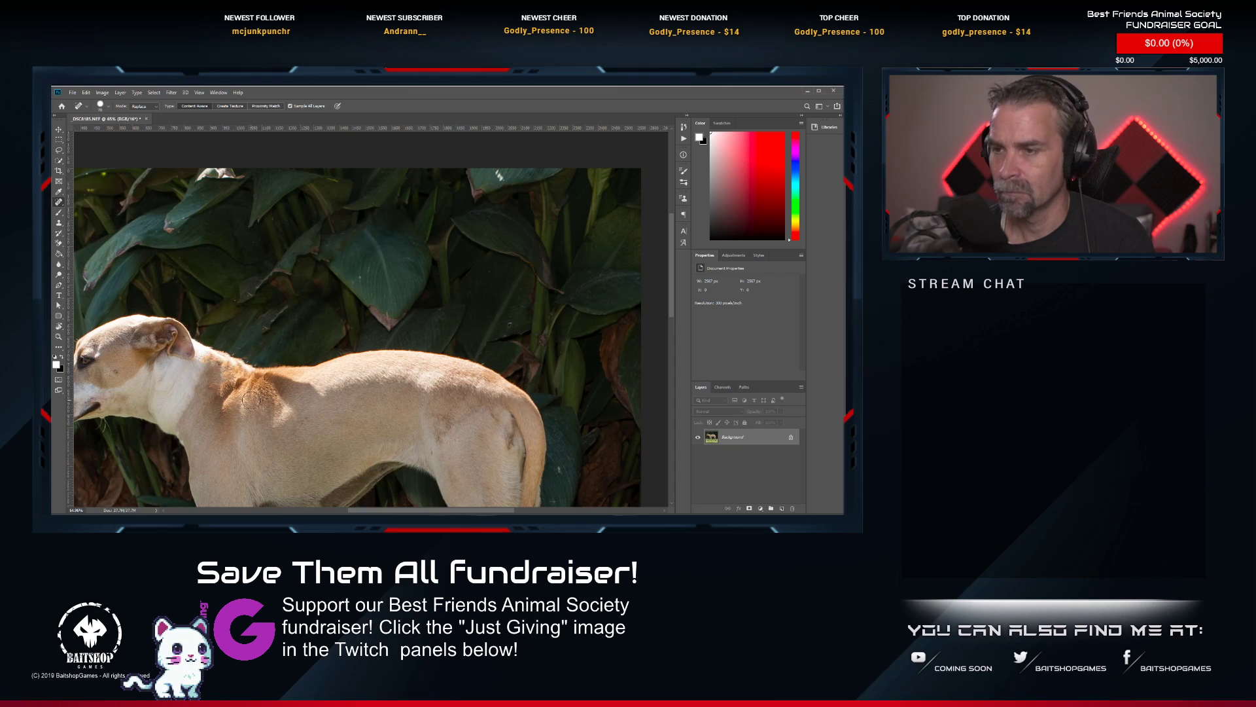
pyautogui.click(58, 223)
pyautogui.scroll(2, 249, 318)
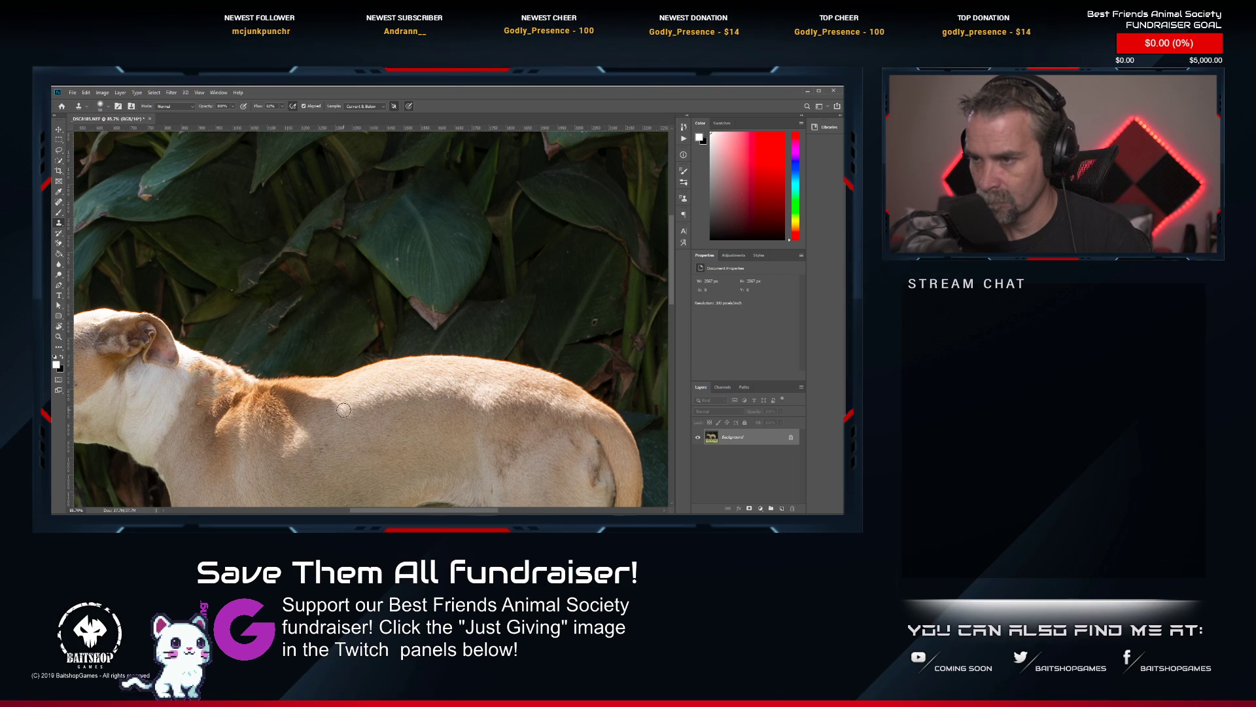
pyautogui.moveTo(343, 410)
pyautogui.mouseDown()
pyautogui.moveTo(313, 423)
pyautogui.moveTo(306, 400)
pyautogui.moveTo(302, 432)
pyautogui.moveTo(310, 401)
pyautogui.mouseUp()
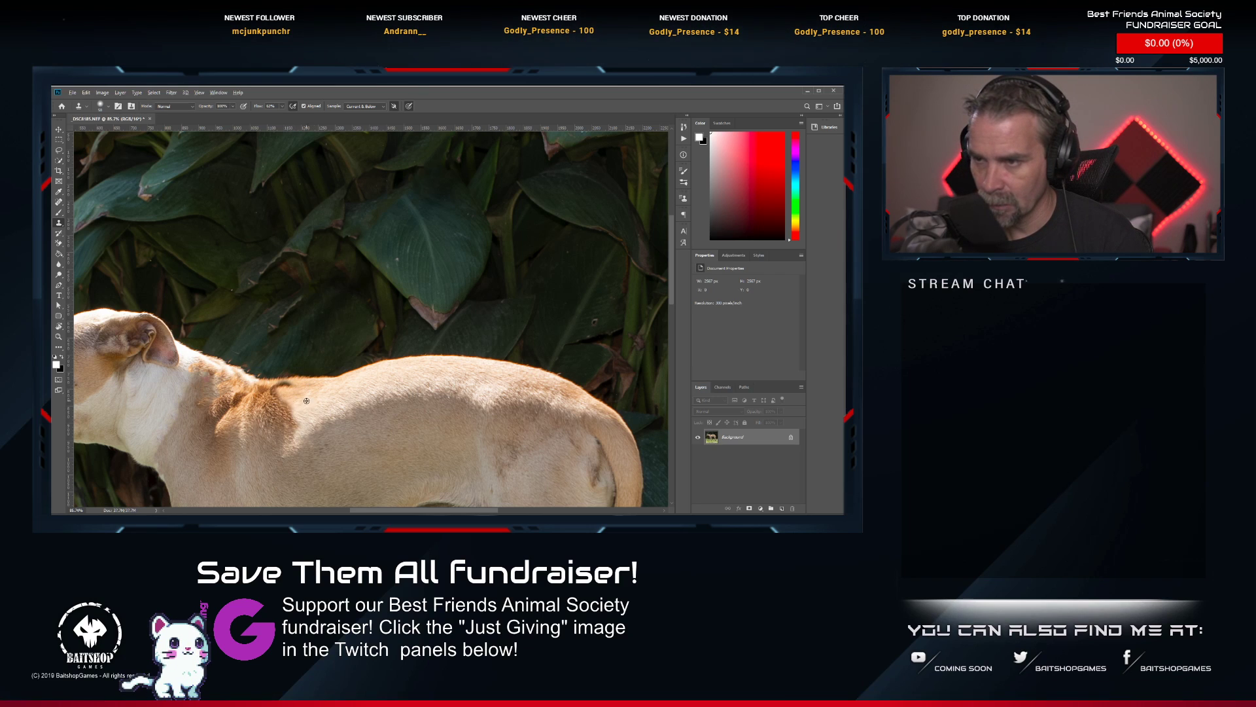
pyautogui.hotkey('ctrl', 'z')
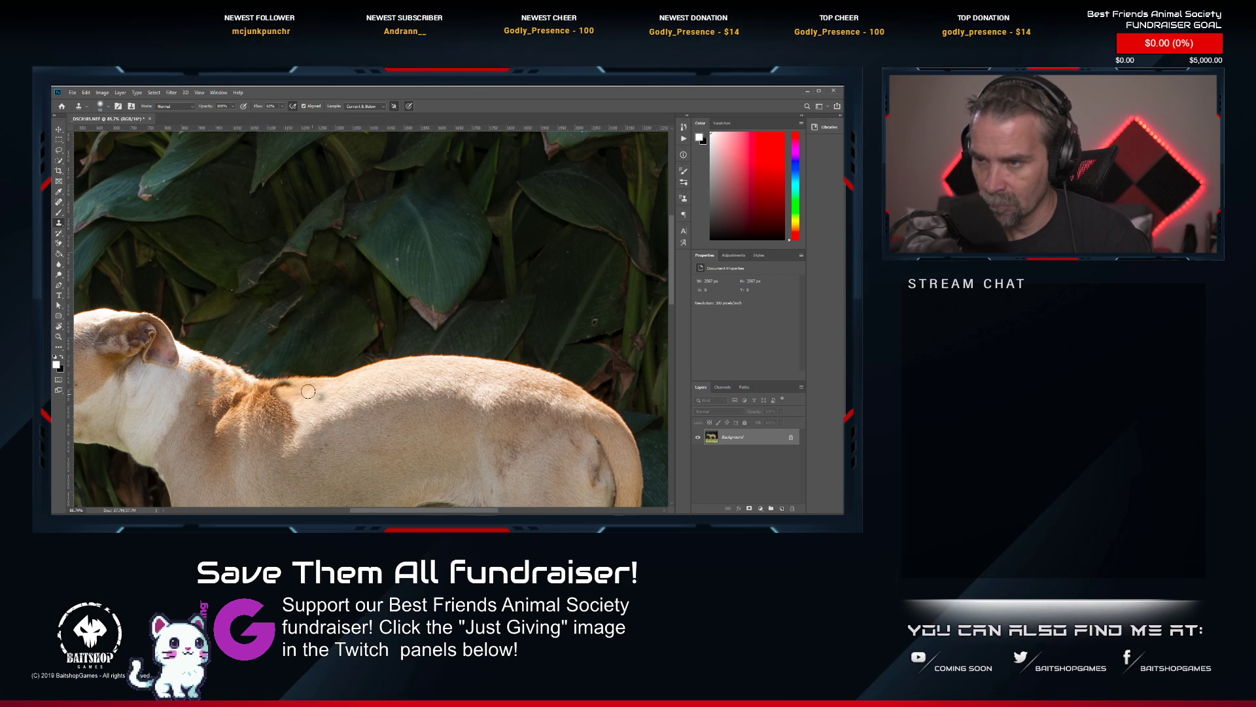
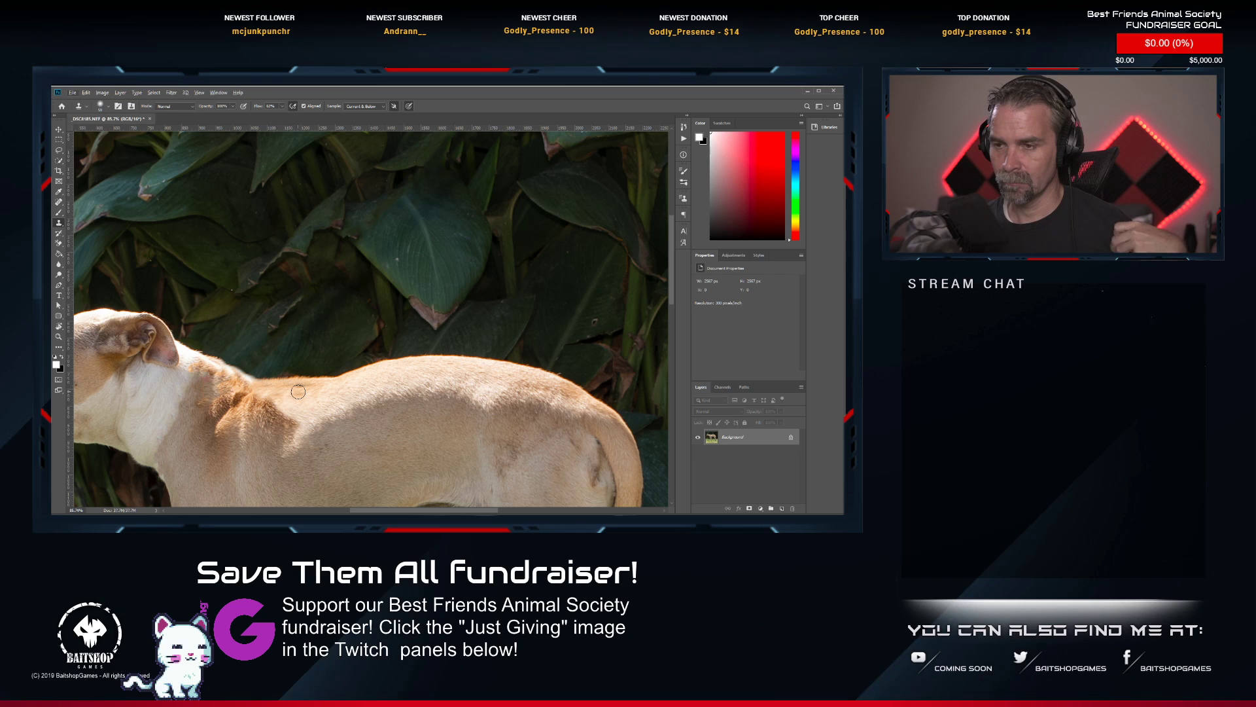
# Try to replace the dark fur behind the dog's shoulders using other areas of its back with the Patch tool, and undo it.
pyautogui.click(59, 202)
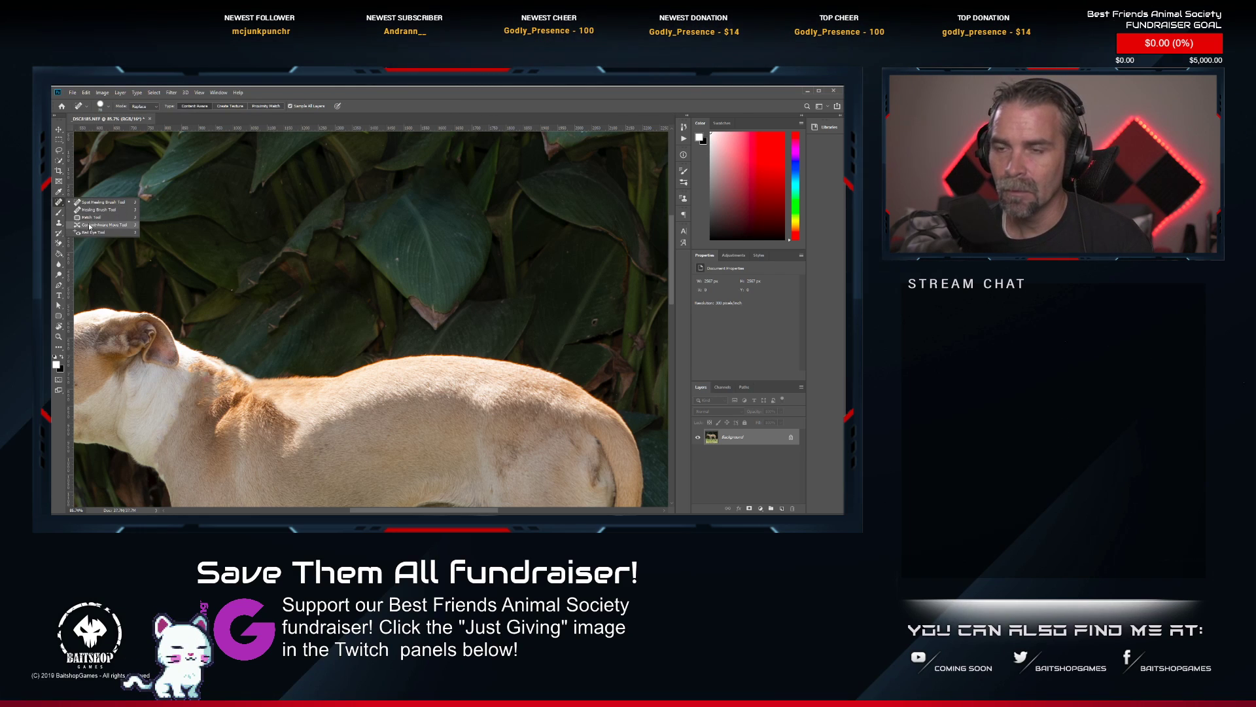
pyautogui.click(90, 217)
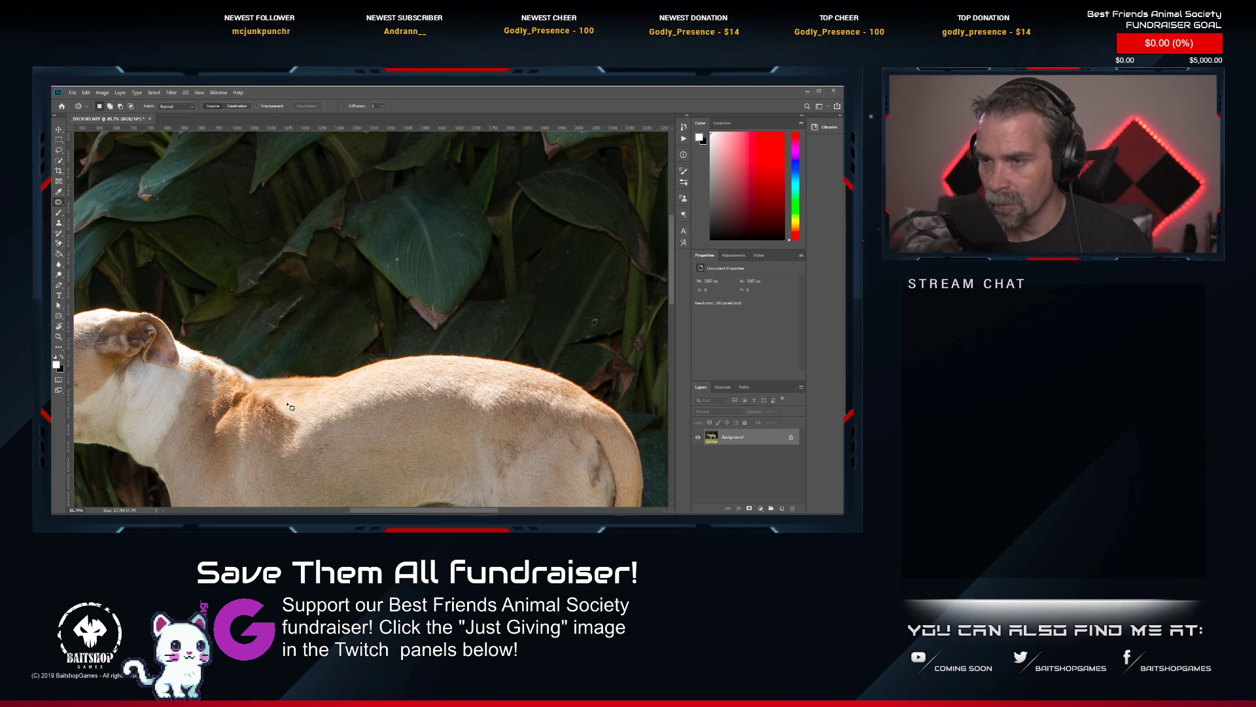
pyautogui.moveTo(249, 454)
pyautogui.mouseDown()
pyautogui.moveTo(299, 448)
pyautogui.moveTo(309, 413)
pyautogui.moveTo(280, 398)
pyautogui.moveTo(392, 429)
pyautogui.mouseUp()
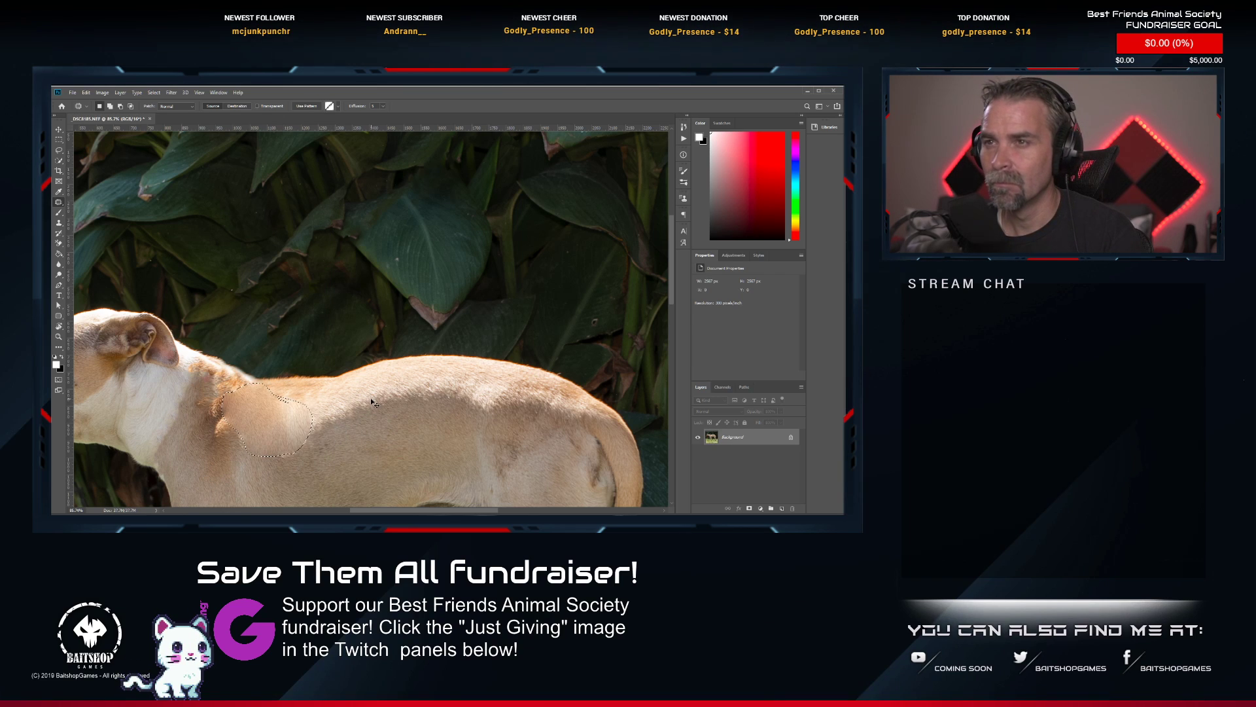
pyautogui.hotkey('ctrl', 'z')
pyautogui.moveTo(295, 423); pyautogui.dragTo(140, 407)
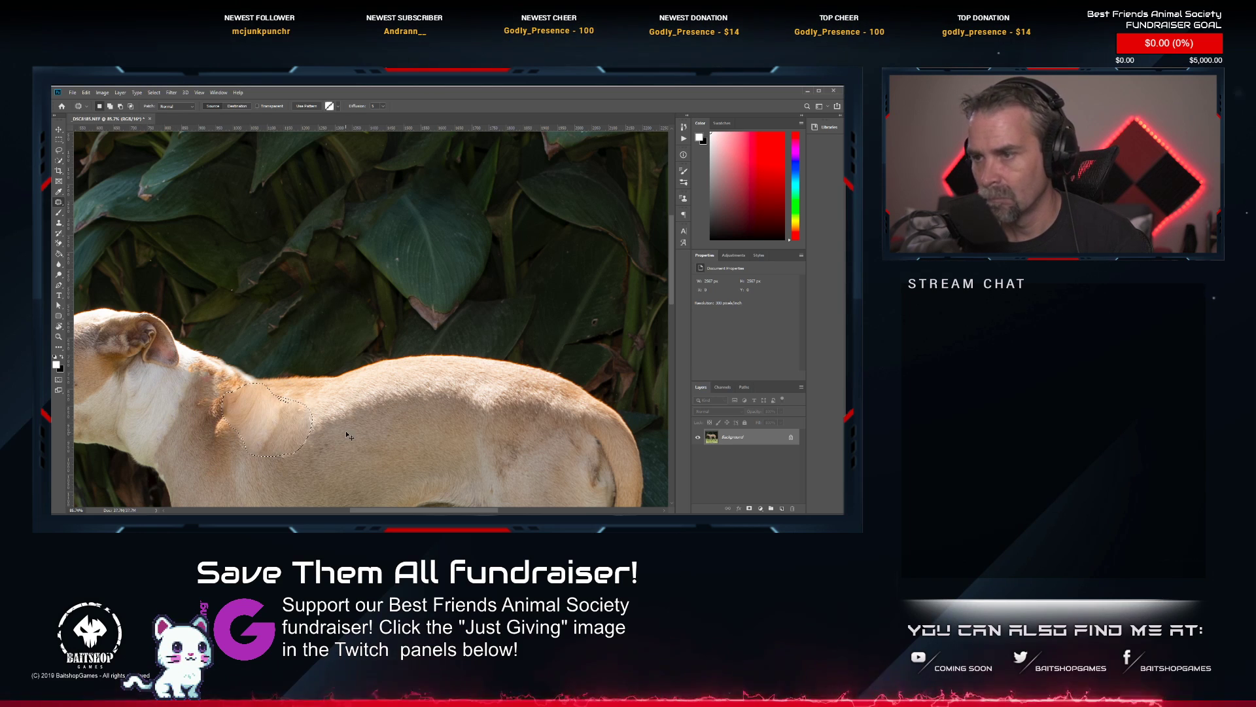
pyautogui.moveTo(253, 423); pyautogui.dragTo(359, 407)
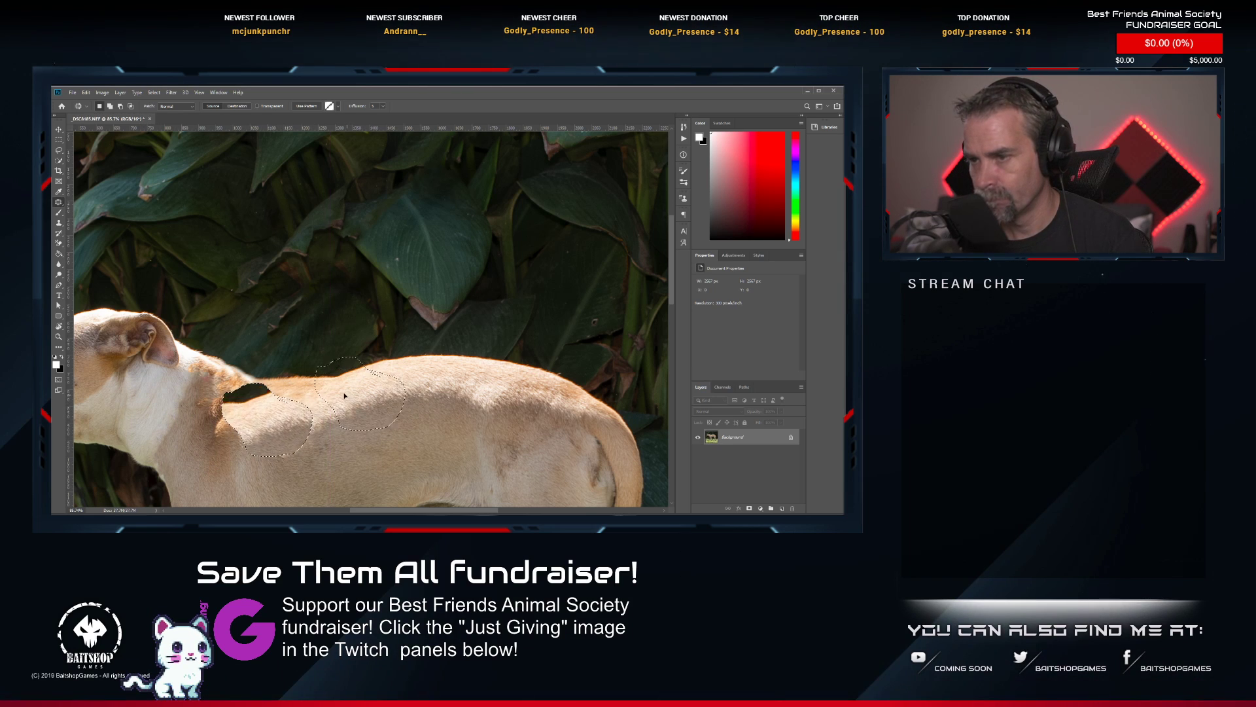
pyautogui.hotkey('ctrl', 'z')
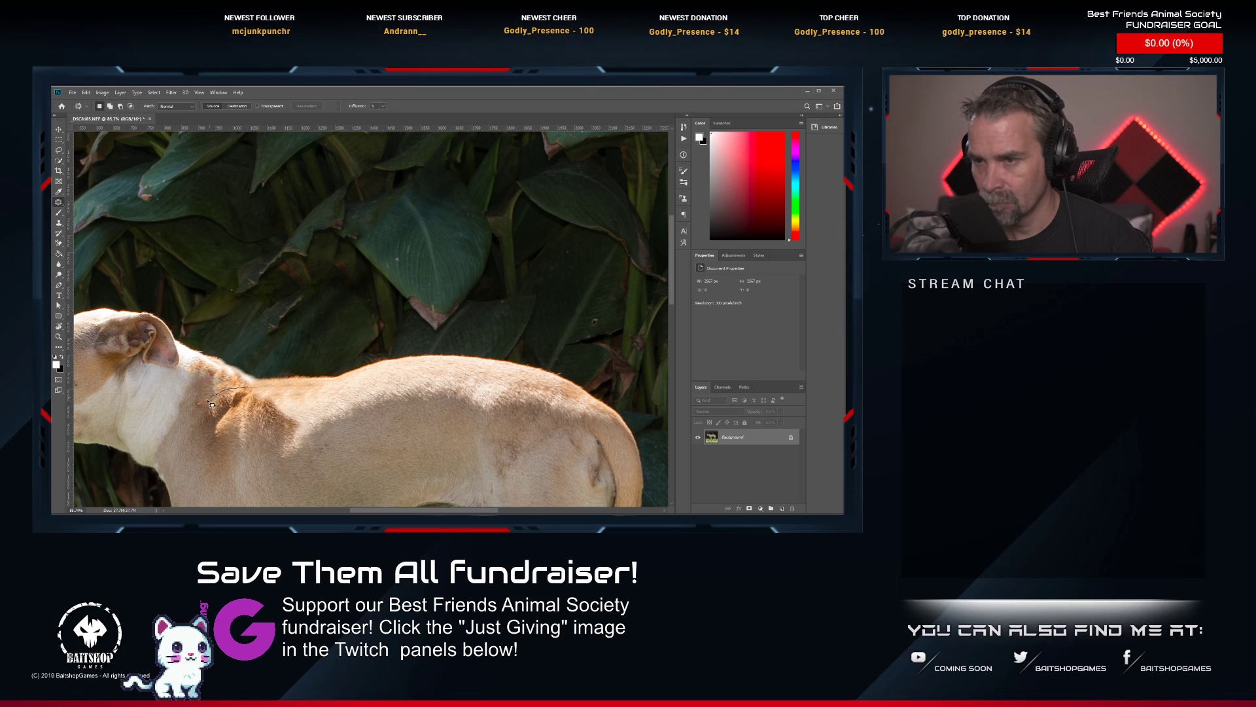
pyautogui.moveTo(257, 401); pyautogui.dragTo(235, 461)
pyautogui.moveTo(254, 390)
pyautogui.mouseDown()
pyautogui.moveTo(242, 418)
pyautogui.moveTo(216, 419)
pyautogui.moveTo(193, 396)
pyautogui.moveTo(221, 462)
pyautogui.mouseUp()
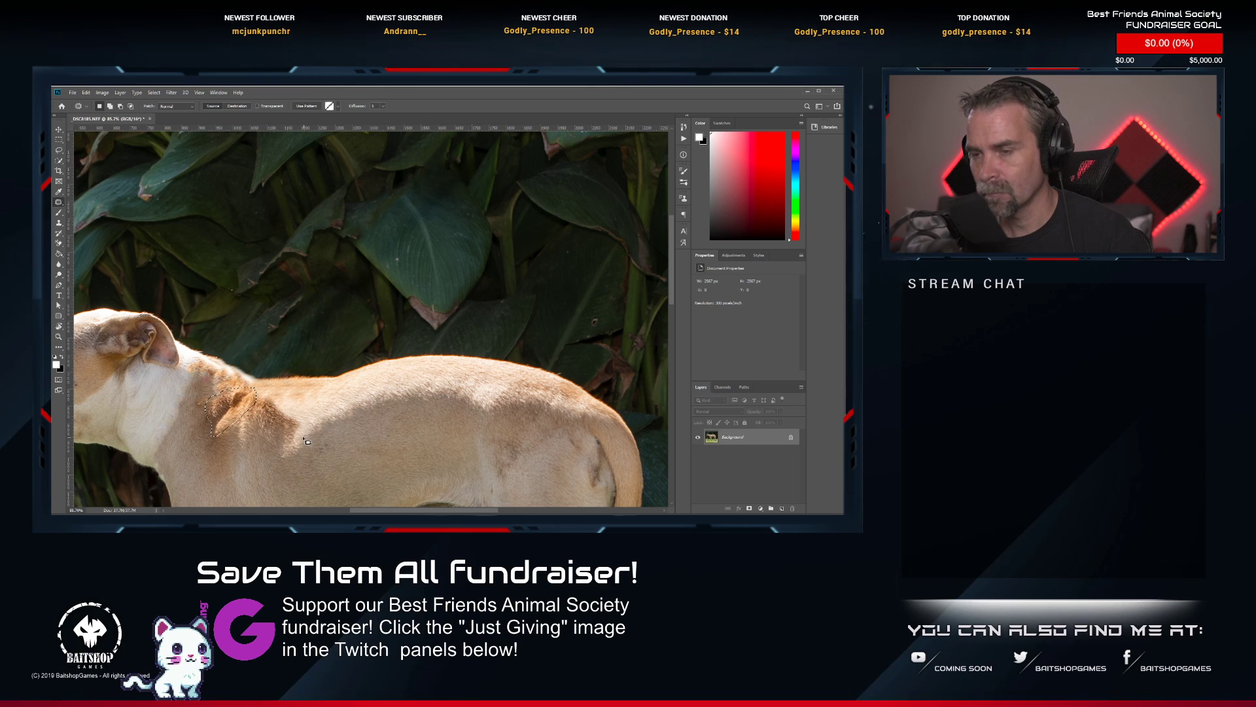
# Switch from the Patch tool back to the Spot Healing Brush tool.
pyautogui.rightClick(59, 203)
pyautogui.click(98, 200)
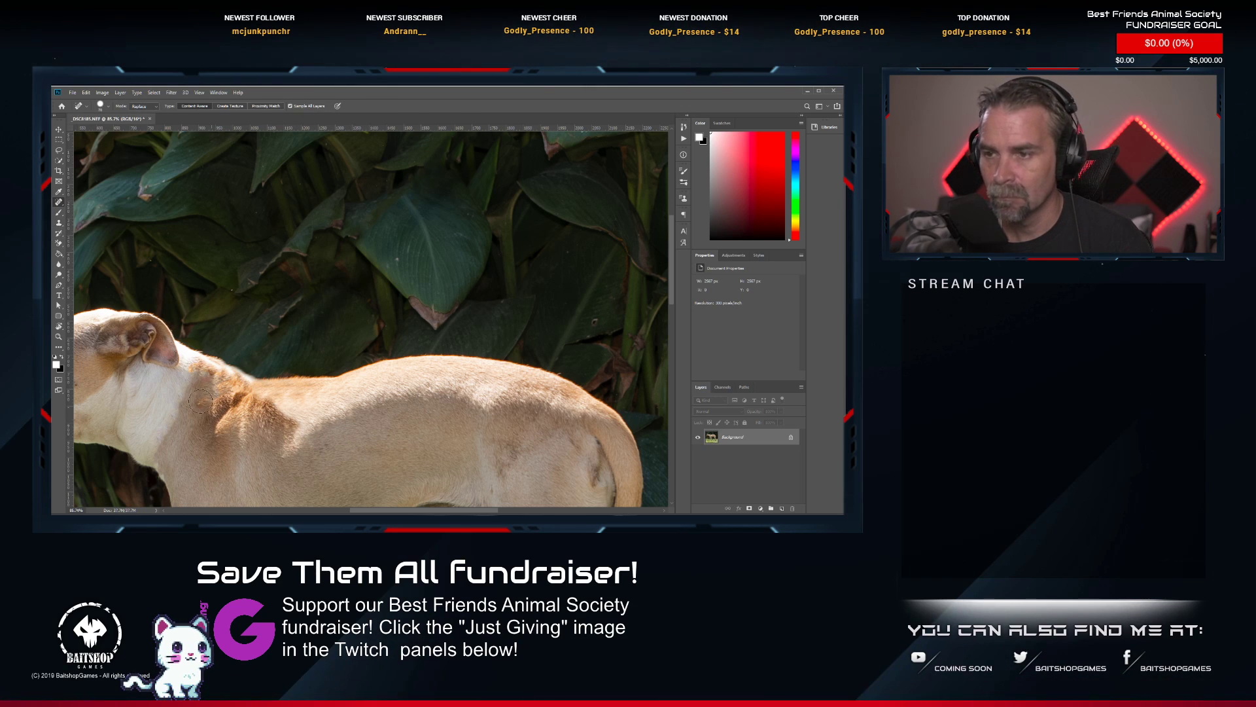
pyautogui.rightClick(60, 210)
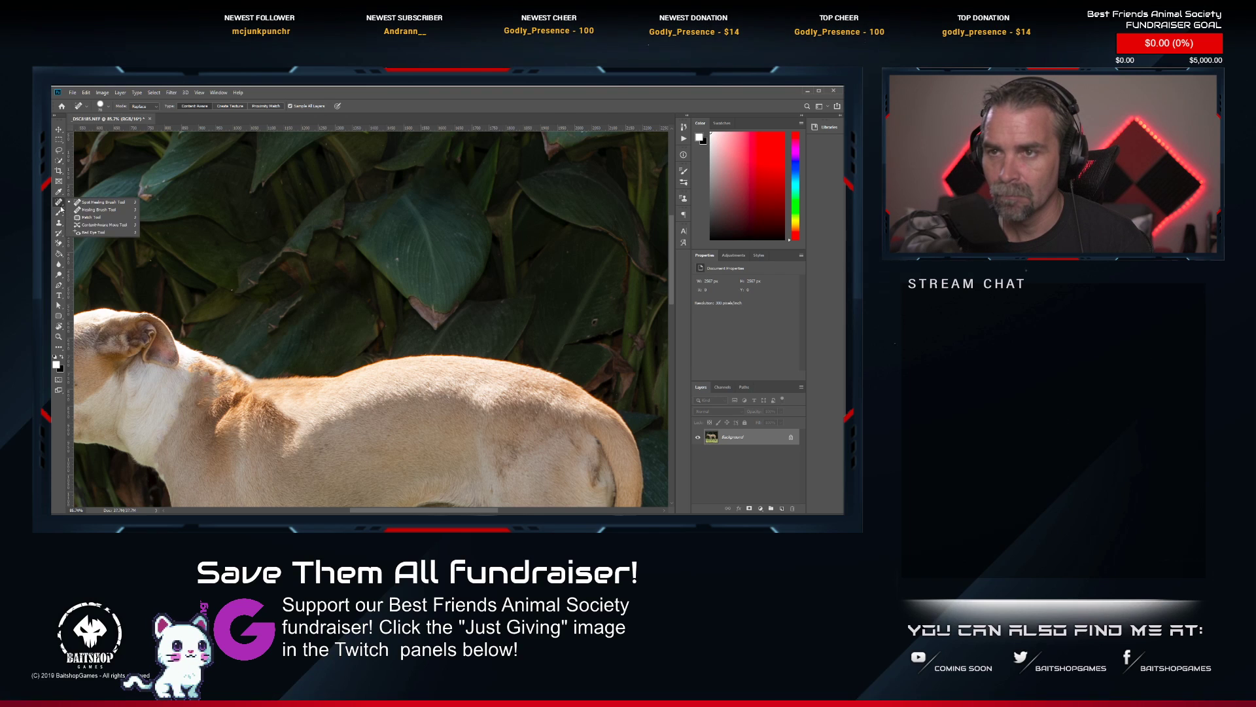
pyautogui.click(98, 201)
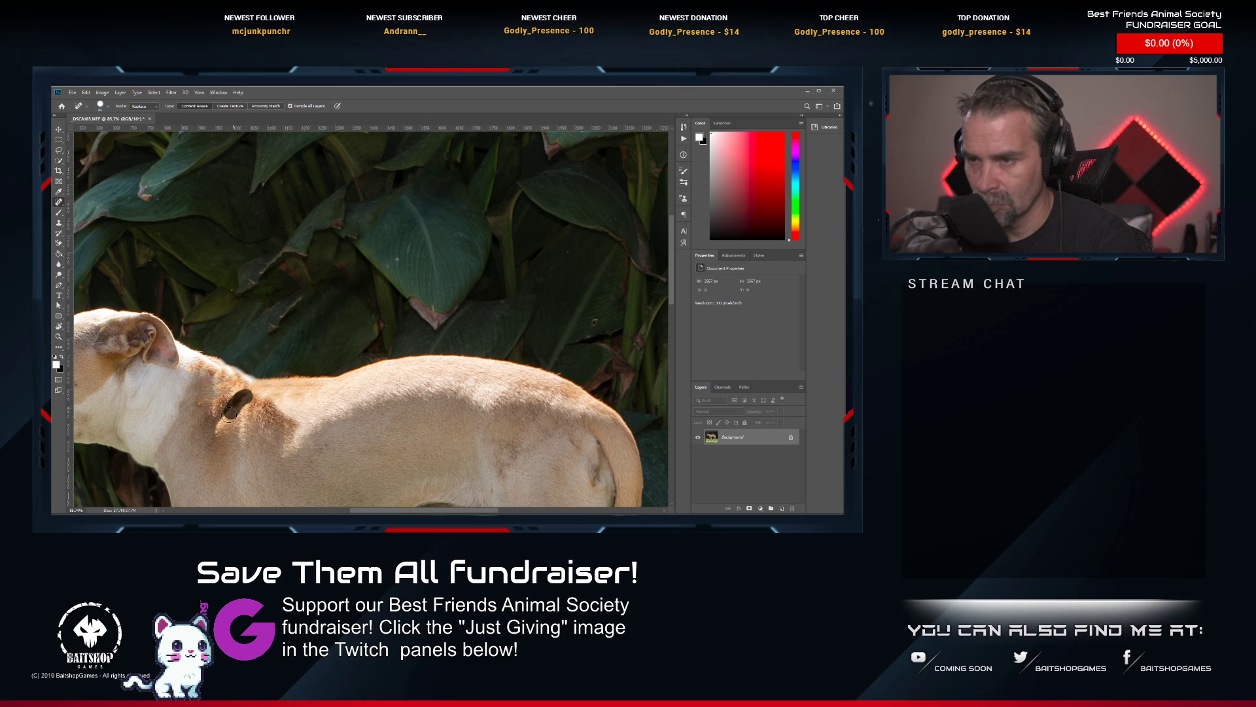
# Try to heal the brown fur on the dog's shoulders and upper neck with an enlarged Spot Healing Brush.
pyautogui.press(']')
pyautogui.press(']')
pyautogui.press(']')
pyautogui.moveTo(216, 407)
pyautogui.mouseDown()
pyautogui.moveTo(239, 395)
pyautogui.moveTo(222, 434)
pyautogui.mouseUp()
pyautogui.click(220, 410)
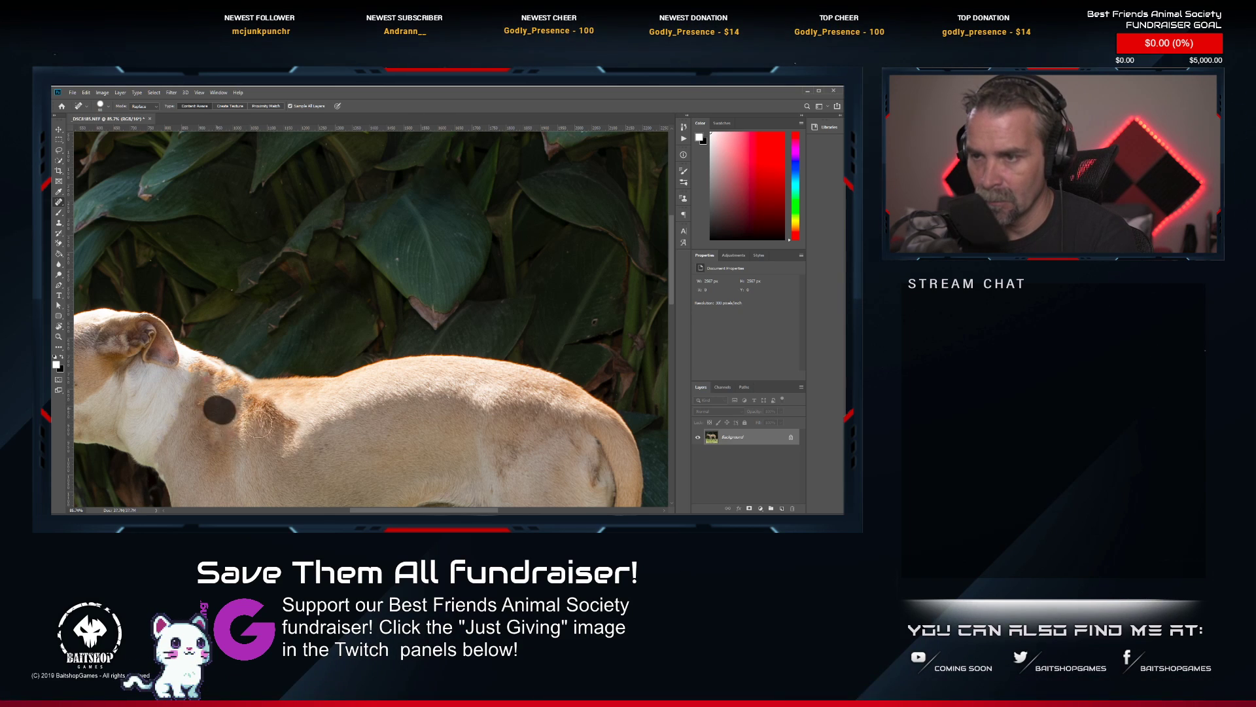
pyautogui.click(225, 408)
pyautogui.click(248, 418)
pyautogui.click(247, 400)
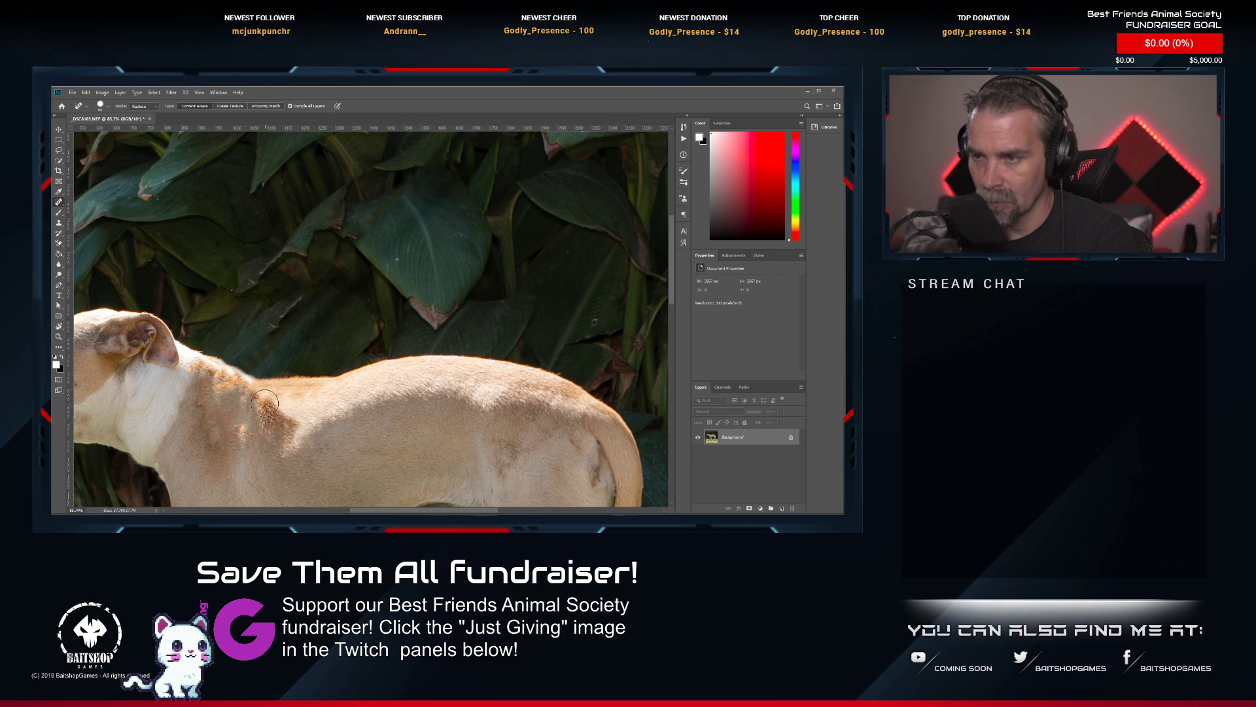
pyautogui.click(211, 398)
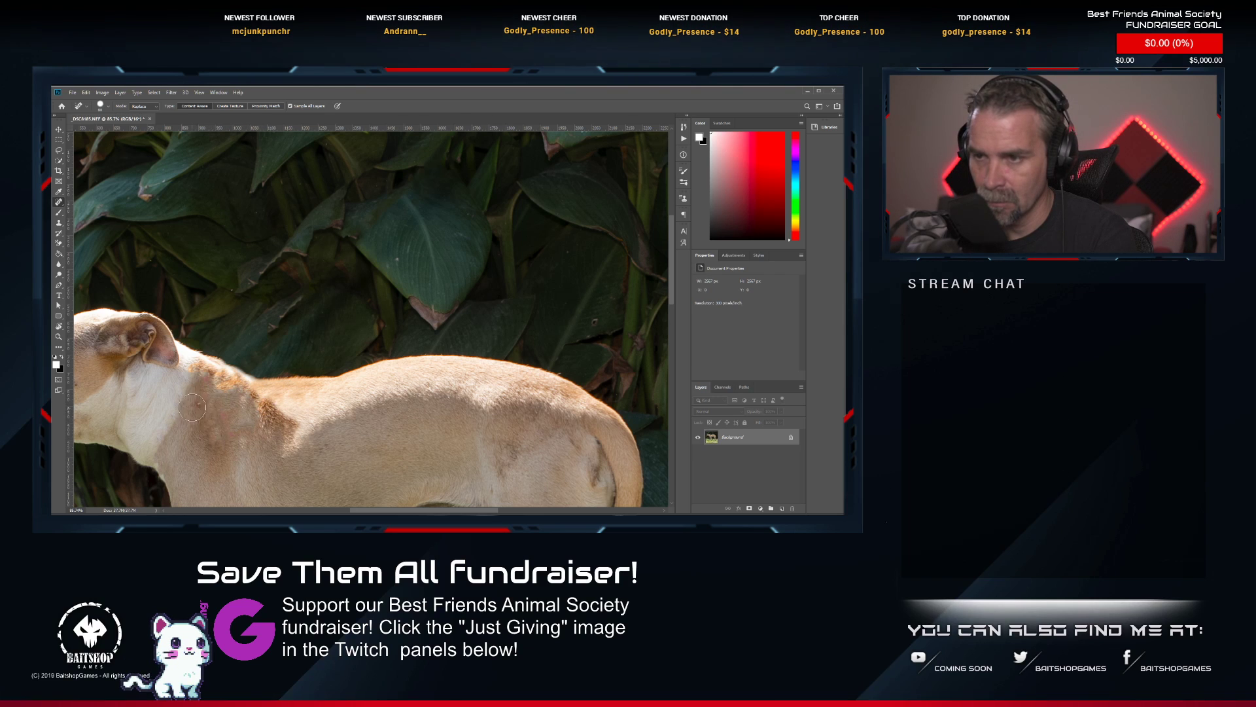
pyautogui.click(193, 404)
pyautogui.click(220, 388)
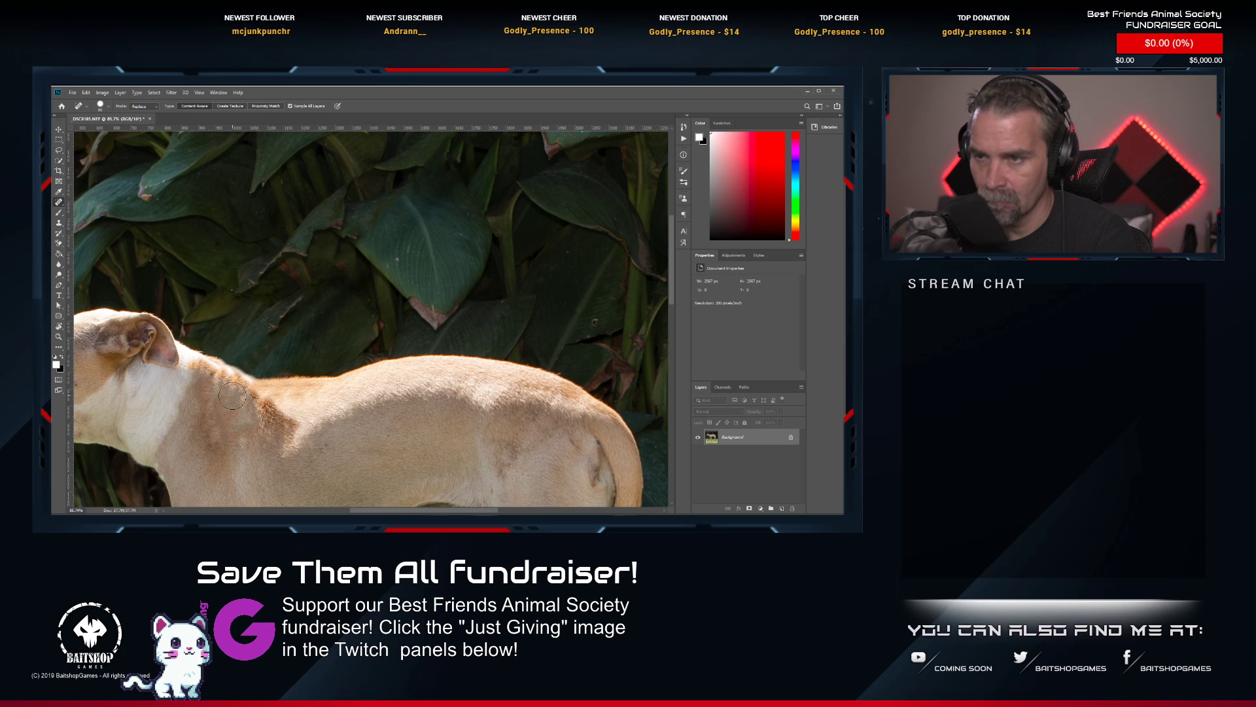
pyautogui.moveTo(195, 372)
pyautogui.mouseDown()
pyautogui.moveTo(248, 397)
pyautogui.moveTo(222, 390)
pyautogui.mouseUp()
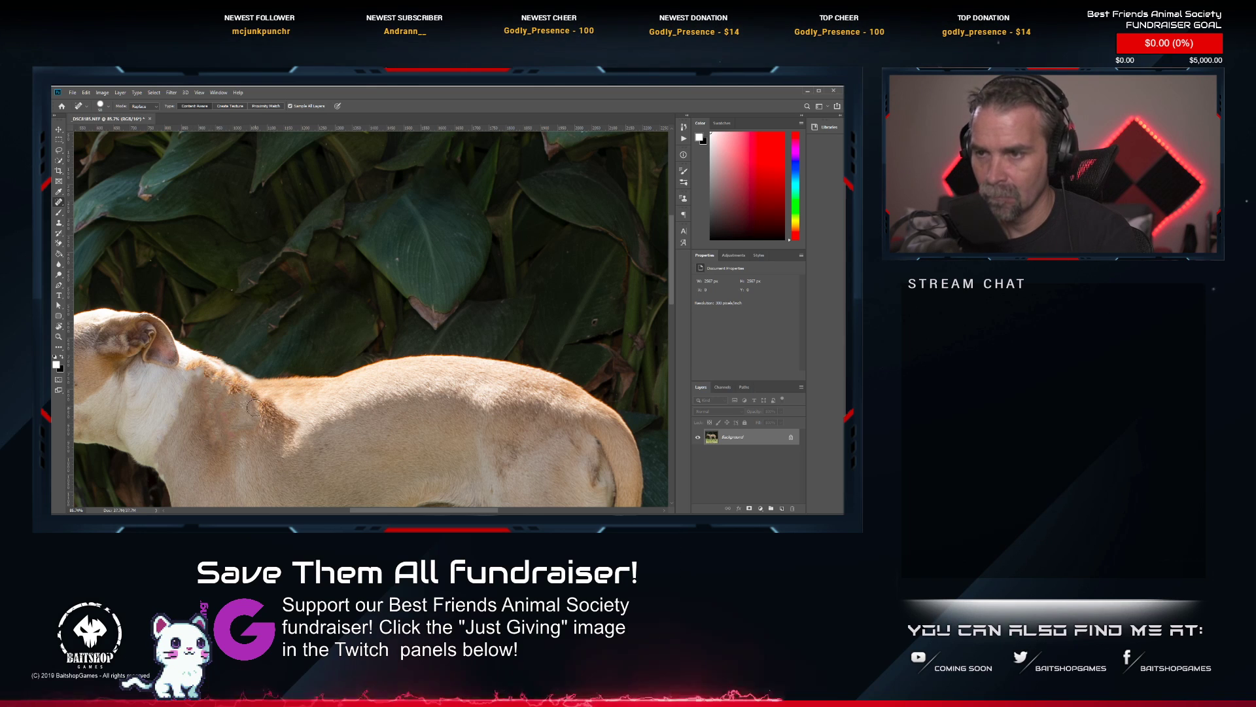
# Undo the spot-healing strokes on the dog's shoulders and use a smaller brush.
pyautogui.press('[')
pyautogui.press('[')
pyautogui.keyDown('alt'); pyautogui.scroll(-4, 245, 400); pyautogui.keyUp('alt')
pyautogui.keyDown('alt'); pyautogui.scroll(5, 237, 387); pyautogui.keyUp('alt')
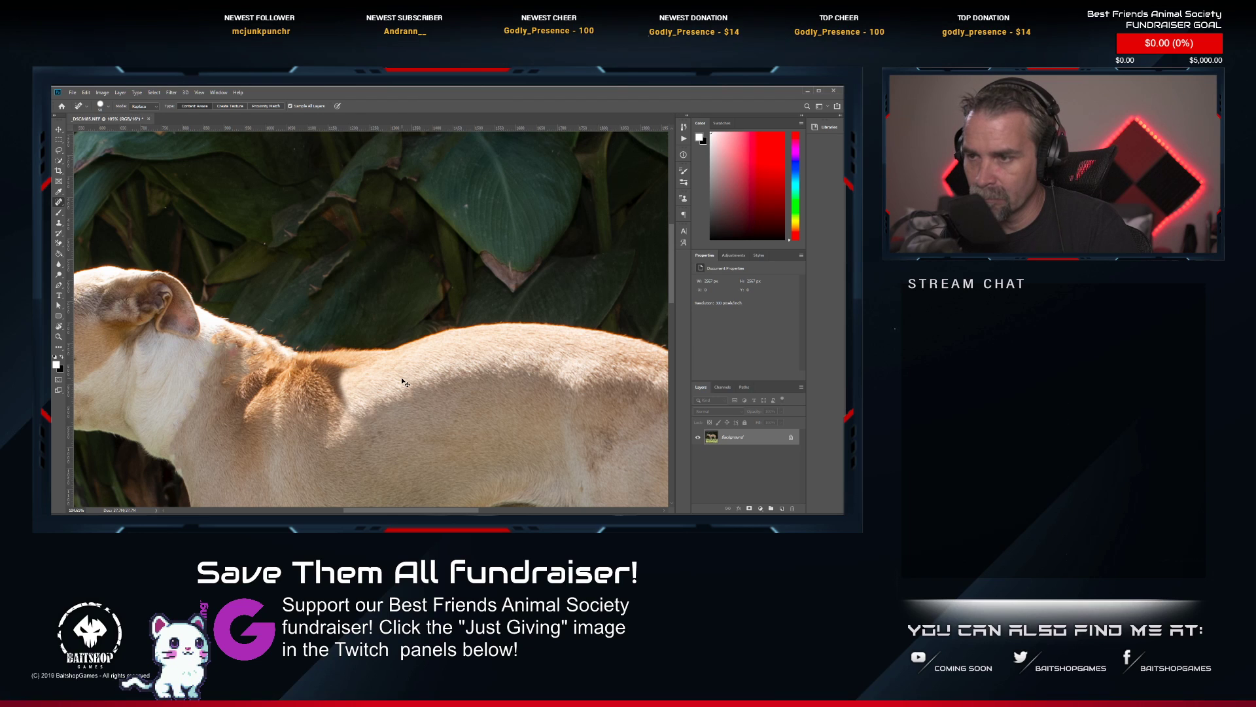
pyautogui.hotkey('ctrl', 'z')
pyautogui.hotkey('ctrl', 'z')
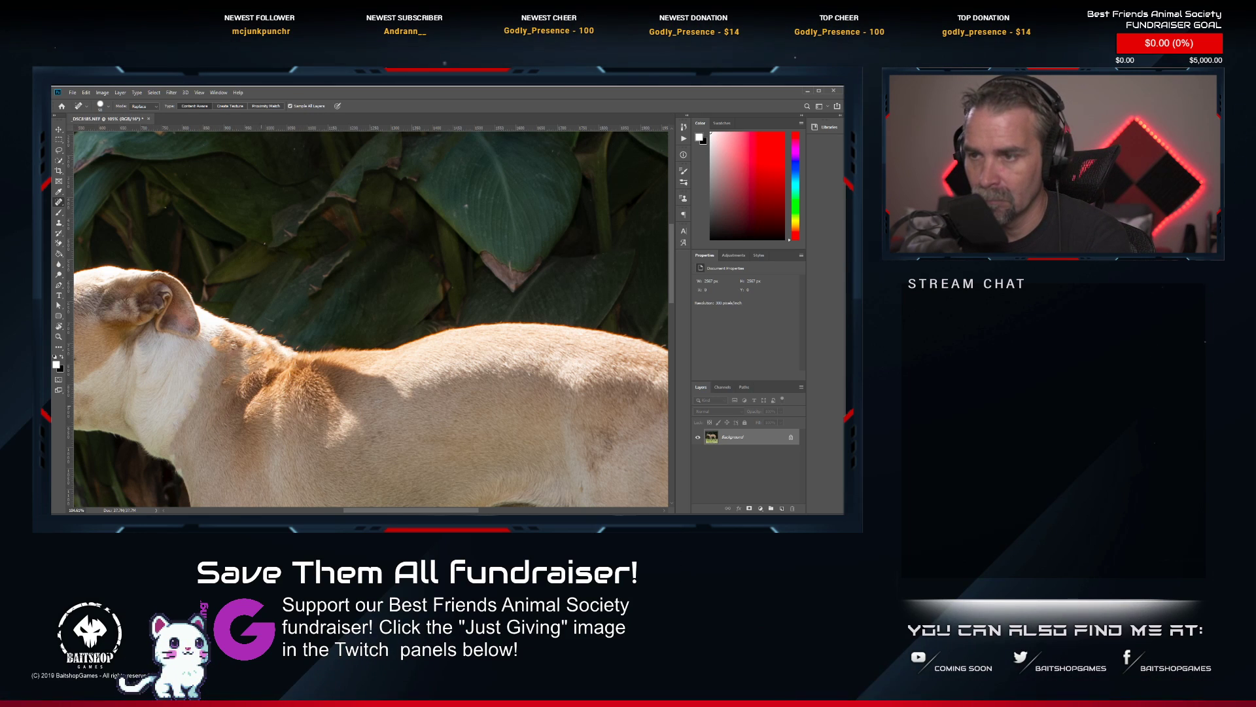
# Spot-heal the dark brown patches on the dog's shoulders and along the top edge of its neck.
pyautogui.moveTo(257, 388)
pyautogui.mouseDown()
pyautogui.moveTo(244, 420)
pyautogui.moveTo(256, 385)
pyautogui.moveTo(257, 373)
pyautogui.mouseUp()
pyautogui.click(255, 385)
pyautogui.moveTo(258, 375)
pyautogui.mouseDown()
pyautogui.moveTo(286, 382)
pyautogui.moveTo(315, 364)
pyautogui.mouseUp()
pyautogui.click(270, 386)
pyautogui.click(297, 363)
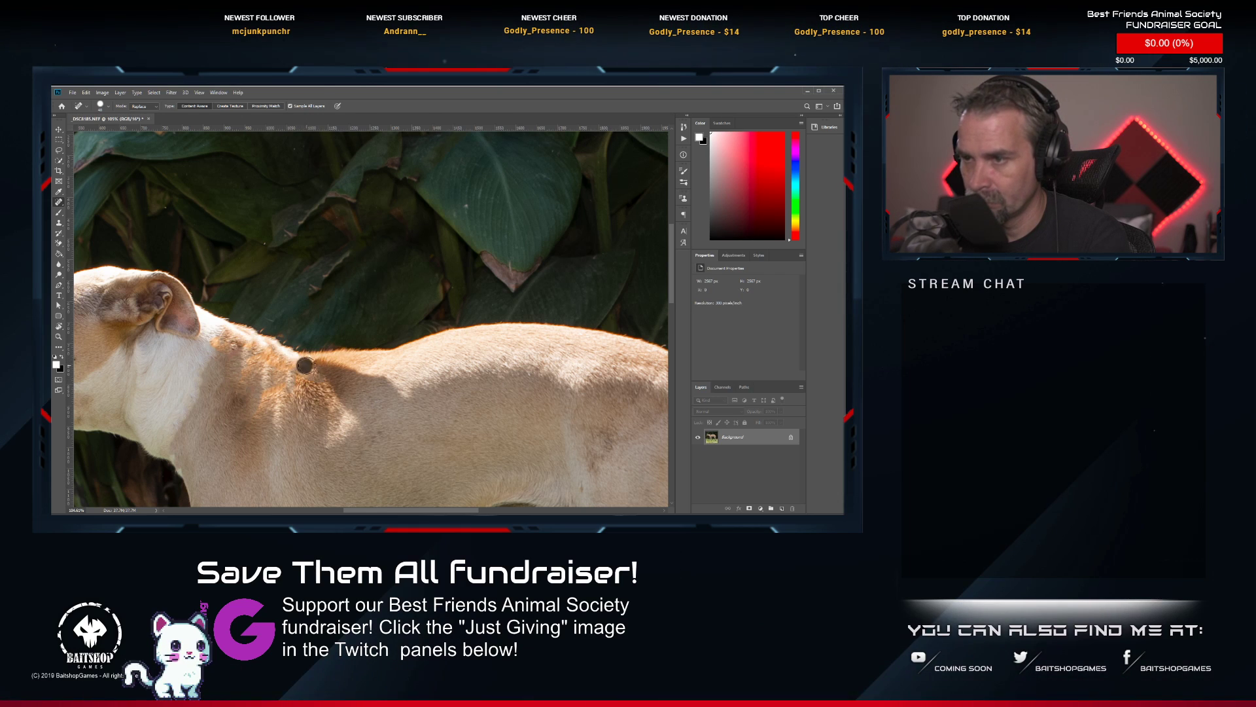
pyautogui.click(261, 368)
pyautogui.click(248, 358)
pyautogui.click(246, 354)
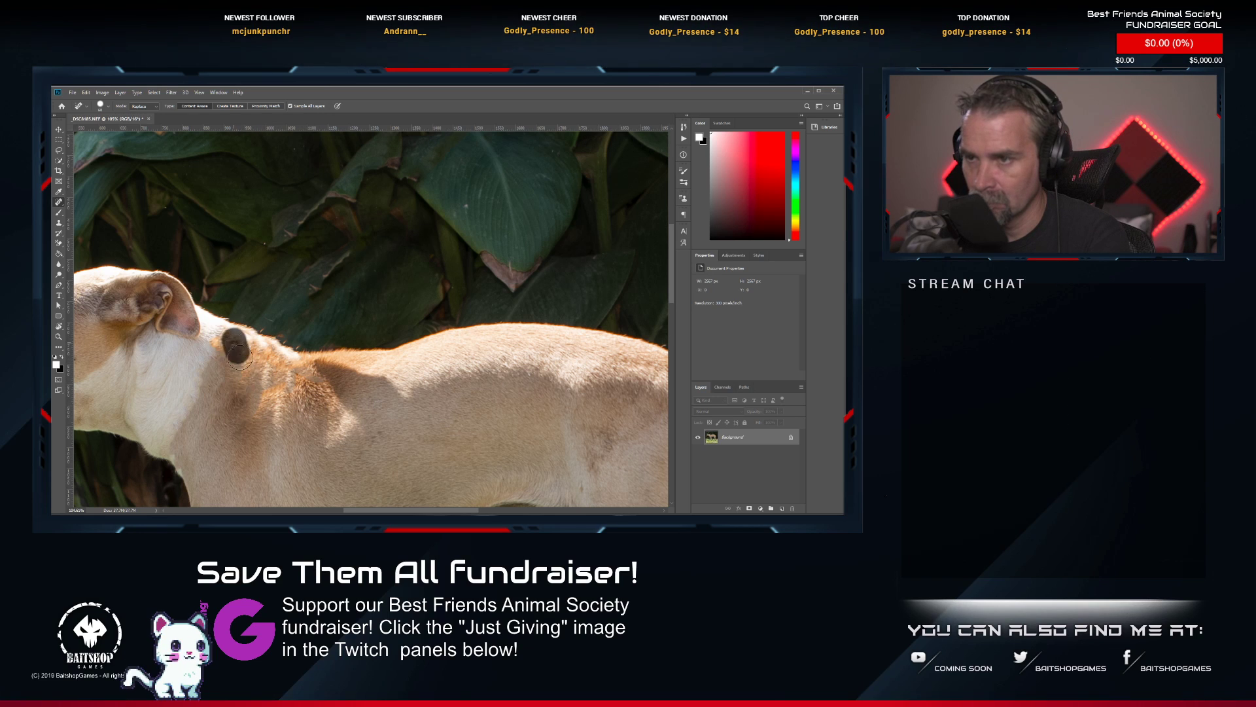
# Touch up the remaining uneven fur at the front of the dog's shoulder patch with small spot-healing strokes.
pyautogui.scroll(-3, 248, 361)
pyautogui.scroll(-5, 321, 383)
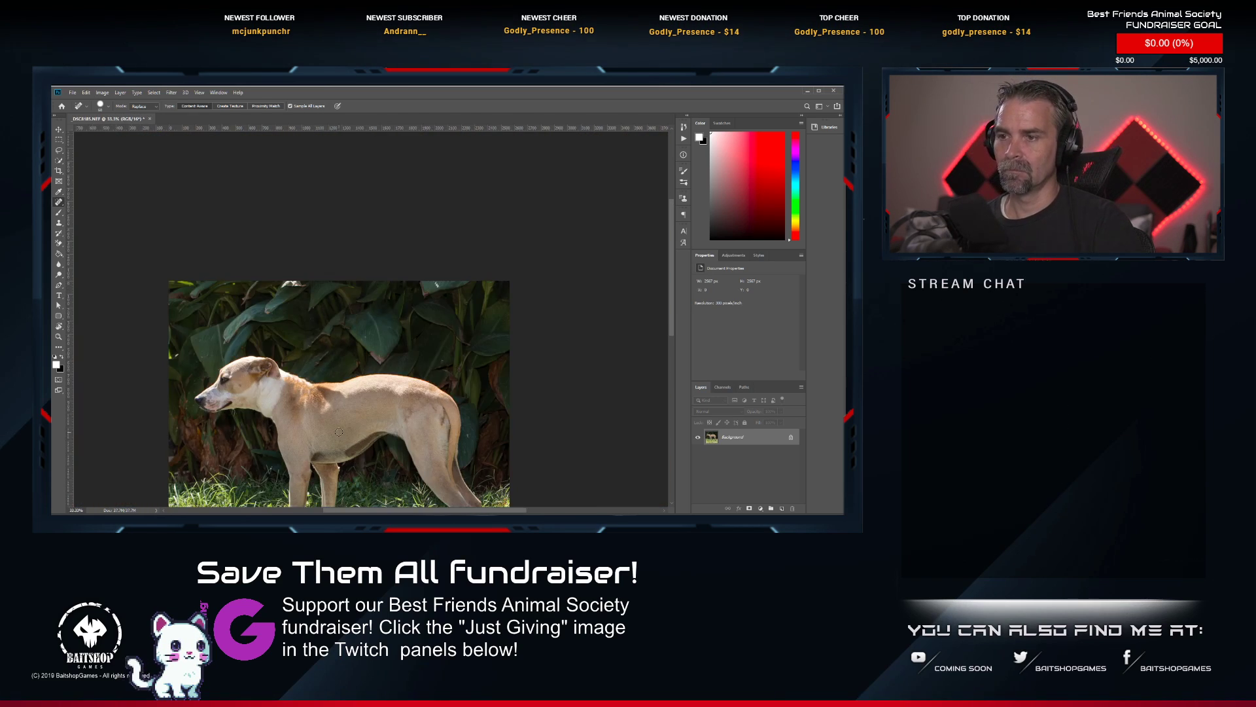
pyautogui.scroll(5, 312, 464)
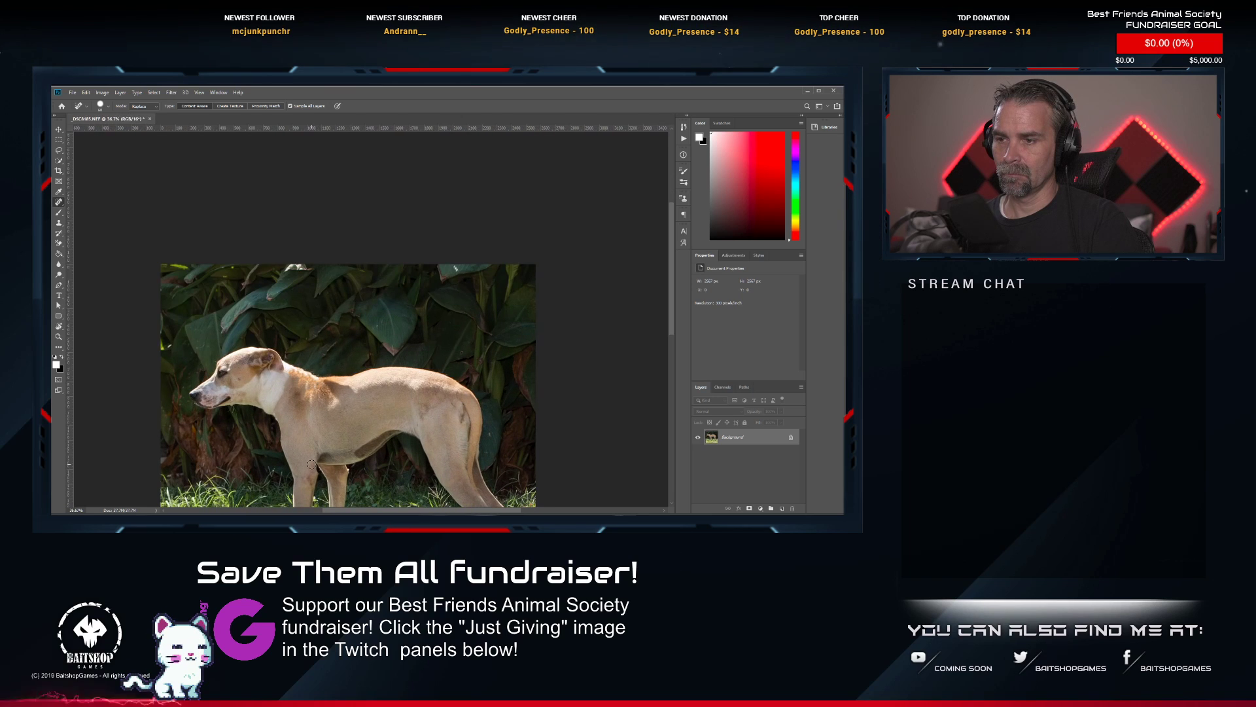
pyautogui.scroll(4, 290, 303)
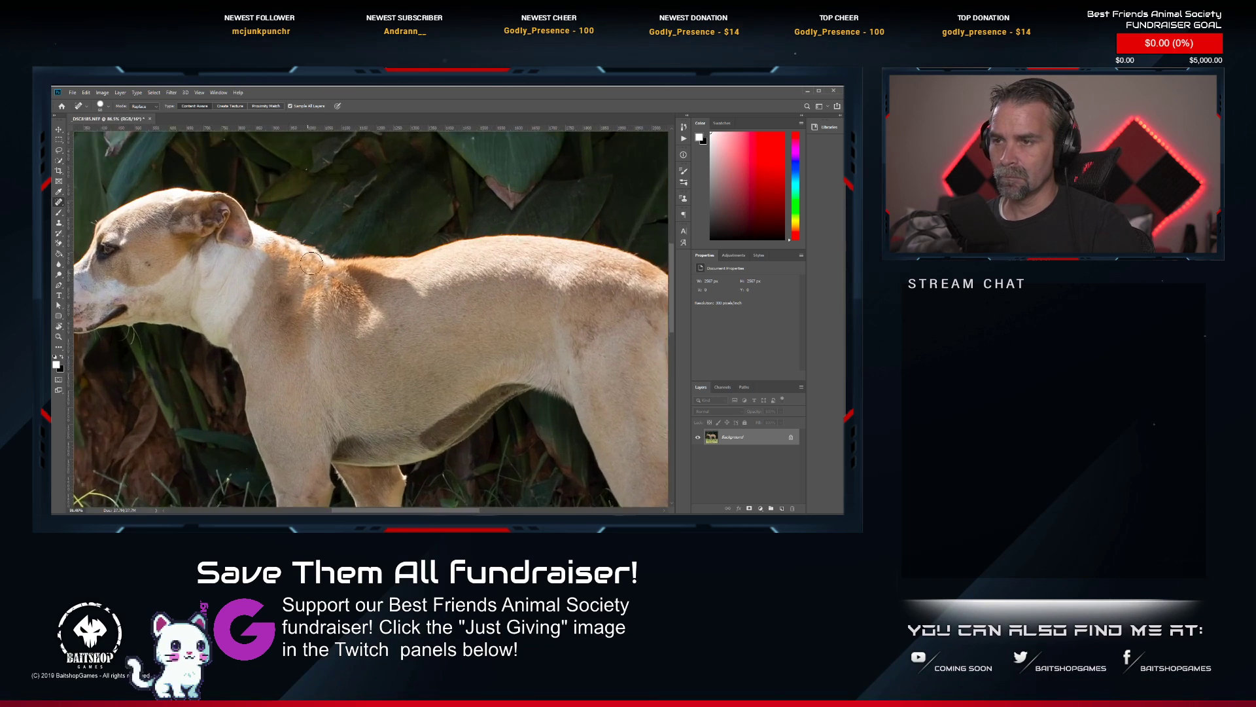
pyautogui.click(282, 278)
pyautogui.click(303, 283)
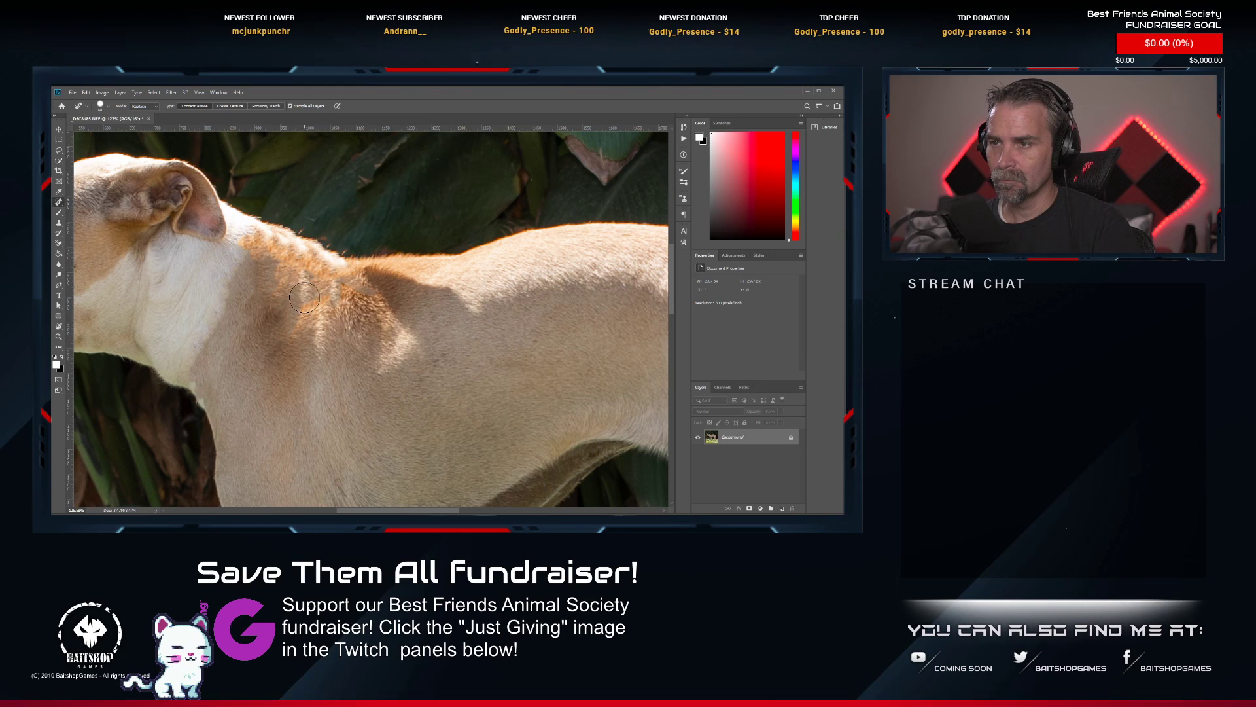
pyautogui.moveTo(293, 286); pyautogui.dragTo(310, 289)
pyautogui.click(294, 304)
pyautogui.click(295, 293)
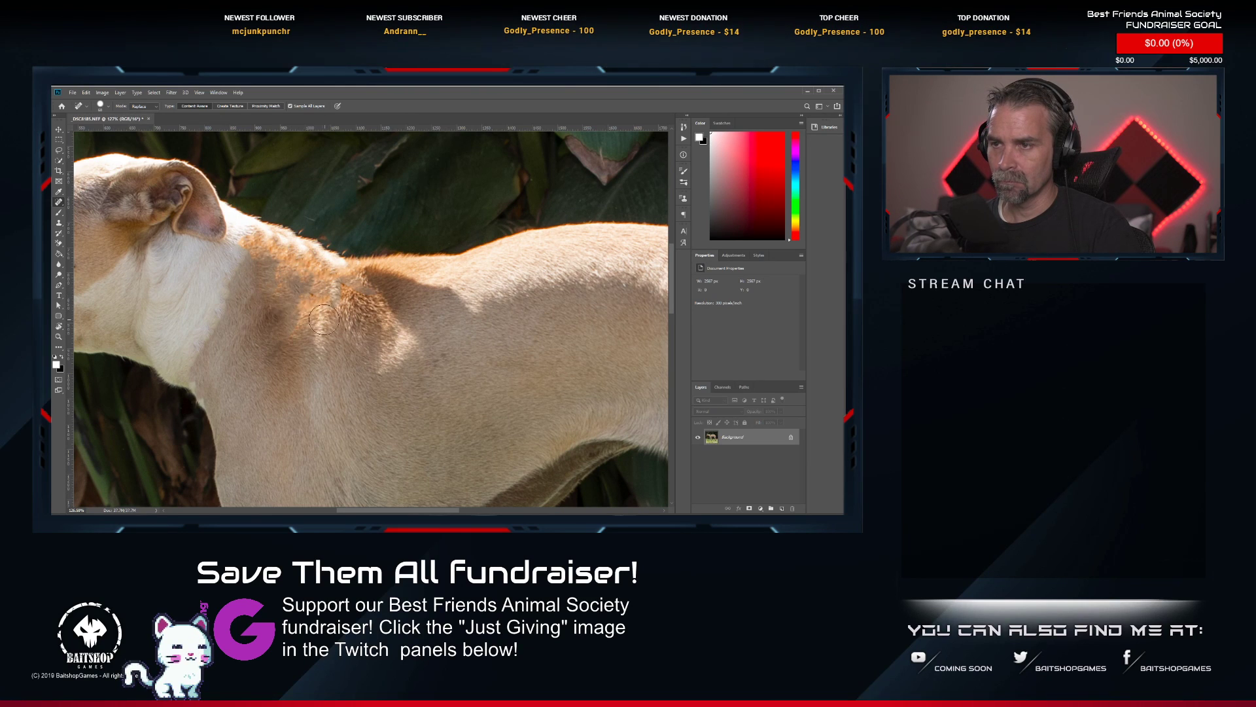
pyautogui.scroll(-4, 270, 350)
pyautogui.scroll(3, 290, 335)
pyautogui.click(291, 327)
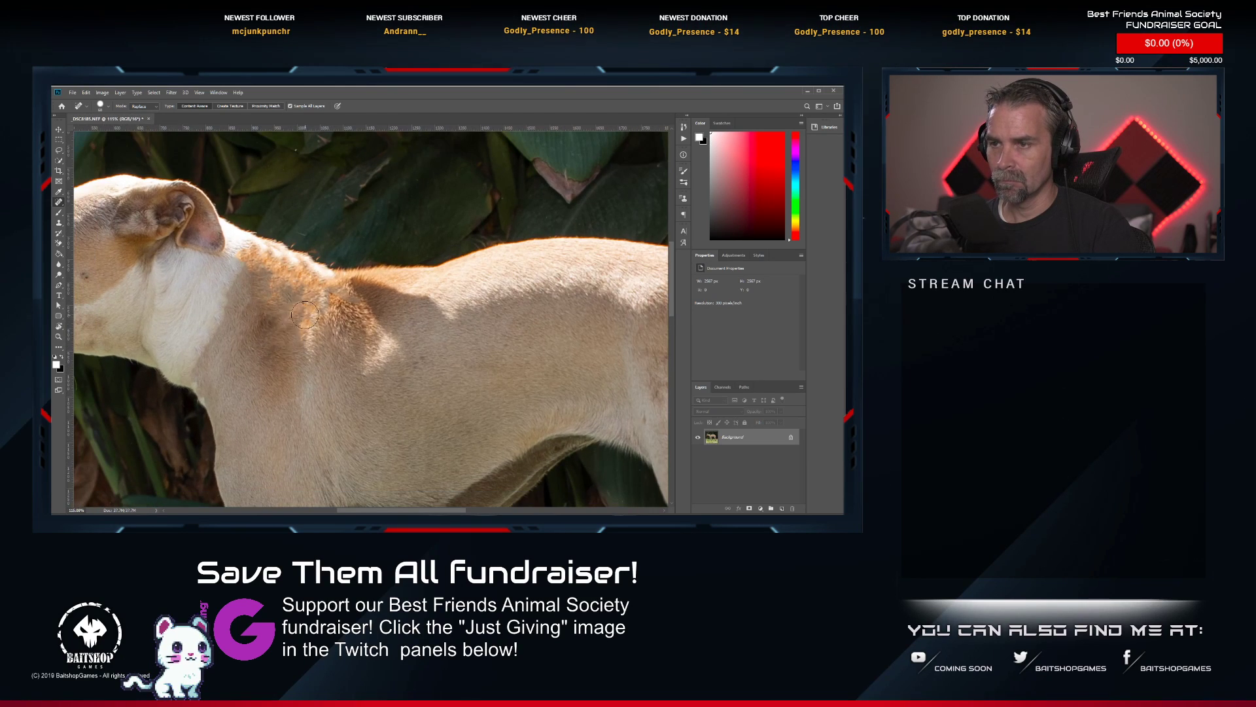
pyautogui.moveTo(299, 303); pyautogui.dragTo(296, 319)
# Clone light fur from the dog's back over the dark shadow behind its shoulders with the Clone Stamp tool, adjusting the brush size.
pyautogui.click(60, 223)
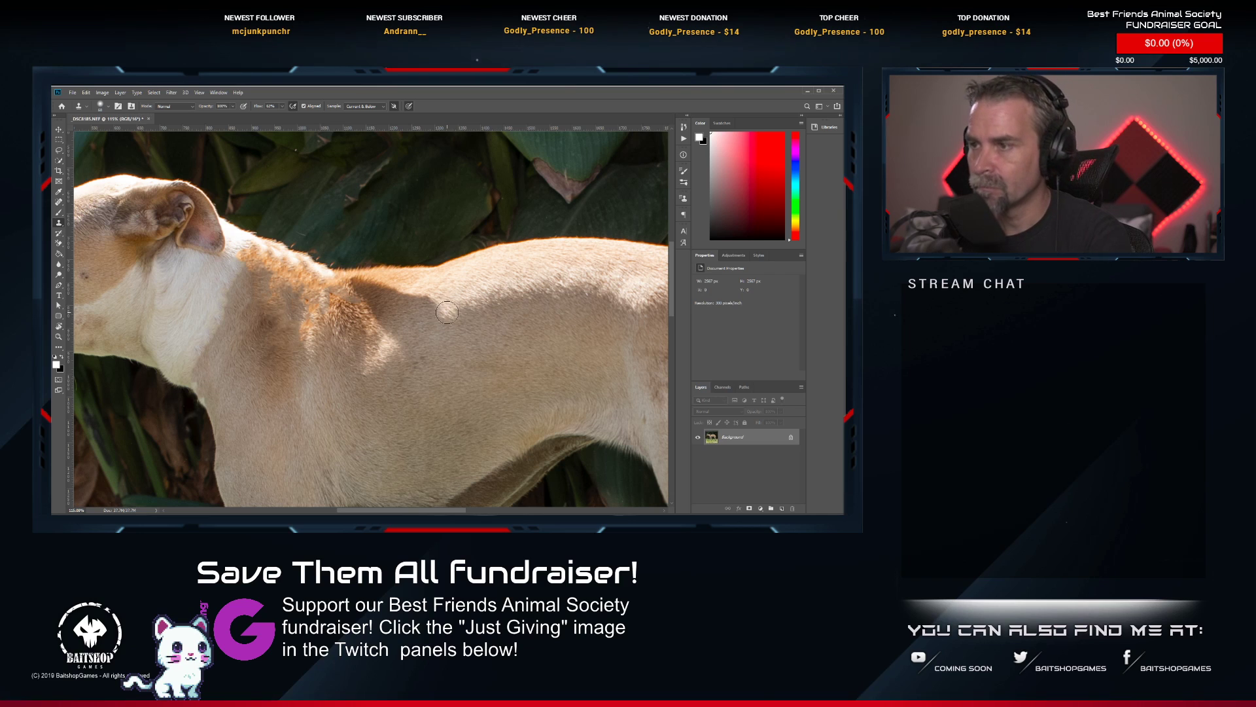
pyautogui.press(']')
pyautogui.press(']')
pyautogui.press(']')
pyautogui.keyDown('alt'); pyautogui.click(494, 297); pyautogui.keyUp('alt')
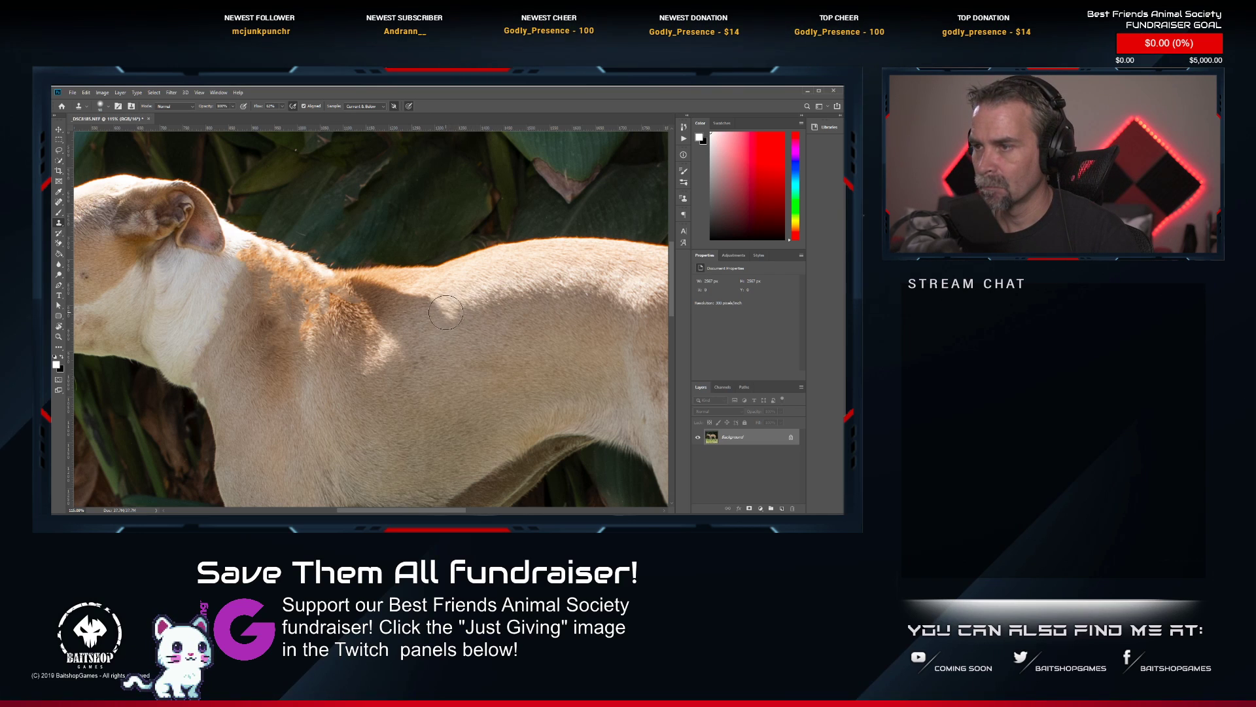
pyautogui.moveTo(446, 312)
pyautogui.mouseDown()
pyautogui.moveTo(400, 299)
pyautogui.moveTo(415, 319)
pyautogui.moveTo(393, 336)
pyautogui.moveTo(375, 293)
pyautogui.moveTo(415, 303)
pyautogui.mouseUp()
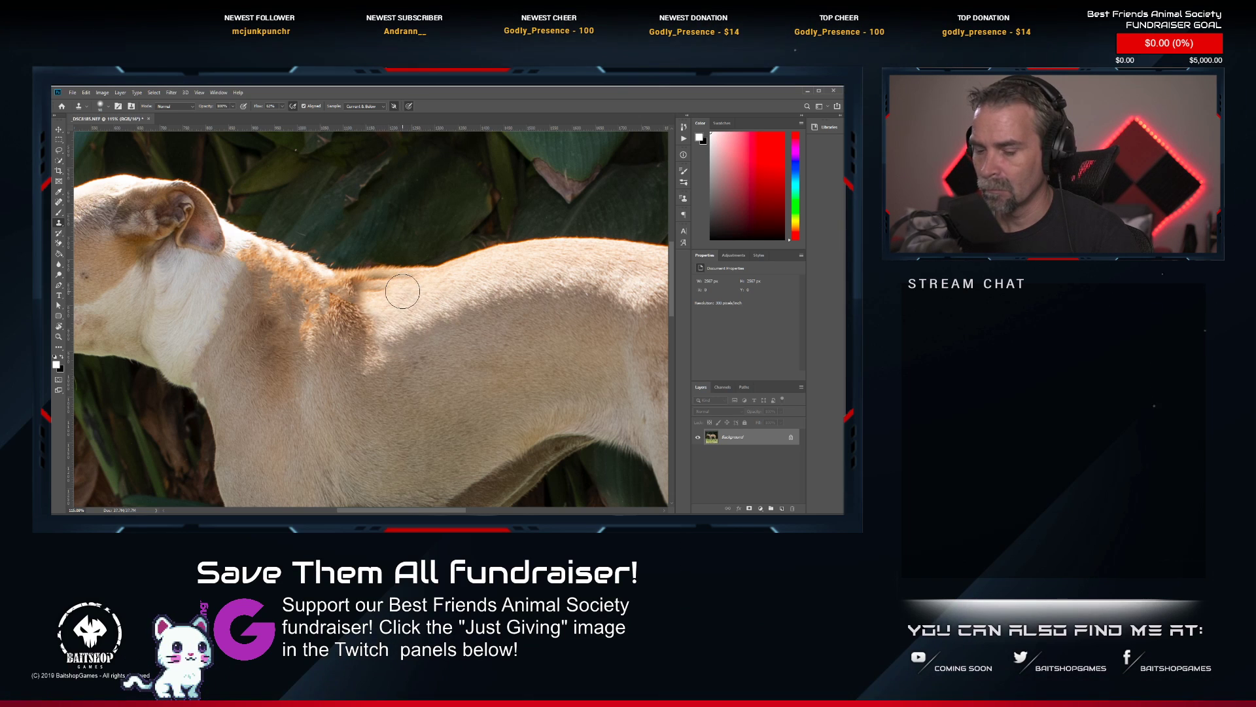
pyautogui.press('[')
pyautogui.press('[')
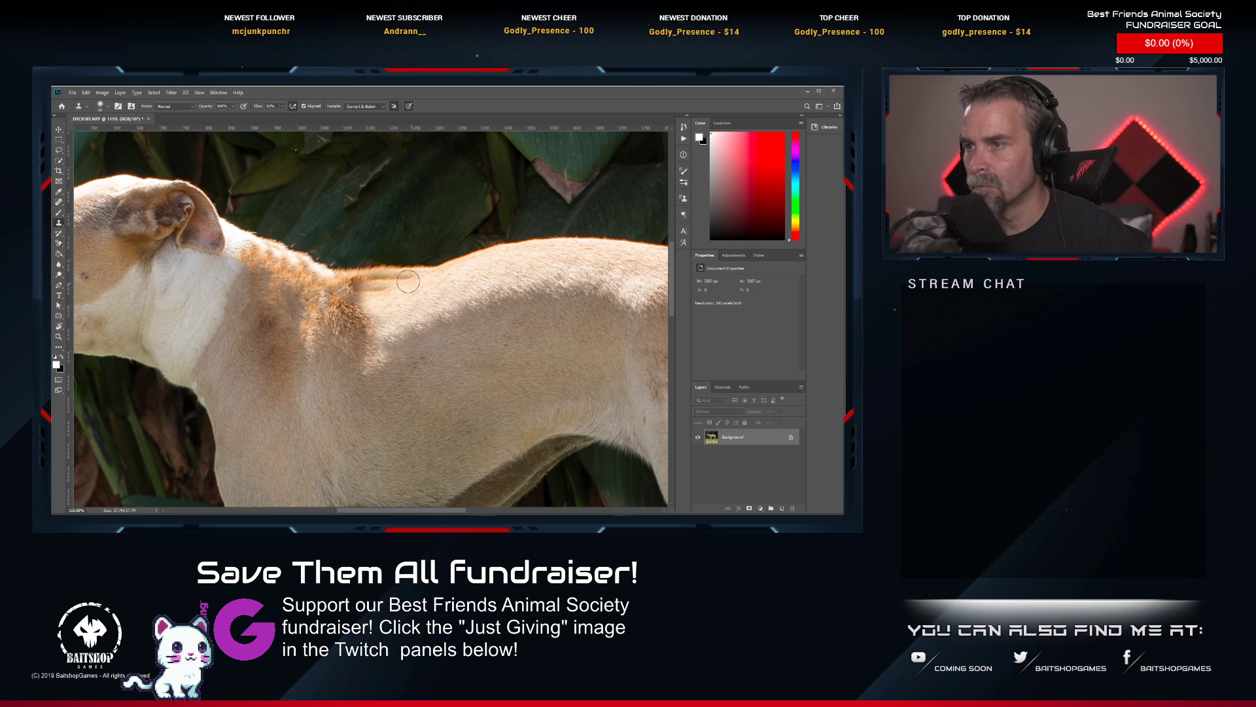
pyautogui.moveTo(408, 282)
pyautogui.mouseDown()
pyautogui.moveTo(370, 285)
pyautogui.moveTo(424, 319)
pyautogui.mouseUp()
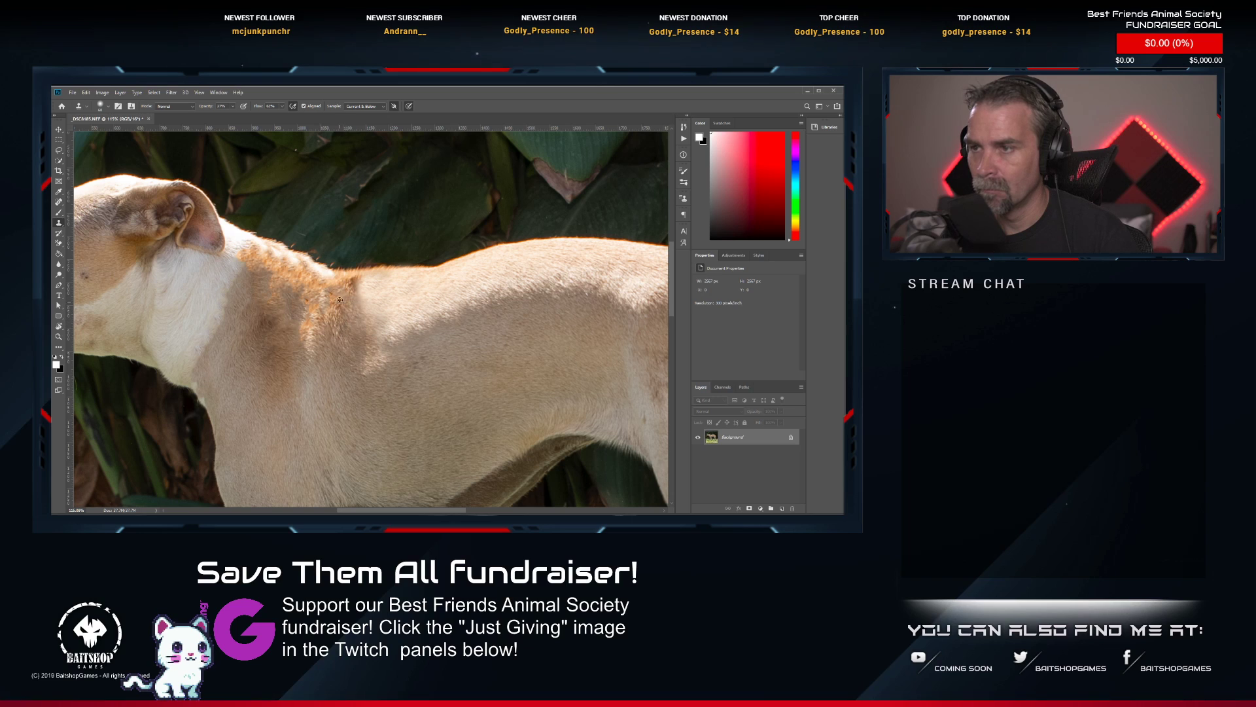
# Blend the rear edge of the brown shoulder patch into the back with low-opacity Clone Stamp strokes.
pyautogui.keyDown('alt'); pyautogui.click(352, 320); pyautogui.keyUp('alt')
pyautogui.moveTo(347, 295); pyautogui.dragTo(382, 324)
pyautogui.keyDown('alt'); pyautogui.click(359, 334); pyautogui.keyUp('alt')
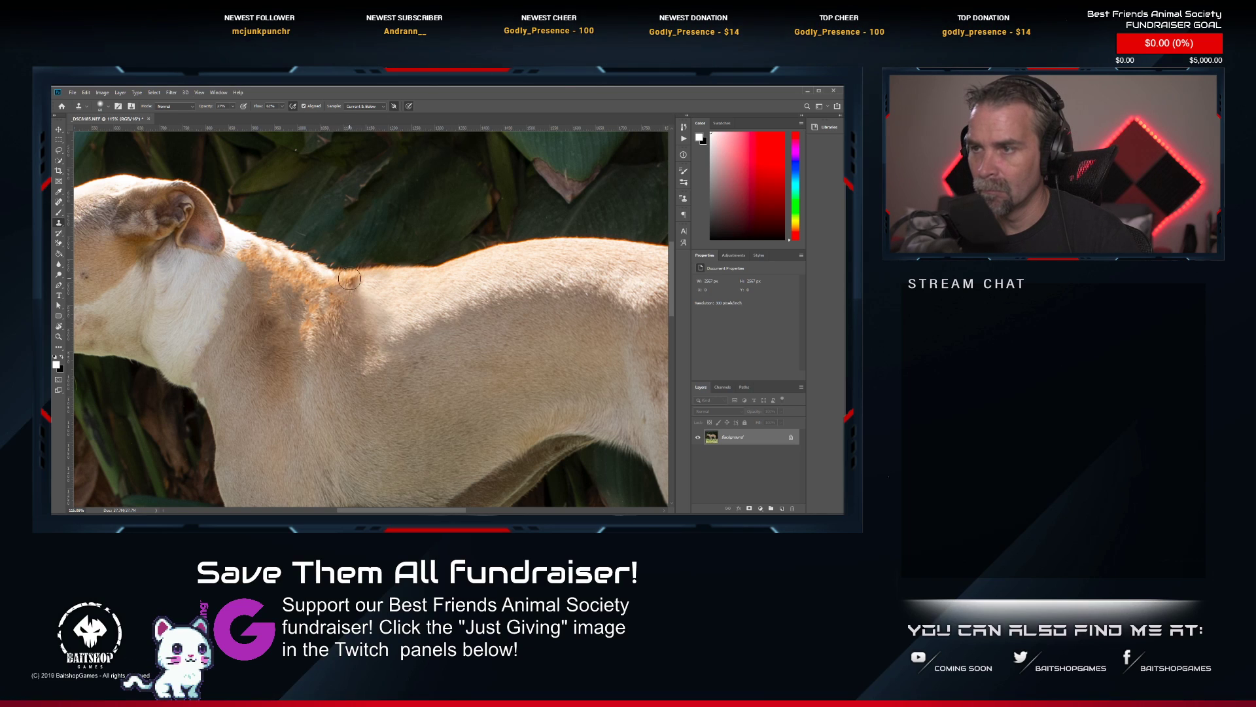
pyautogui.moveTo(349, 279)
pyautogui.mouseDown()
pyautogui.moveTo(365, 303)
pyautogui.moveTo(353, 291)
pyautogui.mouseUp()
pyautogui.keyDown('alt'); pyautogui.click(360, 285); pyautogui.keyUp('alt')
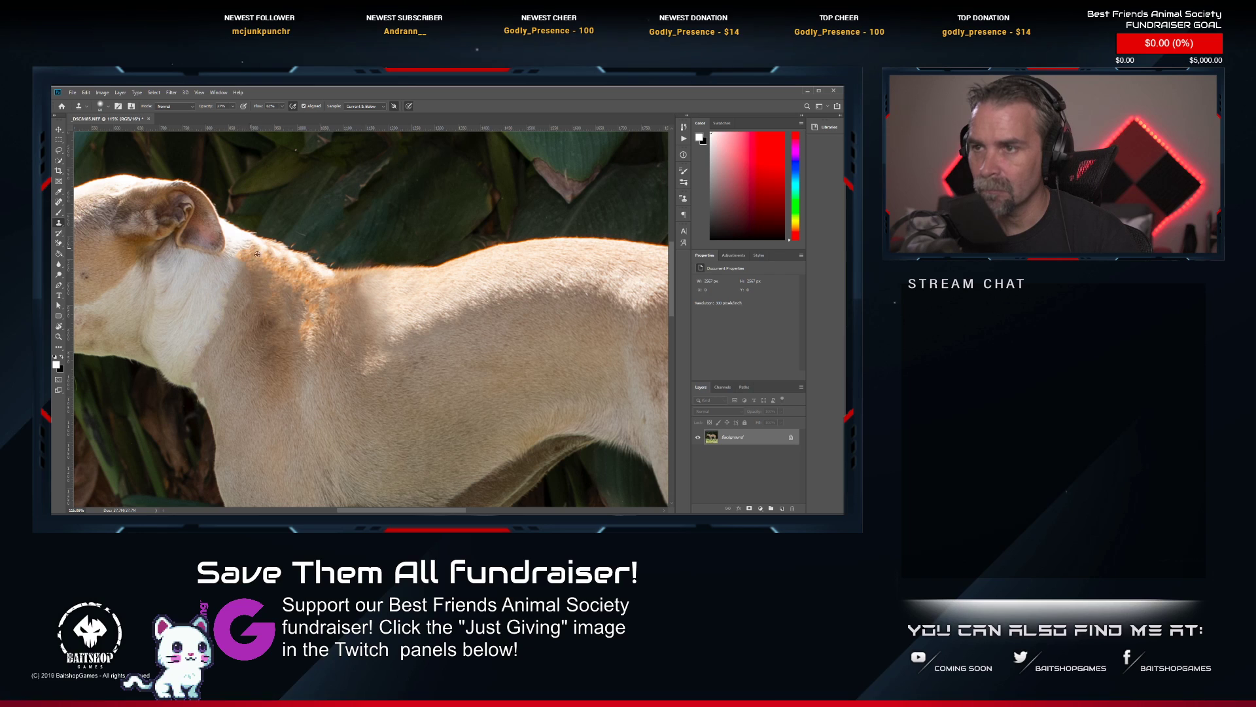
# Clone lighter fur at low opacity over the orange-brown marks between the dog's neck and shoulders.
pyautogui.keyDown('alt'); pyautogui.click(233, 275); pyautogui.keyUp('alt')
pyautogui.moveTo(239, 251); pyautogui.dragTo(269, 279)
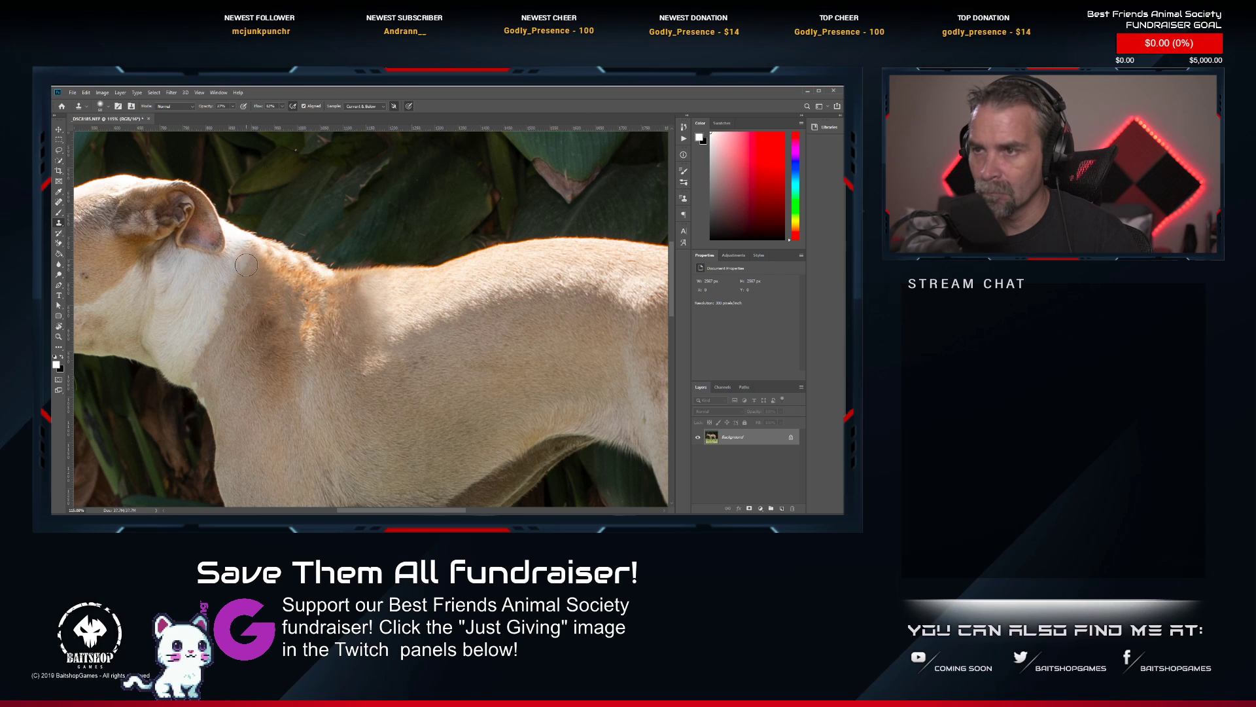
pyautogui.keyDown('alt'); pyautogui.click(306, 345); pyautogui.keyUp('alt')
pyautogui.moveTo(322, 333)
pyautogui.mouseDown()
pyautogui.moveTo(330, 316)
pyautogui.moveTo(280, 275)
pyautogui.moveTo(310, 275)
pyautogui.moveTo(277, 264)
pyautogui.moveTo(331, 285)
pyautogui.moveTo(264, 255)
pyautogui.moveTo(328, 273)
pyautogui.mouseUp()
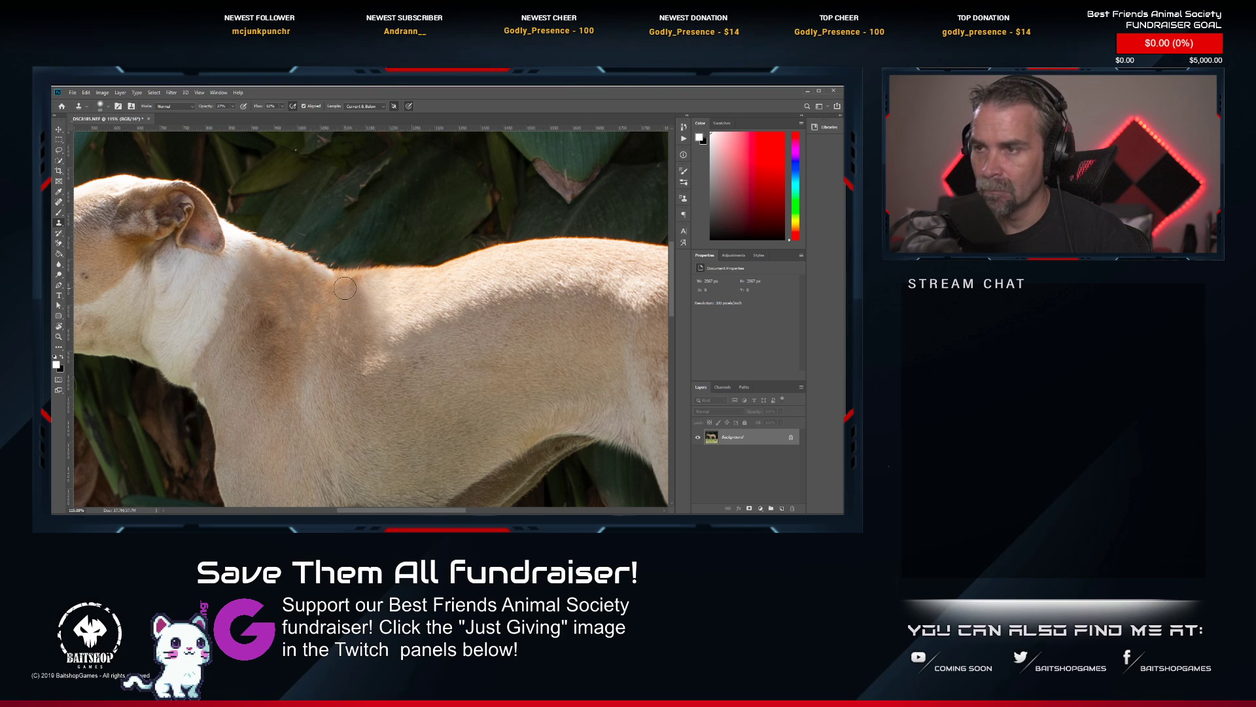
pyautogui.keyDown('alt'); pyautogui.click(362, 314); pyautogui.keyUp('alt')
pyautogui.scroll(-7, 362, 314)
pyautogui.scroll(6, 364, 315)
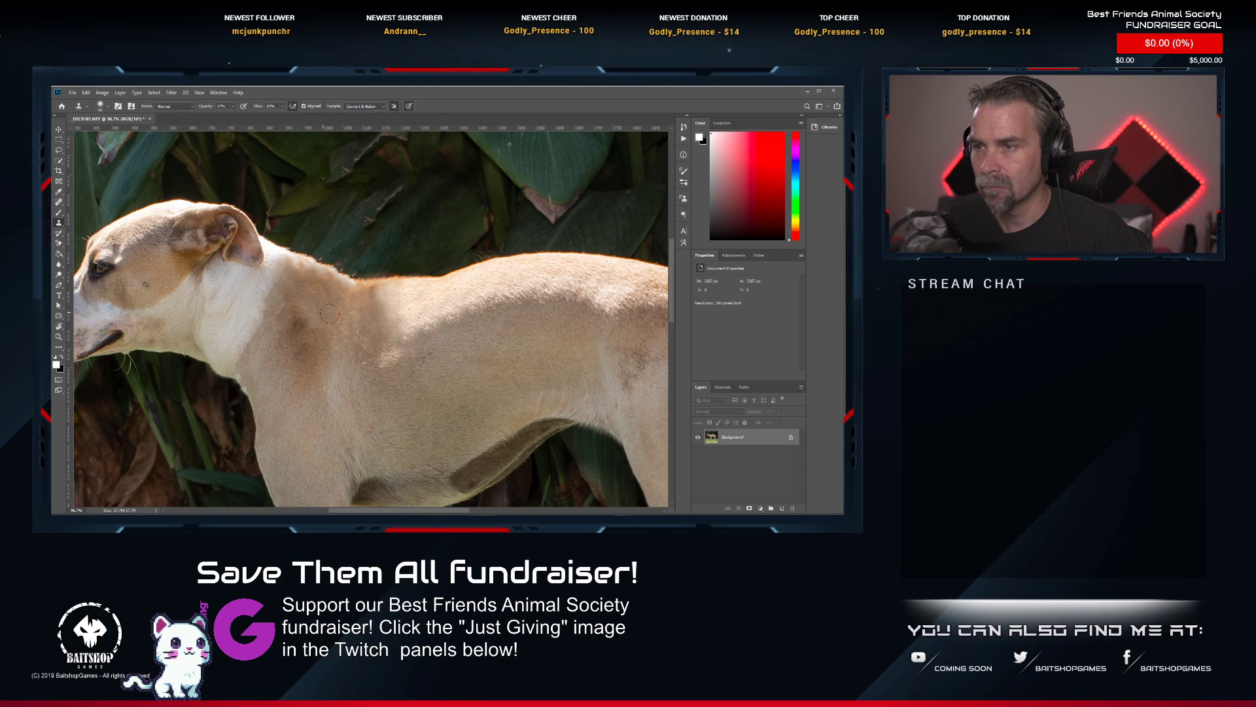
# Even out the fur between the brown shoulder patch and the front of the back with further low-opacity Clone Stamp strokes.
pyautogui.moveTo(330, 314)
pyautogui.mouseDown()
pyautogui.moveTo(329, 294)
pyautogui.moveTo(385, 313)
pyautogui.mouseUp()
pyautogui.keyDown('alt'); pyautogui.click(420, 297); pyautogui.keyUp('alt')
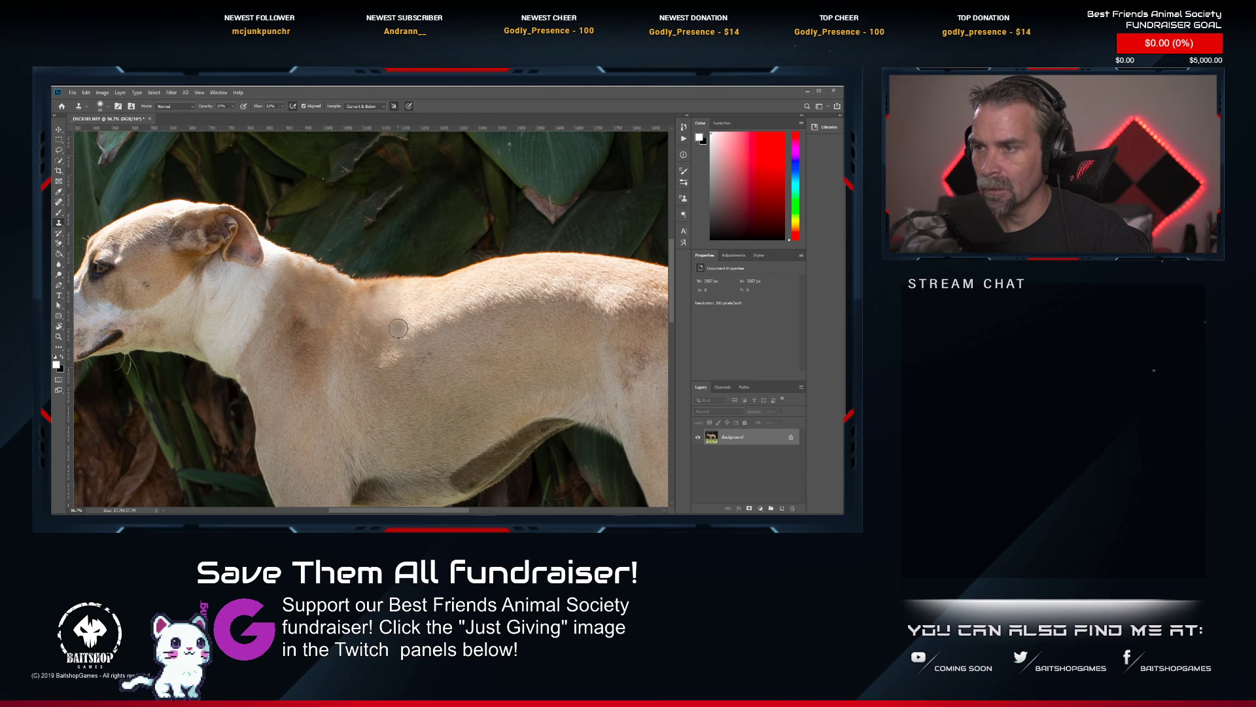
pyautogui.scroll(-2, 379, 368)
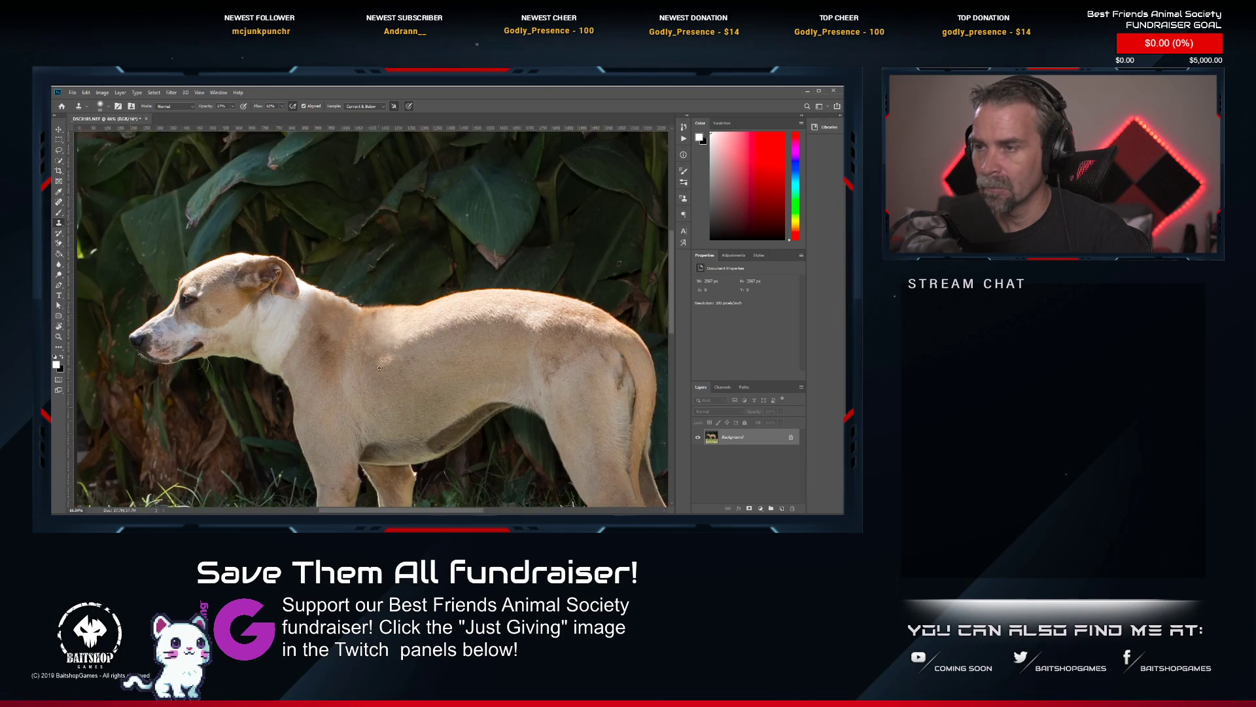
pyautogui.scroll(1, 384, 366)
pyautogui.scroll(-2, 386, 353)
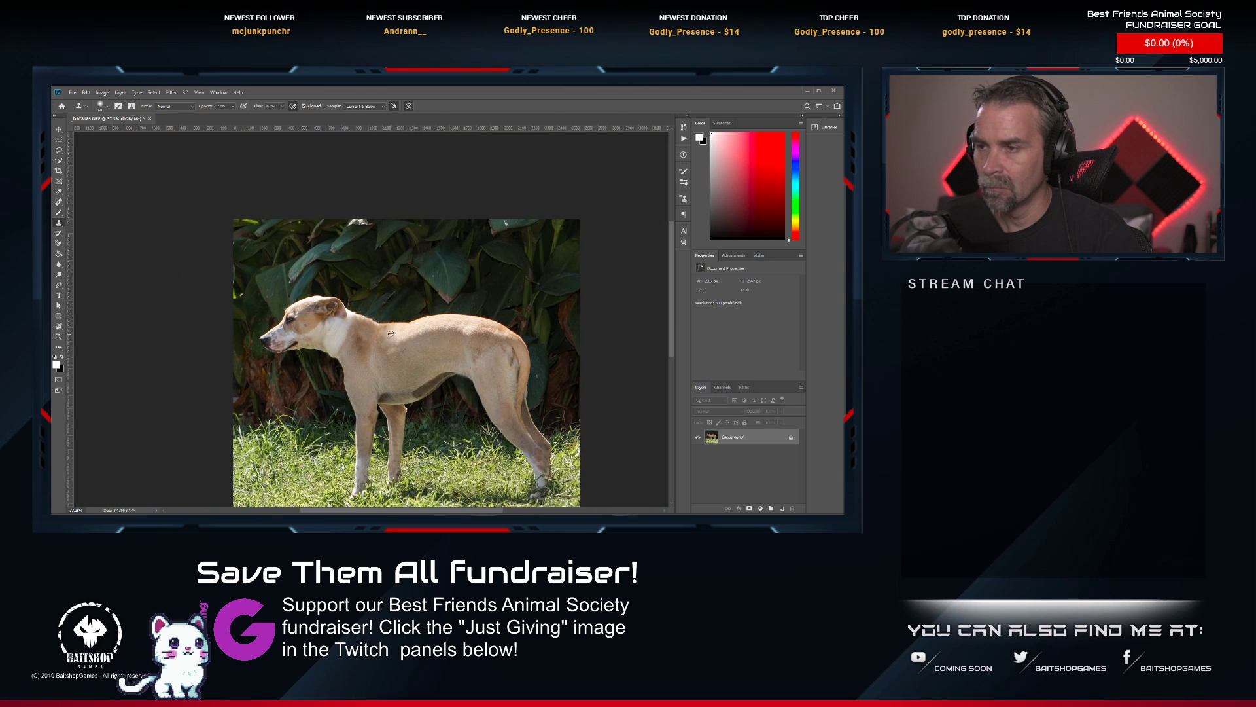
# Clone the leafy background at low opacity over the uneven edge where the dog's neck meets its back.
pyautogui.scroll(3, 393, 335)
pyautogui.scroll(1, 370, 304)
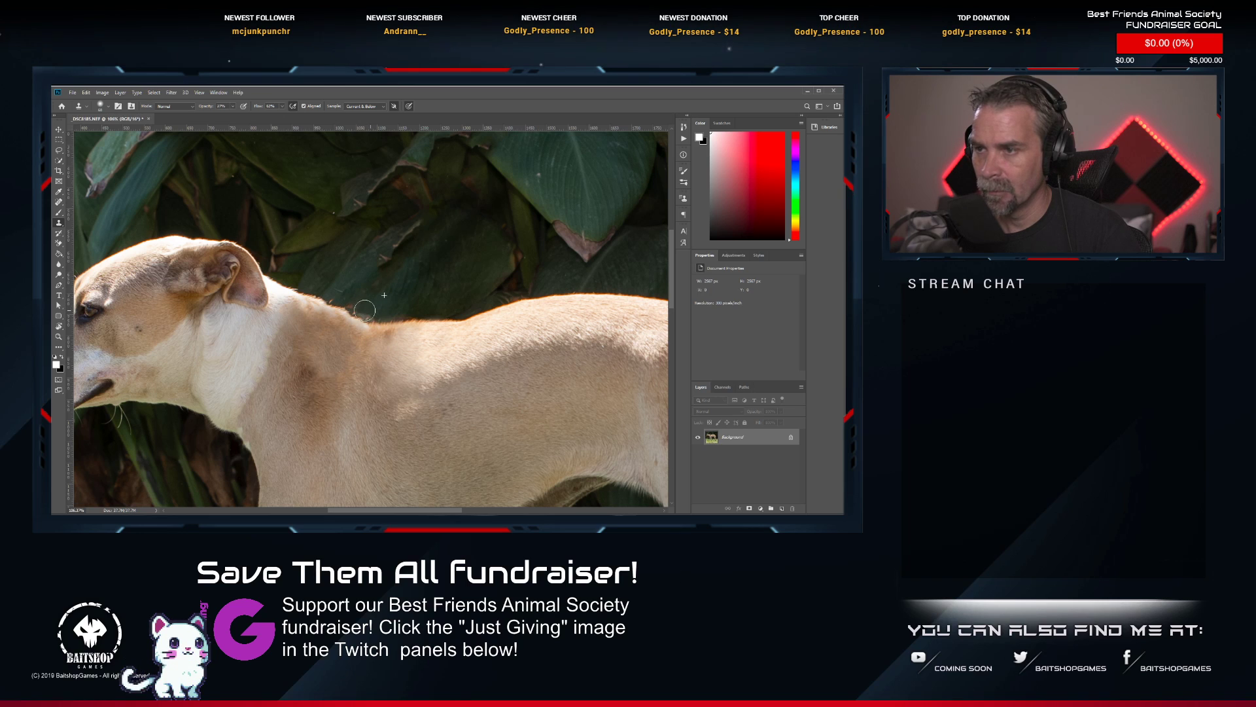
pyautogui.moveTo(365, 310); pyautogui.dragTo(358, 308)
pyautogui.keyDown('alt'); pyautogui.click(387, 285); pyautogui.keyUp('alt')
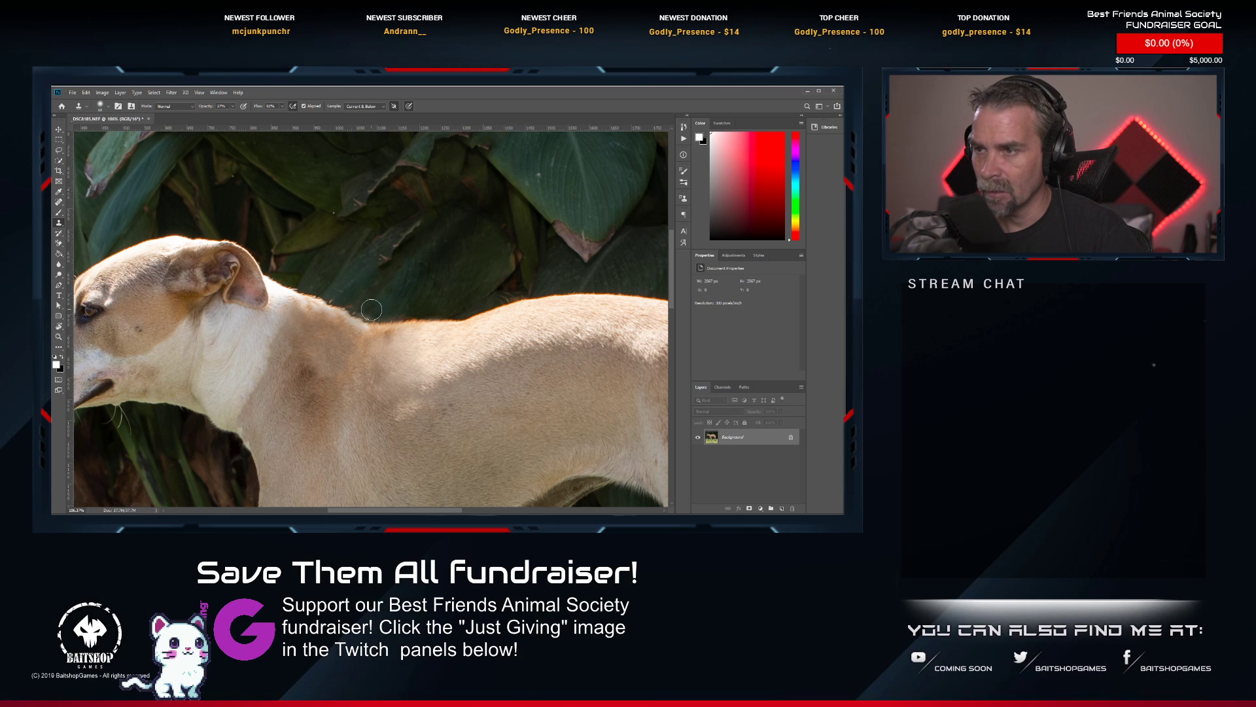
pyautogui.keyDown('alt'); pyautogui.click(343, 277); pyautogui.keyUp('alt')
pyautogui.moveTo(330, 289); pyautogui.dragTo(341, 297)
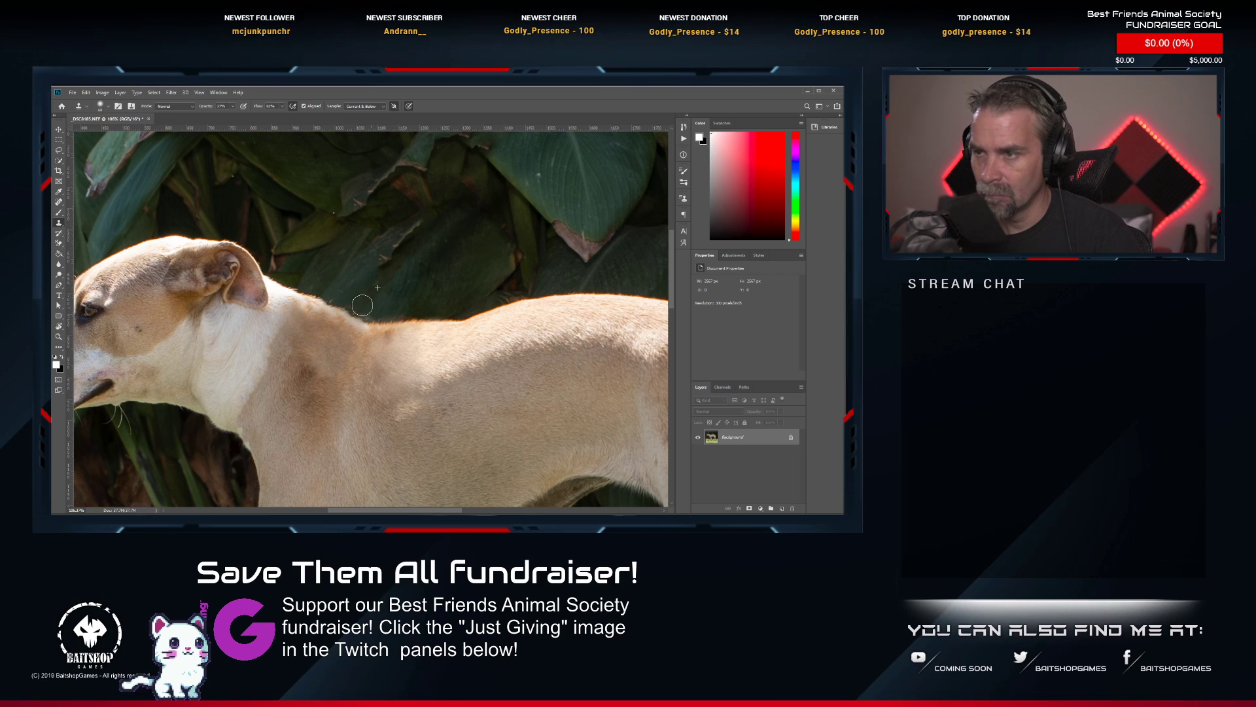
# Raise the Clone Stamp opacity and clone leaf background along the dog's upper neckline to clean the outline.
pyautogui.click(232, 106)
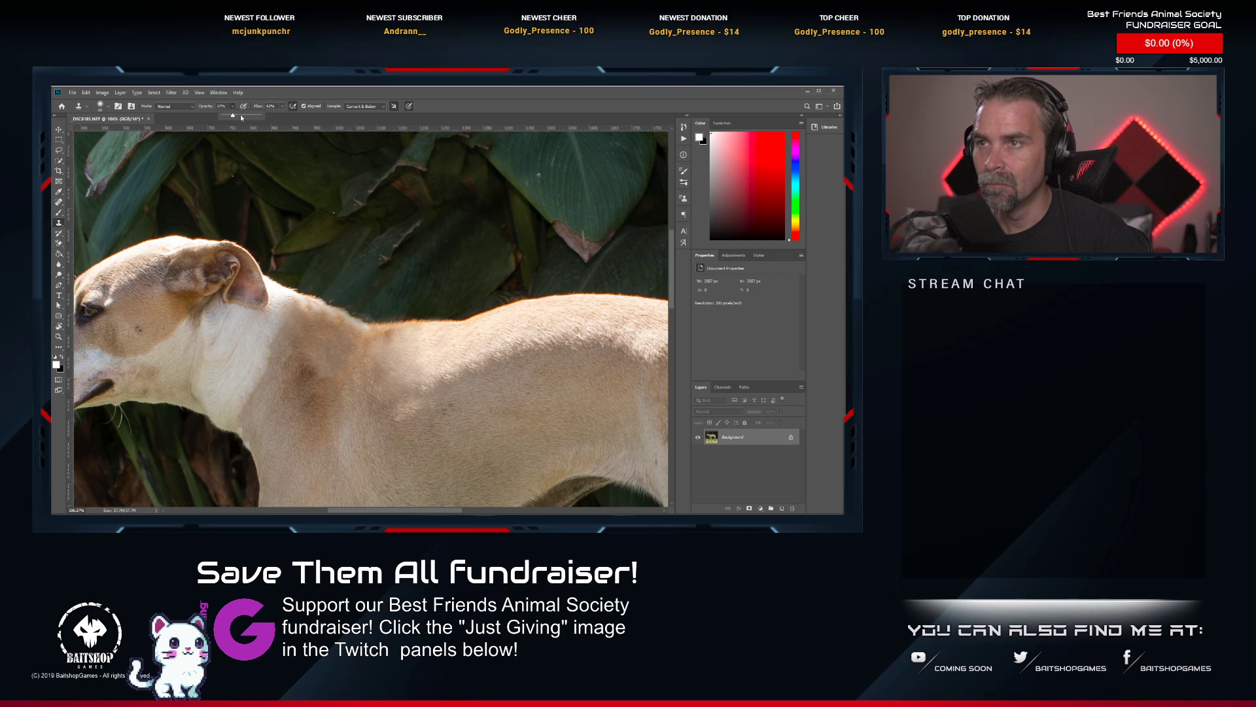
pyautogui.keyDown('alt'); pyautogui.click(396, 292); pyautogui.keyUp('alt')
pyautogui.moveTo(375, 312); pyautogui.dragTo(348, 299)
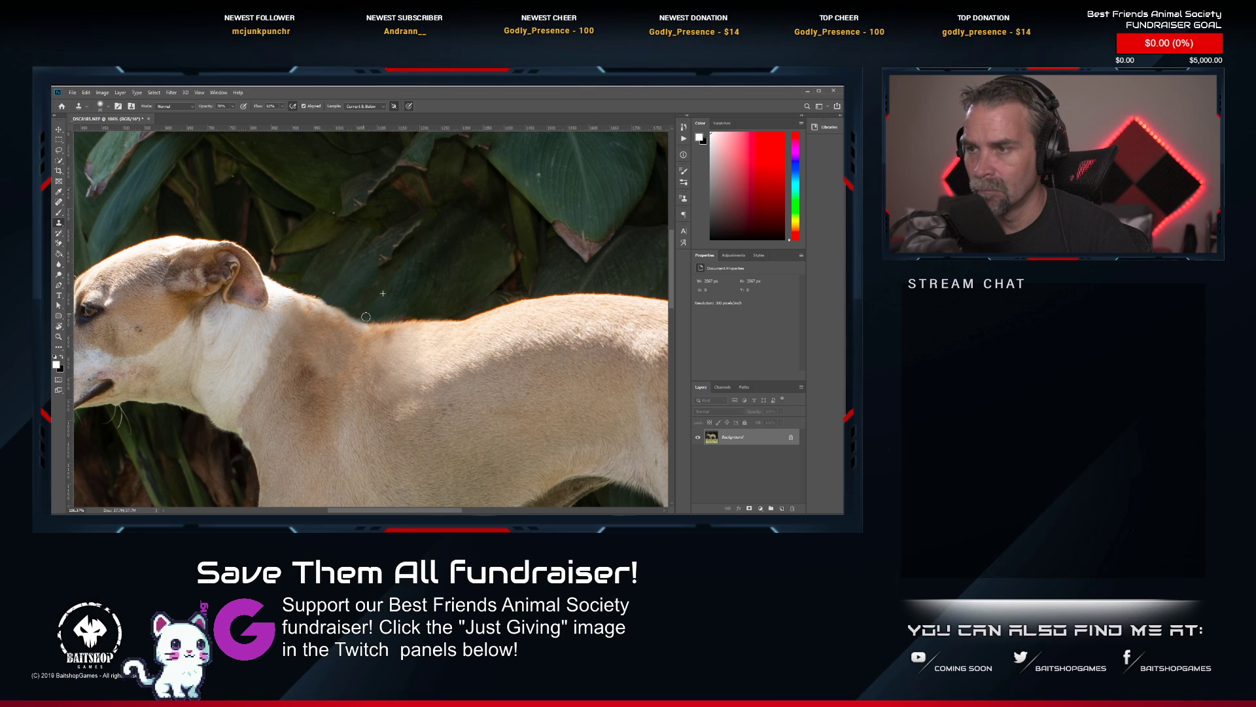
# Review the whole retouched dog photo and save it.
pyautogui.scroll(-6, 394, 348)
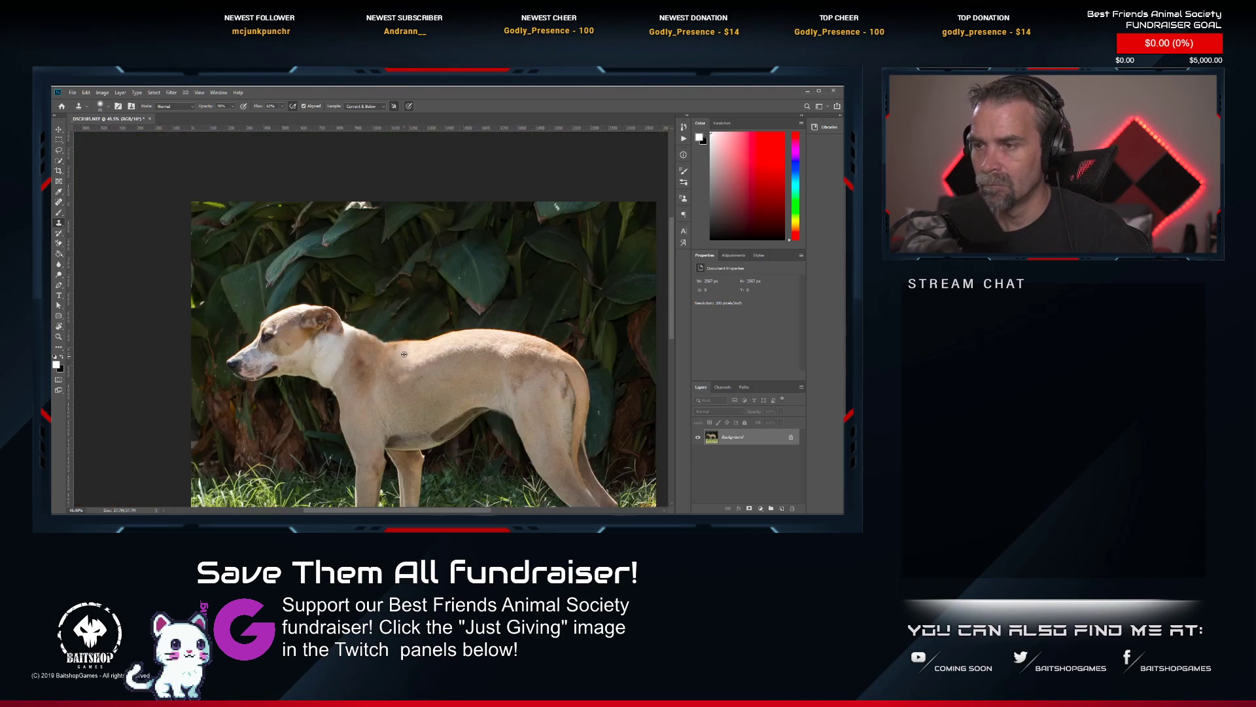
pyautogui.scroll(1, 375, 334)
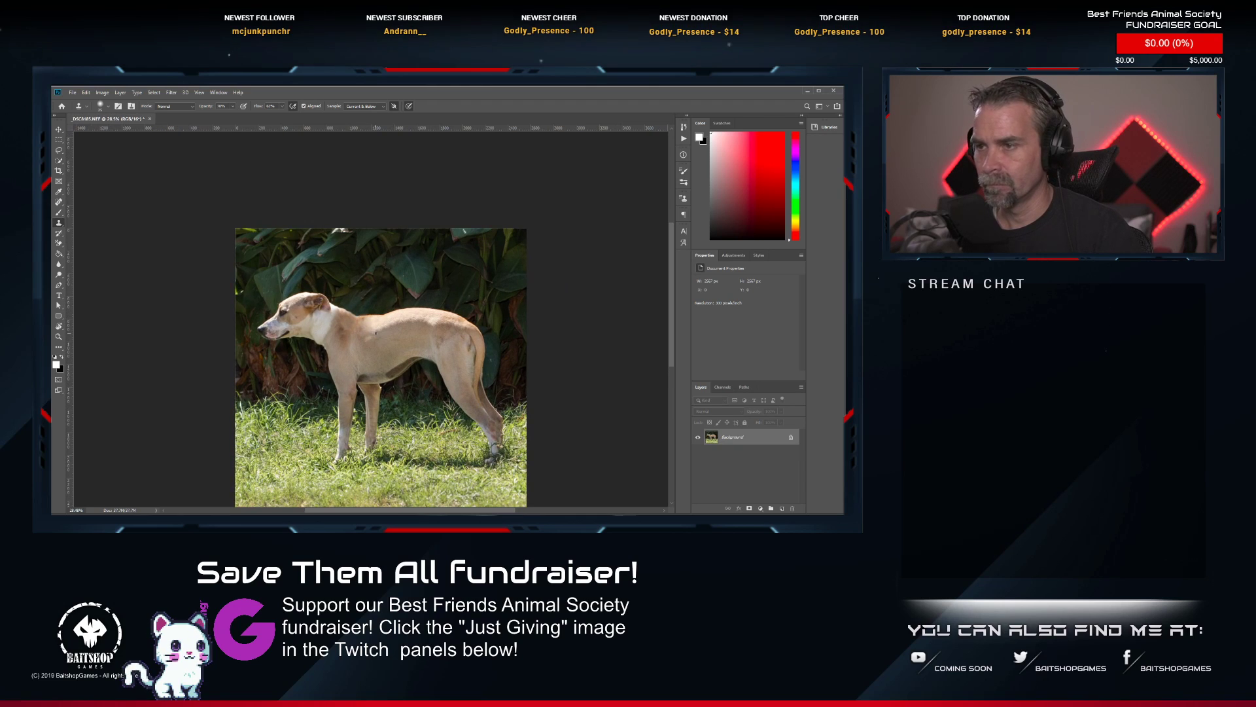
pyautogui.hotkey('ctrl', 's')
pyautogui.scroll(8, 360, 344)
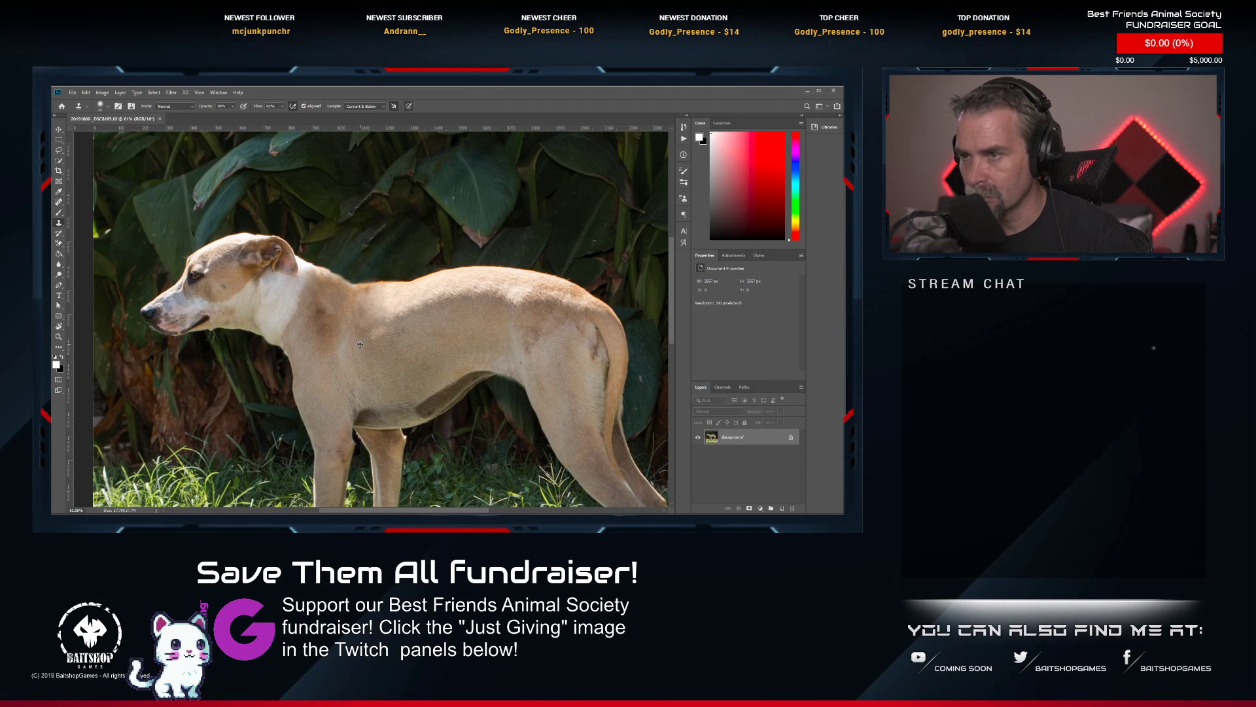
pyautogui.scroll(-2, 360, 344)
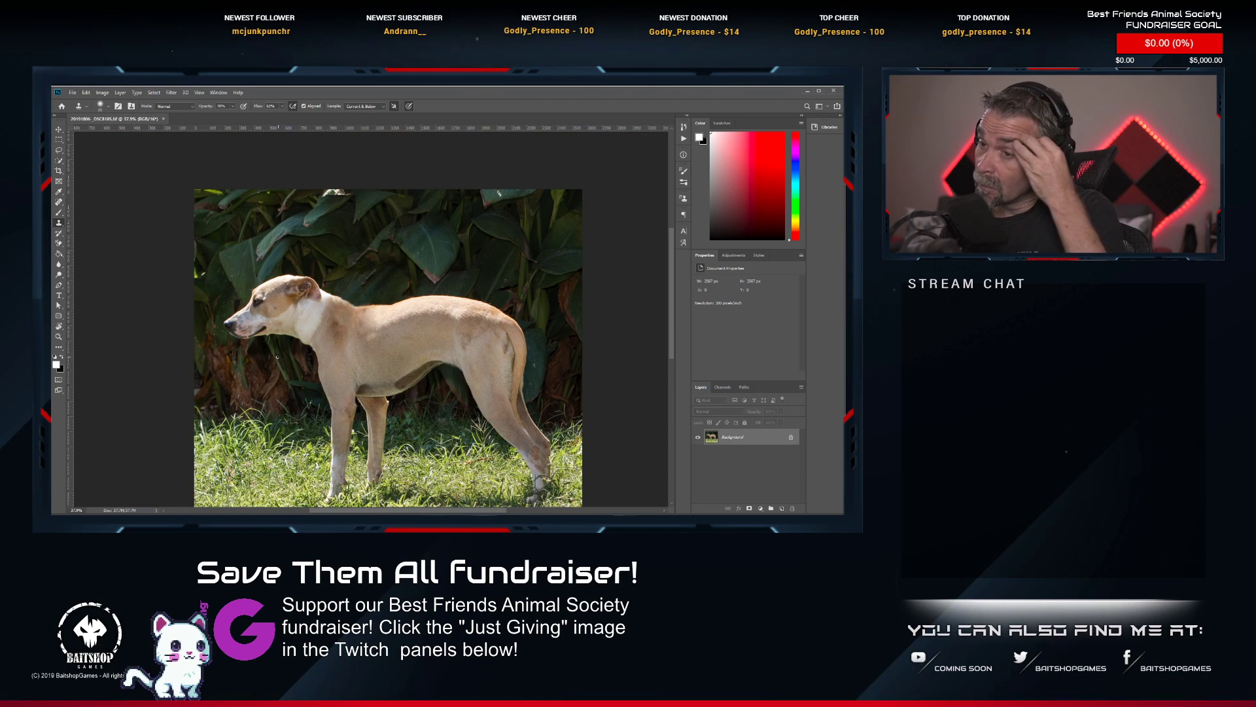
# Brighten the dog's eye with the Dodge tool, sizing the brush to fit the iris.
pyautogui.scroll(8, 251, 274)
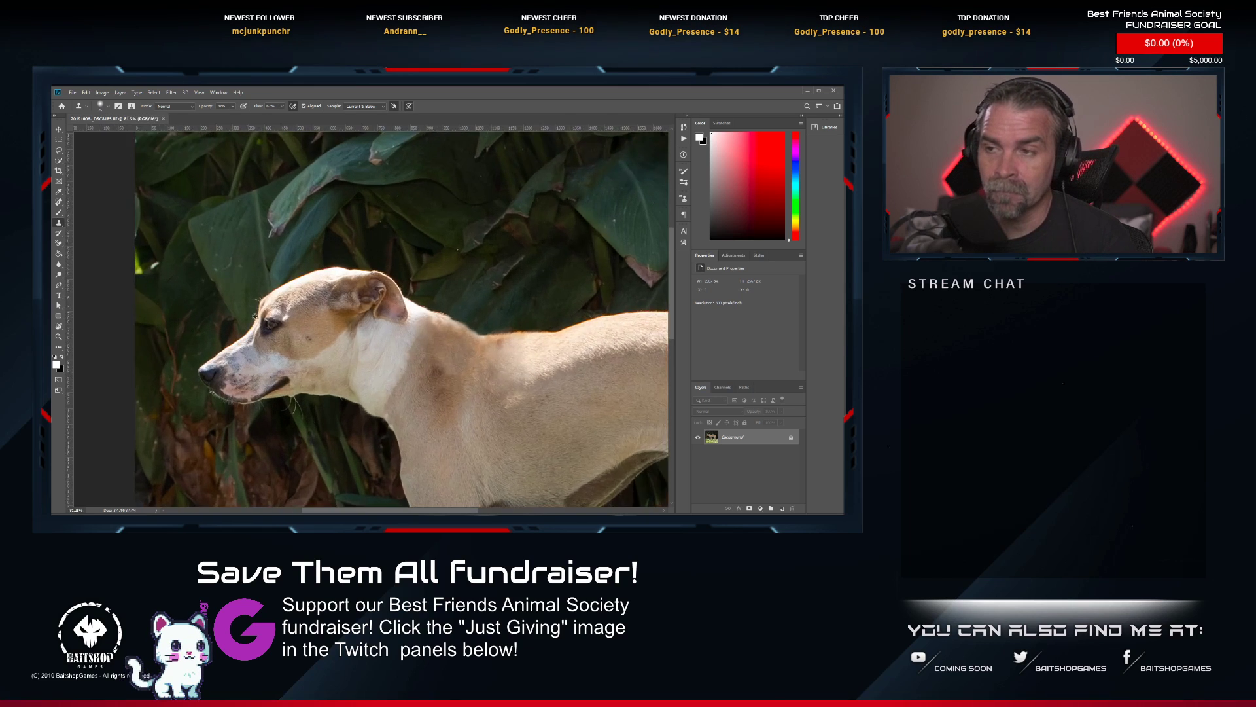
pyautogui.click(59, 274)
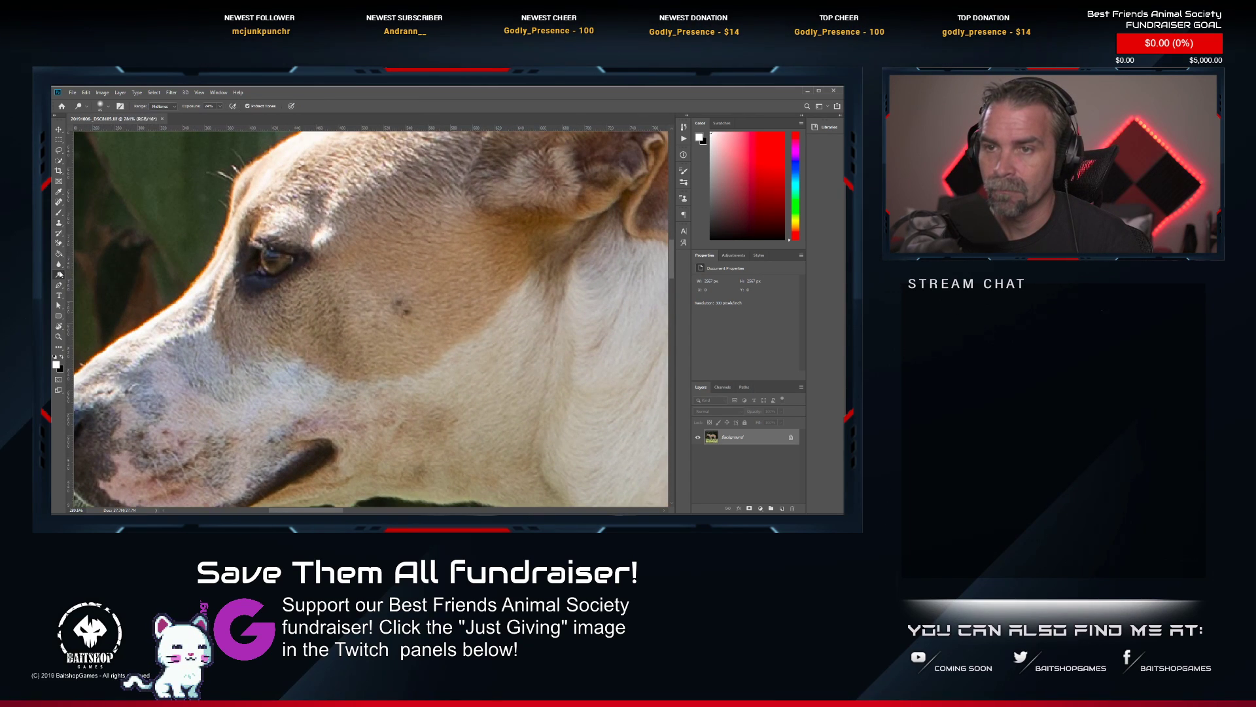
pyautogui.press('[')
pyautogui.press('[')
pyautogui.press('[')
pyautogui.press('[')
pyautogui.press('[')
pyautogui.press('[')
pyautogui.press('[')
pyautogui.press('[')
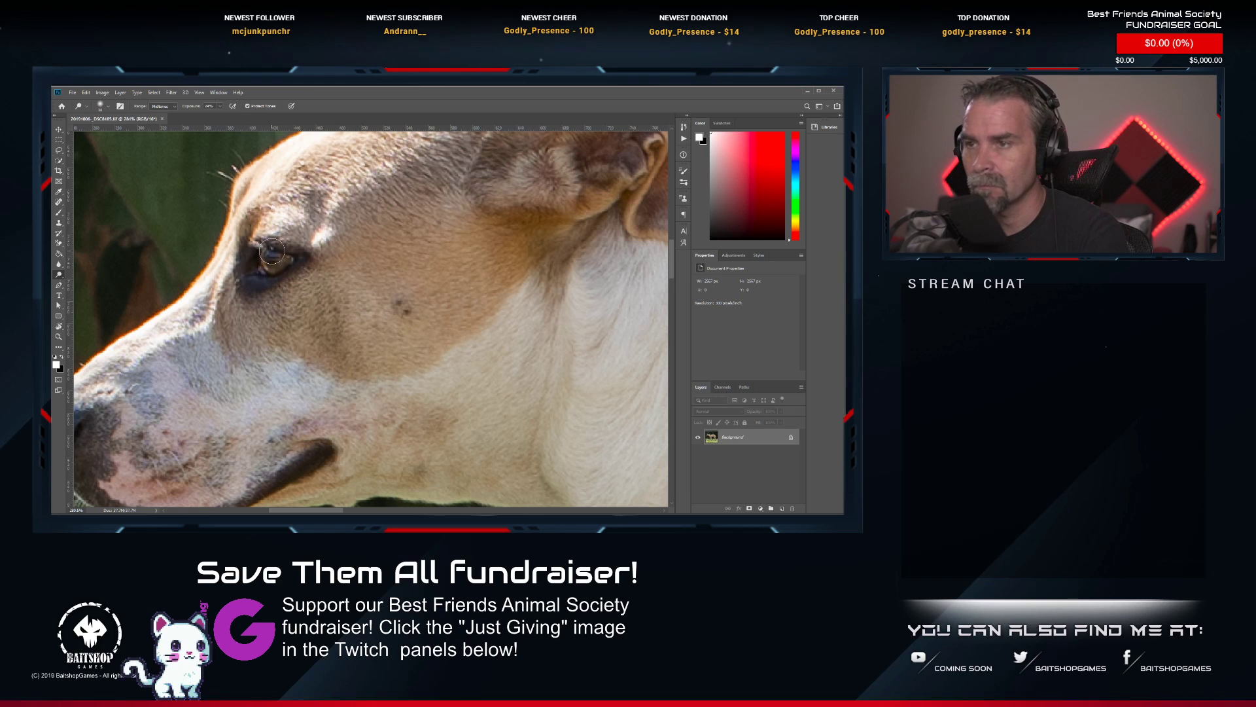
pyautogui.moveTo(265, 264); pyautogui.dragTo(285, 257)
pyautogui.press(']')
pyautogui.press(']')
pyautogui.press(']')
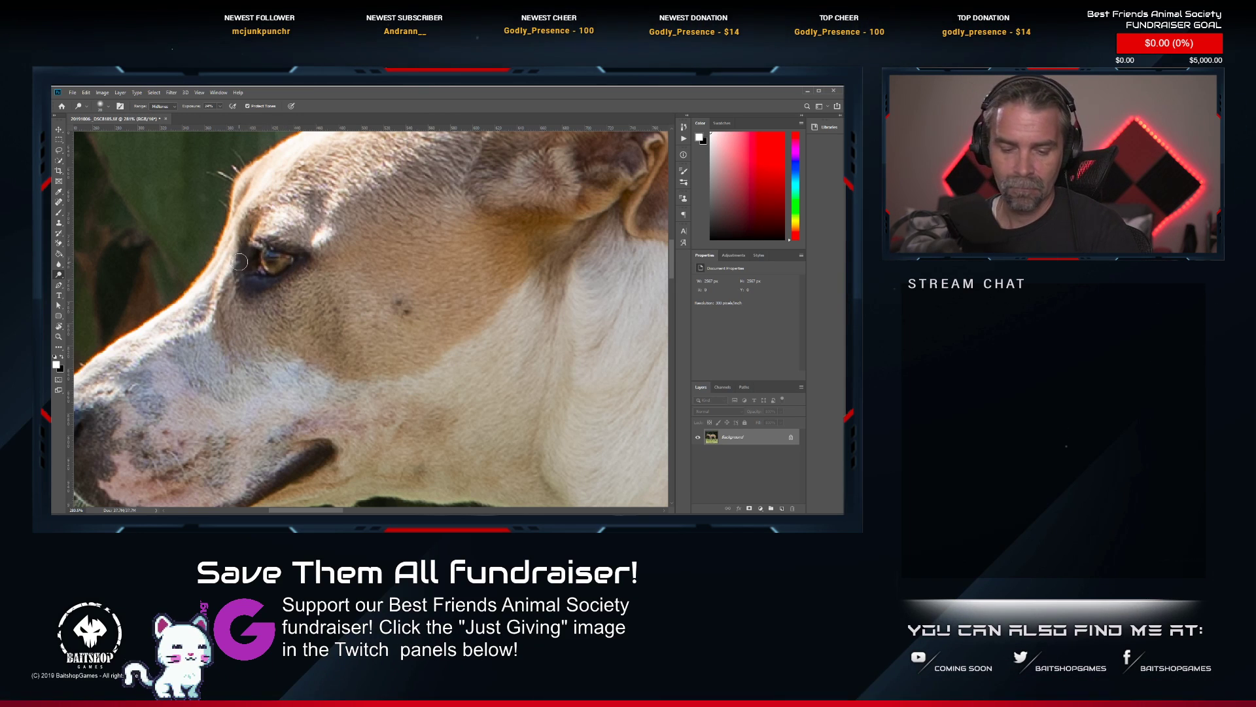
# Close the retouched photo and give it a two-star rating in Lightroom Classic.
pyautogui.click(164, 119)
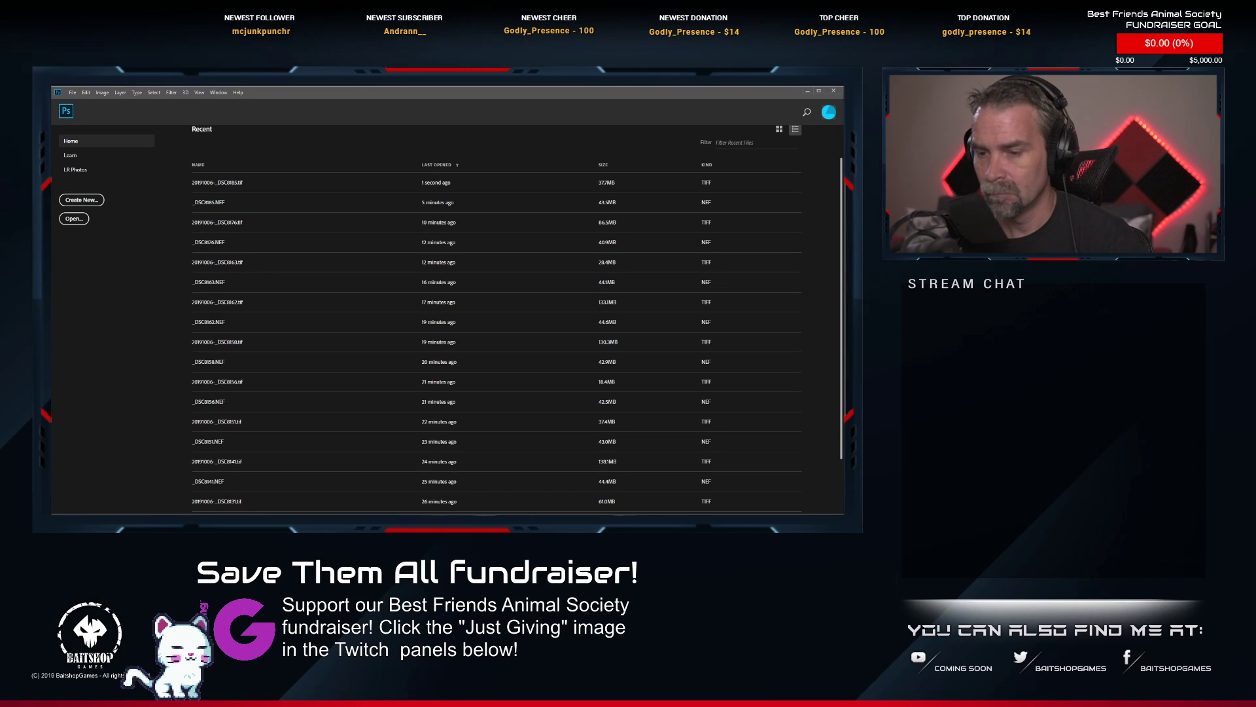
pyautogui.hotkey('alt', 'Tab')
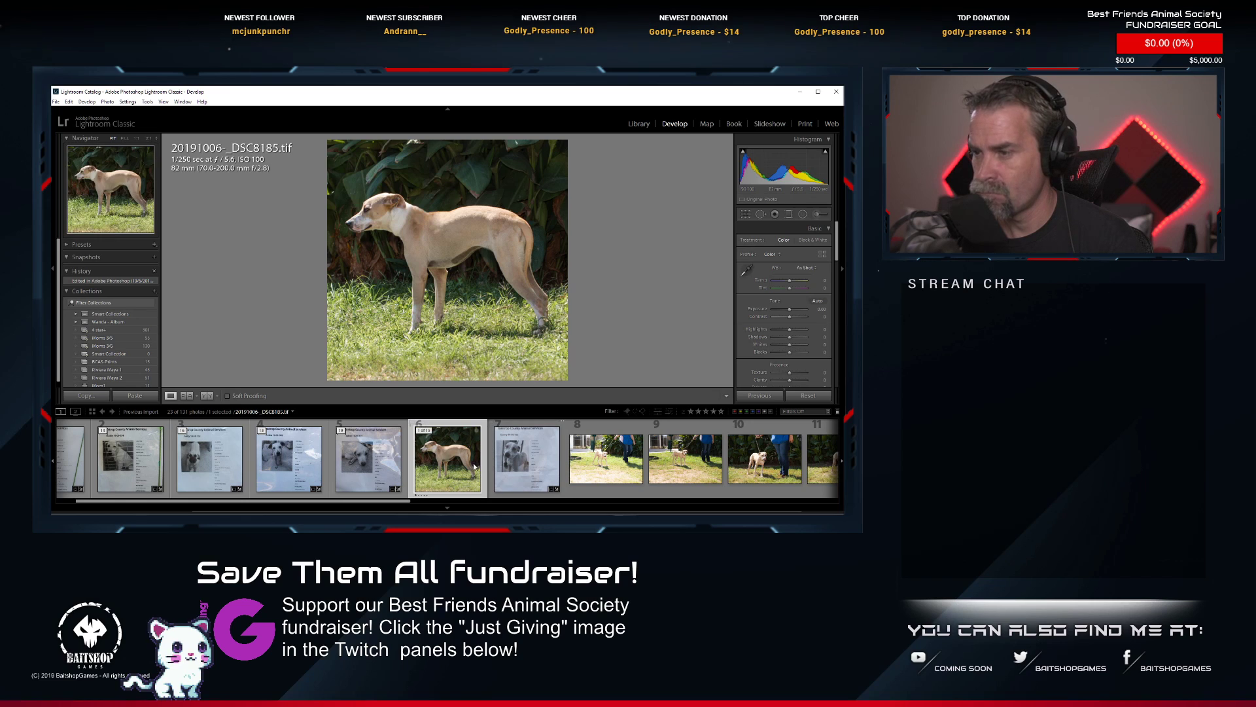
pyautogui.press('2')
# Find the dog's head close-up _DSC8188.NEF in the filmstrip and open it for editing in Photoshop.
pyautogui.hscroll(4, 549, 453)
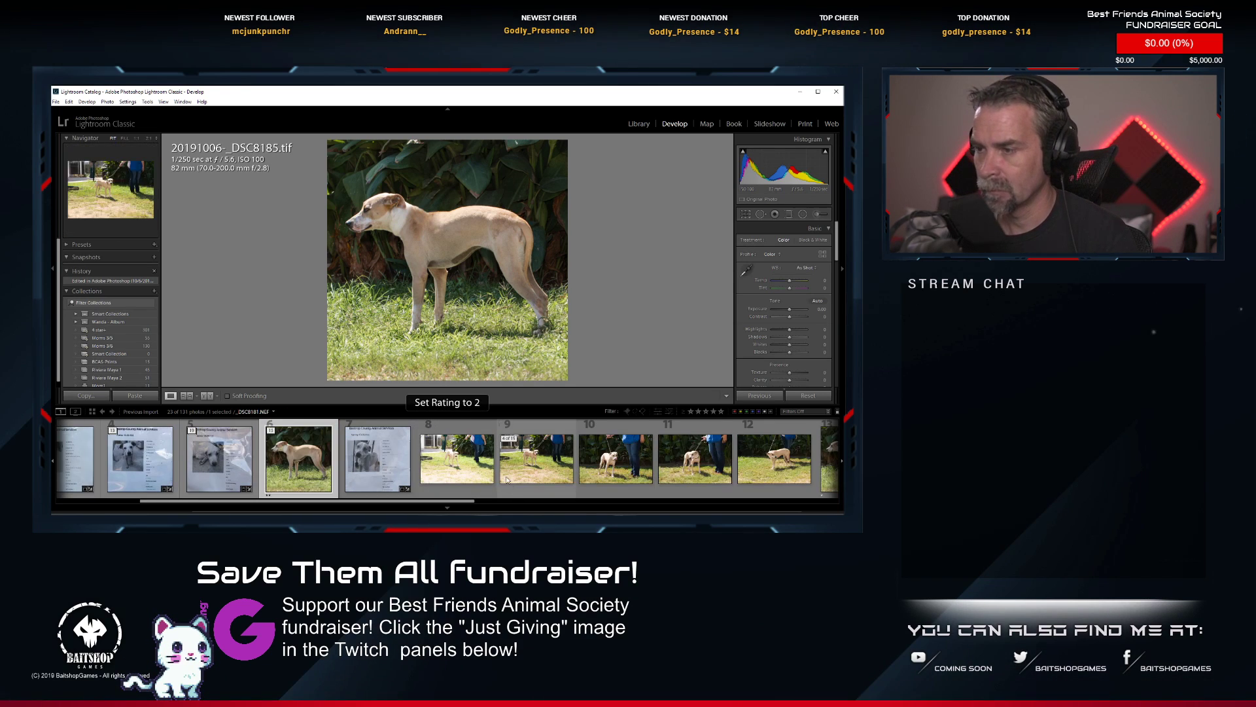
pyautogui.hscroll(2, 645, 464)
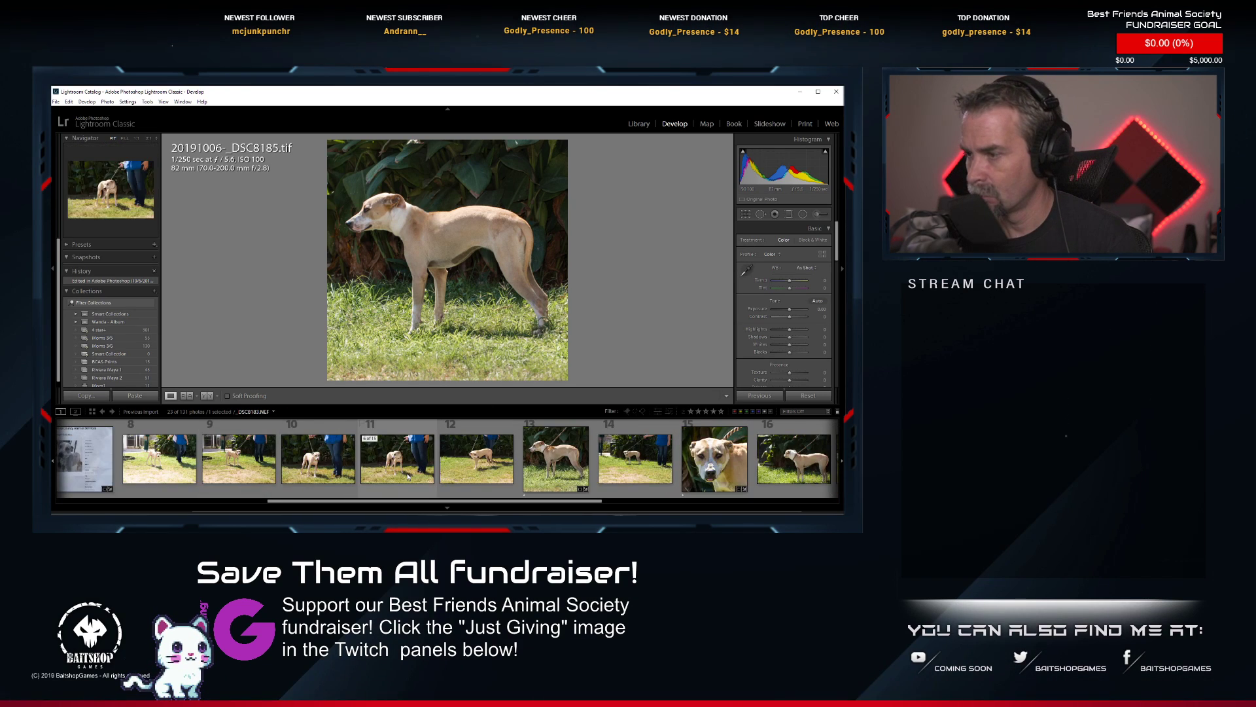
pyautogui.click(719, 473)
pyautogui.rightClick(719, 473)
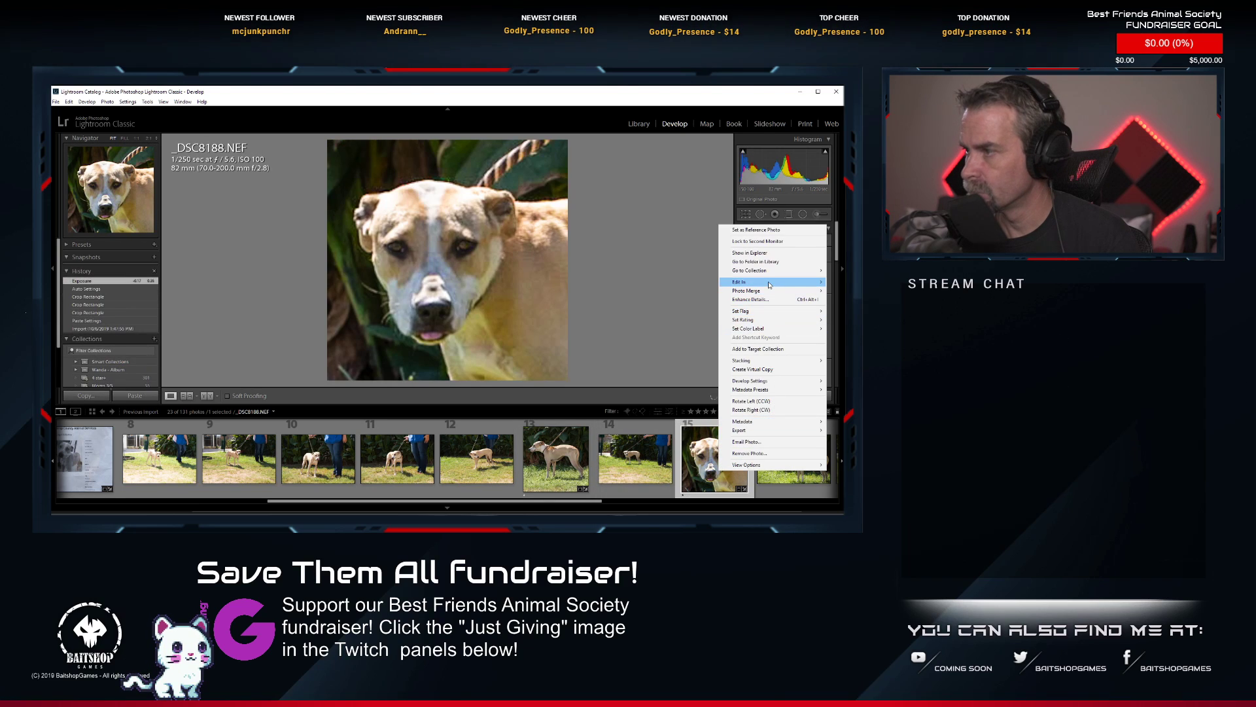
pyautogui.moveTo(745, 281)
pyautogui.click(667, 282)
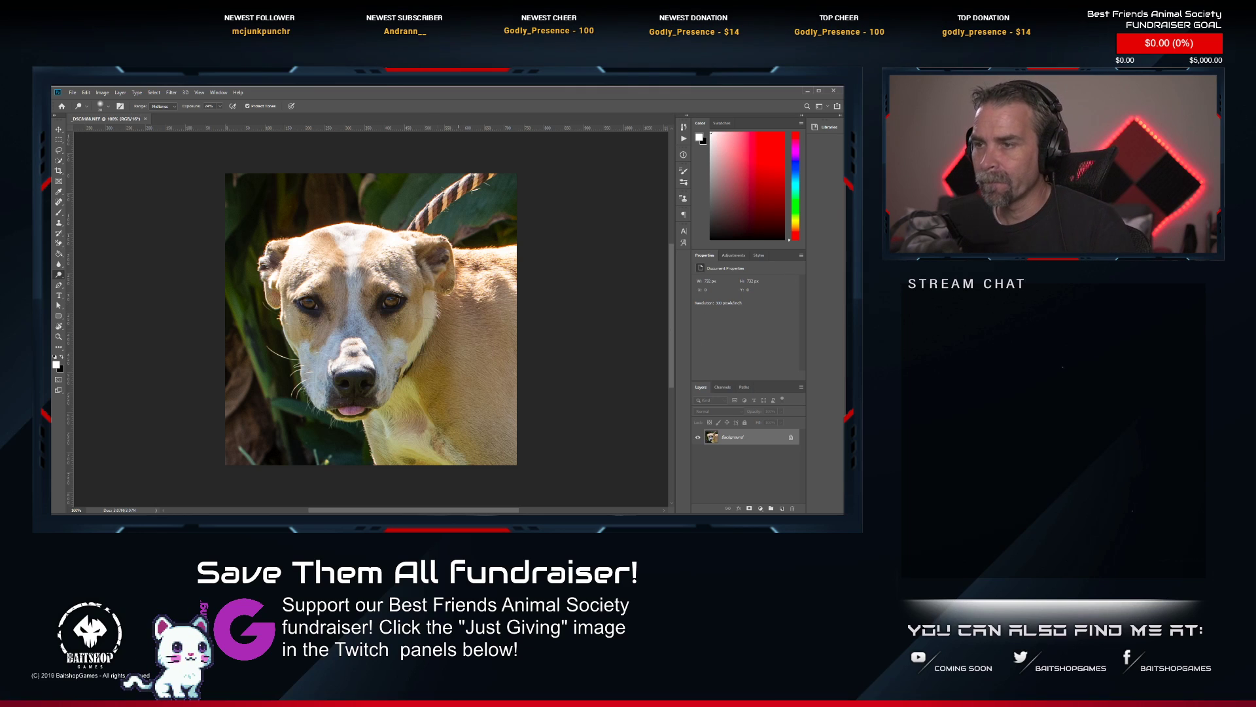
# Remove the striped rope leash above the dog's head with a single Spot Healing Brush stroke, using a smaller brush.
pyautogui.scroll(4, 371, 217)
pyautogui.moveTo(371, 217); pyautogui.dragTo(301, 271)
pyautogui.scroll(3, 301, 271)
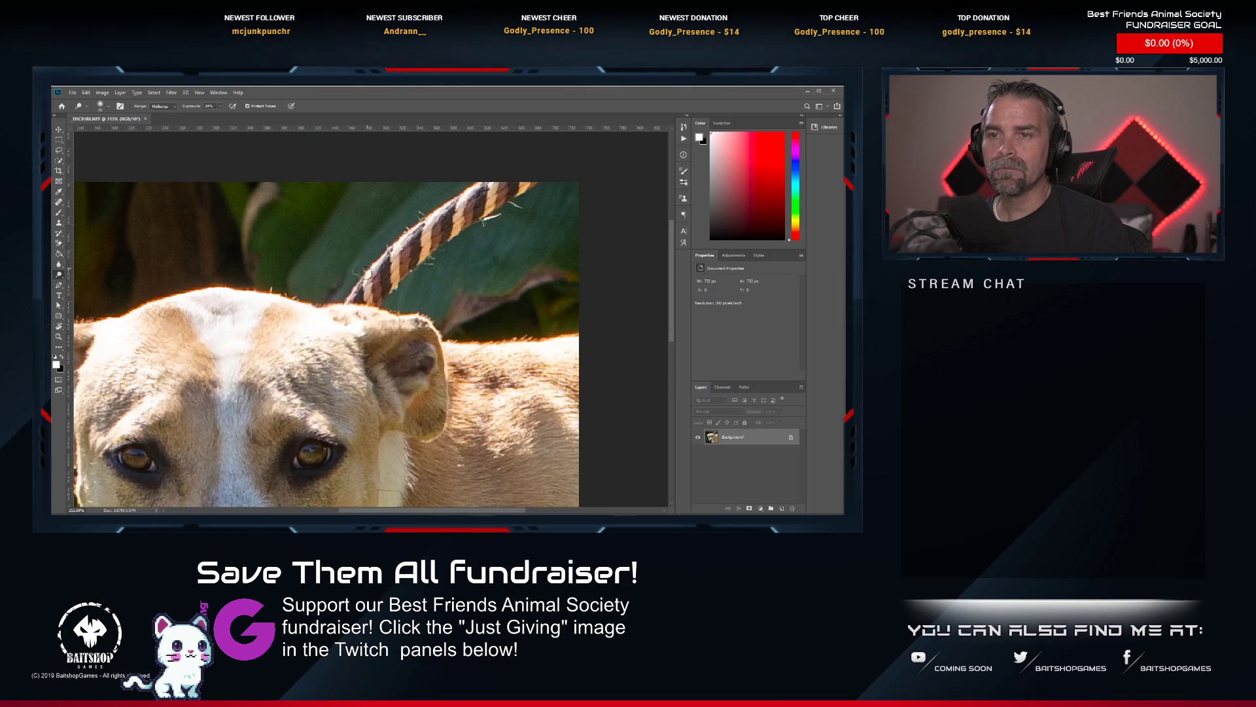
pyautogui.press('j')
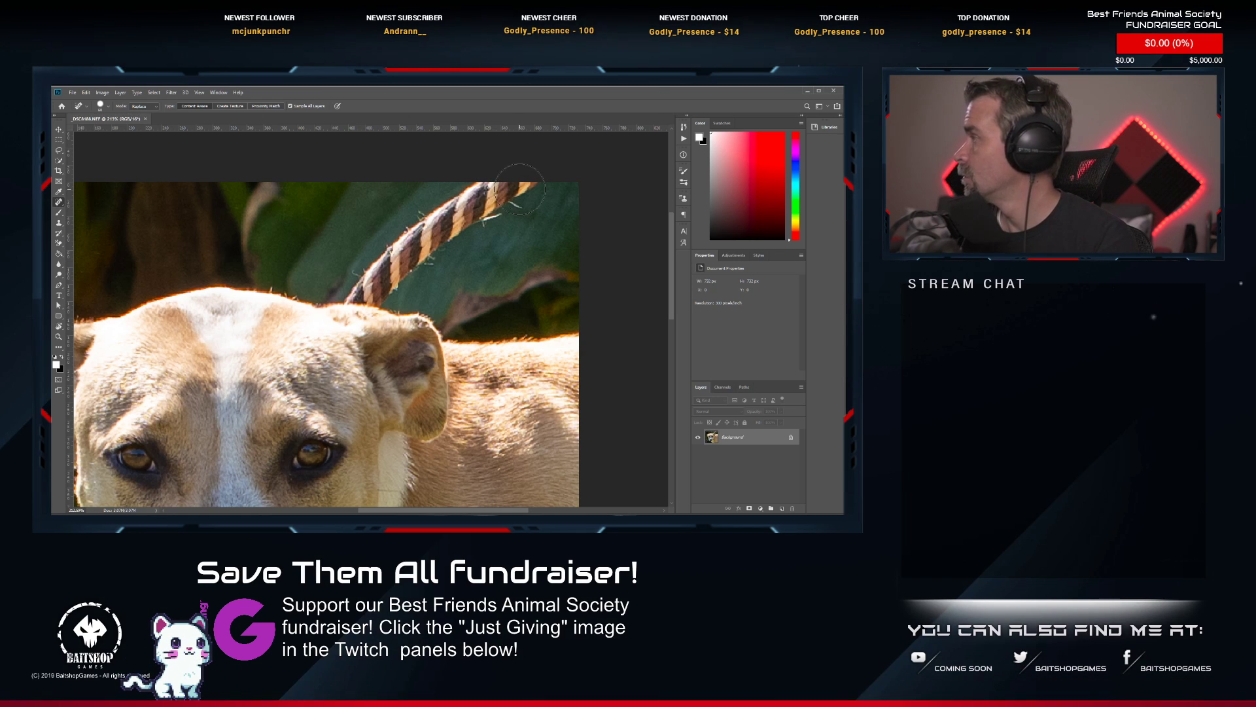
pyautogui.press('[')
pyautogui.press('[')
pyautogui.press('[')
pyautogui.press('[')
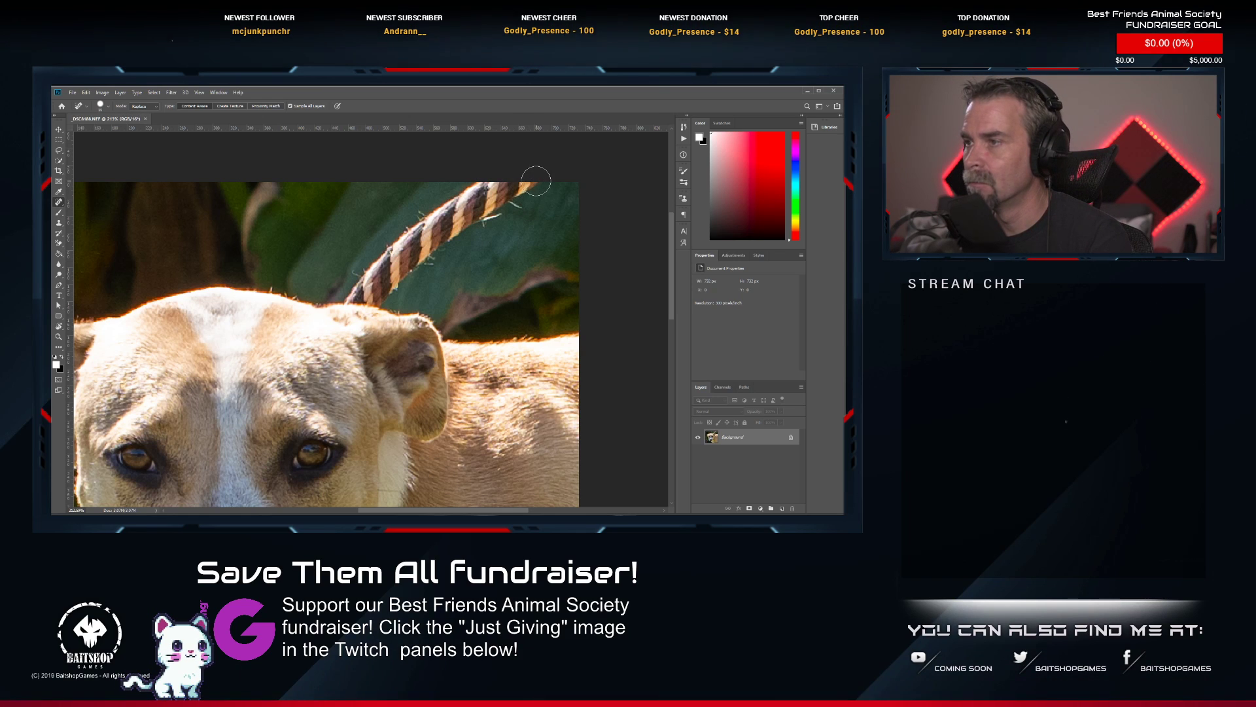
pyautogui.moveTo(532, 183)
pyautogui.mouseDown()
pyautogui.moveTo(488, 191)
pyautogui.moveTo(508, 189)
pyautogui.moveTo(353, 294)
pyautogui.moveTo(377, 294)
pyautogui.moveTo(368, 302)
pyautogui.mouseUp()
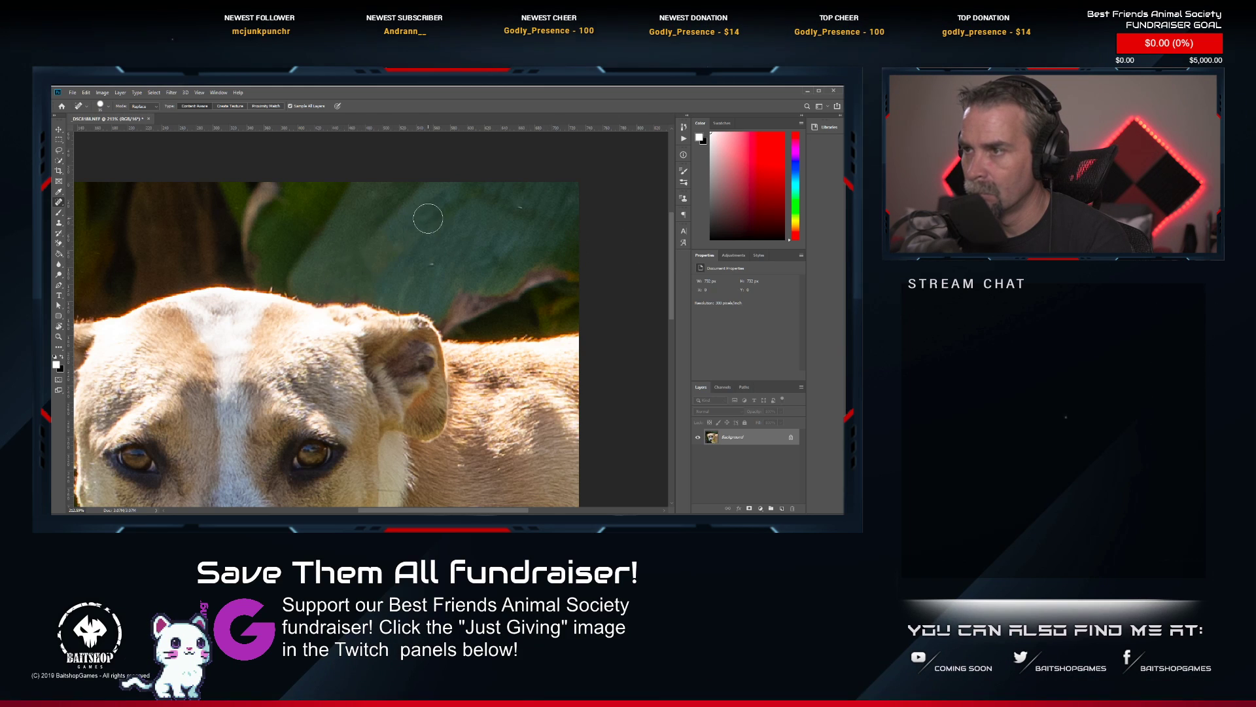
# Spot-heal the dark collar piece showing between the dog's jaw and chest.
pyautogui.scroll(-5, 321, 370)
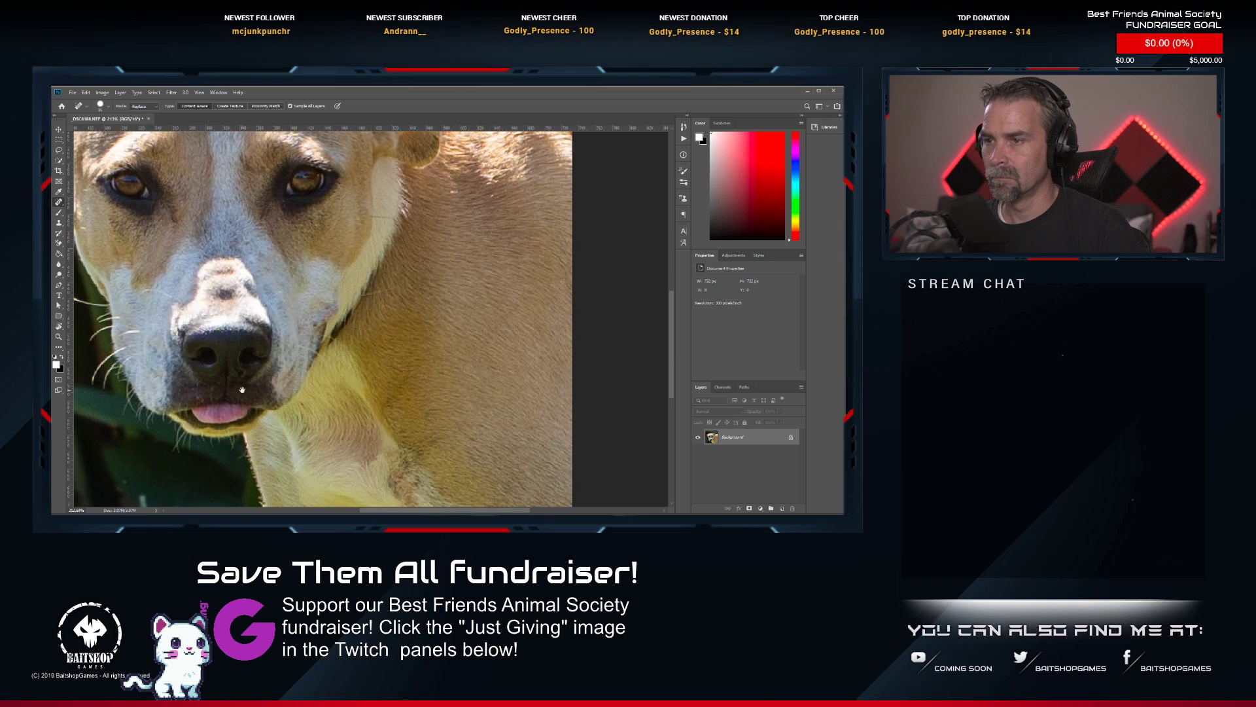
pyautogui.click(351, 320)
pyautogui.click(345, 332)
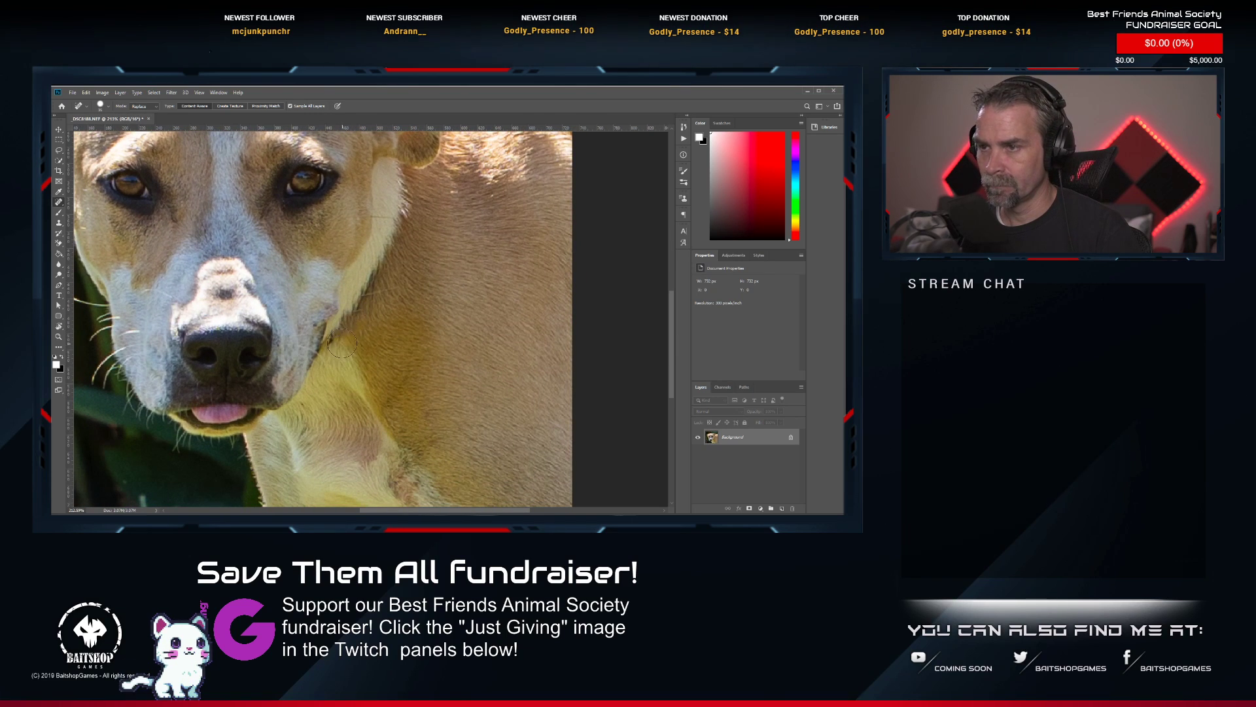
pyautogui.click(341, 341)
pyautogui.scroll(-4, 340, 365)
pyautogui.scroll(4, 344, 358)
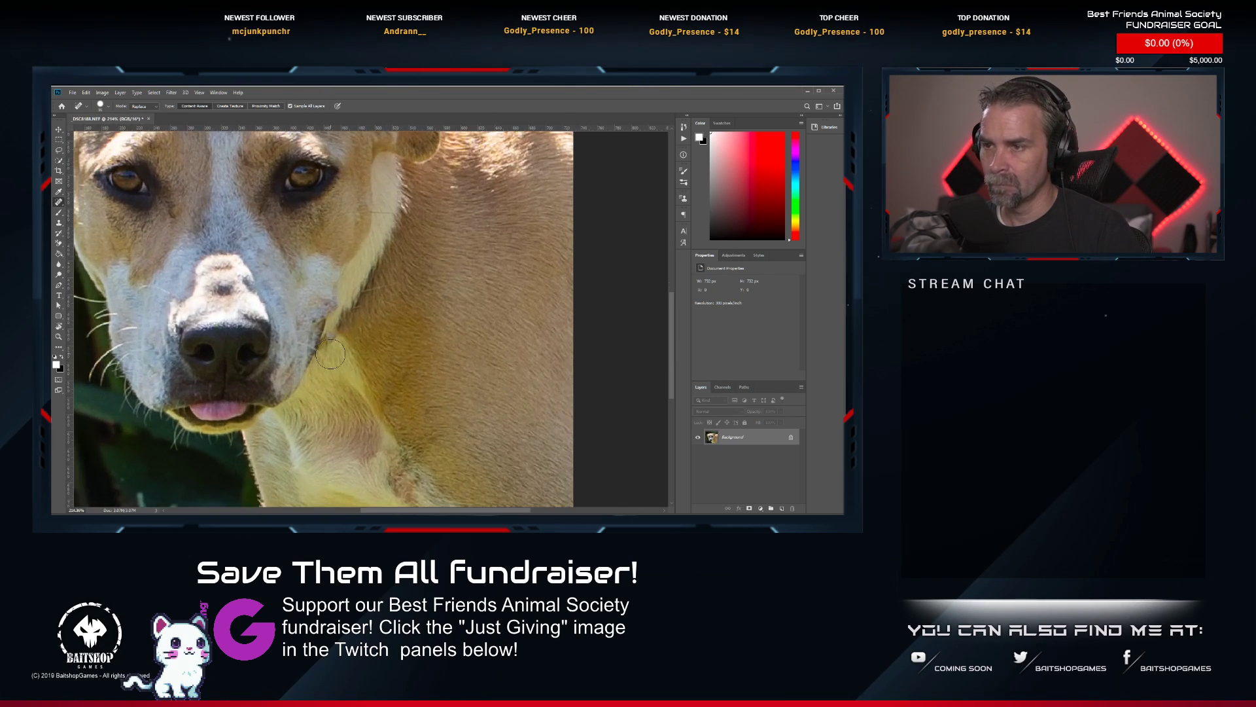
# Try to heal the remaining collar traces beside the jaw with single dabs, and undo the last one.
pyautogui.click(335, 344)
pyautogui.click(350, 332)
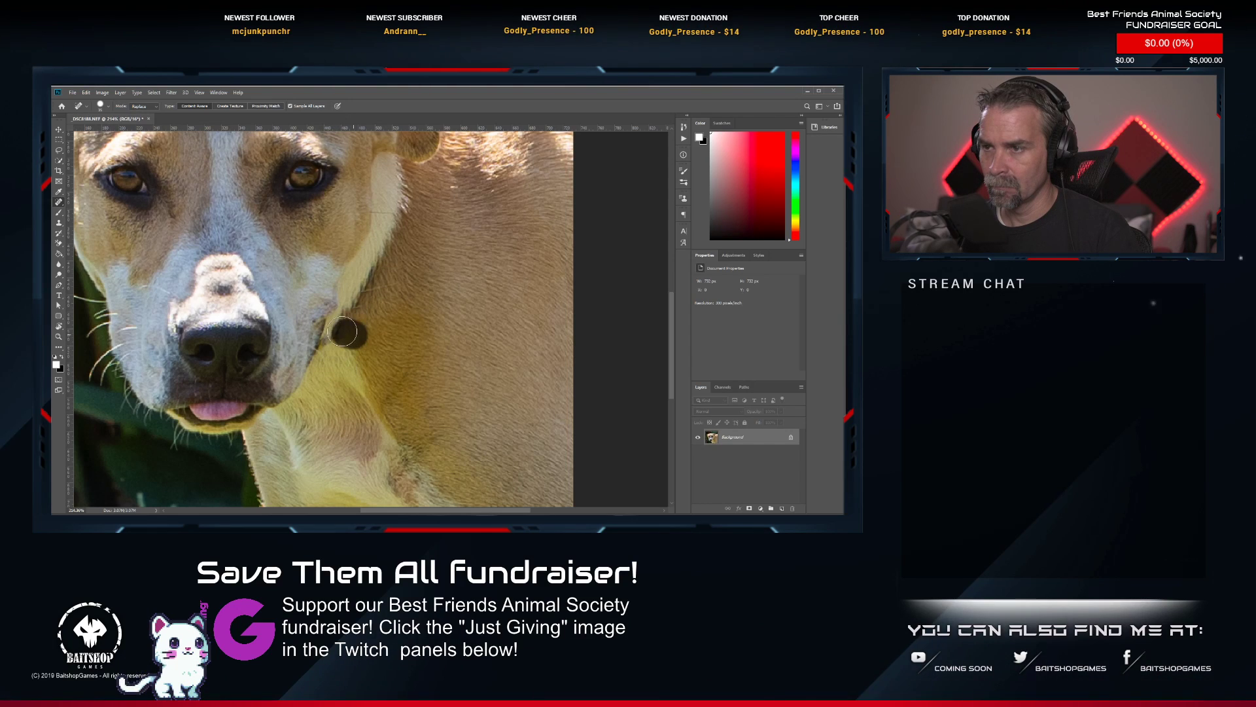
pyautogui.click(341, 341)
pyautogui.click(337, 321)
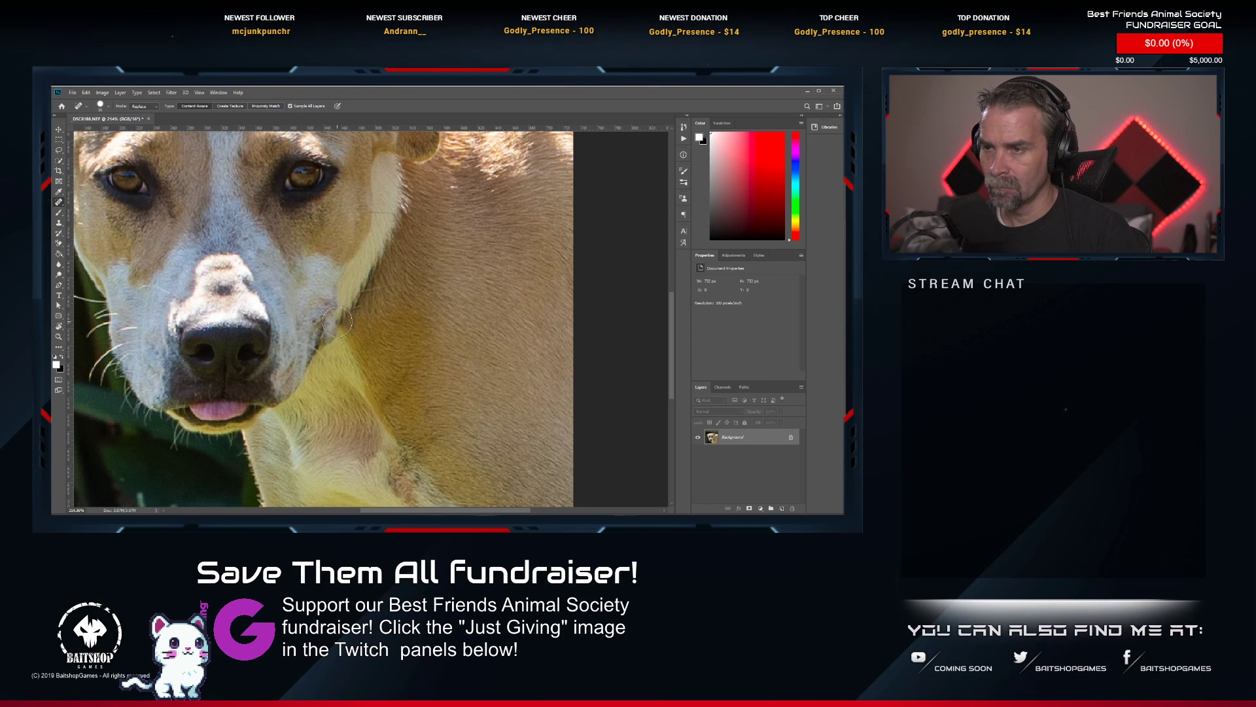
pyautogui.hotkey('ctrl', 'z')
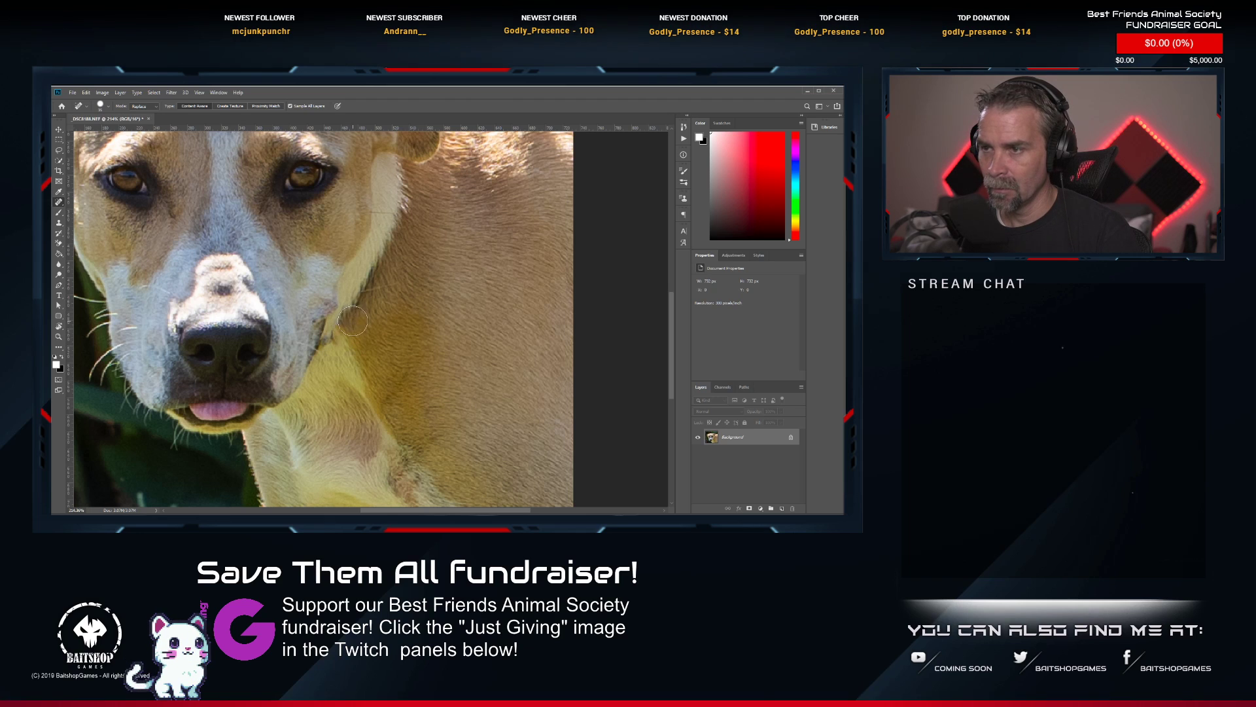
# Try one longer healing stroke down the jaw and chest junction, then undo the recent healing strokes there.
pyautogui.moveTo(350, 320); pyautogui.dragTo(333, 358)
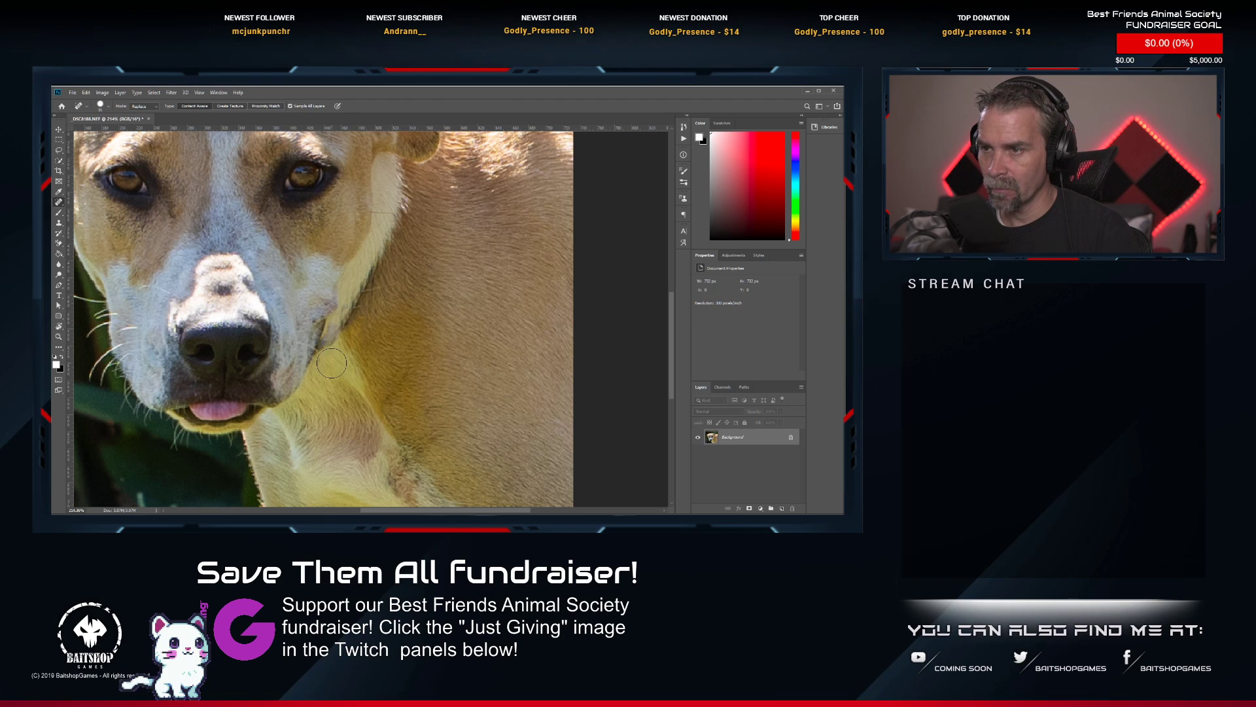
pyautogui.scroll(7, 359, 356)
pyautogui.hotkey('ctrl', 'z')
pyautogui.hotkey('ctrl', 'z')
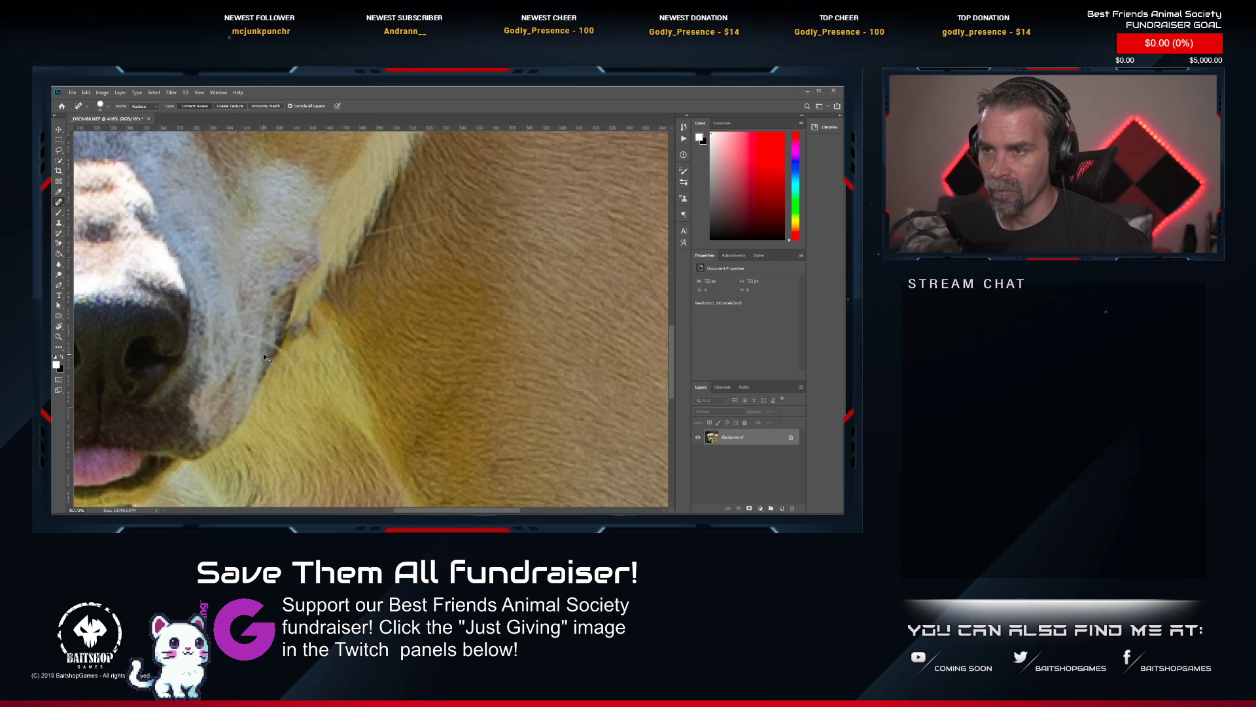
pyautogui.hotkey('ctrl', 'z')
pyautogui.hotkey('ctrl', 'z')
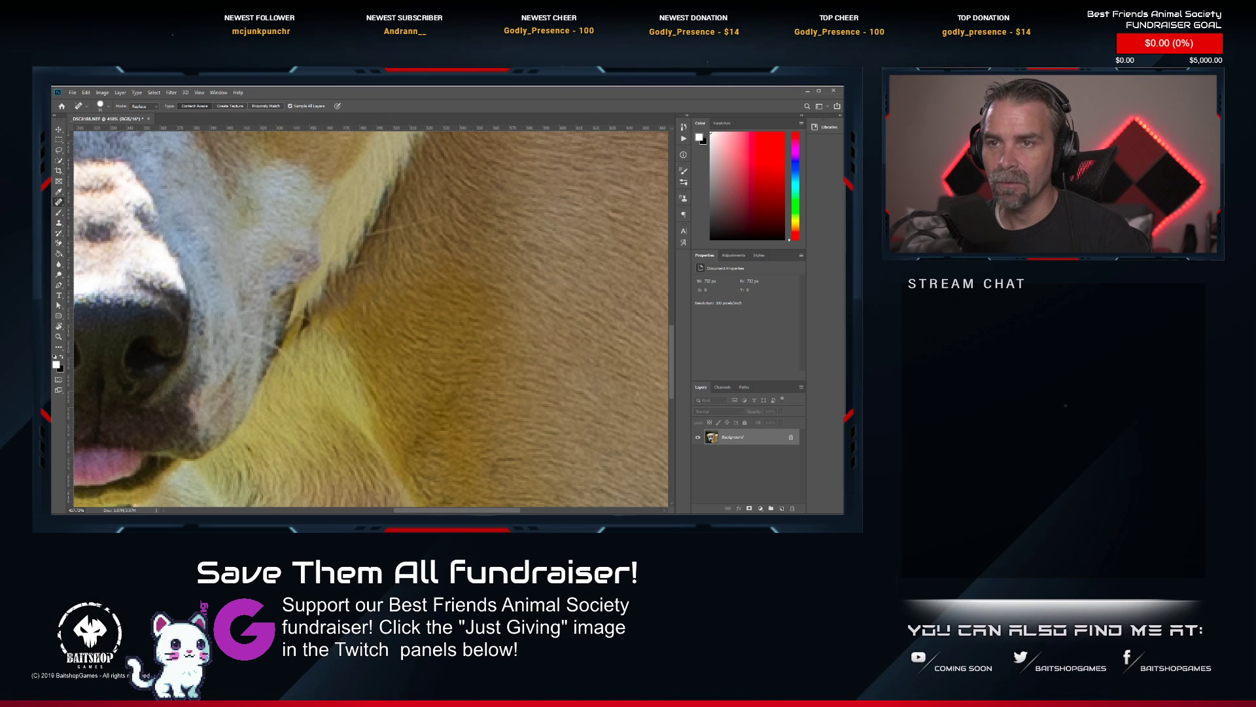
# Clone out the remaining dark collar trace where the dog's jaw meets the chest, using a smaller Clone Stamp brush.
pyautogui.click(59, 224)
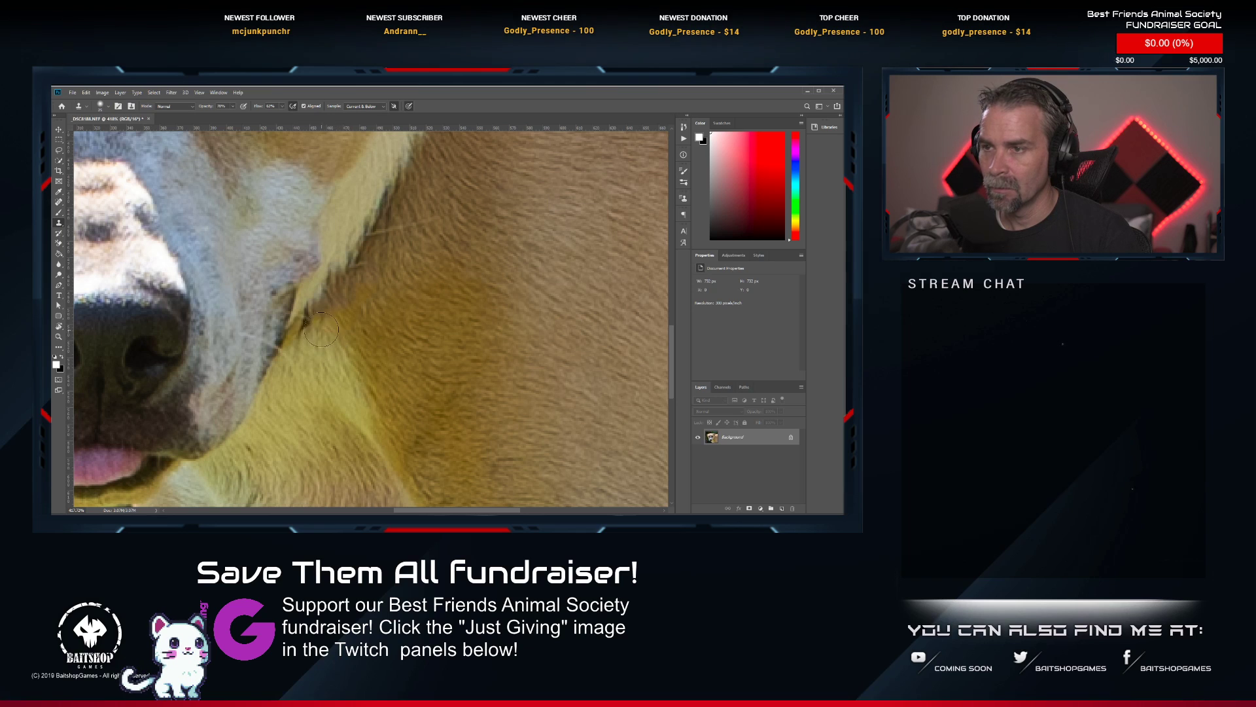
pyautogui.press('[')
pyautogui.press('[')
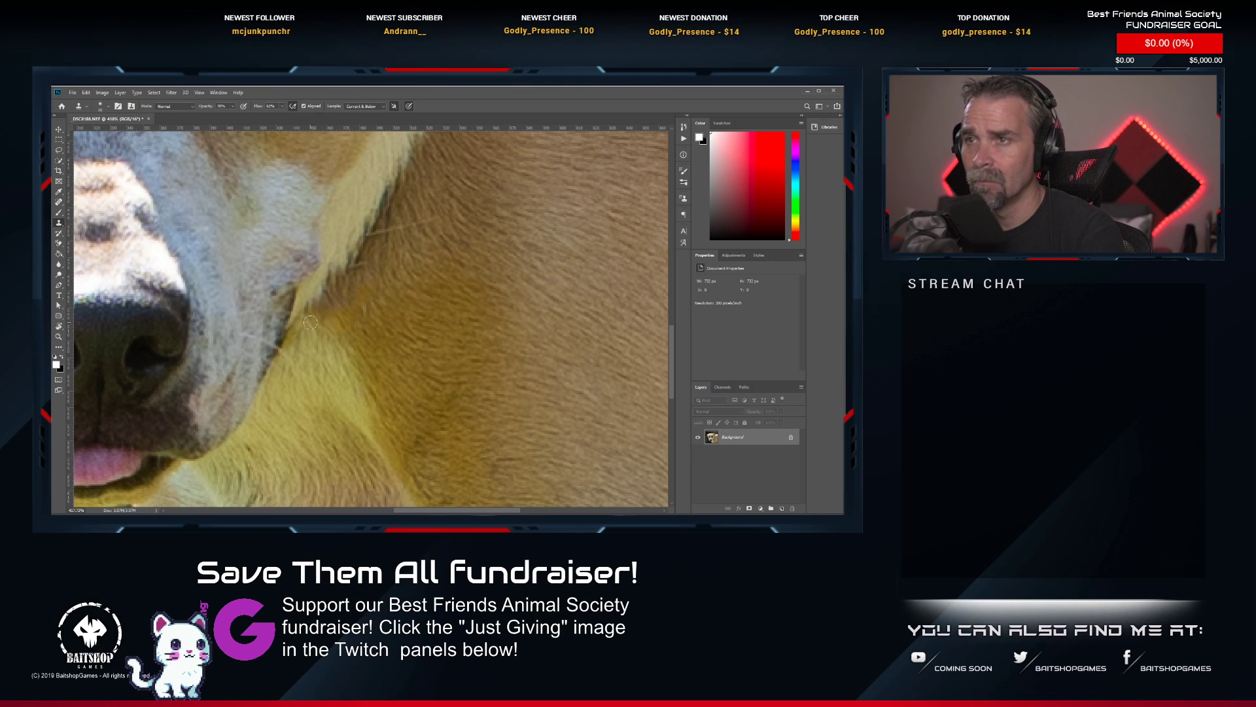
pyautogui.hotkey('ctrl', 'z')
pyautogui.moveTo(308, 322); pyautogui.dragTo(308, 310)
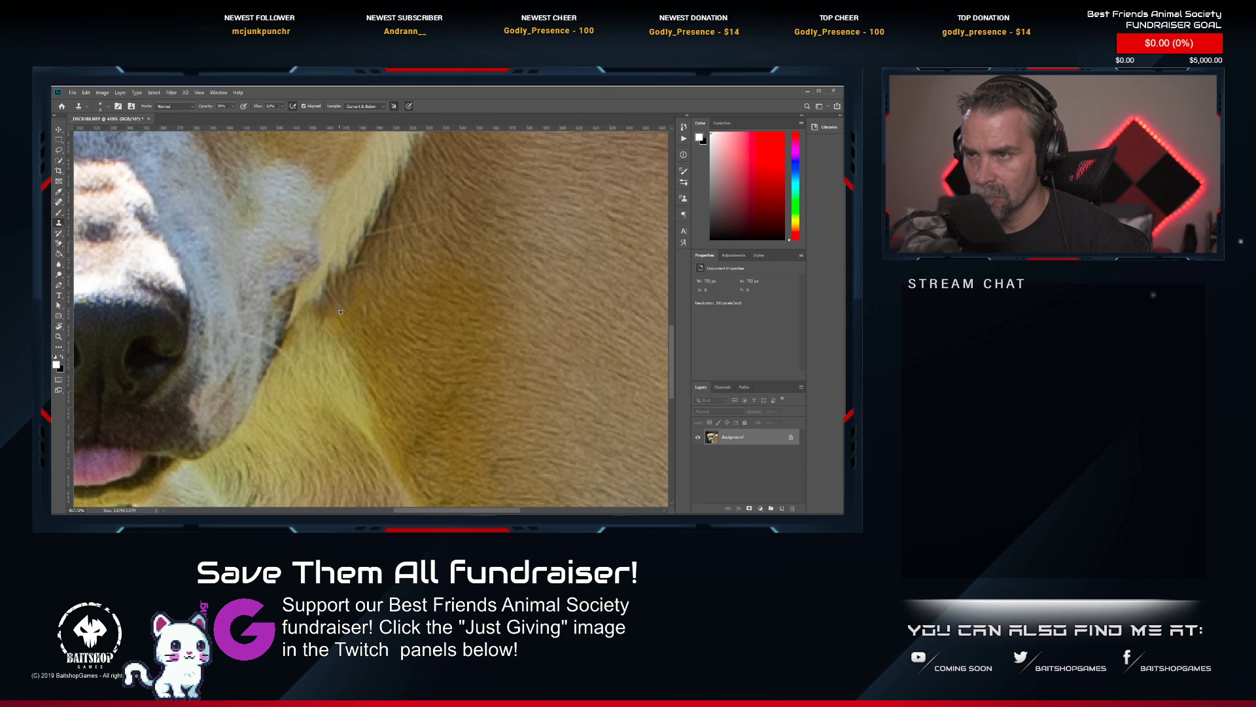
pyautogui.scroll(-5, 371, 334)
pyautogui.scroll(-4, 371, 335)
pyautogui.scroll(5, 350, 360)
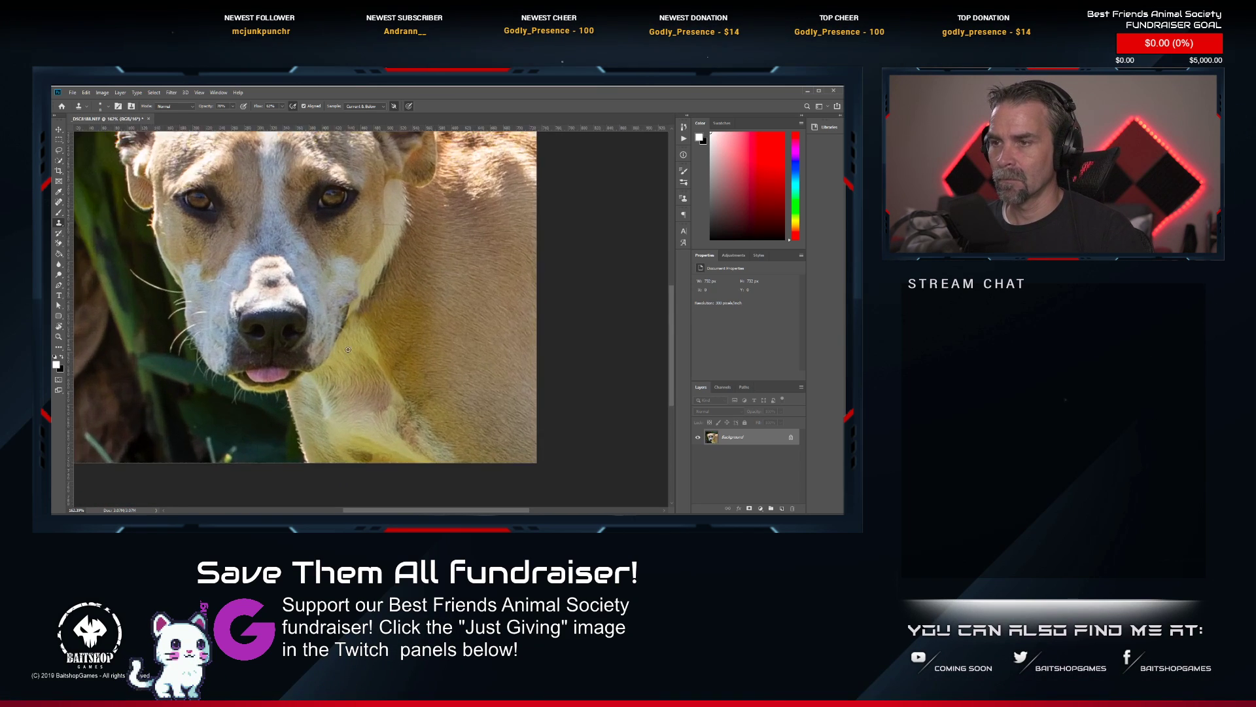
pyautogui.scroll(-3, 344, 330)
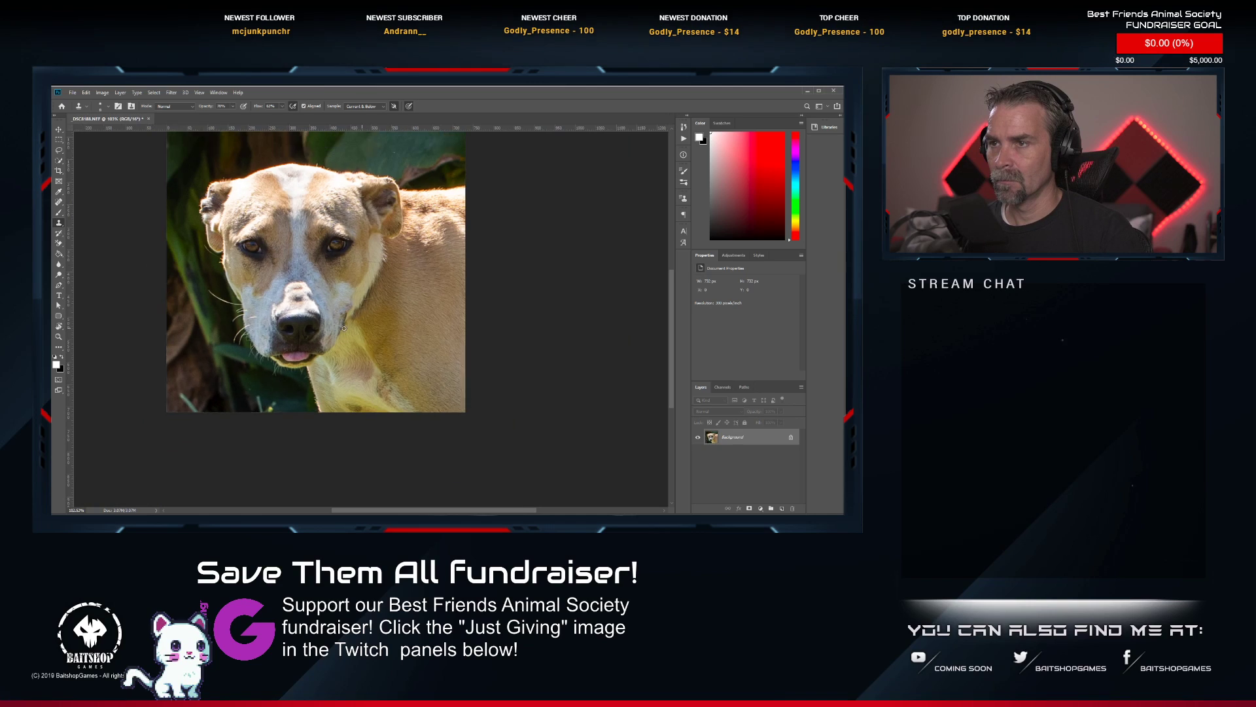
pyautogui.scroll(2, 316, 242)
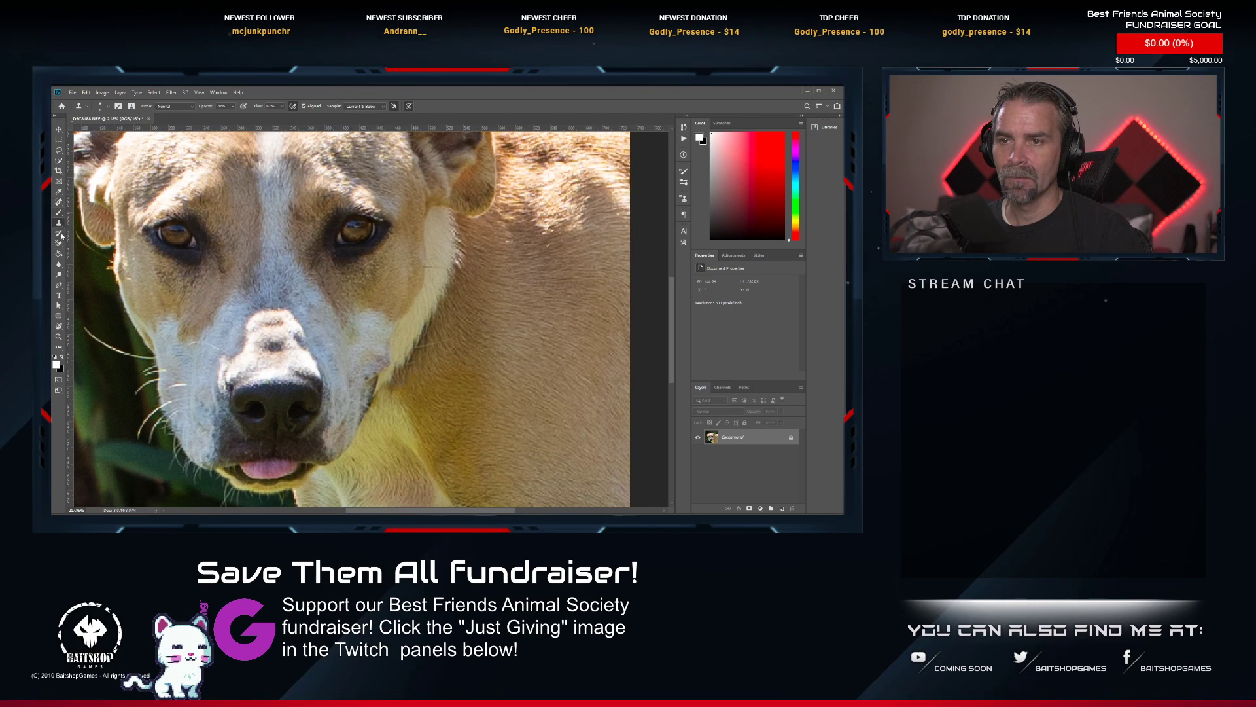
# Select the Dodge tool, save and close the retouched _DSC8188 head portrait, and rate it two stars in Lightroom Classic.
pyautogui.click(58, 275)
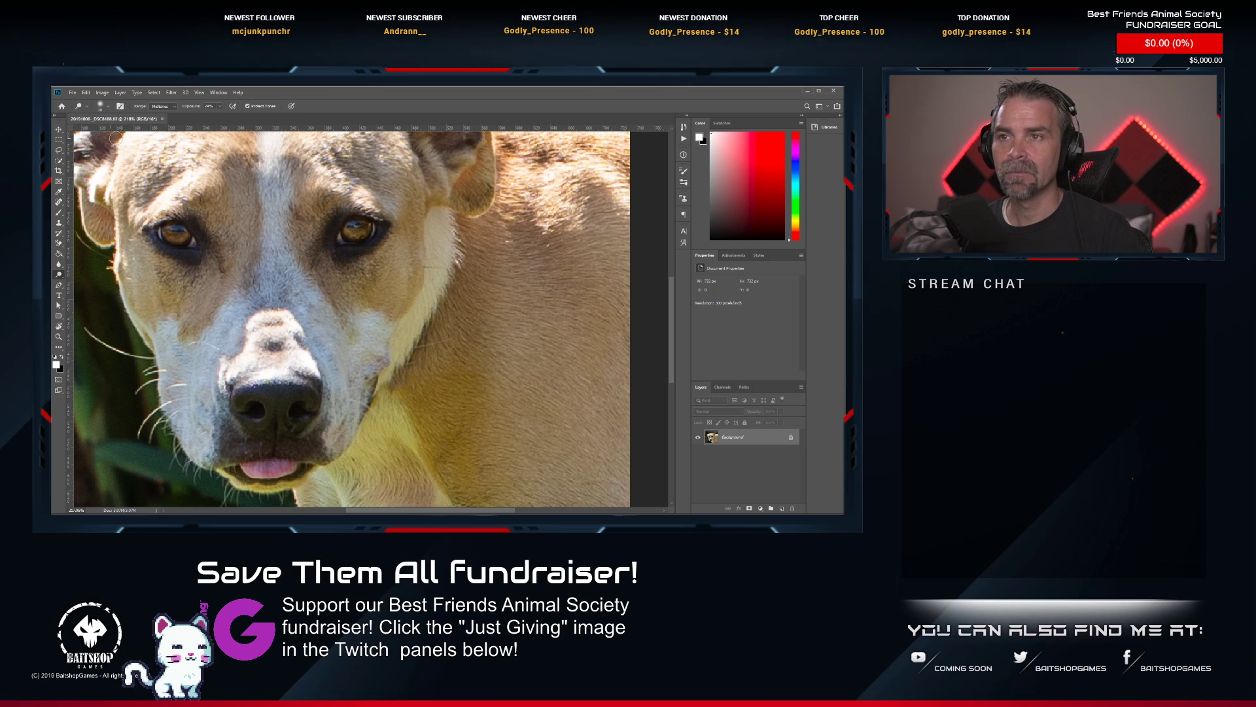
pyautogui.click(161, 119)
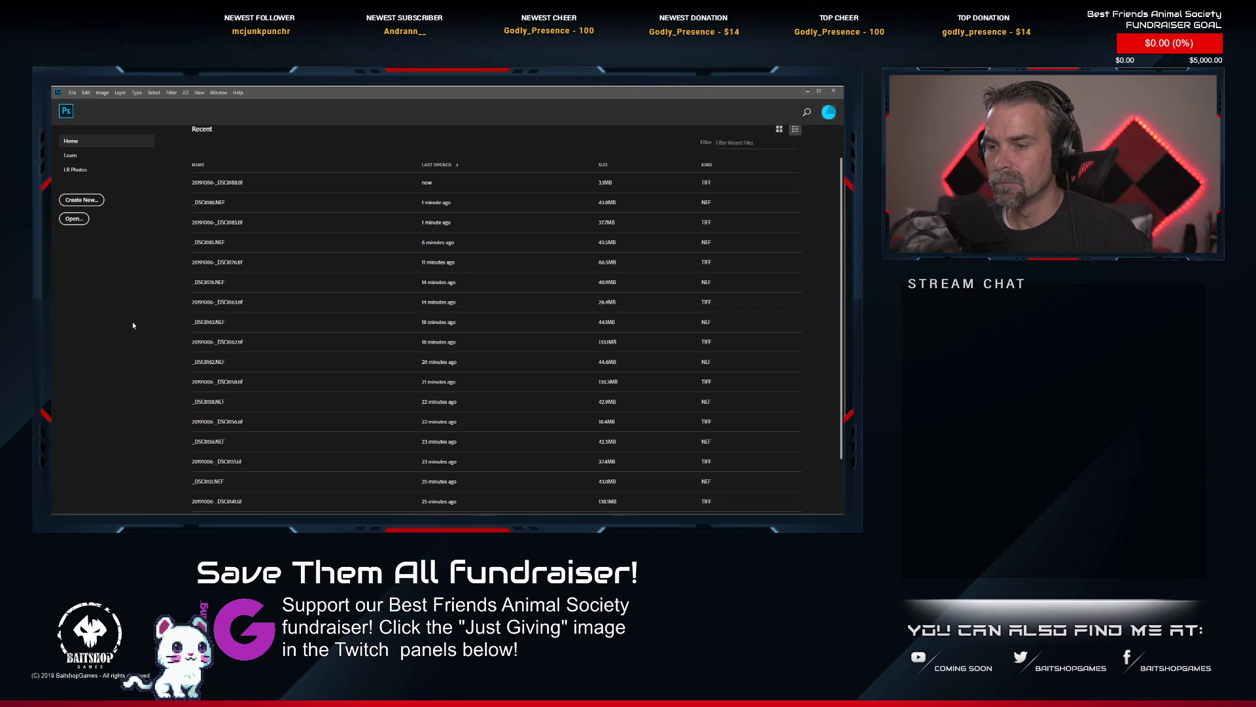
pyautogui.hotkey('alt', 'Tab')
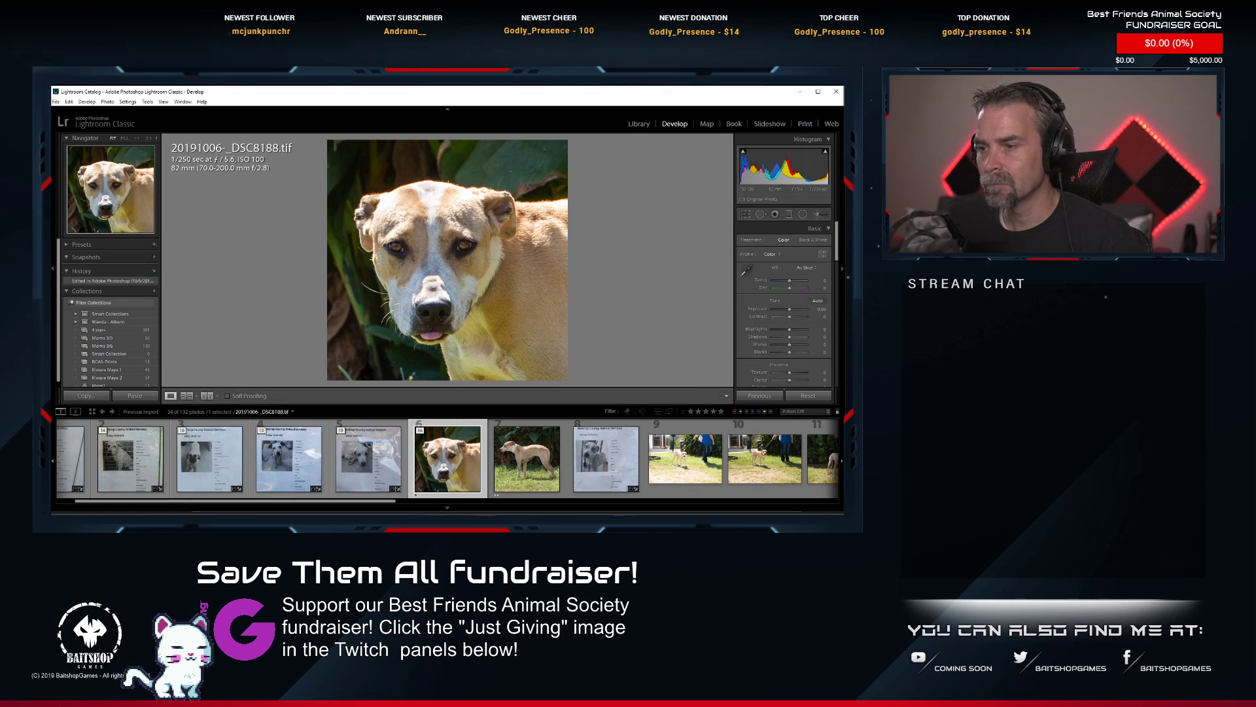
pyautogui.press('2')
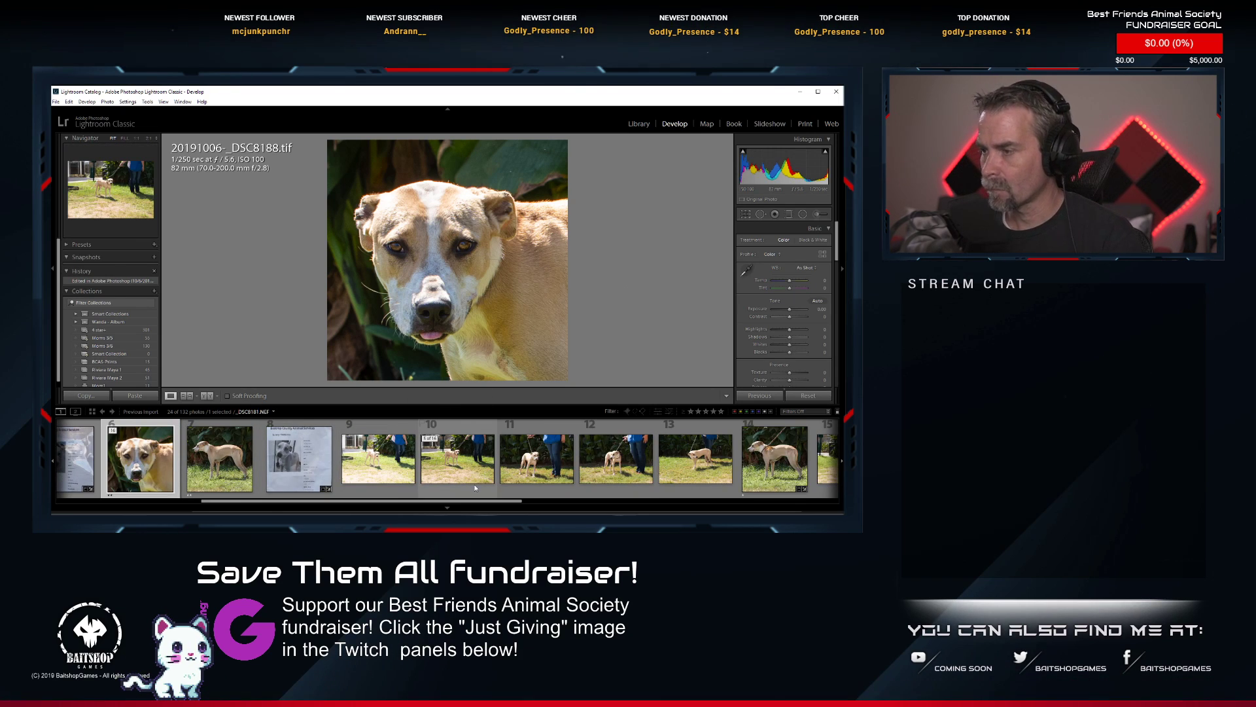
# Find the standing dog photo _DSC8193.NEF in the filmstrip and open it for editing in Photoshop.
pyautogui.scroll(-2, 476, 488)
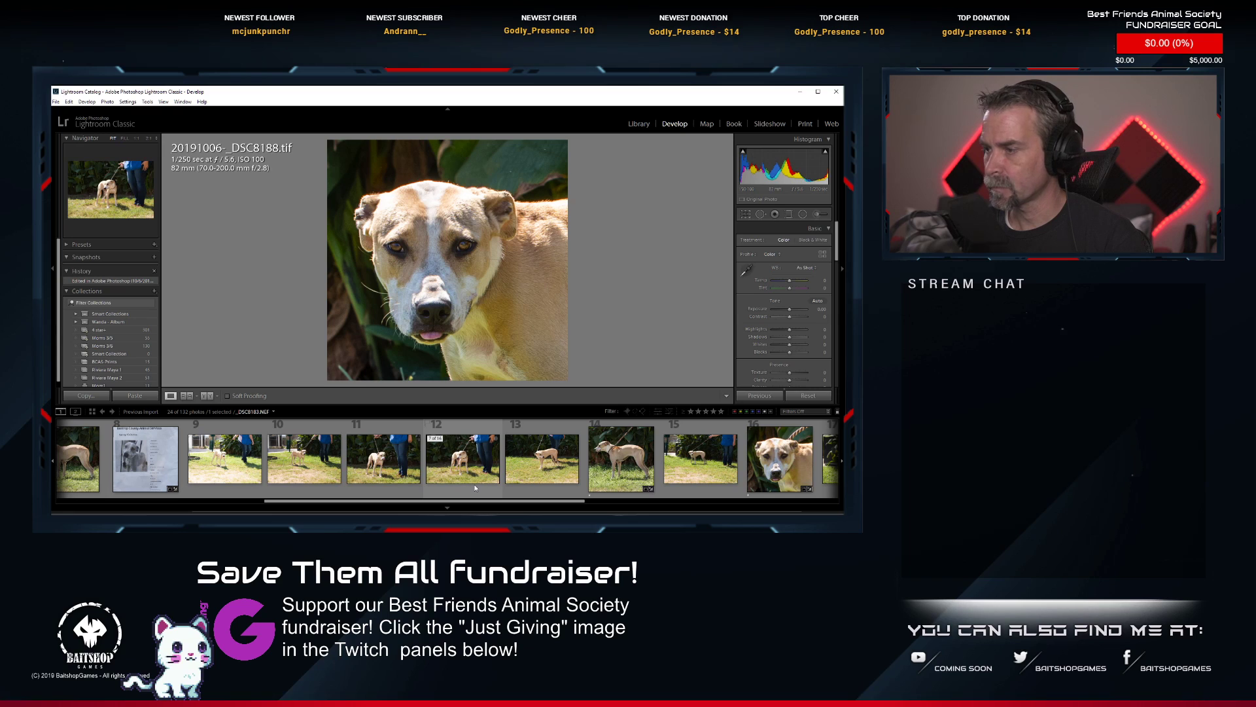
pyautogui.scroll(-4, 476, 487)
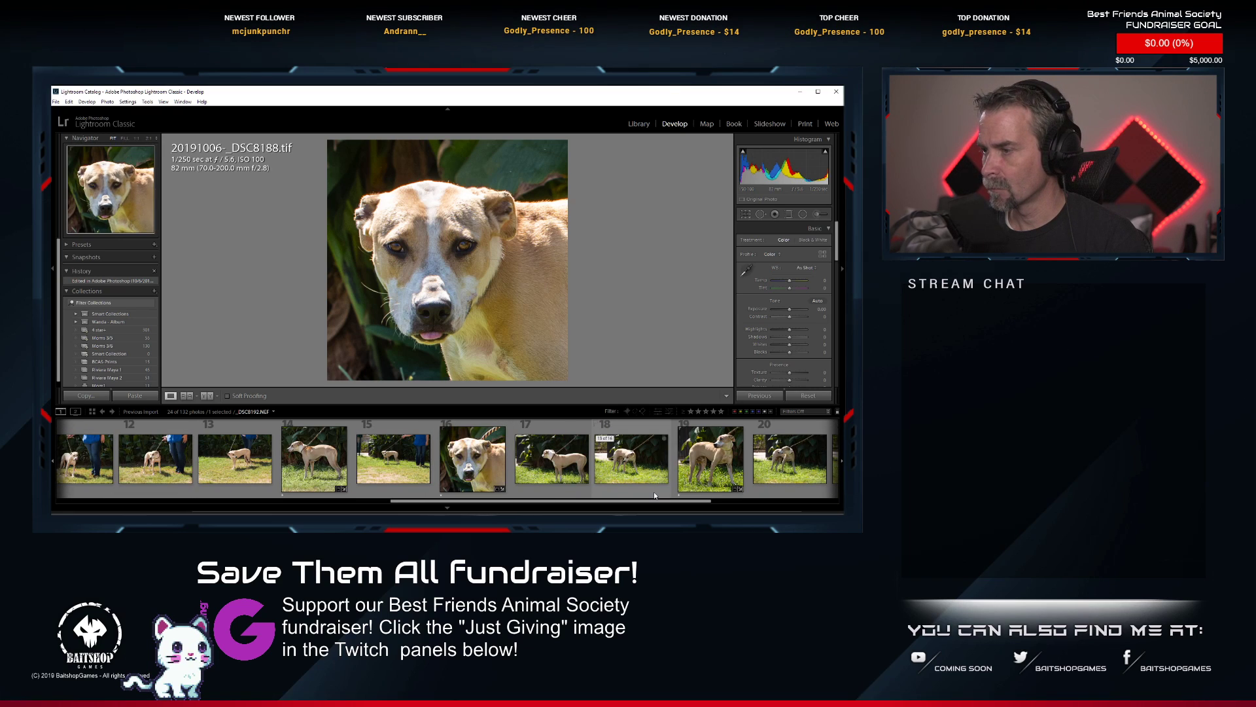
pyautogui.click(695, 471)
pyautogui.rightClick(694, 471)
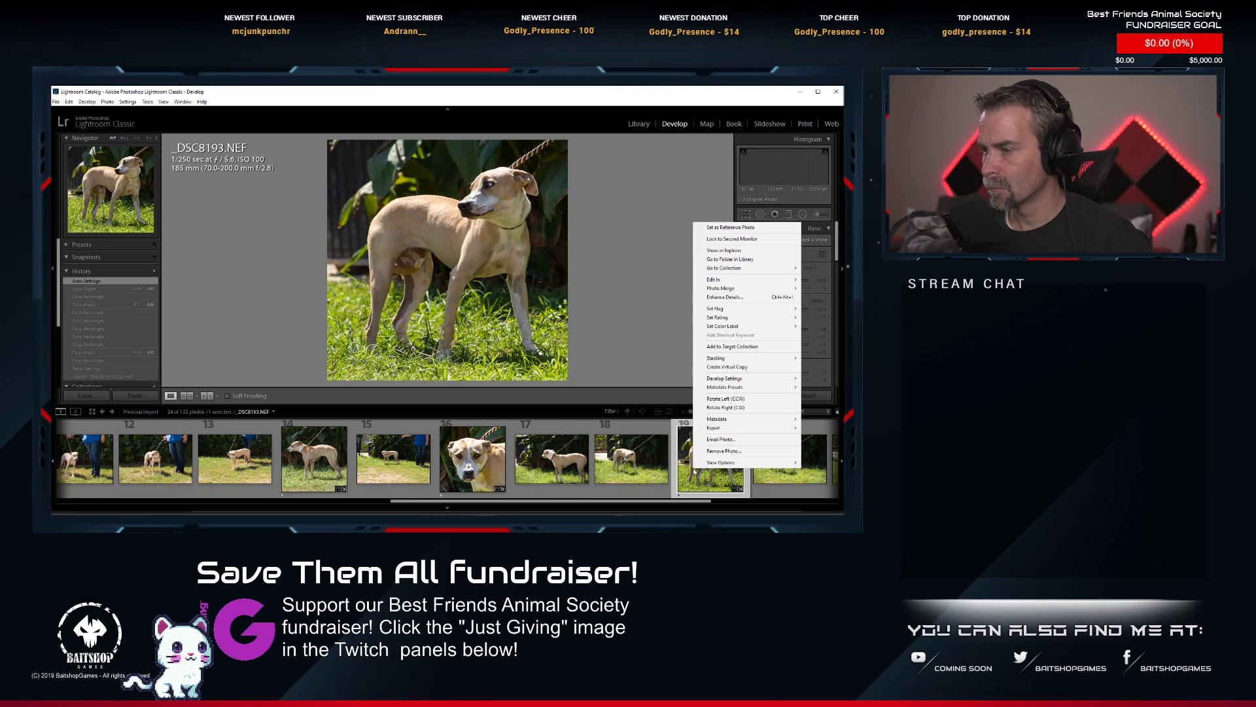
pyautogui.click(662, 281)
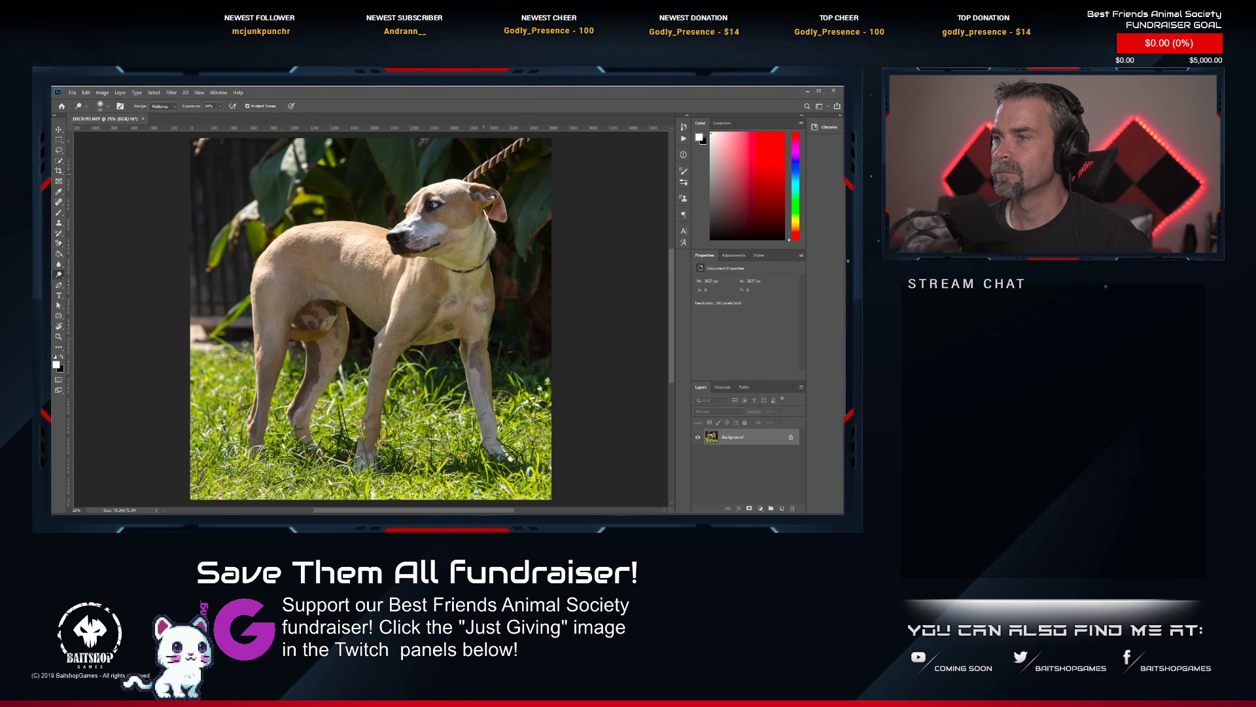
# Remove the thin dark collar around the dog's neck with a Spot Healing Brush stroke and touch up the fur beneath it.
pyautogui.scroll(4, 494, 172)
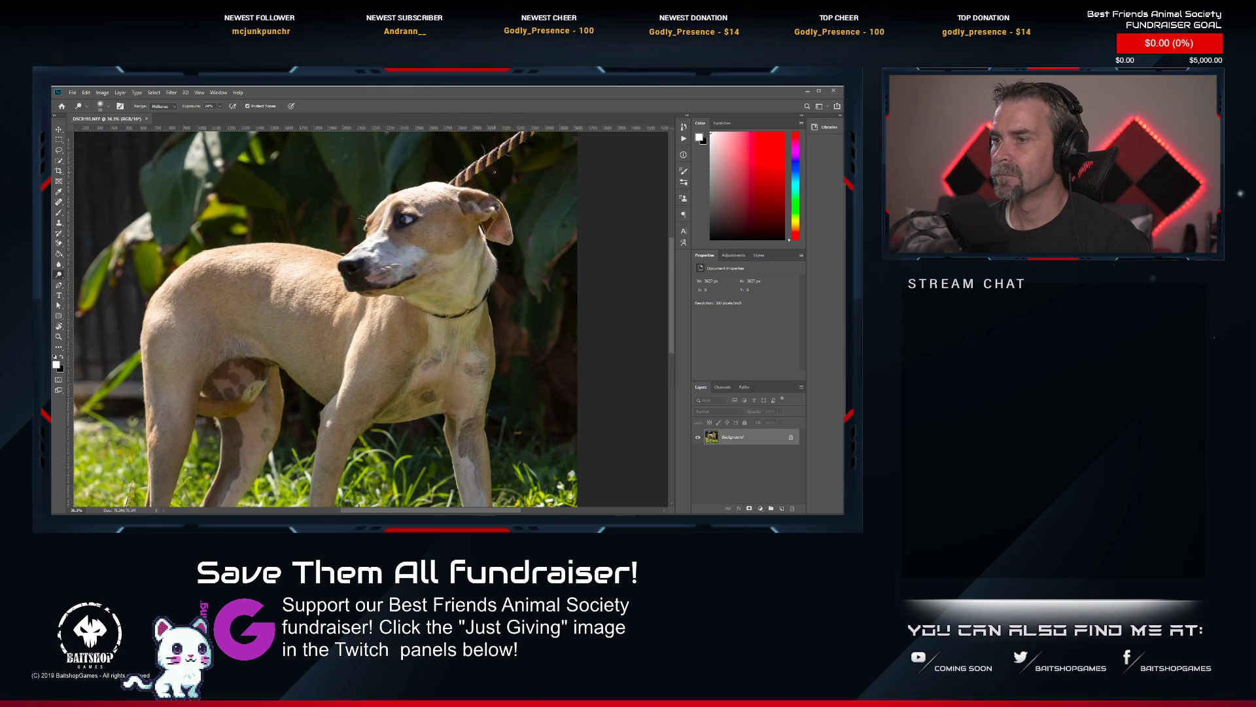
pyautogui.moveTo(494, 172); pyautogui.dragTo(470, 205)
pyautogui.click(59, 203)
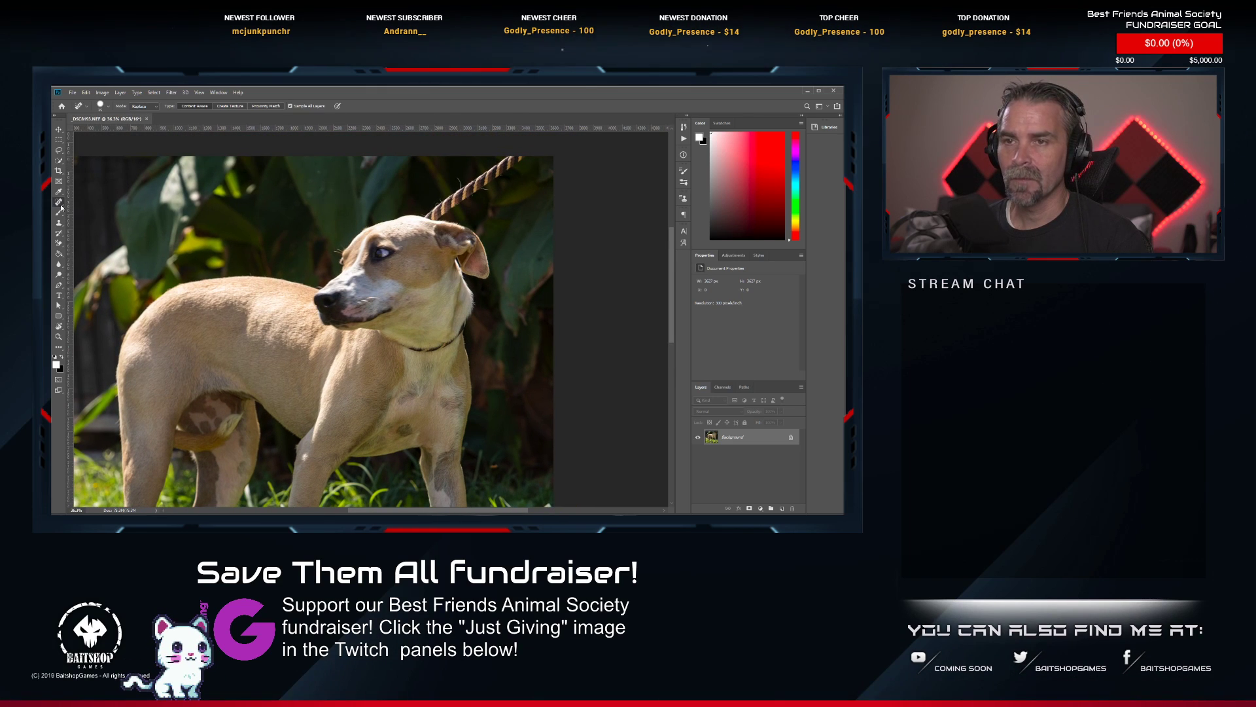
pyautogui.scroll(5, 452, 334)
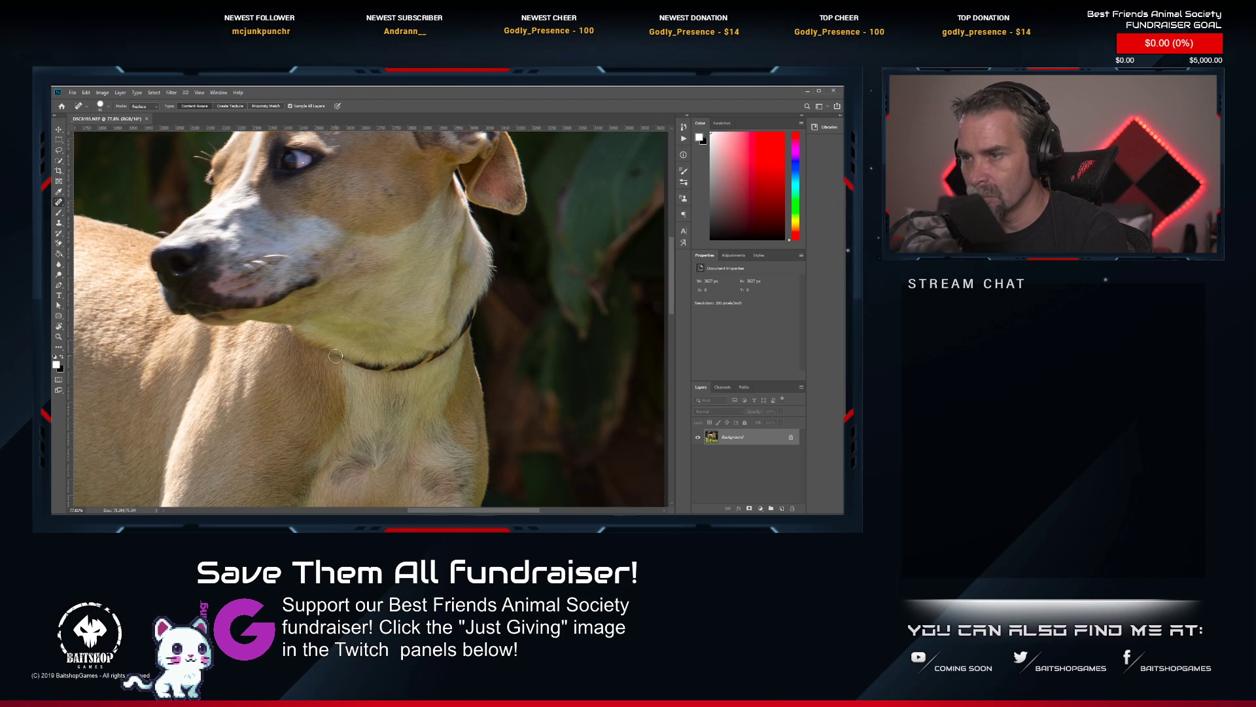
pyautogui.moveTo(345, 358)
pyautogui.mouseDown()
pyautogui.moveTo(446, 346)
pyautogui.moveTo(435, 358)
pyautogui.moveTo(475, 296)
pyautogui.mouseUp()
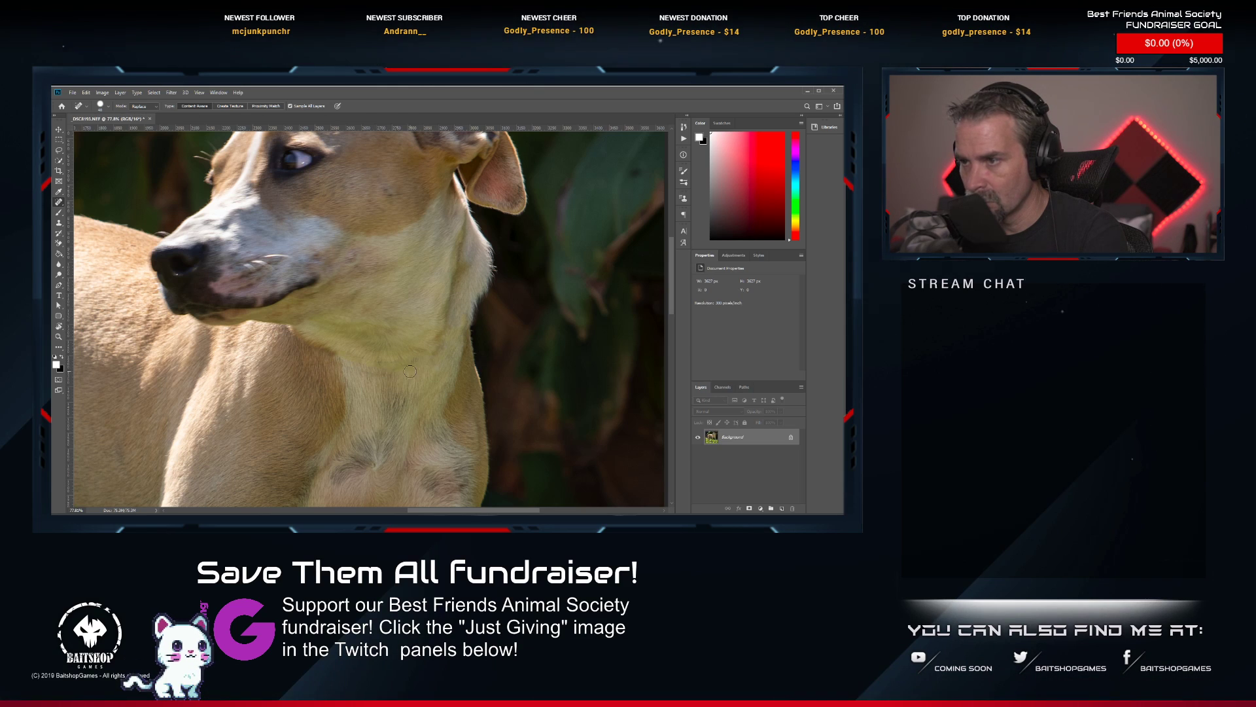
pyautogui.moveTo(404, 371)
pyautogui.mouseDown()
pyautogui.moveTo(371, 369)
pyautogui.moveTo(397, 372)
pyautogui.mouseUp()
pyautogui.click(368, 373)
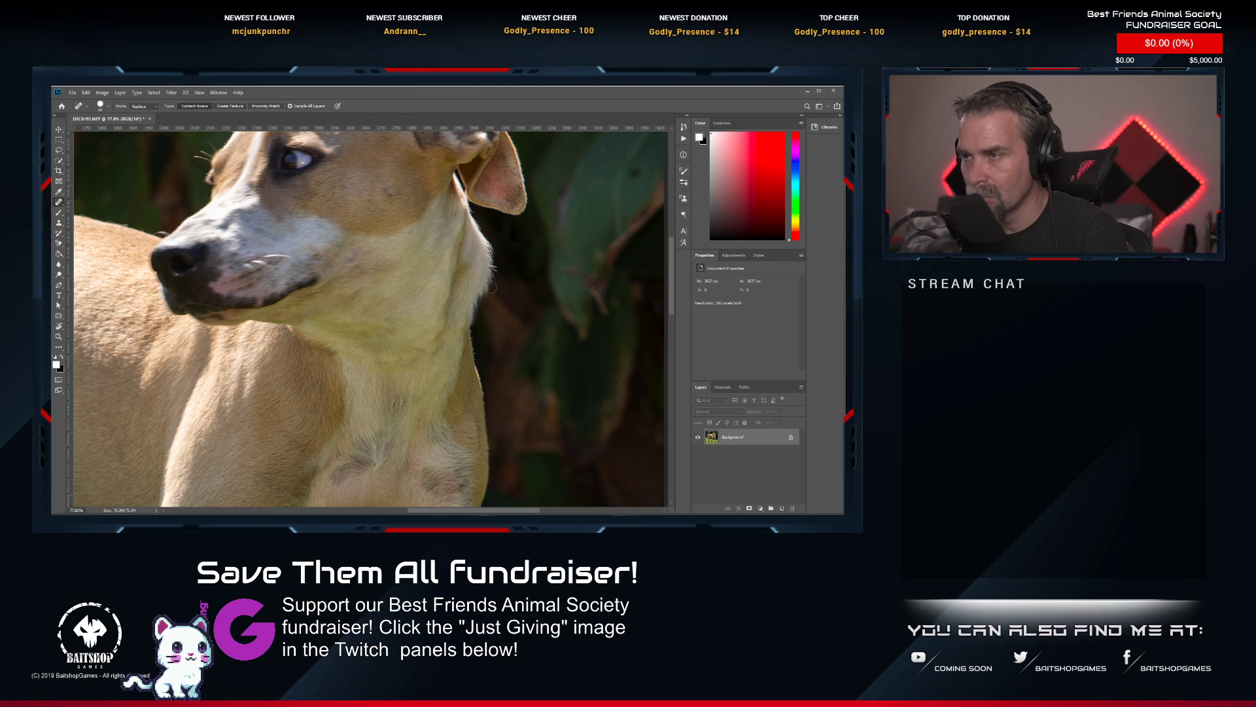
# Spot-heal the striped rope leash above the dog's head, including the stray rope fibres and leftover specks in the background.
pyautogui.moveTo(437, 272); pyautogui.dragTo(386, 450)
pyautogui.moveTo(402, 235); pyautogui.dragTo(390, 268)
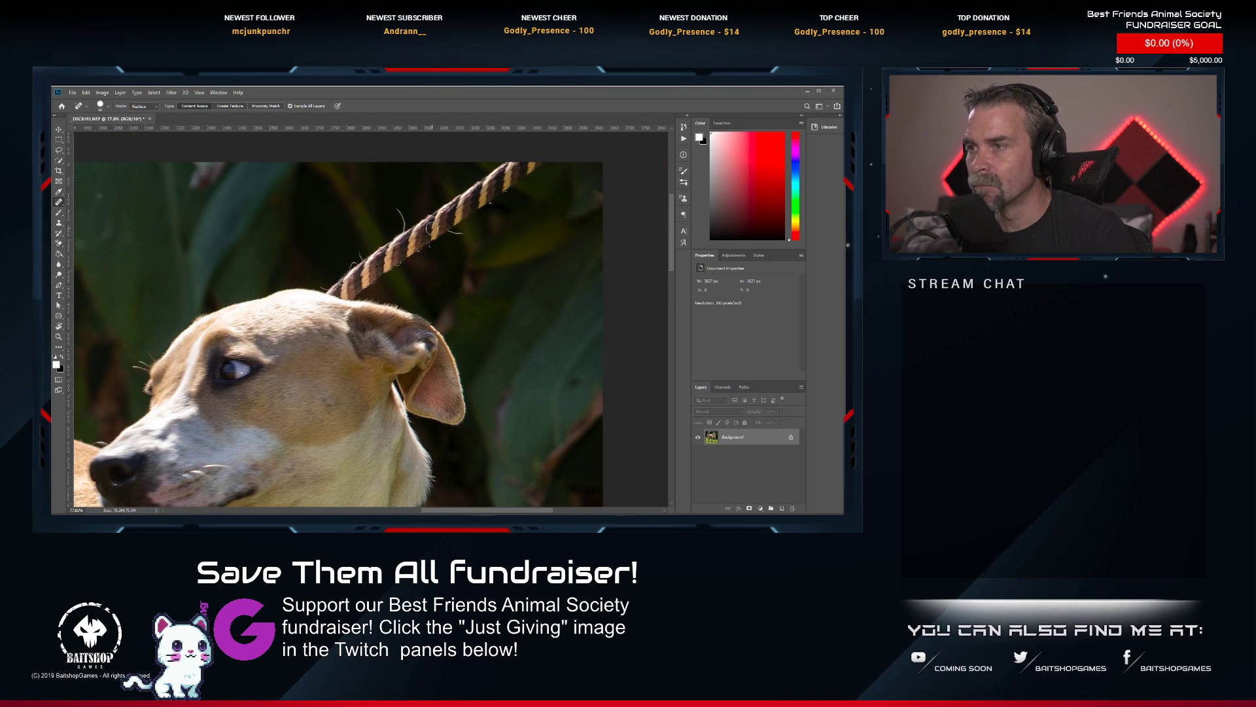
pyautogui.moveTo(550, 167)
pyautogui.mouseDown()
pyautogui.moveTo(516, 166)
pyautogui.moveTo(464, 211)
pyautogui.moveTo(511, 163)
pyautogui.moveTo(338, 280)
pyautogui.moveTo(460, 215)
pyautogui.moveTo(359, 286)
pyautogui.moveTo(329, 288)
pyautogui.moveTo(361, 291)
pyautogui.mouseUp()
pyautogui.moveTo(397, 209); pyautogui.dragTo(407, 228)
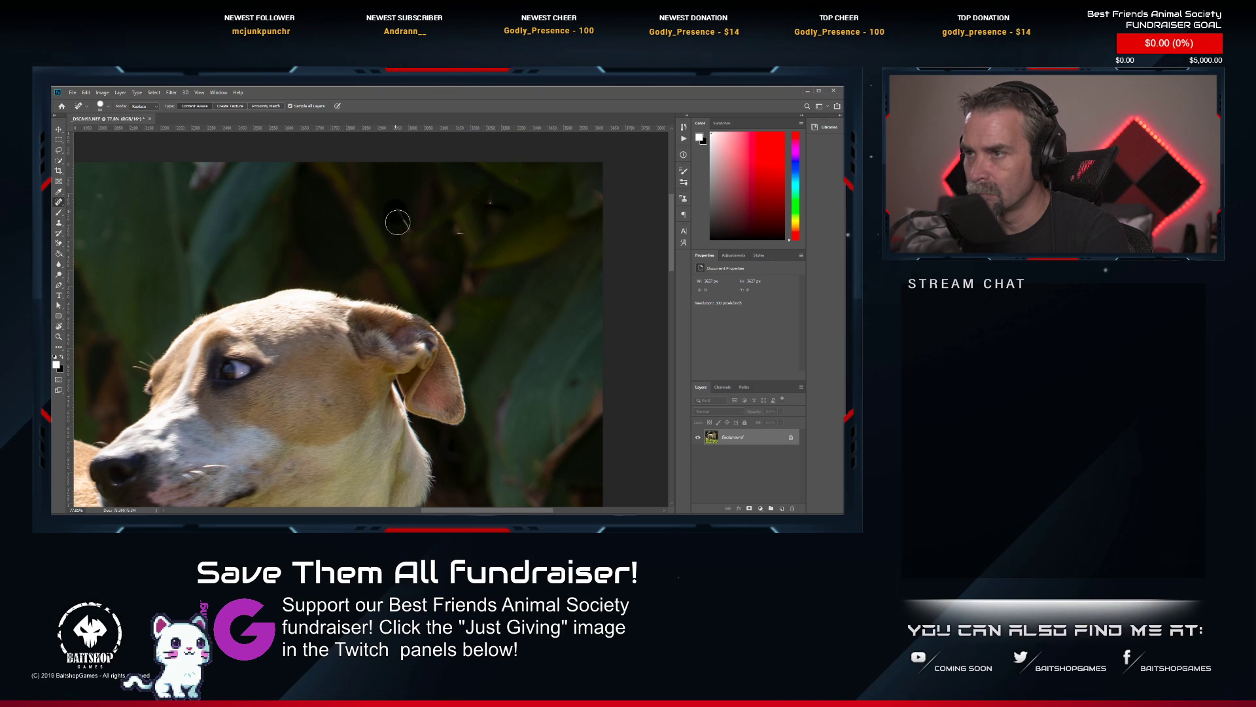
pyautogui.click(458, 232)
pyautogui.click(489, 202)
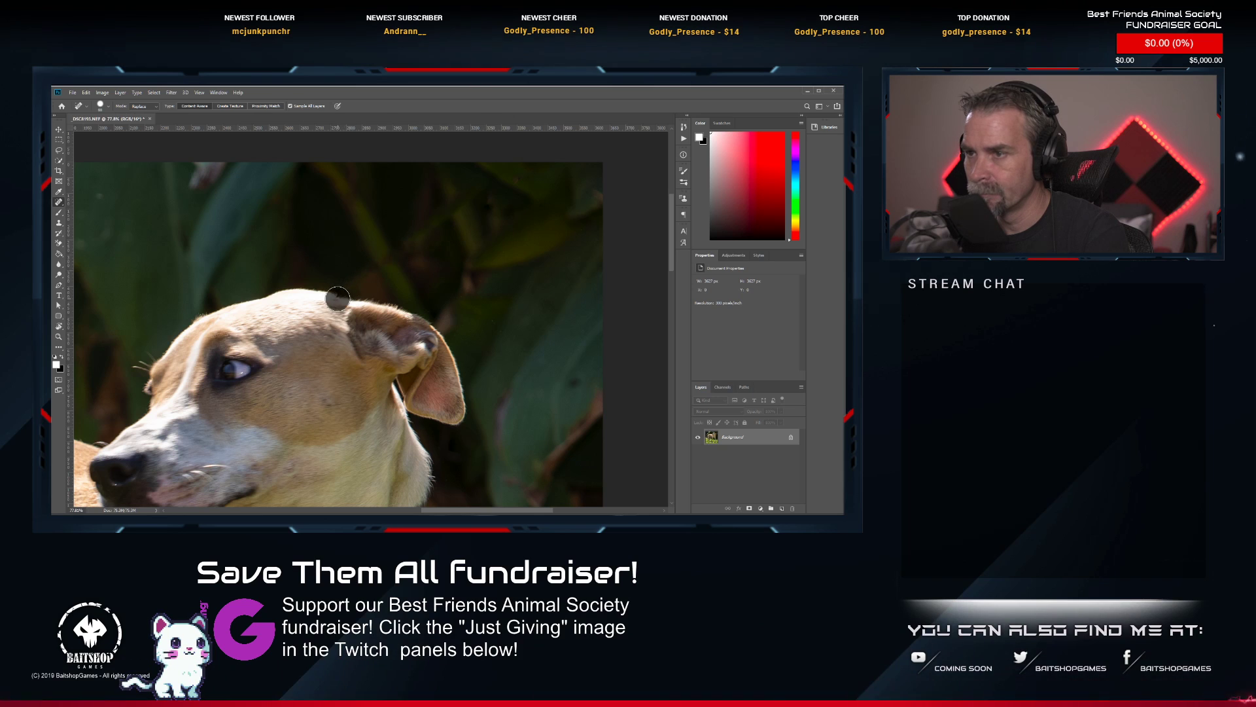
# Try a short healing stroke on the head outline where the leash was attached, then undo the recent healing there.
pyautogui.scroll(-1, 343, 296)
pyautogui.scroll(3, 347, 295)
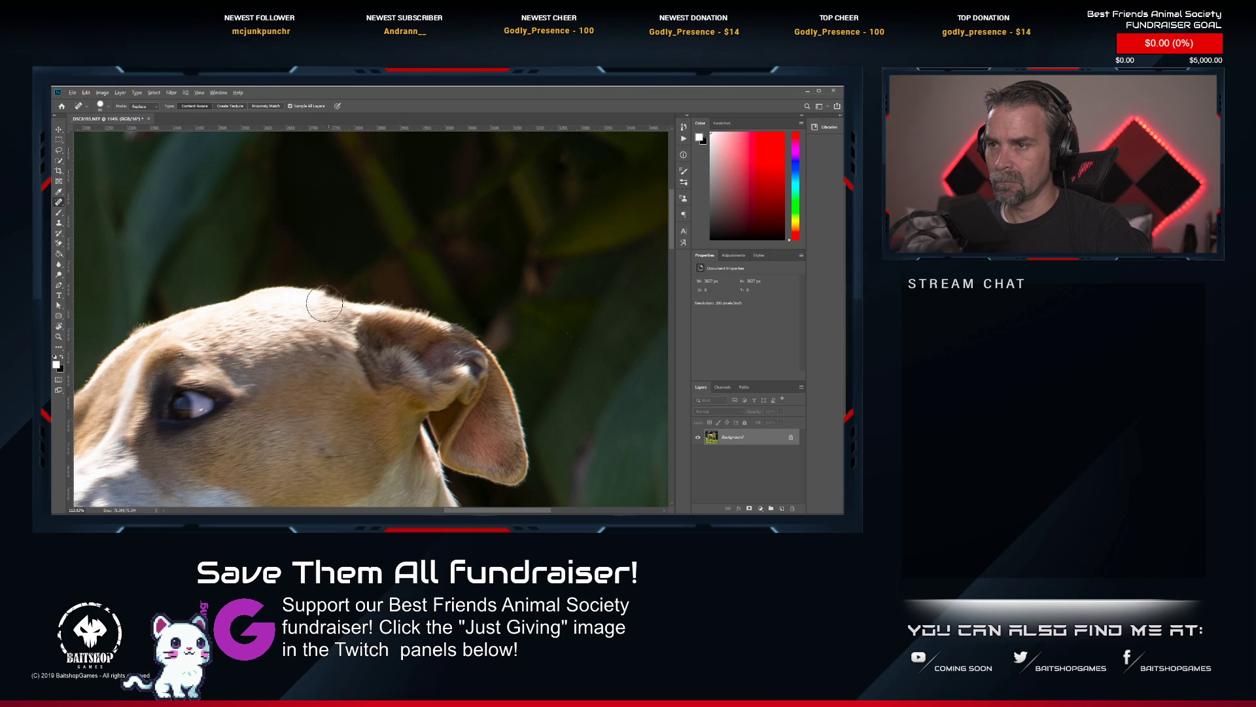
pyautogui.moveTo(318, 291)
pyautogui.mouseDown()
pyautogui.moveTo(375, 295)
pyautogui.moveTo(337, 307)
pyautogui.mouseUp()
pyautogui.hotkey('ctrl', 'z')
pyautogui.hotkey('ctrl', 'z')
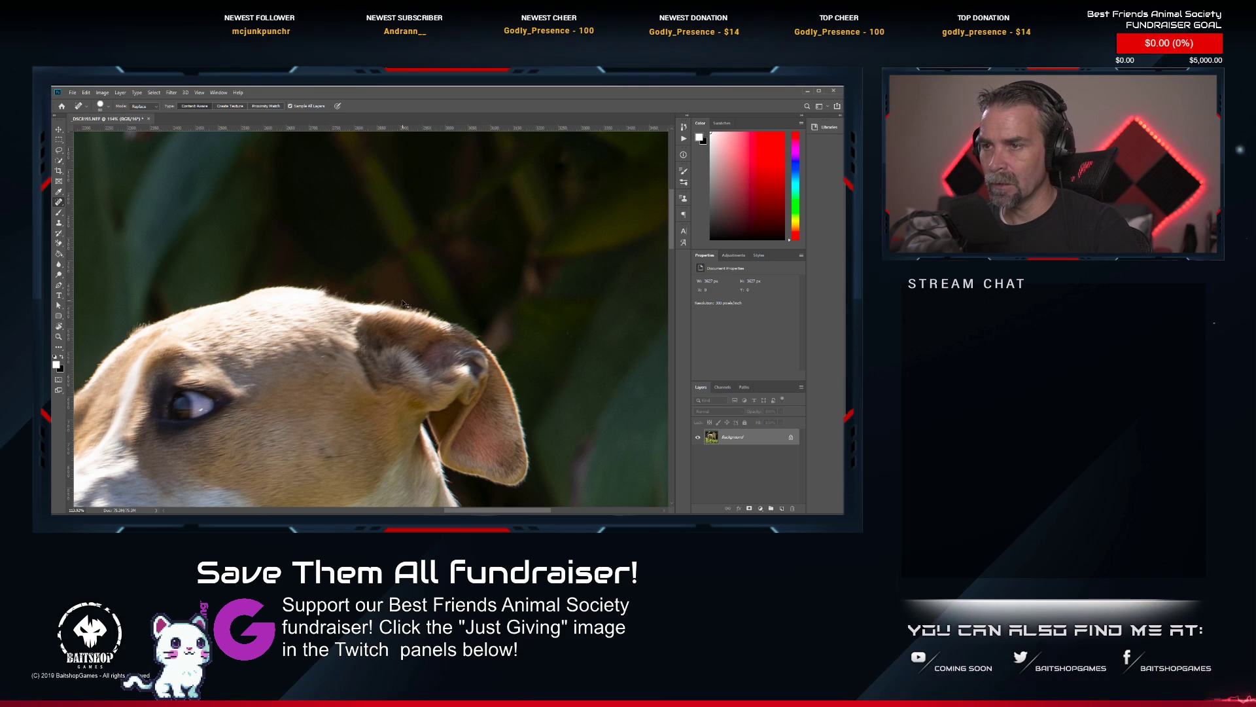
pyautogui.hotkey('ctrl', 'z')
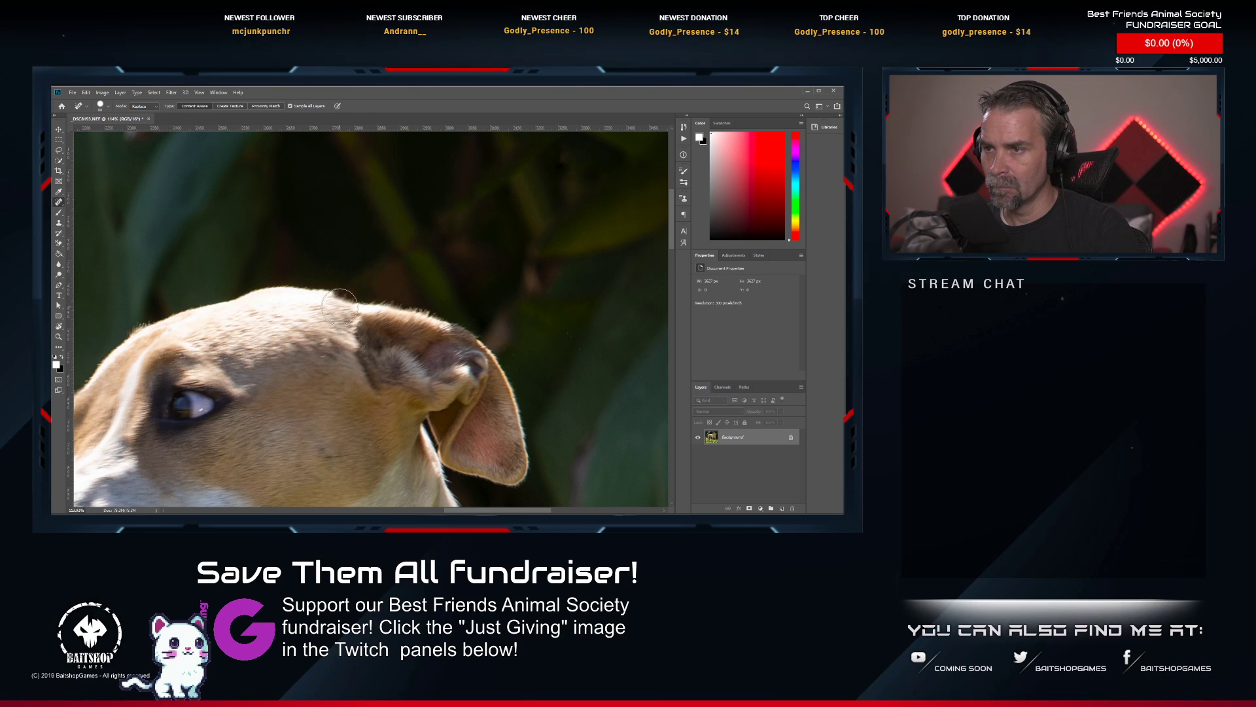
# Heal the top edge of the dog's head in front of the ear with one short diagonal stroke.
pyautogui.moveTo(349, 278); pyautogui.dragTo(321, 308)
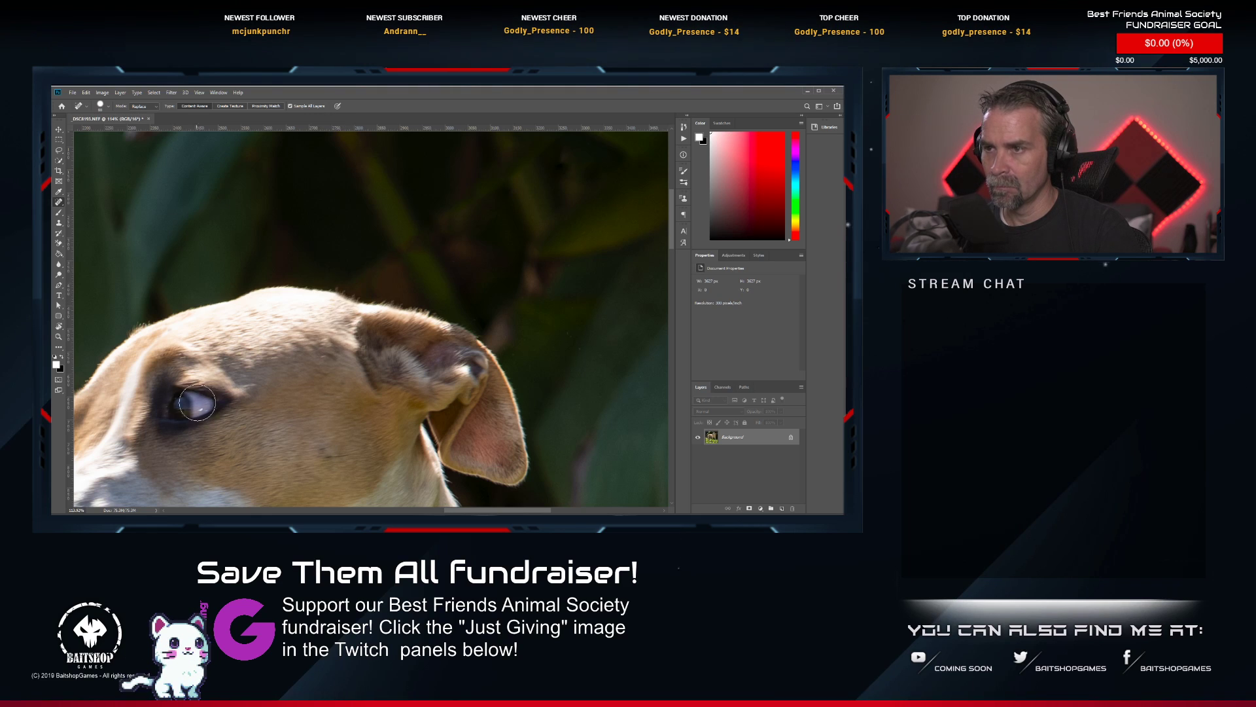
pyautogui.scroll(-5, 197, 402)
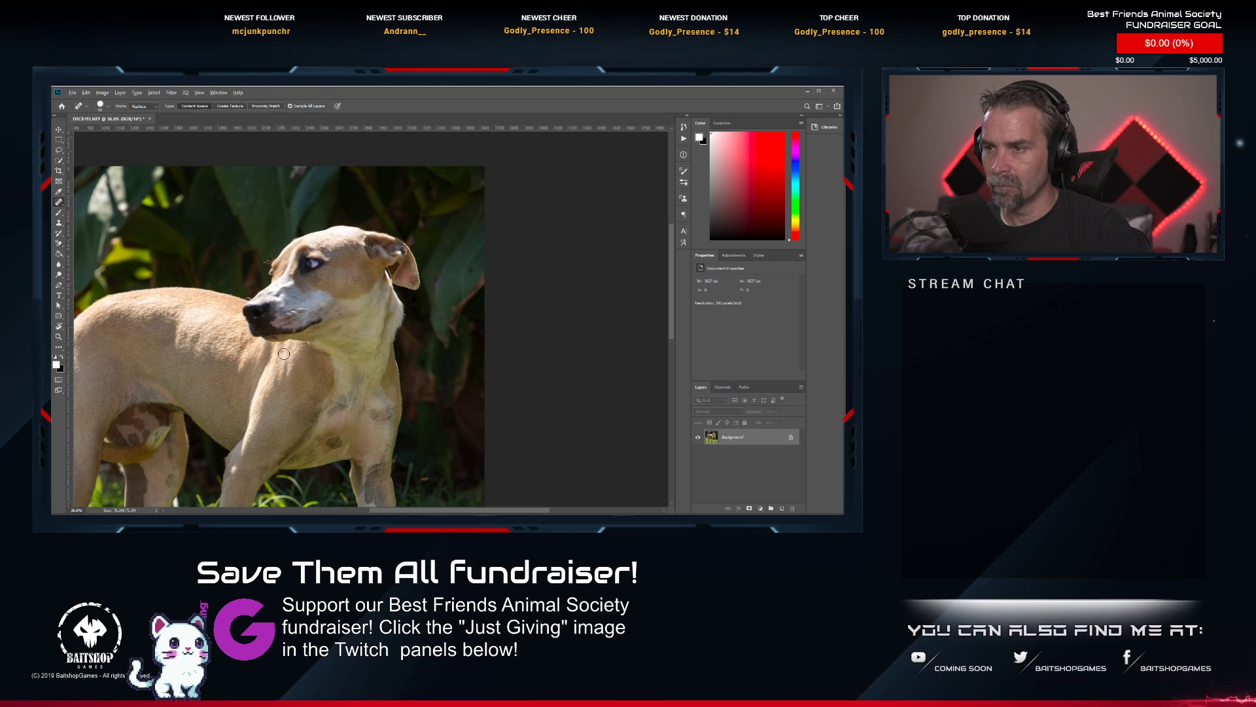
pyautogui.scroll(2, 284, 354)
pyautogui.scroll(-2, 308, 377)
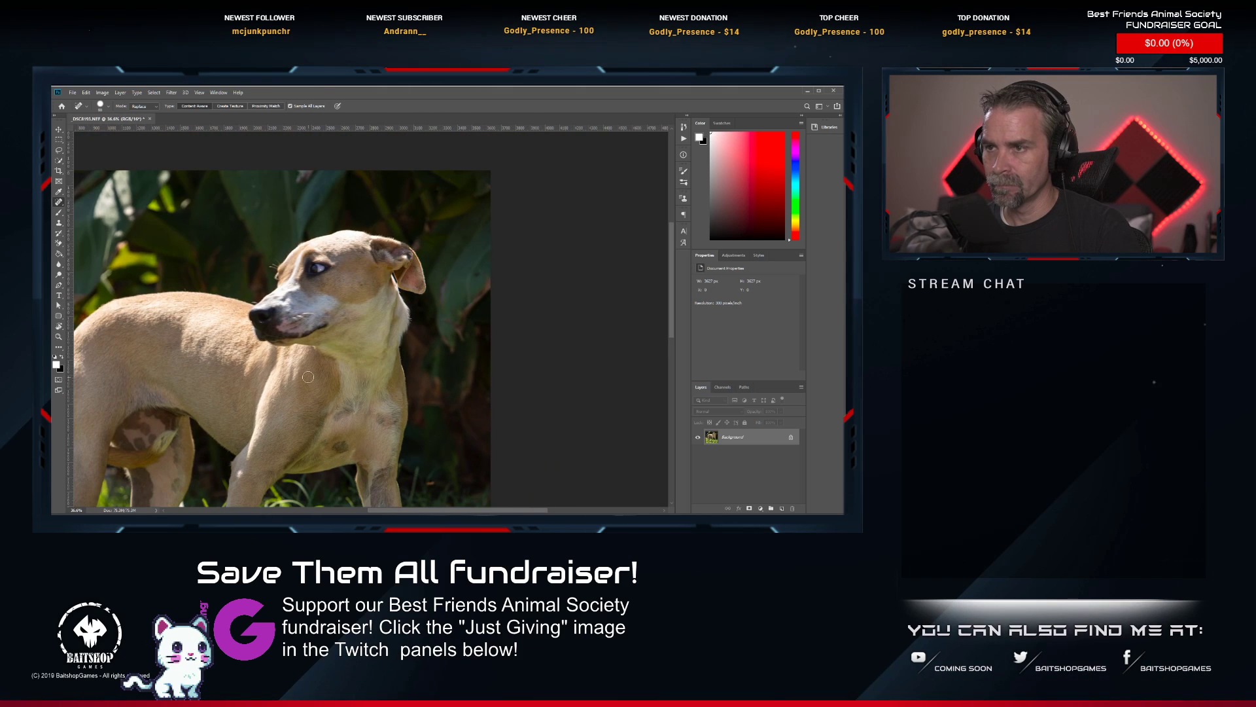
# Select the Dodge tool, save and close the retouched _DSC8193 photo, and rate it two stars in Lightroom Classic.
pyautogui.click(59, 275)
pyautogui.scroll(2, 326, 268)
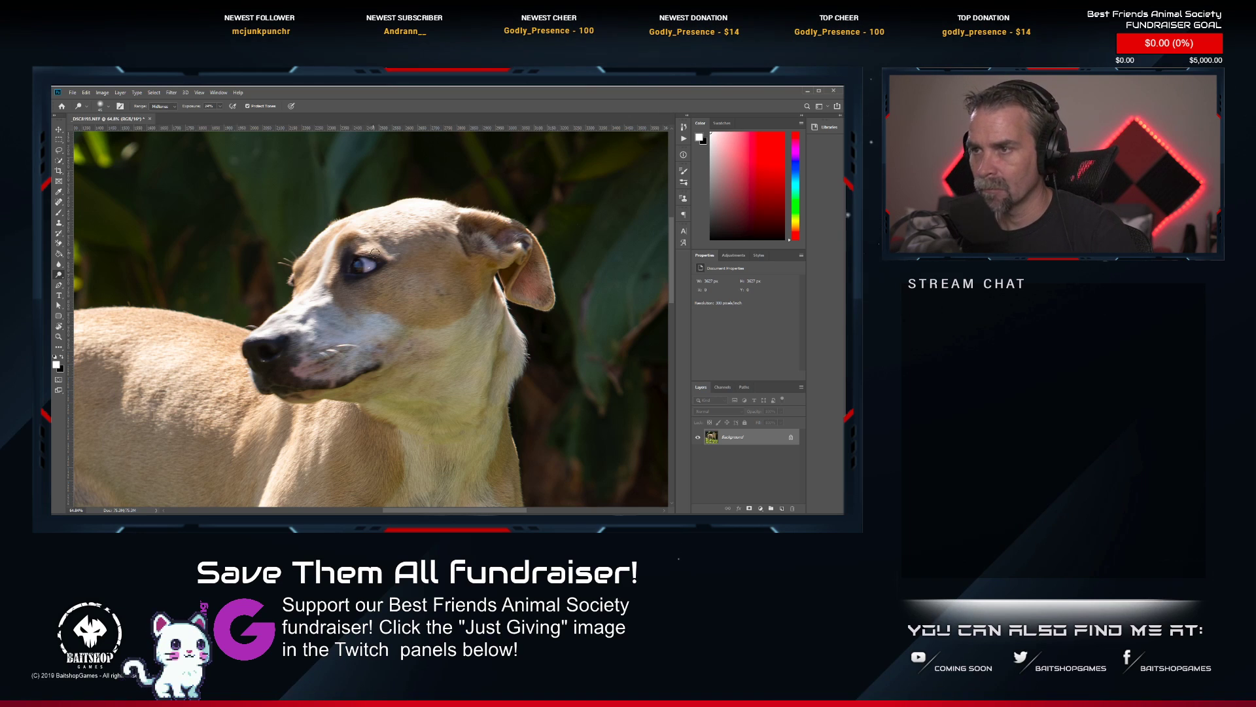
pyautogui.click(150, 118)
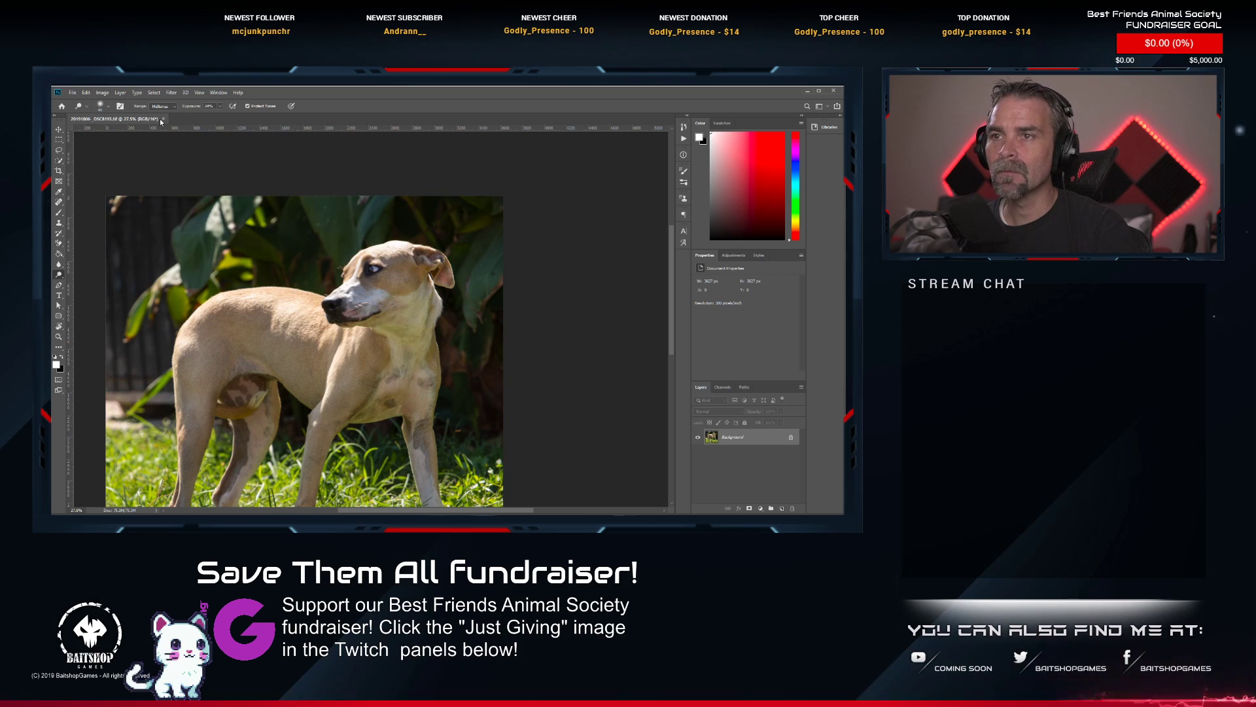
pyautogui.moveTo(161, 122)
pyautogui.mouseDown()
pyautogui.moveTo(196, 114)
pyautogui.moveTo(163, 119)
pyautogui.mouseUp()
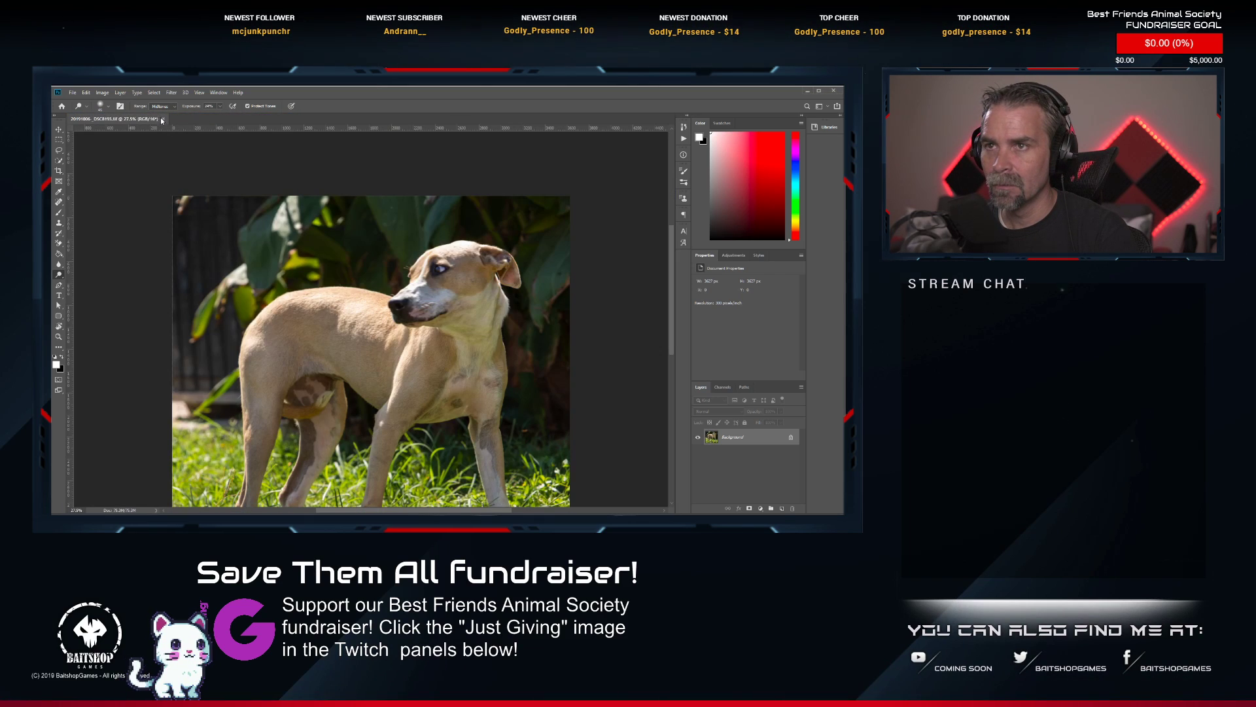
pyautogui.click(163, 119)
pyautogui.hotkey('alt', 'Tab')
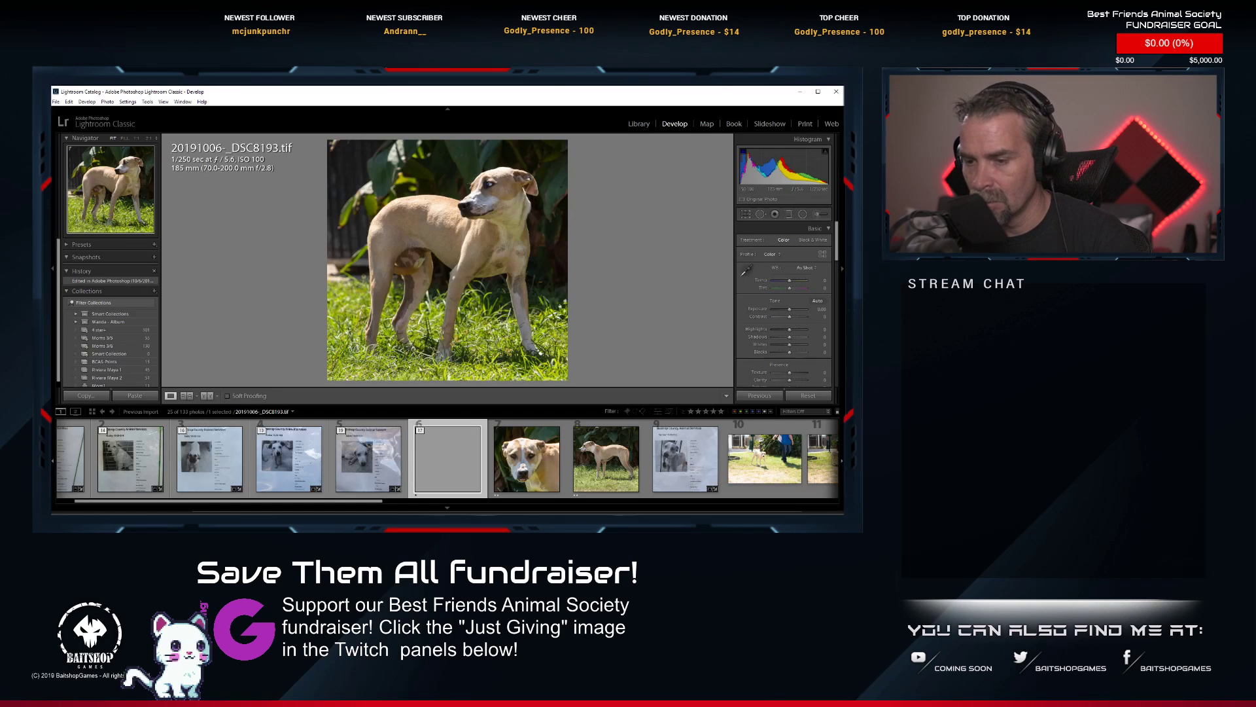
pyautogui.press('2')
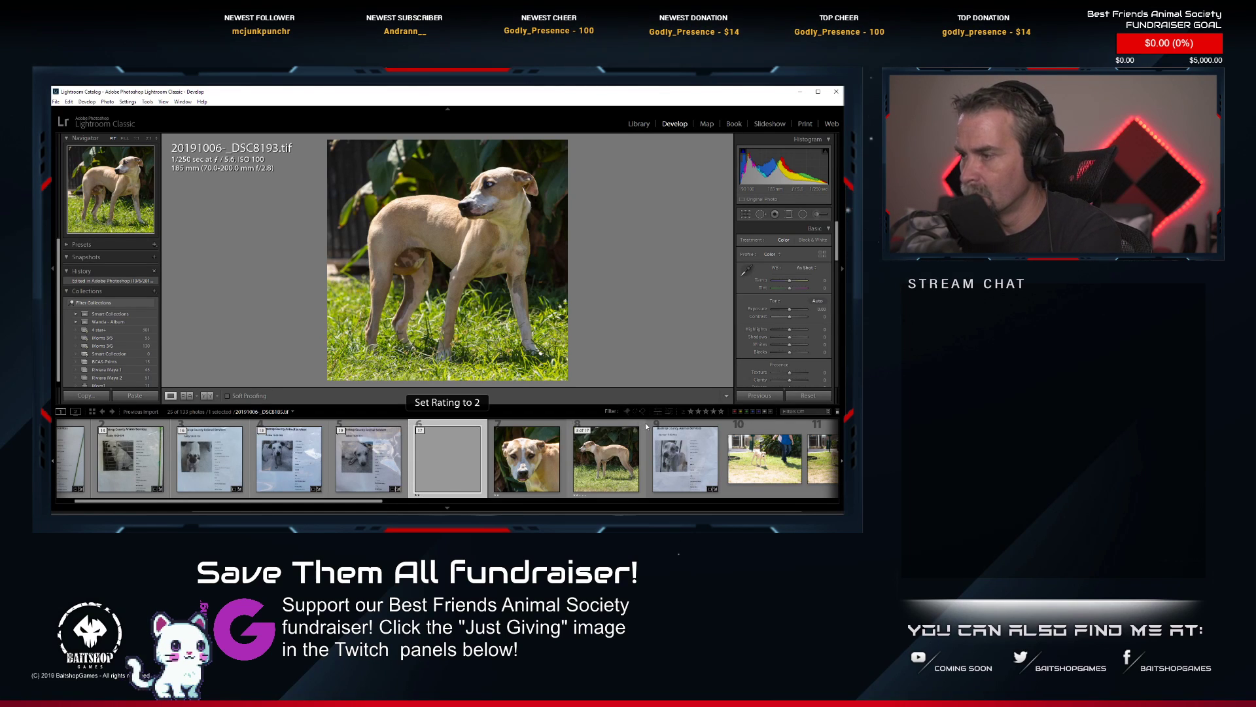
# Collapse the finished dog's photo stack and expand the stack of the next information sheet, _DSC8196.NEF.
pyautogui.click(667, 431)
pyautogui.click(420, 430)
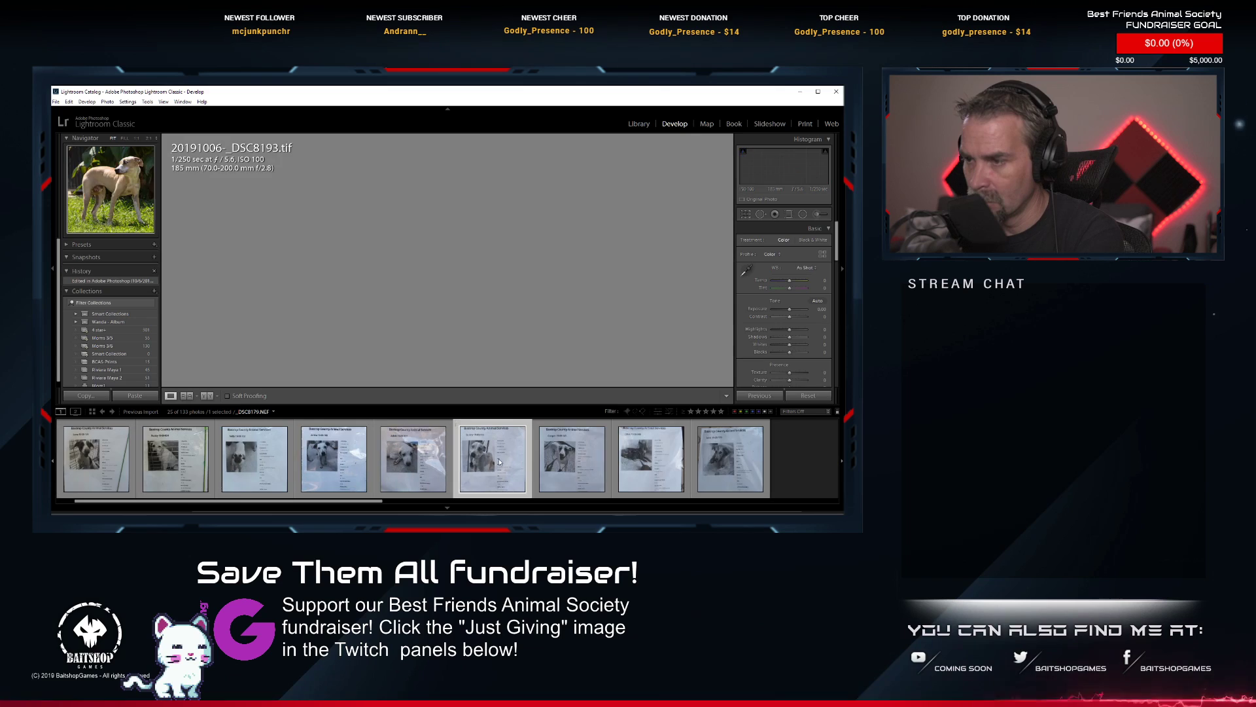
pyautogui.click(588, 453)
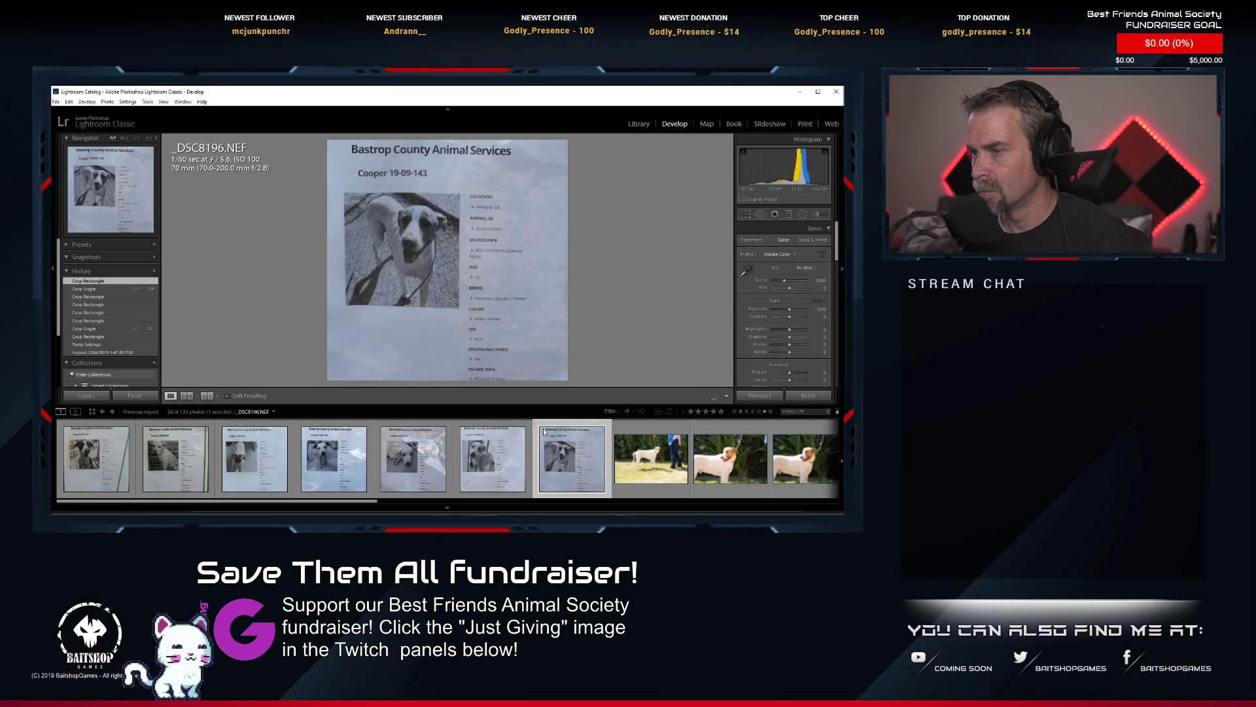
# Find _DSC8200.NEF, the cropped close-up of the white and tan dog, and open it in Photoshop for editing.
pyautogui.scroll(-6, 544, 432)
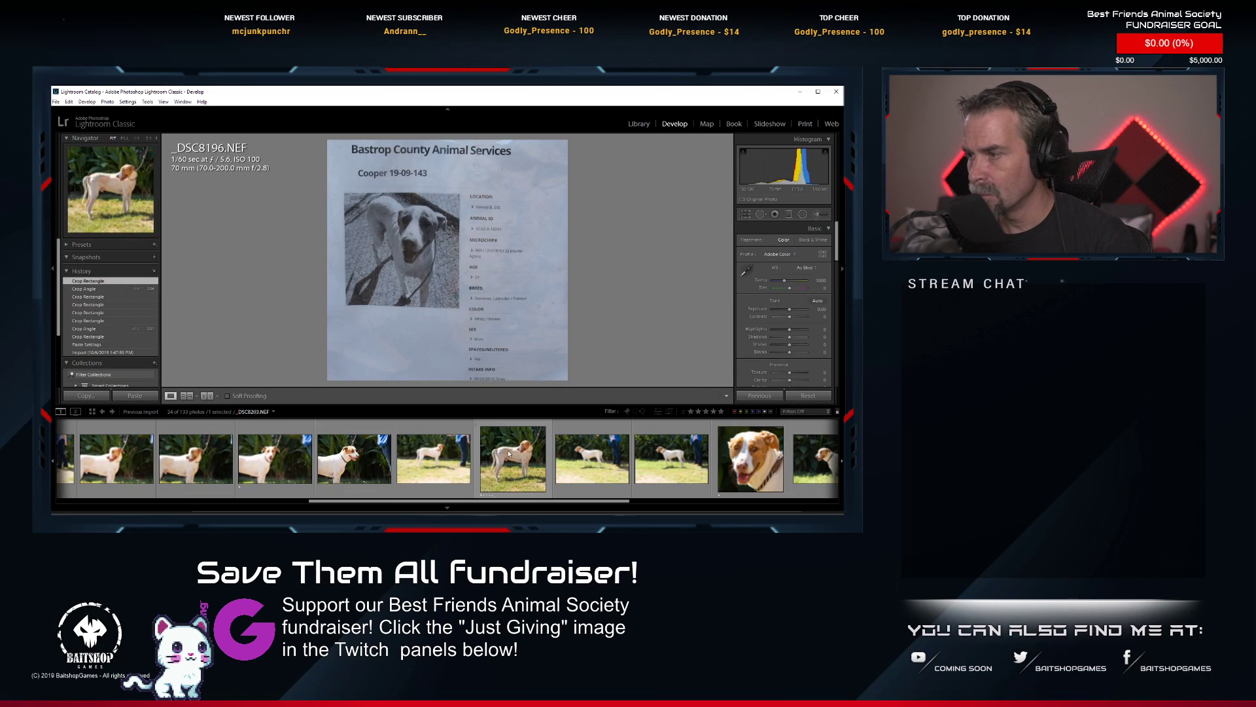
pyautogui.scroll(5, 505, 460)
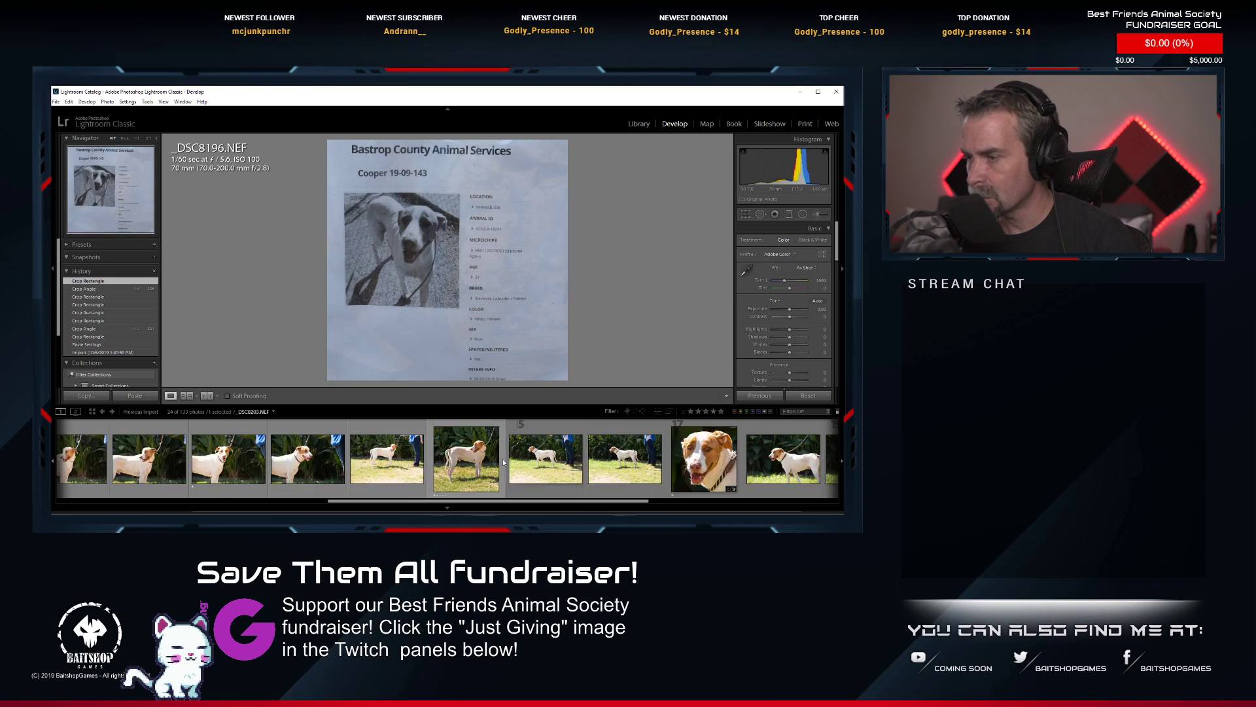
pyautogui.scroll(-2, 504, 462)
pyautogui.scroll(2, 504, 462)
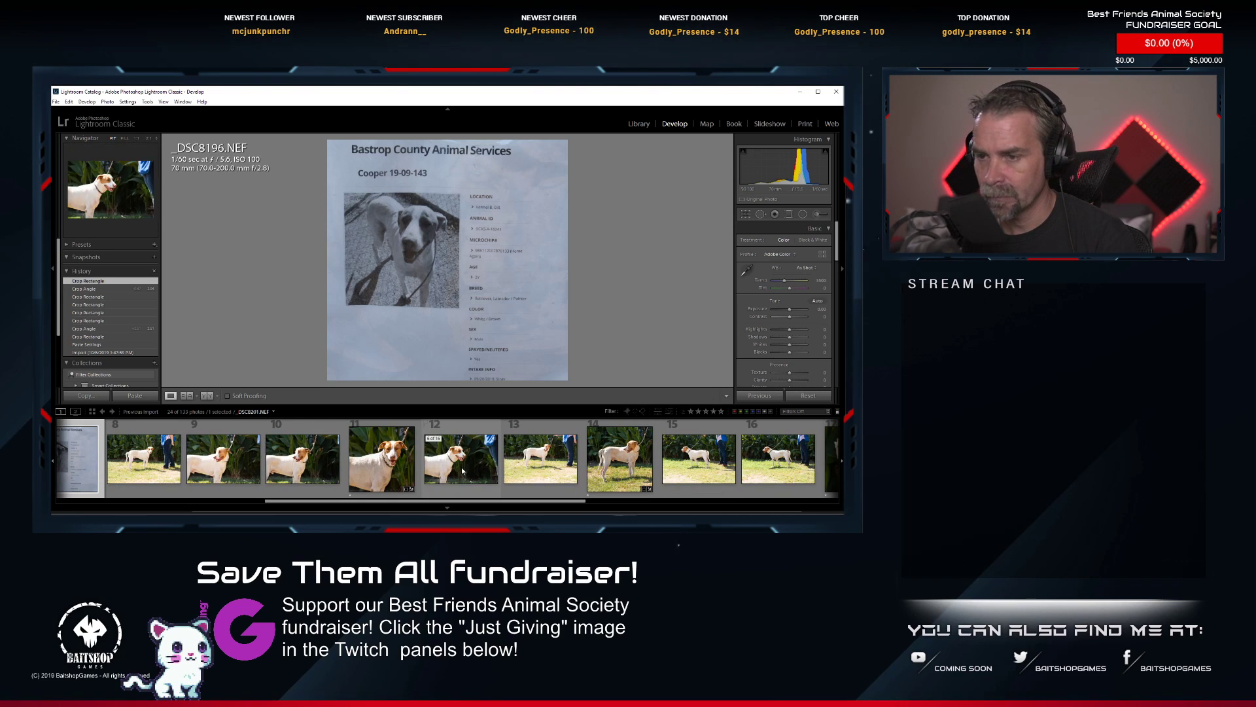
pyautogui.click(355, 462)
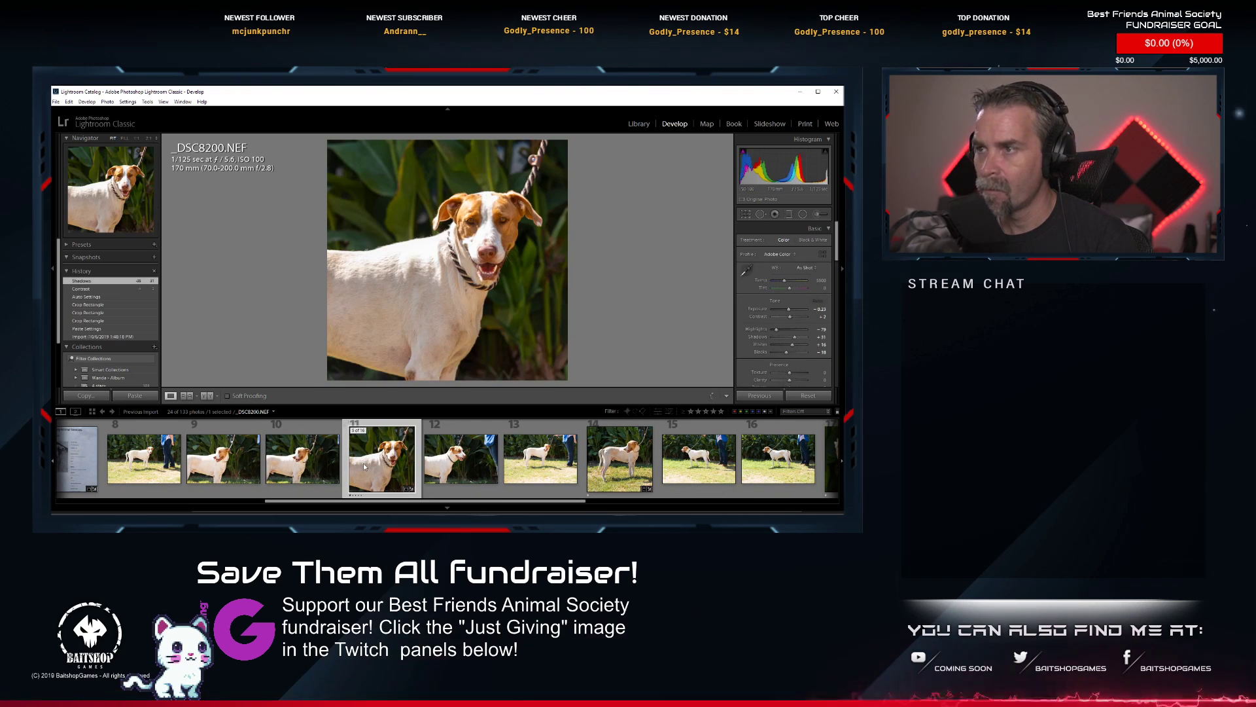
pyautogui.rightClick(367, 450)
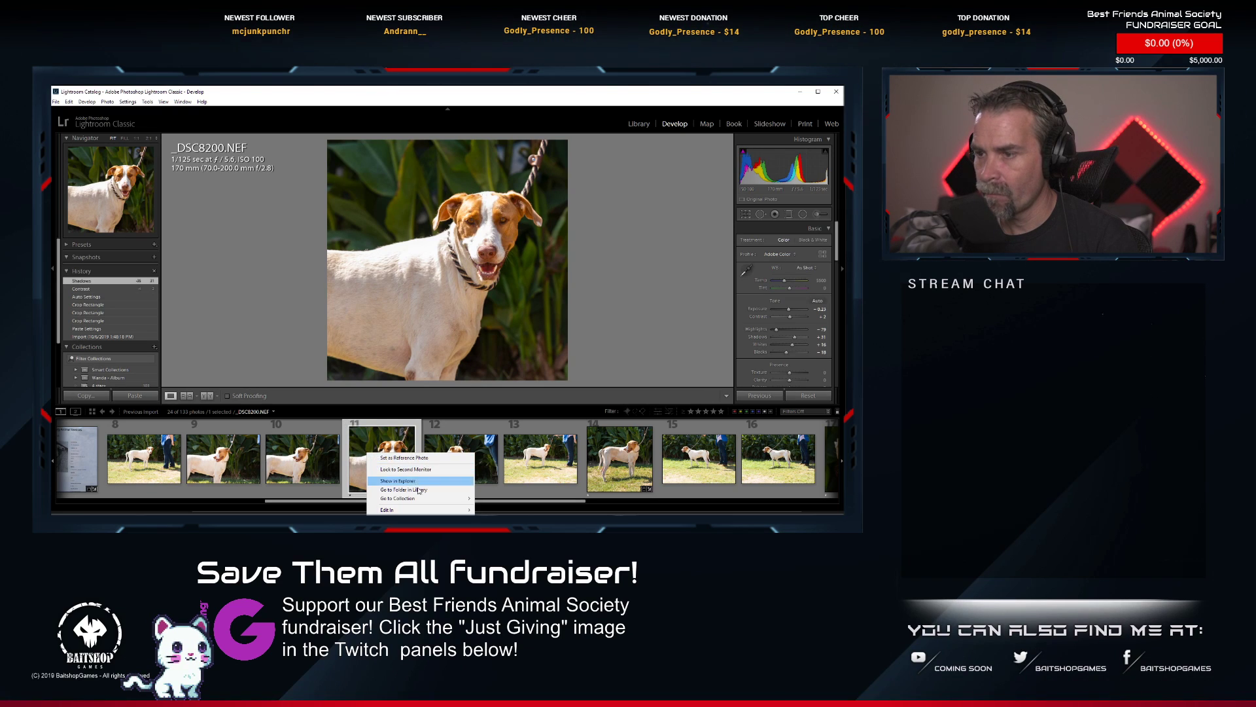
pyautogui.click(505, 509)
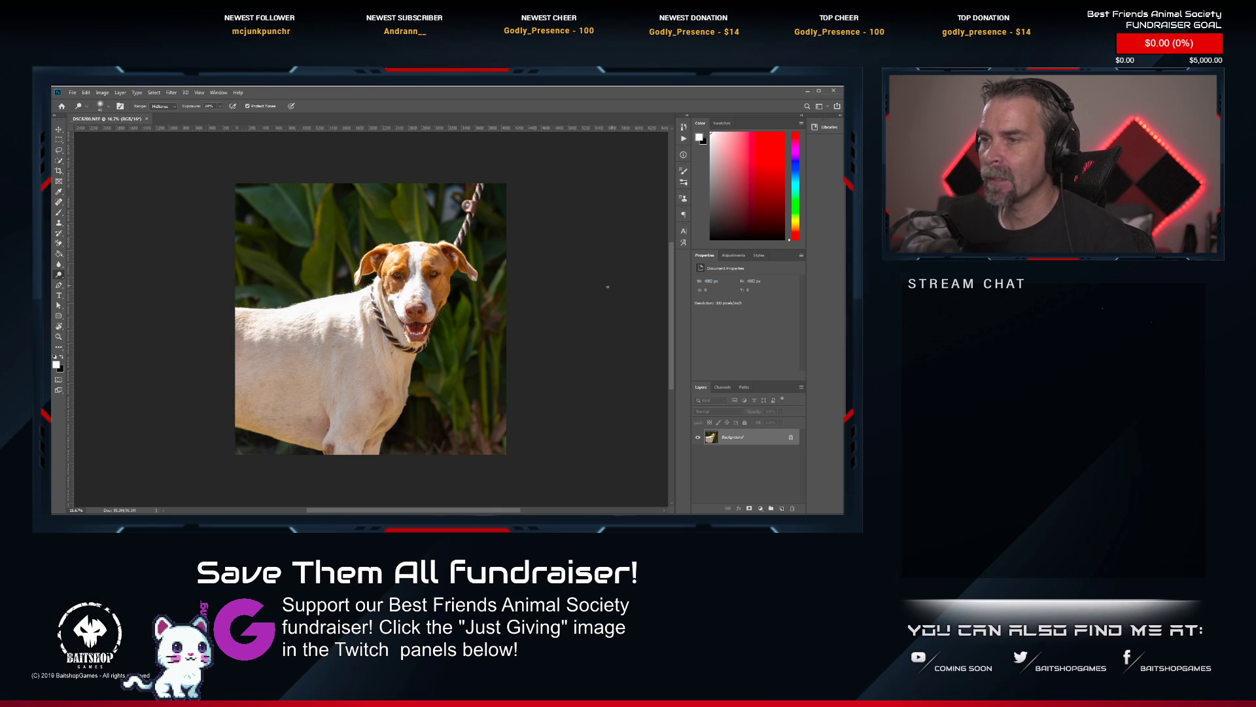
# Heal the thin upper end of the rope collar at the back of the dog's neck with the Spot Healing Brush.
pyautogui.scroll(11, 418, 261)
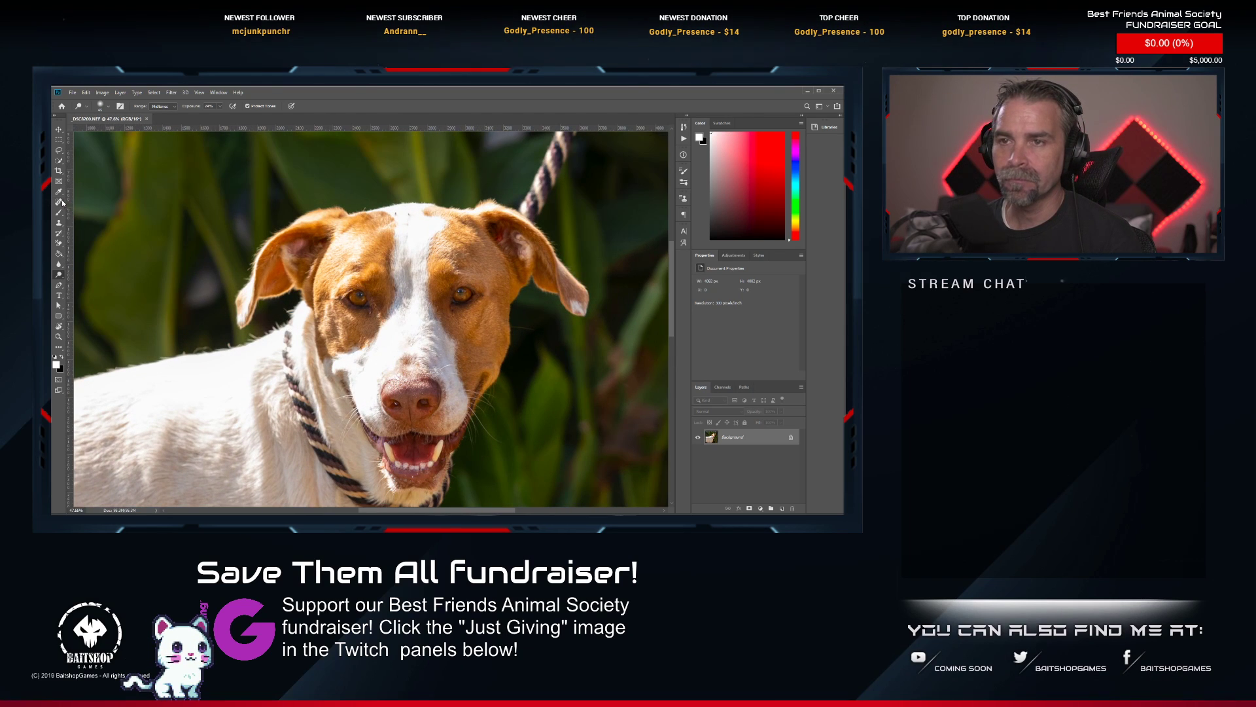
pyautogui.click(61, 202)
pyautogui.scroll(3, 286, 245)
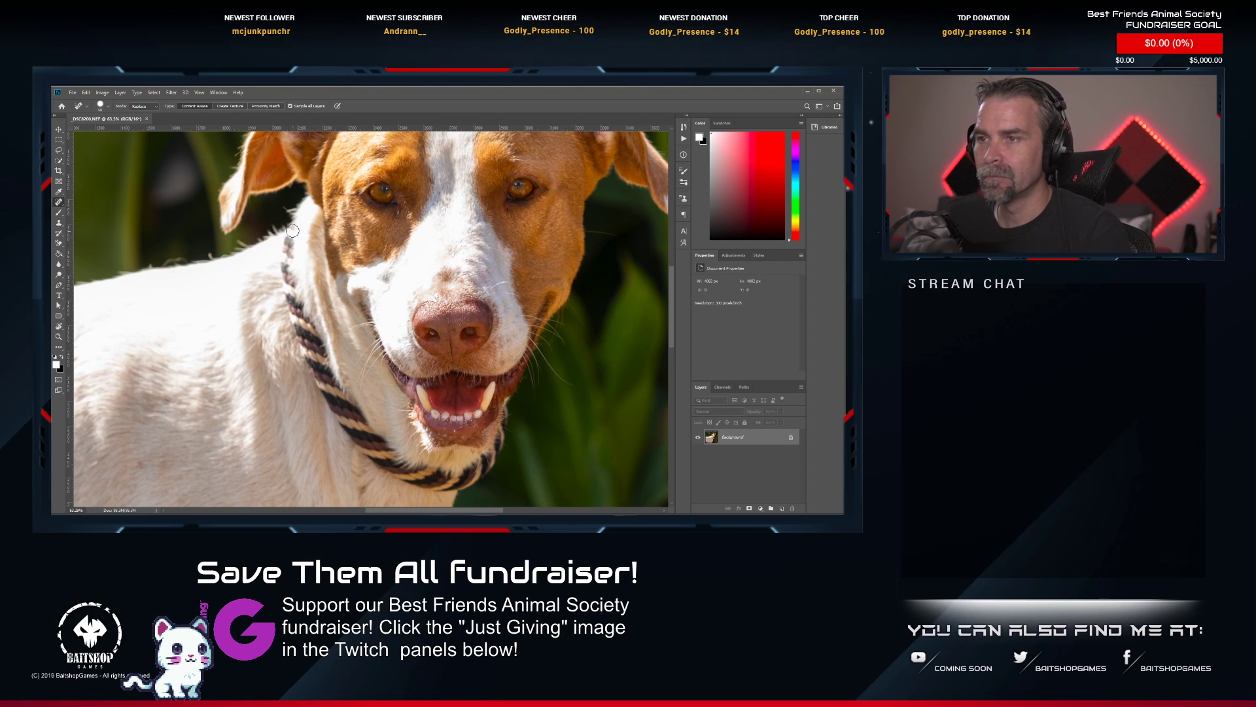
pyautogui.moveTo(291, 229); pyautogui.dragTo(290, 295)
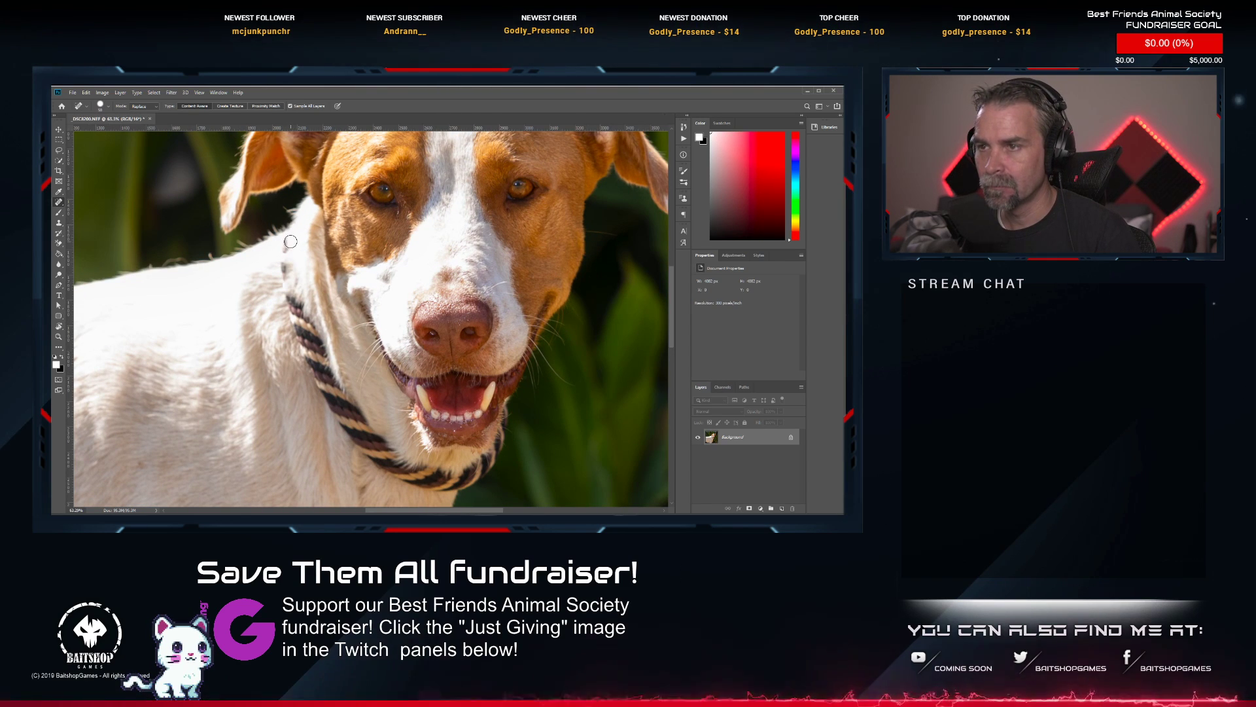
# Try healing the whole remaining rope collar with long strokes from the neck to below the jaw, then undo the last healing.
pyautogui.moveTo(288, 245)
pyautogui.mouseDown()
pyautogui.moveTo(323, 386)
pyautogui.moveTo(312, 319)
pyautogui.moveTo(366, 436)
pyautogui.moveTo(327, 387)
pyautogui.moveTo(386, 470)
pyautogui.moveTo(433, 485)
pyautogui.moveTo(367, 430)
pyautogui.moveTo(390, 460)
pyautogui.moveTo(455, 470)
pyautogui.moveTo(448, 485)
pyautogui.moveTo(488, 460)
pyautogui.moveTo(505, 427)
pyautogui.mouseUp()
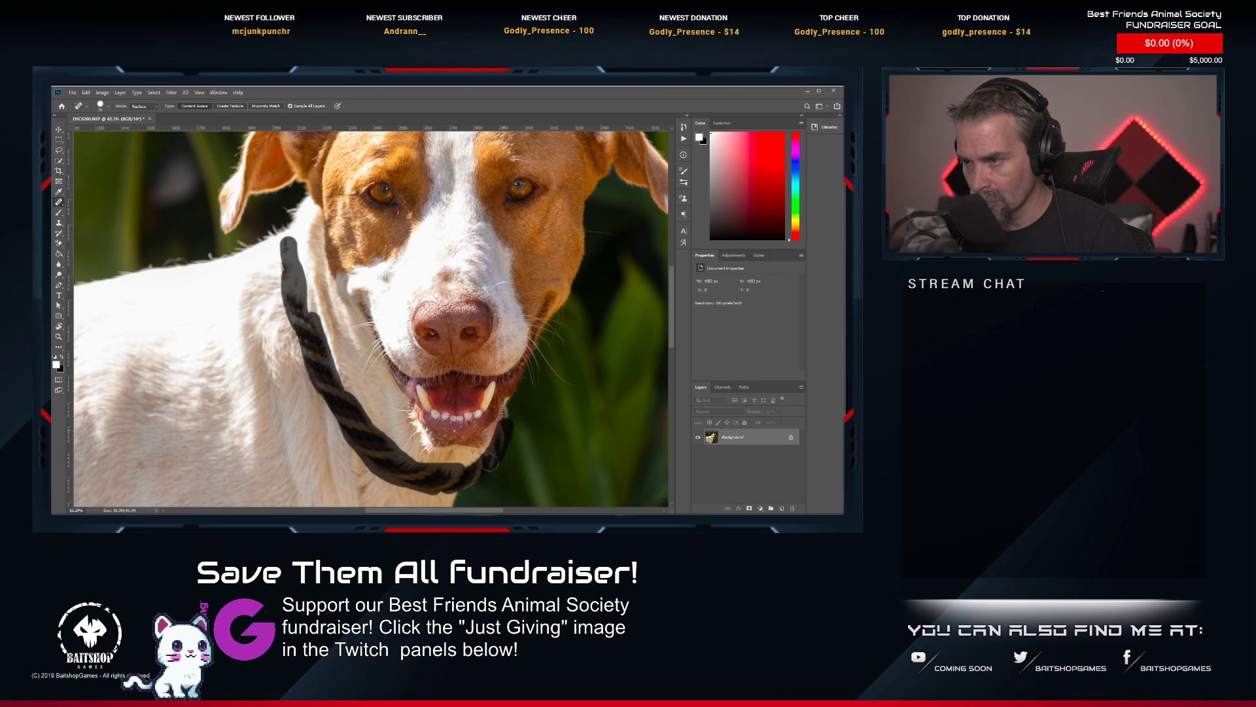
pyautogui.moveTo(463, 472); pyautogui.dragTo(515, 403)
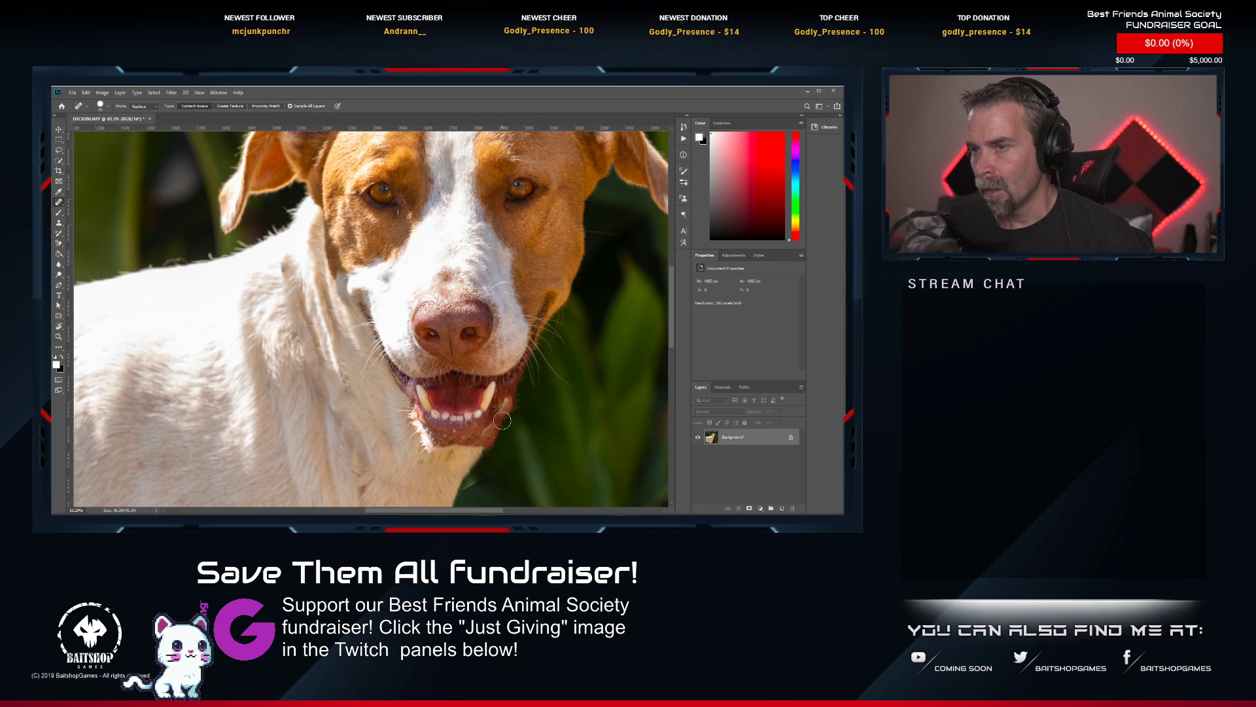
pyautogui.hotkey('ctrl', 'z')
# Heal the rope collar in sections down the side of the neck and across the throat, undoing the flawed stroke under the chin.
pyautogui.moveTo(279, 249)
pyautogui.mouseDown()
pyautogui.moveTo(290, 322)
pyautogui.moveTo(295, 287)
pyautogui.moveTo(337, 406)
pyautogui.moveTo(299, 333)
pyautogui.moveTo(365, 452)
pyautogui.moveTo(336, 351)
pyautogui.mouseUp()
pyautogui.moveTo(397, 452)
pyautogui.mouseDown()
pyautogui.moveTo(339, 425)
pyautogui.moveTo(372, 459)
pyautogui.moveTo(364, 434)
pyautogui.moveTo(380, 441)
pyautogui.moveTo(395, 466)
pyautogui.moveTo(376, 461)
pyautogui.moveTo(406, 483)
pyautogui.mouseUp()
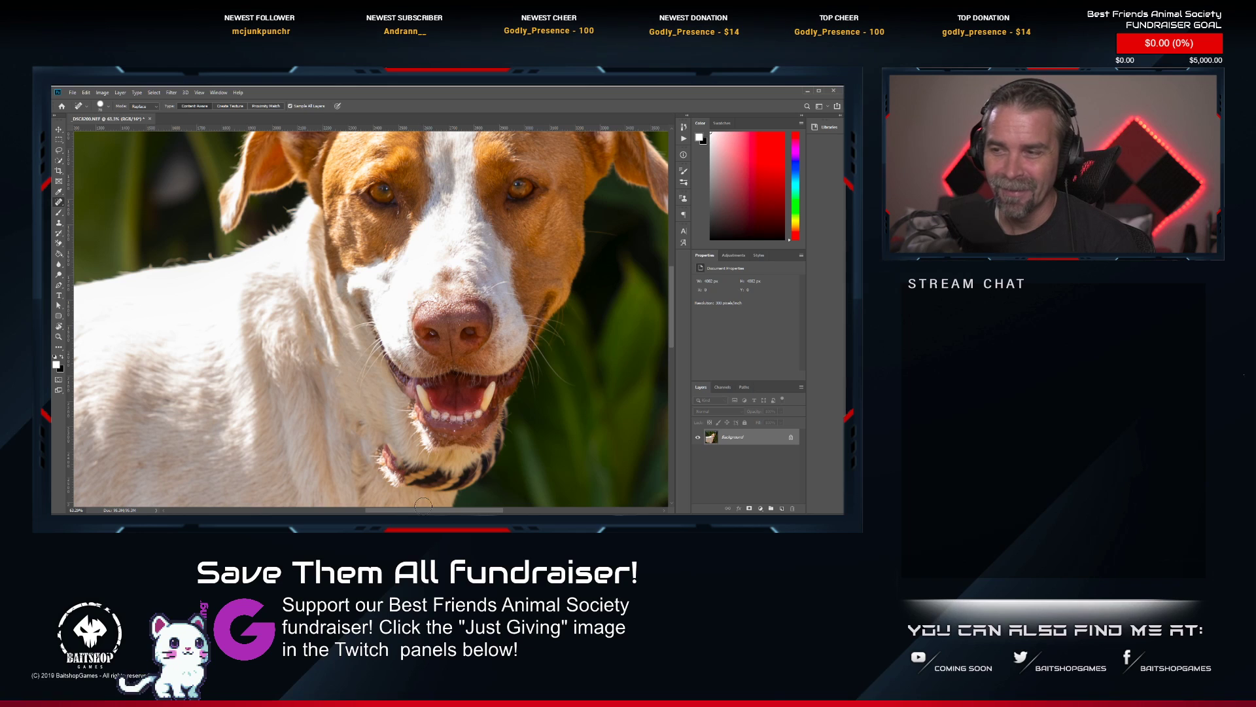
pyautogui.hotkey('ctrl', 'z')
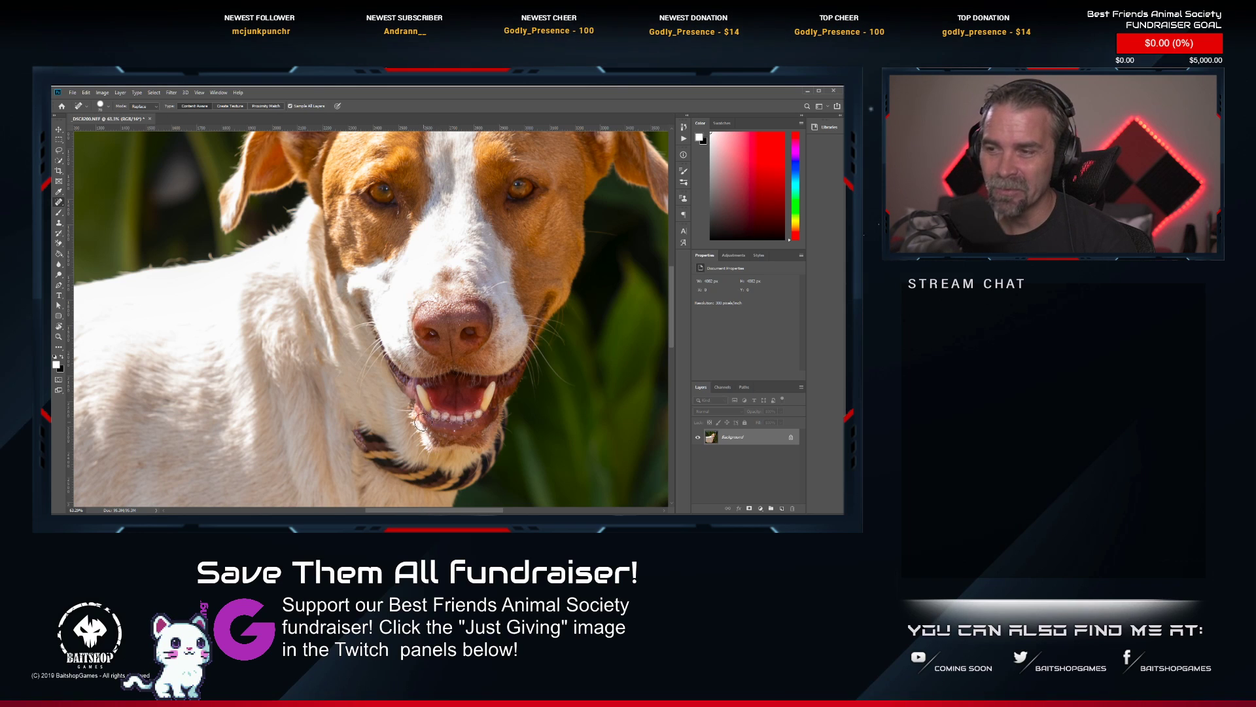
pyautogui.moveTo(360, 430)
pyautogui.mouseDown()
pyautogui.moveTo(365, 462)
pyautogui.moveTo(364, 444)
pyautogui.moveTo(393, 472)
pyautogui.moveTo(389, 447)
pyautogui.moveTo(399, 454)
pyautogui.moveTo(386, 444)
pyautogui.moveTo(418, 466)
pyautogui.moveTo(406, 473)
pyautogui.moveTo(454, 488)
pyautogui.moveTo(425, 485)
pyautogui.mouseUp()
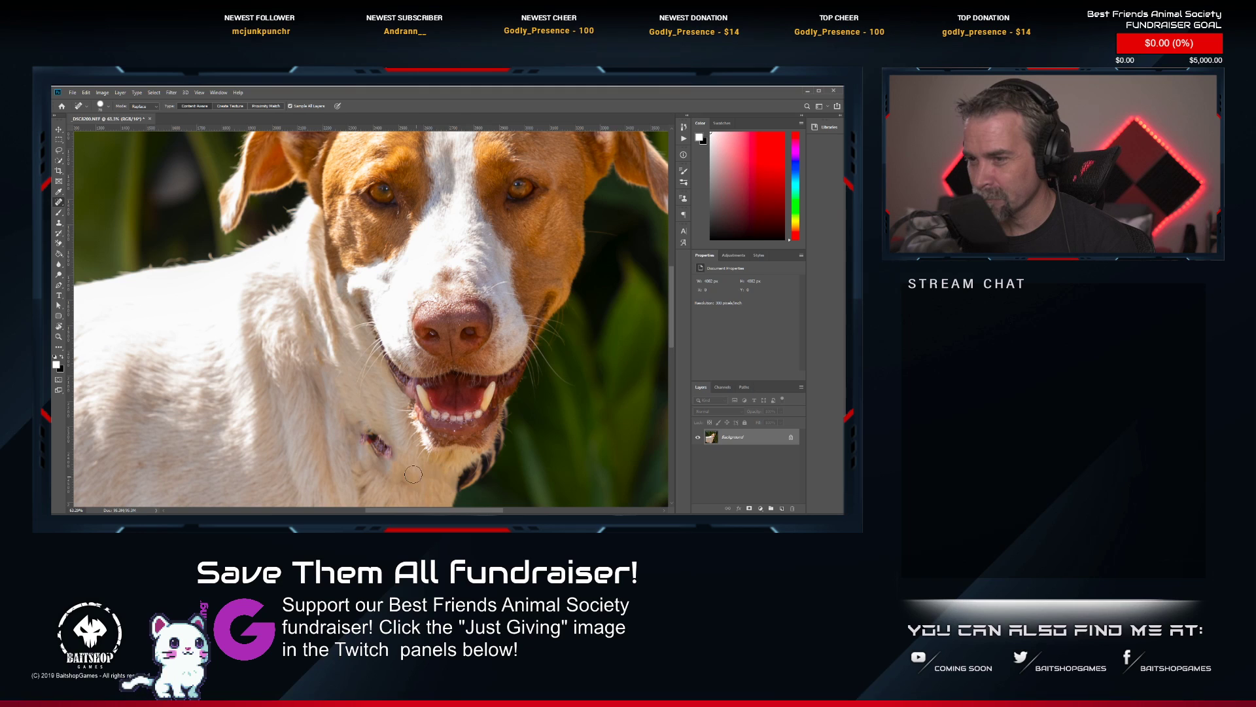
pyautogui.moveTo(359, 433)
pyautogui.mouseDown()
pyautogui.moveTo(393, 464)
pyautogui.moveTo(380, 438)
pyautogui.mouseUp()
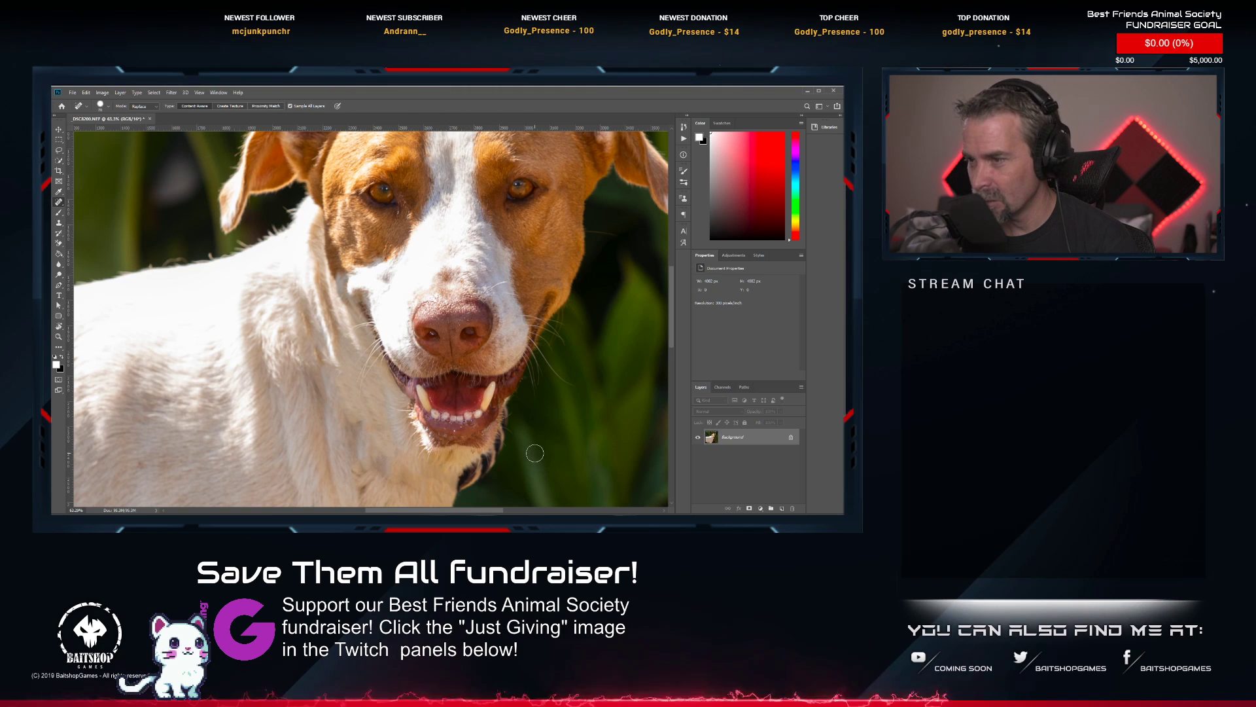
# Cover the collar remnant between the dog's jaw and chest with background foliage using the Clone Stamp tool.
pyautogui.moveTo(531, 452); pyautogui.dragTo(485, 343)
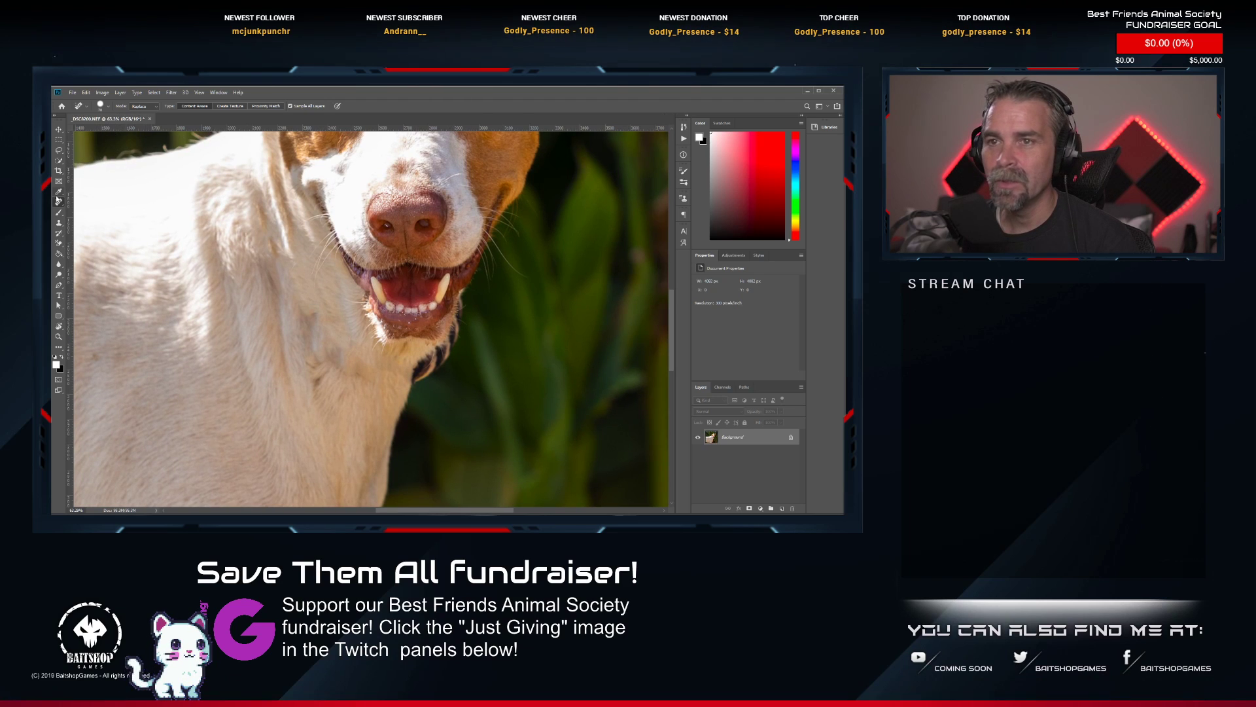
pyautogui.click(59, 222)
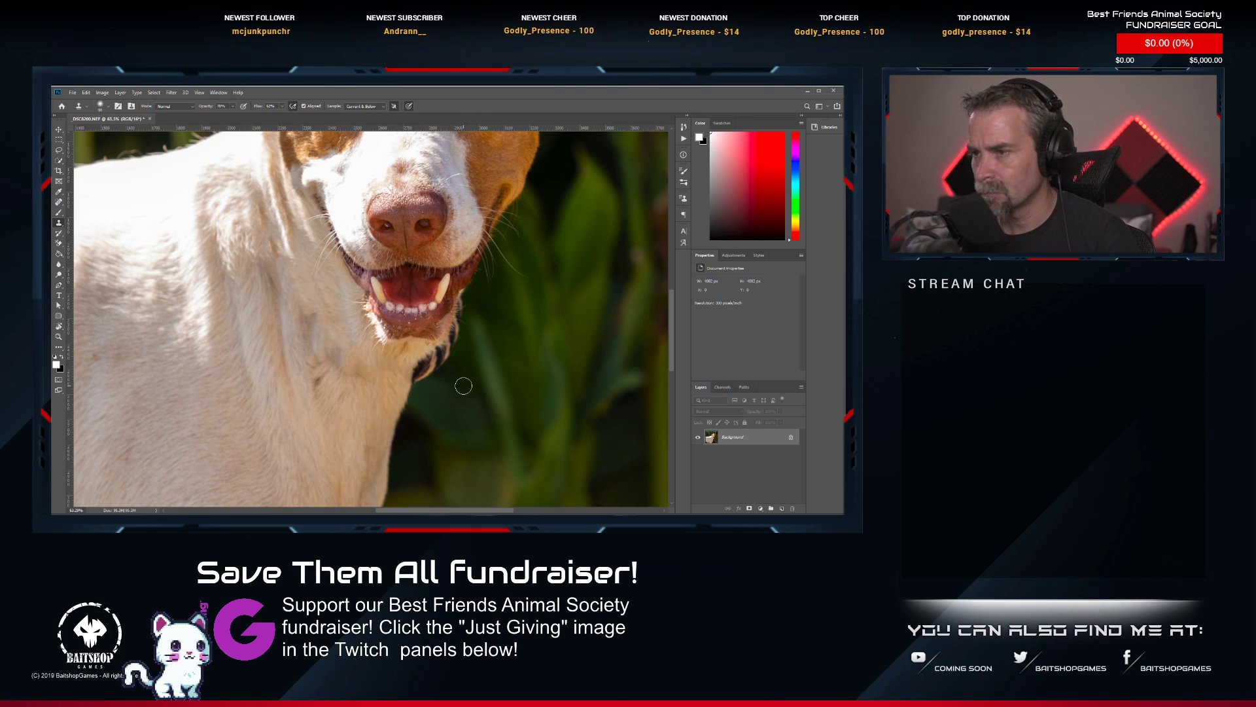
pyautogui.moveTo(446, 357); pyautogui.dragTo(425, 374)
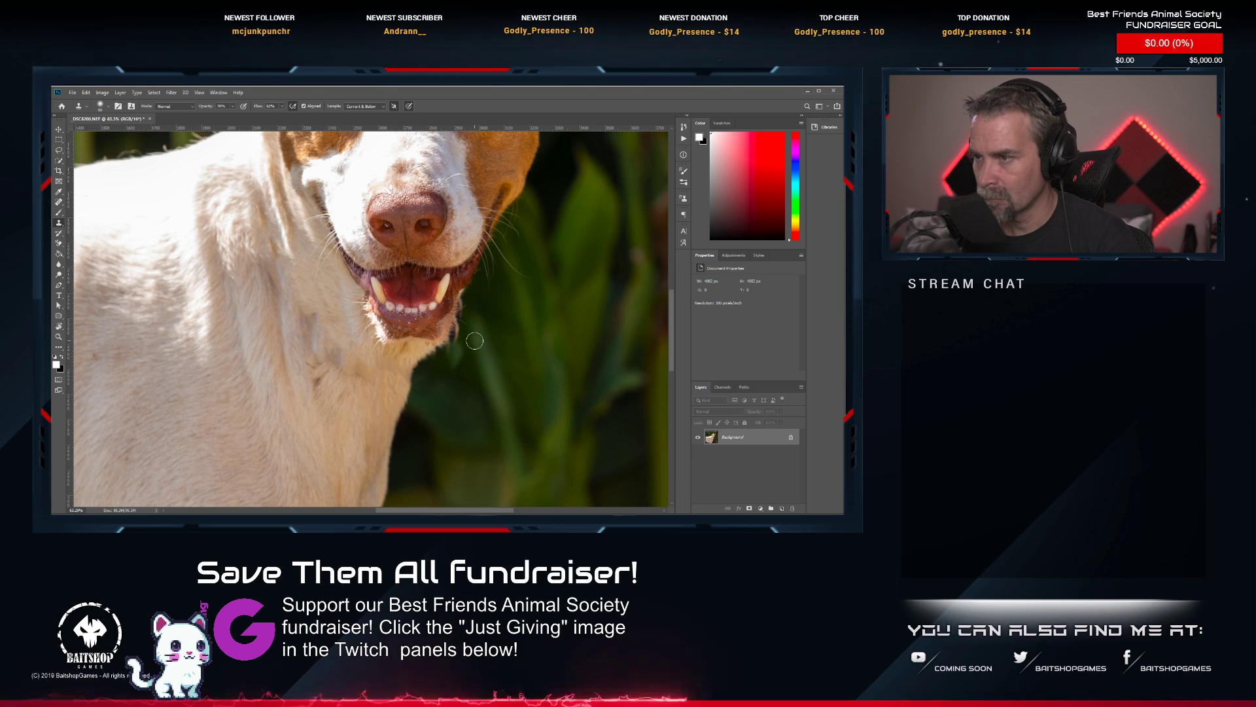
pyautogui.moveTo(472, 343); pyautogui.dragTo(458, 367)
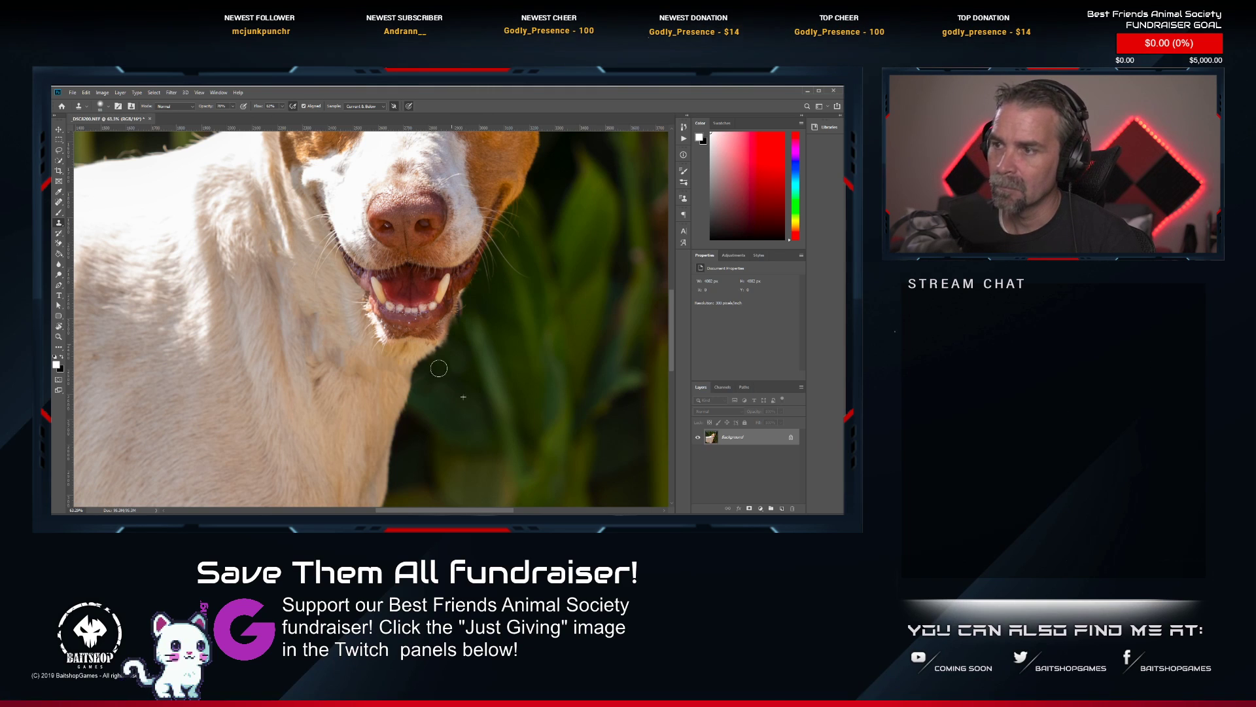
# Remove the leash and its fastener from the foliage above the dog's head with Spot Healing Brush strokes.
pyautogui.scroll(-5, 442, 345)
pyautogui.scroll(2, 432, 219)
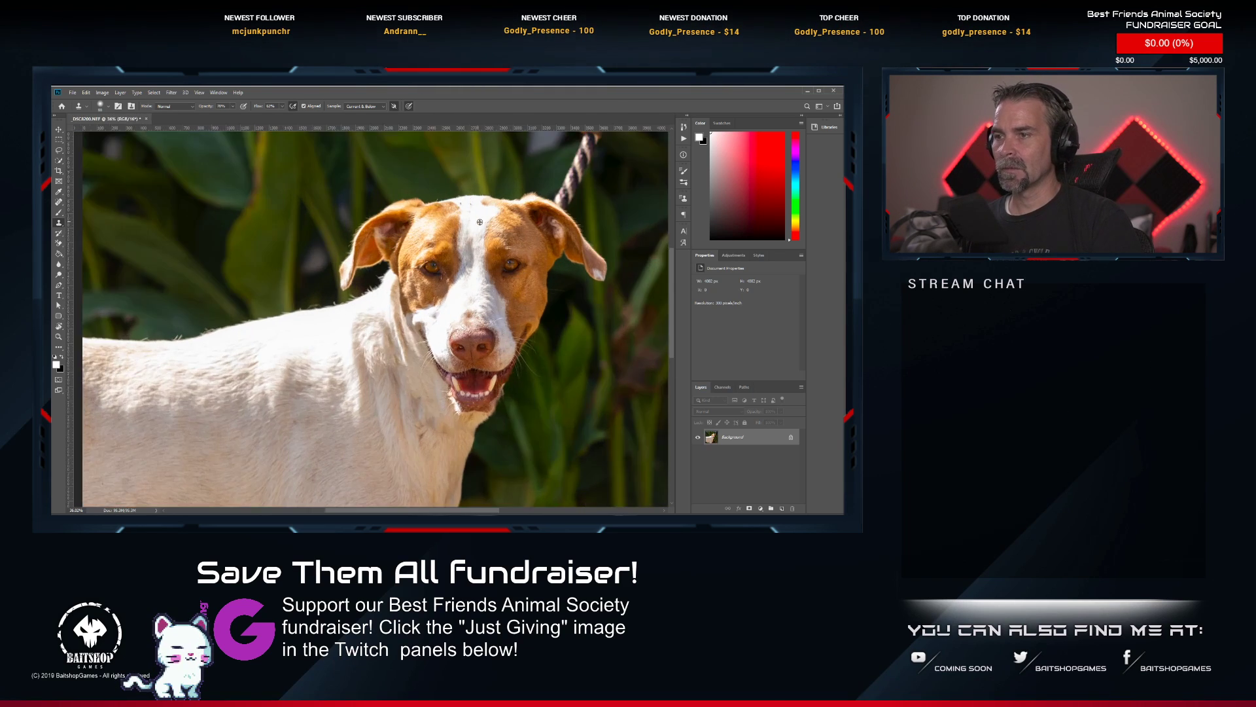
pyautogui.scroll(3, 479, 221)
pyautogui.moveTo(495, 222); pyautogui.dragTo(281, 430)
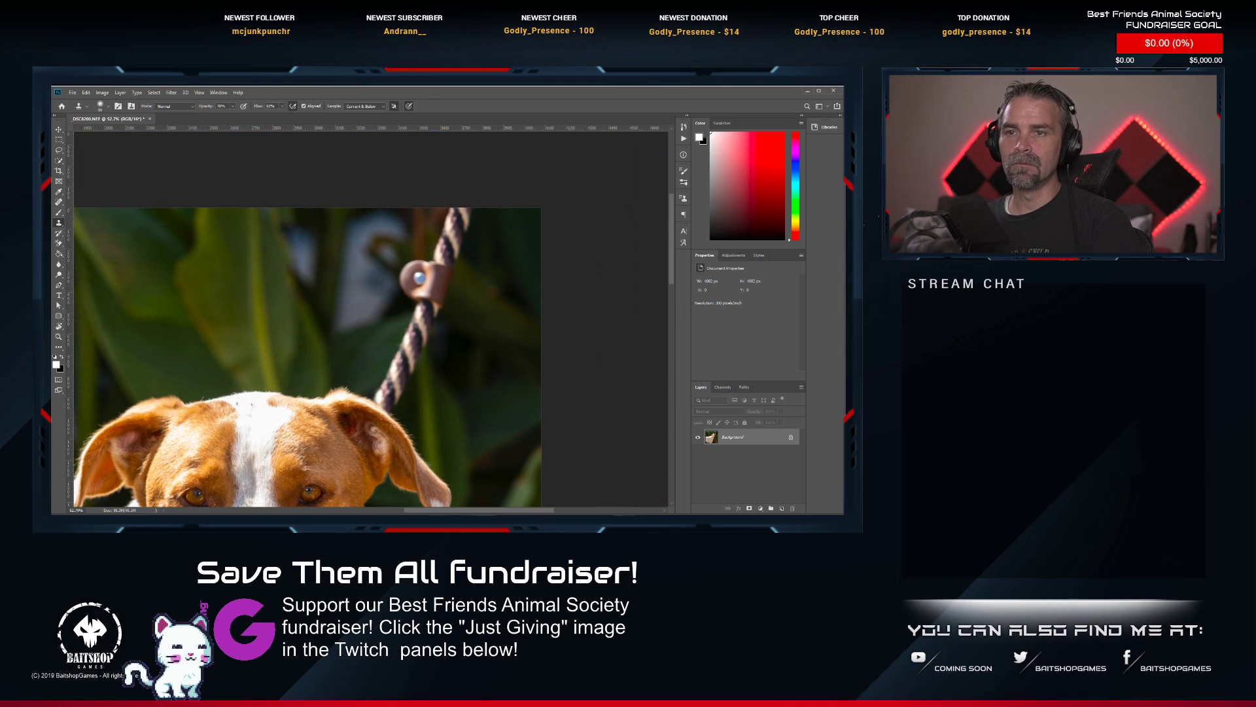
pyautogui.click(58, 202)
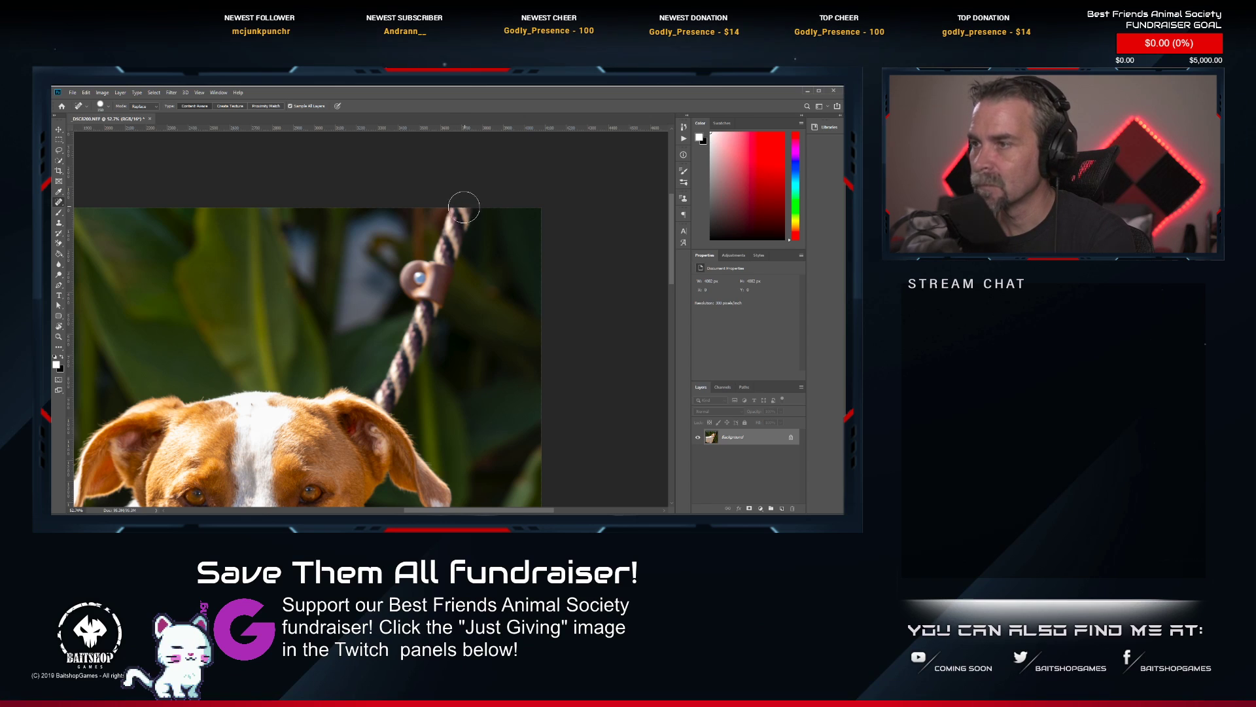
pyautogui.moveTo(463, 208)
pyautogui.mouseDown()
pyautogui.moveTo(438, 261)
pyautogui.moveTo(404, 284)
pyautogui.moveTo(437, 278)
pyautogui.moveTo(381, 397)
pyautogui.moveTo(402, 377)
pyautogui.moveTo(385, 403)
pyautogui.mouseUp()
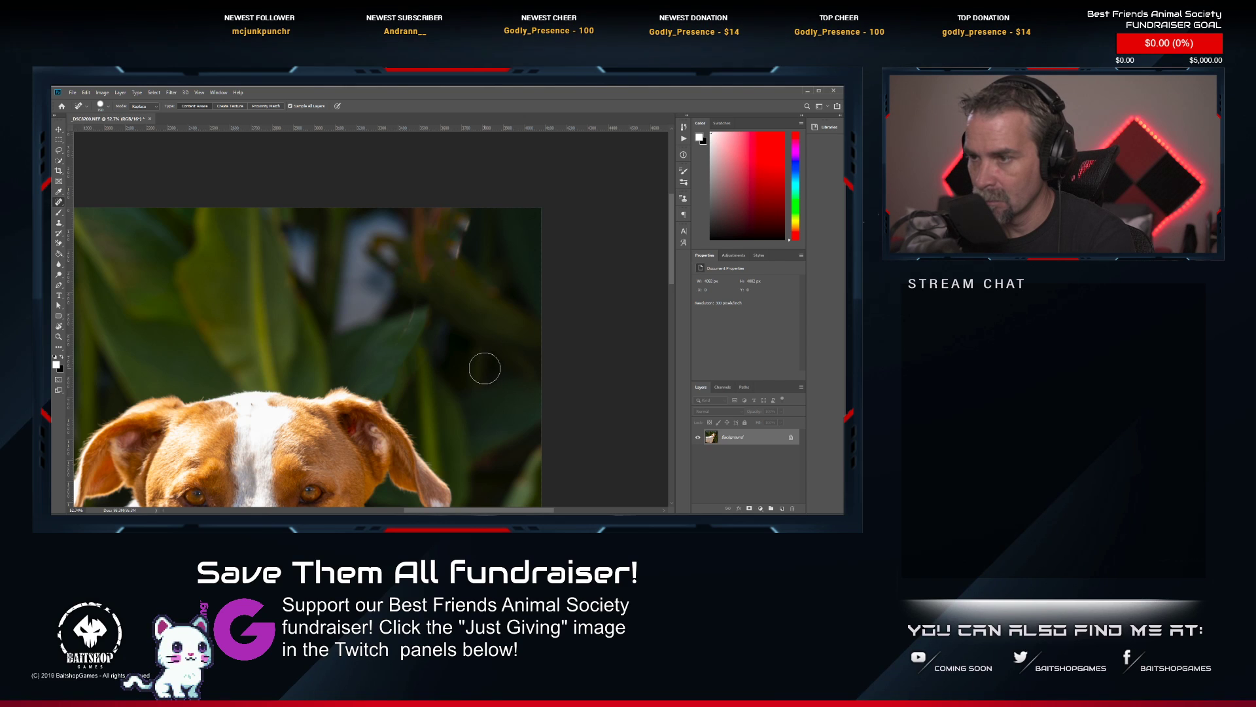
pyautogui.moveTo(466, 214); pyautogui.dragTo(429, 313)
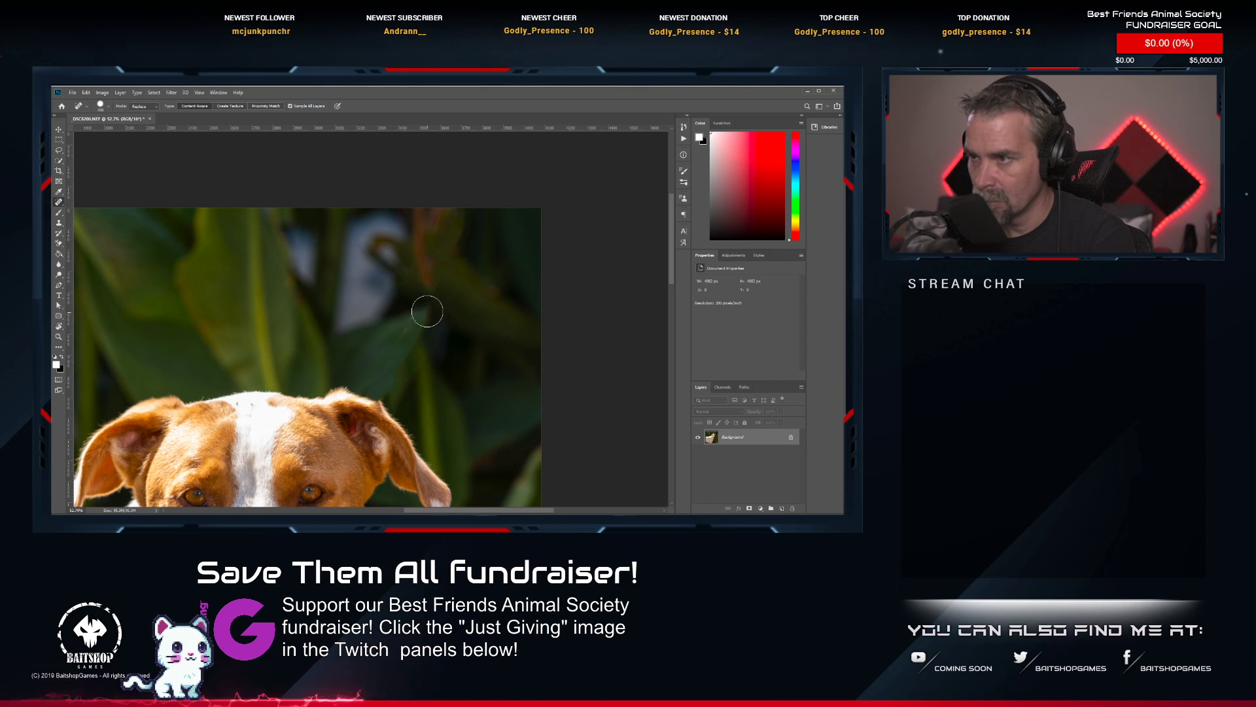
# Reduce the healing brush size and heal the edge of the dog's ear where the leash met it.
pyautogui.press('[')
pyautogui.press('[')
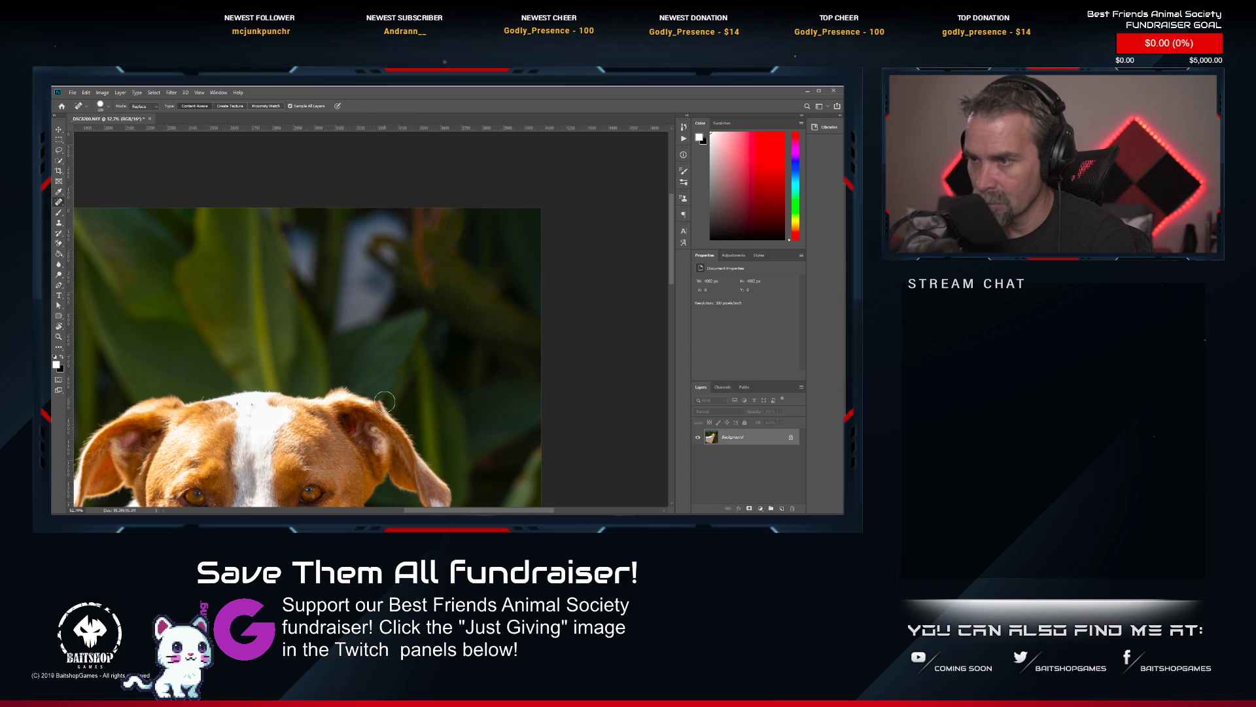
pyautogui.moveTo(384, 402); pyautogui.dragTo(373, 417)
pyautogui.hotkey('alt', 'space')
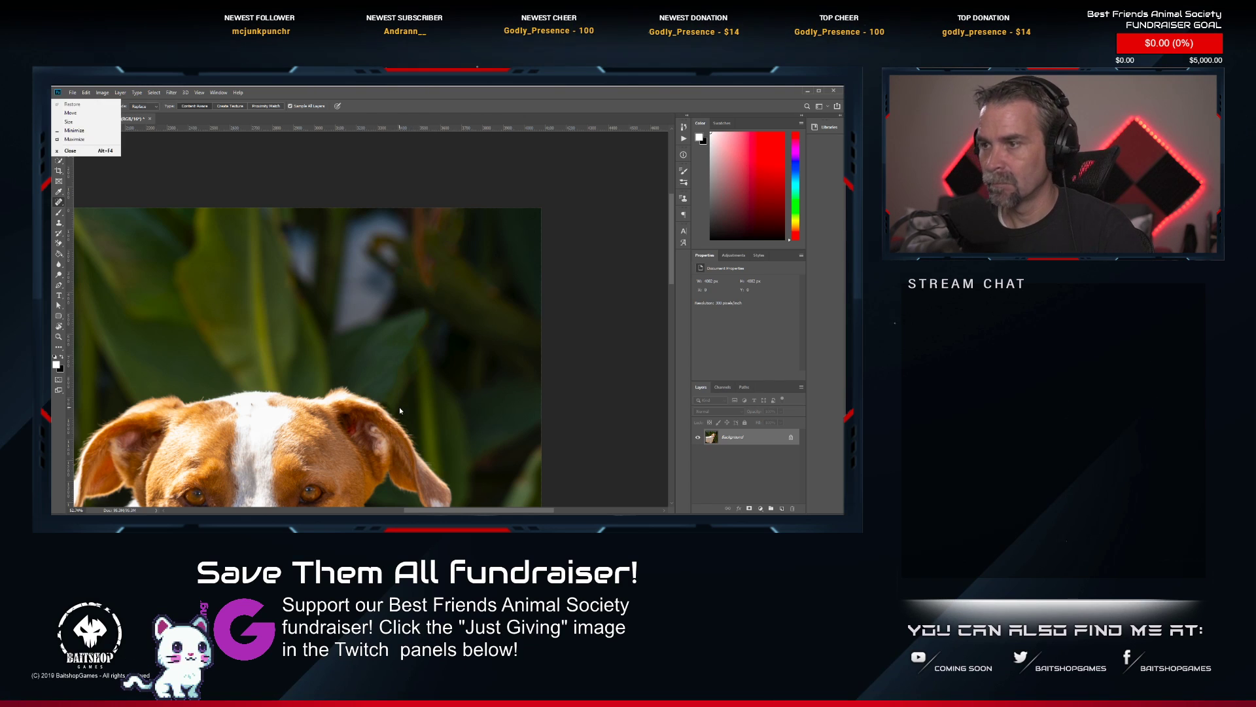
pyautogui.press('Escape')
# Brighten the dog's eyes with the Dodge tool.
pyautogui.scroll(-2, 385, 339)
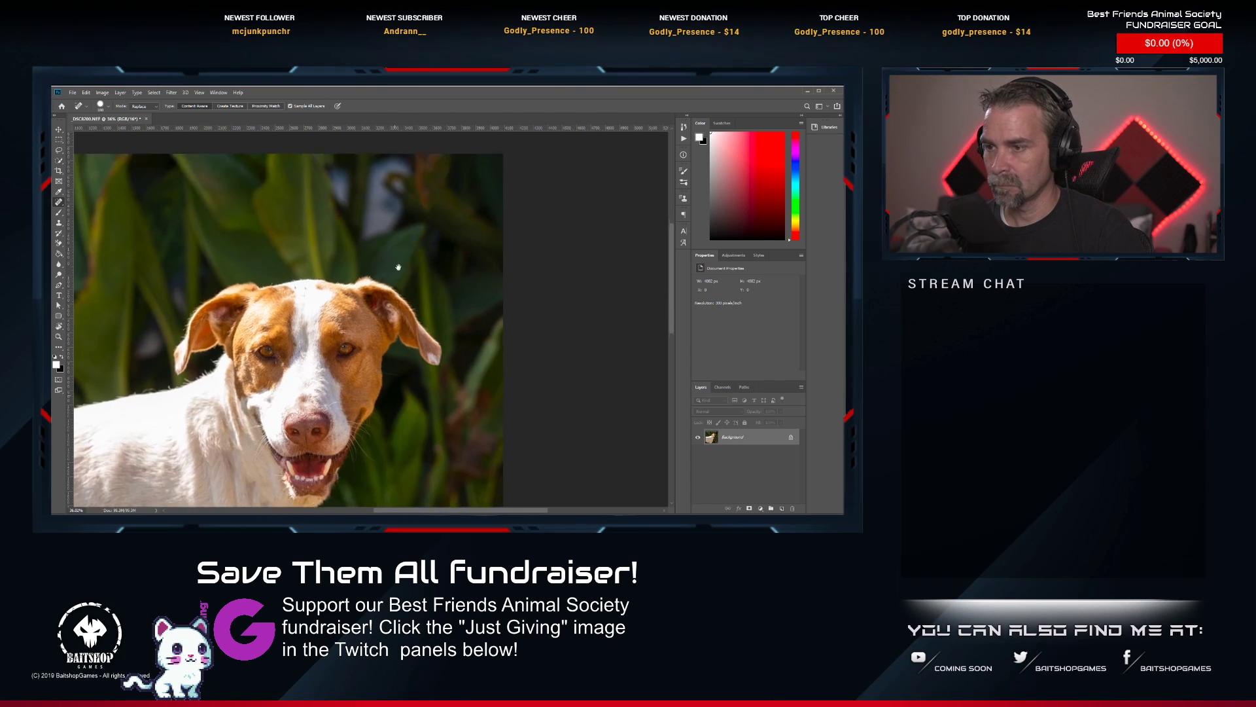
pyautogui.scroll(-1, 405, 308)
pyautogui.scroll(2, 316, 395)
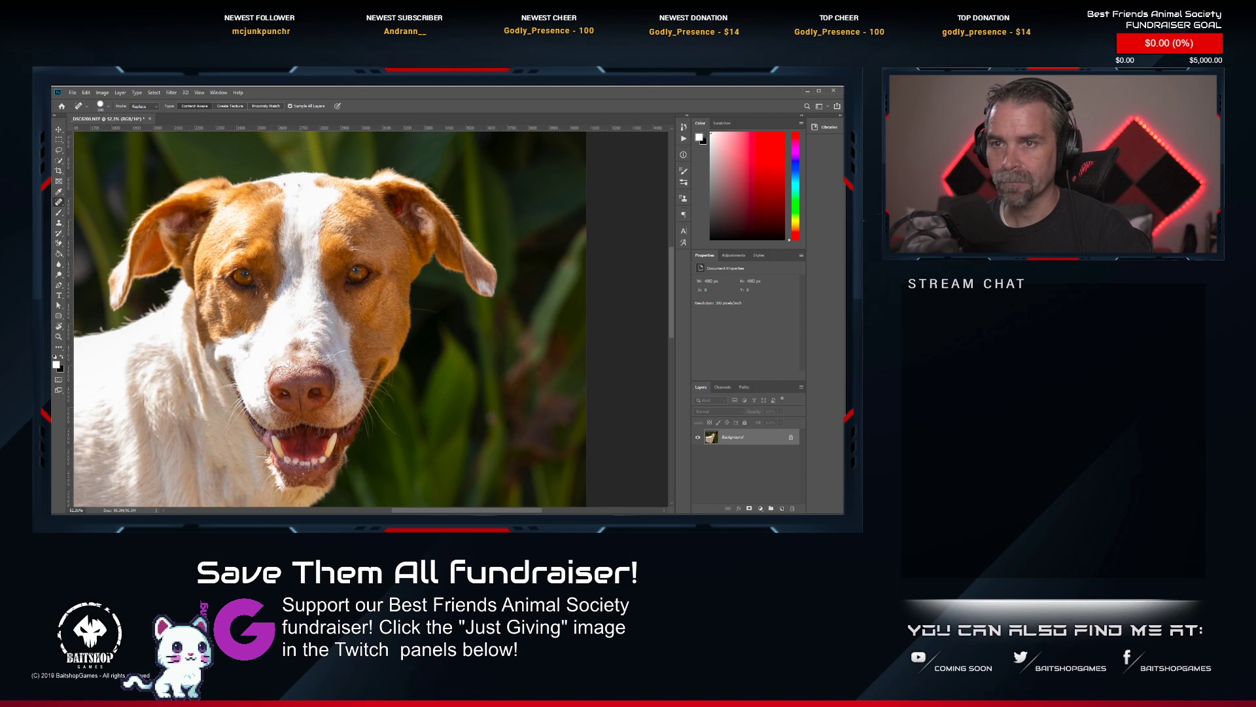
pyautogui.click(58, 276)
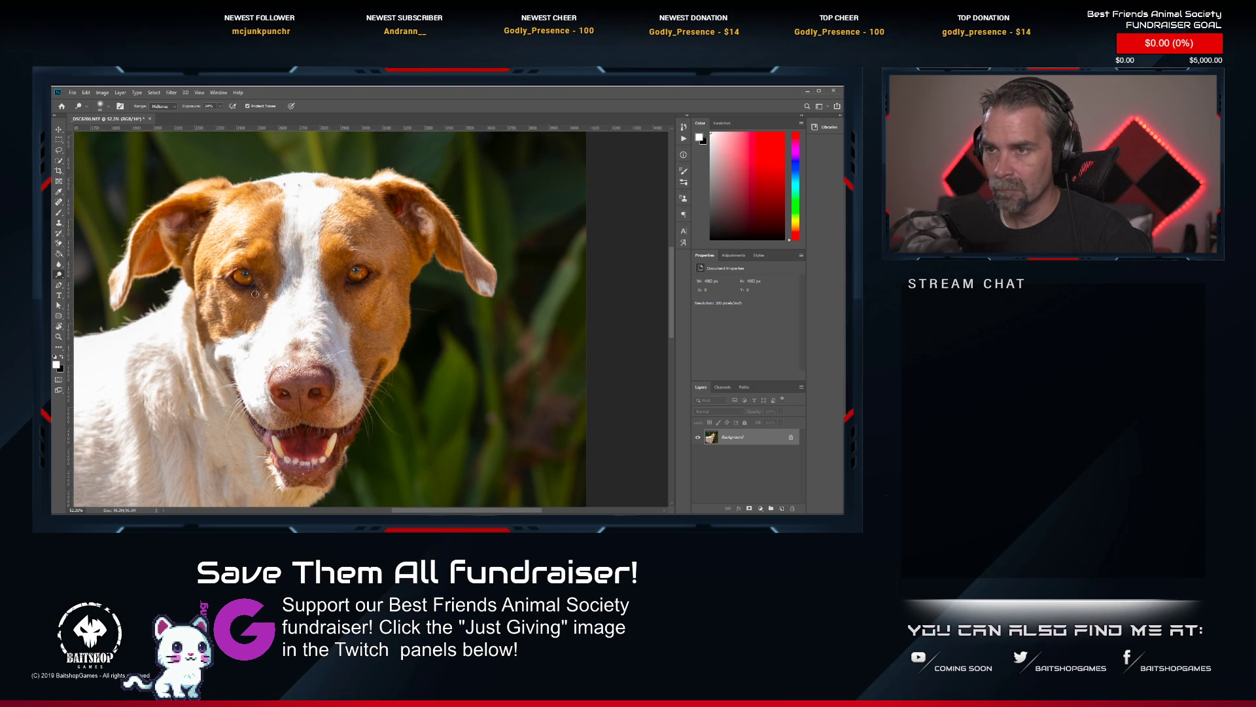
pyautogui.moveTo(256, 294); pyautogui.dragTo(284, 216)
# Heal the leftover marks on the dog's throat and upper chest below the chin with short Spot Healing Brush strokes.
pyautogui.scroll(-5, 284, 216)
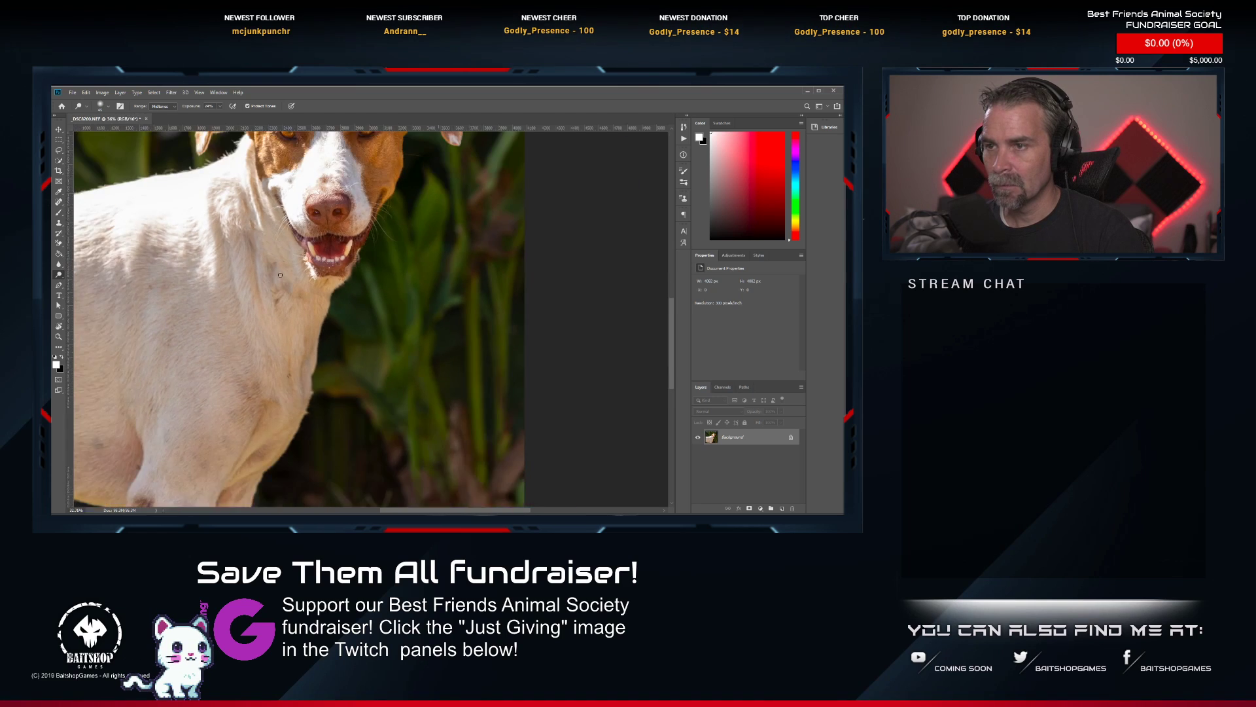
pyautogui.scroll(4, 275, 271)
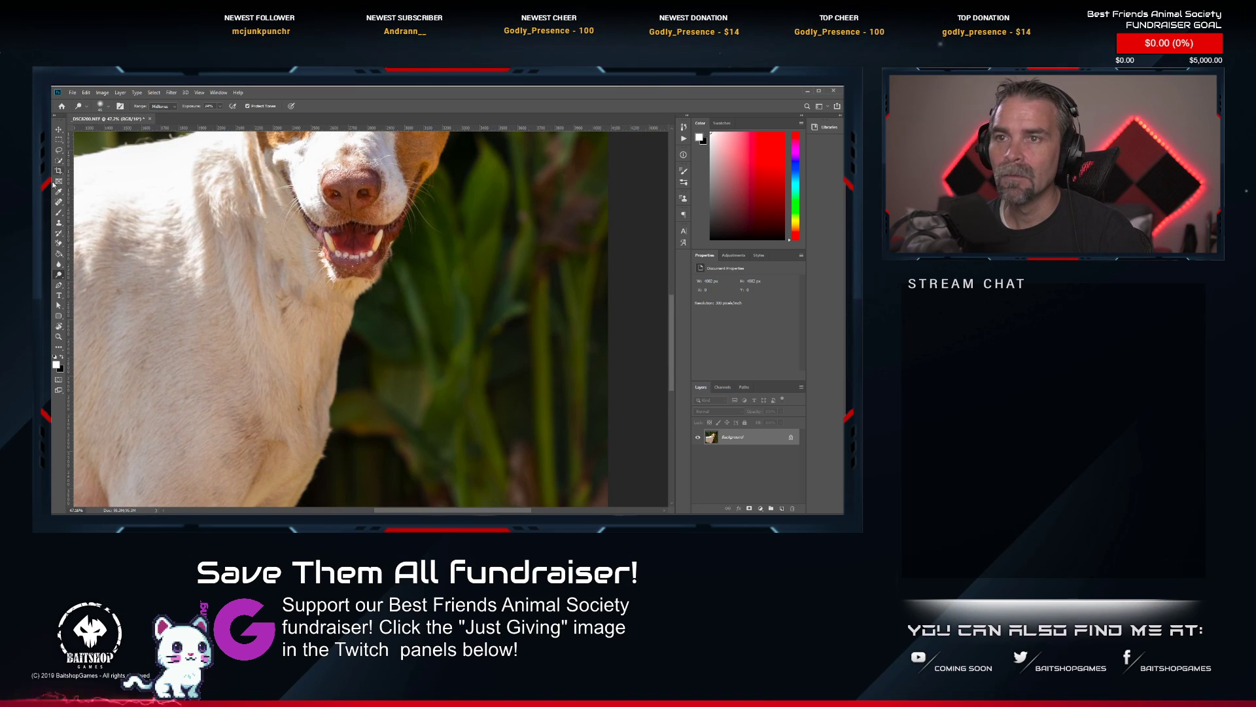
pyautogui.press('j')
pyautogui.moveTo(277, 263); pyautogui.dragTo(292, 277)
pyautogui.moveTo(297, 285)
pyautogui.mouseDown()
pyautogui.moveTo(302, 304)
pyautogui.moveTo(335, 313)
pyautogui.mouseUp()
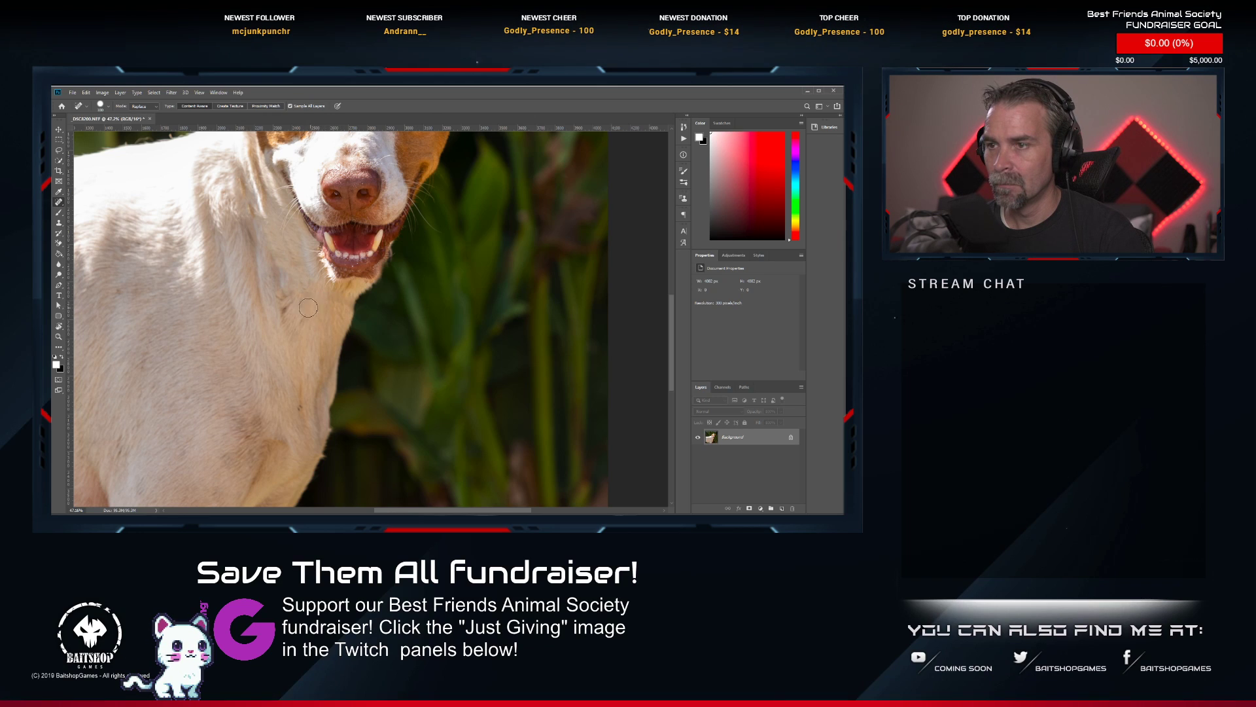
pyautogui.click(286, 301)
# Save and close the retouched _DSC8200 photo and switch back to Lightroom Classic.
pyautogui.scroll(-4, 280, 283)
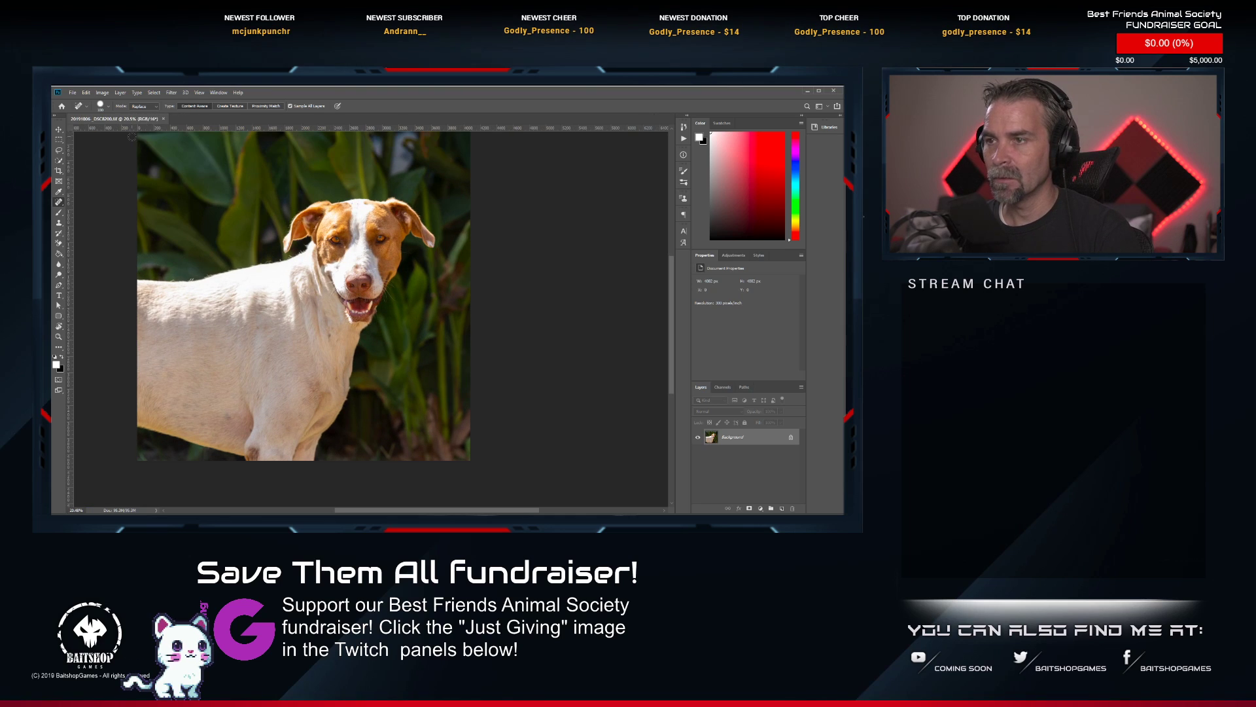
pyautogui.click(164, 119)
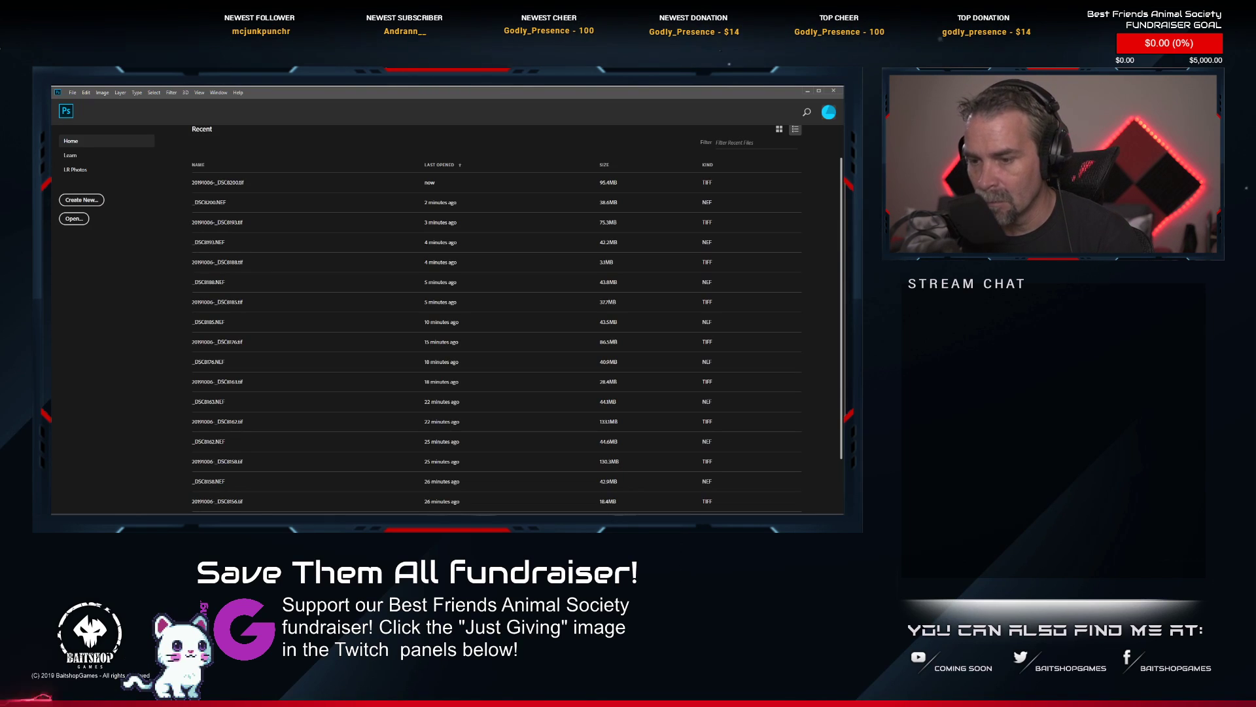
pyautogui.hotkey('alt', 'Tab')
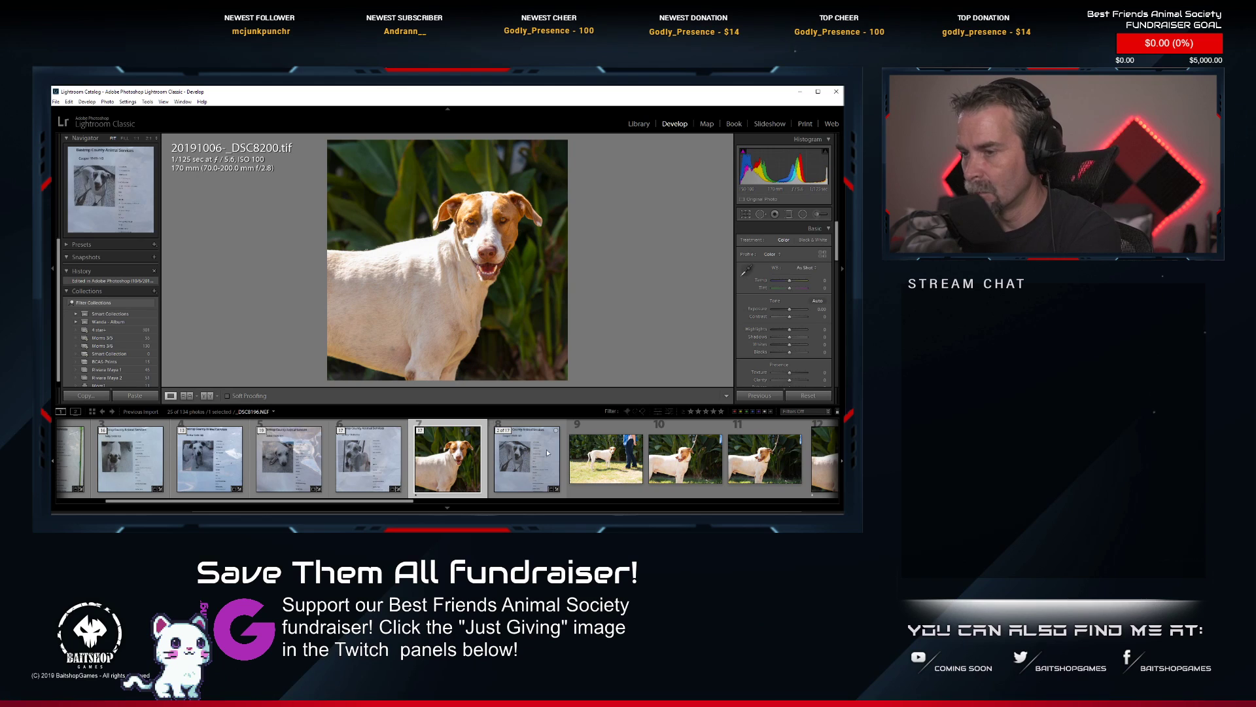
# Rate the retouched _DSC8200 photo two stars and open _DSC8203.NEF for editing in Photoshop.
pyautogui.press('2')
pyautogui.scroll(-4, 603, 456)
pyautogui.scroll(-2, 609, 458)
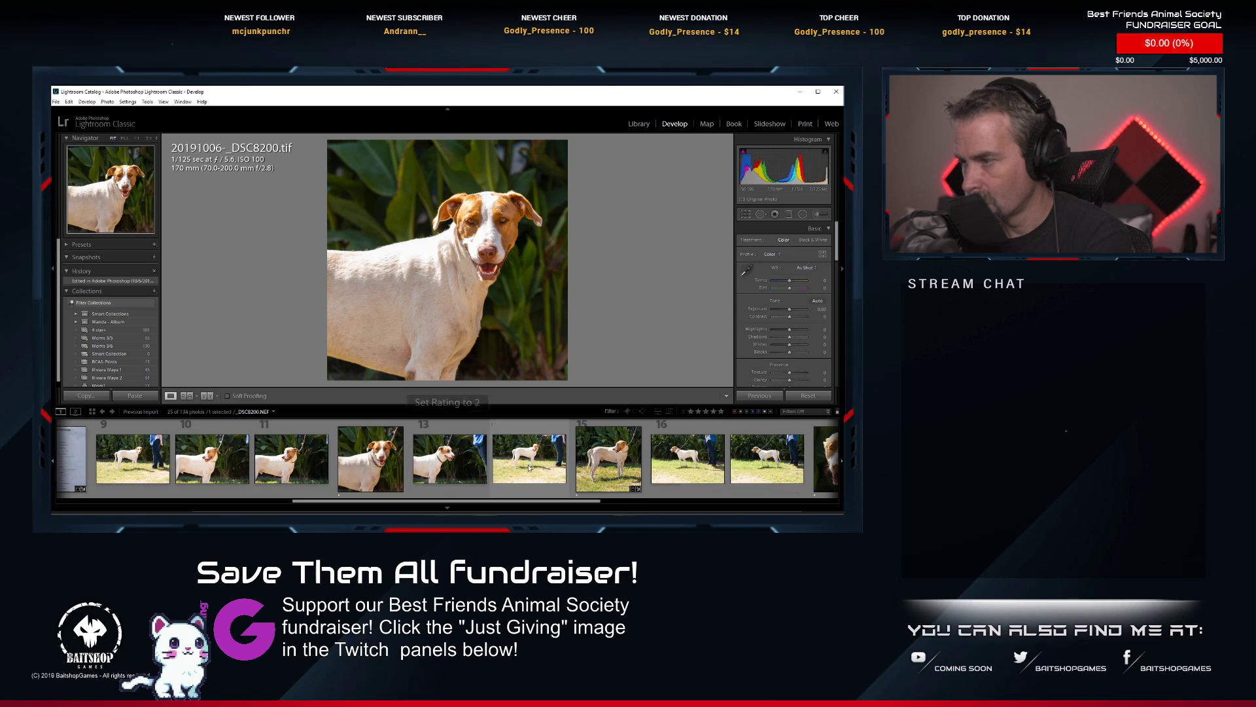
pyautogui.click(617, 471)
pyautogui.rightClick(617, 471)
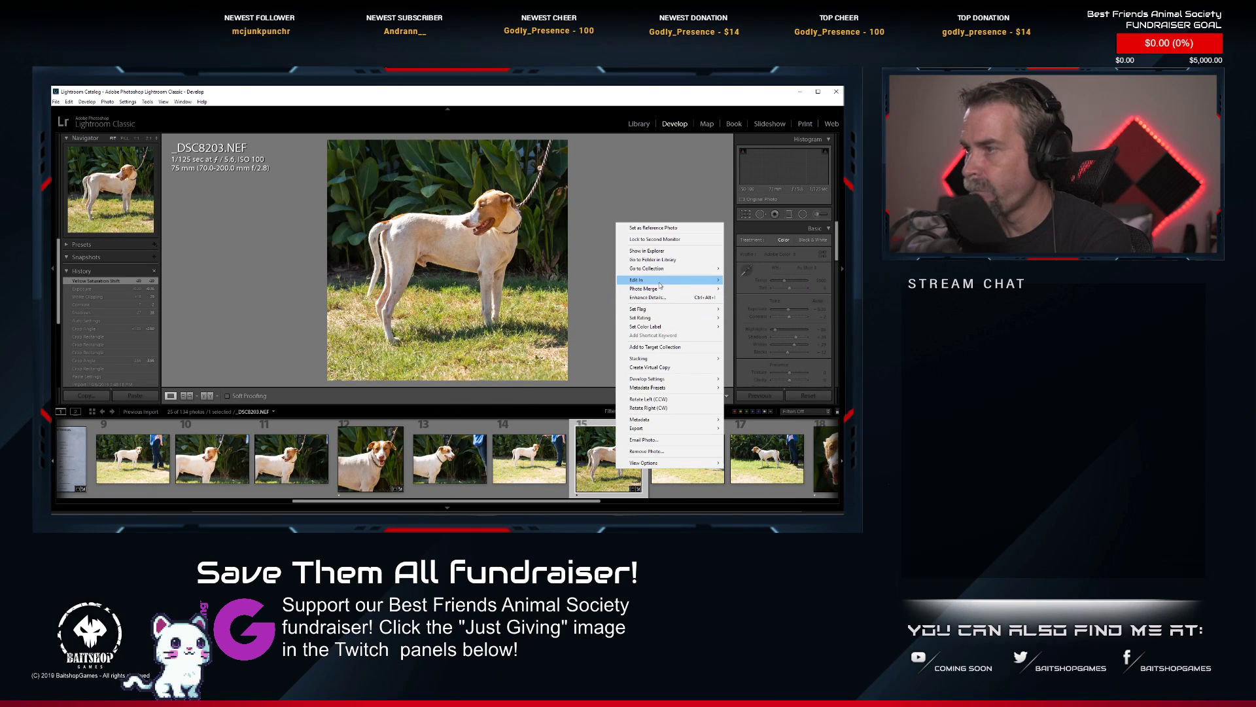
pyautogui.moveTo(661, 280)
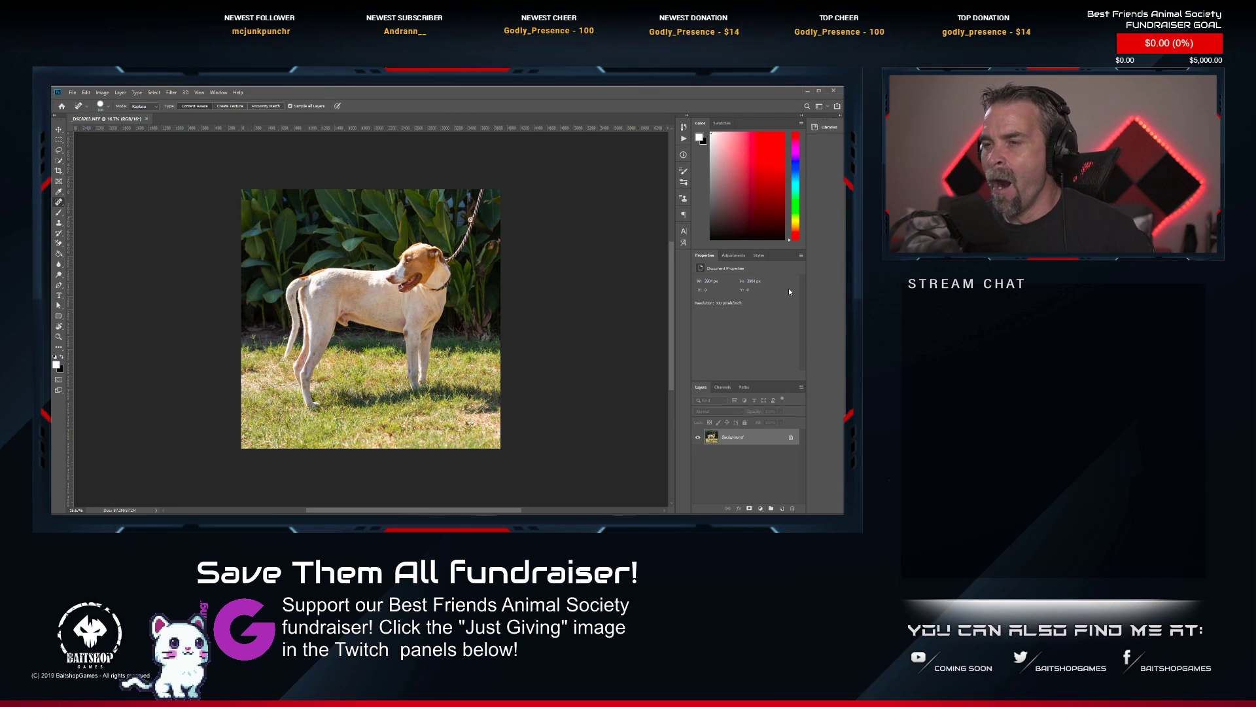
# Heal away the leash from the image's upper edge down to the dog's neck with the Spot Healing Brush.
pyautogui.scroll(9, 338, 194)
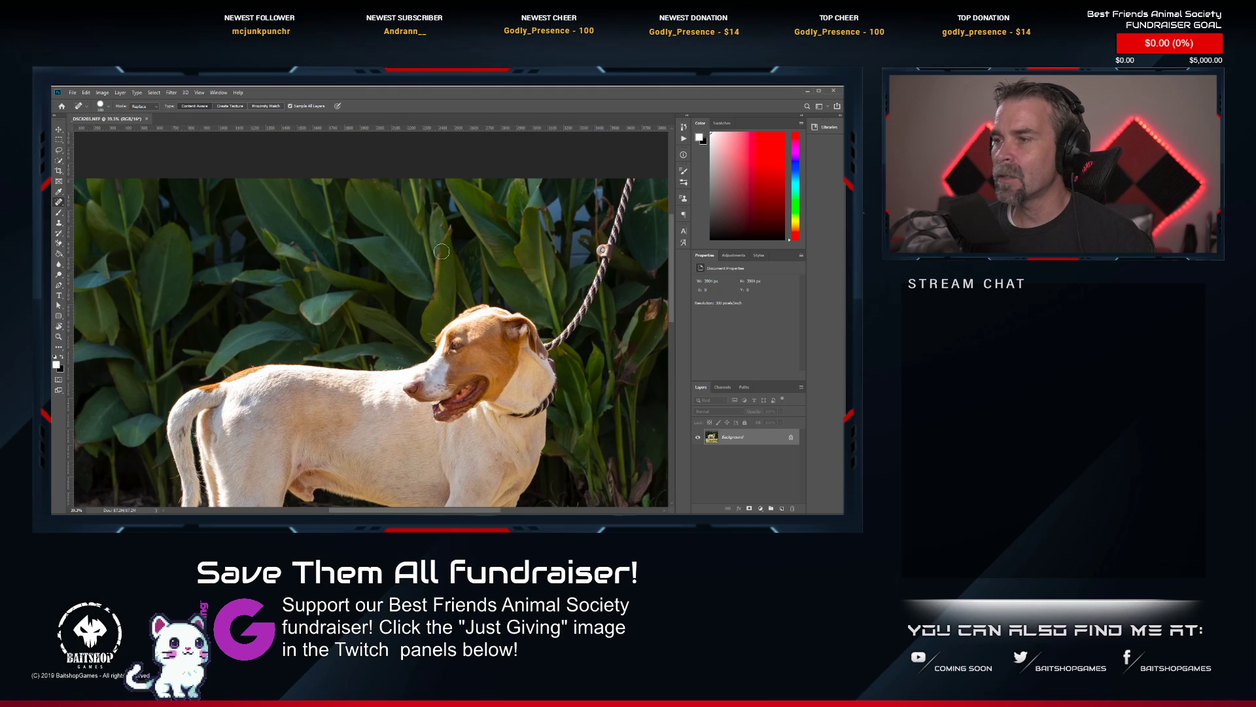
pyautogui.moveTo(441, 293); pyautogui.dragTo(346, 227)
pyautogui.moveTo(461, 194); pyautogui.dragTo(444, 247)
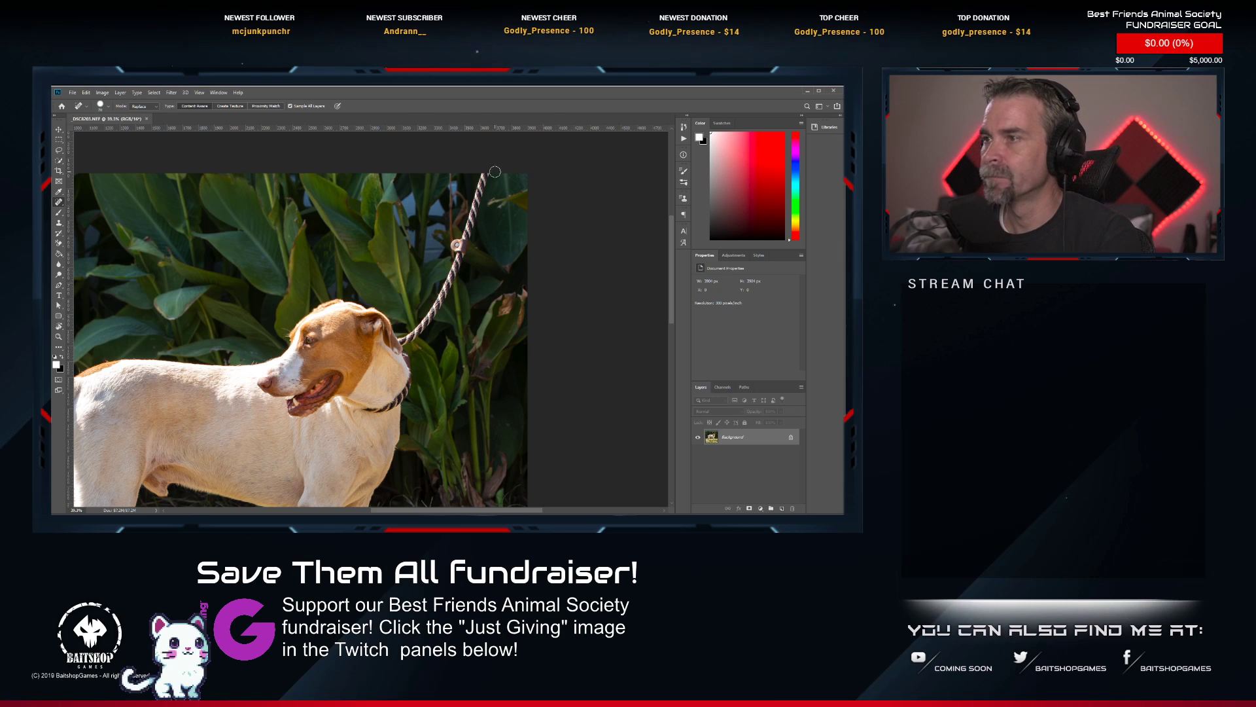
pyautogui.moveTo(484, 175)
pyautogui.mouseDown()
pyautogui.moveTo(451, 285)
pyautogui.moveTo(403, 345)
pyautogui.mouseUp()
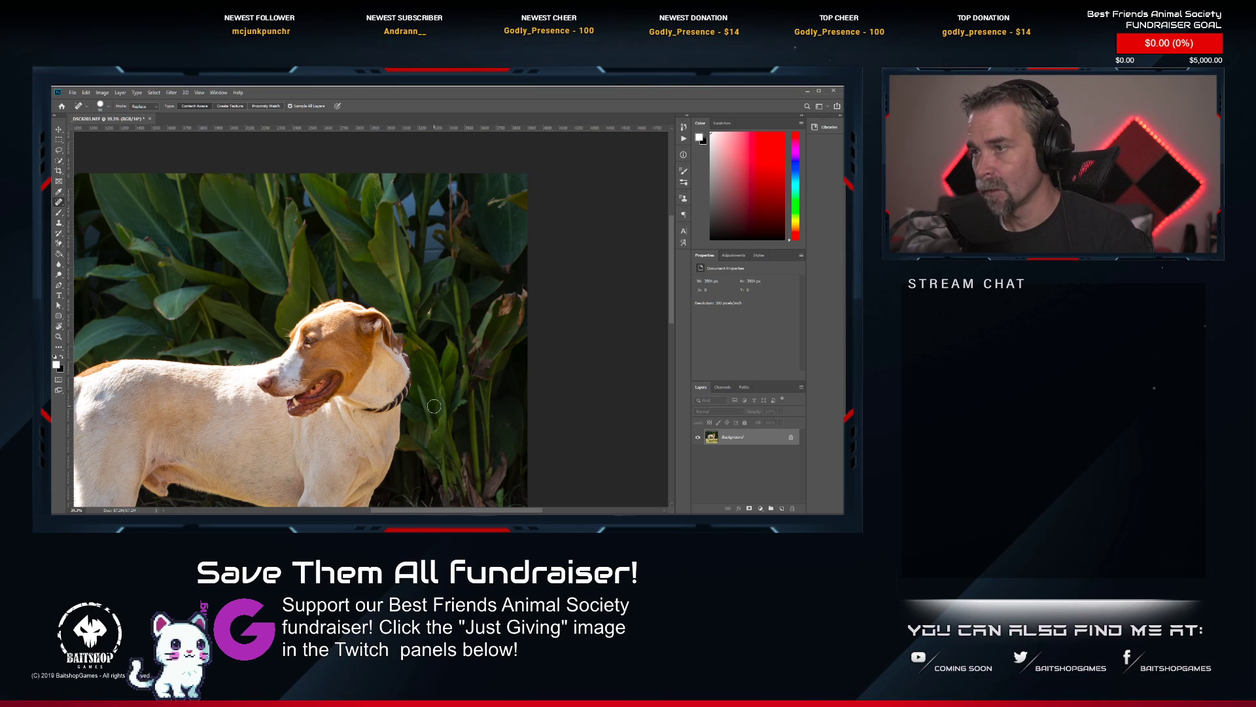
# Heal the leash remnant beside the dog's ear, try healing the collar's back edge, and undo that last stroke.
pyautogui.scroll(4, 437, 314)
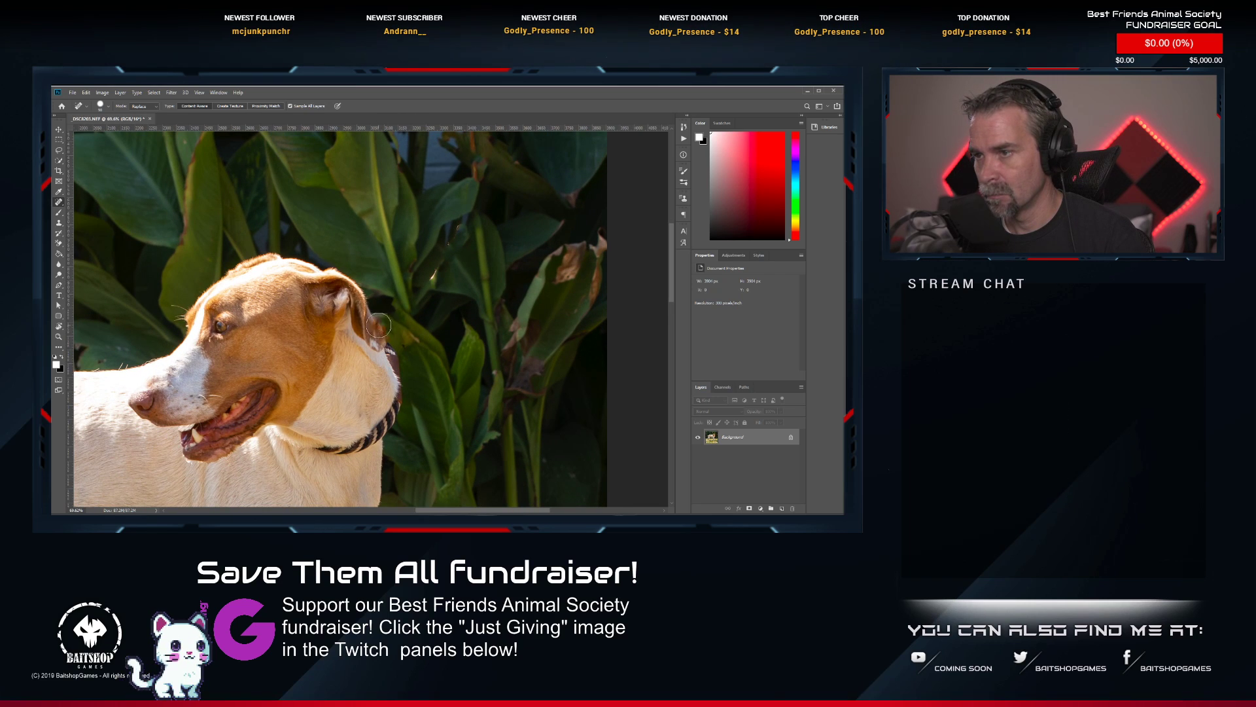
pyautogui.moveTo(379, 325); pyautogui.dragTo(386, 336)
pyautogui.moveTo(402, 386); pyautogui.dragTo(397, 337)
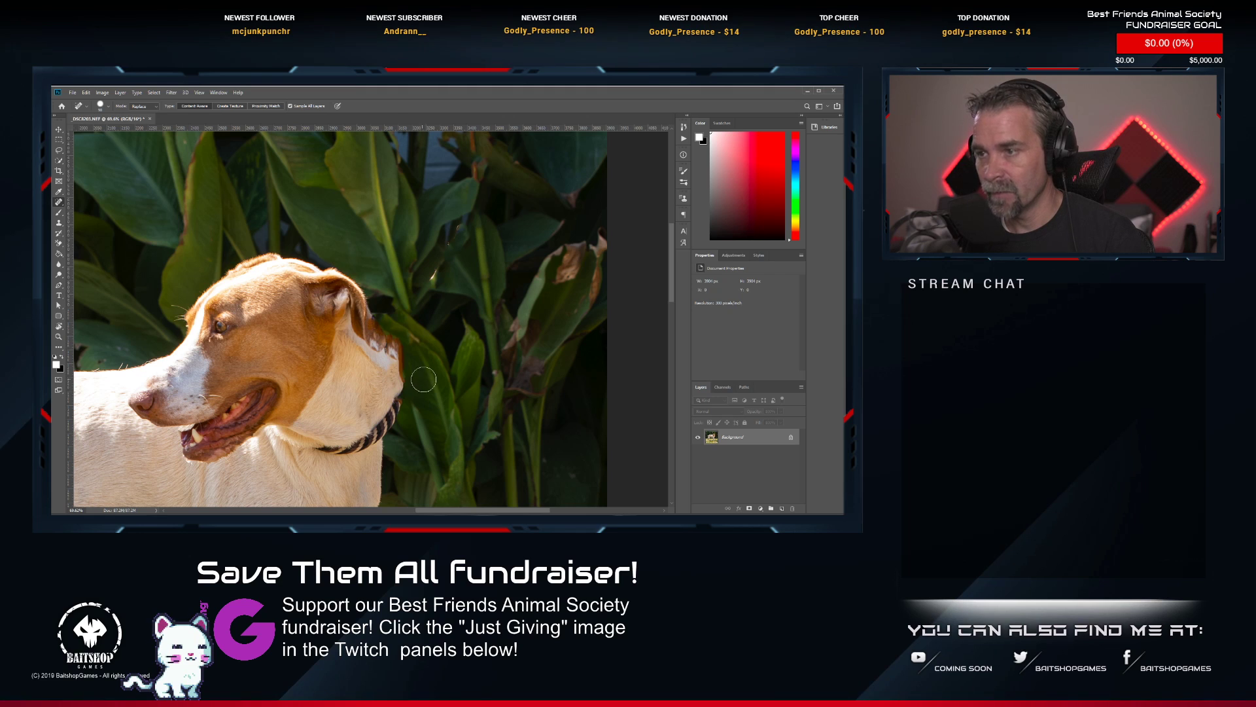
pyautogui.hotkey('ctrl', 'z')
# Heal away the collar around the dog's neck and the rough outline at the back of the neck.
pyautogui.press('space')
pyautogui.moveTo(352, 409); pyautogui.dragTo(358, 358)
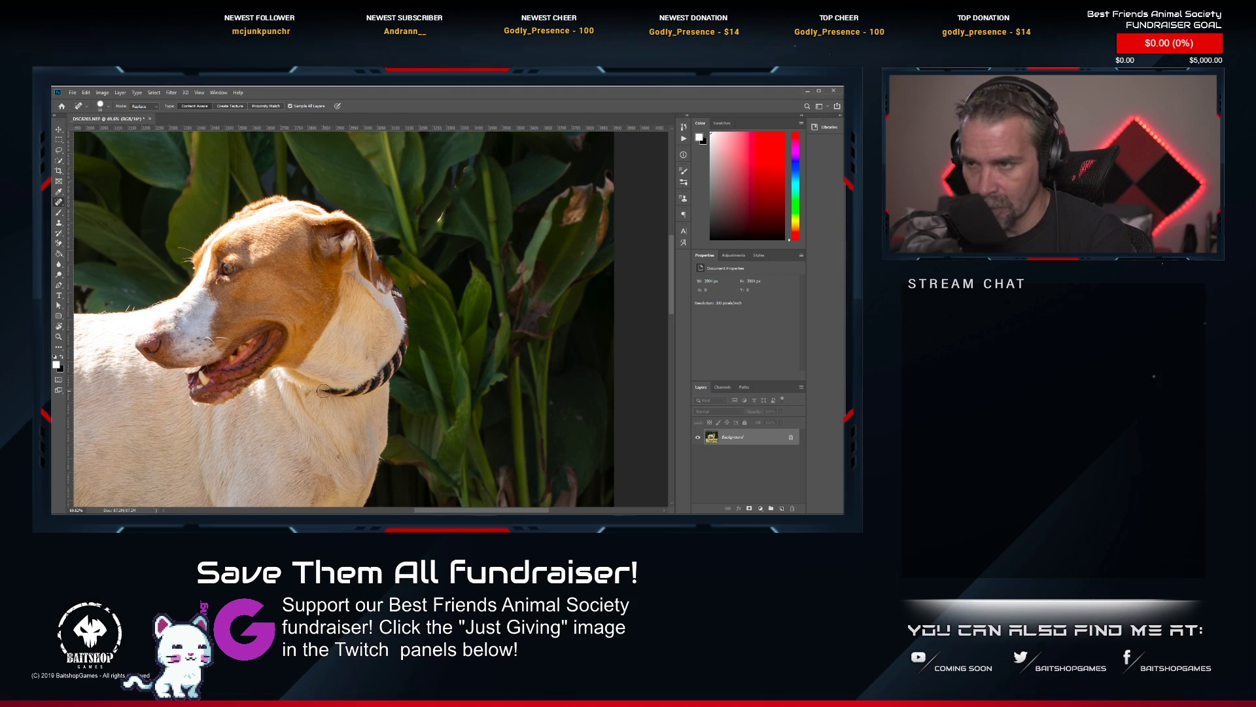
pyautogui.moveTo(323, 391)
pyautogui.mouseDown()
pyautogui.moveTo(396, 366)
pyautogui.moveTo(407, 336)
pyautogui.moveTo(370, 388)
pyautogui.mouseUp()
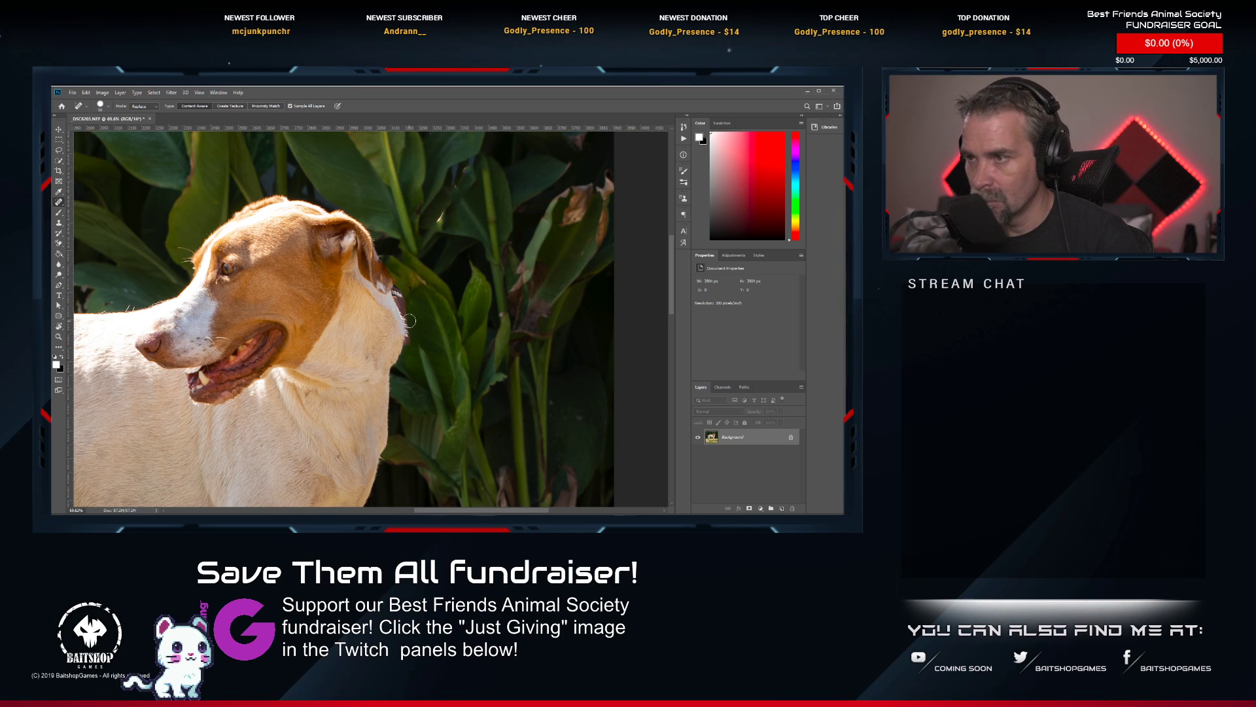
pyautogui.moveTo(407, 319)
pyautogui.mouseDown()
pyautogui.moveTo(396, 287)
pyautogui.moveTo(433, 349)
pyautogui.moveTo(395, 287)
pyautogui.moveTo(421, 353)
pyautogui.moveTo(418, 319)
pyautogui.moveTo(407, 364)
pyautogui.mouseUp()
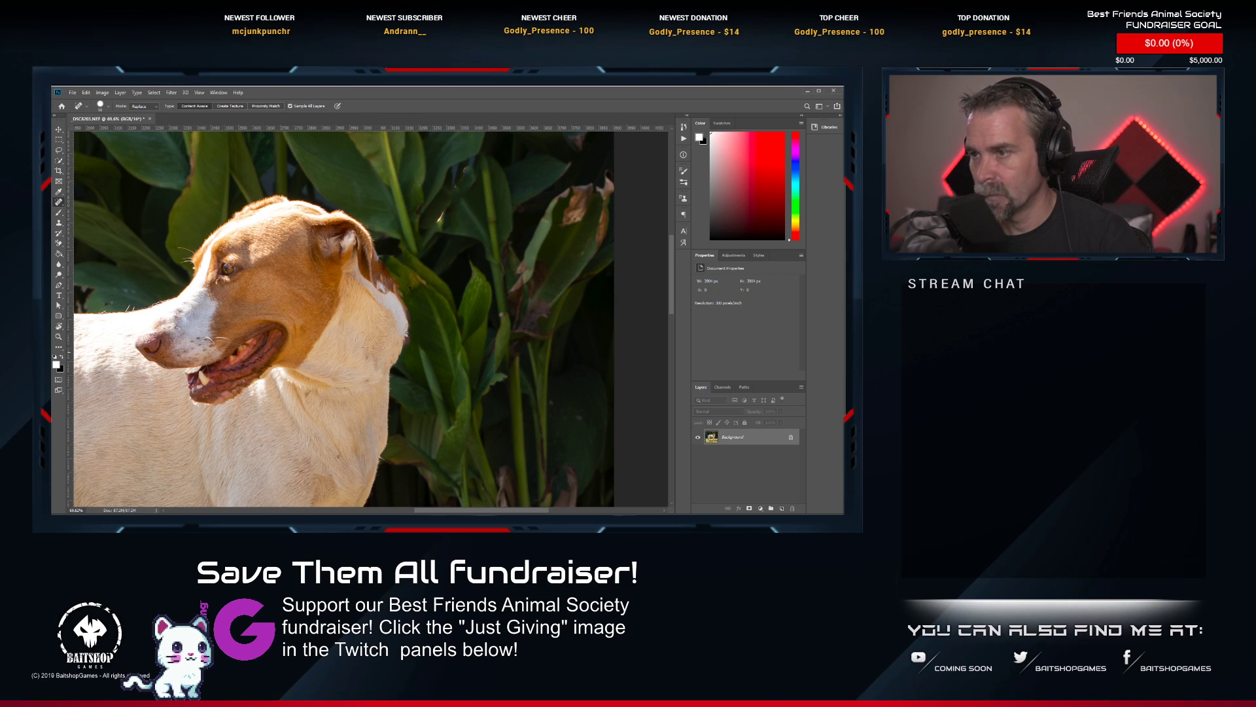
# Heal the foliage behind the dog's ear with the Spot Healing Brush.
pyautogui.click(59, 223)
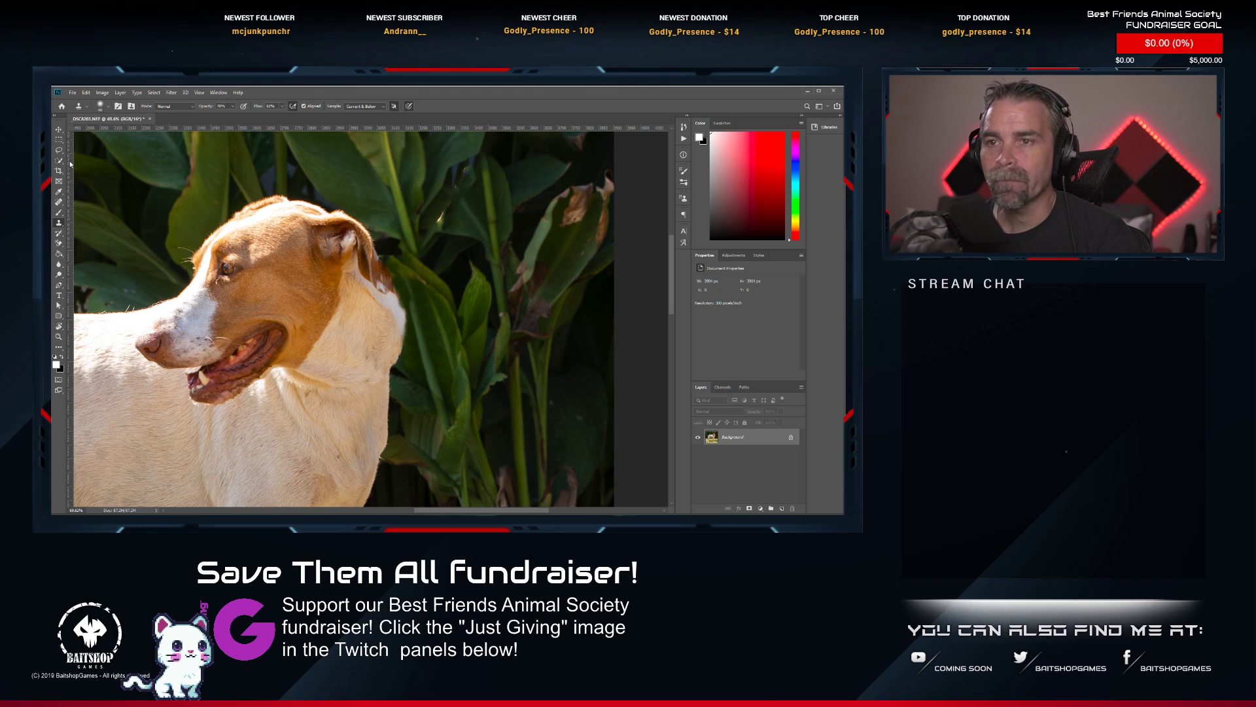
pyautogui.click(58, 203)
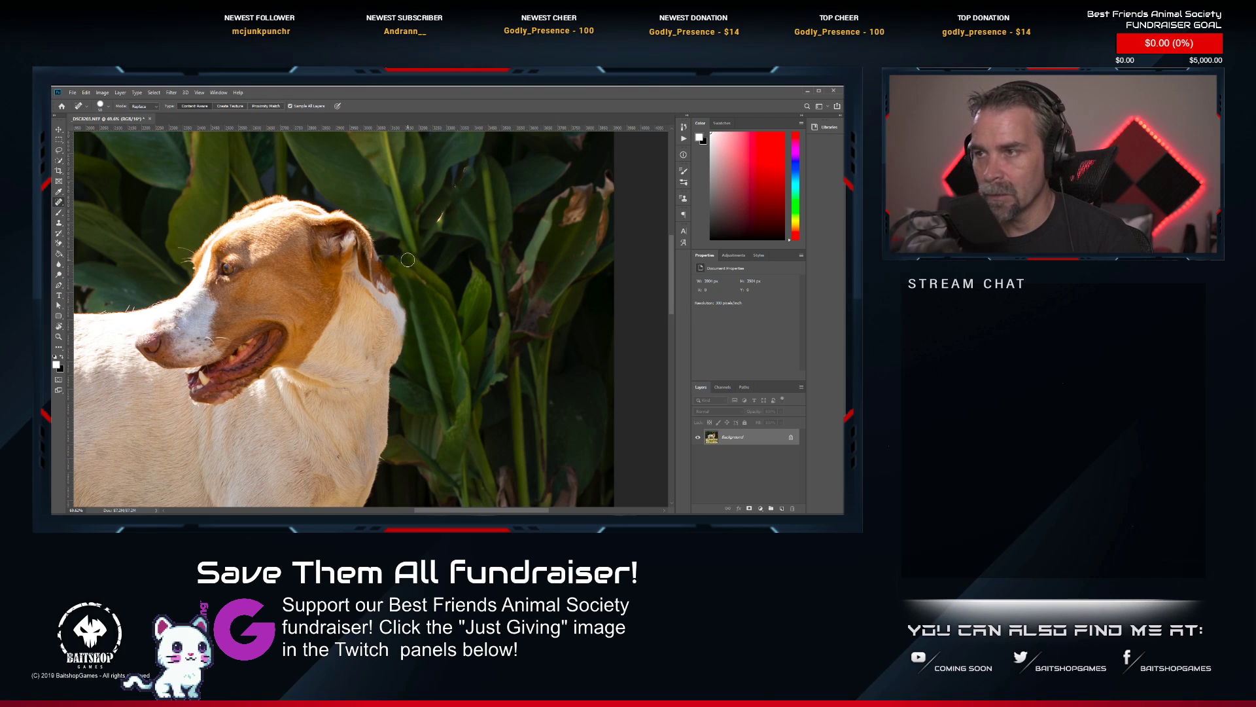
pyautogui.moveTo(396, 247)
pyautogui.mouseDown()
pyautogui.moveTo(375, 227)
pyautogui.moveTo(426, 293)
pyautogui.mouseUp()
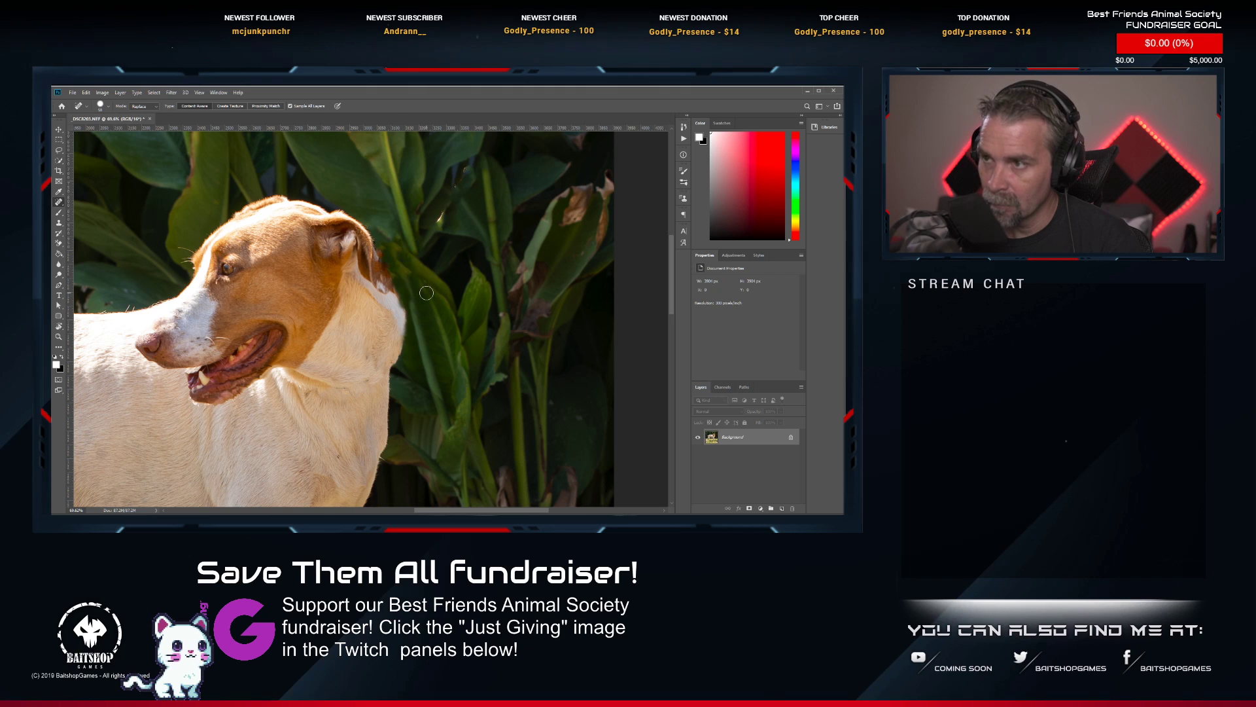
pyautogui.click(406, 271)
# Heal the leftover collar marks on the dog's neck and the edge behind its ear.
pyautogui.scroll(-5, 406, 270)
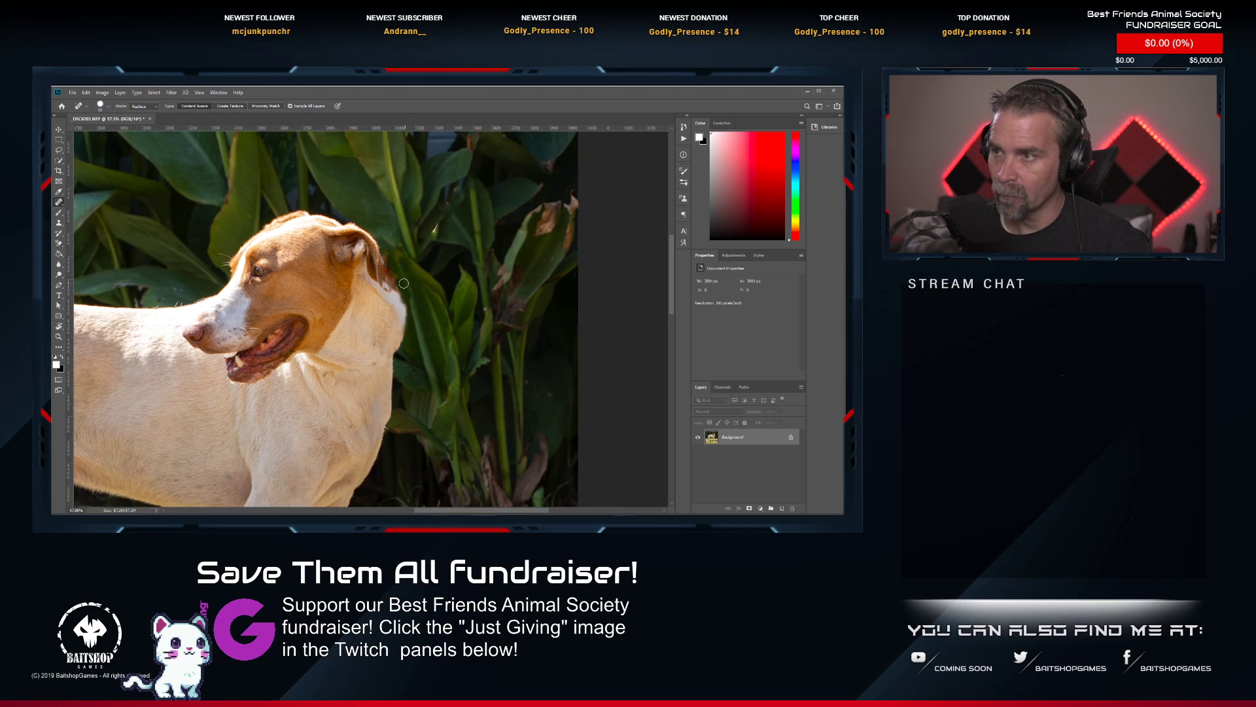
pyautogui.scroll(5, 391, 355)
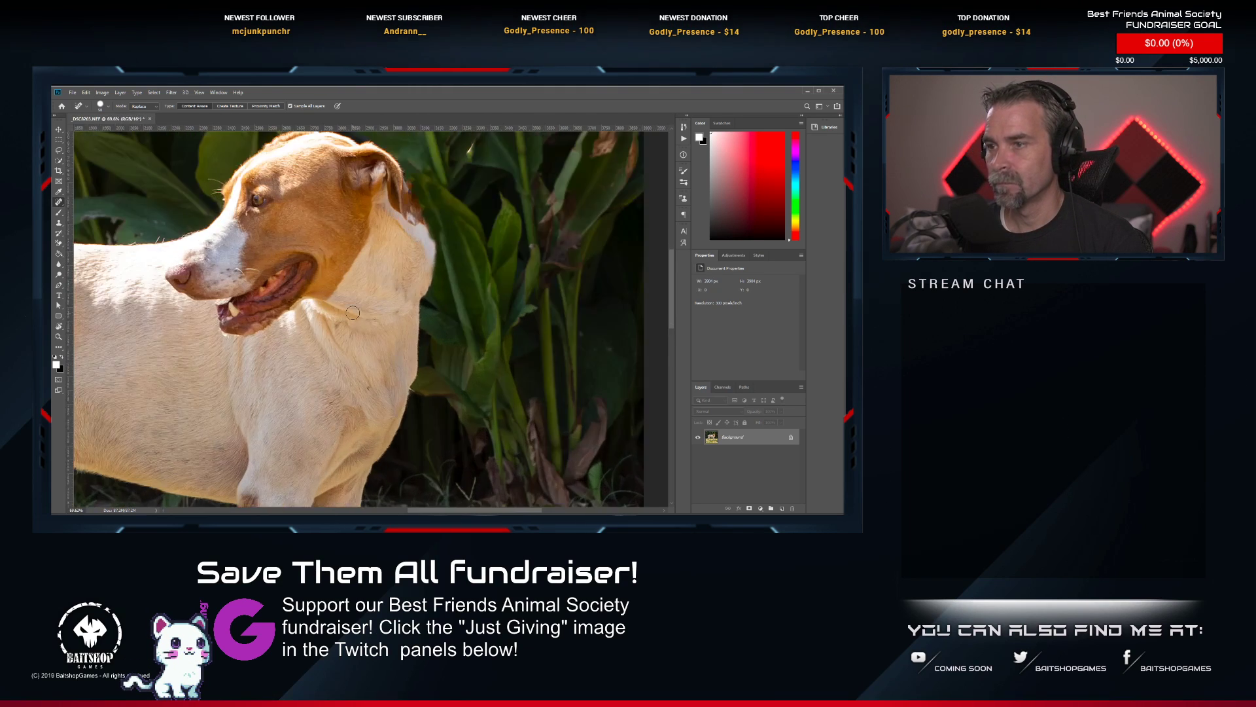
pyautogui.click(372, 321)
pyautogui.click(399, 290)
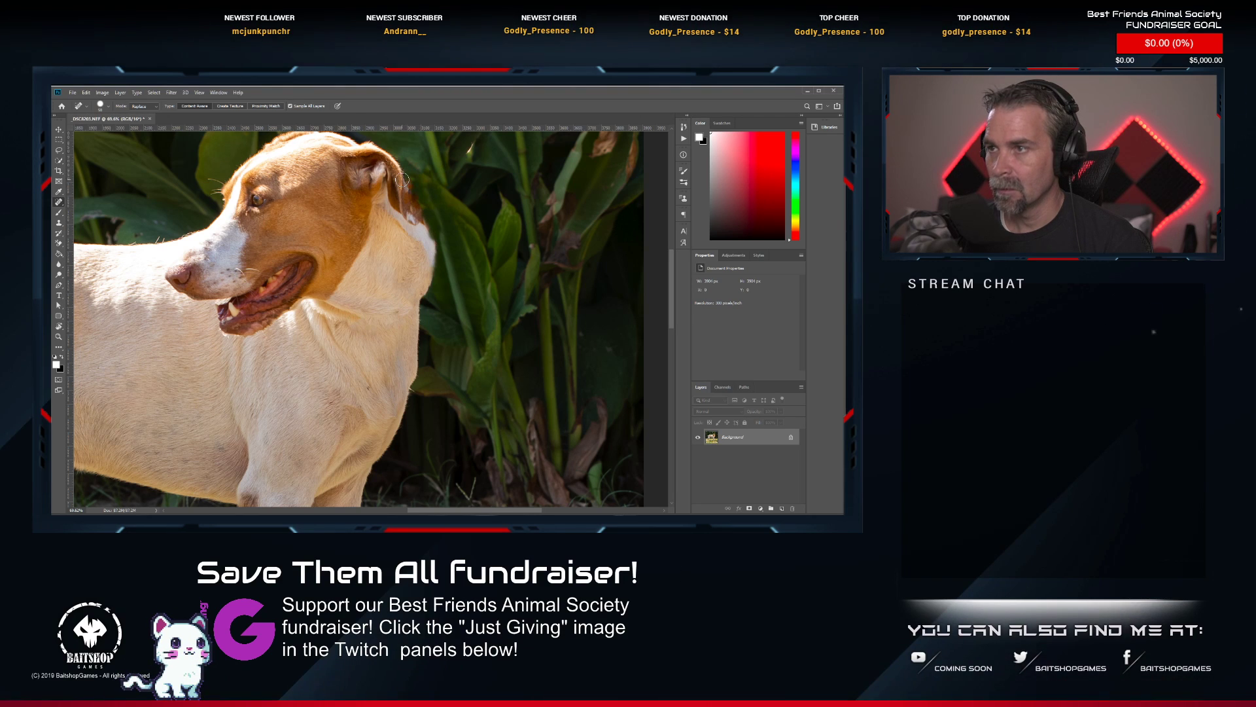
pyautogui.moveTo(412, 183); pyautogui.dragTo(430, 214)
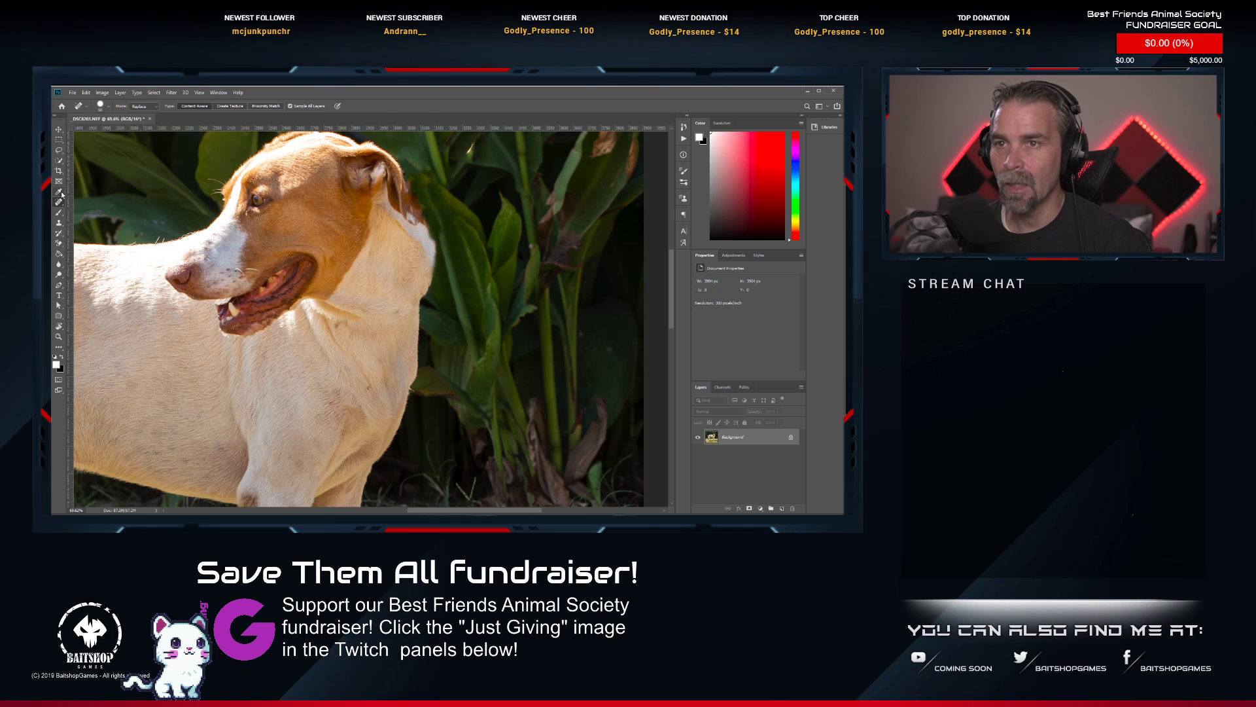
# Use the Clone Stamp to clean the outline at the back of the dog's neck and below its ear.
pyautogui.click(59, 222)
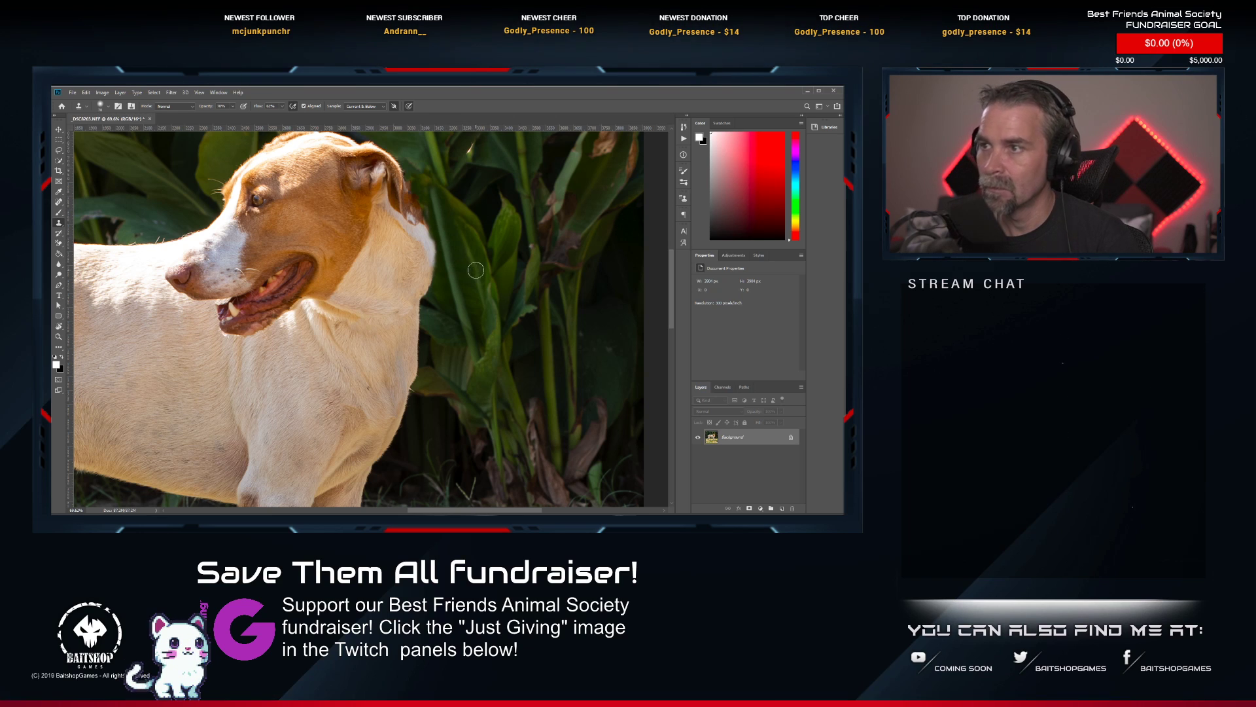
pyautogui.scroll(2, 436, 194)
pyautogui.scroll(4, 436, 192)
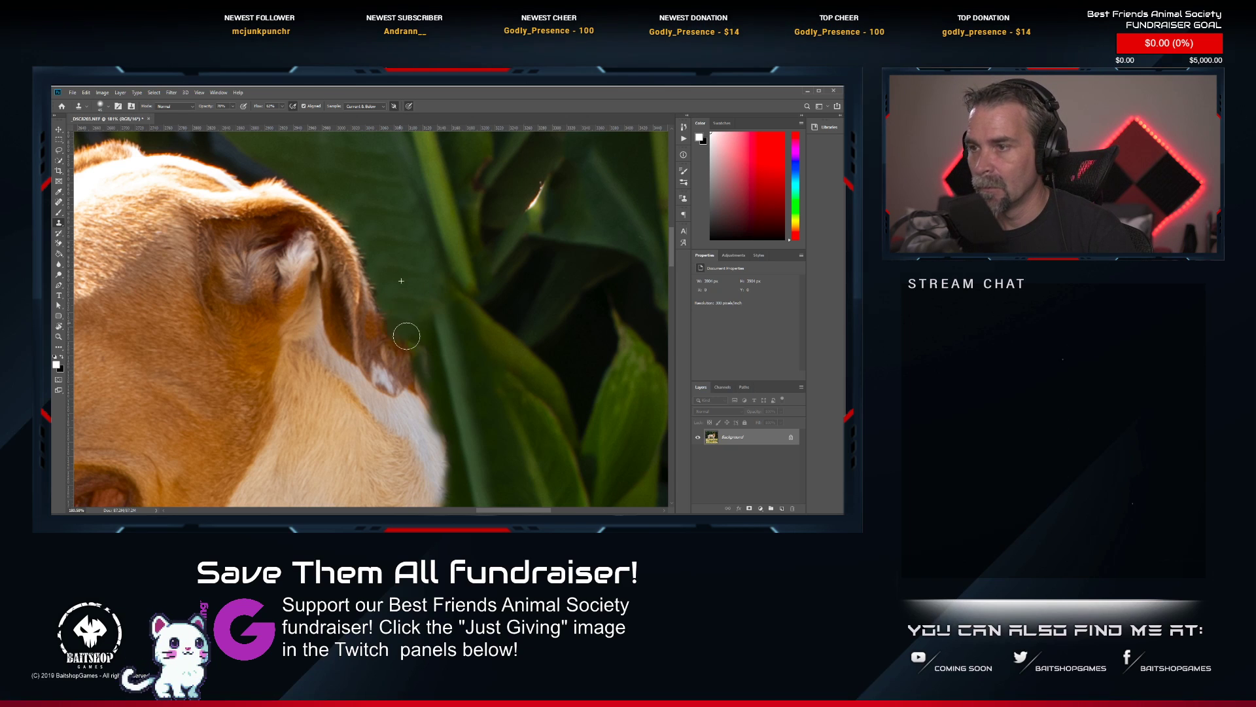
pyautogui.scroll(-8, 428, 383)
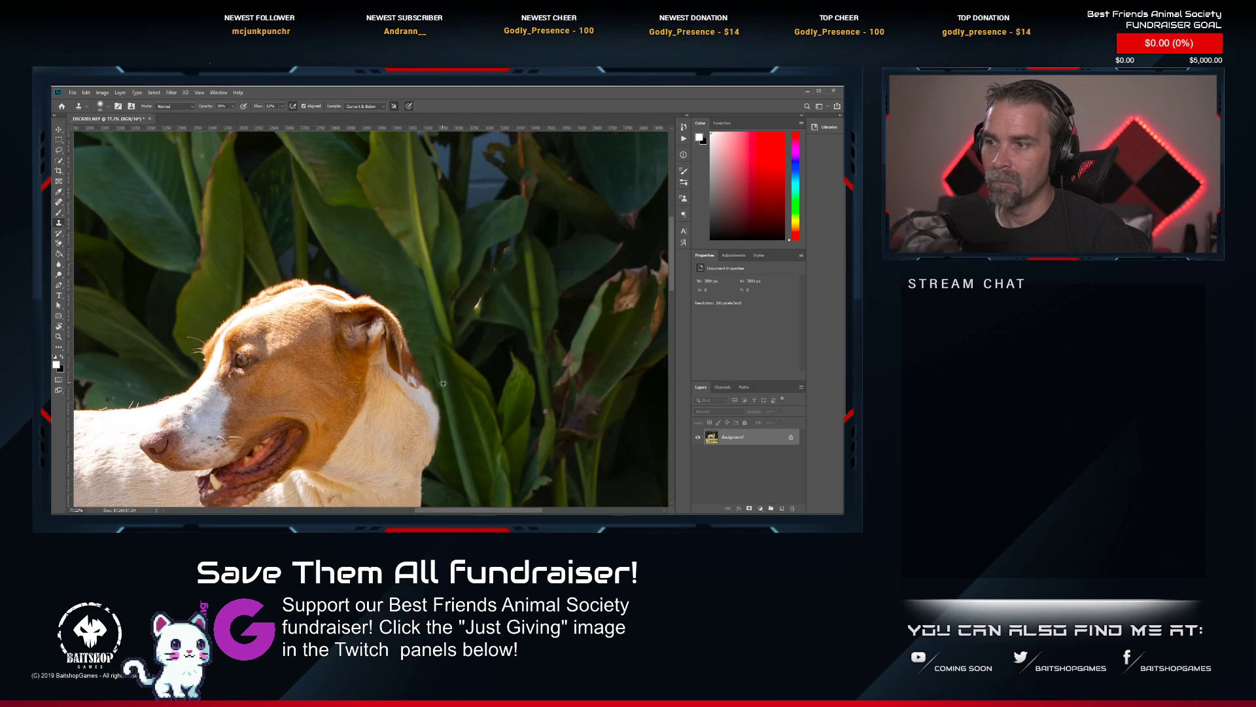
pyautogui.scroll(5, 452, 439)
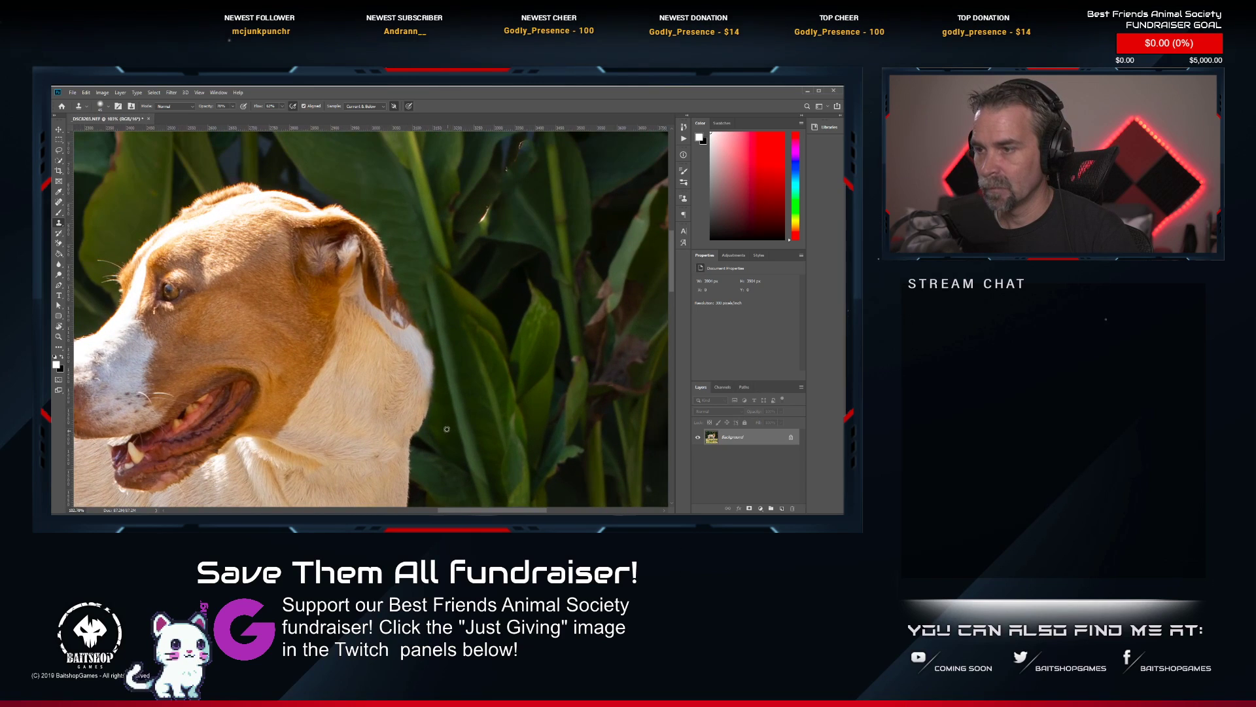
pyautogui.moveTo(433, 370)
pyautogui.mouseDown()
pyautogui.moveTo(420, 318)
pyautogui.moveTo(429, 352)
pyautogui.mouseUp()
pyautogui.keyDown('alt'); pyautogui.click(410, 287); pyautogui.keyUp('alt')
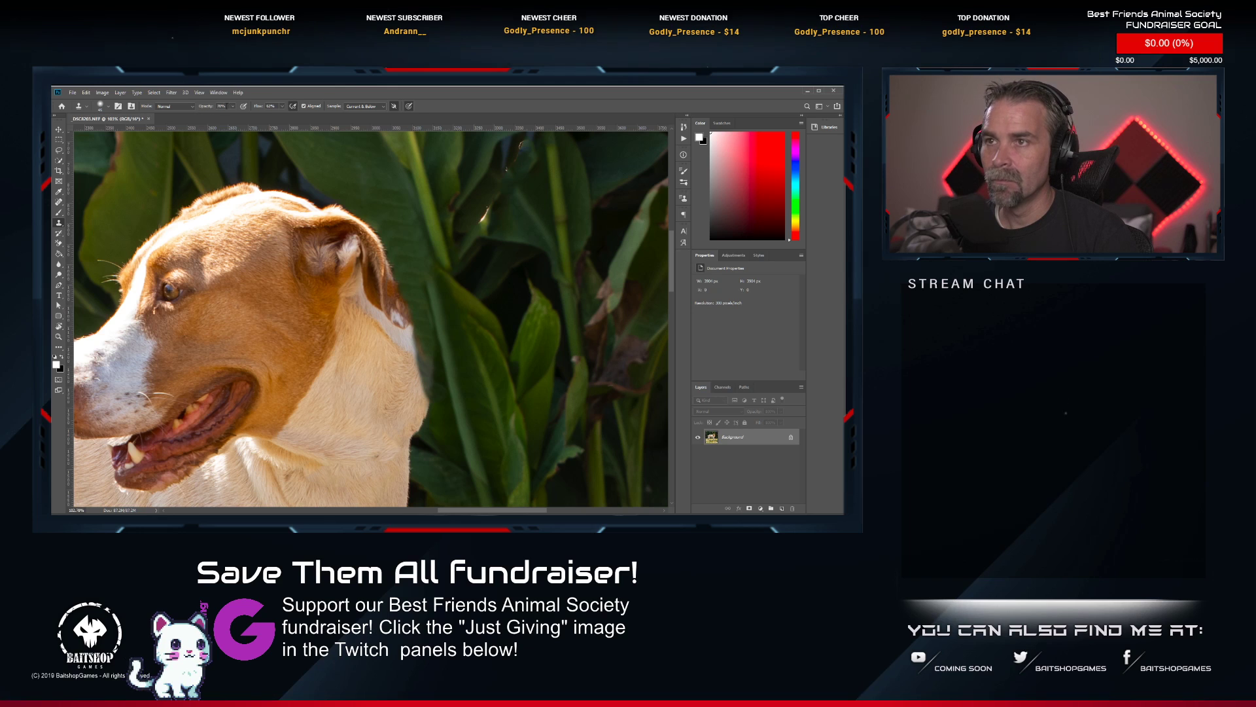
# Set the Clone Stamp opacity to 100% and clone along the ear's back edge and the upper neck outline.
pyautogui.click(232, 106)
pyautogui.moveTo(412, 254)
pyautogui.mouseDown()
pyautogui.moveTo(418, 113)
pyautogui.moveTo(429, 277)
pyautogui.mouseUp()
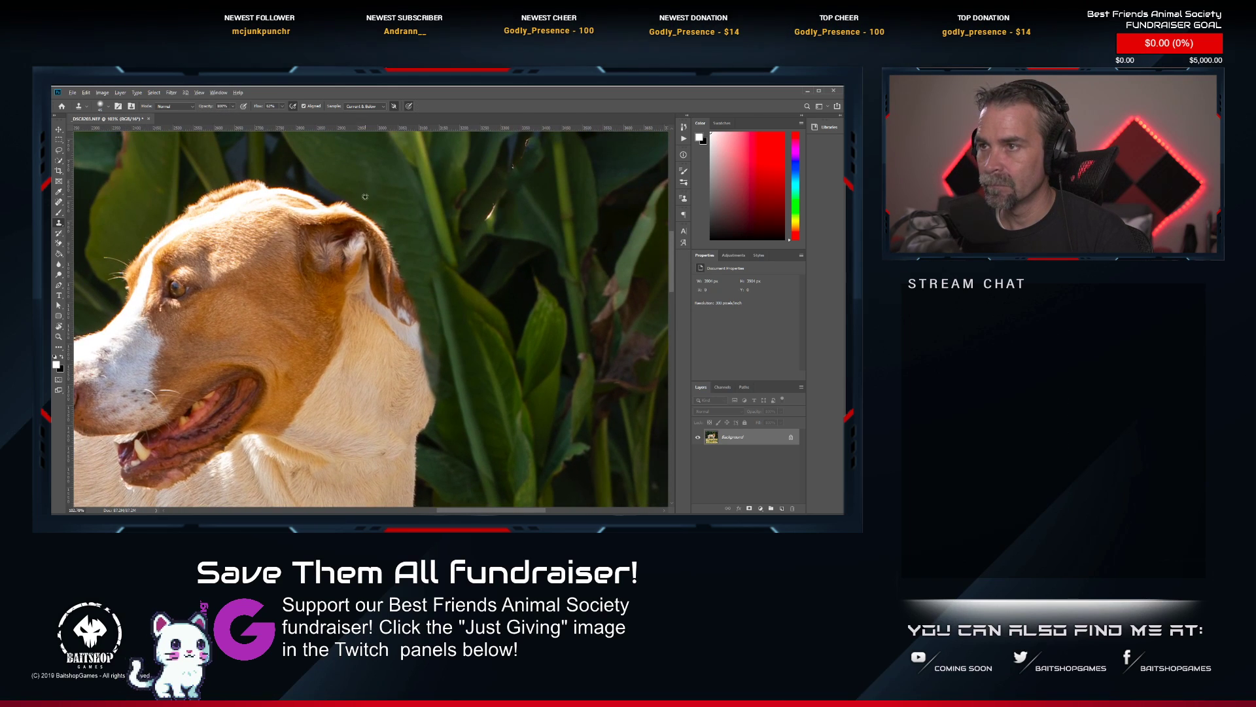
pyautogui.keyDown('alt'); pyautogui.click(402, 225); pyautogui.keyUp('alt')
pyautogui.moveTo(402, 239); pyautogui.dragTo(406, 260)
pyautogui.keyDown('alt'); pyautogui.click(414, 276); pyautogui.keyUp('alt')
pyautogui.moveTo(427, 322); pyautogui.dragTo(435, 375)
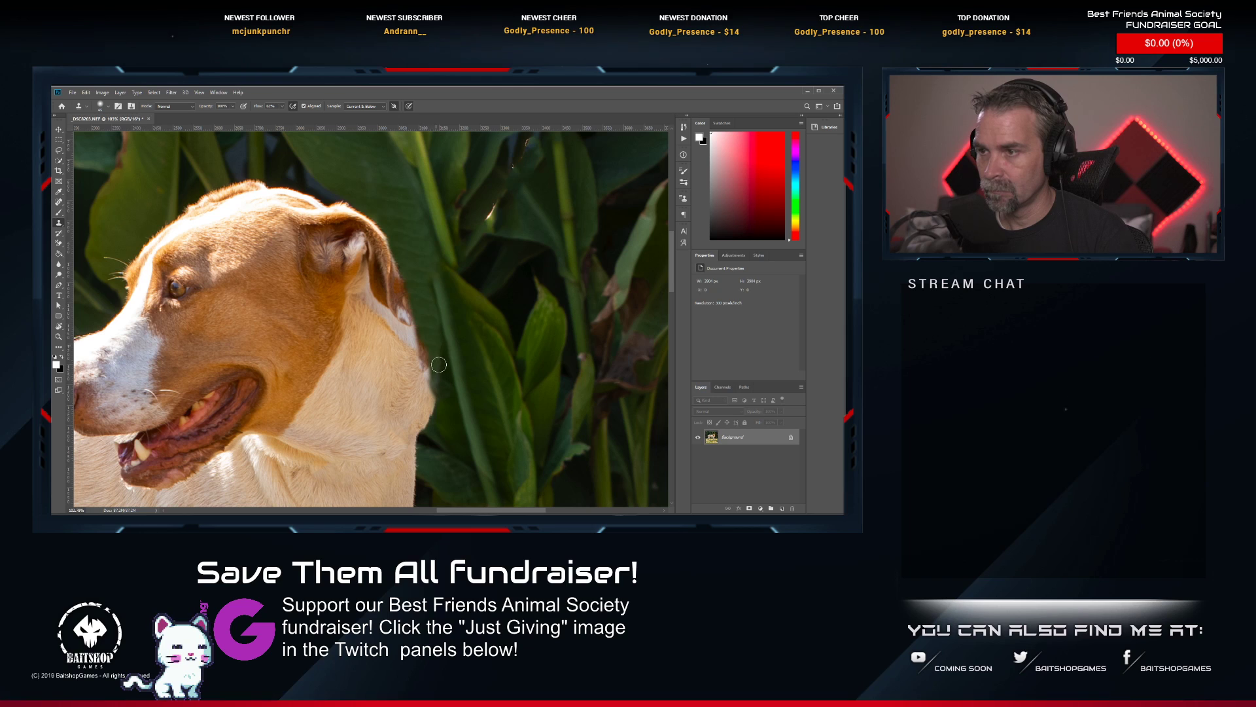
# Clone foliage over the bulge at the back of the dog's neck to smooth its outline.
pyautogui.moveTo(430, 327); pyautogui.dragTo(419, 276)
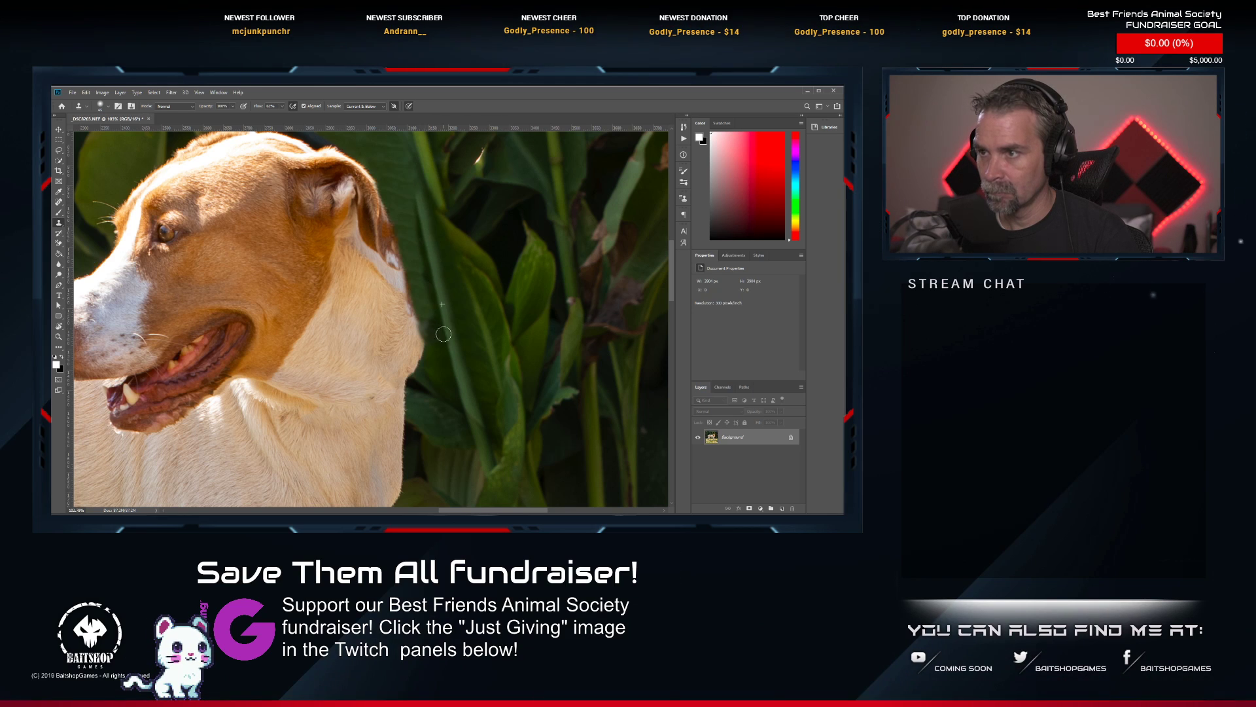
pyautogui.moveTo(439, 376)
pyautogui.mouseDown()
pyautogui.moveTo(425, 350)
pyautogui.moveTo(419, 366)
pyautogui.moveTo(411, 297)
pyautogui.moveTo(420, 380)
pyautogui.moveTo(408, 263)
pyautogui.mouseUp()
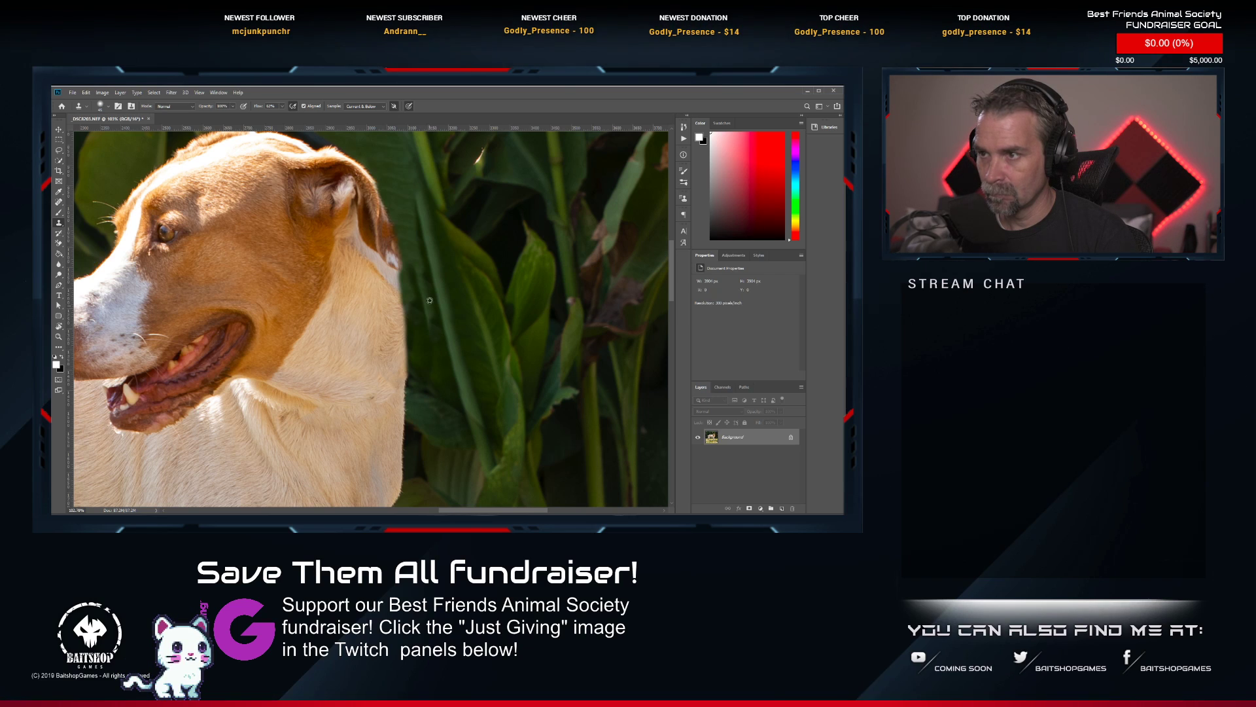
pyautogui.scroll(-2, 444, 355)
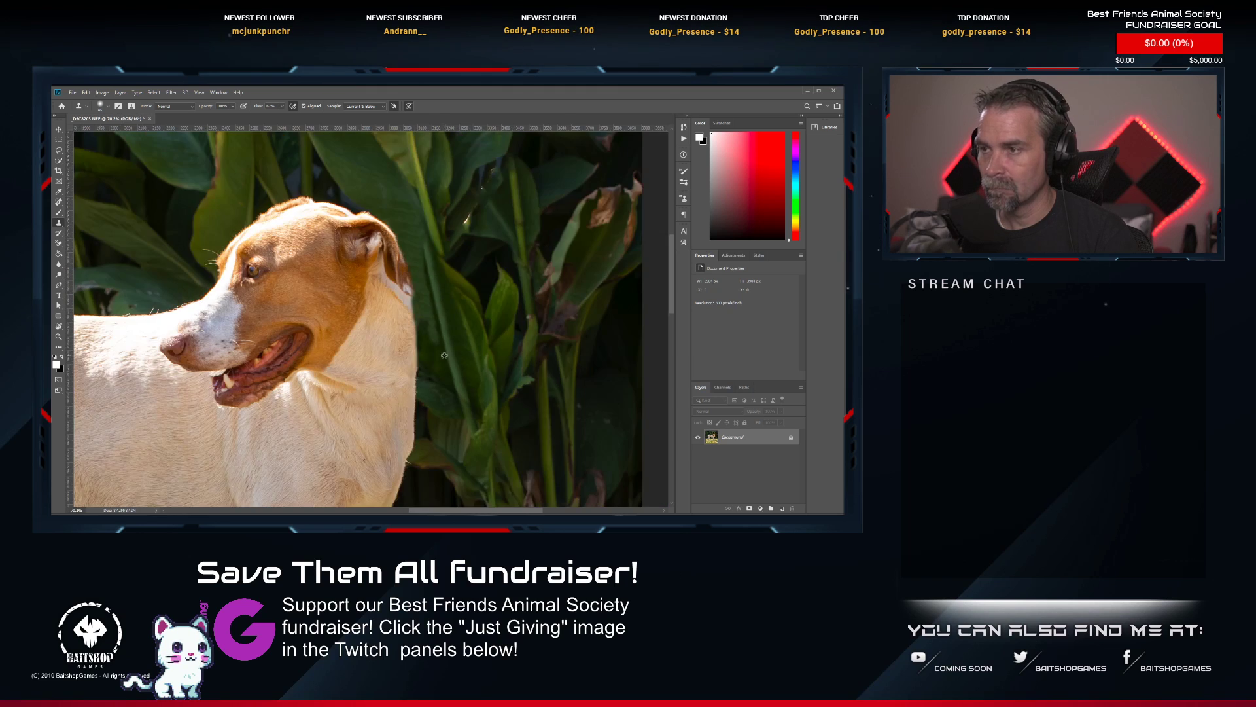
pyautogui.scroll(3, 444, 355)
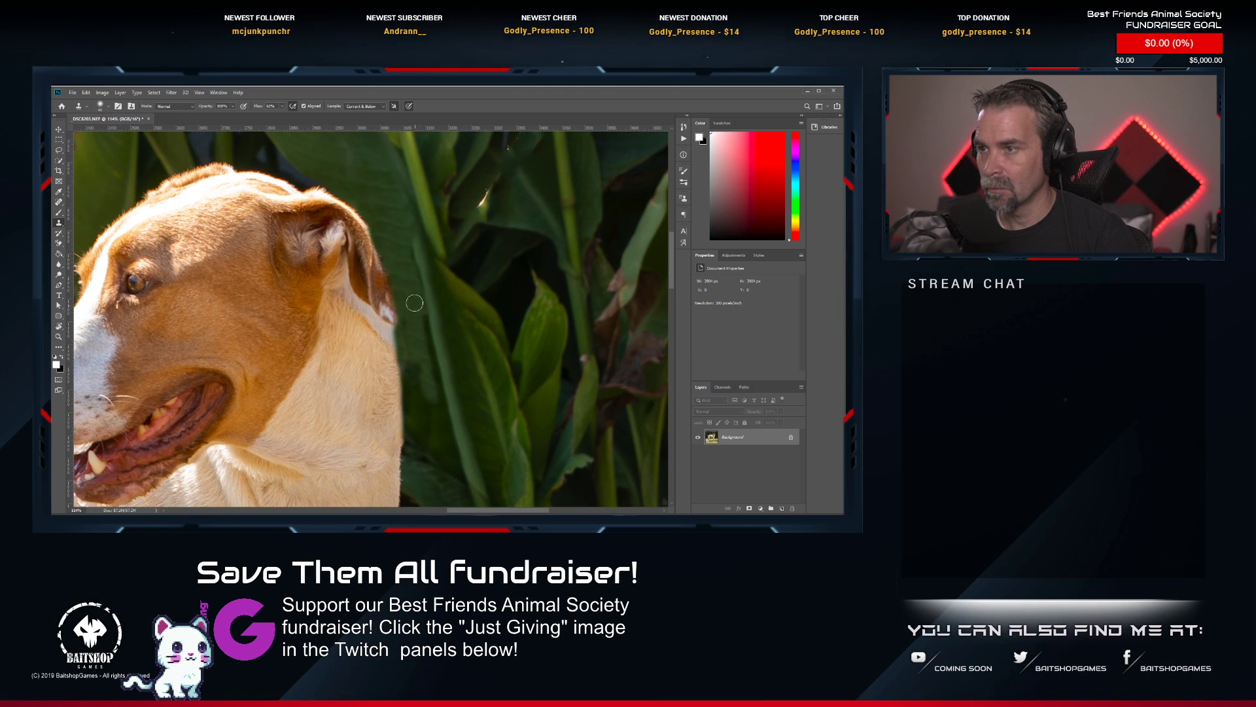
pyautogui.moveTo(409, 266); pyautogui.dragTo(436, 391)
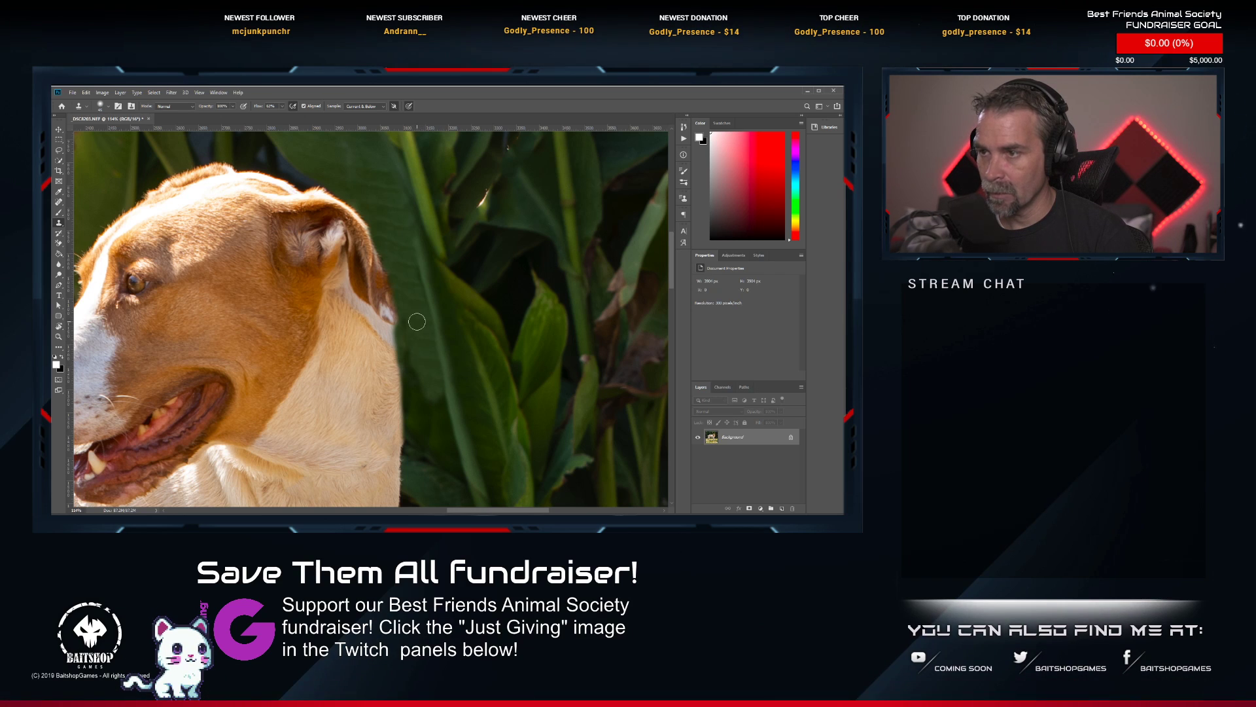
# Try to clone foliage over the back edge of the dog's ear, and undo the stroke.
pyautogui.keyDown('alt'); pyautogui.click(397, 260); pyautogui.keyUp('alt')
pyautogui.moveTo(392, 274); pyautogui.dragTo(396, 291)
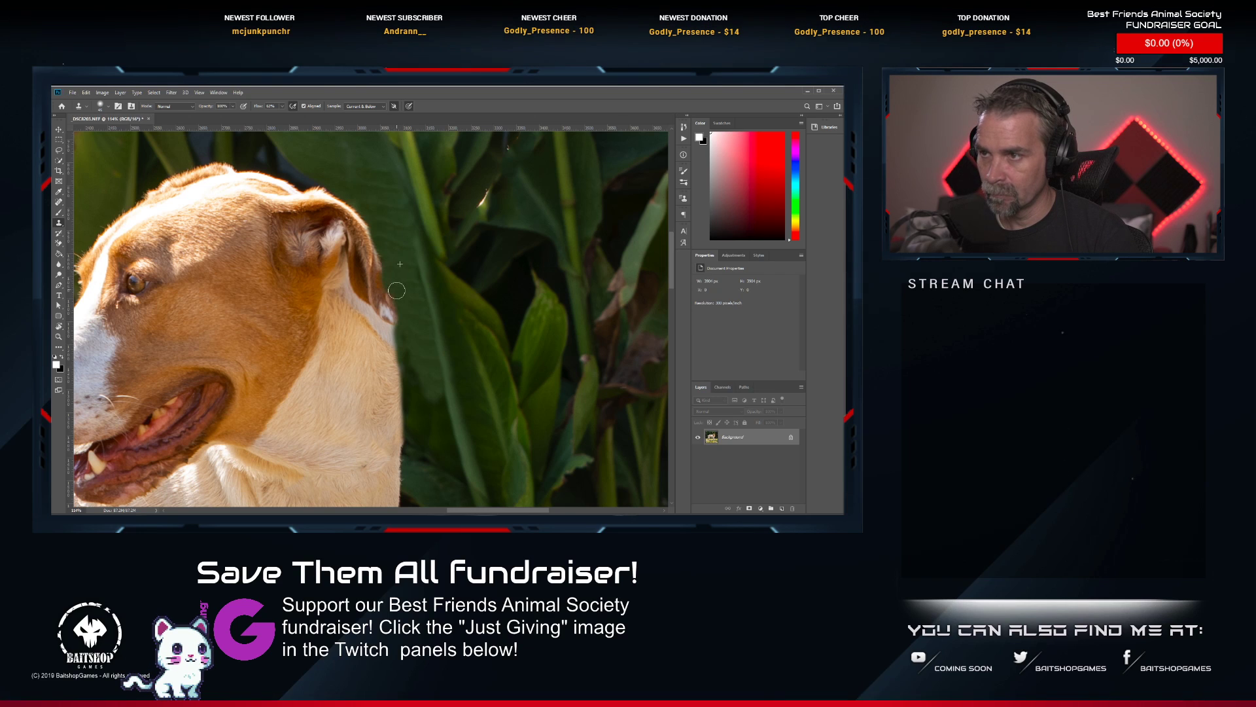
pyautogui.hotkey('ctrl', 'z')
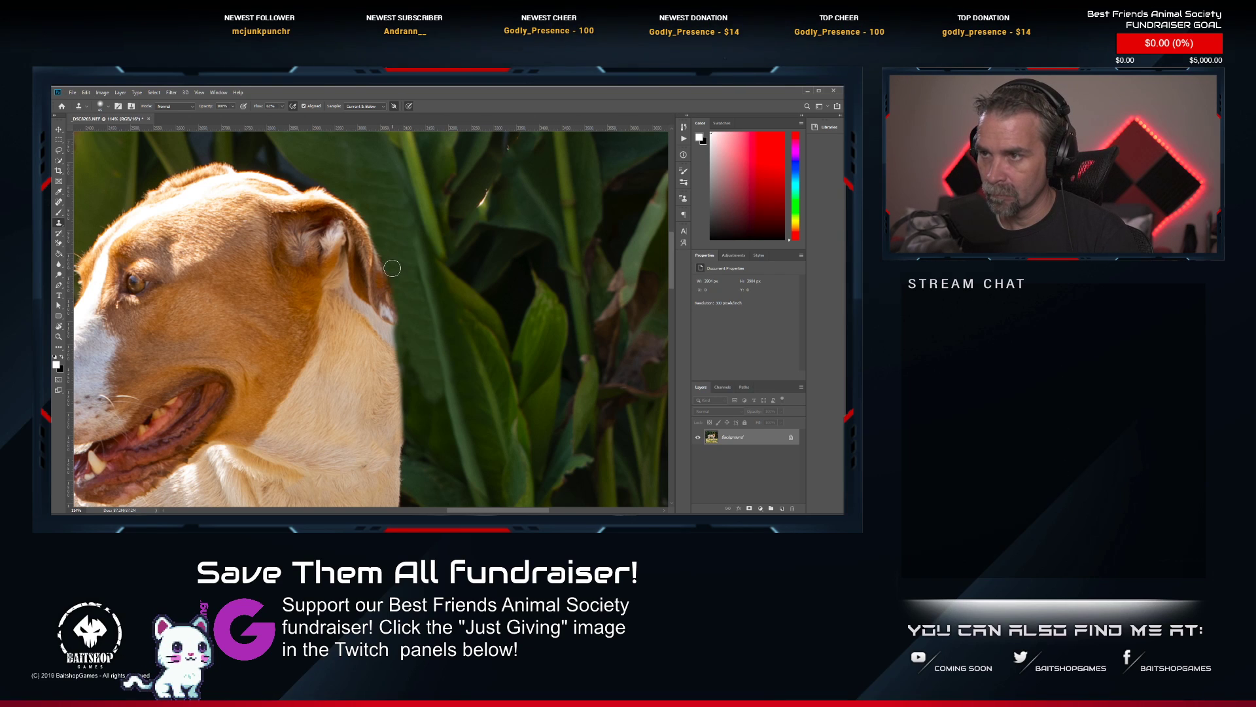
pyautogui.scroll(-6, 399, 291)
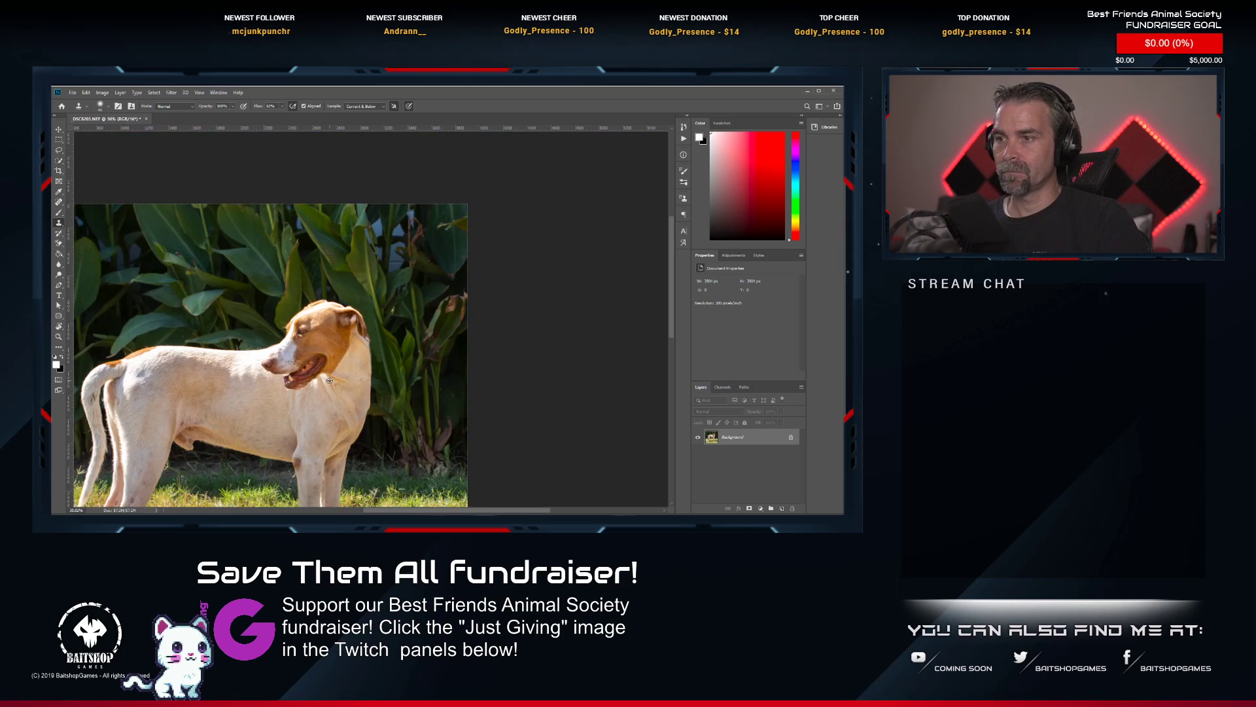
pyautogui.scroll(5, 329, 380)
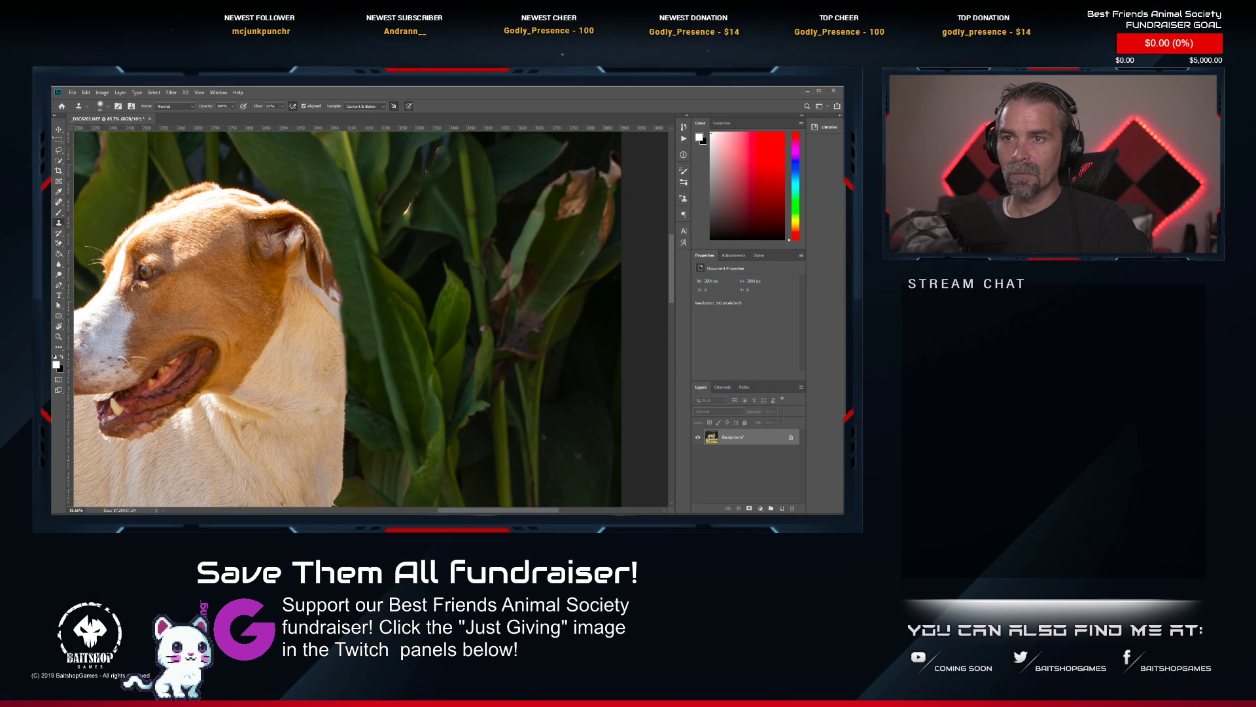
pyautogui.click(59, 148)
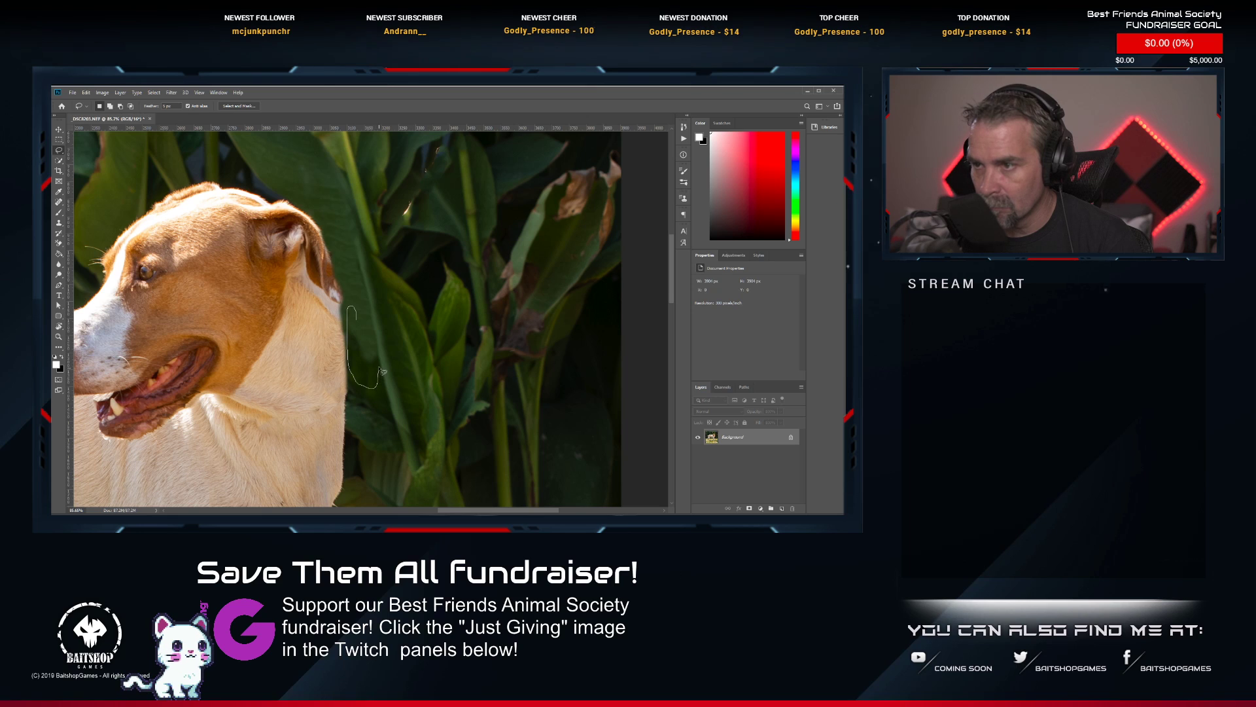
pyautogui.moveTo(381, 359); pyautogui.dragTo(353, 309)
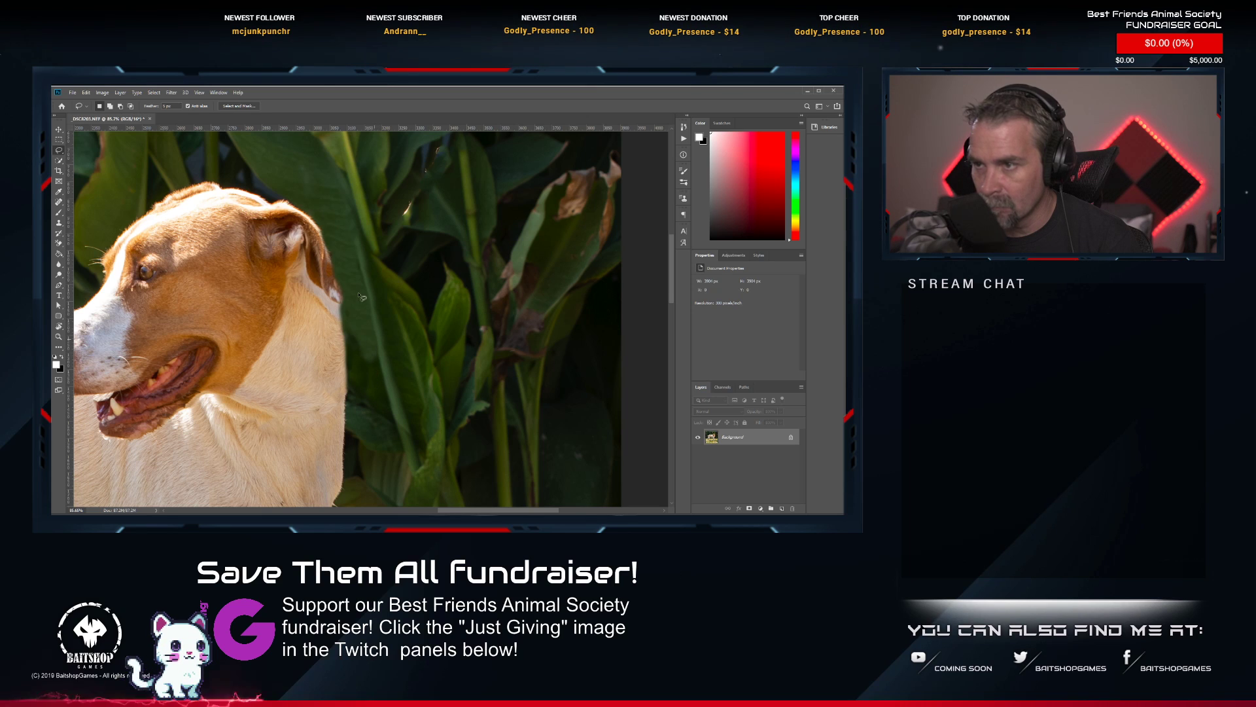
pyautogui.click(171, 93)
pyautogui.moveTo(196, 185)
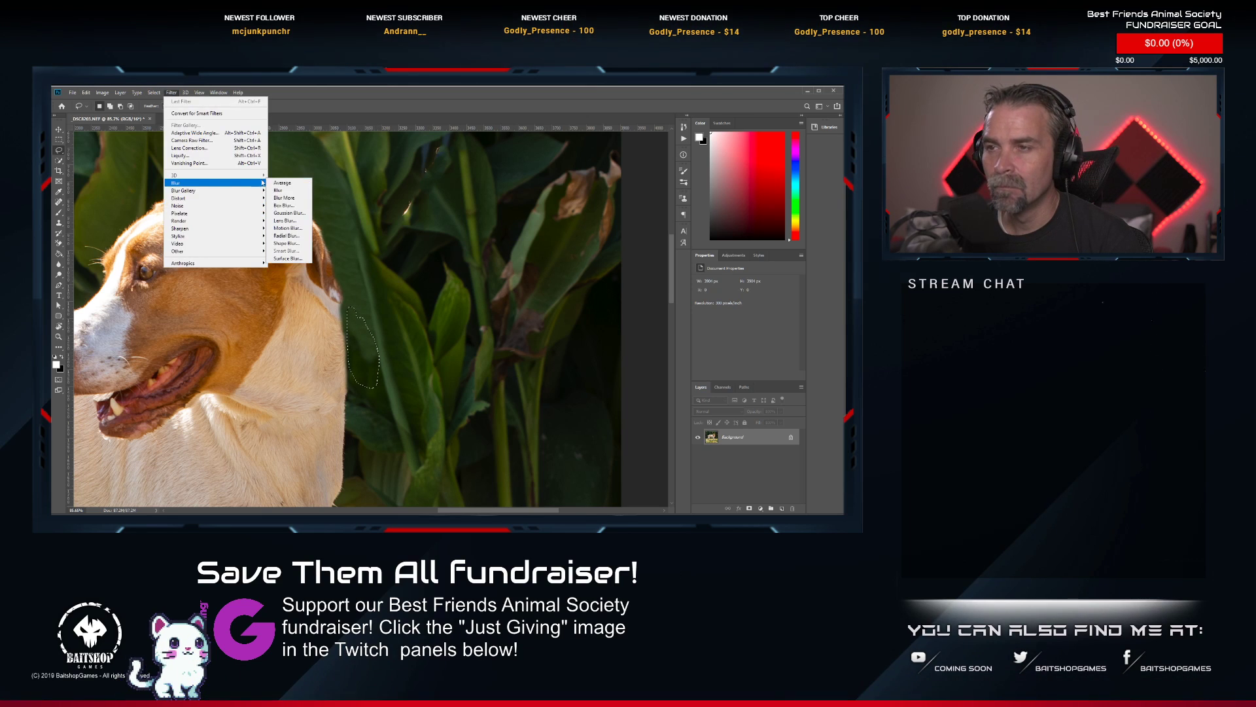
pyautogui.click(290, 214)
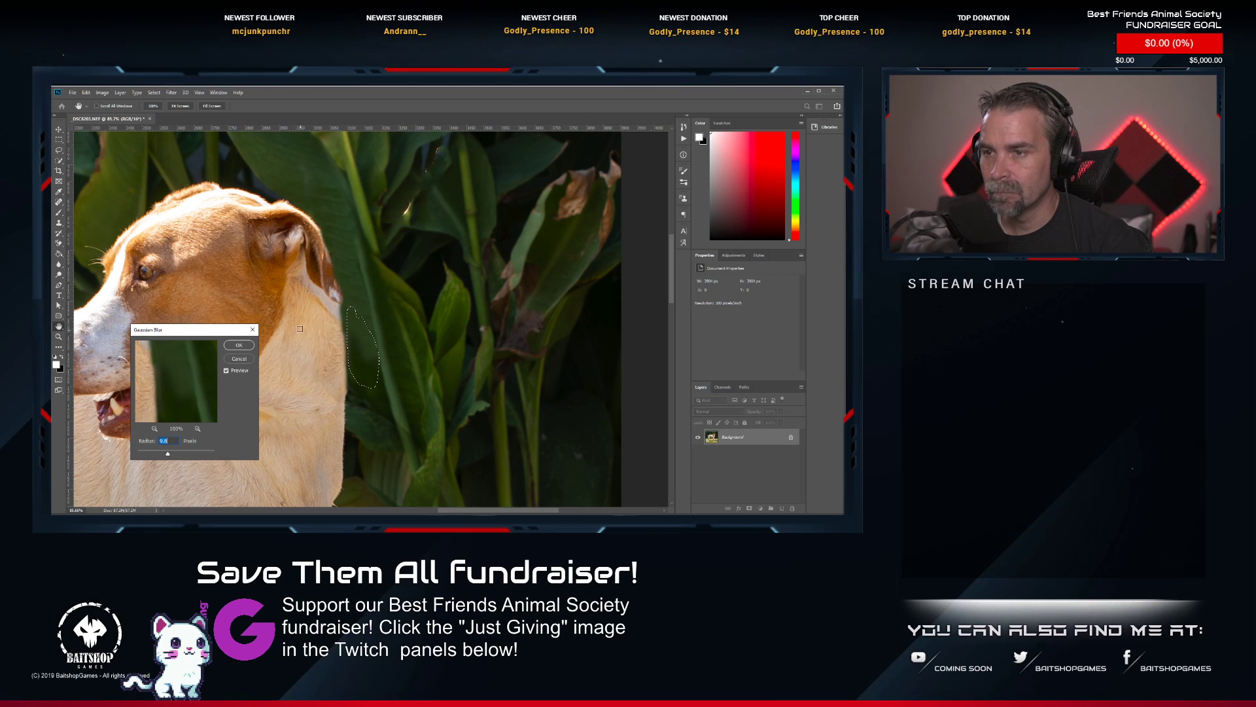
pyautogui.click(253, 329)
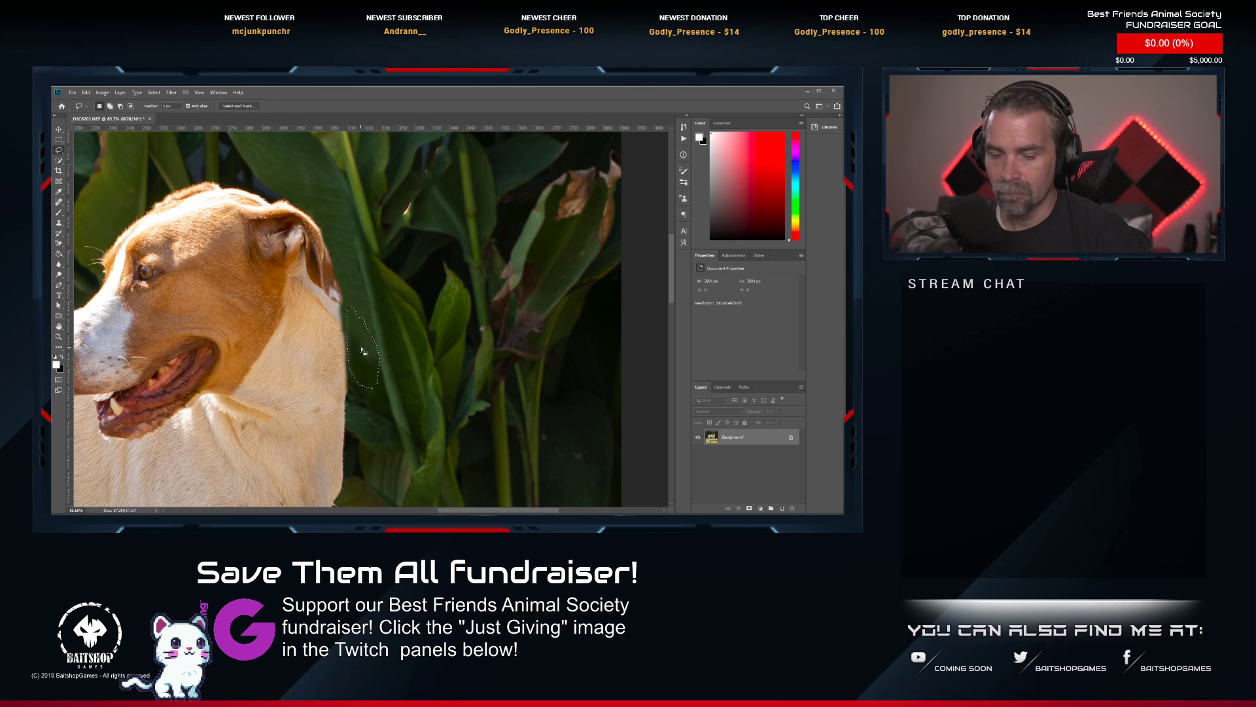
# Clear the lasso selection beside the dog's neck, then save and close the retouched full-body photo.
pyautogui.scroll(-2, 386, 323)
pyautogui.scroll(-1, 386, 323)
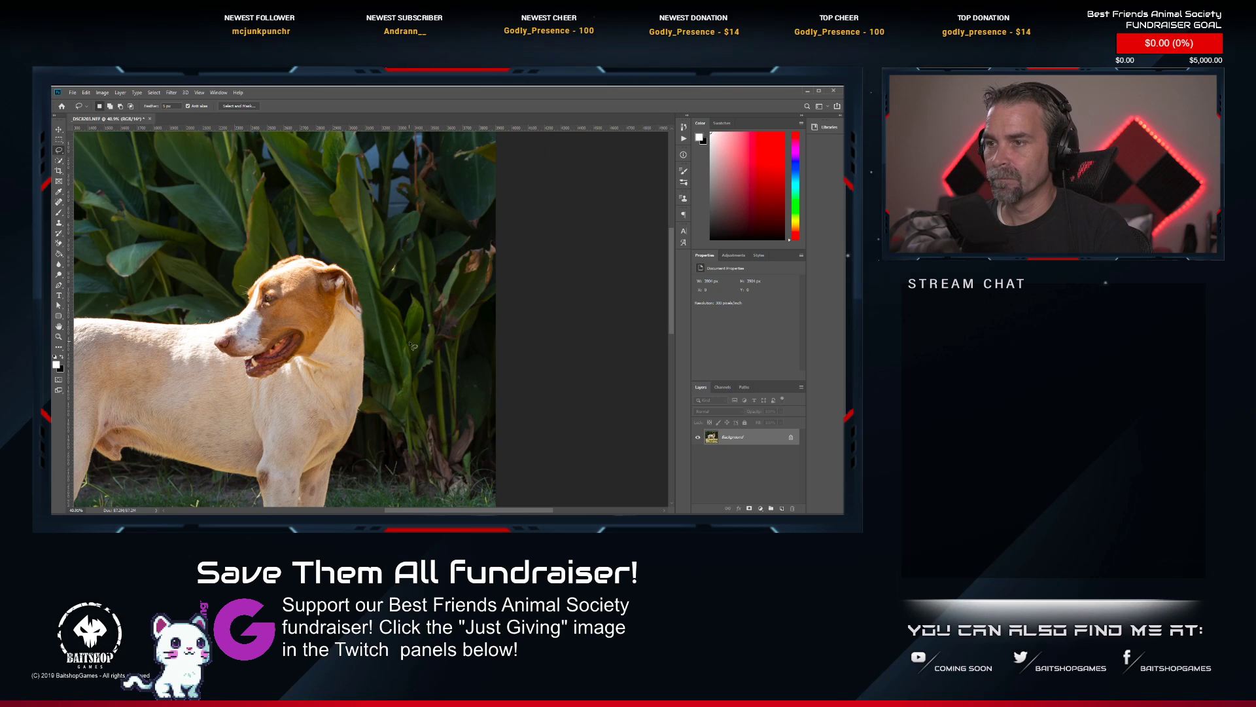
pyautogui.scroll(-1, 322, 411)
pyautogui.moveTo(248, 404); pyautogui.dragTo(415, 314)
pyautogui.scroll(-2, 412, 311)
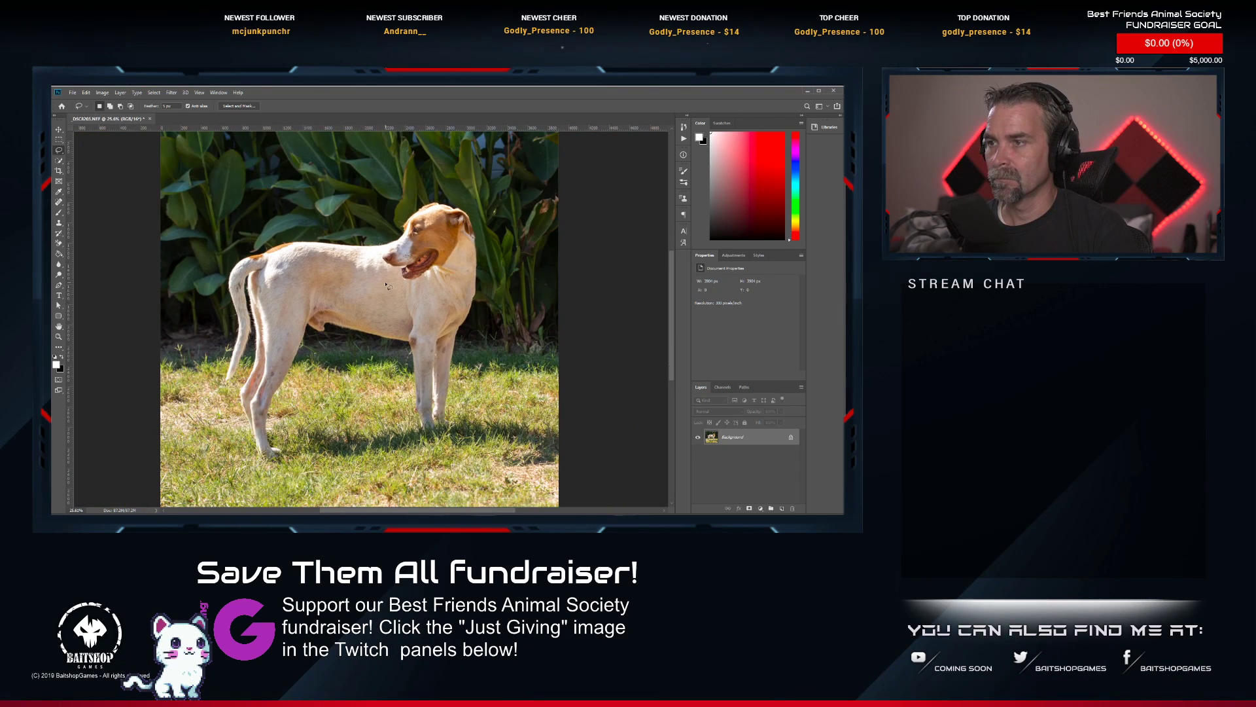
pyautogui.scroll(3, 491, 258)
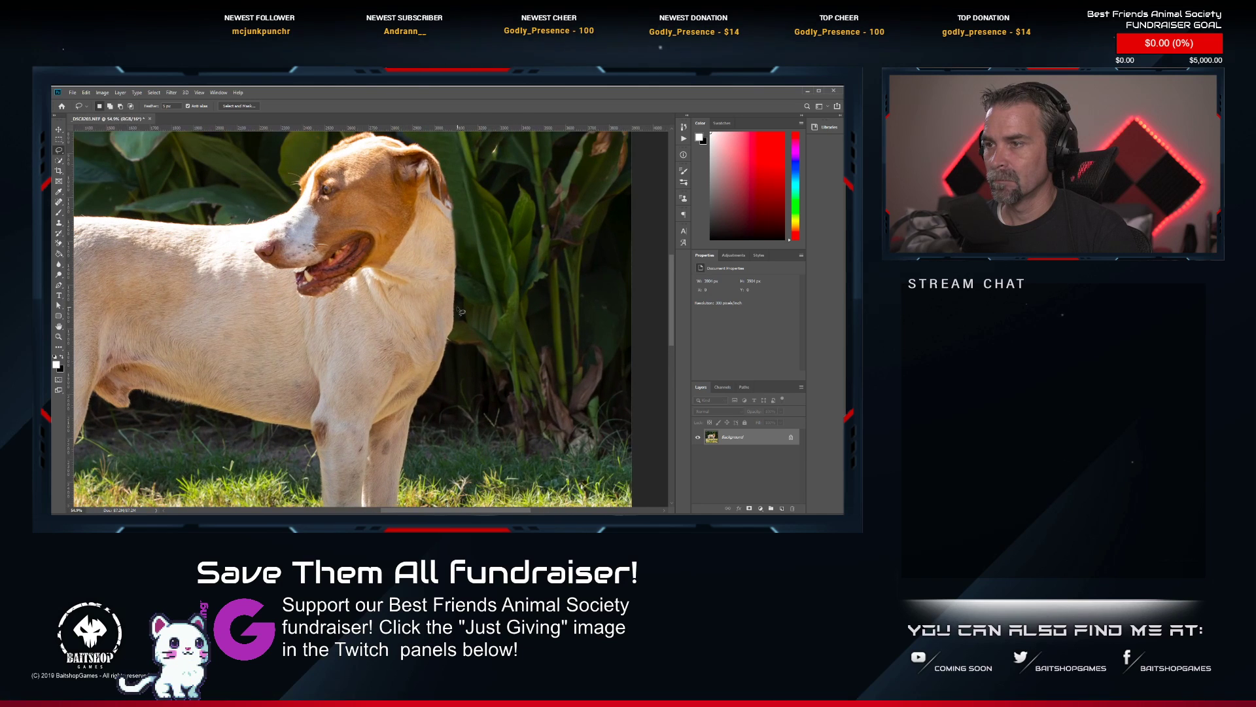
pyautogui.scroll(-2, 446, 303)
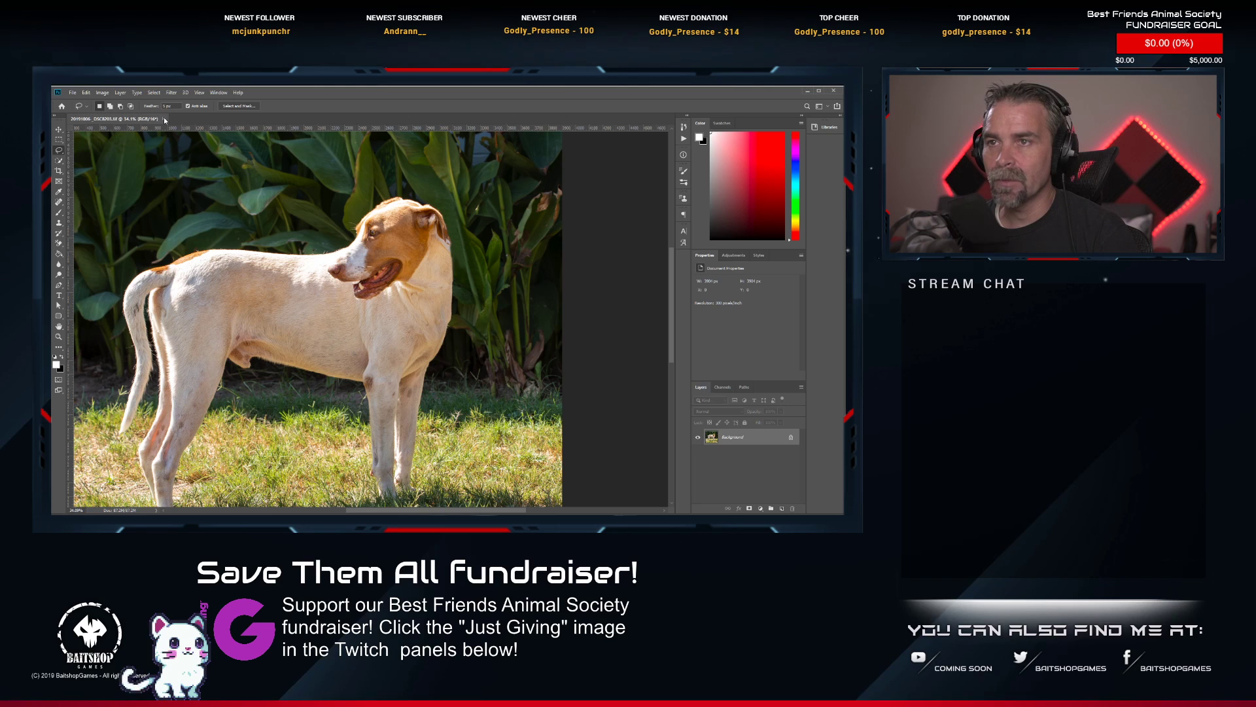
pyautogui.click(164, 119)
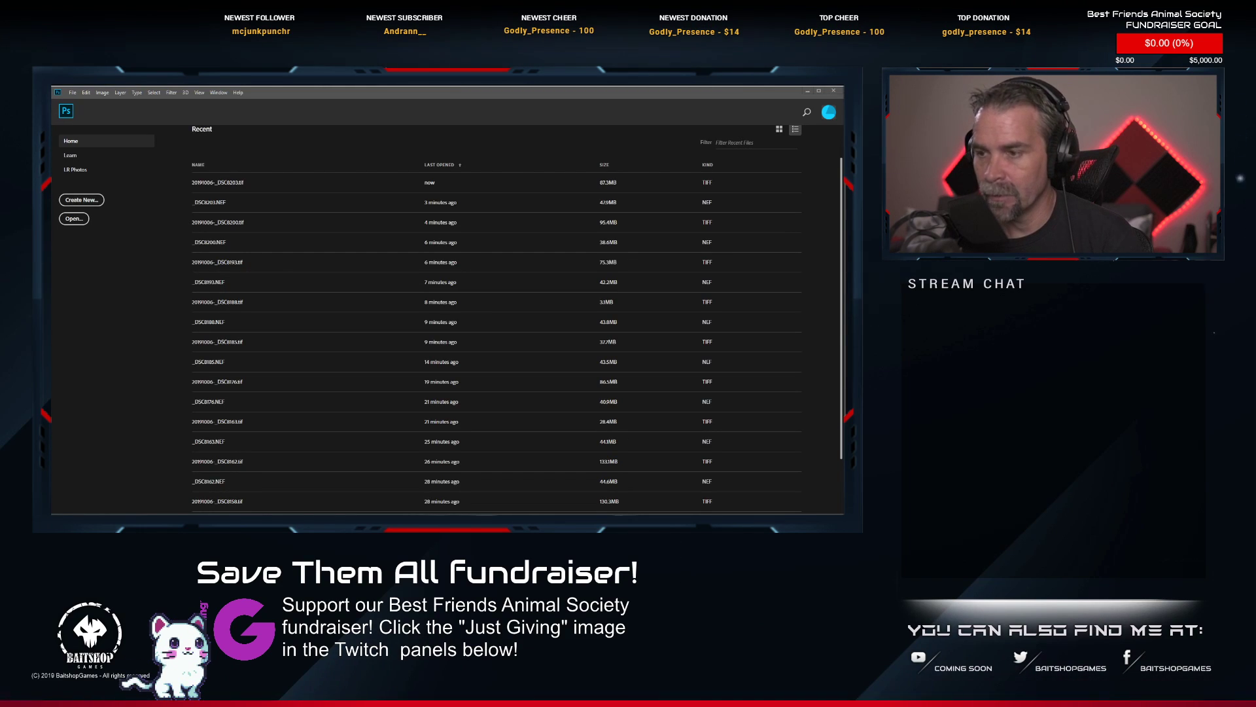
# Switch to Lightroom Classic and rate the edited photo 20191006-_DSC8203.tif two stars.
pyautogui.hotkey('alt', 'Tab')
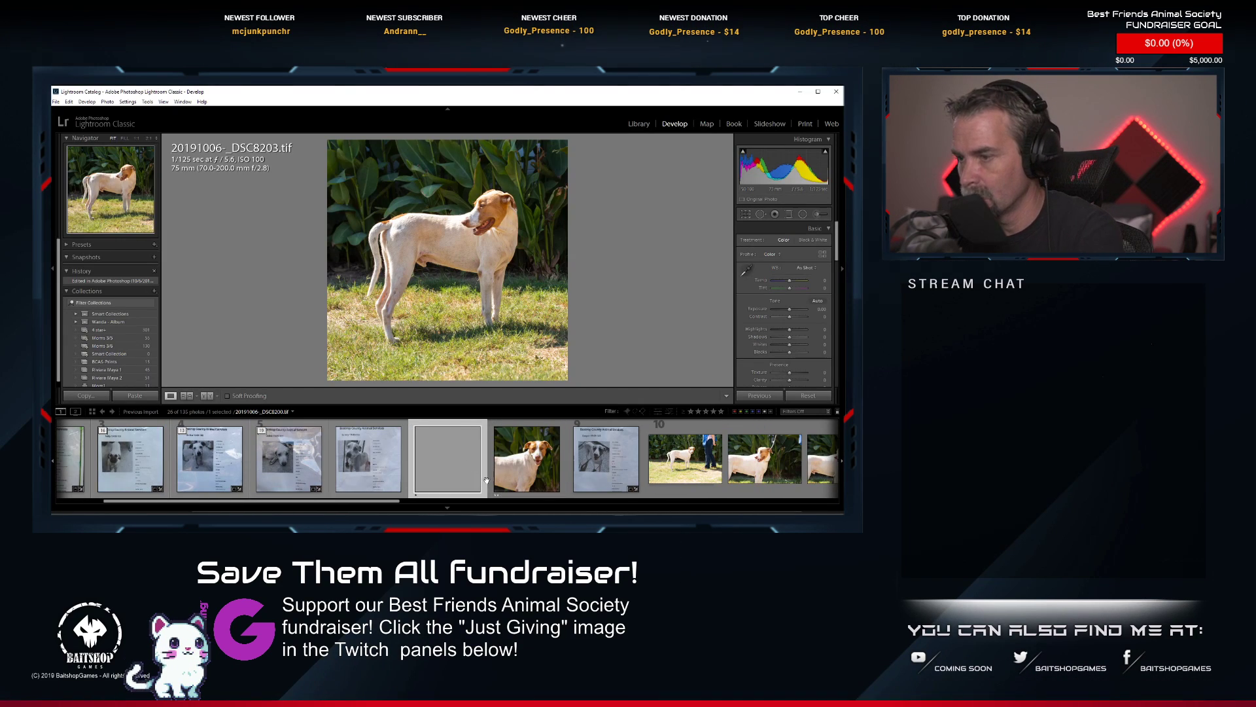
pyautogui.press('2')
# Find the close-up portrait _DSC8206.NEF in the filmstrip and open it in Photoshop for editing.
pyautogui.scroll(-4, 491, 475)
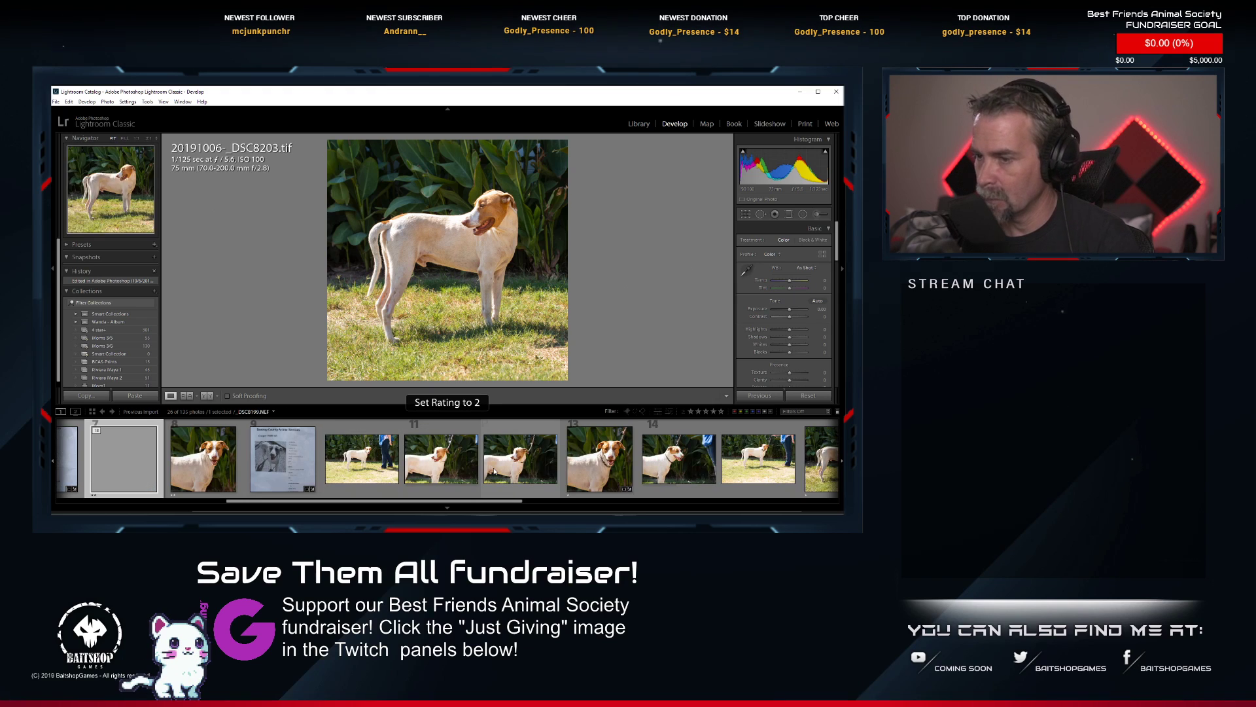
pyautogui.scroll(-2, 730, 471)
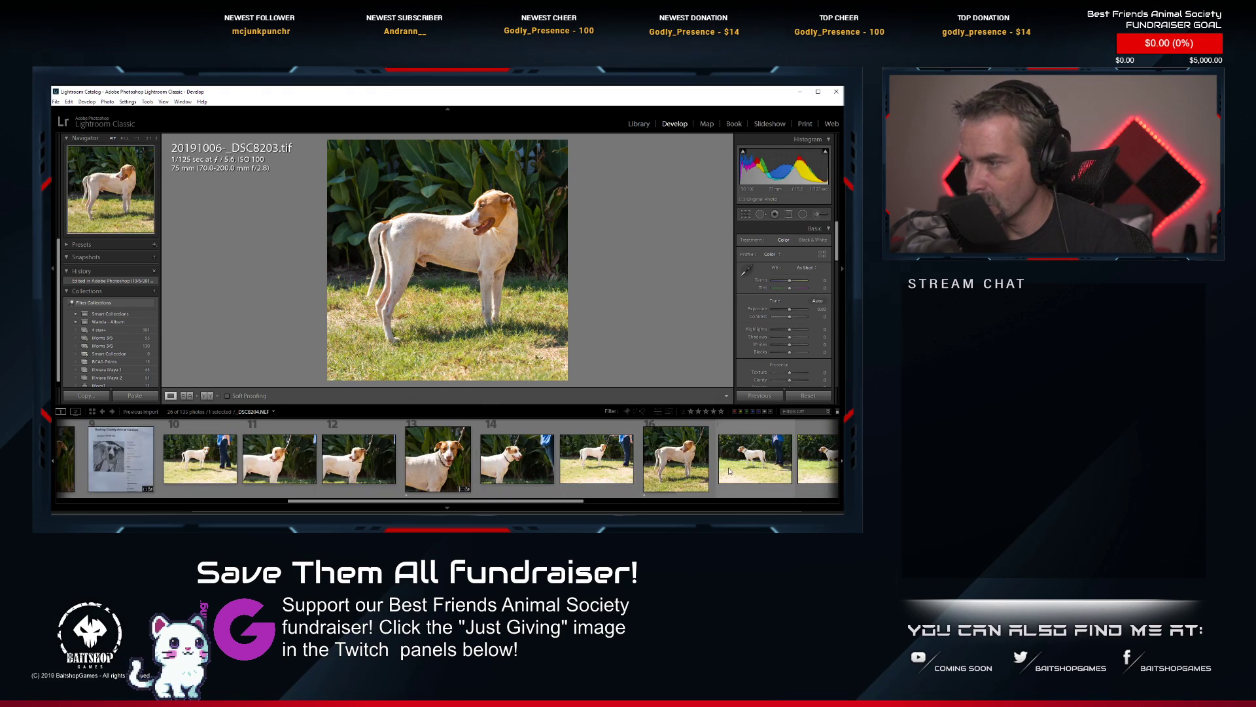
pyautogui.scroll(-4, 730, 471)
pyautogui.scroll(-2, 736, 468)
pyautogui.scroll(6, 746, 465)
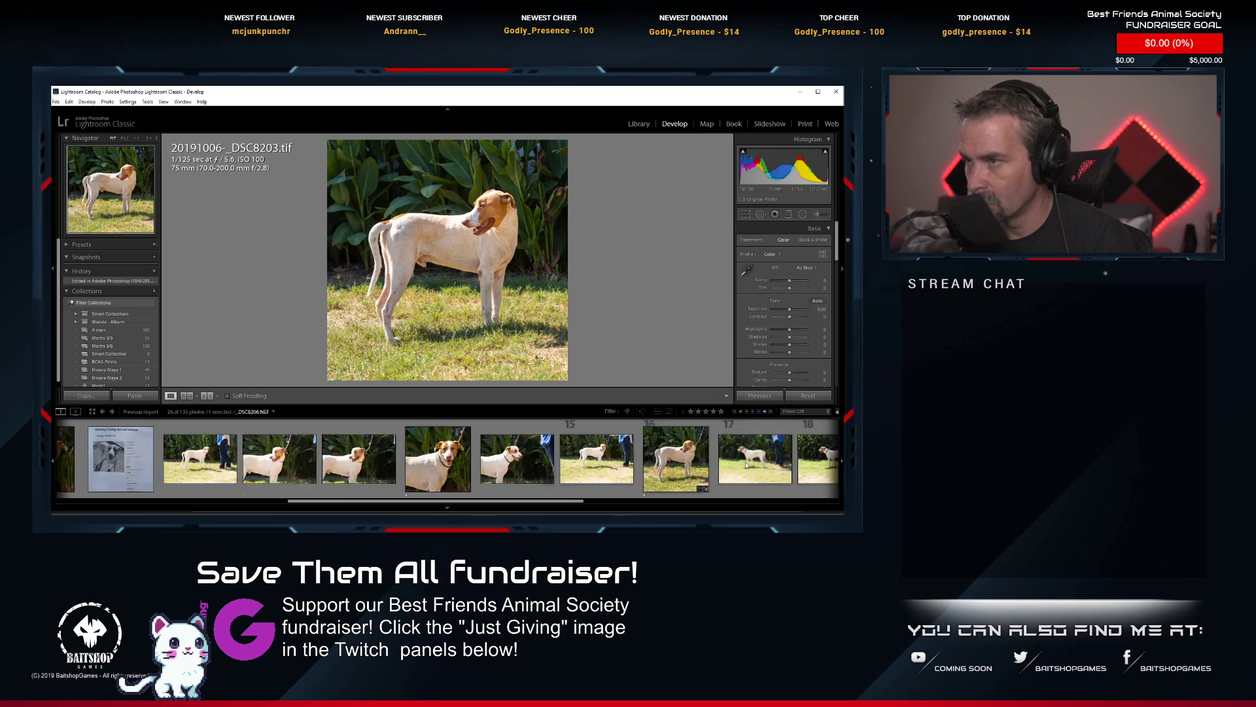
pyautogui.scroll(-4, 746, 465)
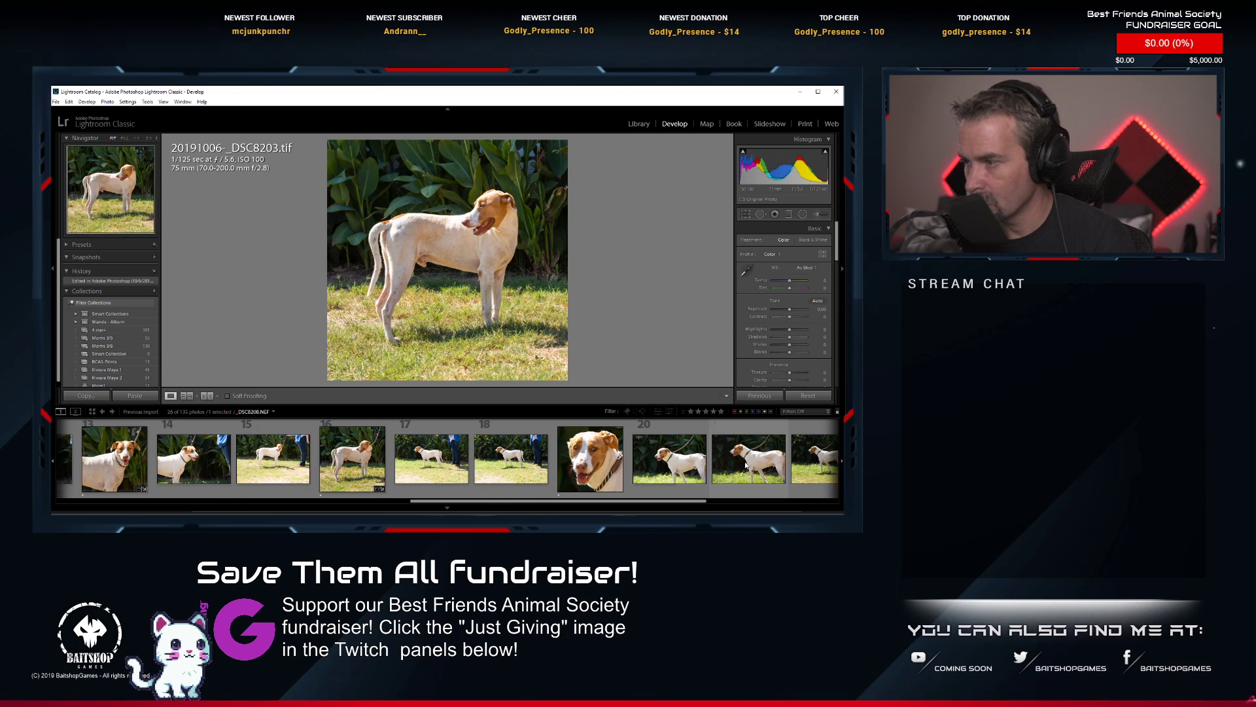
pyautogui.click(599, 461)
pyautogui.rightClick(620, 465)
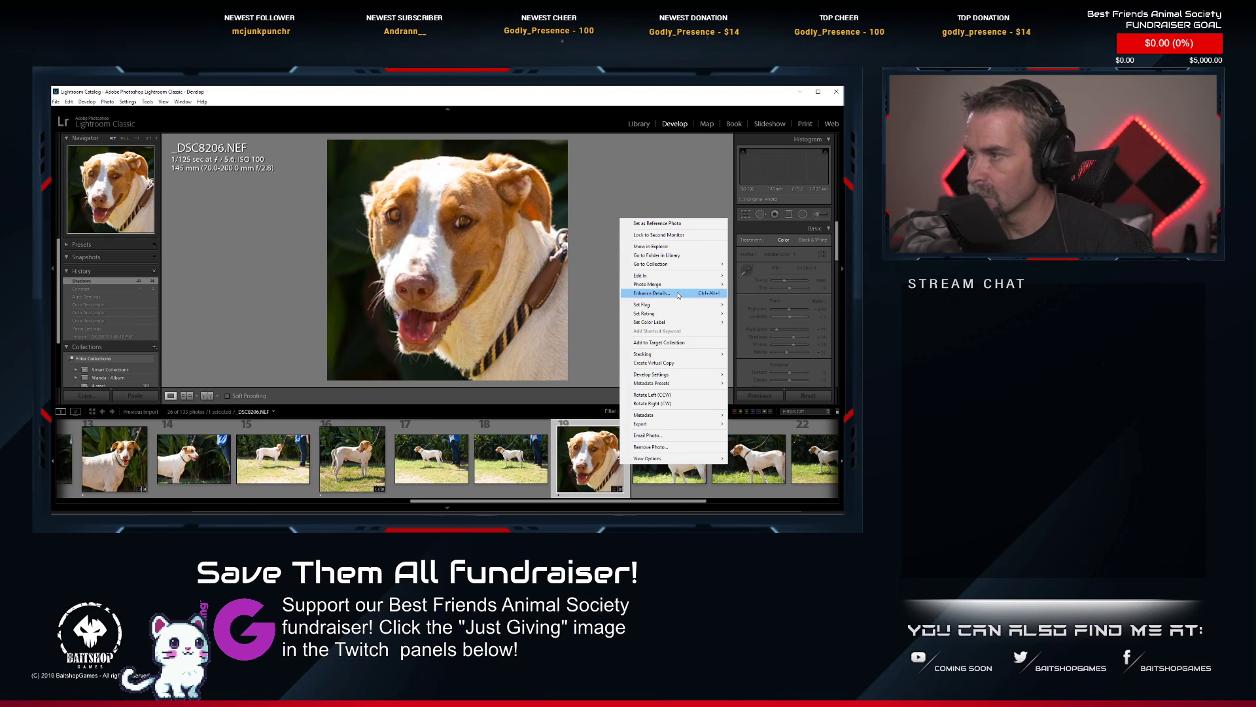
pyautogui.moveTo(707, 284)
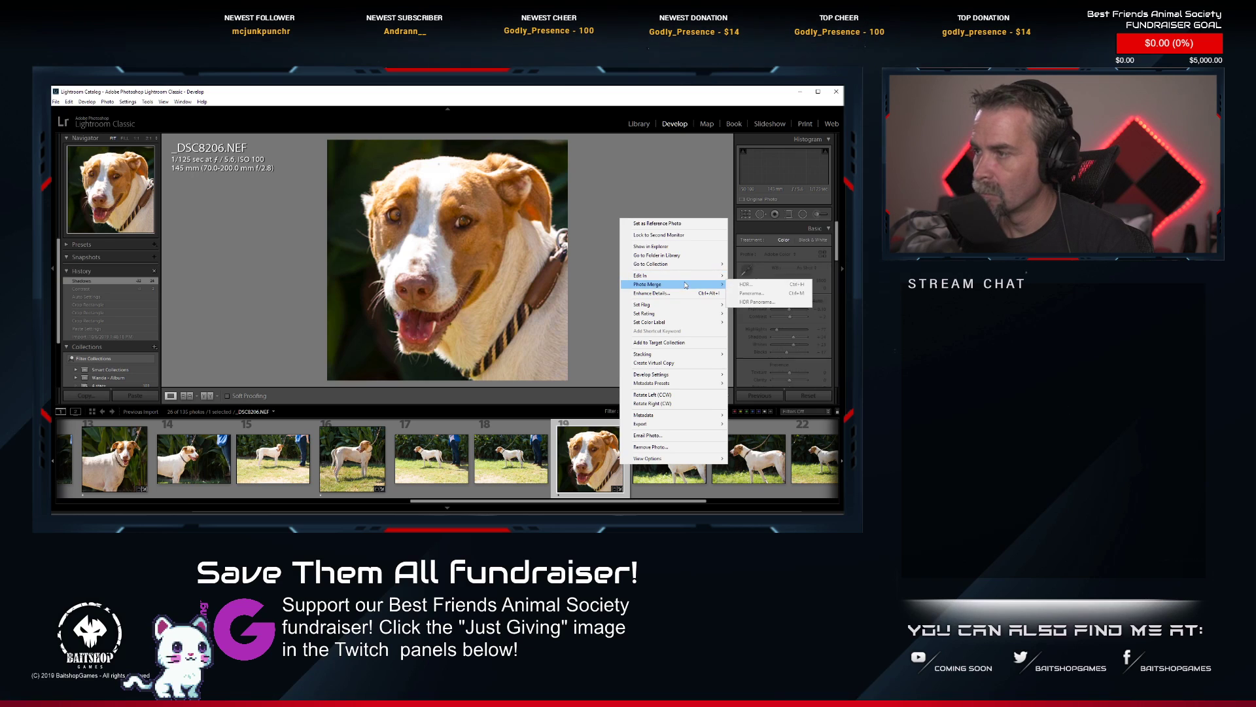
pyautogui.click(746, 277)
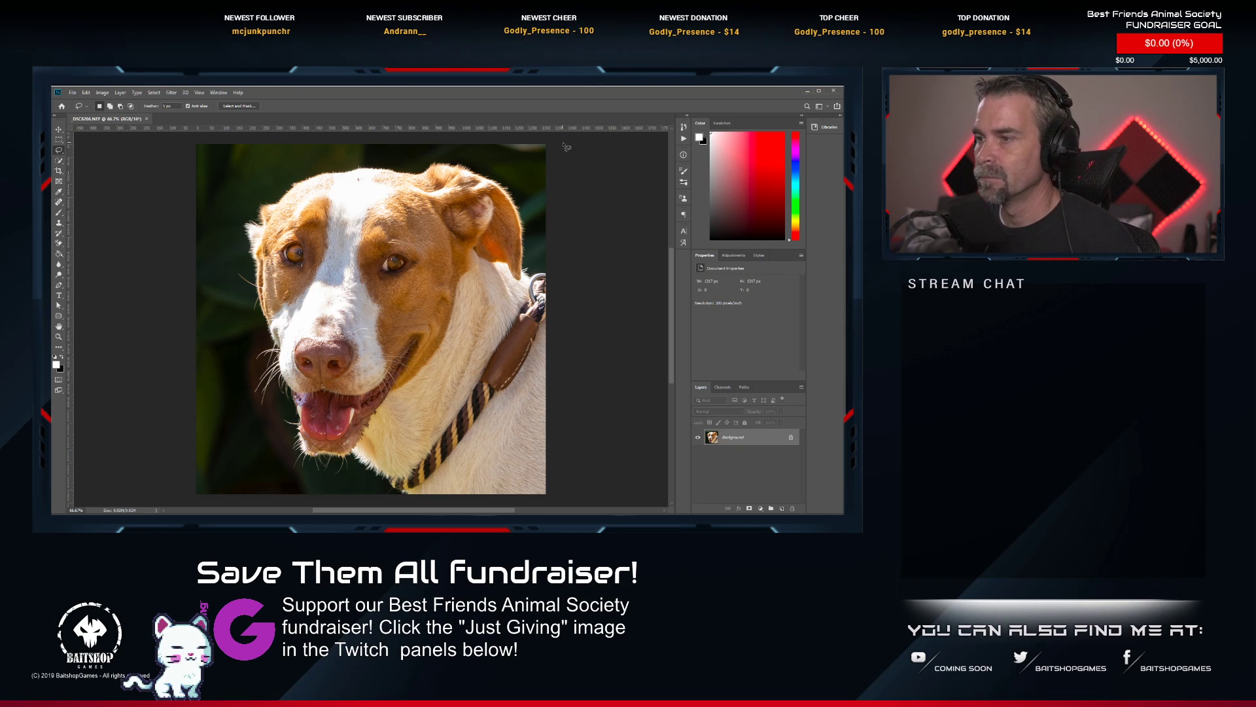
# Remove the metal ring, brown leather section and striped leash from the dog's neck with the Spot Healing Brush.
pyautogui.scroll(2, 516, 335)
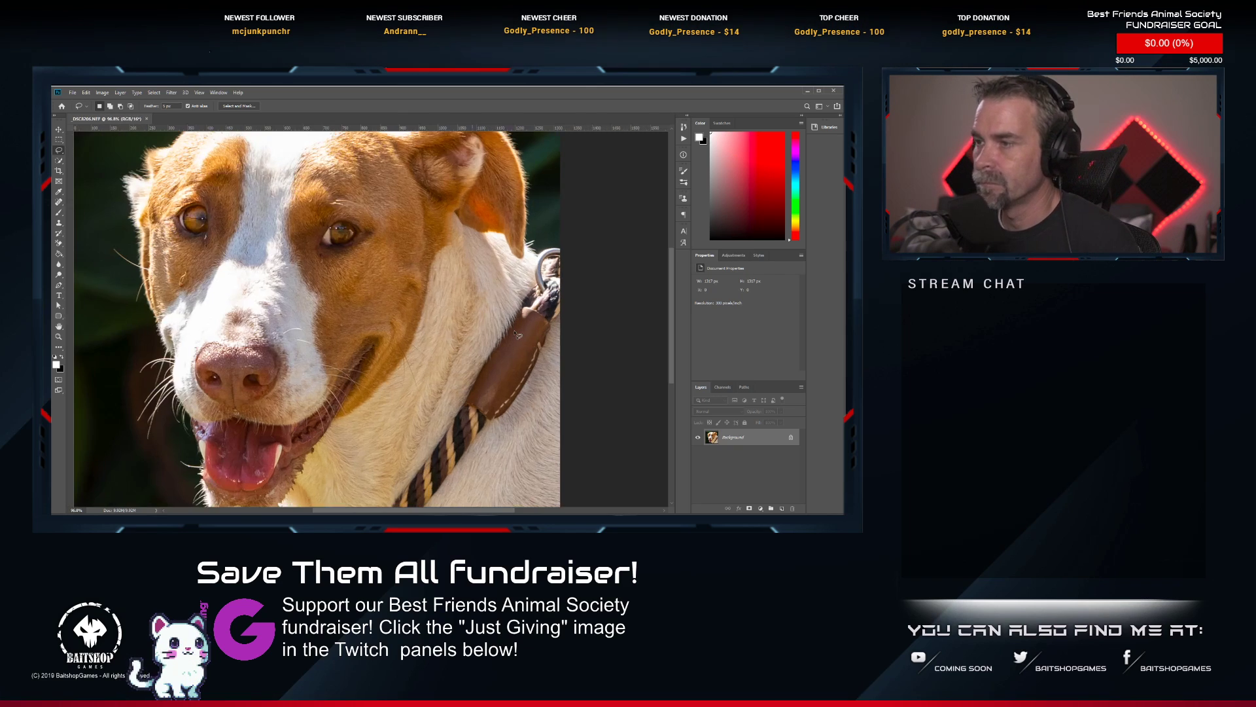
pyautogui.click(58, 202)
pyautogui.moveTo(356, 310); pyautogui.dragTo(327, 290)
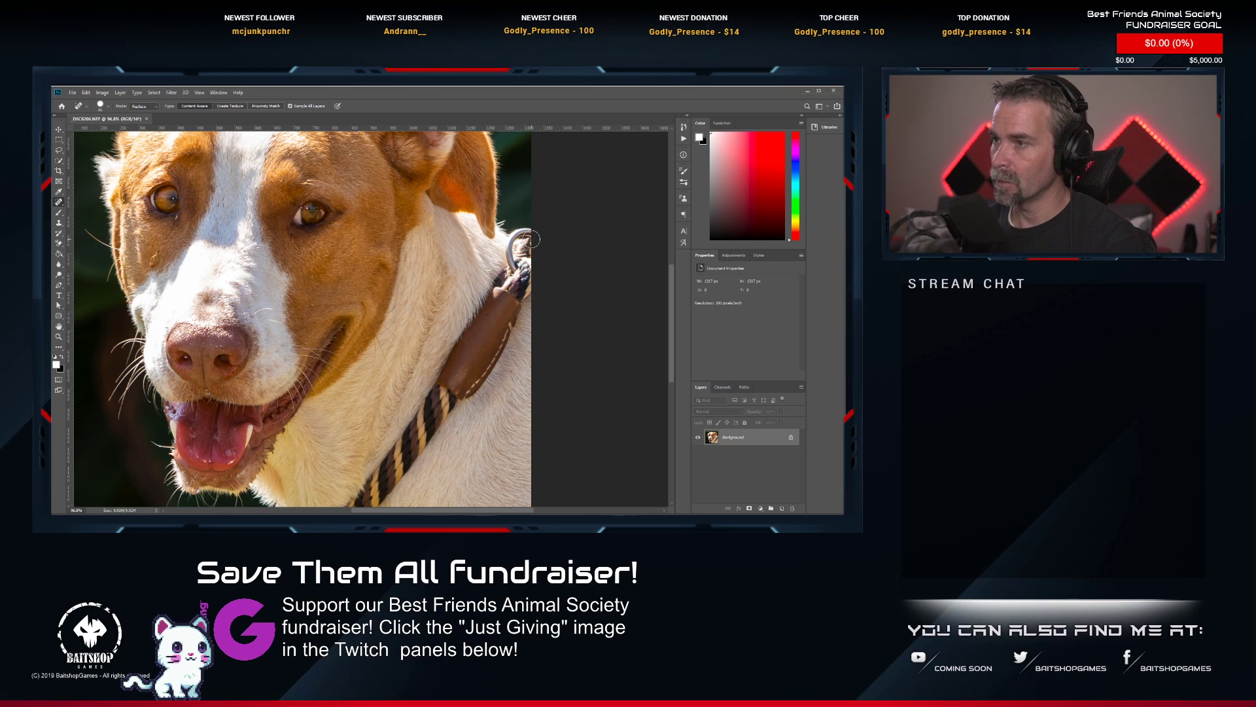
pyautogui.moveTo(532, 237)
pyautogui.mouseDown()
pyautogui.moveTo(512, 275)
pyautogui.moveTo(515, 242)
pyautogui.moveTo(534, 229)
pyautogui.moveTo(527, 287)
pyautogui.moveTo(525, 268)
pyautogui.moveTo(519, 301)
pyautogui.moveTo(510, 264)
pyautogui.moveTo(454, 366)
pyautogui.moveTo(514, 287)
pyautogui.moveTo(462, 396)
pyautogui.moveTo(473, 373)
pyautogui.moveTo(444, 378)
pyautogui.moveTo(515, 259)
pyautogui.mouseUp()
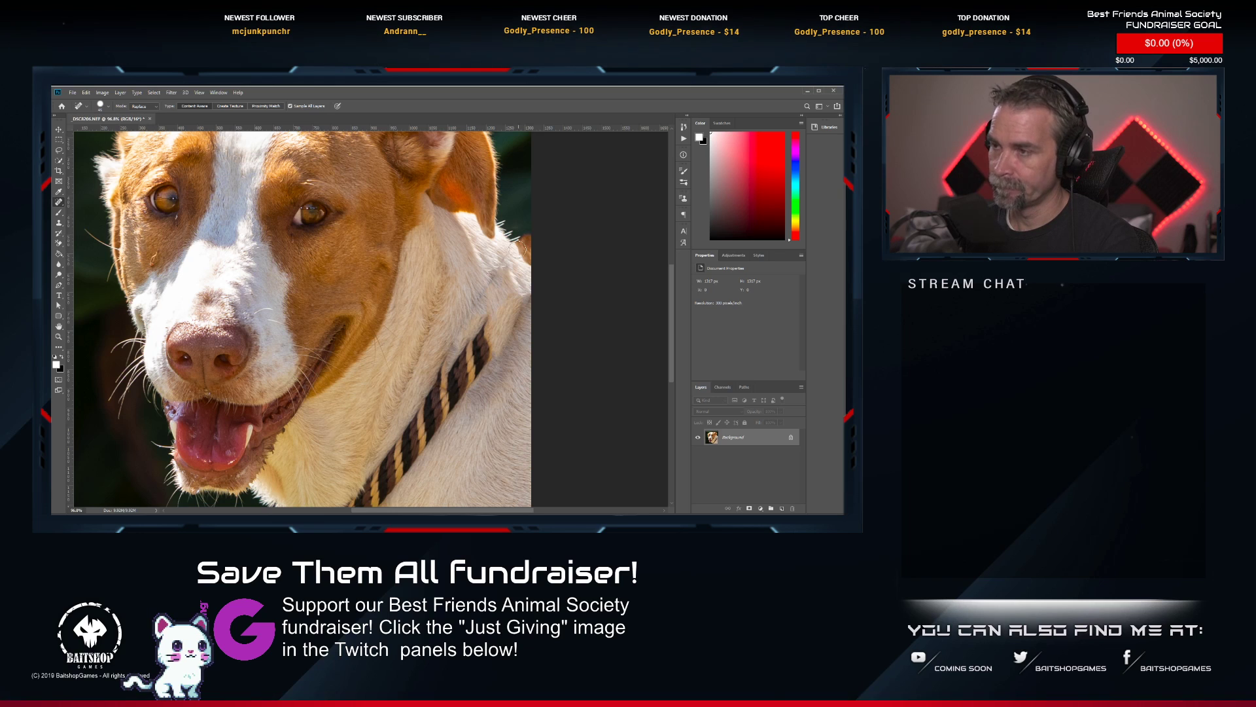
pyautogui.moveTo(493, 353)
pyautogui.mouseDown()
pyautogui.moveTo(528, 257)
pyautogui.moveTo(525, 224)
pyautogui.moveTo(488, 275)
pyautogui.moveTo(497, 242)
pyautogui.moveTo(491, 257)
pyautogui.moveTo(531, 177)
pyautogui.moveTo(514, 246)
pyautogui.moveTo(423, 357)
pyautogui.moveTo(516, 255)
pyautogui.moveTo(498, 291)
pyautogui.moveTo(416, 390)
pyautogui.moveTo(424, 347)
pyautogui.moveTo(420, 374)
pyautogui.moveTo(378, 419)
pyautogui.moveTo(375, 424)
pyautogui.mouseUp()
# Heal the leftover dark marks along the leash's former path across the dog's neck and chest.
pyautogui.click(471, 275)
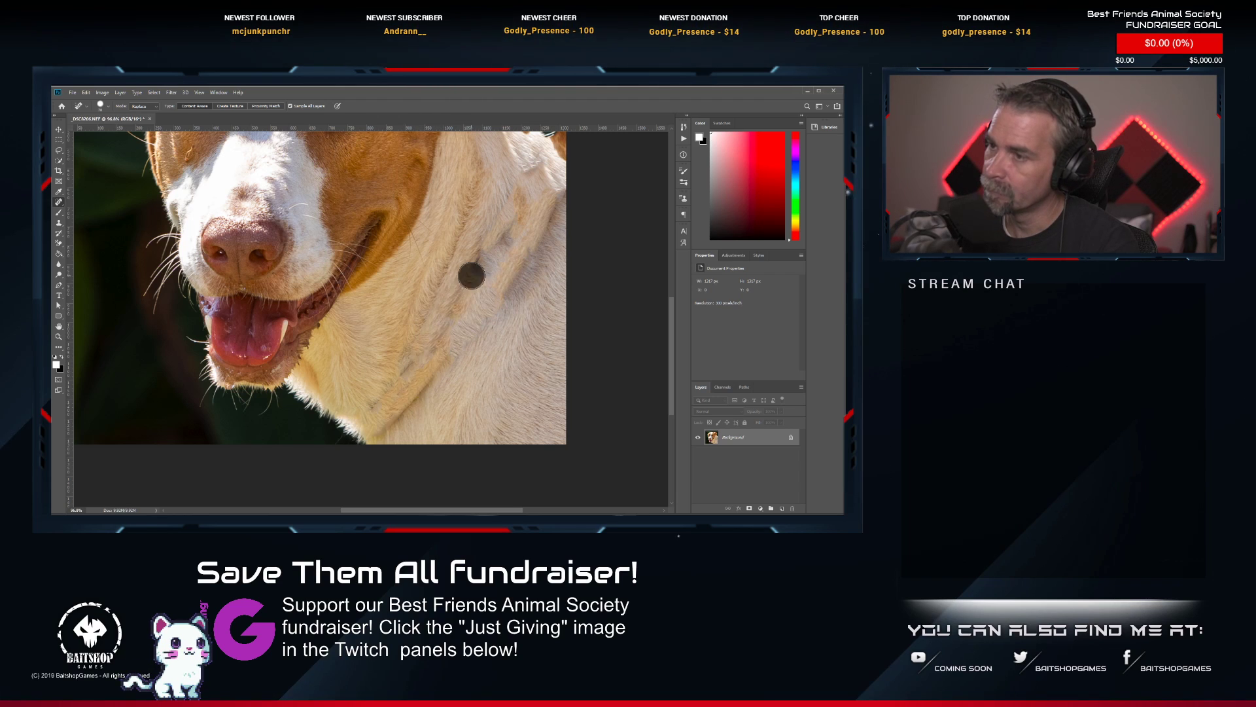
pyautogui.moveTo(465, 301); pyautogui.dragTo(386, 433)
pyautogui.click(384, 432)
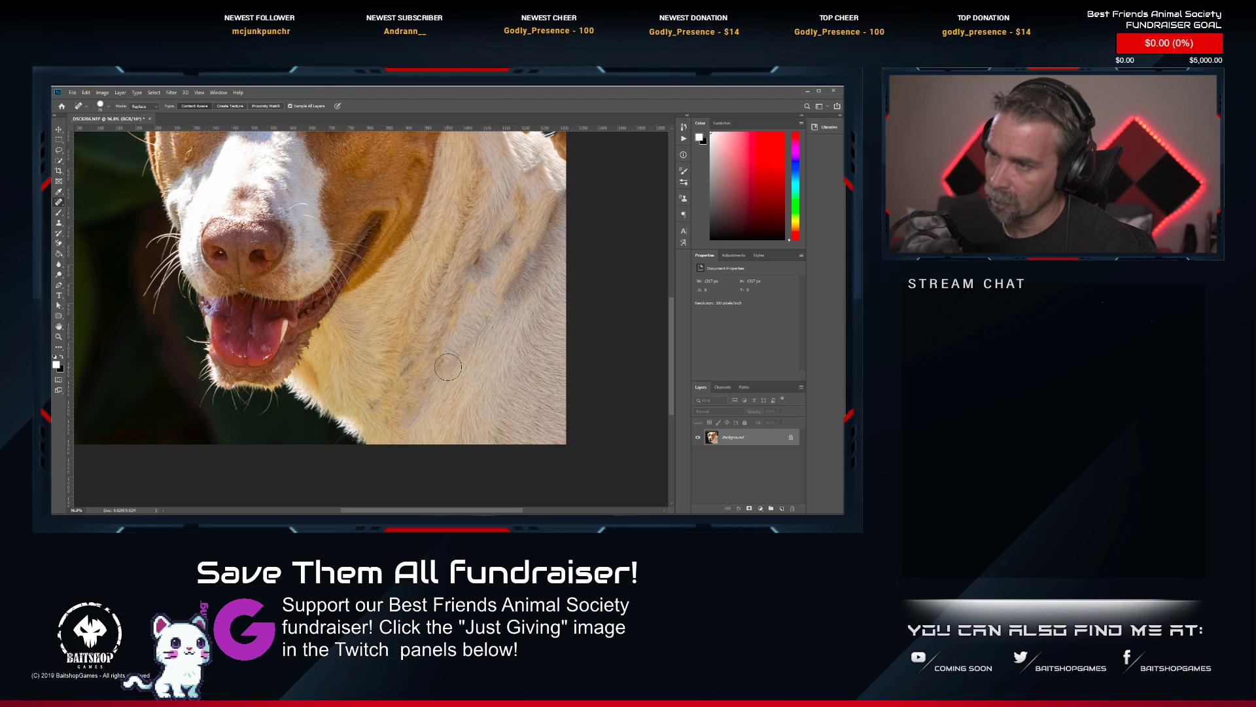
pyautogui.moveTo(498, 268)
pyautogui.mouseDown()
pyautogui.moveTo(478, 306)
pyautogui.moveTo(464, 272)
pyautogui.moveTo(515, 226)
pyautogui.mouseUp()
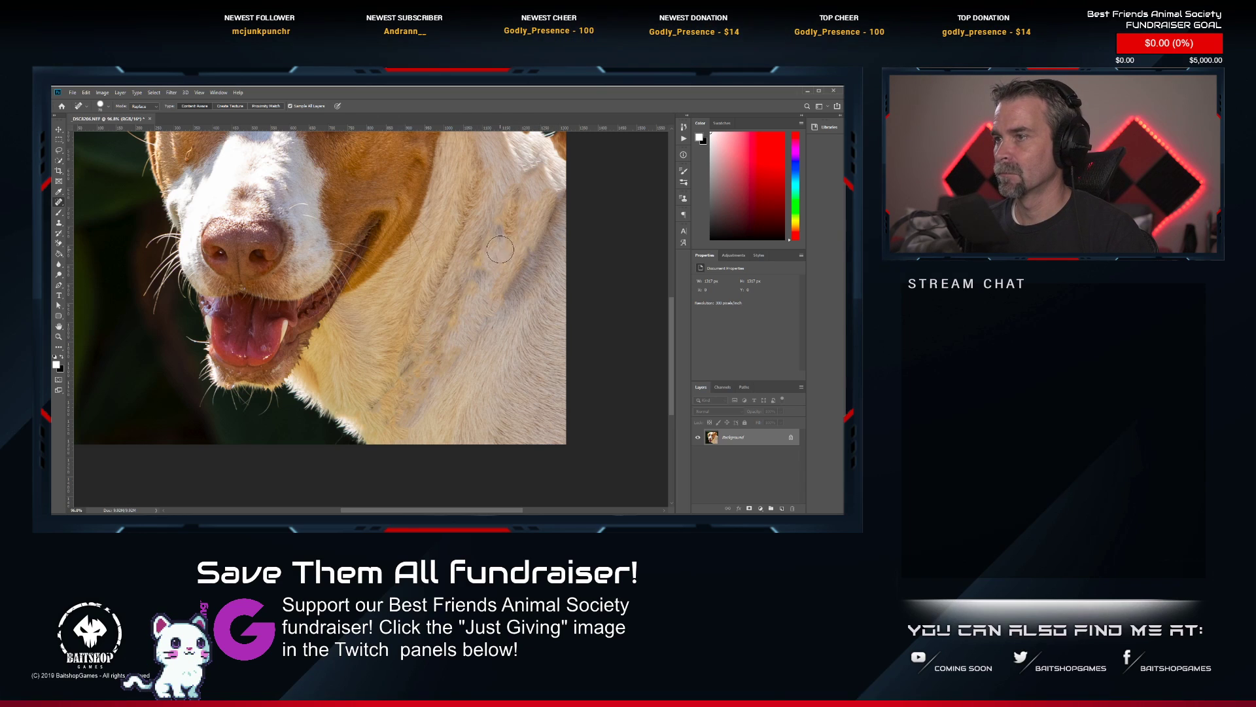
# Lower the Clone Stamp opacity and clone clean fur over the blotches on the upper side of the dog's neck.
pyautogui.click(59, 223)
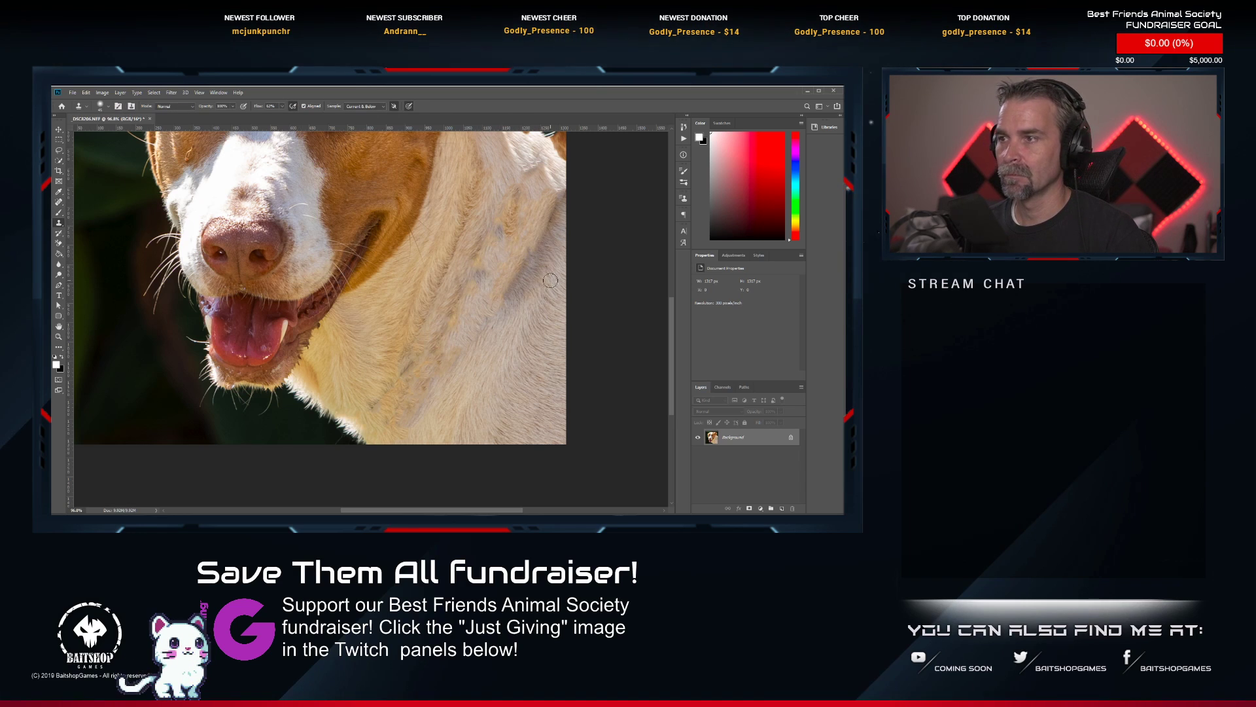
pyautogui.rightClick(507, 288)
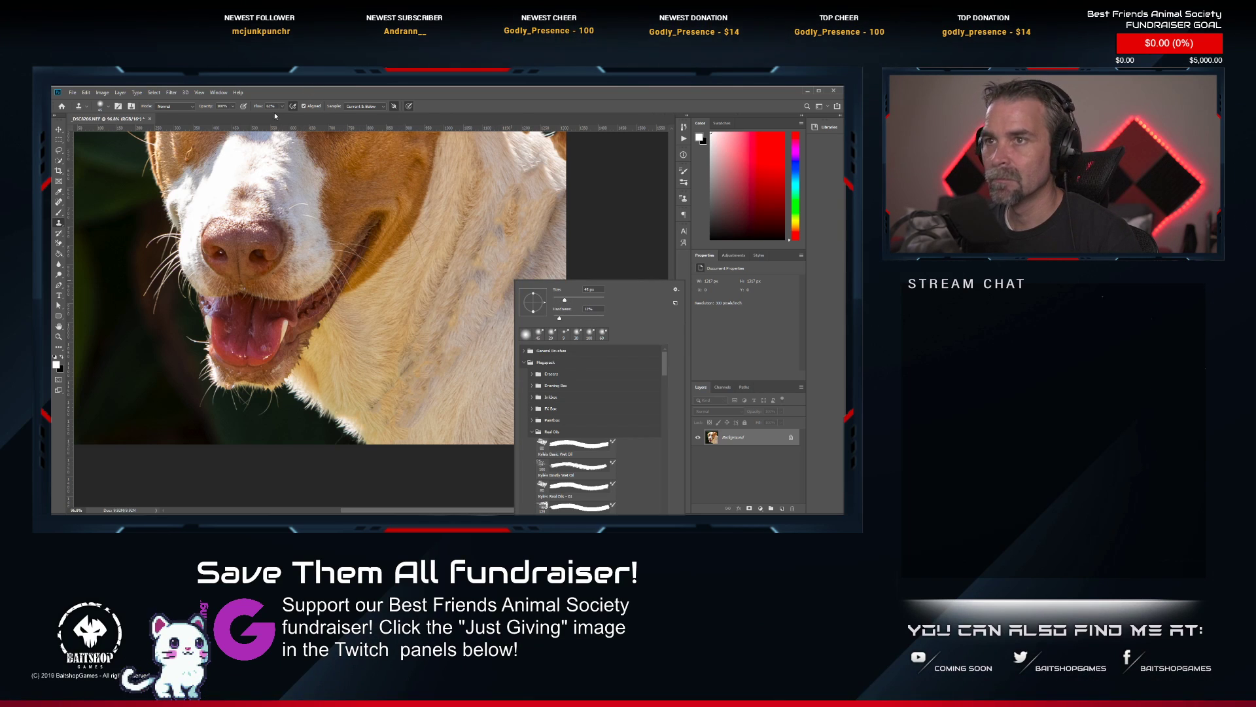
pyautogui.click(232, 106)
pyautogui.click(233, 106)
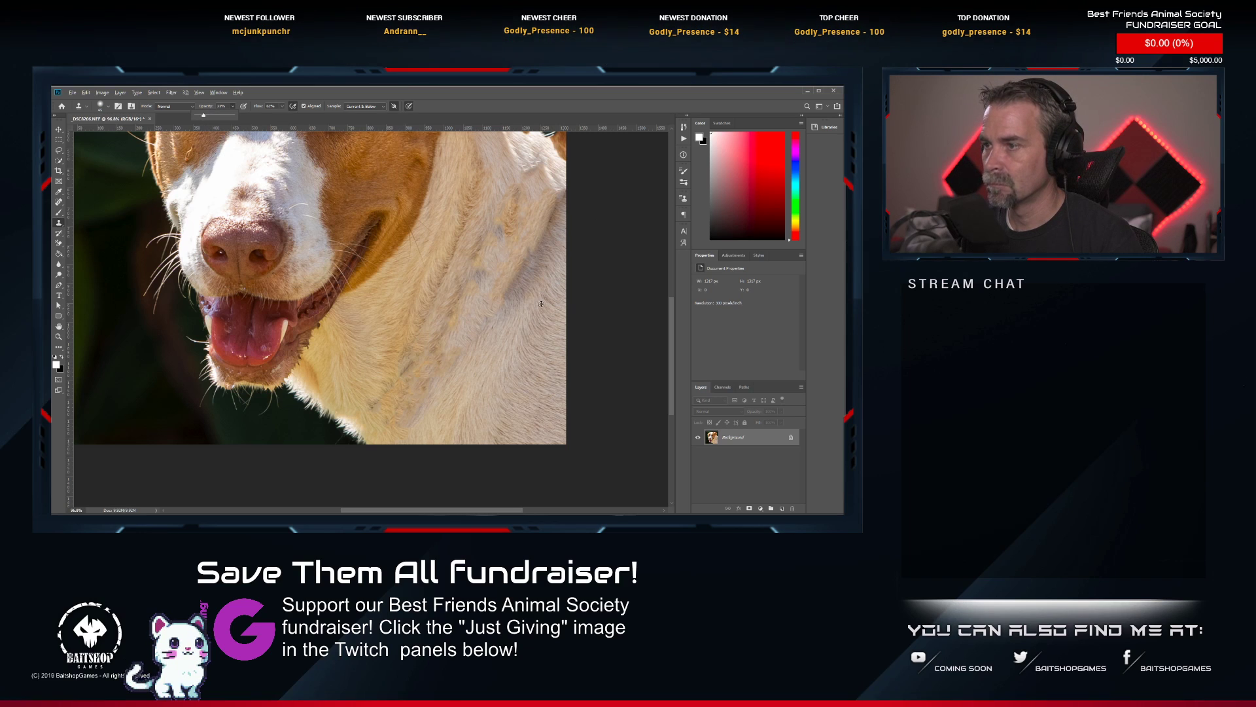
pyautogui.keyDown('alt'); pyautogui.click(494, 349); pyautogui.keyUp('alt')
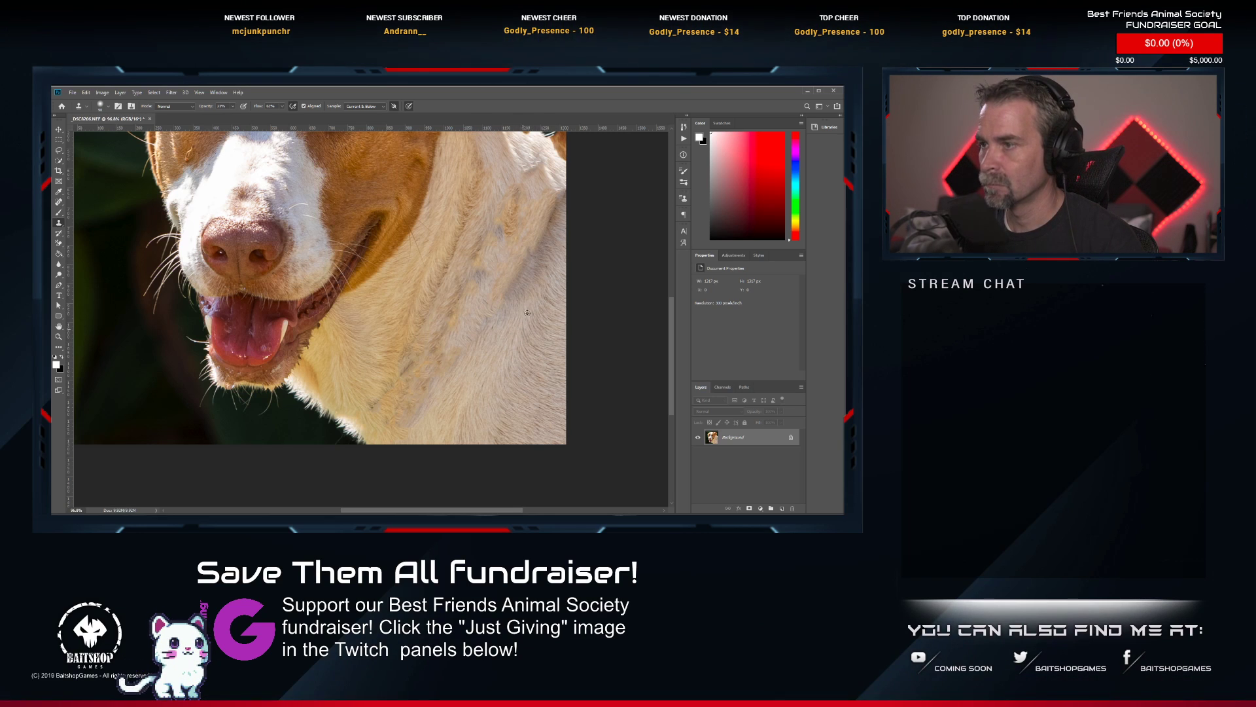
pyautogui.moveTo(533, 286)
pyautogui.mouseDown()
pyautogui.moveTo(540, 235)
pyautogui.moveTo(523, 283)
pyautogui.moveTo(549, 253)
pyautogui.moveTo(561, 214)
pyautogui.moveTo(551, 199)
pyautogui.moveTo(534, 260)
pyautogui.moveTo(545, 300)
pyautogui.moveTo(513, 262)
pyautogui.moveTo(508, 223)
pyautogui.moveTo(513, 237)
pyautogui.moveTo(489, 220)
pyautogui.mouseUp()
pyautogui.keyDown('alt'); pyautogui.click(542, 278); pyautogui.keyUp('alt')
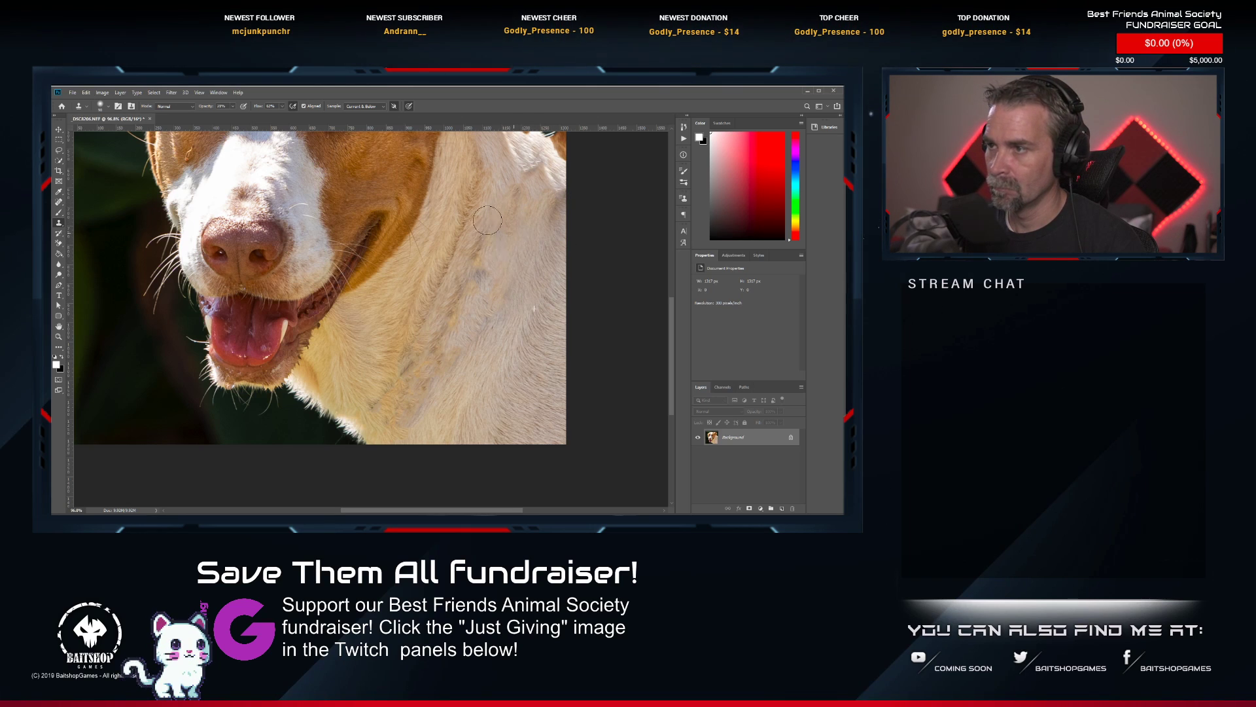
# Clone clean fur over the remaining grey marks in the middle of the dog's neck, resampling nearby fur between strokes.
pyautogui.click(504, 308)
pyautogui.moveTo(497, 290); pyautogui.dragTo(479, 338)
pyautogui.keyDown('alt'); pyautogui.click(495, 327); pyautogui.keyUp('alt')
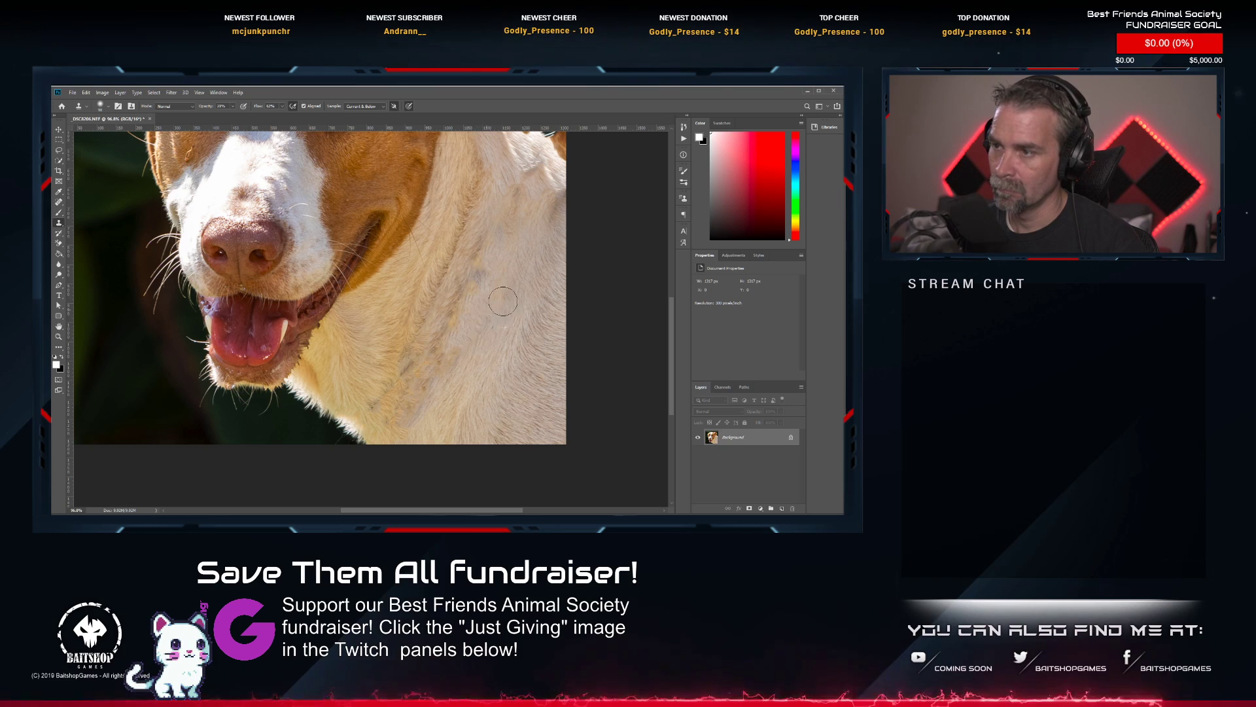
pyautogui.keyDown('alt'); pyautogui.click(540, 264); pyautogui.keyUp('alt')
pyautogui.moveTo(500, 287)
pyautogui.mouseDown()
pyautogui.moveTo(469, 256)
pyautogui.moveTo(464, 299)
pyautogui.mouseUp()
pyautogui.moveTo(496, 261)
pyautogui.mouseDown()
pyautogui.moveTo(481, 283)
pyautogui.moveTo(468, 271)
pyautogui.mouseUp()
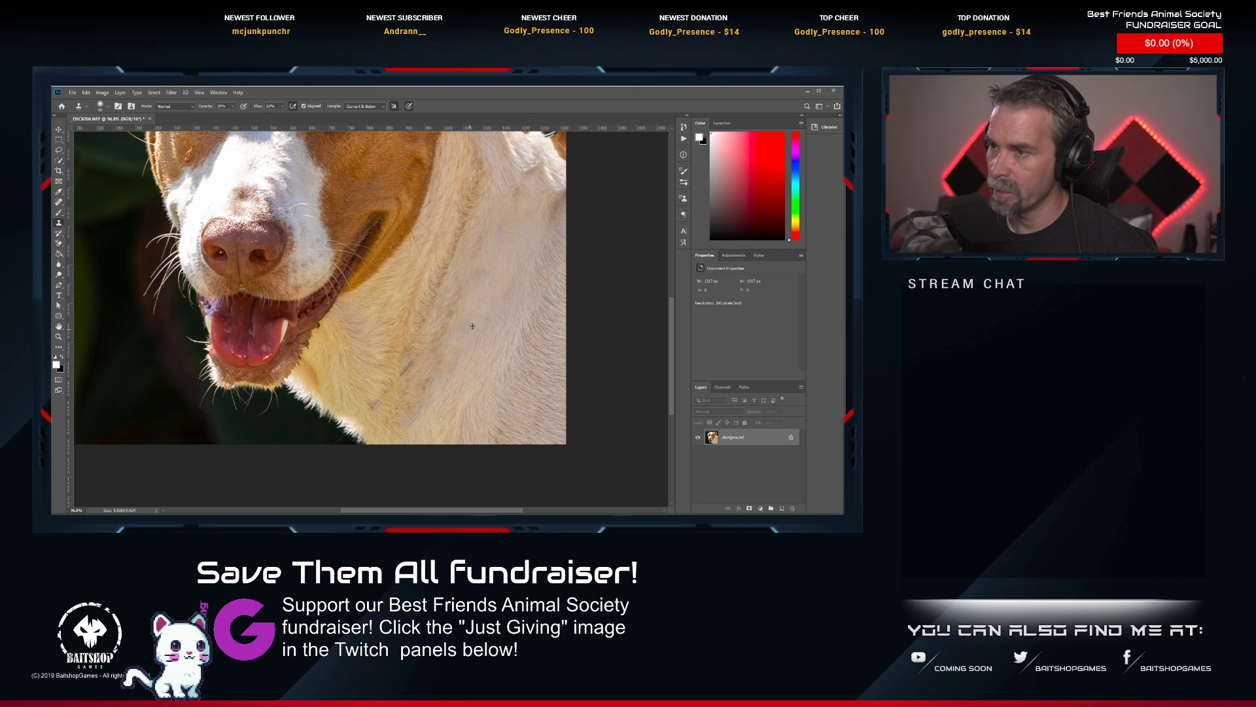
pyautogui.scroll(-5, 503, 203)
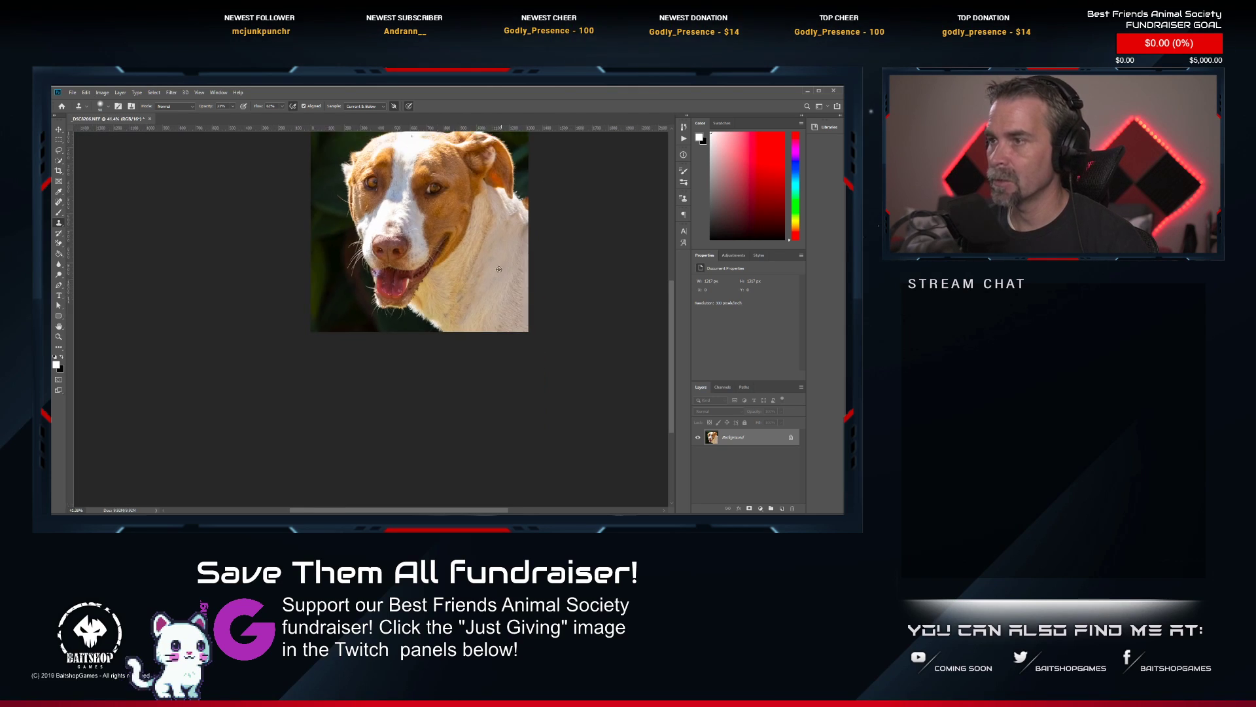
pyautogui.scroll(4, 507, 200)
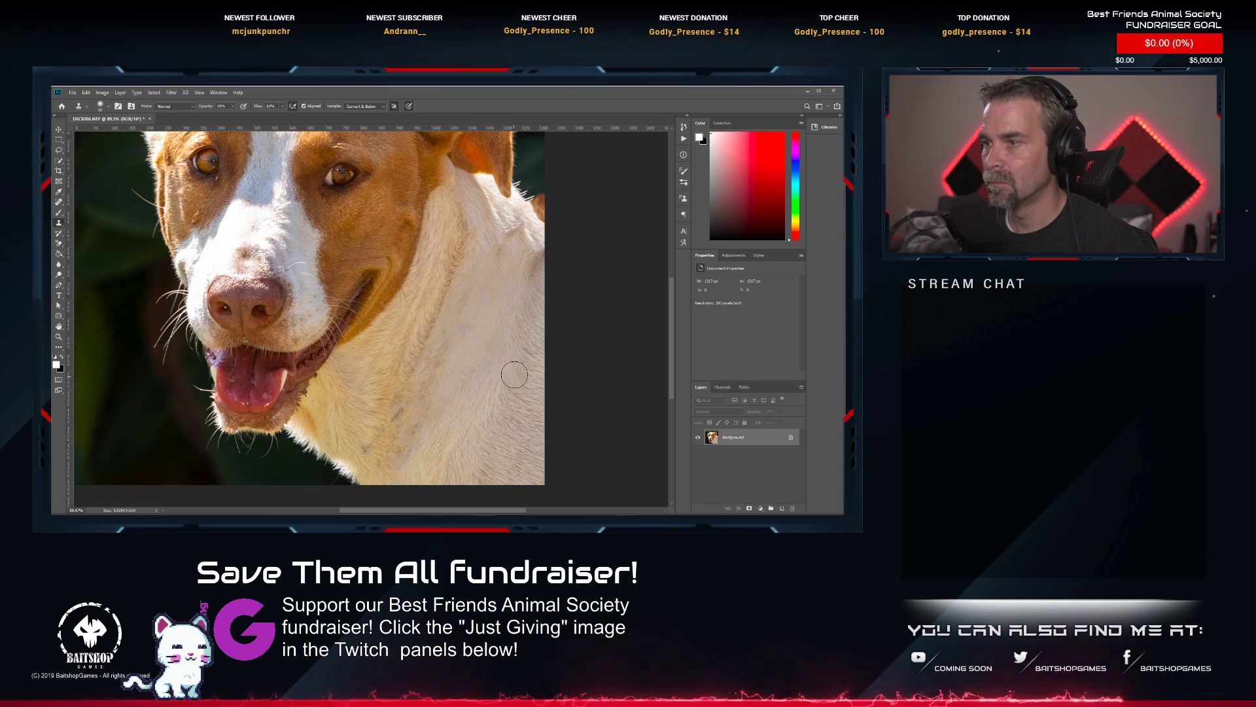
# Save and close the retouched tan-and-white dog photo, and rate it two stars in Lightroom Classic.
pyautogui.scroll(-4, 462, 358)
pyautogui.scroll(3, 490, 293)
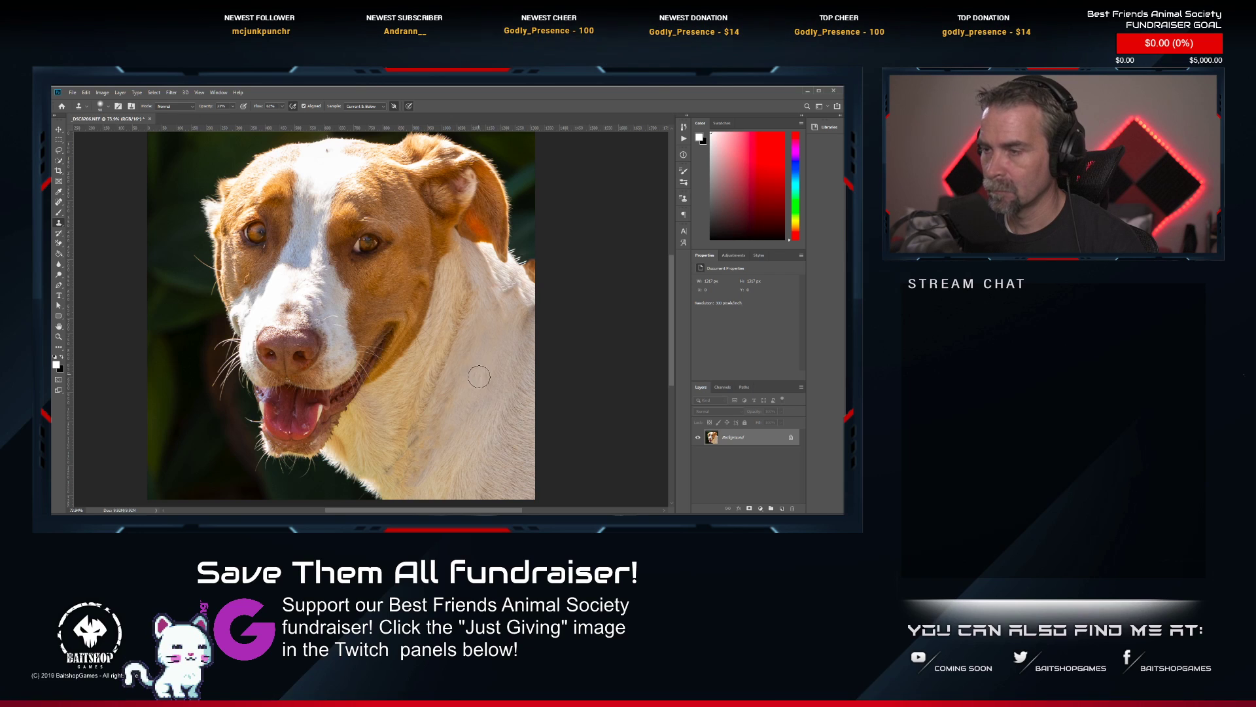
pyautogui.scroll(-4, 510, 345)
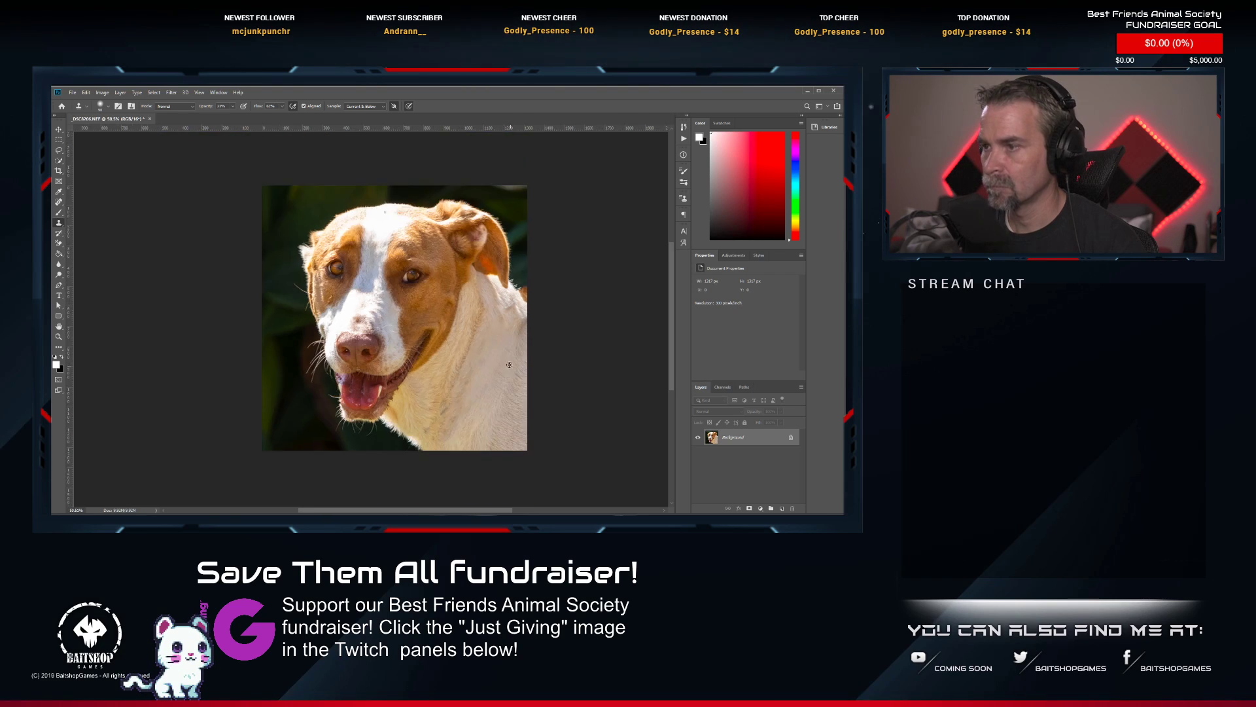
pyautogui.scroll(9, 456, 314)
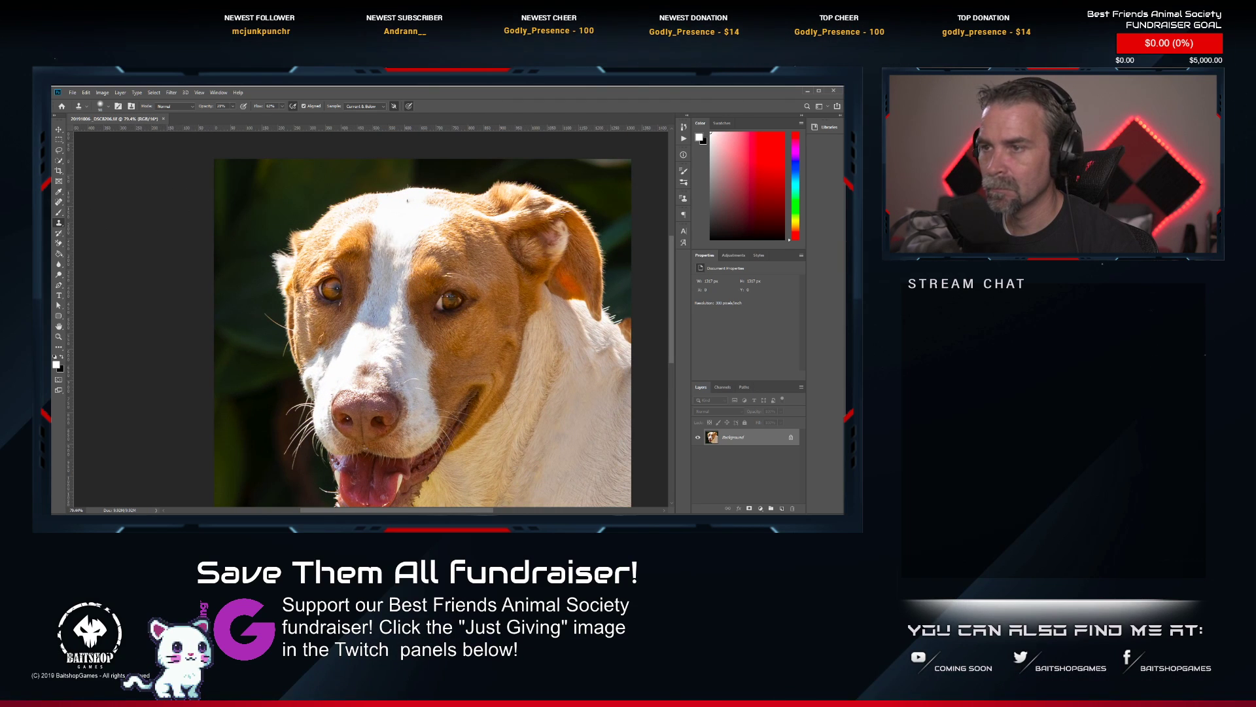
pyautogui.click(60, 274)
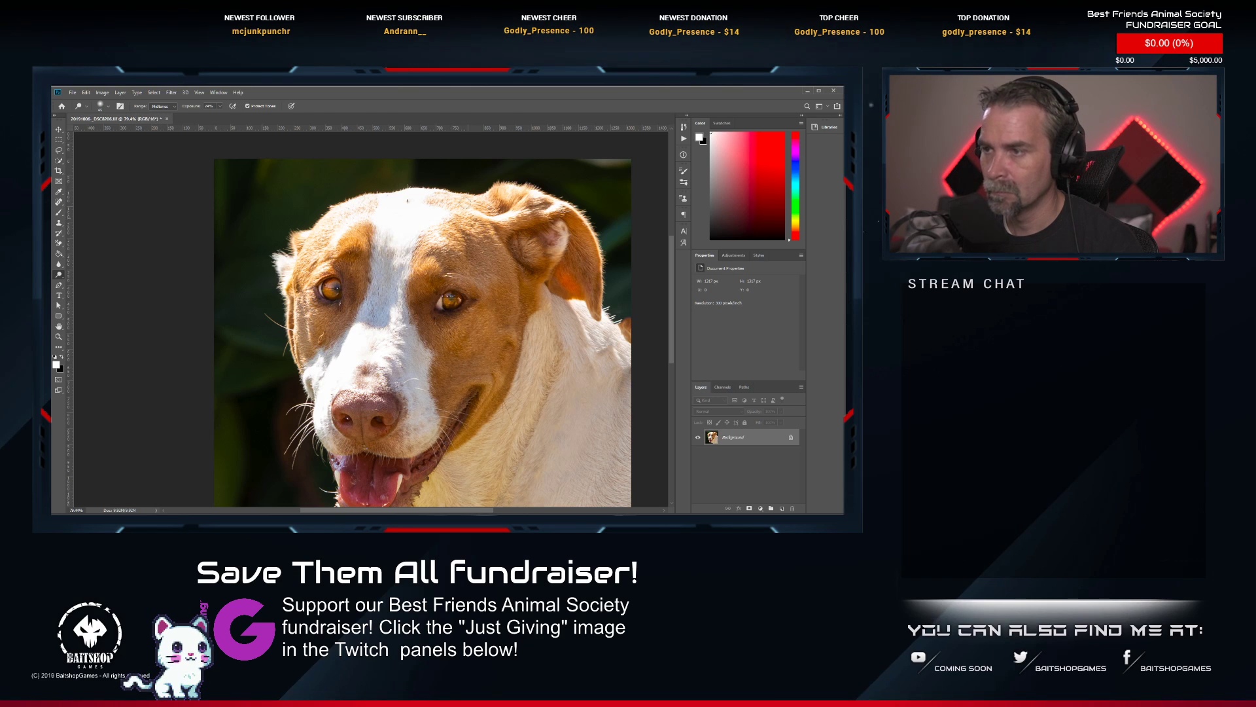
pyautogui.click(163, 119)
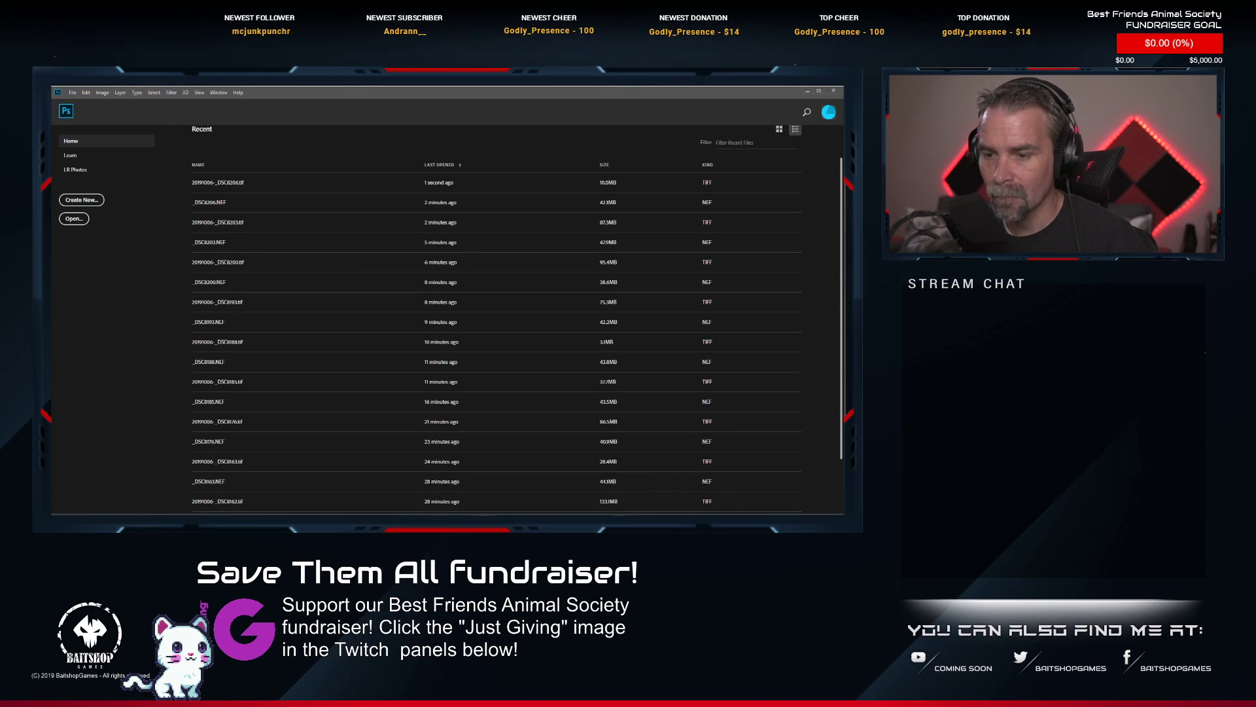
pyautogui.hotkey('alt', 'Tab')
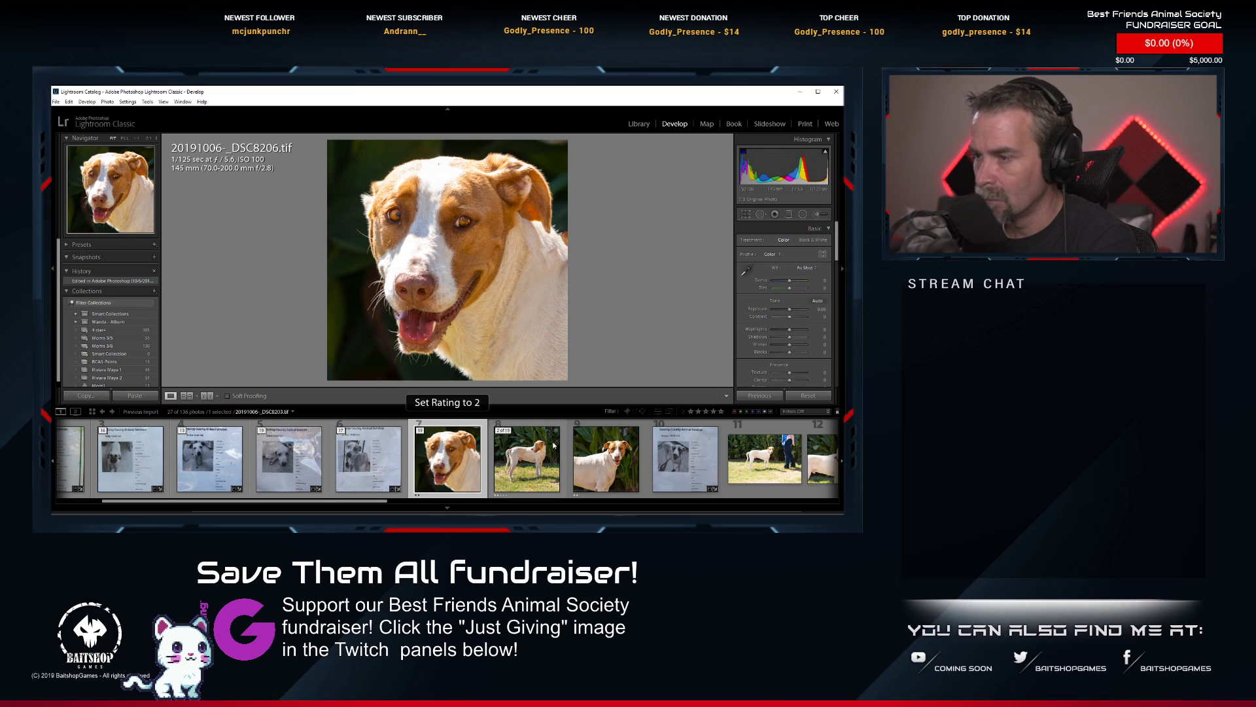
# Move the shelter info sheet to the front of the tan-and-white dog's stack and collapse that stack.
pyautogui.moveTo(685, 457); pyautogui.dragTo(421, 435)
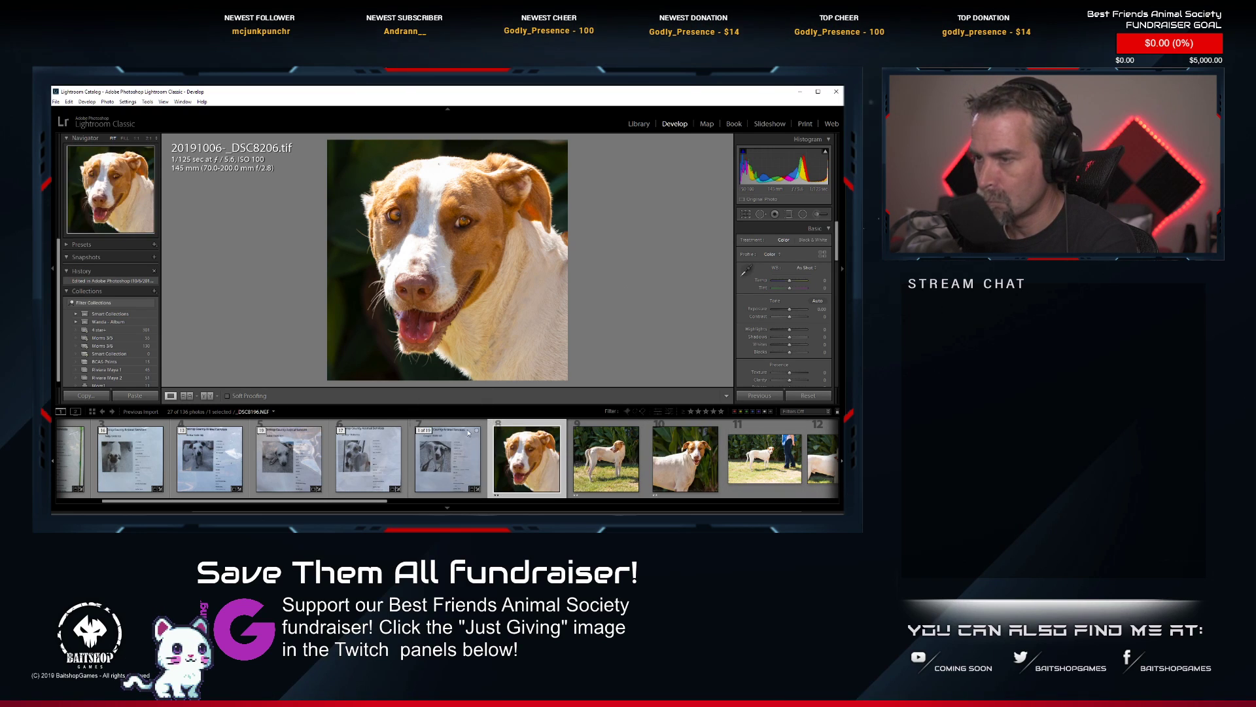
pyautogui.click(421, 432)
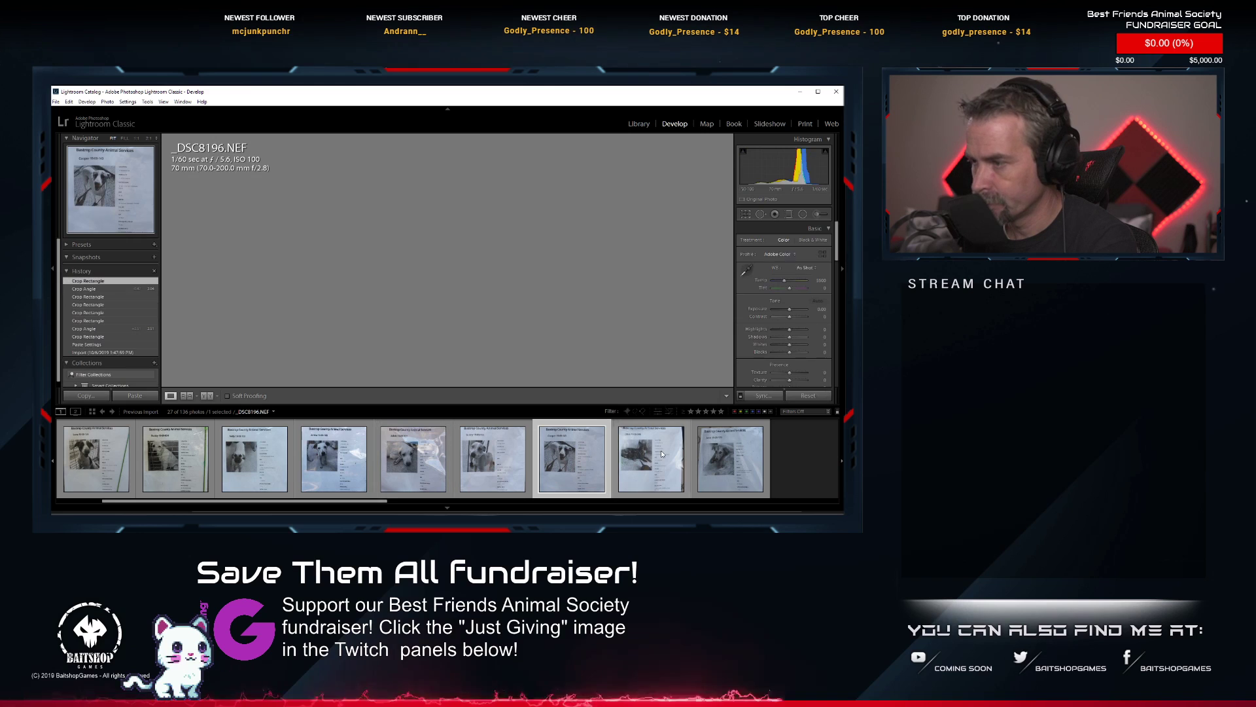
# Expand the black dog's photo stack and open _DSC8219.NEF in Photoshop for editing.
pyautogui.click(618, 432)
pyautogui.click(618, 432)
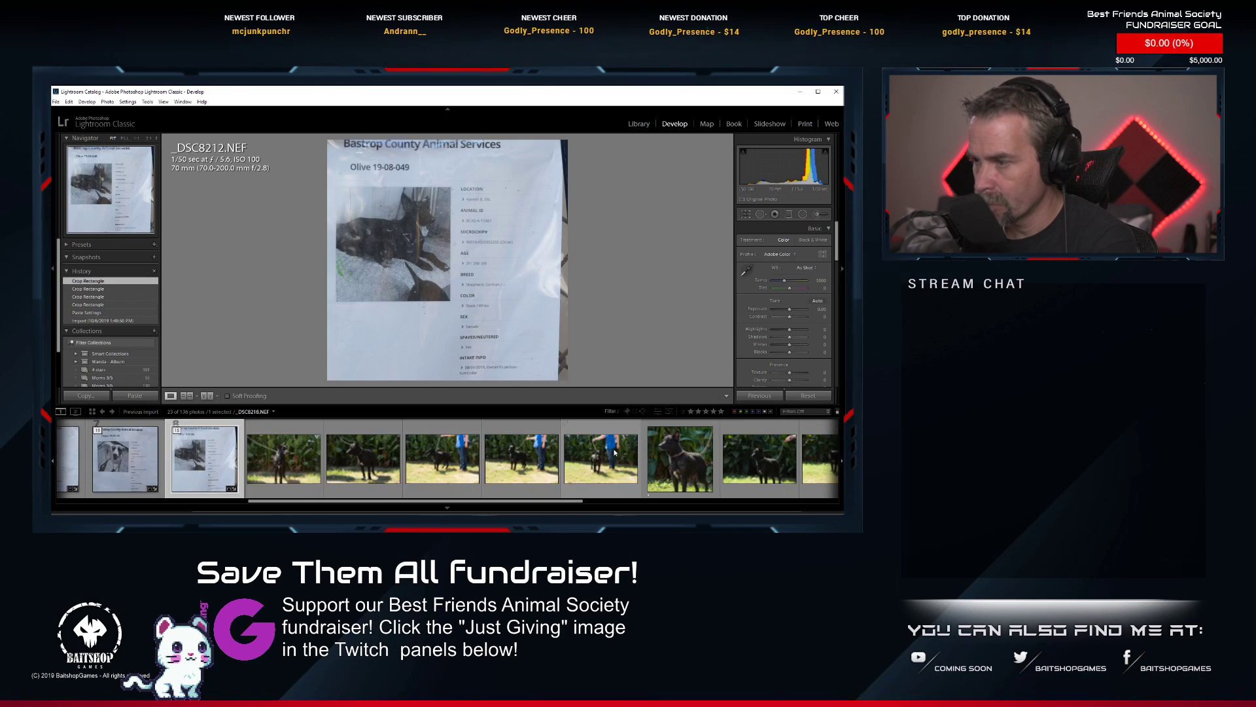
pyautogui.rightClick(683, 470)
pyautogui.click(679, 474)
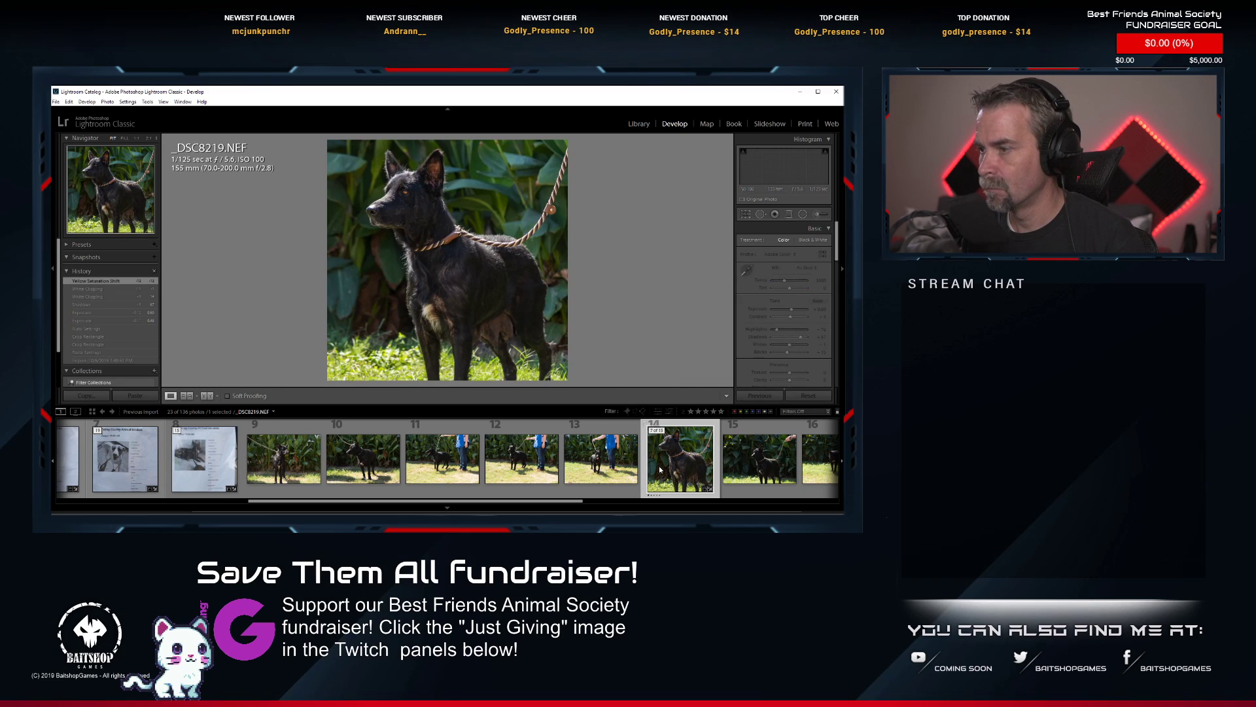
pyautogui.rightClick(713, 483)
pyautogui.moveTo(736, 447)
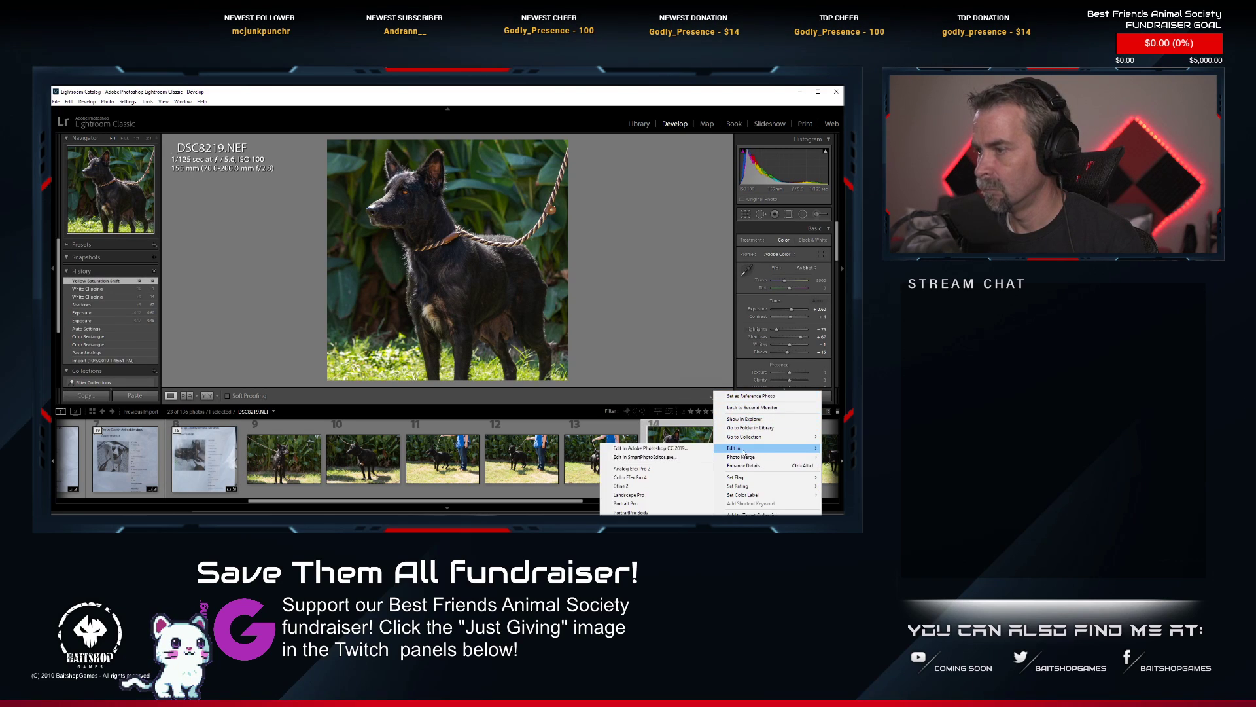
pyautogui.click(676, 458)
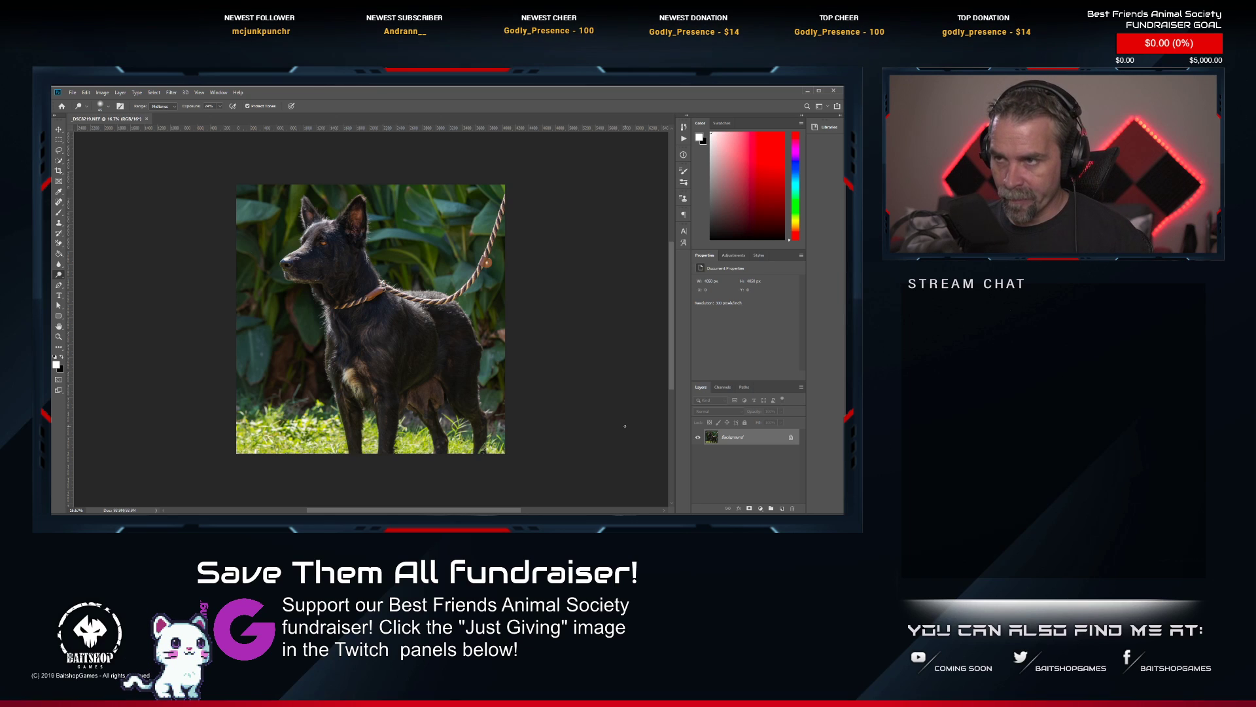
# Remove the rope leash from the foliage and the dog's back with the Spot Healing Brush, including leftover specks on the leaves.
pyautogui.scroll(4, 491, 214)
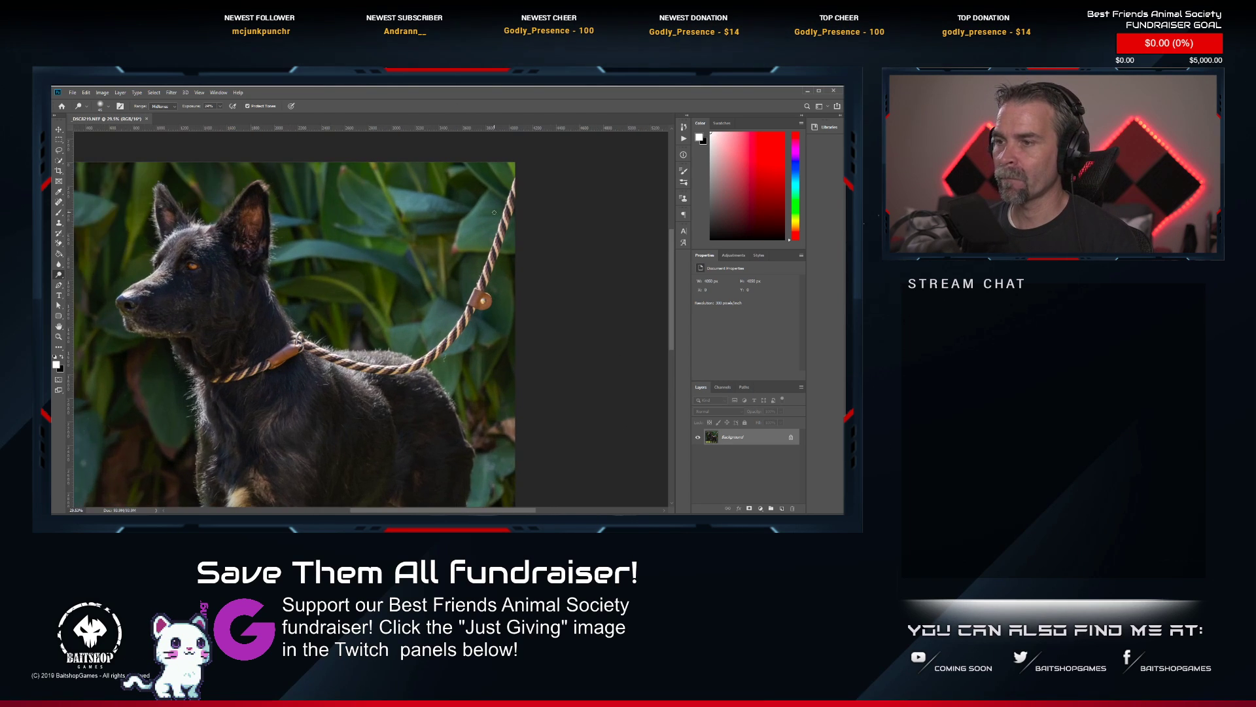
pyautogui.press('j')
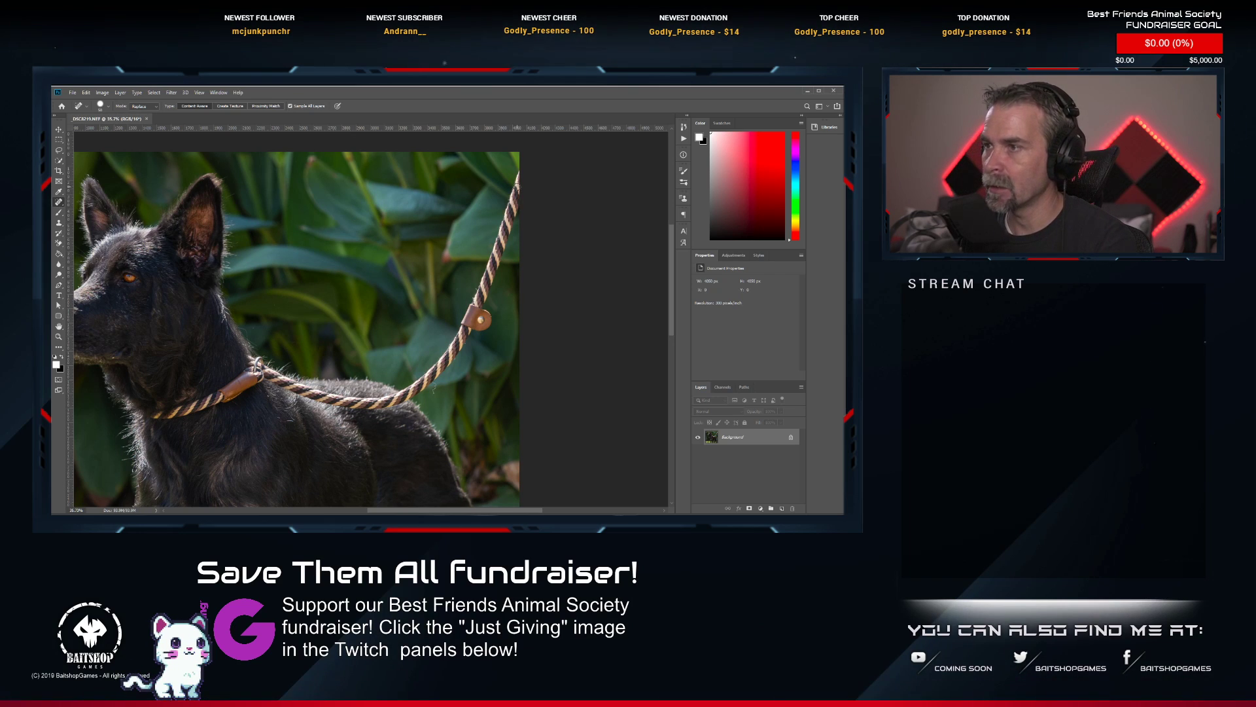
pyautogui.moveTo(523, 176)
pyautogui.mouseDown()
pyautogui.moveTo(510, 211)
pyautogui.moveTo(520, 181)
pyautogui.moveTo(466, 318)
pyautogui.moveTo(475, 330)
pyautogui.moveTo(486, 319)
pyautogui.moveTo(477, 312)
pyautogui.moveTo(416, 389)
pyautogui.moveTo(381, 405)
pyautogui.moveTo(261, 365)
pyautogui.mouseUp()
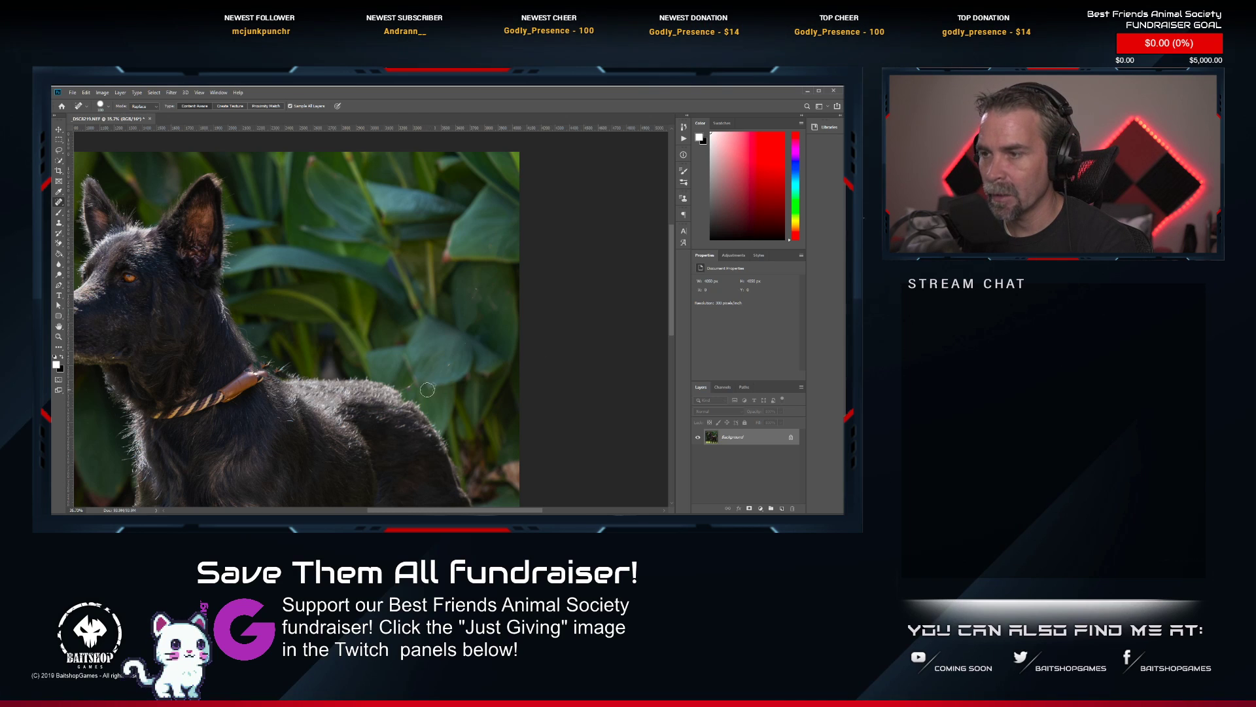
pyautogui.click(450, 367)
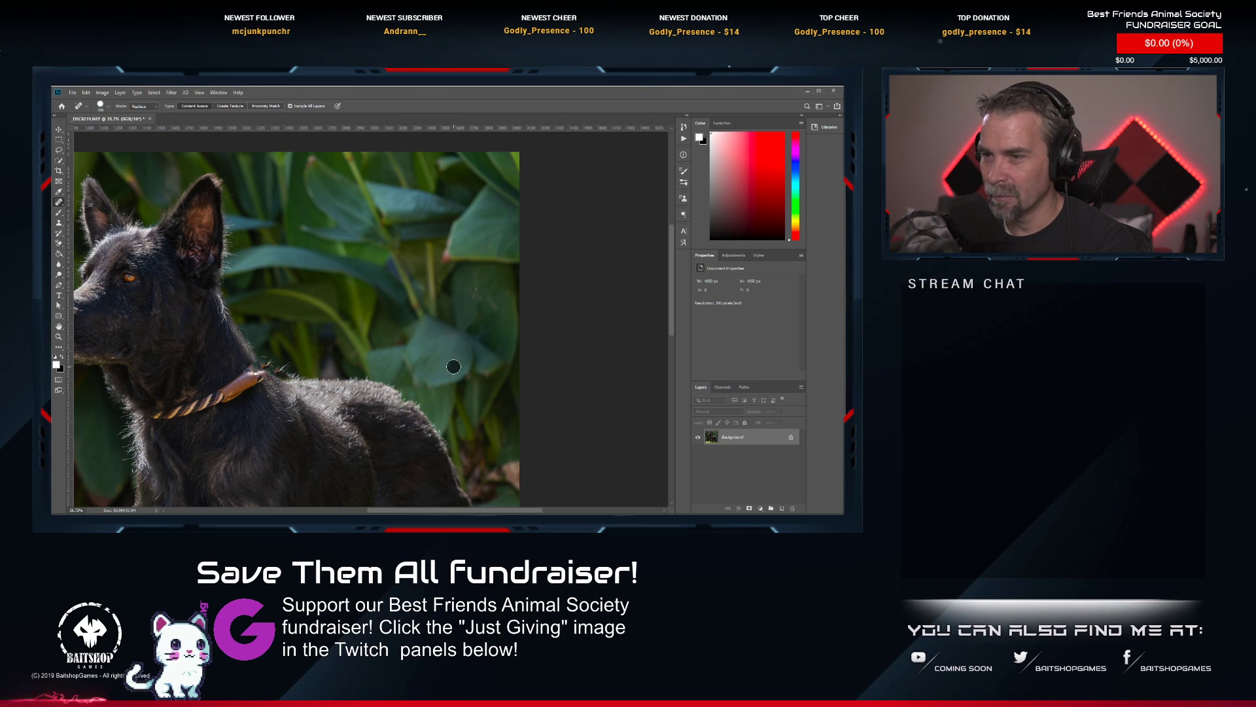
pyautogui.click(478, 293)
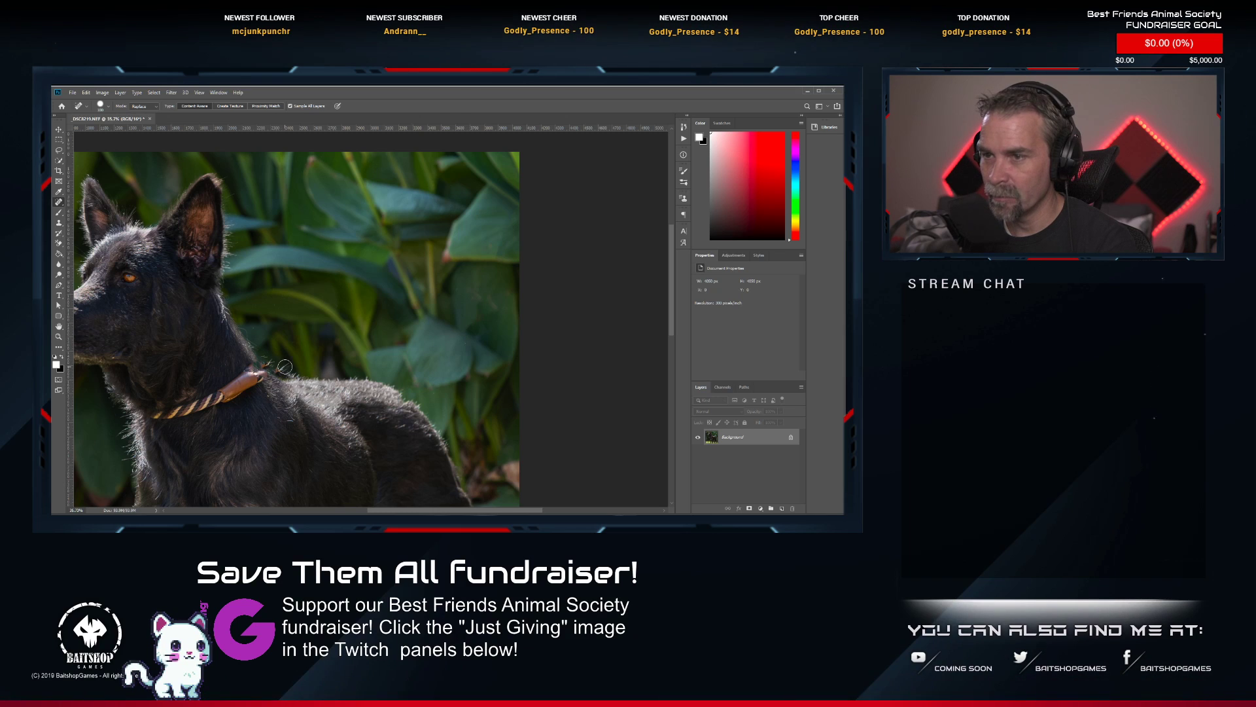
# Heal away the leather slide and the rope collar around the black dog's neck.
pyautogui.moveTo(285, 367); pyautogui.dragTo(270, 368)
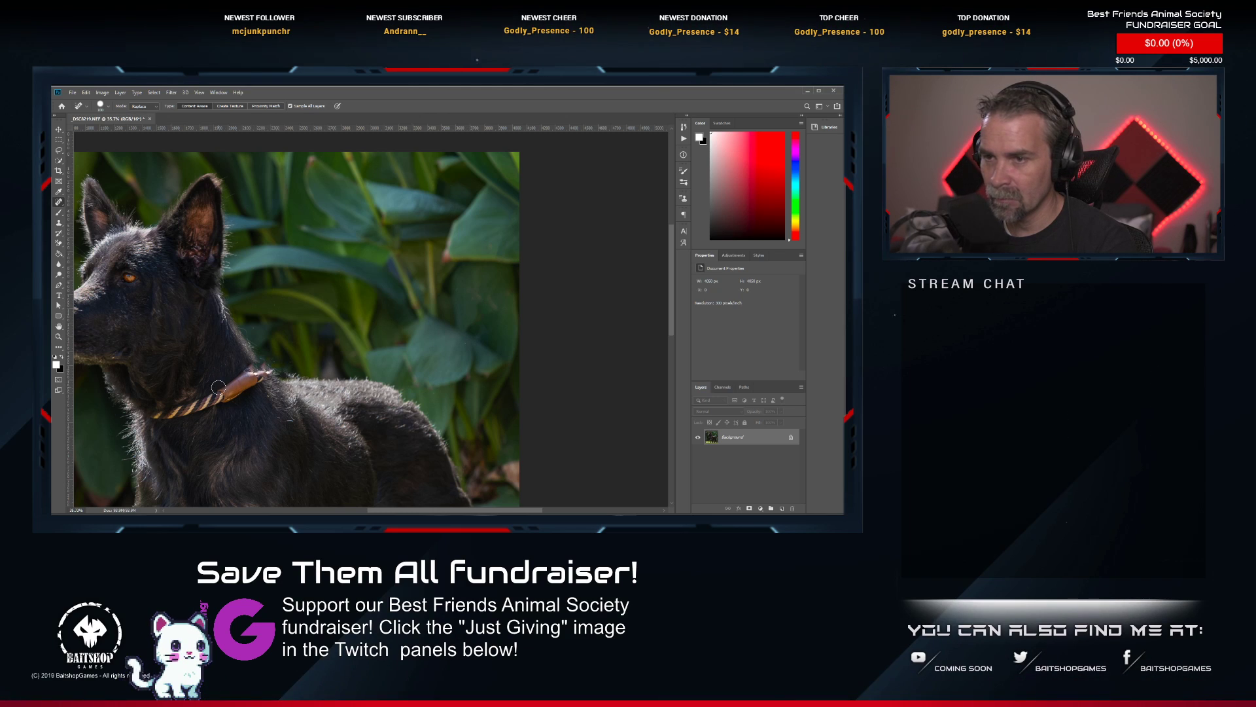
pyautogui.moveTo(152, 417)
pyautogui.mouseDown()
pyautogui.moveTo(265, 375)
pyautogui.moveTo(197, 409)
pyautogui.mouseUp()
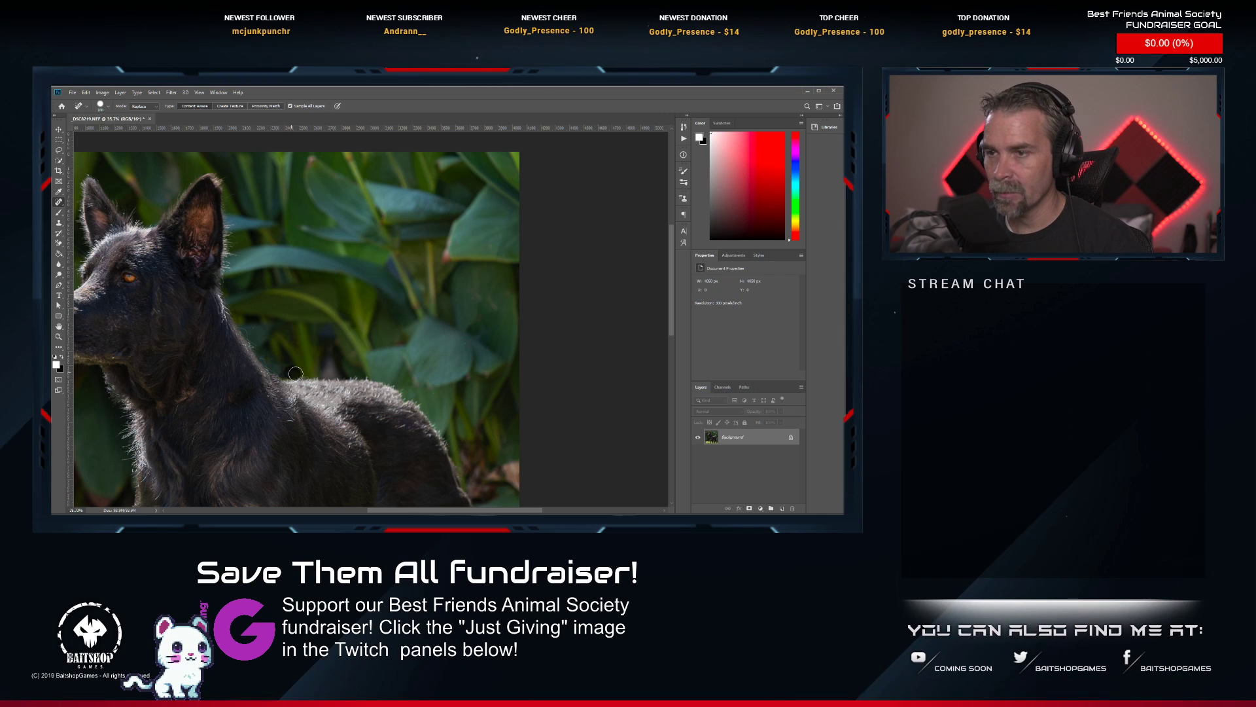
# Examine the black dog's neck, back and the surrounding foliage at several magnifications for leftover leash traces.
pyautogui.scroll(-3, 296, 373)
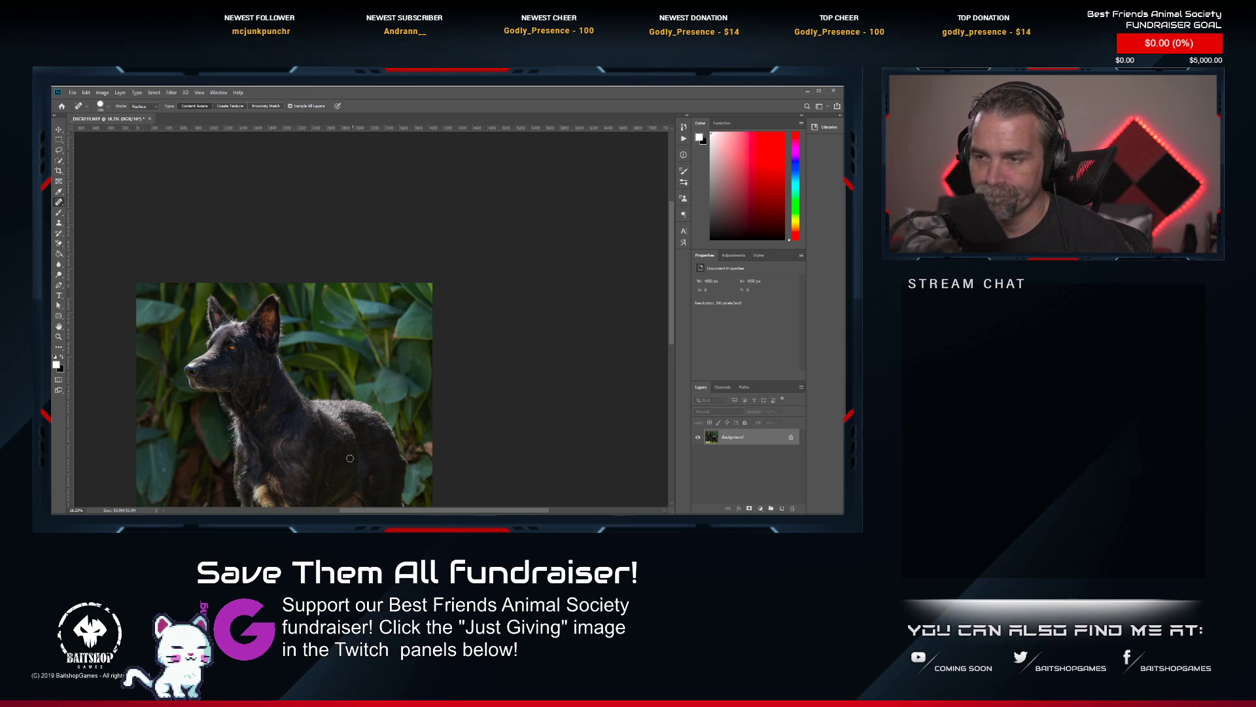
pyautogui.scroll(1, 249, 437)
pyautogui.scroll(-2, 249, 438)
pyautogui.moveTo(257, 420); pyautogui.dragTo(268, 299)
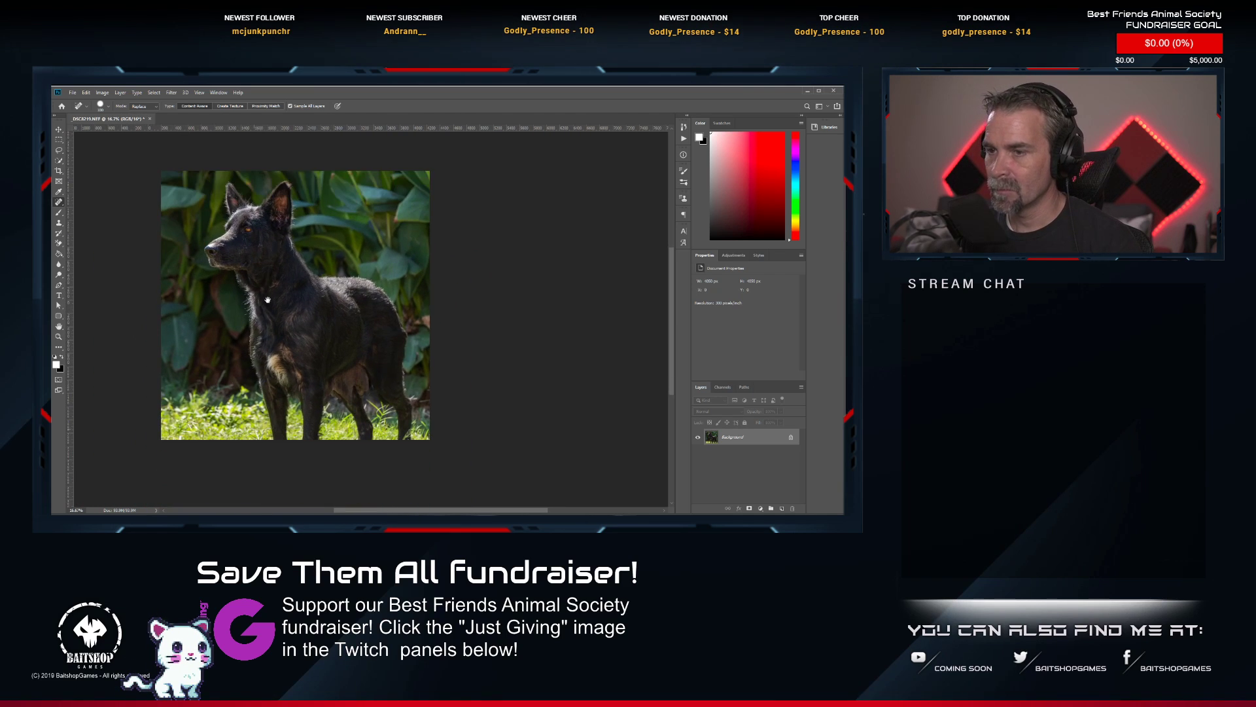
pyautogui.scroll(3, 267, 301)
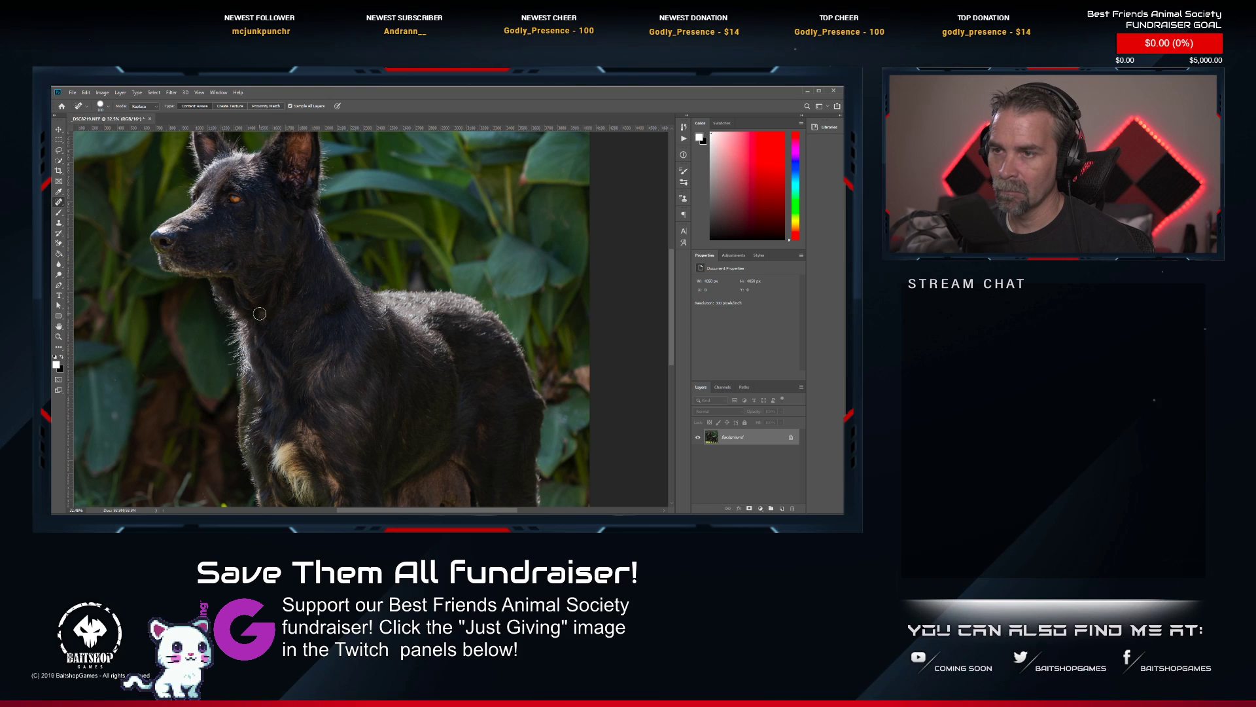
pyautogui.scroll(-3, 287, 334)
pyautogui.scroll(1, 314, 353)
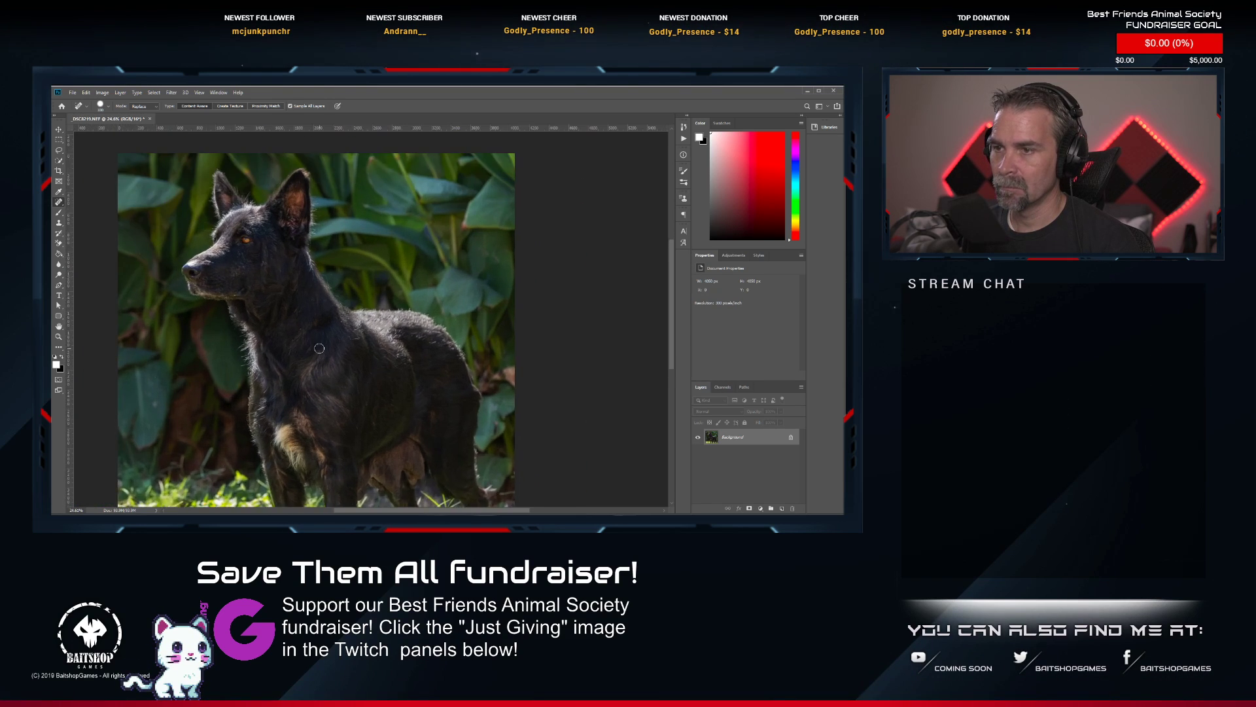
pyautogui.scroll(-3, 324, 360)
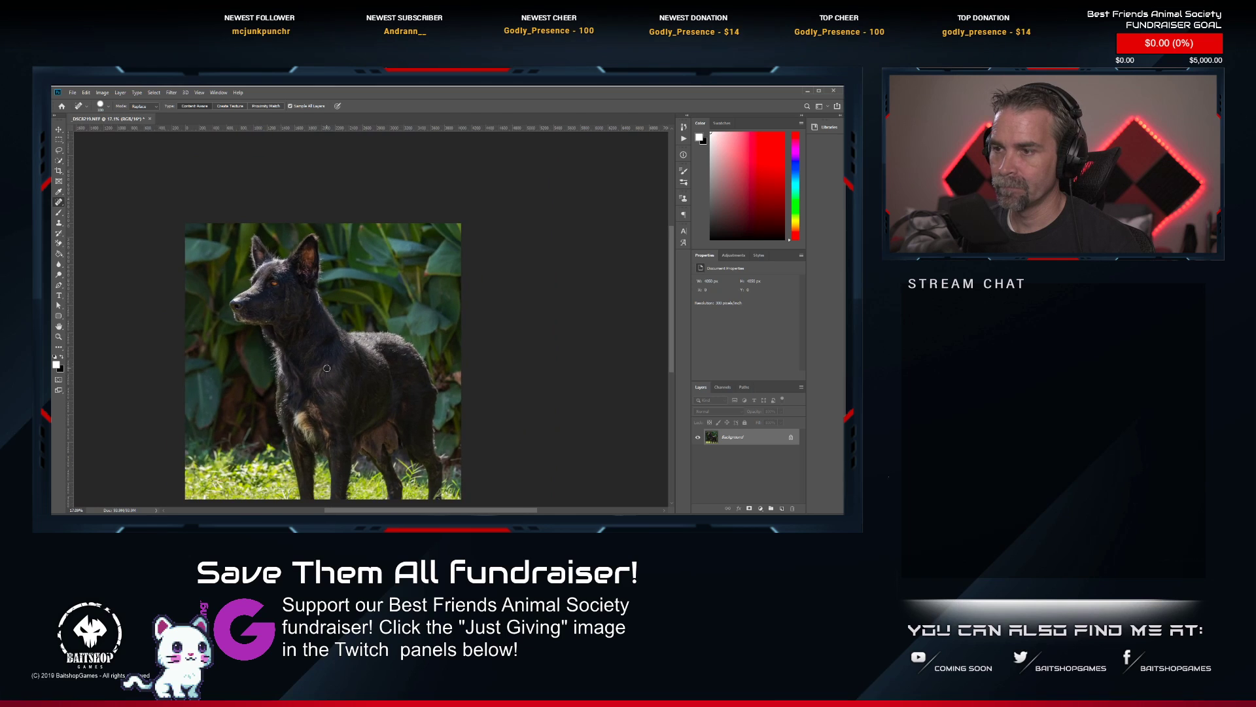
pyautogui.scroll(3, 267, 261)
# Save and close the retouched black dog photo, and rate it two stars in Lightroom Classic.
pyautogui.hotkey('ctrl', 's')
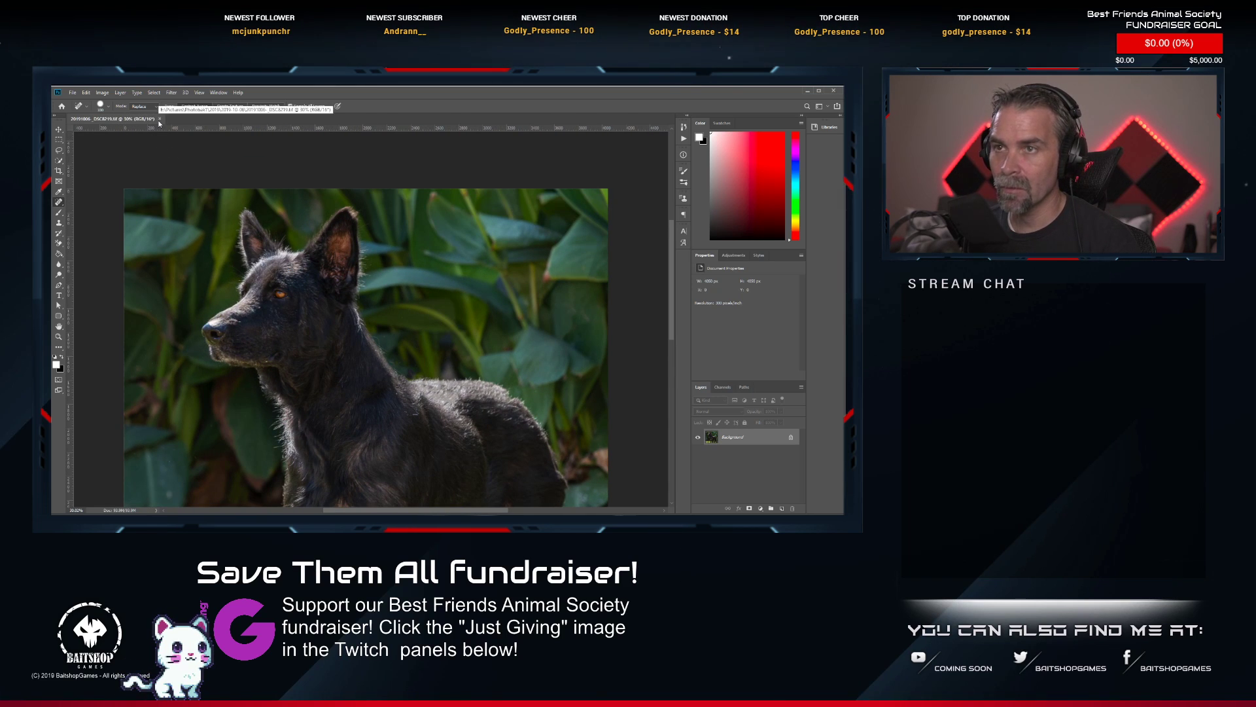
pyautogui.click(159, 119)
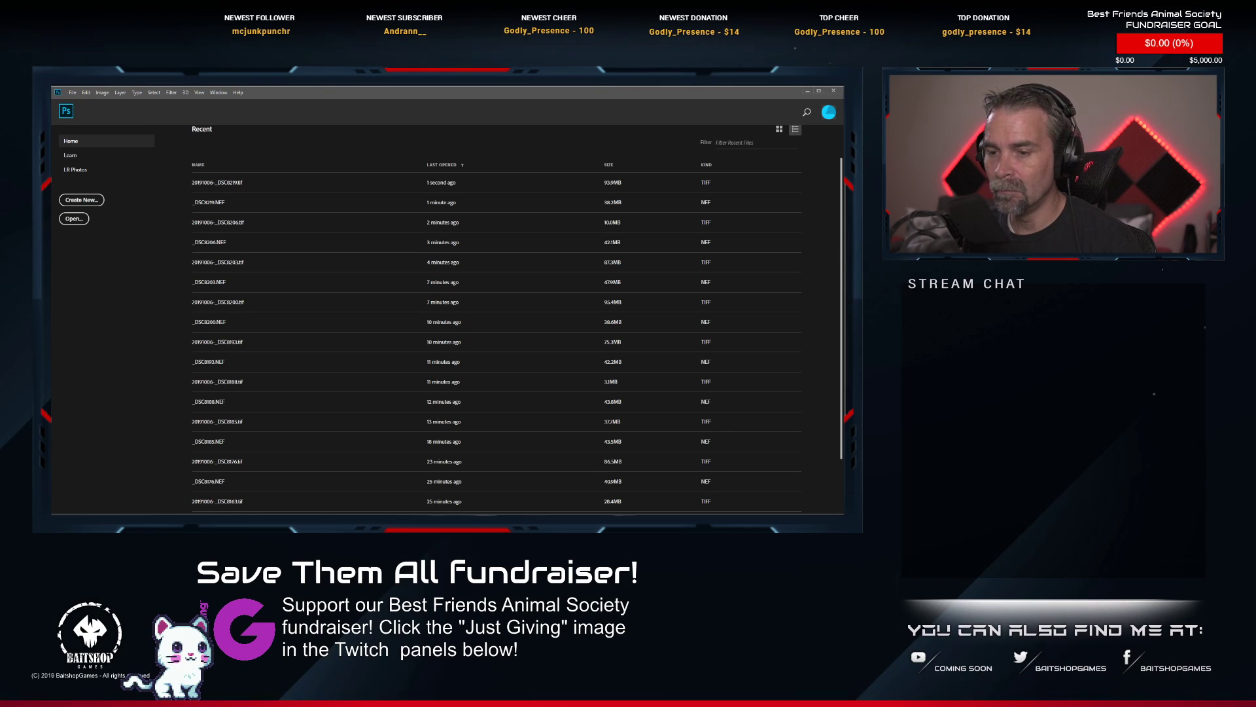
pyautogui.hotkey('alt', 'Tab')
pyautogui.press('1')
# Select _DSC8225.NEF, the black dog with its mouth open, and send it to Photoshop for editing.
pyautogui.scroll(-5, 432, 478)
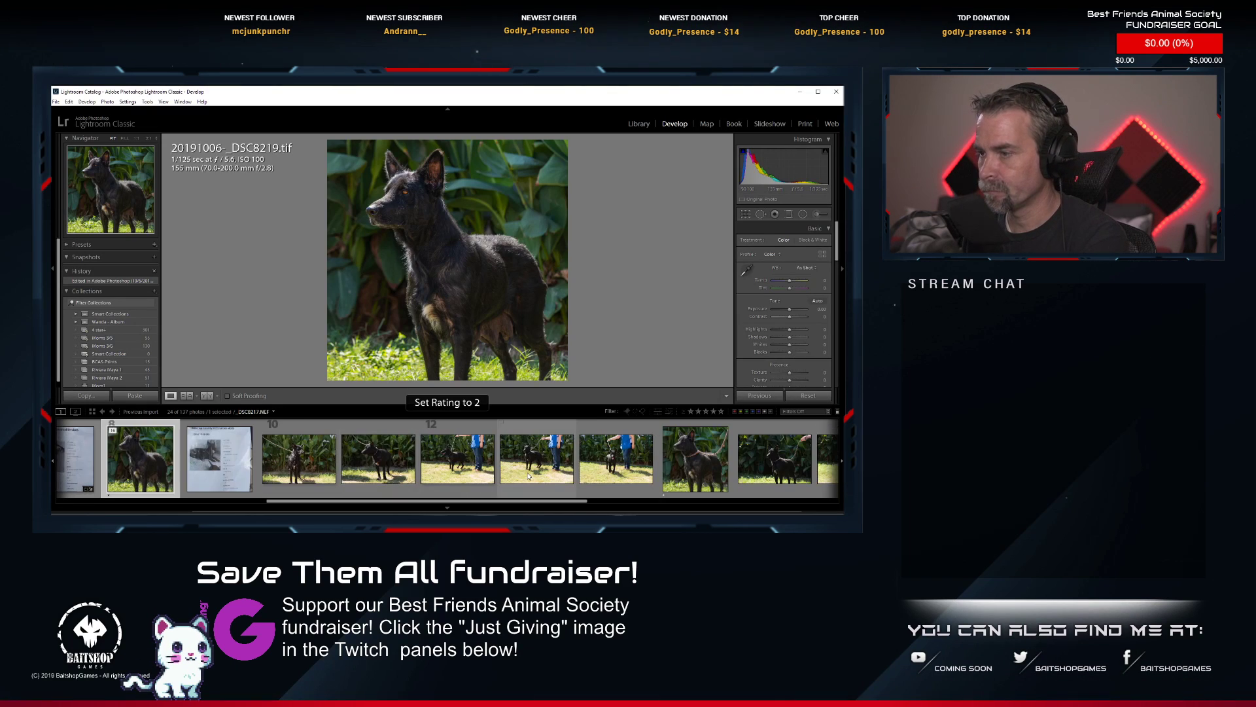
pyautogui.scroll(-4, 642, 467)
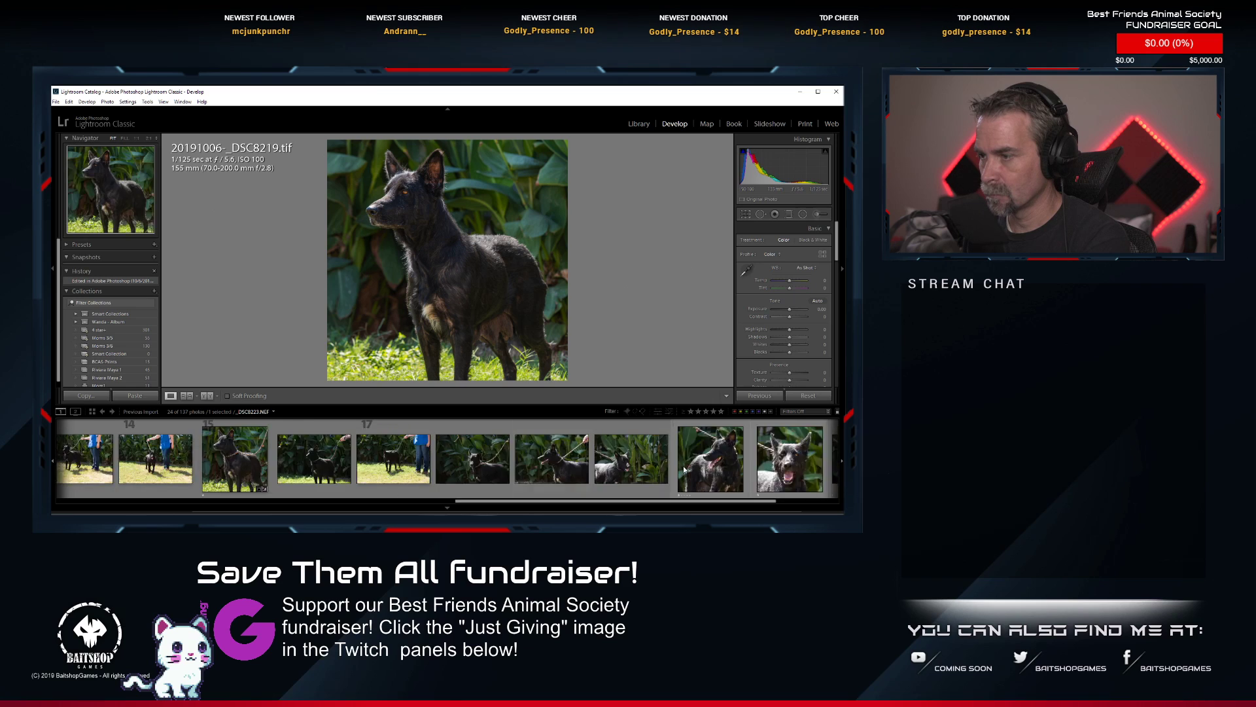
pyautogui.click(584, 476)
pyautogui.rightClick(584, 476)
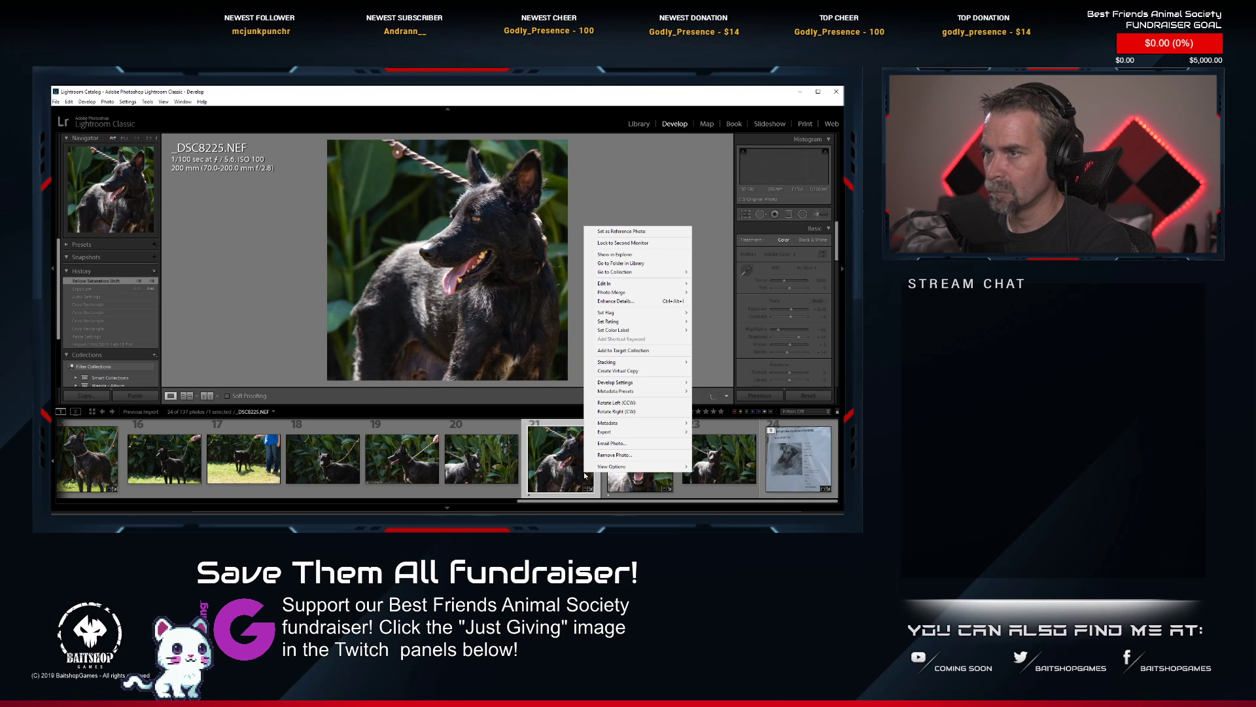
pyautogui.click(709, 284)
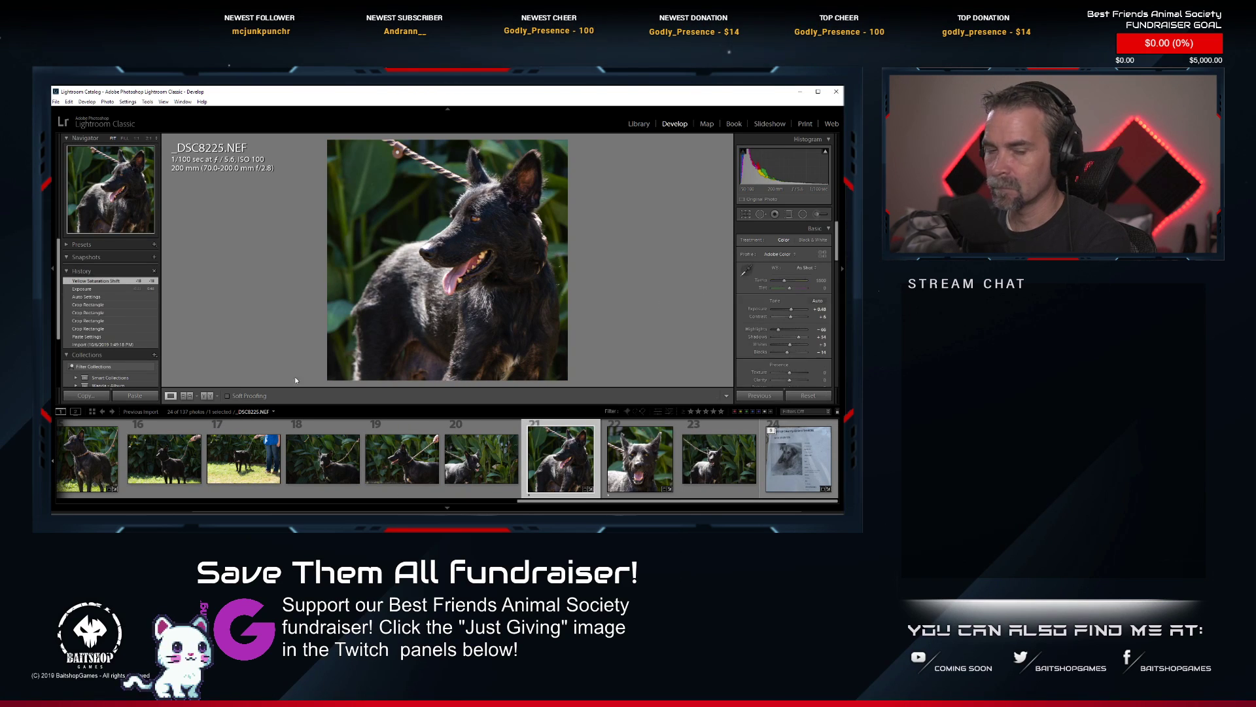
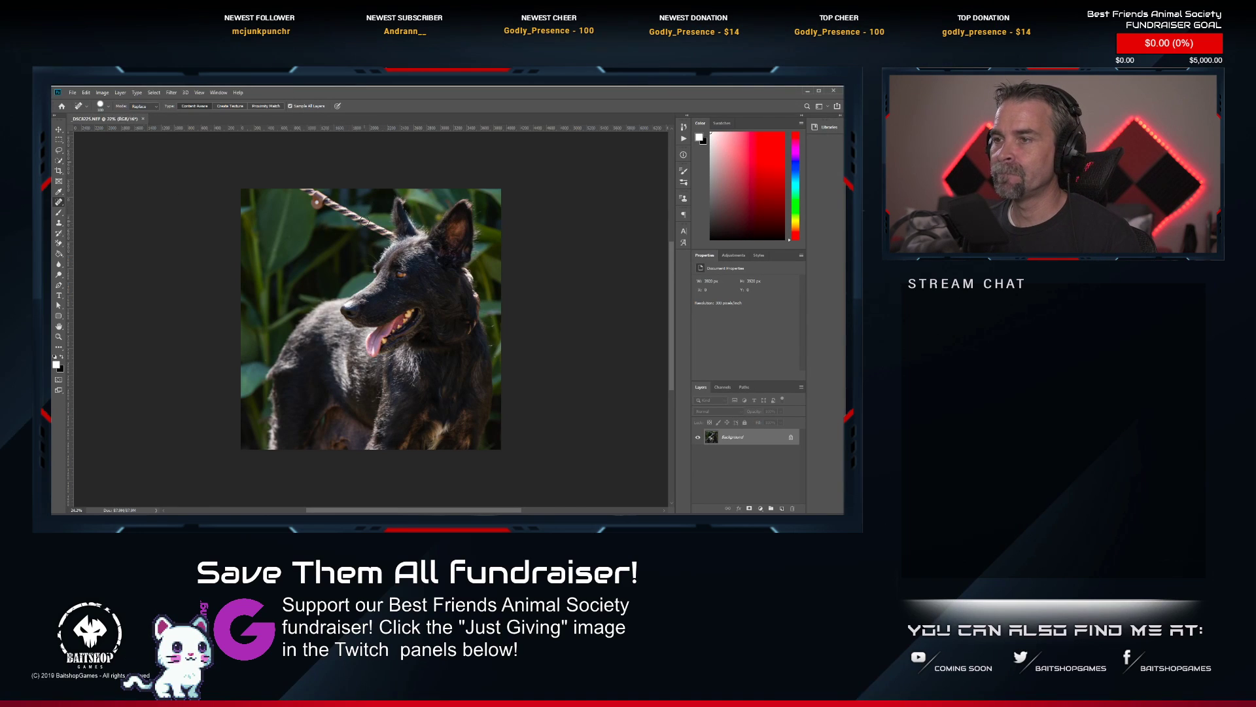
# Heal away the striped rope leash and its leather slide from the foliage above the black dog's head.
pyautogui.scroll(4, 364, 220)
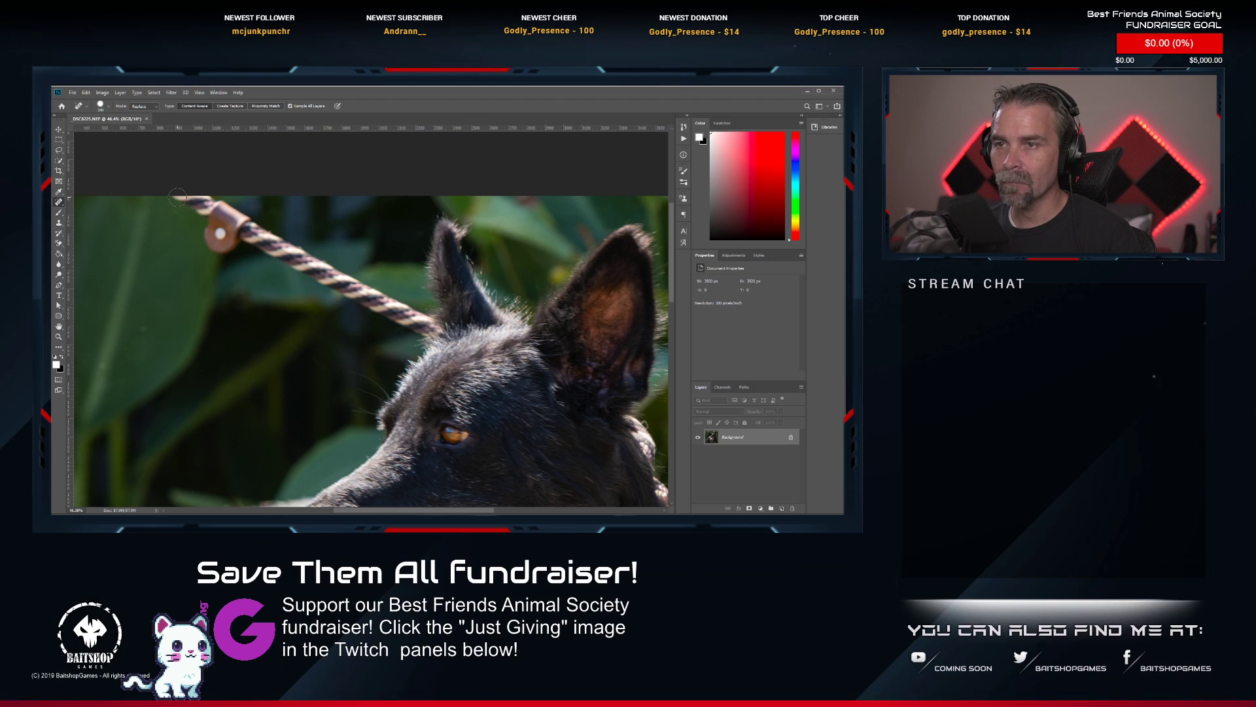
pyautogui.moveTo(196, 200)
pyautogui.mouseDown()
pyautogui.moveTo(212, 206)
pyautogui.moveTo(212, 235)
pyautogui.moveTo(240, 231)
pyautogui.mouseUp()
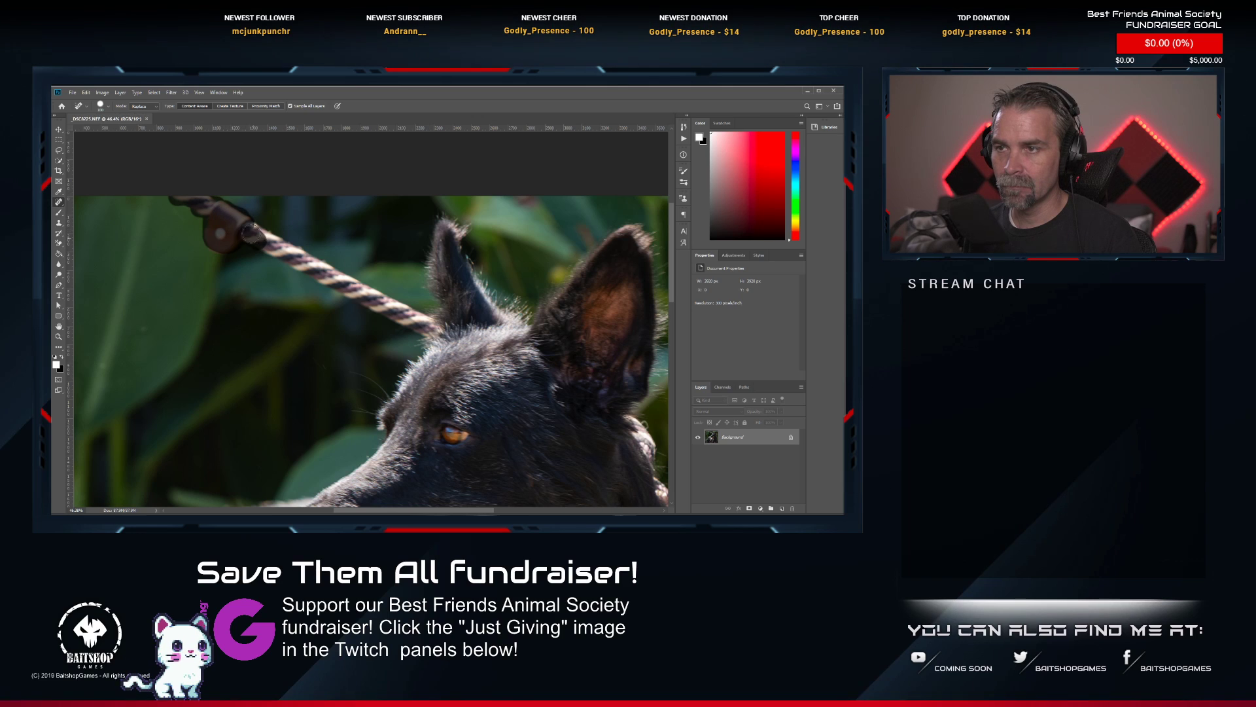
pyautogui.moveTo(250, 232); pyautogui.dragTo(330, 282)
pyautogui.moveTo(284, 241)
pyautogui.mouseDown()
pyautogui.moveTo(377, 299)
pyautogui.moveTo(334, 286)
pyautogui.moveTo(428, 334)
pyautogui.mouseUp()
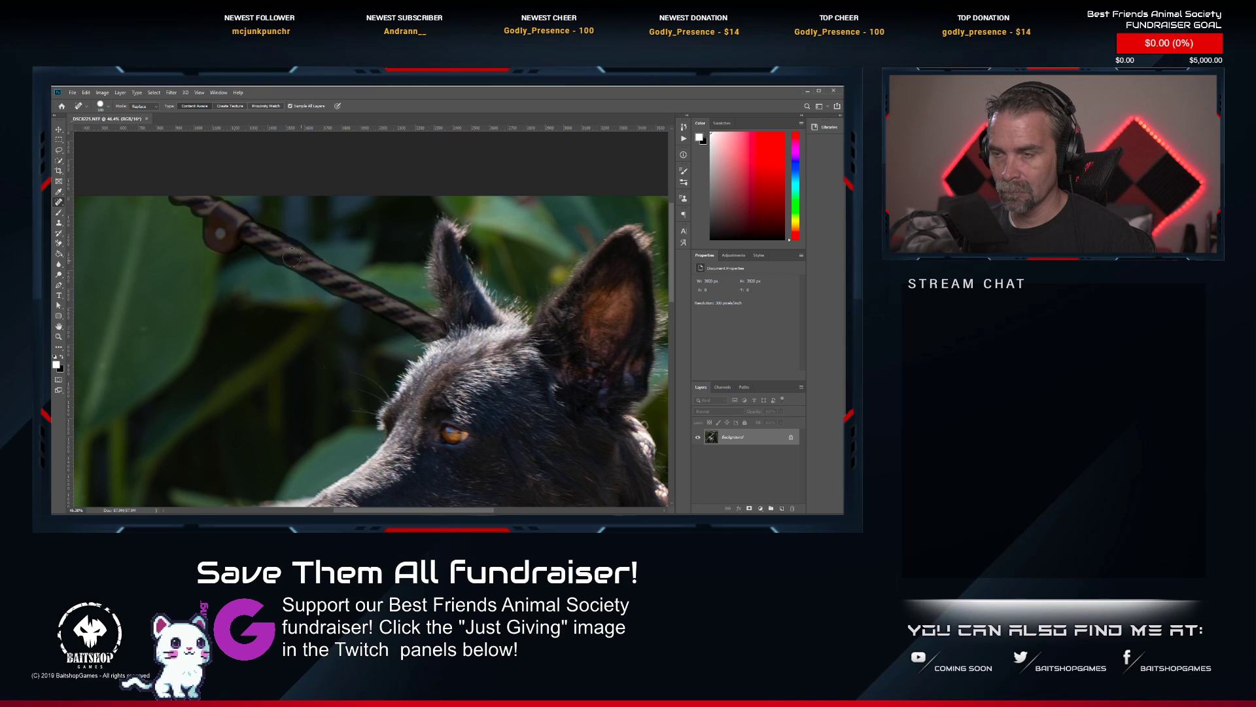
pyautogui.moveTo(292, 258); pyautogui.dragTo(289, 259)
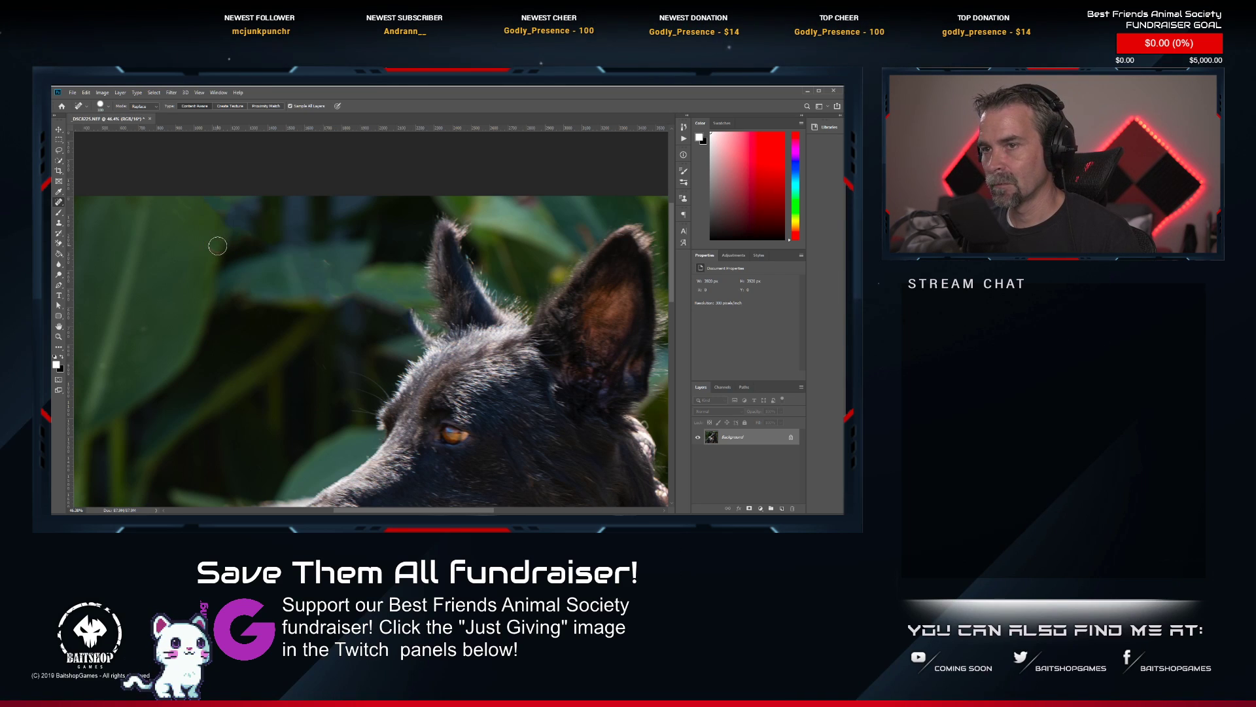
pyautogui.moveTo(314, 266); pyautogui.dragTo(323, 262)
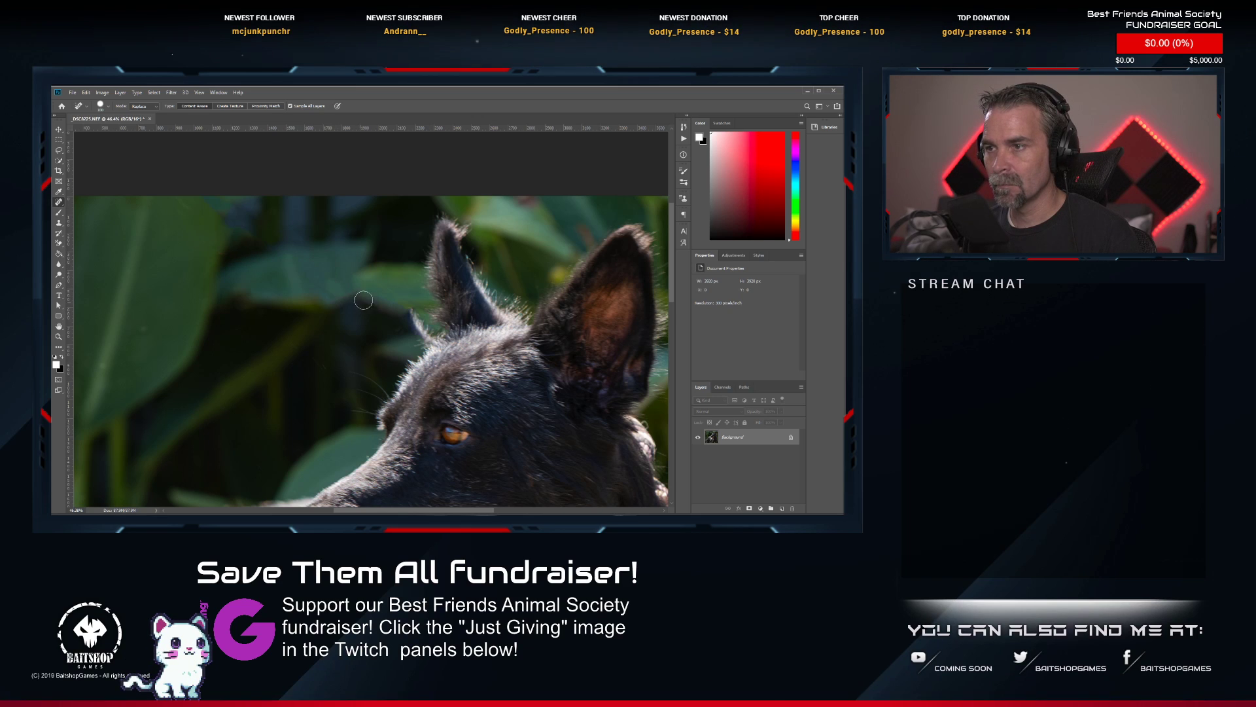
# Heal away the leftover dark tuft beside the dog's smaller ear, where the leash met the head.
pyautogui.scroll(-5, 332, 296)
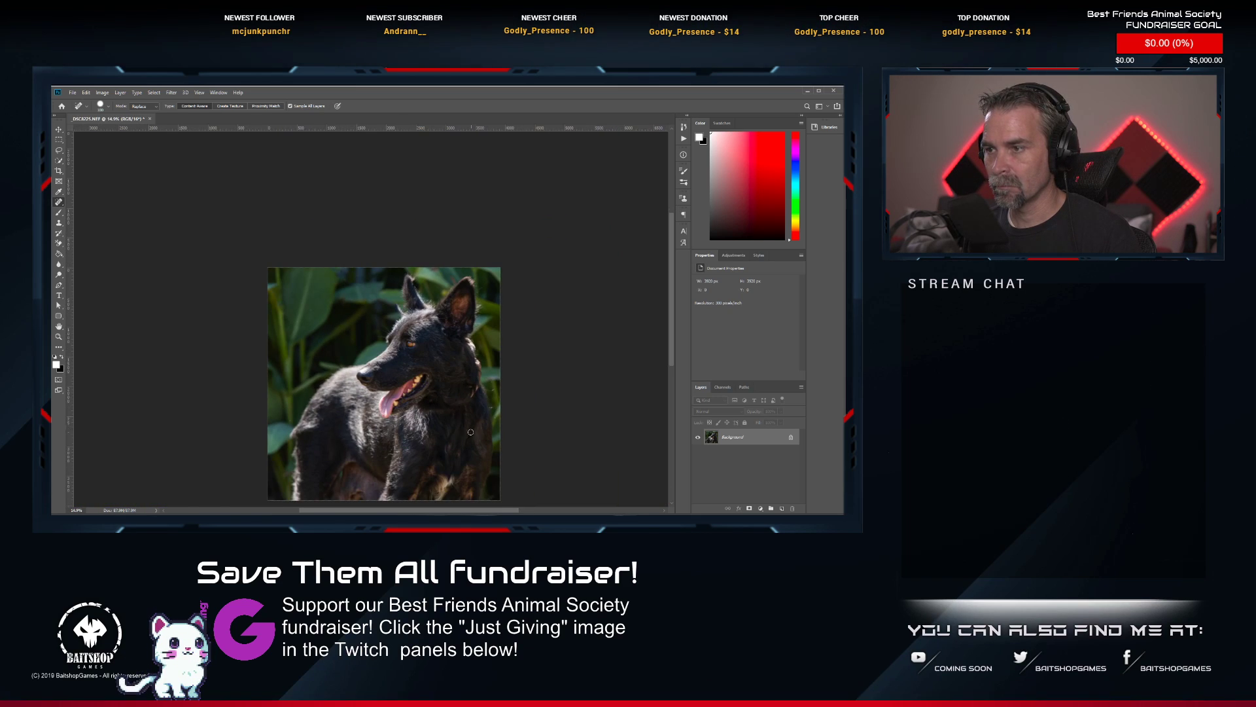
pyautogui.scroll(3, 470, 432)
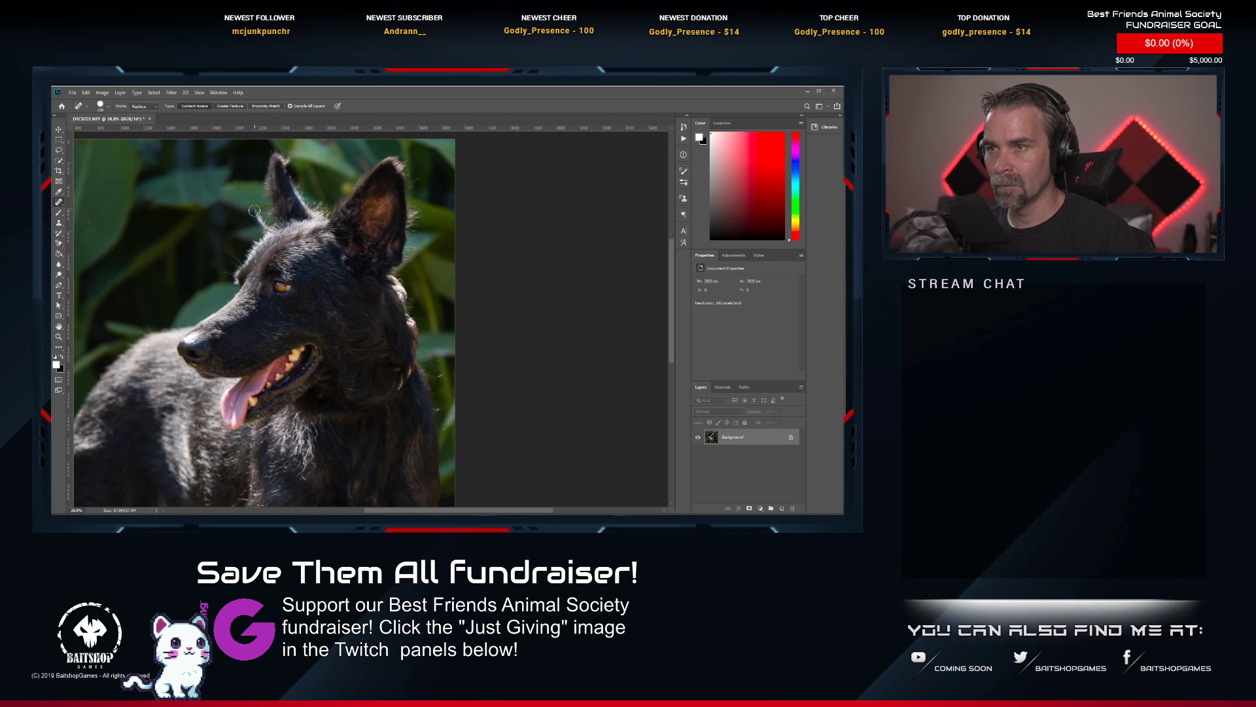
pyautogui.moveTo(254, 211); pyautogui.dragTo(268, 231)
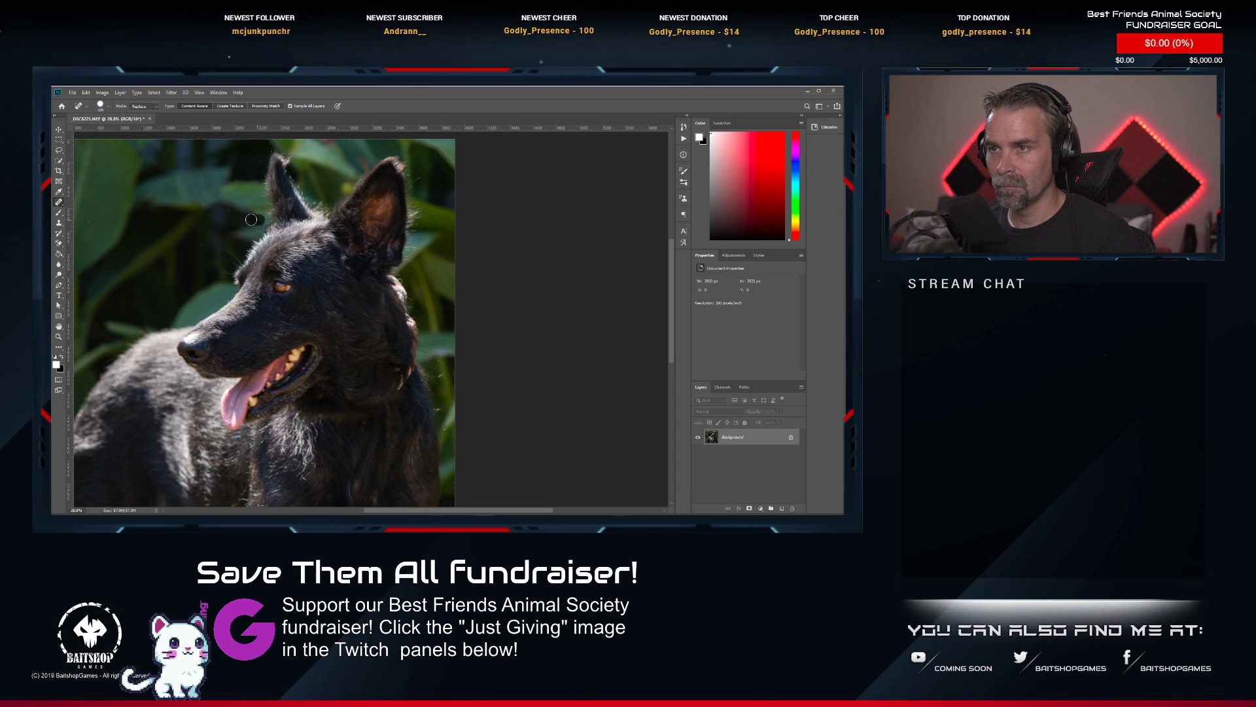
# Heal away the collar remnants and light patches along the back of the dog's neck.
pyautogui.scroll(3, 436, 299)
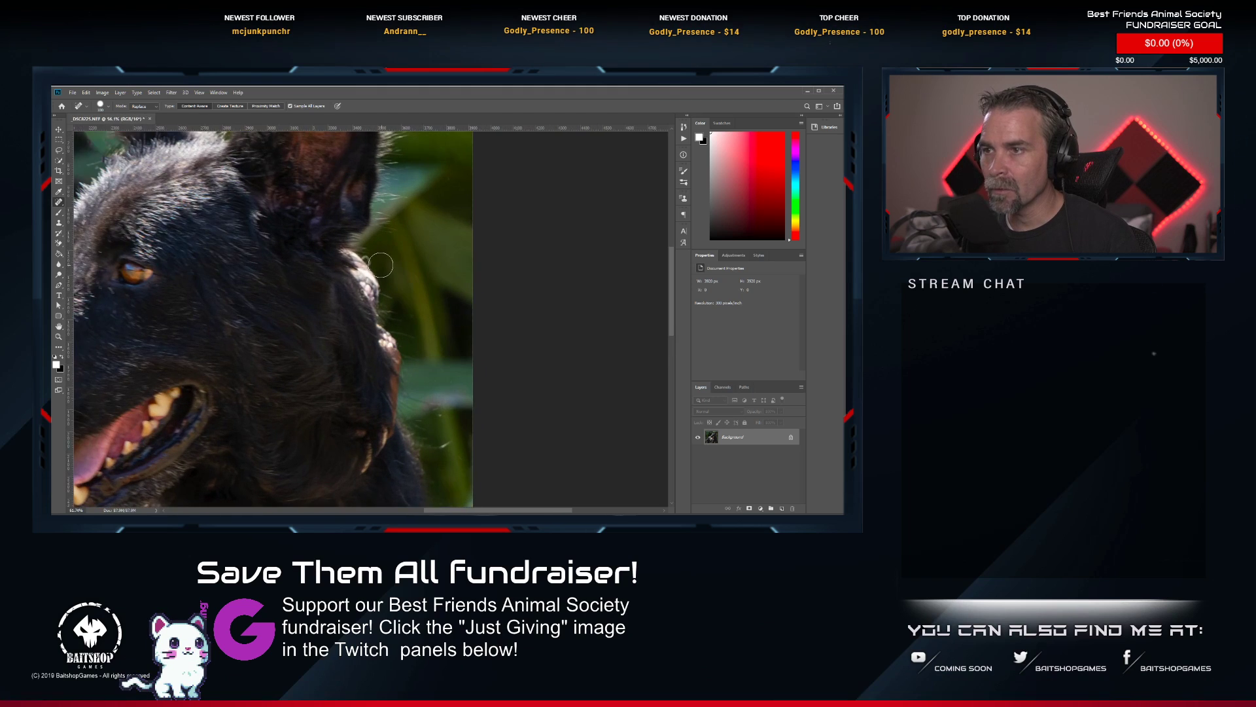
pyautogui.scroll(1, 381, 264)
pyautogui.scroll(-3, 367, 313)
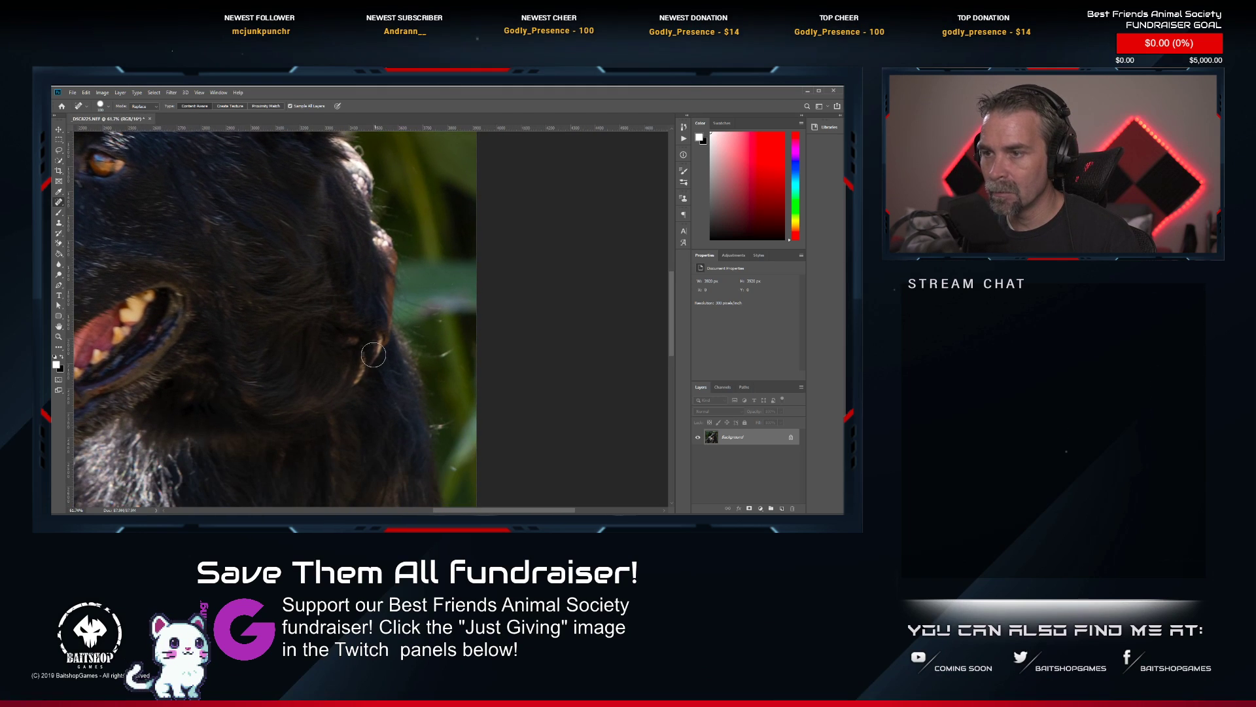
pyautogui.moveTo(372, 345)
pyautogui.mouseDown()
pyautogui.moveTo(352, 371)
pyautogui.moveTo(378, 350)
pyautogui.mouseUp()
pyautogui.moveTo(383, 342)
pyautogui.mouseDown()
pyautogui.moveTo(378, 313)
pyautogui.moveTo(371, 342)
pyautogui.mouseUp()
pyautogui.moveTo(393, 275); pyautogui.dragTo(385, 331)
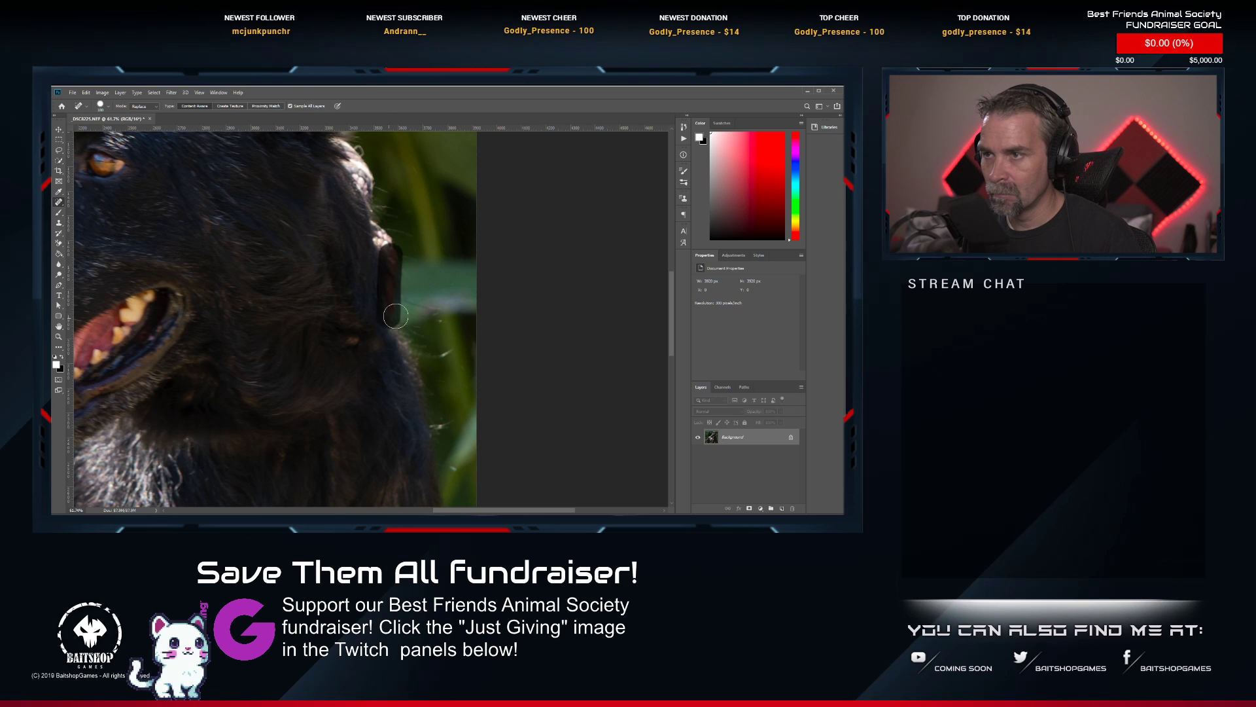
pyautogui.moveTo(400, 263); pyautogui.dragTo(370, 220)
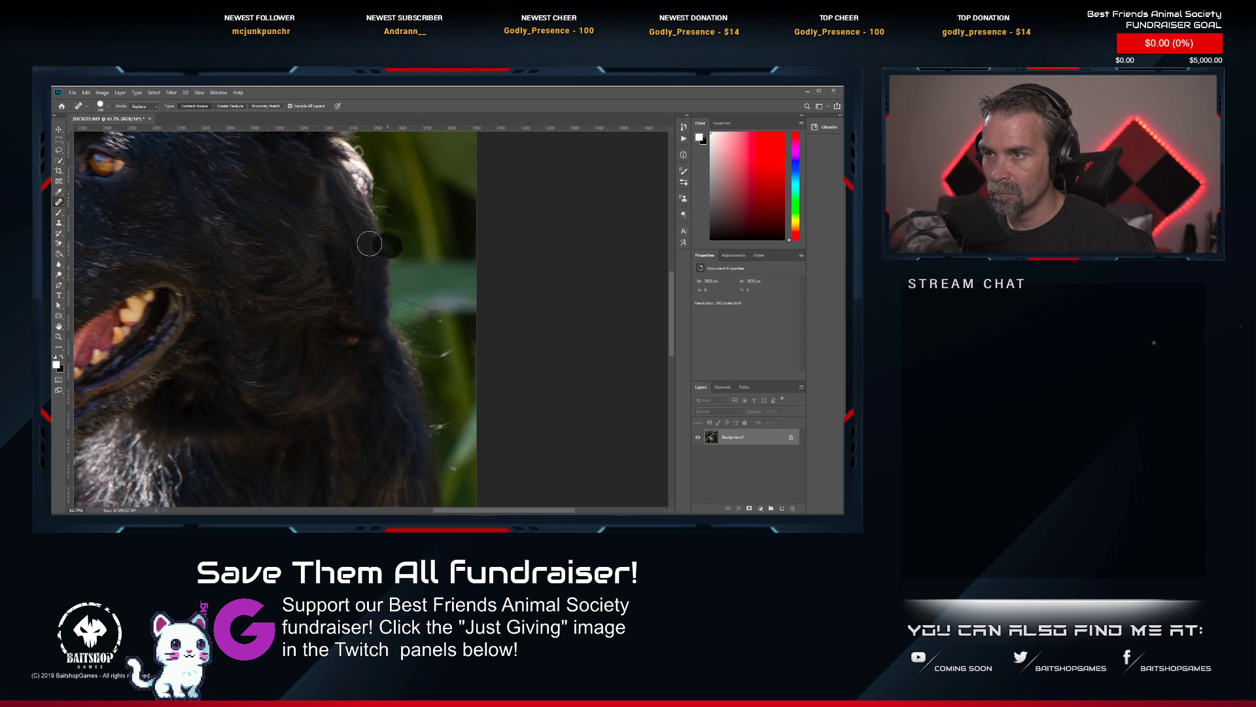
pyautogui.moveTo(359, 260)
pyautogui.mouseDown()
pyautogui.moveTo(374, 344)
pyautogui.moveTo(371, 260)
pyautogui.moveTo(347, 227)
pyautogui.moveTo(371, 252)
pyautogui.moveTo(350, 223)
pyautogui.mouseUp()
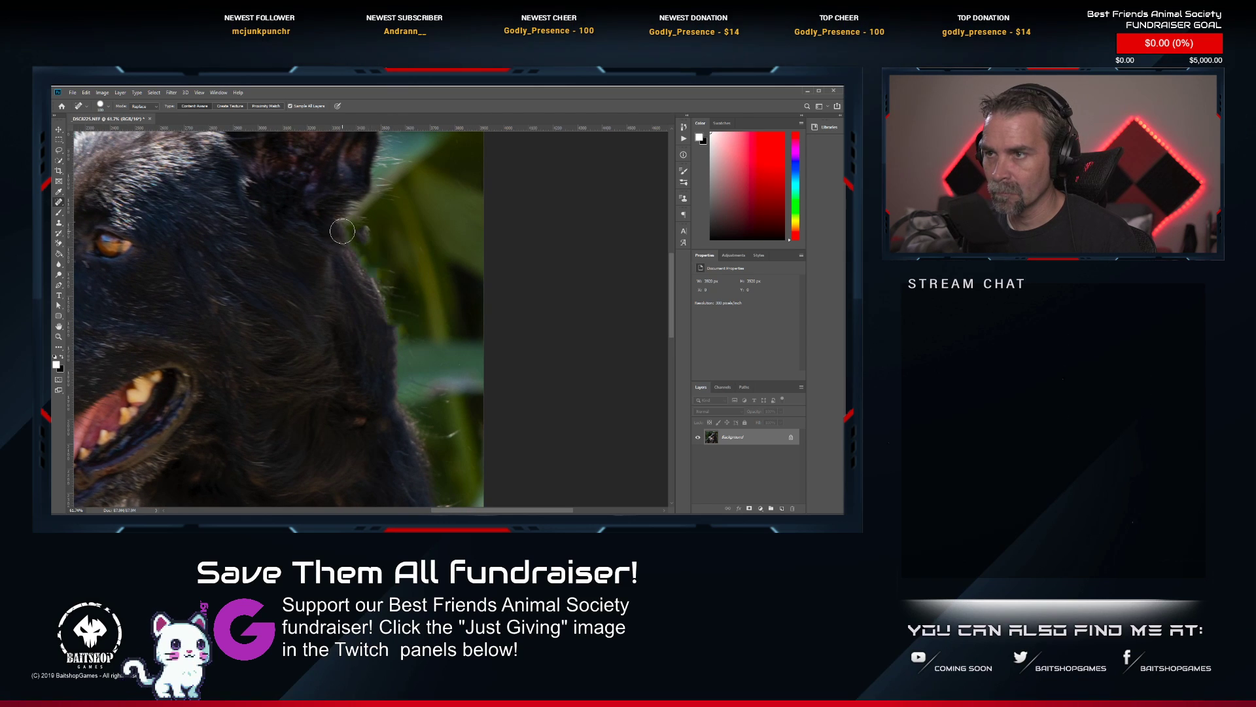
# Heal the outline of the dog's neck below the ear, and undo the last healing stroke.
pyautogui.moveTo(371, 272); pyautogui.dragTo(395, 354)
pyautogui.click(378, 297)
pyautogui.click(360, 265)
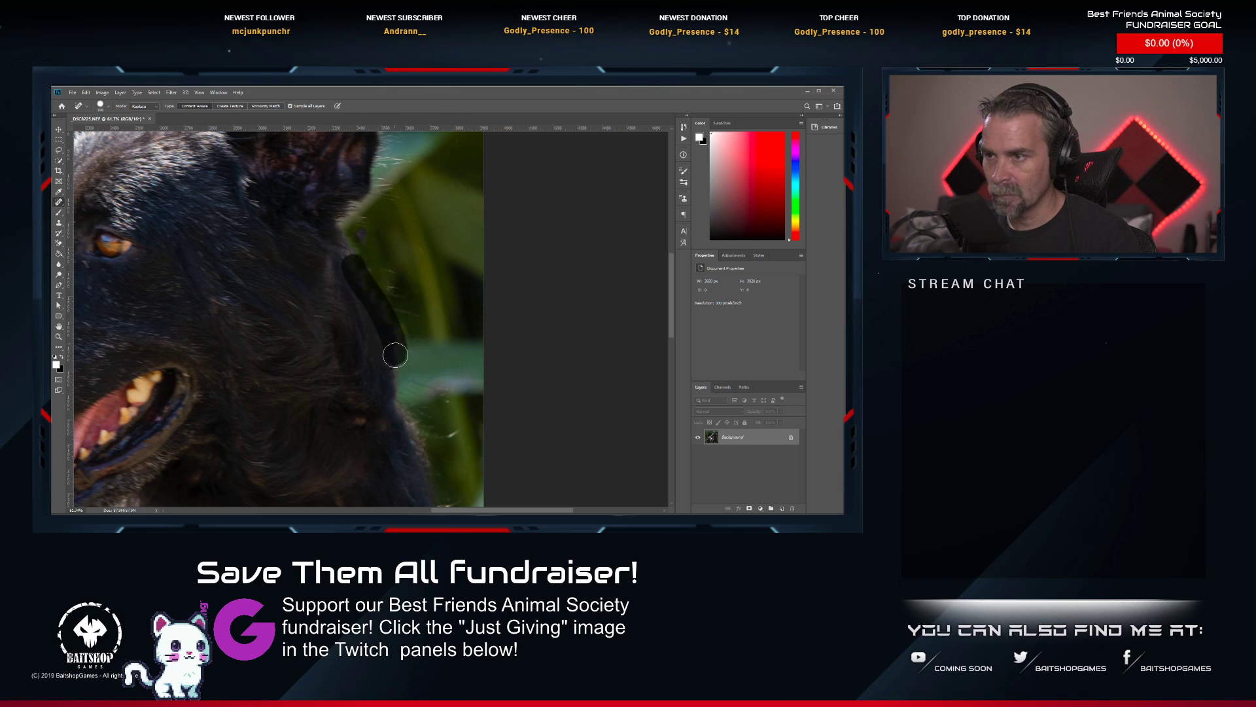
pyautogui.hotkey('ctrl', 'z')
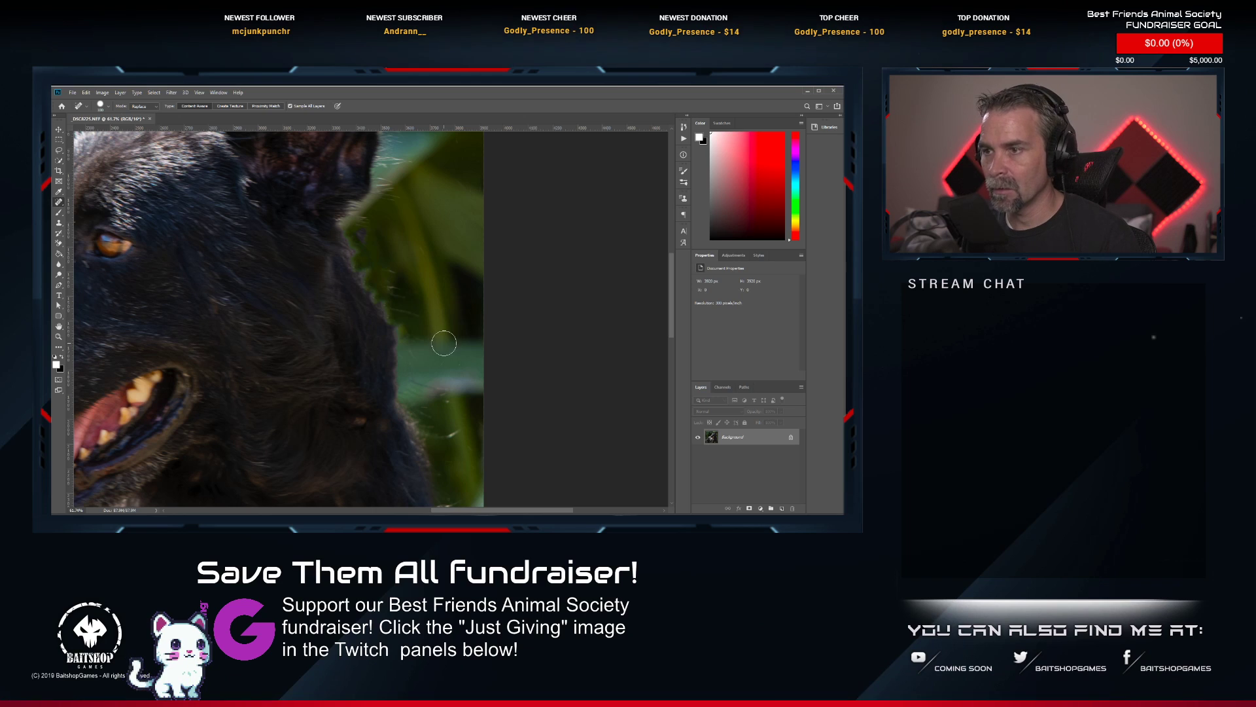
# Switch to the Blur tool for the back edge of the dog's neck.
pyautogui.click(58, 275)
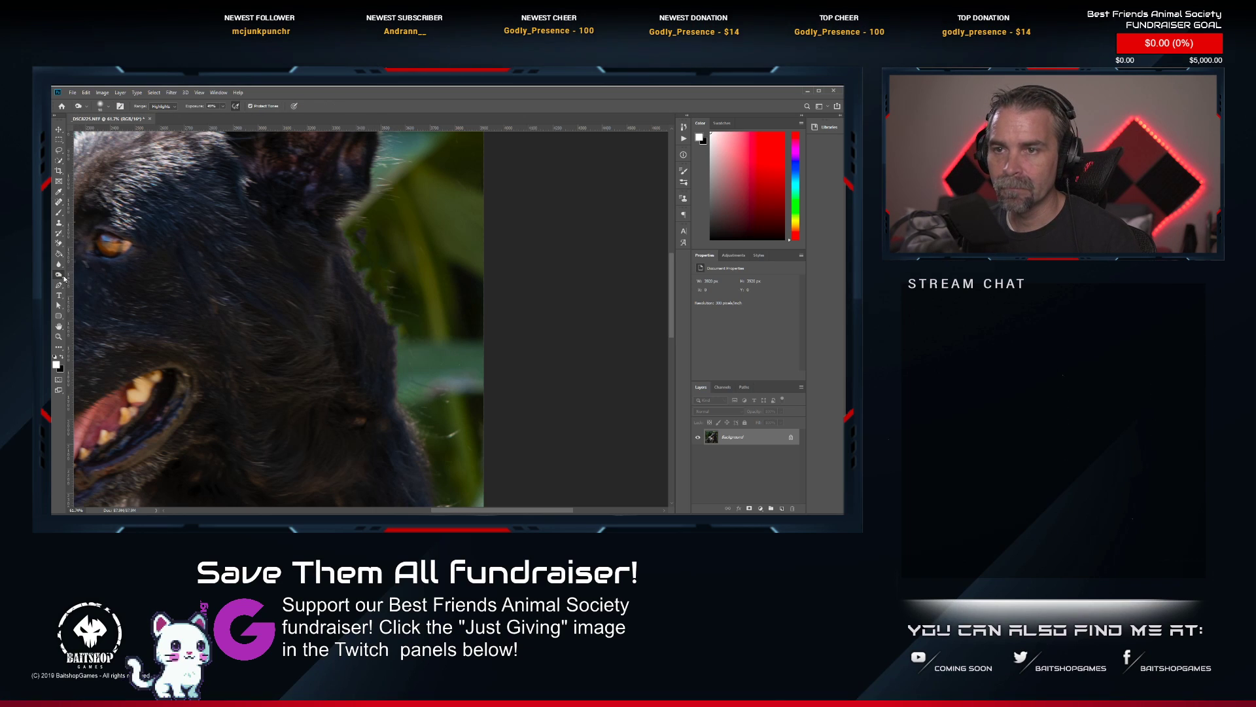
pyautogui.click(59, 275)
pyautogui.click(90, 274)
pyautogui.click(59, 264)
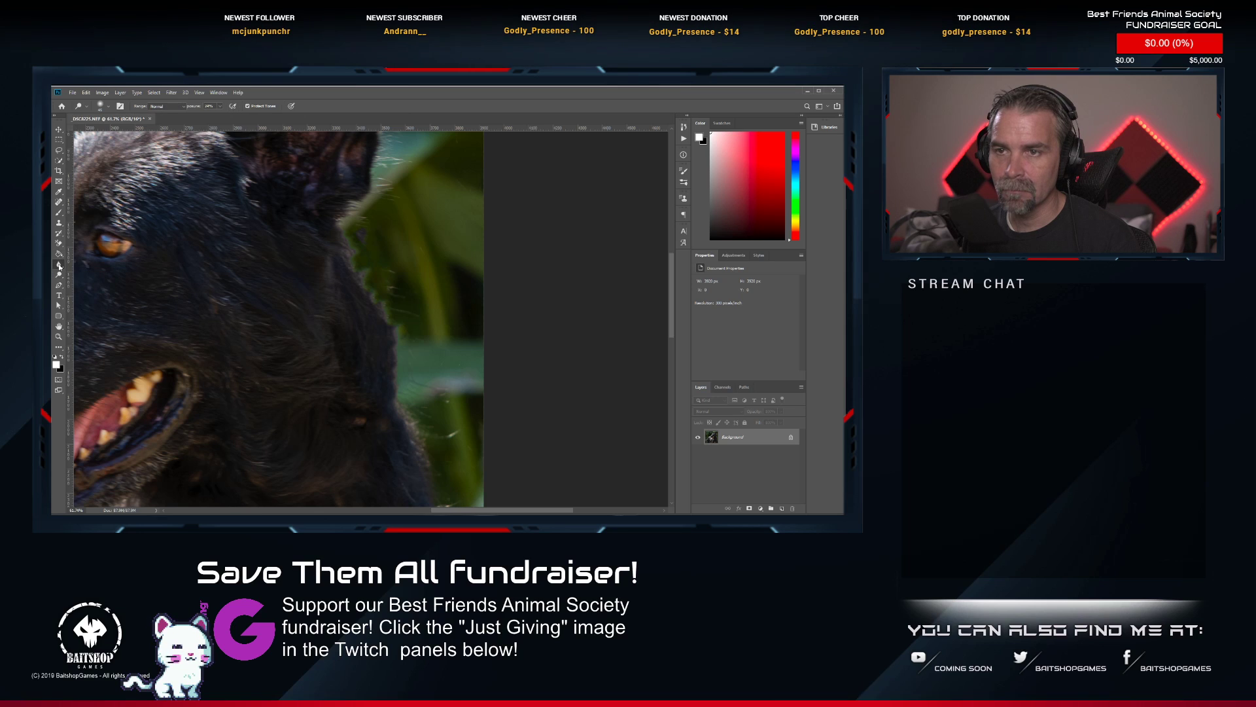
pyautogui.click(89, 264)
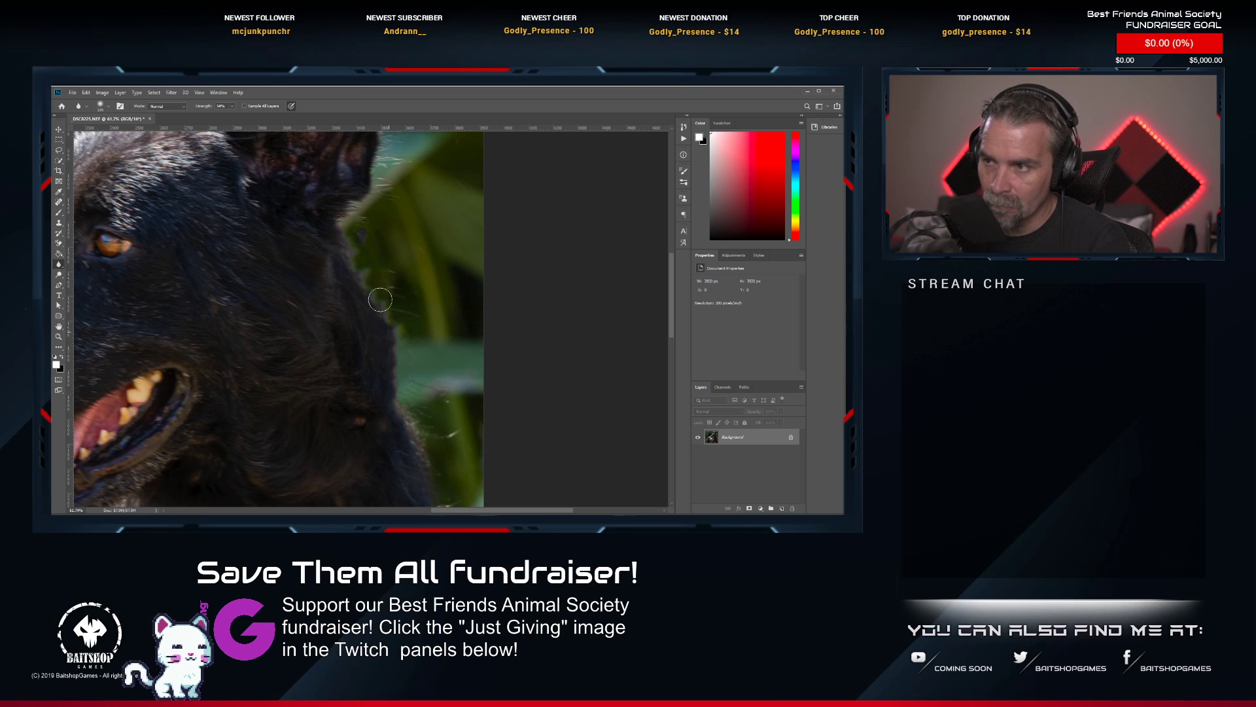
# Examine the dog's healed neck, face and eye, and the whole picture at several magnifications for leftover traces.
pyautogui.scroll(-8, 411, 325)
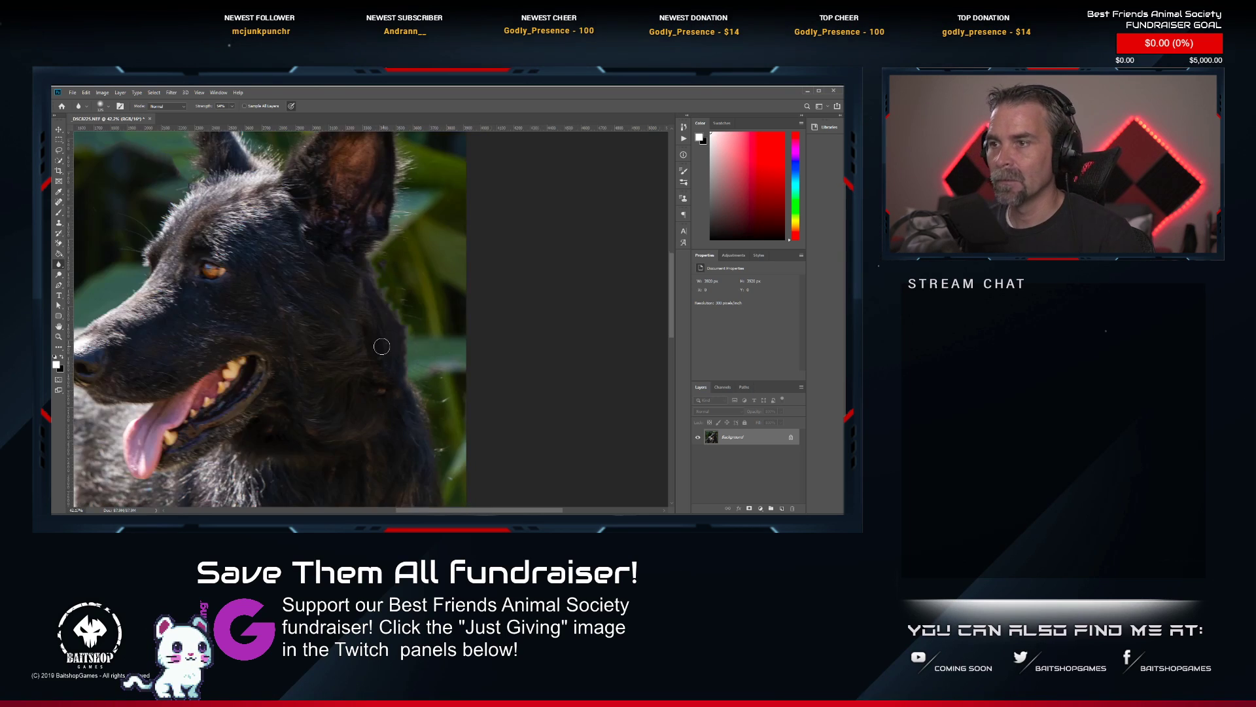
pyautogui.scroll(4, 363, 257)
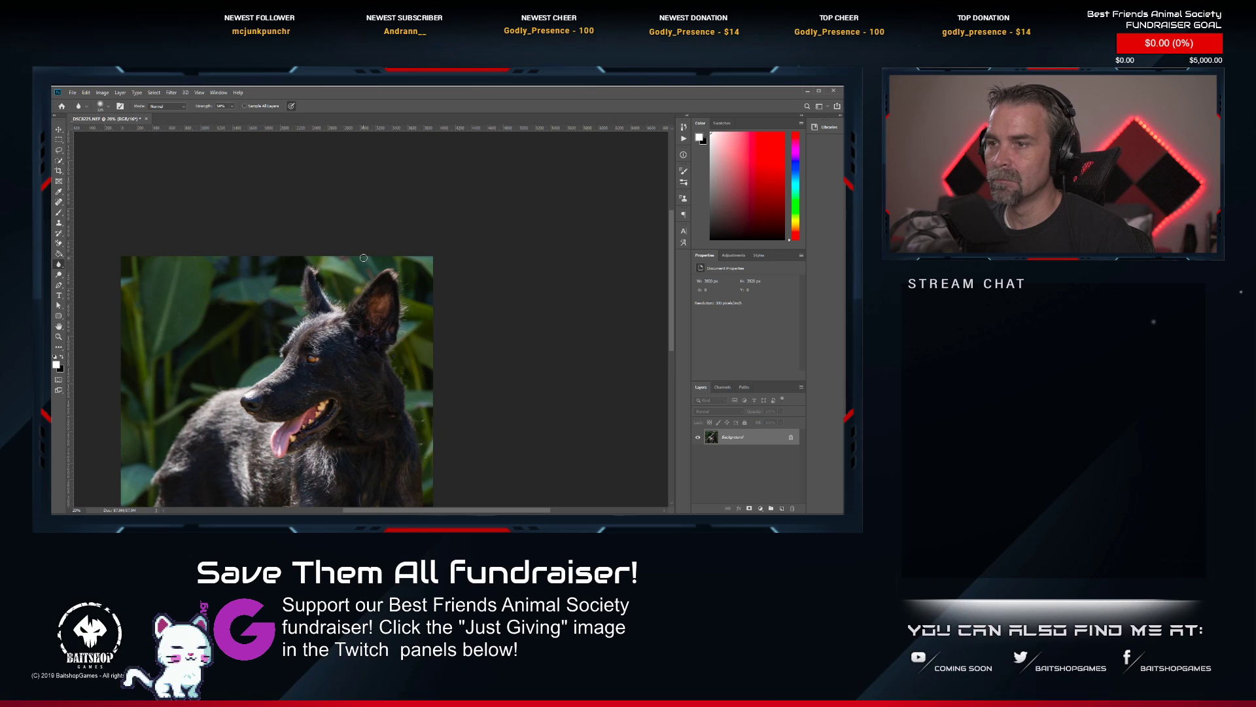
pyautogui.scroll(-5, 347, 372)
pyautogui.moveTo(334, 417); pyautogui.dragTo(339, 342)
pyautogui.scroll(2, 339, 343)
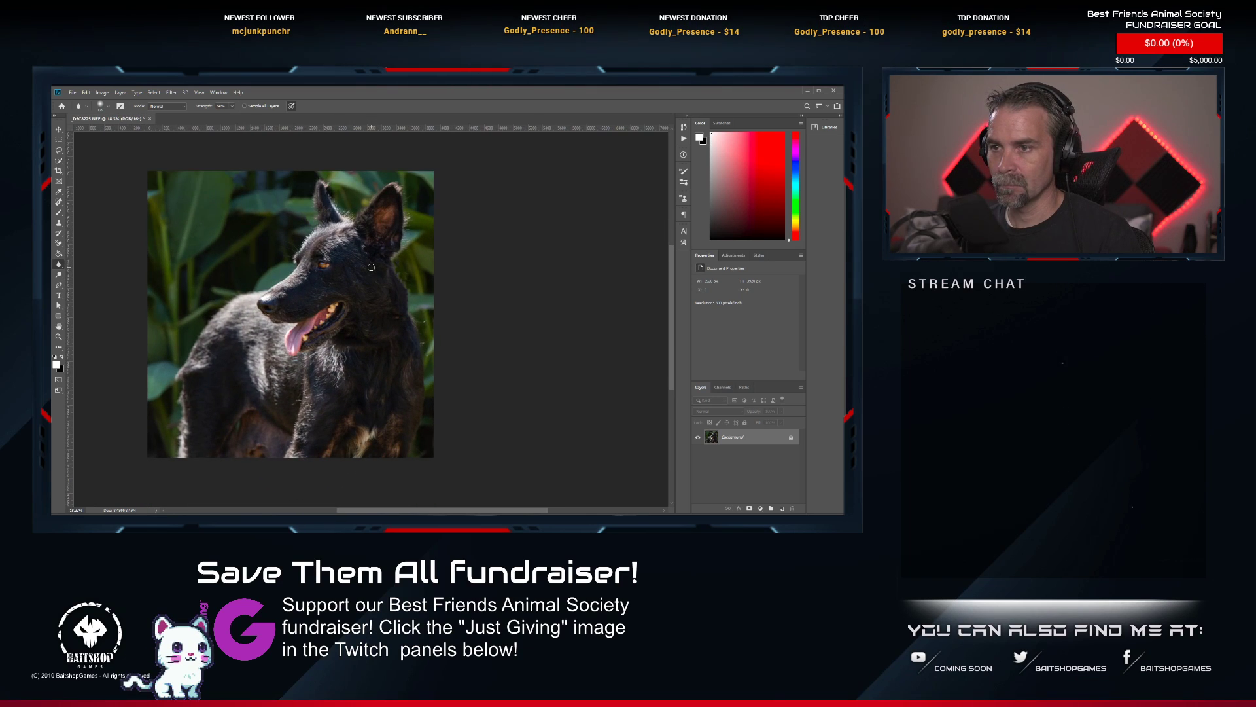
pyautogui.scroll(6, 335, 259)
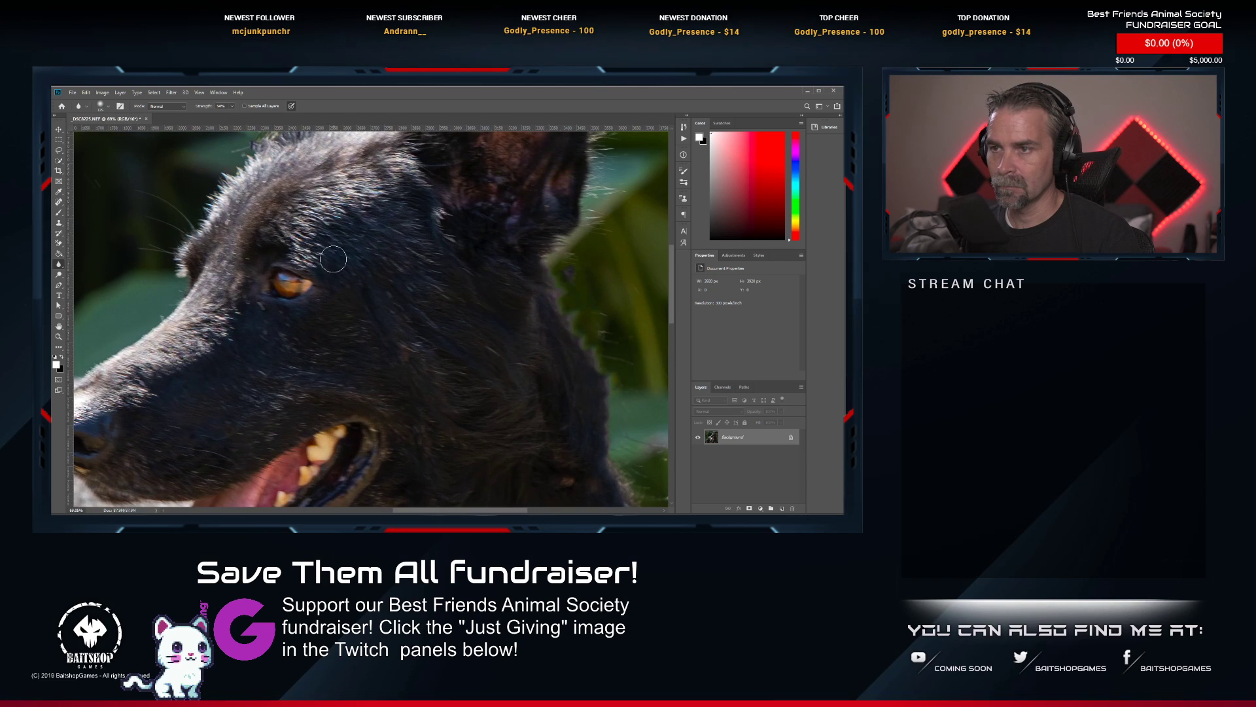
pyautogui.click(64, 275)
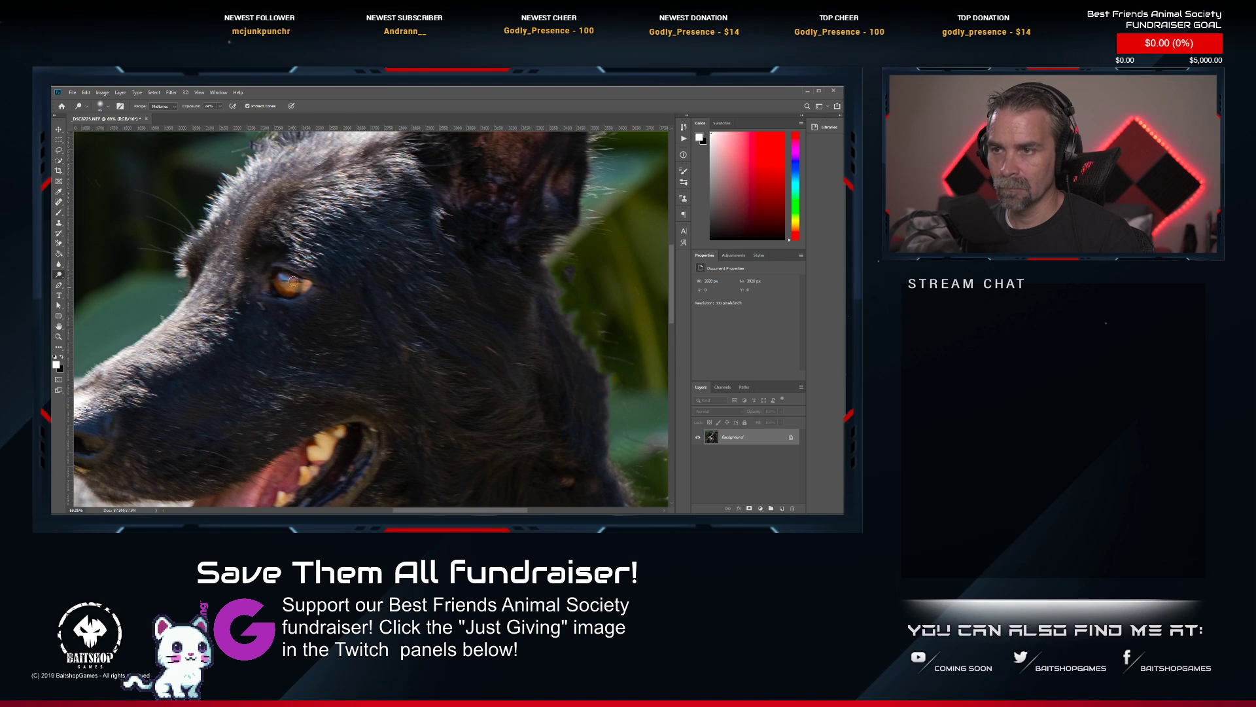
pyautogui.scroll(-6, 346, 330)
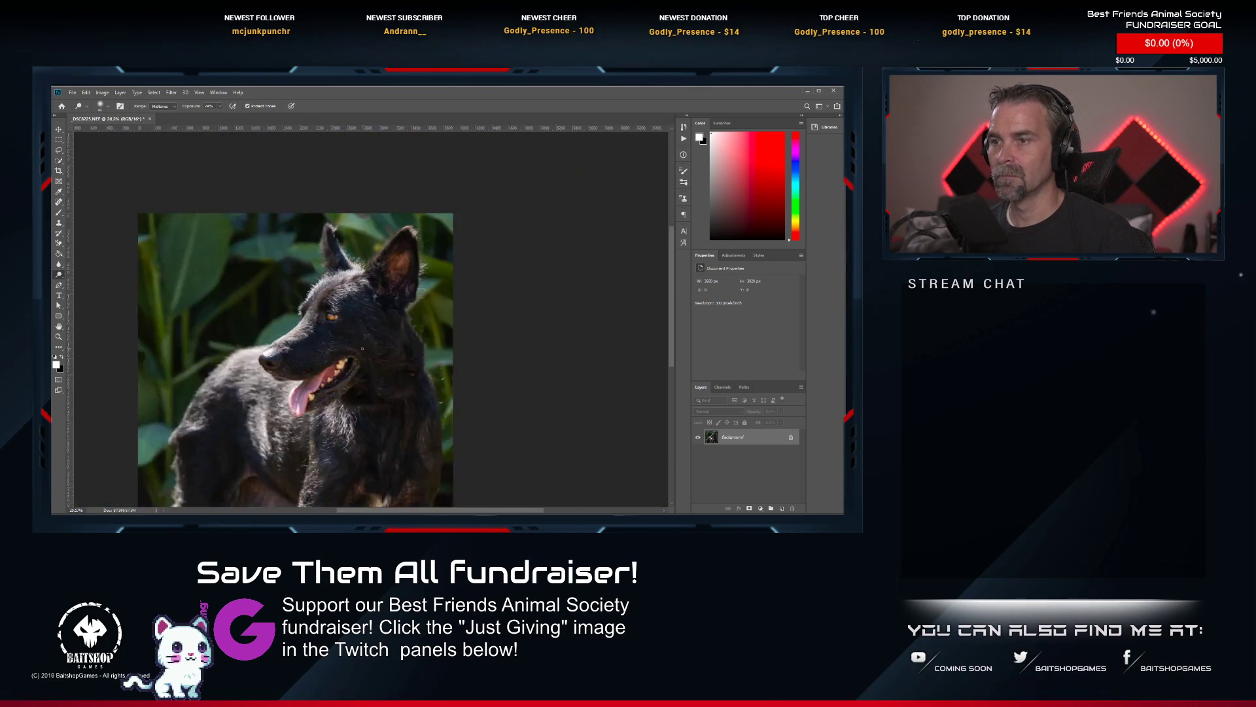
# Save and close the retouched black dog photo, and switch to Lightroom Classic.
pyautogui.hotkey('ctrl', 's')
pyautogui.scroll(-3, 354, 366)
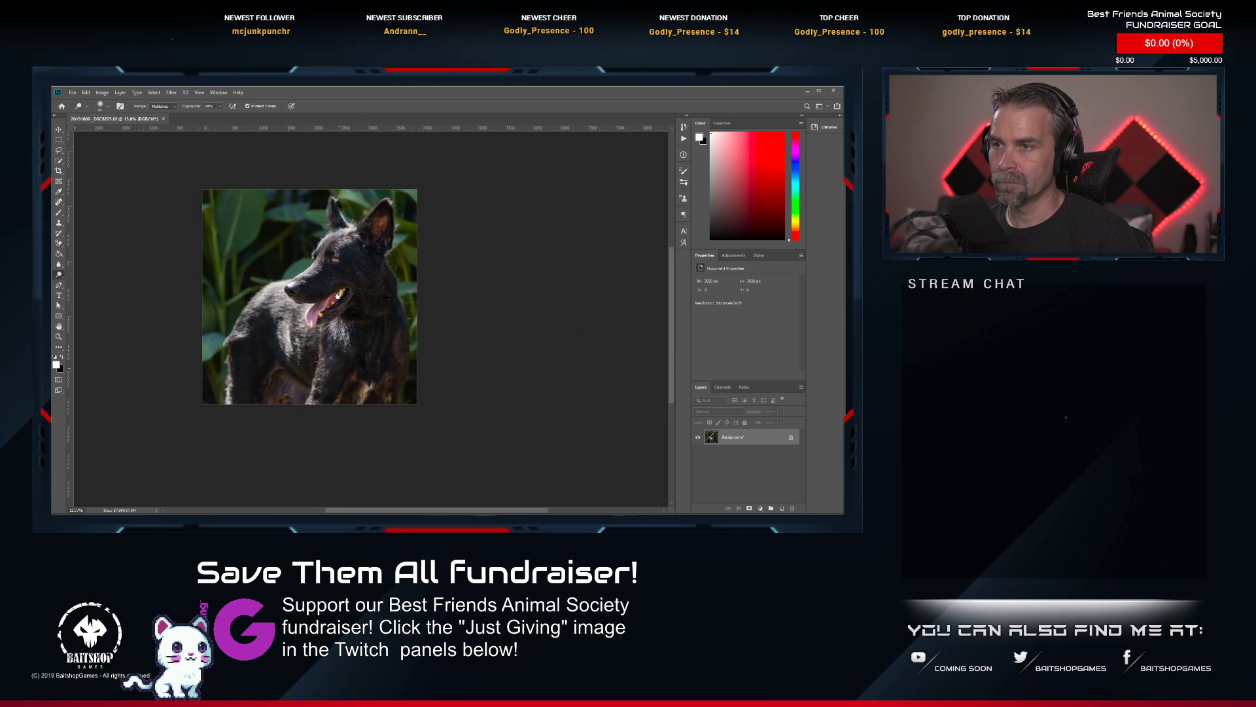
pyautogui.click(164, 119)
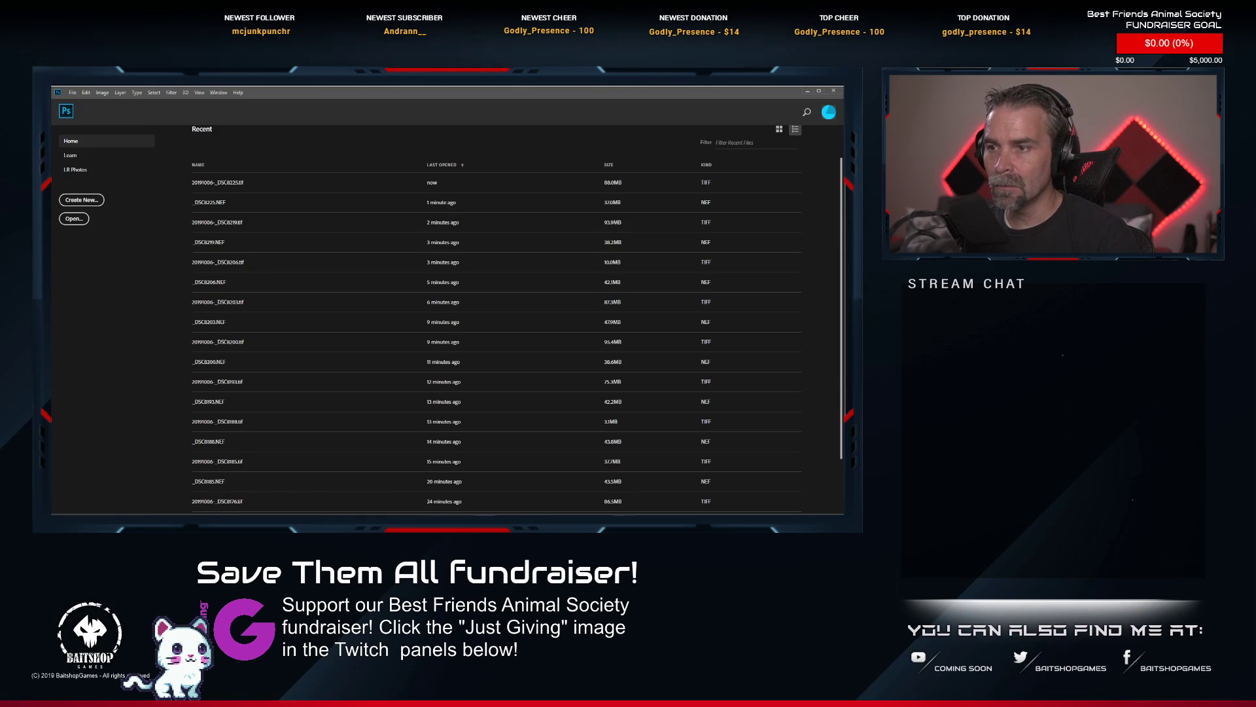
pyautogui.hotkey('alt', 'Tab')
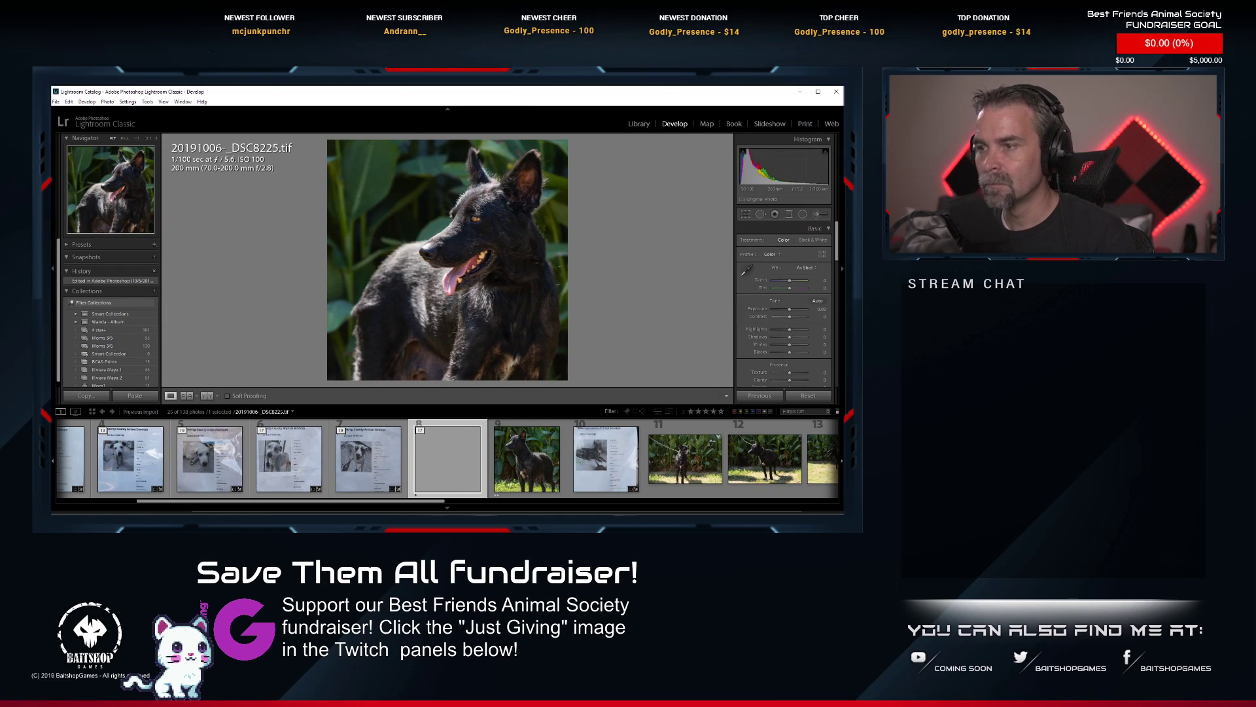
# Select _DSC8226.NEF, the black dog facing the camera, and send it to Photoshop for editing.
pyautogui.scroll(-5, 721, 481)
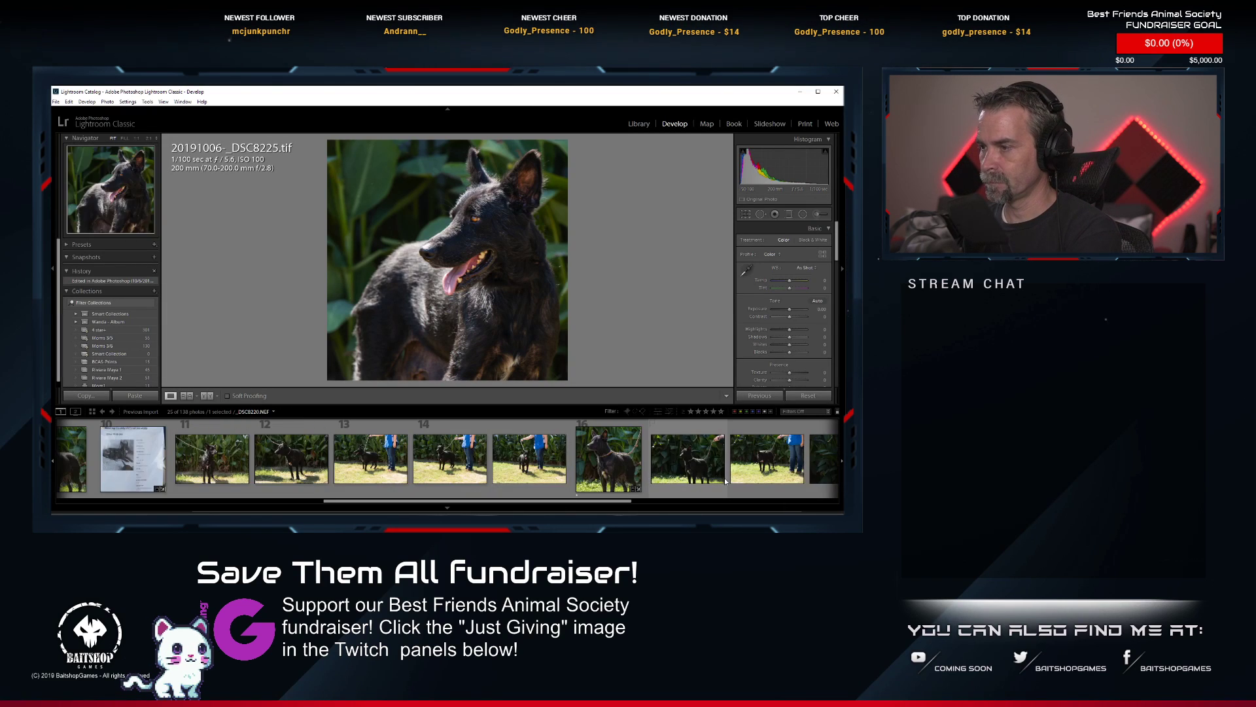
pyautogui.scroll(-3, 716, 478)
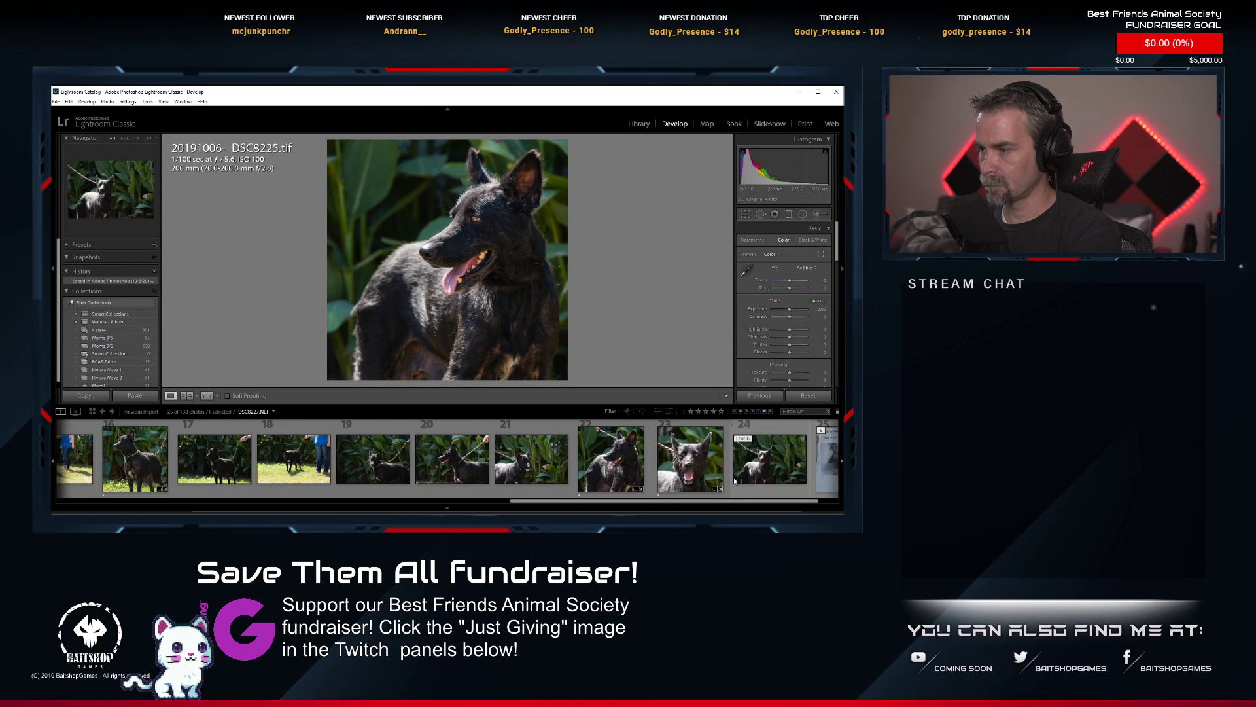
pyautogui.rightClick(720, 465)
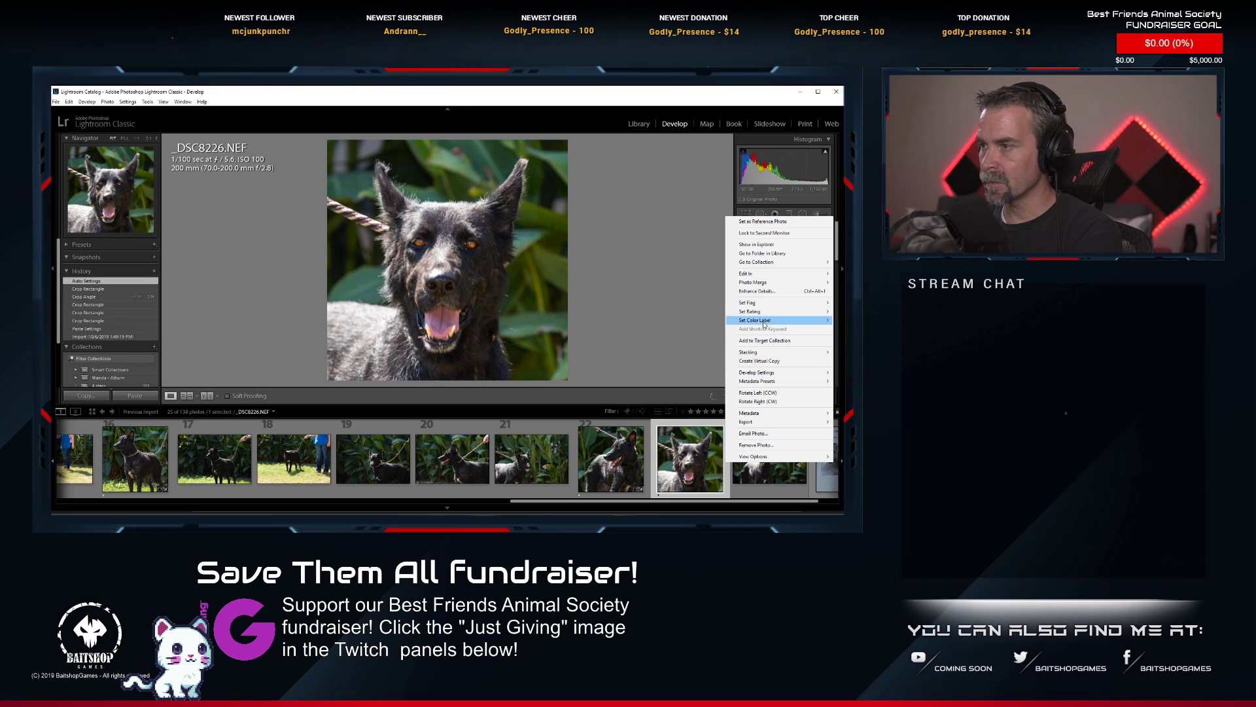
pyautogui.moveTo(766, 278)
pyautogui.click(684, 278)
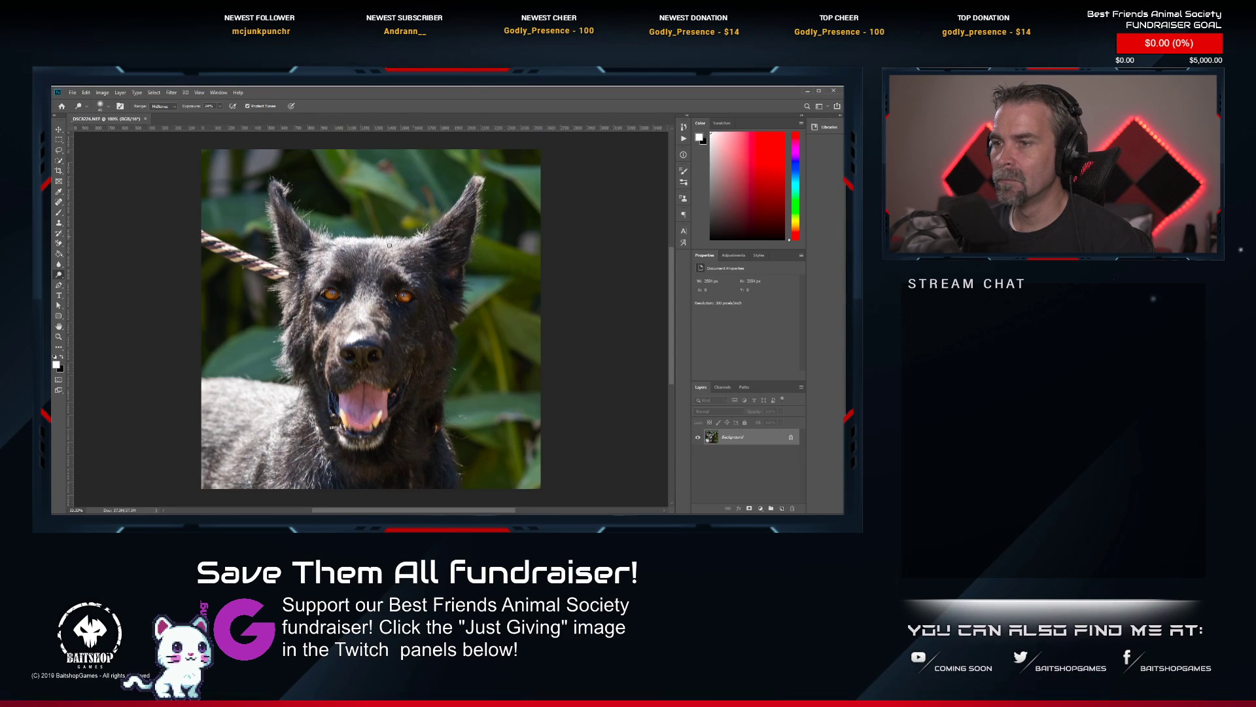
# Heal away the striped rope leash between the photo's edge and the front-facing dog's head with the Spot Healing Brush.
pyautogui.scroll(3, 298, 255)
pyautogui.click(58, 203)
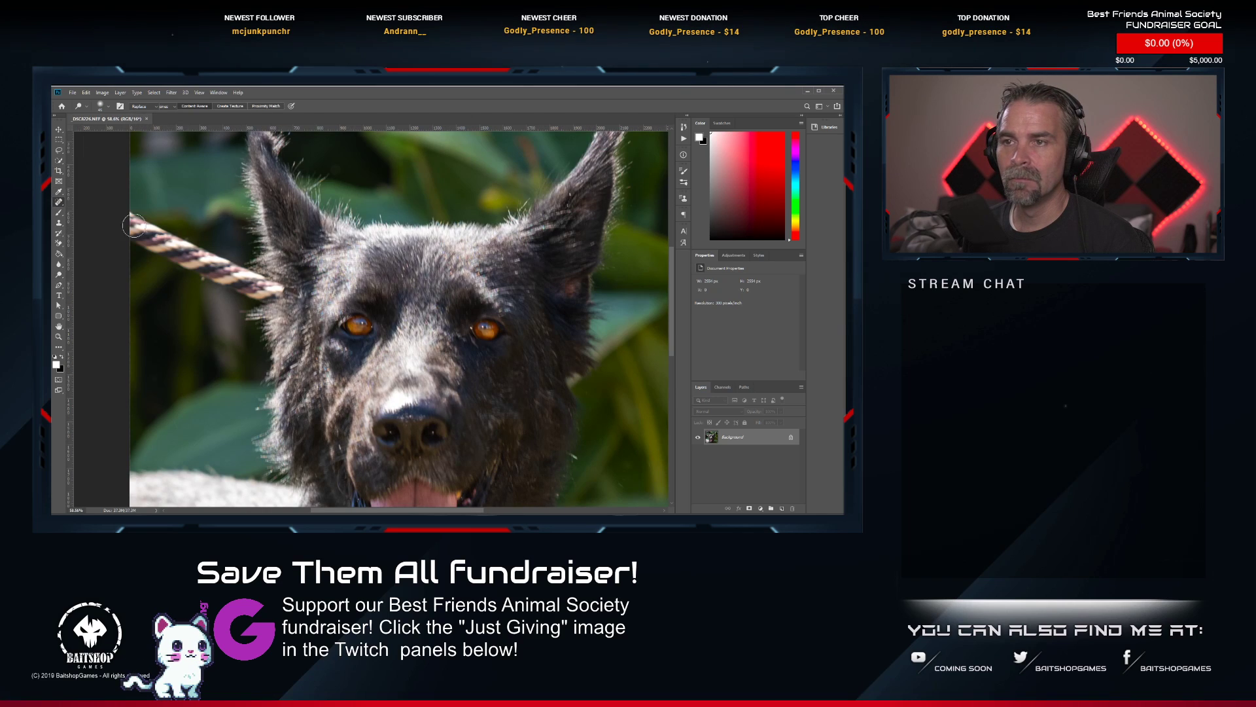
pyautogui.moveTo(155, 247)
pyautogui.mouseDown()
pyautogui.moveTo(171, 250)
pyautogui.moveTo(167, 235)
pyautogui.moveTo(278, 295)
pyautogui.moveTo(215, 262)
pyautogui.mouseUp()
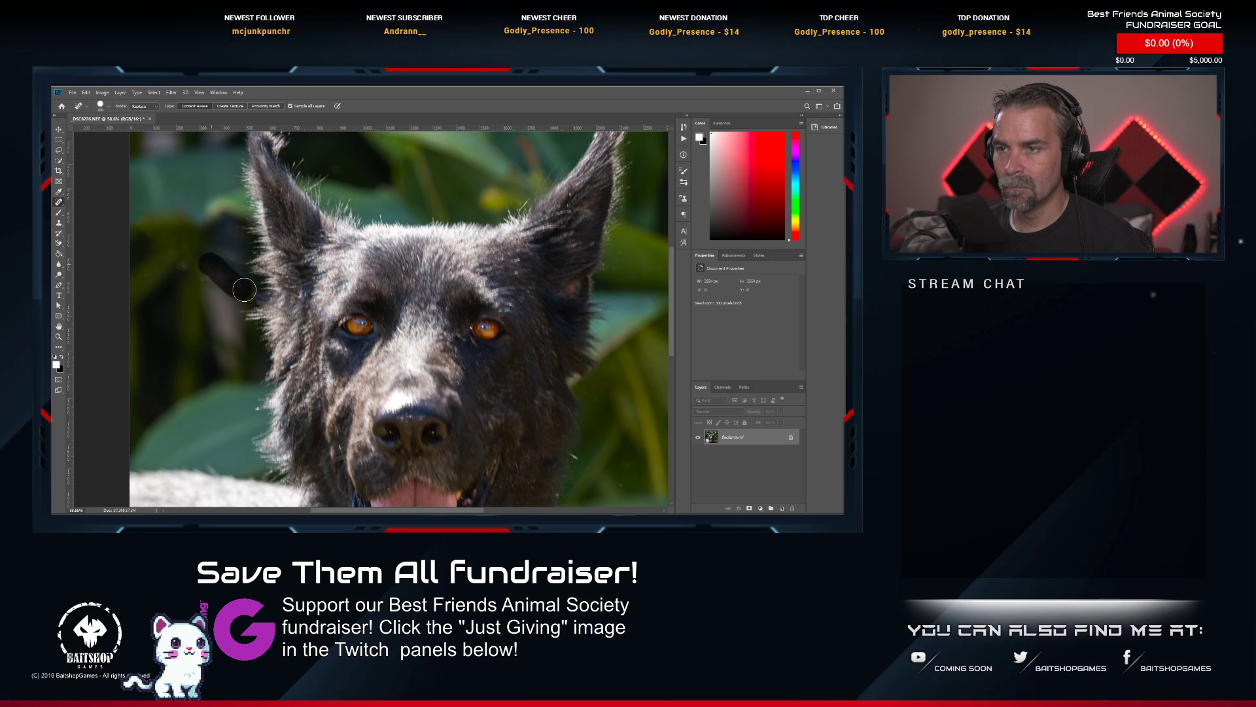
pyautogui.click(208, 281)
pyautogui.moveTo(180, 271)
pyautogui.mouseDown()
pyautogui.moveTo(215, 263)
pyautogui.moveTo(247, 300)
pyautogui.mouseUp()
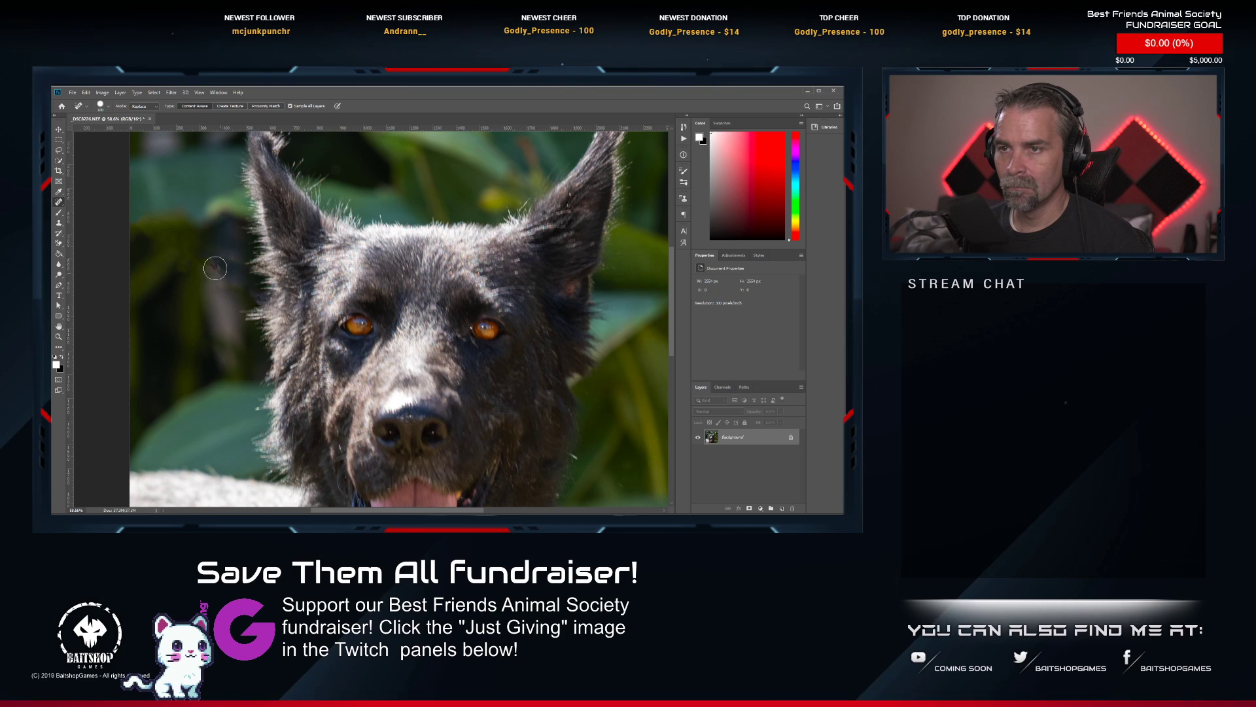
pyautogui.moveTo(155, 239); pyautogui.dragTo(119, 220)
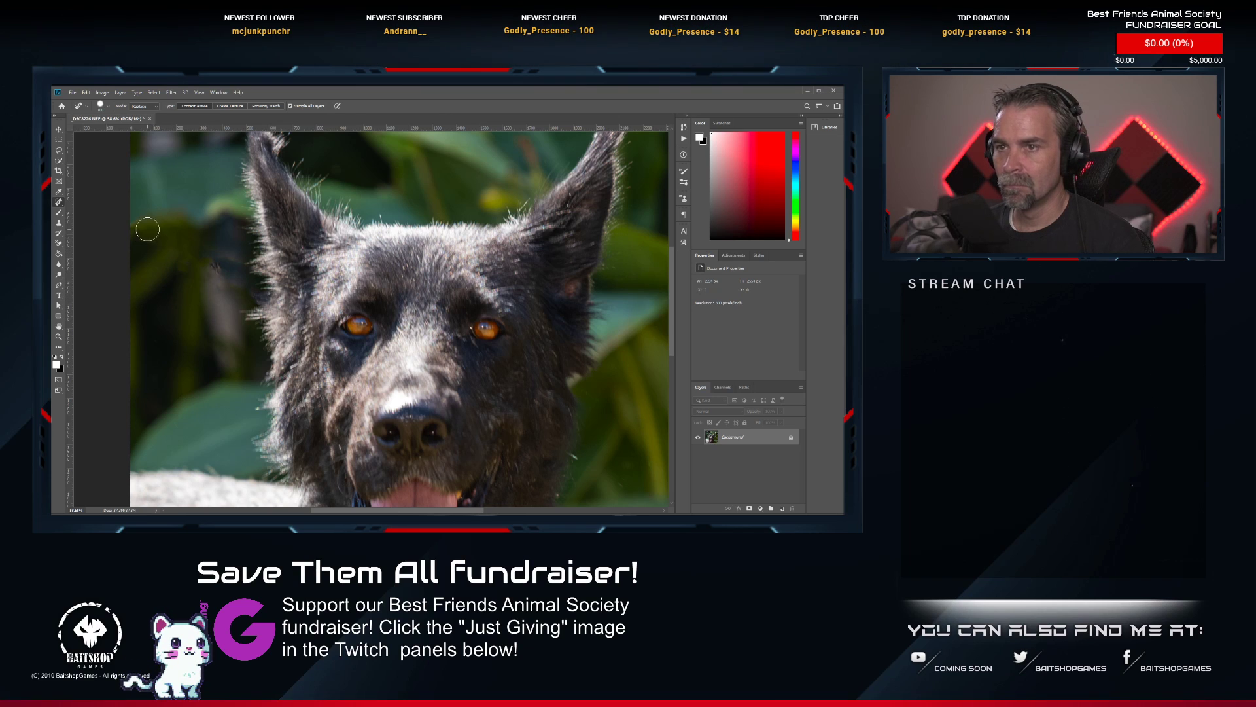
# Heal the leftover marks in the background beside the black dog's head and on its neck with the Spot Healing Brush.
pyautogui.click(218, 274)
pyautogui.moveTo(224, 289); pyautogui.dragTo(216, 263)
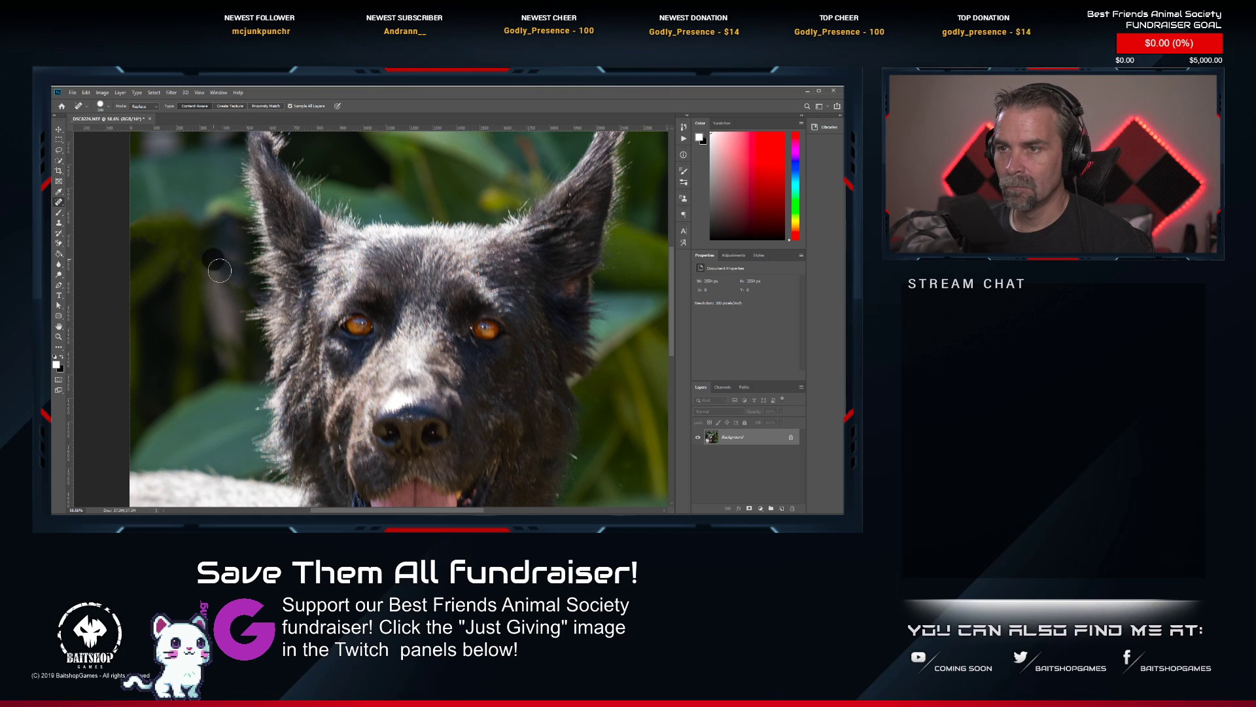
pyautogui.scroll(-2, 272, 325)
pyautogui.scroll(-2, 272, 325)
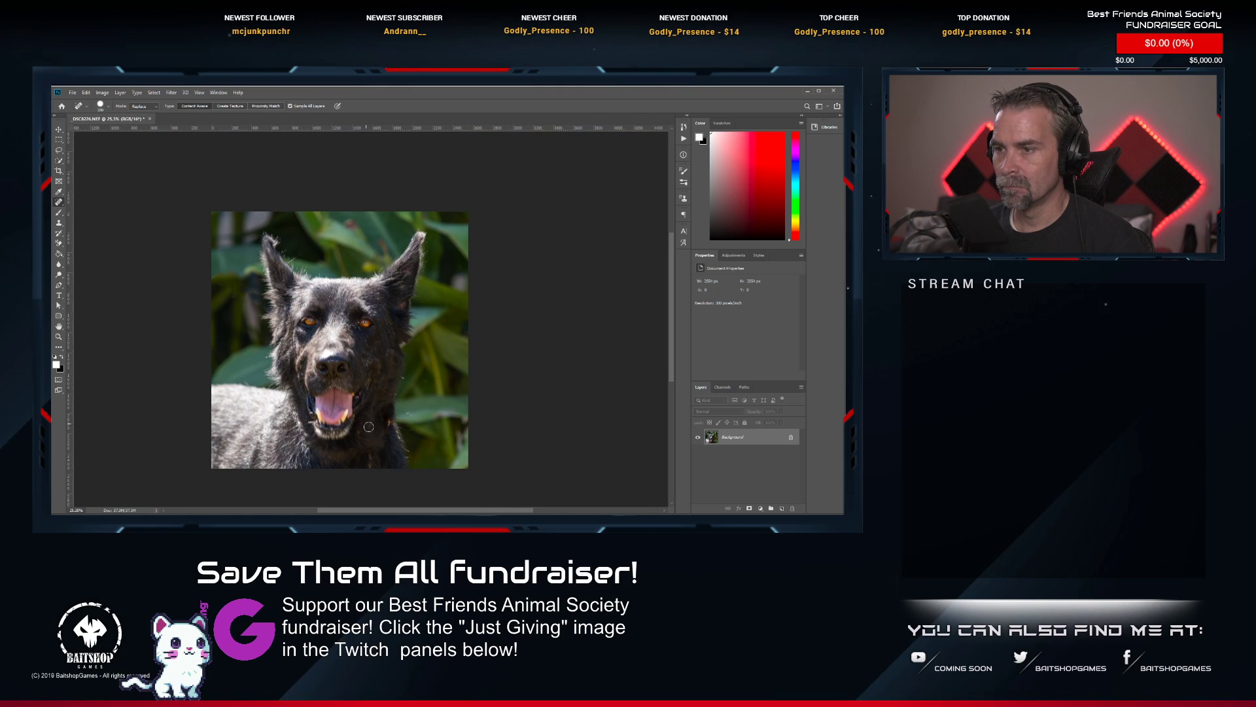
pyautogui.scroll(4, 368, 426)
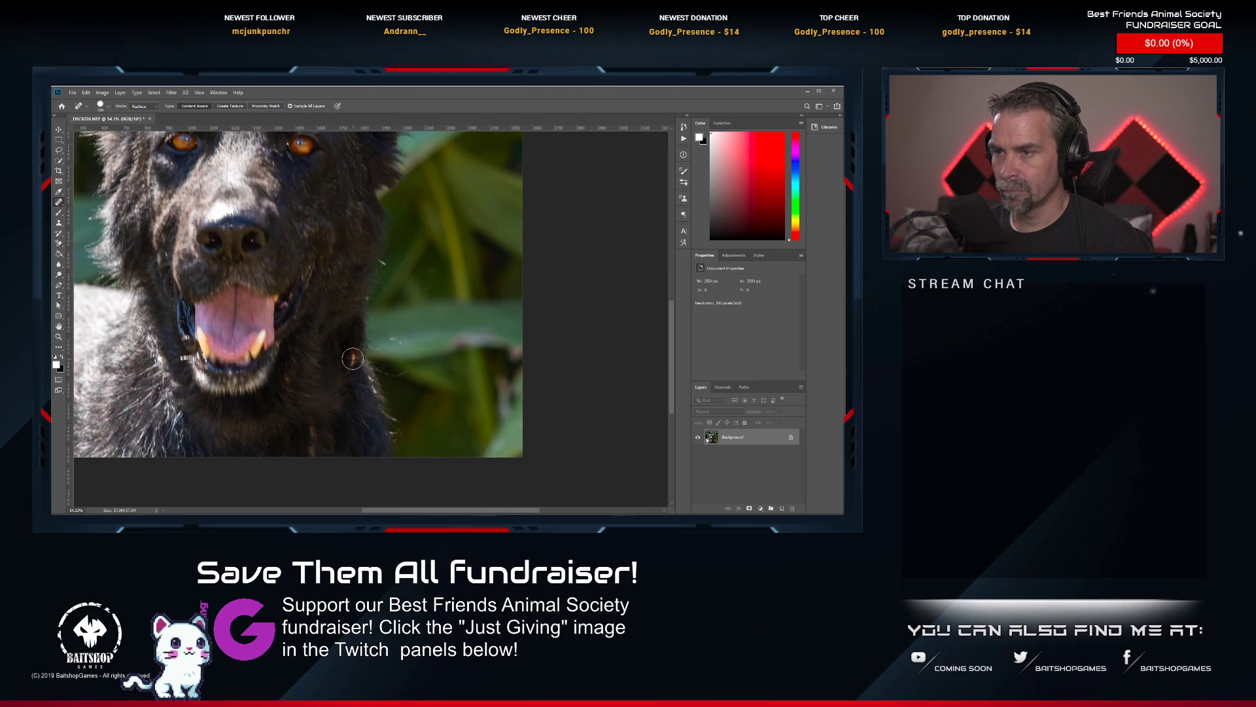
pyautogui.click(288, 380)
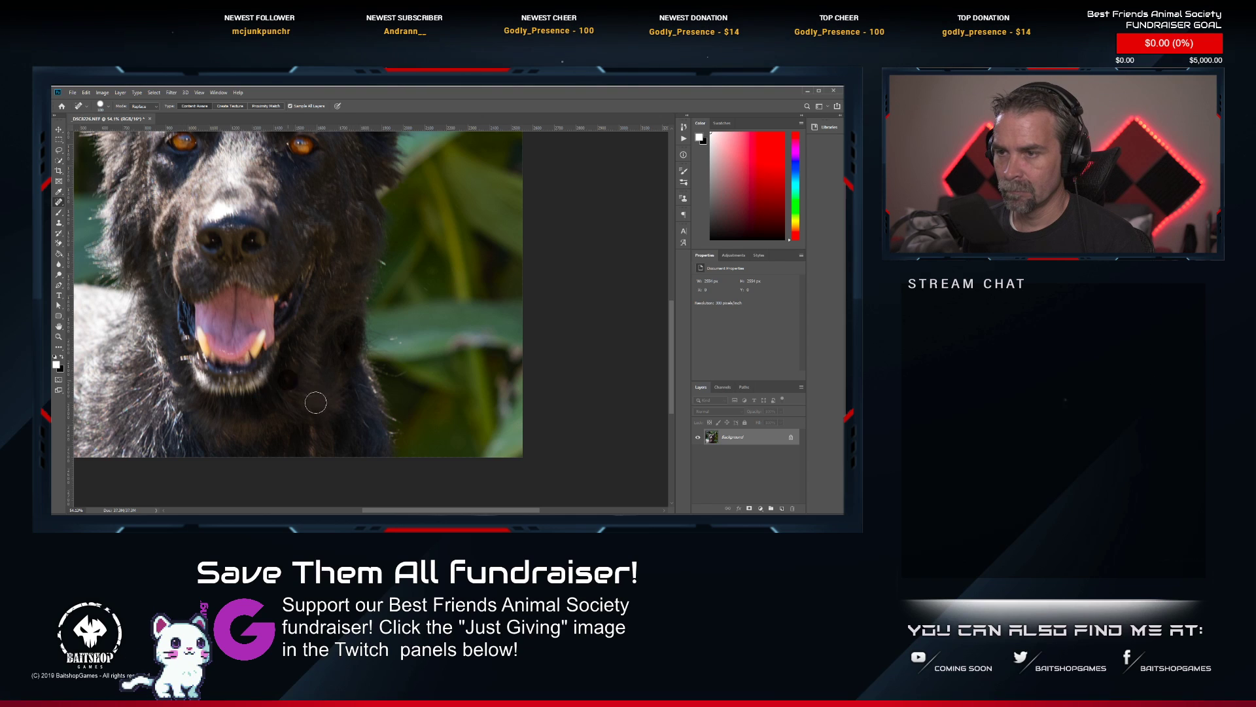
pyautogui.scroll(-8, 288, 363)
pyautogui.scroll(7, 256, 236)
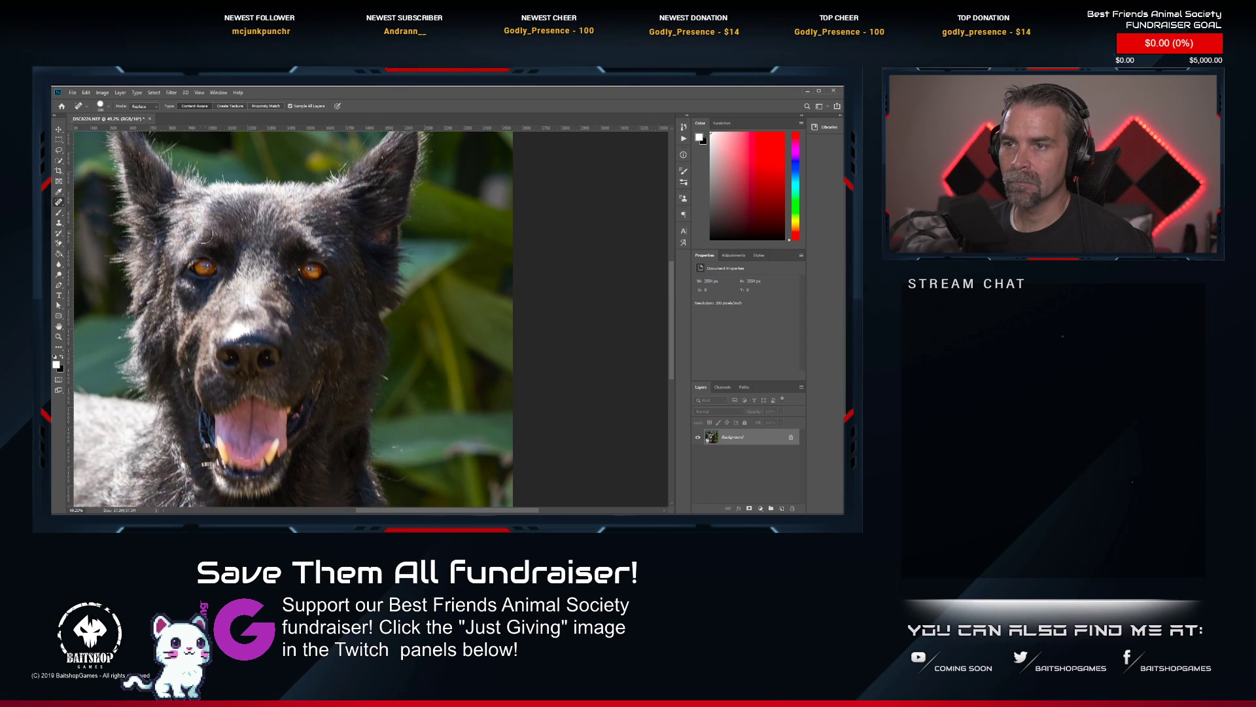
# Brighten the black dog's eyes with the Dodge Tool.
pyautogui.rightClick(59, 267)
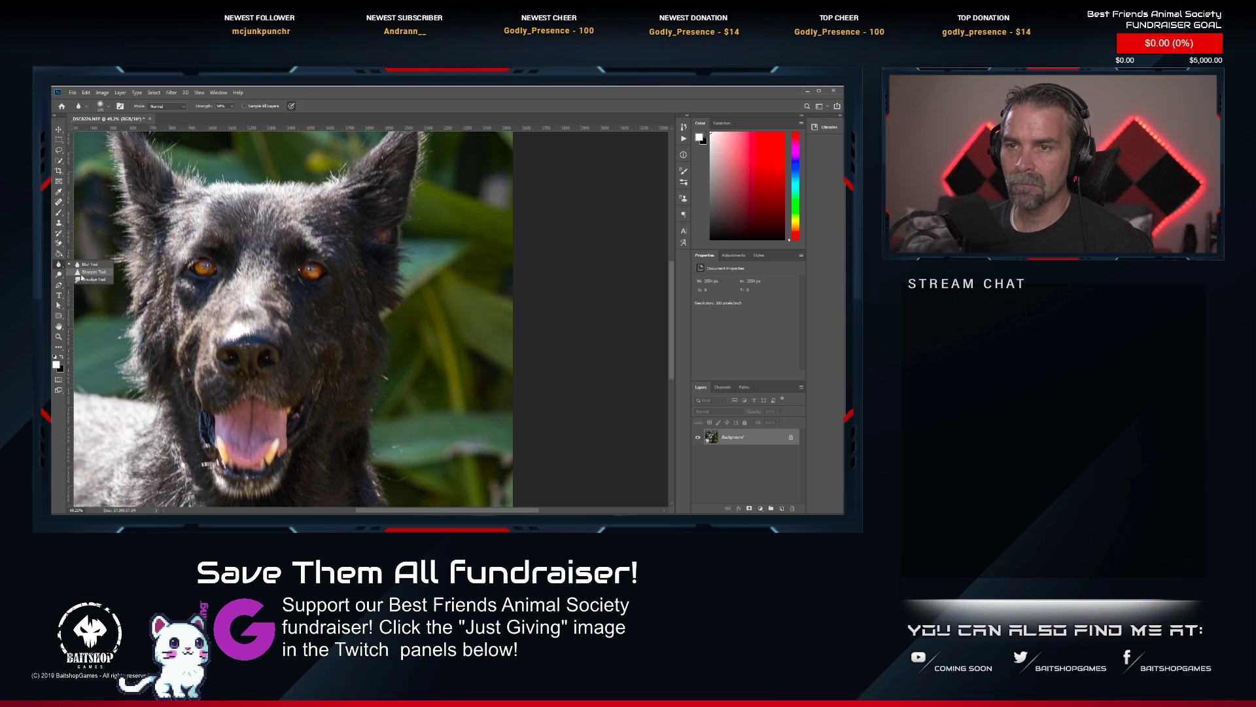
pyautogui.click(83, 272)
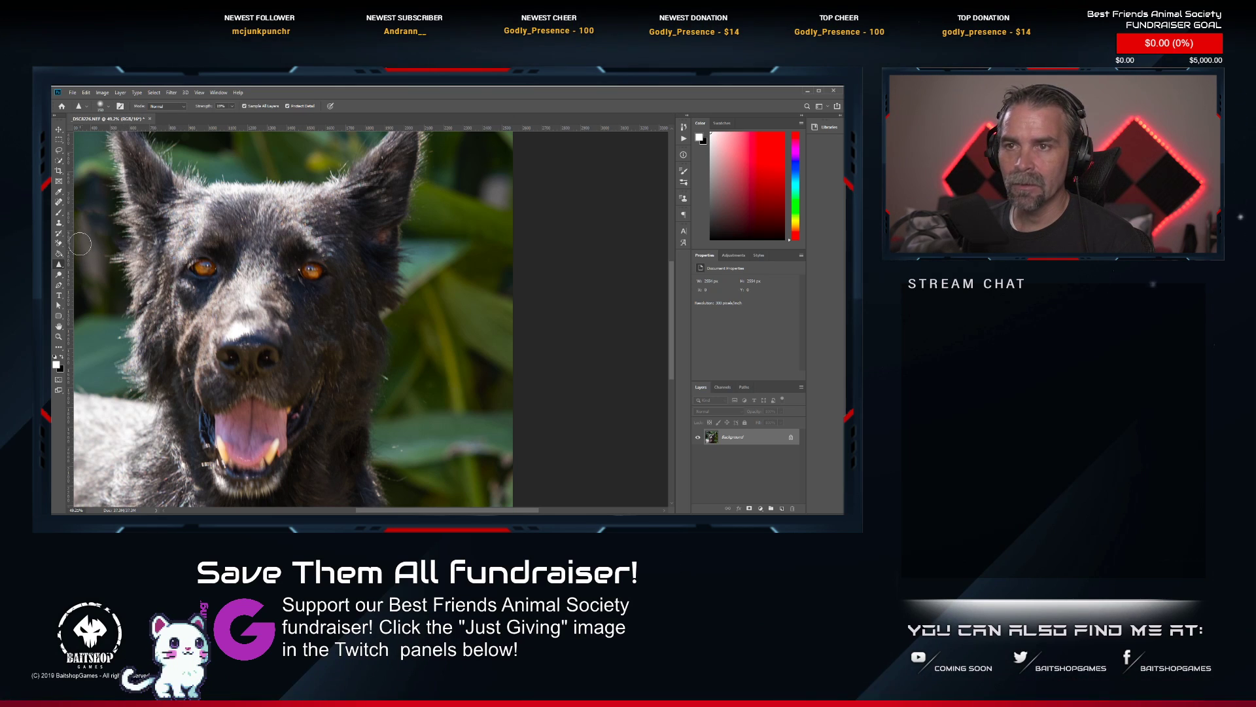
pyautogui.click(59, 276)
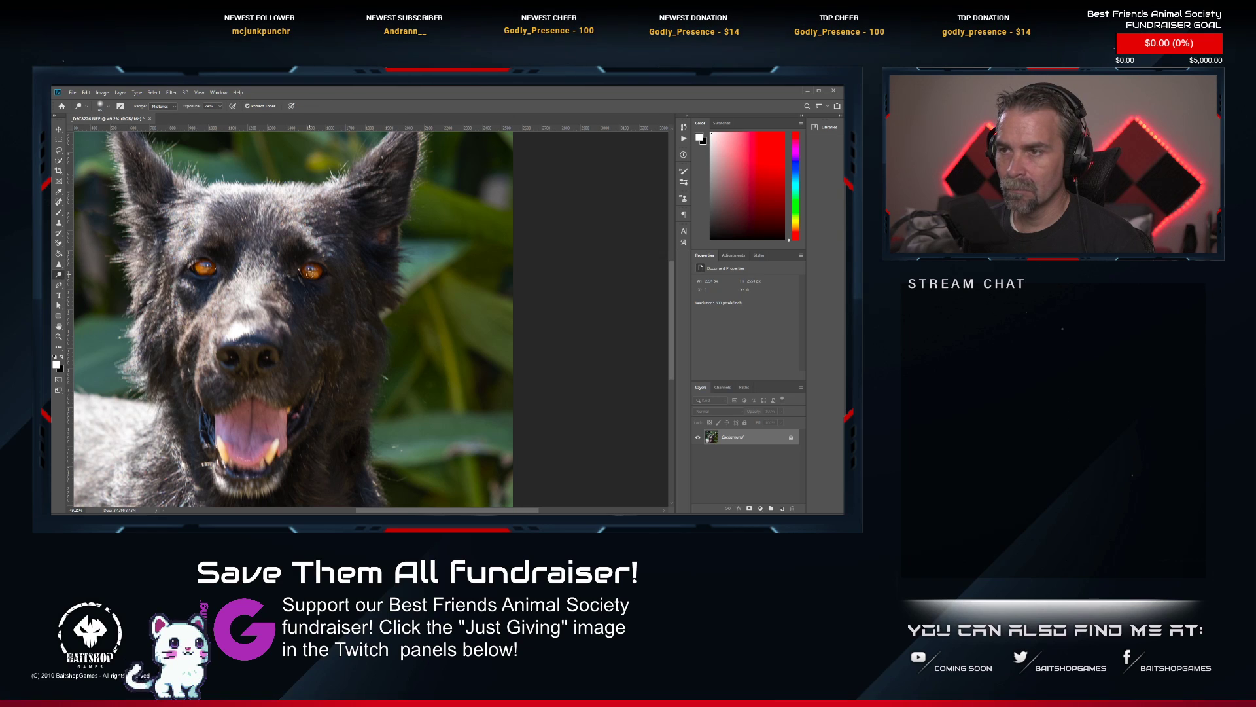
pyautogui.scroll(-3, 366, 296)
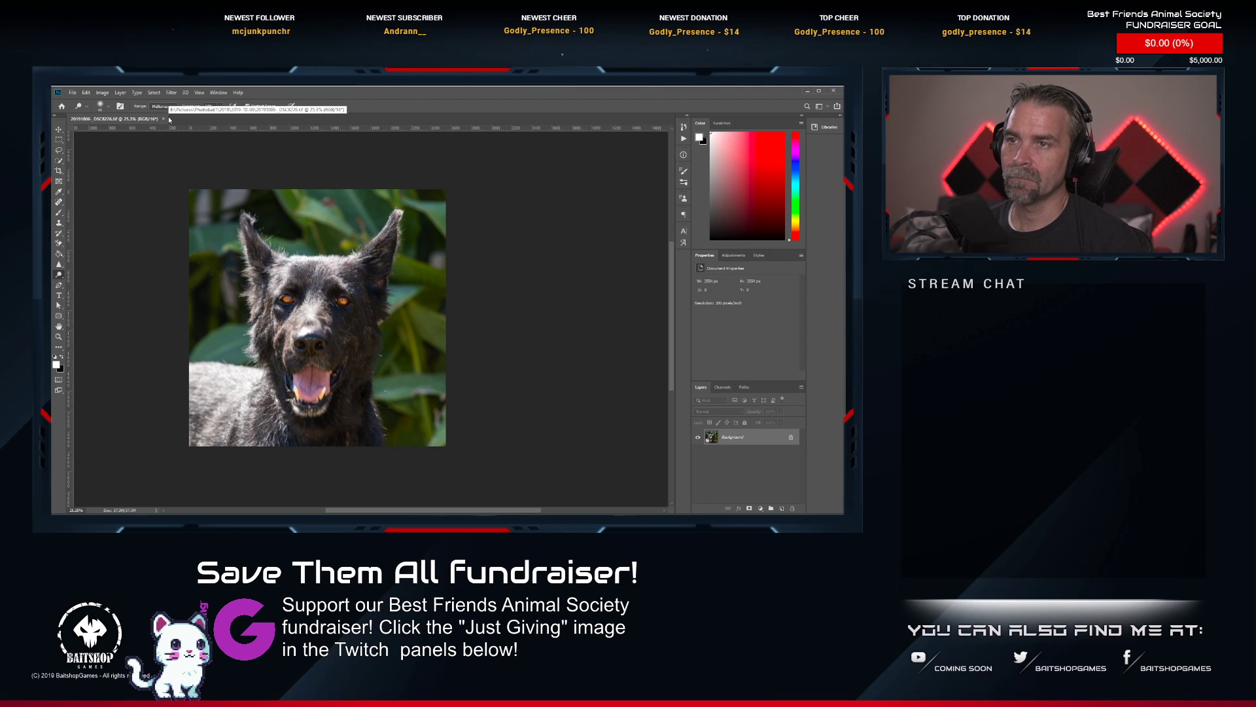
# Save and close the retouched black dog photo, switch to Lightroom Classic and rate 20191006-_DSC8226.tif two stars.
pyautogui.click(164, 120)
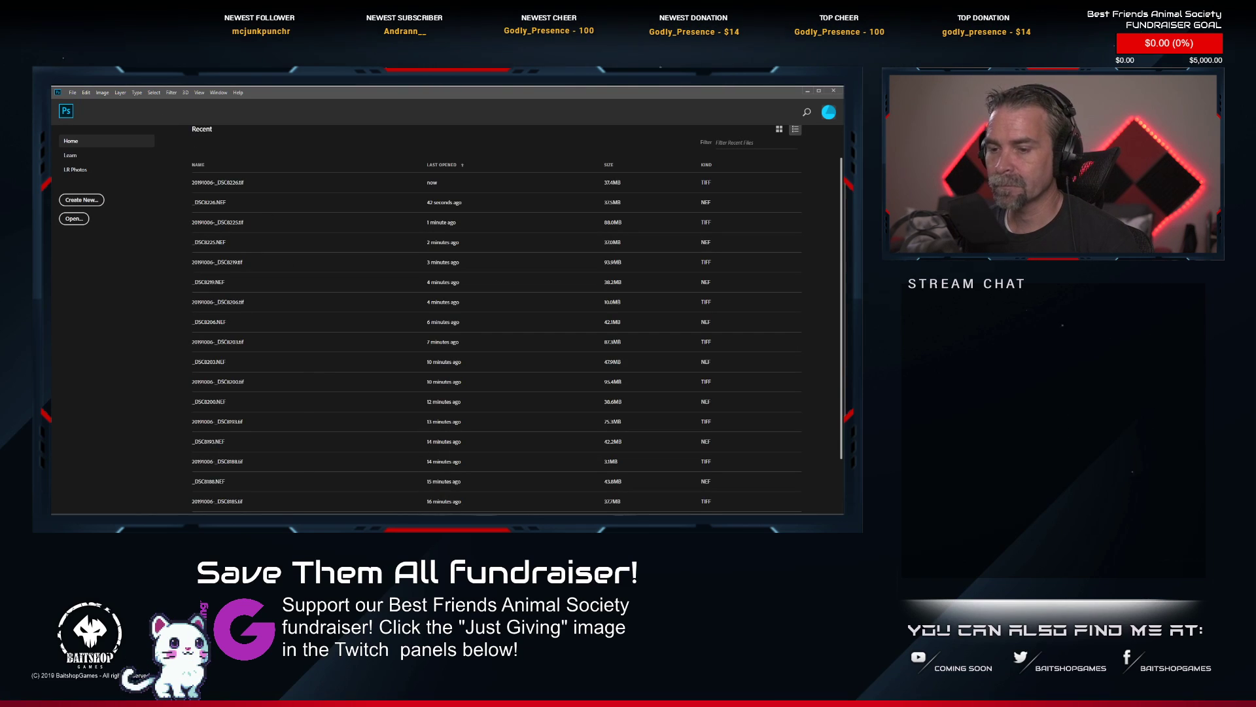
pyautogui.hotkey('alt', 'Tab')
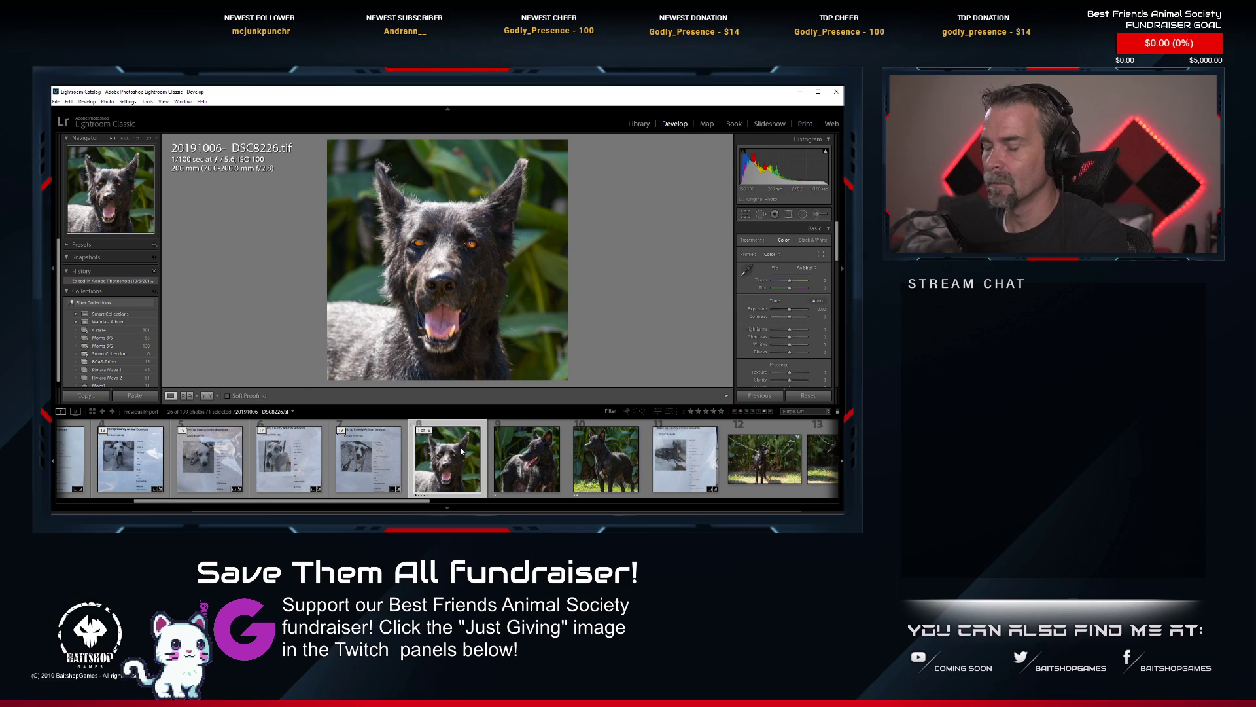
pyautogui.press('2')
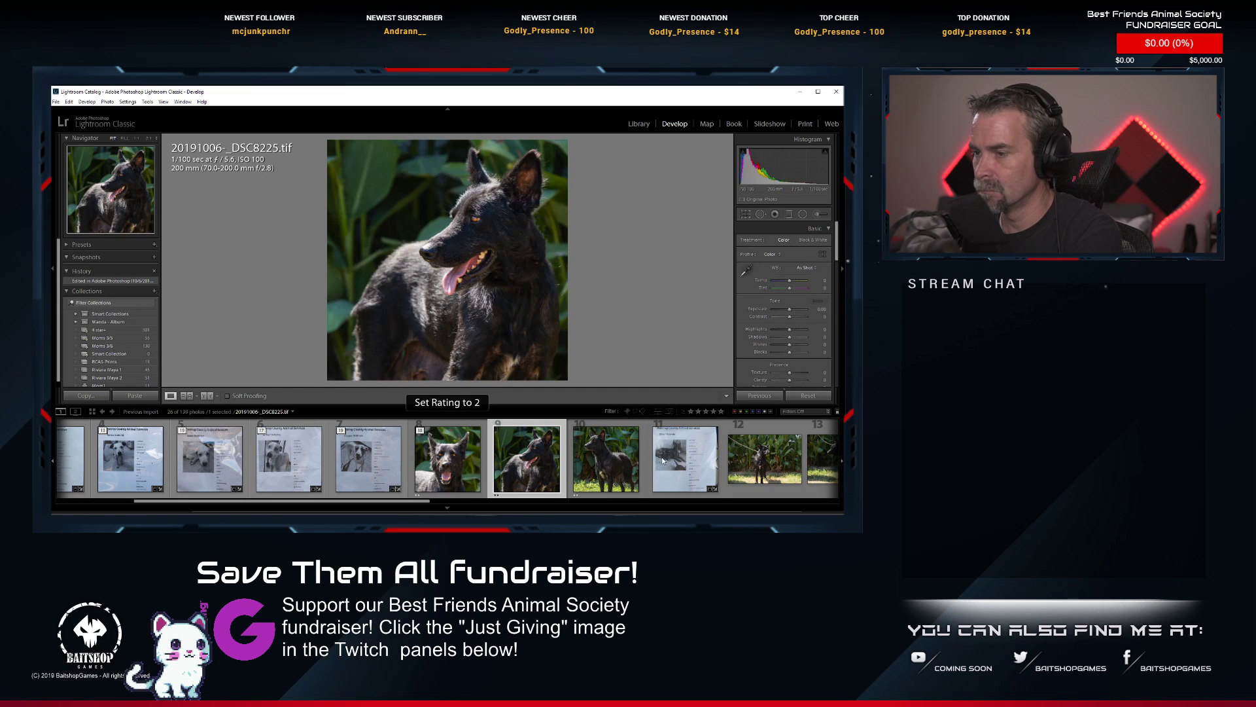
# Move the shelter information sheet ahead of the black dog photos in their stack and collapse the stack.
pyautogui.moveTo(694, 447); pyautogui.dragTo(521, 446)
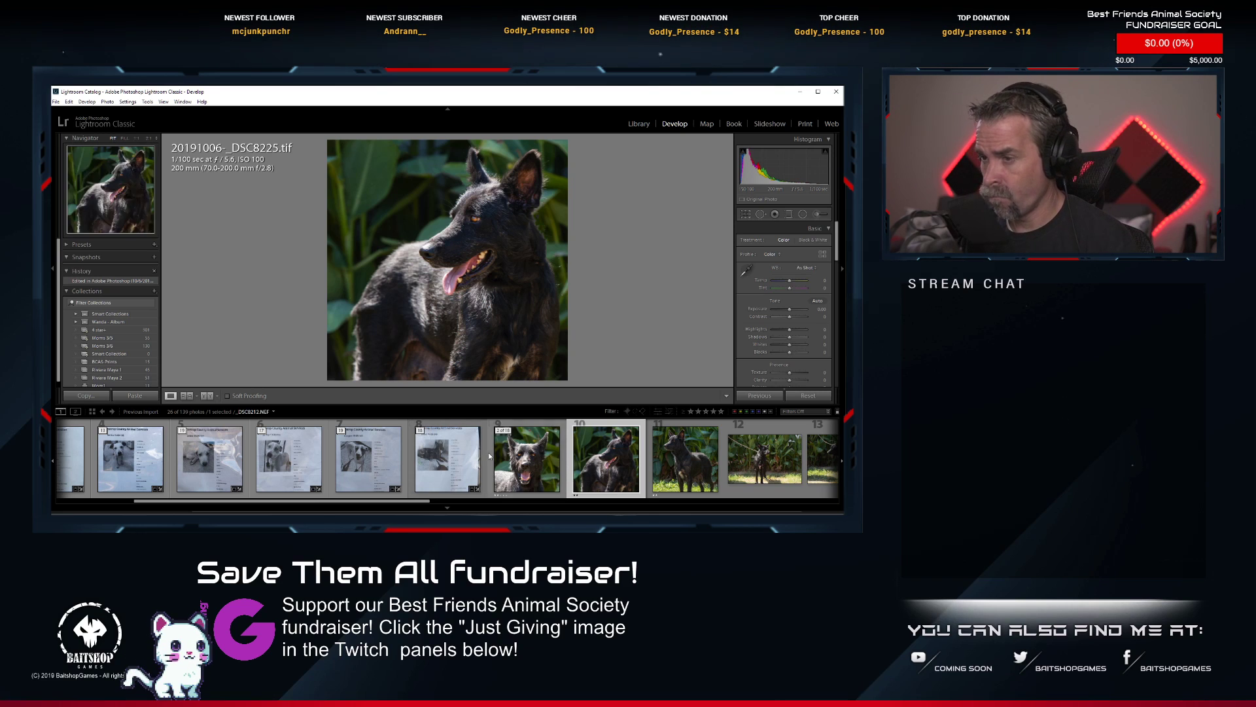
pyautogui.click(423, 432)
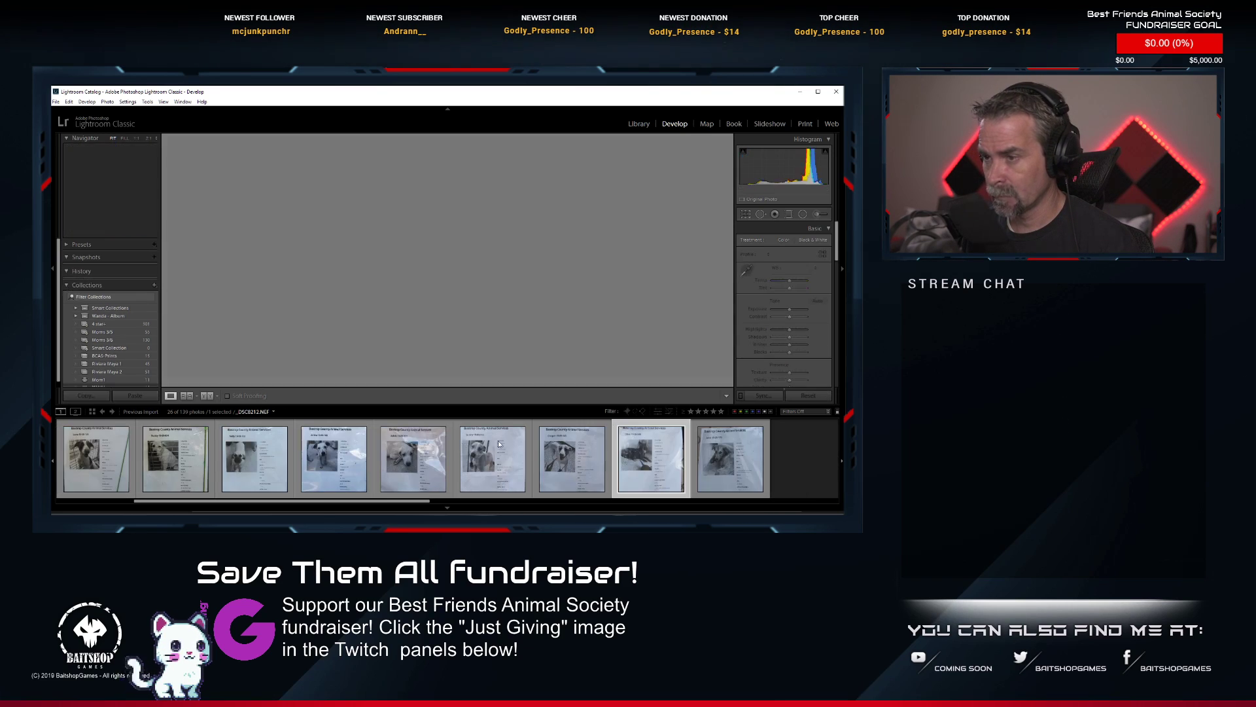
# Expand the stack of information sheet _DSC8228.NEF, select _DSC8231.NEF, the golden dog's face portrait, and send it to Photoshop for editing.
pyautogui.click(745, 455)
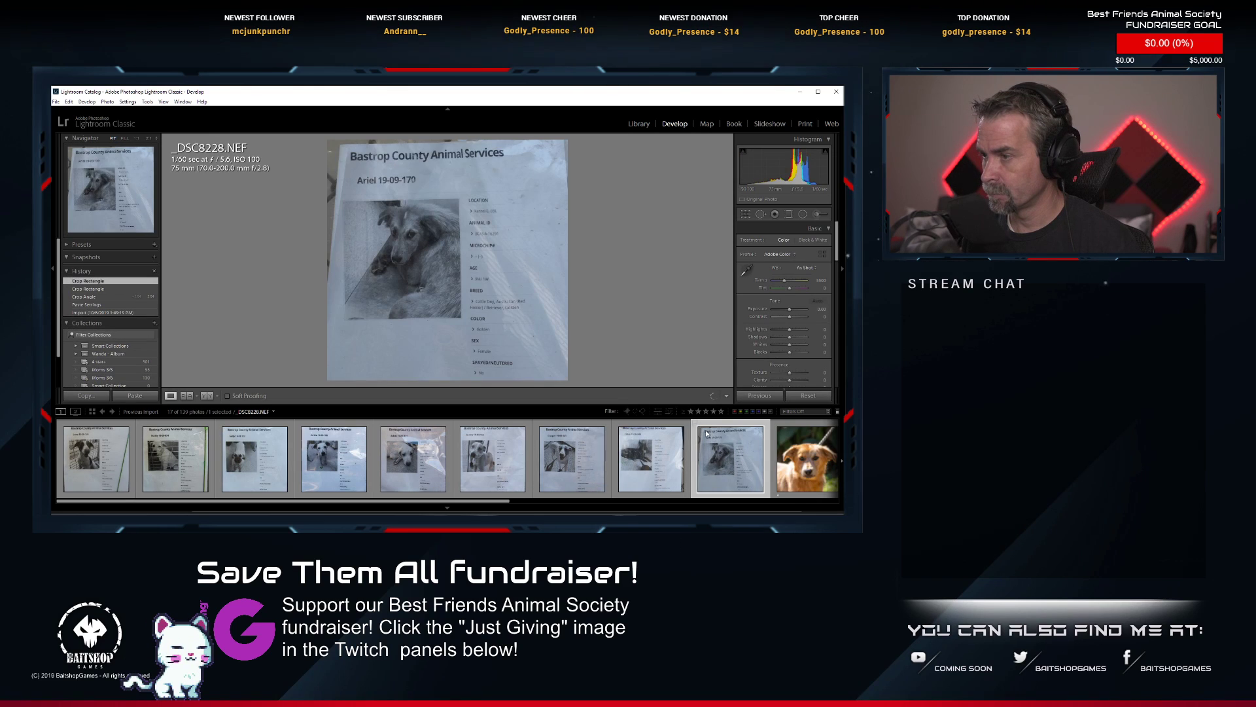
pyautogui.click(463, 468)
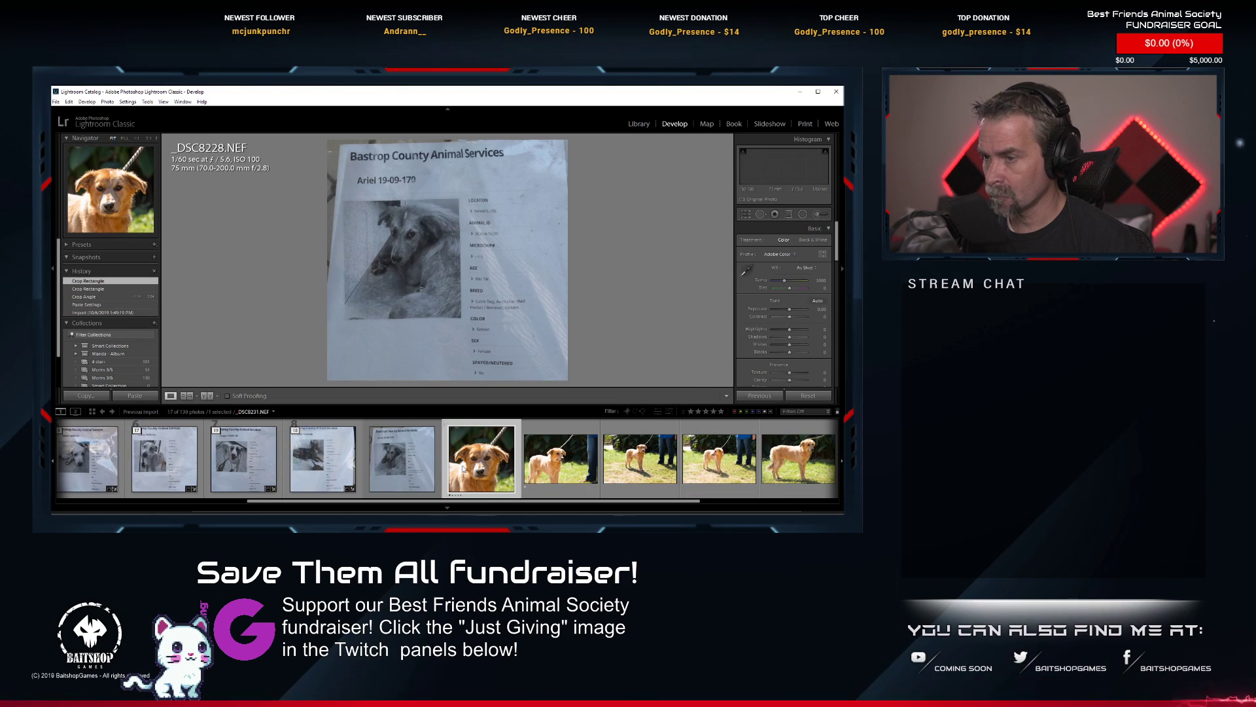
pyautogui.rightClick(544, 420)
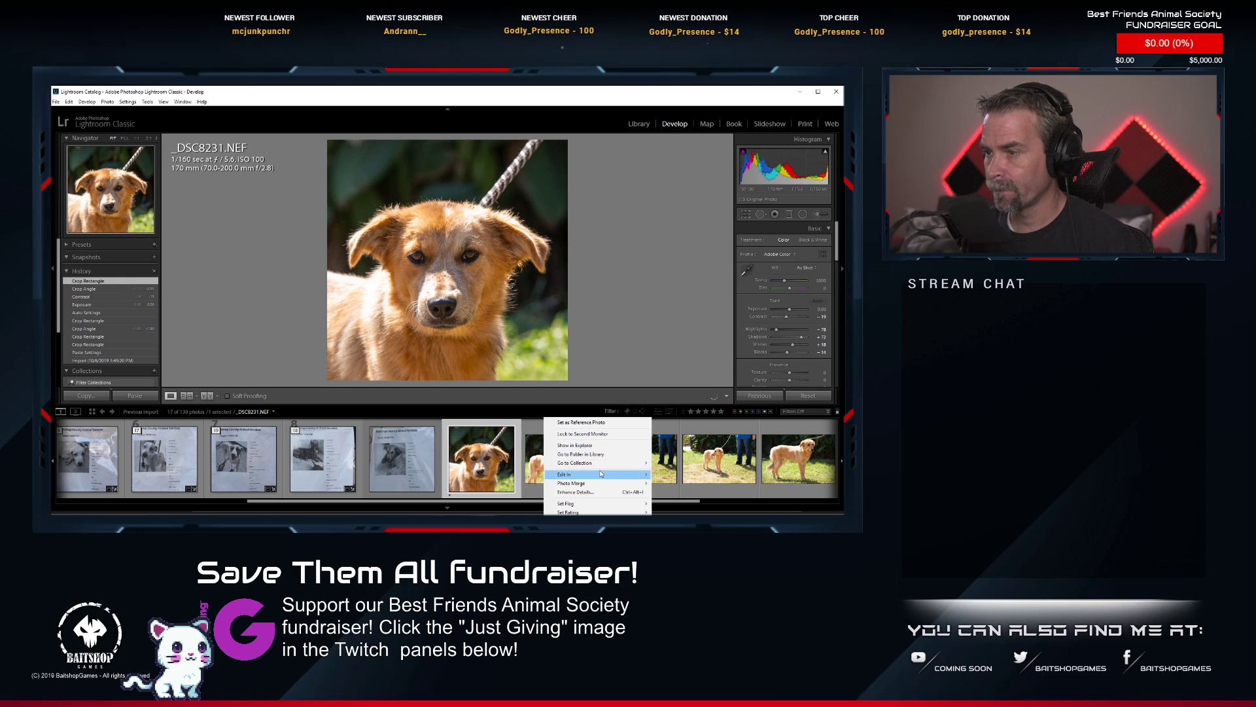
pyautogui.moveTo(600, 474)
pyautogui.click(710, 475)
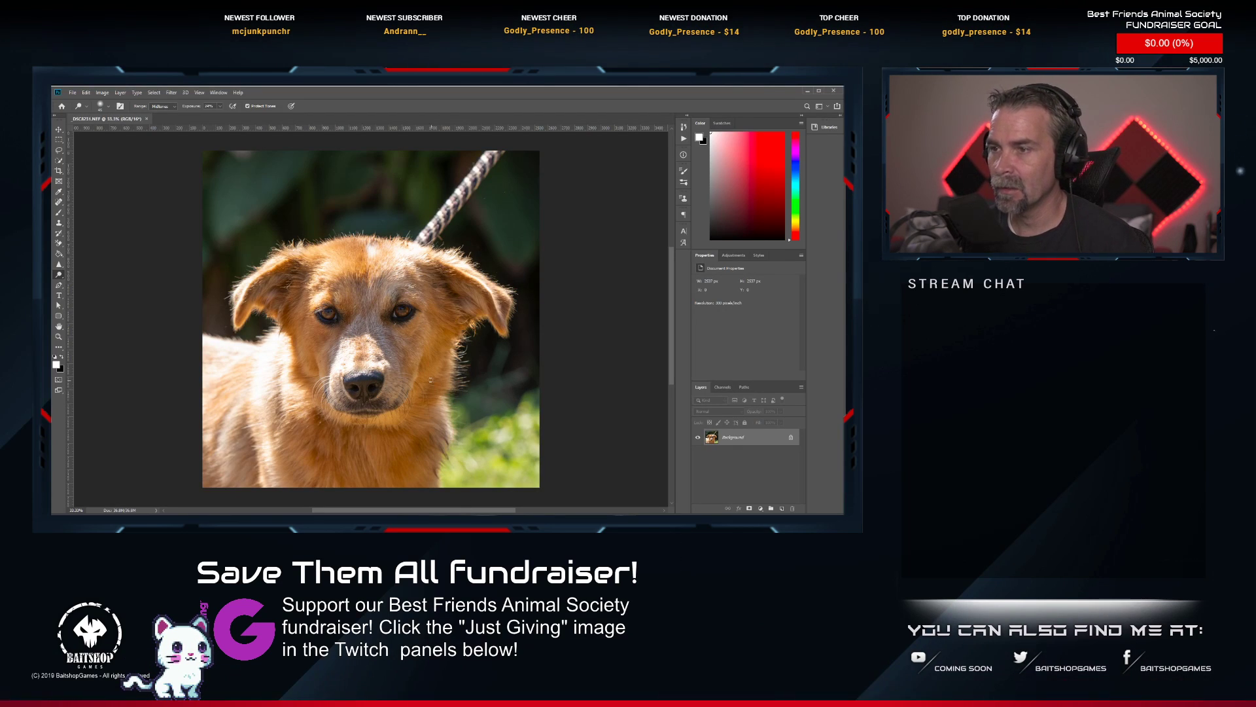
# Heal away the striped rope leash from the photo's edge to the golden dog's head with an enlarged Spot Healing Brush.
pyautogui.moveTo(433, 184); pyautogui.dragTo(414, 216)
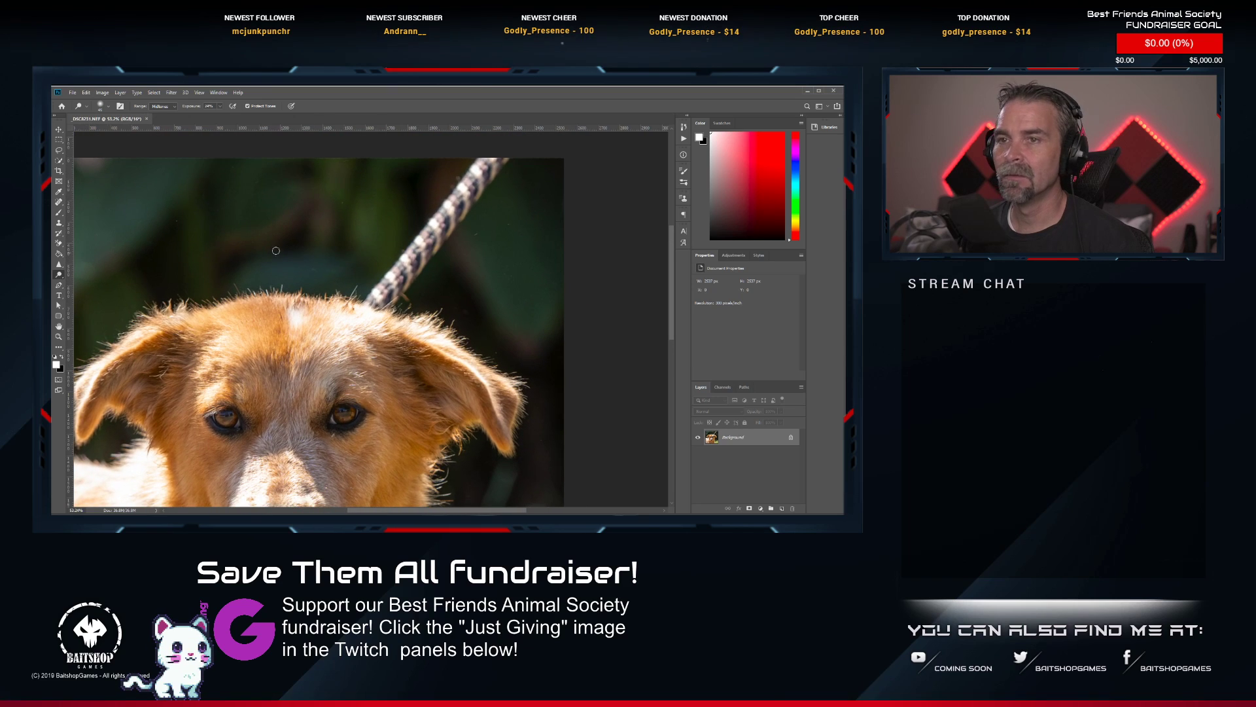
pyautogui.press('j')
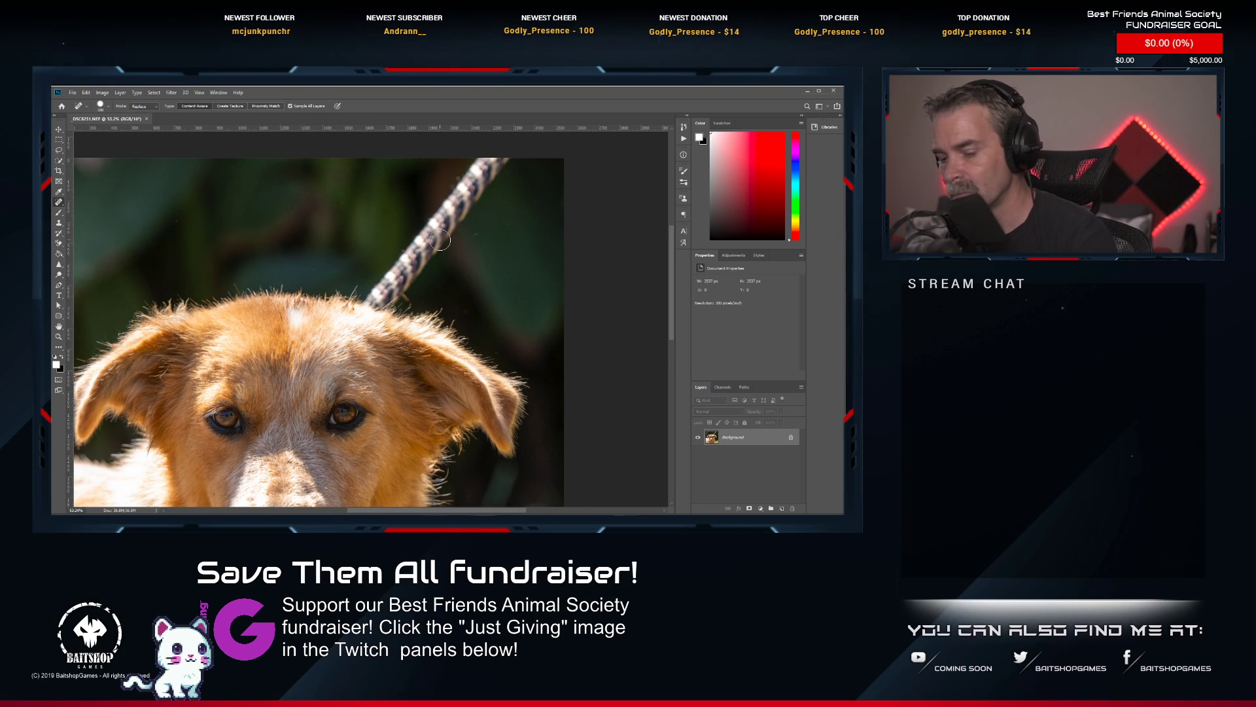
pyautogui.press(']')
pyautogui.press(']')
pyautogui.press(']')
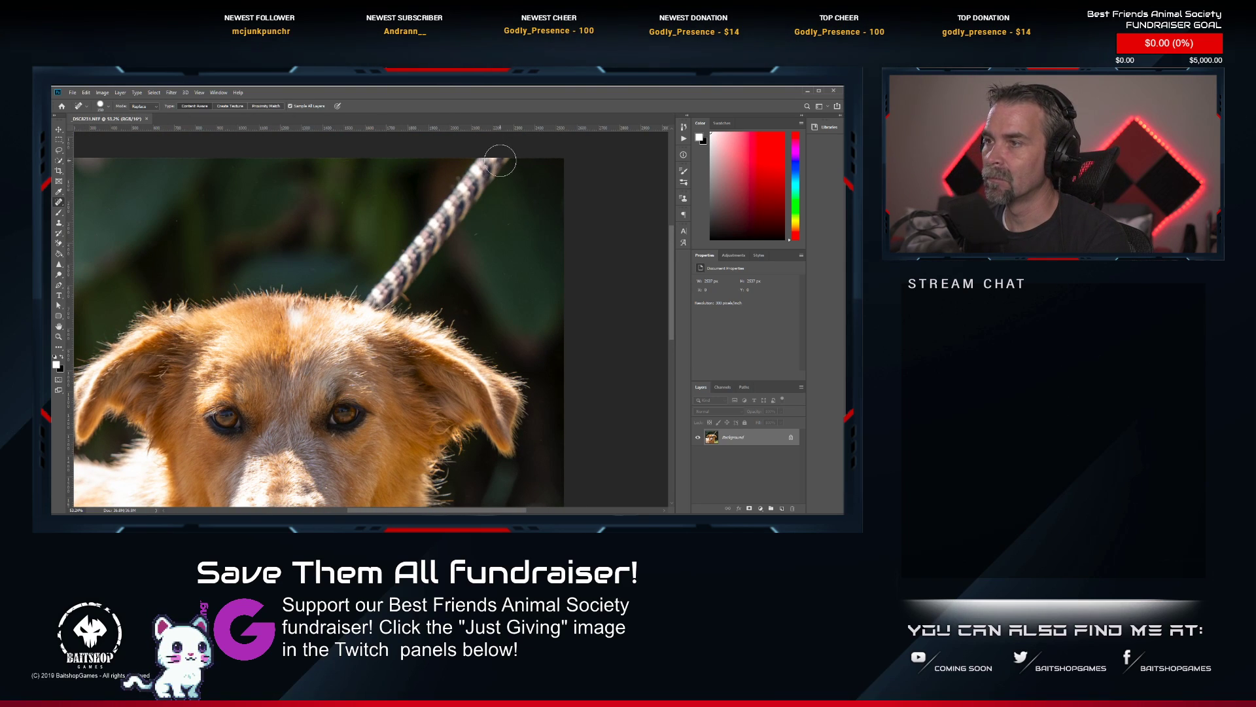
pyautogui.moveTo(500, 160)
pyautogui.mouseDown()
pyautogui.moveTo(375, 306)
pyautogui.moveTo(403, 281)
pyautogui.moveTo(430, 297)
pyautogui.moveTo(364, 303)
pyautogui.mouseUp()
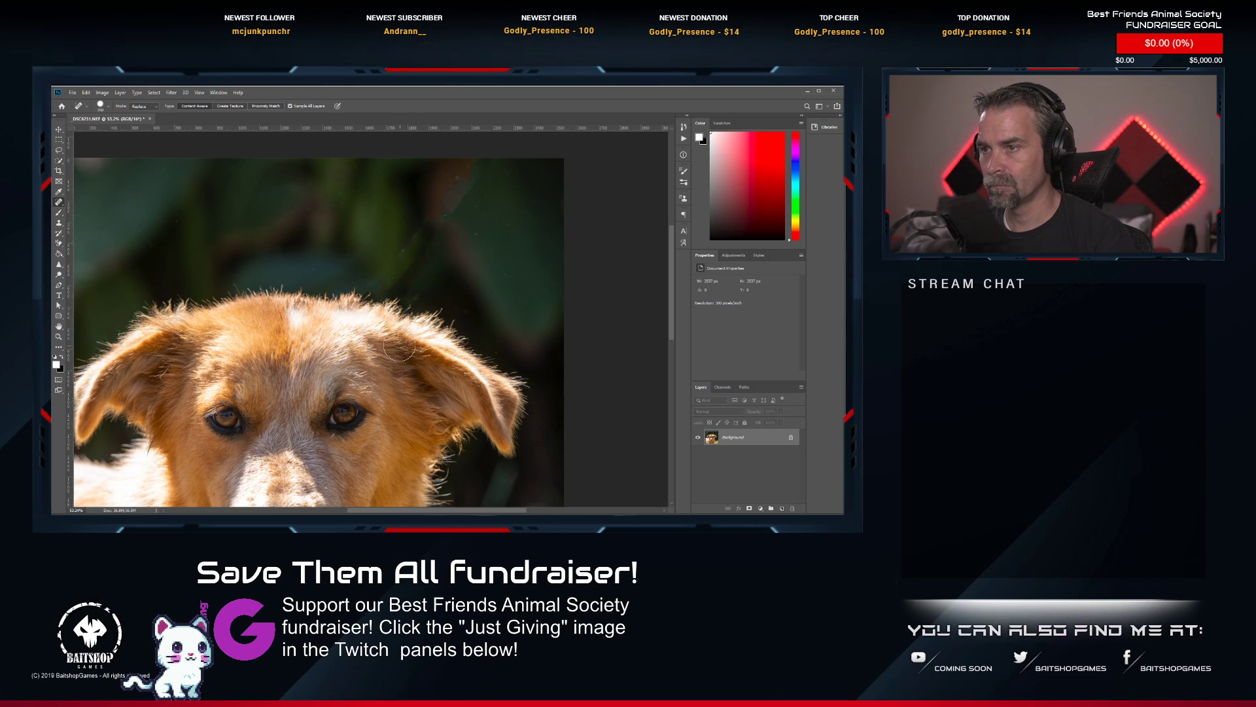
pyautogui.click(354, 305)
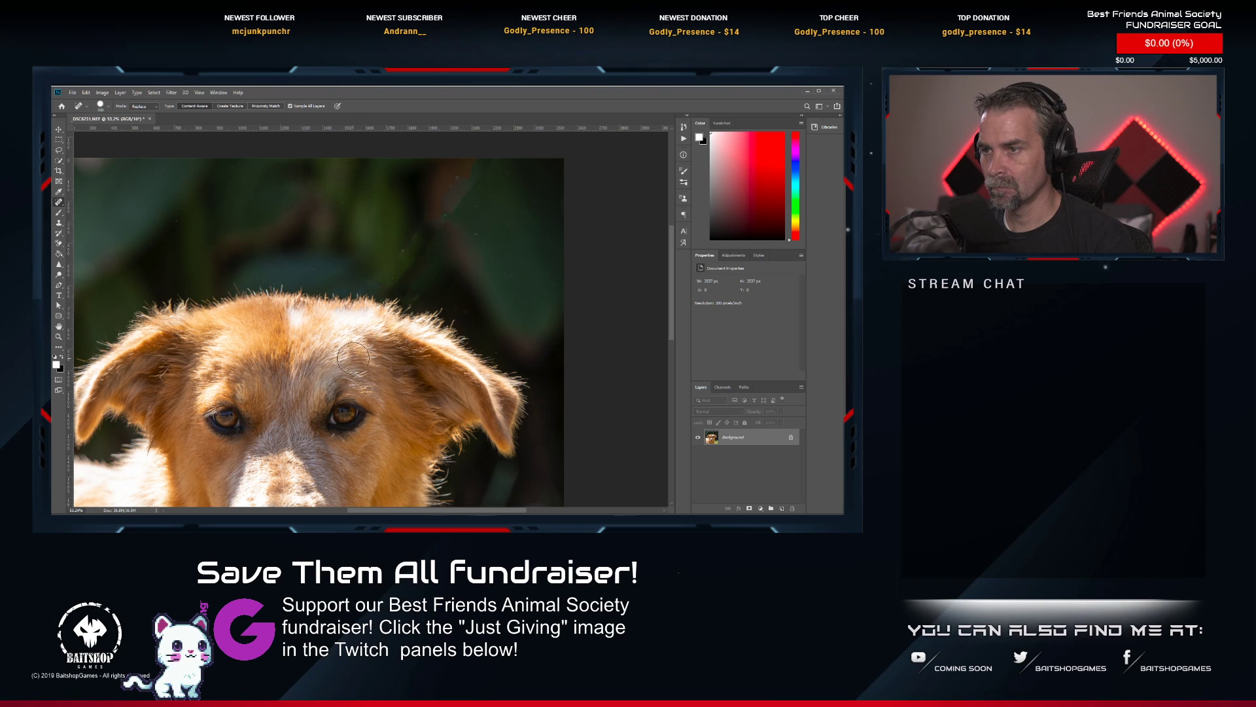
# Touch up small marks on the golden dog's face around the eye with a smaller Spot Healing Brush.
pyautogui.scroll(-3, 361, 353)
pyautogui.scroll(5, 361, 355)
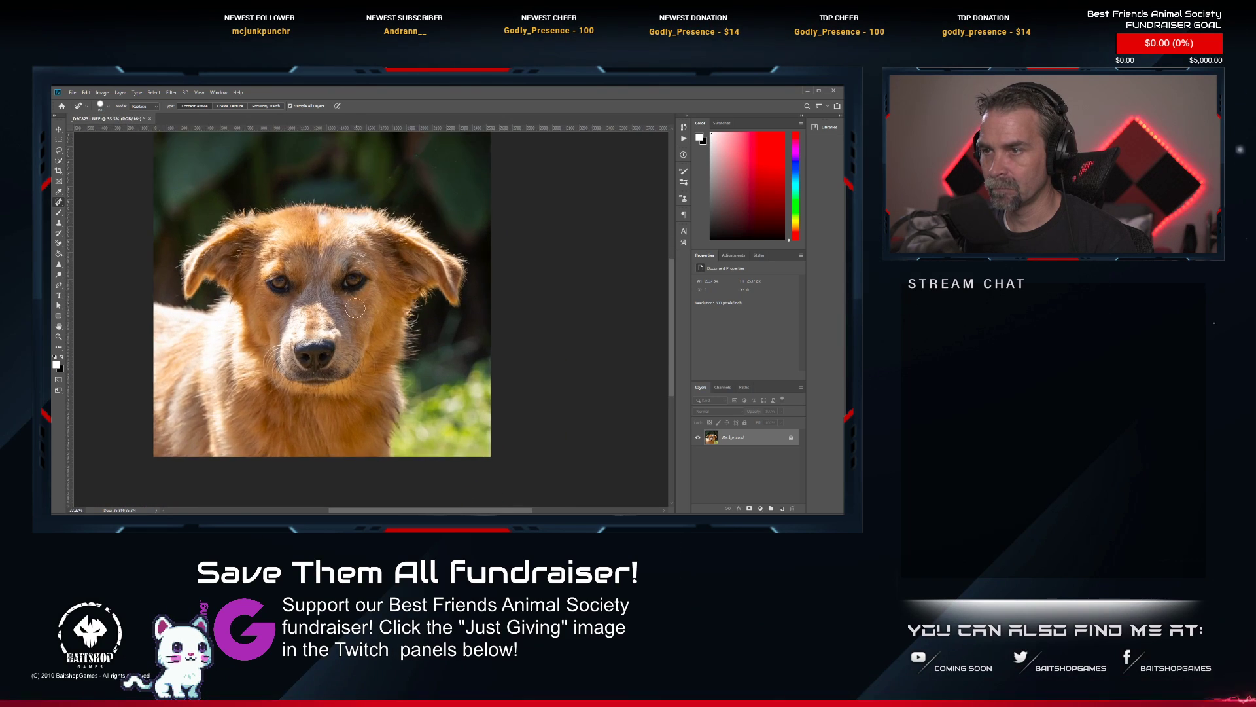
pyautogui.moveTo(339, 312)
pyautogui.mouseDown()
pyautogui.moveTo(336, 224)
pyautogui.moveTo(339, 356)
pyautogui.moveTo(353, 289)
pyautogui.moveTo(371, 336)
pyautogui.mouseUp()
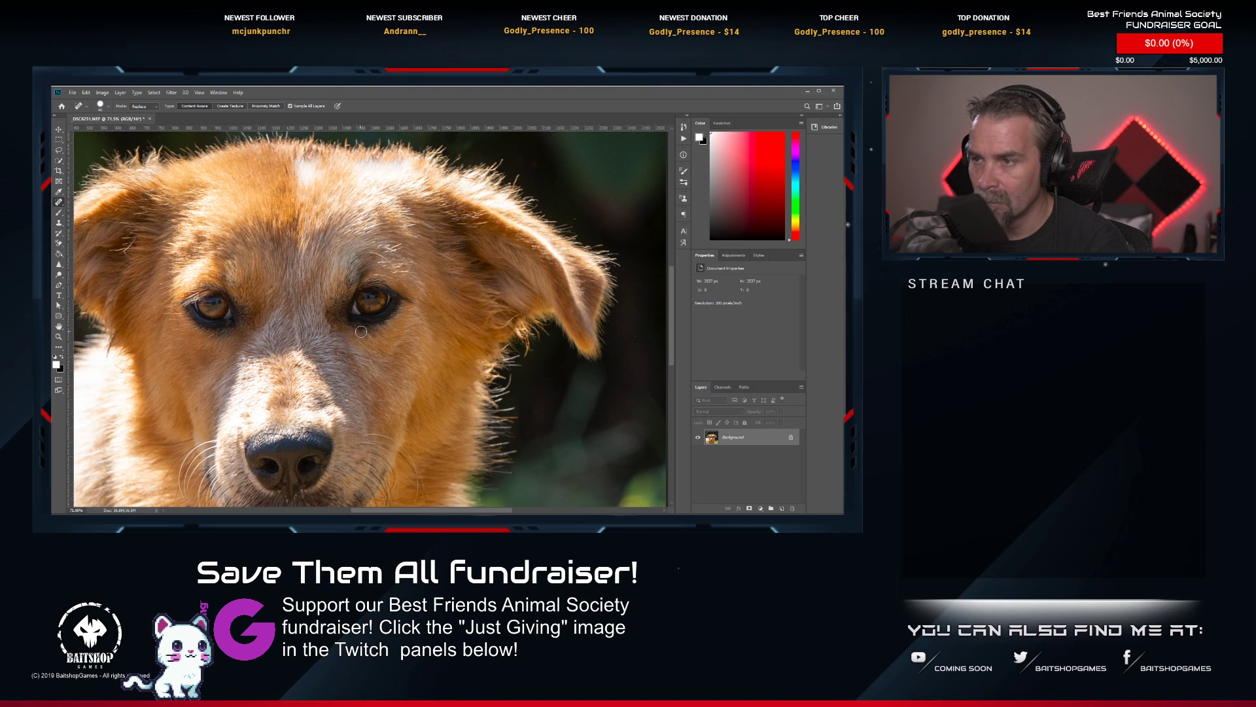
pyautogui.scroll(-3, 359, 367)
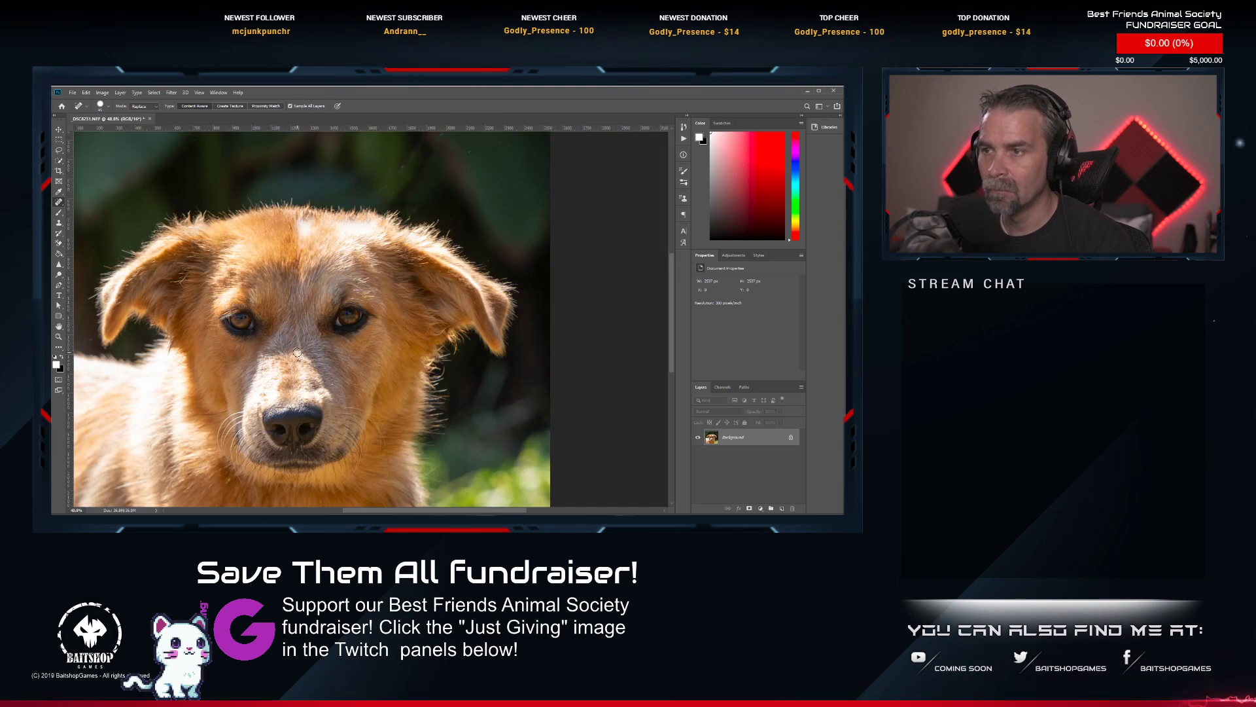
# Brighten both of the golden dog's eyes with the Dodge Tool.
pyautogui.press('o')
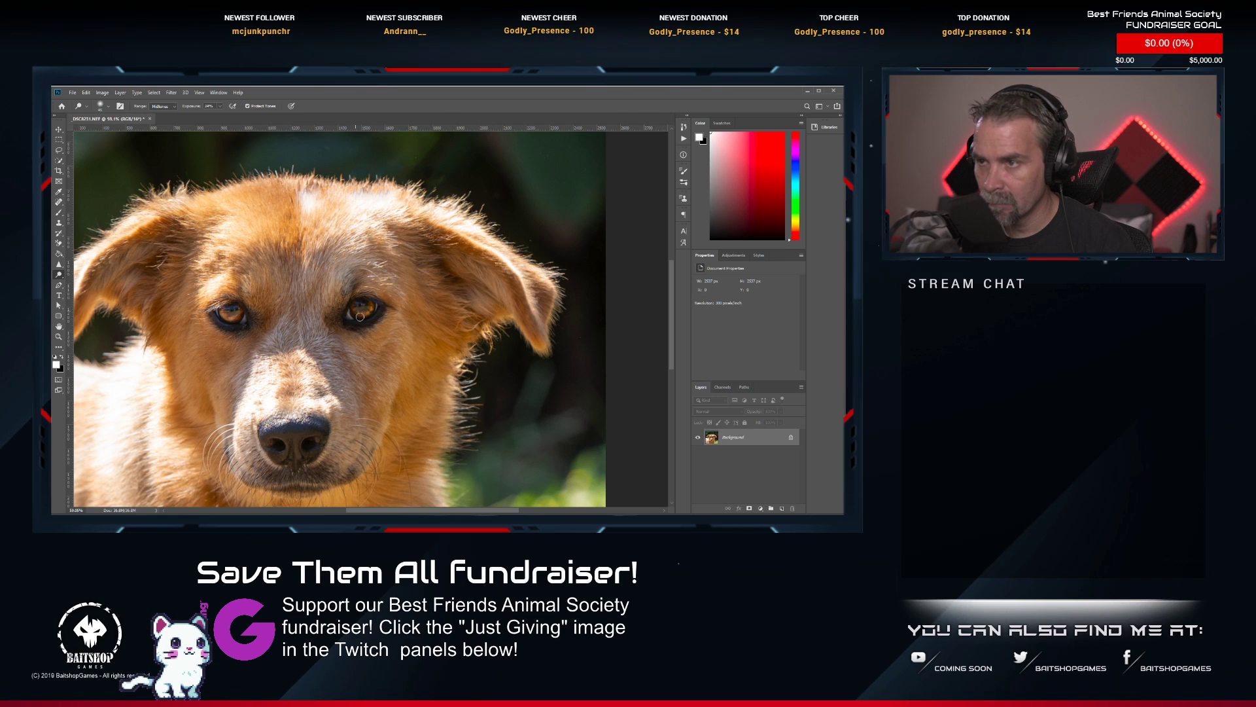
pyautogui.scroll(8, 360, 317)
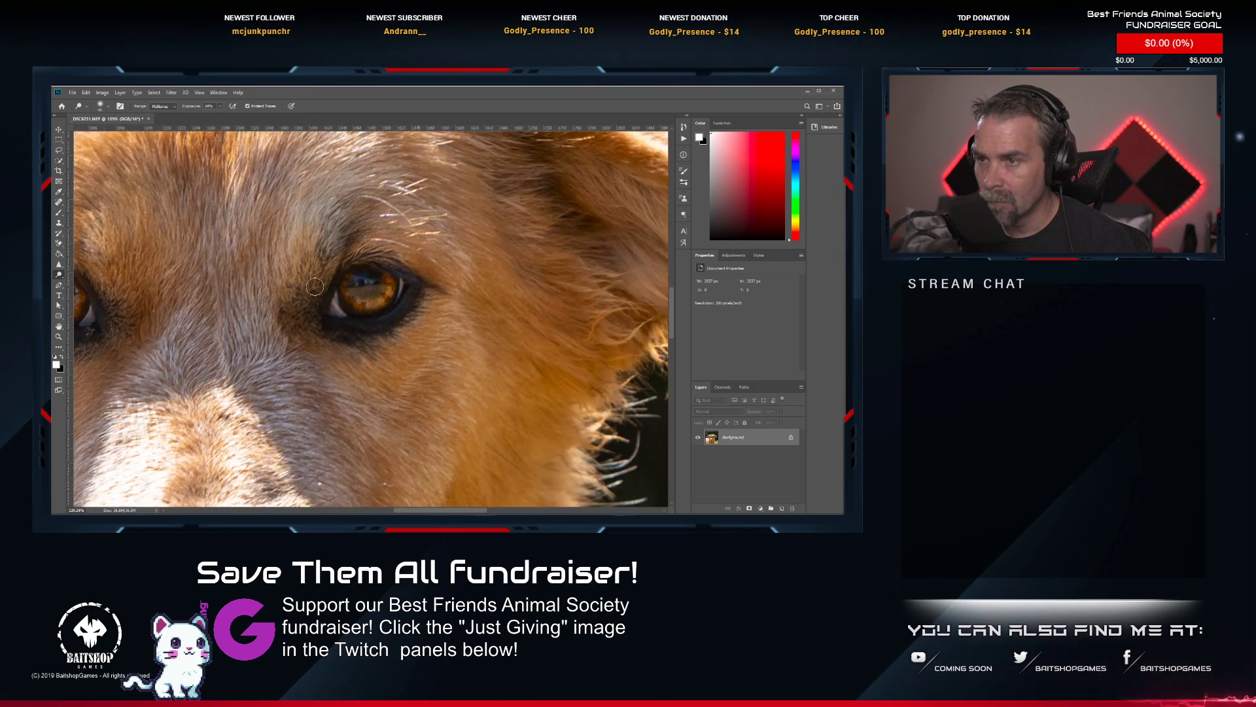
pyautogui.scroll(-6, 315, 285)
pyautogui.scroll(4, 314, 377)
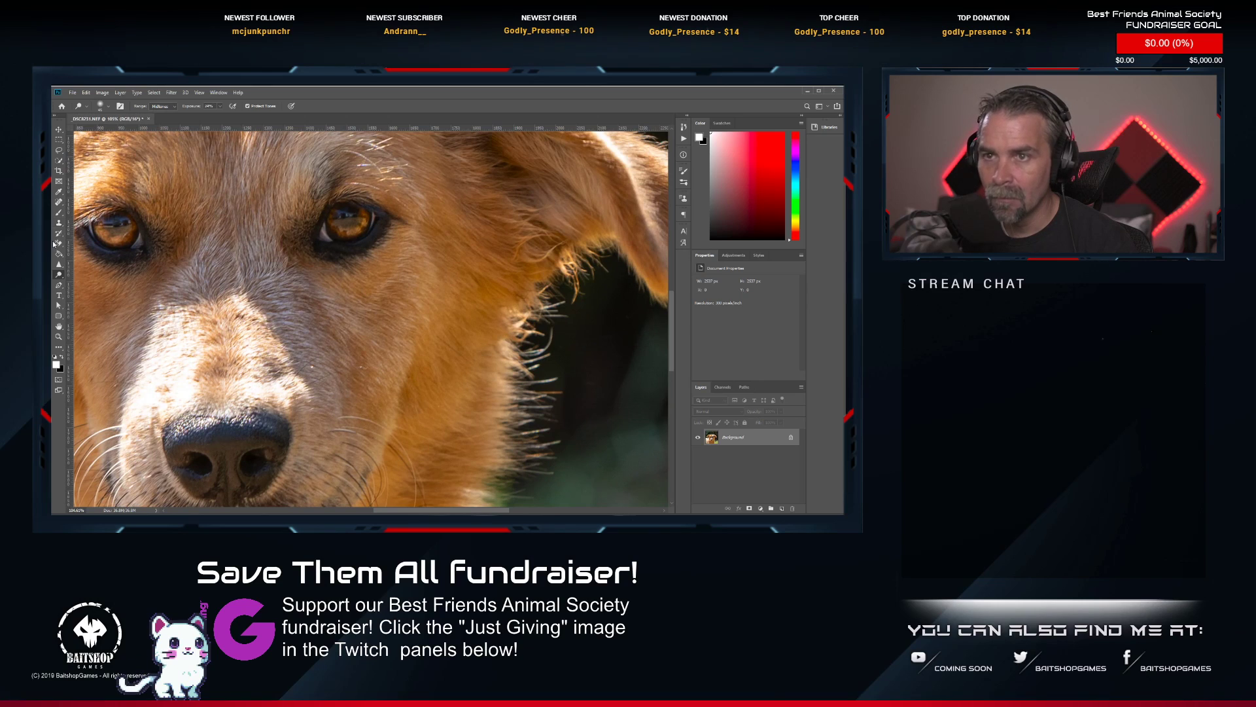
# Heal the small spots on the golden dog's cheek beside the muzzle, and check the face and whole picture for remaining flaws.
pyautogui.press('j')
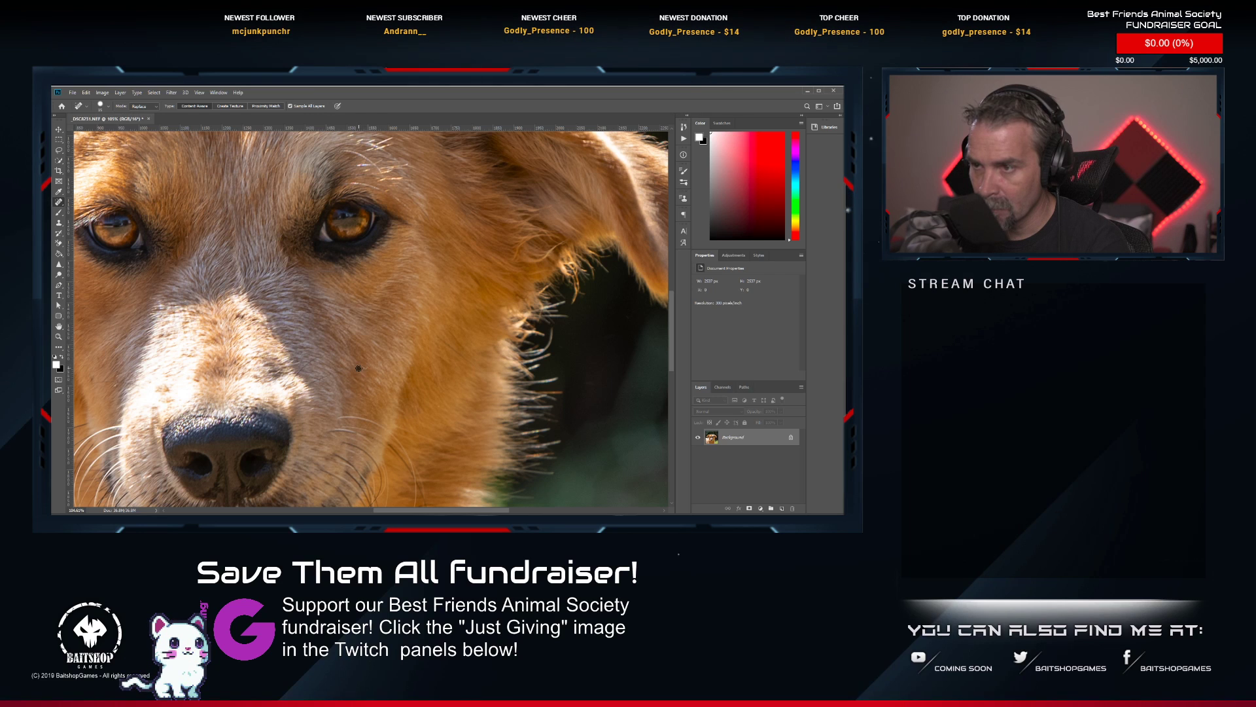
pyautogui.scroll(-5, 363, 368)
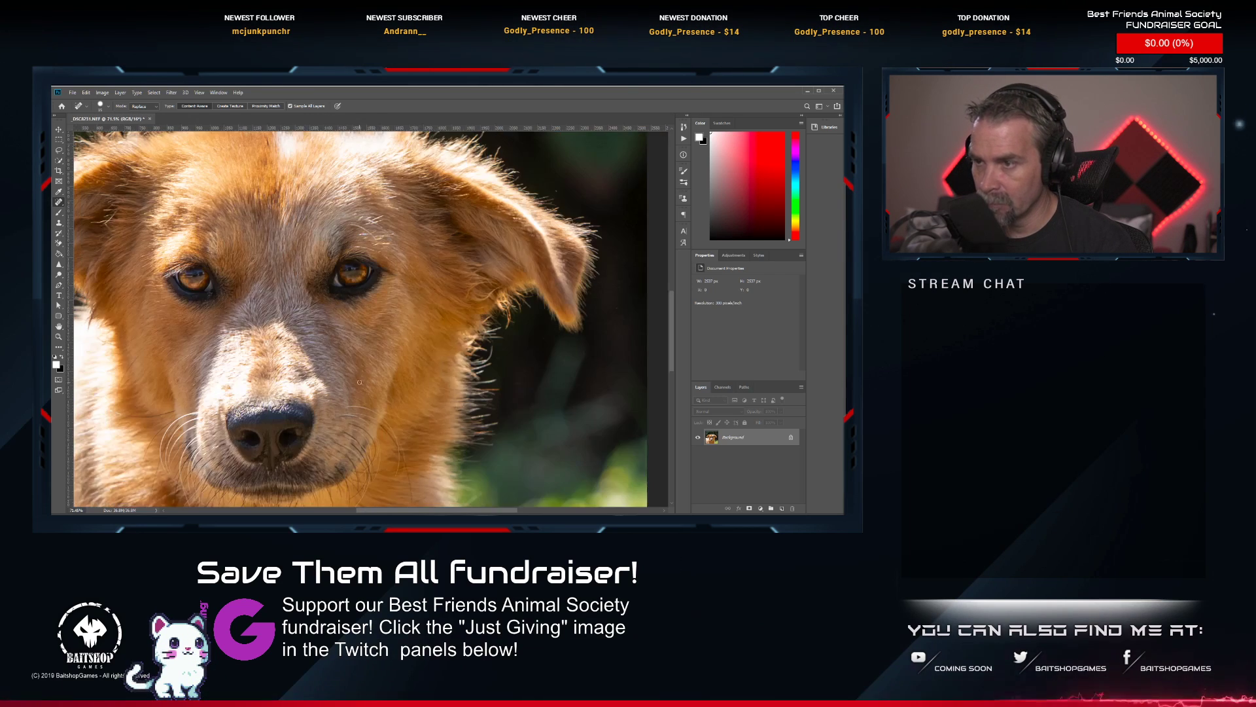
pyautogui.scroll(4, 336, 375)
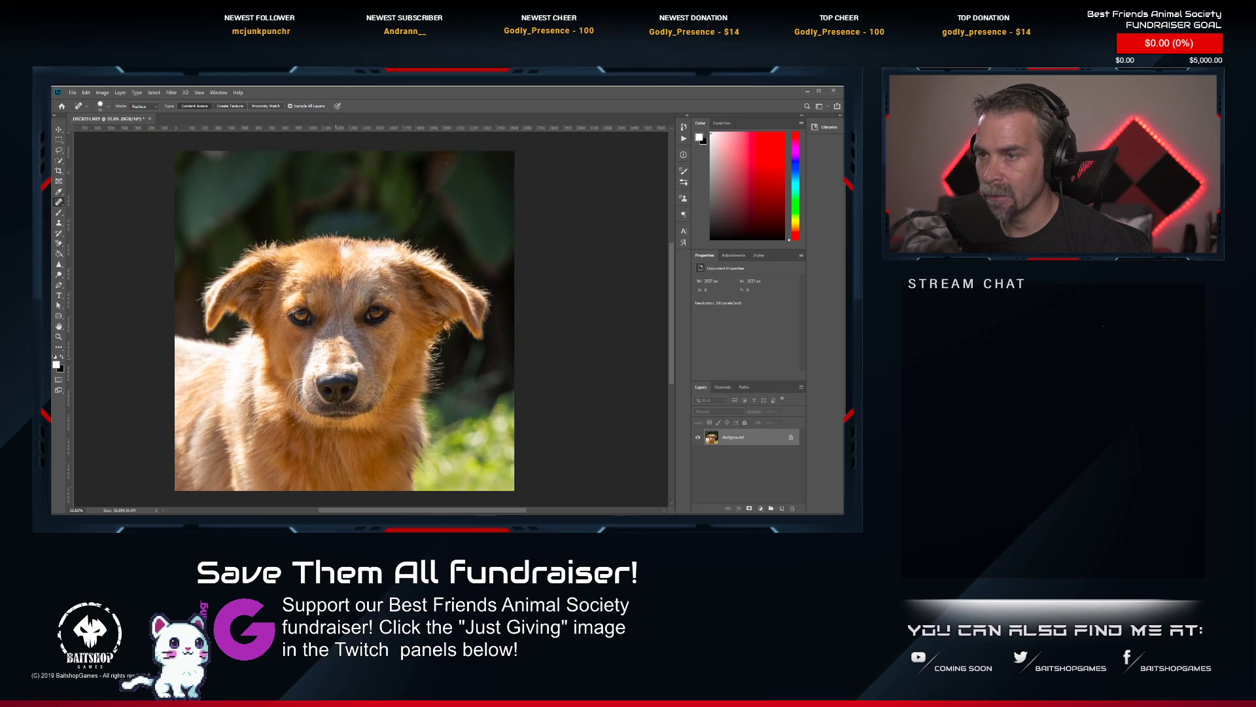
pyautogui.scroll(2, 338, 262)
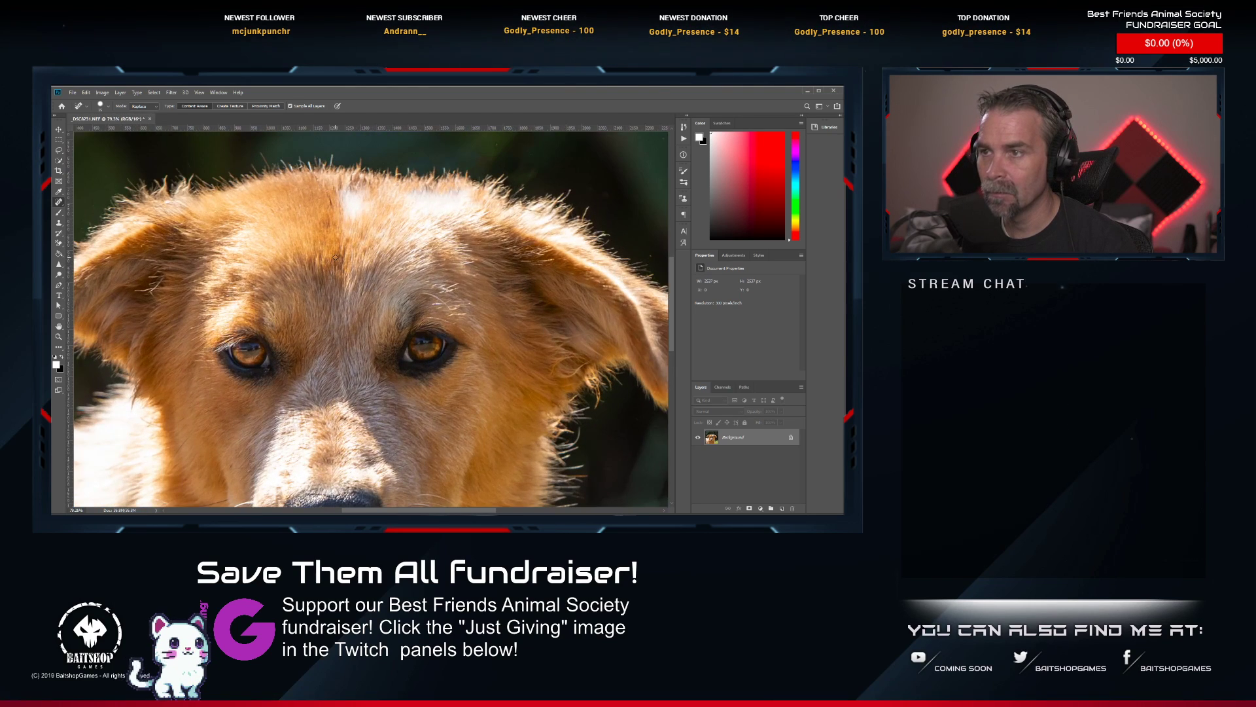
pyautogui.scroll(-4, 337, 262)
pyautogui.scroll(5, 330, 345)
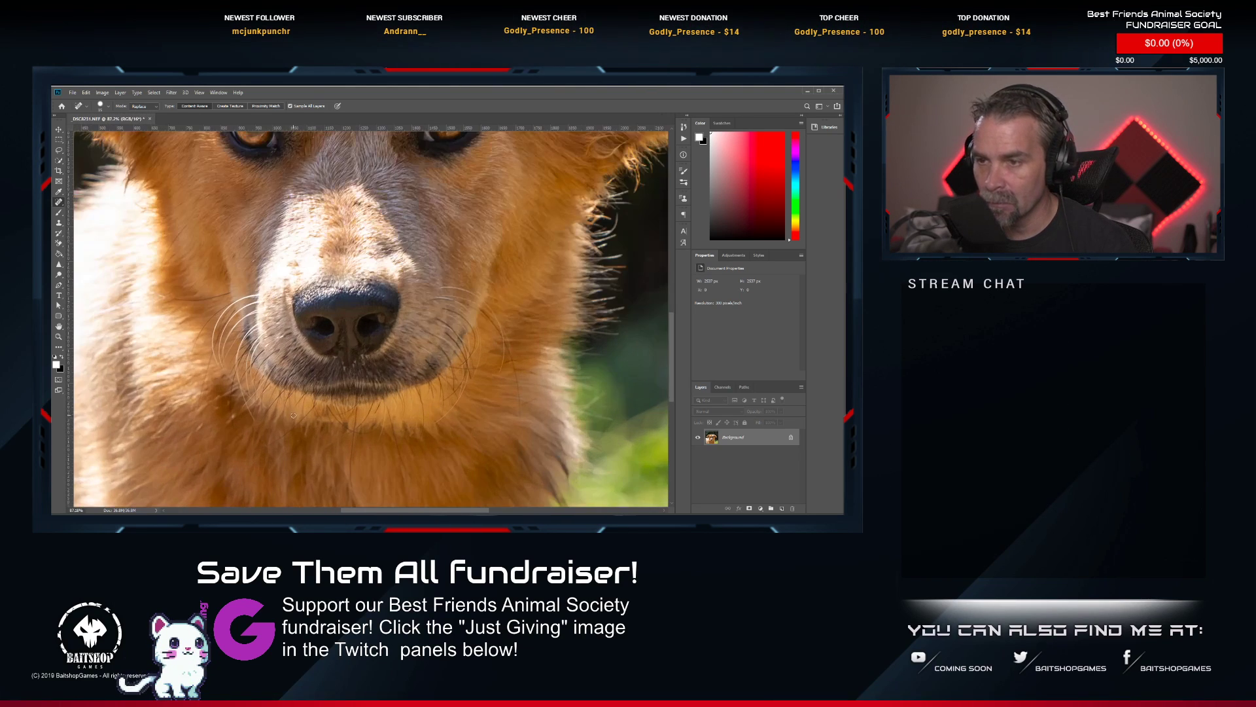
pyautogui.scroll(-5, 234, 404)
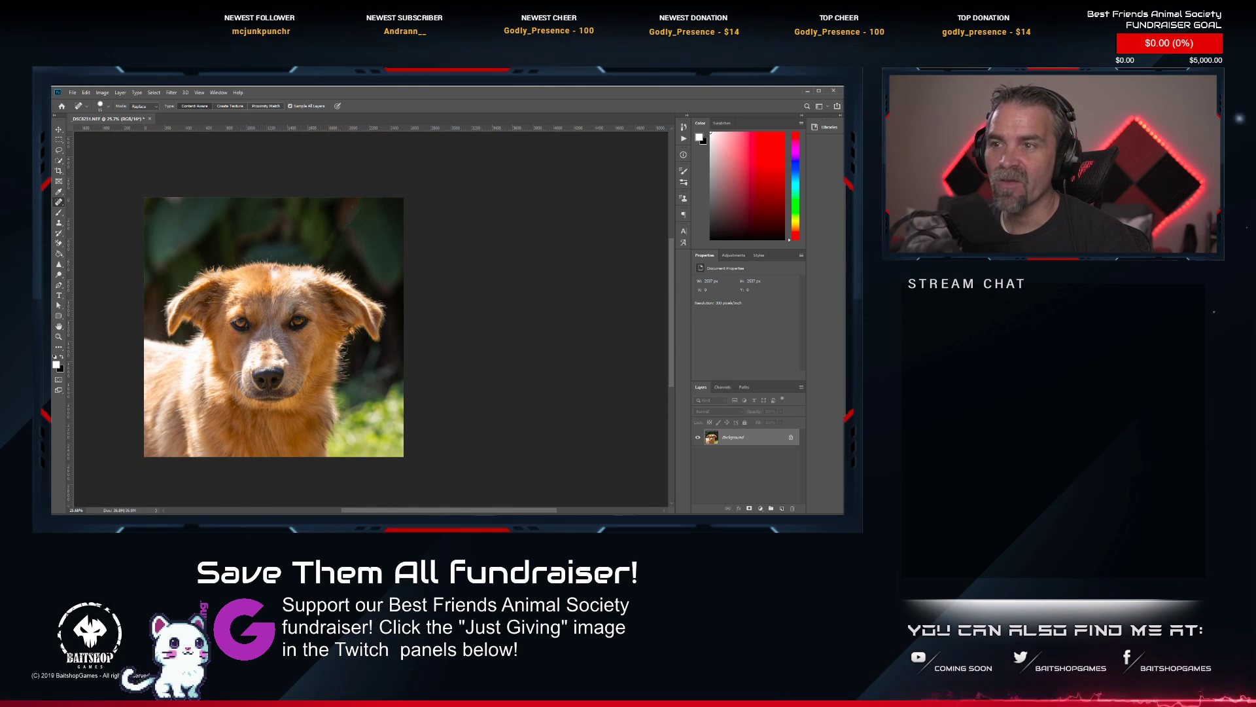
# Save and close the retouched front-facing portrait of the golden dog, and rate it two stars in Lightroom Classic.
pyautogui.moveTo(247, 288); pyautogui.dragTo(304, 285)
pyautogui.hotkey('ctrl', 's')
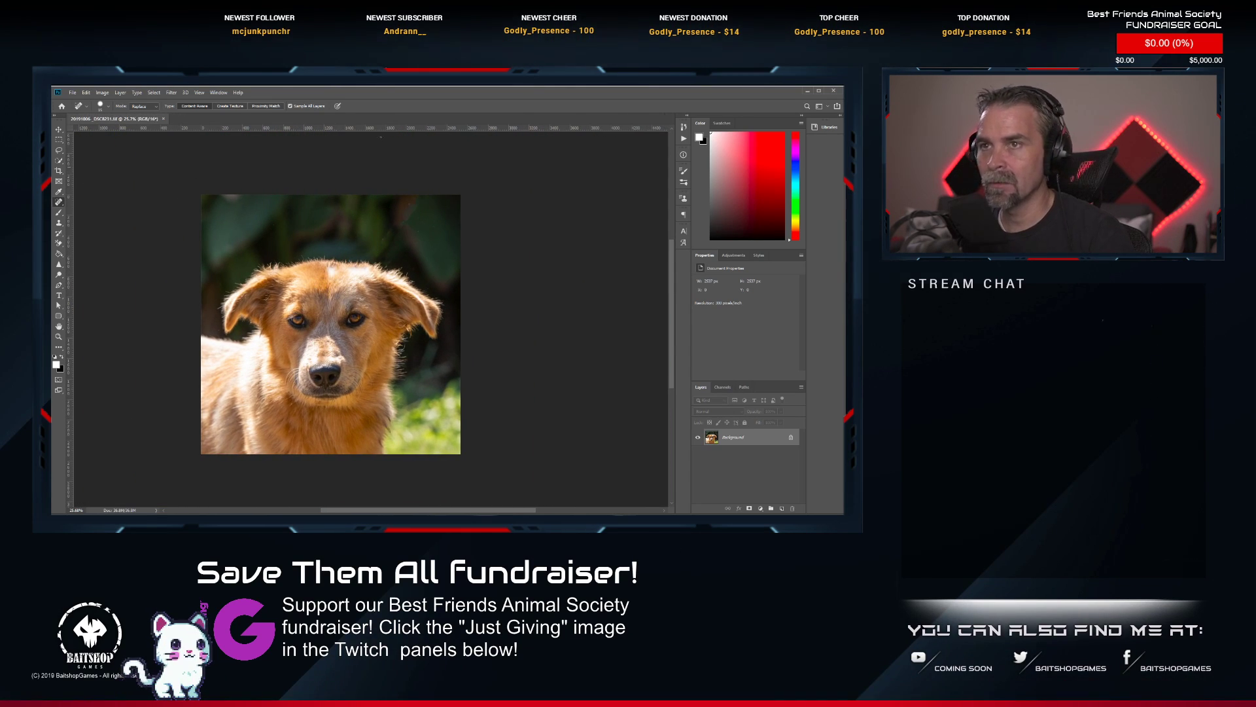
pyautogui.click(162, 120)
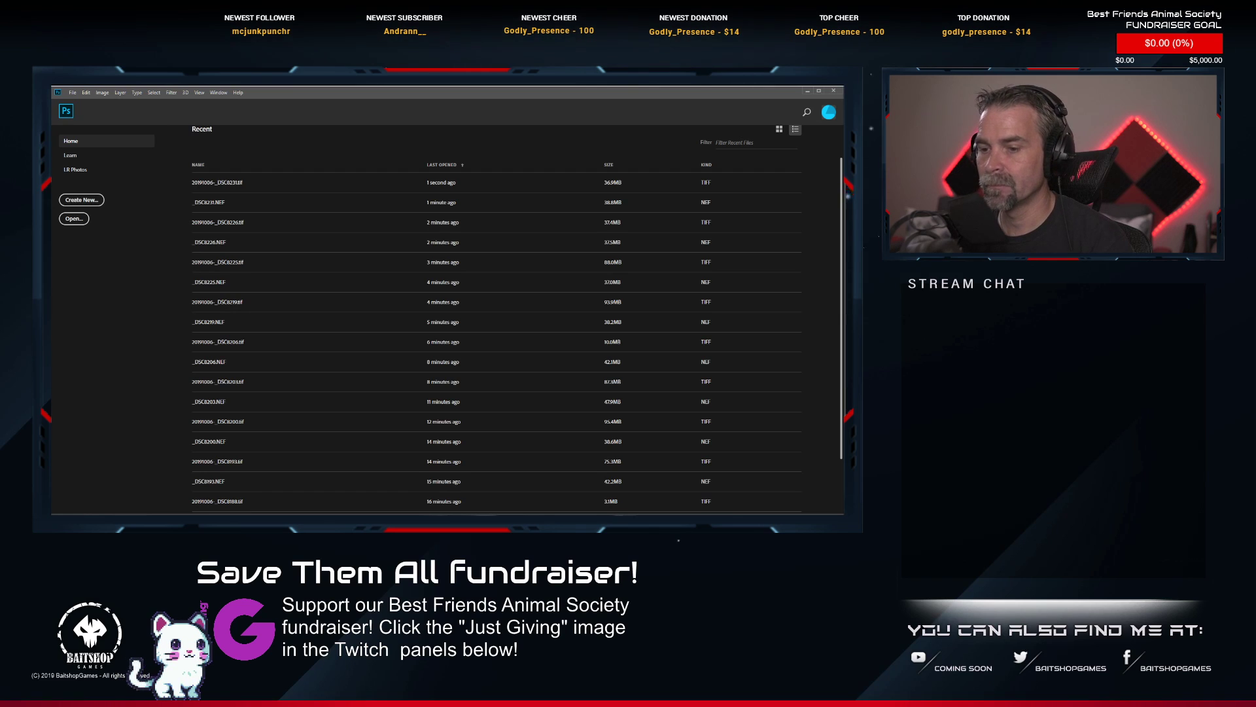
pyautogui.hotkey('alt', 'Tab')
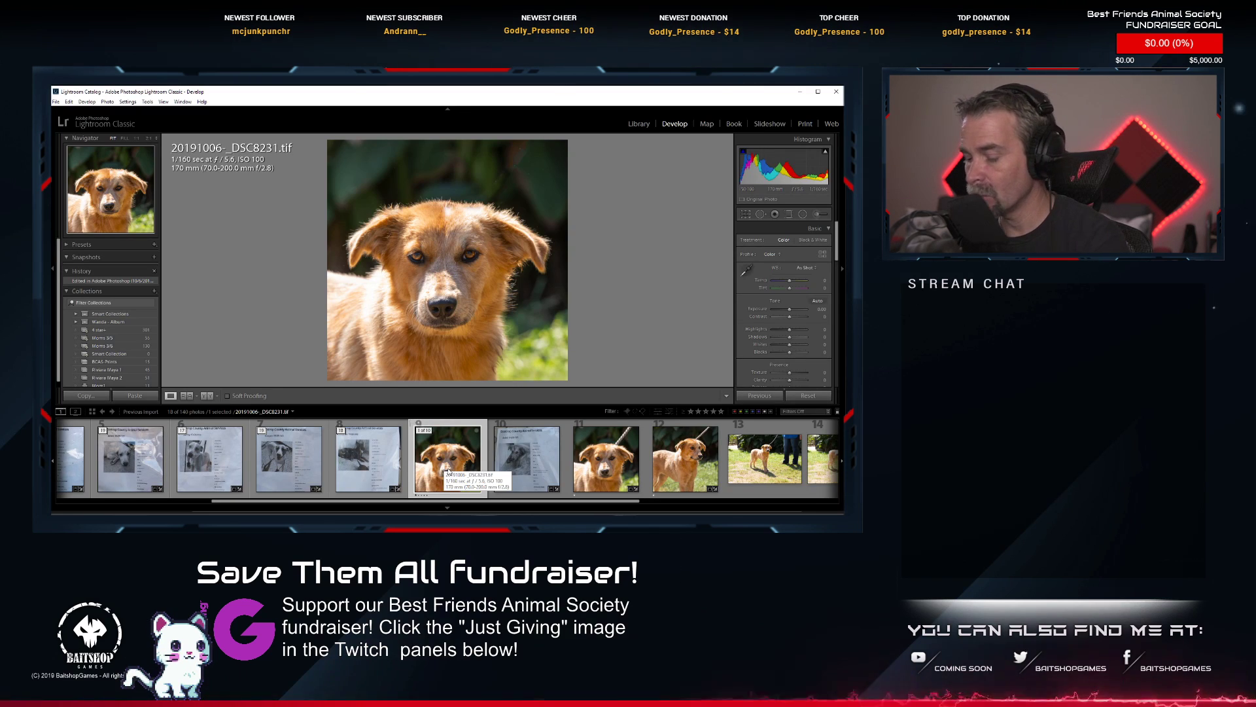
pyautogui.press('2')
# Open _DSC8232.NEF, the golden dog looking sideways with a rope leash, for editing in Photoshop.
pyautogui.scroll(-2, 447, 467)
pyautogui.scroll(-2, 448, 468)
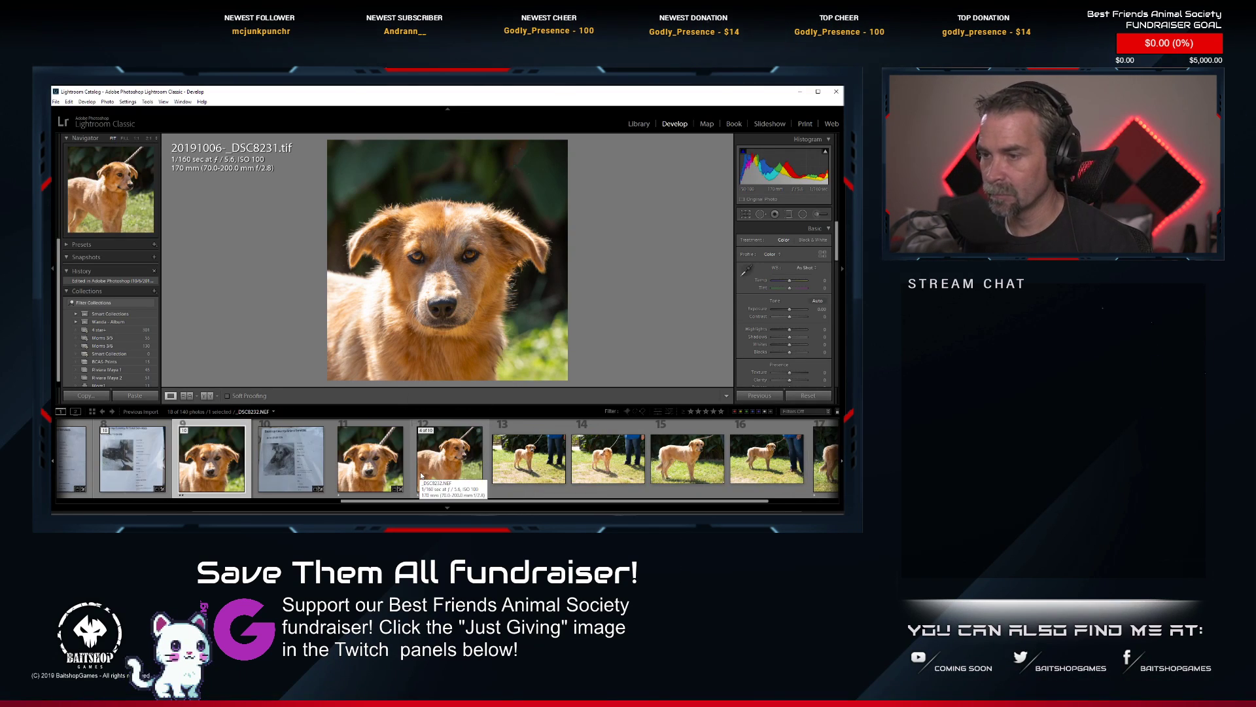
pyautogui.click(467, 480)
pyautogui.rightClick(454, 458)
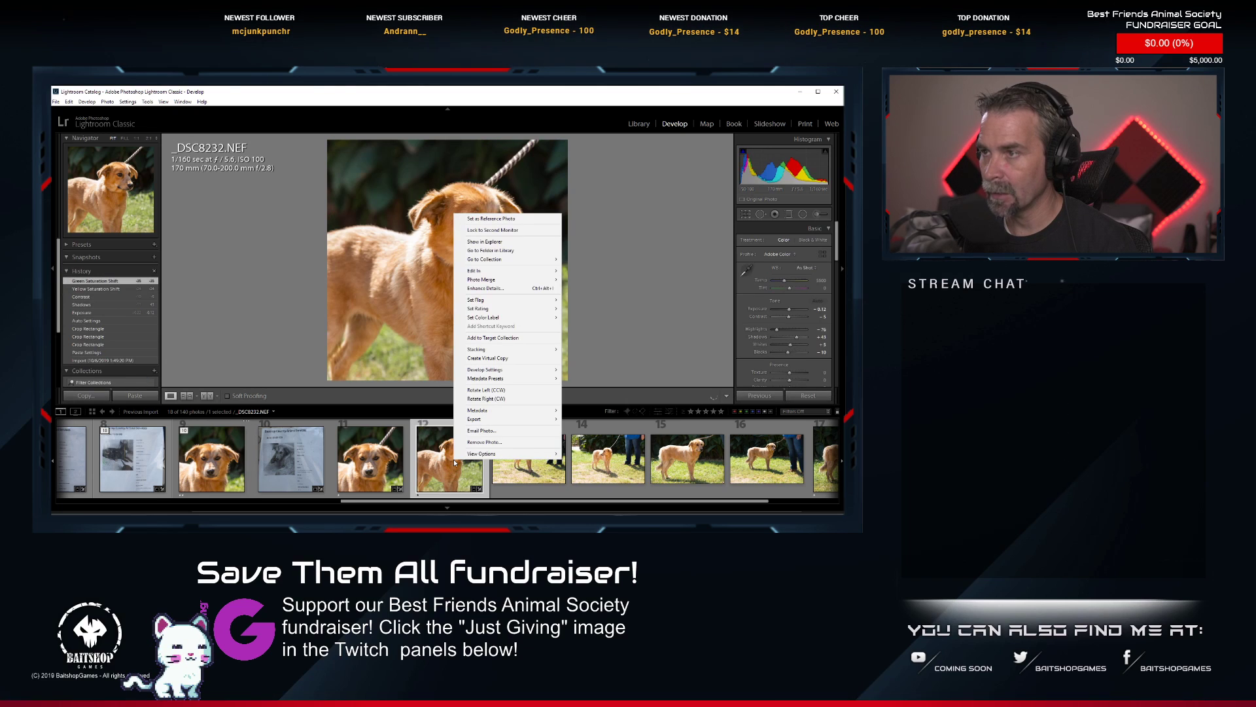
pyautogui.moveTo(510, 270)
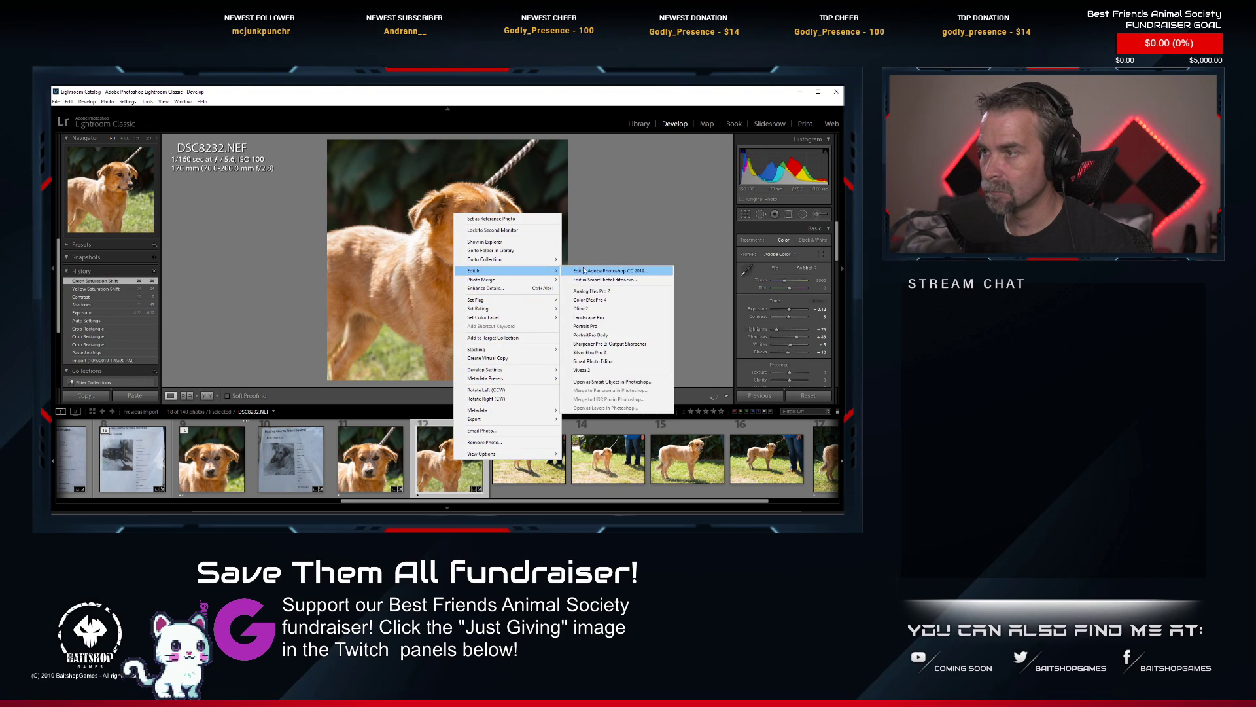
pyautogui.click(583, 265)
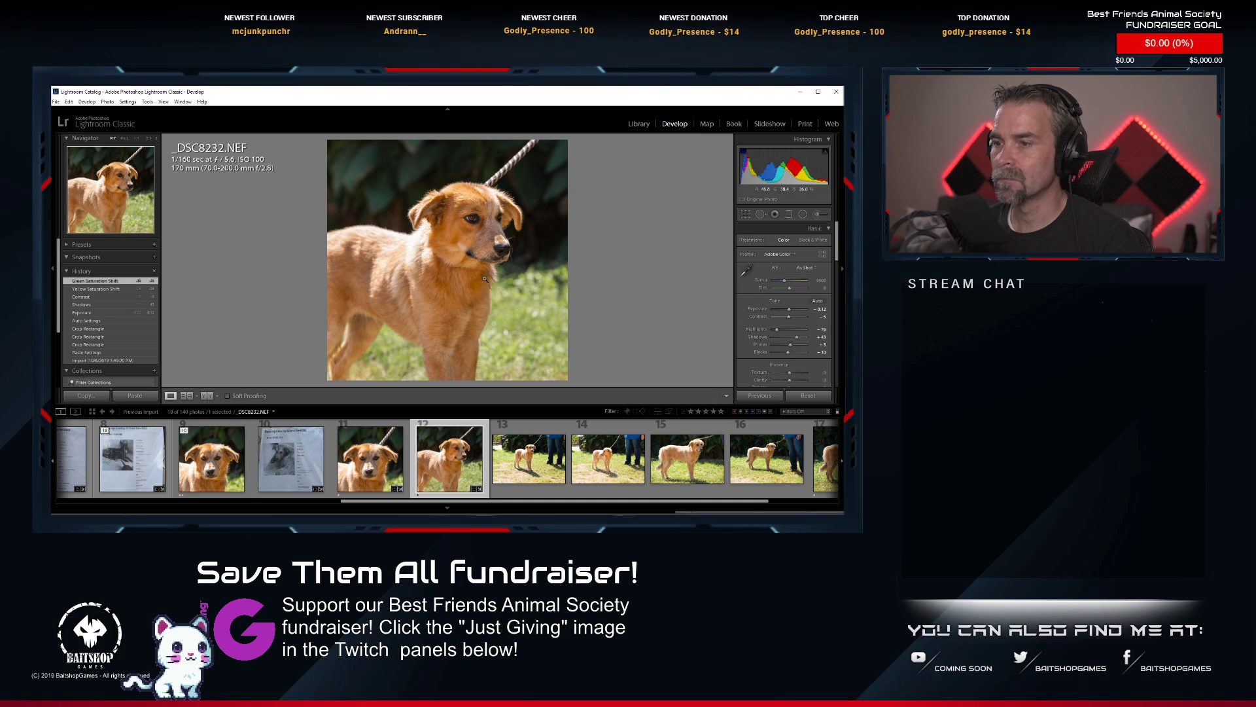
# Heal away the striped rope leash from the photo's upper edge to the dog's head with an enlarged Spot Healing Brush.
pyautogui.scroll(5, 495, 171)
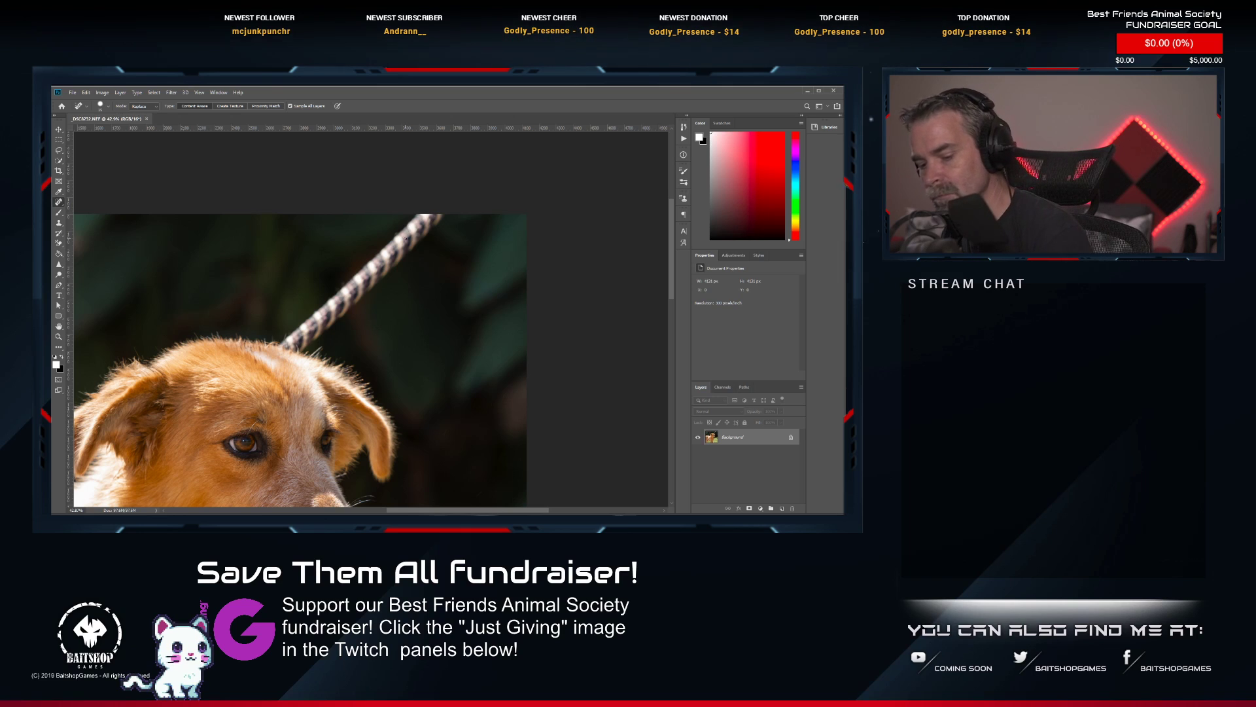
pyautogui.press(']')
pyautogui.press(']')
pyautogui.press(']')
pyautogui.press(']')
pyautogui.press(']')
pyautogui.press(']')
pyautogui.press(']')
pyautogui.press(']')
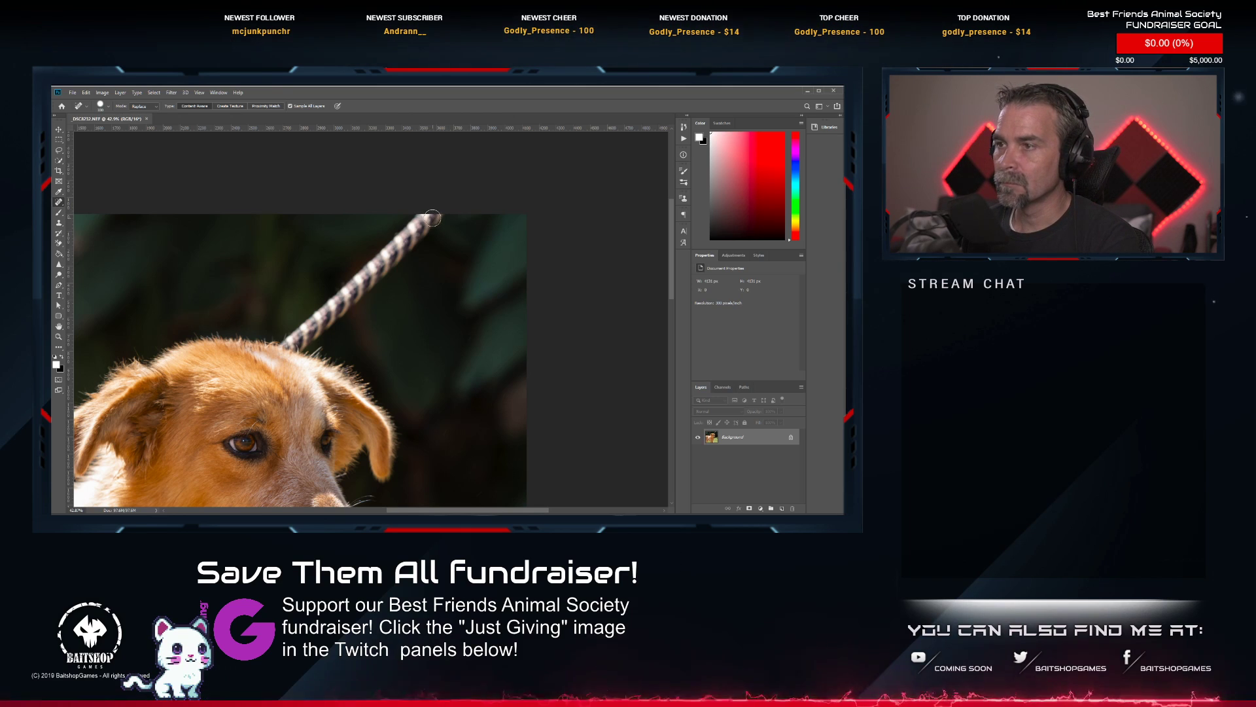
pyautogui.moveTo(435, 216)
pyautogui.mouseDown()
pyautogui.moveTo(286, 343)
pyautogui.moveTo(348, 317)
pyautogui.moveTo(401, 237)
pyautogui.moveTo(428, 231)
pyautogui.moveTo(401, 274)
pyautogui.mouseUp()
pyautogui.click(367, 283)
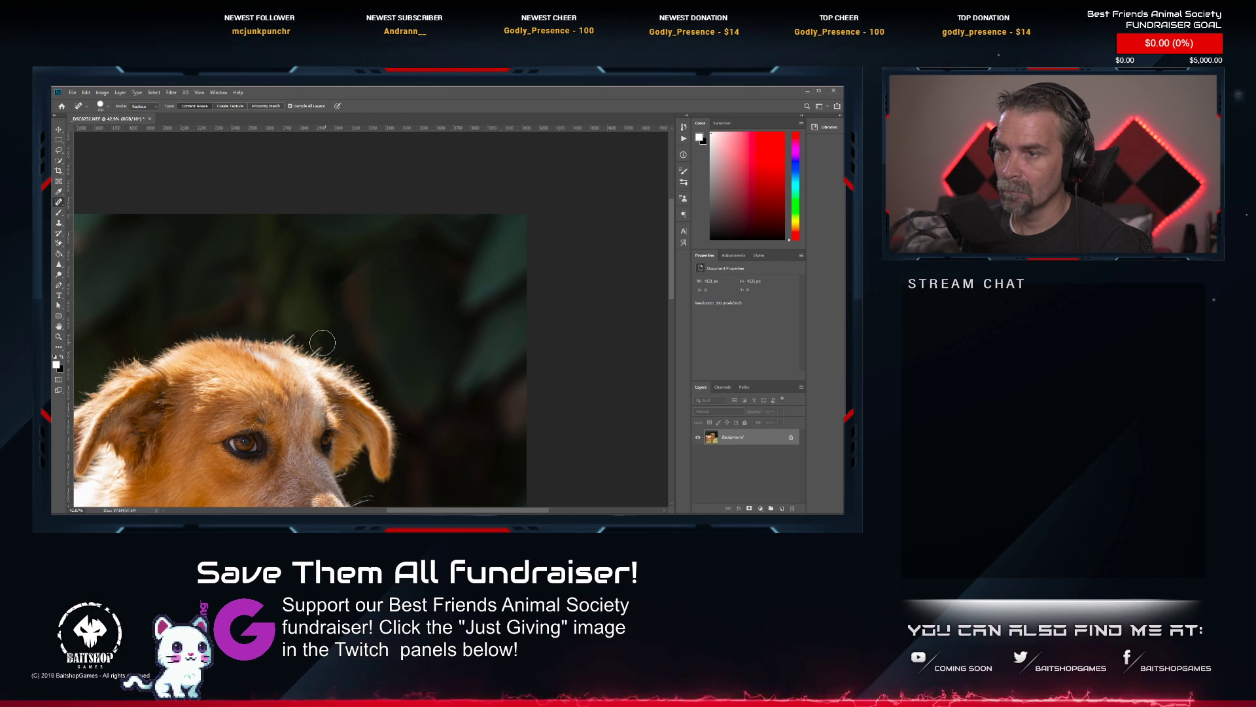
pyautogui.moveTo(299, 336); pyautogui.dragTo(321, 340)
# Retouch the fur around the golden dog's neck with the Spot Healing Brush and the Clone Stamp Tool.
pyautogui.moveTo(310, 393); pyautogui.dragTo(366, 197)
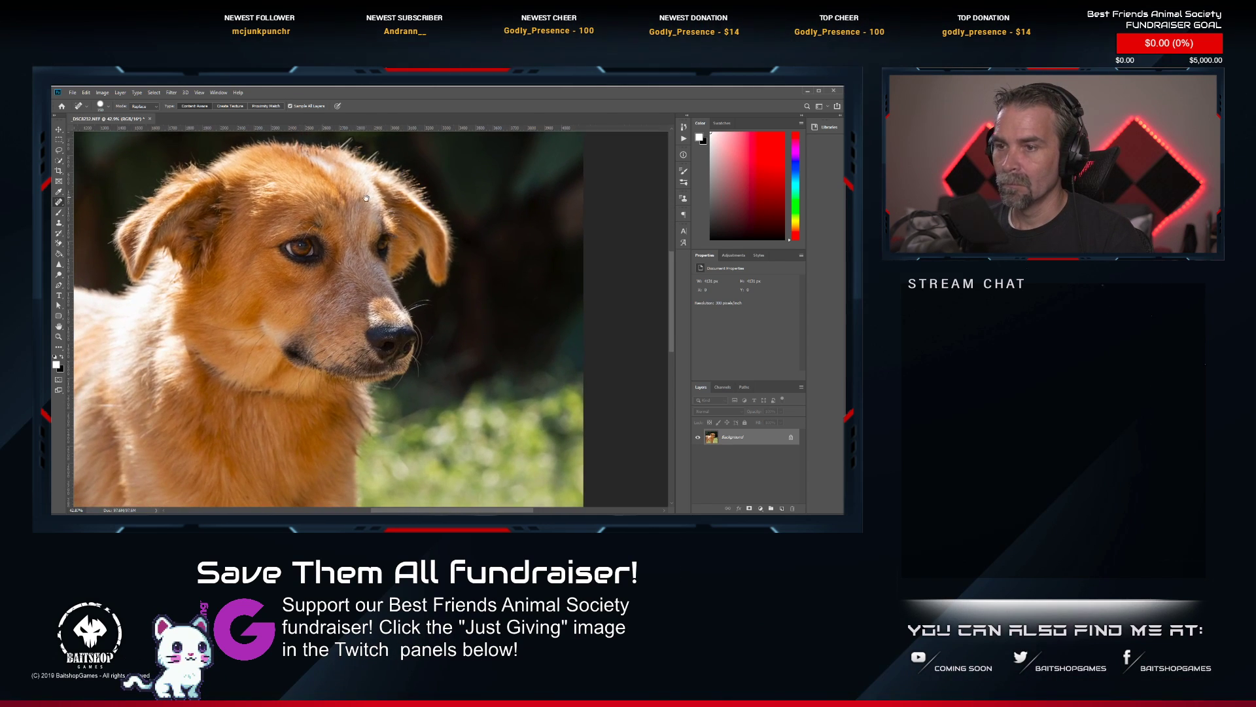
pyautogui.moveTo(190, 347)
pyautogui.mouseDown()
pyautogui.moveTo(209, 374)
pyautogui.moveTo(328, 399)
pyautogui.mouseUp()
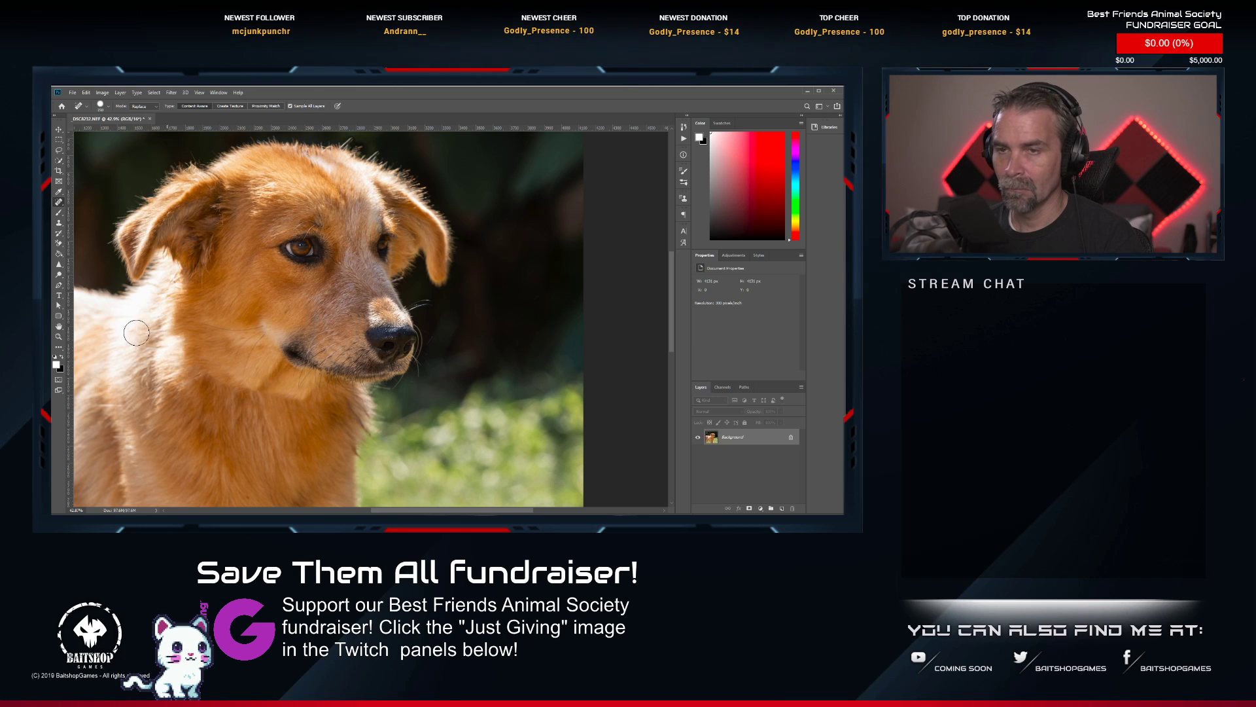
pyautogui.click(59, 223)
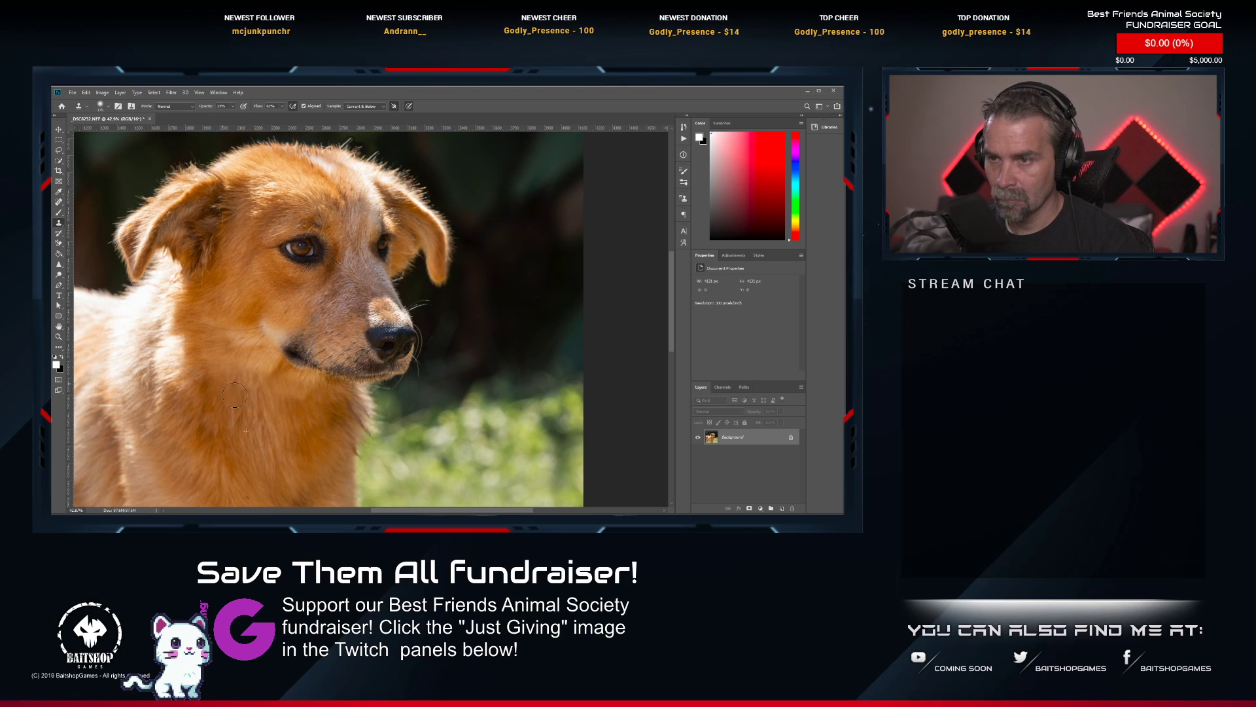
pyautogui.scroll(-3, 281, 382)
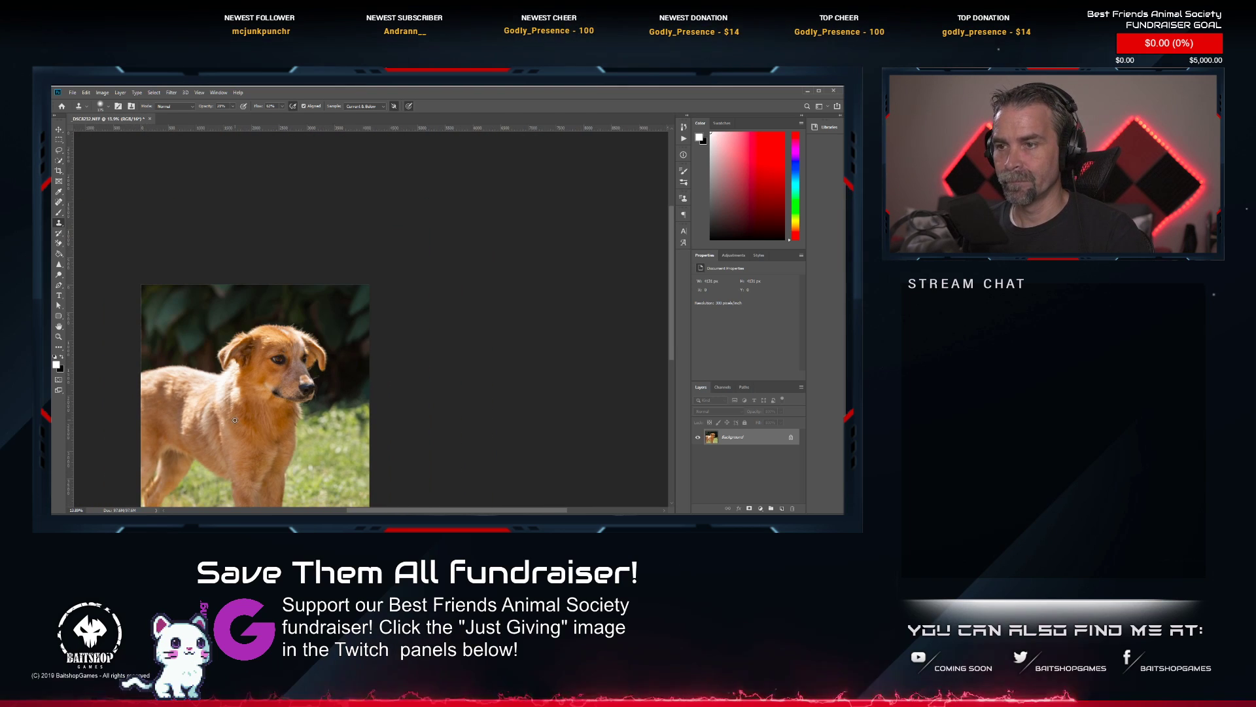
# Brighten both eyes of the sideways-looking golden dog with the Dodge Tool.
pyautogui.scroll(4, 327, 330)
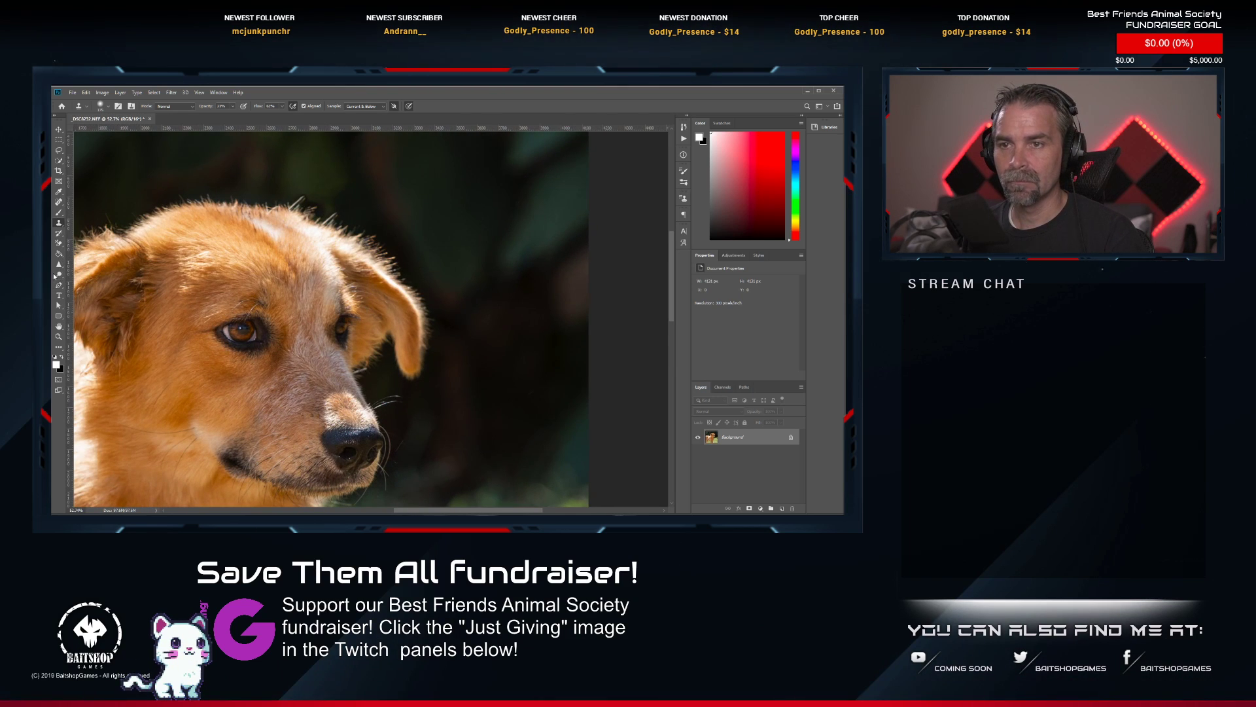
pyautogui.click(56, 275)
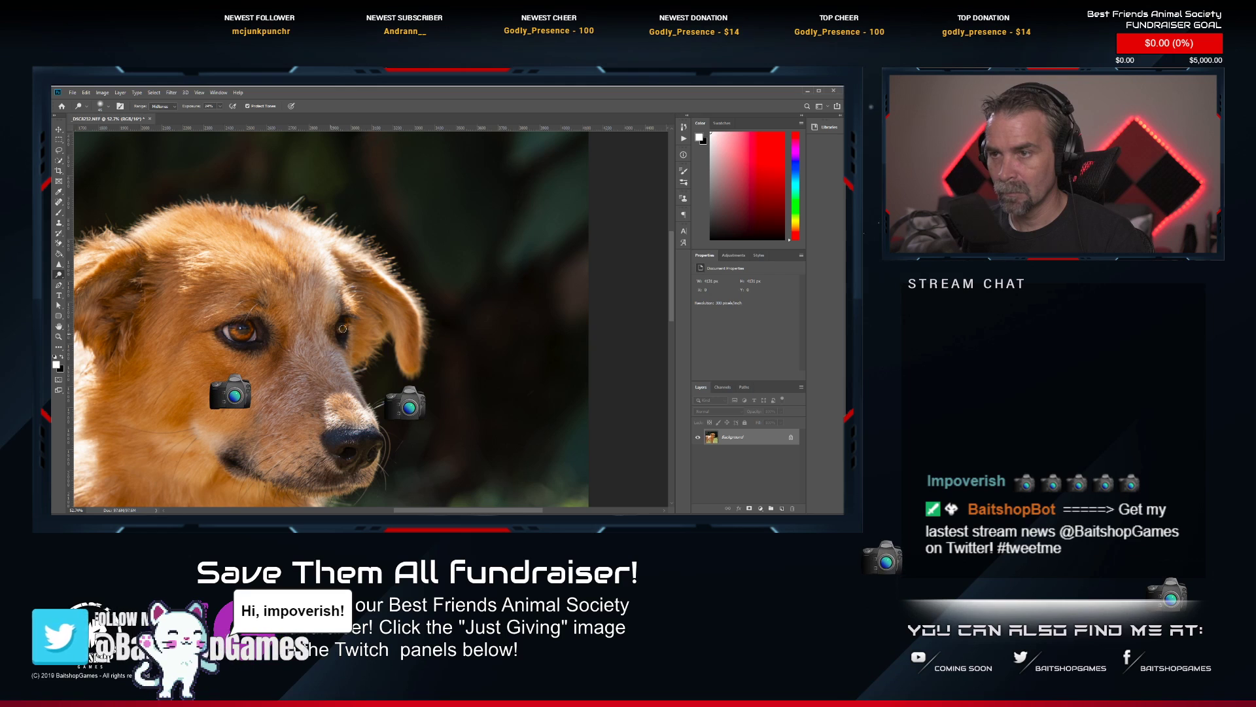
pyautogui.scroll(-2, 347, 354)
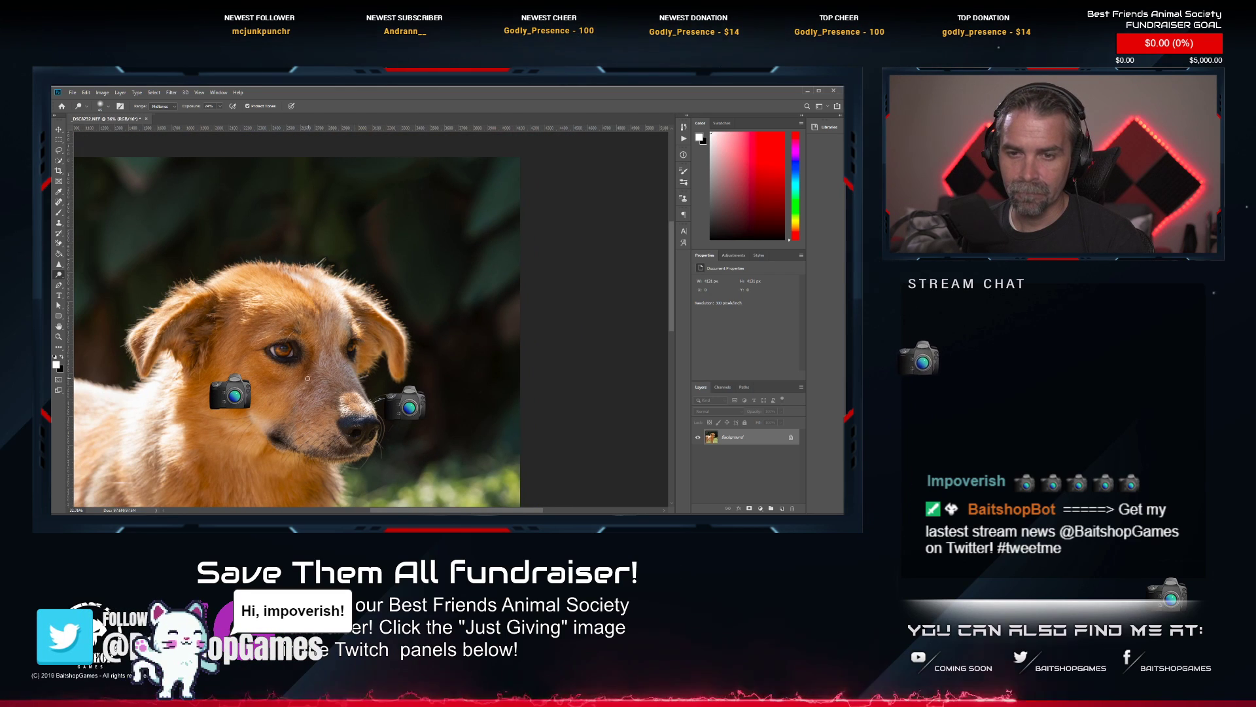
pyautogui.scroll(-3, 307, 378)
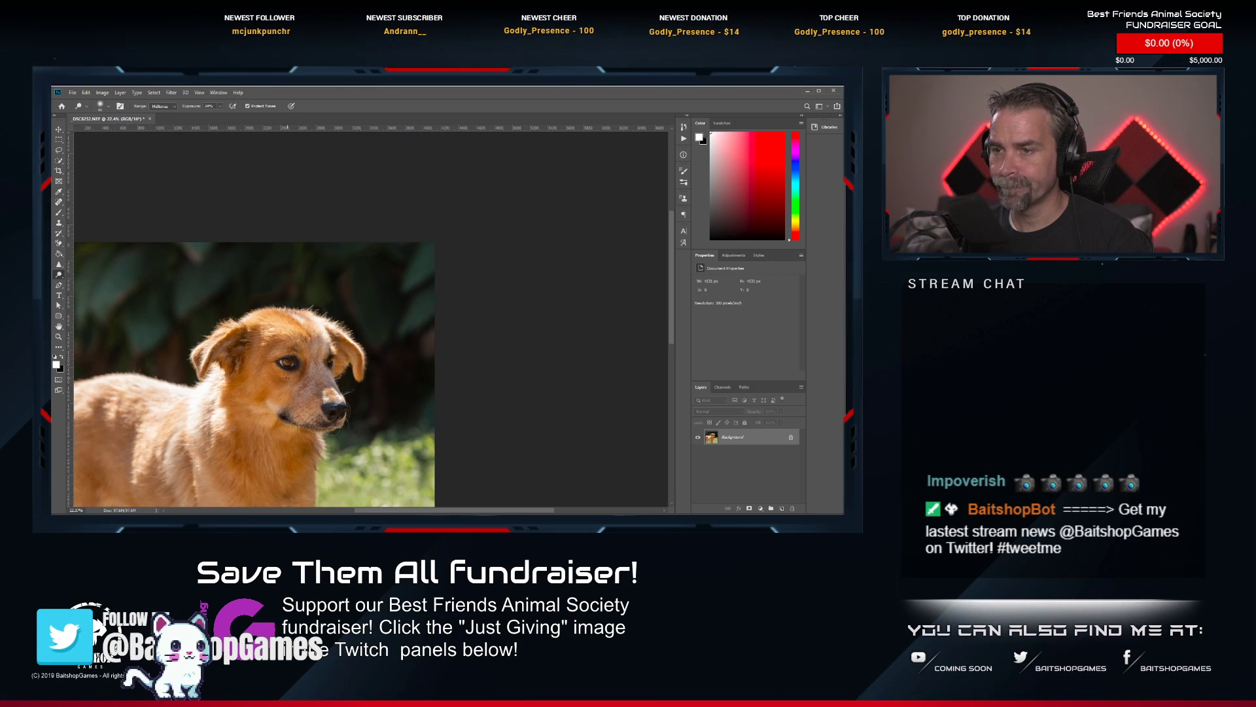
# Examine the brightened eyes, the face and the whole picture close up and from a distance for remaining flaws.
pyautogui.moveTo(287, 378)
pyautogui.mouseDown()
pyautogui.moveTo(349, 261)
pyautogui.moveTo(388, 260)
pyautogui.mouseUp()
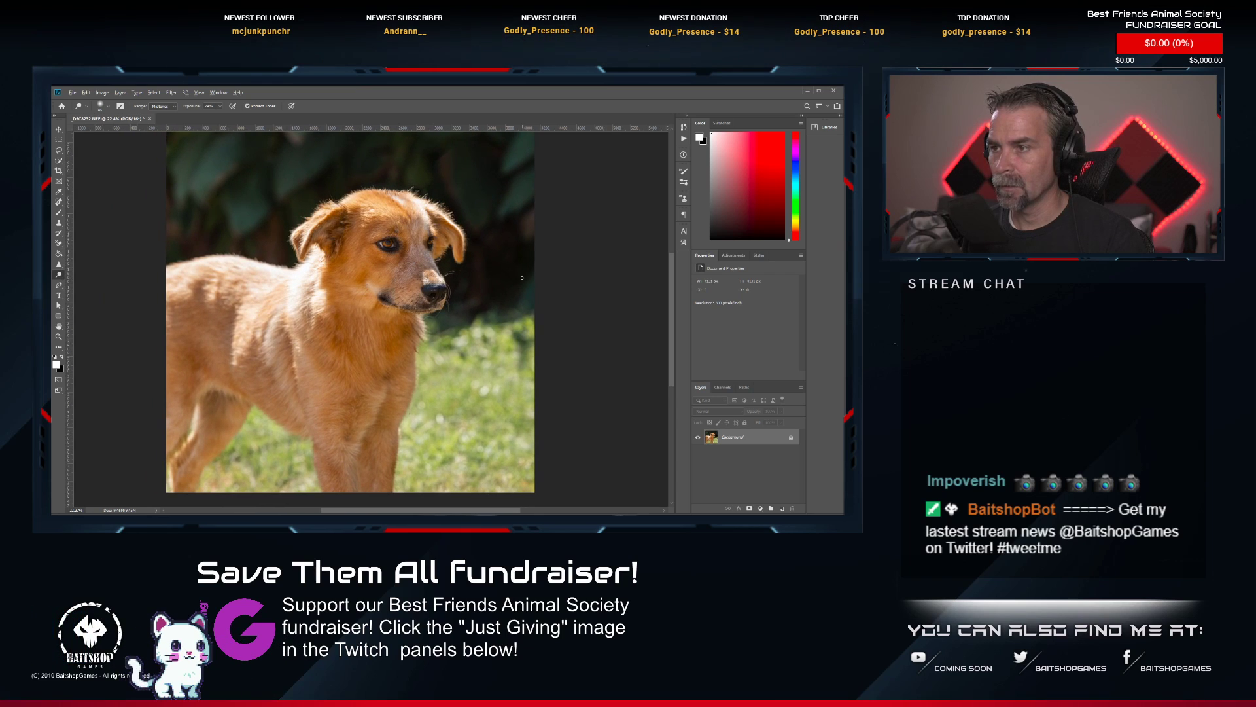
pyautogui.scroll(4, 495, 270)
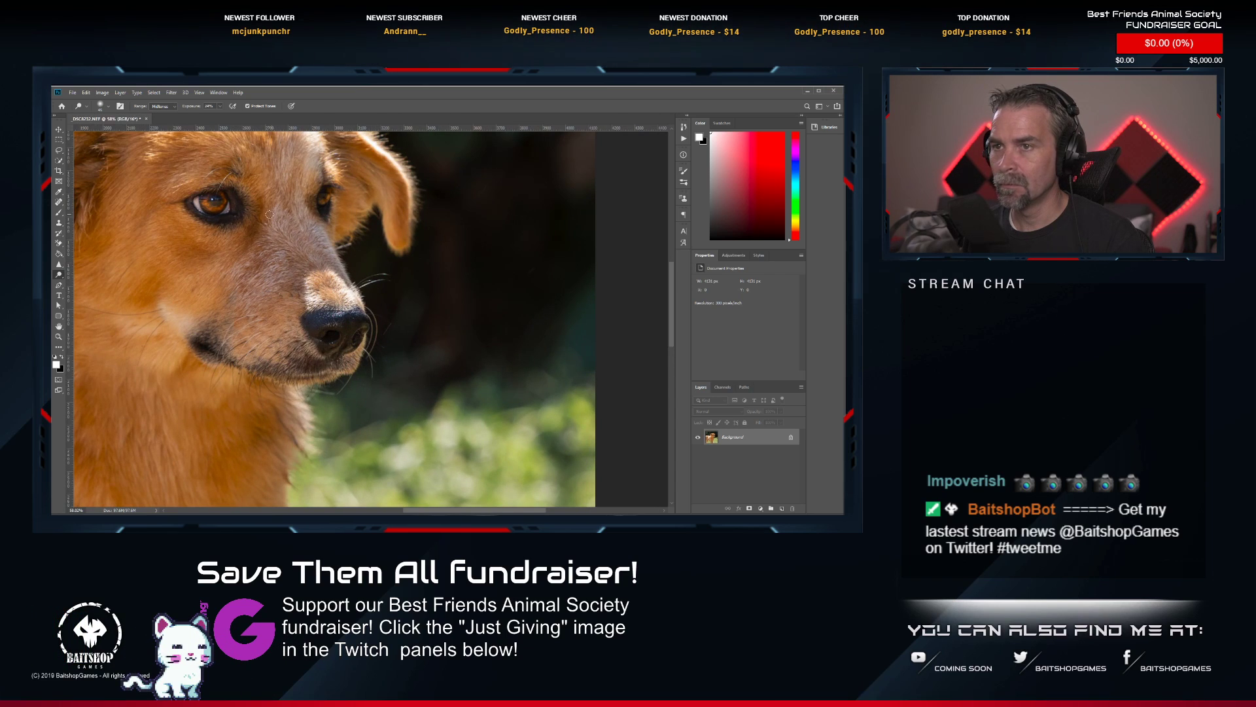
pyautogui.moveTo(269, 214); pyautogui.dragTo(340, 281)
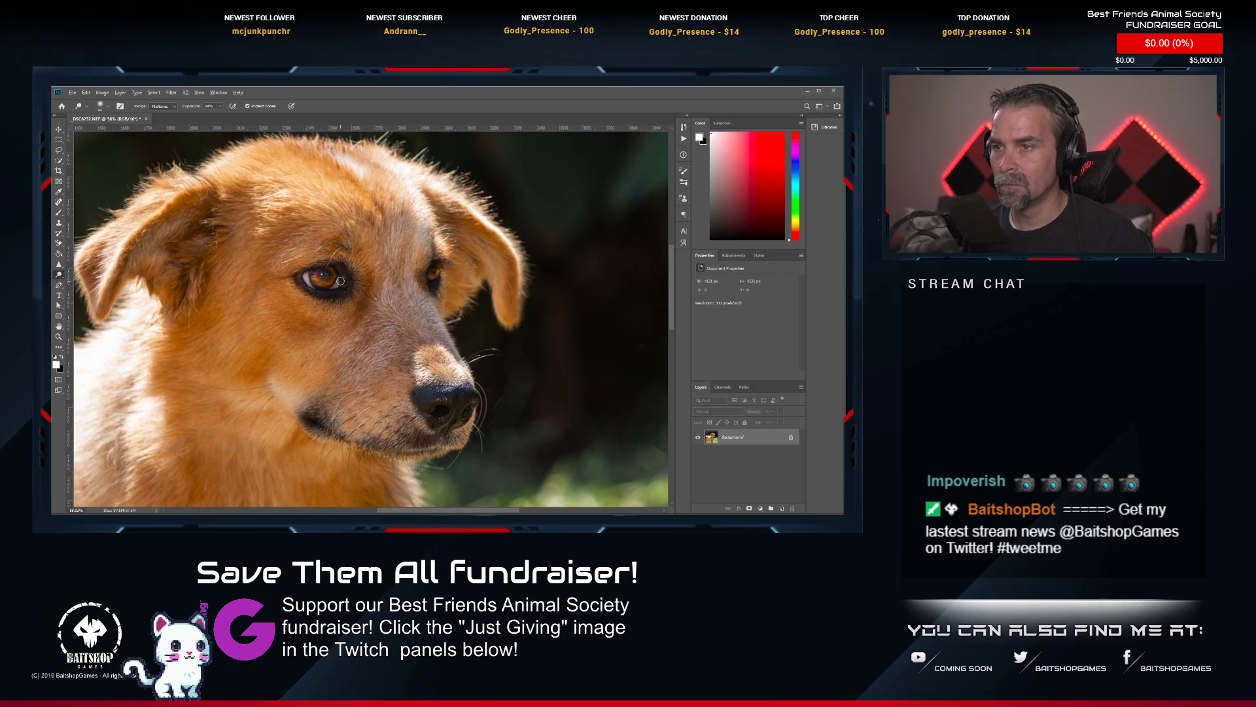
pyautogui.scroll(-5, 341, 281)
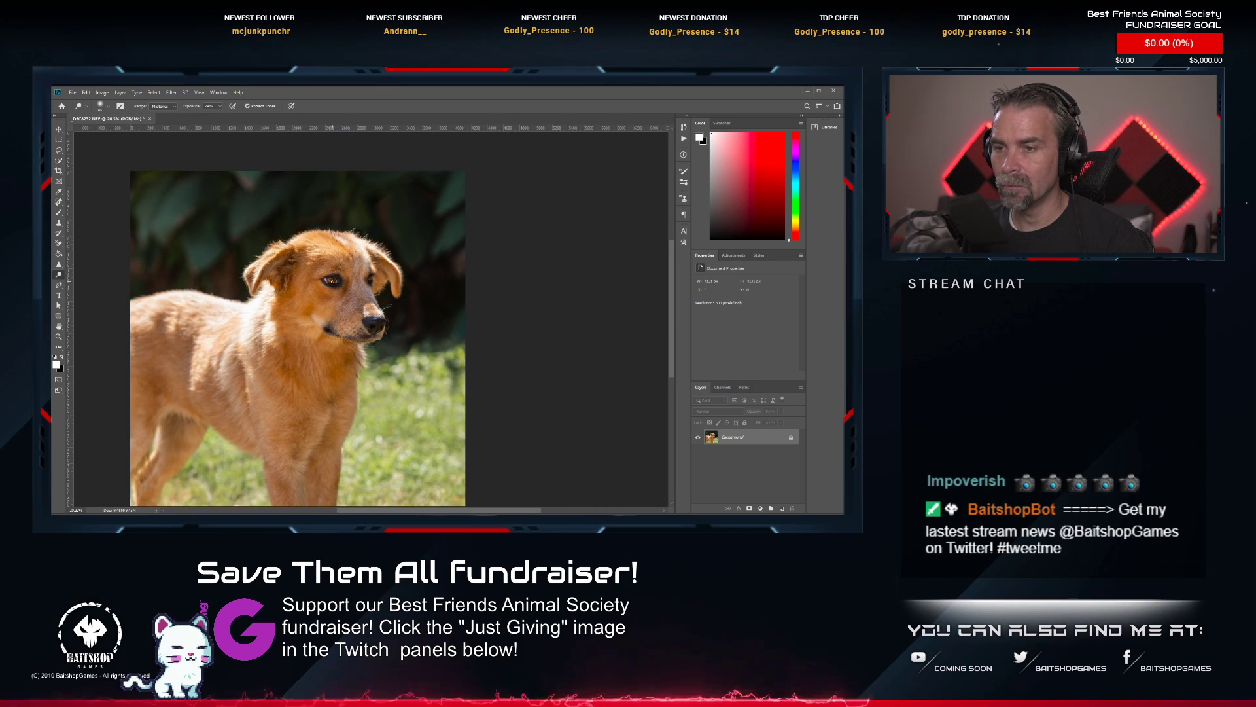
pyautogui.moveTo(278, 359); pyautogui.dragTo(342, 340)
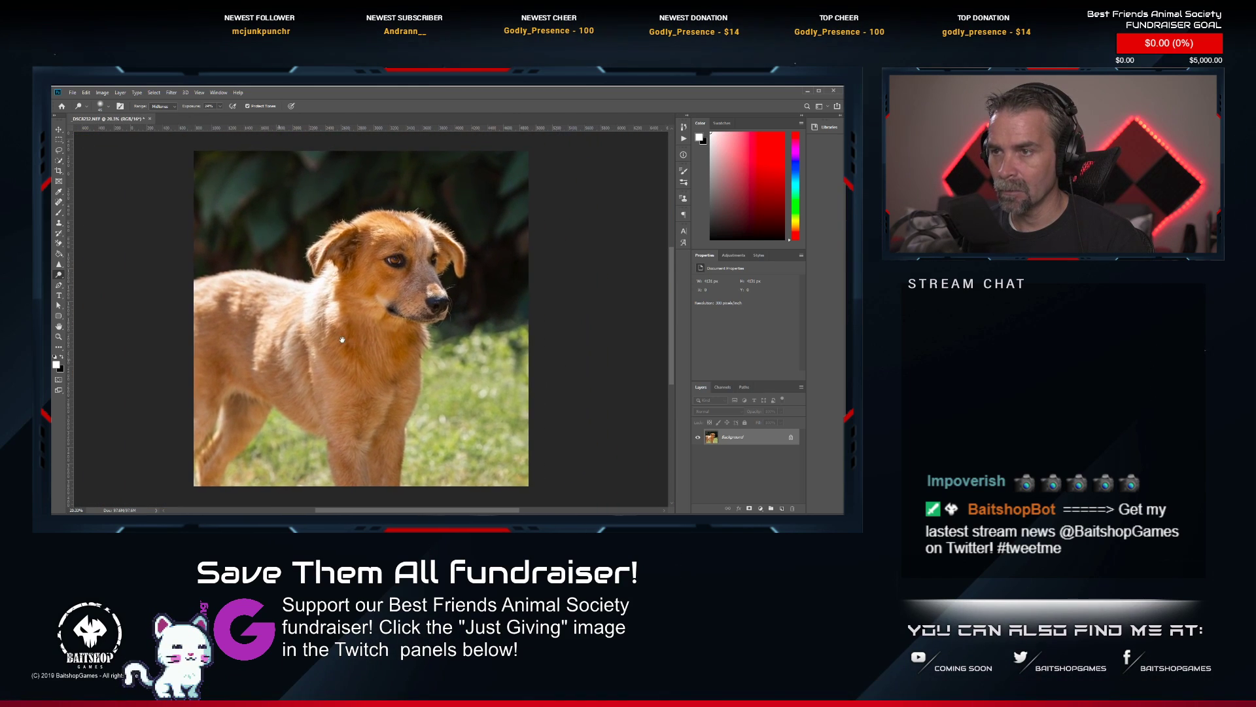
pyautogui.scroll(8, 370, 309)
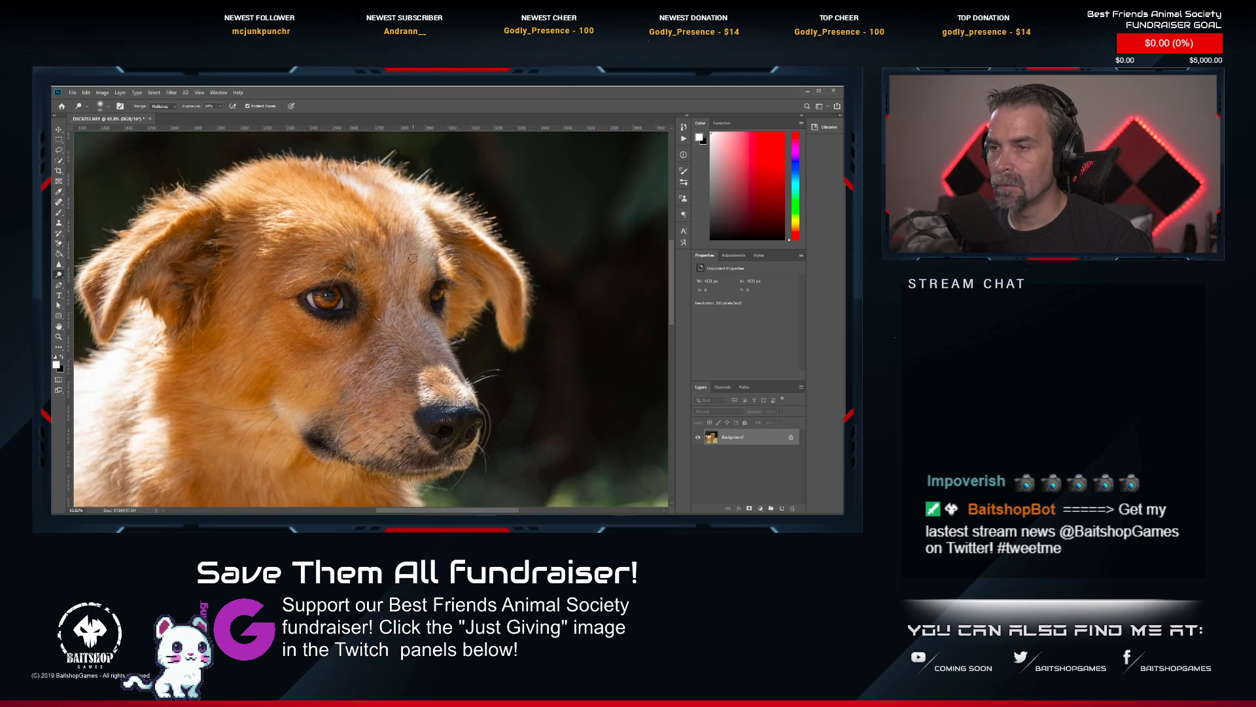
pyautogui.scroll(-8, 373, 309)
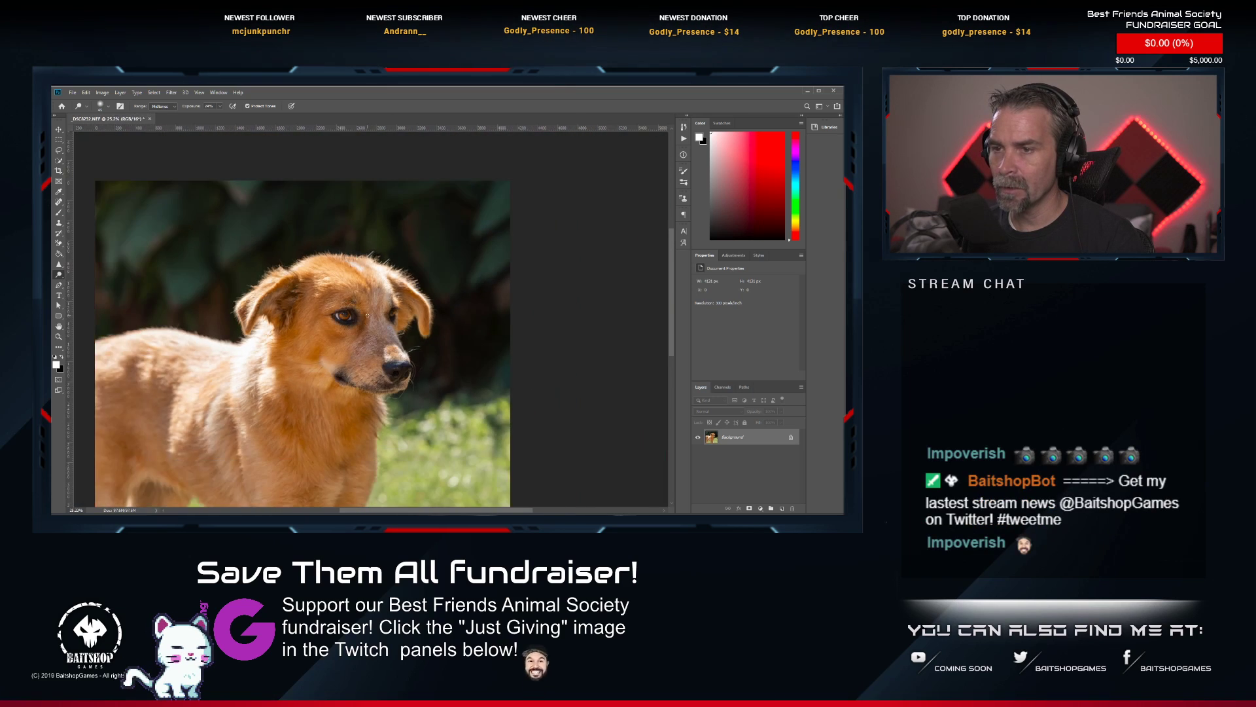
pyautogui.scroll(2, 378, 306)
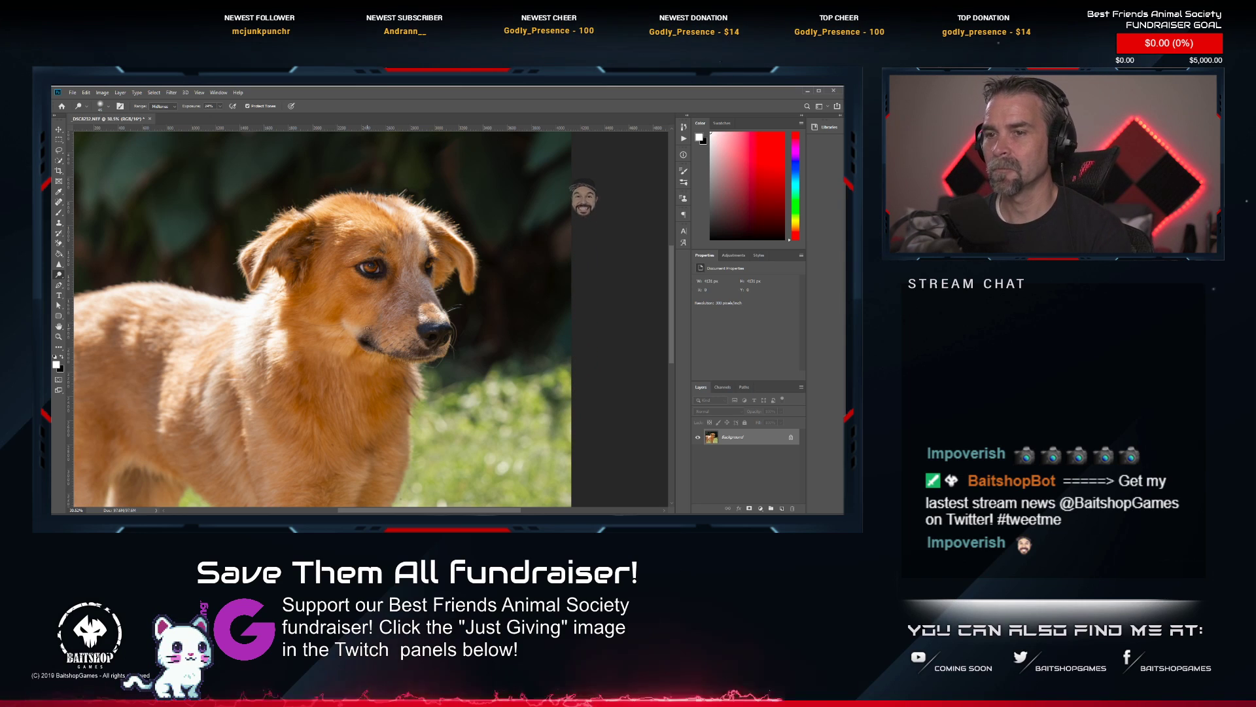
pyautogui.scroll(-2, 300, 383)
pyautogui.moveTo(300, 381); pyautogui.dragTo(335, 328)
# Save and close the retouched _DSC8232 photo, and rate its TIFF two stars in Lightroom Classic.
pyautogui.hotkey('ctrl', 's')
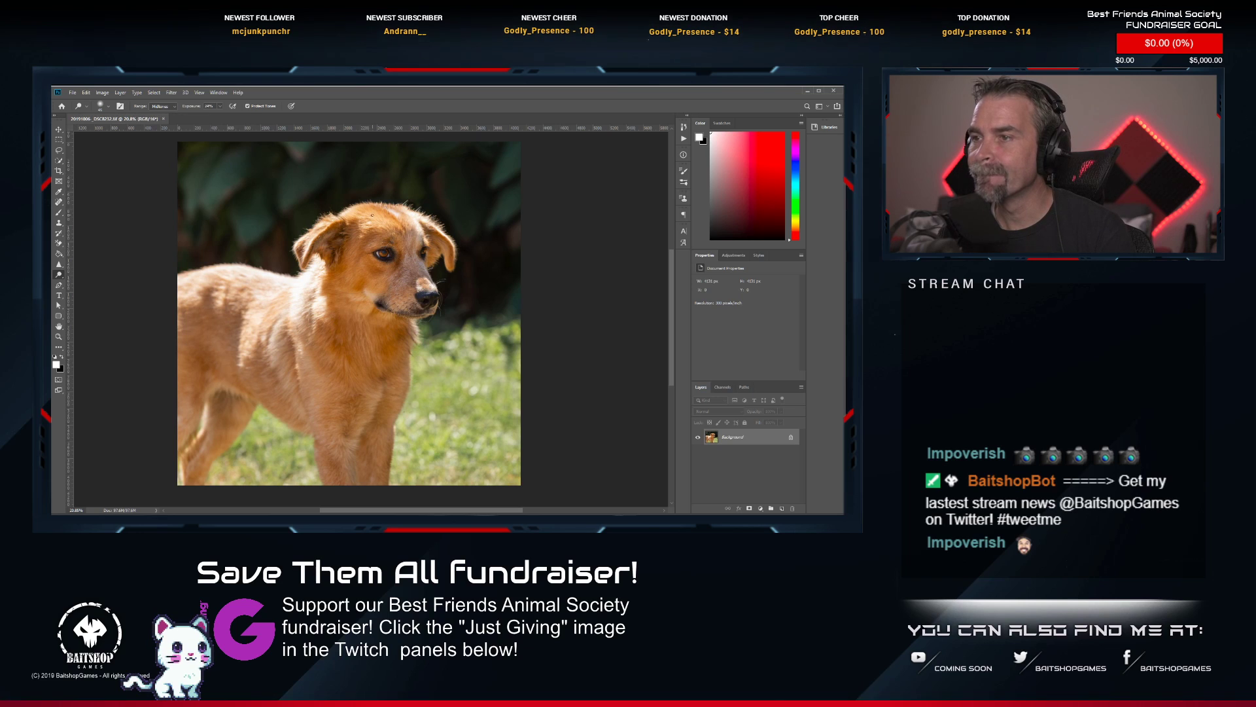
pyautogui.click(164, 118)
pyautogui.hotkey('alt', 'Tab')
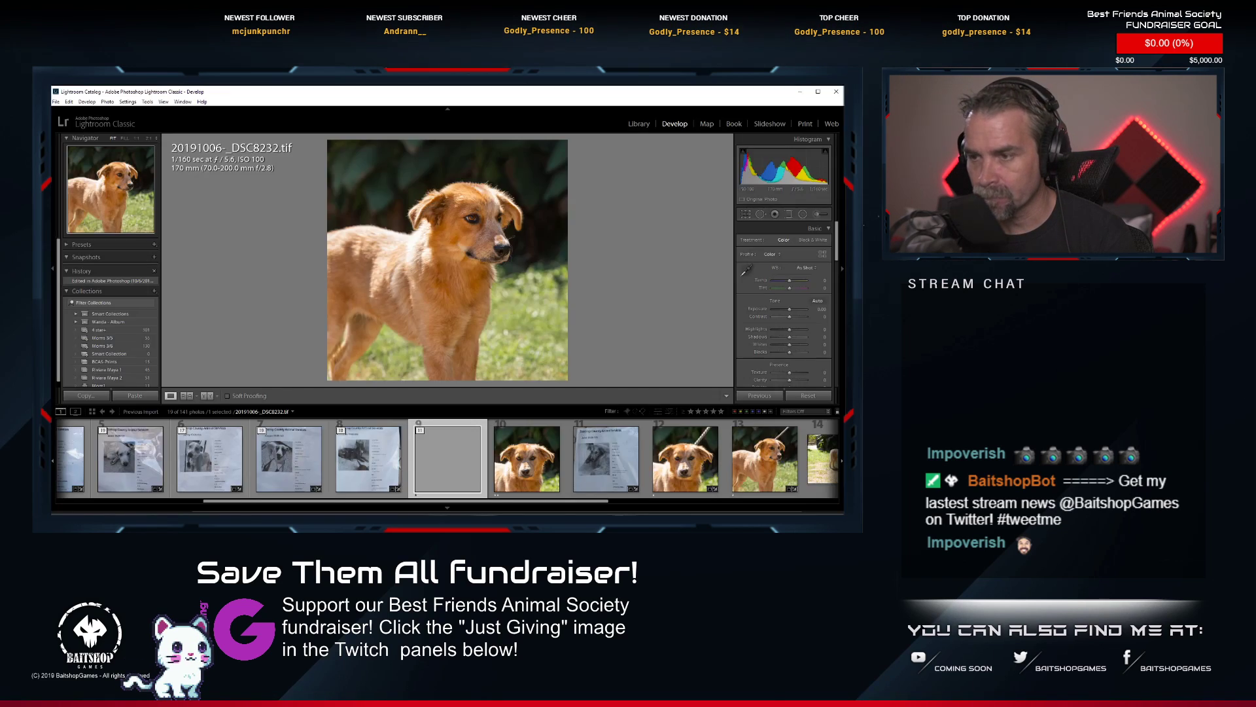
pyautogui.scroll(-5, 687, 468)
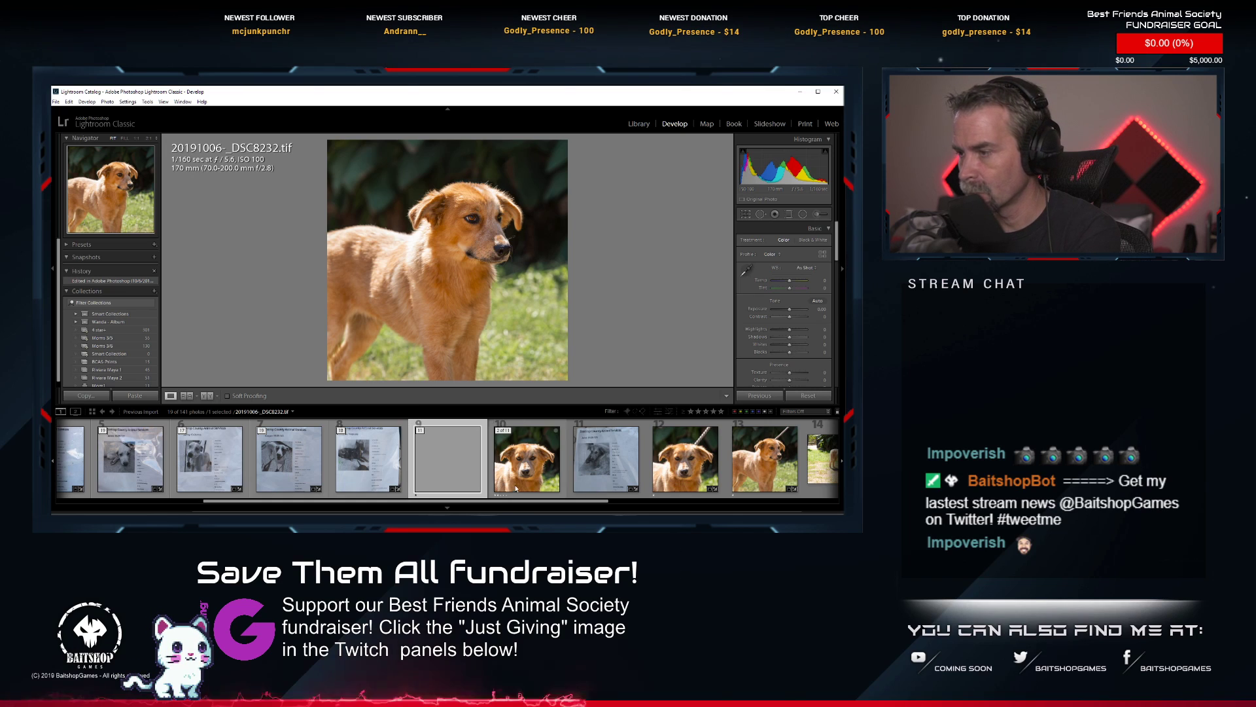
pyautogui.press('2')
# Open _DSC8239.NEF, the full-body shot of the golden dog on the grass, for editing in Photoshop.
pyautogui.click(704, 469)
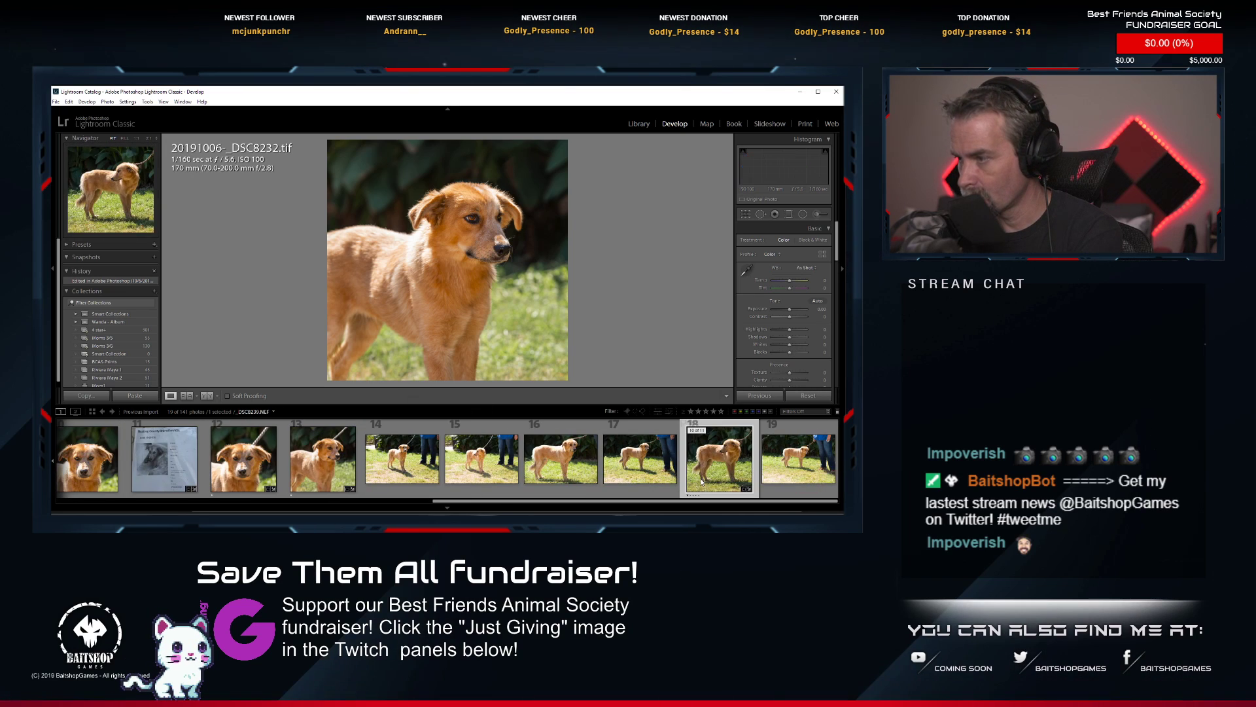
pyautogui.rightClick(701, 476)
pyautogui.moveTo(752, 291)
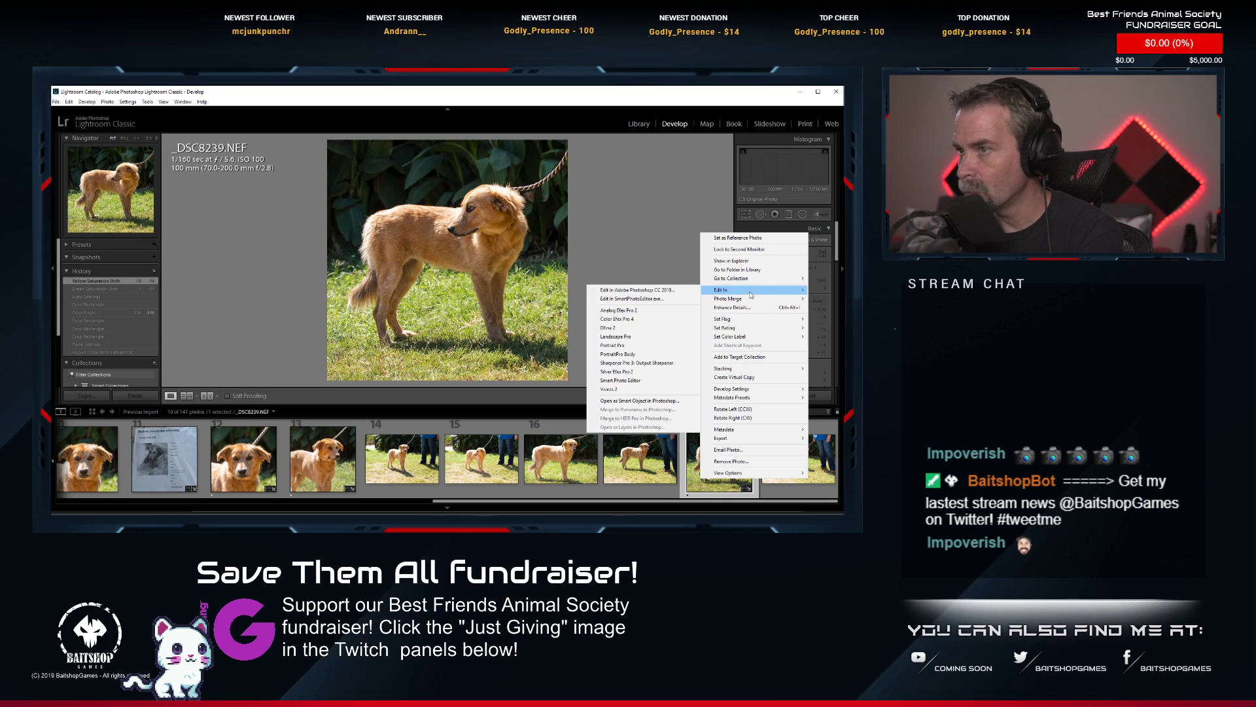
pyautogui.click(661, 292)
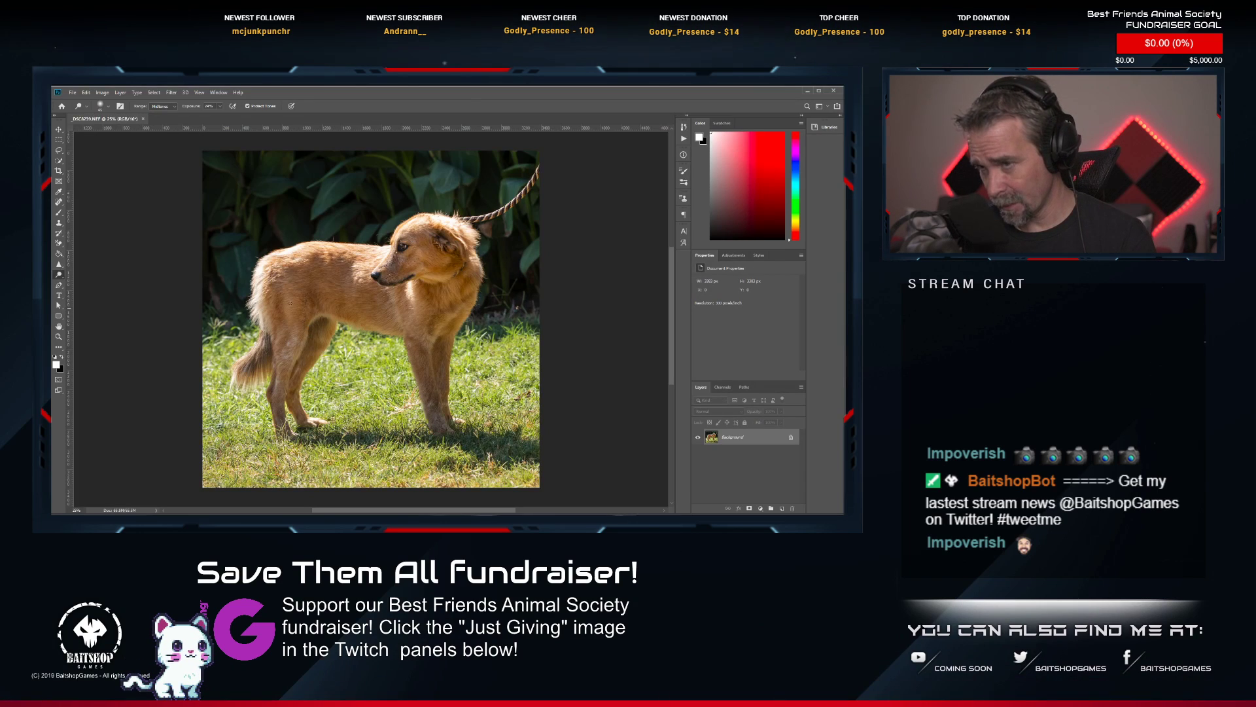
# Remove the rope leash between the dog's head and the photo's edge with the Spot Healing Brush.
pyautogui.scroll(6, 414, 242)
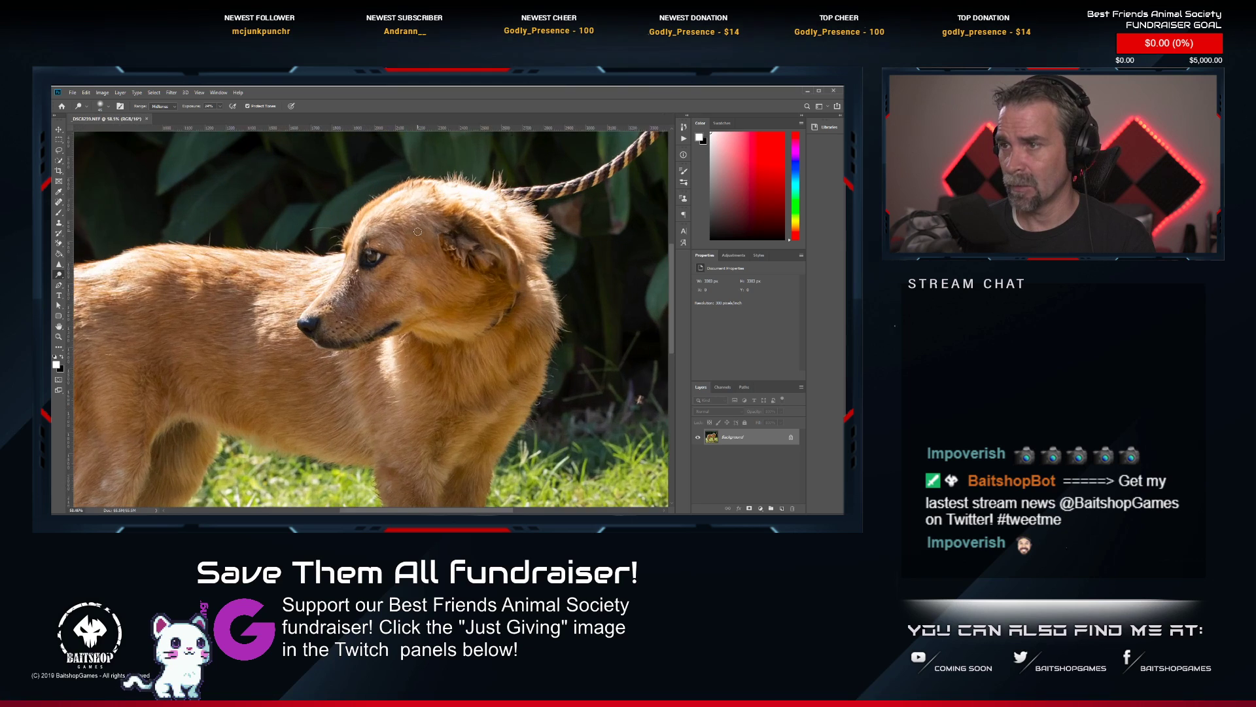
pyautogui.moveTo(414, 242); pyautogui.dragTo(286, 345)
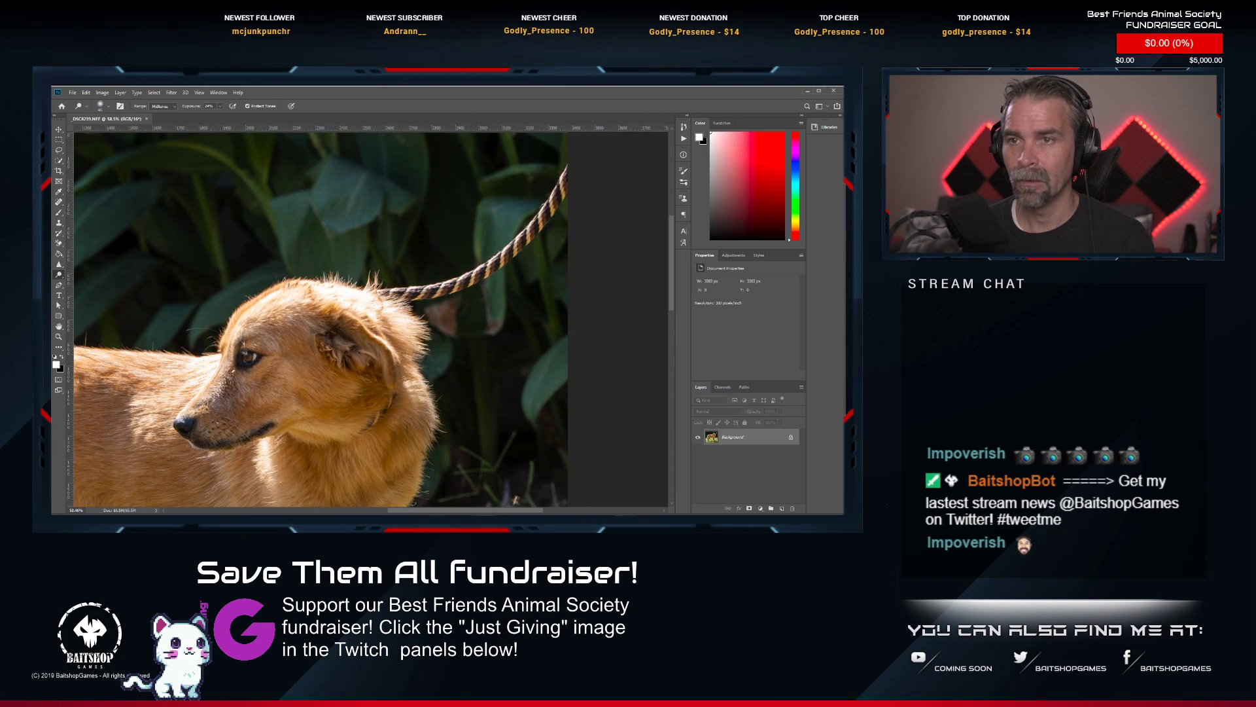
pyautogui.press('j')
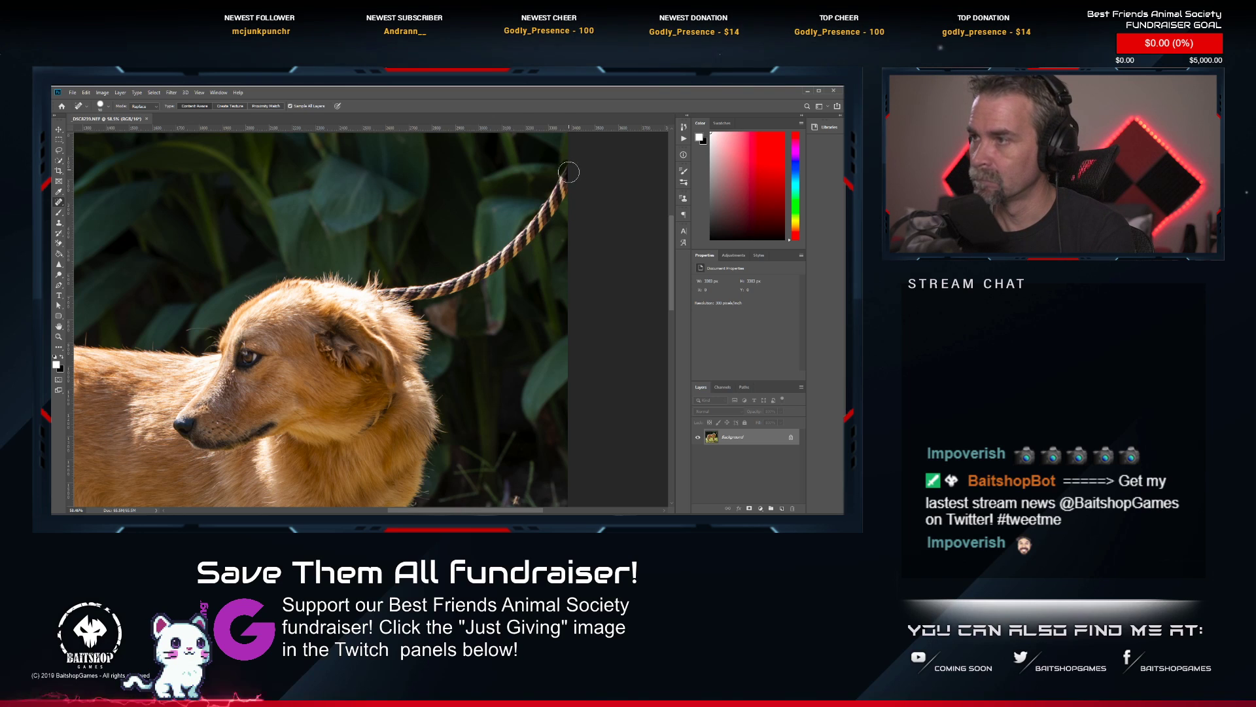
pyautogui.moveTo(550, 208)
pyautogui.mouseDown()
pyautogui.moveTo(486, 269)
pyautogui.moveTo(442, 288)
pyautogui.moveTo(406, 292)
pyautogui.moveTo(370, 280)
pyautogui.moveTo(374, 271)
pyautogui.mouseUp()
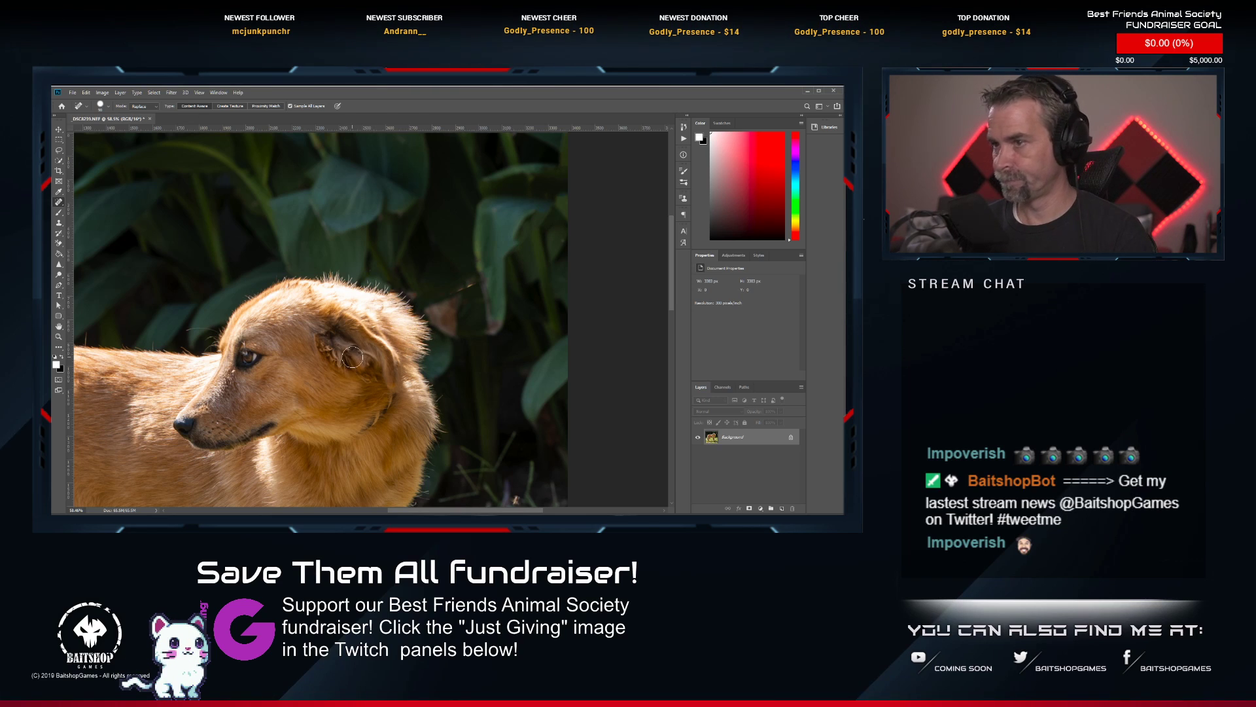
# Heal the traces of the collar in the fur on the golden dog's neck.
pyautogui.moveTo(373, 323)
pyautogui.mouseDown()
pyautogui.moveTo(420, 87)
pyautogui.moveTo(403, 243)
pyautogui.moveTo(383, 265)
pyautogui.mouseUp()
pyautogui.click(408, 250)
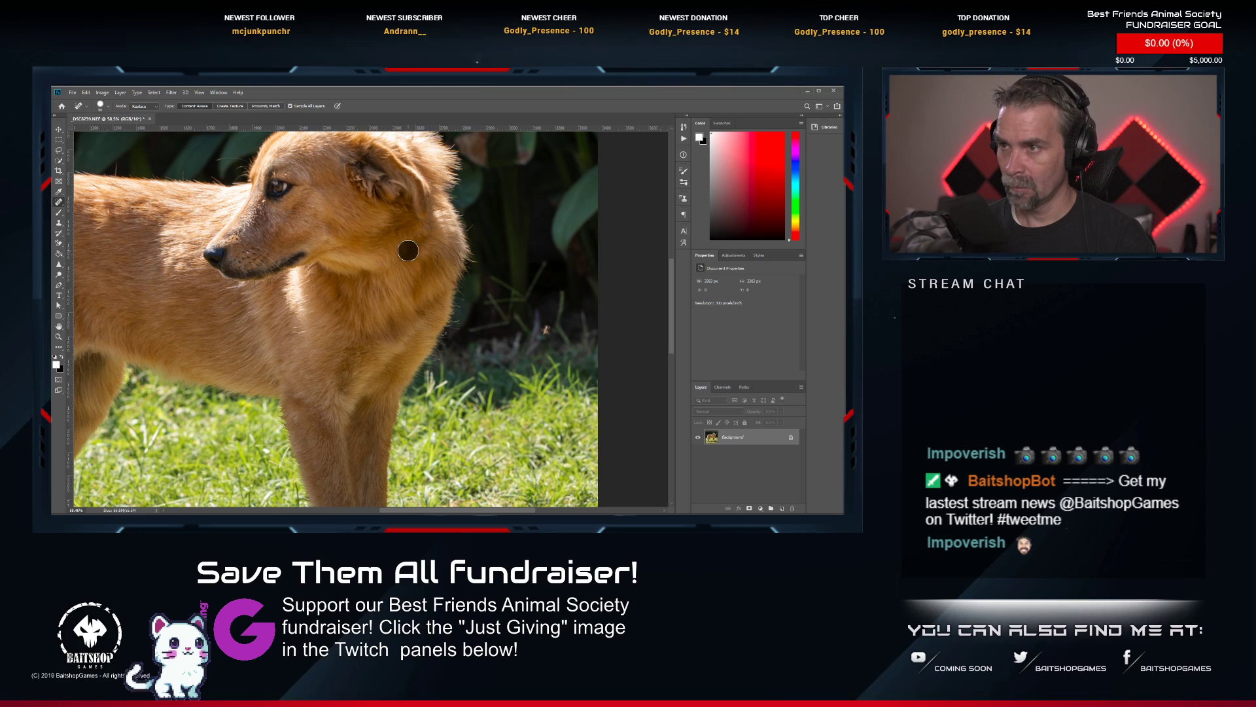
pyautogui.click(432, 232)
pyautogui.click(370, 274)
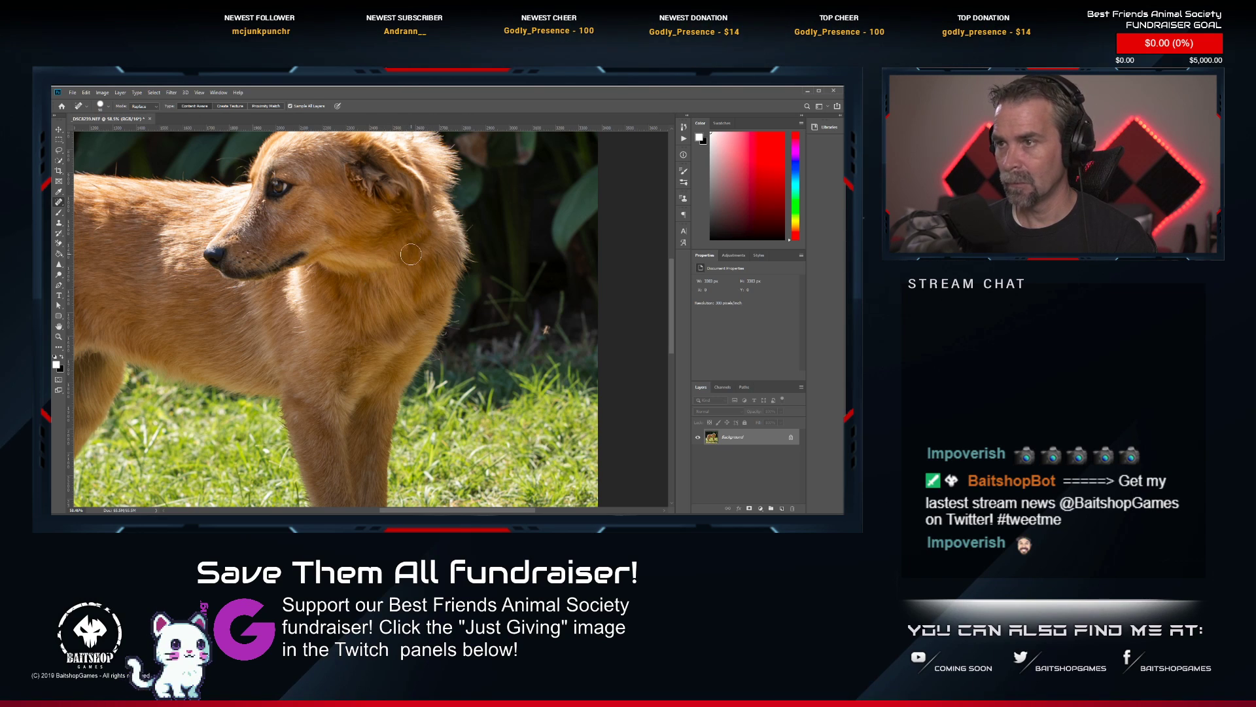
pyautogui.moveTo(411, 254)
pyautogui.mouseDown()
pyautogui.moveTo(363, 275)
pyautogui.moveTo(389, 272)
pyautogui.mouseUp()
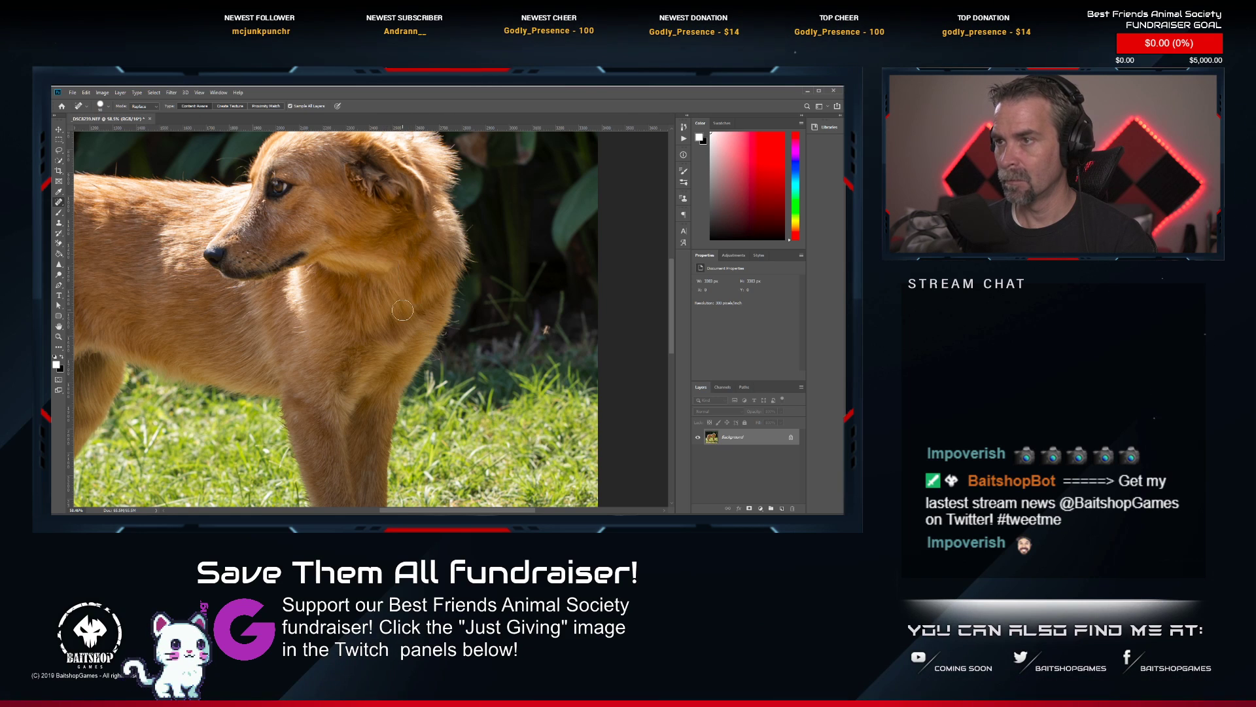
# Brighten the golden dog's visible eye with the Dodge Tool, adjusting the brush size to fit.
pyautogui.scroll(-5, 393, 314)
pyautogui.scroll(5, 337, 234)
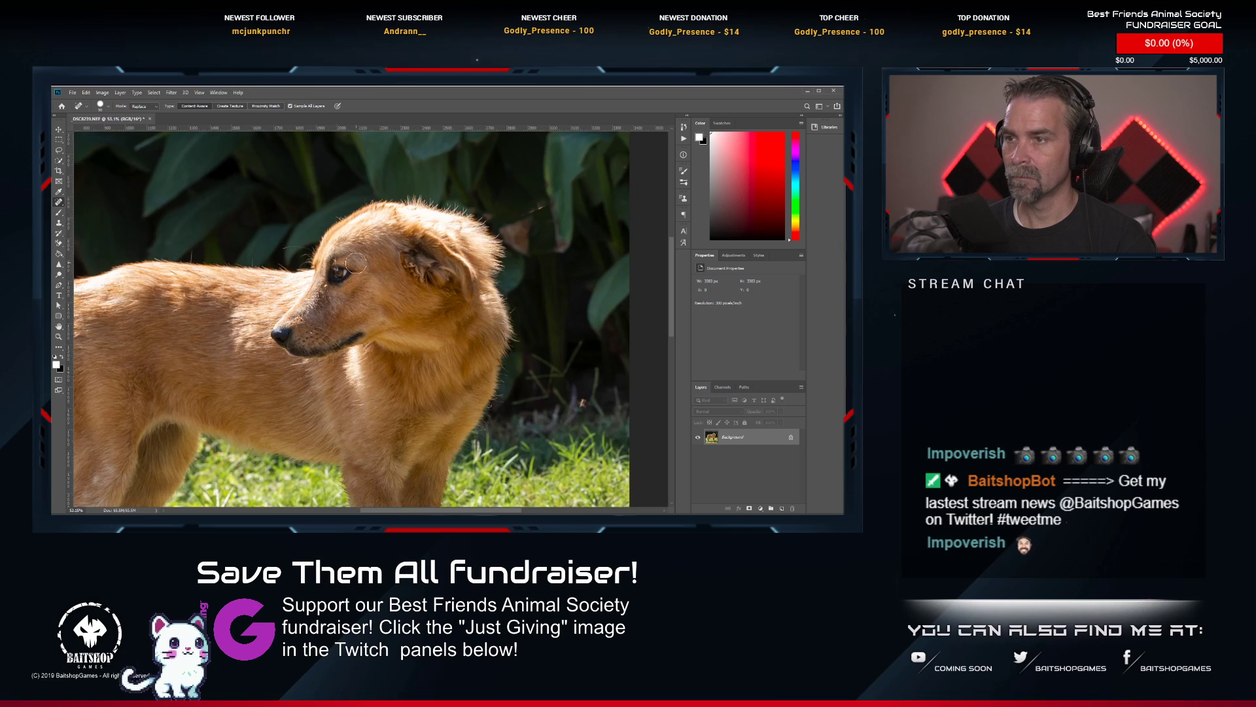
pyautogui.click(59, 273)
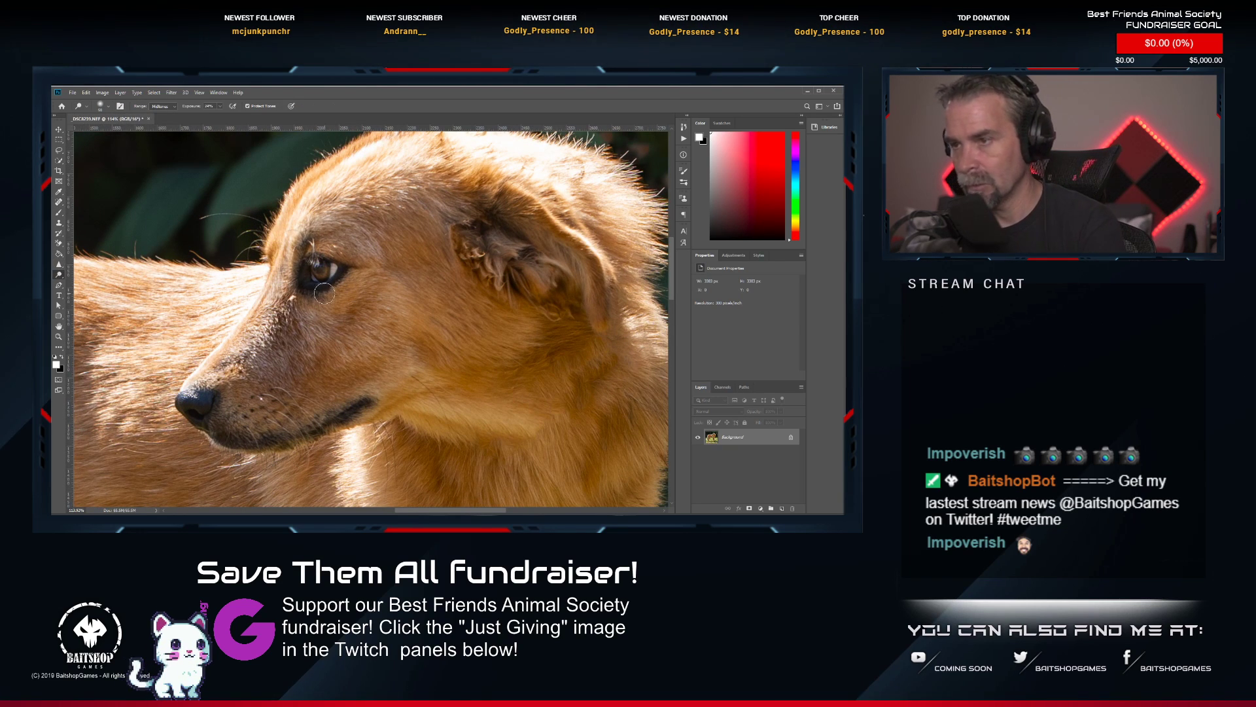
pyautogui.press(']')
pyautogui.press(']')
pyautogui.press(']')
pyautogui.press(']')
pyautogui.press(']')
pyautogui.press(']')
pyautogui.press(']')
pyautogui.press(']')
pyautogui.press(']')
pyautogui.press(']')
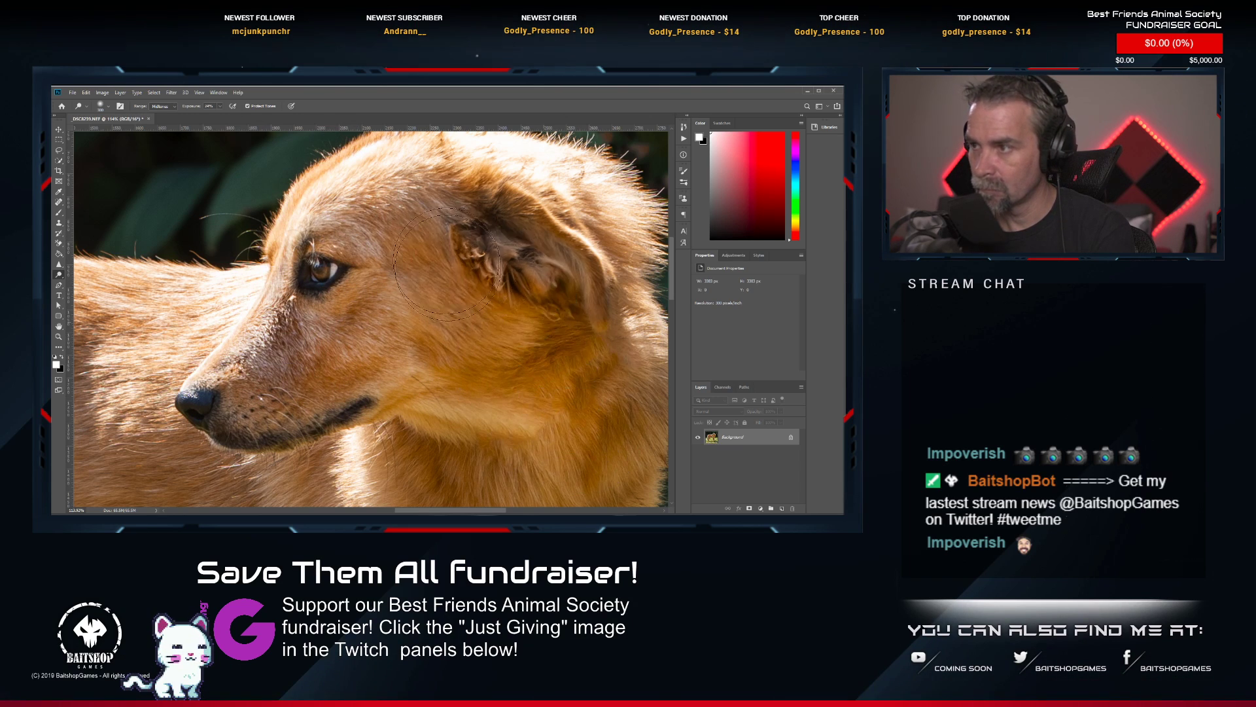
pyautogui.press('[')
pyautogui.press('[')
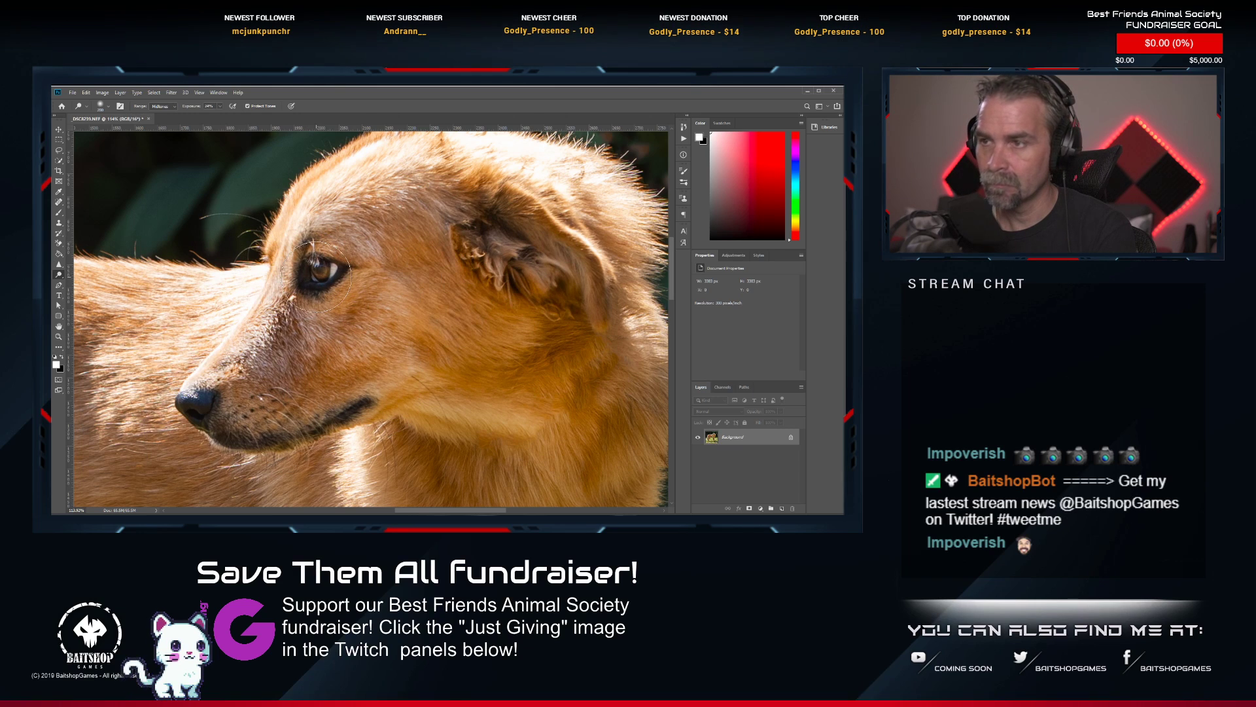
pyautogui.press('[')
pyautogui.press('[')
pyautogui.press('[')
pyautogui.press('[')
pyautogui.press('[')
pyautogui.press('[')
pyautogui.press('[')
pyautogui.press('[')
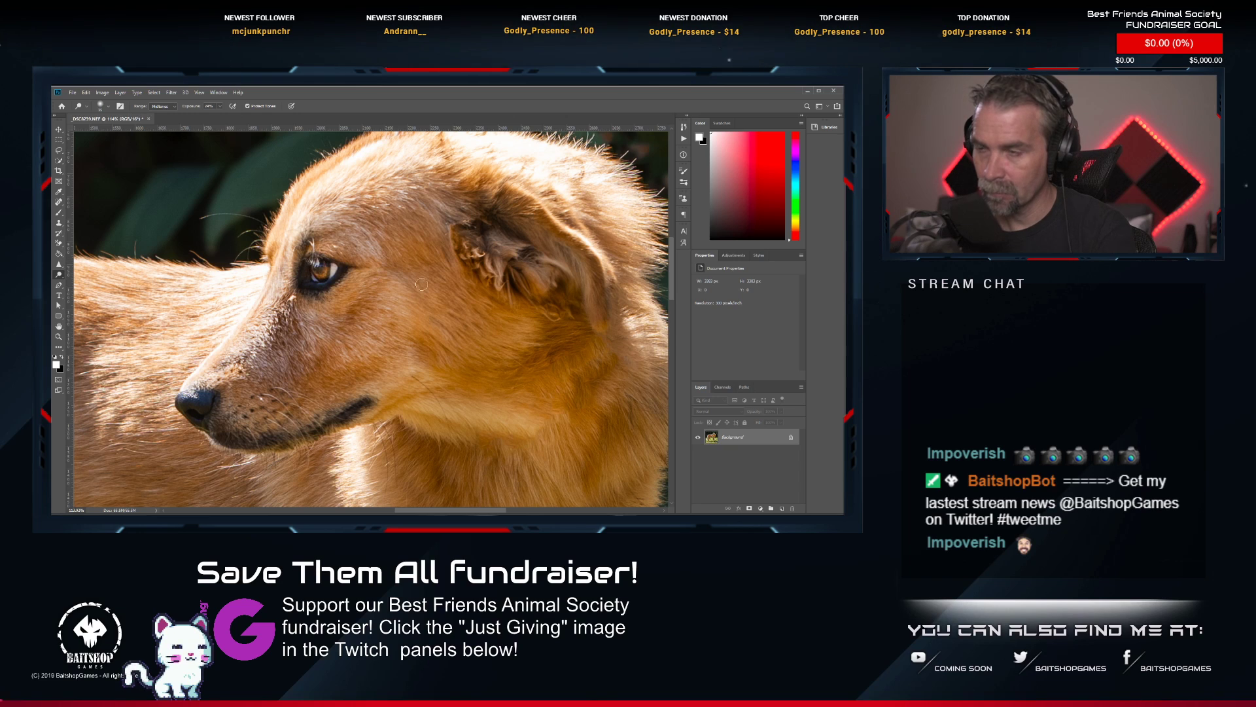
# Set the Dodge Tool's range to Shadows and lighten the dark areas of the dog's flank, neck, chest and front legs.
pyautogui.scroll(-14, 393, 283)
pyautogui.moveTo(355, 342); pyautogui.dragTo(372, 325)
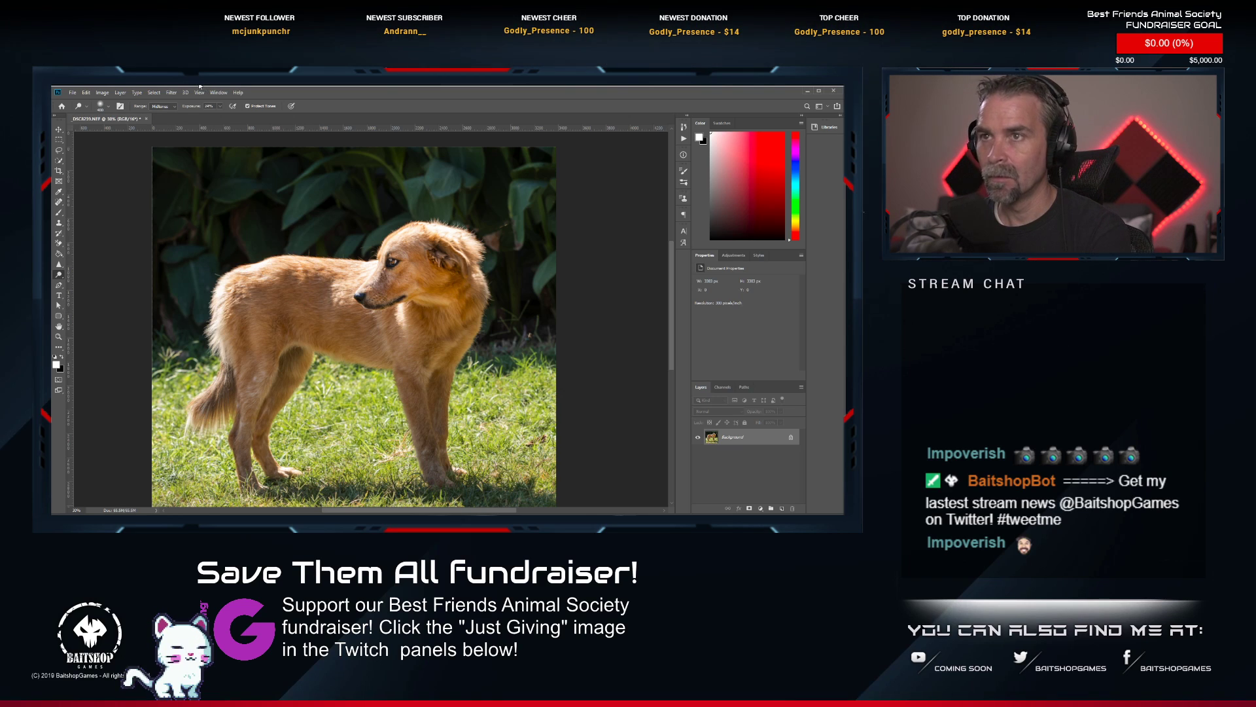
pyautogui.click(169, 107)
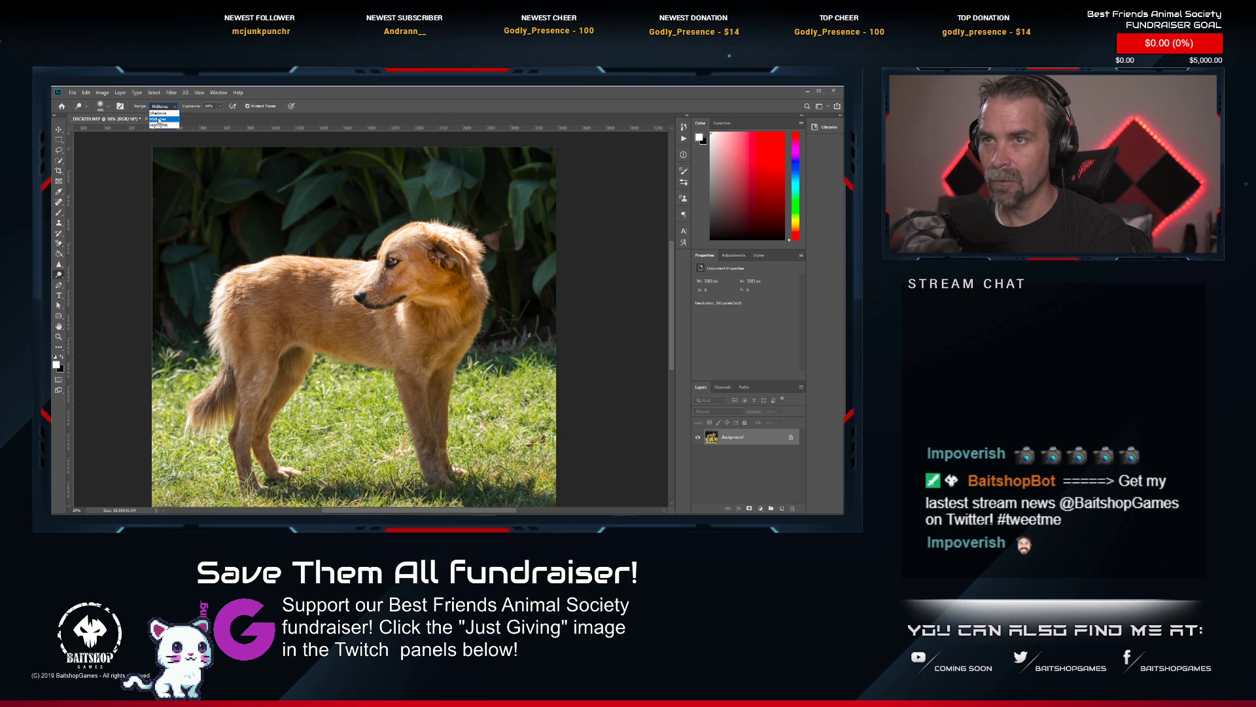
pyautogui.click(158, 113)
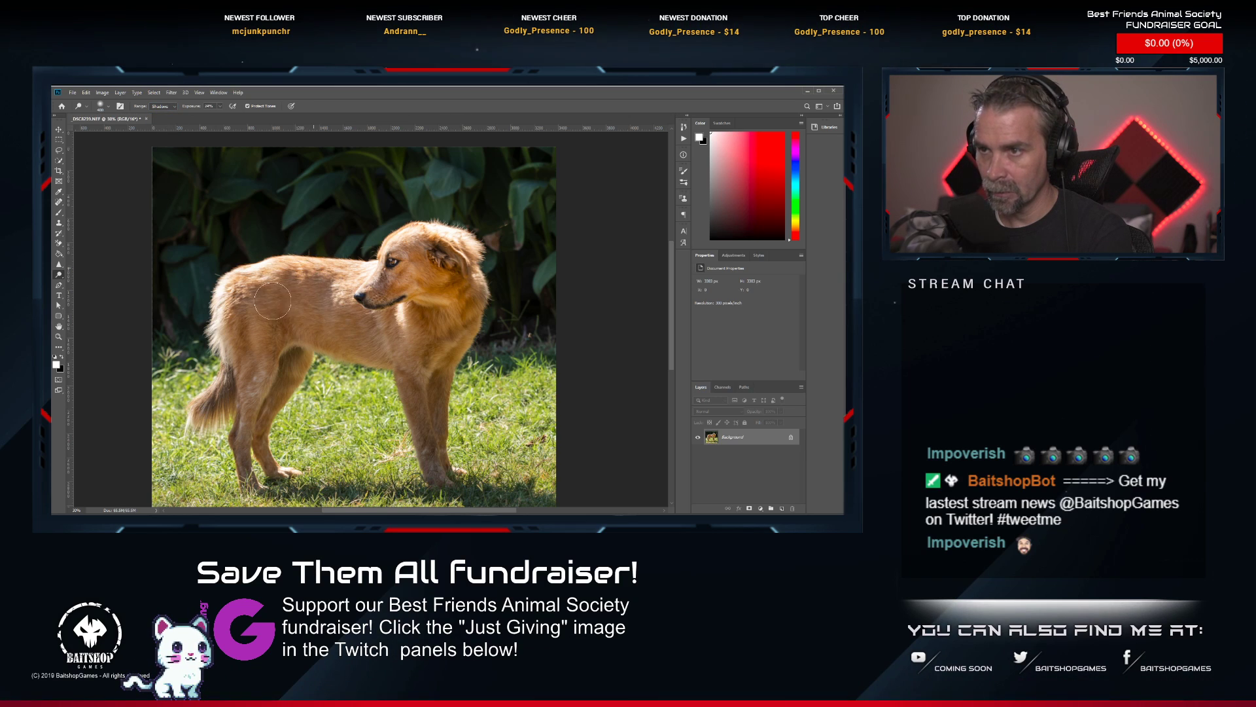
pyautogui.moveTo(273, 301)
pyautogui.mouseDown()
pyautogui.moveTo(245, 358)
pyautogui.moveTo(253, 432)
pyautogui.moveTo(305, 341)
pyautogui.moveTo(285, 318)
pyautogui.moveTo(273, 336)
pyautogui.mouseUp()
pyautogui.moveTo(452, 280)
pyautogui.mouseDown()
pyautogui.moveTo(411, 300)
pyautogui.moveTo(408, 274)
pyautogui.moveTo(446, 290)
pyautogui.moveTo(444, 337)
pyautogui.mouseUp()
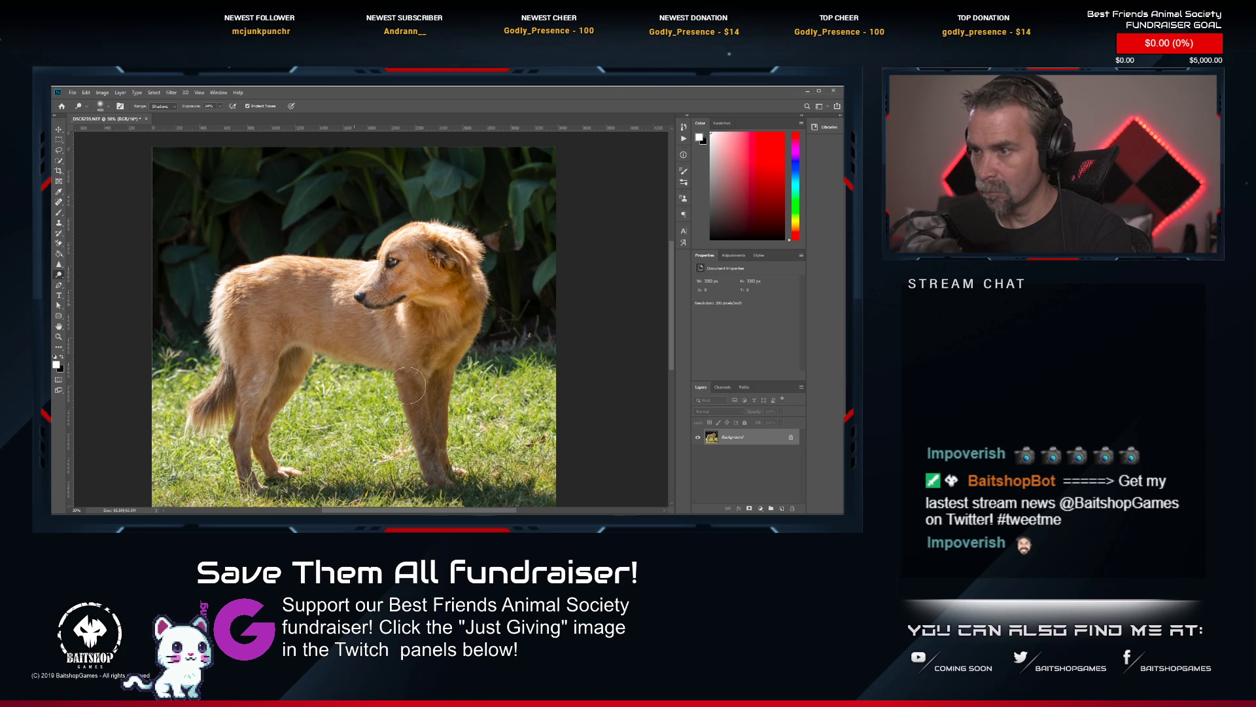
pyautogui.moveTo(424, 386)
pyautogui.mouseDown()
pyautogui.moveTo(437, 477)
pyautogui.moveTo(422, 386)
pyautogui.moveTo(433, 492)
pyautogui.moveTo(421, 390)
pyautogui.mouseUp()
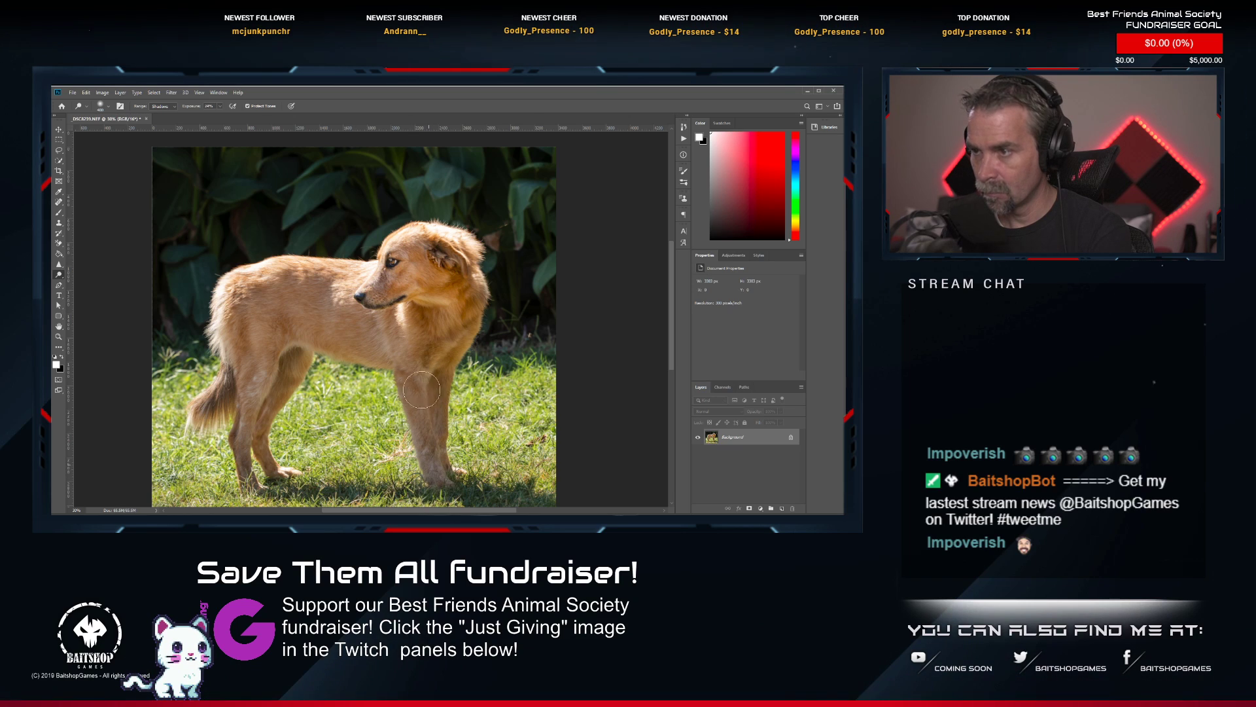
pyautogui.moveTo(457, 302); pyautogui.dragTo(456, 323)
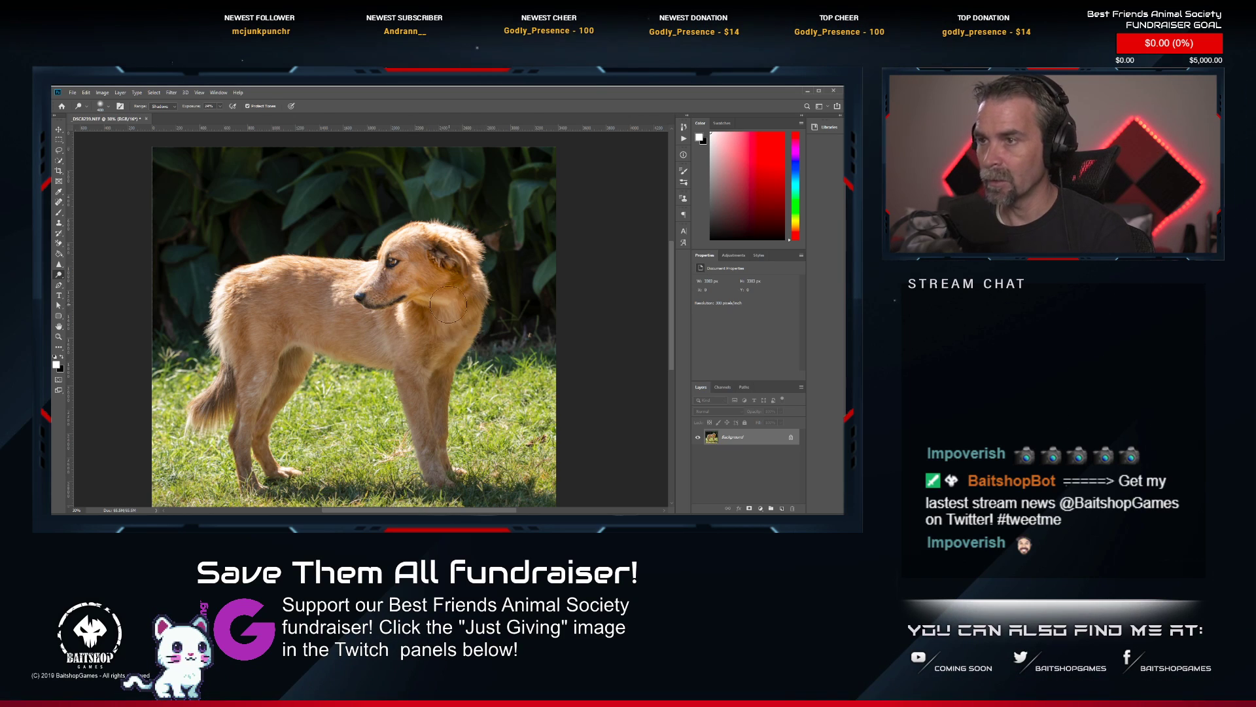
# Save and close the retouched _DSC8239 photo, and rate its TIFF two stars in Lightroom Classic.
pyautogui.scroll(5, 497, 275)
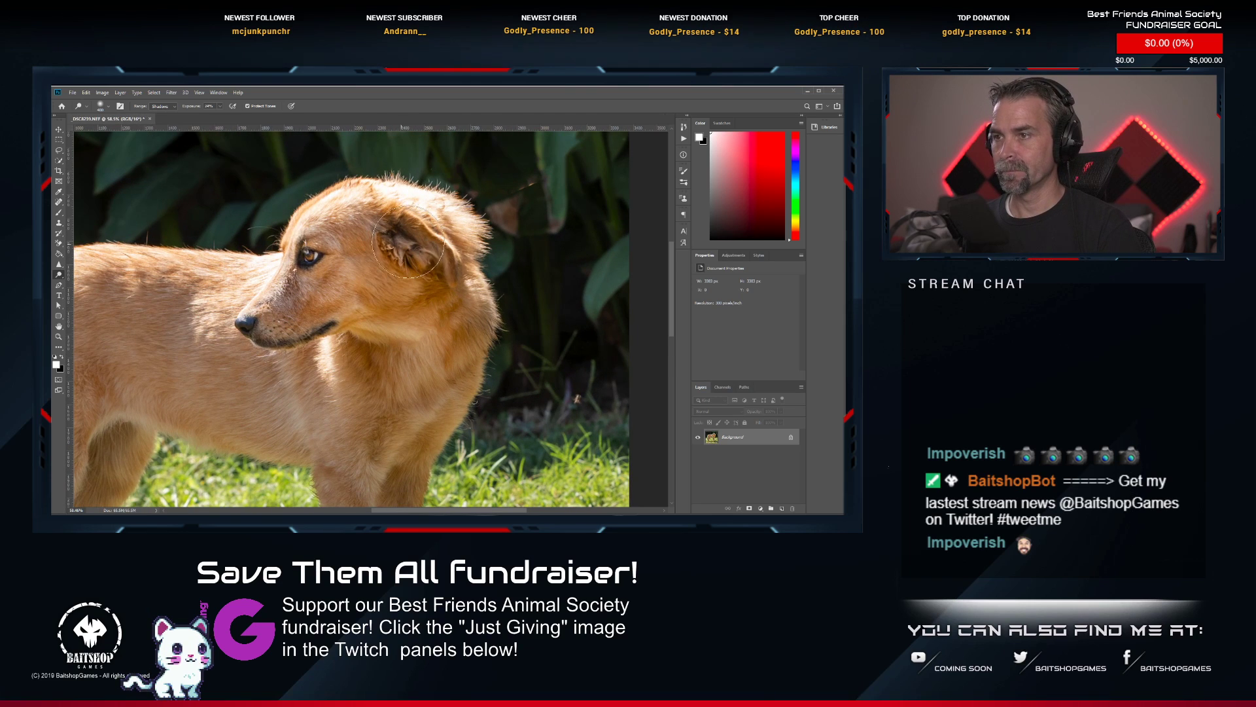
pyautogui.scroll(-5, 389, 263)
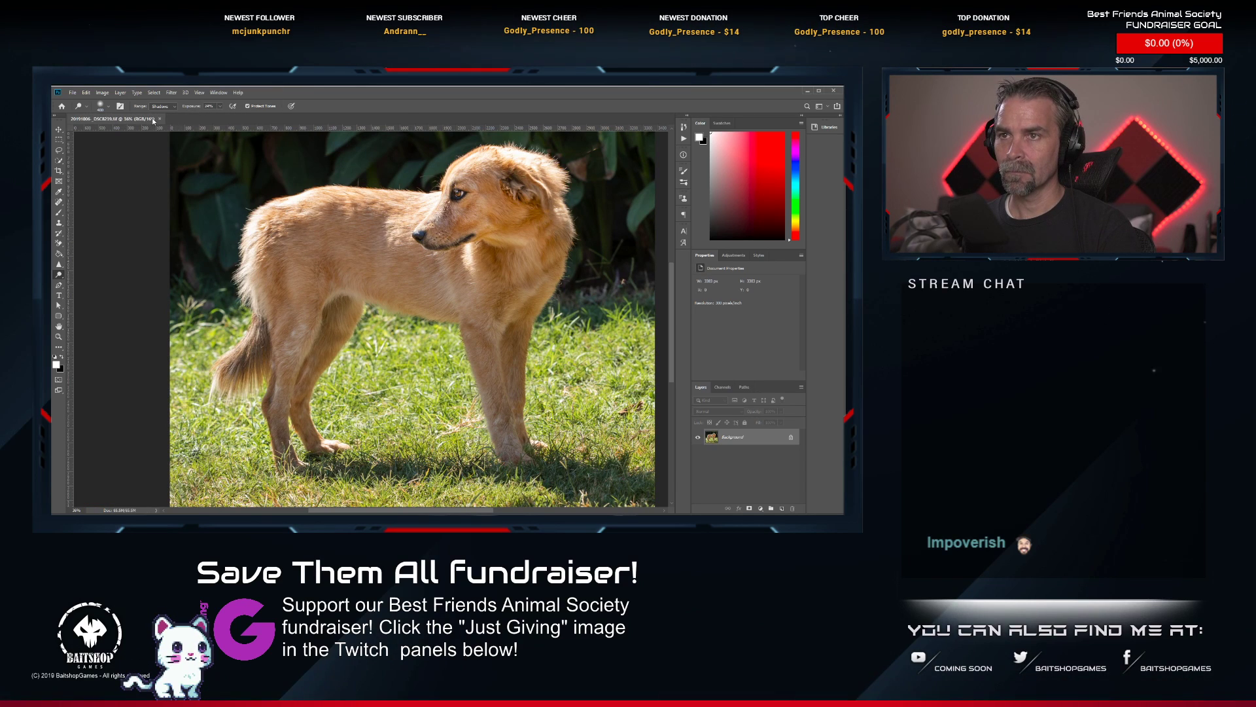
pyautogui.click(160, 119)
pyautogui.hotkey('alt', 'Tab')
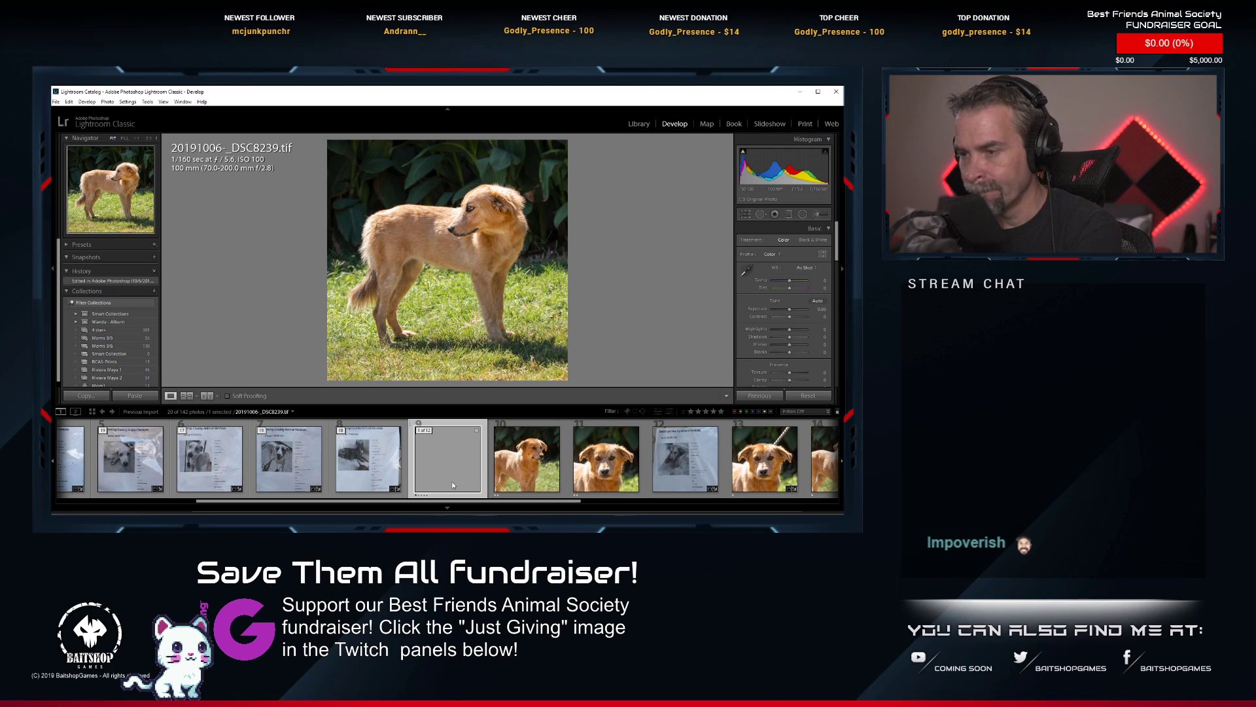
pyautogui.press('2')
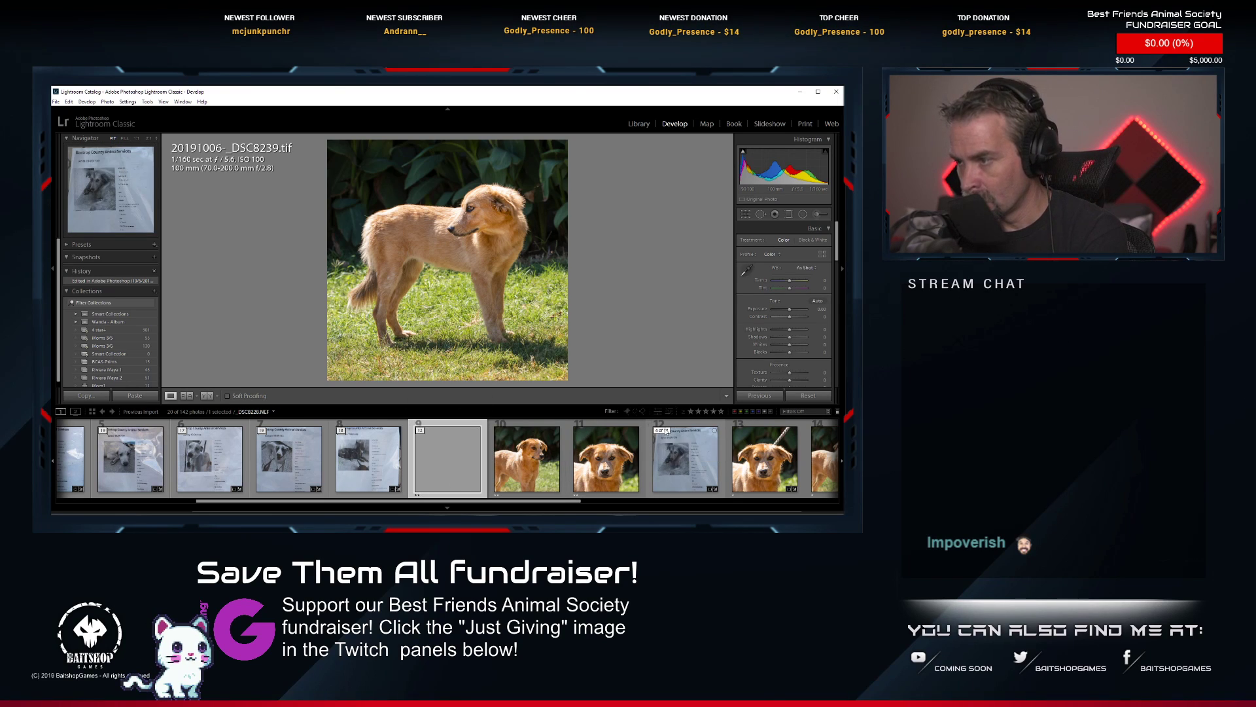
# Collapse the golden dog's photo stack under its _DSC8228.NEF info sheet and select the first info sheet, _DSC8103.NEF.
pyautogui.scroll(-5, 537, 470)
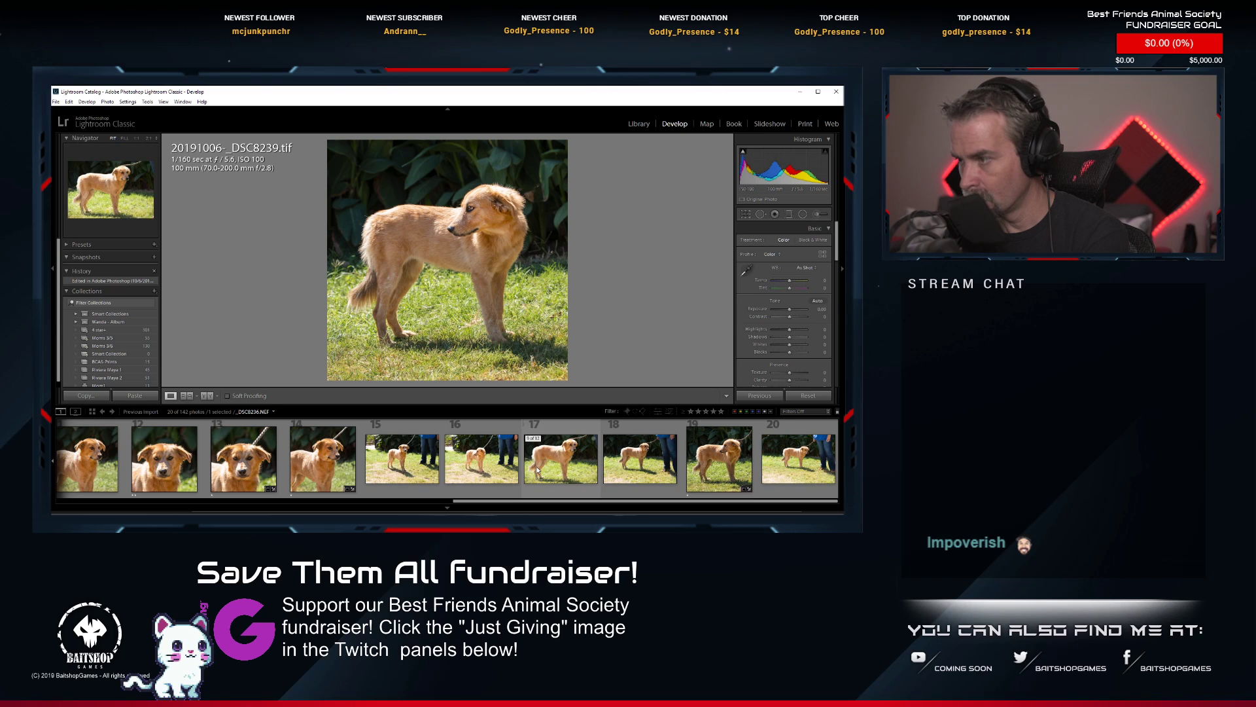
pyautogui.scroll(5, 538, 470)
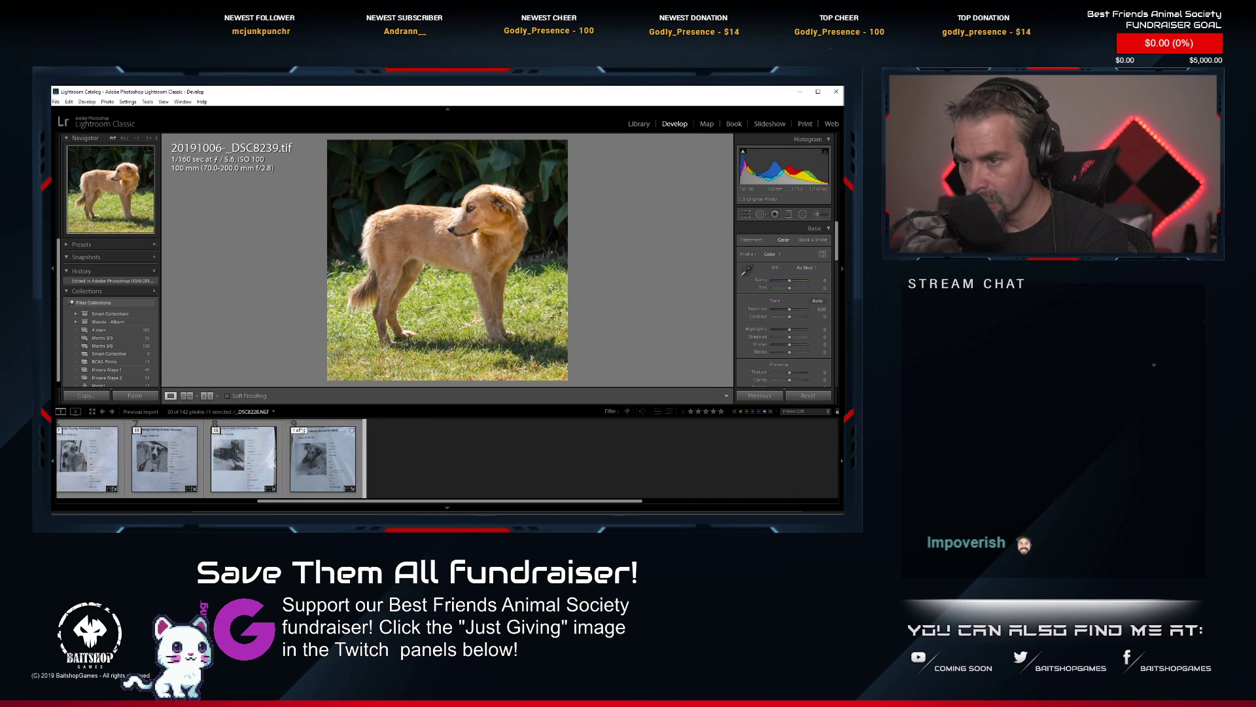
pyautogui.click(301, 431)
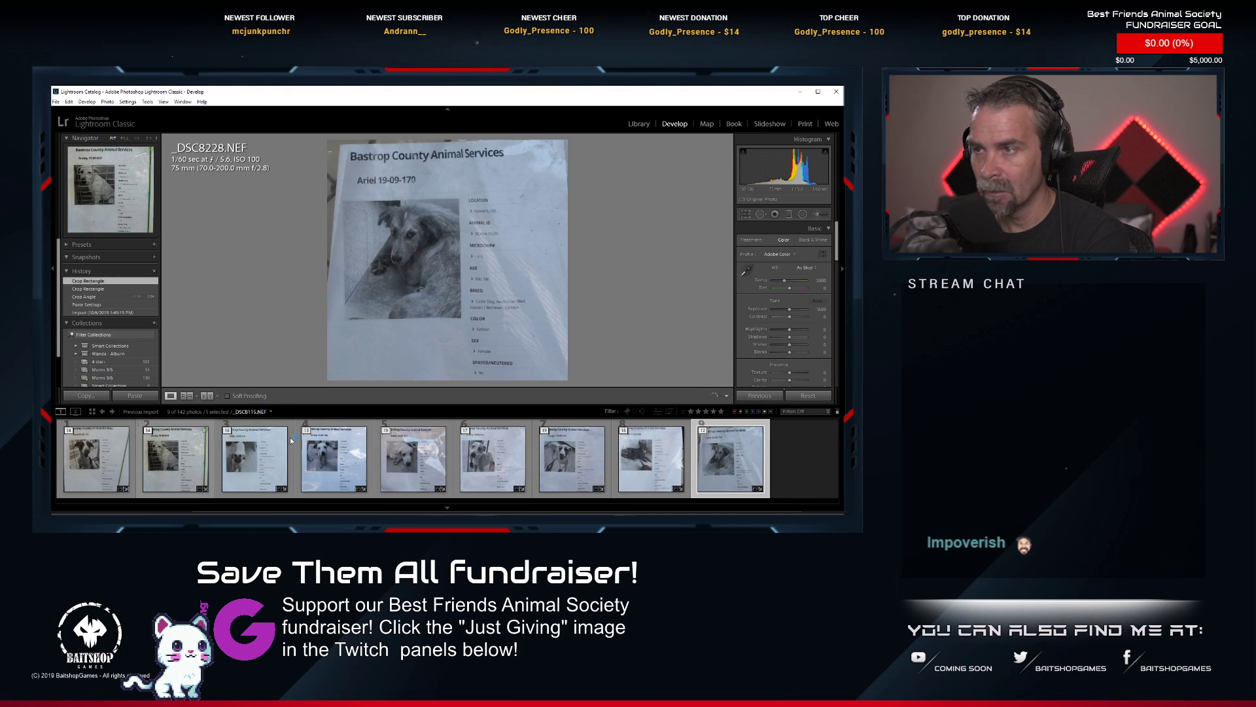
pyautogui.click(111, 460)
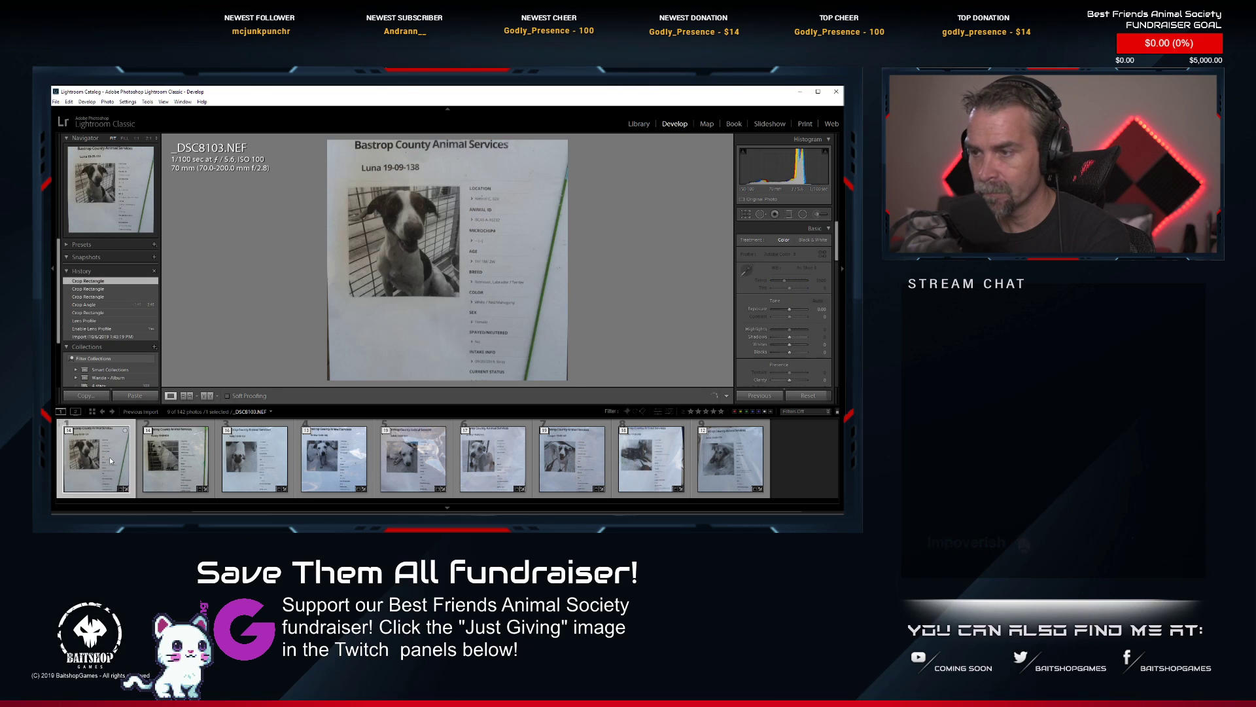